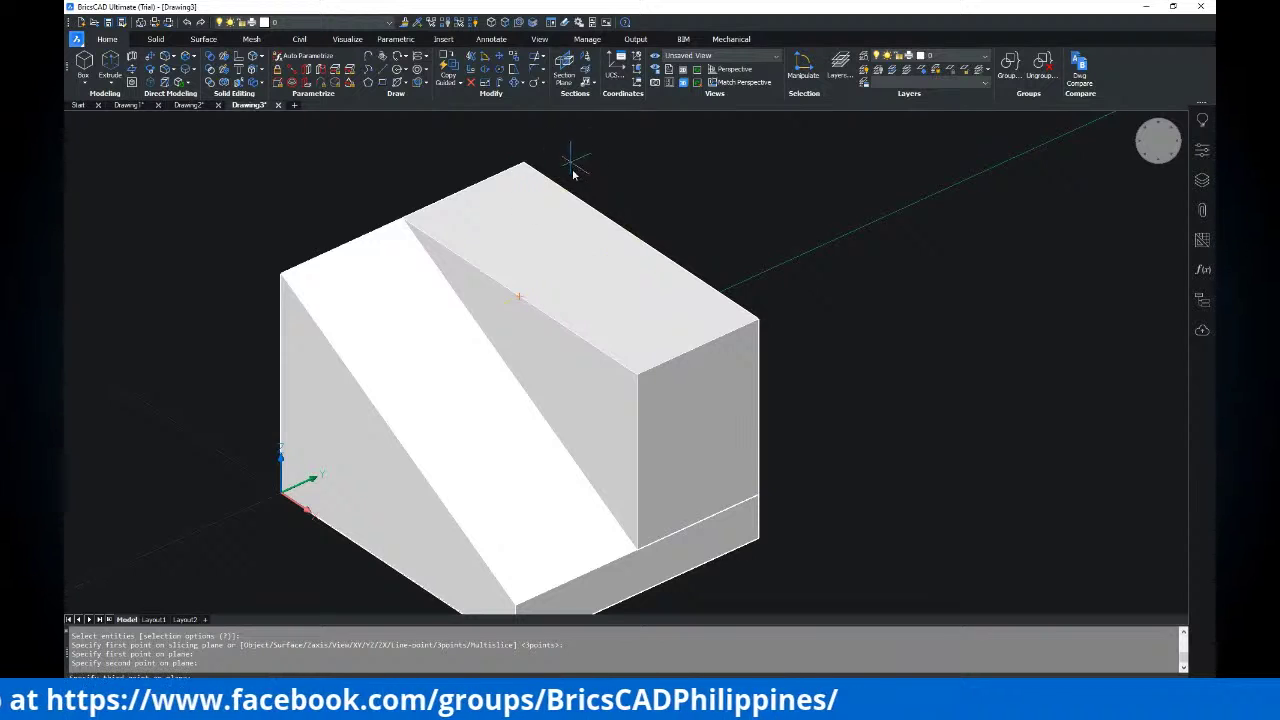
Slice the upper block with a vertical three-point plane through the midpoints of its long top edges, keeping both halves
scroll(571, 180, "down", 3)
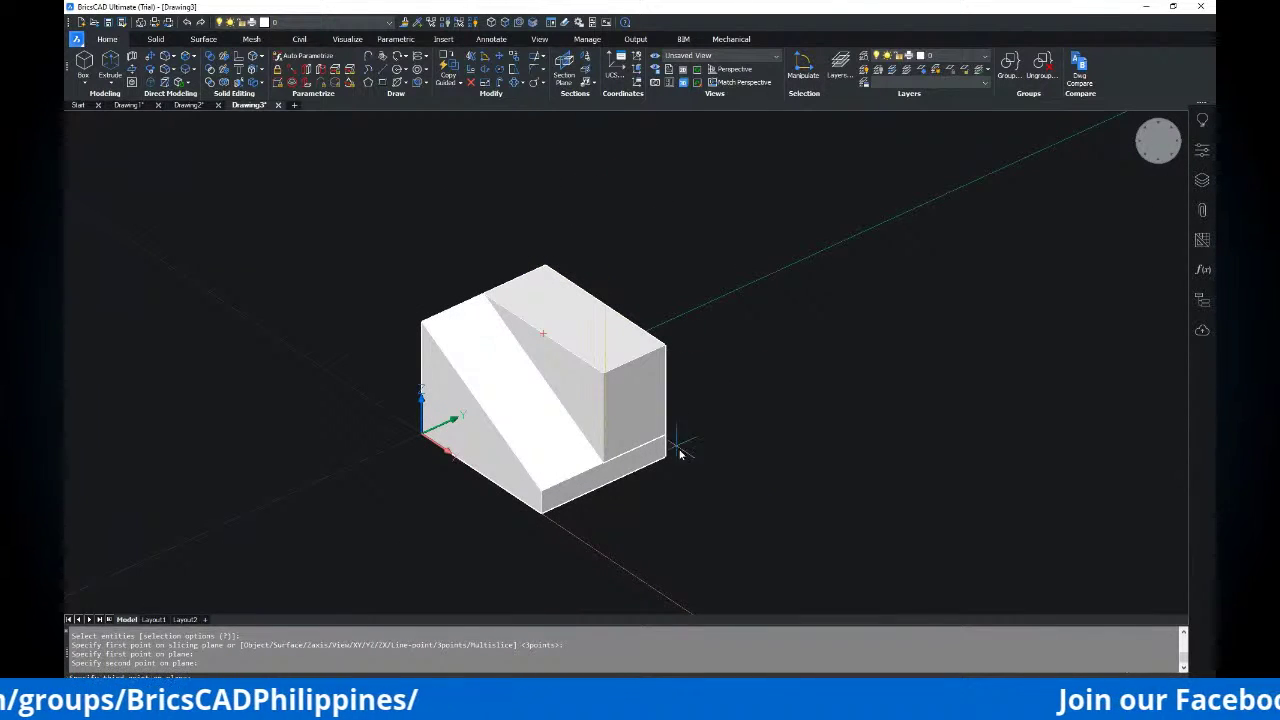
left_click(660, 560)
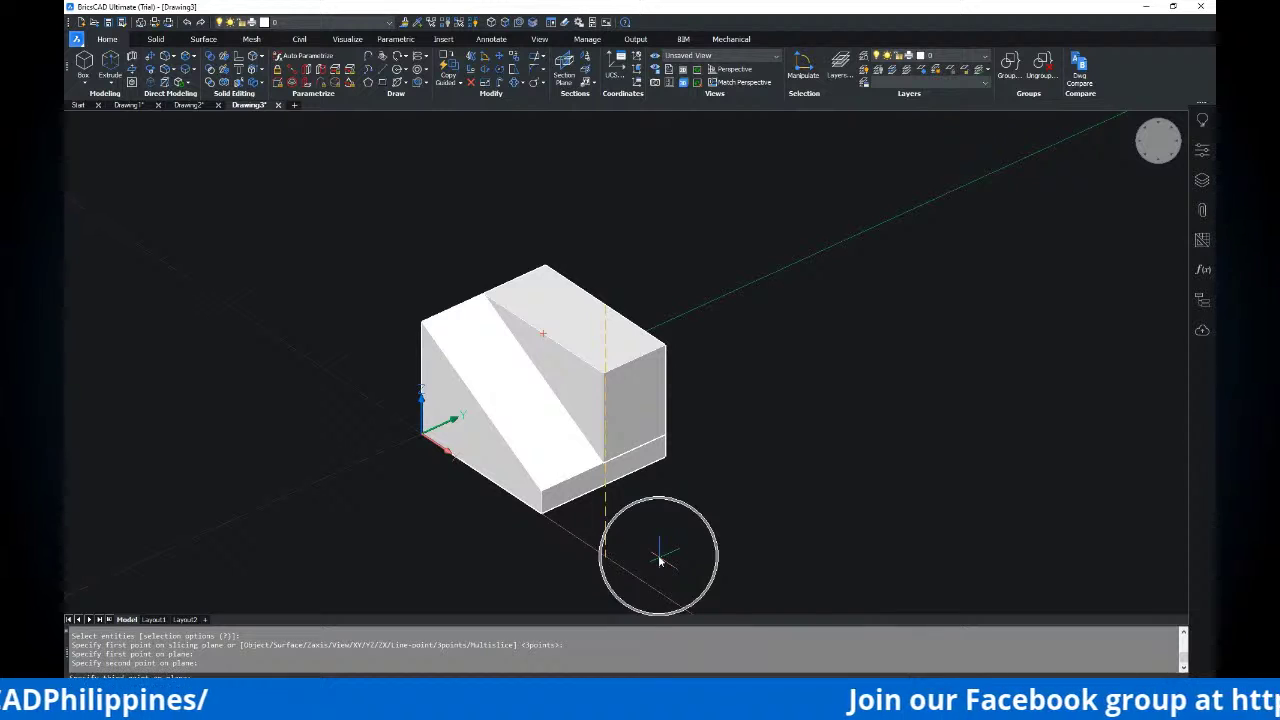
left_click(620, 200)
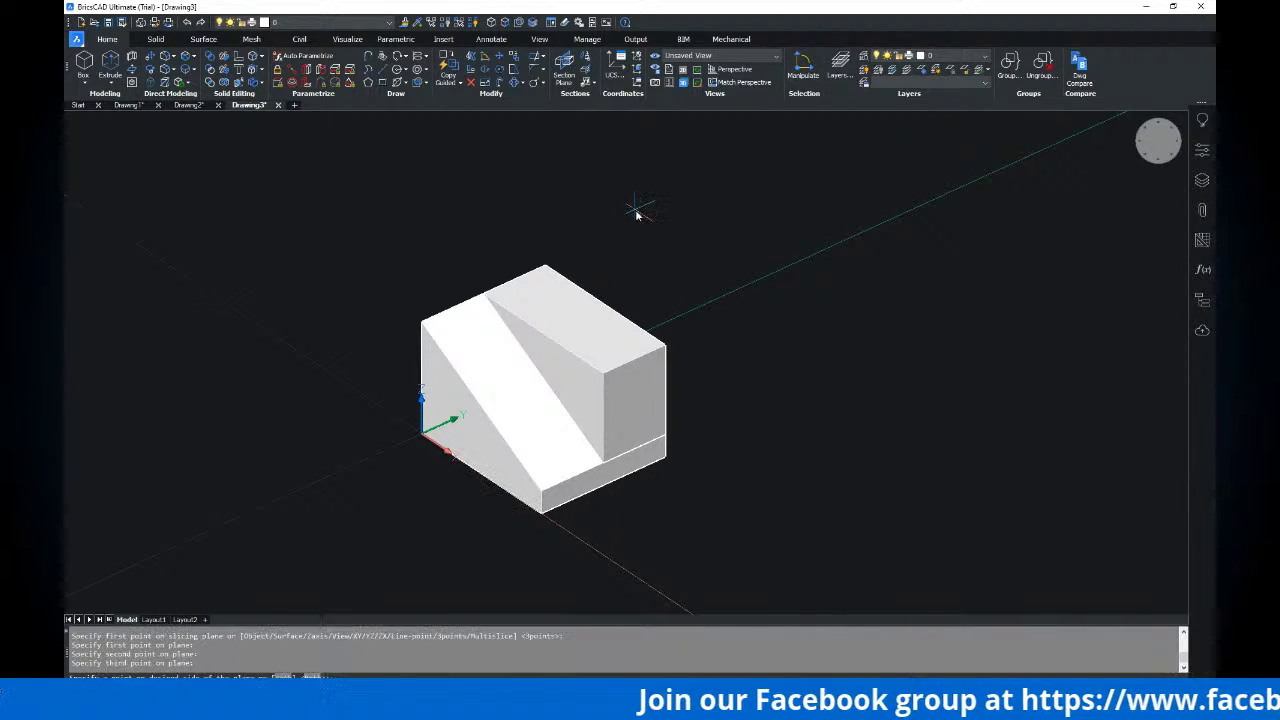
scroll(640, 210, "up", 5)
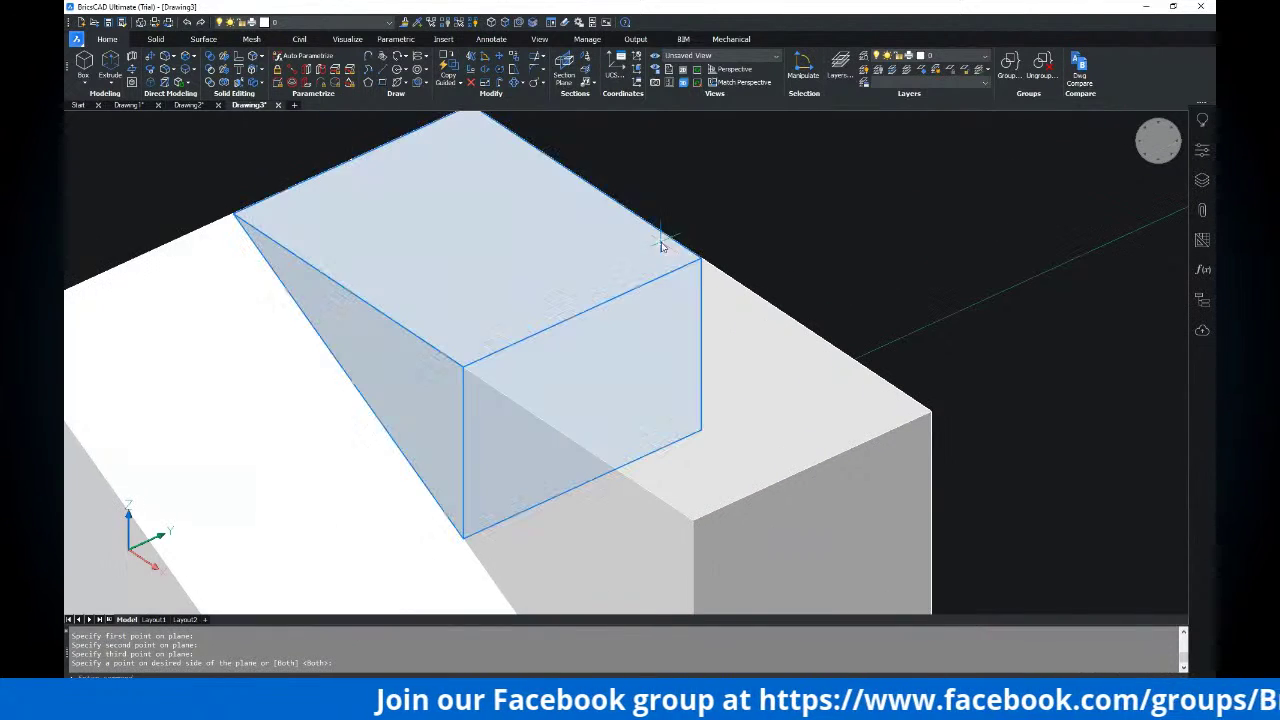
left_click(658, 228)
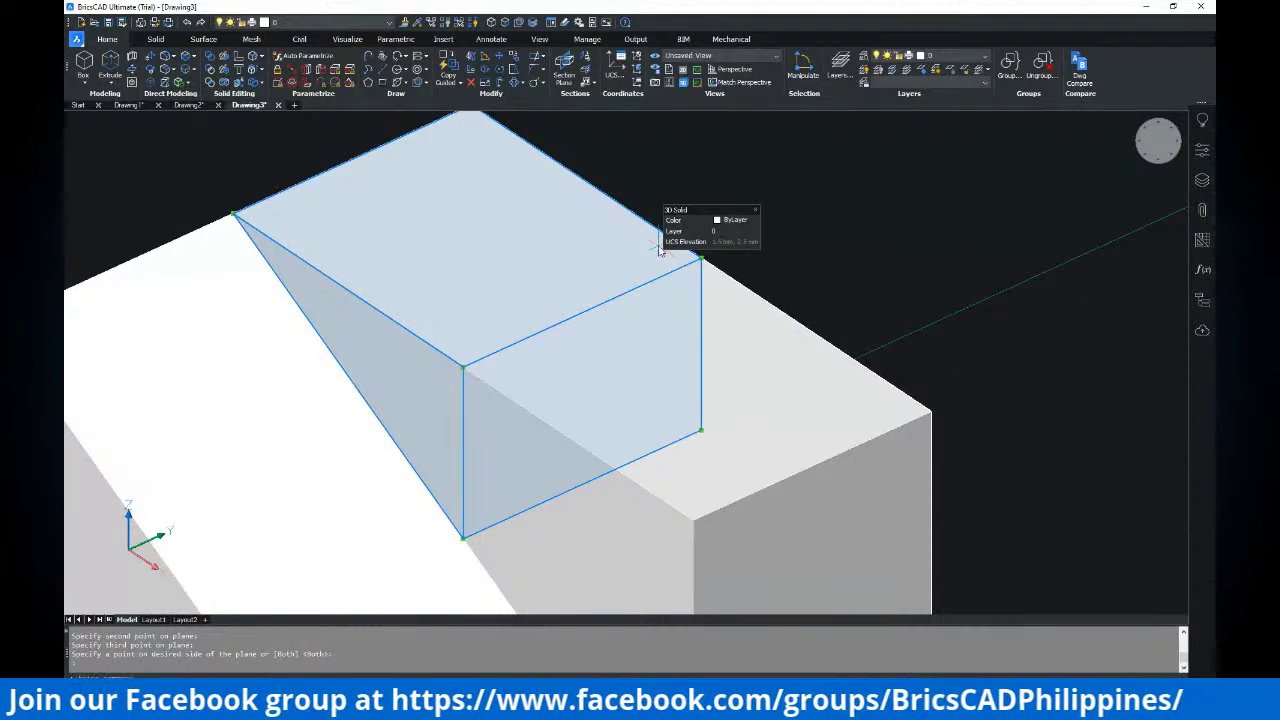
middle_click_drag(658, 248, 645, 267)
key("Escape")
key("Escape")
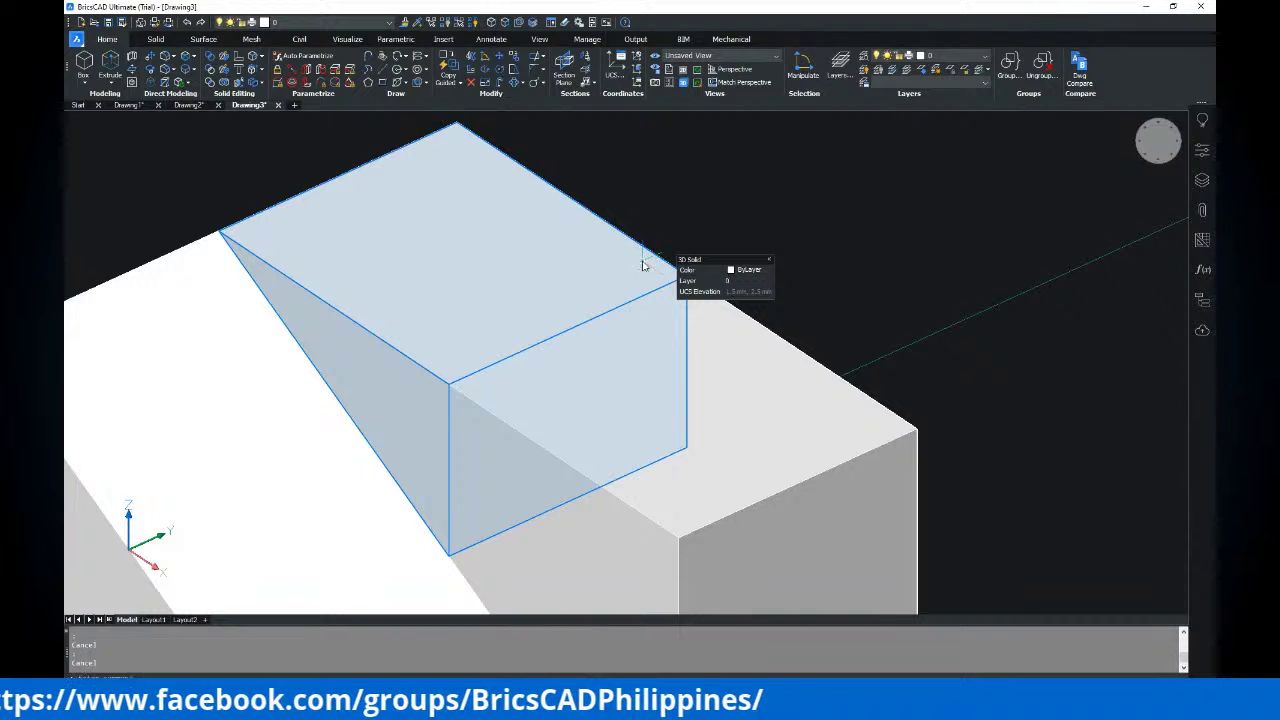
scroll(652, 232, "down", 5)
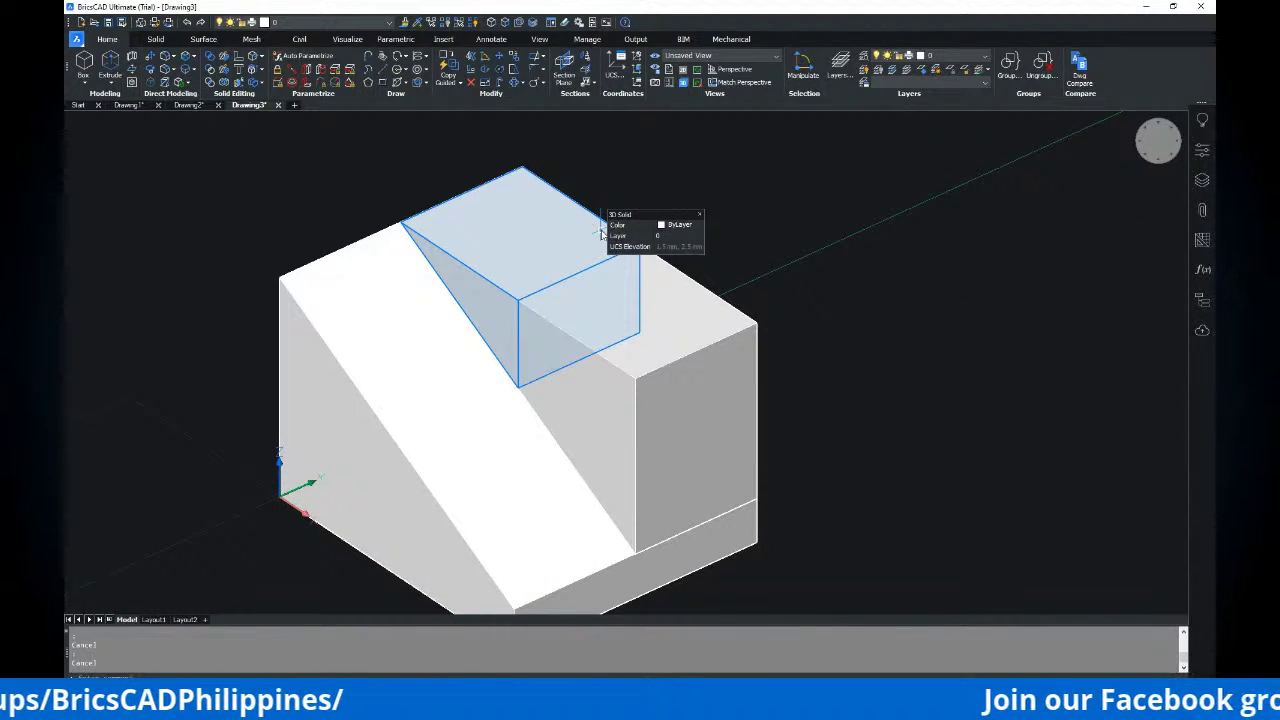
Draw a line across the top face of the upper block along the new cut
type("l")
key("Return")
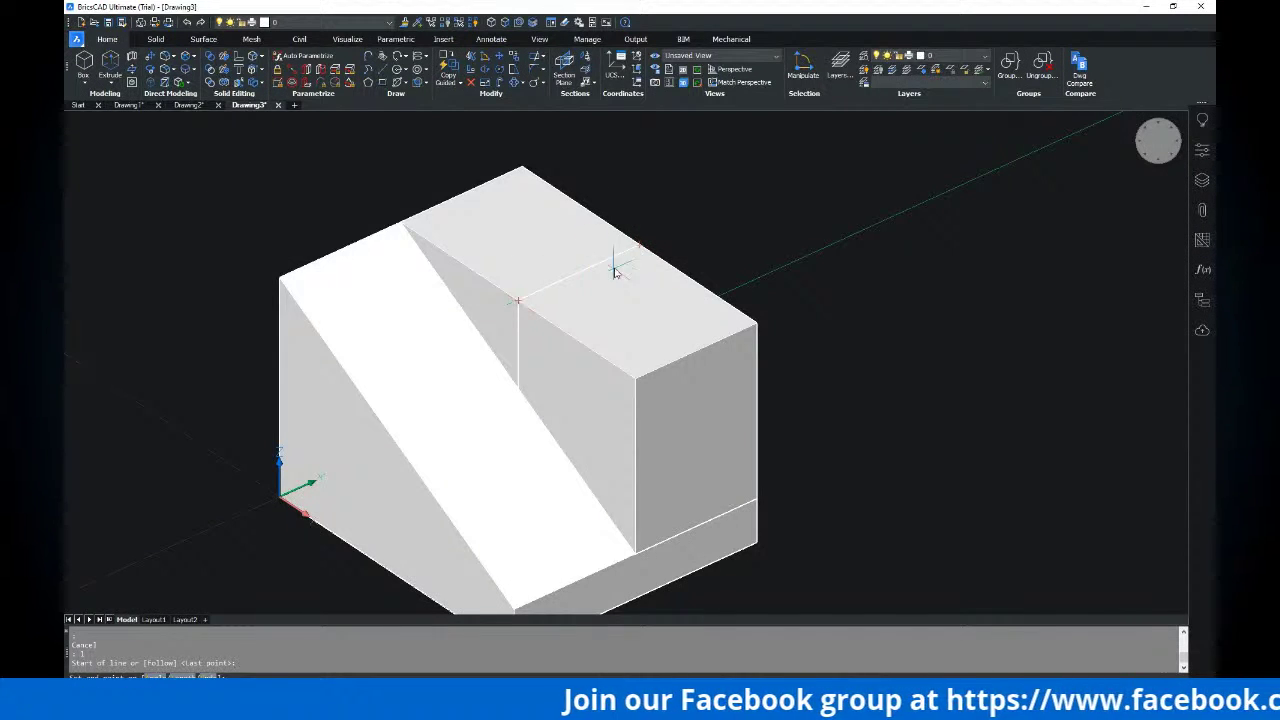
scroll(616, 272, "up", 4)
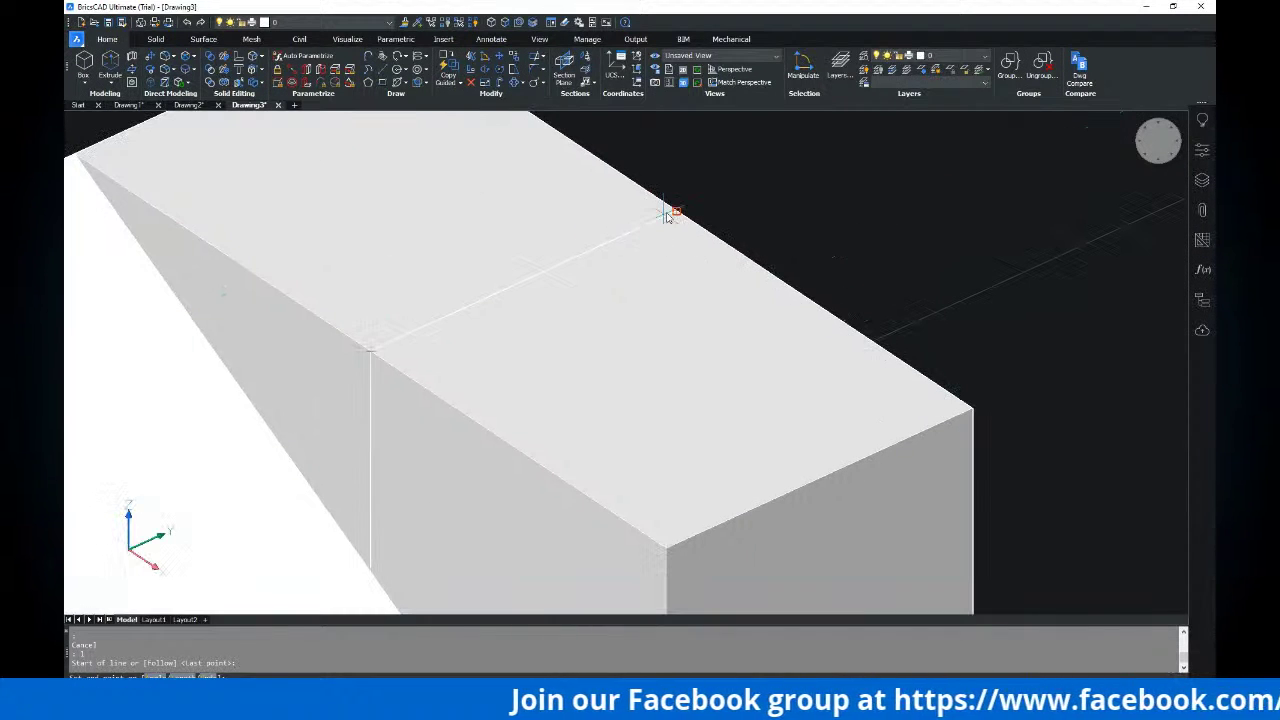
left_click(371, 353)
scroll(429, 270, "down", 4)
middle_click_drag(552, 252, 599, 294)
key("Escape")
key("Escape")
key("Escape")
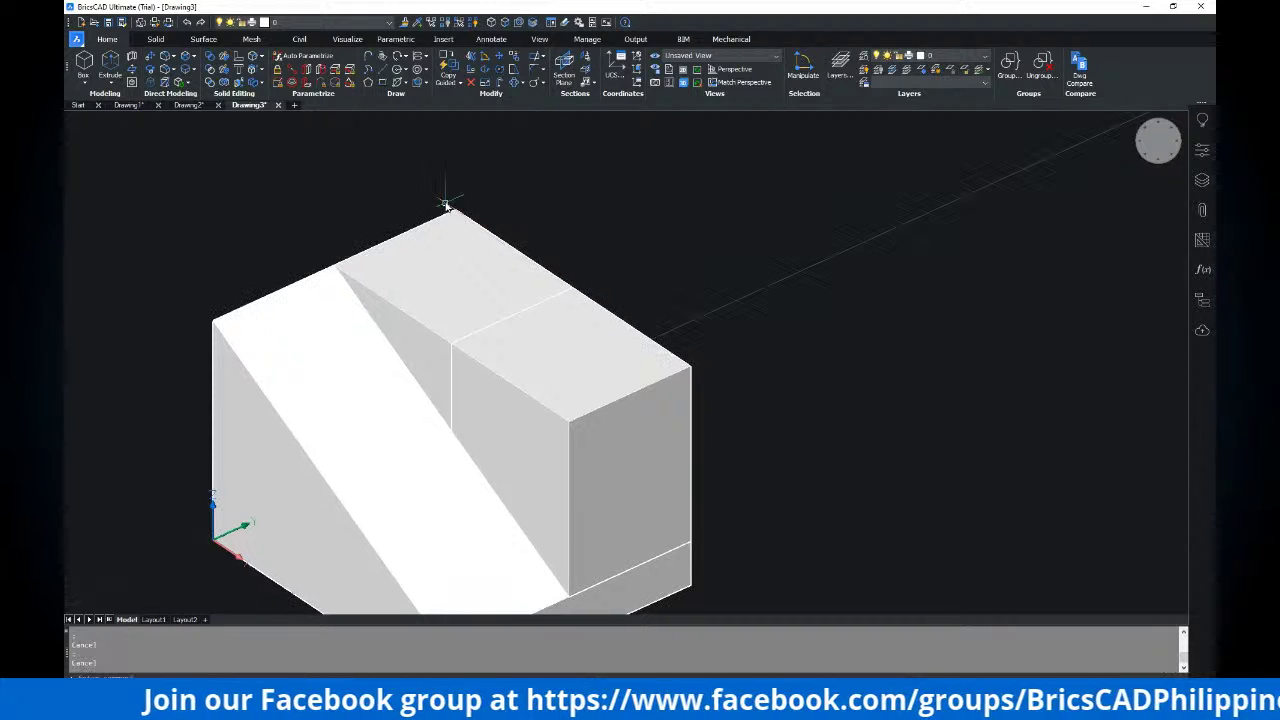
Move the line on the top face 1 unit in the negative X direction, as dimensioned in the exercise drawing
left_click(401, 175)
left_click(612, 347)
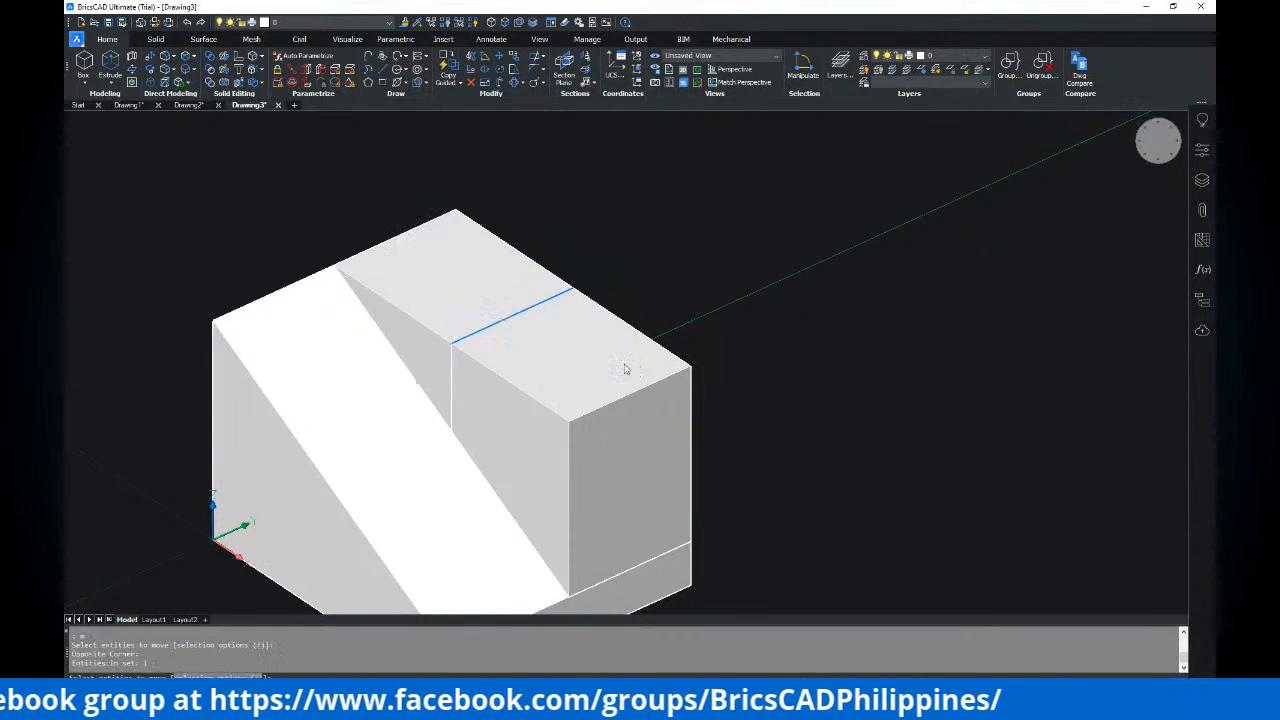
left_click(600, 250)
key("alt+Tab")
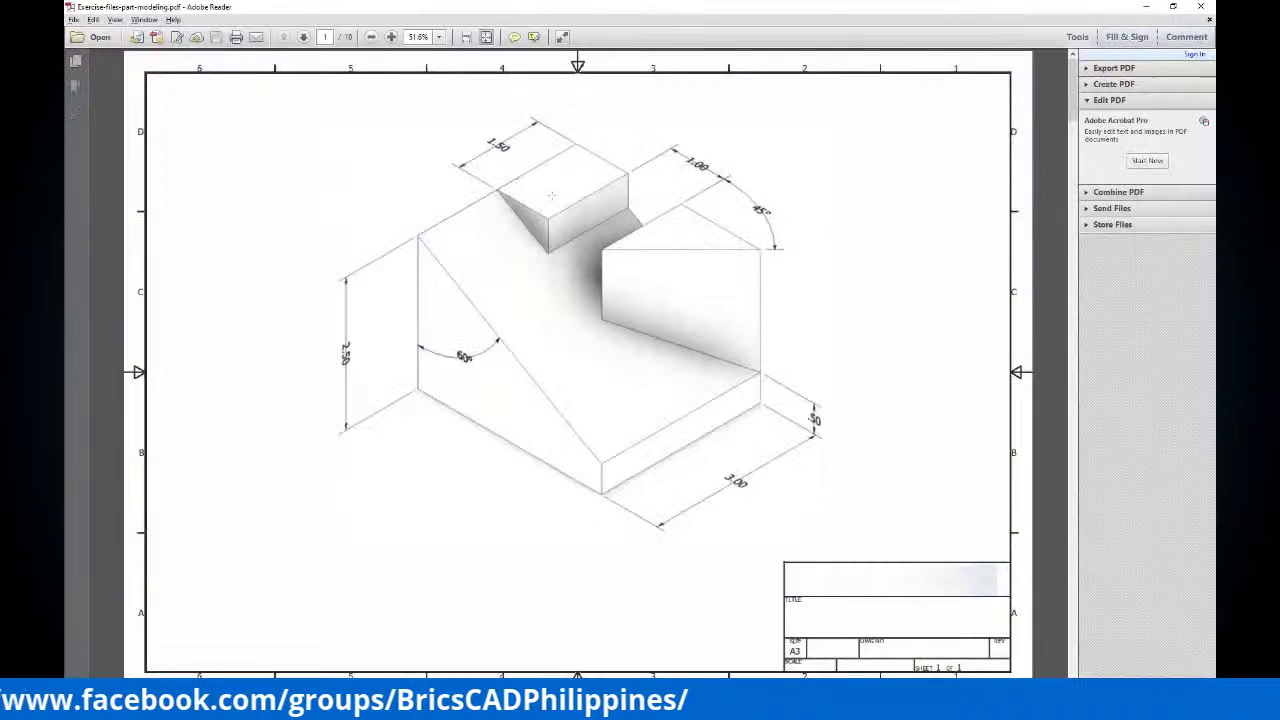
key("alt+Tab")
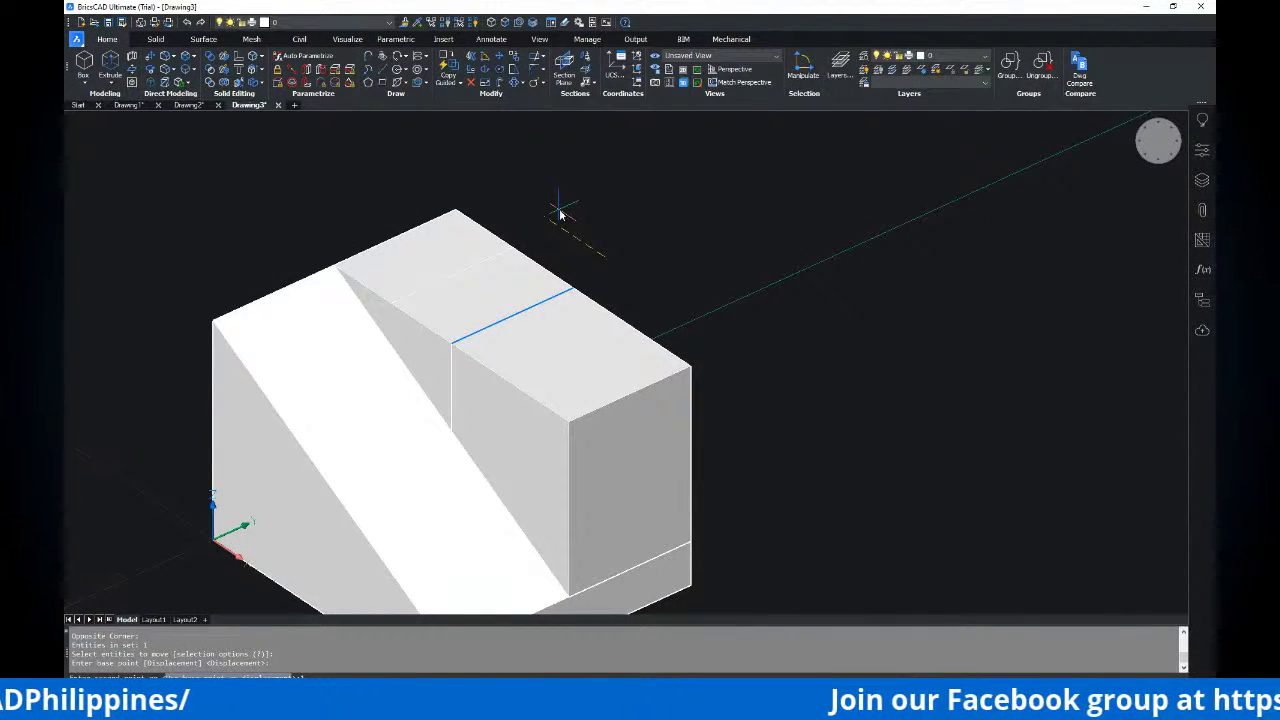
type("1")
key("Return")
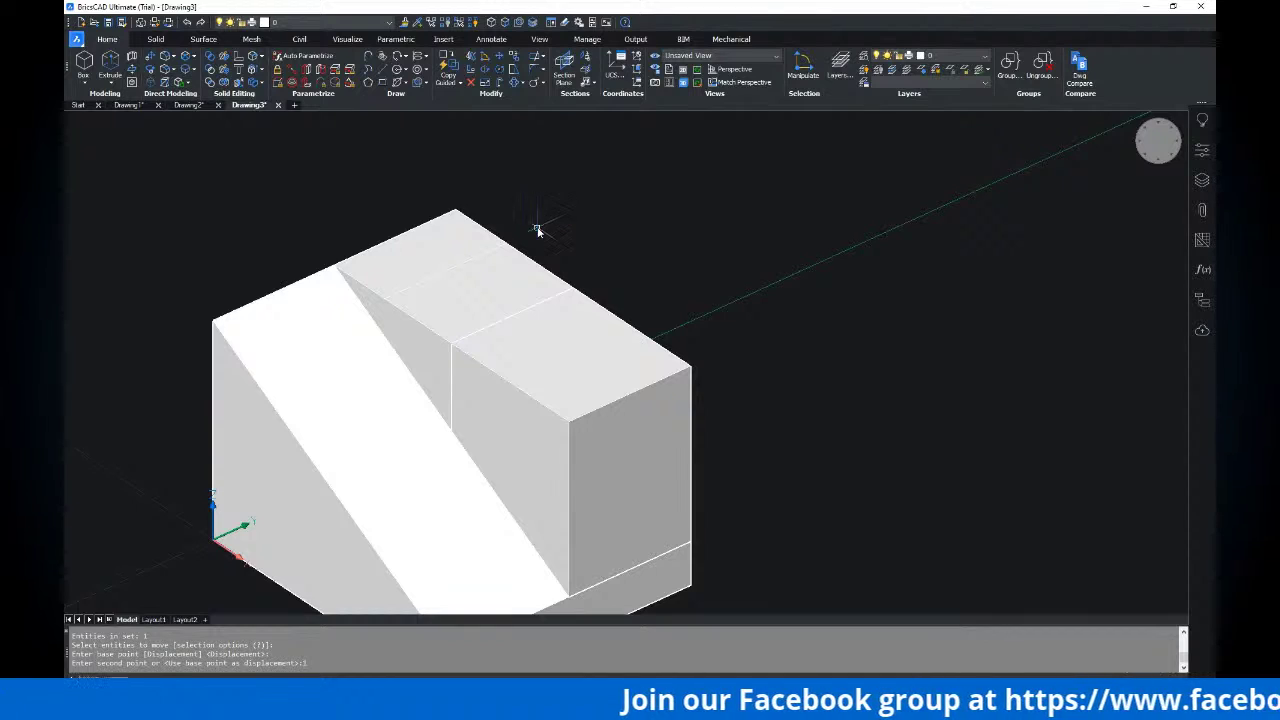
key("alt+Tab")
key("alt+Tab")
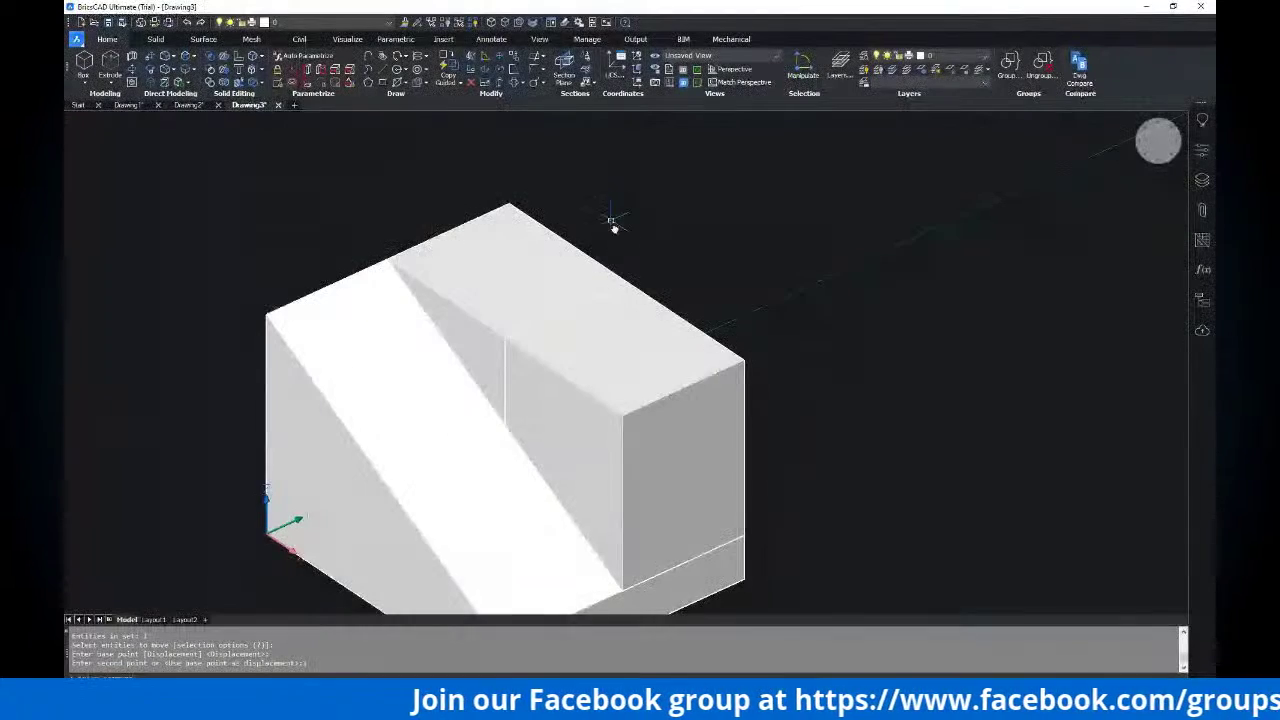
key("Escape")
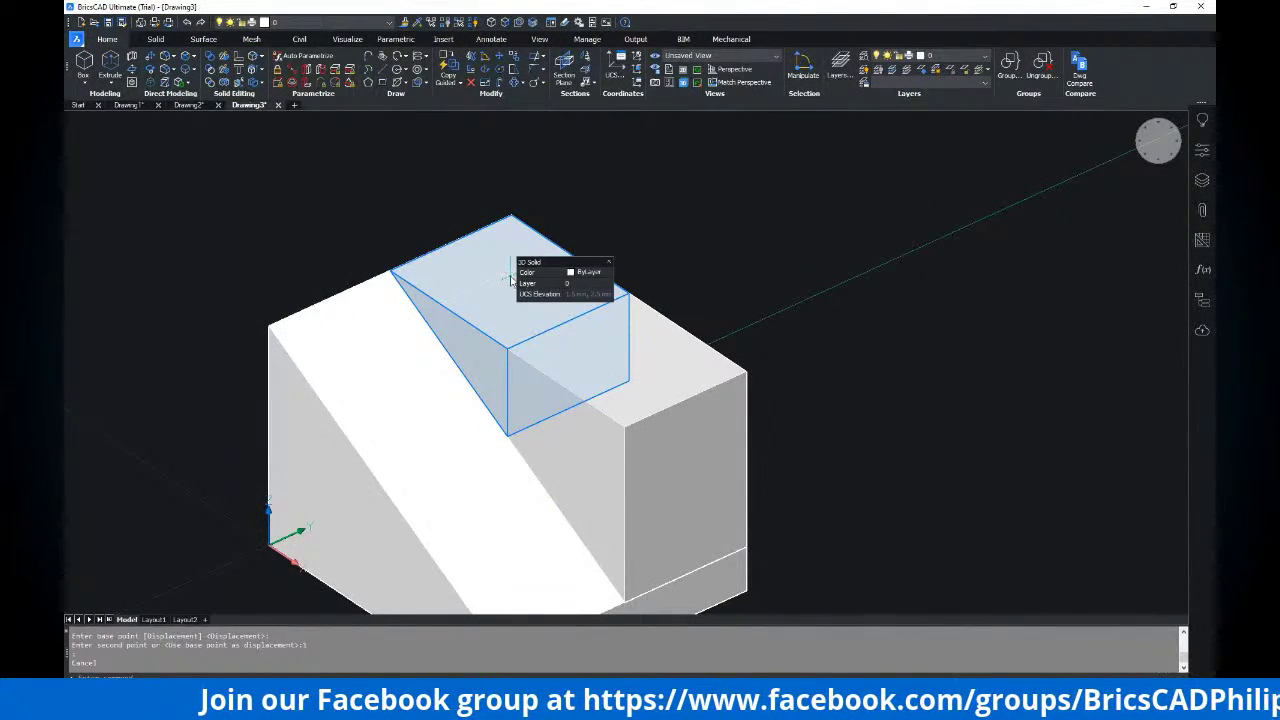
Slice the rear half of the upper block with a vertical plane through the moved line, keeping both pieces
type("slice")
key("Return")
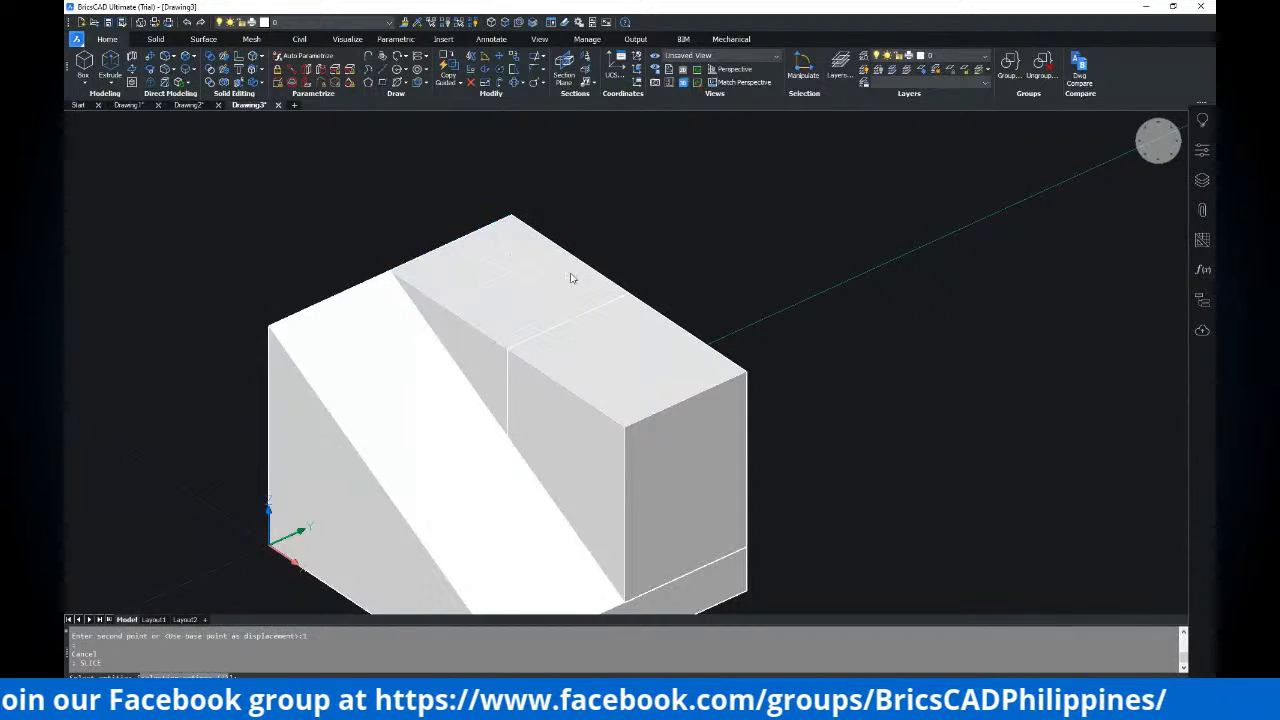
left_click(590, 270)
middle_click_drag(594, 276, 634, 257)
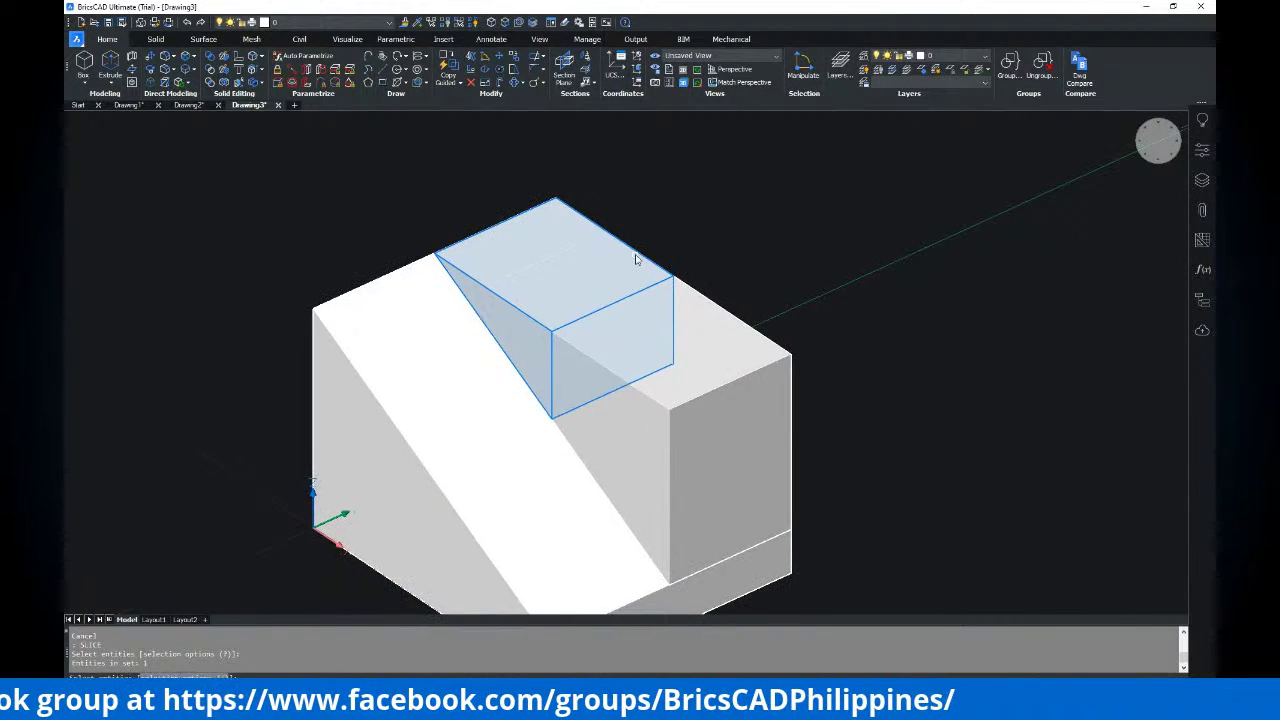
key("Return")
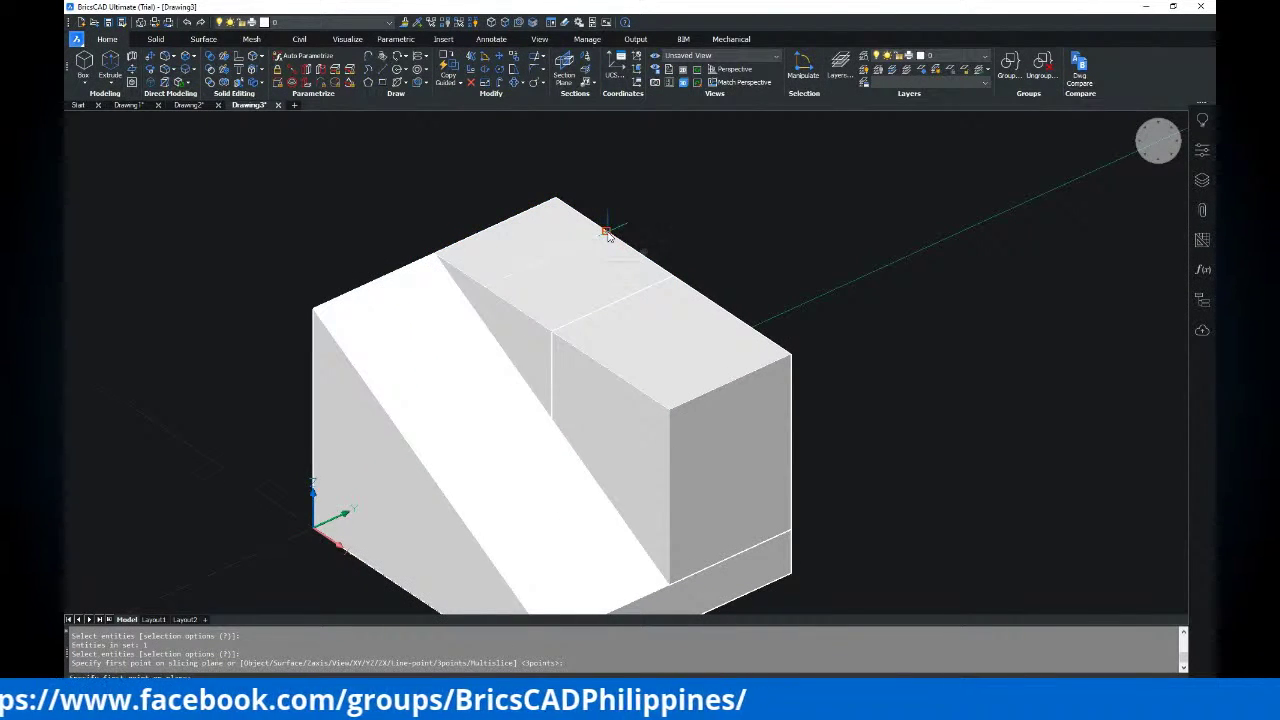
left_click(606, 232)
left_click(484, 289)
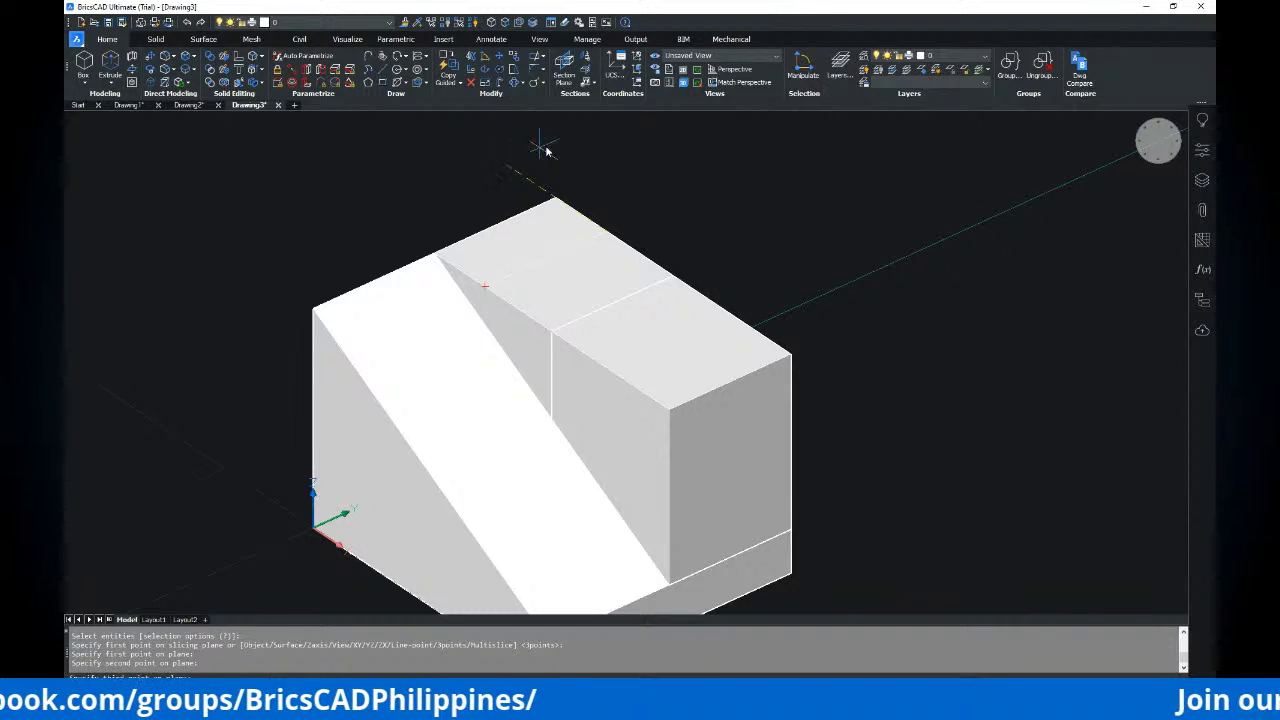
left_click(580, 137)
key("Escape")
key("Escape")
middle_click_drag(631, 248, 635, 265)
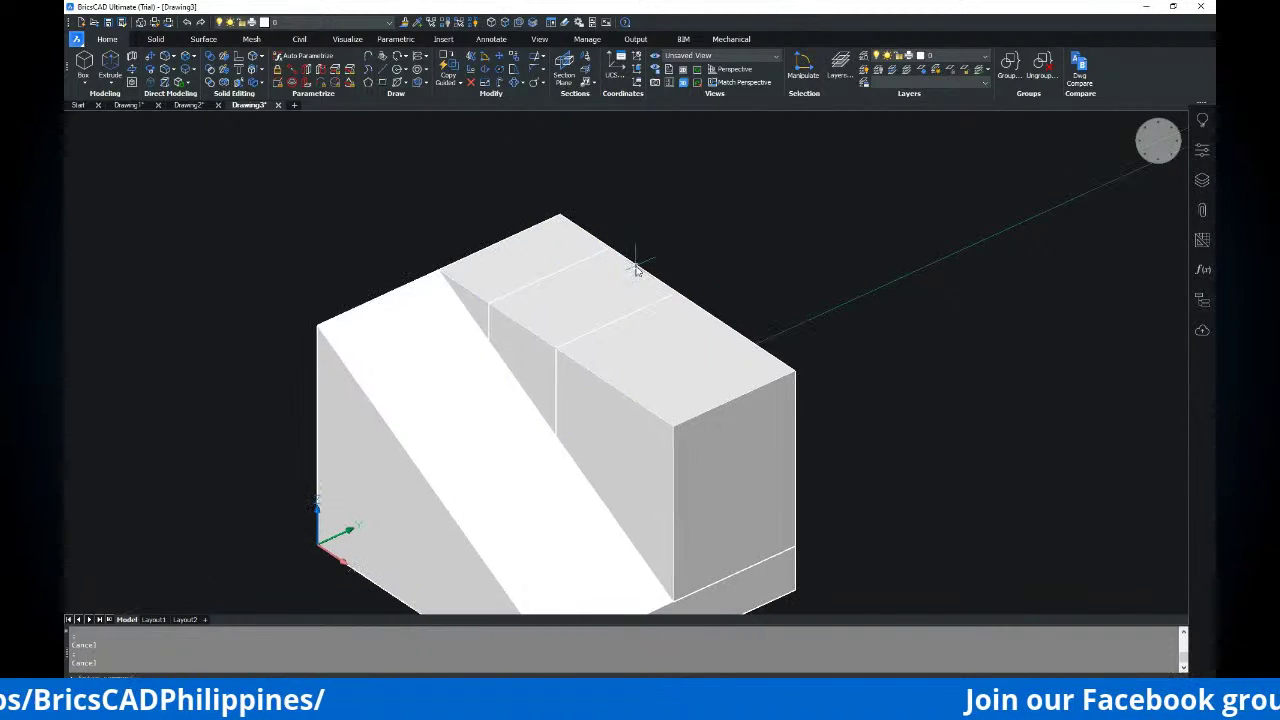
Delete the guide line and the middle piece of the upper block
left_click_drag(461, 208, 655, 298)
key("Delete")
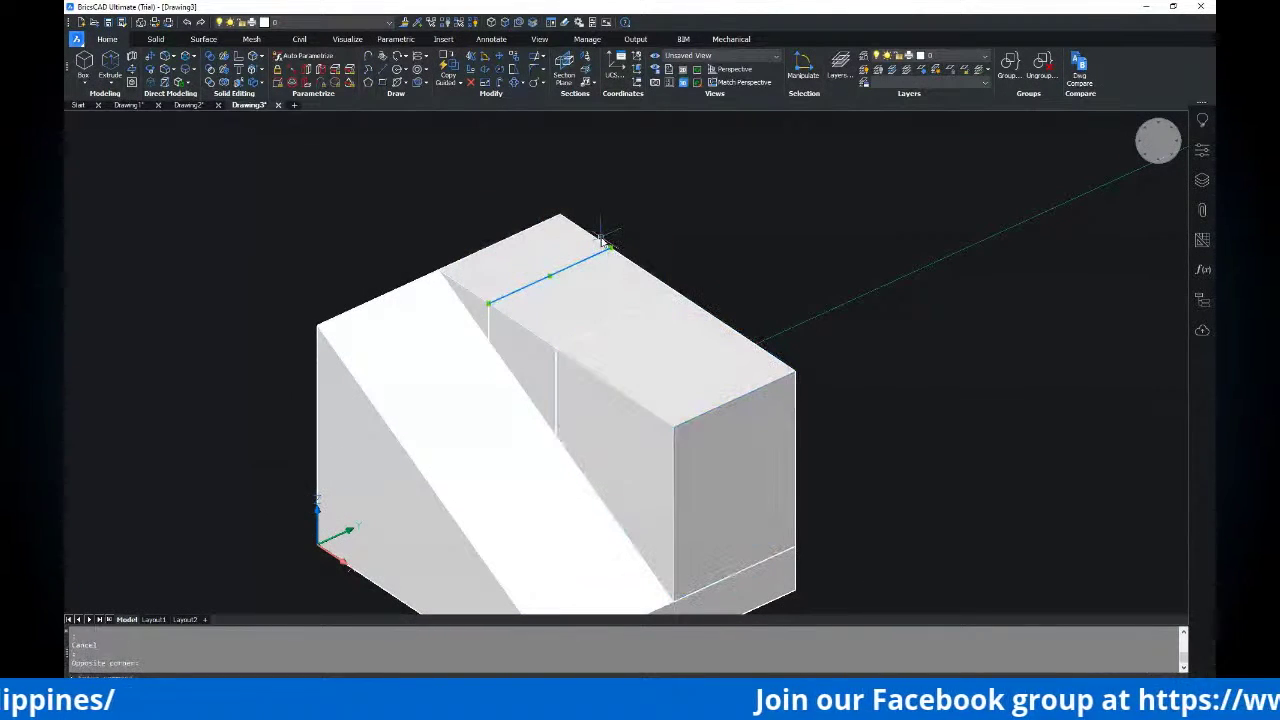
key("ctrl+z")
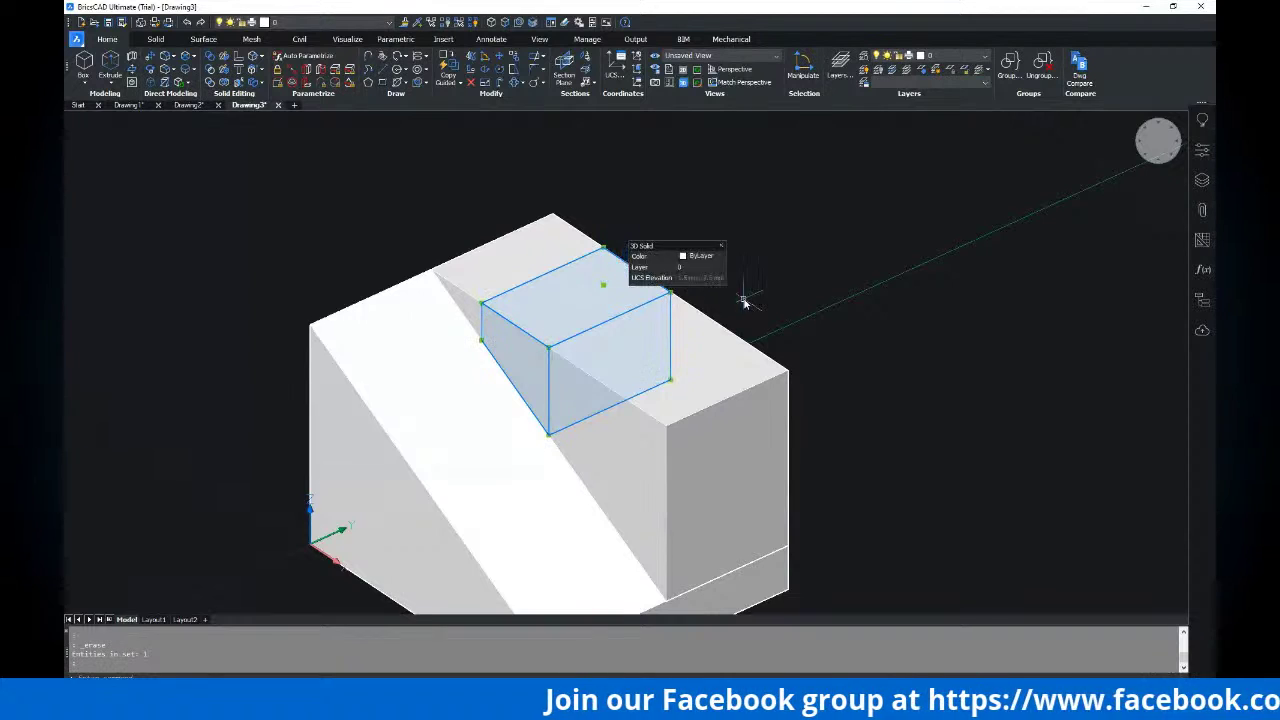
middle_click_drag(743, 297, 740, 262)
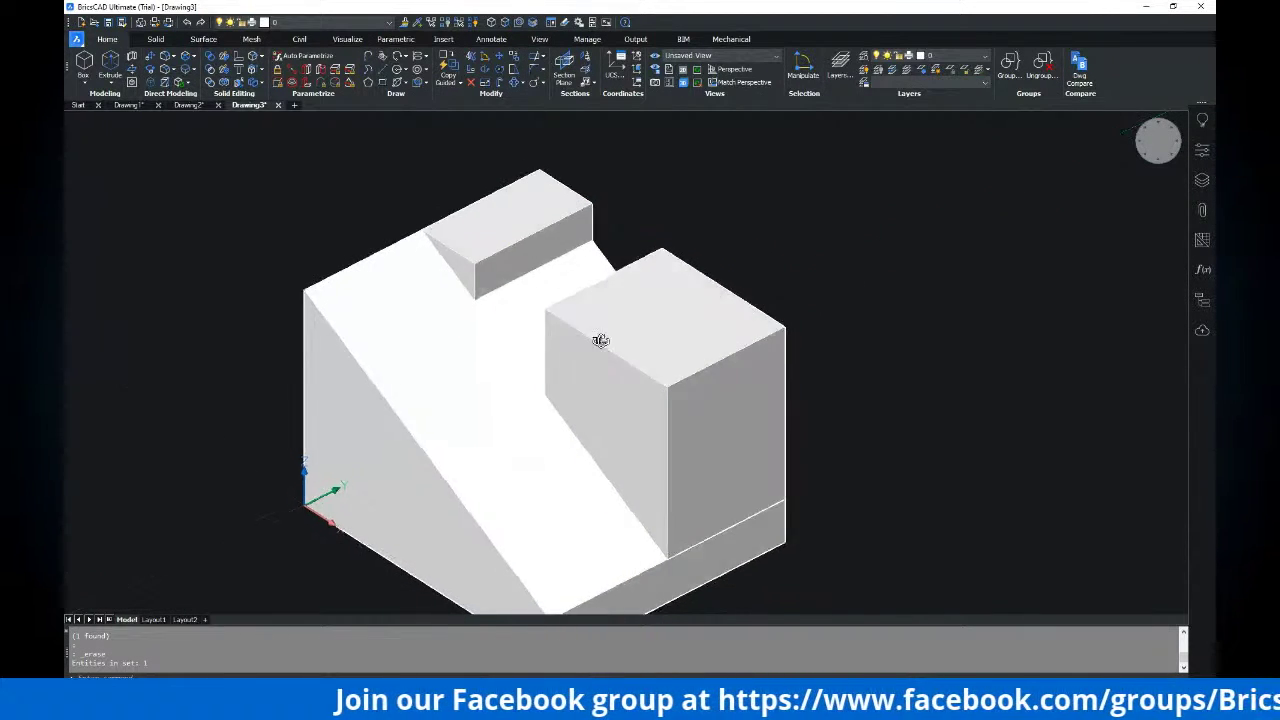
Slice the front block vertically along the diagonal of its top face and delete the outer corner piece
middle_click_drag(600, 337, 589, 313, "shift")
key("alt+Tab")
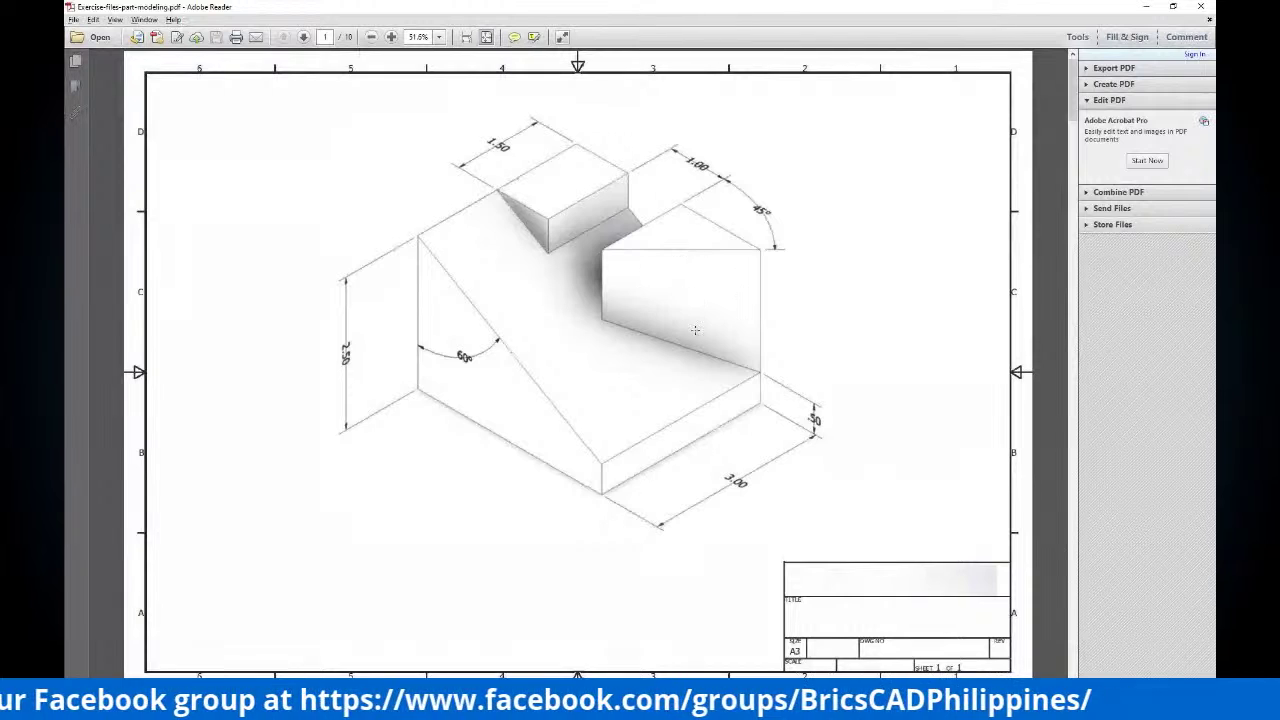
key("alt+Tab")
middle_click_drag(671, 343, 646, 309, "shift")
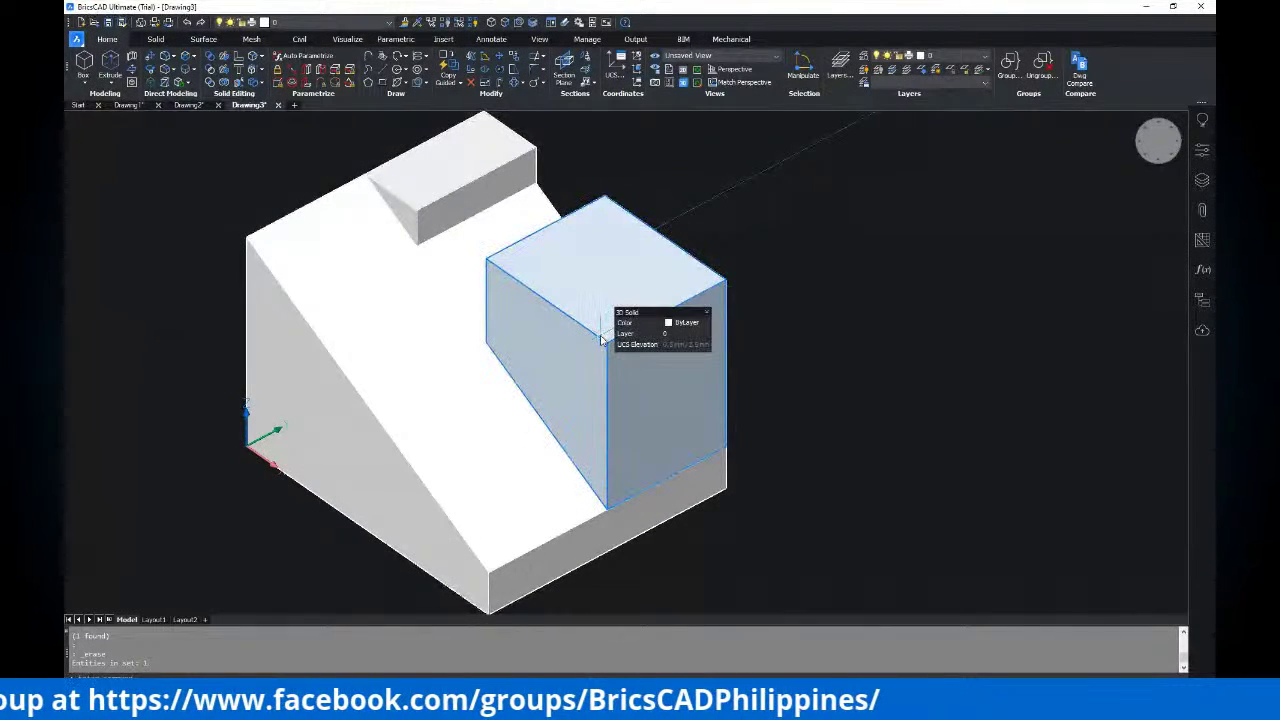
type("slice")
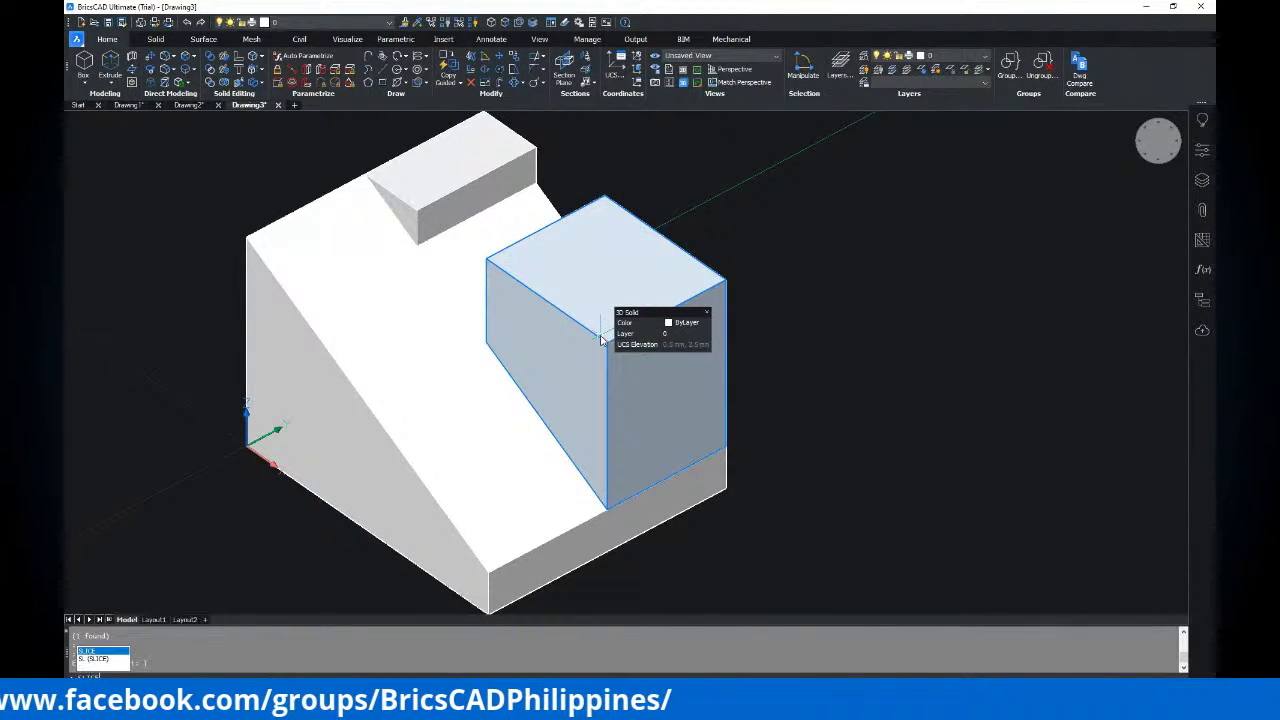
key("Return")
key("Return")
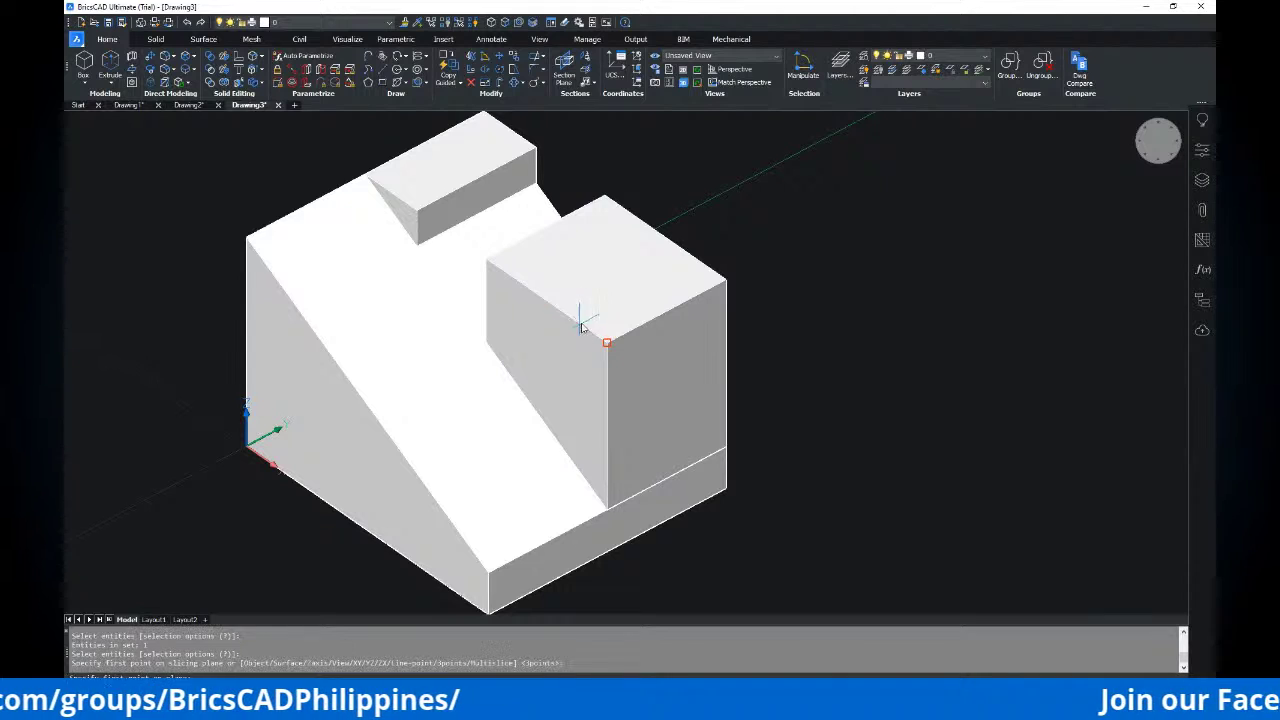
left_click(485, 262)
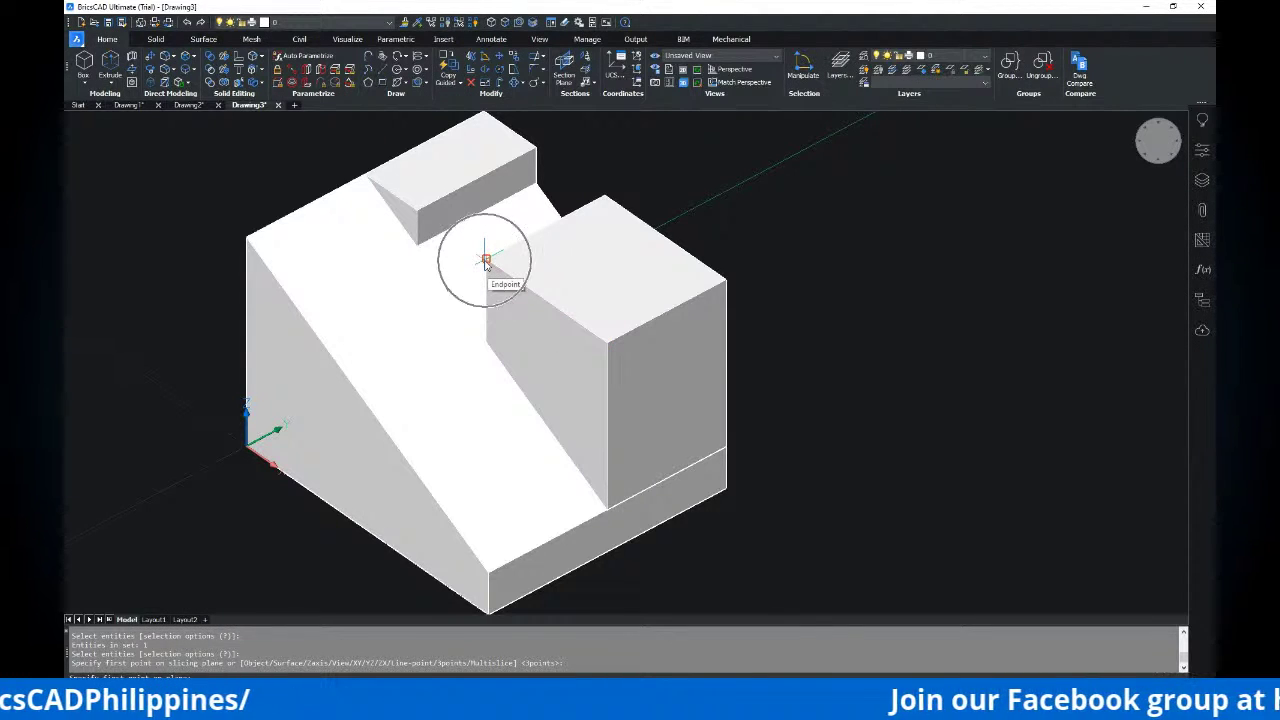
left_click(725, 282)
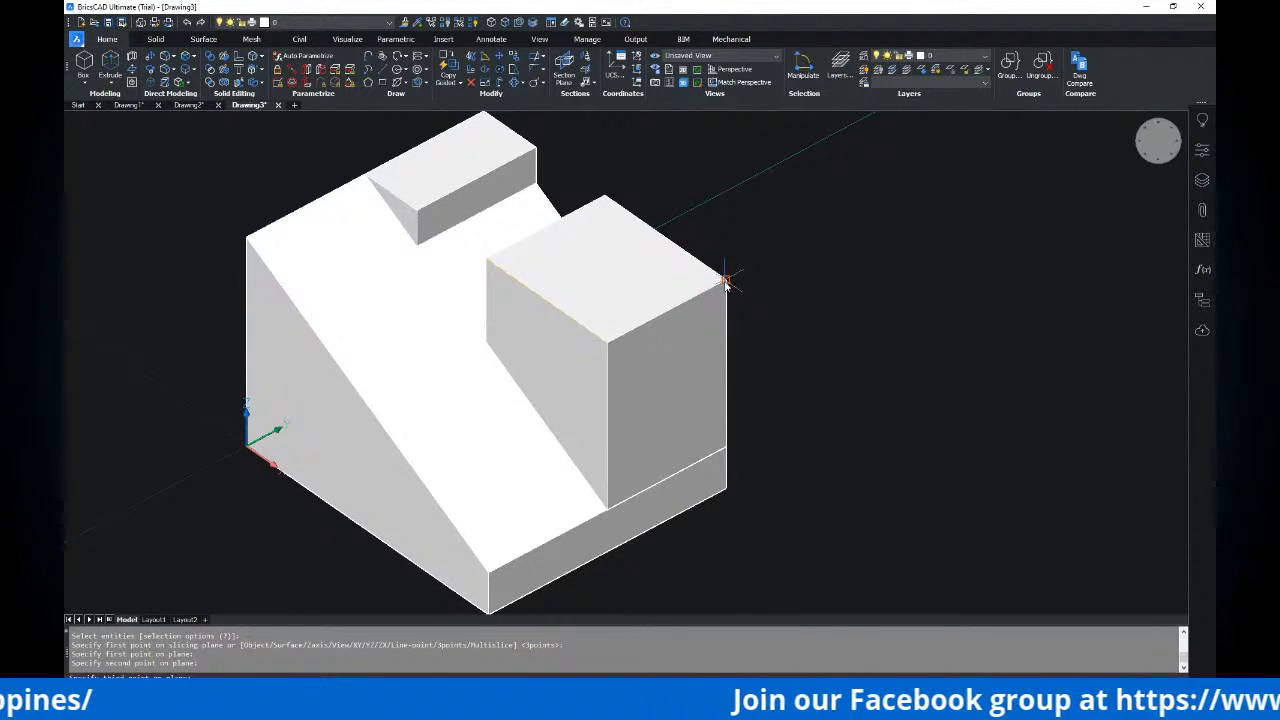
left_click(726, 447)
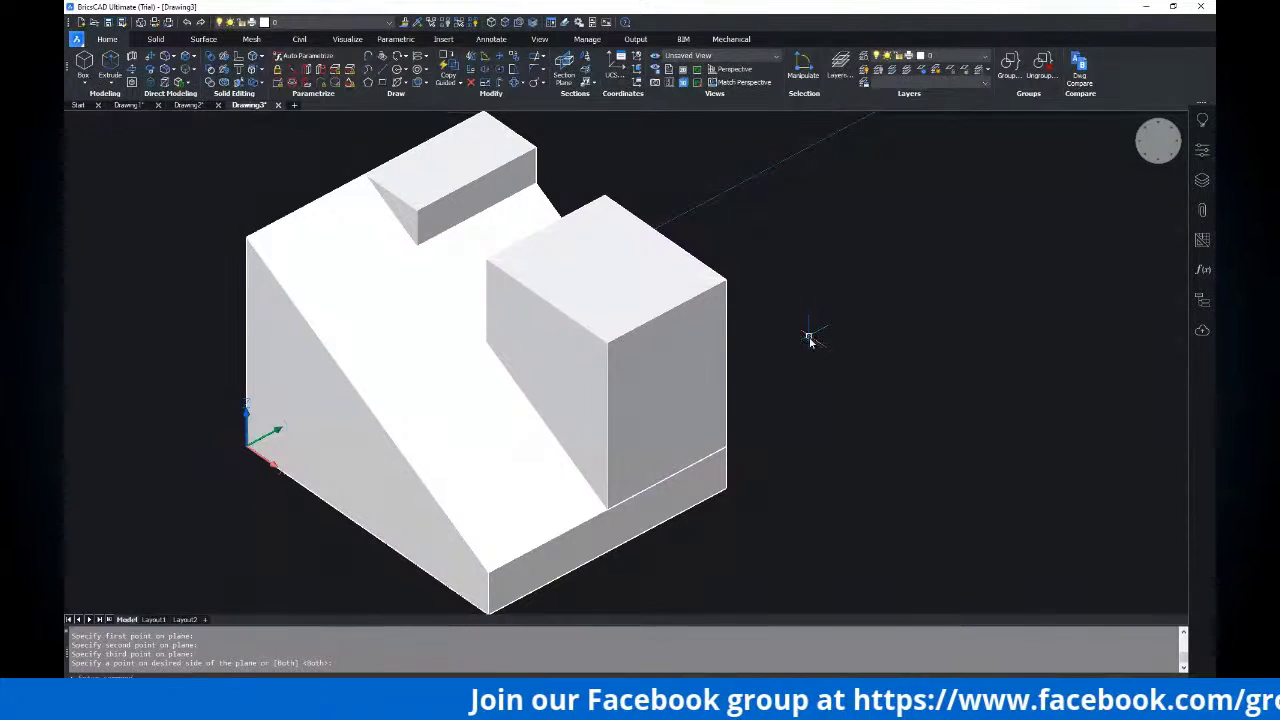
key("Return")
key("Escape")
key("Delete")
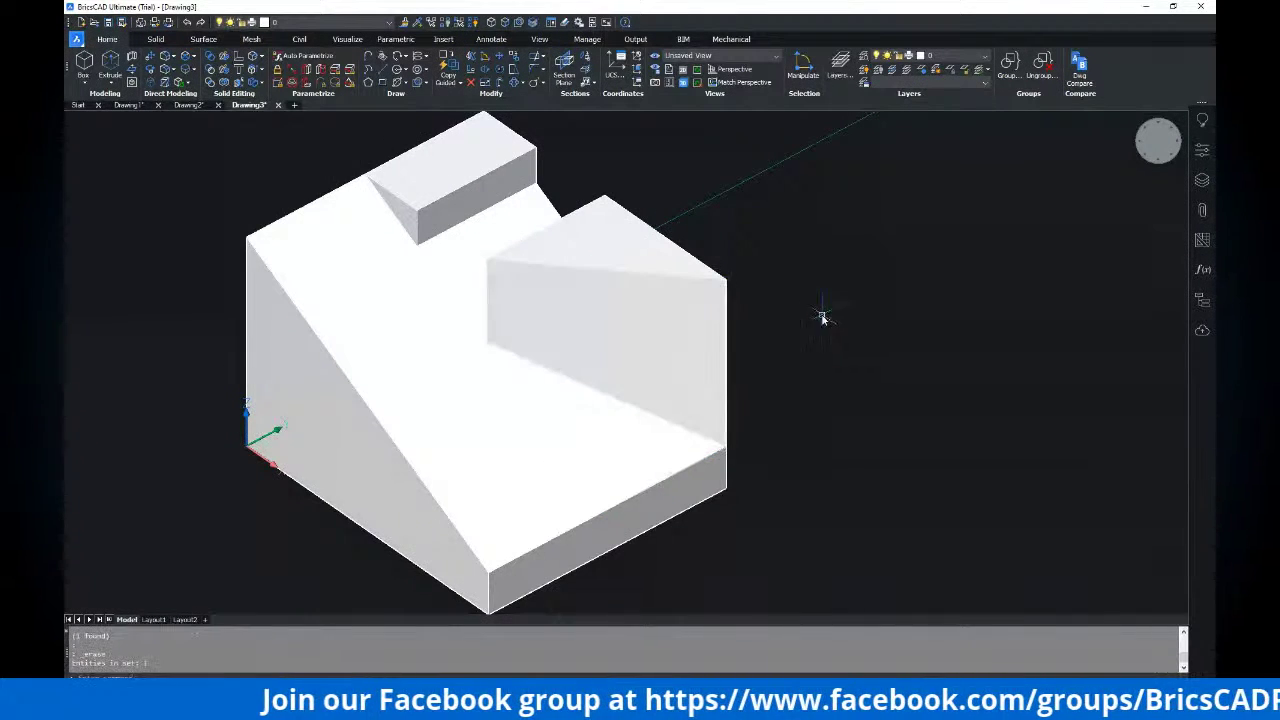
scroll(826, 335, "down", 1)
key("alt+Tab")
key("alt+Tab")
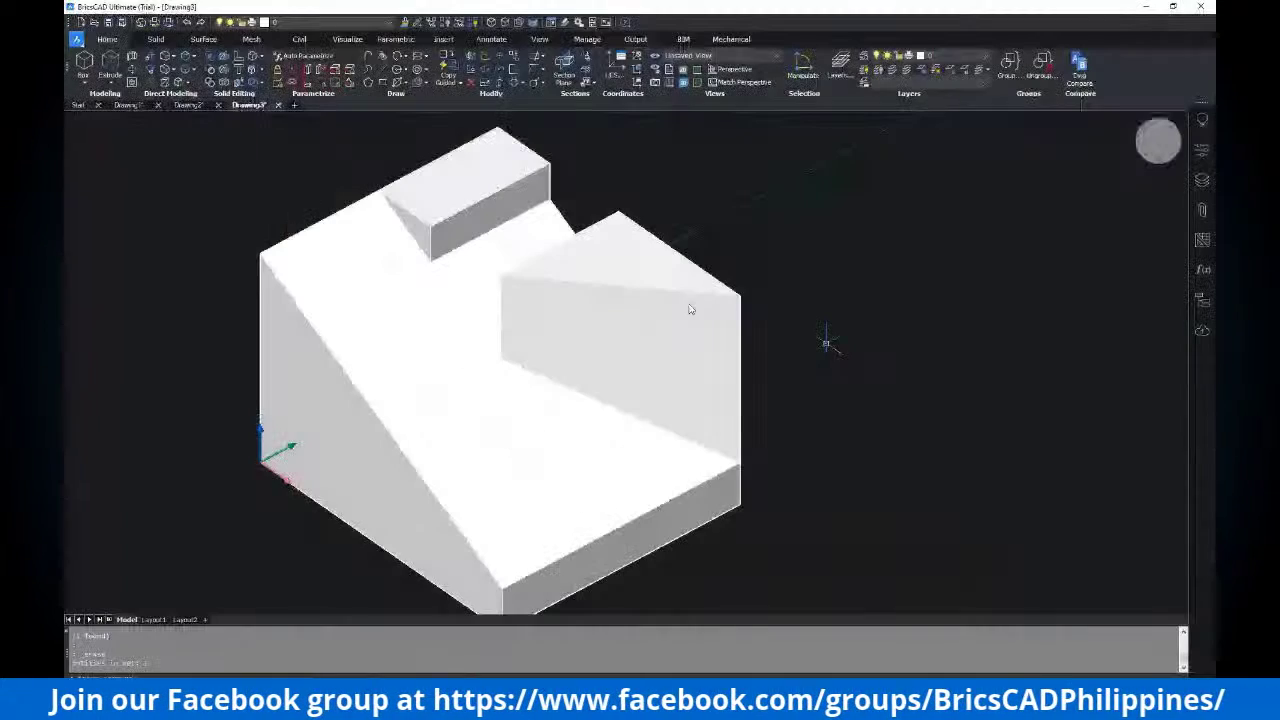
scroll(530, 216, "down", 3)
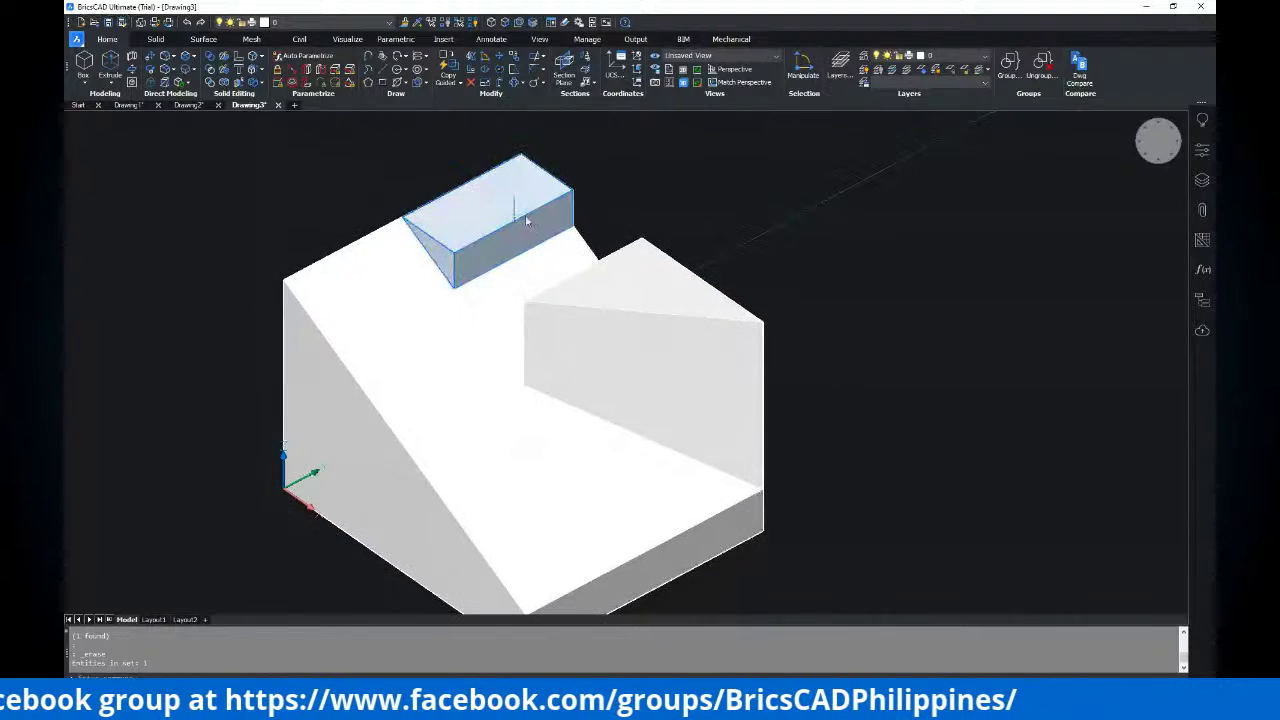
scroll(545, 250, "up", 3)
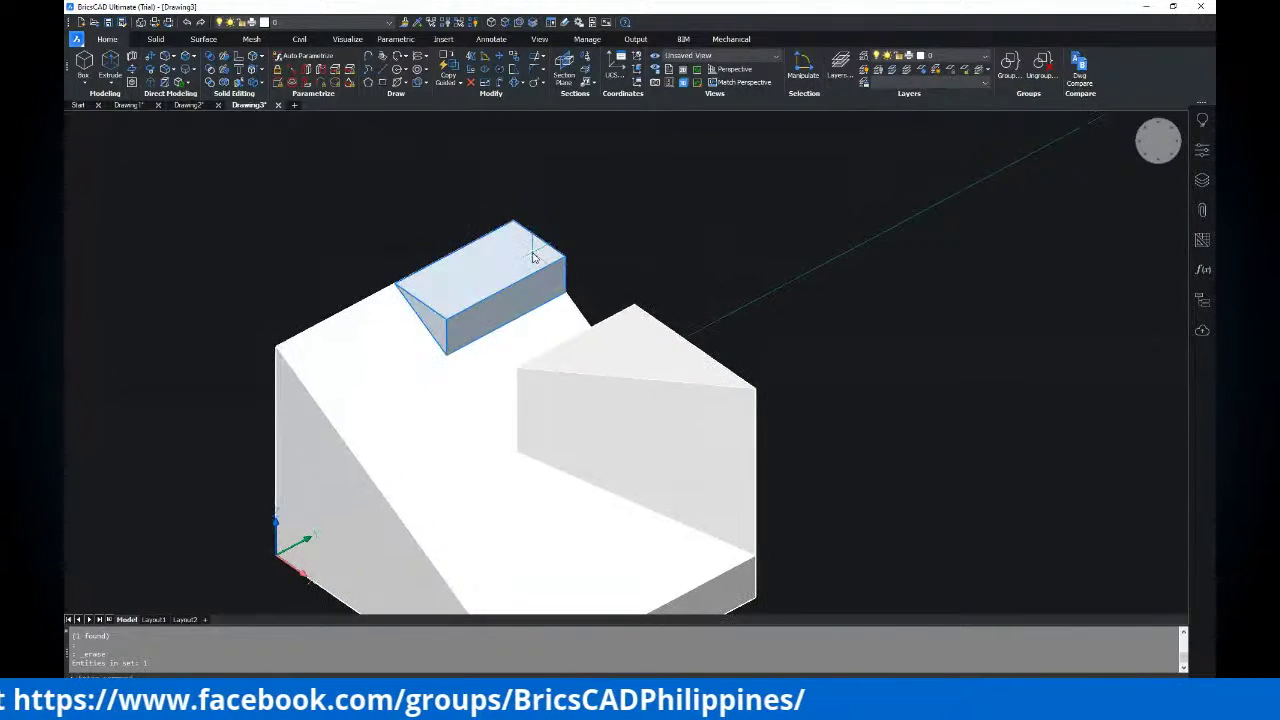
Measure the width and length of the small upper block's top face to check them against the exercise drawing
type("du")
key("Return")
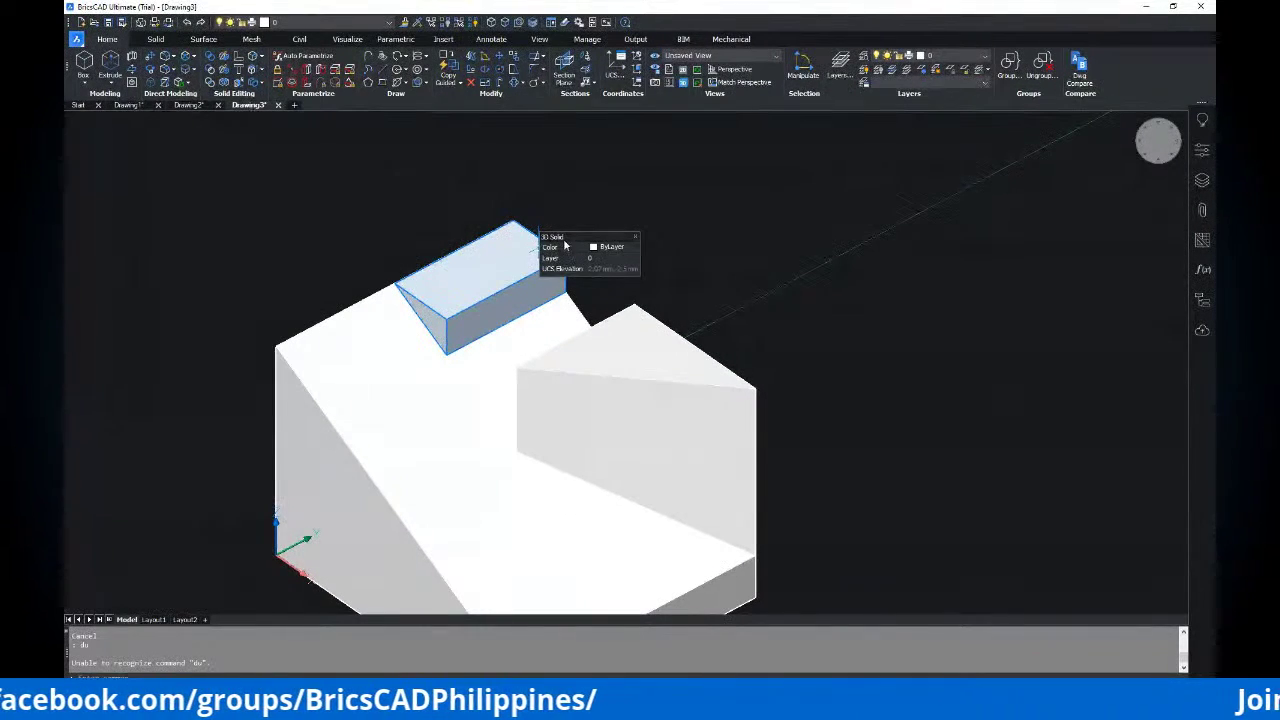
type("di")
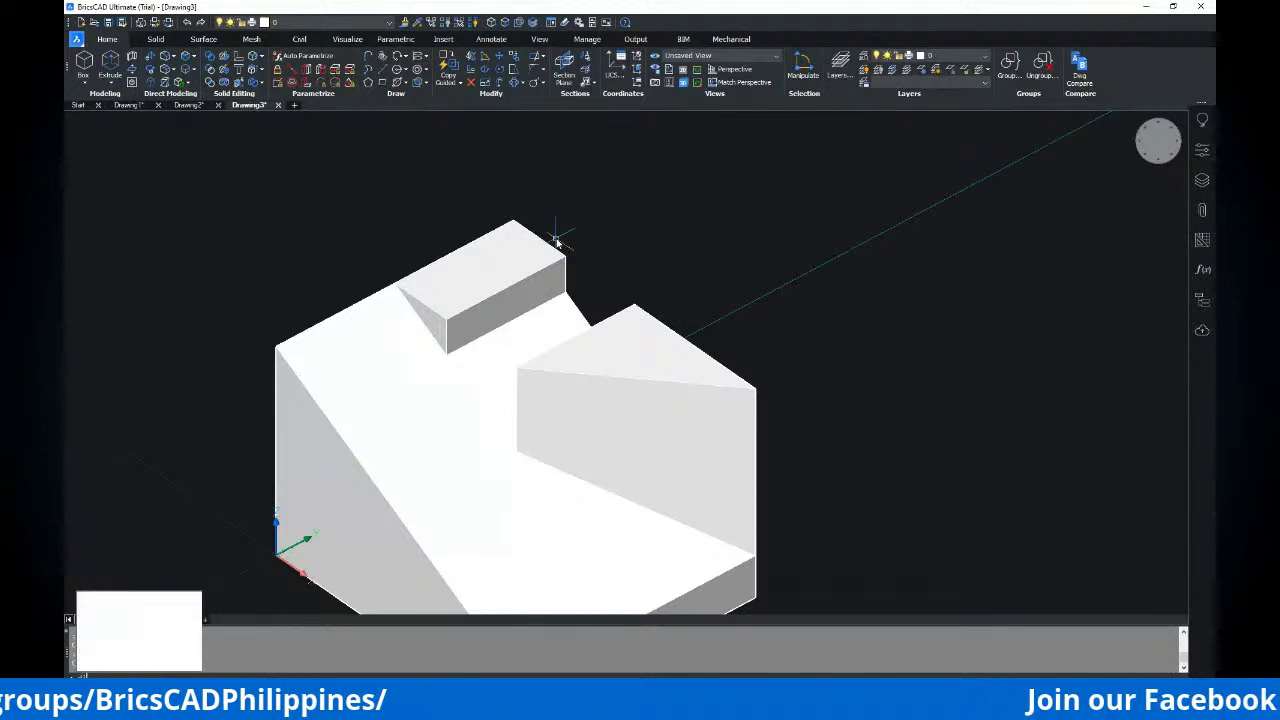
key("Return")
left_click(566, 252)
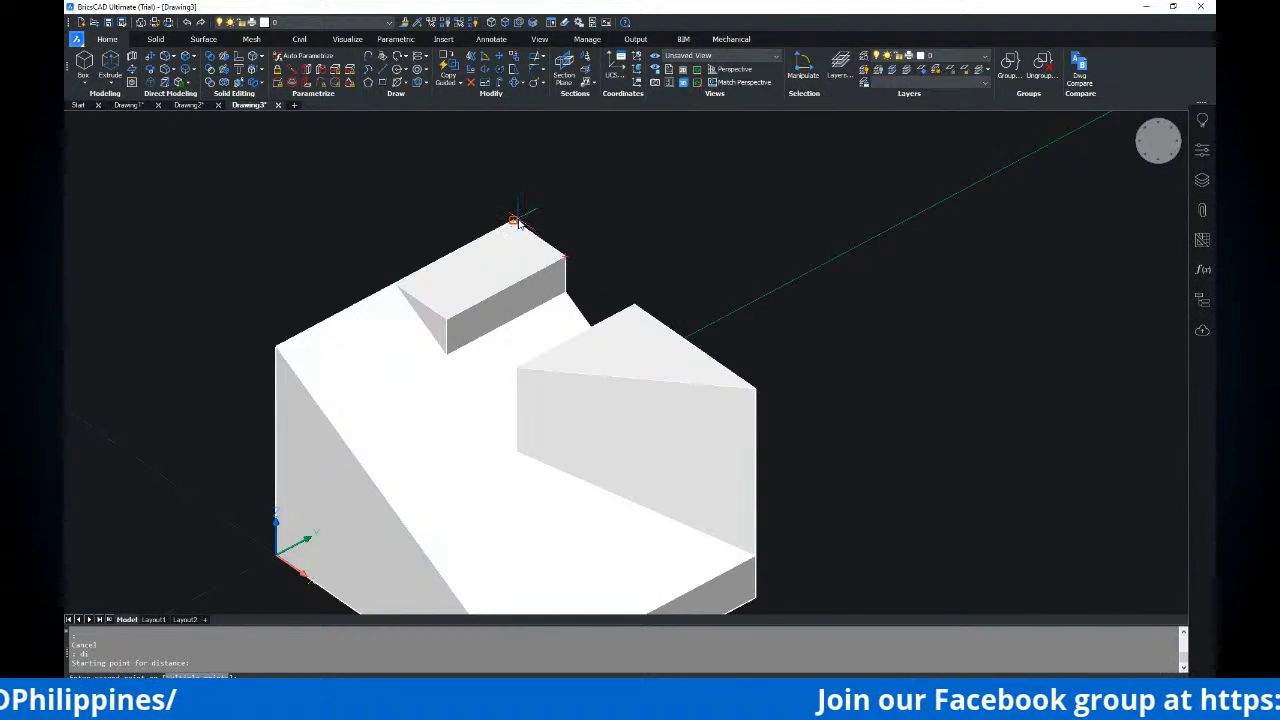
left_click(522, 215)
key("Return")
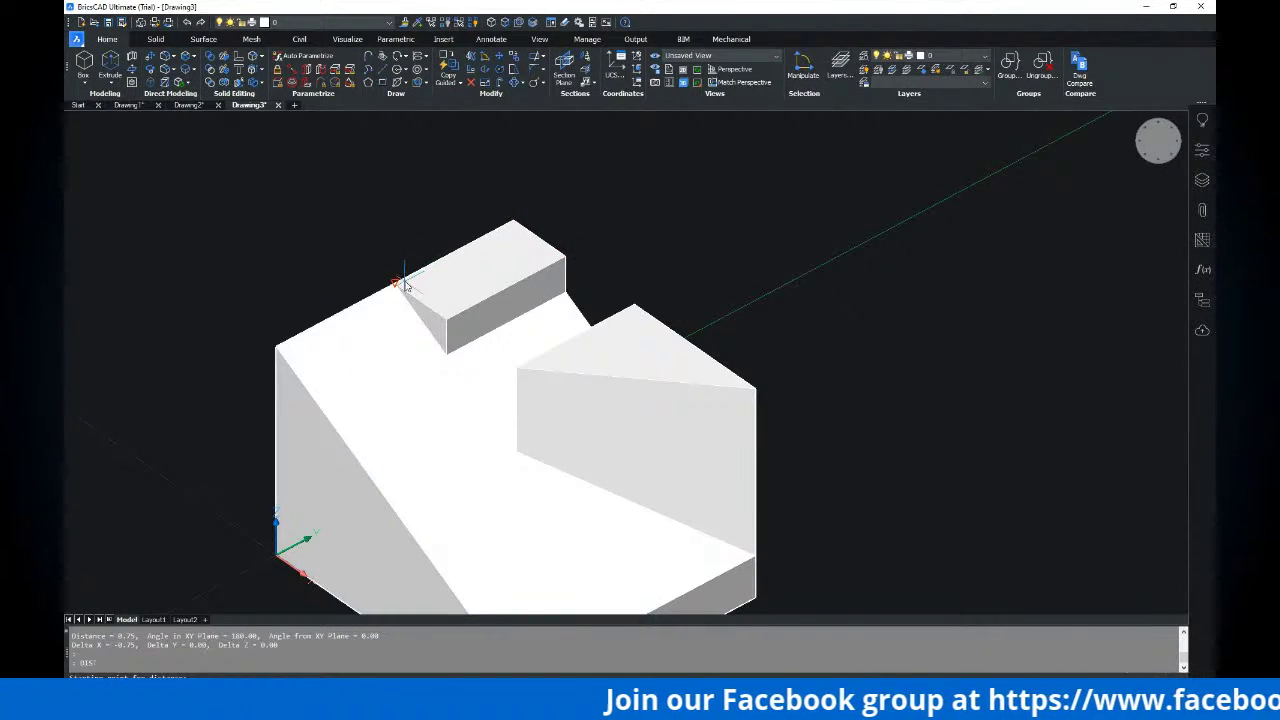
key("alt+Tab")
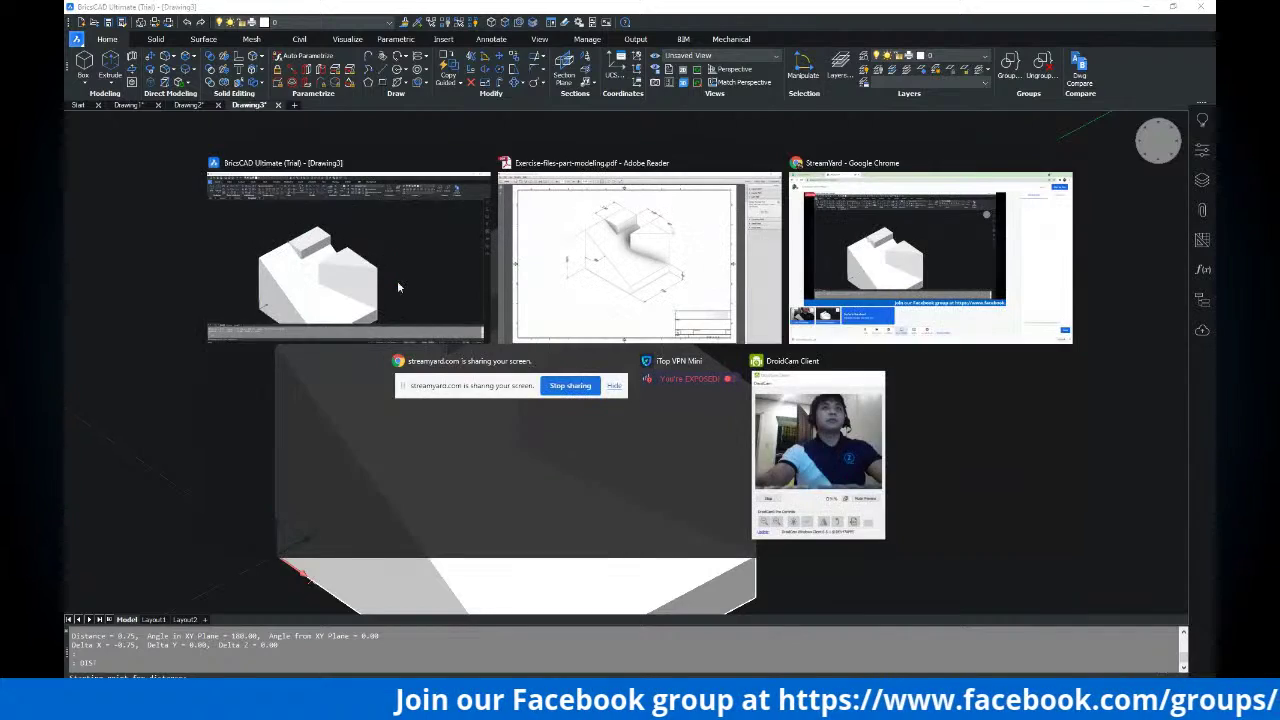
key("alt+Tab")
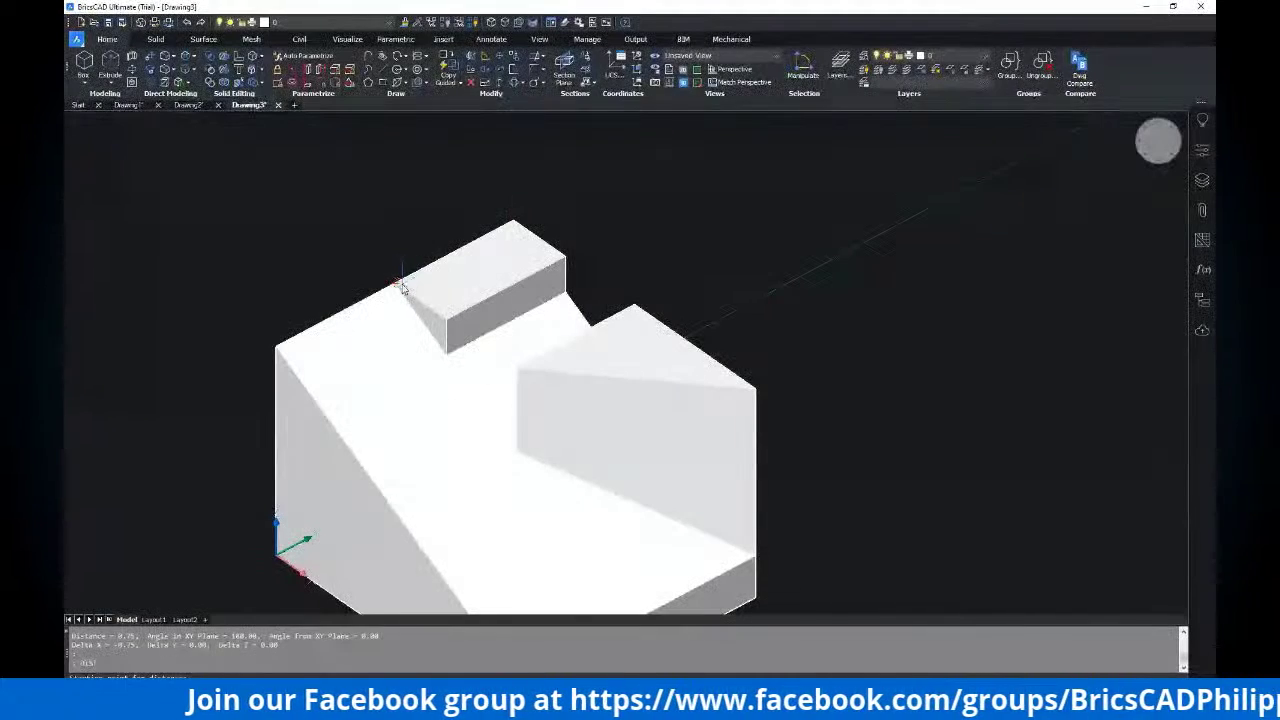
left_click(515, 222)
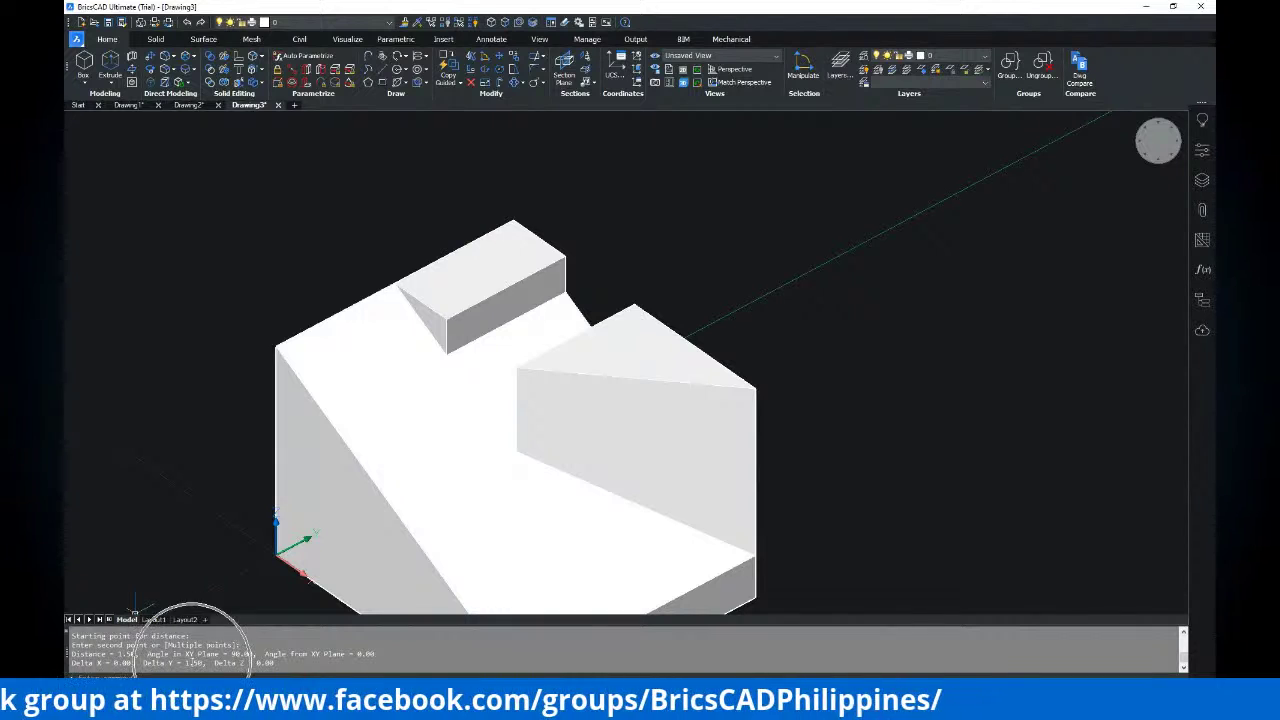
Switch to the exercise PDF in Adobe Reader, compare its dimensions and angles with the model, and return to BricsCAD
scroll(536, 292, "down", 2)
middle_click_drag(536, 292, 536, 181)
key("alt+Tab")
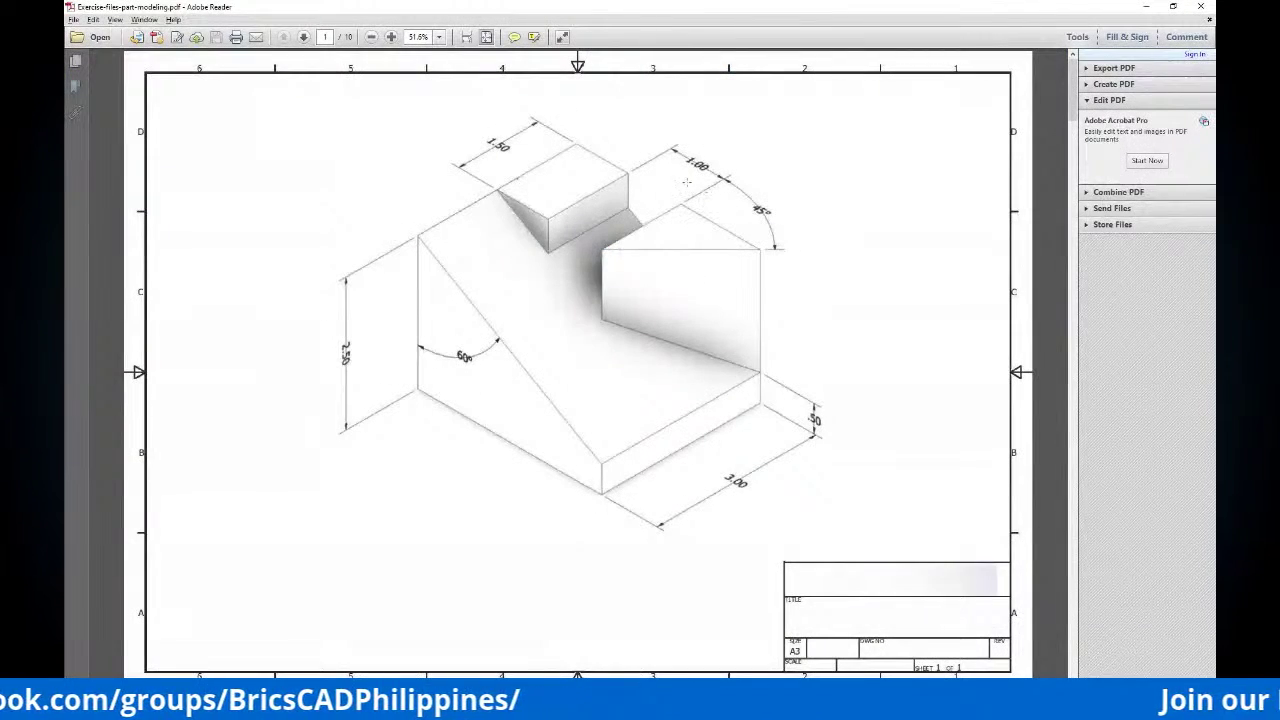
key("alt+Tab")
key("alt+Tab")
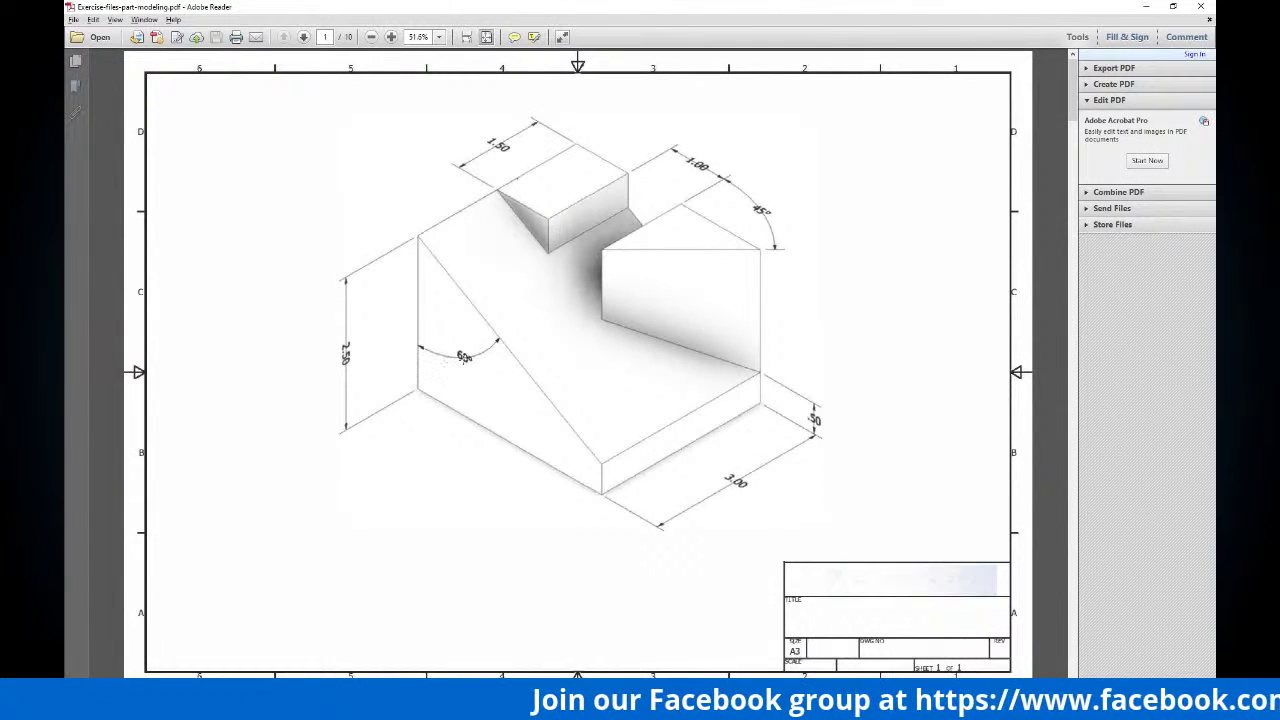
key("alt+Tab")
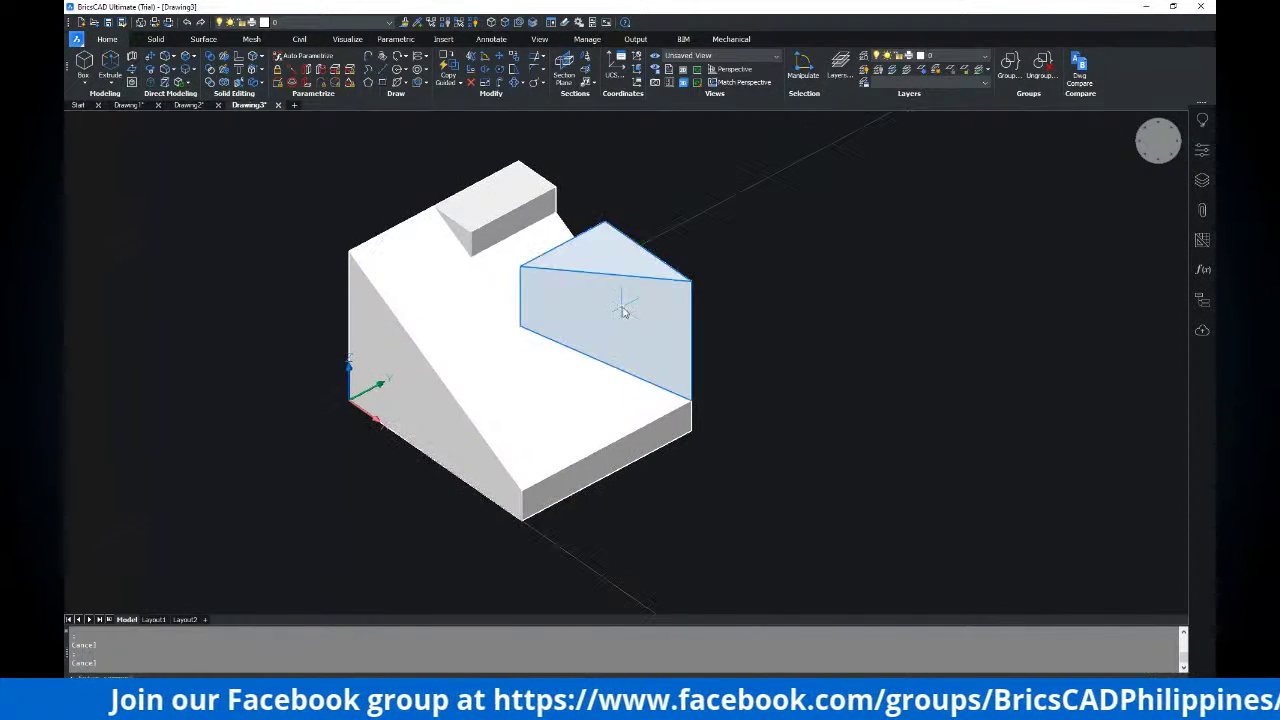
Switch the model to the Front view and centre the part's side profile
scroll(617, 300, "down", 2)
middle_click_drag(623, 289, 597, 291)
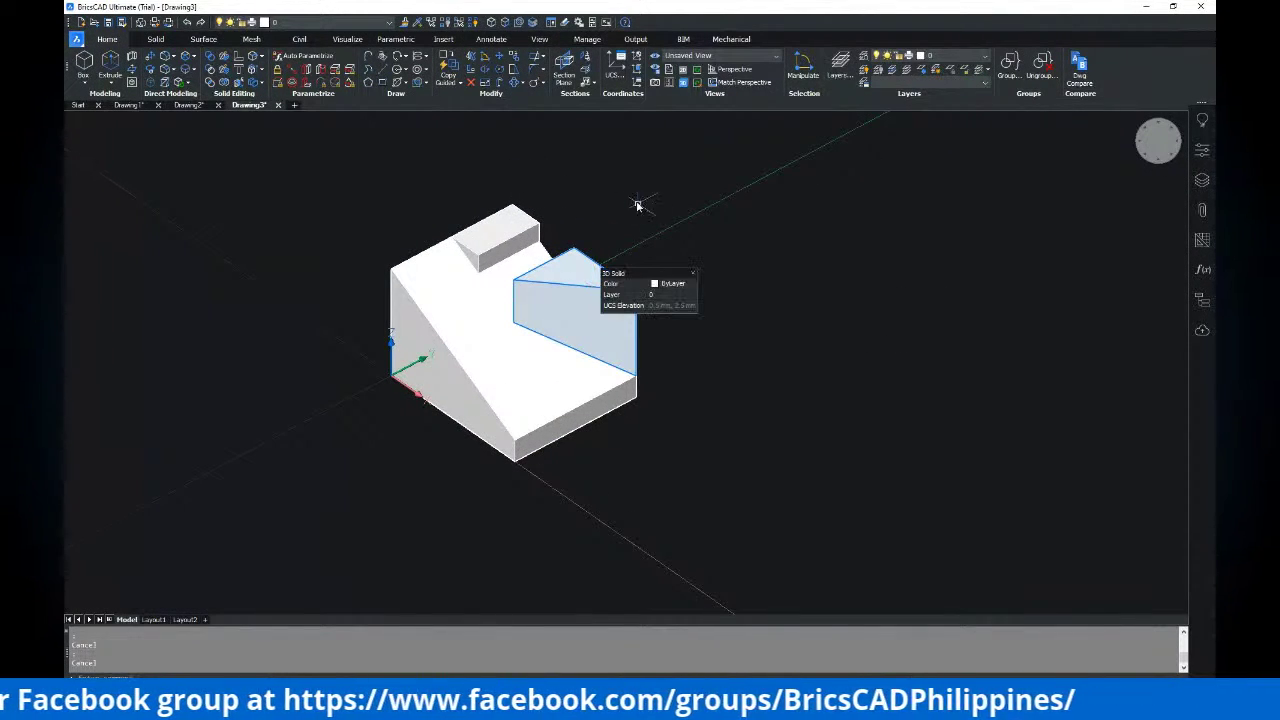
left_click(700, 56)
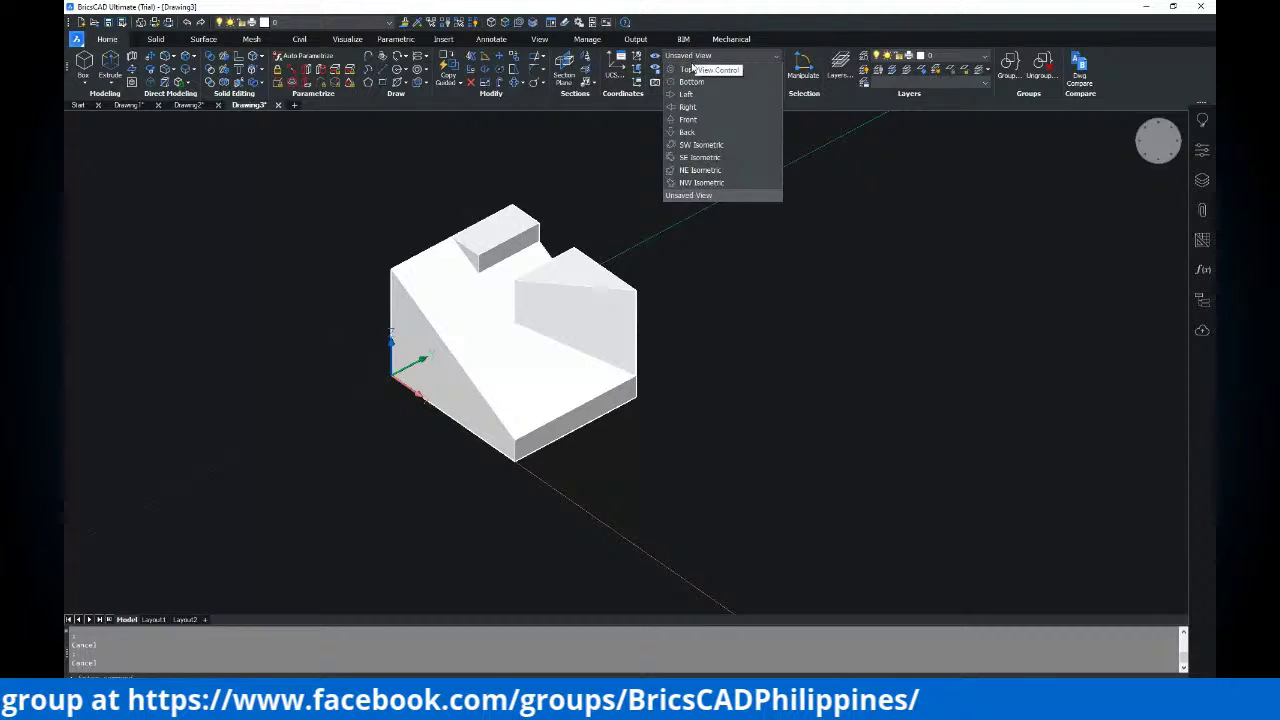
left_click(687, 121)
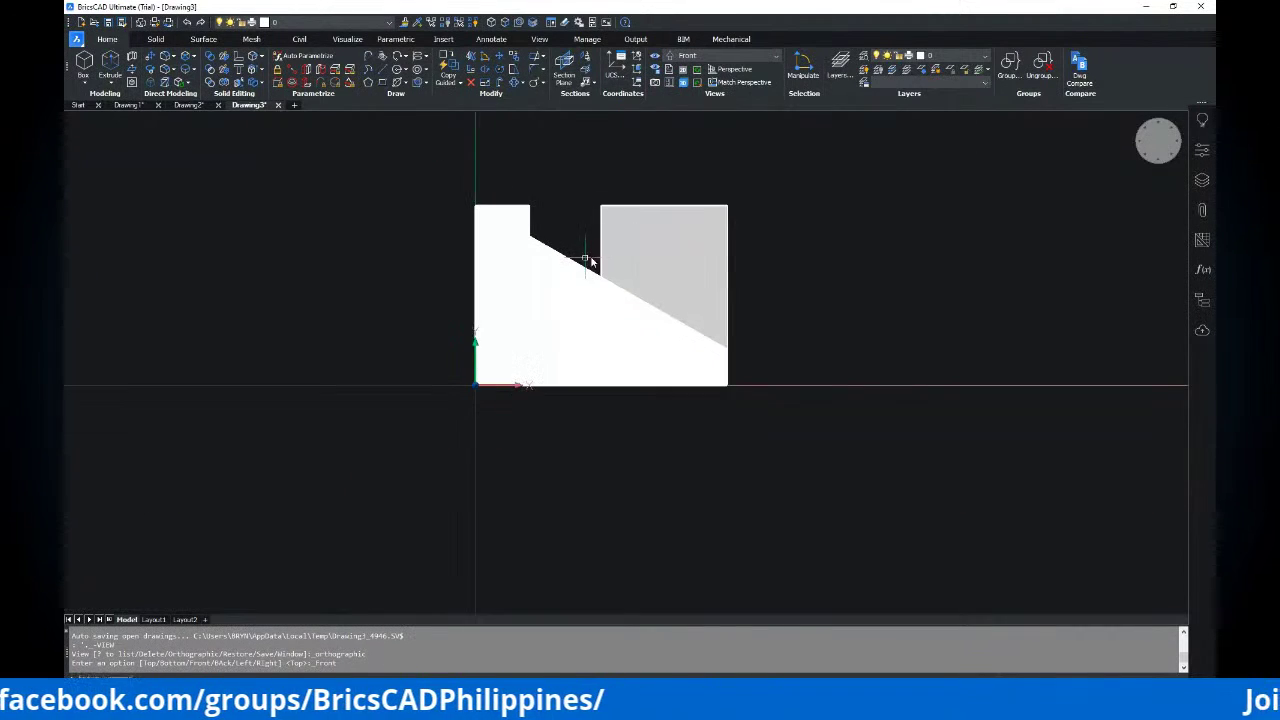
middle_click_drag(728, 265, 703, 275)
middle_click_drag(518, 427, 530, 439)
scroll(472, 372, "up", 2)
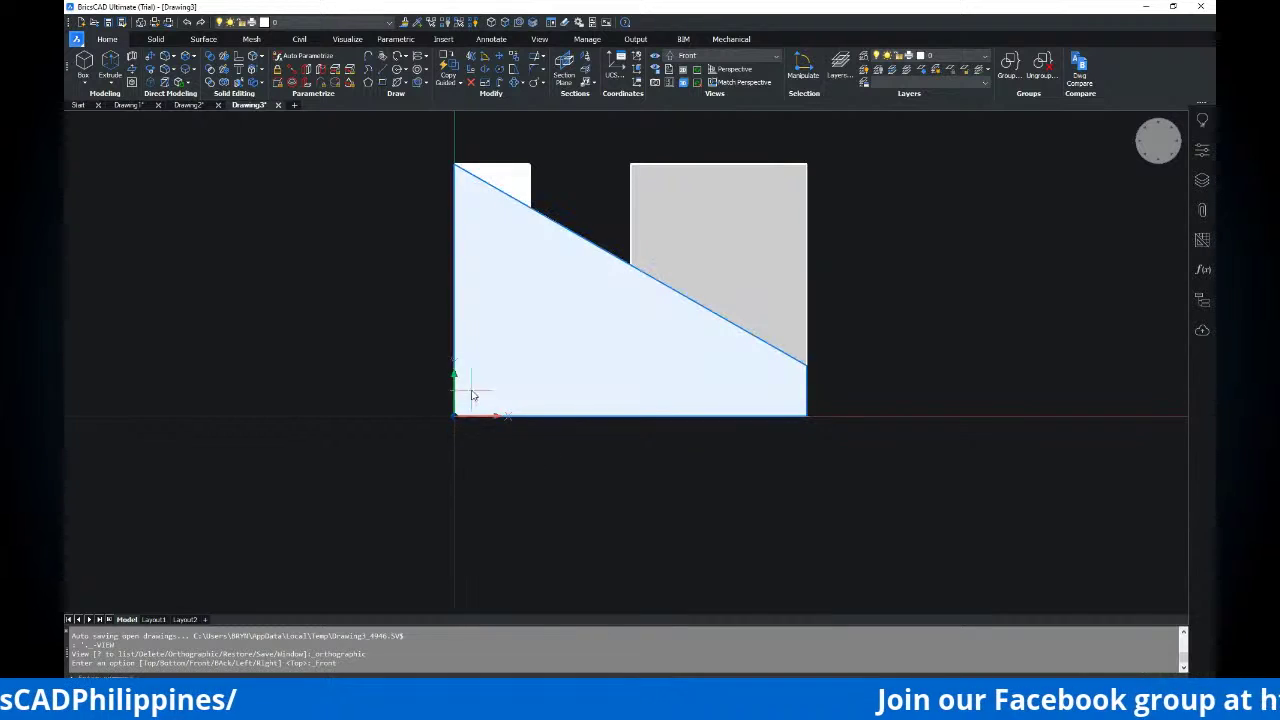
middle_click_drag(546, 358, 497, 351)
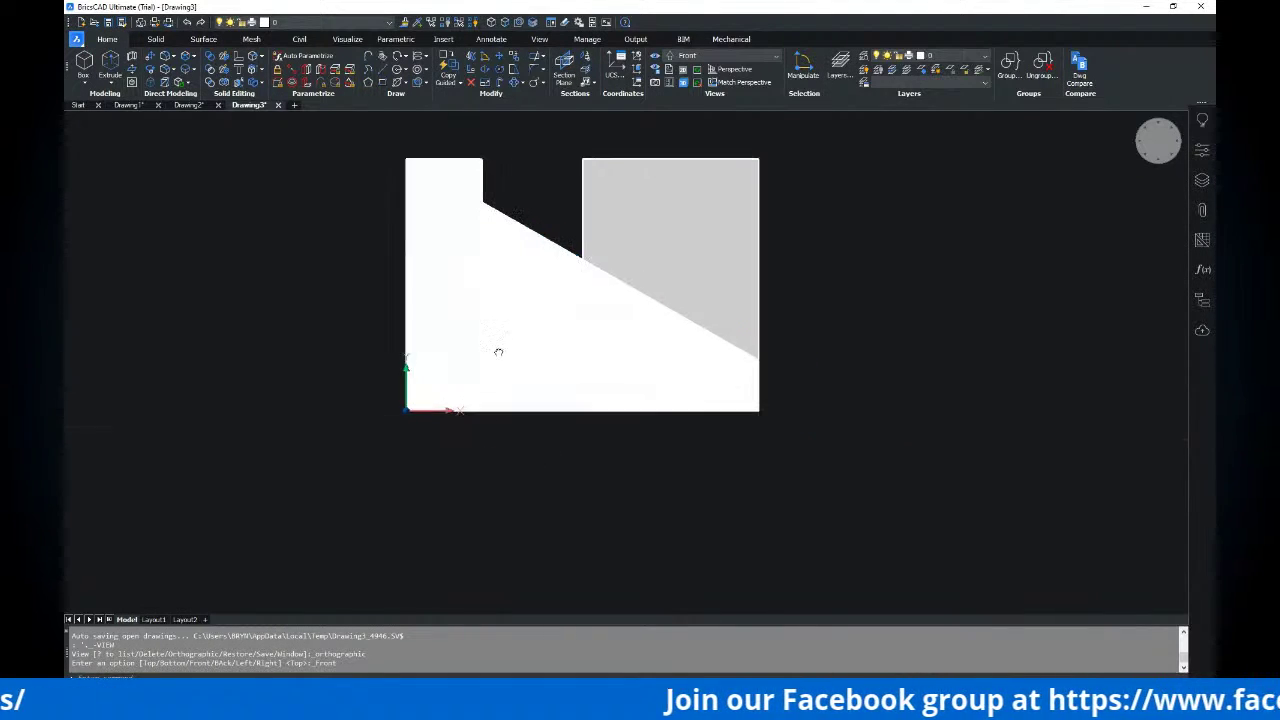
middle_click_drag(505, 240, 497, 251)
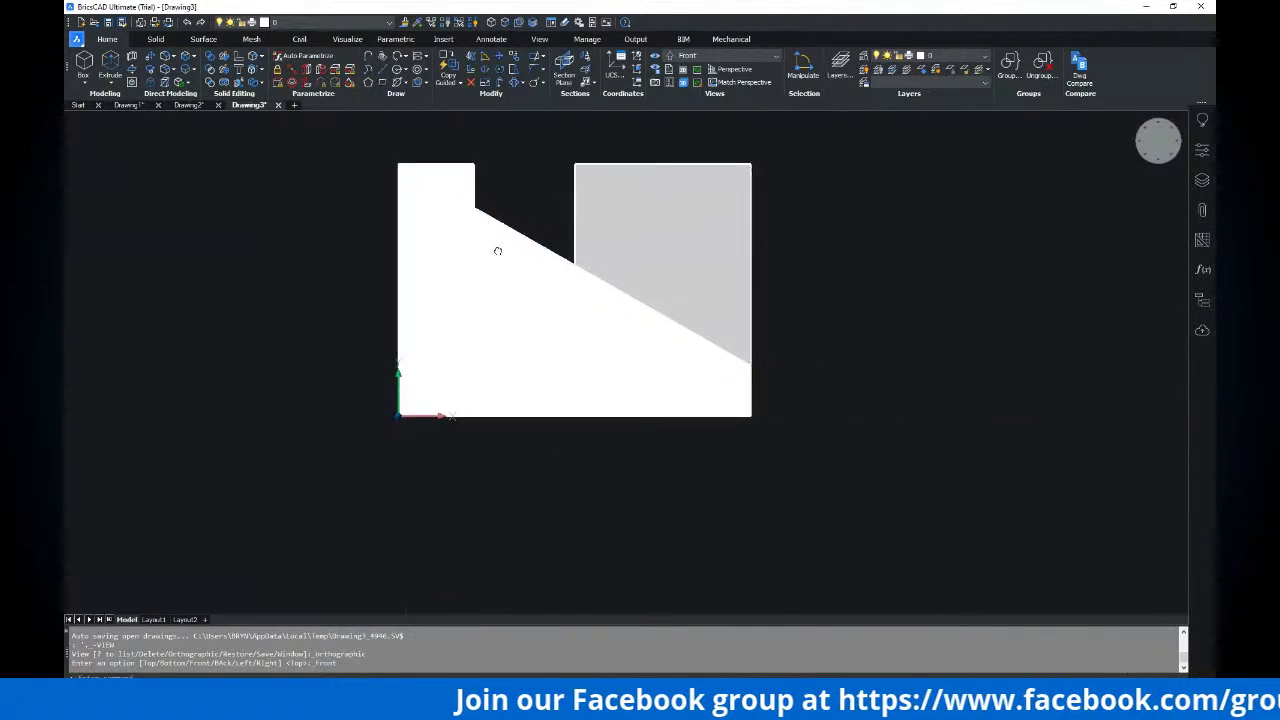
mouse_move(518, 248)
key("Escape")
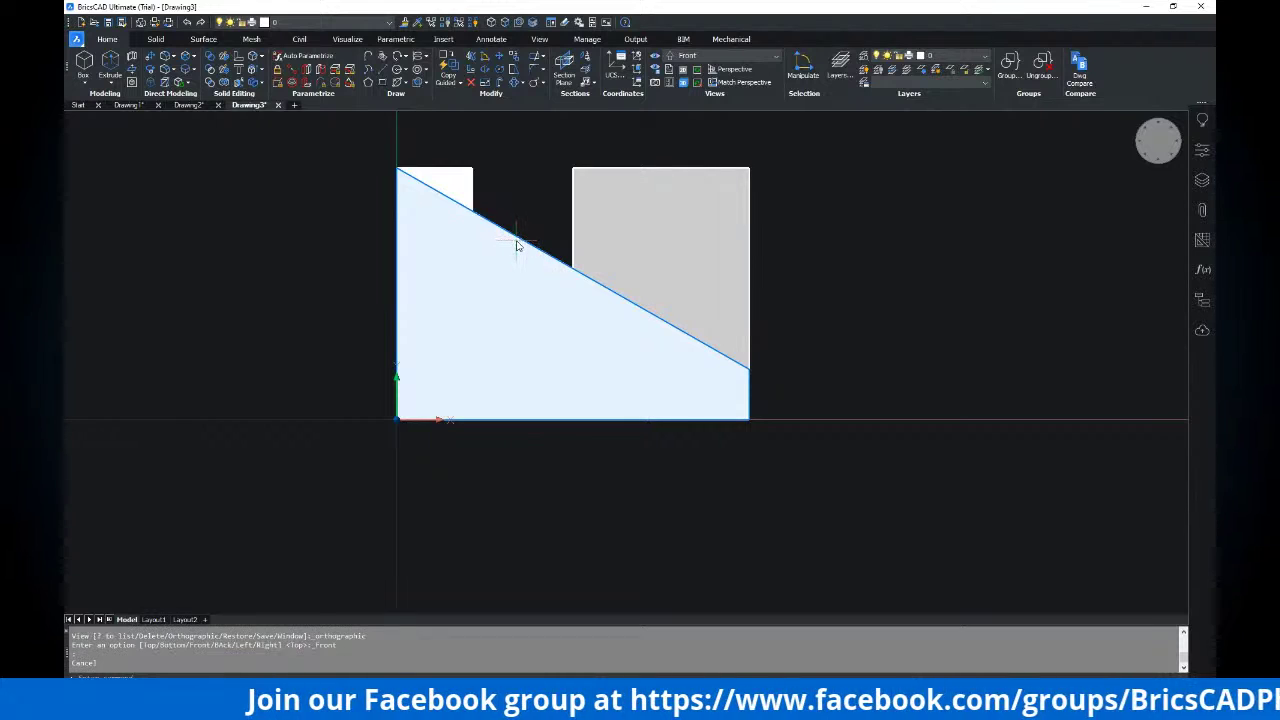
type("m")
key("Return")
key("Escape")
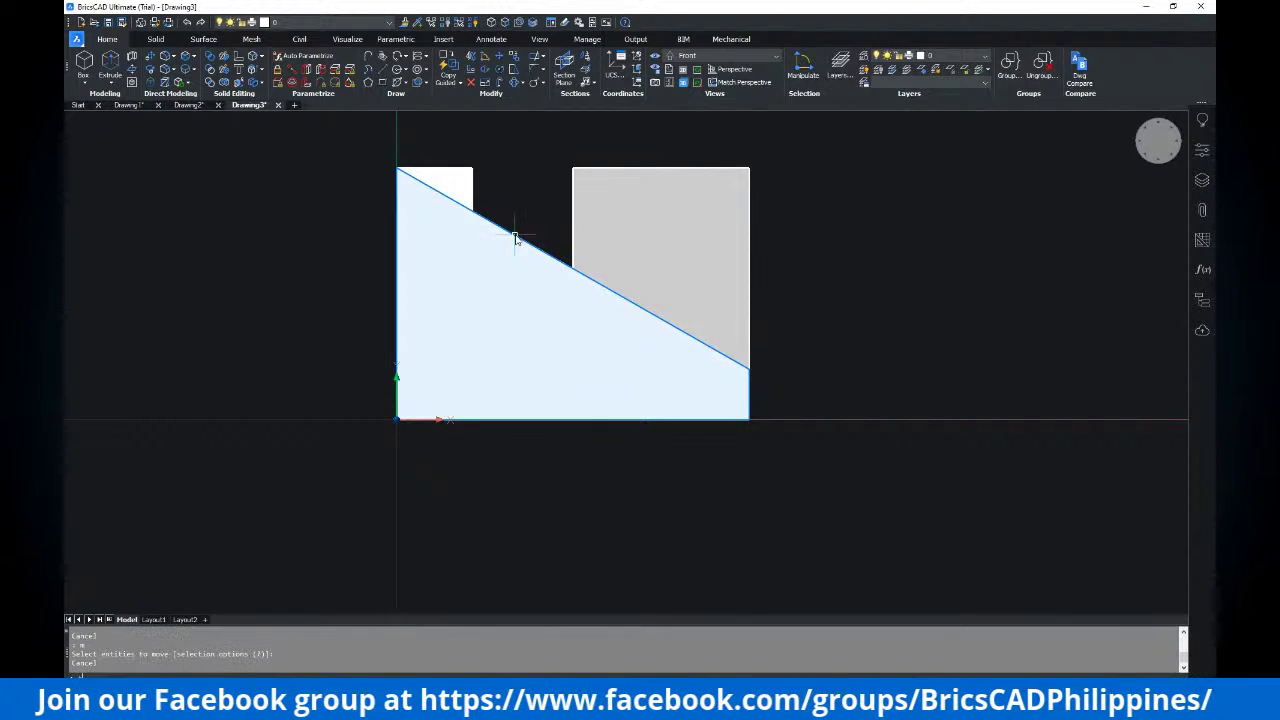
type("co")
key("Return")
left_click(516, 239)
key("Return")
key("Escape")
key("Escape")
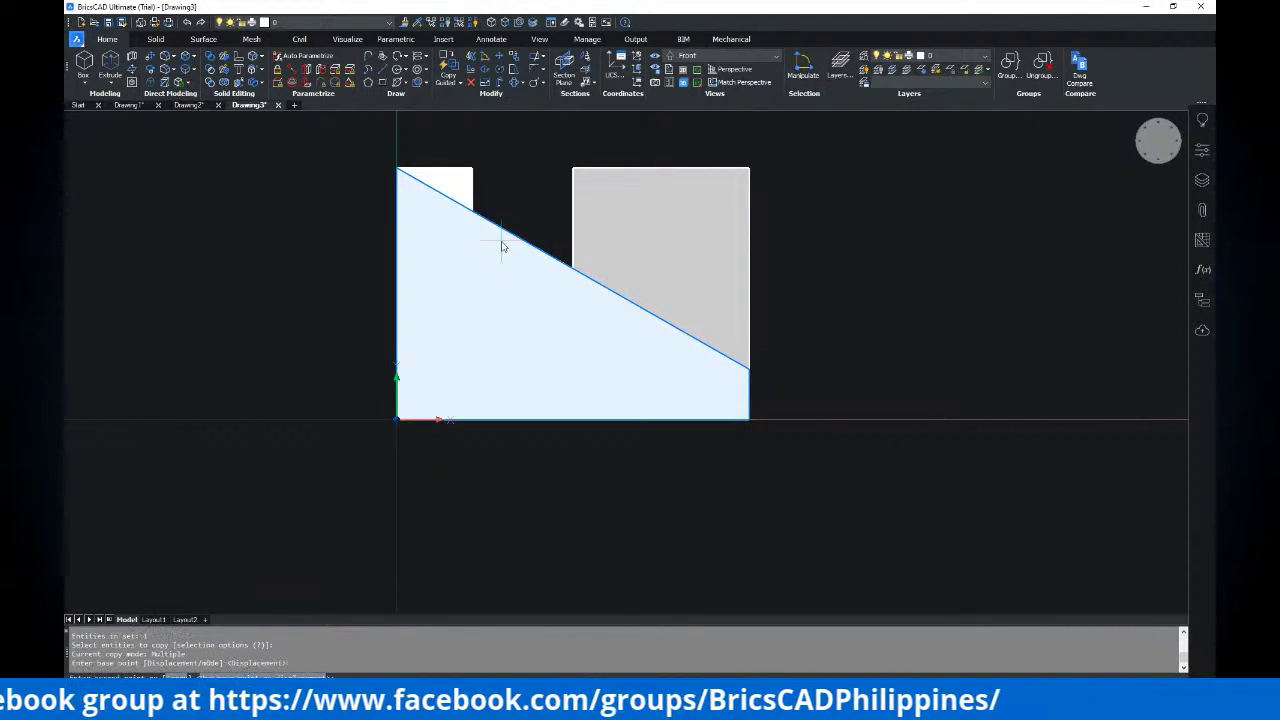
middle_click_drag(499, 247, 504, 274)
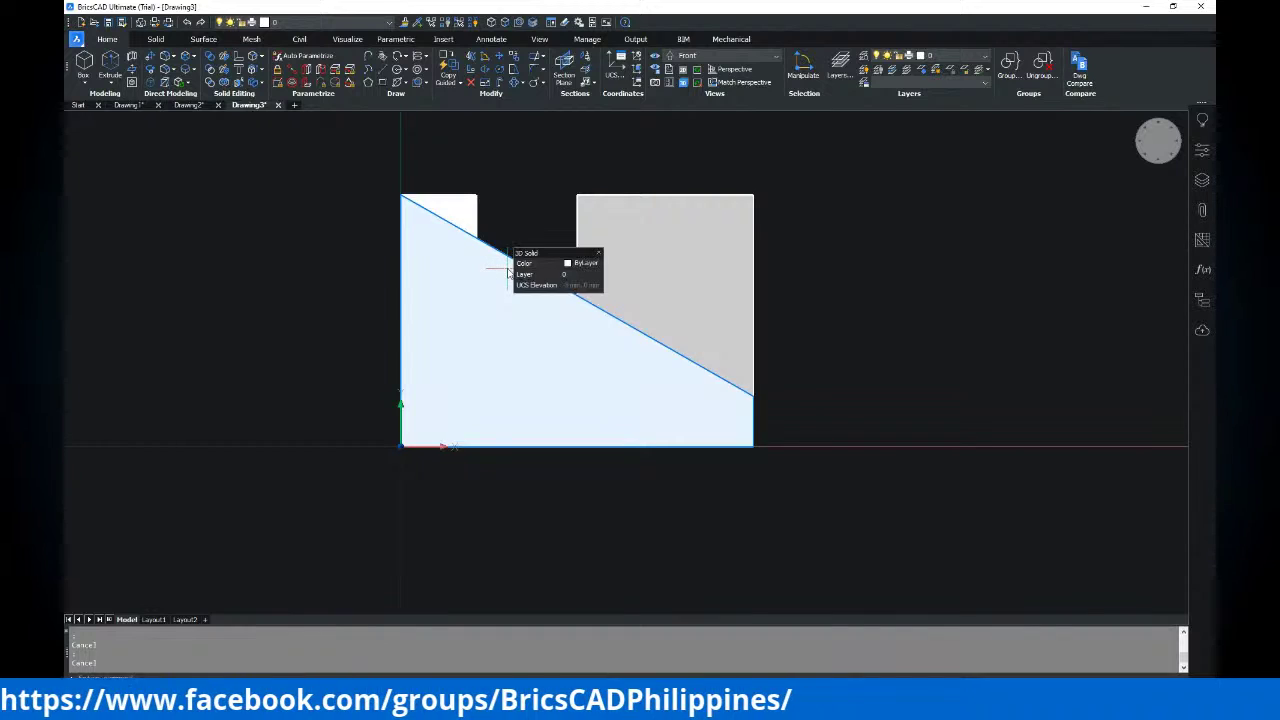
Copy the sloped base solid to an empty area along the positive X direction beside the model
type("co")
key("Return")
left_click(505, 268)
scroll(503, 265, "down", 3)
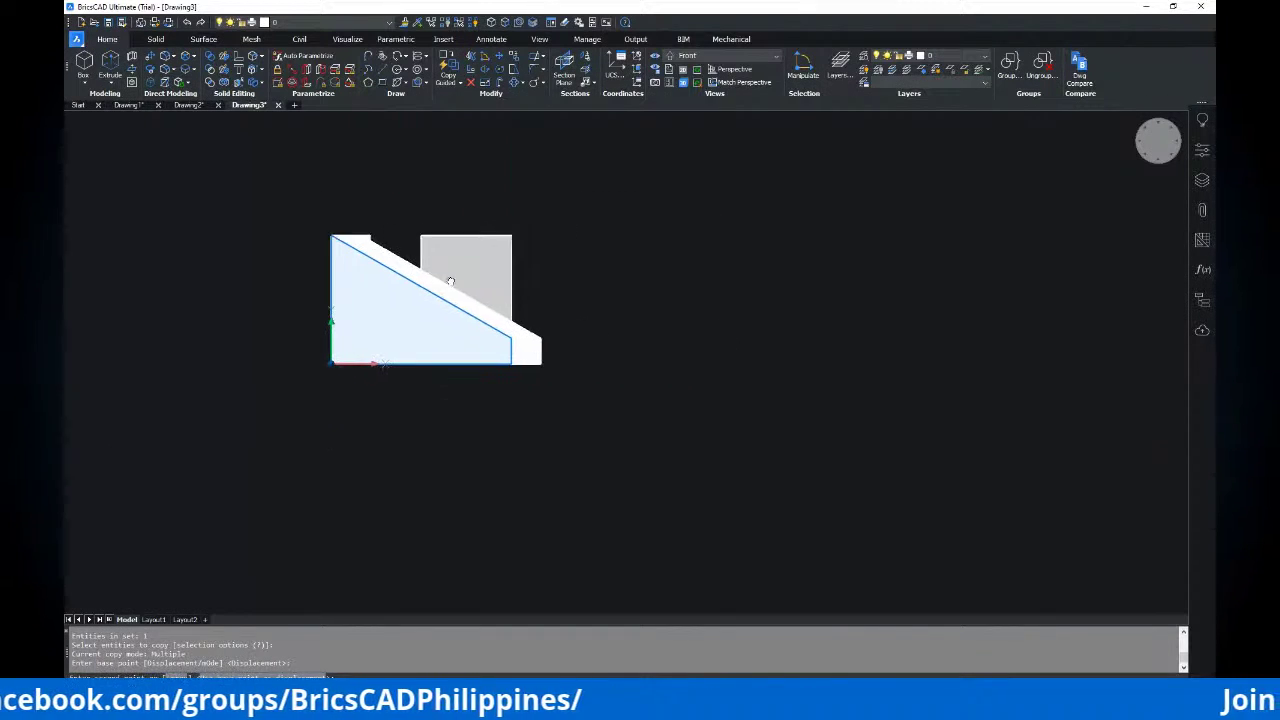
left_click(709, 271)
key("Escape")
scroll(629, 259, "up", 3)
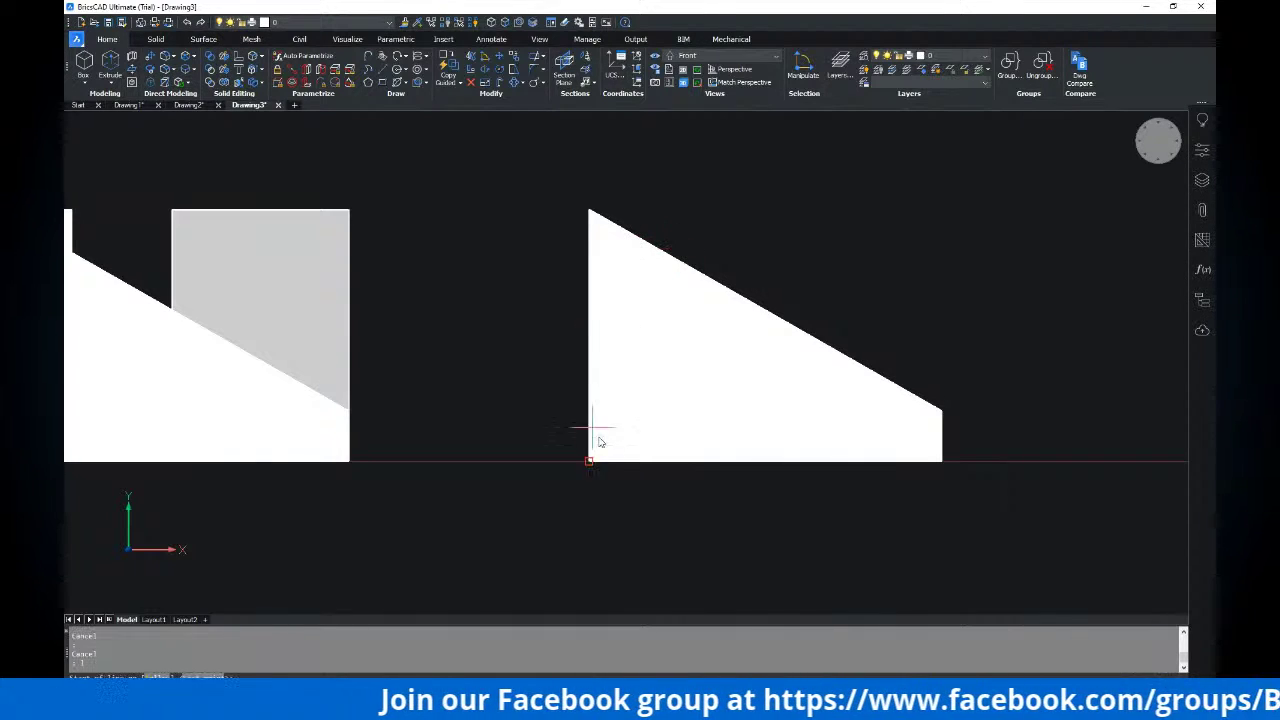
Draw lines along the vertical and sloped edges of the copied base solid, and delete the copy
type("l")
key("Return")
left_click(590, 211)
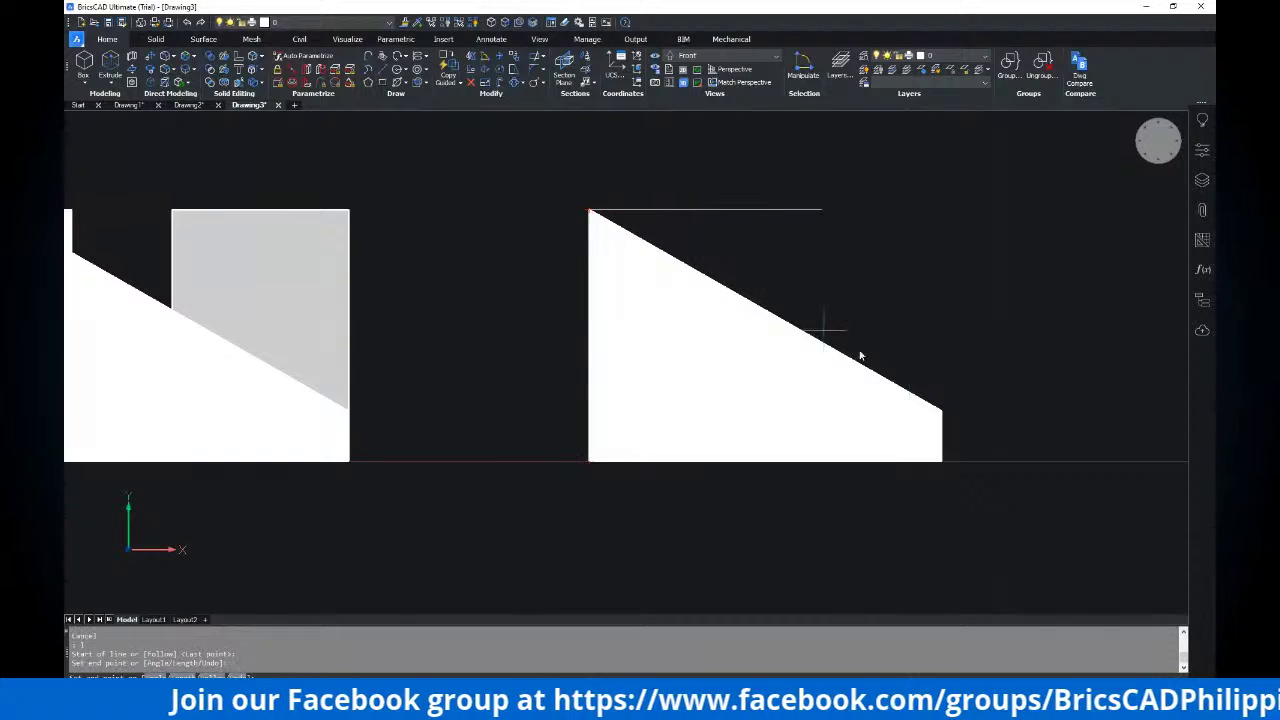
left_click(942, 408)
key("Escape")
left_click(860, 446)
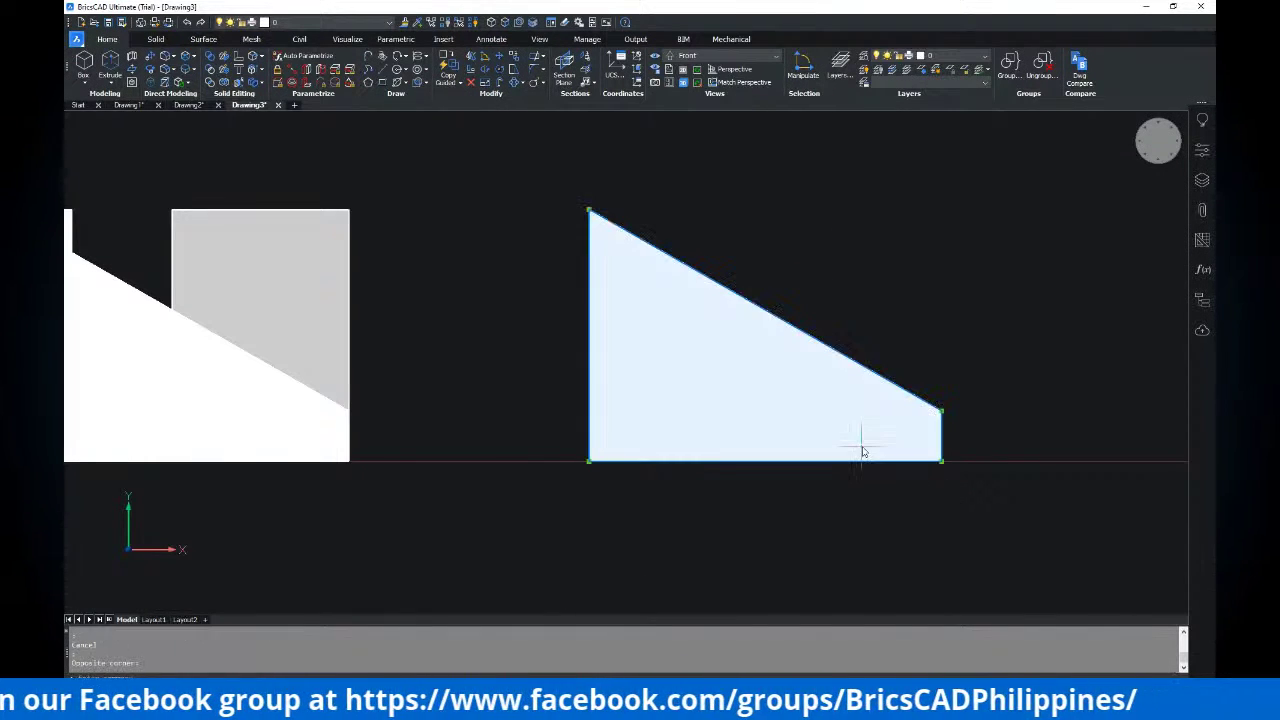
key("Delete")
Check the angle between the vertical and sloped lines with an unplaced angular dimension, and delete both lines
scroll(697, 307, "down", 3)
middle_click_drag(697, 307, 707, 294)
scroll(660, 249, "up", 2)
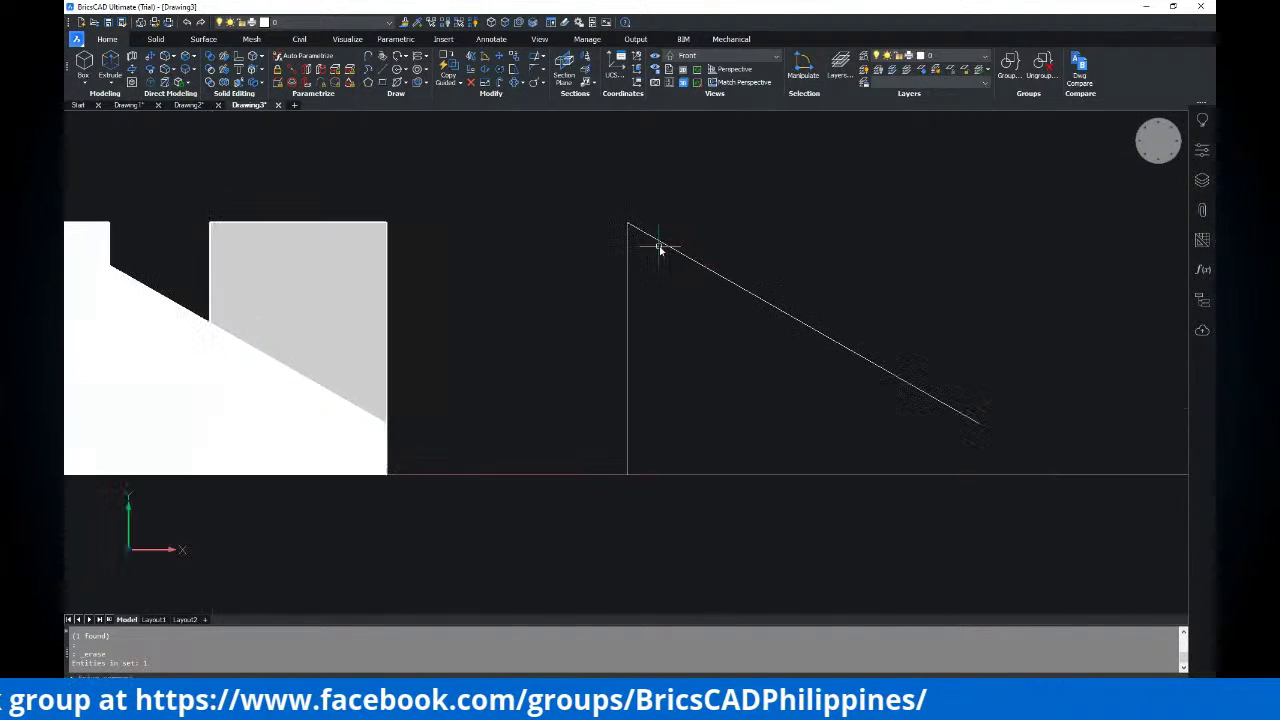
middle_click_drag(660, 249, 676, 270)
type("dan")
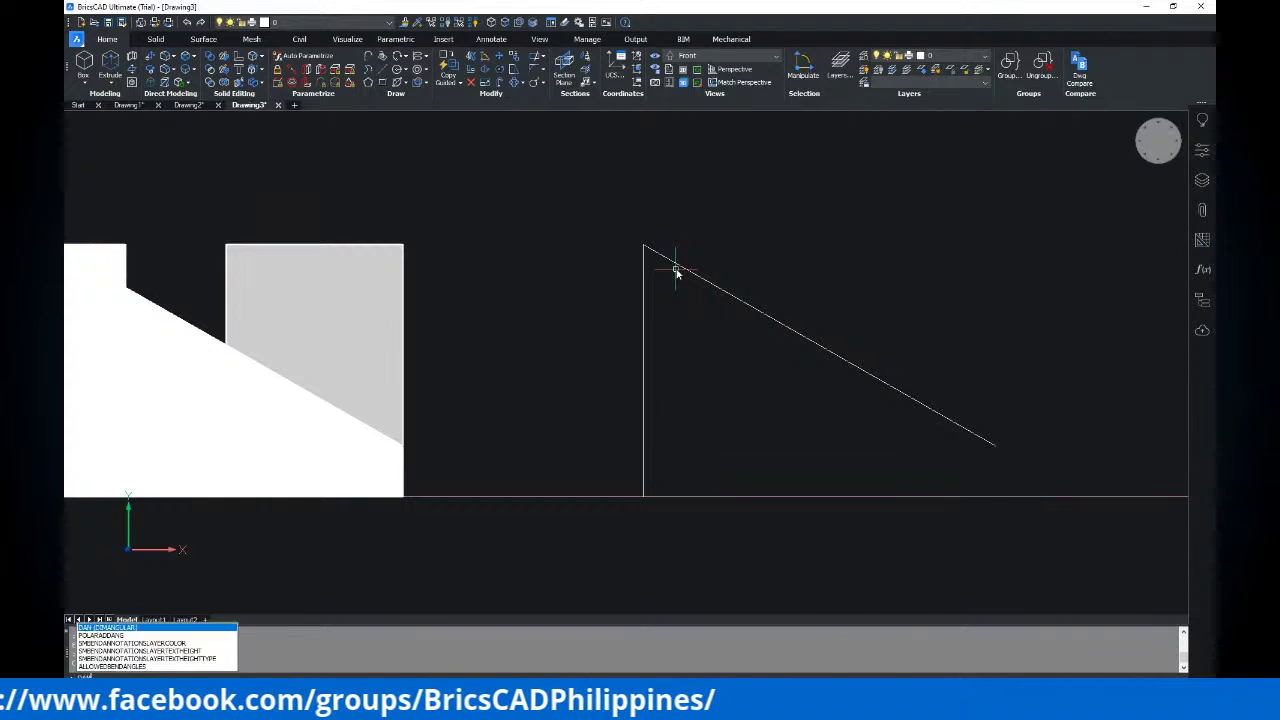
key("Return")
left_click(645, 252)
left_click(682, 271)
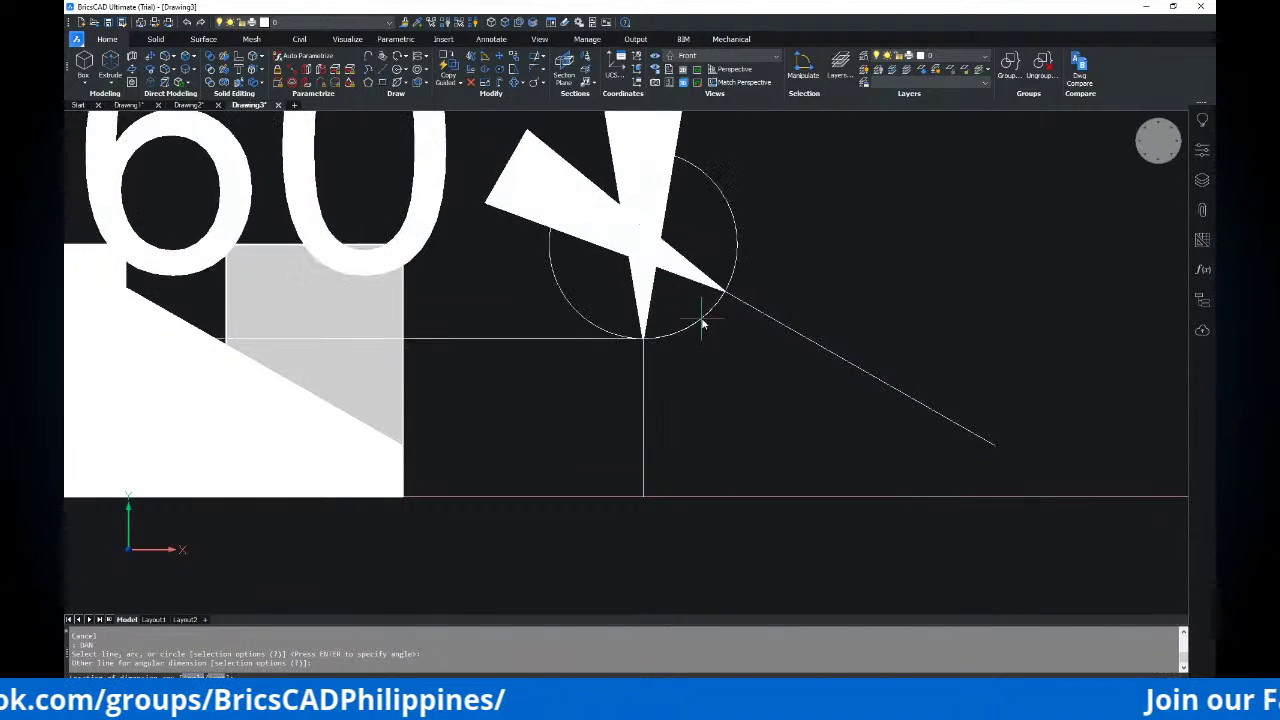
scroll(714, 342, "down", 4)
scroll(717, 340, "up", 4)
scroll(717, 340, "up", 2)
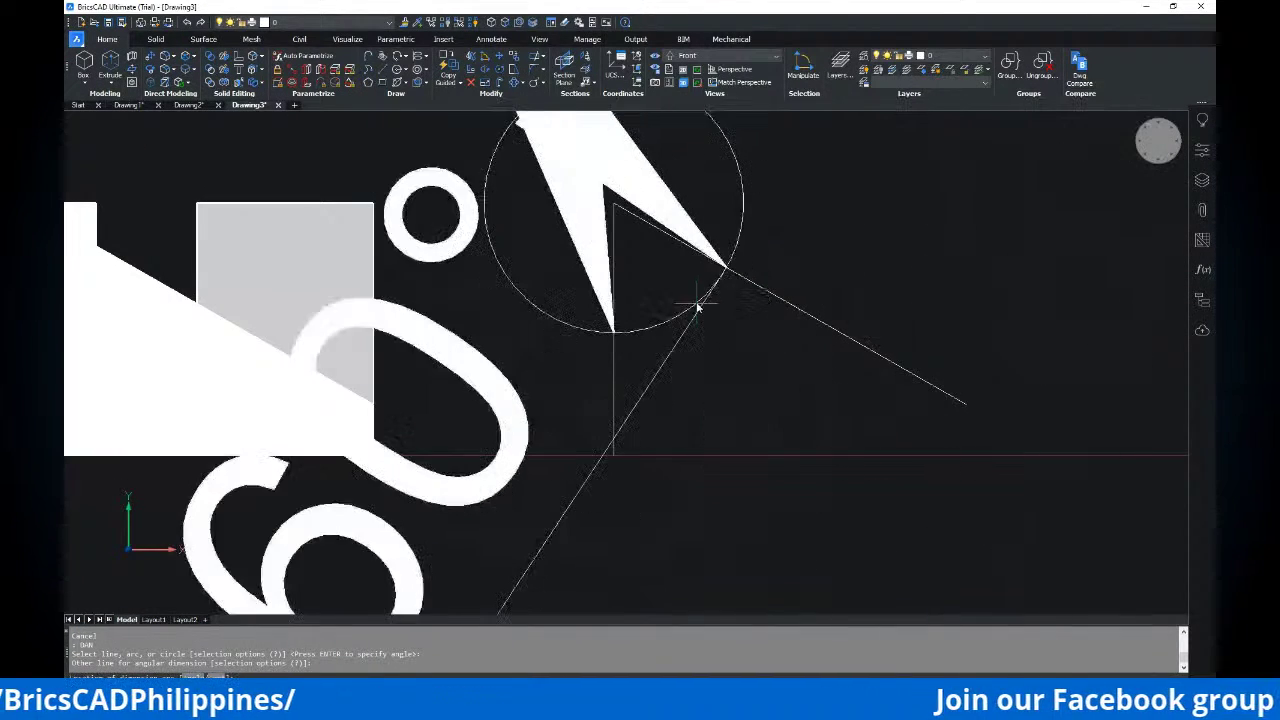
scroll(697, 297, "down", 5)
scroll(711, 325, "up", 2)
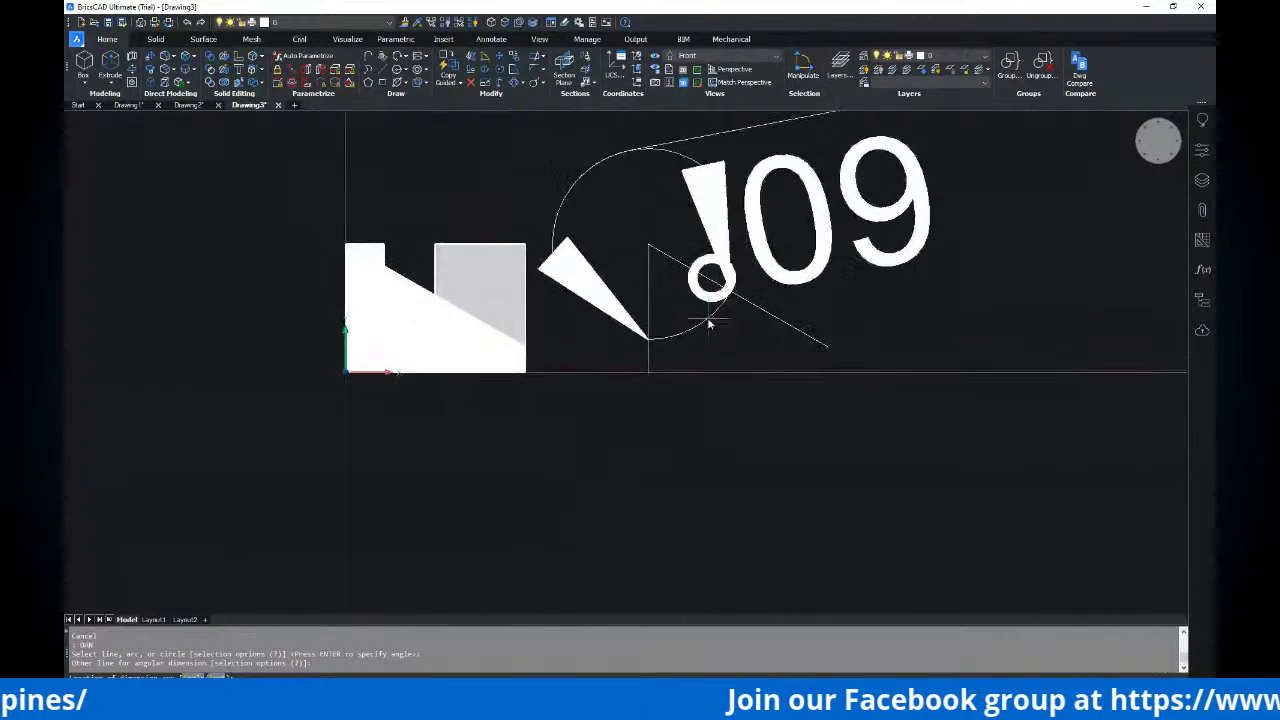
scroll(680, 300, "down", 2)
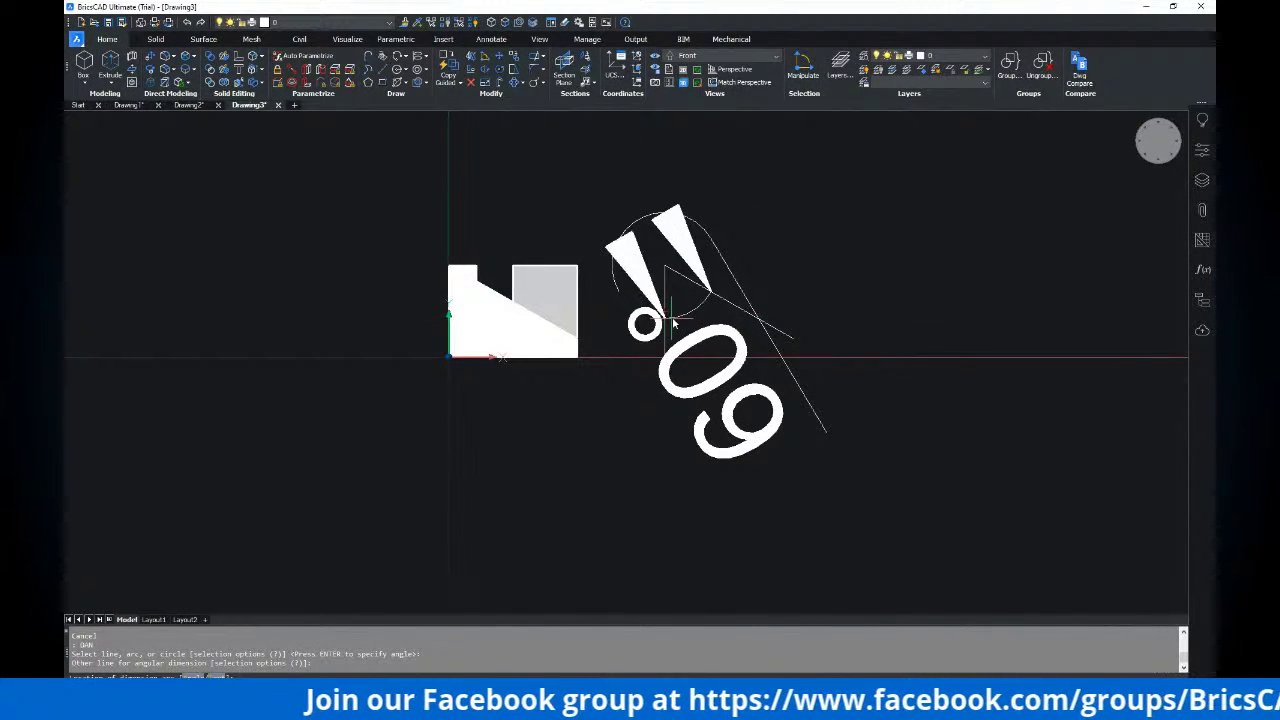
key("Escape")
left_click_drag(714, 237, 634, 297)
key("Delete")
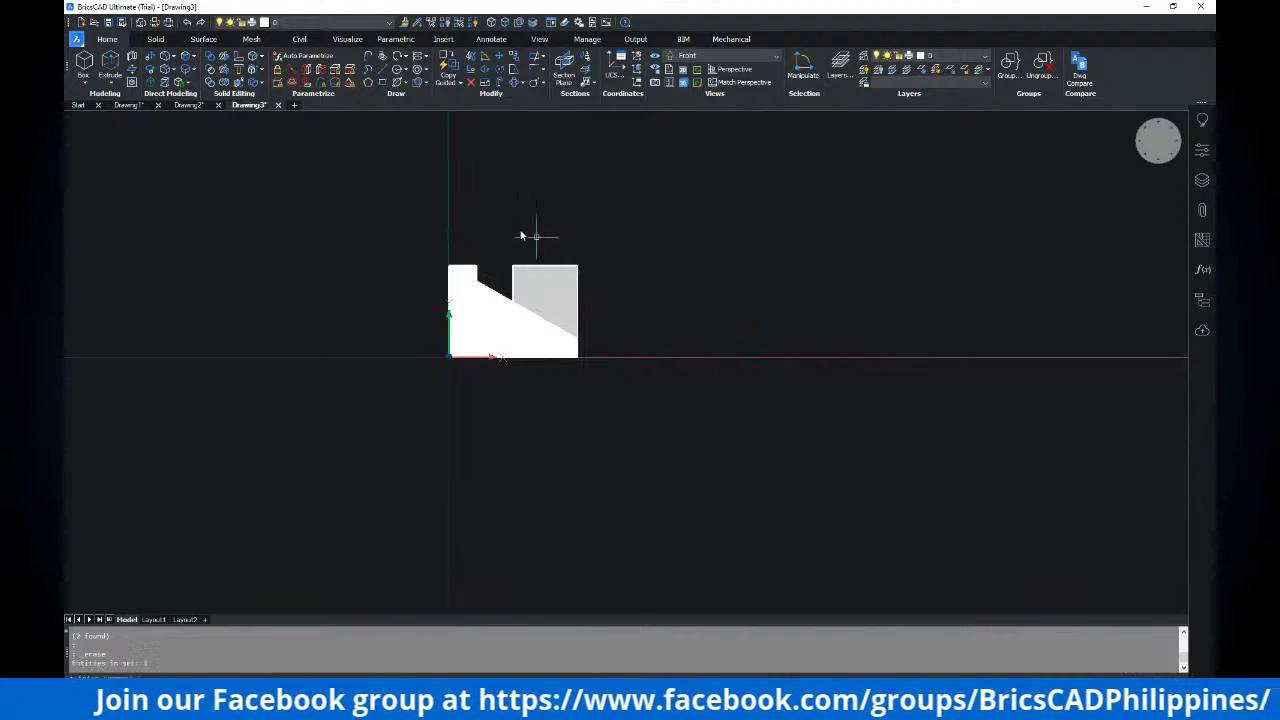
Orbit the model back to a 3D view and switch to the Top view to inspect the triangular block
middle_click_drag(605, 243, 690, 306, "shift")
scroll(571, 309, "up", 2)
middle_click_drag(571, 309, 567, 324)
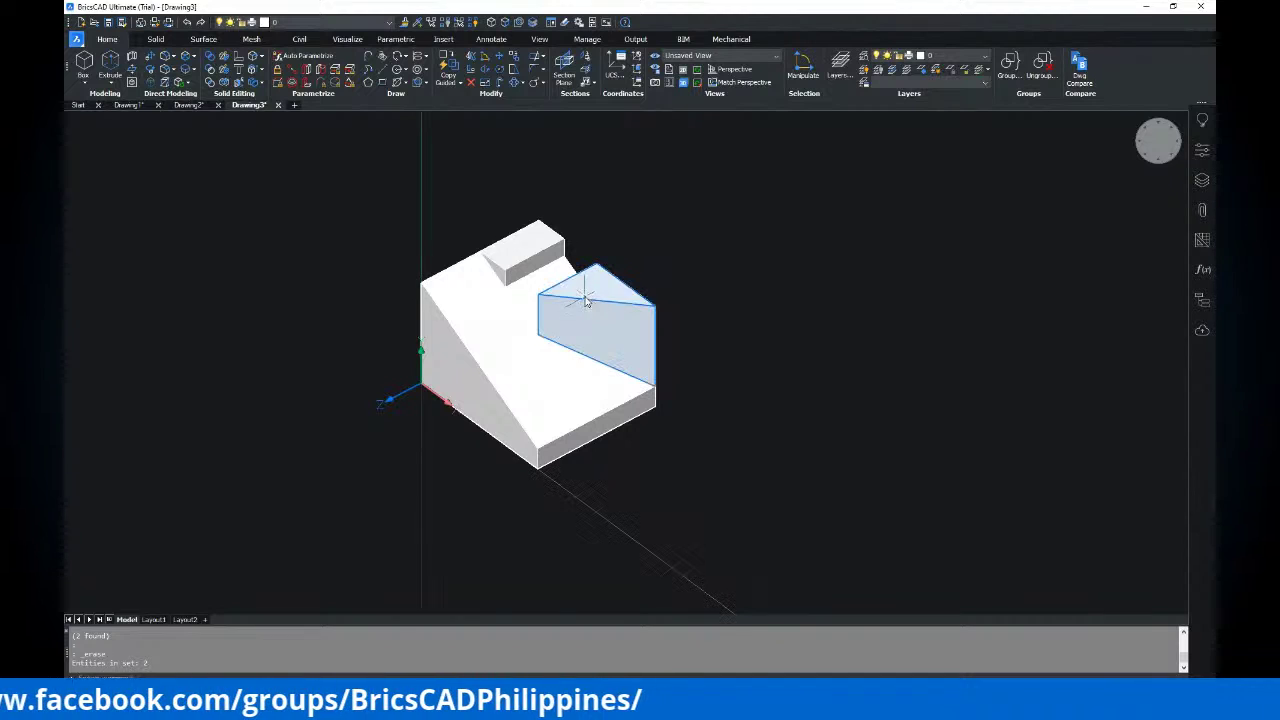
left_click(707, 57)
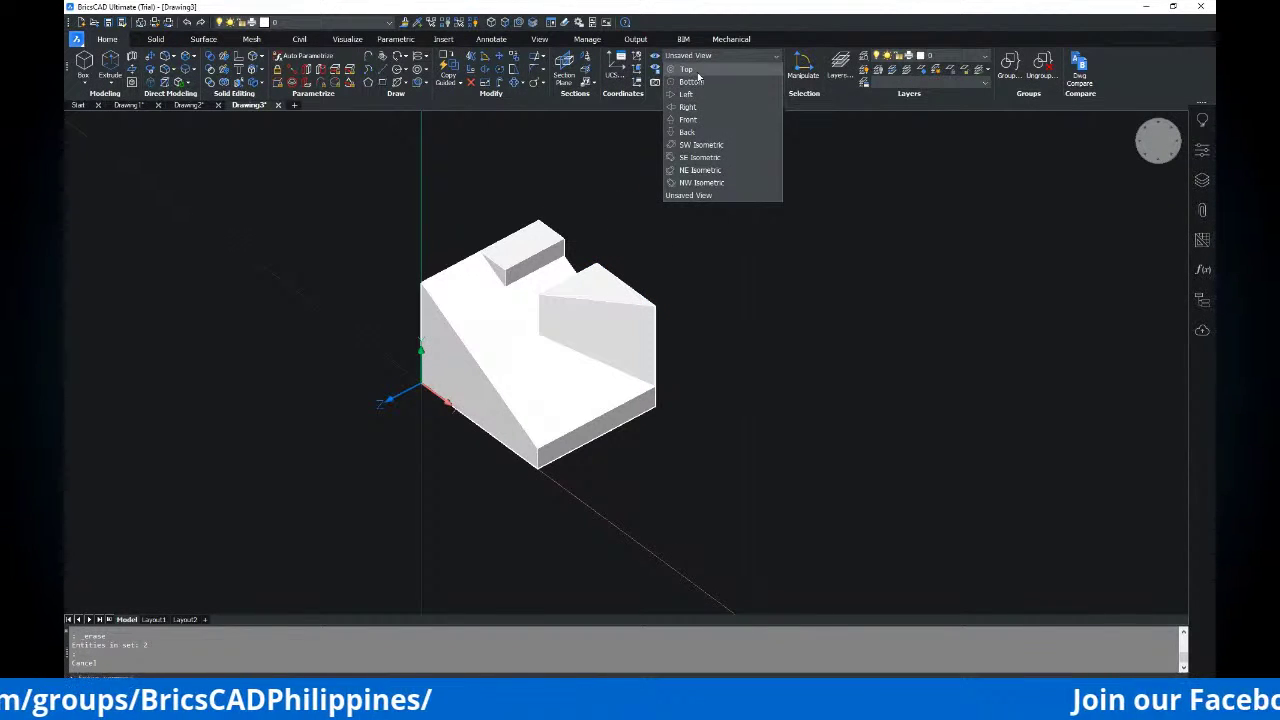
left_click(697, 76)
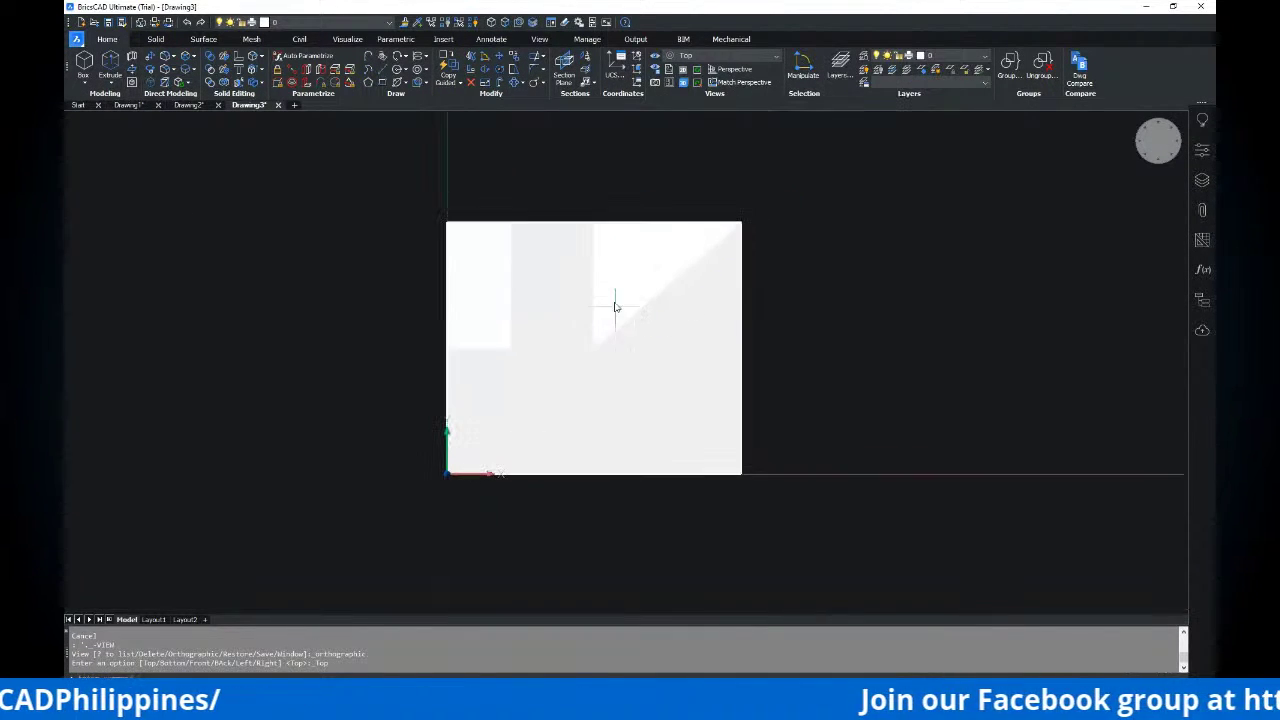
key("Escape")
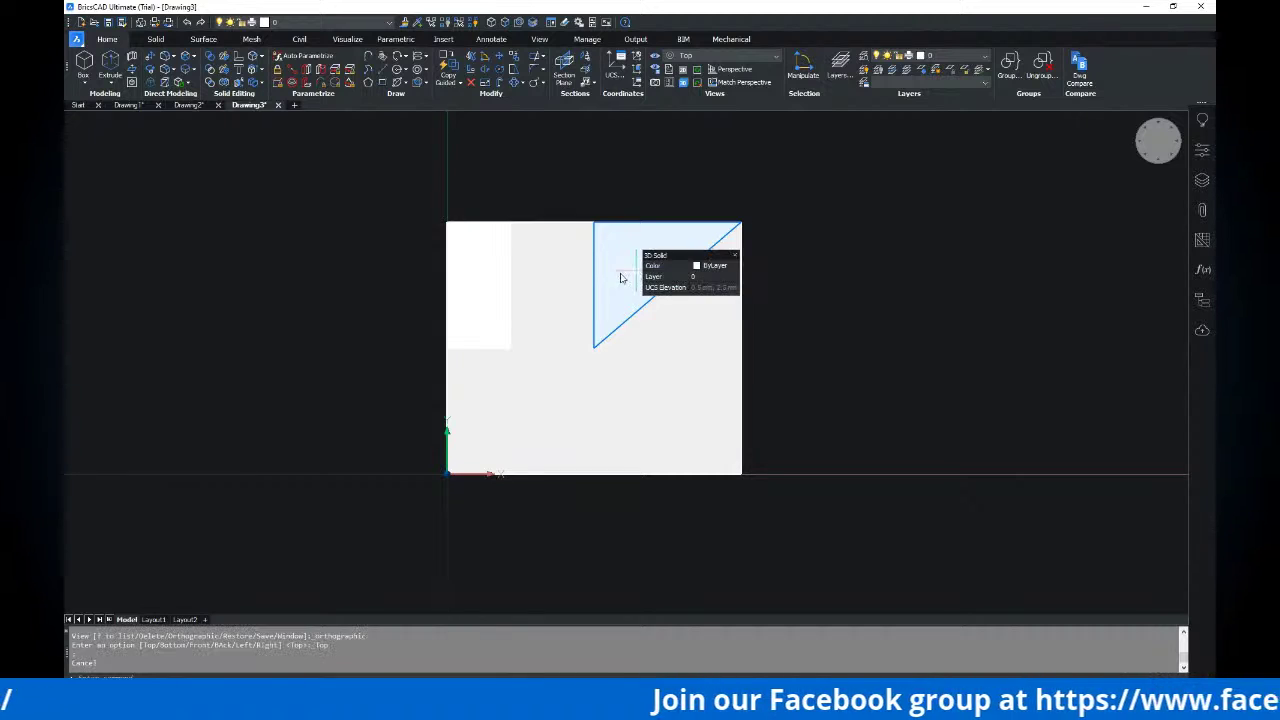
Draw lines along the vertical and sloped edges of the triangular block in the Top view
left_click(595, 348)
left_click(595, 228)
key("Return")
key("Return")
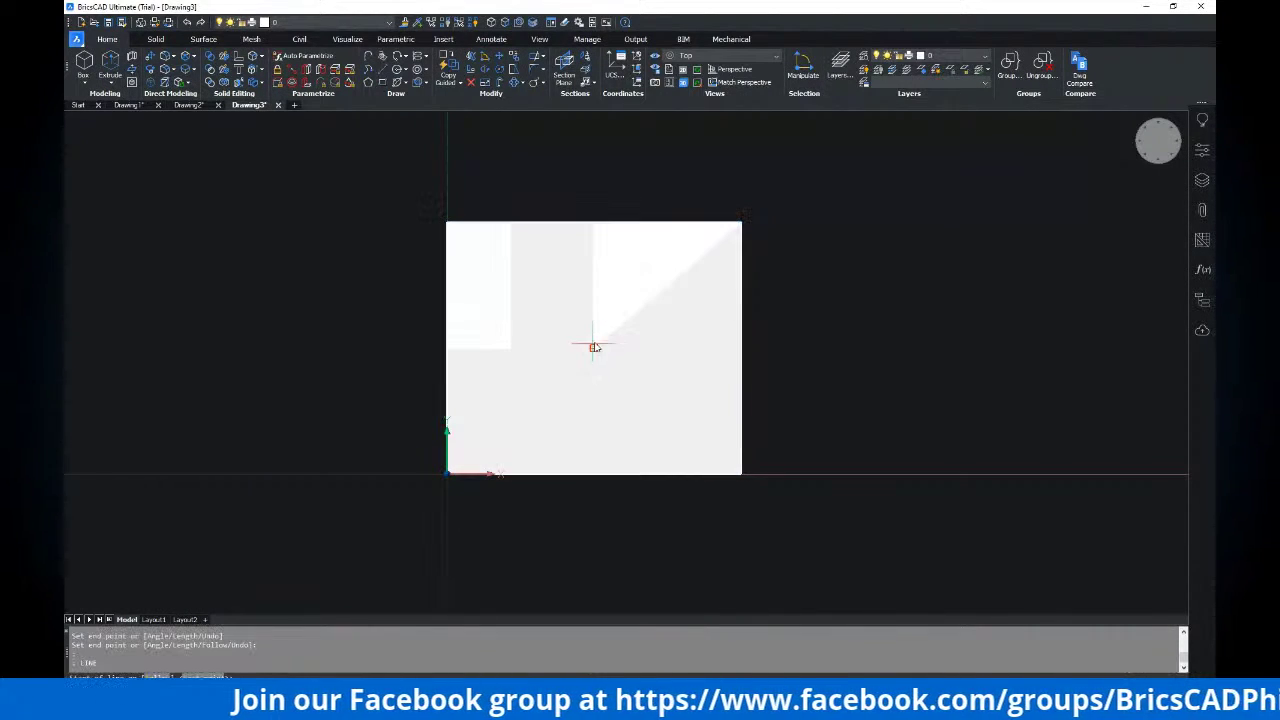
left_click(743, 224)
middle_click_drag(651, 246, 628, 213, "shift")
key("Escape")
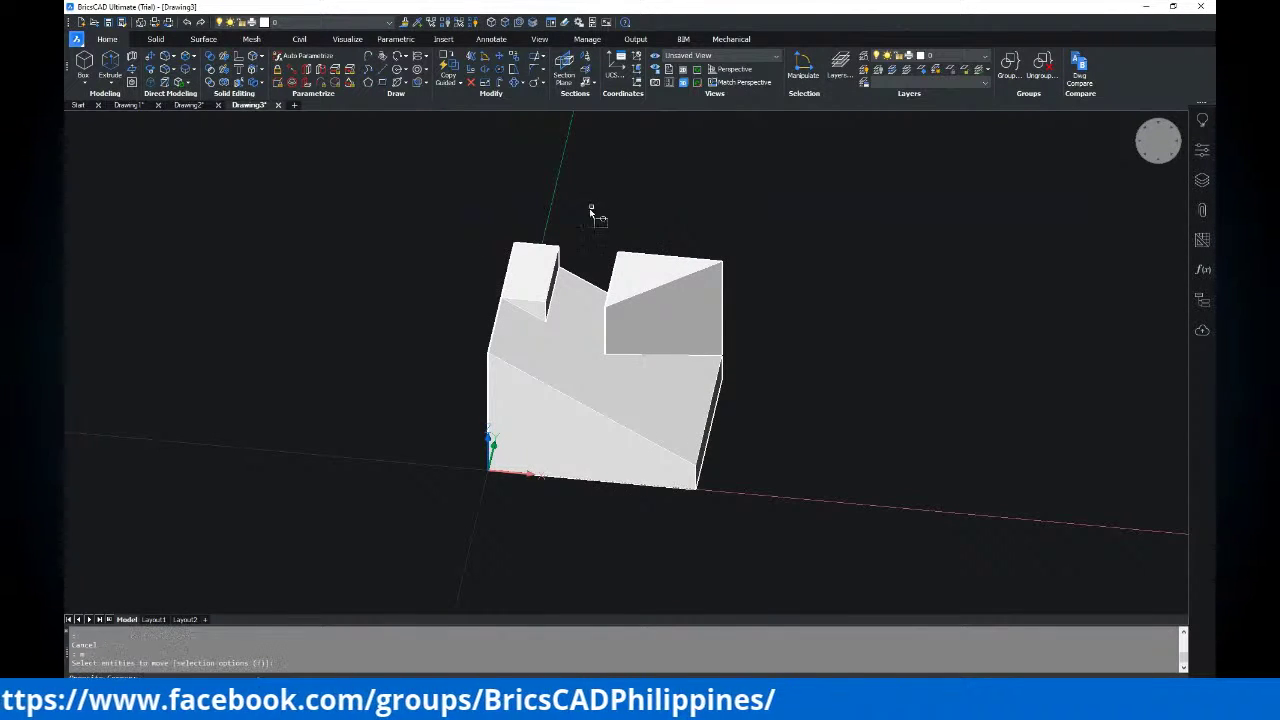
middle_click_drag(790, 318, 673, 195, "shift")
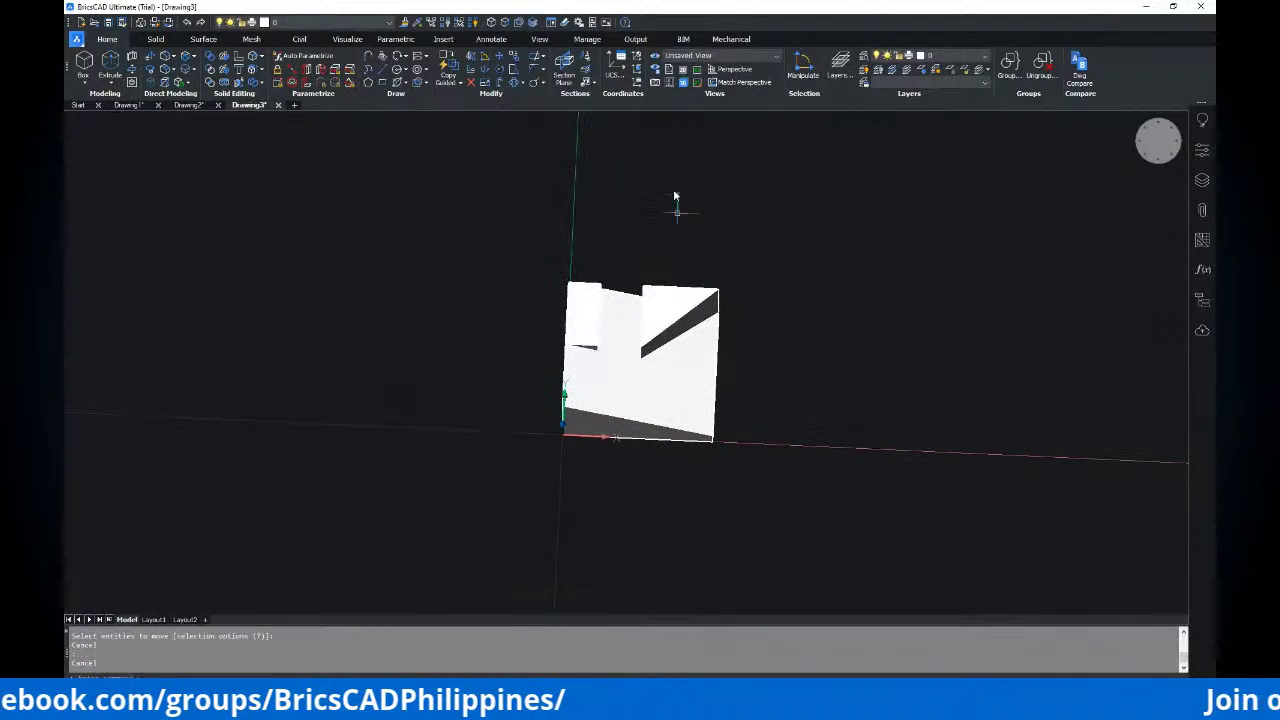
key("Escape")
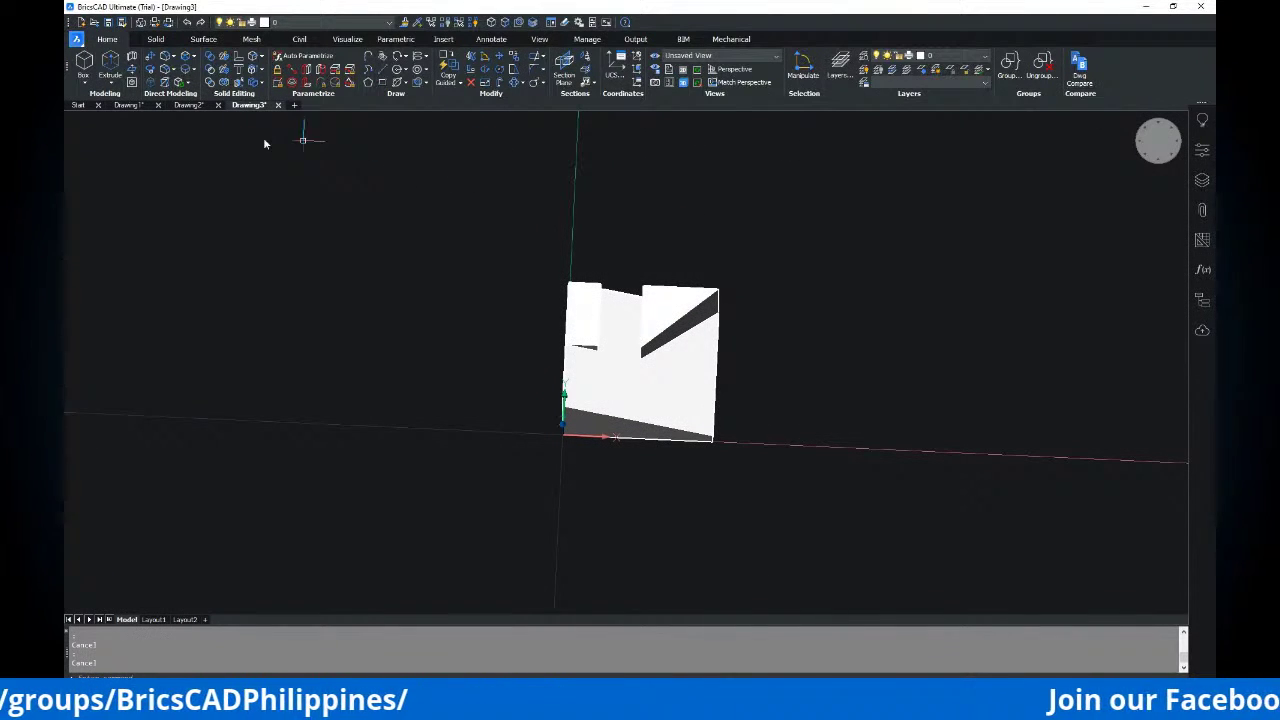
left_click(716, 55)
left_click(711, 70)
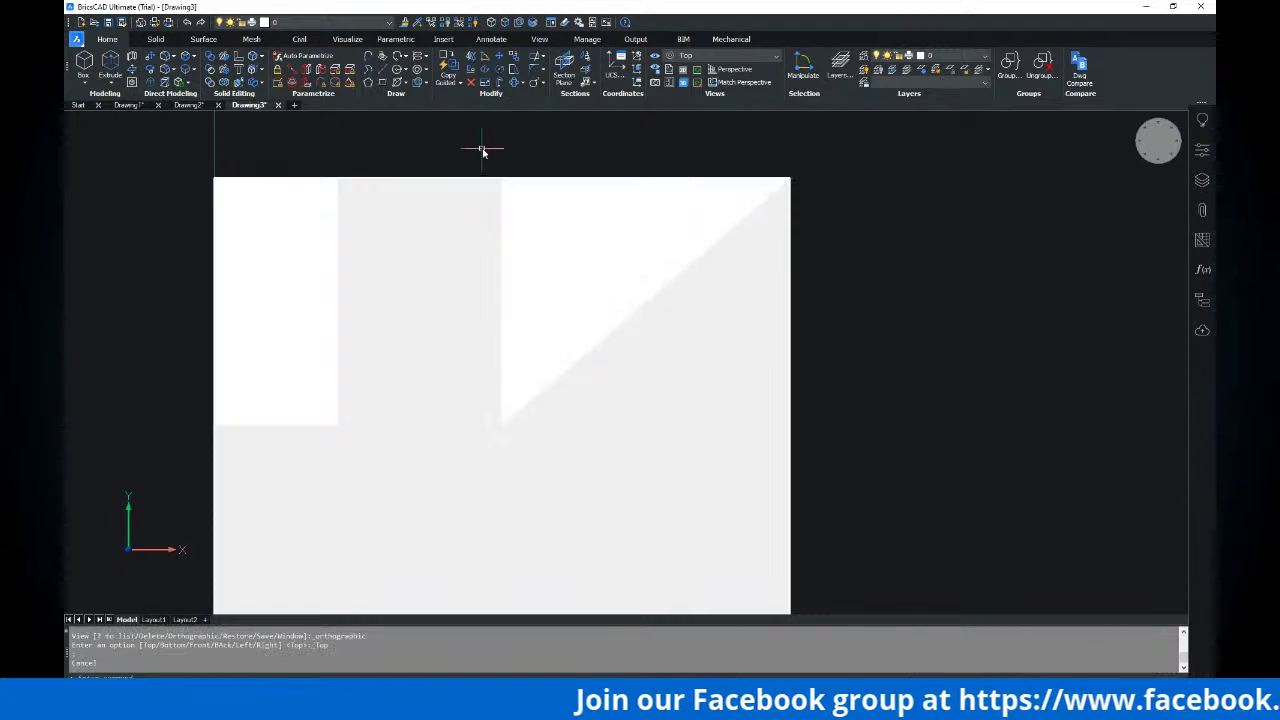
left_click_drag(480, 143, 563, 443)
mouse_move(463, 139)
left_mouse_down()
mouse_move(657, 213)
mouse_move(840, 221)
left_mouse_up()
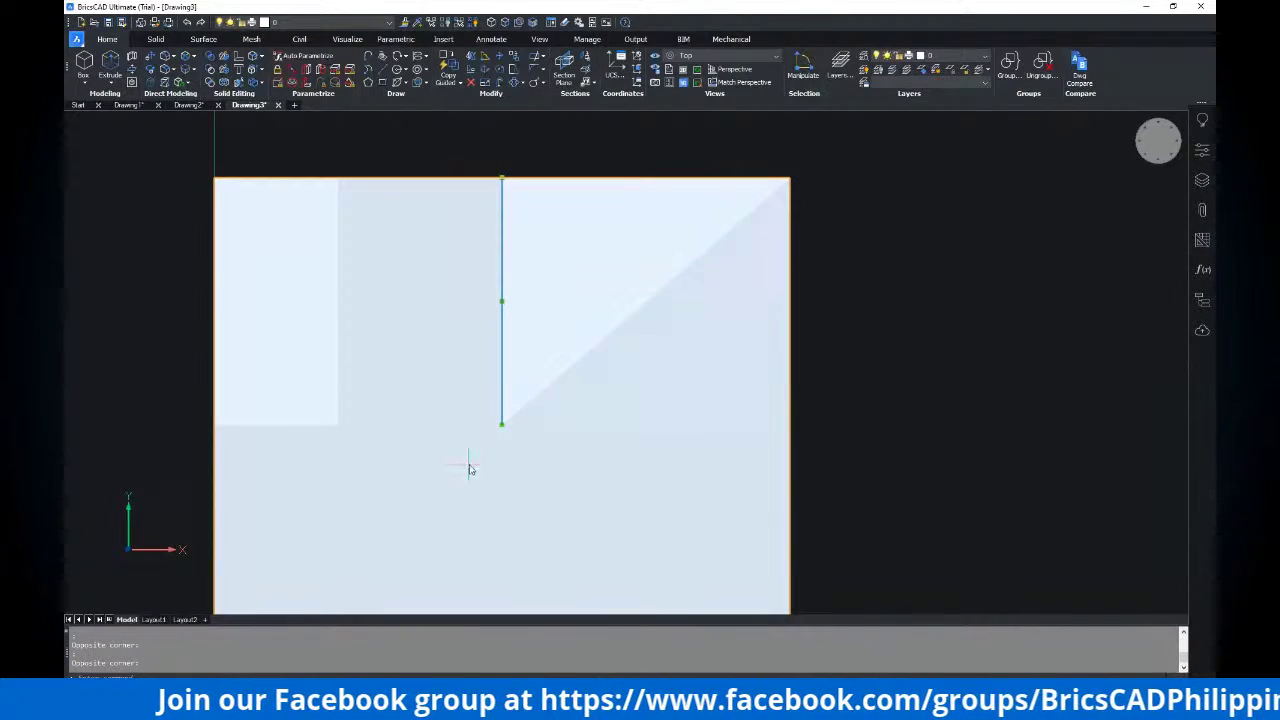
scroll(470, 468, "down", 6)
scroll(514, 451, "up", 2)
left_click_drag(508, 451, 658, 236)
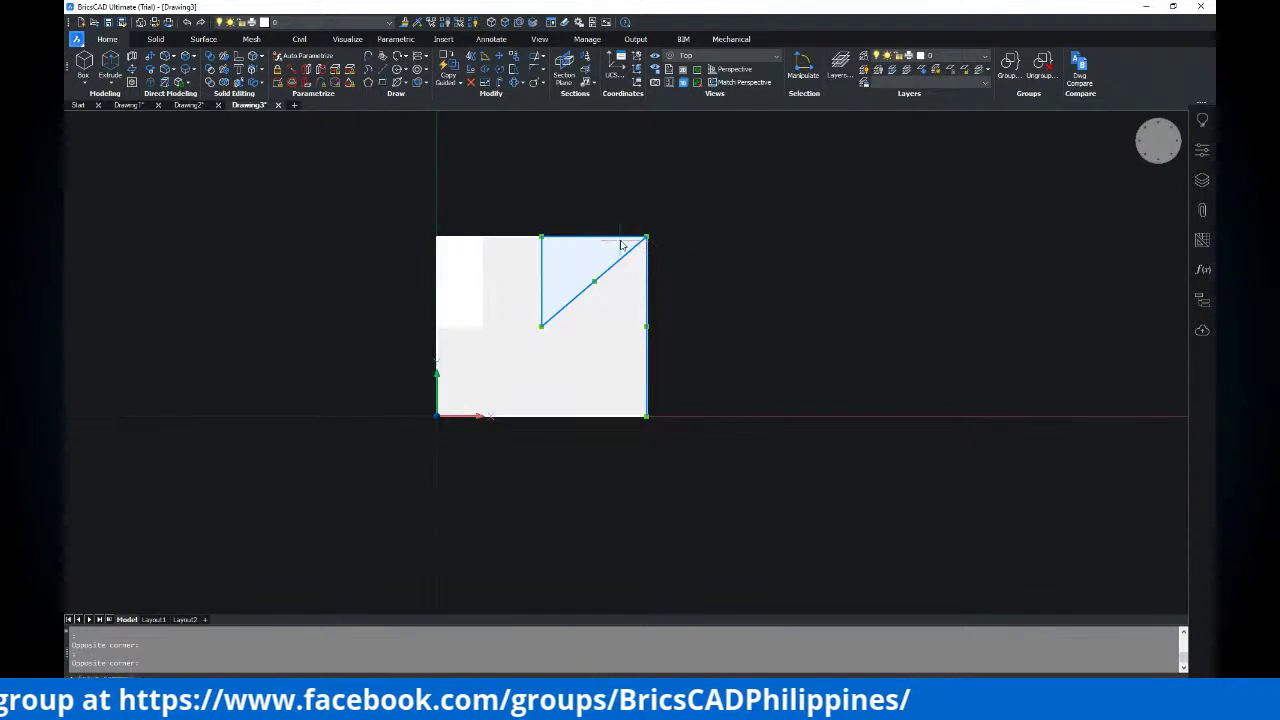
left_click(620, 235, "shift")
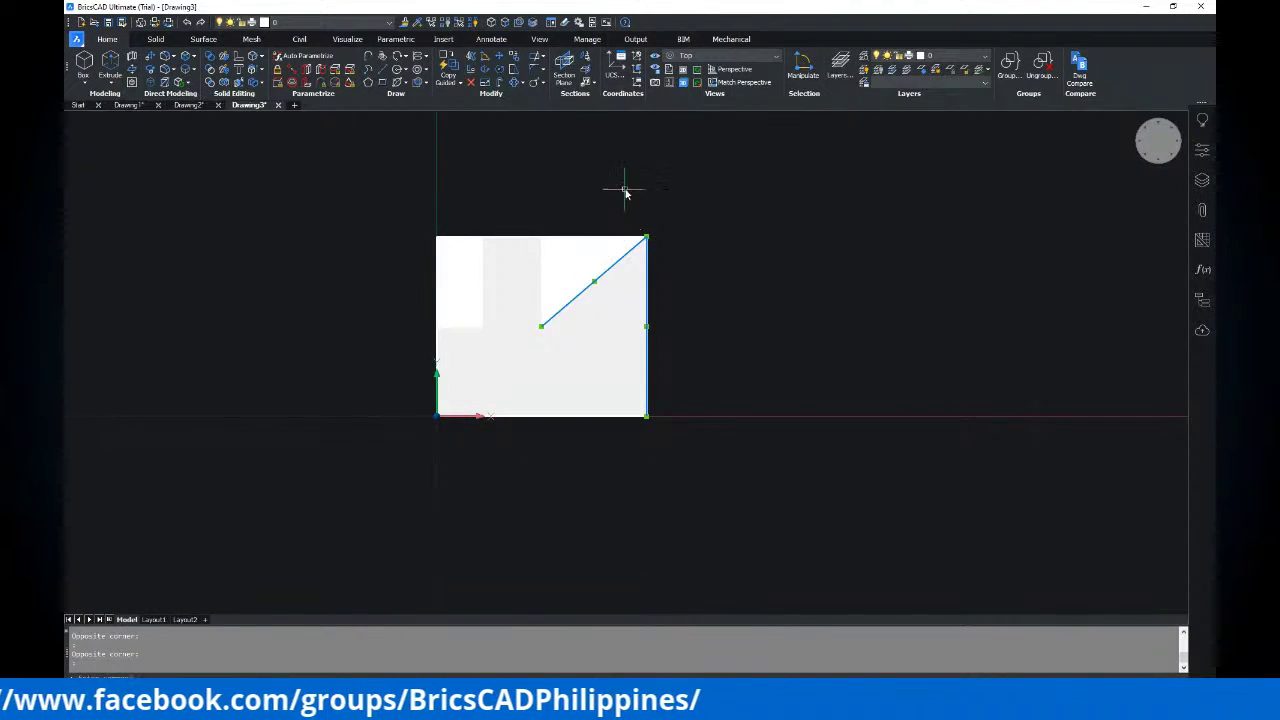
scroll(619, 225, "up", 3)
key("Escape")
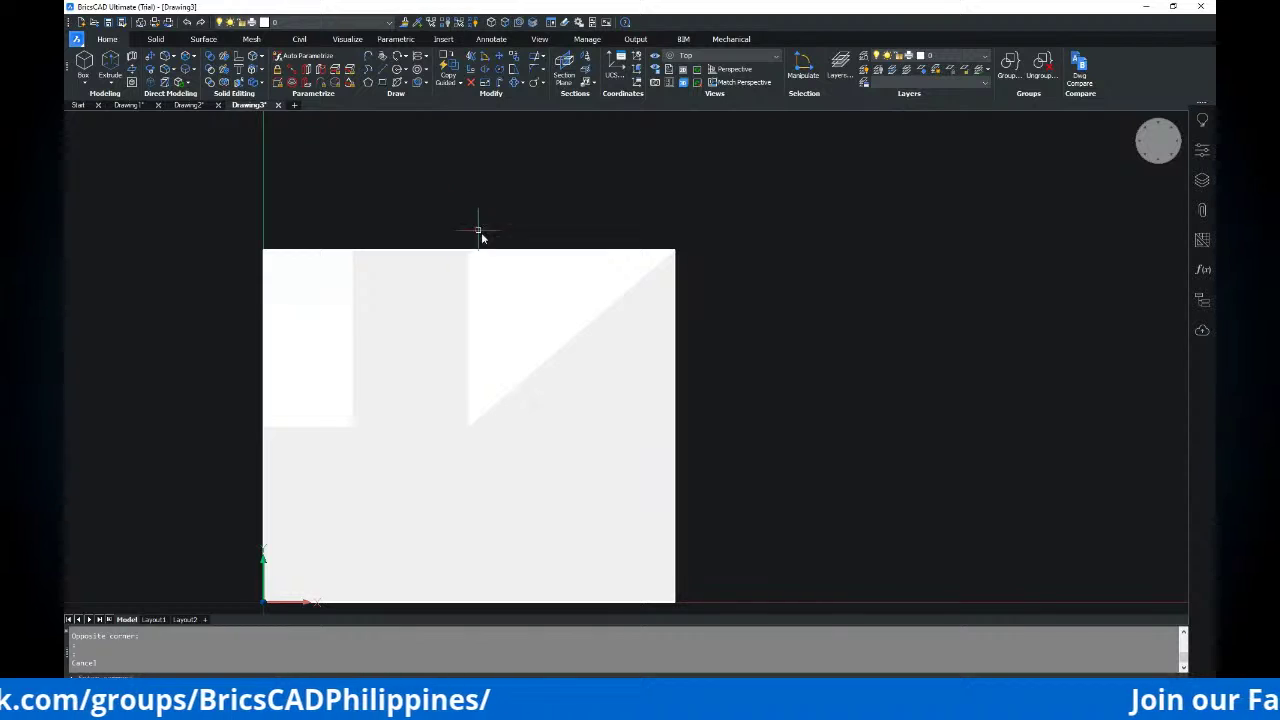
Move the triangular block together with its two edge lines to an empty area in the positive X direction
type("m")
key("Return")
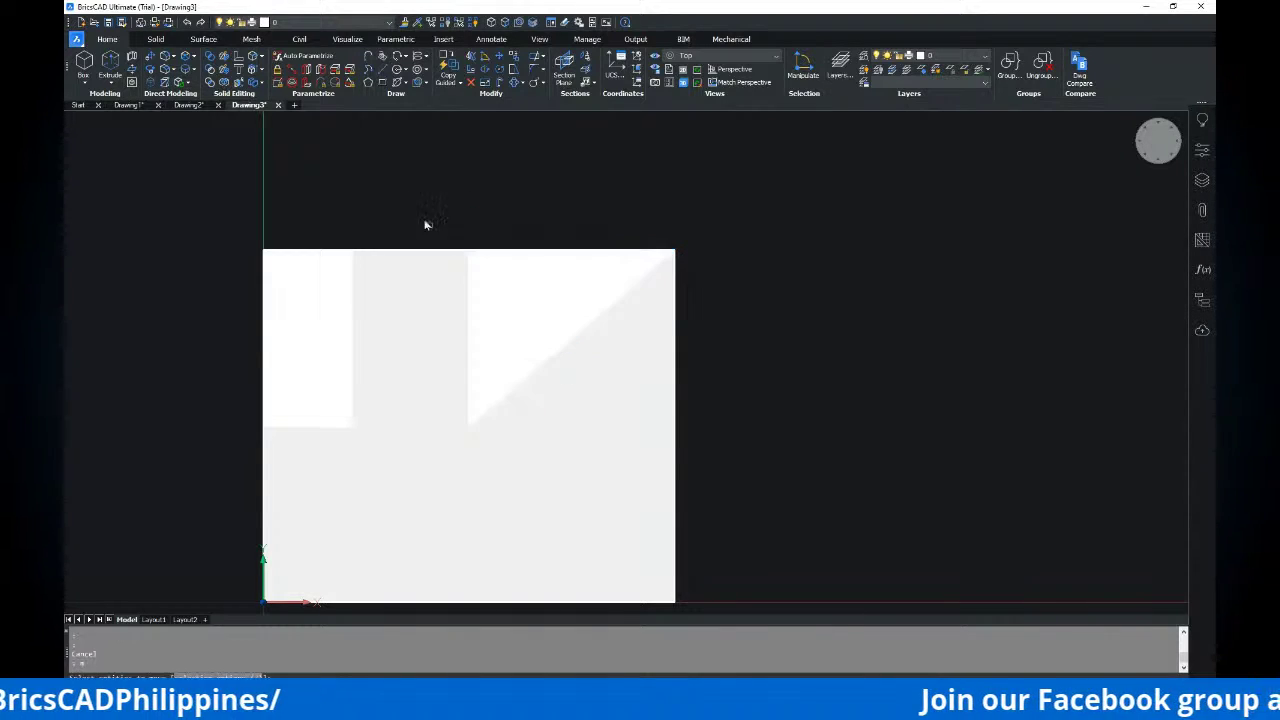
left_click(408, 212)
left_click(762, 448)
key("Return")
left_click(638, 380)
scroll(758, 390, "down", 3)
middle_click_drag(716, 388, 531, 366)
left_click(729, 367)
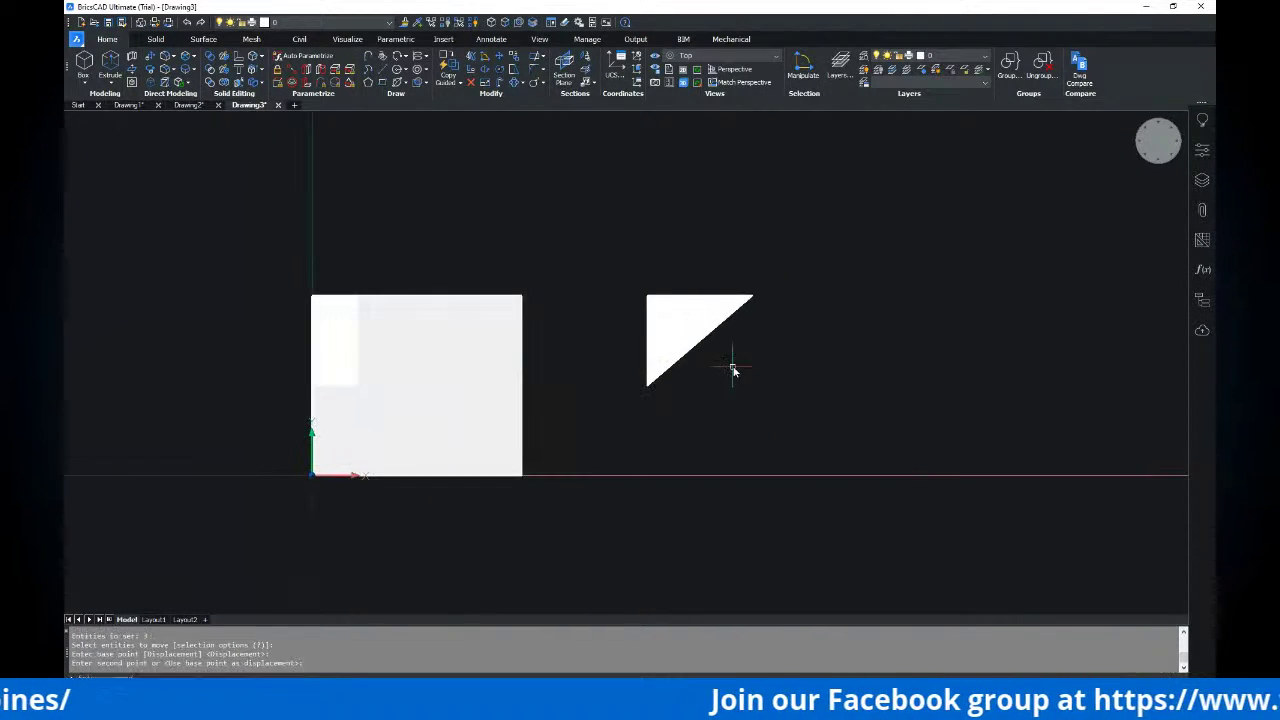
Delete the moved triangular solid while keeping its two edge lines
key("Escape")
key("Escape")
left_click(683, 307)
key("Delete")
scroll(683, 307, "up", 3)
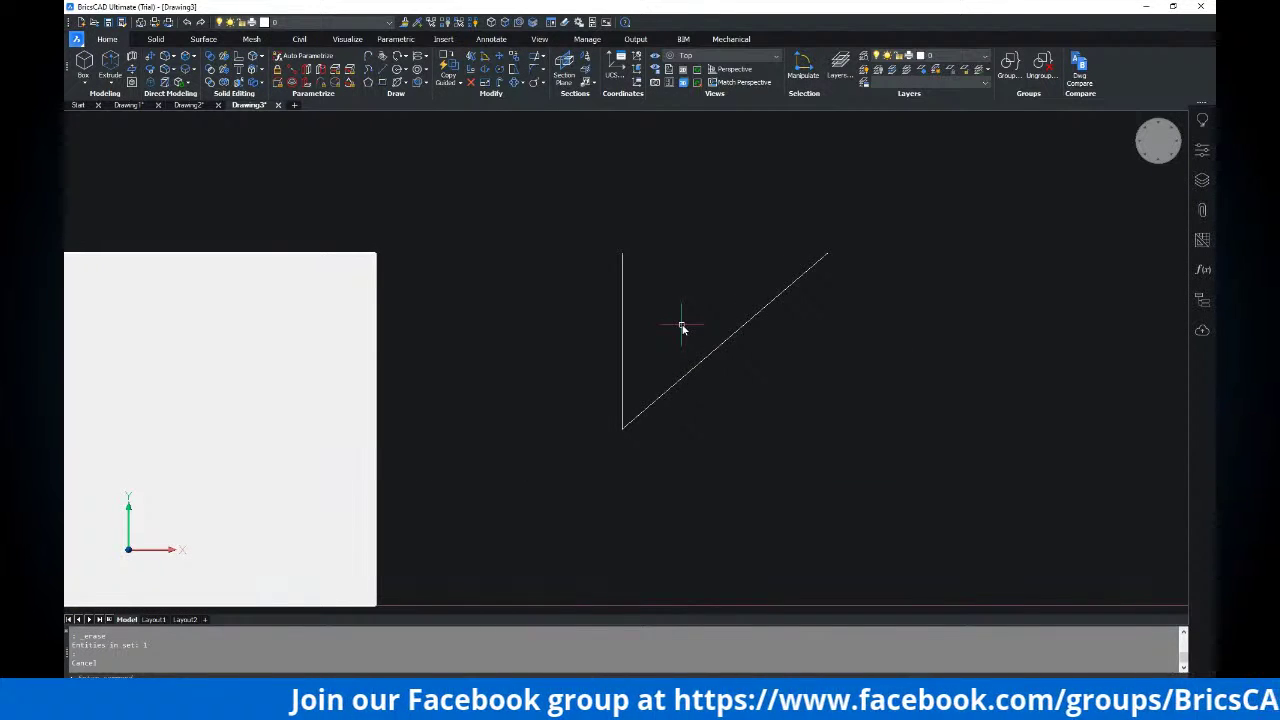
Check the angle between the vertical and sloped lines of the triangular block with an unplaced angular dimension
type("dan")
key("Return")
left_click(622, 388)
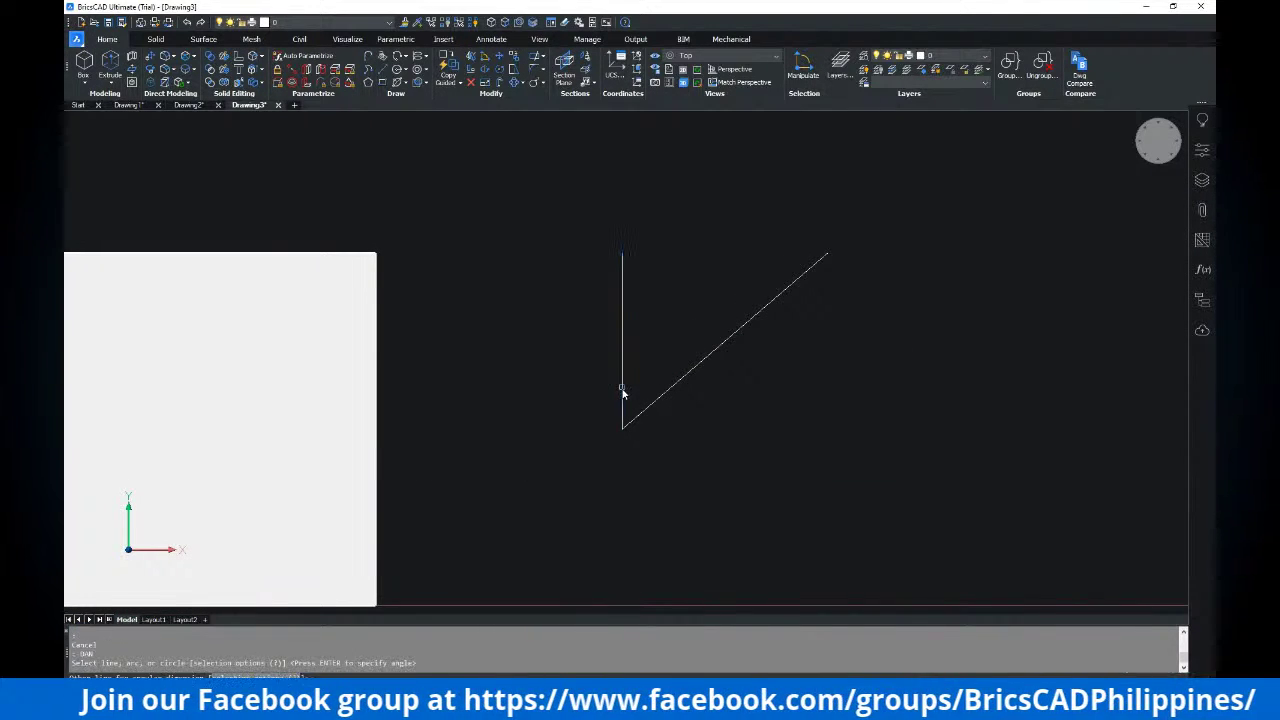
left_click(647, 406)
scroll(675, 349, "down", 5)
scroll(671, 363, "up", 5)
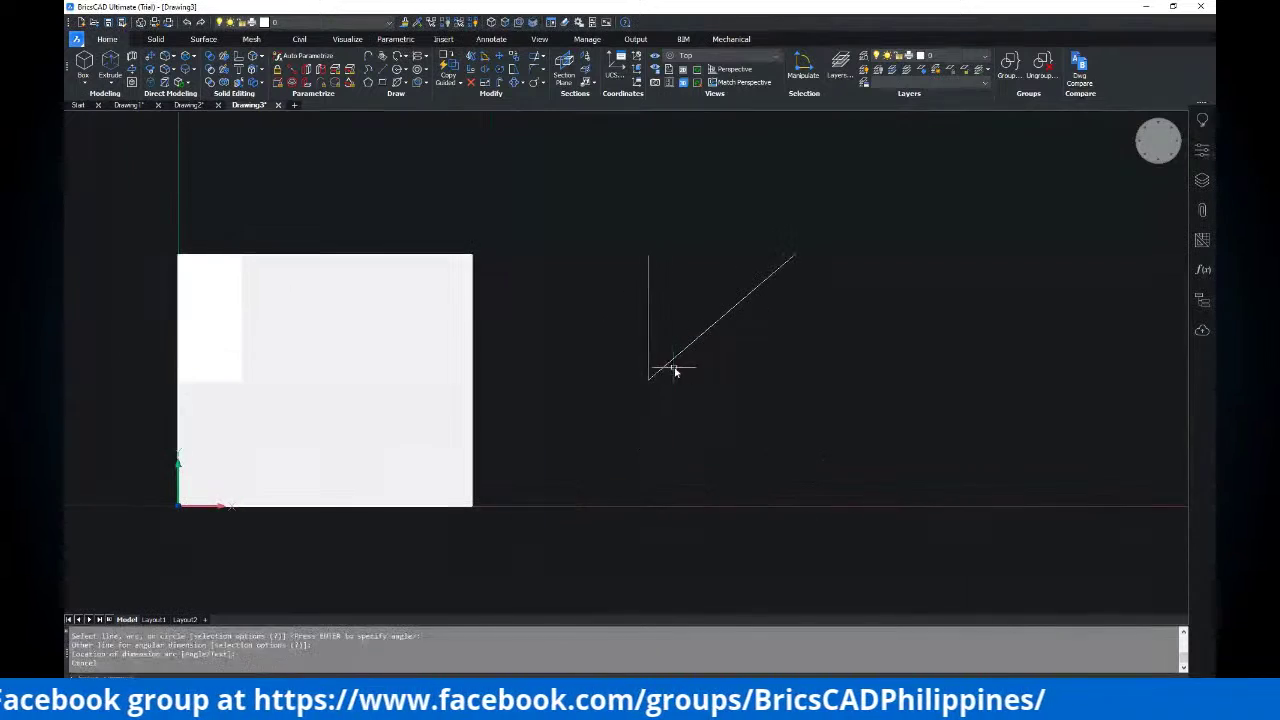
key("Escape")
key("Return")
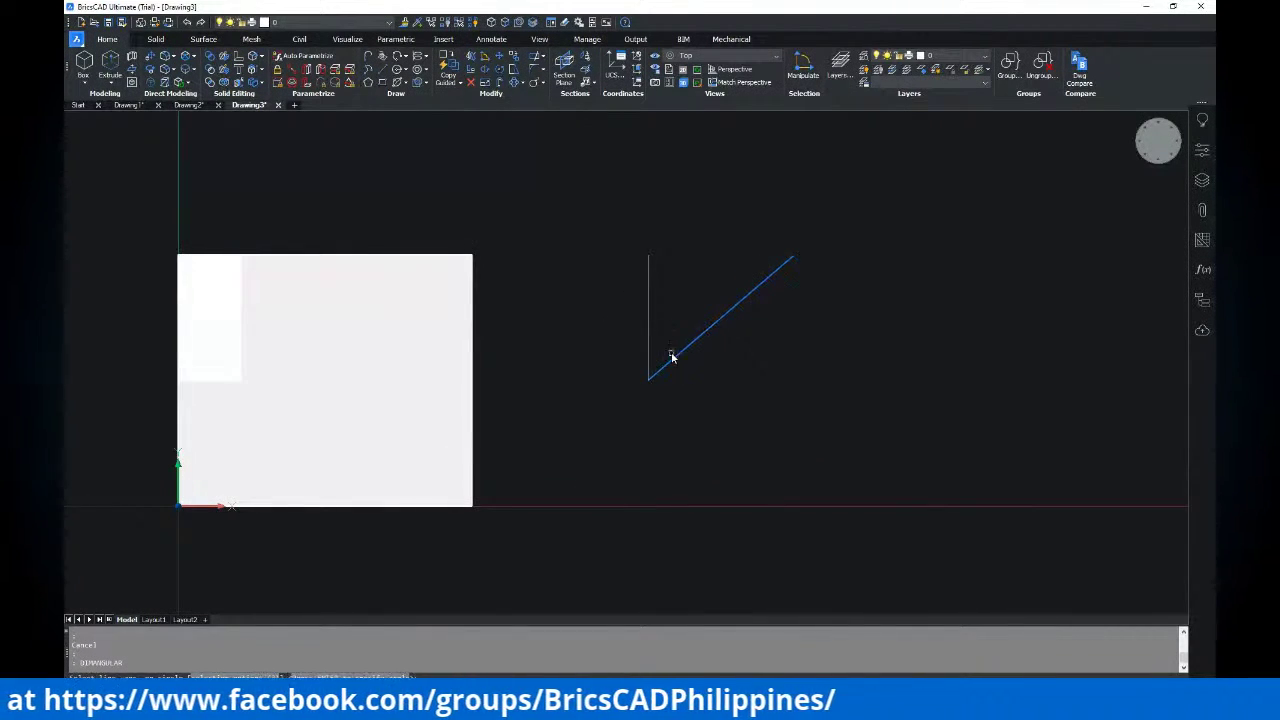
scroll(671, 357, "down", 3)
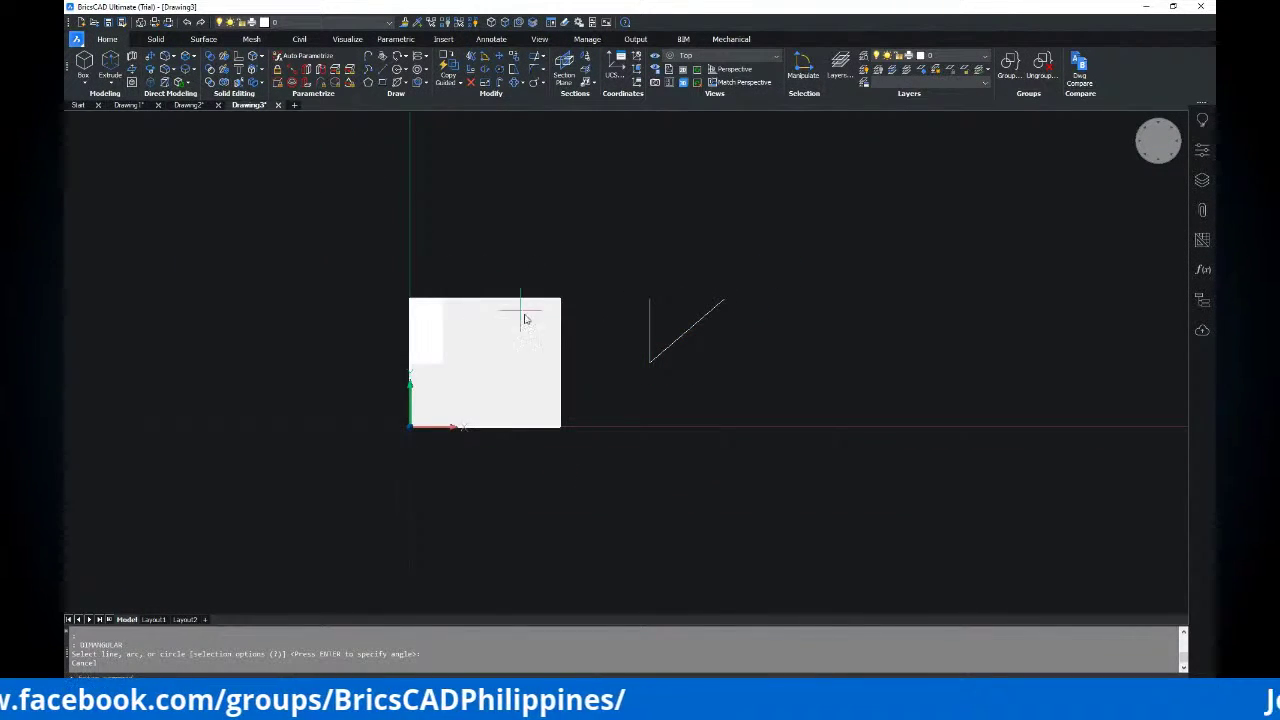
Undo the deletion and the move of the triangular block
middle_click_drag(525, 319, 663, 305, "shift")
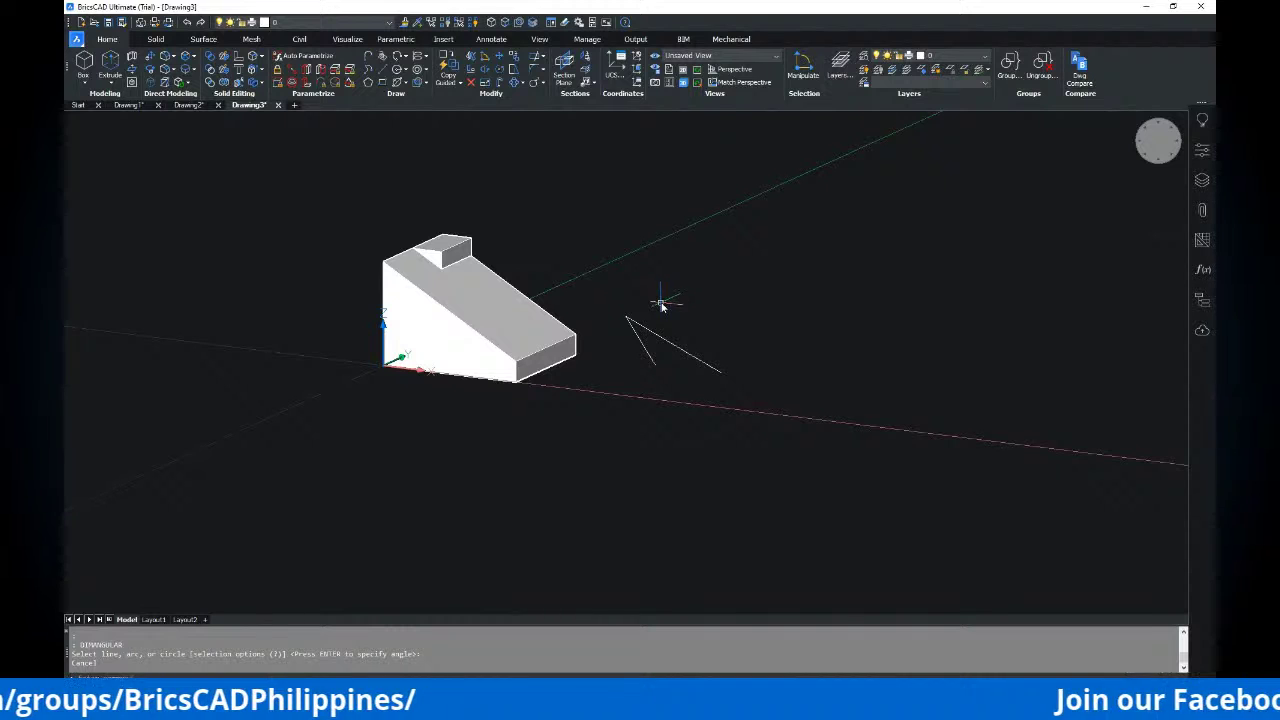
key("ctrl+z")
key("ctrl+z")
key("ctrl+z")
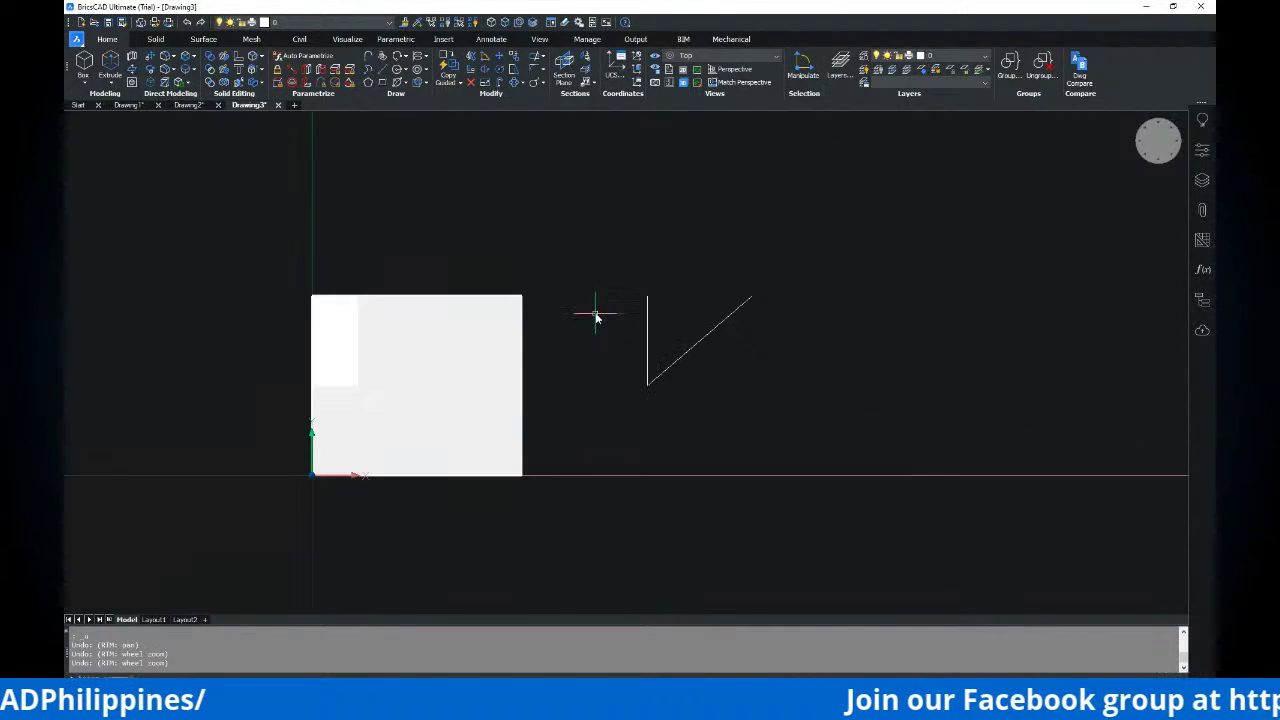
key("ctrl+z")
Orbit the restored wedge part to a 3D view and switch to the PDF drawing in Adobe Reader to compare it
scroll(623, 337, "up", 3)
middle_click_drag(623, 337, 583, 282, "shift")
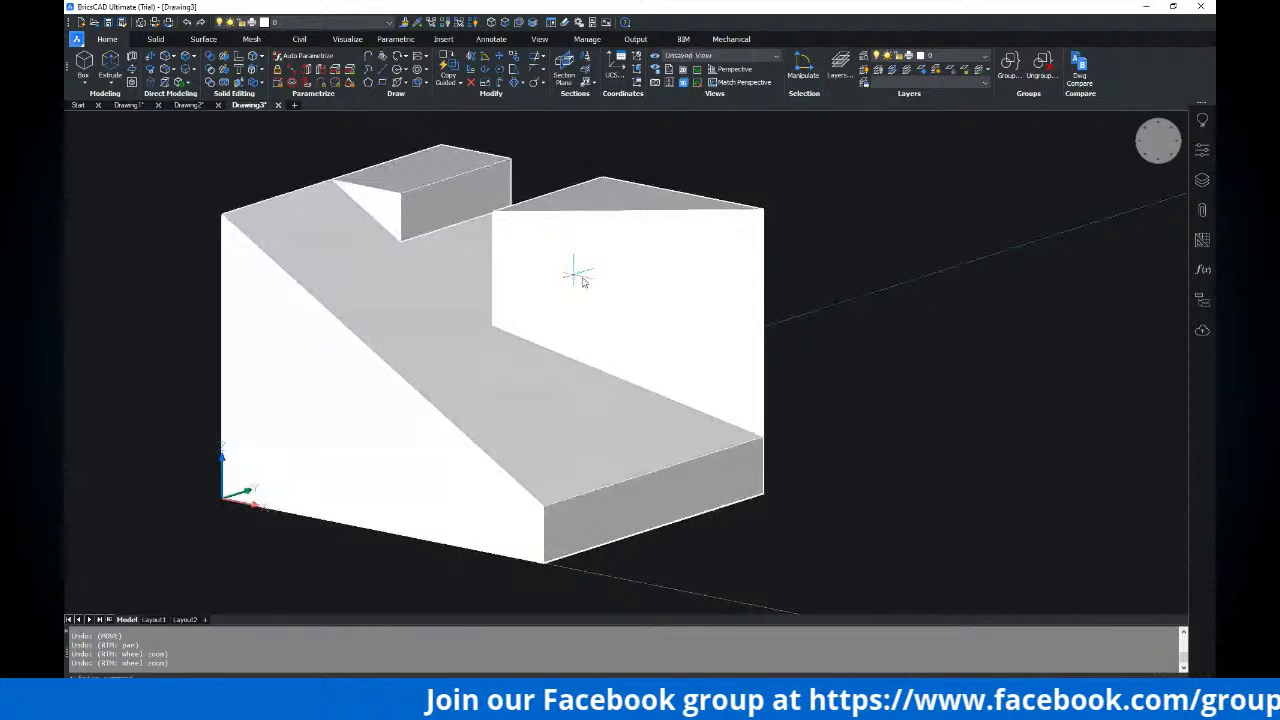
key("alt+Tab")
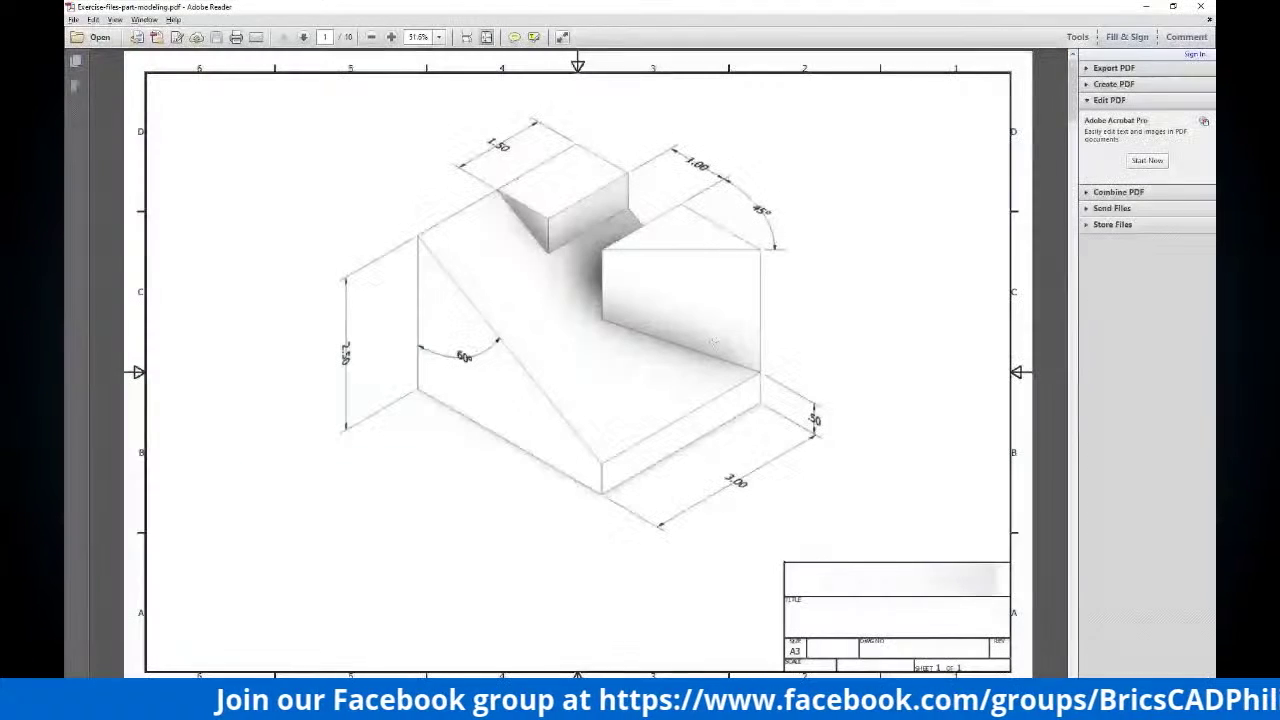
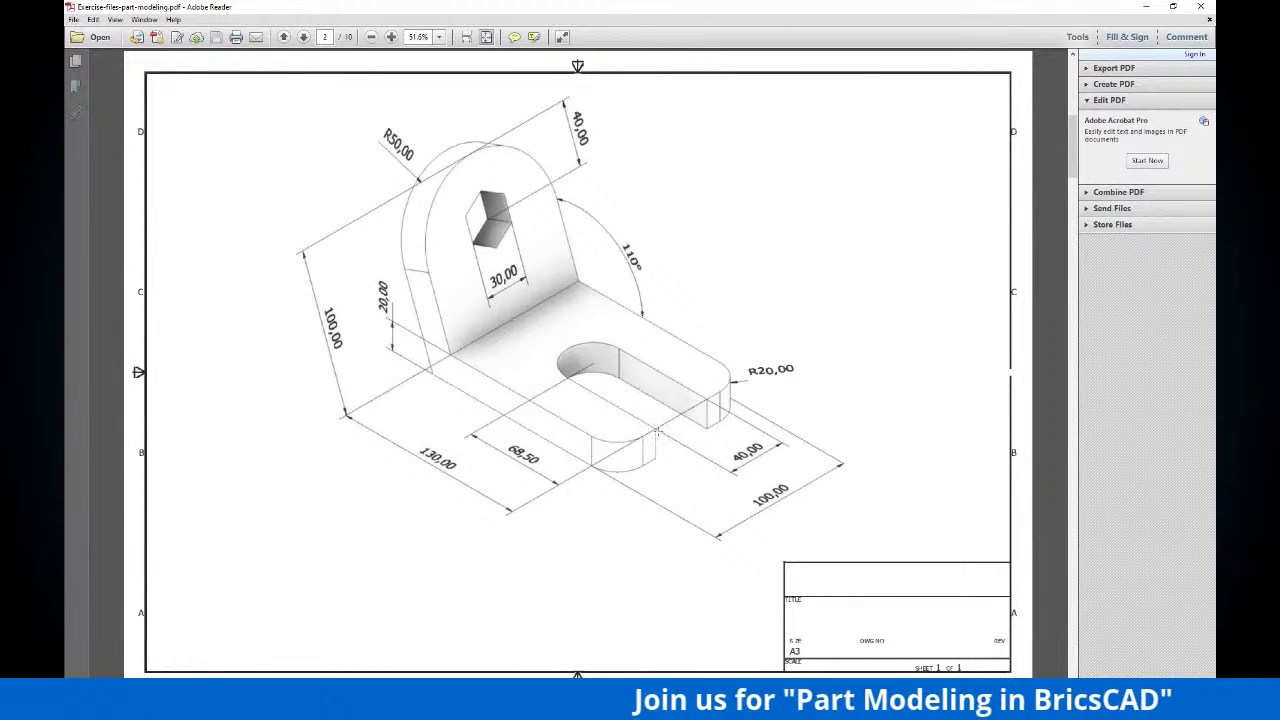
Check the base plate's corner radius on page 2 of the PDF and switch back to the BricsCAD drawing
key("alt+Tab")
key("alt+Tab")
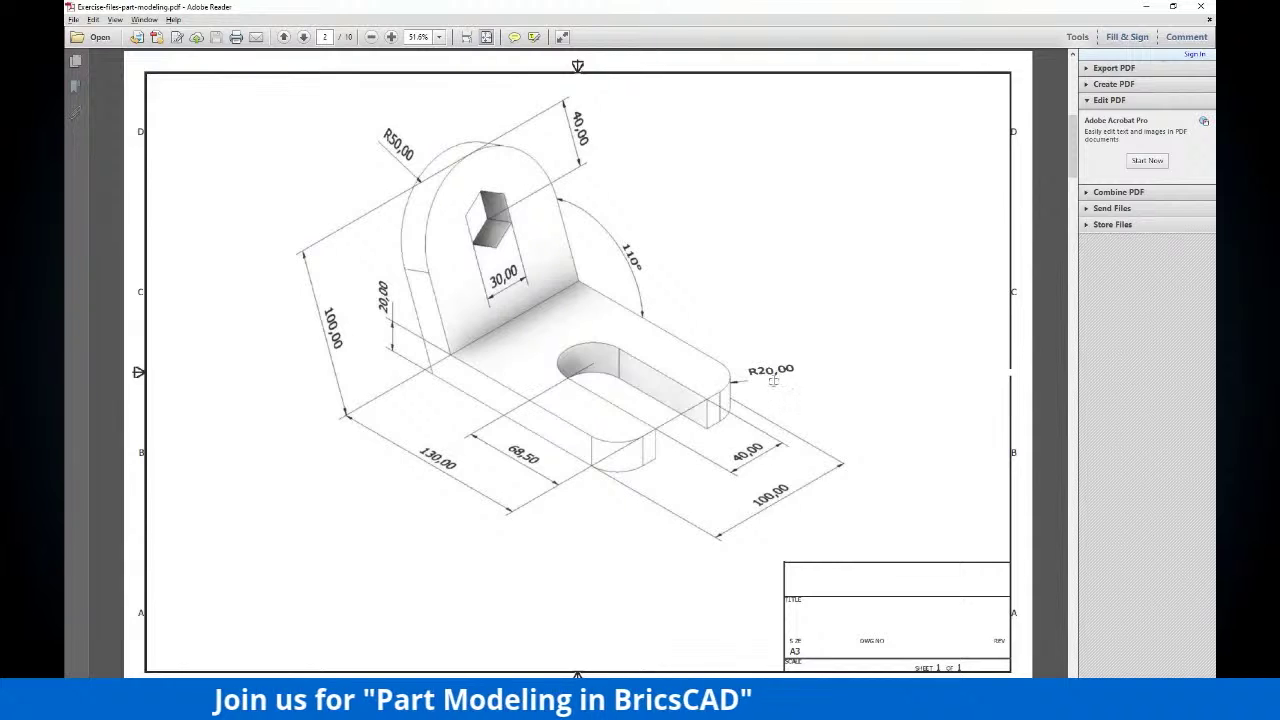
key("alt+Tab")
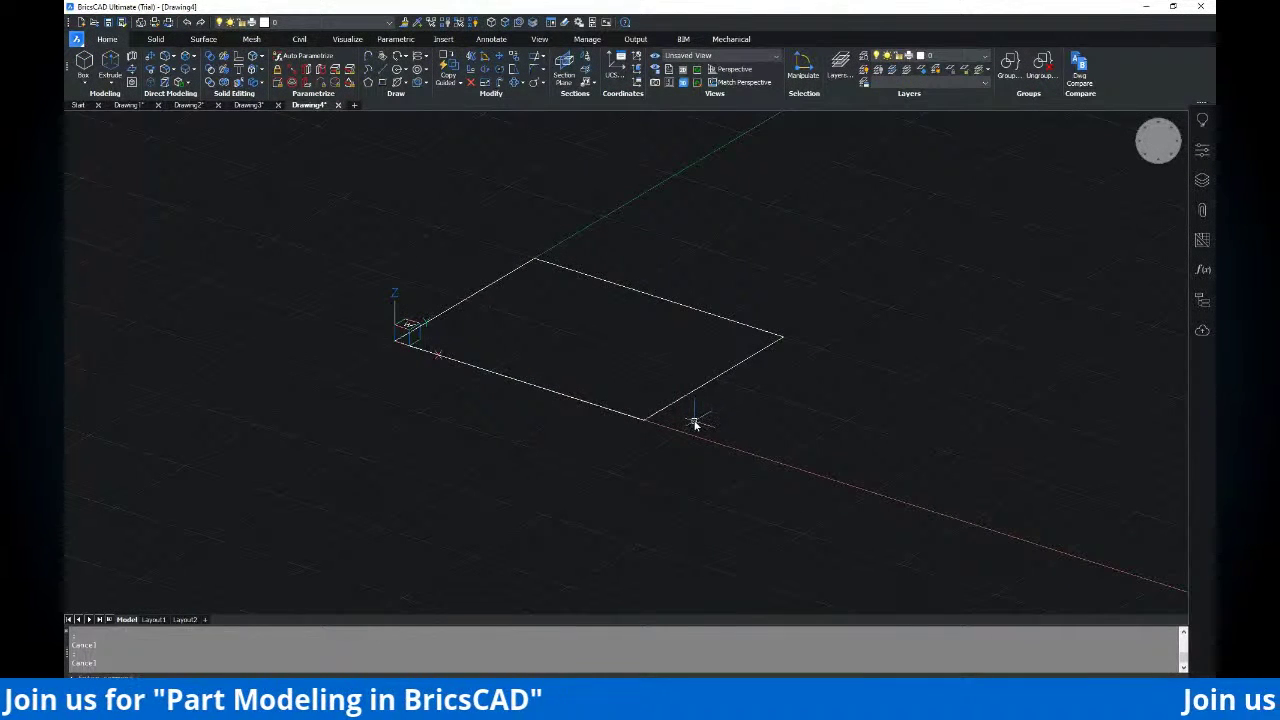
Fillet both corners at the rectangle's far end along the X direction with a radius of 20
type("f")
key("Return")
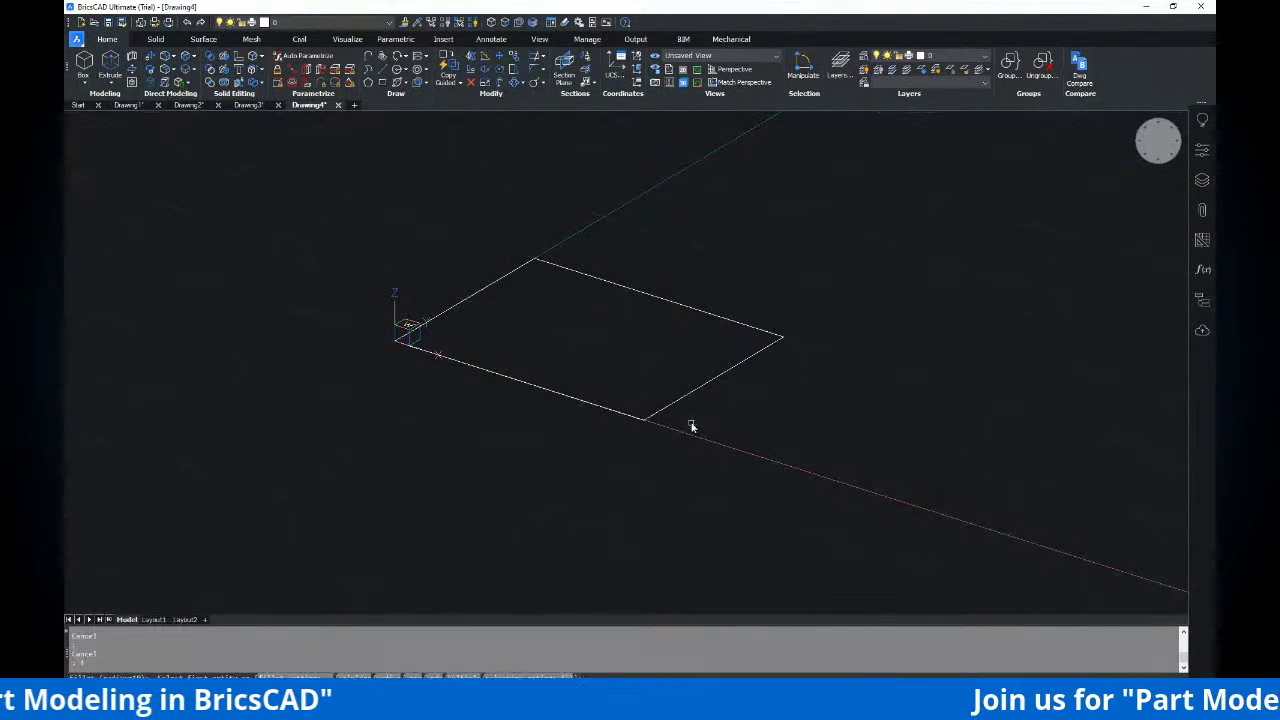
type("20")
key("Return")
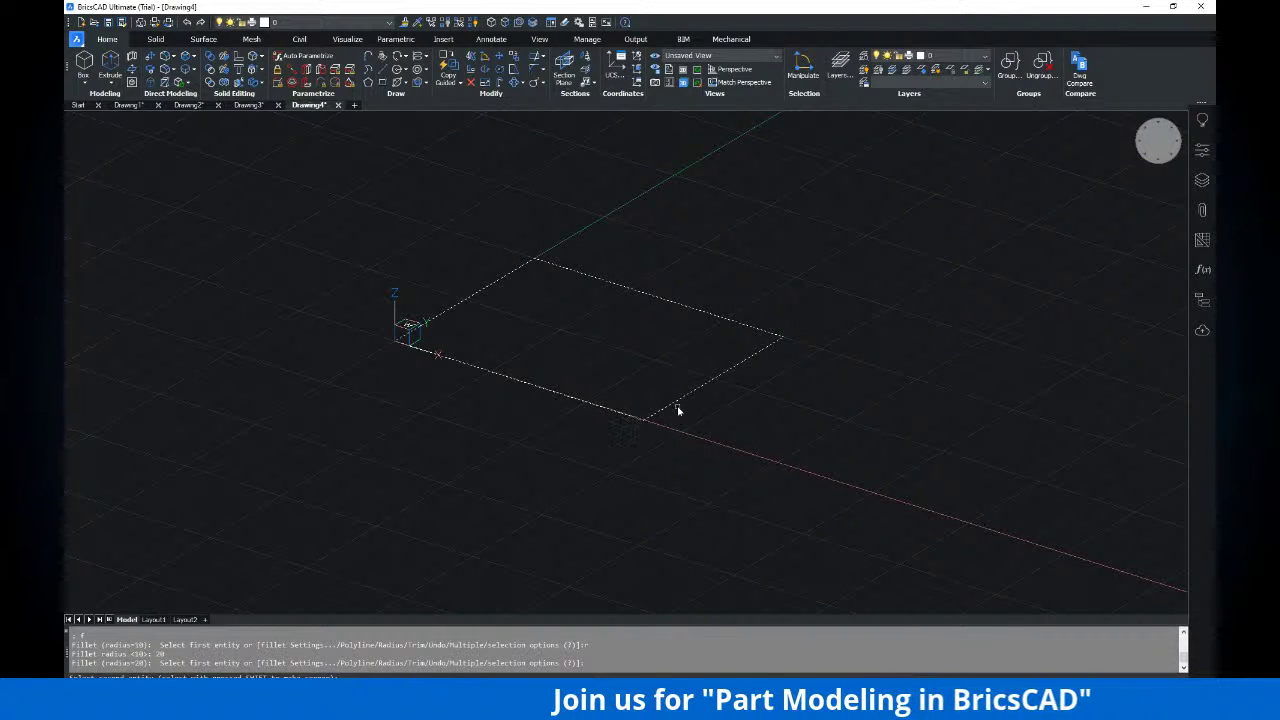
left_click(700, 397)
mouse_move(763, 374)
middle_mouse_down("shift")
mouse_move(734, 431)
mouse_move(762, 387)
middle_mouse_up("shift")
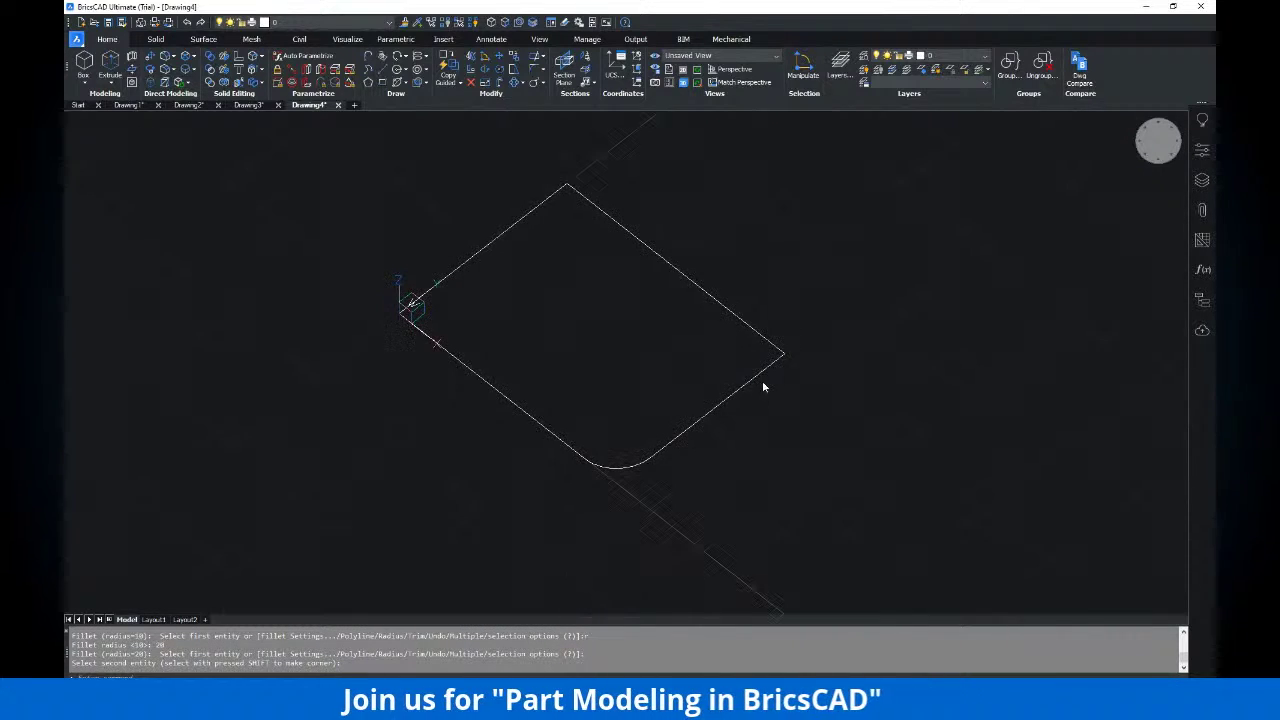
left_click(761, 379)
left_click(763, 337)
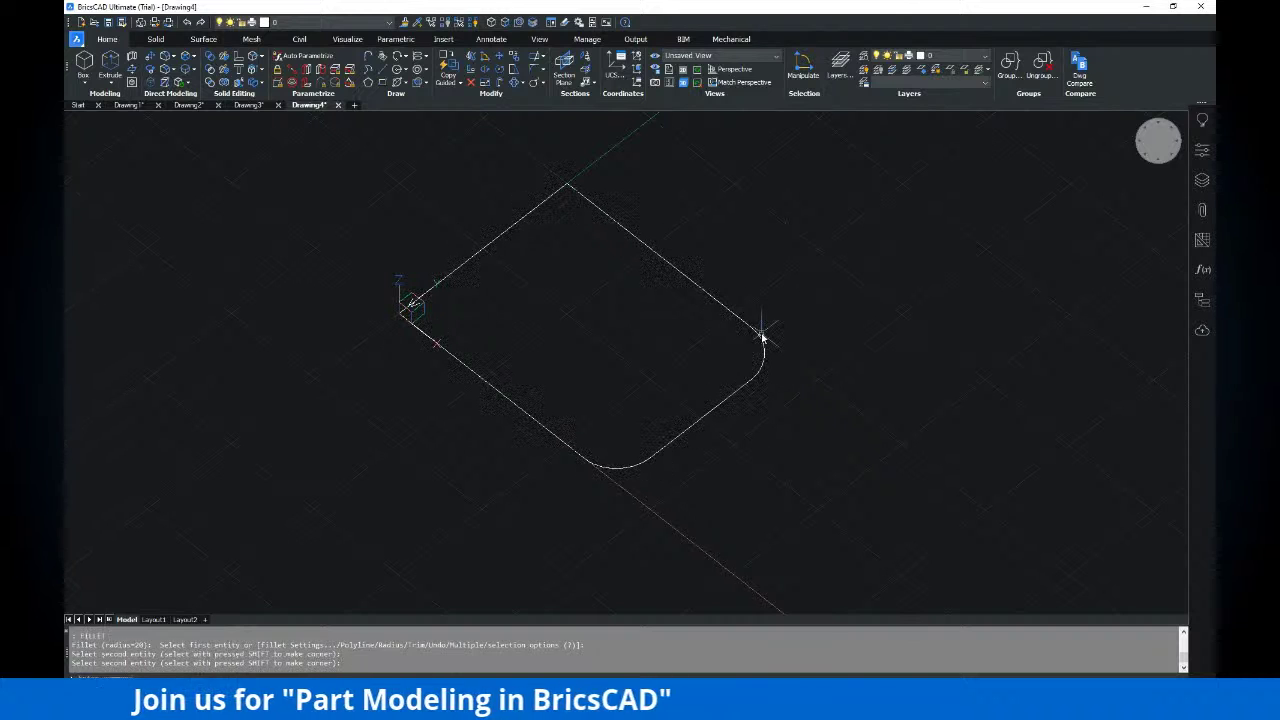
middle_click_drag(700, 394, 708, 371, "shift")
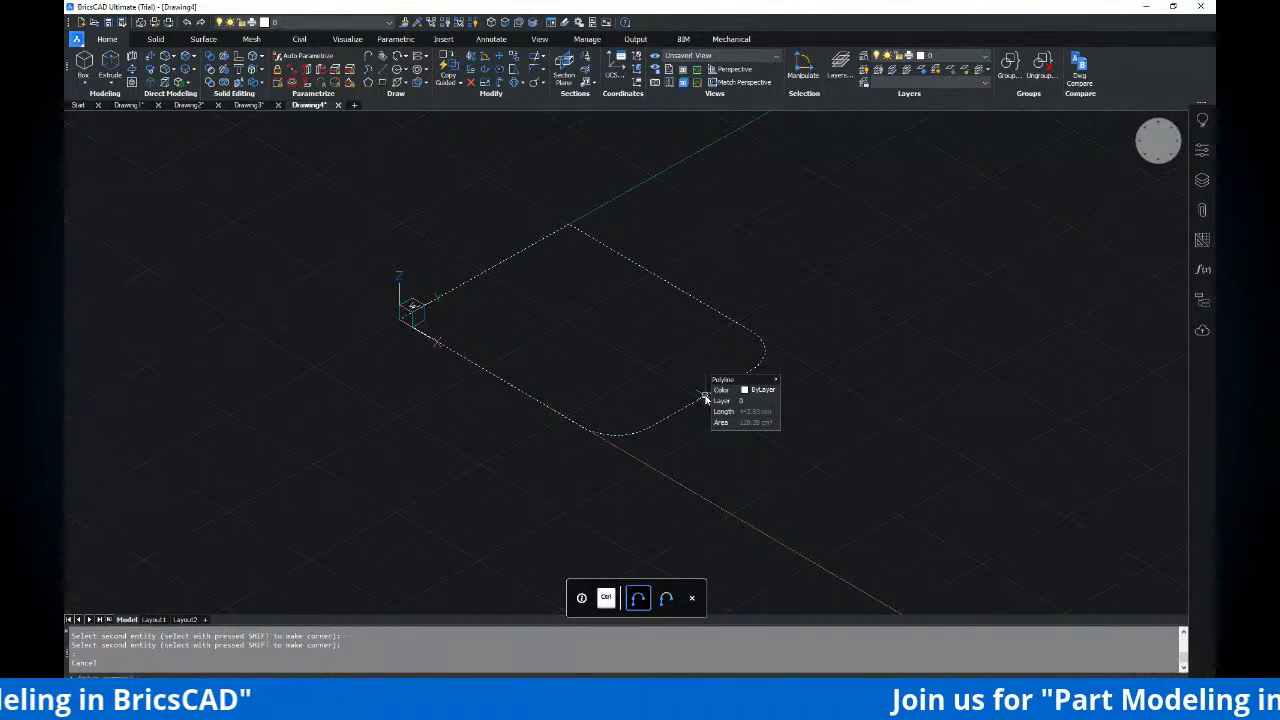
type("c")
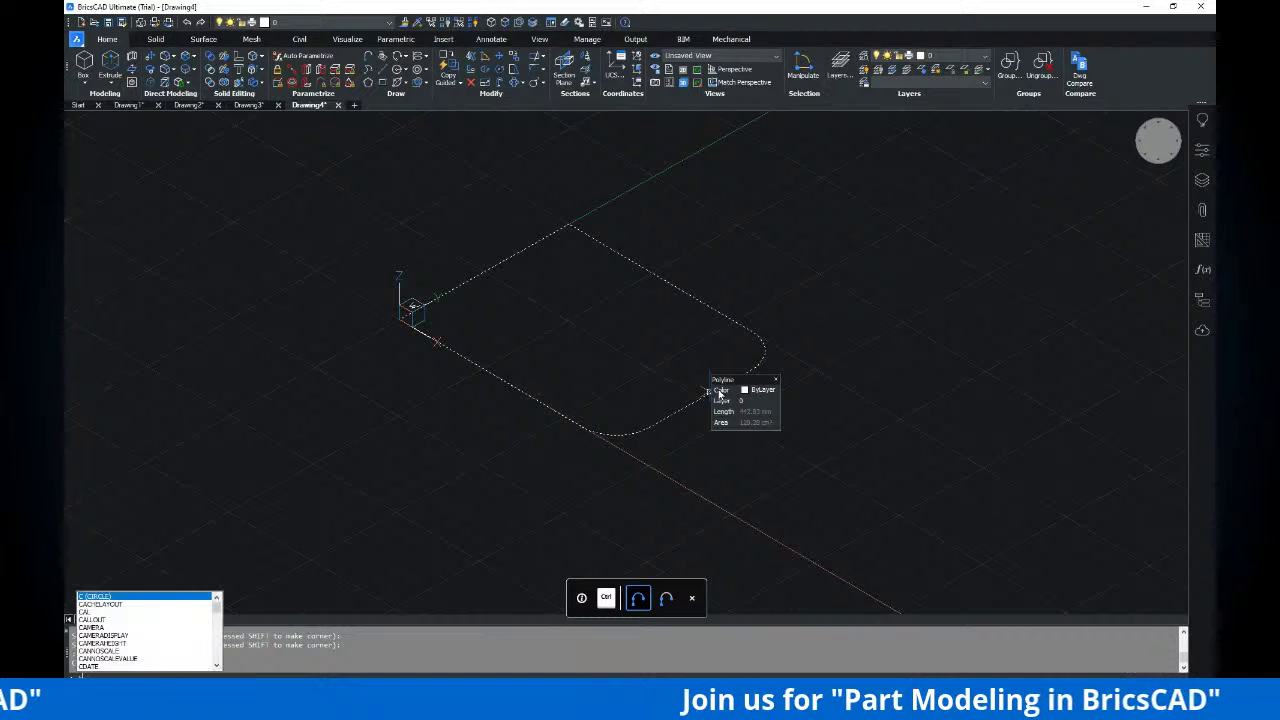
key("Return")
right_click(772, 270, "shift")
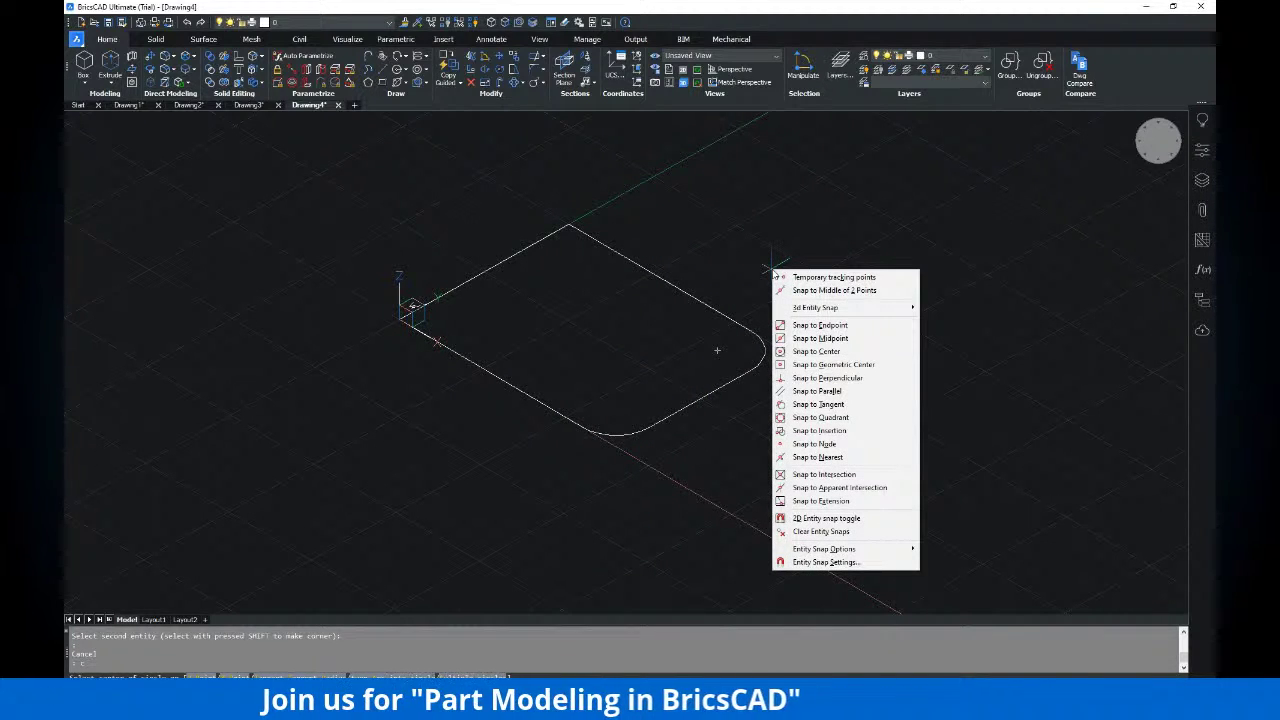
key("Escape")
key("Escape")
key("Escape")
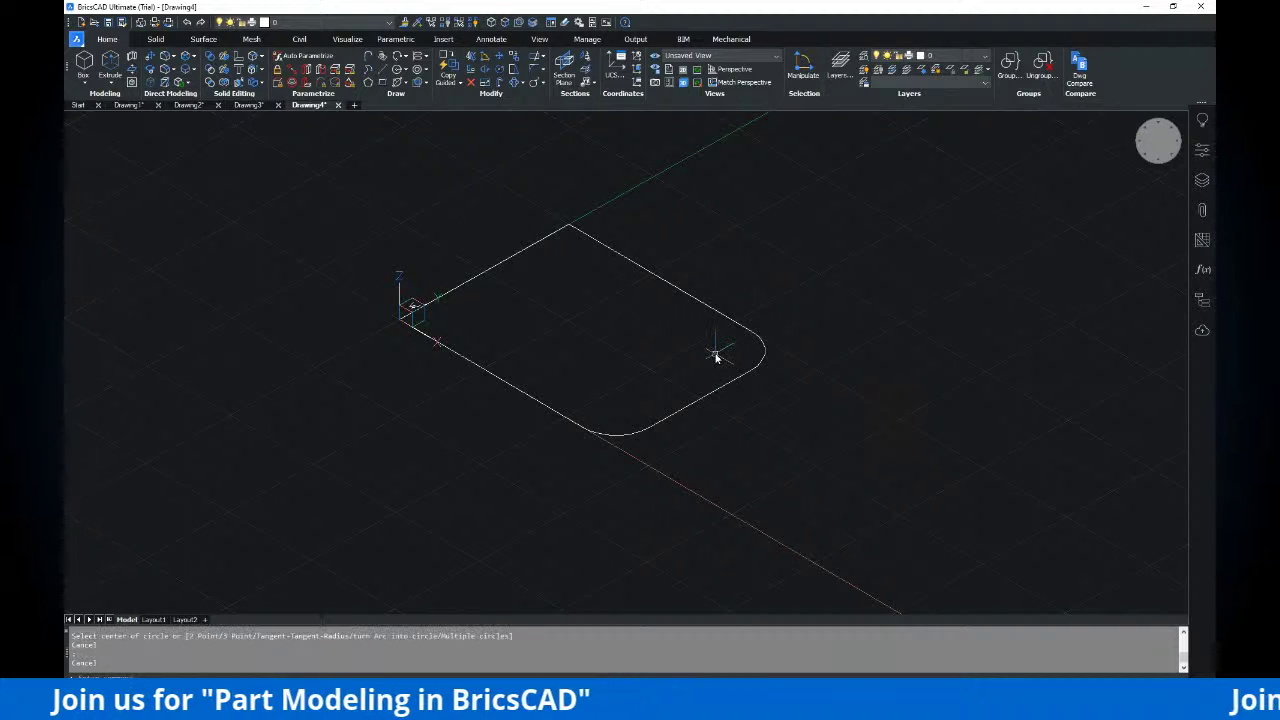
Draw a circle of diameter 40 centred on the midpoint of the base plate's rounded end edge
type("c")
key("Return")
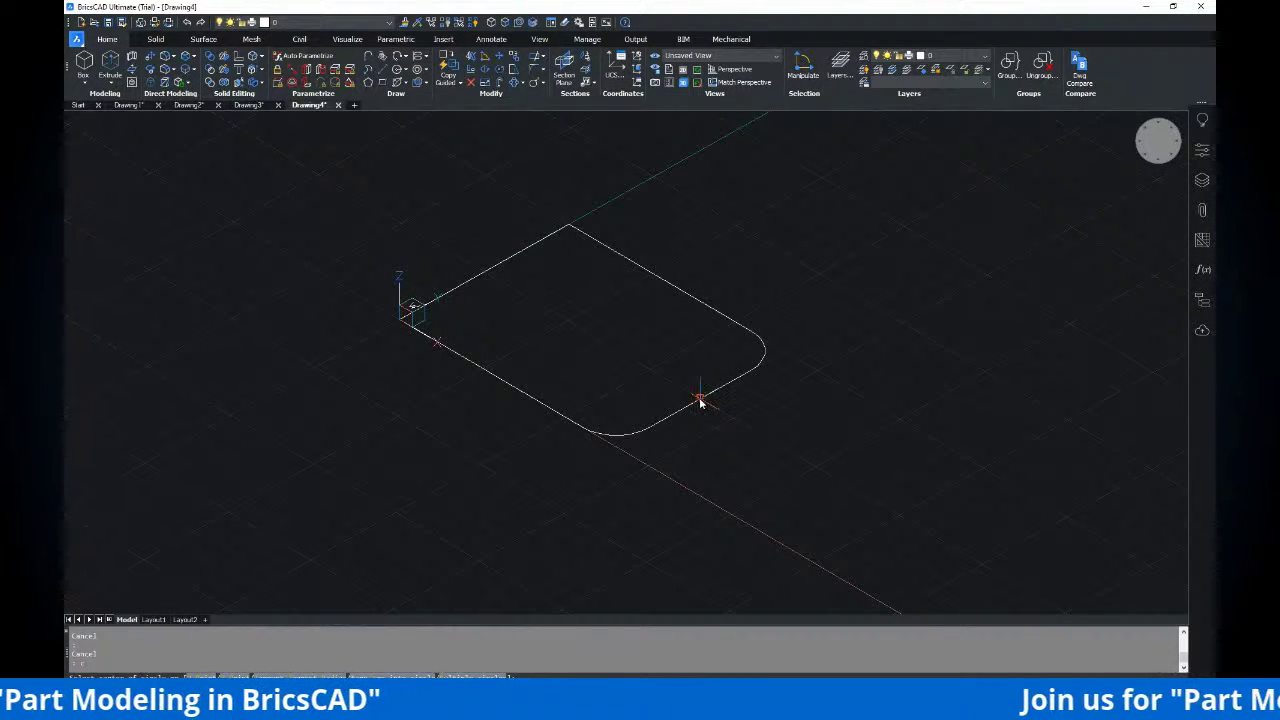
left_click(700, 400)
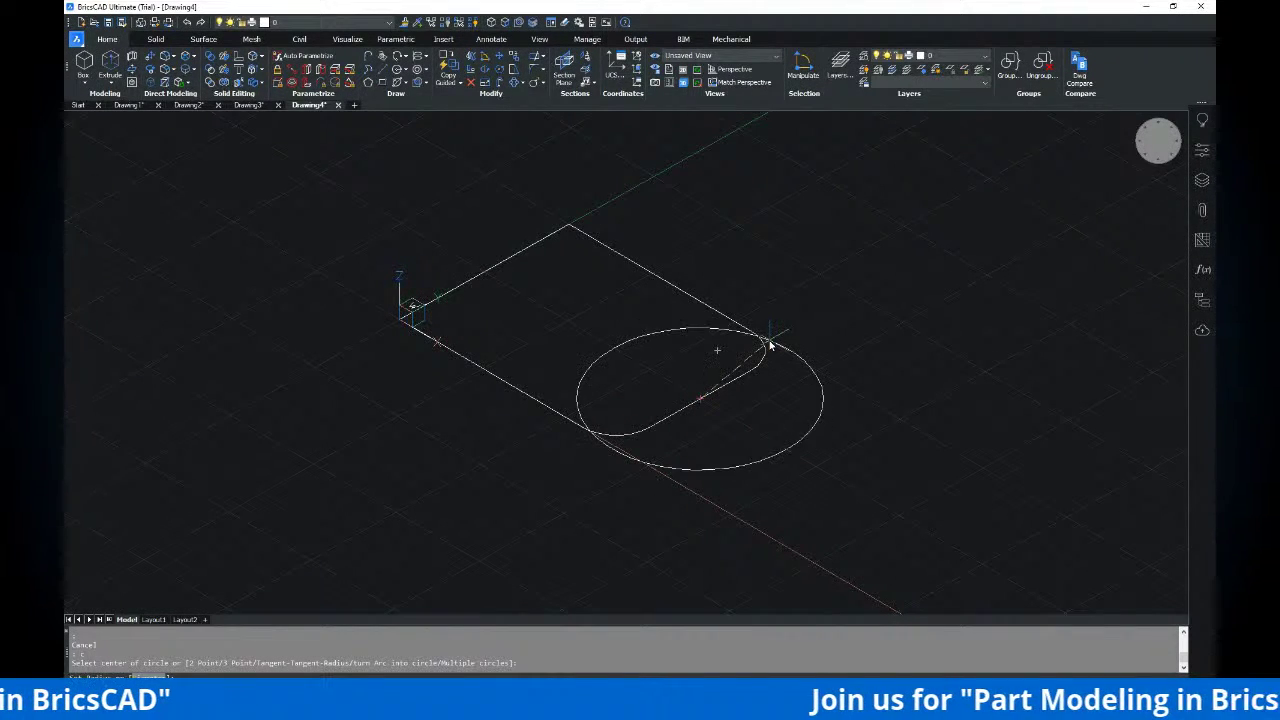
key("alt+Tab")
key("alt+Tab")
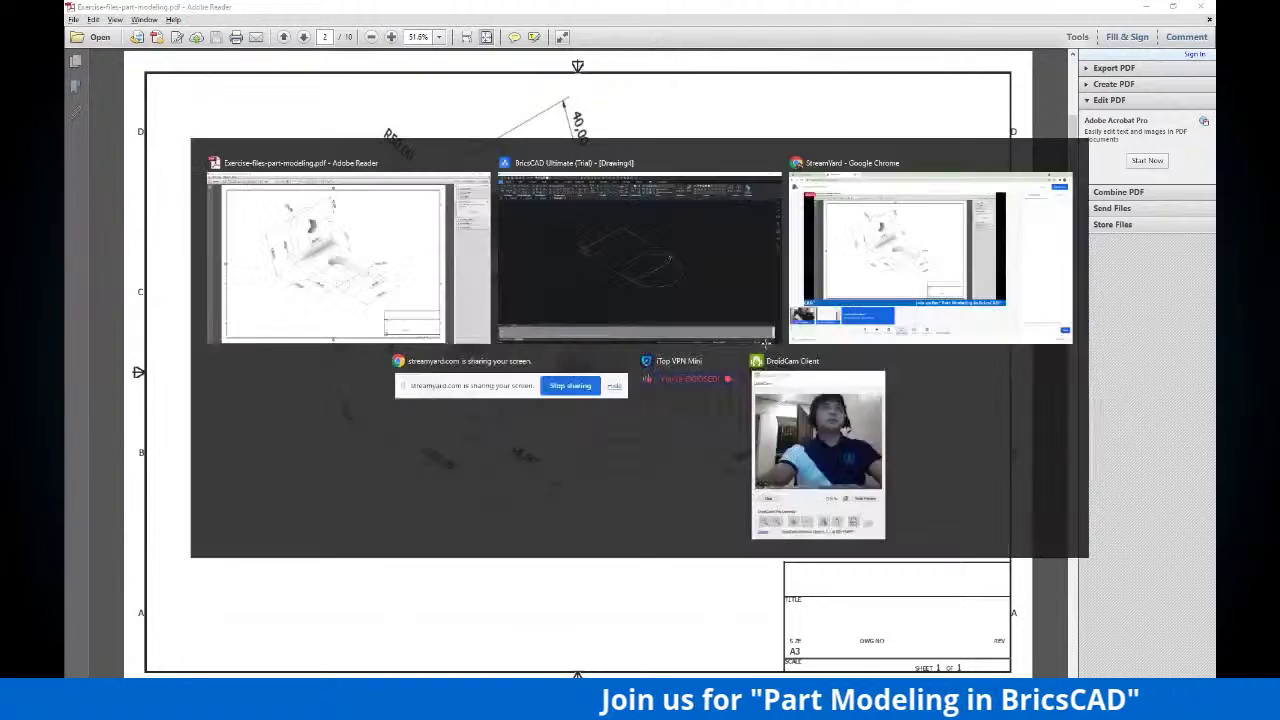
type("d")
key("Return")
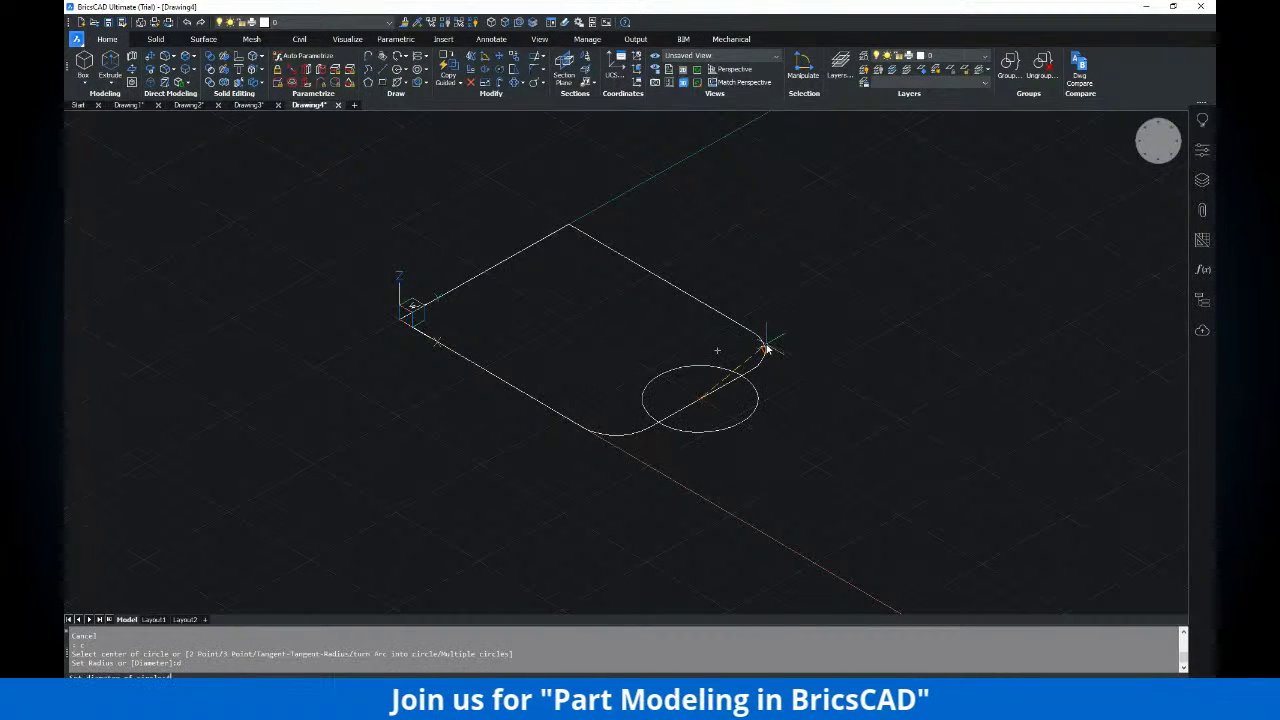
left_click(765, 348)
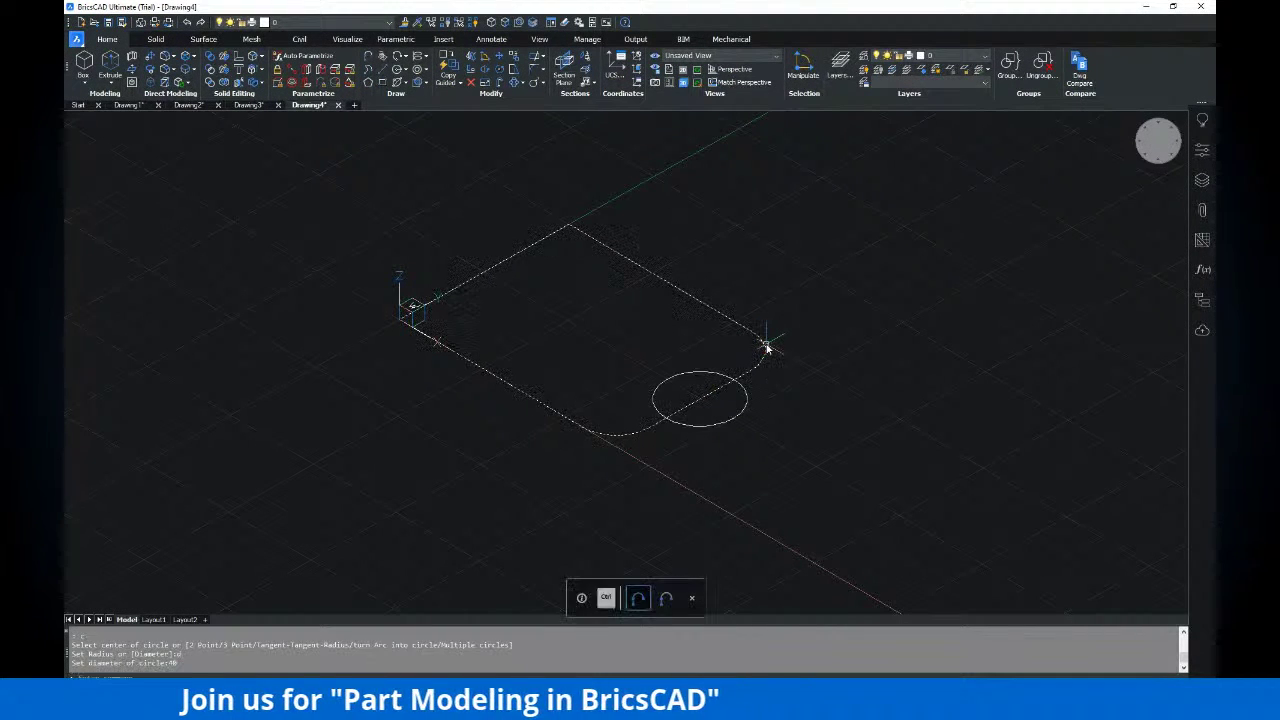
Move the circle 68.5 along the X axis into the plate, with Ortho on, as dimensioned in the PDF
key("alt+Tab")
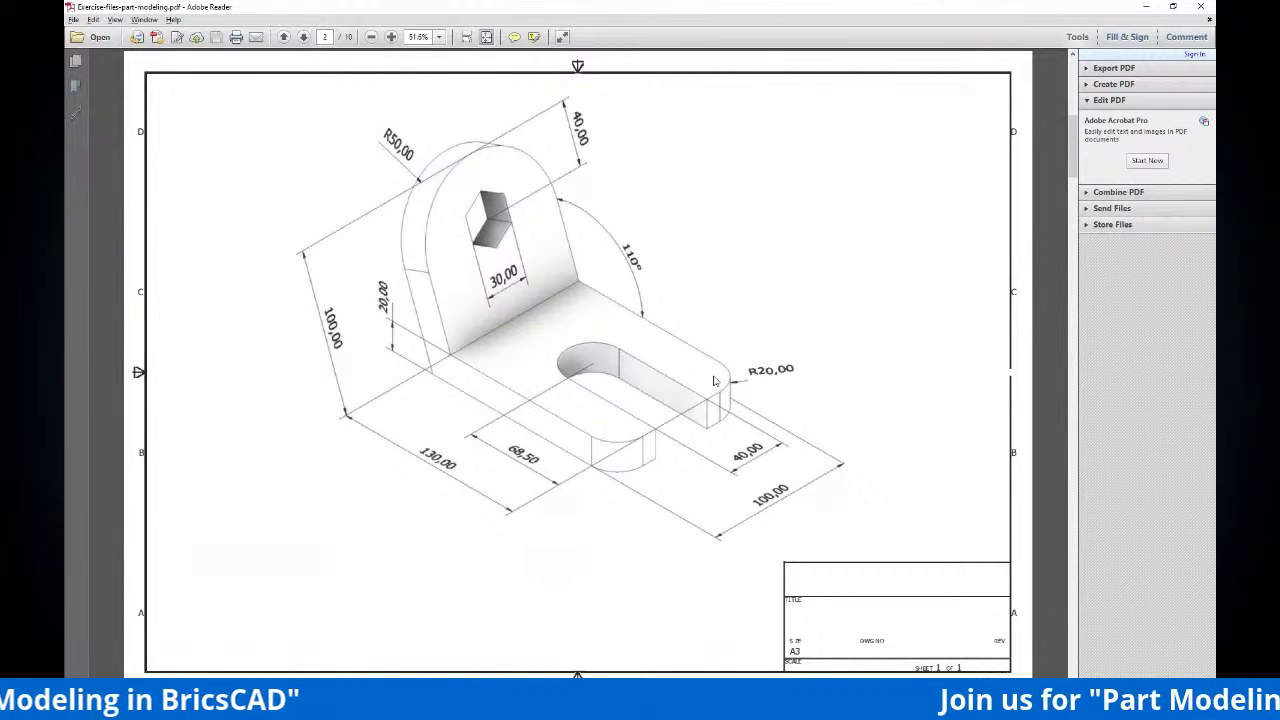
key("alt+Tab")
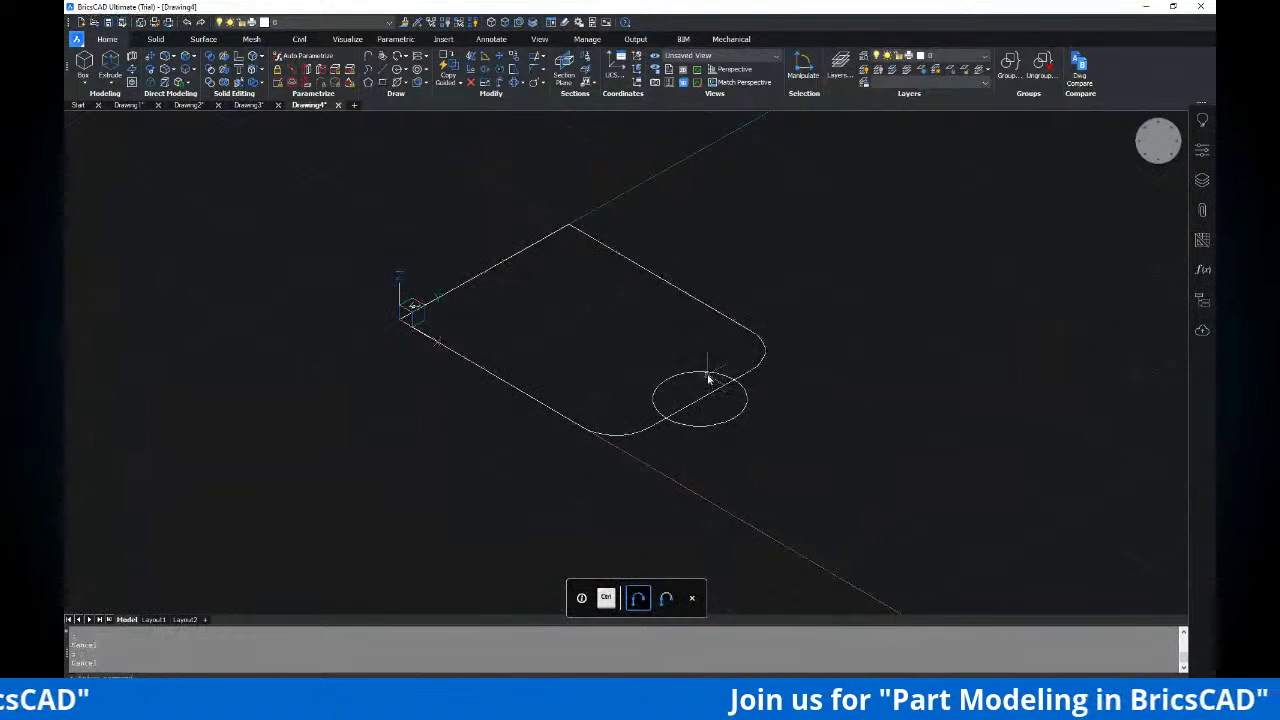
key("Return")
left_click(707, 366)
left_click(689, 387)
key("Return")
left_click(789, 323)
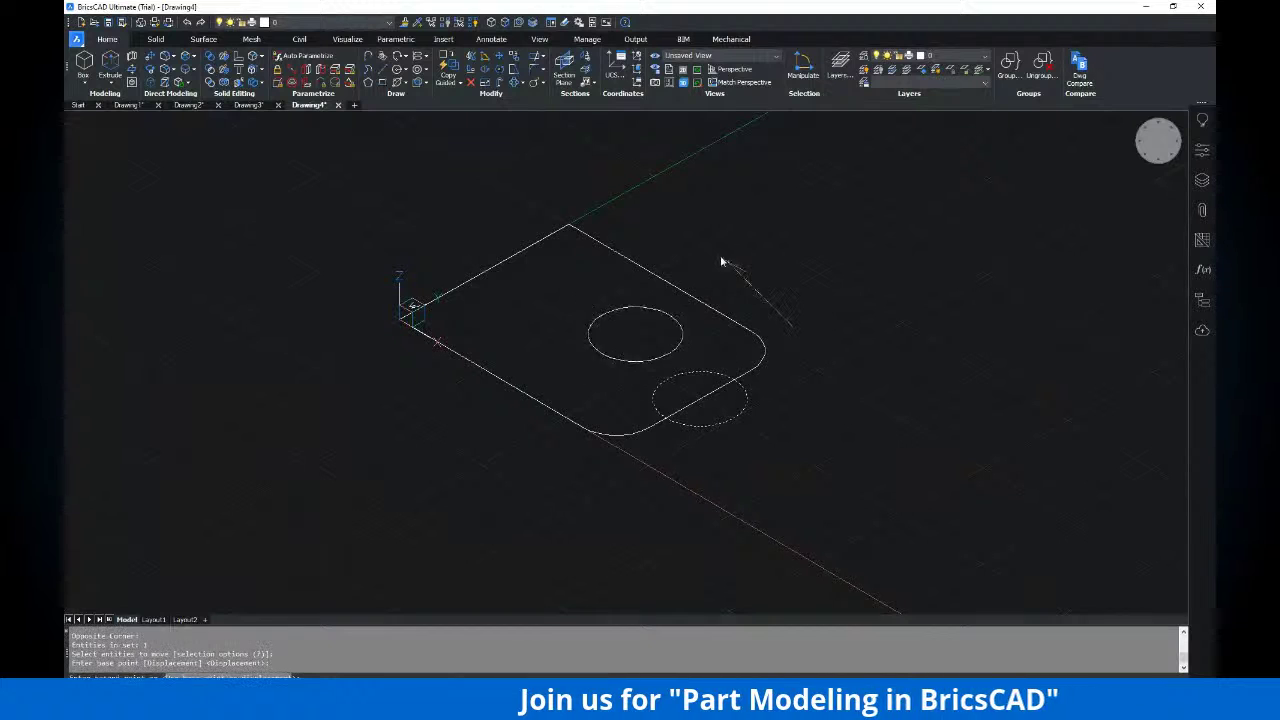
key("F8")
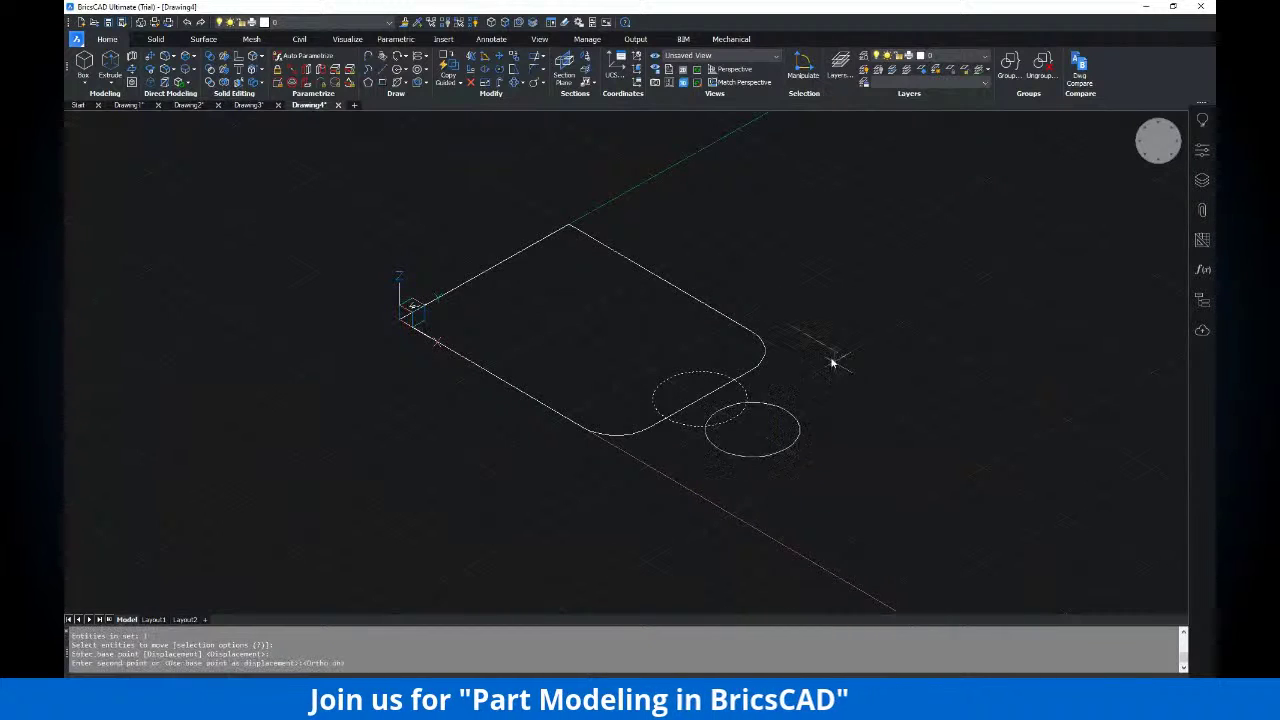
key("alt+Tab")
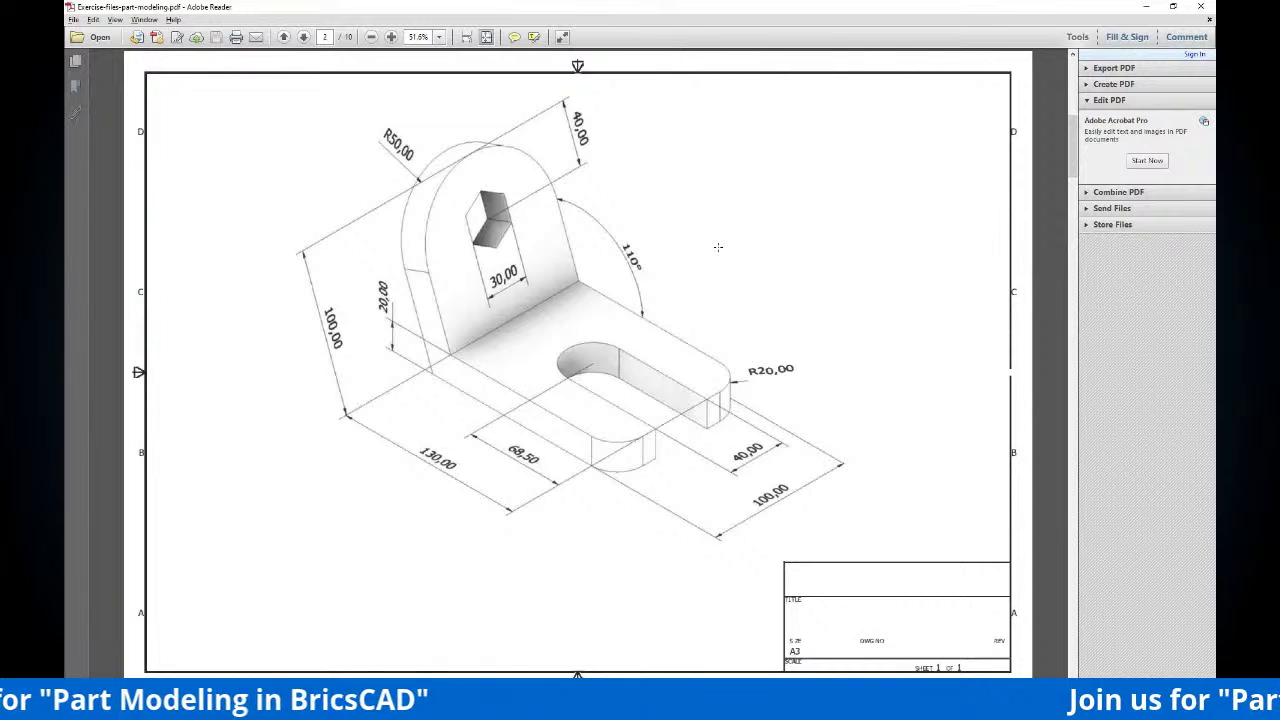
key("alt+Tab")
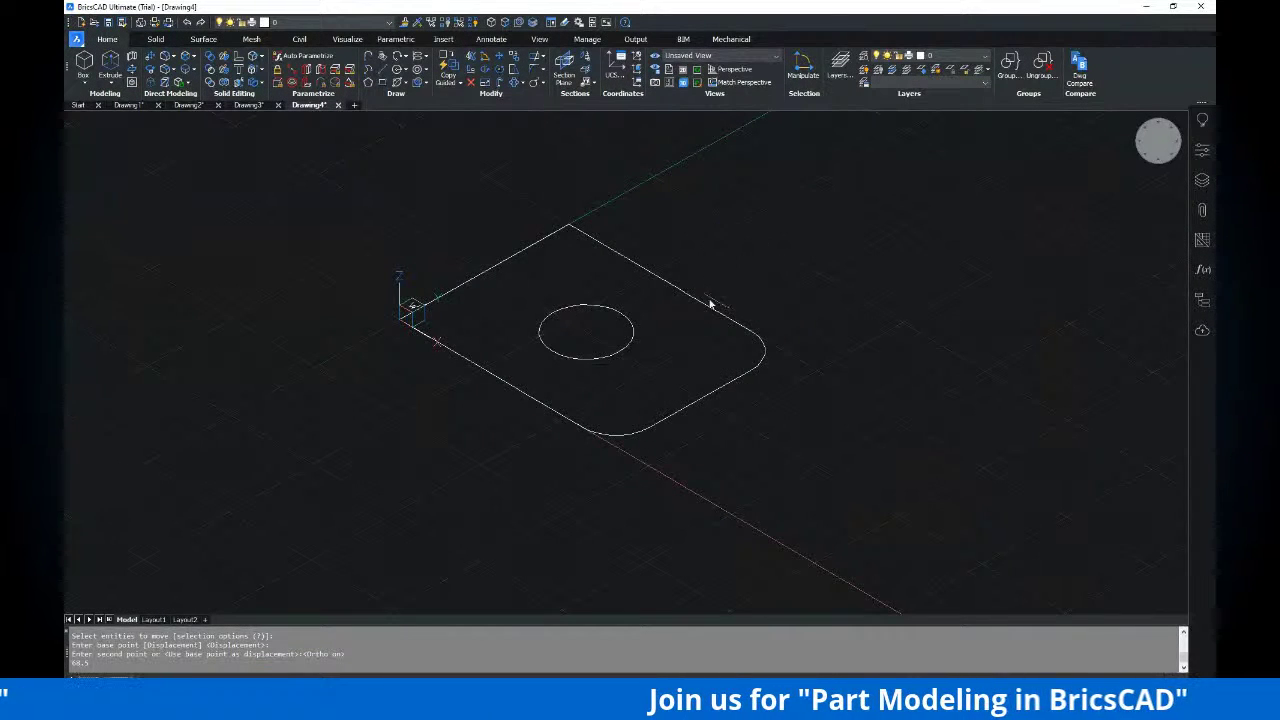
Draw two straight lines from opposite quadrants of the circle perpendicular to the plate's end edge to form the slot sides
key("alt+Tab")
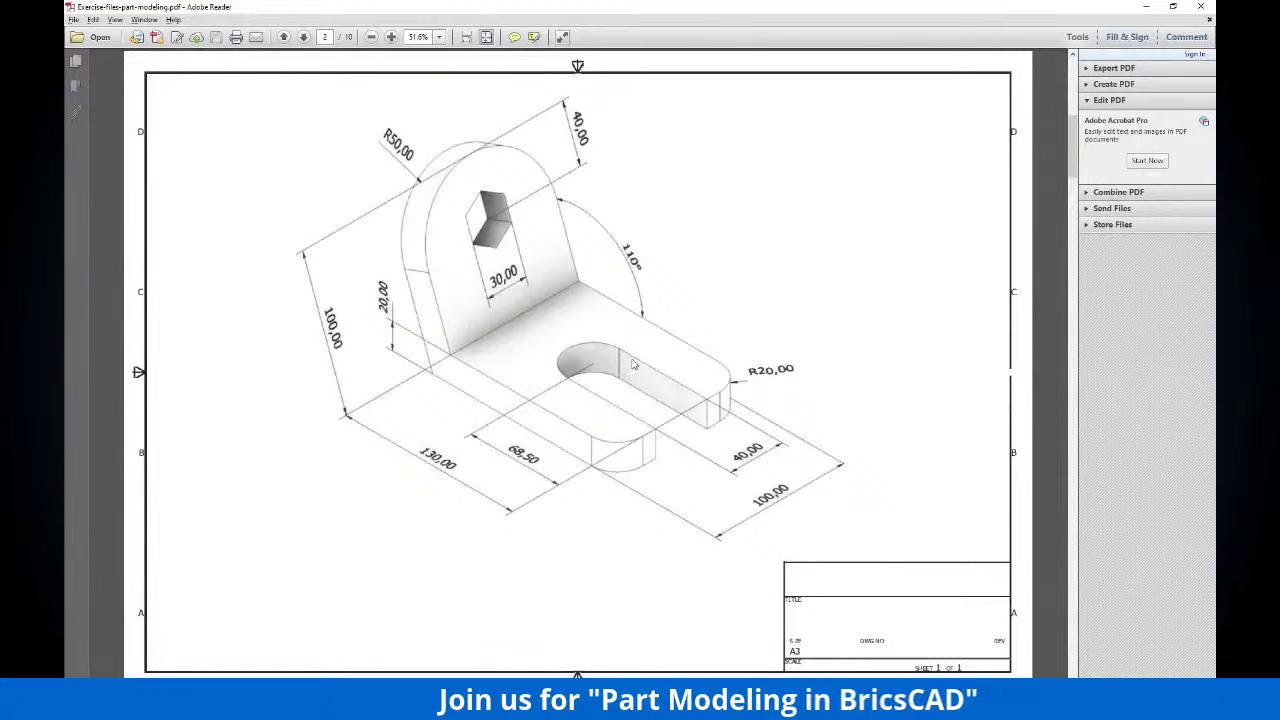
key("alt+Tab")
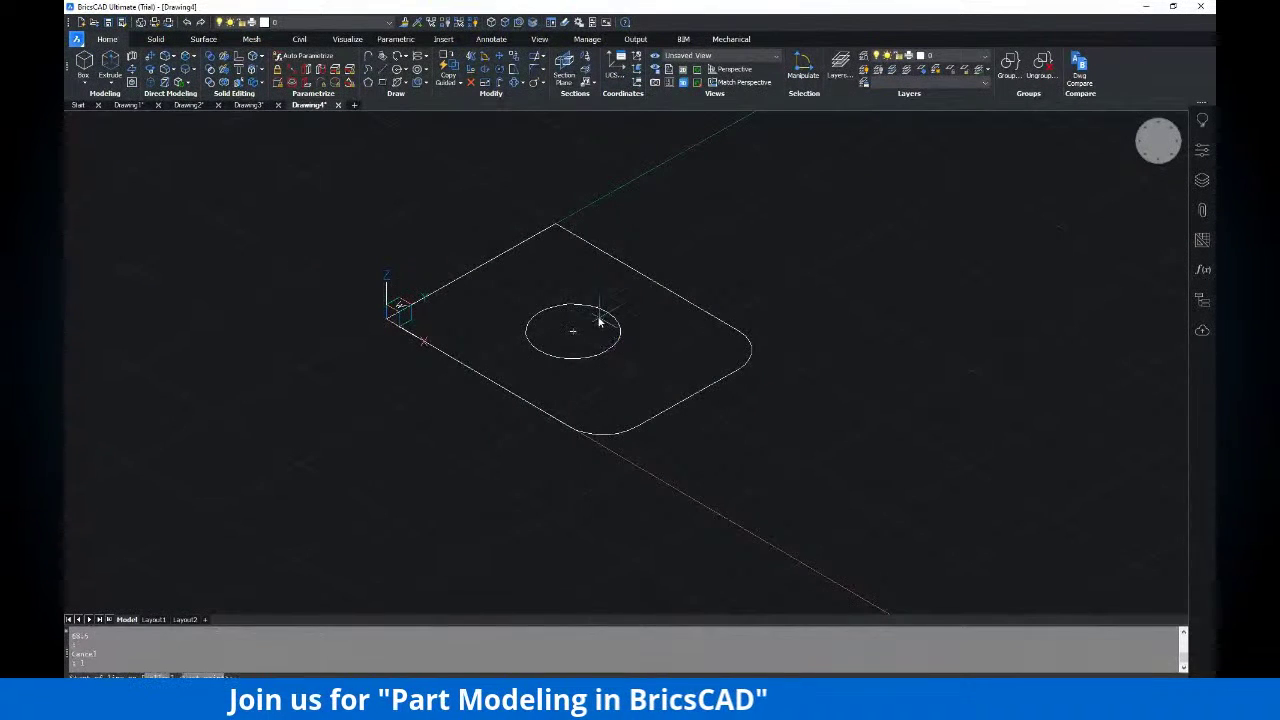
left_click(607, 313)
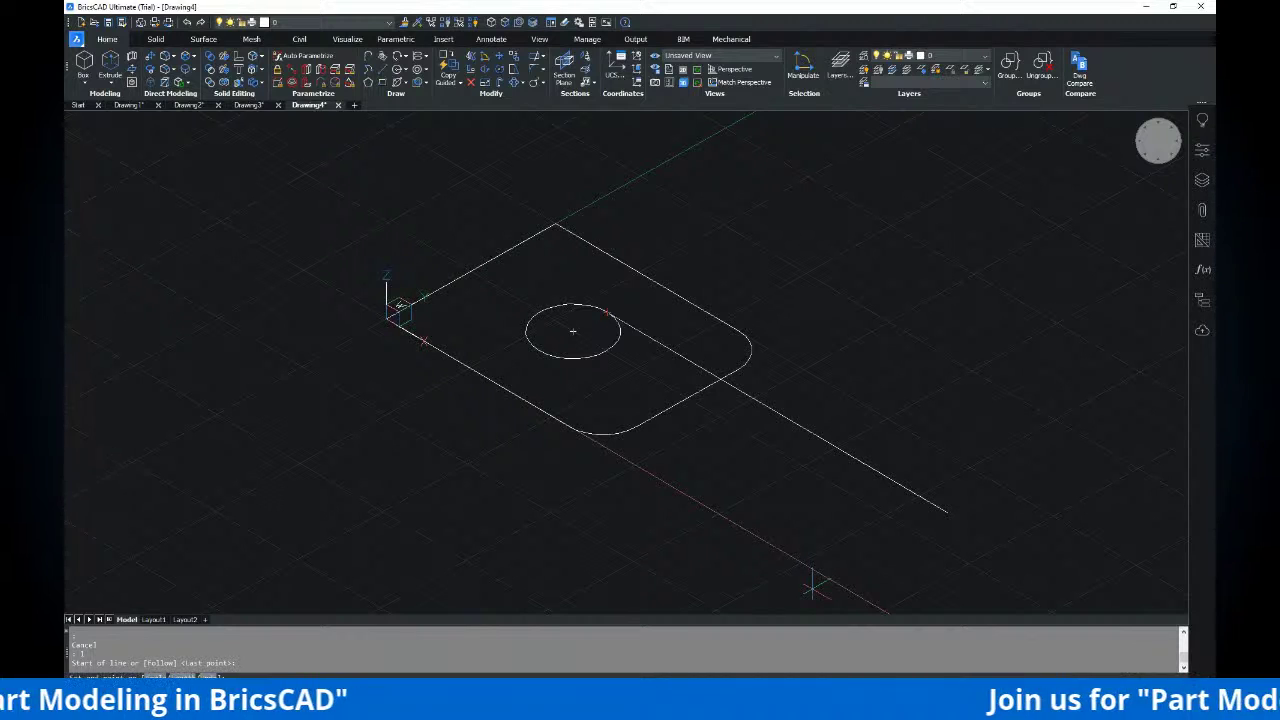
right_click(947, 511, "shift")
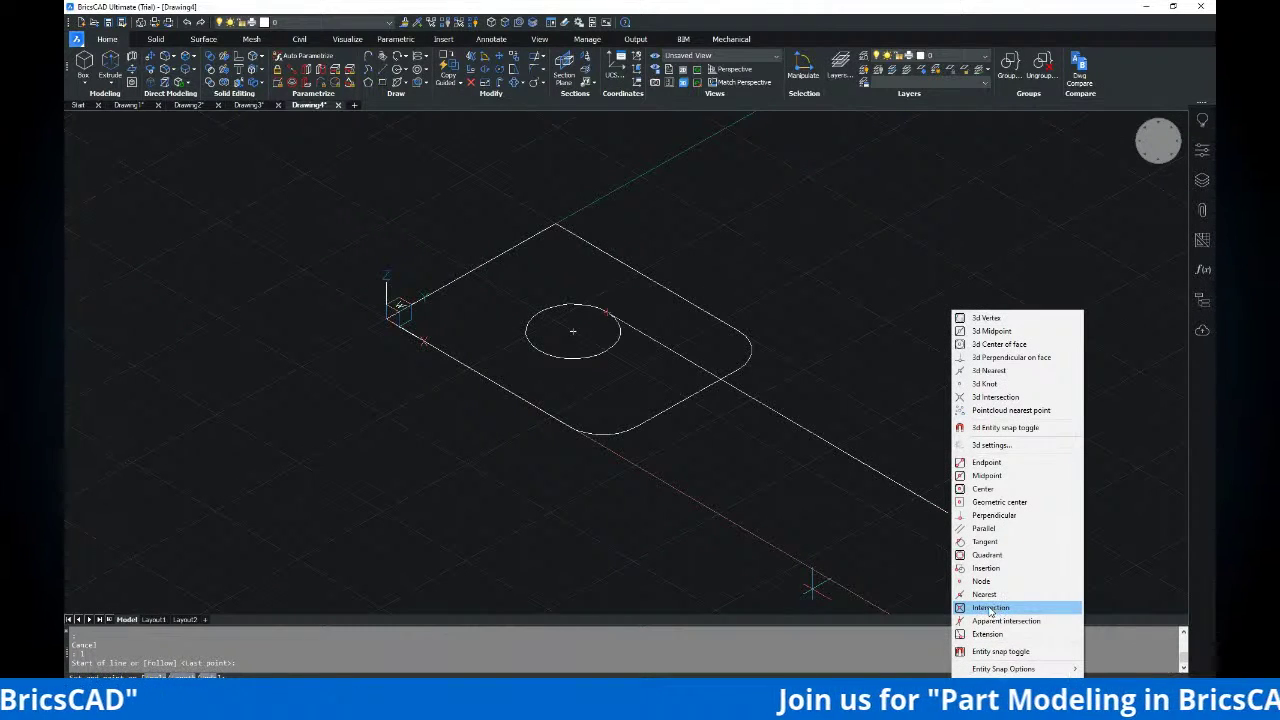
left_click(994, 530)
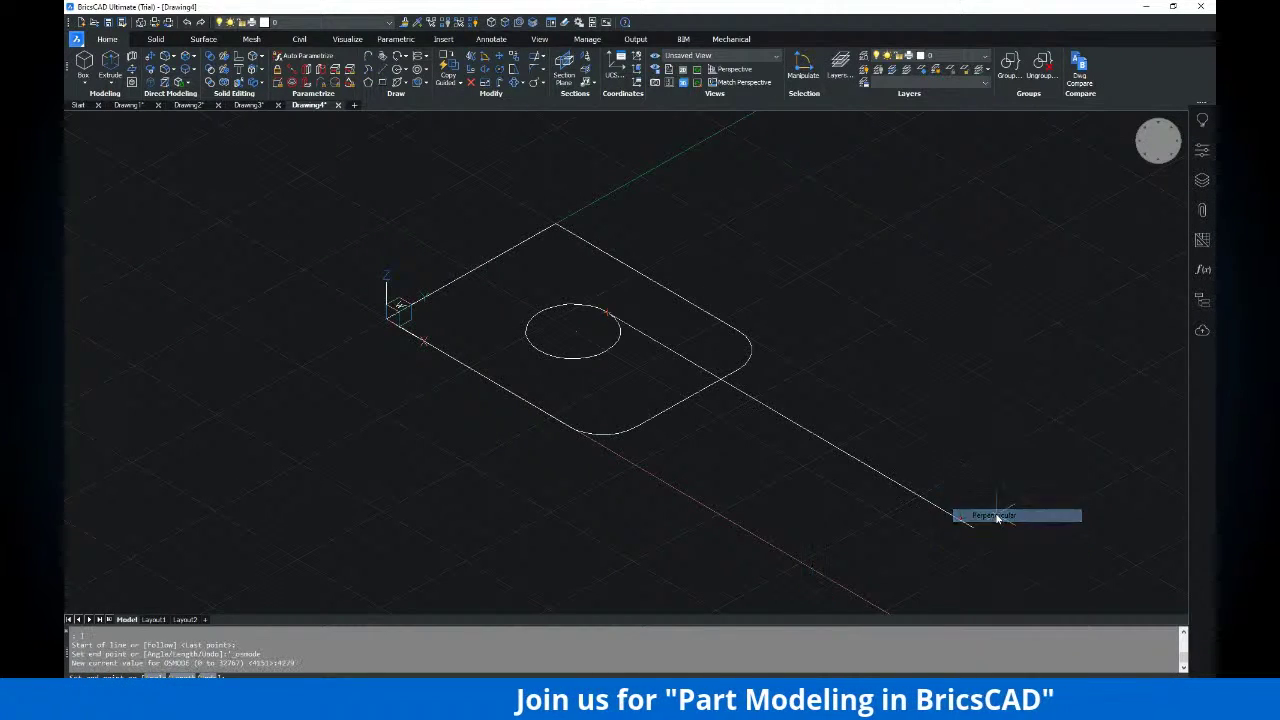
left_click(718, 384)
key("Return")
key("Return")
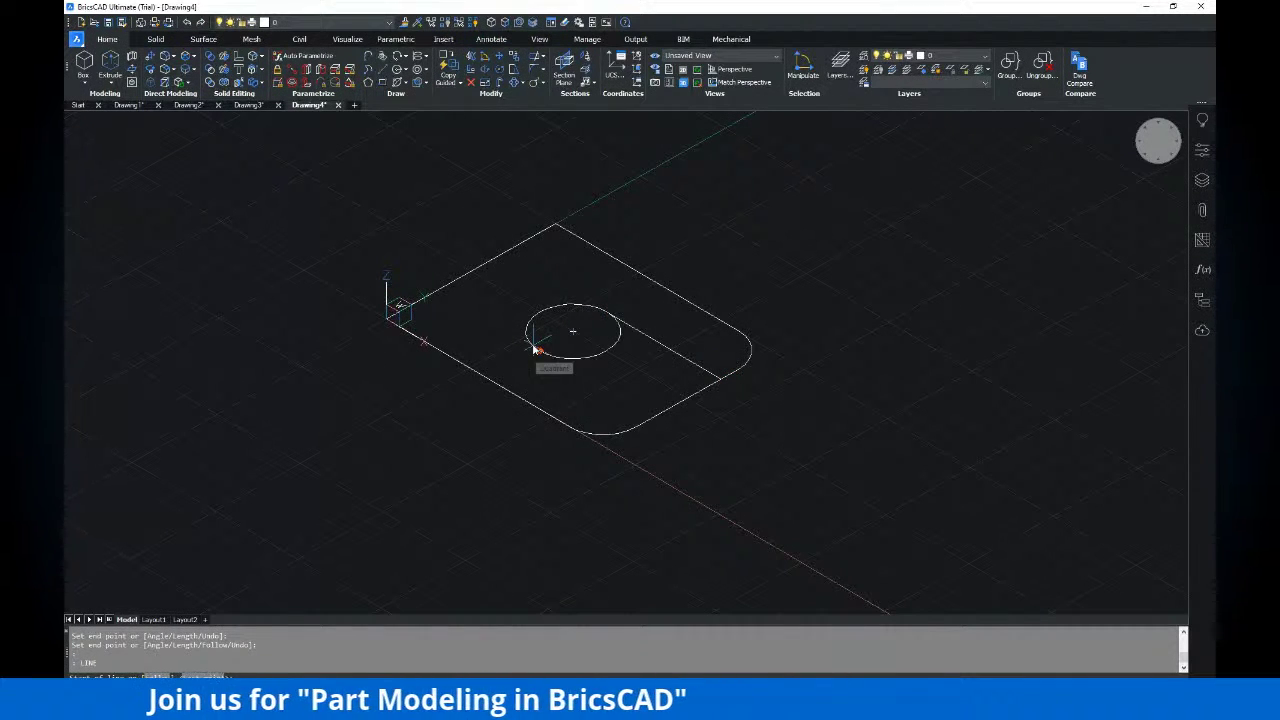
left_click(535, 349)
left_click(648, 420)
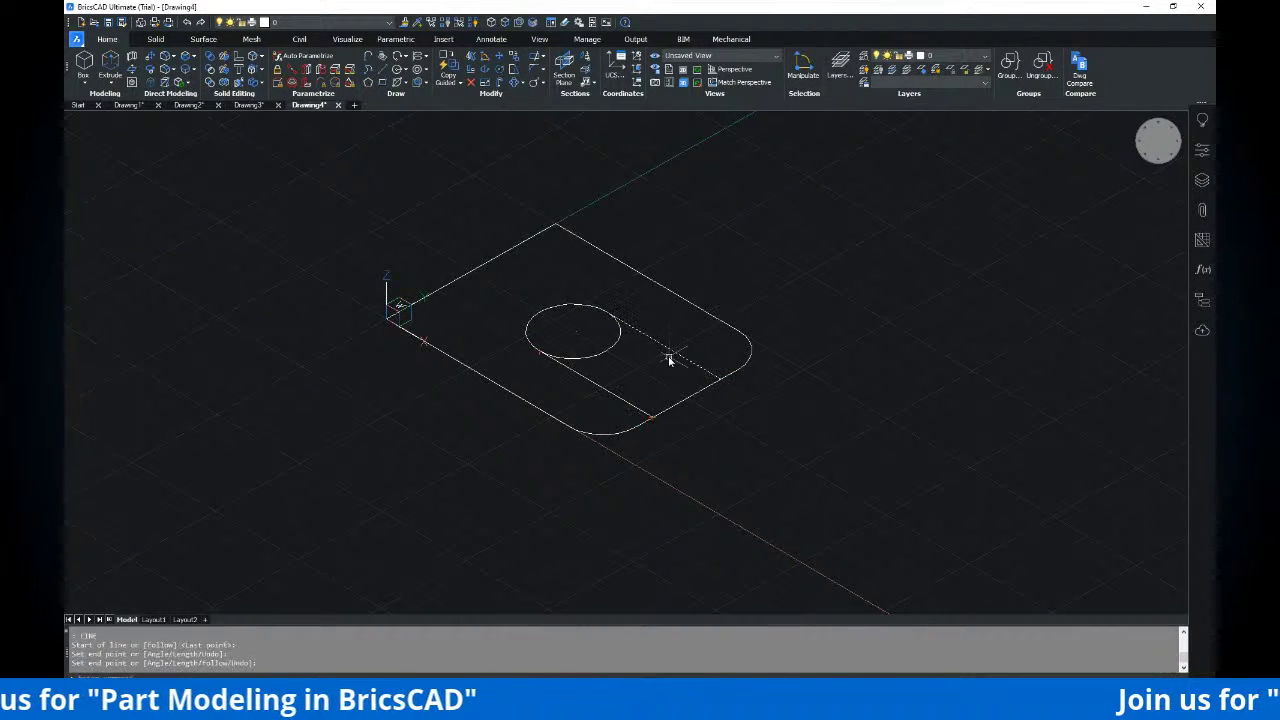
Trim the inner half of the circle and the end-edge segment between the two lines to open the slot
key("Escape")
type("tr")
key("Return")
left_click(613, 352)
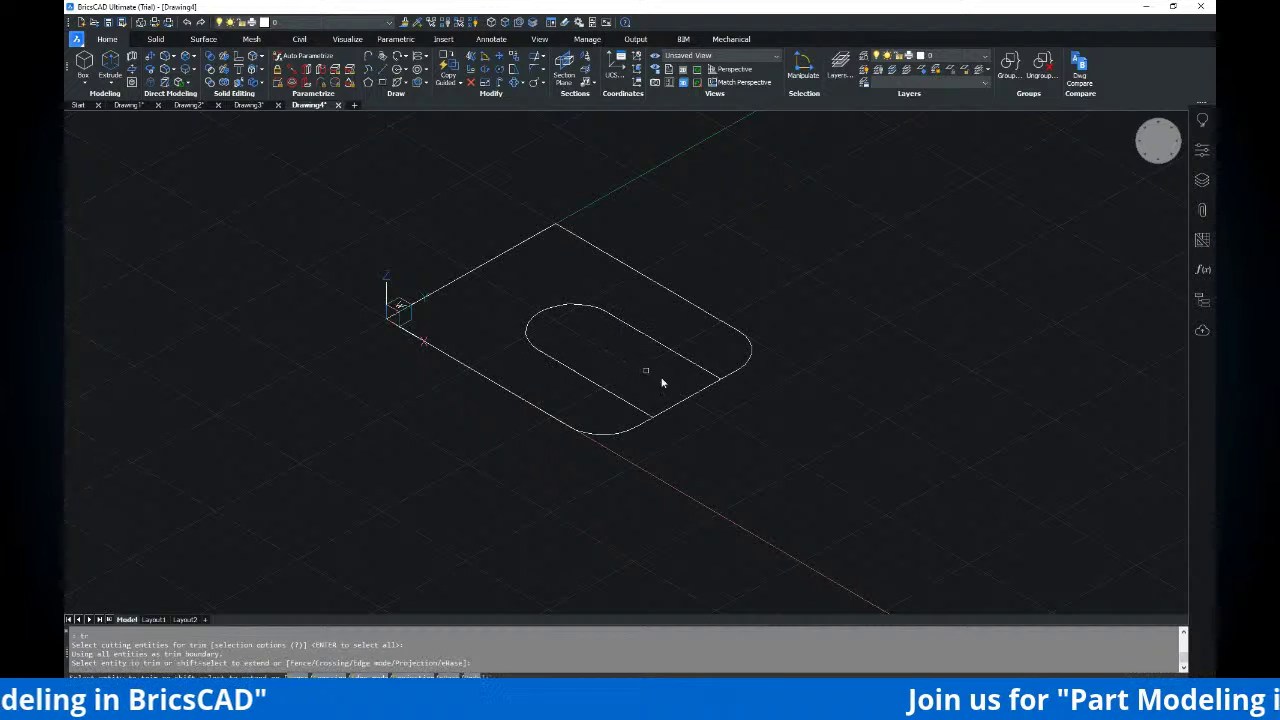
left_click(696, 397)
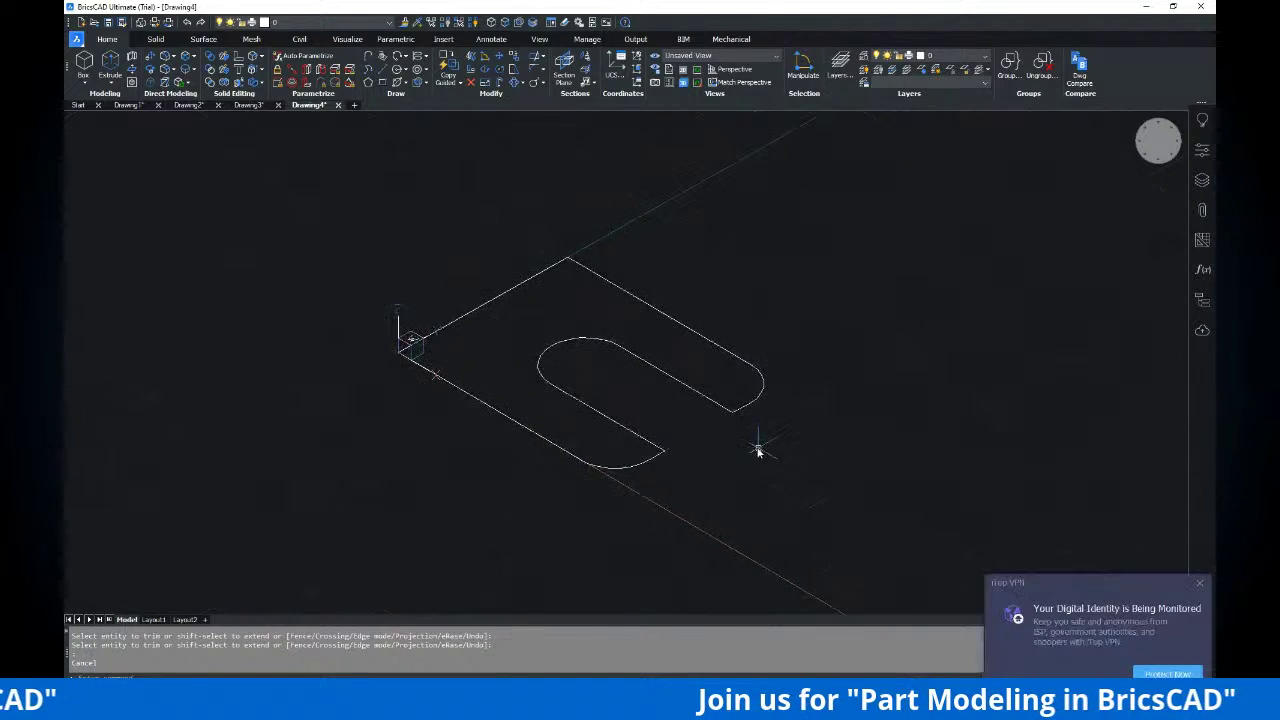
Compare the slotted outline with the PDF drawing and examine the dimensions of the upright plate
key("alt+Tab")
key("alt+Tab")
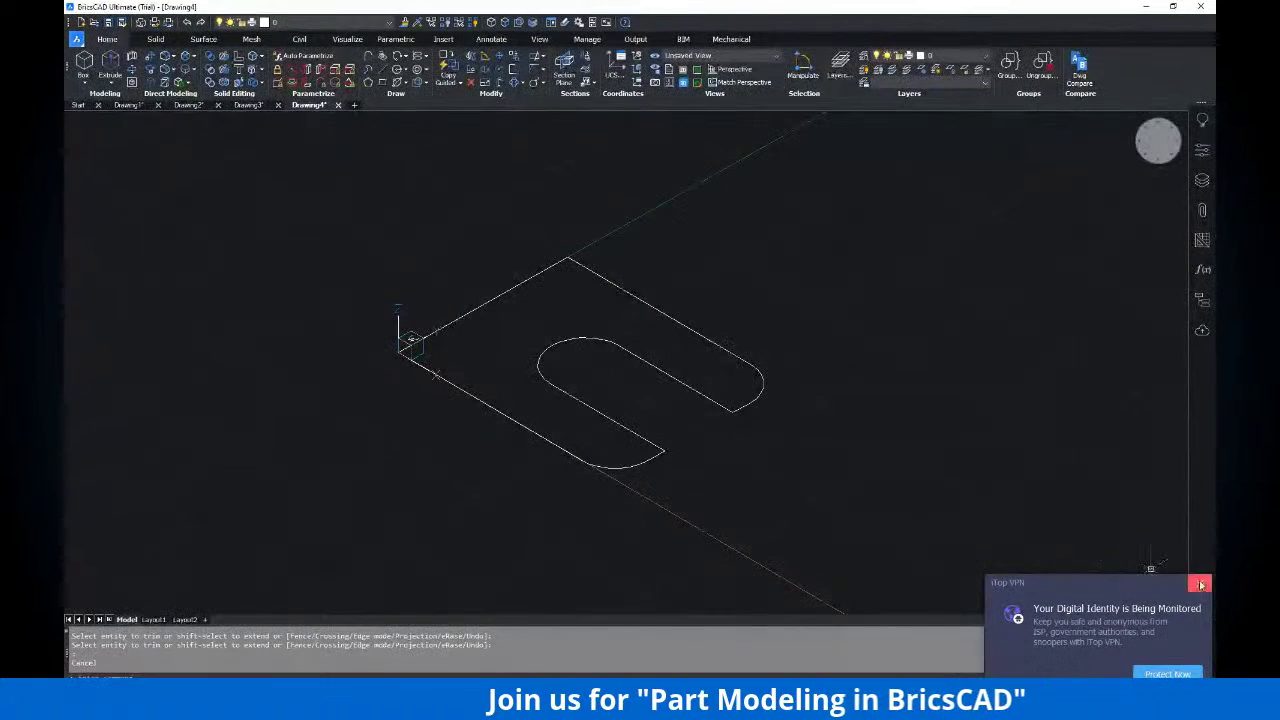
key("alt+Tab")
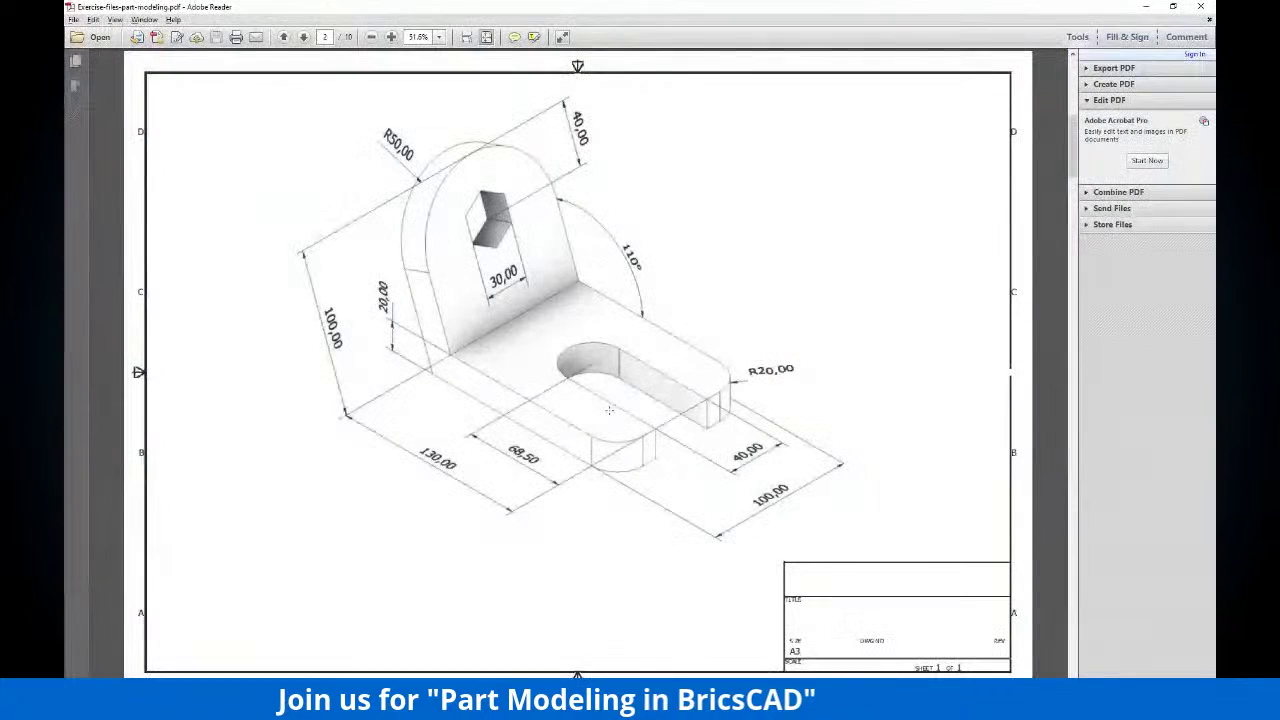
key("alt+Tab")
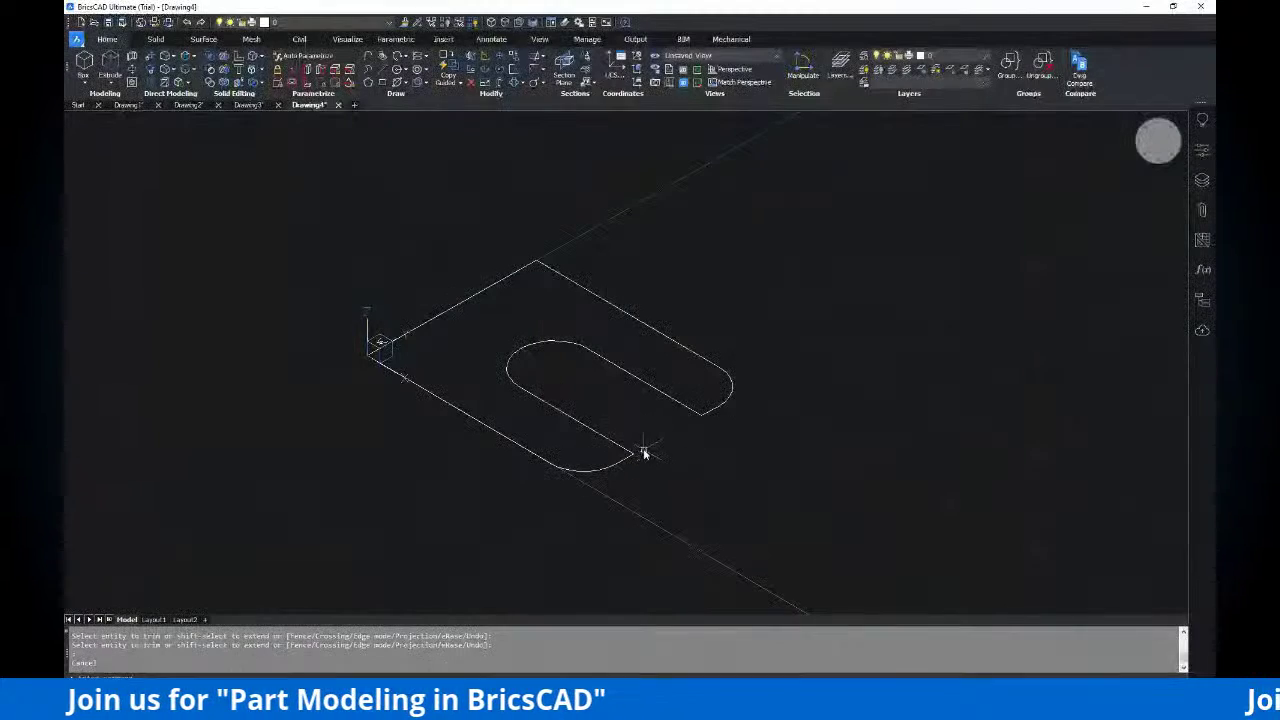
key("alt+Tab")
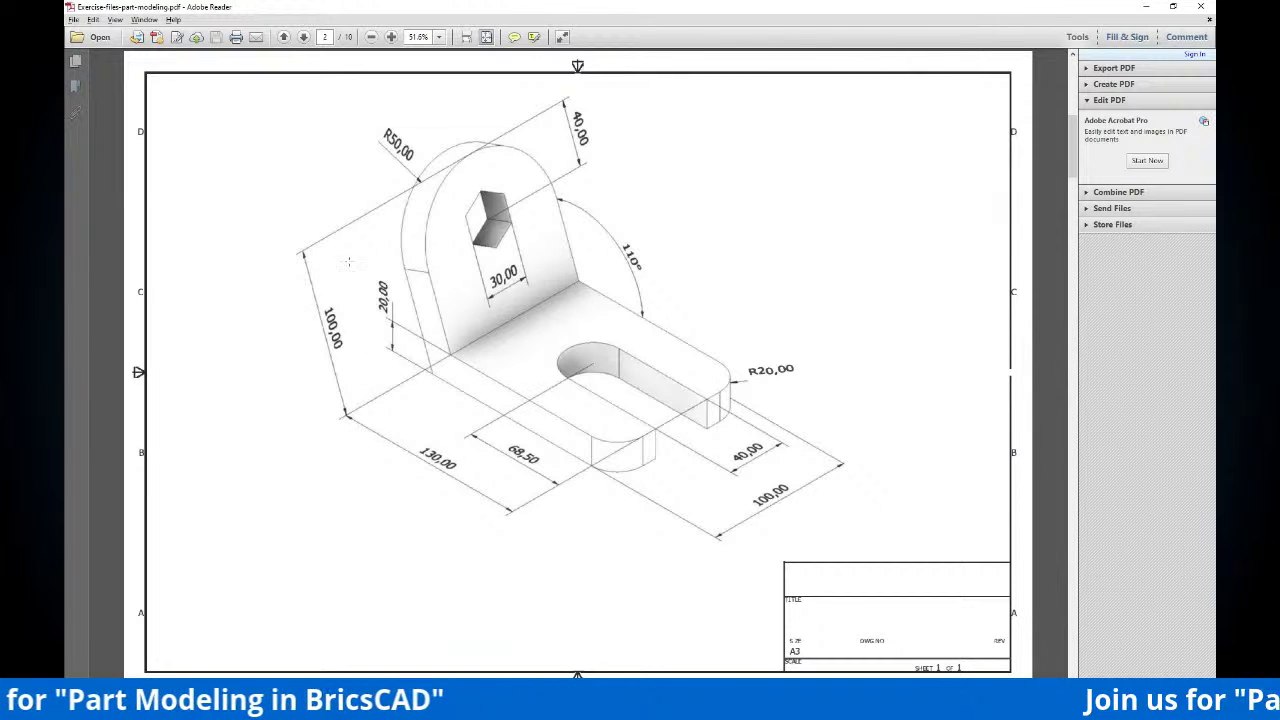
key("alt+Tab")
scroll(552, 369, "up", 2)
mouse_move(552, 369)
middle_mouse_down()
mouse_move(609, 354)
mouse_move(601, 376)
middle_mouse_up()
scroll(597, 355, "down", 4)
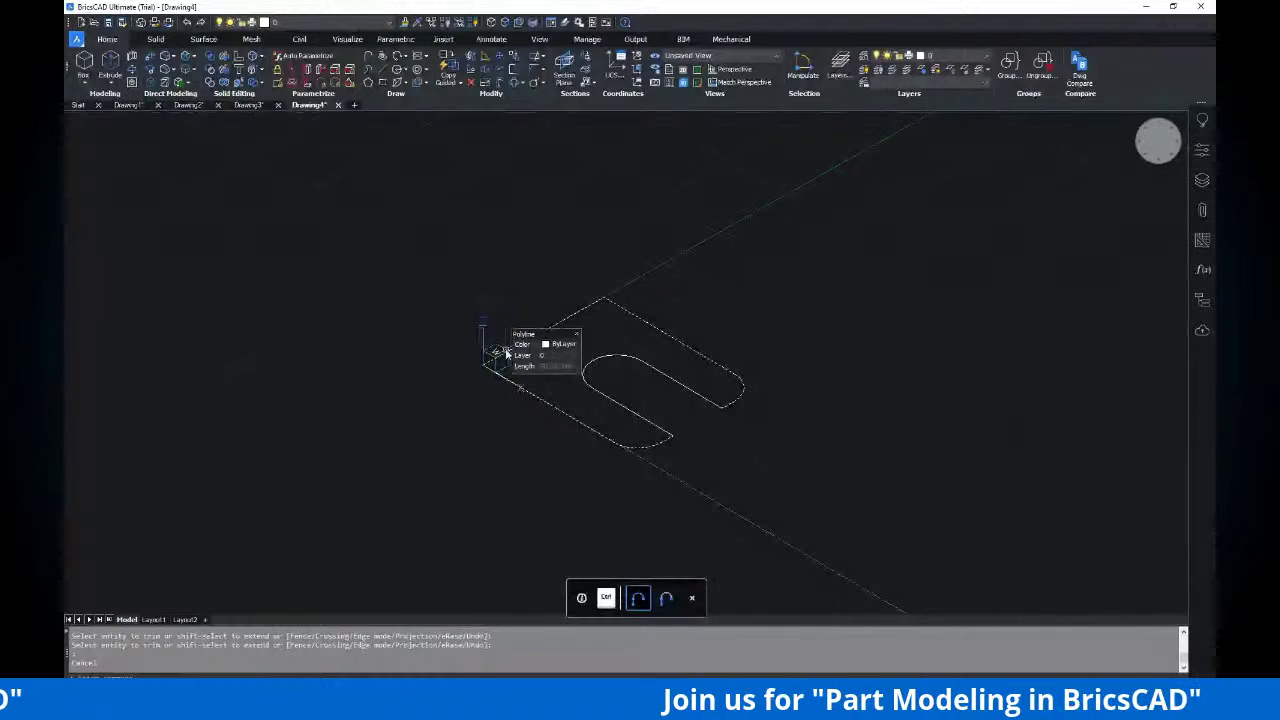
Draw a 100 by 100 rectangle over the base plate, starting from its corner at the origin
key("Escape")
type("rec")
key("Return")
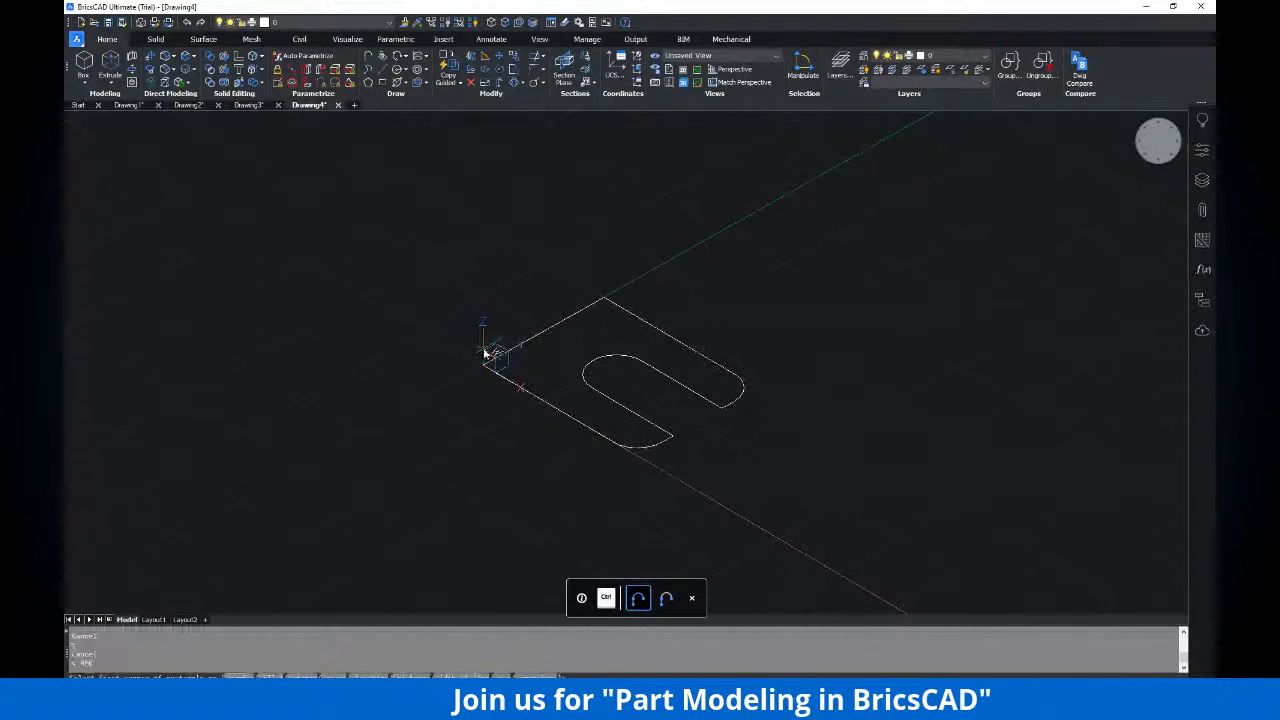
left_click(486, 356)
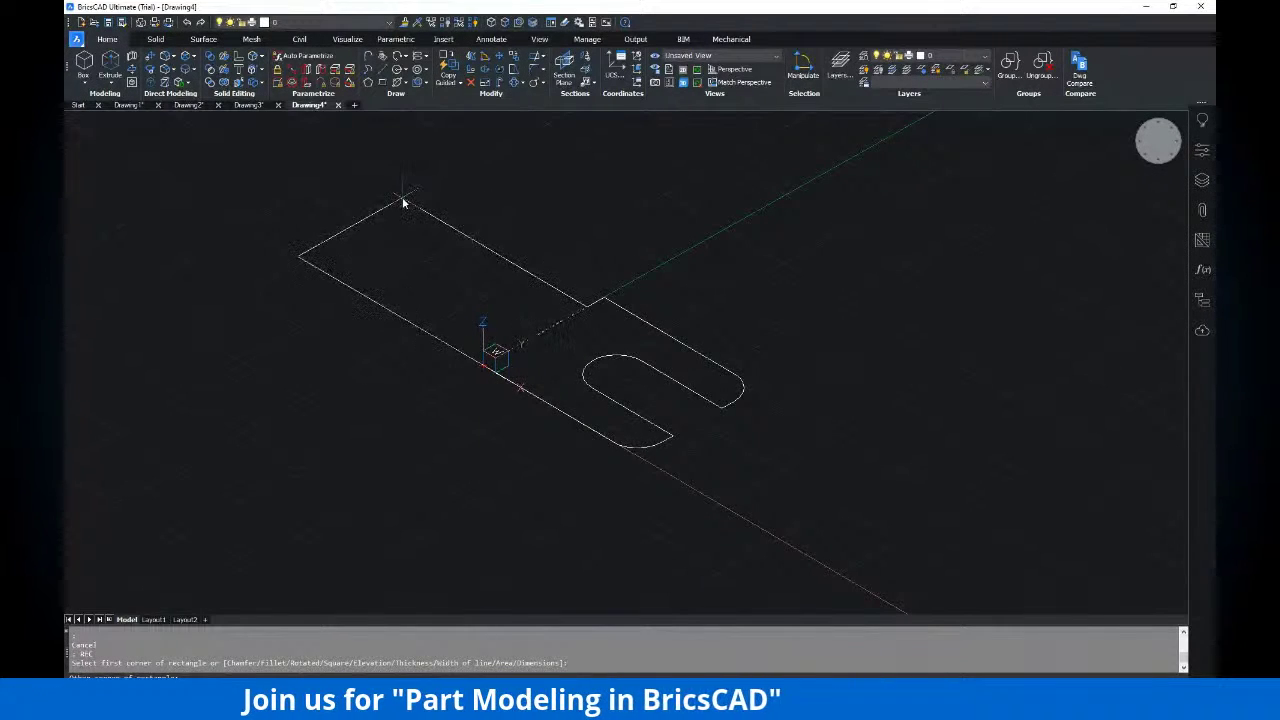
key("alt+Tab")
key("alt+Tab")
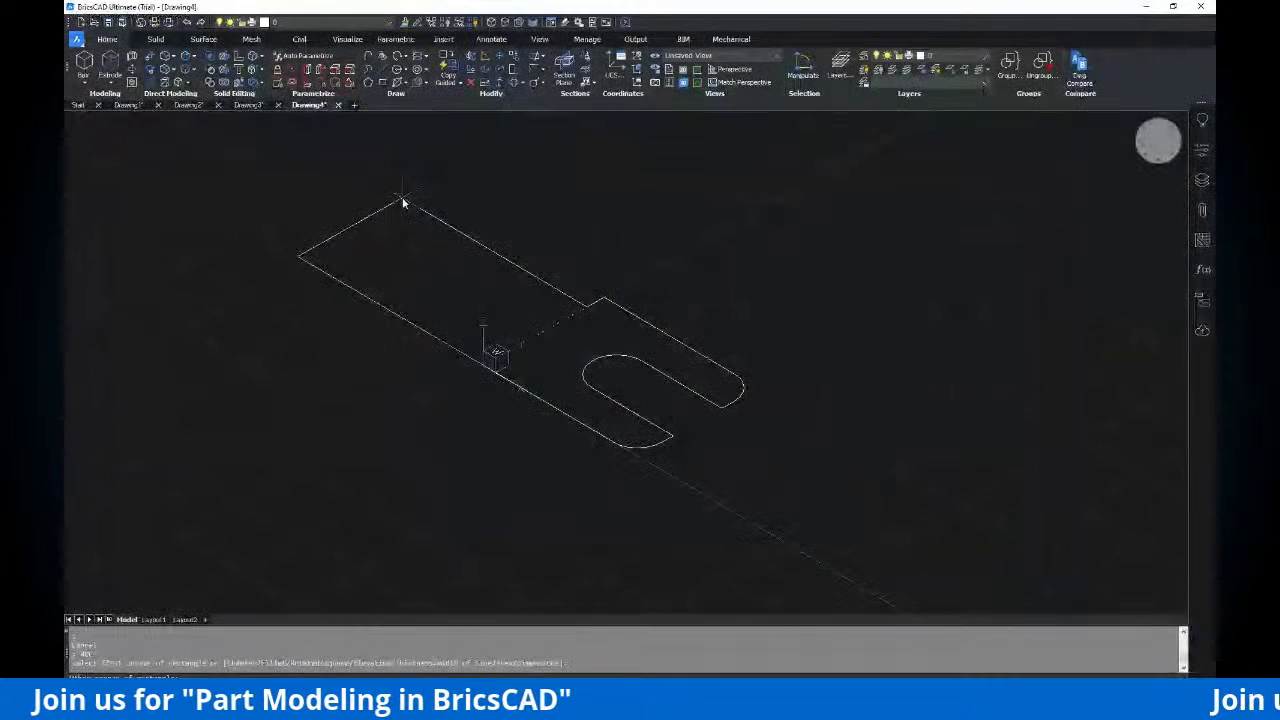
type("@80,100")
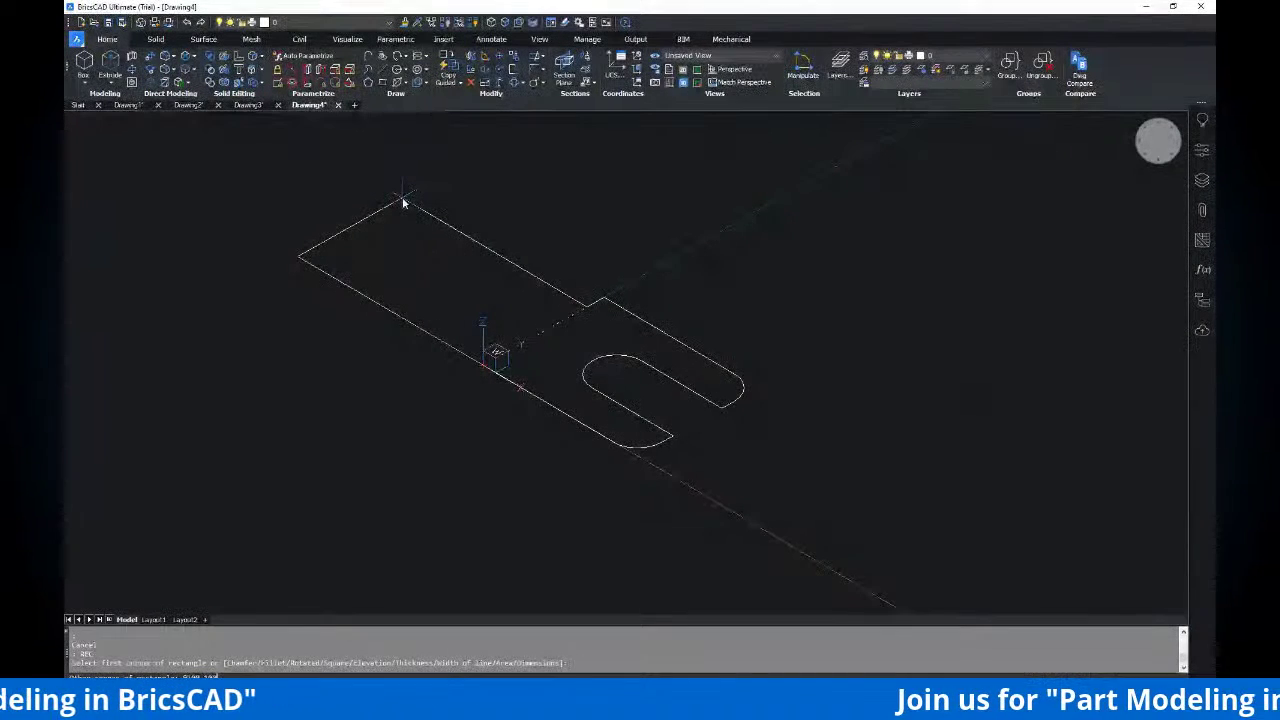
key("Return")
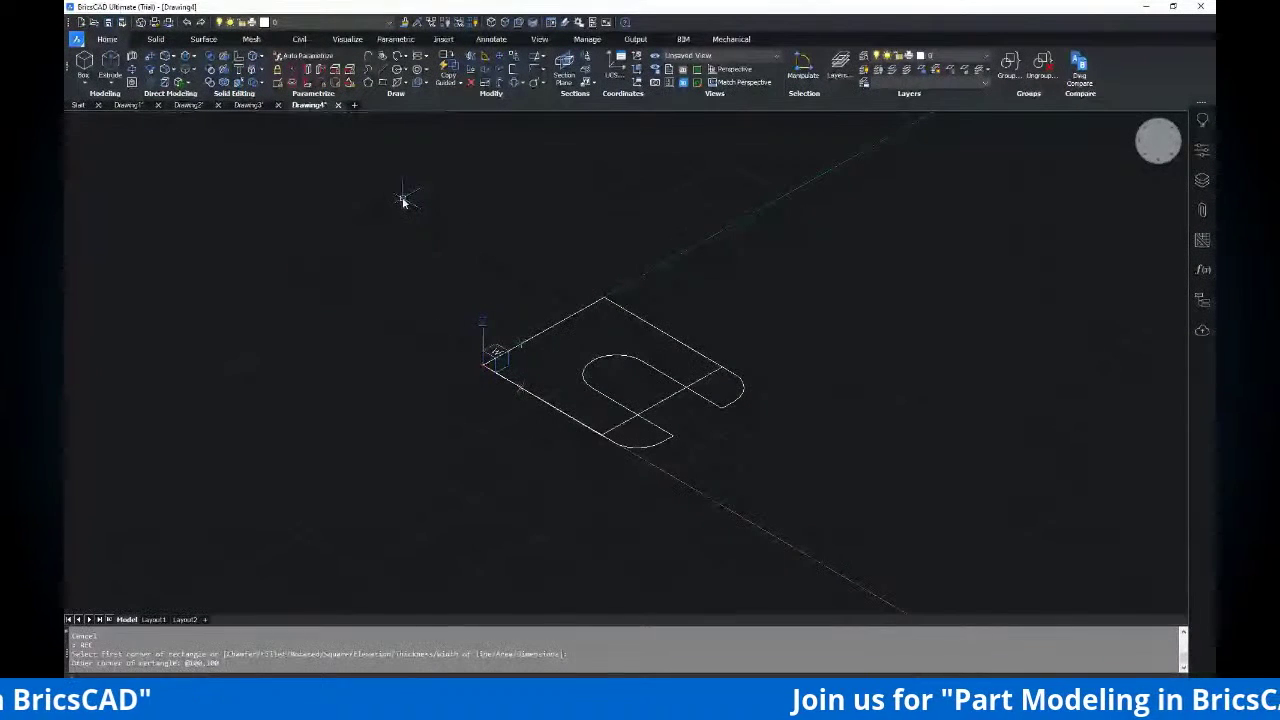
Move the 100 by 100 rectangle from its far X-axis corner to the origin, so it adjoins the plate's straight end
key("Escape")
type("m")
key("Return")
left_click(661, 397)
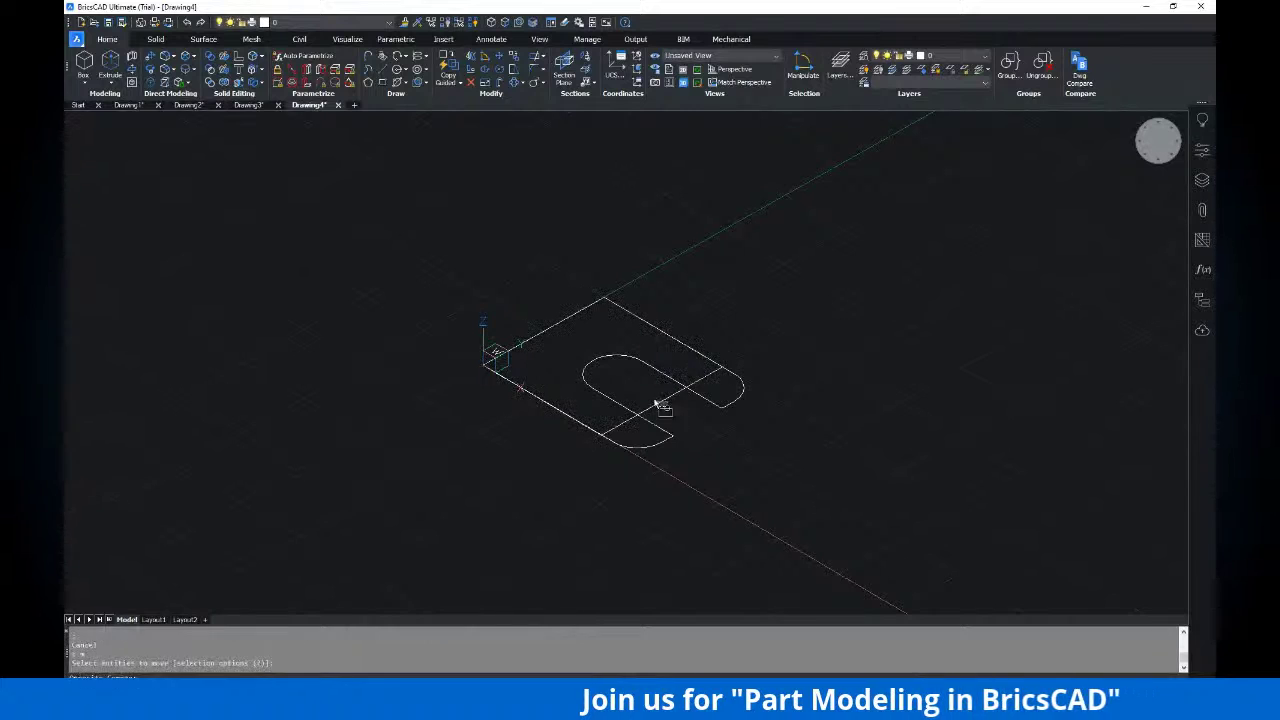
left_click(652, 405)
scroll(642, 405, "up", 2)
key("Return")
left_click(588, 444)
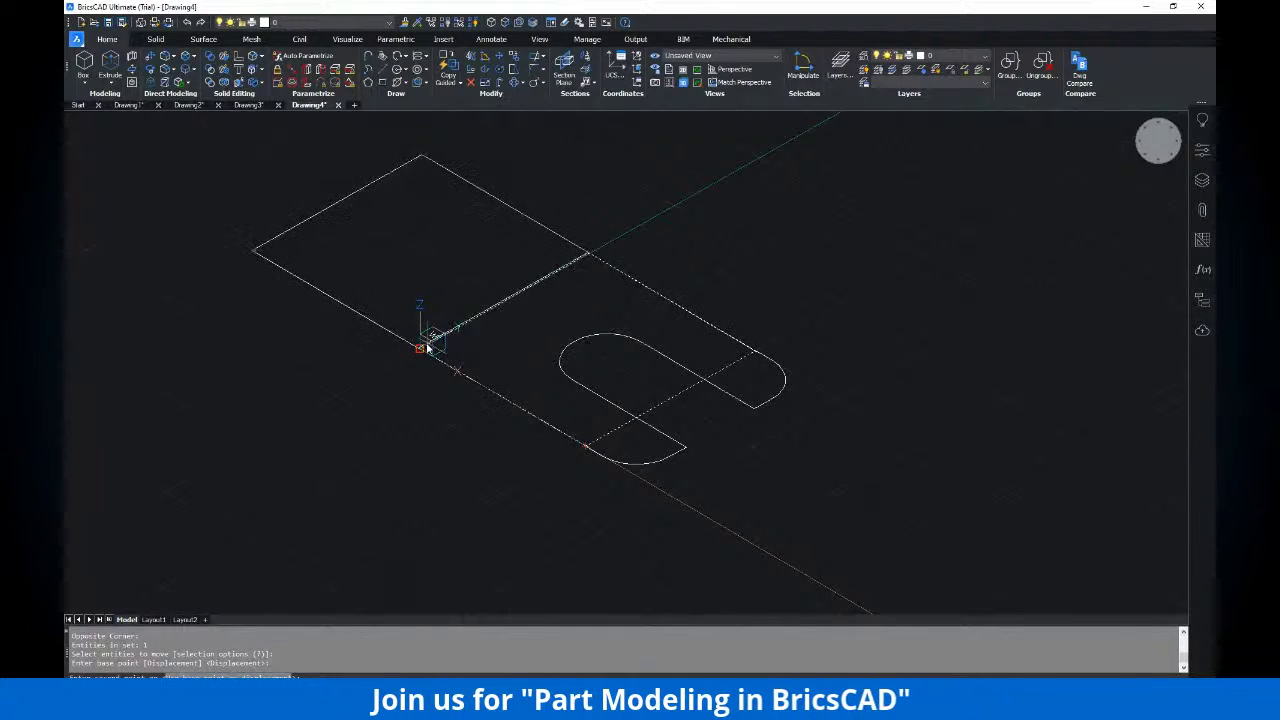
key("Escape")
mouse_move(500, 277)
middle_mouse_down()
mouse_move(577, 217)
mouse_move(620, 226)
mouse_move(789, 340)
middle_mouse_up()
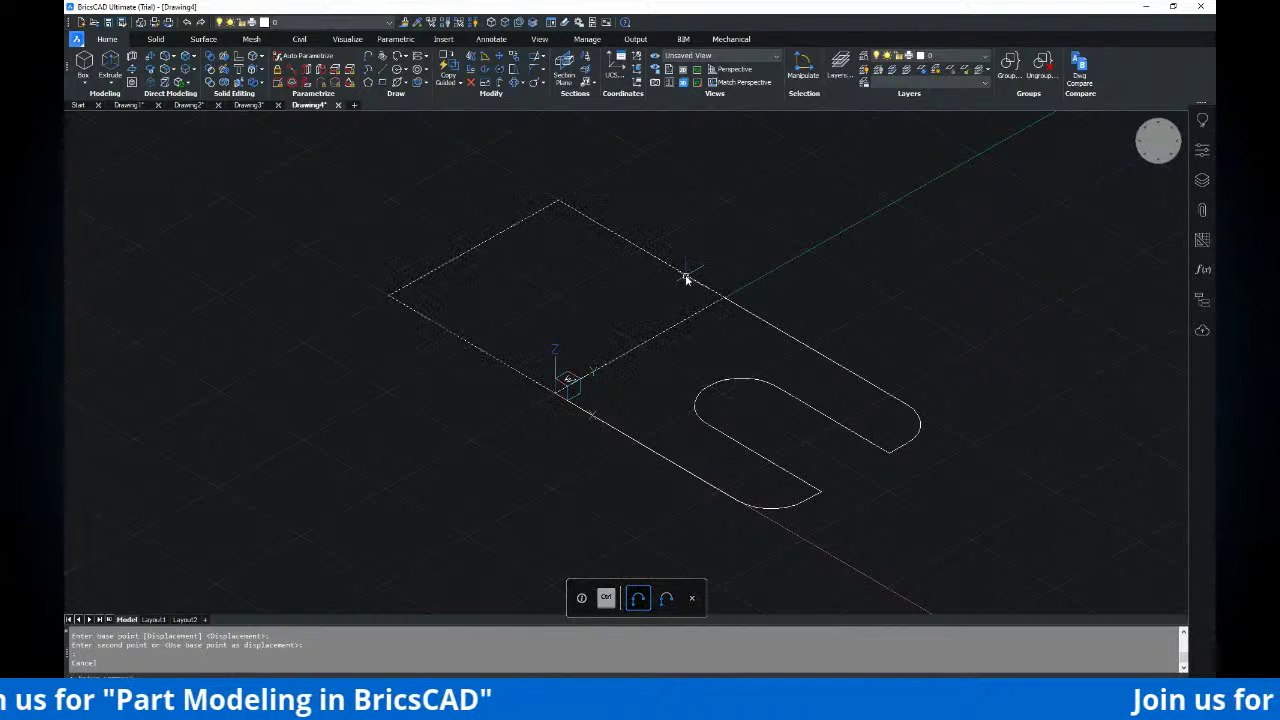
key("ctrl")
key("ctrl")
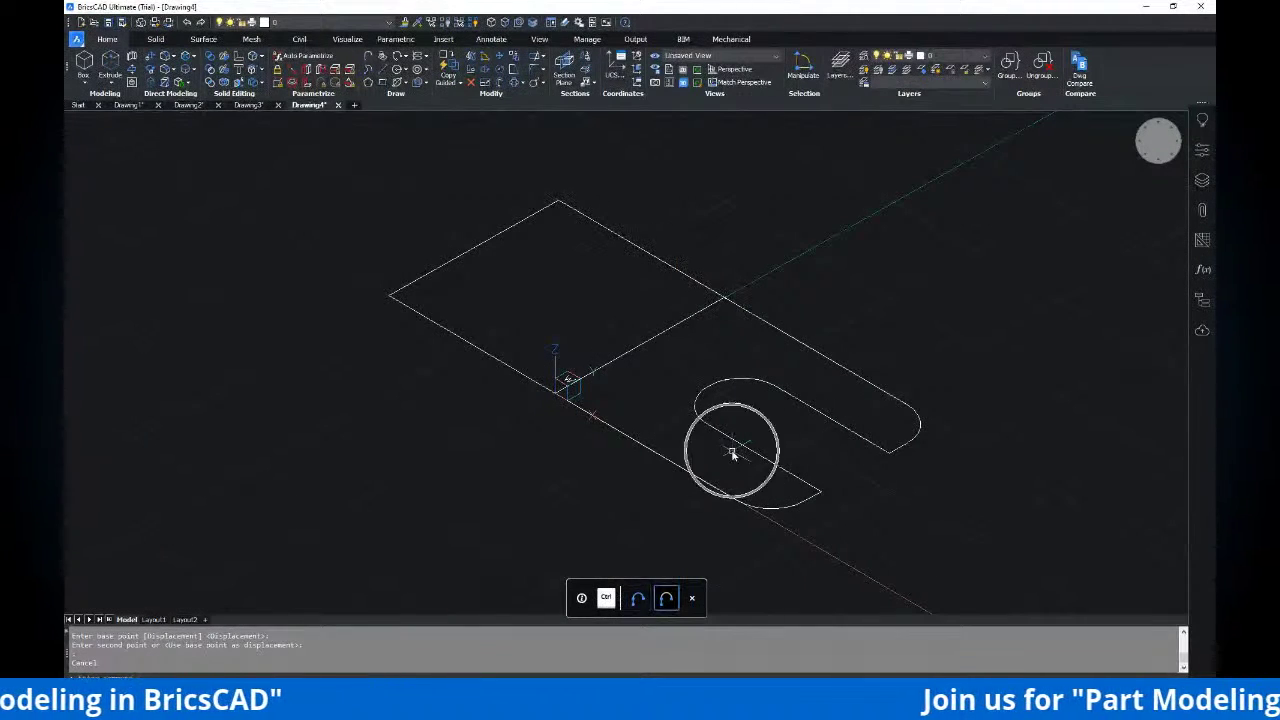
key("ctrl")
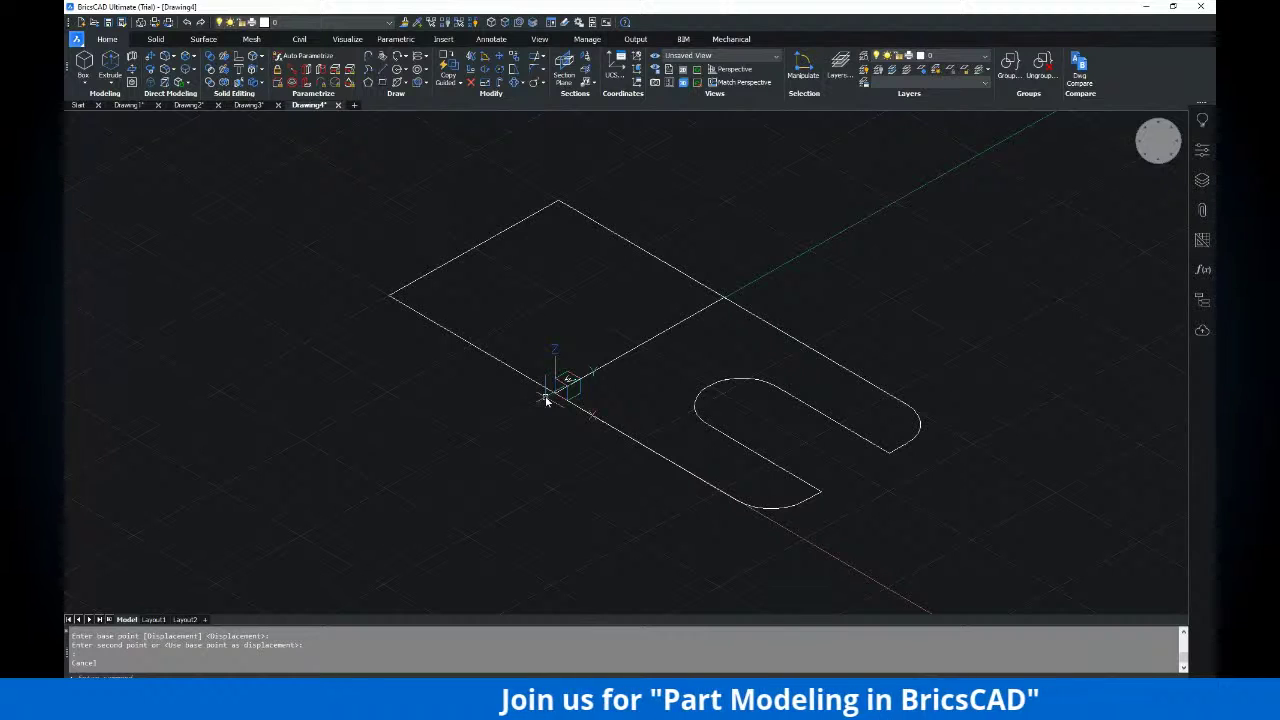
Delete the 100 by 100 rectangle adjoining the base plate's straight end
key("ctrl")
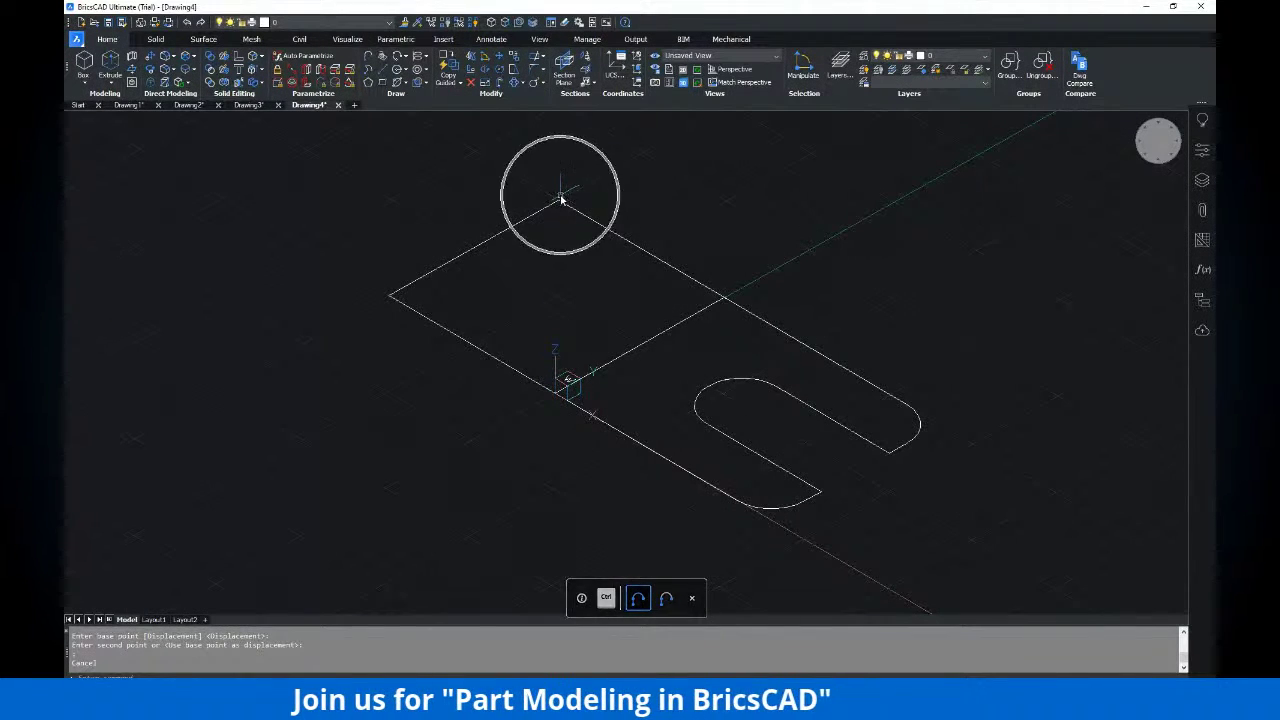
left_click(569, 203)
key("Delete")
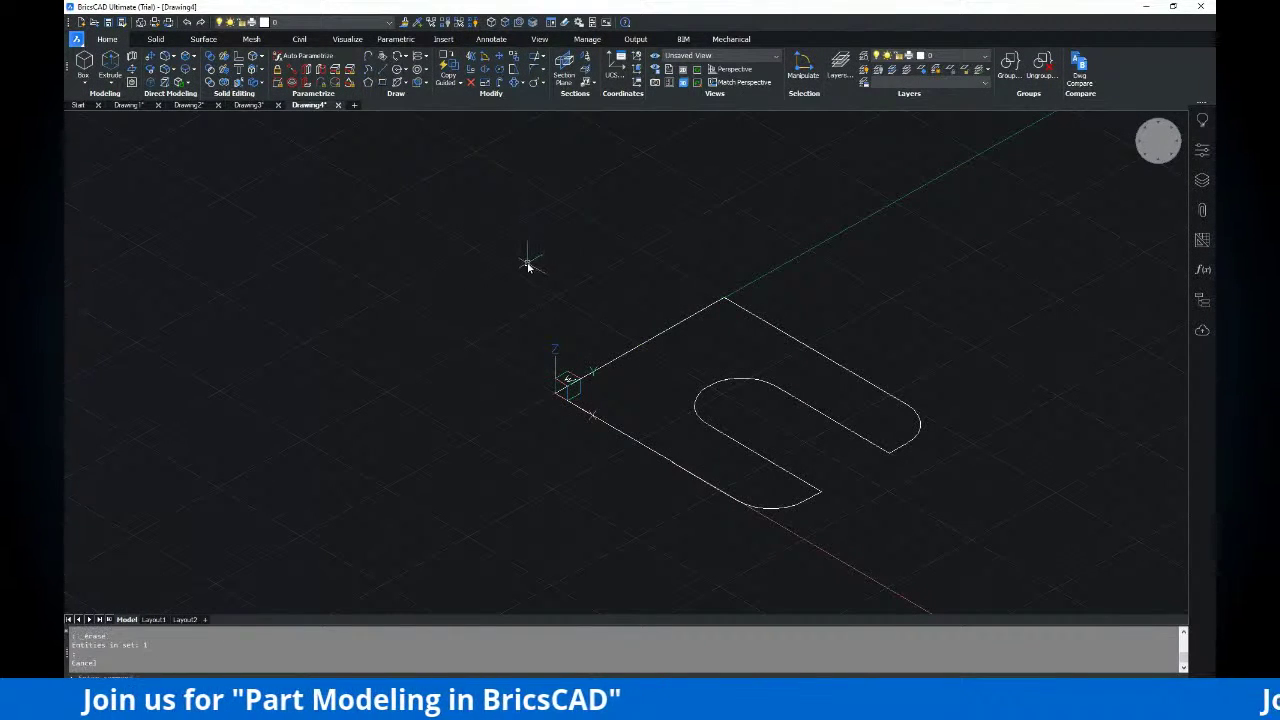
Draw a rectangle from the origin to the relative corner @-100,100, adjoining the base plate's straight end
type("REC")
key("Return")
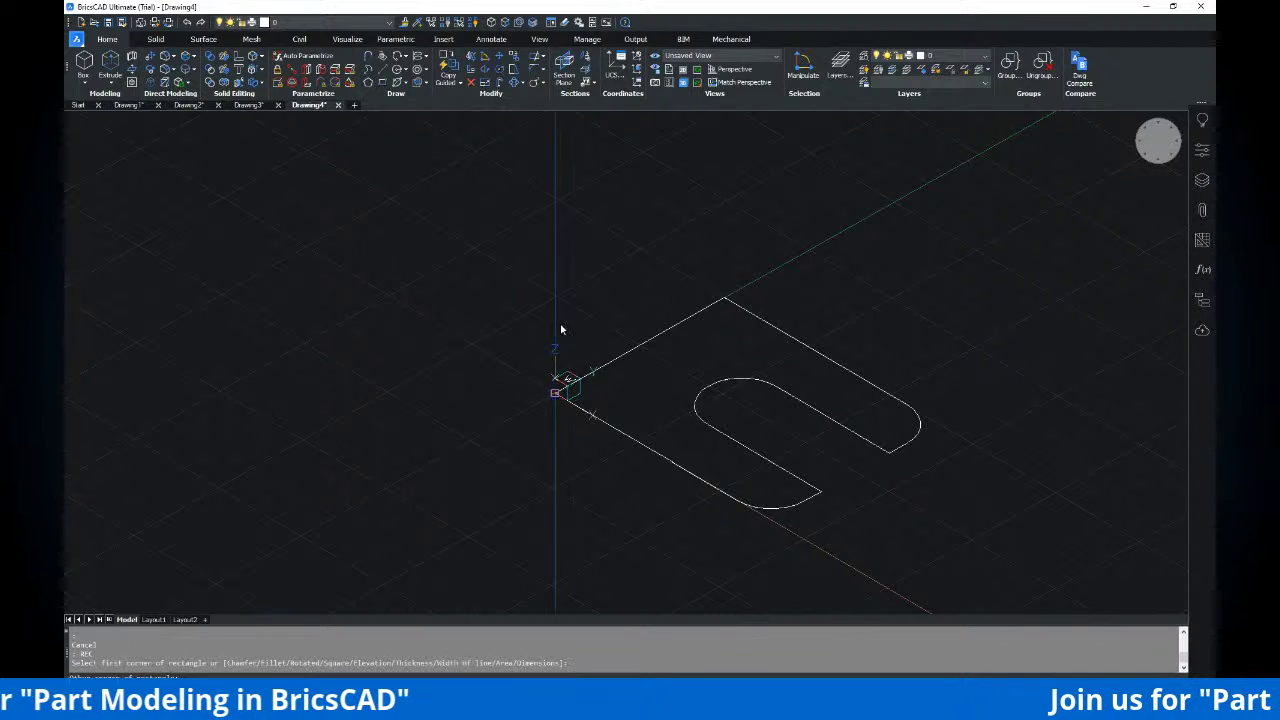
left_click(557, 389)
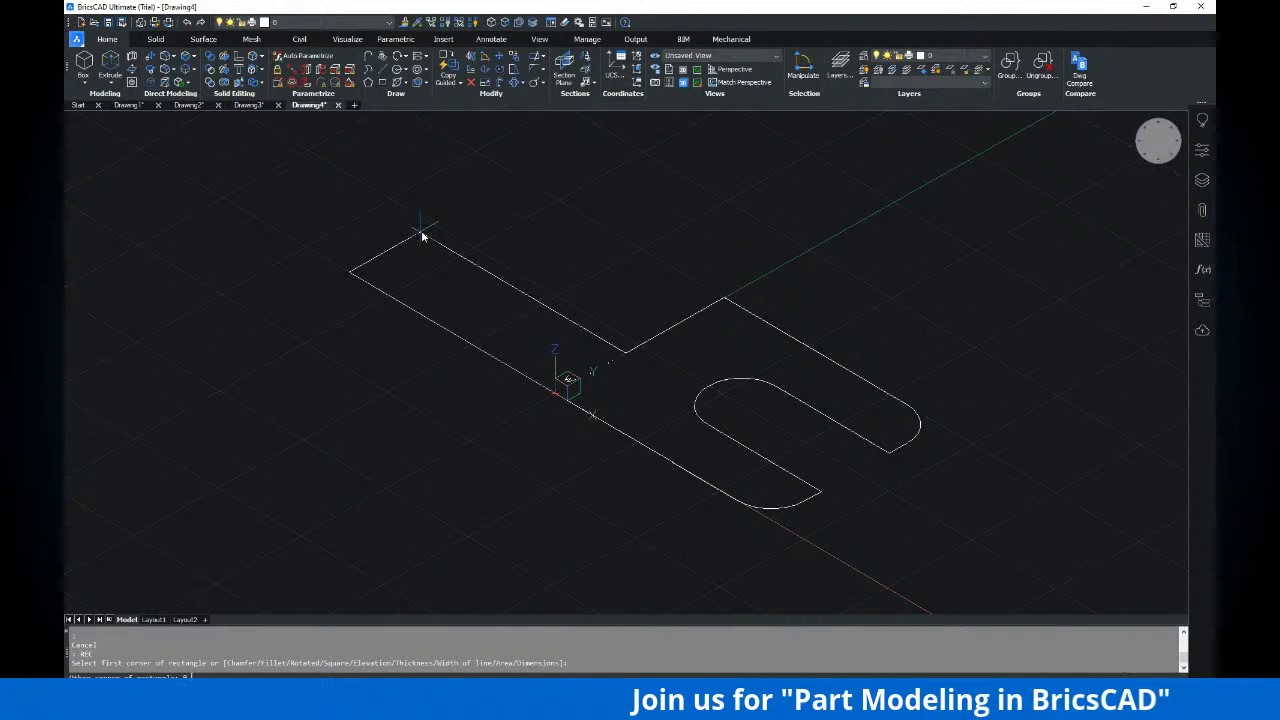
type("@-100,200")
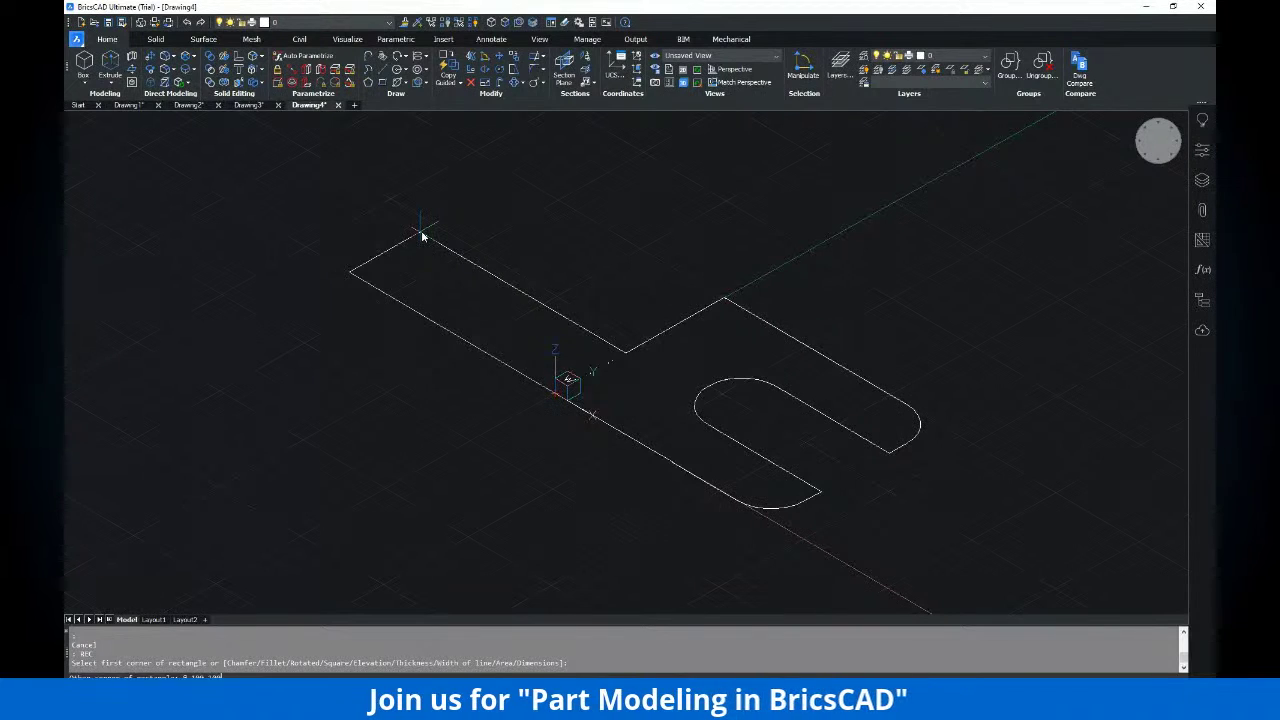
key("Return")
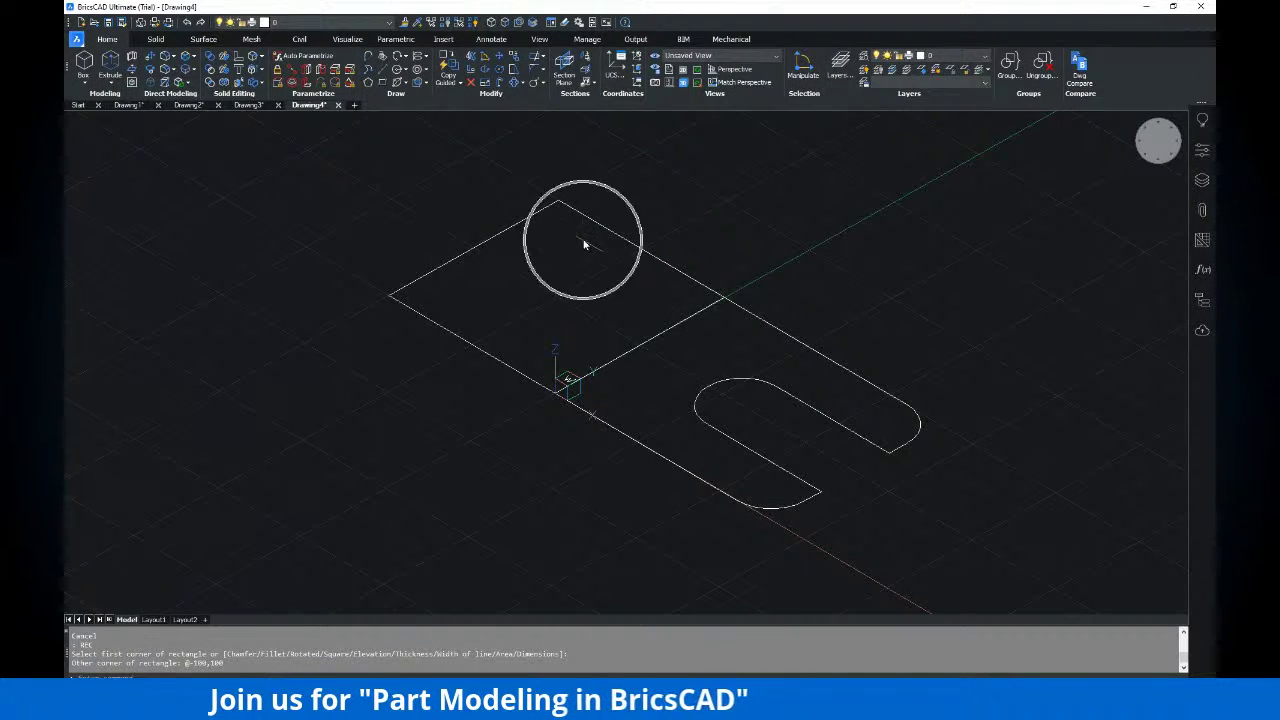
Fillet the rectangle's two outer corners with a radius of 50, as specified in the PDF drawing, to round its far end
key("alt+Tab")
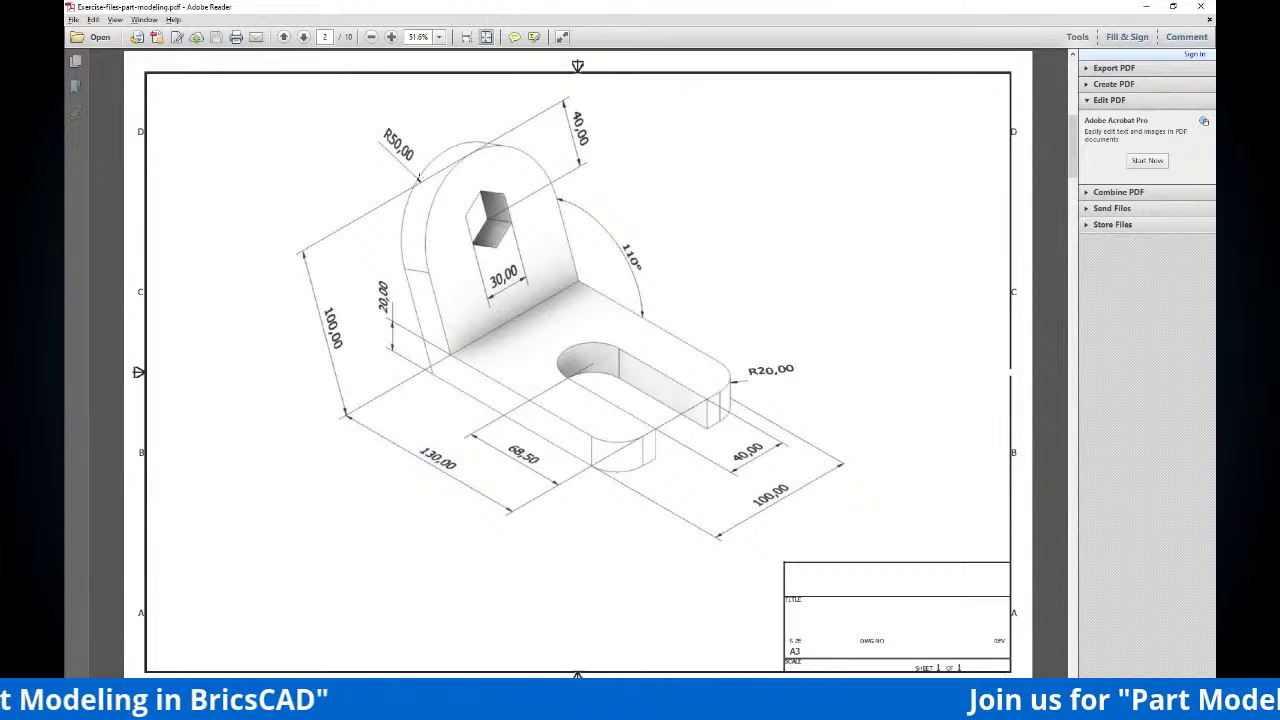
key("alt+Tab")
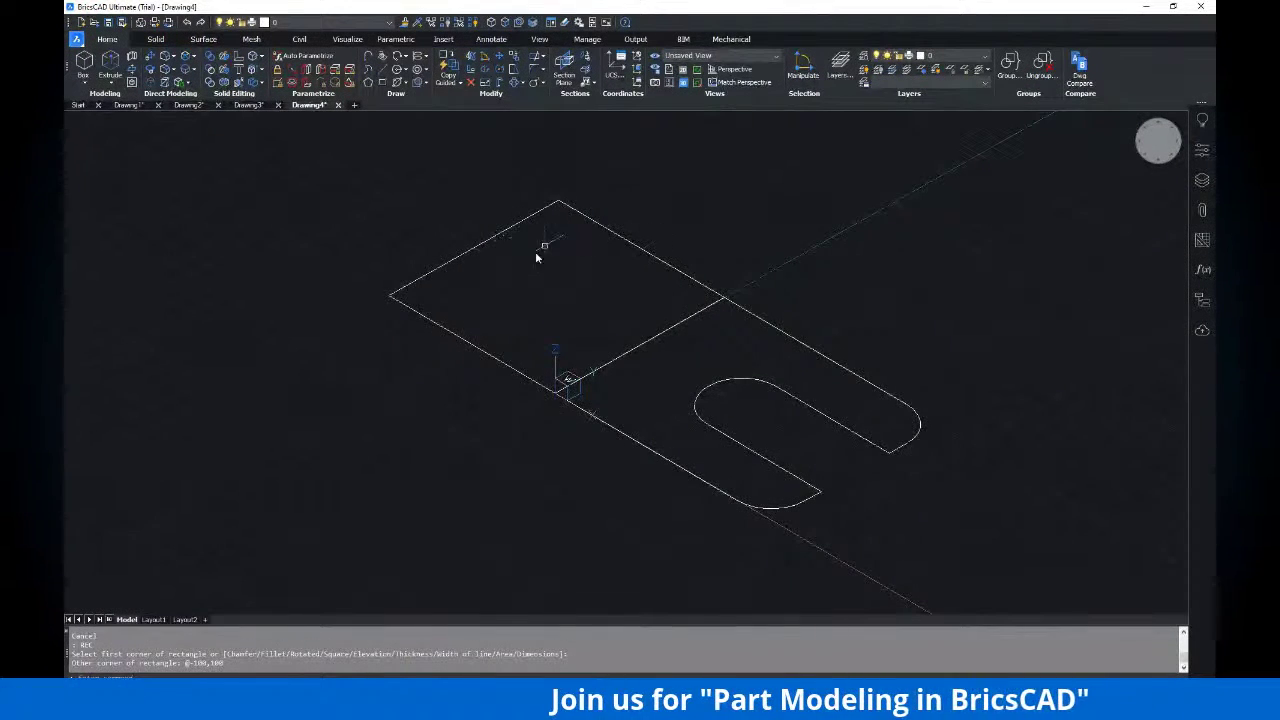
key("F7")
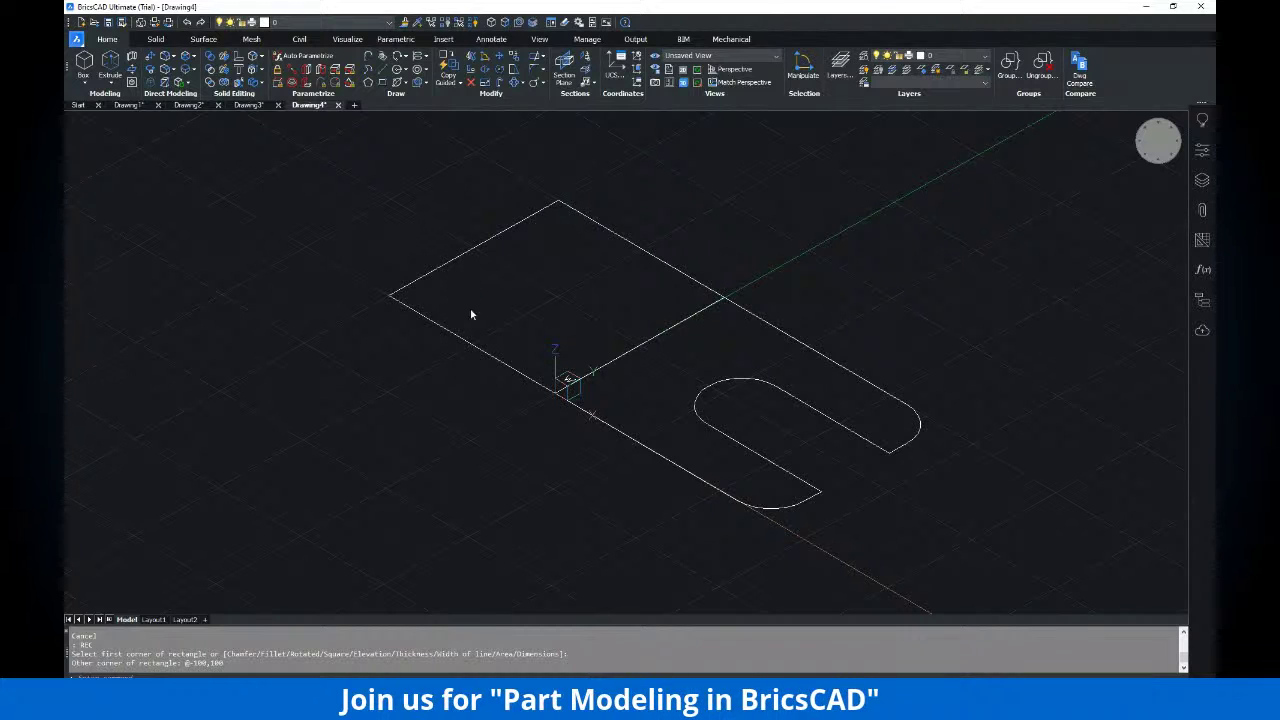
key("Escape")
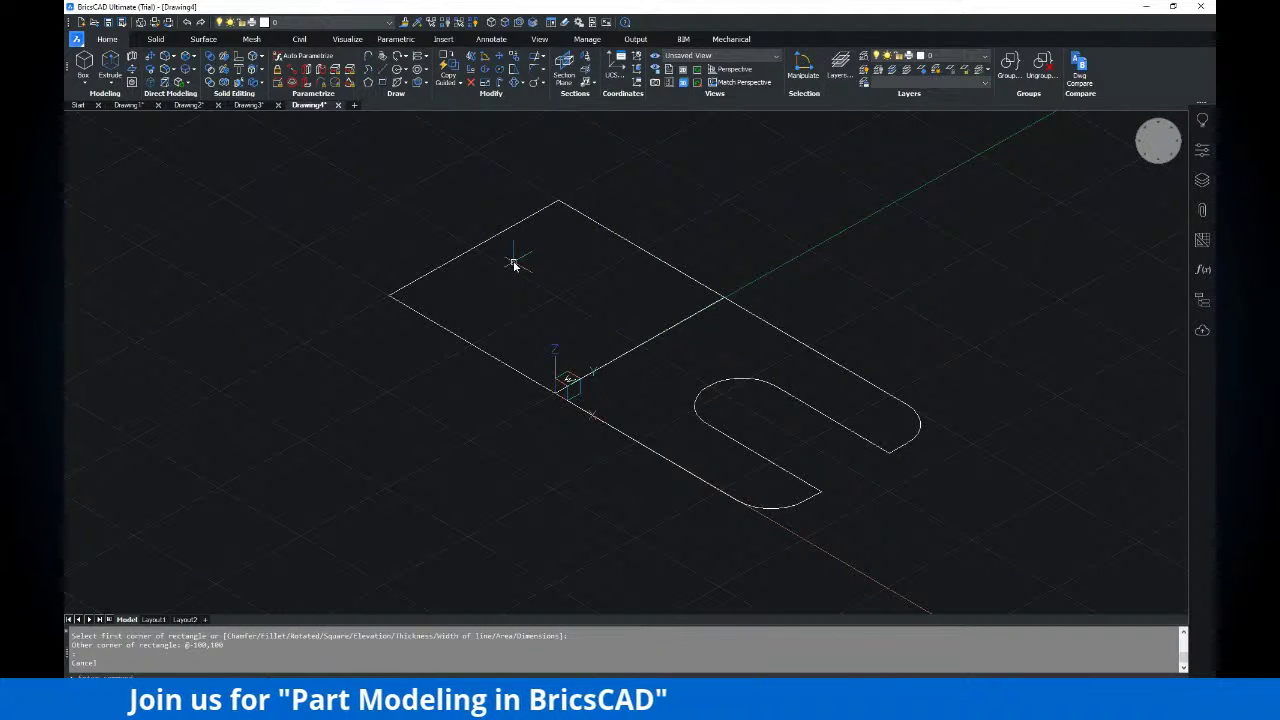
type("f")
key("Return")
type("5")
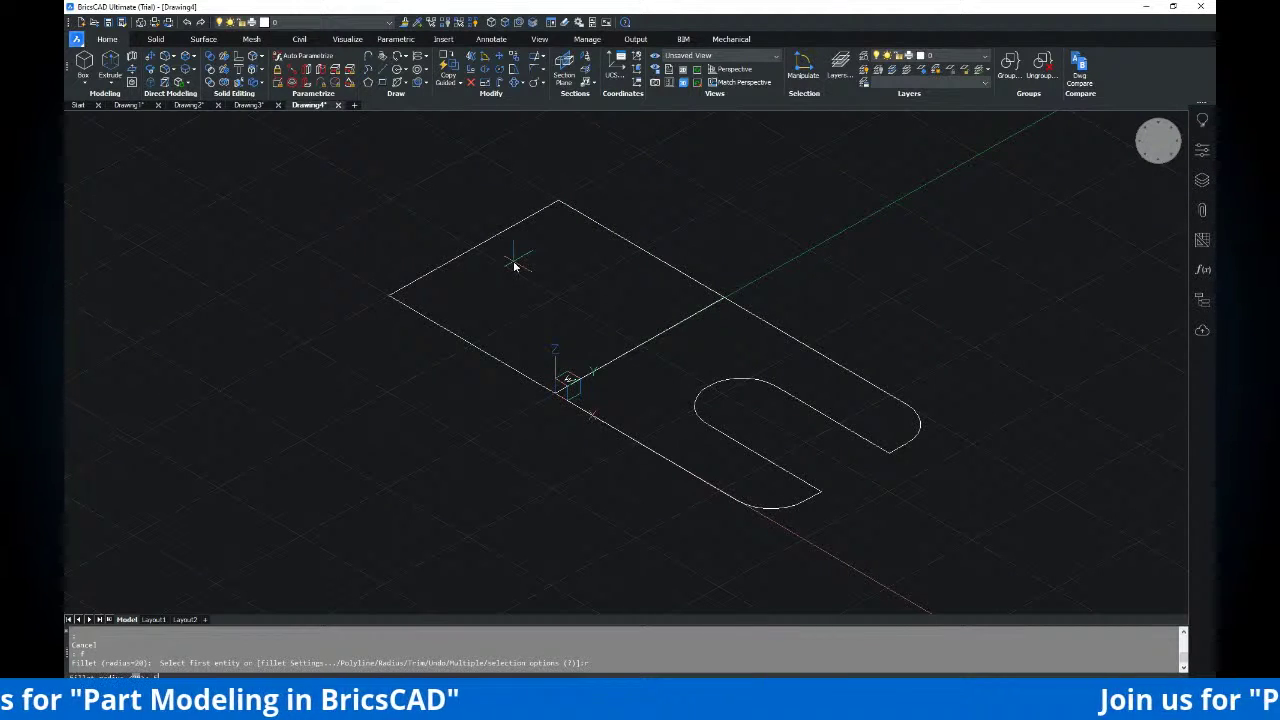
type("0")
key("Return")
left_click(436, 323)
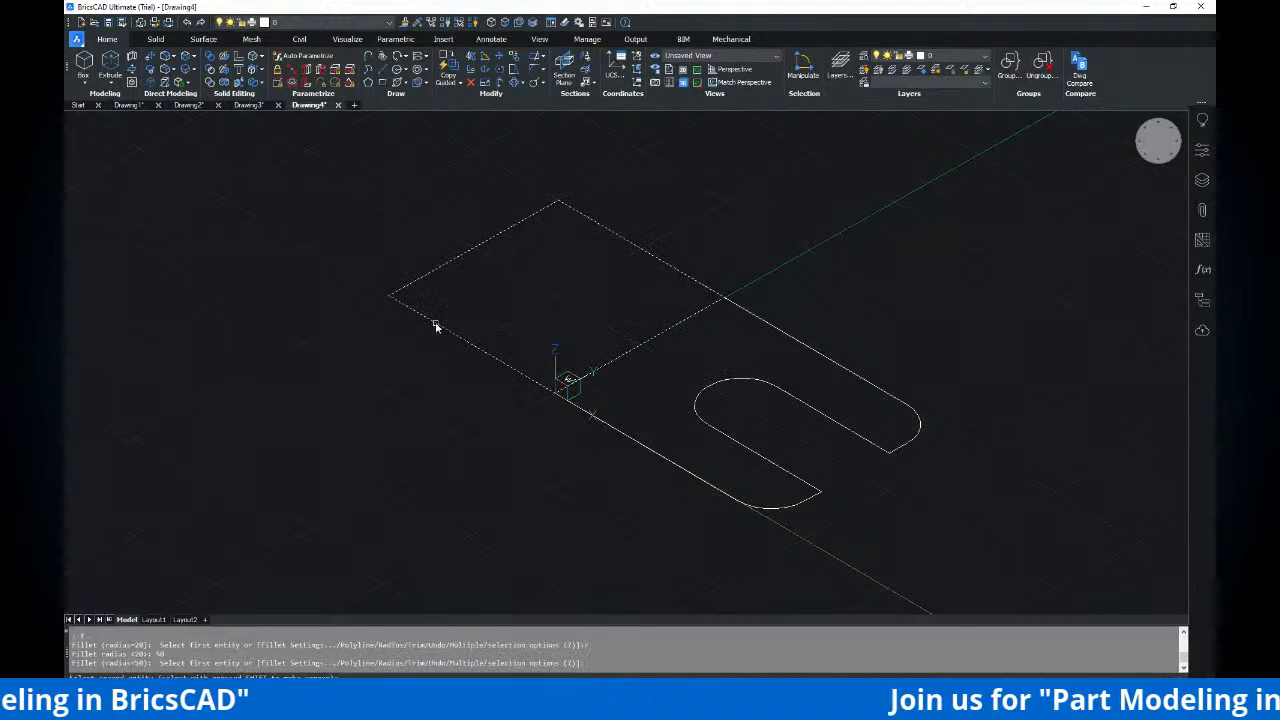
left_click(433, 272)
key("Return")
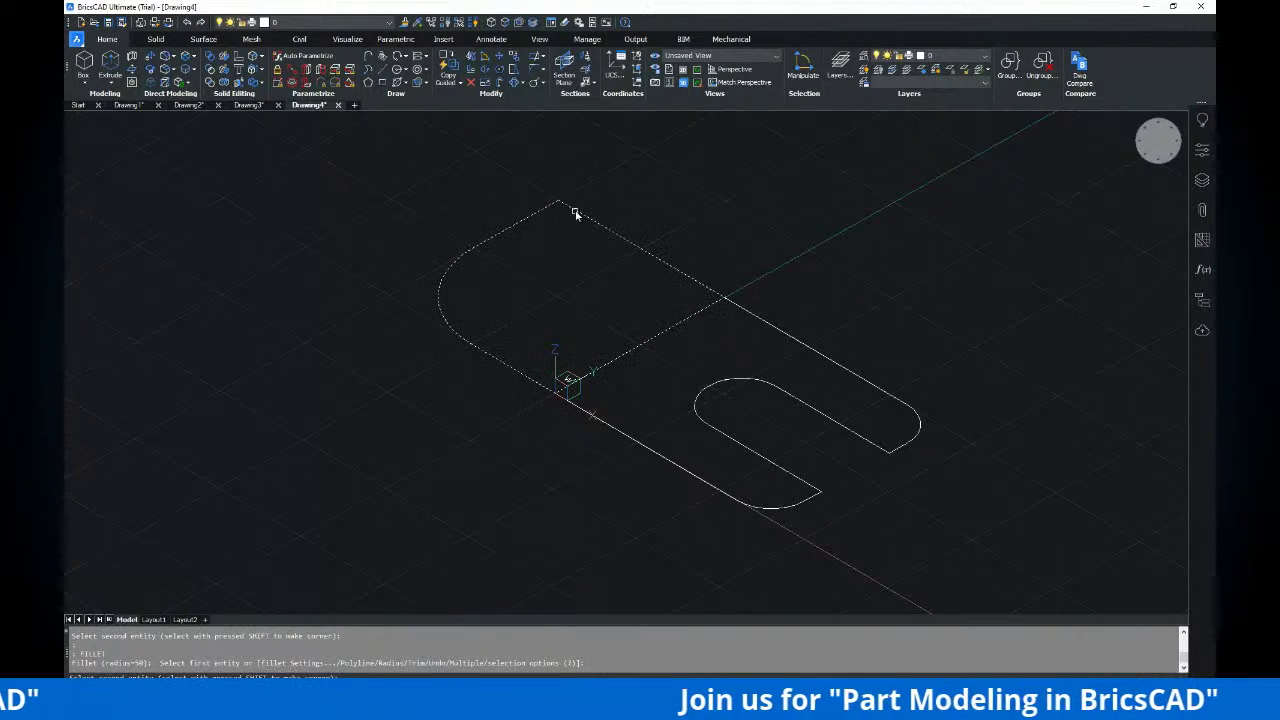
scroll(654, 269, "down", 1)
Draw a circle with a diameter of 30 at the centre of the upright plate profile's rounded end
key("alt+Tab")
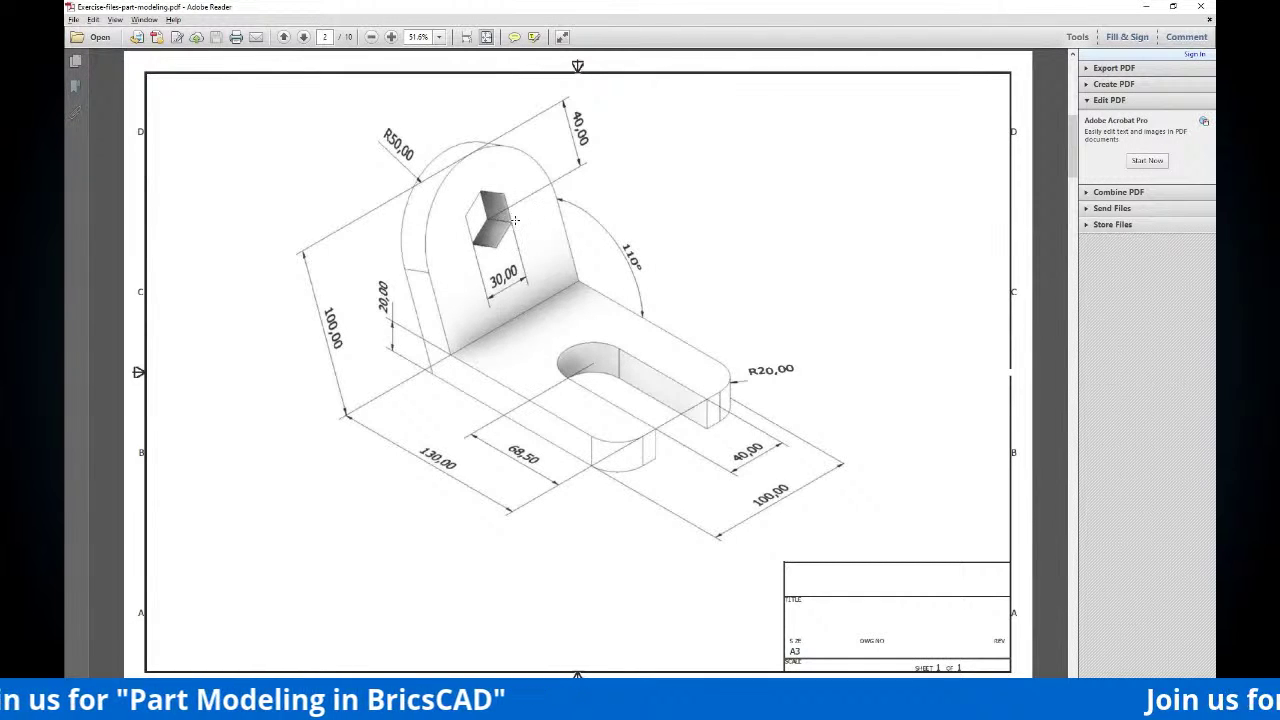
key("alt+Tab")
middle_click_drag(571, 285, 559, 287)
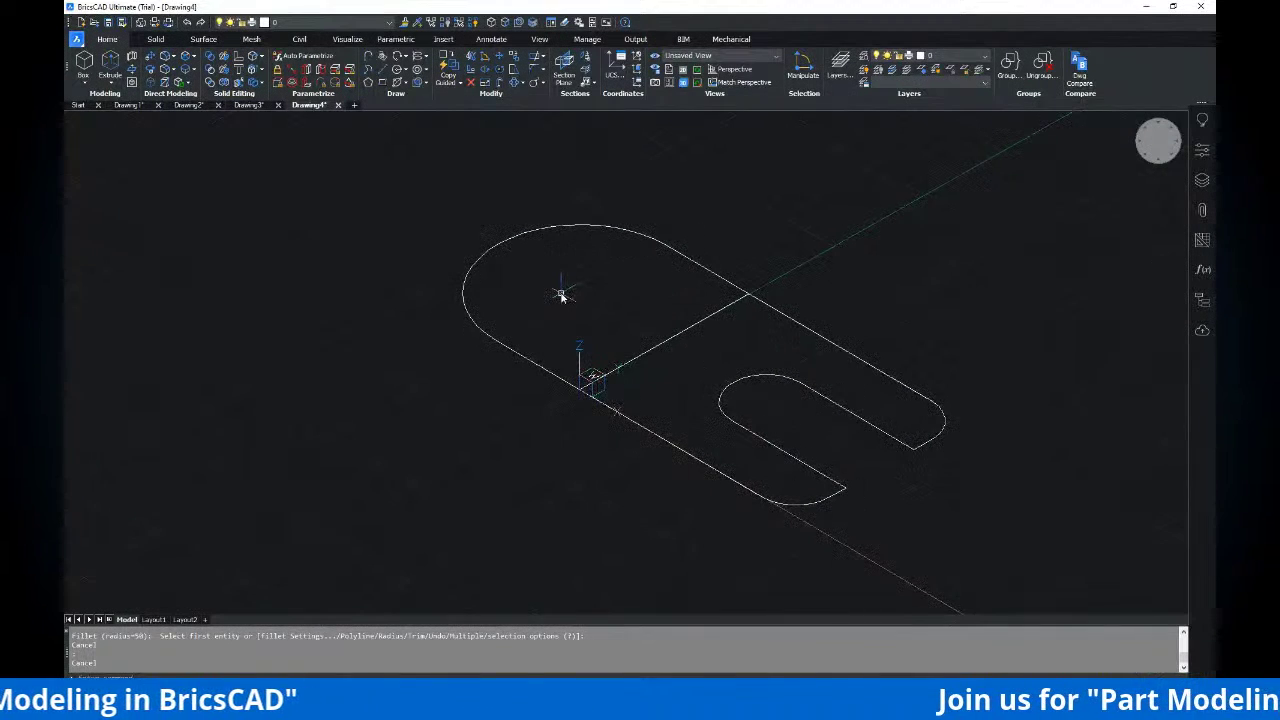
key("Escape")
type("c")
key("Return")
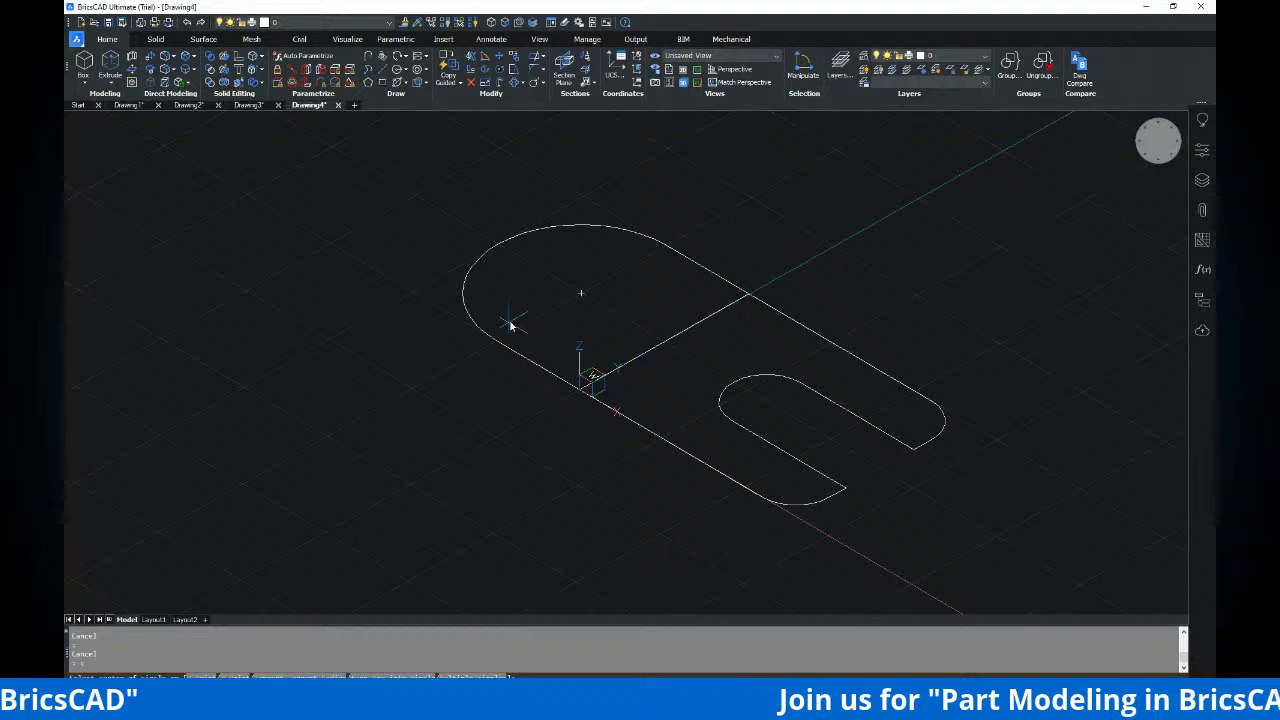
left_click(580, 291)
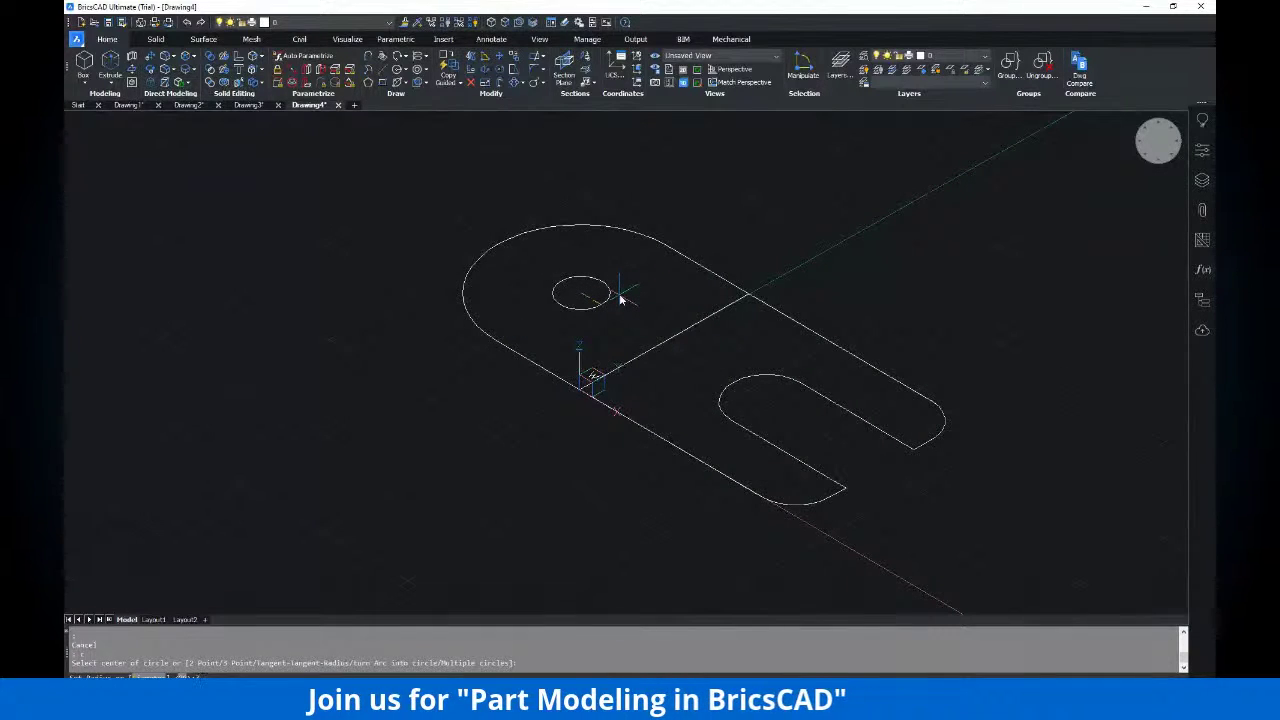
key("alt+Tab")
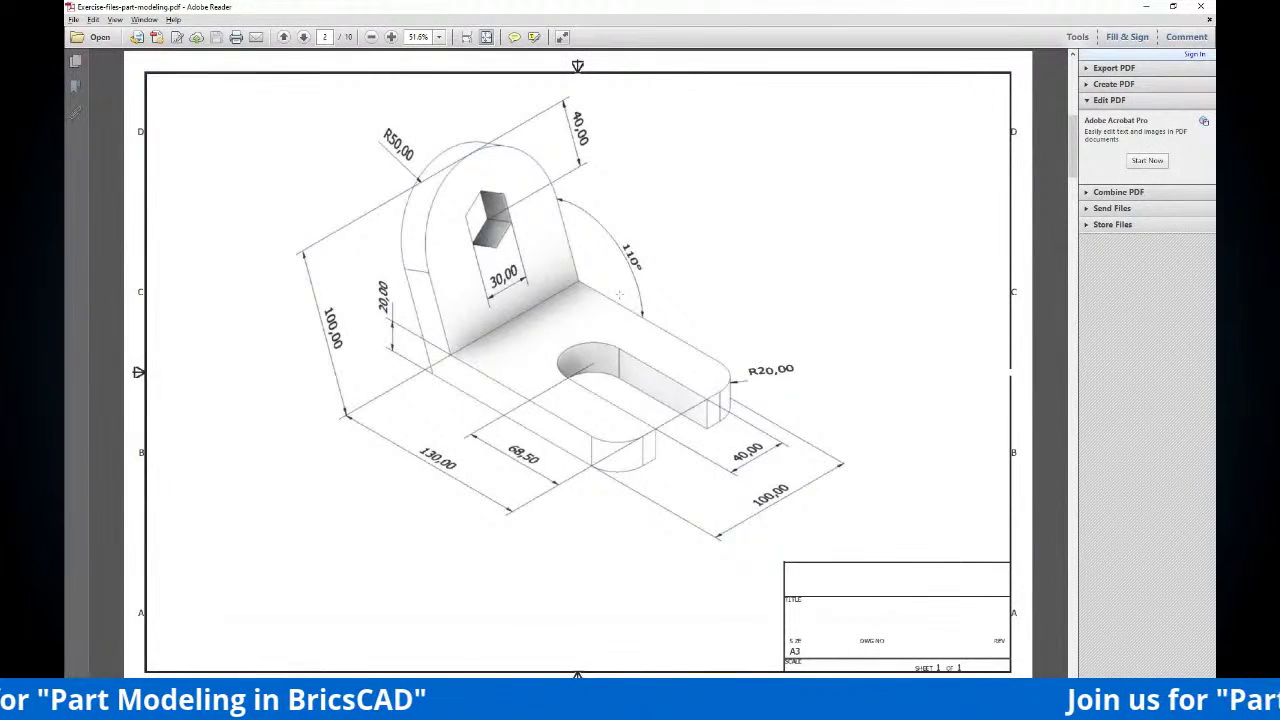
key("alt+Tab")
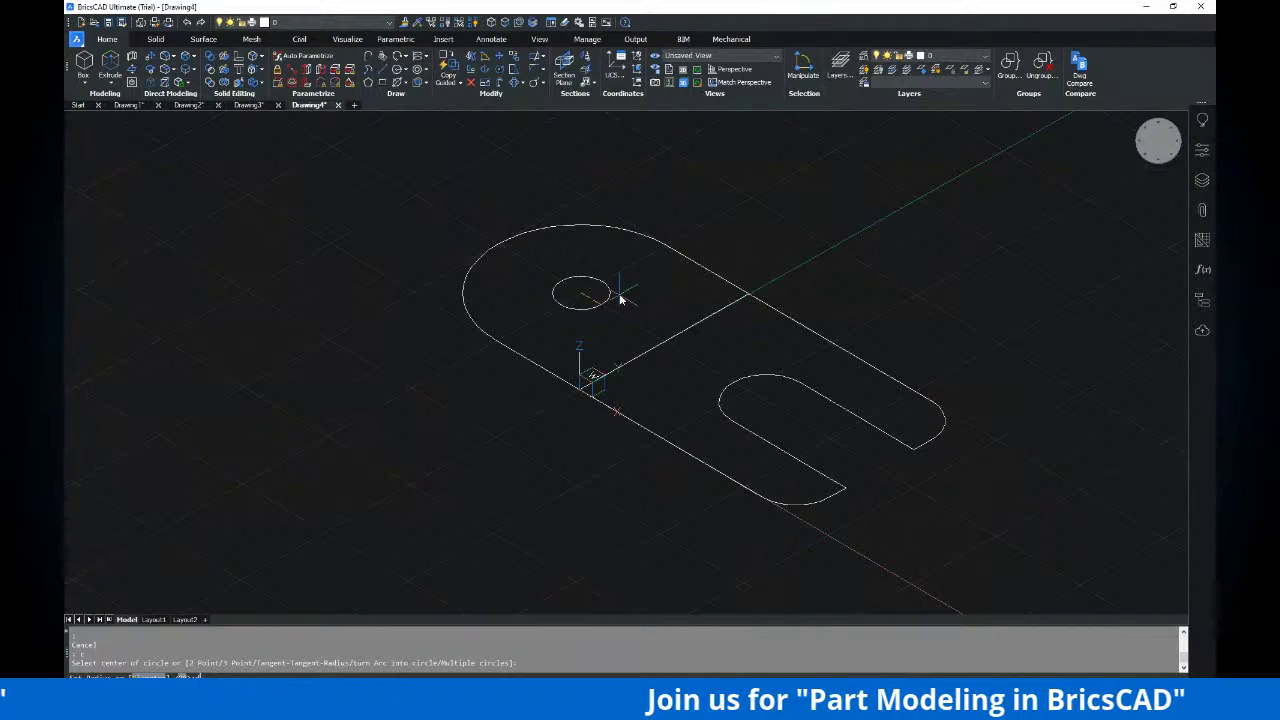
type("d")
key("Return")
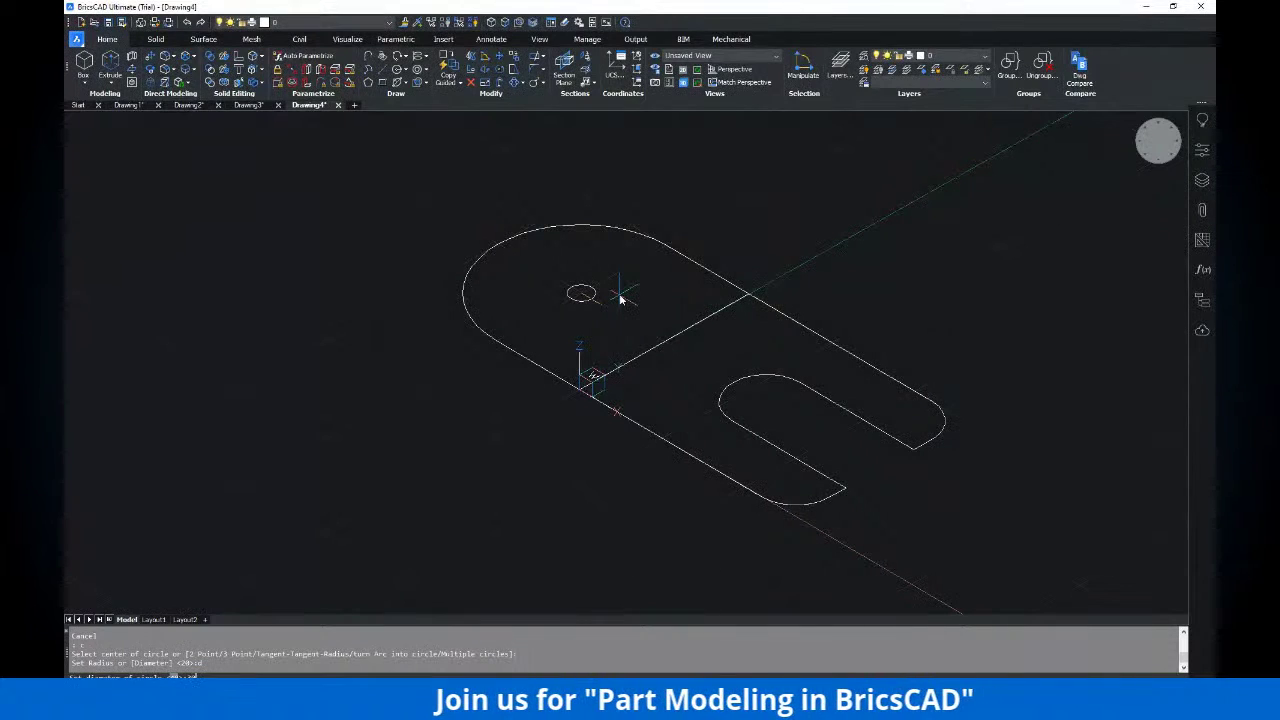
type("30")
key("Return")
scroll(630, 295, "up", 3)
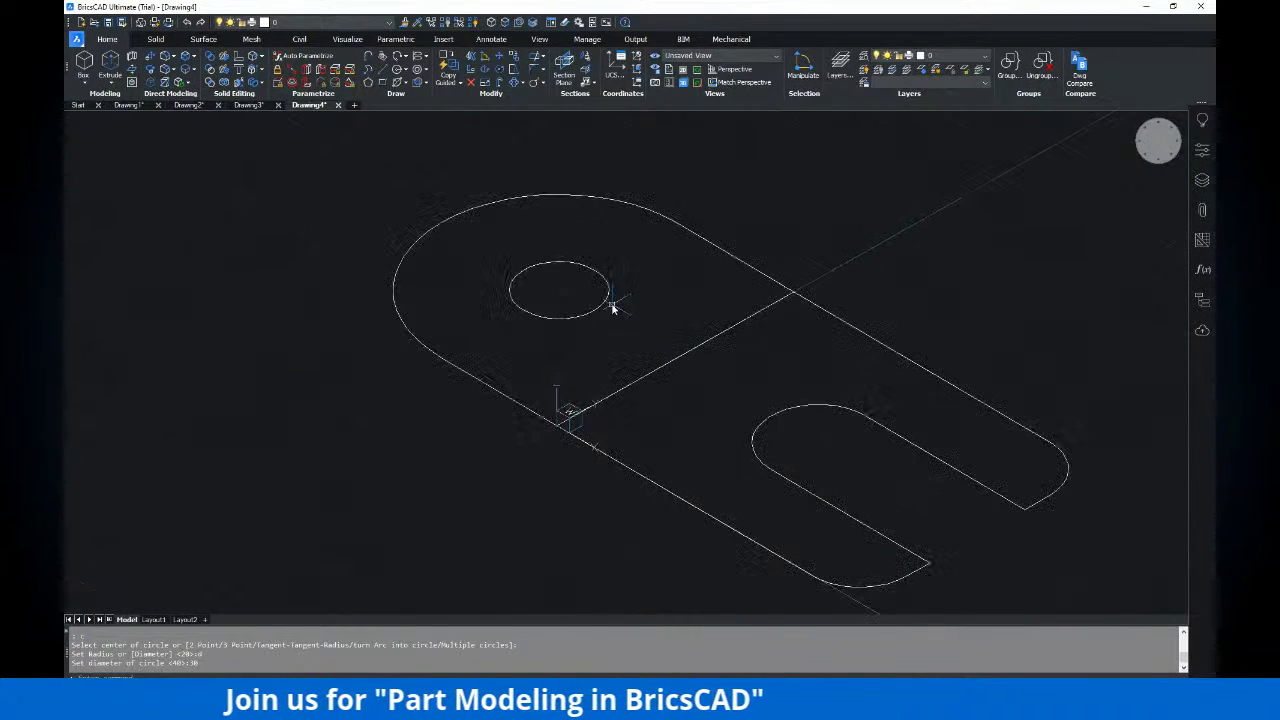
Draw a six-sided polygon centred on the 30 diameter circle, with one side's midpoint on the circle's Y-direction quadrant
key("alt+Tab")
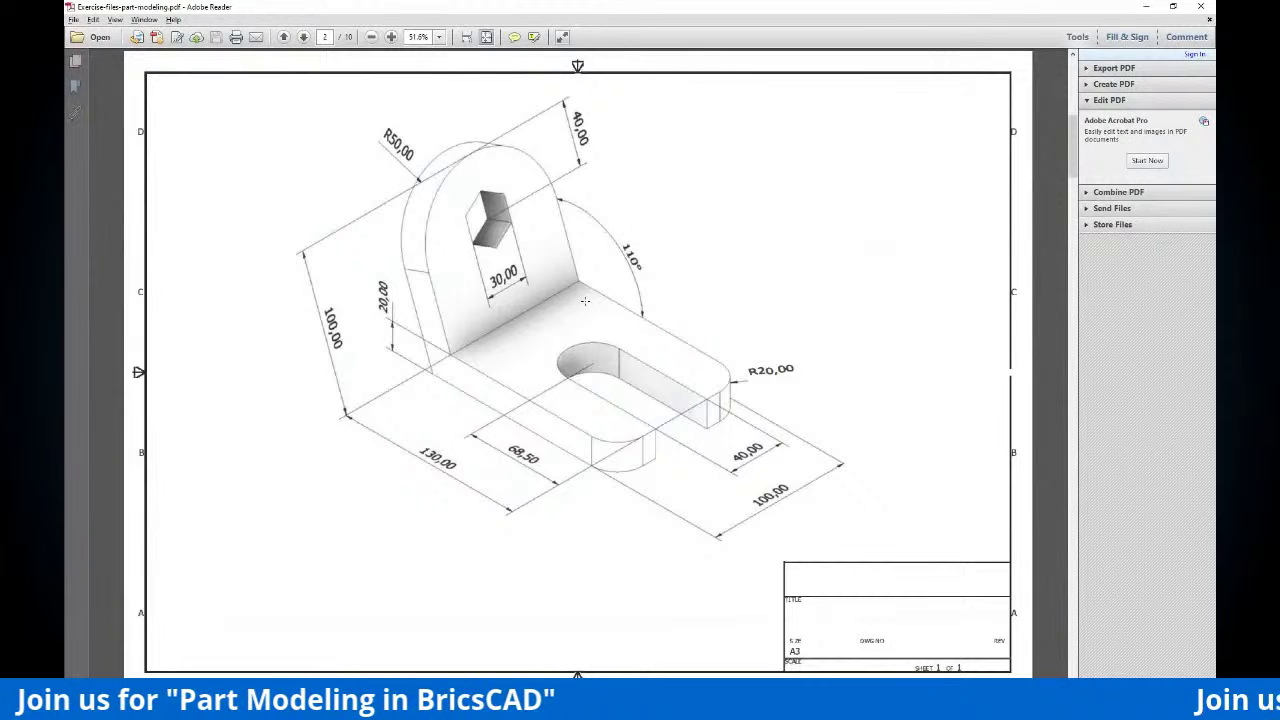
key("alt+Tab")
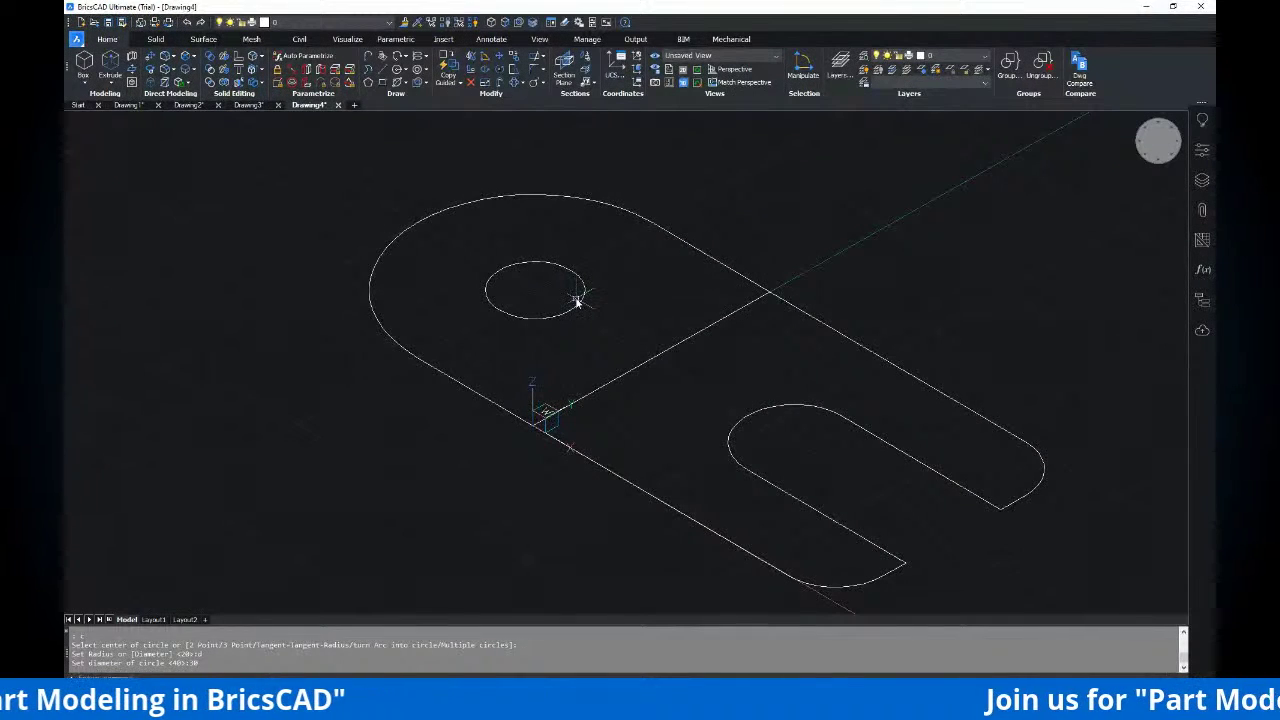
key("Escape")
type("POL")
key("Return")
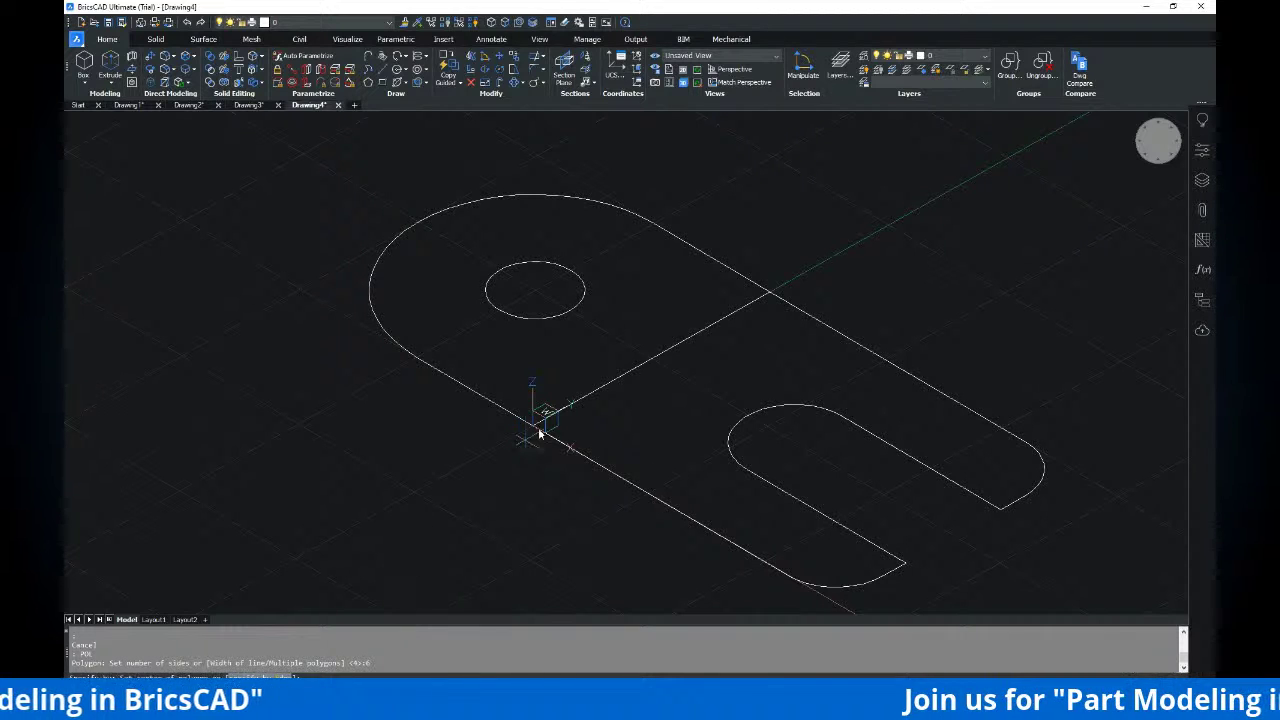
left_click(572, 272)
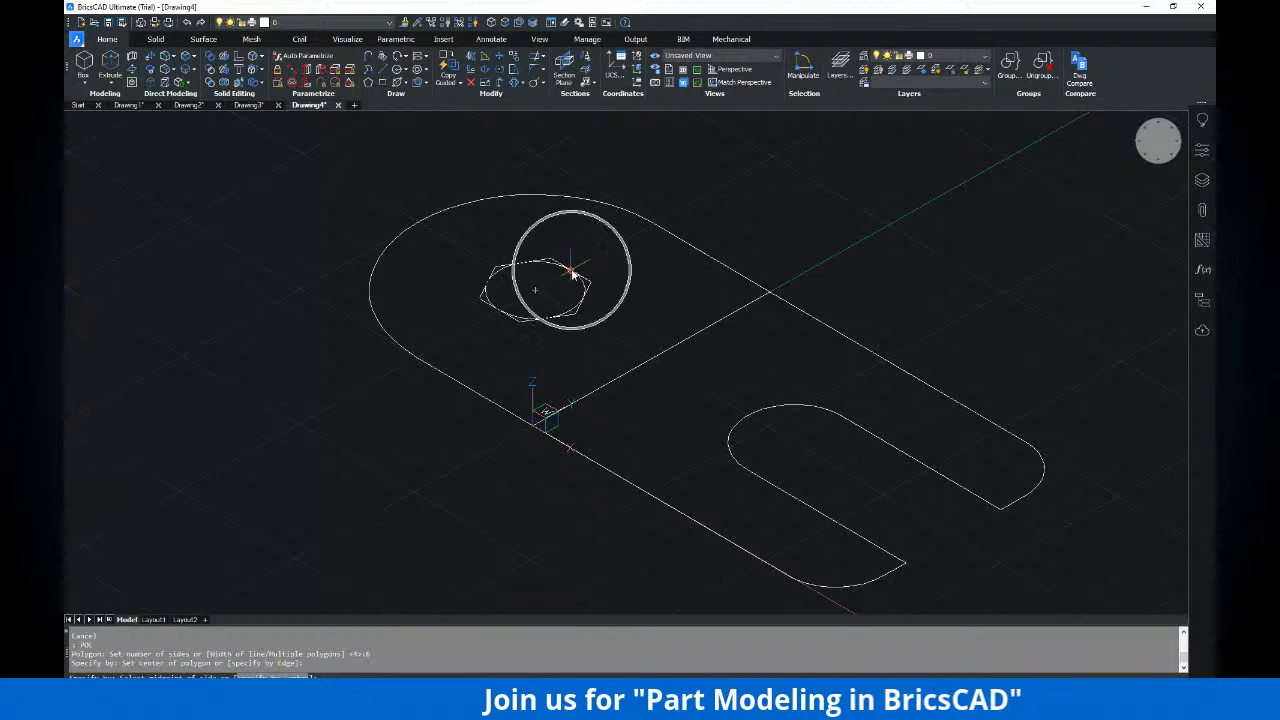
left_click(572, 272)
scroll(572, 272, "up", 4)
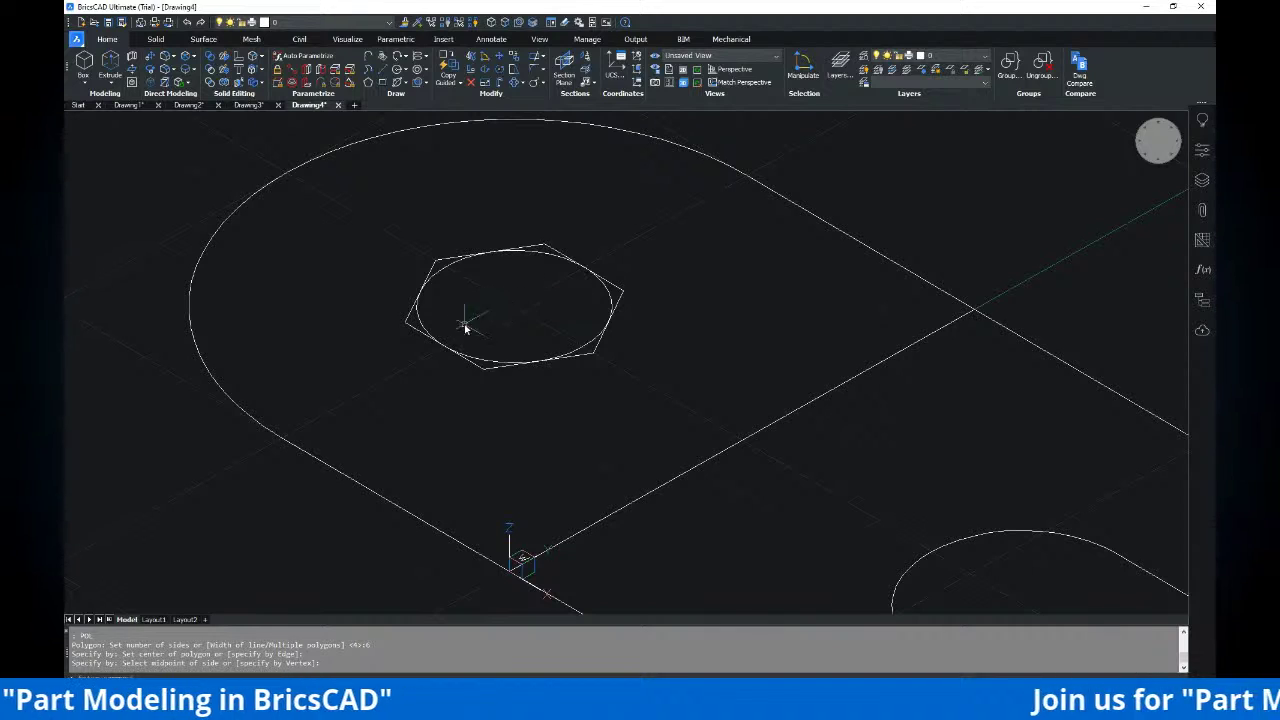
Check the hexagonal hole in the PDF drawing and delete the construction circle inside the hexagon
key("alt+Tab")
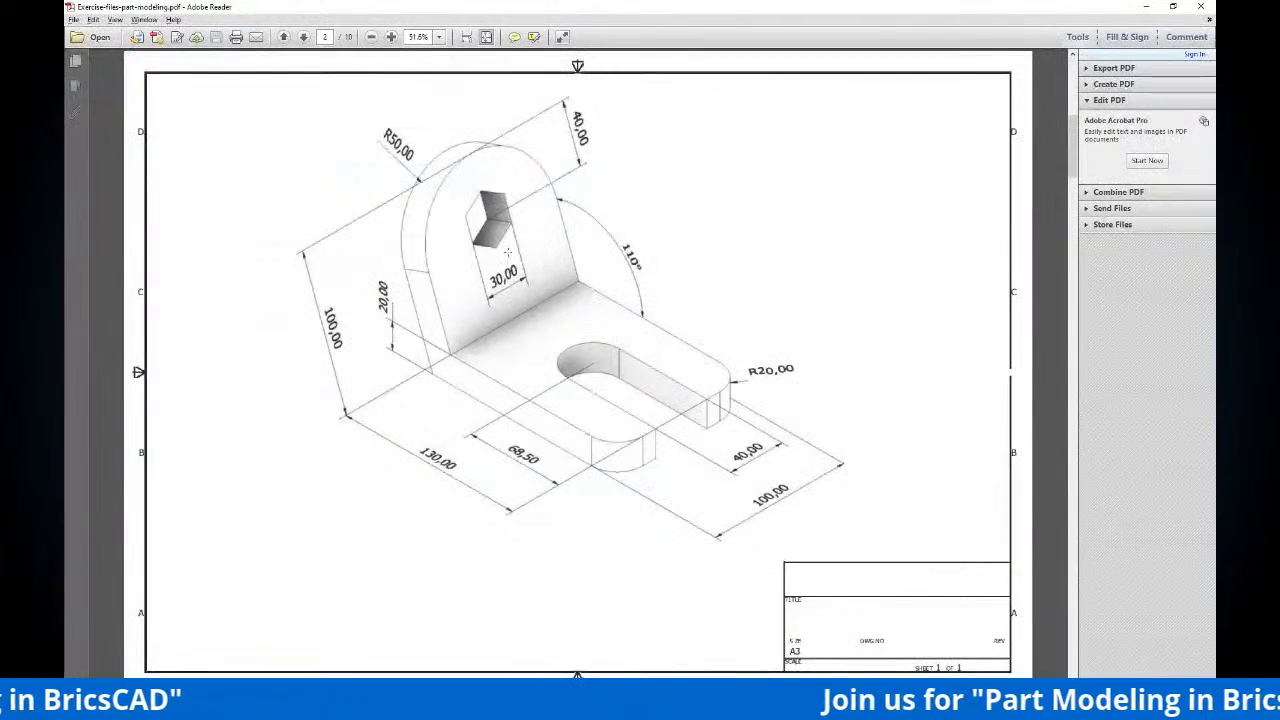
key("alt+Tab")
left_click(517, 262)
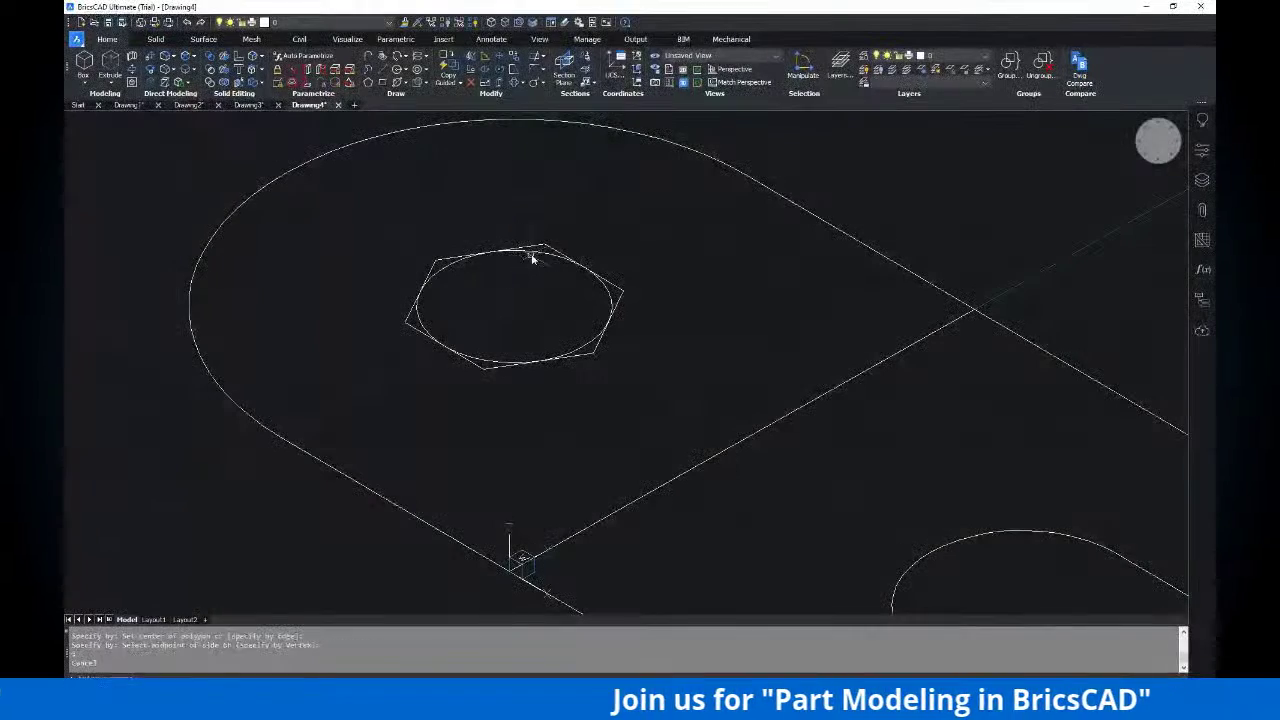
left_click(537, 258)
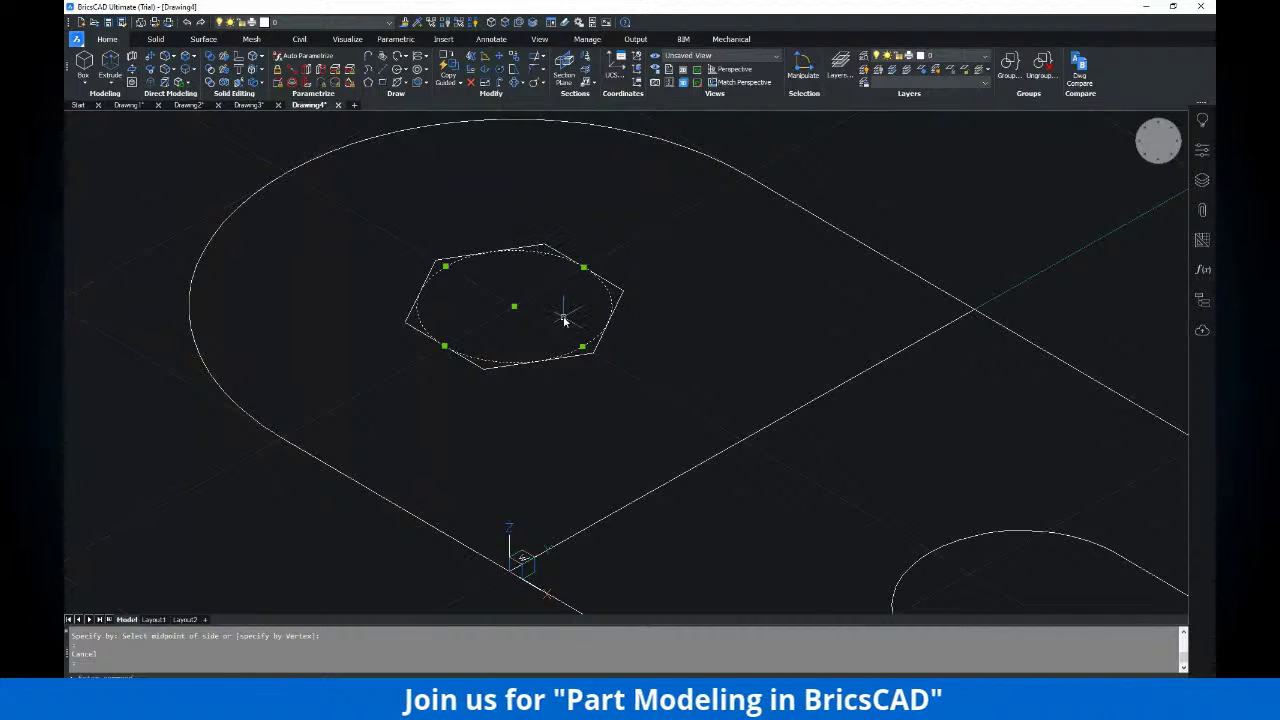
key("Delete")
scroll(566, 322, "down", 2)
middle_click_drag(579, 331, 545, 300)
scroll(583, 295, "down", 1)
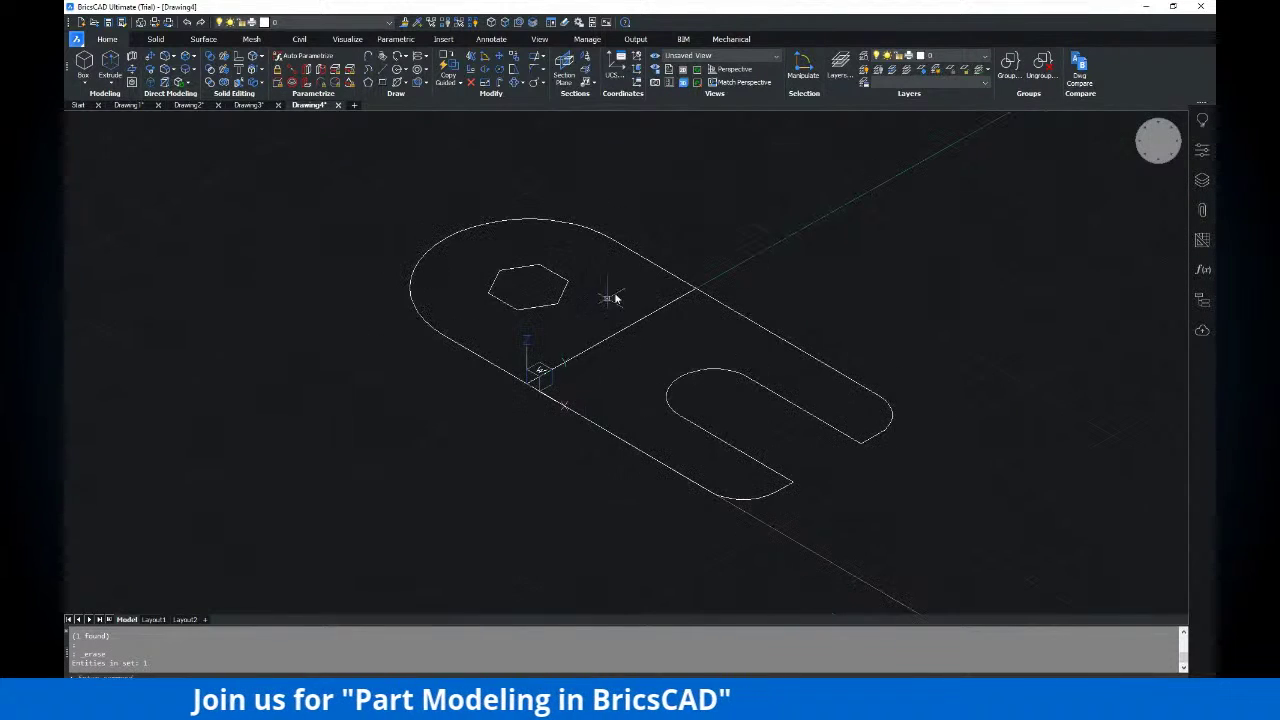
Compare the base plate and upright plate profiles with the PDF drawing and examine its remaining dimensions
left_click(643, 254)
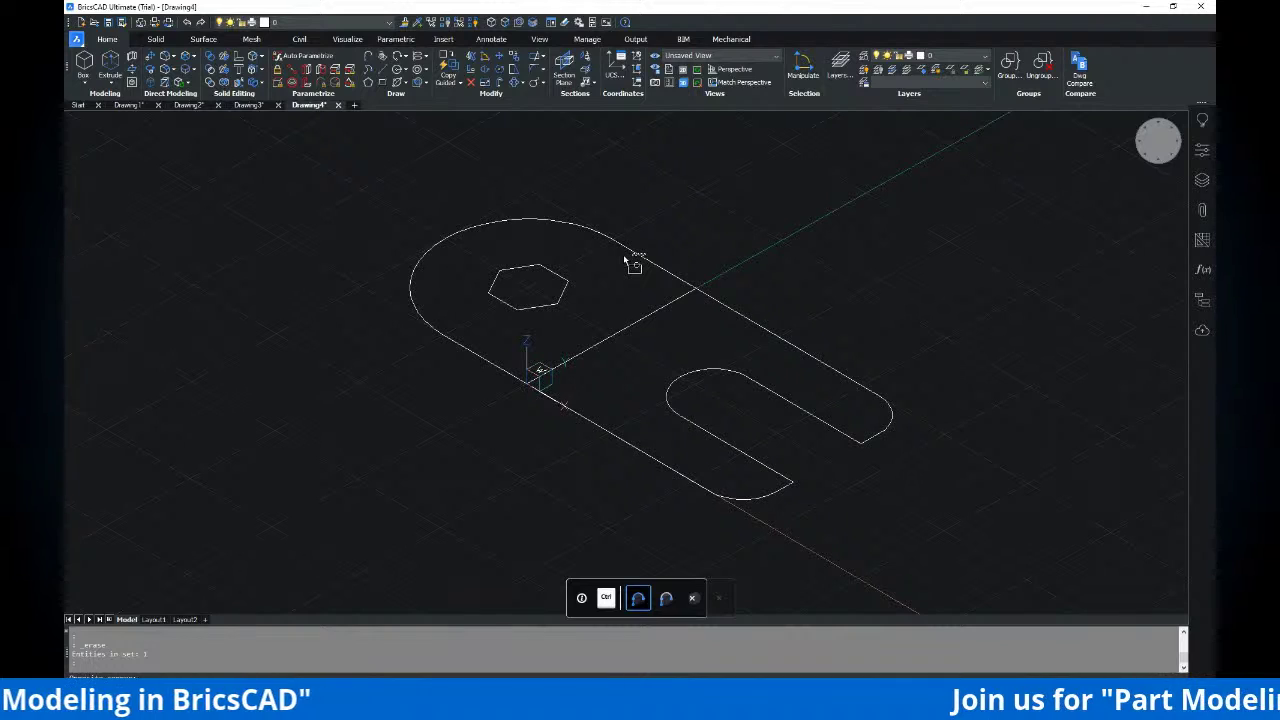
key("alt+Tab")
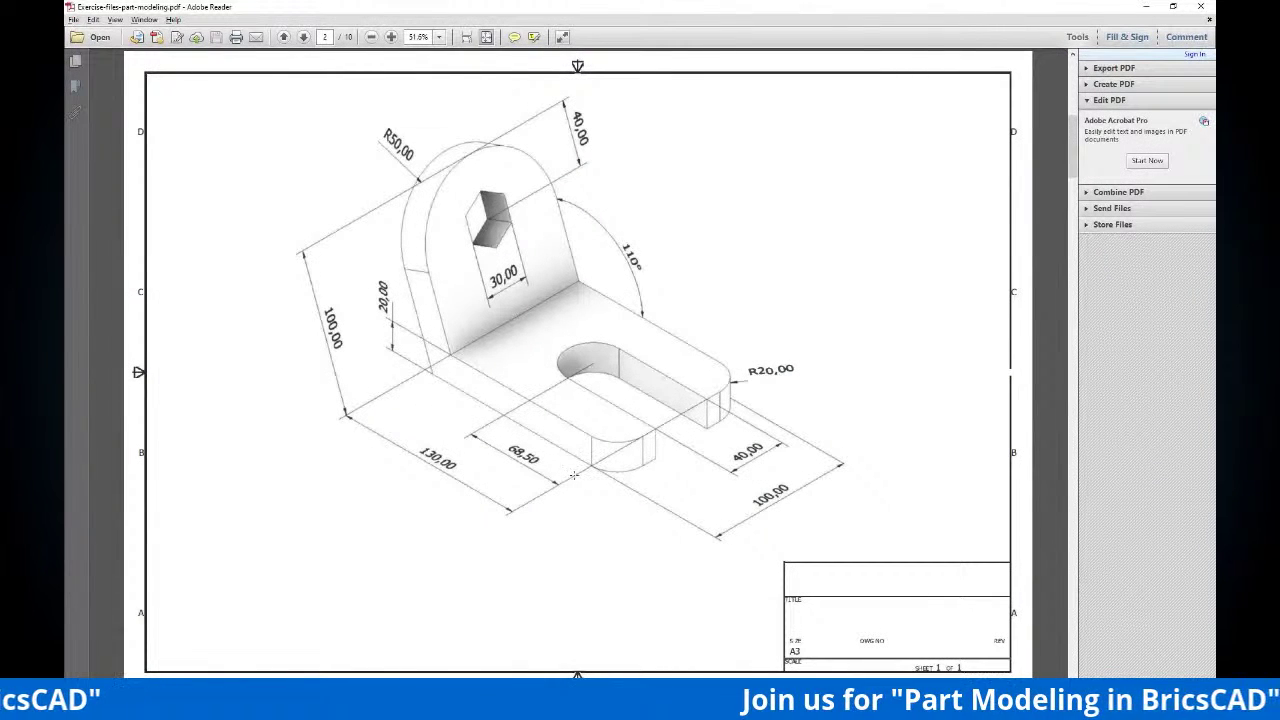
key("alt+Tab")
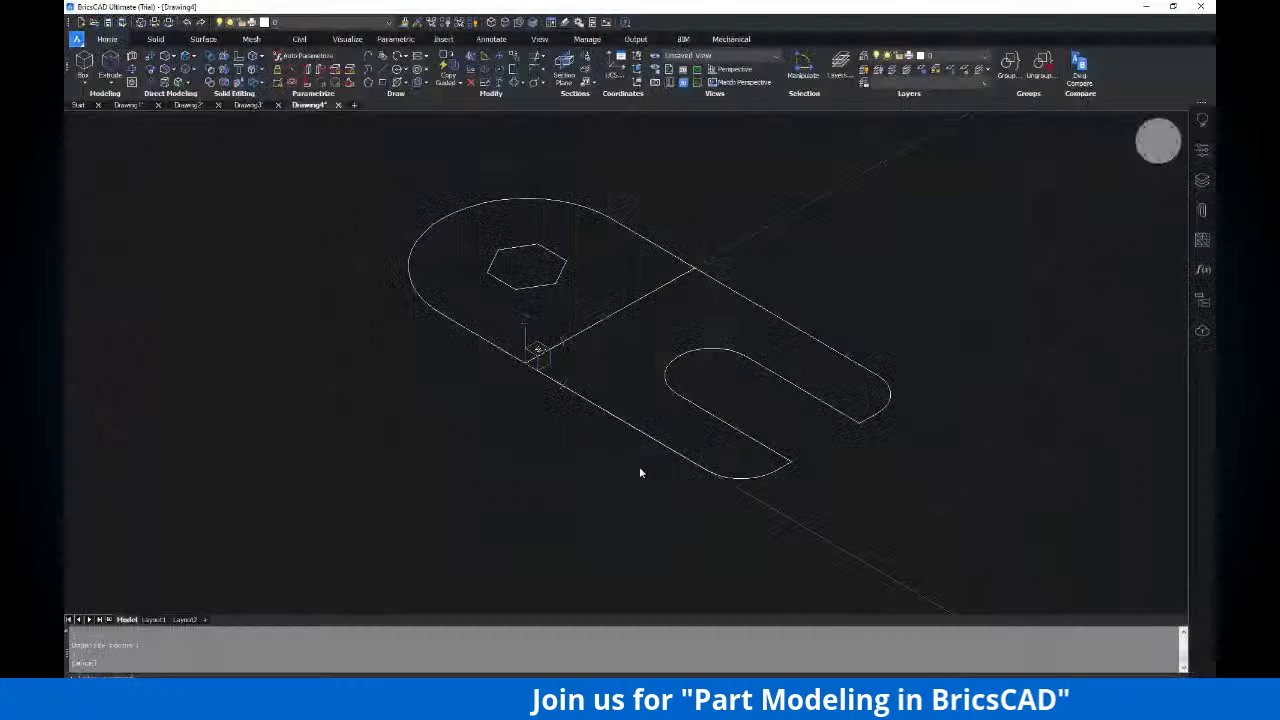
key("alt+Tab")
key("alt+Tab")
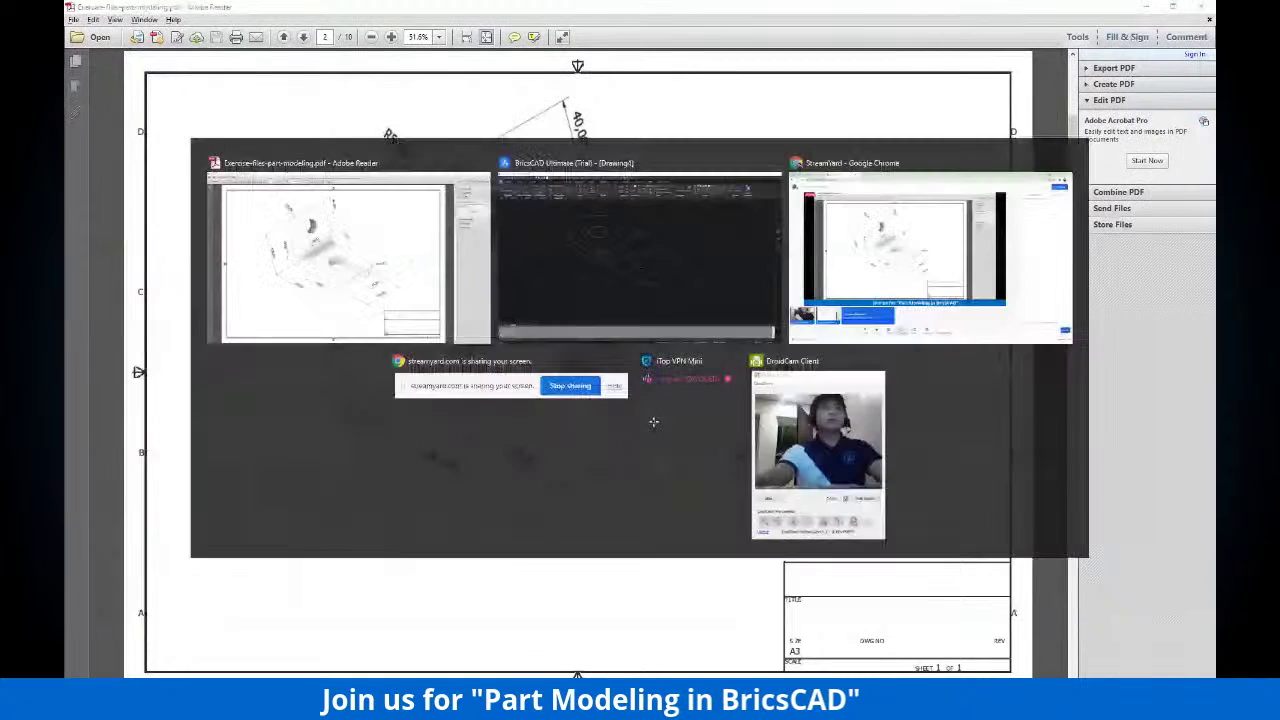
key("alt+Tab")
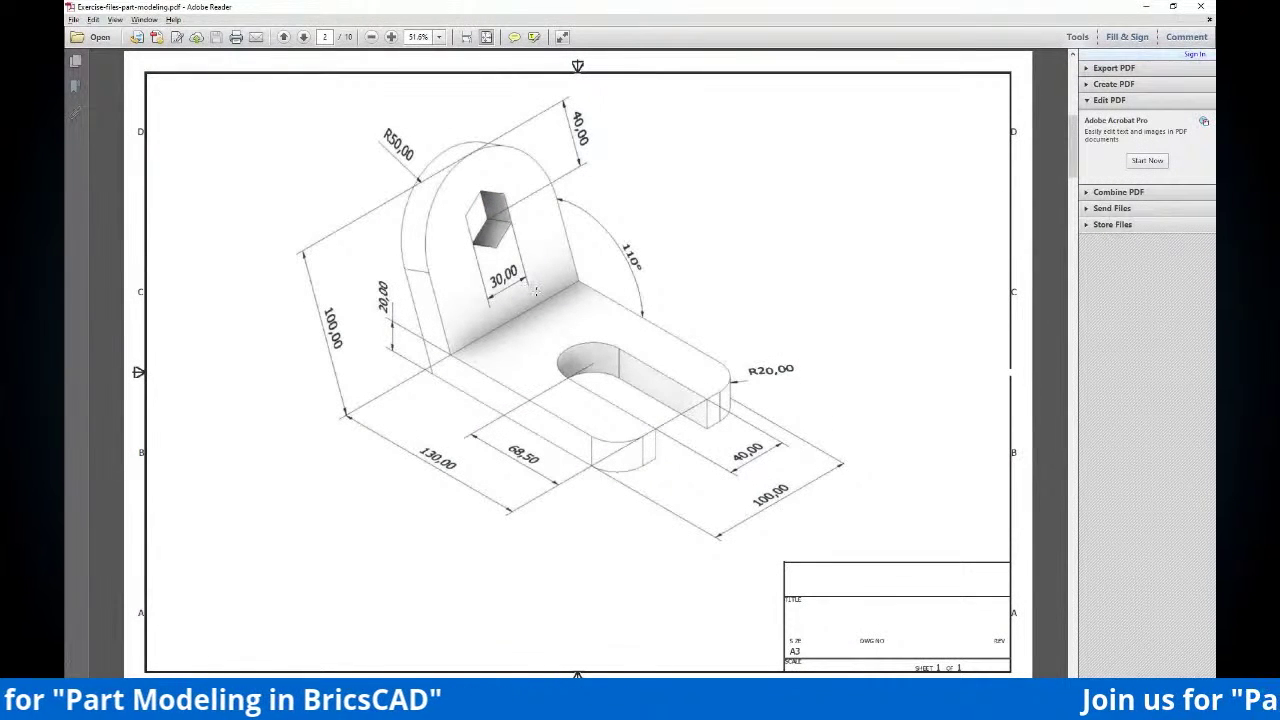
Switch back to BricsCAD and inspect whether the base plate outline and the slot outline form one polyline
key("alt+Tab")
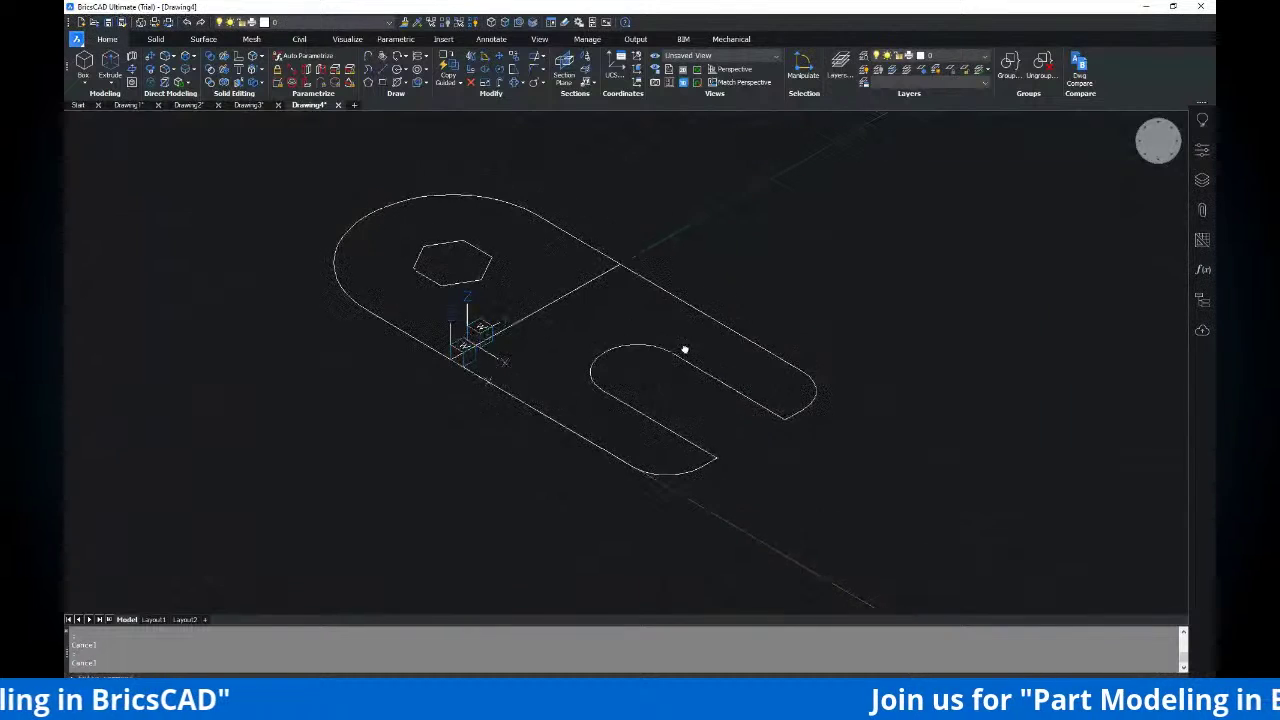
mouse_move(741, 341)
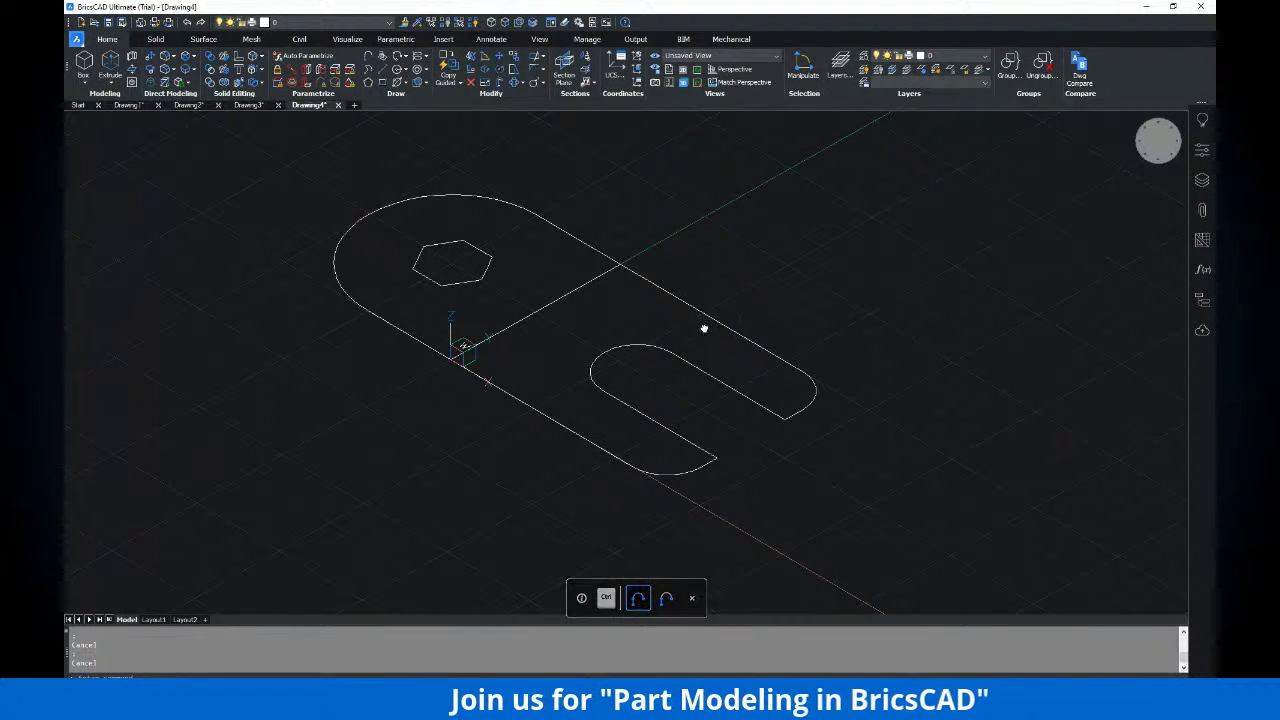
key("alt+Tab")
key("alt+Tab")
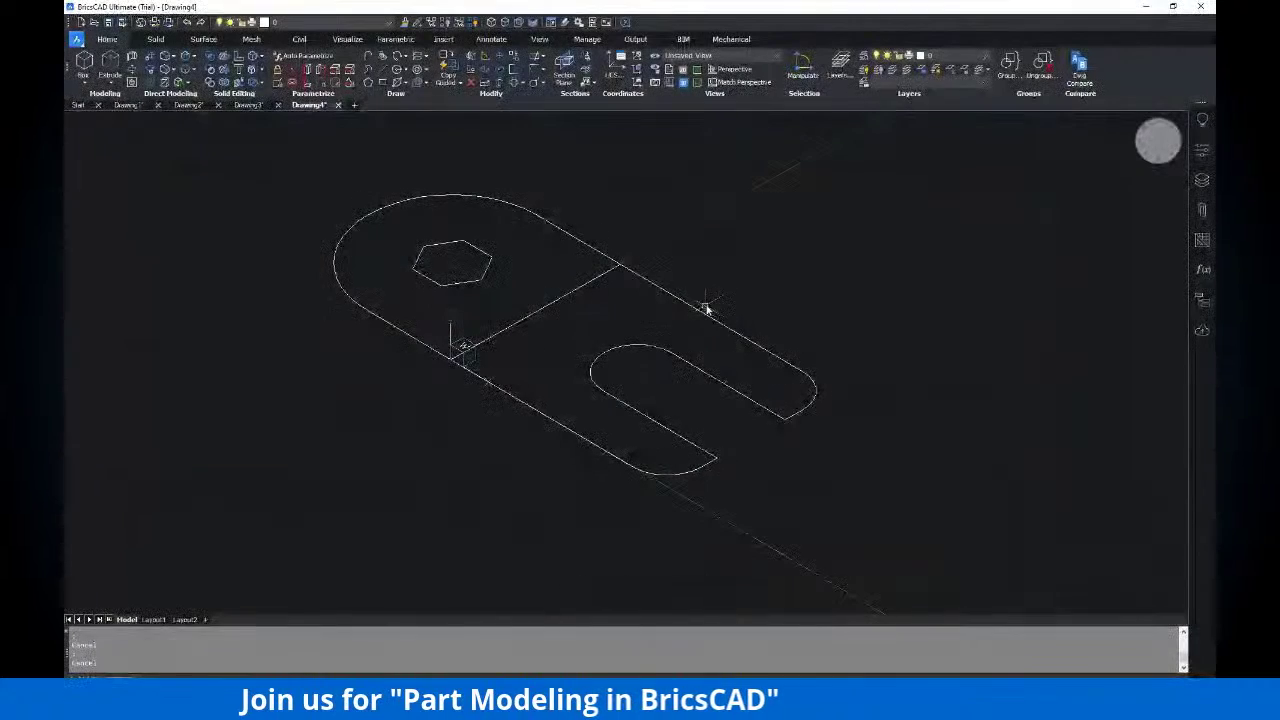
left_click(705, 305)
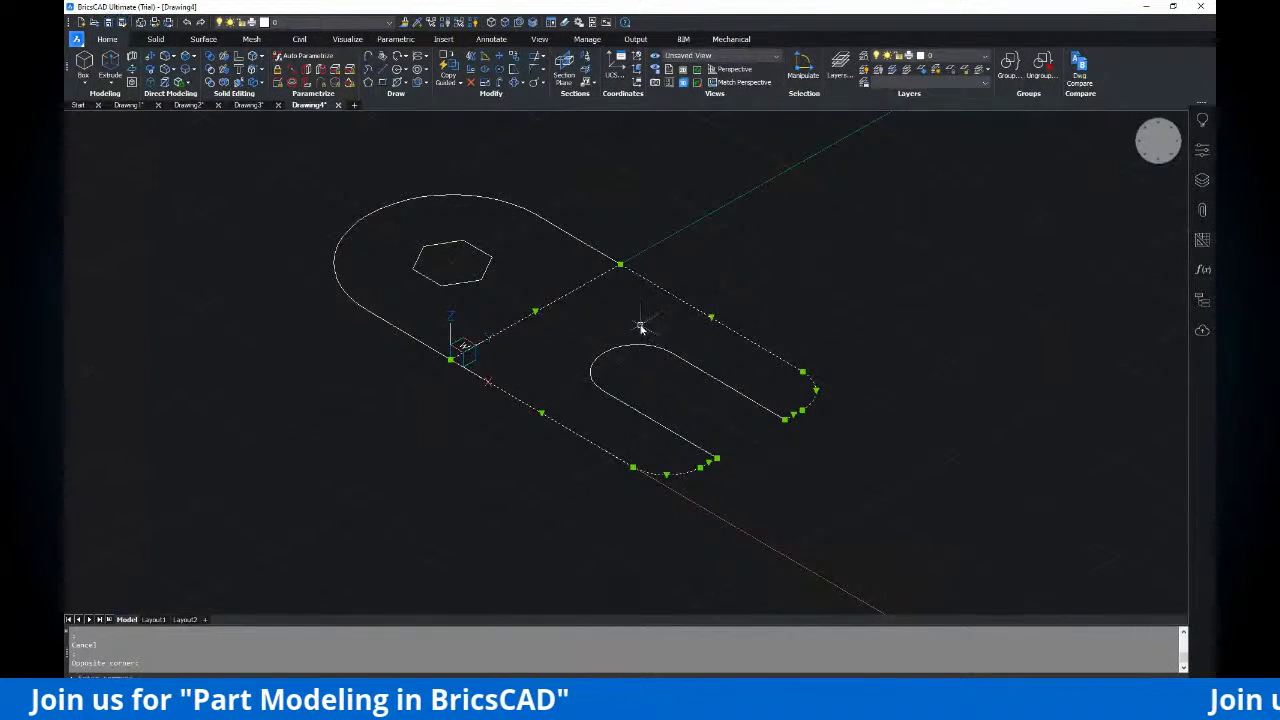
key("alt+Tab")
key("alt+Tab")
key("Escape")
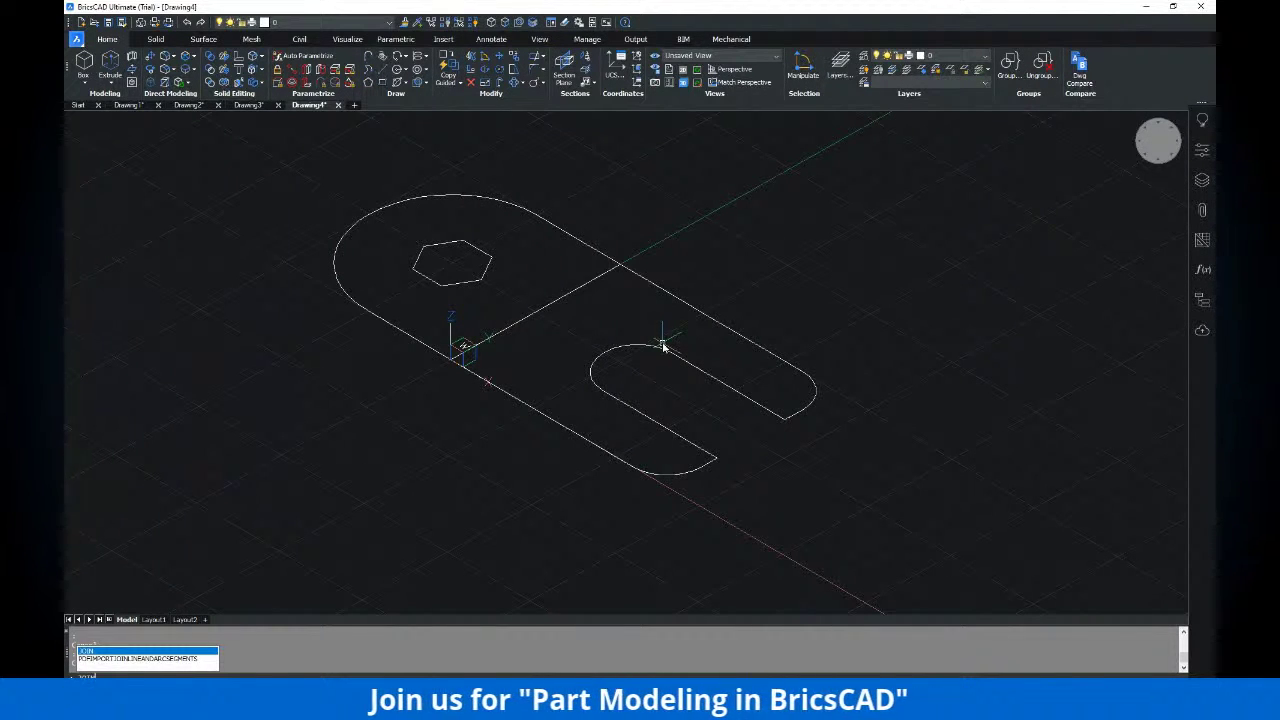
Join the base plate outline and the open slot outline into a single closed polyline
left_click_drag(829, 504, 577, 331)
key("Return")
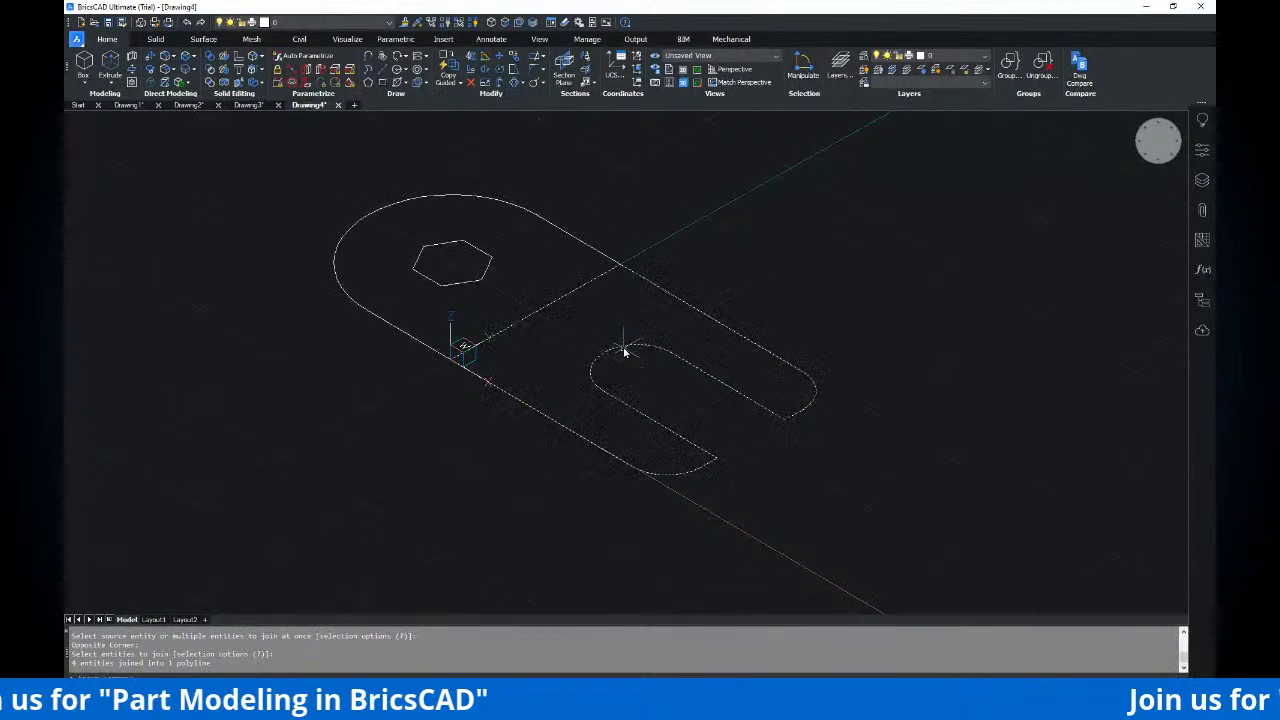
left_click(700, 345)
middle_click_drag(700, 343, 719, 307)
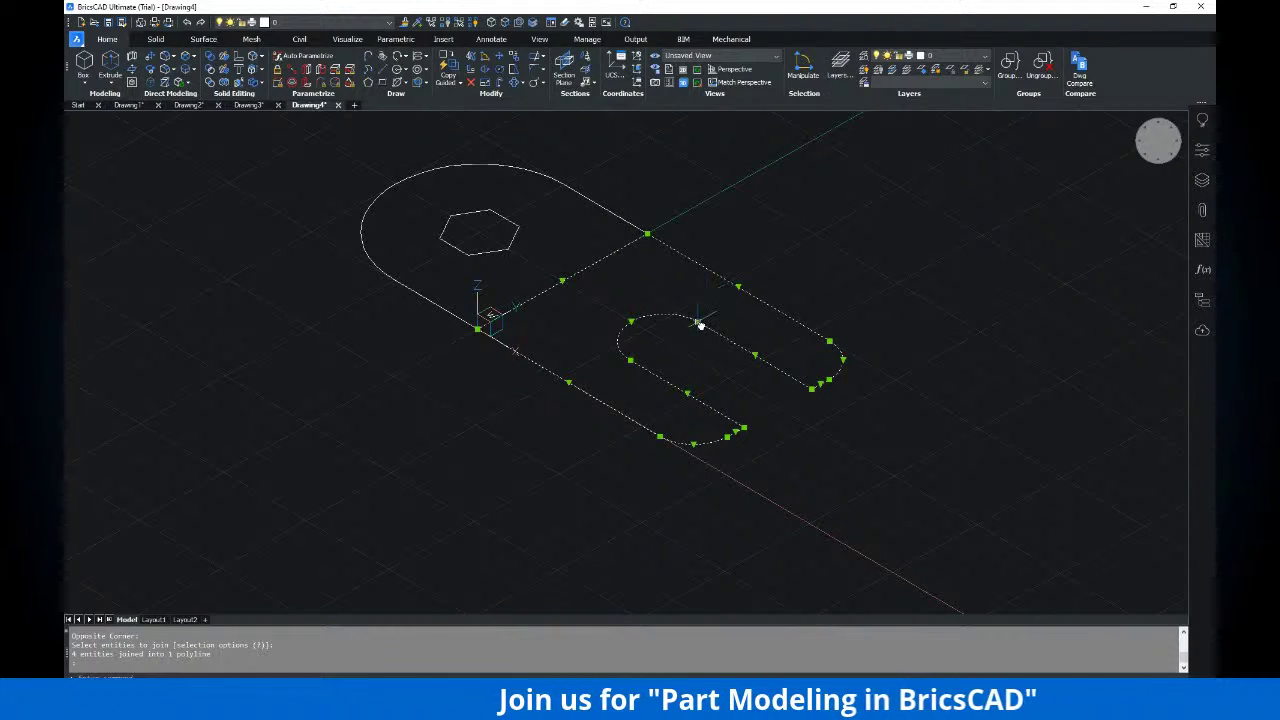
key("Escape")
key("Escape")
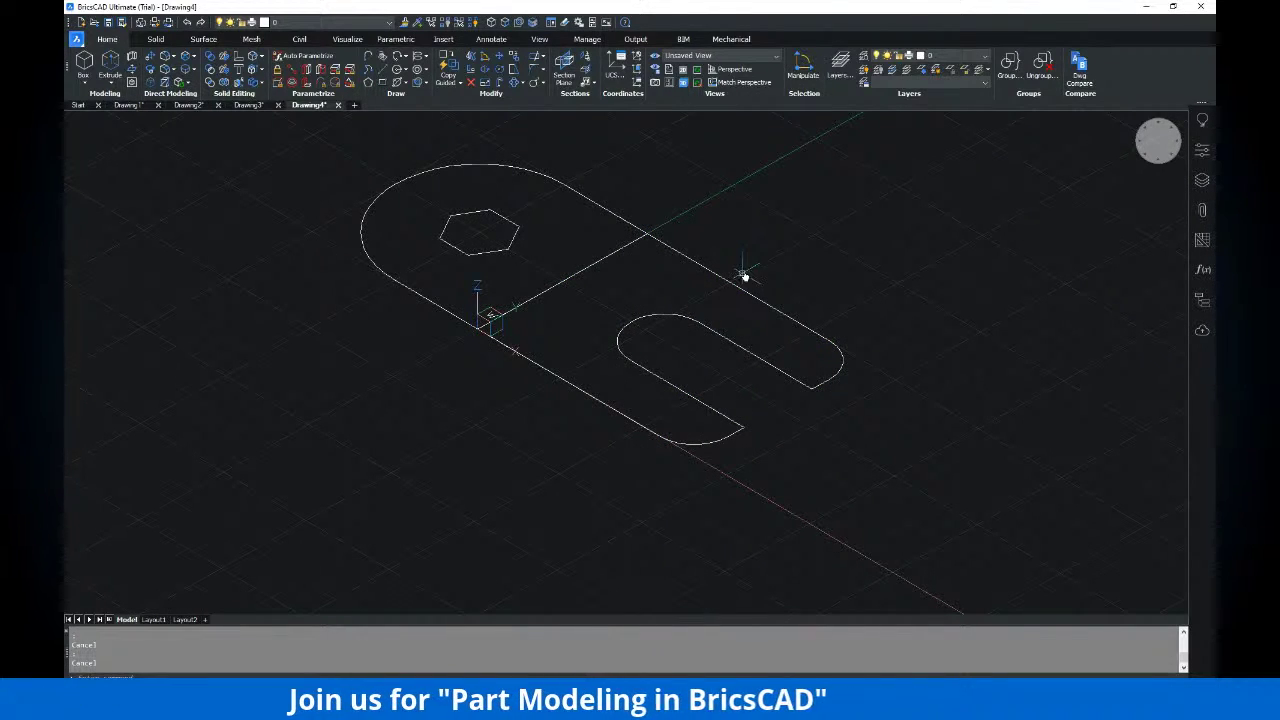
scroll(786, 278, "down", 2)
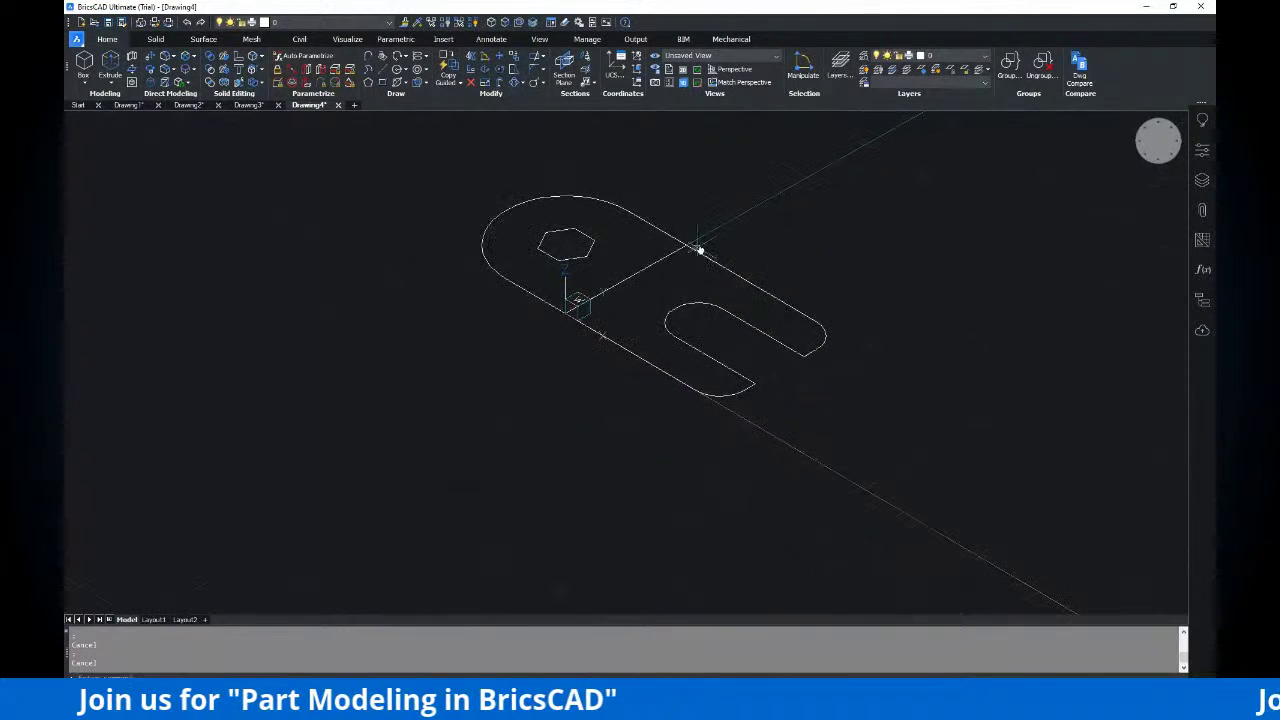
scroll(751, 249, "up", 4)
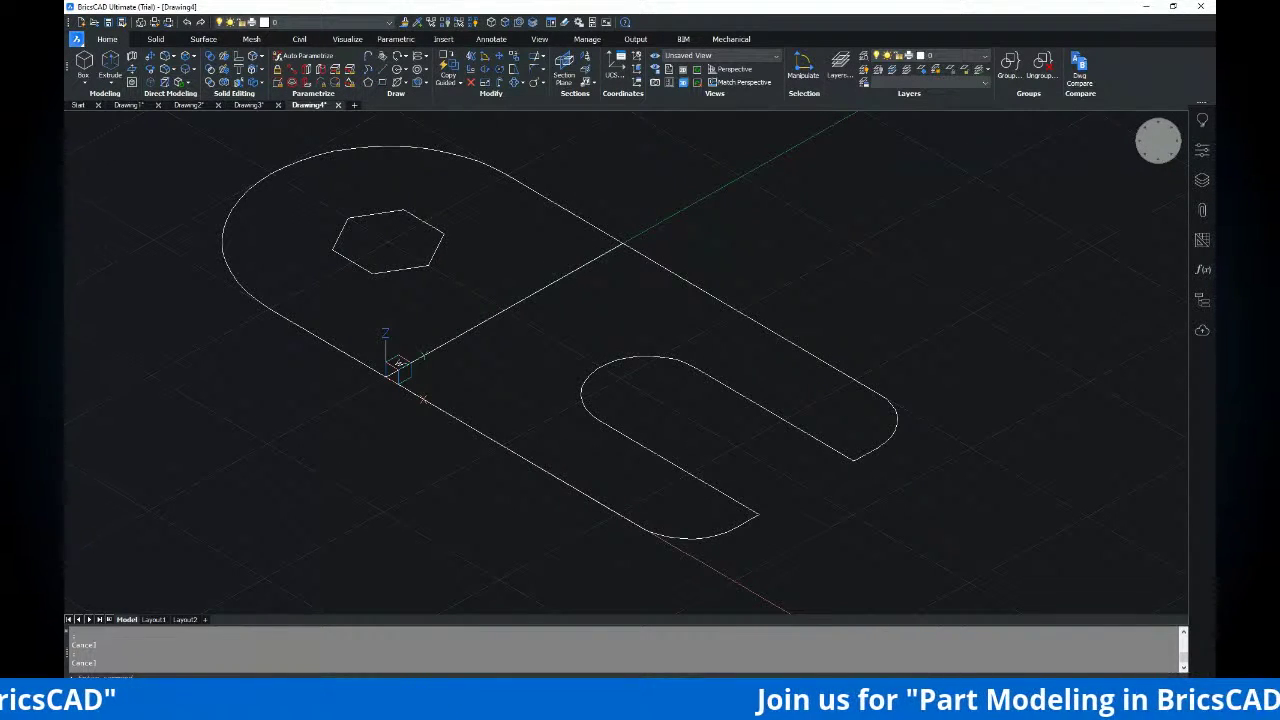
left_click(598, 598)
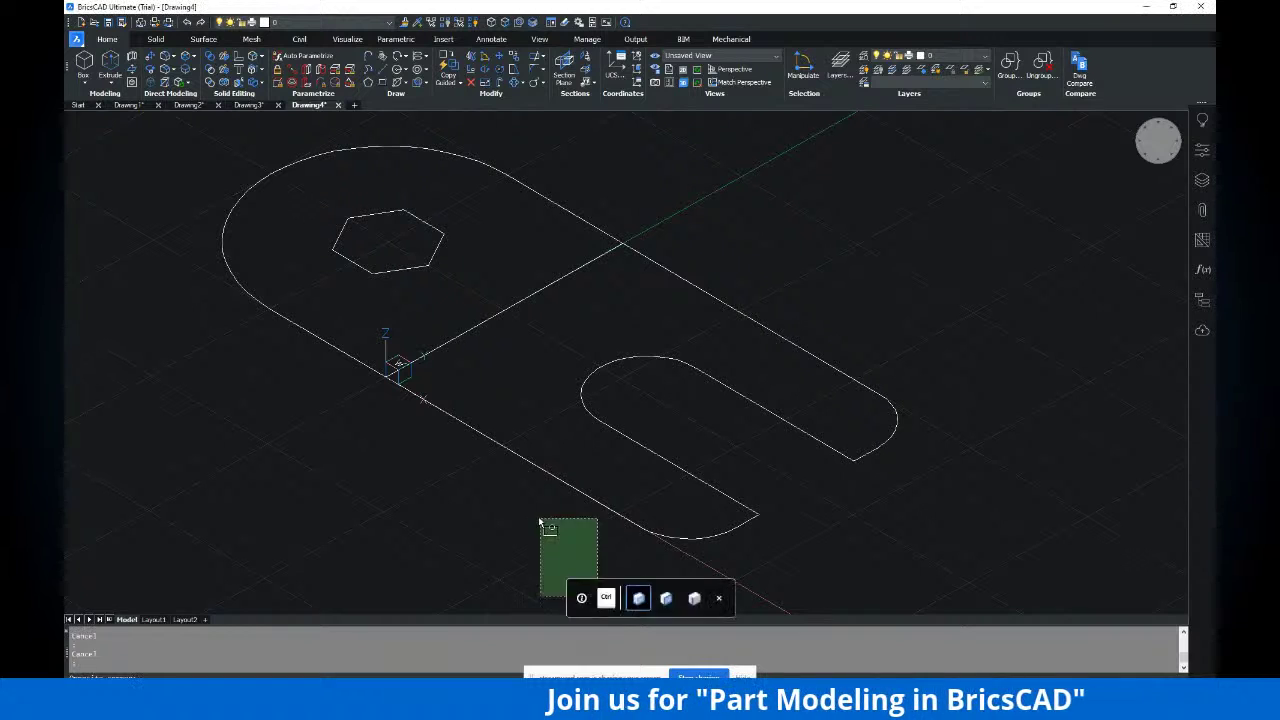
key("Escape")
key("Escape")
key("Escape")
scroll(504, 351, "down", 2)
middle_click_drag(522, 360, 582, 357)
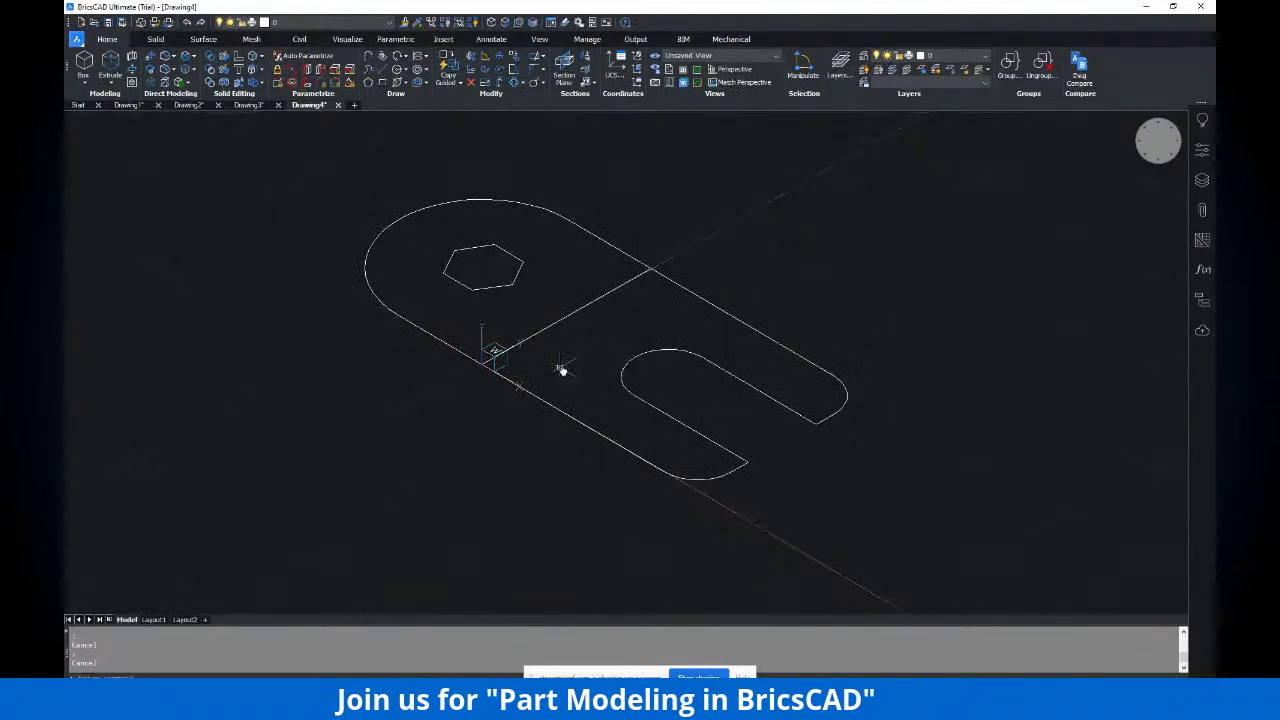
left_click(747, 677)
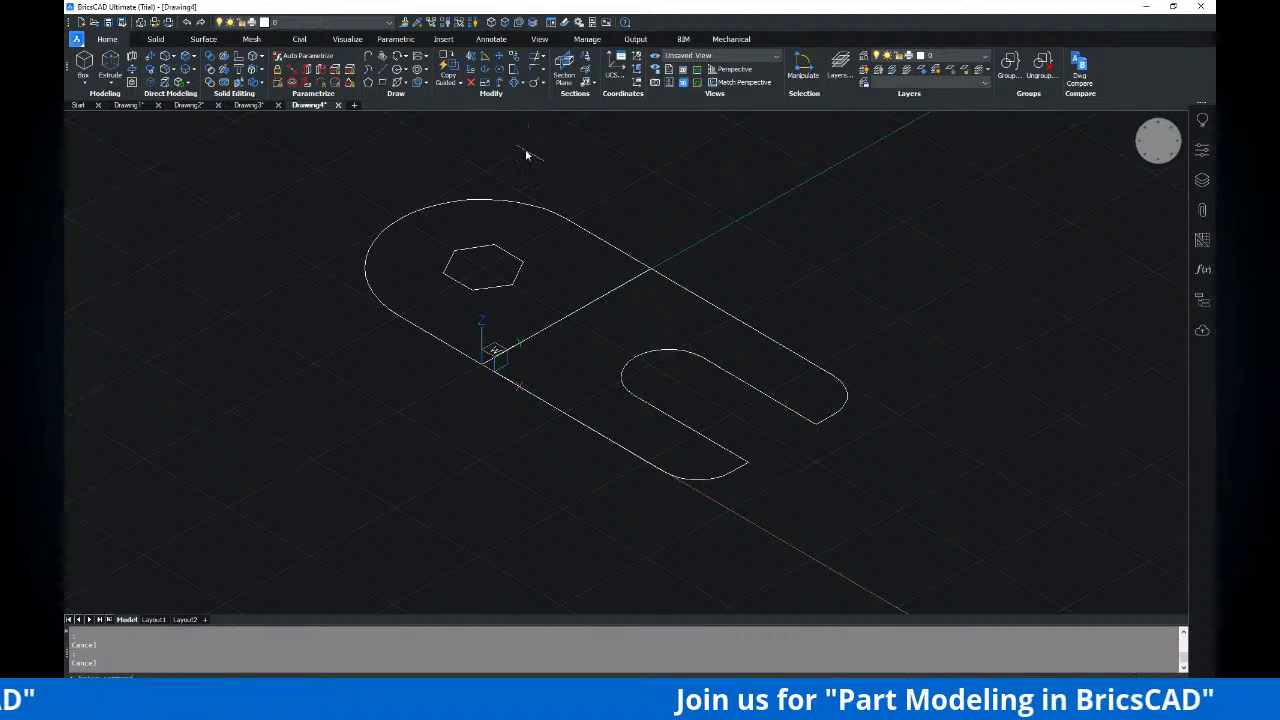
Extrude the slotted base plate profile to a height of 20
type("ex")
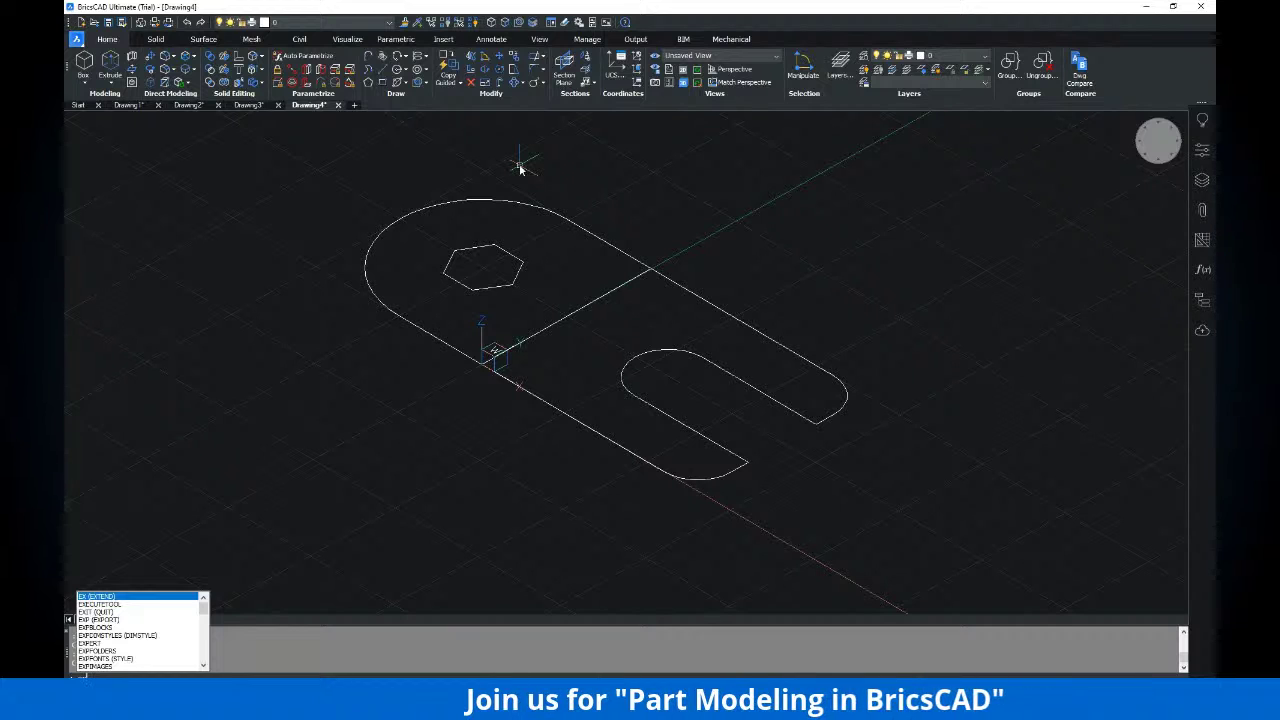
type("t")
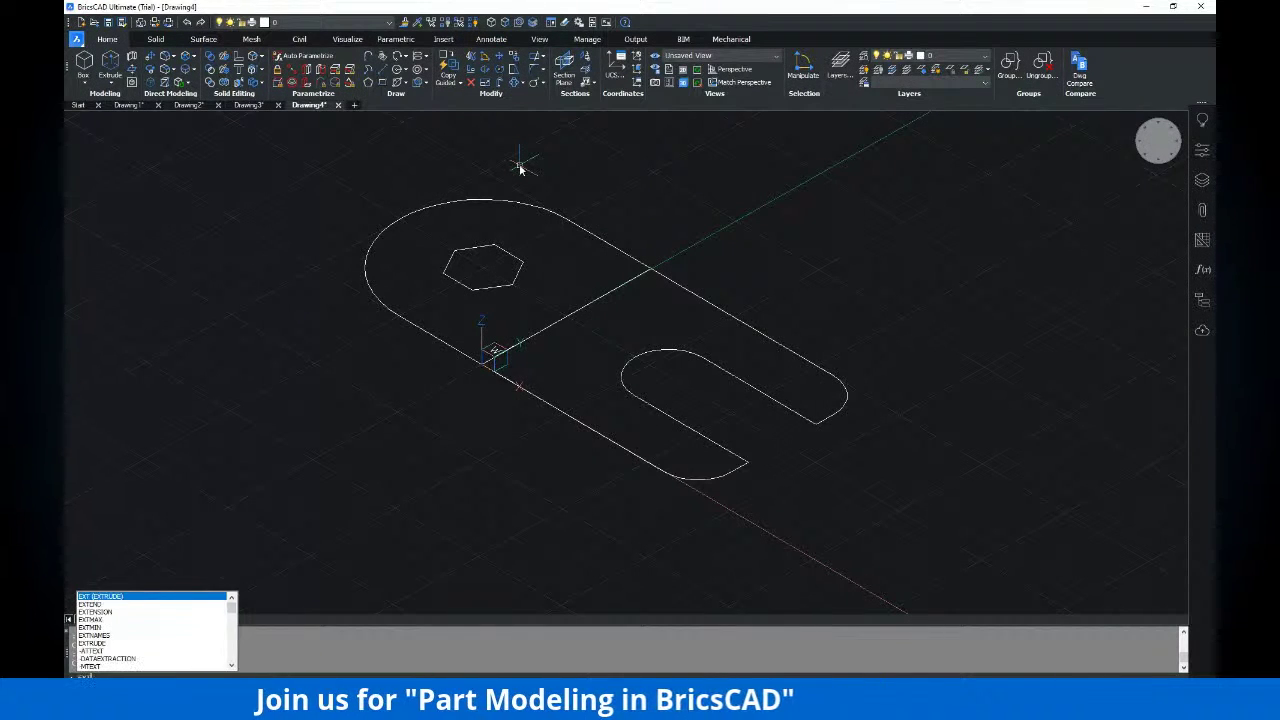
key("Return")
scroll(612, 300, "down", 1)
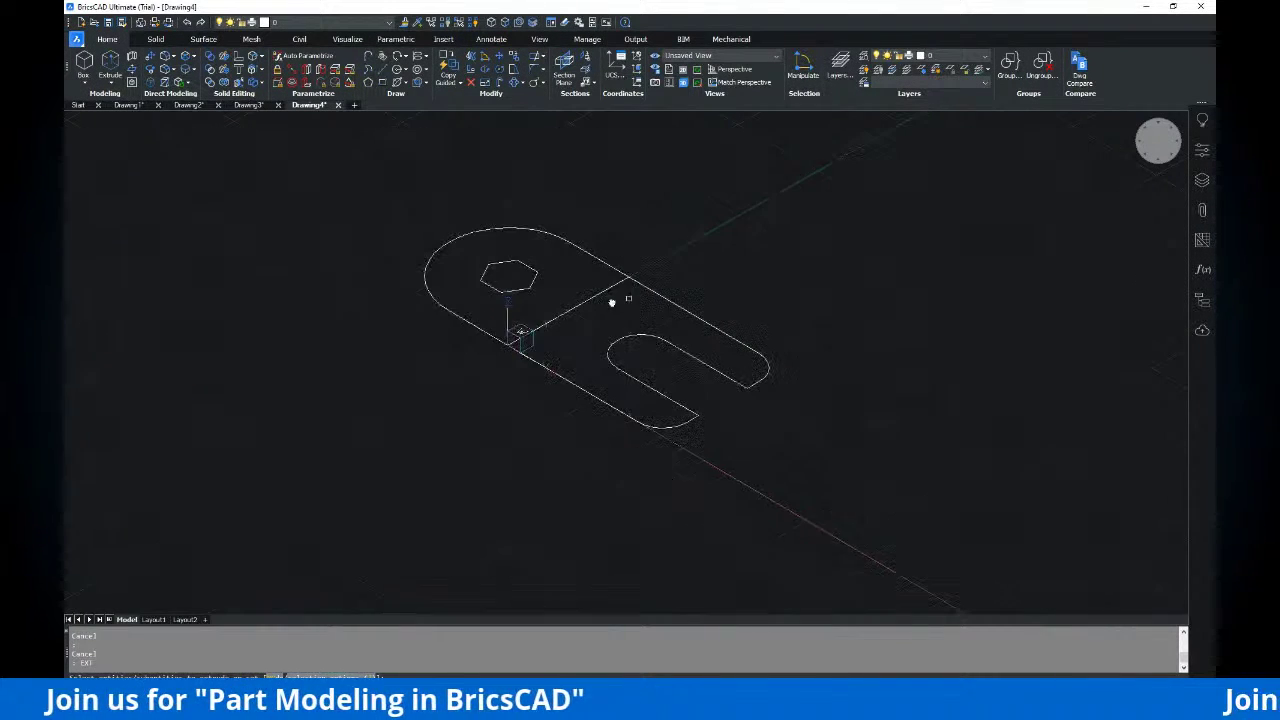
scroll(577, 327, "up", 2)
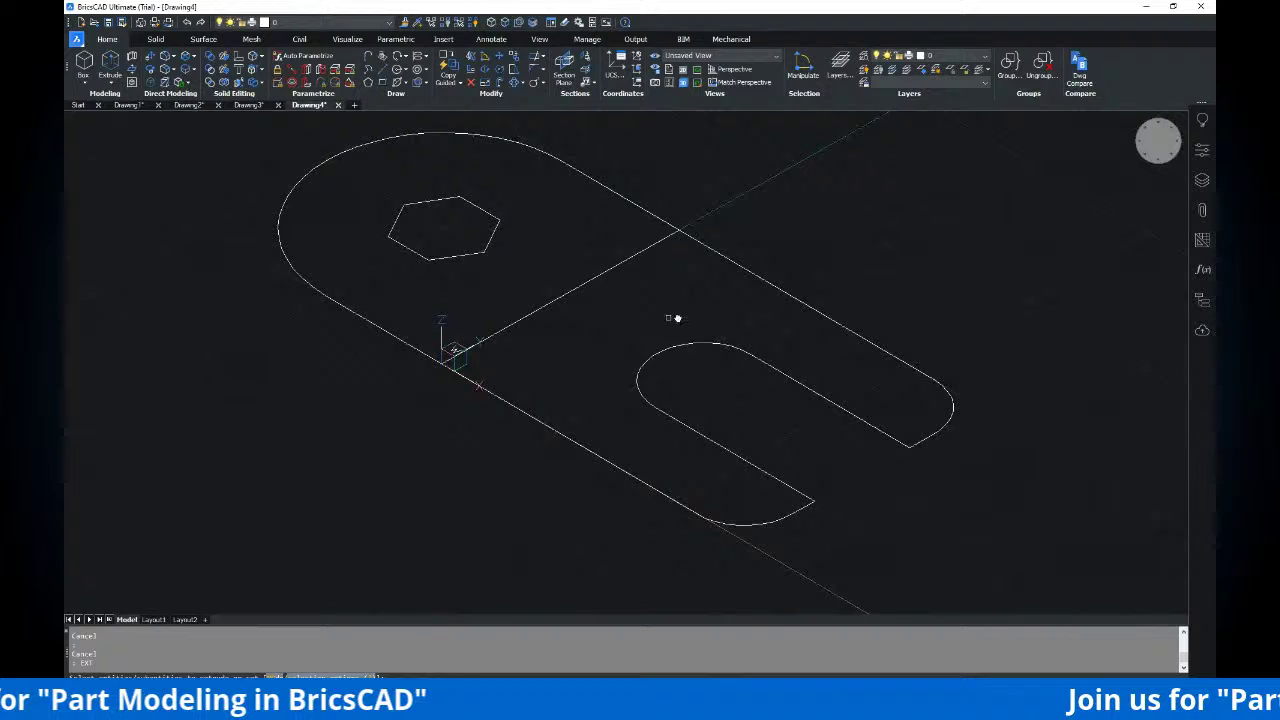
left_click(727, 259)
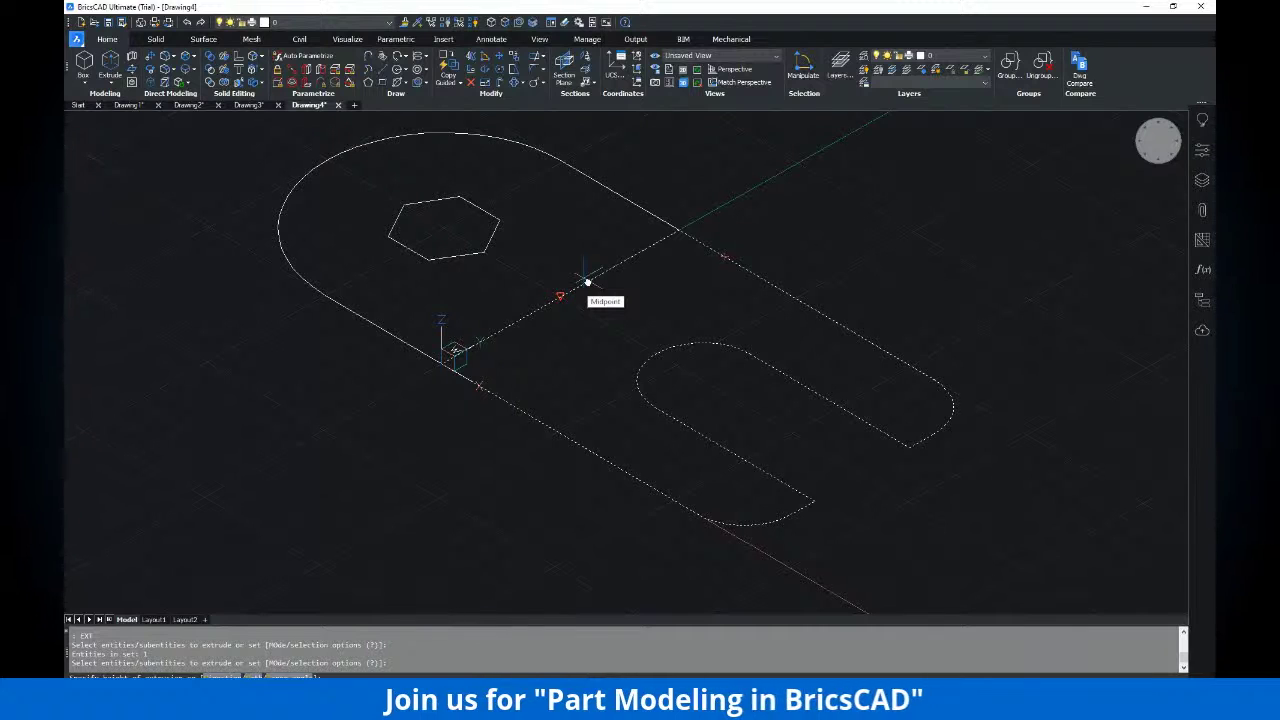
key("Return")
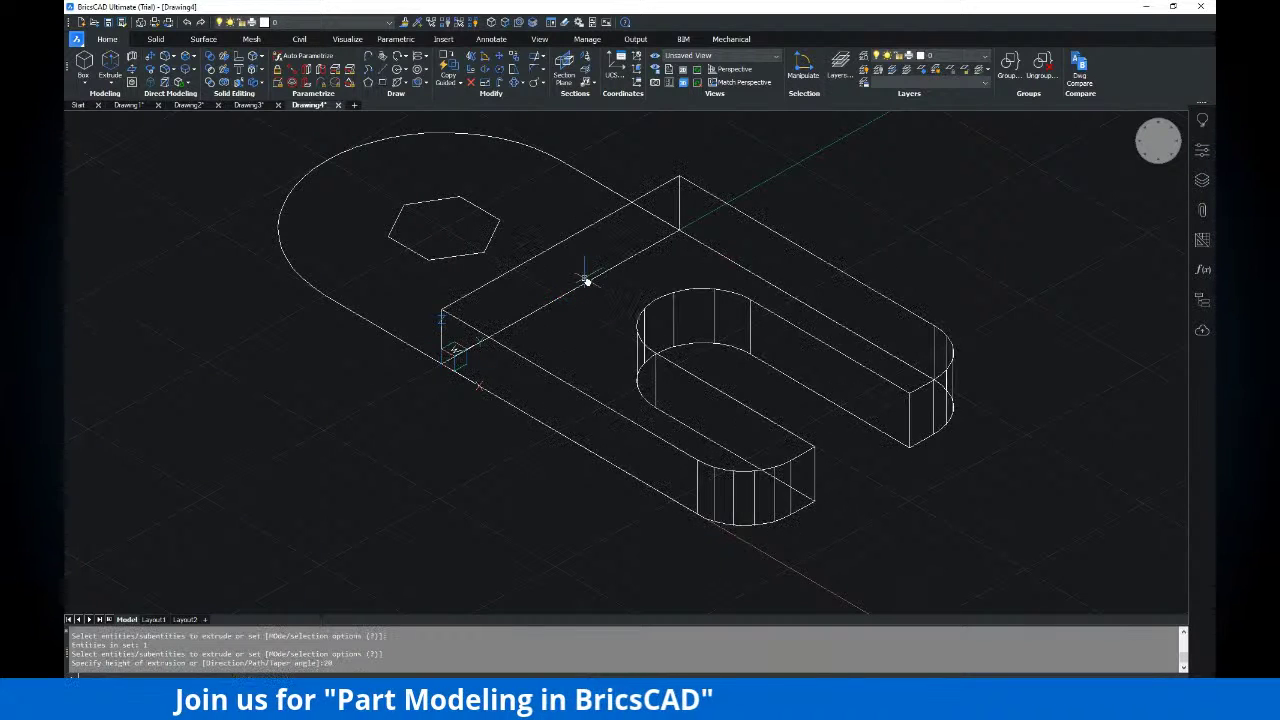
Extrude the rounded upright plate profile and its hexagon together to a height of 20
scroll(658, 262, "down", 3)
key("Return")
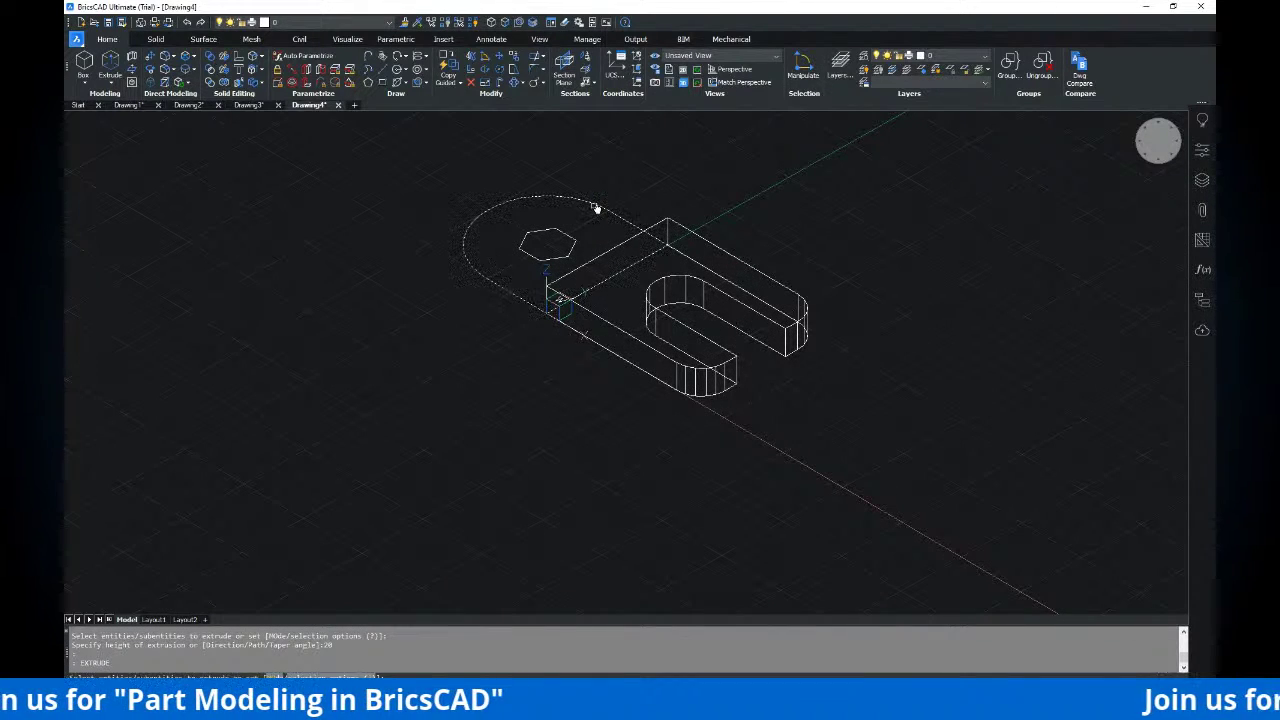
scroll(557, 206, "up", 3)
left_click_drag(600, 177, 520, 285)
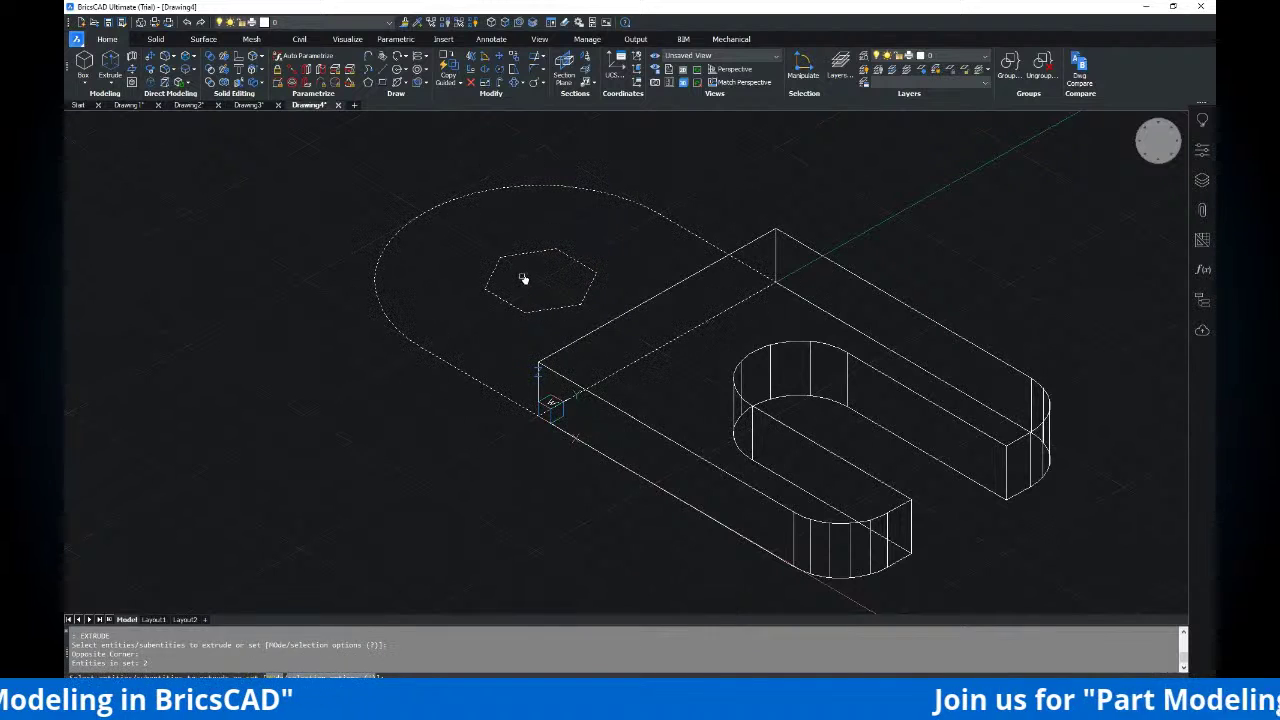
key("Return")
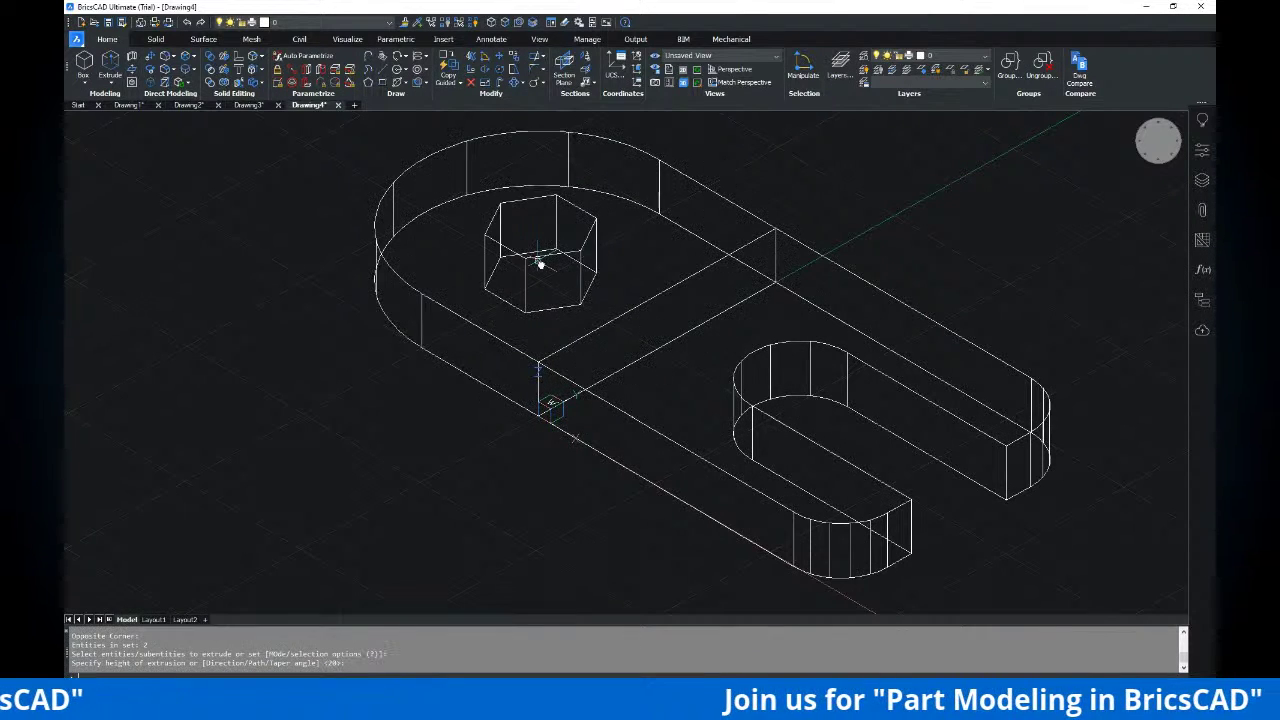
scroll(535, 285, "down", 4)
key("Escape")
key("Escape")
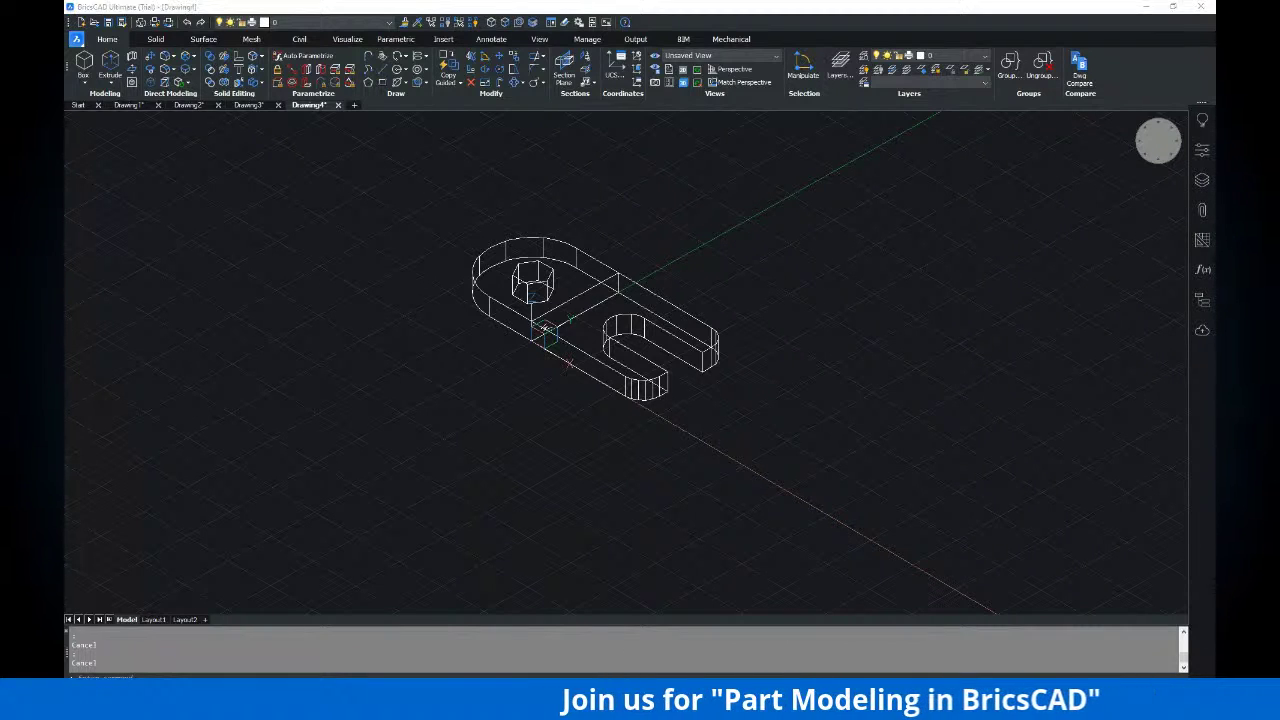
right_click(778, 386)
key("Escape")
left_click(671, 563)
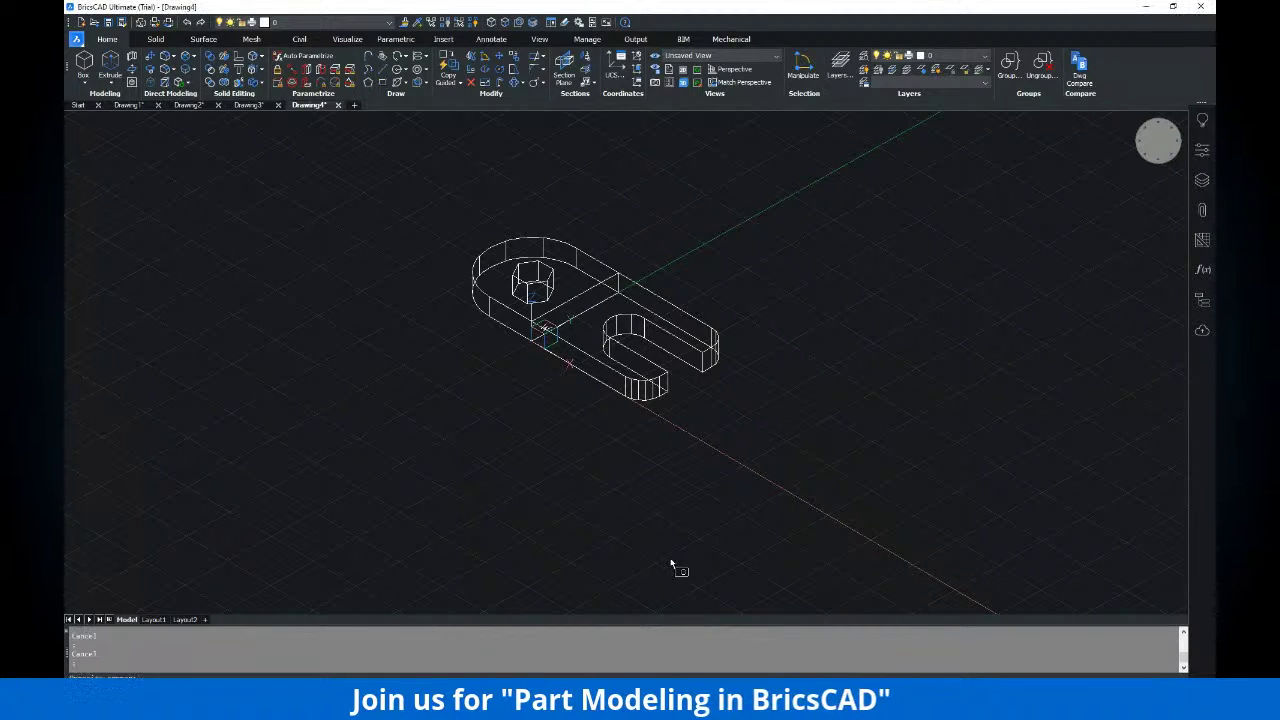
key("Escape")
key("Escape")
scroll(640, 494, "down", 2)
scroll(586, 374, "up", 5)
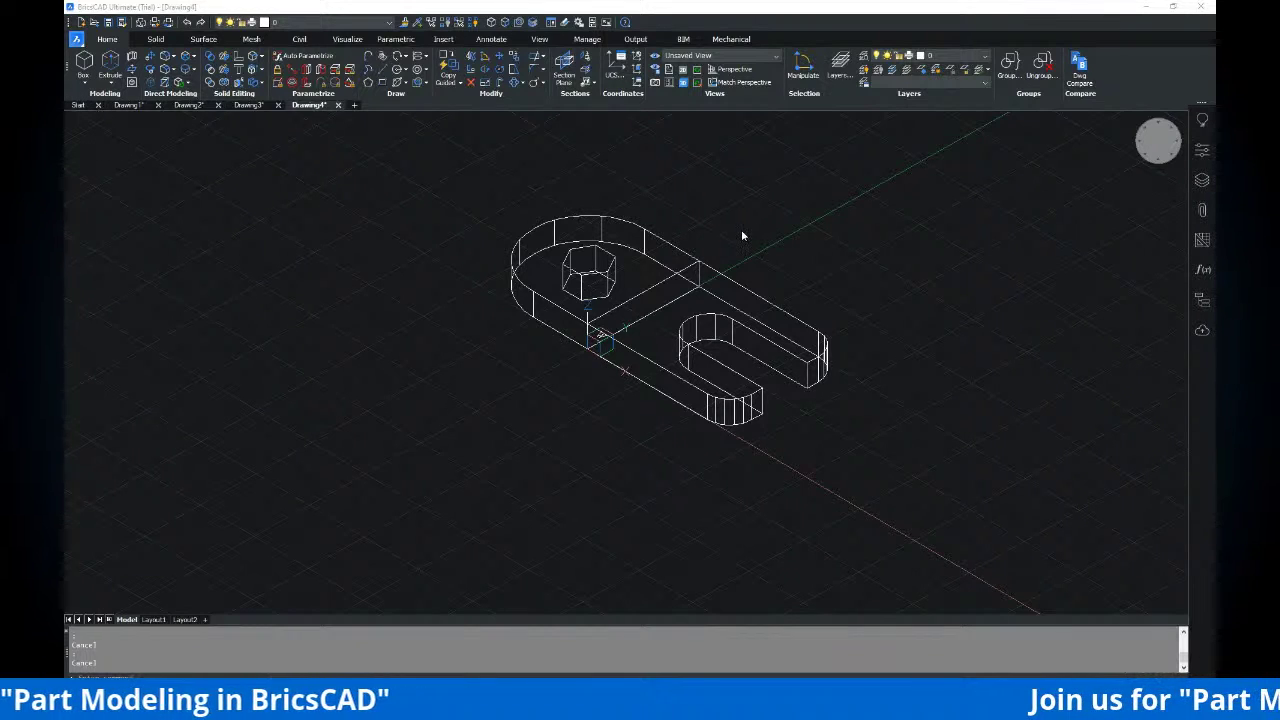
scroll(651, 291, "down", 4)
scroll(642, 307, "up", 4)
scroll(642, 307, "up", 2)
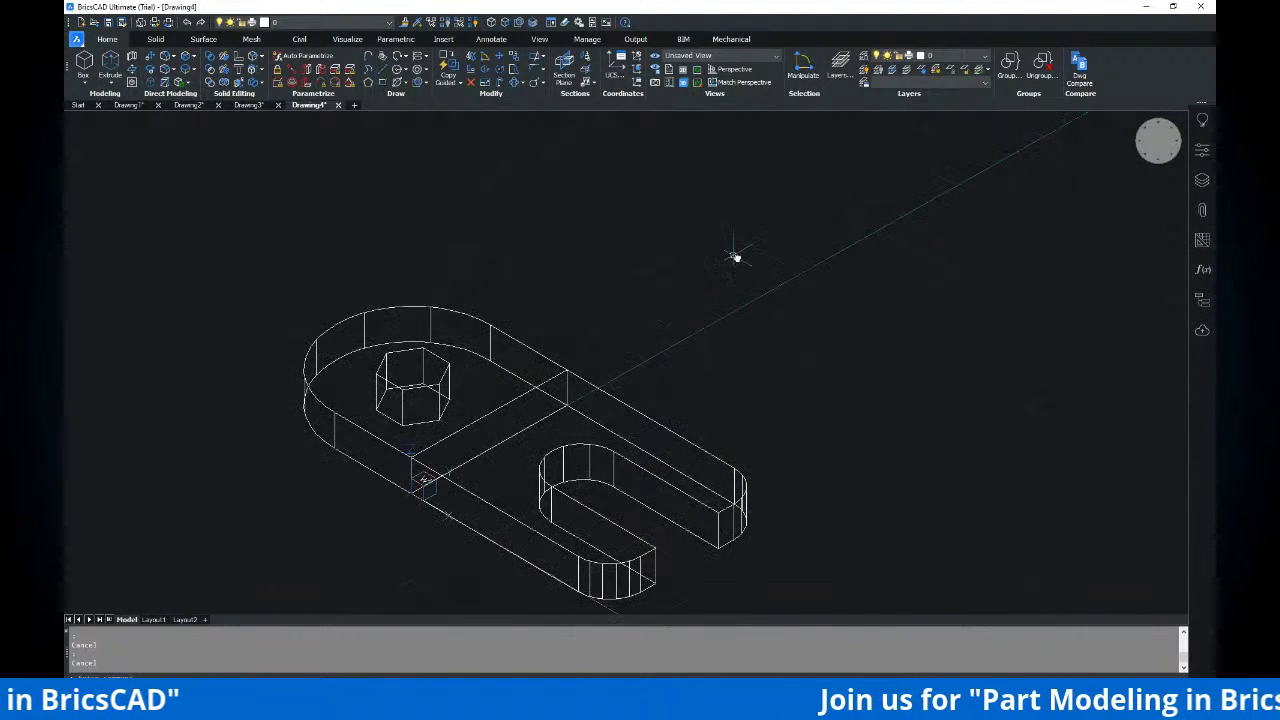
scroll(720, 283, "down", 4)
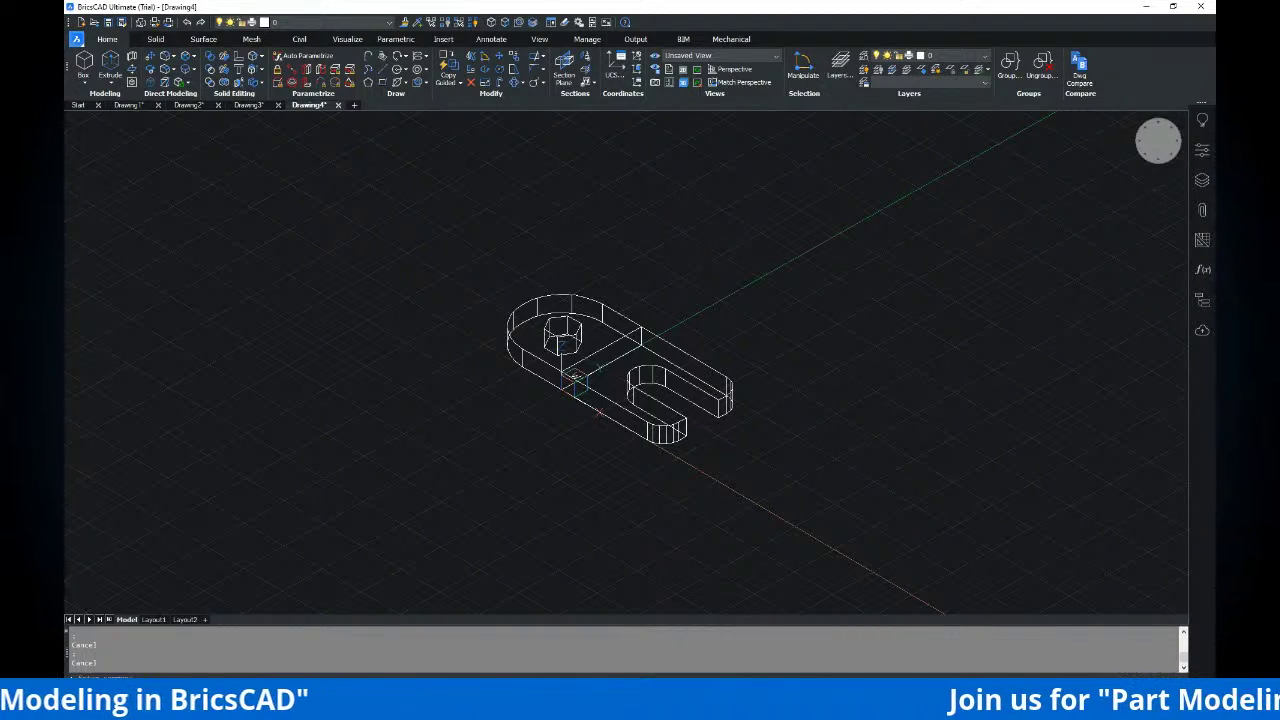
right_click(821, 655)
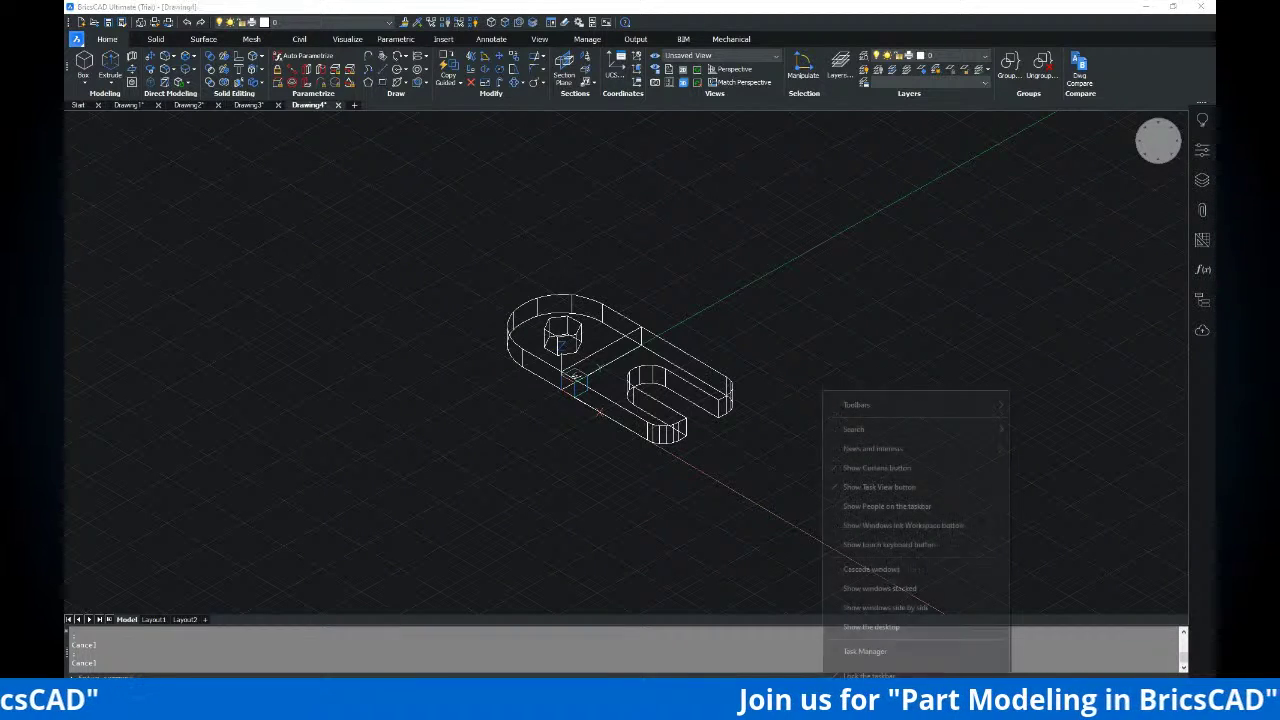
left_click(759, 646)
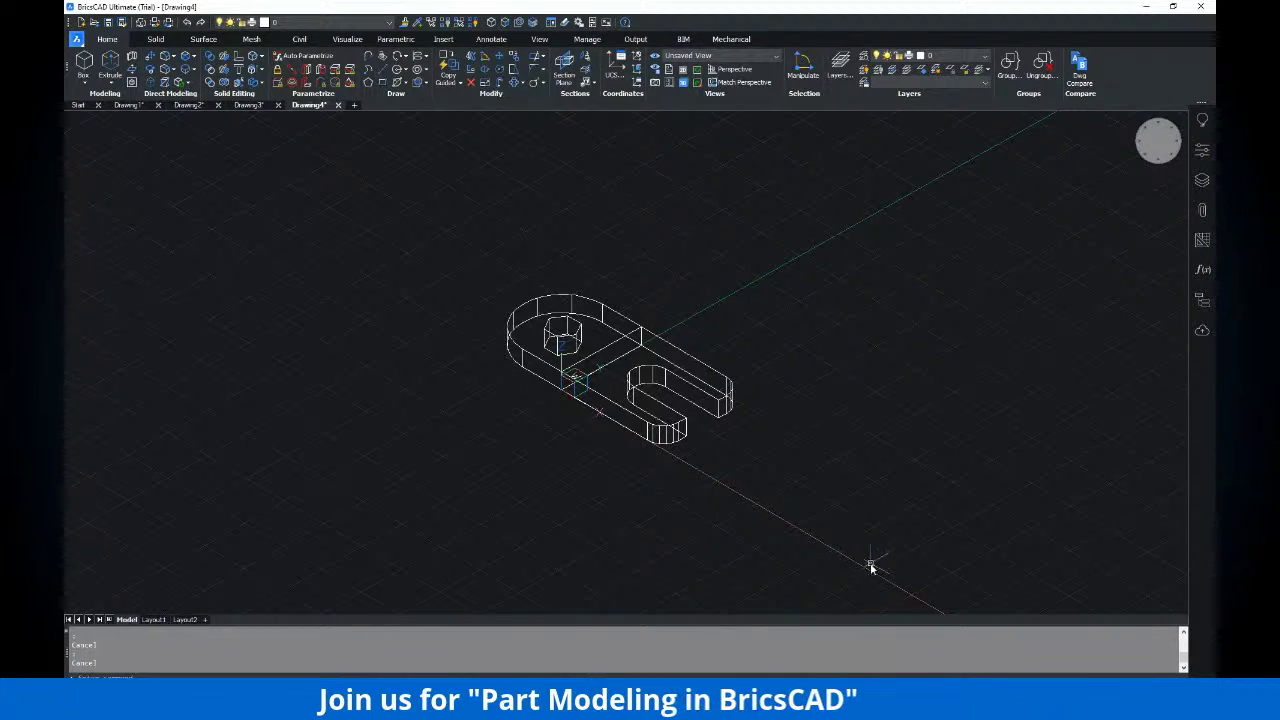
scroll(520, 614, "down", 3)
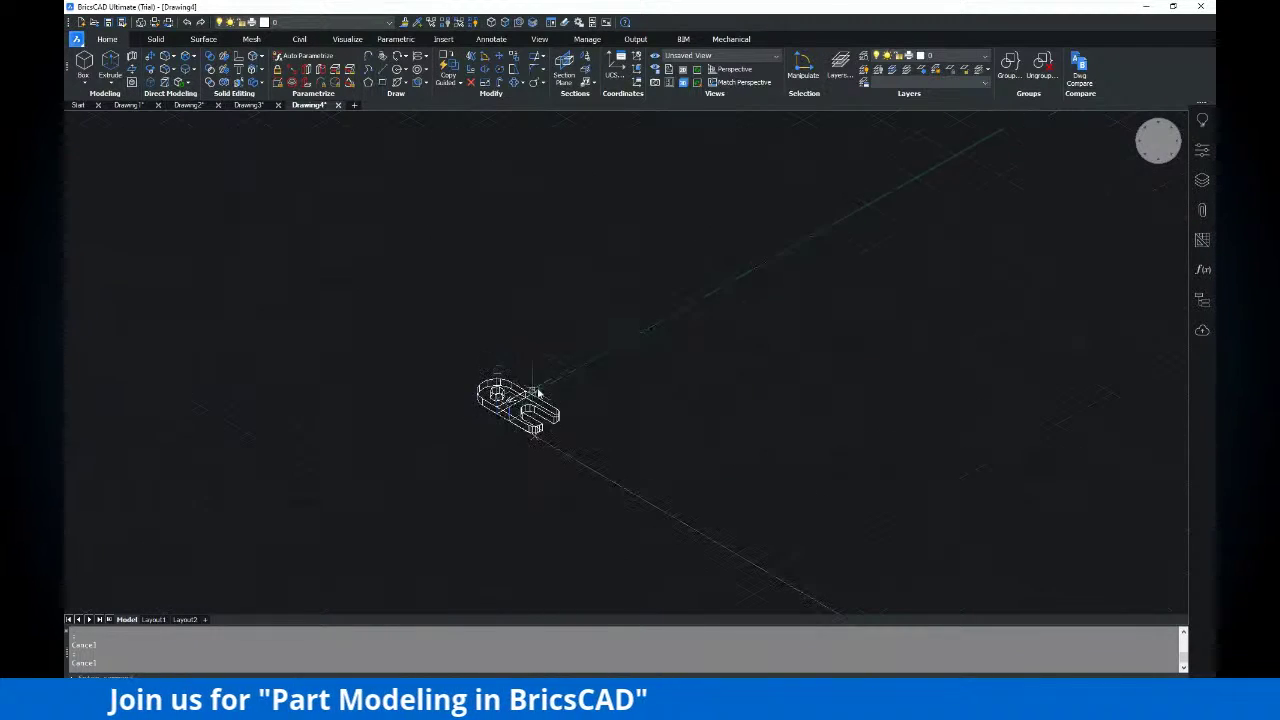
middle_click_drag(526, 377, 580, 149)
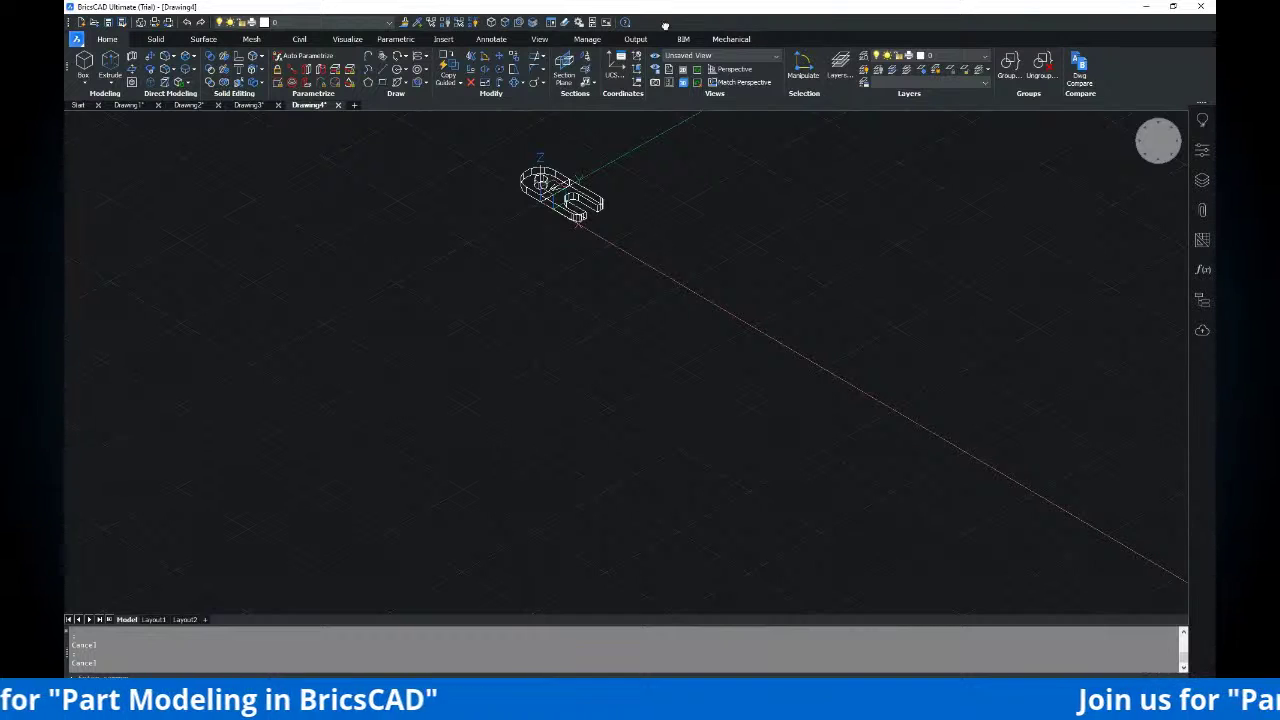
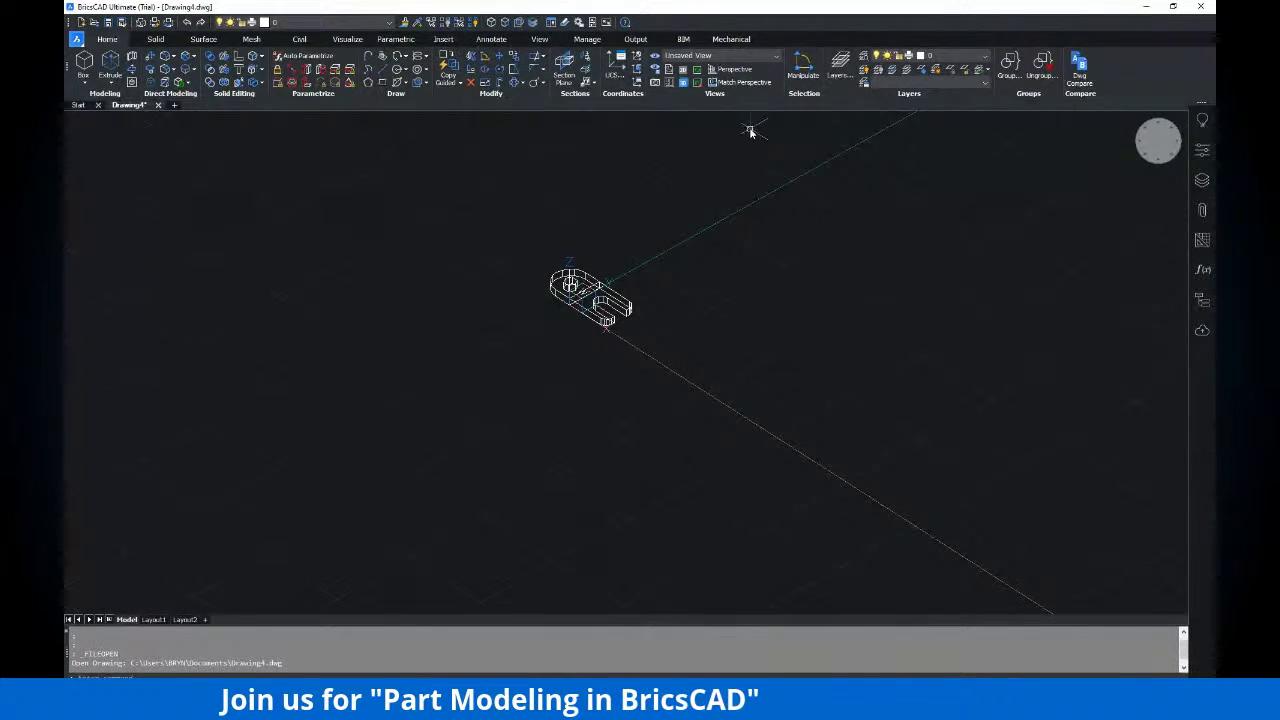
scroll(654, 306, "up", 6)
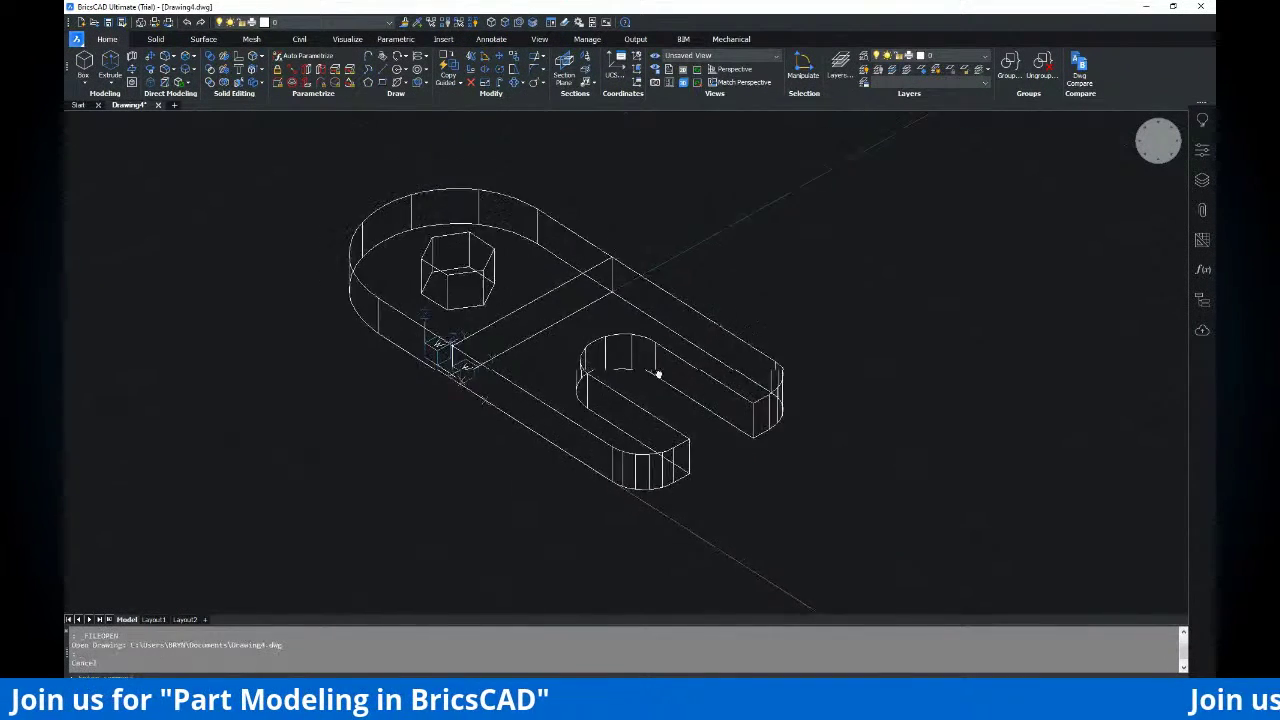
left_click(717, 60)
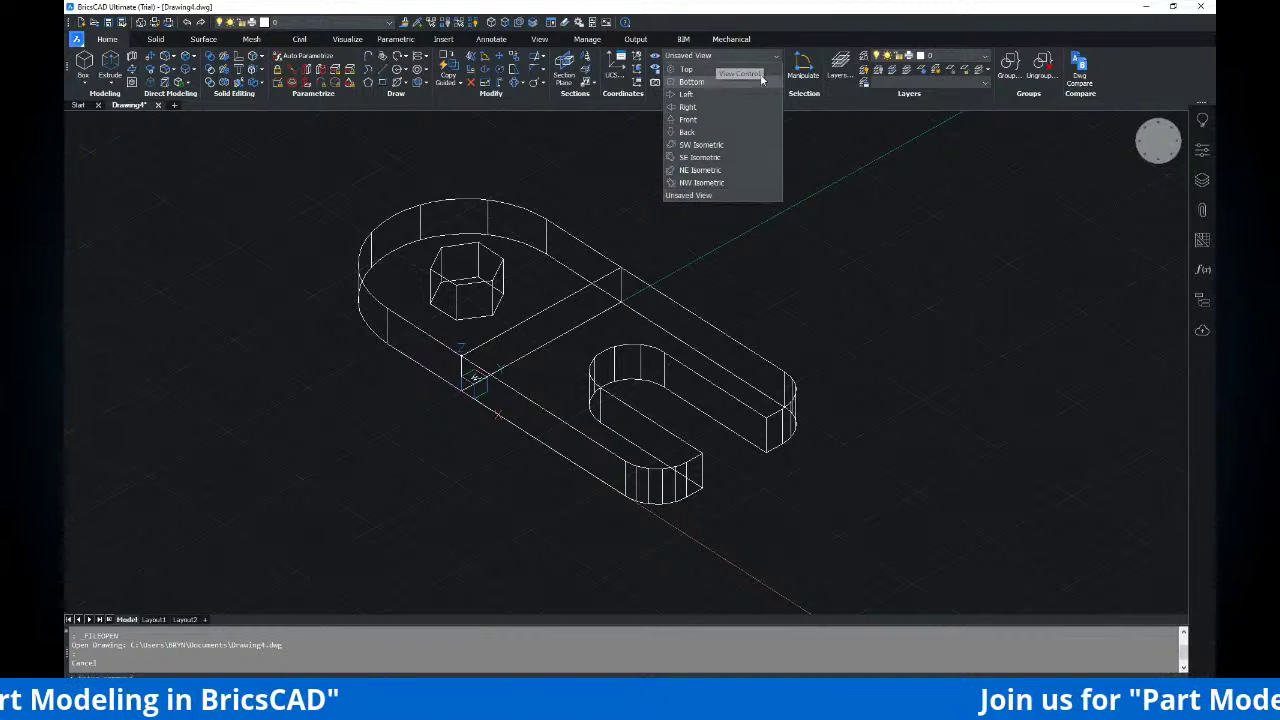
left_click(850, 34)
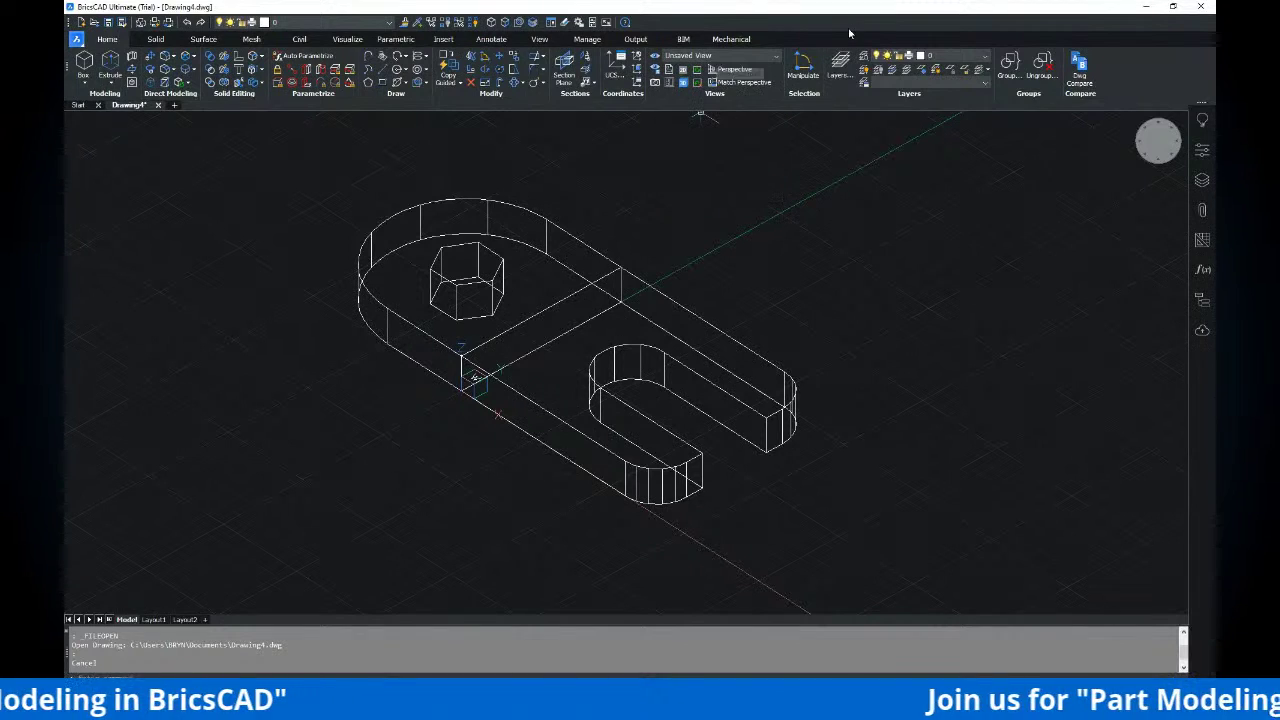
Set the visual style to Shaded with edges for both extruded plates
left_click(347, 39)
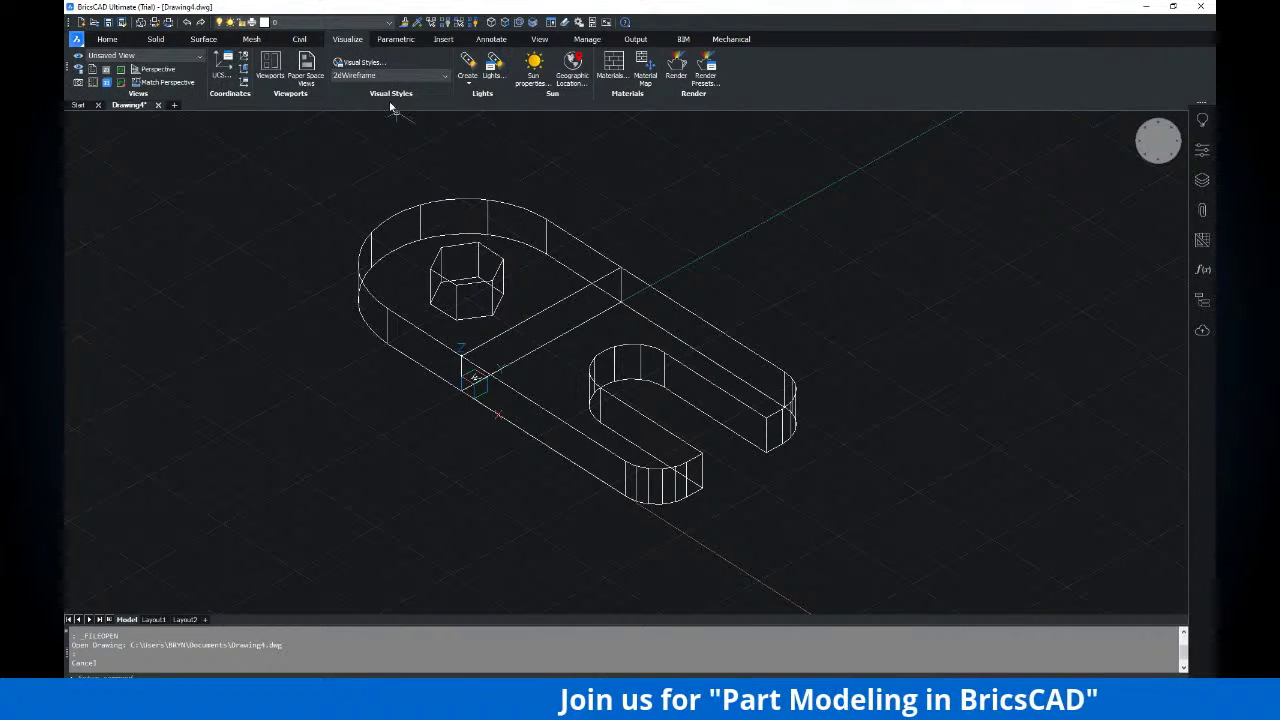
left_click(390, 77)
left_click(368, 165)
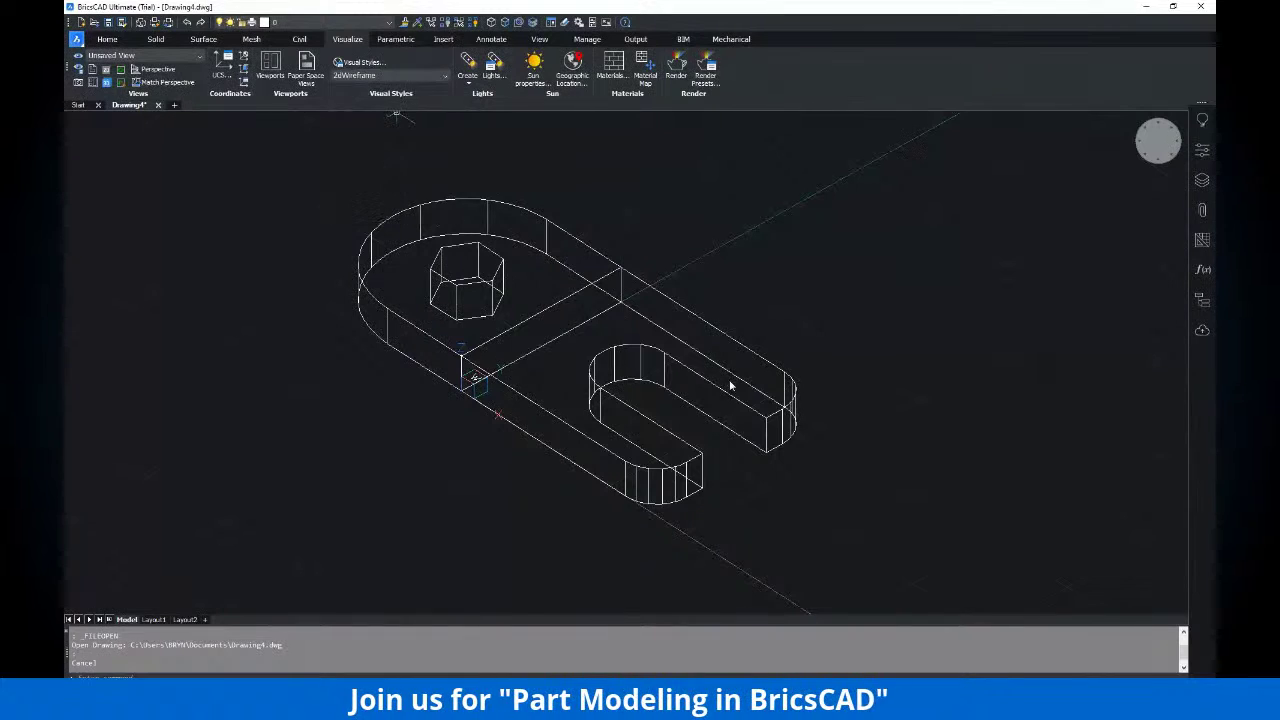
middle_click_drag(722, 382, 786, 391)
key("Escape")
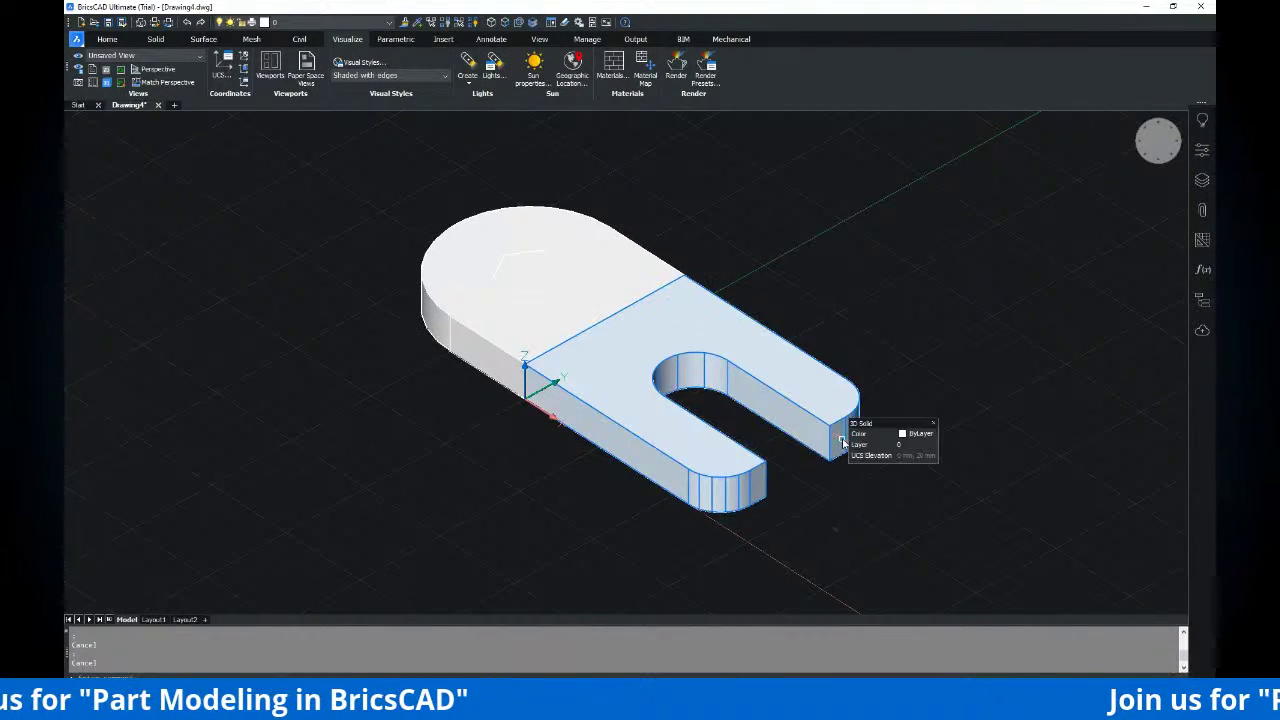
middle_click_drag(843, 443, 797, 431)
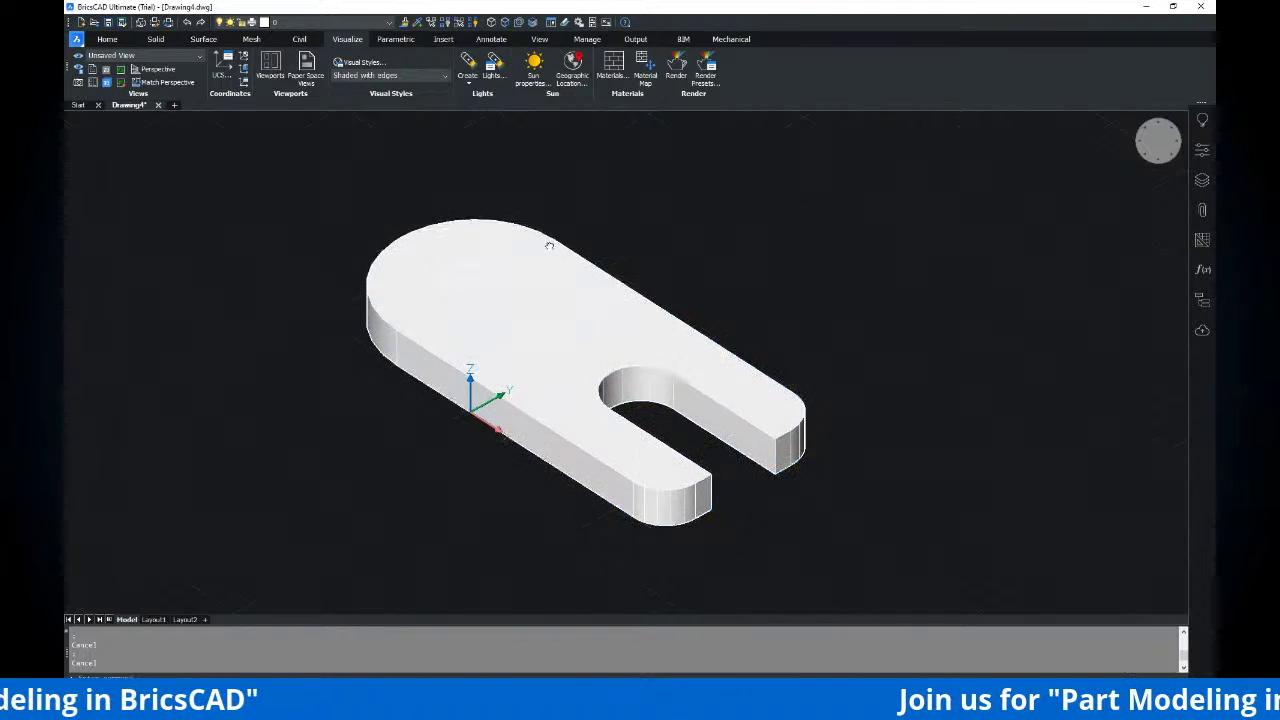
Subtract the hexagonal prism from the rounded plate solid to cut the hexagonal hole
scroll(523, 250, "up", 4)
scroll(523, 240, "down", 4)
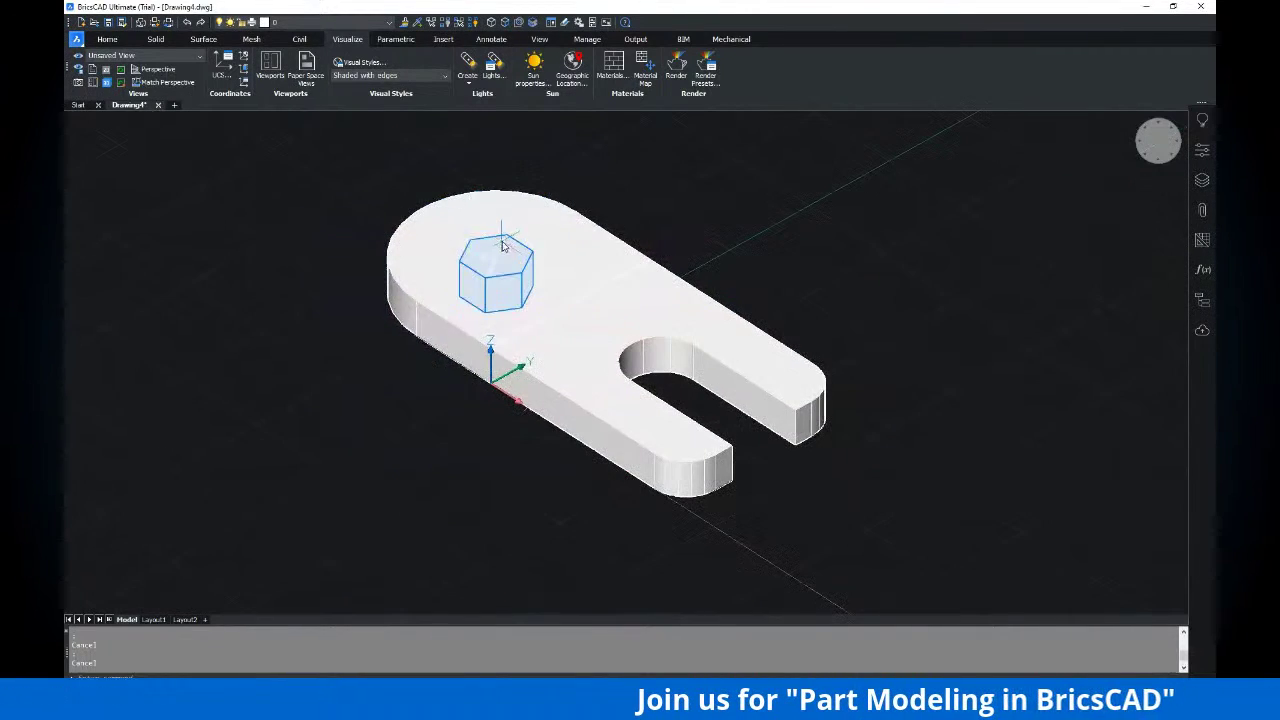
scroll(500, 250, "up", 4)
middle_click_drag(485, 254, 491, 274)
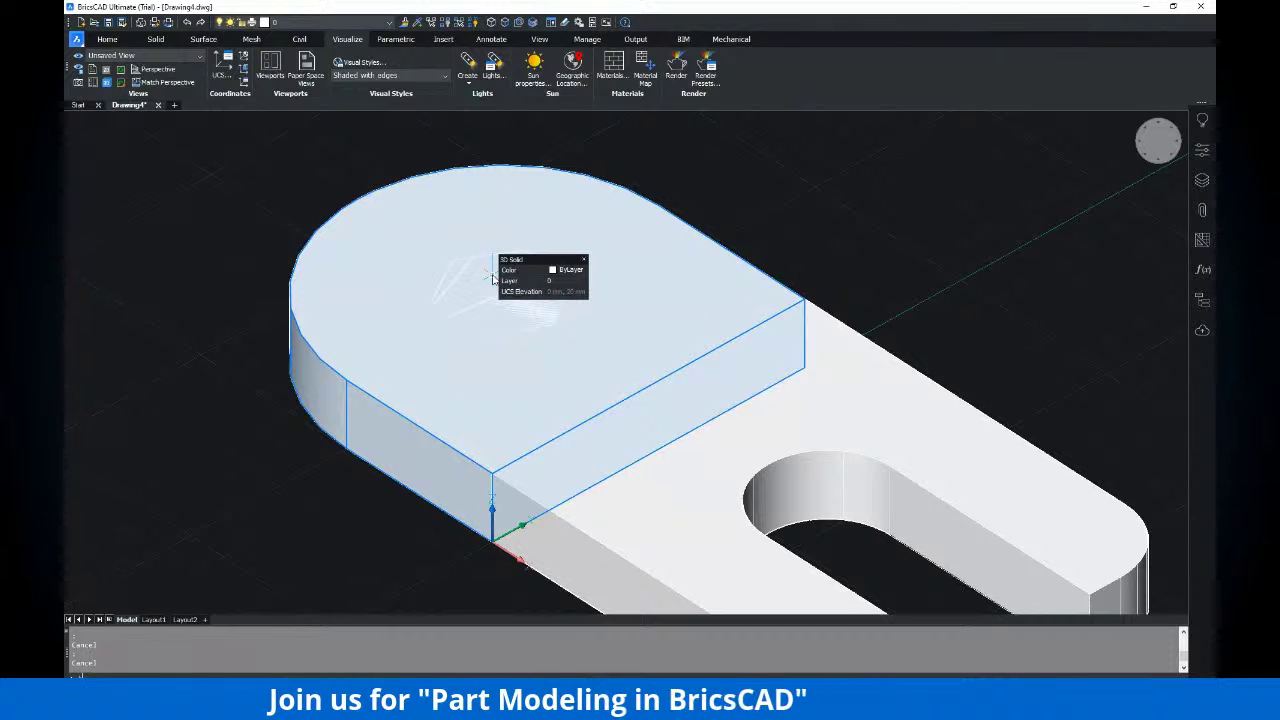
type("su")
key("Return")
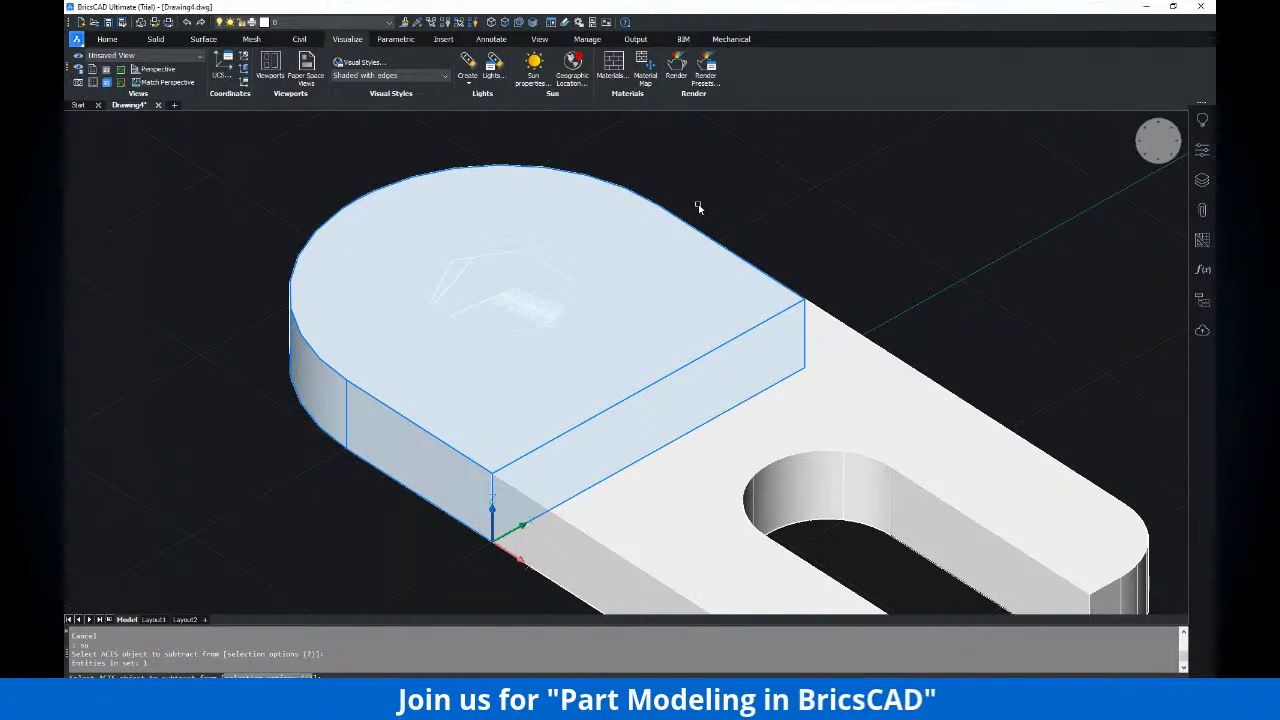
key("Return")
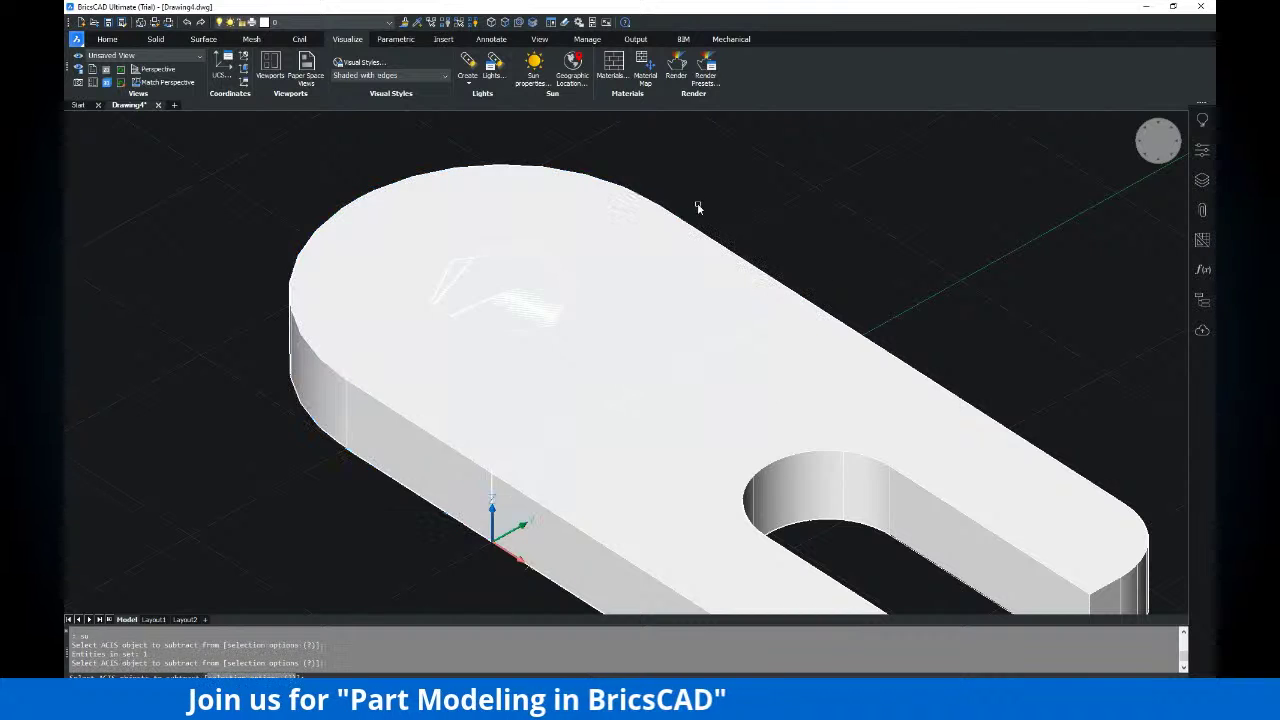
left_click(512, 258)
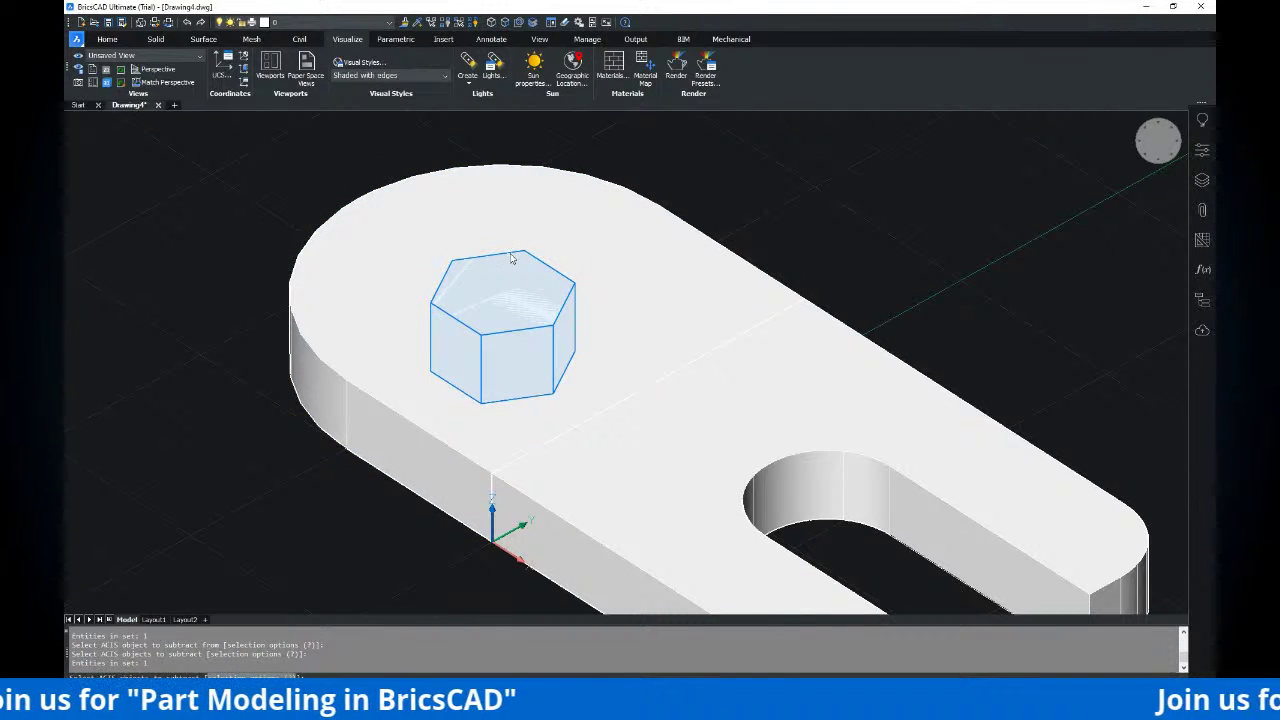
key("Return")
scroll(560, 300, "down", 3)
mouse_move(600, 262)
middle_mouse_down("shift")
mouse_move(646, 262)
mouse_move(566, 251)
mouse_move(589, 274)
middle_mouse_up("shift")
middle_click_drag(549, 325, 575, 325)
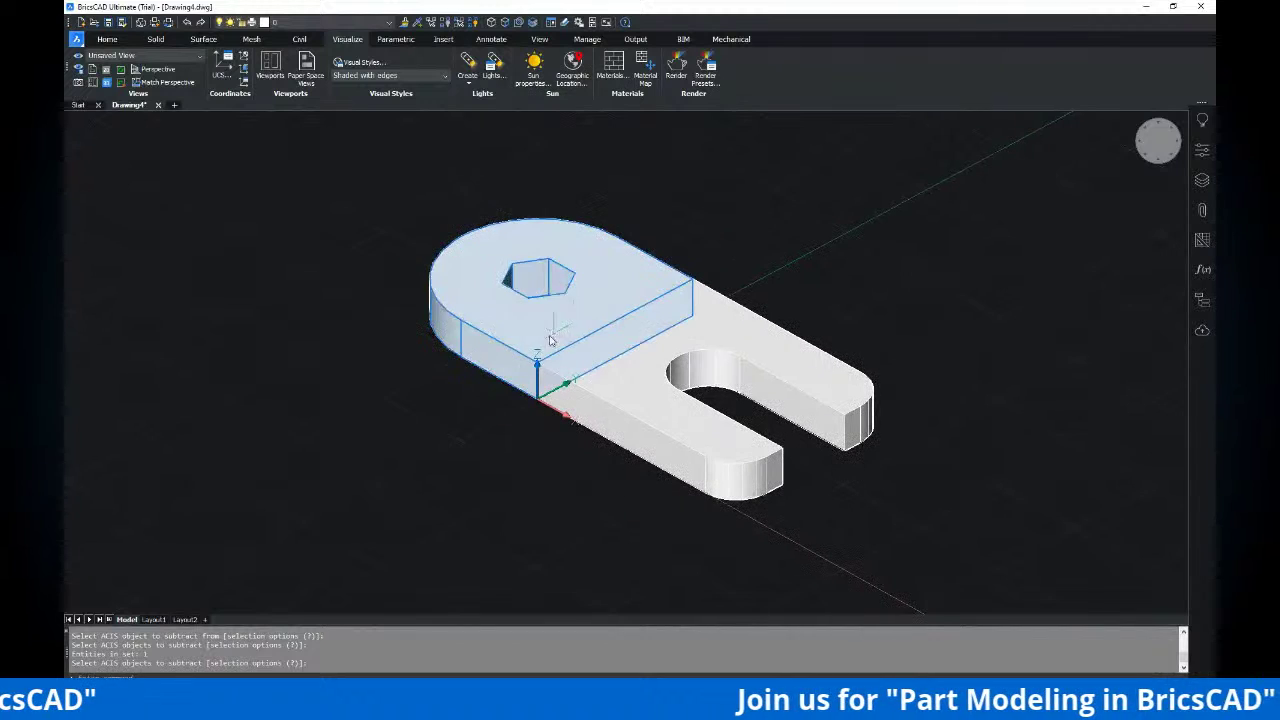
key("Escape")
key("Escape")
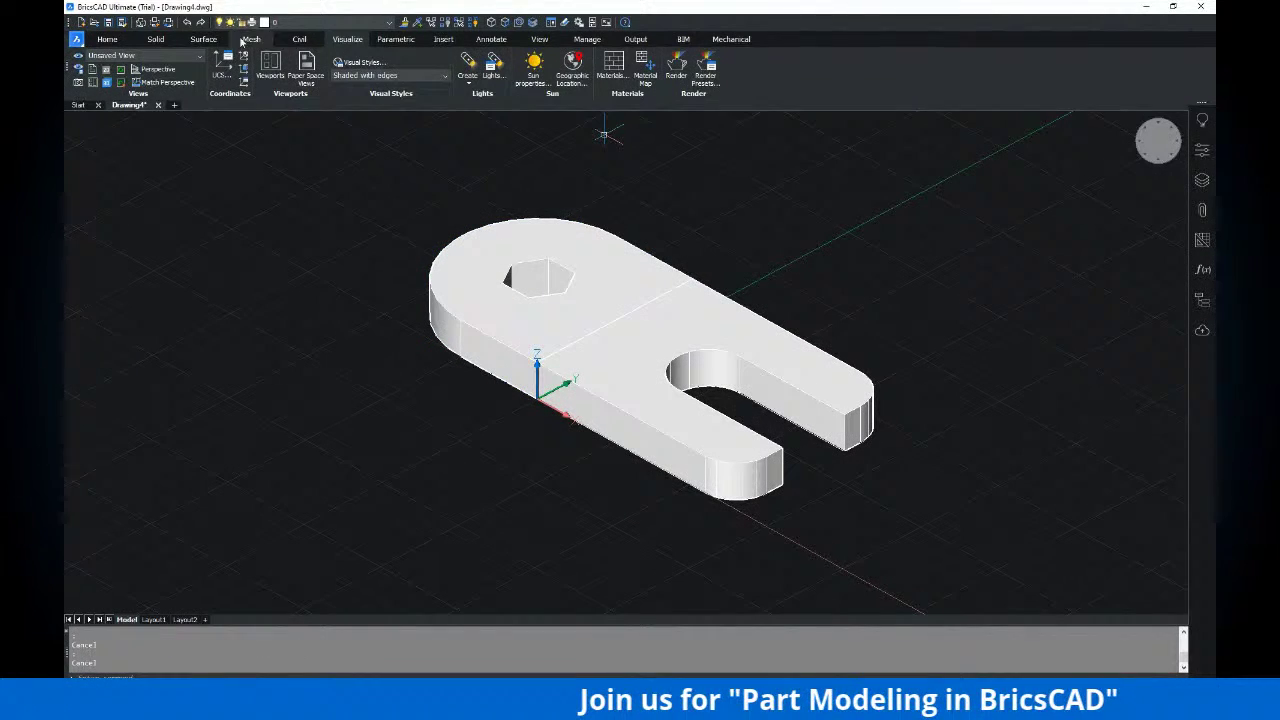
Switch the model to the Front view to show the two plates edge-on
left_click(107, 39)
left_click(700, 56)
left_click(697, 128)
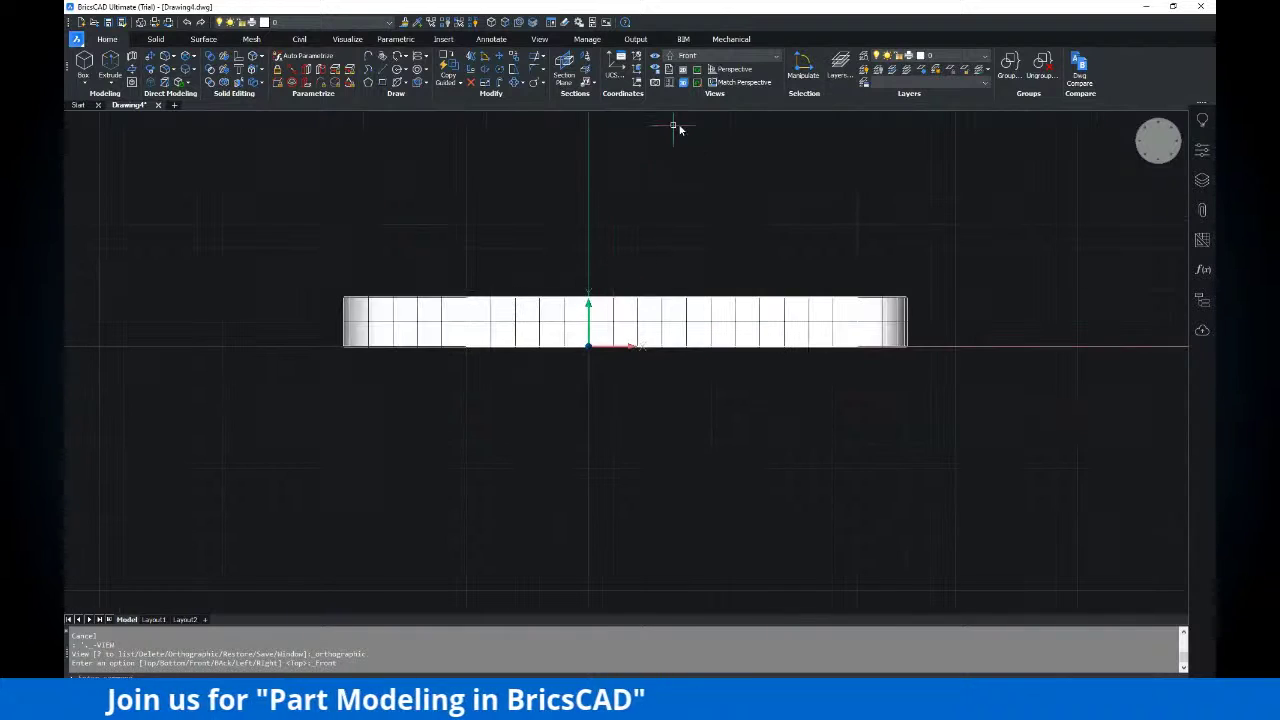
key("Escape")
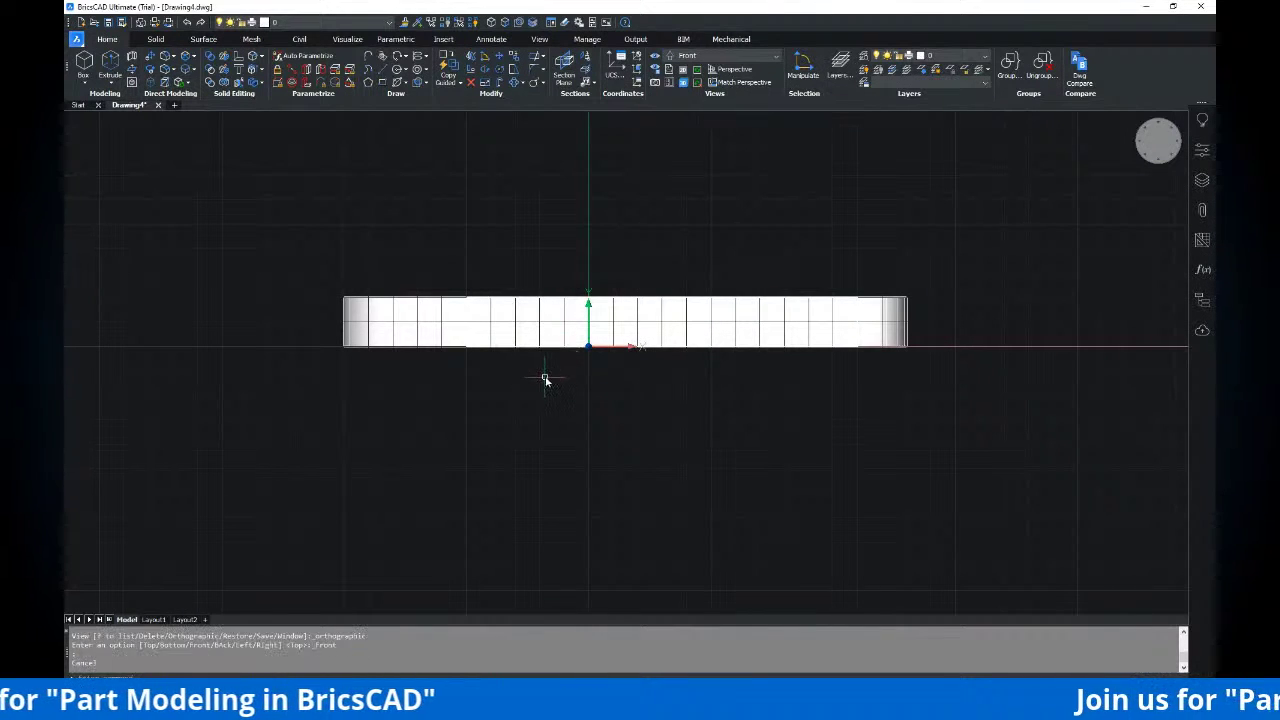
key("Escape")
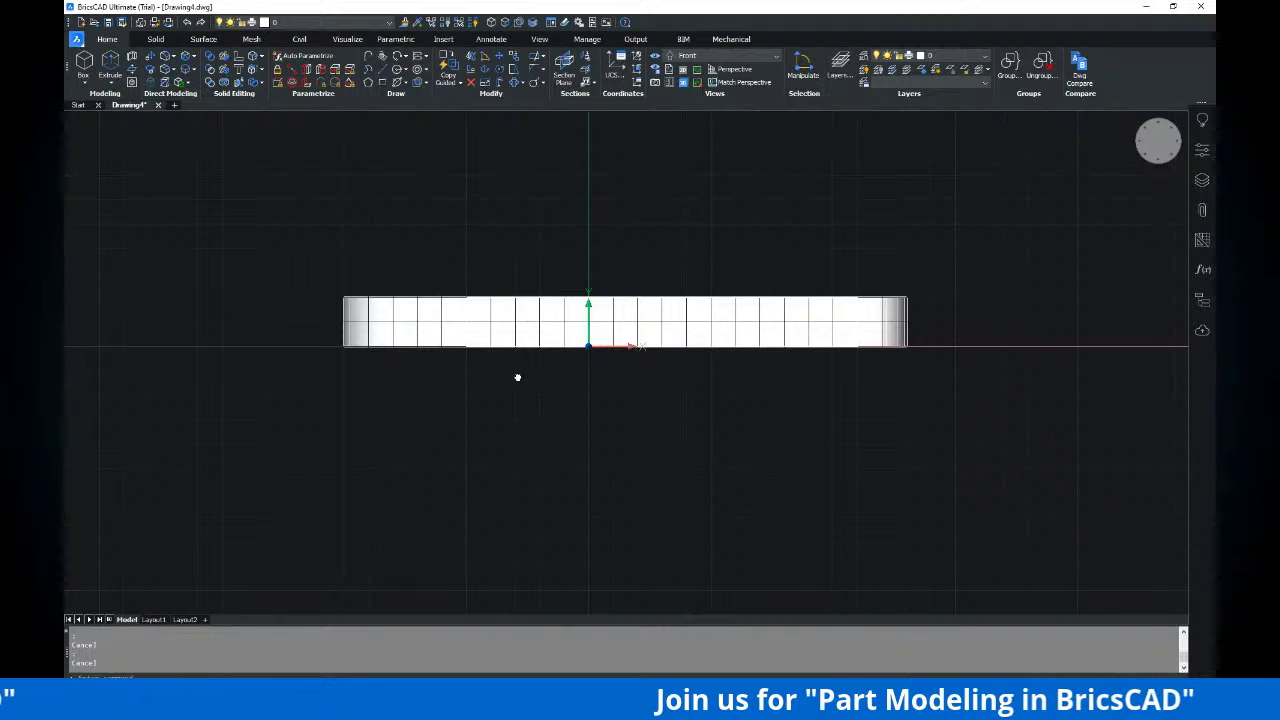
scroll(500, 350, "up", 3)
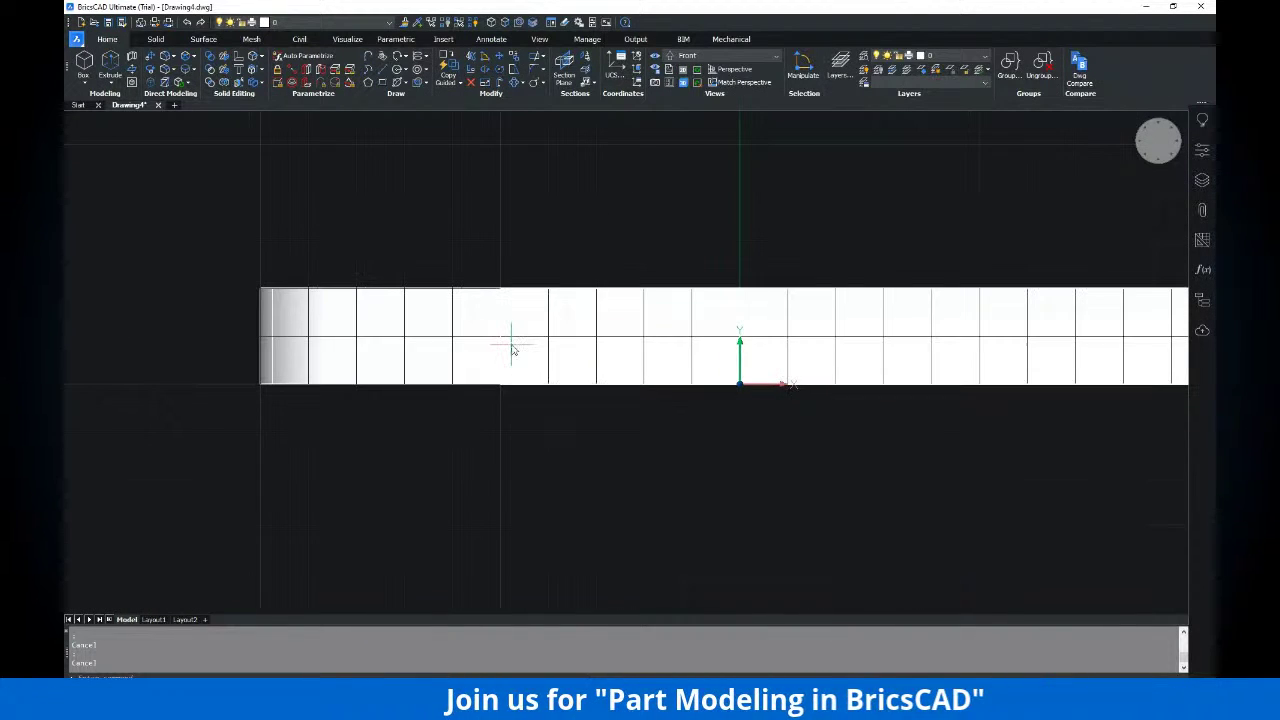
middle_click_drag(517, 369, 473, 356)
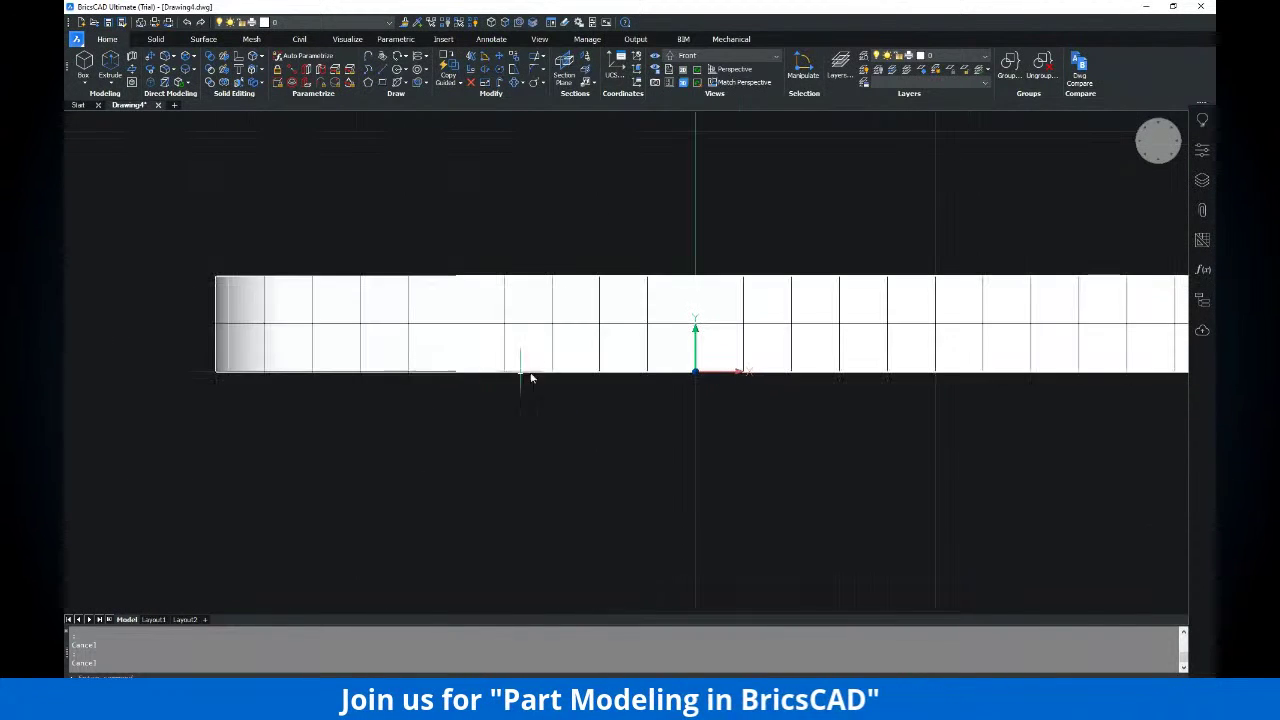
left_click(714, 52)
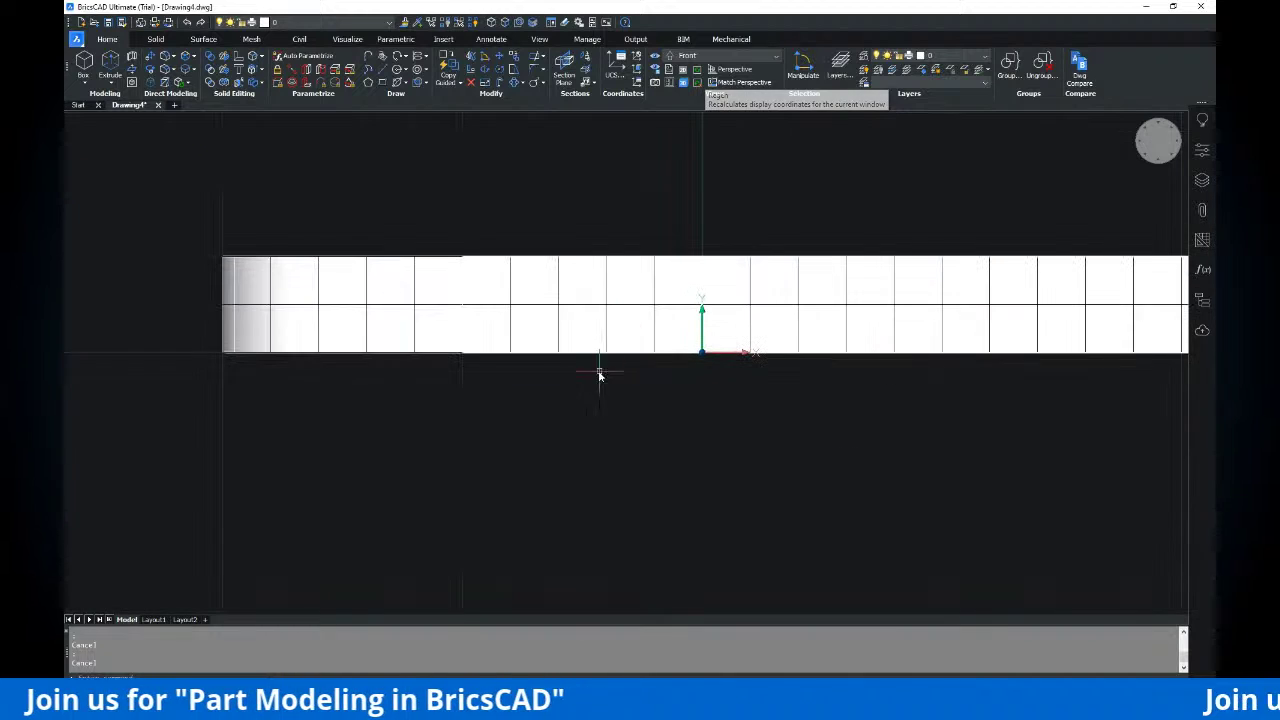
type("ro")
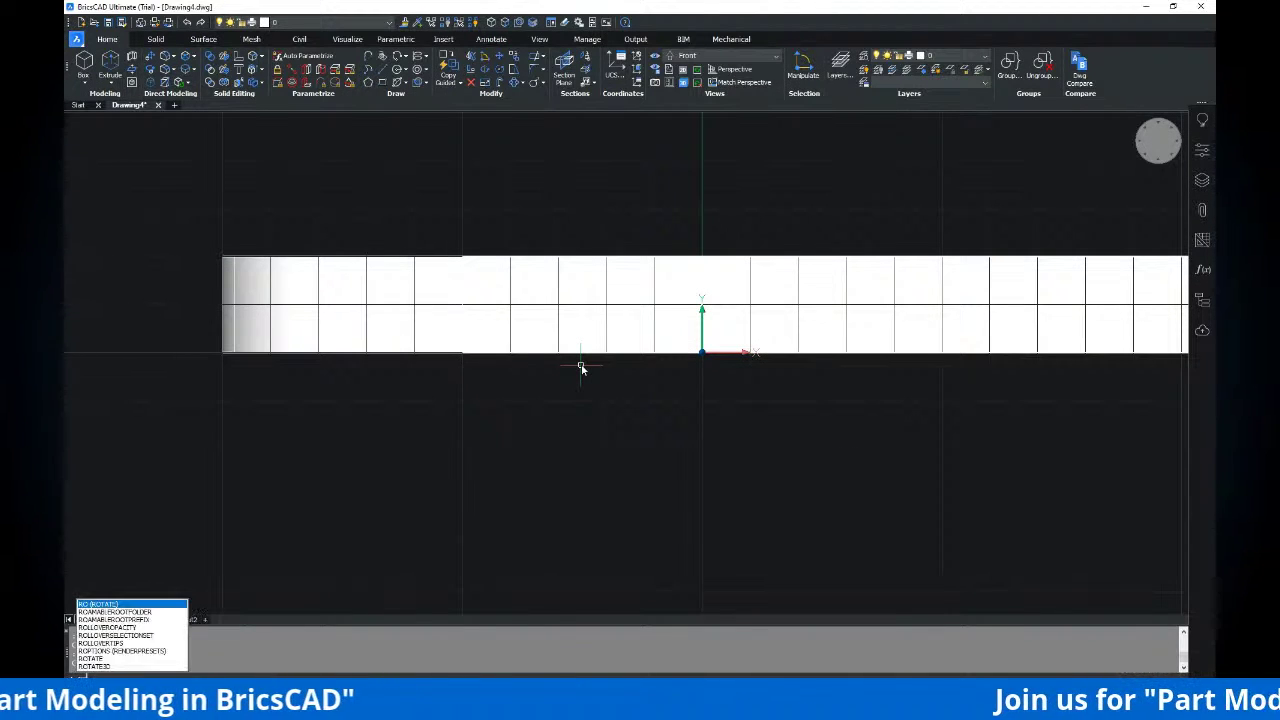
key("Return")
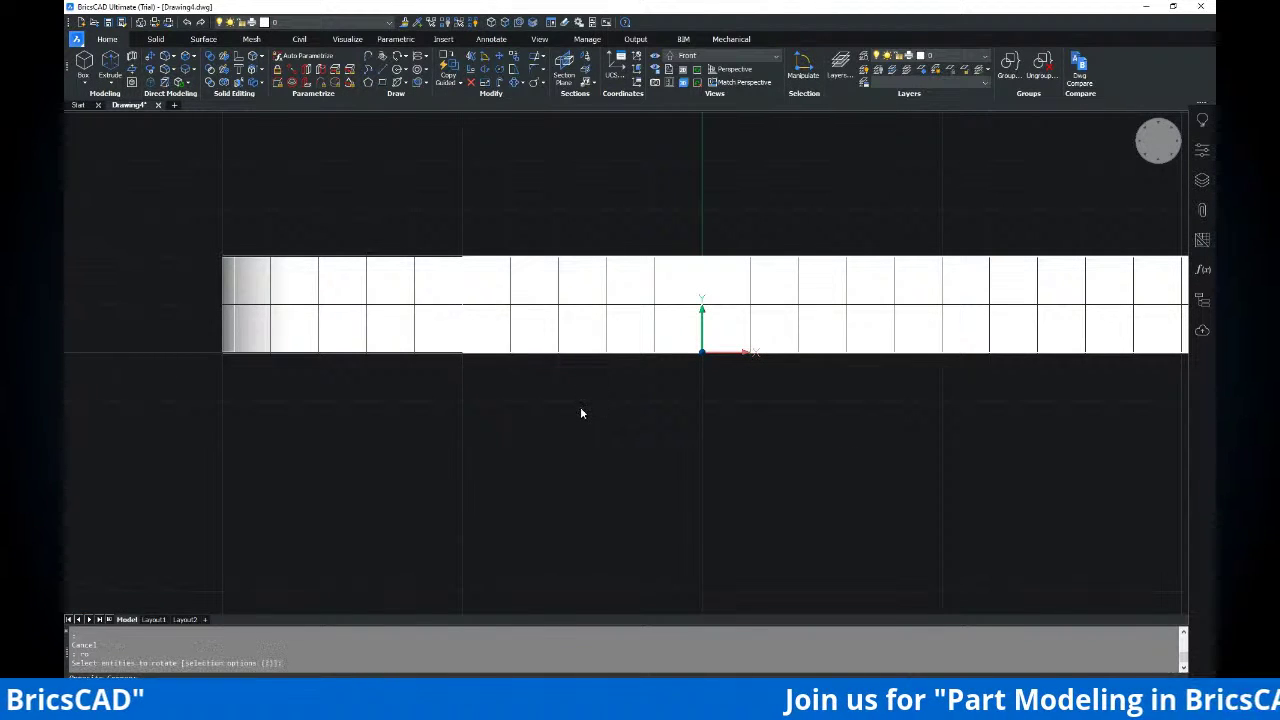
left_click(580, 406)
left_click(223, 208)
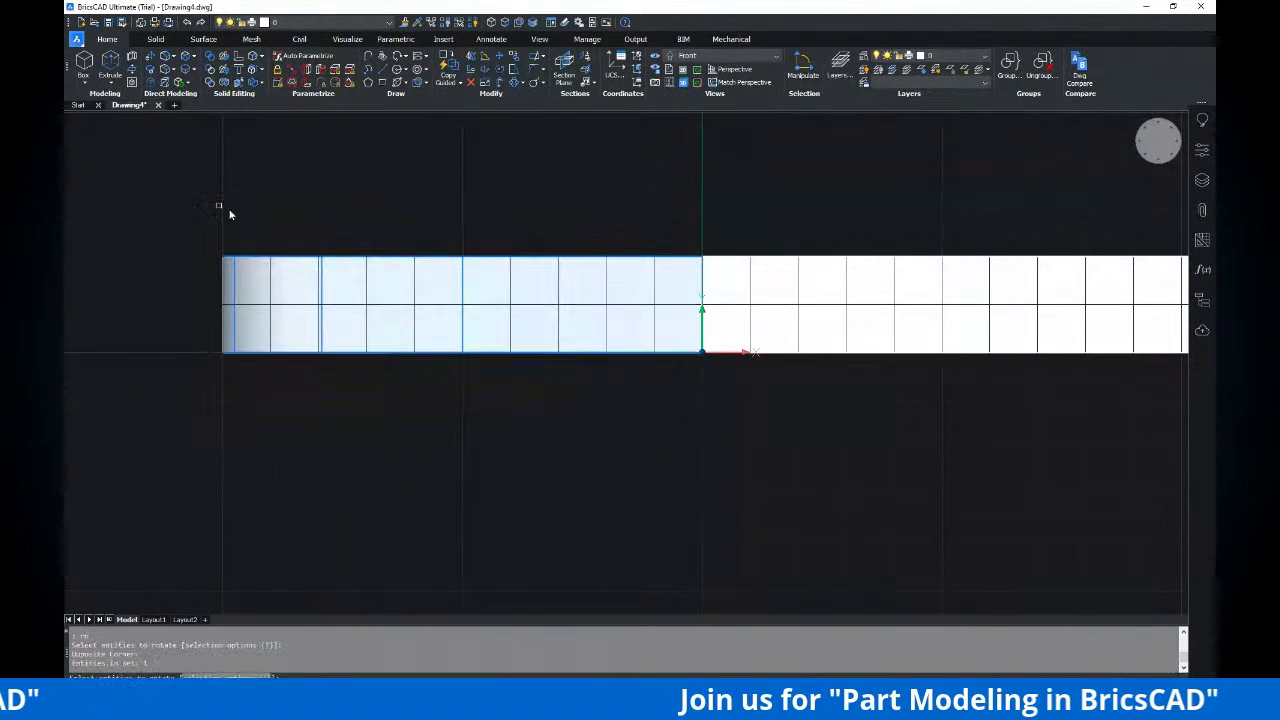
left_click(702, 353)
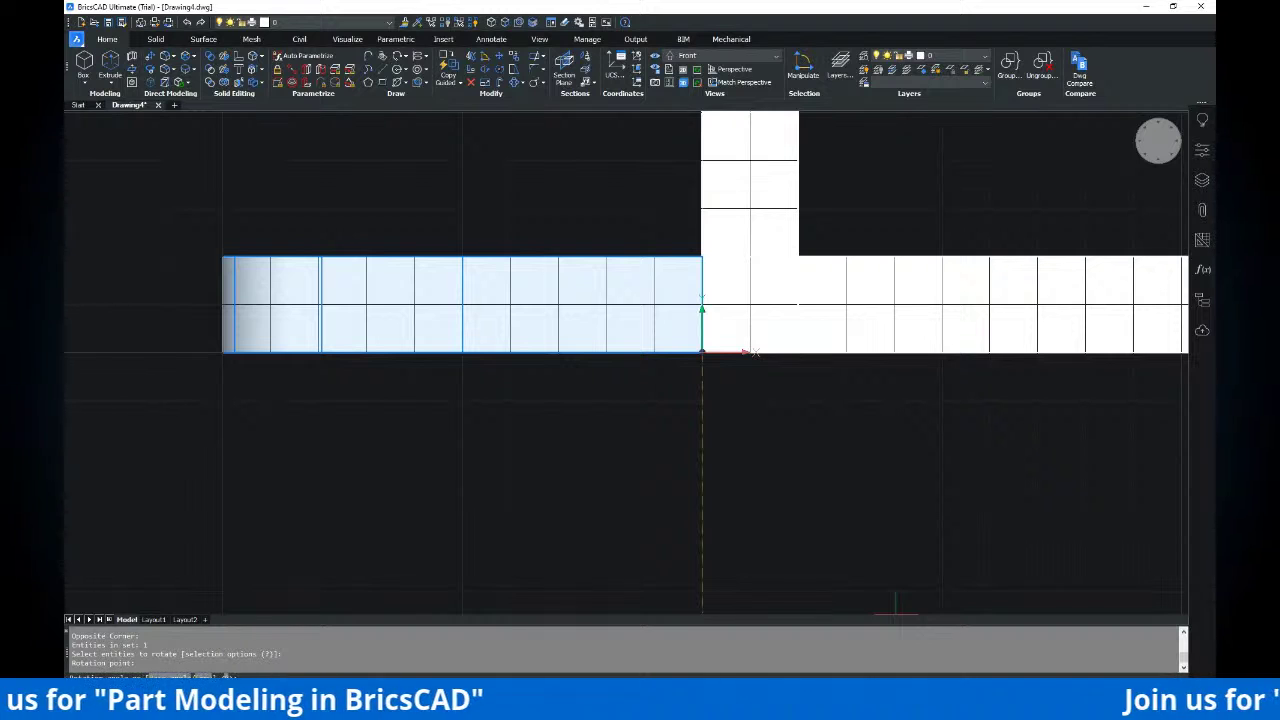
key("F8")
scroll(836, 492, "down", 1)
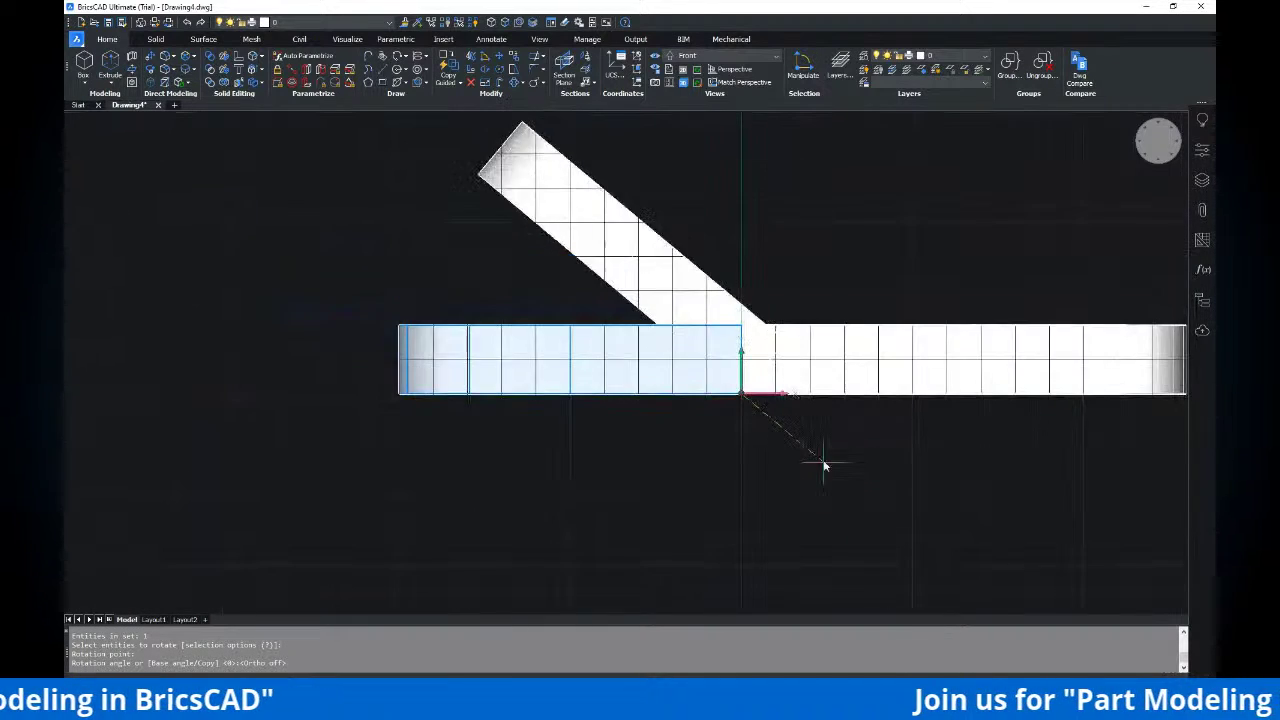
scroll(790, 450, "down", 2)
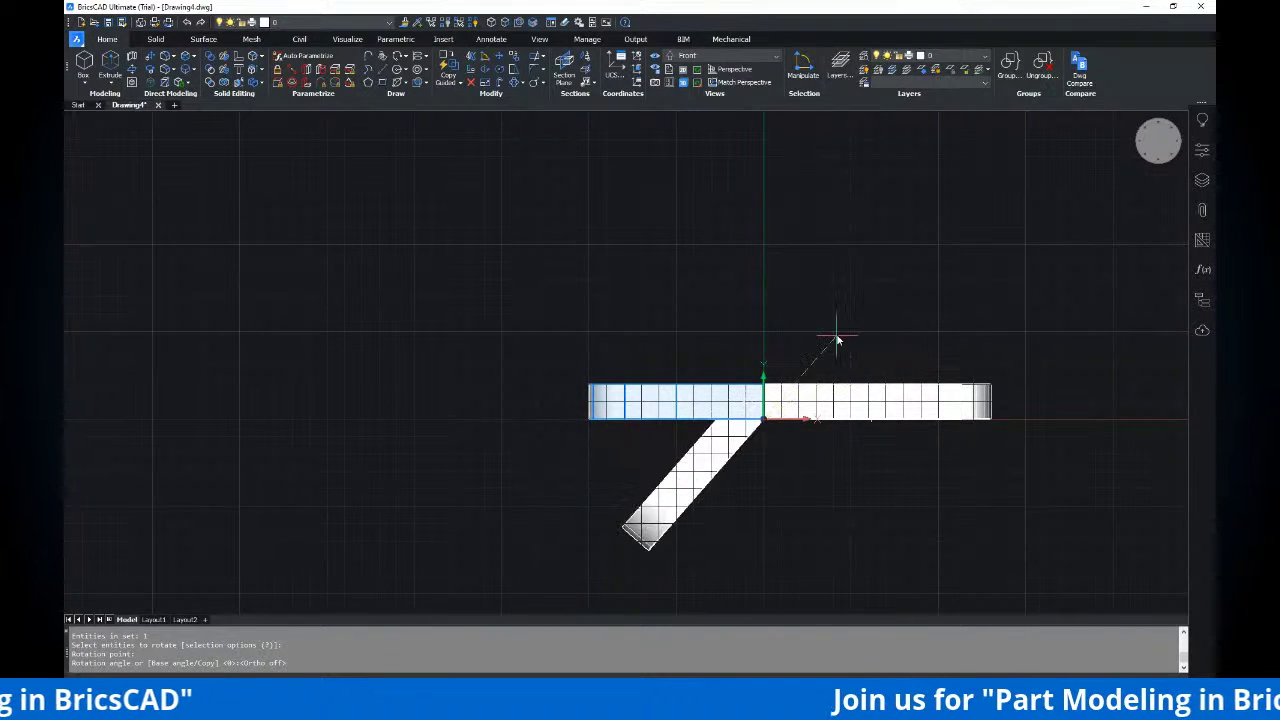
scroll(837, 338, "down", 2)
scroll(823, 397, "up", 4)
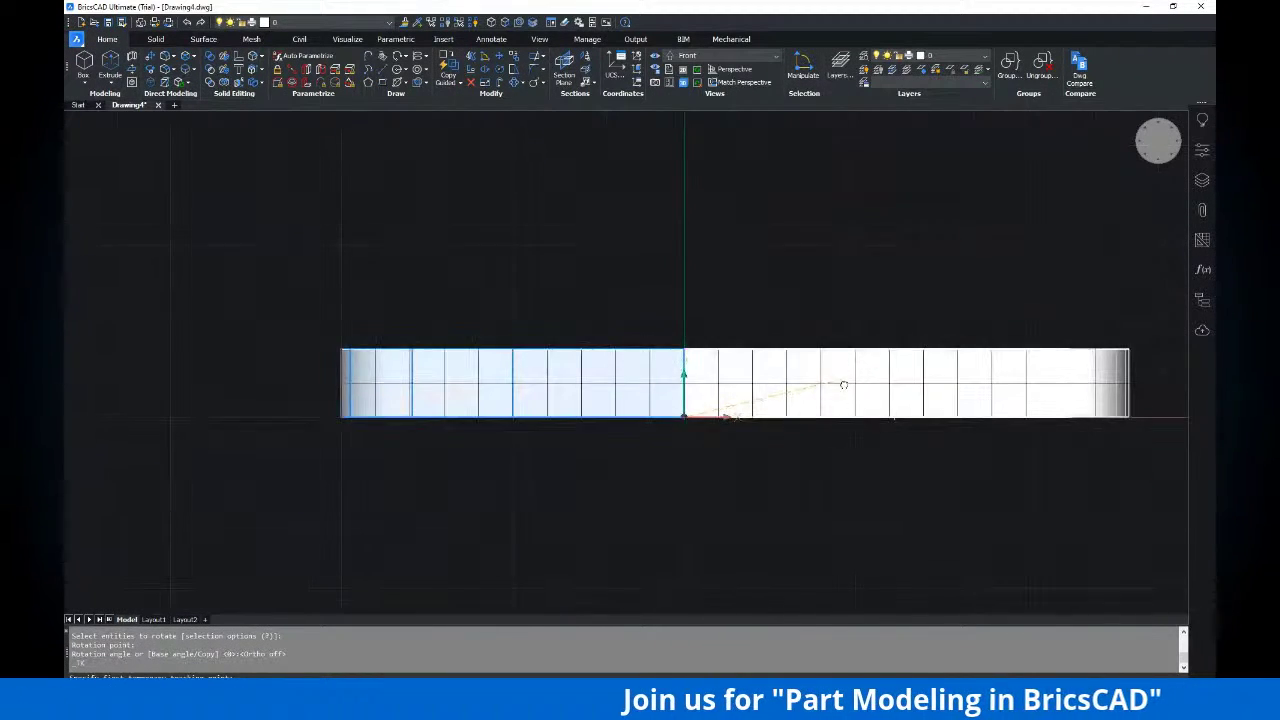
left_click(760, 328)
middle_click_drag(760, 328, 720, 361)
middle_click_drag(779, 309, 793, 292)
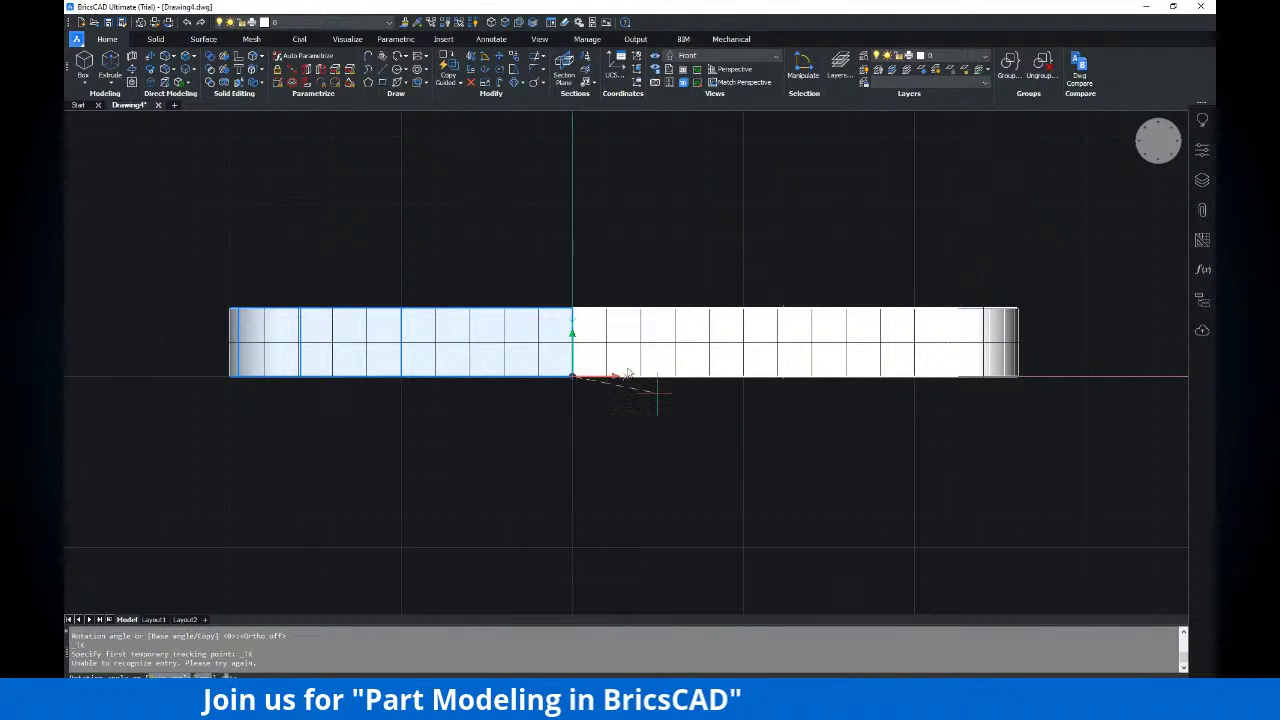
scroll(638, 364, "down", 2)
key("Escape")
key("Escape")
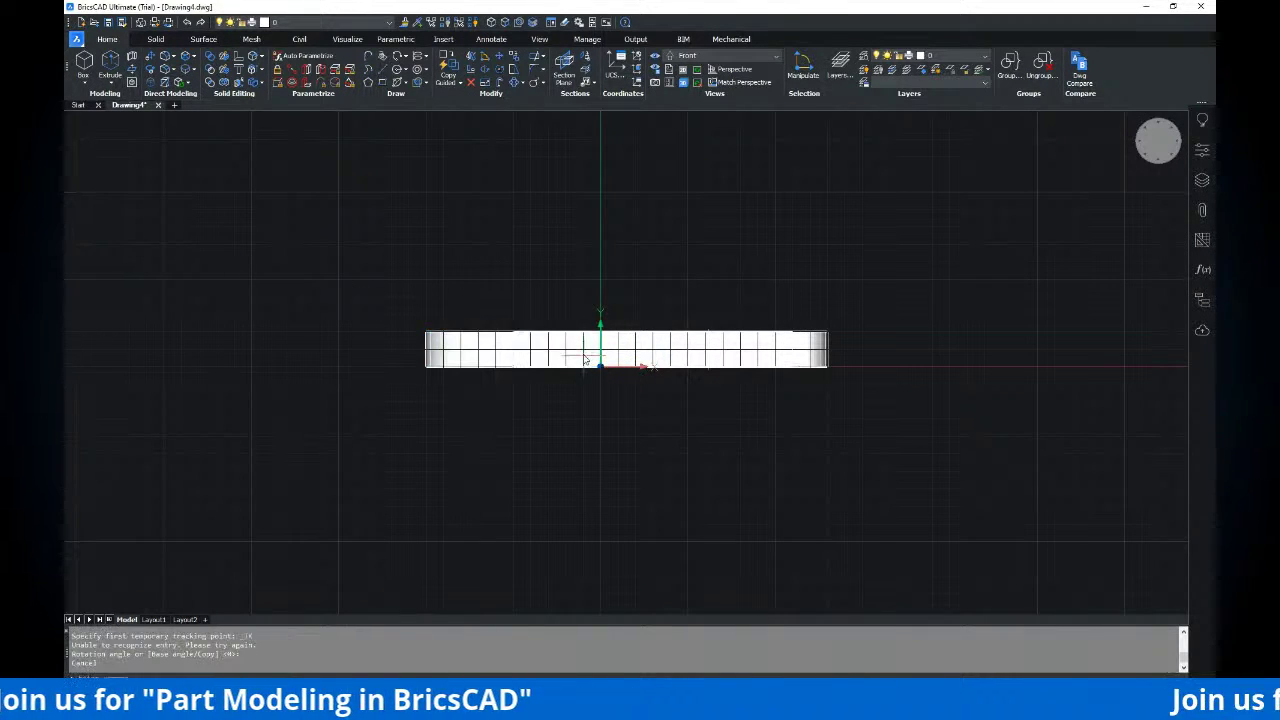
Try rotating the rounded plate by 70 degrees about its lower corner at the origin, and undo the rotation
key("Return")
left_click(571, 320)
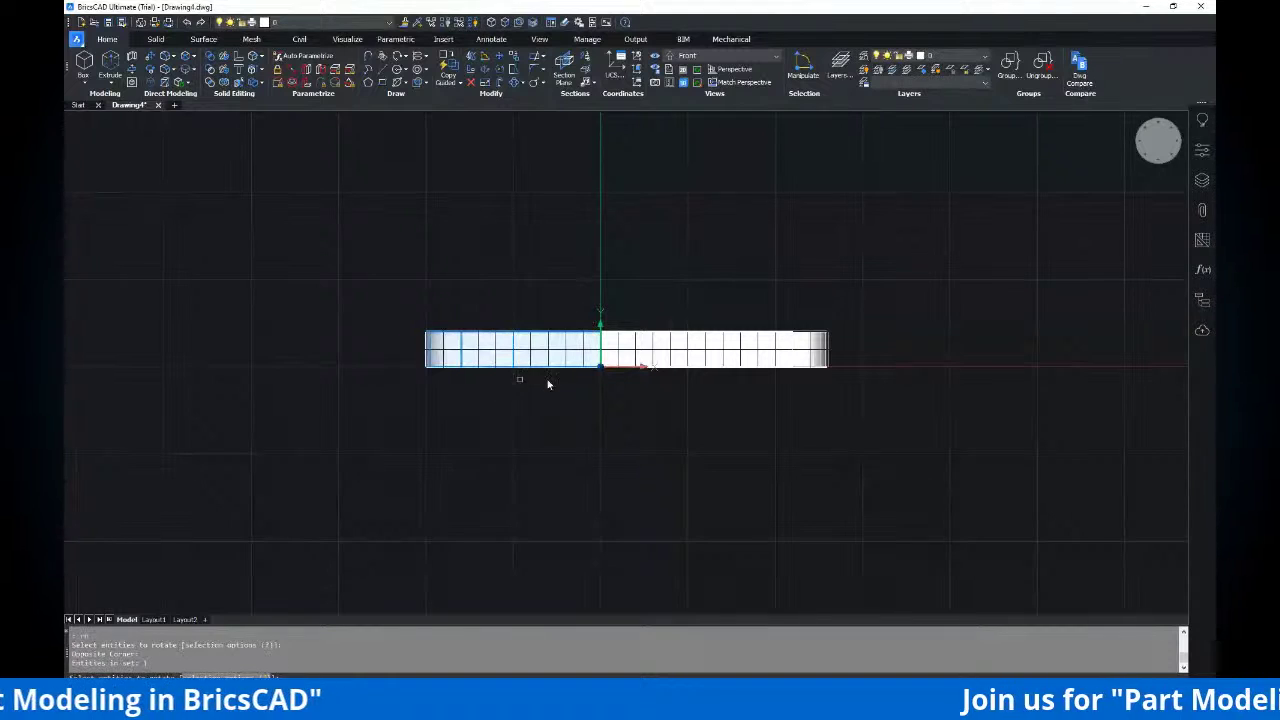
left_click(549, 383)
key("Return")
left_click(601, 368)
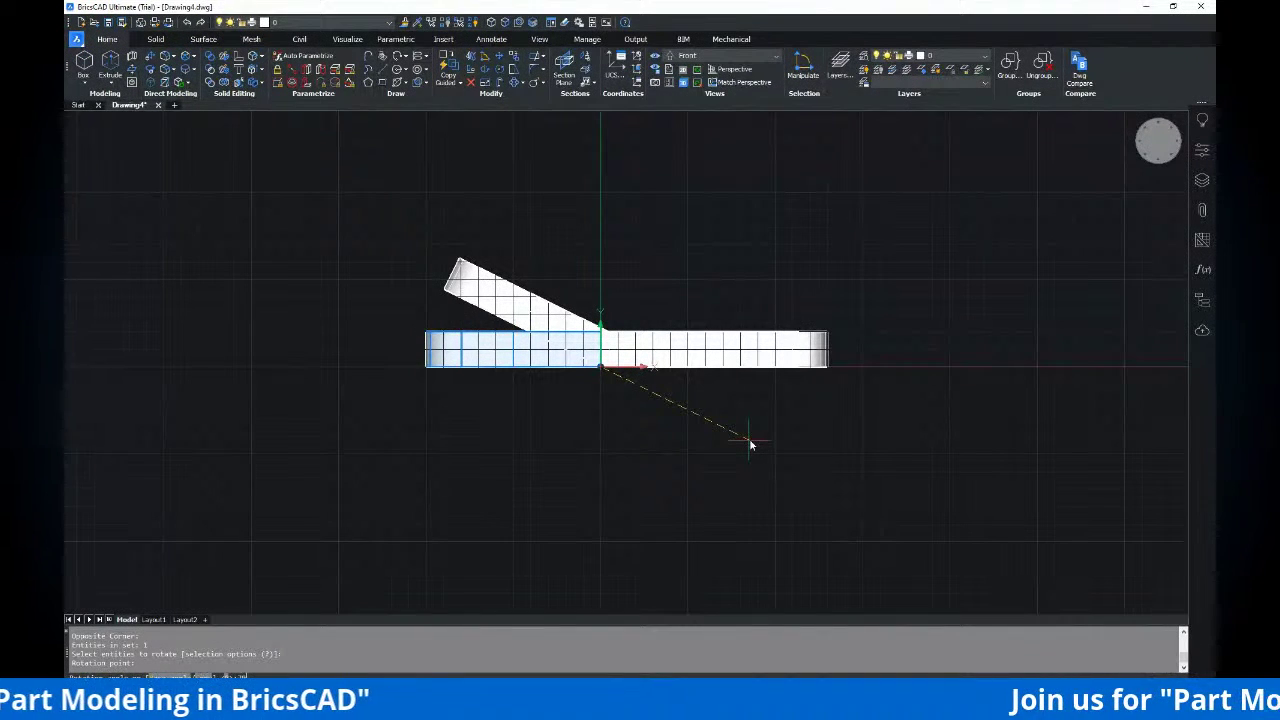
type("70")
key("Return")
key("ctrl+z")
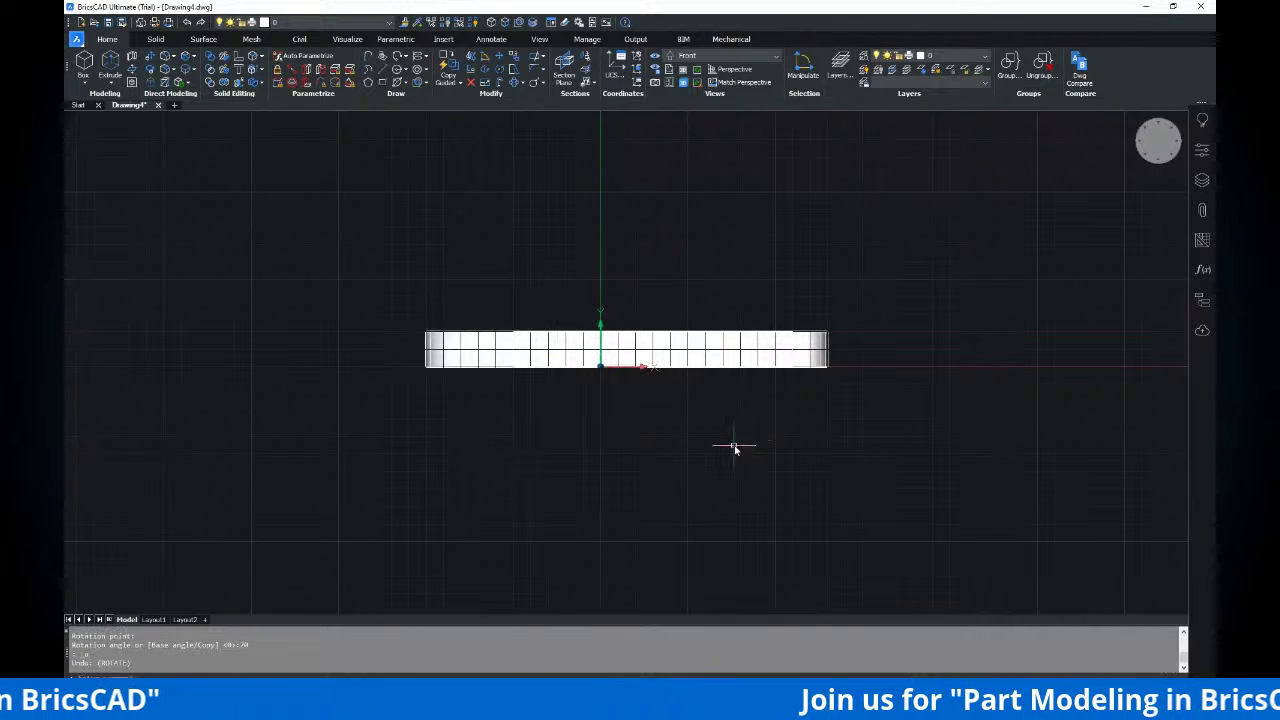
Rotate the rounded plate by -70 degrees about its lower corner at the origin and inspect the bracket in 3D
key("Return")
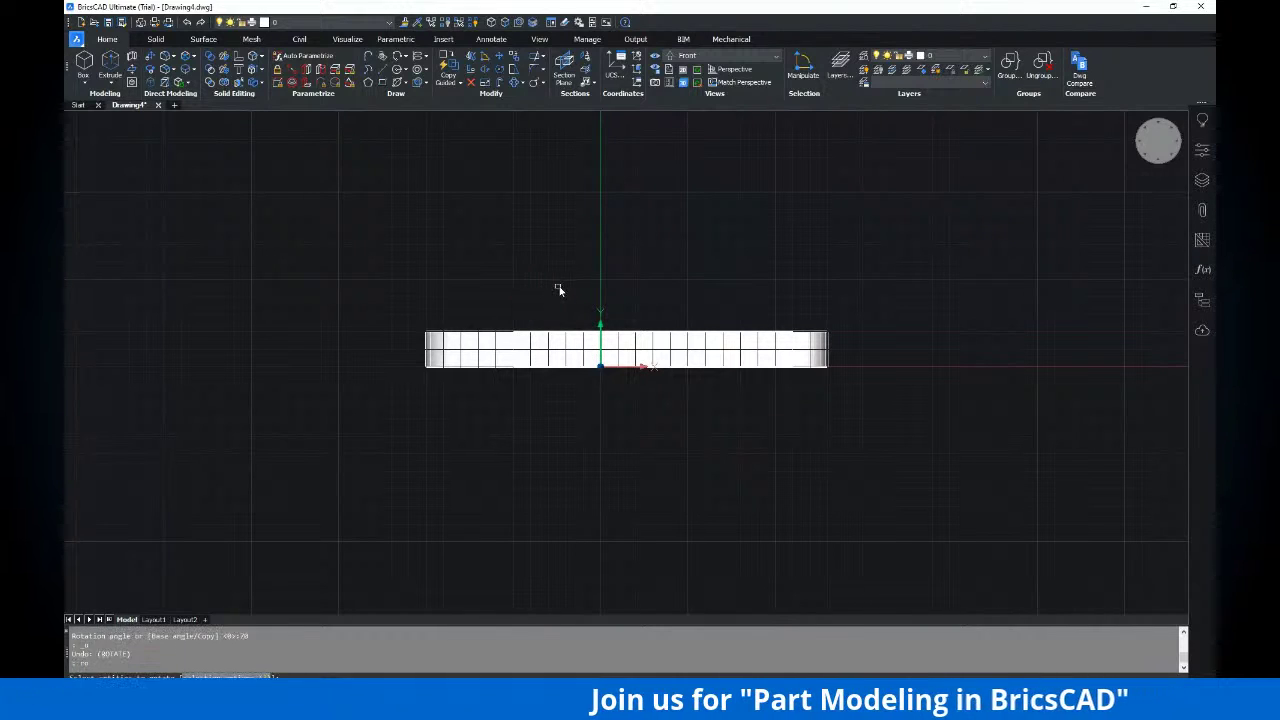
left_click(560, 289)
left_click(480, 380)
key("Return")
left_click(601, 367)
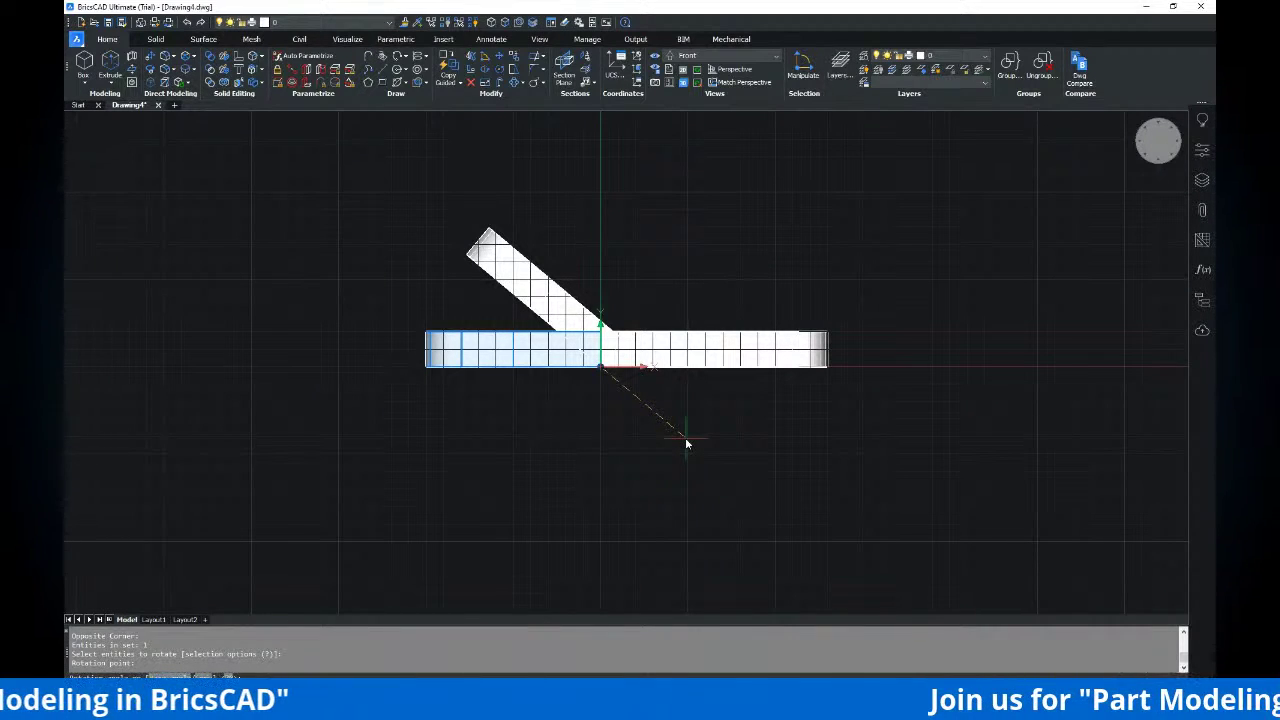
type("-70")
key("Return")
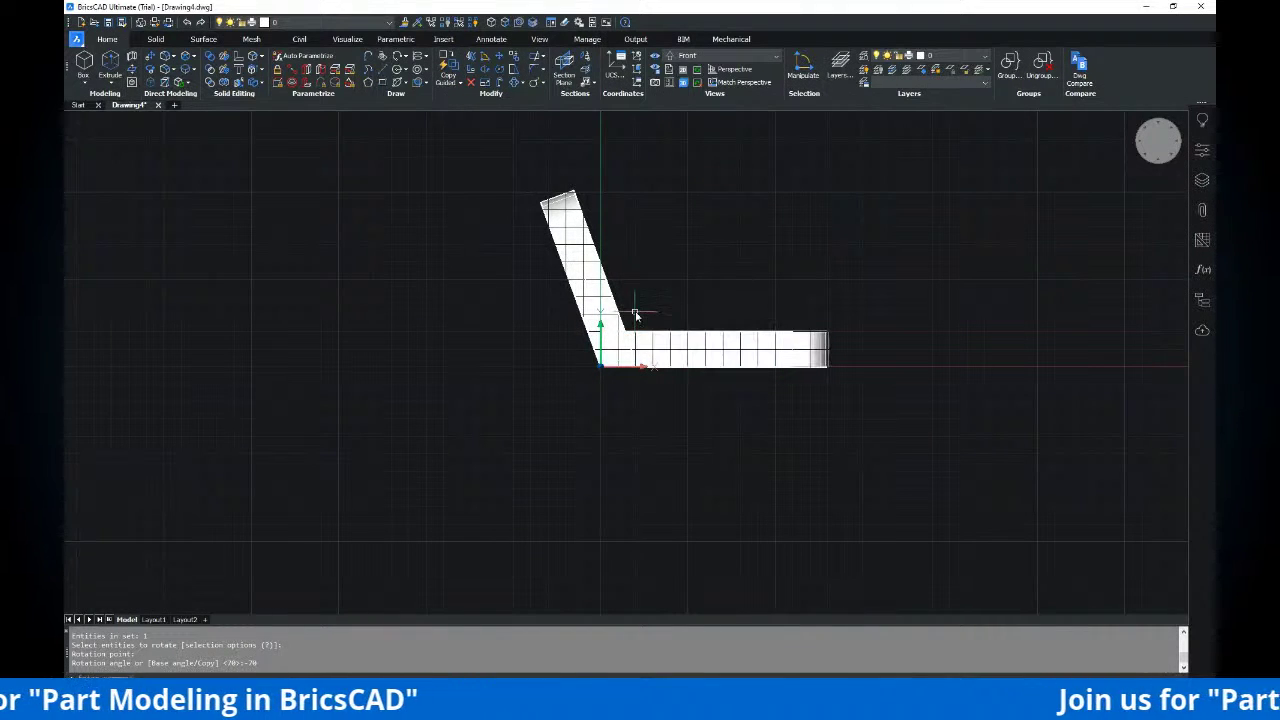
middle_click_drag(669, 317, 649, 314)
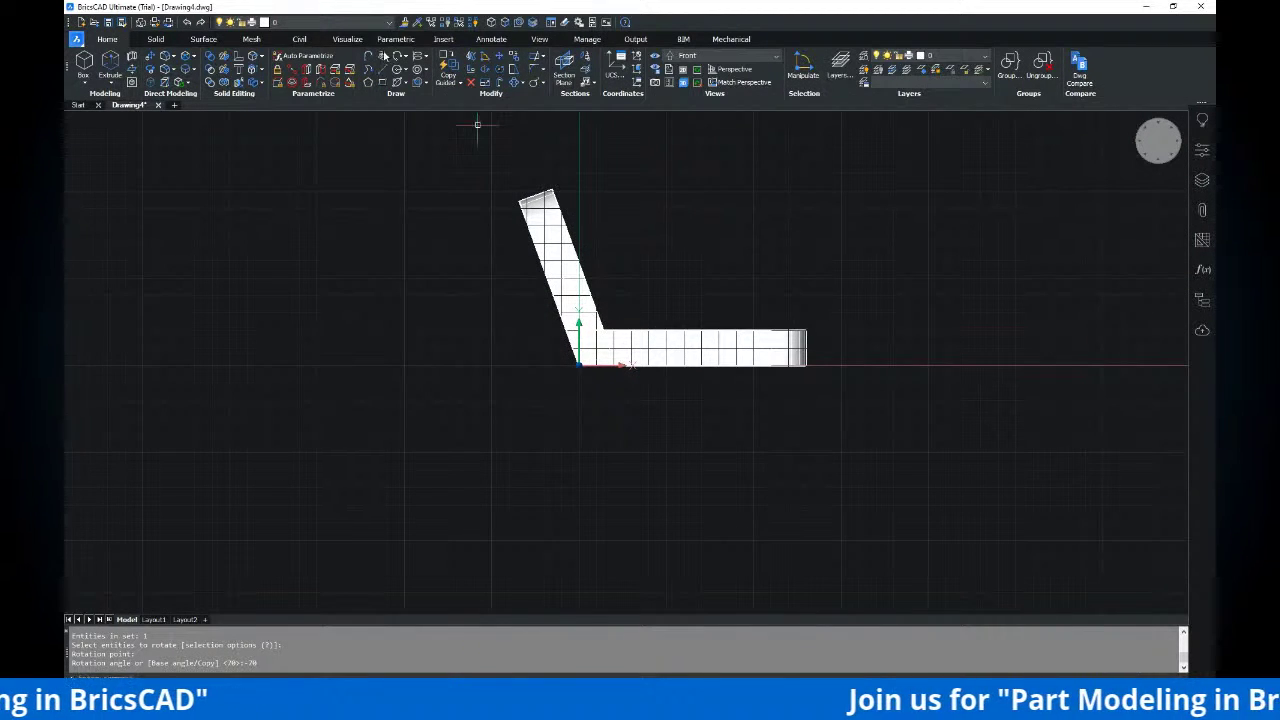
scroll(687, 275, "down", 2)
middle_click_drag(686, 277, 567, 314, "shift")
middle_click_drag(677, 273, 600, 310, "shift")
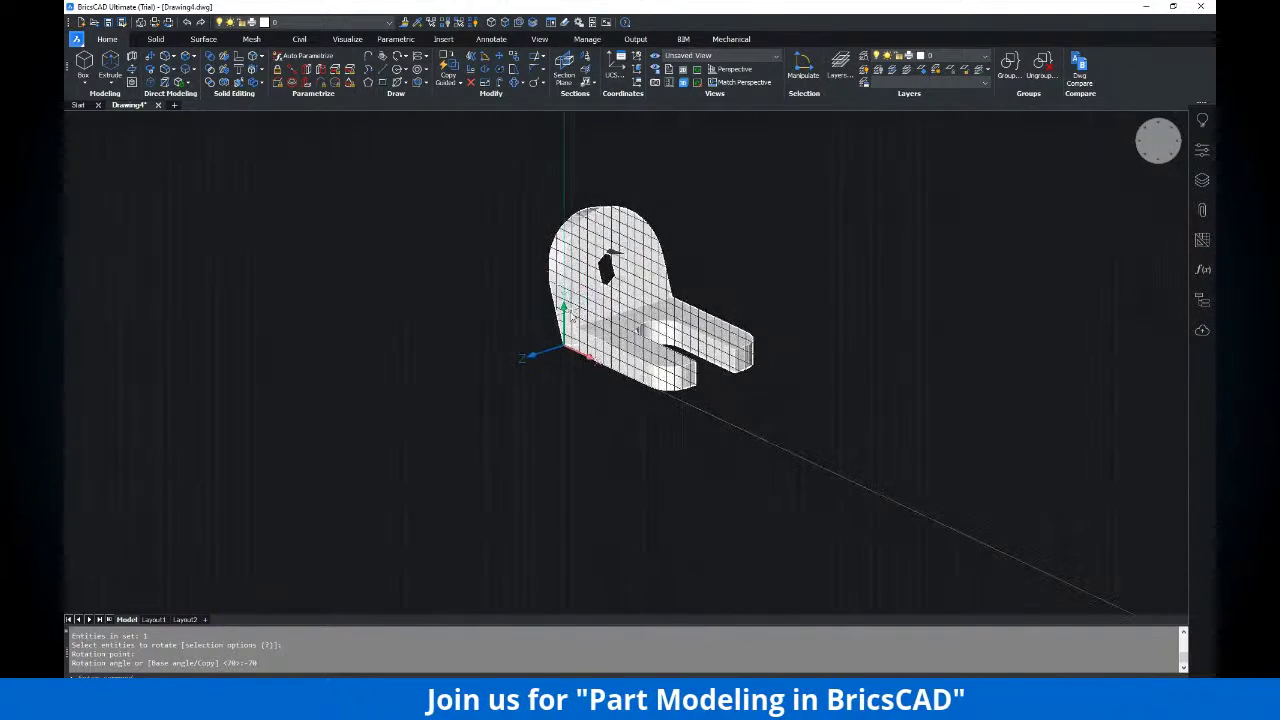
scroll(549, 343, "up", 4)
scroll(549, 343, "down", 4)
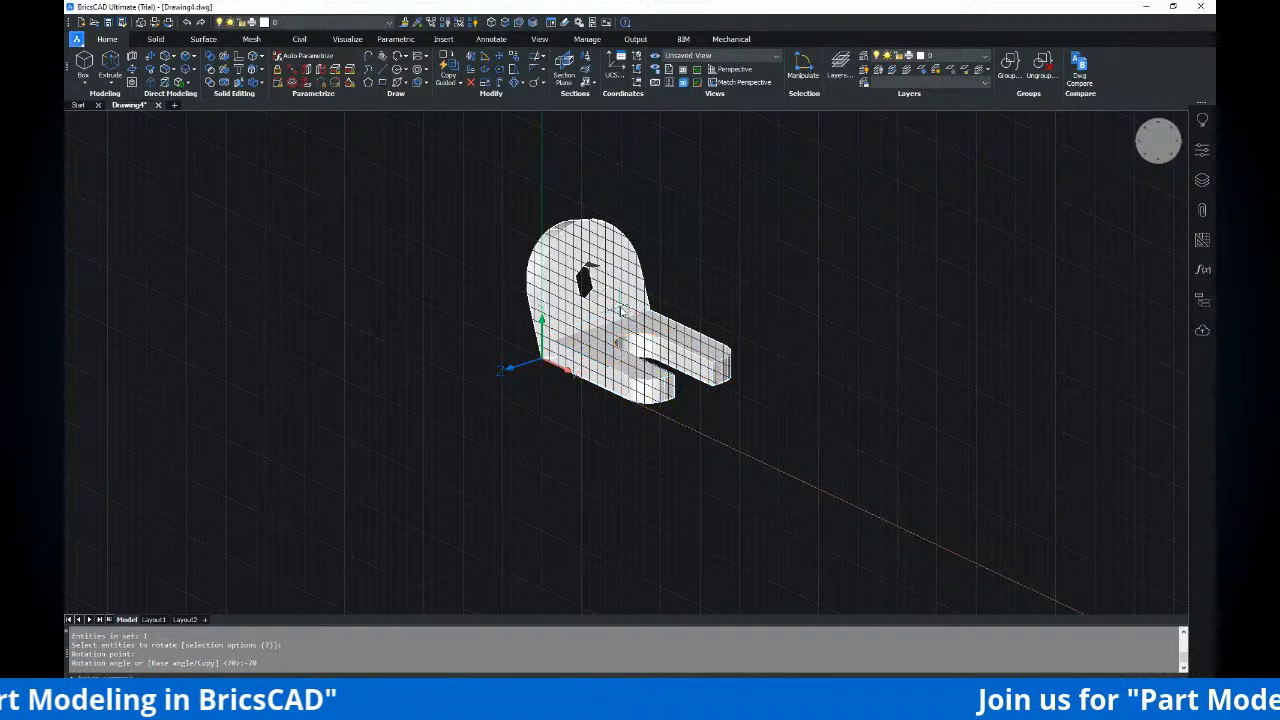
Reset the coordinate system to World and view the bracket in 3D
scroll(620, 312, "up", 2)
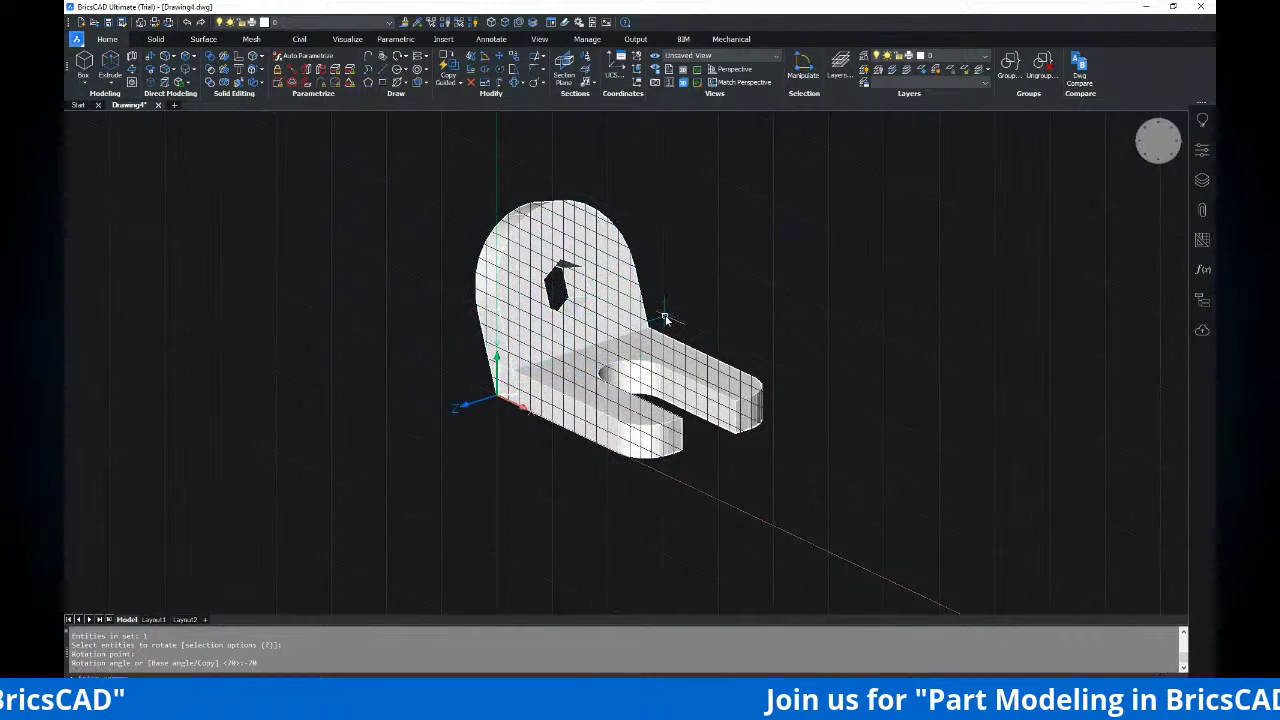
type("ucs")
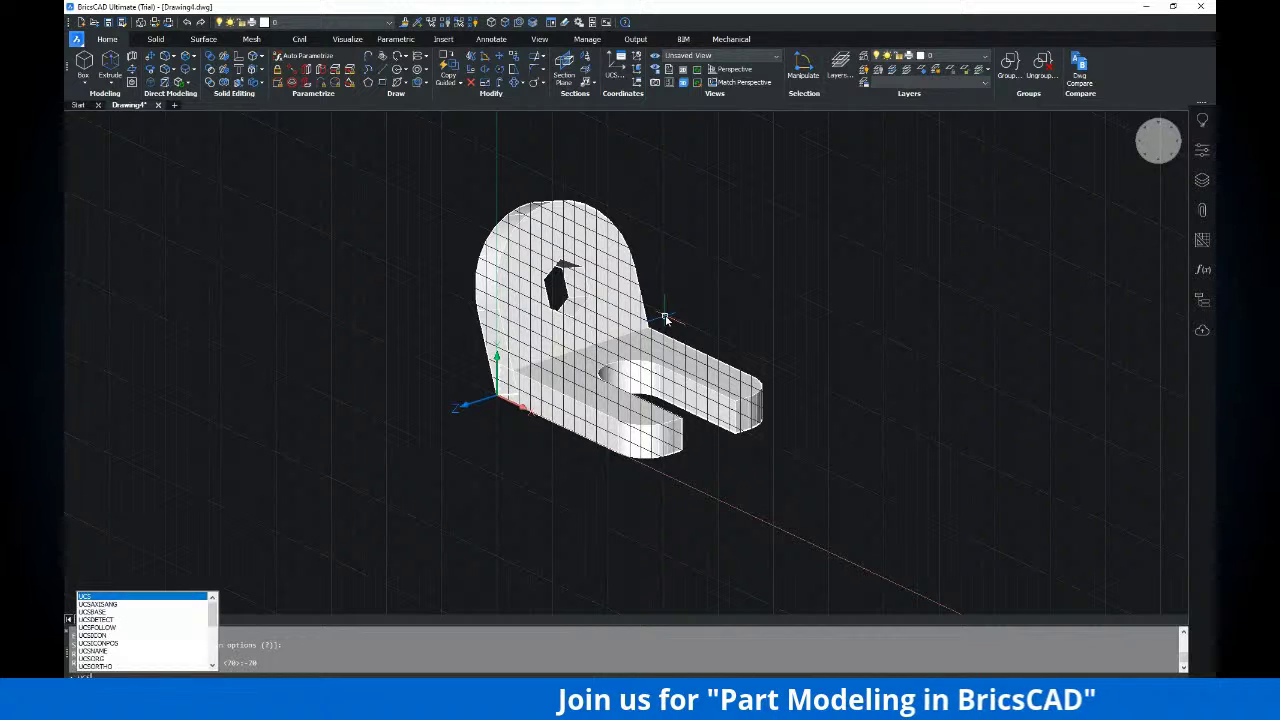
key("Return")
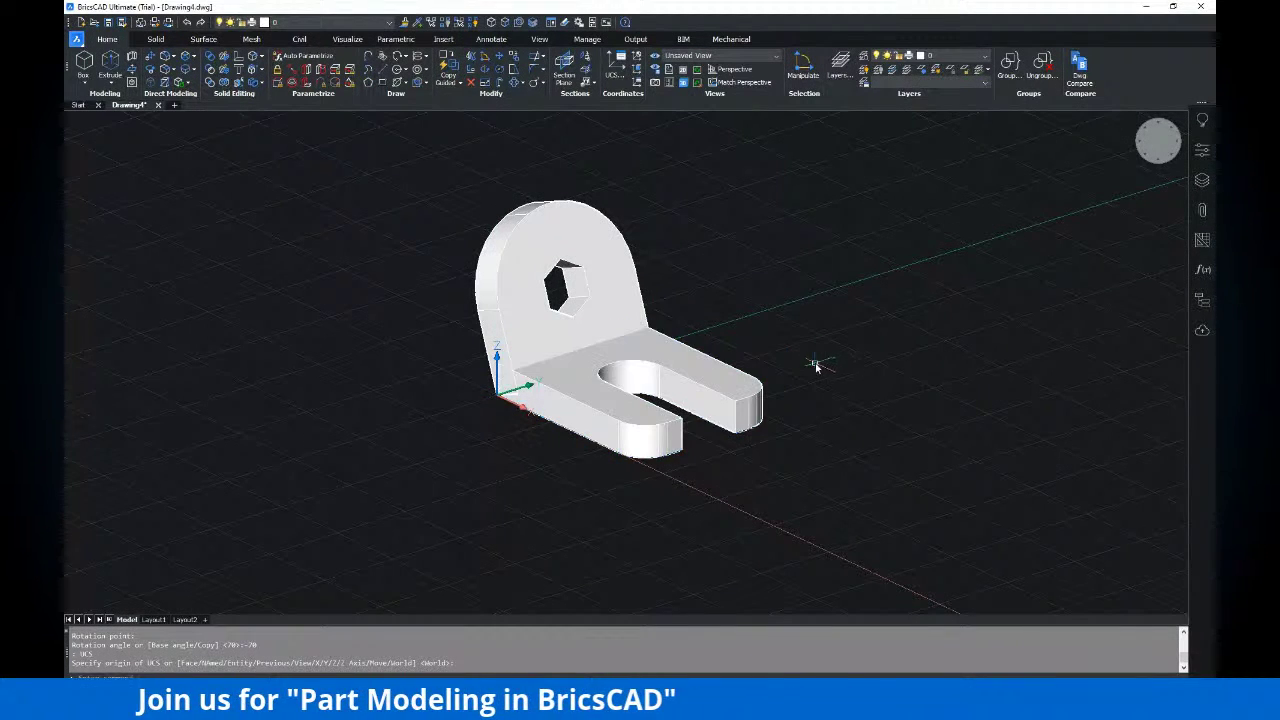
middle_click_drag(777, 351, 712, 348, "shift")
middle_click_drag(604, 240, 563, 279)
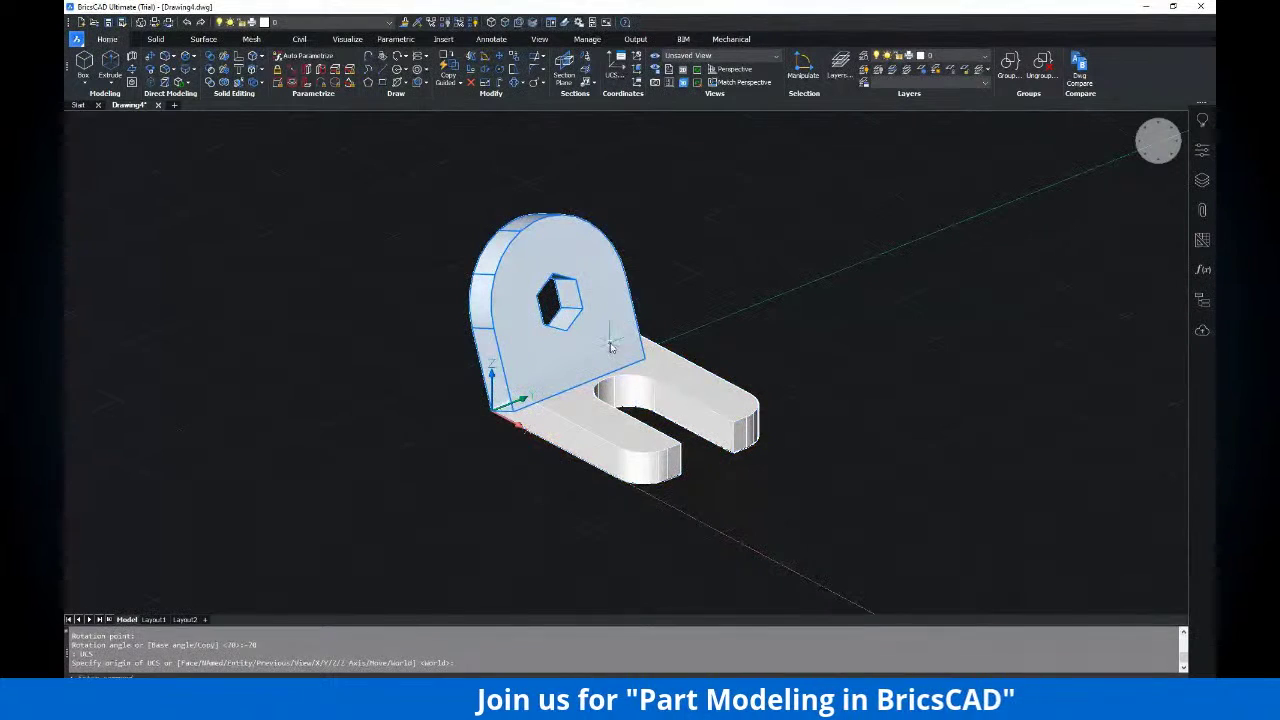
Unite the tilted rounded plate and the slotted base plate into one solid
mouse_move(619, 358)
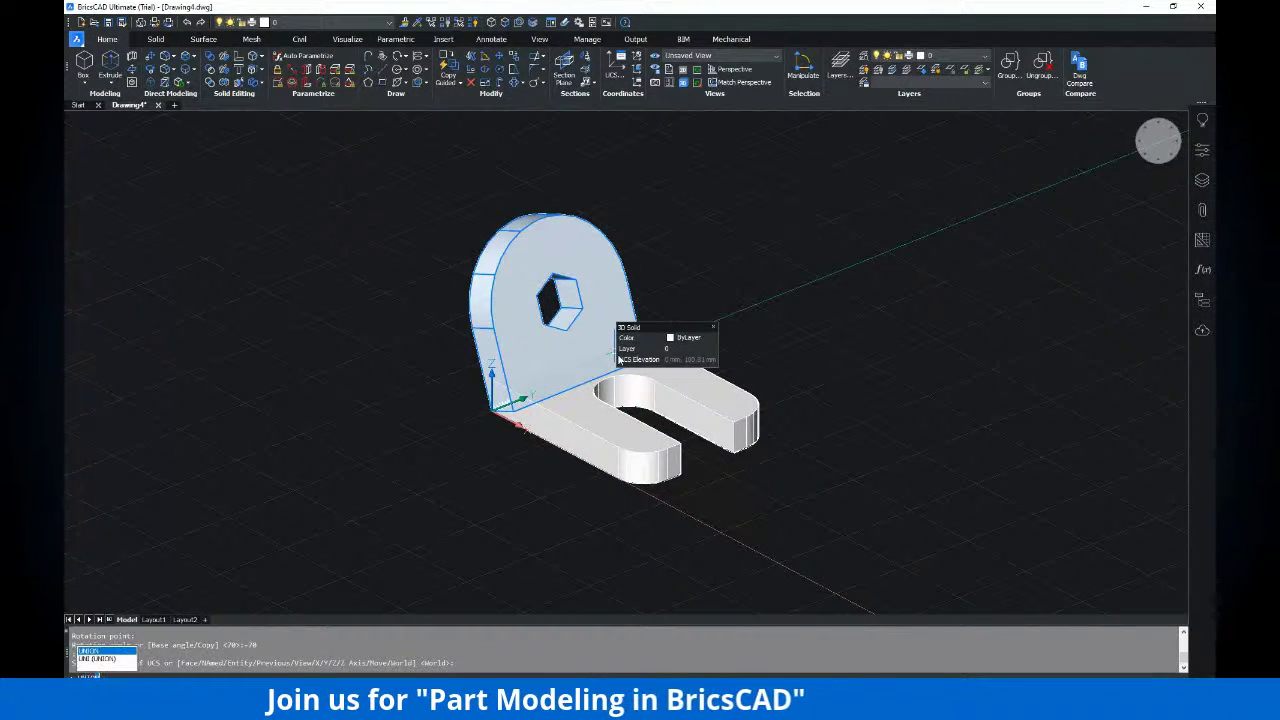
key("Return")
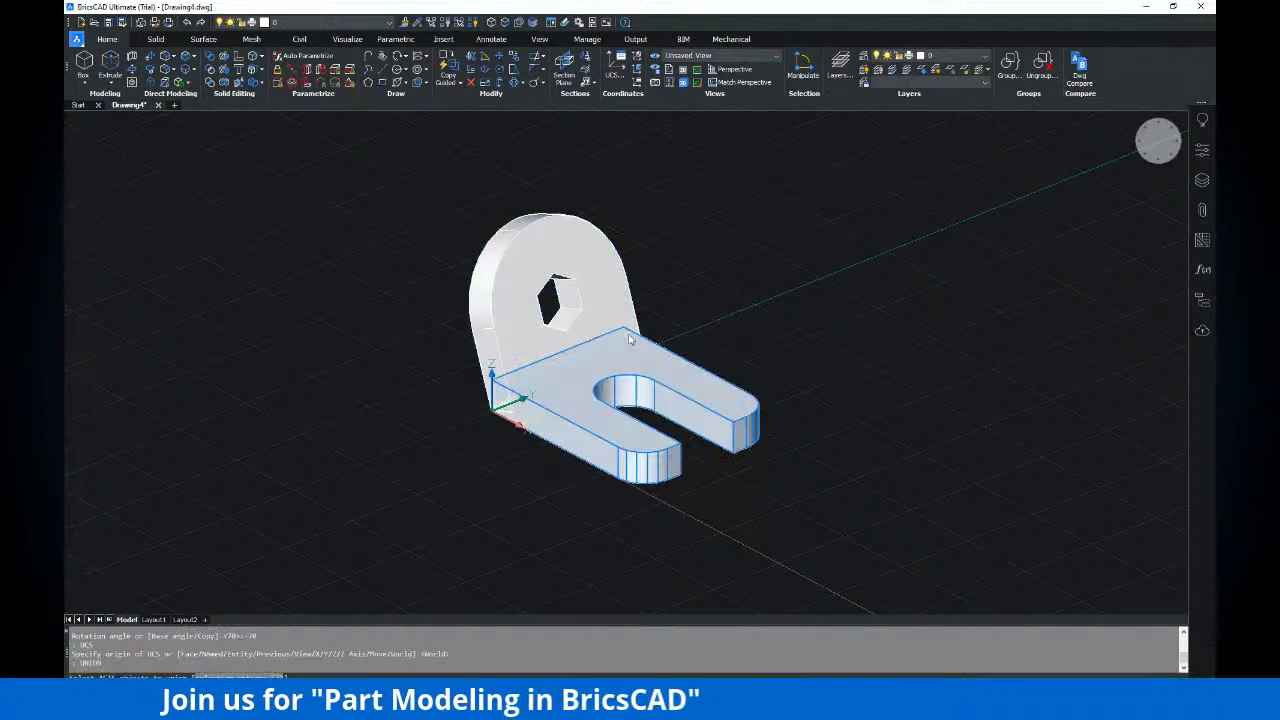
left_click(613, 262)
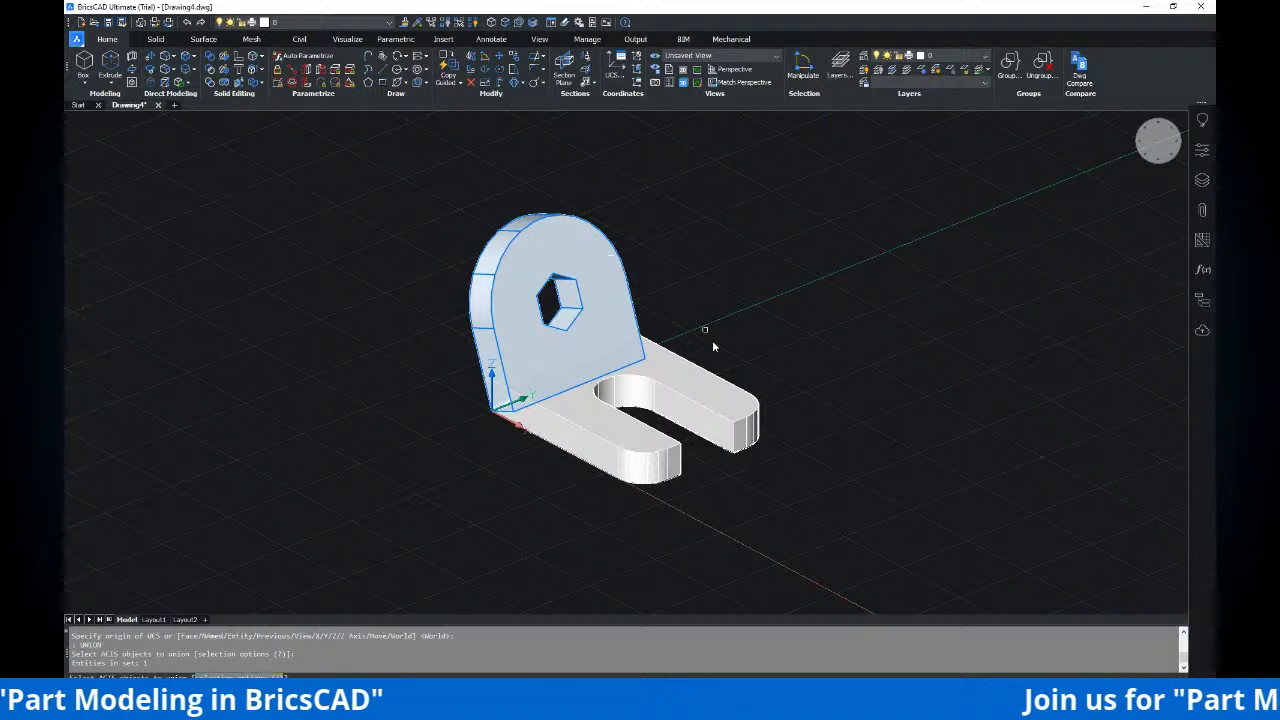
left_click(653, 391)
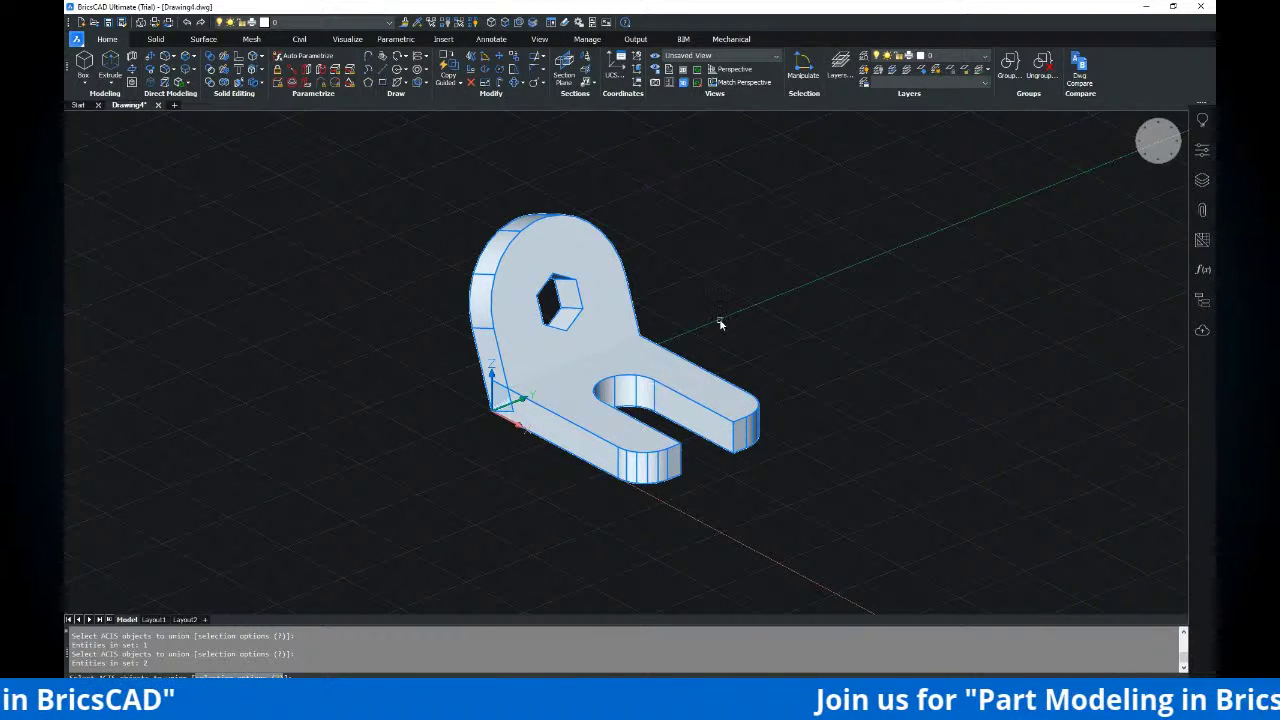
key("Return")
middle_click_drag(709, 366, 594, 426, "shift")
Compare the modelled bracket with the dimensioned drawing on page 2 of the exercise PDF, and return to BricsCAD
left_click(590, 704)
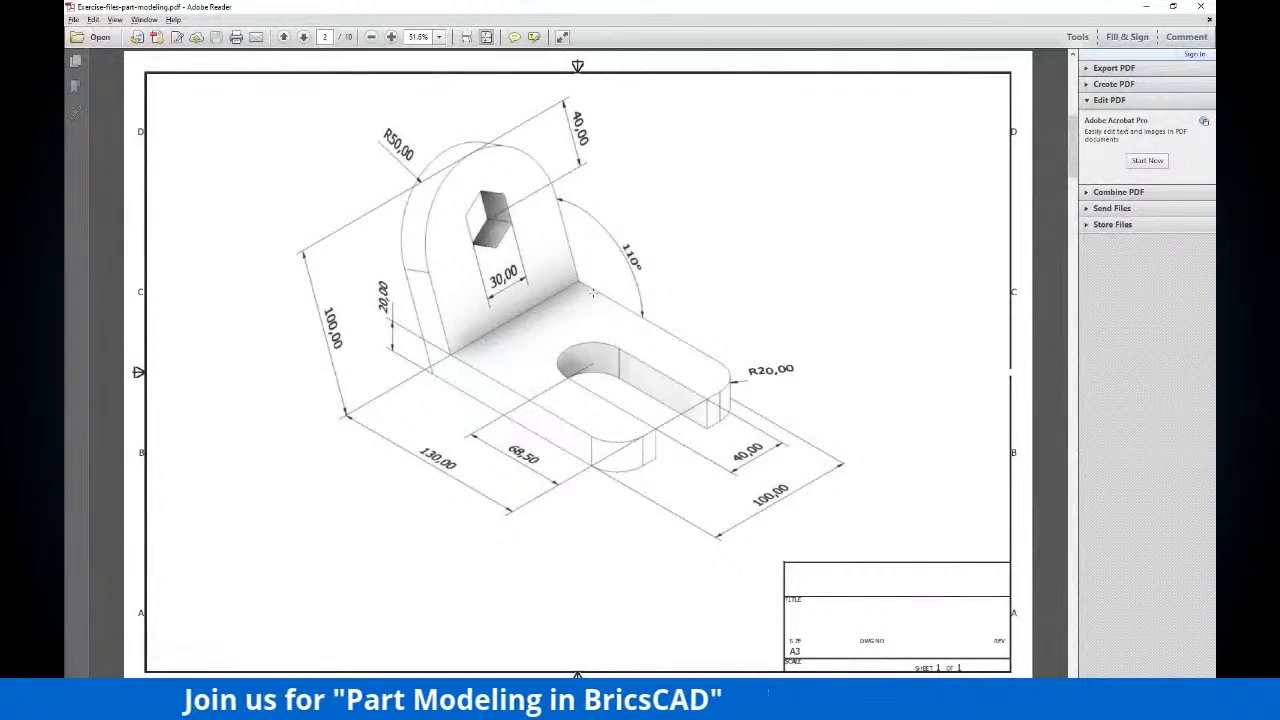
key("alt+Tab")
key("alt+Tab")
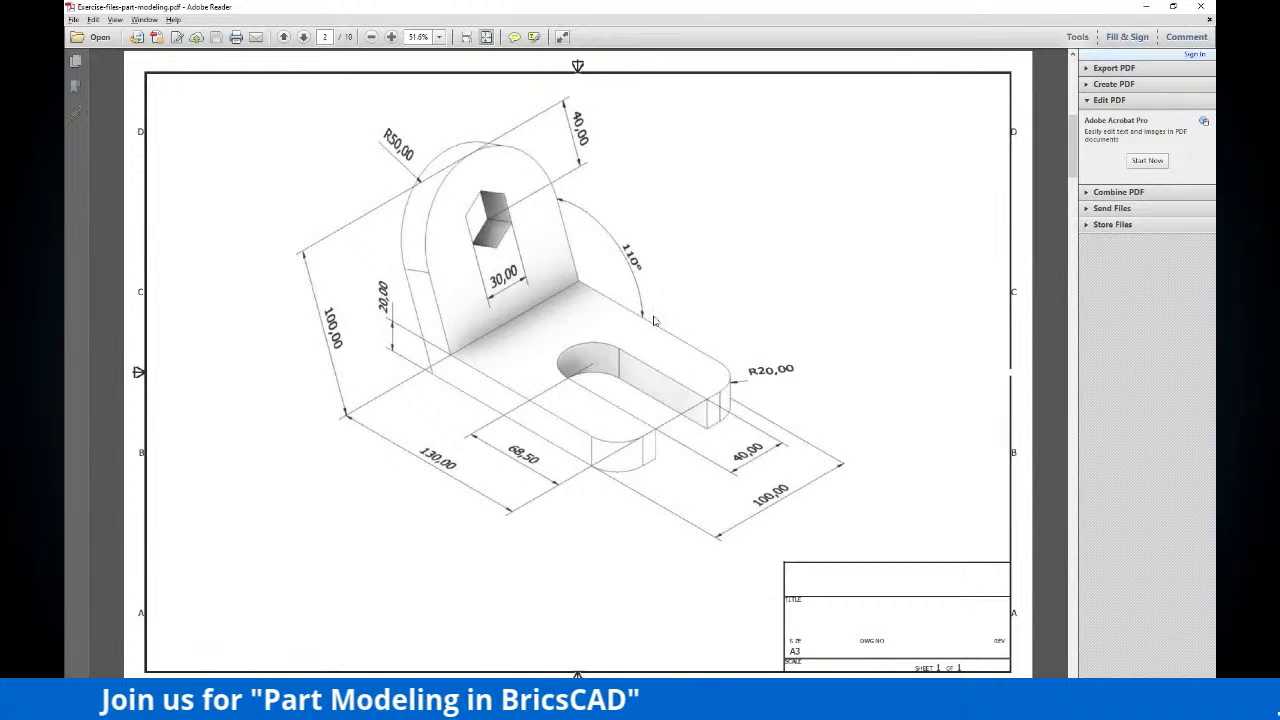
key("alt+Tab")
key("alt+Tab")
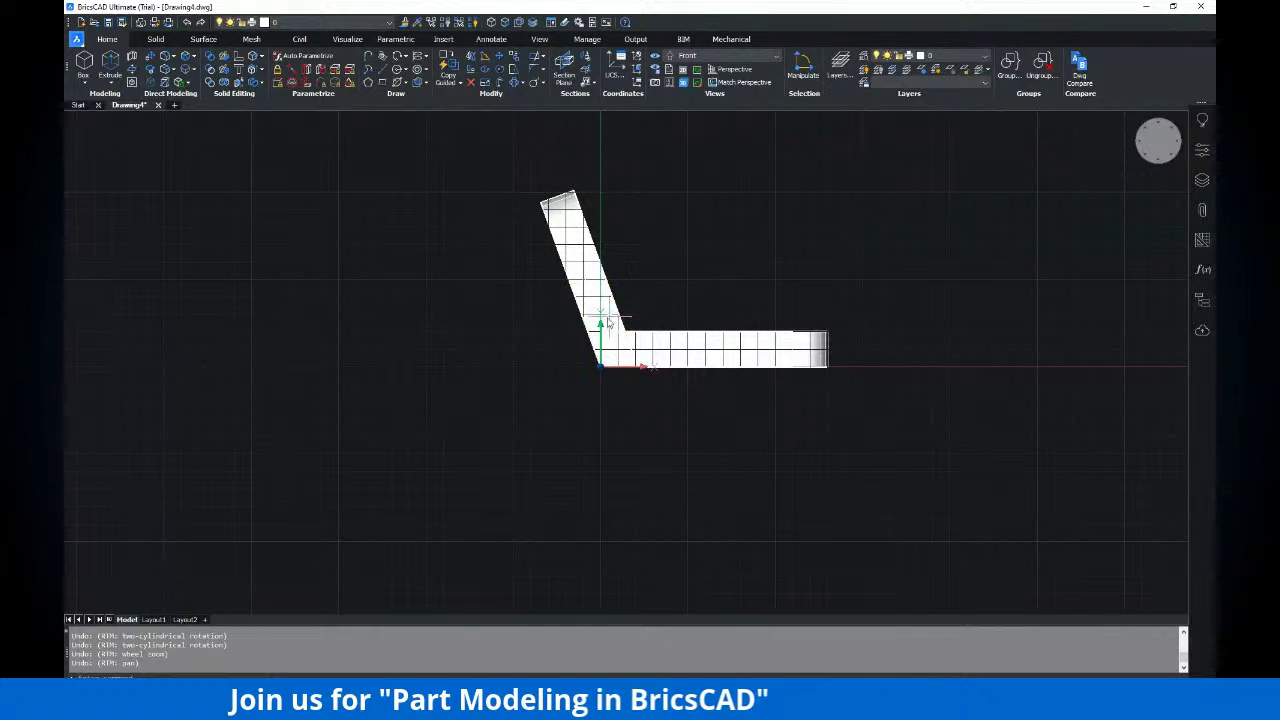
Delete the rounded plate with the hexagonal hole and reset the coordinate system to World
scroll(680, 320, "down", 2)
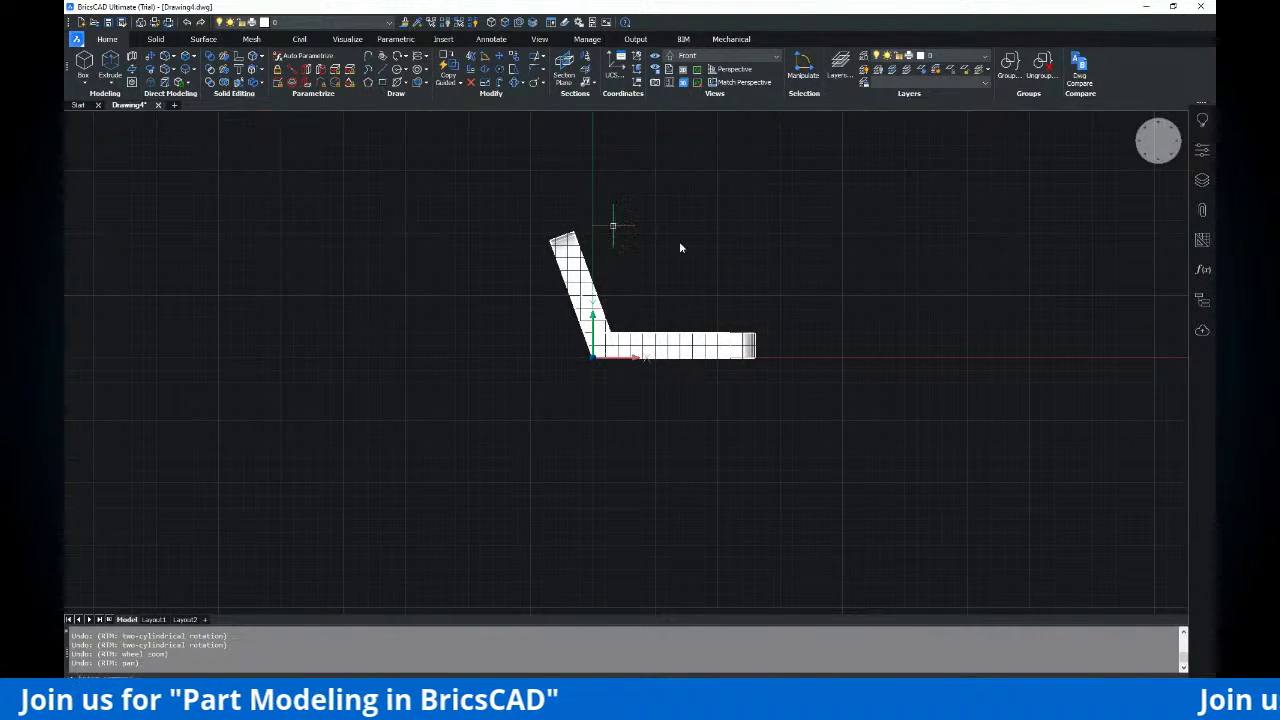
scroll(677, 309, "up", 3)
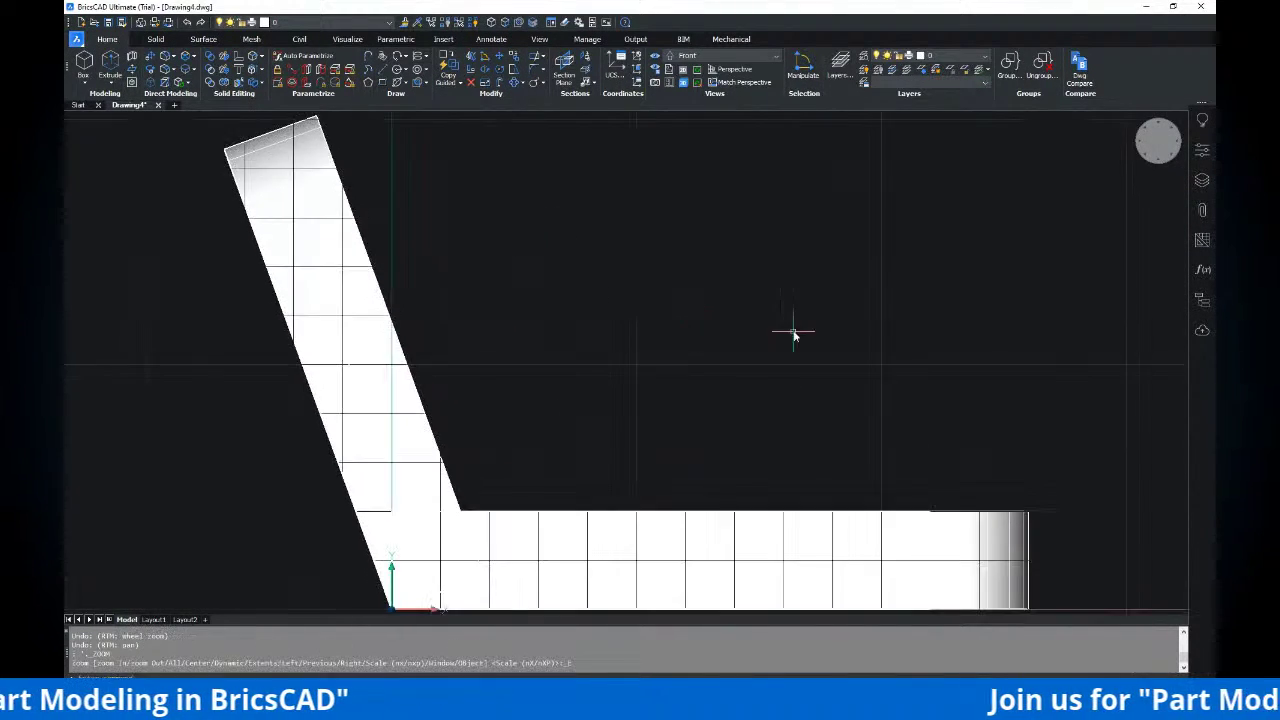
scroll(767, 319, "down", 5)
middle_click_drag(766, 317, 605, 385, "shift")
scroll(731, 307, "up", 5)
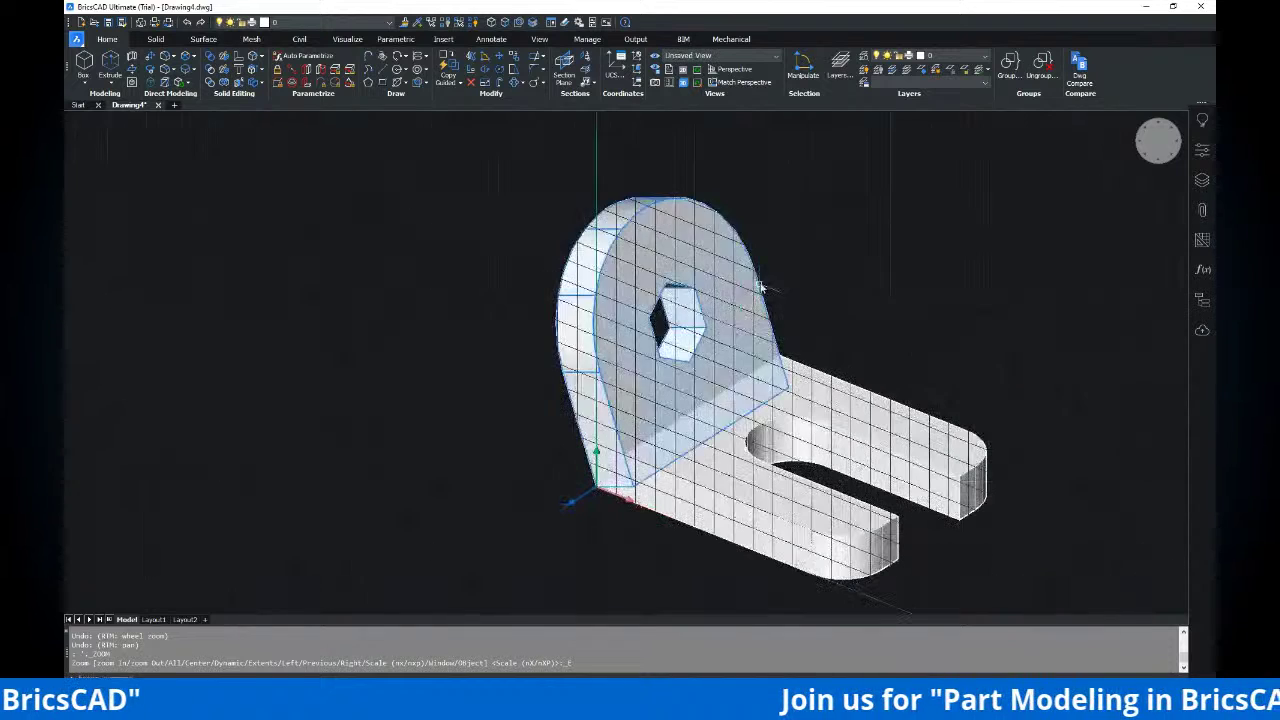
key("Escape")
left_click_drag(763, 205, 645, 325)
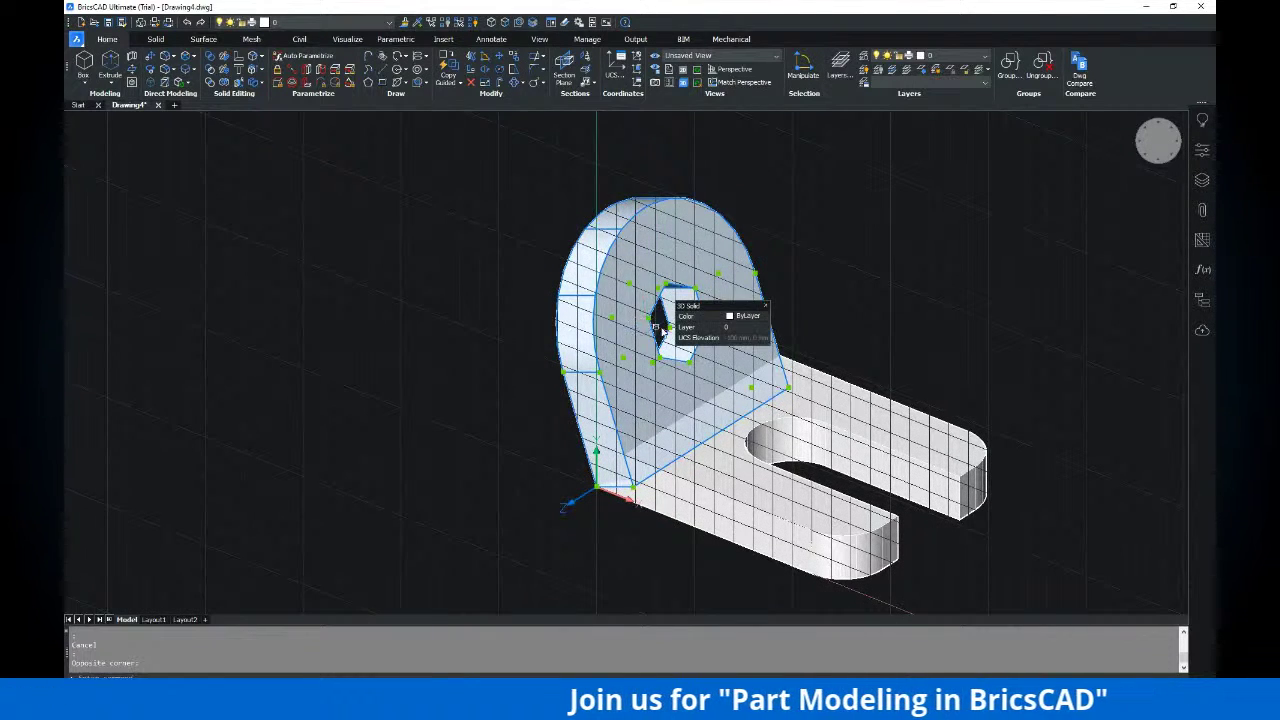
key("Delete")
mouse_move(679, 390)
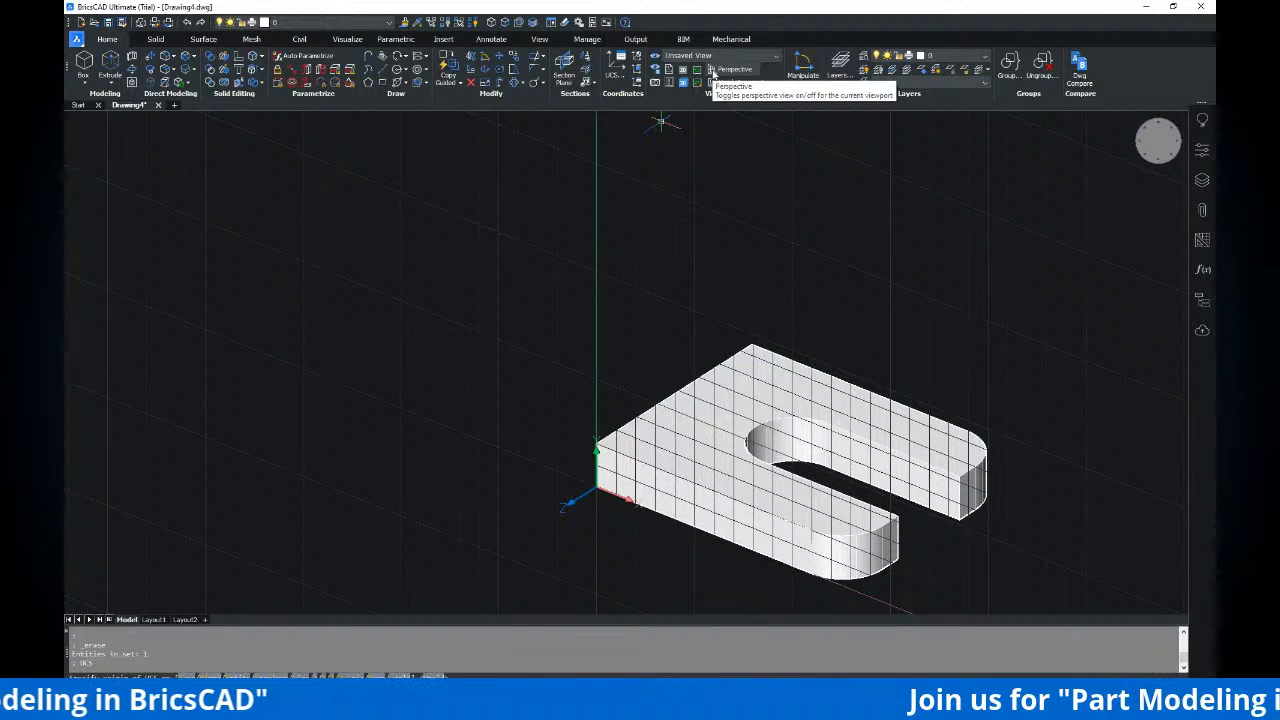
key("Return")
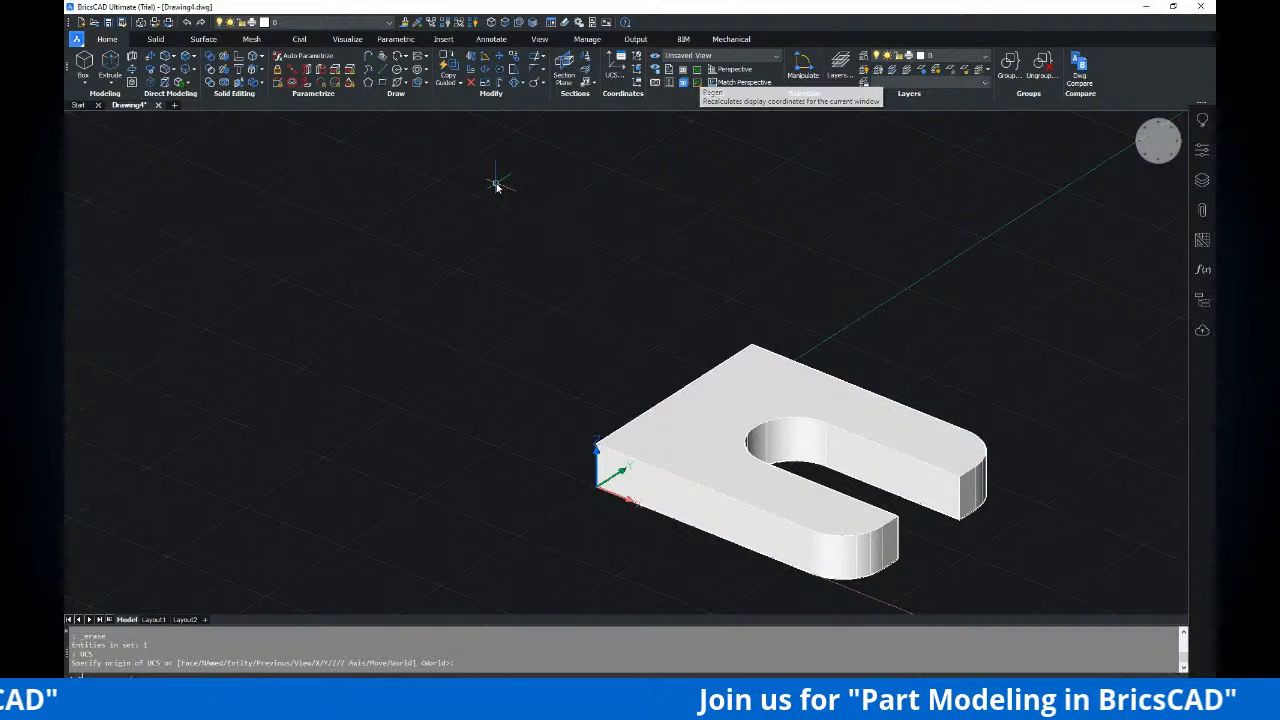
type("REC")
key("Return")
left_click(597, 480)
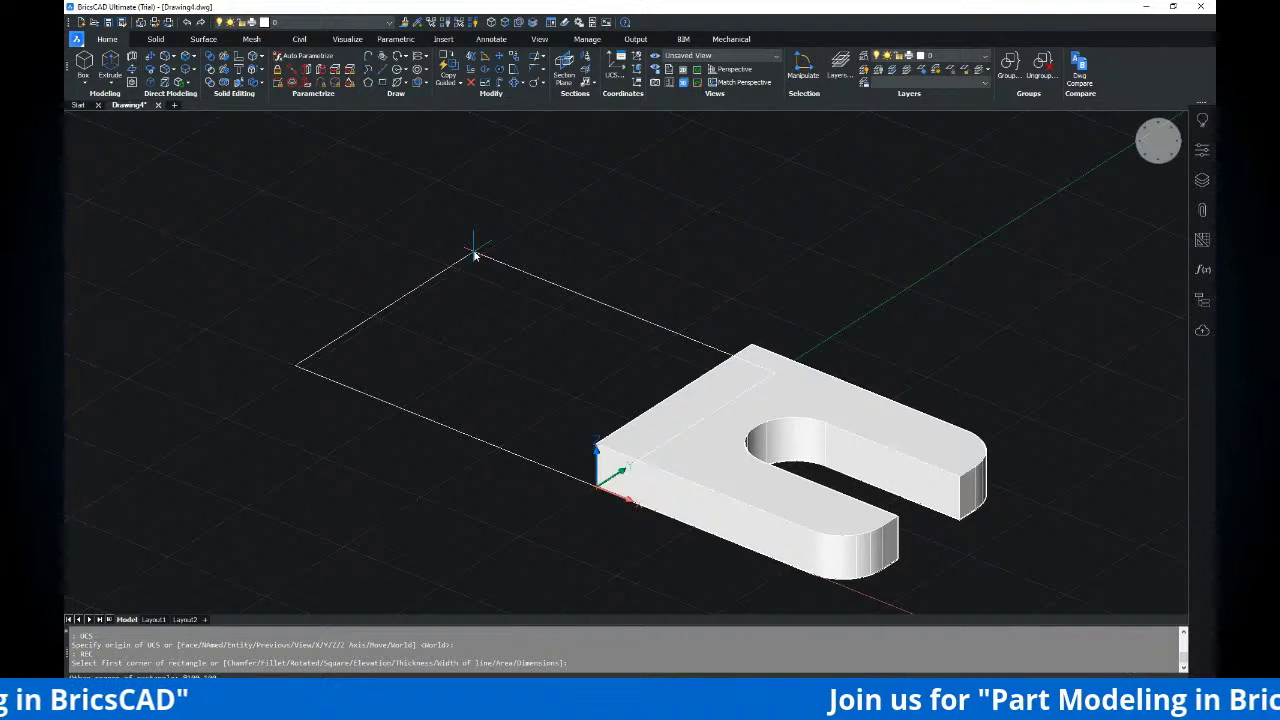
type("@100,100")
key("Return")
scroll(580, 370, "down", 4)
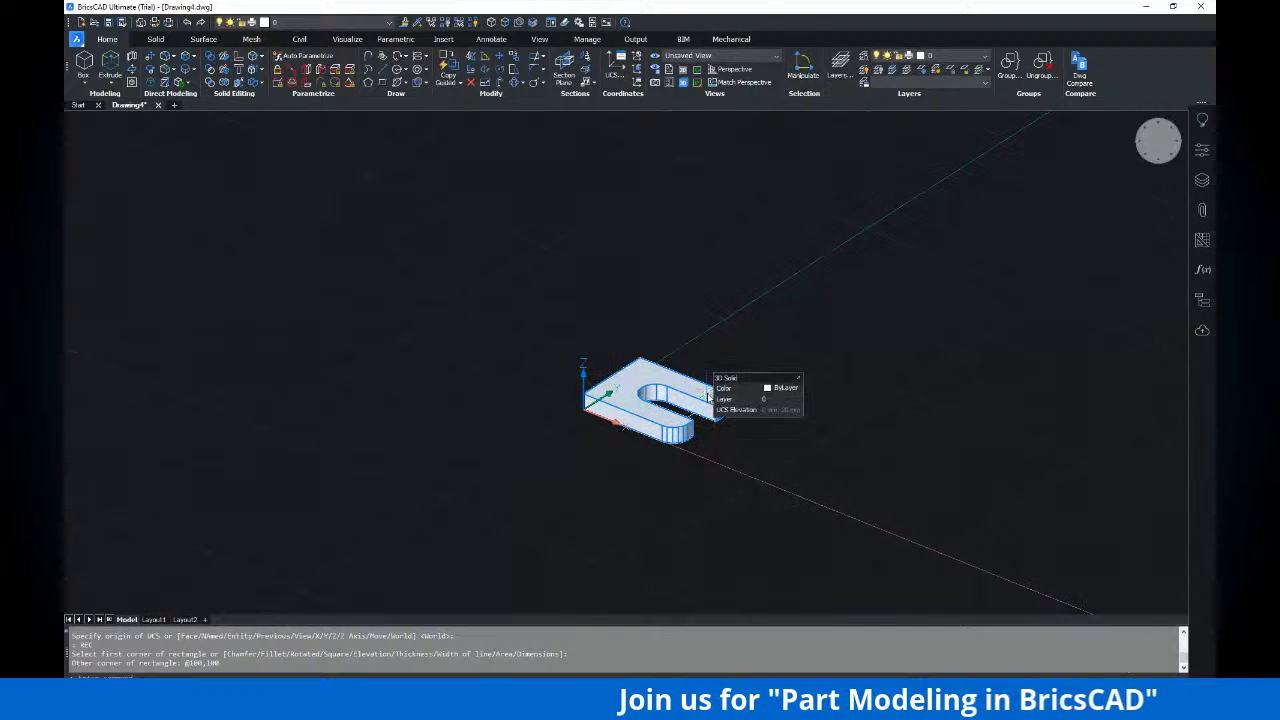
key("ctrl+z")
key("ctrl+z")
key("ctrl+z")
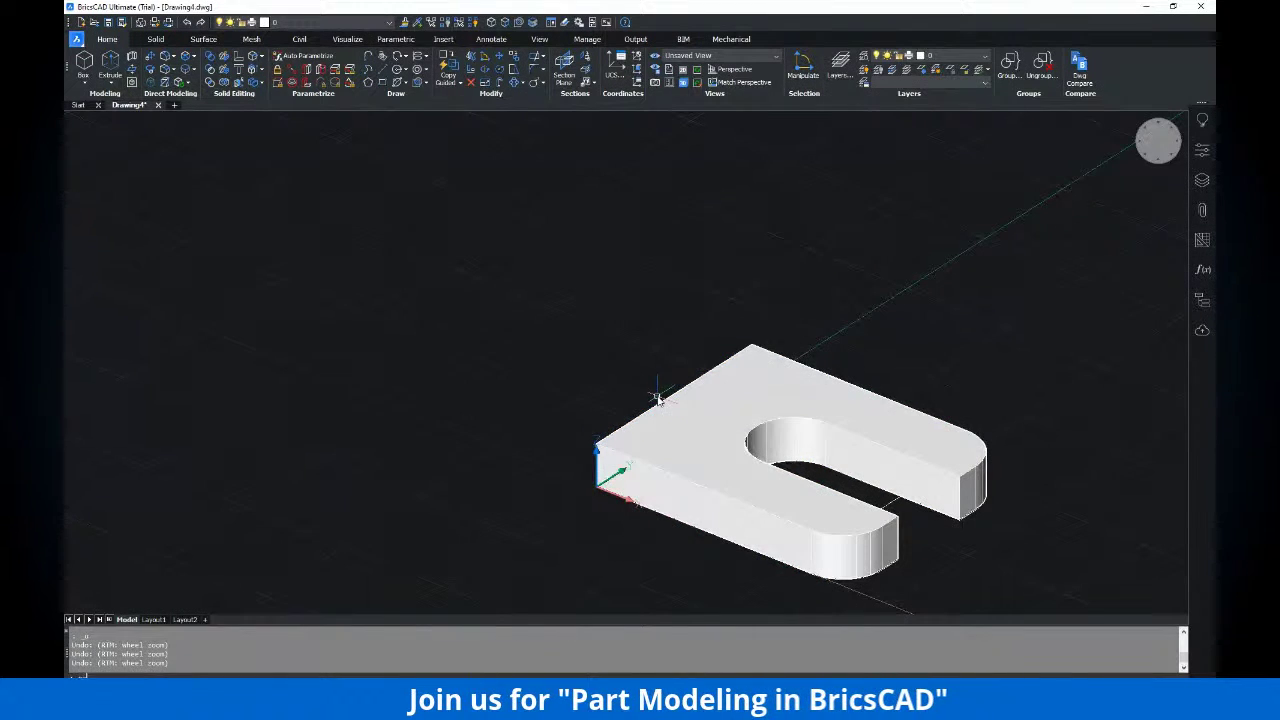
Draw a rectangle from the base plate's lower corner at the origin to the opposite corner @-100,100
left_click(595, 490)
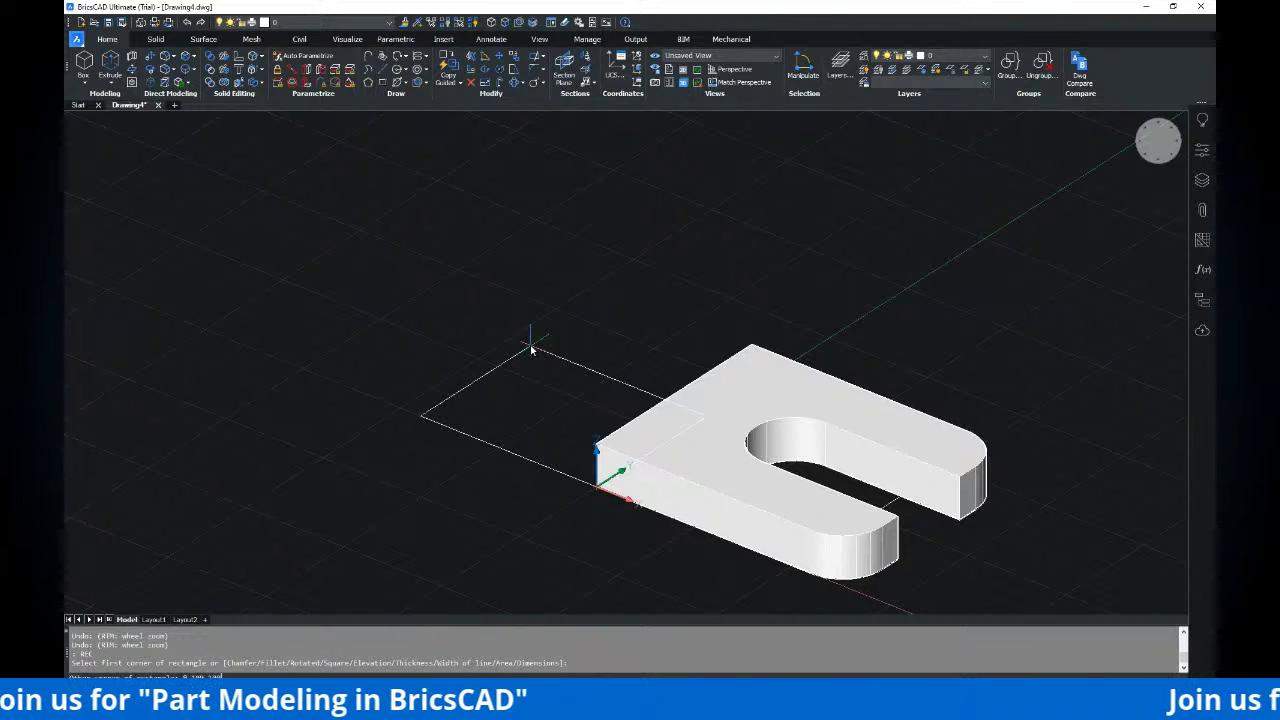
key("Return")
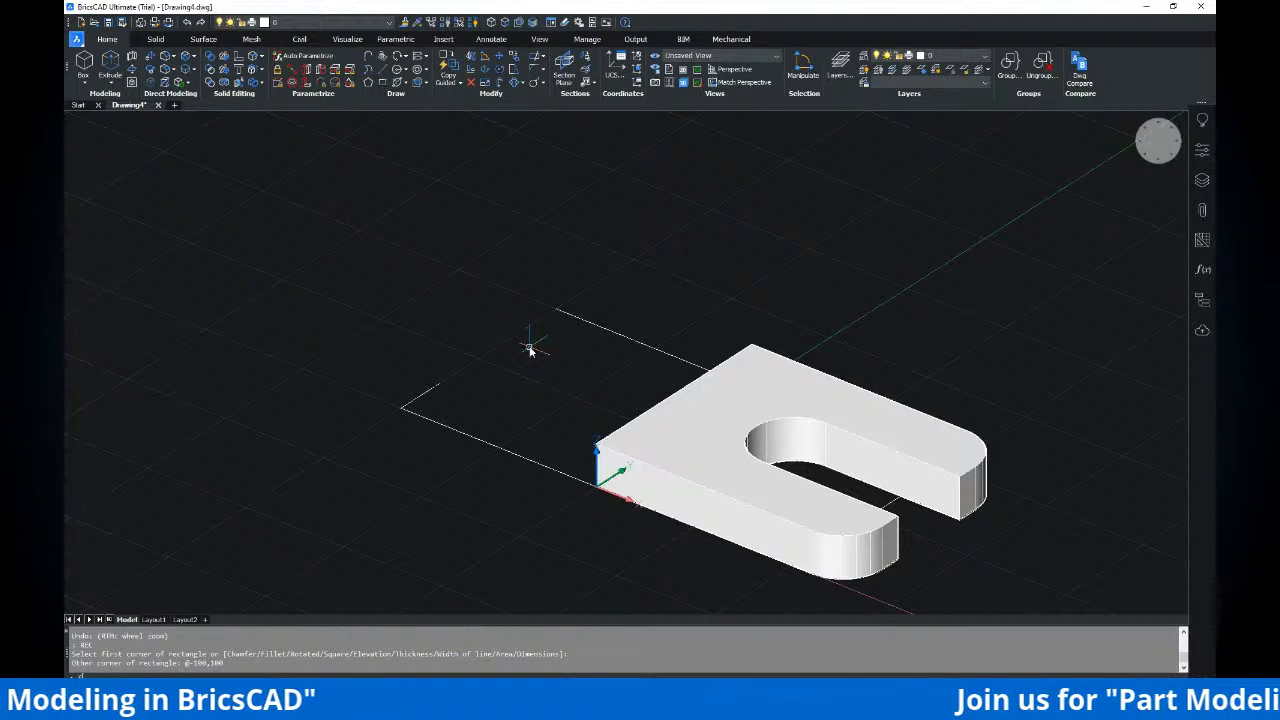
Fillet the rectangle's two corners farthest from the base plate with a radius of 50 mm to form a rounded end
type("f")
key("Return")
type("0")
key("Return")
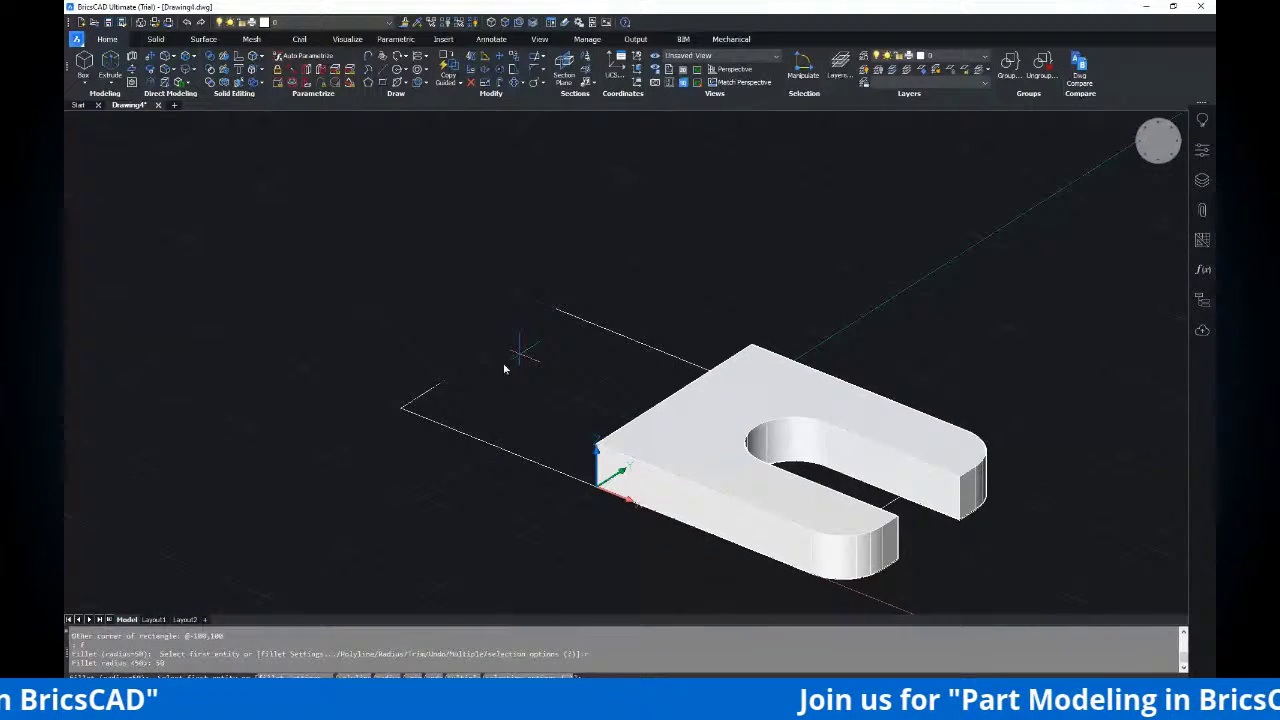
left_click(425, 394)
left_click(430, 421)
key("Return")
left_click(534, 326)
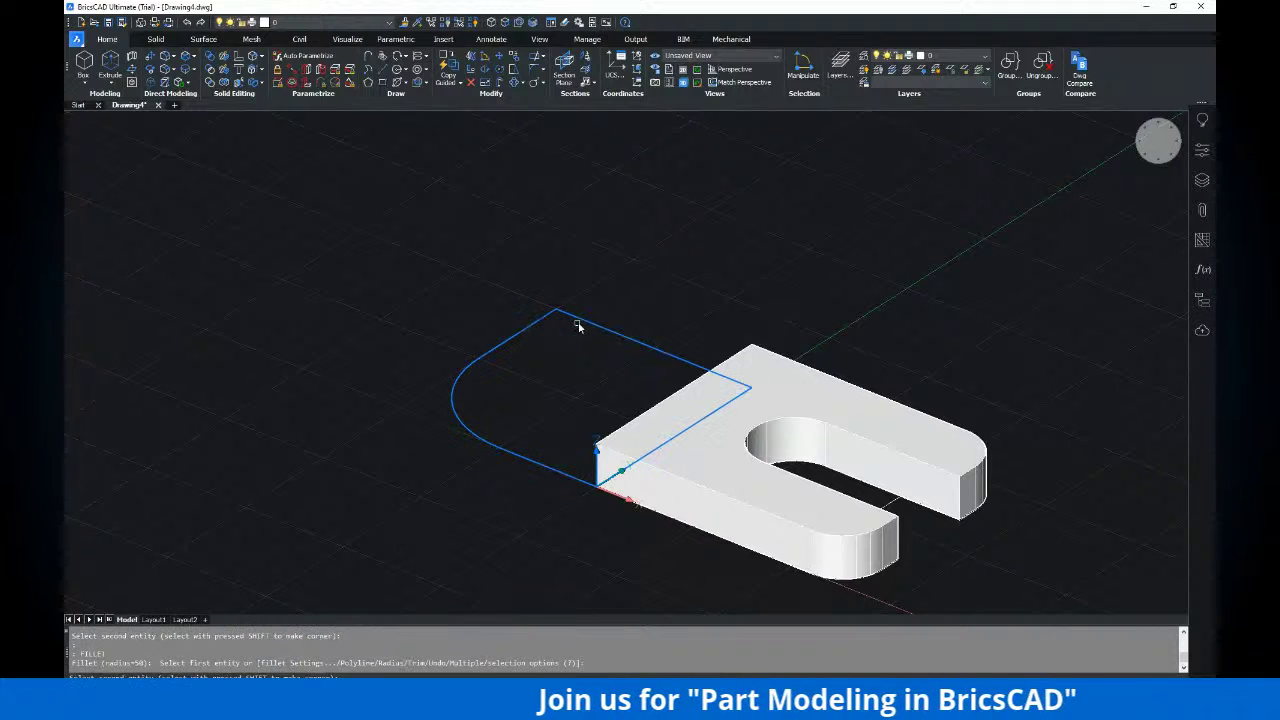
left_click(594, 324)
key("Return")
key("Escape")
key("Escape")
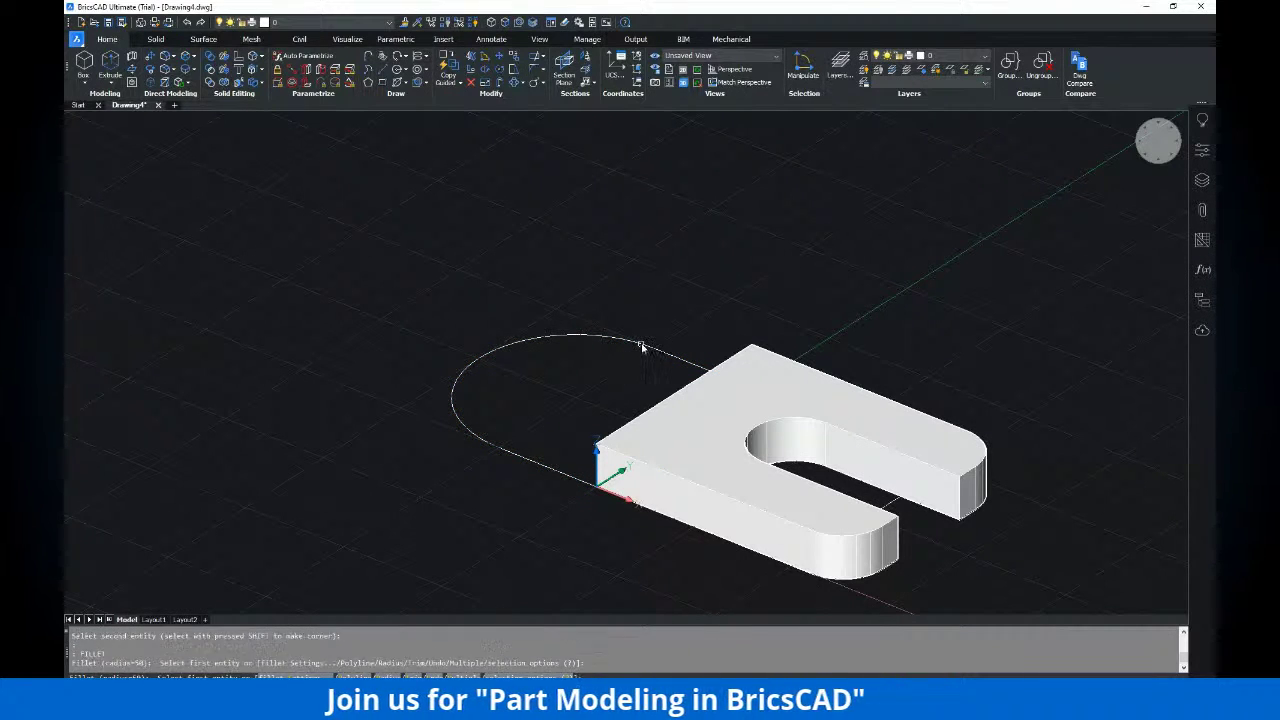
Try drawing a circle of radius 30 mm at the center of the outline's rounded end, and undo it
type("c")
key("Return")
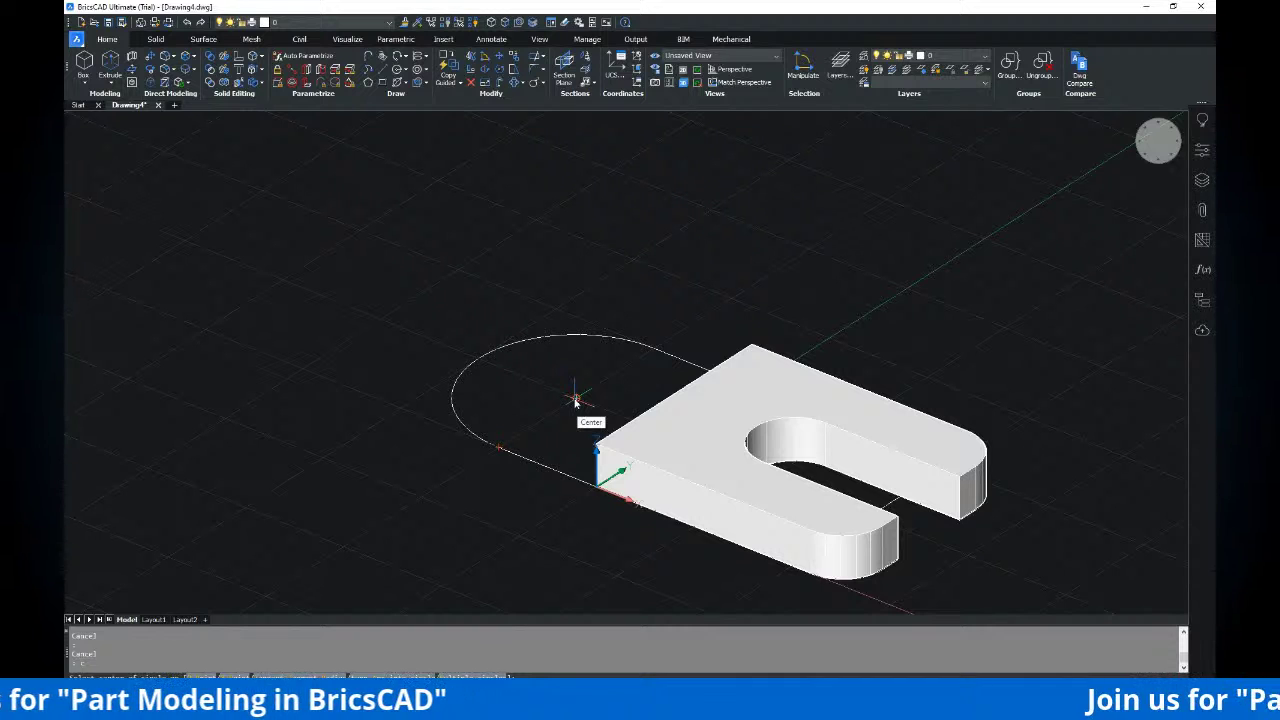
left_click(575, 399)
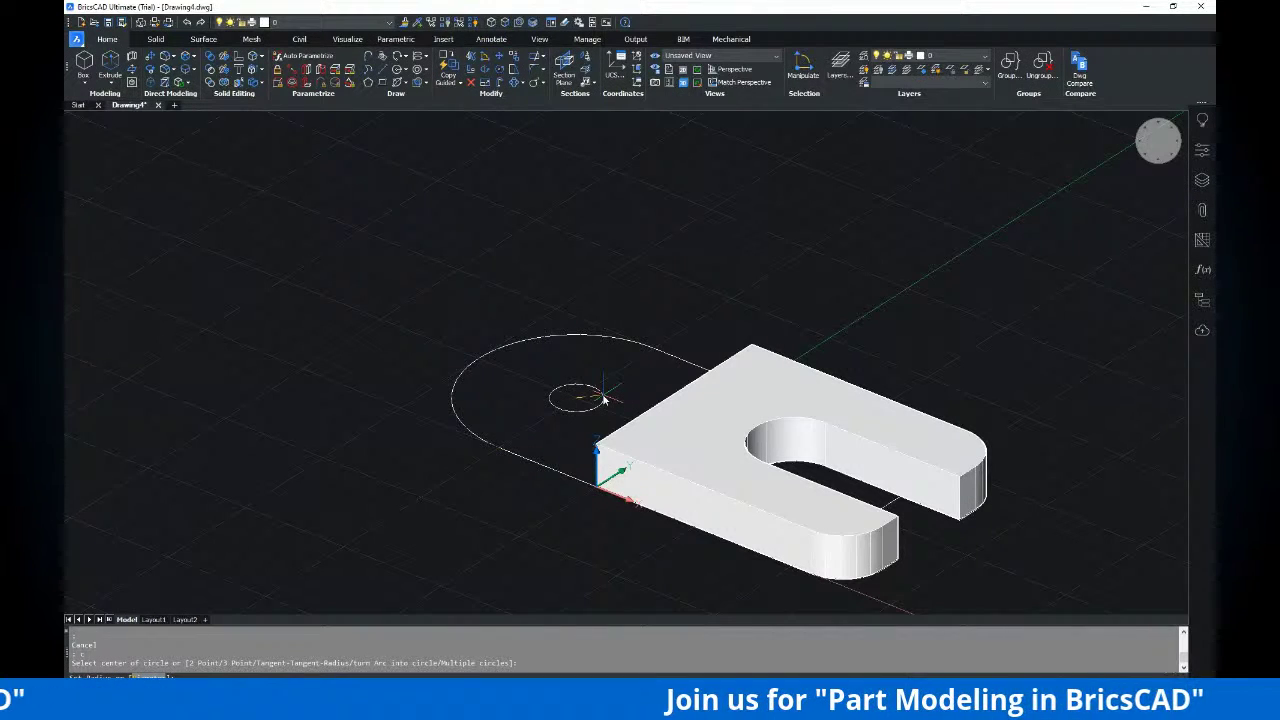
type("30")
key("Return")
key("ctrl+z")
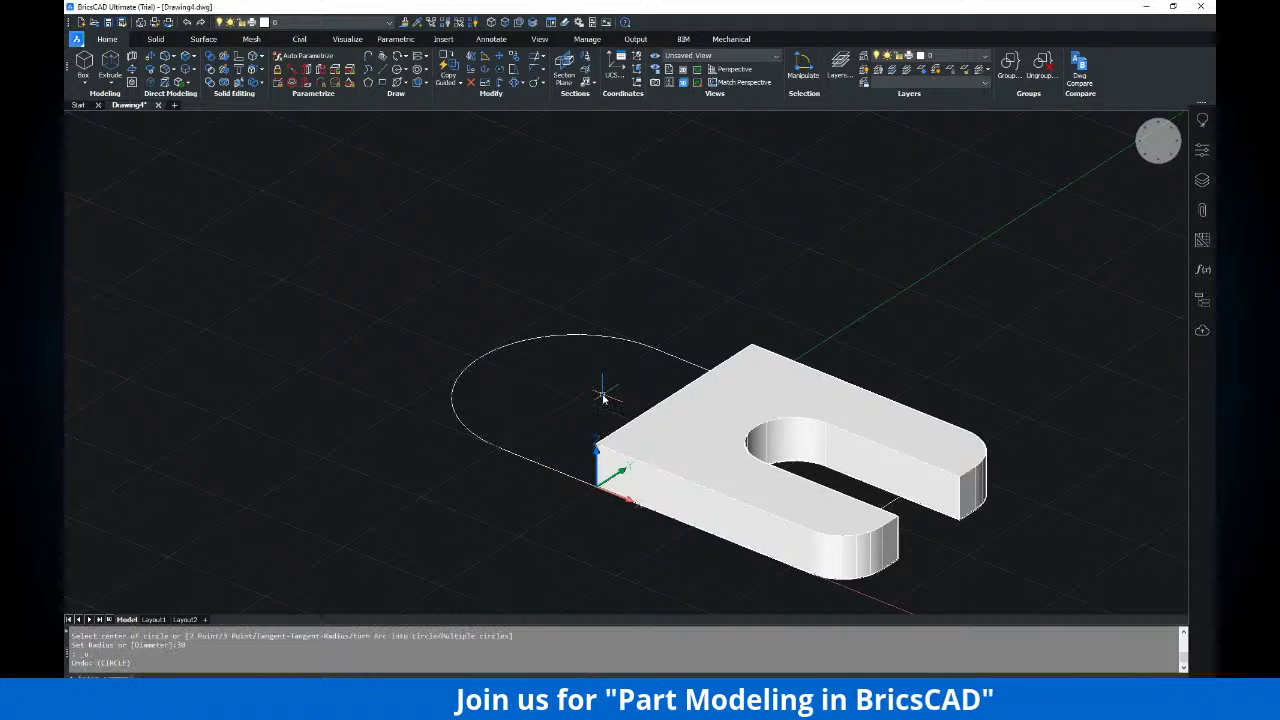
Draw a circle with a diameter of 30 mm at the center of the outline's rounded end
key("Return")
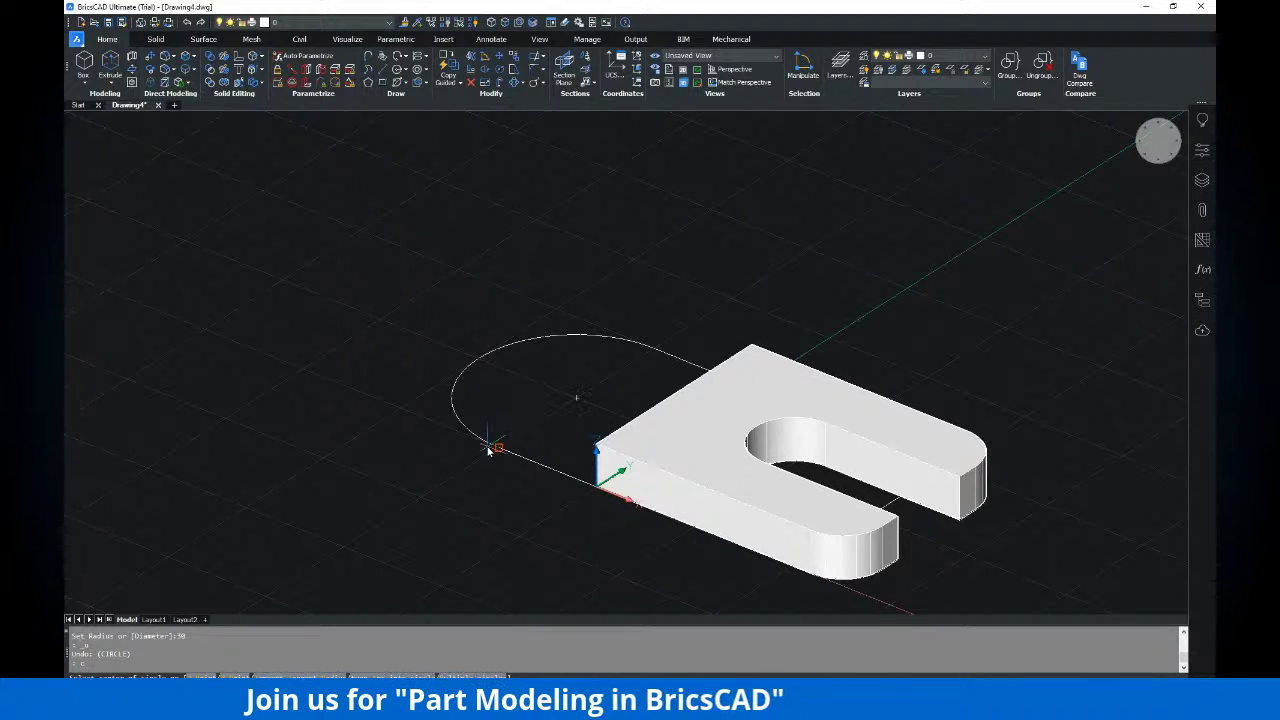
left_click(576, 400)
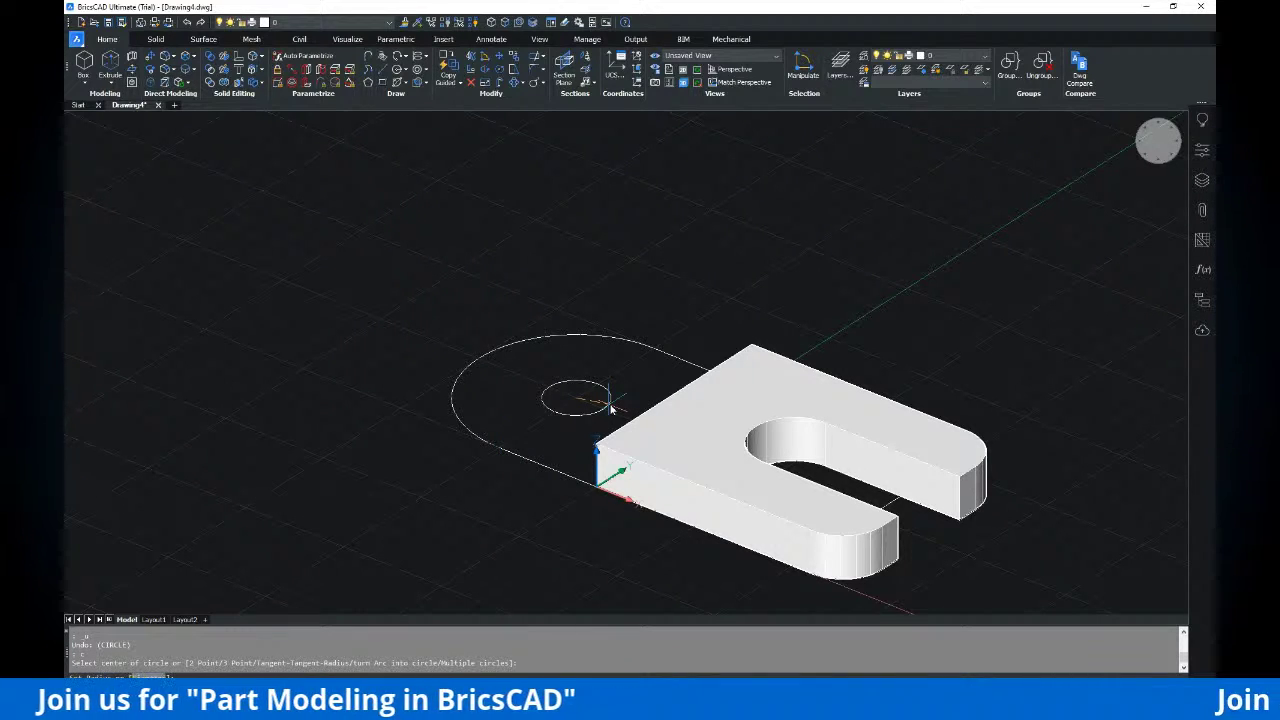
type("d")
key("Return")
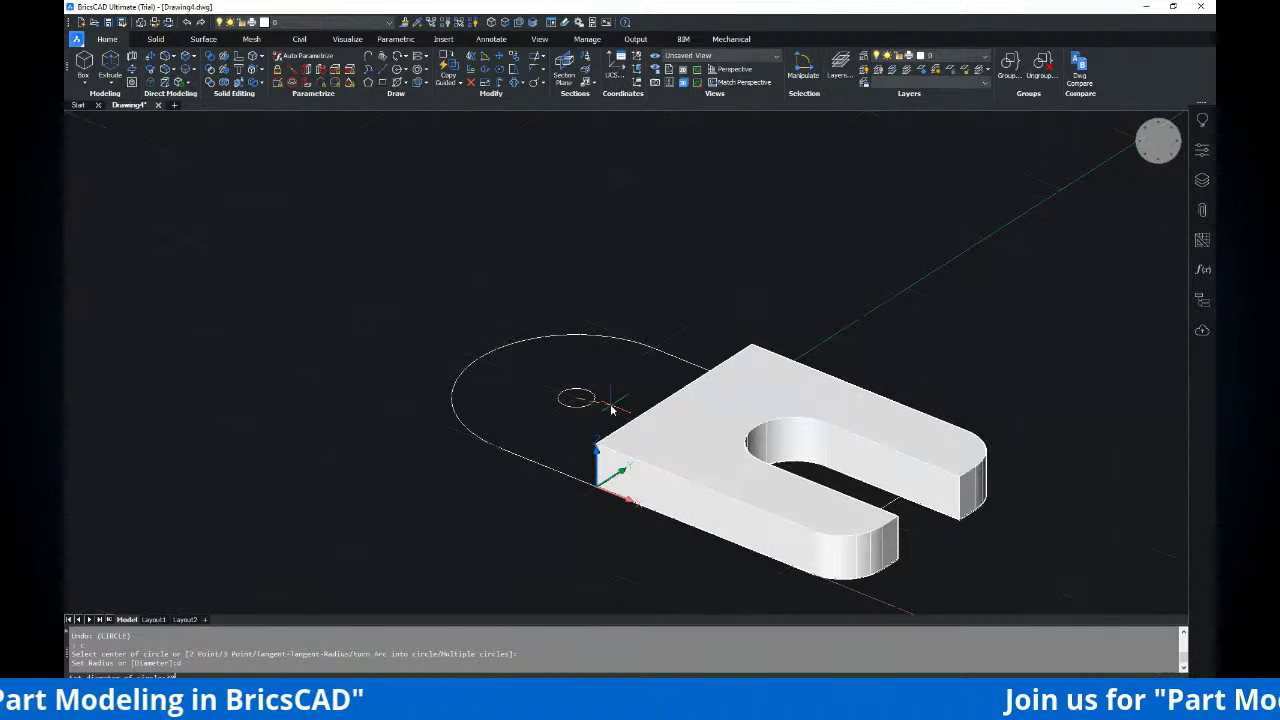
type("30")
key("Return")
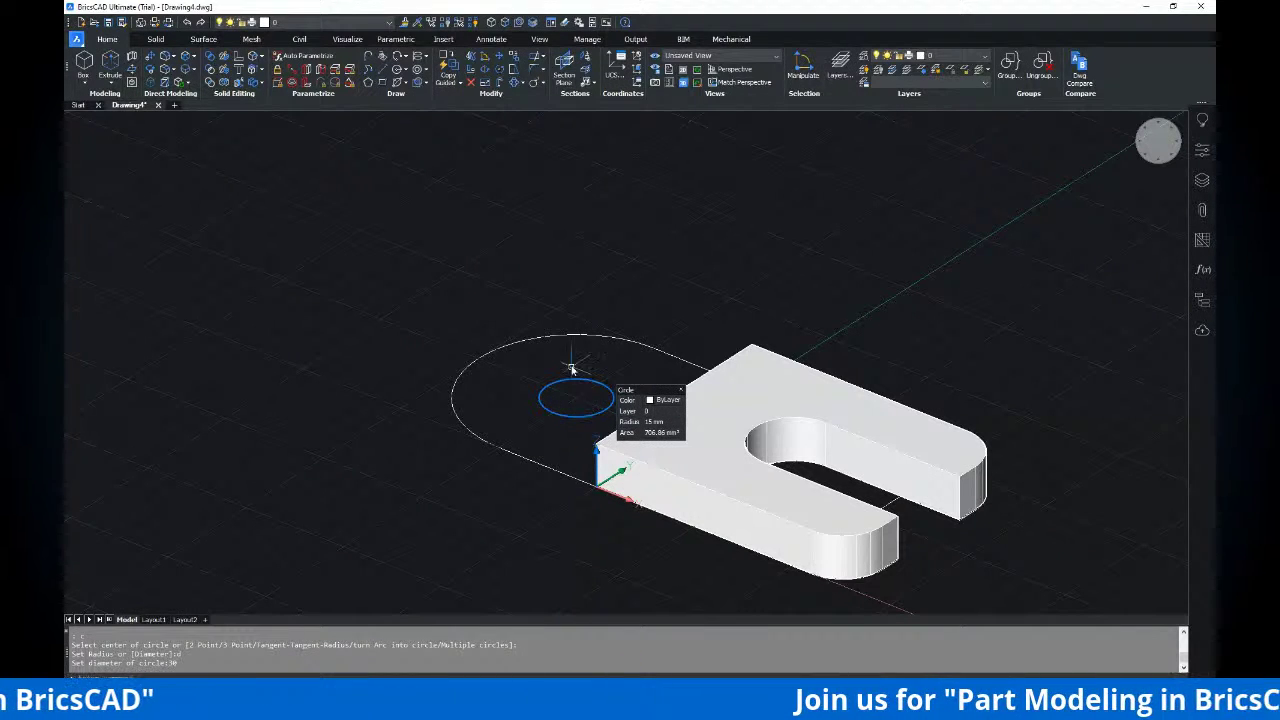
Move the circle 10 mm along the plate's length toward the outline's rounded end
type("m")
key("Return")
left_click(616, 370)
left_click(578, 410)
key("Return")
left_click(712, 312)
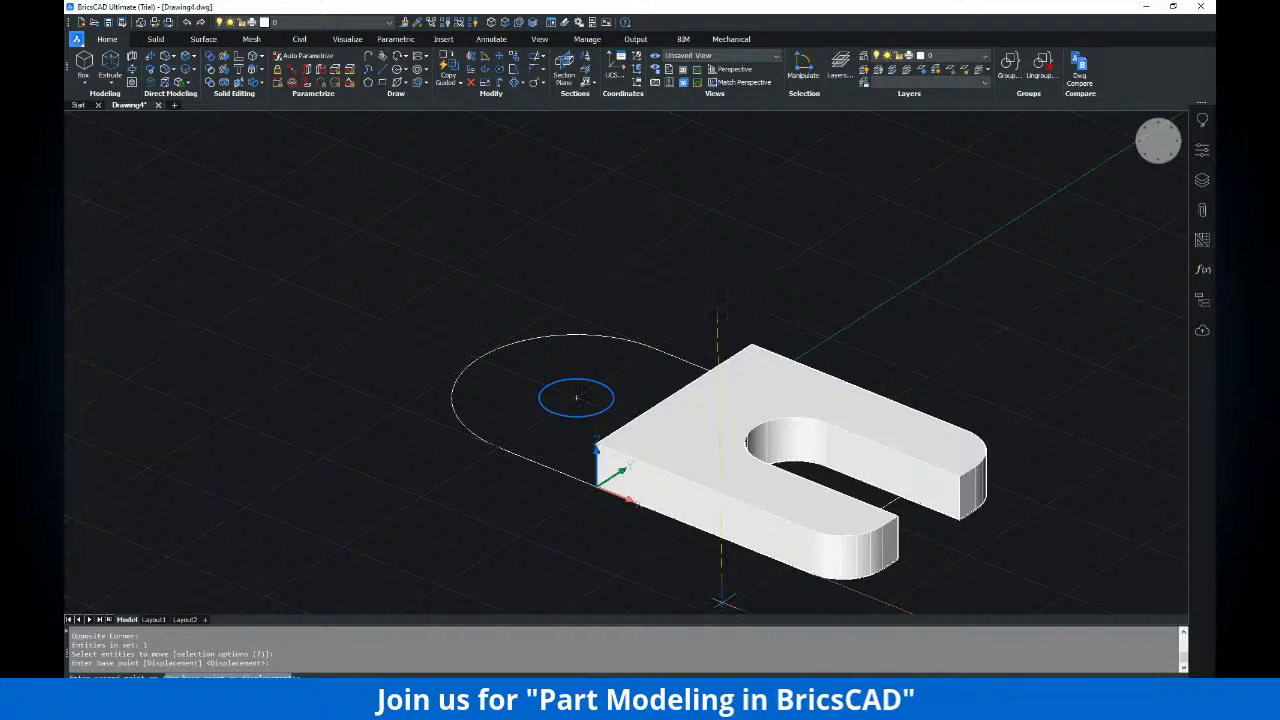
key("F9")
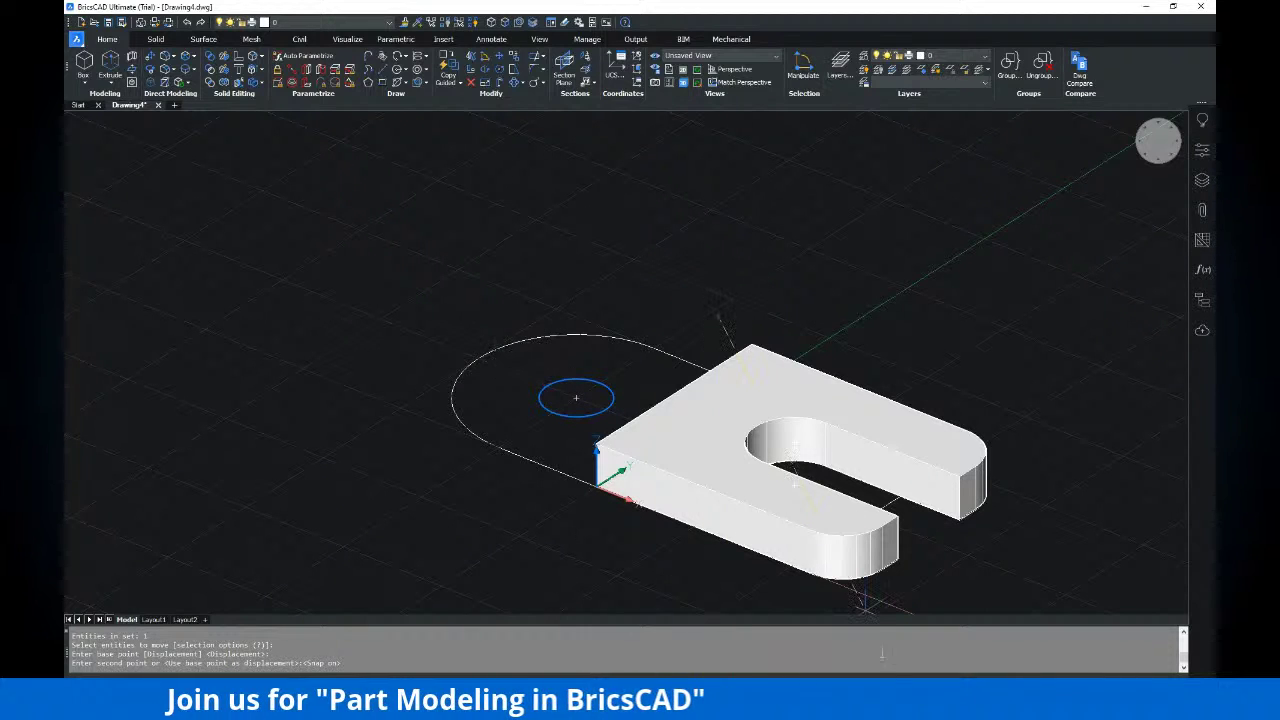
key("F9")
key("F8")
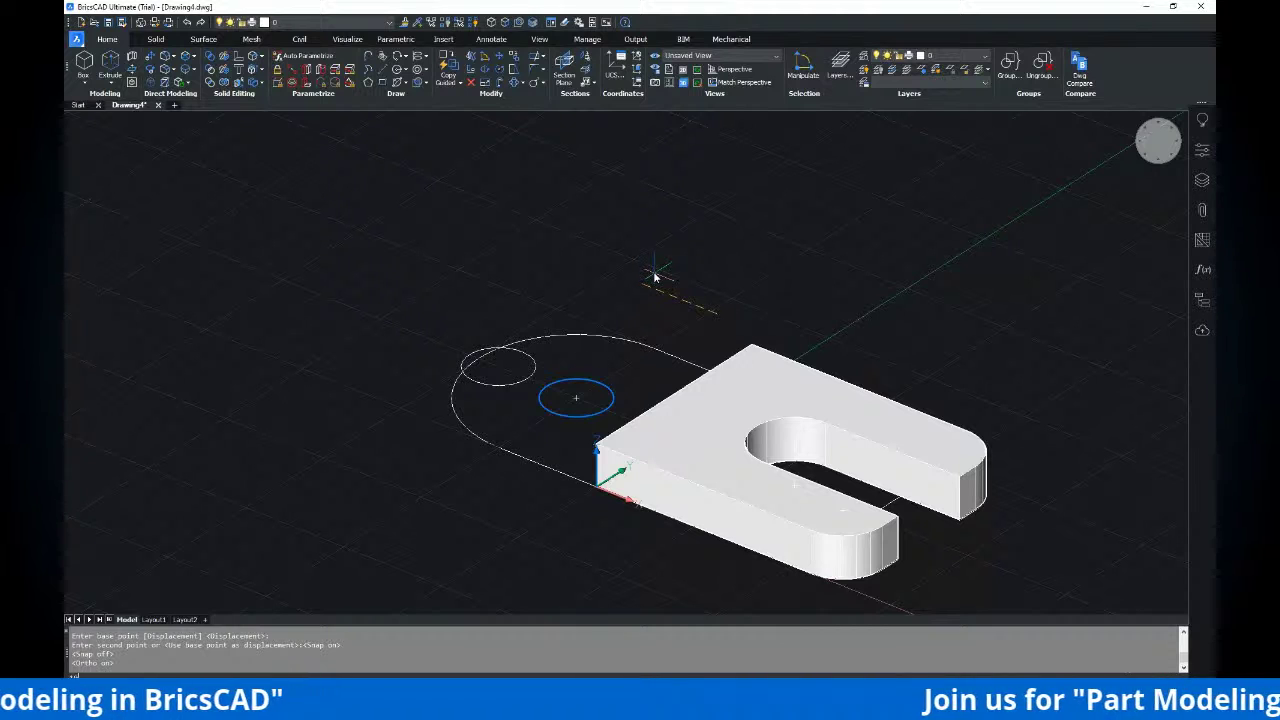
key("Return")
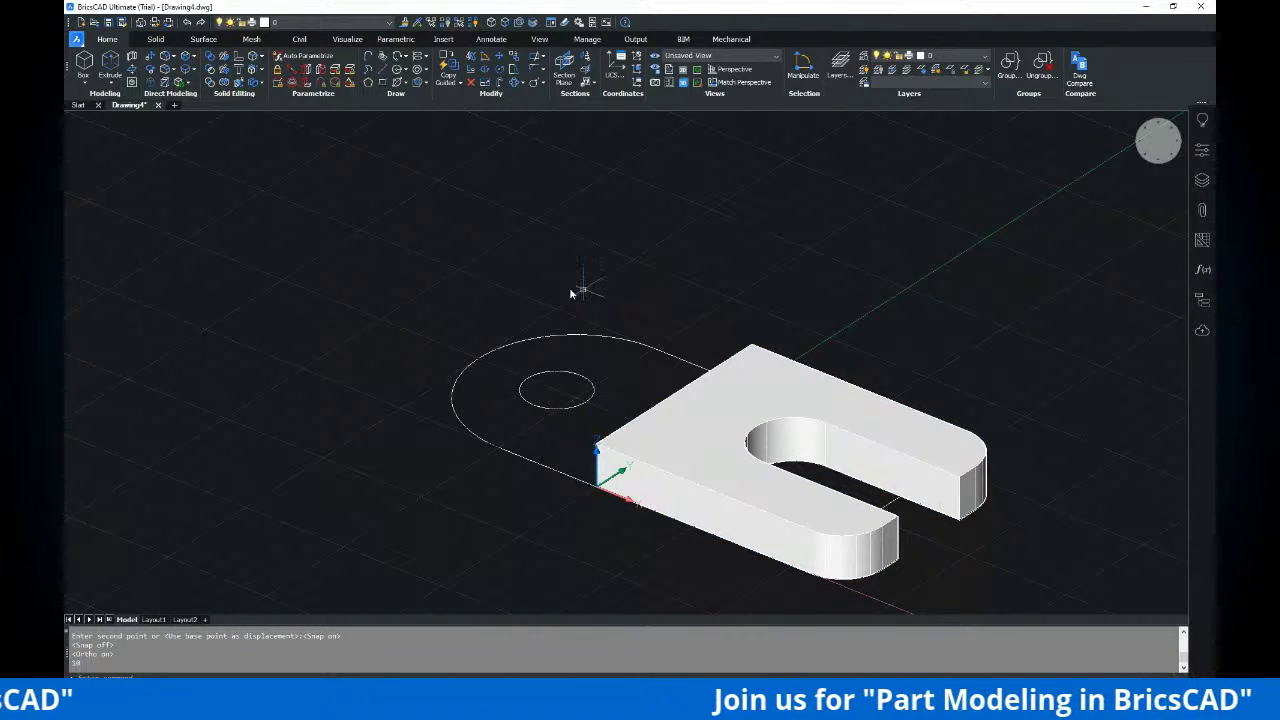
Switch to the exercise PDF in Adobe Reader and examine the shape, width and position of the upright plate's hole
key("ctrl")
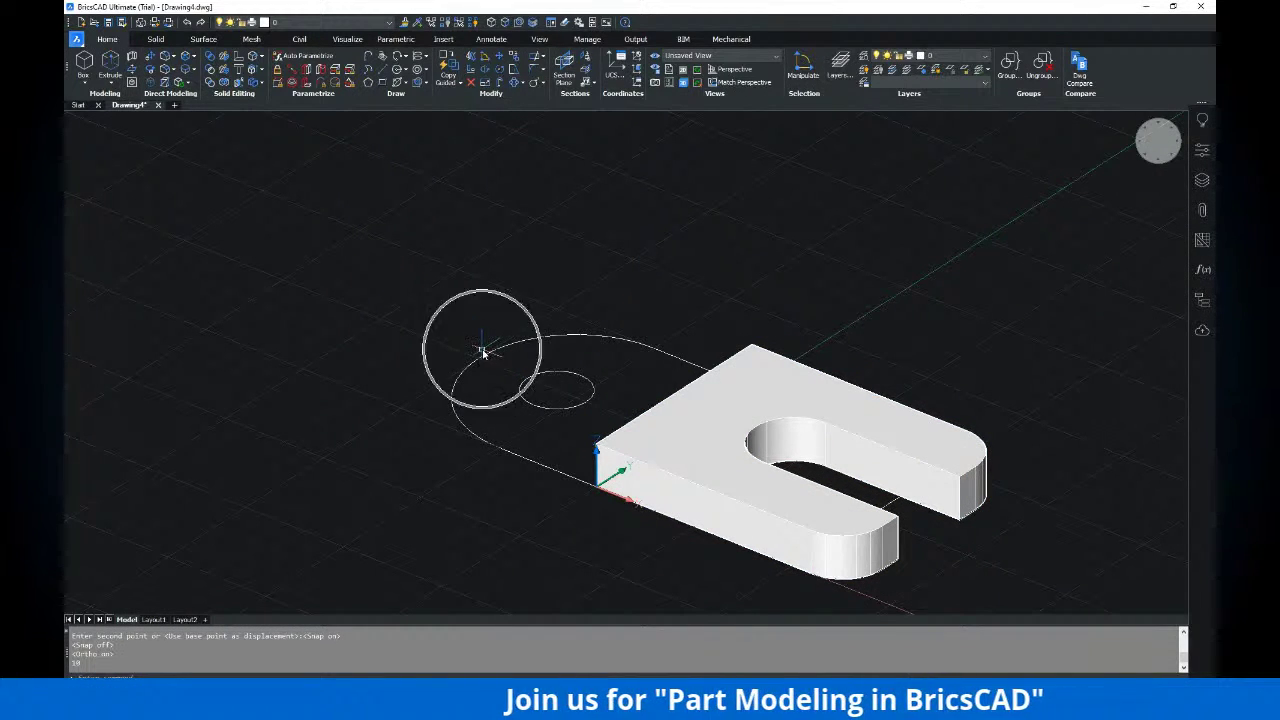
key("alt+Tab")
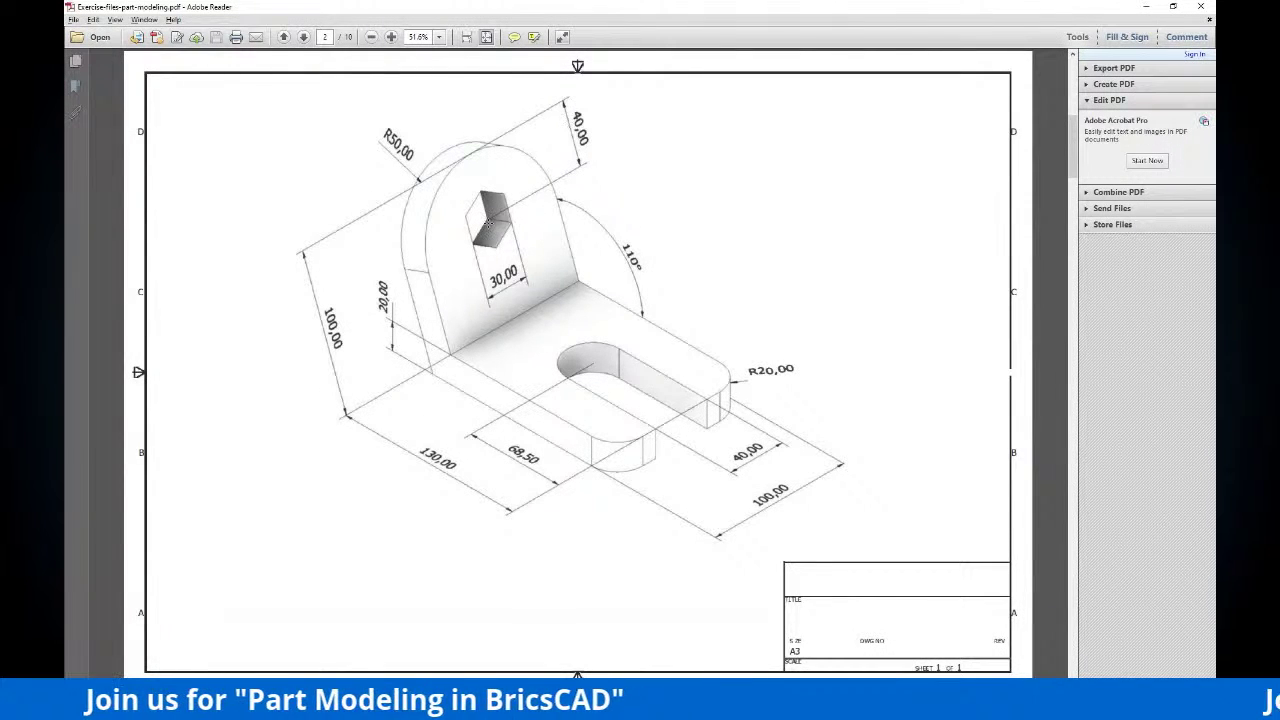
key("ctrl")
key("ctrl")
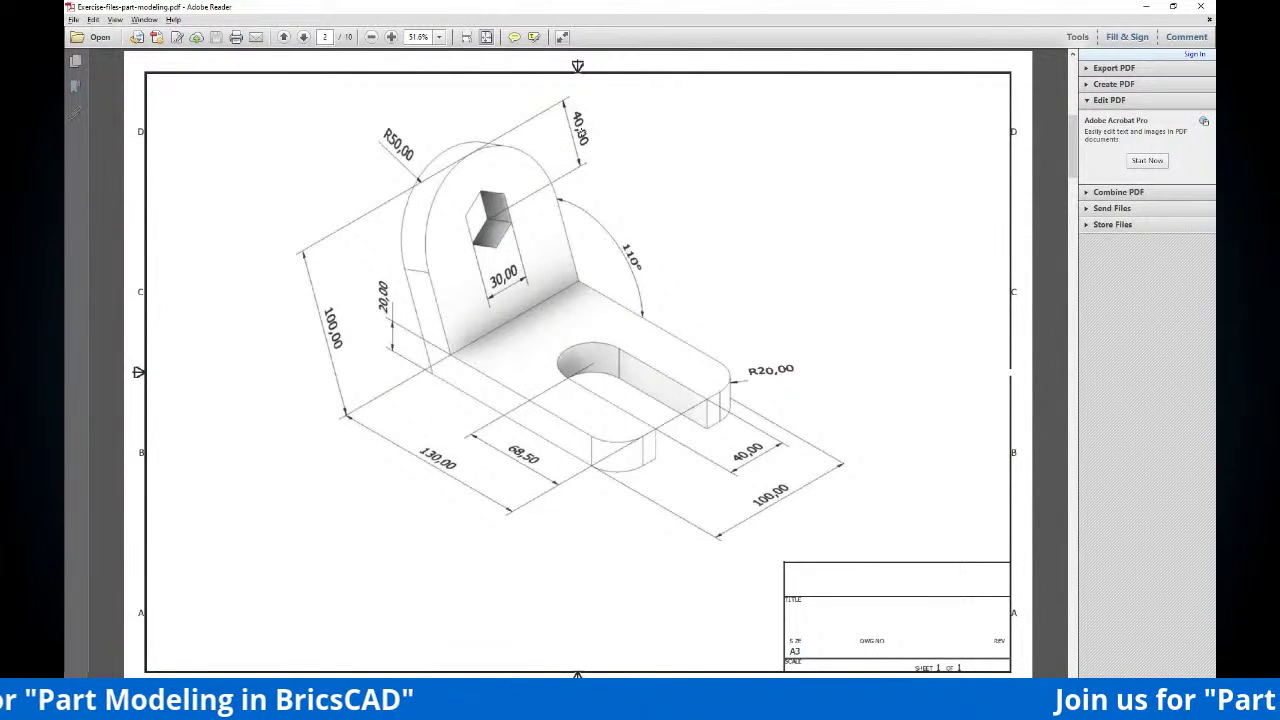
key("ctrl")
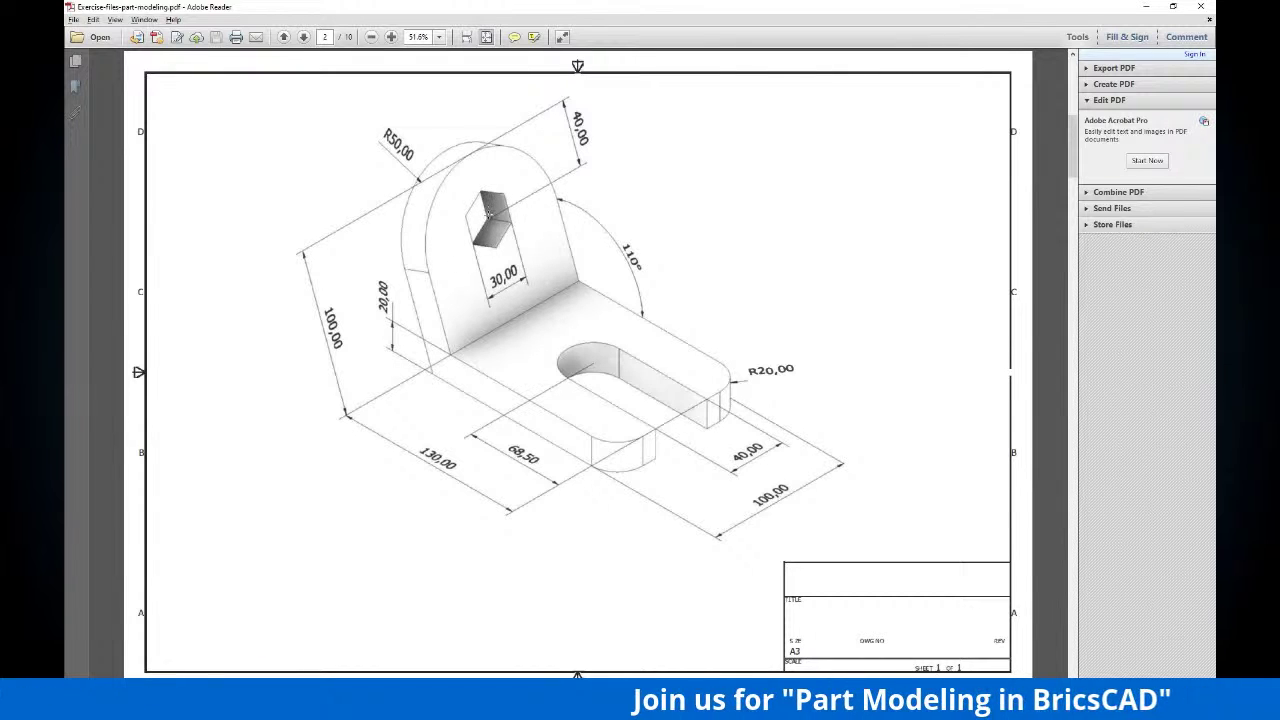
key("ctrl")
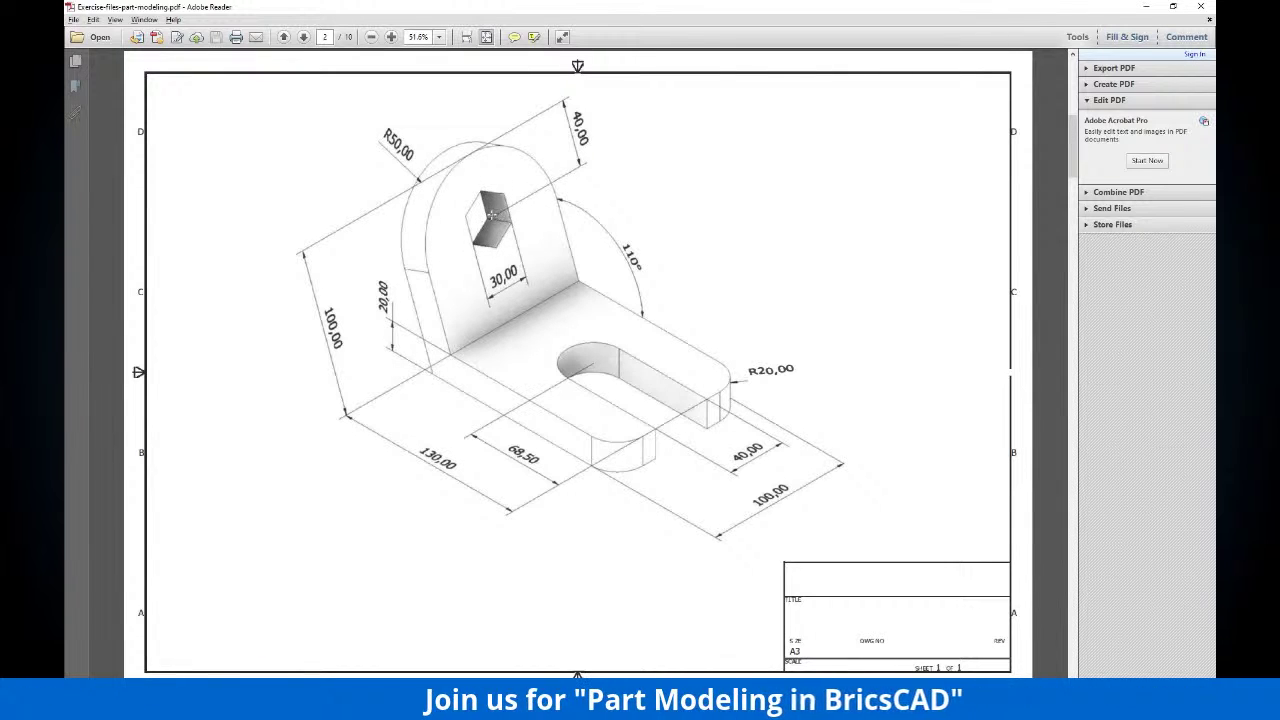
key("ctrl")
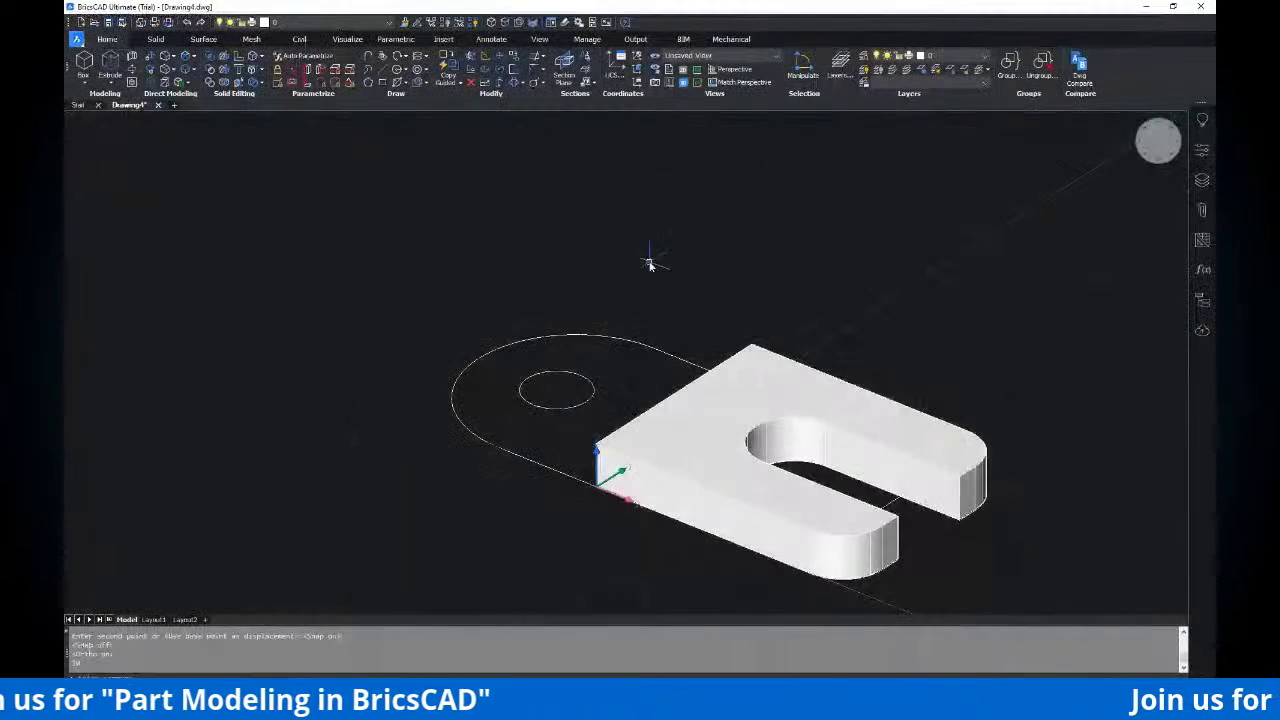
key("ctrl")
scroll(568, 352, "up", 5)
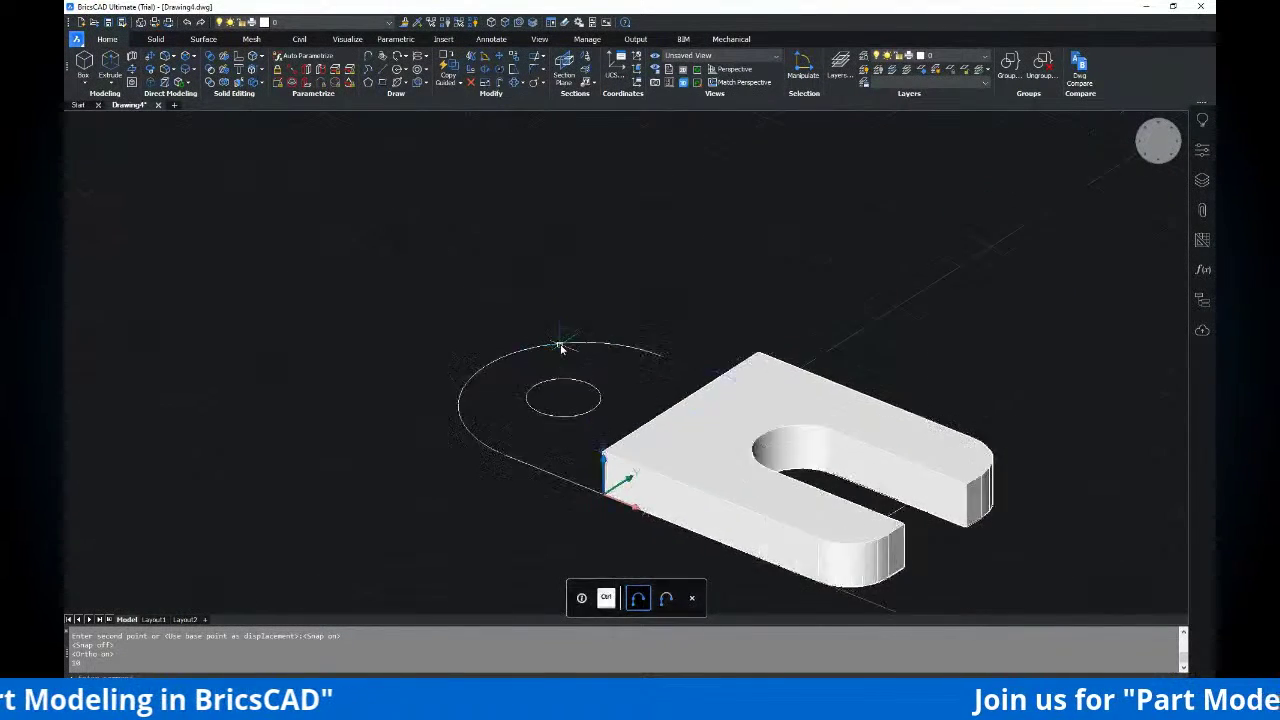
scroll(563, 316, "down", 5)
middle_click_drag(563, 320, 514, 311)
scroll(551, 329, "up", 2)
key("Escape")
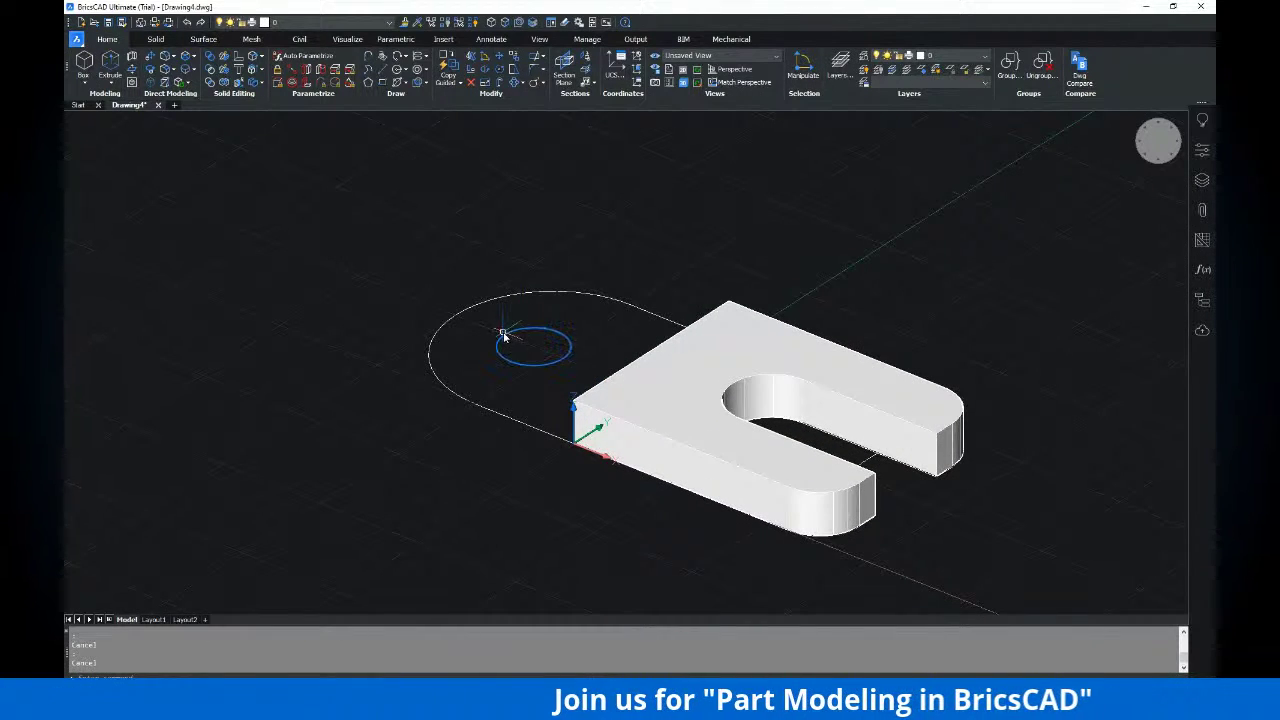
mouse_move(503, 337)
type("ex")
key("Escape")
key("Escape")
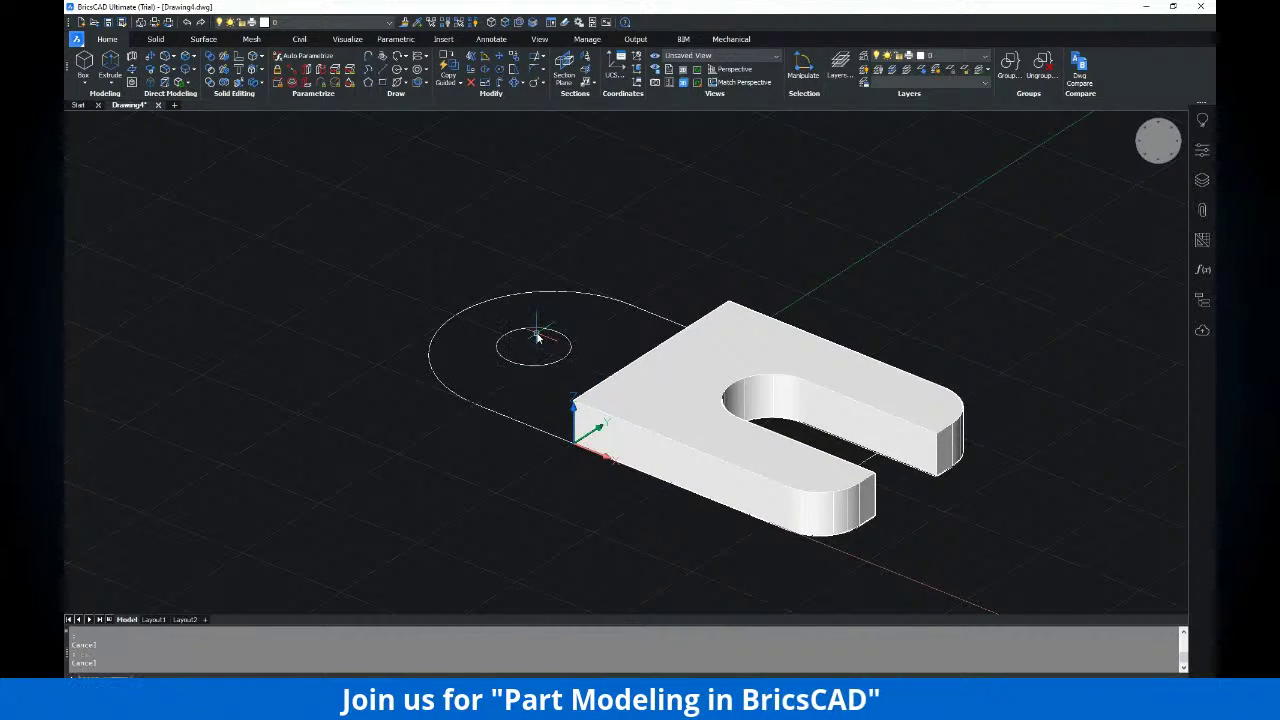
Draw a hexagon circumscribed around the hole circle from its center, and erase the circle
type("pol")
key("Return")
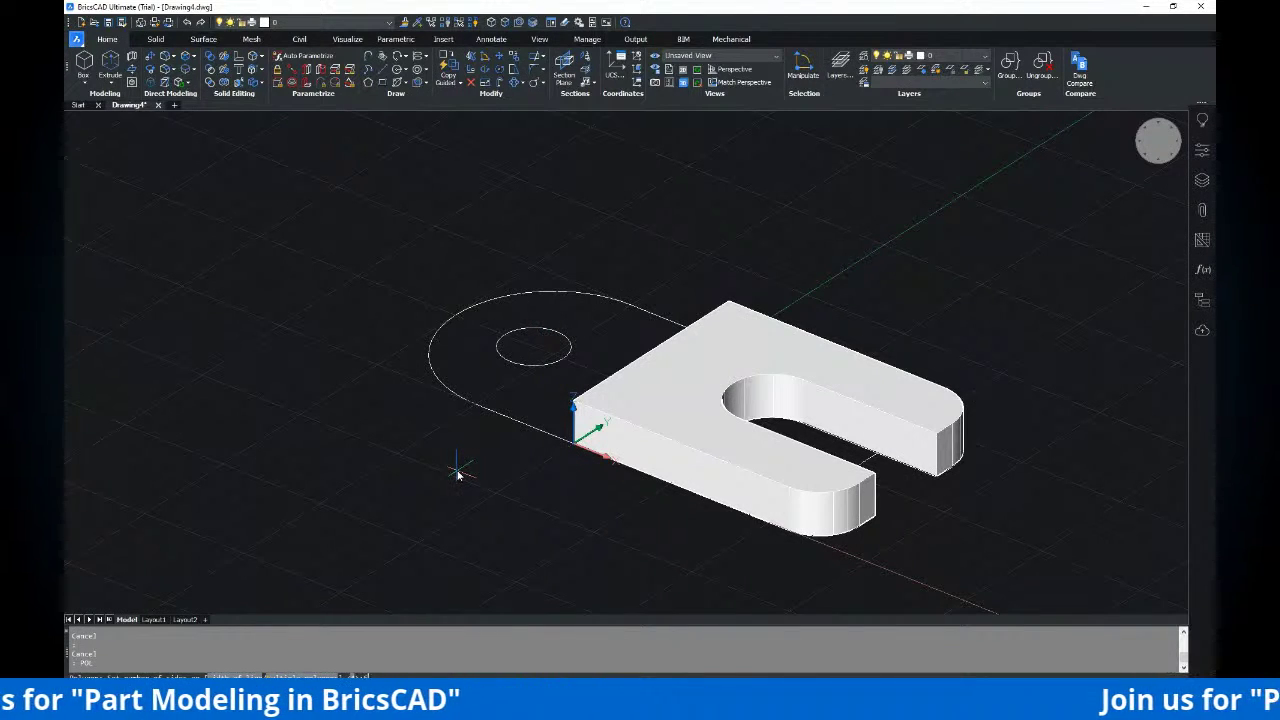
left_click(558, 335)
scroll(558, 335, "up", 3)
left_click(586, 354)
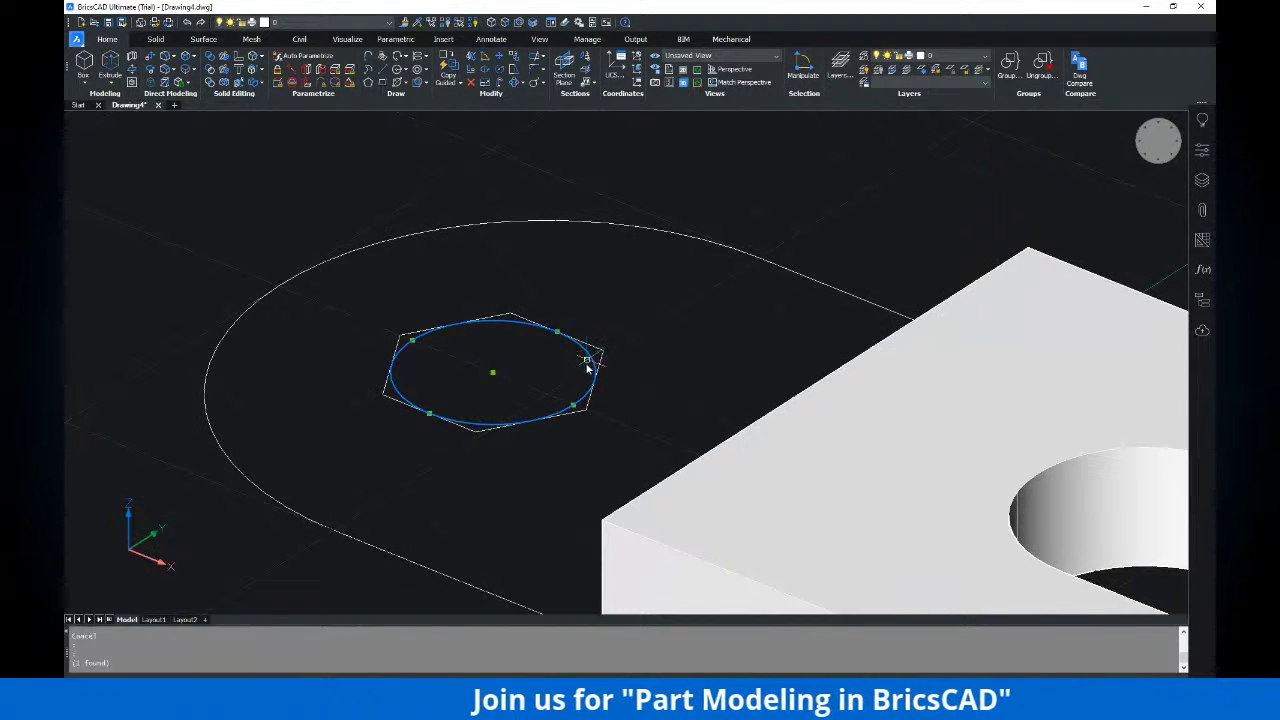
key("Delete")
scroll(558, 405, "down", 2)
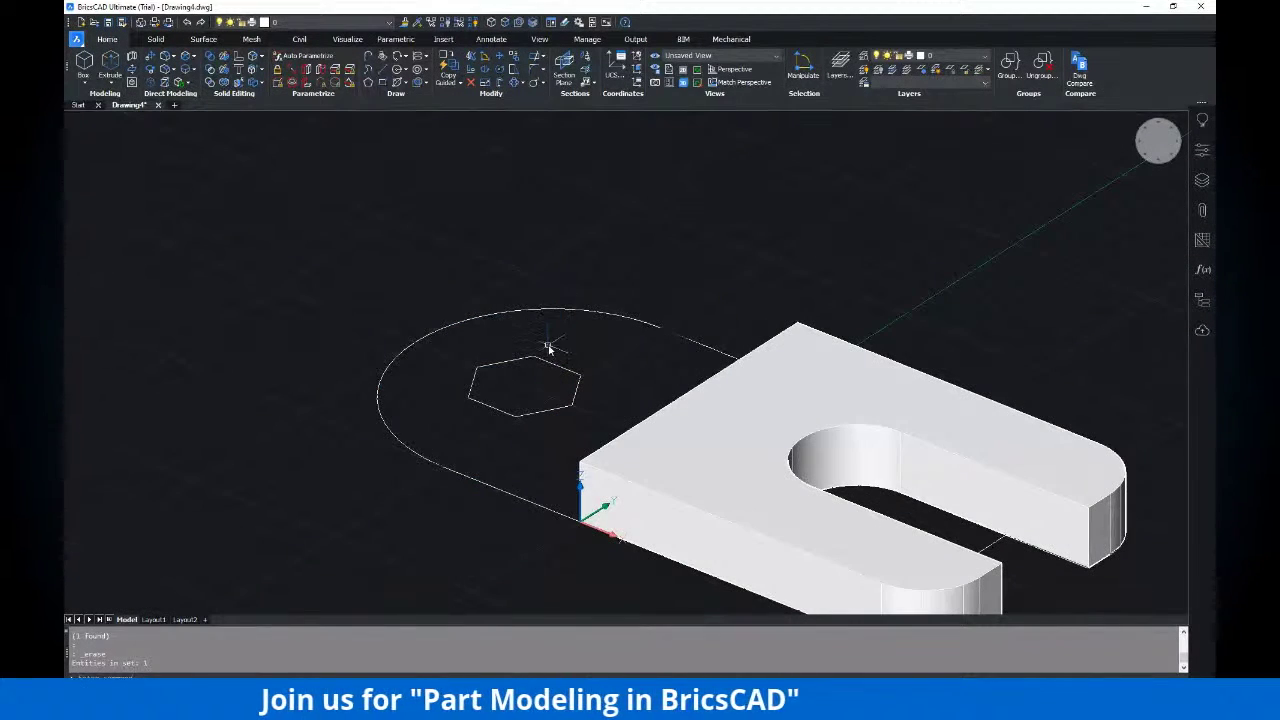
Extrude the rounded outline and the hexagon to a height of 20 mm
middle_click_drag(551, 338, 588, 272)
middle_click_drag(573, 320, 538, 327)
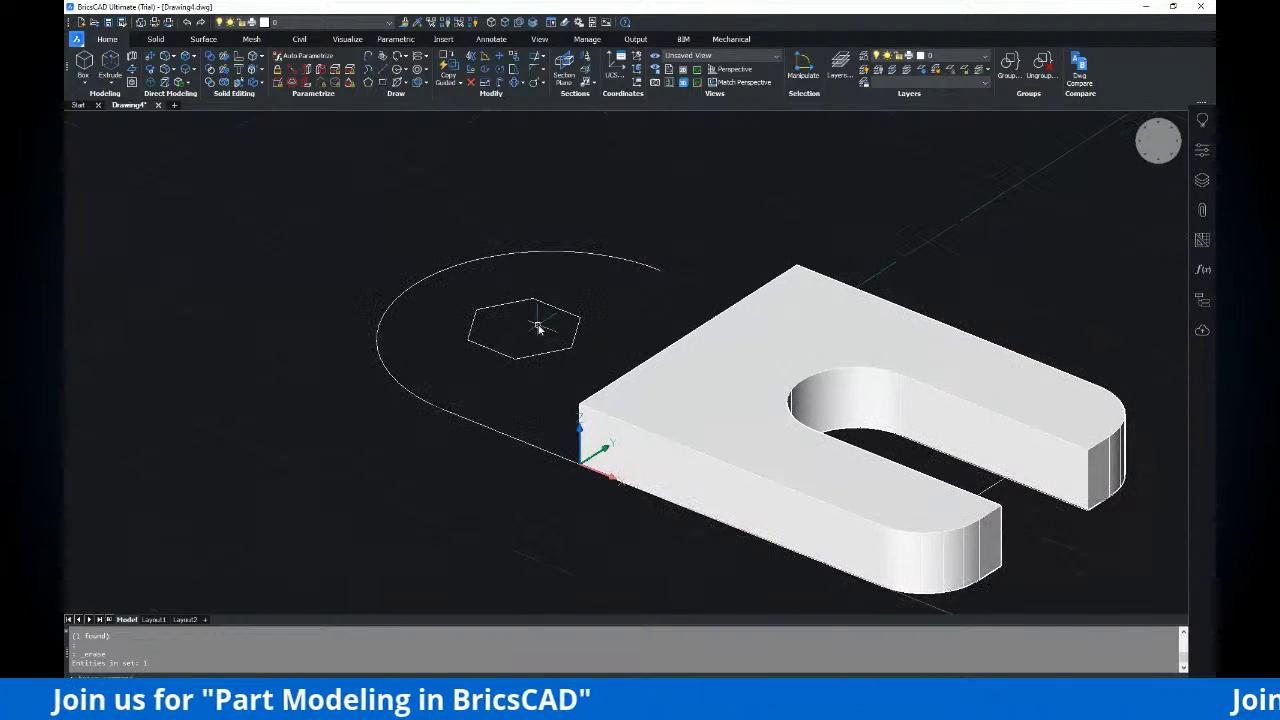
type("ext")
key("Return")
left_click(586, 243)
left_click(503, 346)
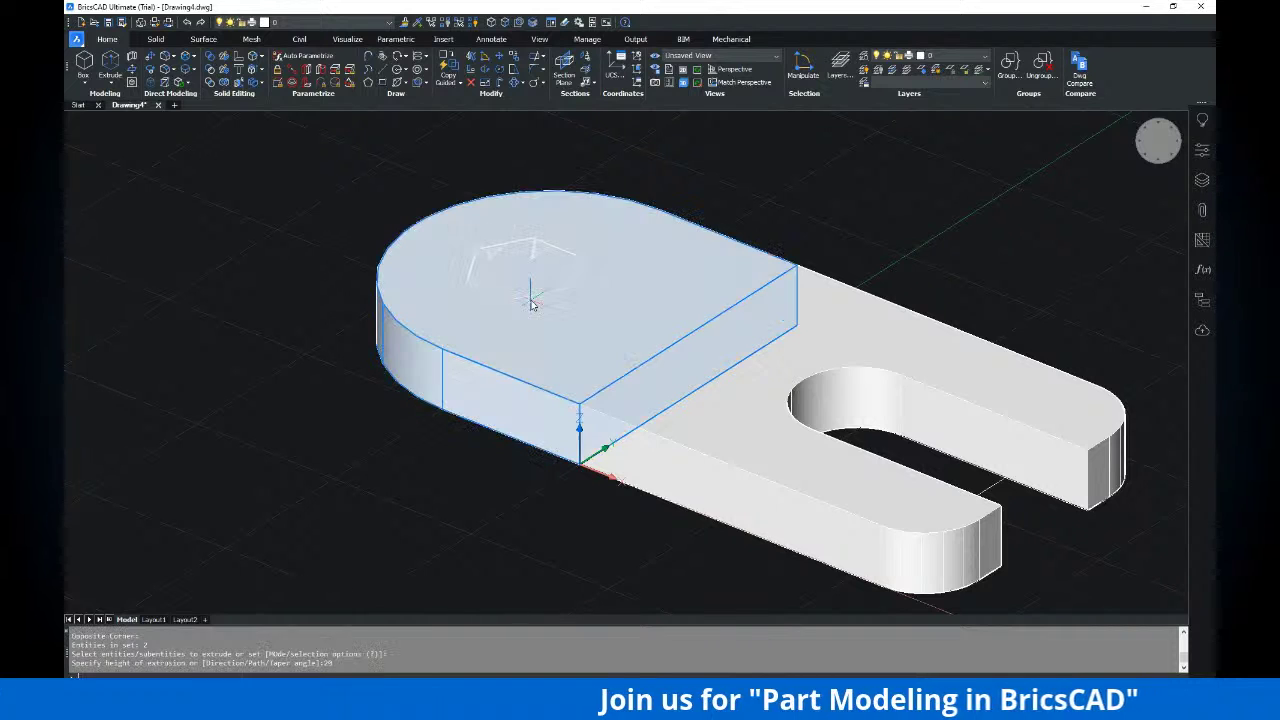
type("20")
key("Return")
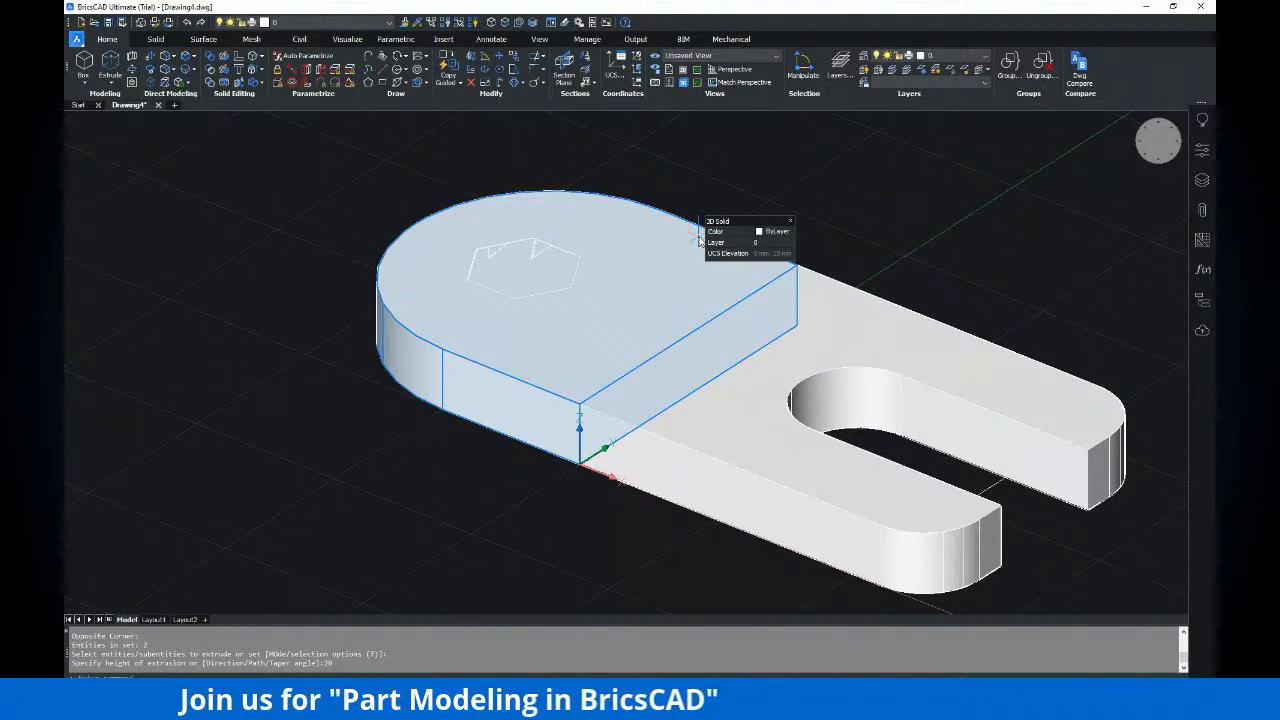
Subtract the hexagonal solid from the rounded plate to cut the hexagonal hole
key("Escape")
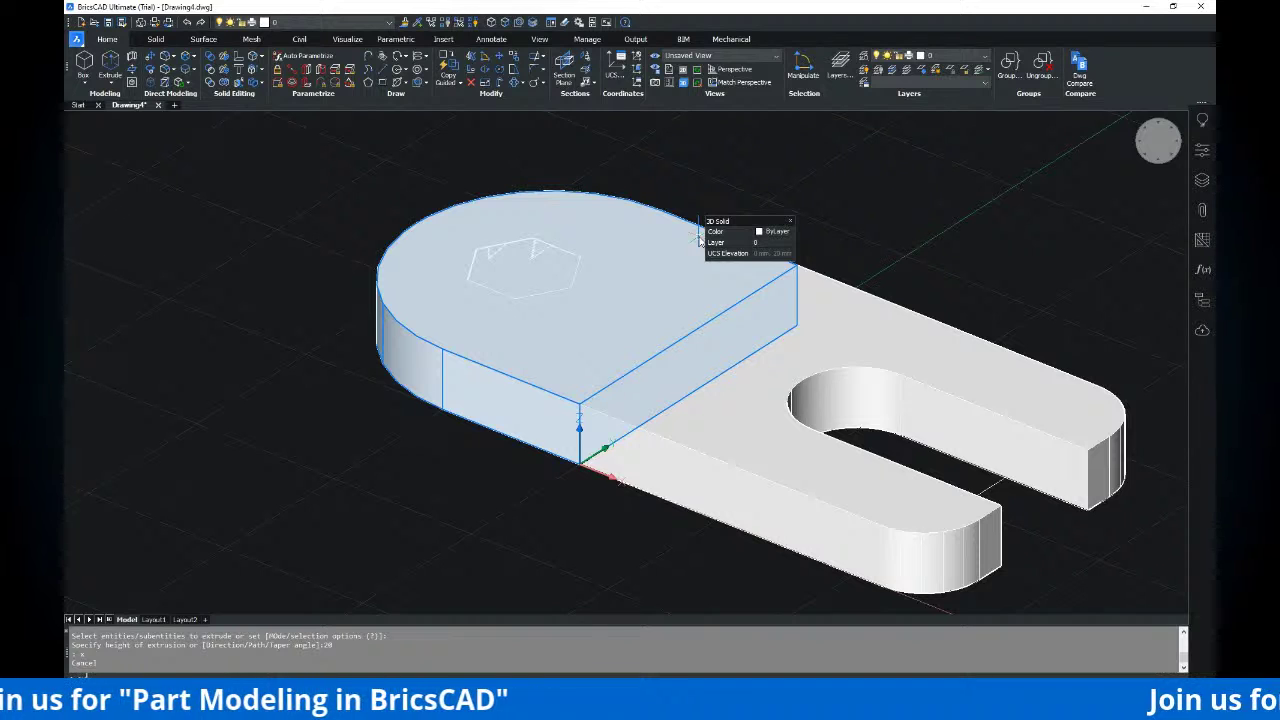
type("su")
key("Return")
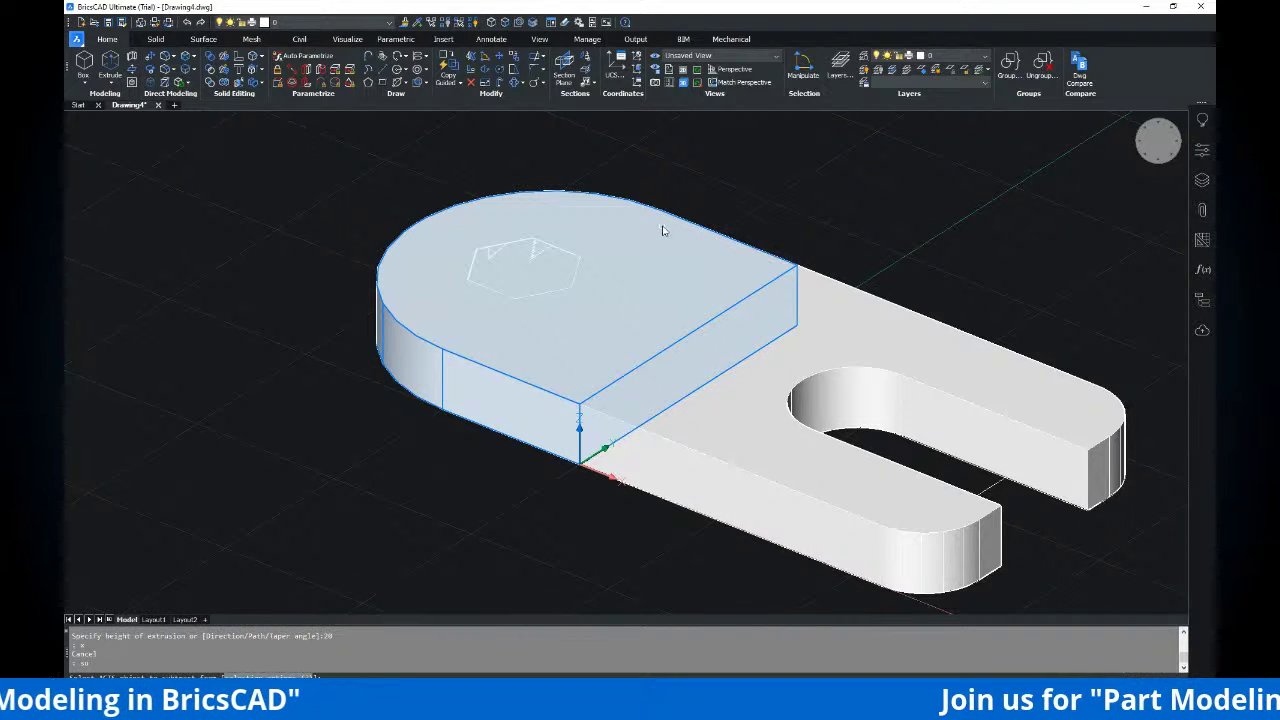
left_click(665, 220)
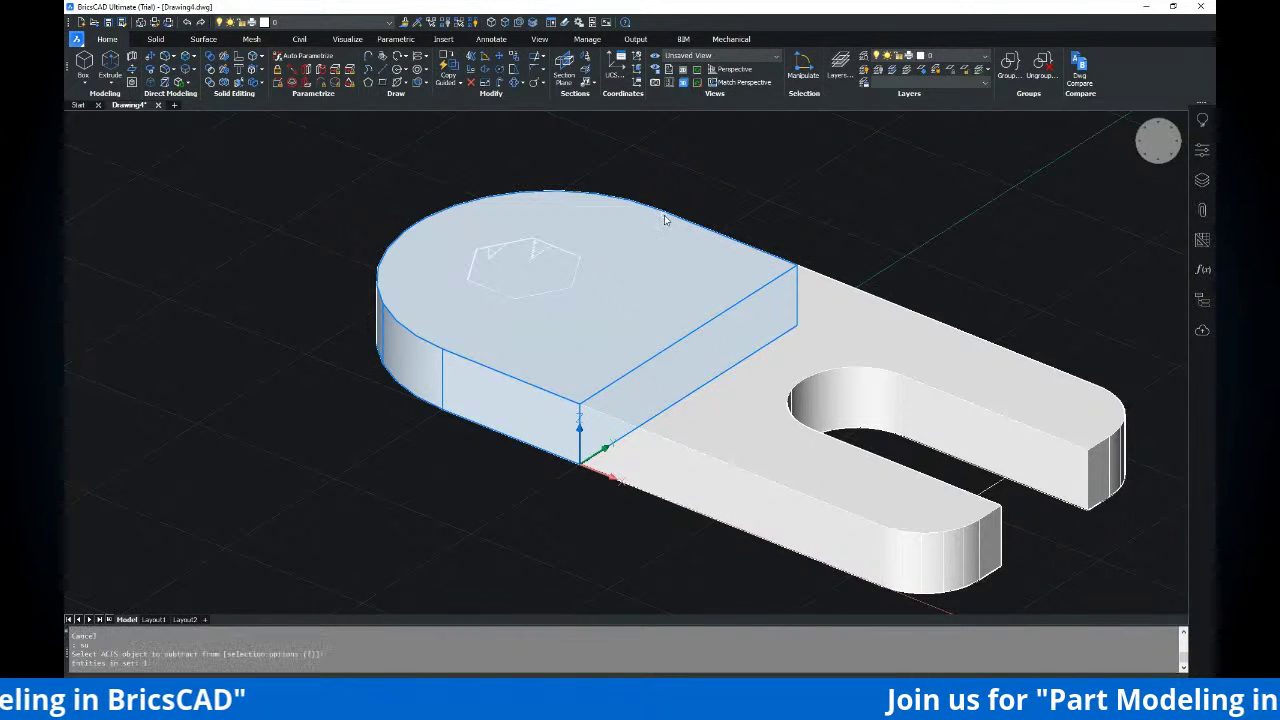
left_click(551, 248)
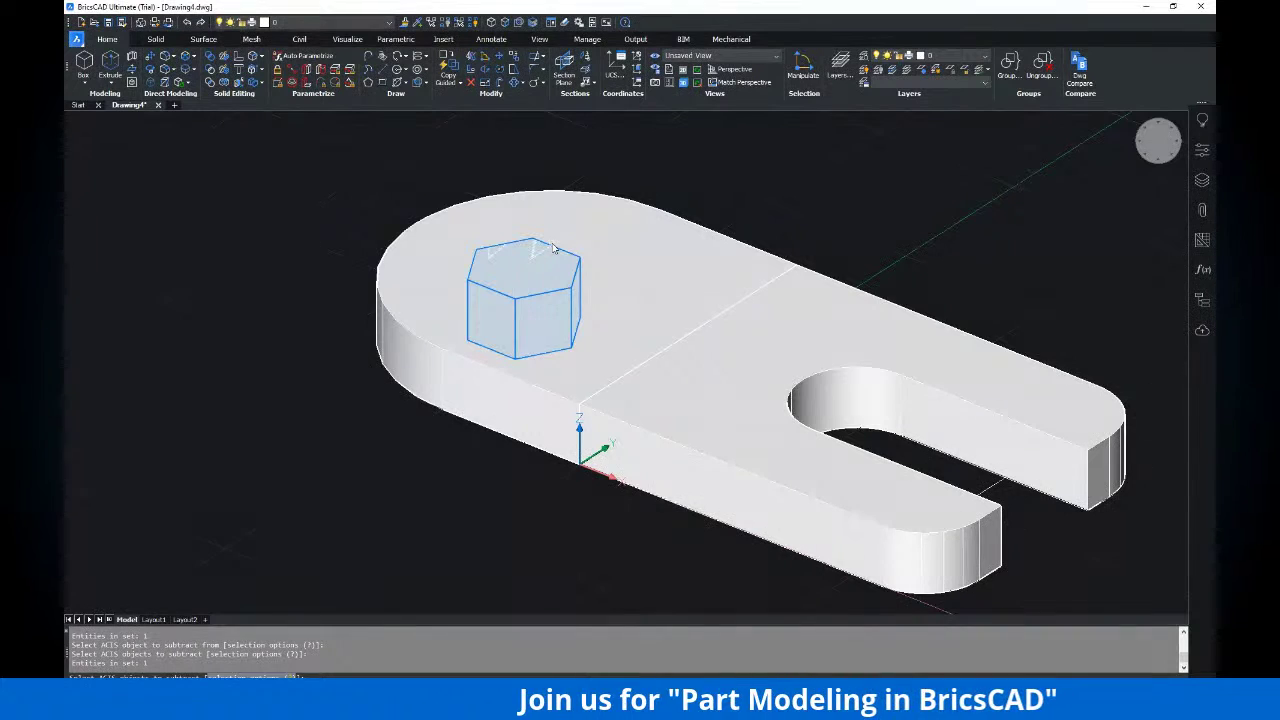
key("Return")
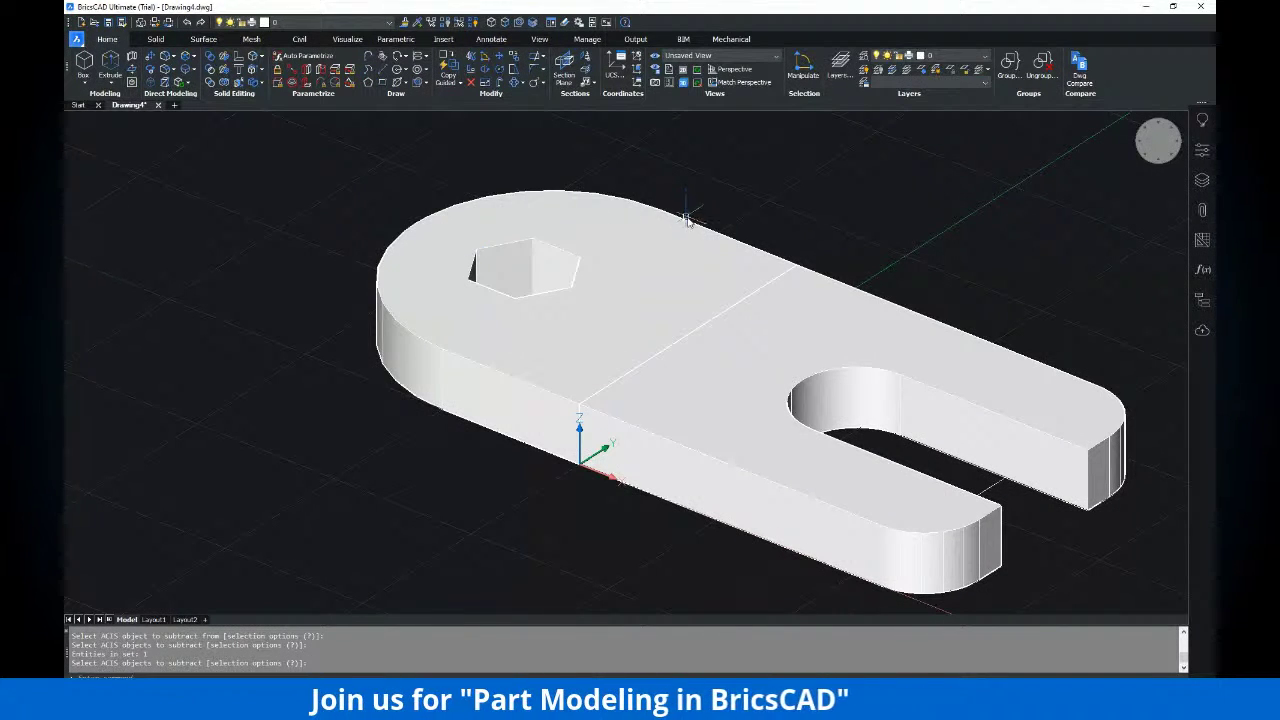
In the Front view, rotate the rounded plate by -70 degrees about the lower corner at the origin
middle_click_drag(788, 192, 798, 189, "shift")
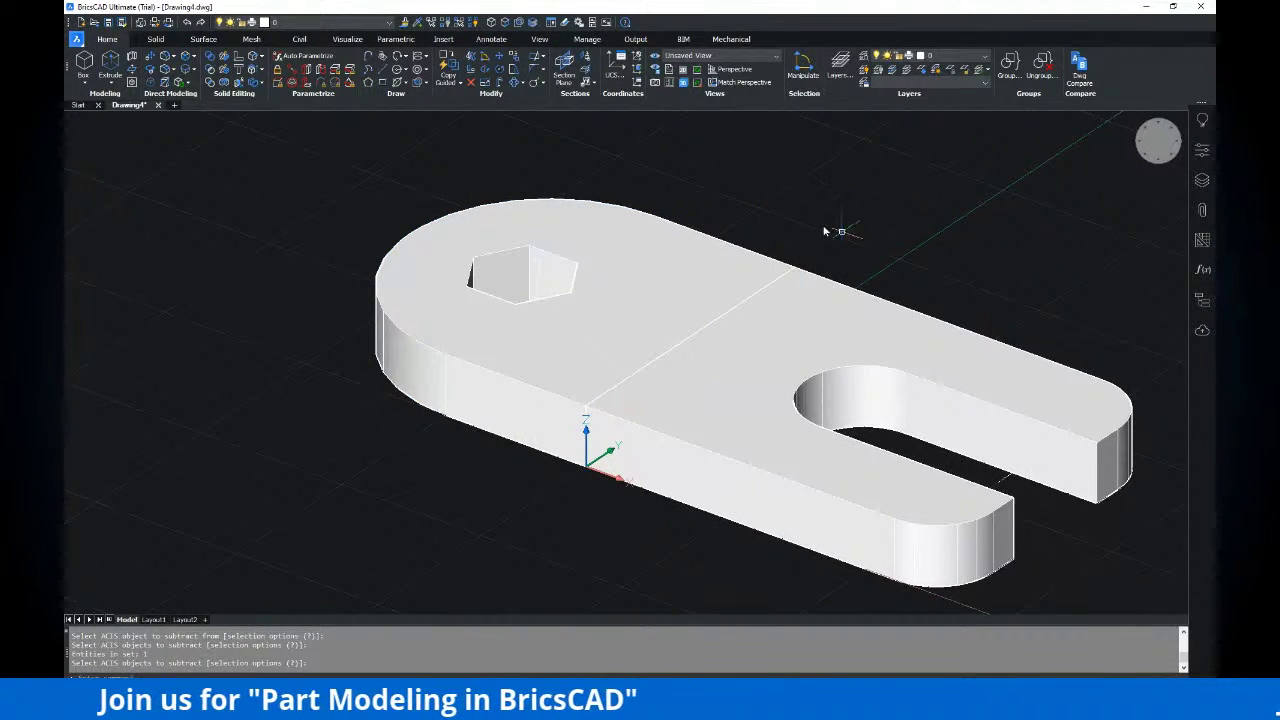
left_click(712, 56)
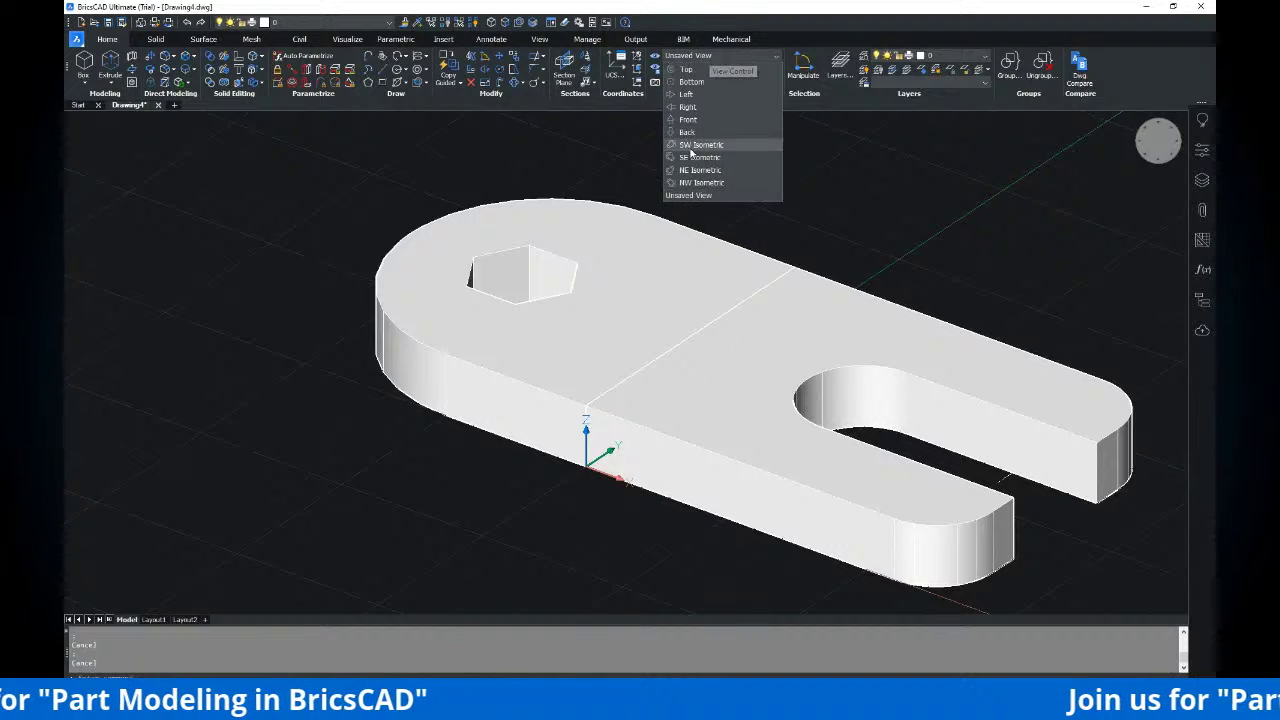
left_click(688, 119)
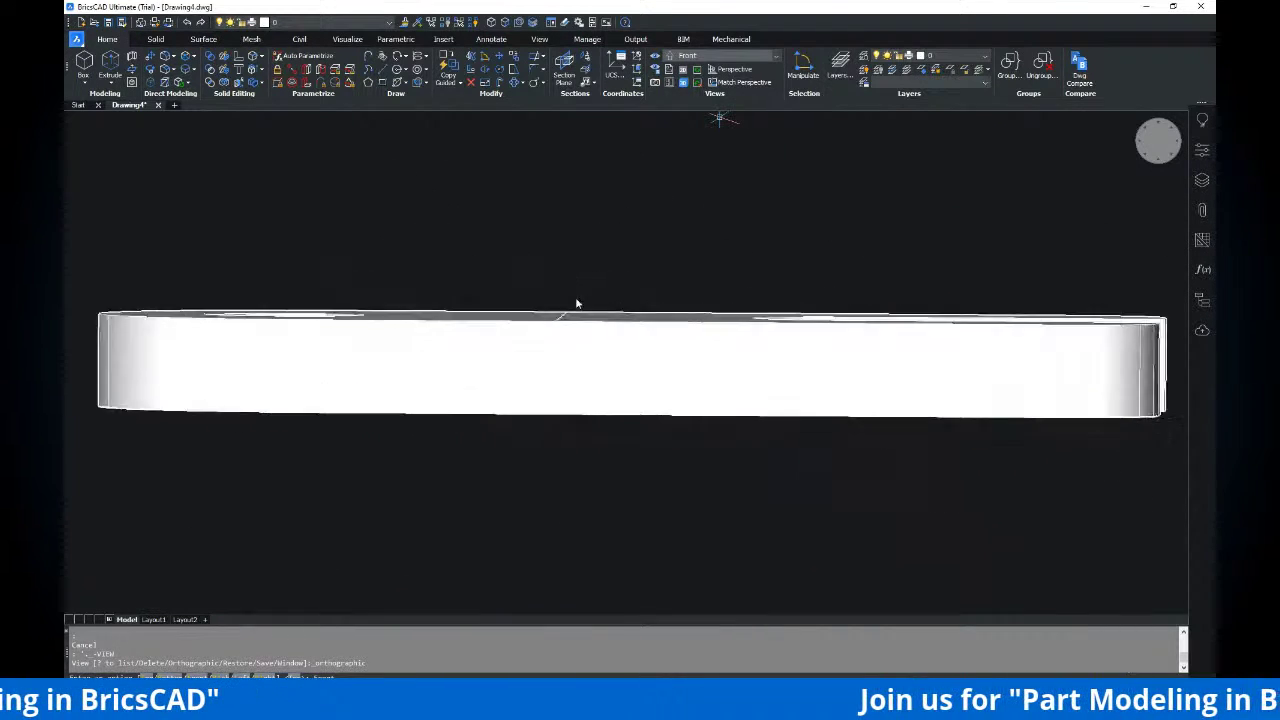
key("Escape")
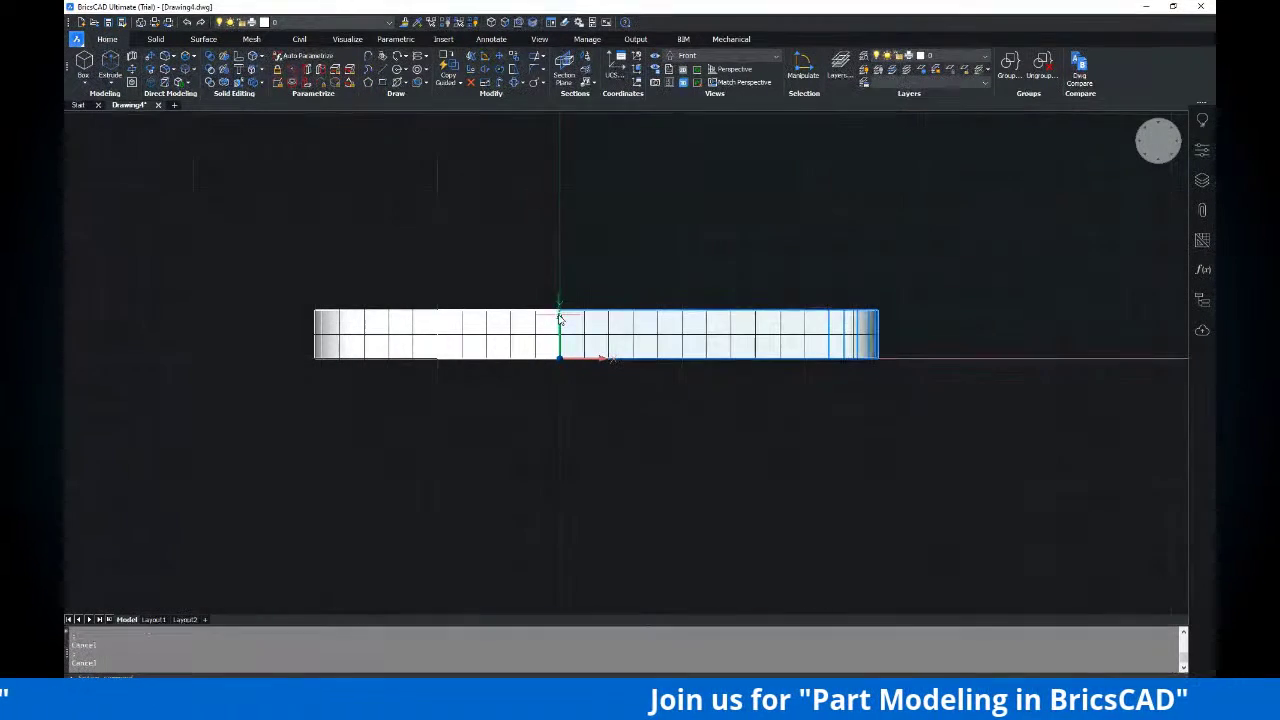
key("Return")
left_click(521, 289)
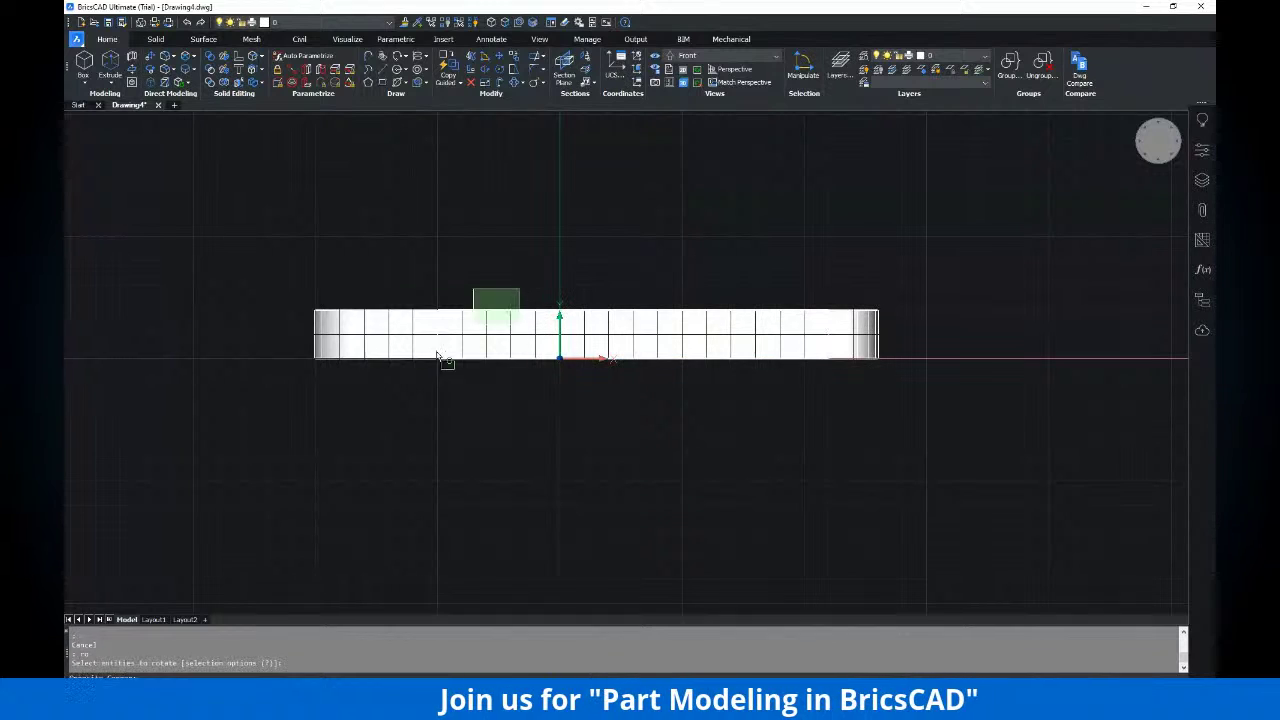
left_click(438, 355)
key("Return")
left_click(560, 359)
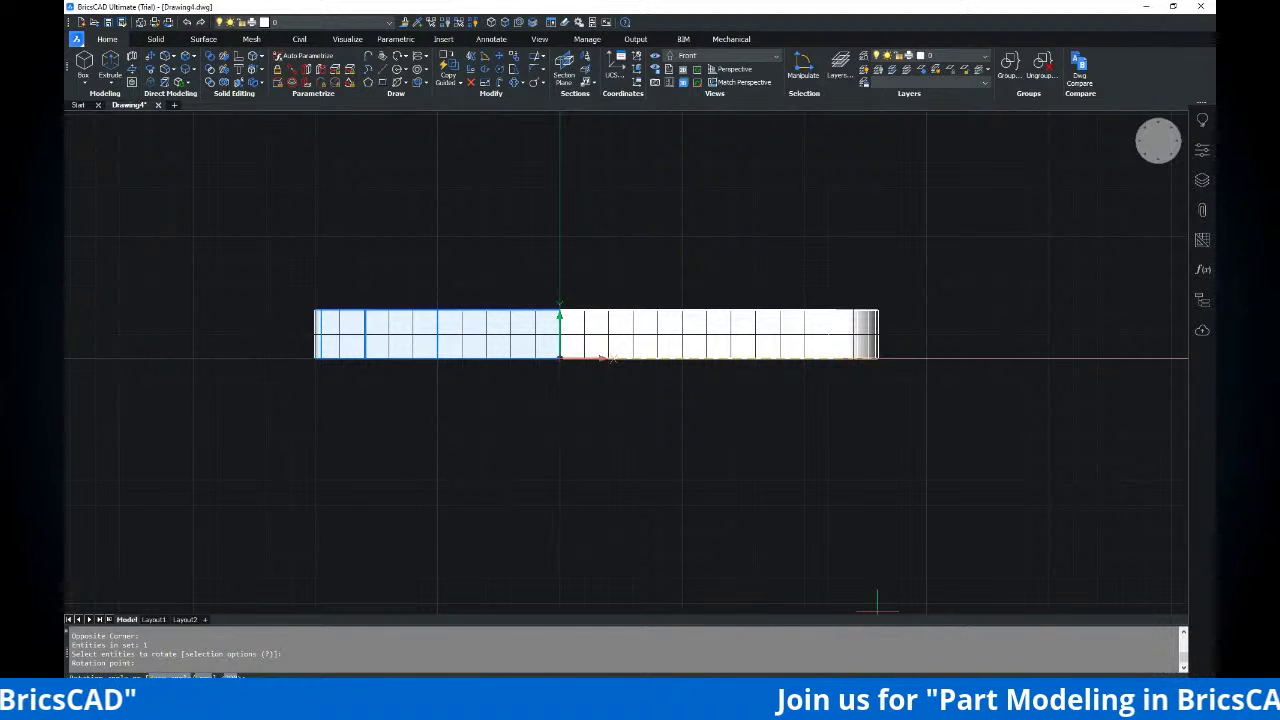
key("F8")
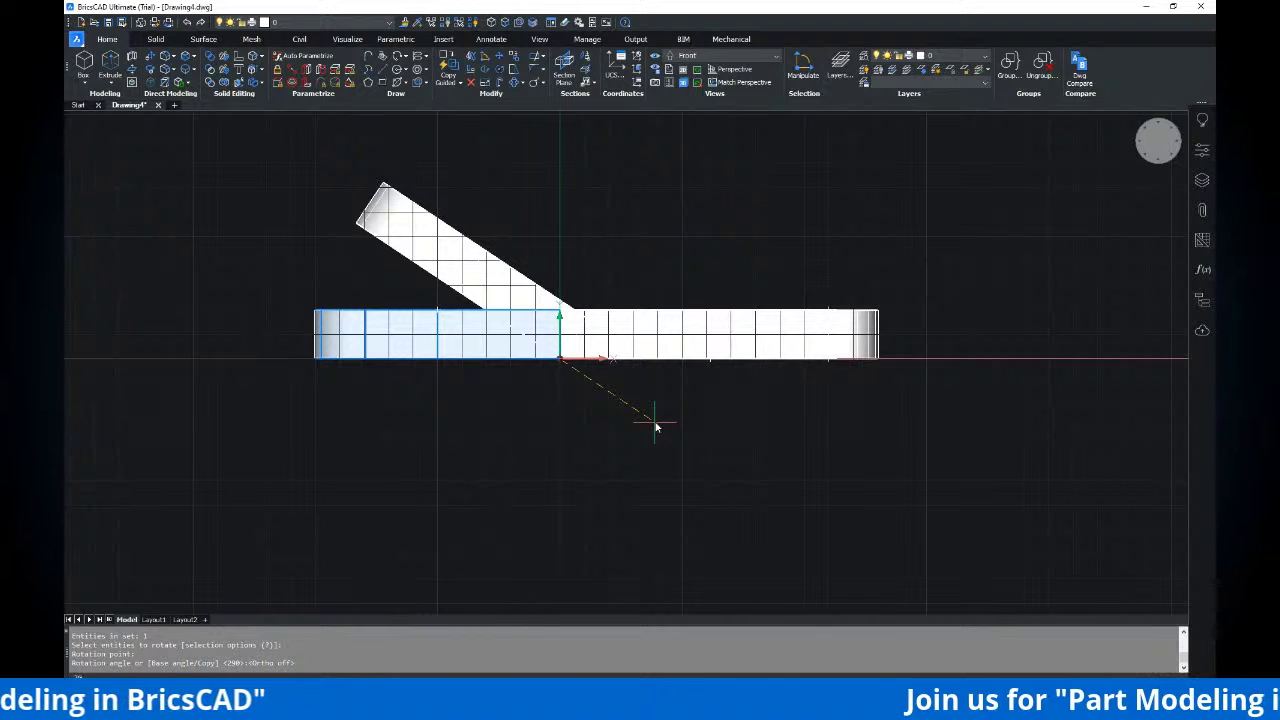
key("Return")
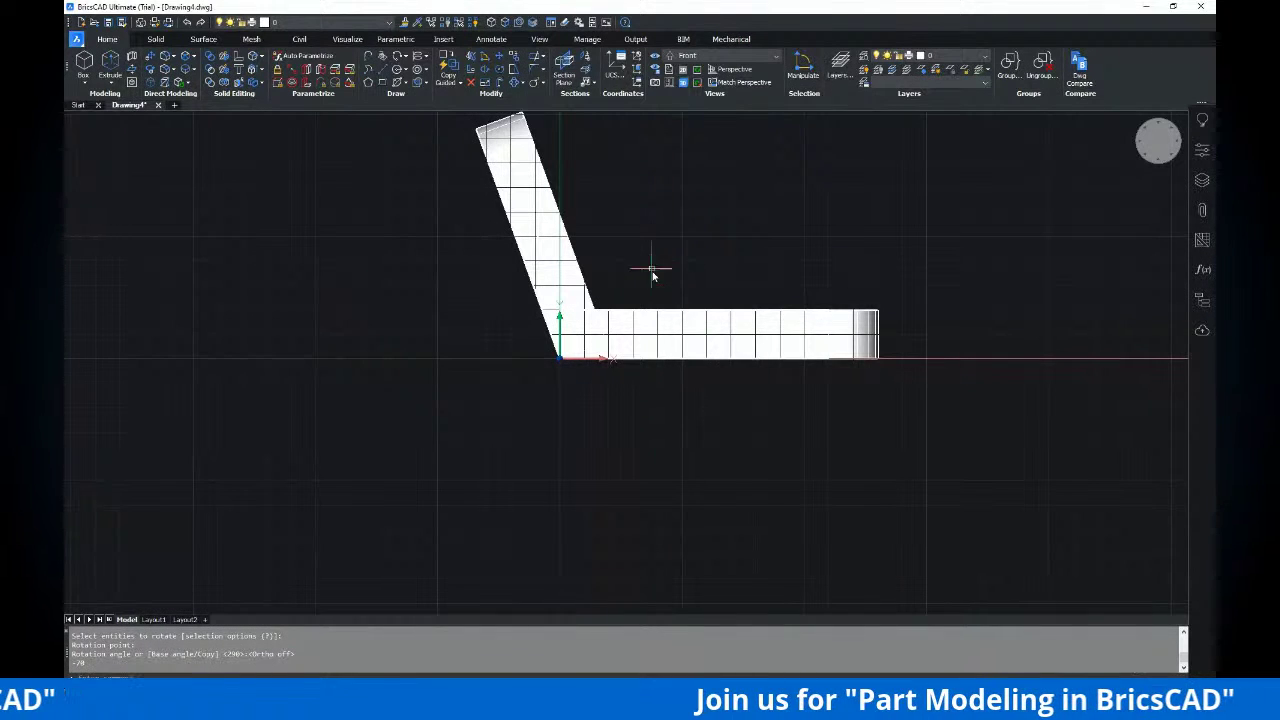
Reset the user coordinate system to World so the Z axis points up from the base plate
middle_click_drag(666, 277, 566, 347, "shift")
key("Escape")
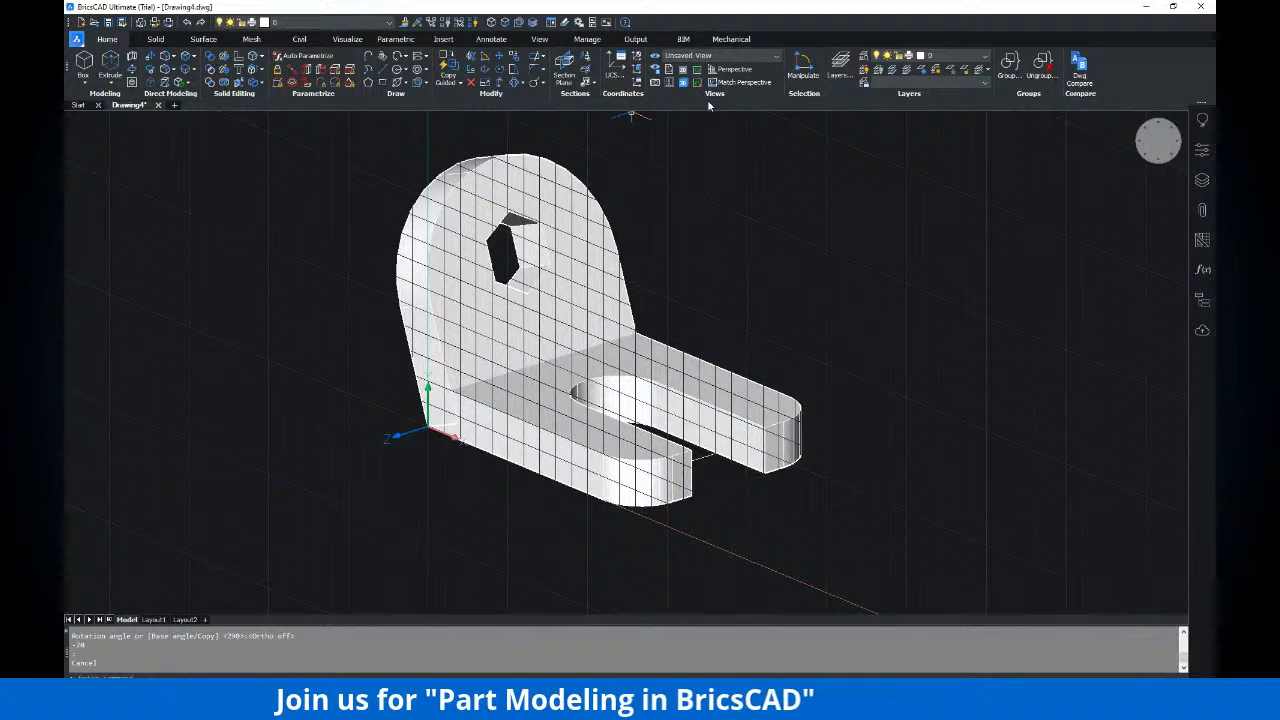
type("ucs")
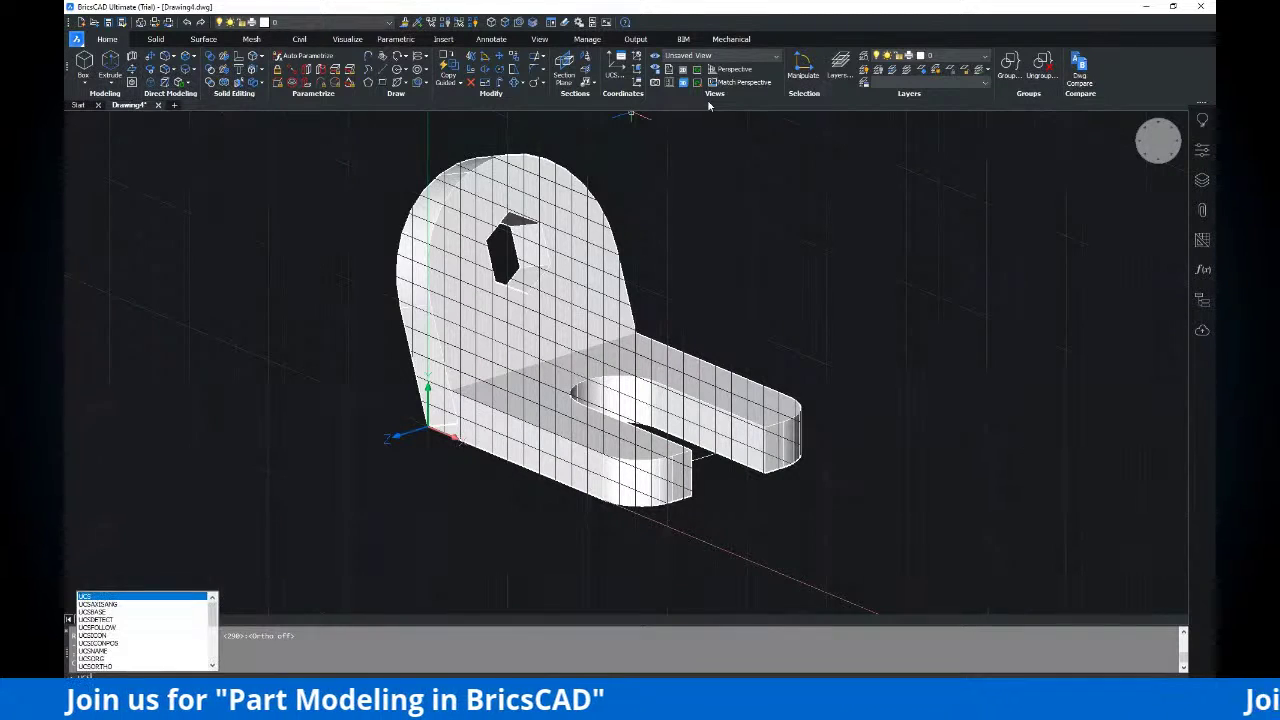
key("Return")
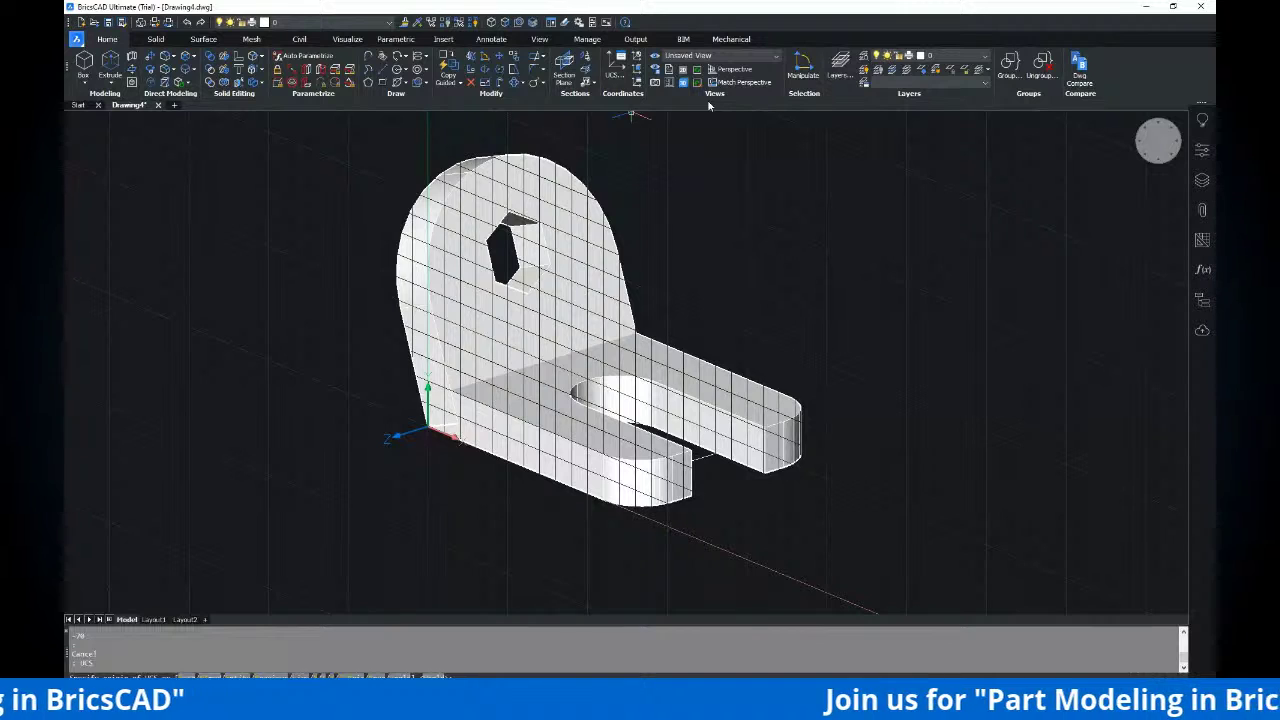
key("Escape")
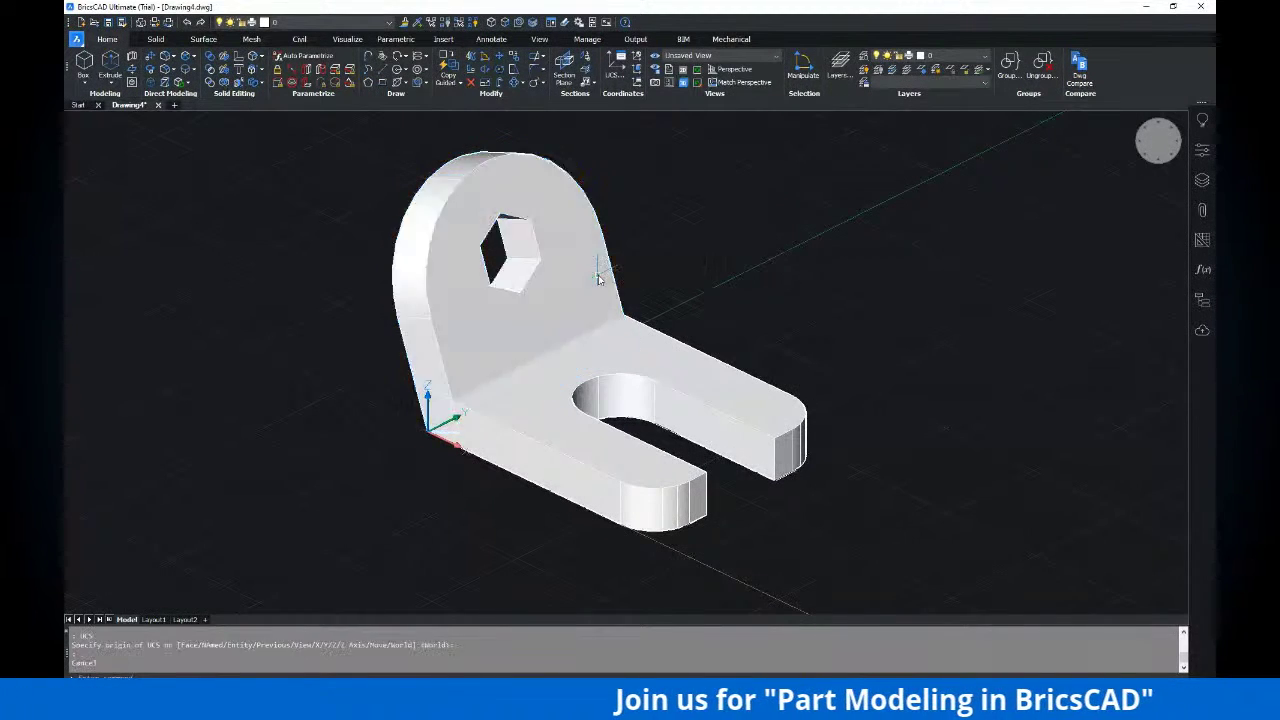
key("Escape")
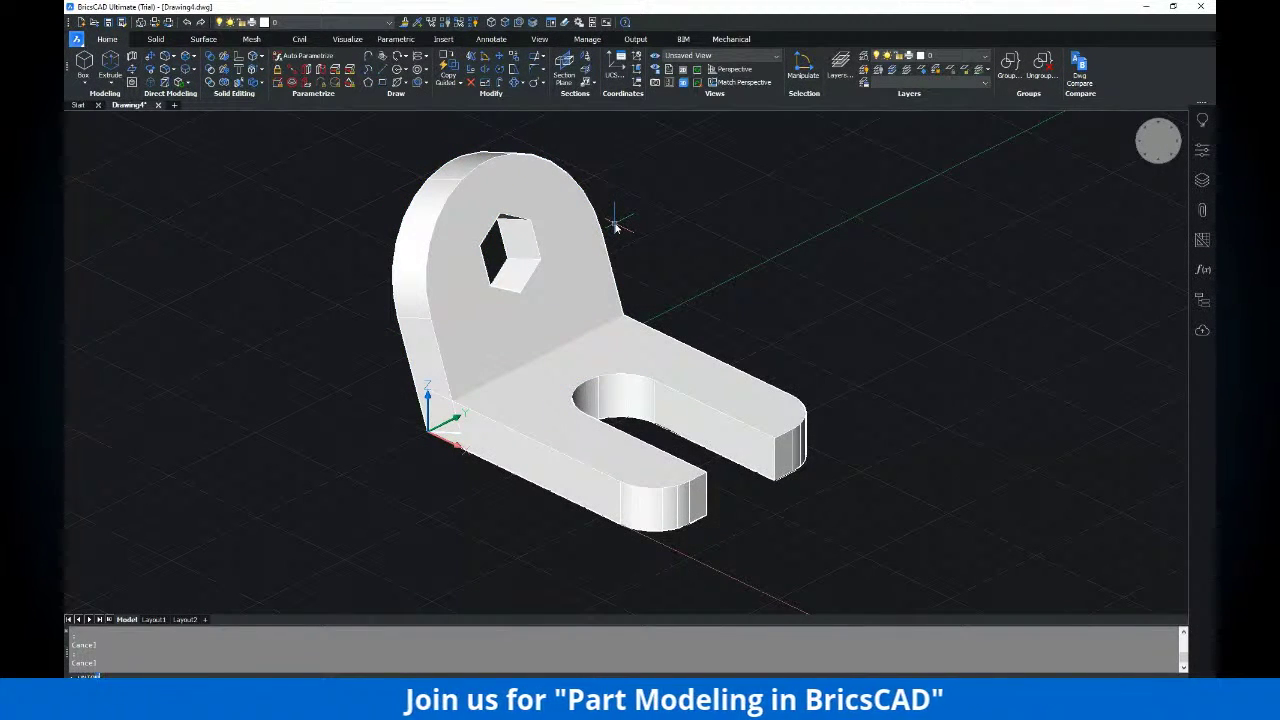
Union the slotted base plate and the tilted rounded plate into one solid
type("uni")
key("Return")
left_click(656, 339)
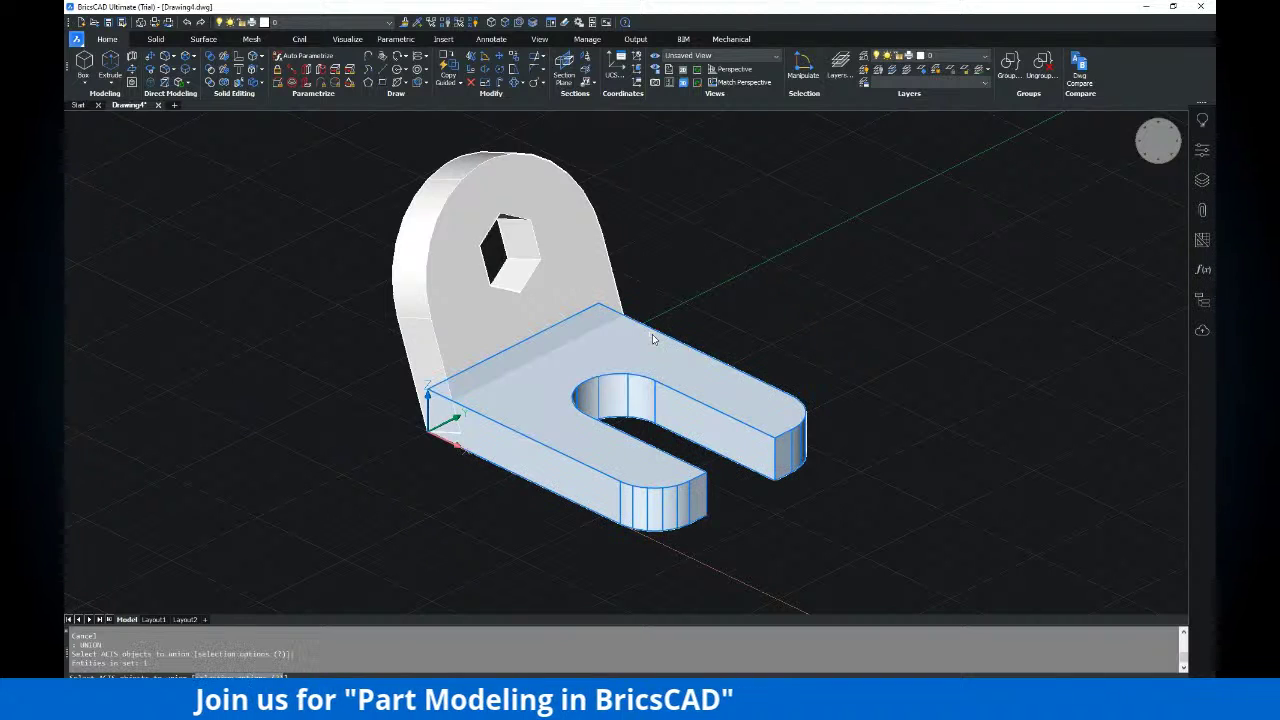
left_click(603, 268)
key("Return")
Delete the leftover rectangle outline under the base plate and inspect the finished part from other angles
scroll(712, 285, "down", 2)
middle_click_drag(722, 288, 740, 314, "shift")
scroll(700, 360, "up", 2)
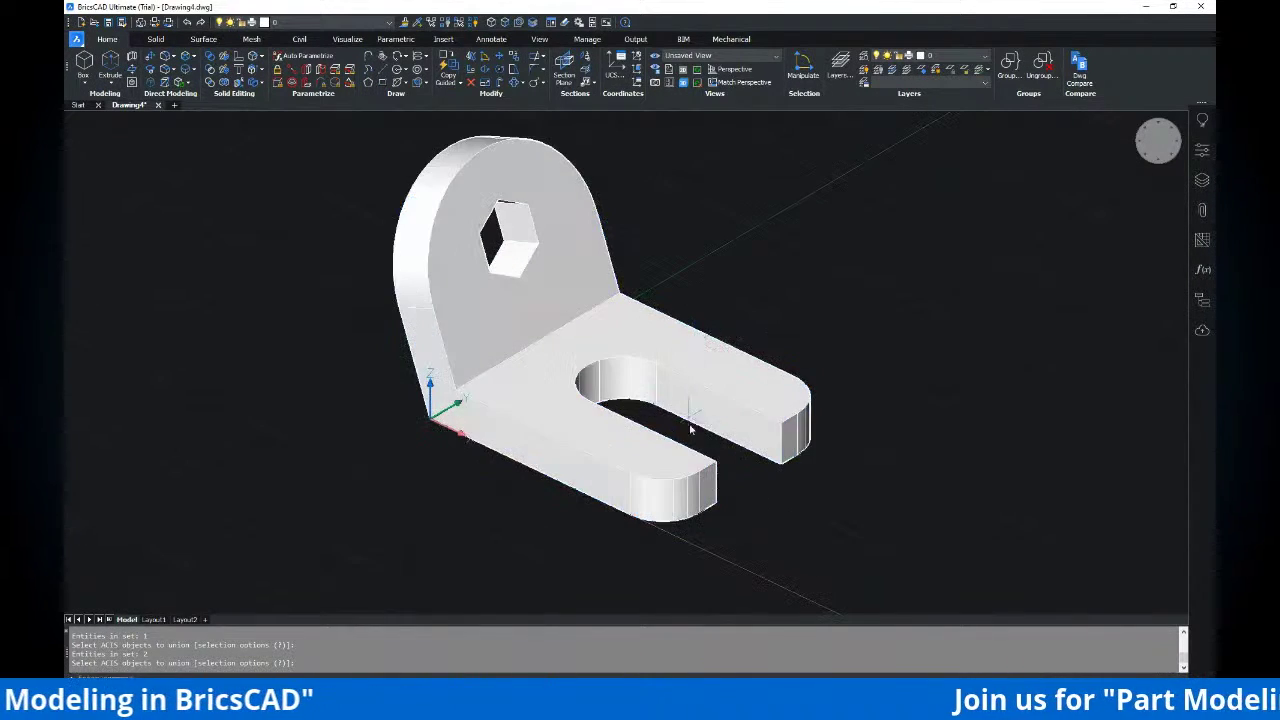
left_click(712, 452)
key("Delete")
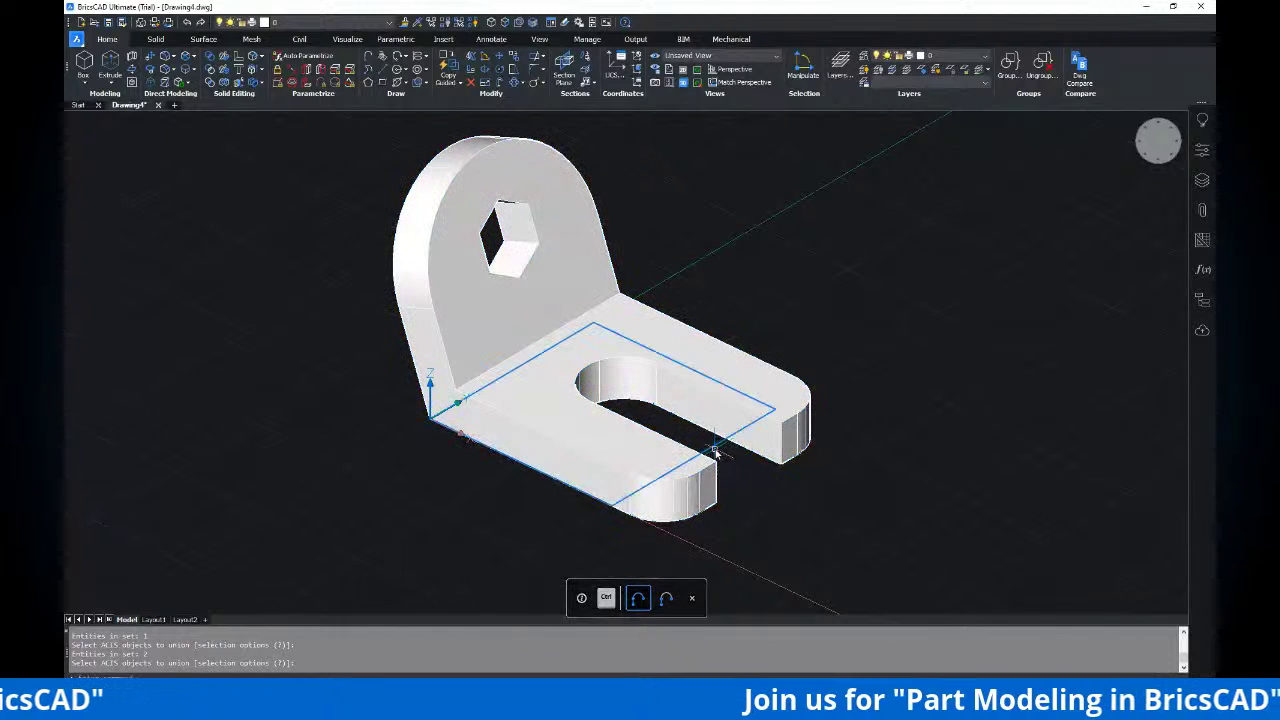
middle_click_drag(780, 289, 651, 609, "shift")
key("Escape")
key("Escape")
Switch to Adobe Reader, examine the round base, hole and V-shaped bracket dimensions on page 3 of the exercise PDF, and return to BricsCAD
left_click(664, 710)
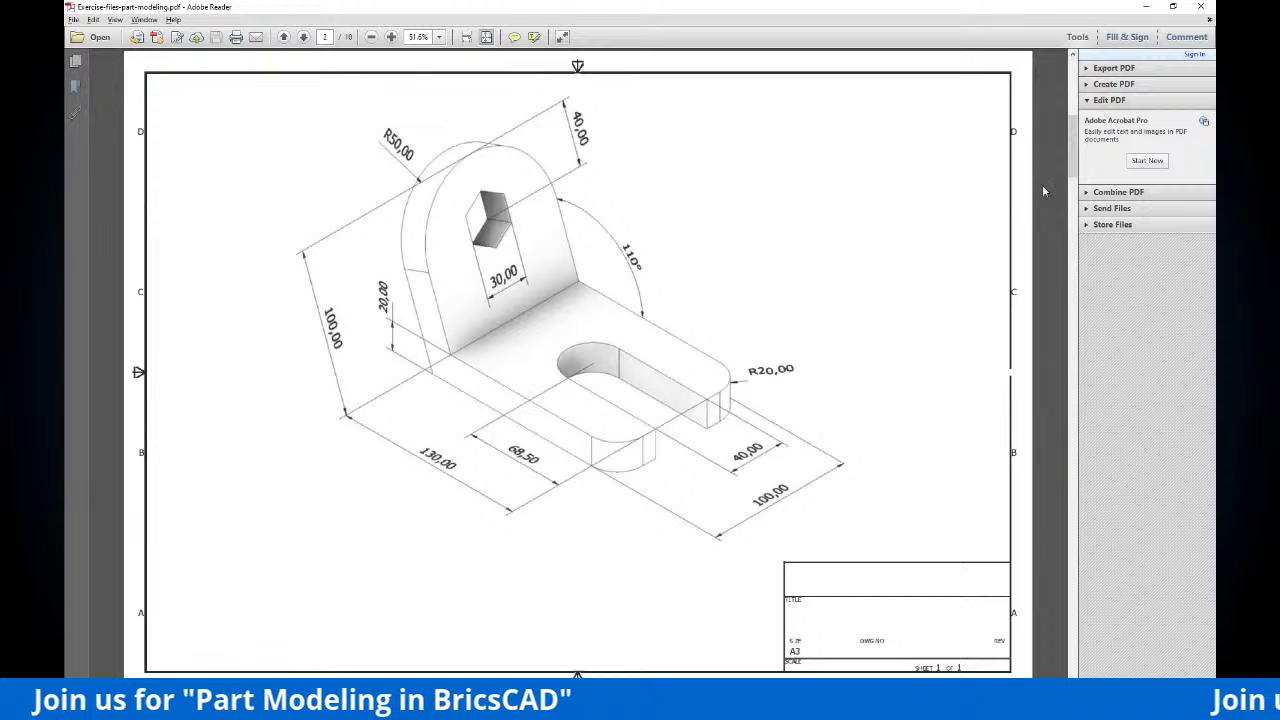
left_click(304, 36)
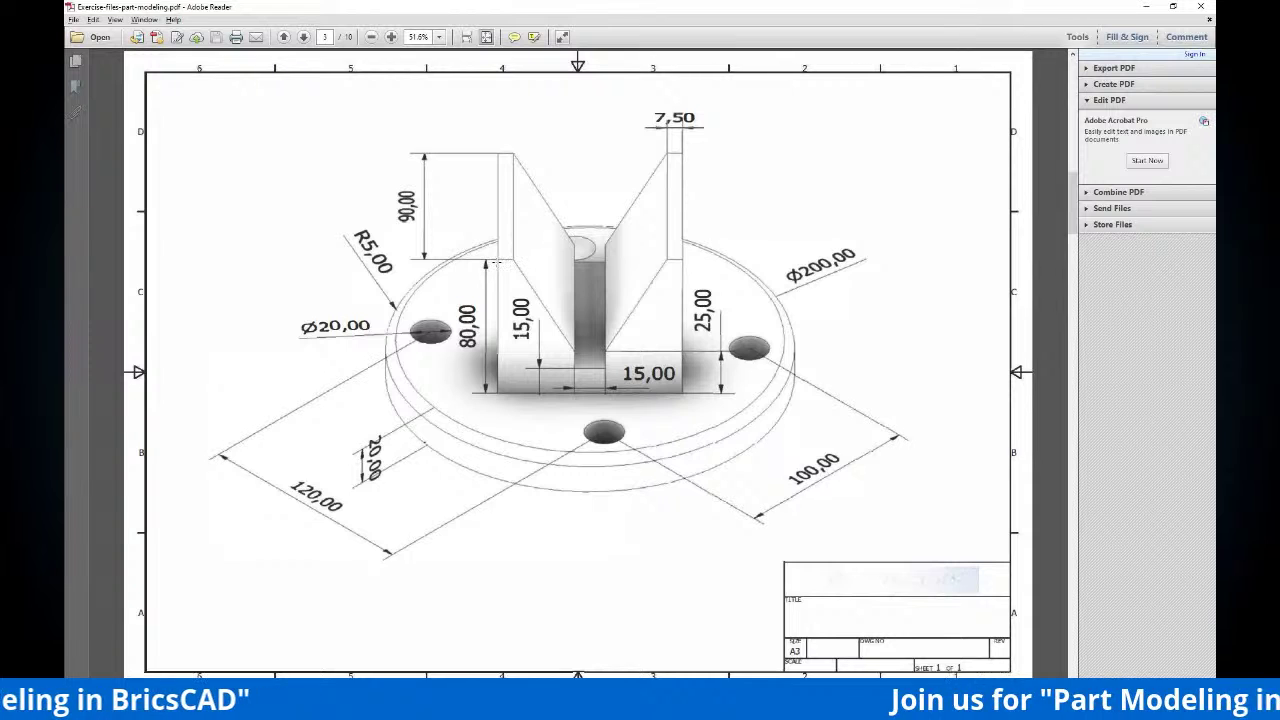
left_click(425, 212)
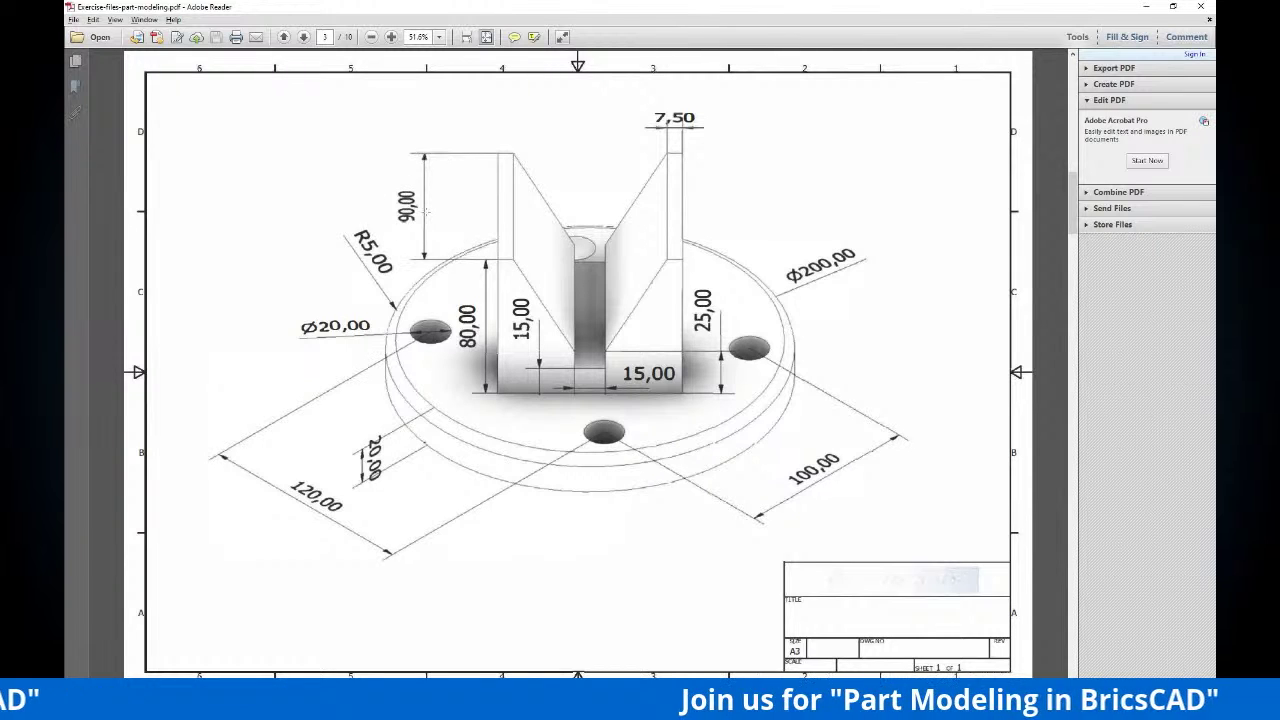
left_click(405, 213)
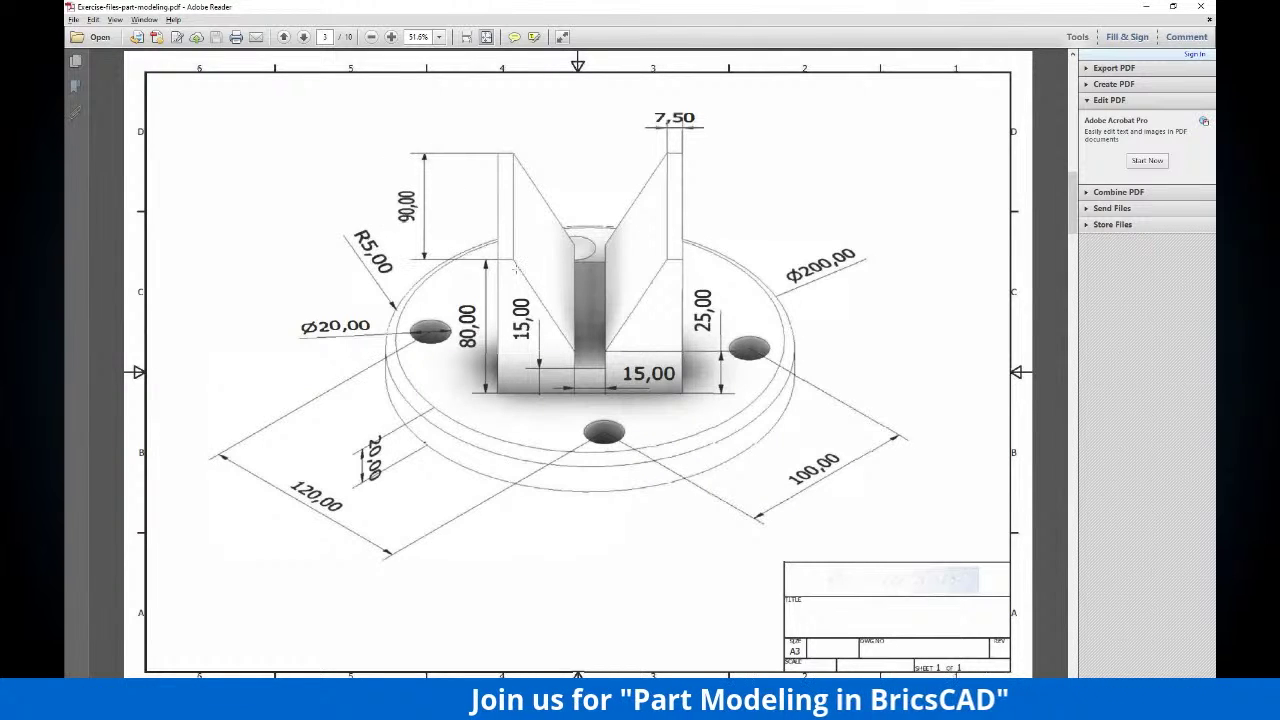
left_click(513, 150)
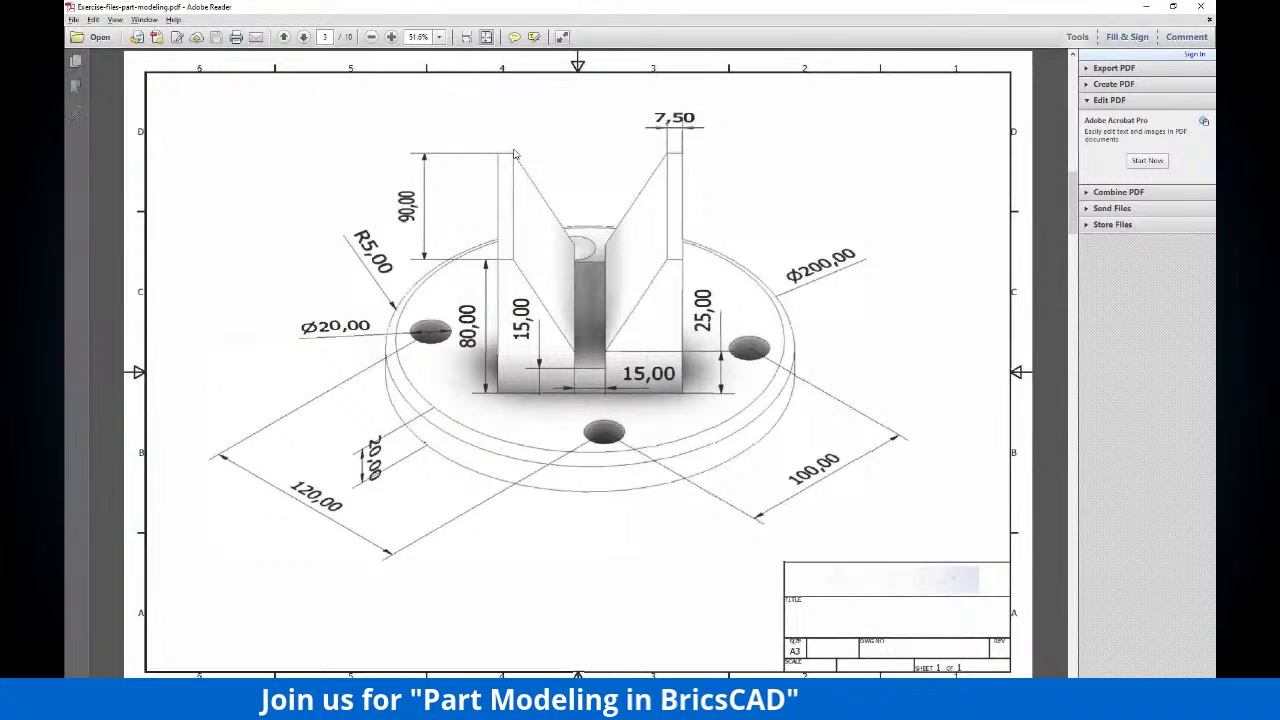
left_click(677, 122)
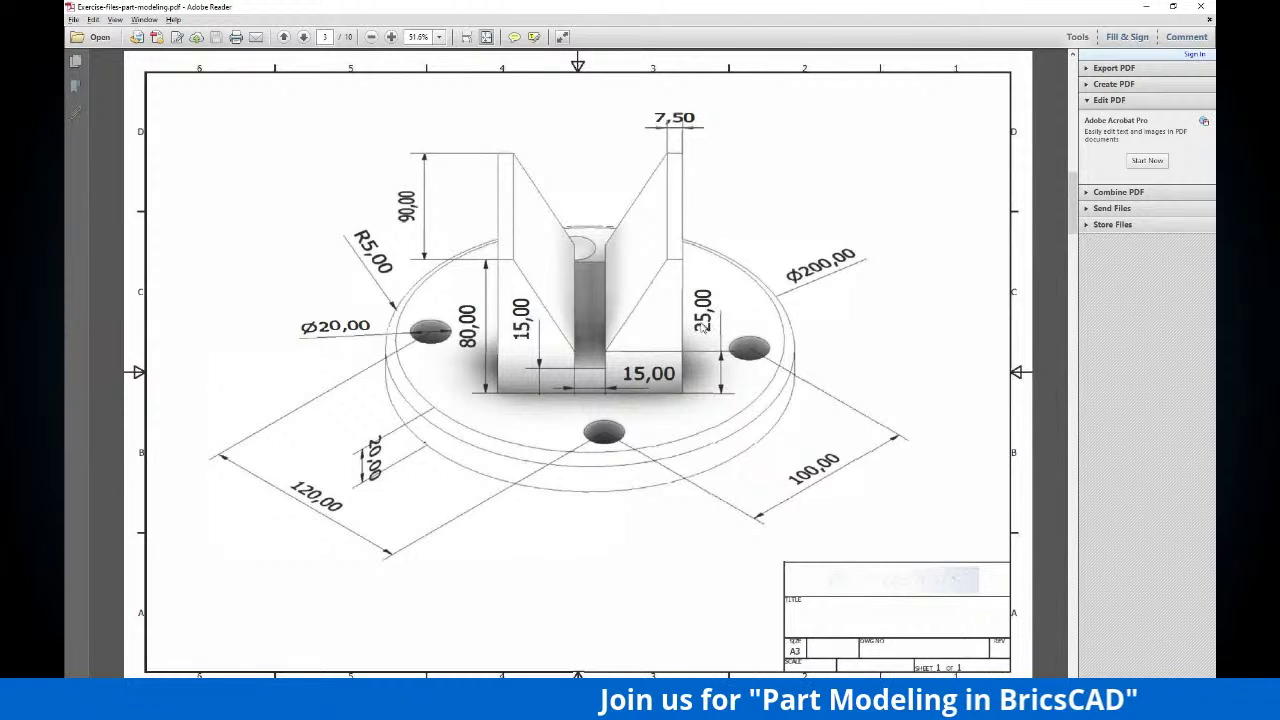
left_click(605, 355)
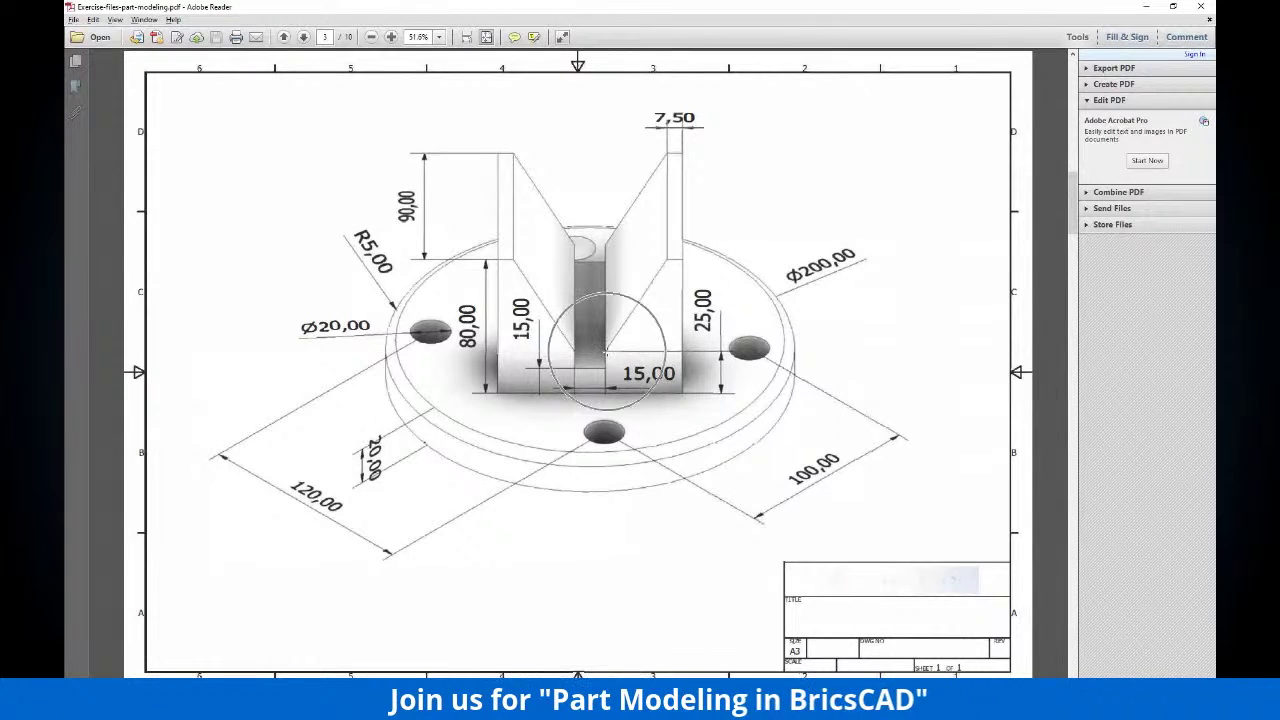
left_click(683, 390)
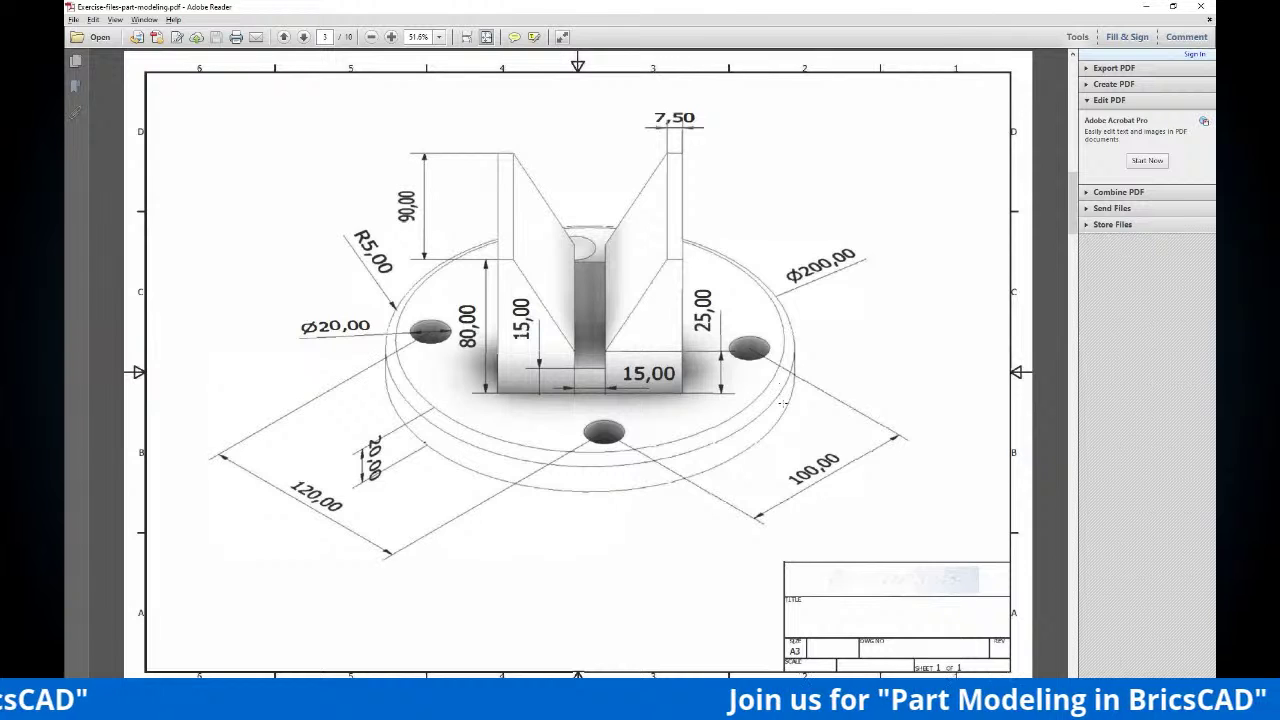
left_click(785, 401)
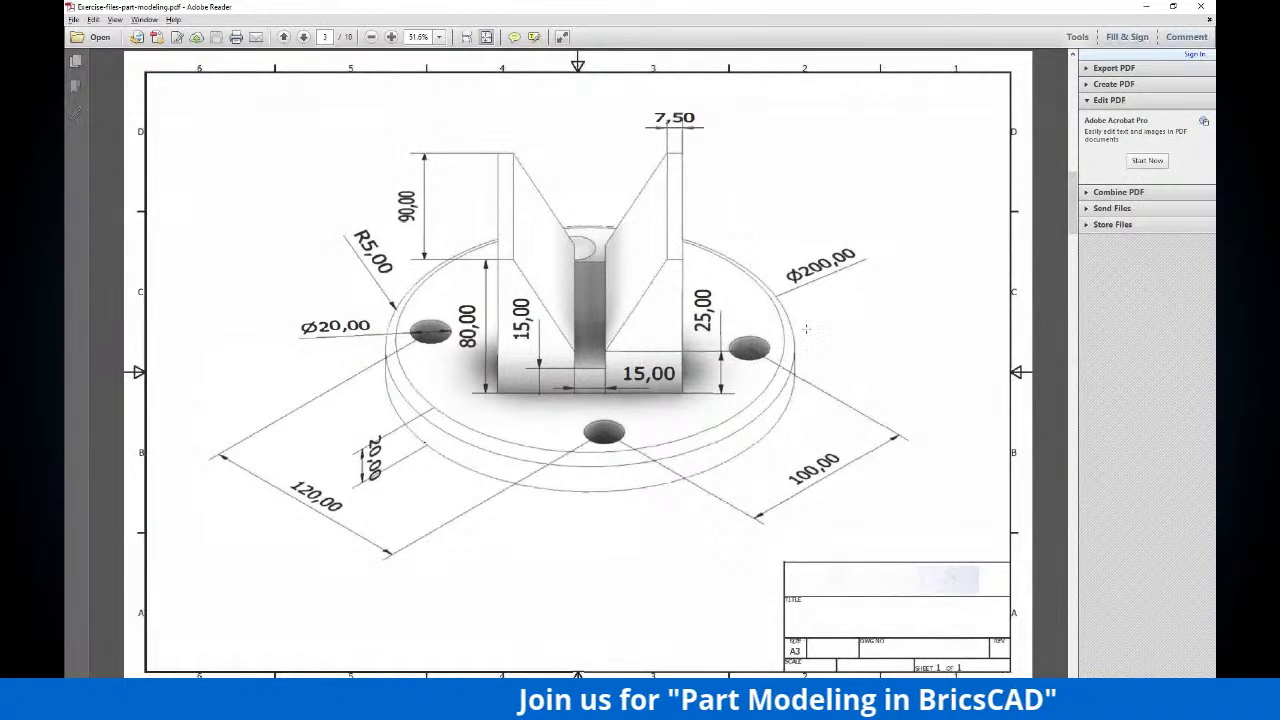
left_click(810, 289)
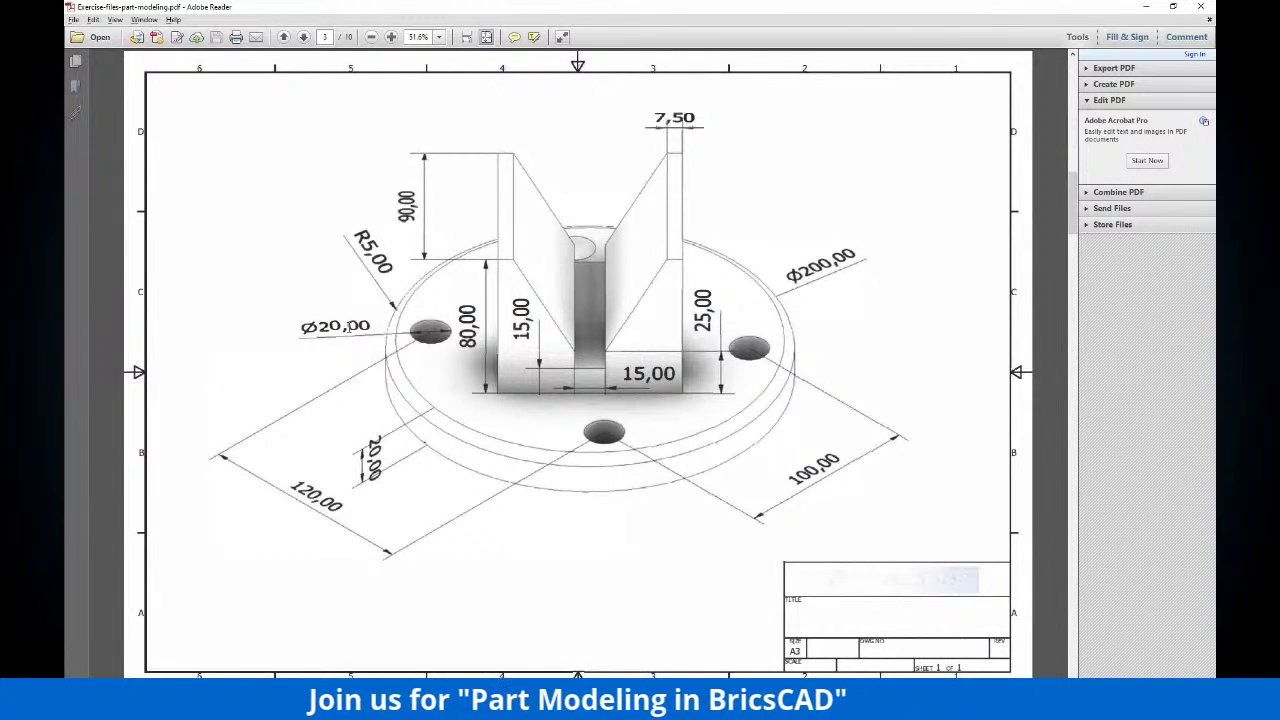
left_click(370, 456)
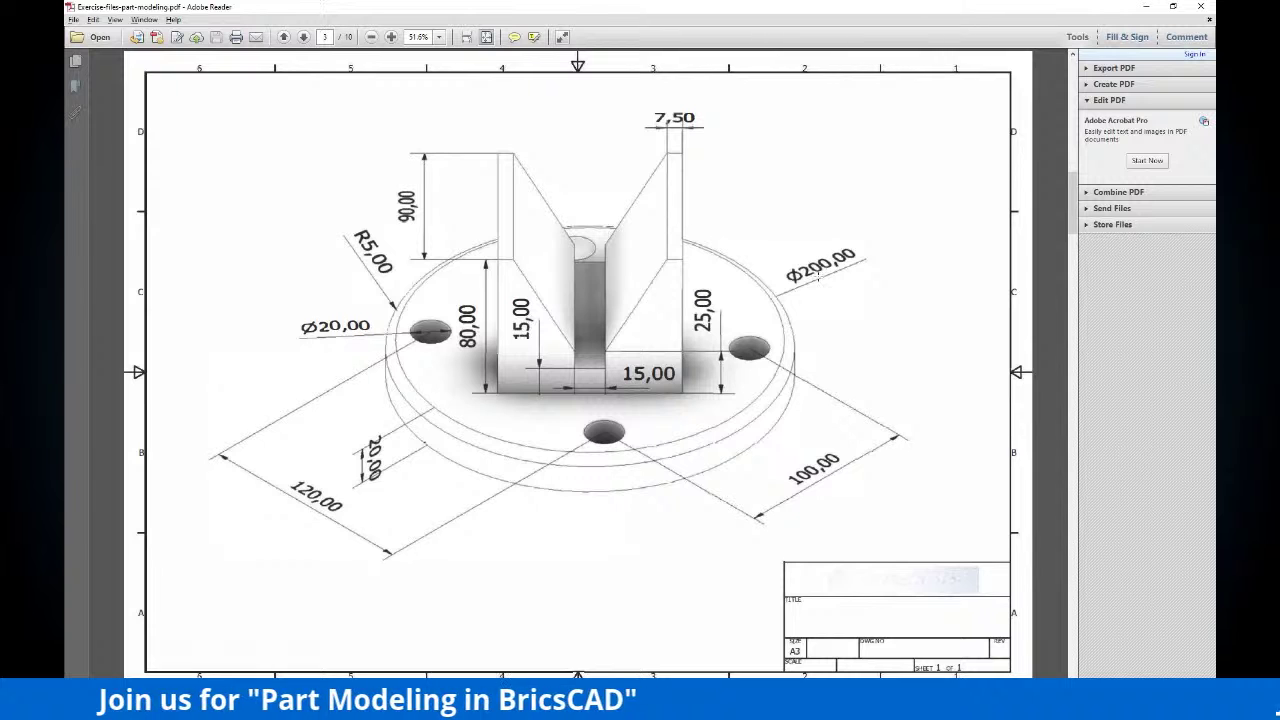
key("alt+Tab")
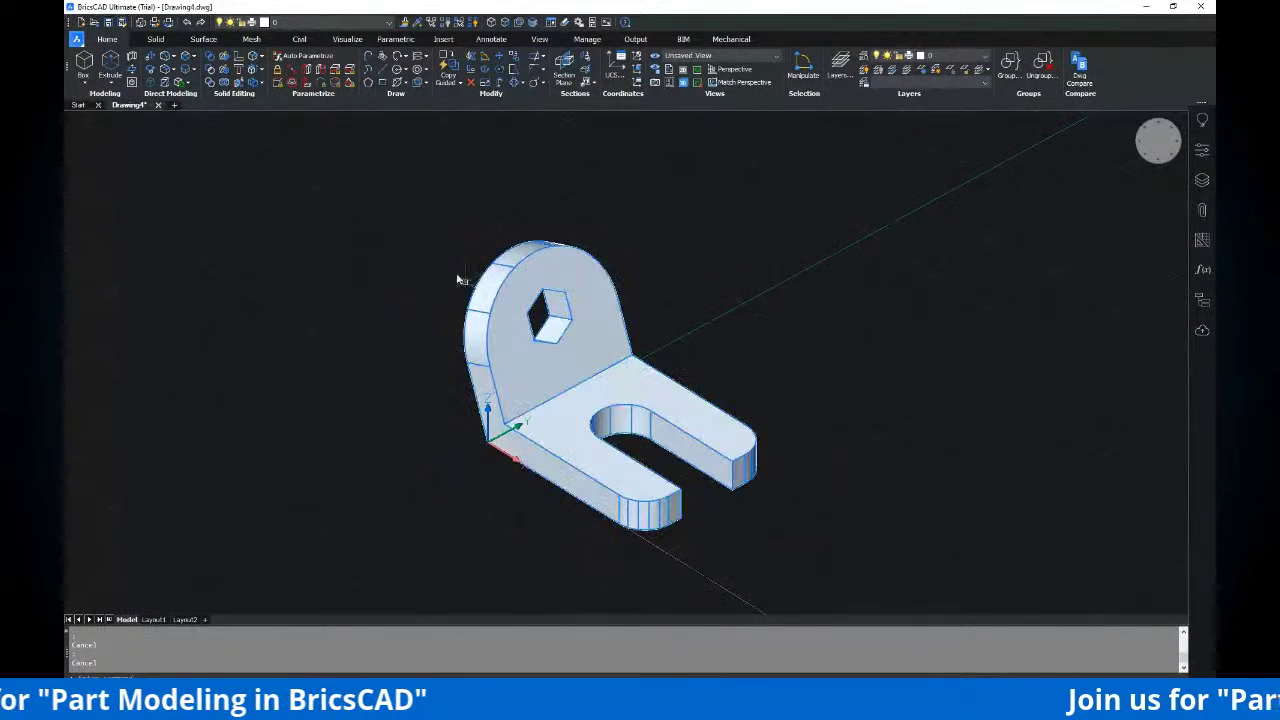
Check the dimensioned drawing of the round-base part on page 3 of the exercise PDF in Adobe Reader, and return to BricsCAD
scroll(534, 340, "down", 5)
middle_click_drag(534, 340, 589, 320, "shift")
scroll(618, 380, "up", 3)
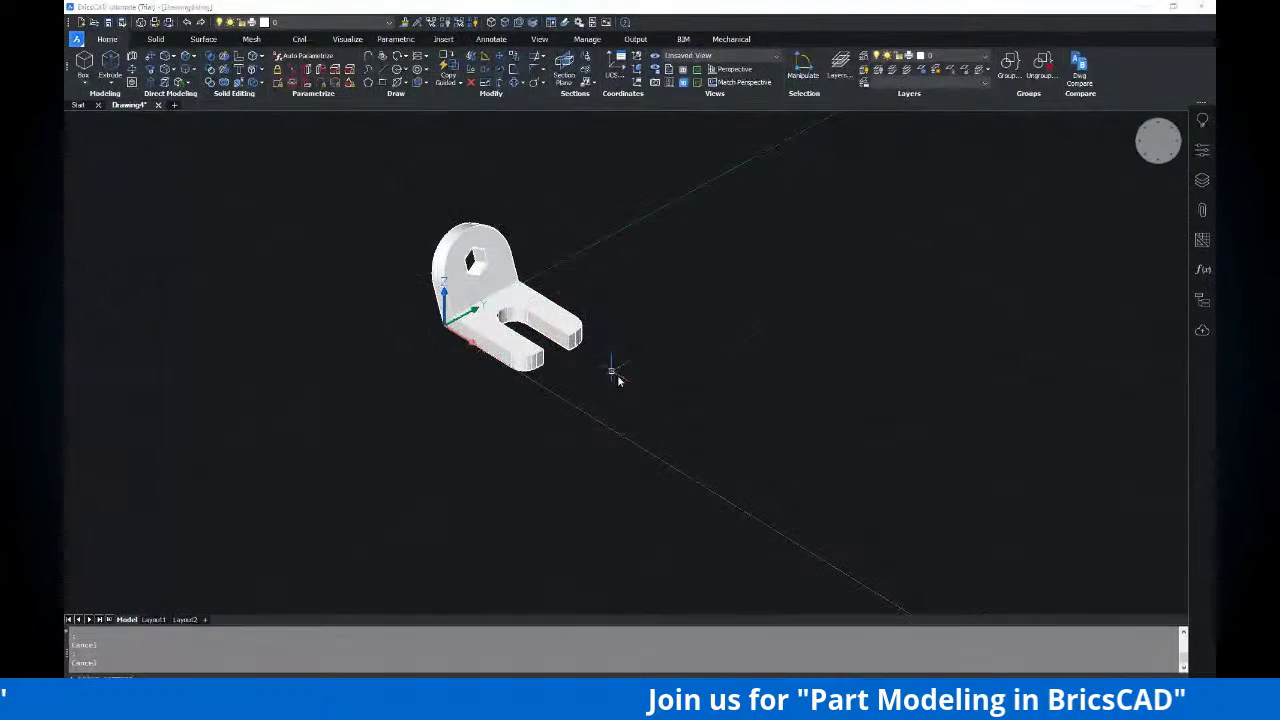
key("alt+Tab")
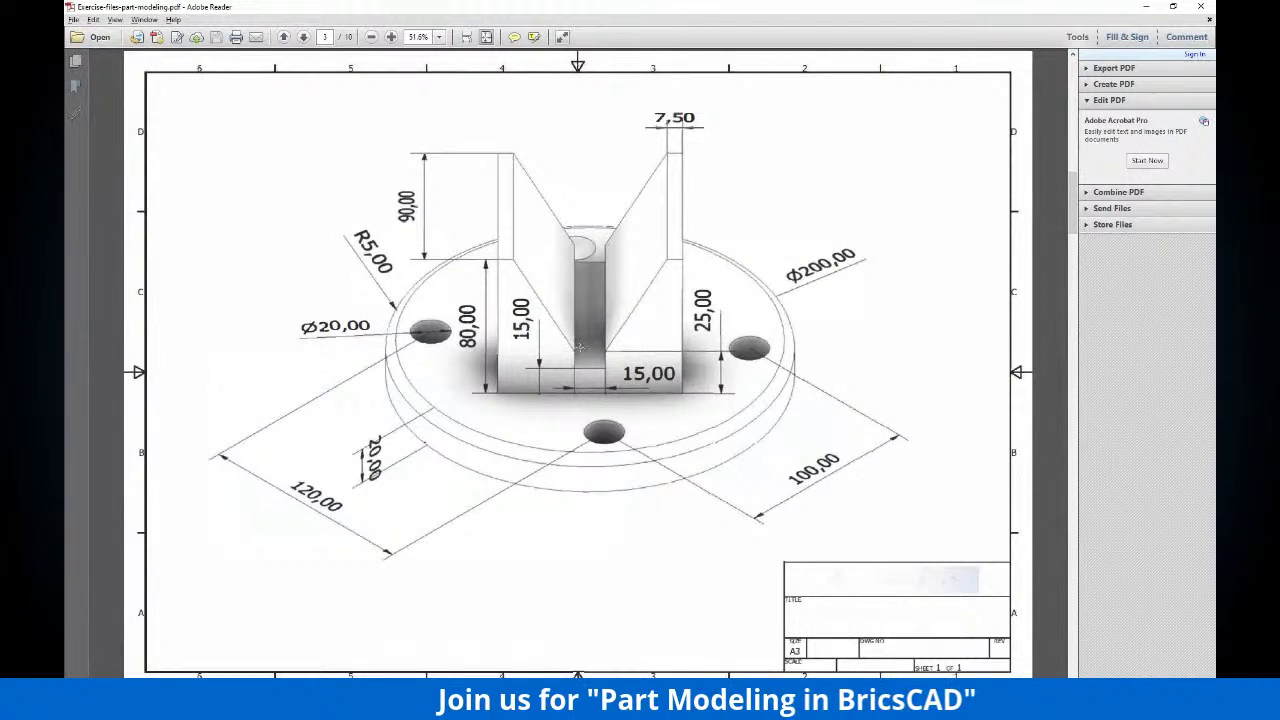
key("alt+Tab")
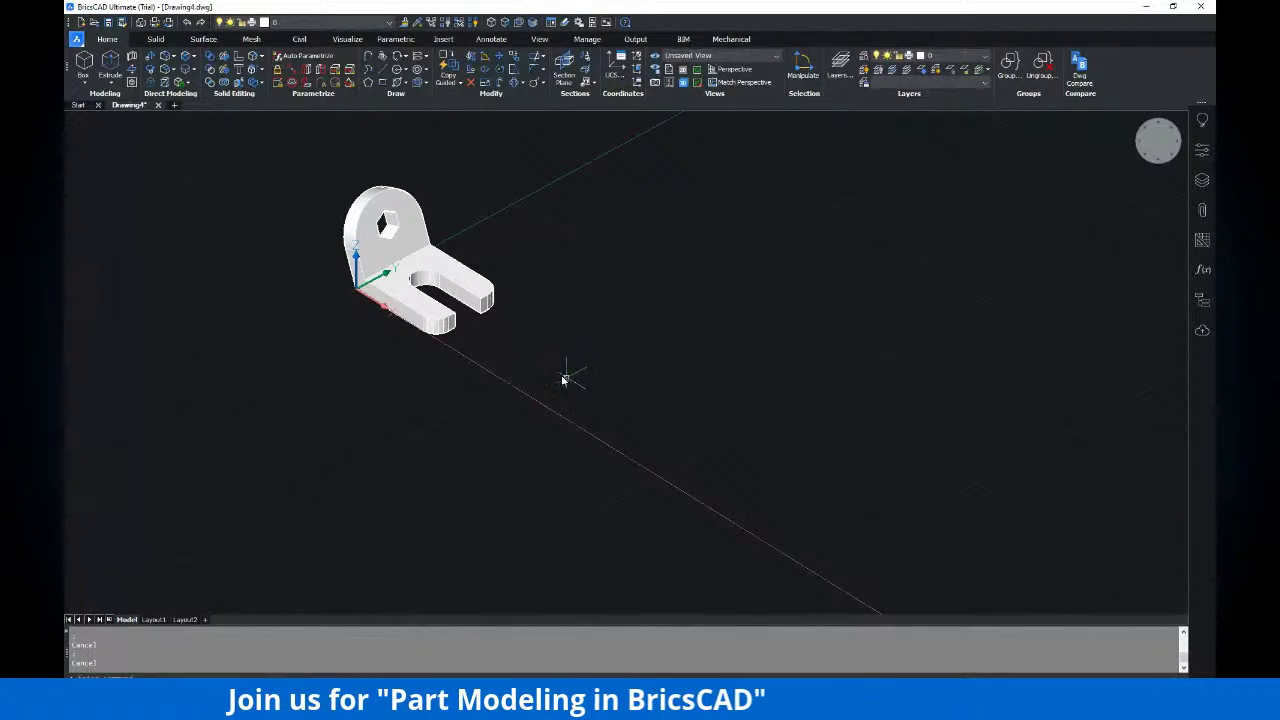
Create a solid cylinder with radius 100 and height 20 in the empty space beside the bracket, following the exercise drawing
scroll(568, 380, "down", 2)
middle_click_drag(571, 389, 500, 331)
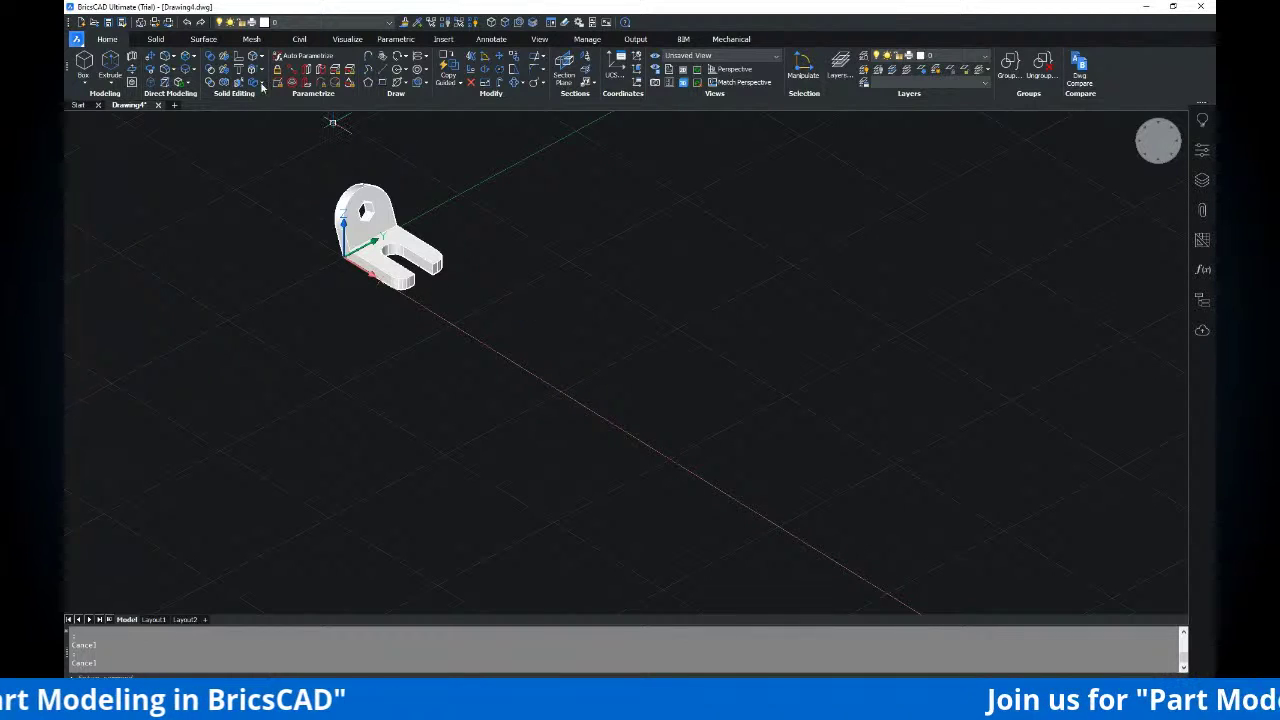
left_click(86, 84)
left_click(114, 123)
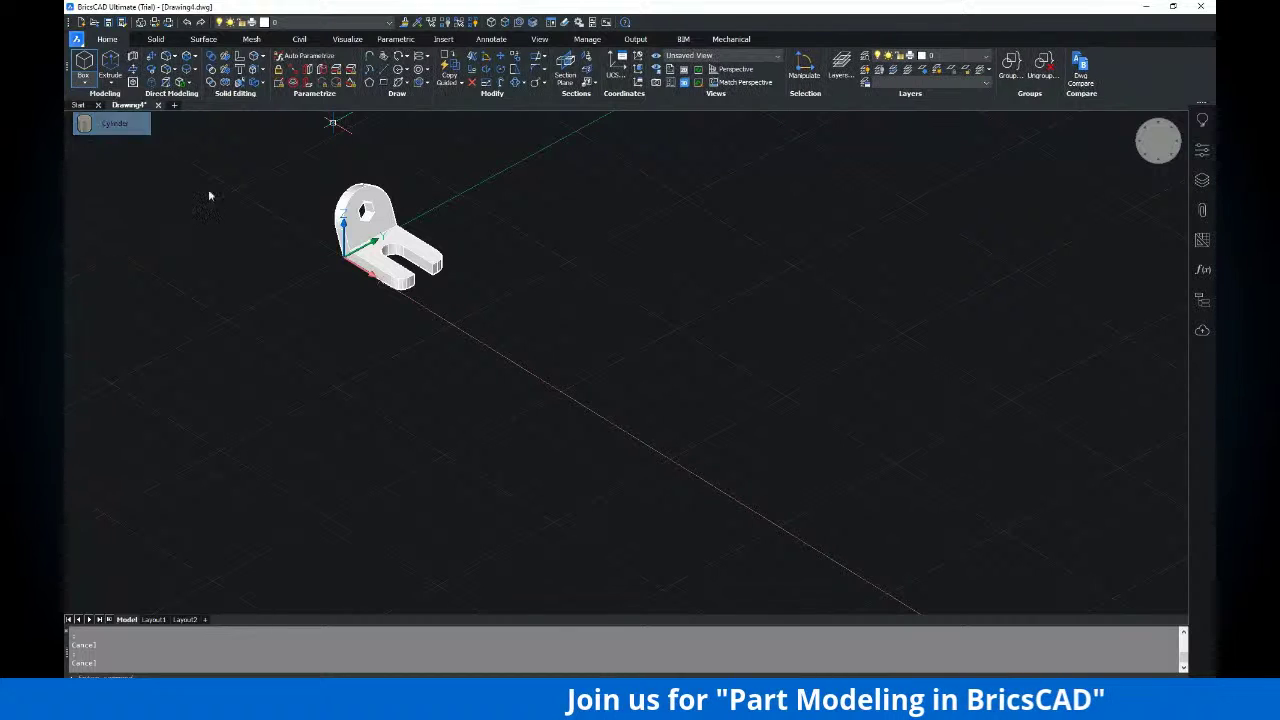
left_click(714, 318)
key("alt+Tab")
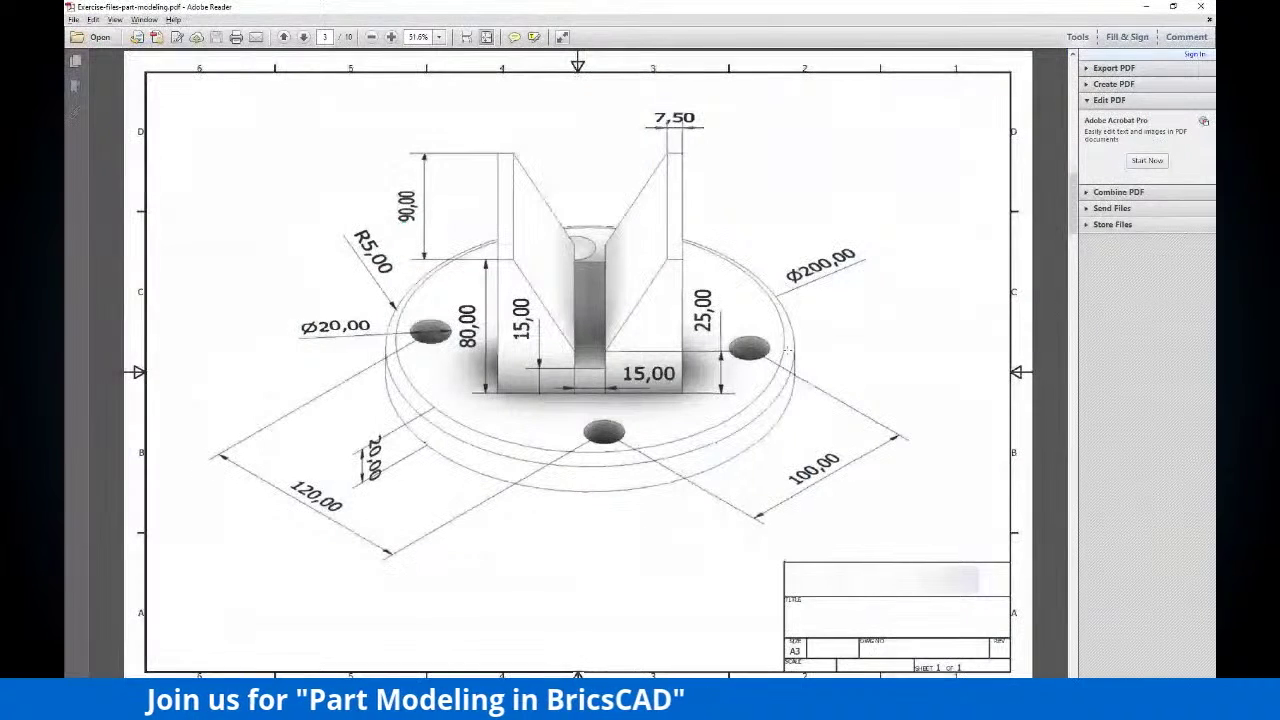
key("alt+Tab")
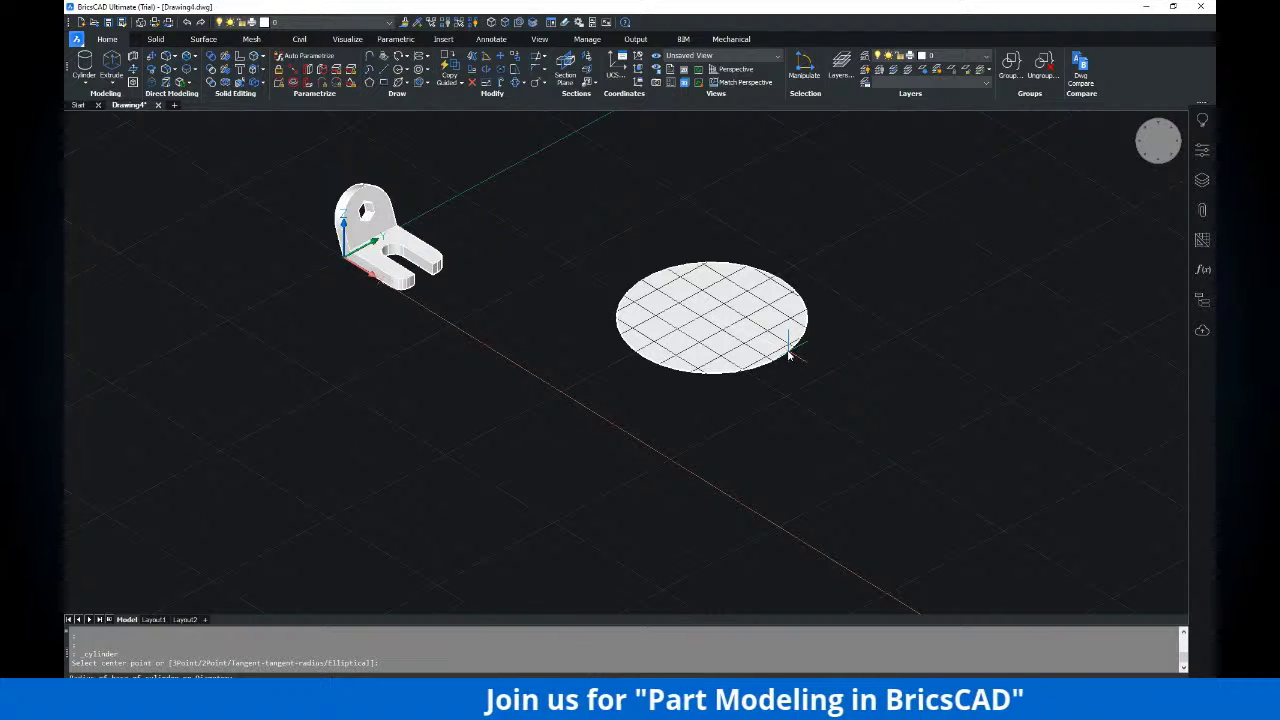
key("alt+Tab")
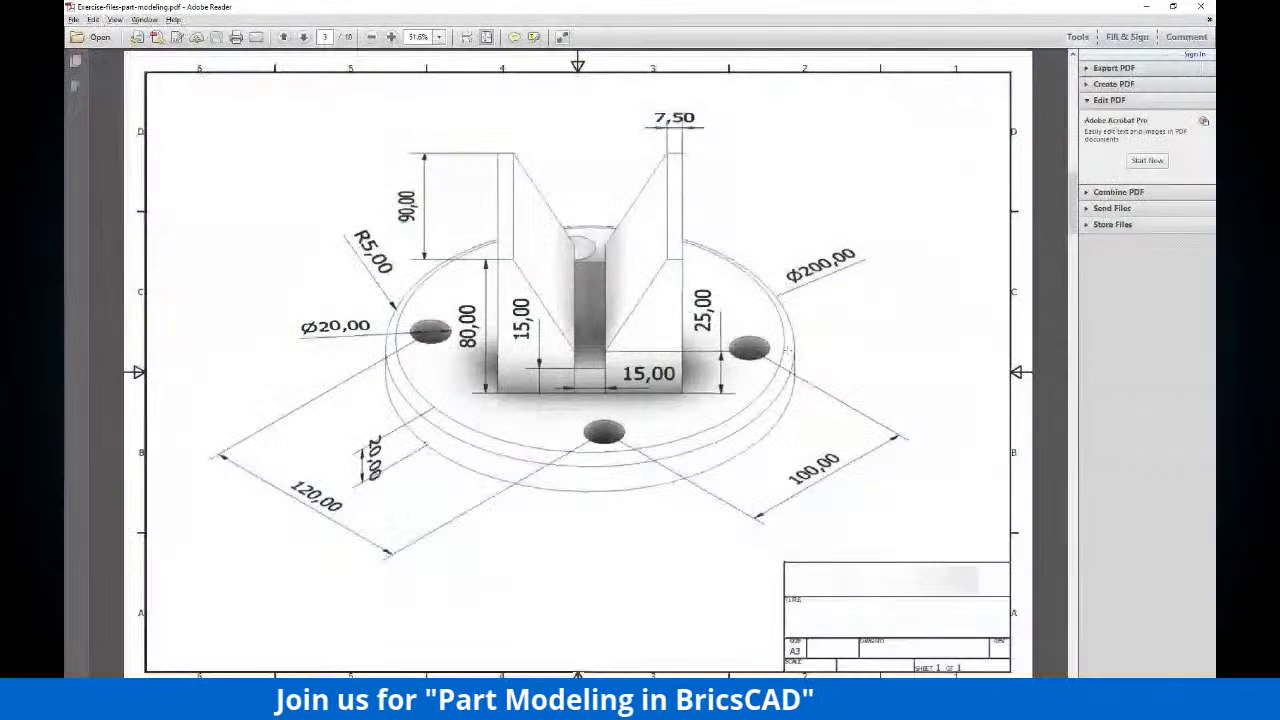
key("alt+Tab")
type("100")
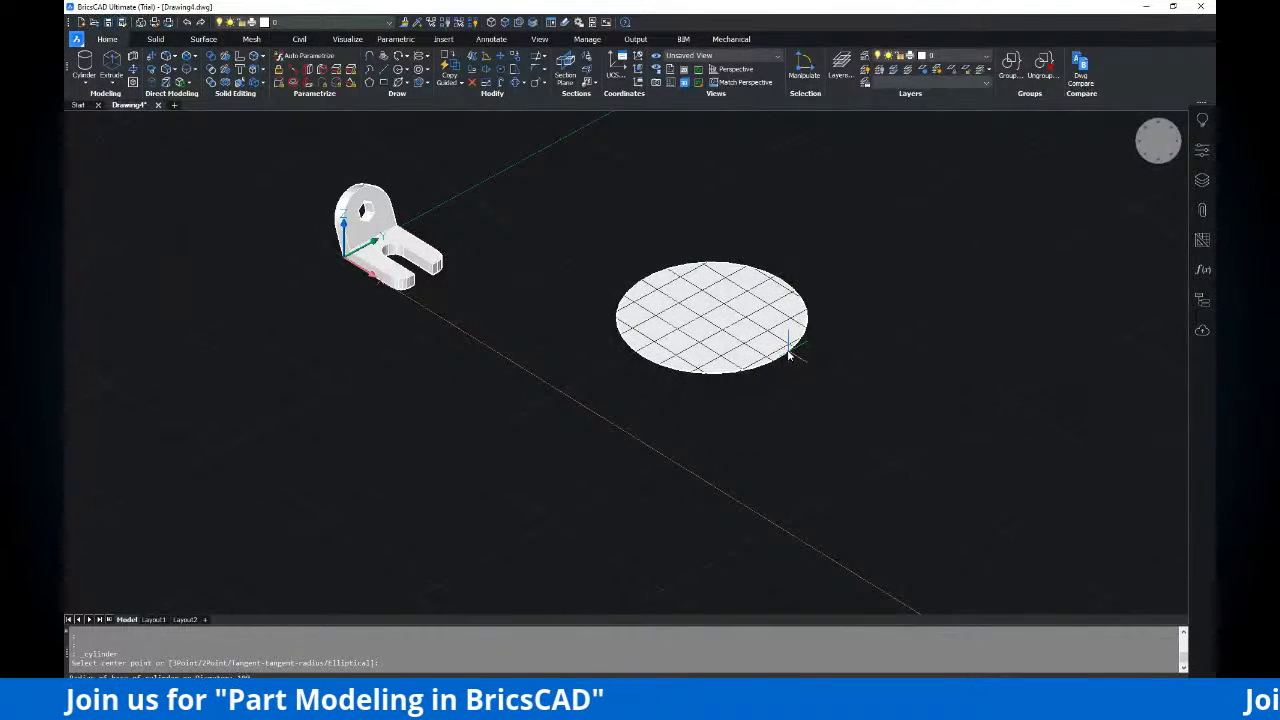
key("Return")
key("alt+Tab")
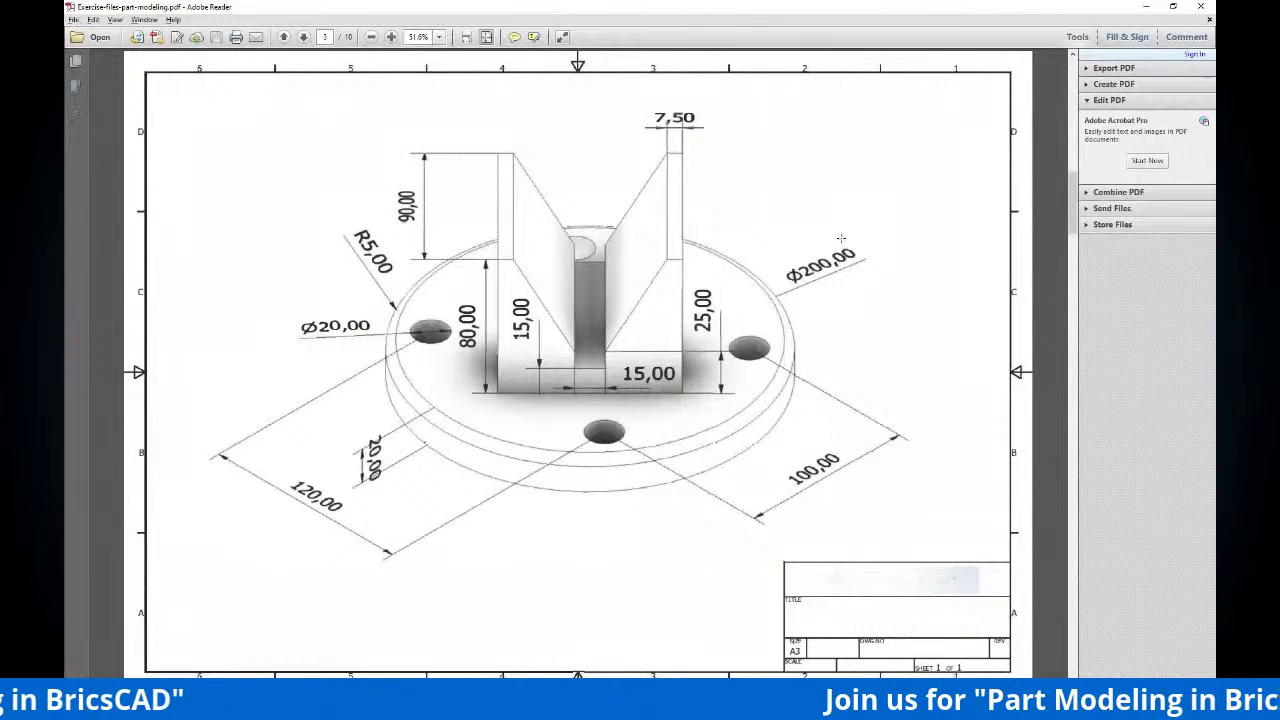
key("alt+Tab")
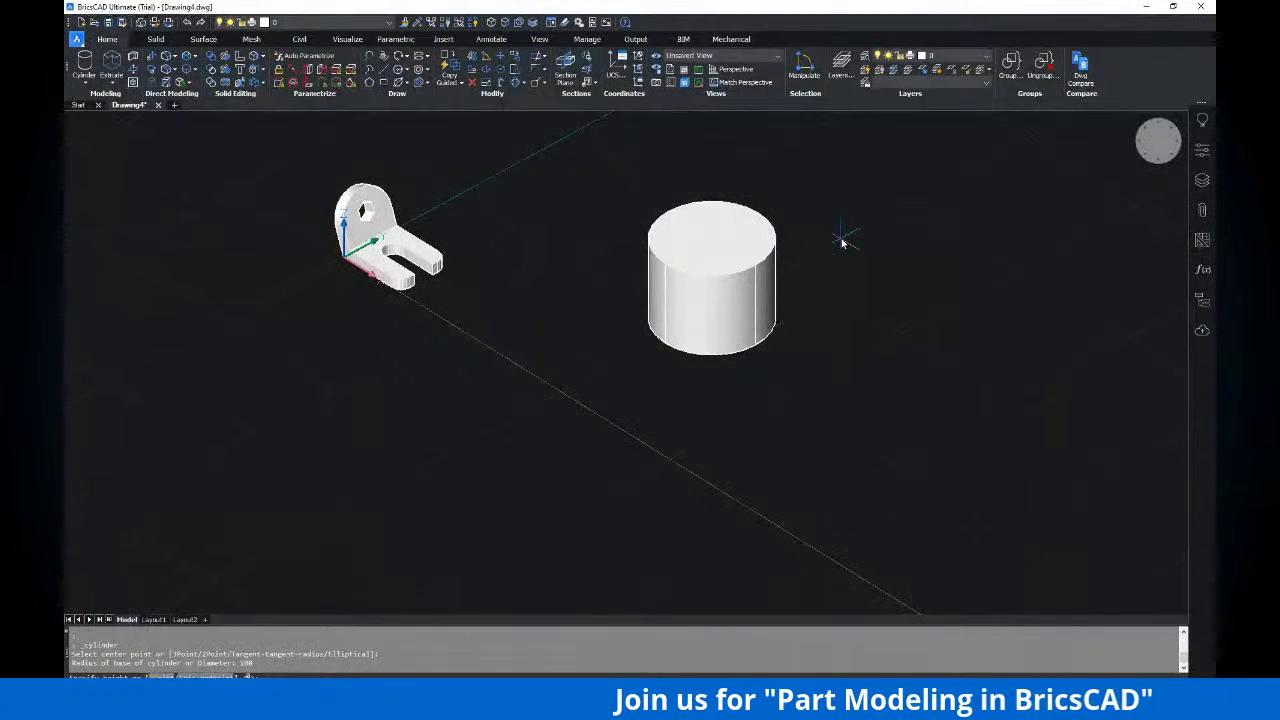
type("20")
key("Return")
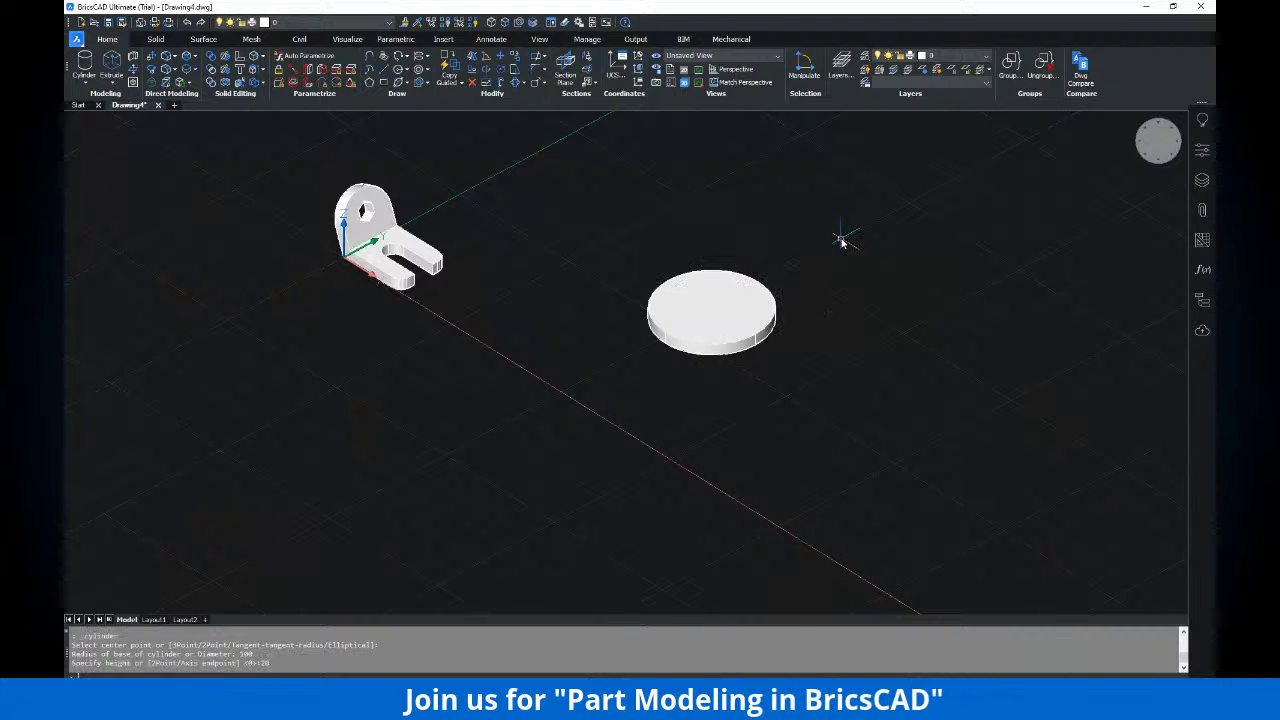
scroll(712, 344, "up", 3)
scroll(715, 344, "up", 2)
middle_click_drag(757, 391, 600, 364)
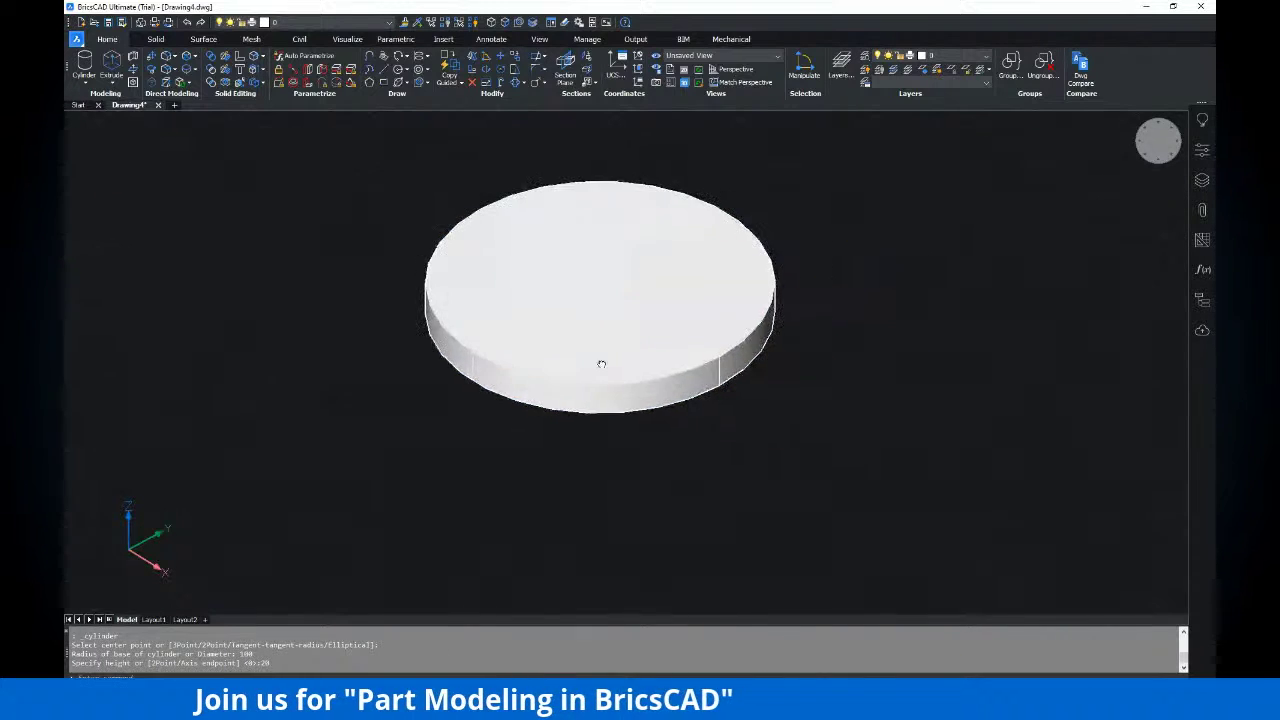
scroll(587, 345, "down", 3)
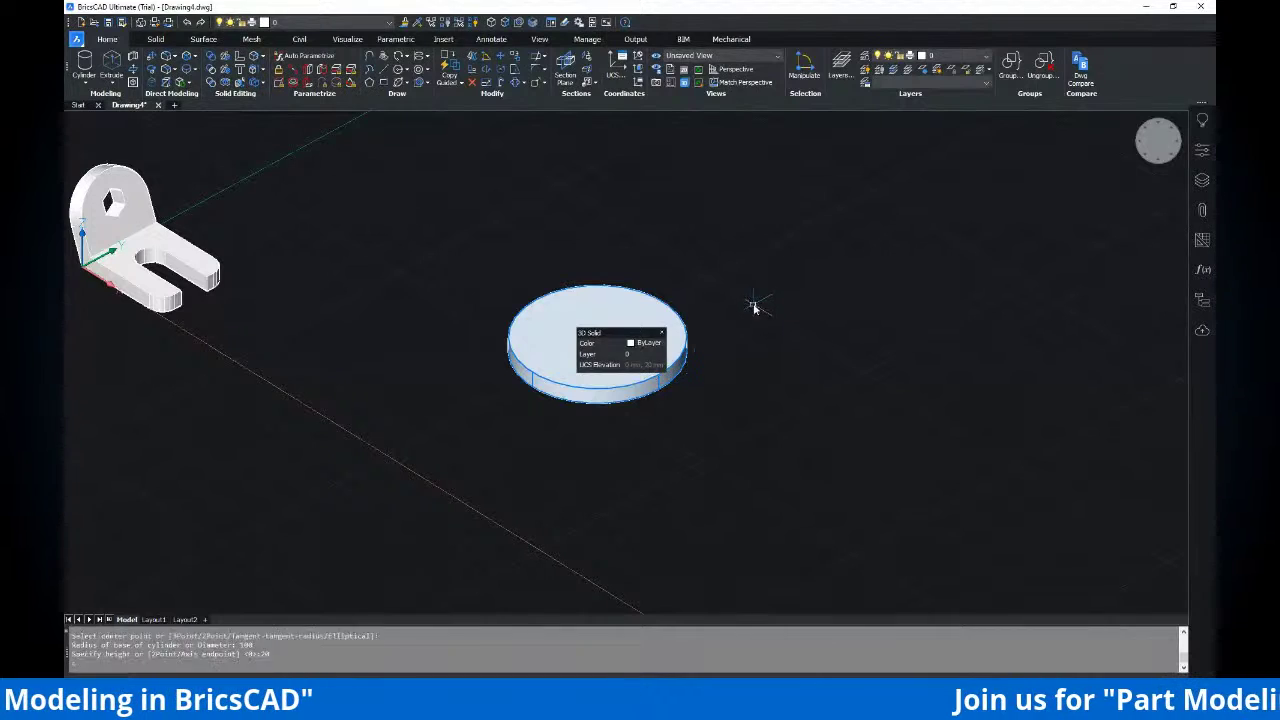
Draw a rectangle measuring 120 along X and 100 along Y beside the disc, matching the hole spacing in the exercise drawing
key("alt+Tab")
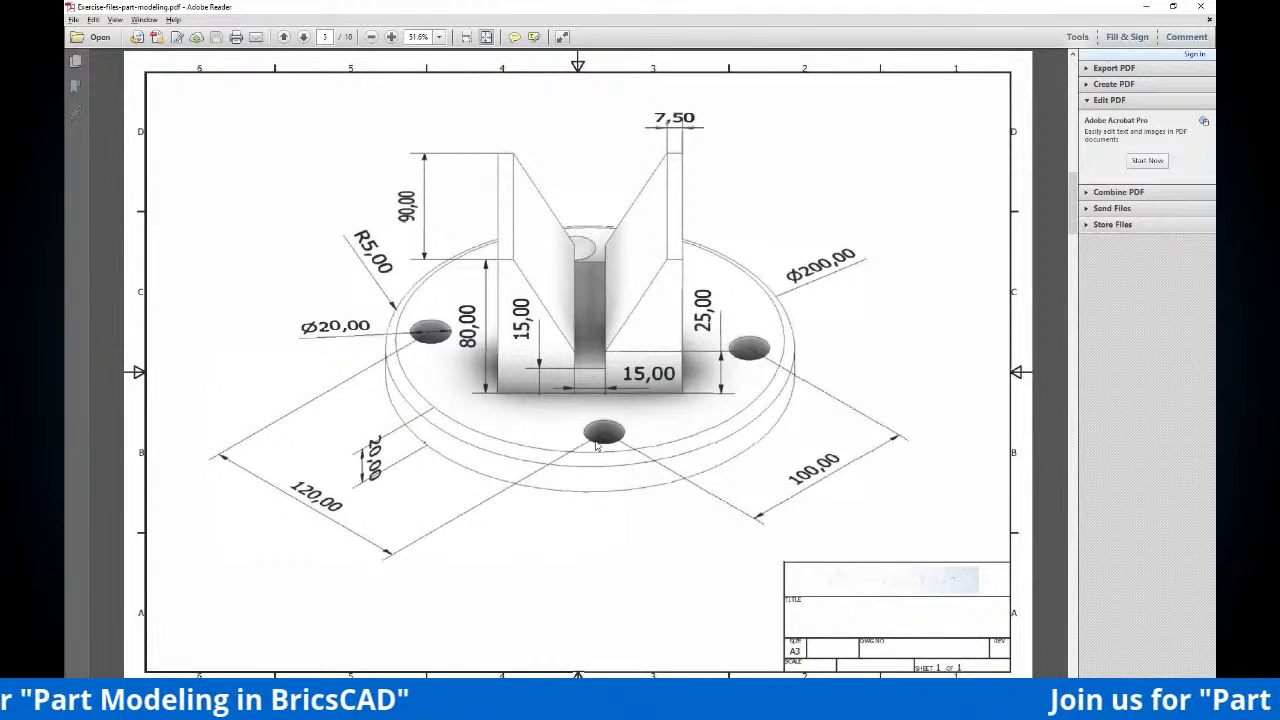
key("alt")
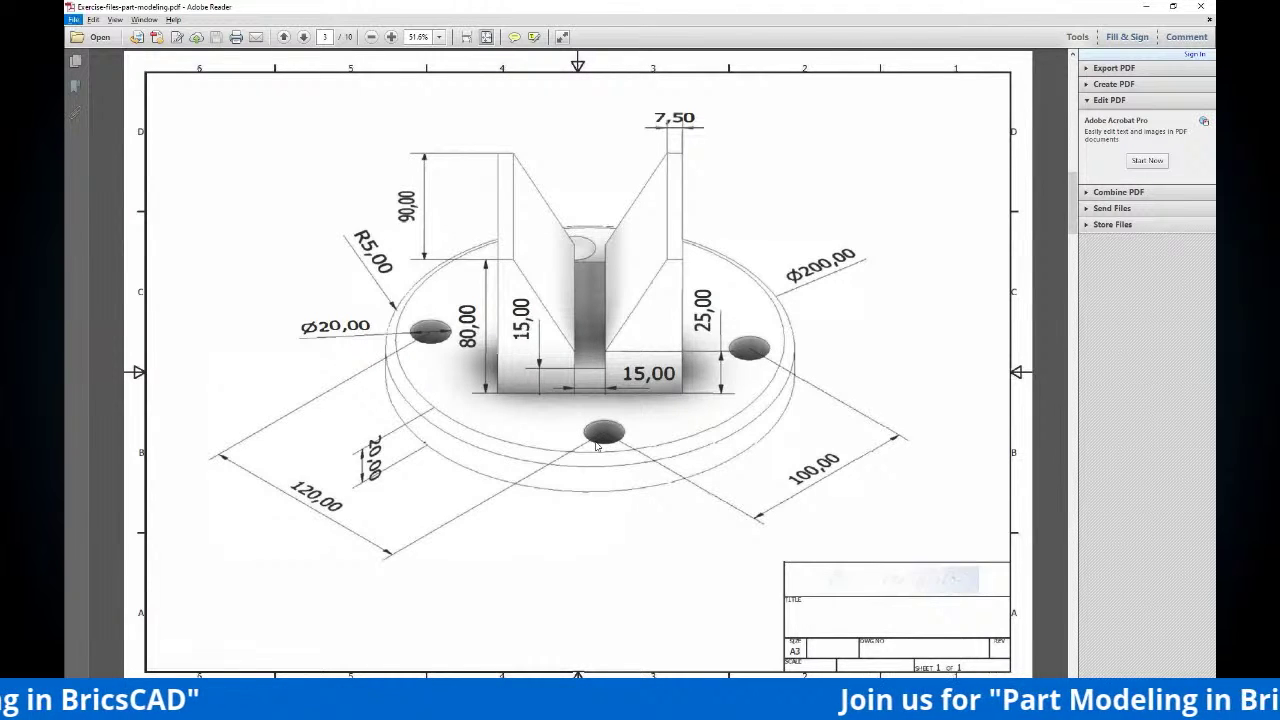
key("alt+Tab")
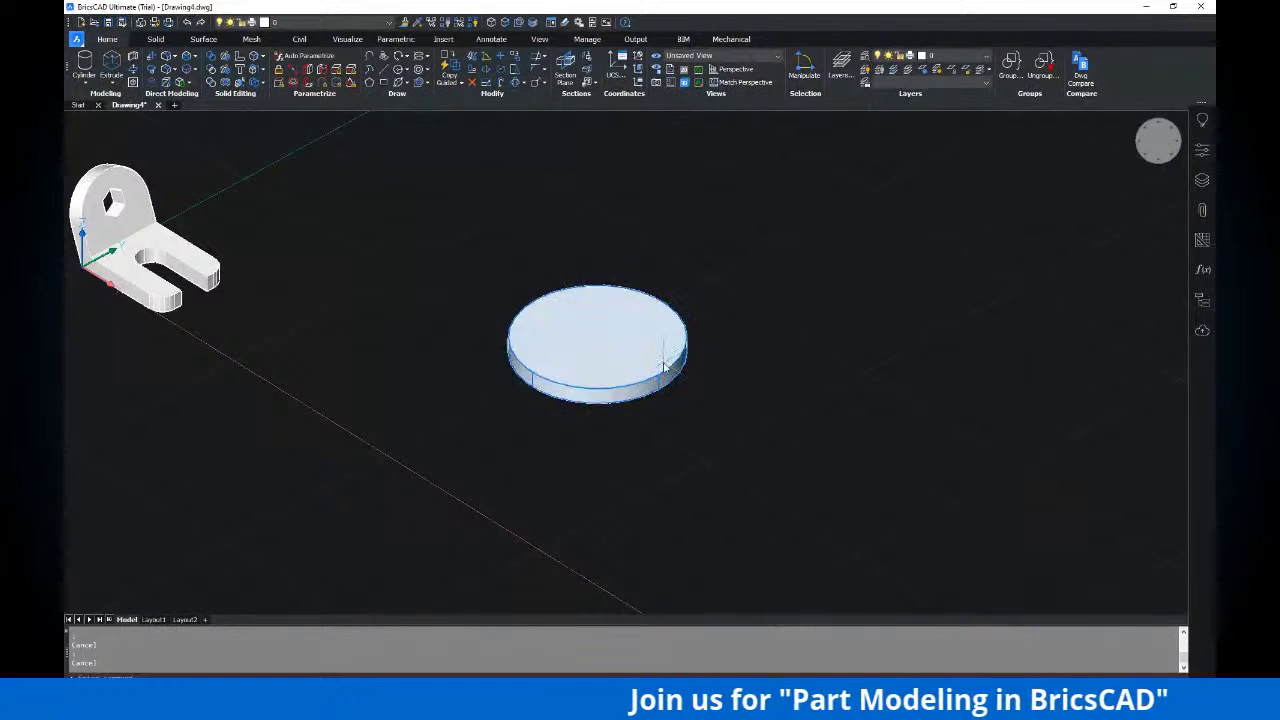
middle_click_drag(671, 394, 549, 334)
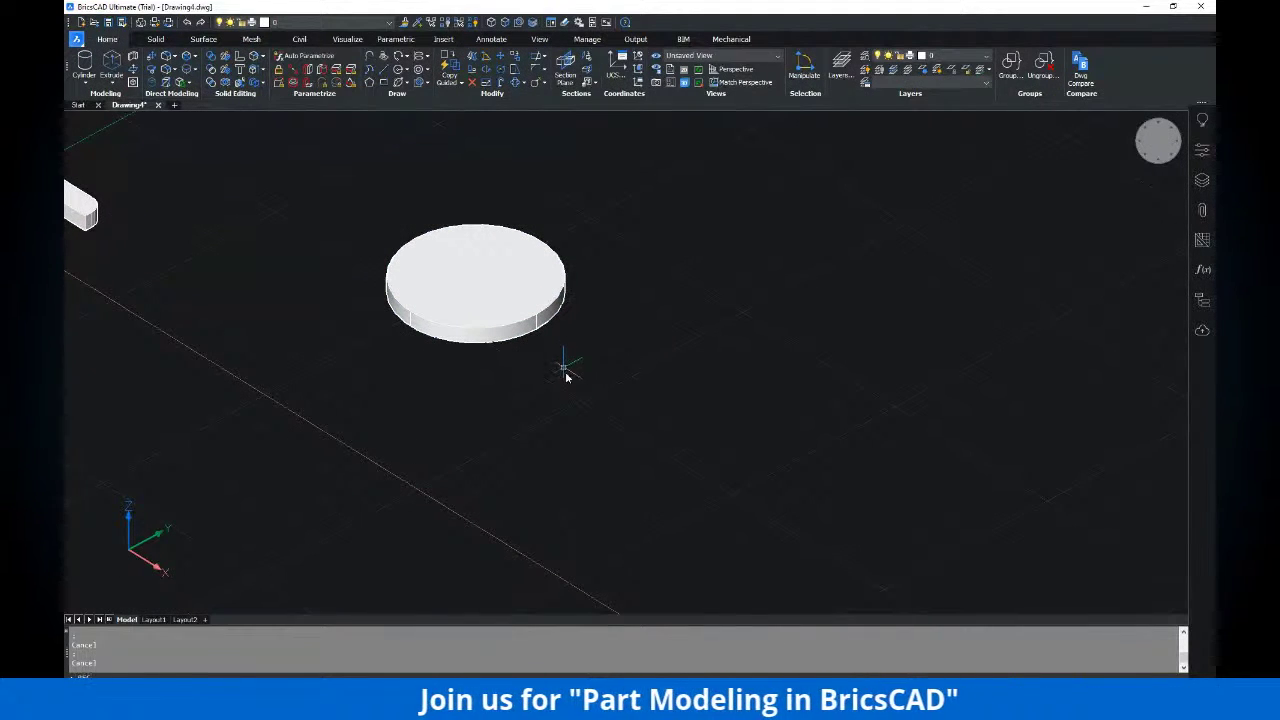
type("rec")
key("Return")
left_click(588, 390)
key("alt+Tab")
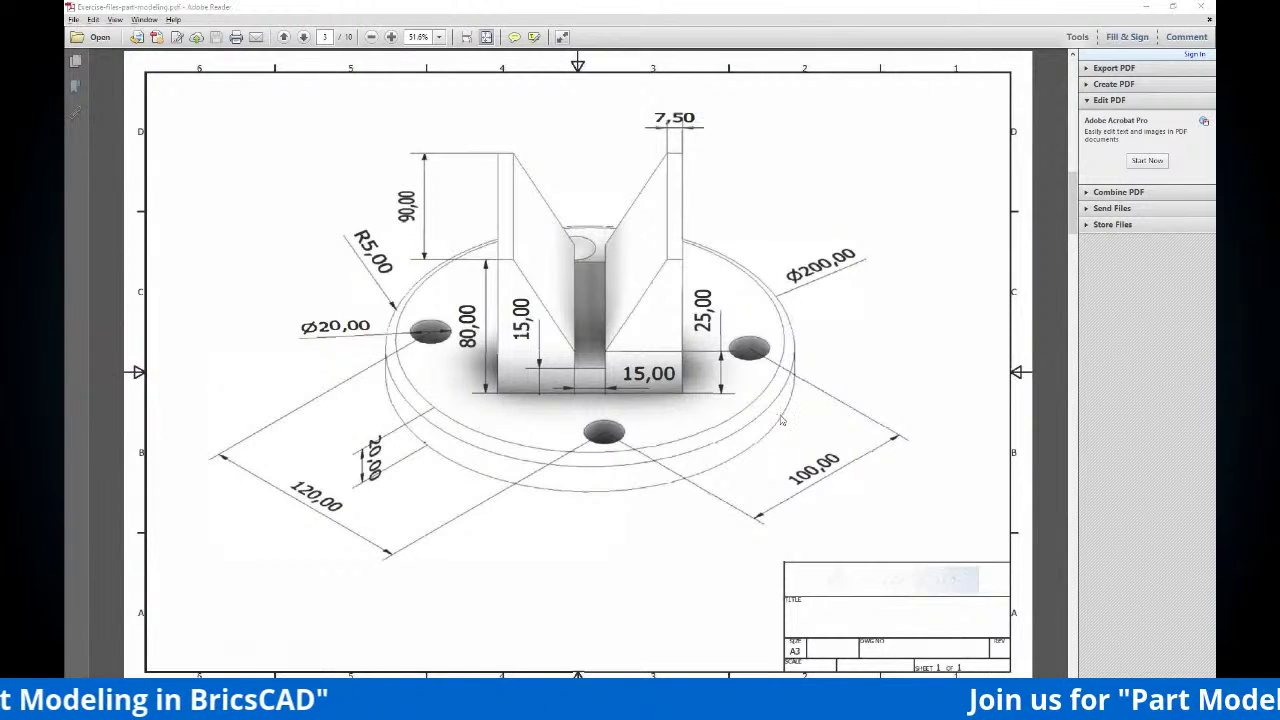
key("alt+Tab")
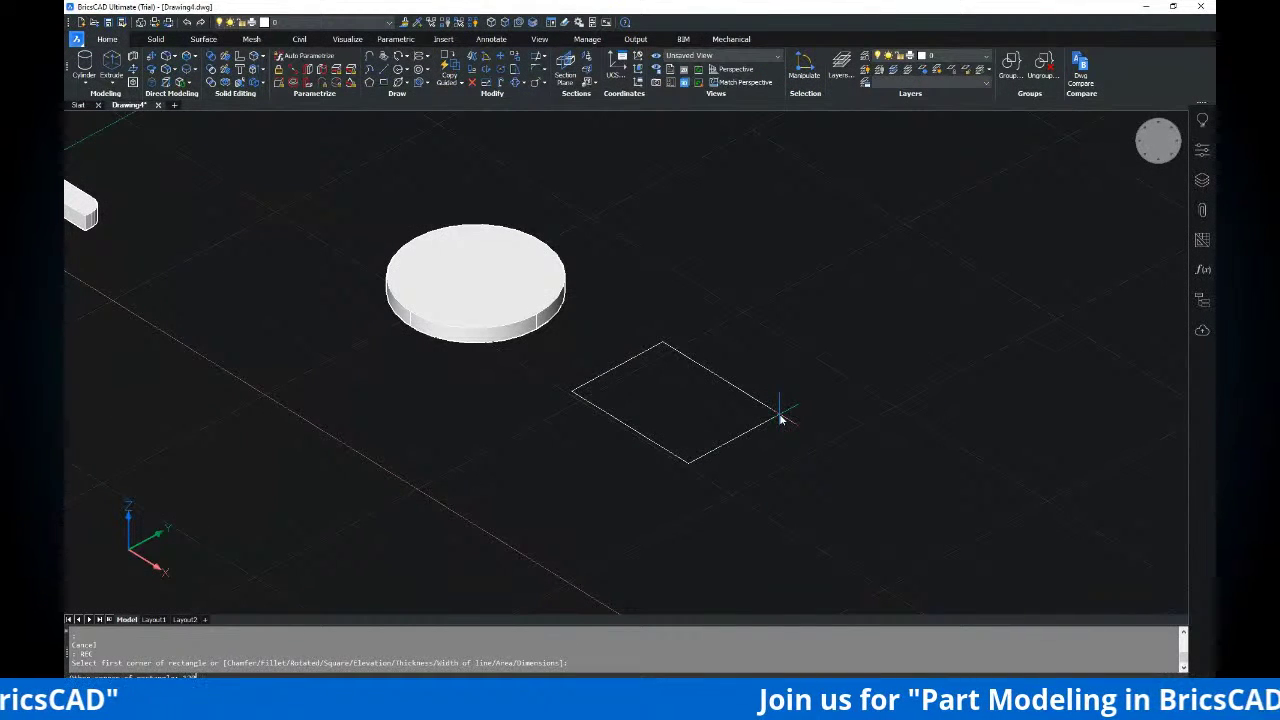
type("330")
key("BackSpace")
key("BackSpace")
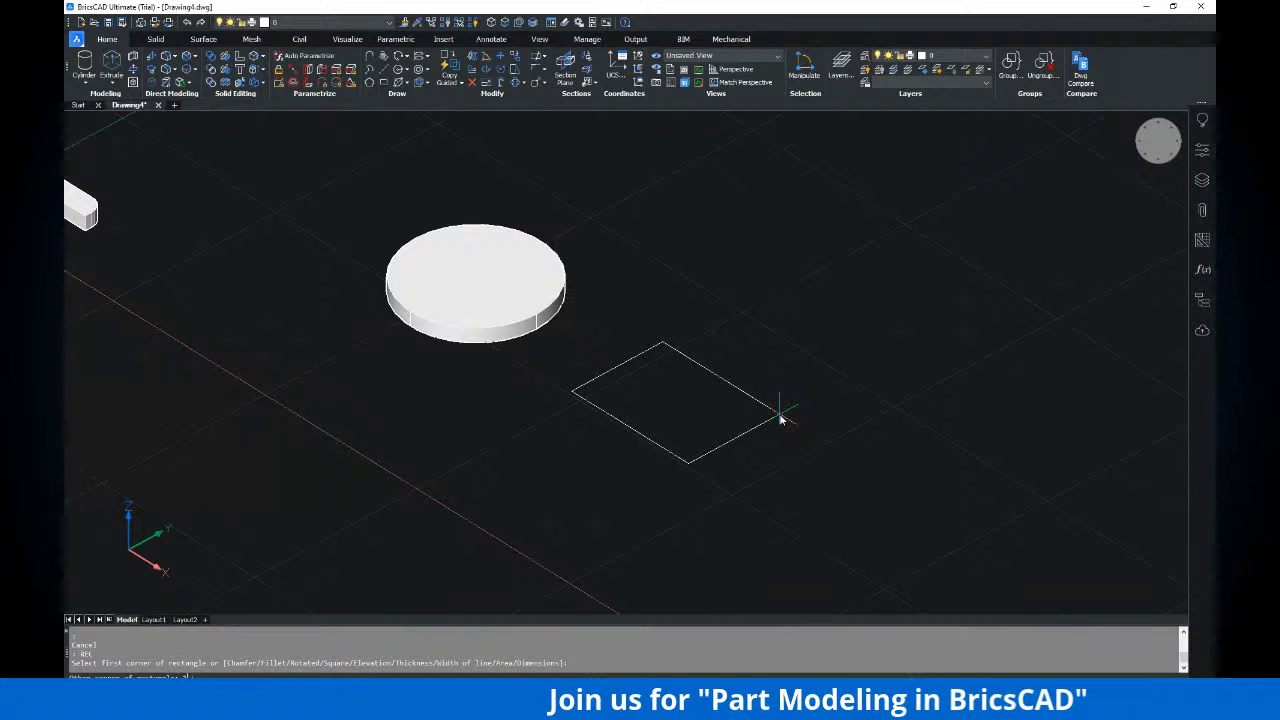
type("130,1")
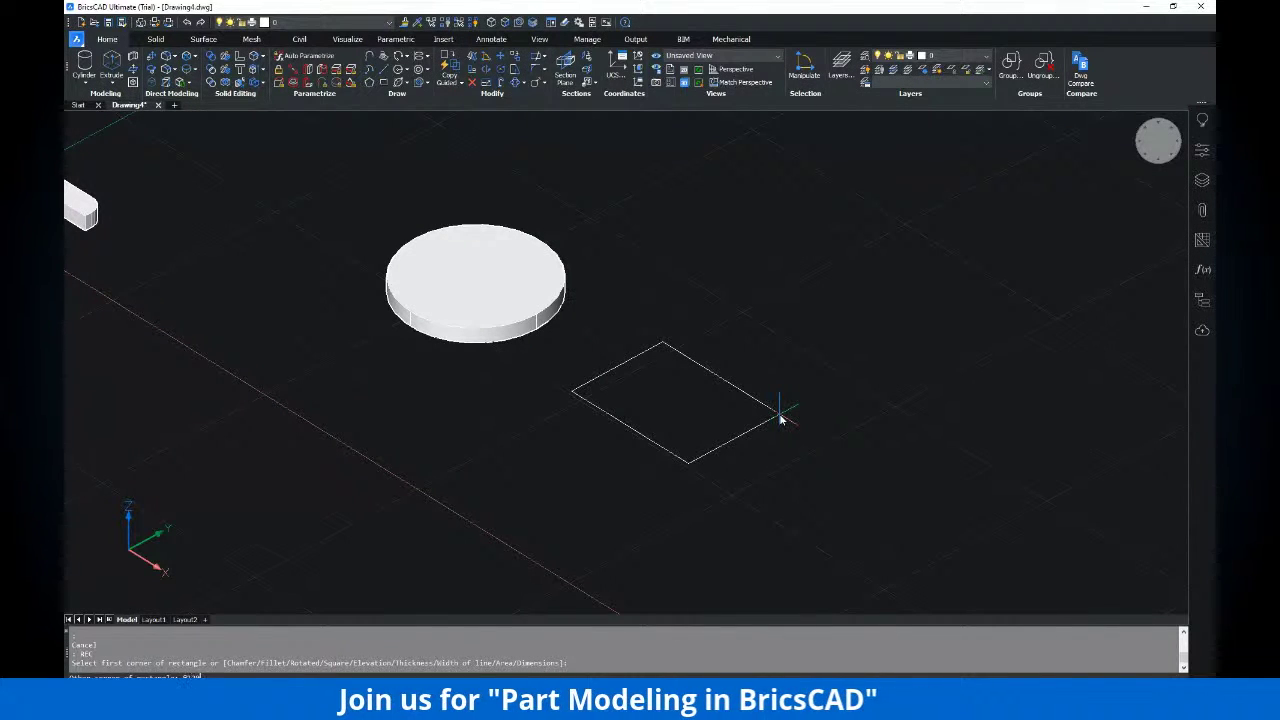
type("00")
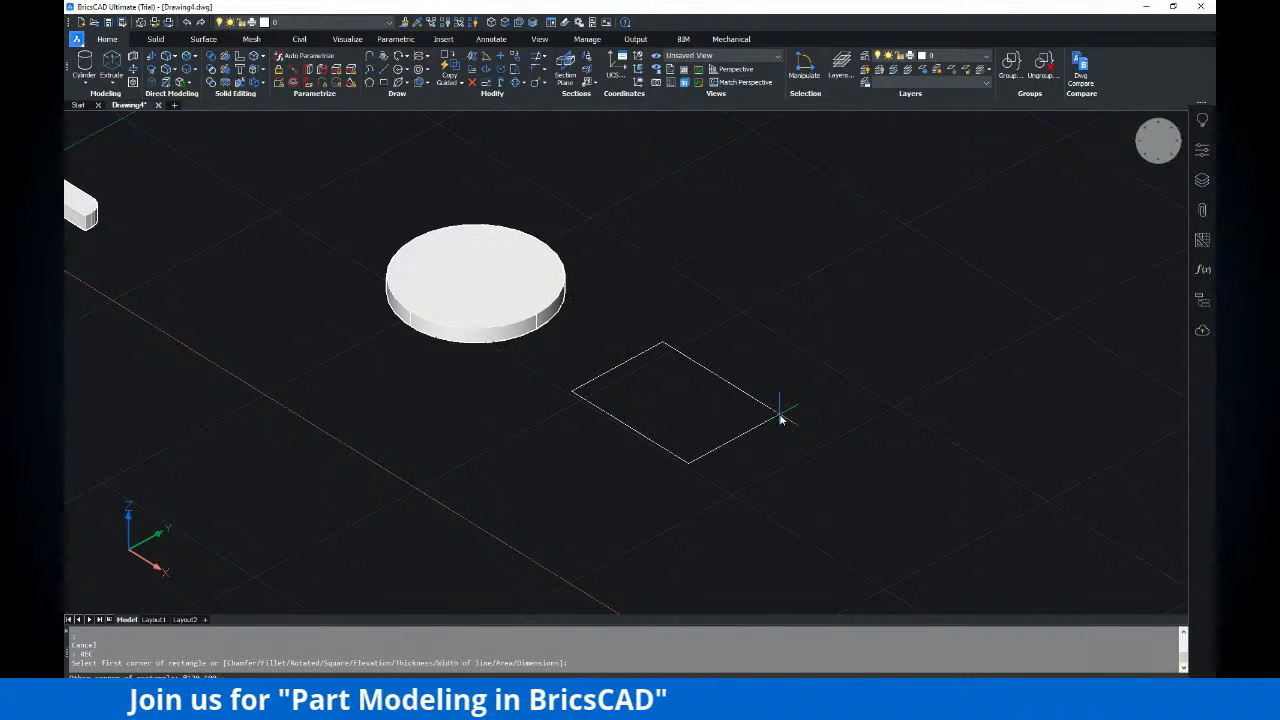
key("Return")
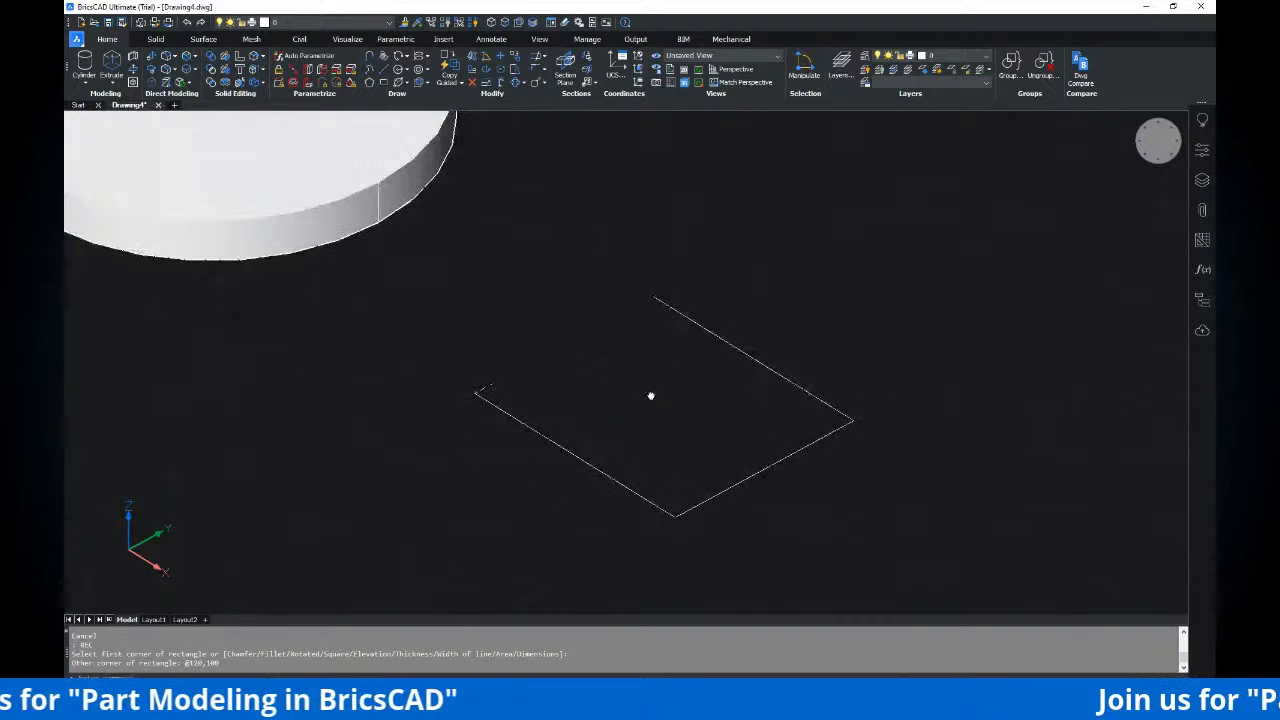
Create a cylinder with radius 10 and height 20 centred on the rectangle's corner nearest the disc
scroll(660, 395, "down", 4)
middle_click_drag(660, 396, 696, 404)
scroll(696, 404, "up", 2)
key("alt+Tab")
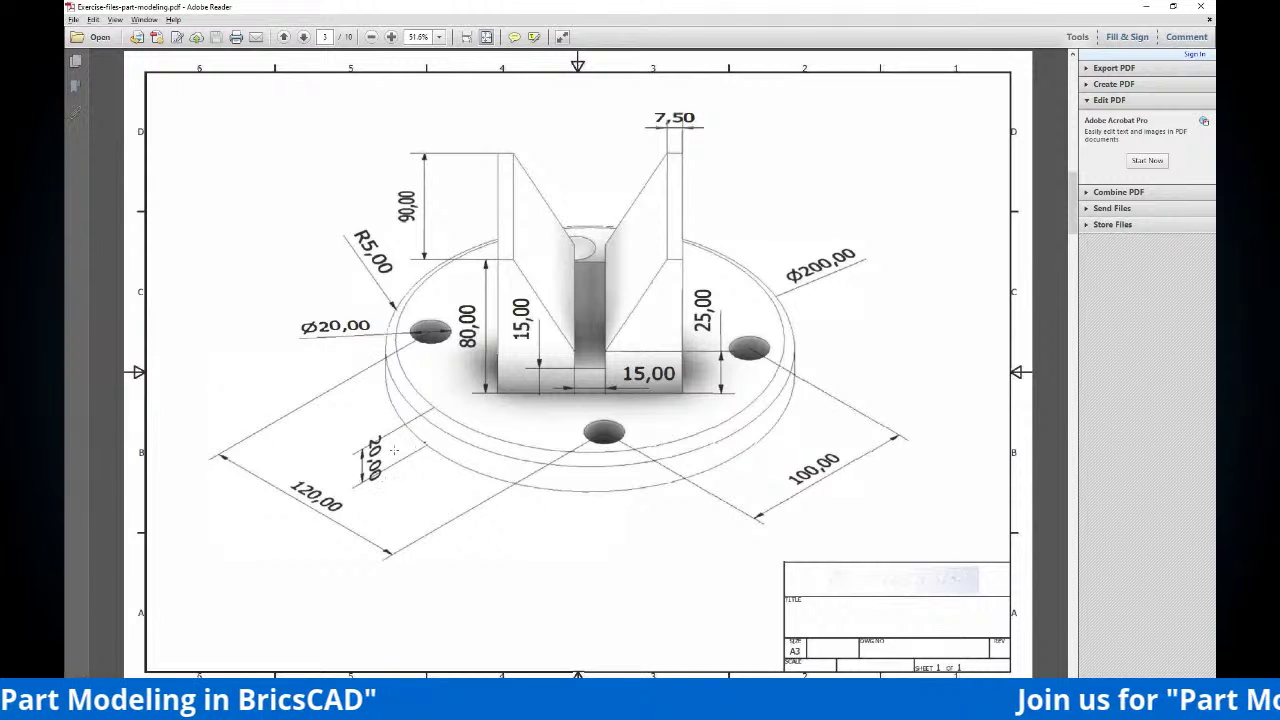
key("alt+Tab")
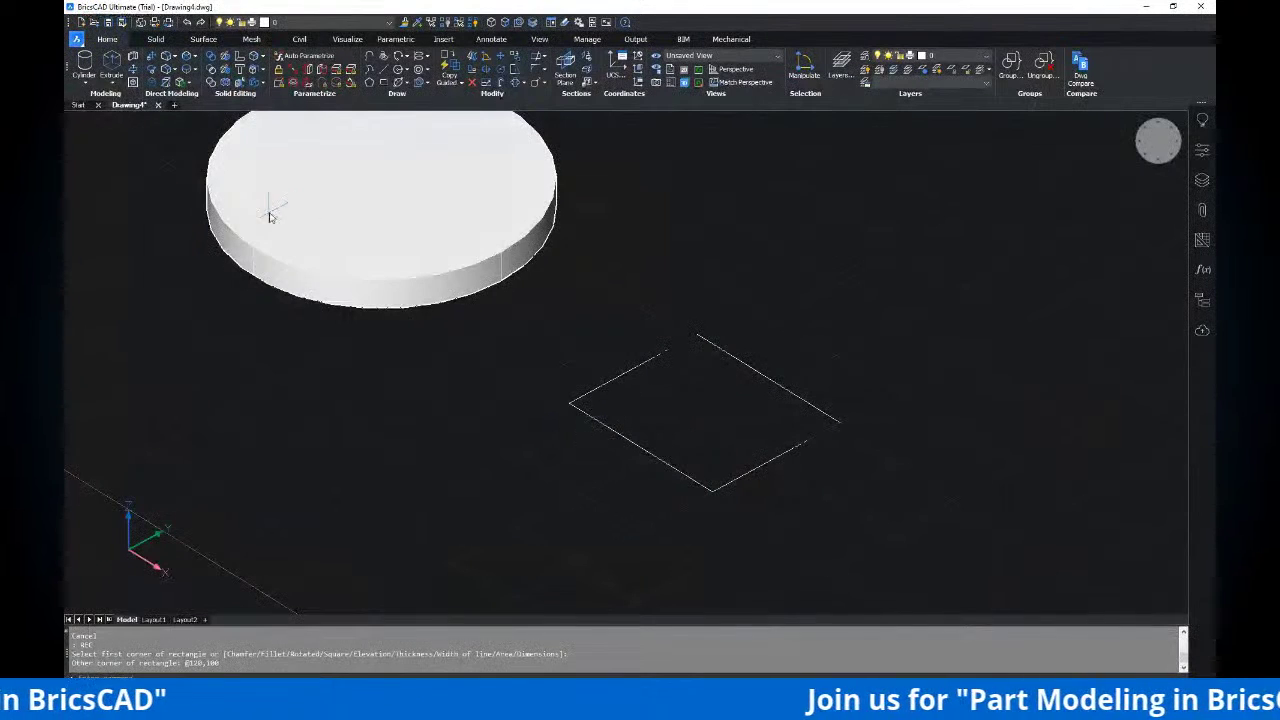
left_click(568, 404)
scroll(608, 410, "up", 2)
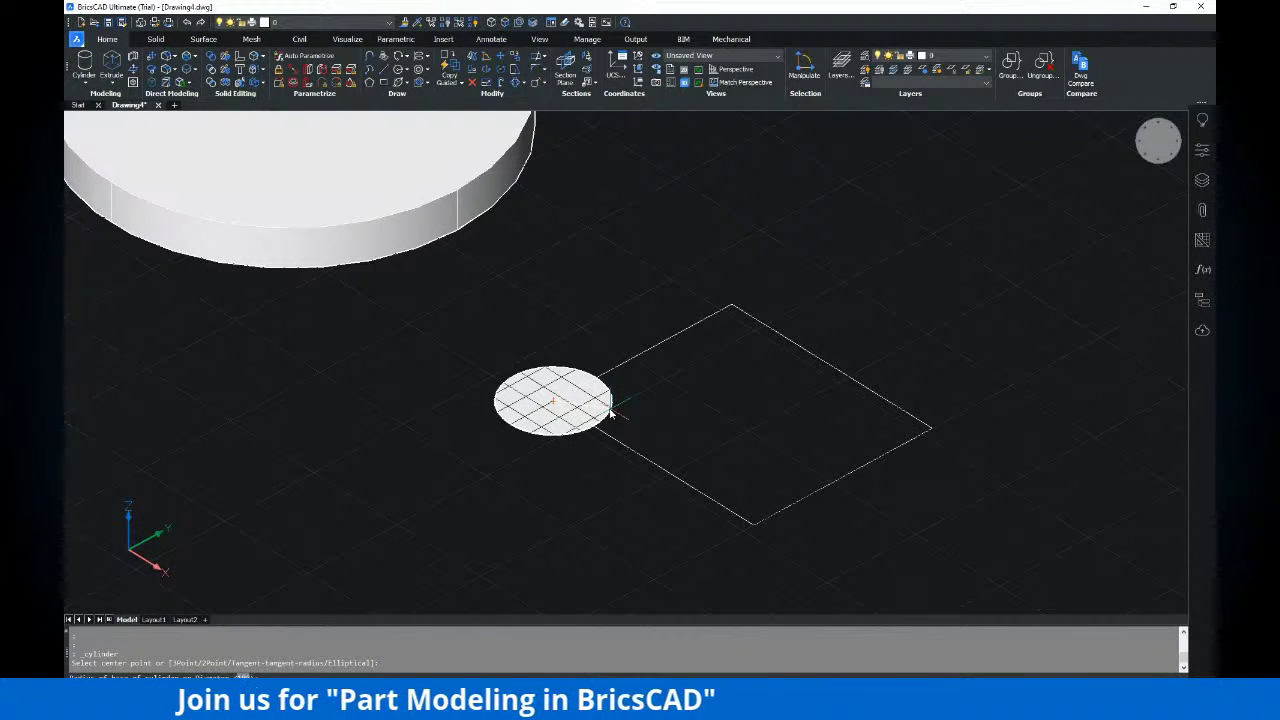
key("alt+Tab")
key("alt+Tab")
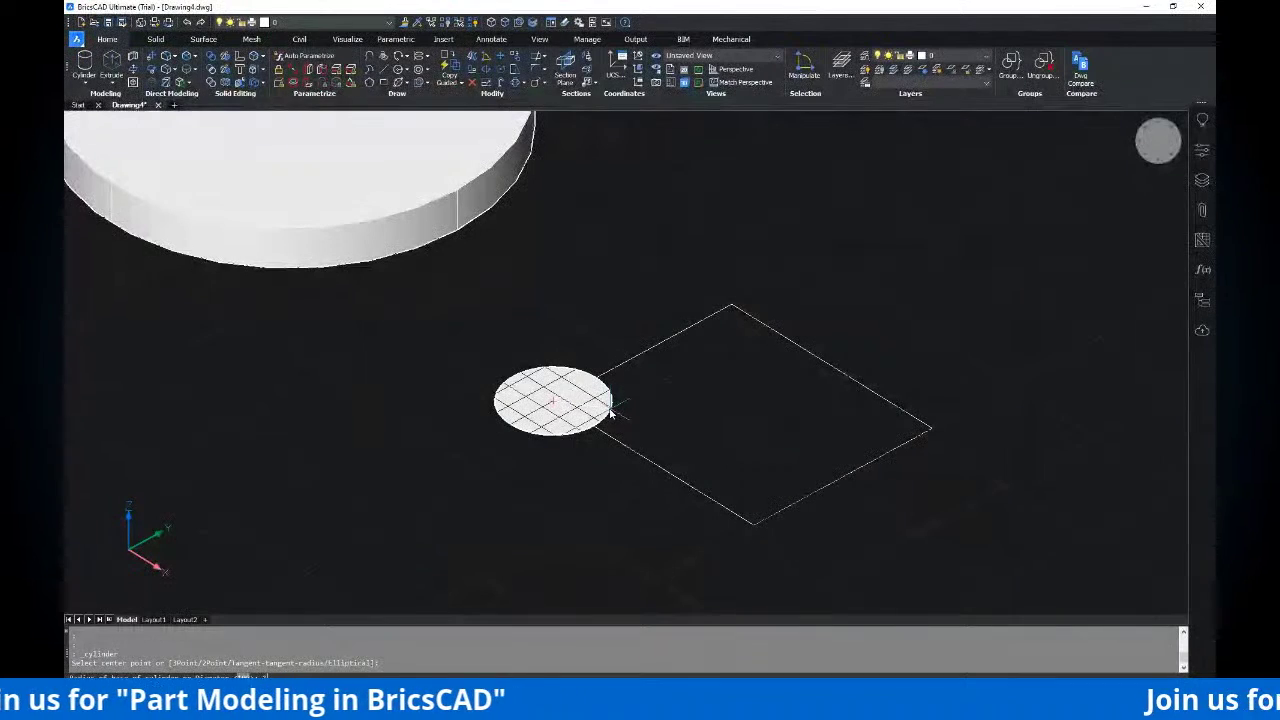
type("10")
key("Return")
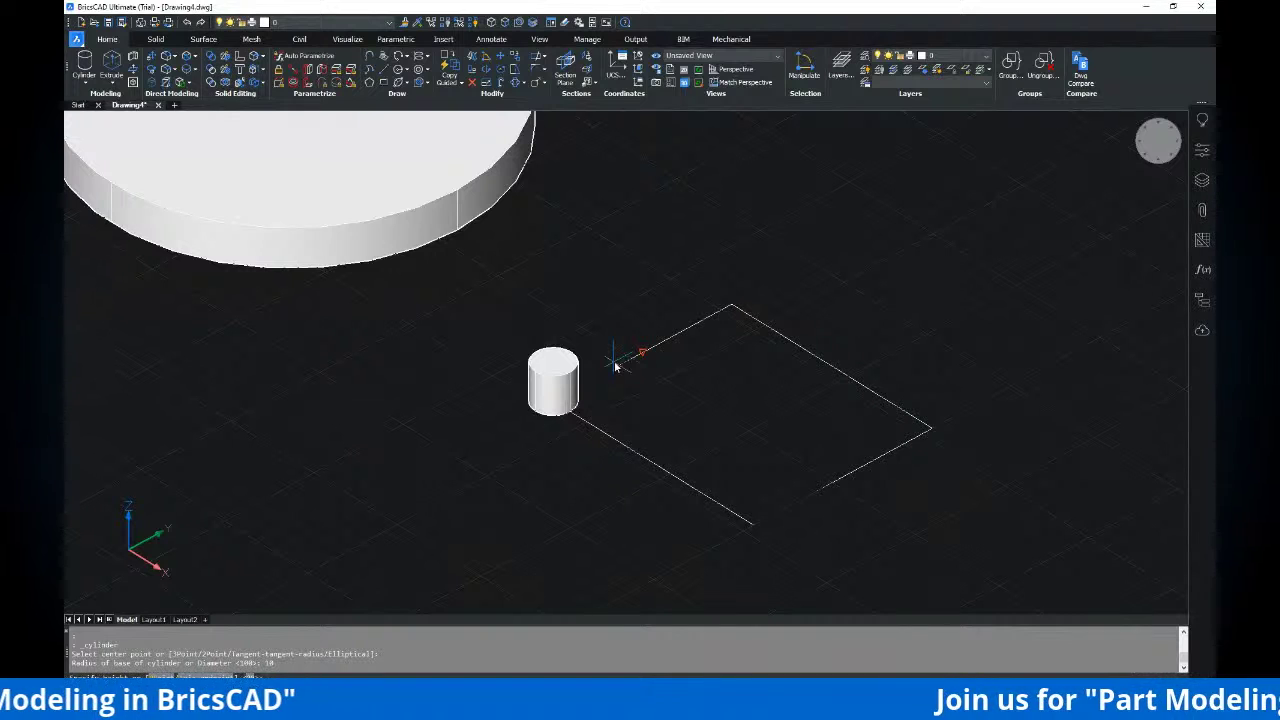
type("20")
key("Return")
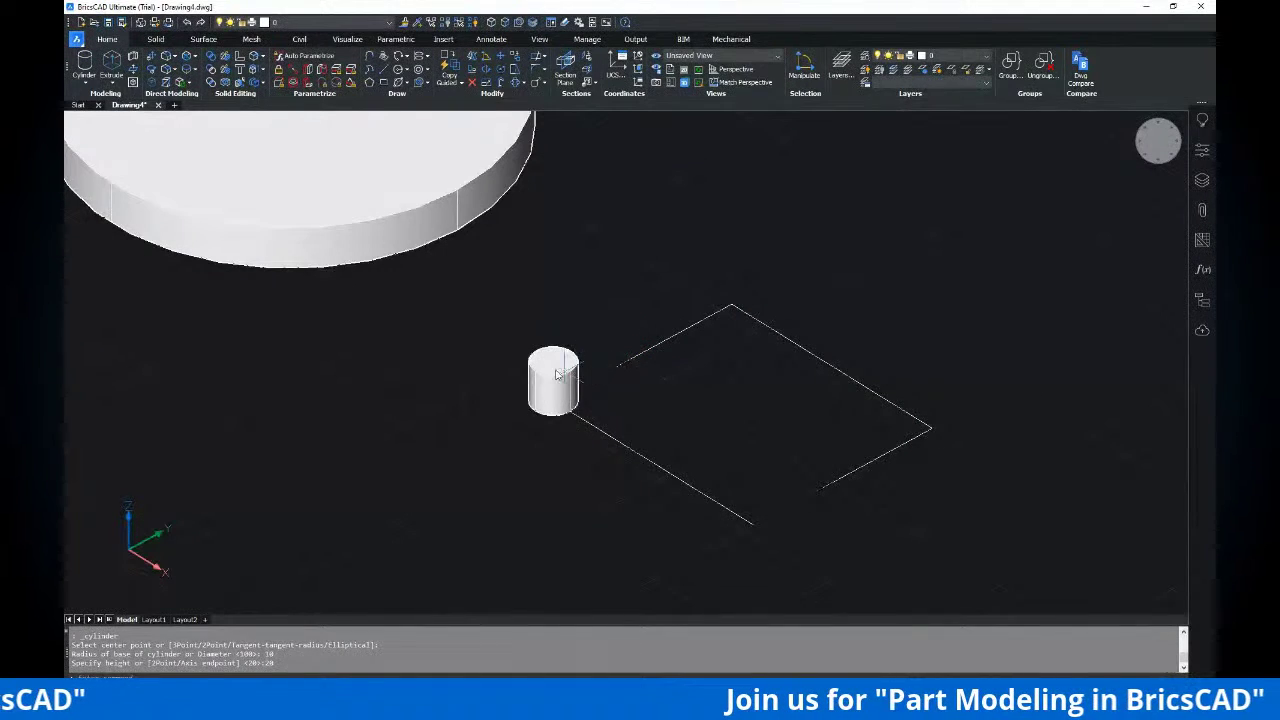
middle_click_drag(559, 344, 542, 306)
key("Escape")
key("Escape")
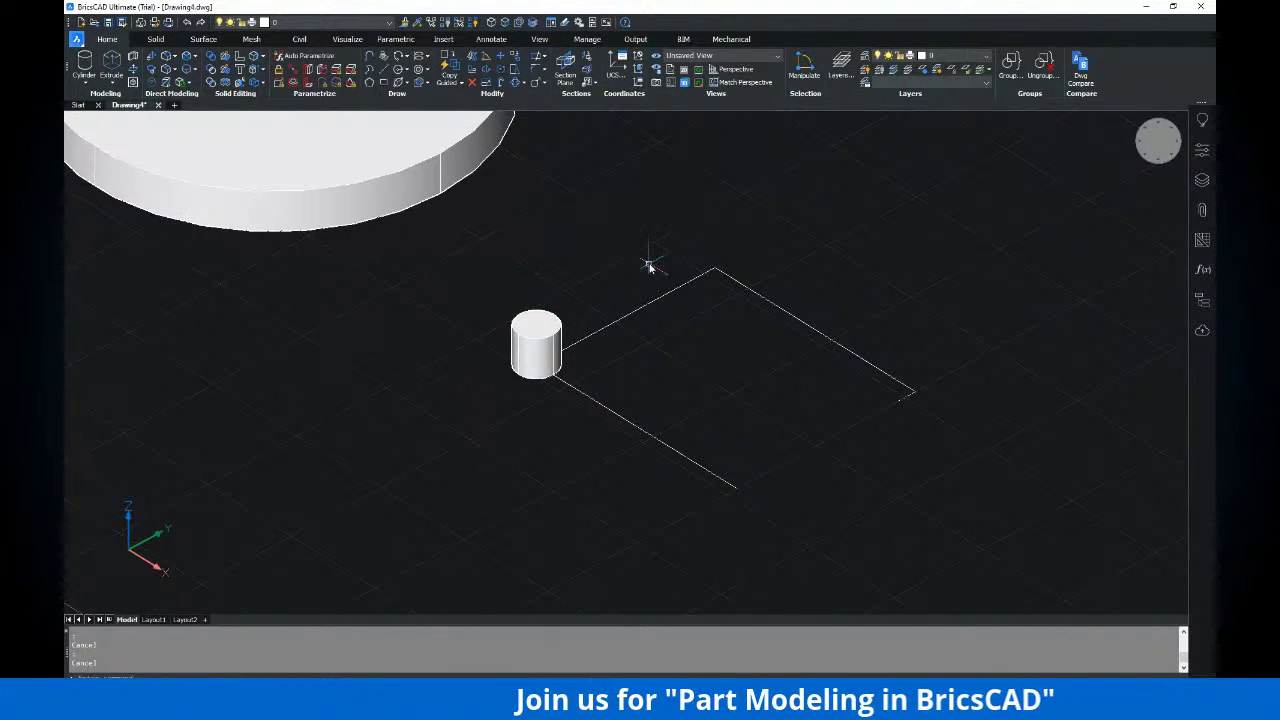
Copy the small cylinder from its base centre to the other three corners of the rectangle
type("co")
key("Return")
left_click_drag(559, 294, 505, 350)
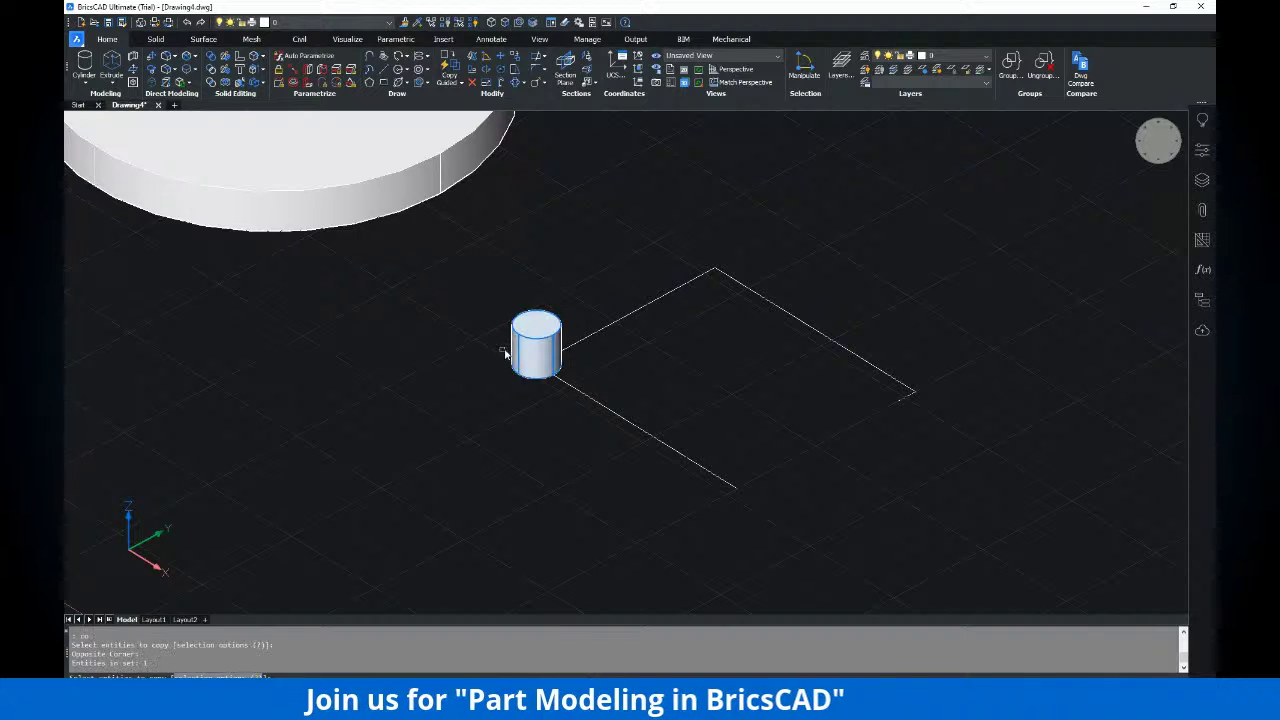
scroll(505, 348, "up", 2)
key("Return")
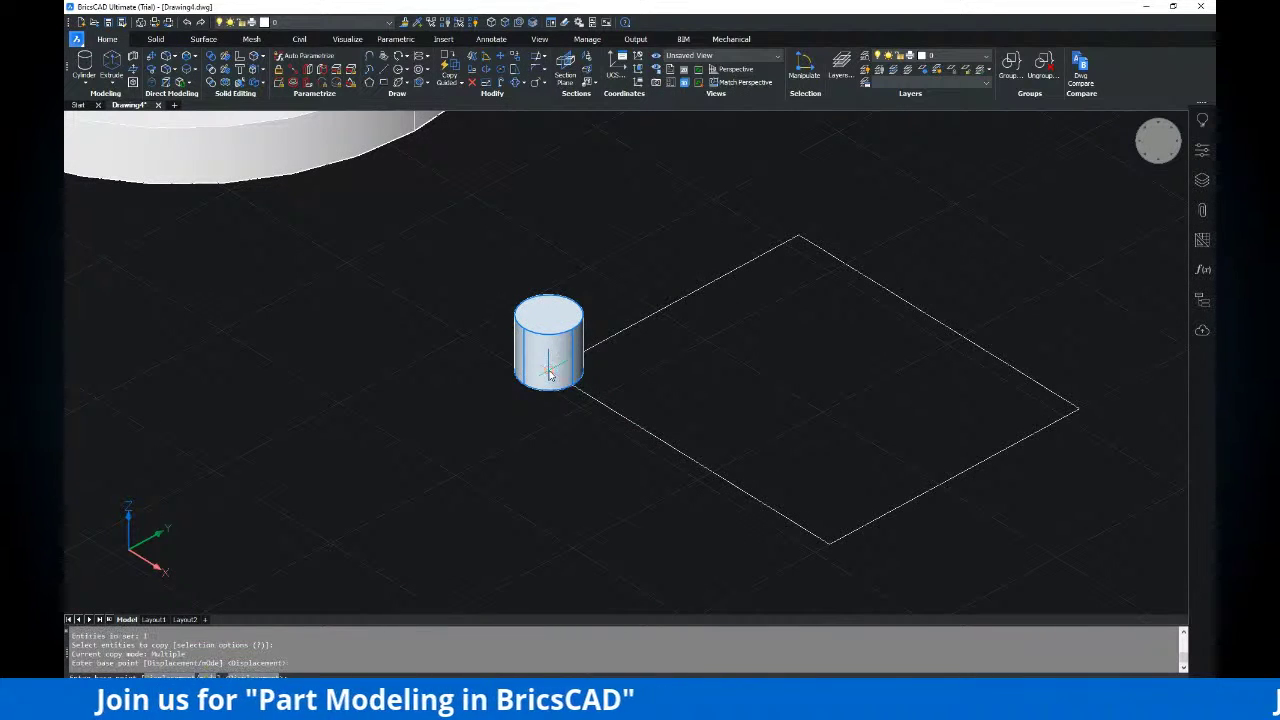
left_click(548, 375)
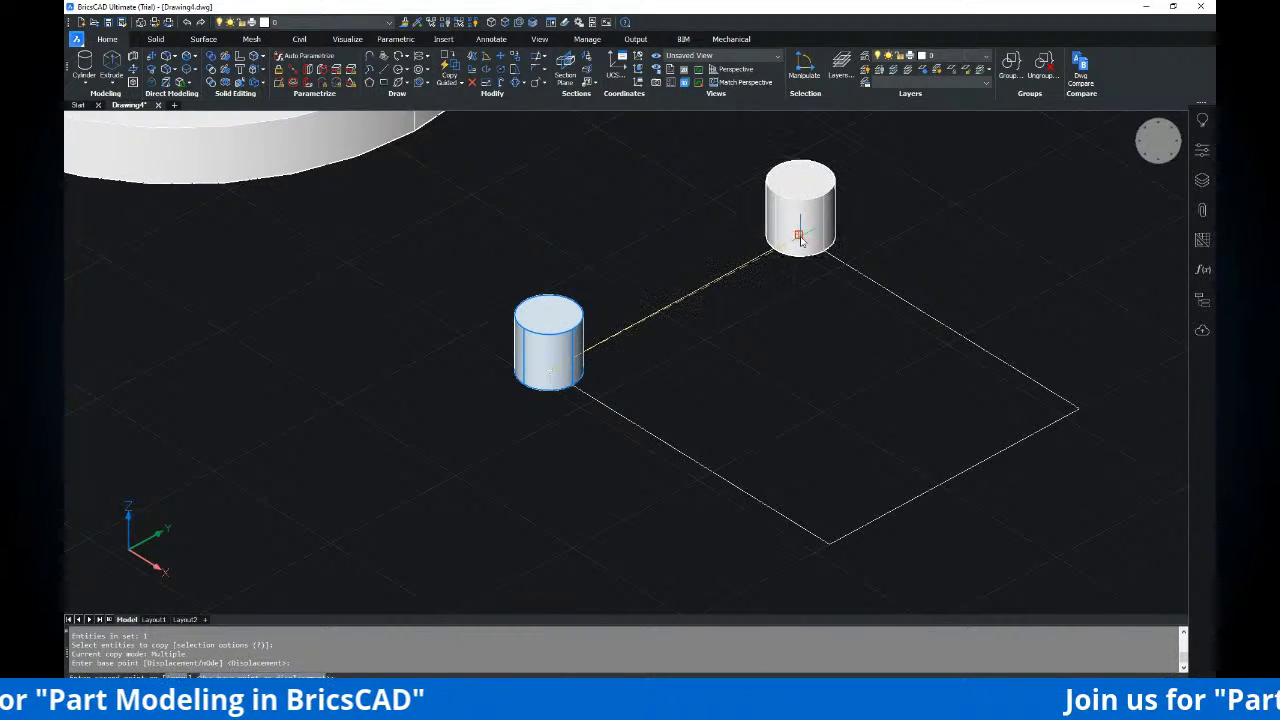
left_click(800, 240)
left_click(1078, 408)
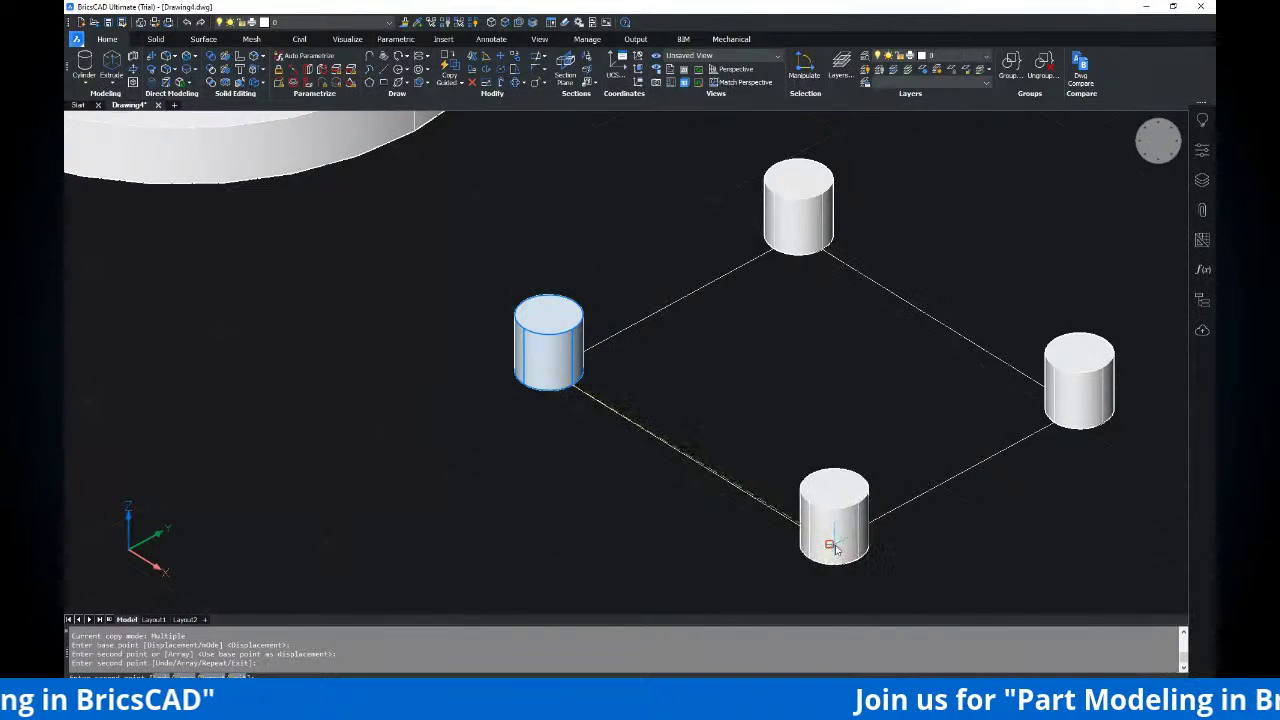
left_click(834, 548)
scroll(780, 400, "down", 3)
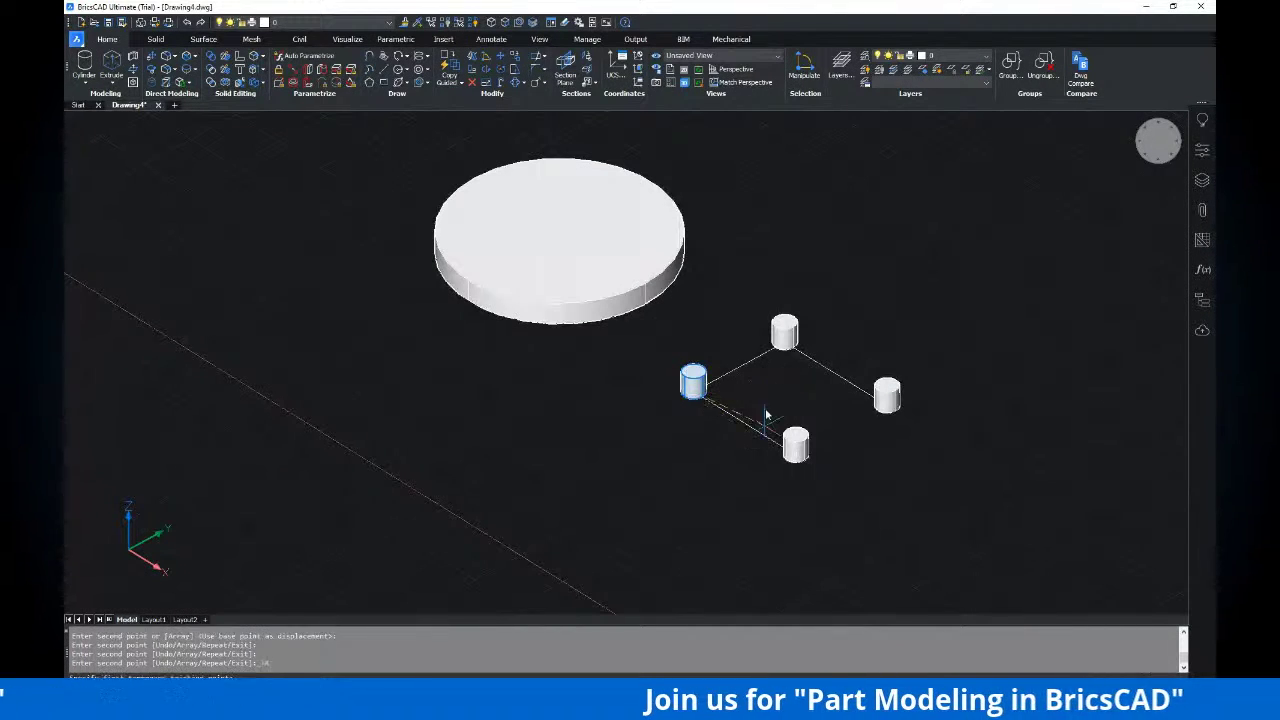
left_click(767, 415)
key("Escape")
key("Escape")
middle_click_drag(814, 354, 794, 400)
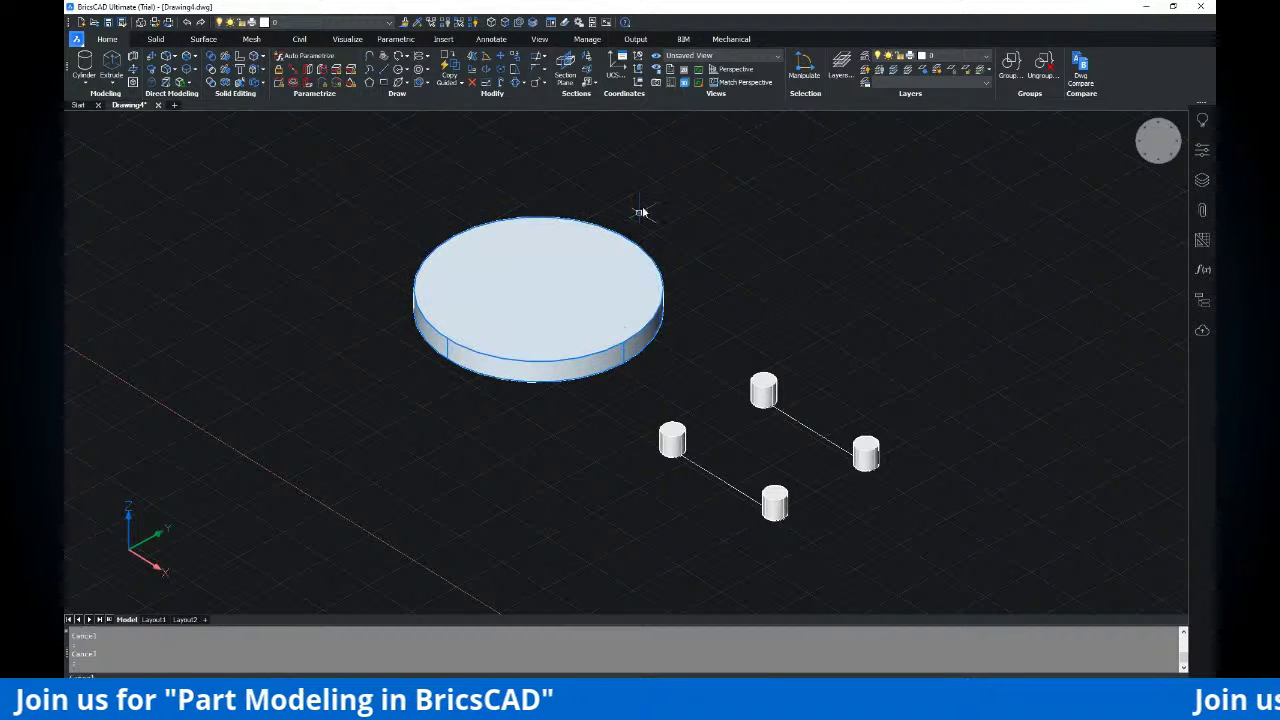
Change the visual style of the model to 2dWireframe
left_click(722, 59)
left_click(291, 39)
left_click(347, 39)
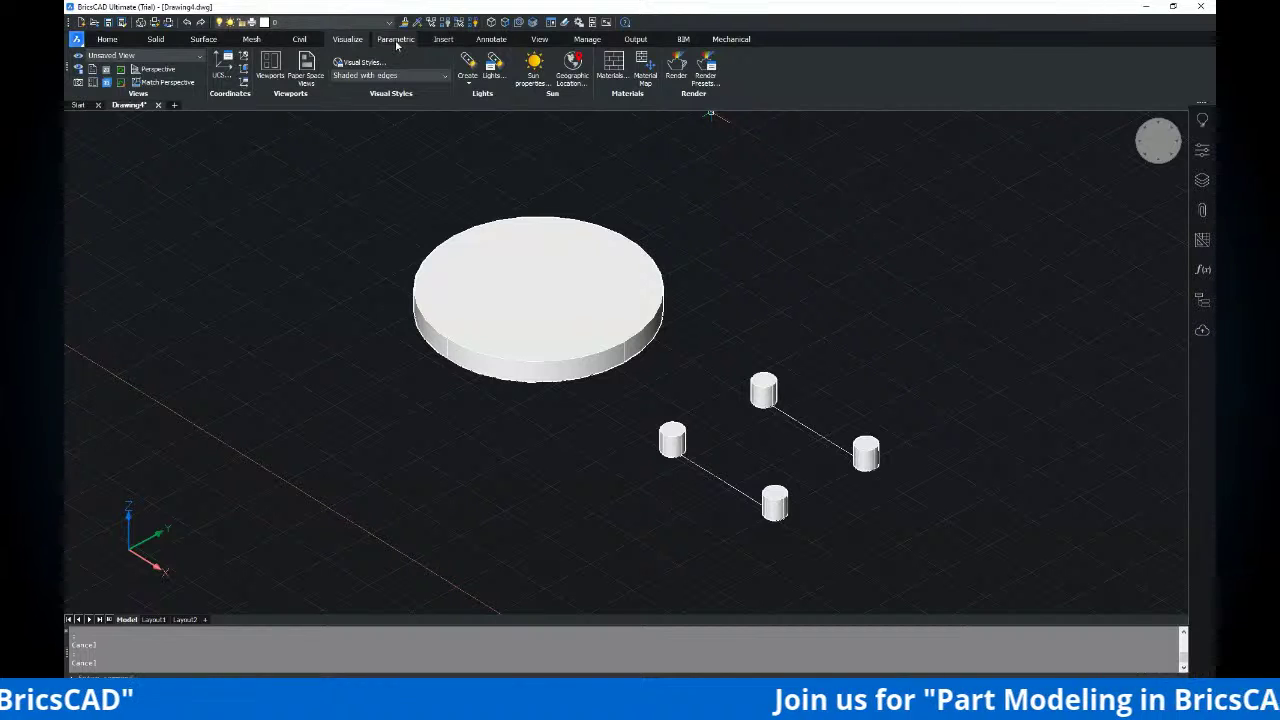
left_click(392, 76)
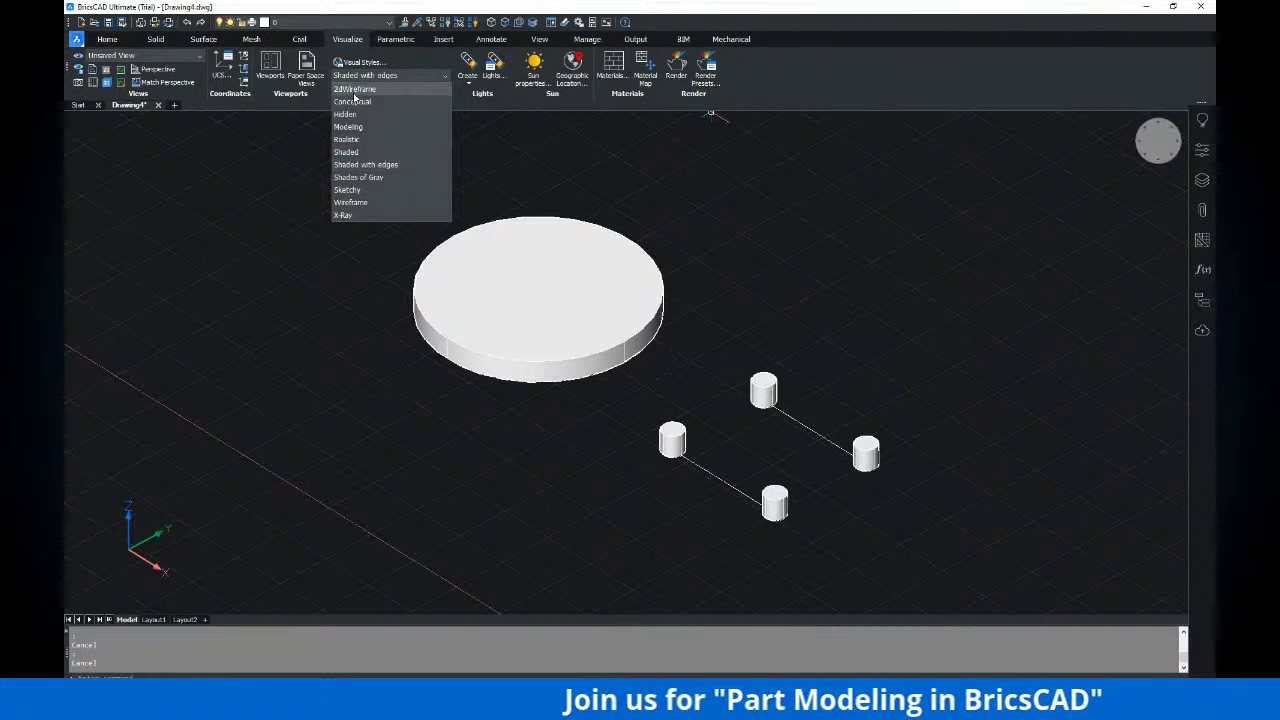
left_click(360, 89)
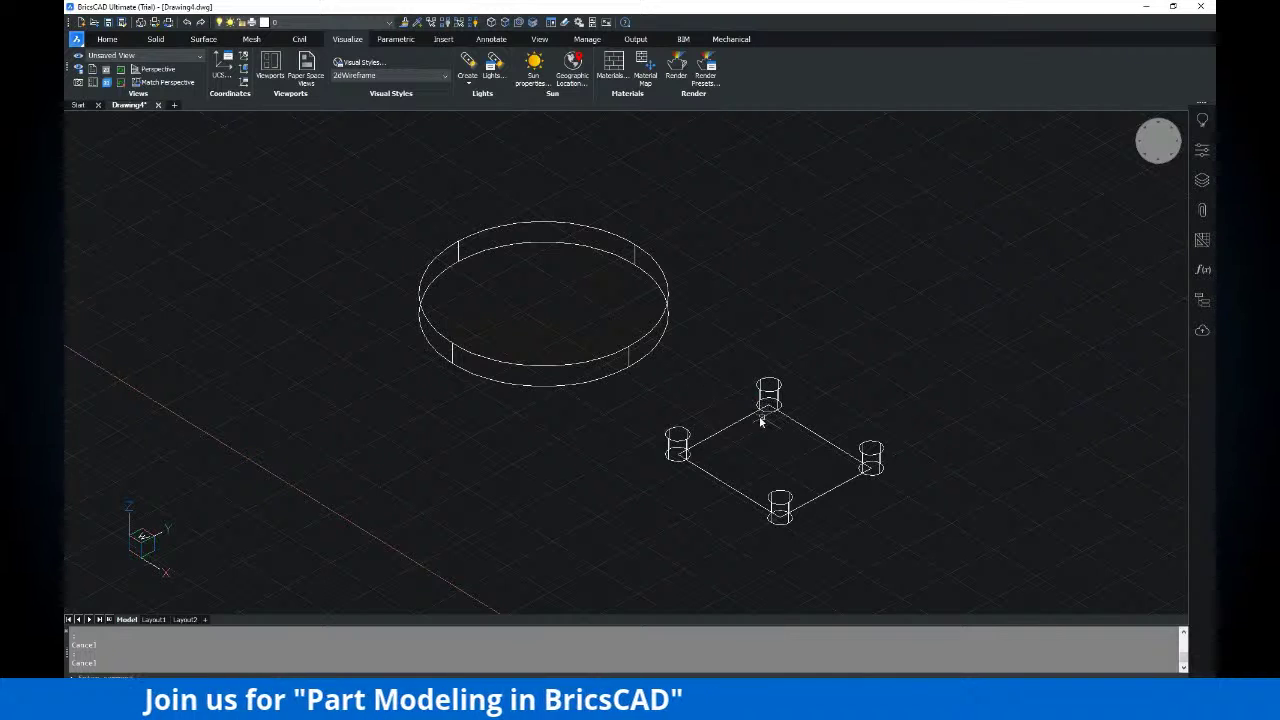
Move the four small cylinders from the rectangle's centre to the disc's bottom centre, with the Geometric center snap enabled
scroll(760, 422, "down", 3)
scroll(723, 386, "up", 4)
middle_click_drag(723, 386, 723, 289)
scroll(710, 337, "down", 1)
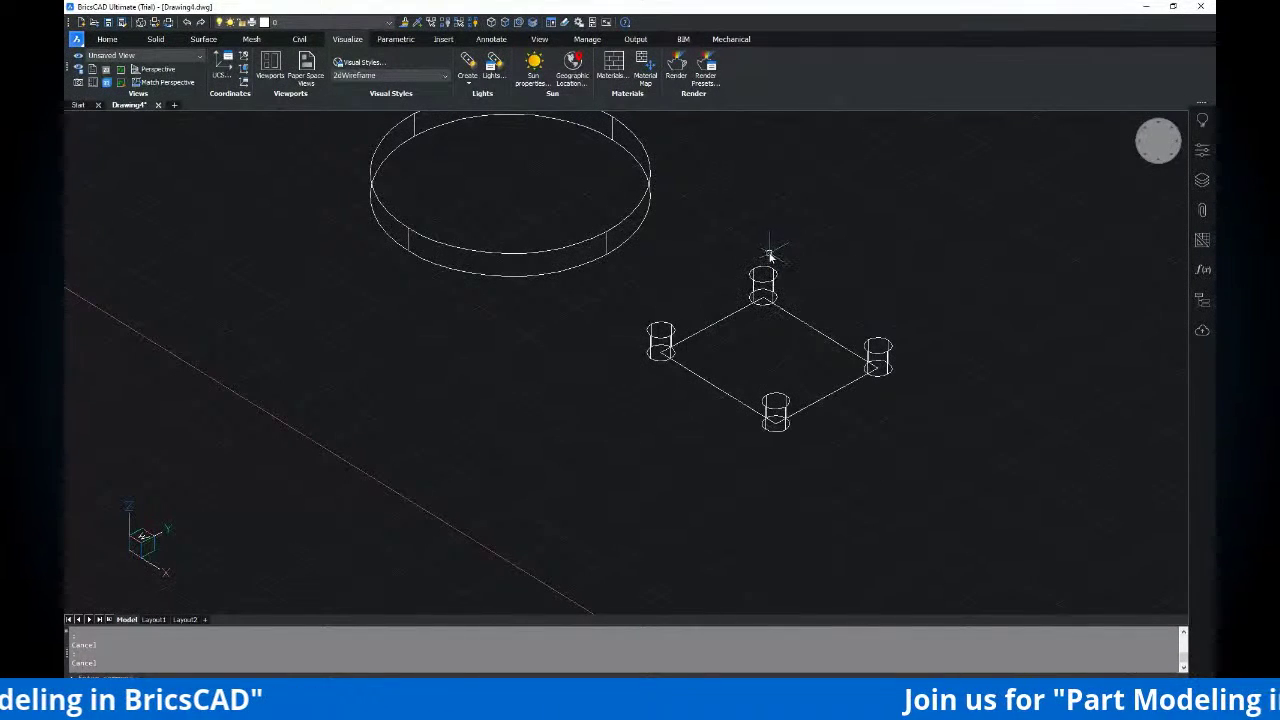
left_click(768, 258)
left_click(755, 278)
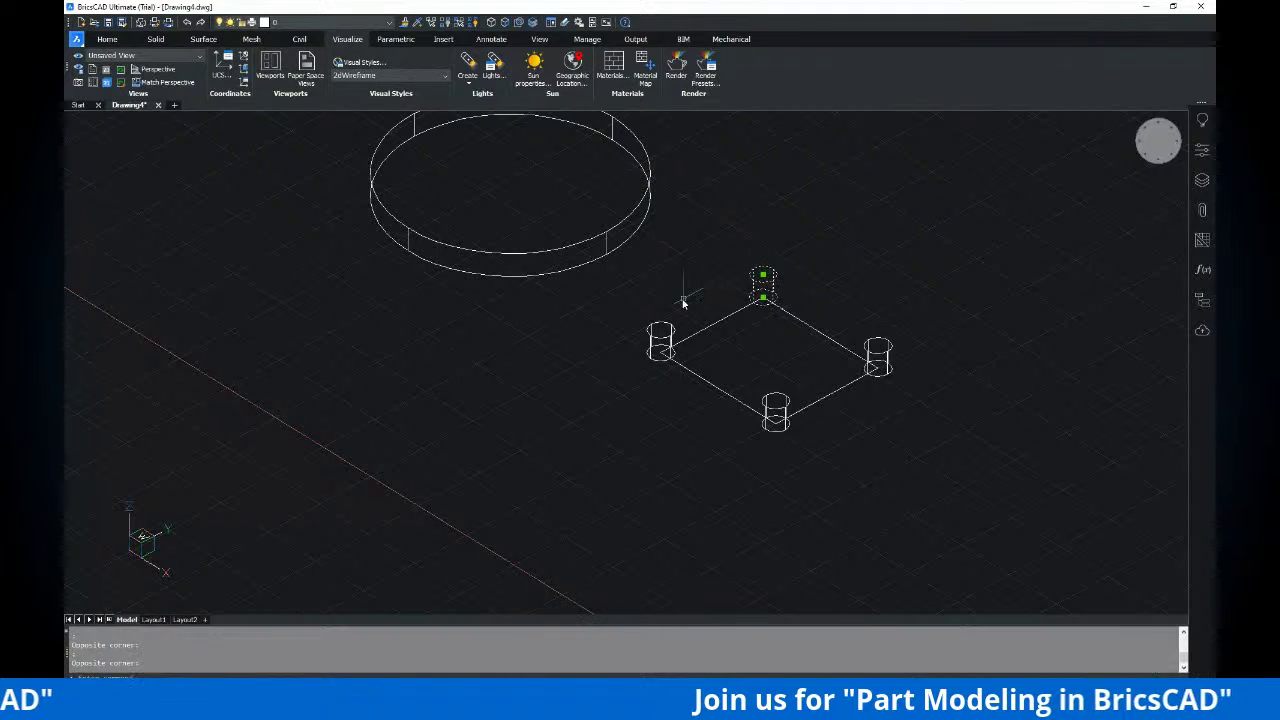
left_click(681, 305)
left_click(649, 331)
left_click(893, 332)
left_click(815, 397)
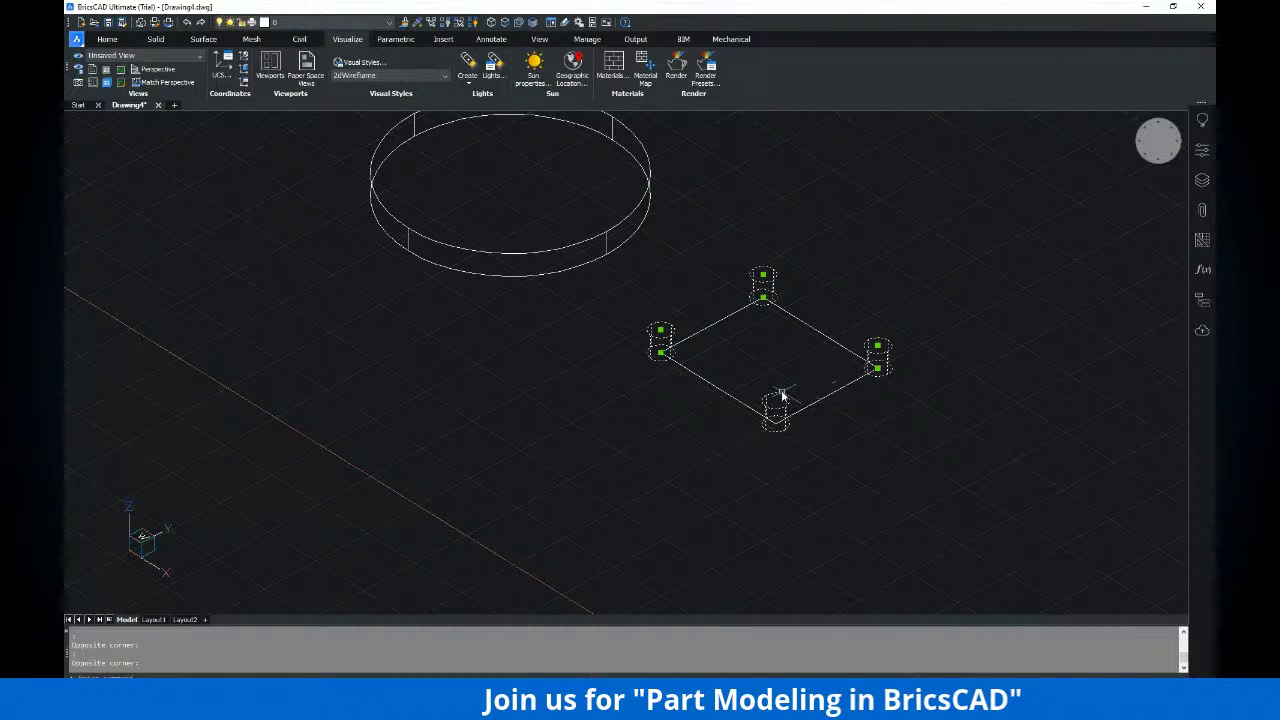
left_click(777, 398)
scroll(757, 368, "up", 3)
scroll(720, 368, "down", 3)
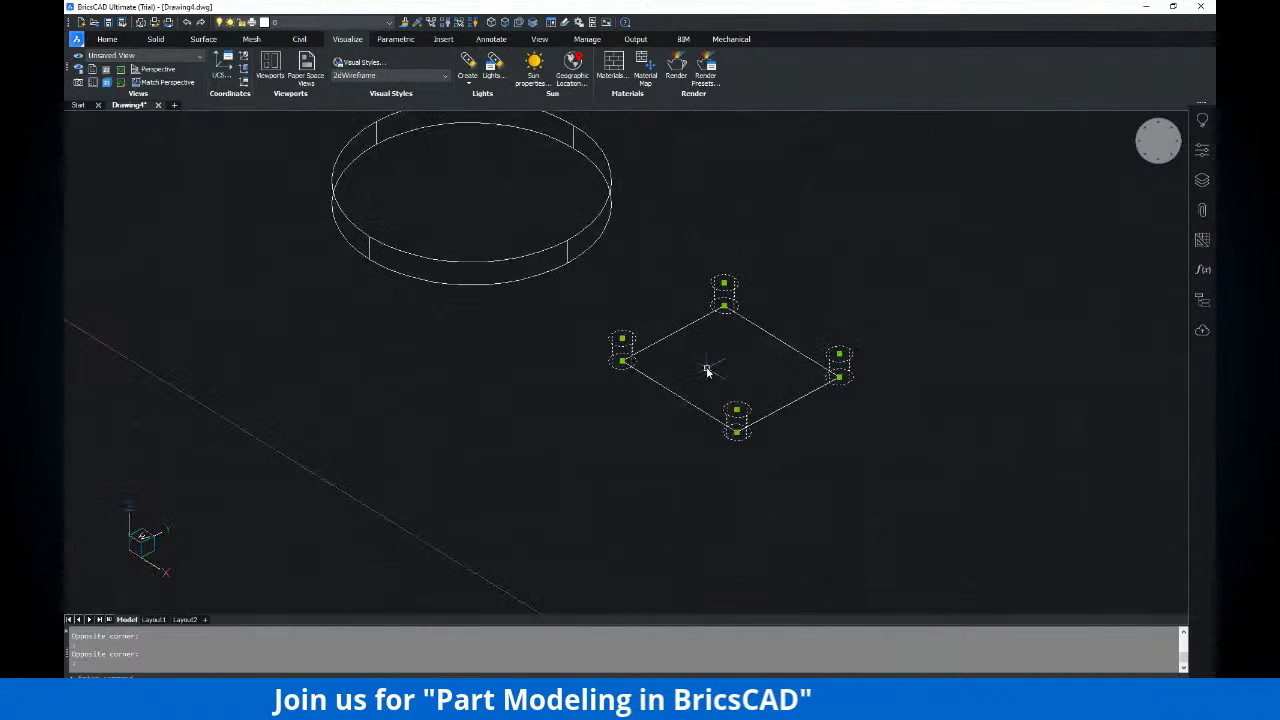
type("m")
key("Return")
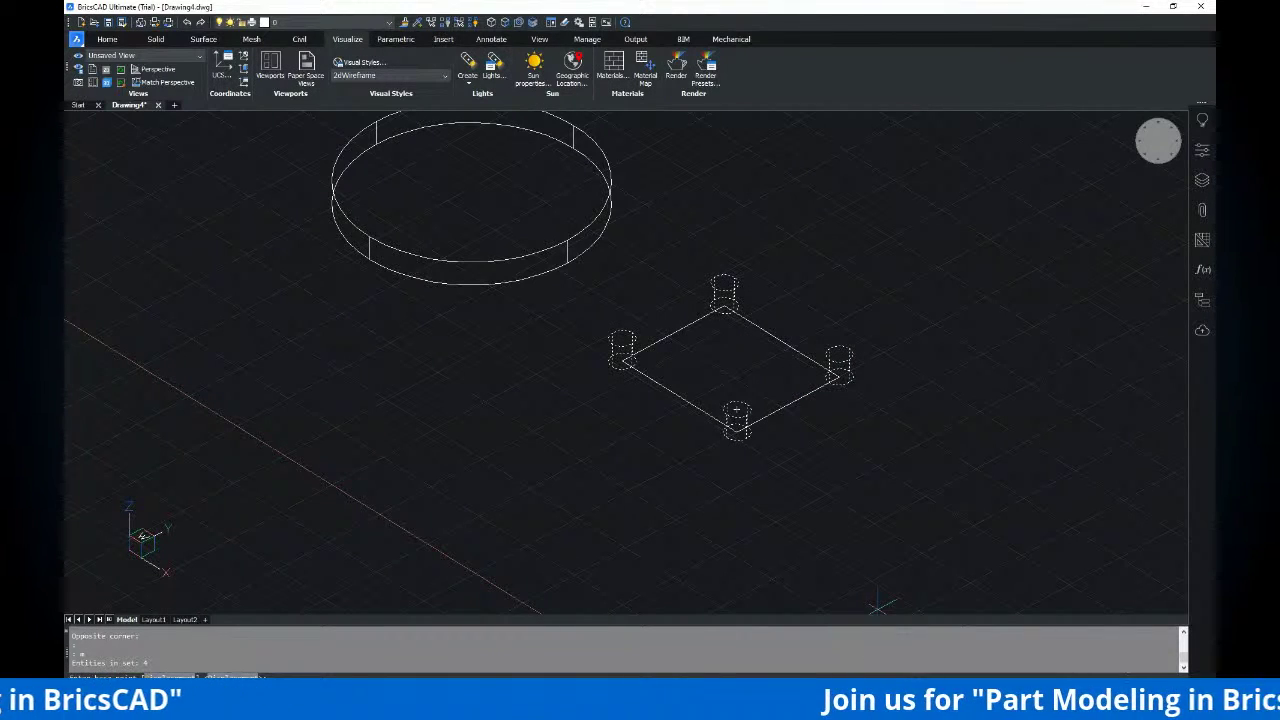
right_click(946, 556, "shift")
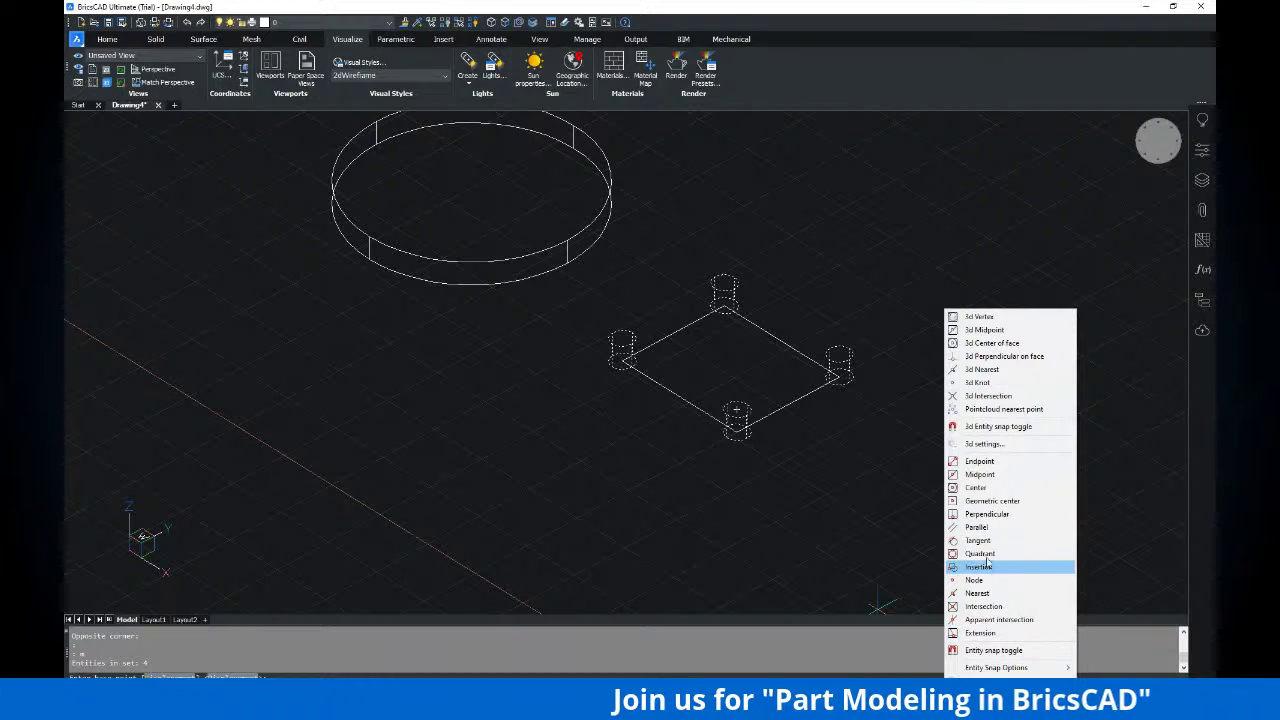
left_click(986, 506)
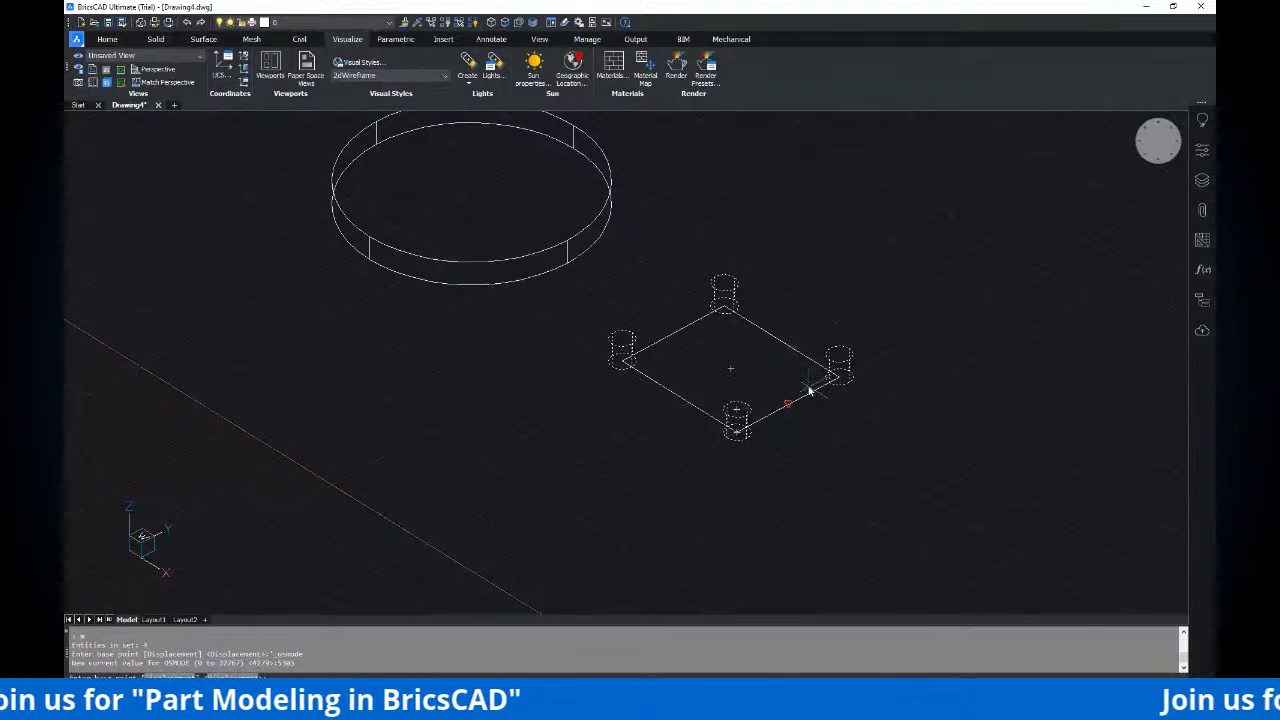
left_click(731, 370)
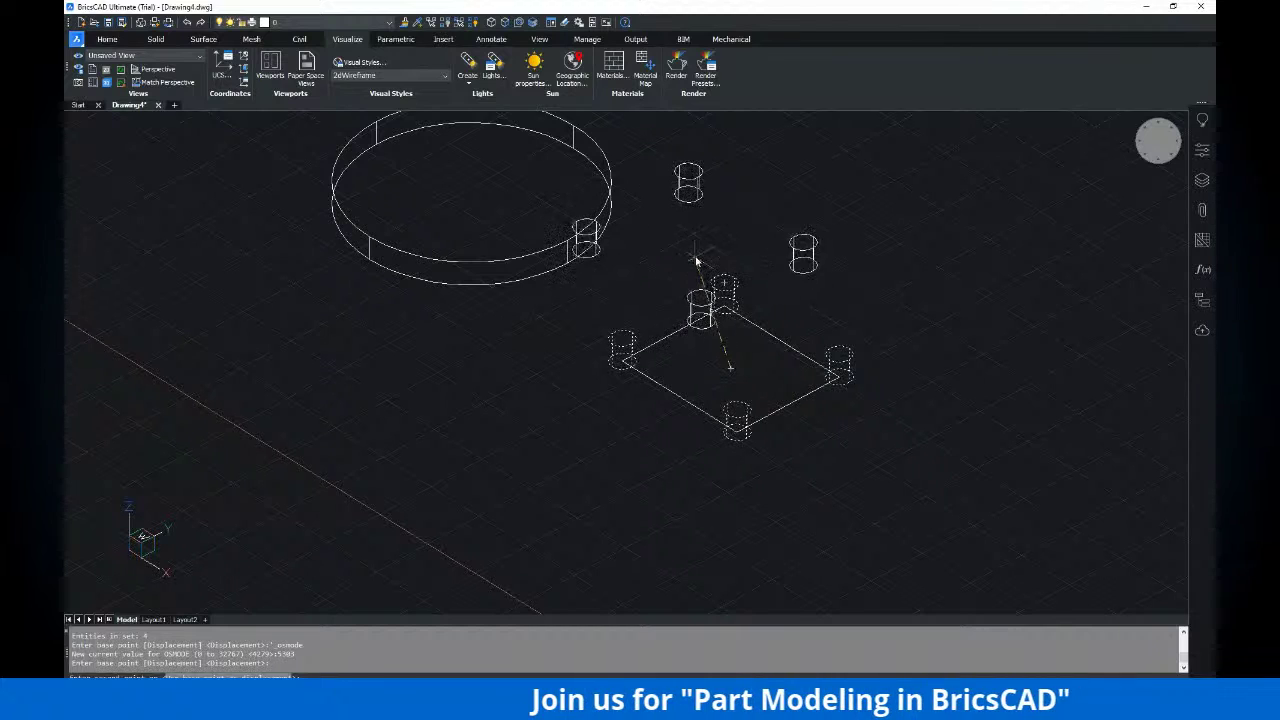
middle_click_drag(694, 249, 797, 369)
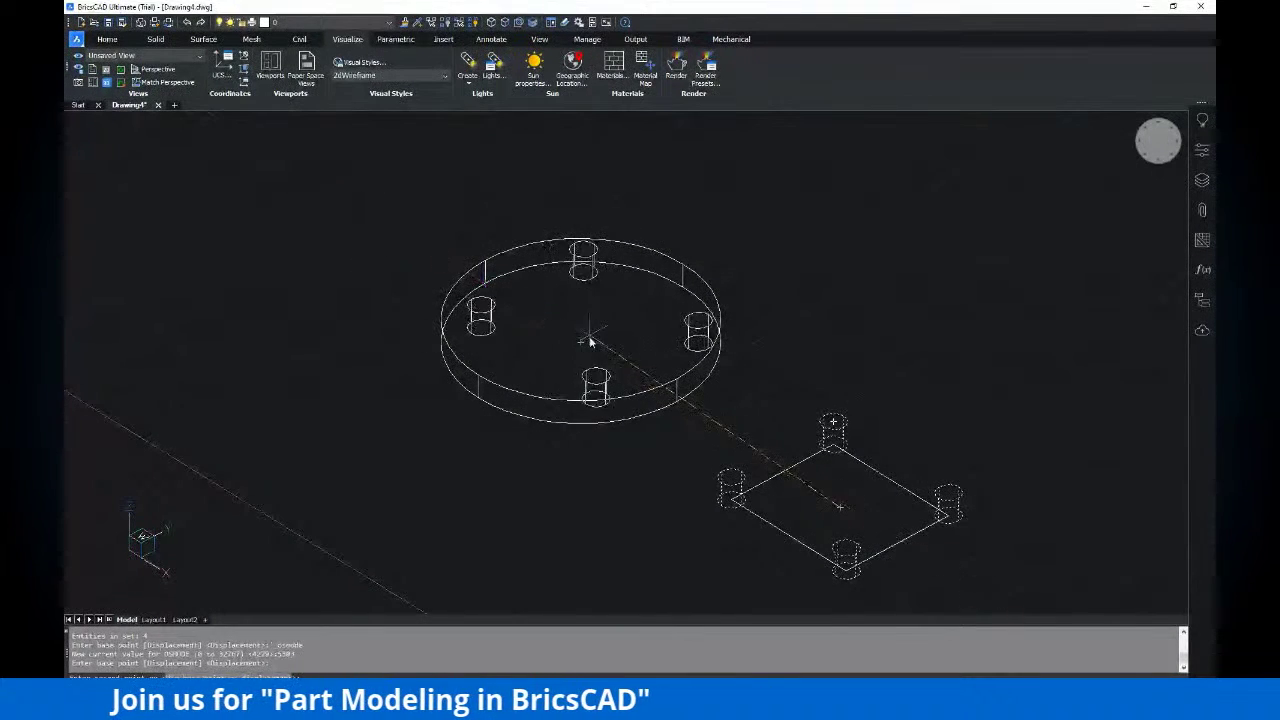
middle_click_drag(588, 345, 634, 286, "shift")
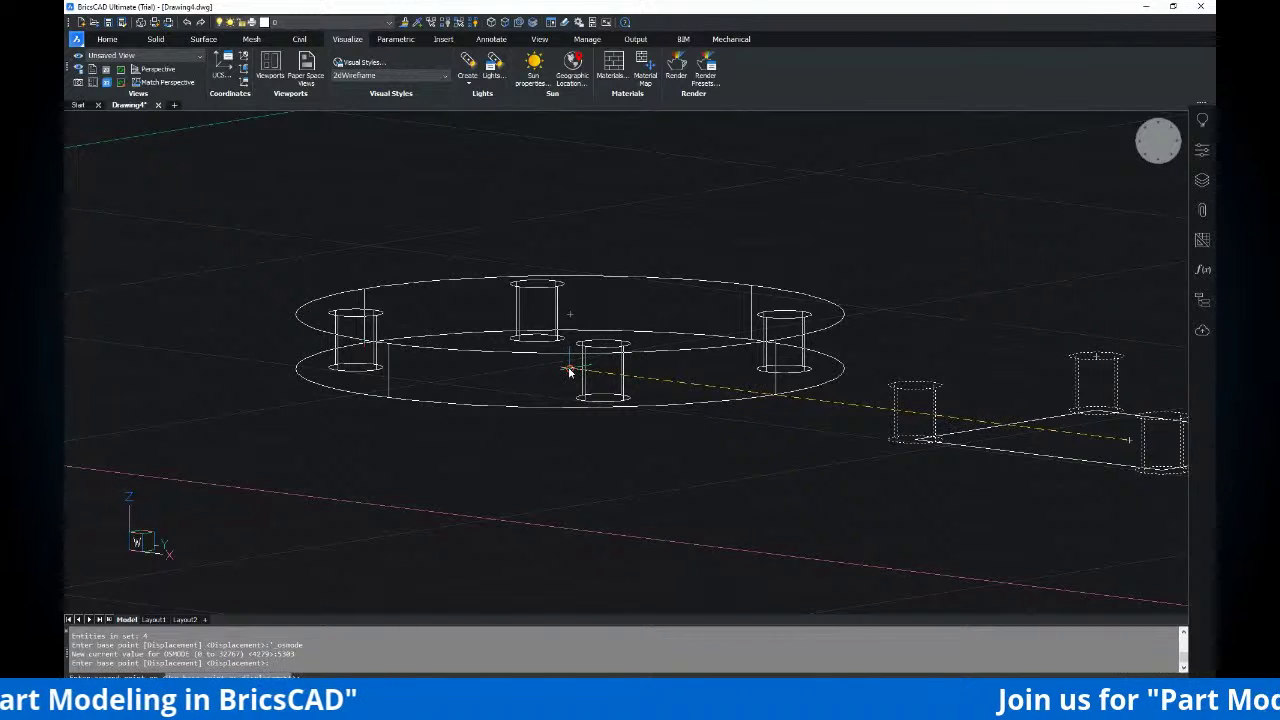
left_click(568, 371)
Delete the helper rectangle beside the disc
middle_click_drag(757, 382, 797, 404, "shift")
left_click(864, 503)
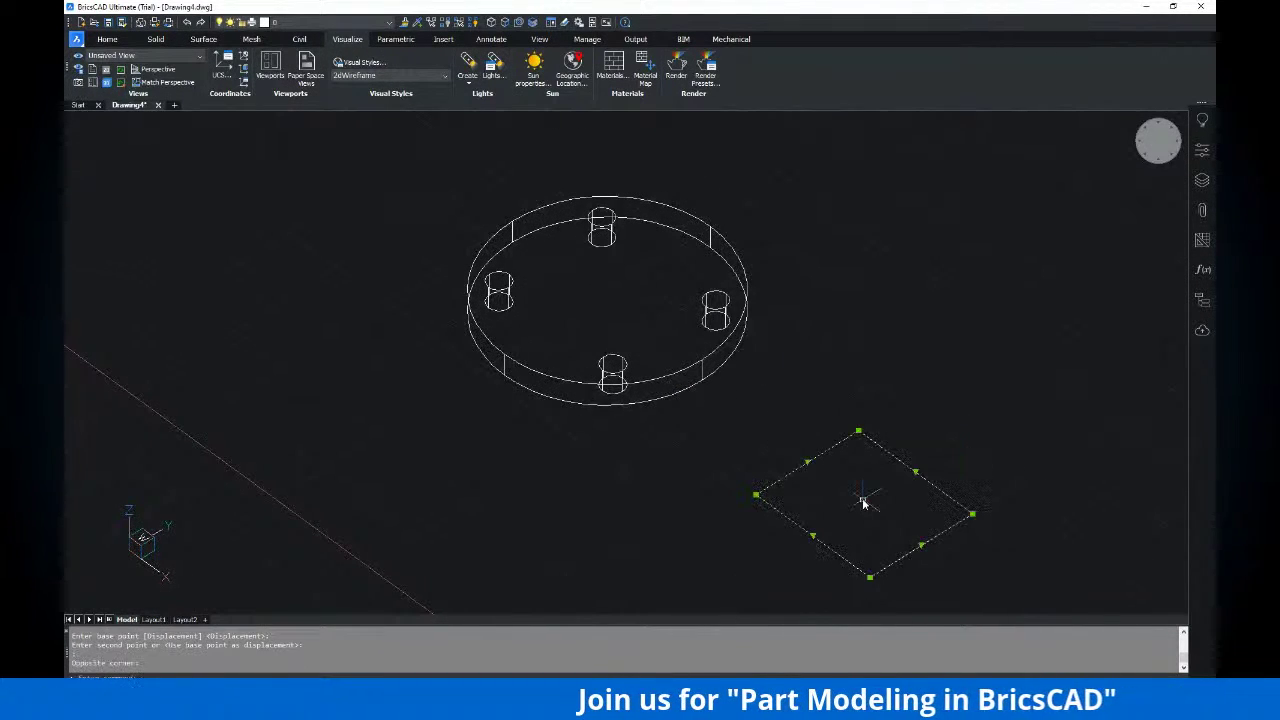
key("Delete")
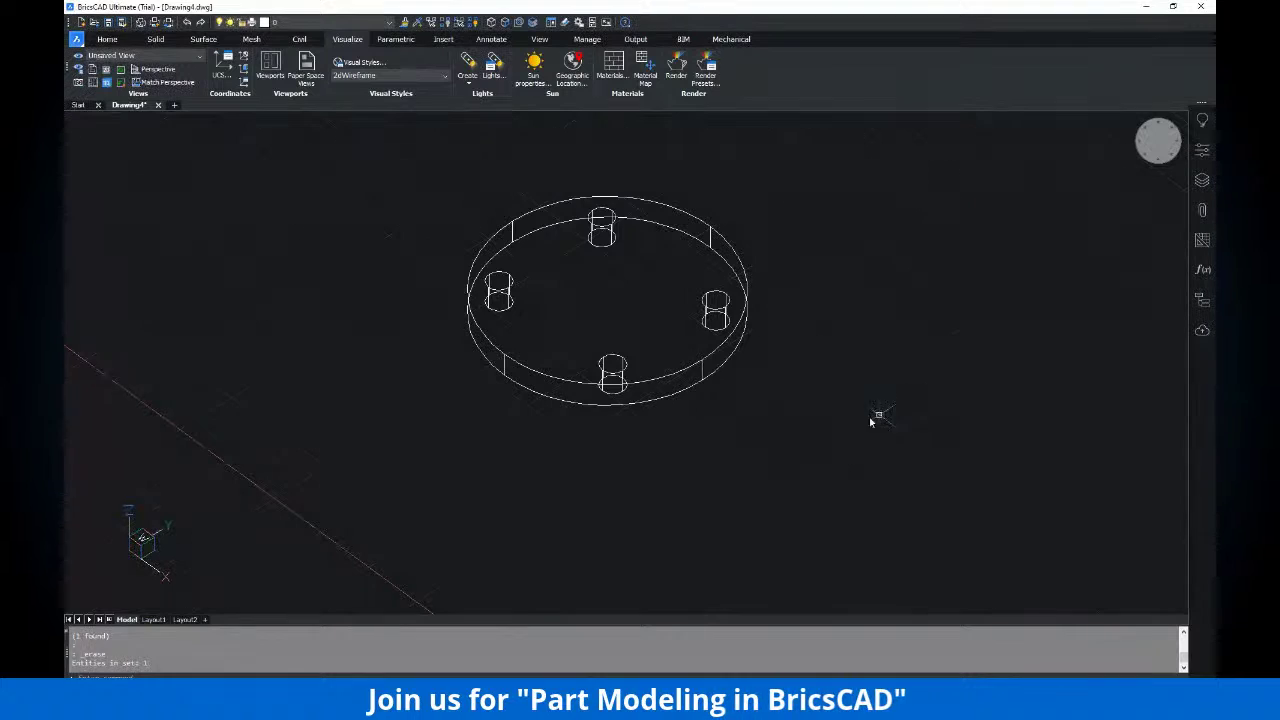
Fit the whole model in the view and set it to SE Isometric
middle_click_drag(870, 422, 798, 454)
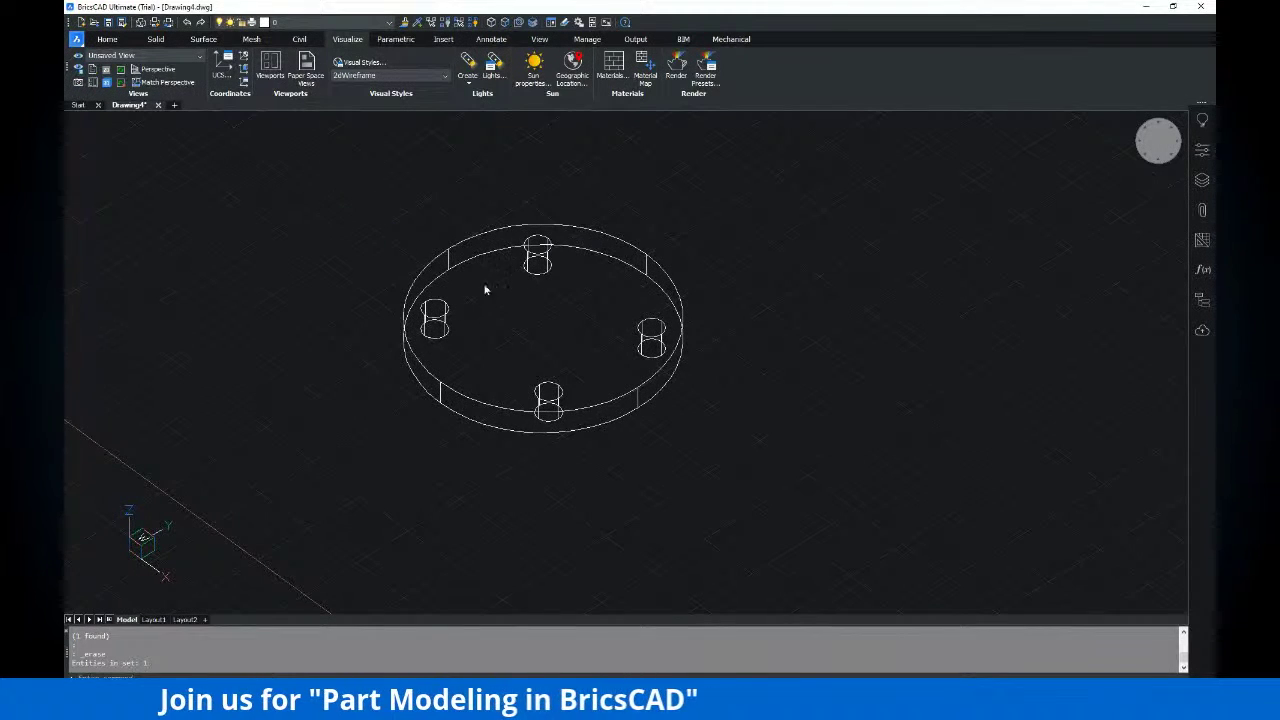
scroll(485, 290, "down", 2)
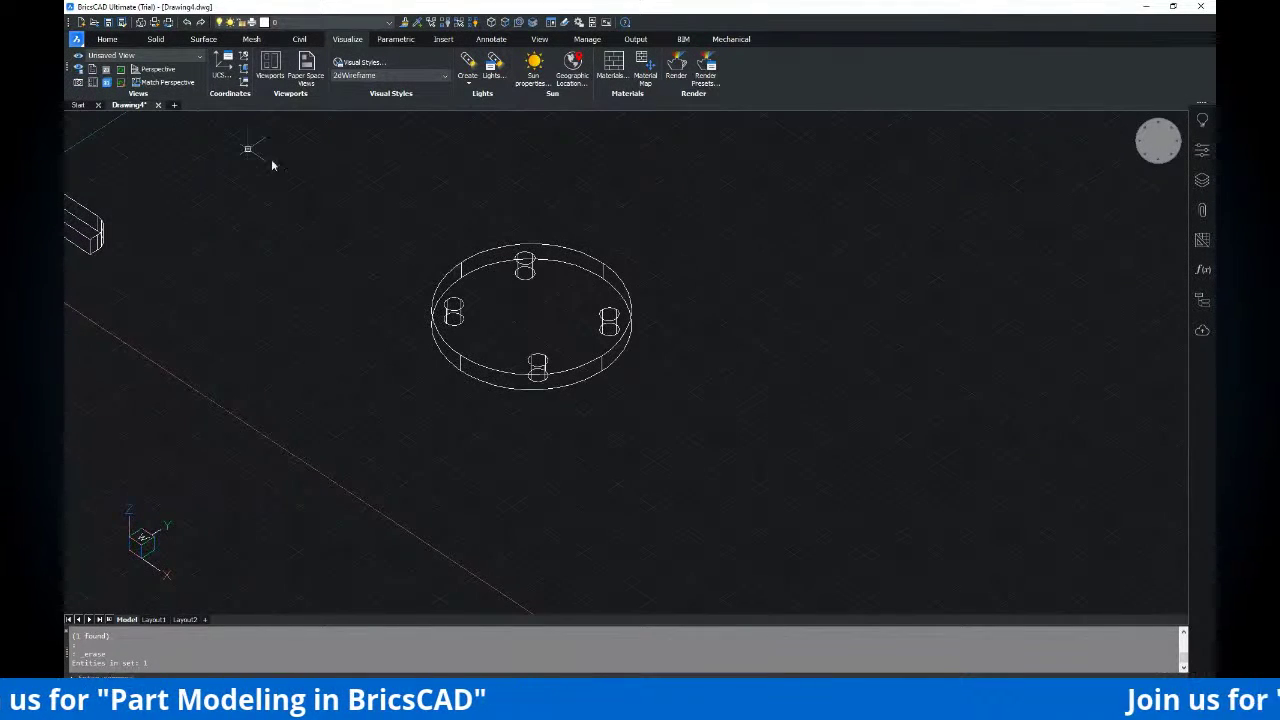
scroll(485, 275, "down", 3)
scroll(485, 275, "up", 3)
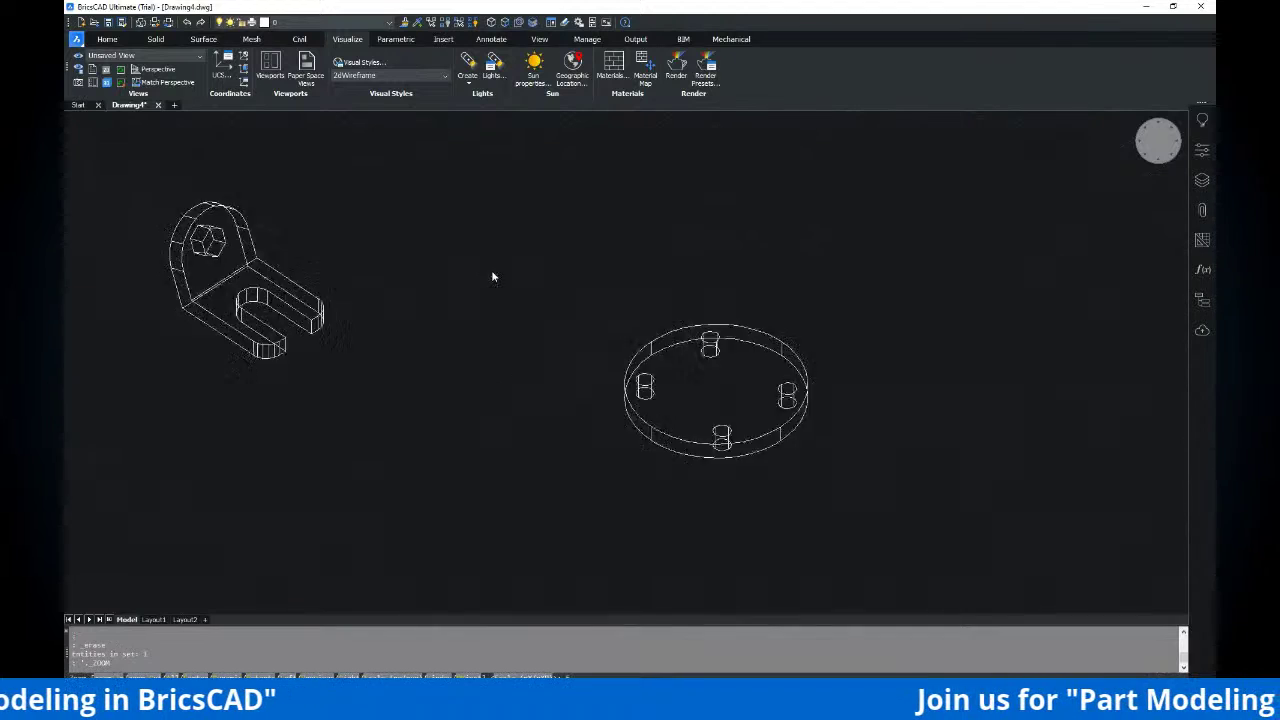
middle_click(492, 277)
middle_click(492, 277)
left_click(107, 39)
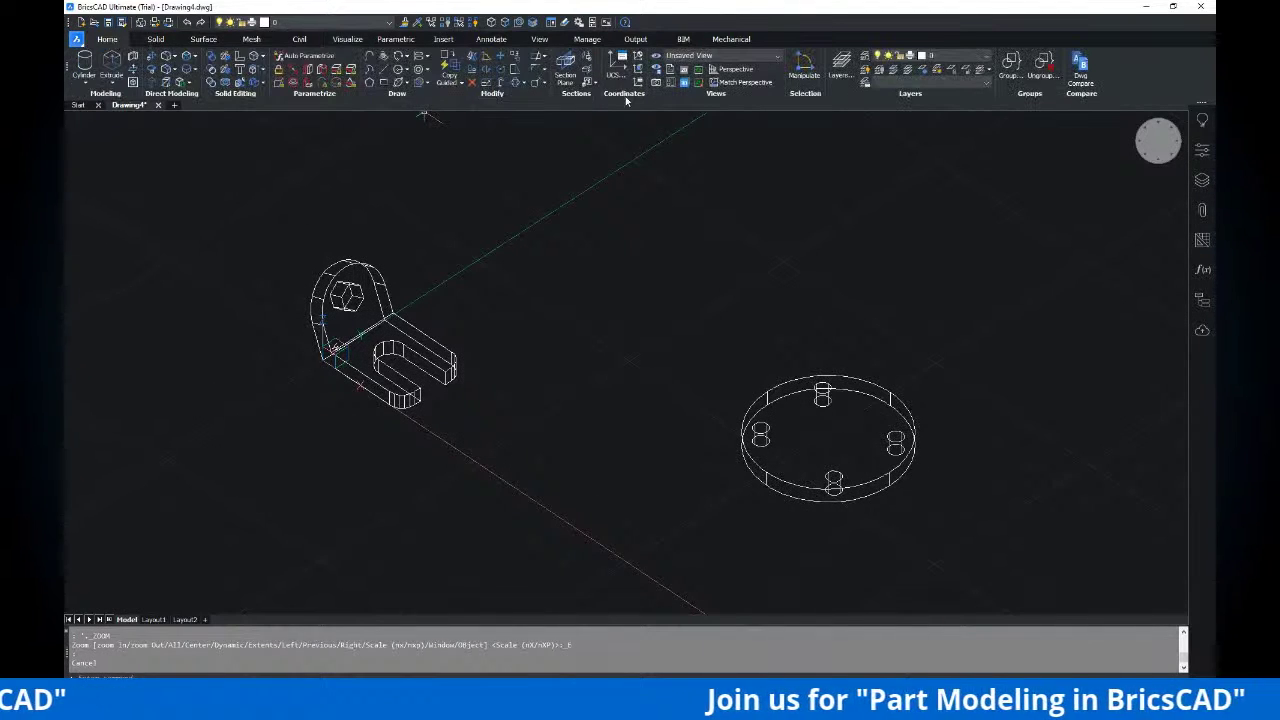
left_click(708, 60)
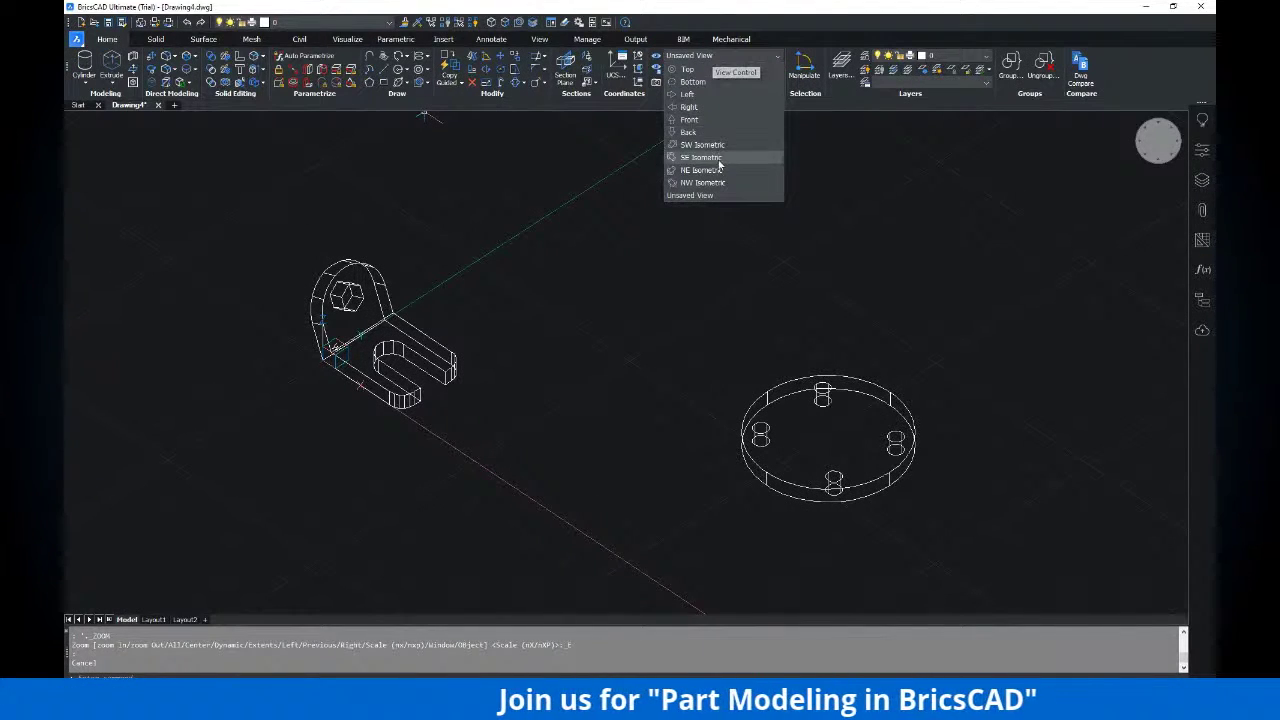
left_click(712, 158)
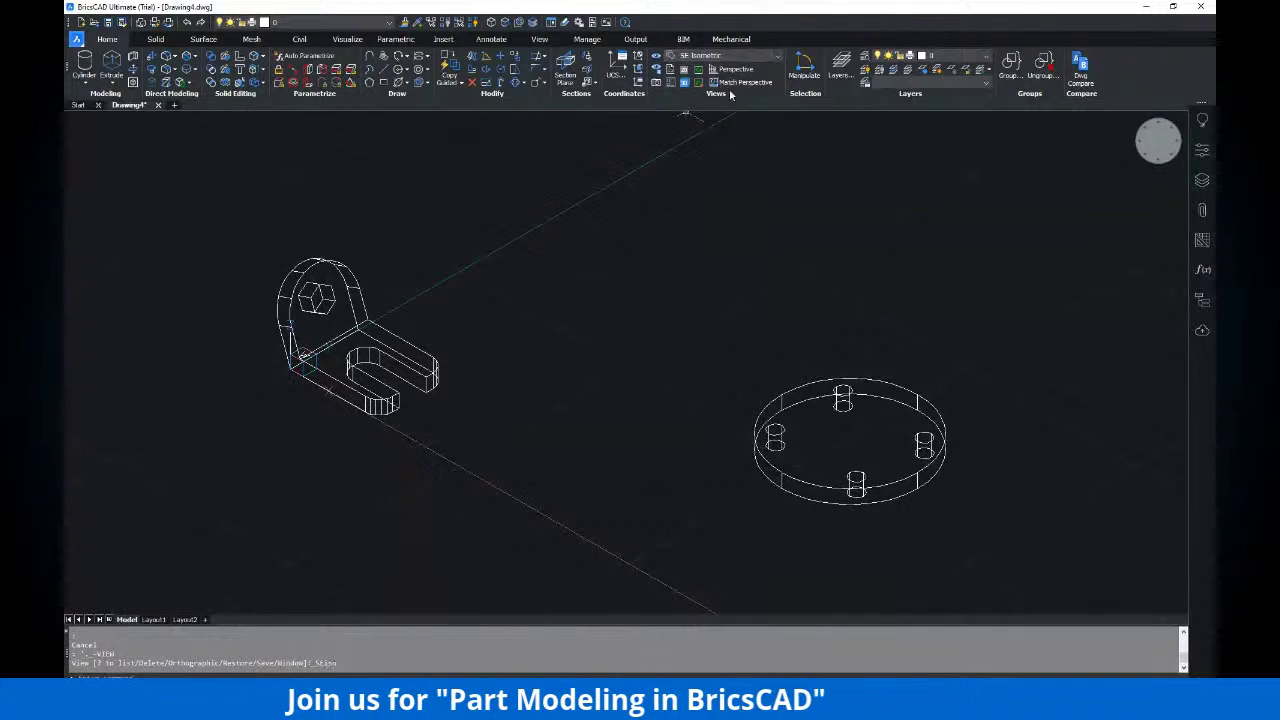
middle_click_drag(777, 314, 672, 313)
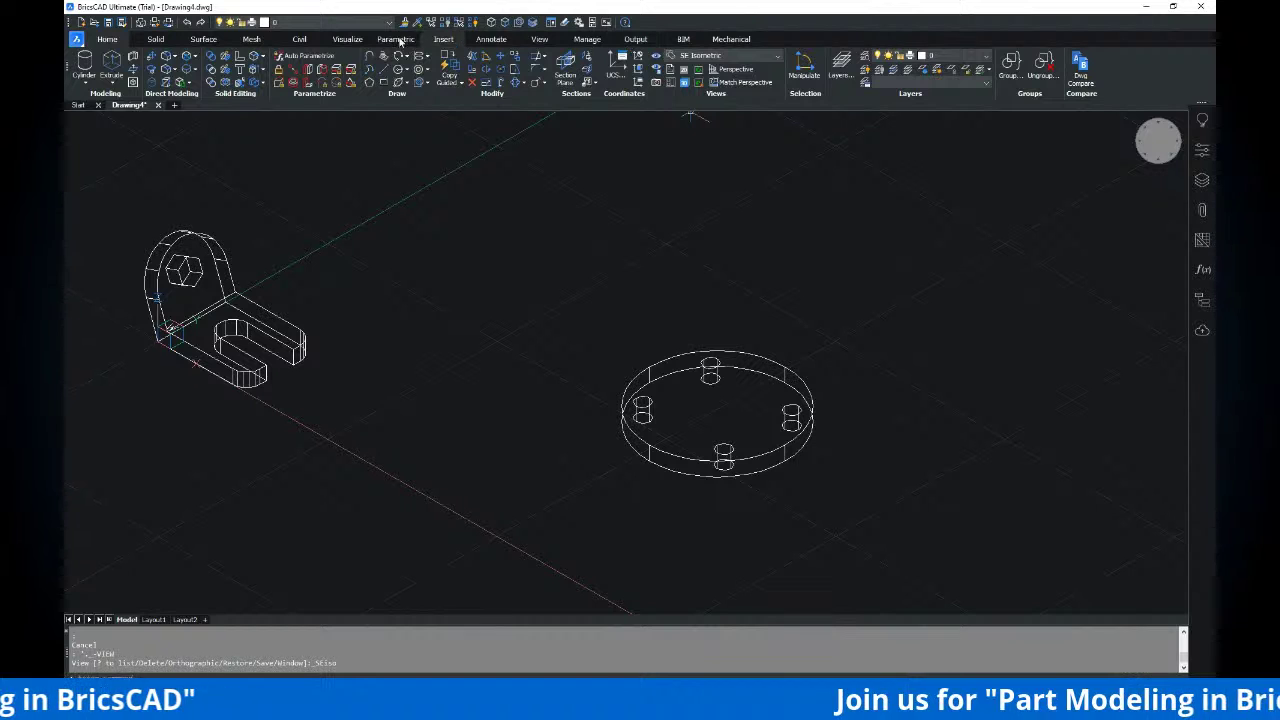
Set the visual style to Shaded with edges, with the disc in view
left_click(347, 40)
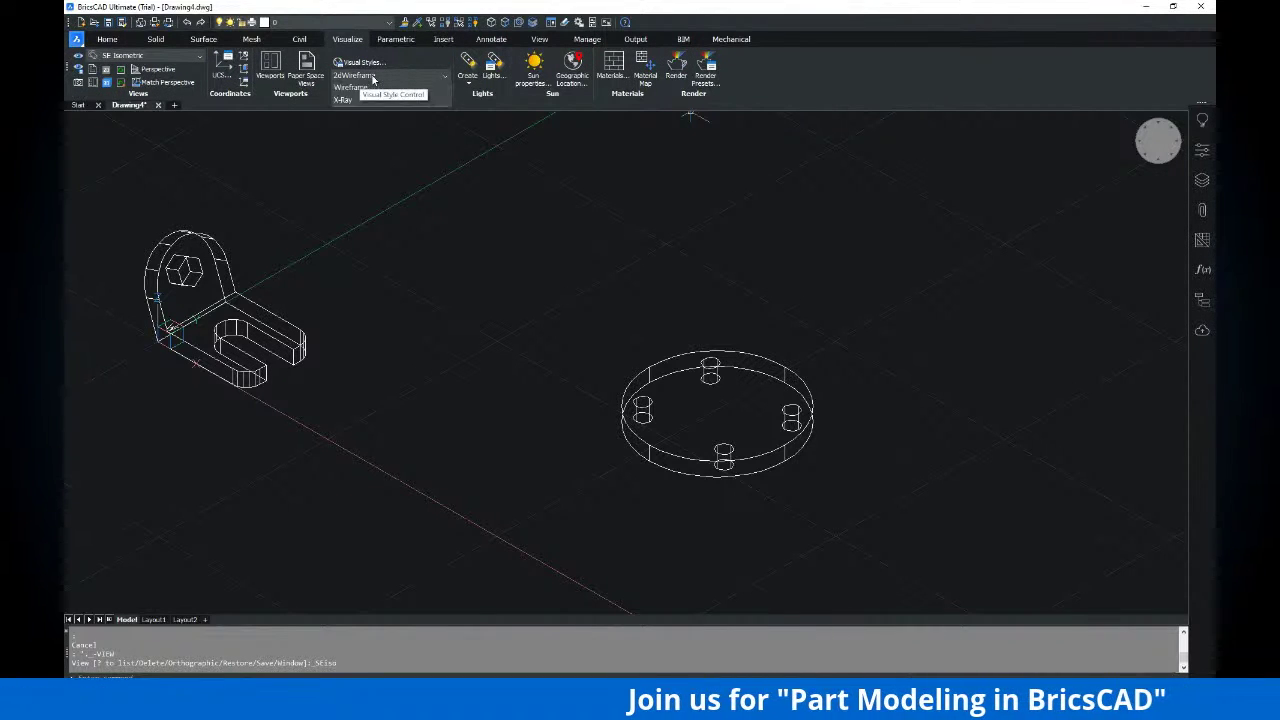
left_click(375, 76)
left_click(375, 163)
scroll(780, 379, "up", 2)
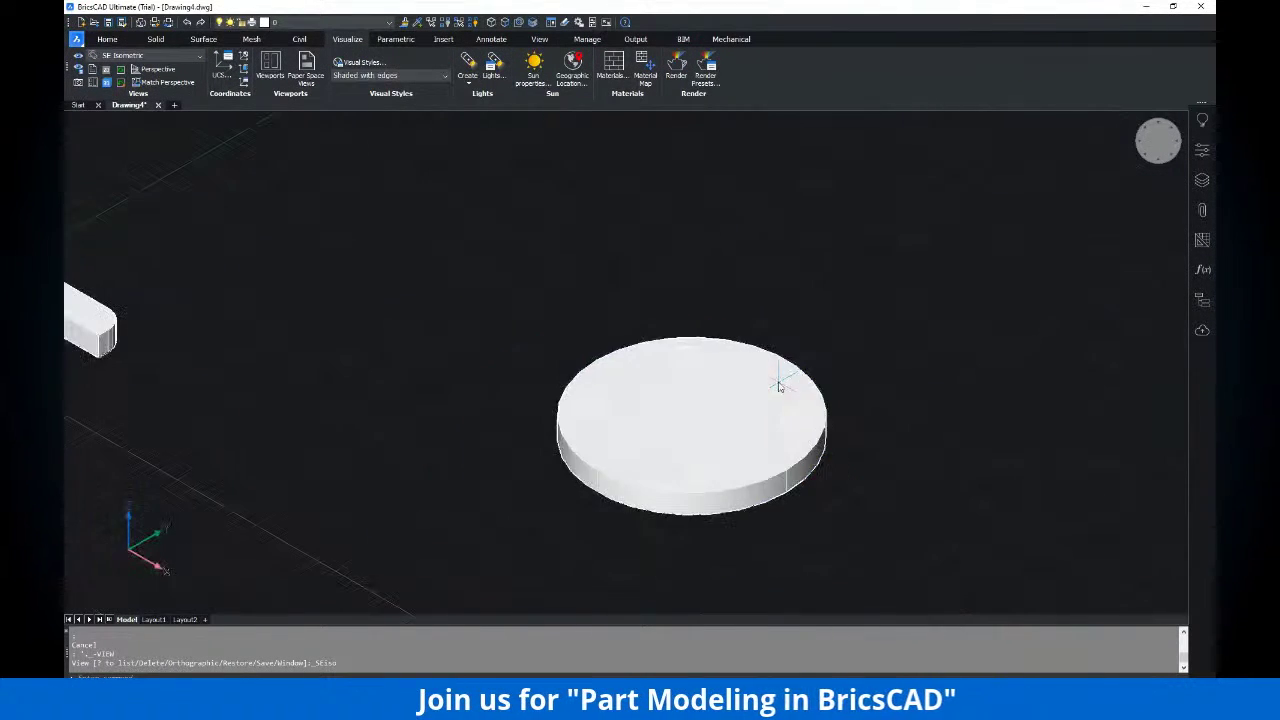
middle_click_drag(800, 355, 745, 316)
Fillet the disc's top outer edge with a radius of 5, as dimensioned on page 3 of the exercise PDF
key("alt+Tab")
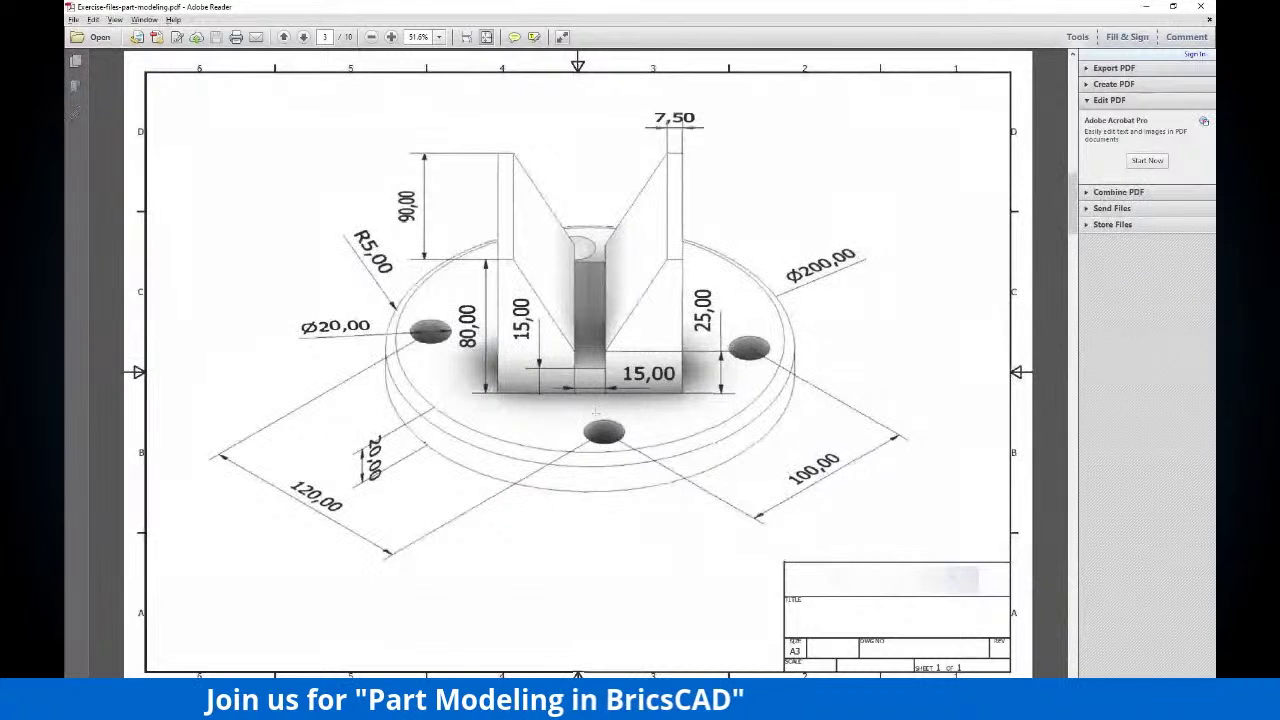
key("alt+Tab")
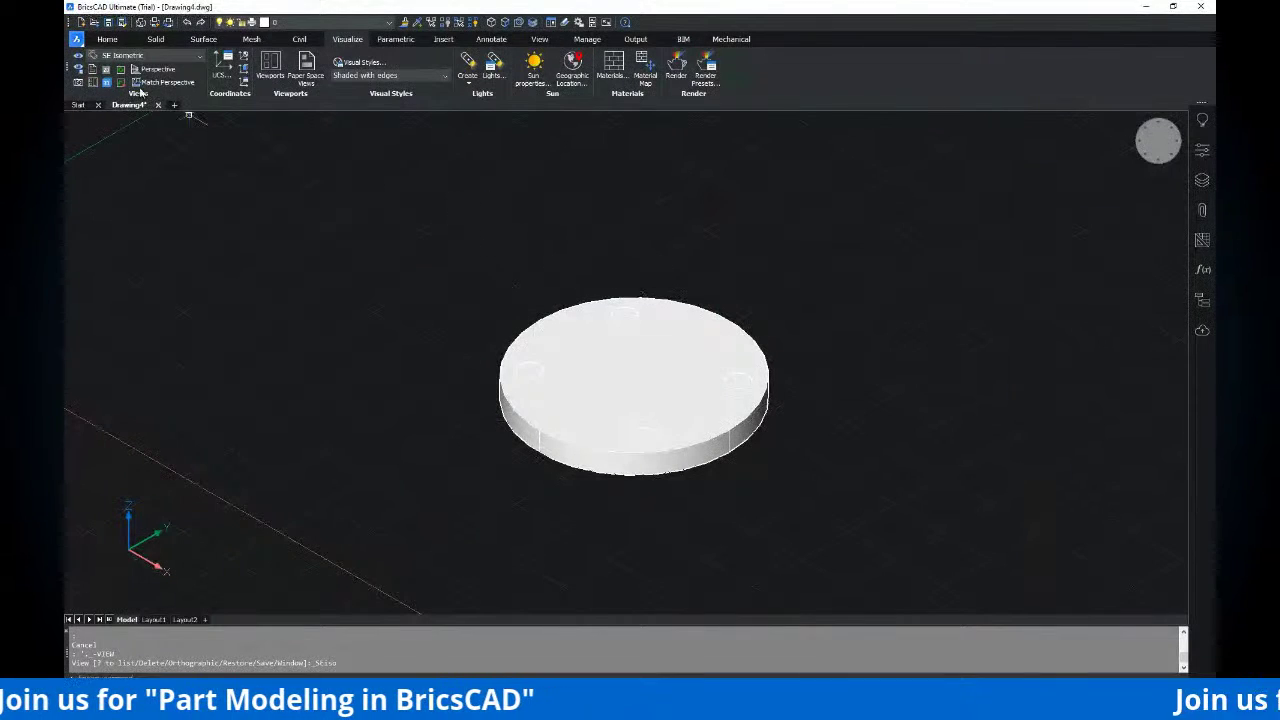
left_click(108, 39)
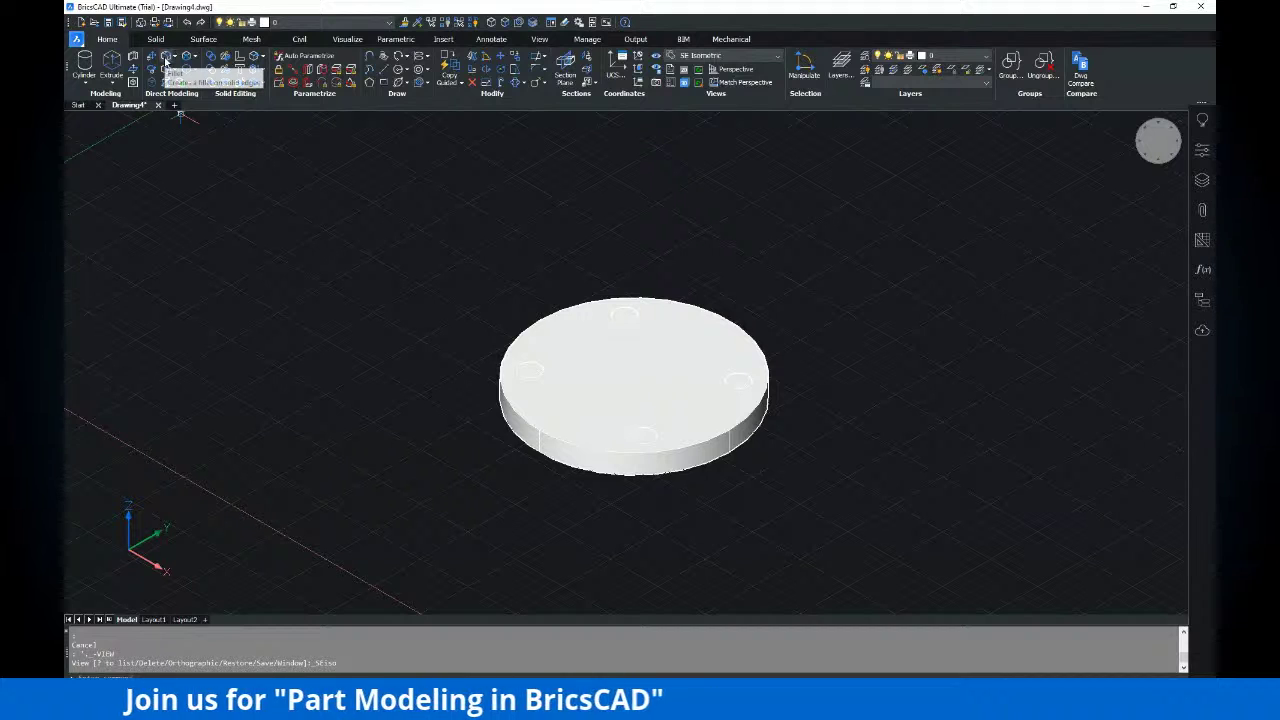
left_click(166, 61)
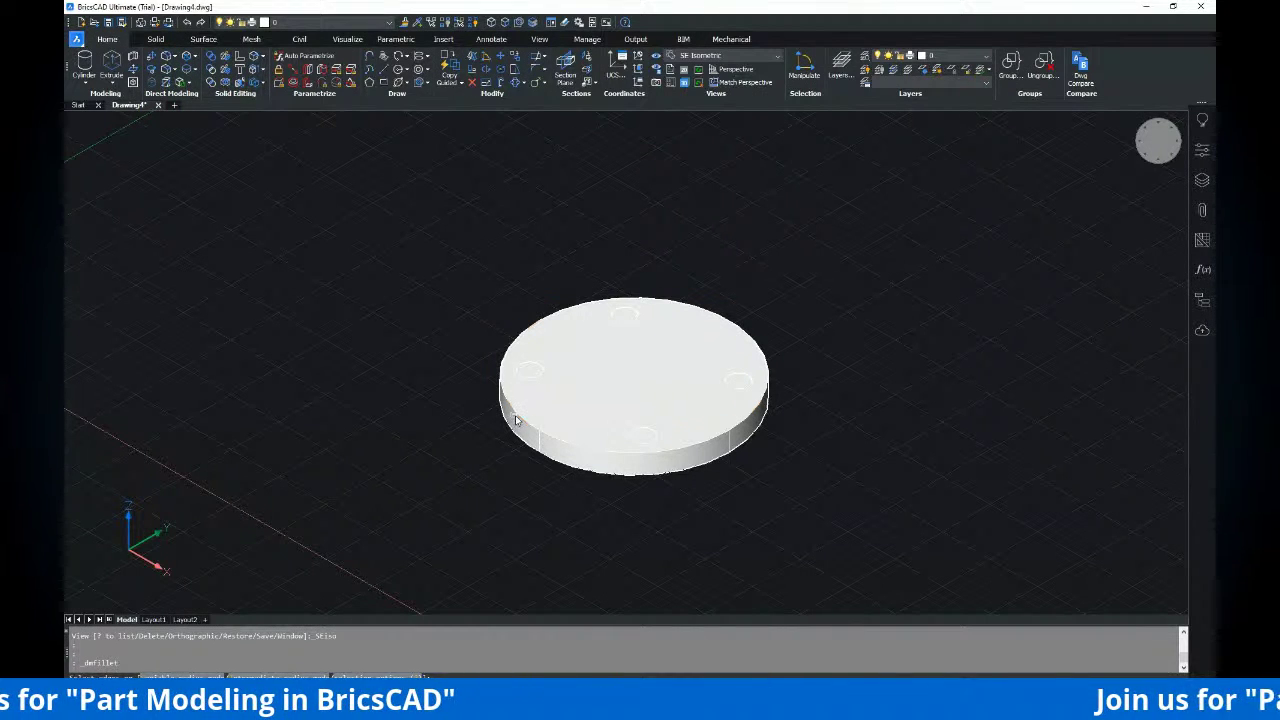
scroll(517, 420, "up", 3)
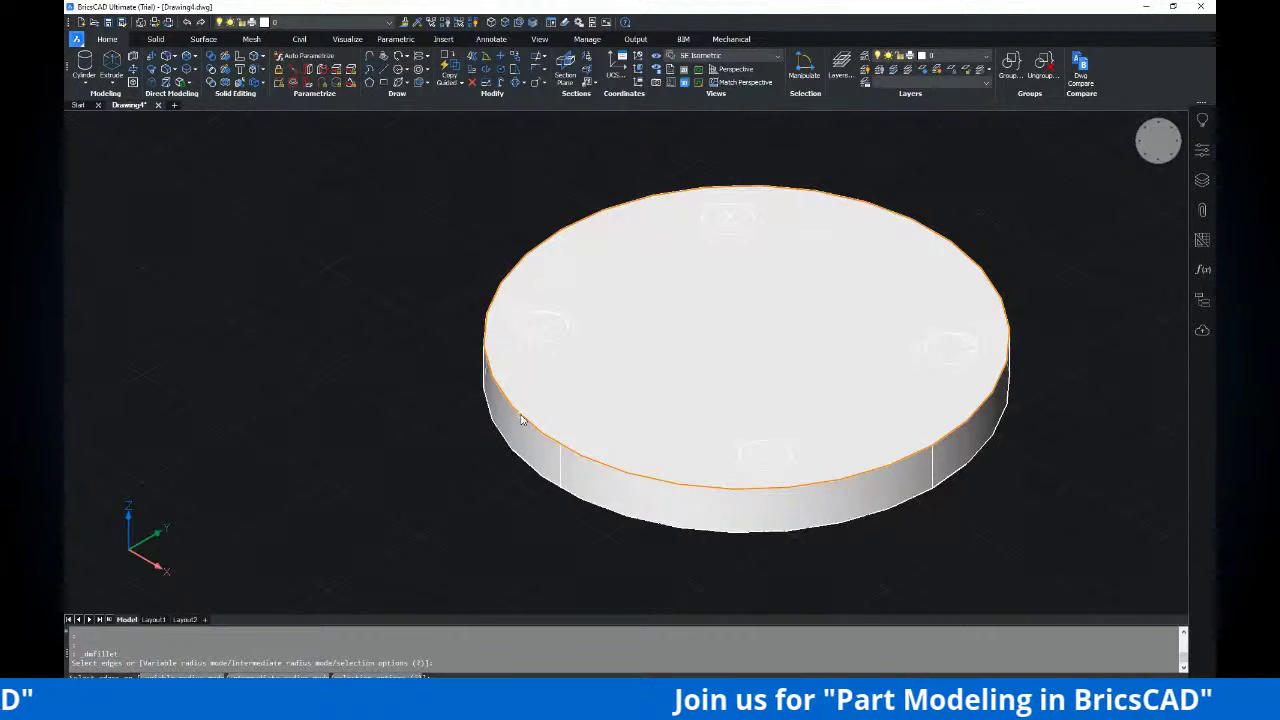
left_click(521, 420)
key("alt+Tab")
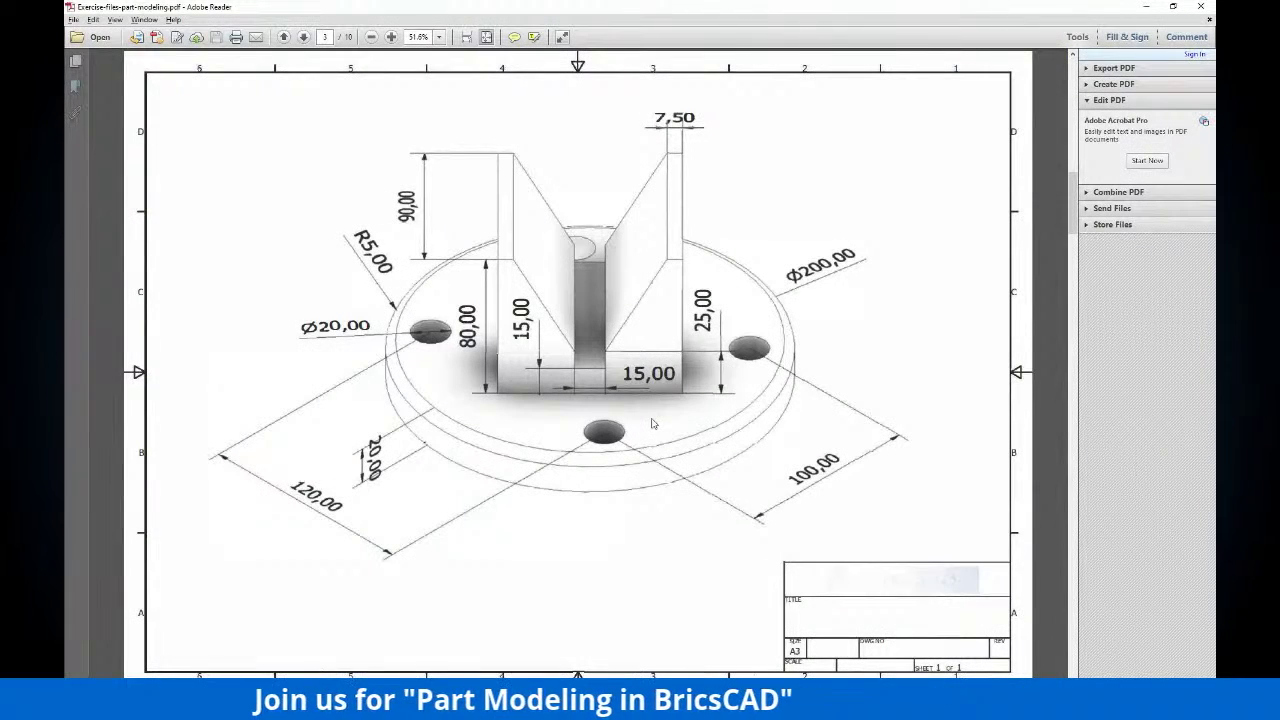
key("alt+Tab")
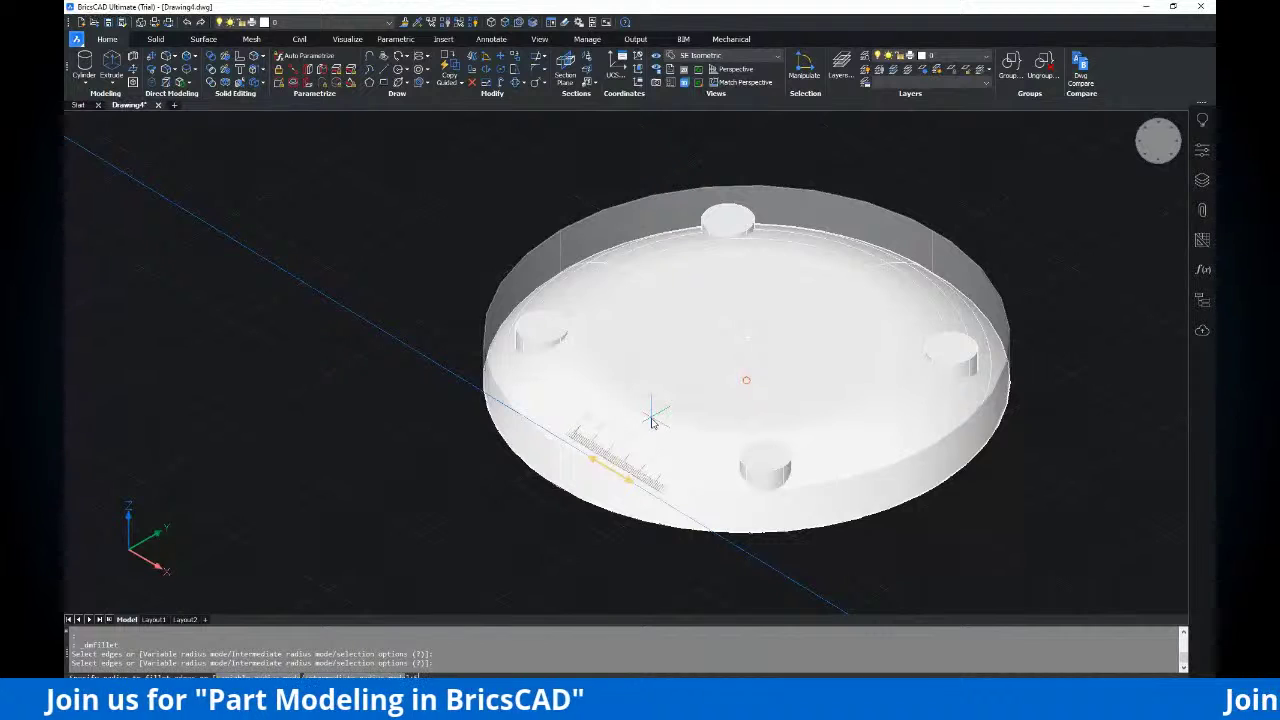
type("5")
key("Return")
scroll(849, 374, "down", 3)
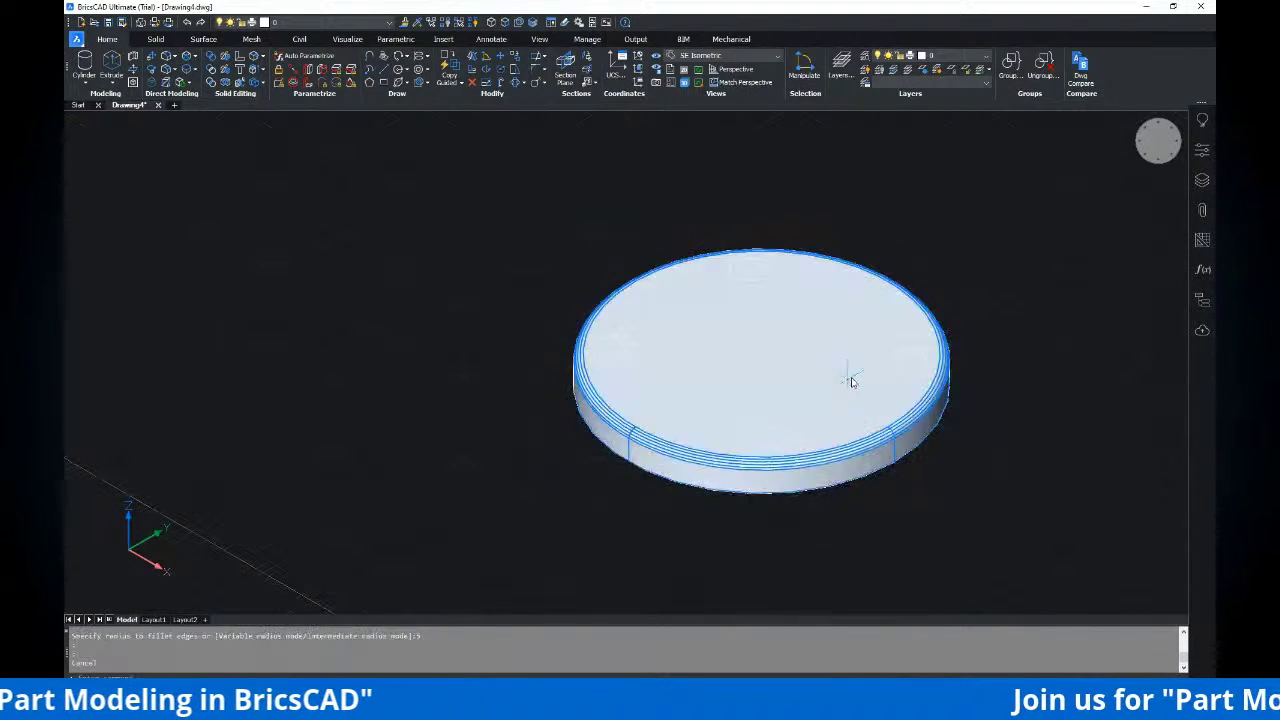
key("Escape")
key("Escape")
Subtract the four small cylinders from the disc to cut its through holes
scroll(863, 303, "up", 4)
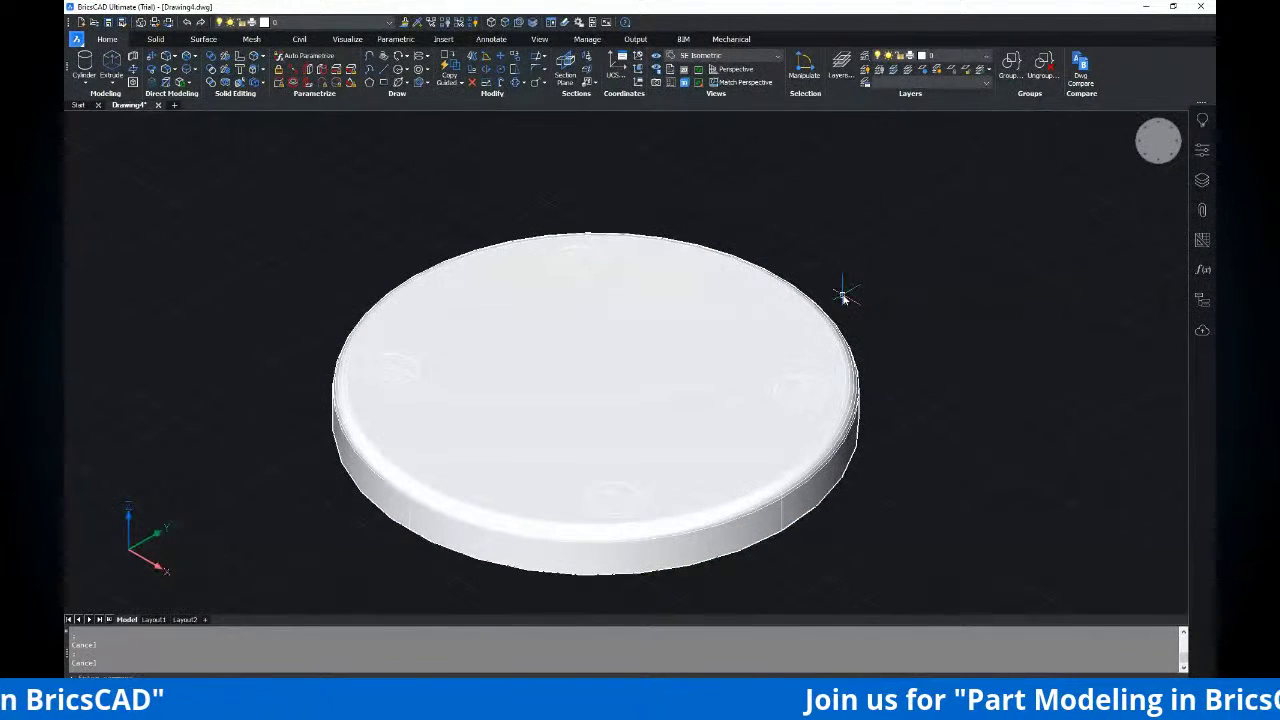
type("su")
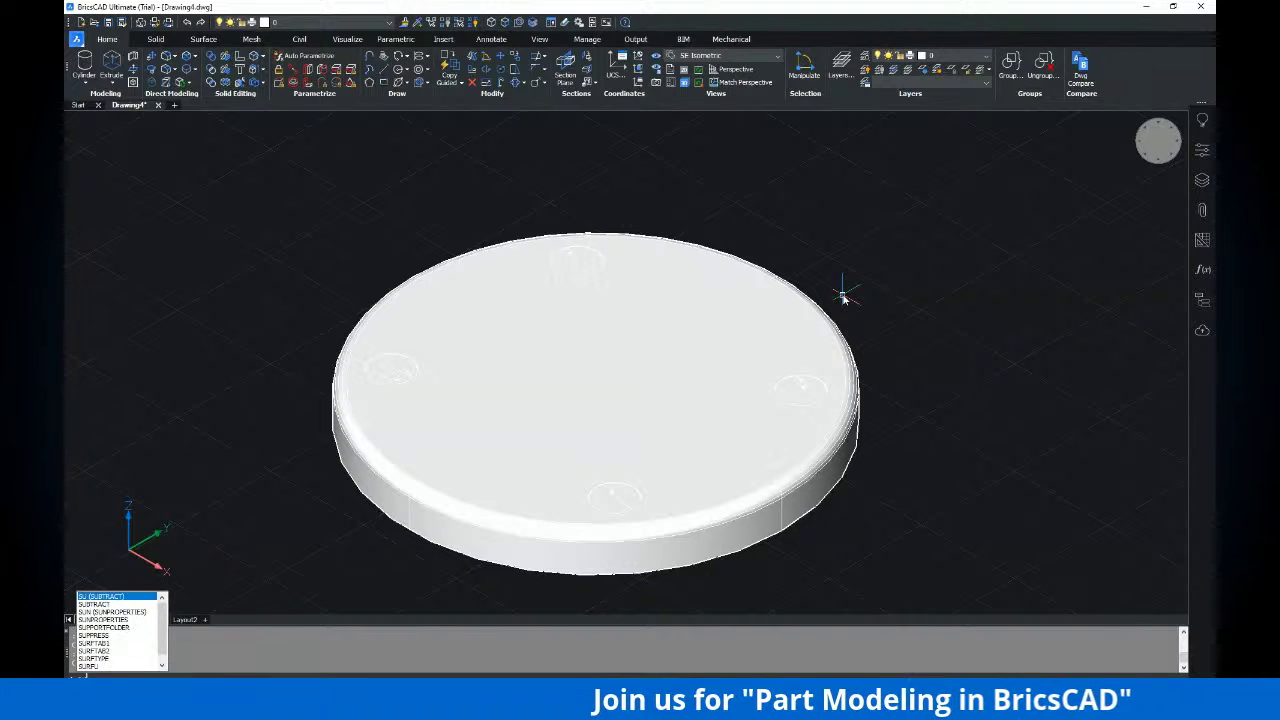
key("Return")
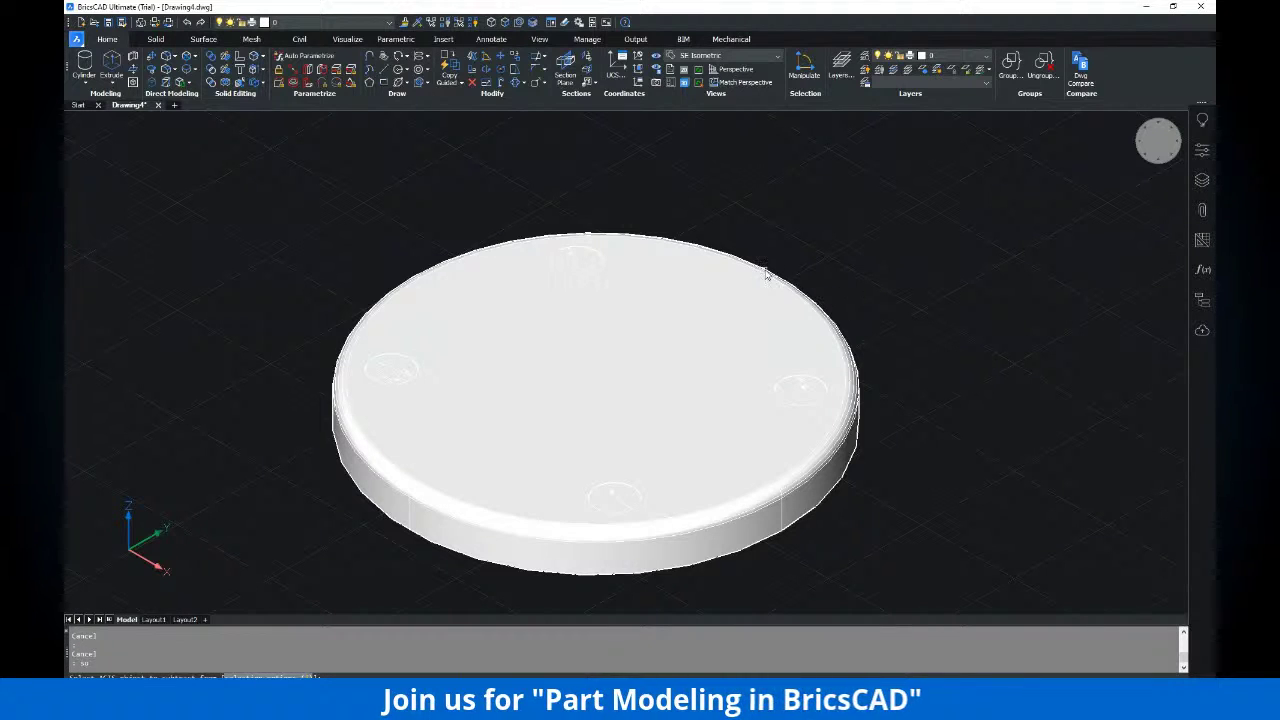
left_click(765, 275)
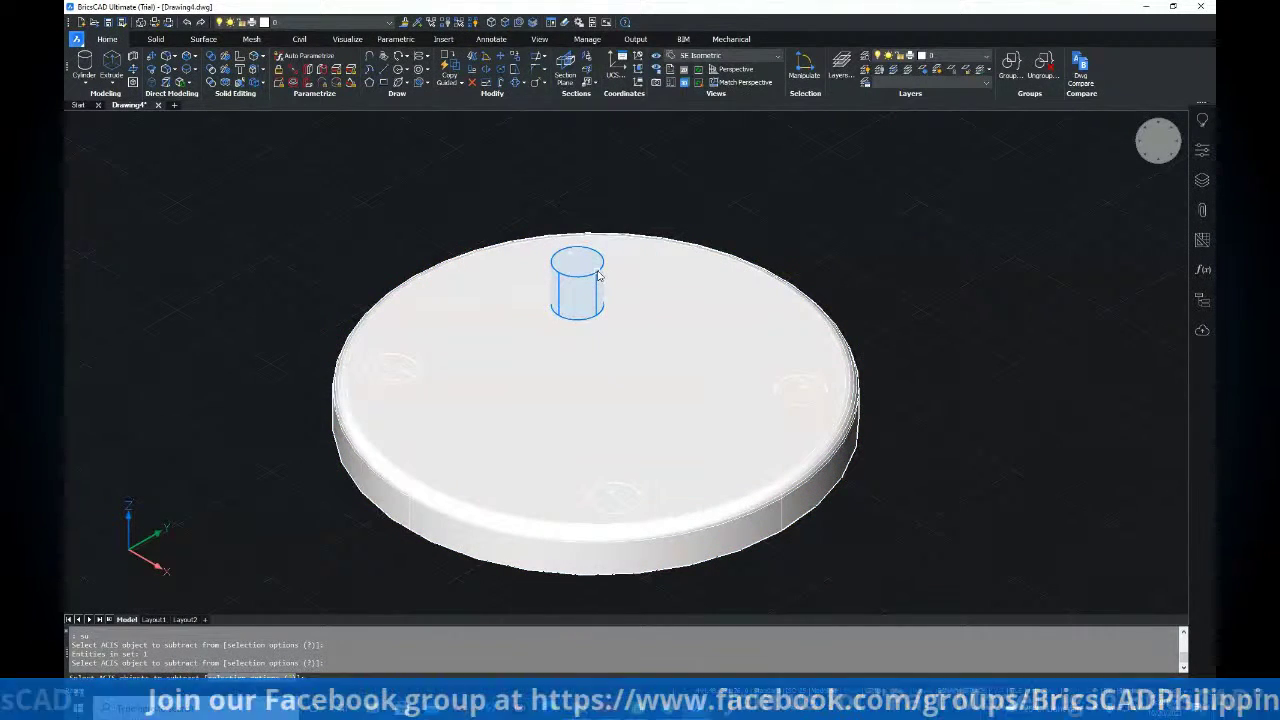
key("Return")
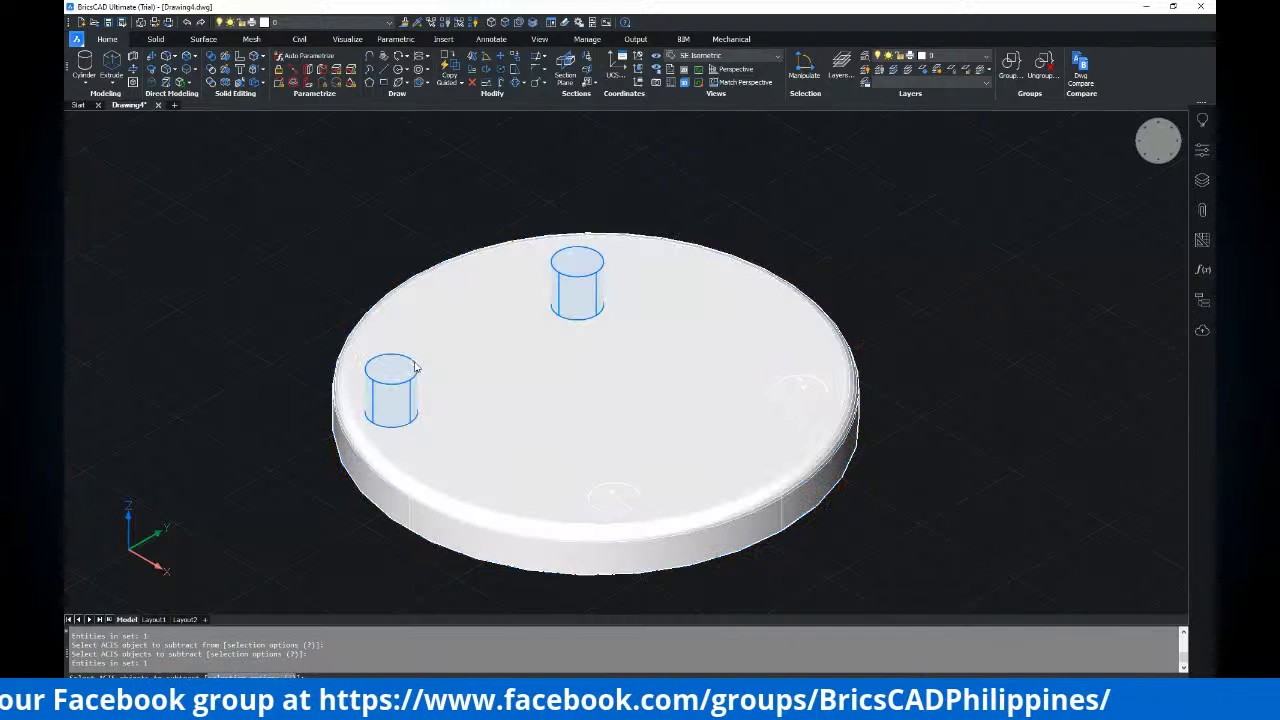
left_click(400, 375)
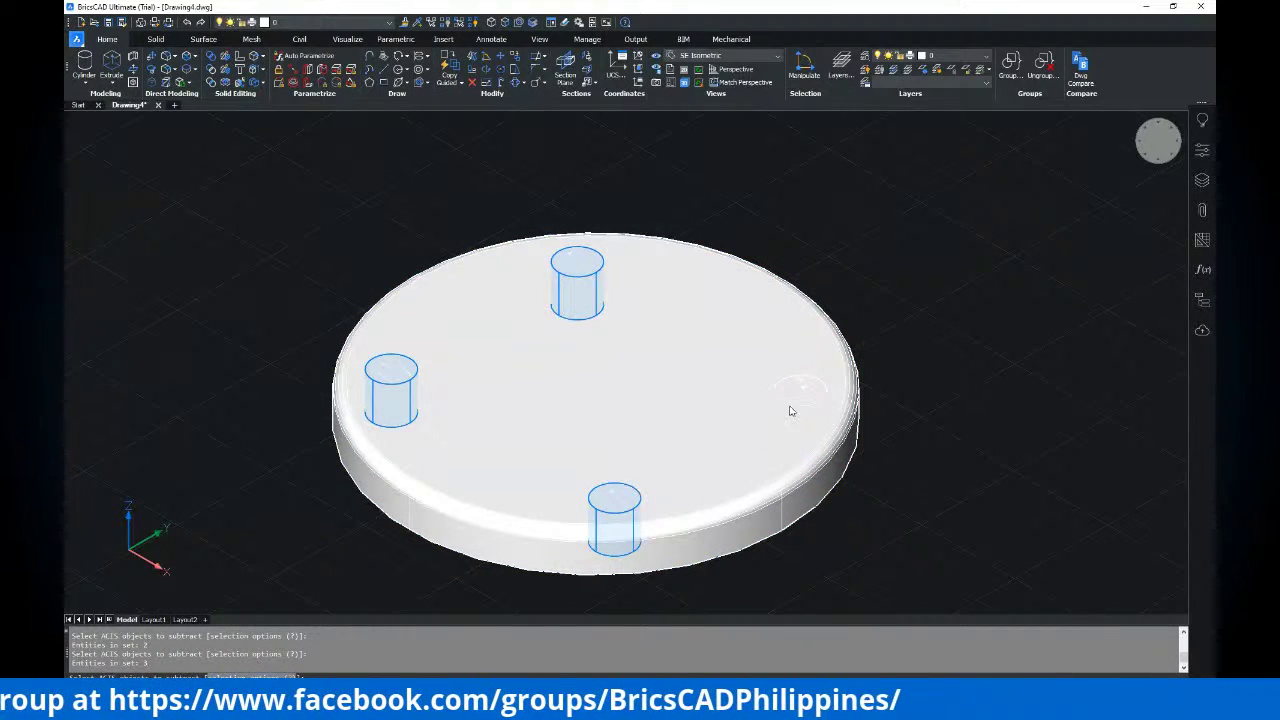
key("Return")
scroll(825, 272, "down", 5)
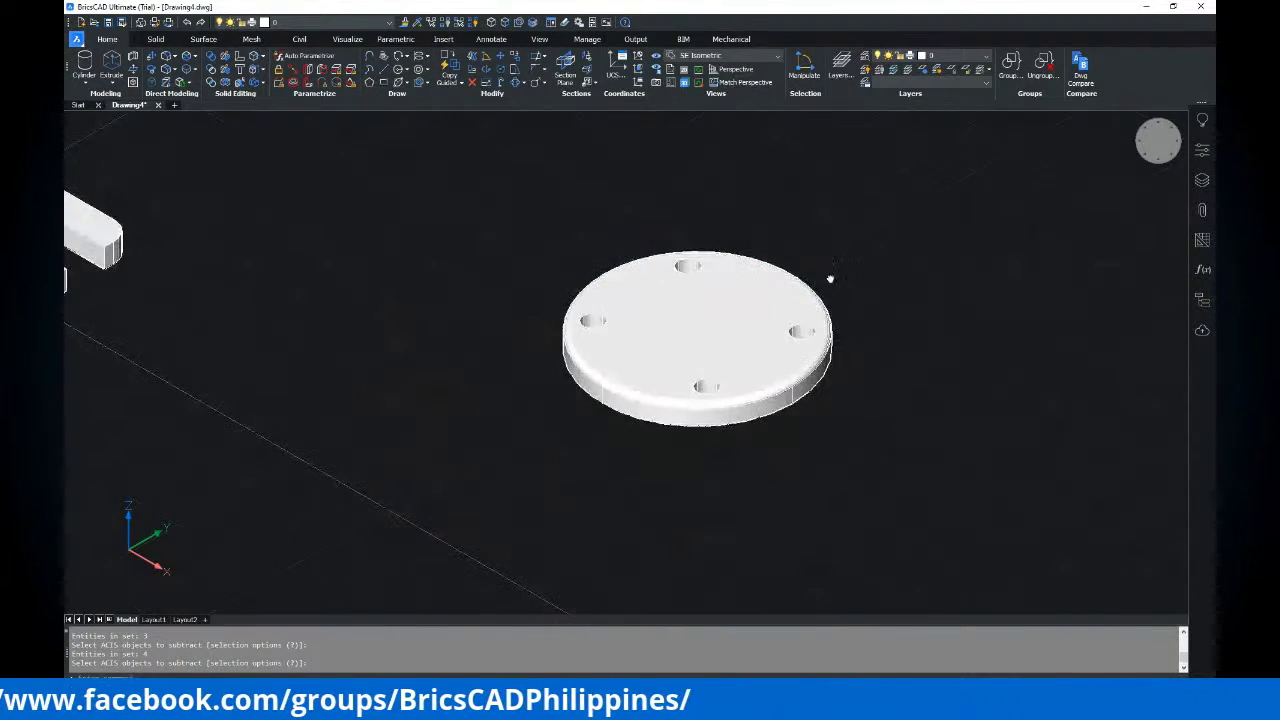
middle_click_drag(574, 347, 530, 348)
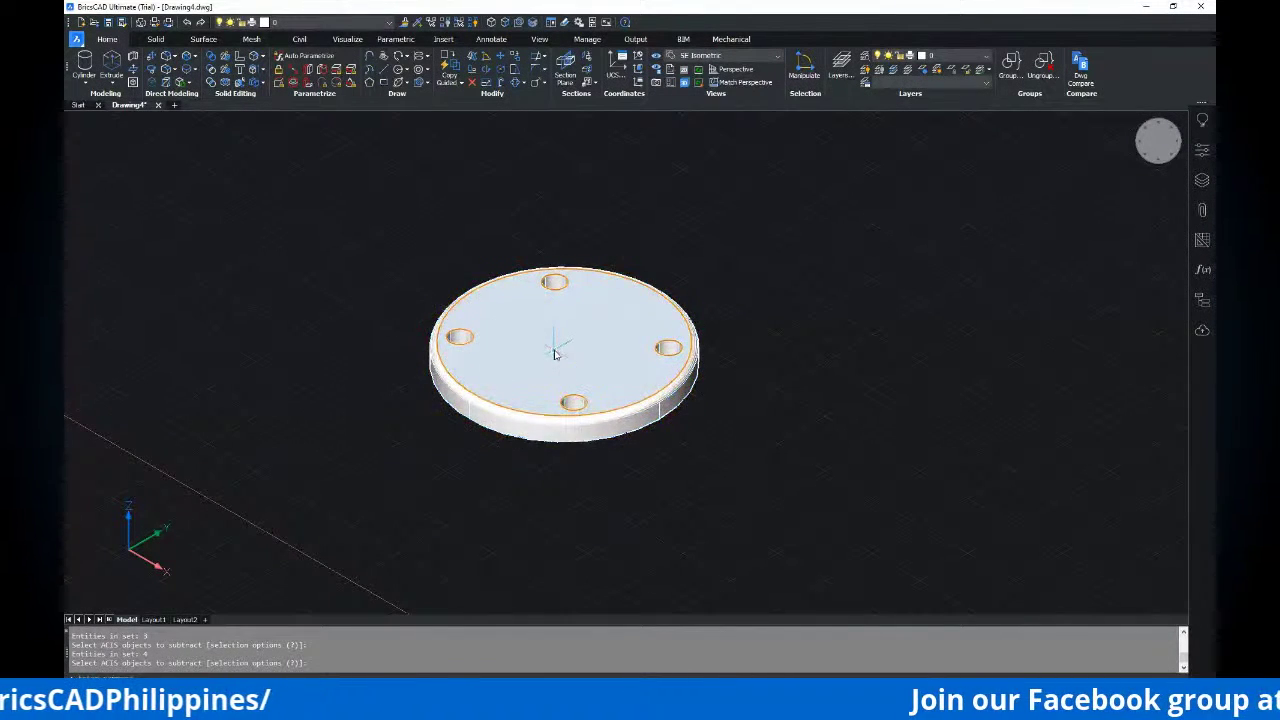
left_click(554, 352)
key("Escape")
middle_click_drag(834, 298, 802, 291)
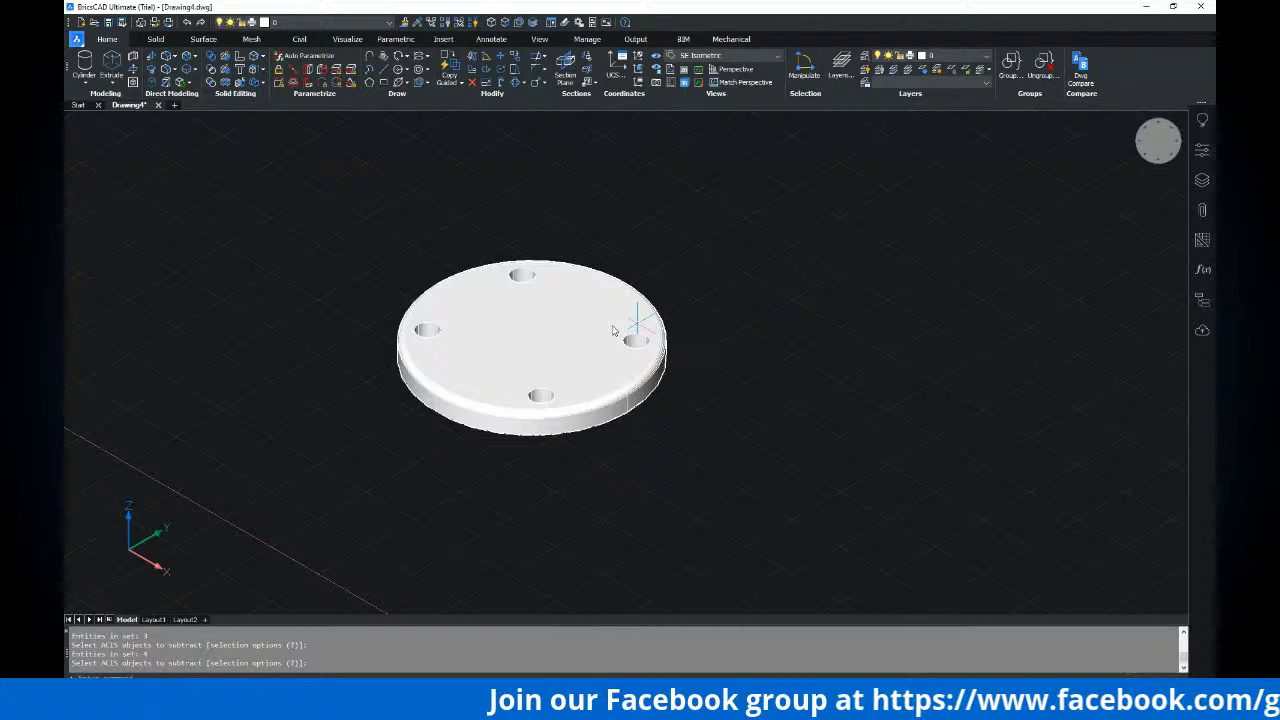
Check the upright bracket in the exercise PDF and set the model to the Front view, with free space beside the disc
key("alt+Tab")
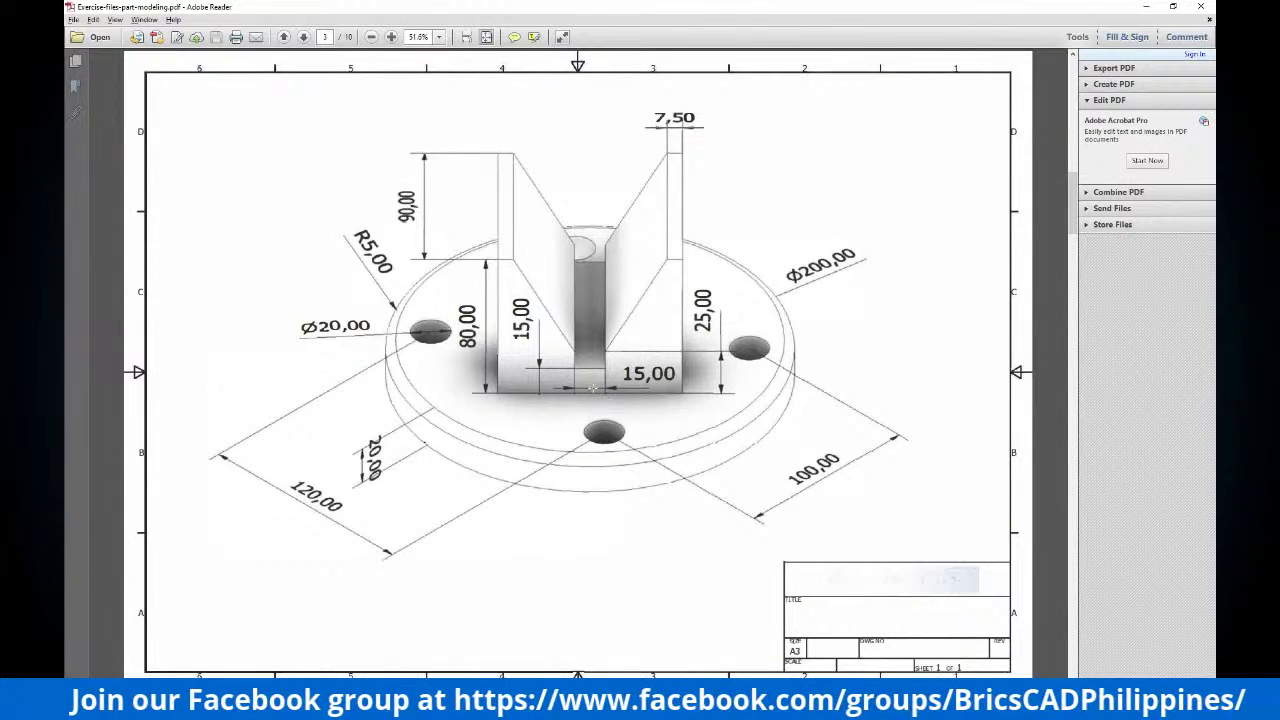
key("alt+Tab")
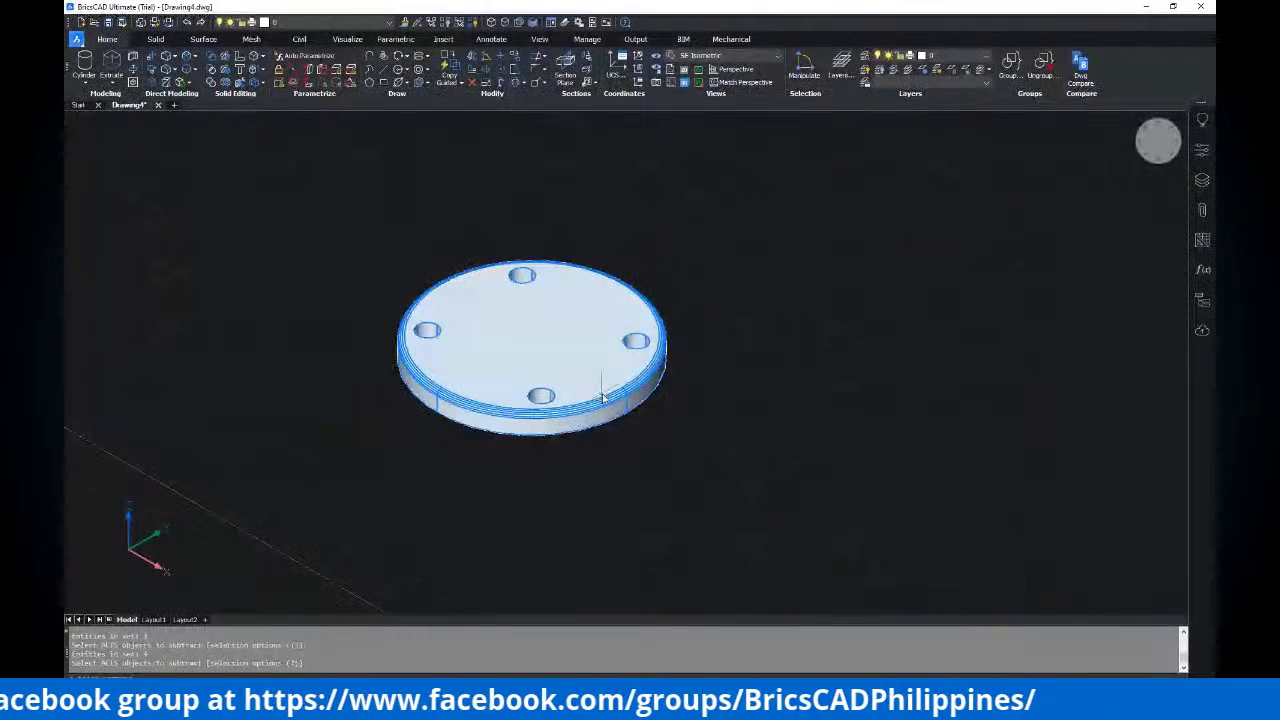
left_click(728, 57)
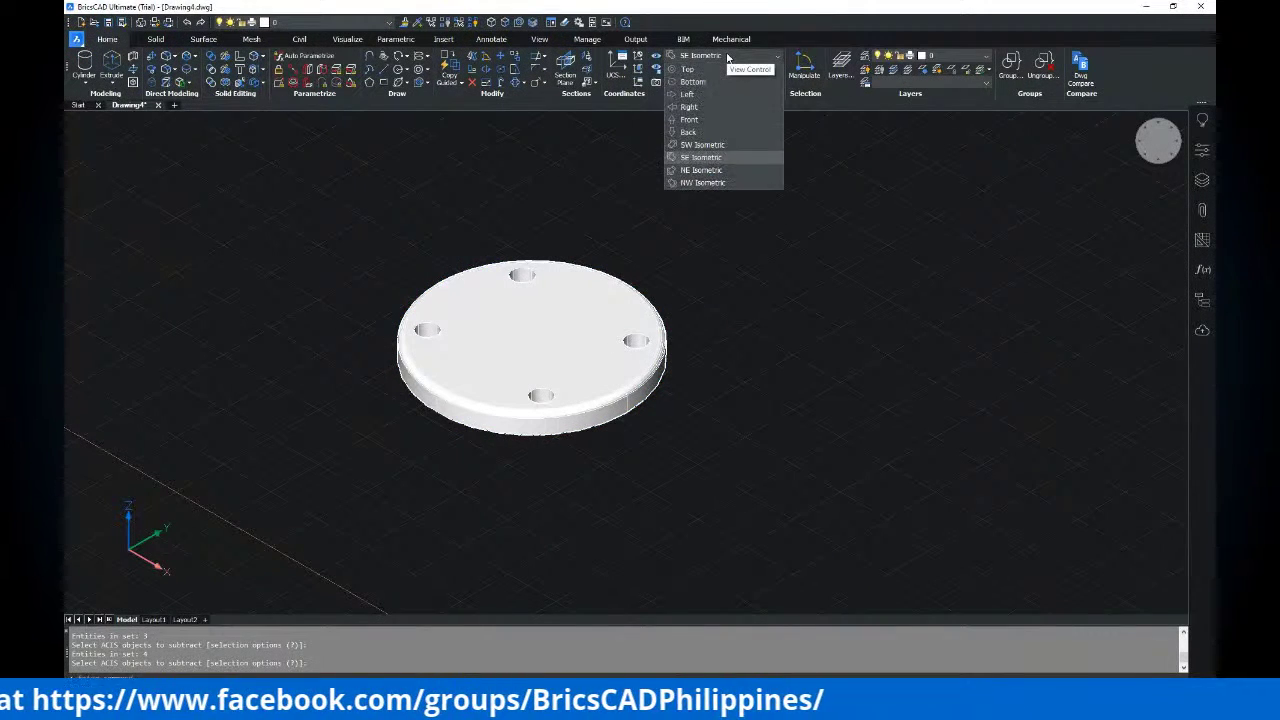
left_click(712, 128)
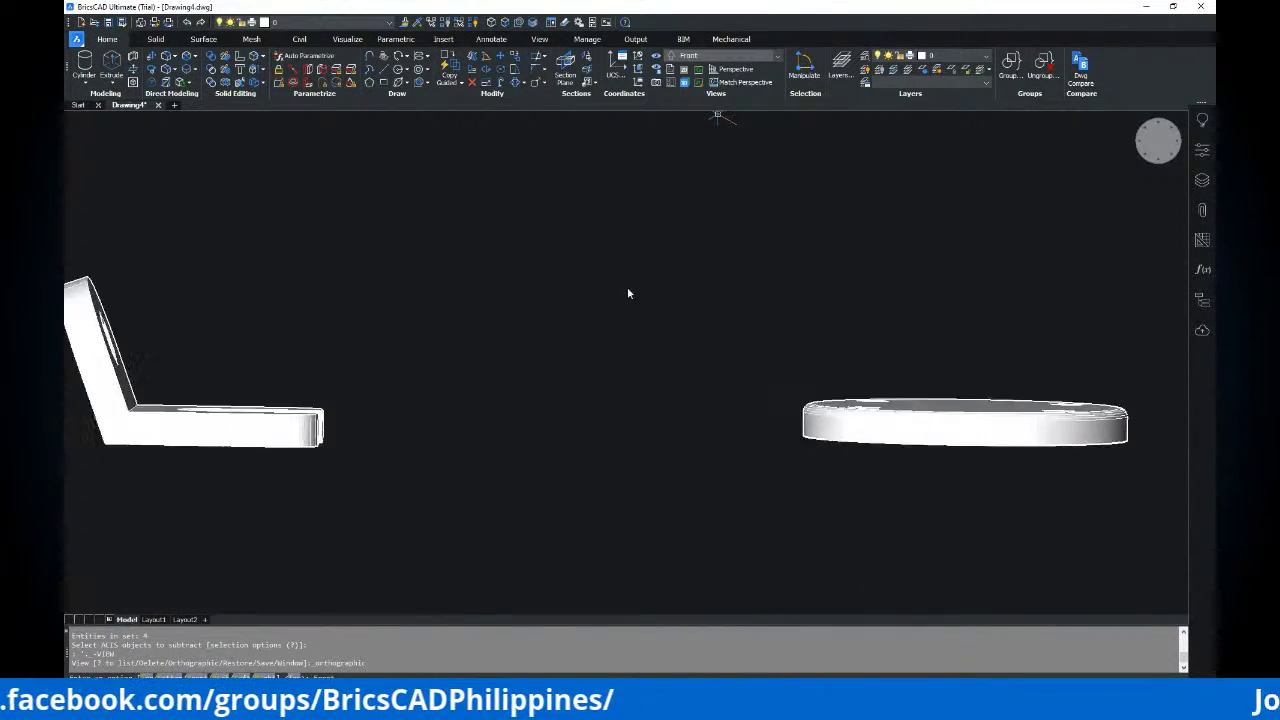
middle_click_drag(574, 368, 489, 361)
scroll(489, 361, "down", 1)
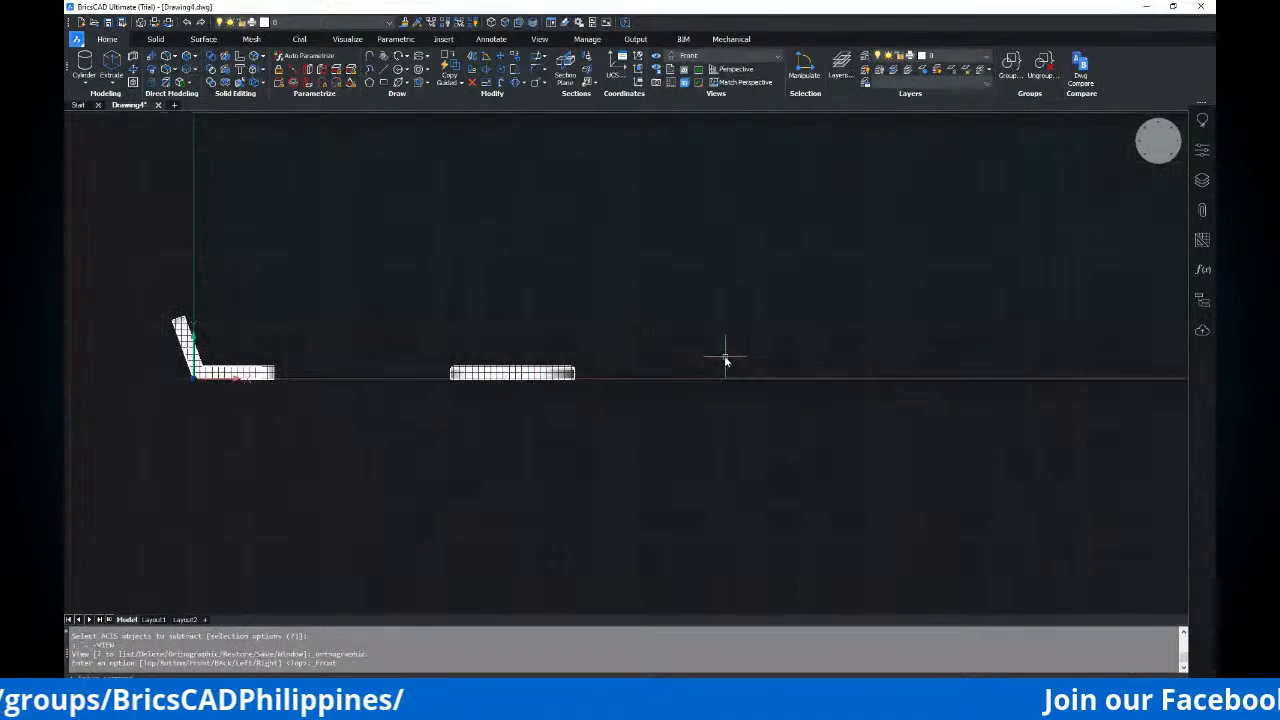
scroll(645, 353, "up", 3)
middle_click_drag(646, 354, 595, 350)
key("alt+Tab")
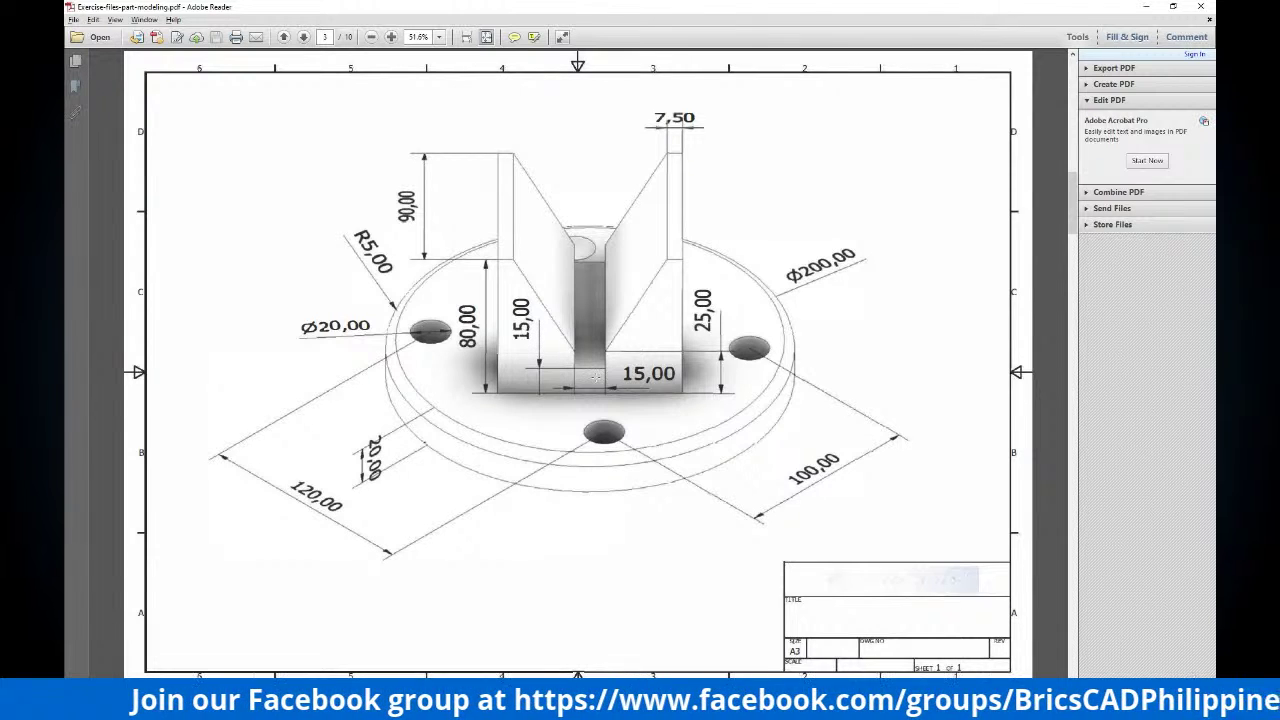
key("alt+Tab")
middle_click(673, 372)
middle_click(673, 372)
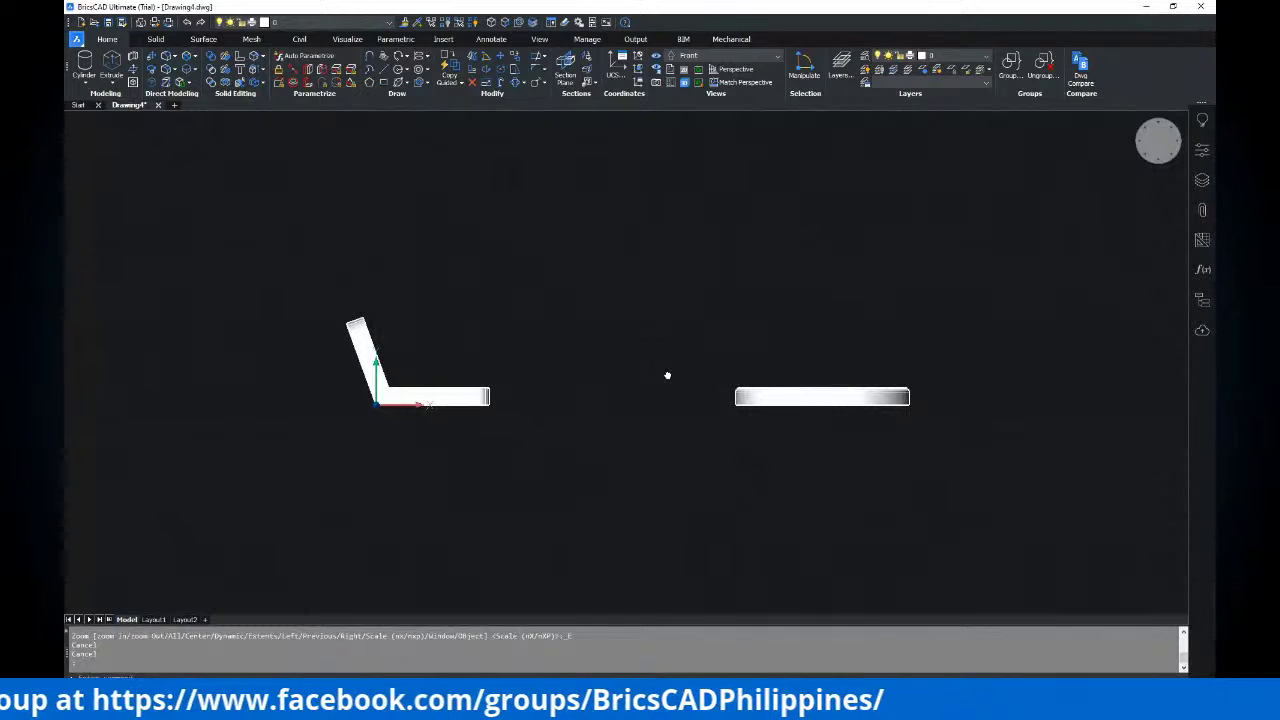
middle_click_drag(668, 375, 320, 348)
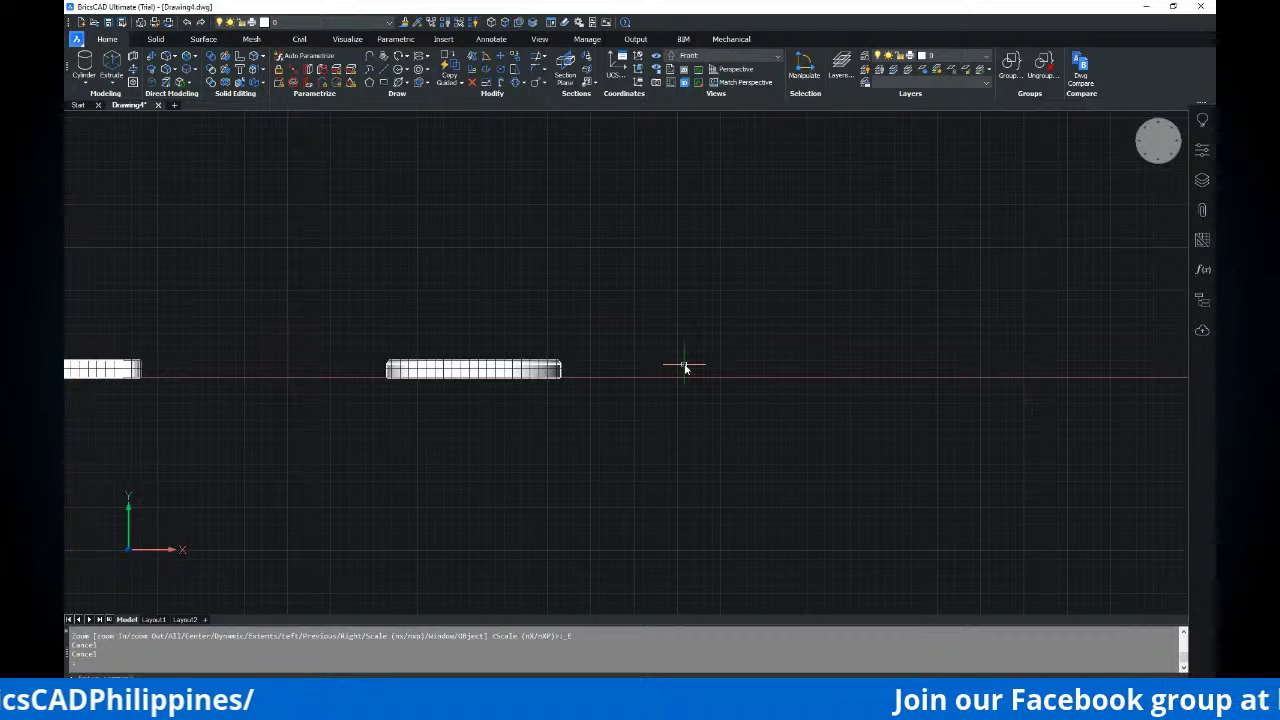
Start the bracket's half-profile polyline beside the disc with a 15 vertical and a 7.5 horizontal segment, checking dimensions in the exercise PDF
type("pl")
key("Return")
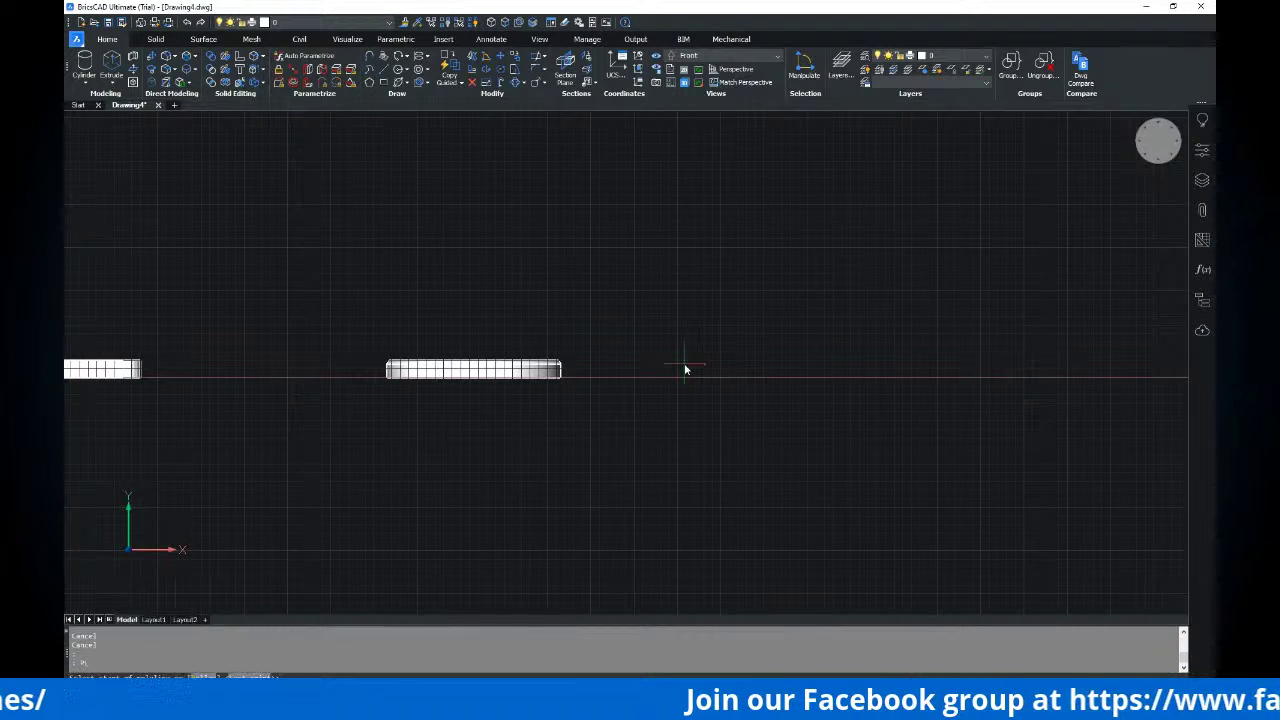
scroll(673, 378, "up", 1)
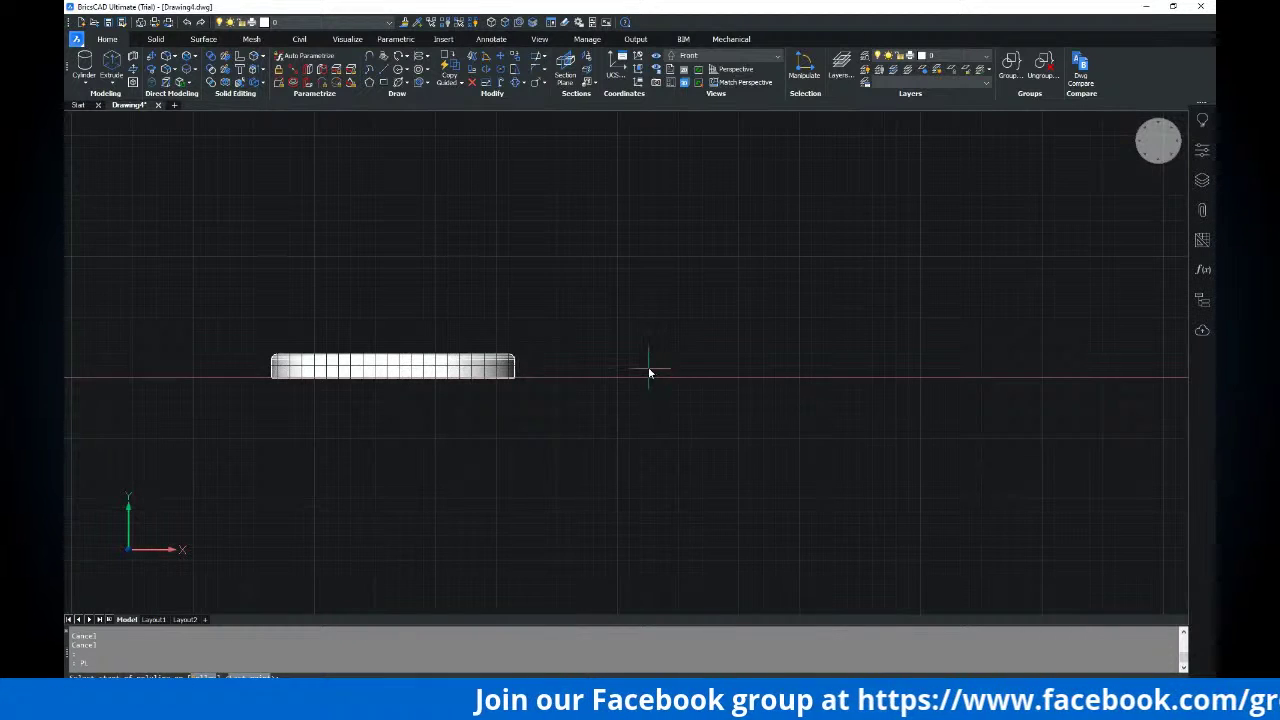
middle_click_drag(690, 355, 629, 356)
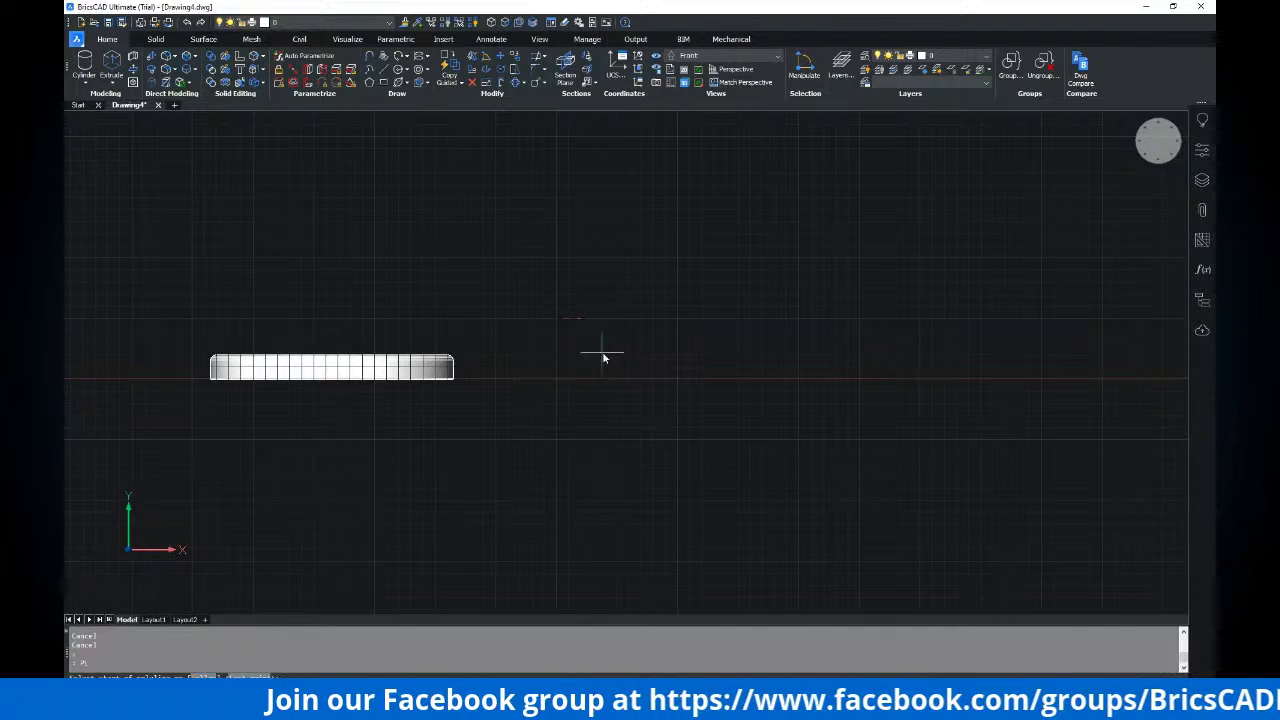
left_click(637, 350)
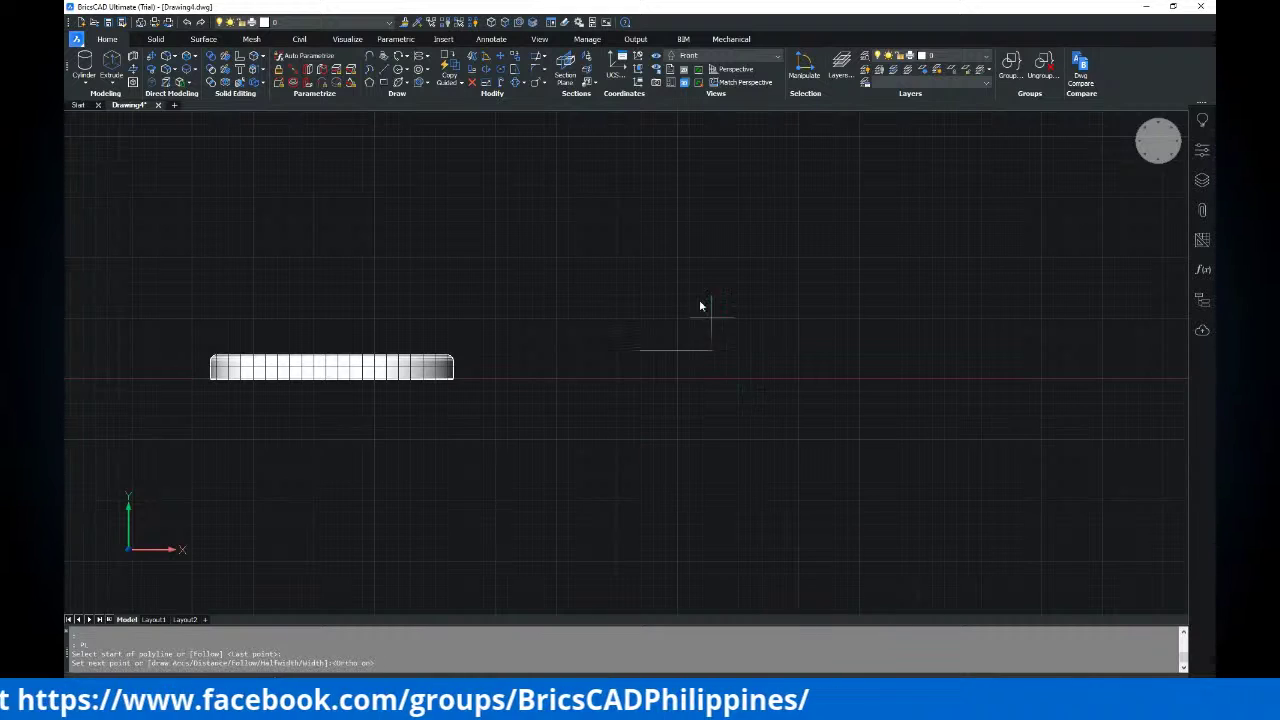
key("alt+Tab")
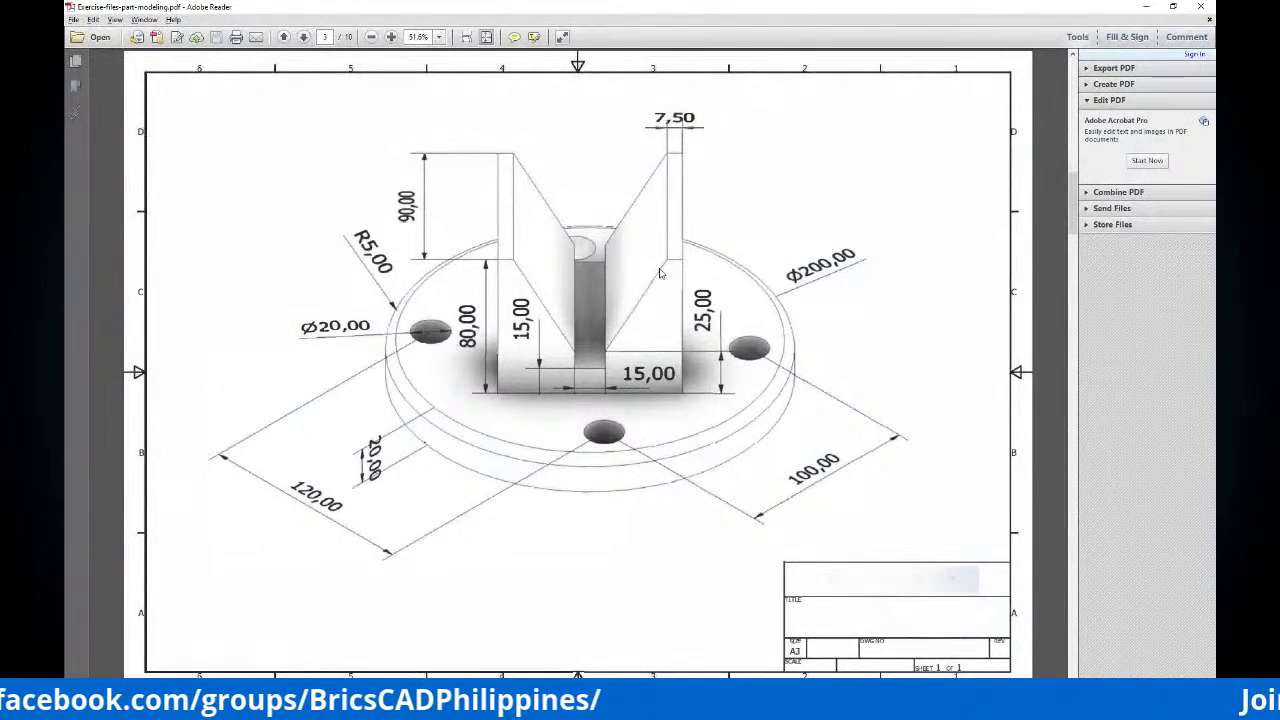
key("alt+Tab")
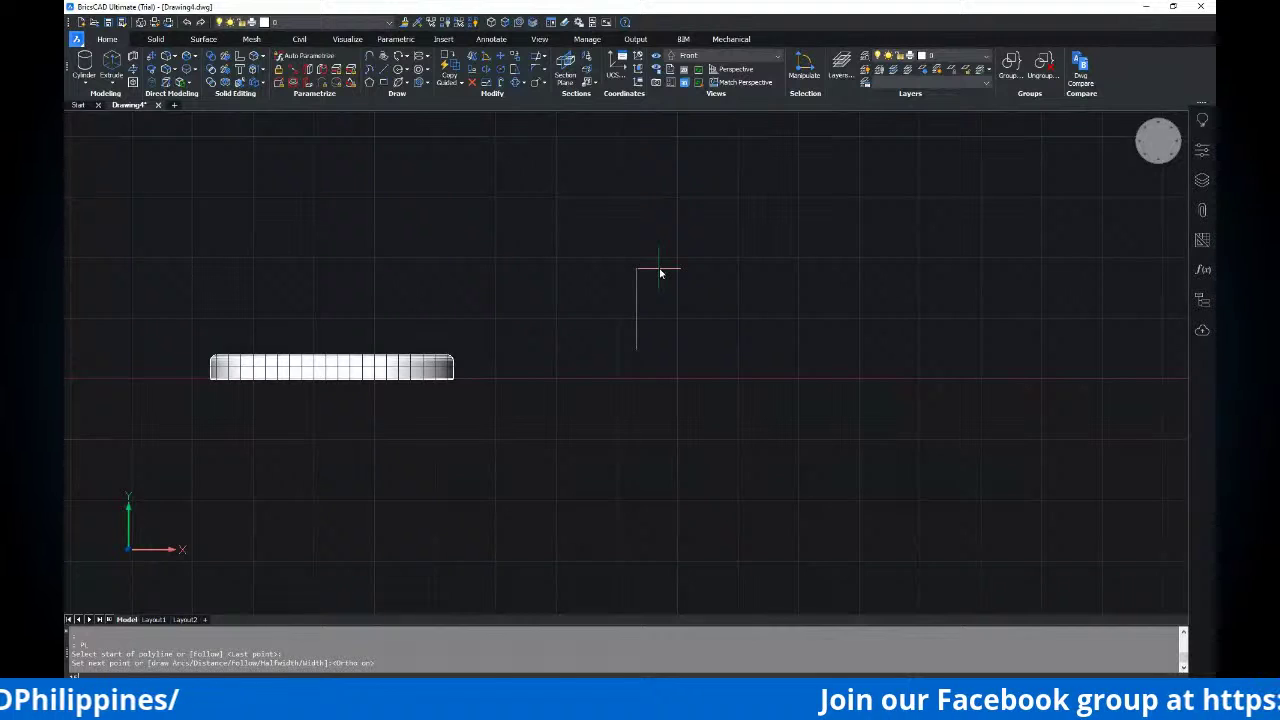
key("alt+Tab")
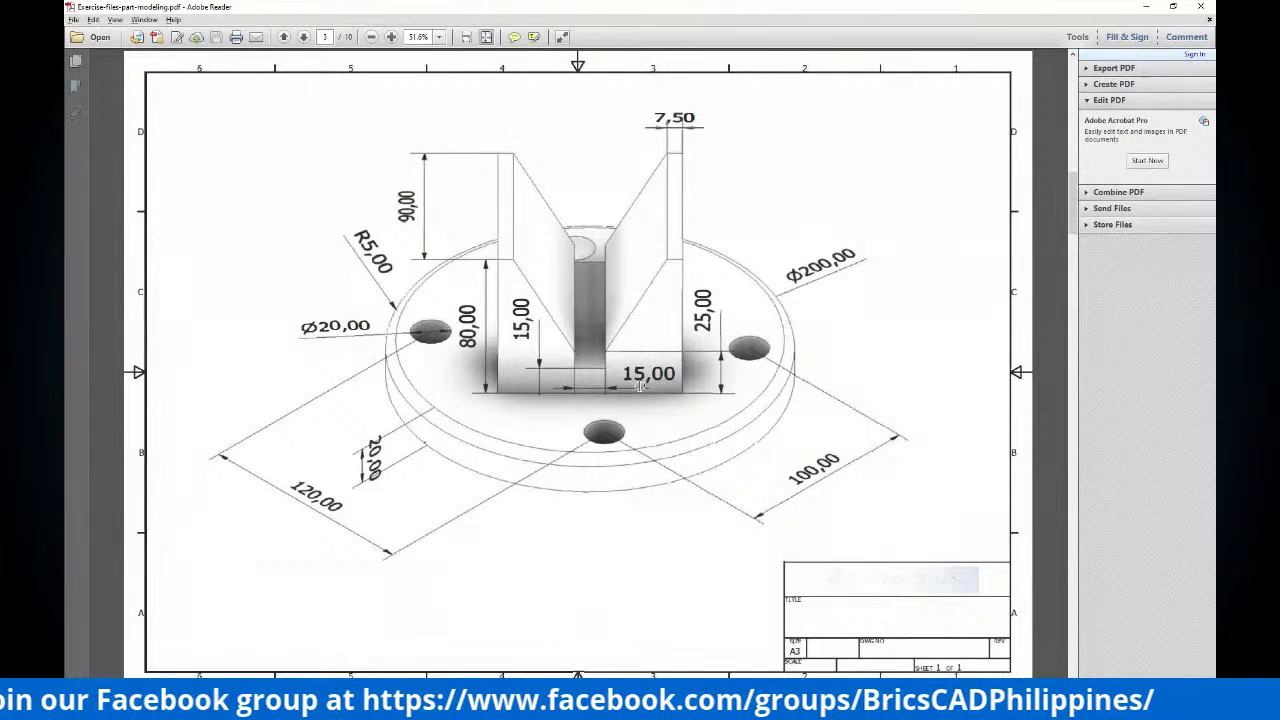
key("alt+Tab")
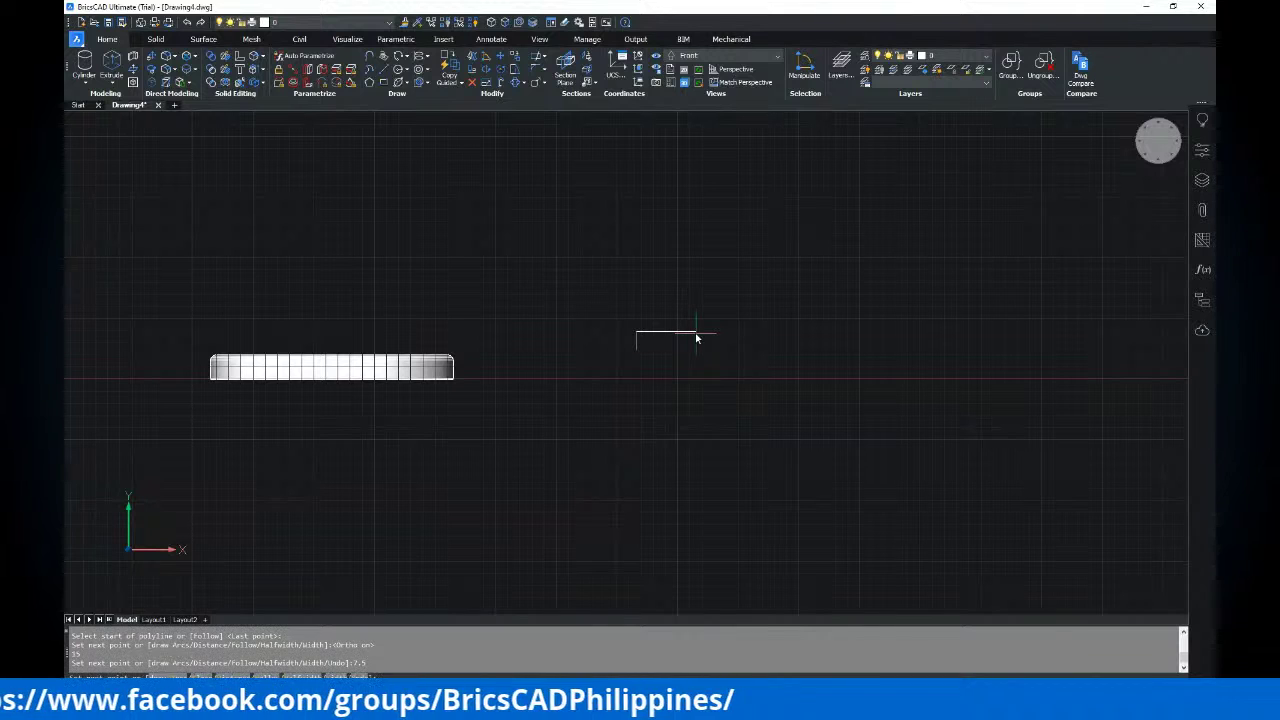
key("alt+Tab")
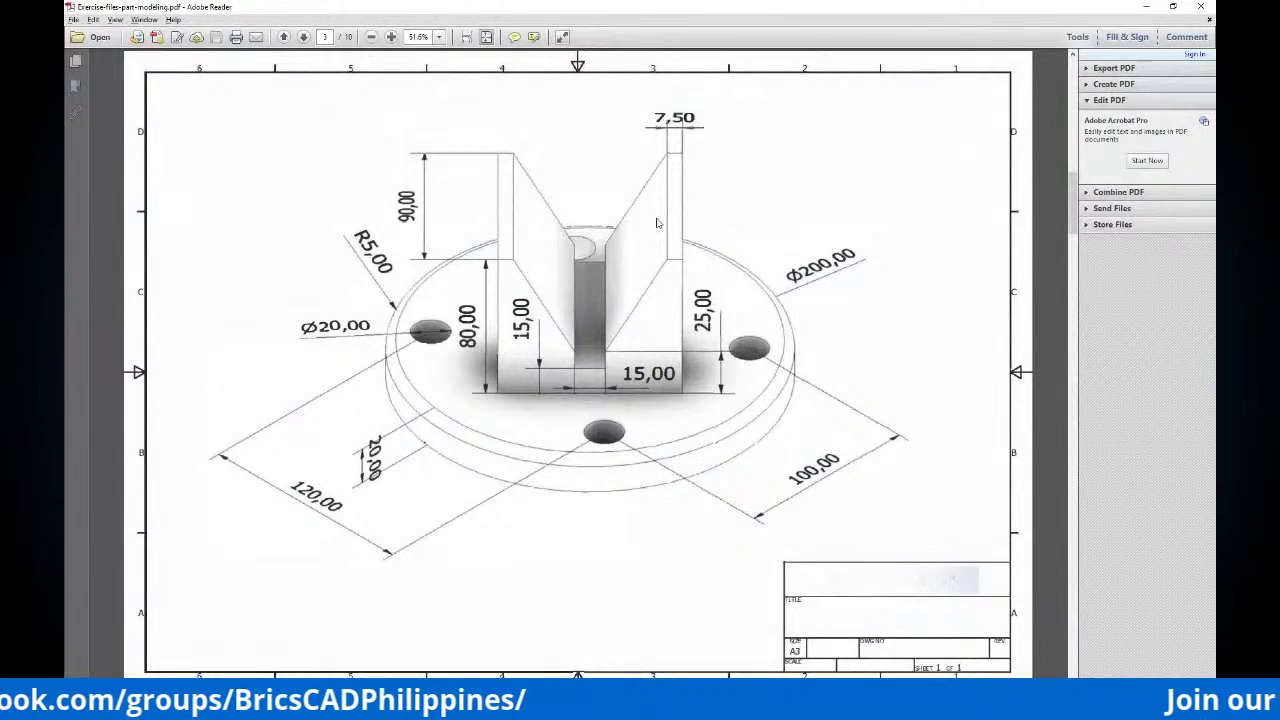
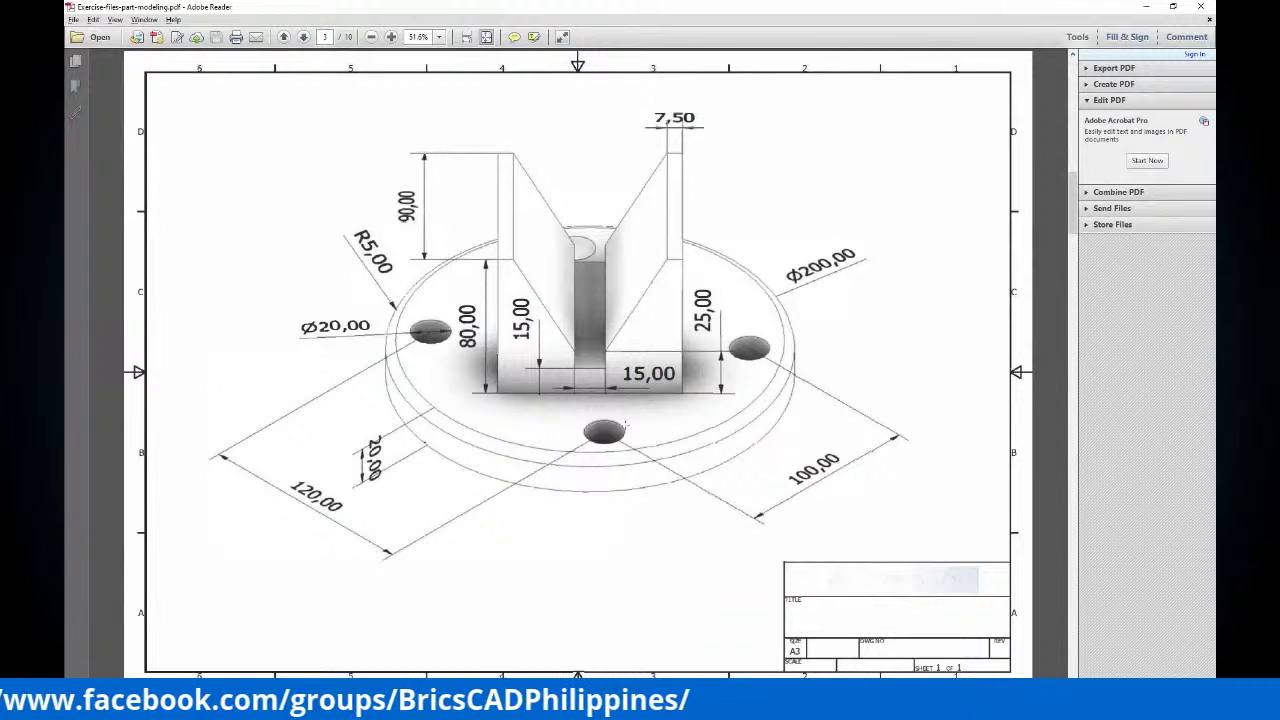
Extrude the closed bracket half-profile by the 90 depth dimensioned in the exercise PDF
key("alt+Tab")
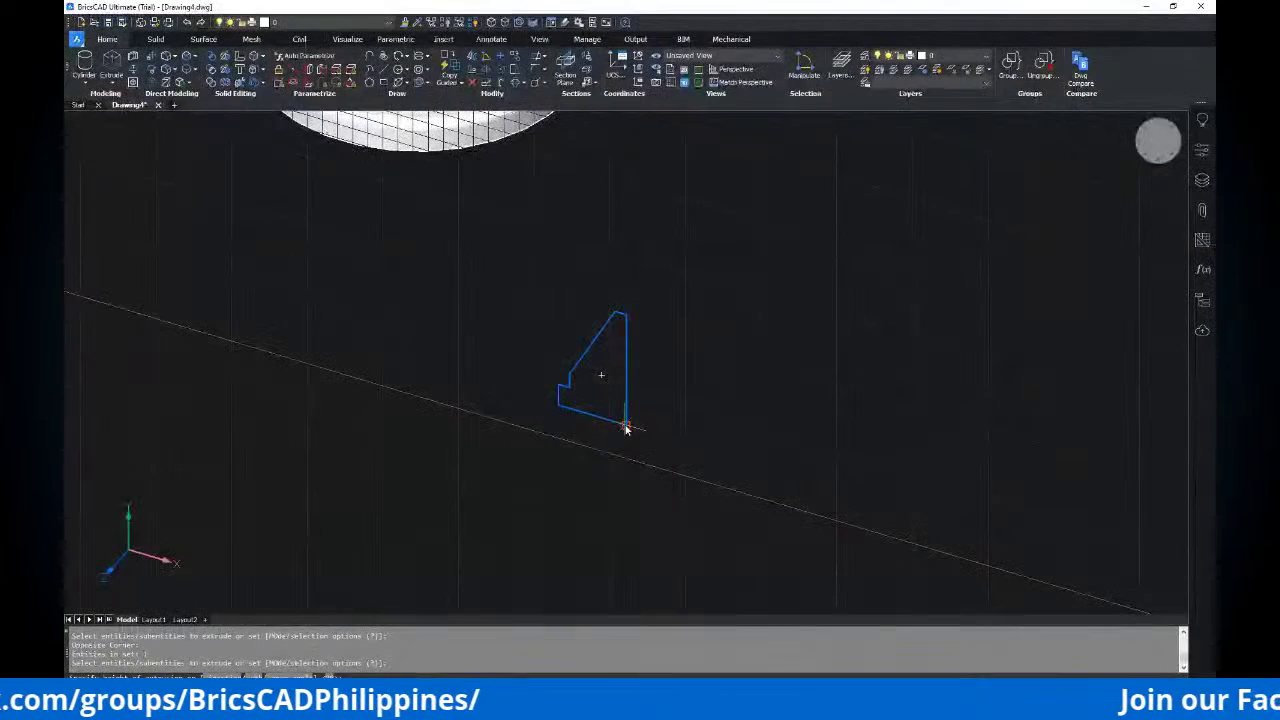
key("alt+Tab")
key("alt+Tab")
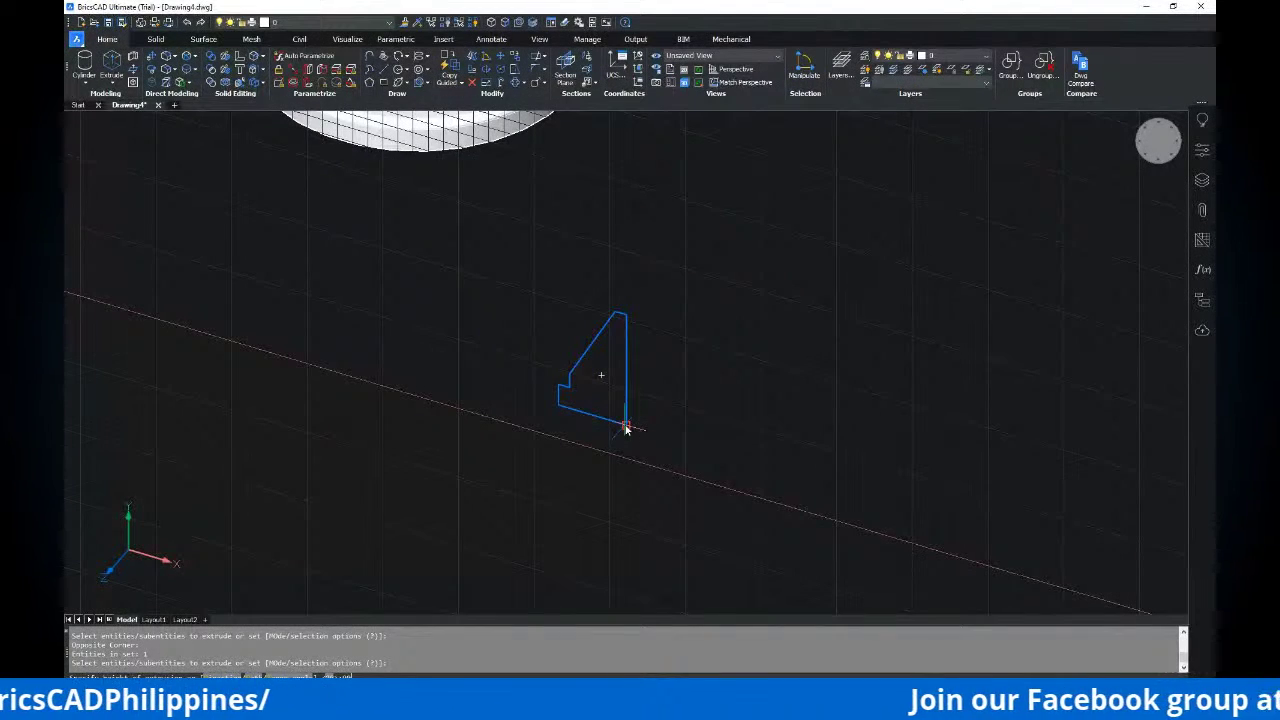
key("Return")
scroll(653, 430, "down", 4)
middle_click_drag(718, 440, 646, 329, "shift")
scroll(672, 381, "up", 2)
scroll(643, 325, "up", 2)
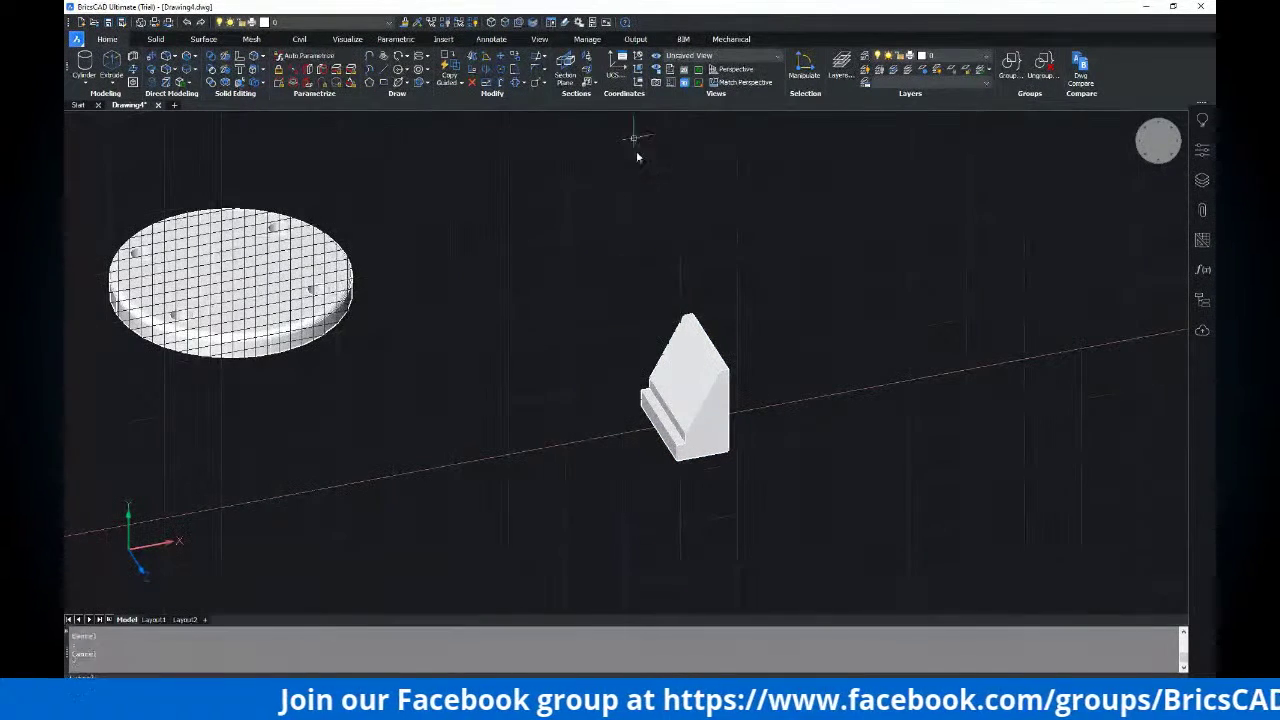
Reset the user coordinate system to World
key("Escape")
type("ucs")
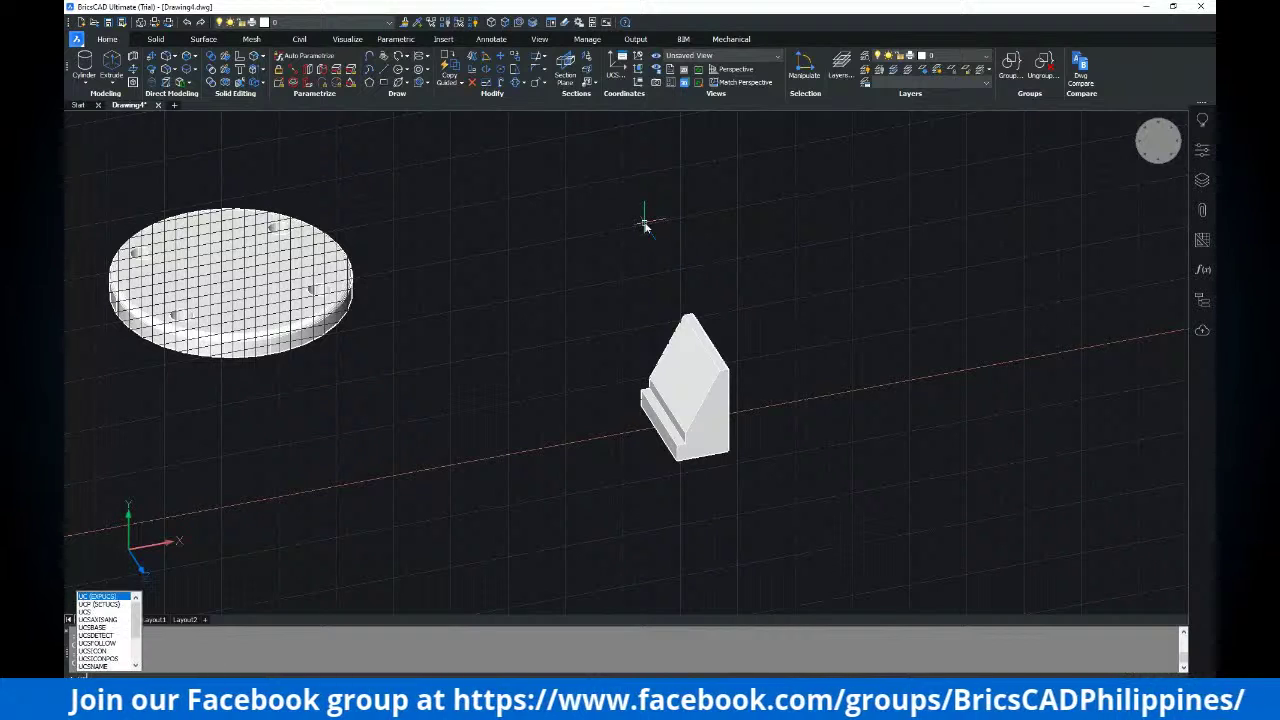
key("Return")
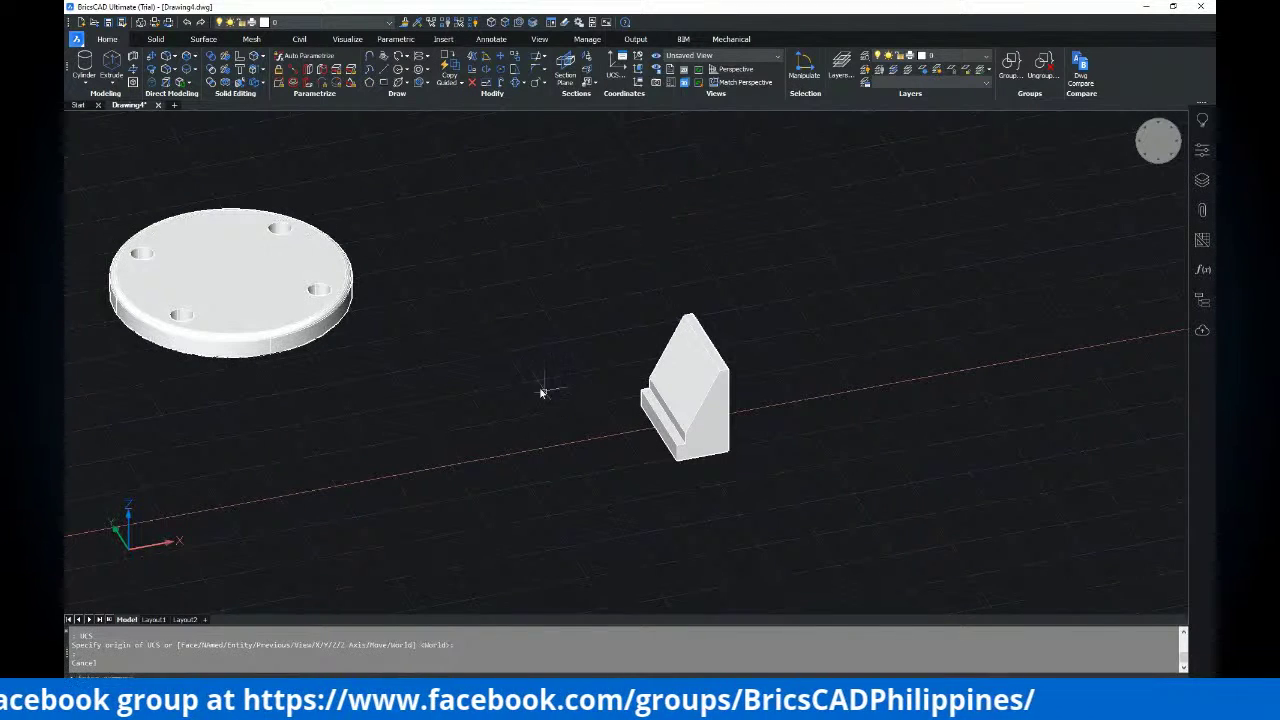
Mirror the bracket half across the bottom edge of its low inner face, keeping the original solid
middle_click_drag(541, 393, 511, 372)
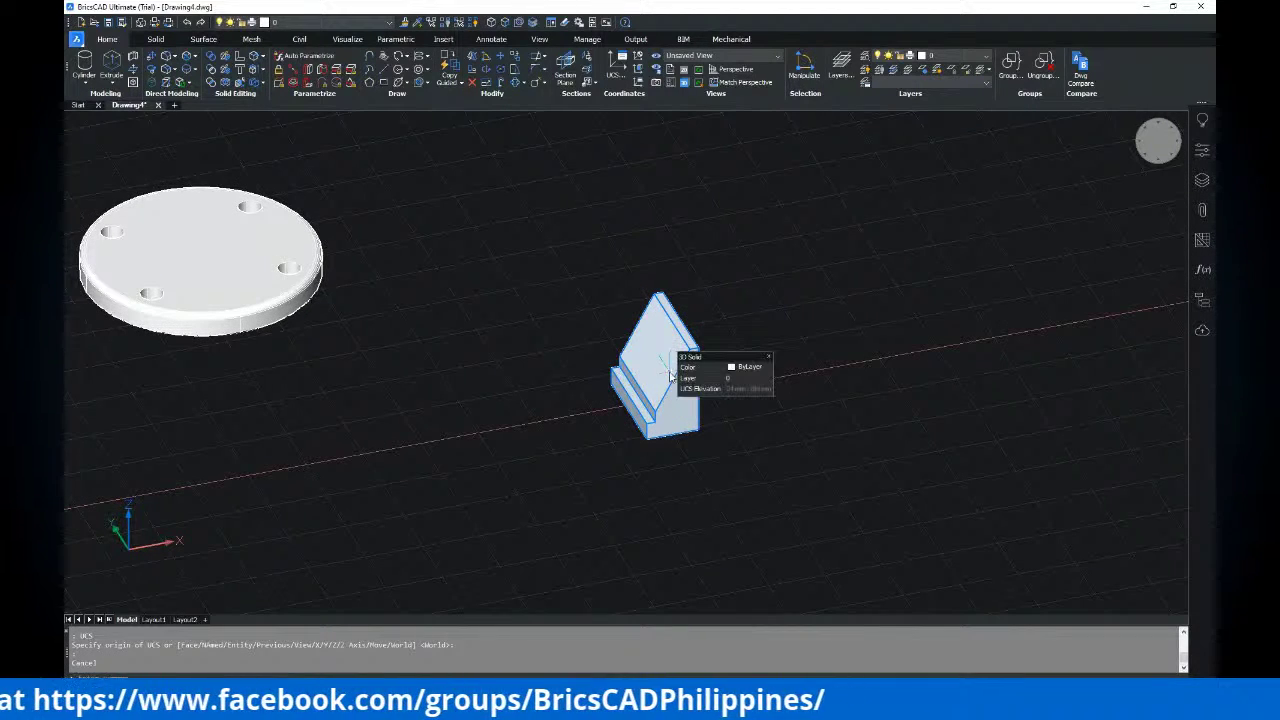
key("Return")
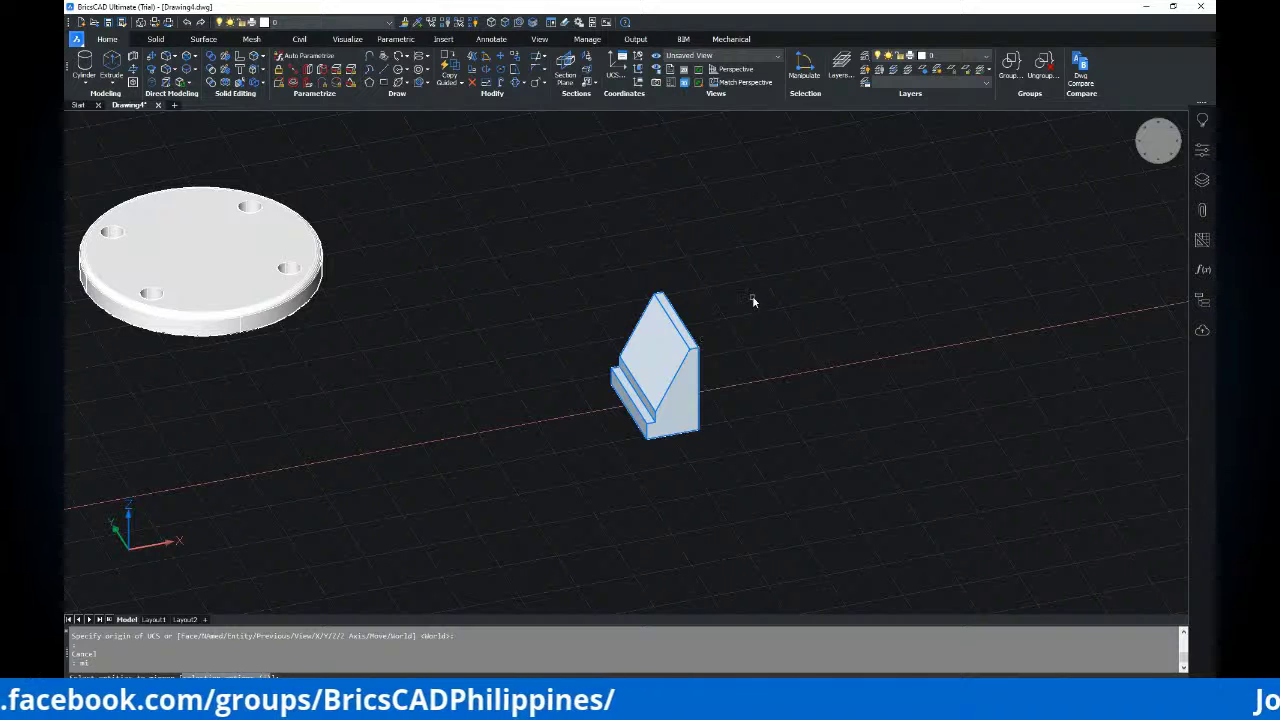
left_click(766, 265)
left_click(610, 438)
scroll(613, 436, "up", 3)
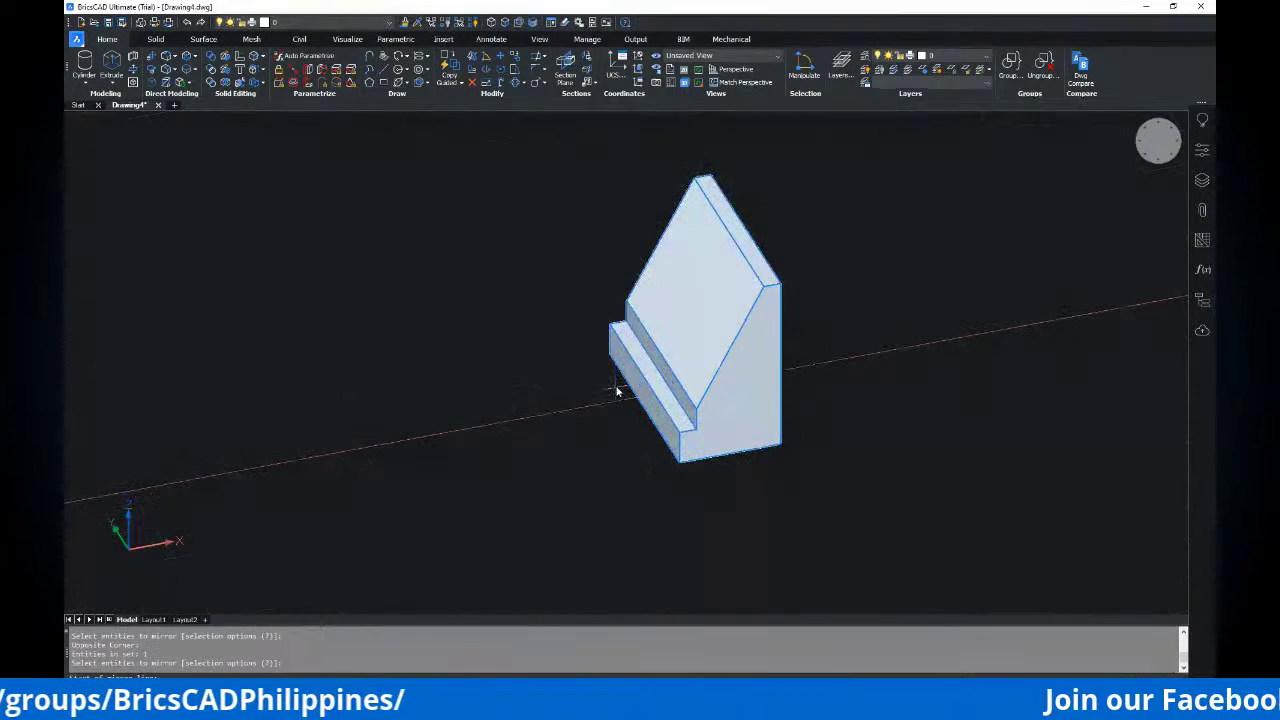
key("Return")
left_click(634, 386)
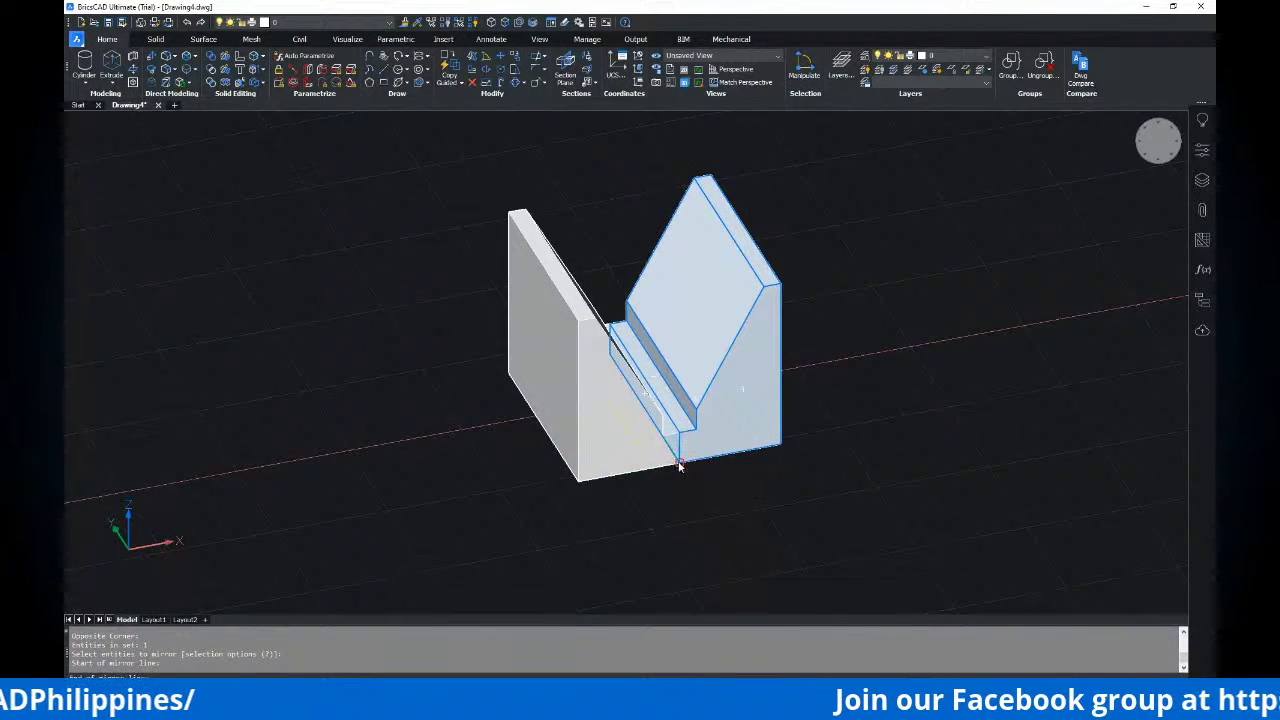
left_click(681, 463)
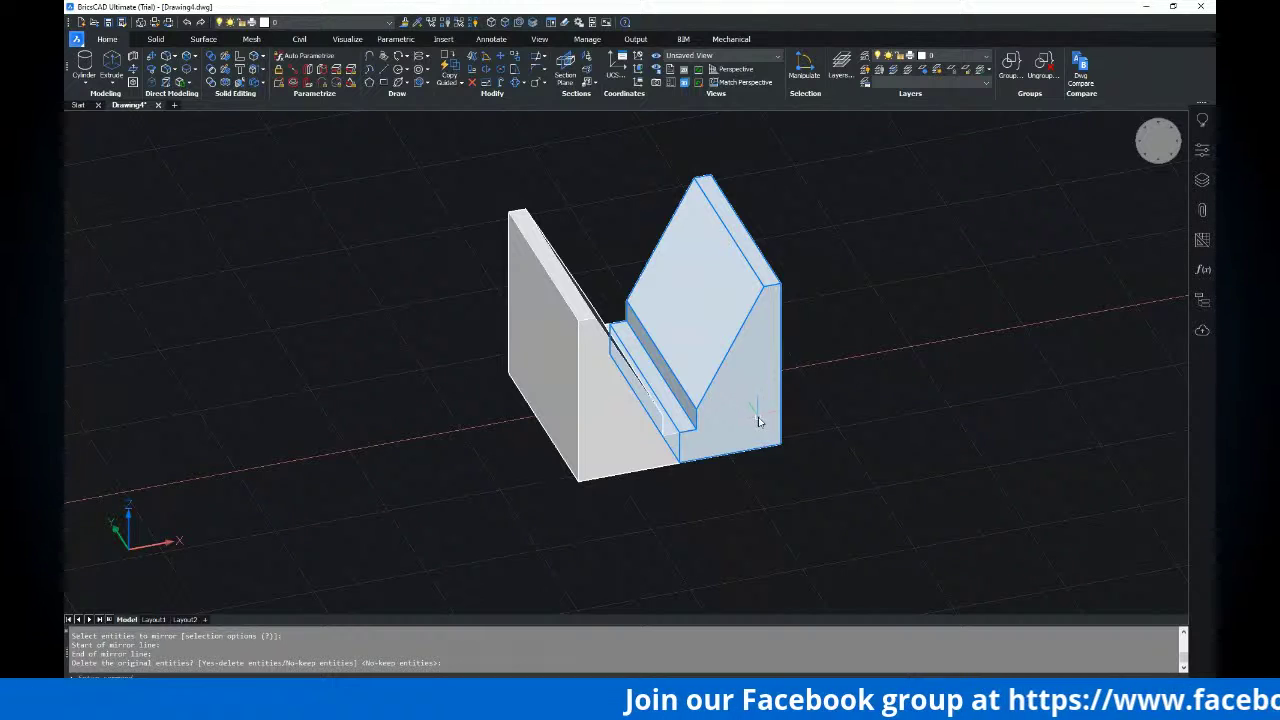
key("Return")
Union the two mirrored bracket halves into a single solid
middle_click_drag(754, 429, 663, 407, "shift")
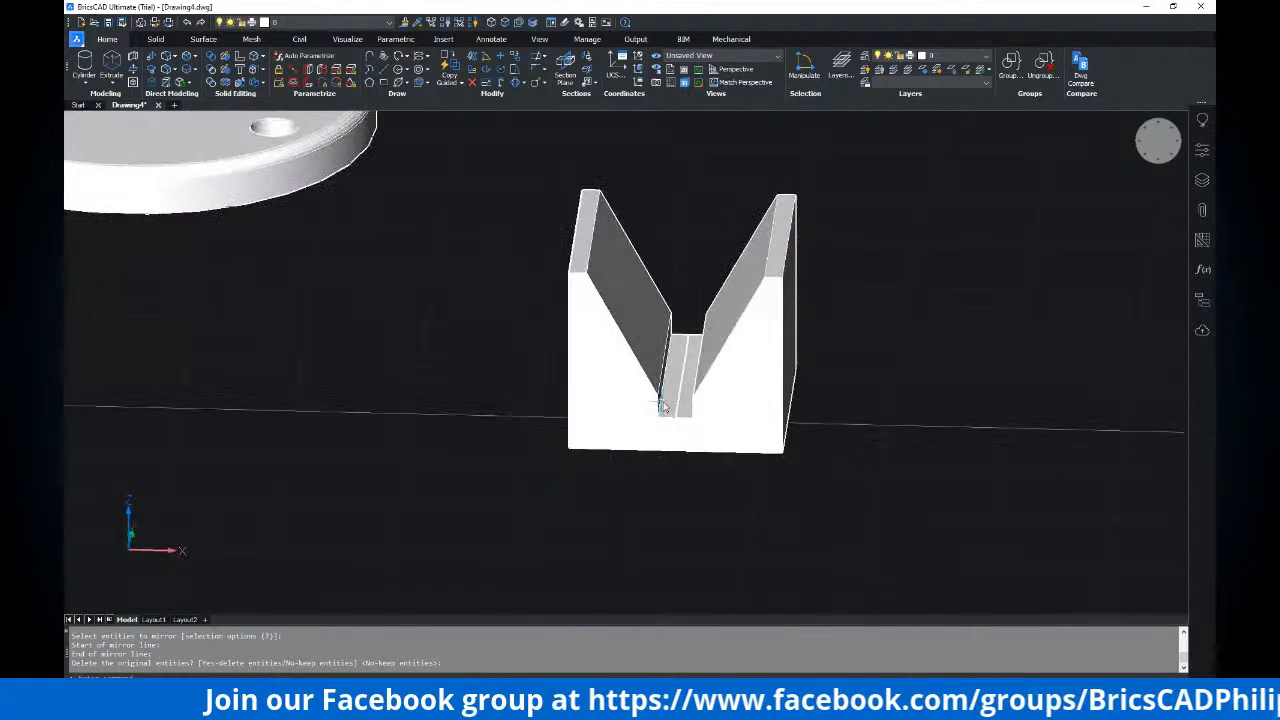
middle_click_drag(839, 340, 857, 414, "shift")
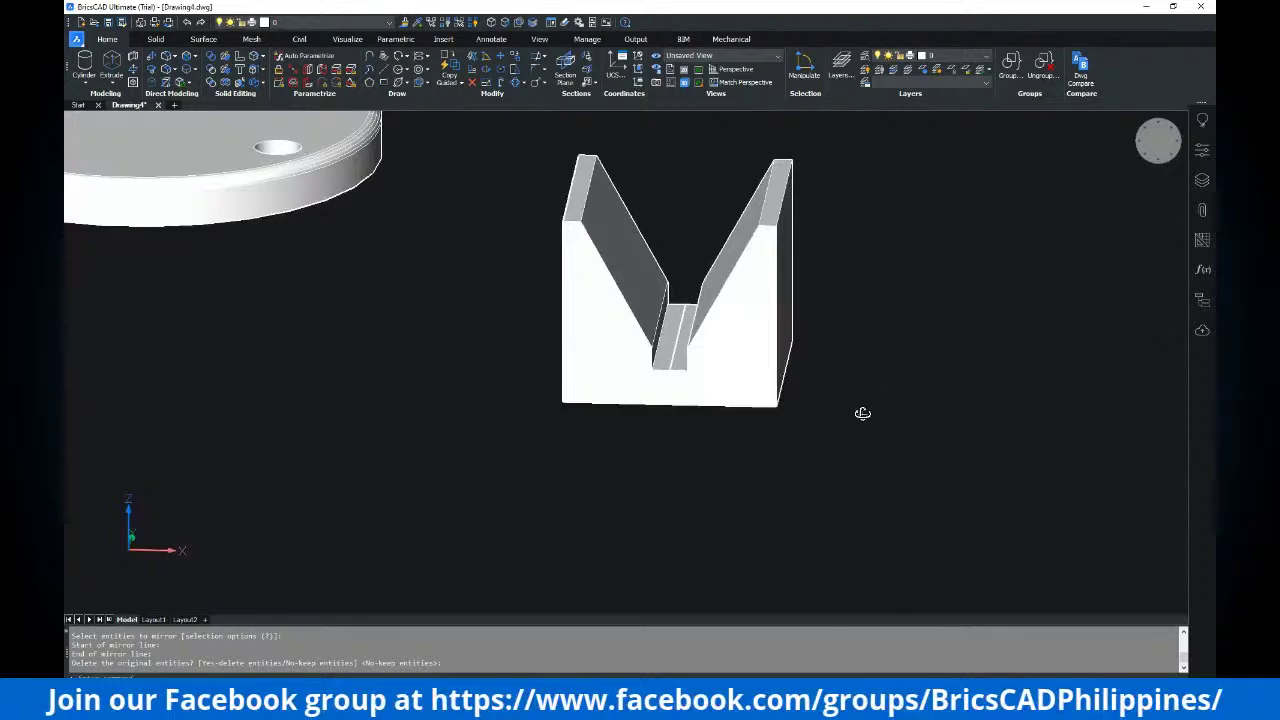
left_click(737, 300)
middle_click_drag(737, 300, 929, 369, "shift")
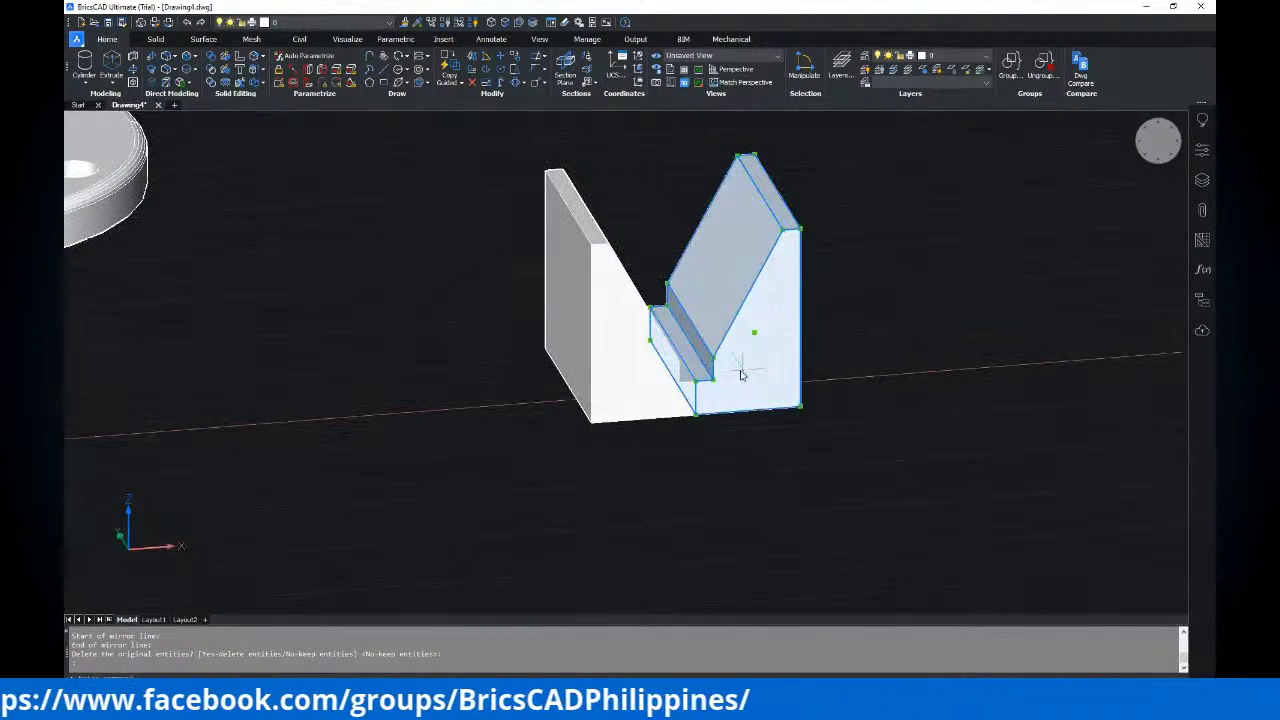
key("Escape")
middle_click_drag(740, 377, 699, 380, "shift")
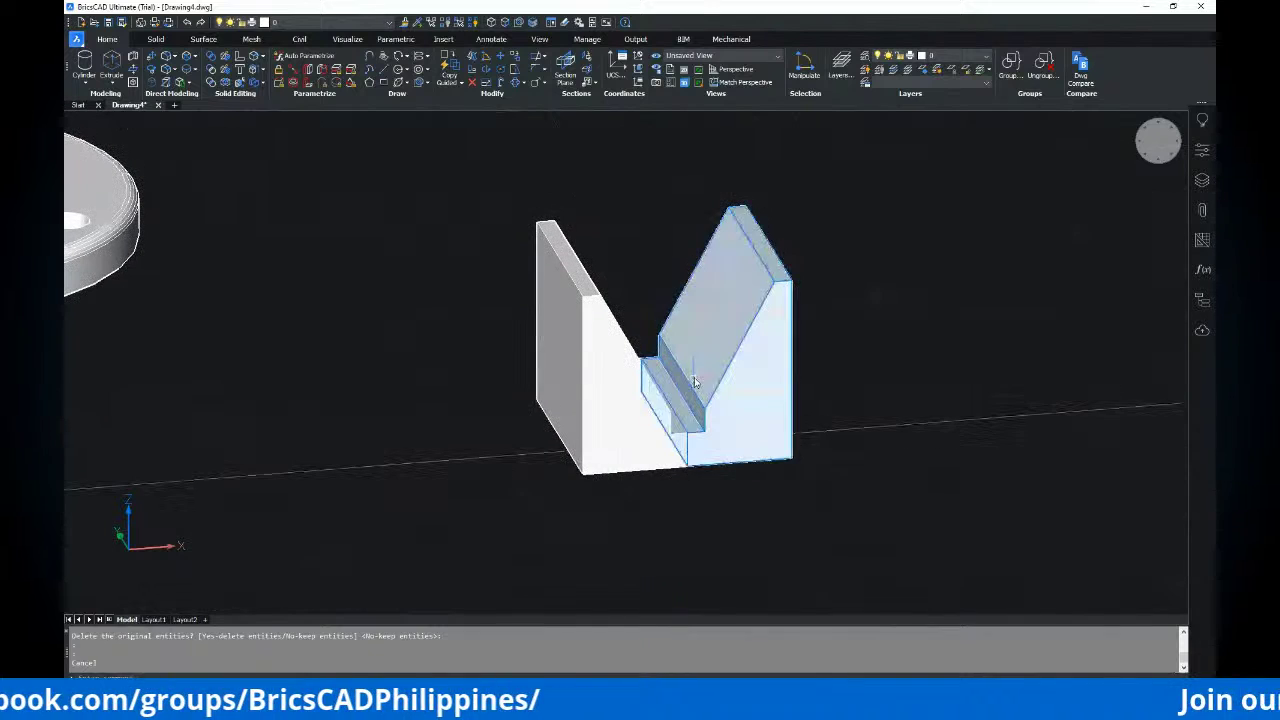
type("uni")
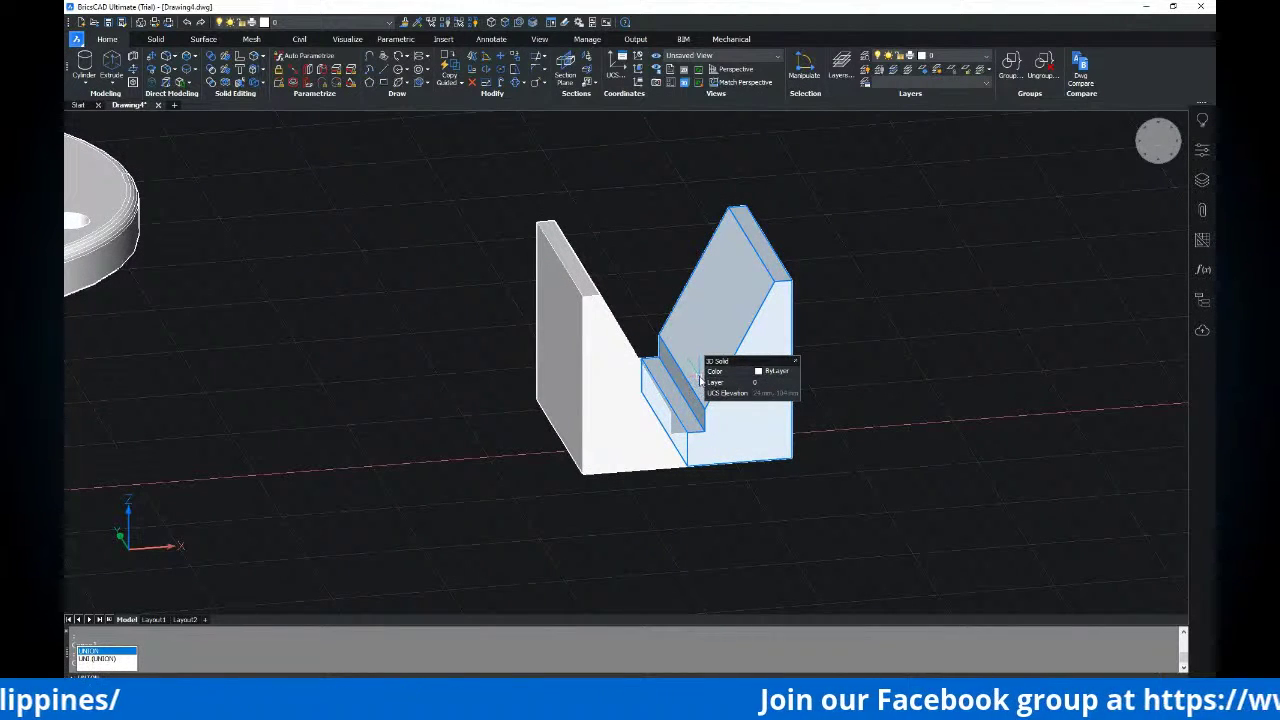
key("Return")
left_click(751, 349)
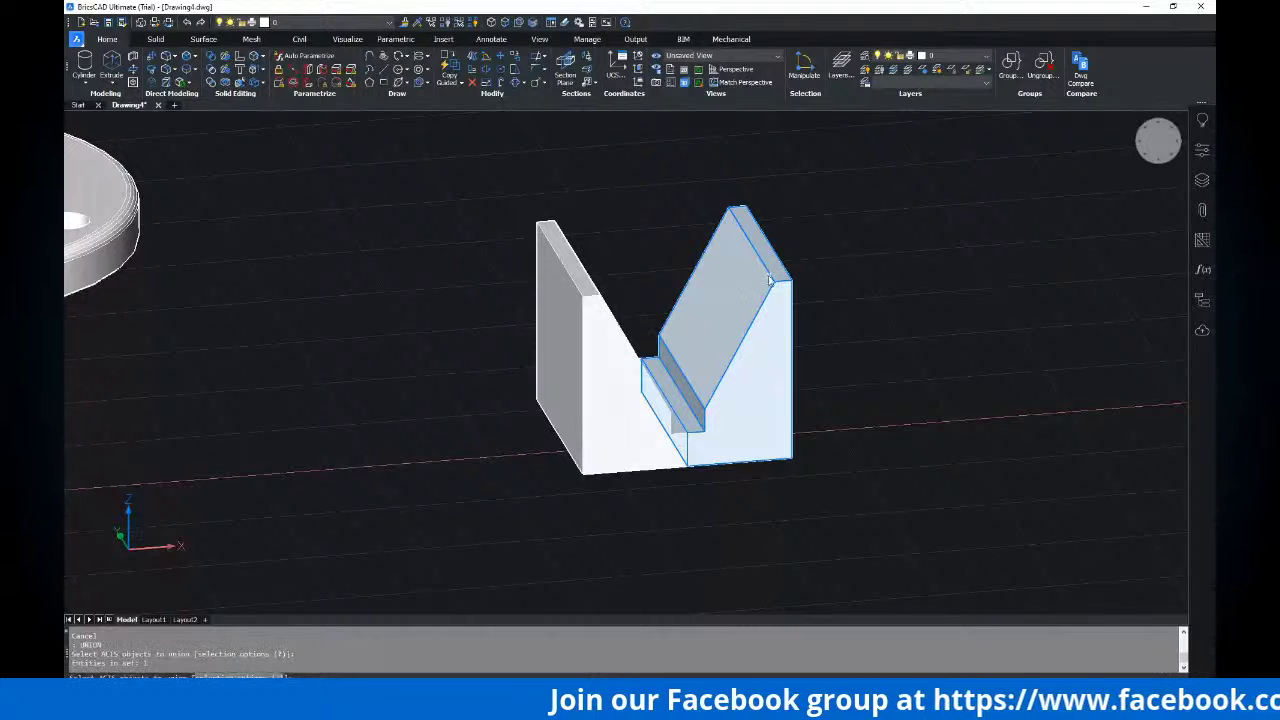
key("Return")
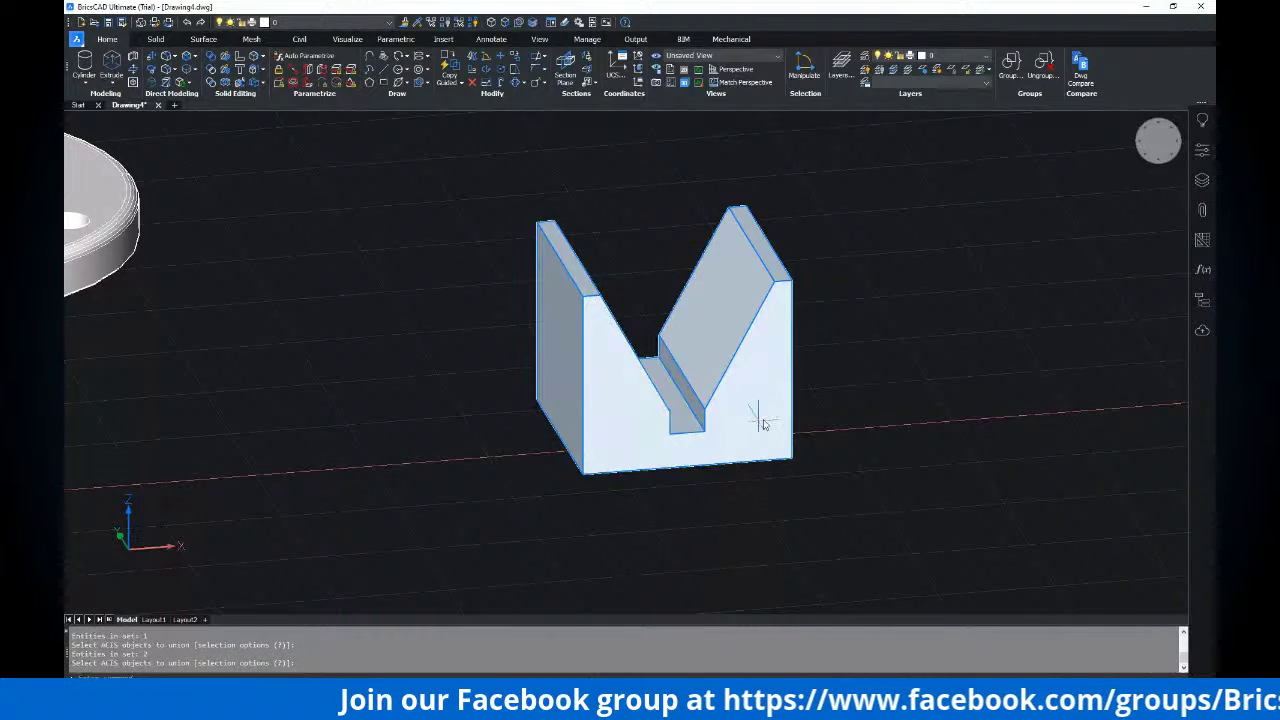
Rotate the V-shaped bracket 45 degrees about the midpoint between two opposite bottom corners, checking its orientation against the exercise PDF
middle_click_drag(757, 422, 645, 245, "shift")
scroll(724, 438, "down", 5)
scroll(655, 400, "up", 3)
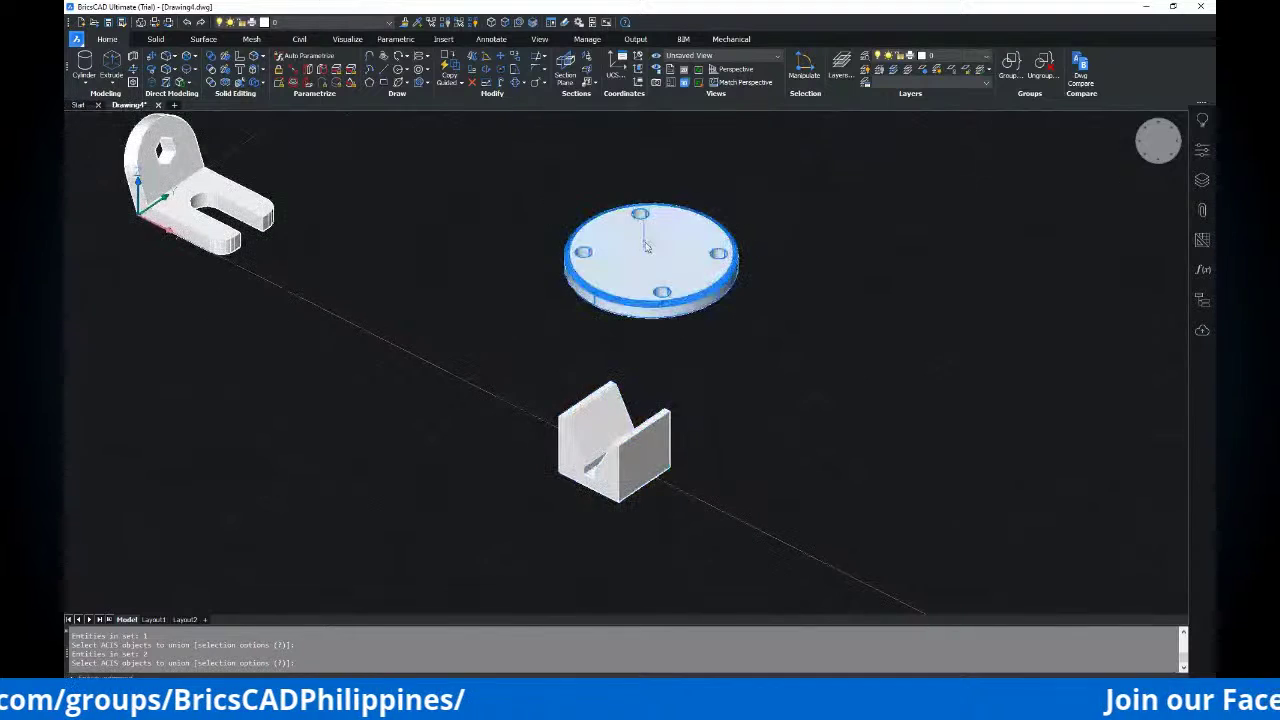
middle_click_drag(629, 334, 629, 366)
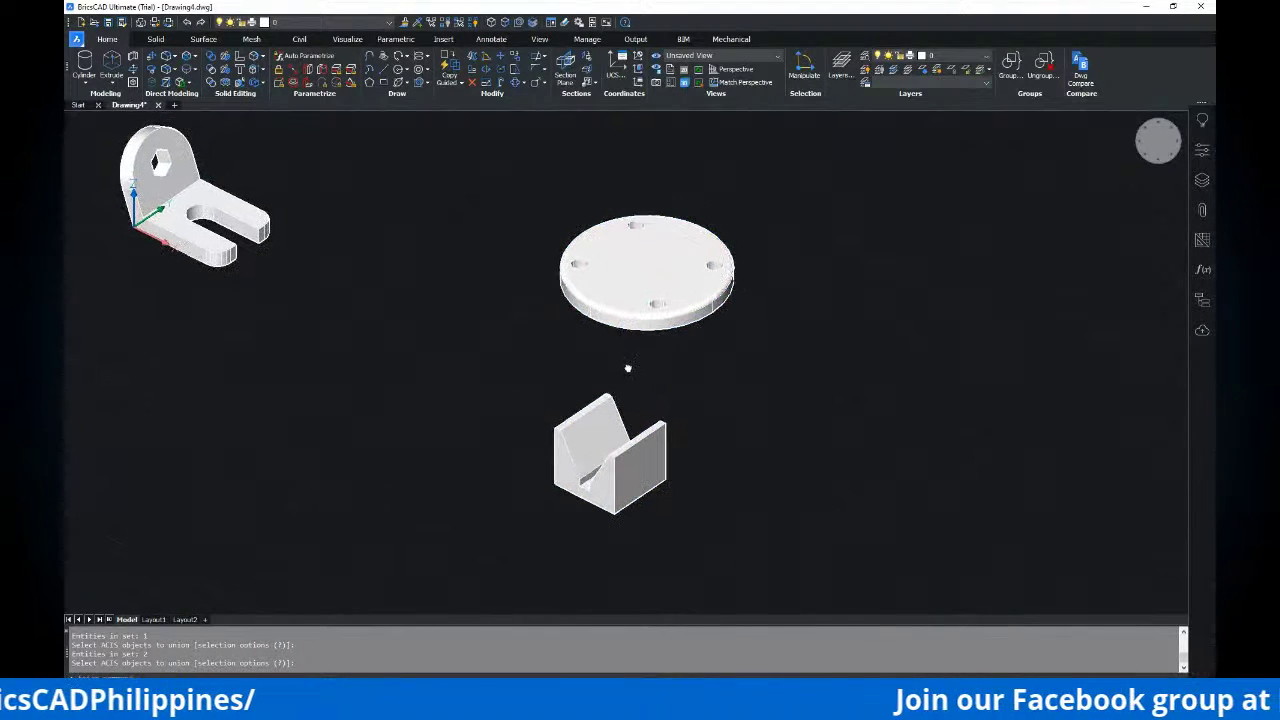
mouse_move(644, 321)
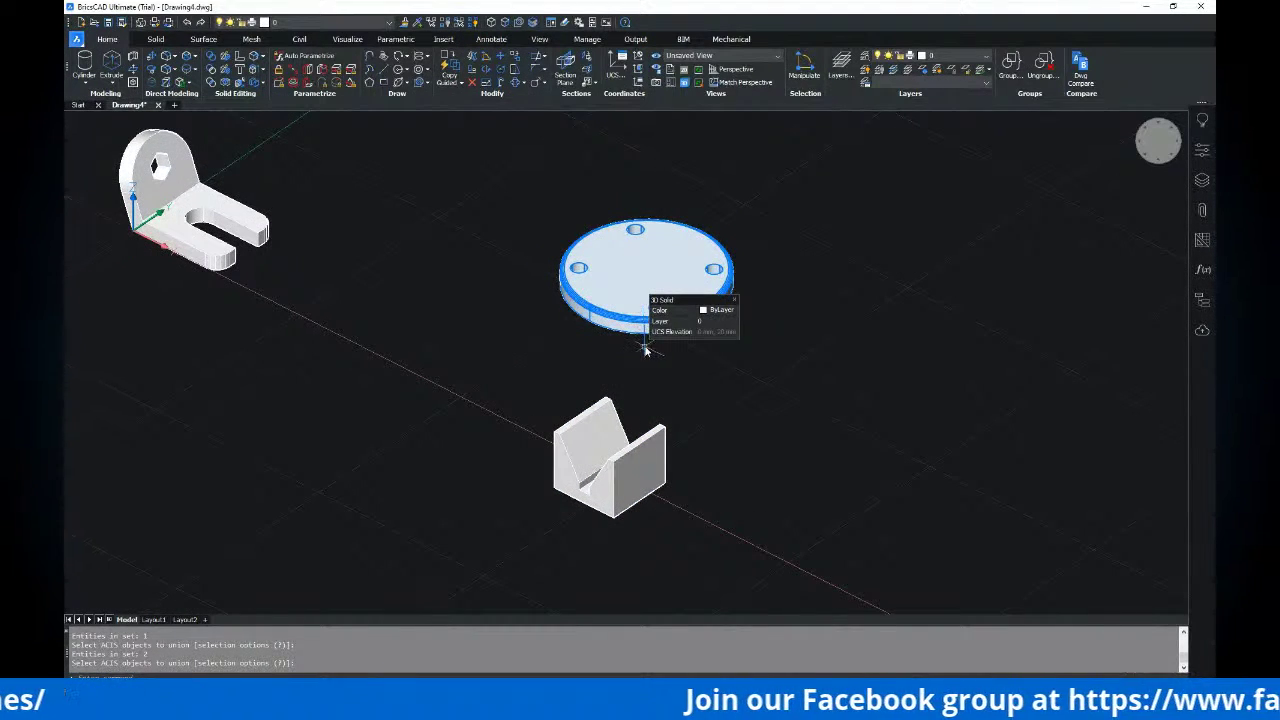
middle_click_drag(645, 350, 604, 399, "shift")
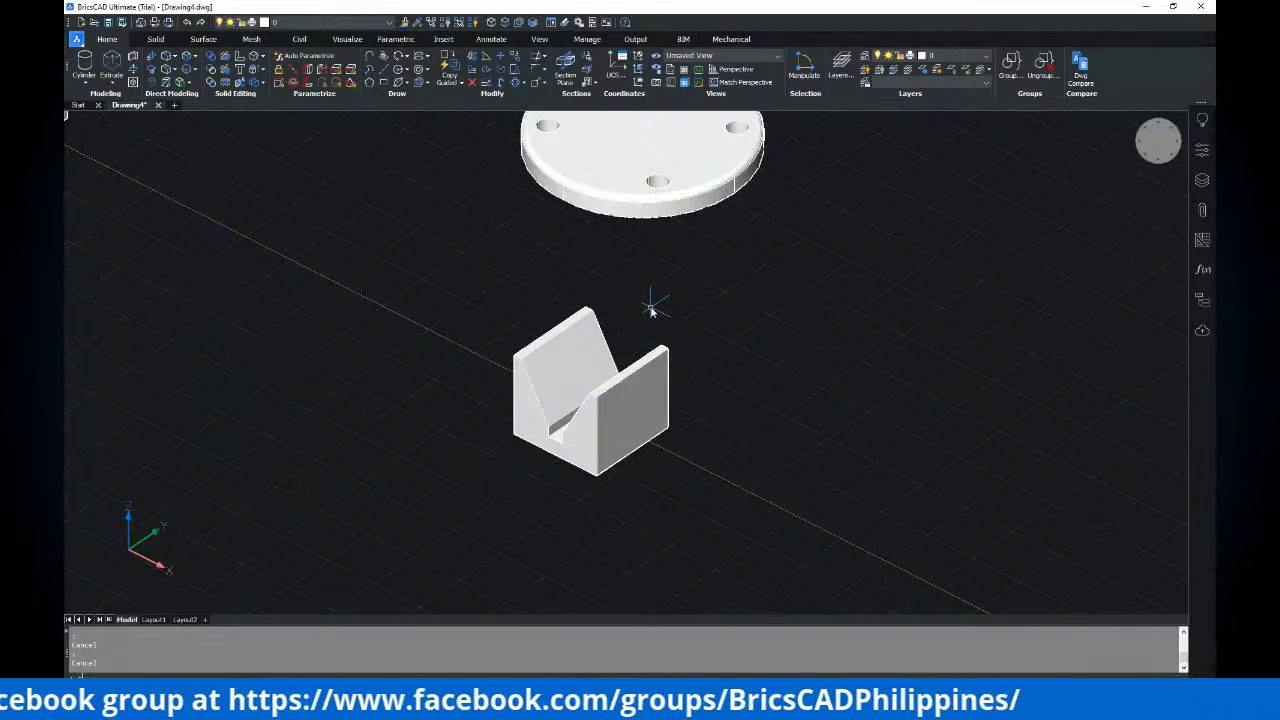
type("ro")
key("Return")
left_click(732, 308)
left_click(400, 527)
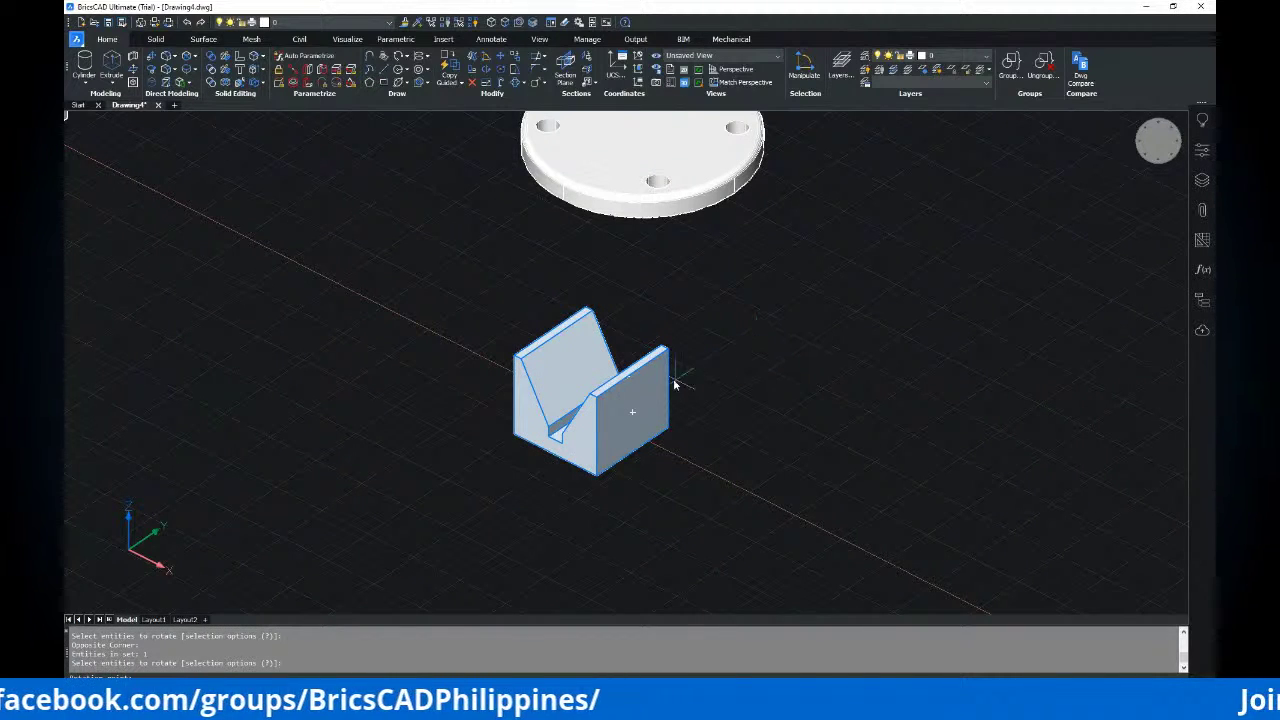
middle_click_drag(652, 438, 683, 427, "shift")
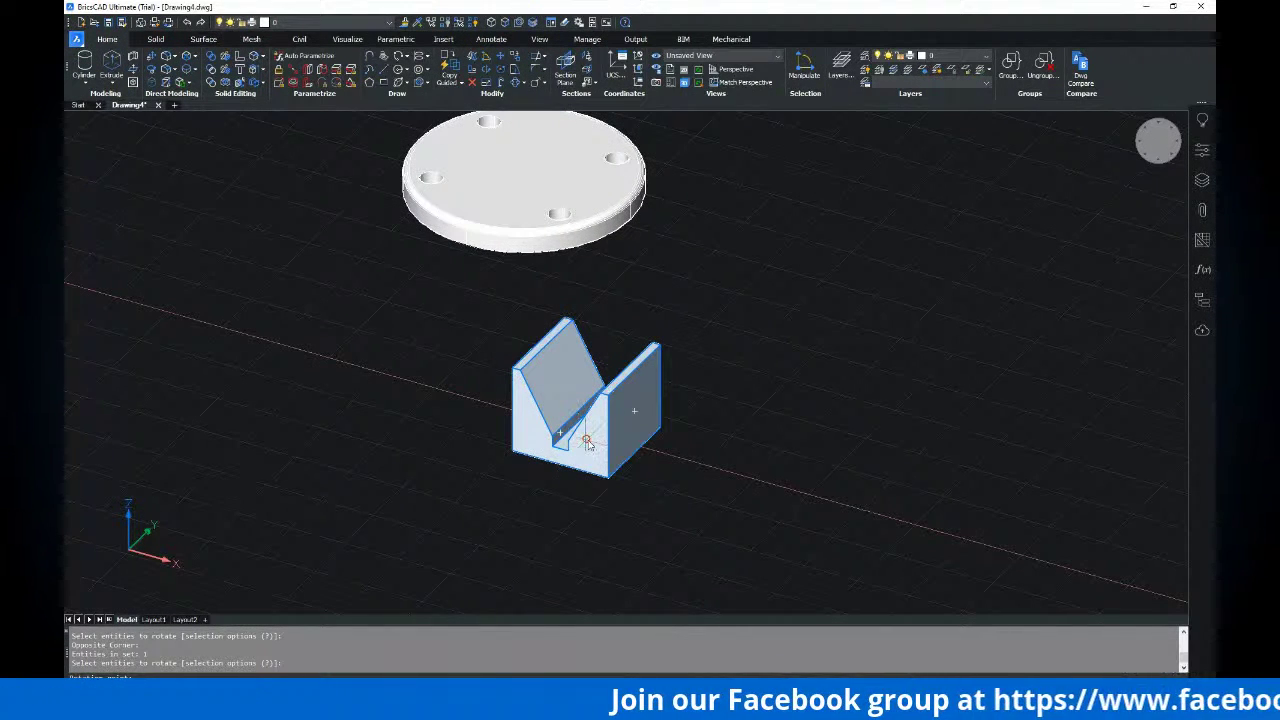
middle_click_drag(590, 444, 608, 380, "shift")
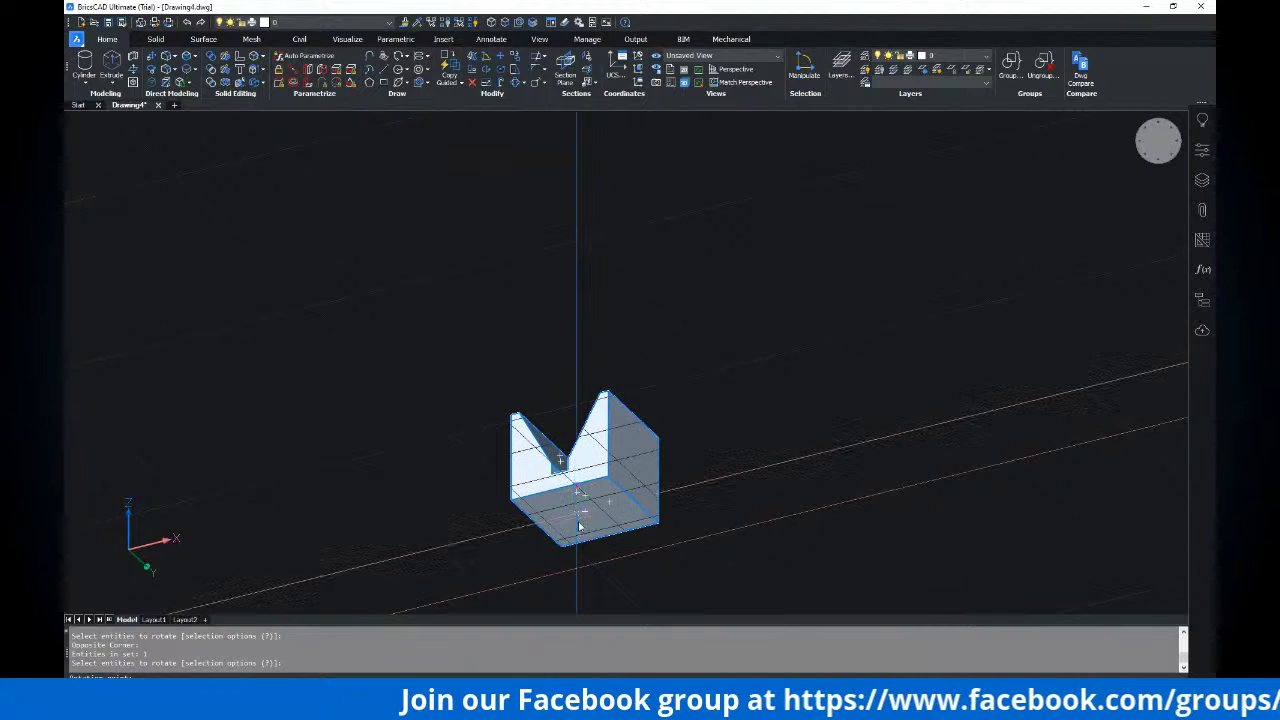
middle_click_drag(585, 517, 627, 366, "shift")
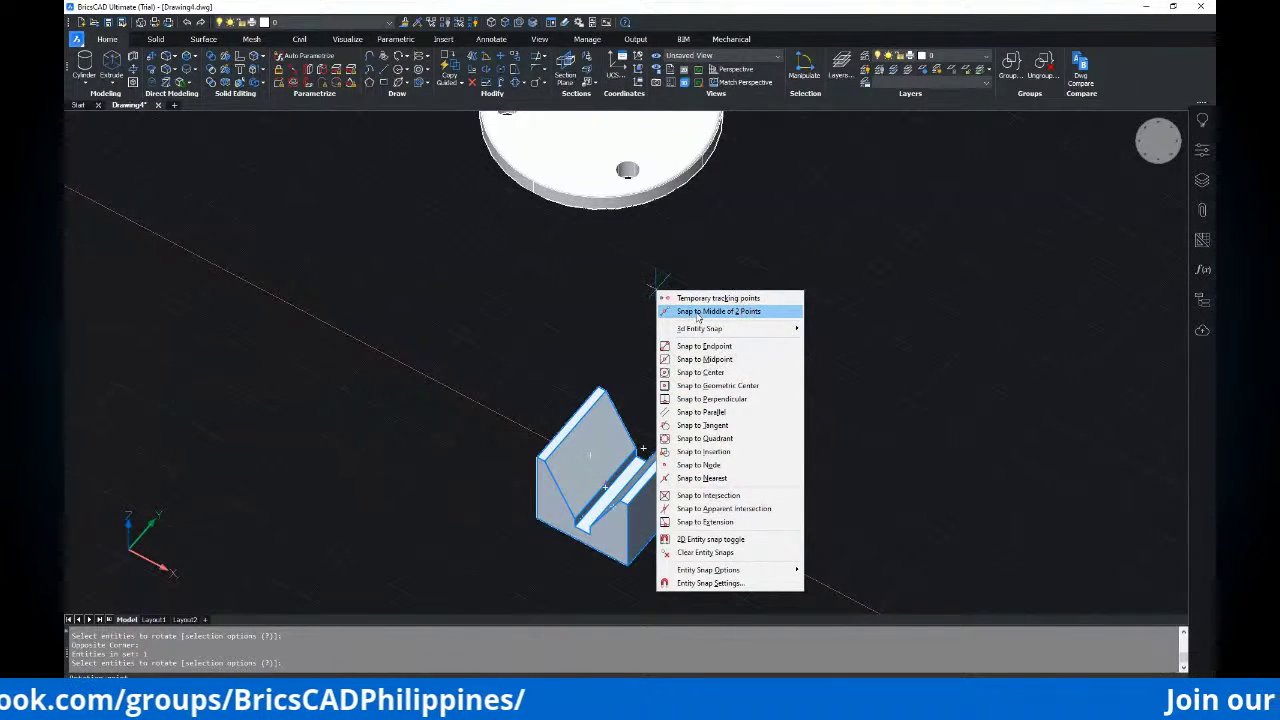
left_click(700, 311)
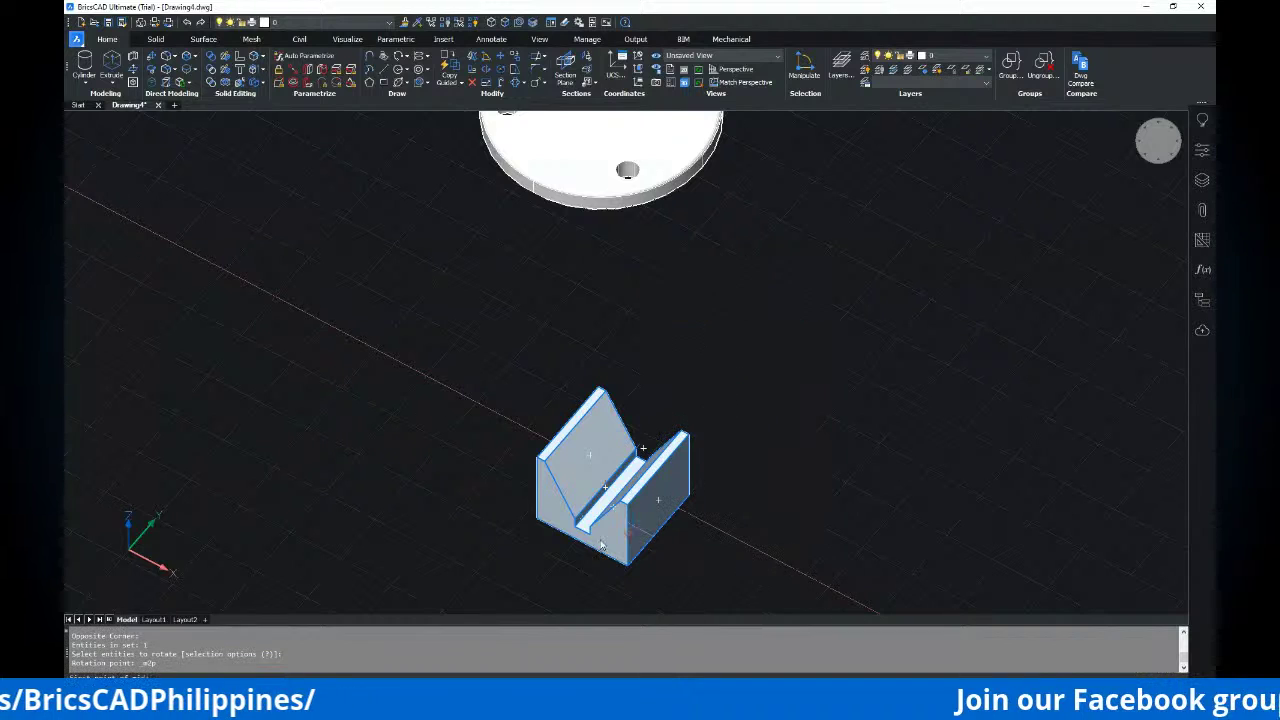
left_click(692, 498)
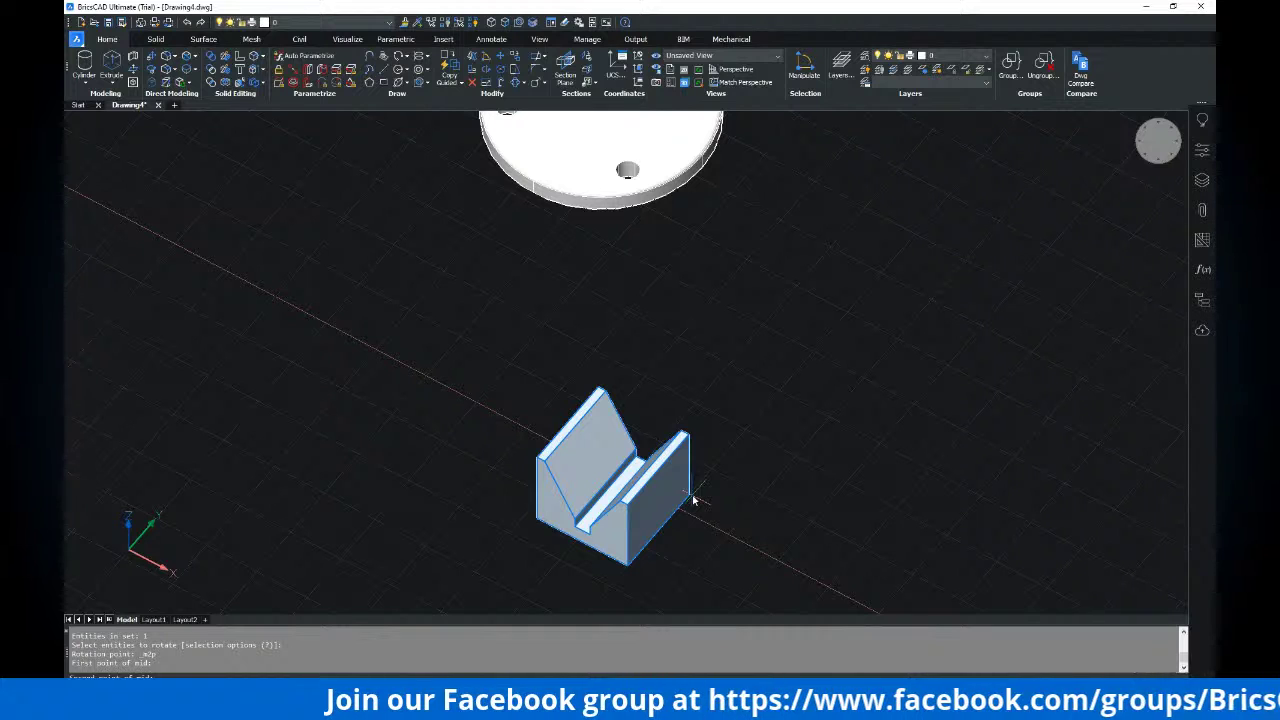
left_click(687, 435)
scroll(687, 435, "down", 2)
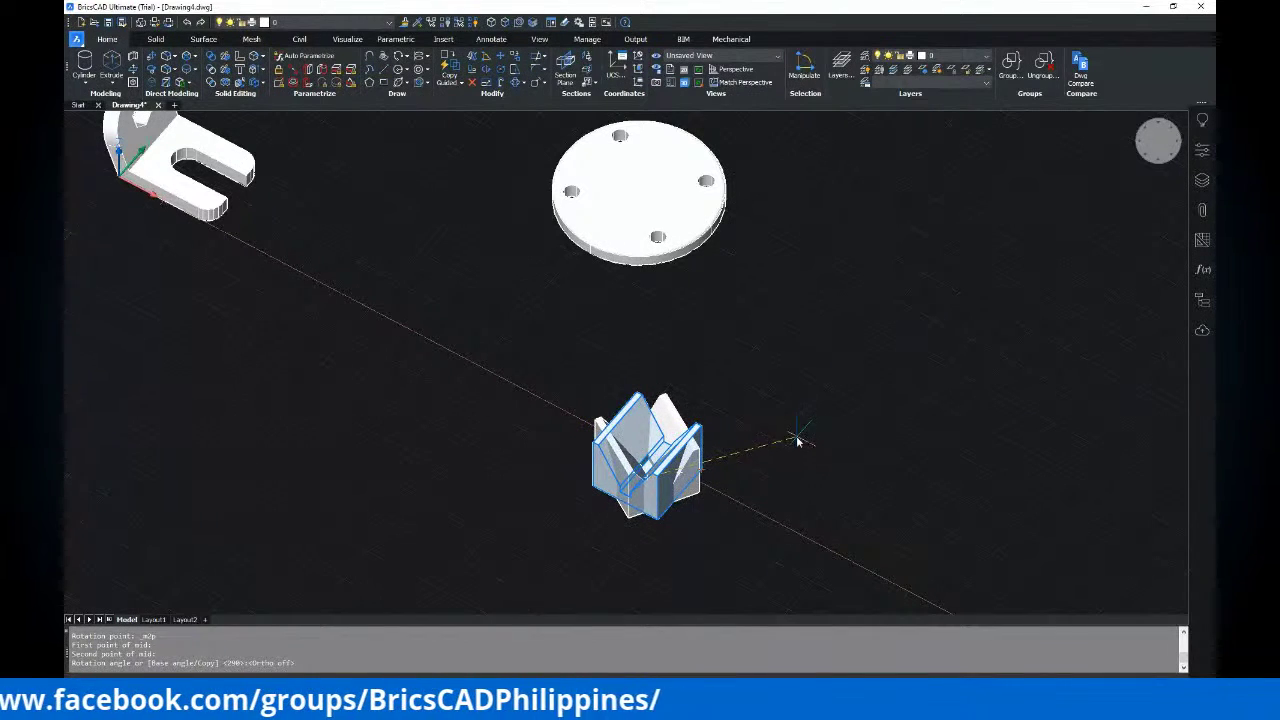
middle_click_drag(797, 440, 803, 420)
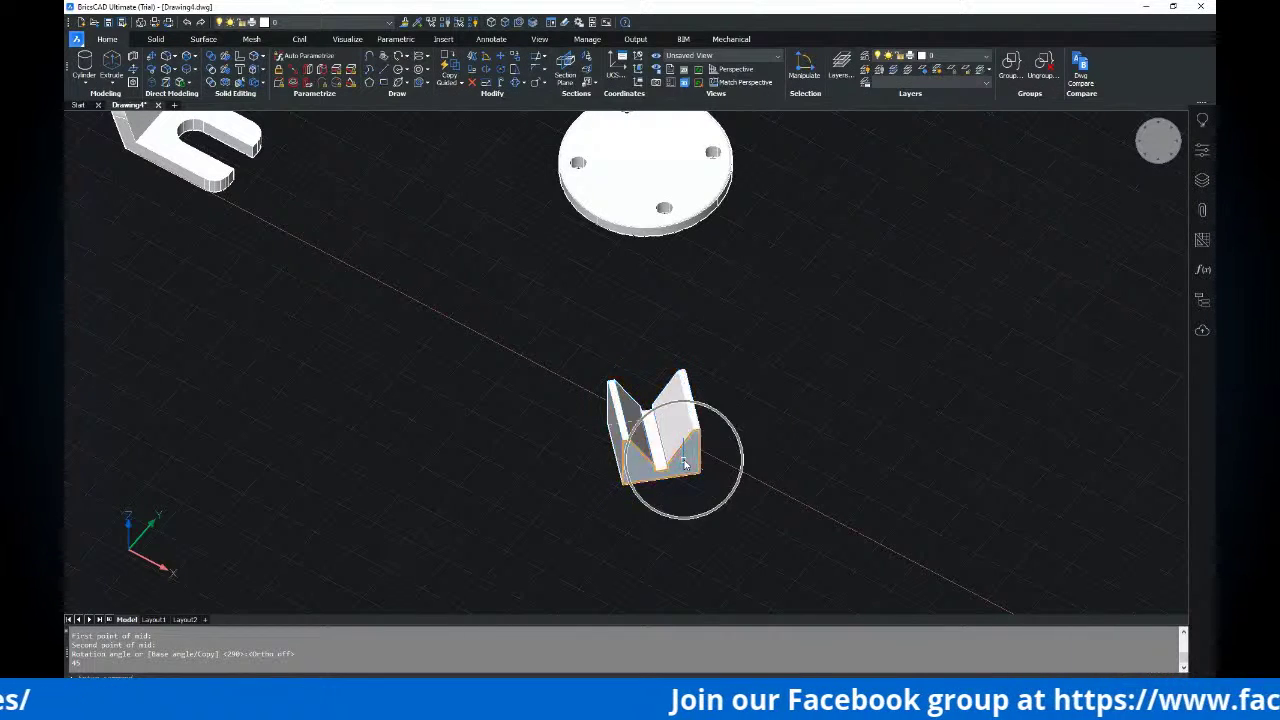
middle_click_drag(701, 347, 726, 394)
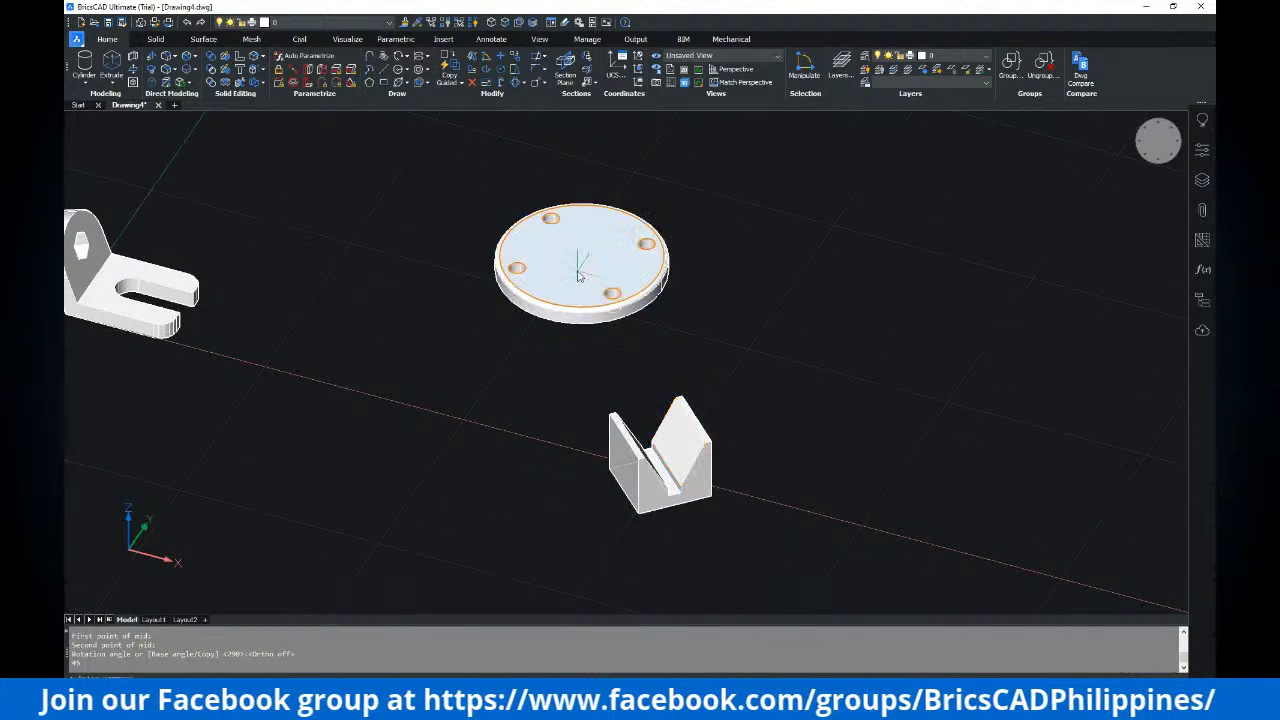
key("alt+Tab")
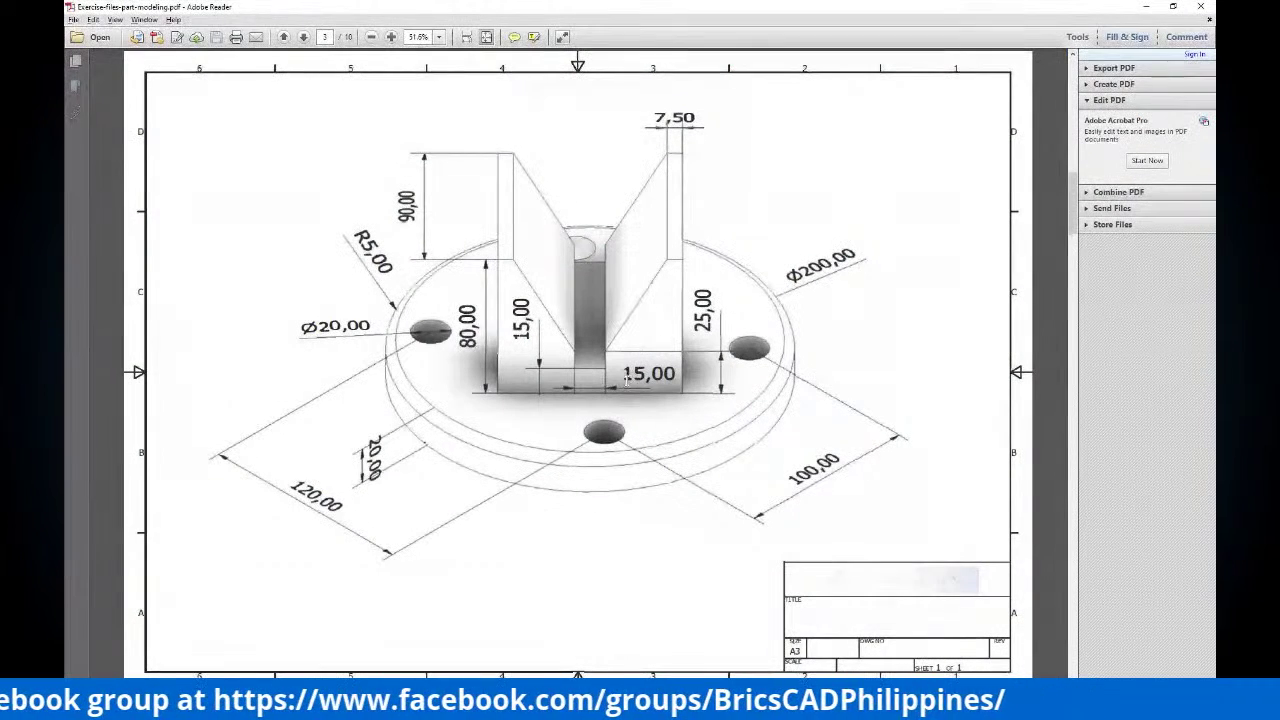
key("alt+Tab")
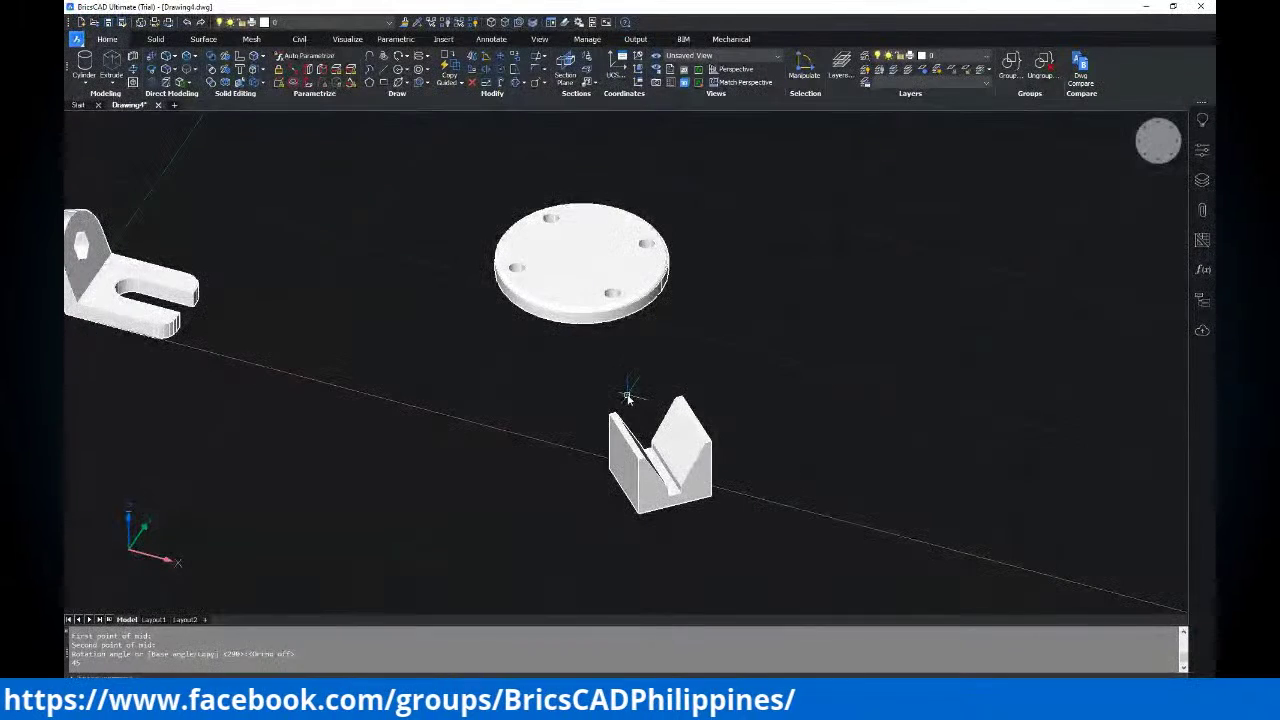
middle_click_drag(649, 407, 643, 412)
type("m")
key("Return")
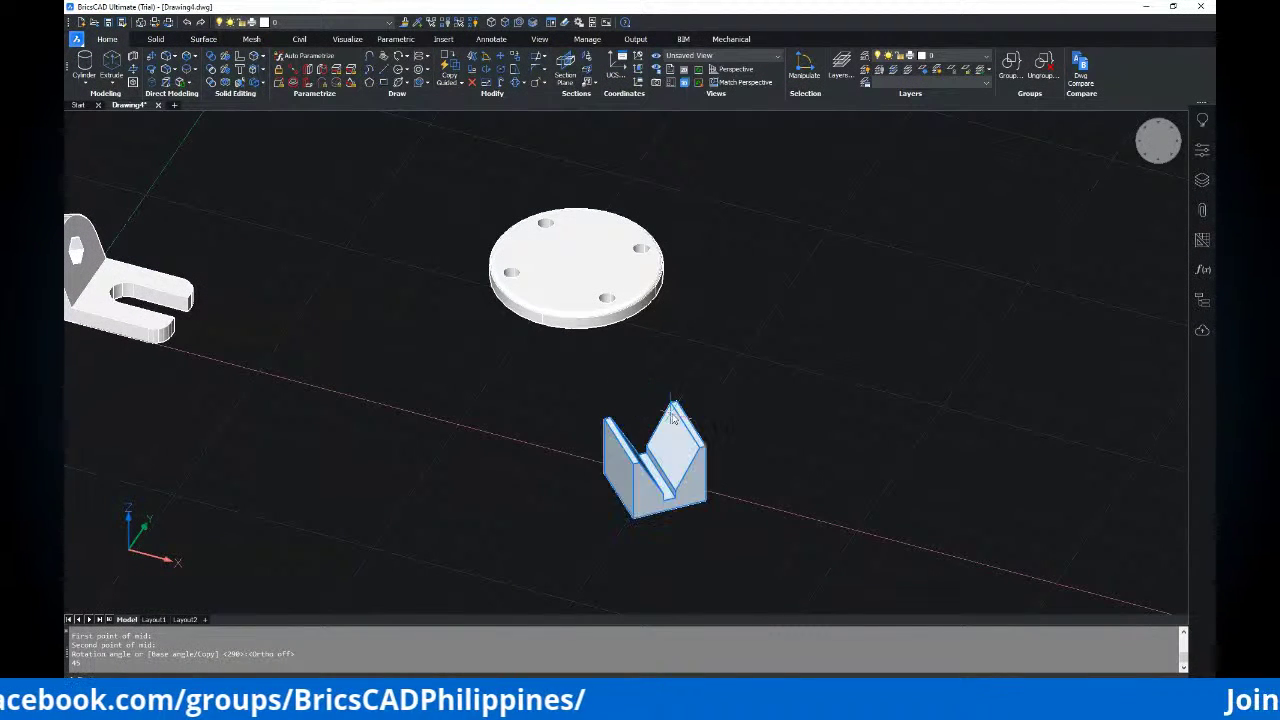
left_click(740, 396)
left_click(598, 520)
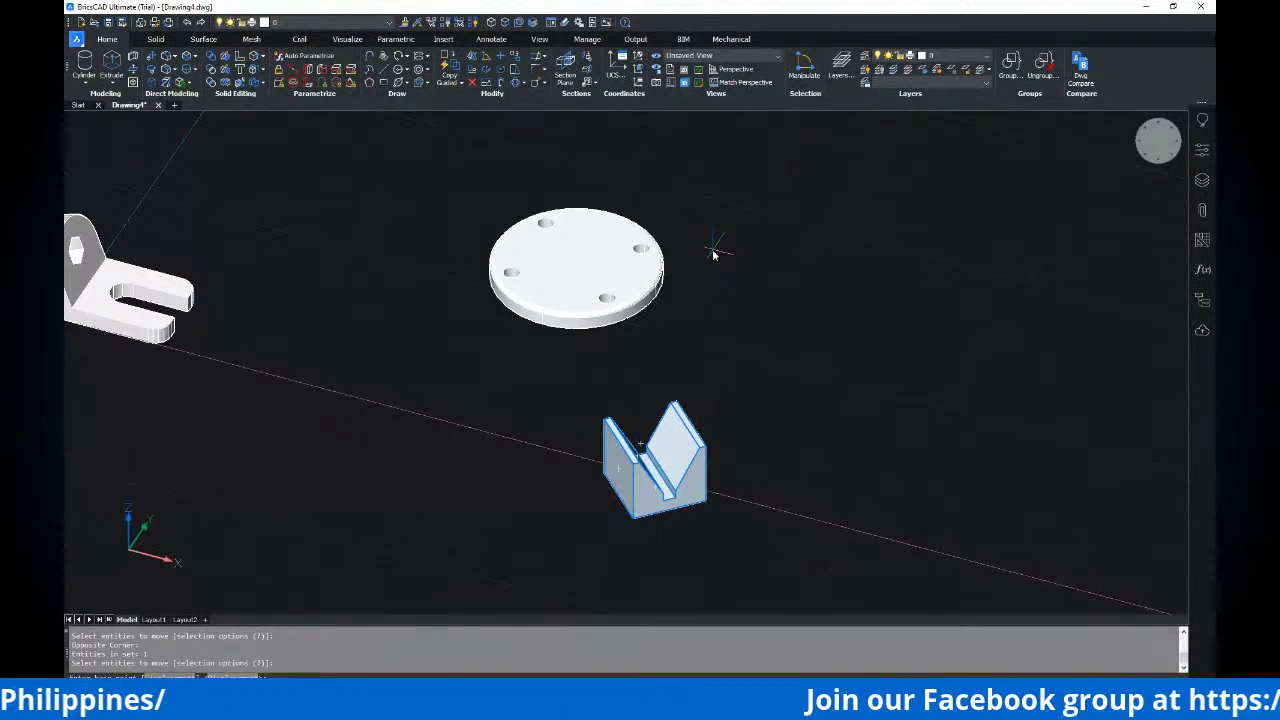
right_click(712, 248, "shift")
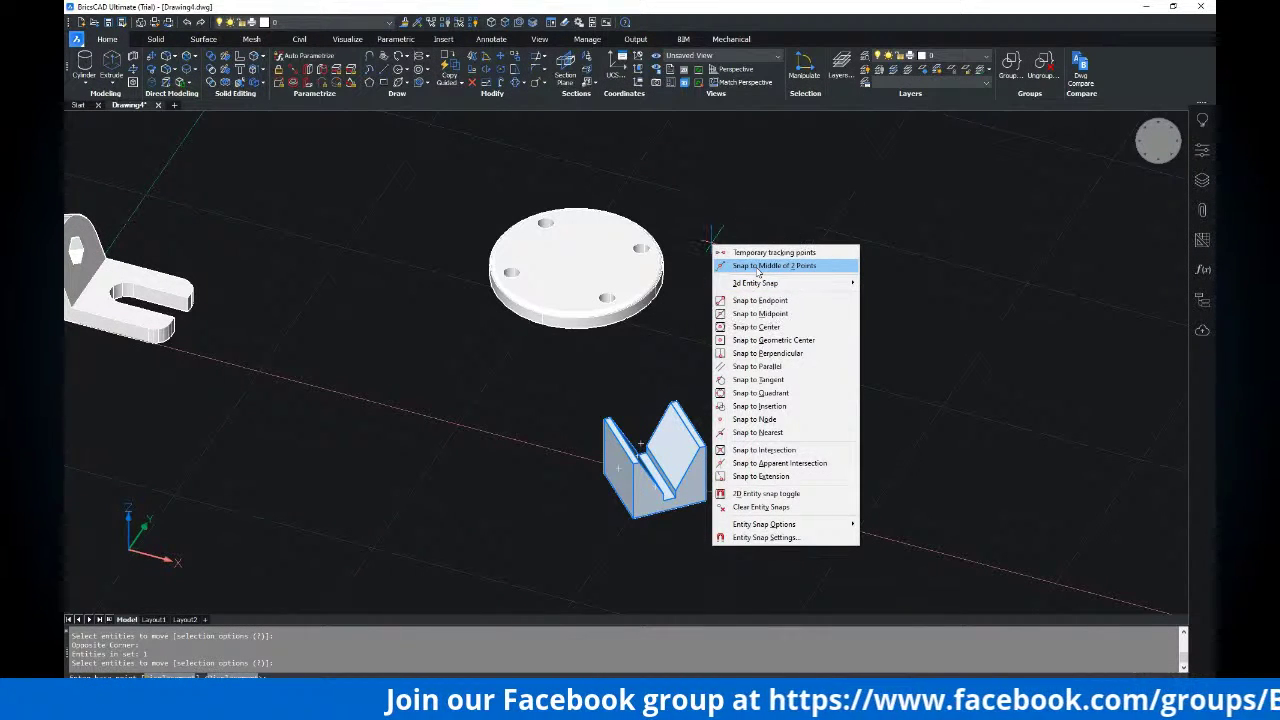
left_click(757, 266)
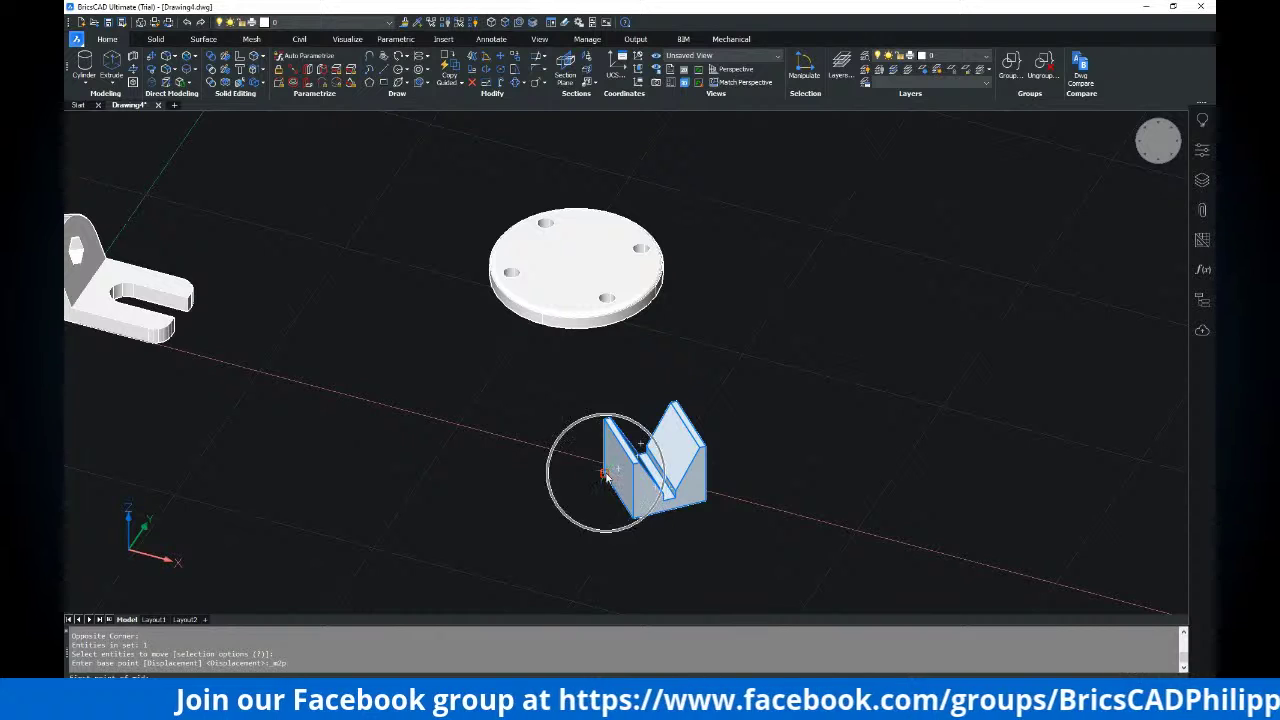
left_click(707, 499)
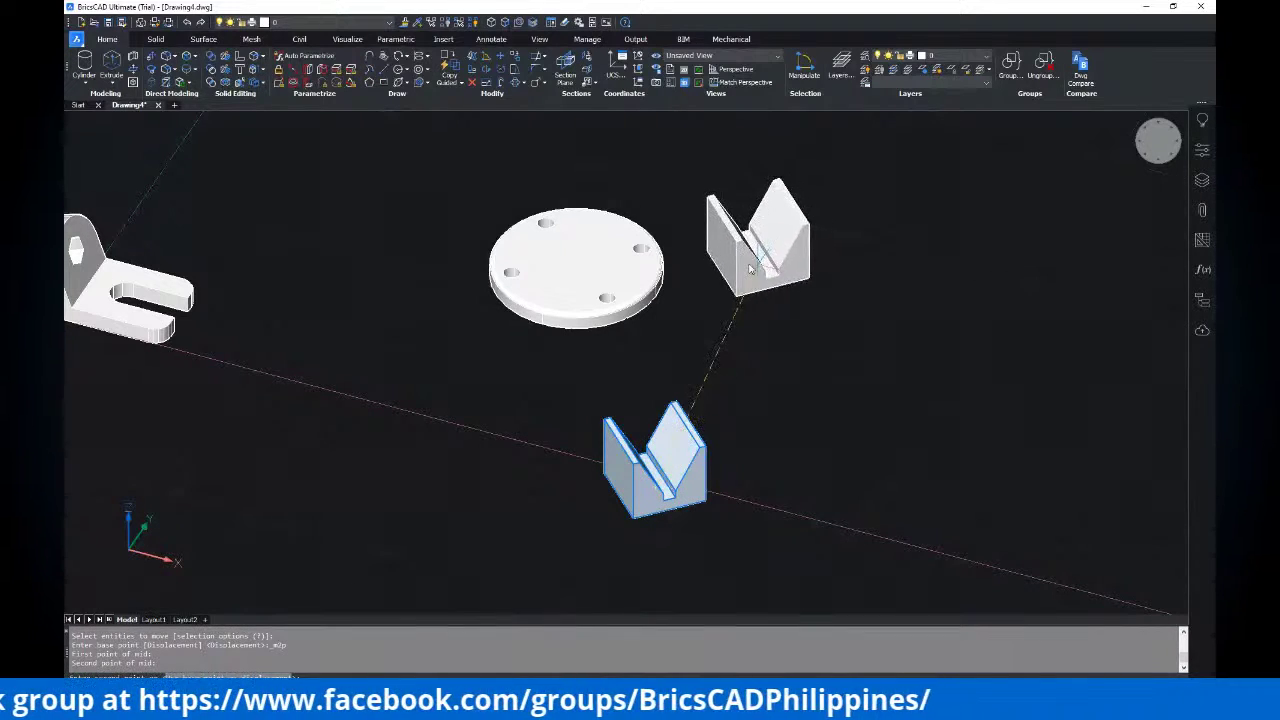
middle_click_drag(583, 271, 584, 257, "shift")
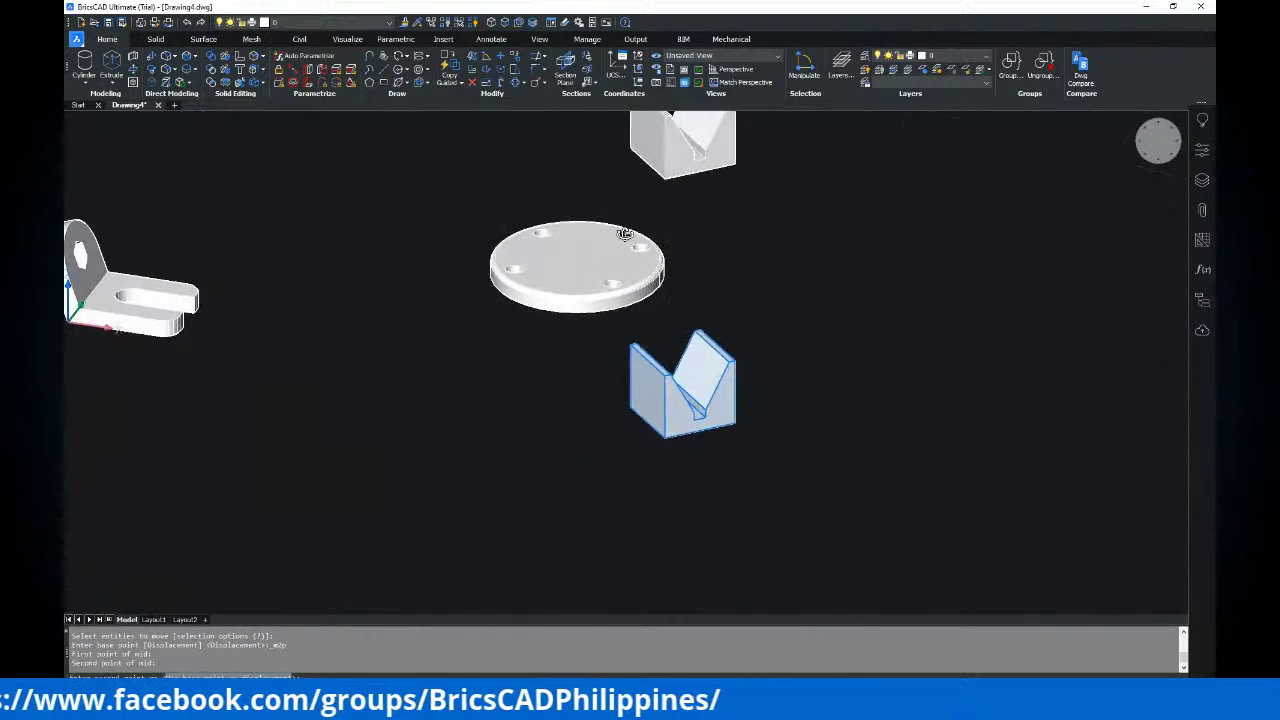
scroll(584, 258, "up", 3)
scroll(580, 260, "up", 5)
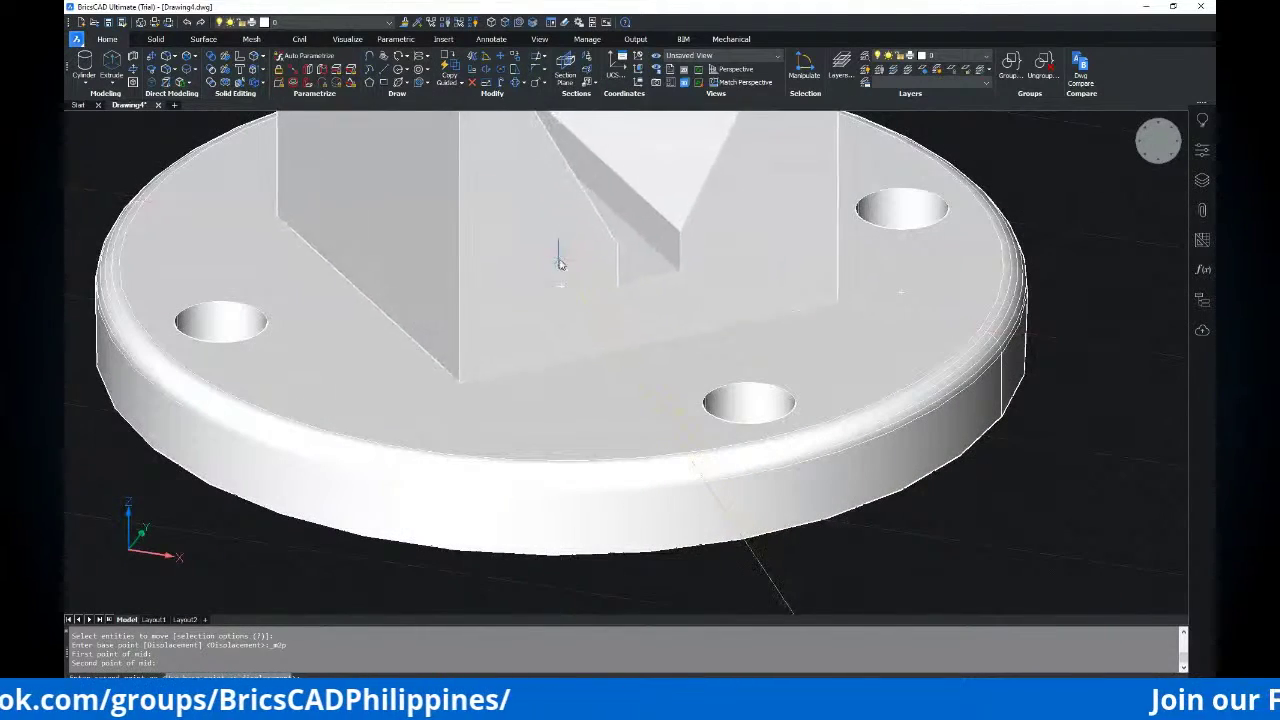
scroll(562, 267, "down", 3)
middle_click_drag(563, 266, 597, 263, "shift")
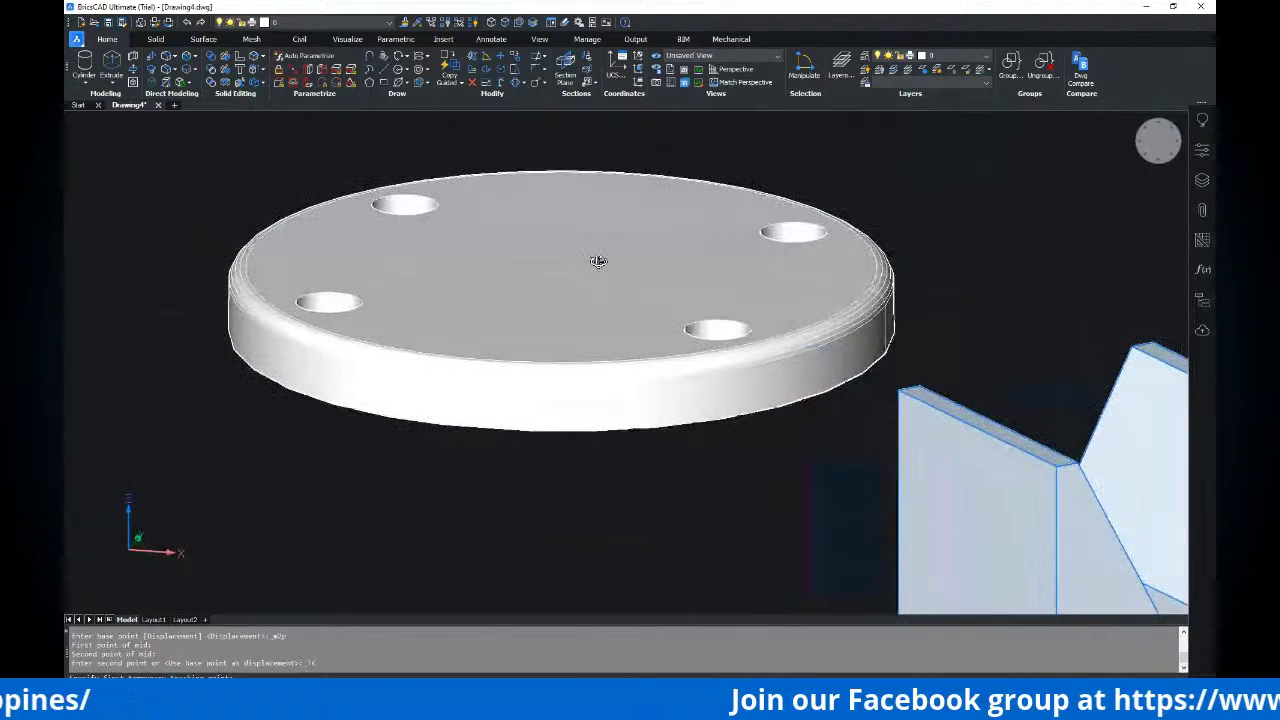
left_click(562, 270)
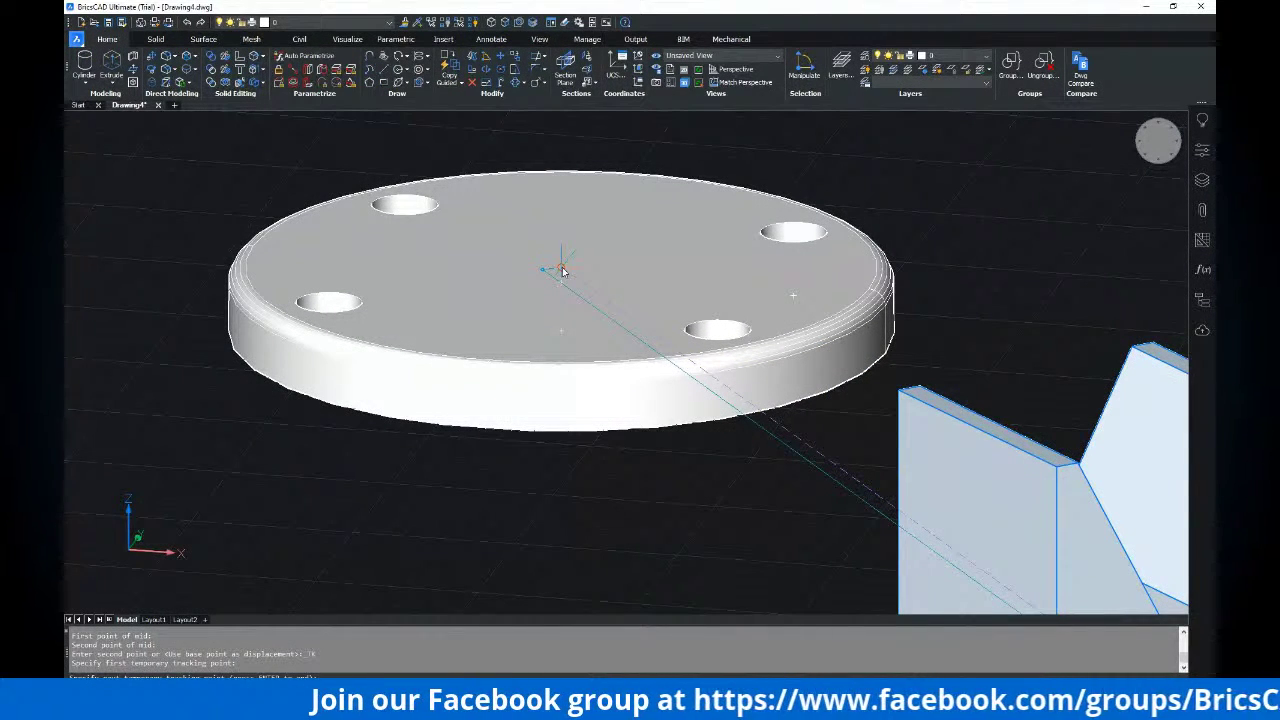
key("Escape")
key("Escape")
scroll(562, 270, "down", 3)
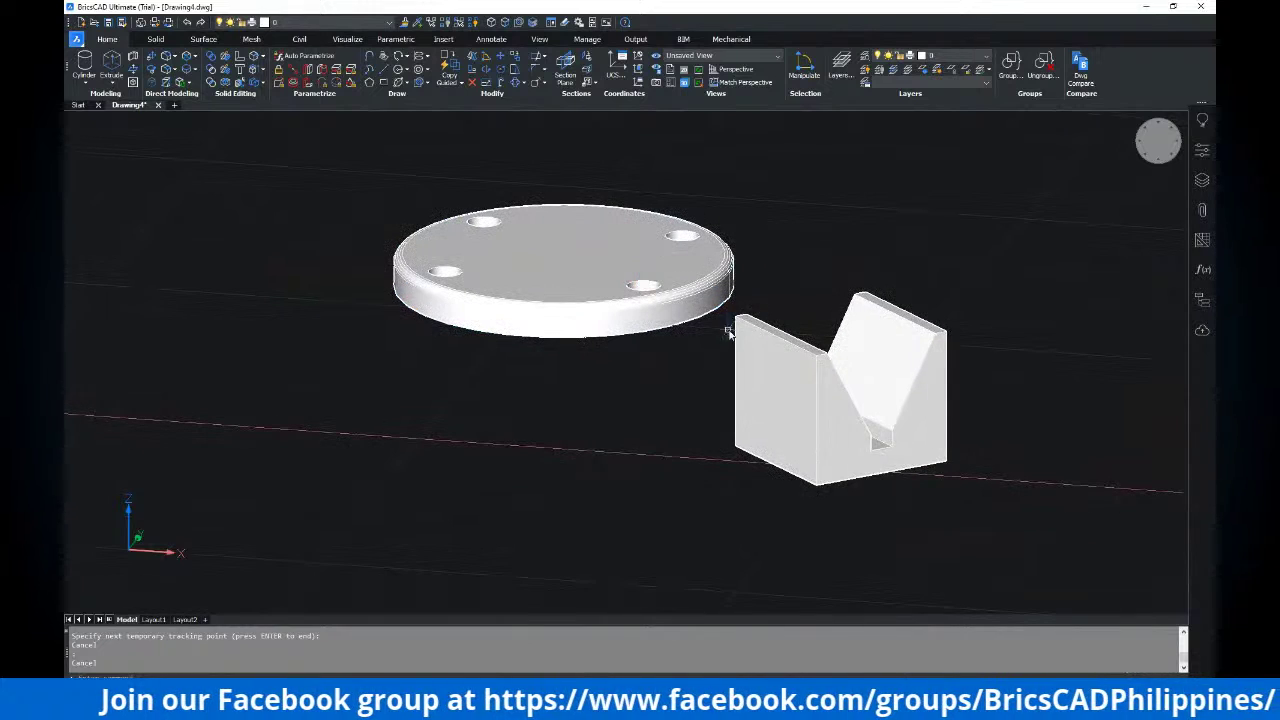
Move the V-shaped bracket from the midpoint between its opposite bottom corners to the centre of the disc's top face
type("m")
key("Return")
left_click(996, 317)
left_click(913, 370)
key("Return")
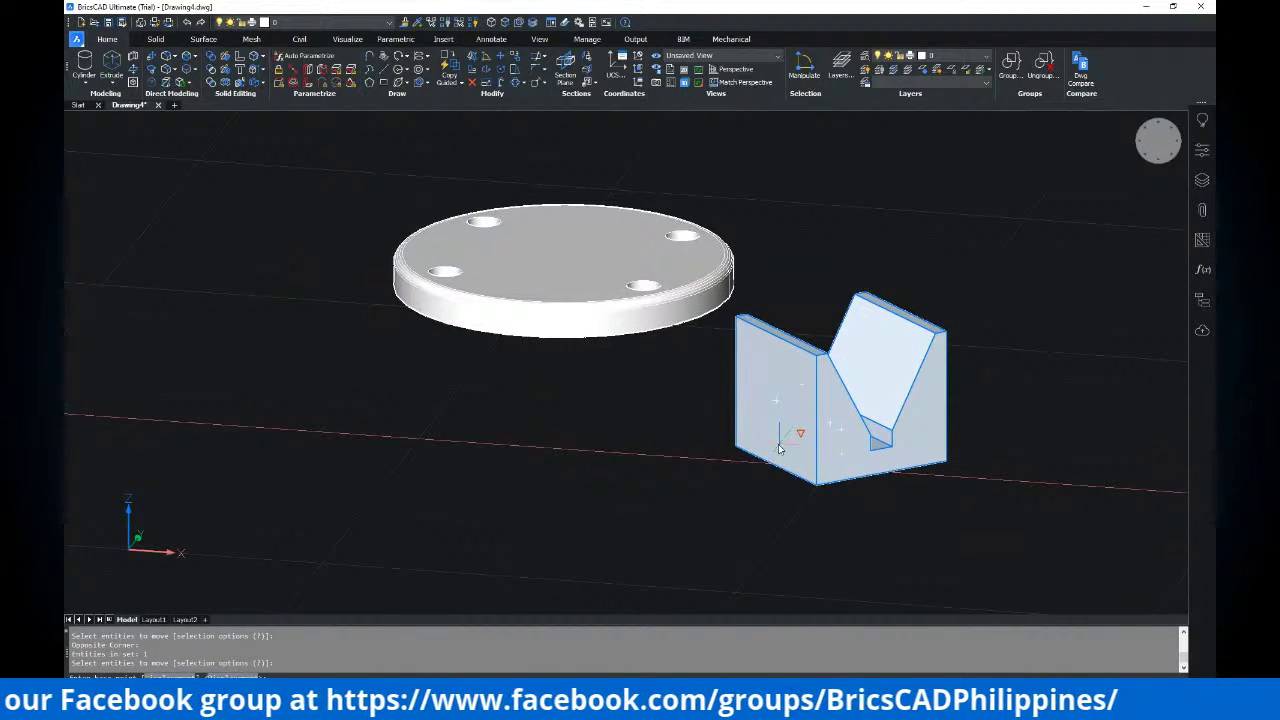
right_click(718, 355, "shift")
left_click(760, 374)
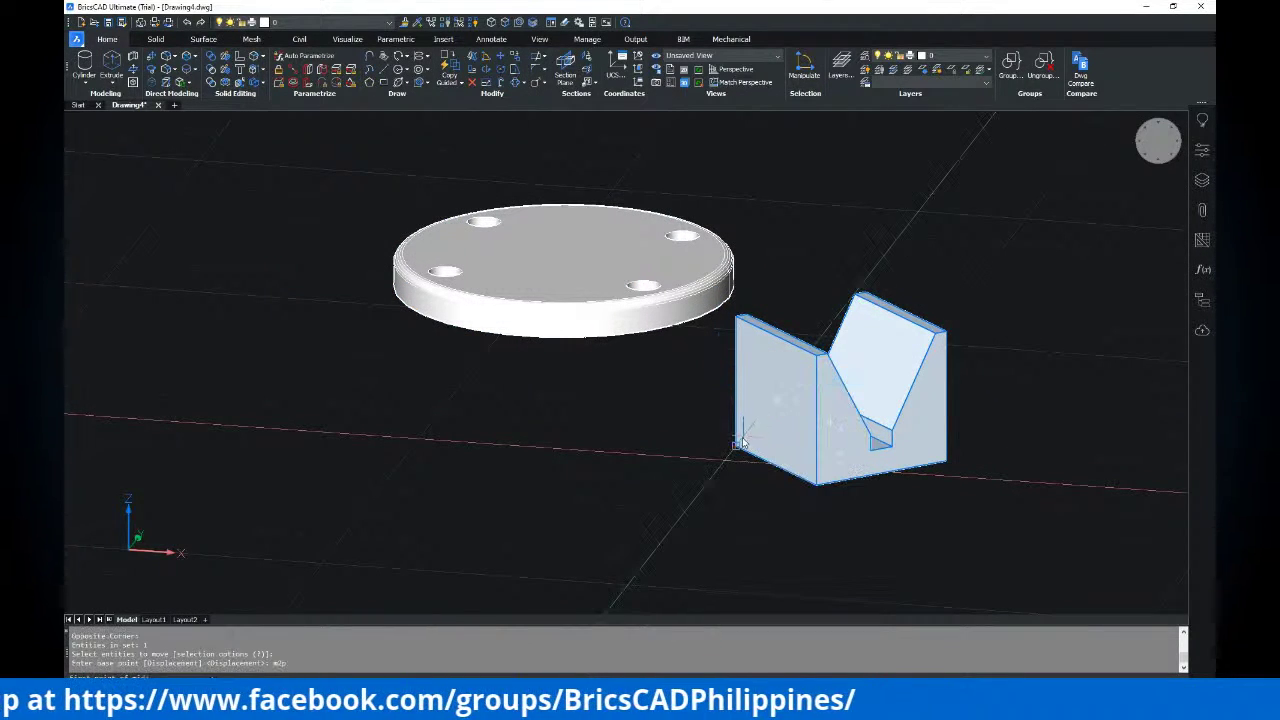
left_click(938, 461)
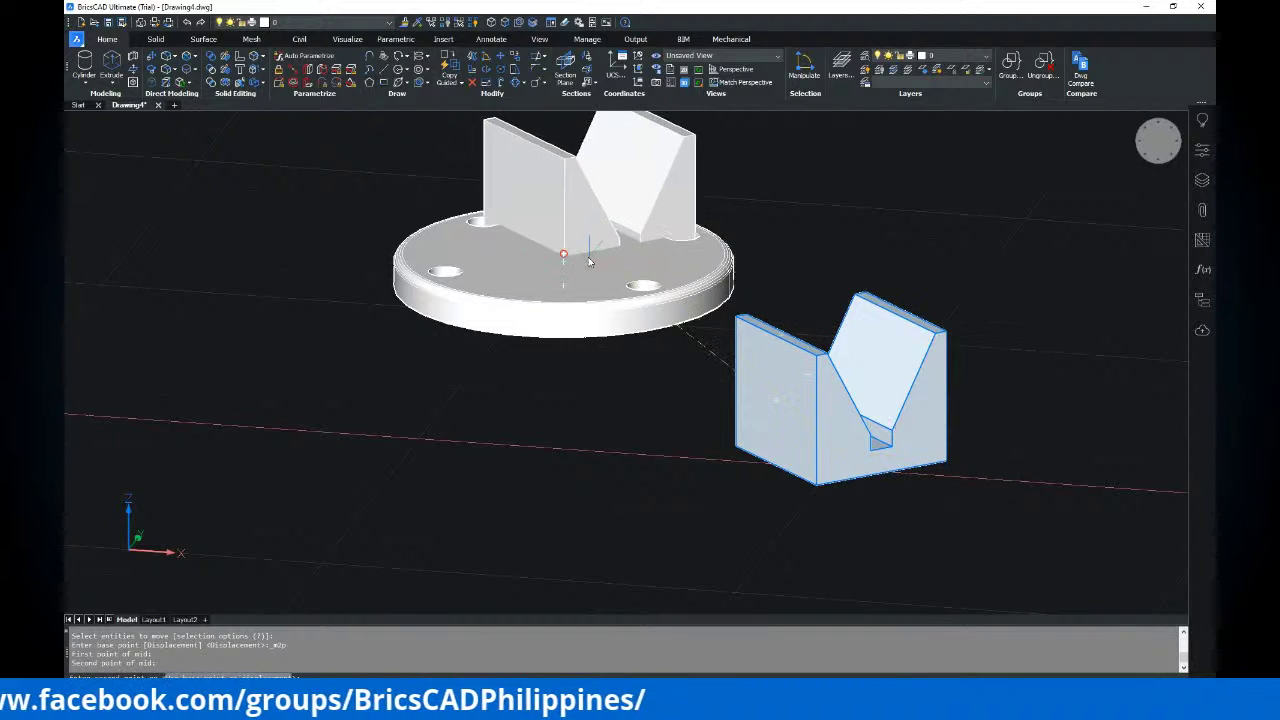
left_click(565, 258)
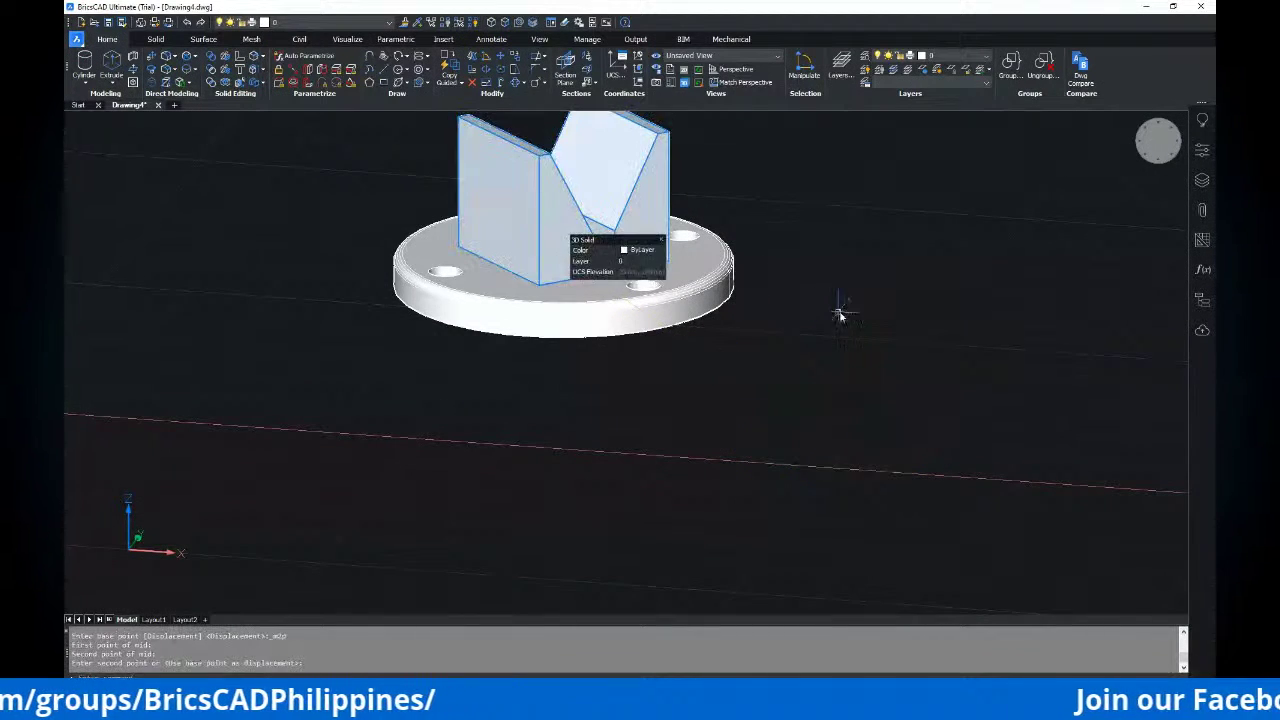
Set the view to SE Isometric and compare the placed bracket and disc with the drawing on page 3 of the exercise PDF
middle_click_drag(837, 309, 772, 353, "shift")
key("Escape")
left_click(715, 56)
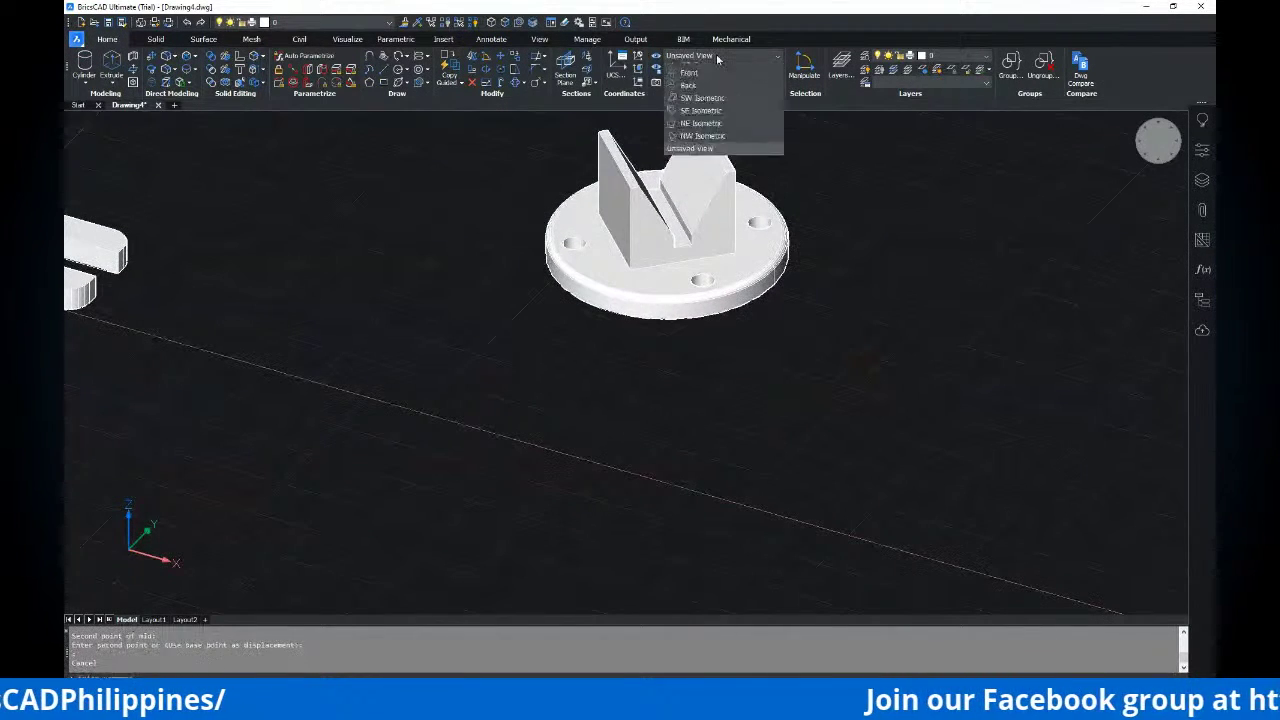
left_click(700, 157)
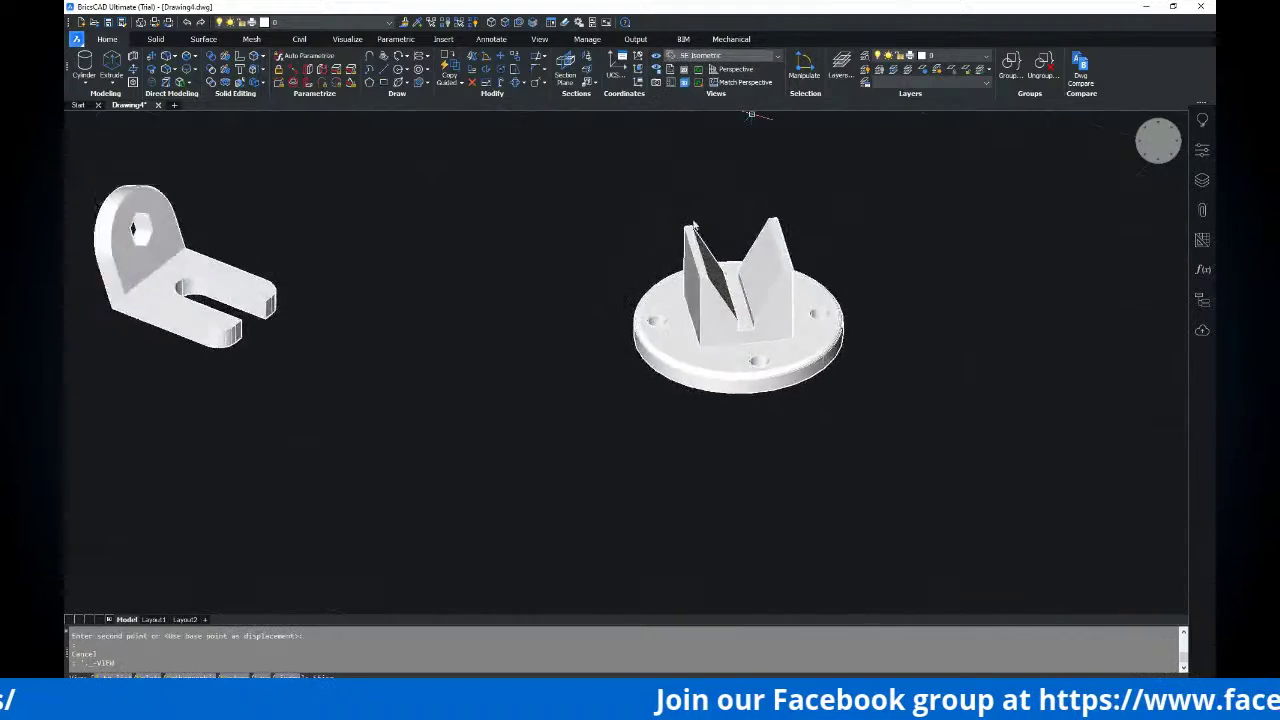
scroll(635, 308, "up", 5)
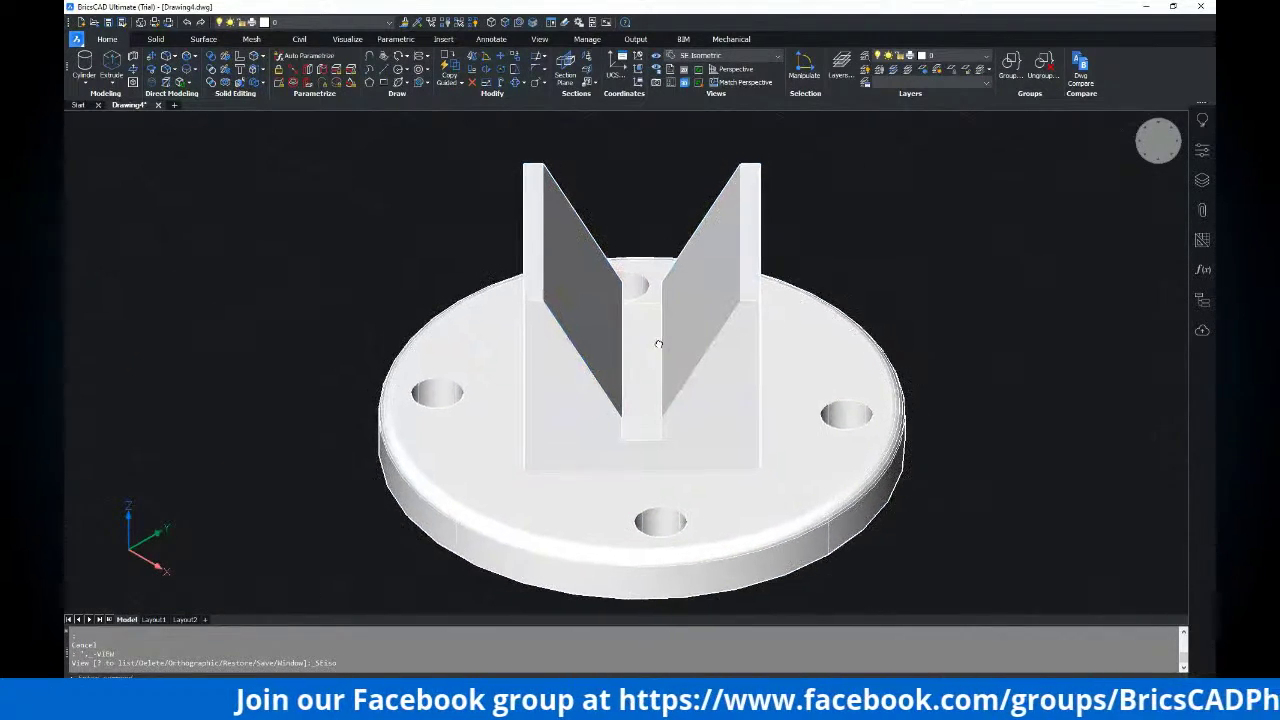
key("alt+Tab")
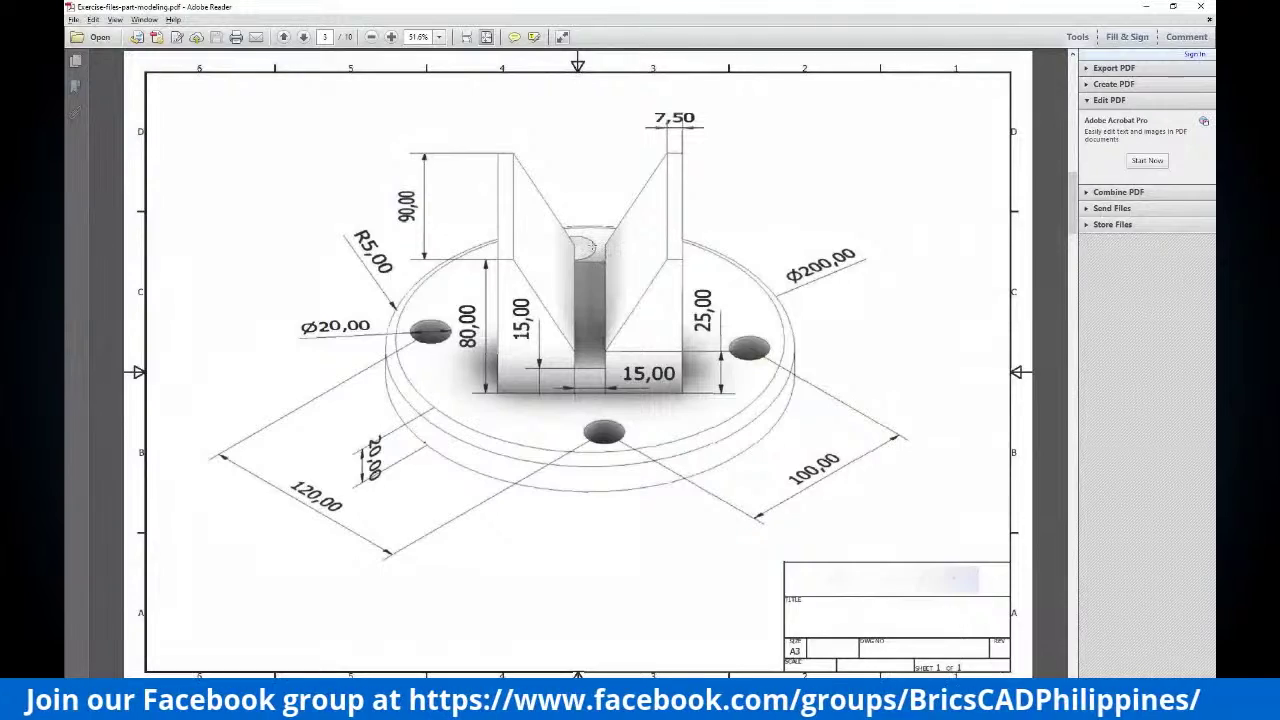
key("alt+Tab")
key("alt+Tab")
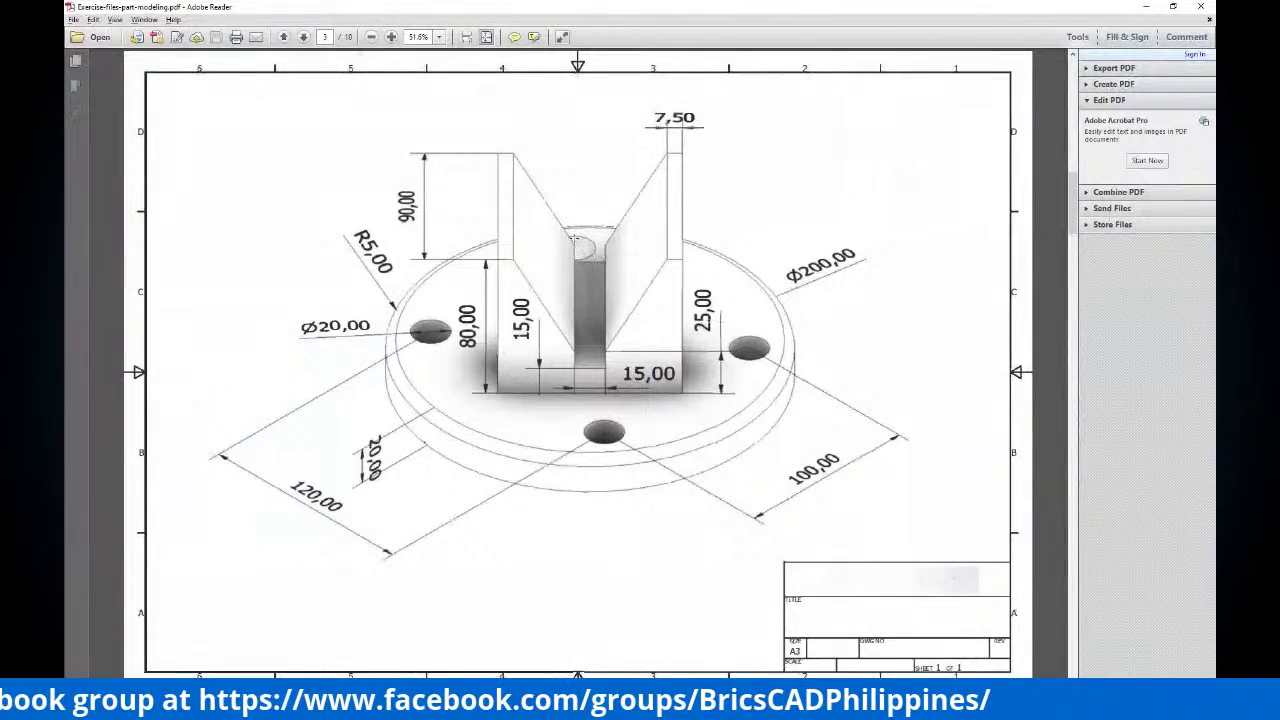
key("alt+Tab")
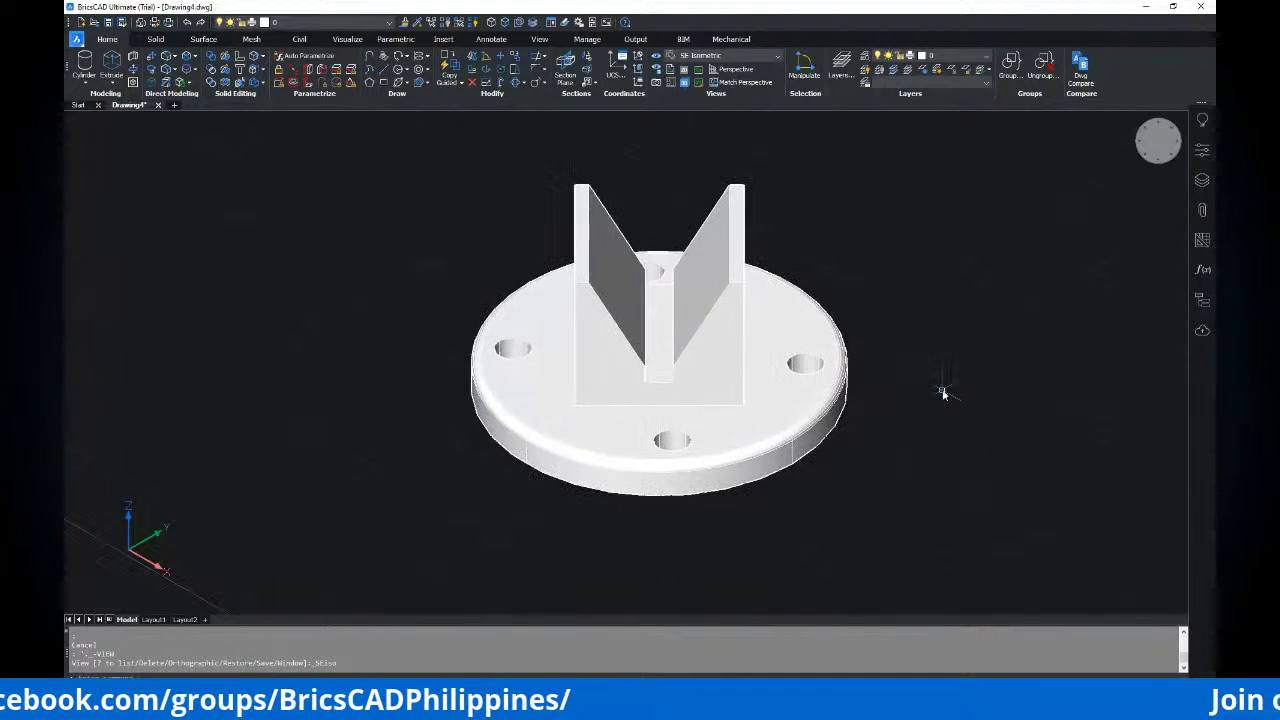
Switch to Adobe Reader and compare the finished model with the drawing on page 3 of the exercise PDF
key("alt+Tab")
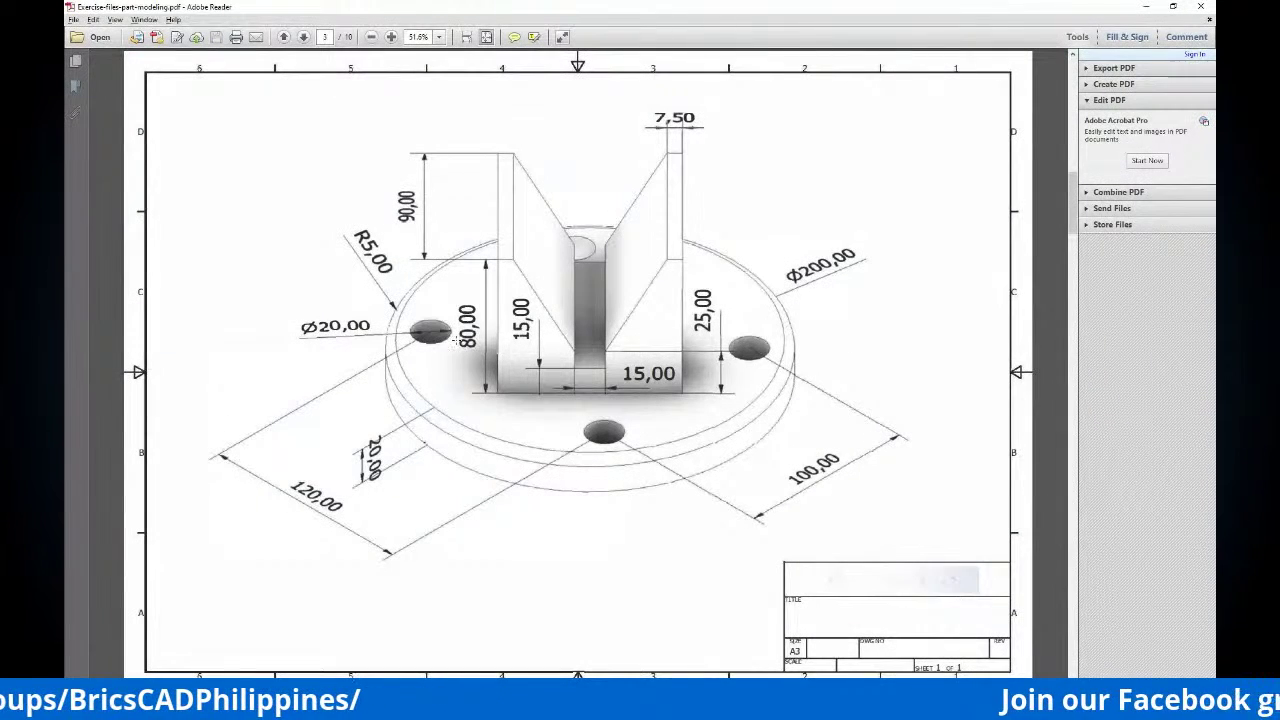
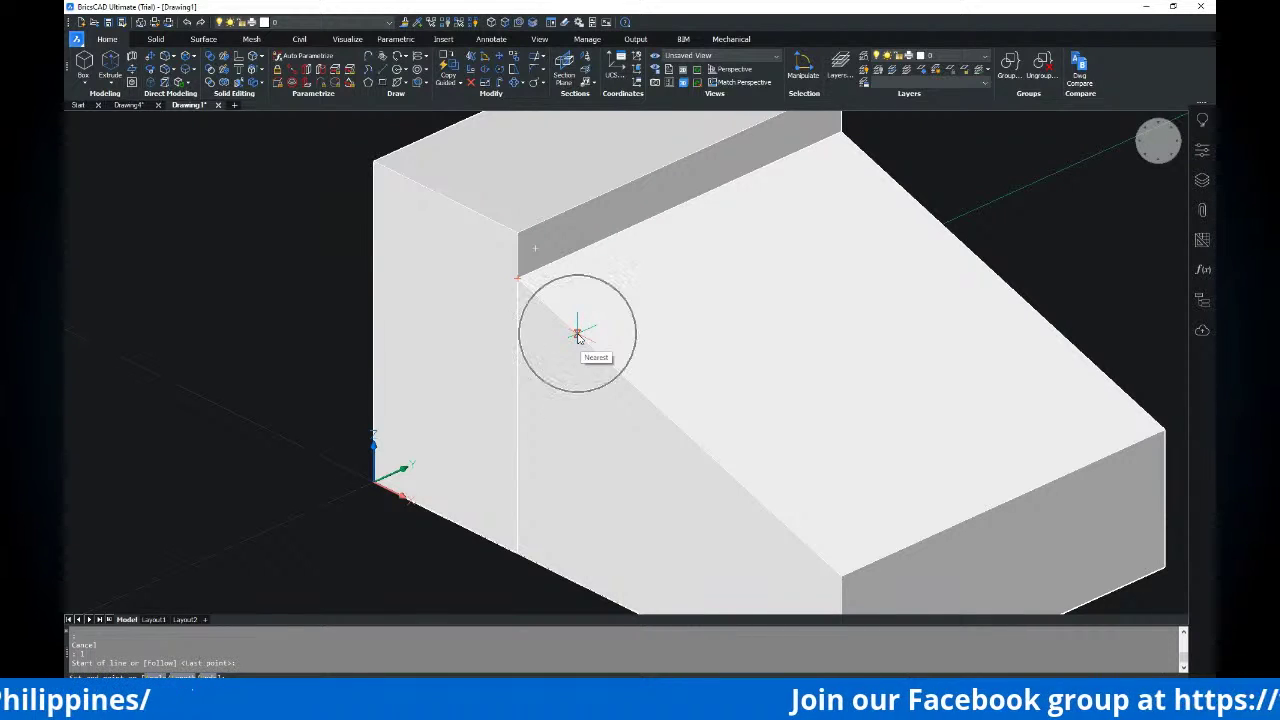
Draw a line about 0.89 mm long down the wedge's sloped front edge, starting from the edge's upper corner
left_click(577, 334)
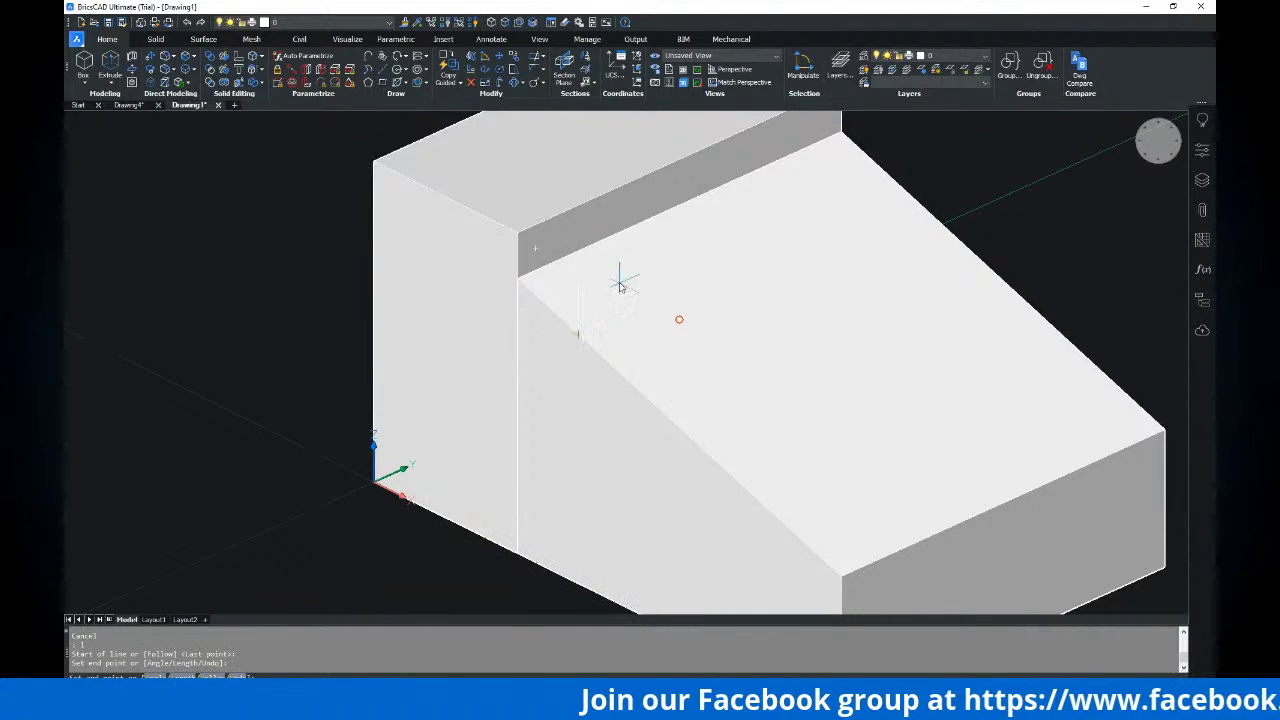
key("Escape")
key("Escape")
scroll(575, 315, "down", 3)
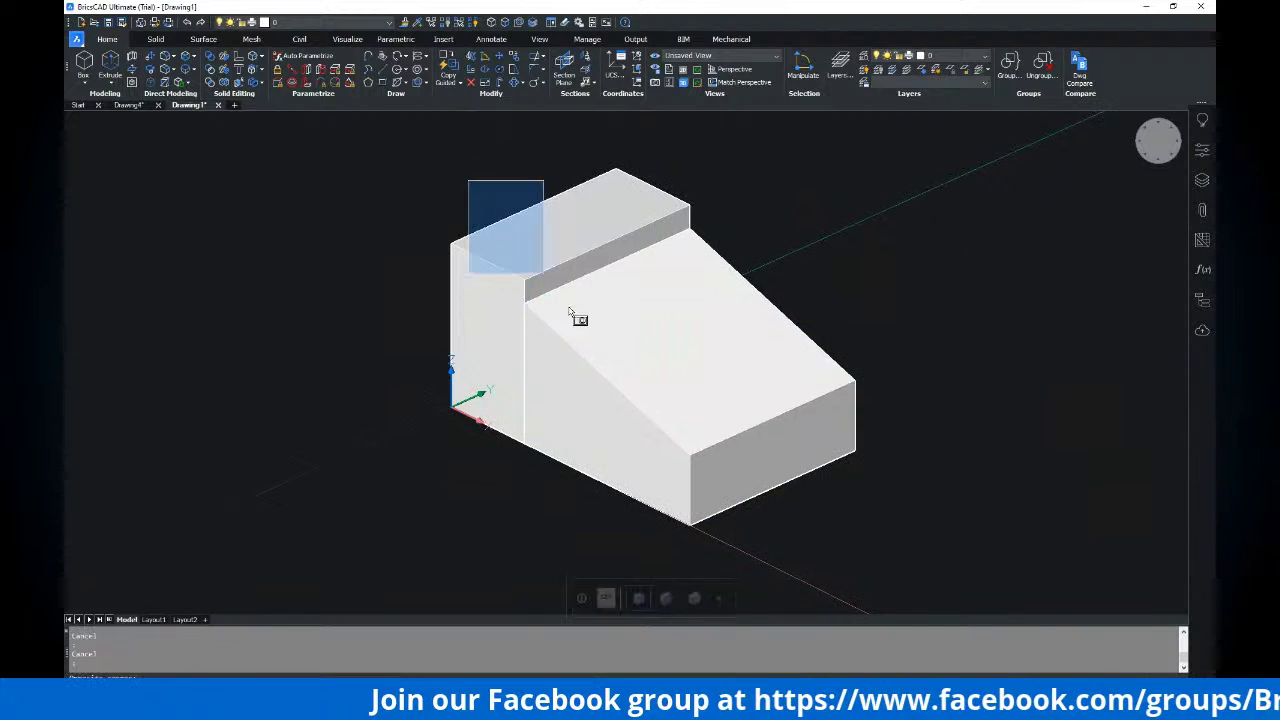
Set the length of the short line on the wedge's sloped edge to 1.5 mm, keeping its upper end fixed
left_click(603, 365)
scroll(562, 340, "up", 3)
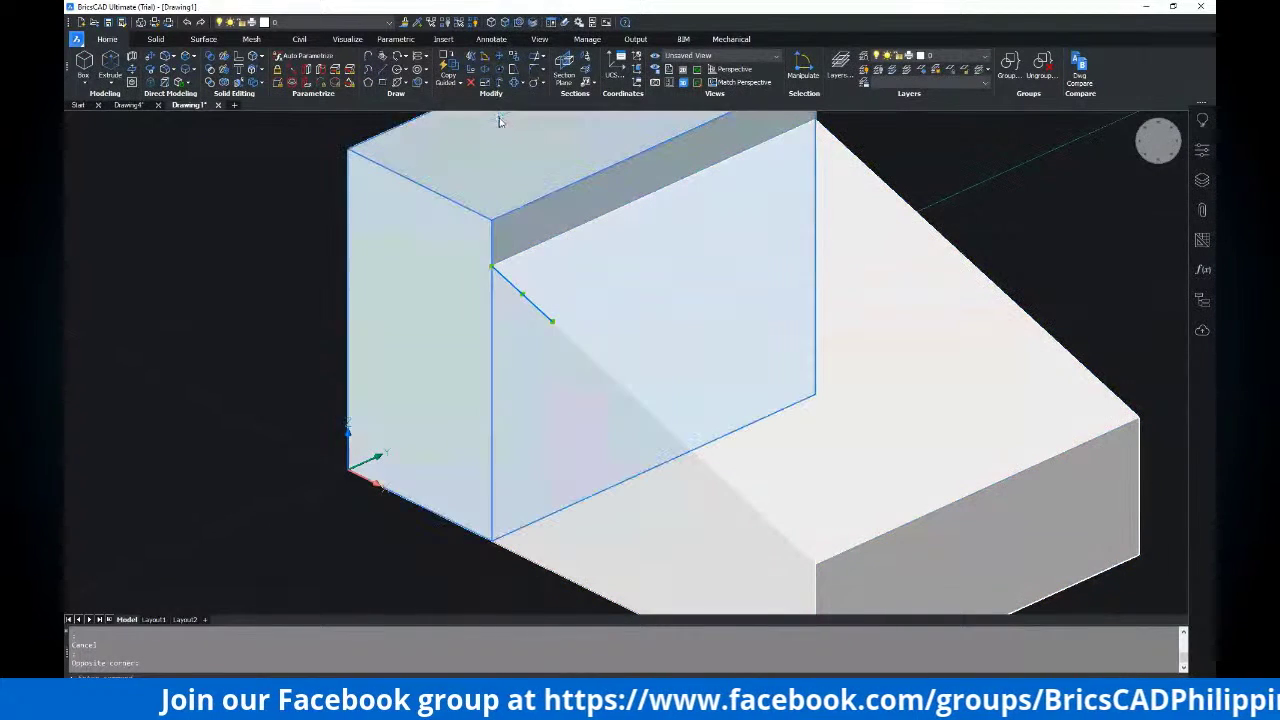
left_click(517, 292)
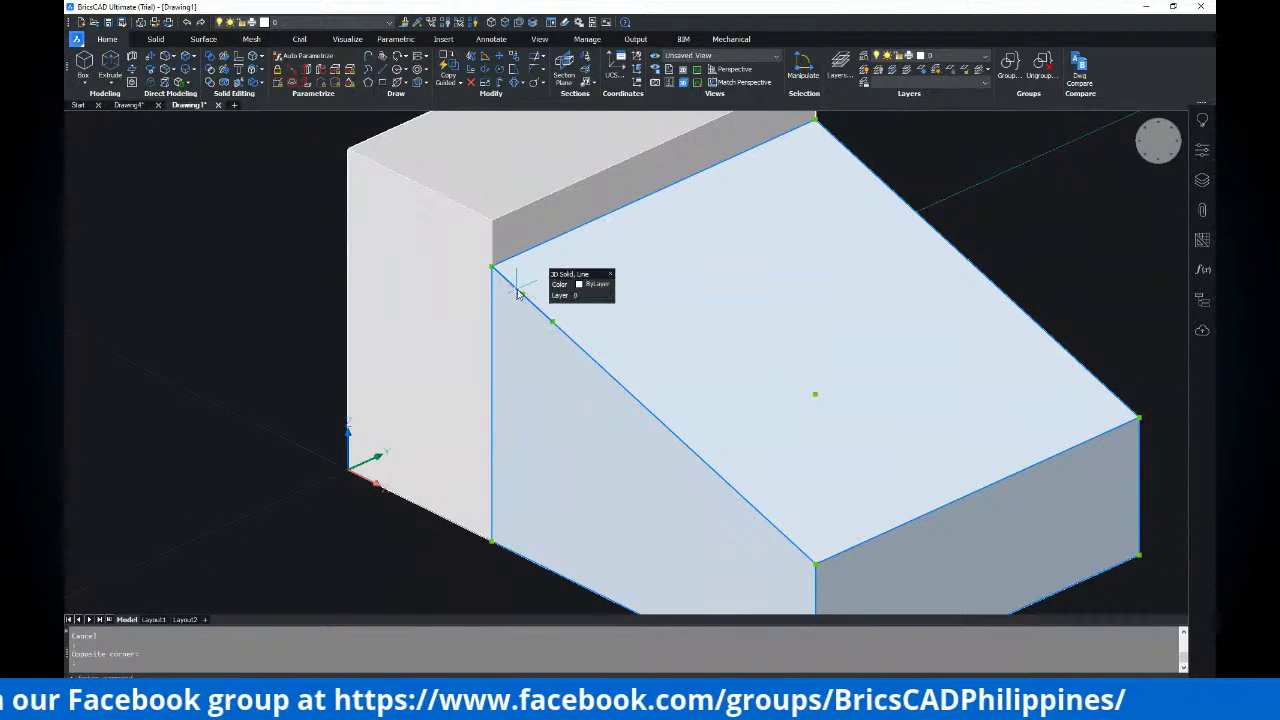
key("Escape")
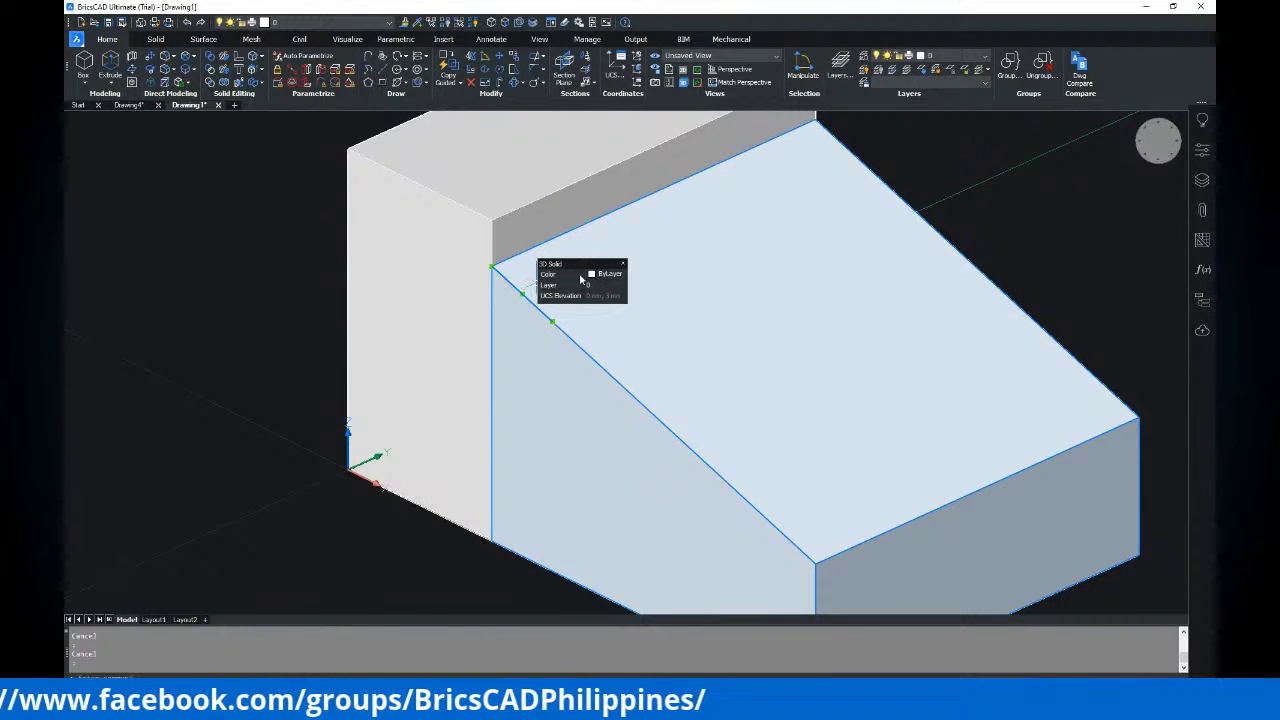
scroll(529, 297, "down", 2)
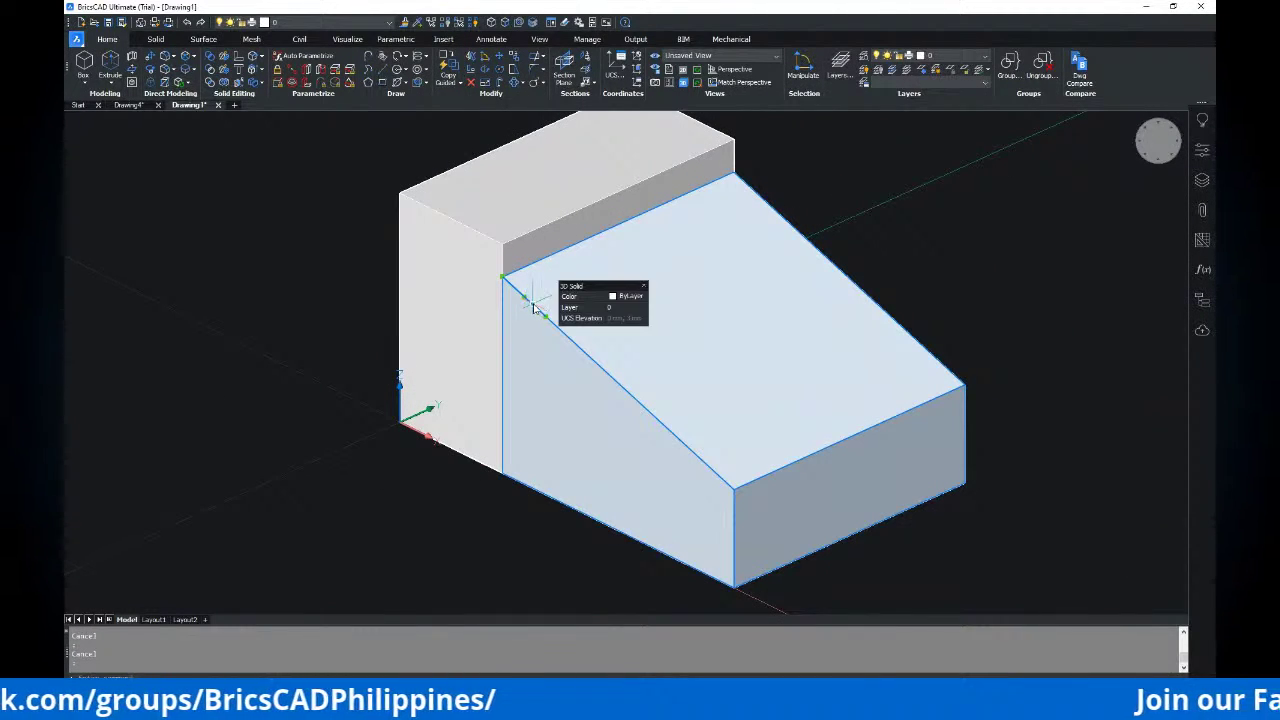
middle_click_drag(567, 273, 562, 285)
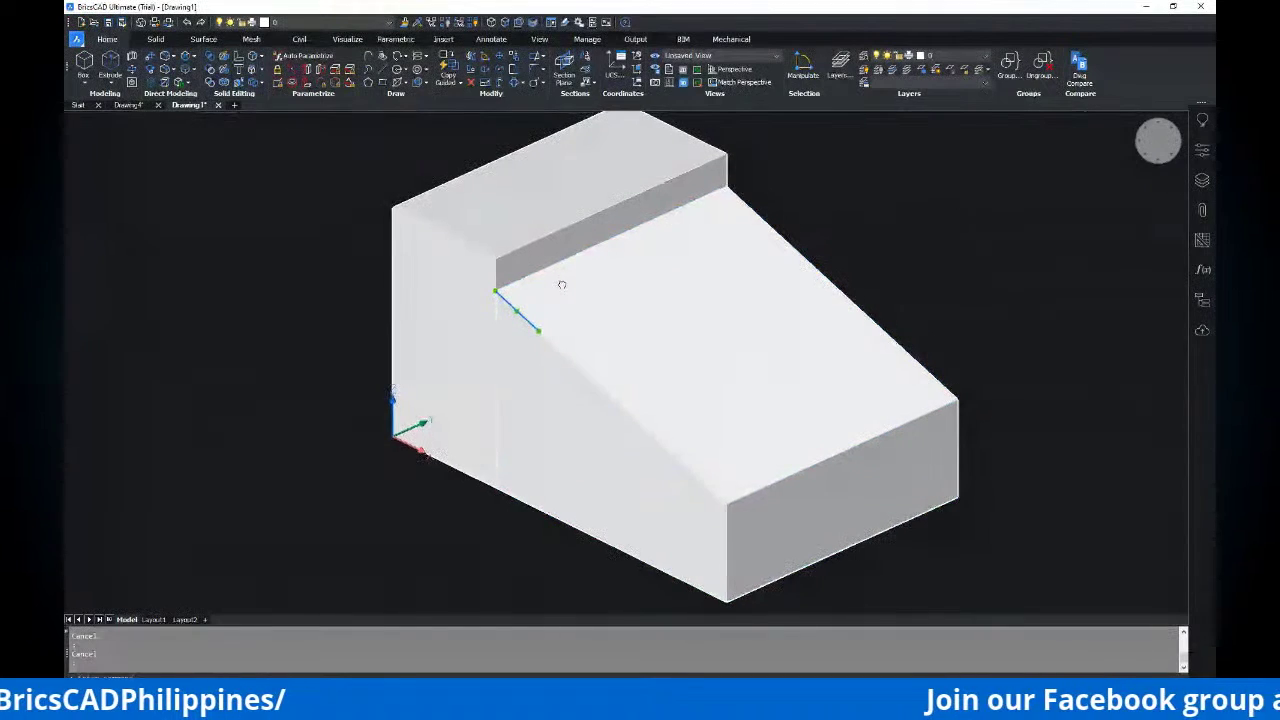
type("pr")
key("Return")
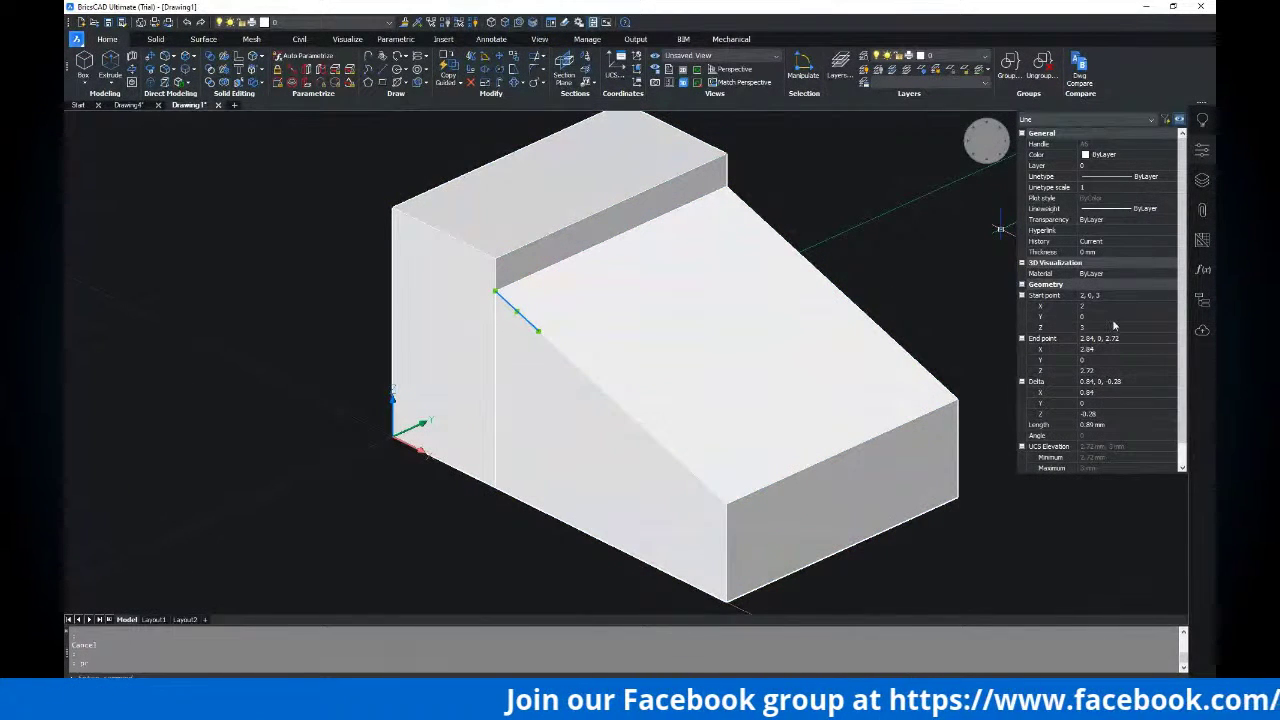
scroll(1108, 330, "down", 1)
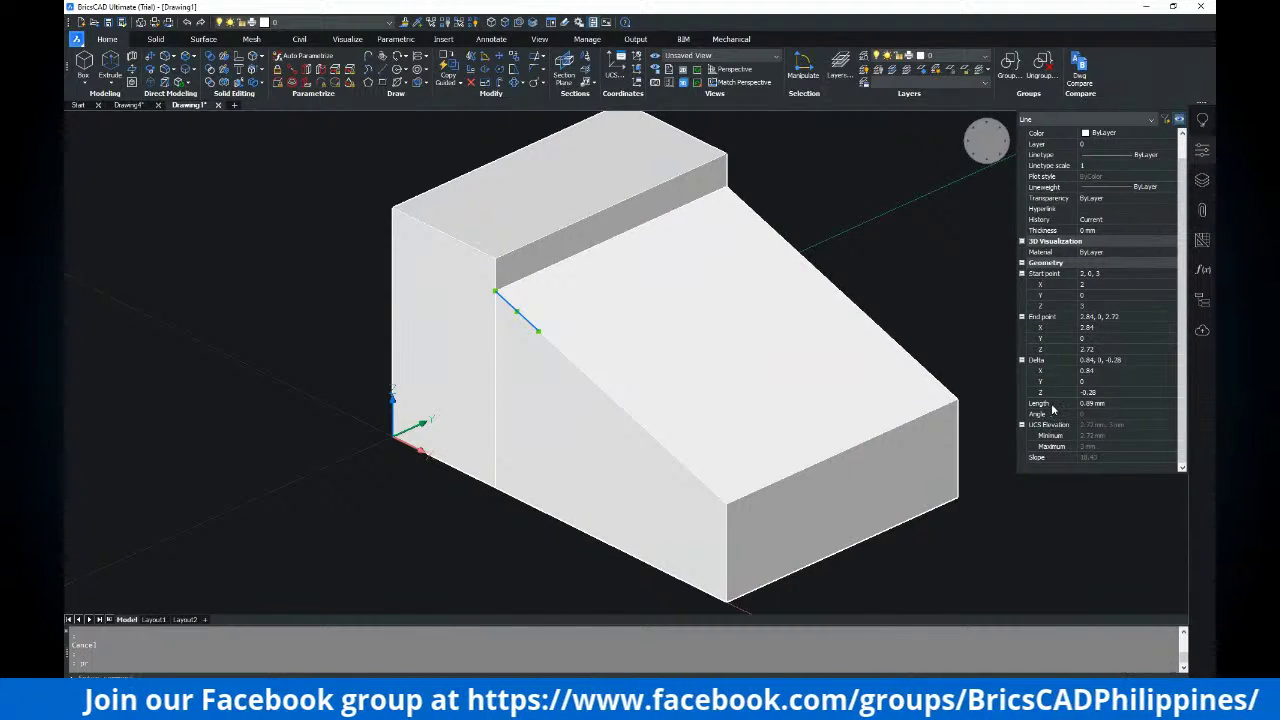
left_click(1117, 403)
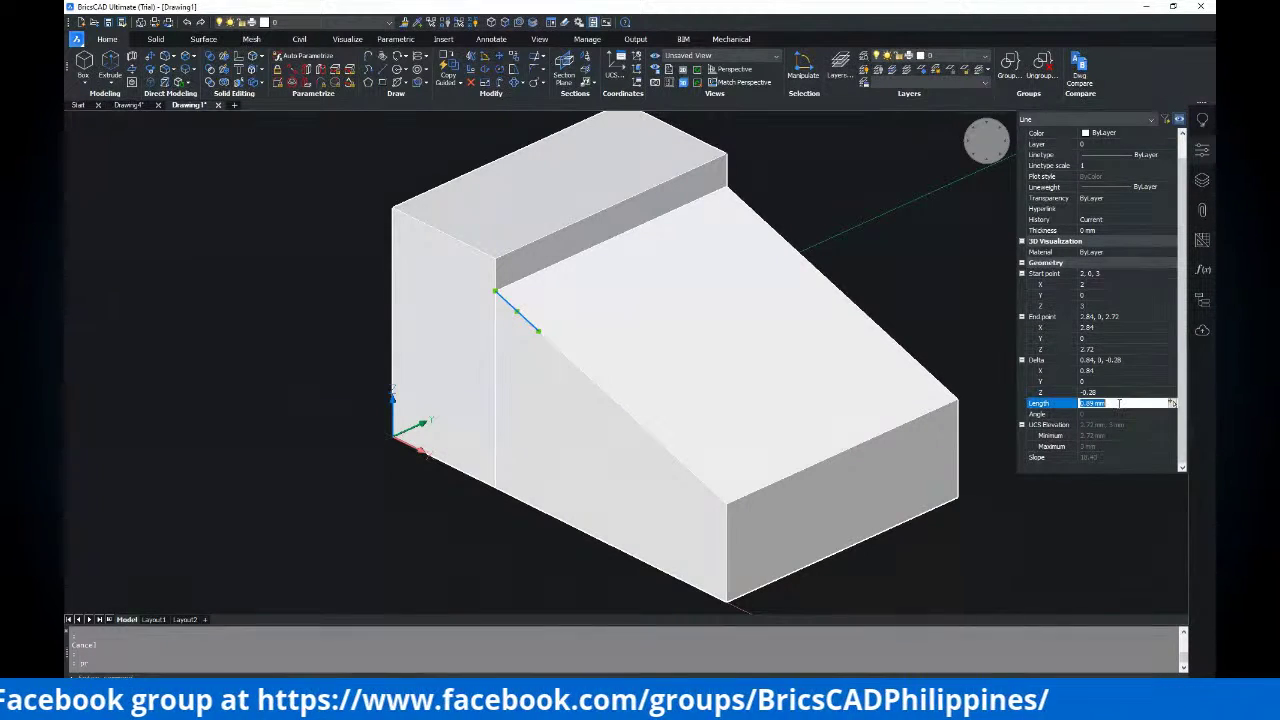
type("1")
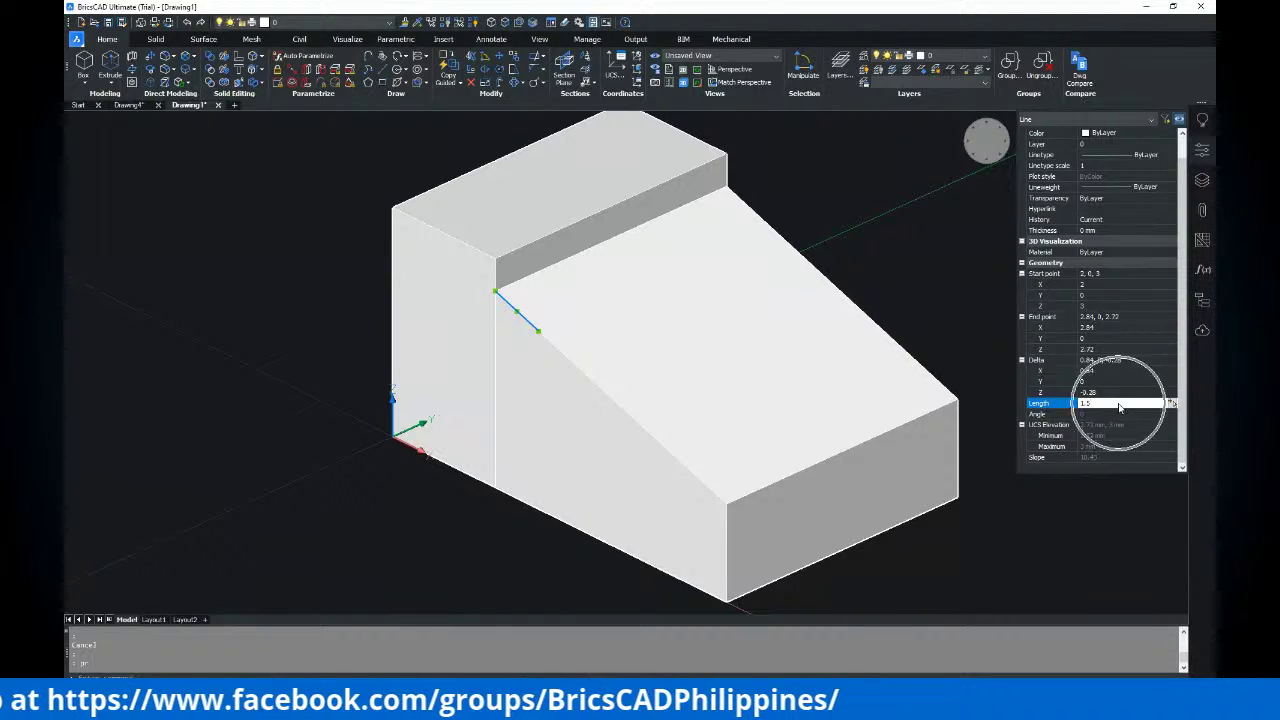
type(".5")
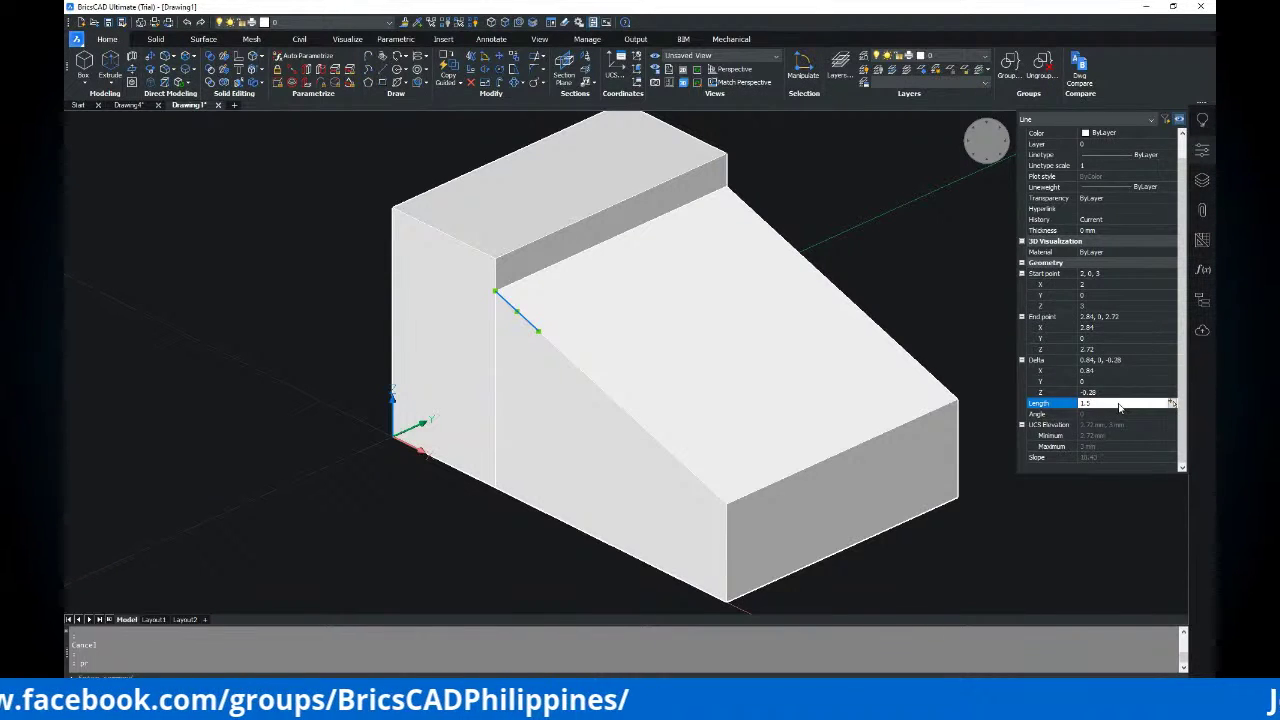
key("Return")
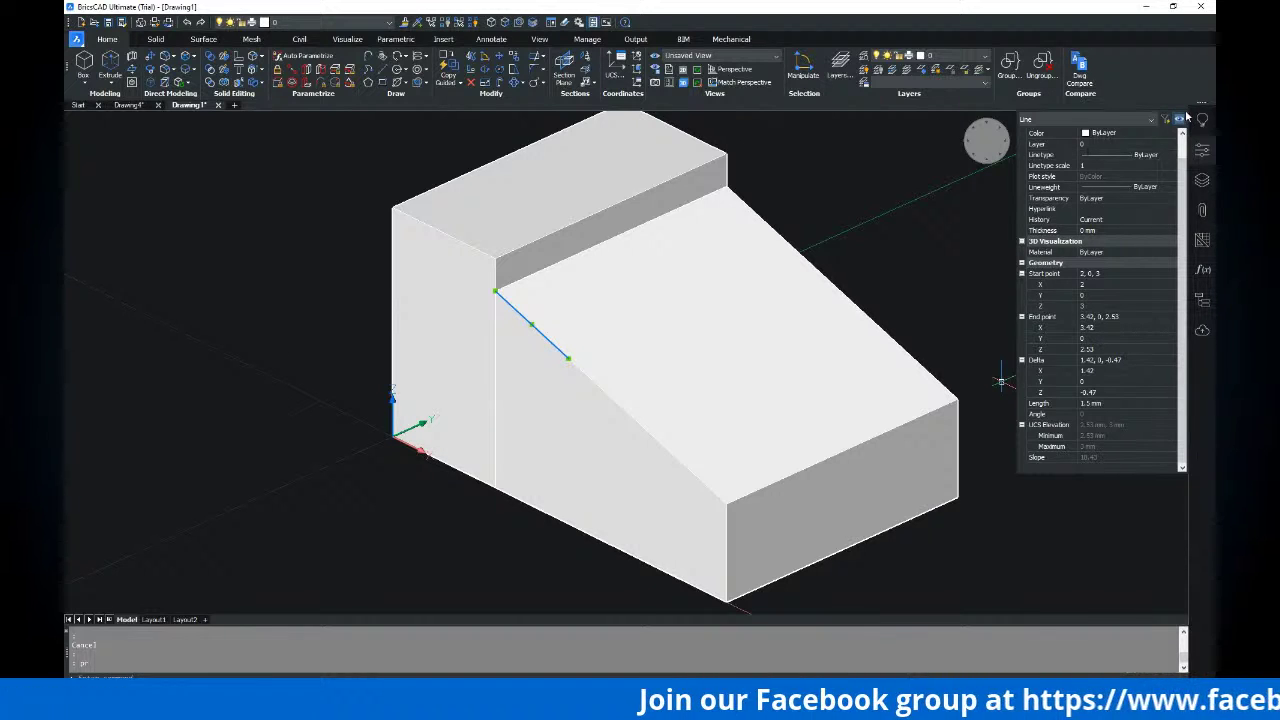
key("Escape")
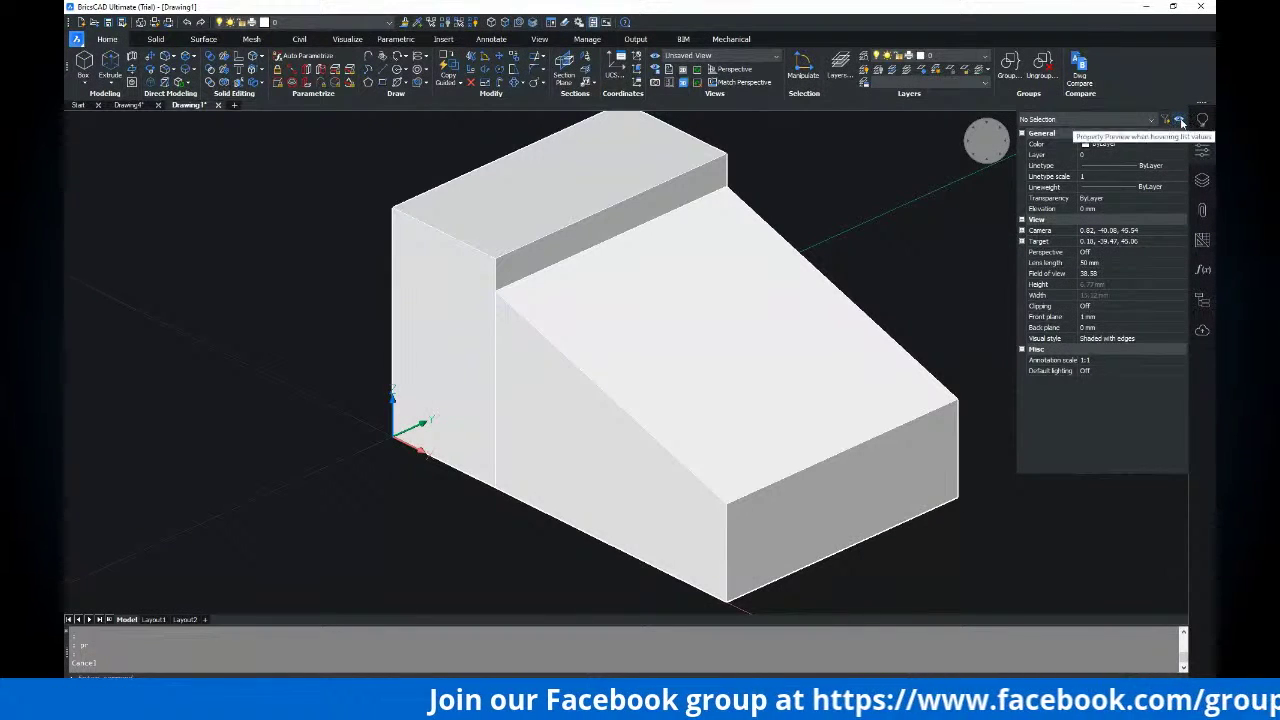
Check the cut-corner dimensions on page 4 of the exercise PDF in Adobe Reader and return to the BricsCAD model
middle_click_drag(777, 263, 709, 294)
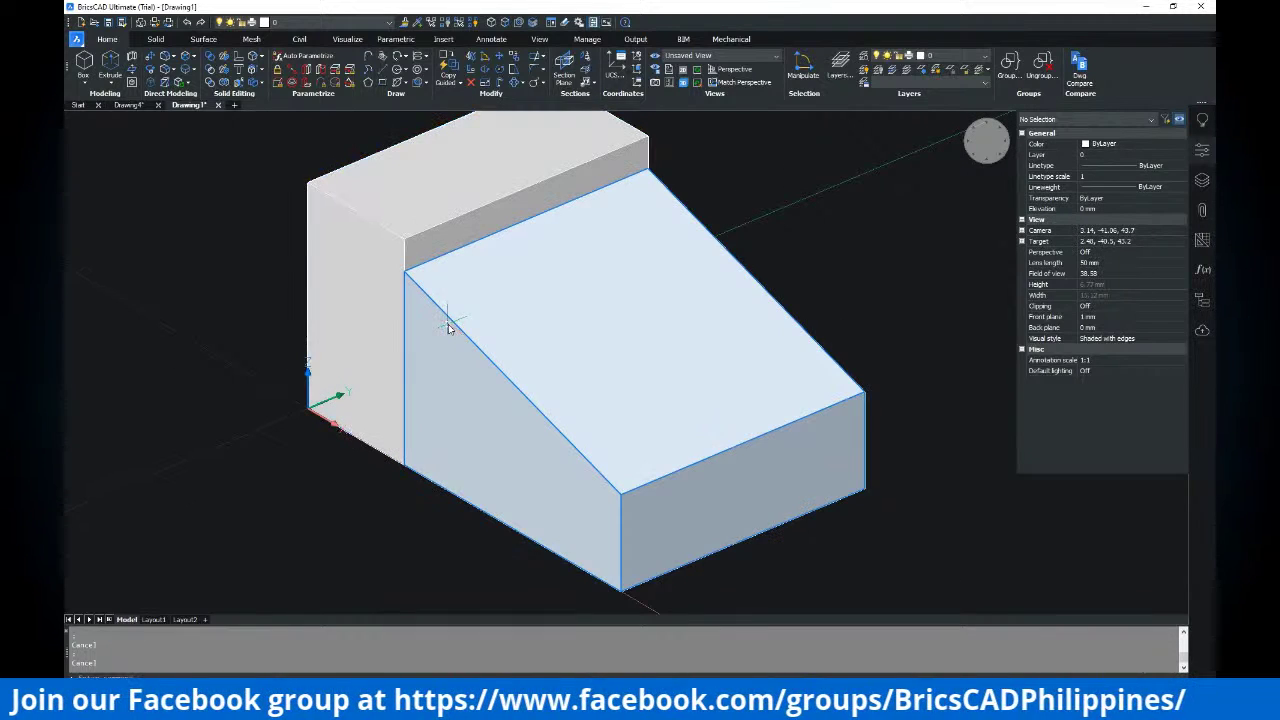
scroll(423, 274, "down", 2)
left_click_drag(372, 190, 540, 371)
key("Escape")
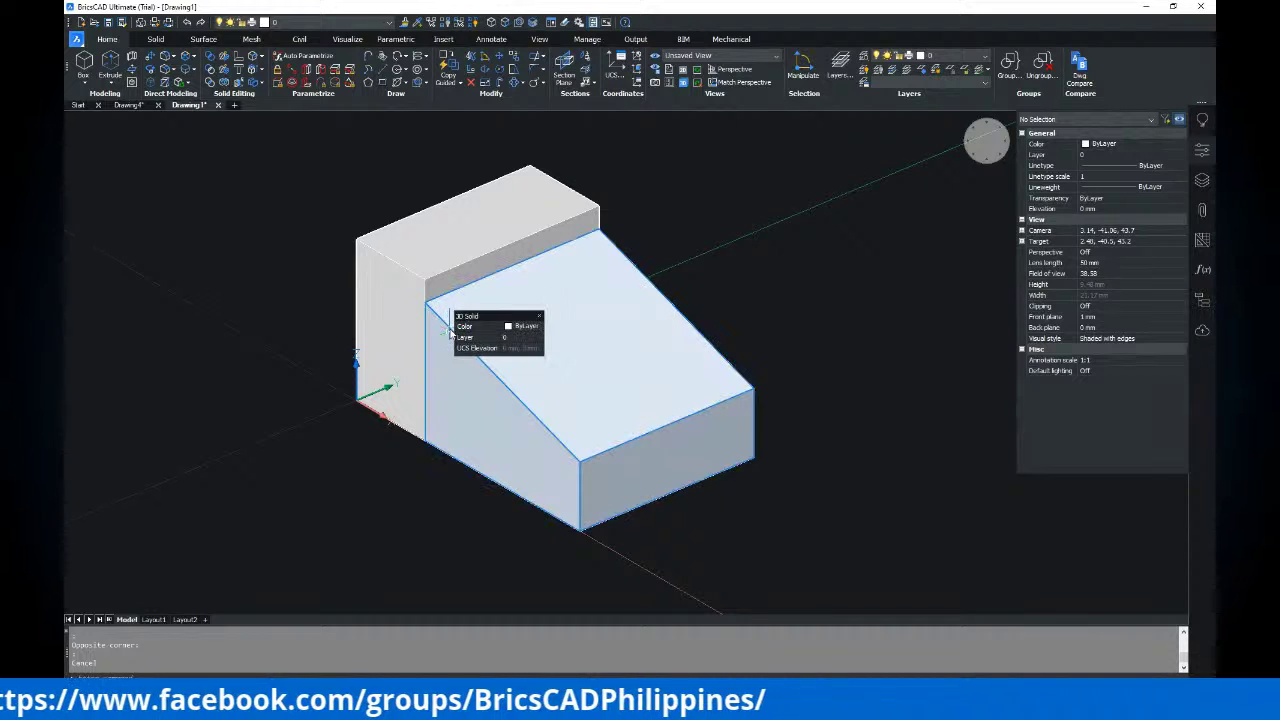
key("alt+Tab")
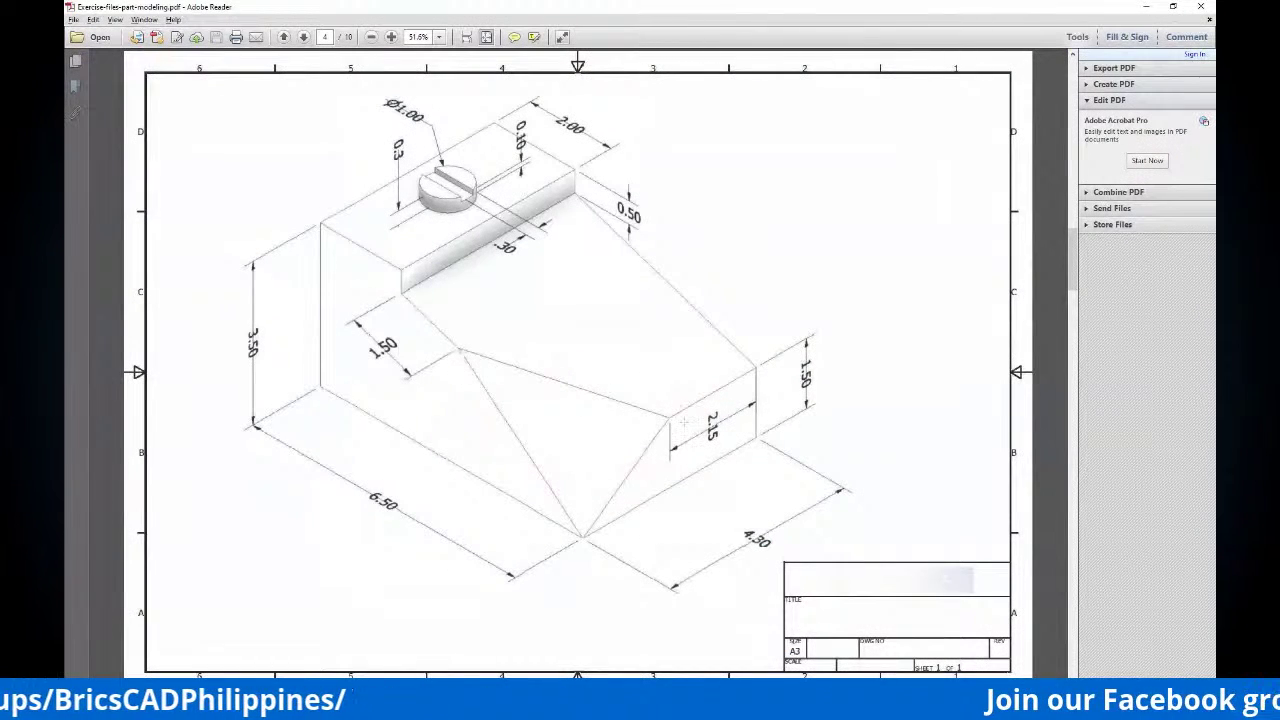
key("alt+Tab")
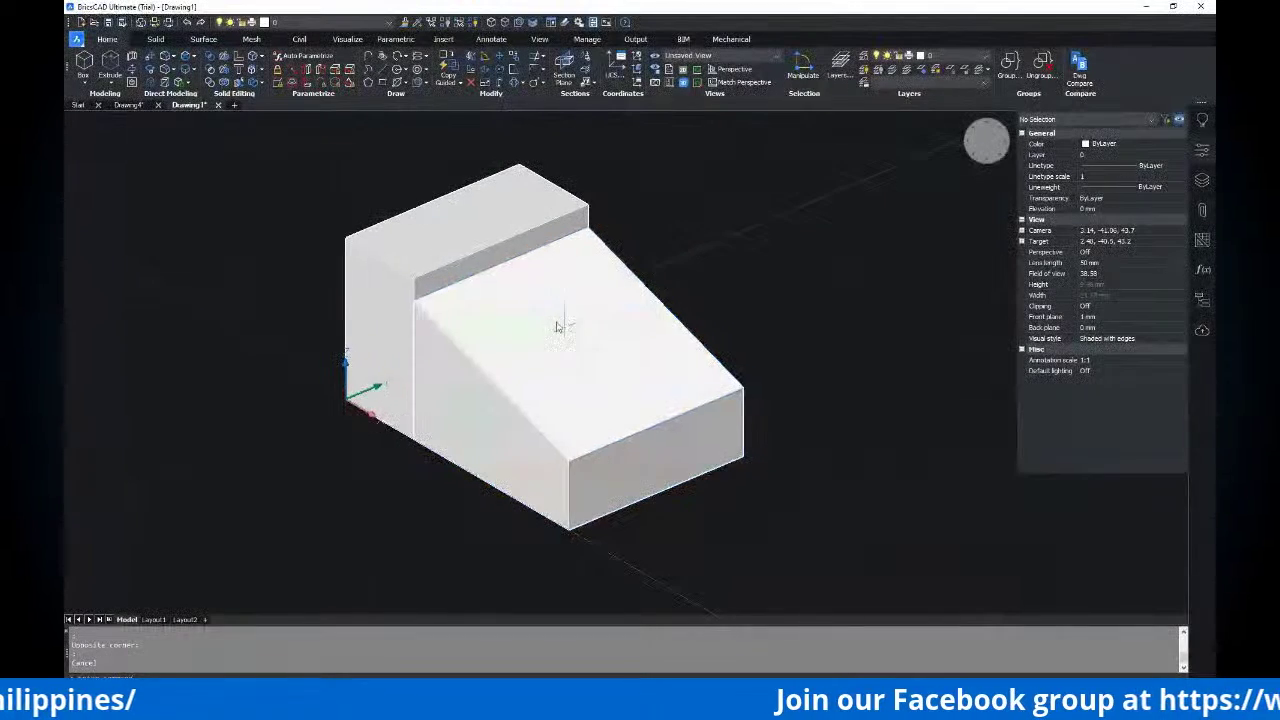
key("Escape")
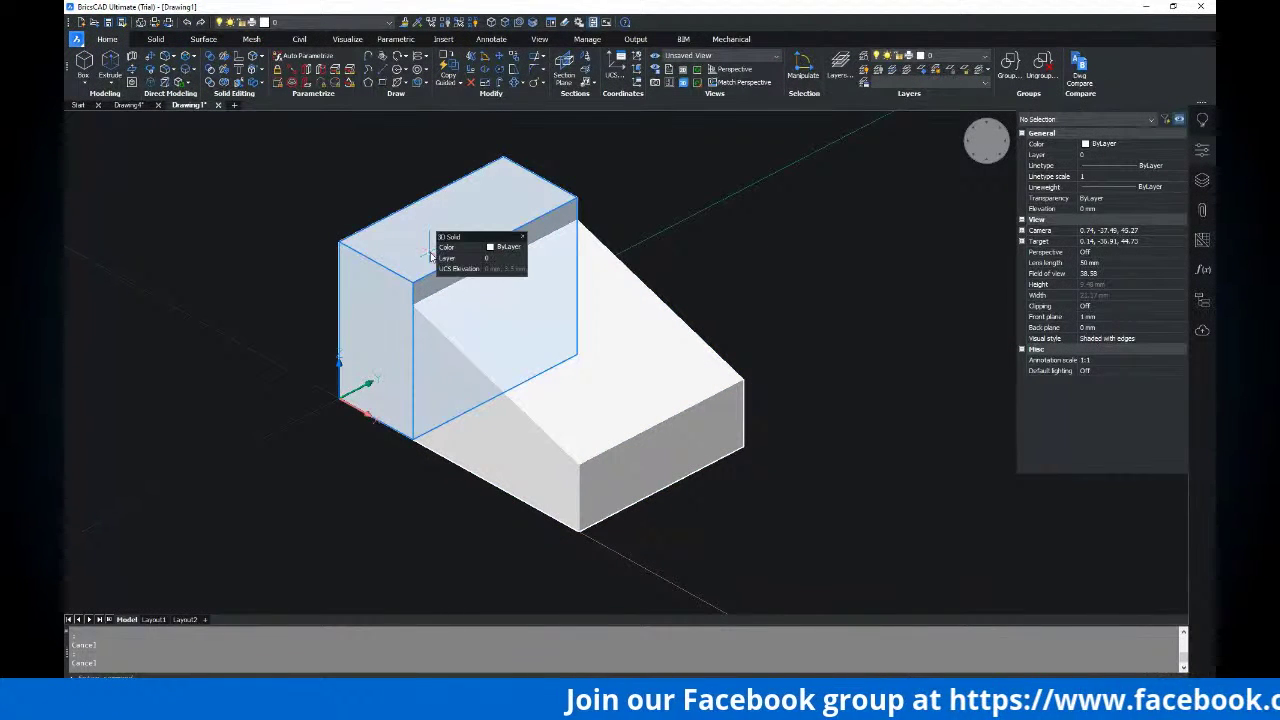
Start a Slice on the sloped wedge solid and turn off the Nearest, 3d Center of face and 3d Vertex snaps, leaving Midpoint on
key("Return")
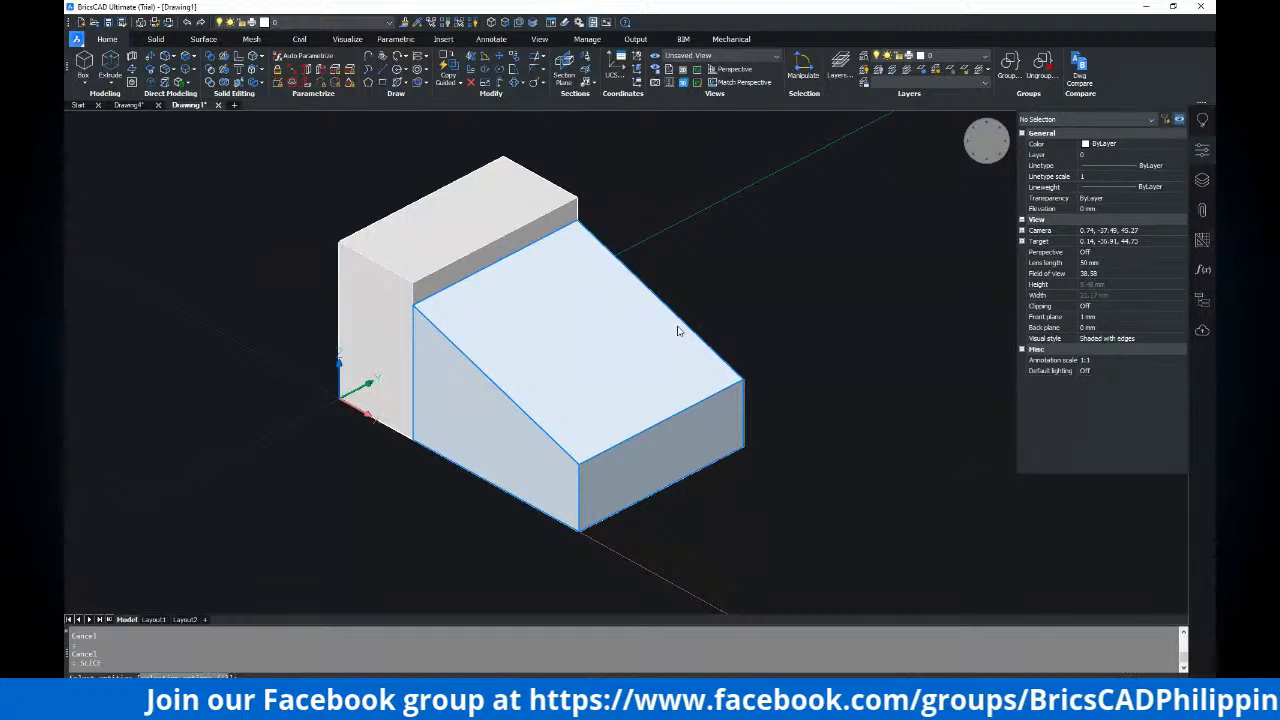
key("Return")
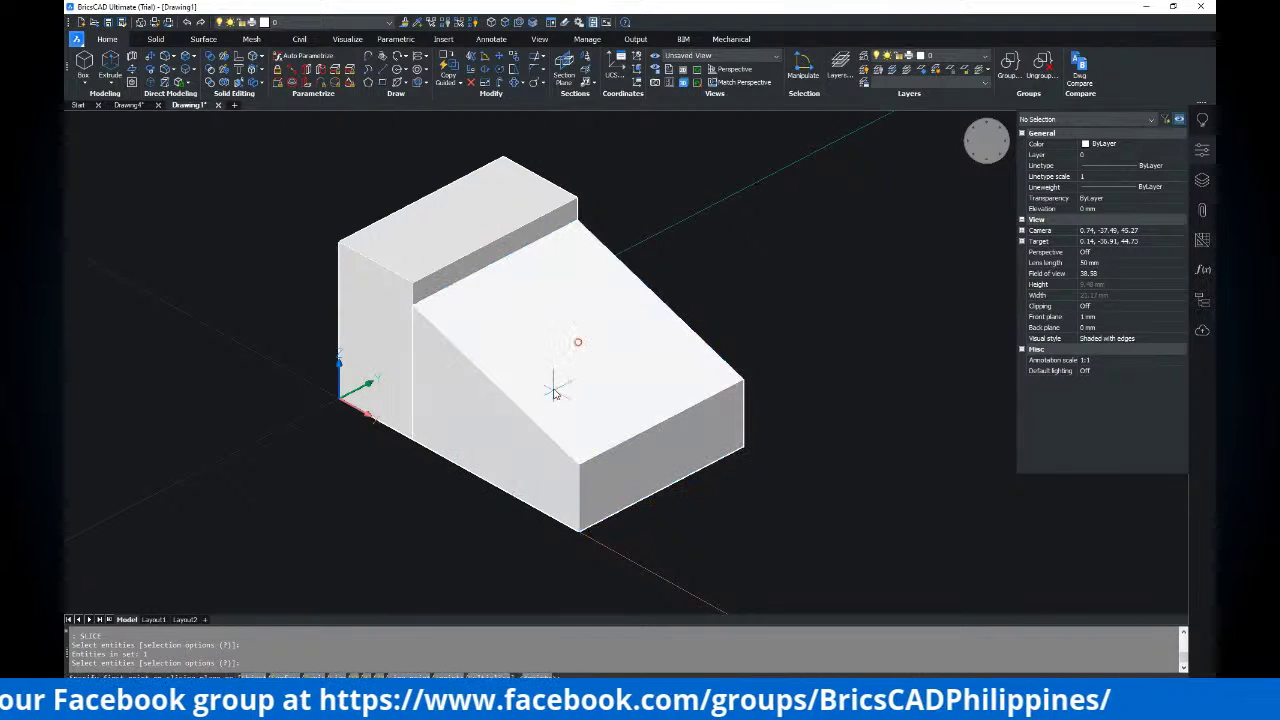
scroll(461, 355, "up", 3)
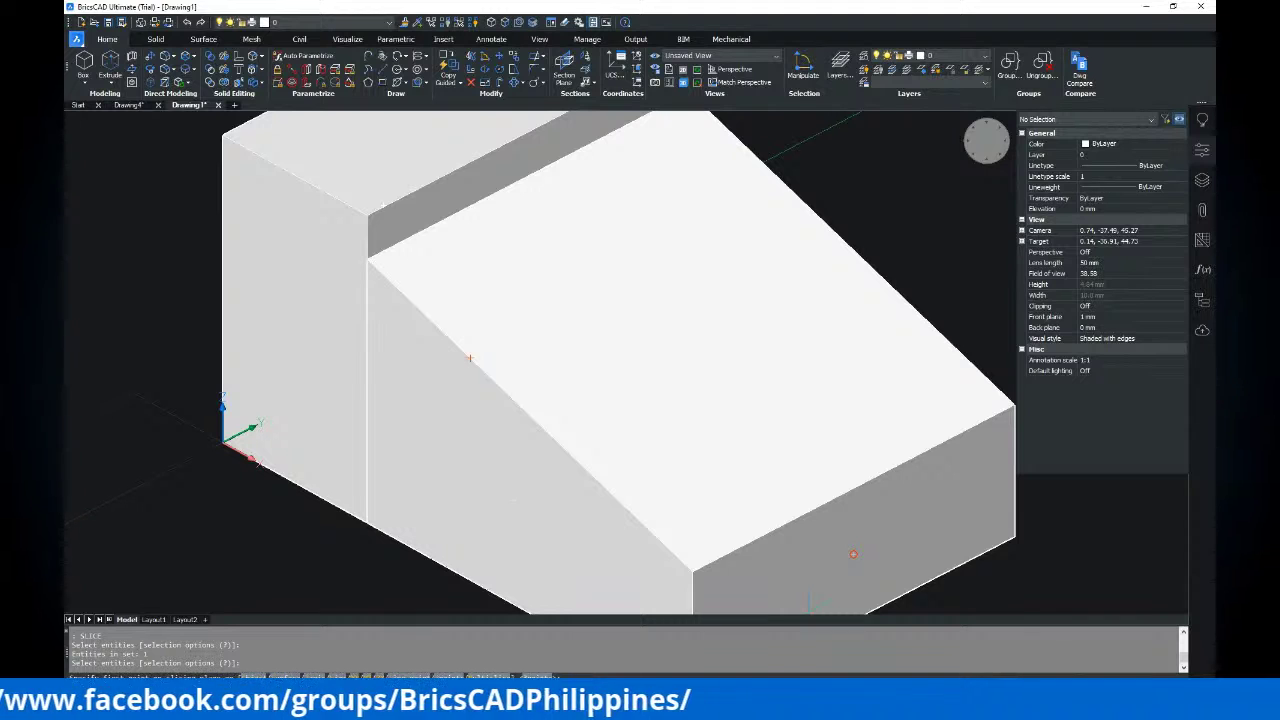
right_click(950, 590, "shift")
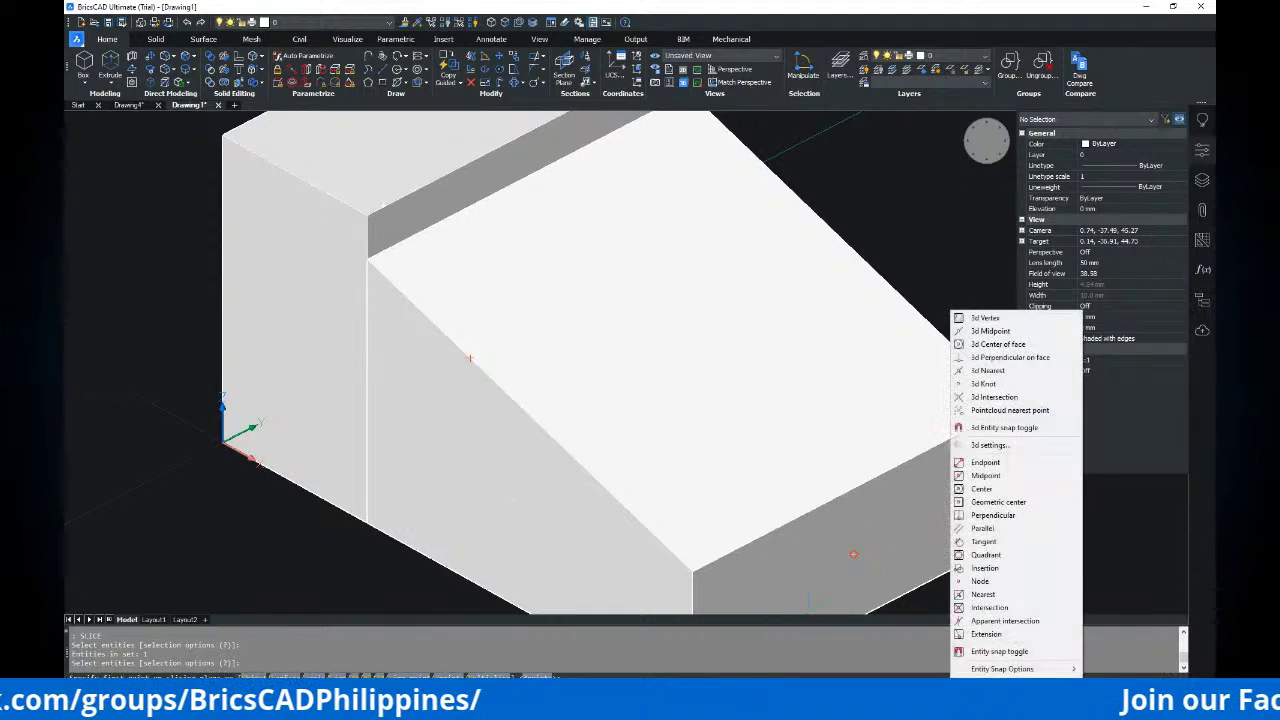
left_click(985, 595)
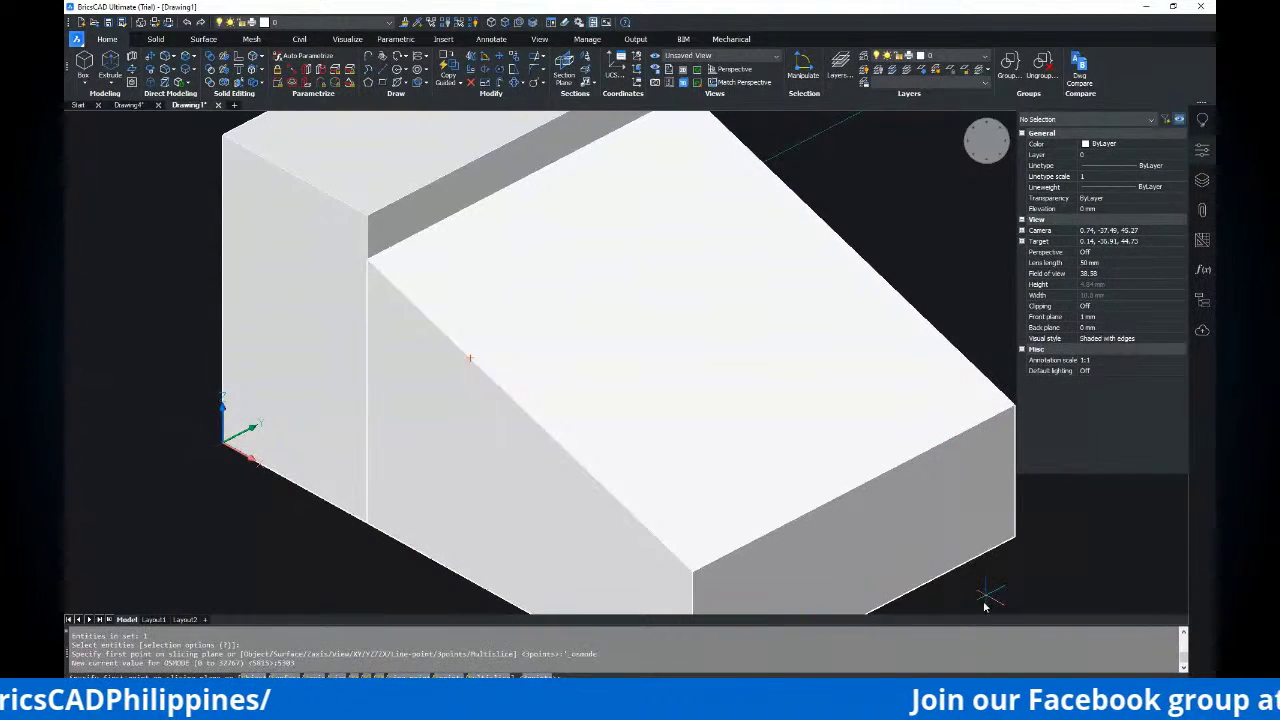
right_click(952, 592, "shift")
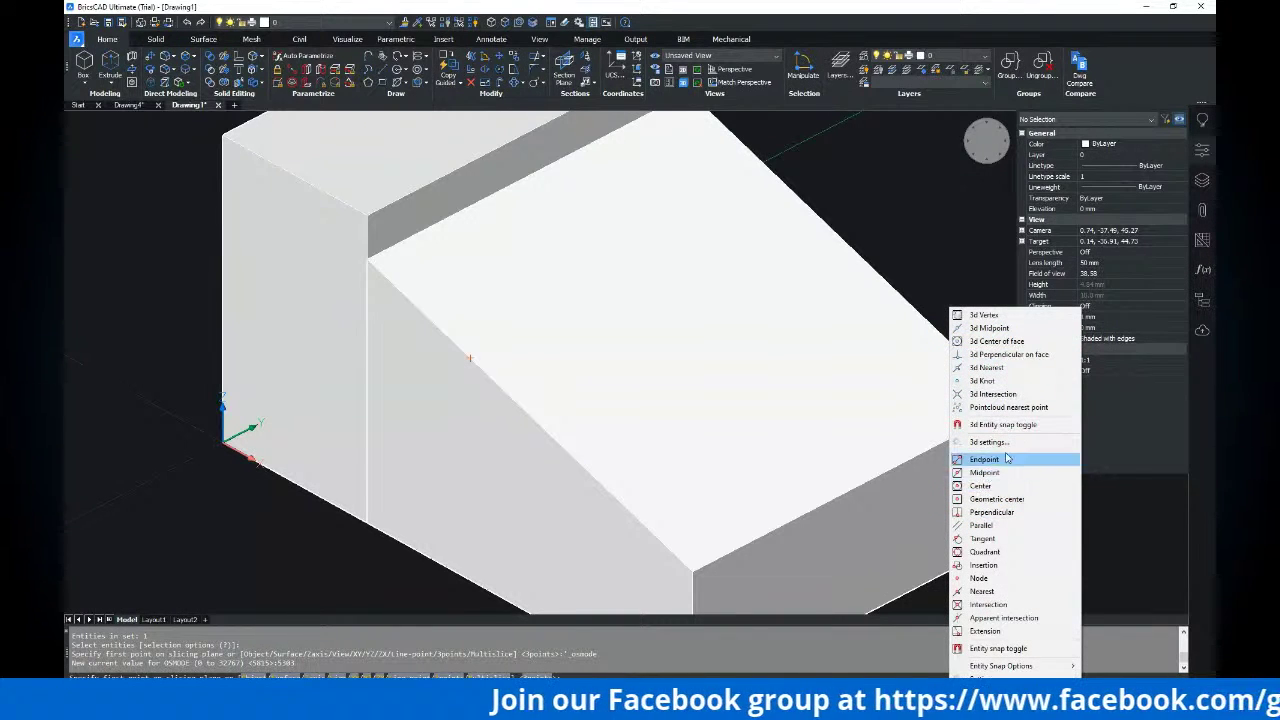
left_click(990, 342)
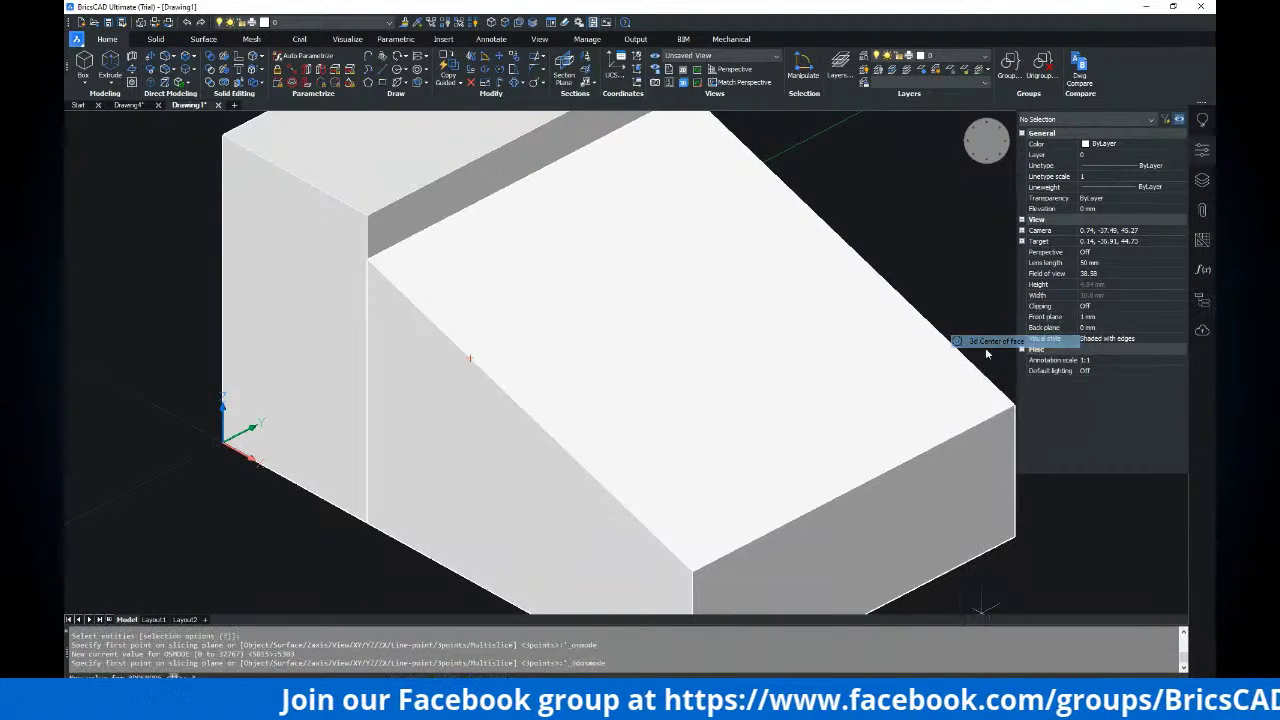
right_click(852, 554, "shift")
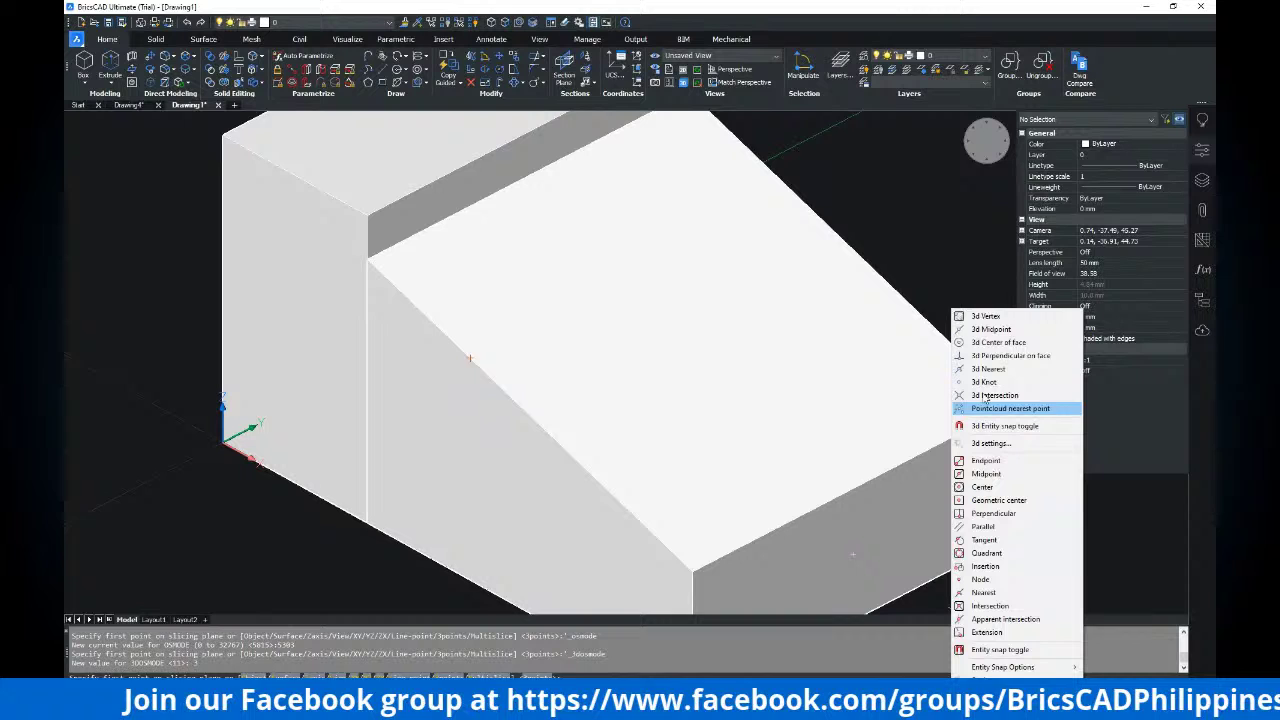
left_click(983, 317)
right_click(953, 311, "shift")
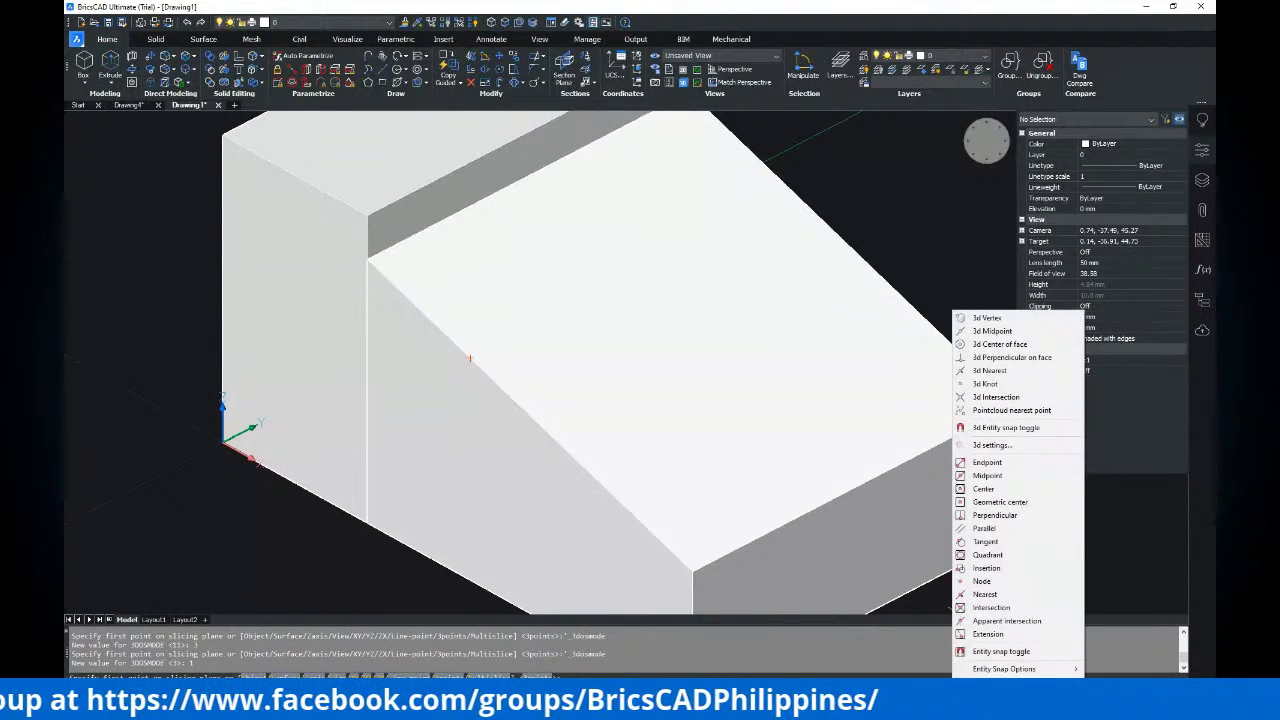
left_click(990, 475)
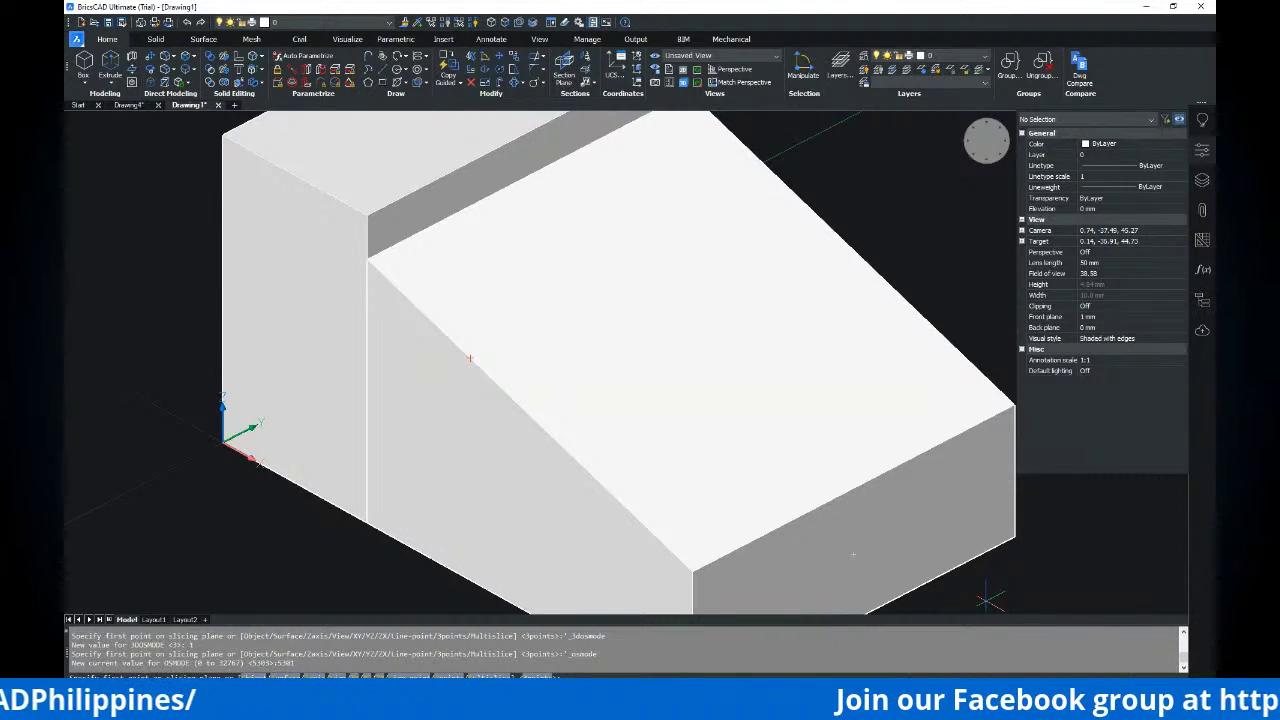
right_click(995, 478, "shift")
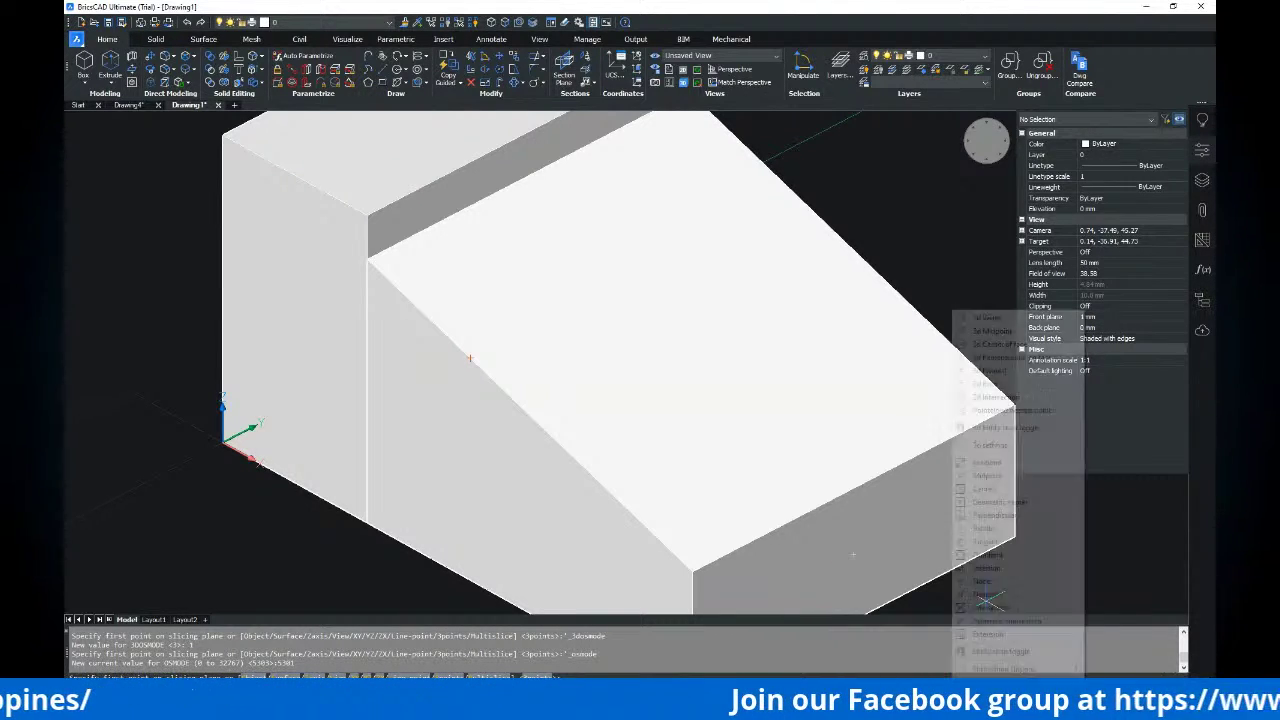
left_click(990, 476)
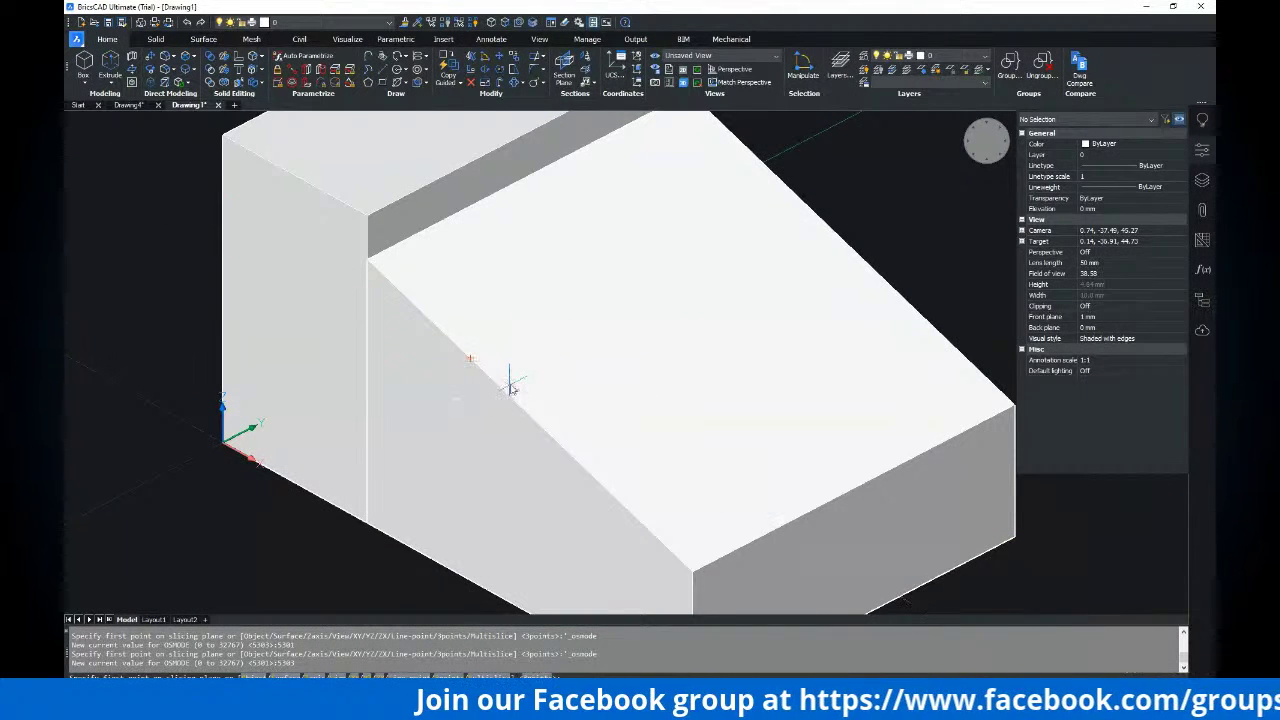
scroll(512, 380, "down", 2)
scroll(480, 366, "up", 2)
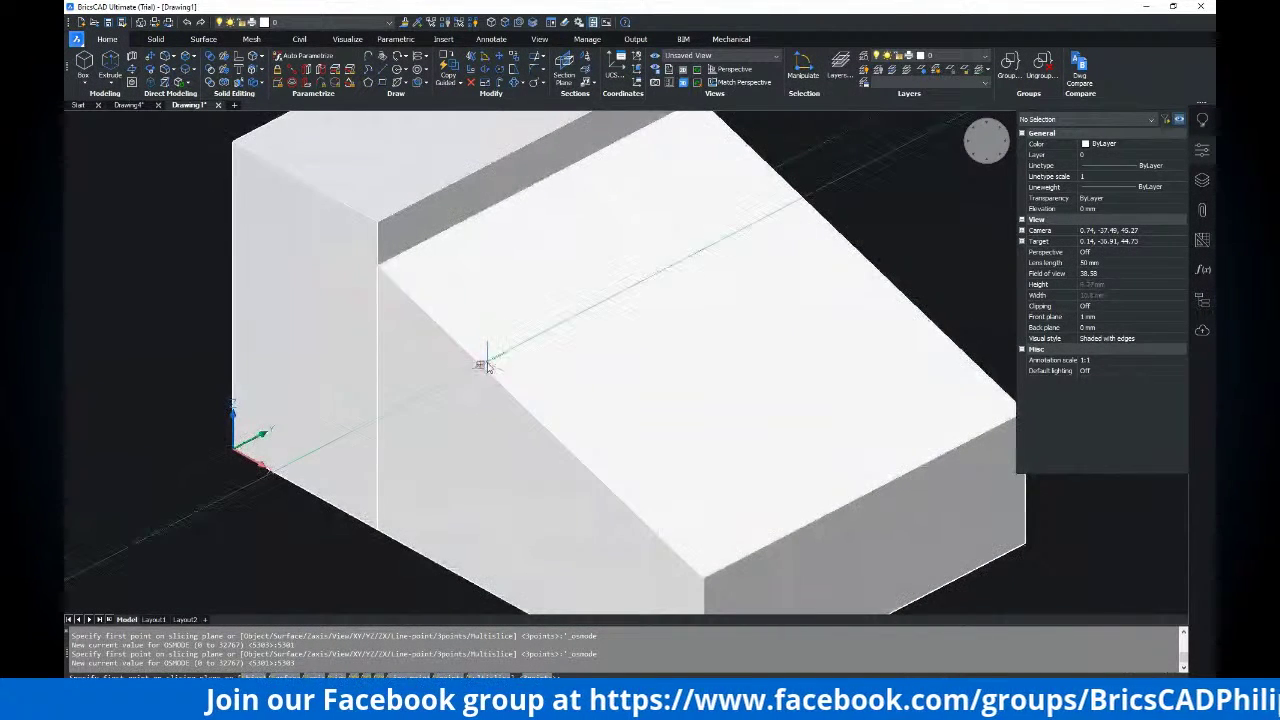
left_click(481, 367)
left_click(481, 367)
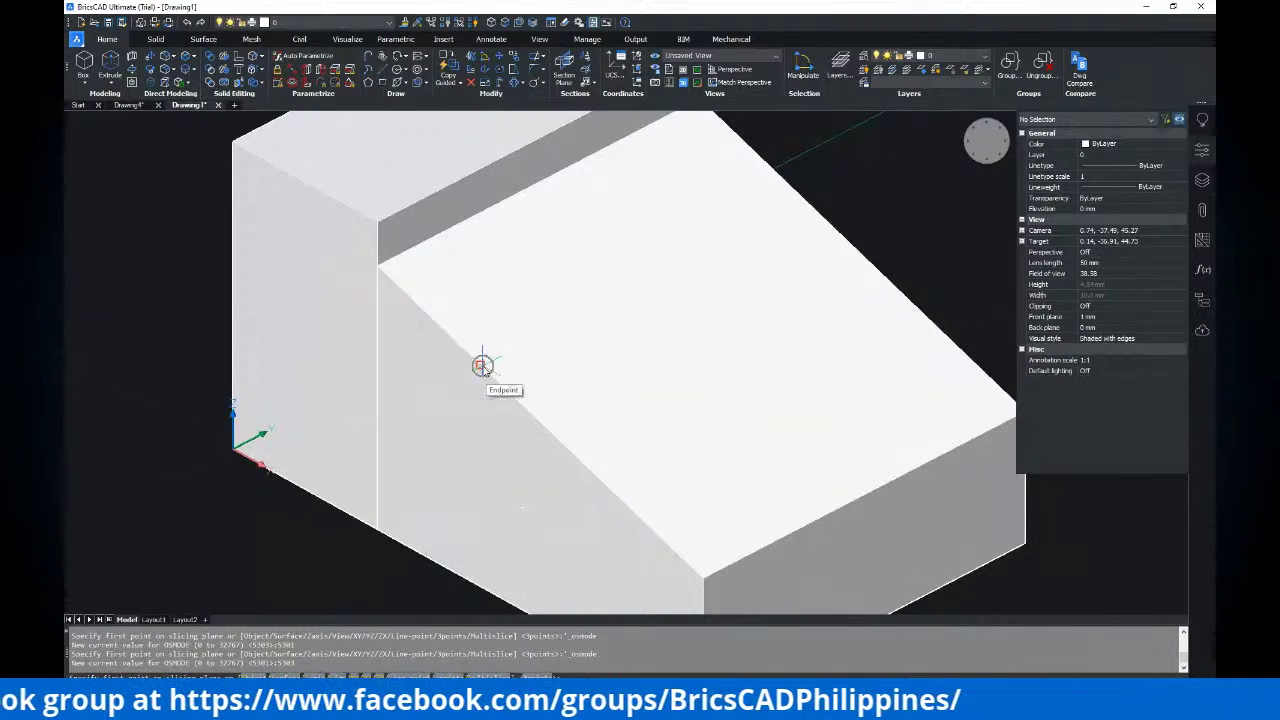
left_click(482, 366)
scroll(486, 362, "down", 3)
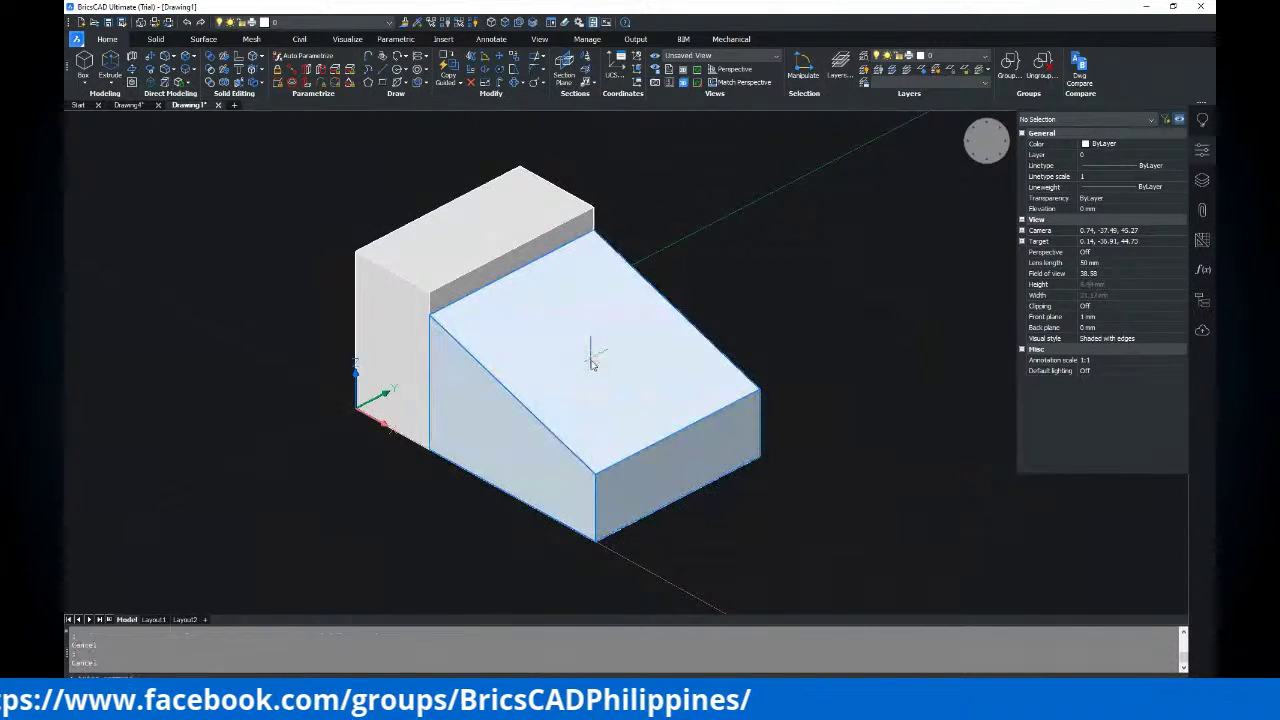
Slice the wedge through the short line's lower end, the front upper edge's midpoint and the bottom front corner, and delete the cut-off corner piece
type("d")
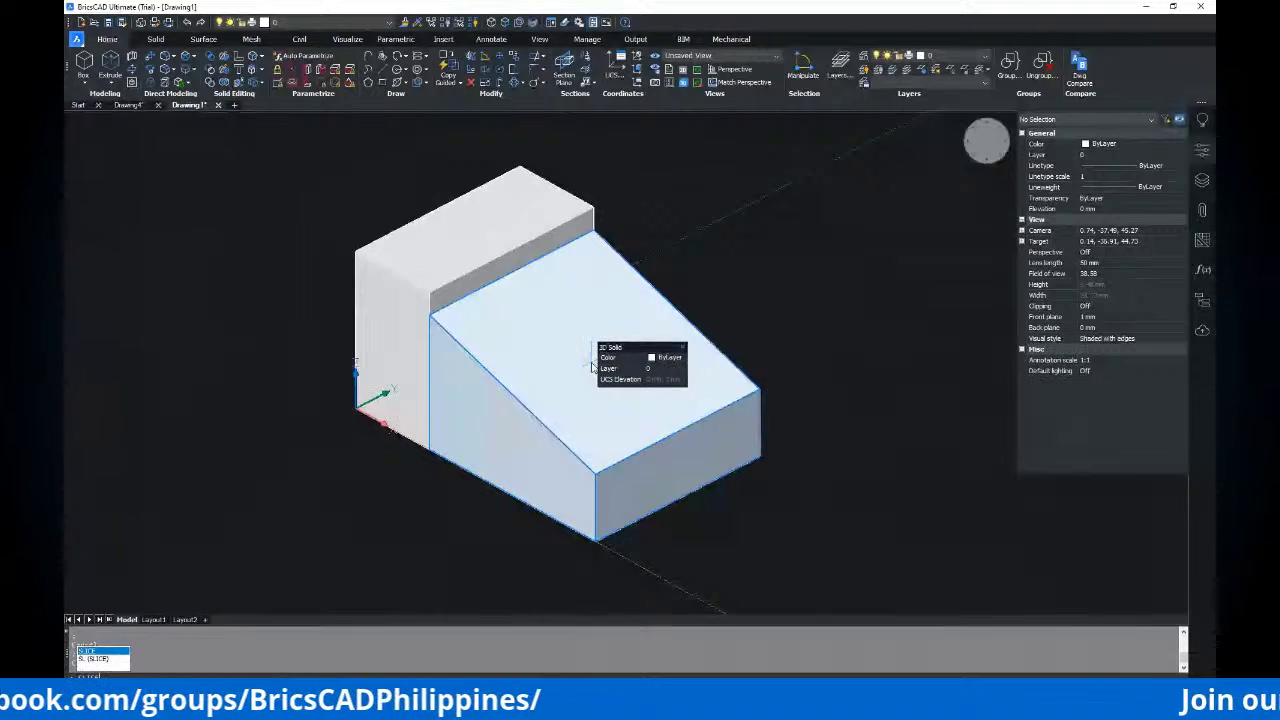
key("Return")
middle_click_drag(682, 376, 706, 376)
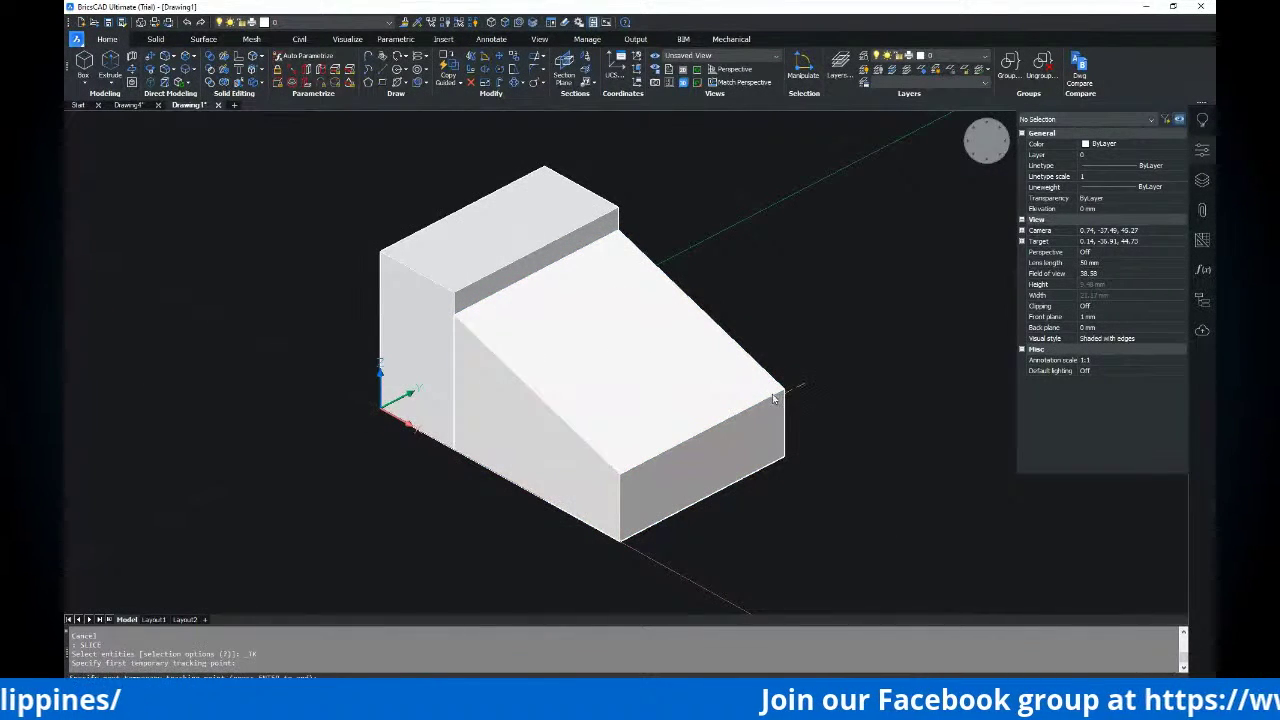
key("Return")
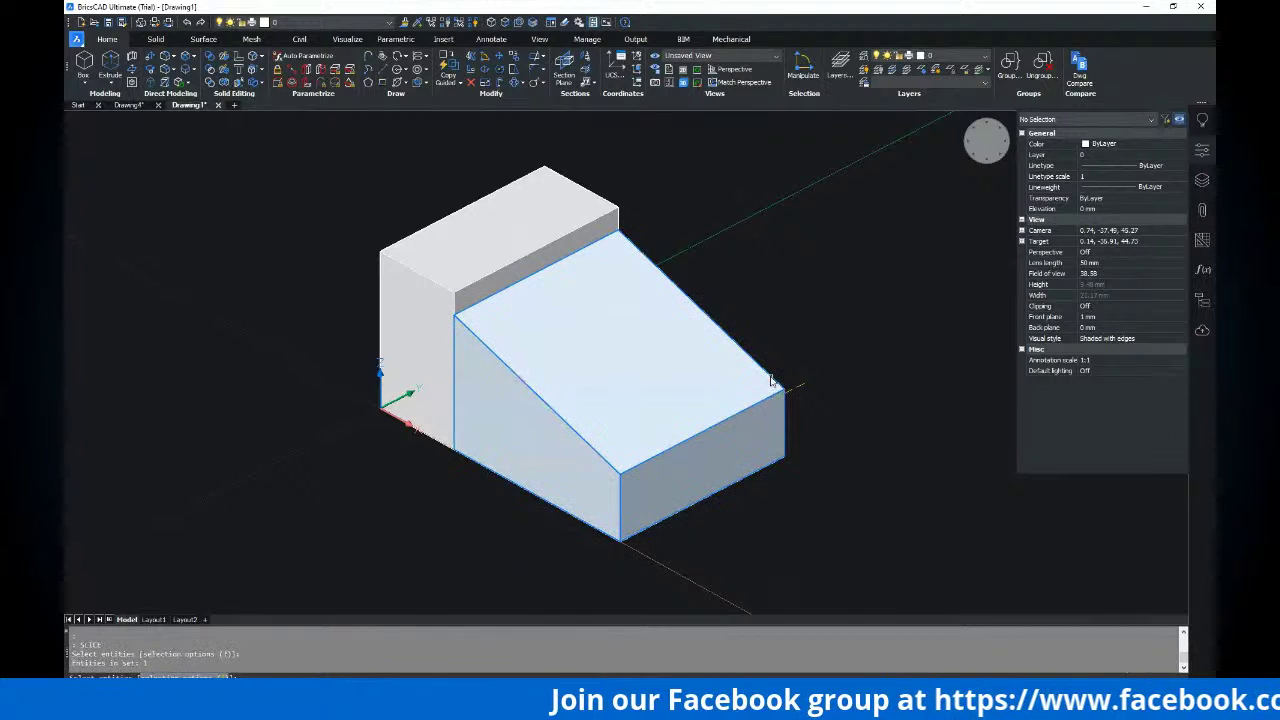
key("Return")
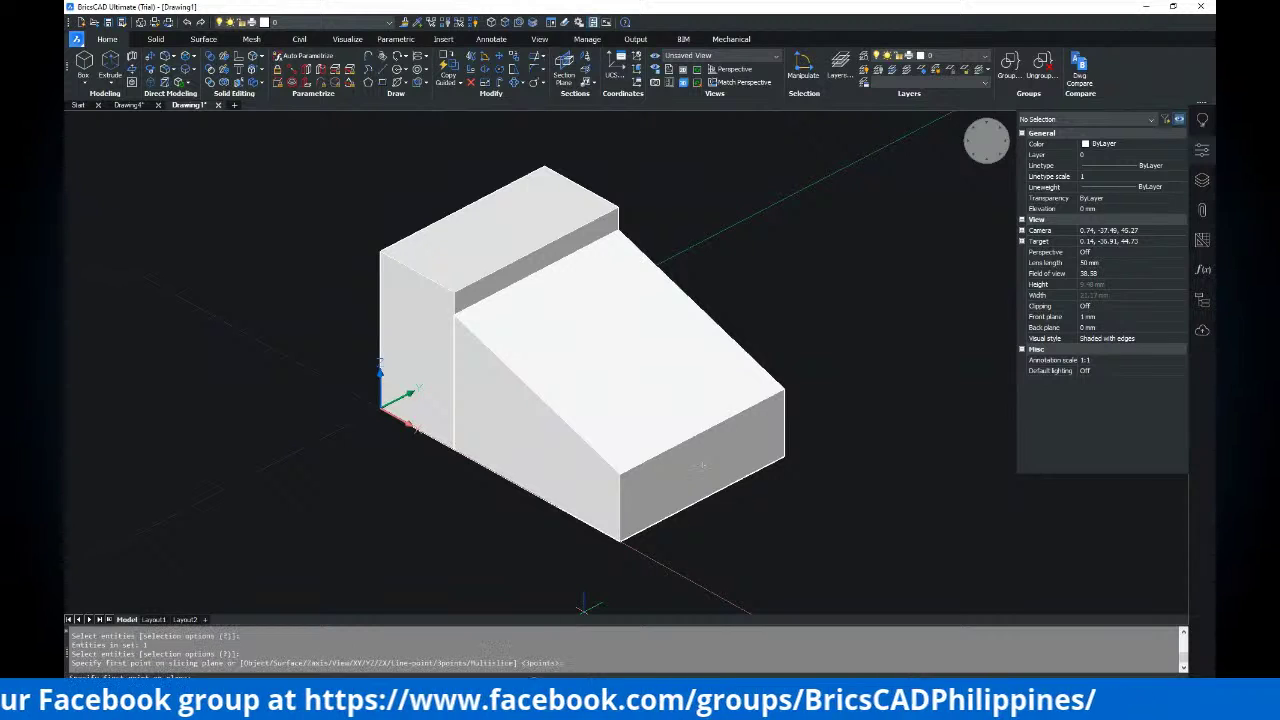
left_click(506, 365)
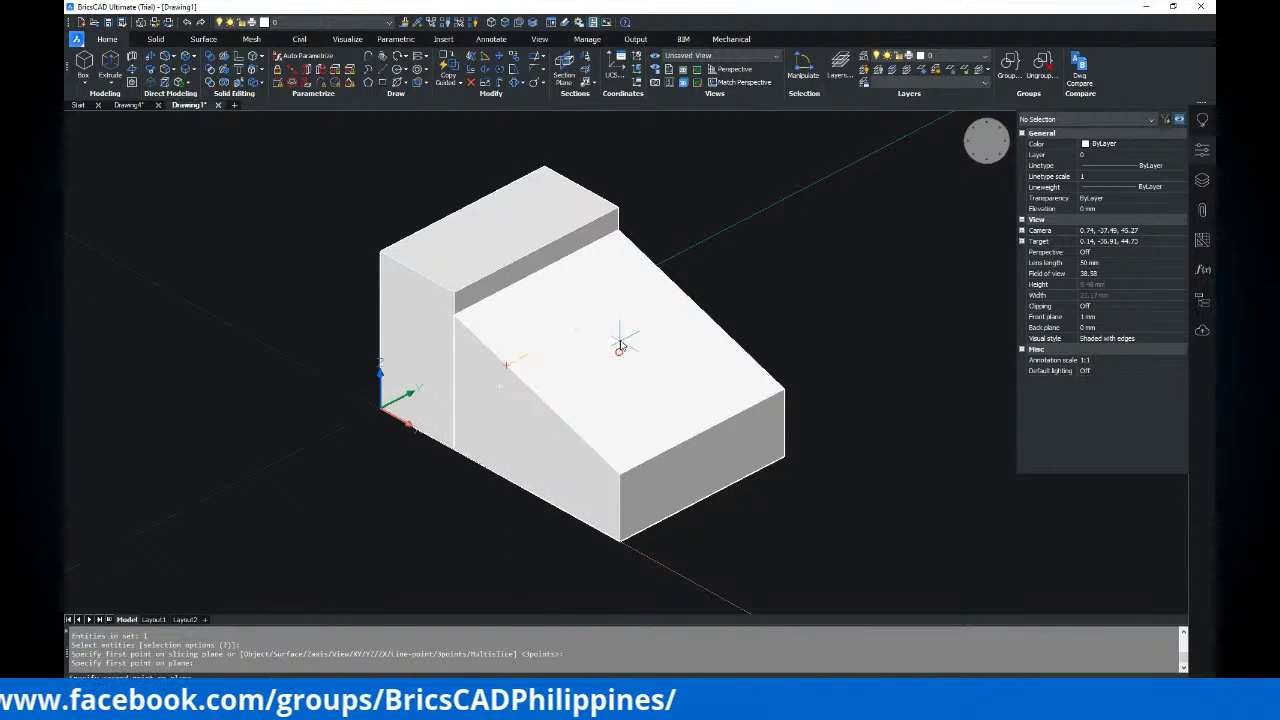
left_click(703, 430)
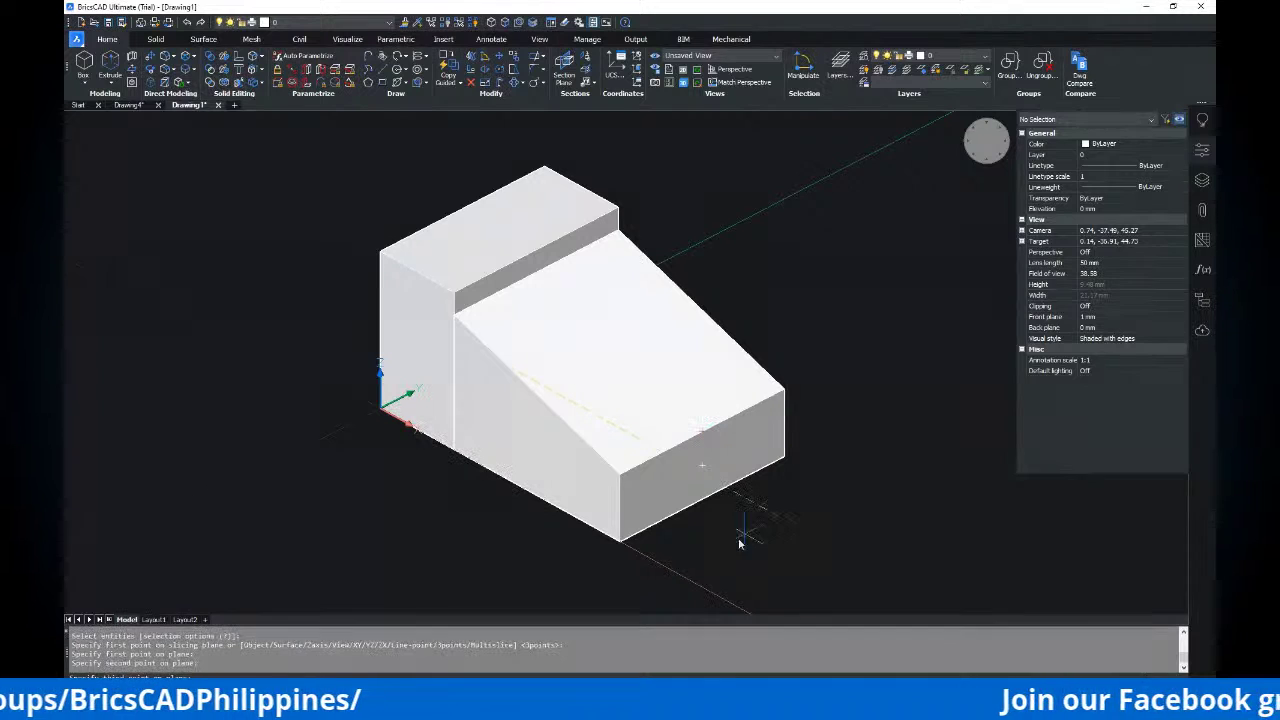
left_click(622, 546)
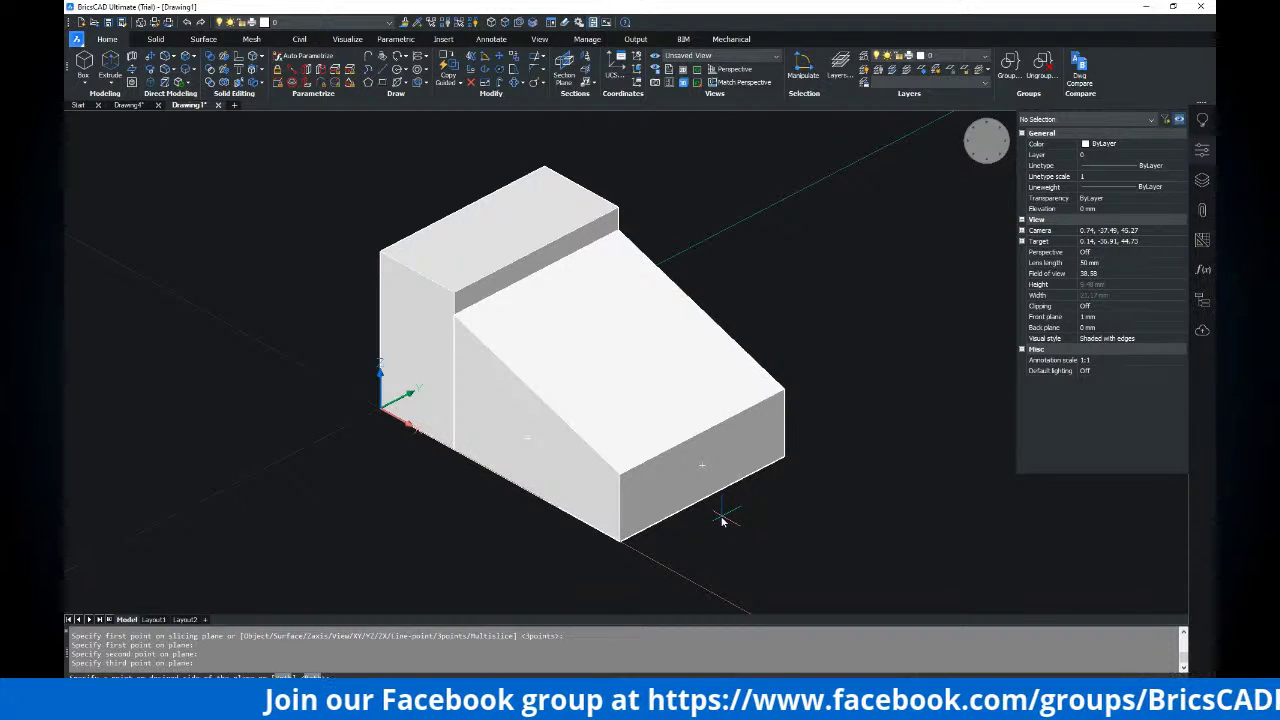
key("Return")
left_click(634, 470)
key("Delete")
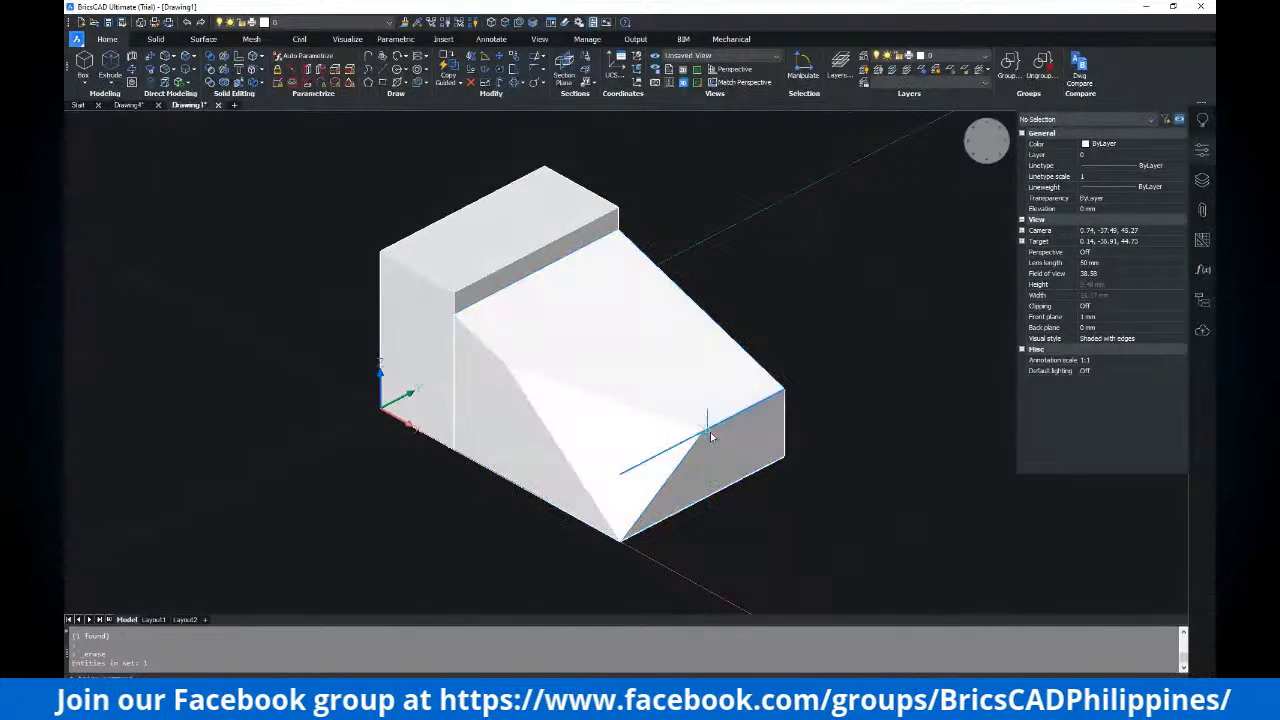
Delete the leftover construction line along the front upper edge of the wedge
left_click(675, 448)
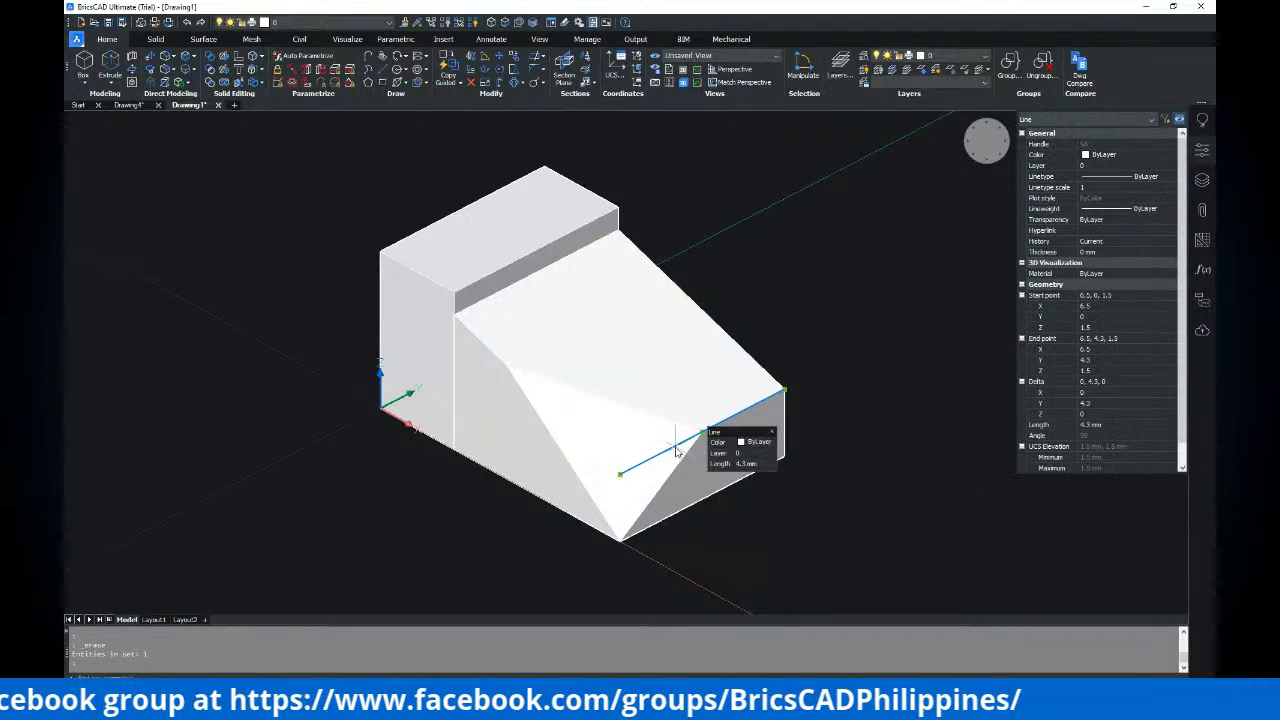
left_click(672, 444)
key("Escape")
mouse_move(860, 402)
middle_mouse_down("shift")
mouse_move(754, 356)
mouse_move(769, 371)
mouse_move(869, 386)
mouse_move(854, 403)
mouse_move(866, 376)
mouse_move(886, 394)
mouse_move(814, 389)
middle_mouse_up("shift")
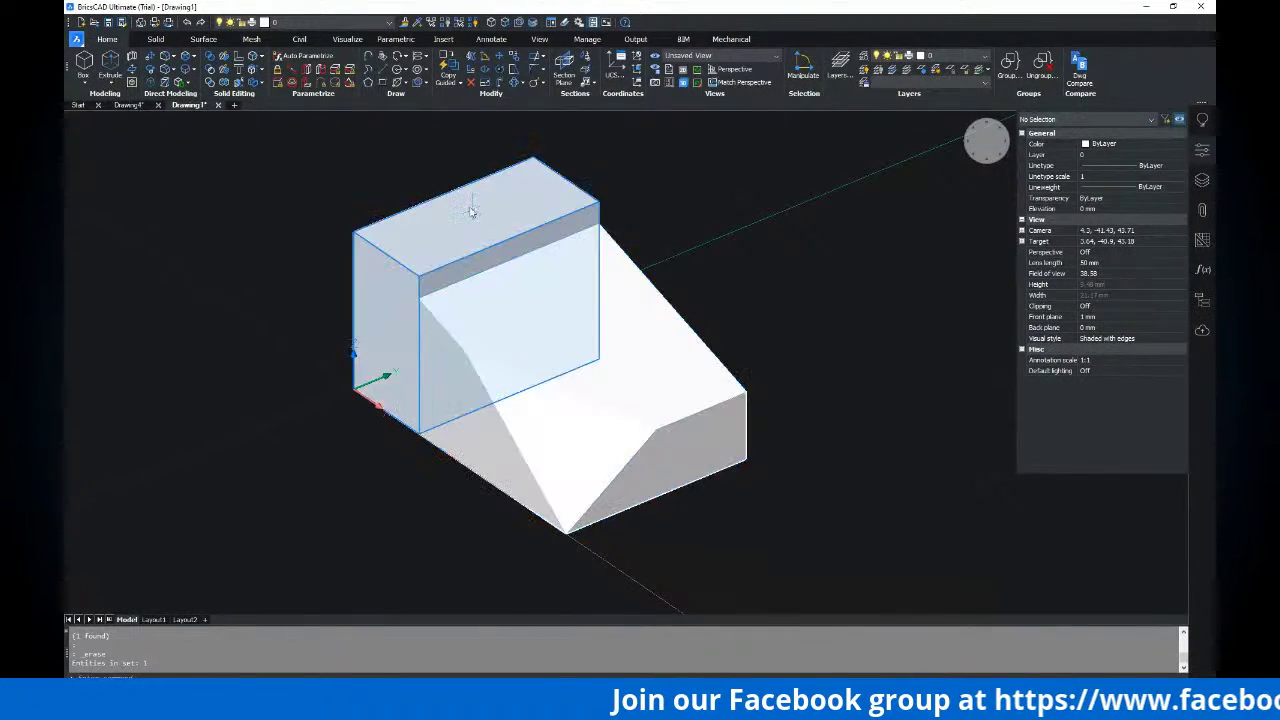
Union the cut wedge and the upright rear block into one solid
key("Escape")
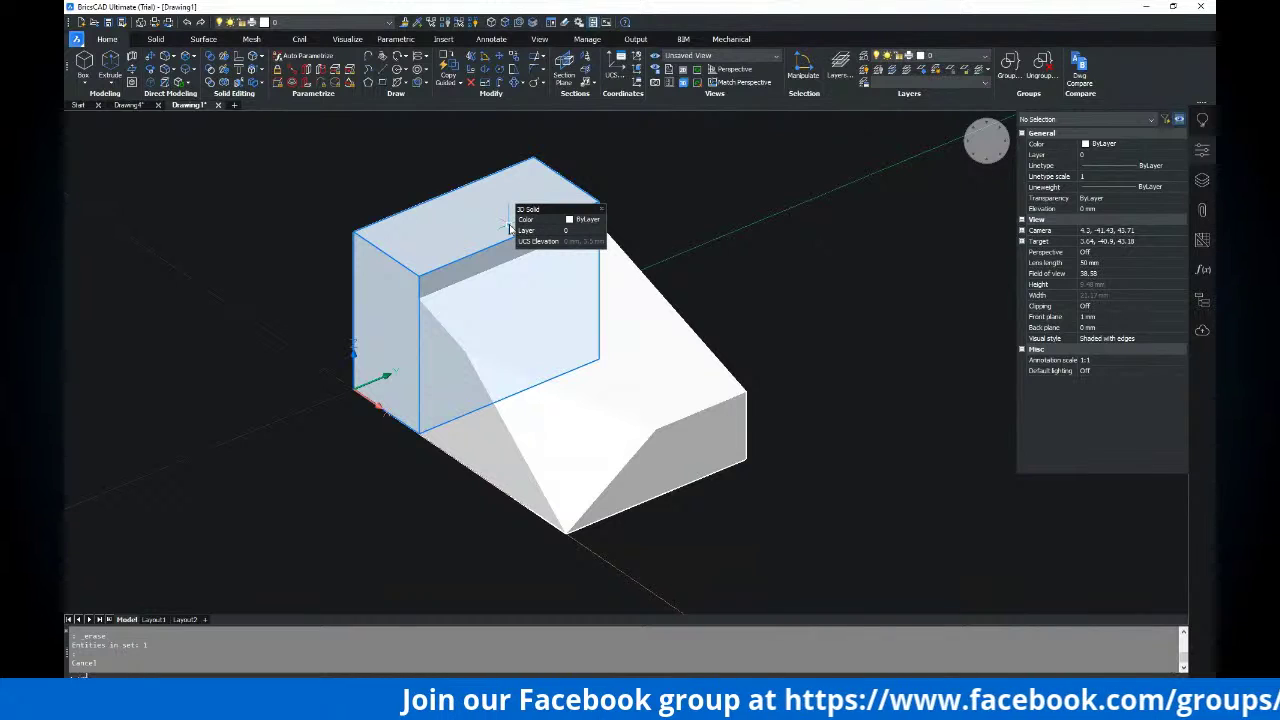
key("Return")
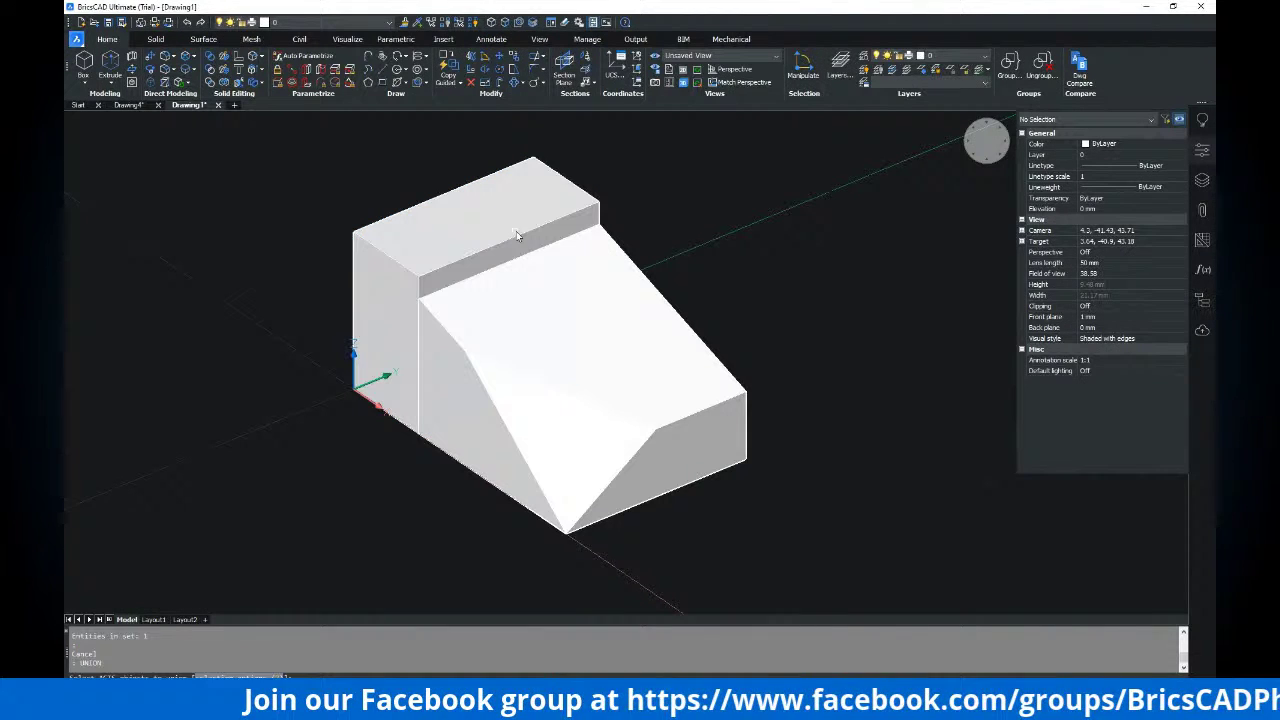
left_click(634, 262)
left_click(571, 214)
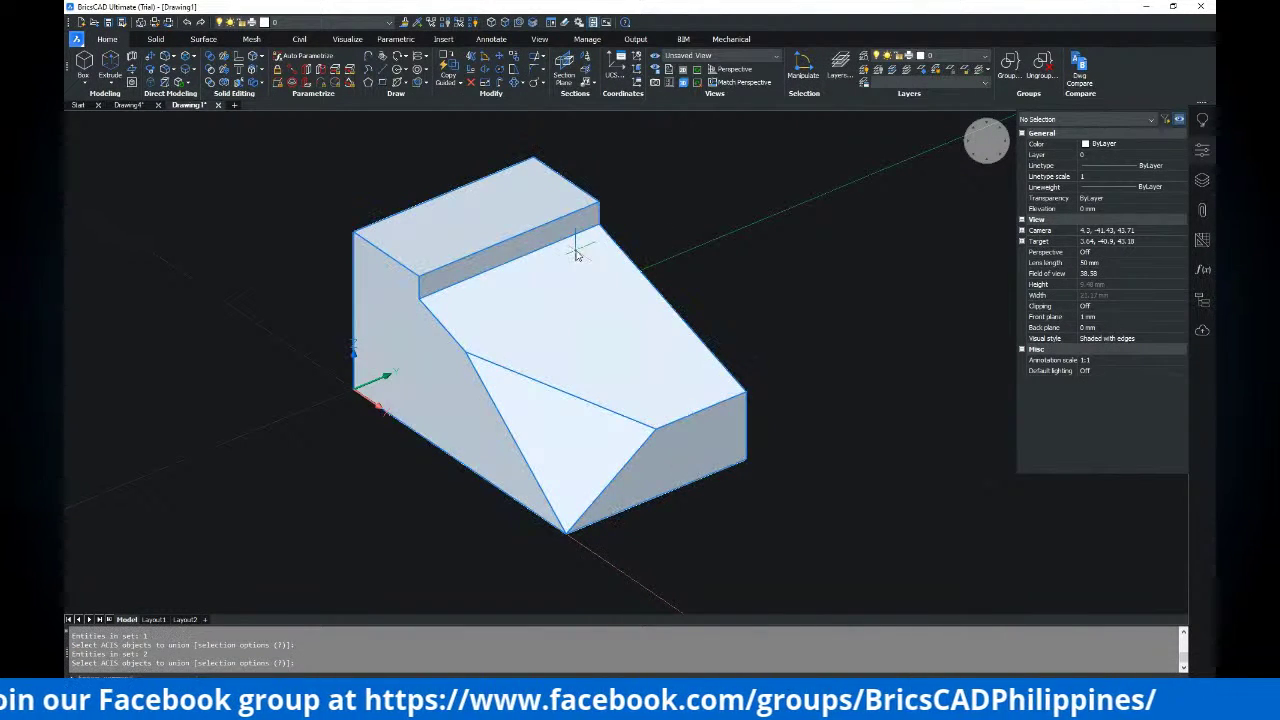
key("Escape")
key("Escape")
middle_click_drag(489, 274, 597, 306)
Switch to Adobe Reader and examine the dimensions of the slotted round boss on page 4 of the exercise PDF
key("alt+Tab")
key("ctrl")
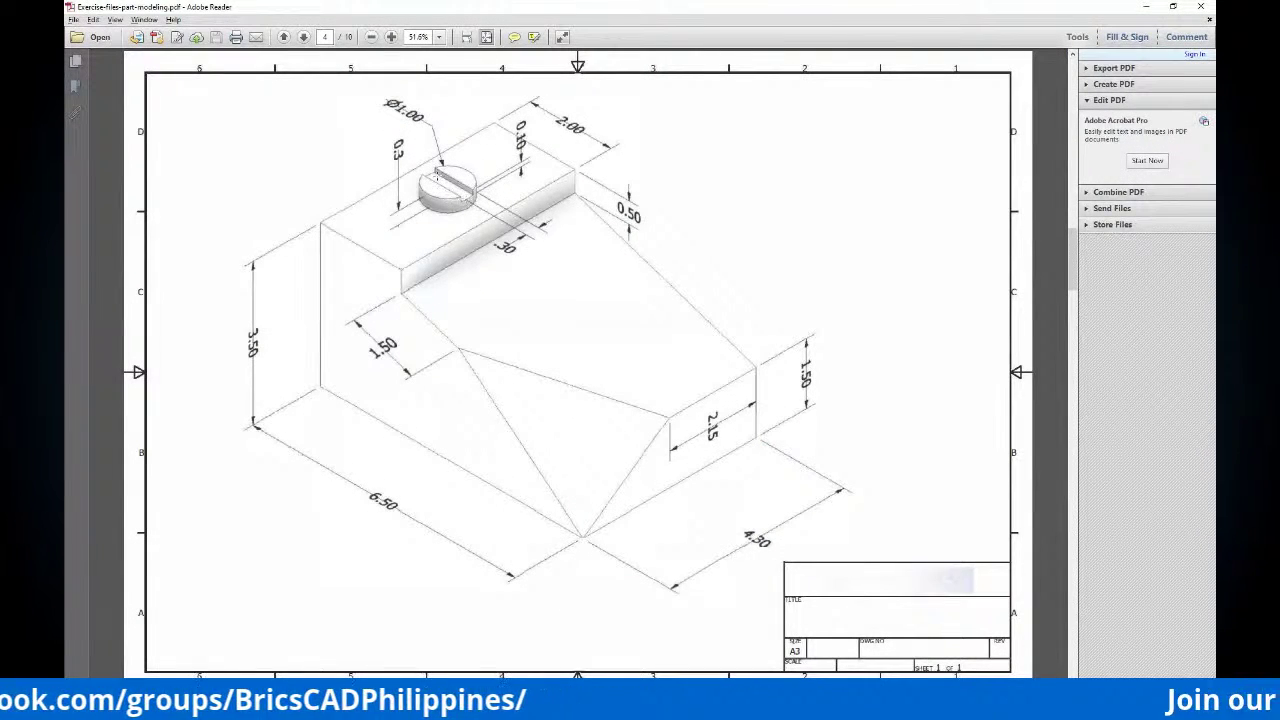
key("ctrl")
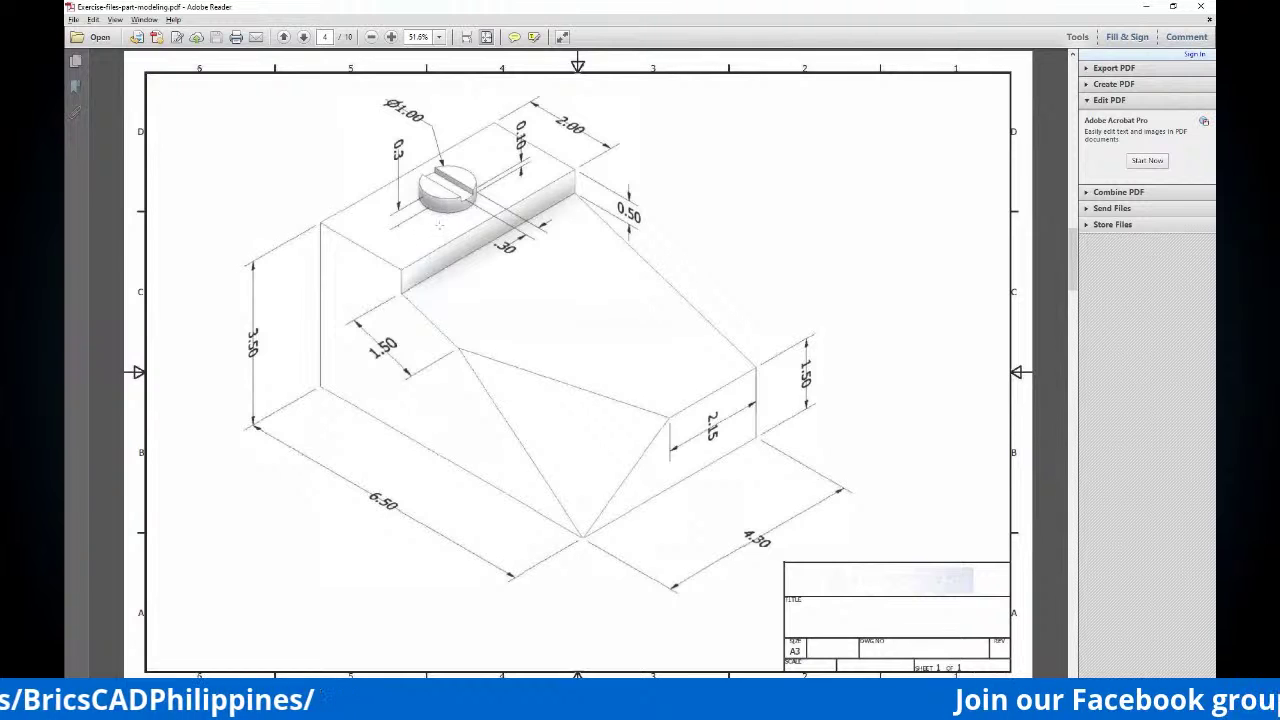
key("ctrl")
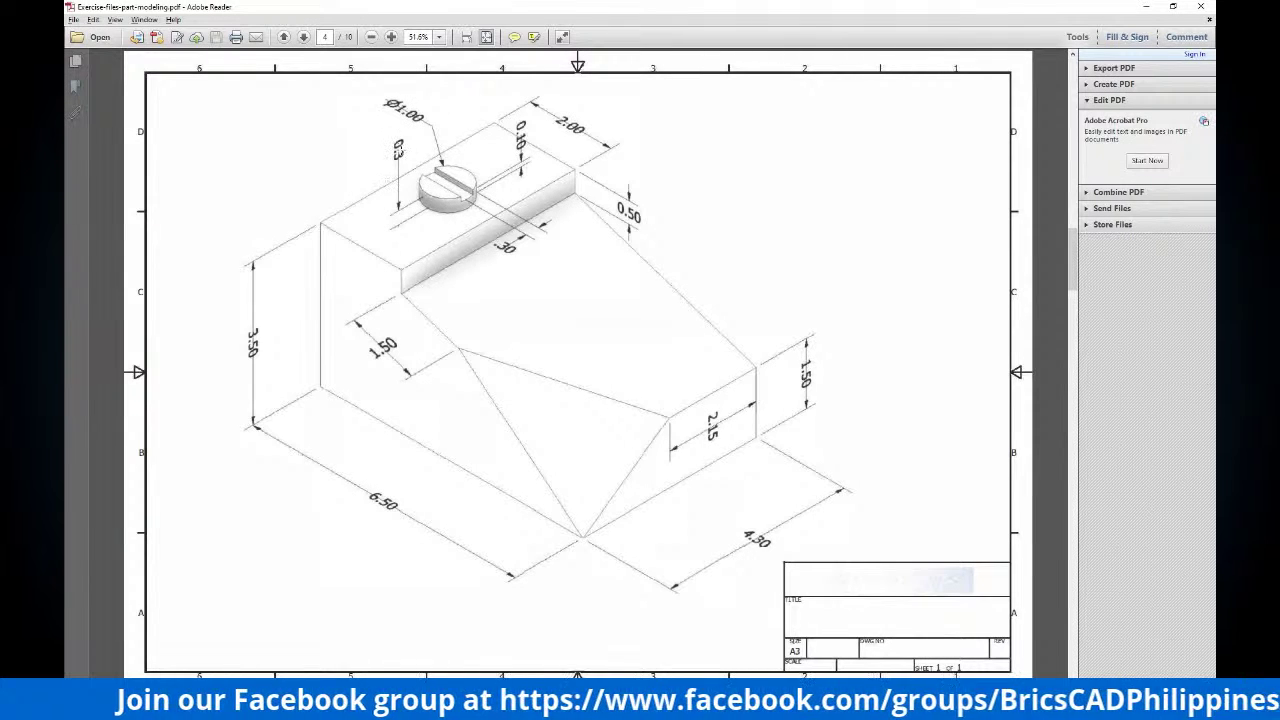
key("ctrl")
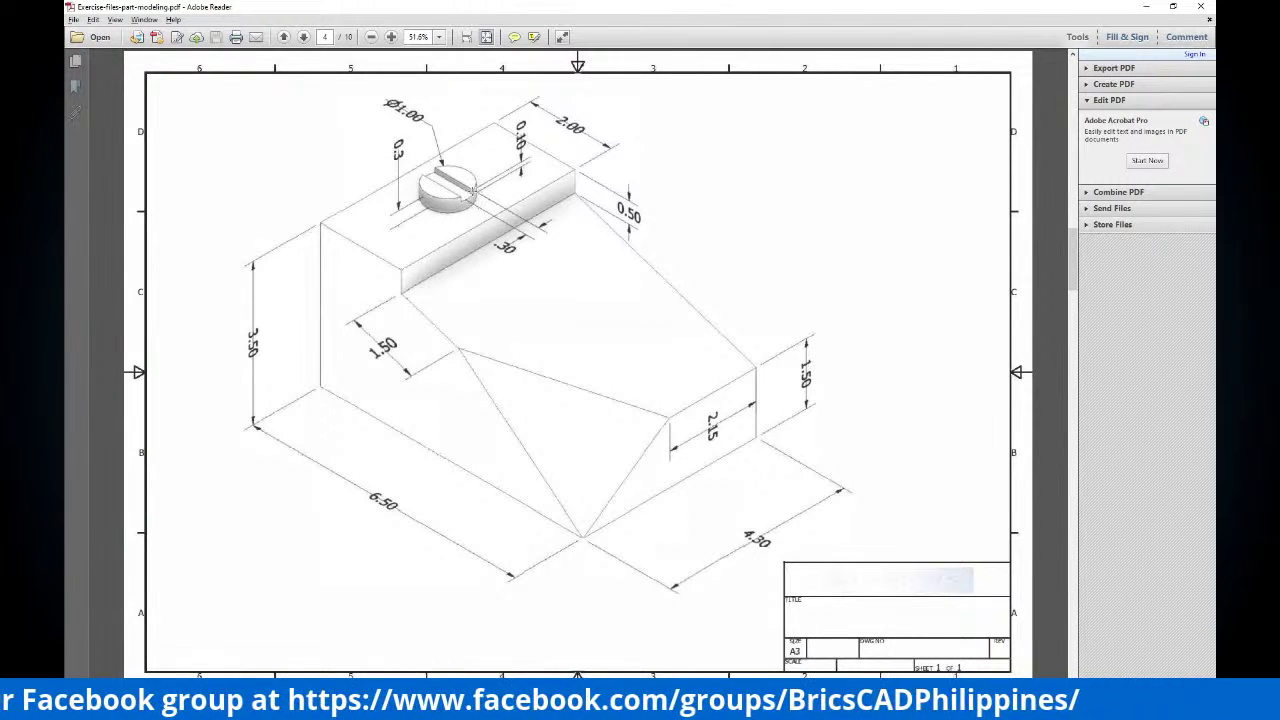
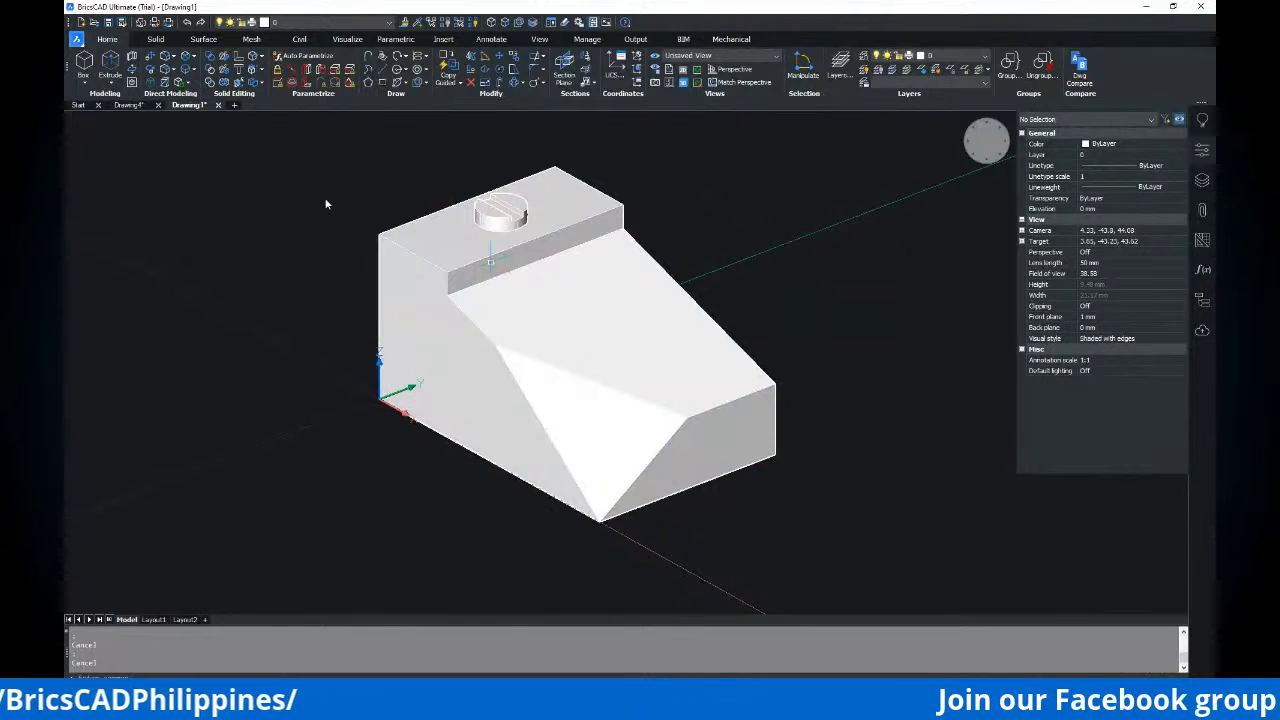
Create a new drawing from the Default-mm template for the page 5 wheel
left_click(76, 105)
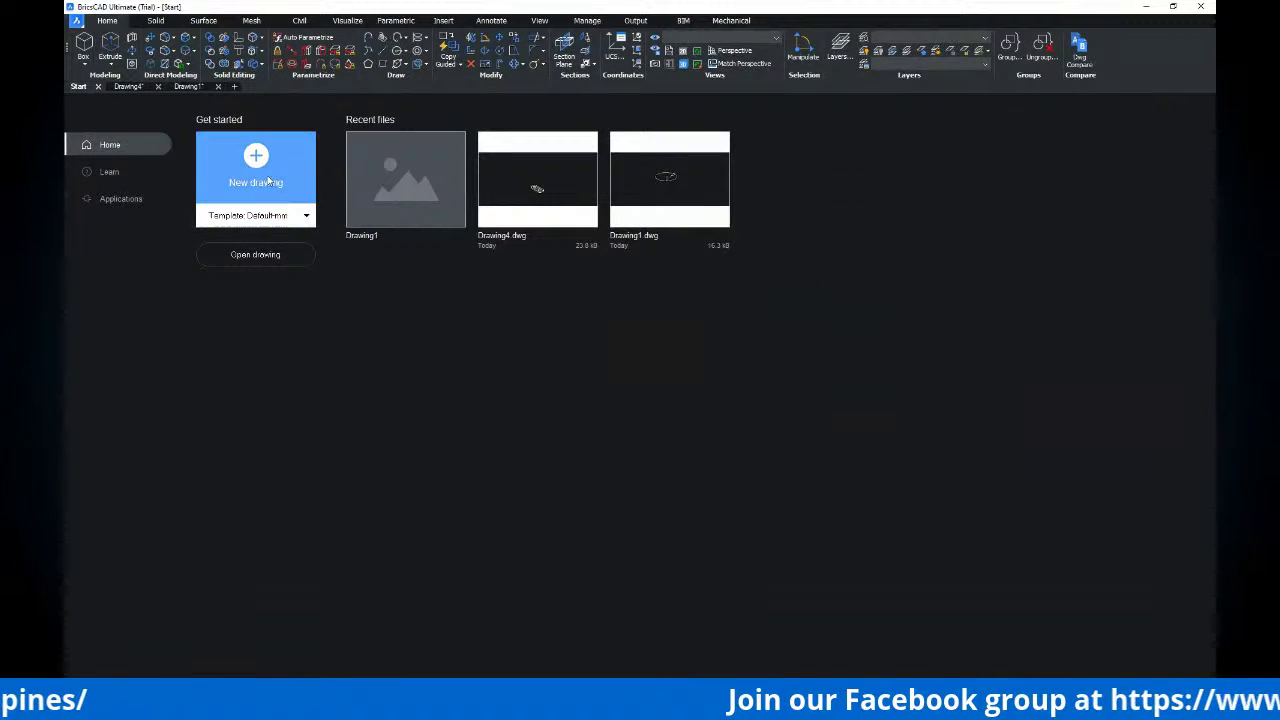
left_click(281, 185)
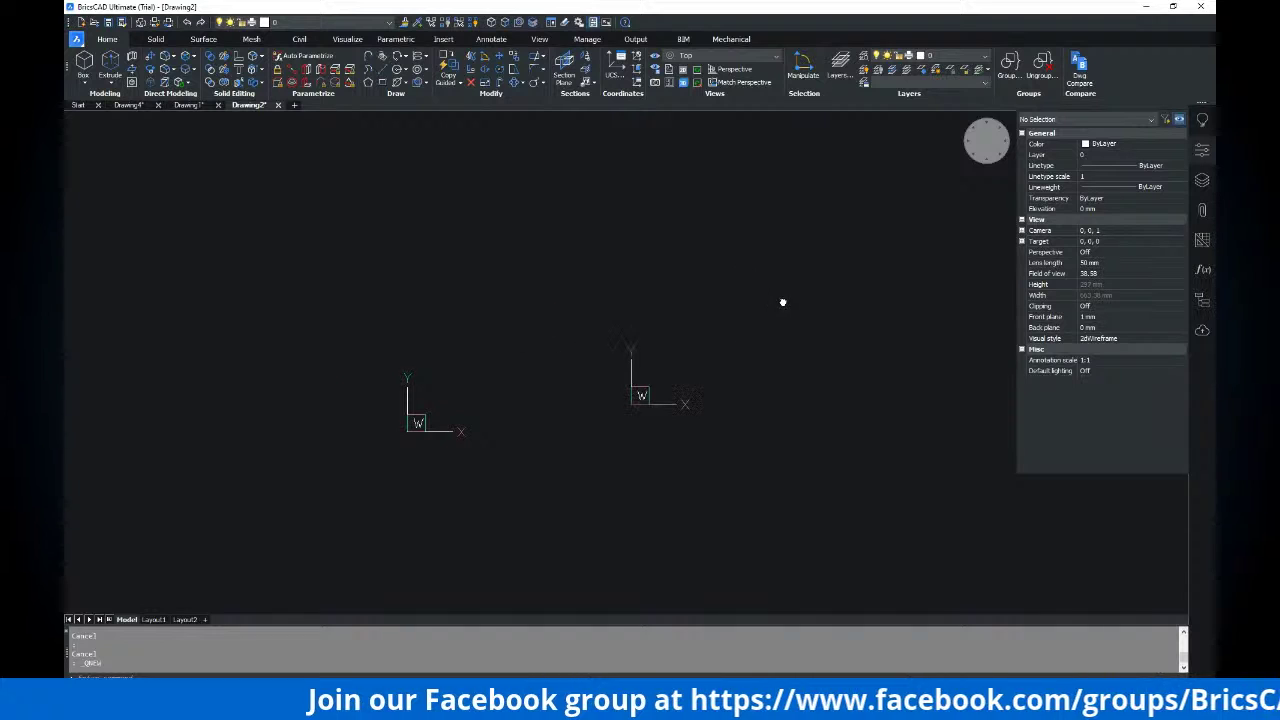
key("Escape")
middle_click_drag(731, 457, 670, 415)
Draw a circle with a diameter of 300 mm centred at the origin 0,0
key("Escape")
type("c")
key("Return")
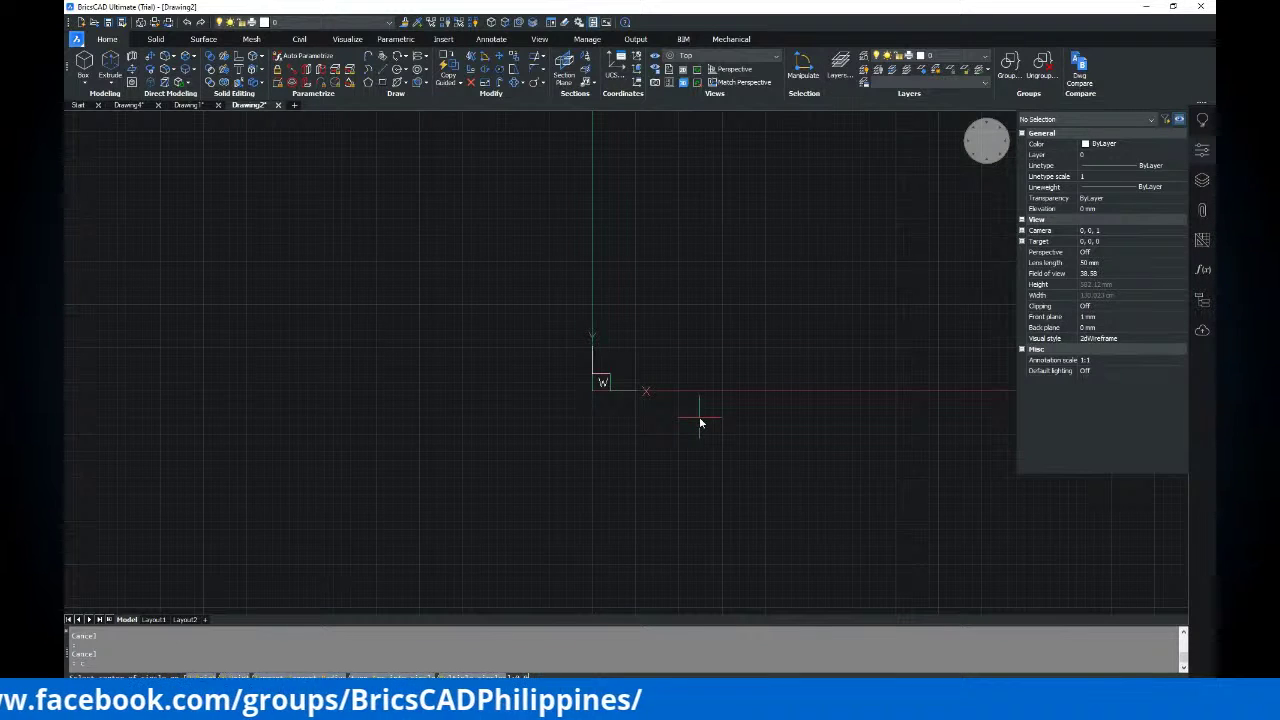
left_click(601, 383)
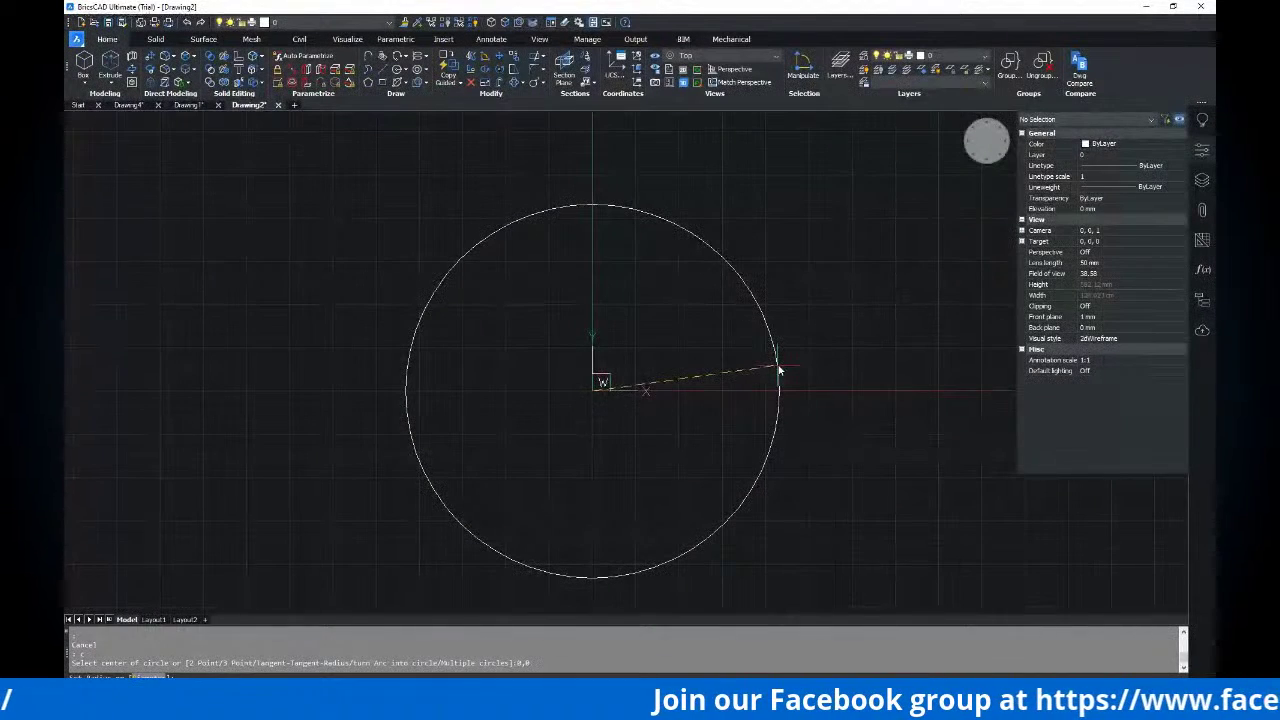
type("d")
key("Return")
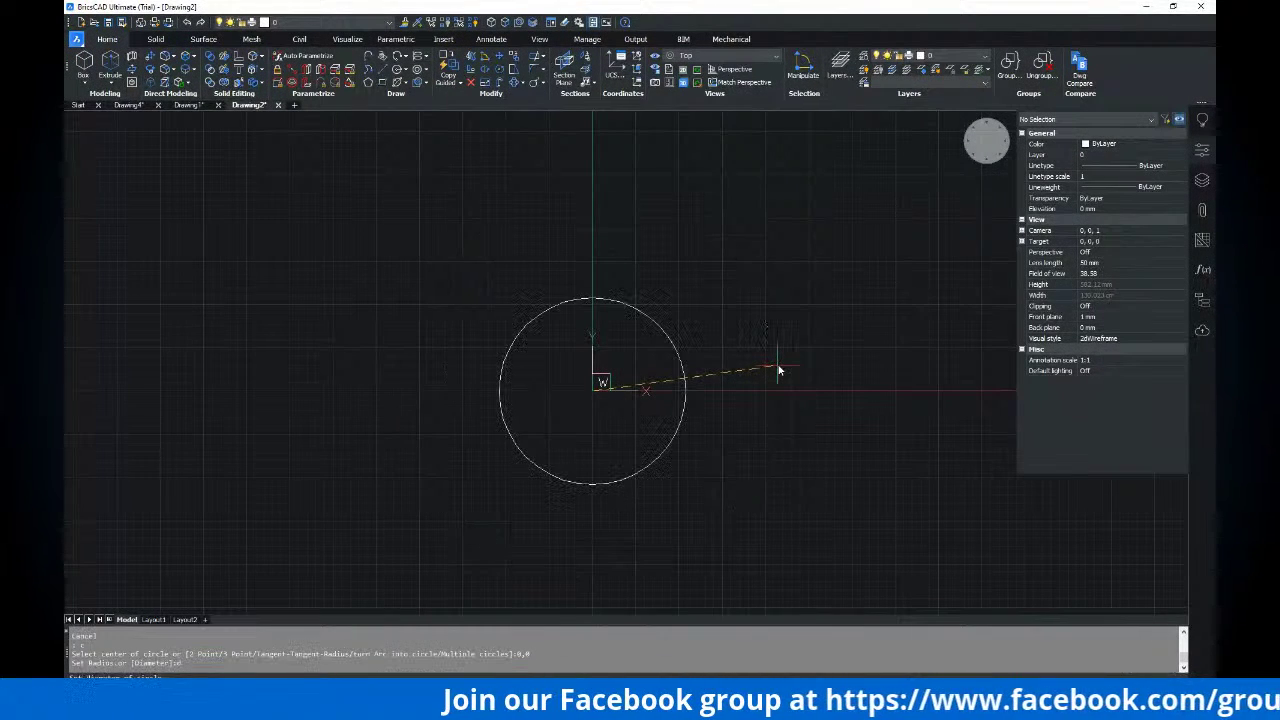
type("300")
key("Return")
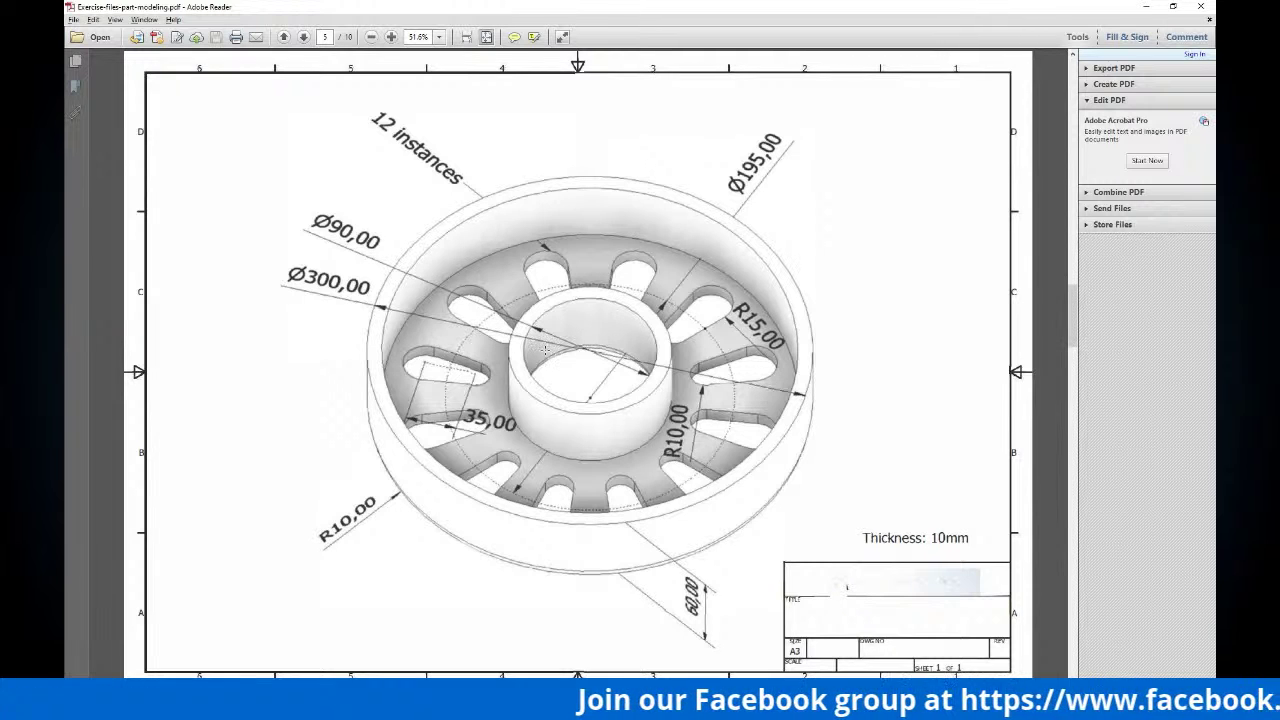
Return to BricsCAD from the PDF and draw a concentric circle with a diameter of 195 mm centred at 0,0
key("alt+Tab")
type("c")
key("Return")
type("0,0")
key("Return")
type("d")
key("Return")
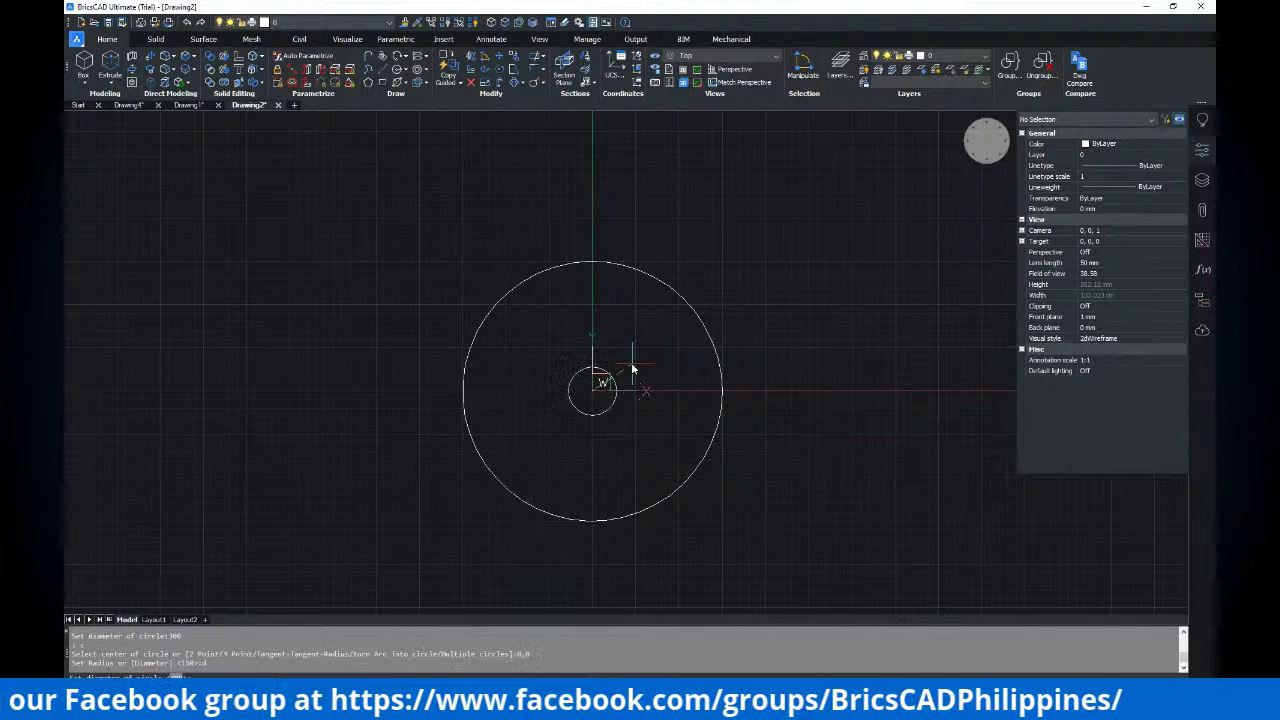
key("Return")
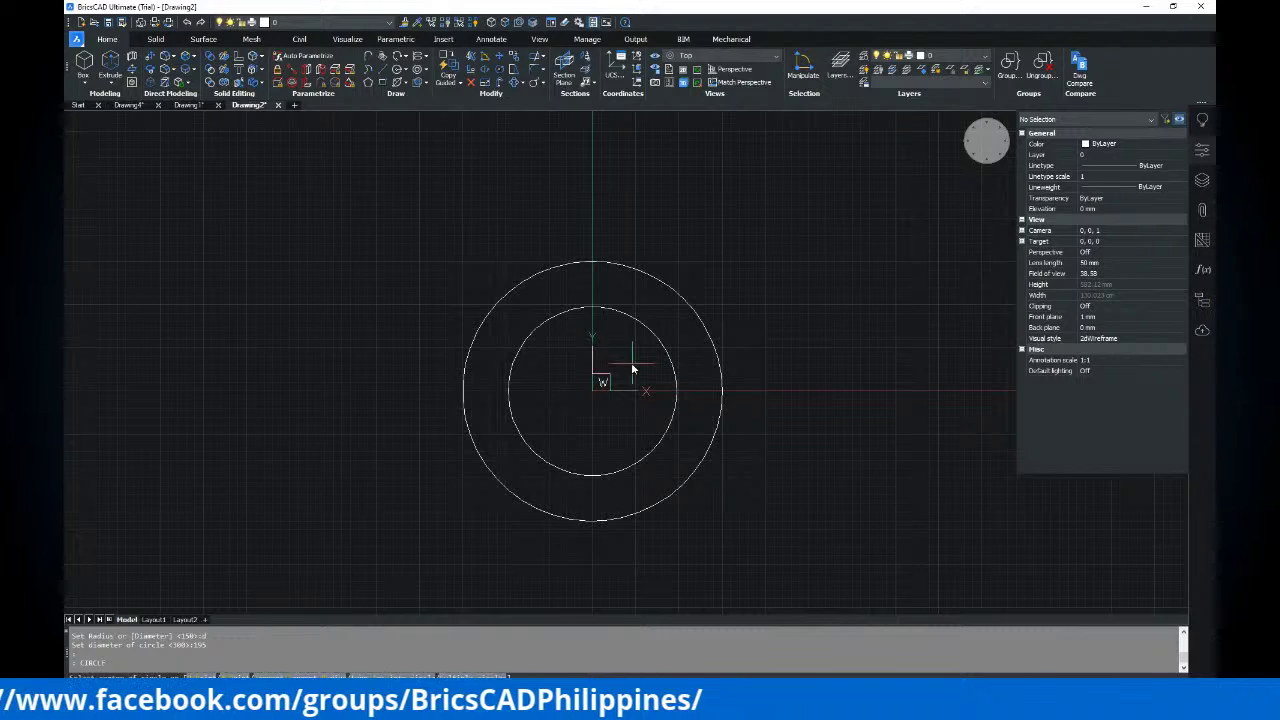
Check the hub dimensions on page 5 of the PDF and draw a third circle, 90 mm in diameter, centred at 0,0 in BricsCAD
key("alt+Tab")
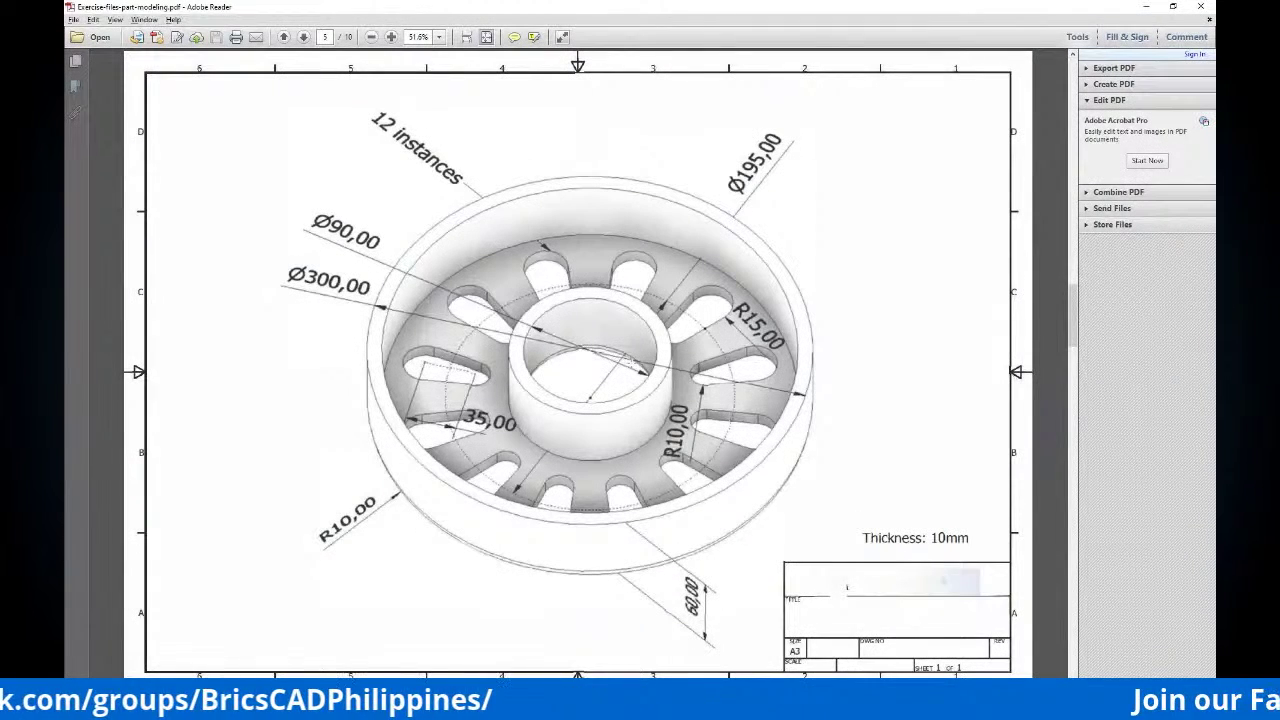
key("alt+Tab")
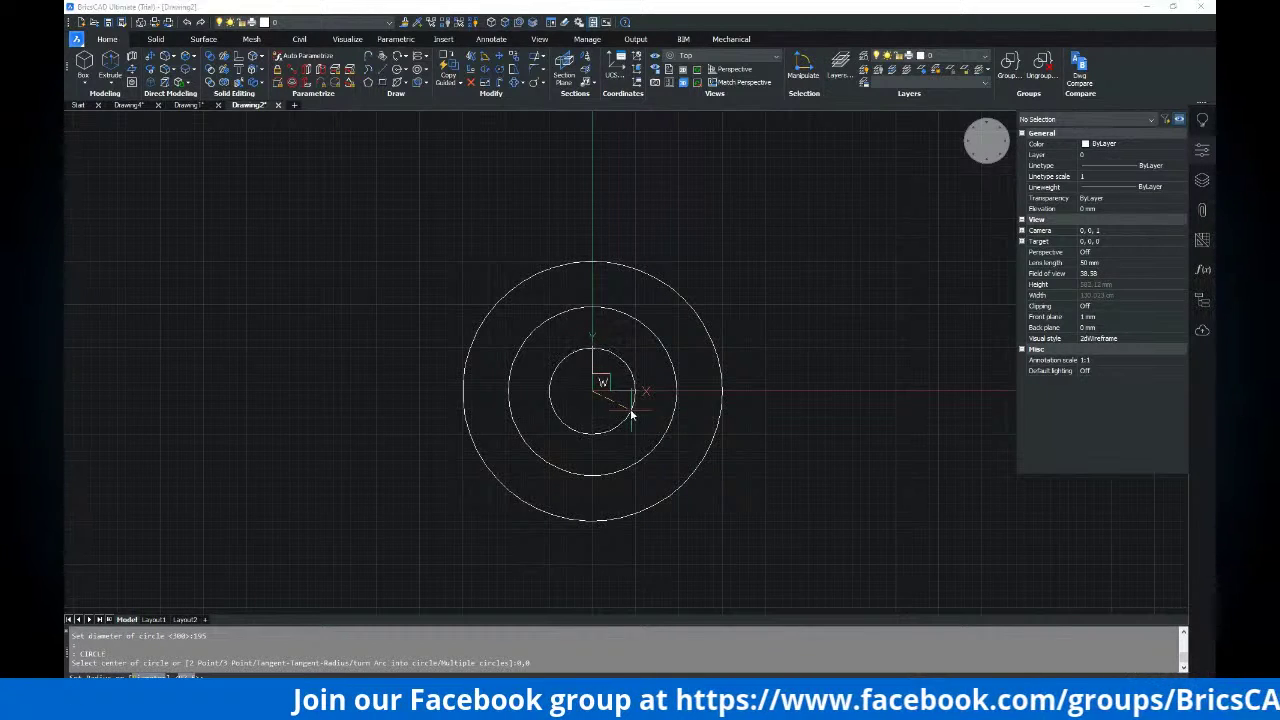
key("alt+Tab")
key("alt+Tab")
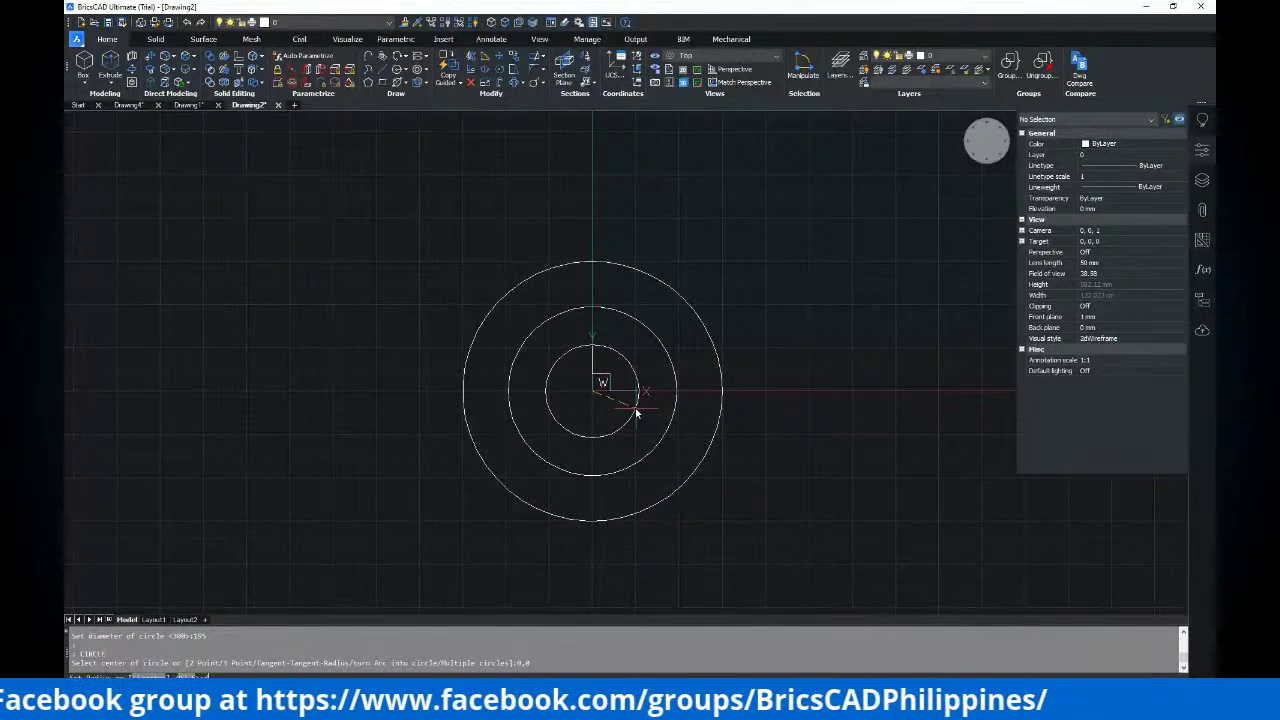
type("d")
key("Return")
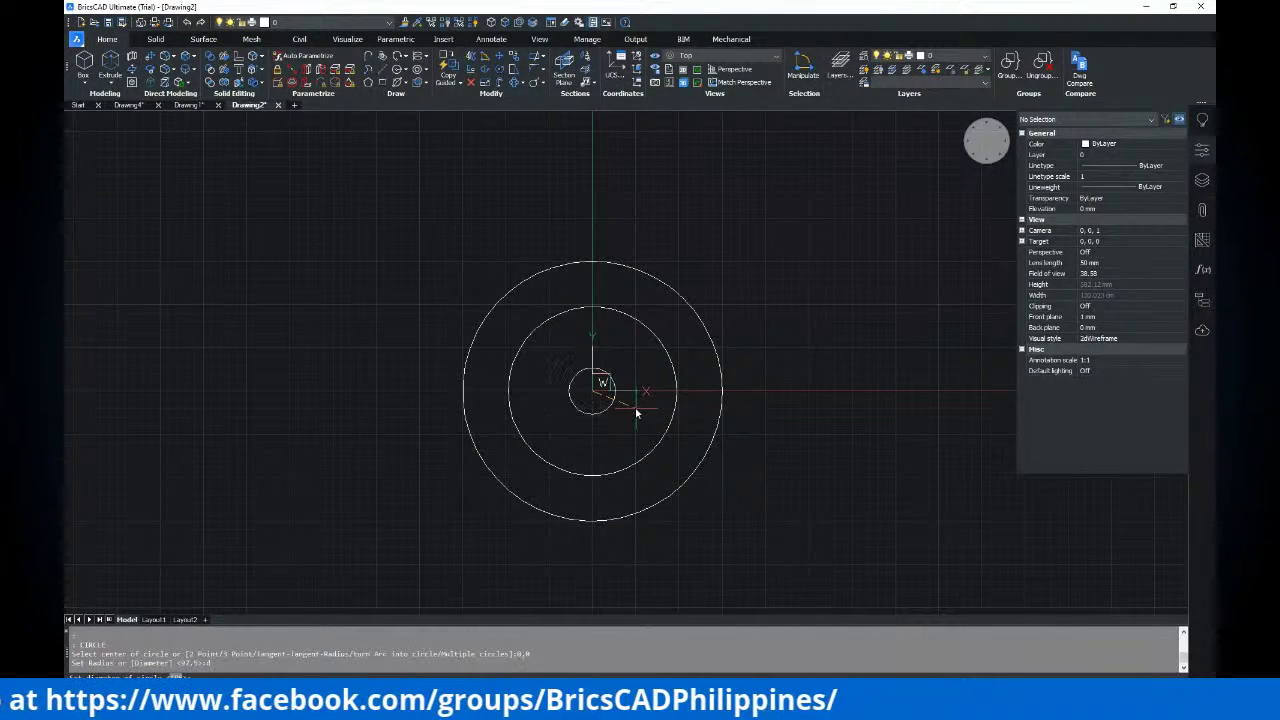
key("alt+Tab")
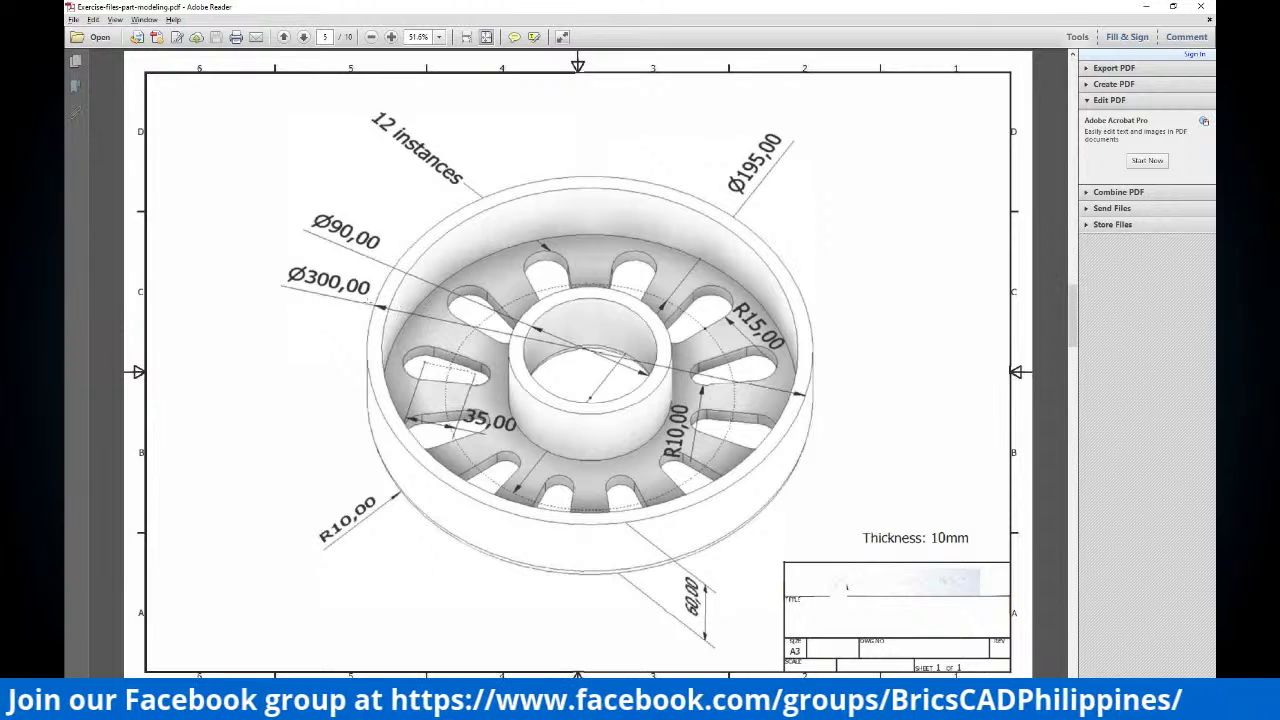
key("alt+Tab")
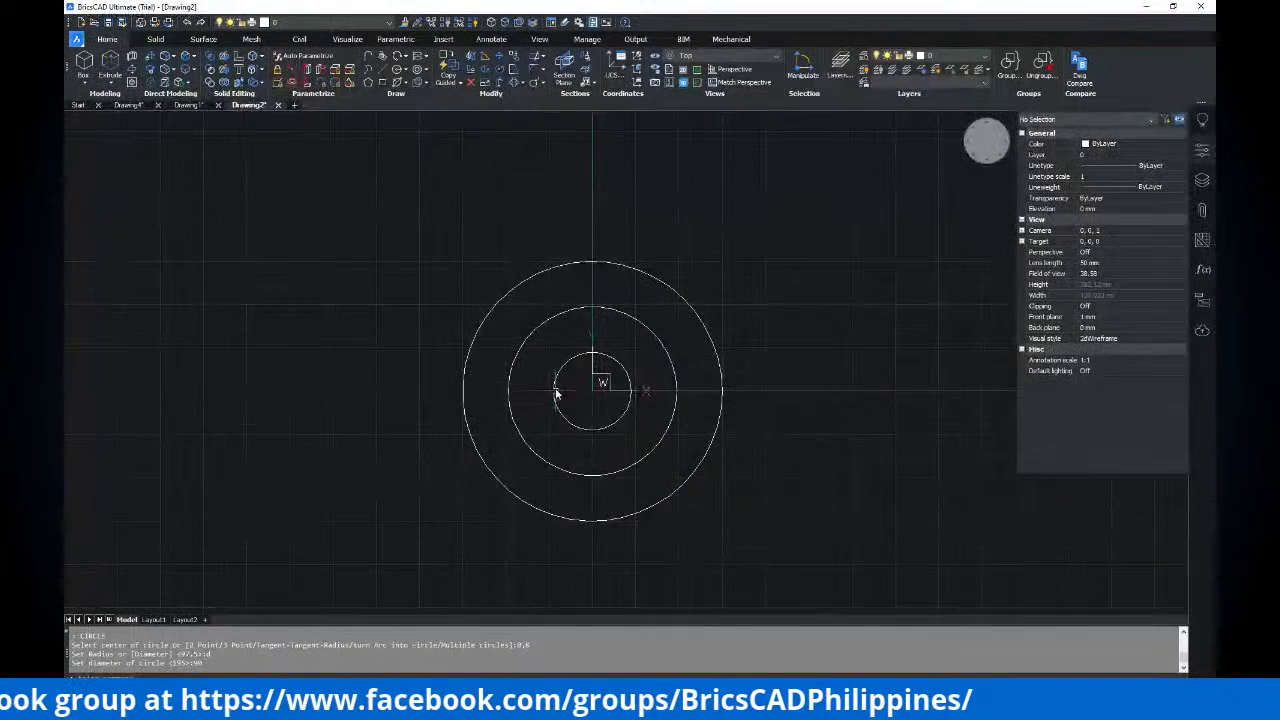
Offset the 90 mm hub circle outward and the 300 mm rim circle inward by the 10 mm wall thickness
type("o")
key("Return")
type("50")
key("Return")
scroll(555, 378, "up", 2)
left_click(538, 372)
left_click(538, 372)
left_click(457, 294)
left_click(474, 306)
left_click(497, 352)
middle_click_drag(497, 352, 486, 320)
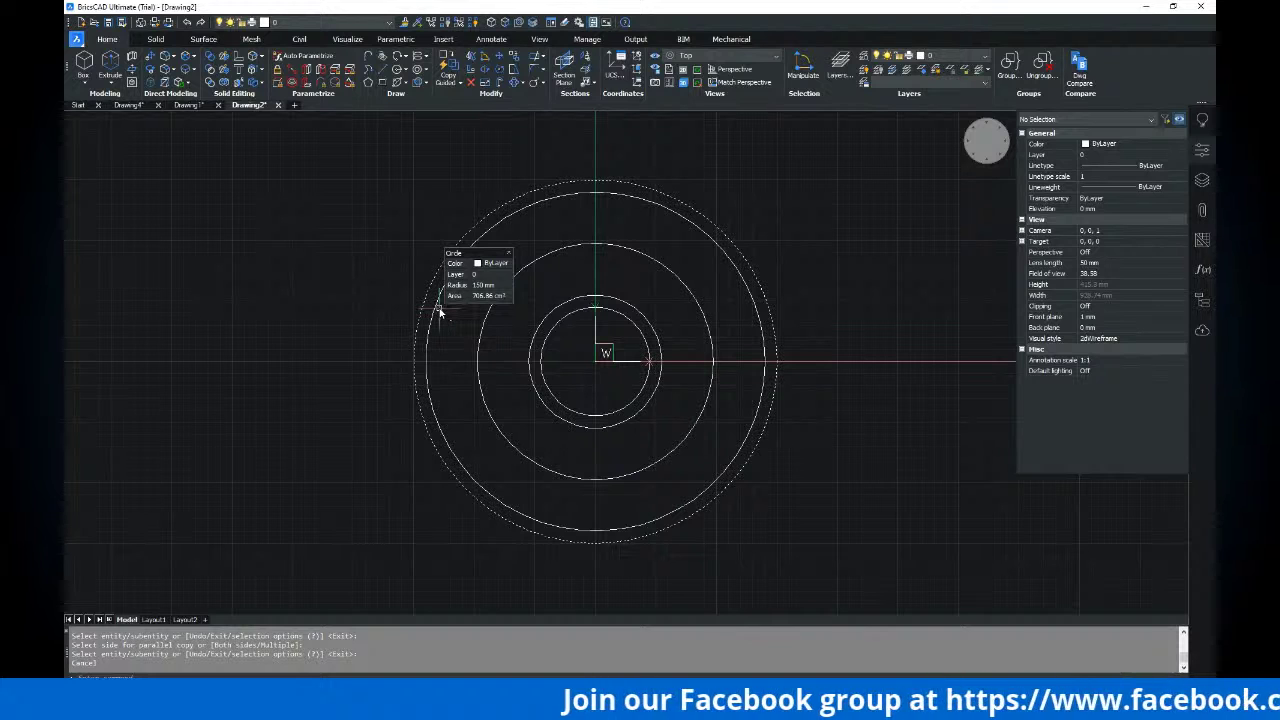
key("Escape")
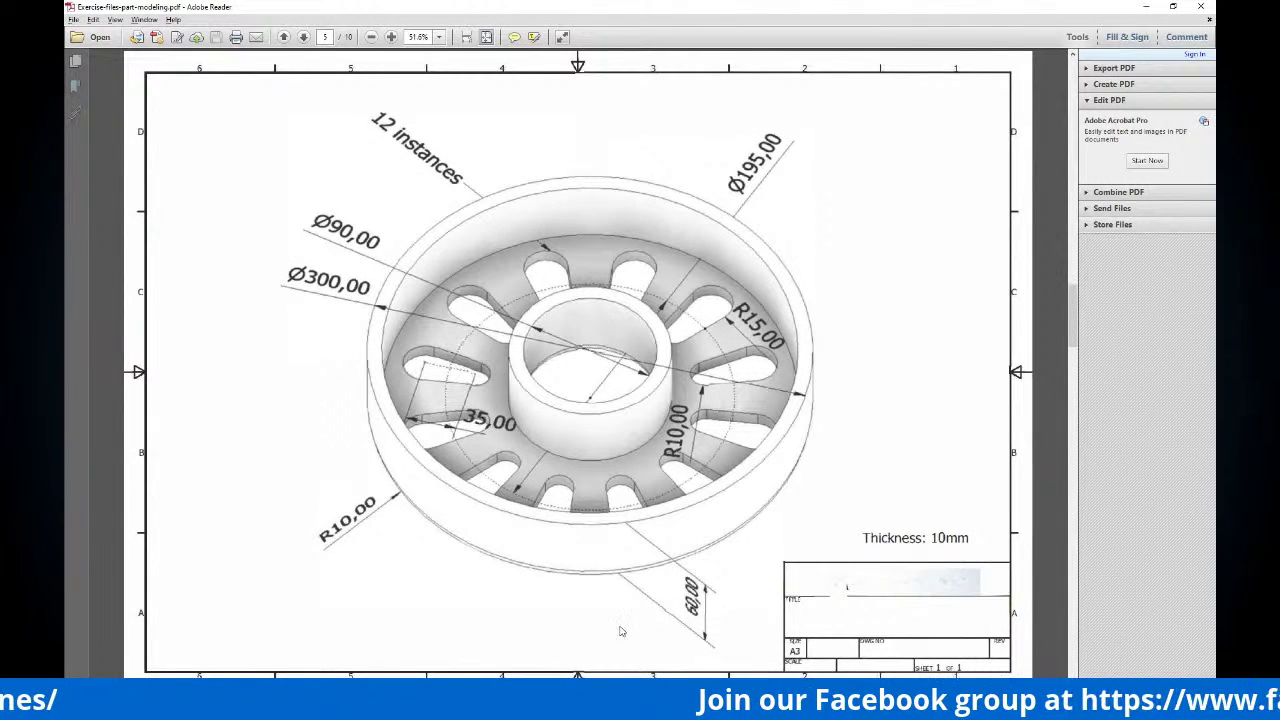
Open the Calculator over the PDF, divide the 35 mm slot length by 2, and minimise the Calculator
key("super")
type("calc")
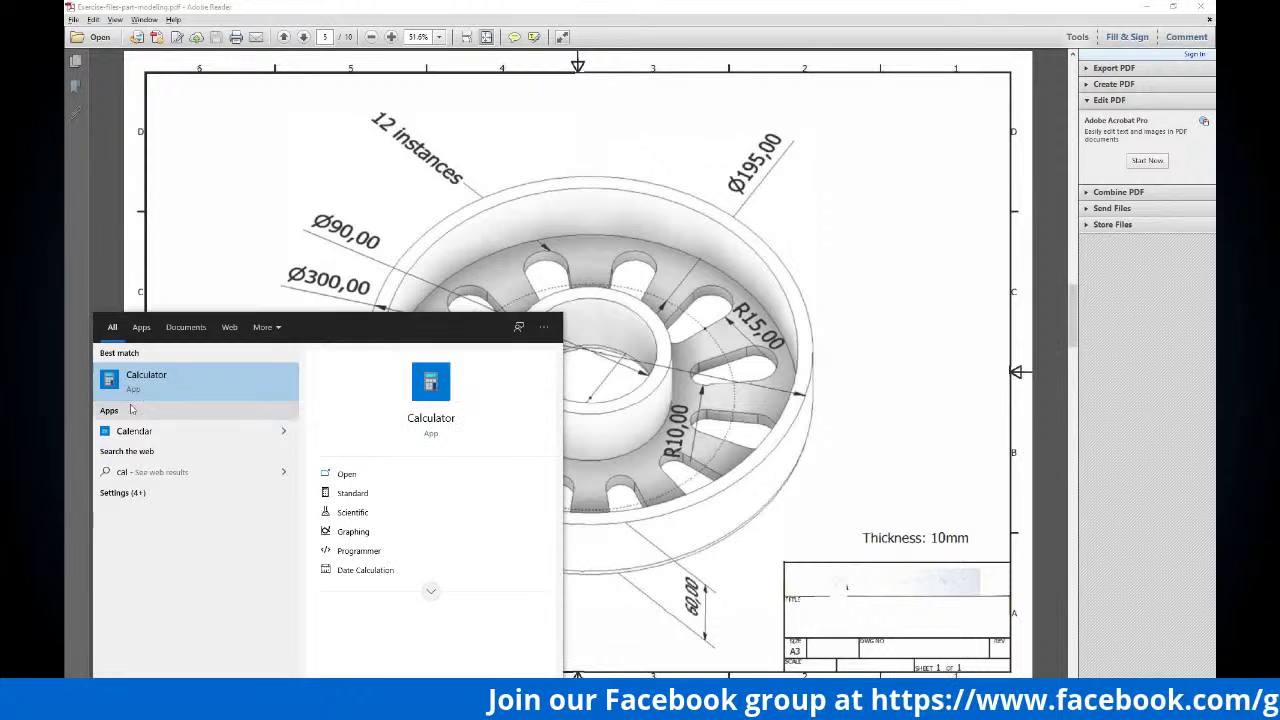
key("Return")
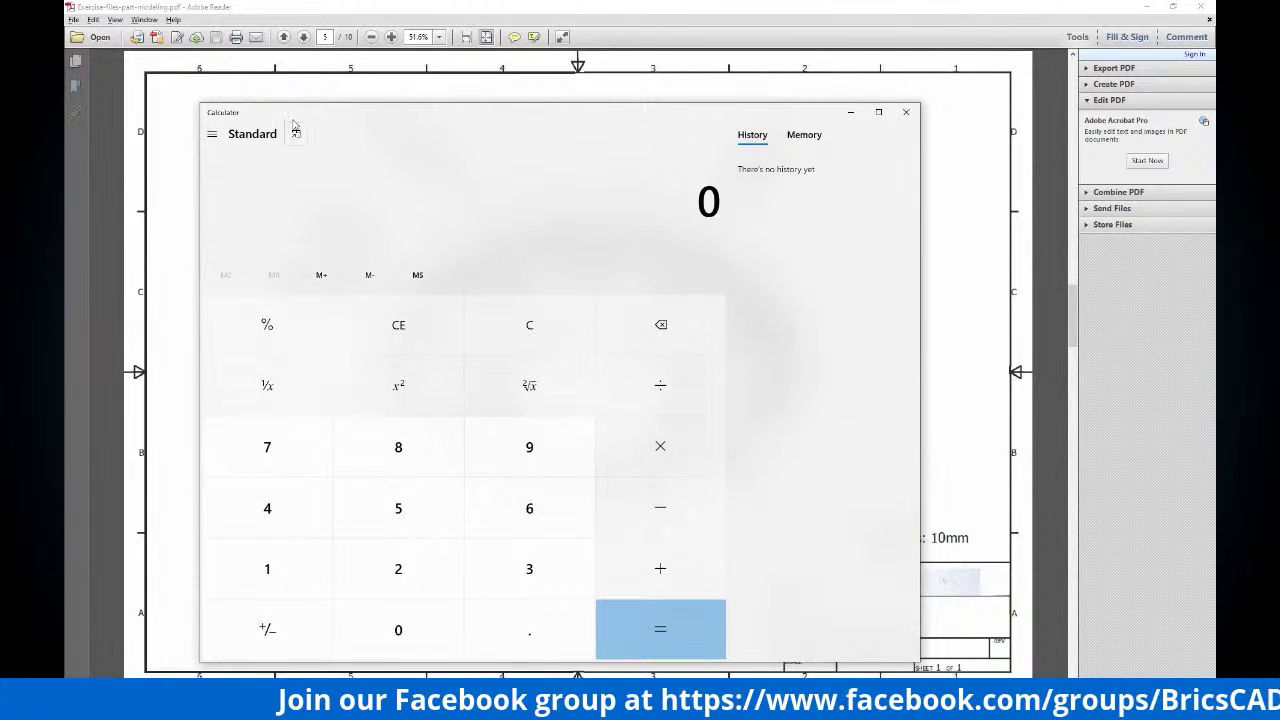
mouse_move(220, 112)
left_mouse_down()
mouse_move(629, 129)
mouse_move(662, 90)
mouse_move(631, 81)
left_mouse_up()
type("35/")
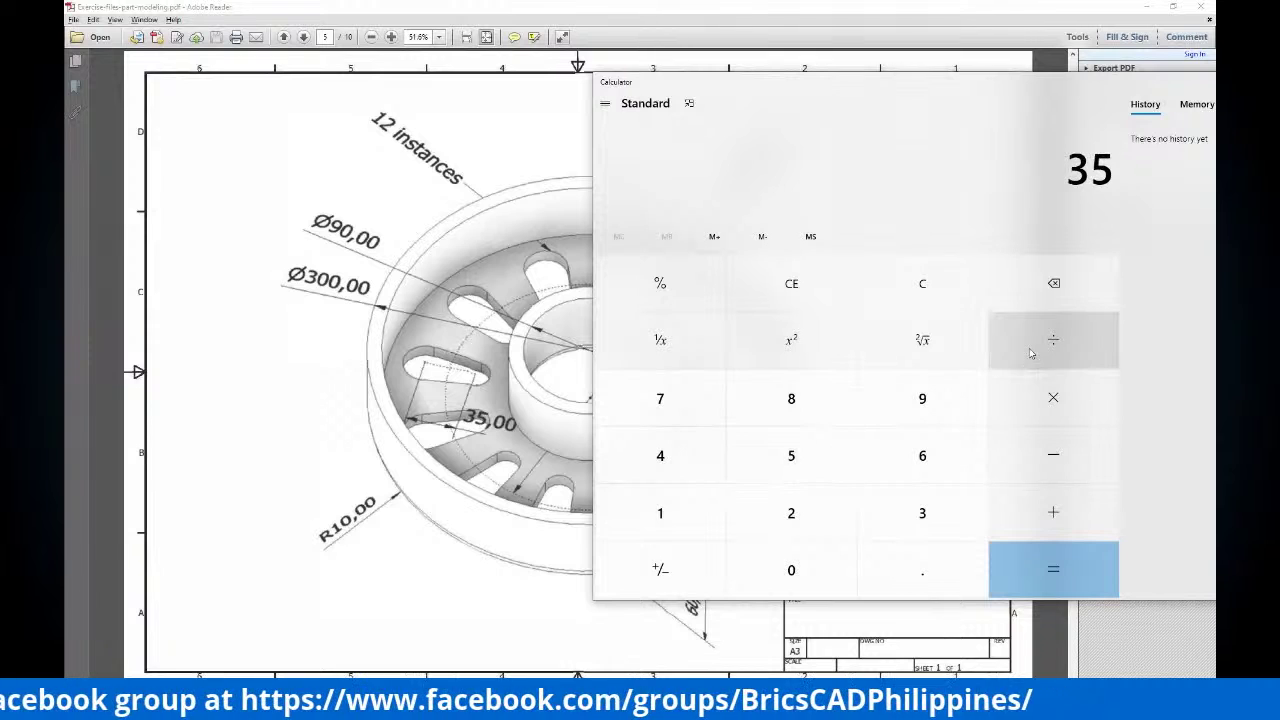
left_click(831, 510)
left_click(1053, 569)
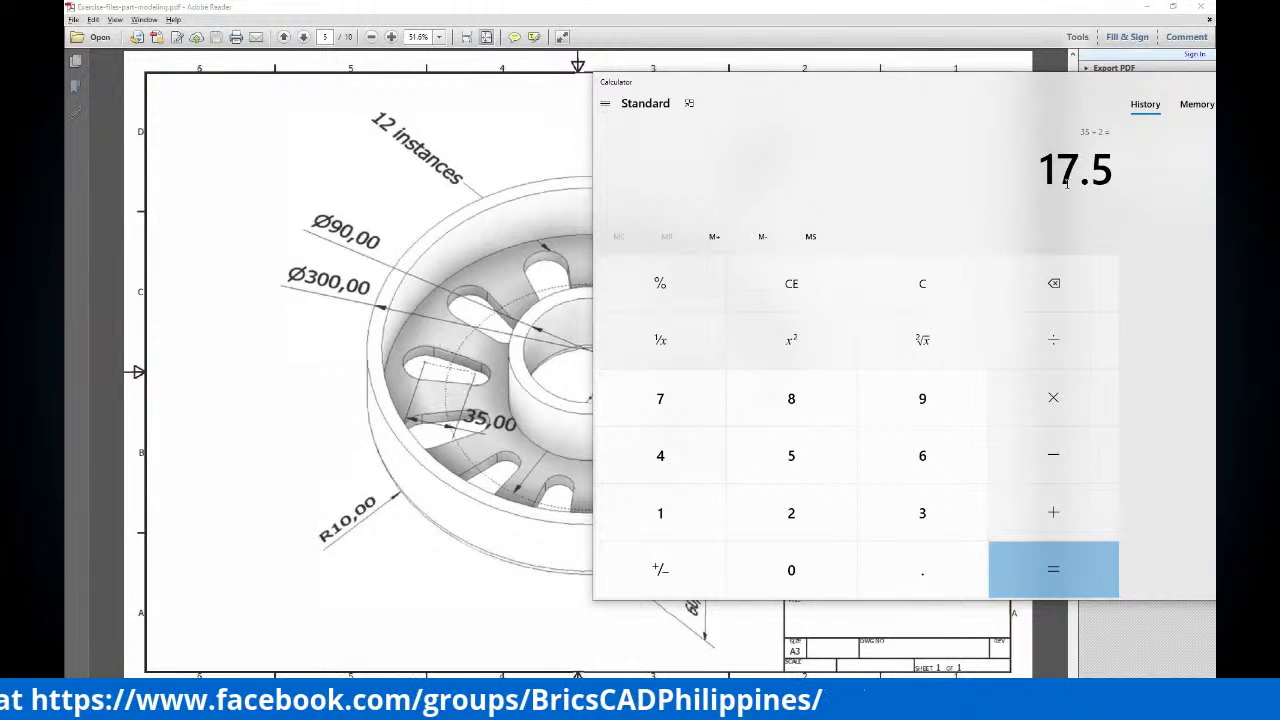
mouse_move(1055, 82)
left_mouse_down()
mouse_move(1091, 286)
mouse_move(1128, 230)
mouse_move(909, 98)
mouse_move(729, 98)
mouse_move(726, 118)
left_mouse_up()
left_click_drag(963, 106, 640, 269)
mouse_move(513, 283)
left_mouse_down()
mouse_move(748, 256)
mouse_move(906, 147)
left_mouse_up()
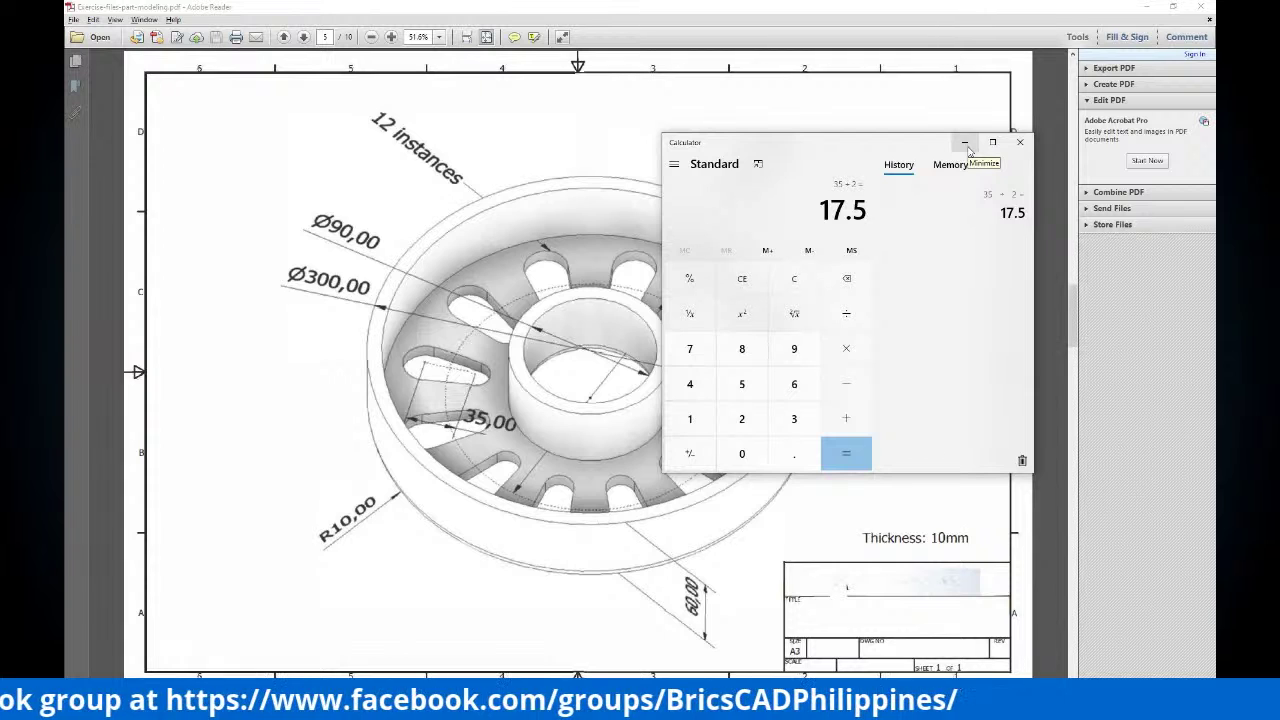
key("ctrl")
left_click(966, 143)
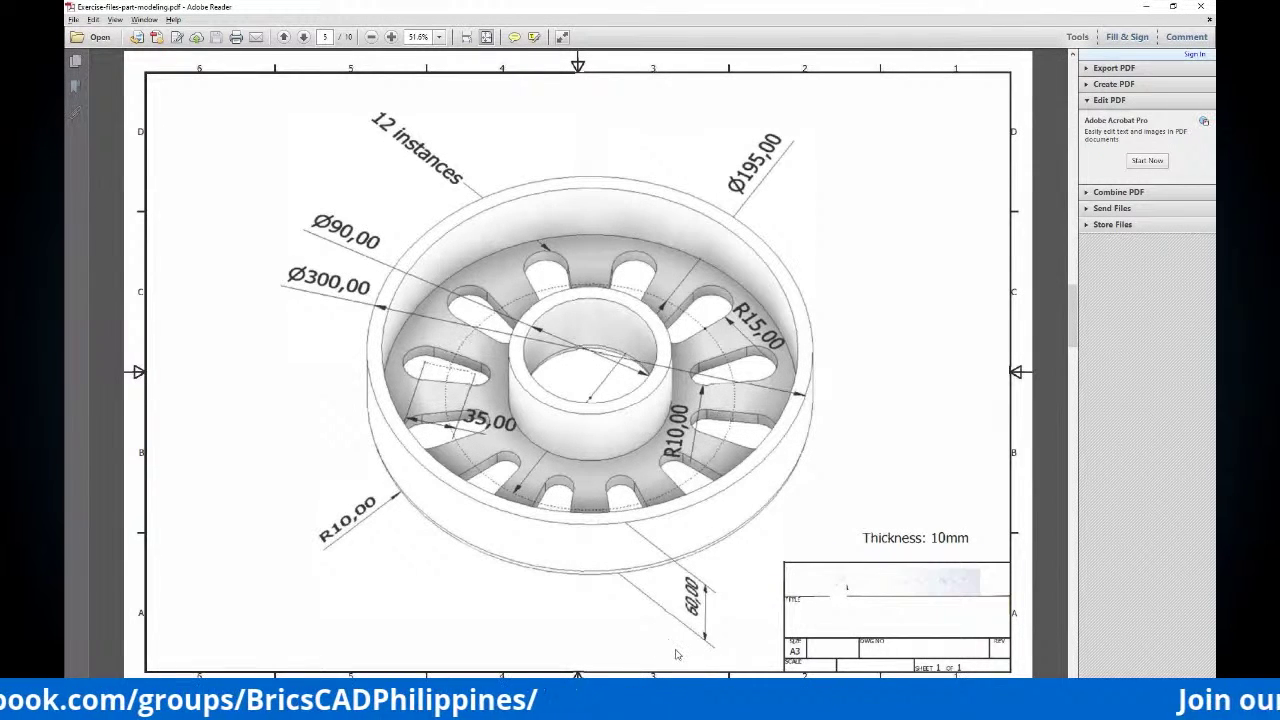
Return to BricsCAD and offset the 195 mm circle 17.5 mm both outward and inward
key("alt+Tab")
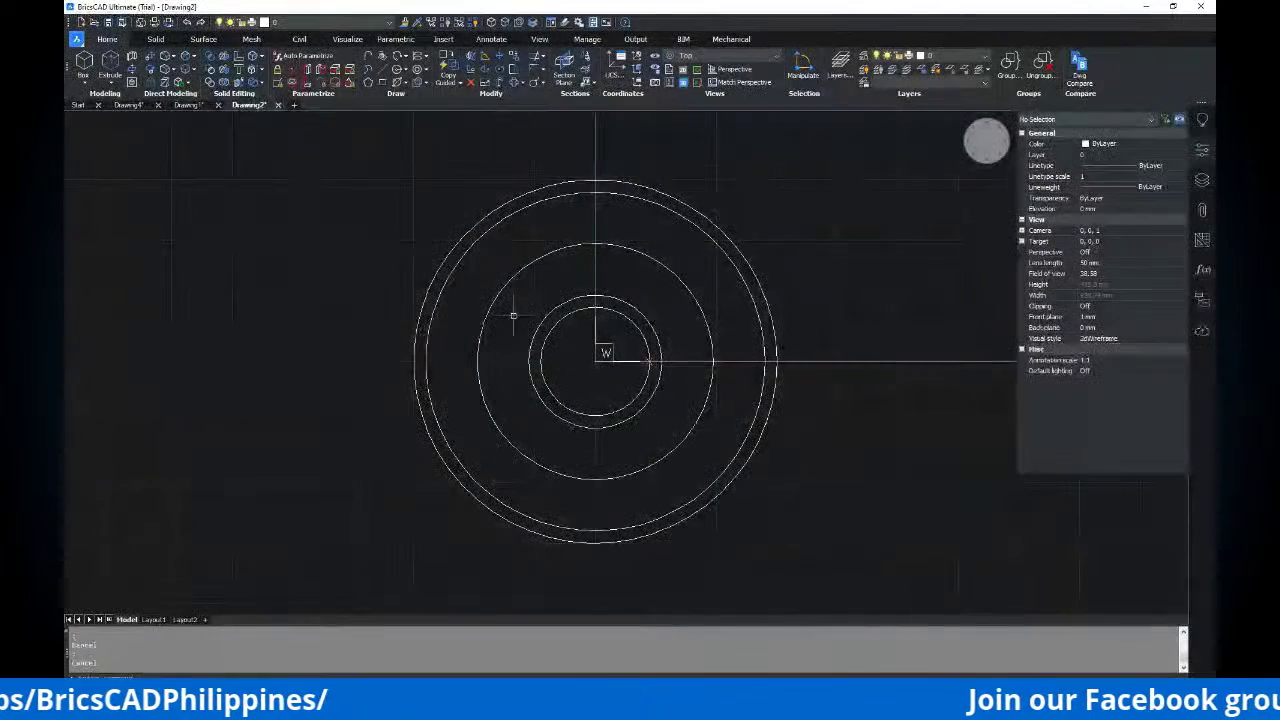
middle_click_drag(634, 275, 634, 286)
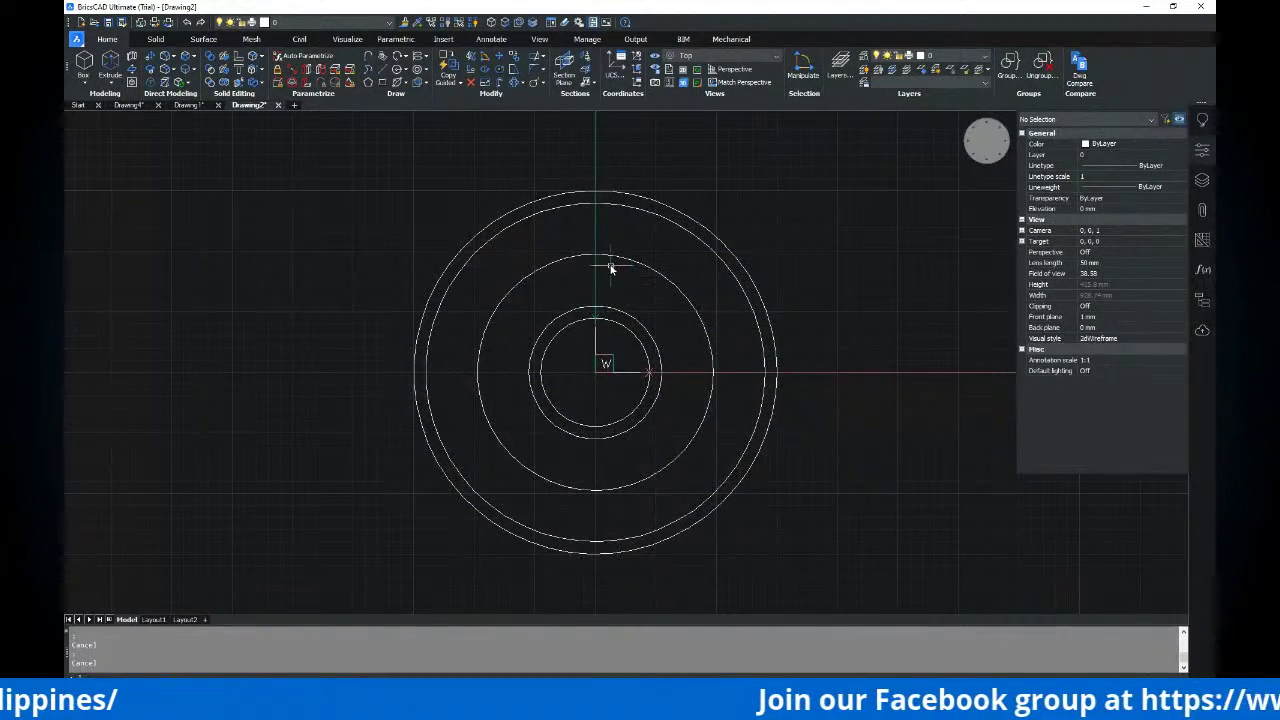
scroll(597, 257, "up", 3)
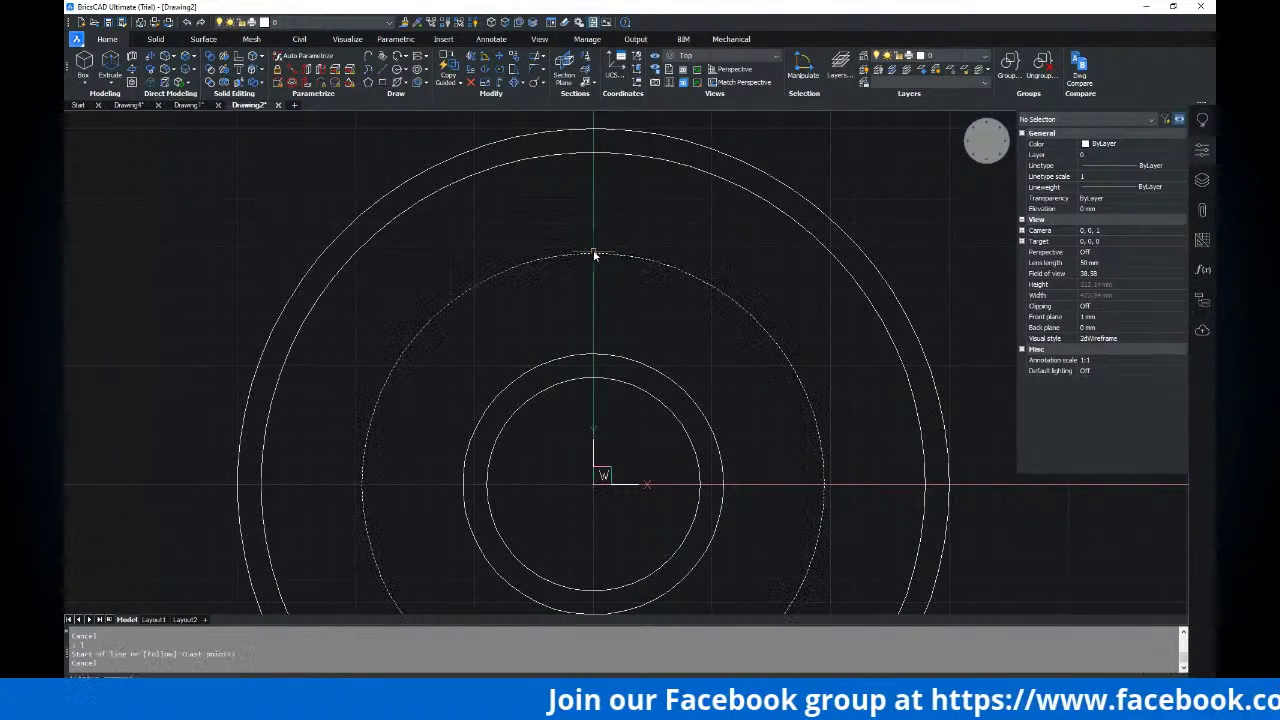
mouse_move(594, 256)
type("o")
key("Return")
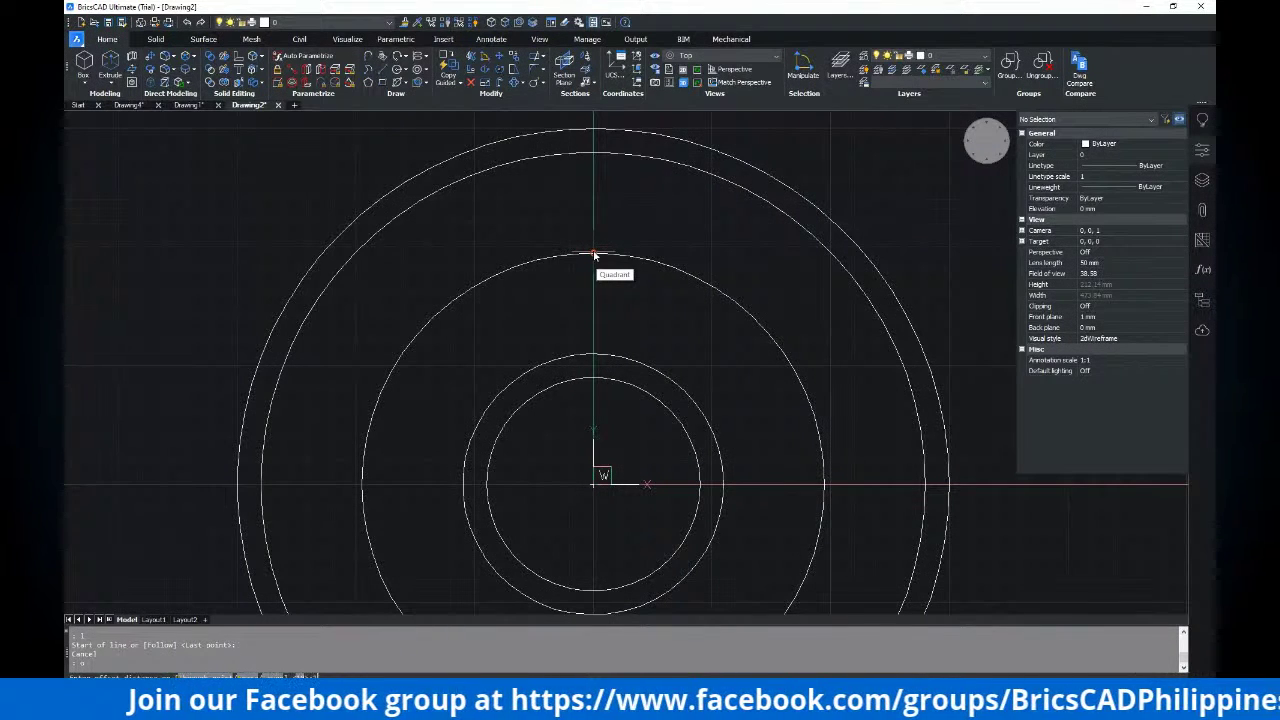
key("Return")
left_click(606, 256)
left_click(615, 216)
left_click(606, 255)
left_click(612, 292)
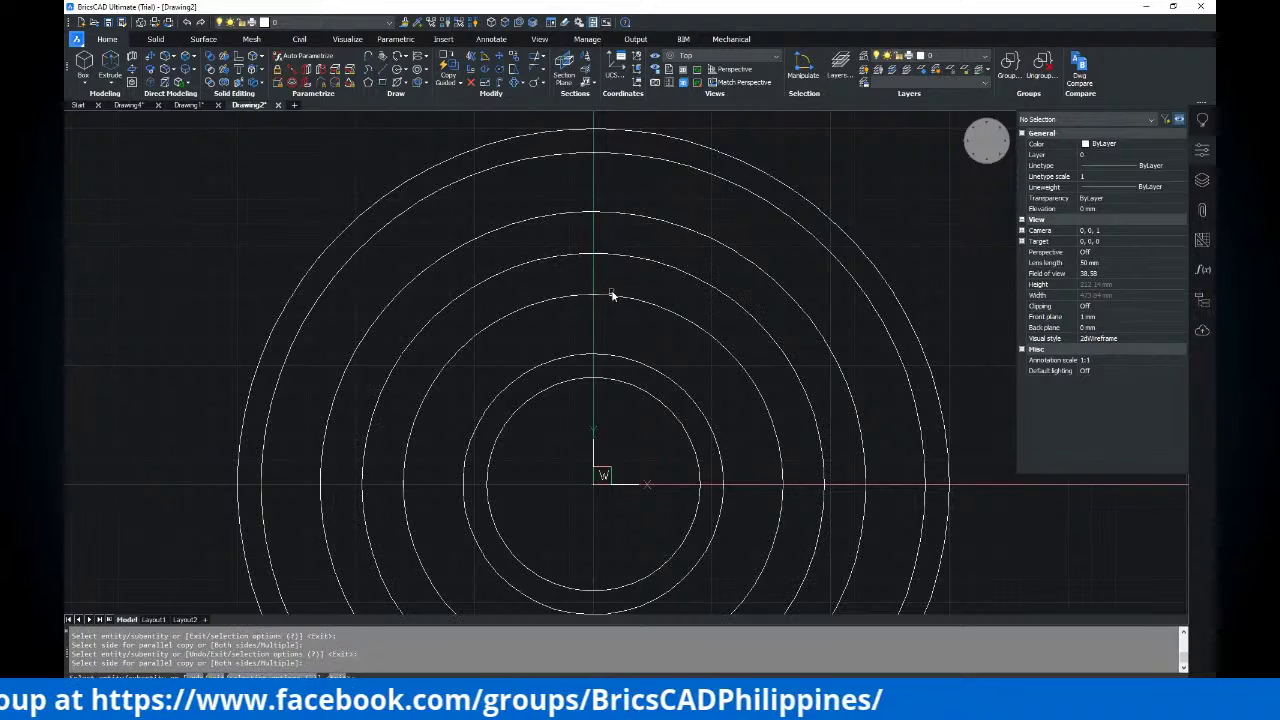
scroll(613, 294, "down", 2)
middle_click_drag(613, 294, 583, 297)
Check the slot radii in the PDF and draw a 15 mm radius circle centred on the outer offset circle's top quadrant
key("alt+Tab")
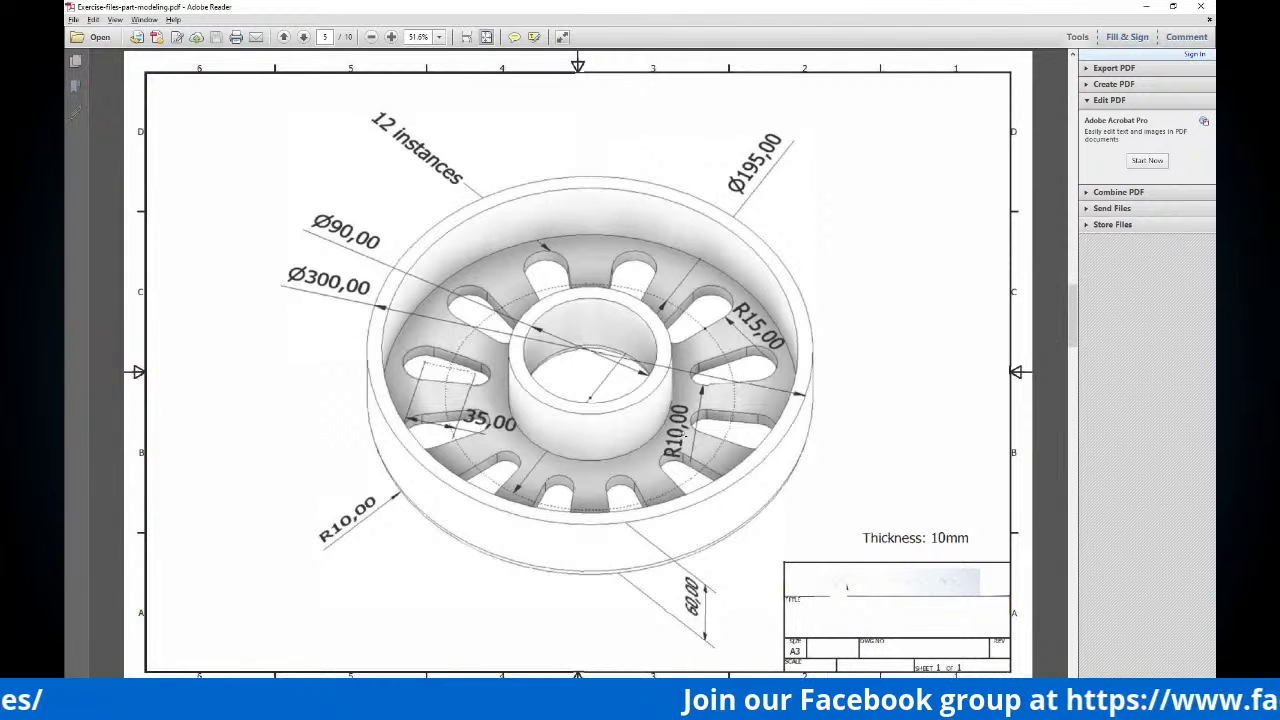
key("alt+Tab")
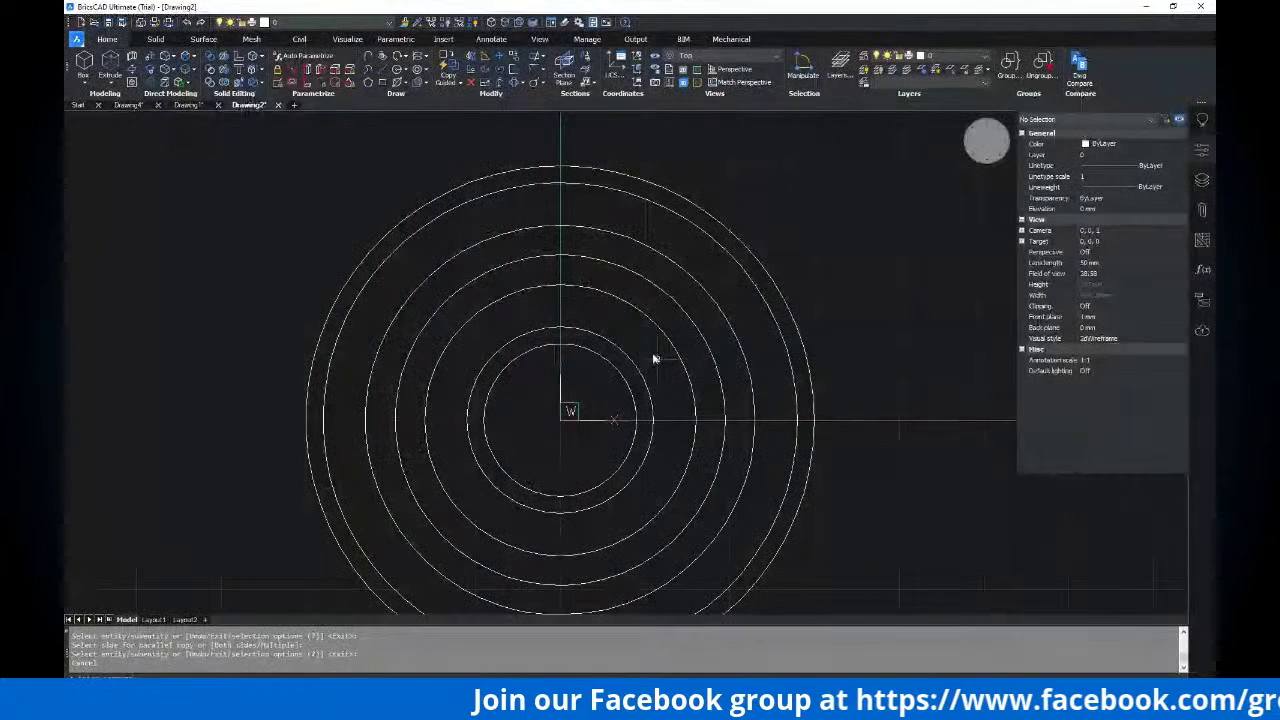
left_click(571, 233)
type("15")
key("Return")
Turn off the Perpendicular entity snap
key("Return")
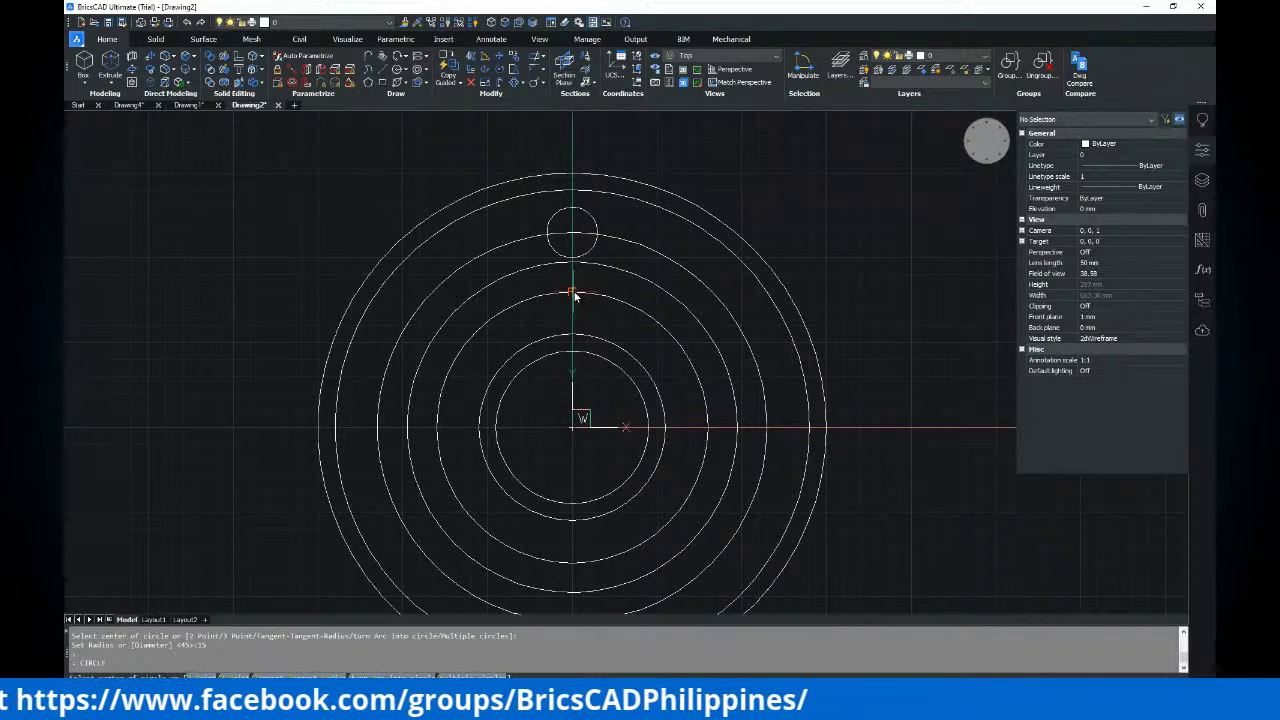
scroll(575, 295, "up", 3)
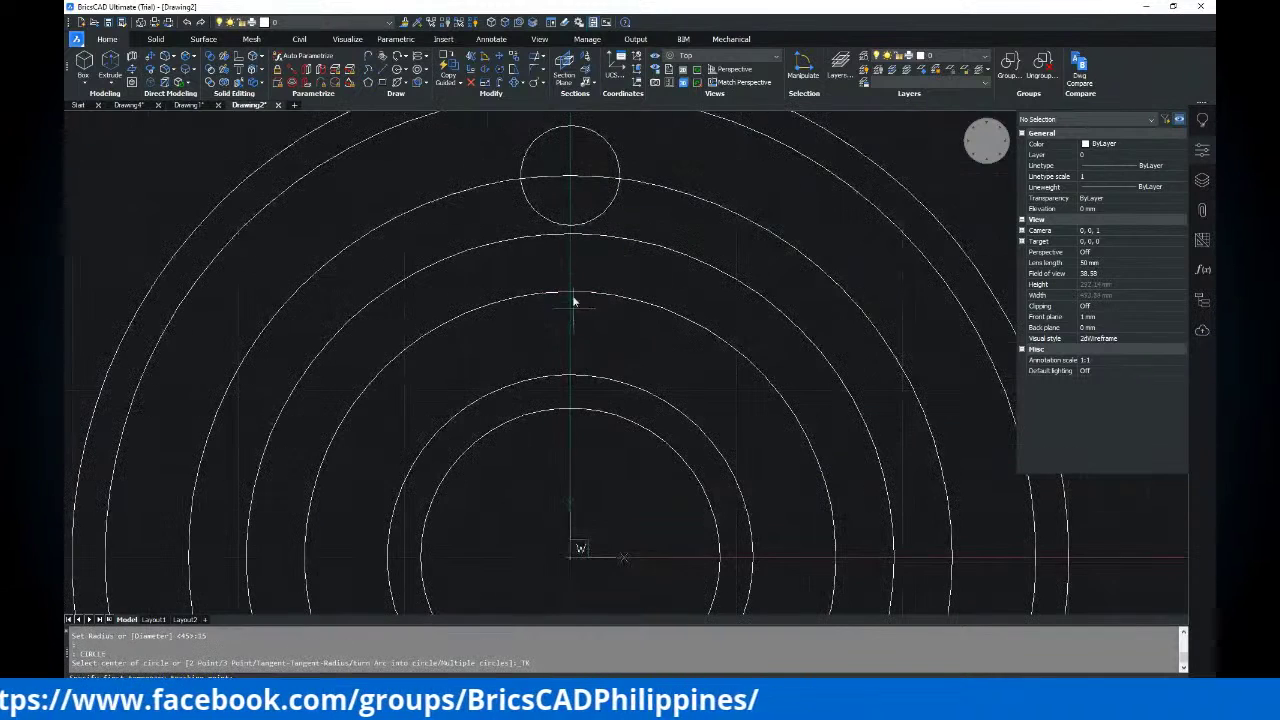
right_click(952, 632, "shift")
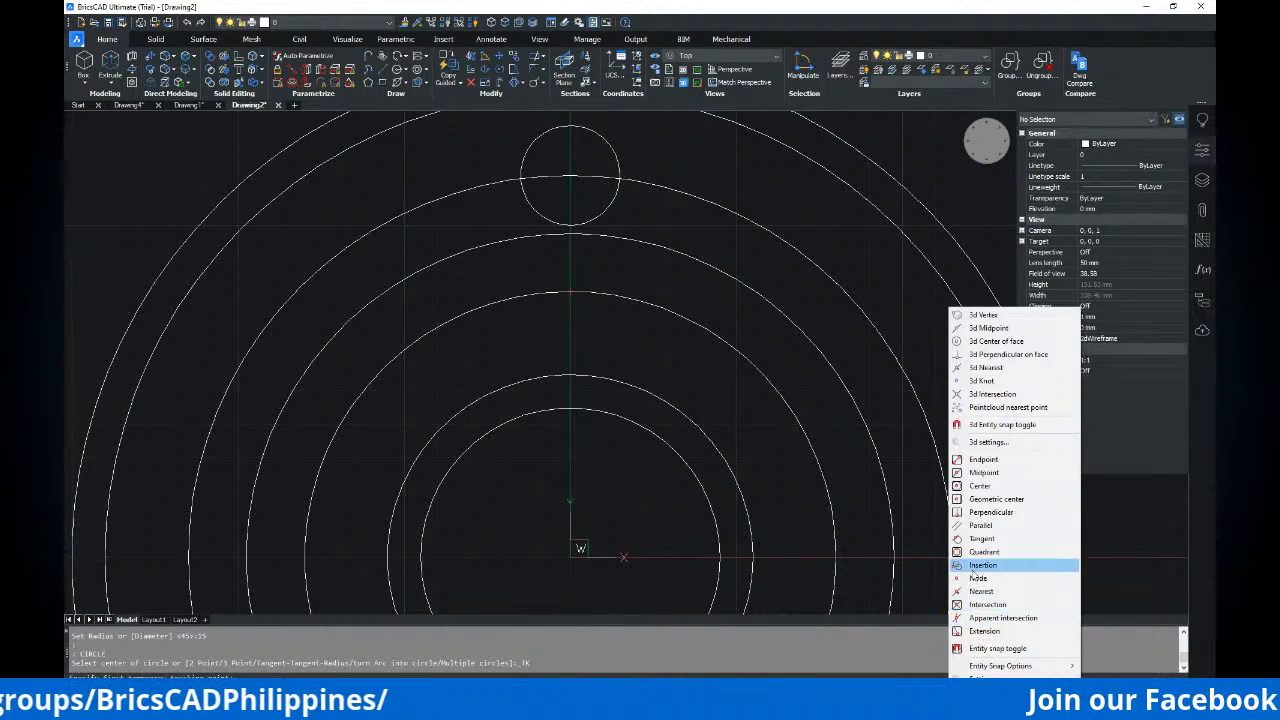
left_click(985, 513)
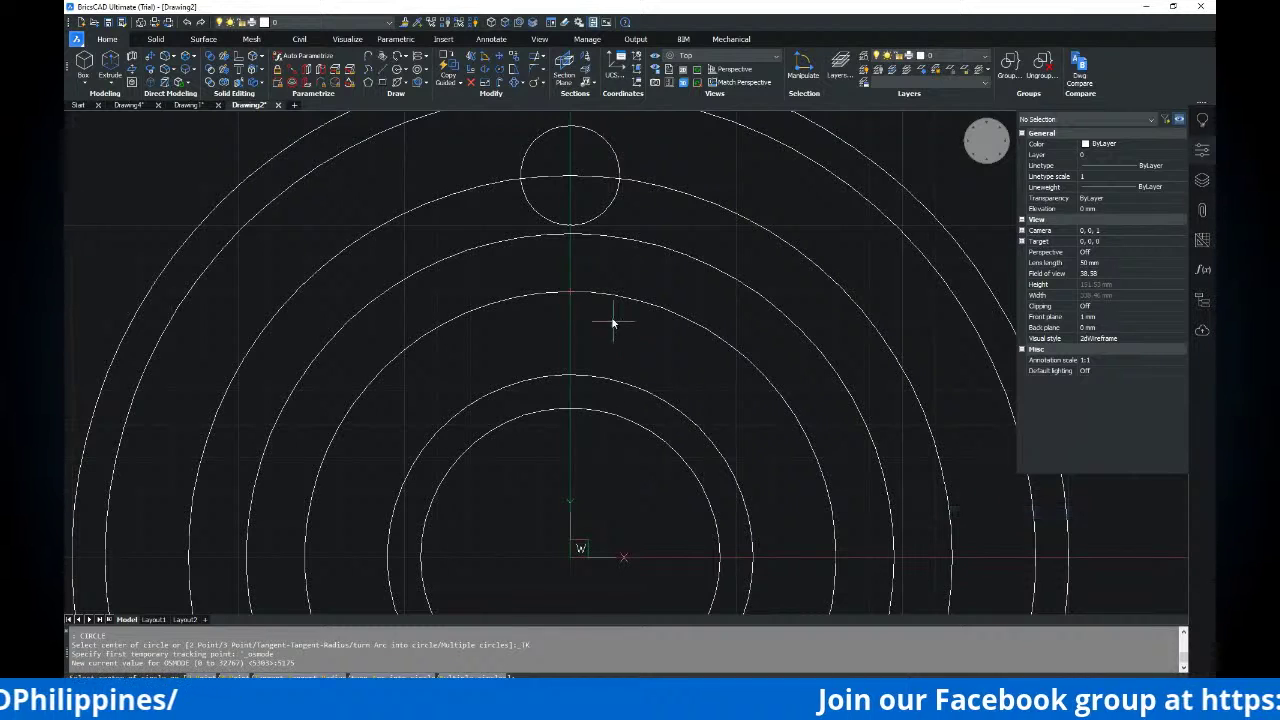
key("Escape")
key("Escape")
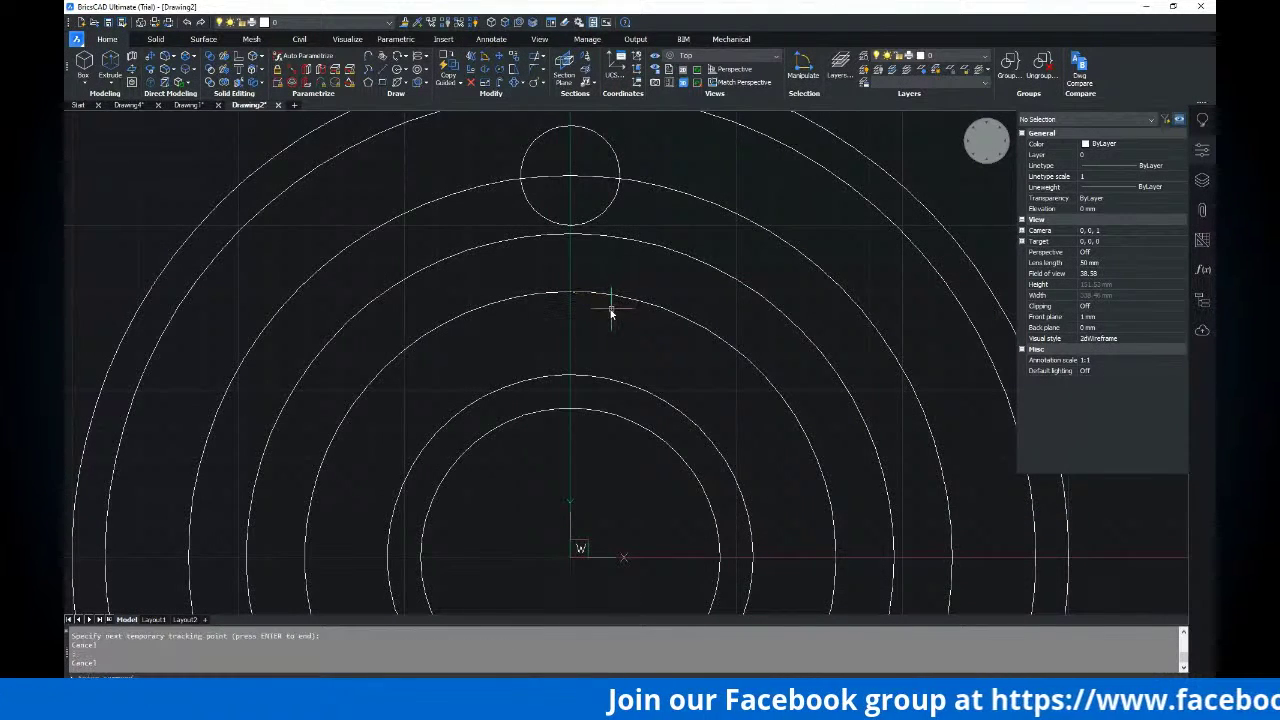
Draw a 10 mm radius circle centred on the inner offset circle's top quadrant and check the slot shape in the PDF
left_click(570, 296)
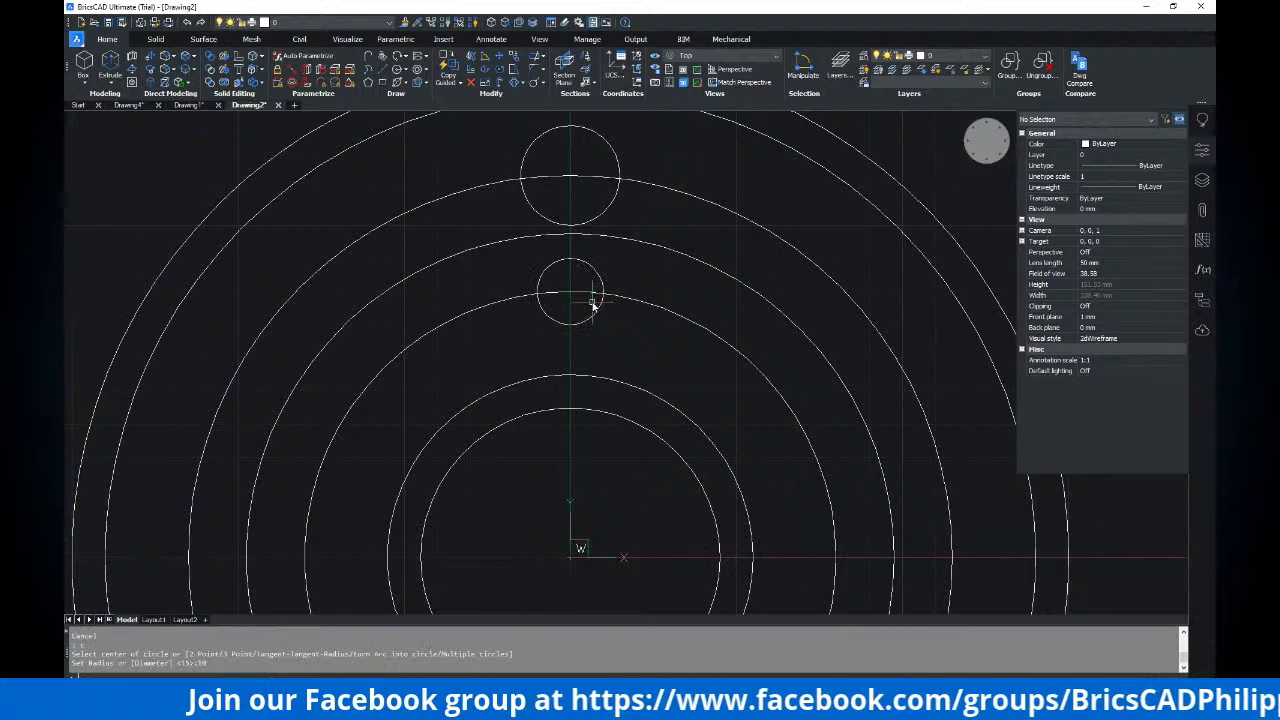
key("alt+Tab")
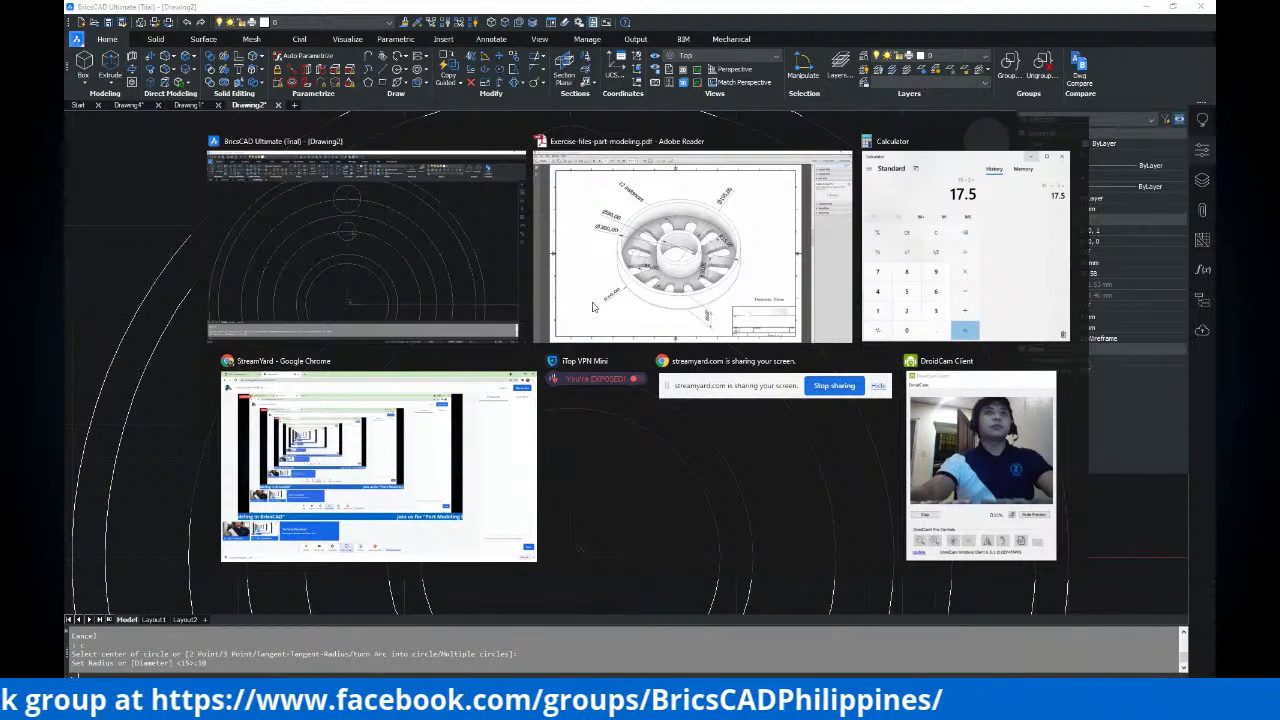
left_click(592, 307)
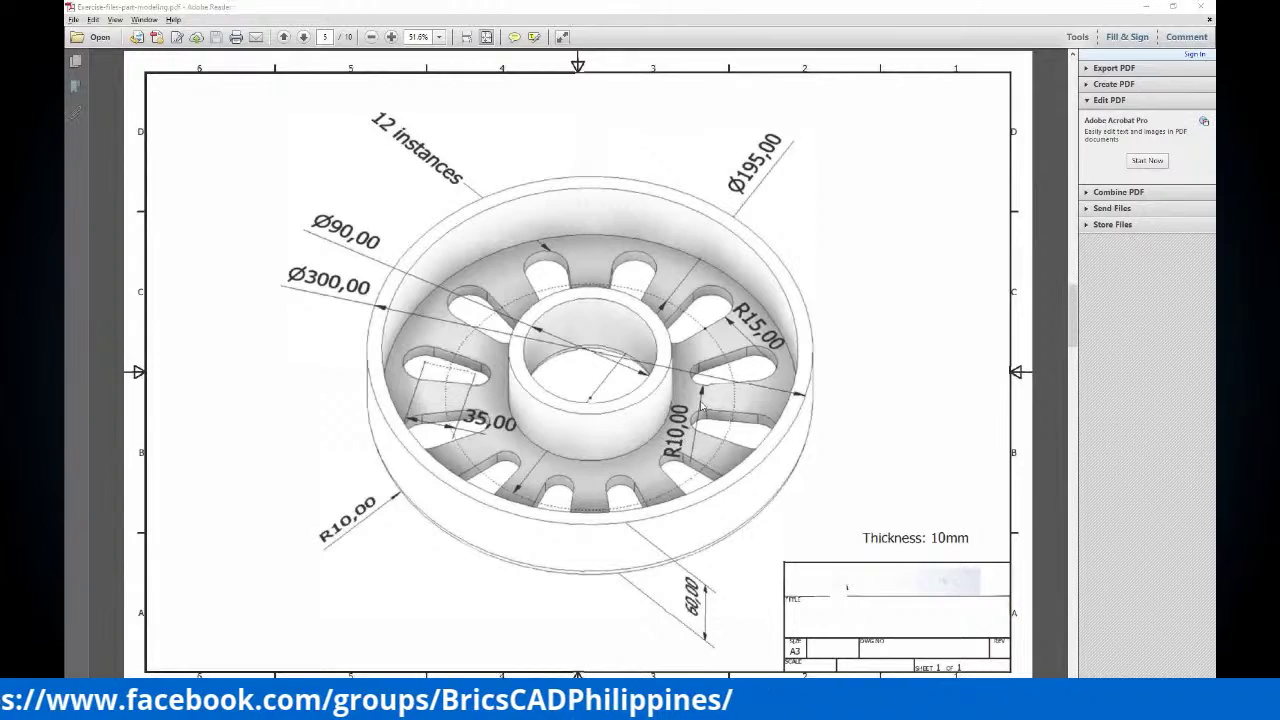
key("alt+Tab")
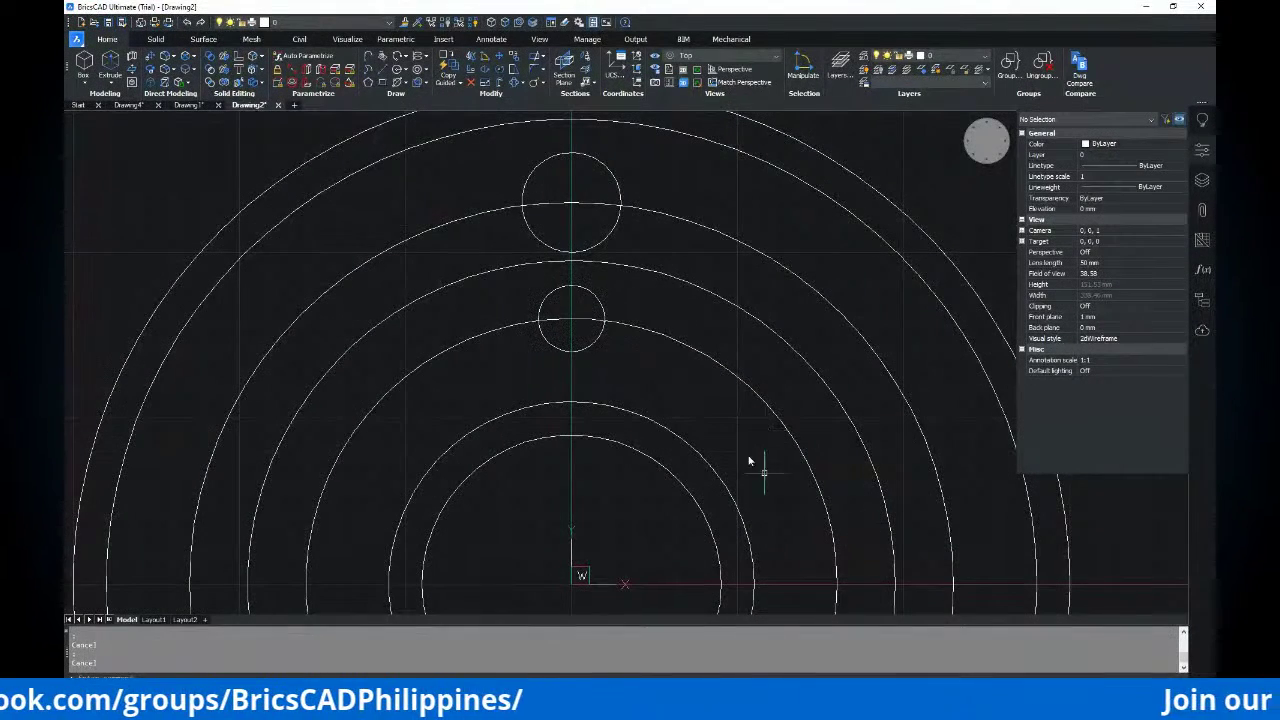
type("l")
key("Return")
left_click(621, 208)
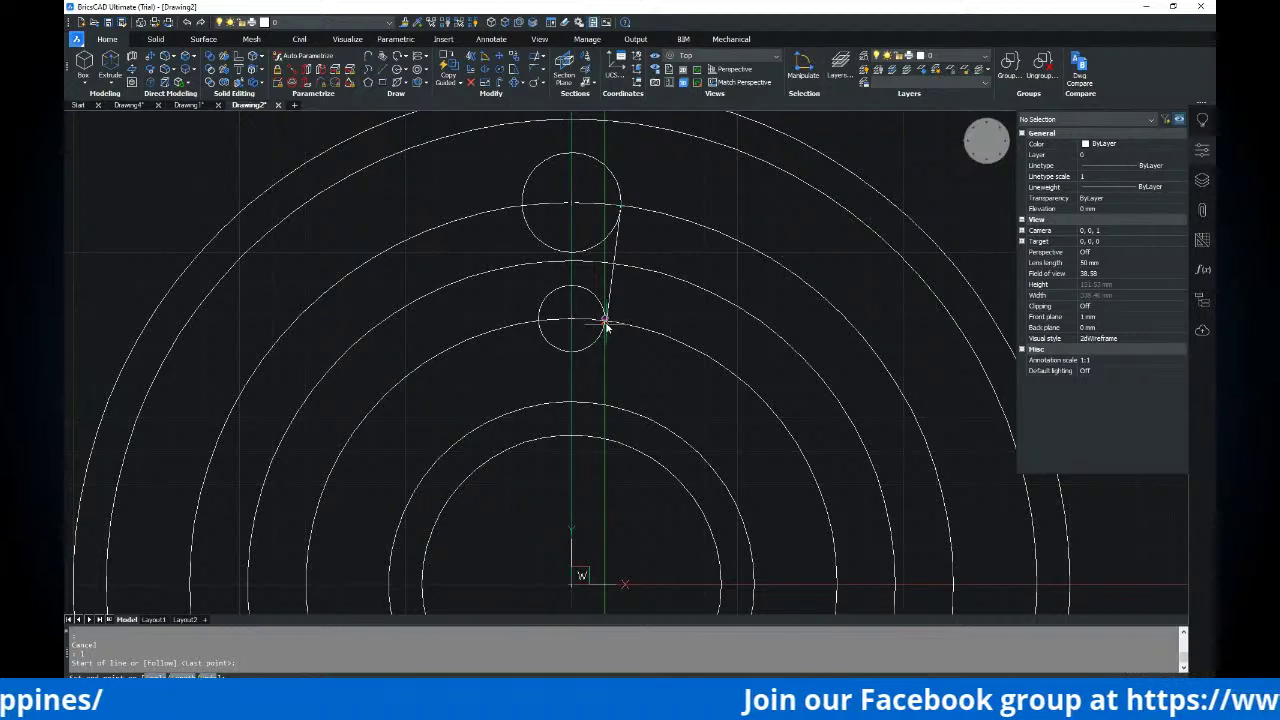
scroll(605, 320, "up", 2)
key("Escape")
key("Escape")
Delete the two construction circles that were offset from the 195 mm circle
scroll(660, 300, "down", 4)
left_click_drag(743, 228, 712, 256)
middle_click_drag(694, 293, 694, 288)
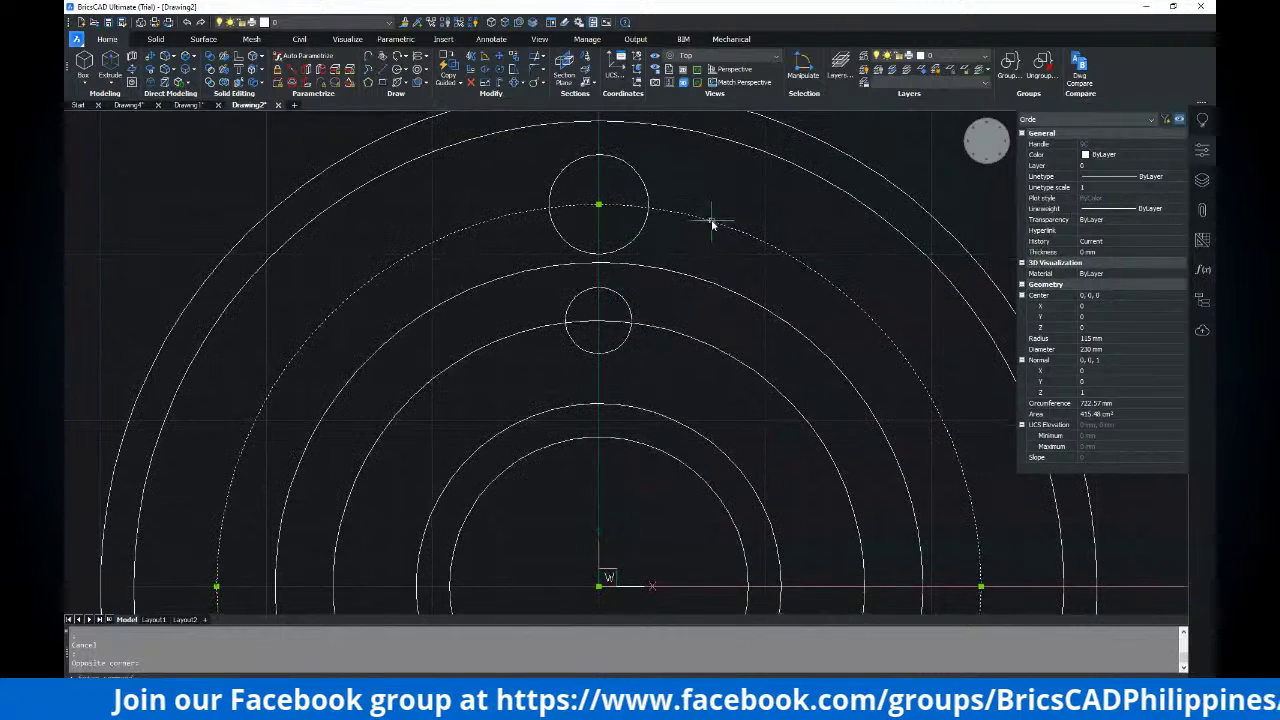
left_click(707, 325)
left_click(672, 365)
middle_click_drag(677, 354, 686, 327)
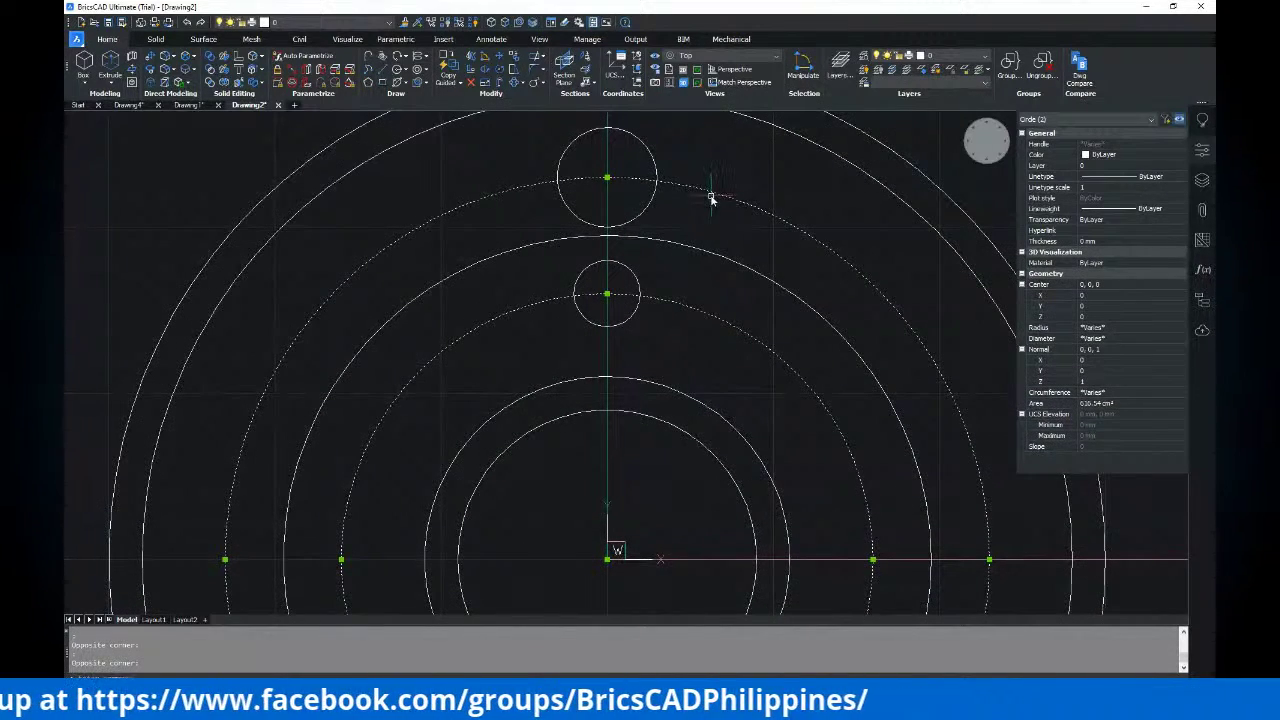
key("Escape")
middle_click_drag(691, 226, 677, 257)
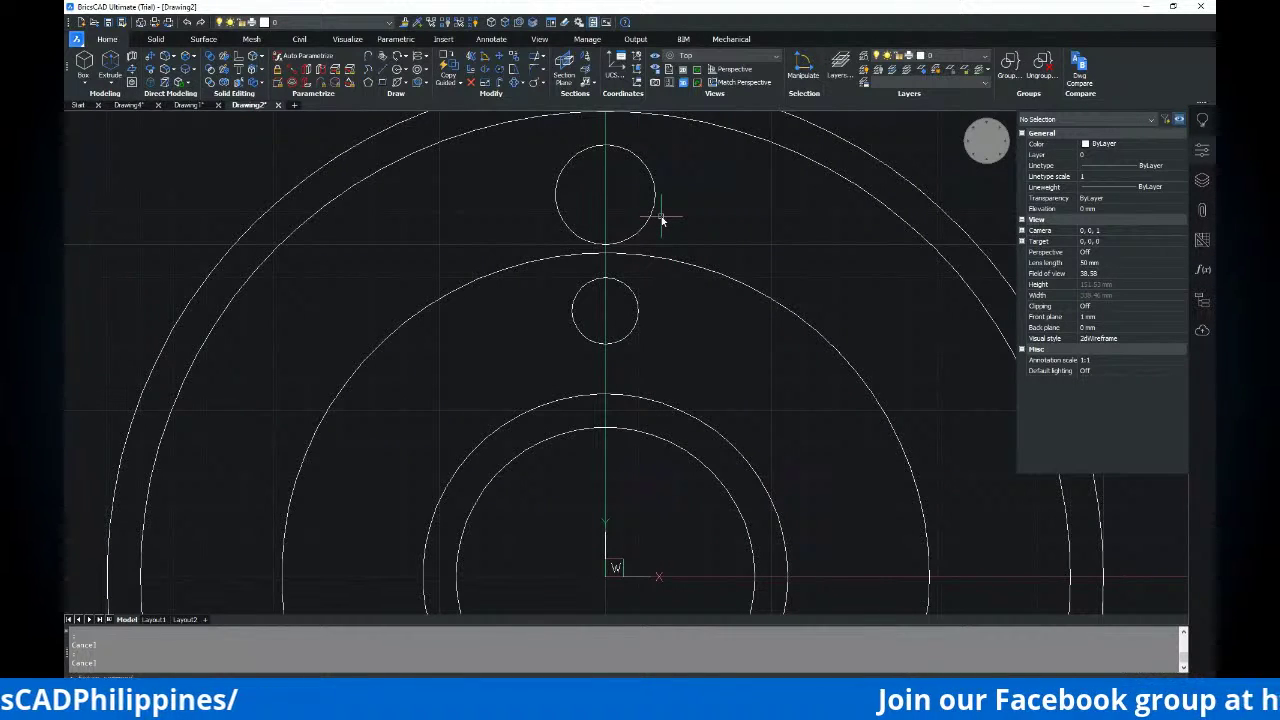
Draw straight lines joining the outer side quadrants of the two slot circles on both sides
type("l")
key("Return")
left_click(656, 214)
left_click(641, 318)
key("Return")
key("Return")
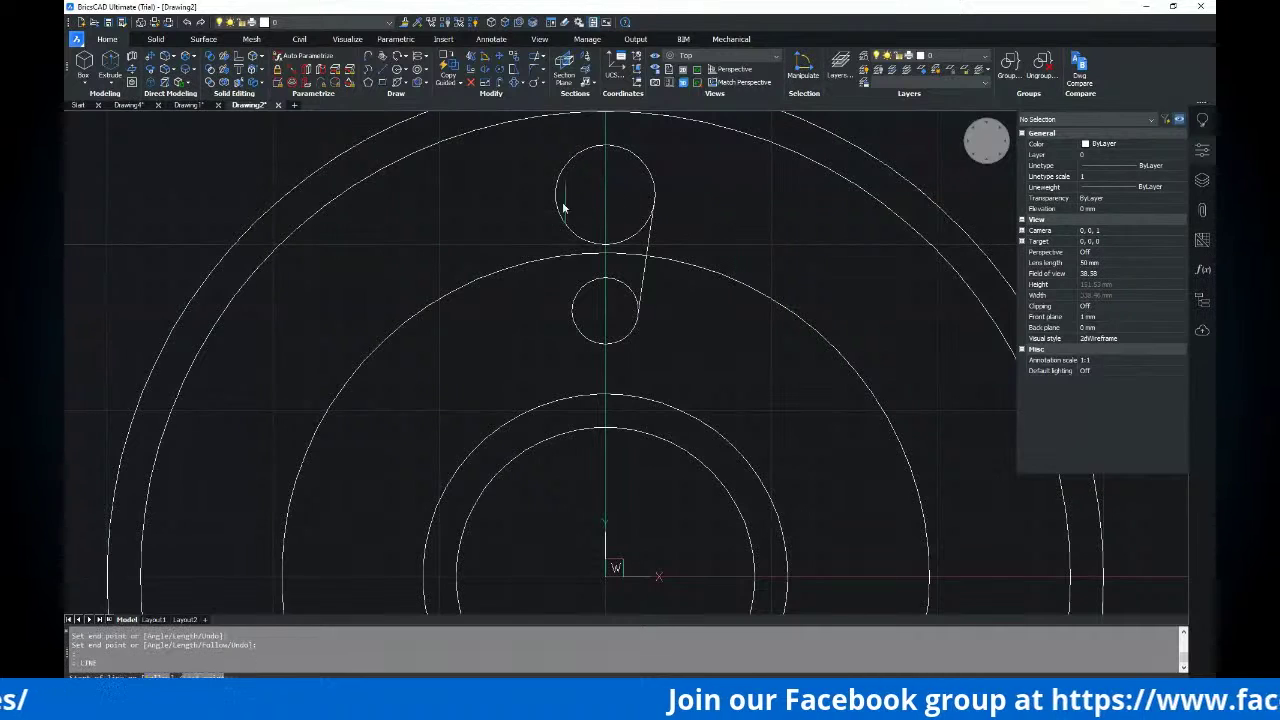
left_click(557, 197)
left_click(572, 312)
key("Return")
Examine closely how both side lines meet the larger slot circle
mouse_move(642, 206)
middle_mouse_down()
mouse_move(624, 215)
mouse_move(632, 255)
middle_mouse_up()
scroll(524, 233, "up", 10)
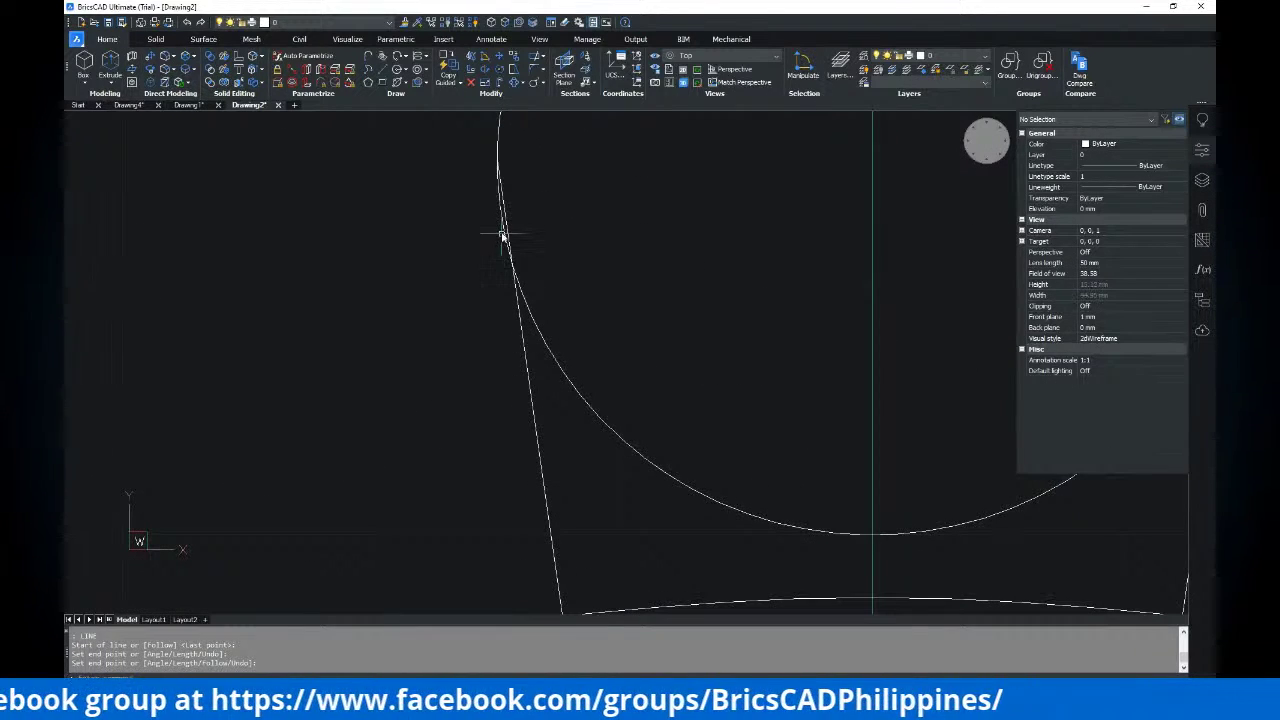
scroll(508, 240, "down", 6)
scroll(740, 280, "up", 3)
scroll(765, 248, "up", 4)
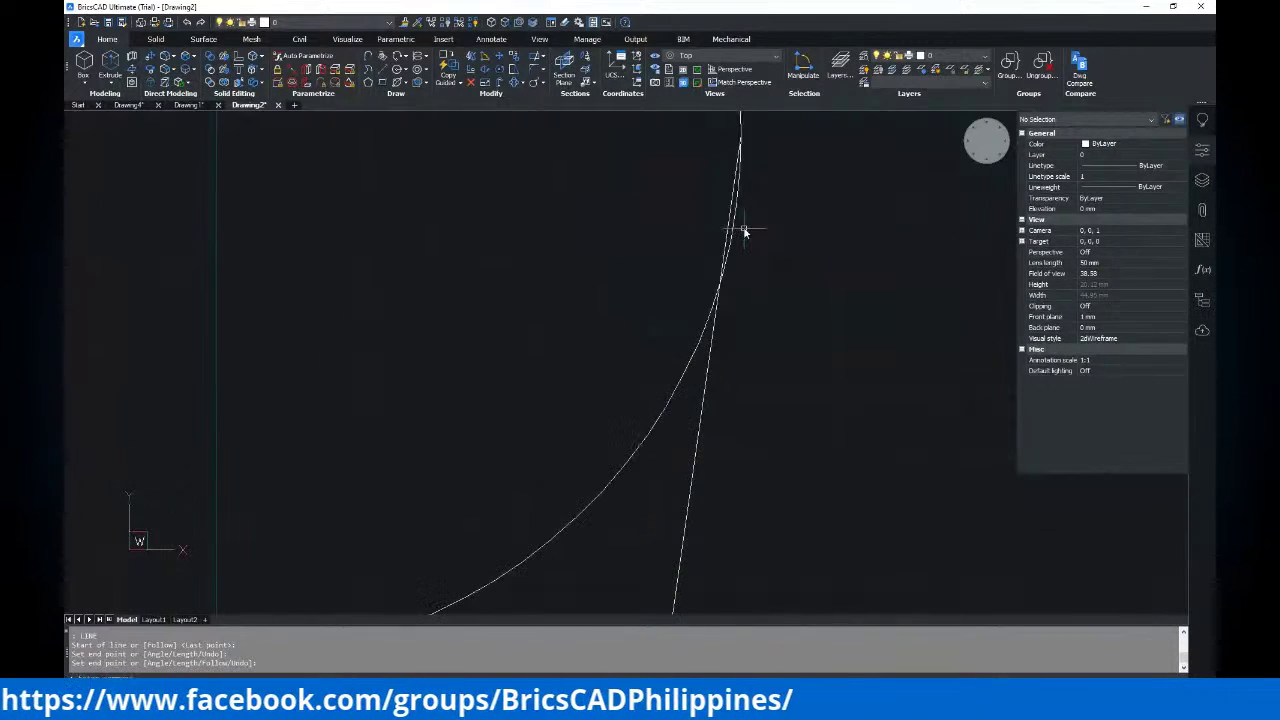
scroll(743, 257, "down", 6)
scroll(760, 250, "down", 5)
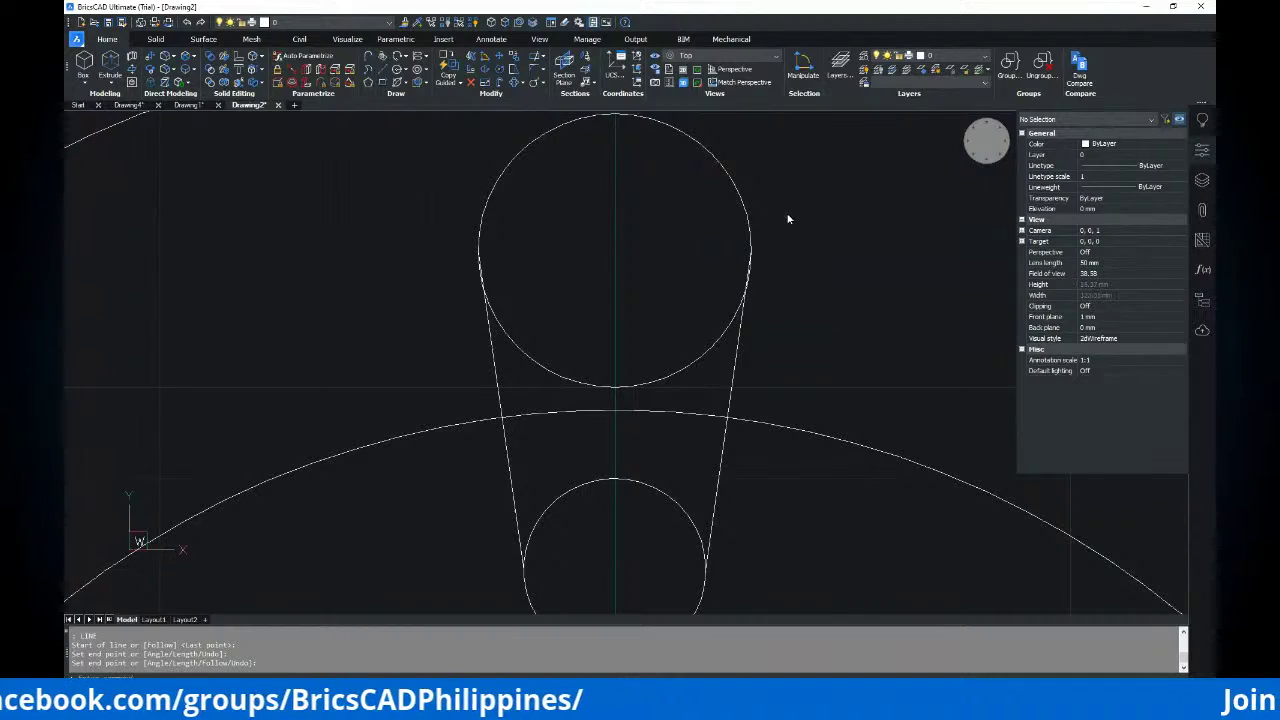
key("Escape")
key("Escape")
scroll(640, 297, "down", 2)
scroll(634, 286, "up", 2)
Compare the slot outline with page 5 of the PDF and inspect the properties of the slot's right side line in BricsCAD
key("alt+Tab")
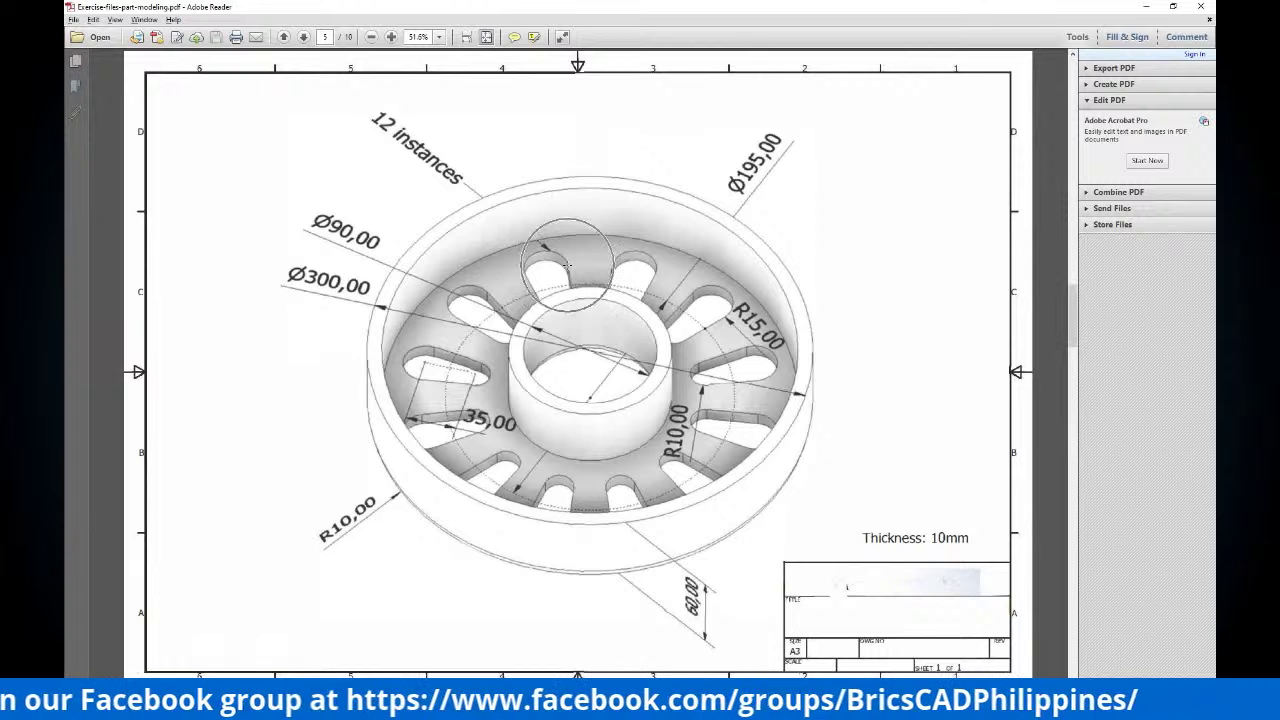
key("alt+Tab")
key("Escape")
left_click(691, 262)
left_click(680, 267)
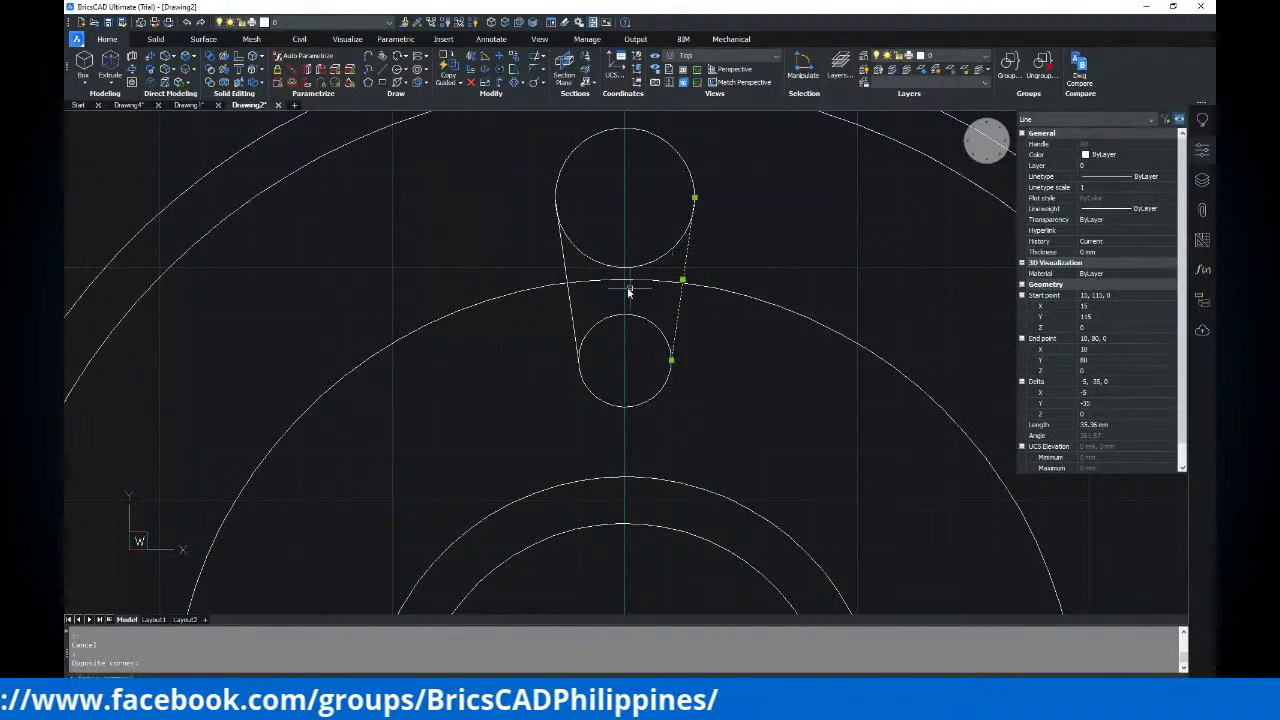
key("Escape")
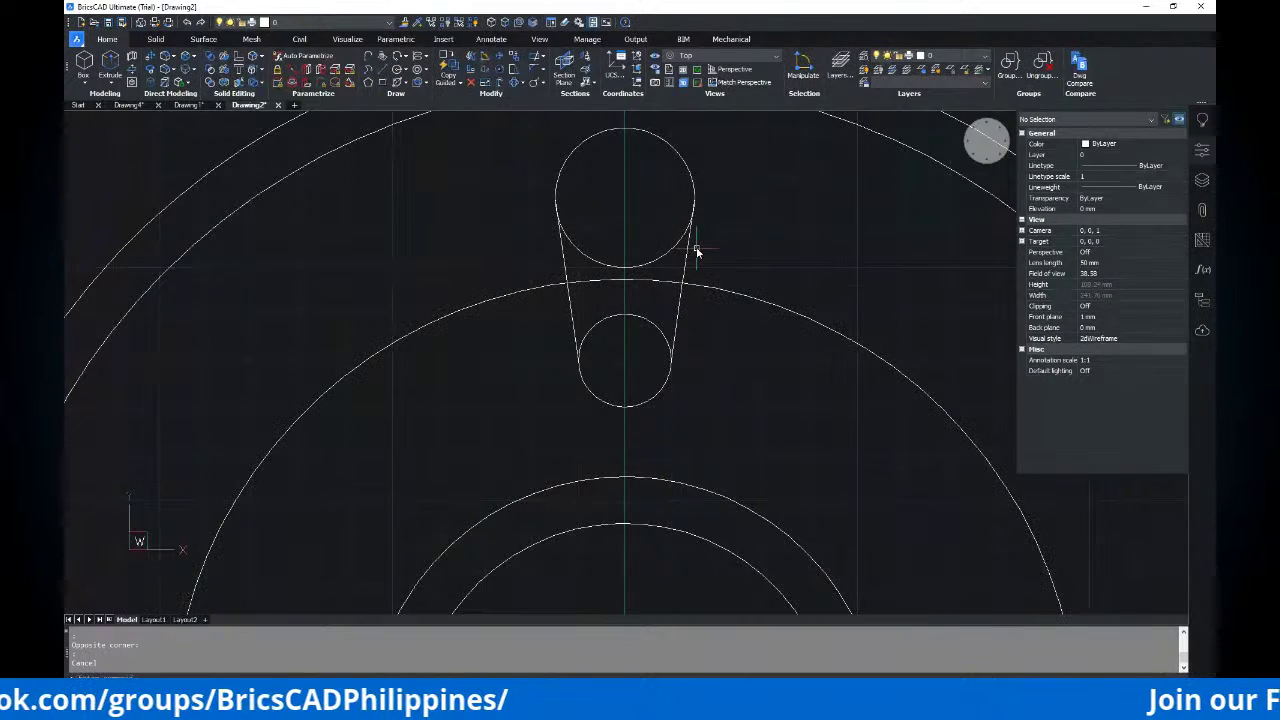
Delete both straight side lines joining the two slot circles
left_click(694, 251)
left_click(672, 265)
key("Delete")
left_click(571, 264)
left_click(543, 257)
key("Delete")
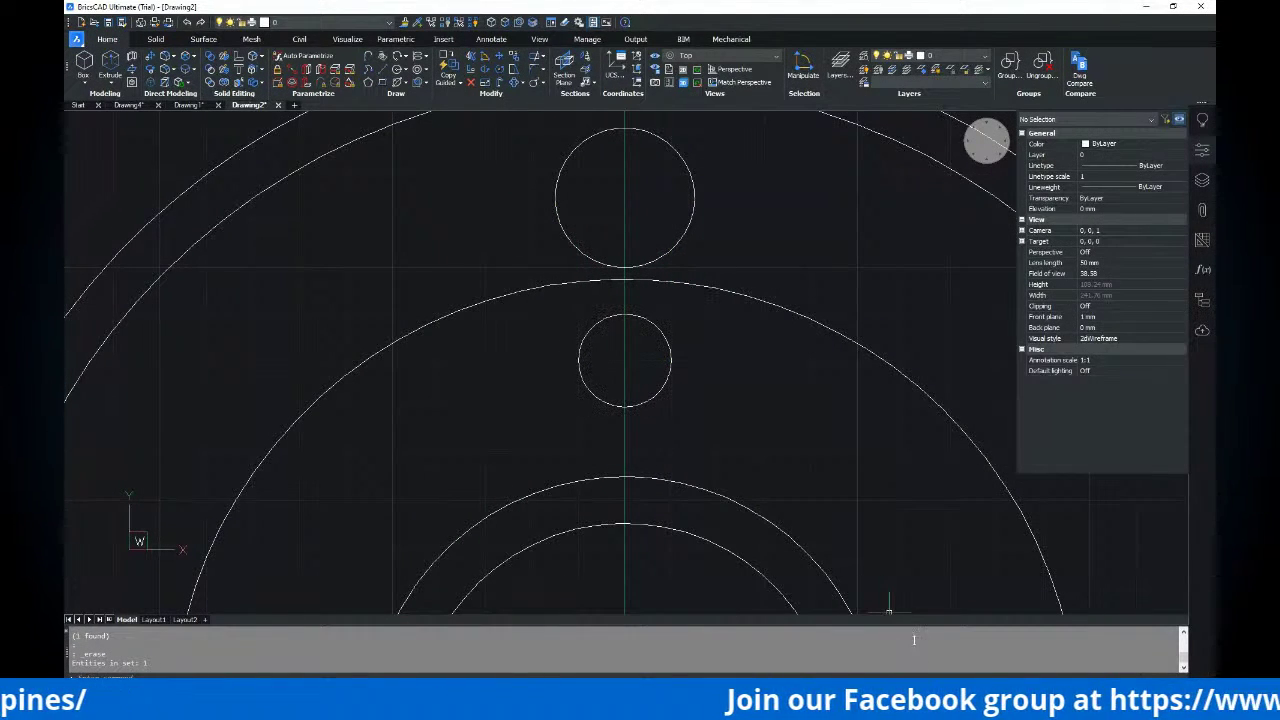
Turn on the Tangent object snap
right_click(955, 603, "shift")
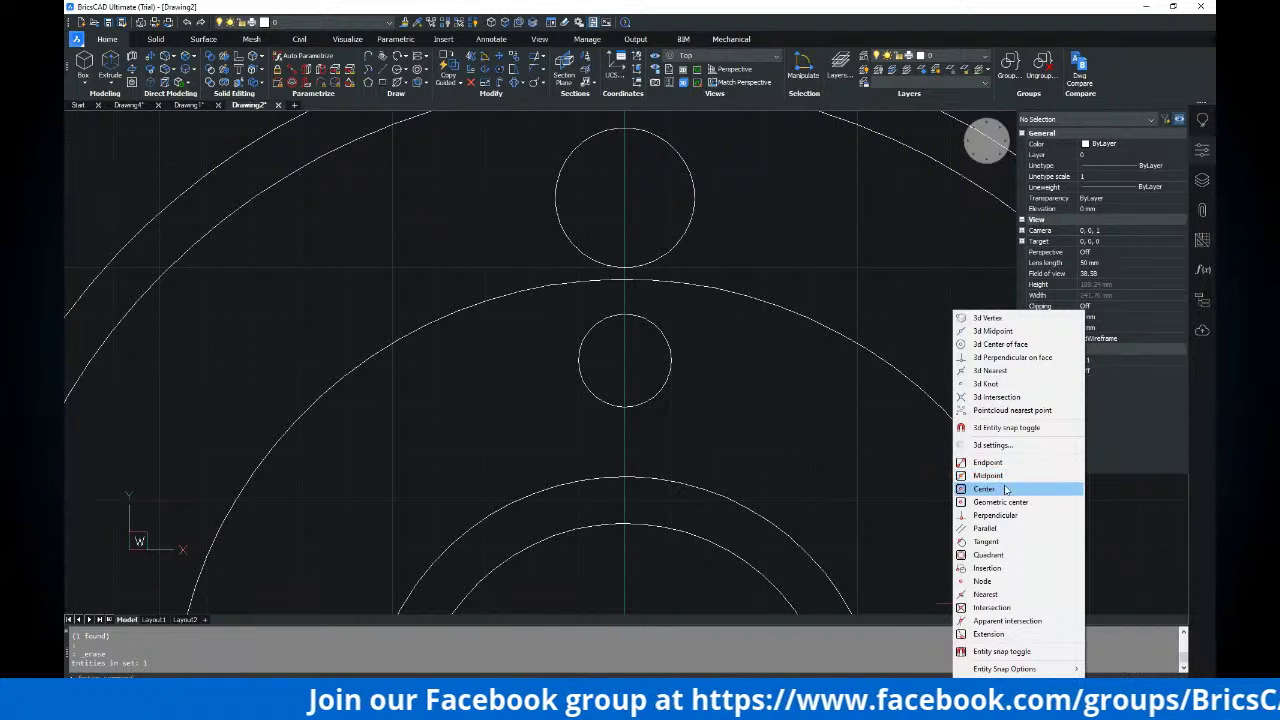
left_click(986, 543)
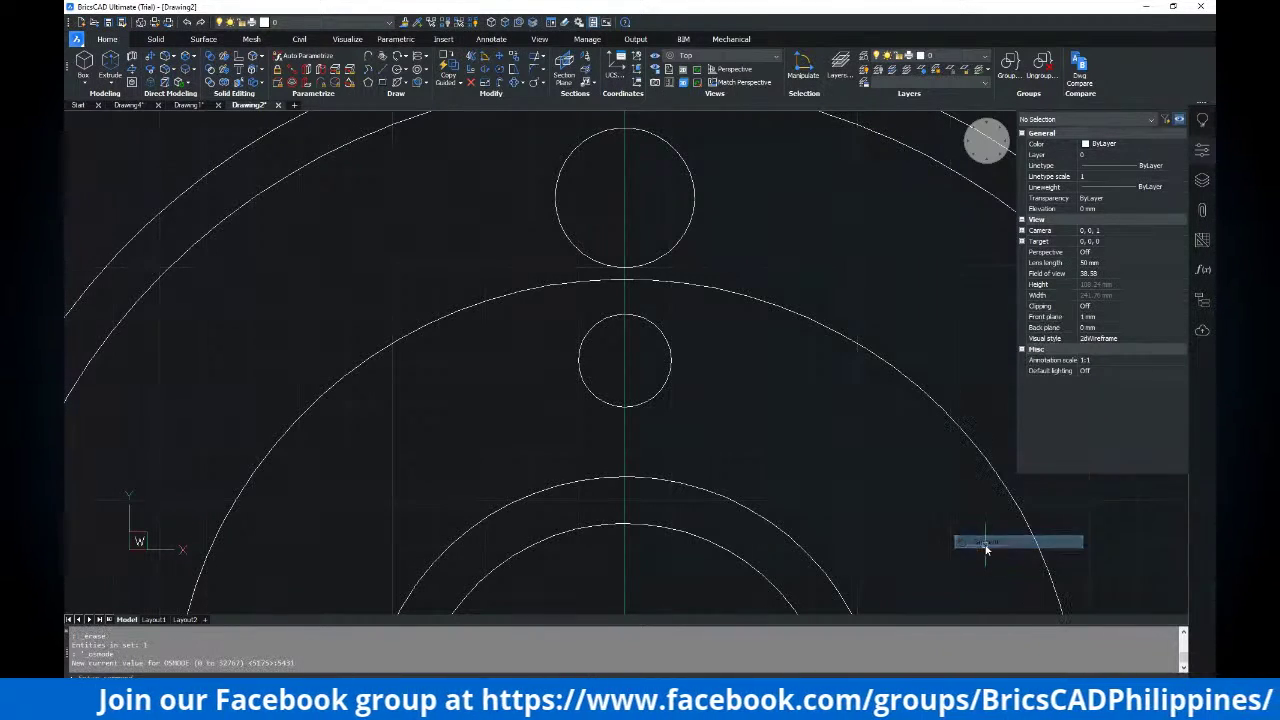
right_click(993, 609, "shift")
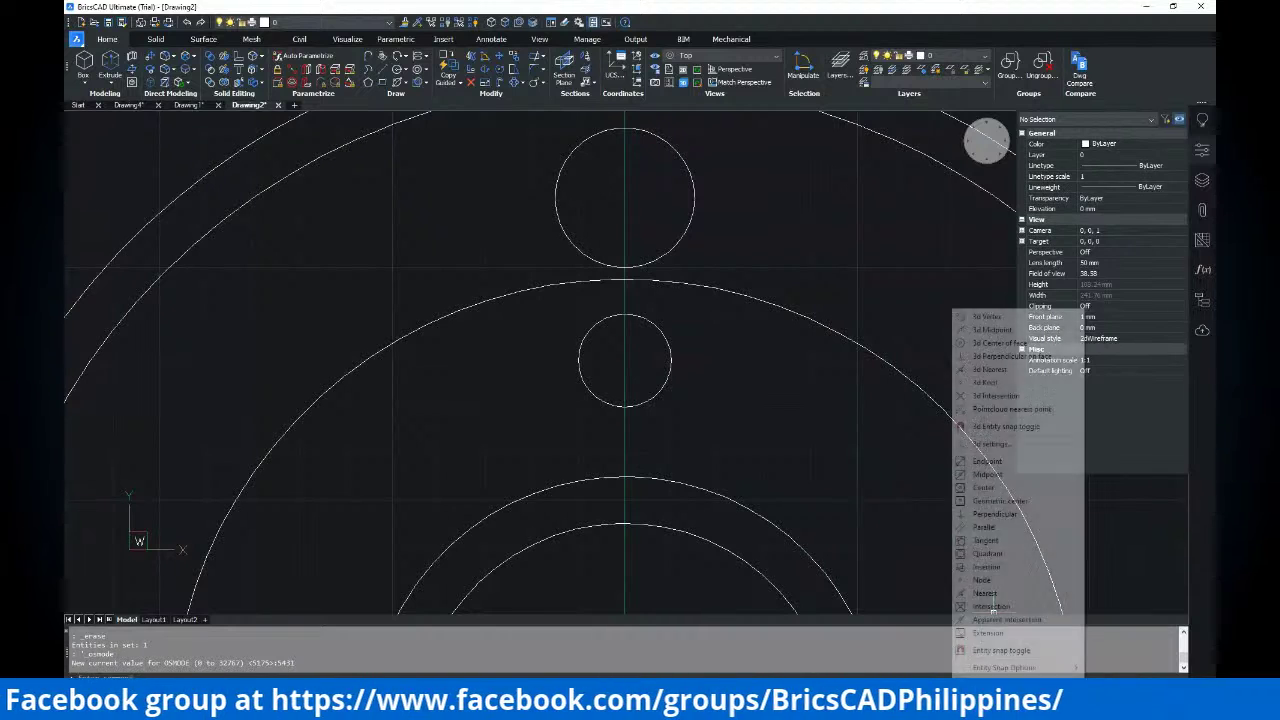
left_click(986, 541)
Turn off the Quadrant and Center object snaps so that lines can snap to circle tangents
type("l")
key("Return")
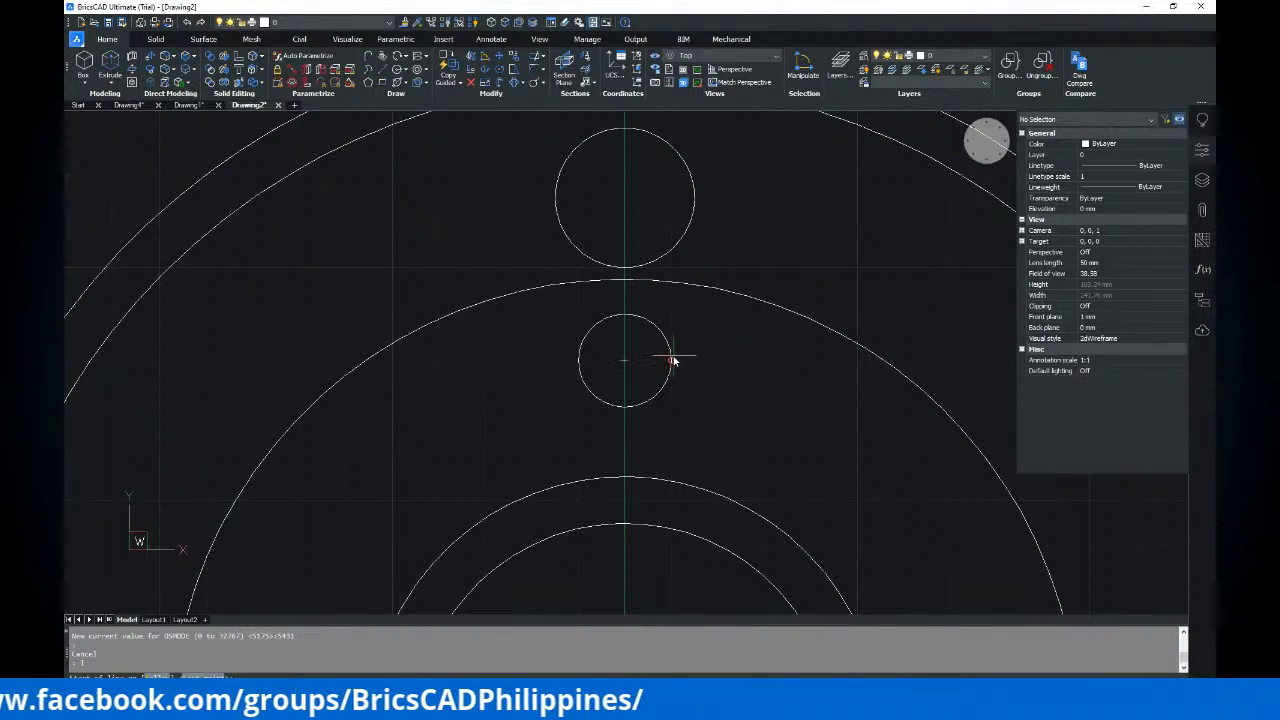
right_click(950, 600, "shift")
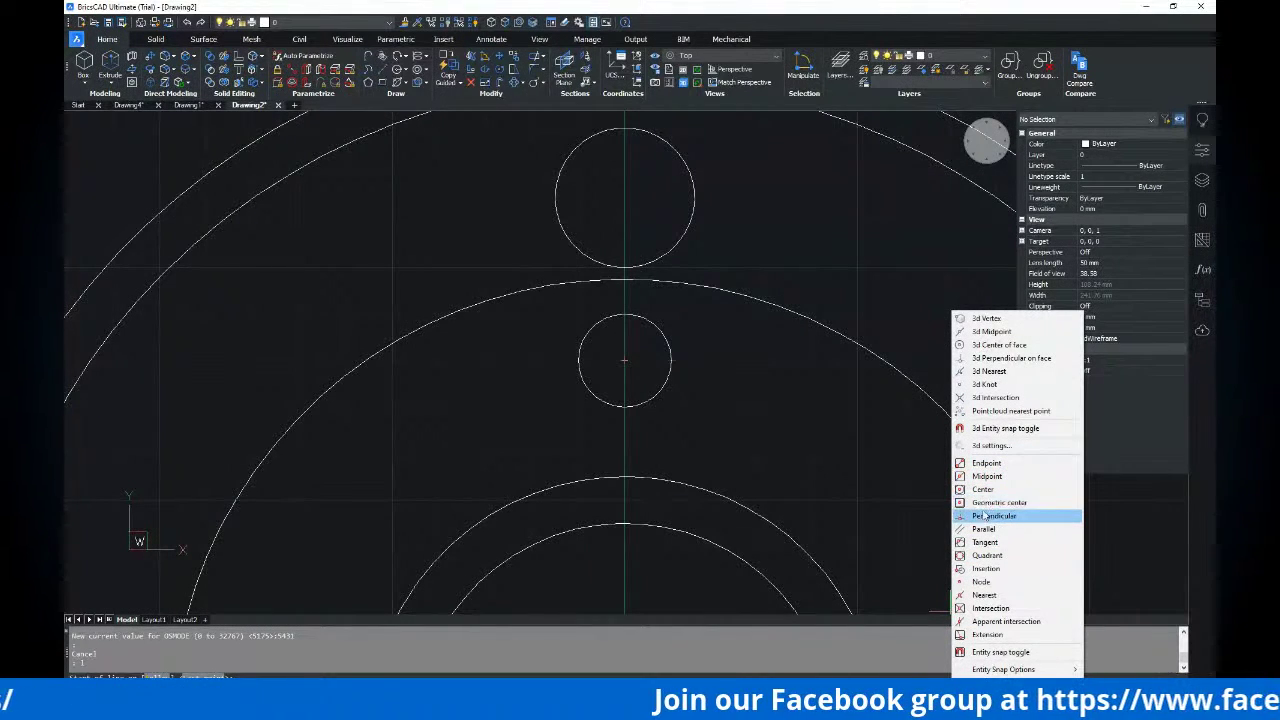
left_click(985, 556)
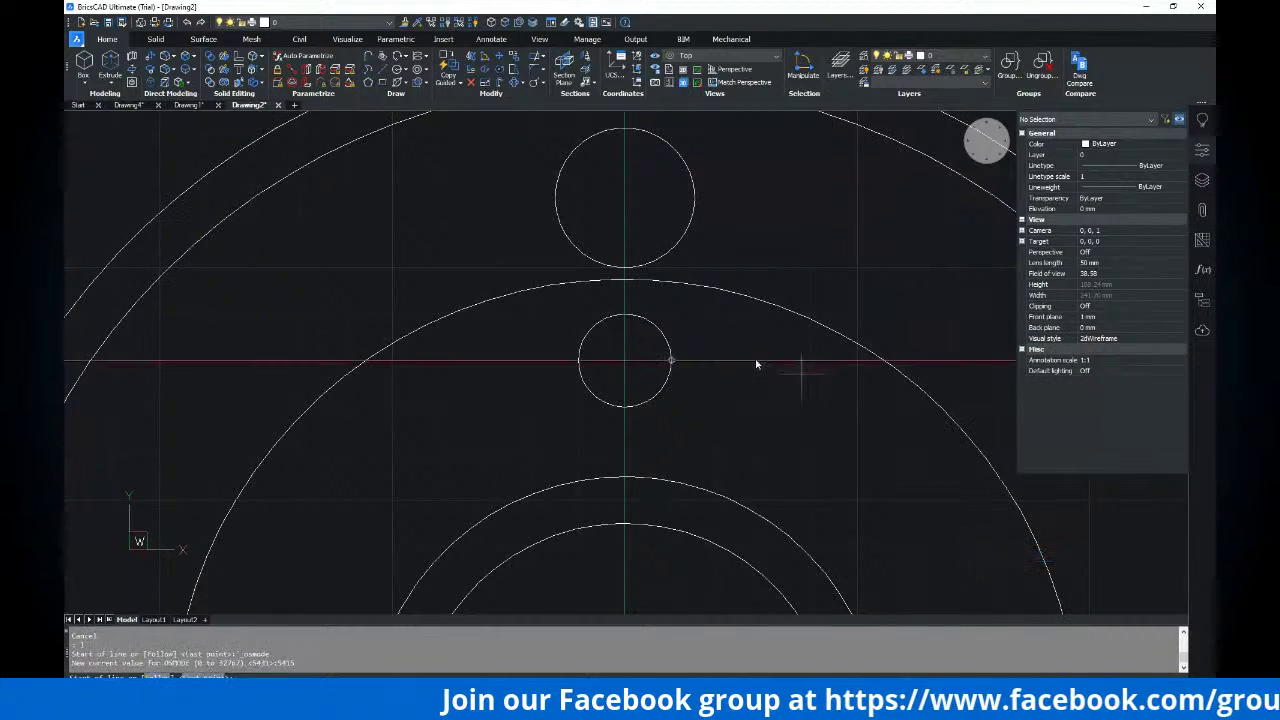
scroll(669, 354, "up", 3)
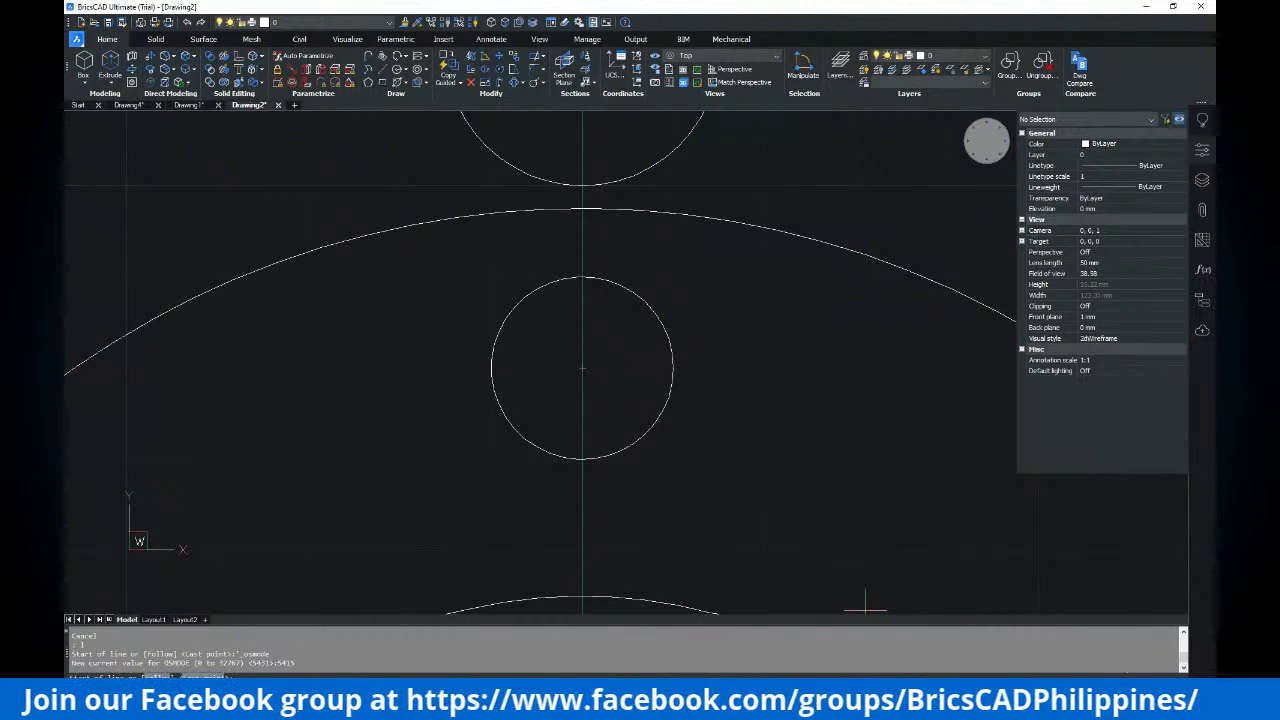
right_click(952, 600, "shift")
left_click(986, 489)
scroll(811, 421, "down", 3)
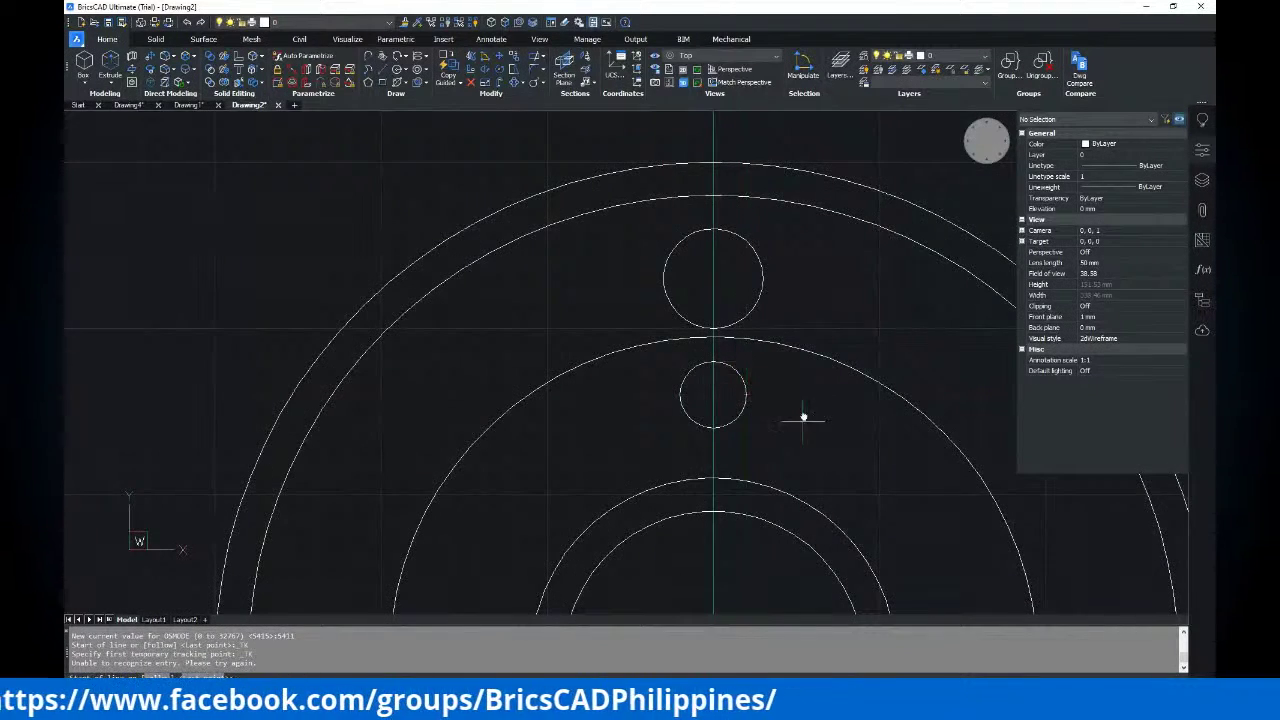
middle_click_drag(804, 423, 764, 359)
right_click(950, 600, "shift")
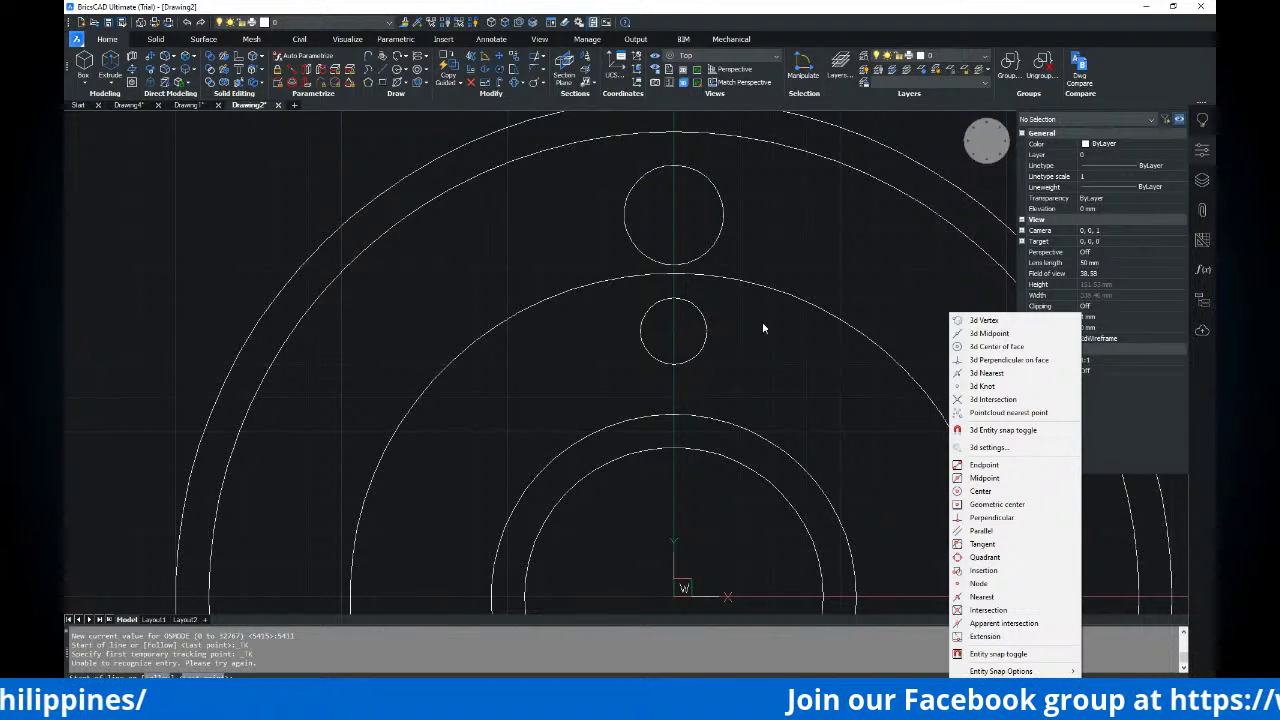
key("Escape")
scroll(737, 314, "up", 2)
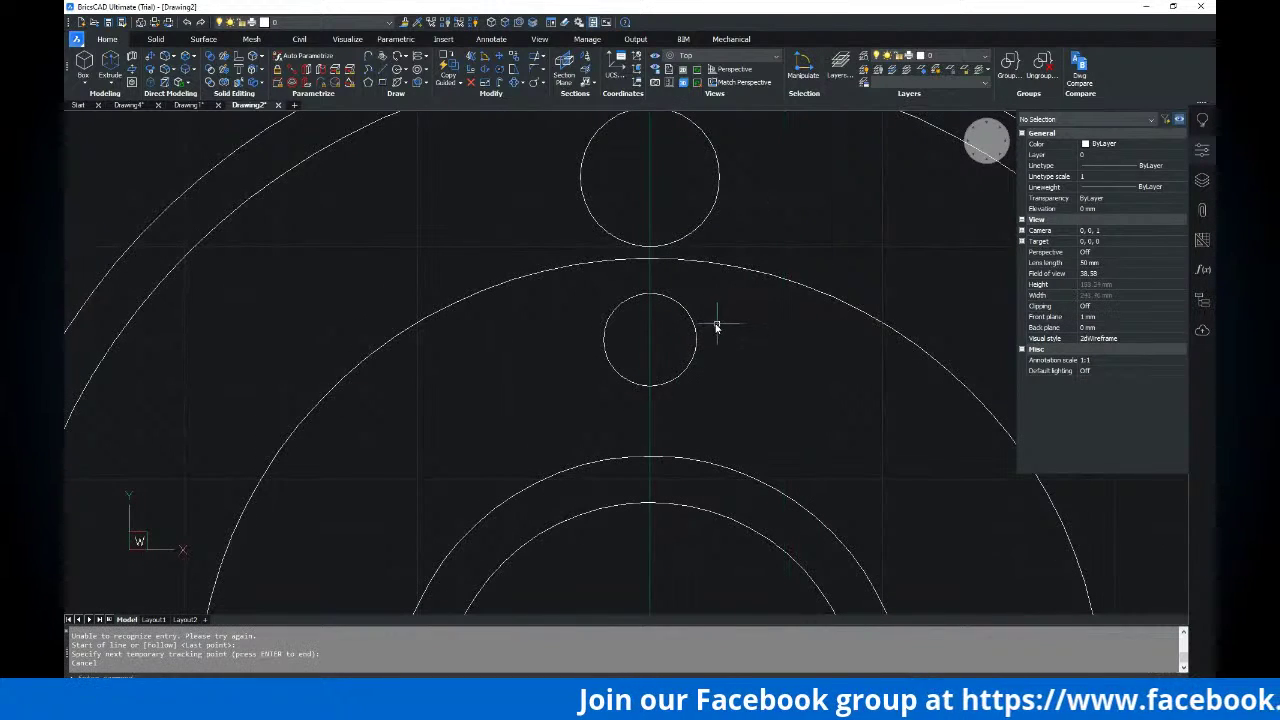
Draw tangent lines joining the two slot circles on both sides
type("L")
key("Return")
left_click(697, 338)
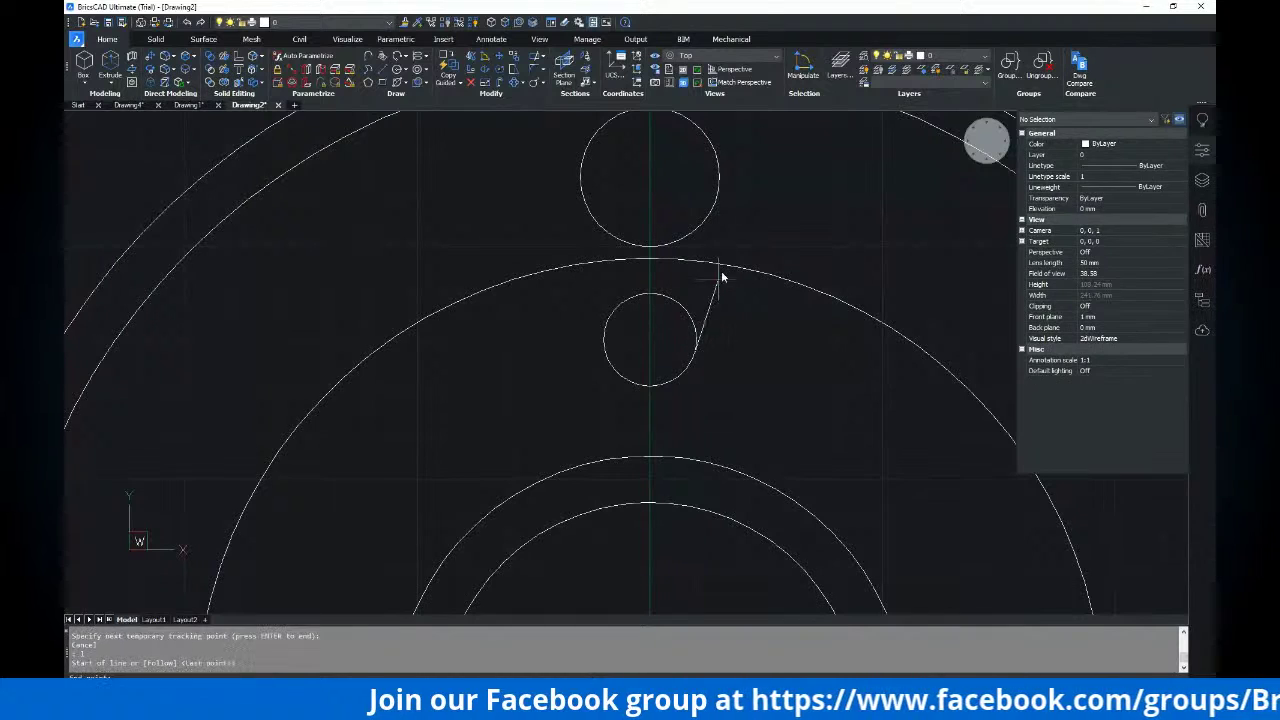
left_click(716, 200)
key("Return")
key("Return")
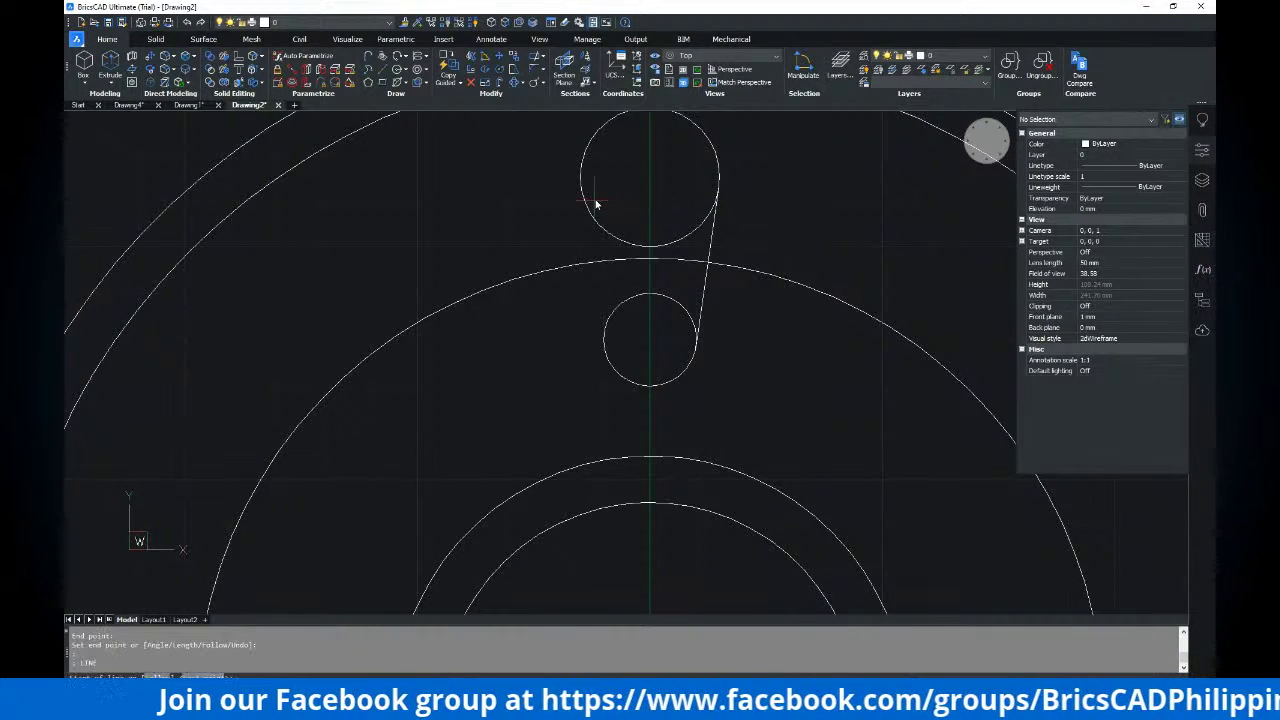
left_click(585, 205)
left_click(605, 340)
key("Escape")
middle_click_drag(712, 270, 700, 314)
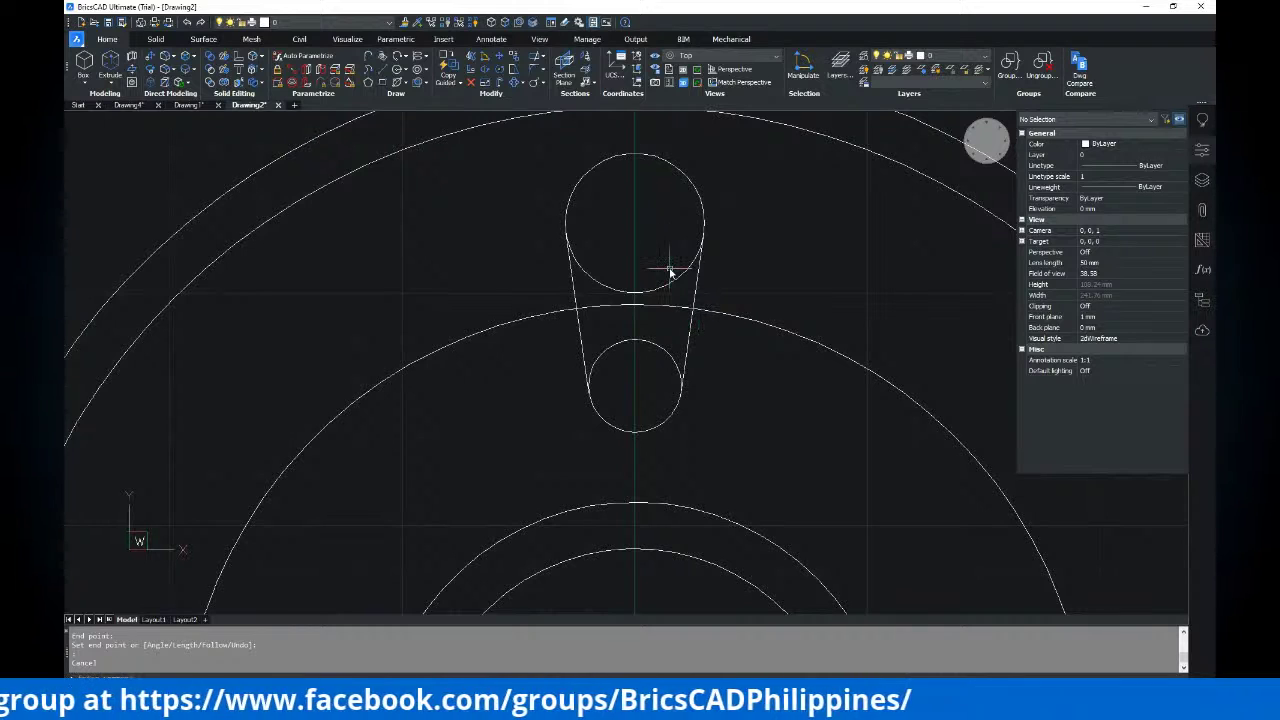
Trim the inner arcs of both slot circles to leave a closed tapered slot outline
type("tr")
key("Return")
key("Return")
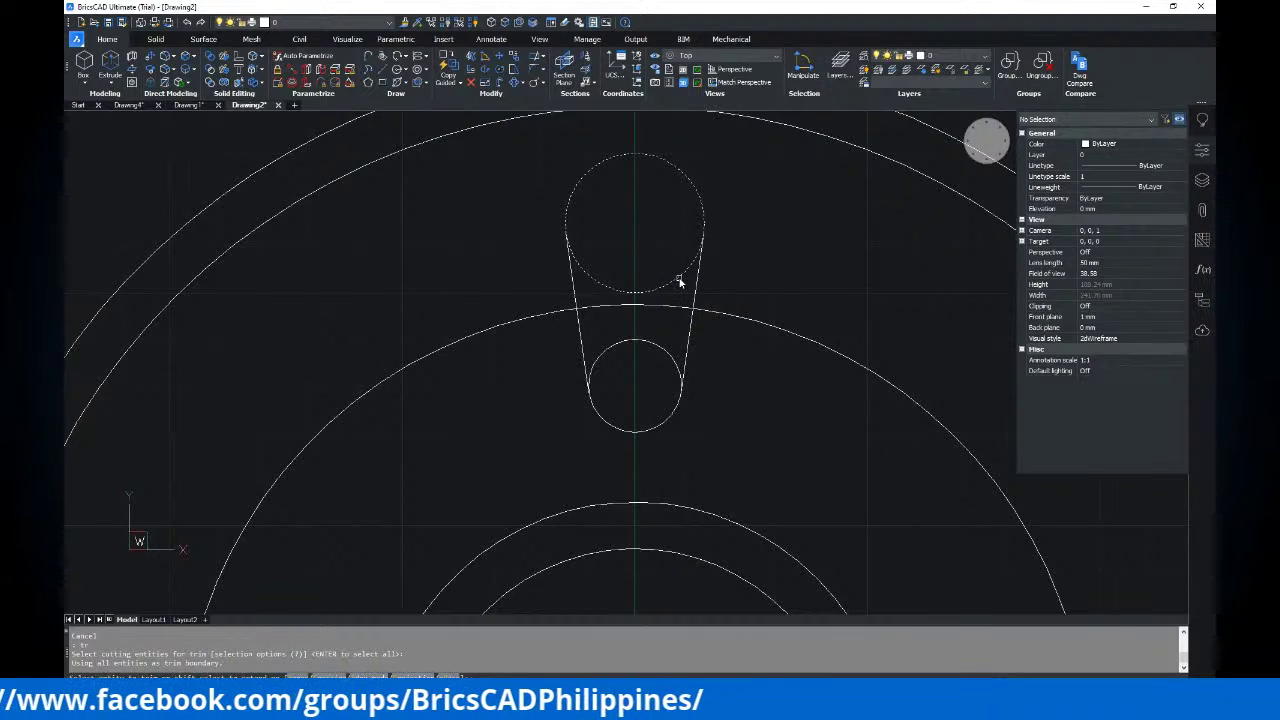
left_click(678, 283)
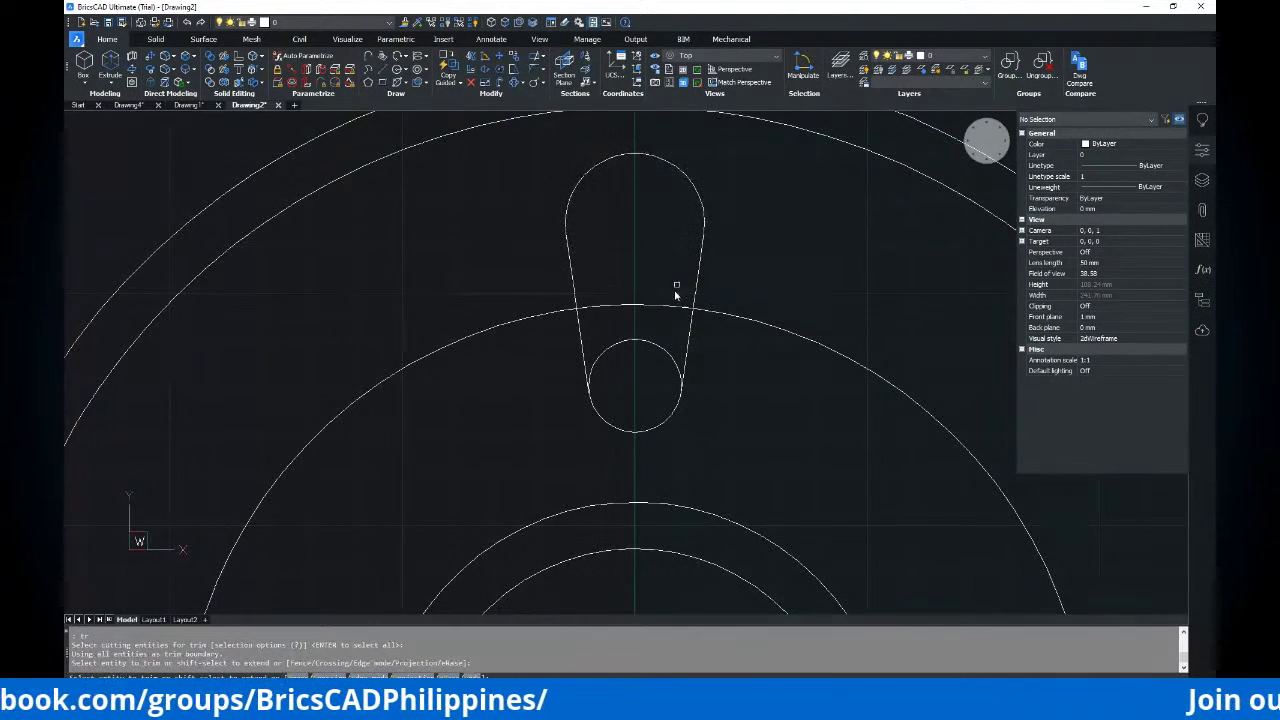
left_click(662, 346)
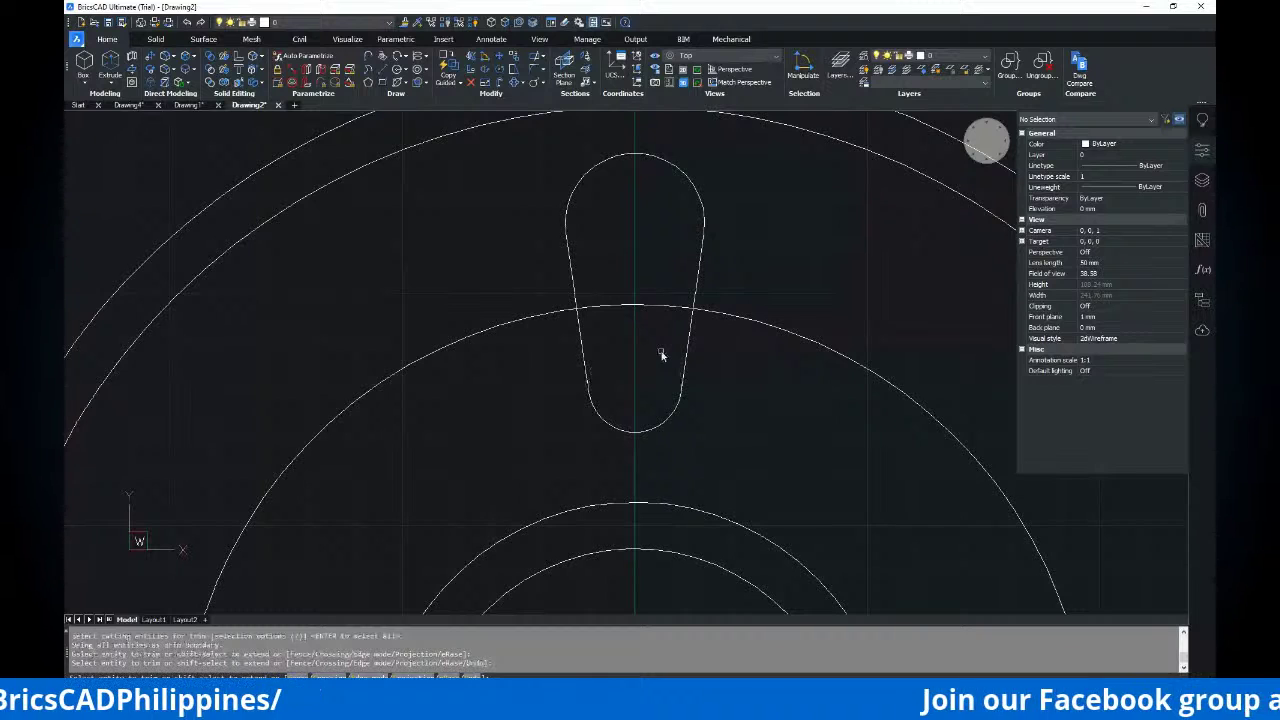
scroll(606, 266, "down", 2)
scroll(626, 200, "down", 4)
key("Escape")
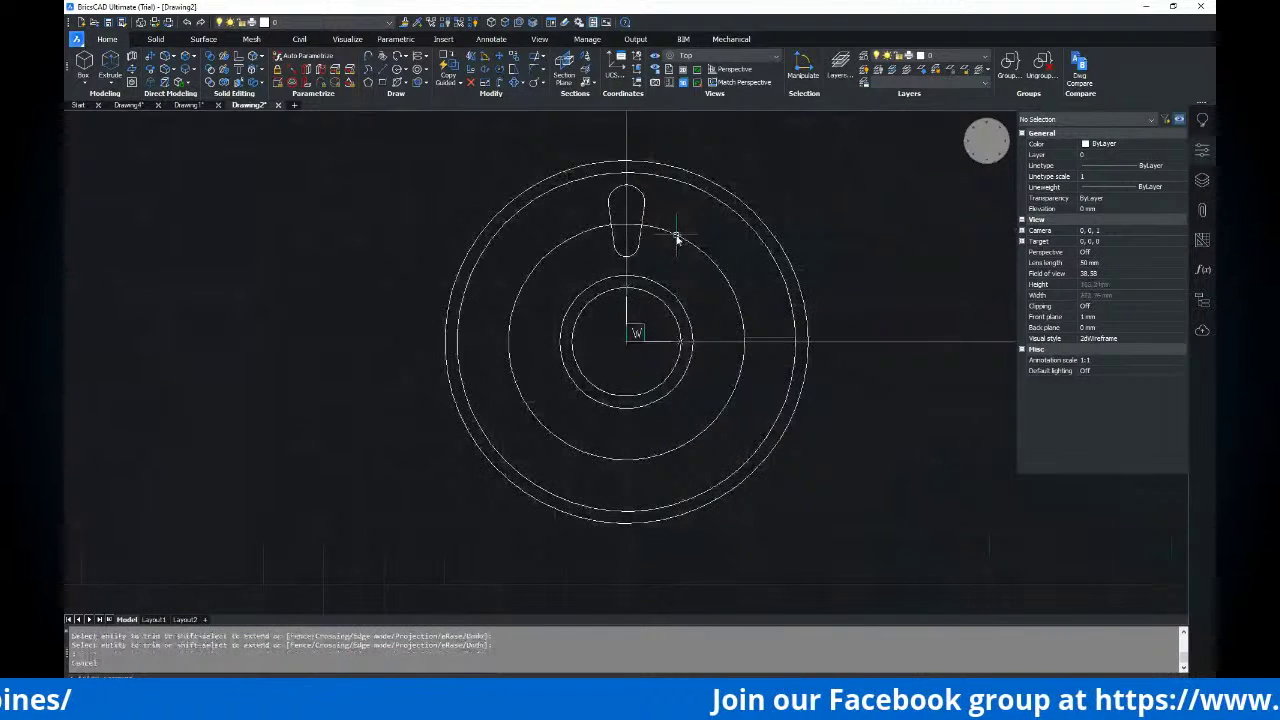
Compare the slot and wheel circles in BricsCAD with the dimensions on page 5 of the PDF
key("alt+Tab")
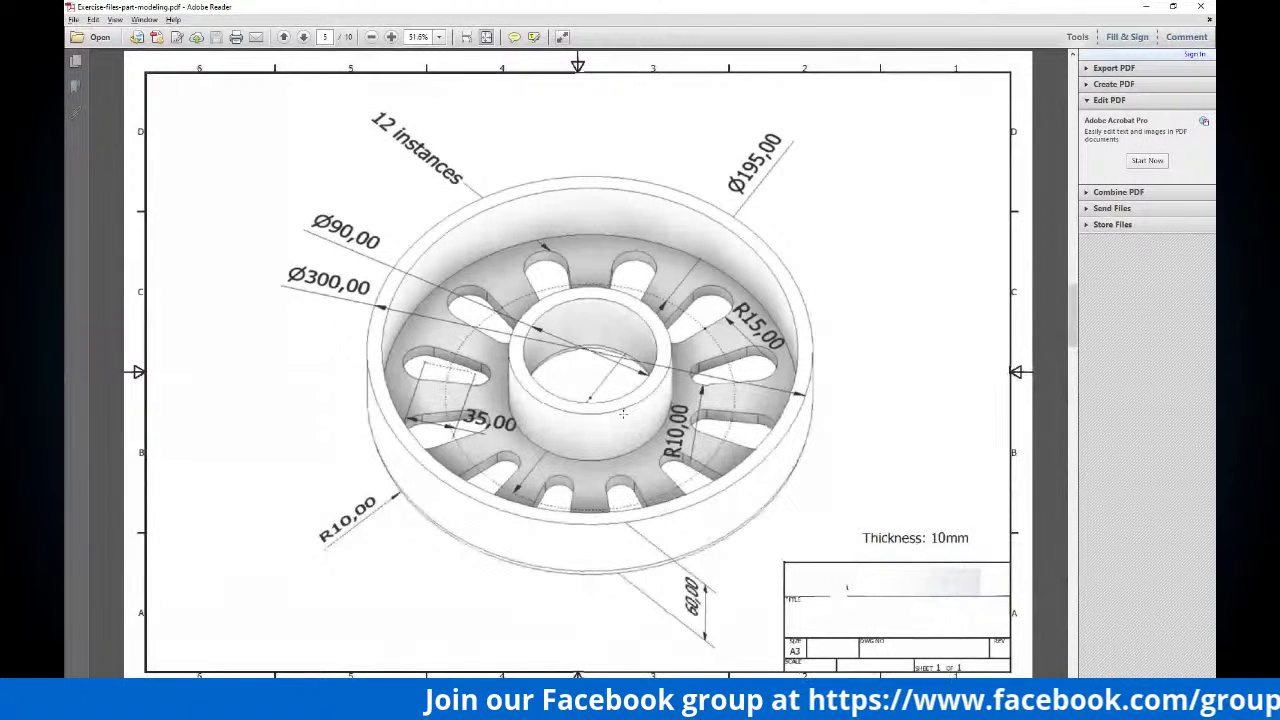
key("alt+Tab")
scroll(680, 378, "down", 3)
scroll(643, 306, "up", 3)
middle_click_drag(698, 338, 614, 306)
left_click(588, 373)
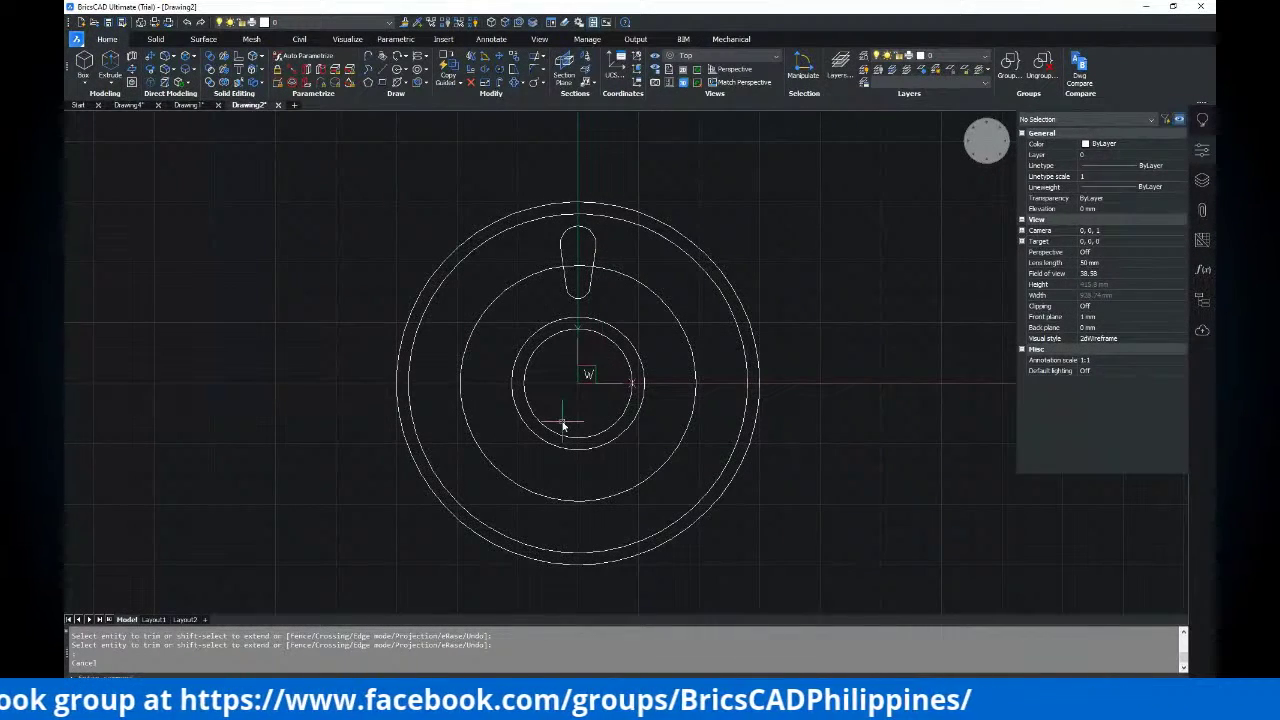
key("alt+Tab")
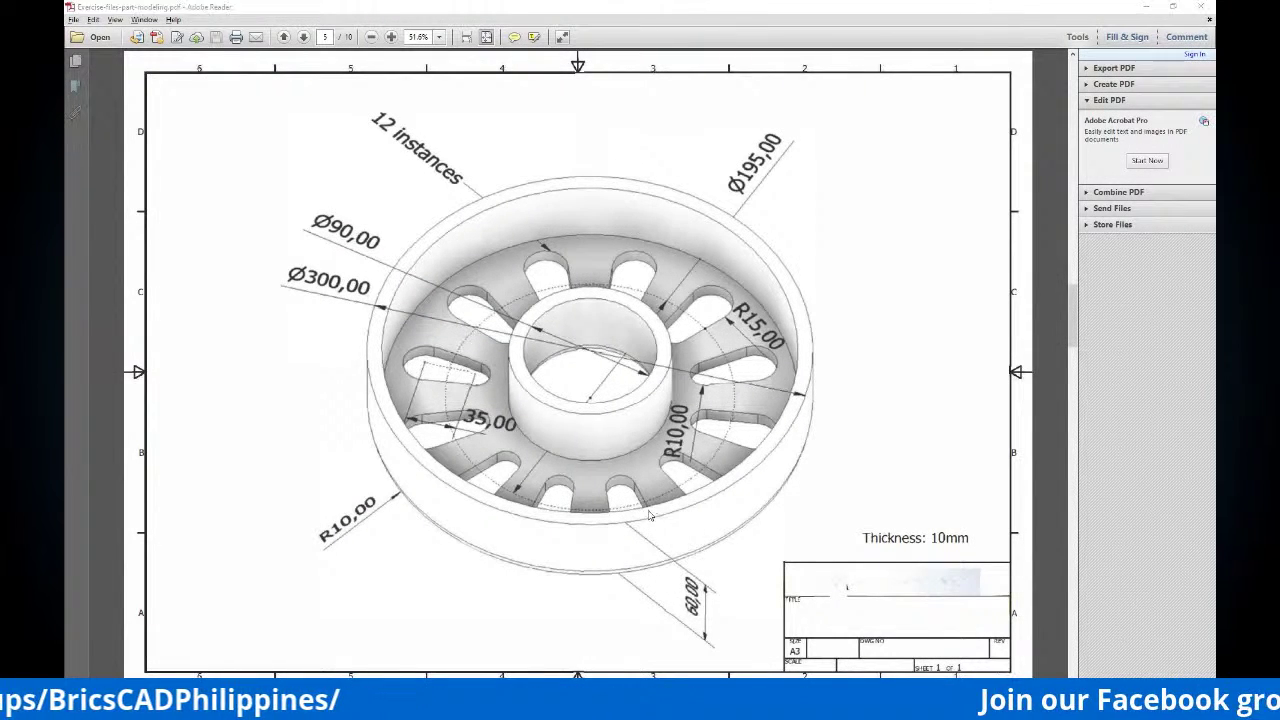
key("alt+Tab")
Inspect the BricsCAD wheel sketch in a tilted 3D view against the page 5 drawing in the PDF
mouse_move(554, 480)
middle_mouse_down("shift")
mouse_move(620, 434)
mouse_move(648, 342)
mouse_move(729, 351)
mouse_move(589, 460)
mouse_move(646, 420)
mouse_move(604, 438)
mouse_move(617, 406)
mouse_move(680, 361)
mouse_move(657, 369)
middle_mouse_up("shift")
scroll(575, 425, "up", 1)
key("Escape")
scroll(614, 406, "up", 1)
scroll(680, 361, "down", 1)
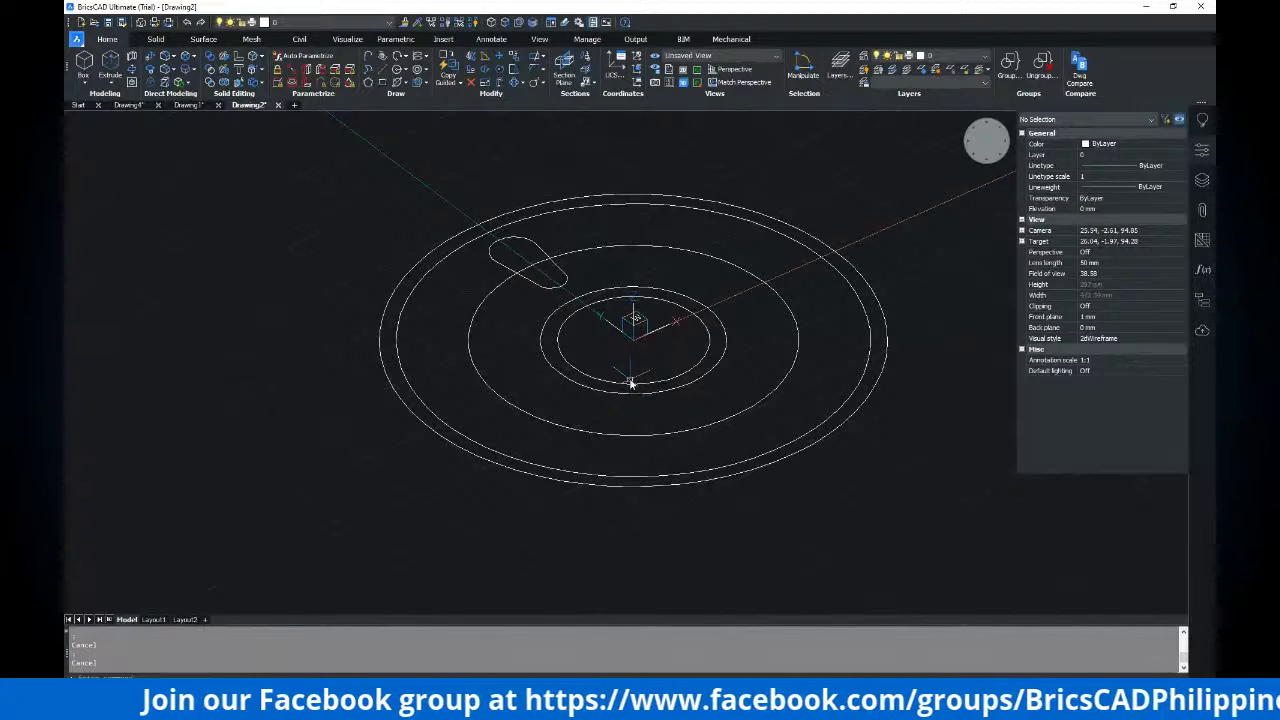
key("alt+Tab")
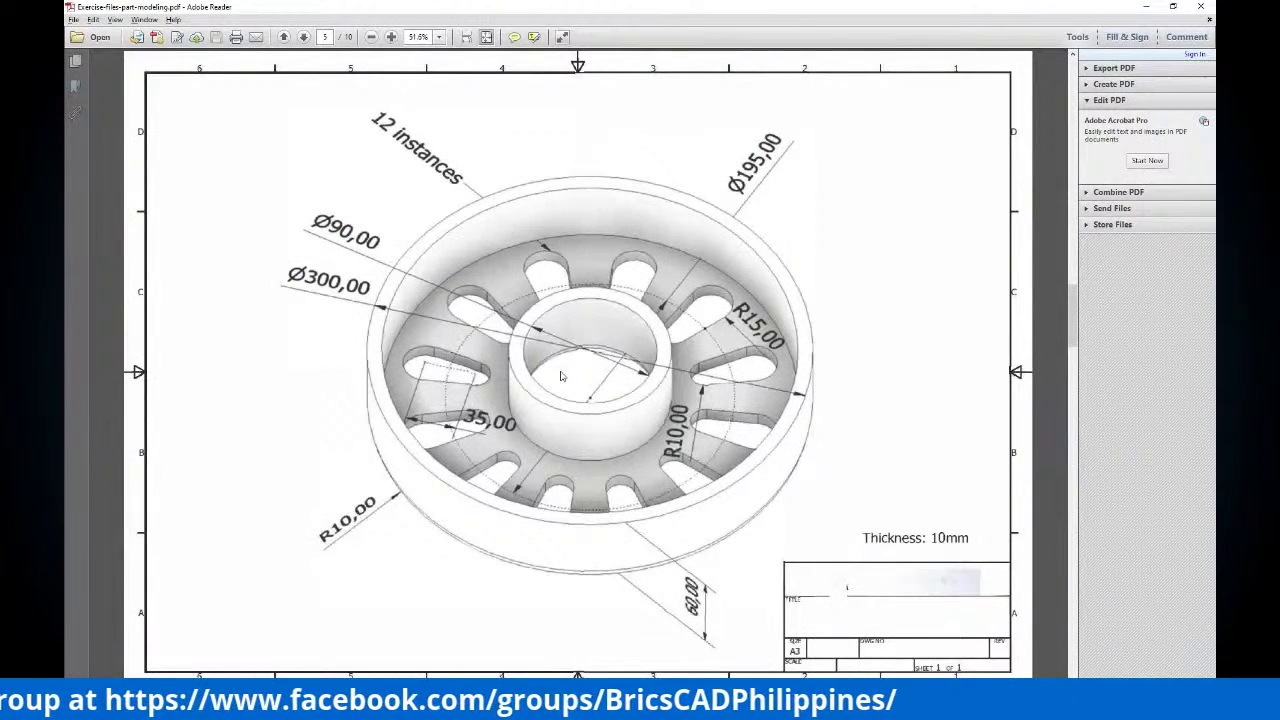
key("alt+Tab")
middle_click_drag(577, 386, 580, 430)
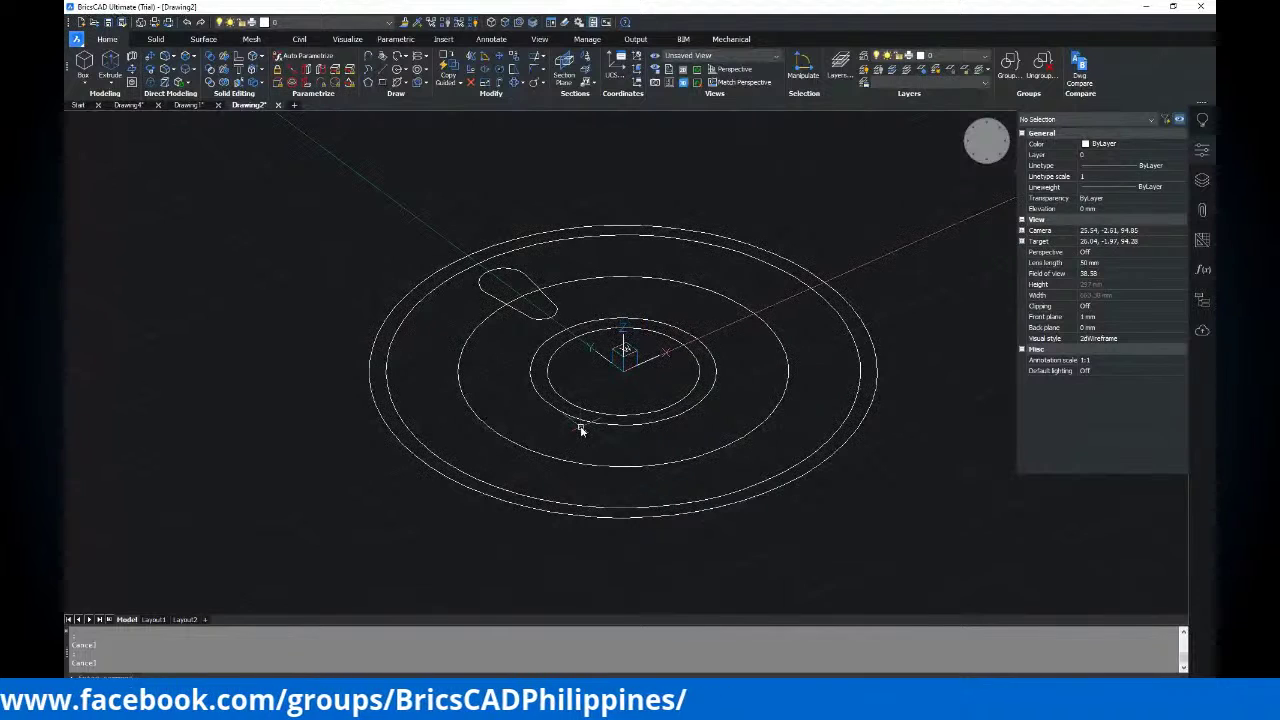
Turn the Quadrant object snap back on and draw a circle centred at 0,0 out to the wheel rim
type("c")
key("Return")
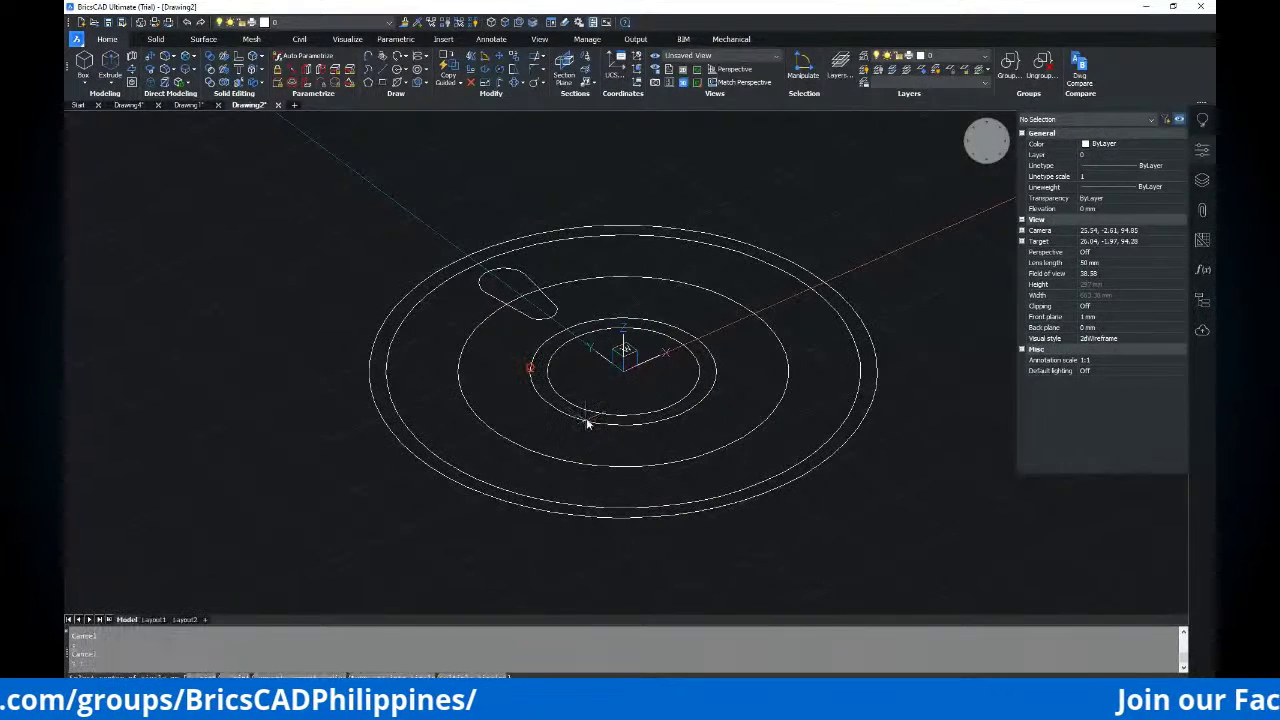
left_click(628, 379)
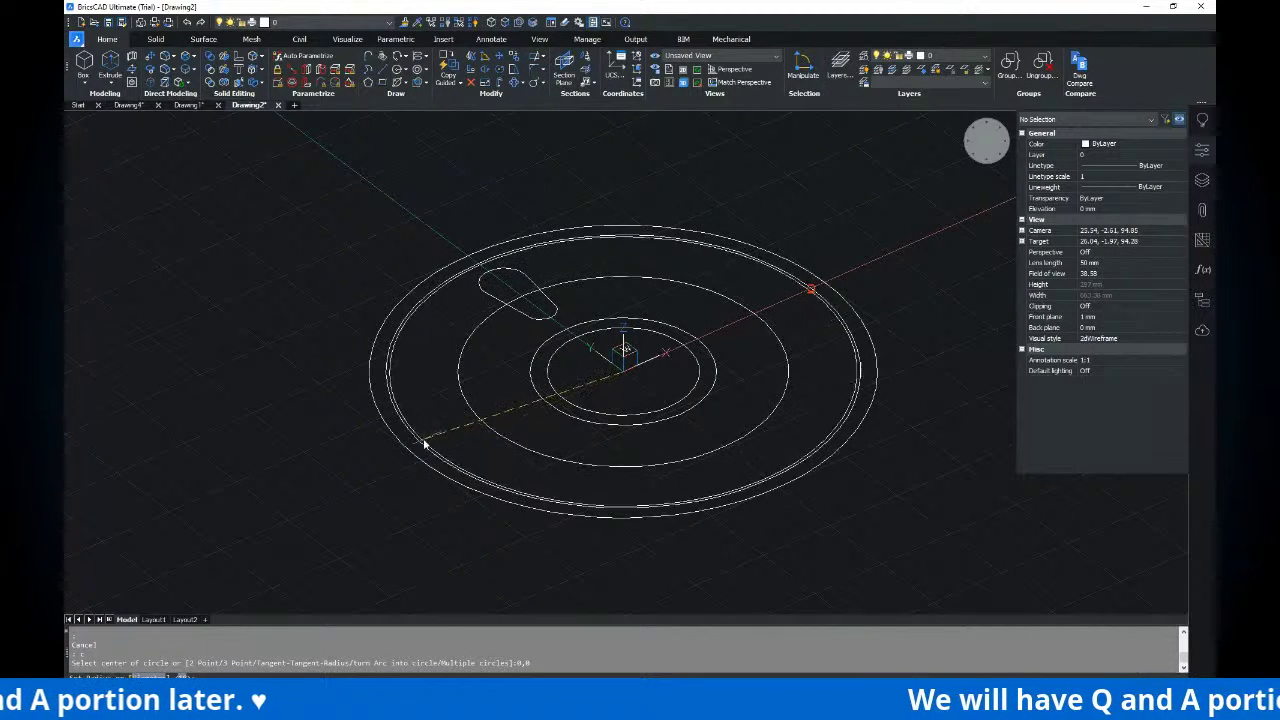
right_click(955, 616, "shift")
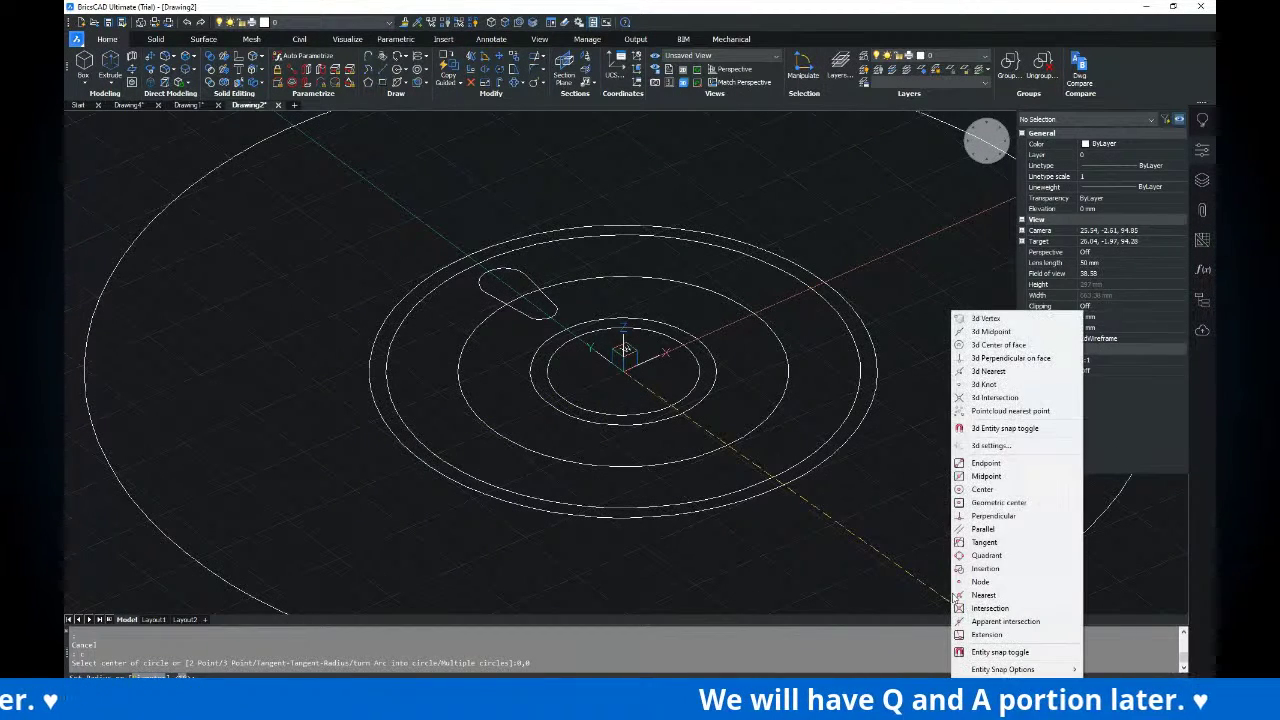
left_click(986, 555)
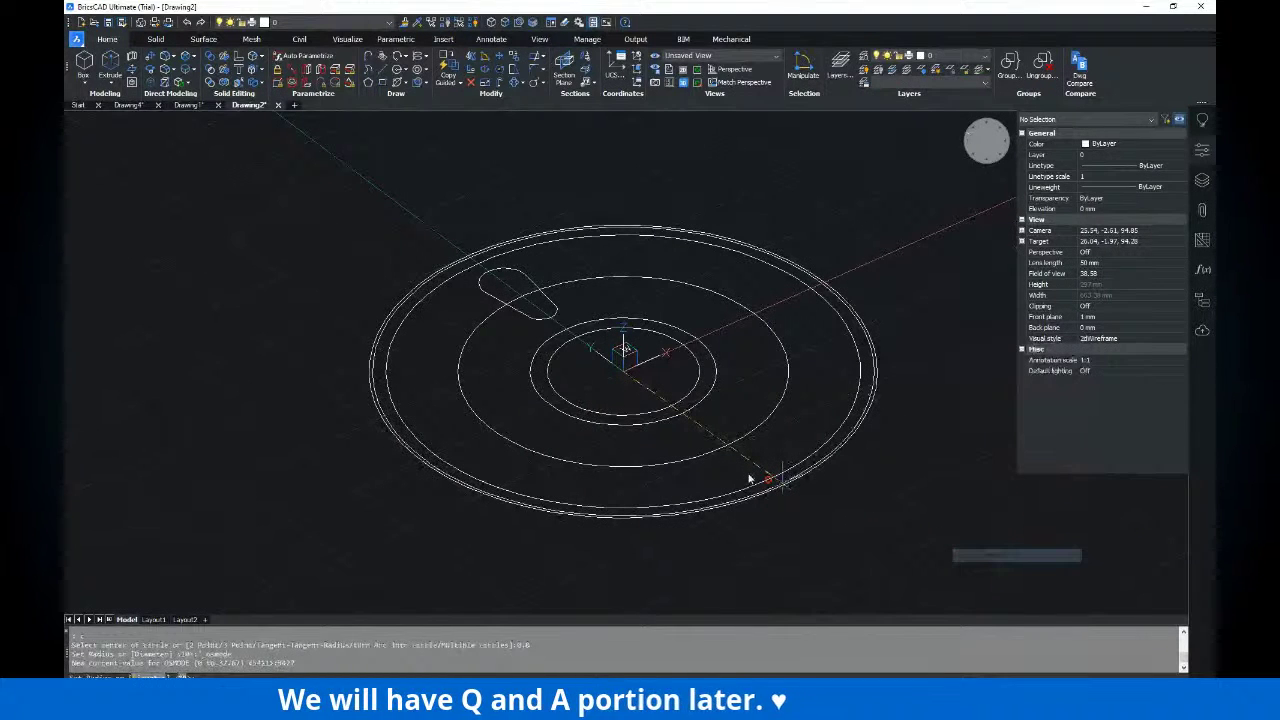
scroll(688, 331, "down", 4)
scroll(674, 301, "up", 2)
middle_click_drag(694, 286, 709, 274)
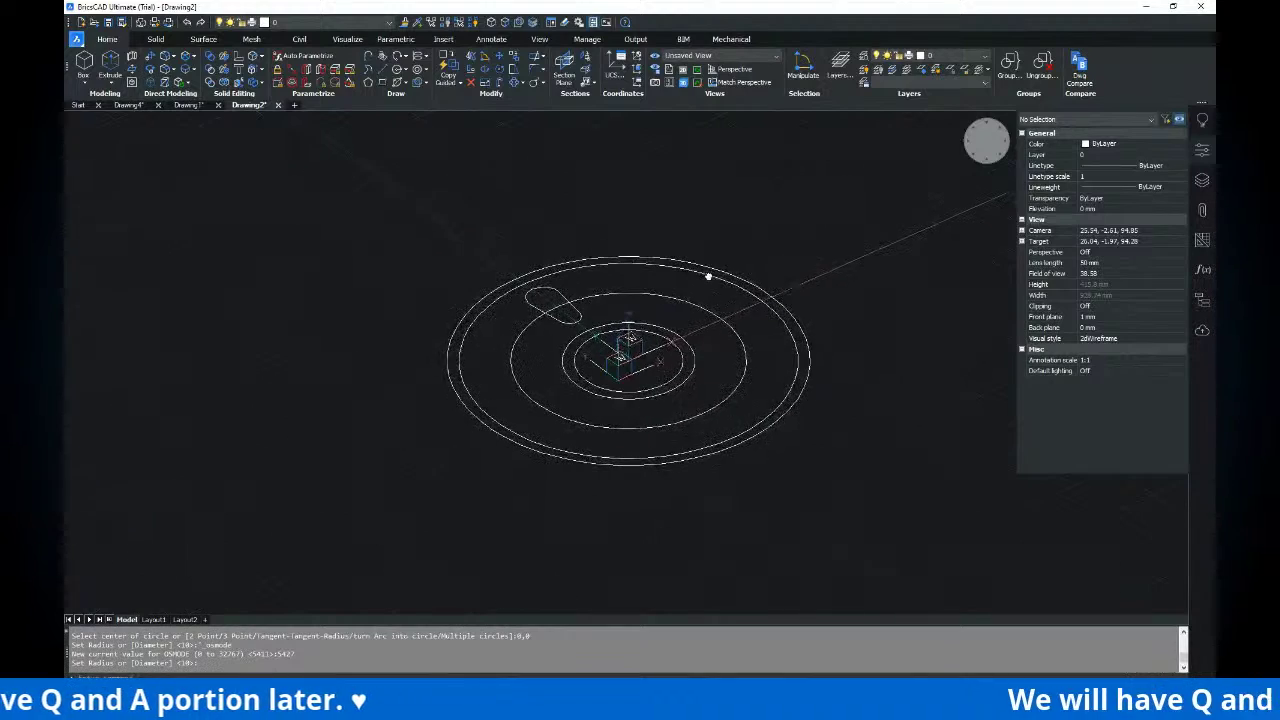
middle_click_drag(540, 351, 552, 373)
middle_click(522, 347)
middle_click(522, 347)
scroll(566, 353, "down", 3)
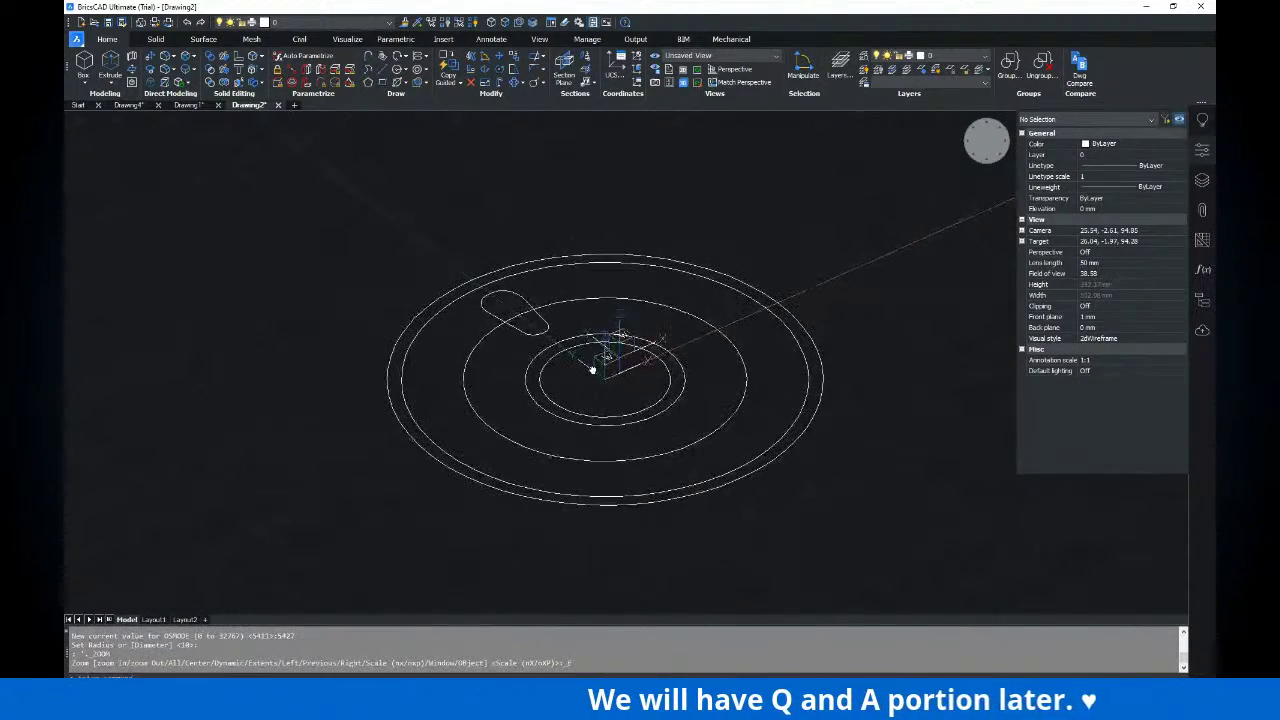
key("Escape")
key("Escape")
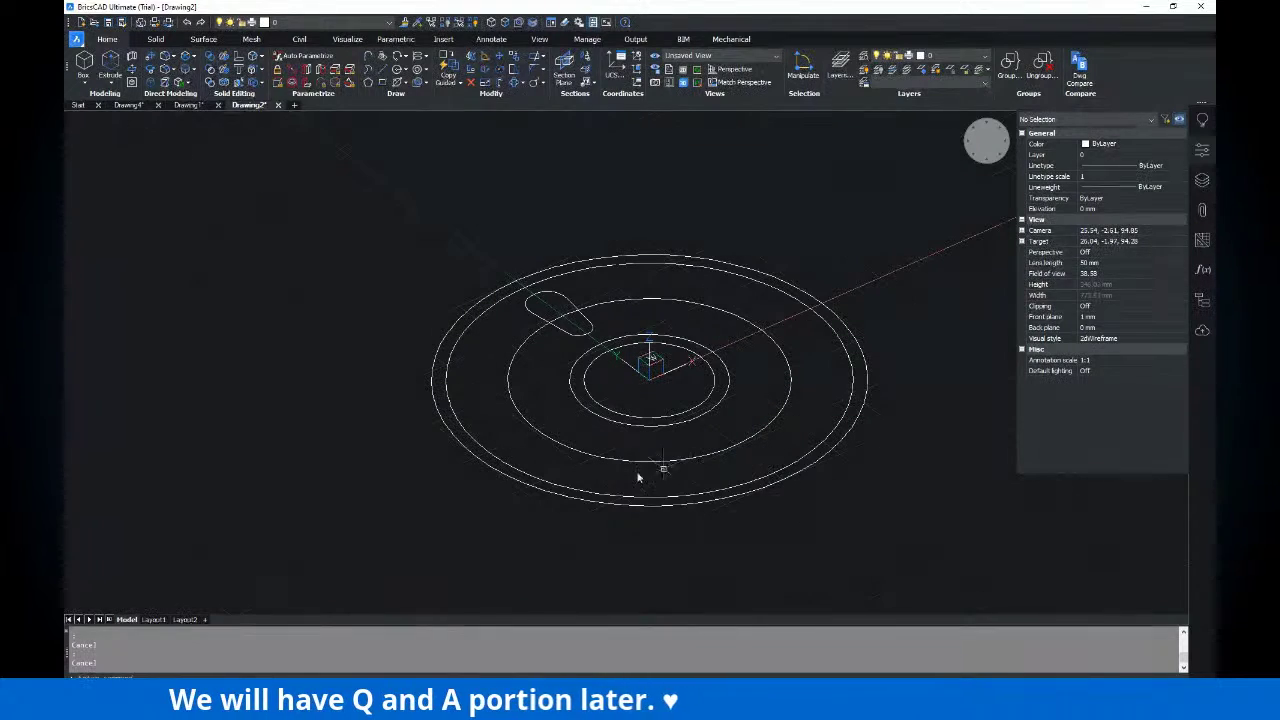
Extrude the two outermost wheel circles 60 mm to match the rim height on page 5 of the PDF
key("alt+Tab")
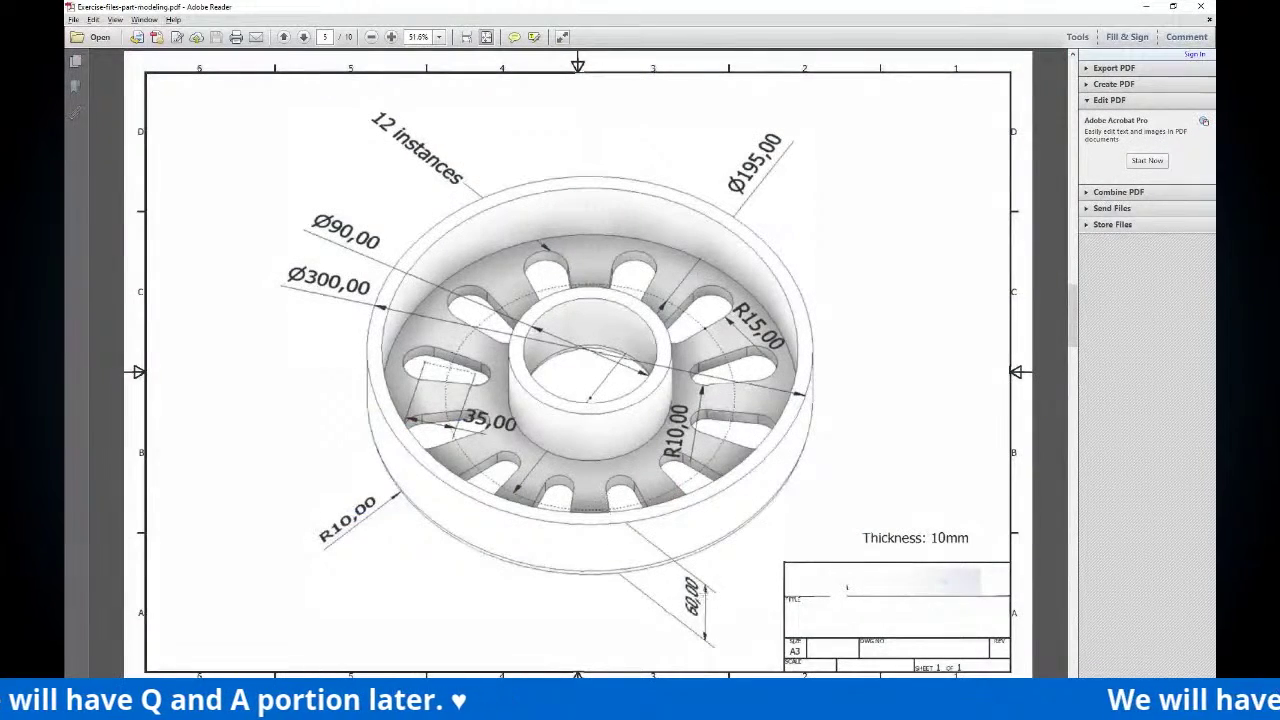
key("alt+Tab")
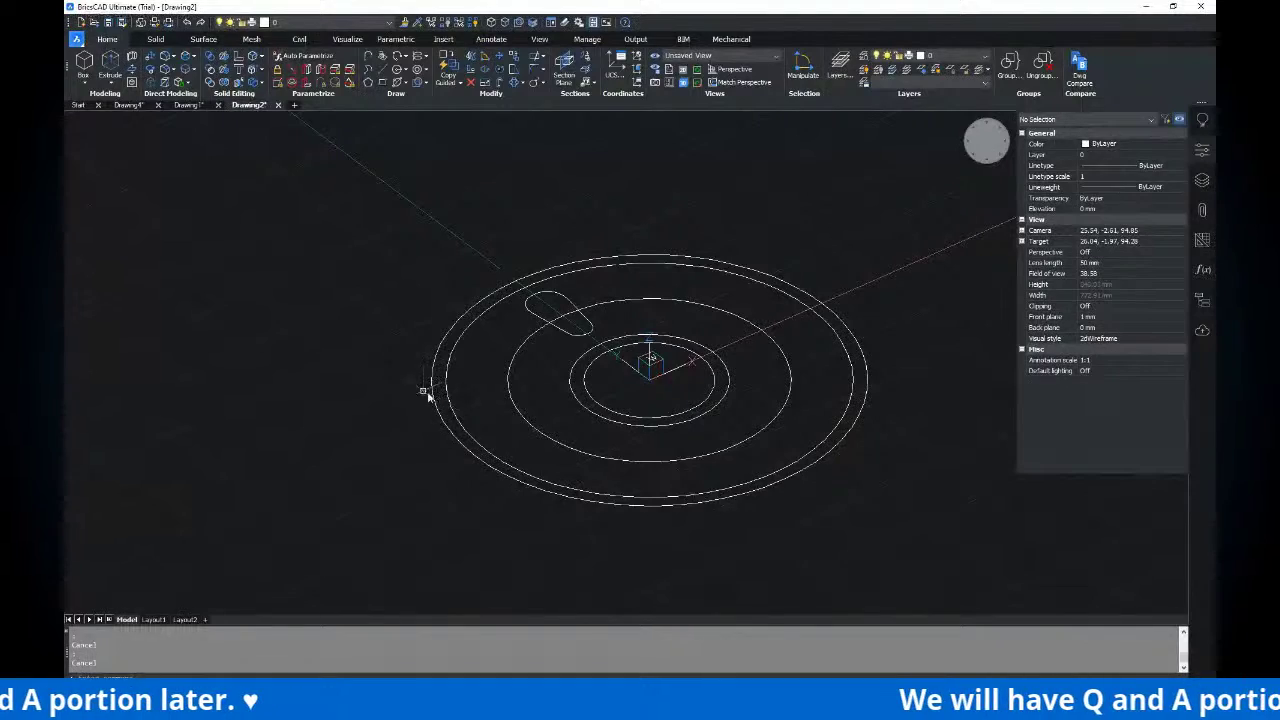
key("alt+Tab")
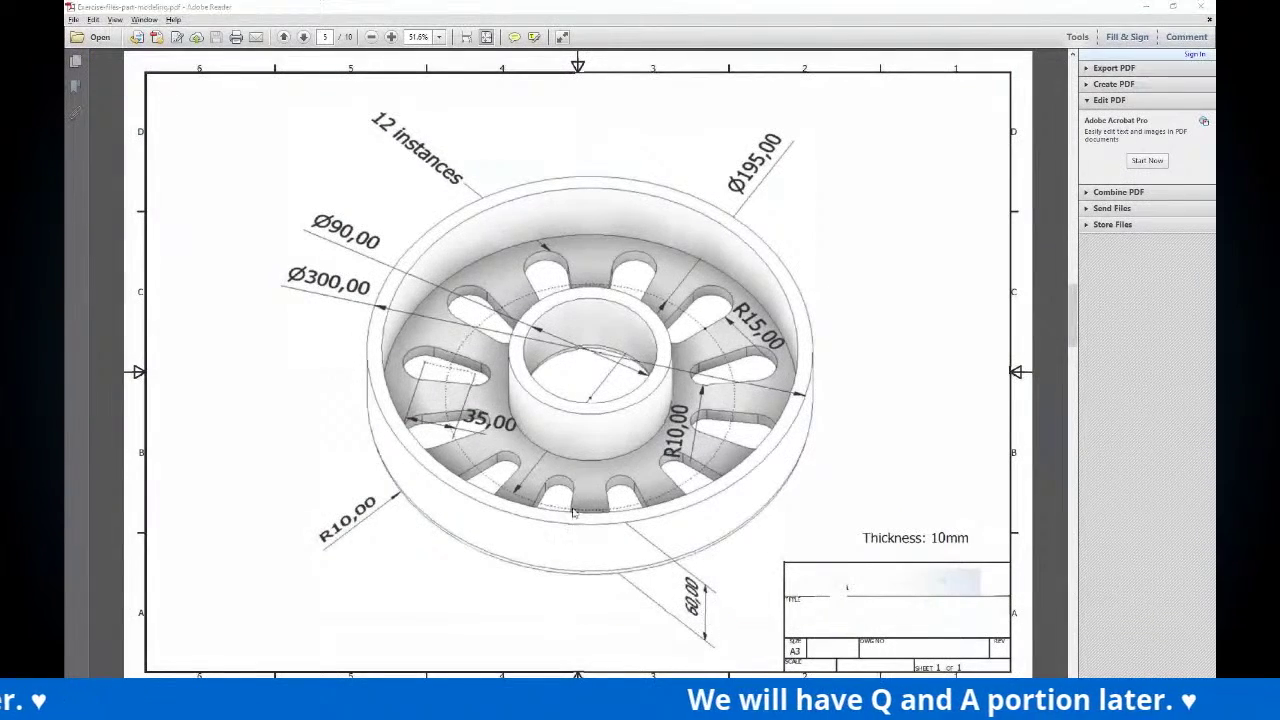
key("alt+Tab")
key("Return")
left_click(461, 428)
left_click(443, 424)
key("Return")
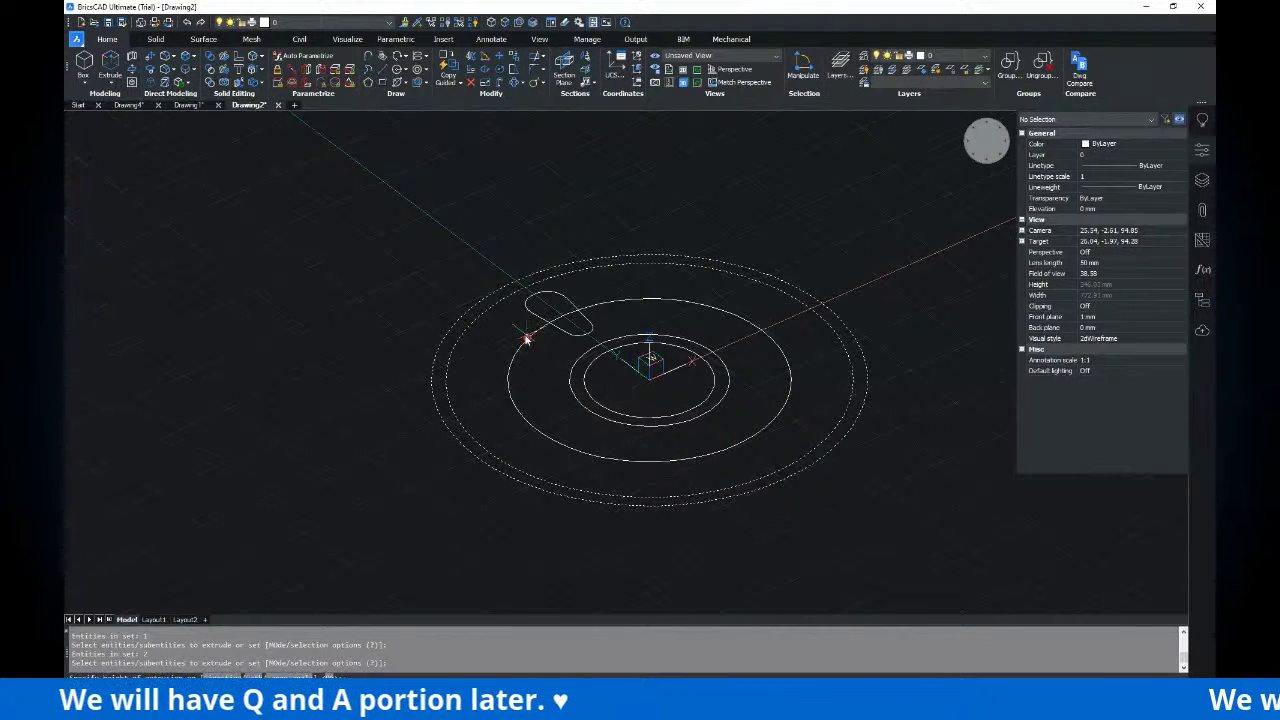
key("Return")
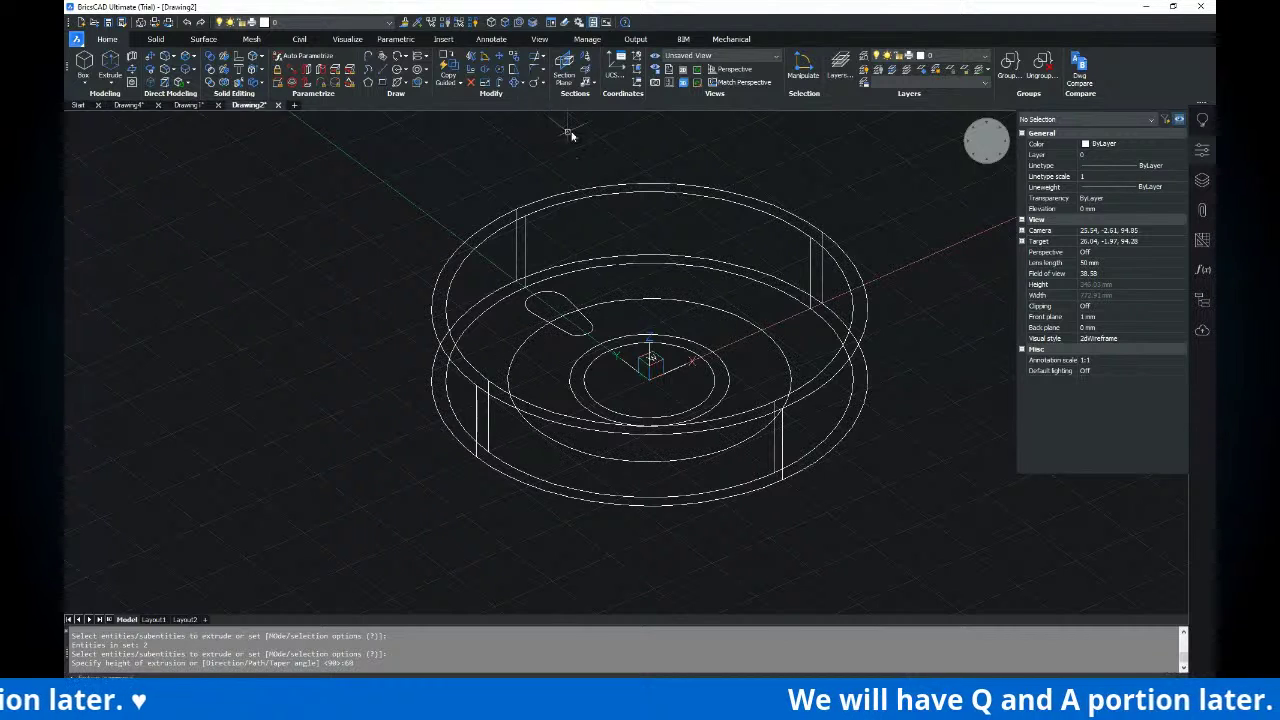
Set the visual style to Shaded with edges and fit the extruded wheel discs in the view
left_click(347, 39)
left_click(365, 75)
left_click(365, 164)
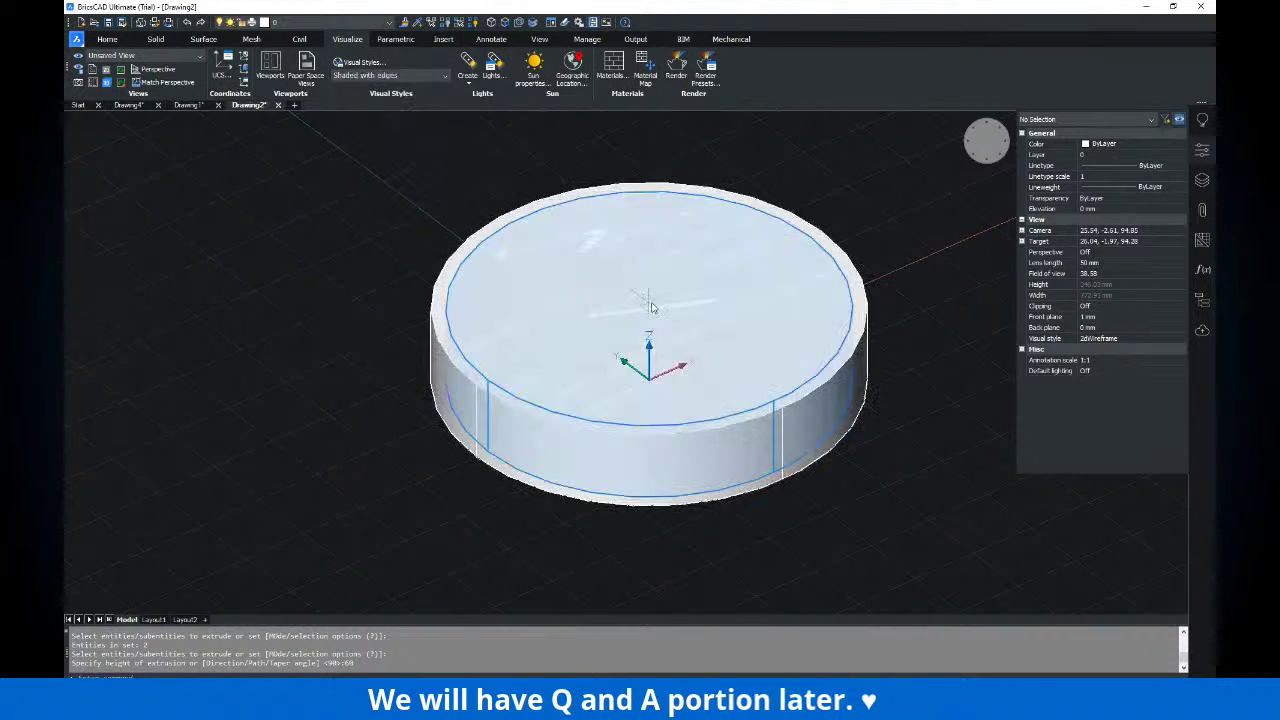
middle_click(466, 307)
middle_click(466, 307)
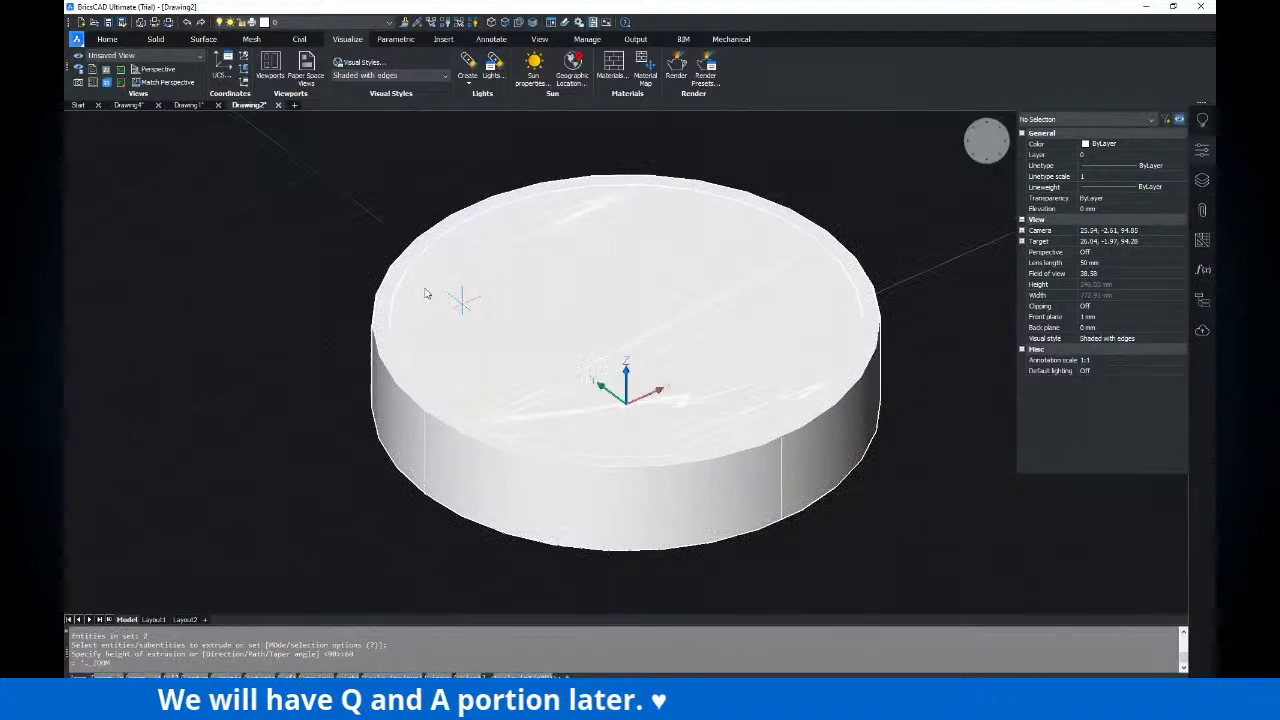
key("Escape")
mouse_move(491, 257)
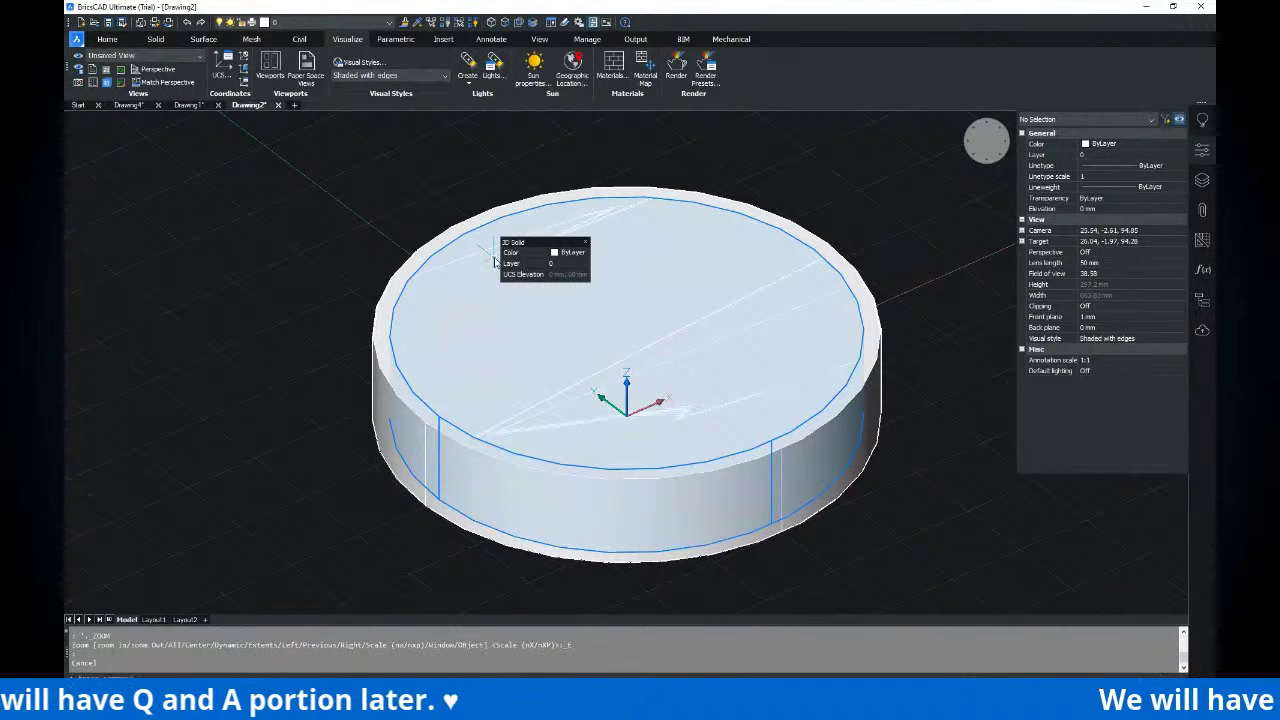
Subtract the inner rim cylinder from the outer cylinder to leave a hollow ring
type("su")
key("Return")
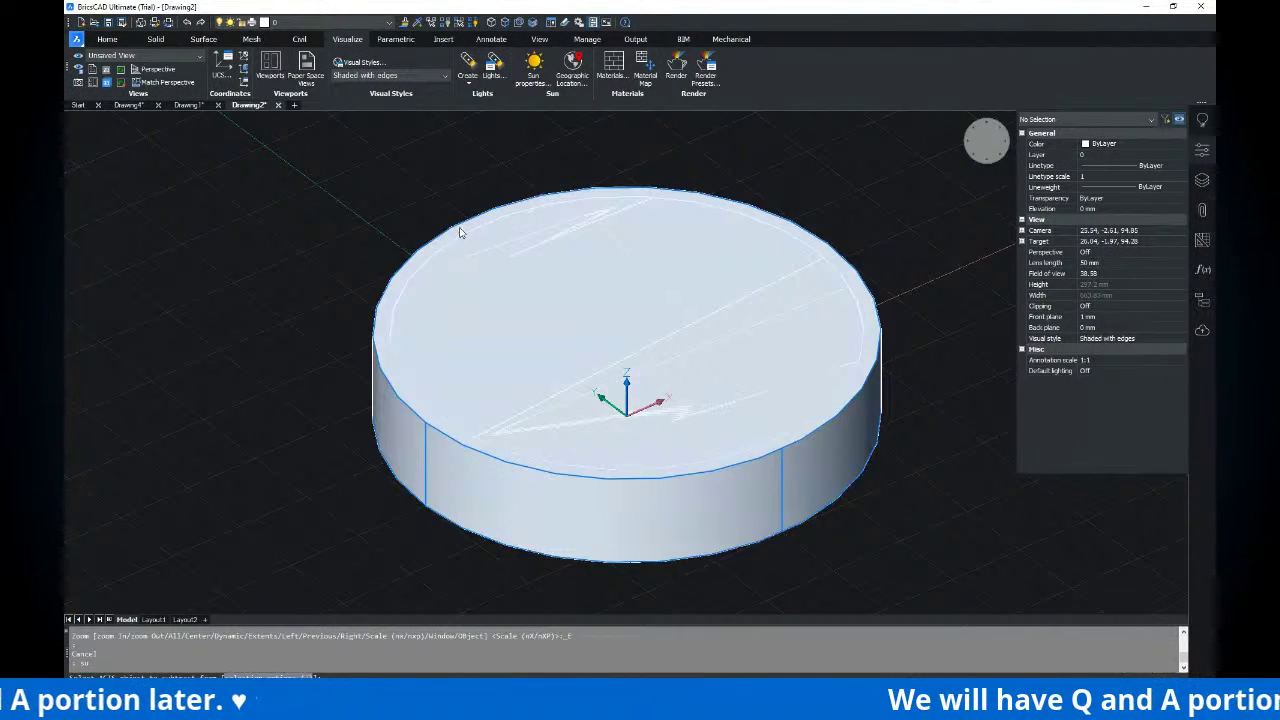
left_click(460, 231)
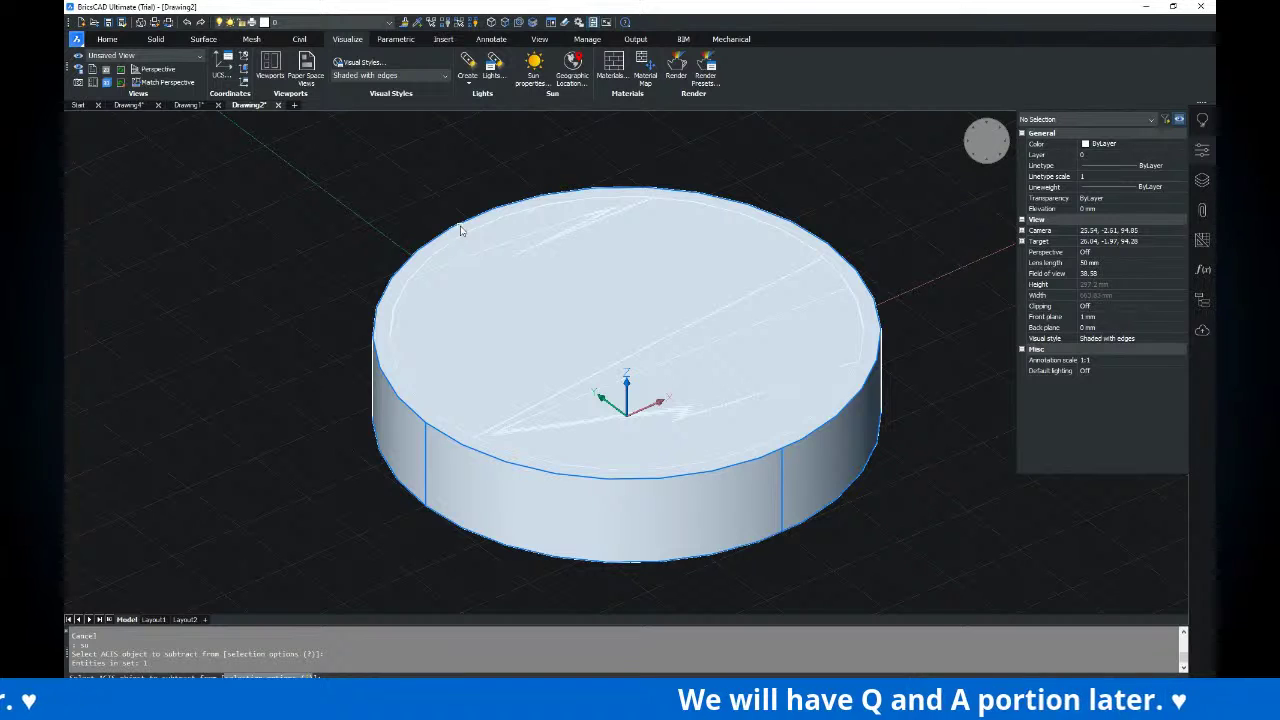
key("Return")
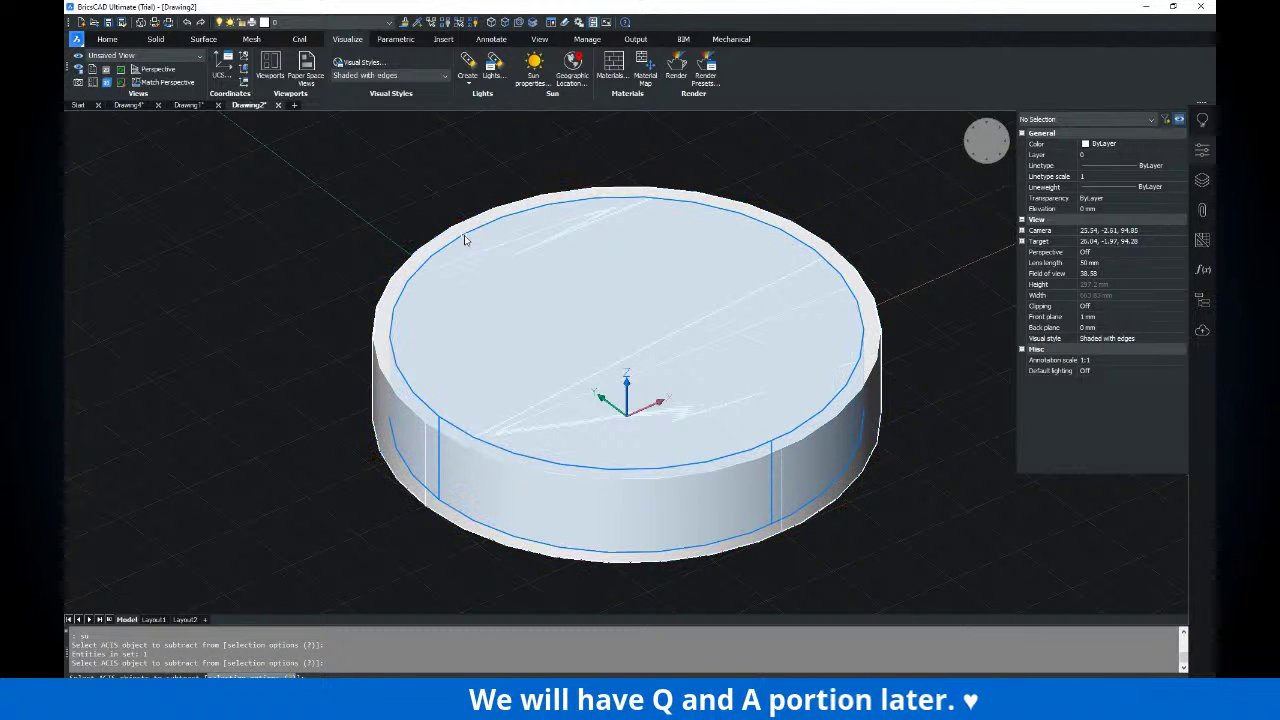
left_click(465, 237)
key("Return")
Inspect the hollow rim and inner sketch circles against the page 5 wheel drawing in the PDF
middle_click_drag(665, 335, 631, 358, "shift")
scroll(631, 358, "down", 3)
scroll(632, 339, "down", 1)
key("alt+Tab")
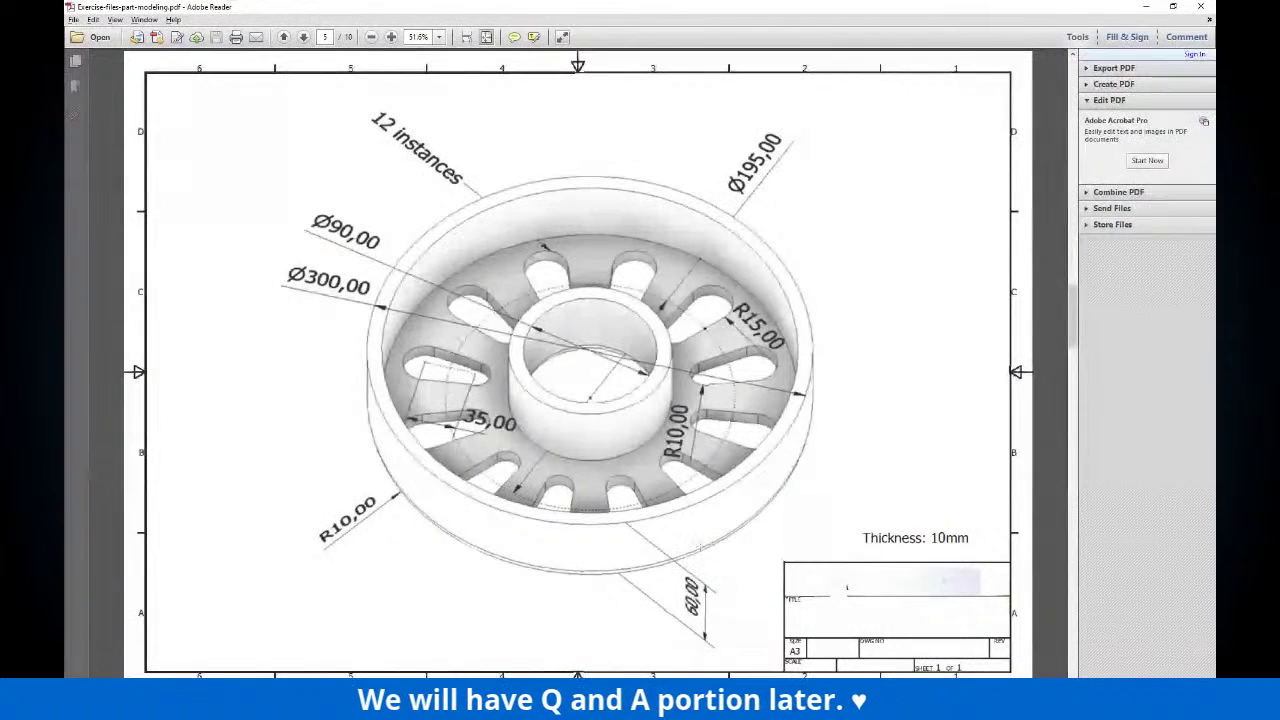
key("alt+Tab")
scroll(558, 302, "up", 3)
middle_click_drag(558, 302, 572, 285)
middle_click_drag(614, 363, 615, 354)
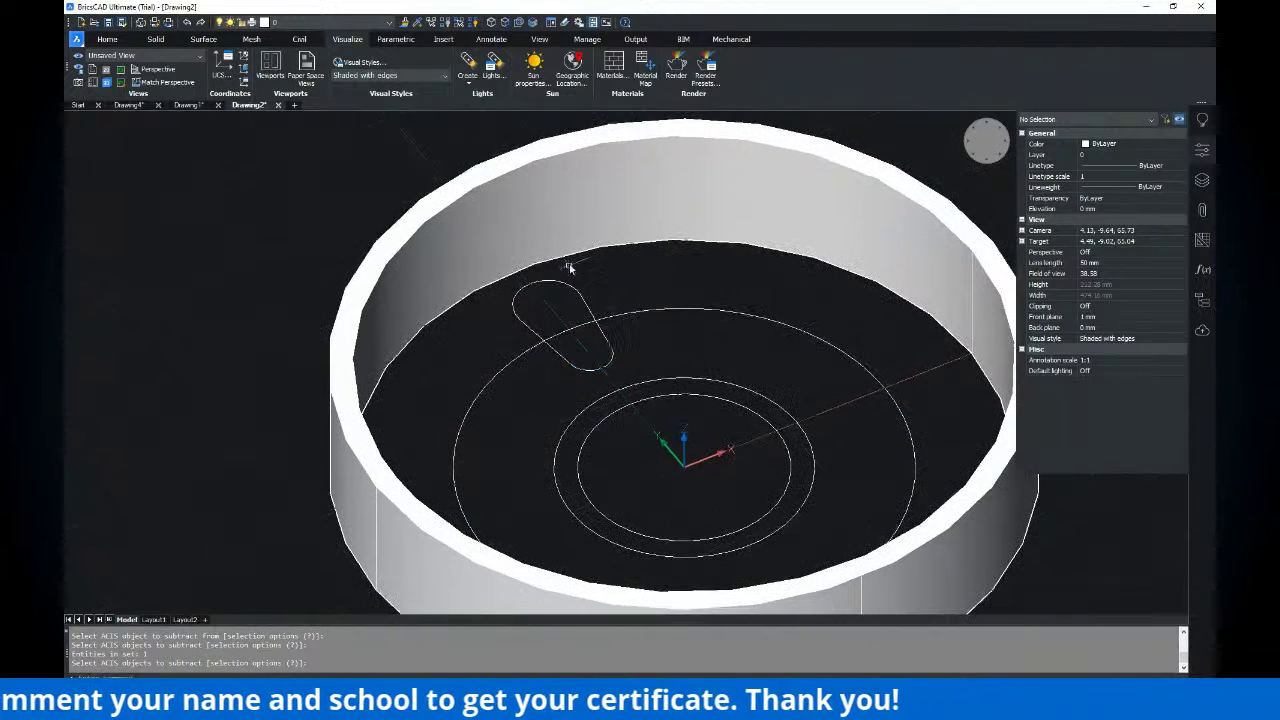
Join the arcs and lines of the tapered slot into one closed outline
left_click(541, 284)
key("Escape")
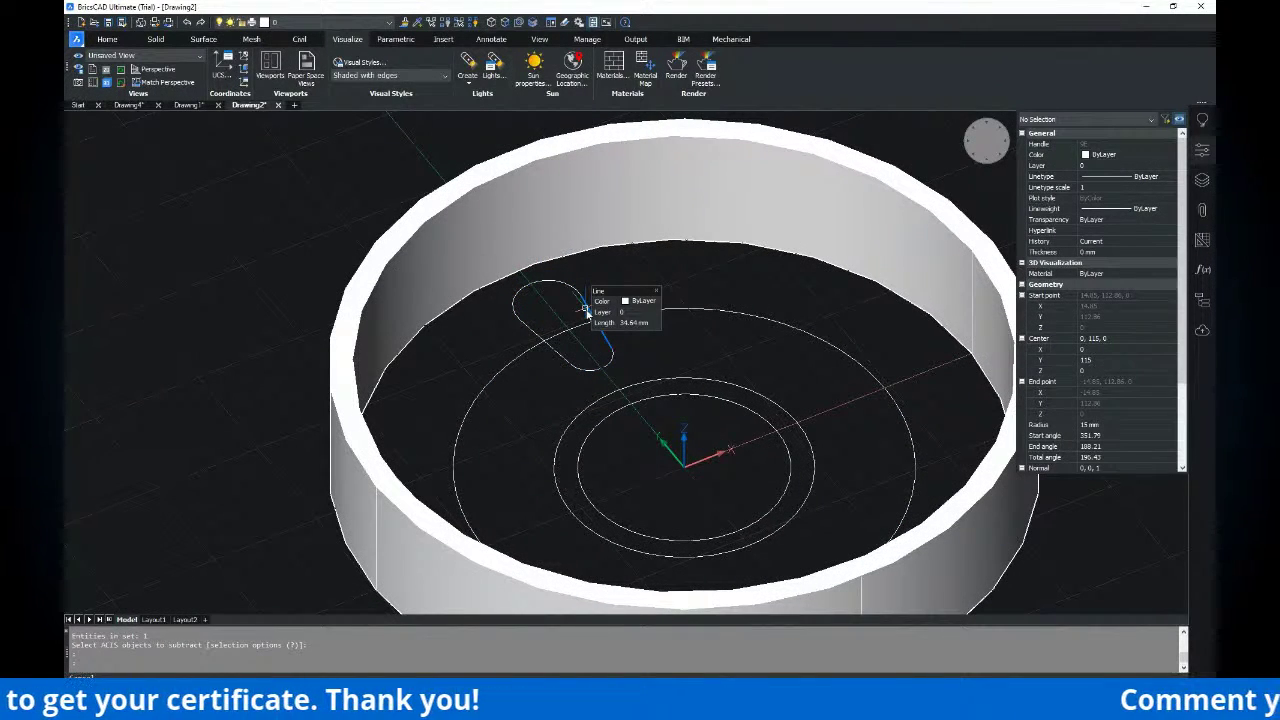
scroll(580, 315, "down", 3)
scroll(565, 322, "up", 5)
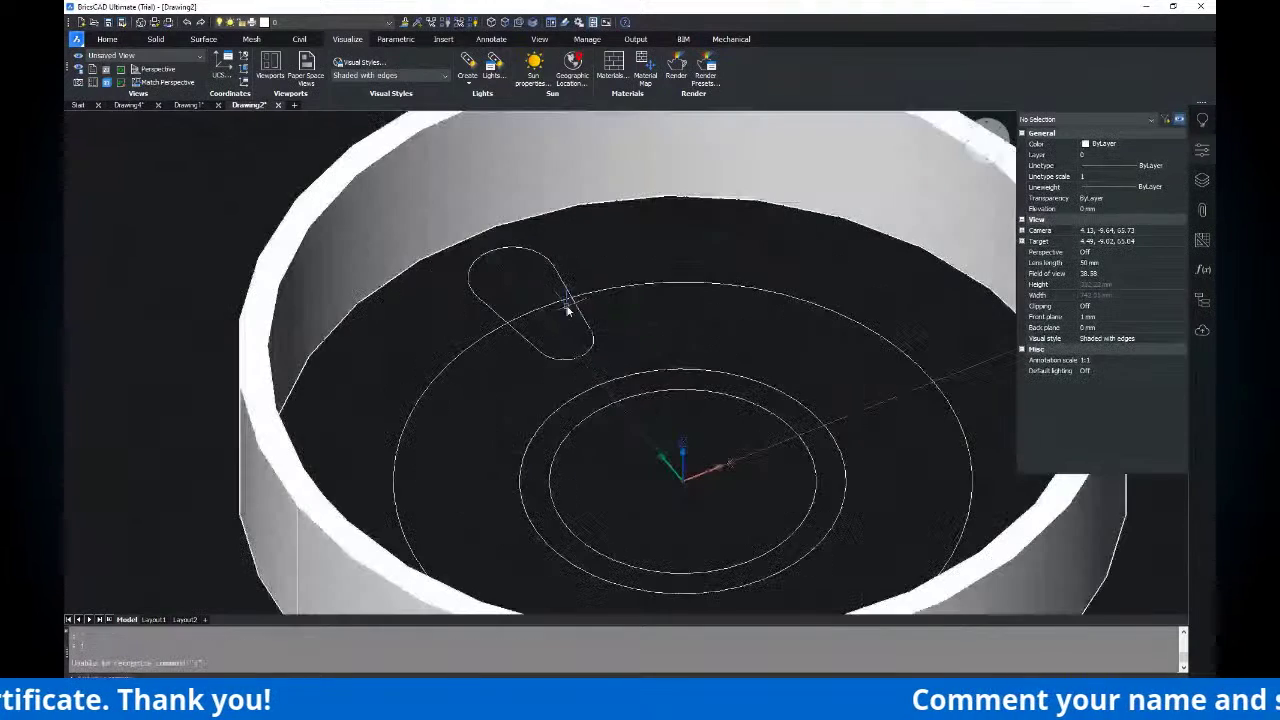
type("join")
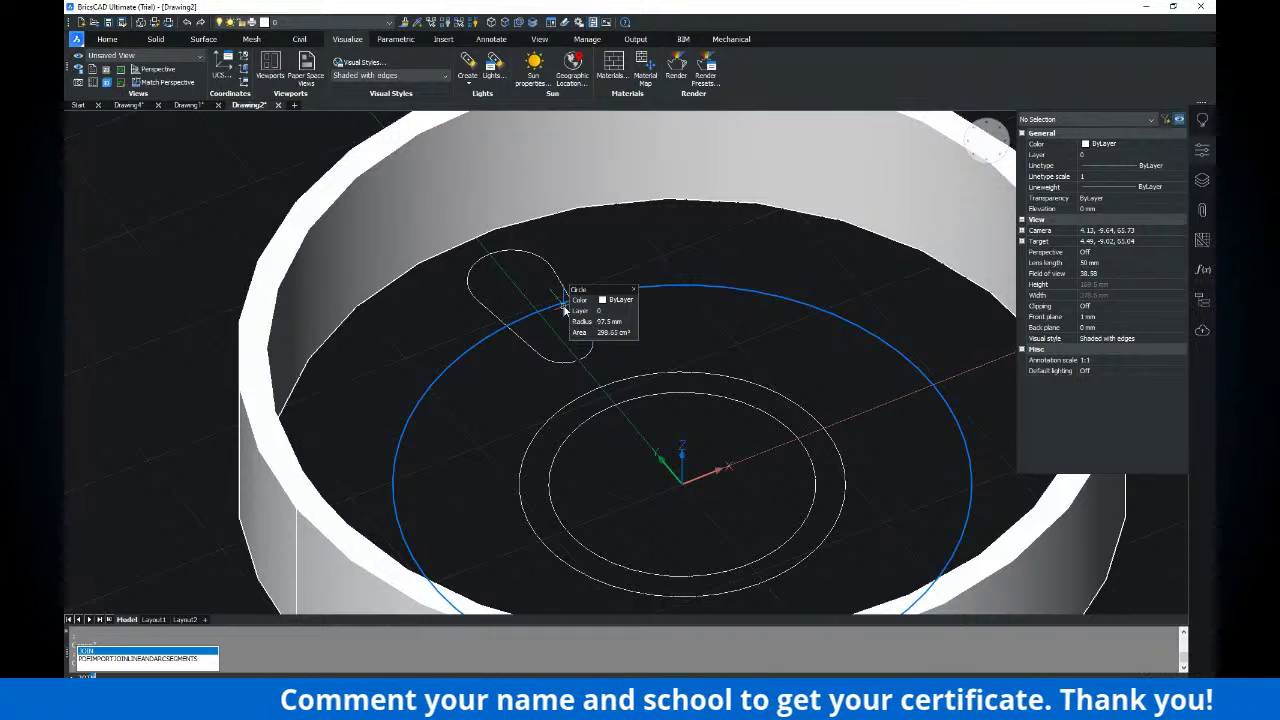
key("Escape")
key("Escape")
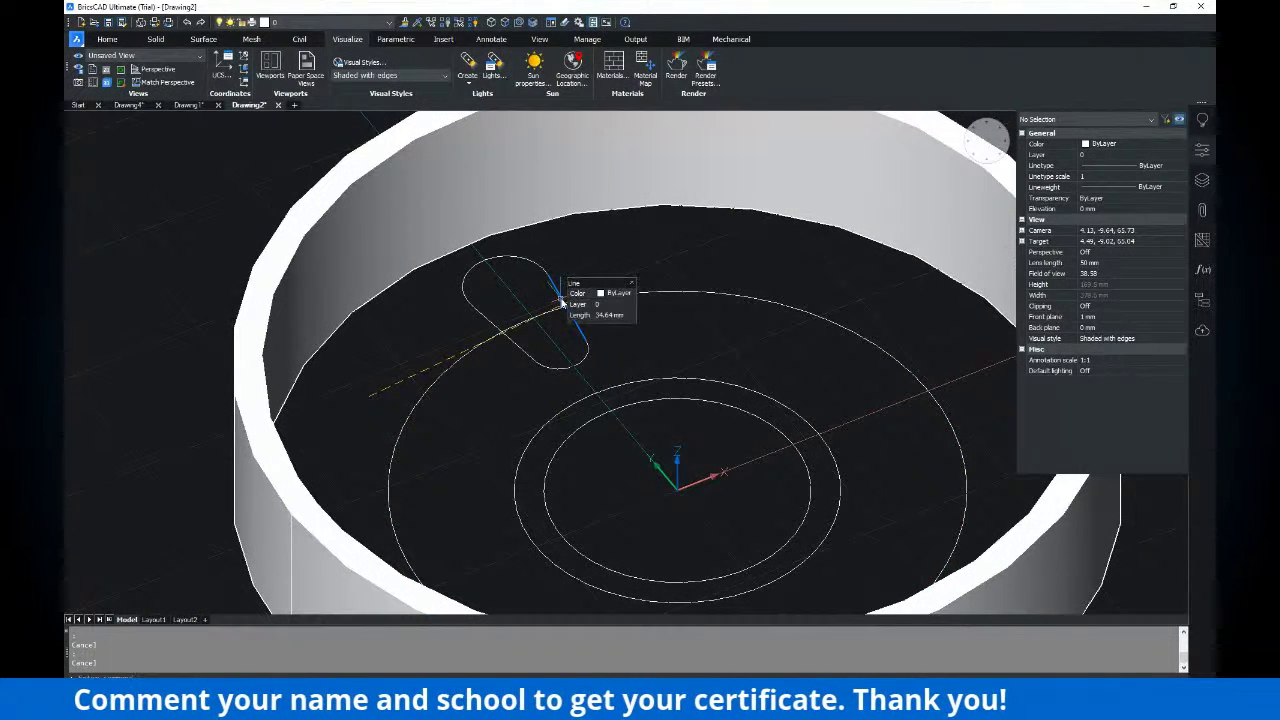
key("Return")
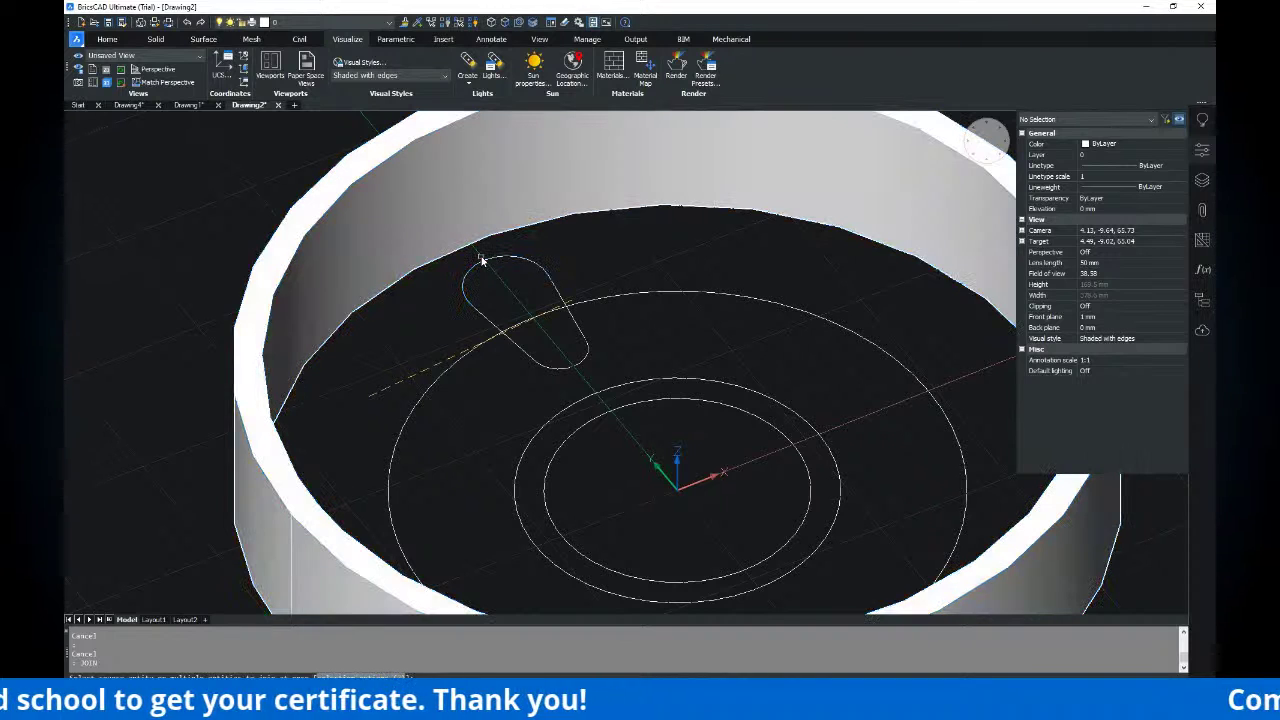
left_click(409, 395)
left_click(655, 229)
key("Escape")
key("Escape")
mouse_move(565, 273)
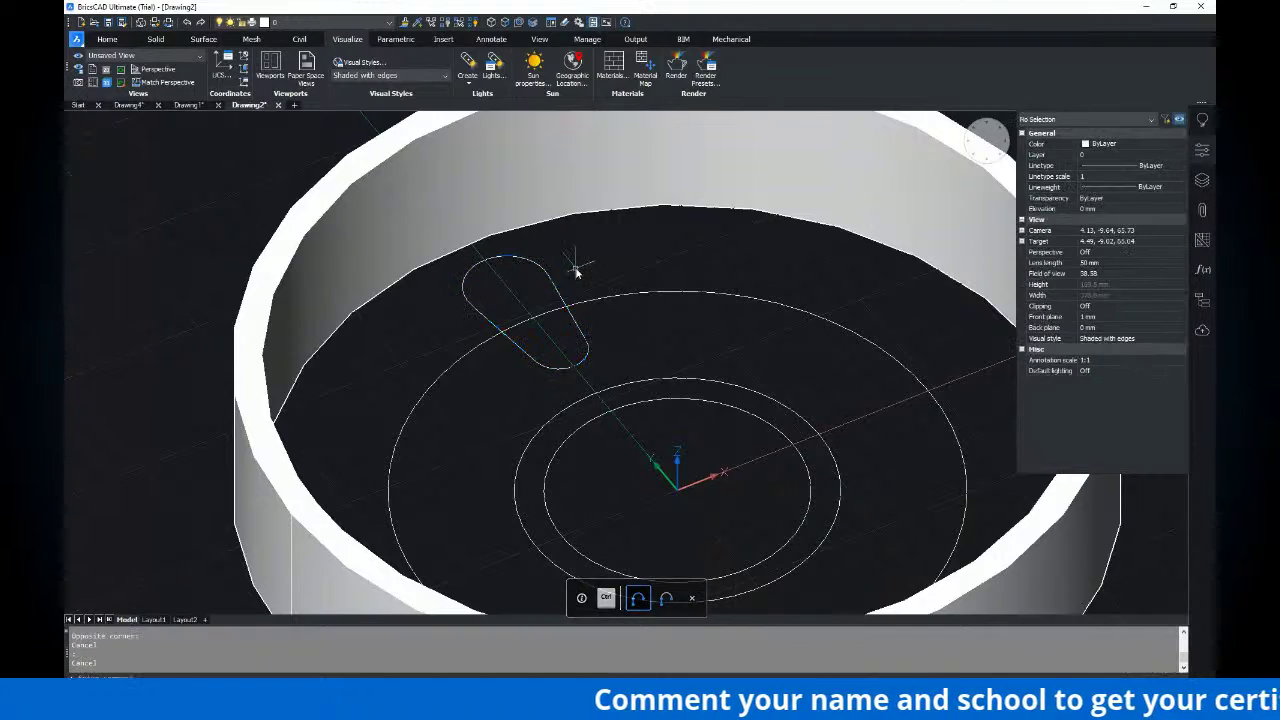
Extrude the joined slot outline 10 mm, the thickness given on page 5 of the PDF
scroll(586, 297, "down", 4)
scroll(586, 297, "up", 2)
scroll(600, 310, "down", 2)
scroll(615, 319, "down", 1)
type("ex")
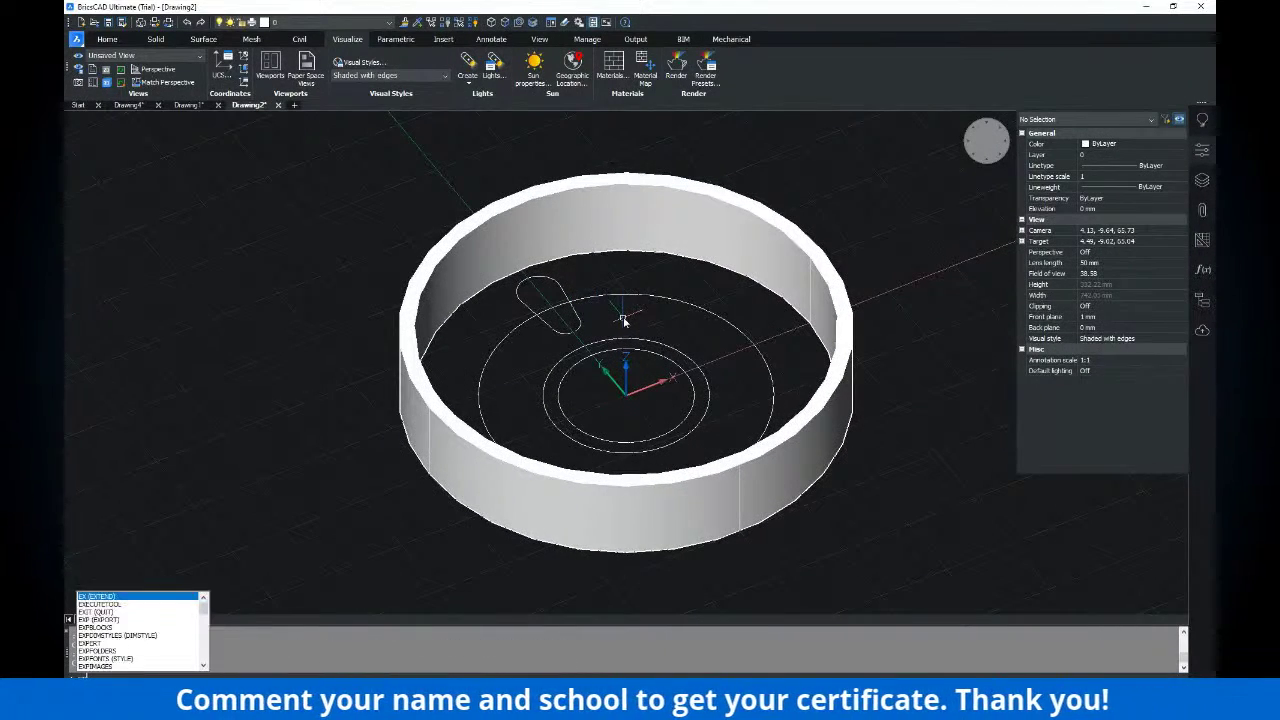
type("t")
key("Return")
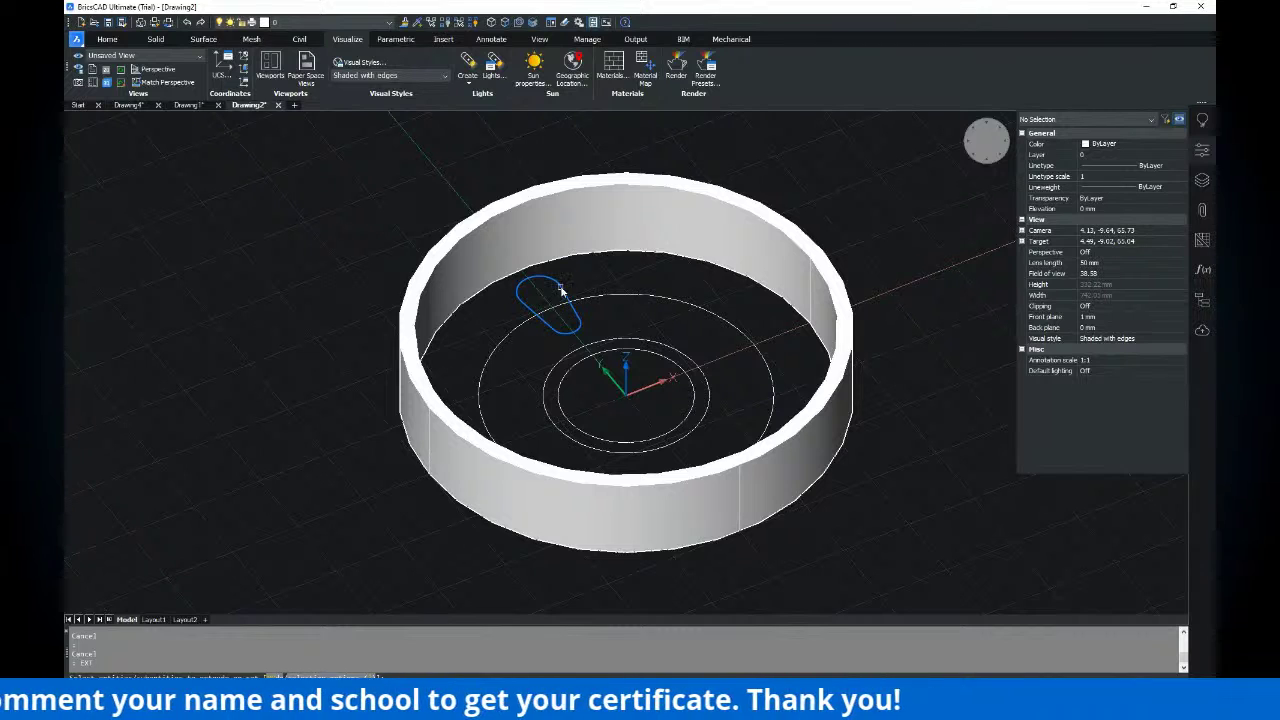
key("alt+Tab")
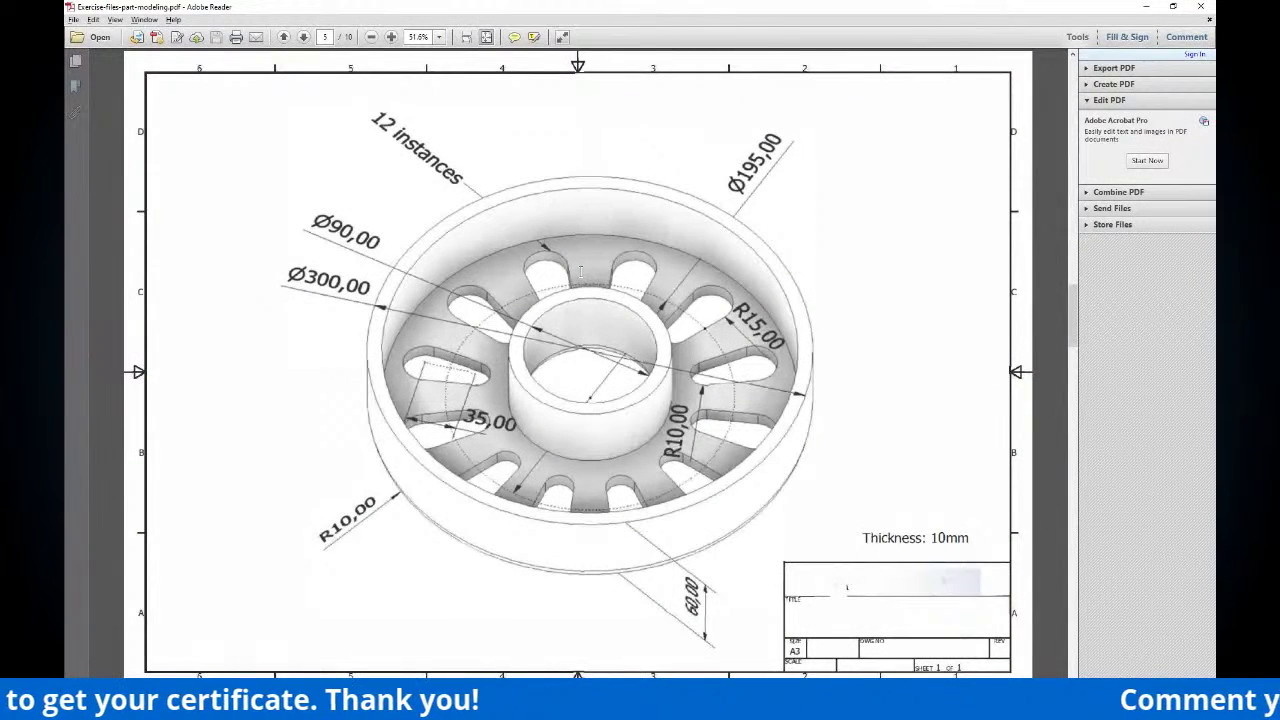
key("alt+Tab")
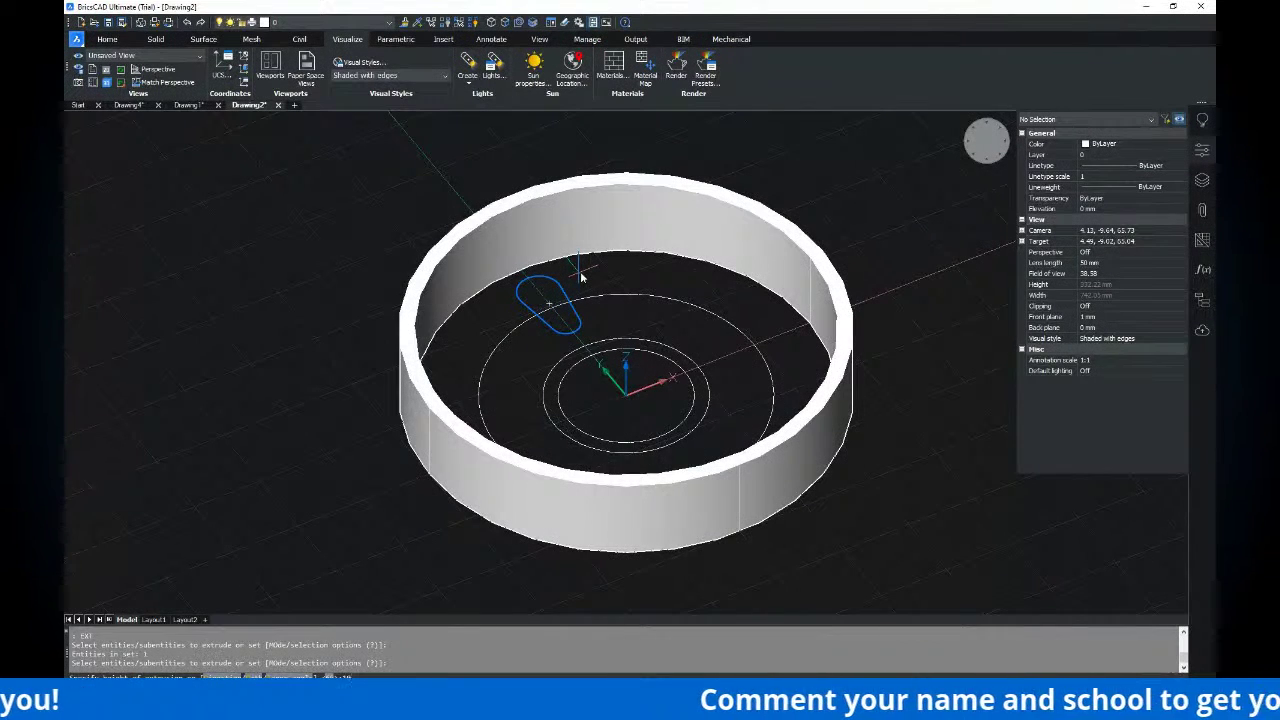
key("Return")
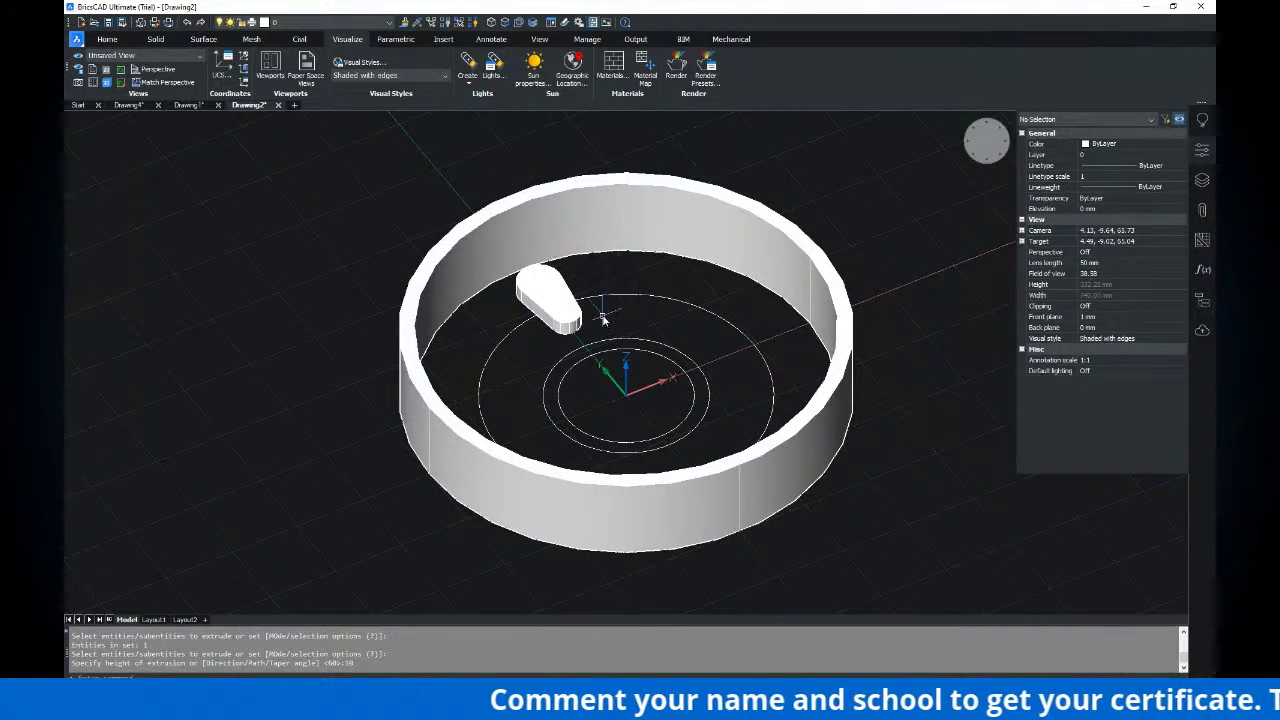
Turn on the Center object snap
scroll(600, 290, "up", 3)
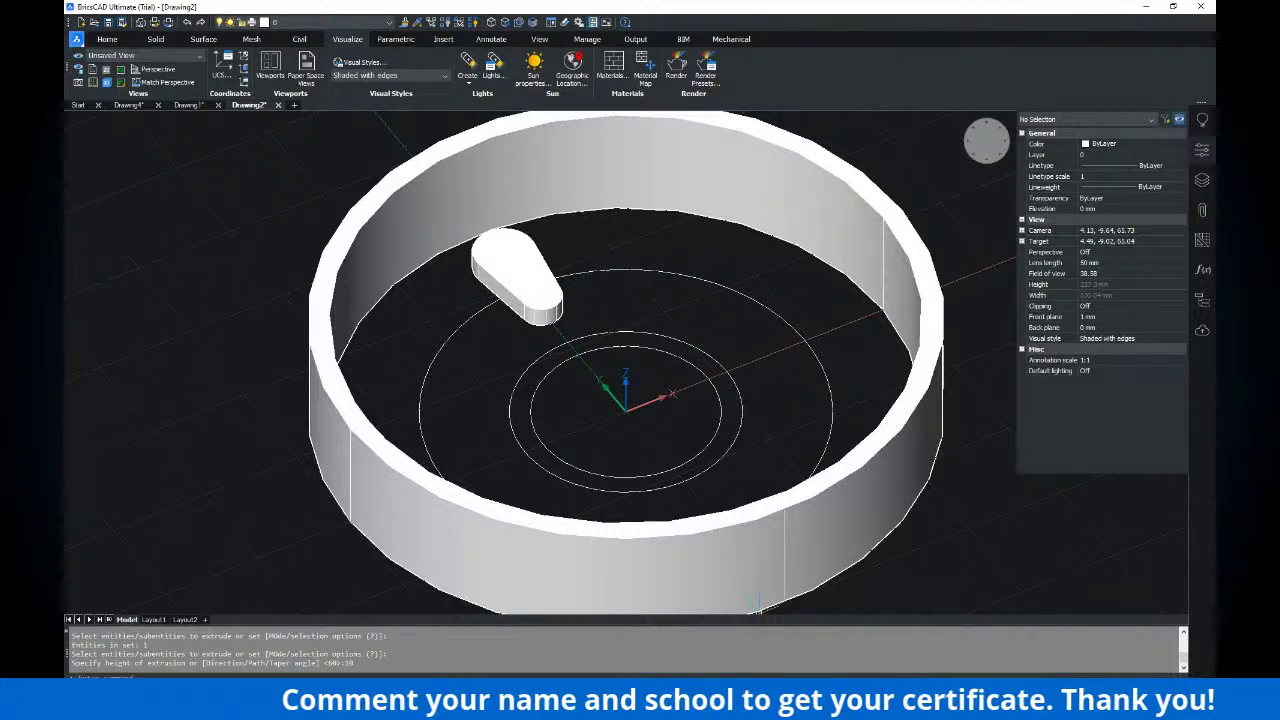
right_click(945, 352, "shift")
left_click(978, 492)
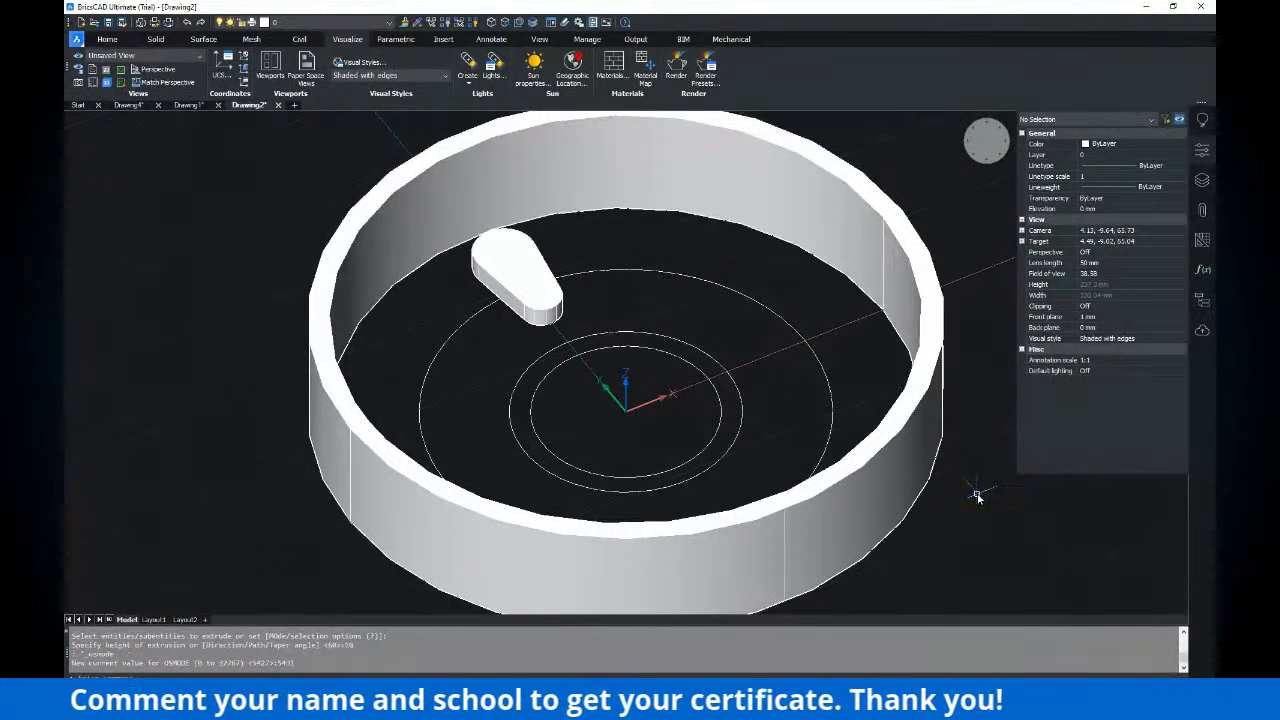
scroll(642, 345, "down", 3)
scroll(597, 296, "up", 3)
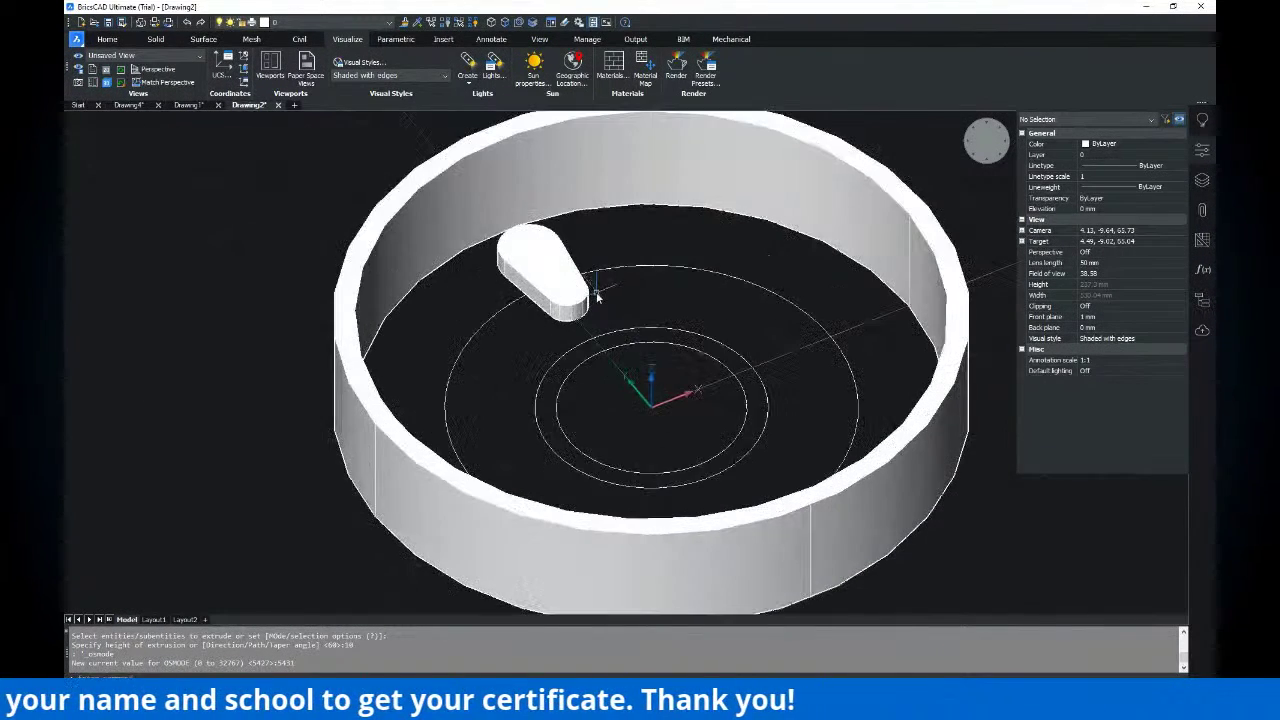
middle_click_drag(597, 296, 586, 293)
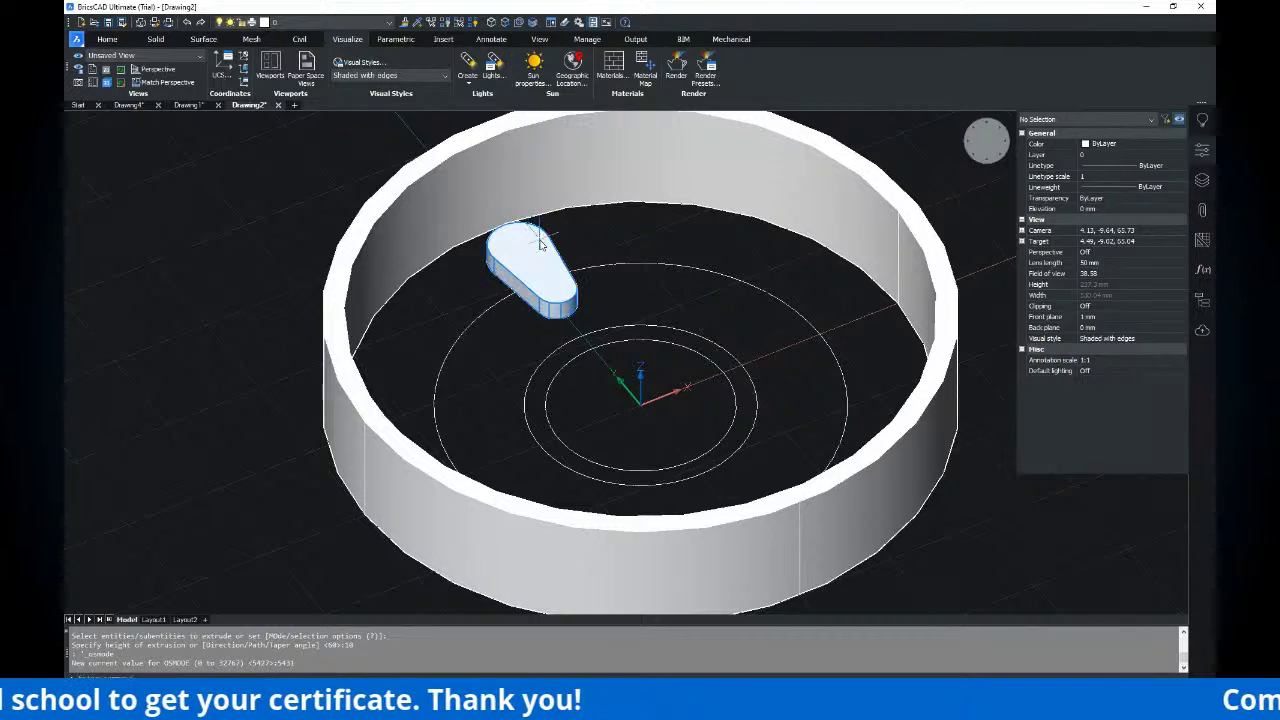
Compare the slot solid and hub circles in BricsCAD with the slot pattern on page 5 of the PDF
key("alt+Tab")
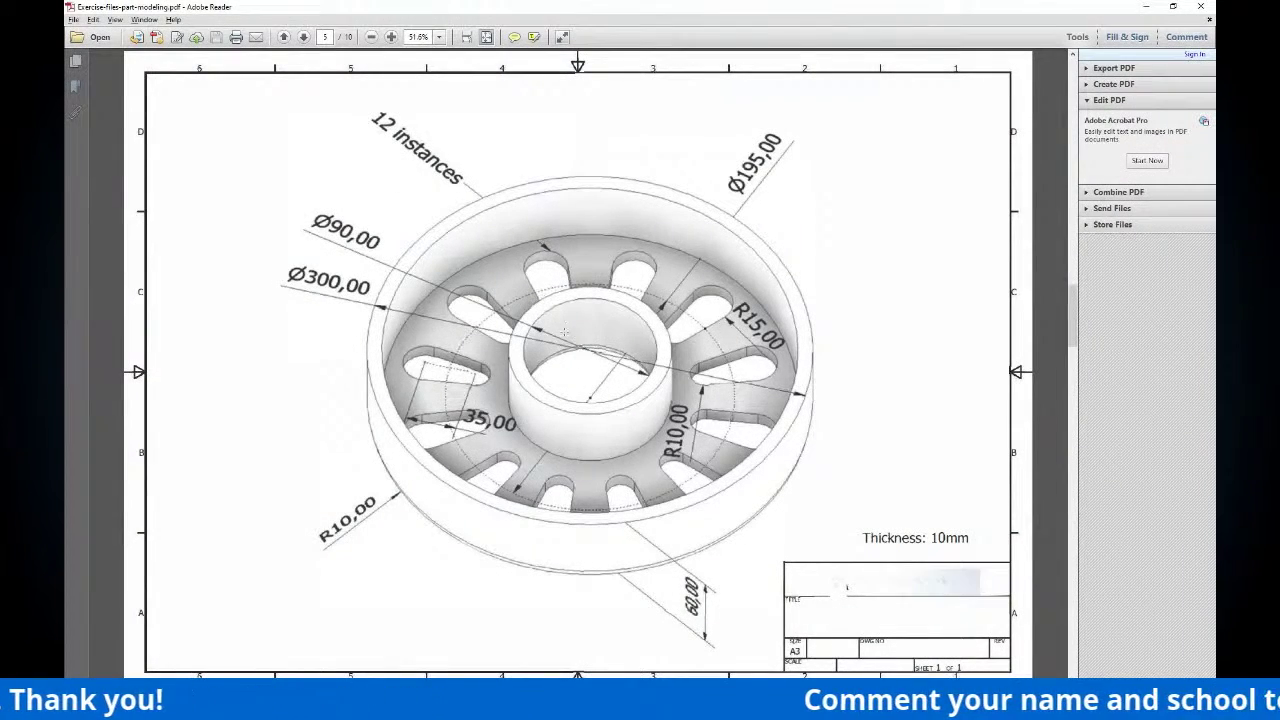
key("alt+Tab")
middle_click_drag(597, 354, 586, 371)
key("alt+Tab")
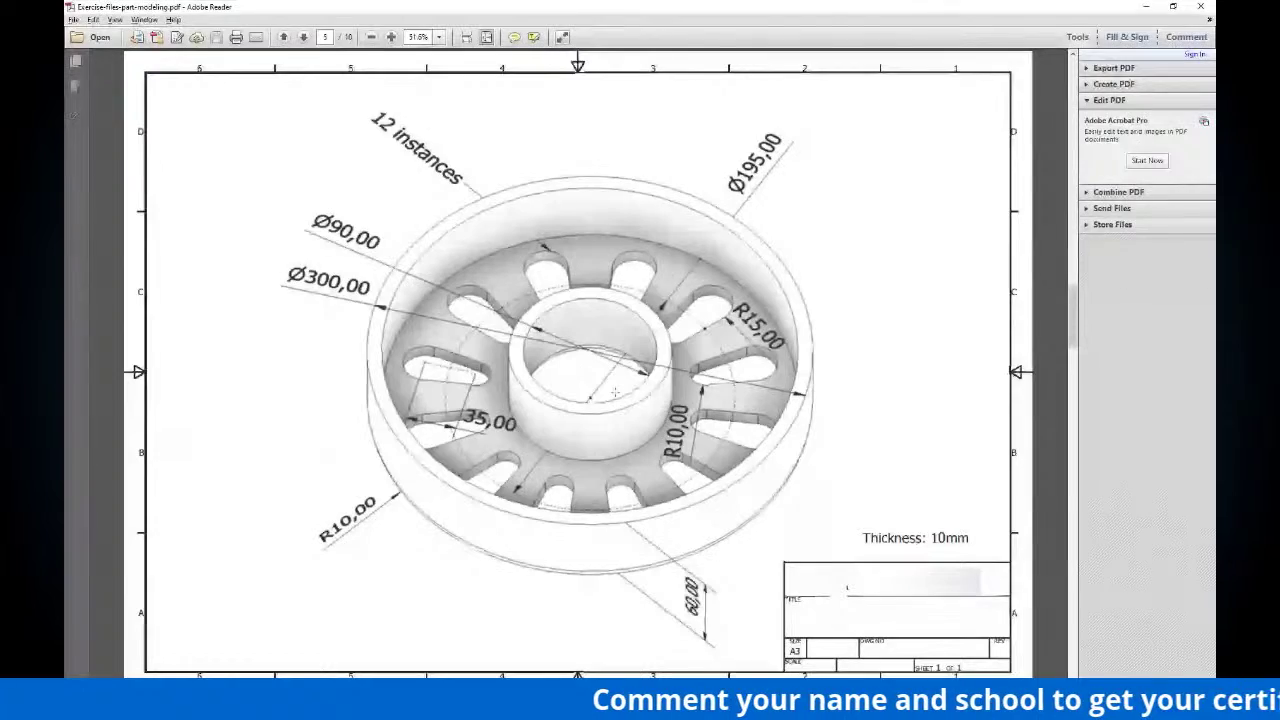
key("alt+Tab")
key("alt+Tab")
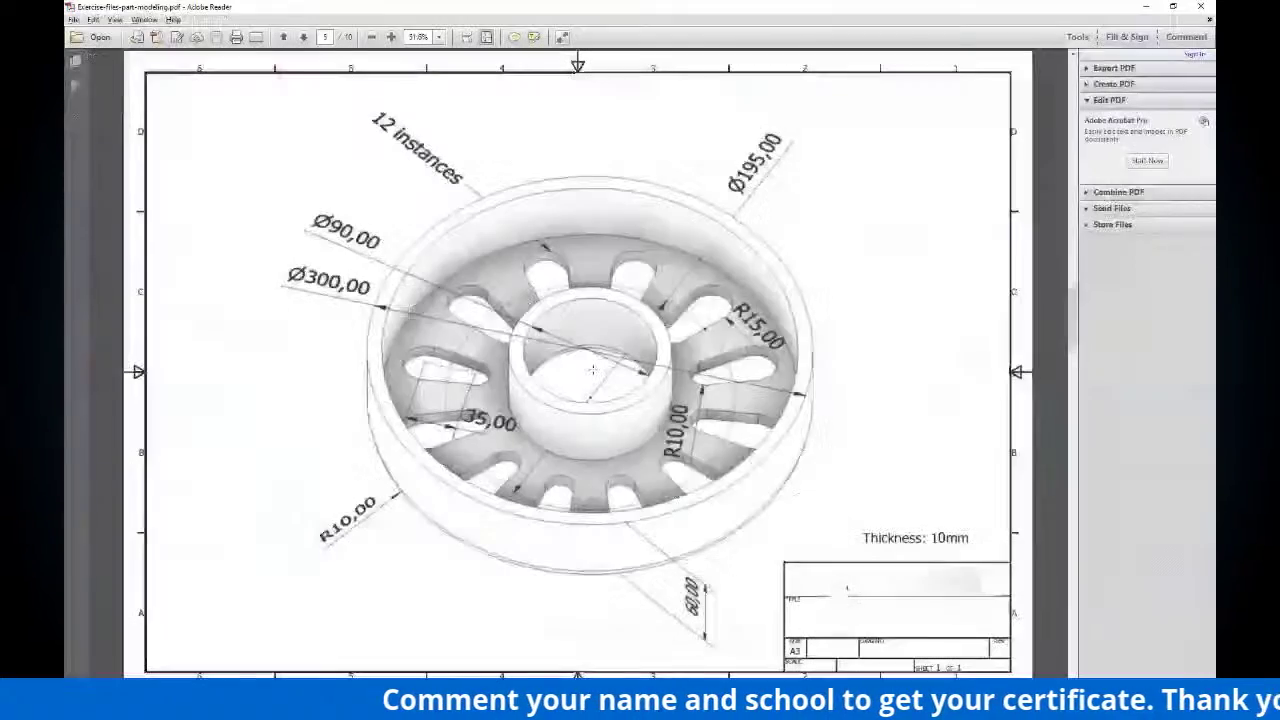
key("alt+Tab")
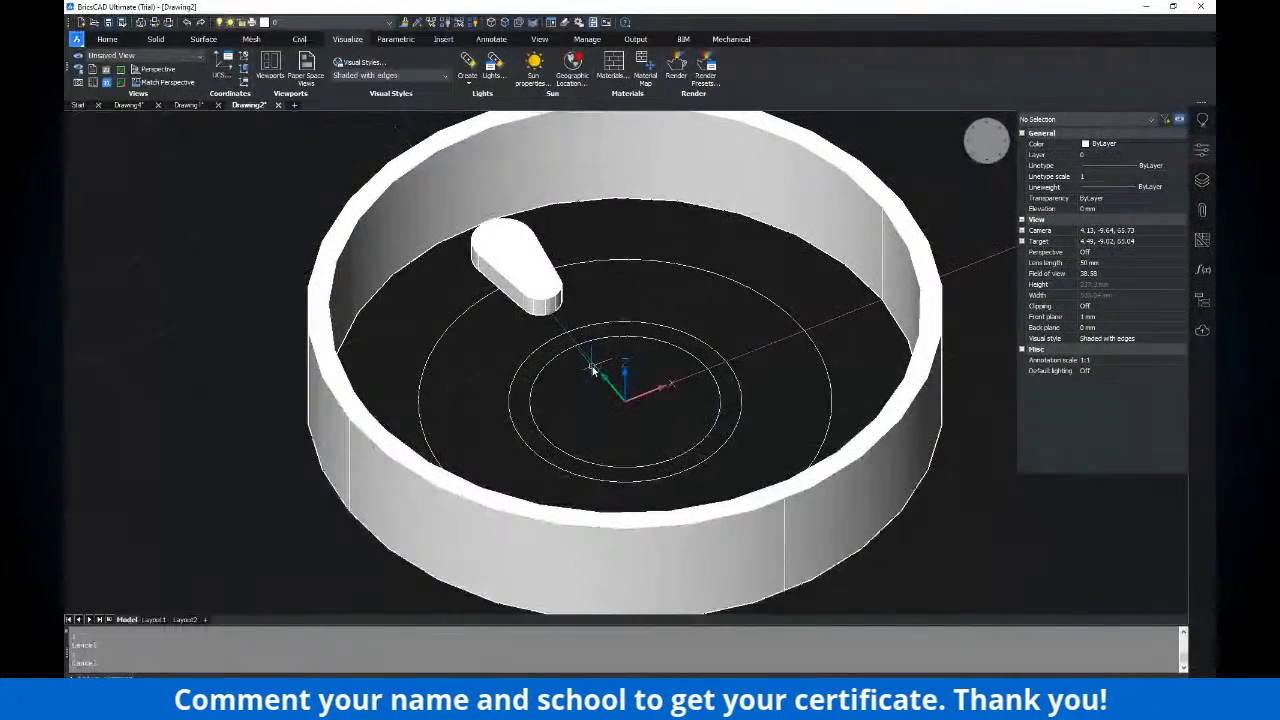
Create a polar array of the extruded tapered slot around the common centre of the wheel's circles
type("e")
key("Escape")
type("e")
key("Return")
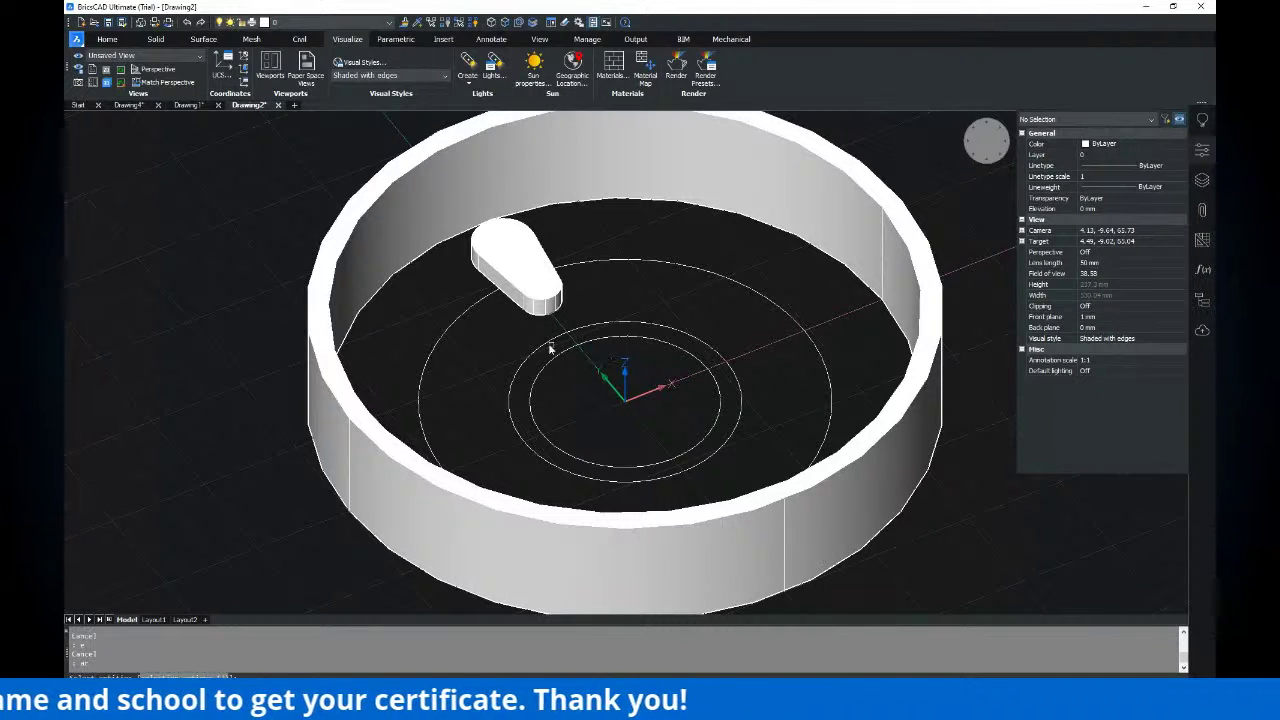
left_click(512, 258)
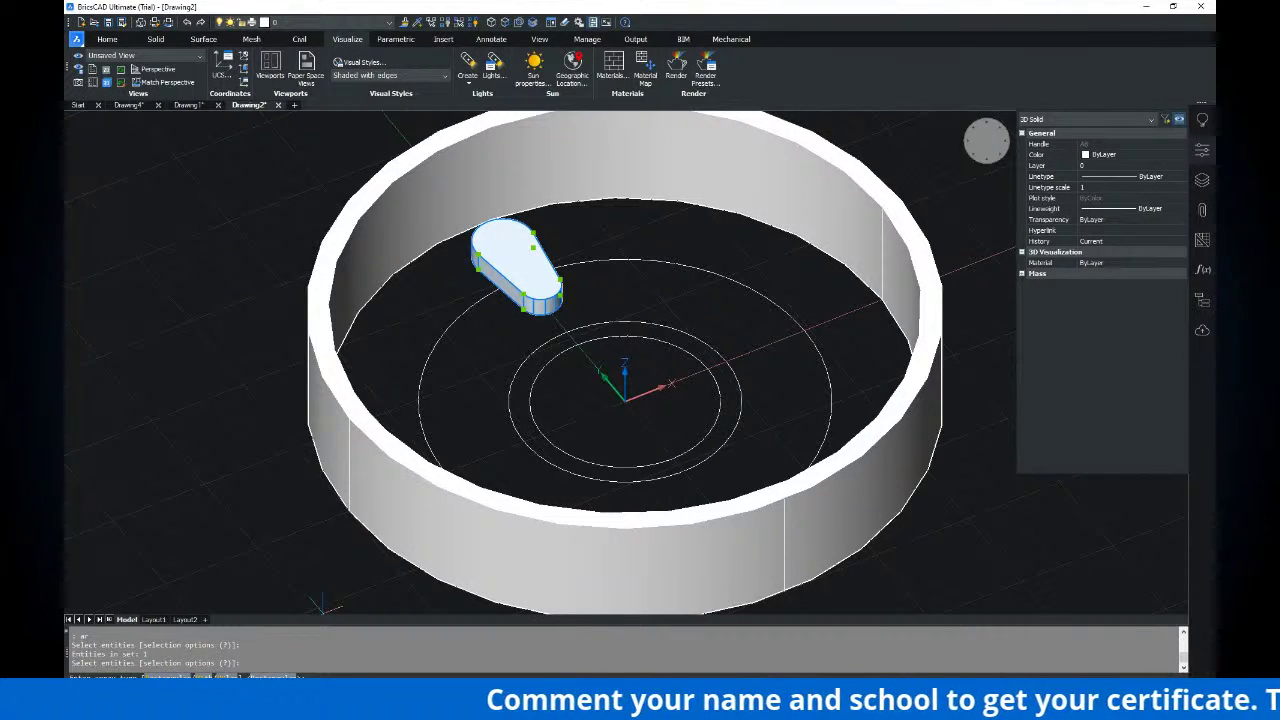
type("po")
key("Return")
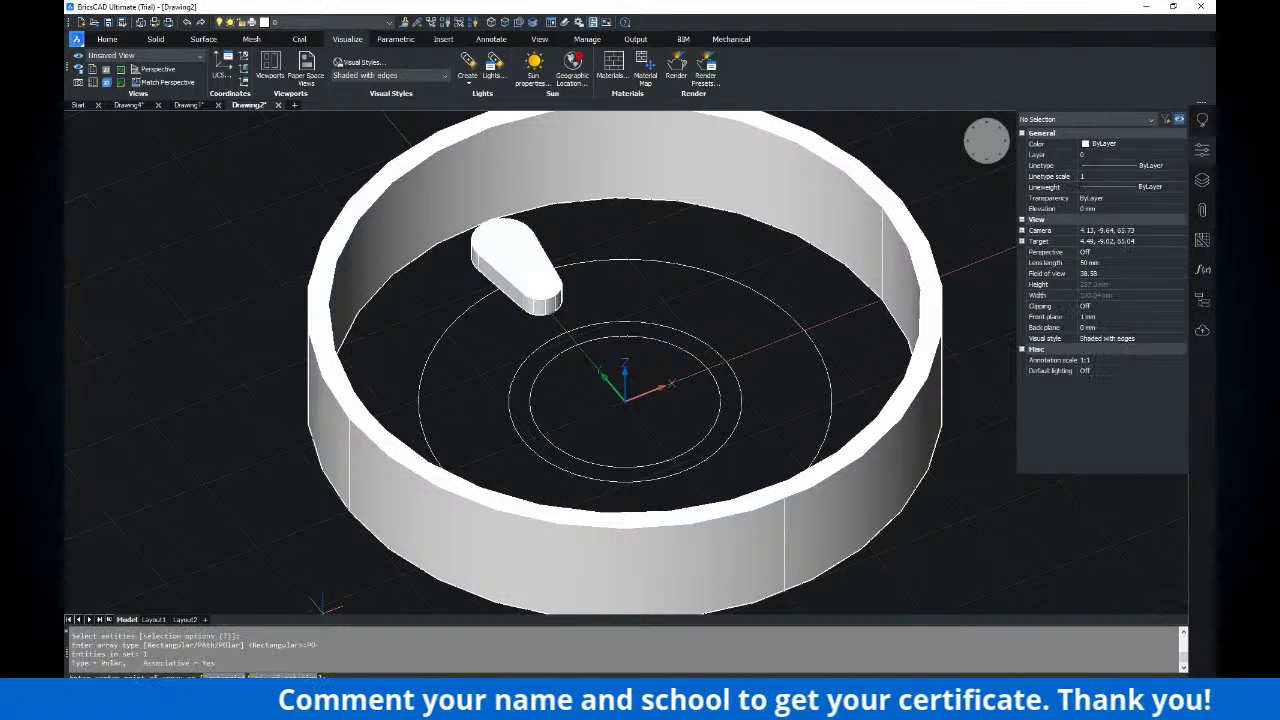
left_click(624, 401)
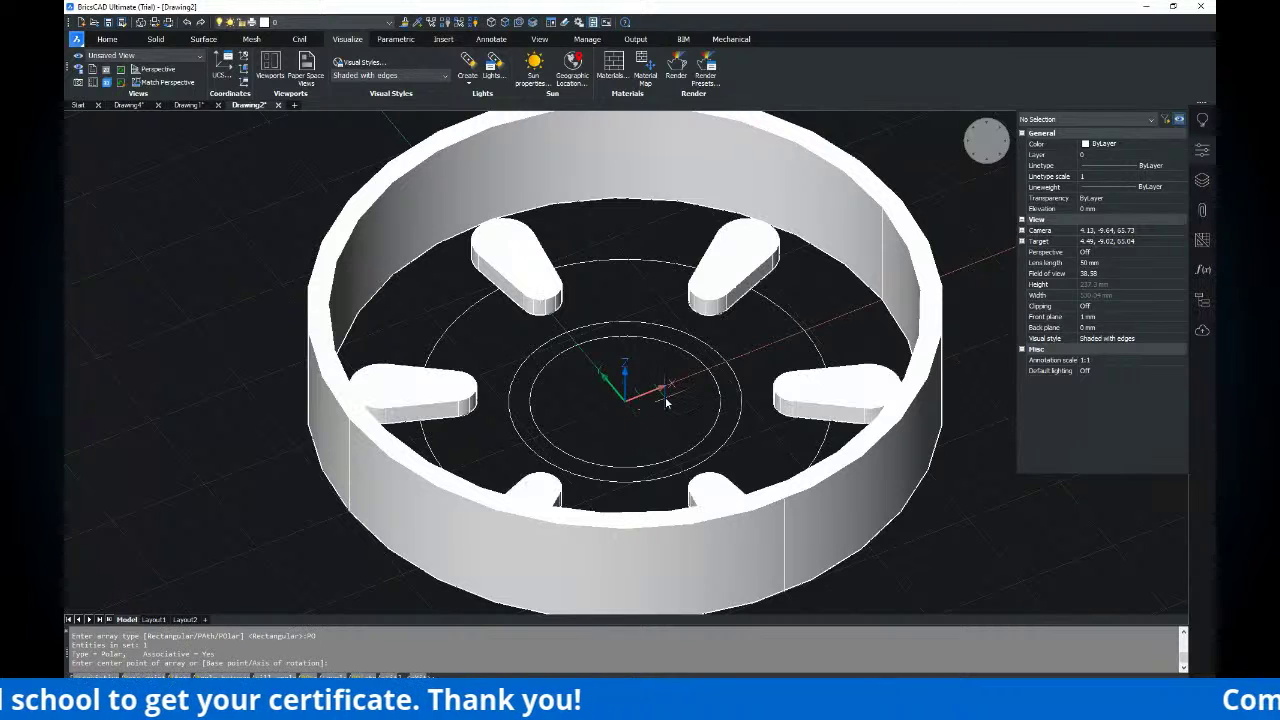
Set the polar array of slots to 12 items and finish the array
scroll(668, 401, "down", 3)
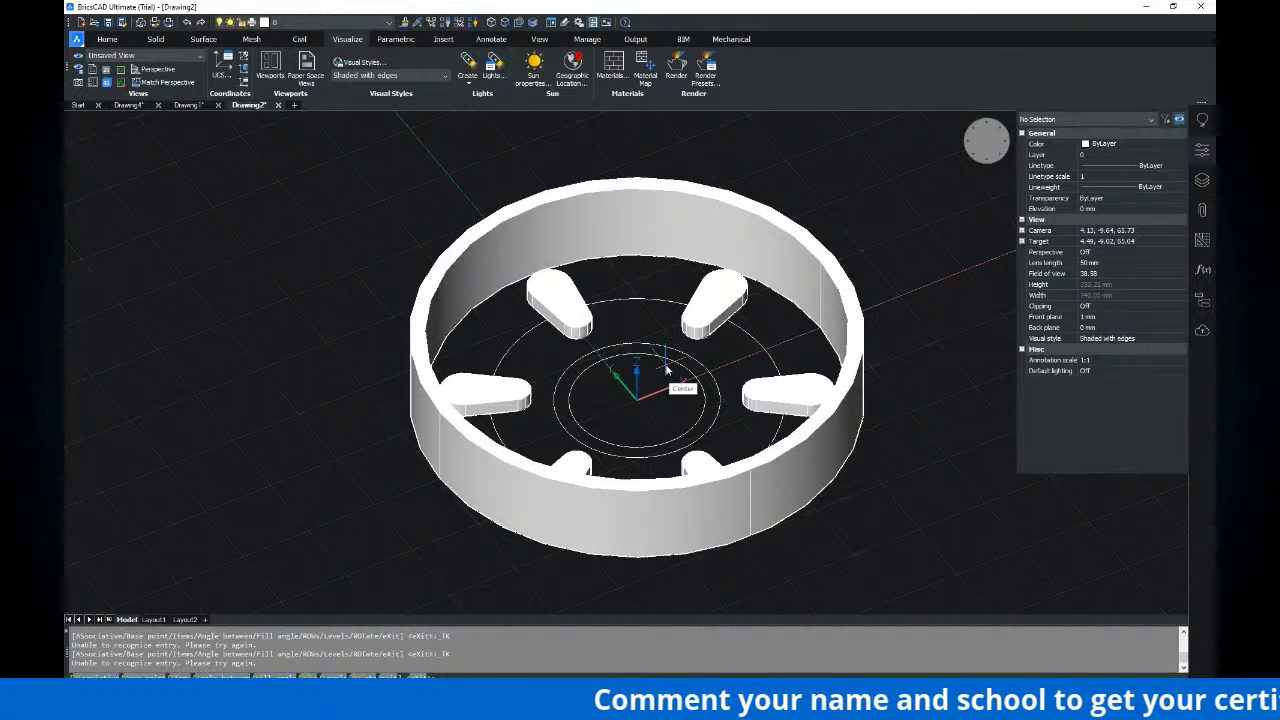
type("i")
key("Return")
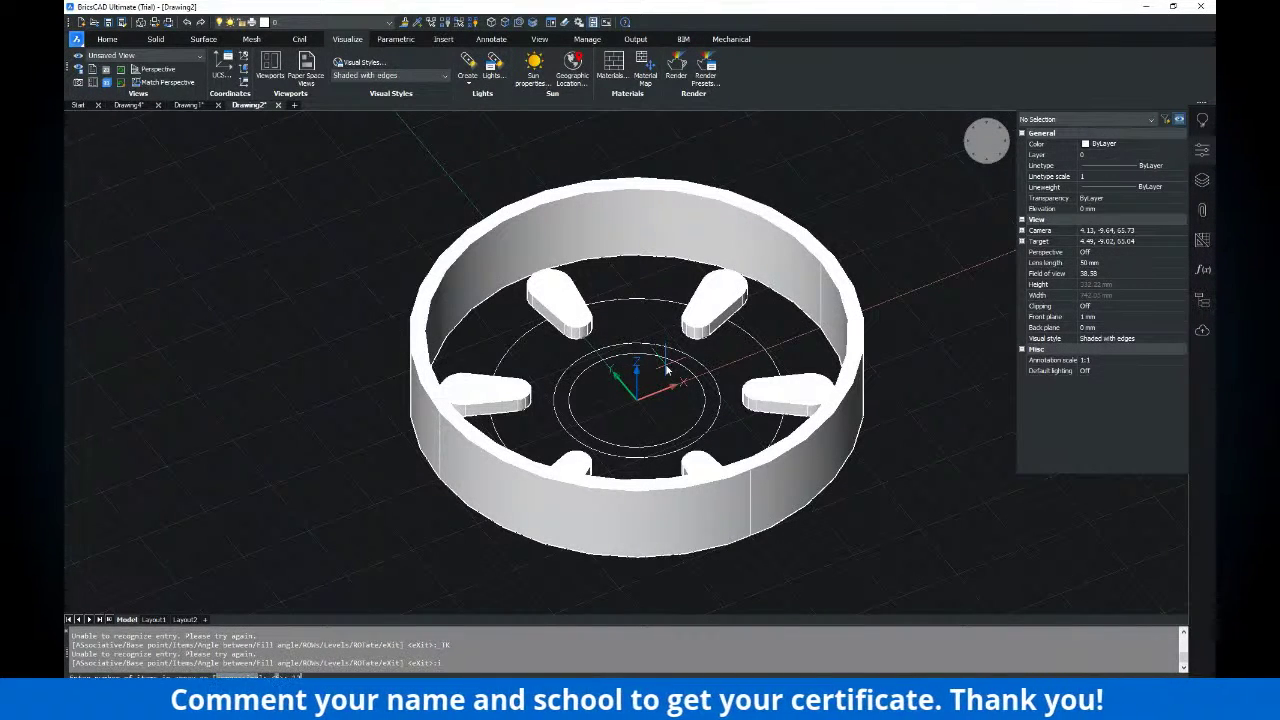
type("12")
key("Return")
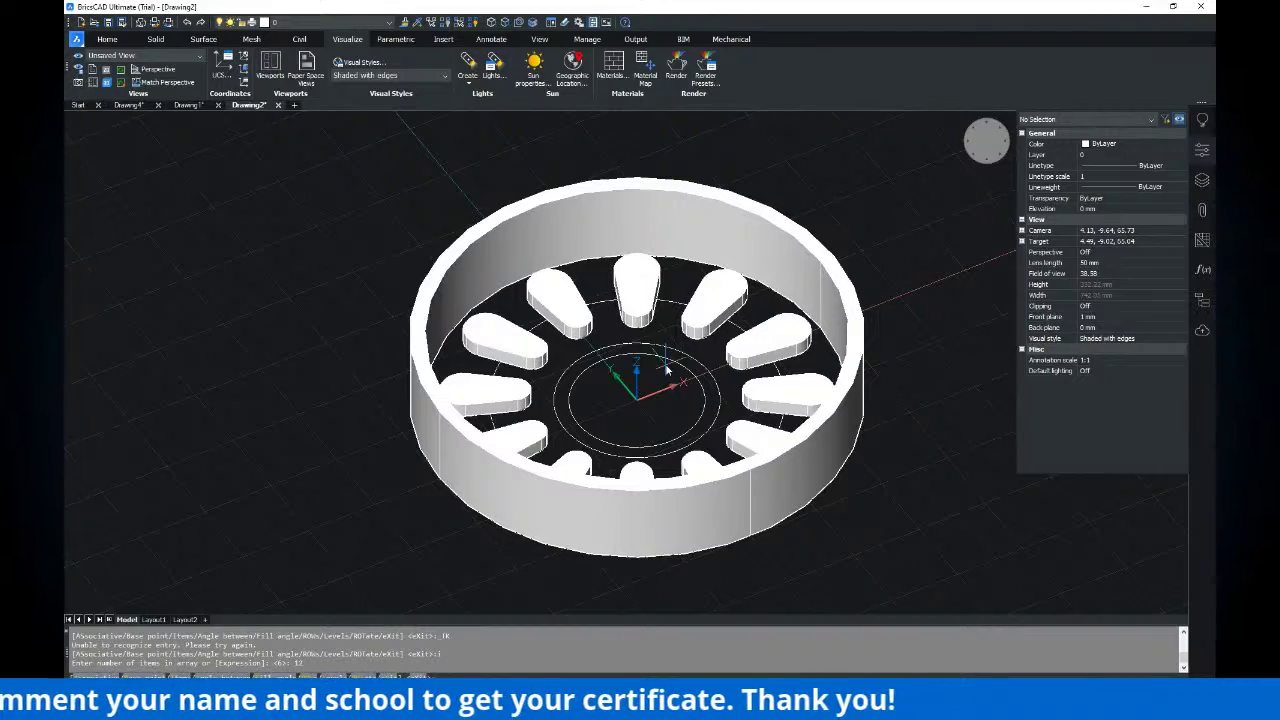
middle_click_drag(832, 278, 806, 427, "shift")
middle_click(689, 351)
middle_click(689, 351)
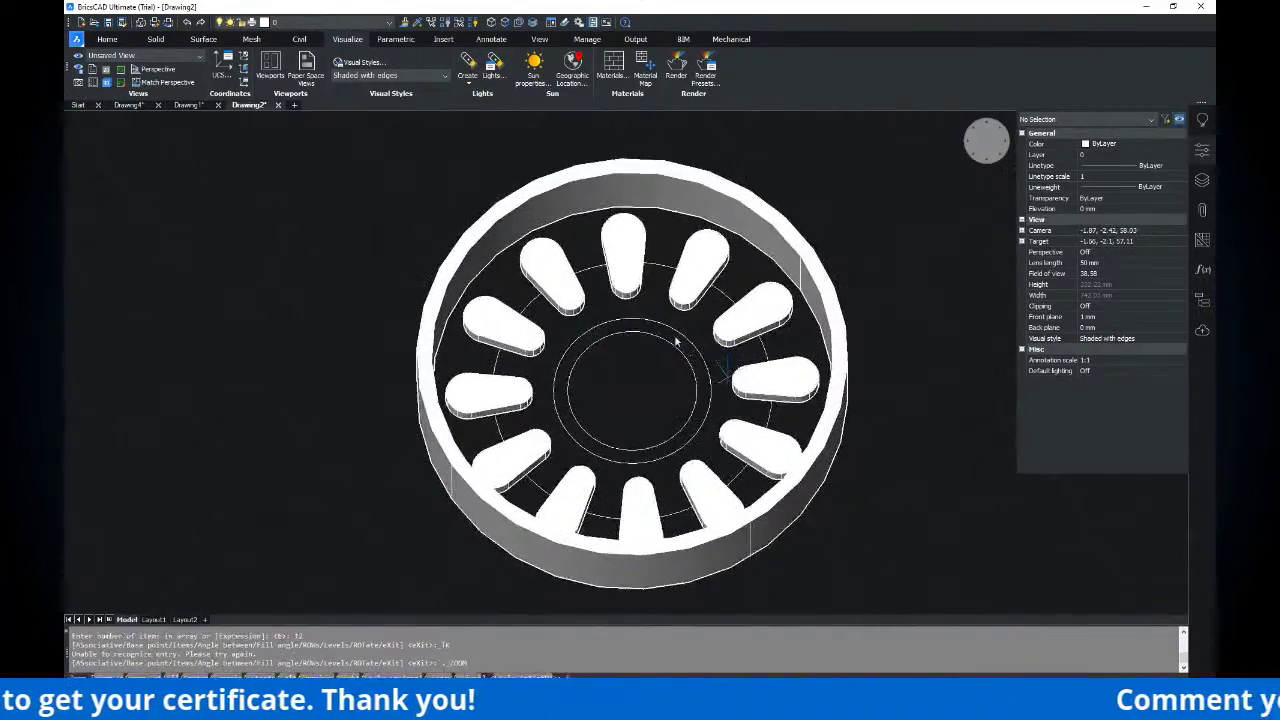
key("Return")
scroll(633, 336, "down", 2)
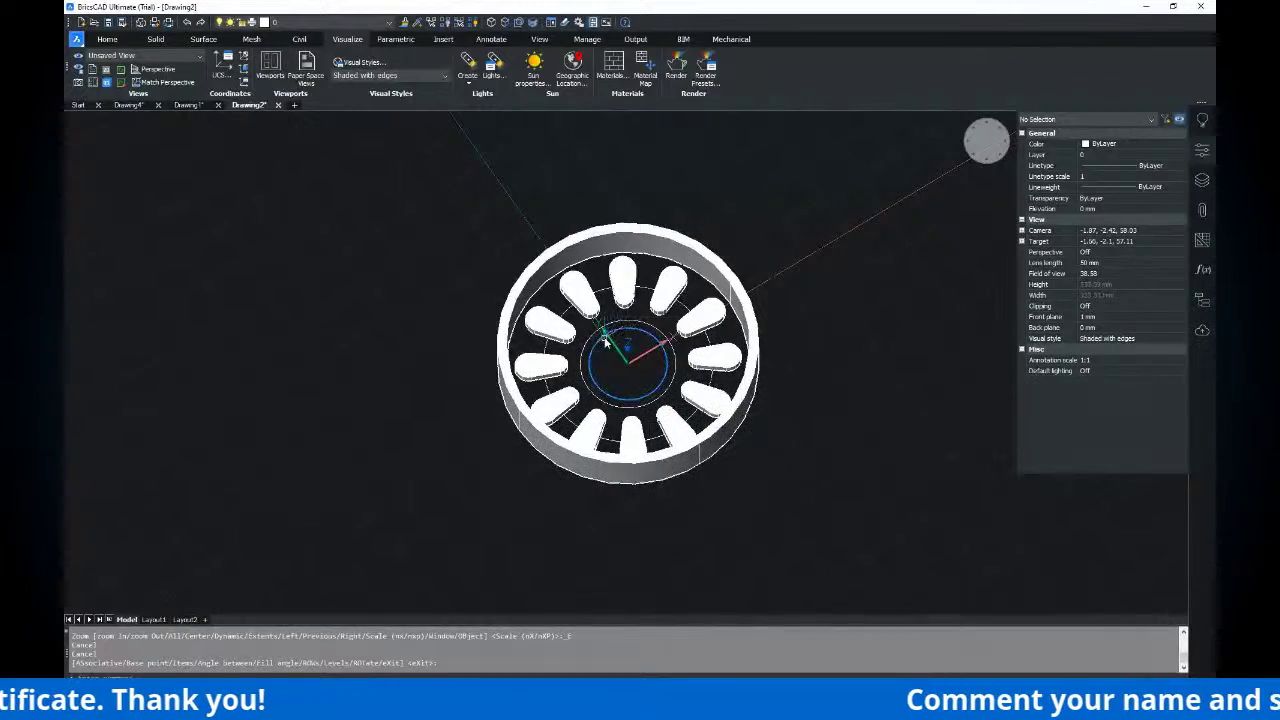
scroll(620, 385, "up", 4)
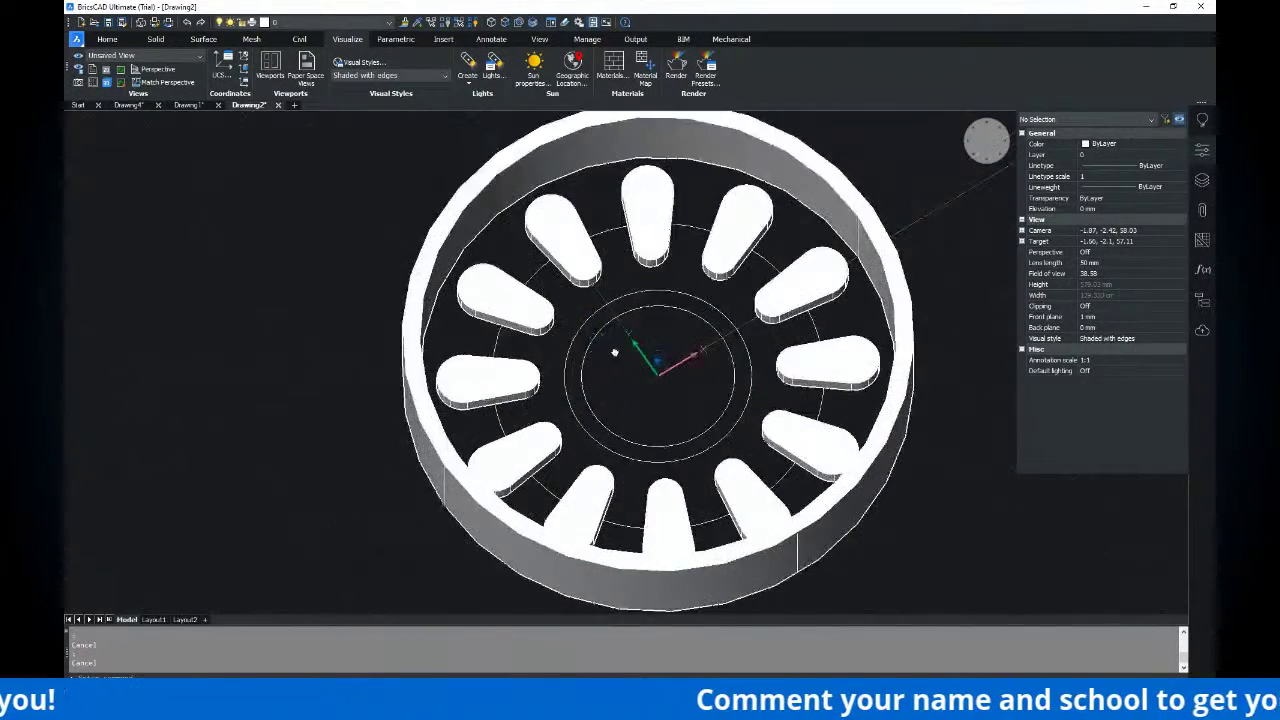
middle_click(596, 371)
middle_click(596, 371)
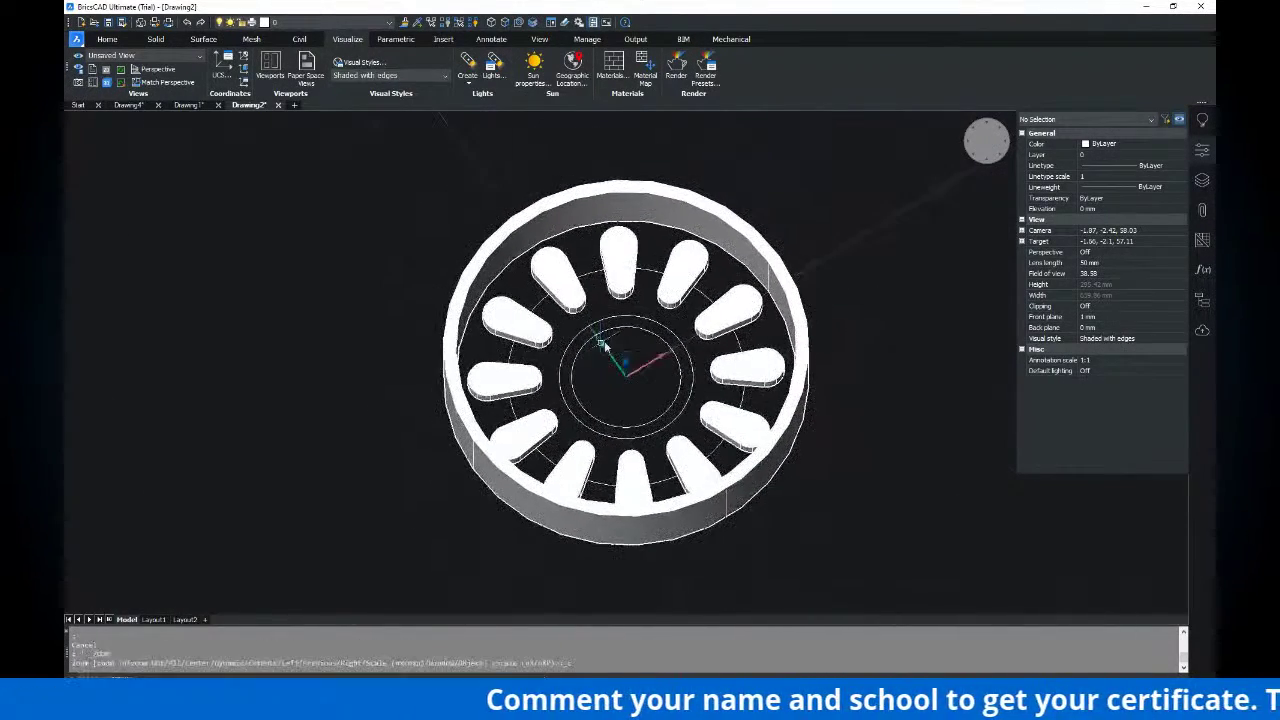
Draw a circle centred on the origin over the outer hub circle, matching its radius
scroll(615, 355, "up", 3)
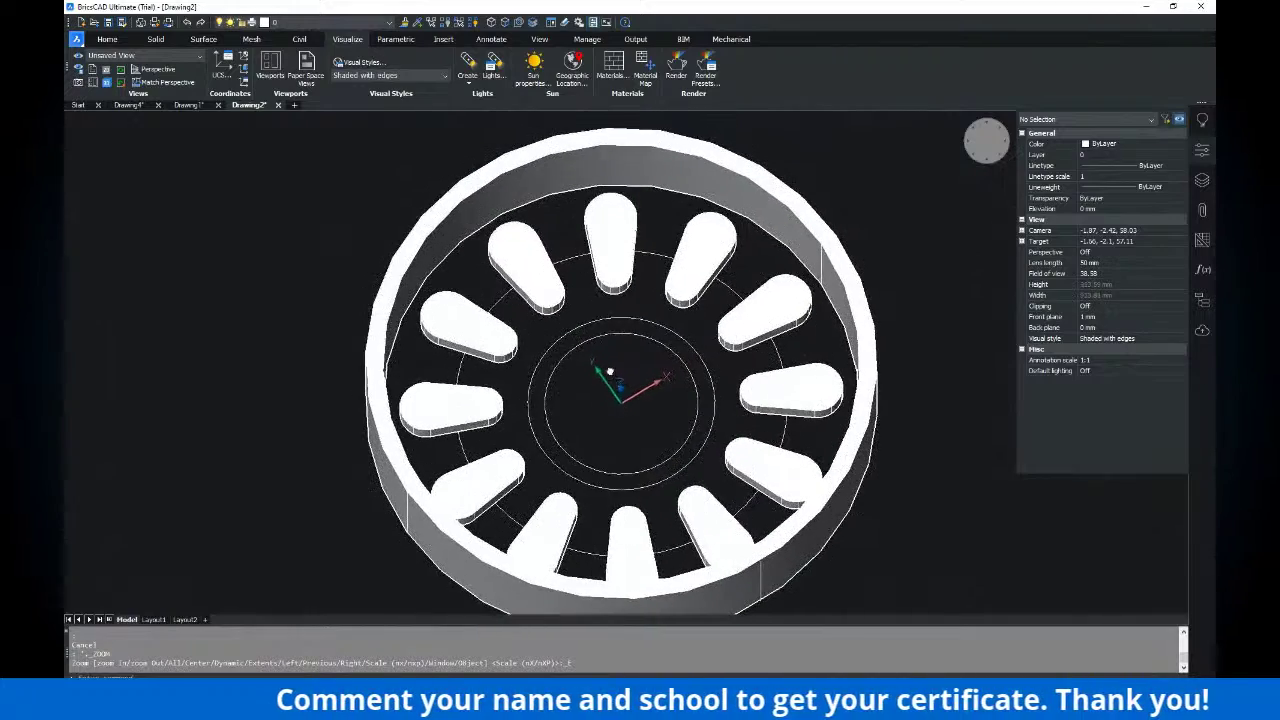
key("alt+Tab")
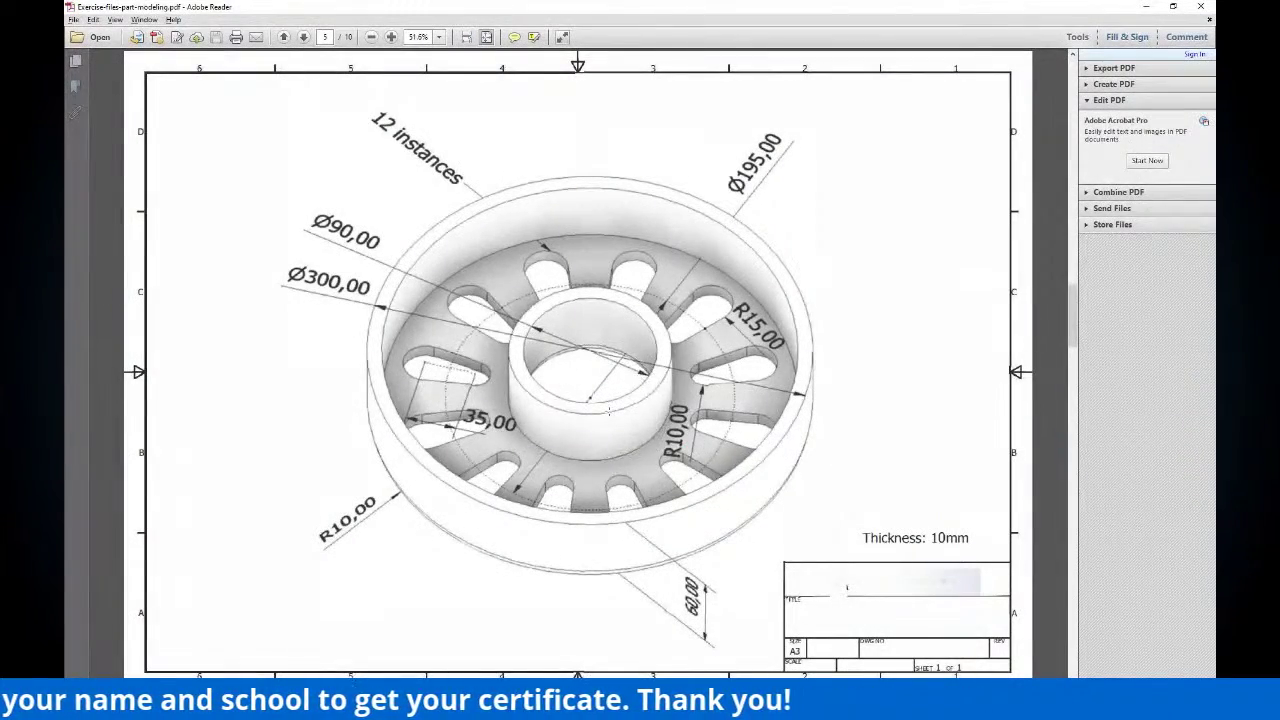
key("alt+Tab")
key("Escape")
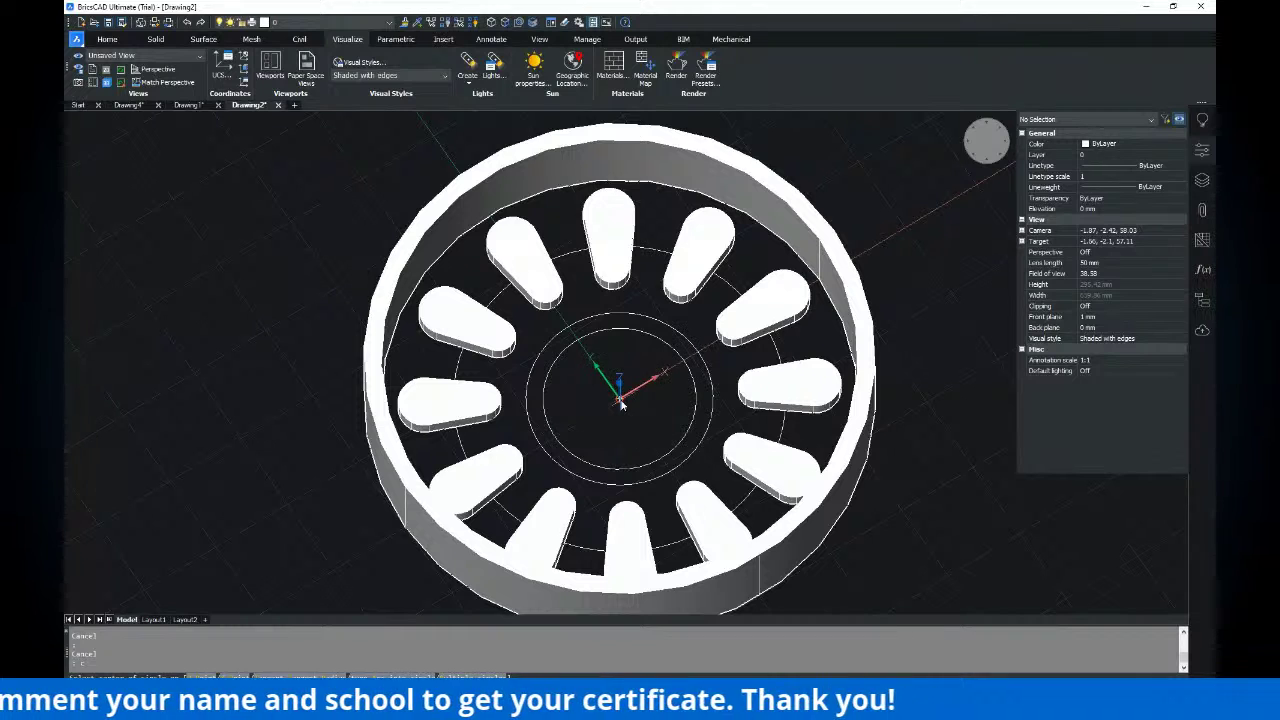
left_click(620, 402)
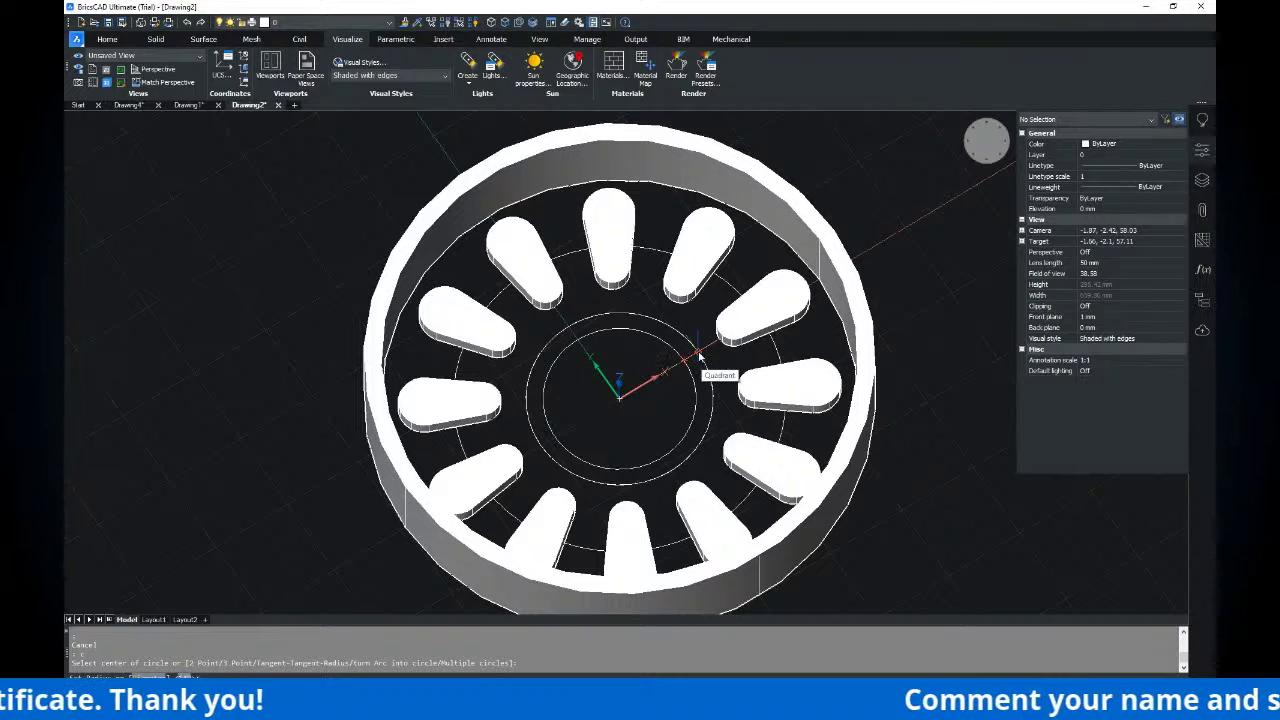
left_click(698, 358)
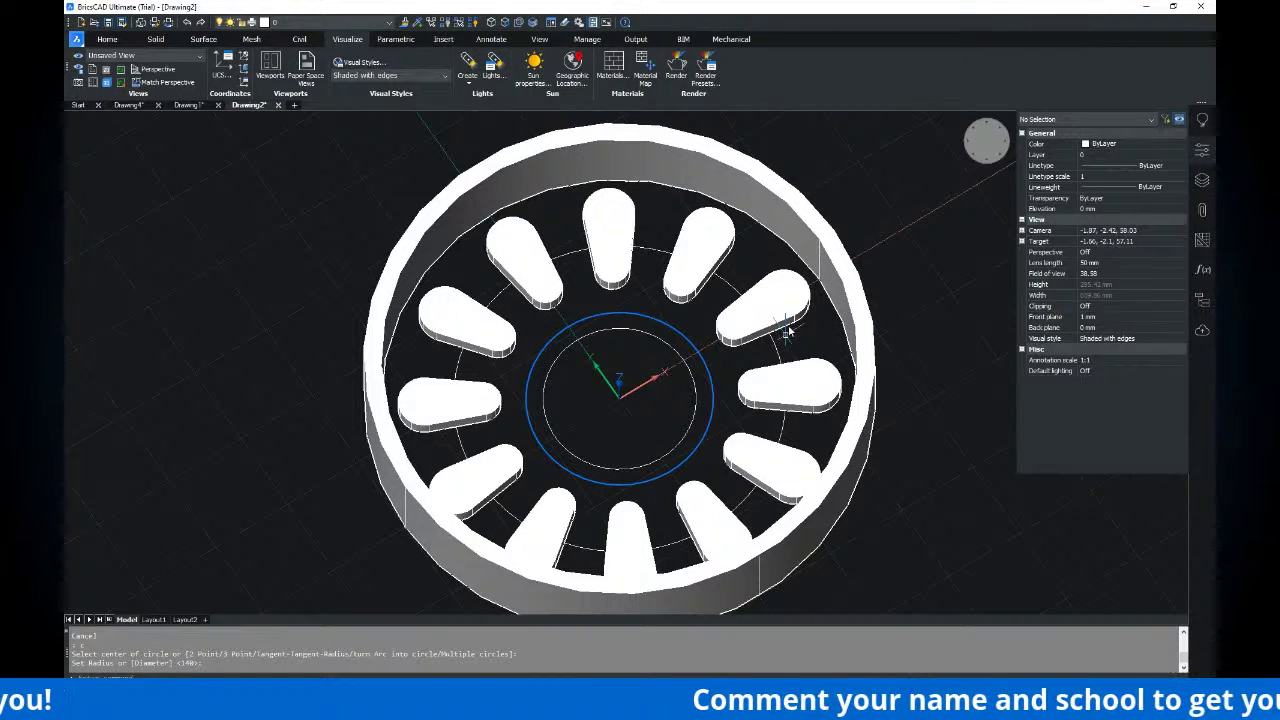
Extrude the inner and outer hub circles to a height of 60 mm
middle_click_drag(788, 333, 610, 370, "shift")
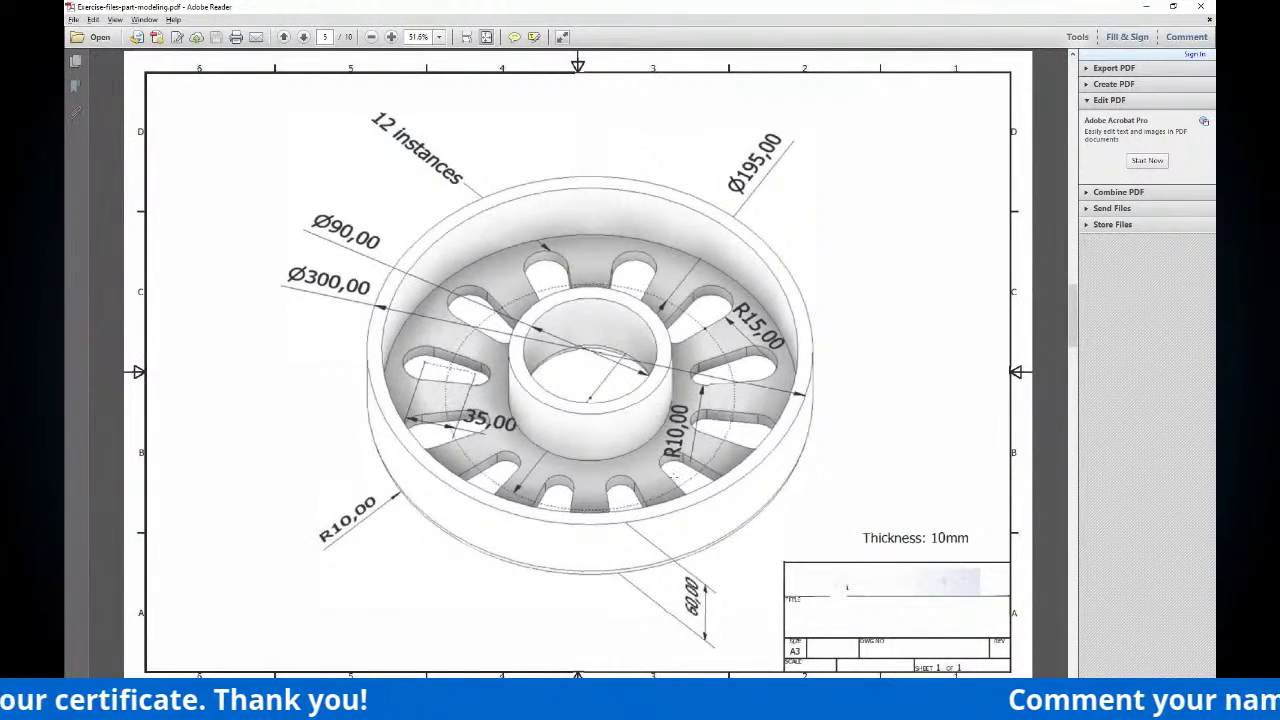
key("alt+Tab")
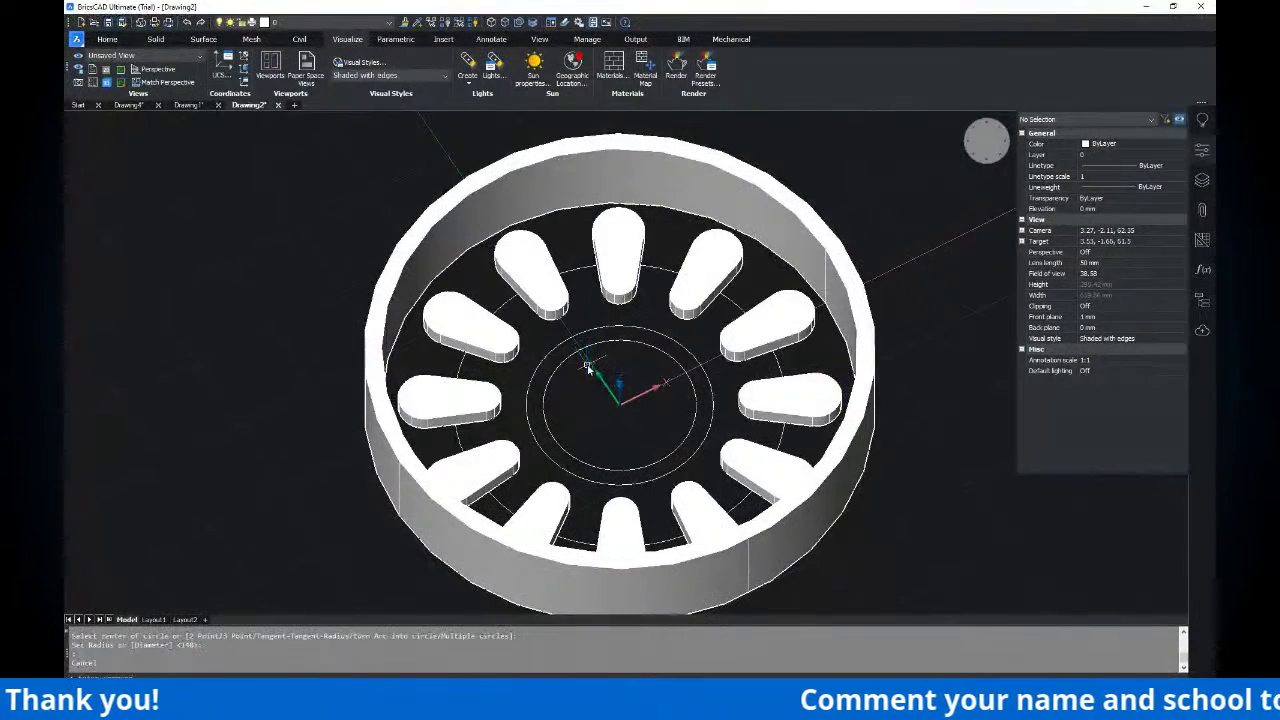
type("ext")
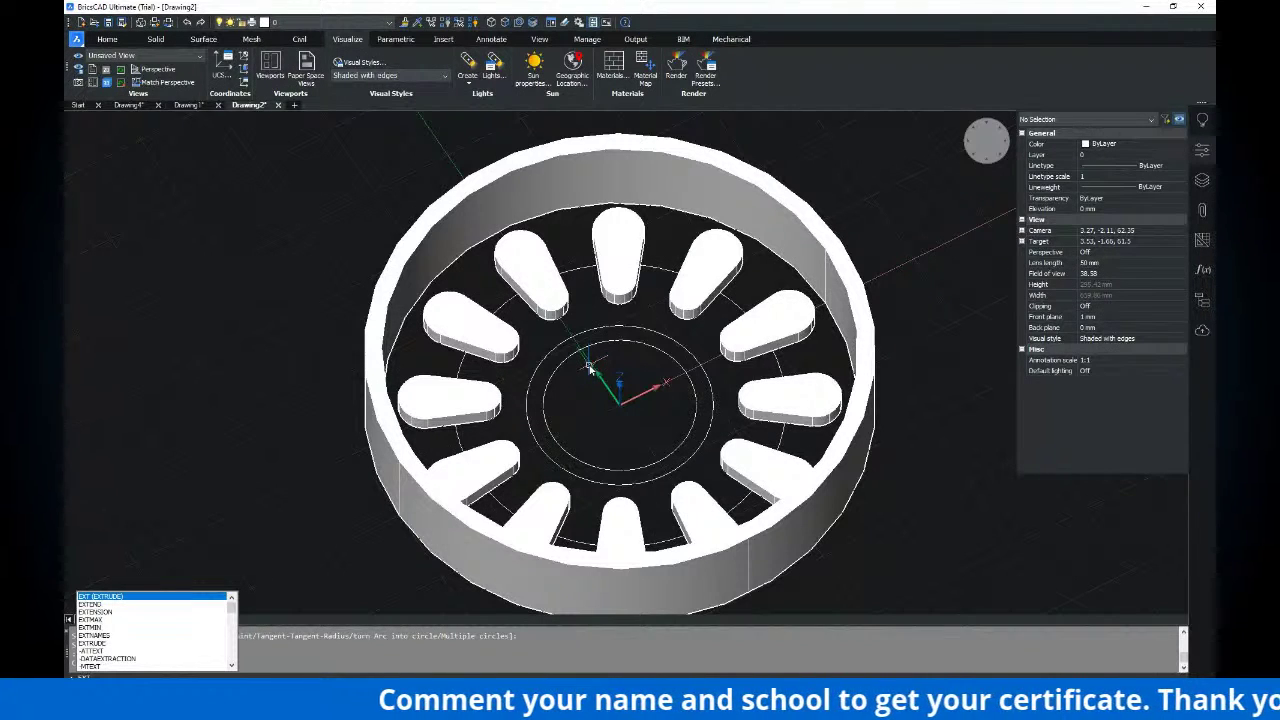
key("Return")
left_click(612, 326)
left_click(618, 341)
key("Return")
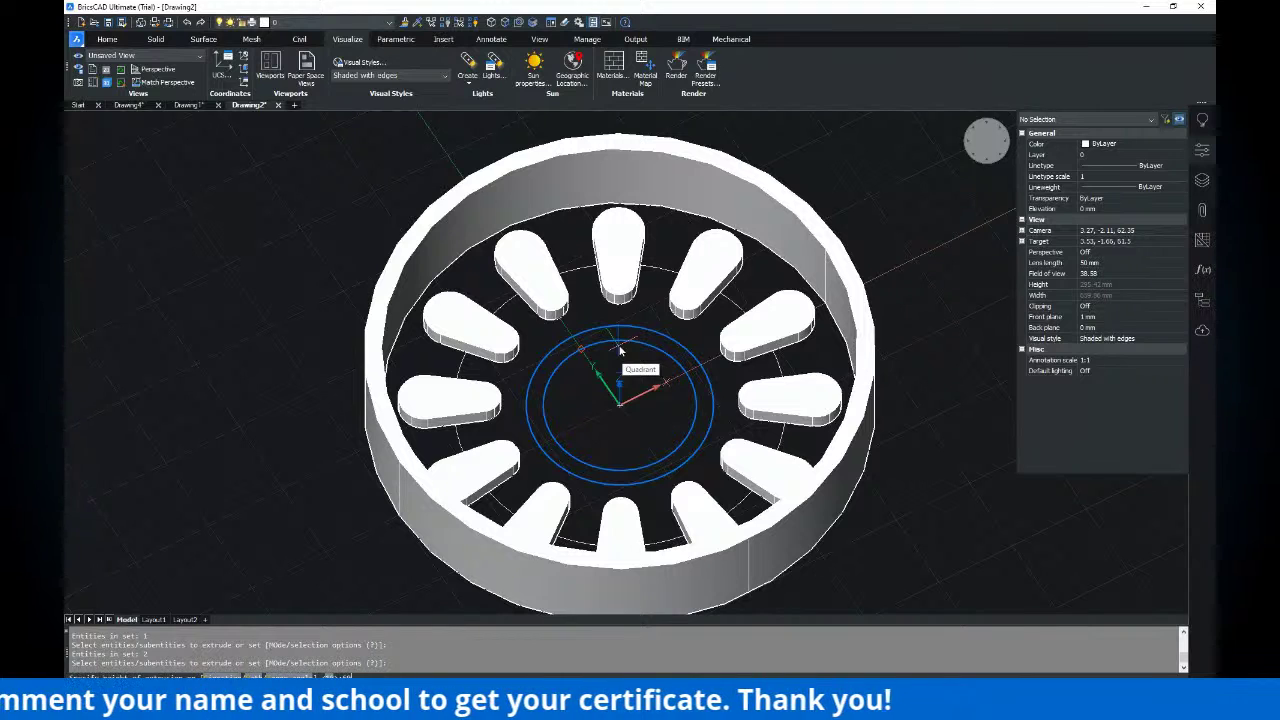
type("60")
key("Return")
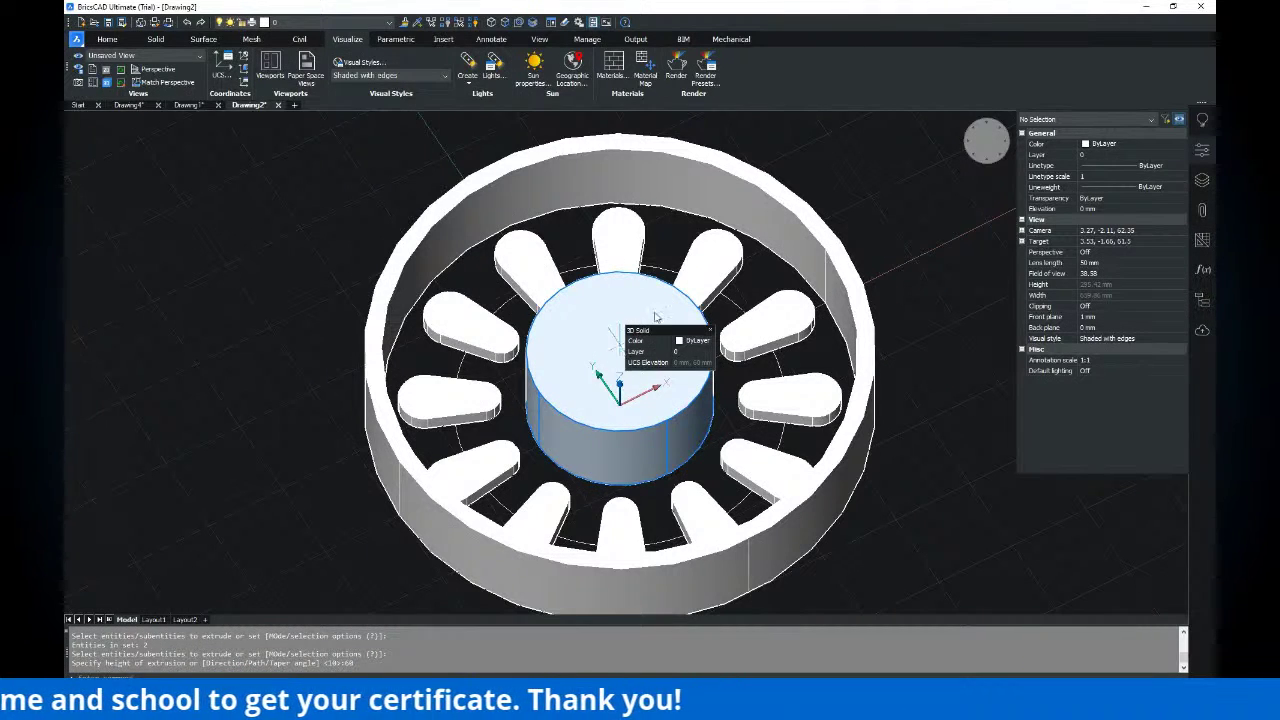
key("Escape")
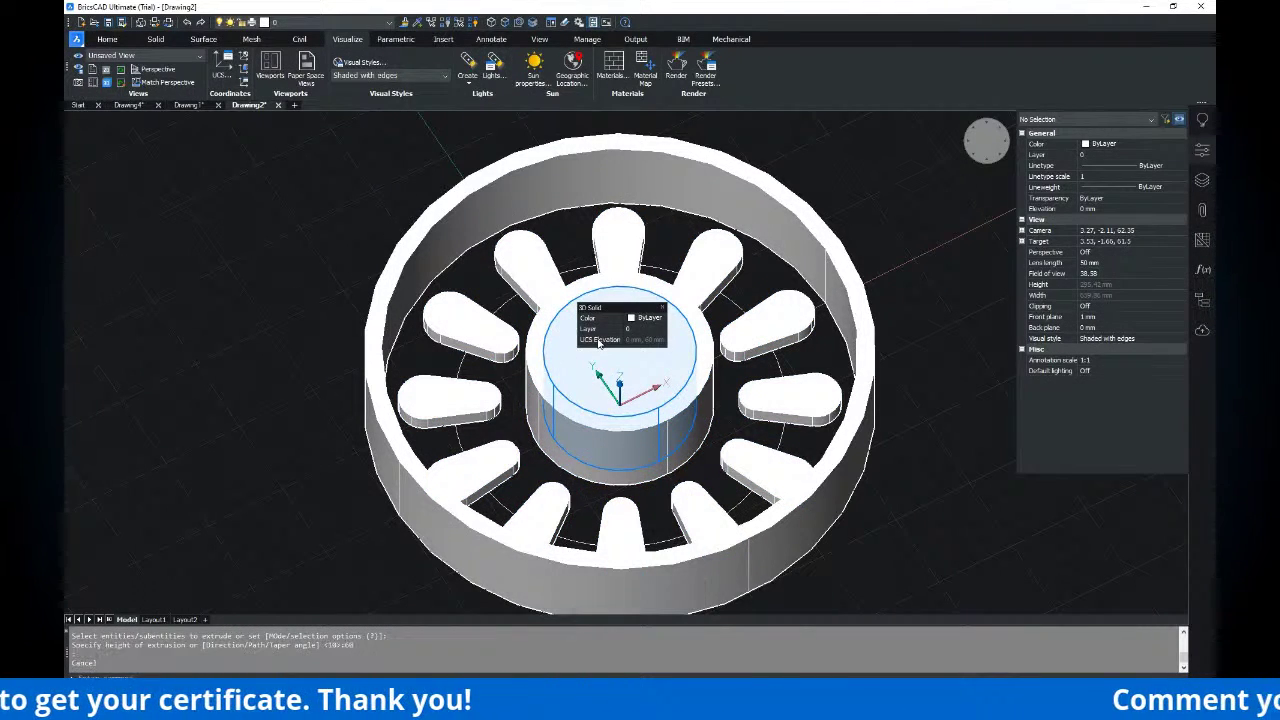
Subtract the inner hub cylinder from the outer one to form a hollow hub
type("su")
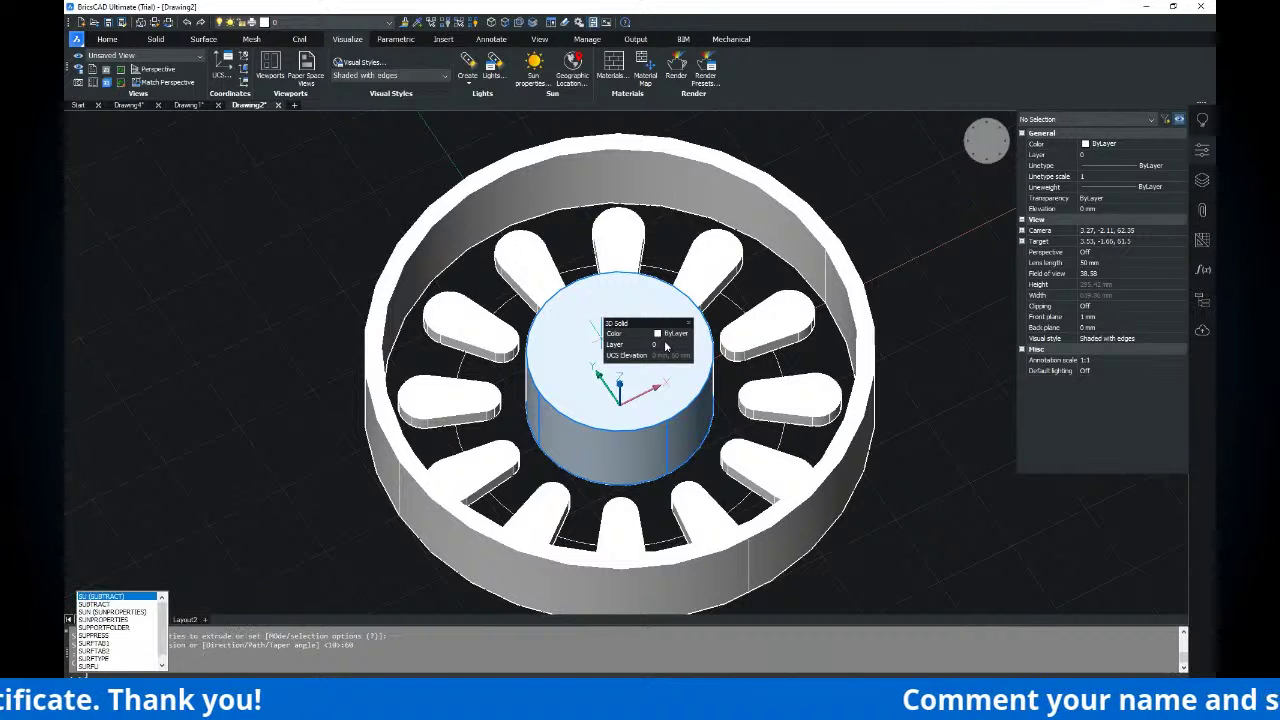
key("Return")
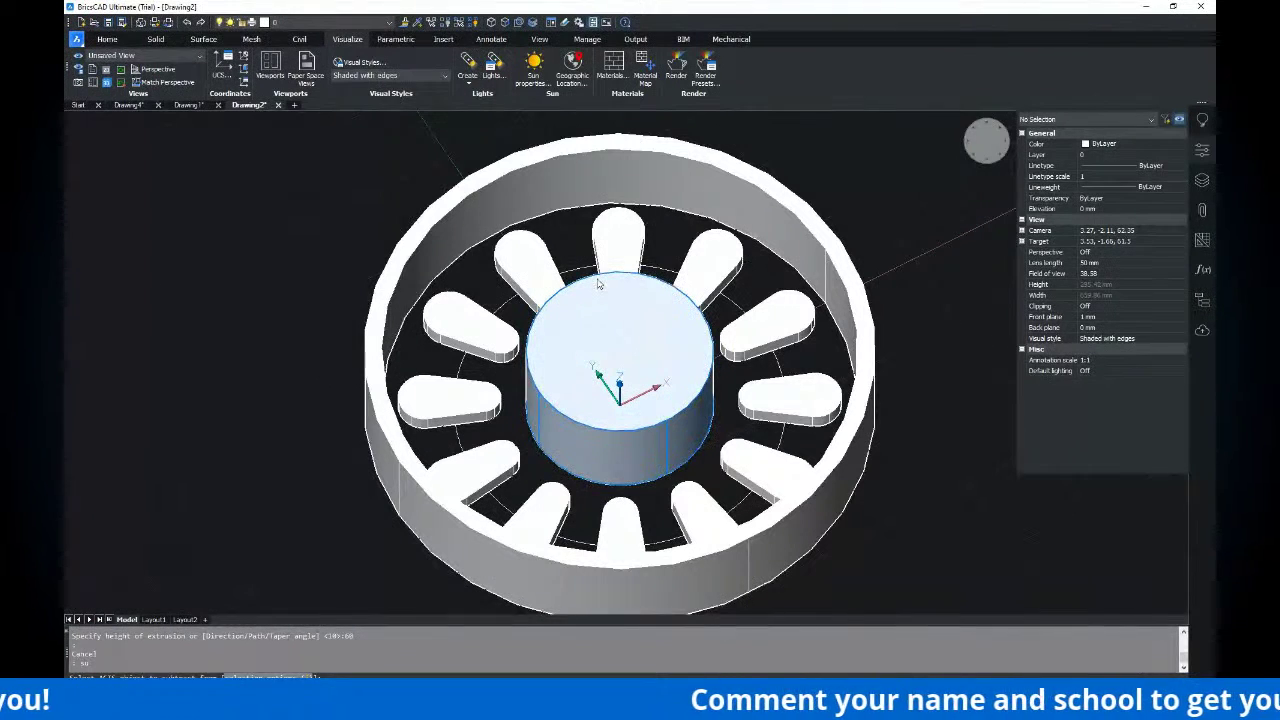
left_click(598, 285)
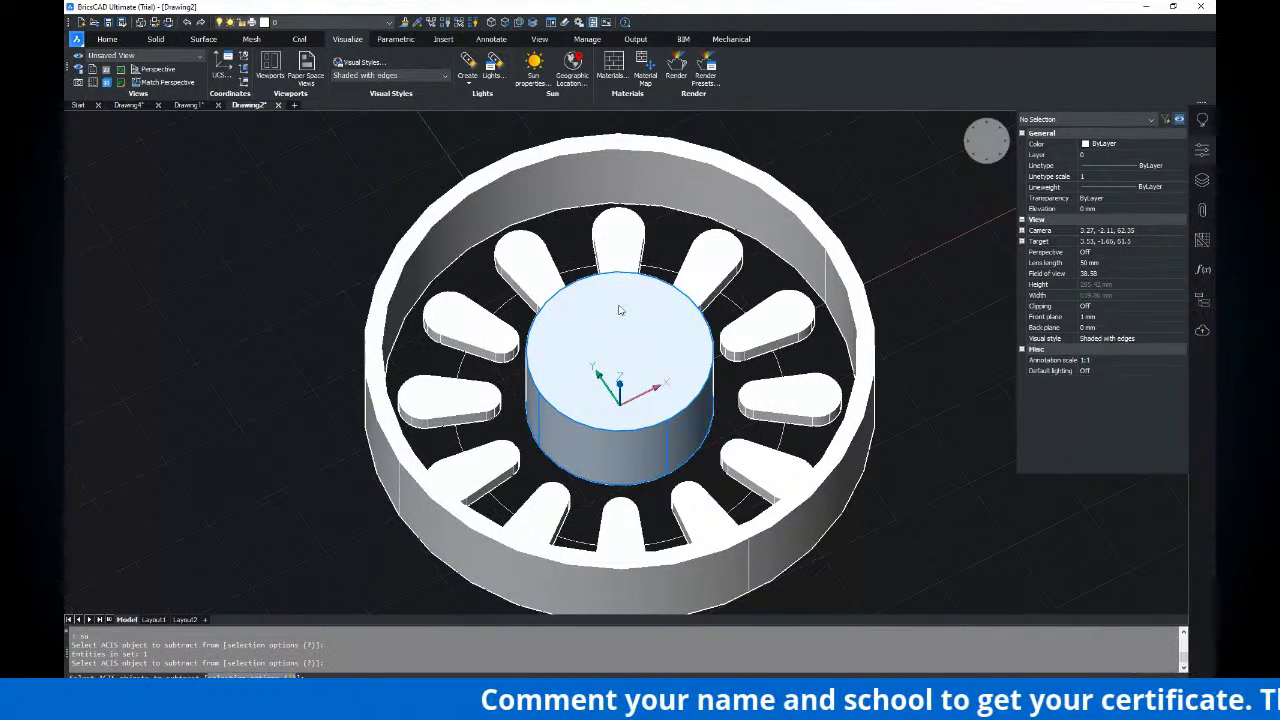
scroll(586, 310, "down", 2)
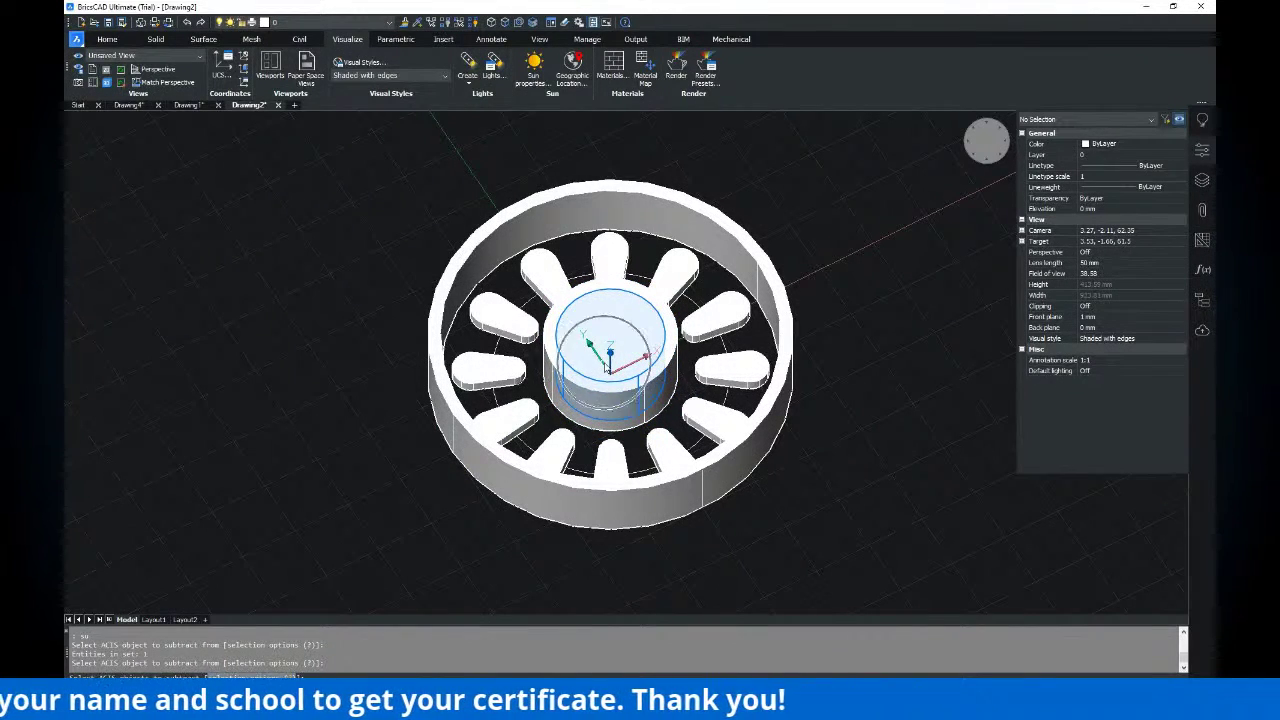
left_click(604, 367)
key("Return")
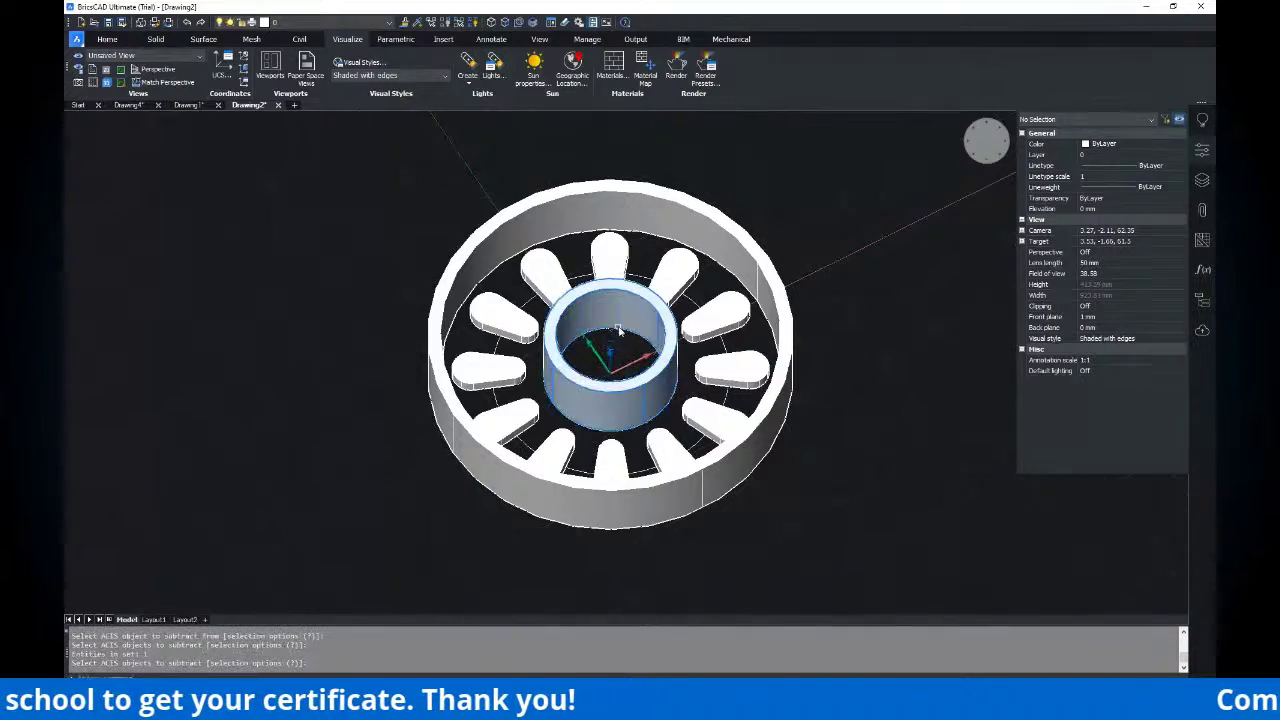
mouse_move(604, 367)
middle_mouse_down("shift")
mouse_move(632, 320)
mouse_move(645, 358)
mouse_move(627, 350)
middle_mouse_up("shift")
Compare the hub, slots and pitch circle of the model with the PDF reference drawing
key("alt+Tab")
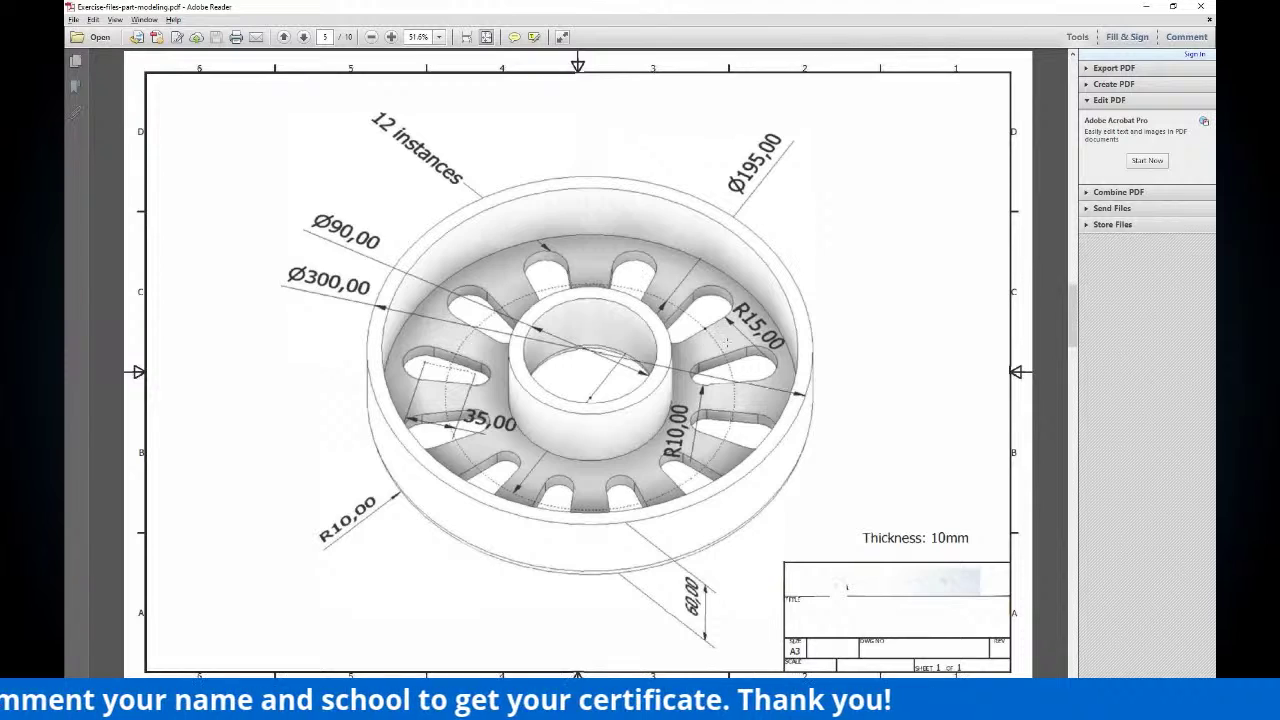
key("alt+Tab")
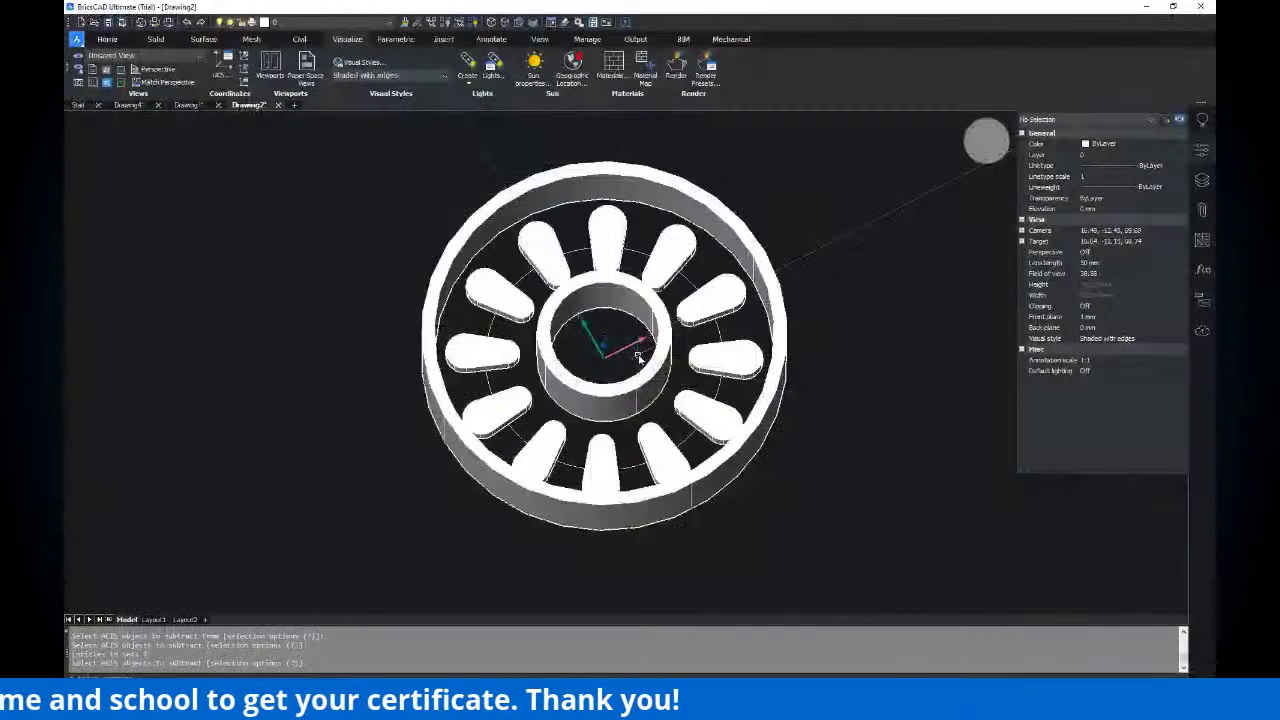
scroll(655, 281, "up", 2)
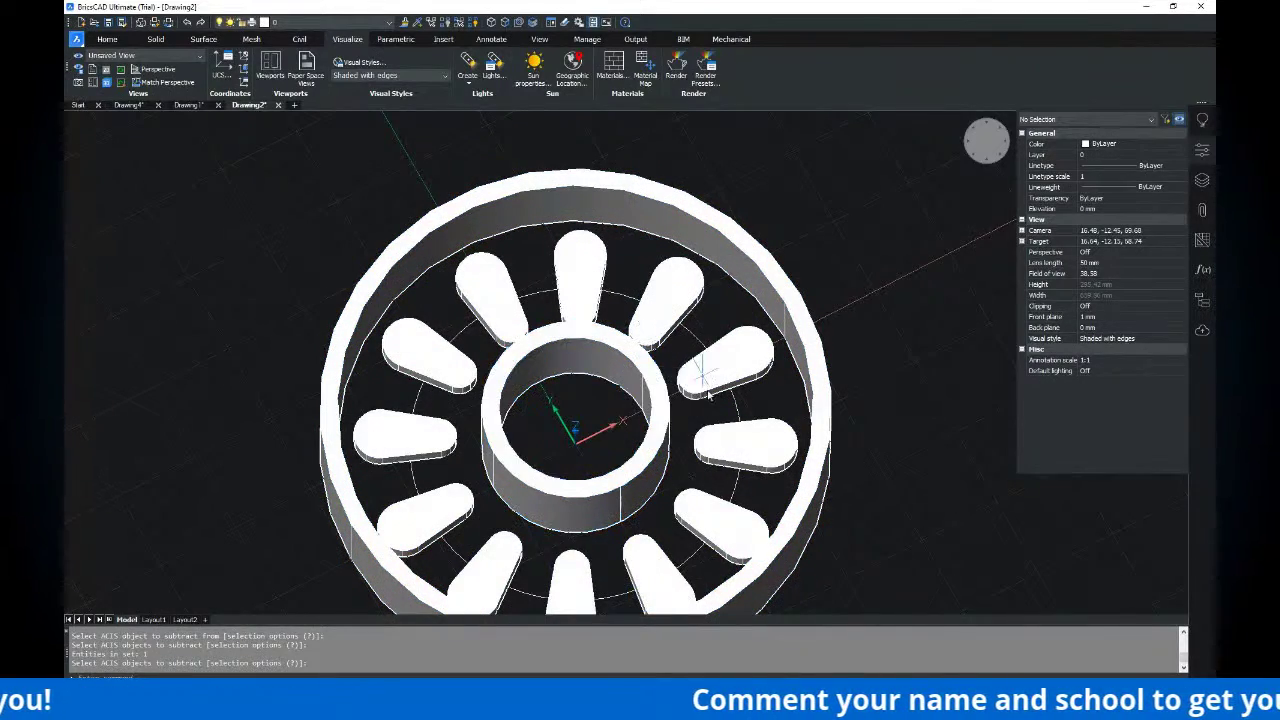
key("Escape")
middle_click_drag(708, 395, 684, 369, "shift")
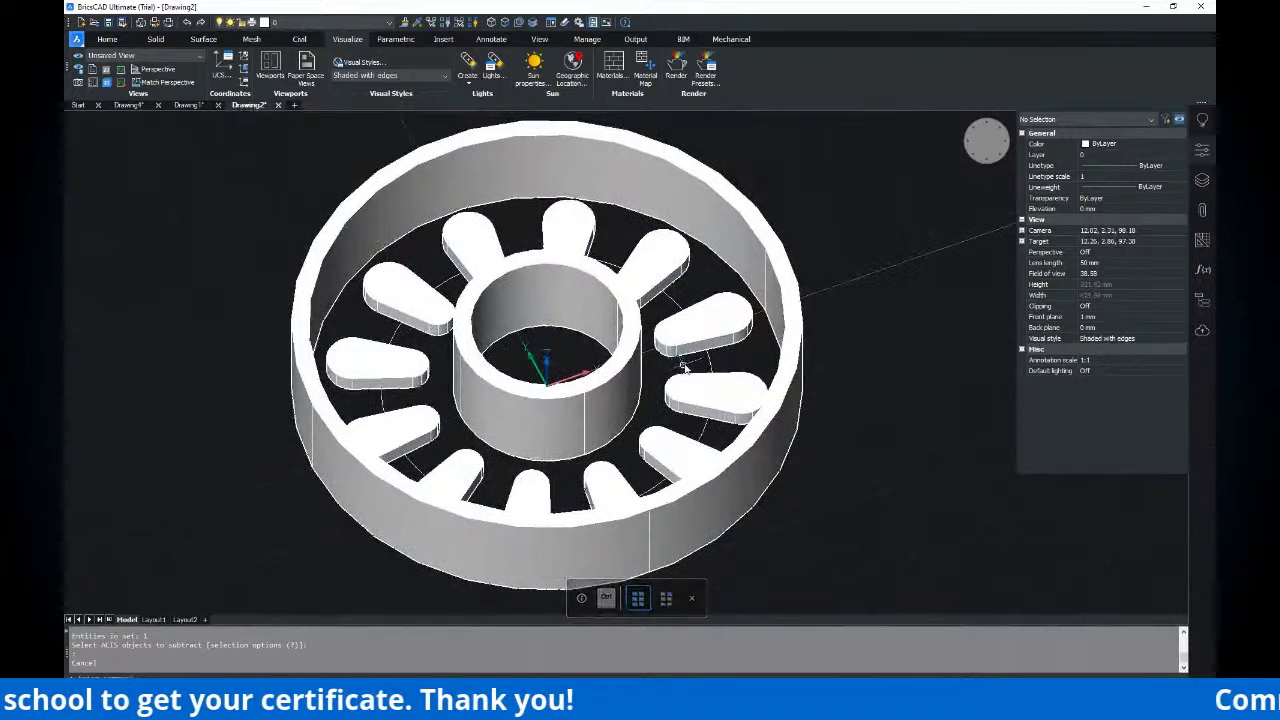
key("Escape")
key("ctrl")
key("ctrl")
key("ctrl")
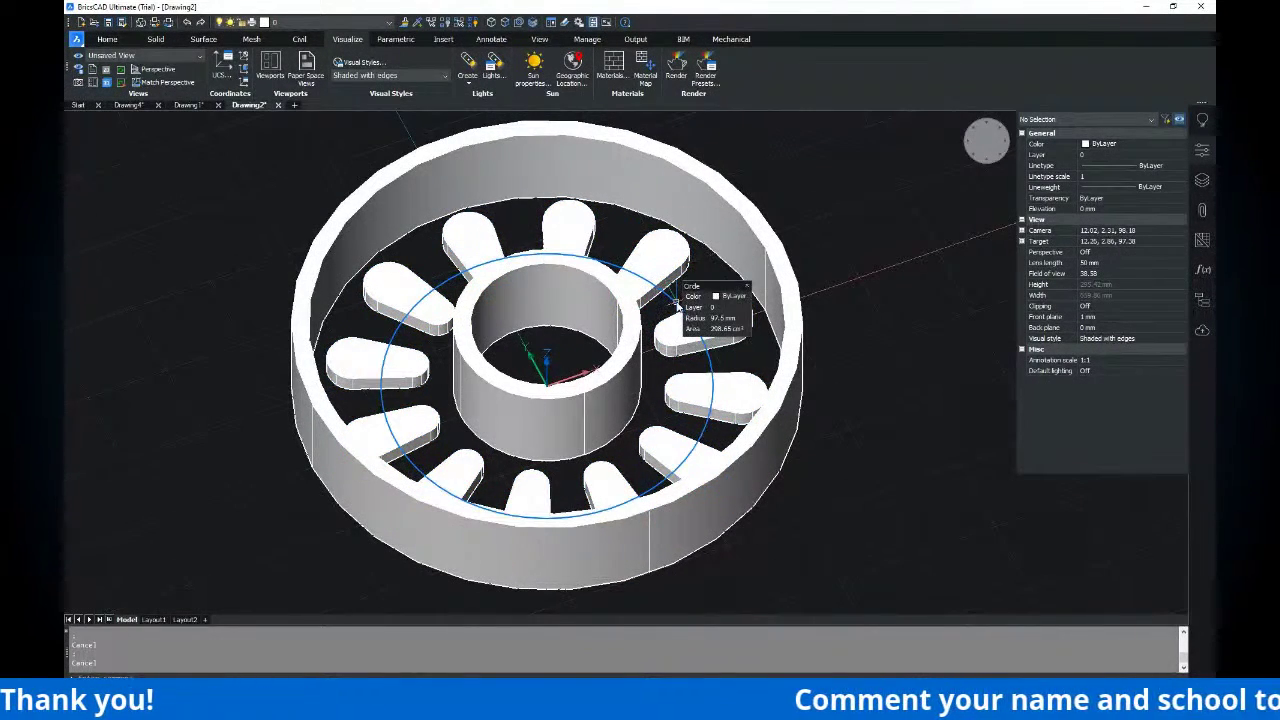
key("alt+Tab")
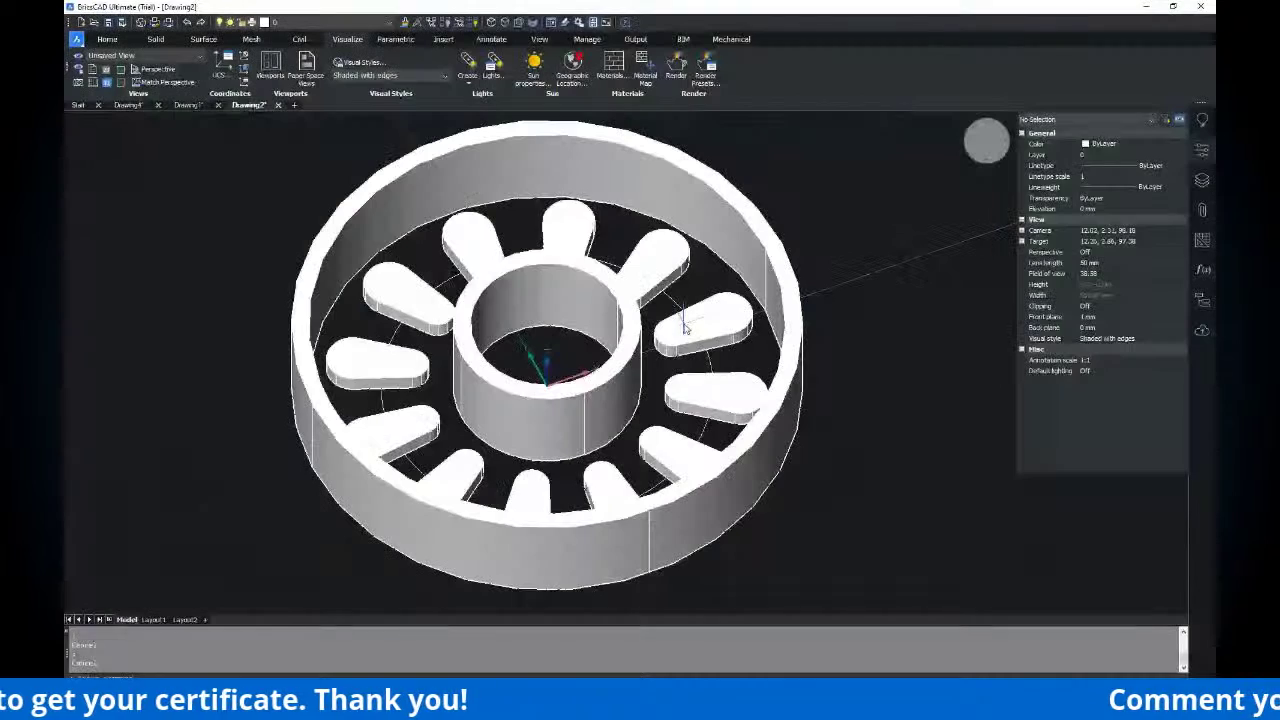
Delete the pitch circle that runs through the slot solids
left_click(674, 299)
key("Delete")
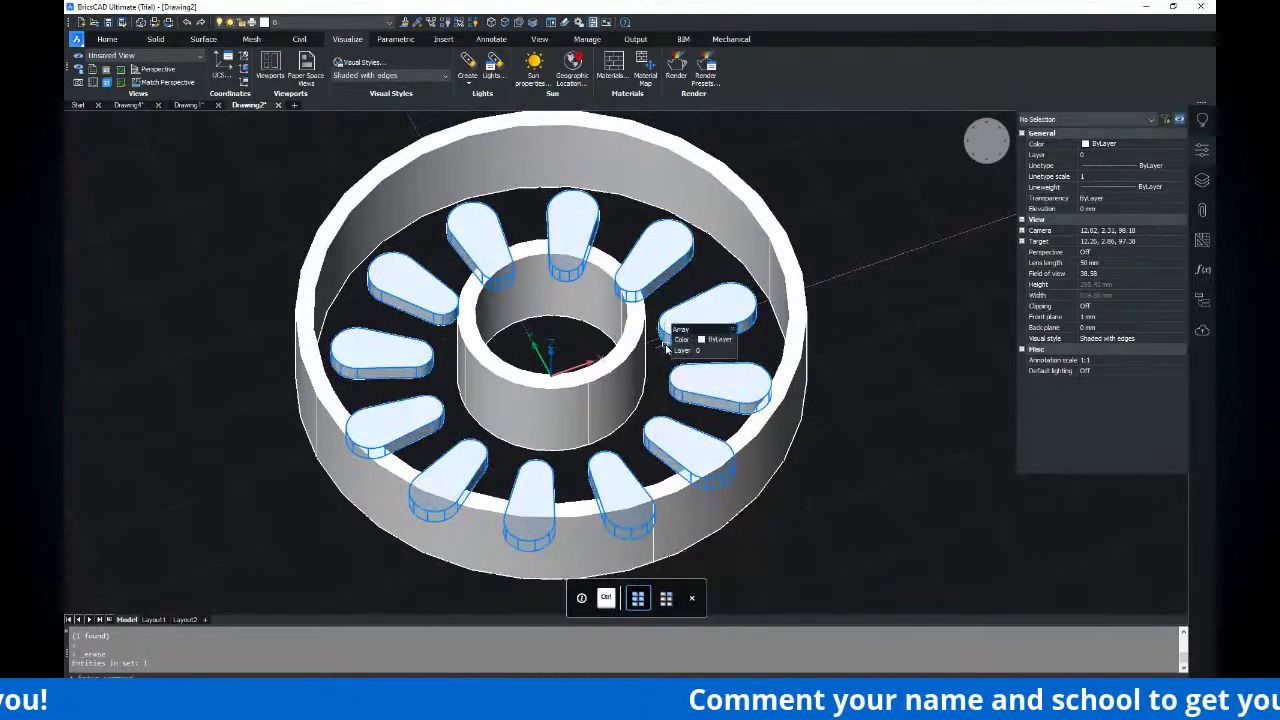
key("Escape")
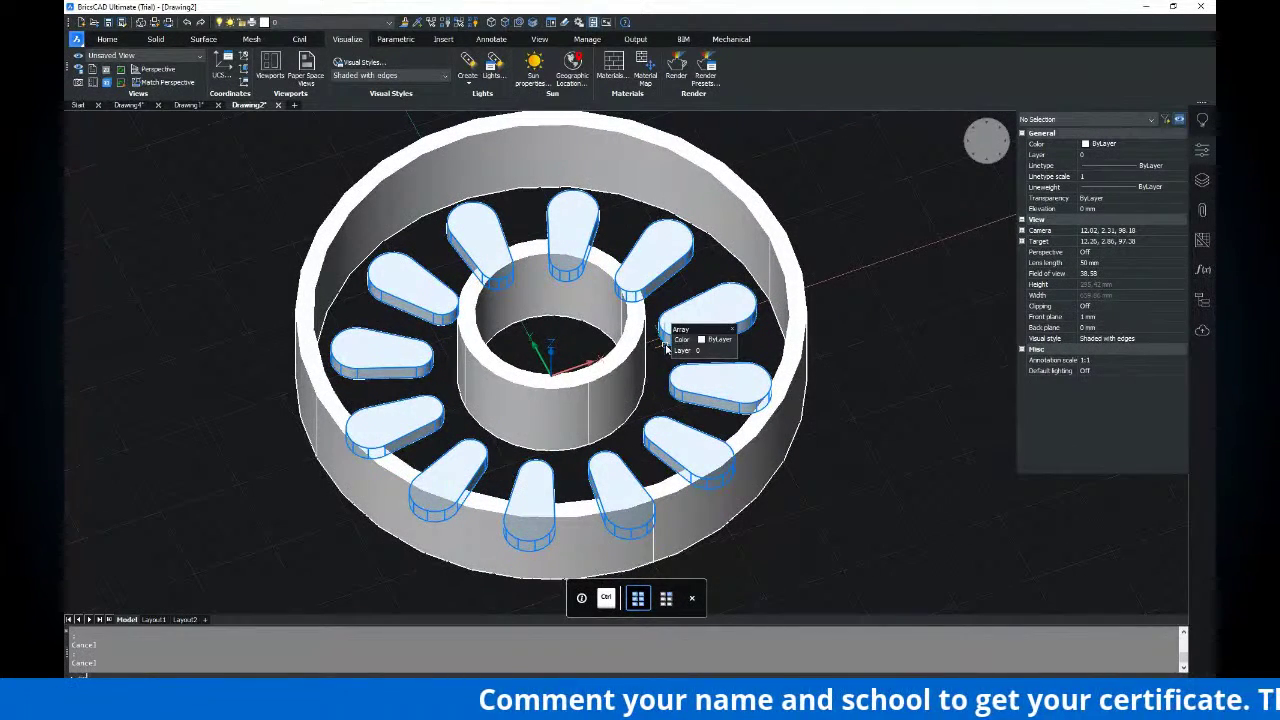
Extrude the rim's inner circle and the hub's outer circle by 10 mm to form the web discs
type("ext")
key("Return")
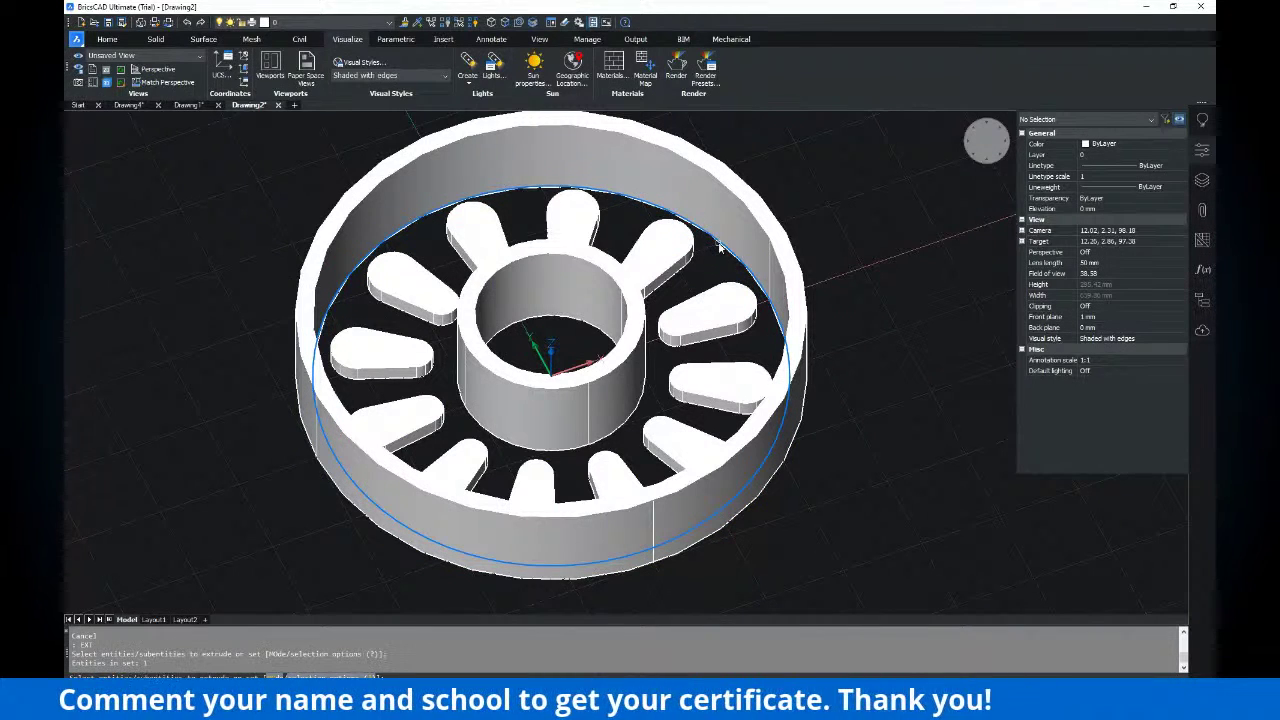
left_click(645, 380)
key("Return")
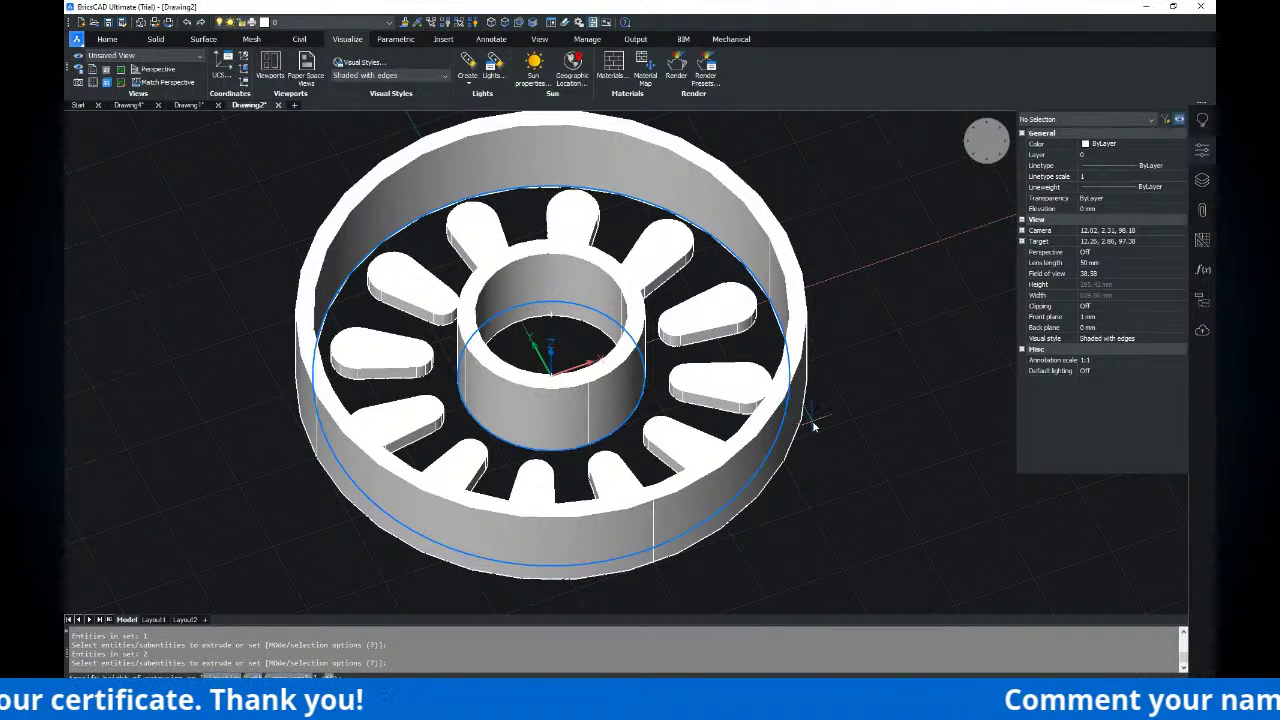
key("Return")
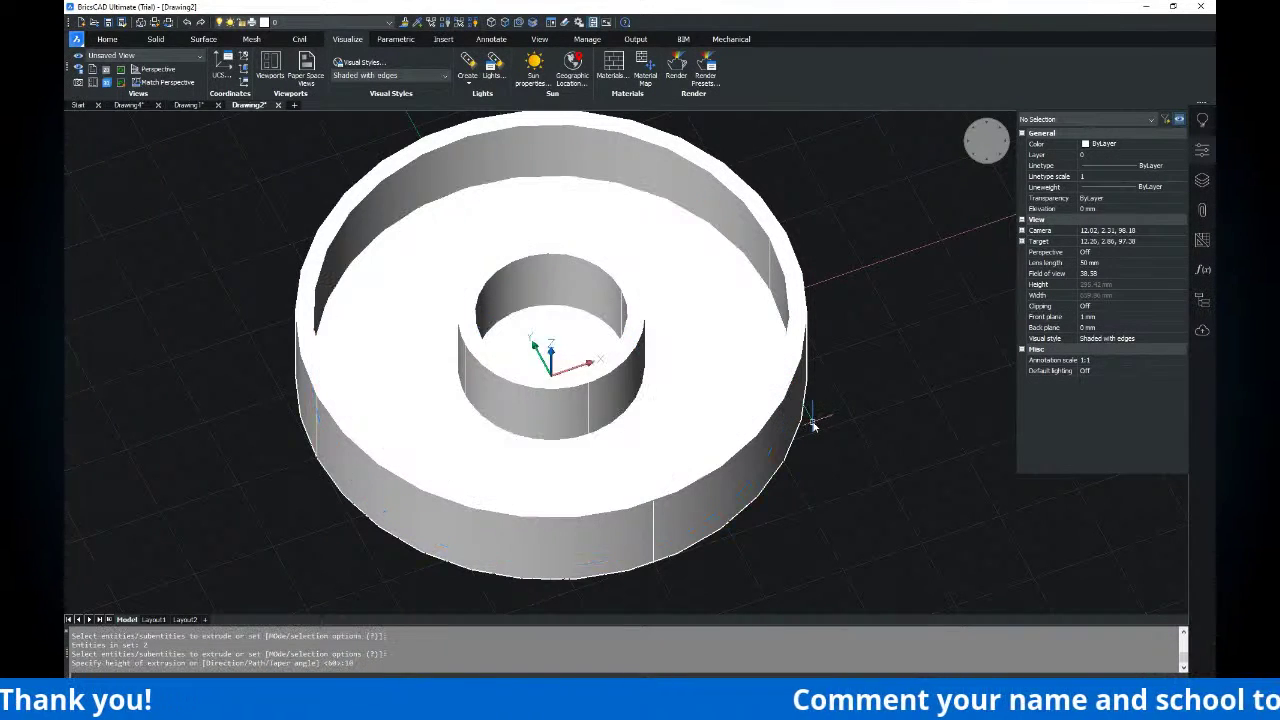
Check the slots in the PDF reference drawing and erase the polar array of slot solids
key("alt+Tab")
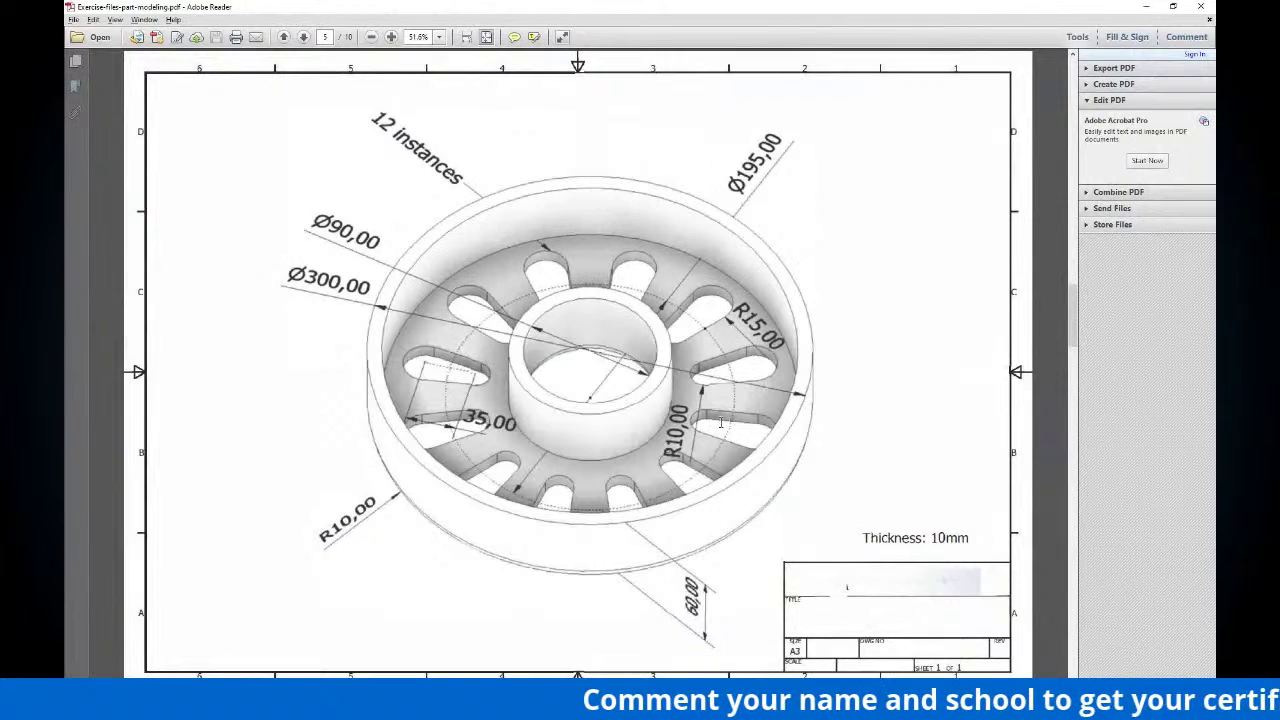
key("alt+Tab")
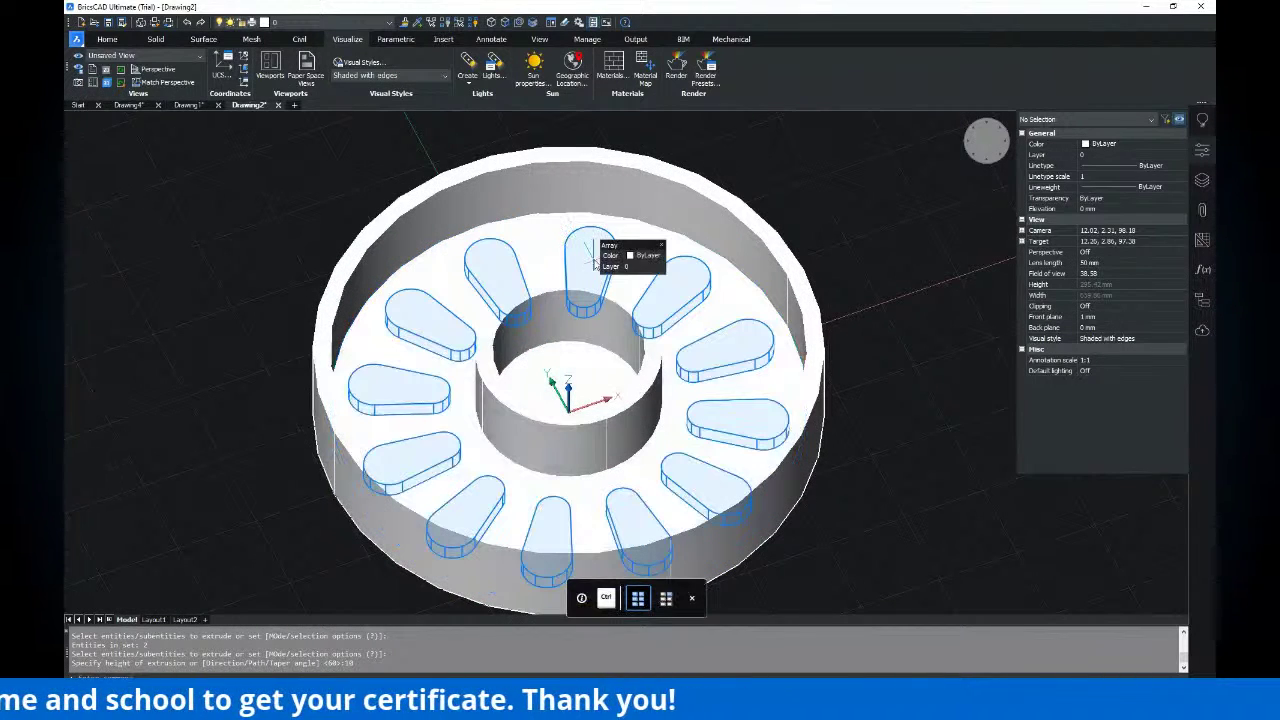
left_click(590, 260)
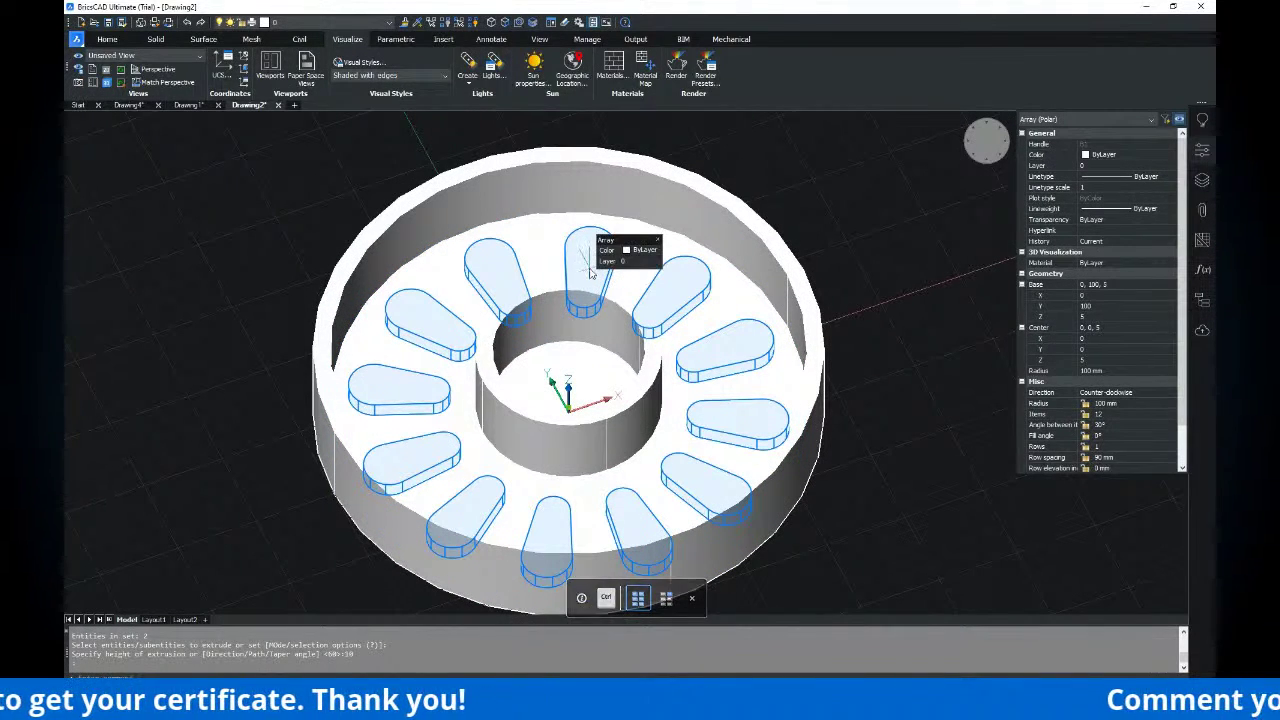
type("e")
key("Return")
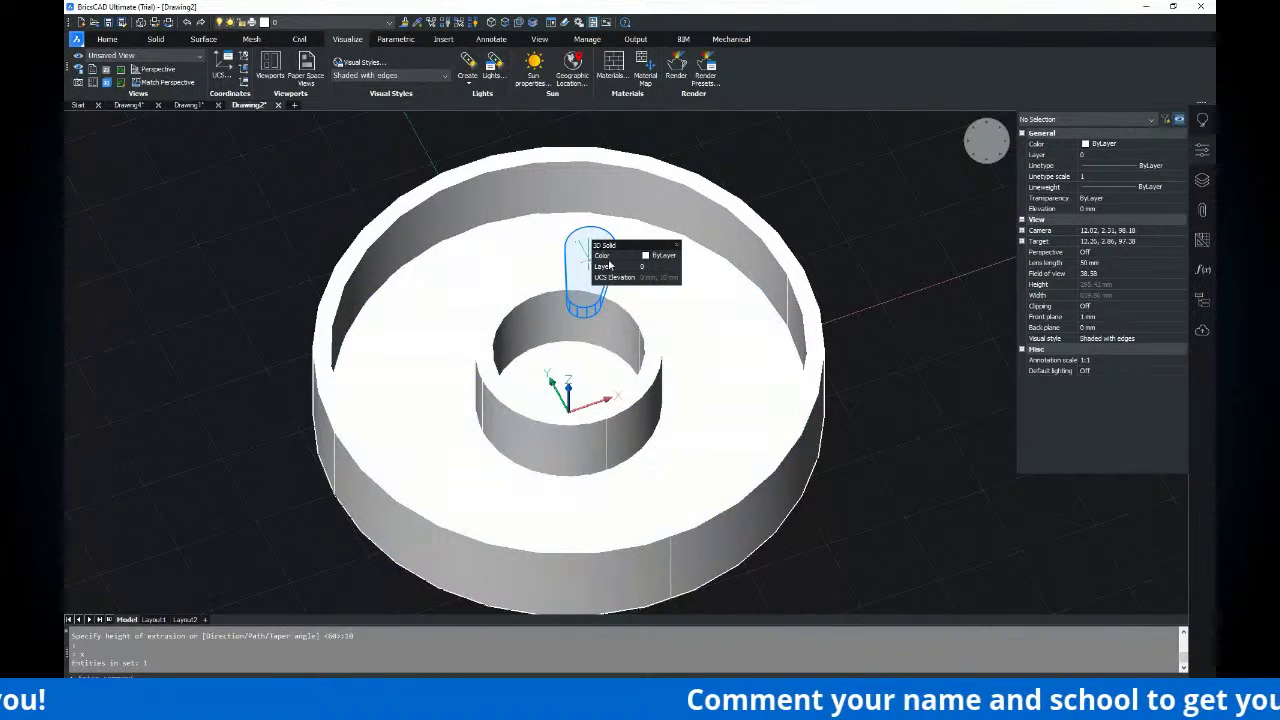
middle_click_drag(778, 206, 765, 177)
key("Escape")
key("Escape")
middle_click_drag(719, 245, 623, 277, "shift")
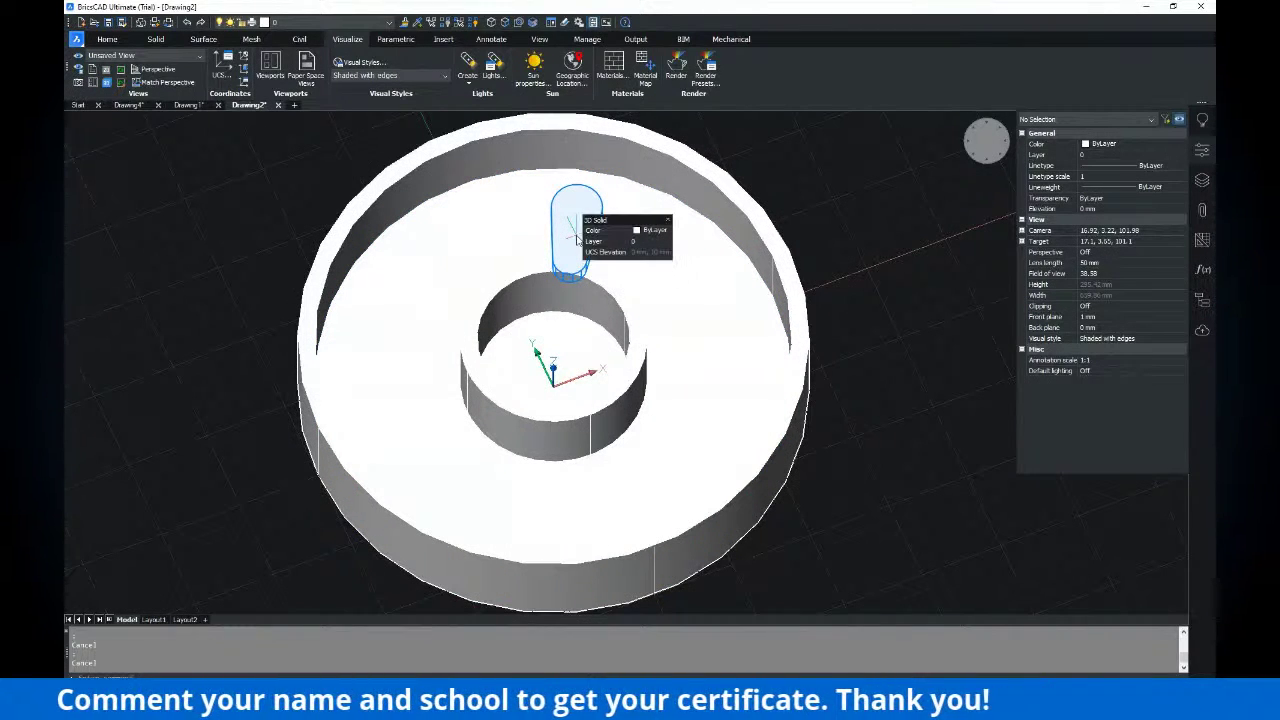
type("su")
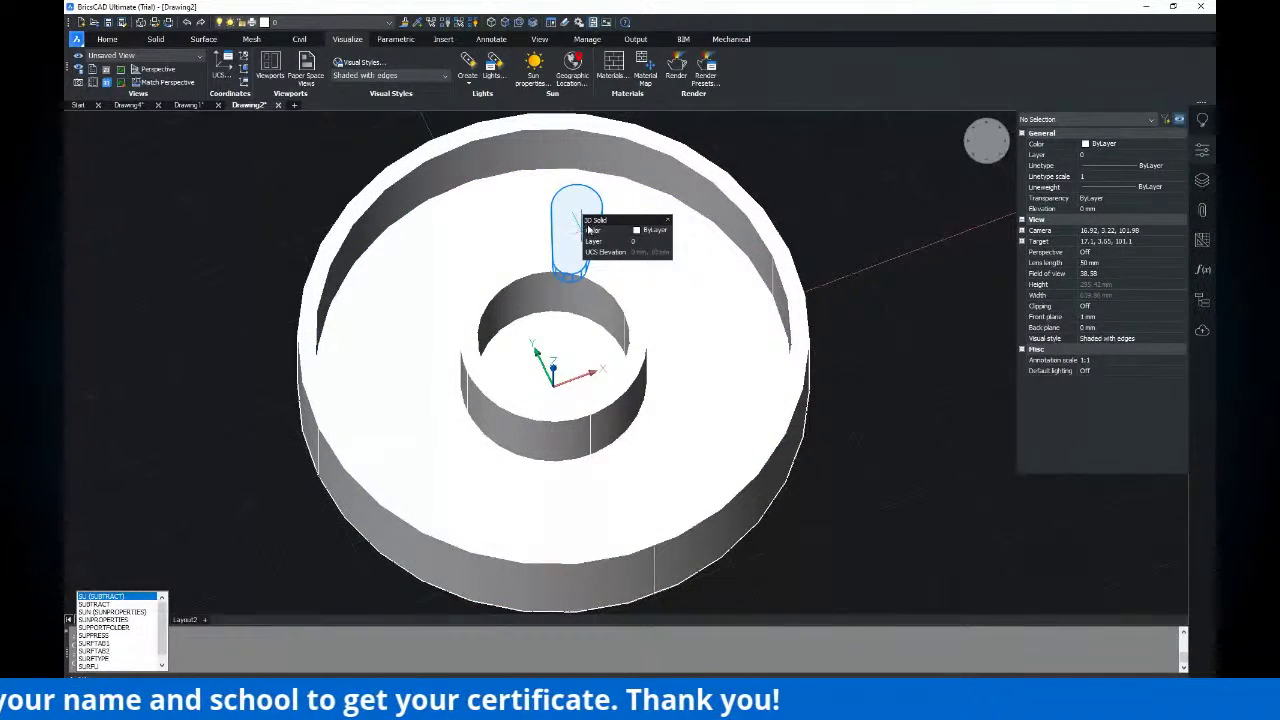
key("Return")
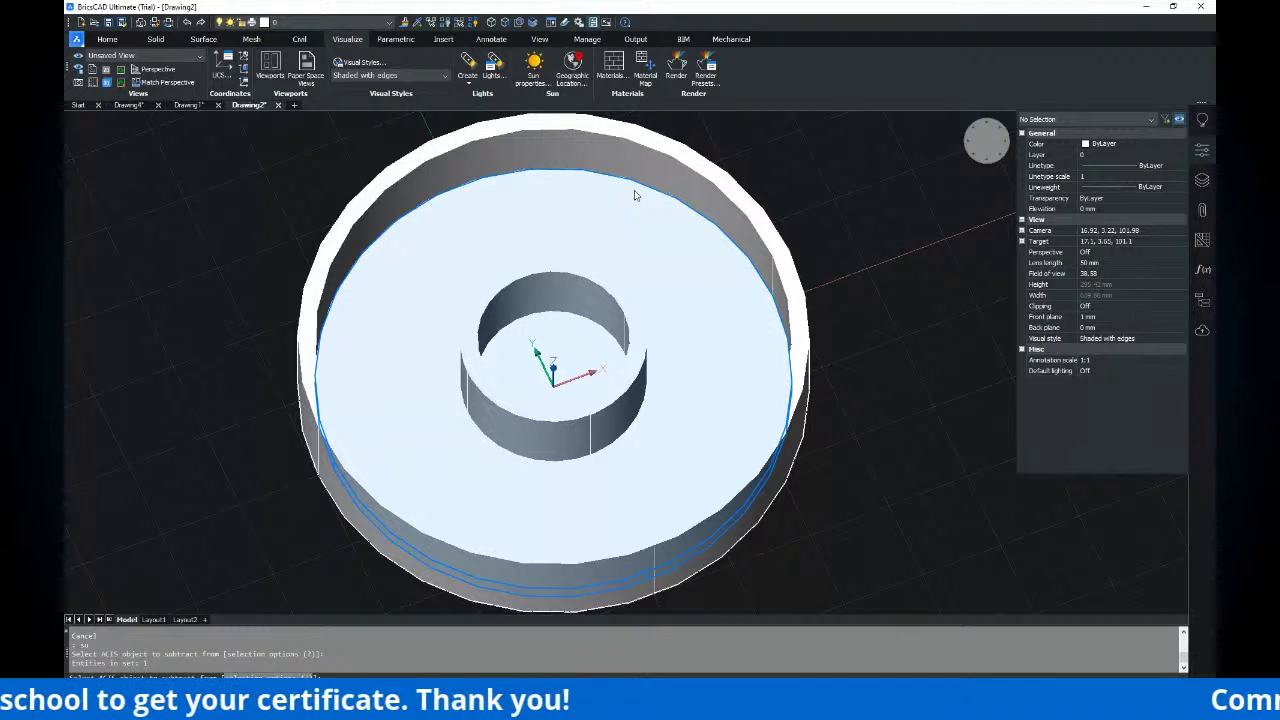
key("Return")
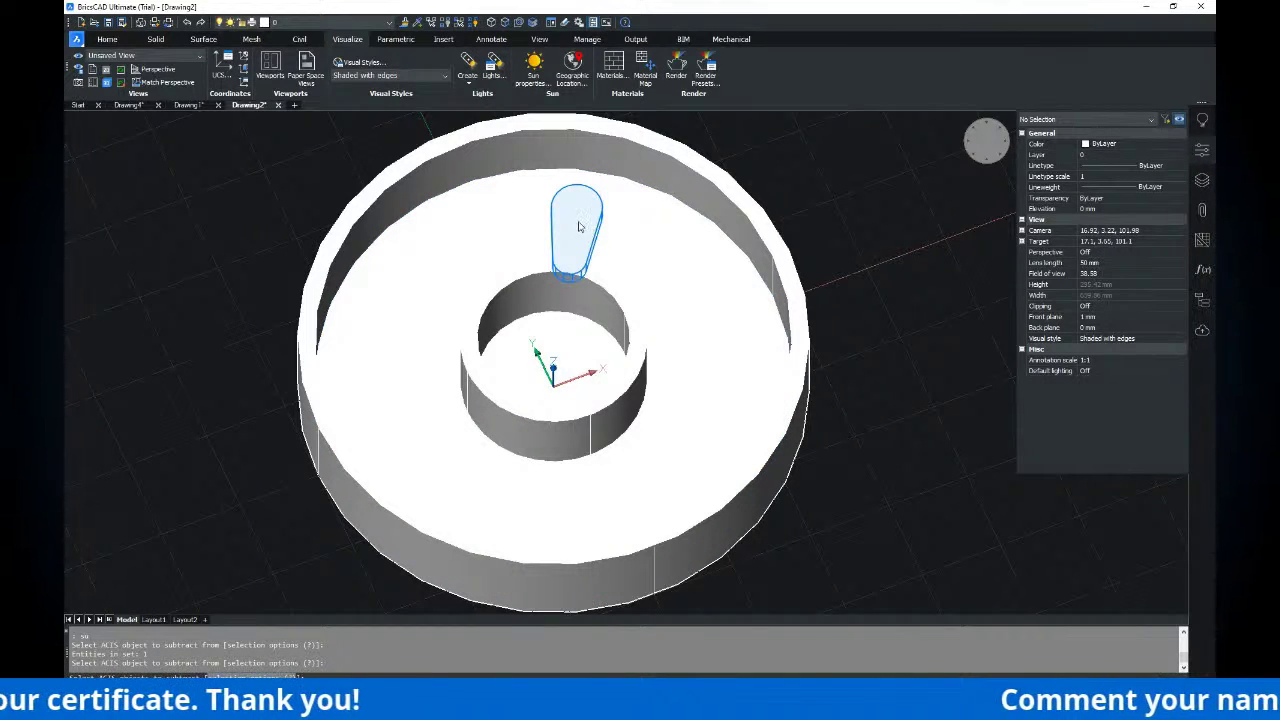
left_click(665, 268)
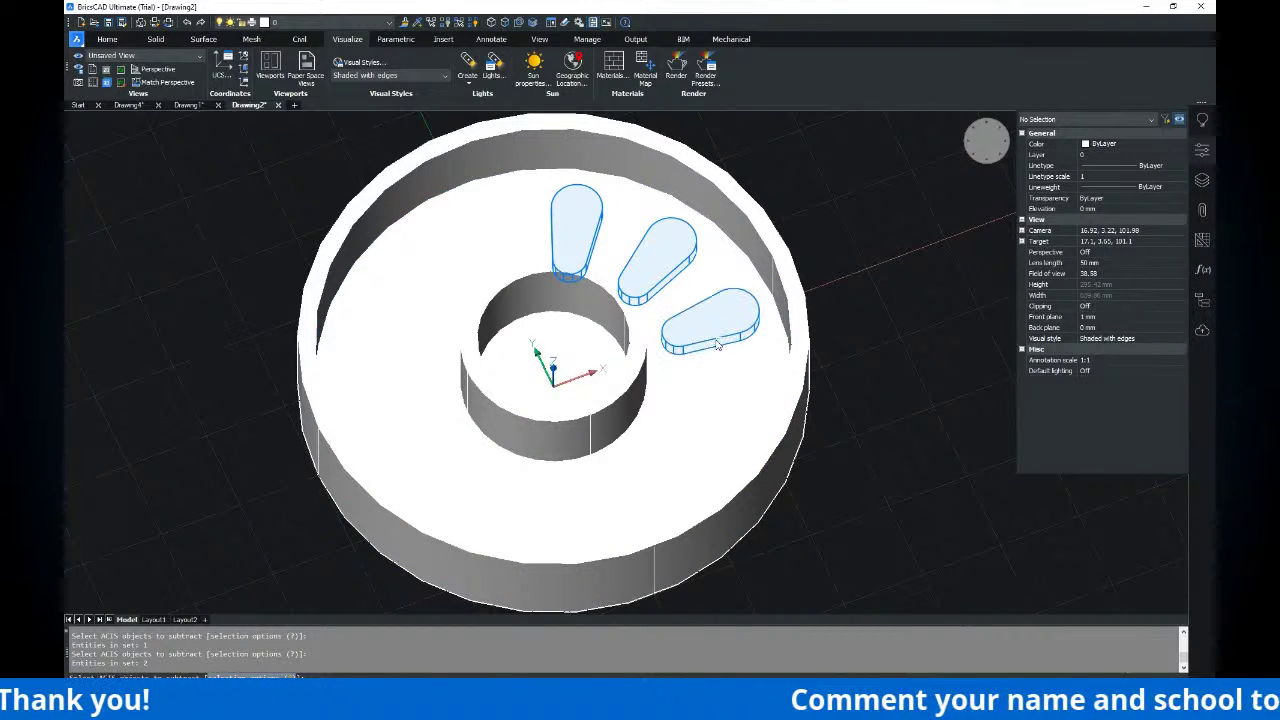
left_click(679, 434)
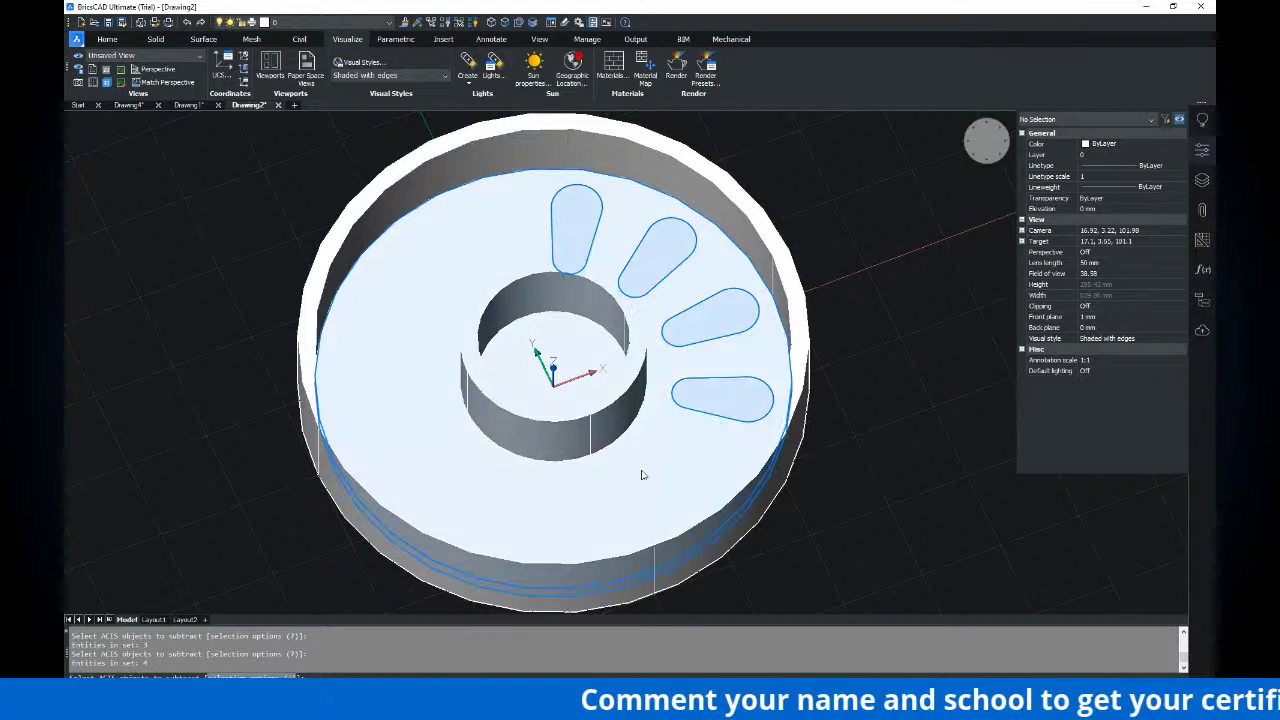
left_click(626, 483)
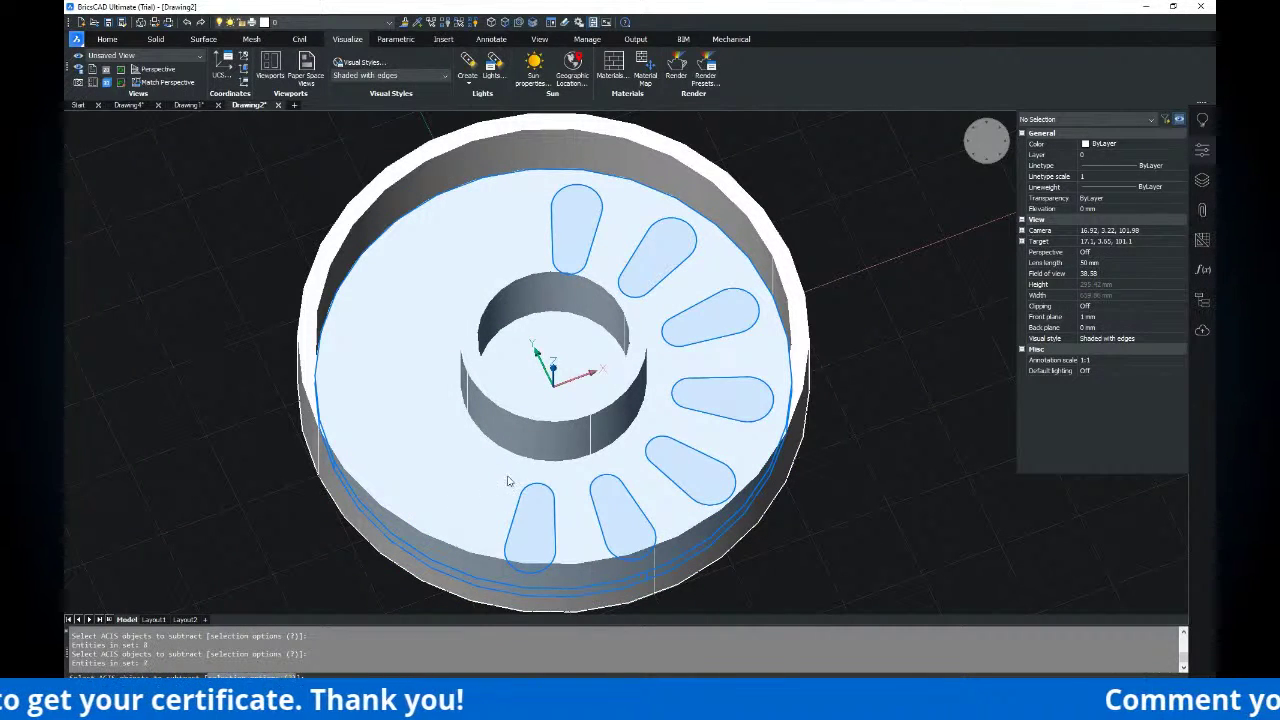
key("Escape")
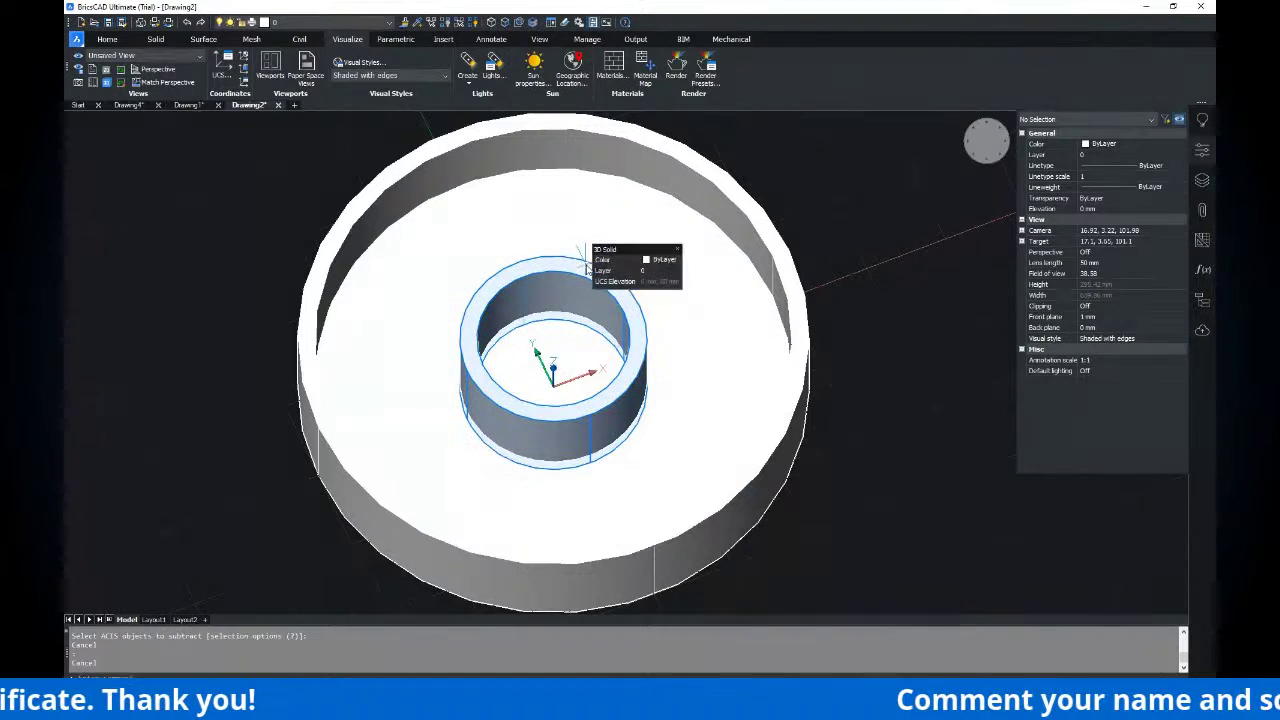
Subtract all 12 tapered slot solids from the large web disc
type("su")
key("Return")
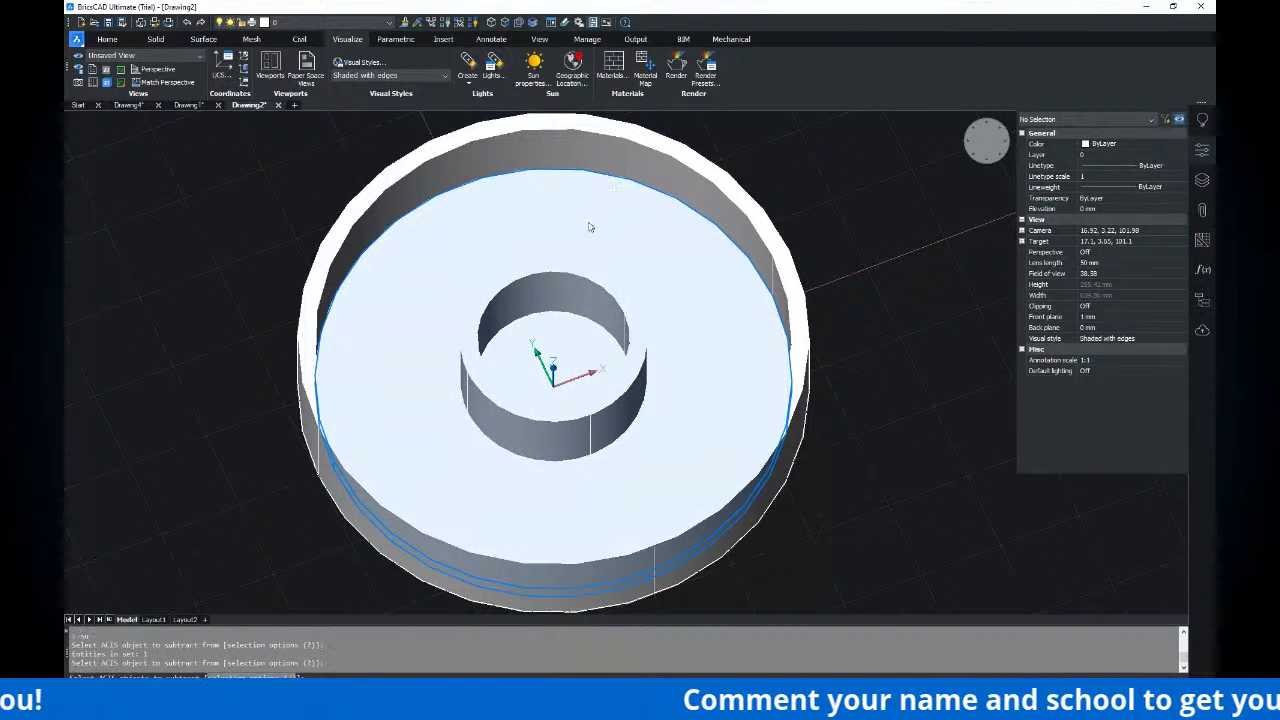
key("Return")
left_click(591, 224)
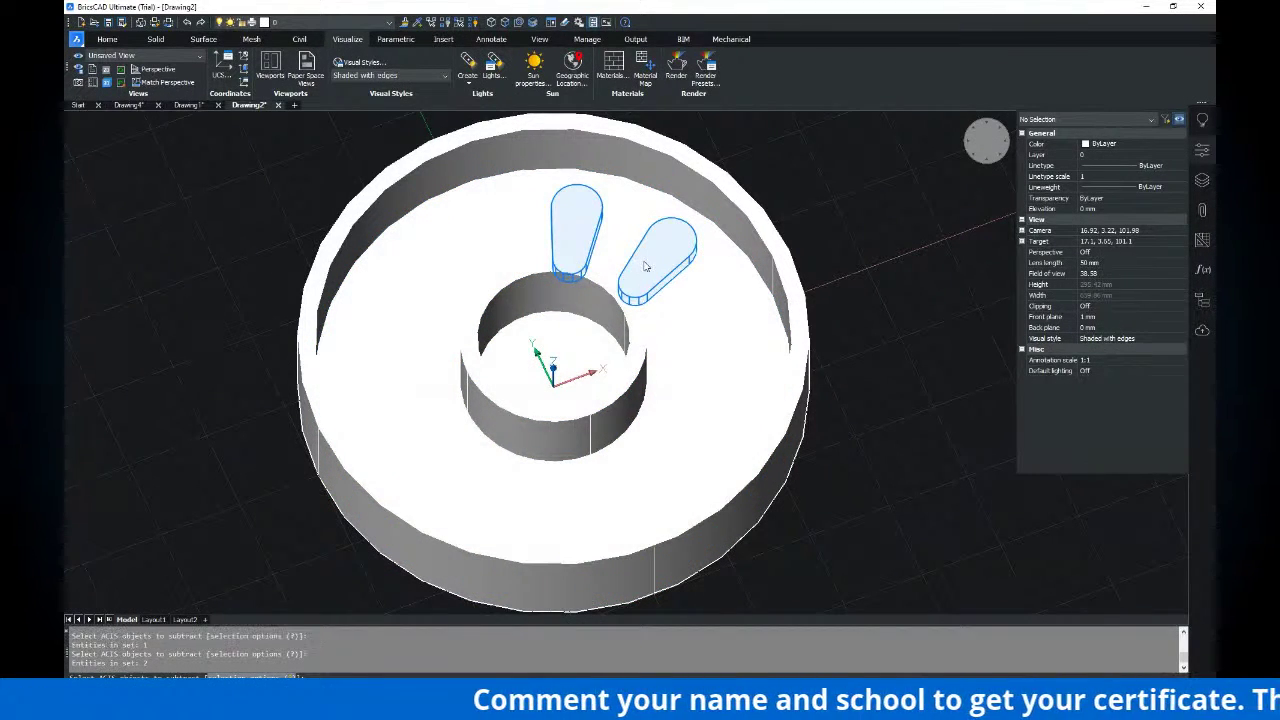
left_click(645, 267)
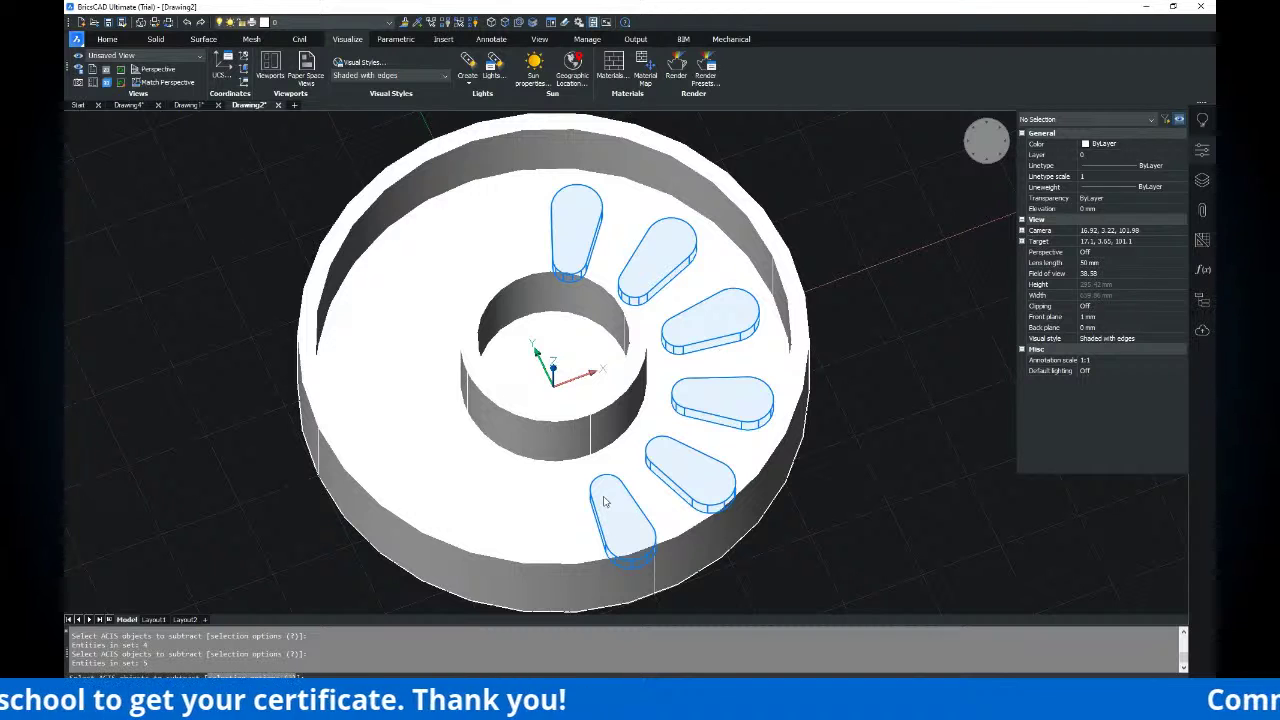
left_click(604, 502)
left_click(532, 520)
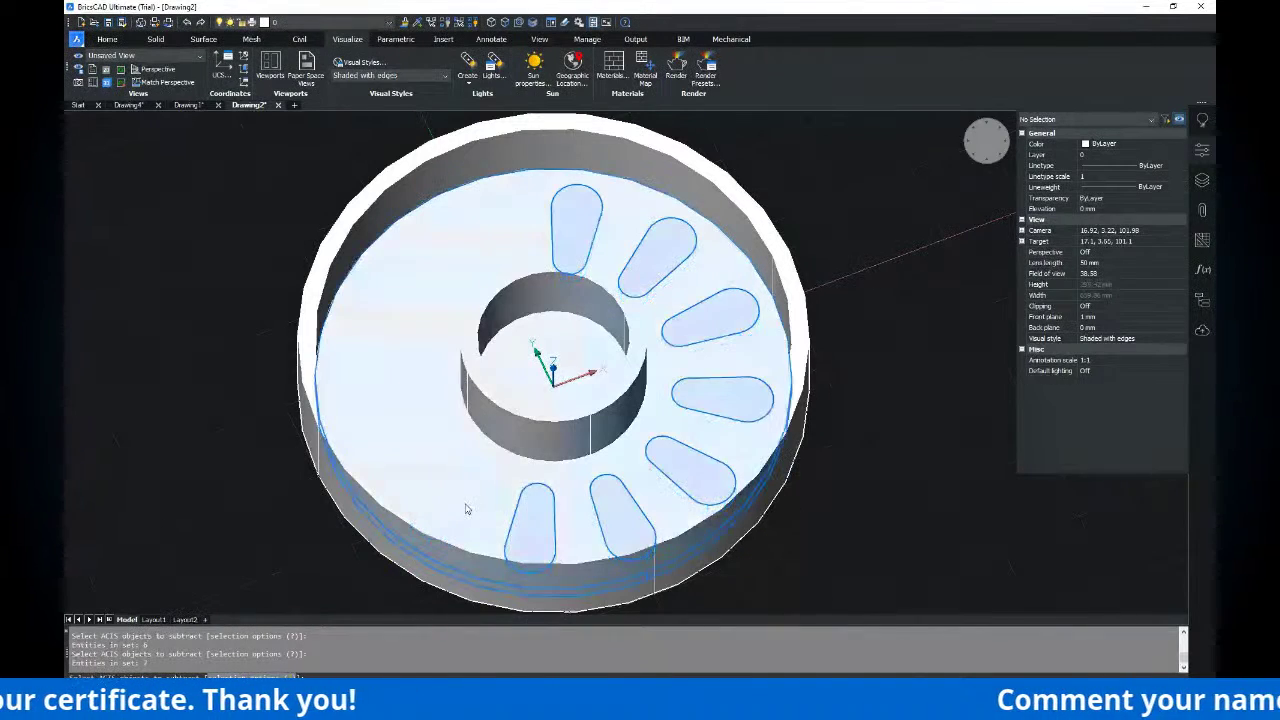
left_click(470, 511)
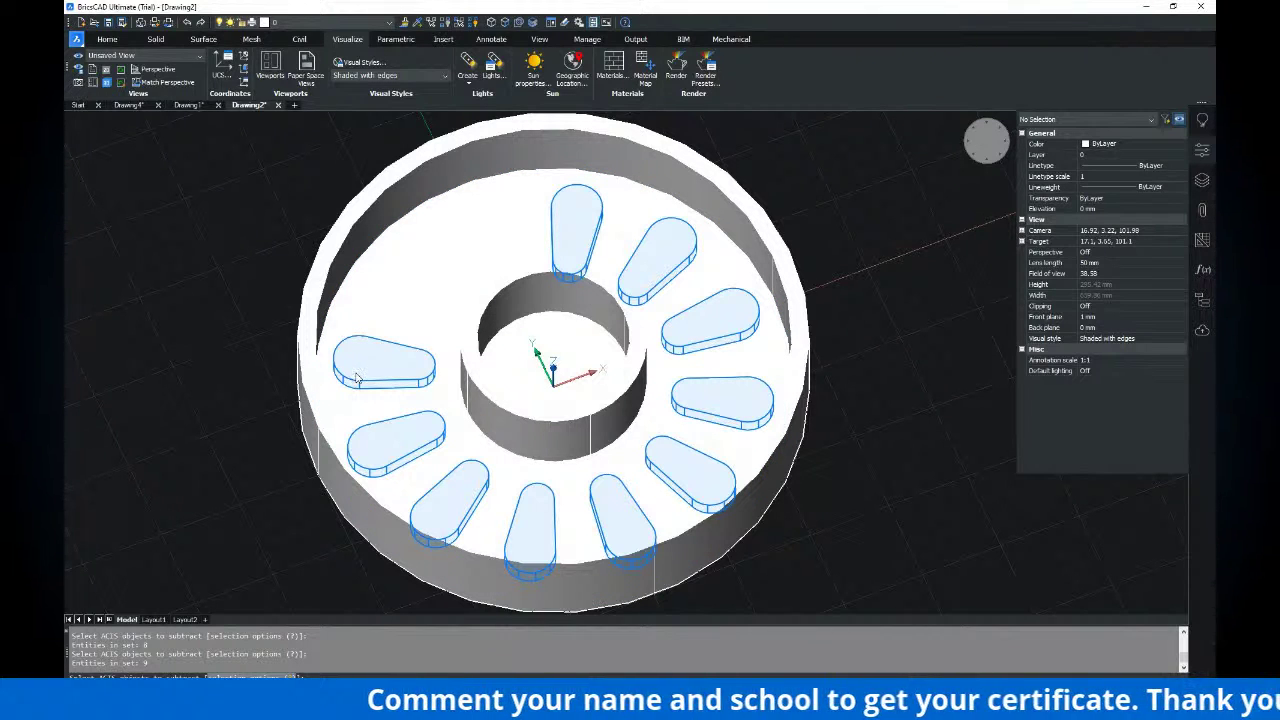
key("Return")
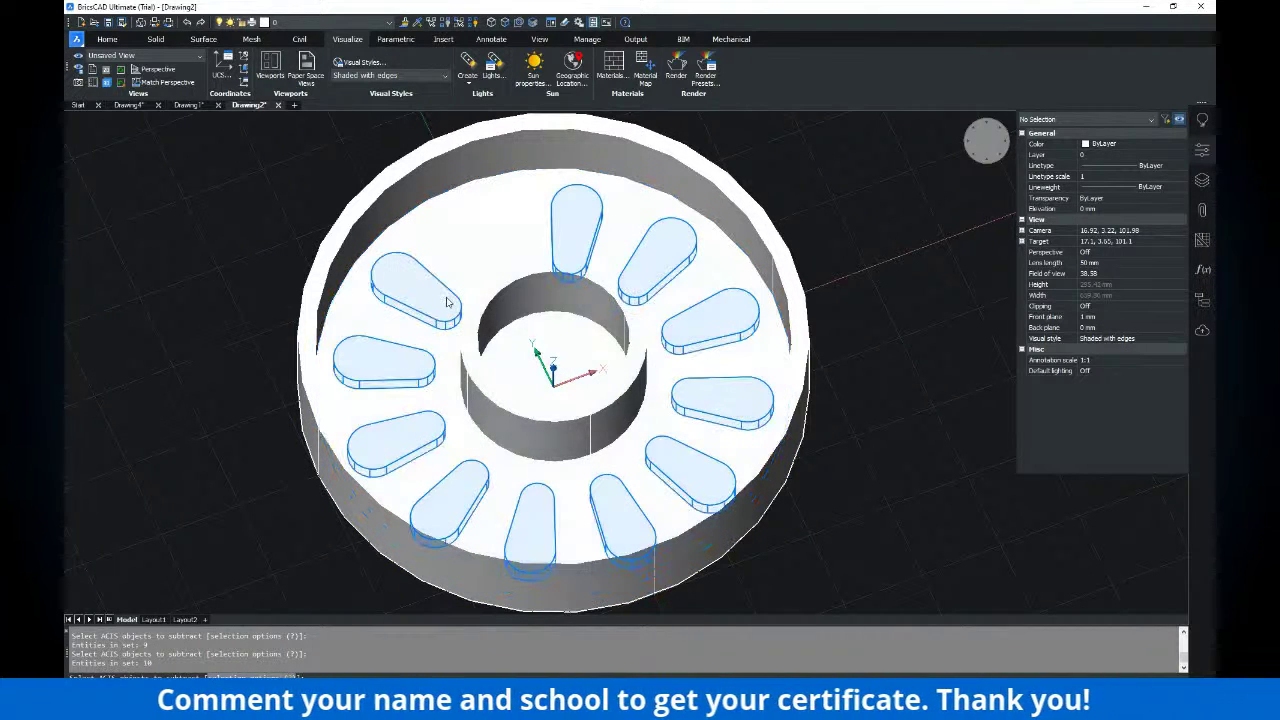
left_click(483, 268)
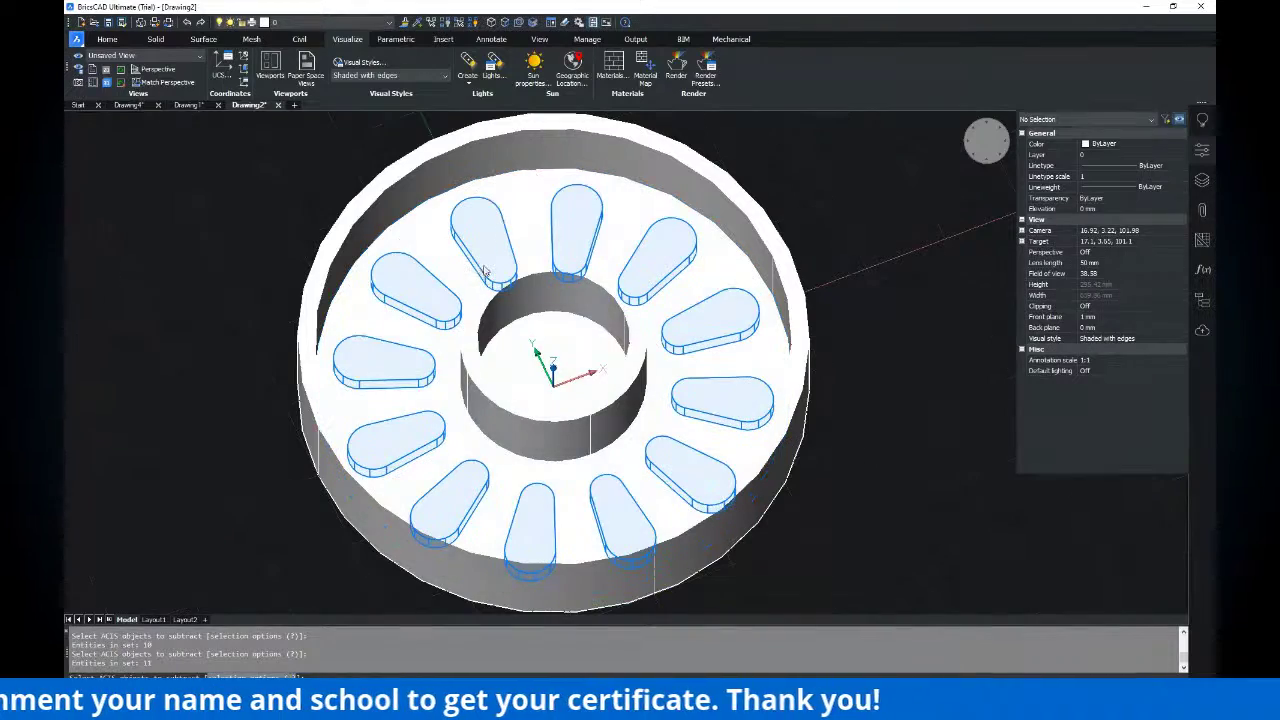
key("Return")
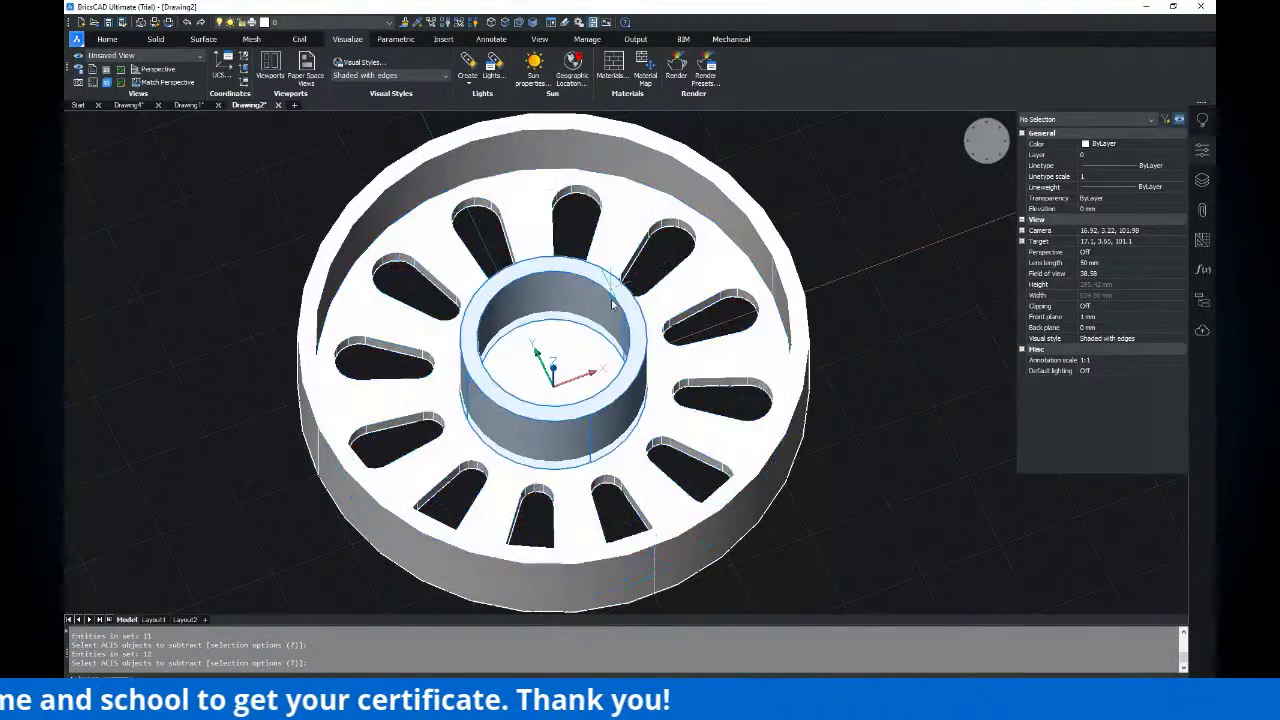
Delete the smaller disc solid that fills the hub's outer circle at its base
middle_click_drag(623, 400, 664, 568, "shift")
key("Escape")
key("Escape")
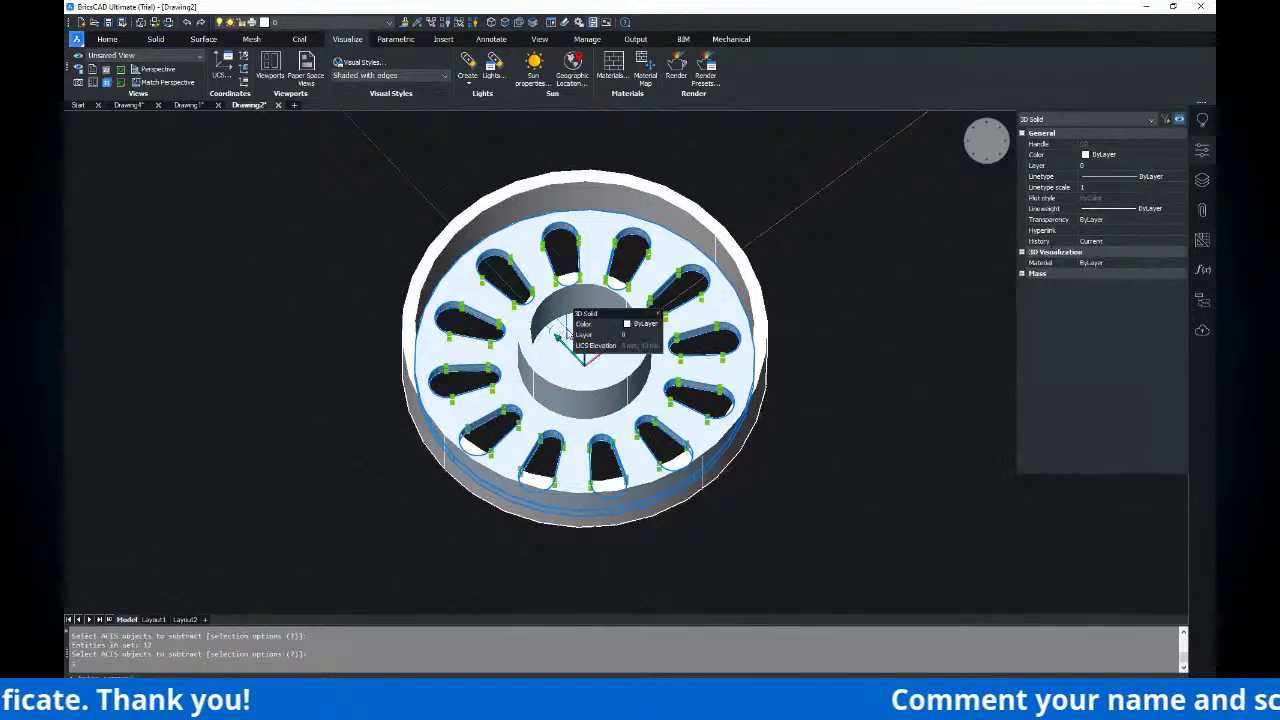
middle_click_drag(670, 386, 716, 236, "shift")
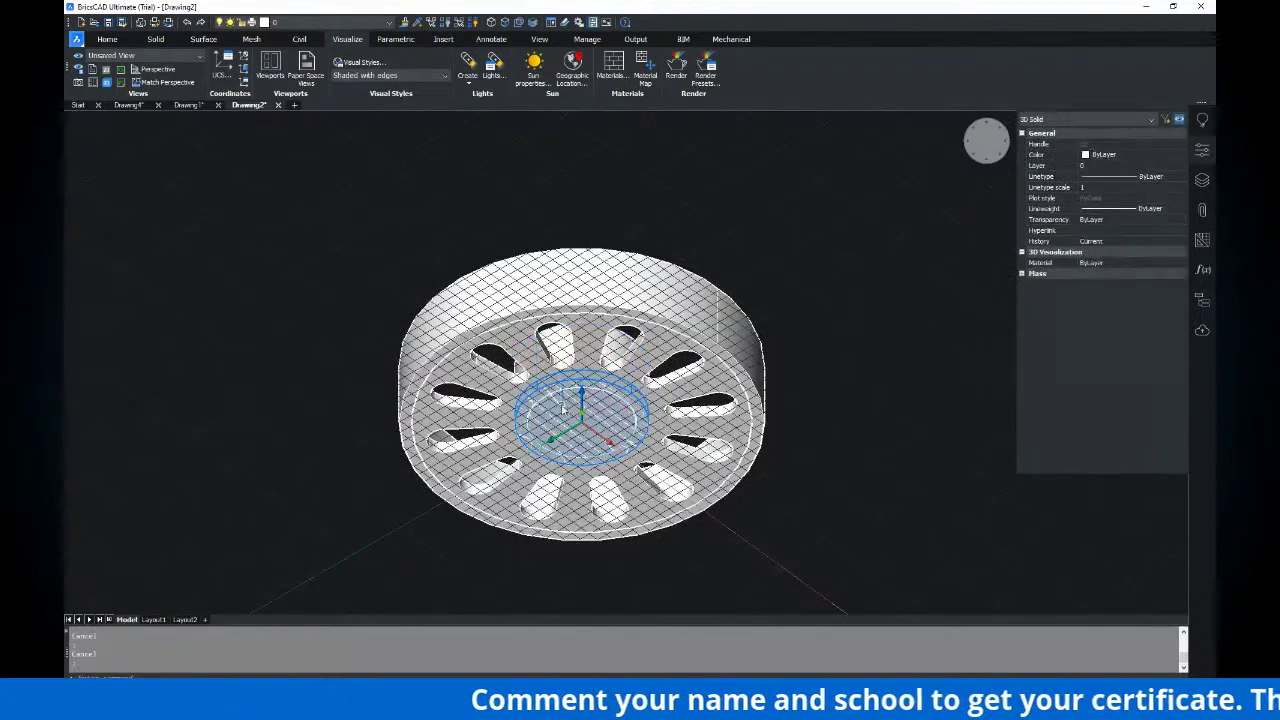
left_click(573, 412)
middle_click_drag(573, 412, 642, 526, "shift")
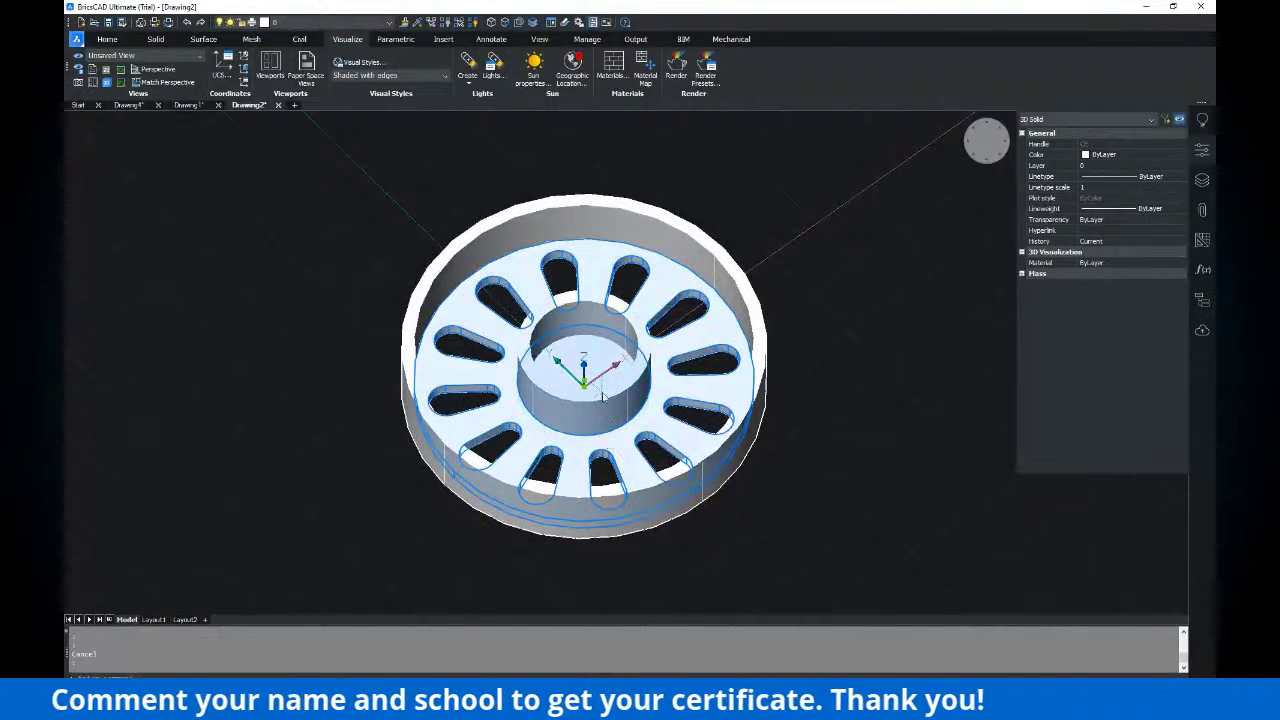
mouse_move(592, 346)
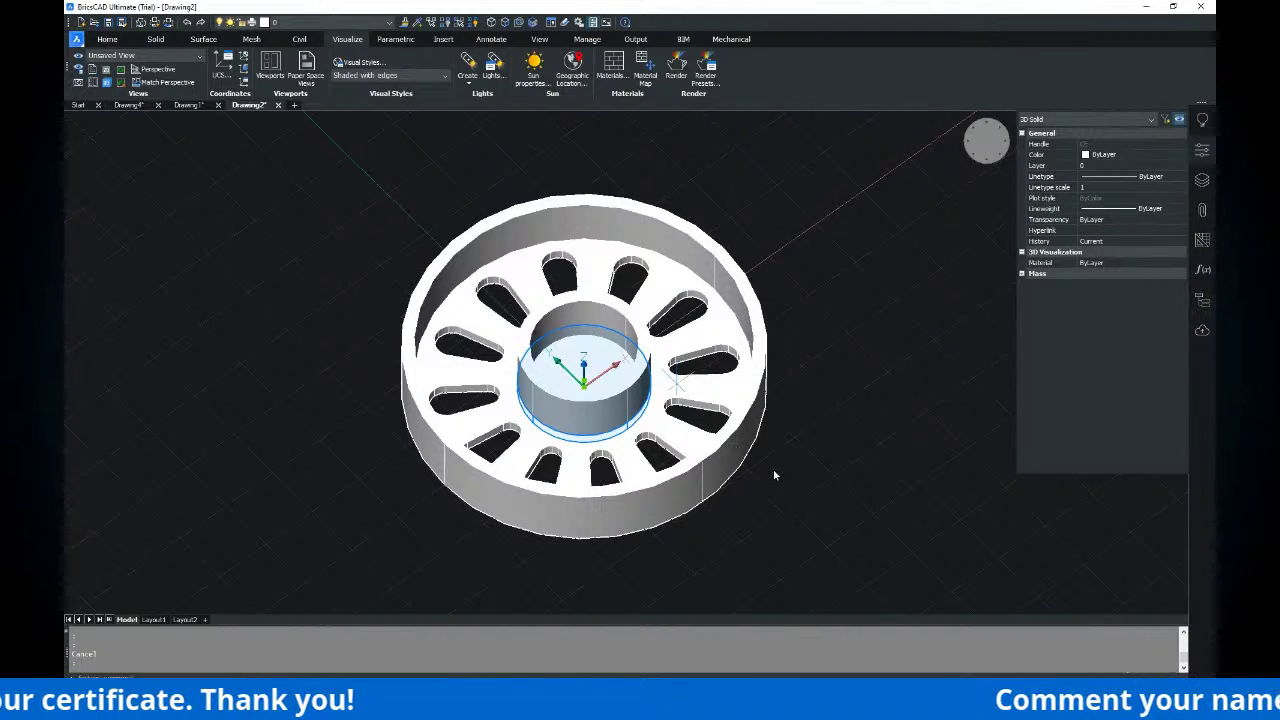
key("Escape")
middle_click_drag(737, 466, 623, 320, "shift")
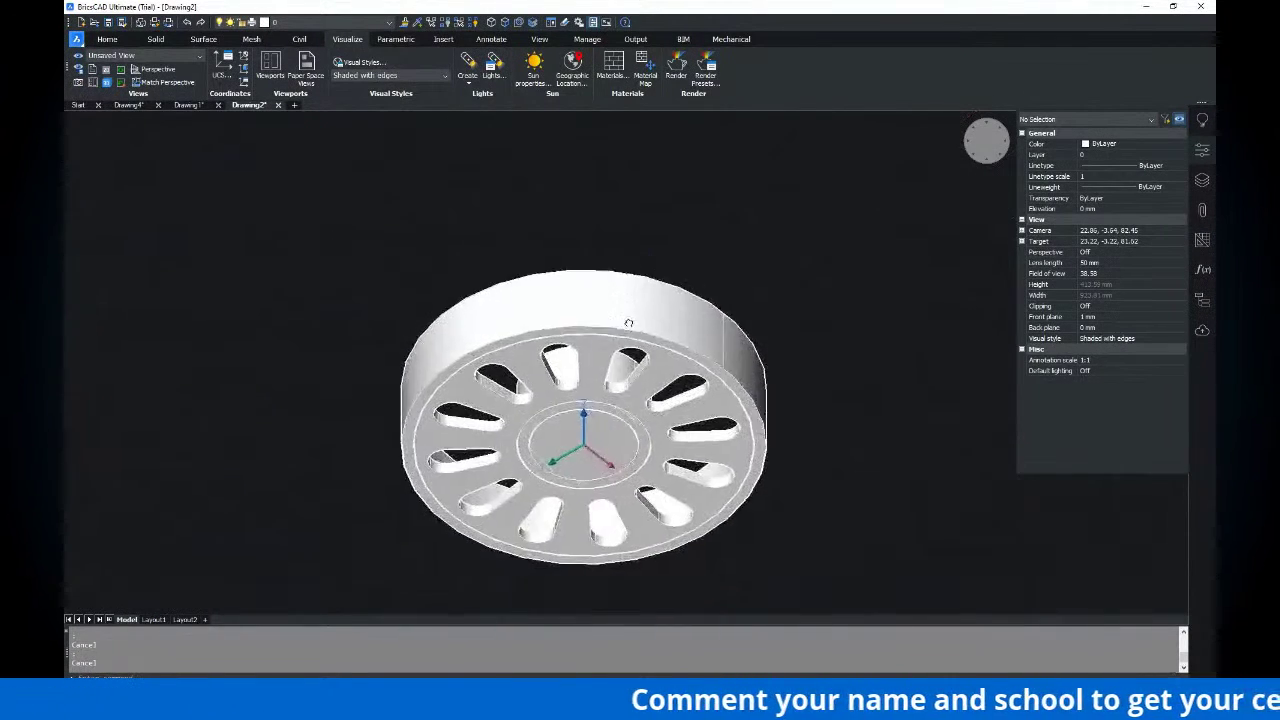
left_click(563, 431)
key("Delete")
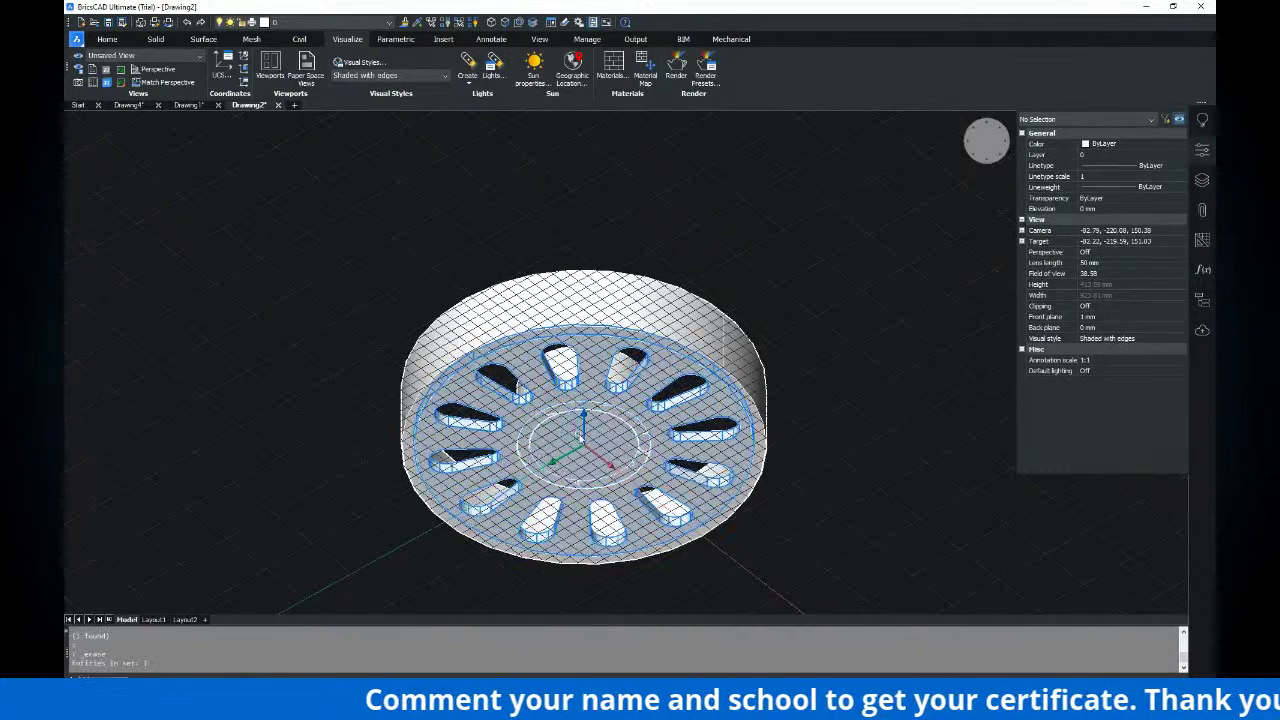
Examine the hub bore, web and slots of the wheel from above and from underneath
scroll(557, 423, "down", 2)
middle_click_drag(557, 423, 648, 534, "shift")
scroll(603, 297, "up", 2)
middle_click_drag(603, 297, 678, 486)
left_click(592, 362)
key("Escape")
scroll(630, 377, "down", 3)
scroll(625, 294, "up", 3)
middle_click_drag(621, 291, 645, 352, "shift")
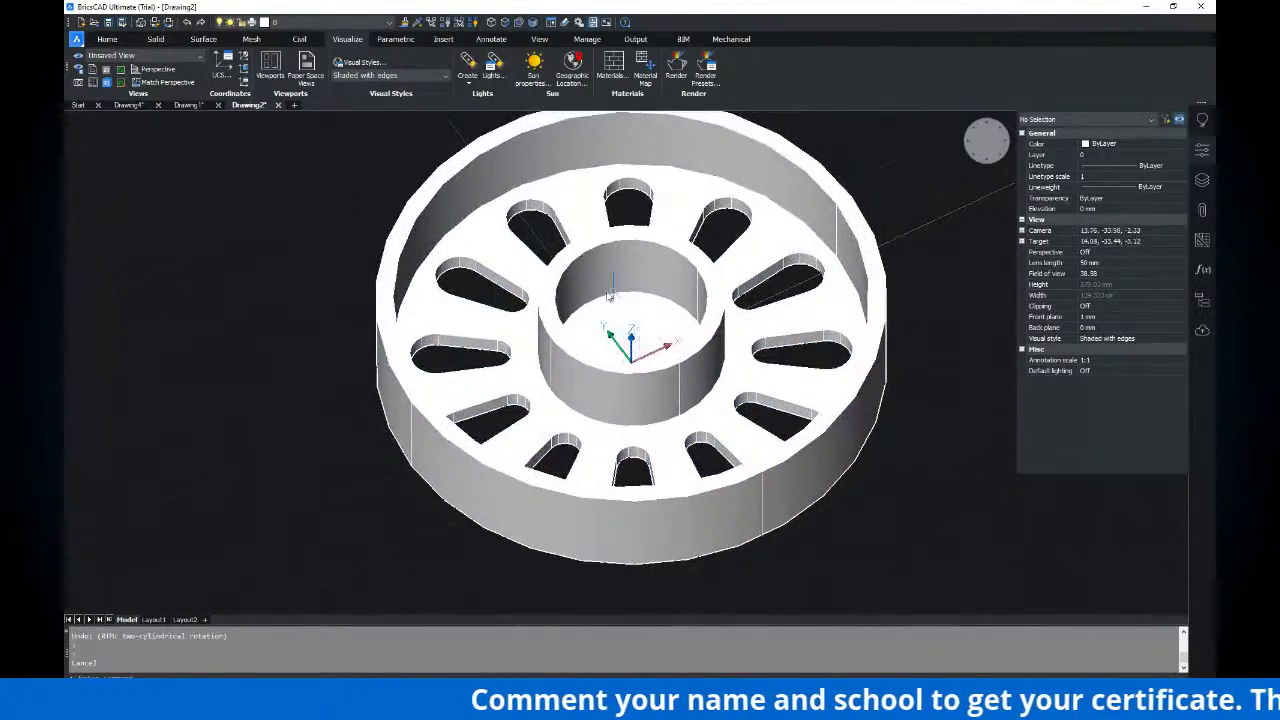
middle_click_drag(632, 300, 720, 310, "shift")
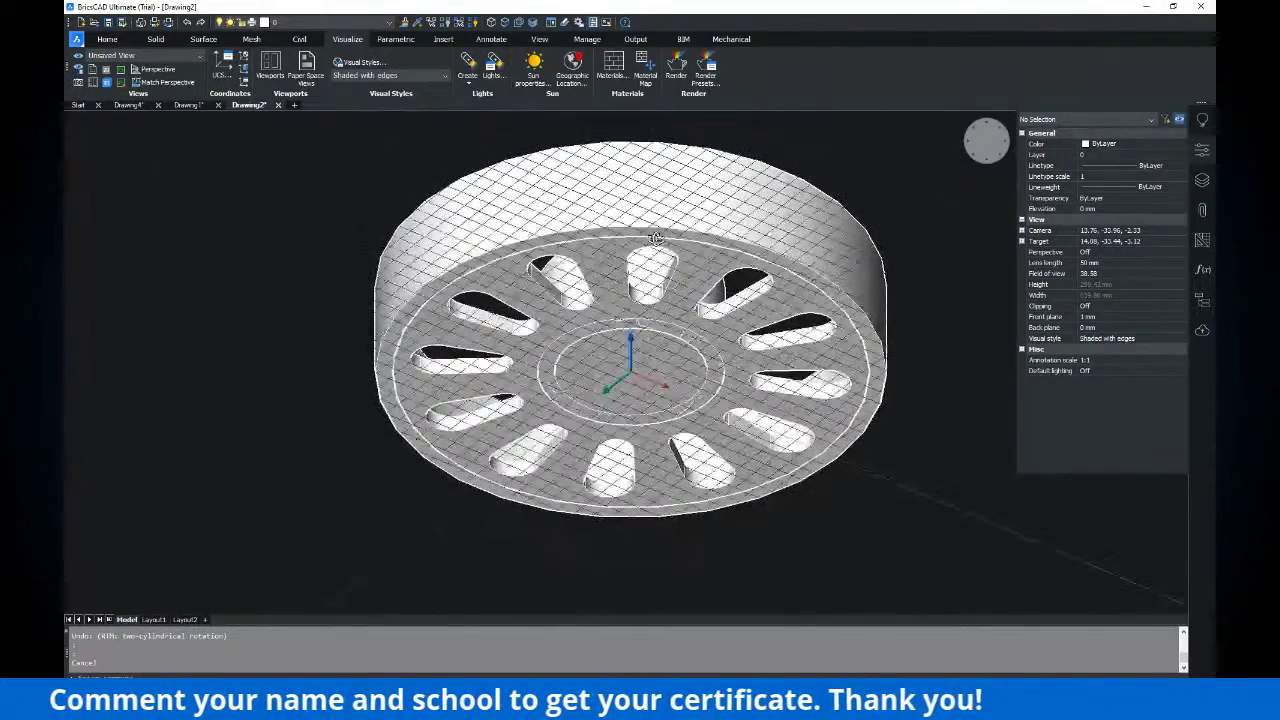
left_click(738, 316)
key("Escape")
left_click(708, 340)
key("Escape")
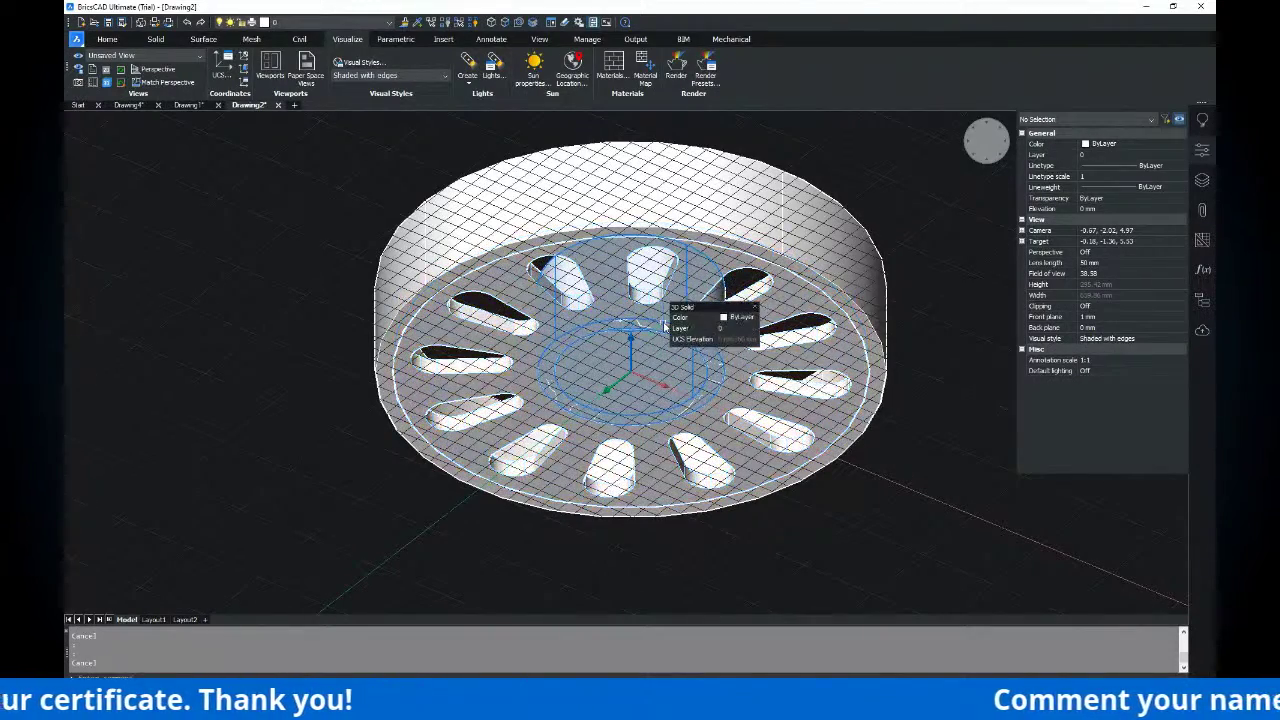
middle_click_drag(666, 326, 713, 420, "shift")
scroll(713, 420, "down", 3)
scroll(717, 374, "up", 2)
mouse_move(717, 374)
middle_mouse_down("shift")
mouse_move(708, 412)
mouse_move(714, 390)
middle_mouse_up("shift")
scroll(712, 388, "down", 1)
scroll(664, 330, "up", 2)
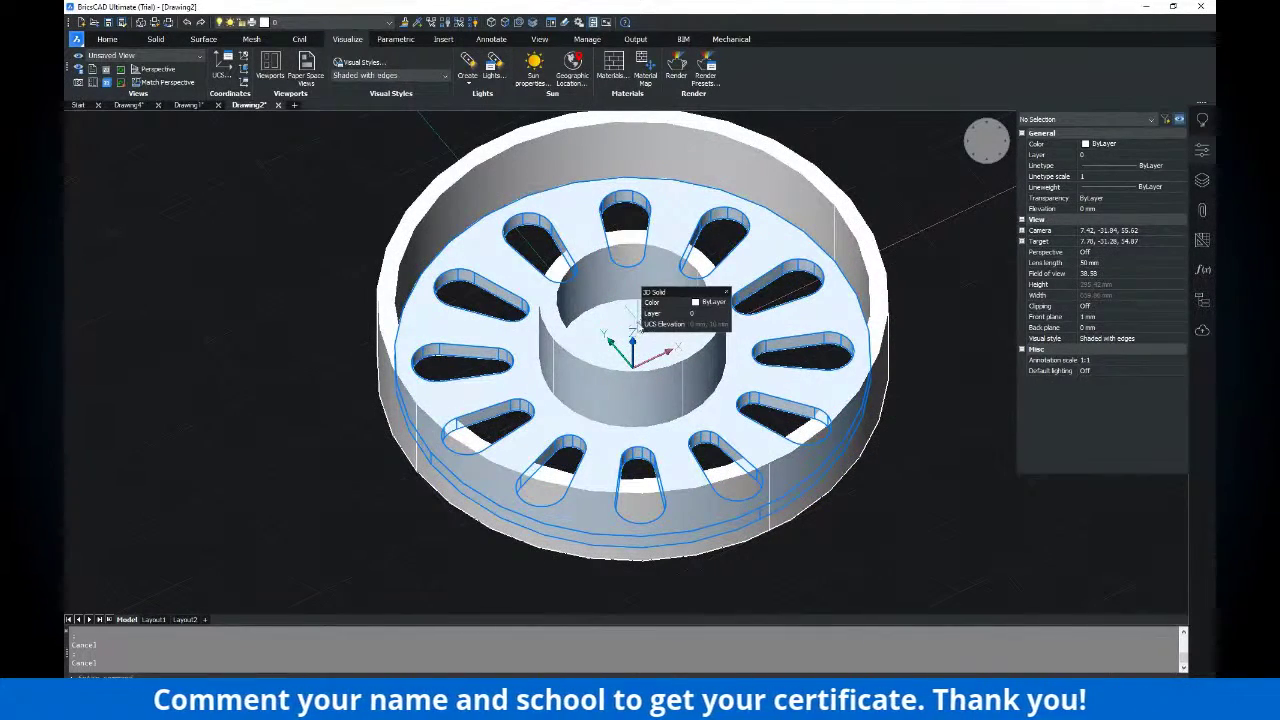
middle_click_drag(600, 333, 603, 323, "shift")
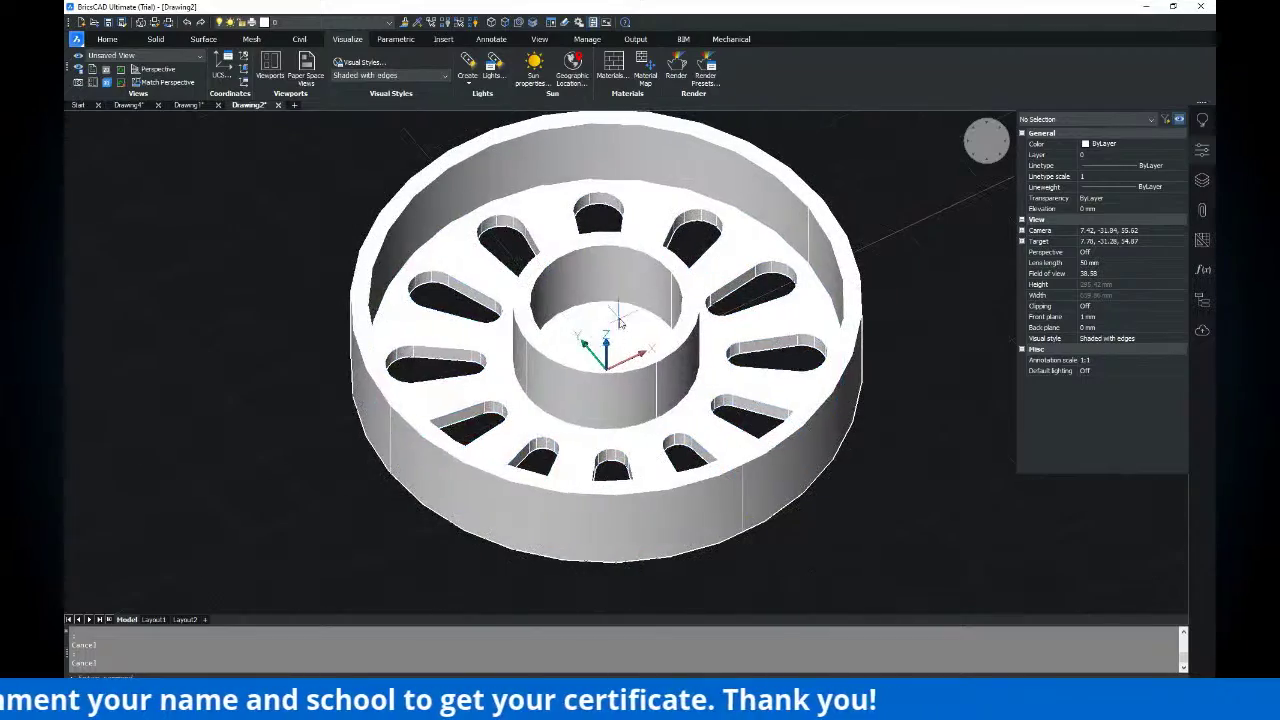
middle_click_drag(614, 422, 627, 238, "shift")
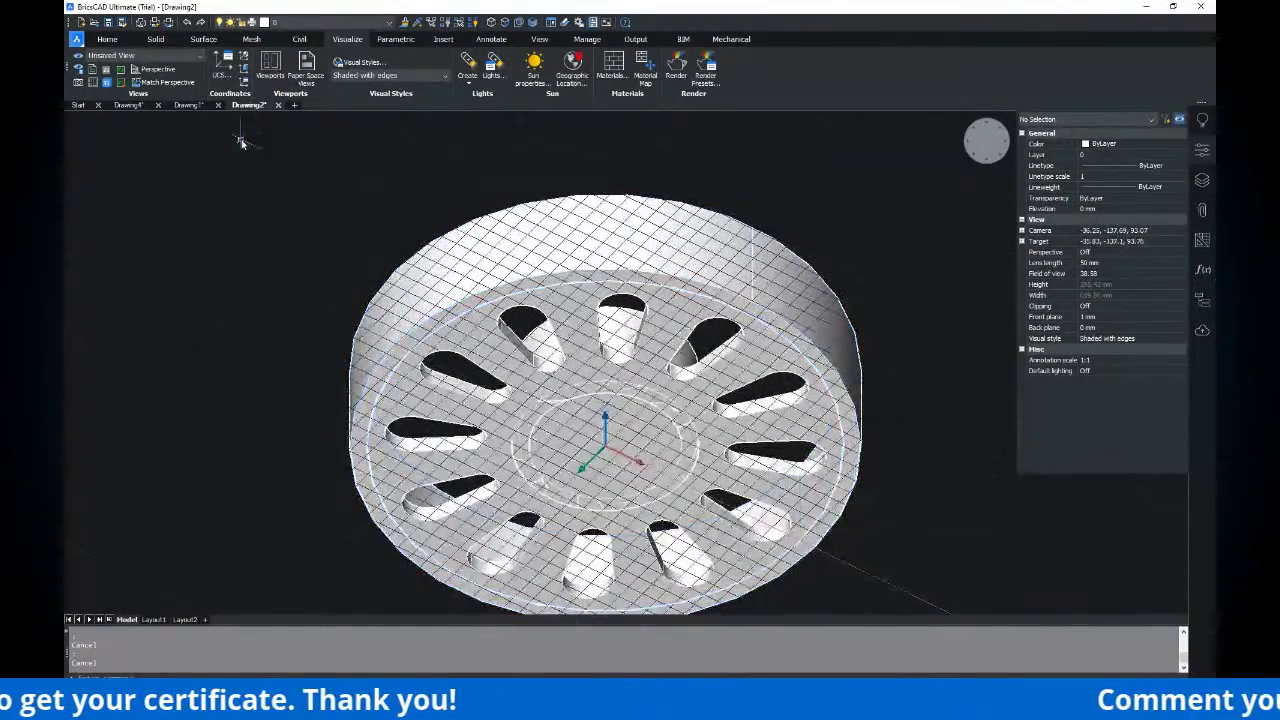
middle_click_drag(471, 243, 565, 381, "shift")
scroll(565, 381, "up", 3)
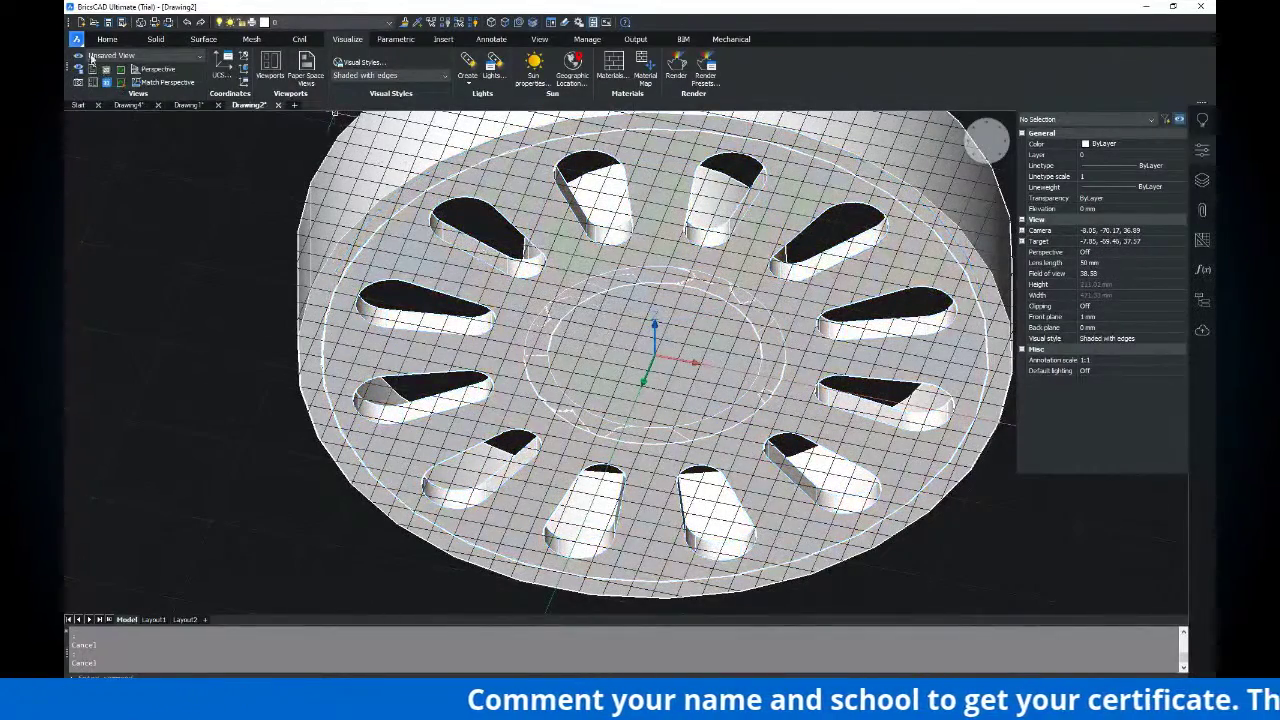
Try to create a cylinder centred on the hub with its base radius picked on the hub's outer circle
left_click(107, 39)
left_click(86, 84)
left_click(114, 123)
left_click(657, 362)
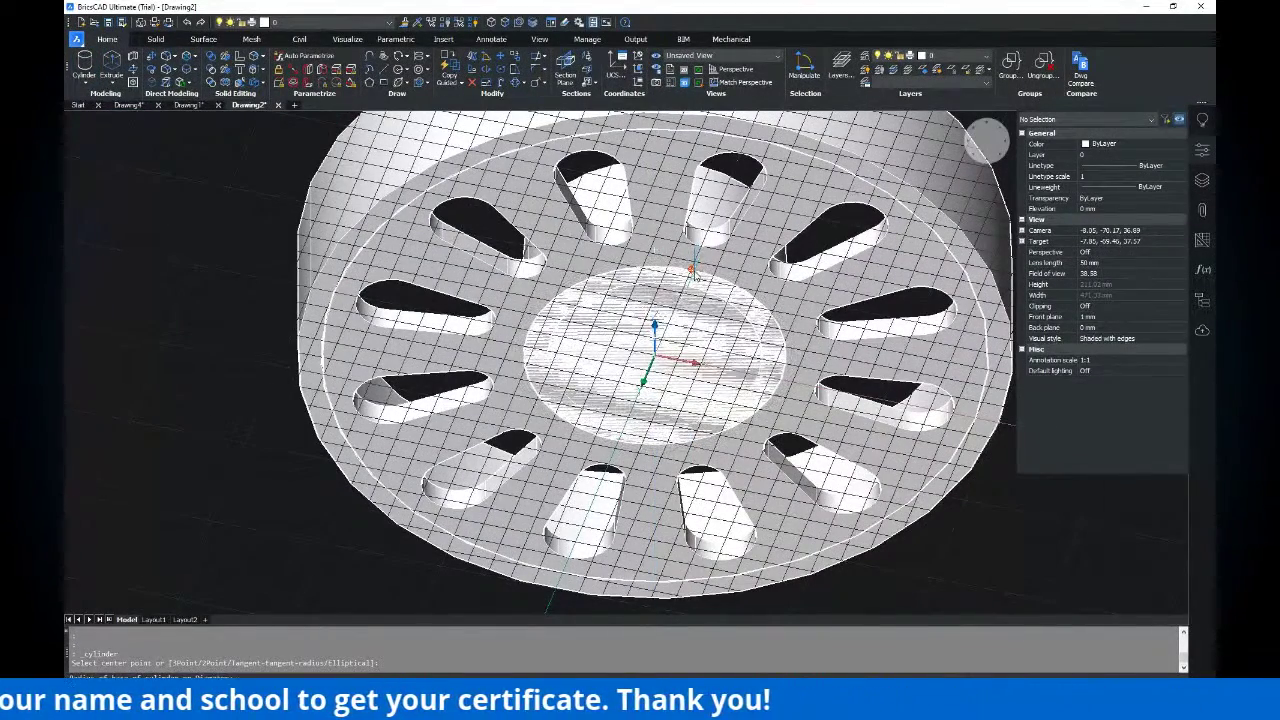
left_click(692, 268)
scroll(700, 266, "down", 3)
middle_click_drag(712, 262, 722, 300, "shift")
scroll(717, 326, "down", 2)
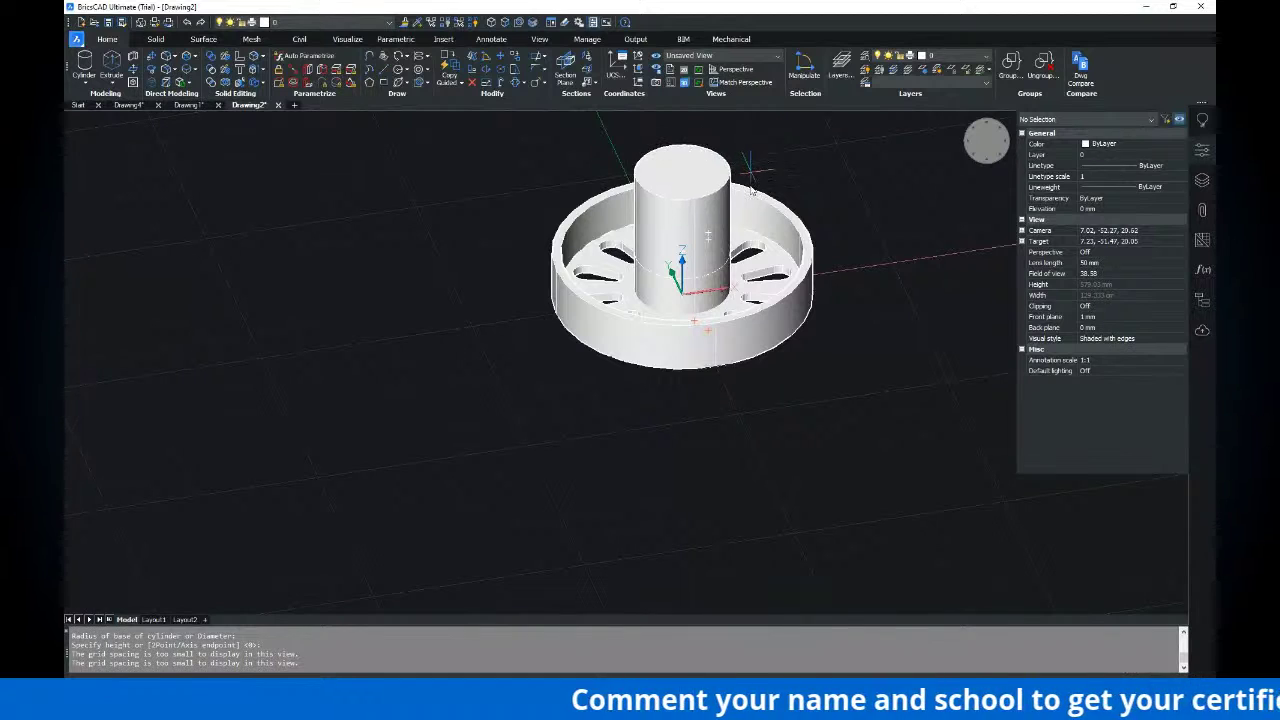
type("25")
key("Return")
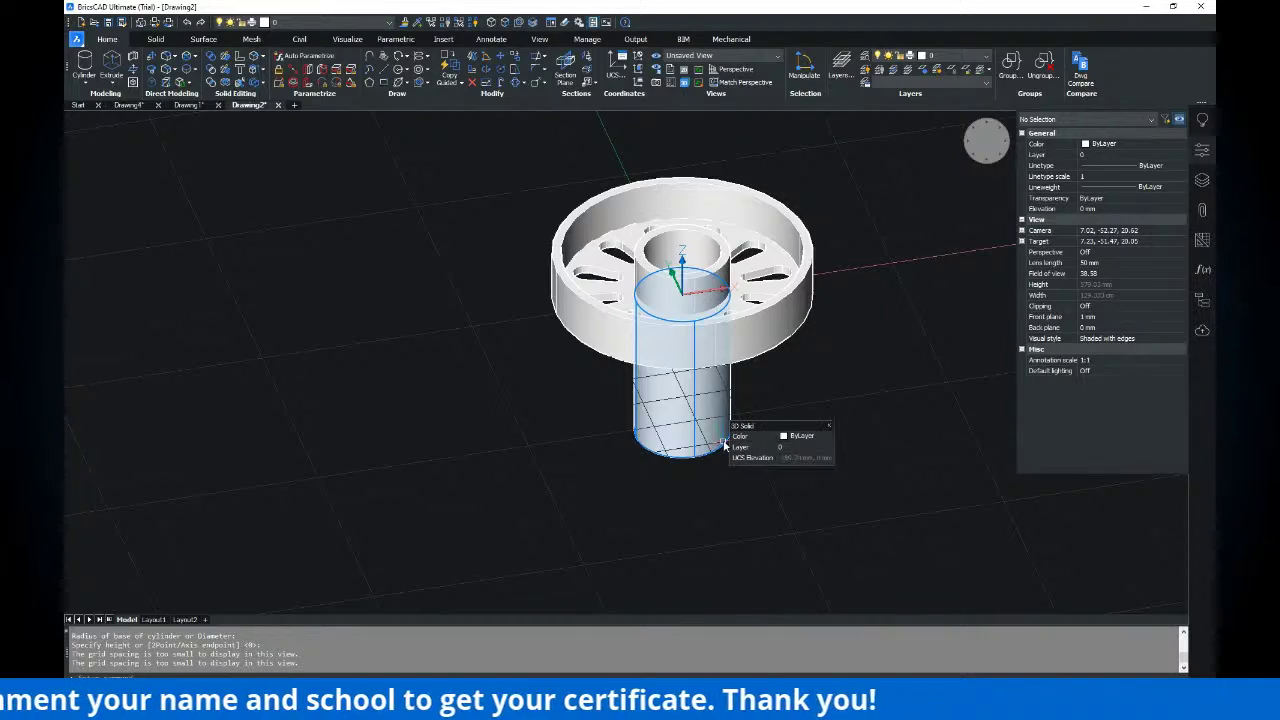
Undo the cylinder on the hub and return to the underside view of the wheel
key("ctrl+z")
key("ctrl+z")
key("ctrl+z")
key("ctrl+z")
key("ctrl+z")
key("ctrl+z")
key("ctrl+z")
key("ctrl+z")
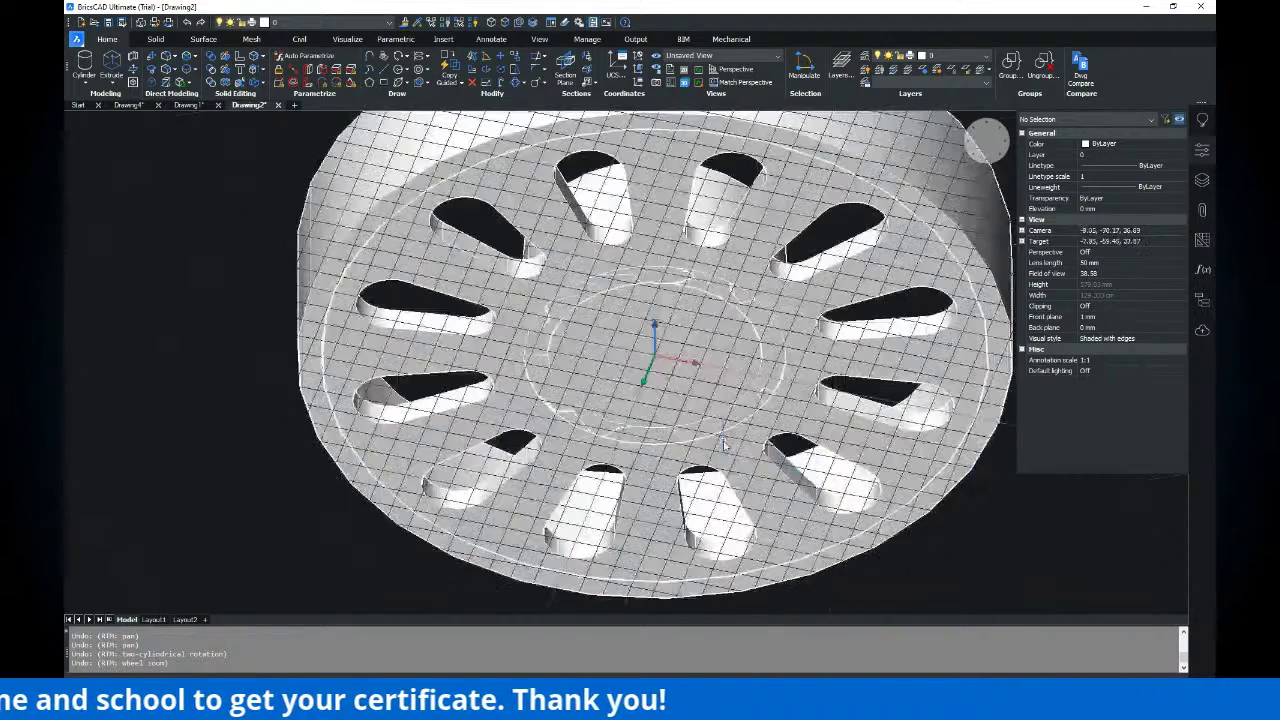
key("Escape")
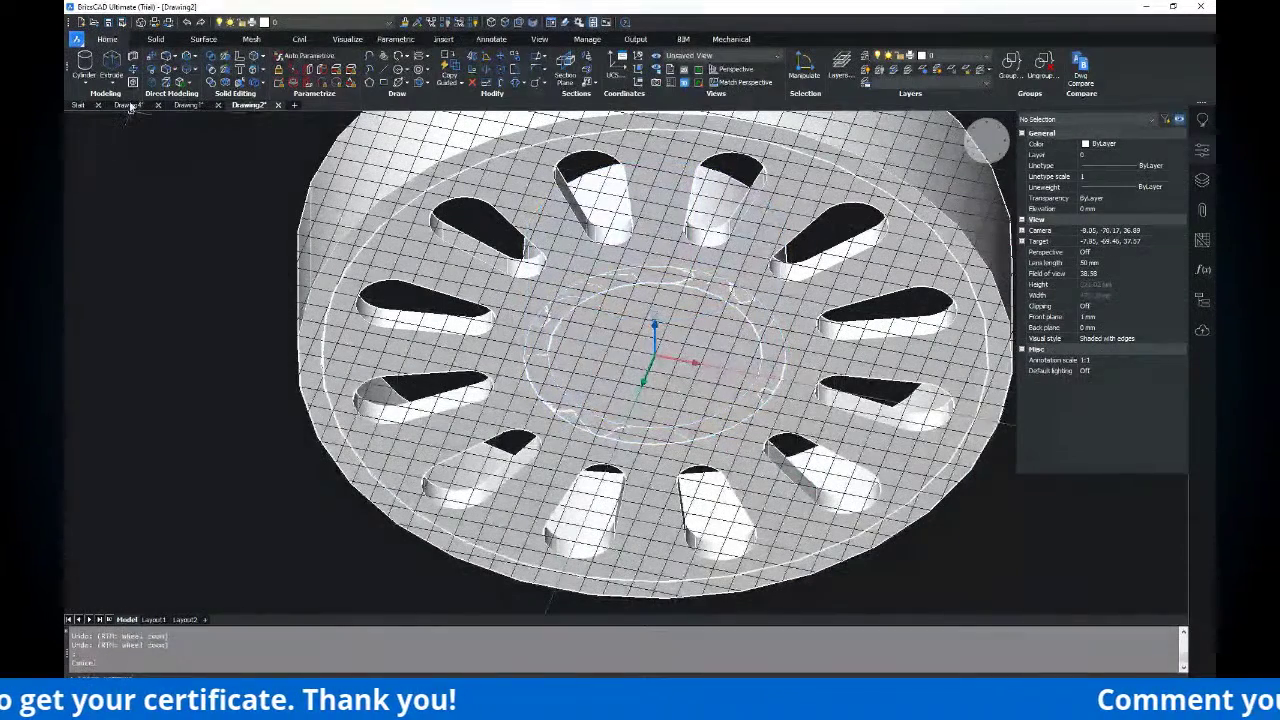
Create a cylinder centred on the hub, with its base radius on the hub's outer circle and its top above the rim
left_click(84, 65)
left_click(655, 356)
left_click(691, 270)
scroll(692, 274, "down", 4)
middle_click_drag(694, 278, 758, 374, "shift")
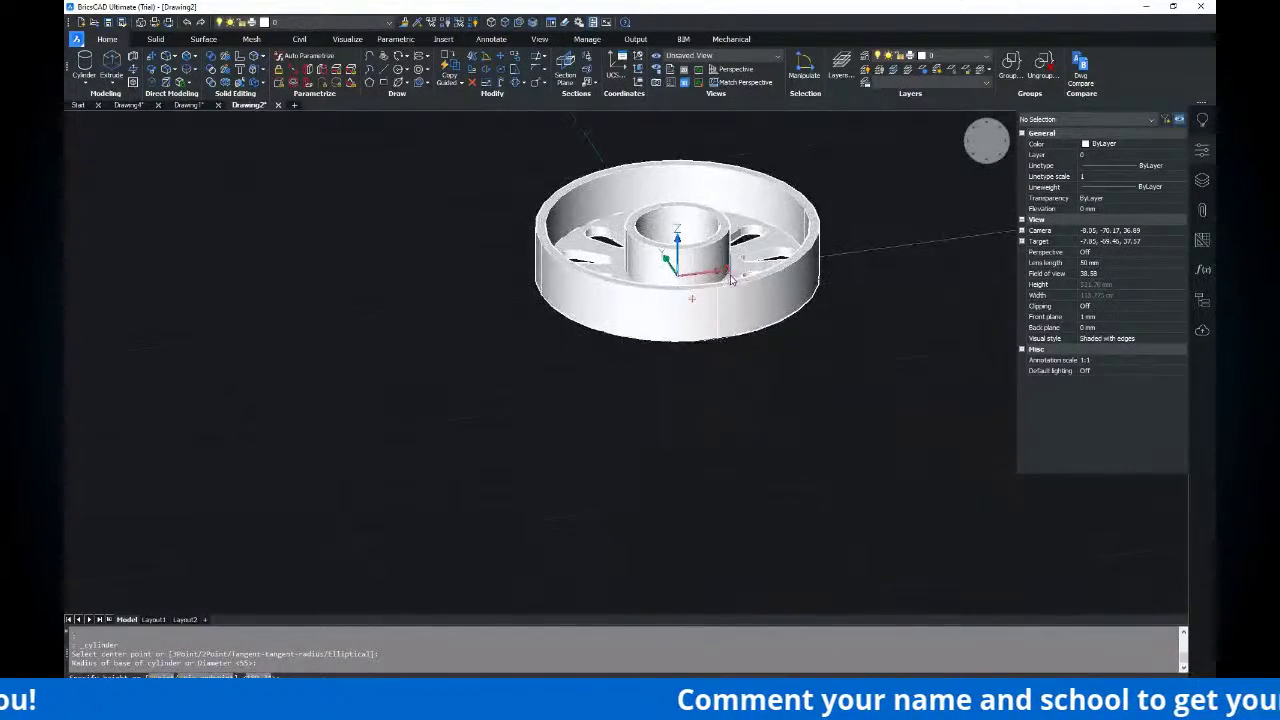
middle_click_drag(727, 264, 712, 332)
middle_click_drag(777, 229, 745, 384)
left_click(760, 256)
key("Escape")
key("Escape")
scroll(745, 383, "up", 2)
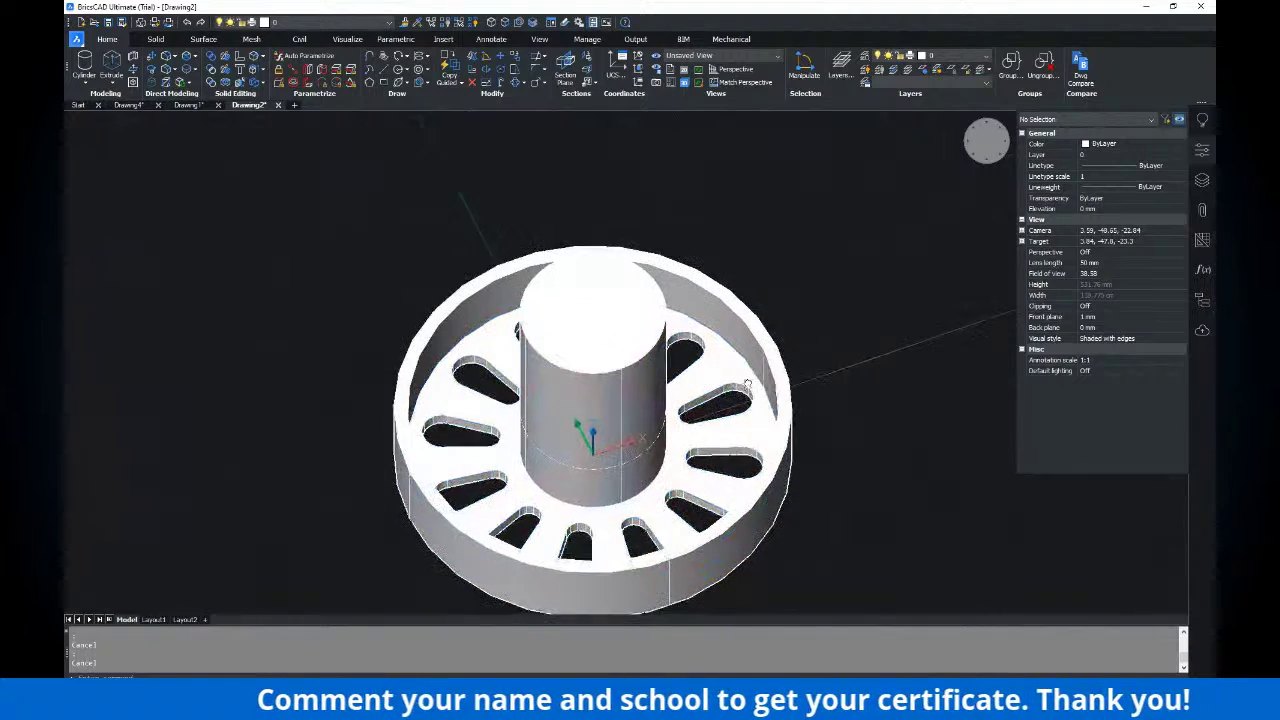
Subtract the central cylinder from the slotted web disc and compare the opened bore with the PDF drawing
type("su")
key("Return")
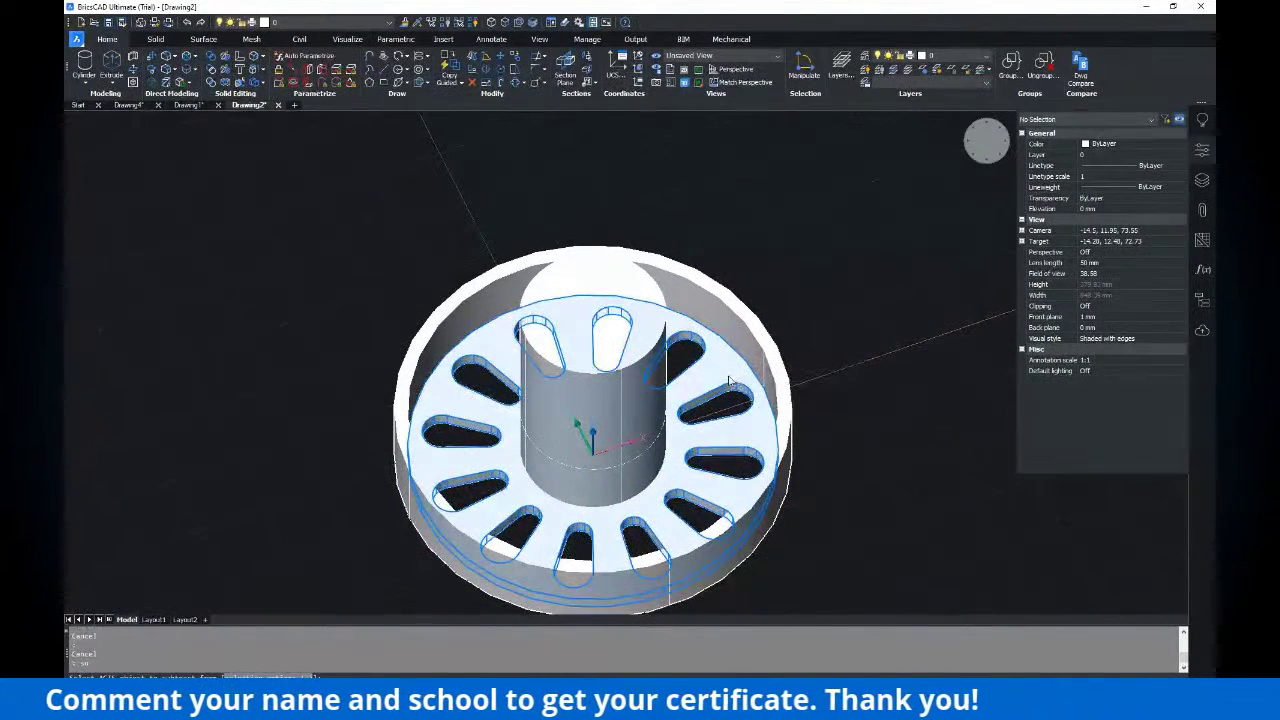
key("Return")
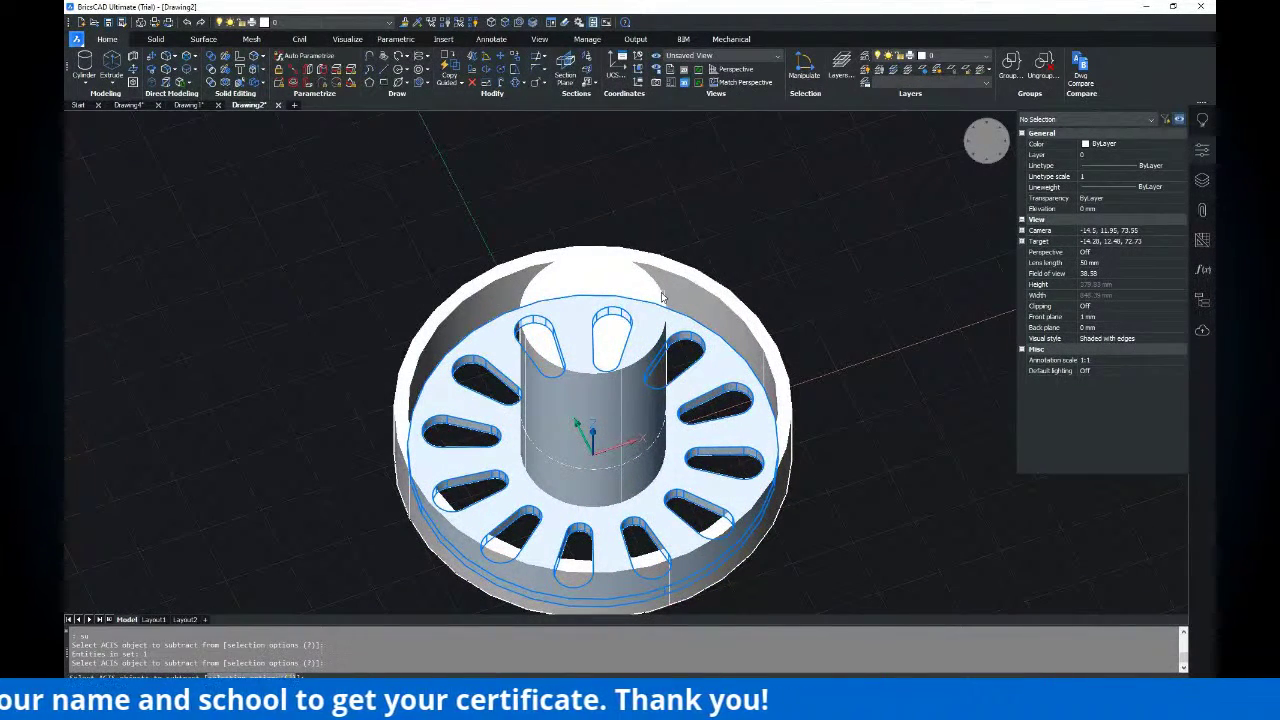
left_click(652, 293)
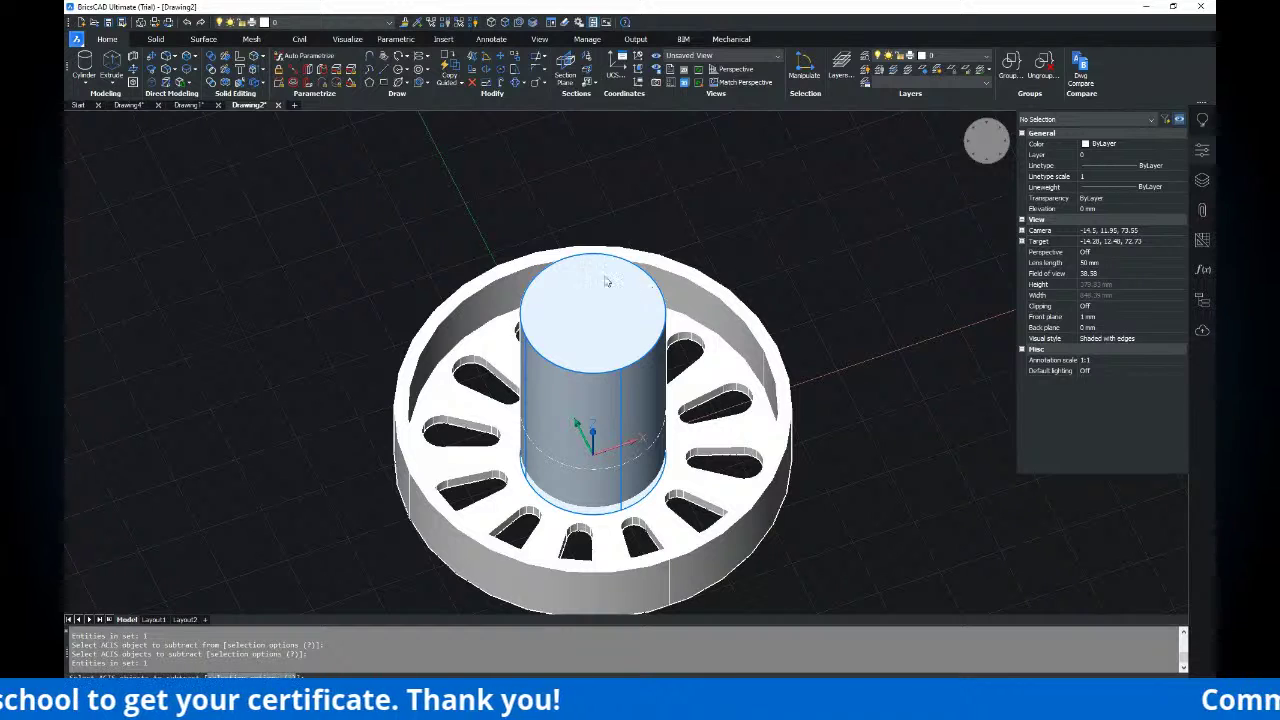
key("Return")
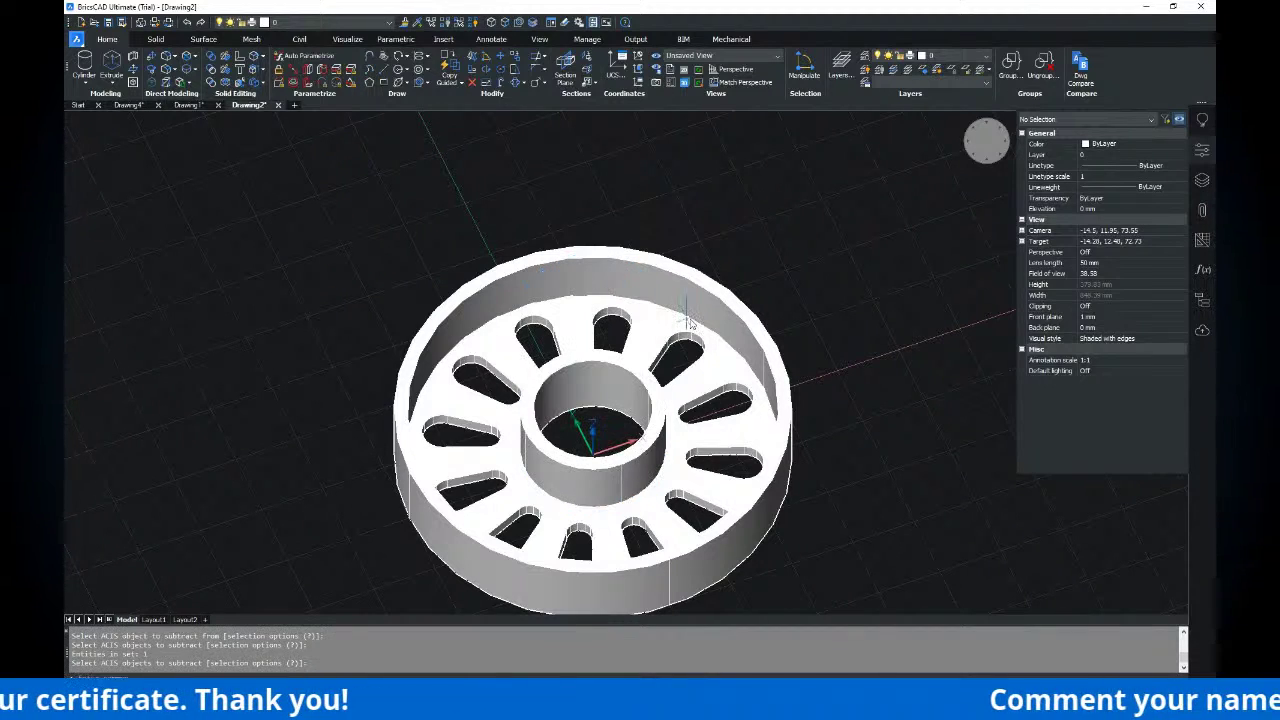
mouse_move(828, 465)
middle_mouse_down("shift")
mouse_move(826, 446)
mouse_move(911, 563)
mouse_move(851, 517)
mouse_move(854, 397)
middle_mouse_up("shift")
key("alt+Tab")
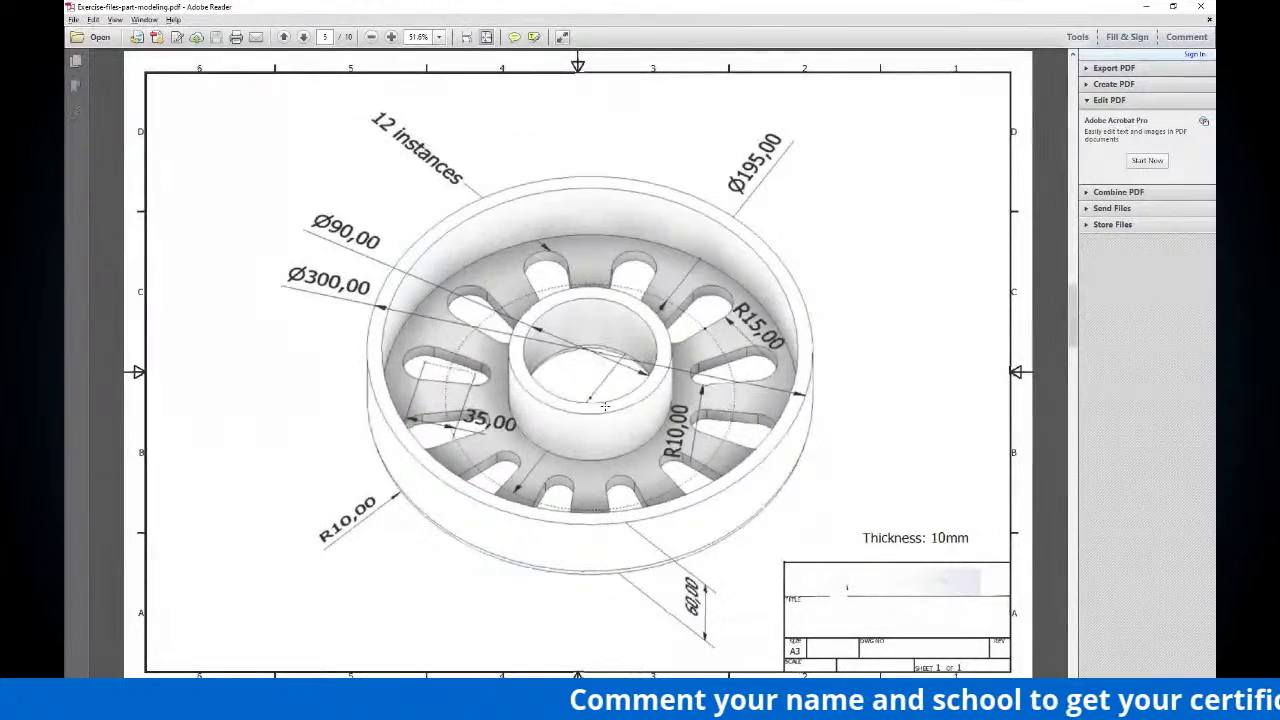
key("alt+Tab")
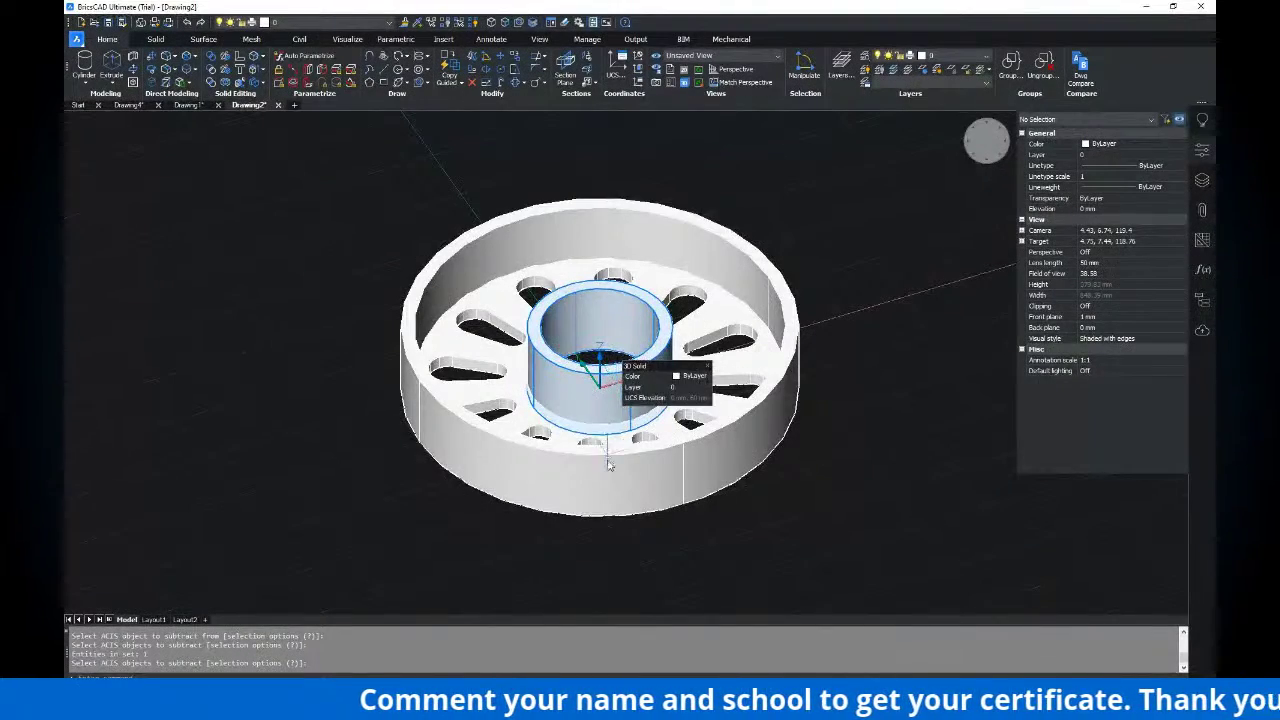
Fillet the outer rim's bottom edge with a 10 mm radius, as called out in the PDF drawing
key("alt+Tab")
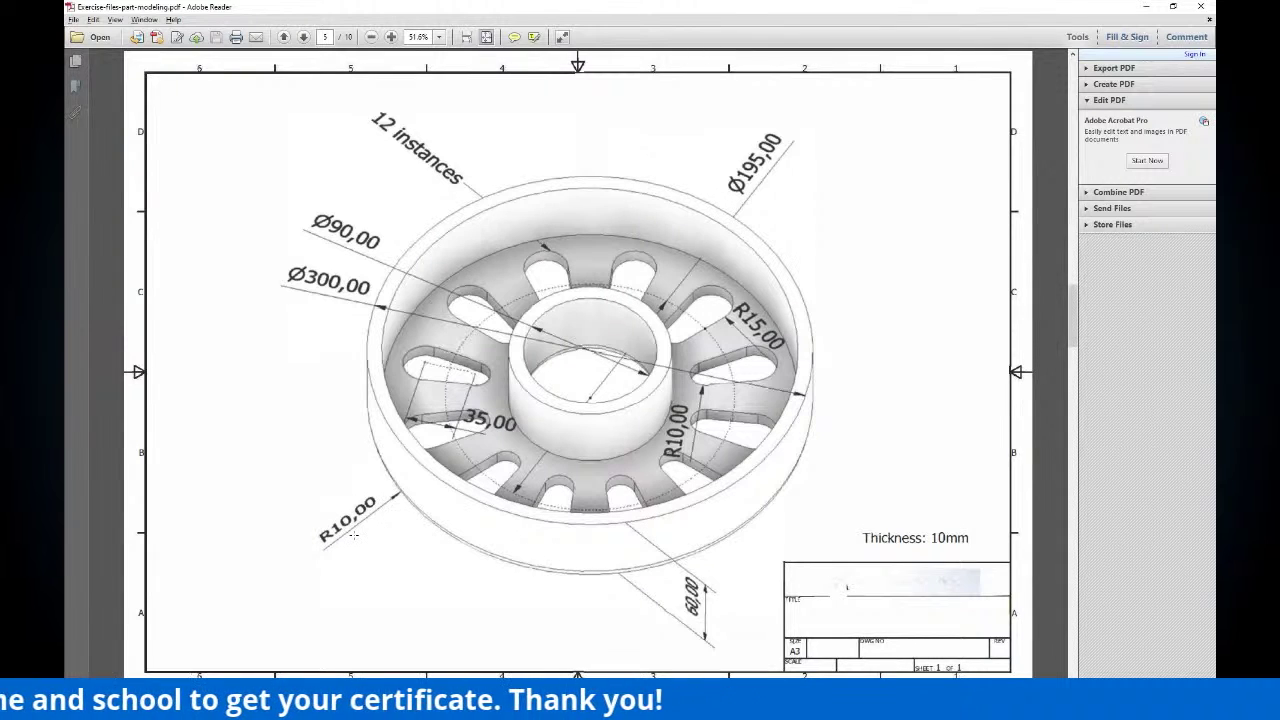
key("alt+Tab")
middle_click_drag(660, 520, 643, 362, "shift")
scroll(641, 361, "up", 2)
key("Escape")
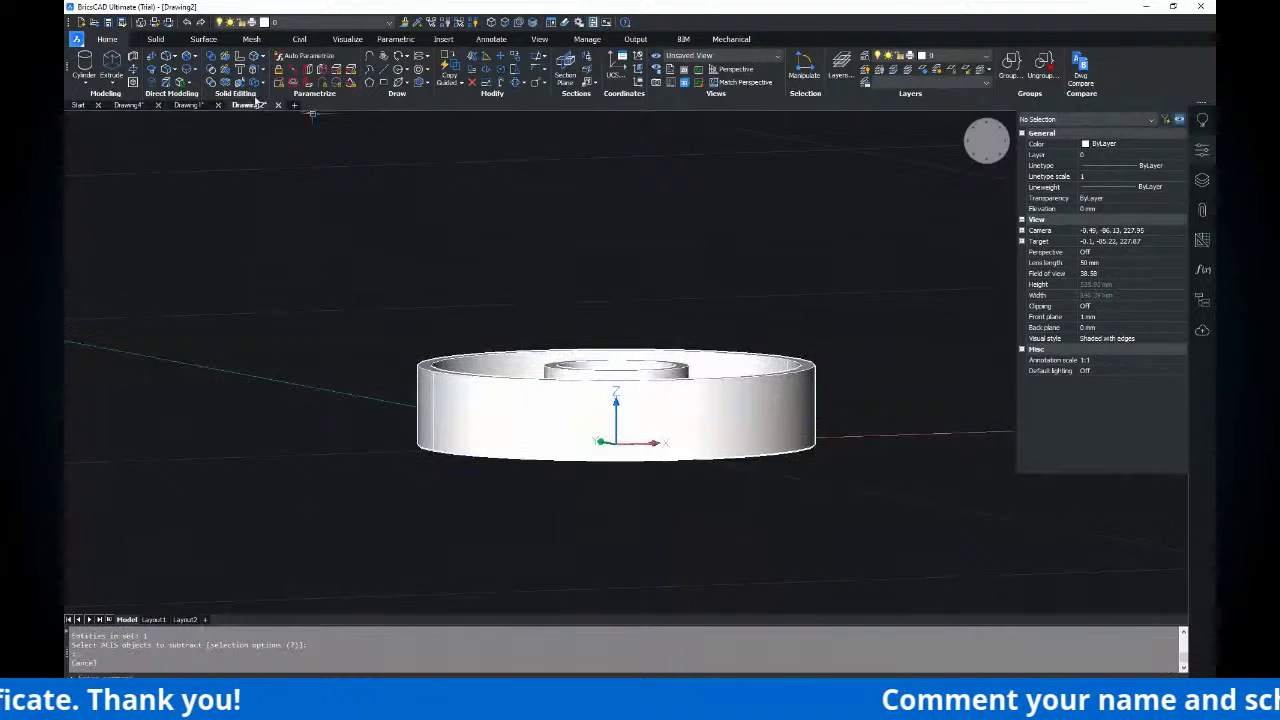
left_click(172, 58)
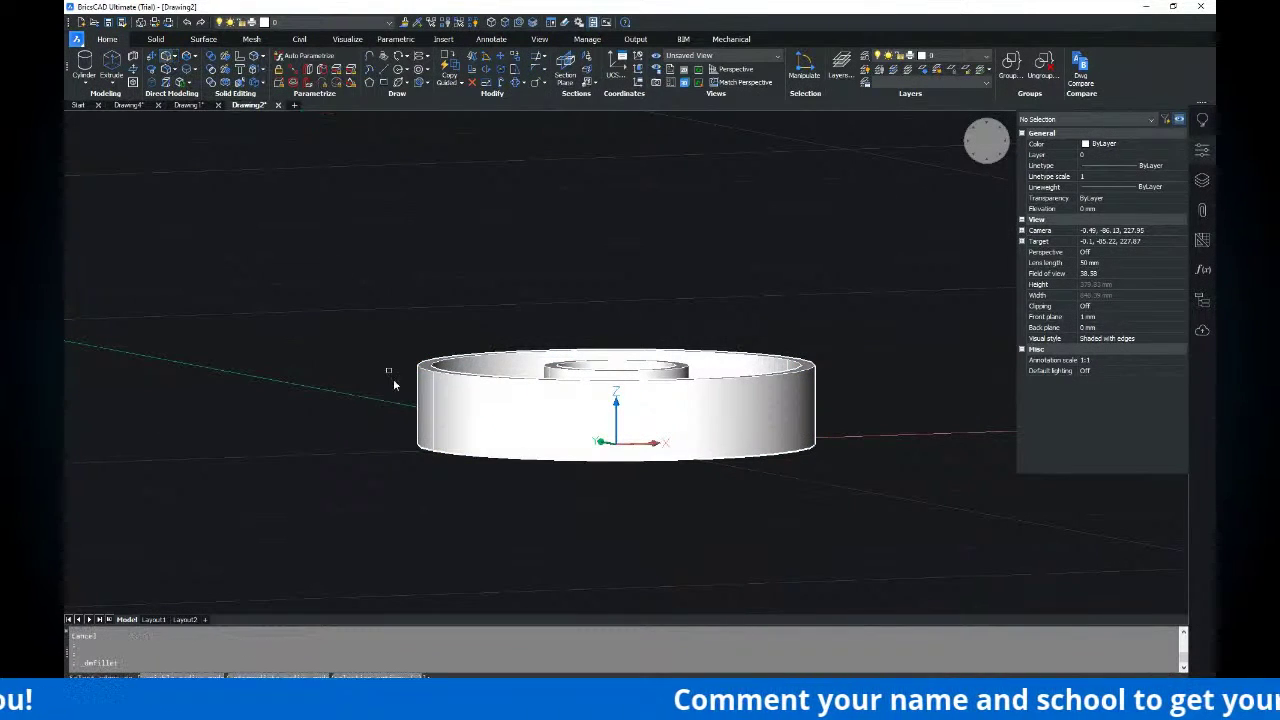
left_click(440, 452)
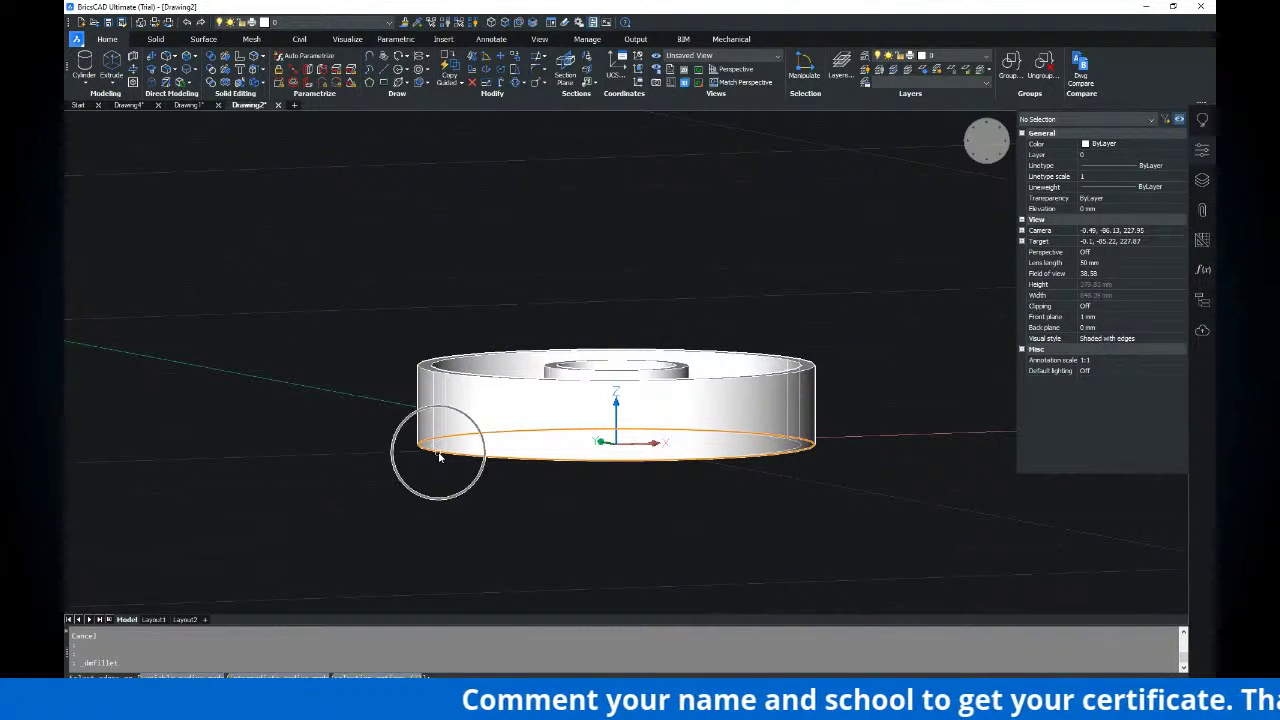
mouse_move(440, 449)
middle_mouse_down("shift")
mouse_move(443, 480)
mouse_move(428, 468)
middle_mouse_up("shift")
left_click(428, 468)
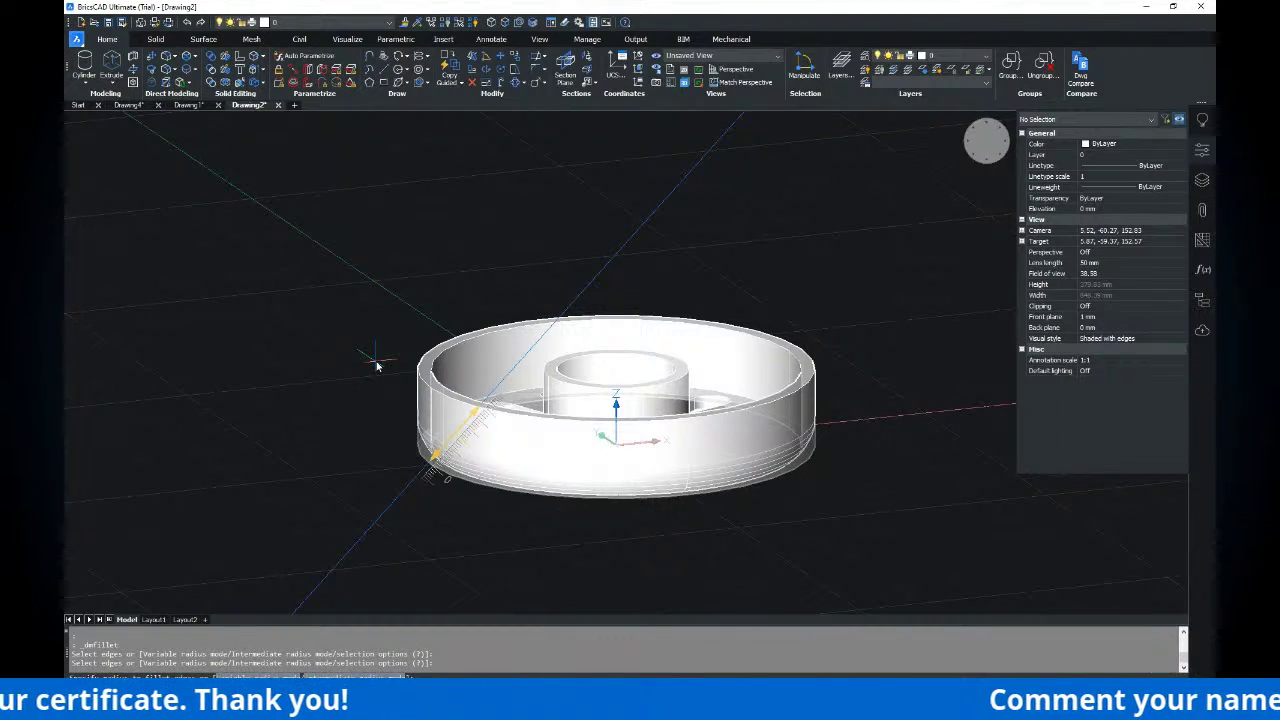
key("alt+Tab")
key("alt+Tab")
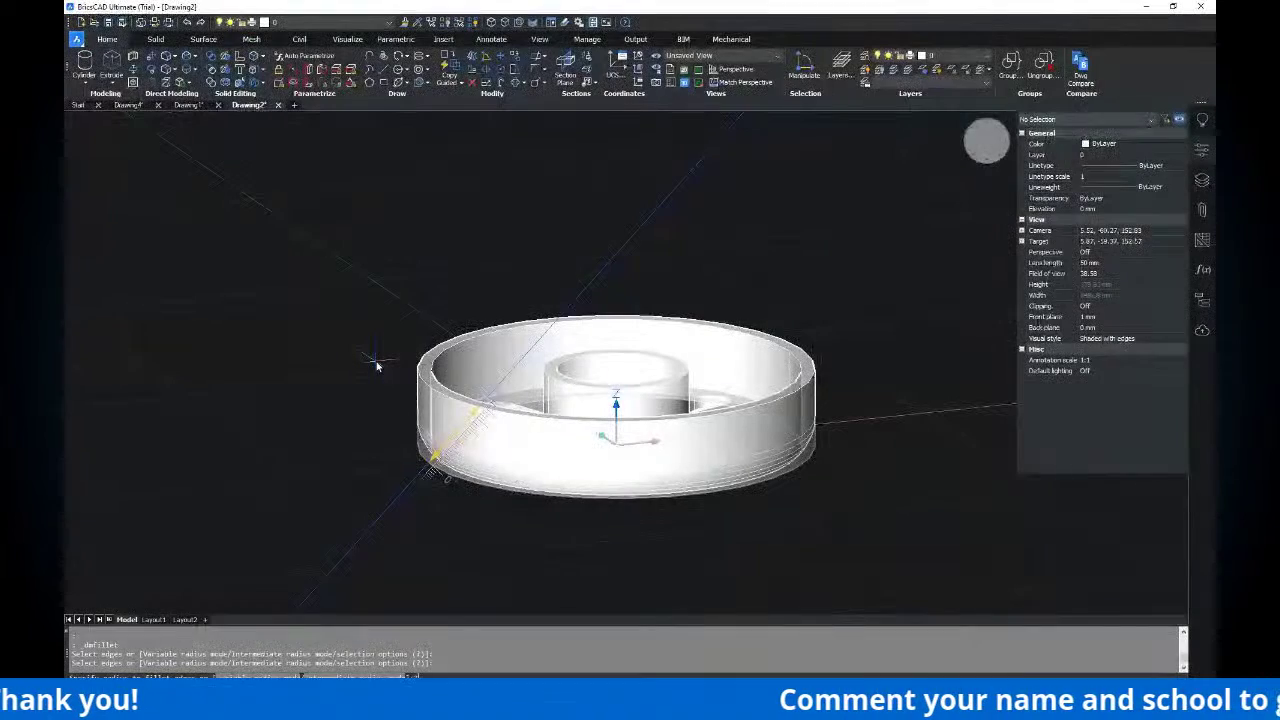
key("Return")
middle_click_drag(366, 337, 797, 438, "shift")
middle_click_drag(714, 428, 734, 398)
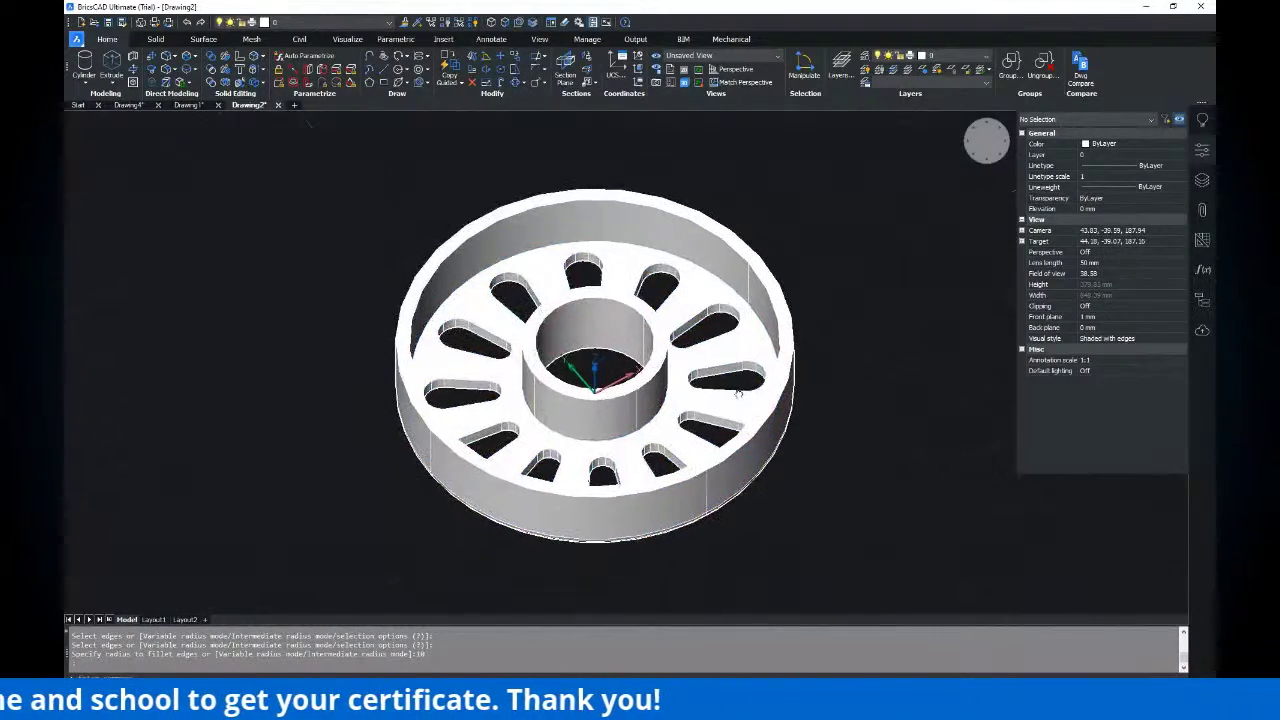
Check the PDF drawing, then unite the outer rim, slotted web and hub into one solid and inspect it
key("alt+Tab")
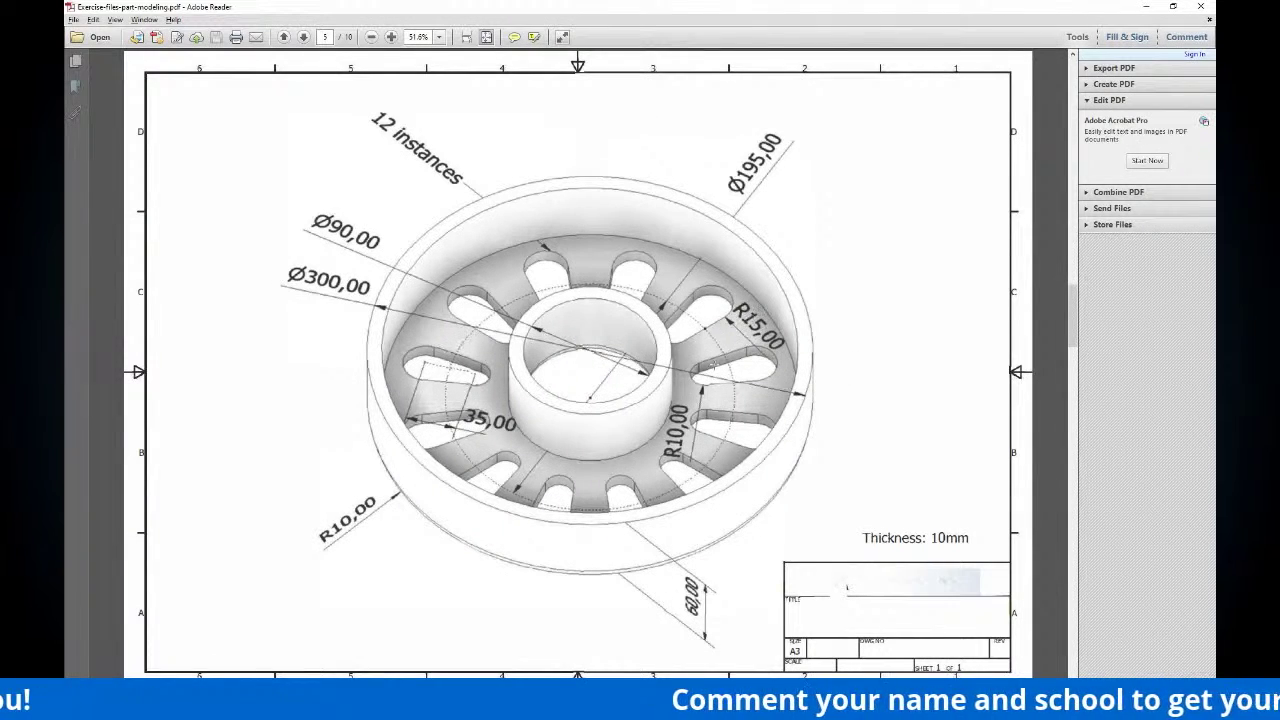
key("alt+Tab")
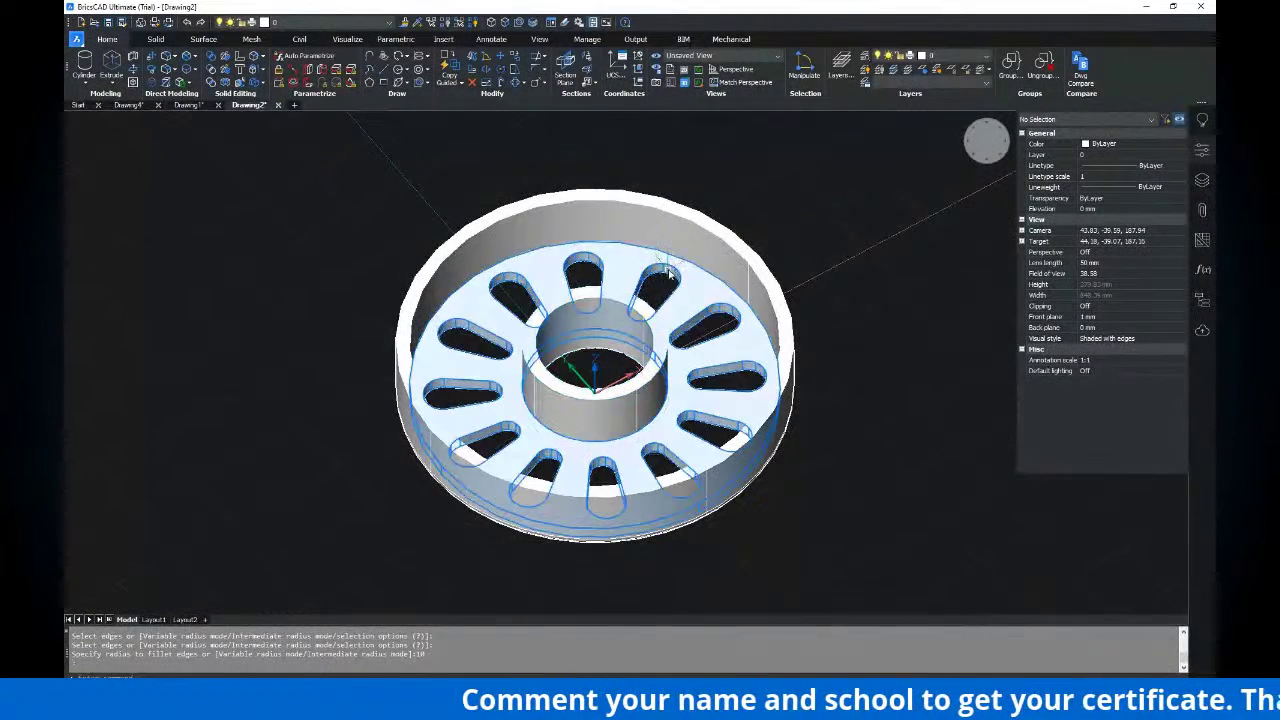
key("Escape")
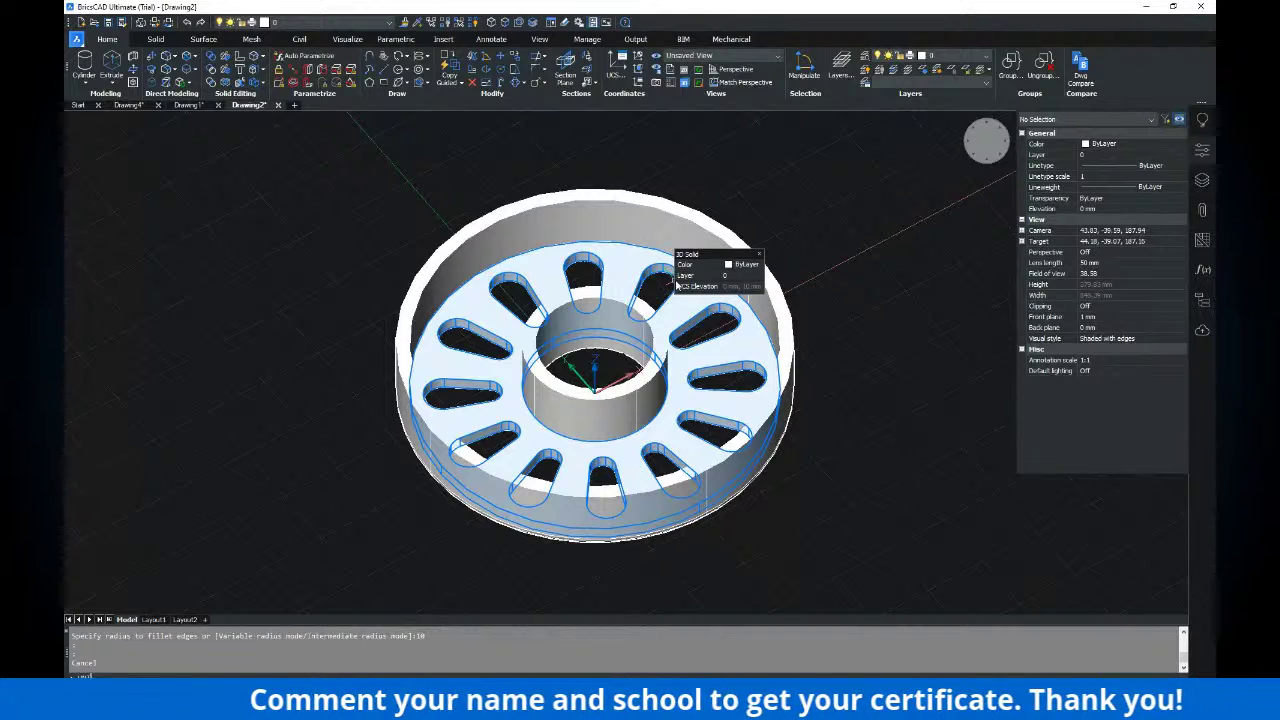
key("Return")
left_click(730, 233)
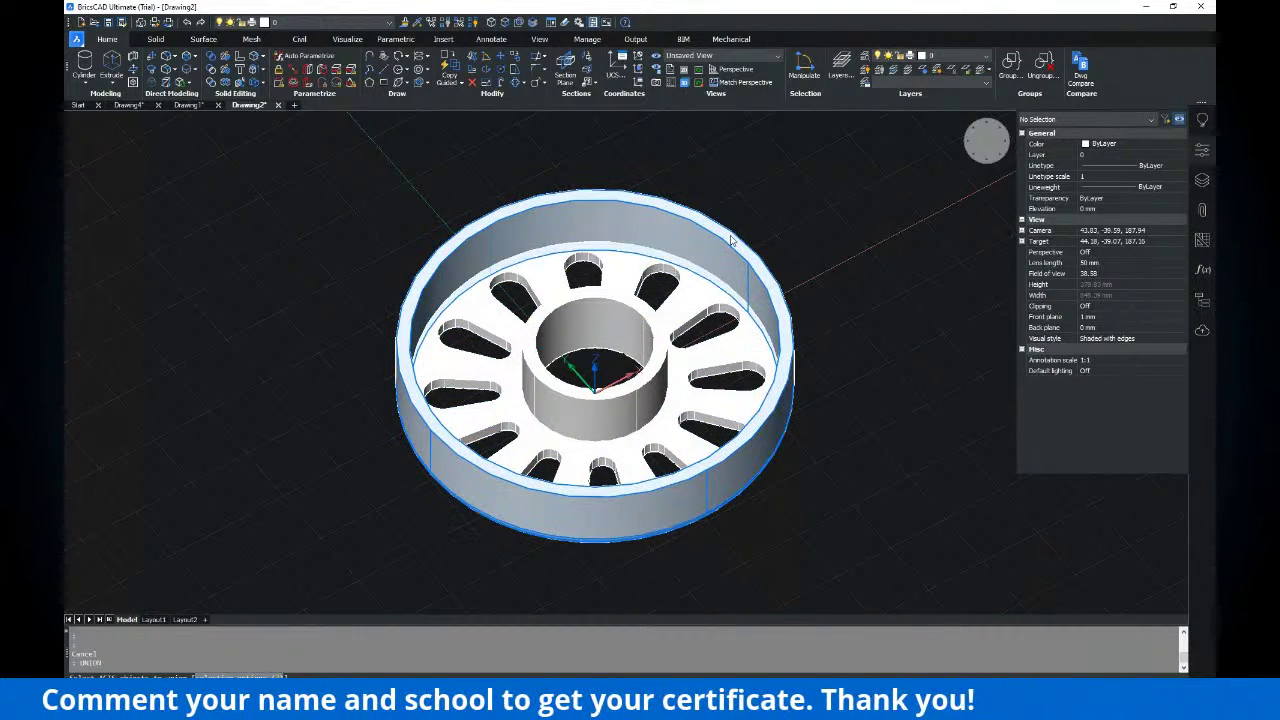
left_click(650, 305)
left_click(647, 311)
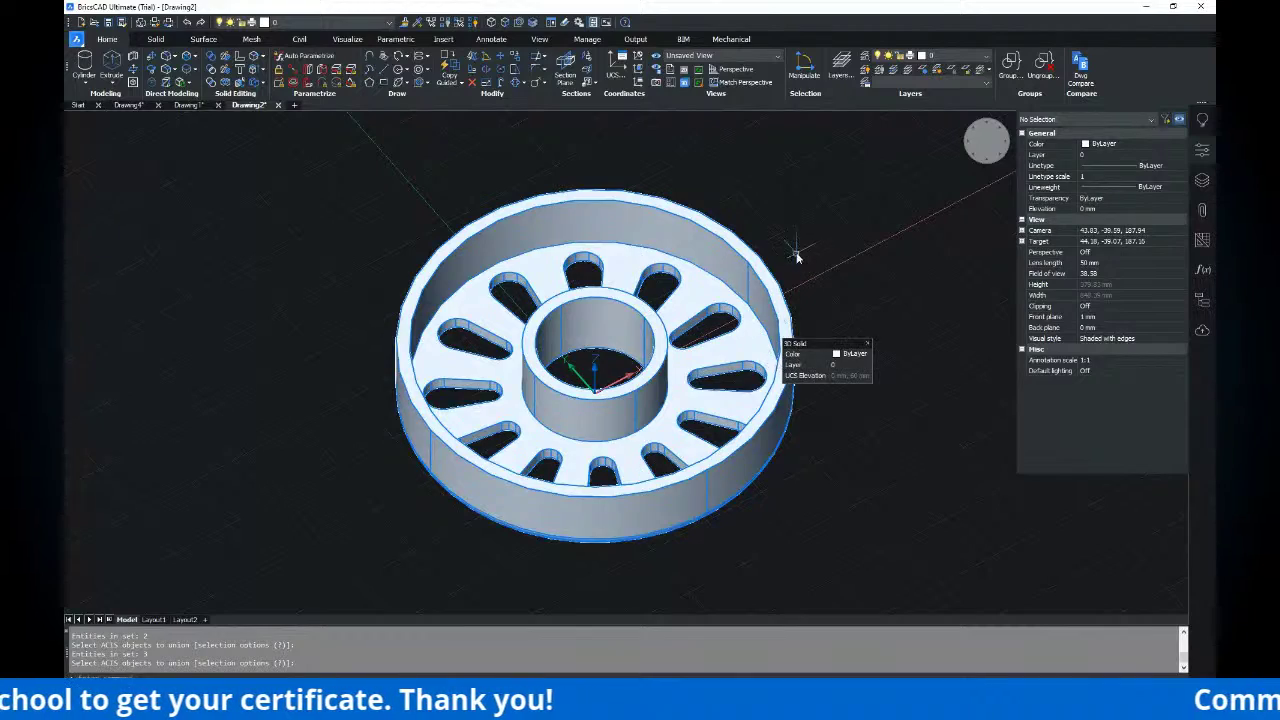
key("Escape")
middle_click_drag(733, 323, 709, 237, "shift")
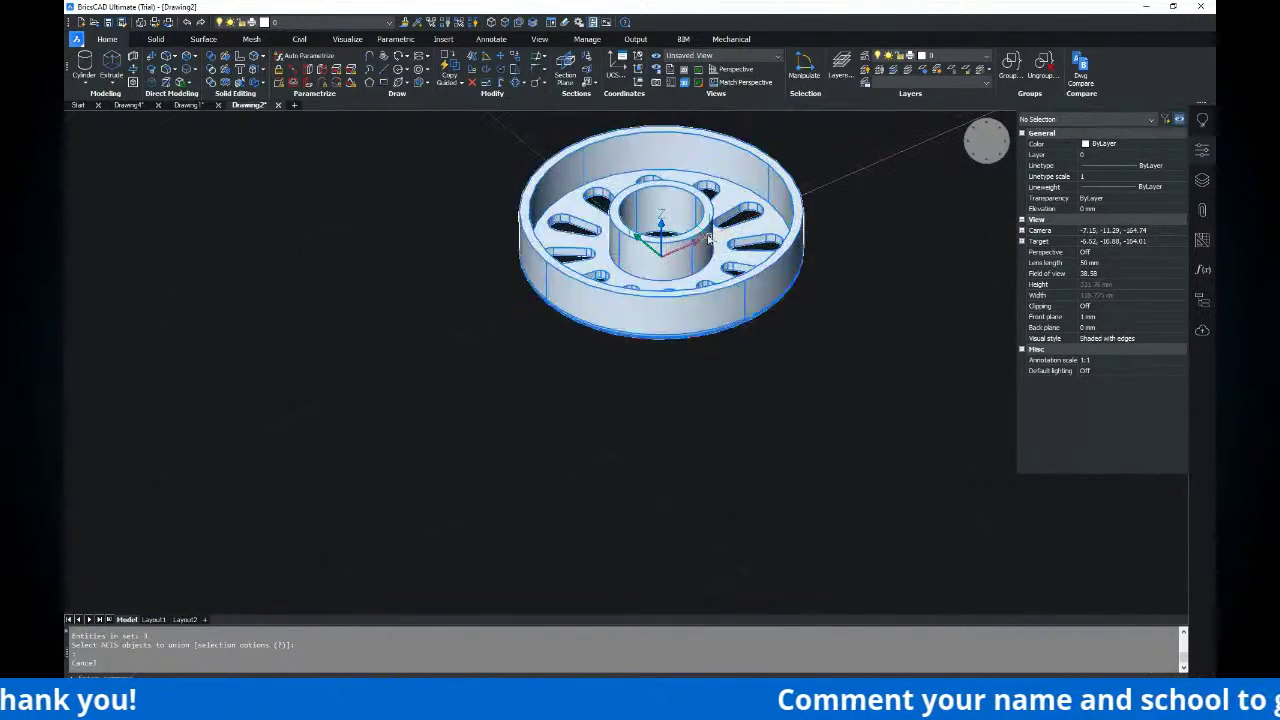
scroll(700, 240, "up", 5)
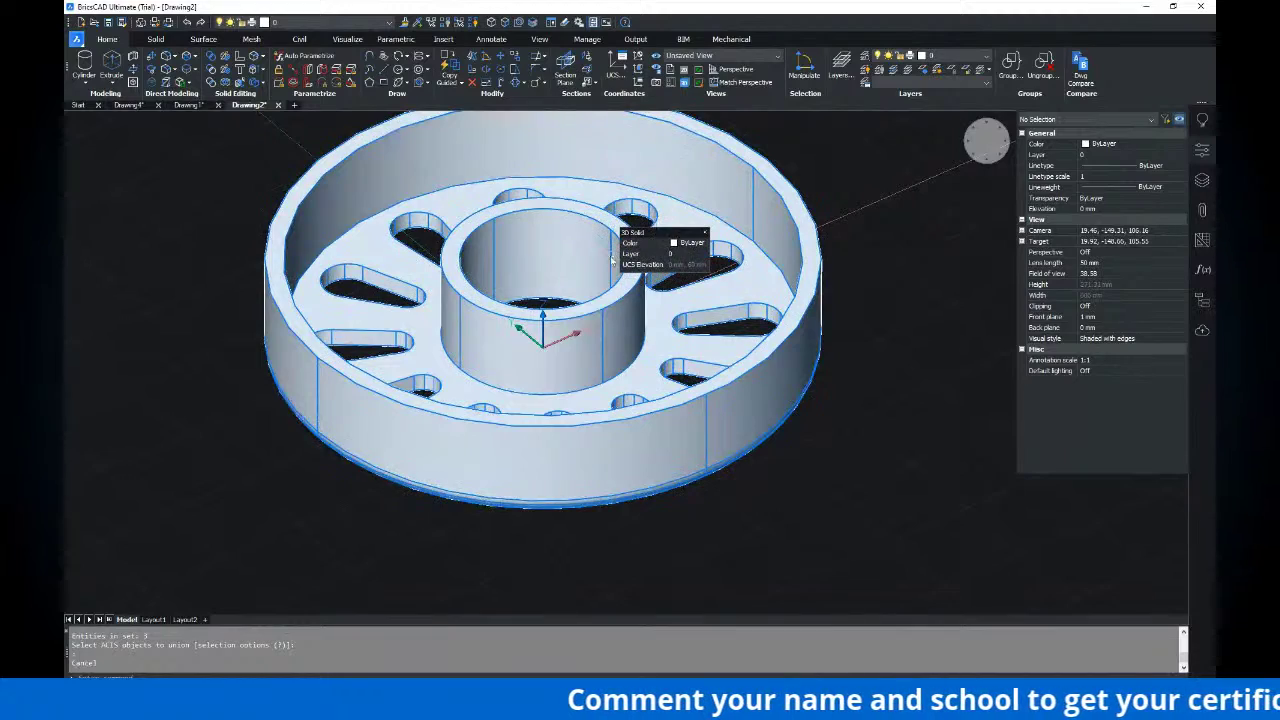
scroll(840, 250, "down", 3)
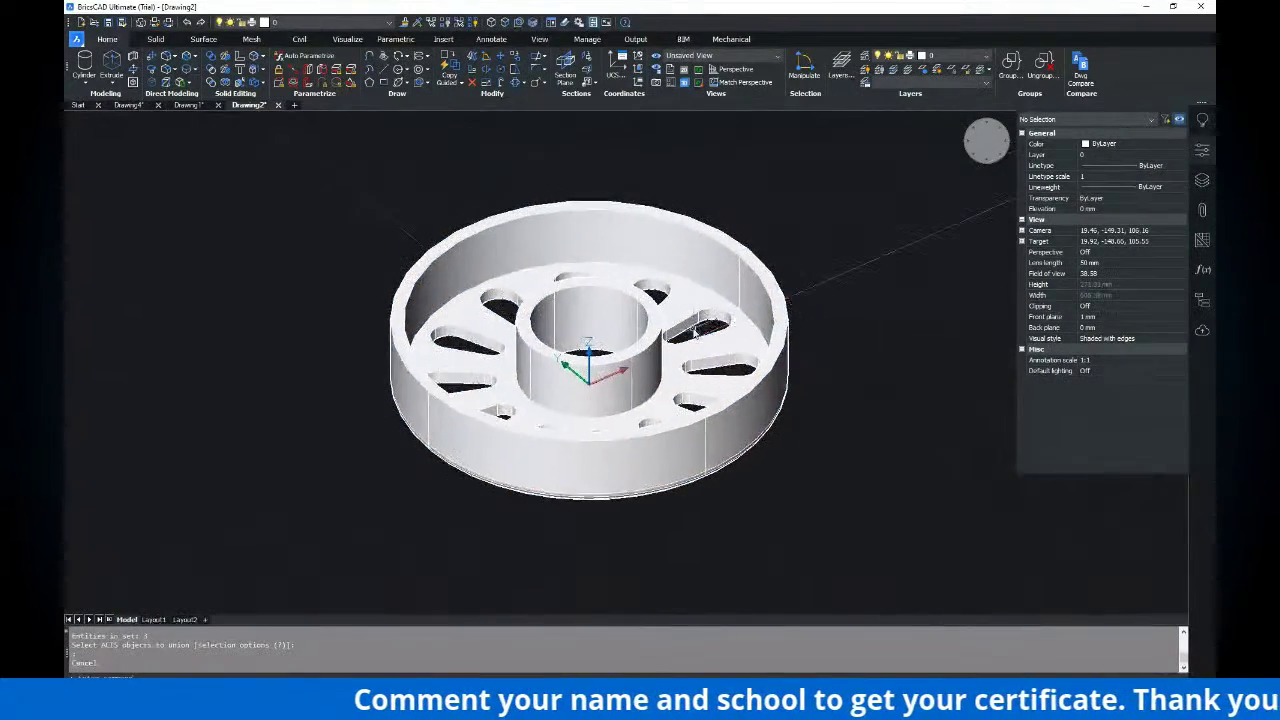
scroll(722, 322, "up", 3)
scroll(715, 320, "down", 3)
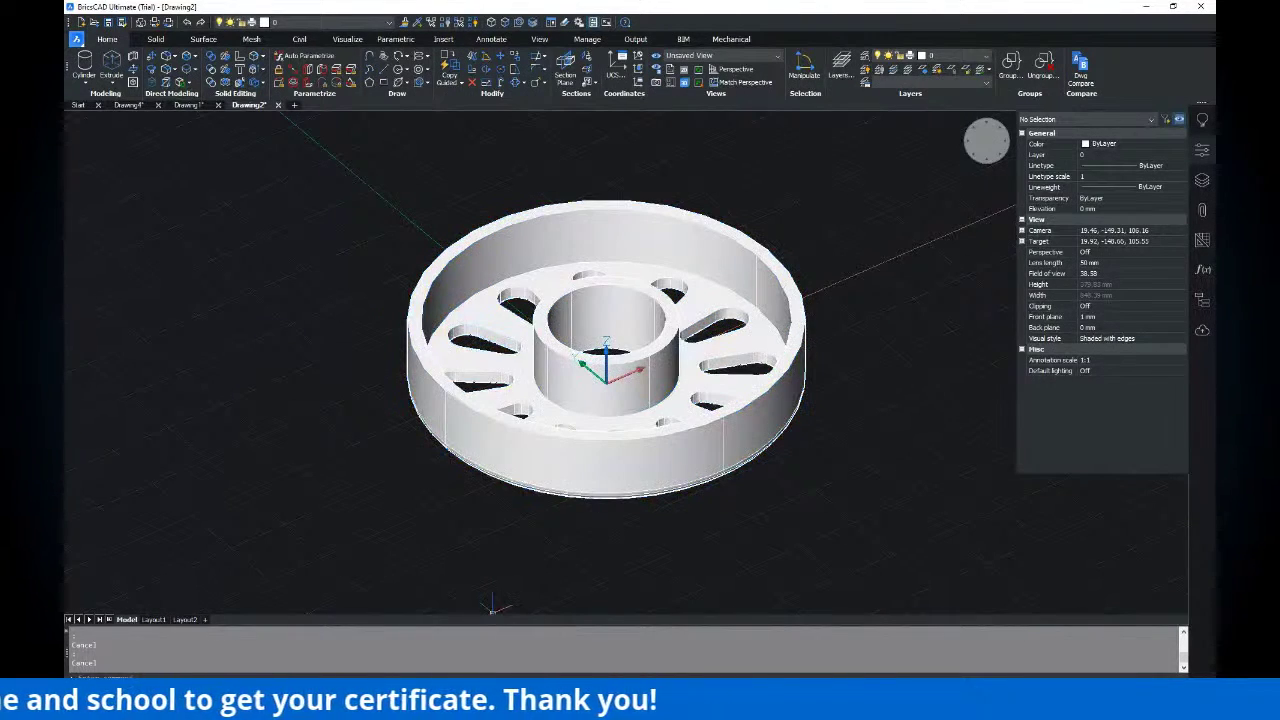
Switch to the exercise PDF in Adobe Reader, advance to page 6 for the next part, and return to BricsCAD
left_click(694, 705)
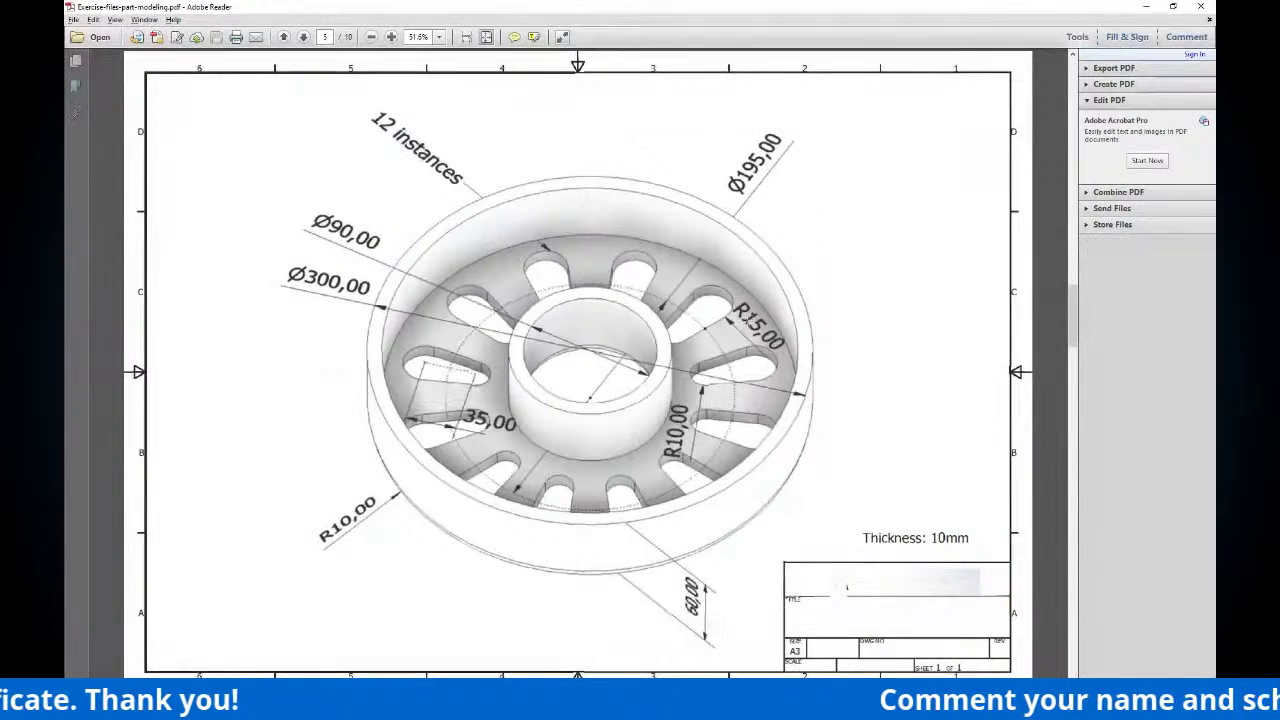
left_click(303, 37)
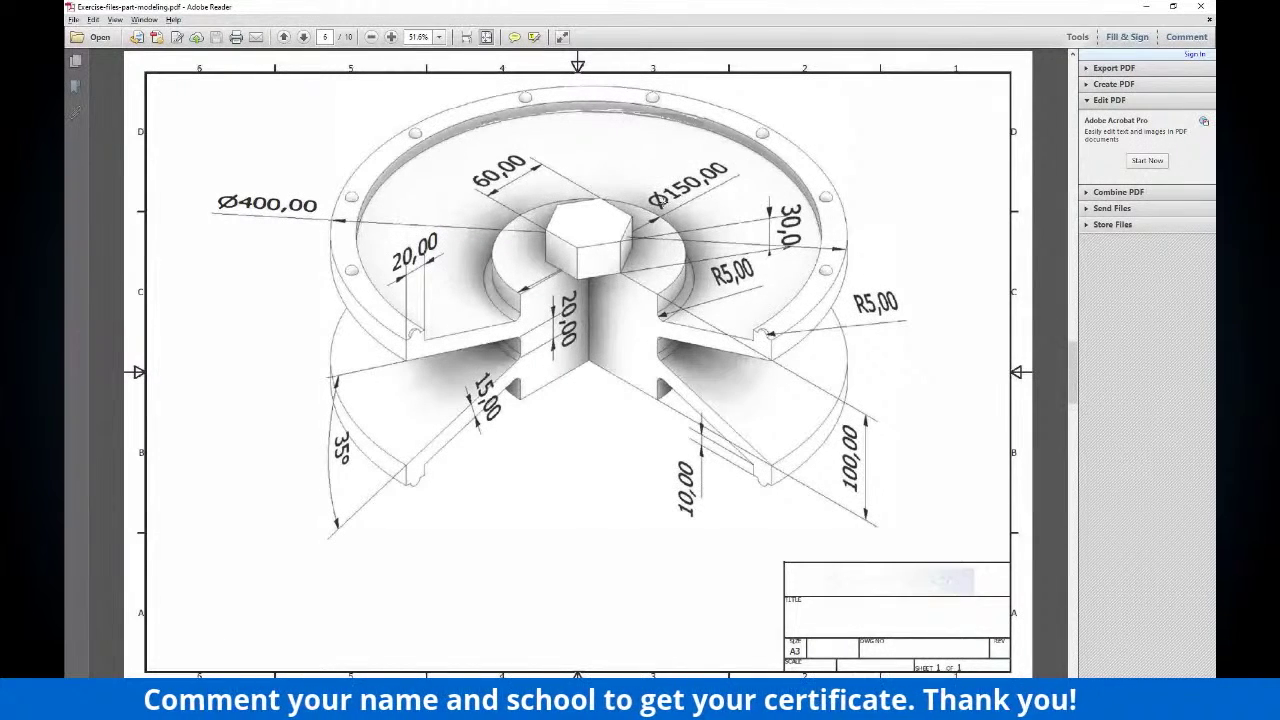
key("ctrl")
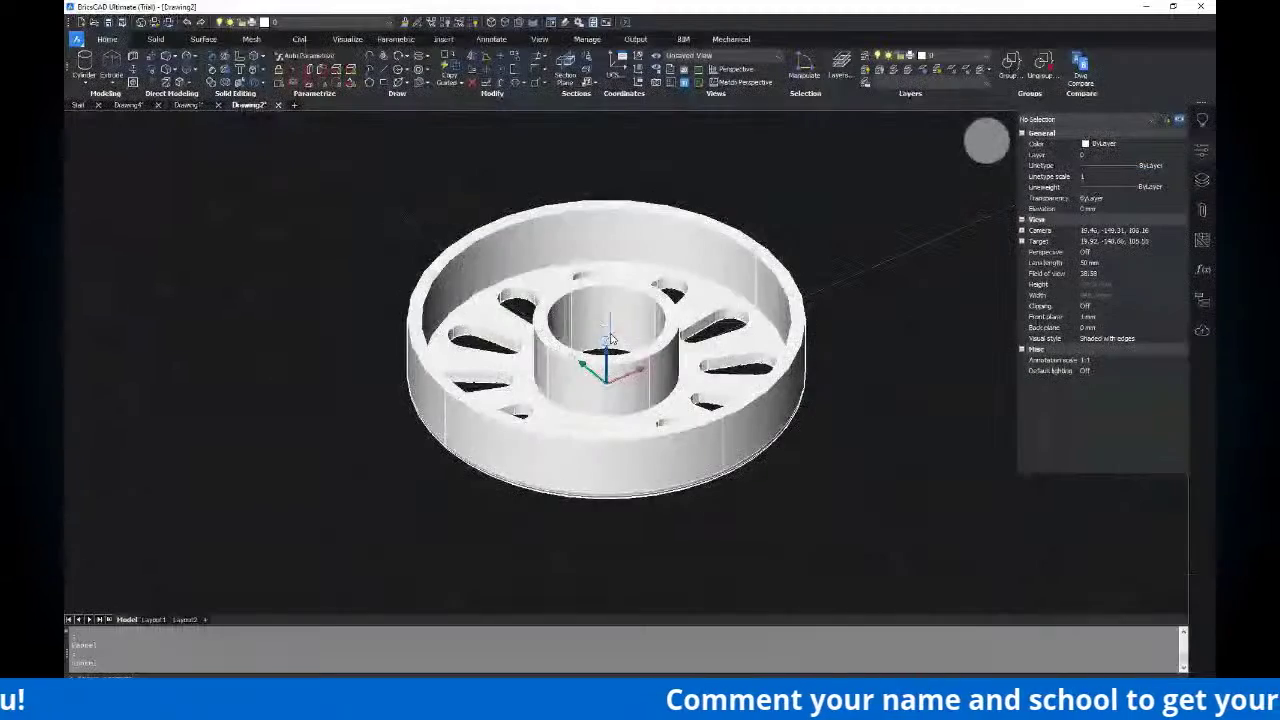
scroll(580, 330, "down", 5)
middle_click_drag(549, 321, 560, 326)
middle_click_drag(429, 259, 451, 262)
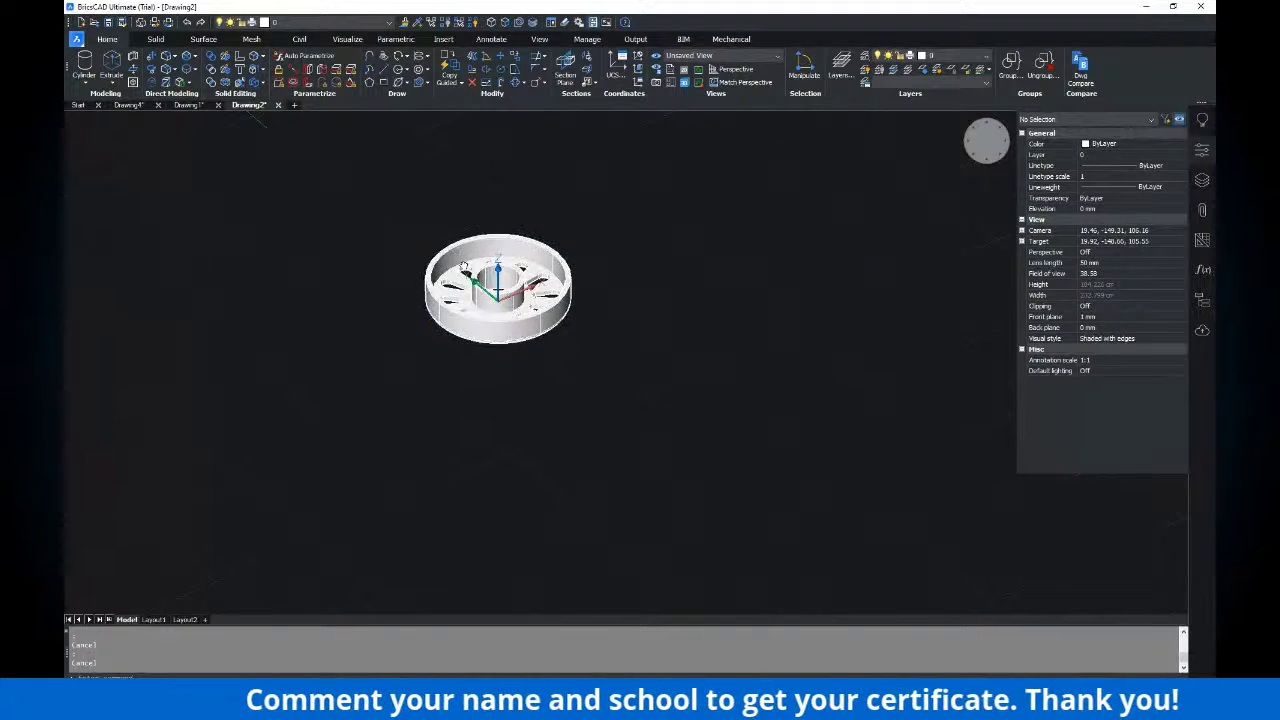
Start a new drawing from the Default-mm template and set it to the front view with the grid on
left_click(80, 106)
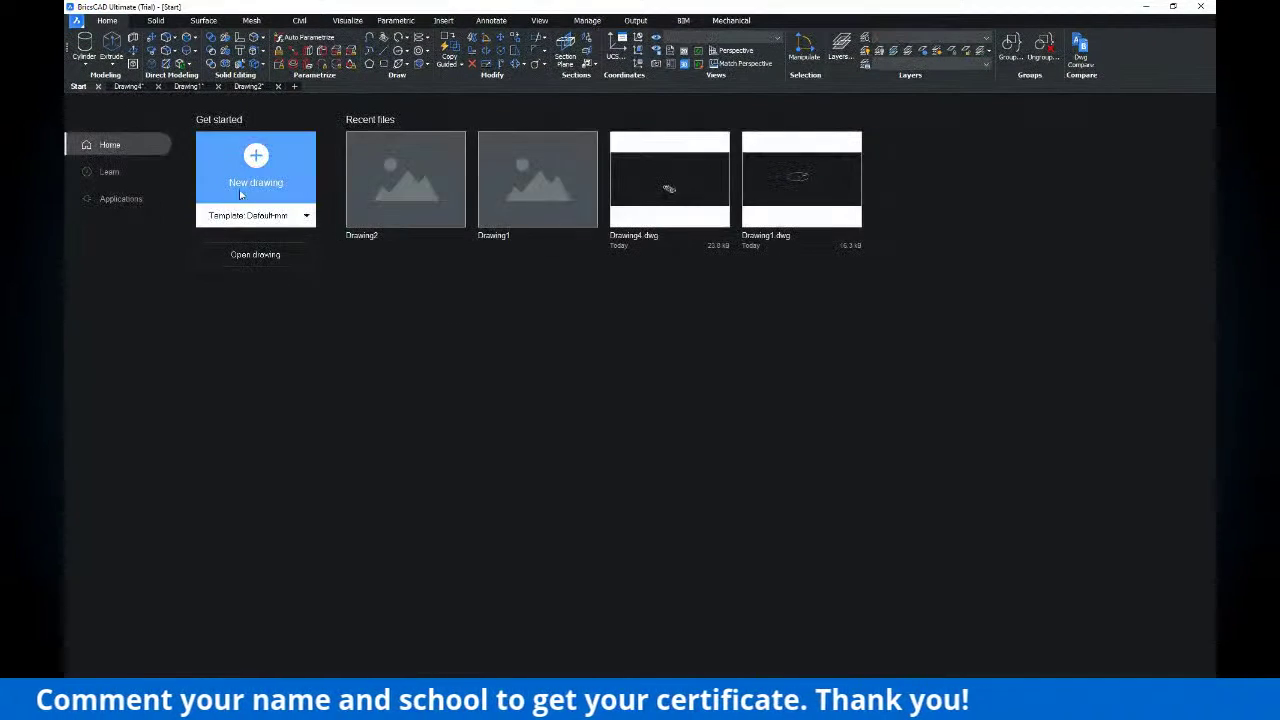
left_click(252, 172)
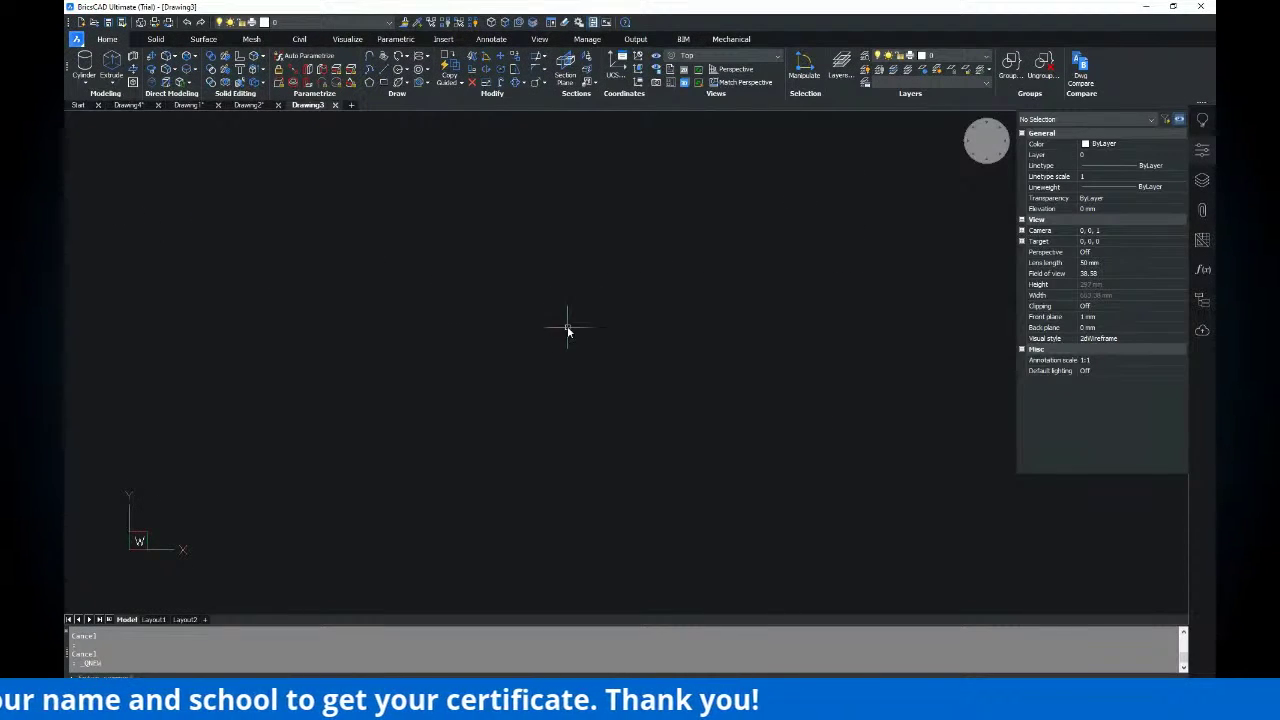
left_click(704, 59)
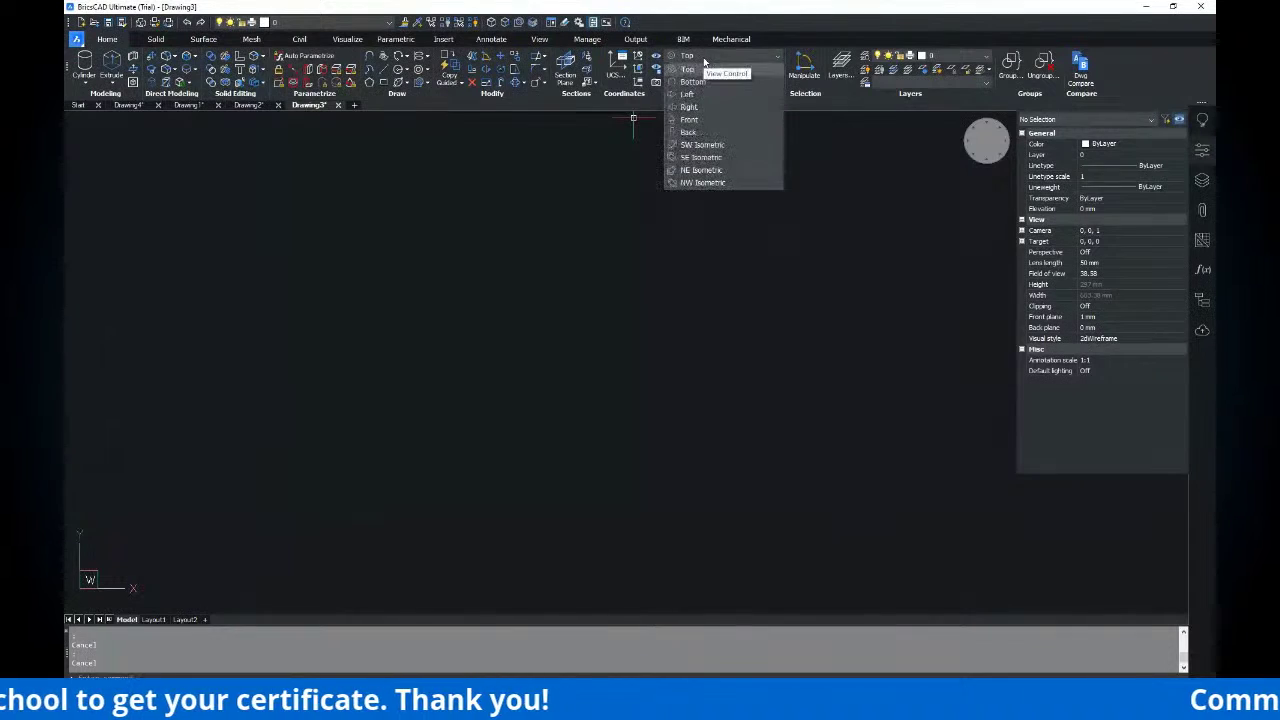
left_click(690, 119)
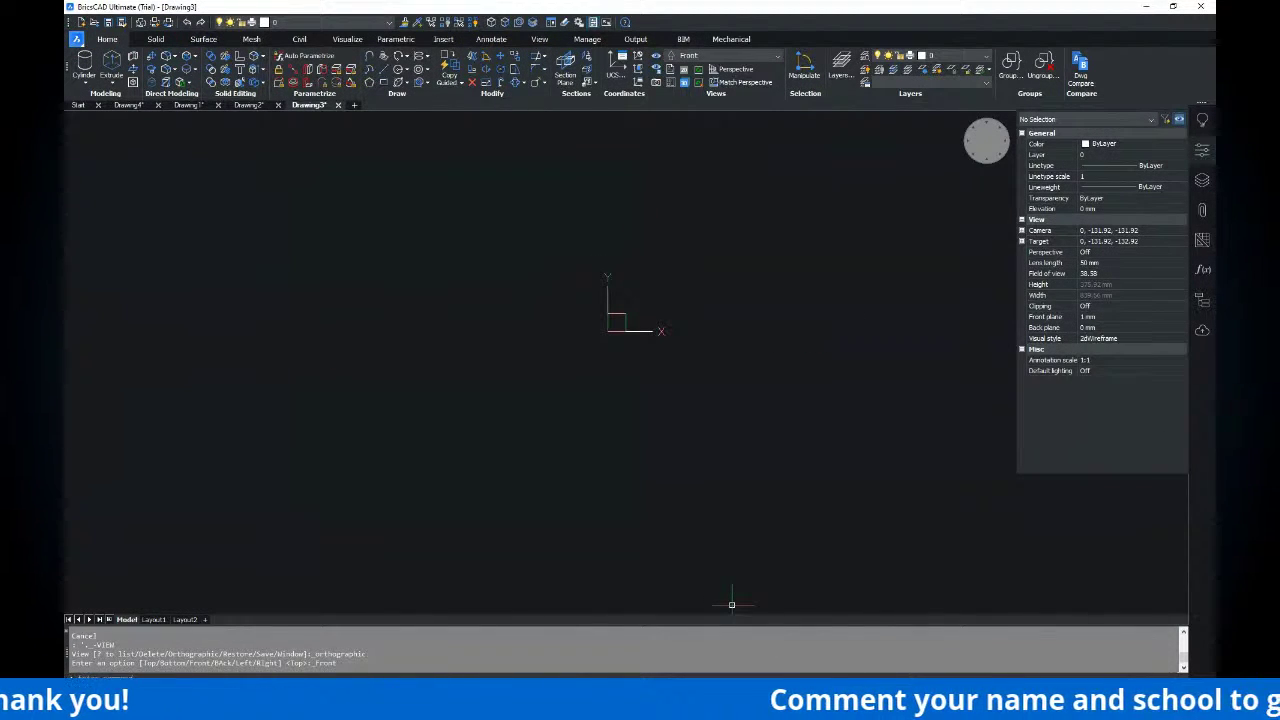
key("F7")
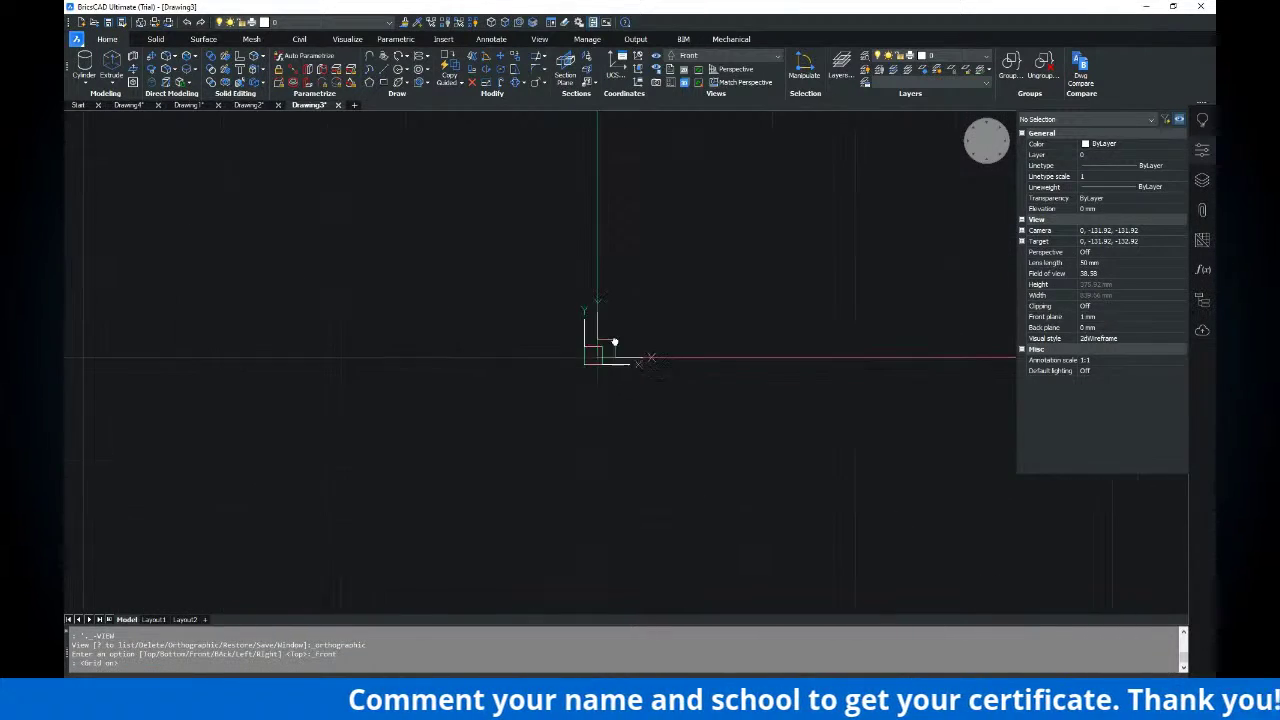
Switch to the exercise PDF in Adobe Reader and study the page 6 part's section dimensions
key("alt+Tab")
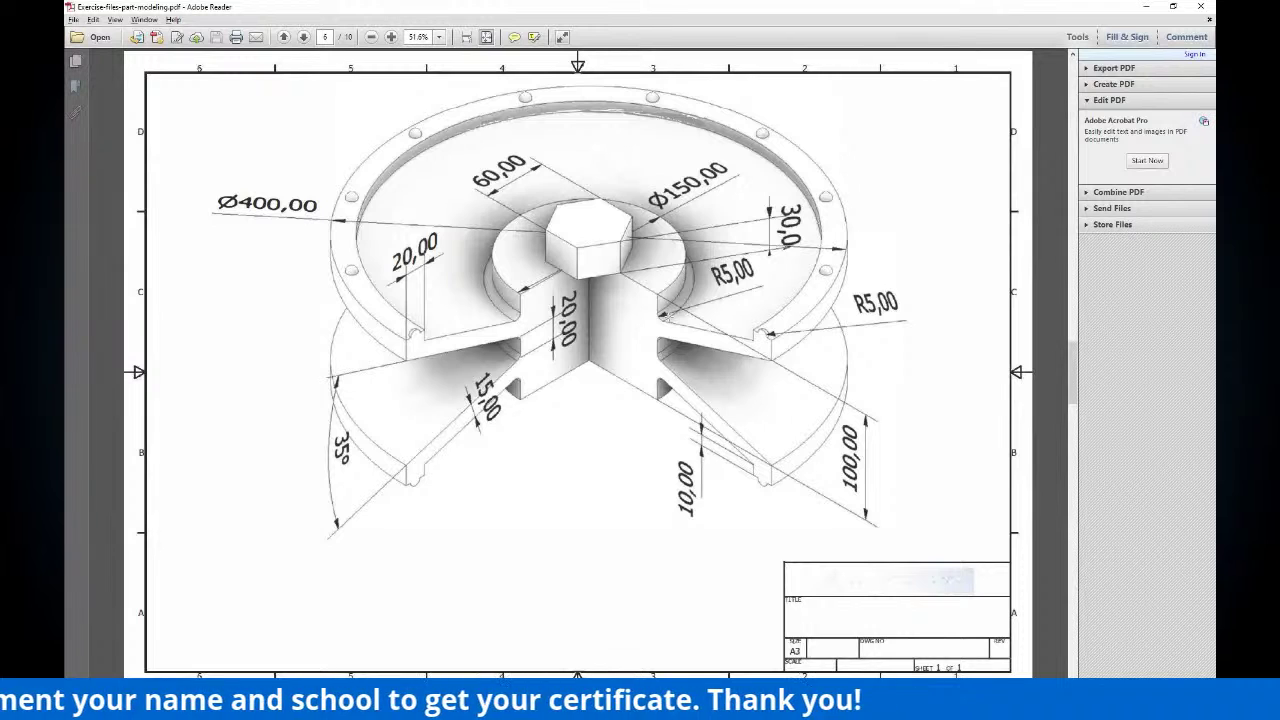
scroll(650, 340, "down", 2)
scroll(680, 362, "up", 2)
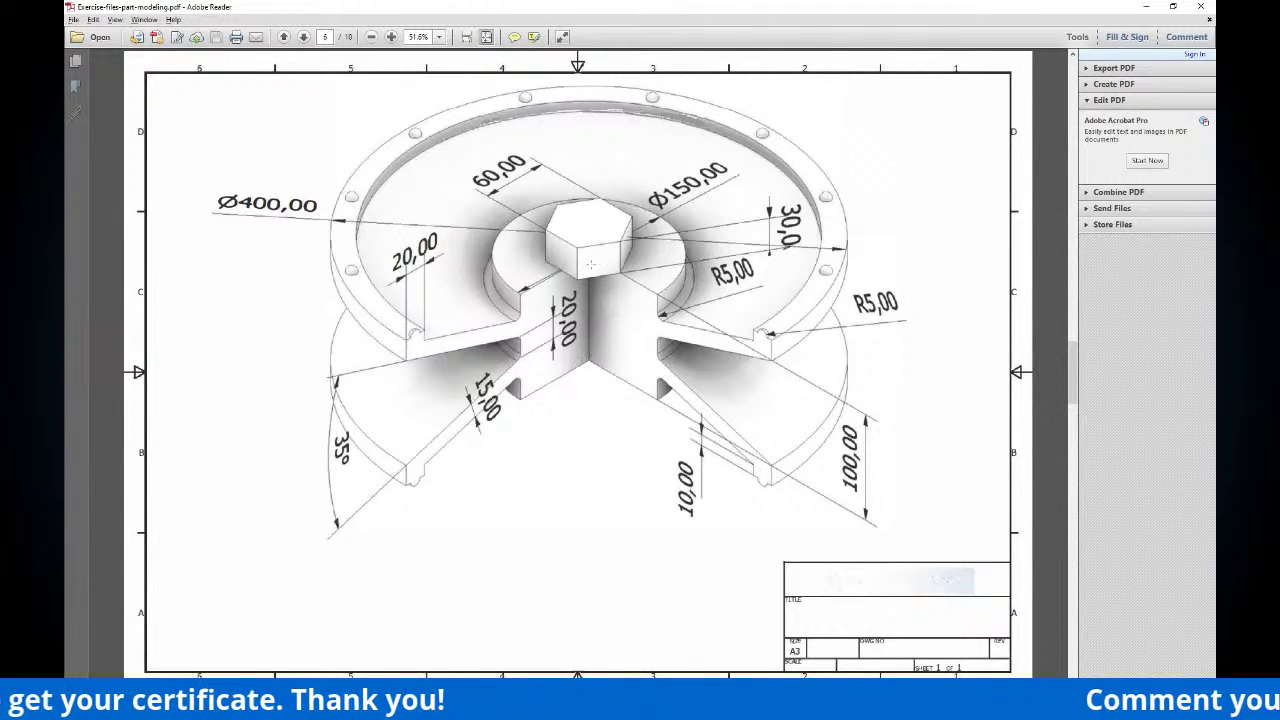
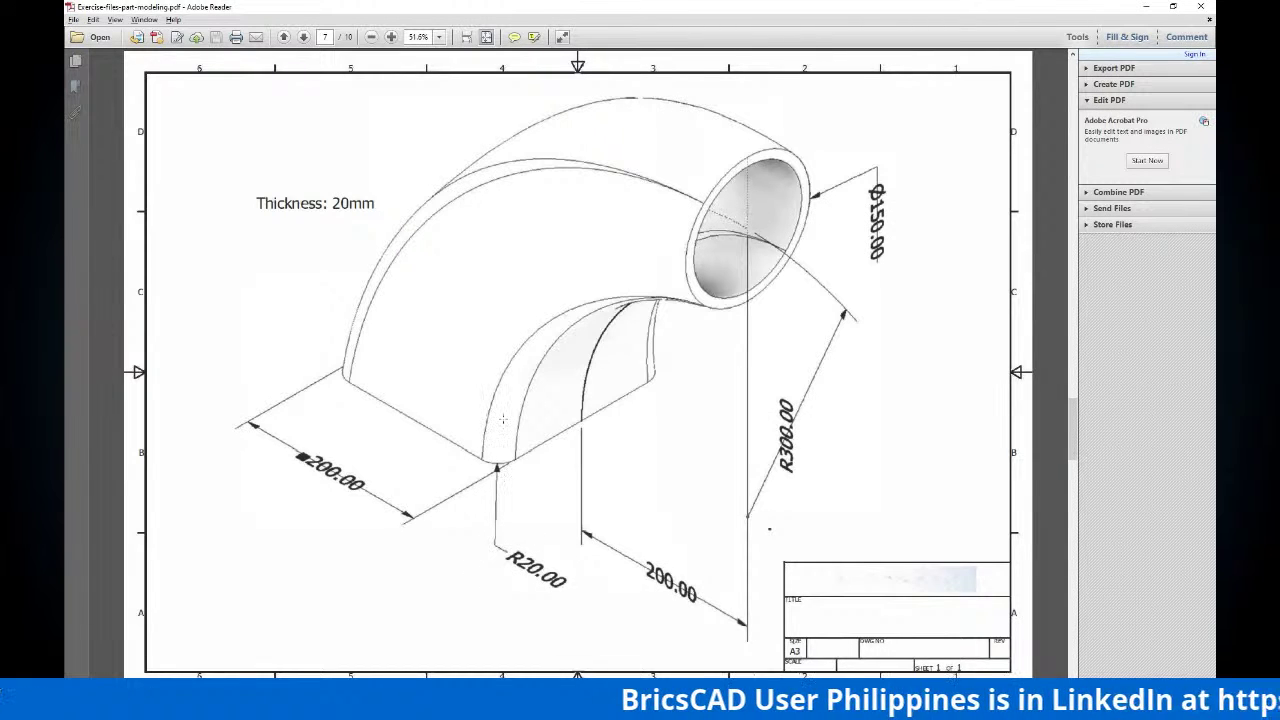
Switch to BricsCAD and start a rectangle with a 20 mm corner fillet, checking the radius in the exercise PDF
key("alt+Tab")
mouse_move(580, 369)
middle_mouse_down()
mouse_move(540, 346)
mouse_move(544, 356)
middle_mouse_up()
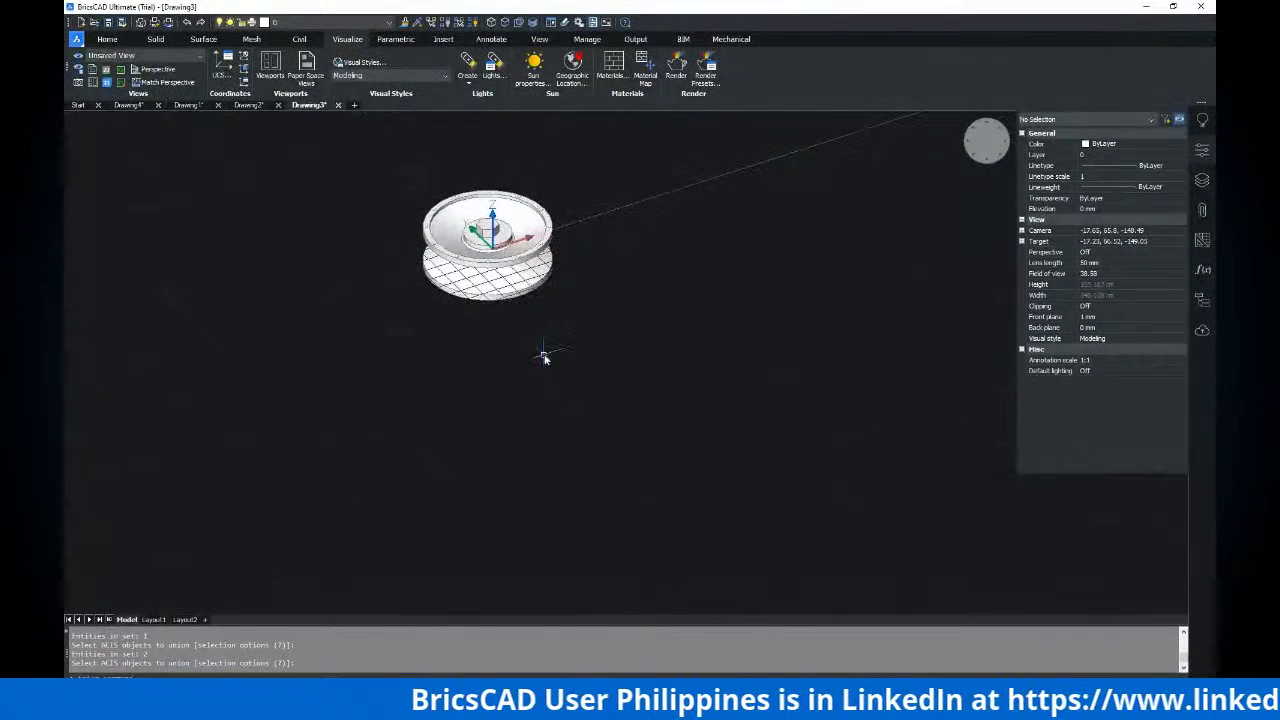
type("rec")
key("Return")
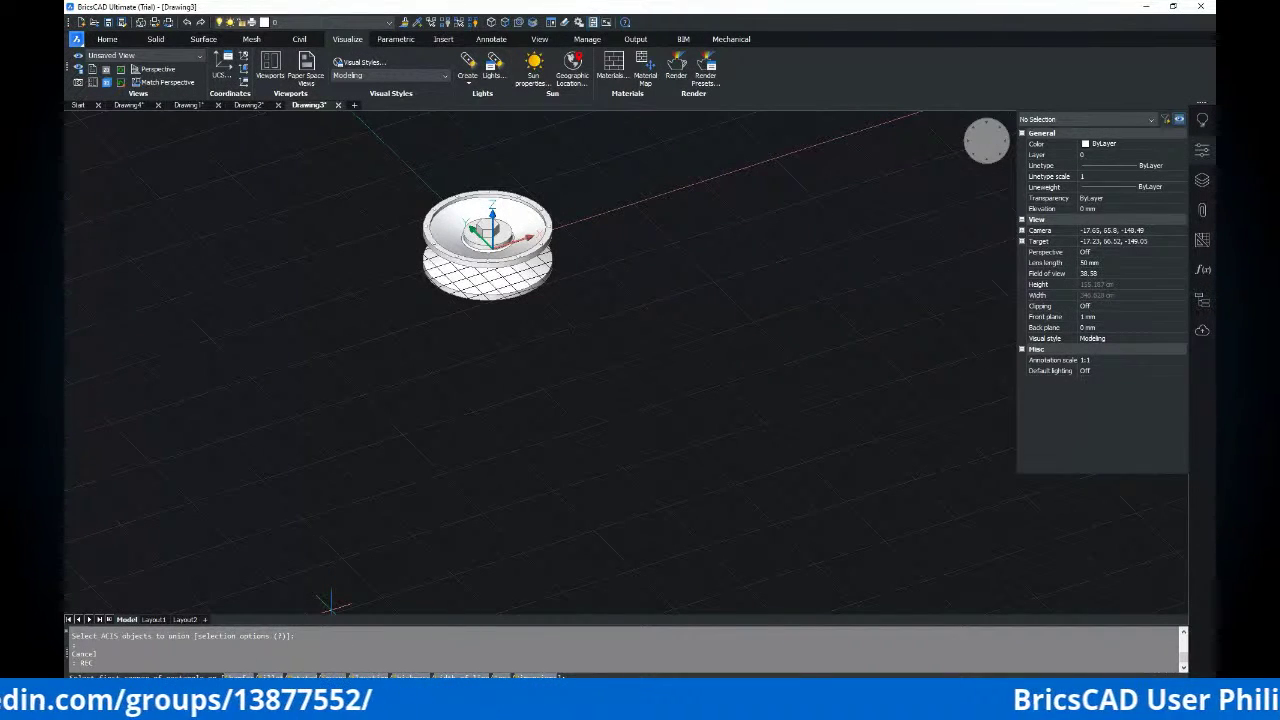
type("f")
key("Return")
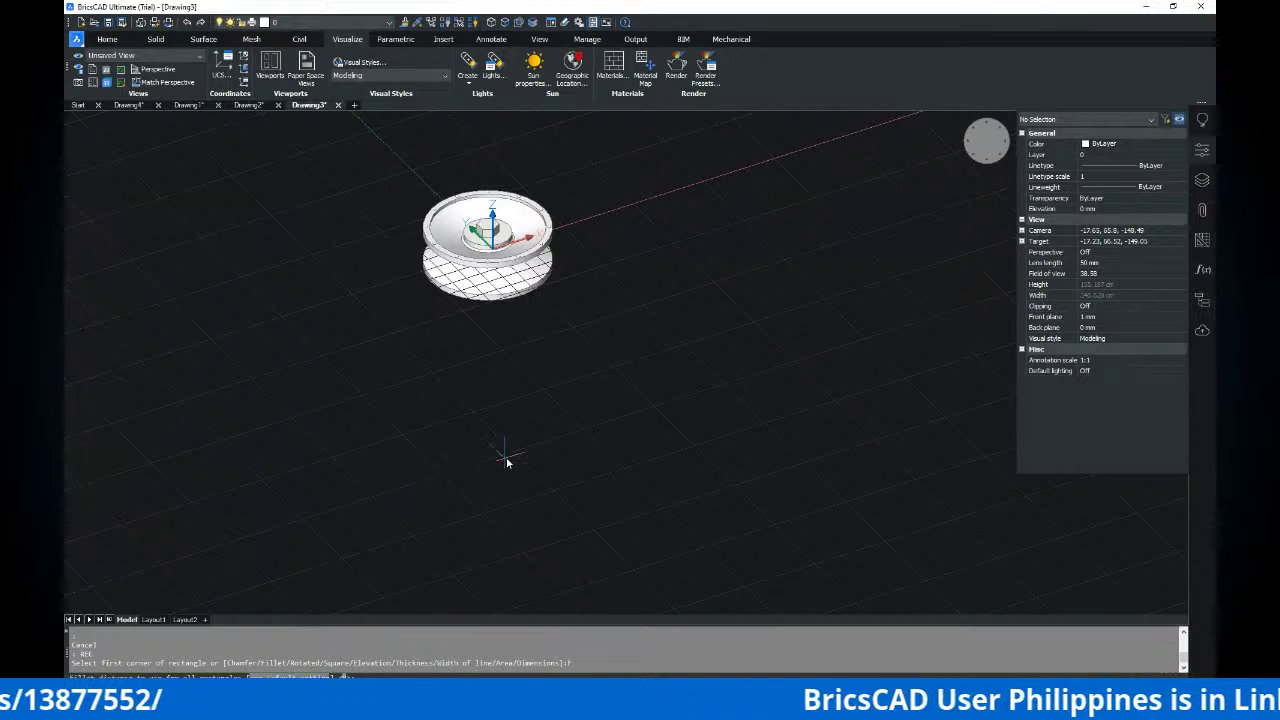
key("alt+Tab")
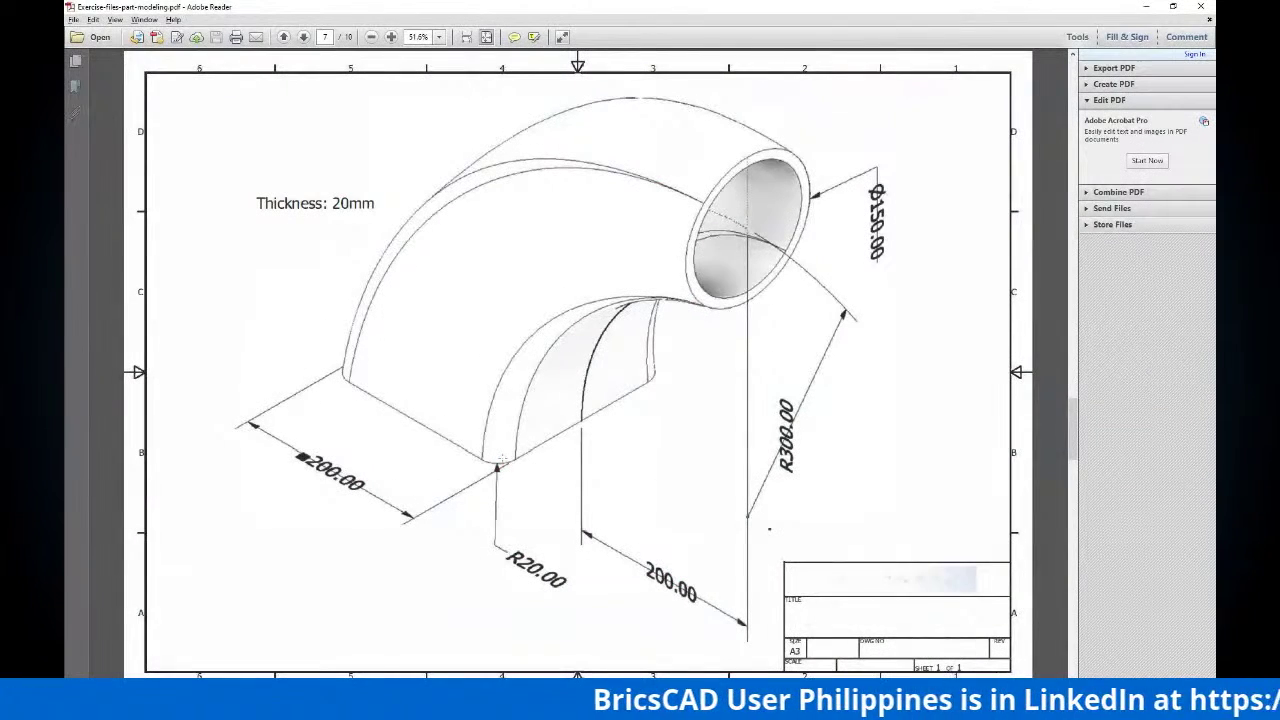
key("alt+Tab")
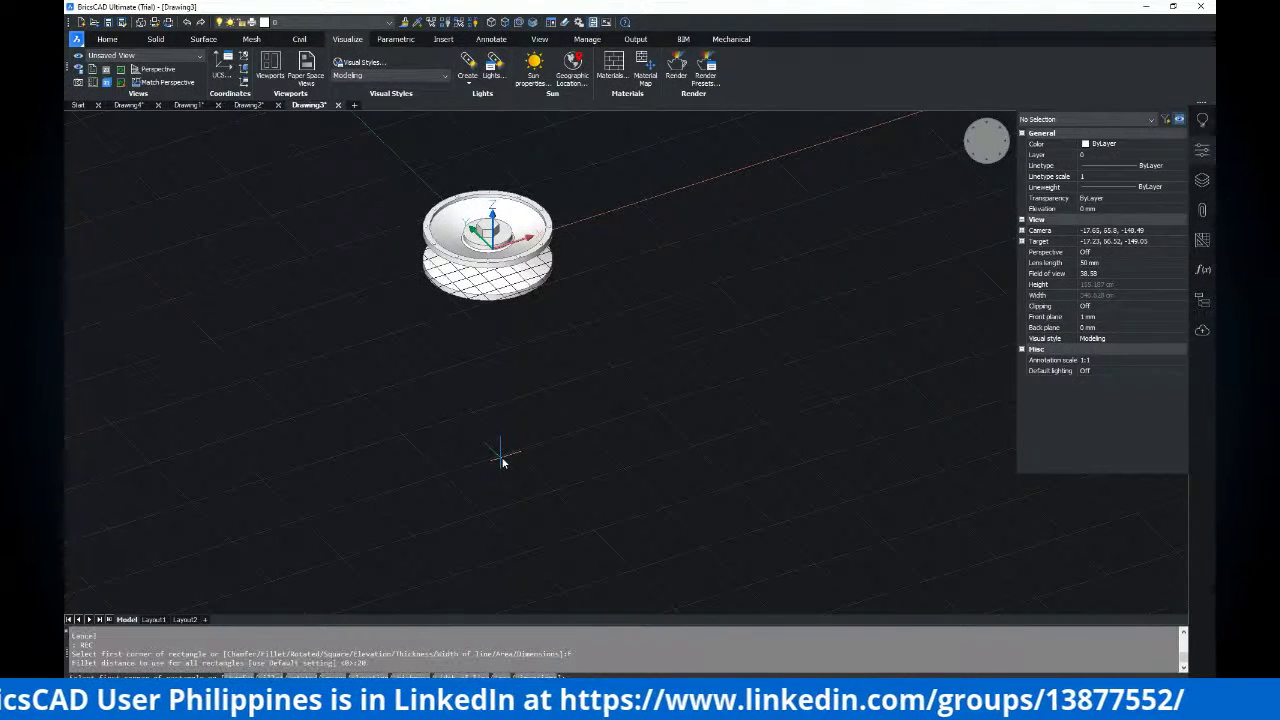
Draw the rounded 200 by 200 mm square in the free area in front of the wheel
scroll(597, 400, "up", 2)
left_click(592, 414)
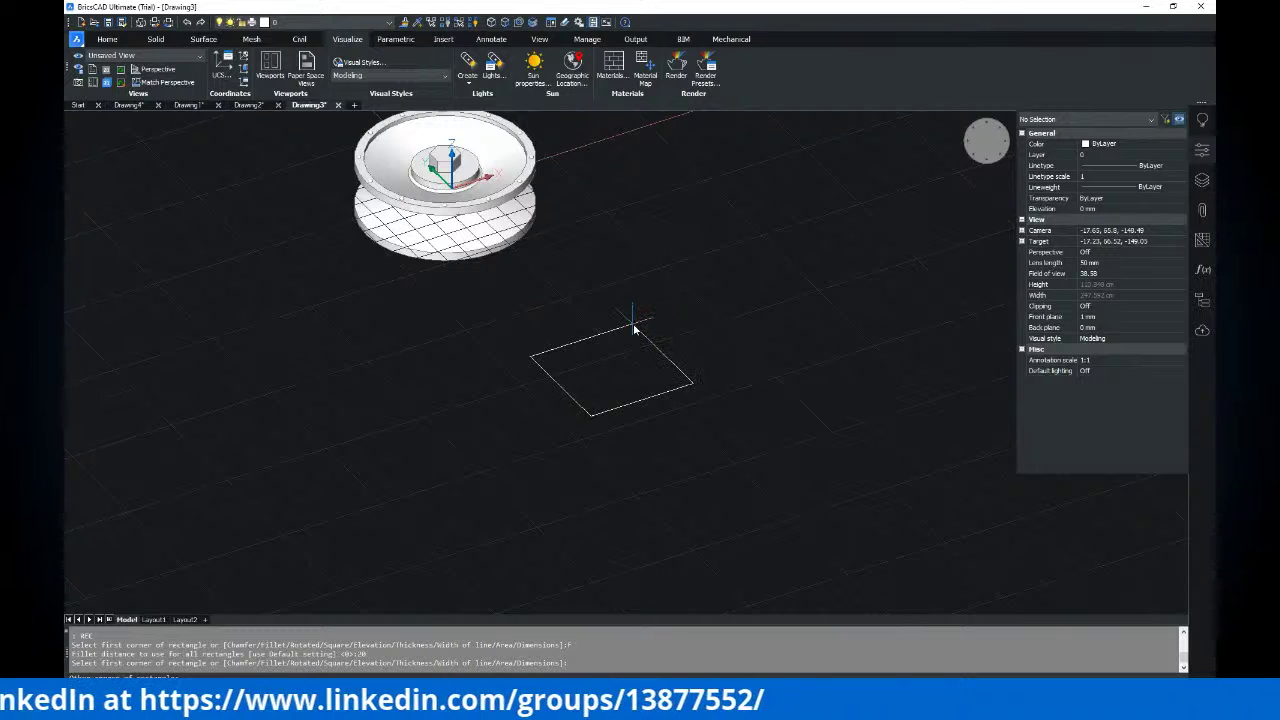
type("@30")
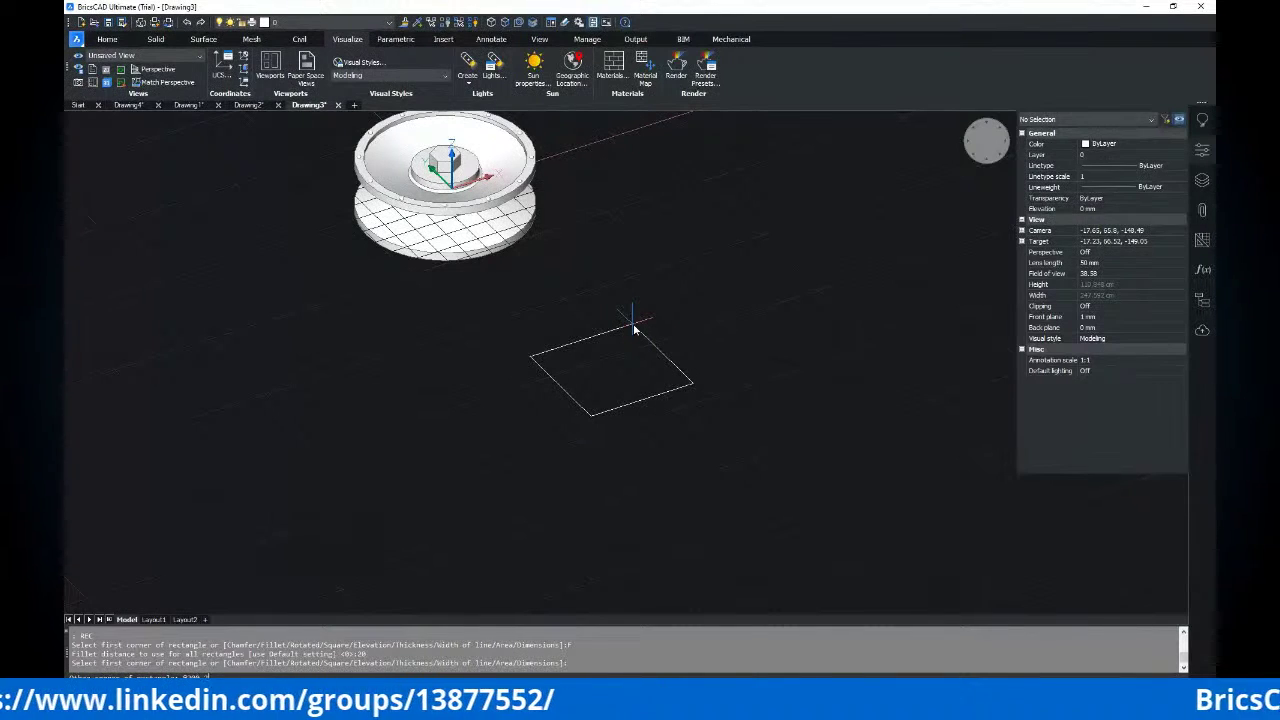
type("0,200")
key("Return")
scroll(634, 354, "up", 3)
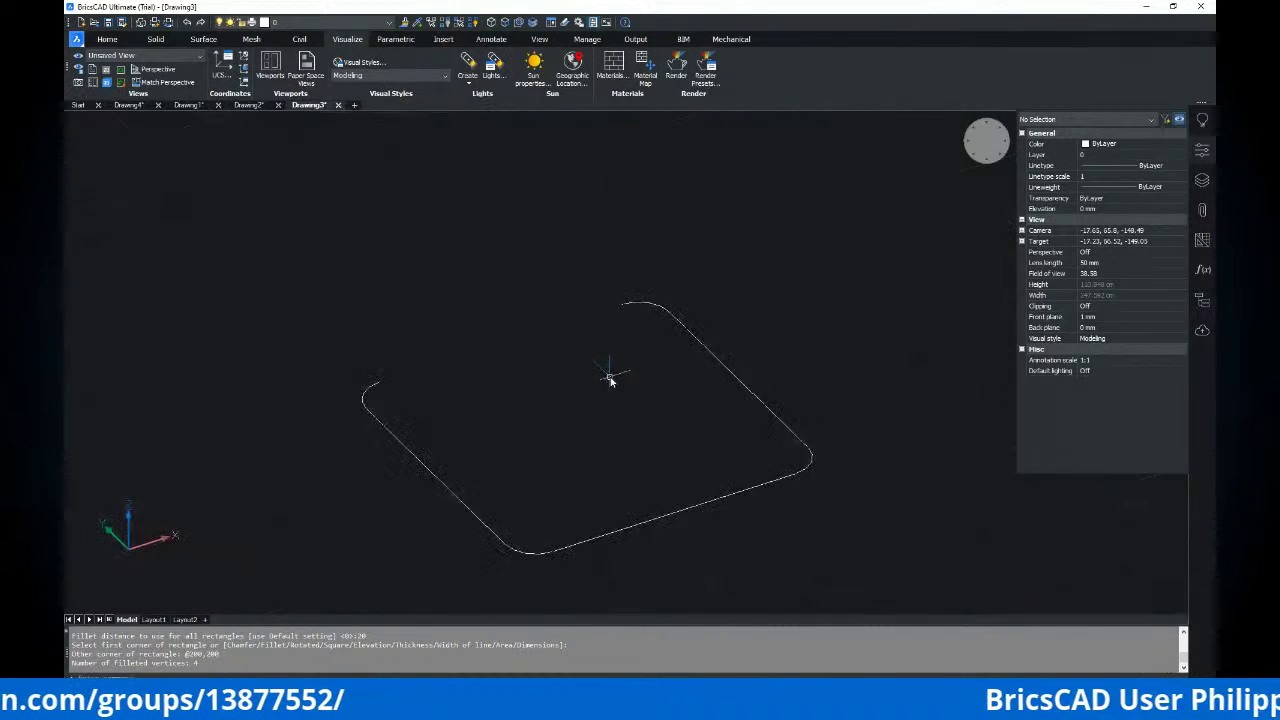
scroll(818, 353, "down", 2)
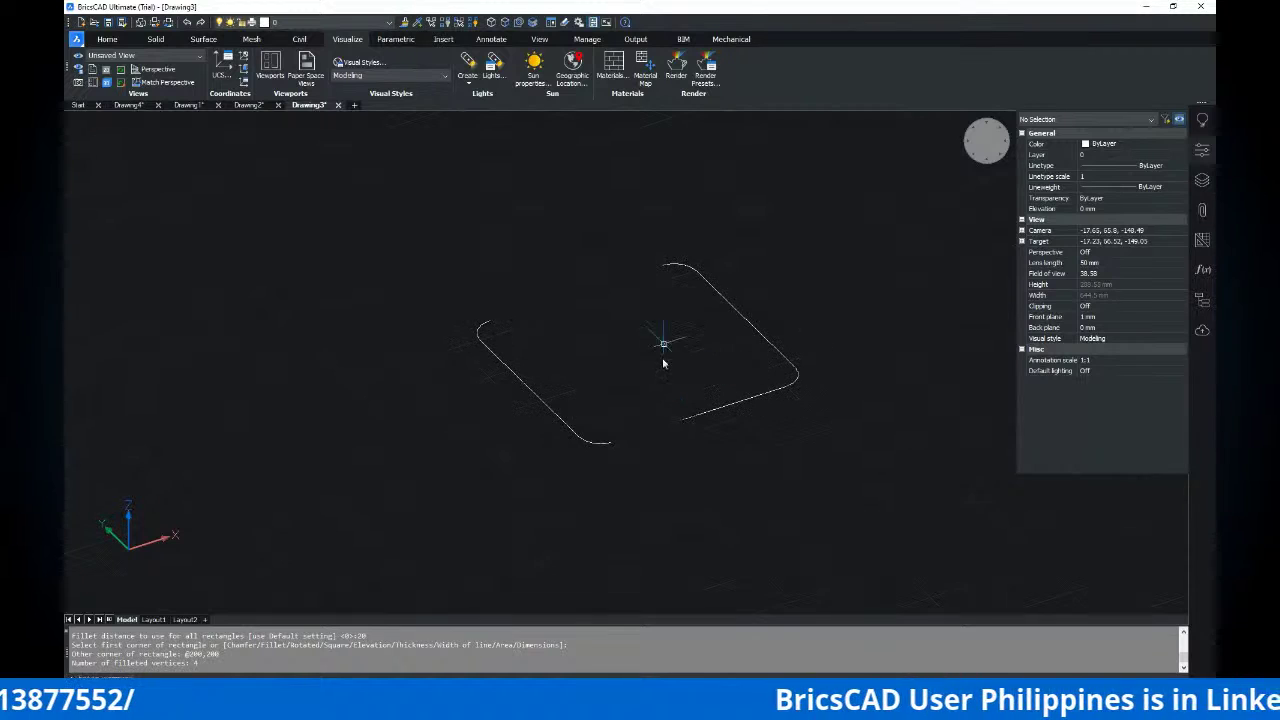
scroll(733, 376, "down", 2)
middle_click_drag(733, 376, 600, 389)
key("Escape")
key("Escape")
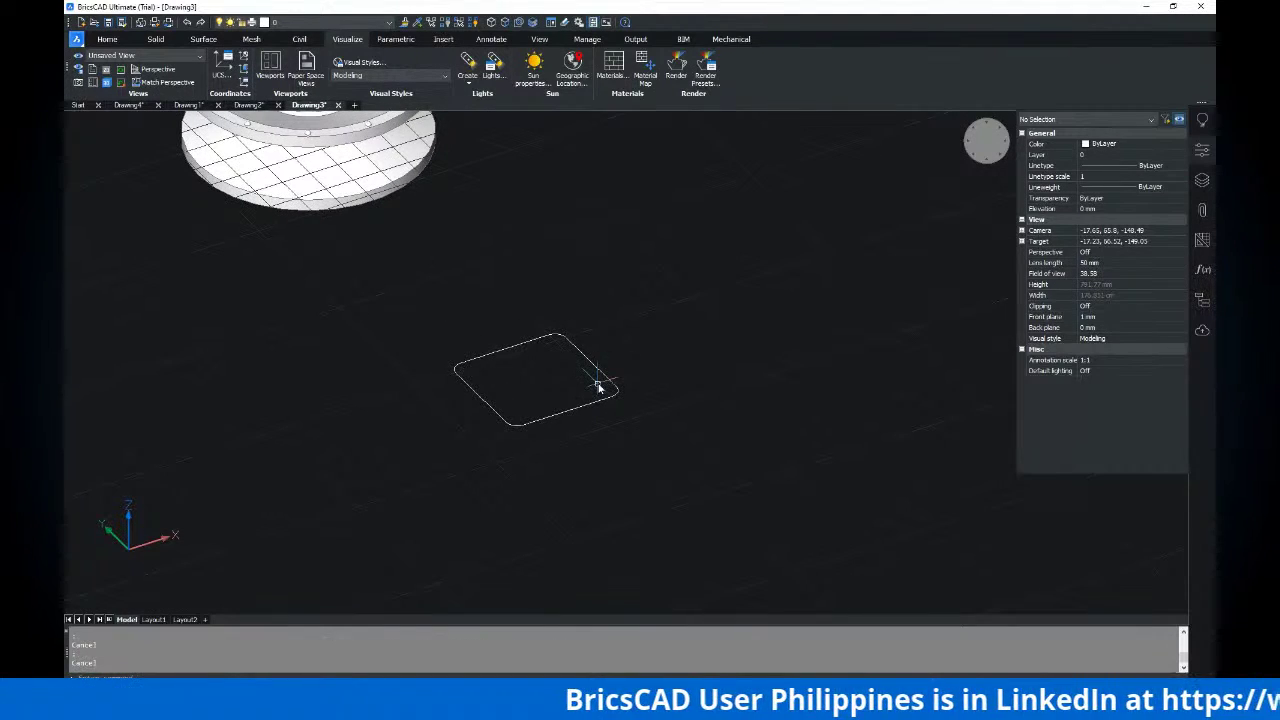
Draw a second 200 by 200 mm square beside the first with the rectangle fillet set to 0
type("rec")
key("Return")
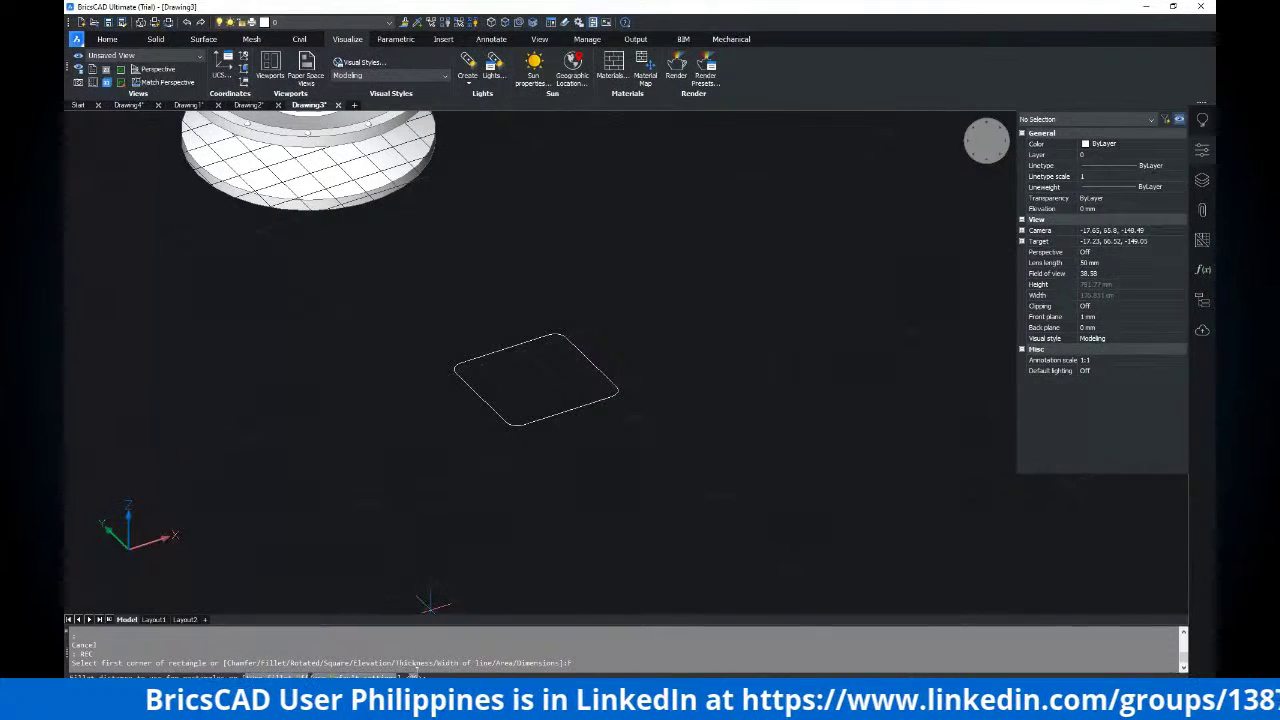
left_click(699, 378)
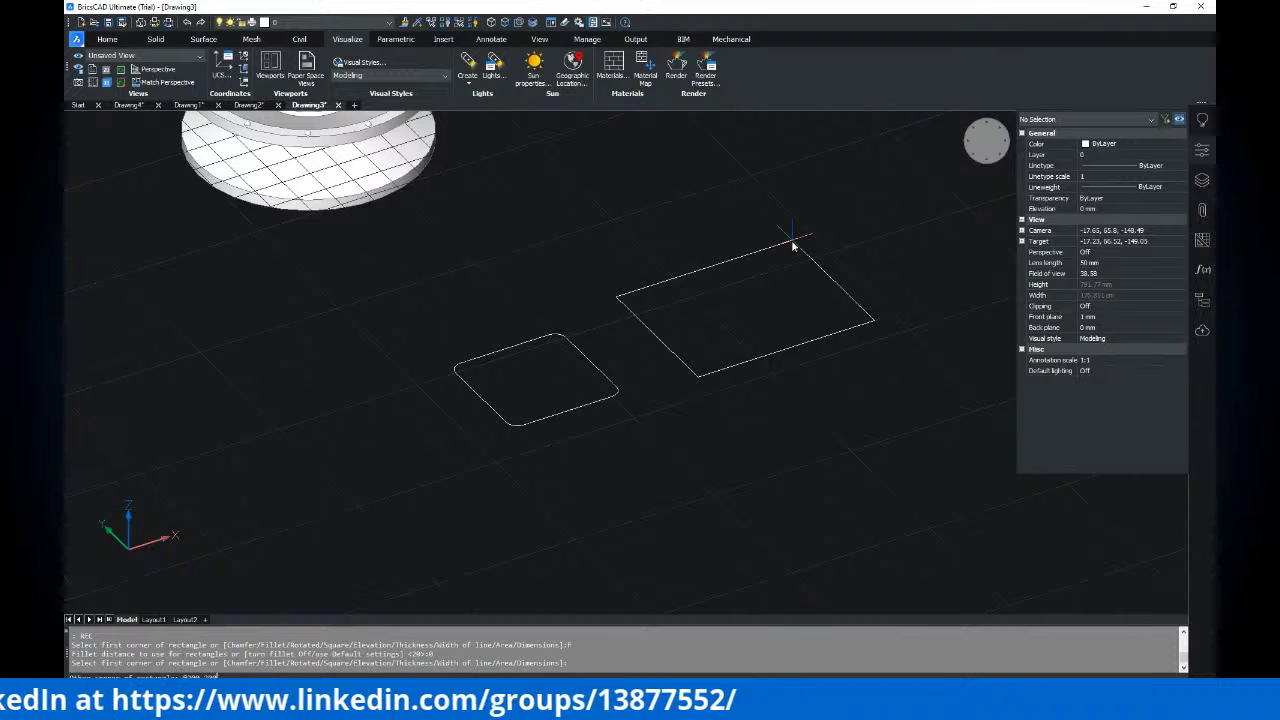
type("@200,200")
key("Return")
scroll(740, 280, "up", 2)
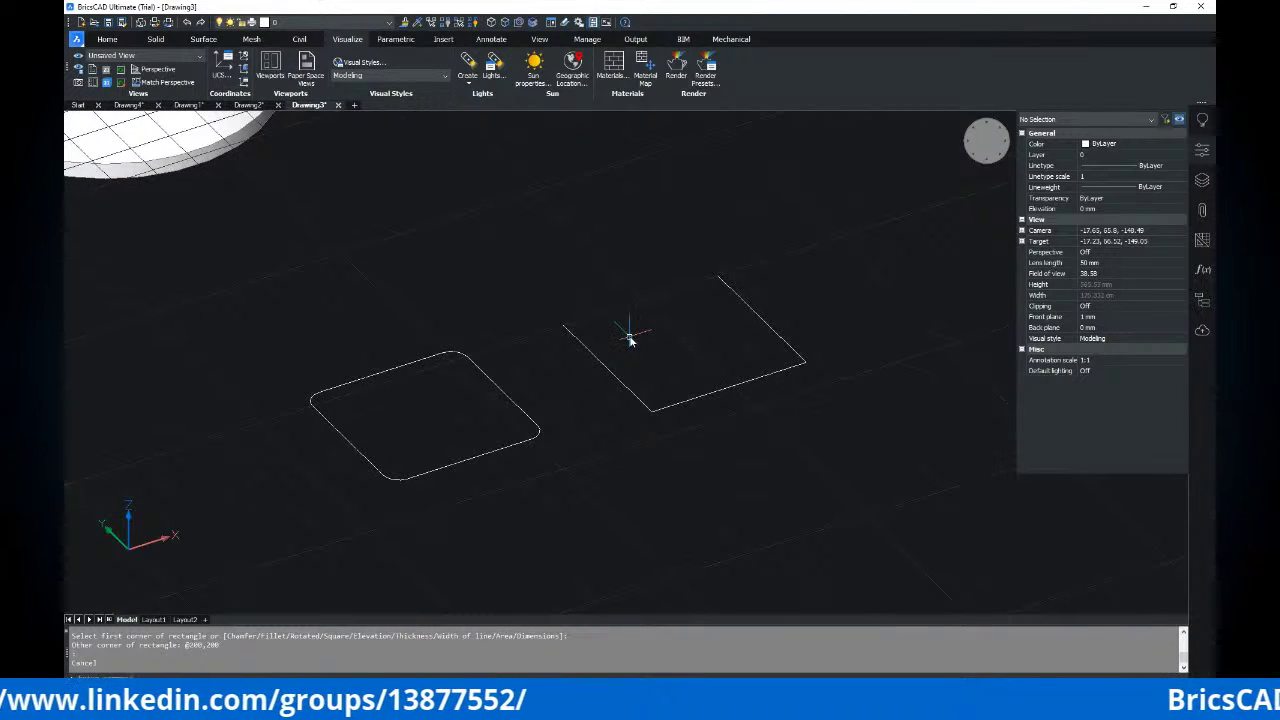
Set the fillet radius to 20 mm and round all corners of the second square as a polyline
type("f")
key("Return")
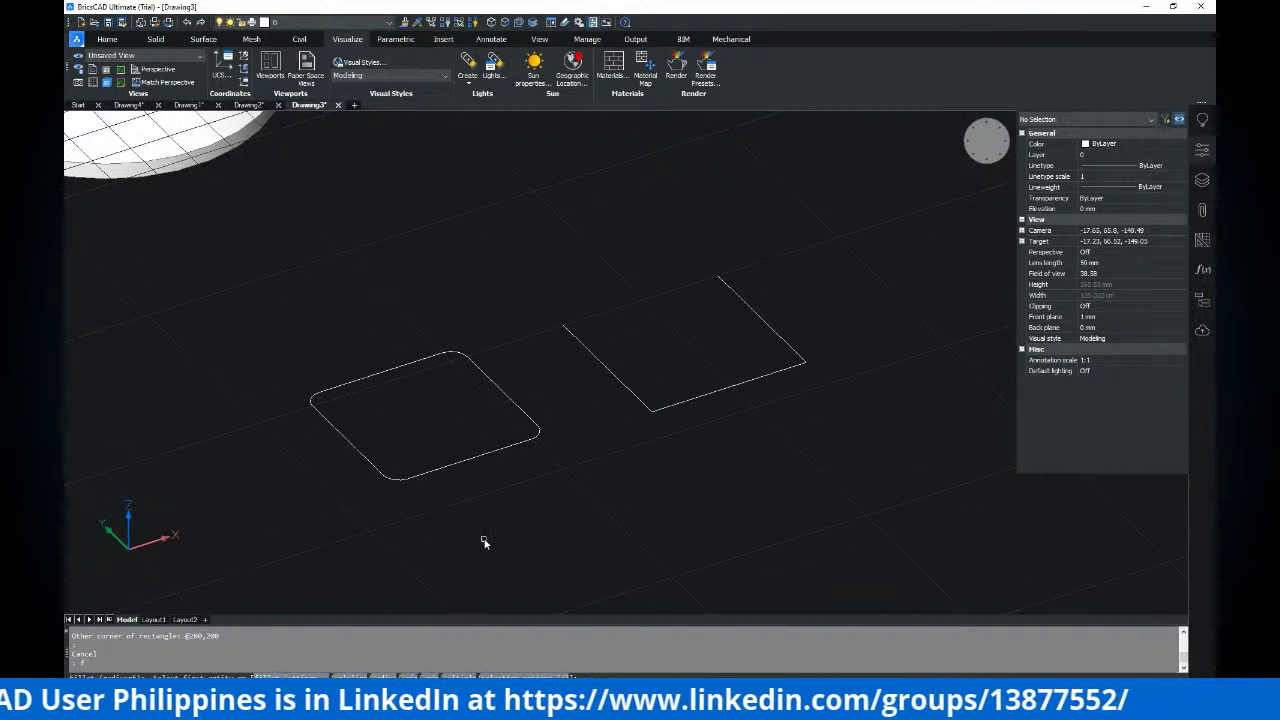
type("r")
key("Return")
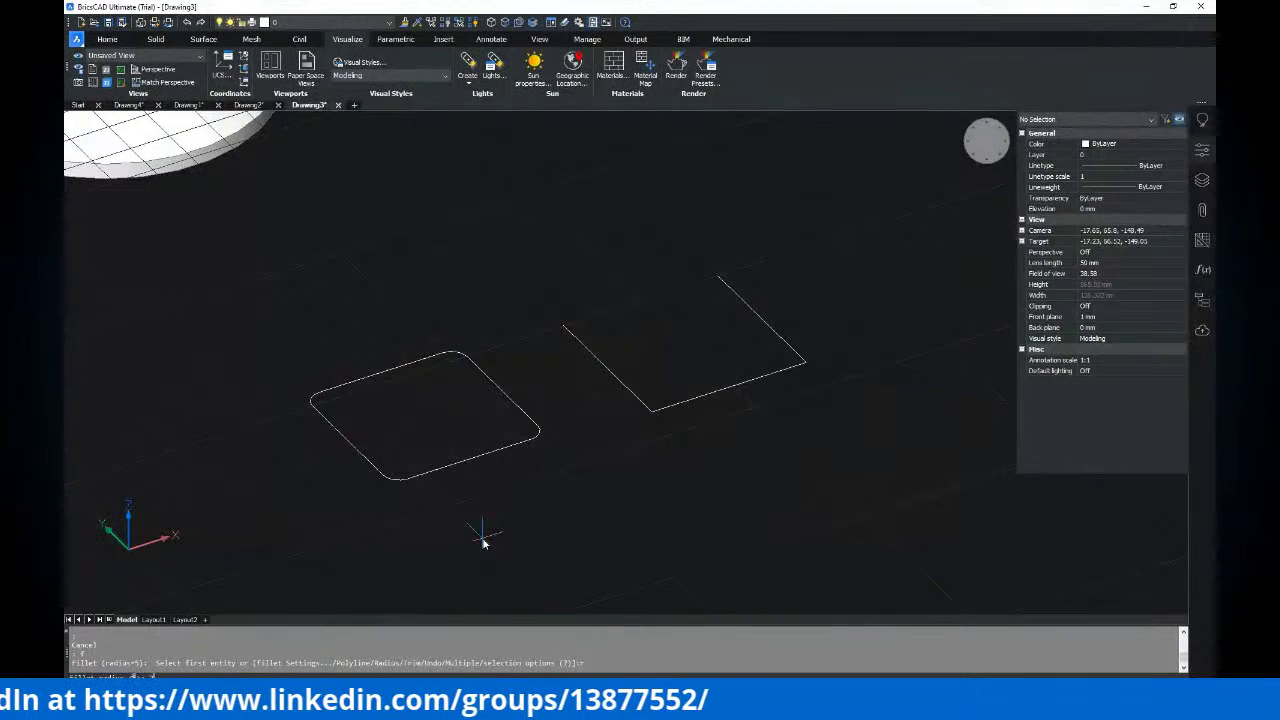
type("20")
key("Return")
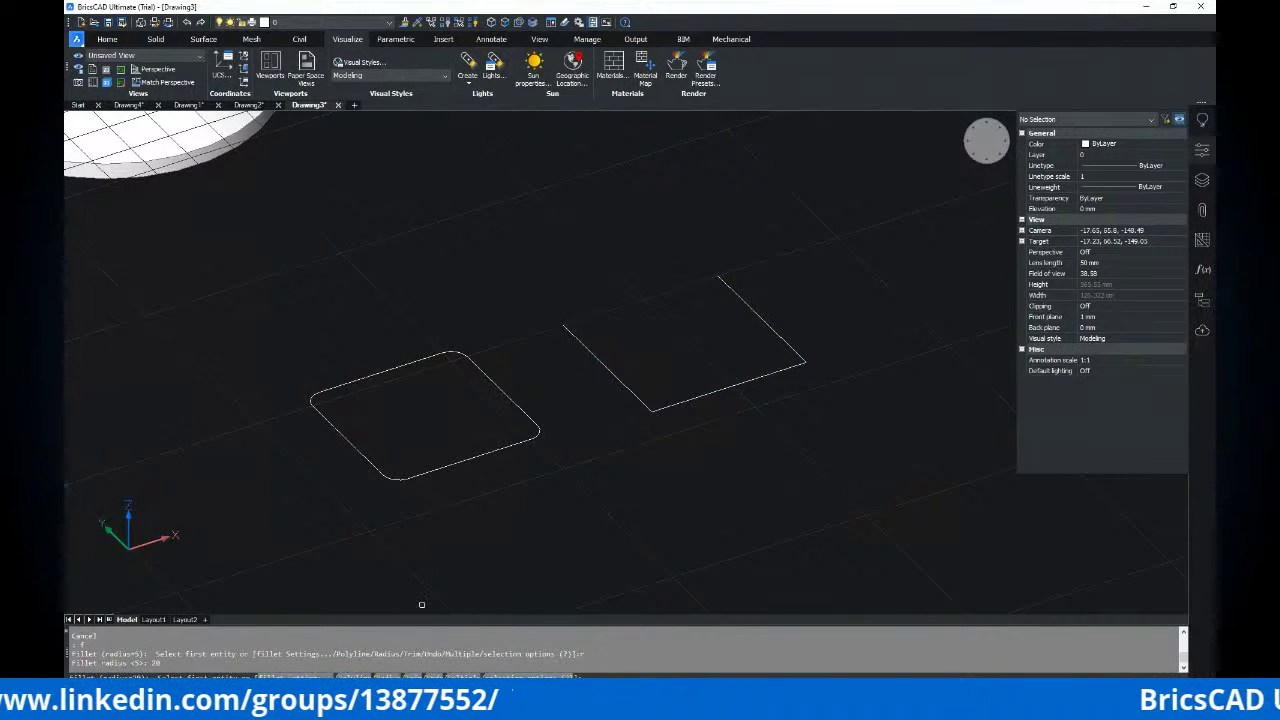
left_click(691, 400)
key("Return")
key("Escape")
key("Escape")
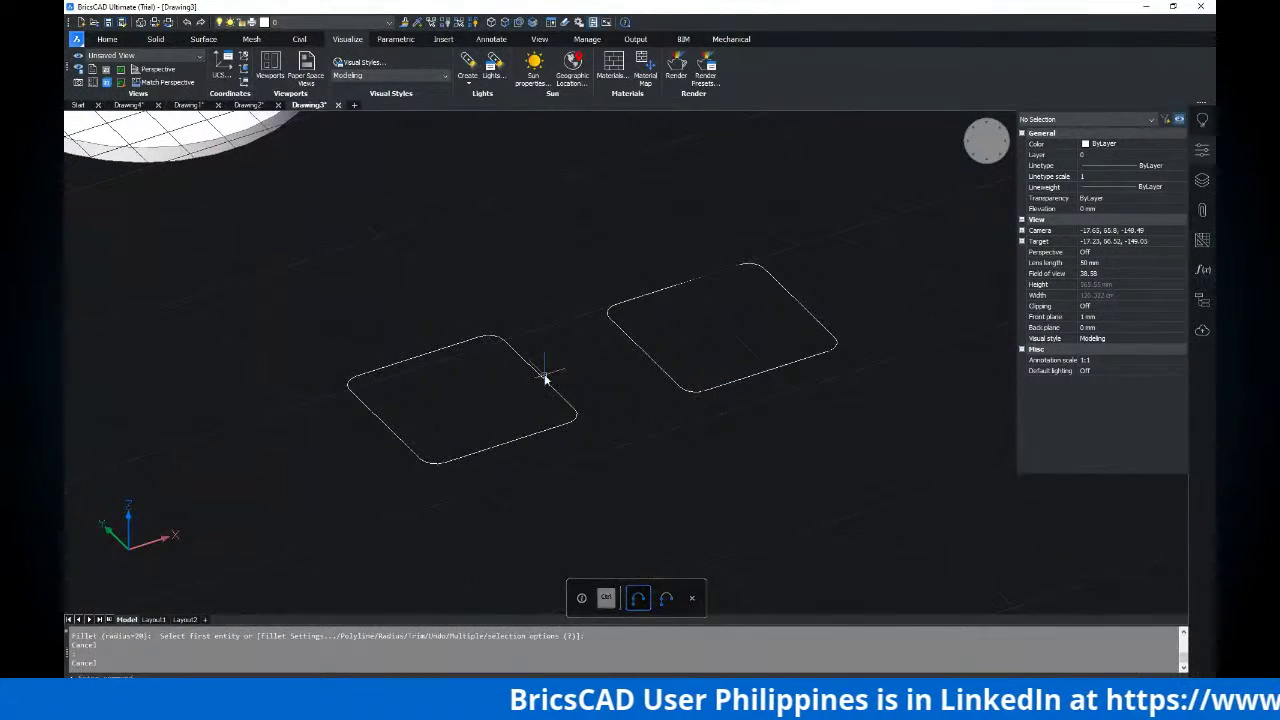
Offset the first rounded square inwards by the 20 mm wall thickness
type("o")
key("Return")
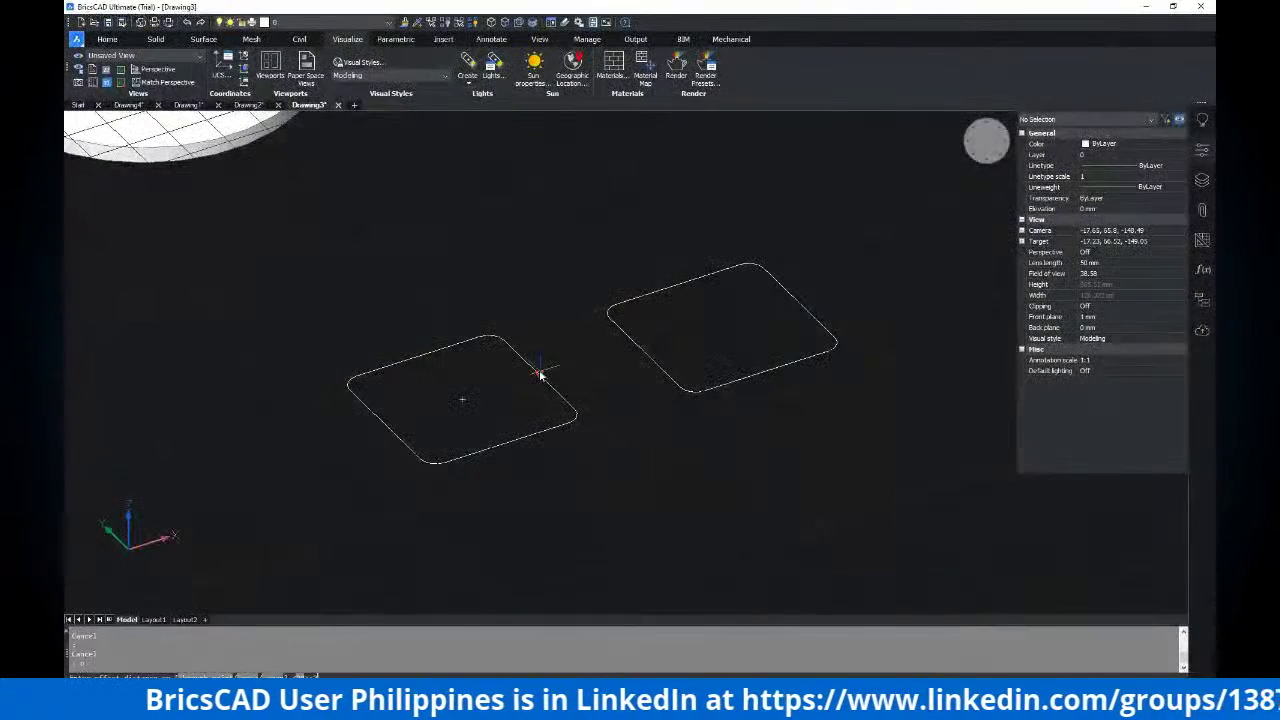
key("Return")
left_click(546, 428)
left_click(494, 400)
scroll(491, 415, "up", 3)
mouse_move(491, 415)
middle_mouse_down()
mouse_move(551, 394)
mouse_move(506, 400)
middle_mouse_up()
key("Escape")
key("Escape")
Round all corners of the inner offset square with the 20 mm fillet, using the Polyline option
type("f")
key("Return")
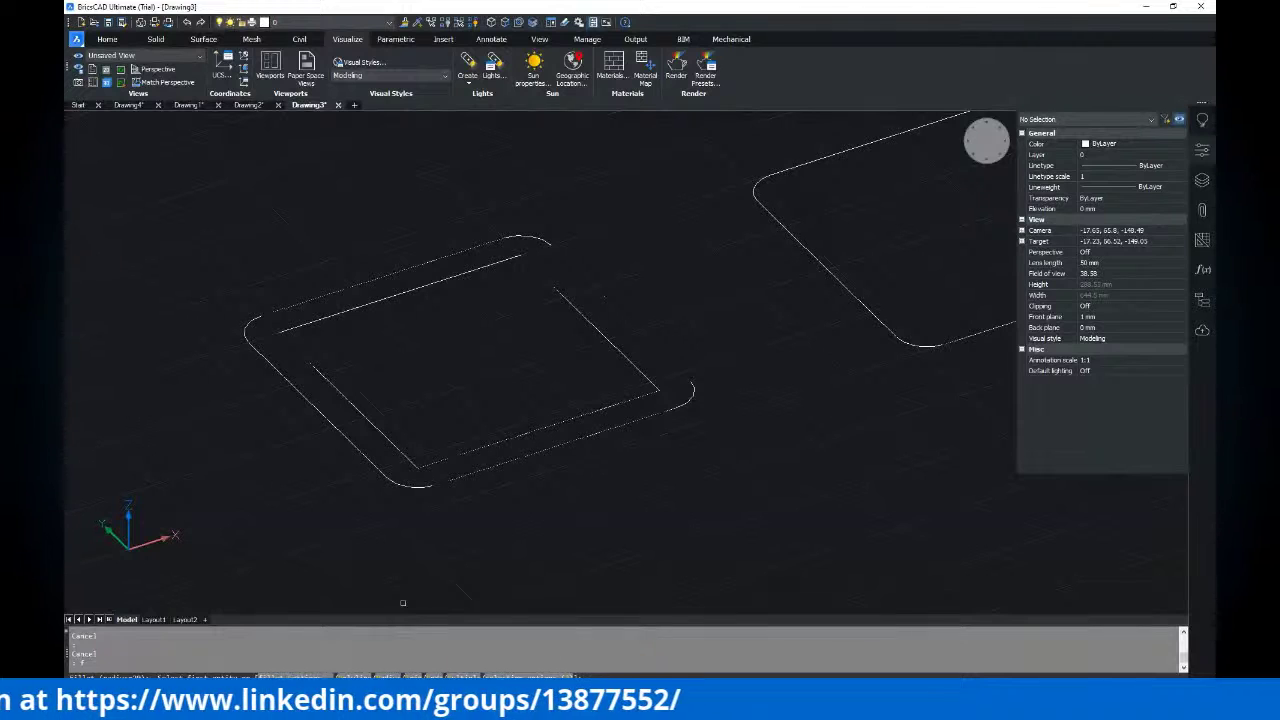
key("ctrl")
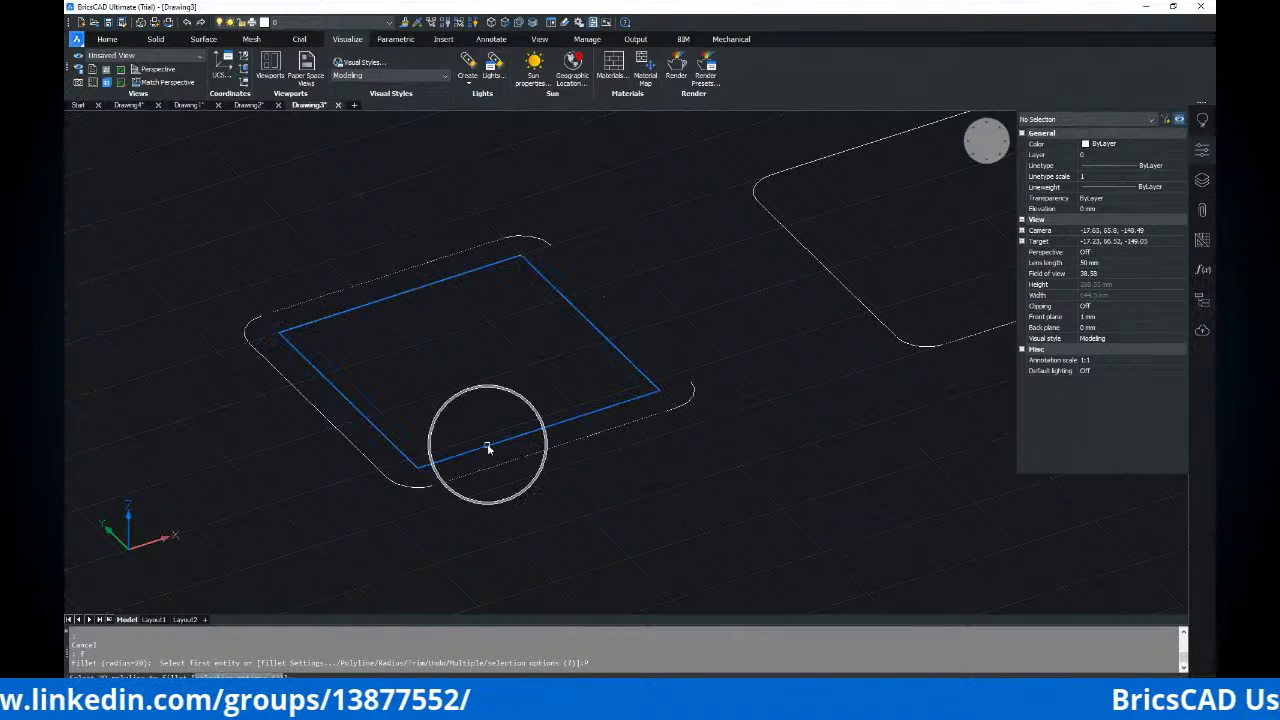
key("ctrl")
left_click(488, 449)
key("Return")
Delete the second square, keeping only the two nested rounded squares
scroll(657, 449, "down", 3)
scroll(655, 459, "up", 2)
middle_click_drag(655, 459, 547, 439)
key("Escape")
left_click(691, 402)
left_click(615, 336)
key("Delete")
mouse_move(586, 414)
middle_mouse_down("shift")
mouse_move(634, 357)
mouse_move(581, 341)
mouse_move(680, 420)
mouse_move(523, 323)
mouse_move(620, 337)
mouse_move(513, 352)
mouse_move(566, 451)
mouse_move(534, 446)
mouse_move(549, 449)
middle_mouse_up("shift")
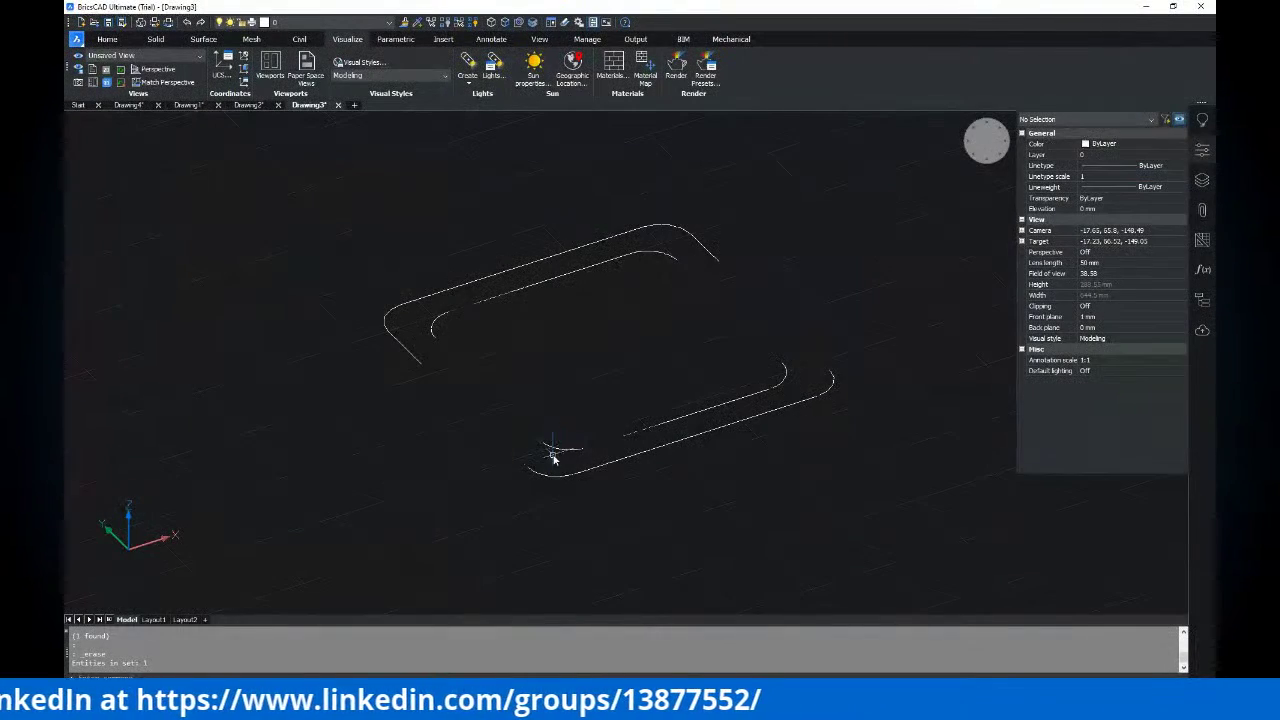
middle_click_drag(551, 451, 523, 437, "shift")
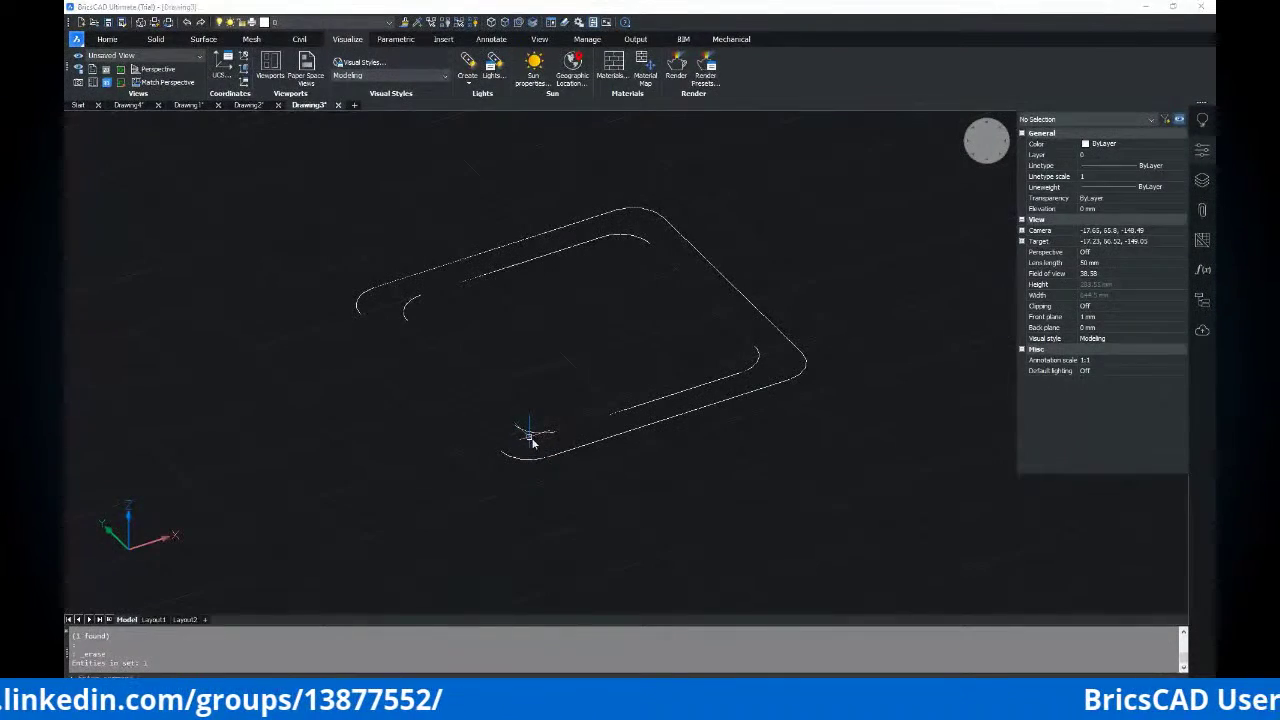
Check the exercise PDF and draw a 200 mm line outwards from the midpoint of the outer square's front edge
key("alt+Tab")
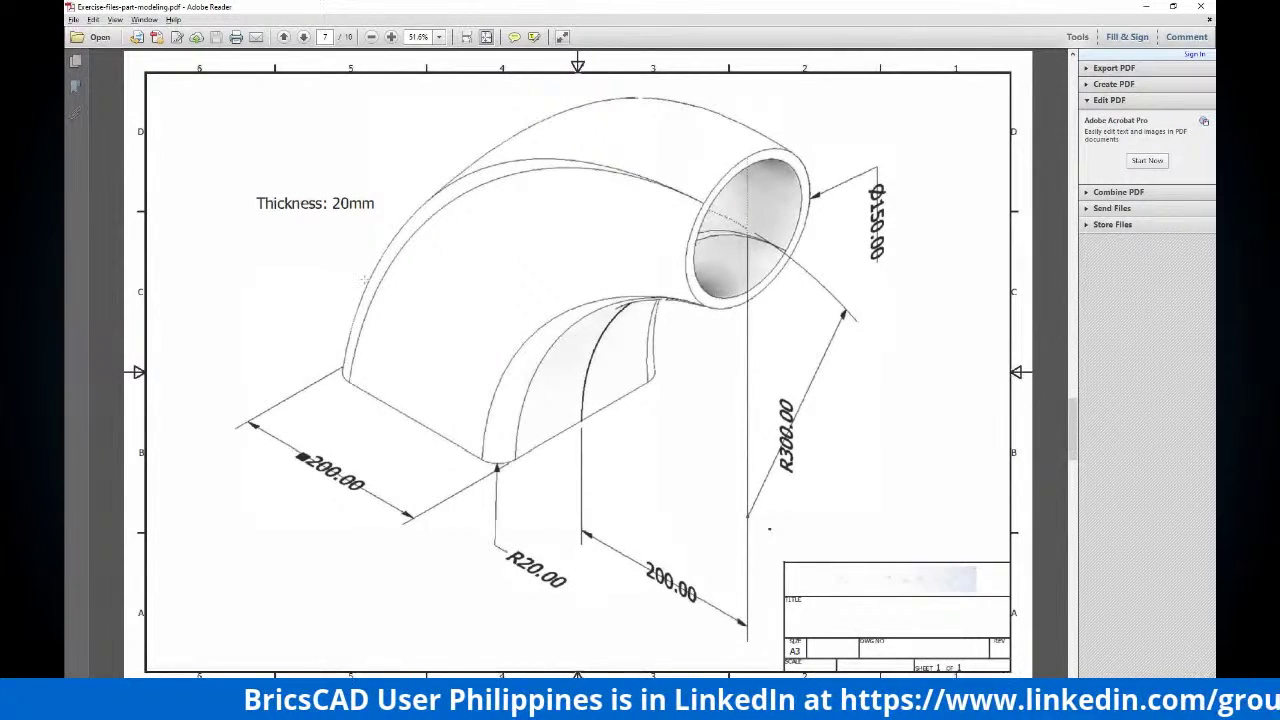
key("alt+Tab")
scroll(608, 338, "down", 3)
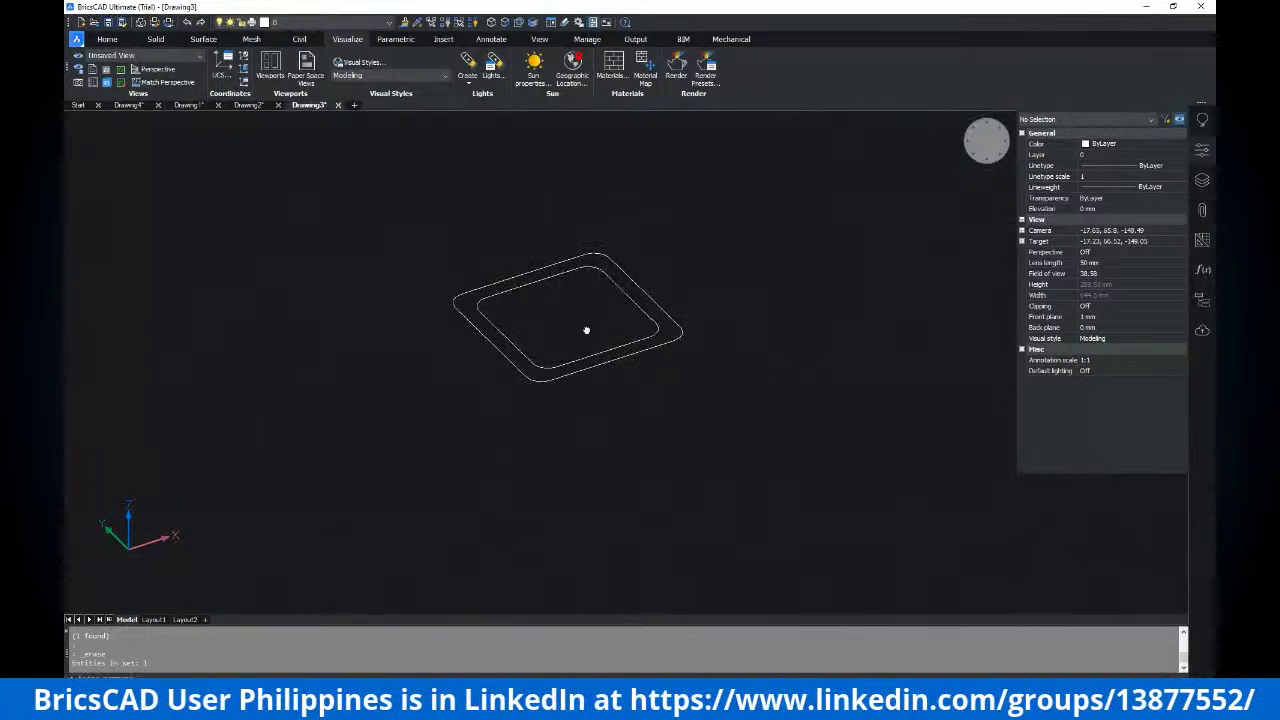
type("l")
key("Return")
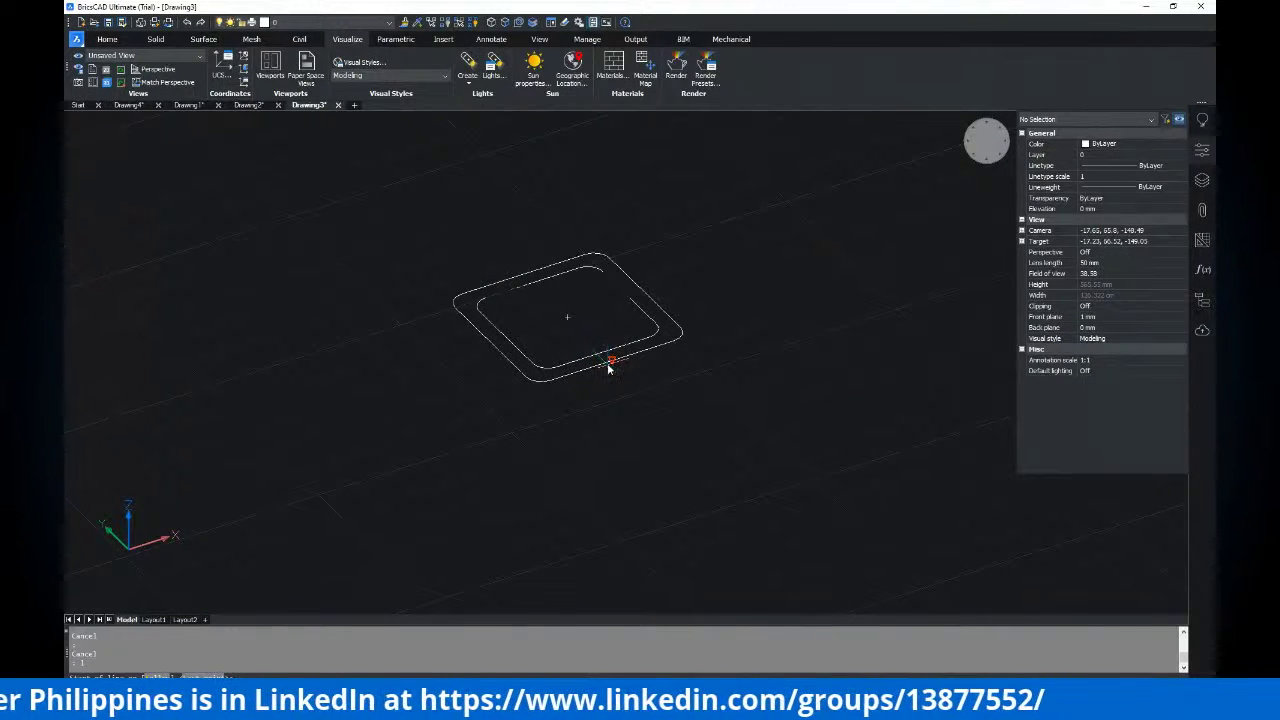
left_click(613, 363)
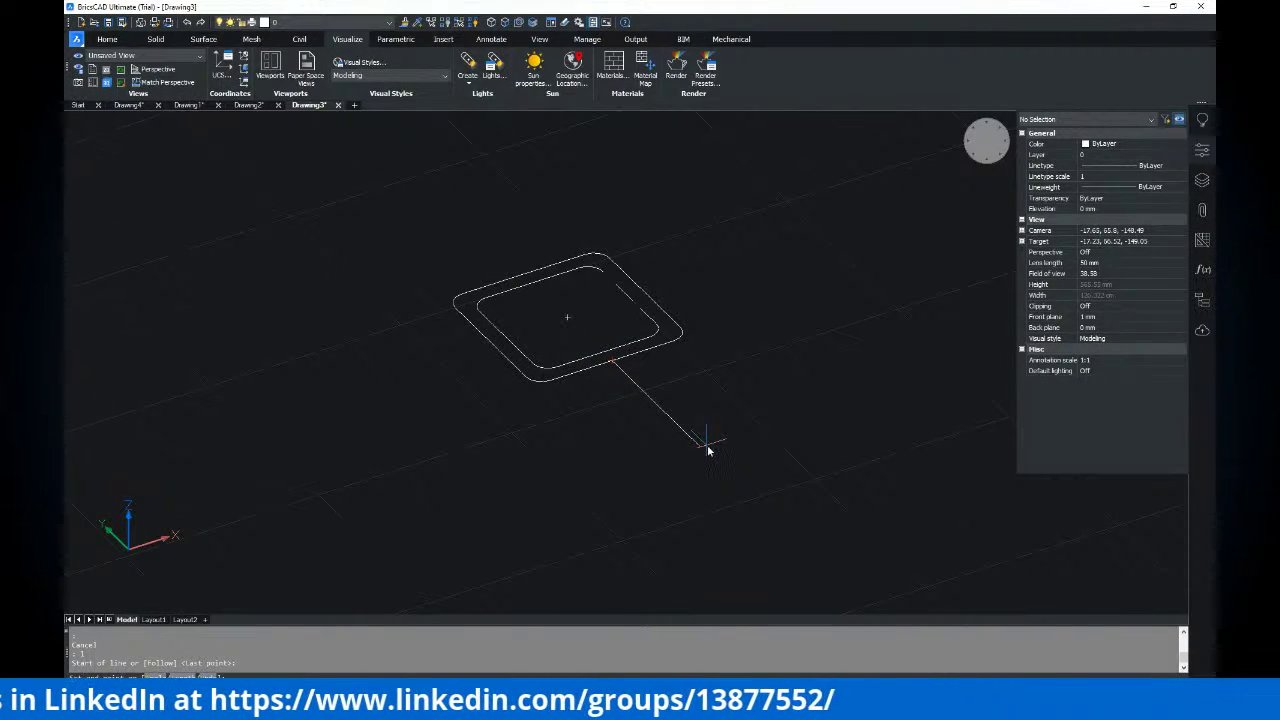
key("alt+Tab")
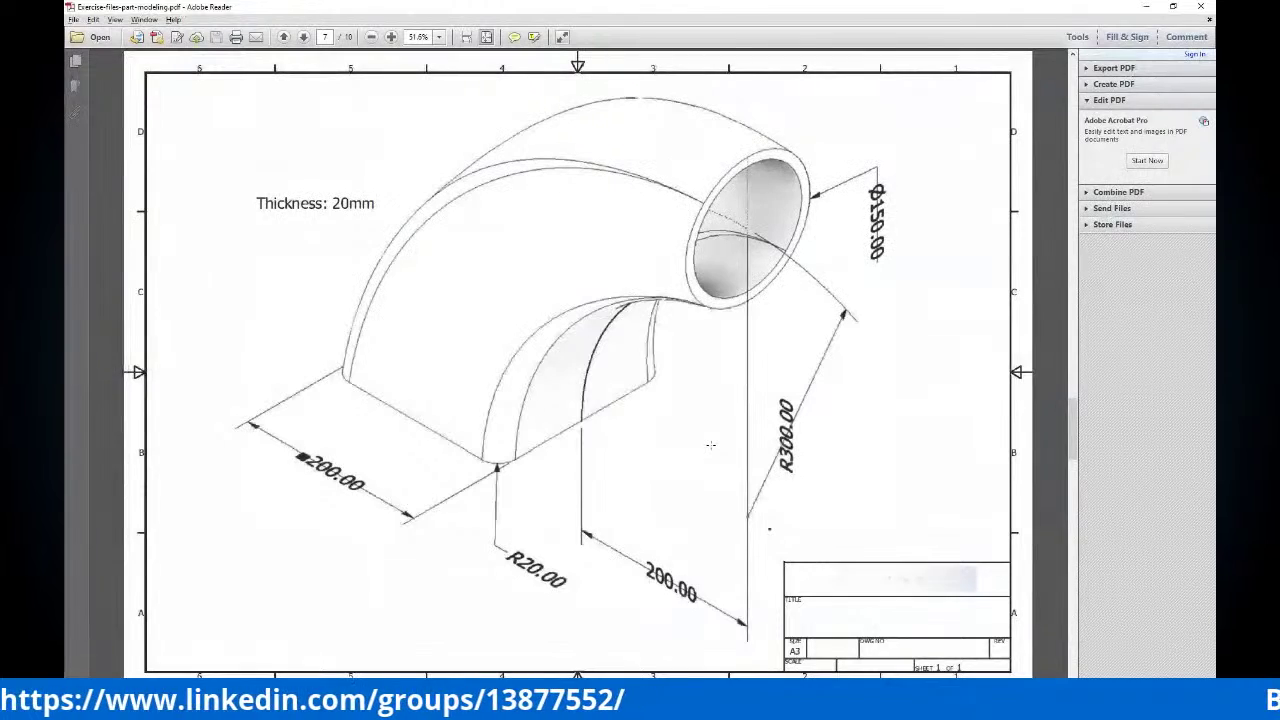
key("alt+Tab")
key("Return")
key("Escape")
middle_click_drag(602, 428, 609, 369, "shift")
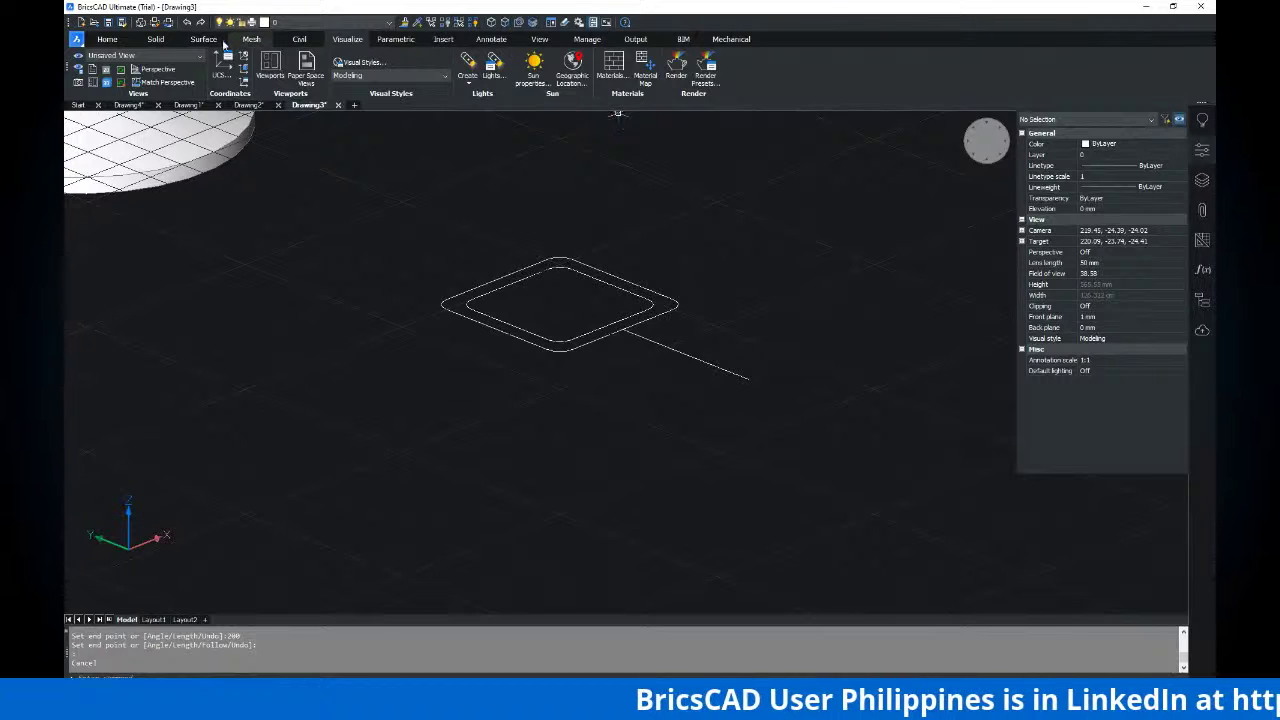
Try the Front view, then set the view to Left so the 200 mm line lies in the drawing plane
left_click(107, 39)
left_click(690, 58)
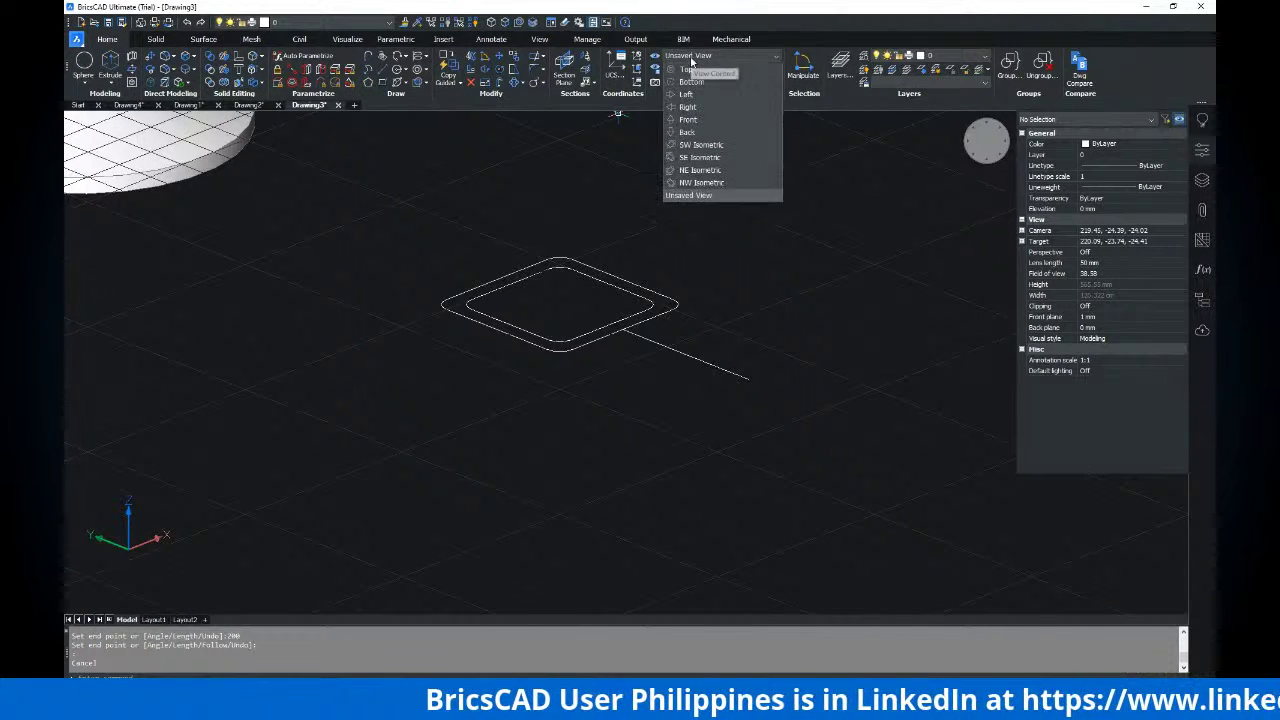
left_click(689, 120)
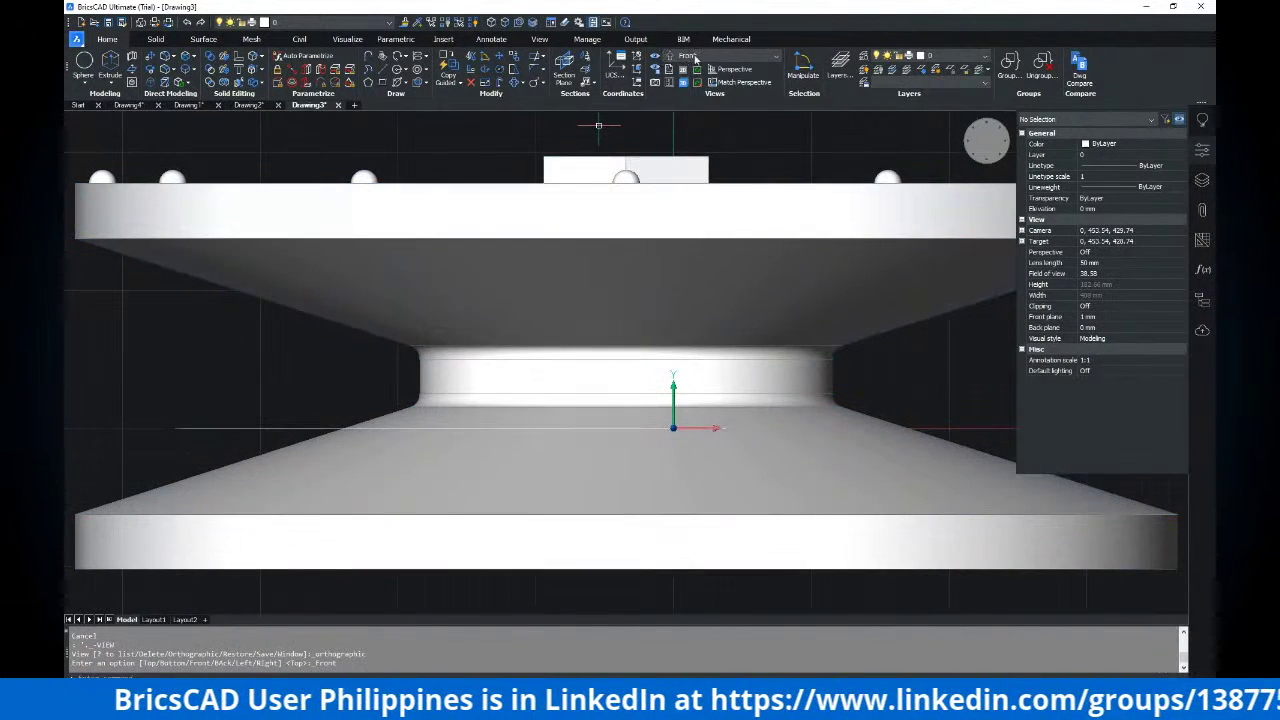
left_click(688, 56)
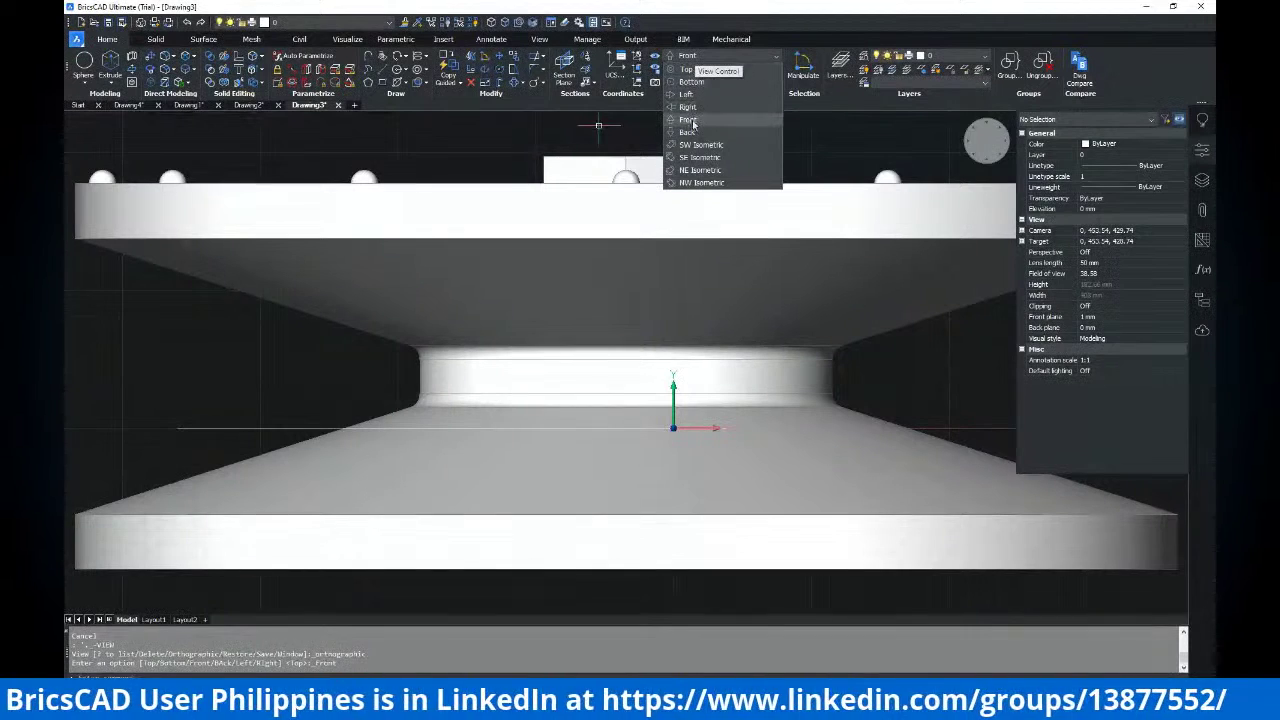
left_click(688, 94)
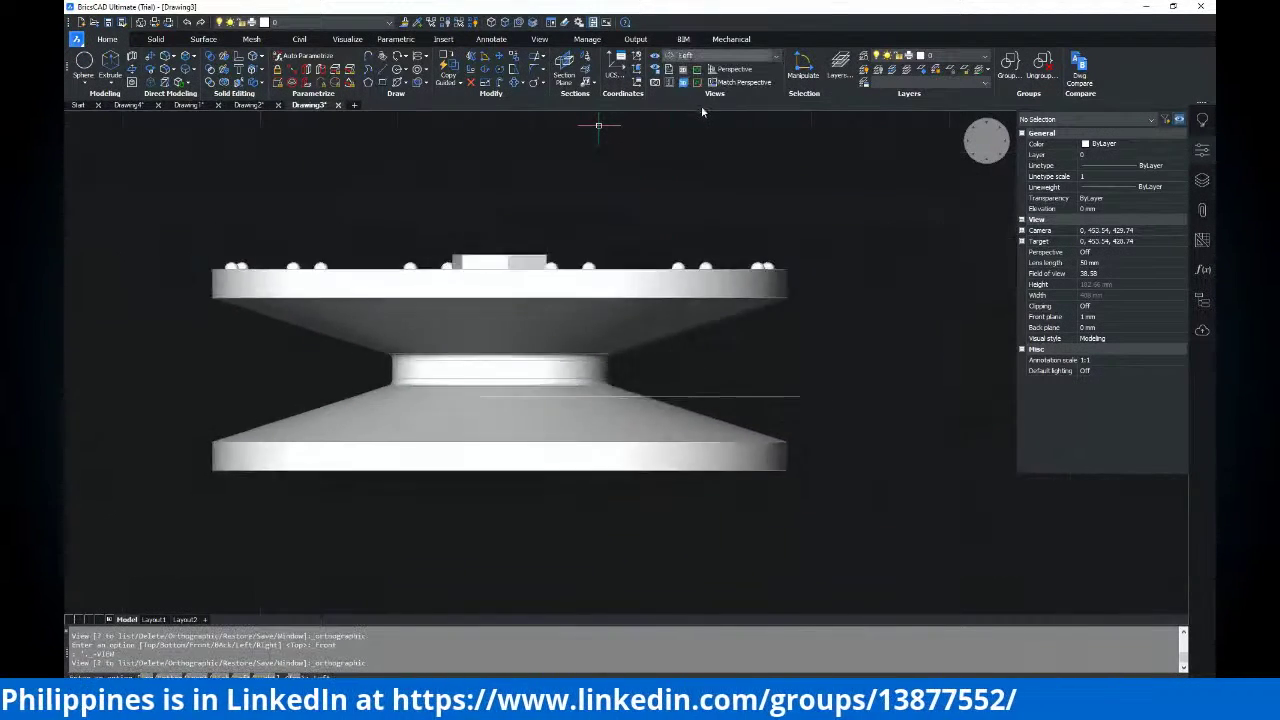
Select the line in the Left view to check its properties, then switch to the exercise PDF in Adobe Reader
scroll(697, 178, "down", 2)
middle_click_drag(698, 182, 303, 151)
left_click_drag(668, 264, 598, 313)
middle_click_drag(598, 313, 640, 303)
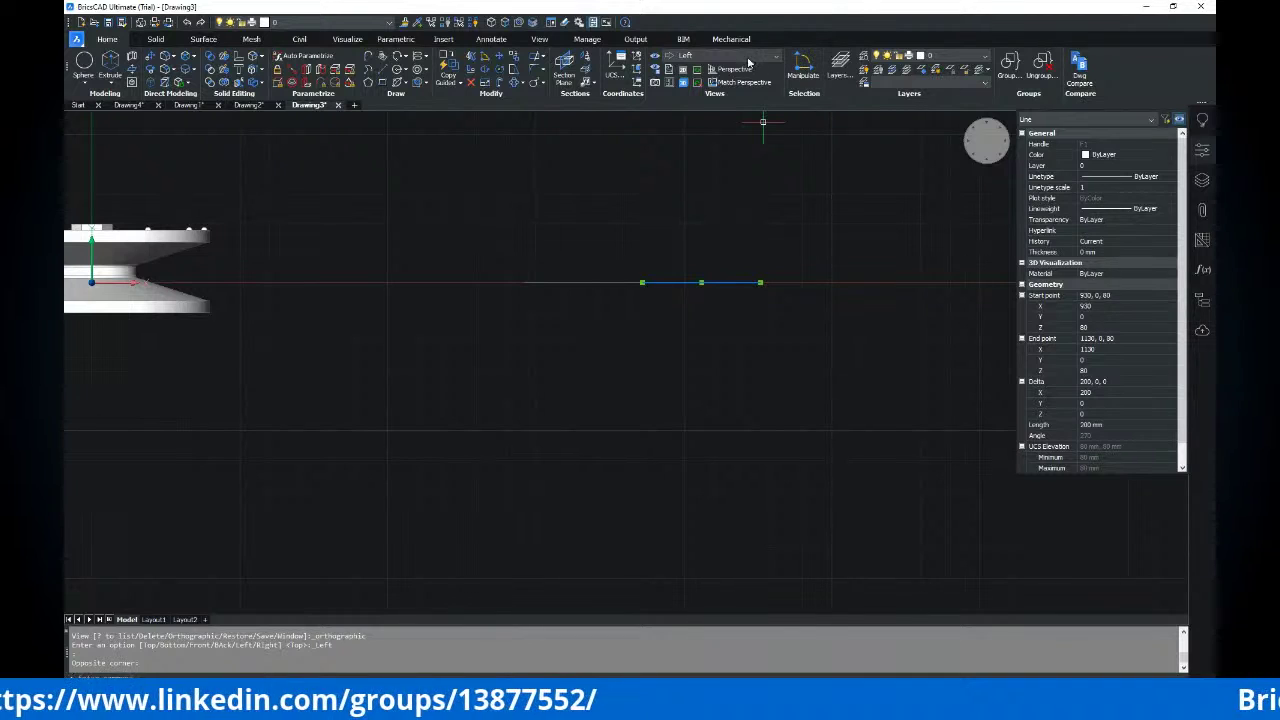
key("Escape")
key("alt+Tab")
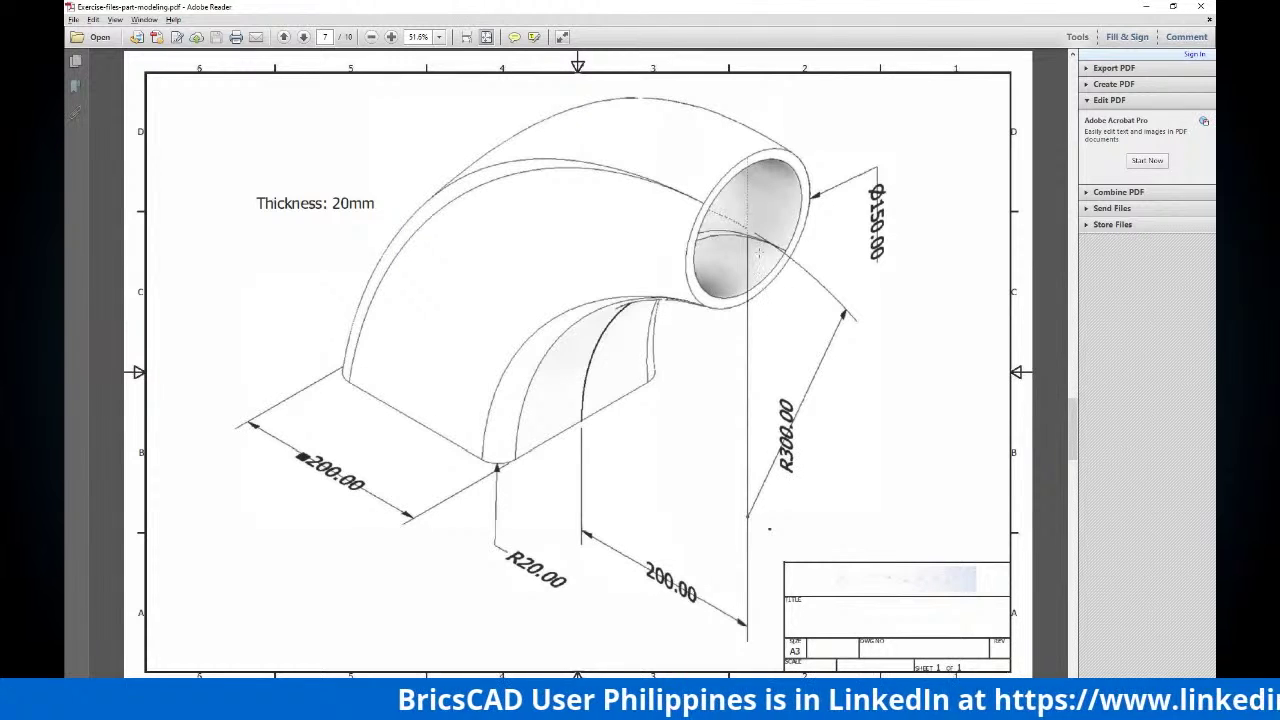
Draw a 300 mm line straight up from the outer end of the 200 mm line and compare it with the exercise PDF
key("alt+Tab")
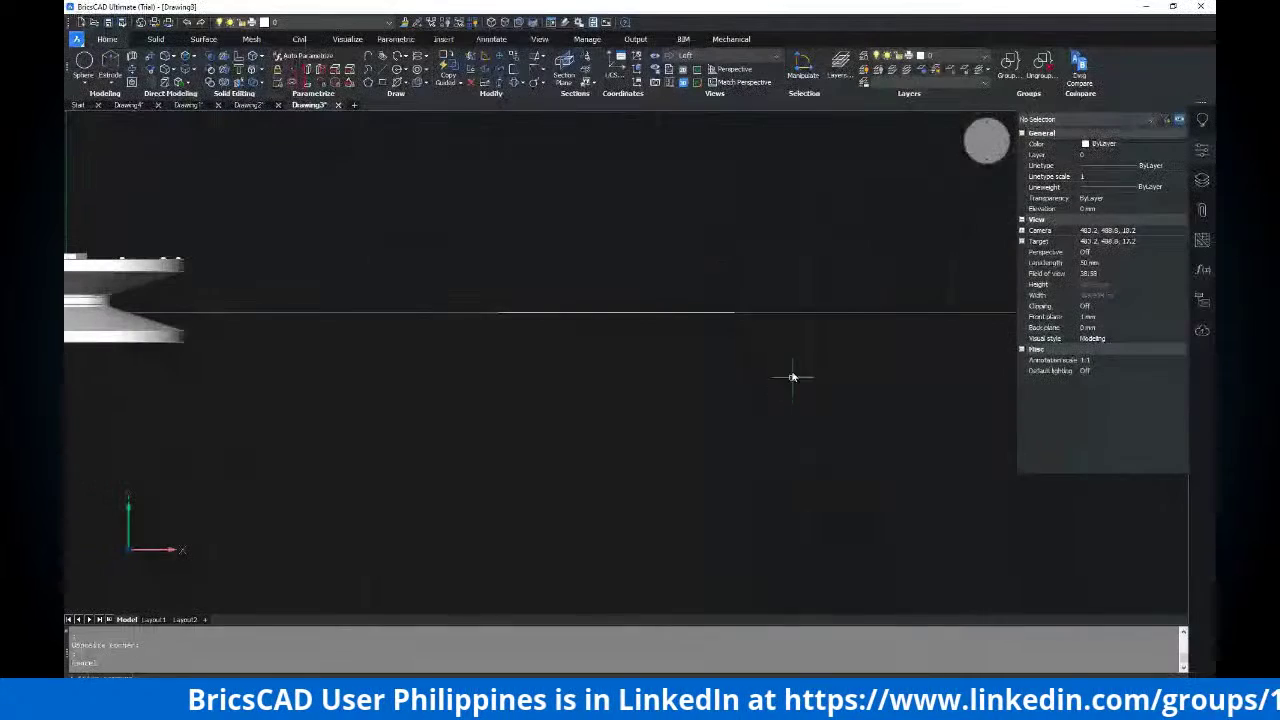
left_click(733, 318)
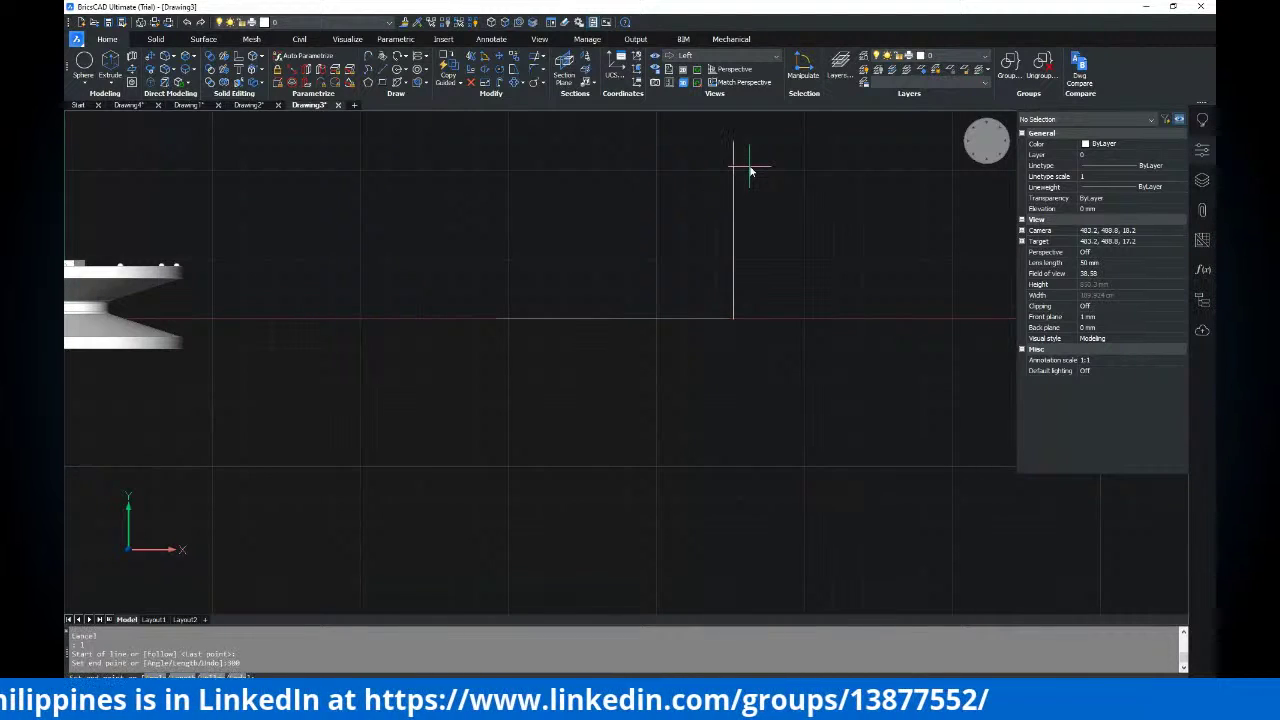
mouse_move(937, 171)
middle_mouse_down("shift")
mouse_move(740, 346)
mouse_move(745, 230)
mouse_move(694, 291)
mouse_move(759, 310)
mouse_move(706, 314)
mouse_move(689, 284)
middle_mouse_up("shift")
scroll(689, 284, "up", 3)
key("alt+Tab")
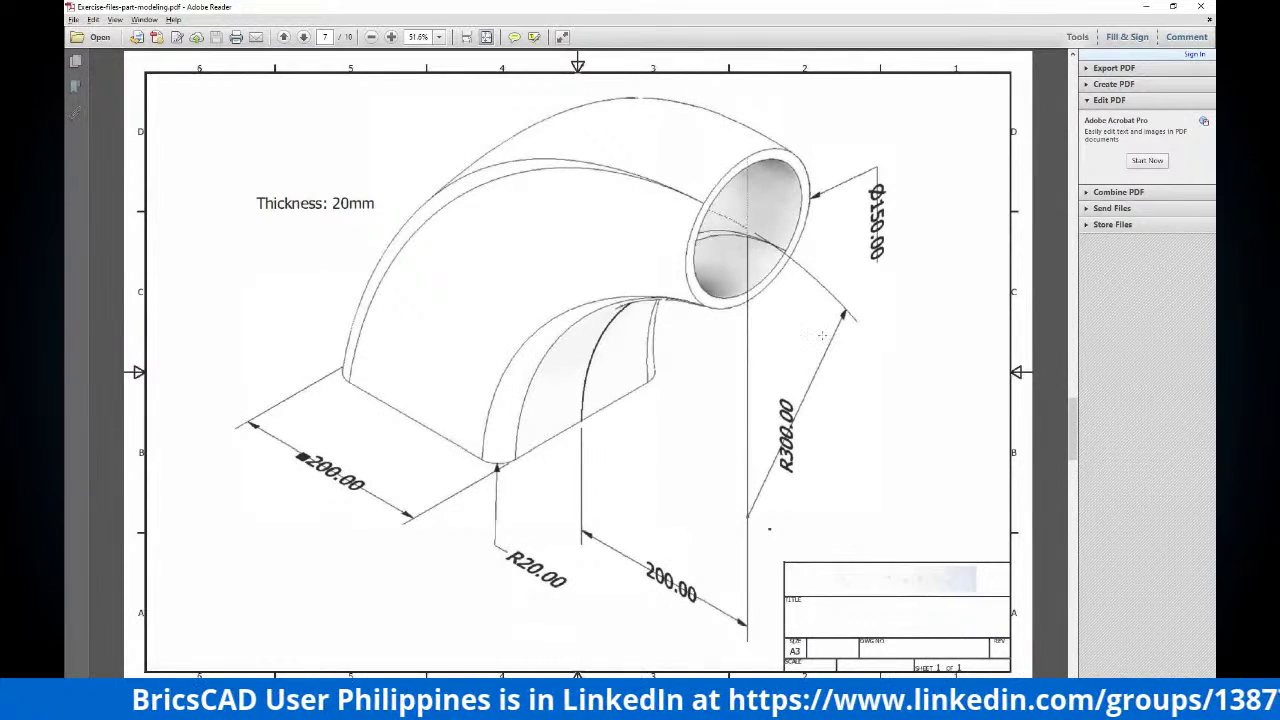
left_click(495, 364)
left_click(492, 368)
key("alt+Tab")
scroll(656, 316, "up", 5)
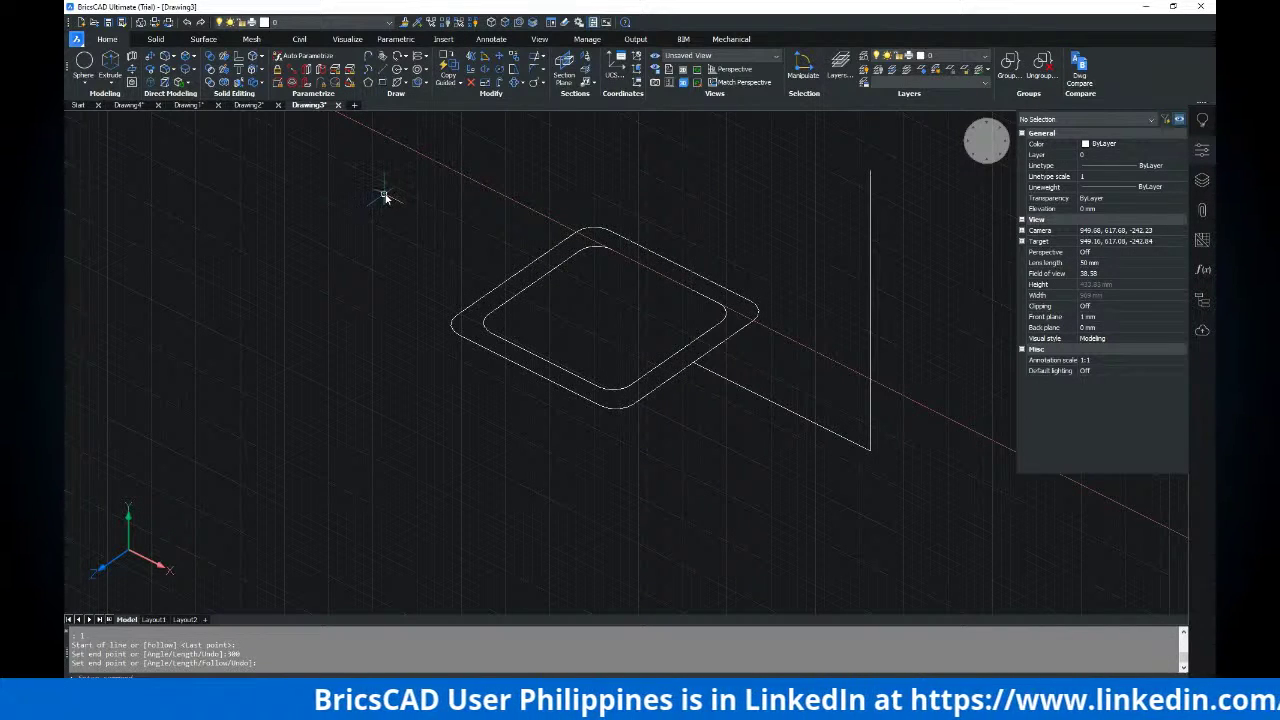
middle_click_drag(384, 195, 372, 200)
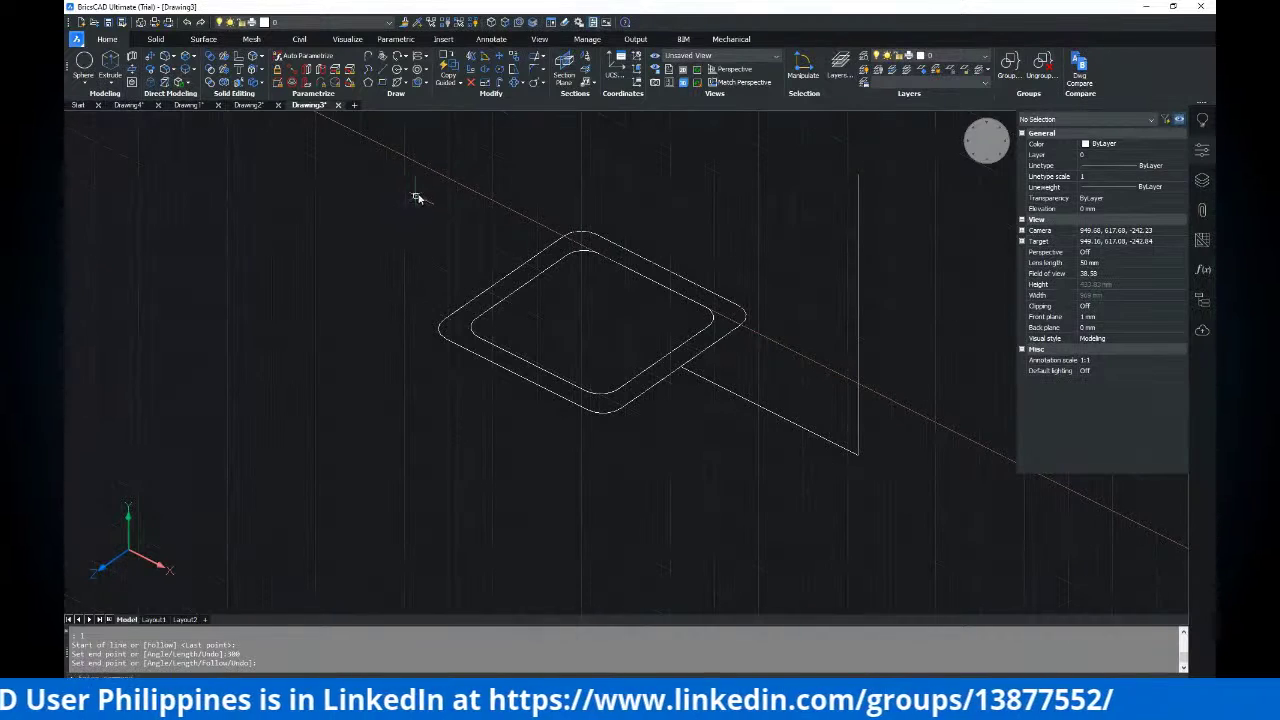
type("a")
key("Return")
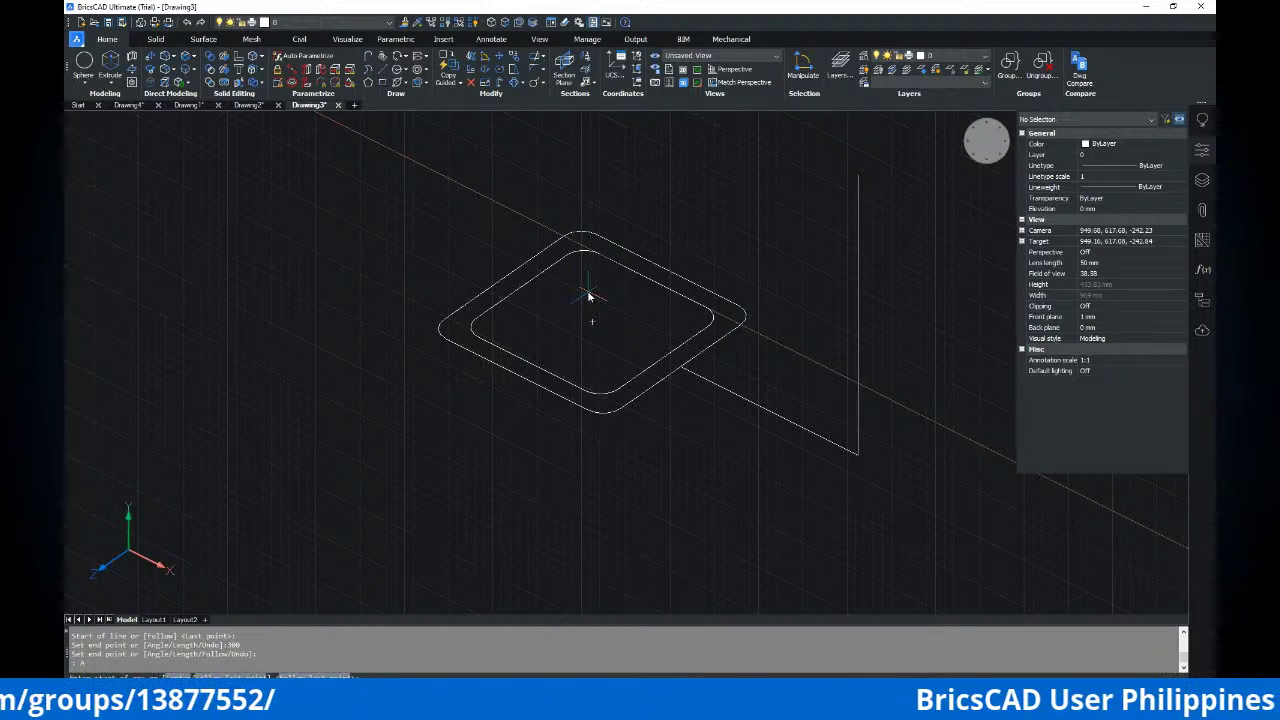
left_click(409, 71)
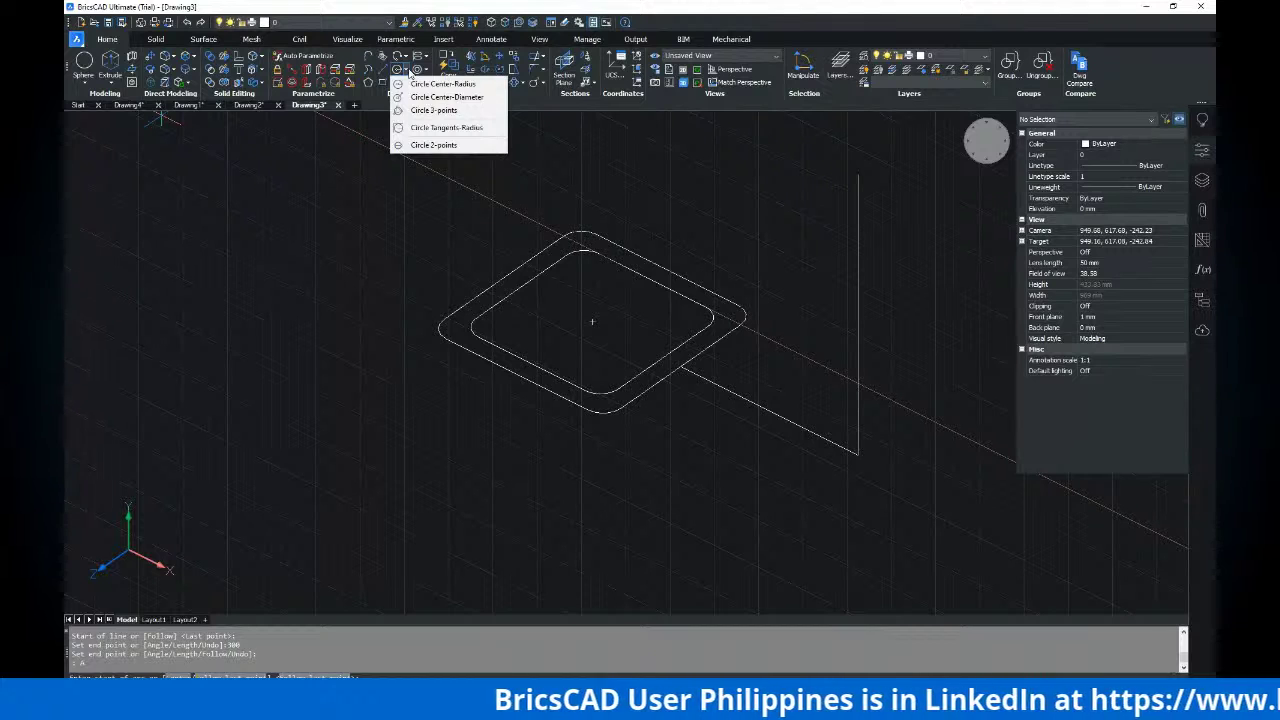
left_click(617, 270)
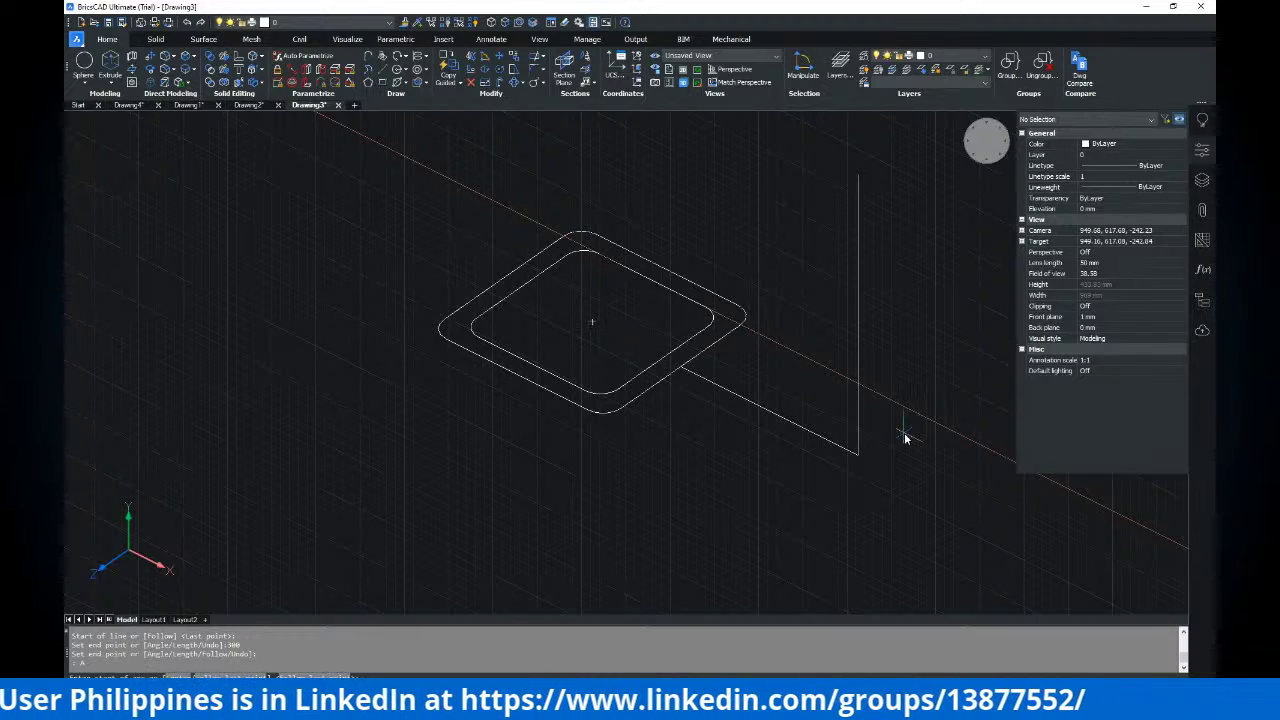
middle_click_drag(856, 216, 758, 231)
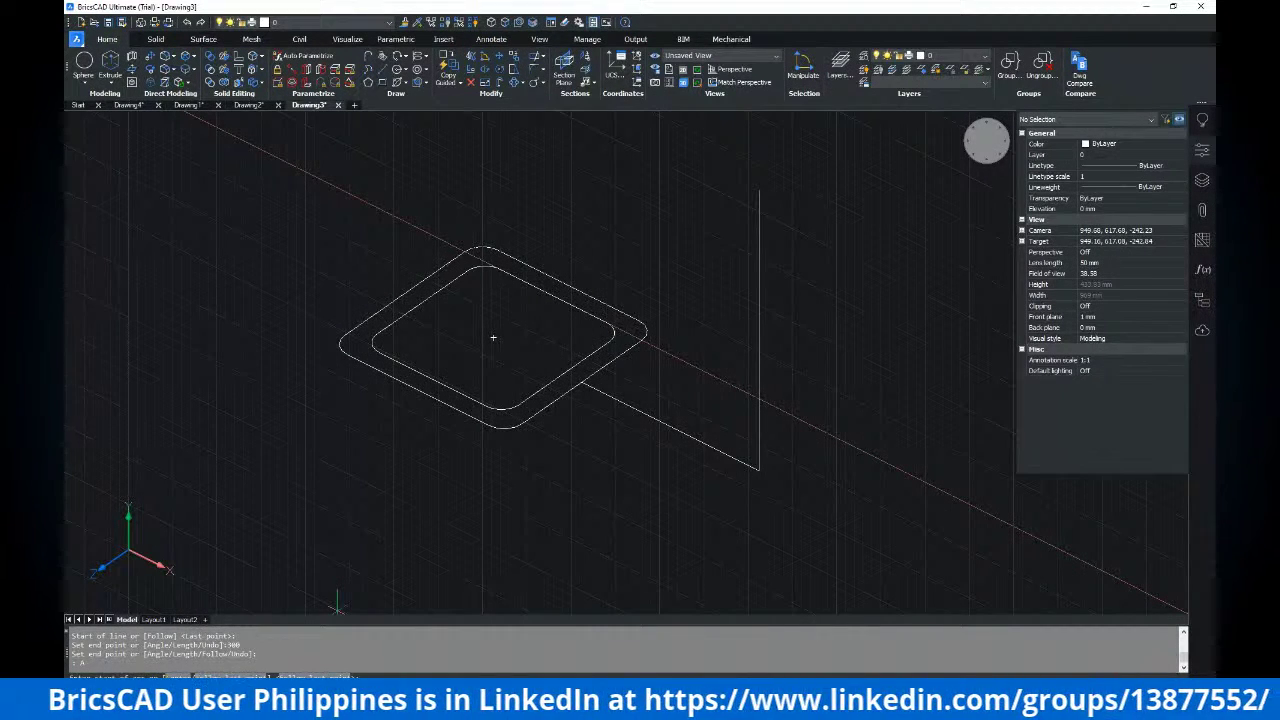
left_click(759, 472)
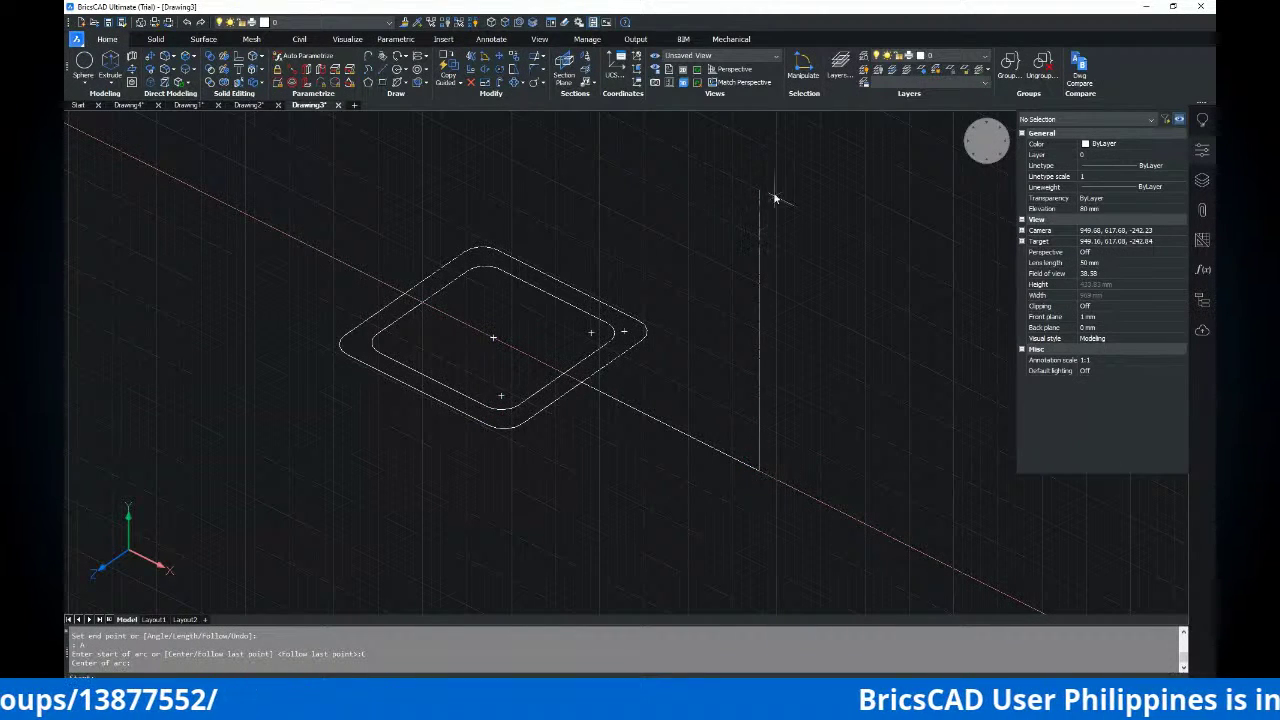
left_click(493, 338)
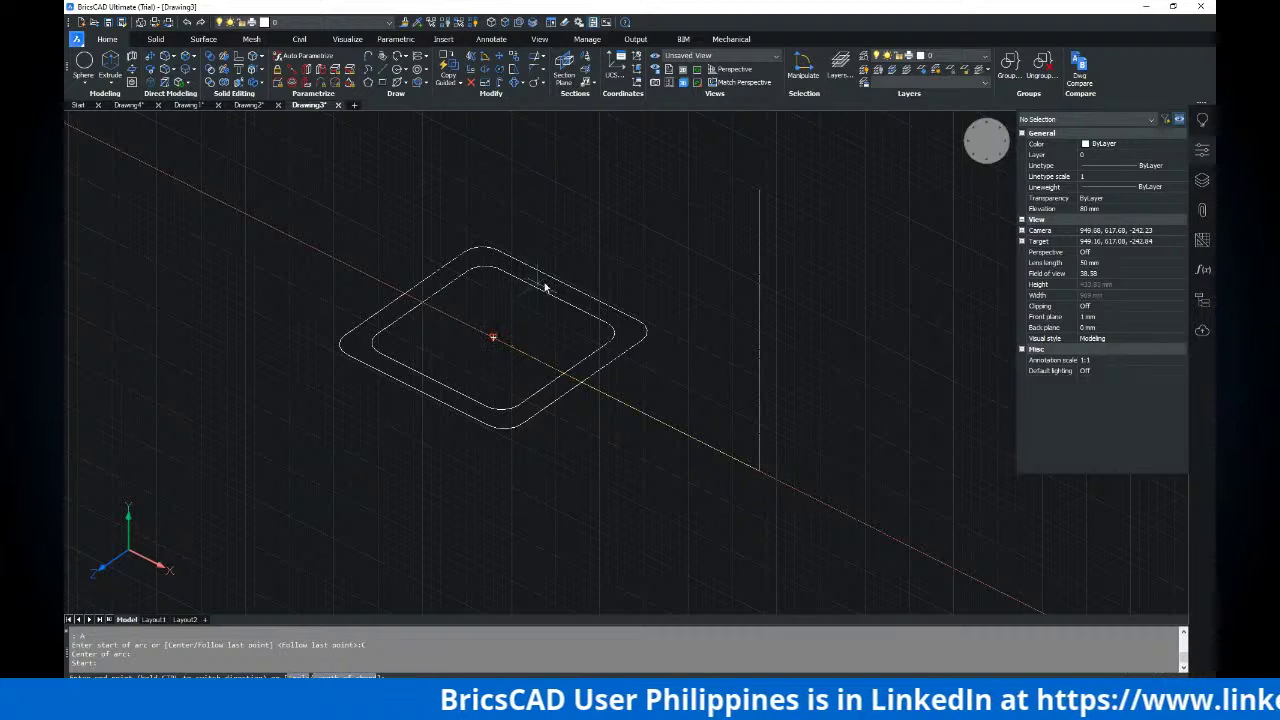
scroll(911, 409, "down", 3)
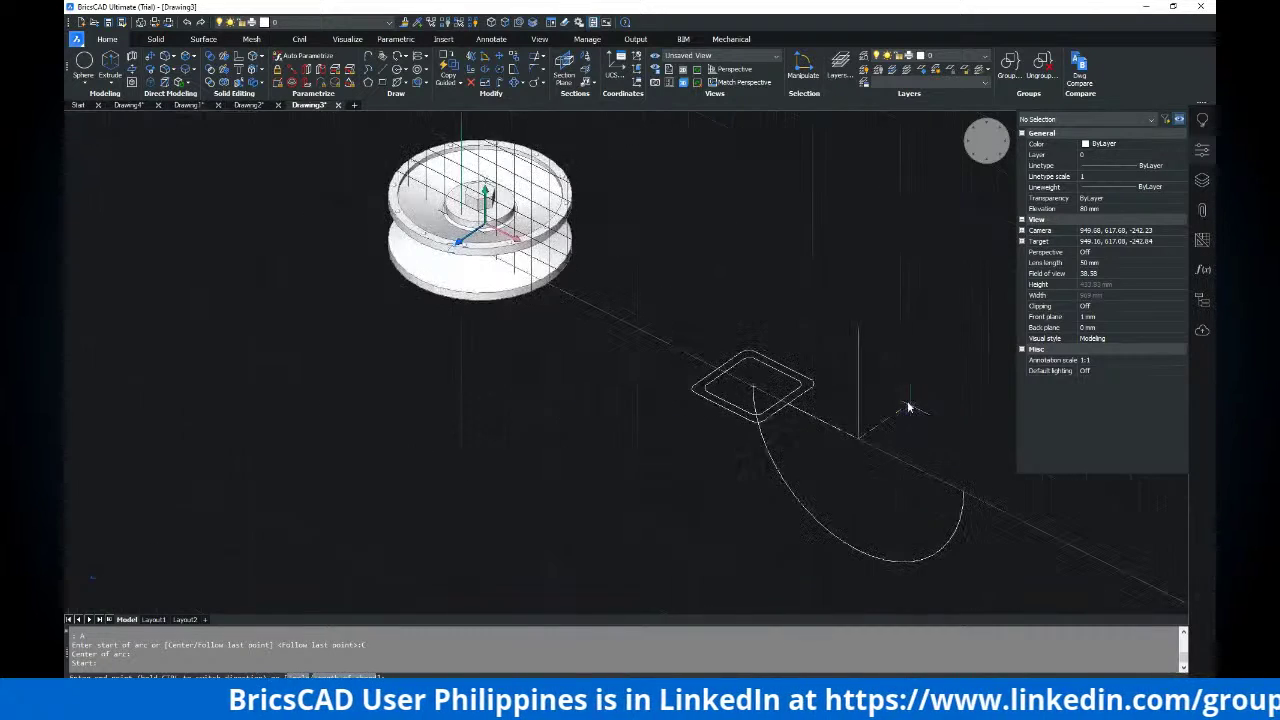
scroll(786, 357, "up", 2)
key("Escape")
scroll(772, 336, "up", 2)
key("Return")
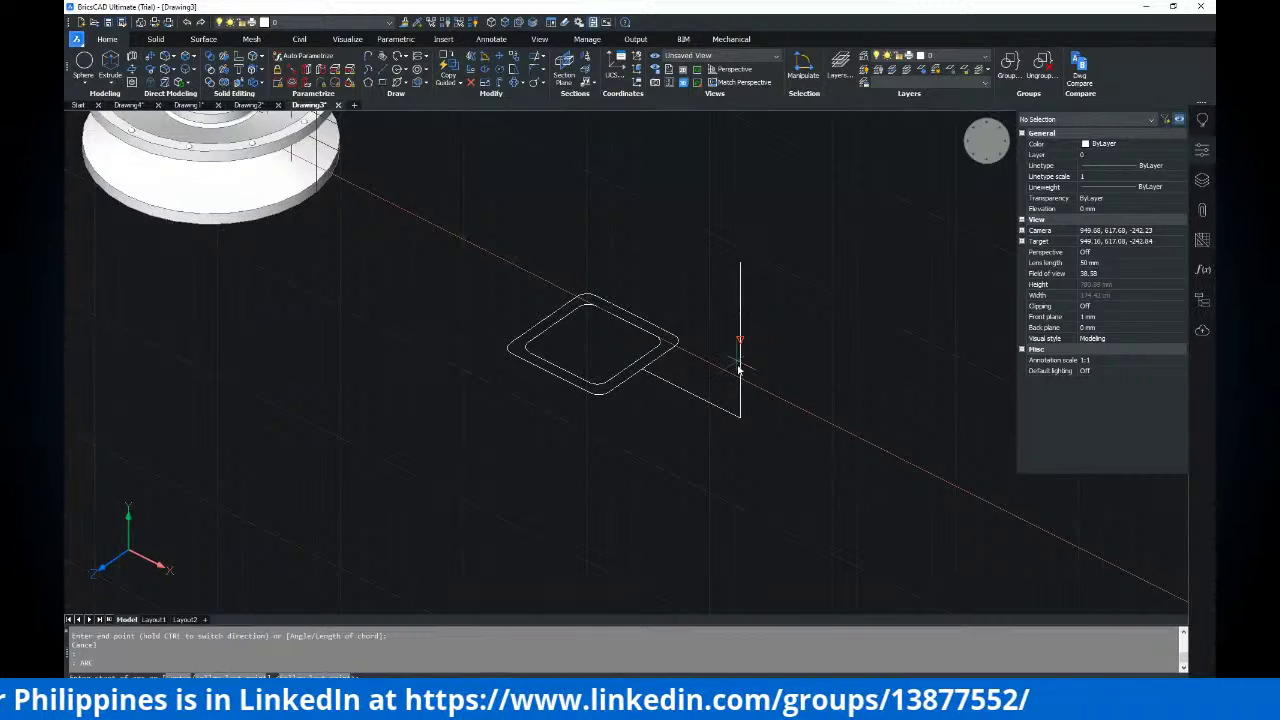
left_click(190, 676)
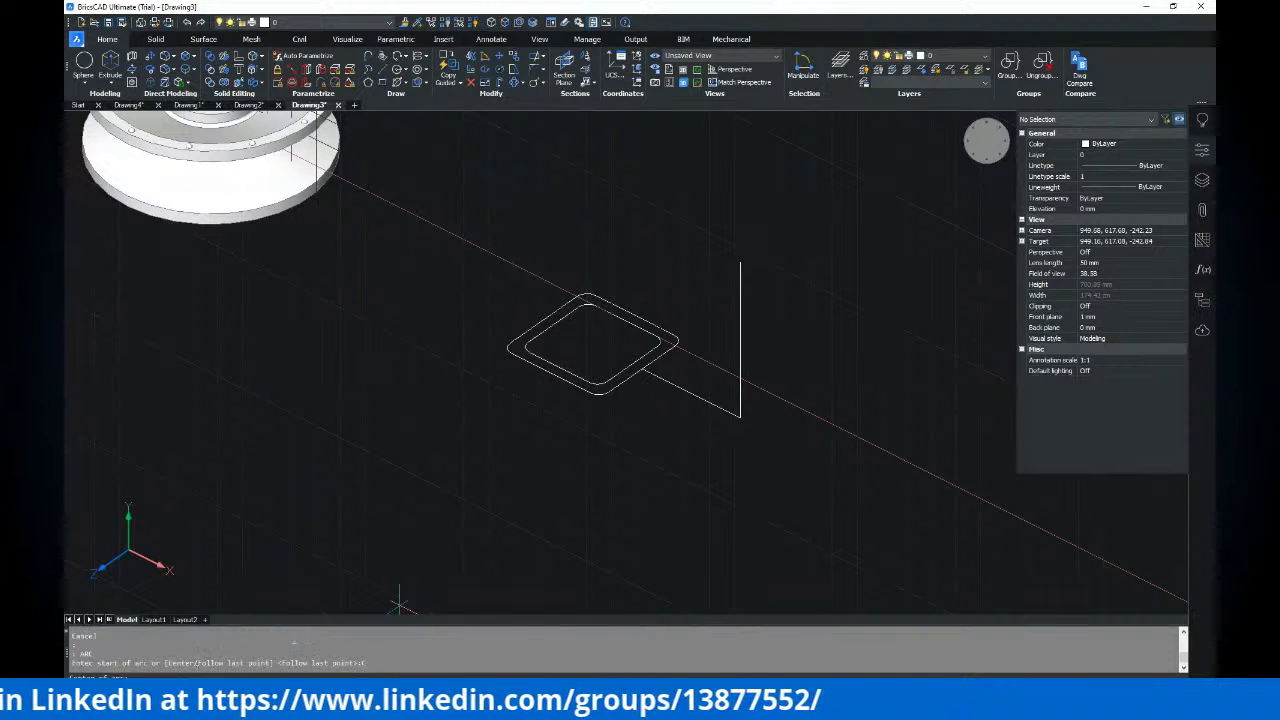
left_click(740, 426)
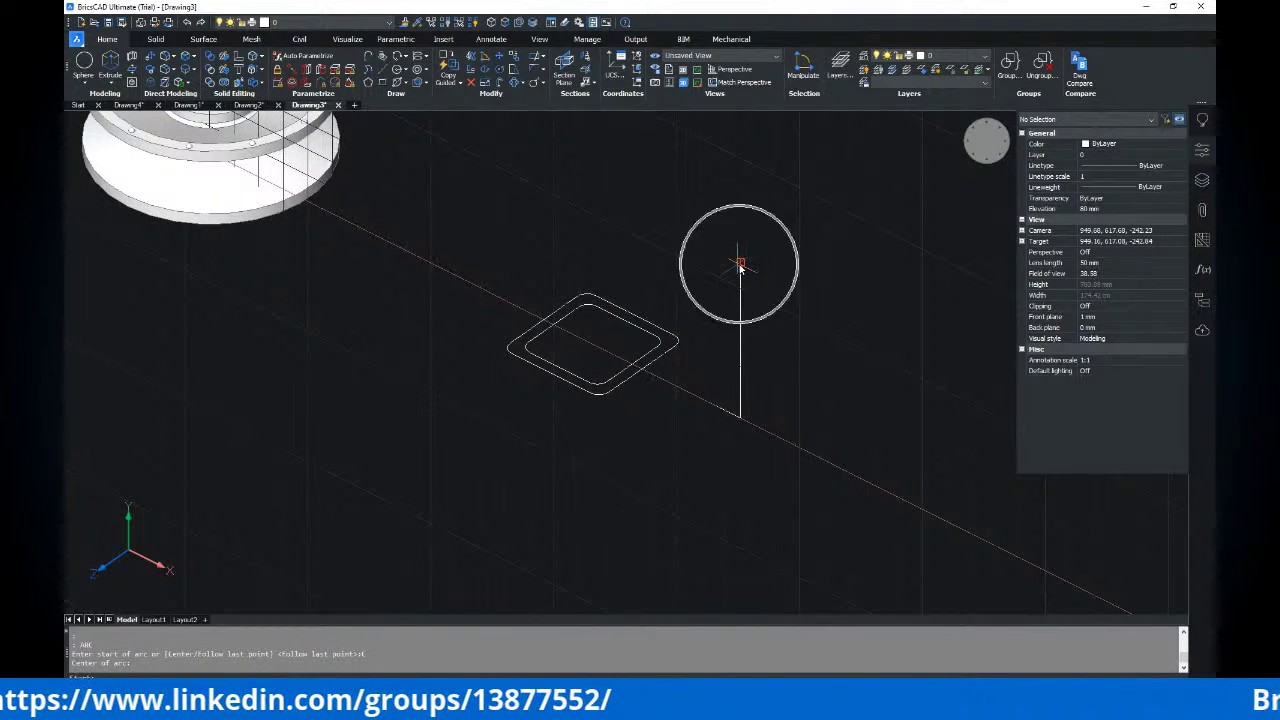
left_click(740, 263)
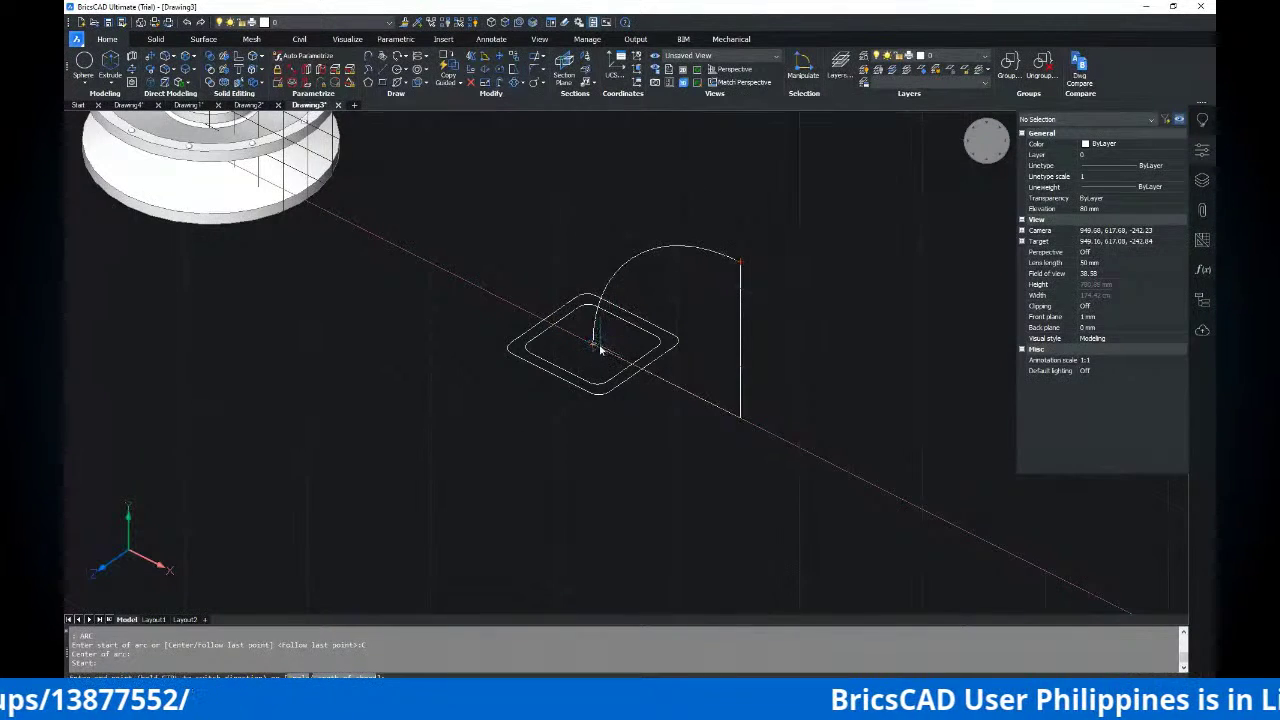
scroll(595, 349, "up", 3)
scroll(593, 347, "up", 1)
scroll(591, 345, "down", 2)
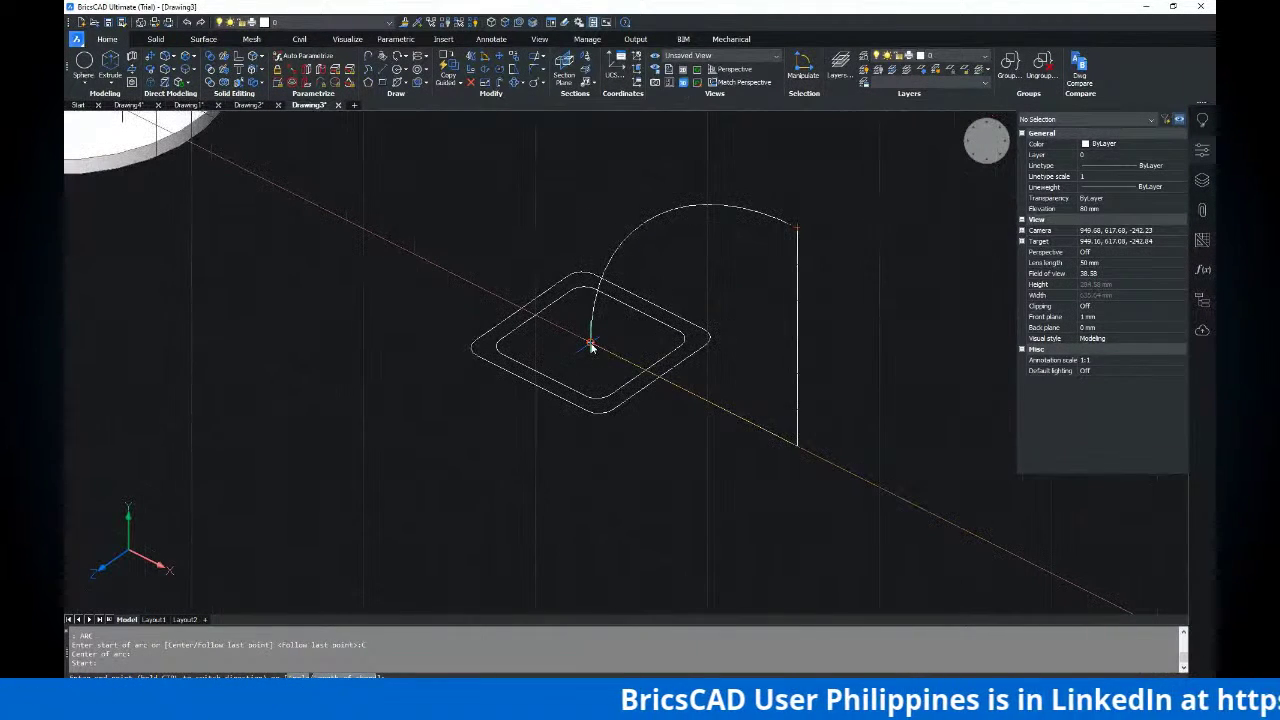
key("Escape")
key("Escape")
Draw the path arc centred on the vertical line's lower end, from that line's upper end to the centre of the rounded squares
key("Return")
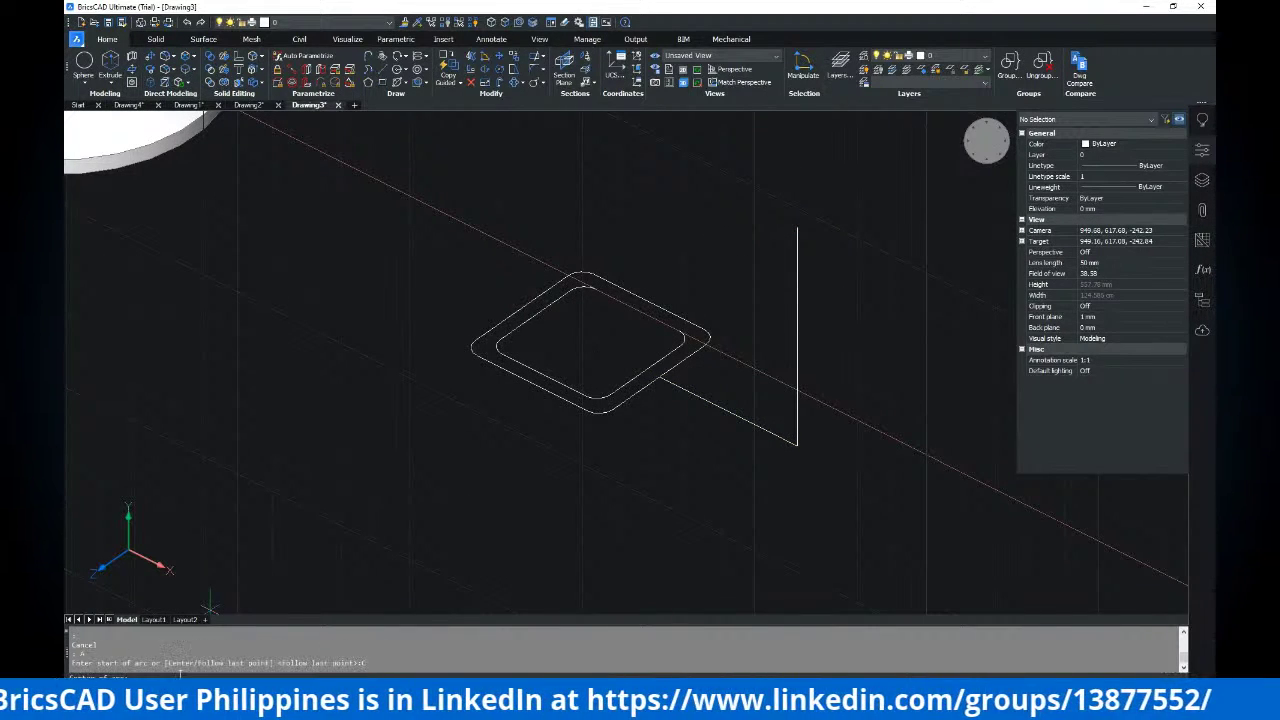
left_click(797, 443)
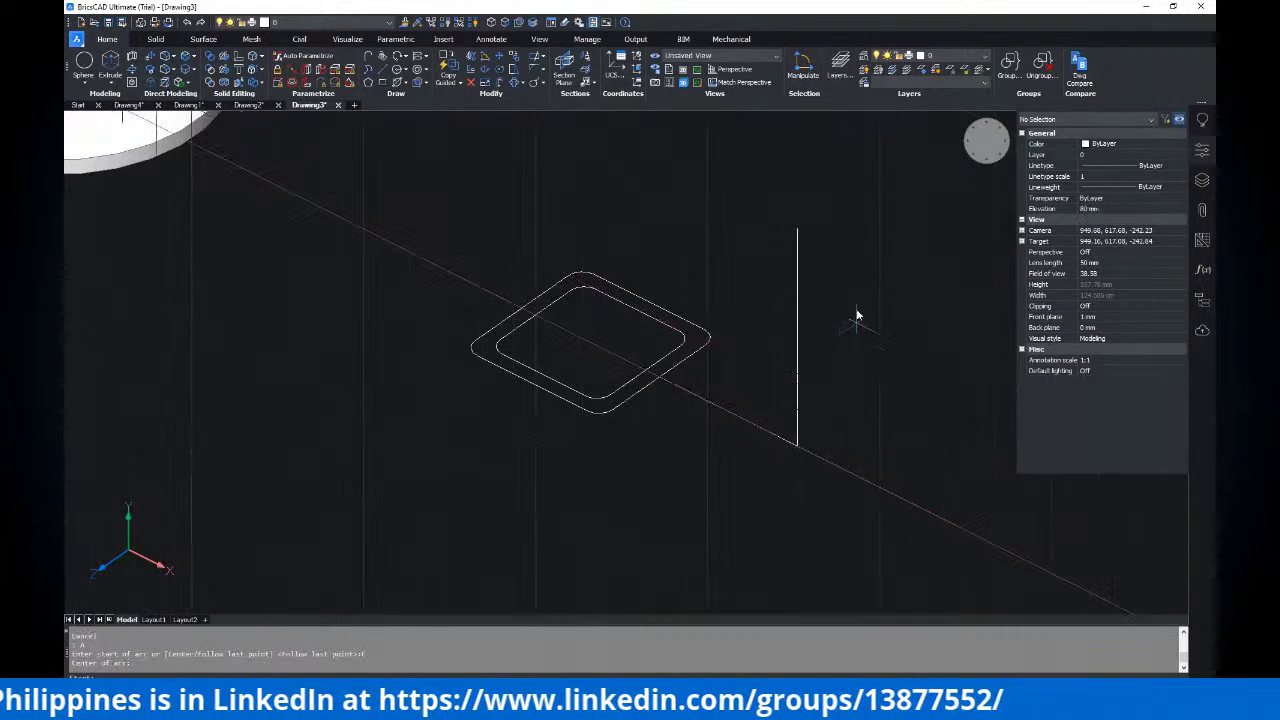
left_click(797, 229)
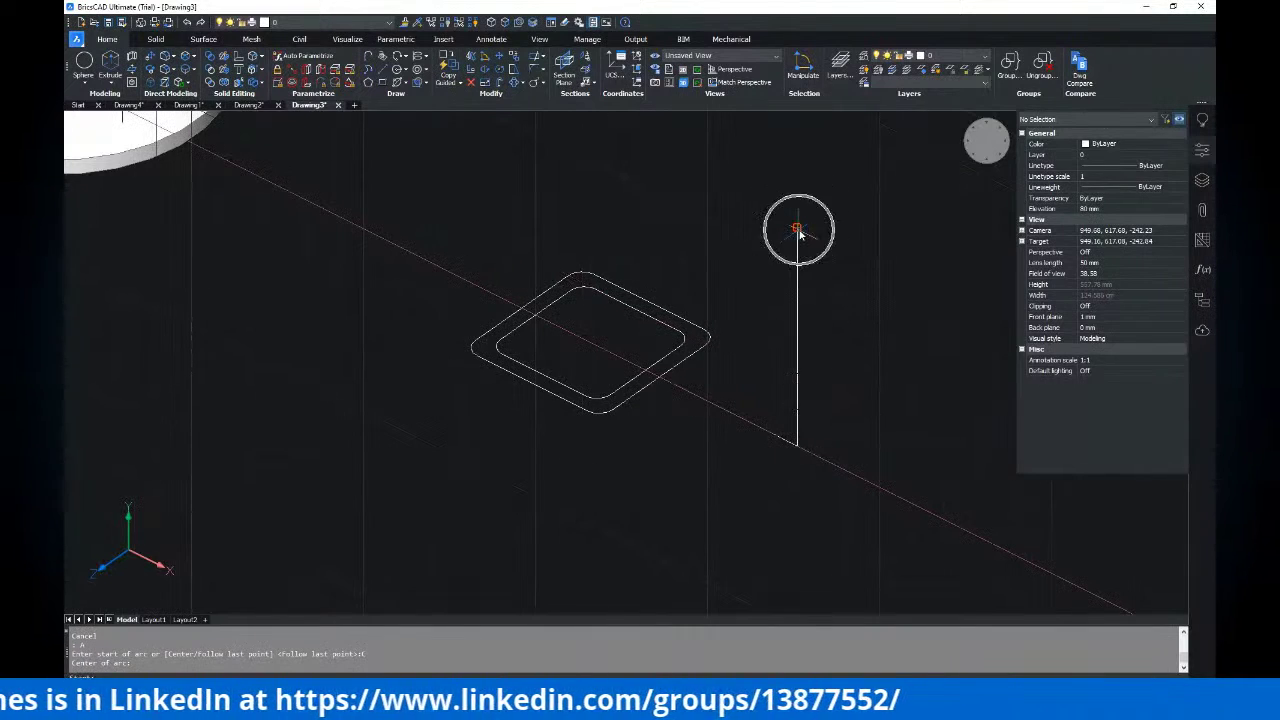
left_click(592, 345)
key("Return")
Try to copy the path arc, using its lower end at the squares' centre as the base point
middle_click_drag(771, 309, 563, 367)
key("Escape")
key("Escape")
type("co")
key("Return")
left_click(676, 222)
left_click(599, 214)
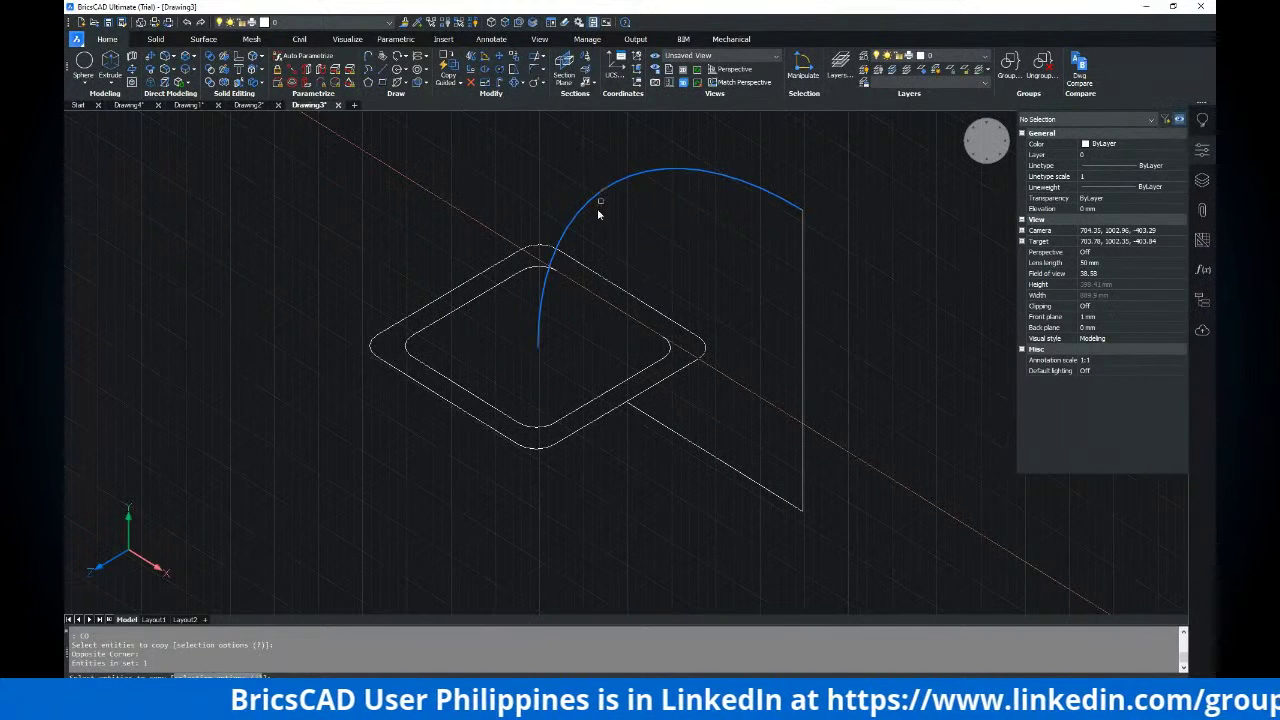
left_click(538, 347)
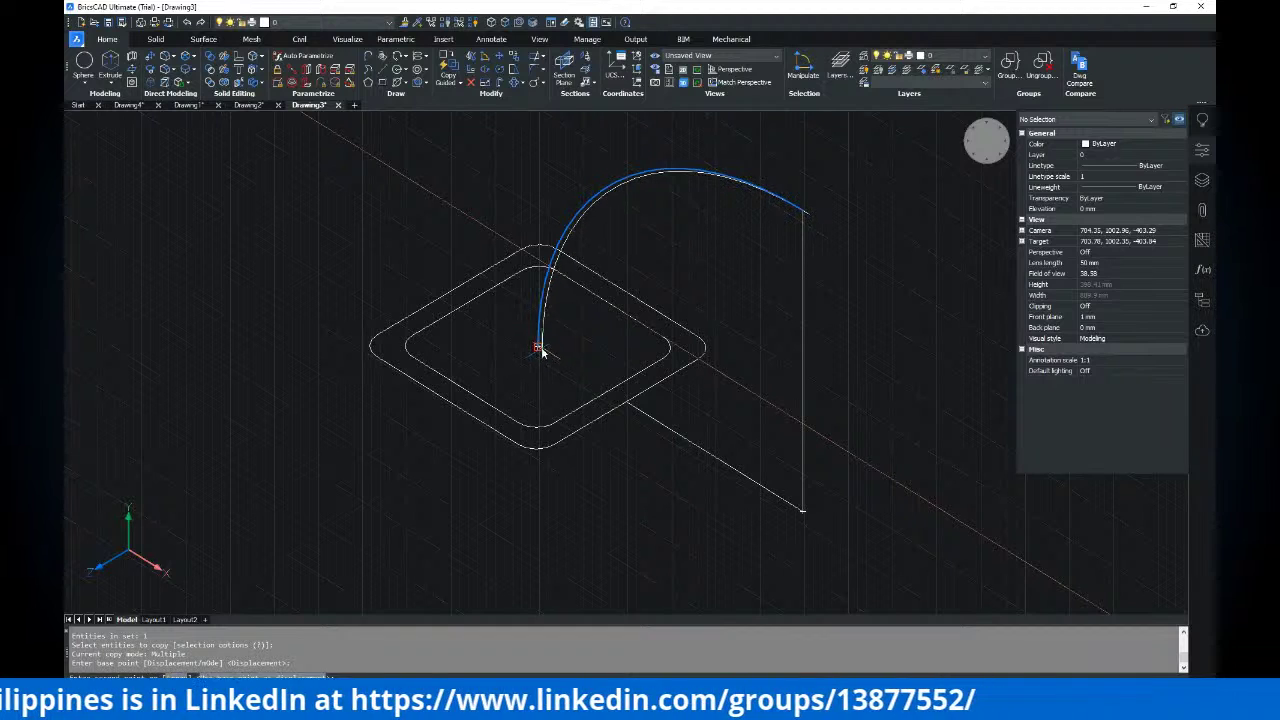
scroll(540, 348, "down", 3)
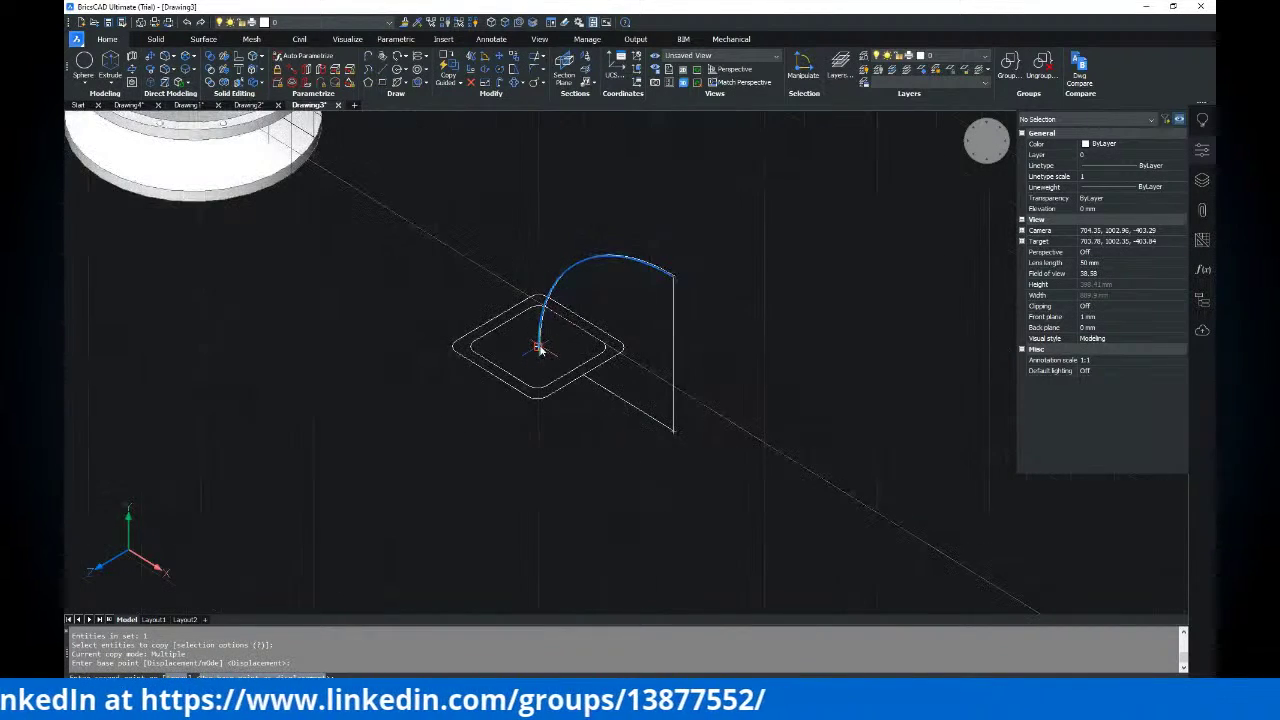
scroll(566, 337, "up", 2)
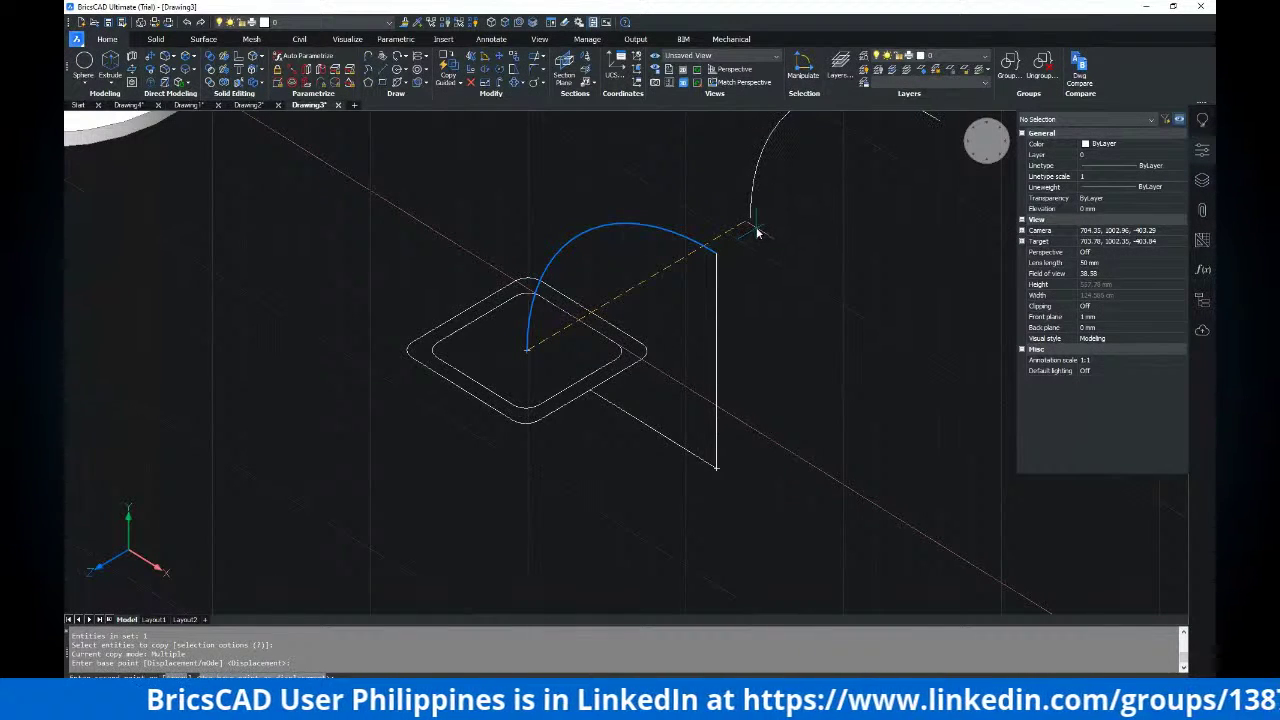
middle_click_drag(737, 234, 696, 300)
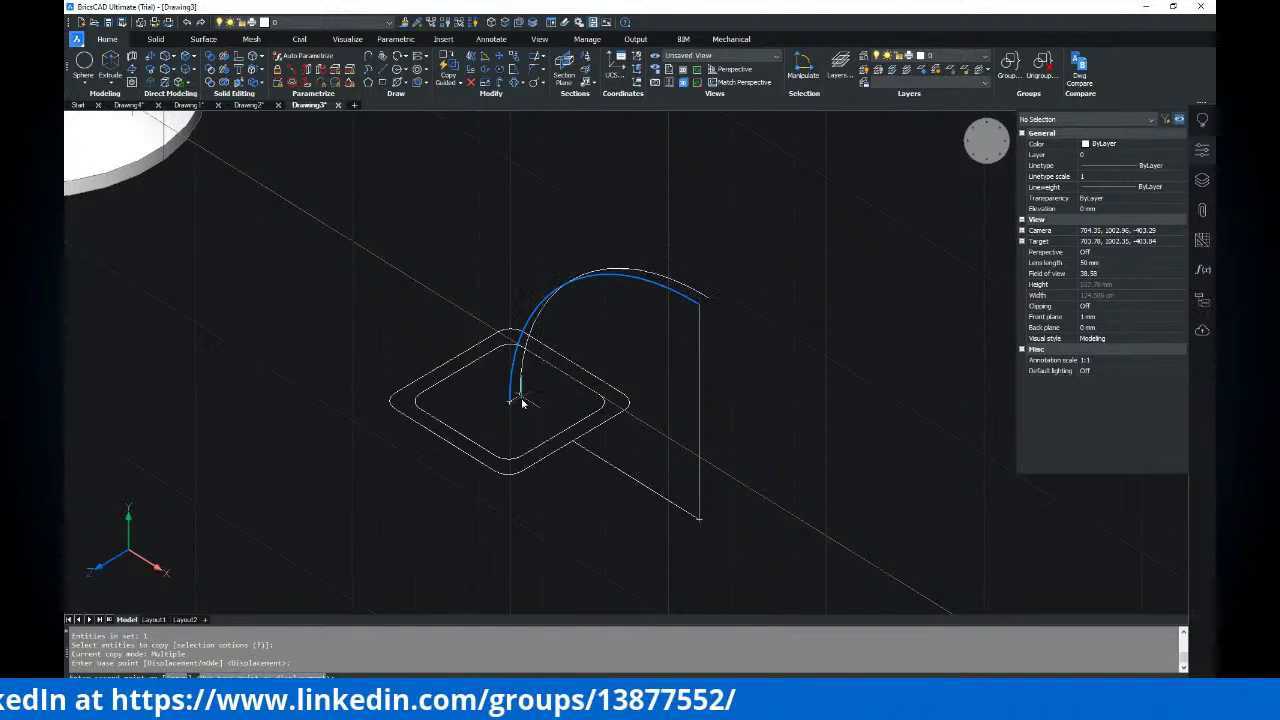
scroll(512, 398, "up", 3)
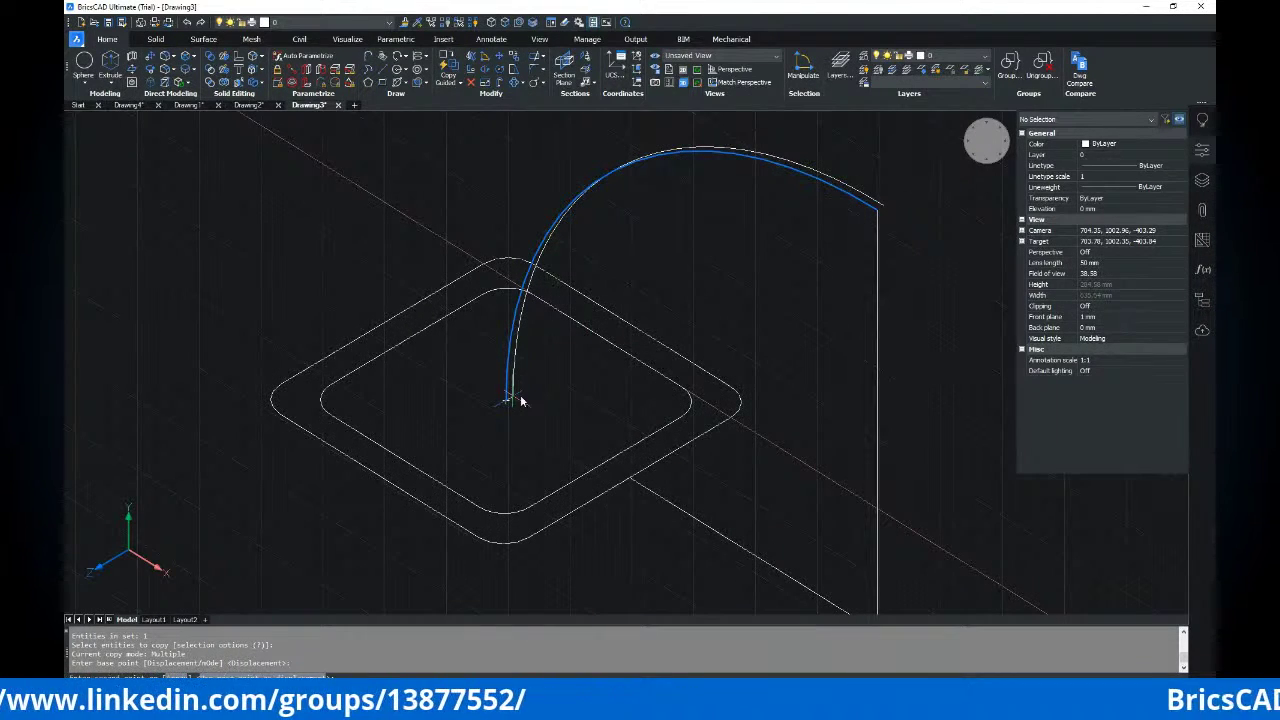
middle_click_drag(521, 401, 524, 346)
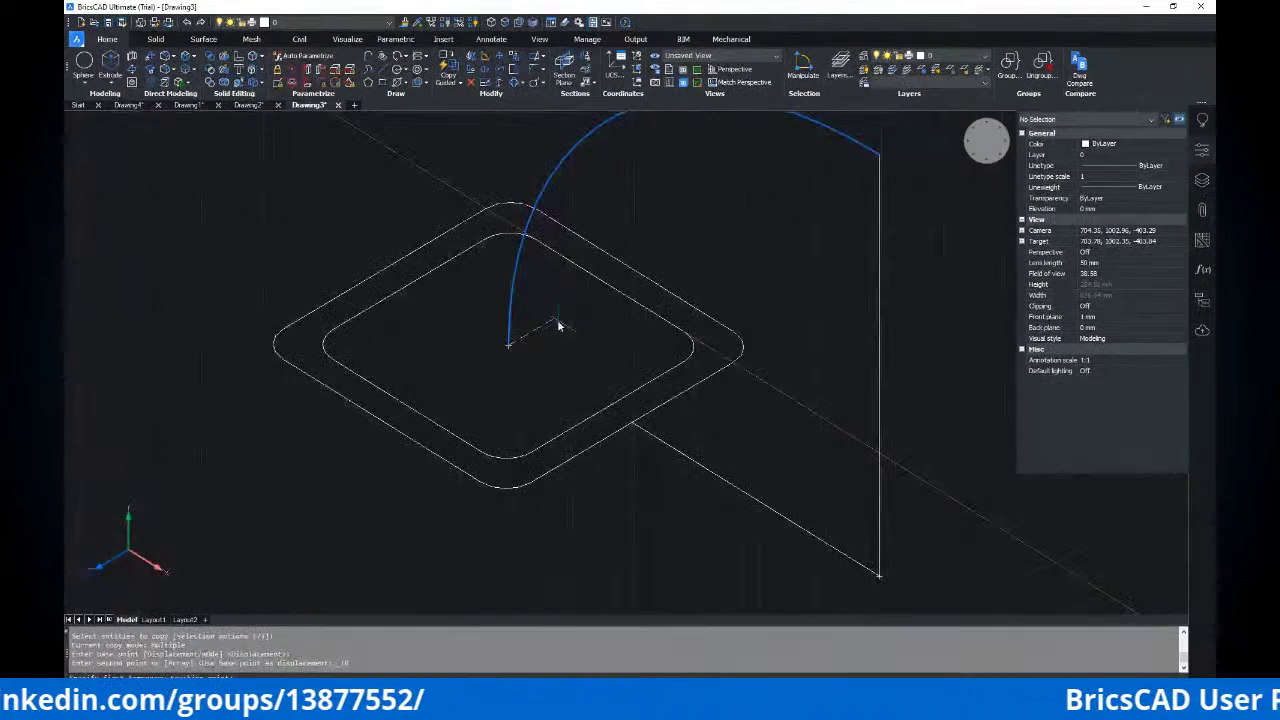
left_click(511, 346)
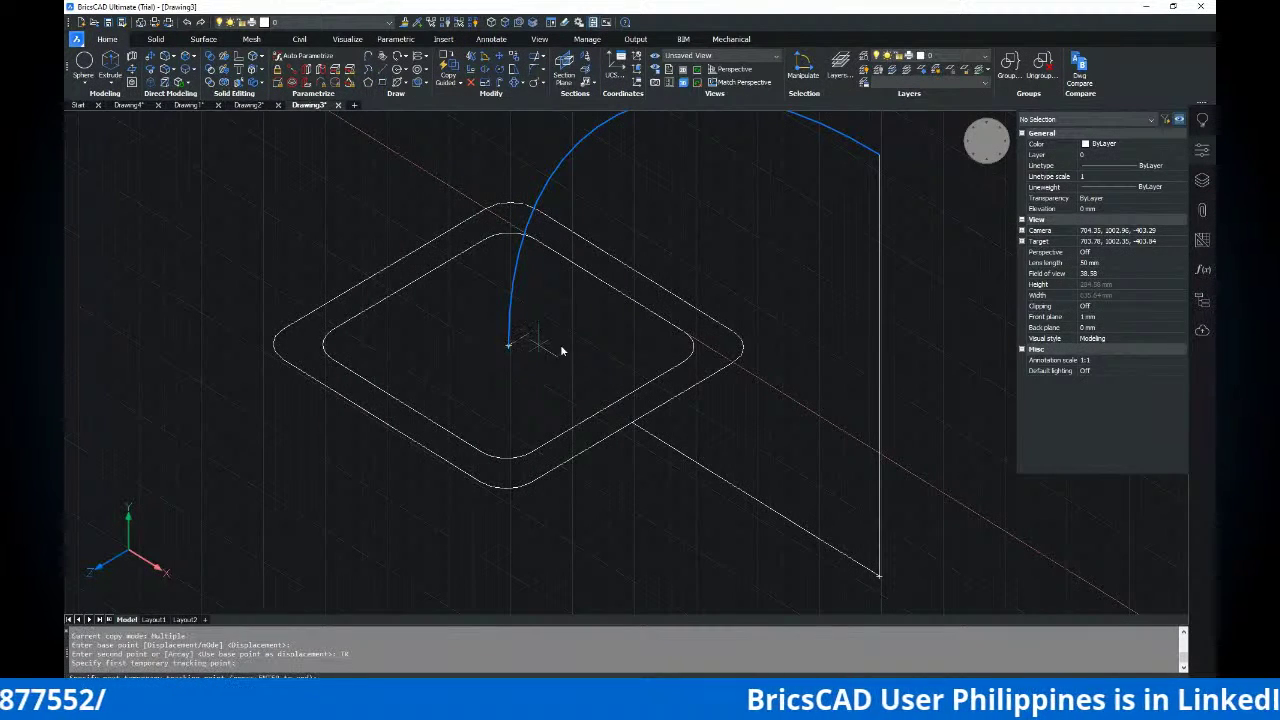
scroll(580, 358, "down", 5)
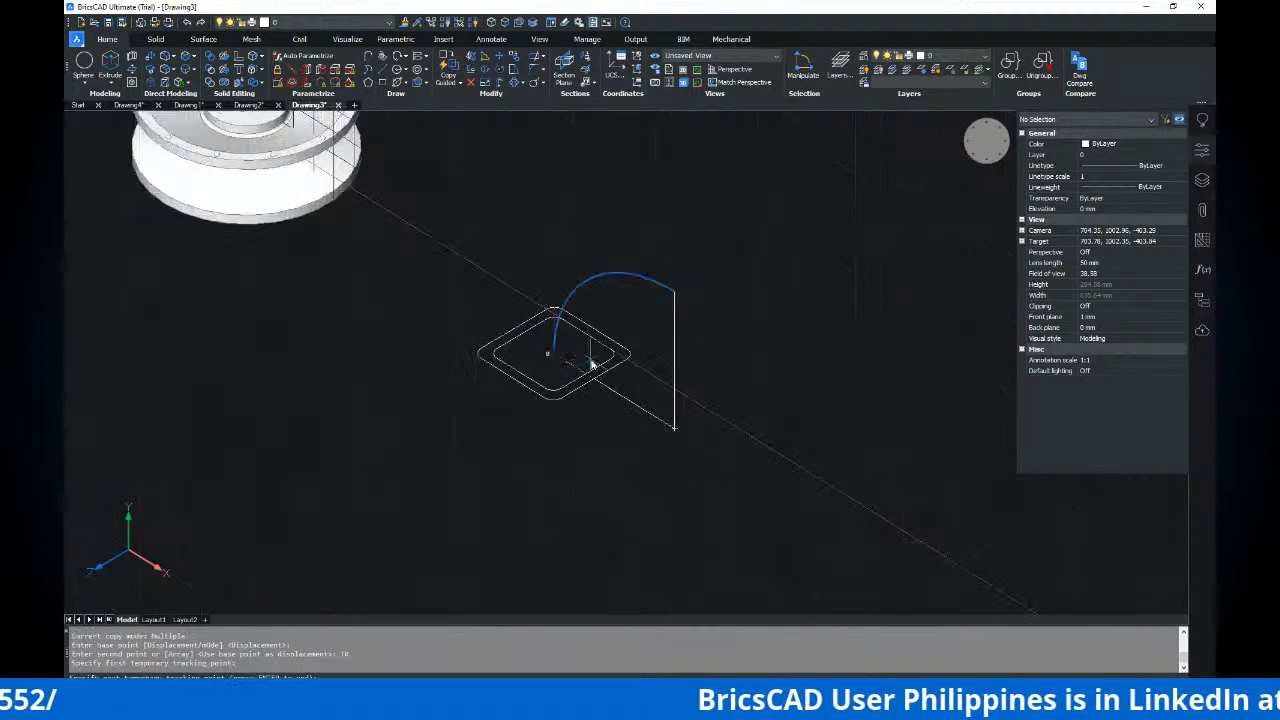
key("Escape")
key("Escape")
Check the path arc's properties and delete the duplicate arc that lies over it
left_click(655, 283)
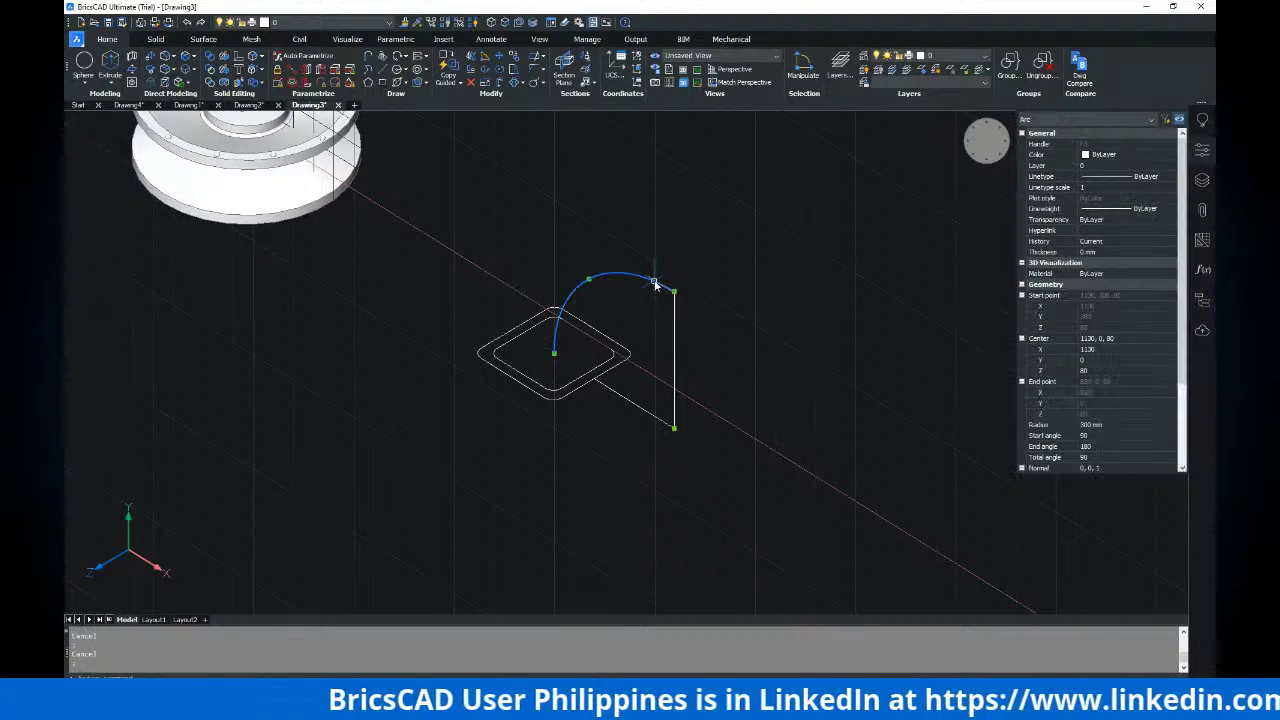
key("Escape")
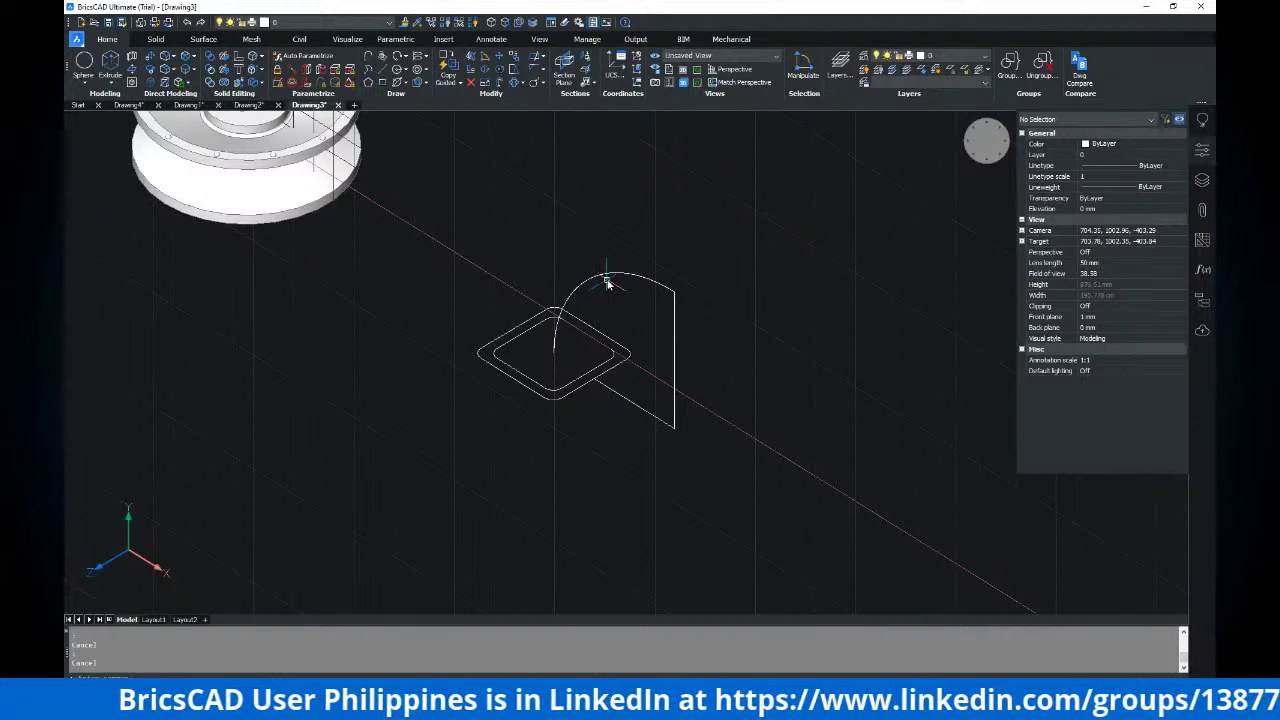
left_click(607, 284)
key("Delete")
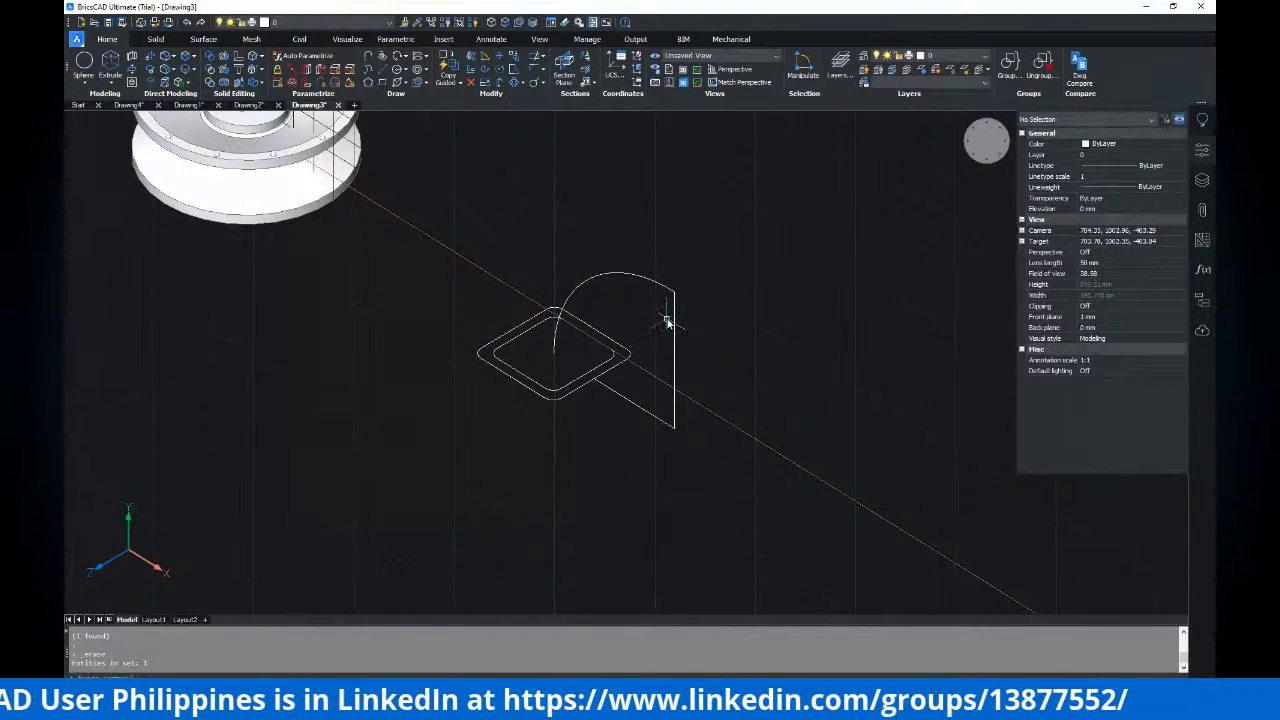
scroll(605, 278, "up", 1)
left_click(603, 278)
key("Escape")
Set the view to Front so the vertical line's upper end can be worked on in that plane
middle_click_drag(678, 262, 595, 235)
key("ctrl")
left_click(690, 58)
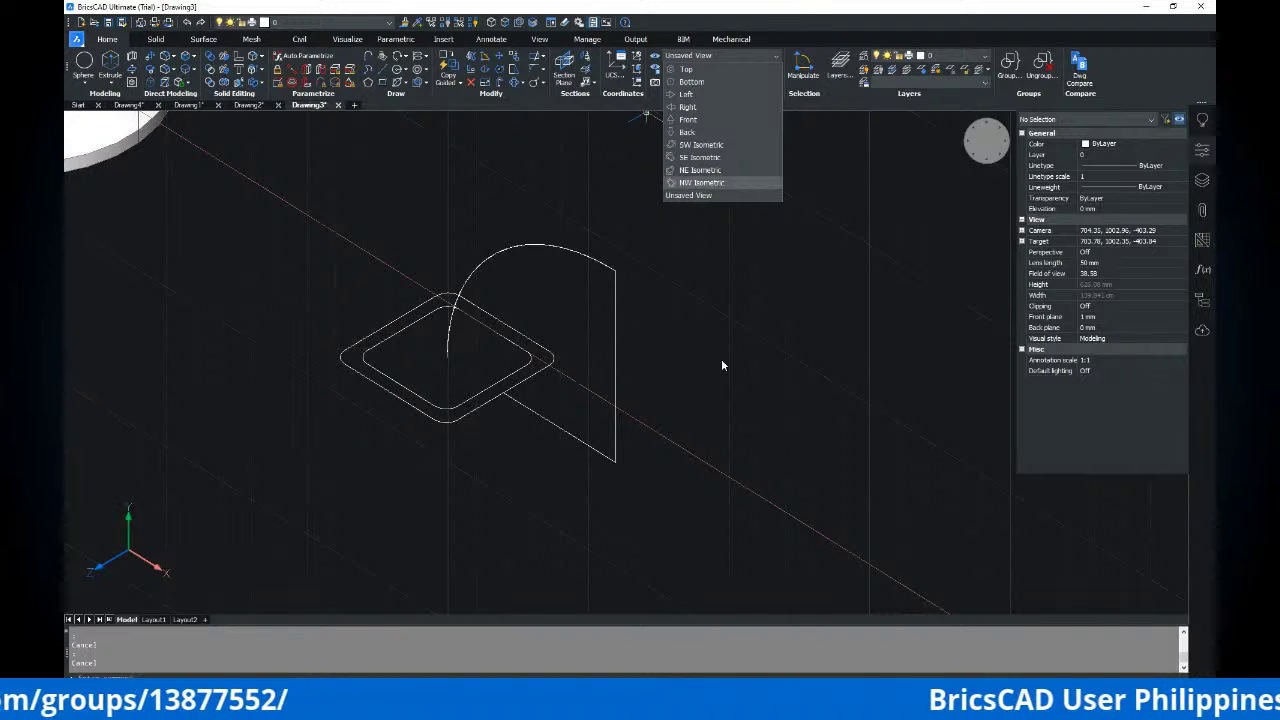
left_click(690, 121)
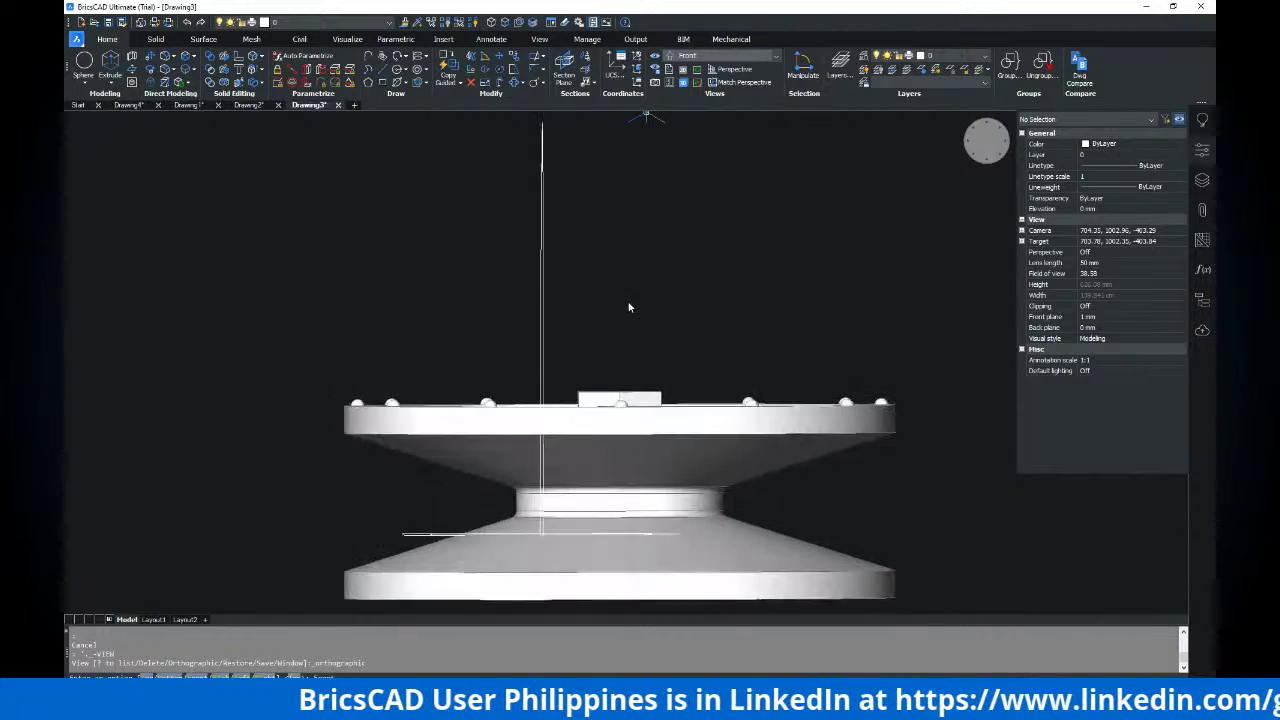
scroll(603, 246, "down", 3)
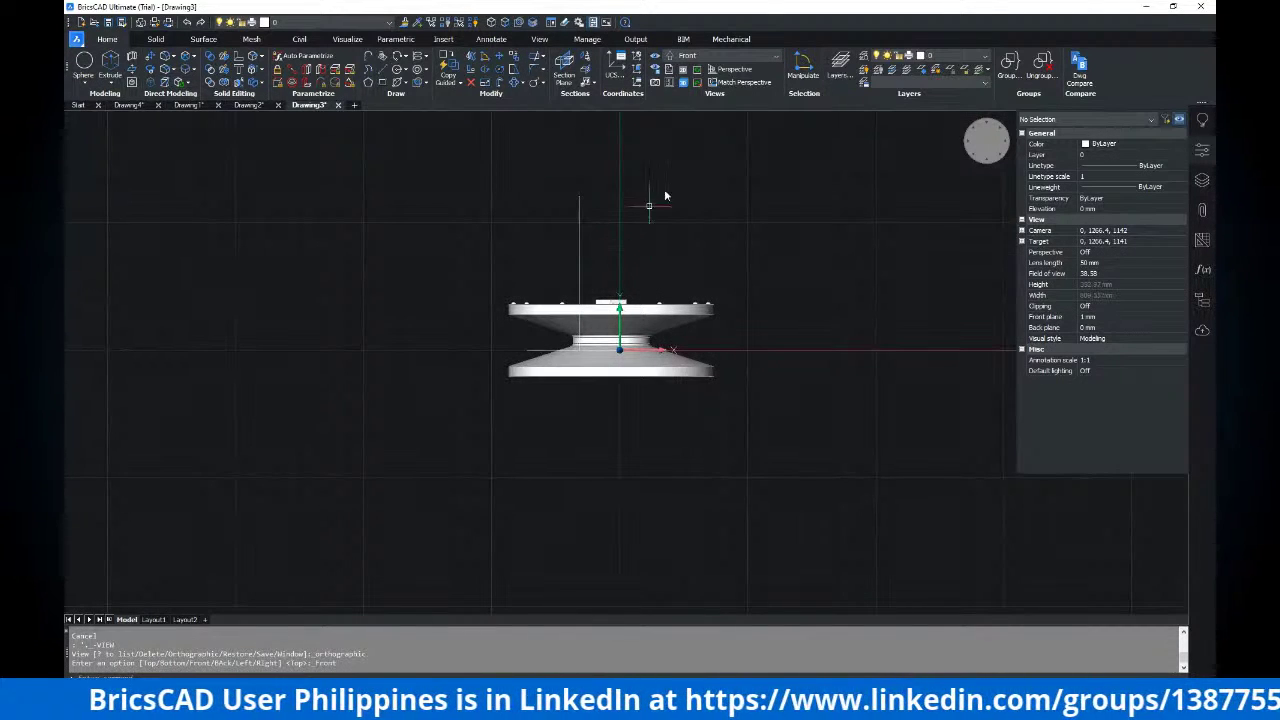
Draw a 150 mm diameter circle centred on the path arc's upper end, following the drawing on page 7
mouse_move(605, 263)
middle_mouse_down("shift")
mouse_move(620, 292)
mouse_move(745, 320)
mouse_move(594, 273)
middle_mouse_up("shift")
scroll(593, 273, "down", 3)
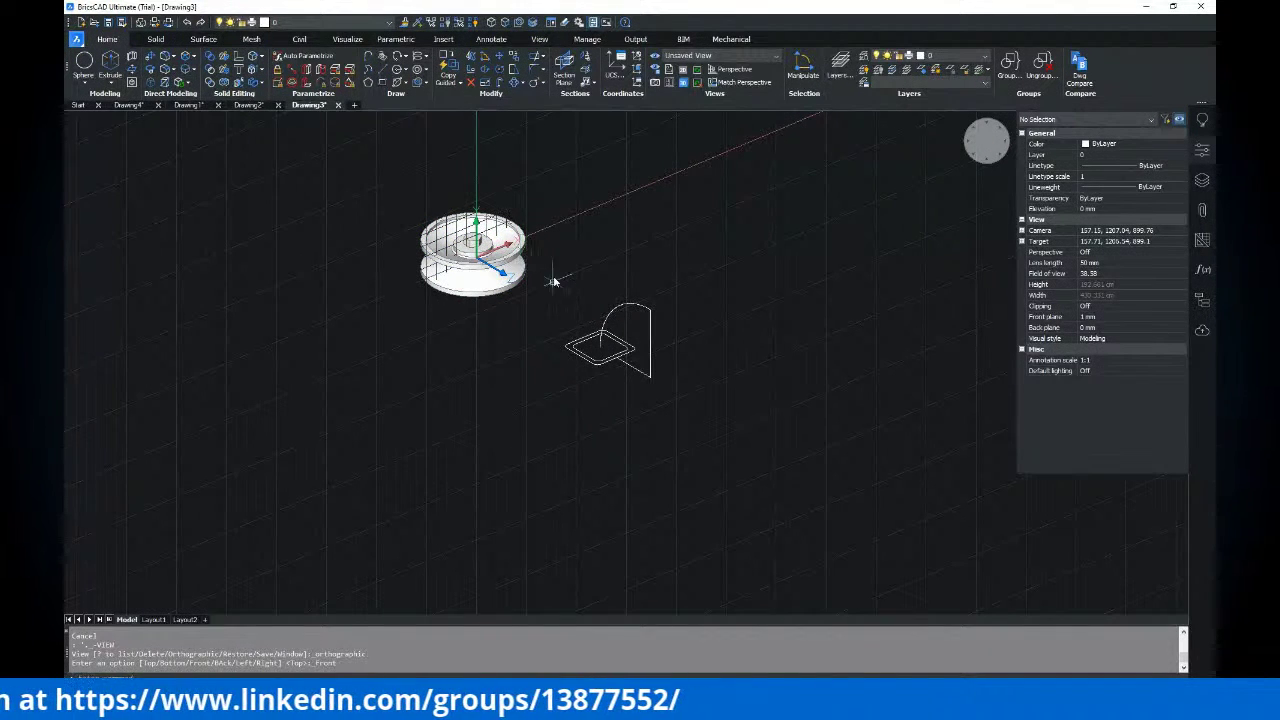
scroll(655, 318, "up", 3)
middle_click_drag(626, 328, 662, 338)
key("Escape")
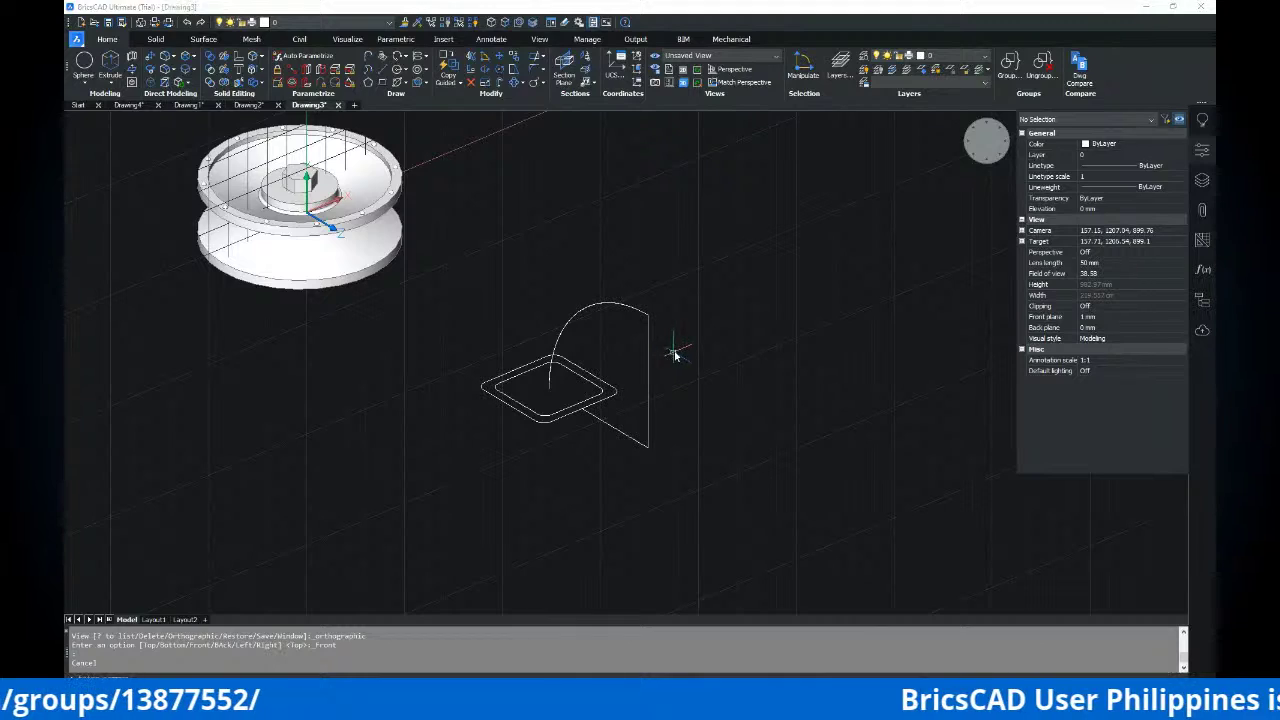
key("alt+Tab")
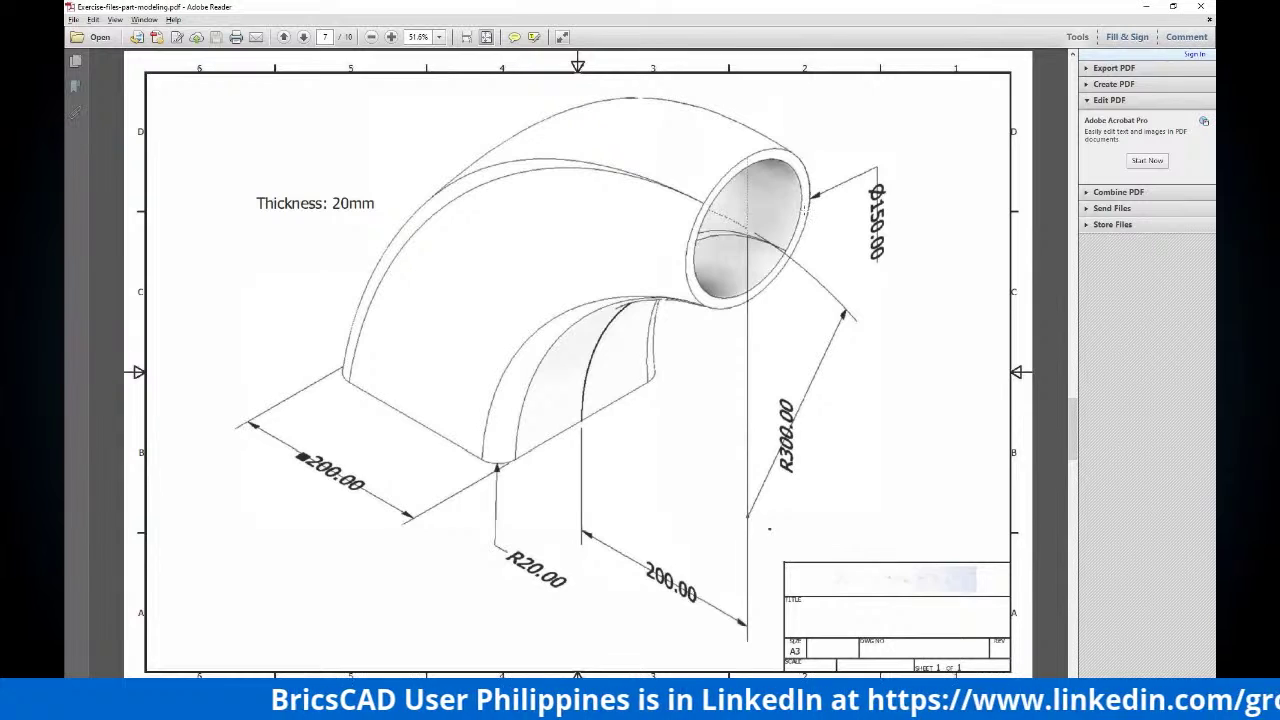
key("alt+Tab")
scroll(688, 316, "up", 2)
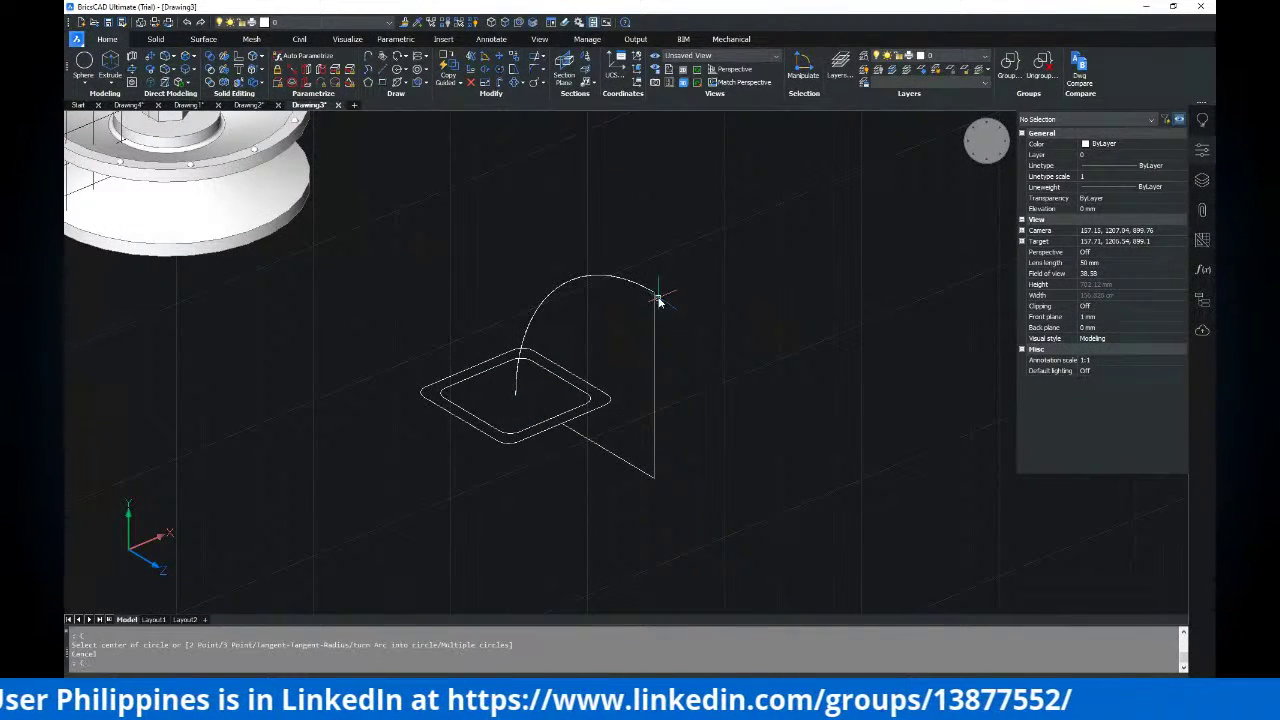
left_click(655, 293)
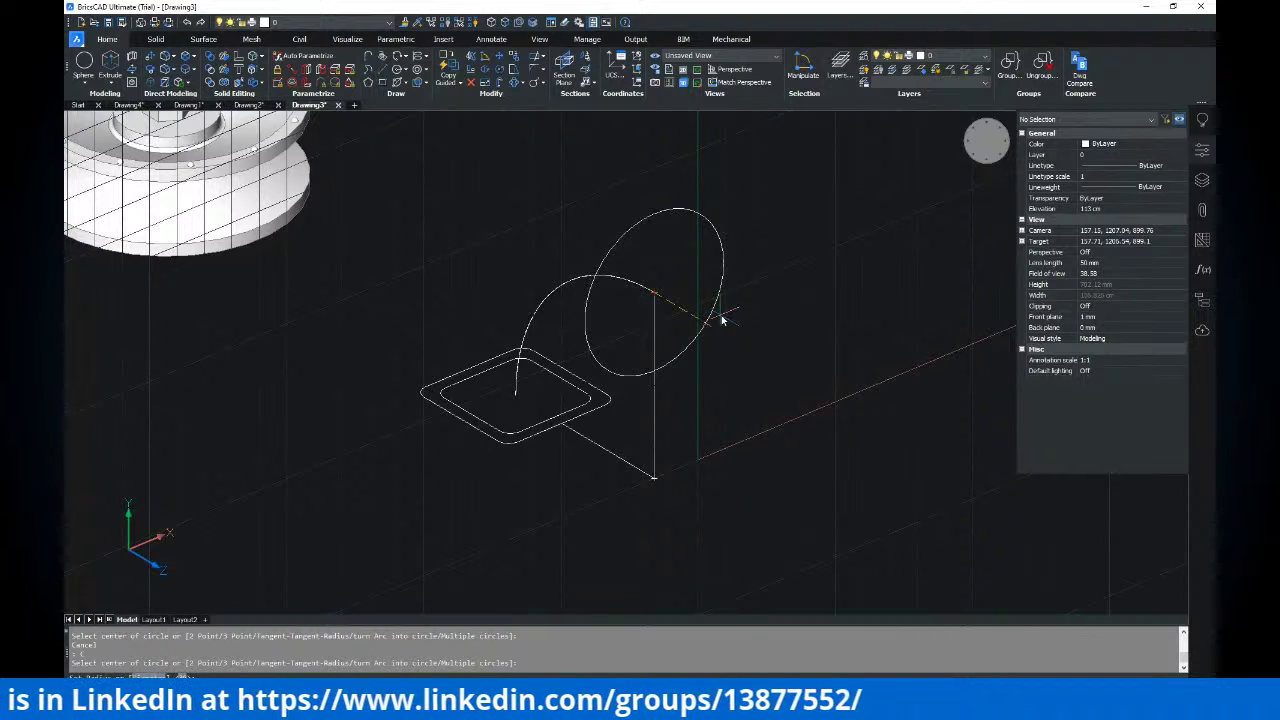
type("d")
key("Return")
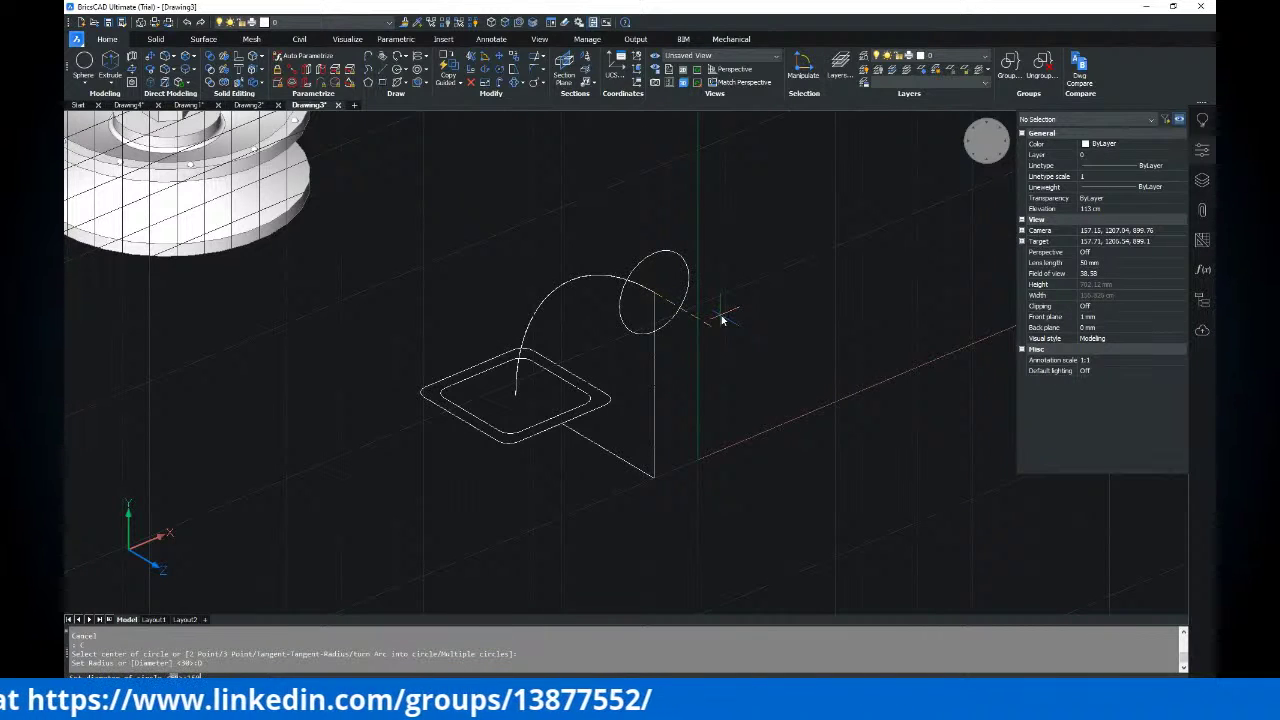
type("150")
key("Return")
Offset the end circle 20 mm inward to form the inner wall profile
type("o")
key("Return")
key("alt+Tab")
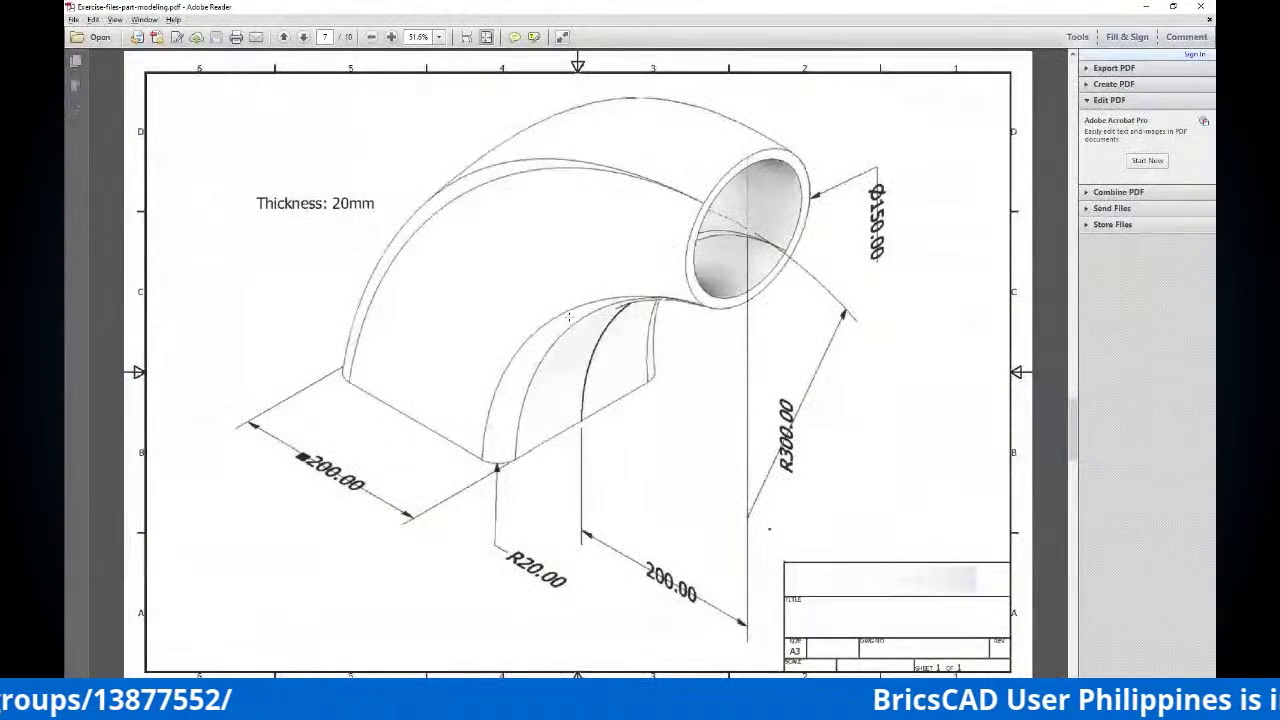
key("alt+Tab")
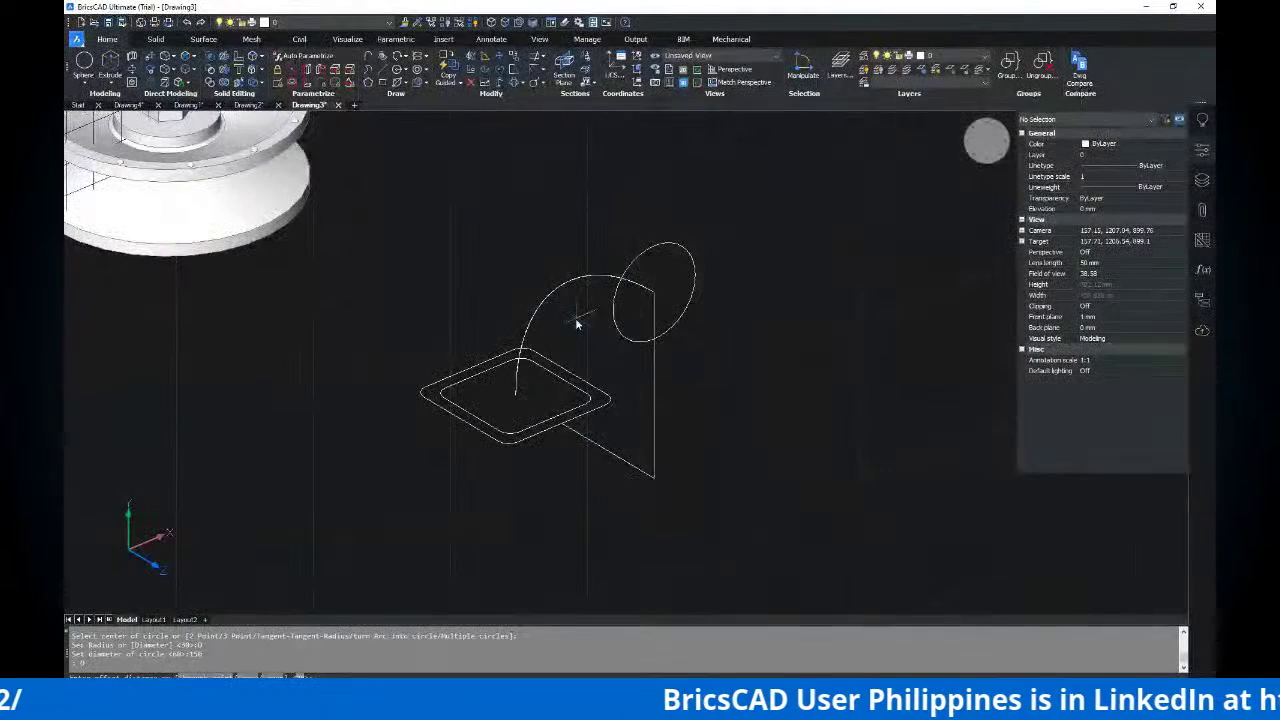
type("20")
key("Return")
left_click(680, 252)
left_click(650, 320)
Compare the sketch with the reference drawing, and delete the vertical and horizontal construction lines below the path arc
mouse_move(612, 400)
middle_mouse_down("shift")
mouse_move(671, 420)
mouse_move(606, 416)
mouse_move(598, 386)
middle_mouse_up("shift")
key("alt+Tab")
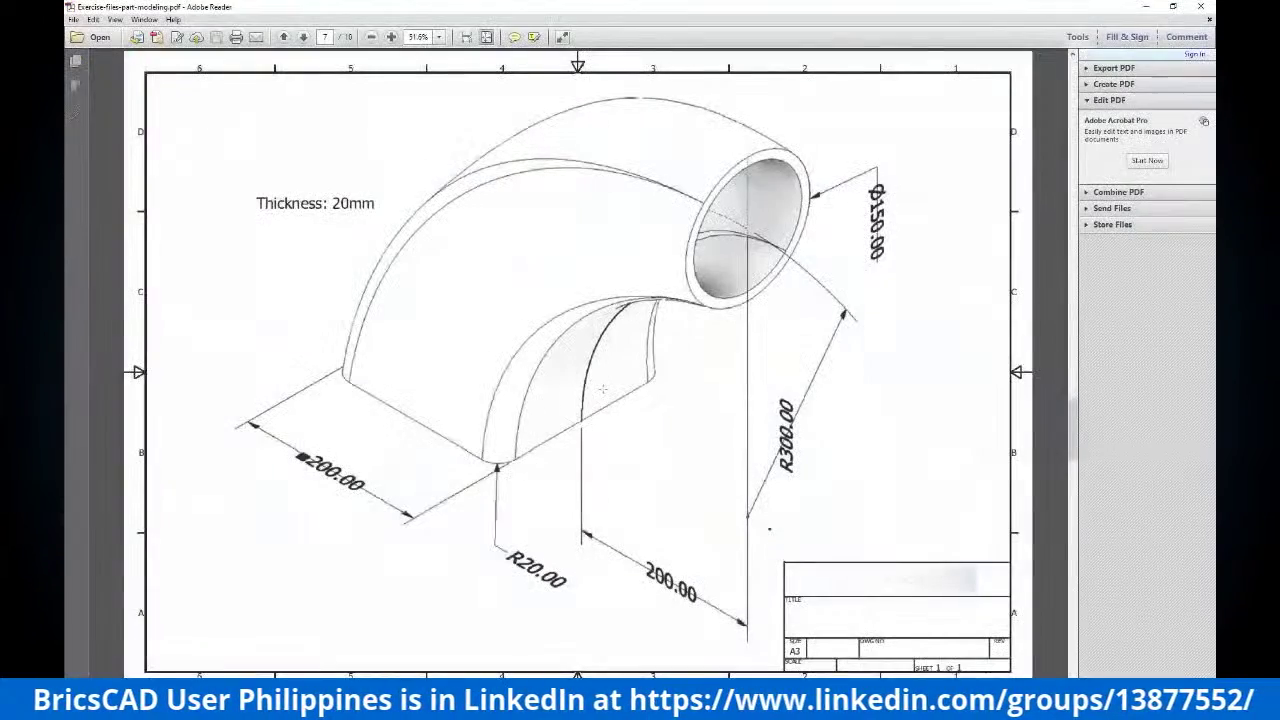
key("alt+Tab")
left_click_drag(670, 428, 583, 477)
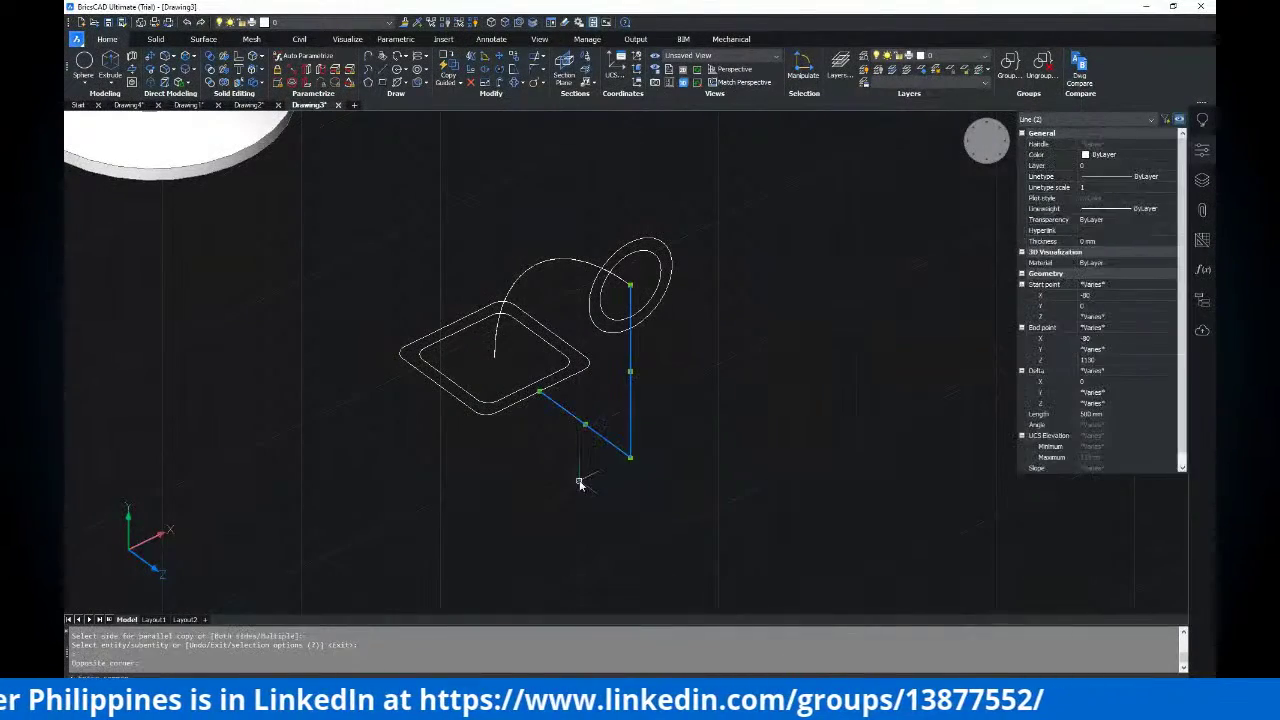
mouse_move(628, 445)
middle_mouse_down("shift")
mouse_move(608, 434)
mouse_move(634, 443)
mouse_move(731, 420)
mouse_move(614, 434)
mouse_move(520, 397)
mouse_move(613, 438)
mouse_move(651, 437)
mouse_move(669, 455)
mouse_move(628, 400)
mouse_move(565, 373)
middle_mouse_up("shift")
key("Delete")
Loft a solid between the outer circle and the outer rounded square, using the arc as the path
scroll(643, 365, "down", 1)
scroll(597, 372, "up", 2)
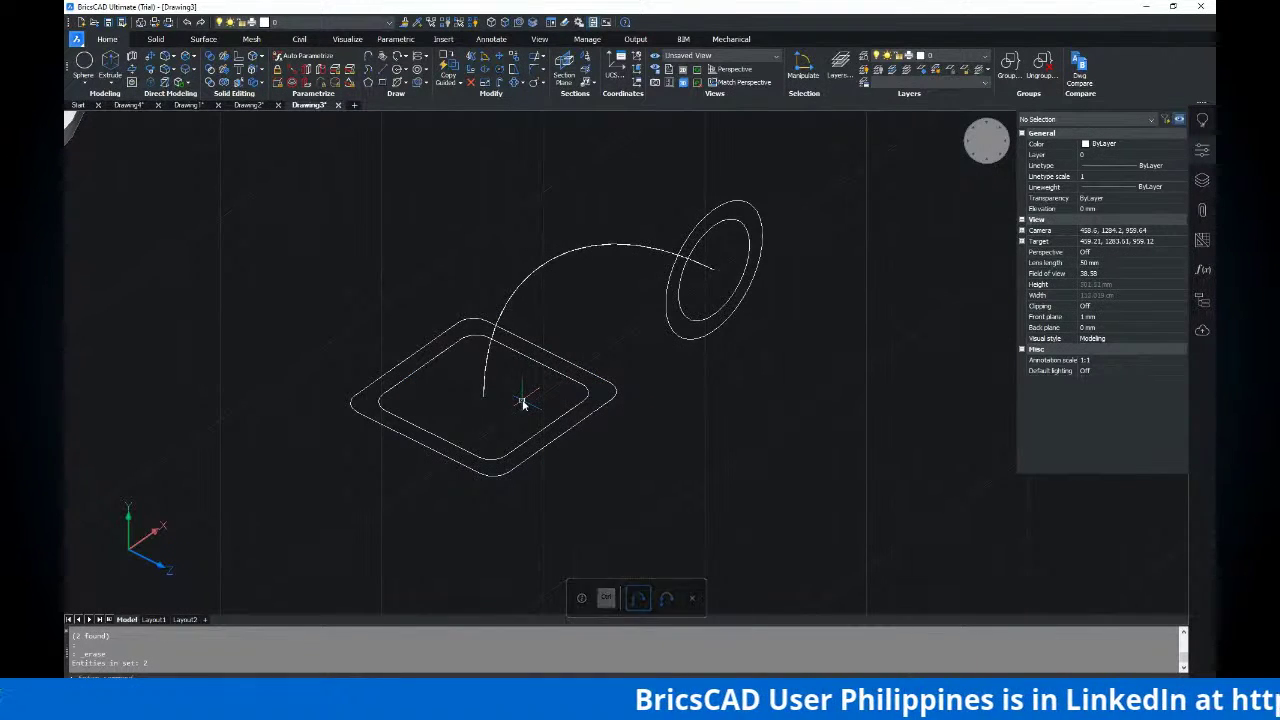
middle_click_drag(708, 375, 670, 388, "shift")
scroll(620, 385, "up", 4)
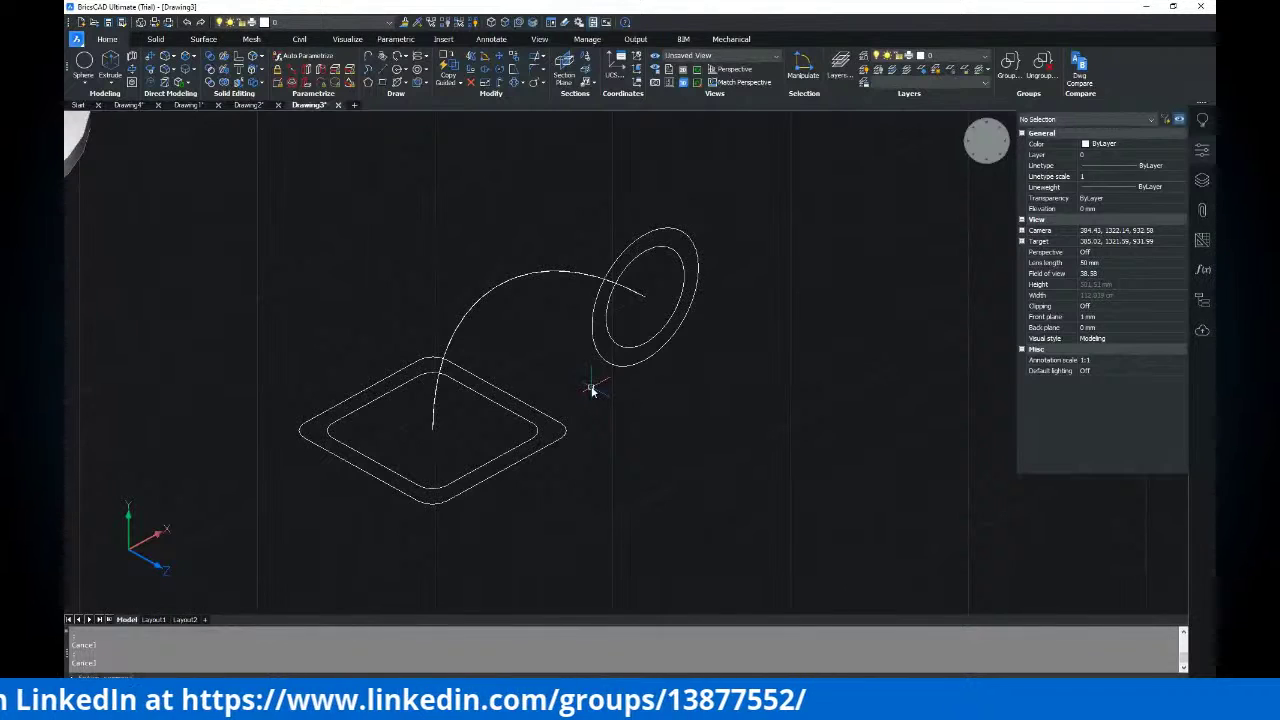
type("lo")
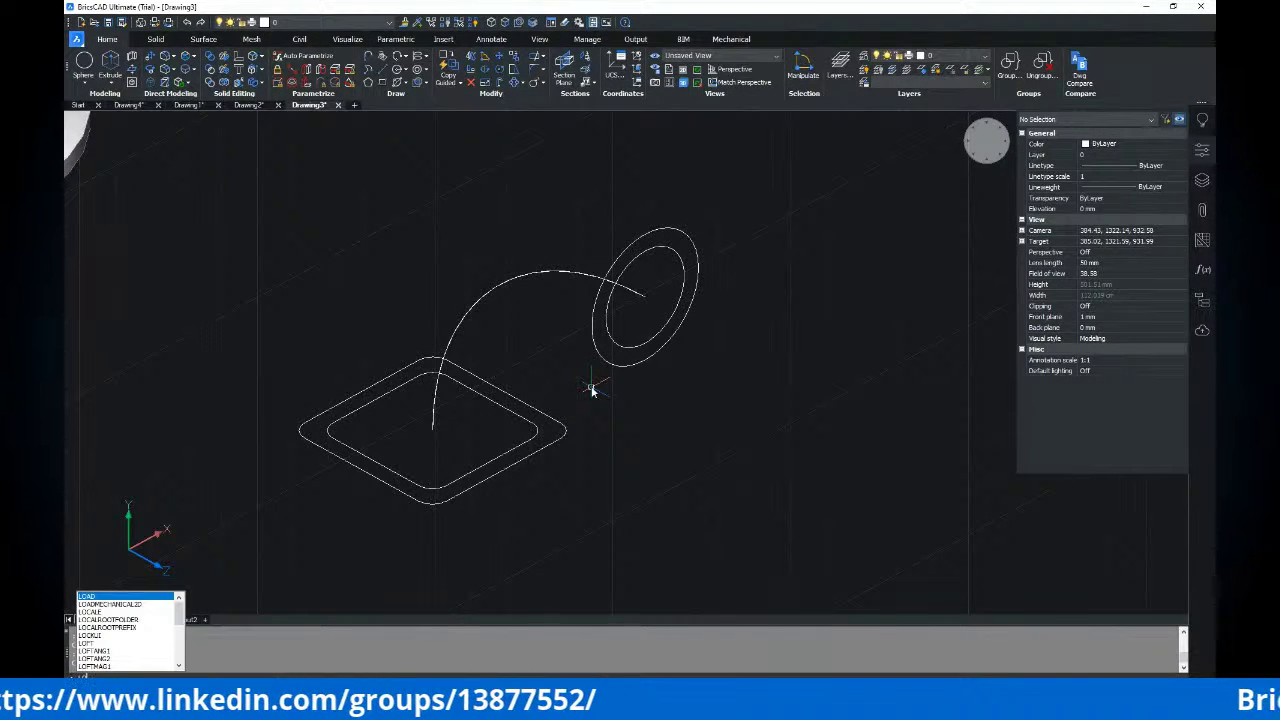
type("ft")
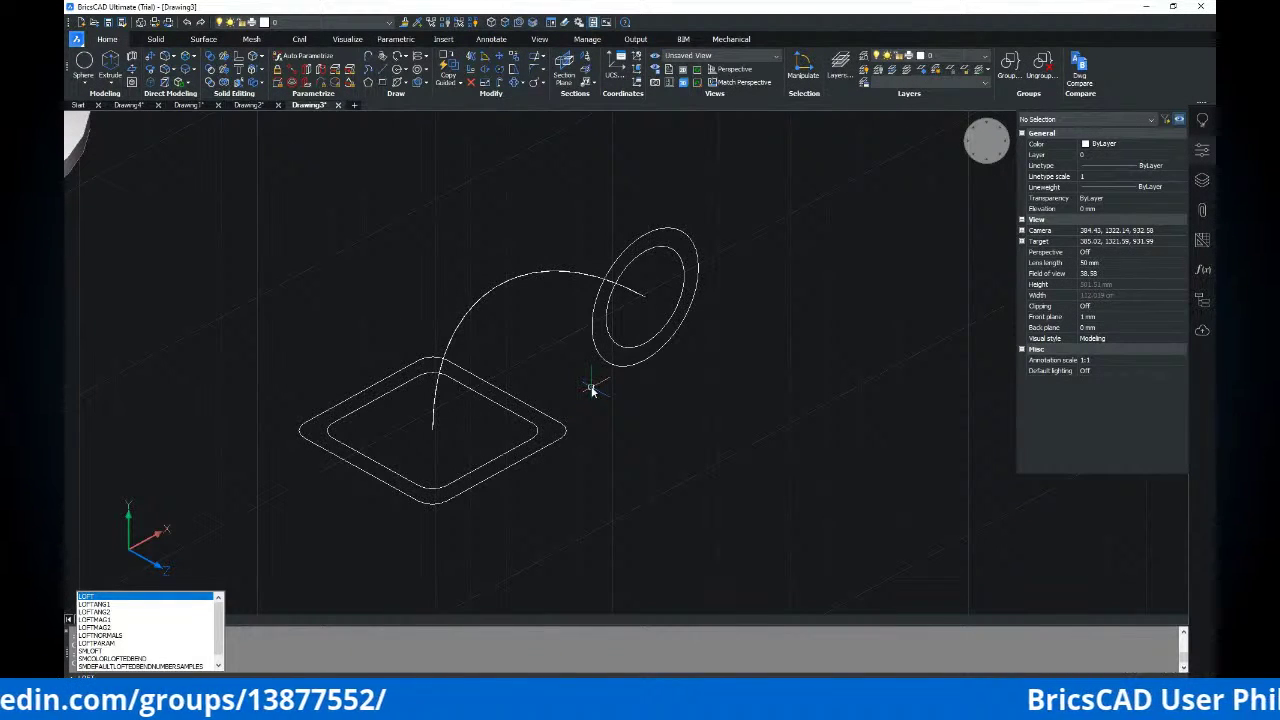
key("Return")
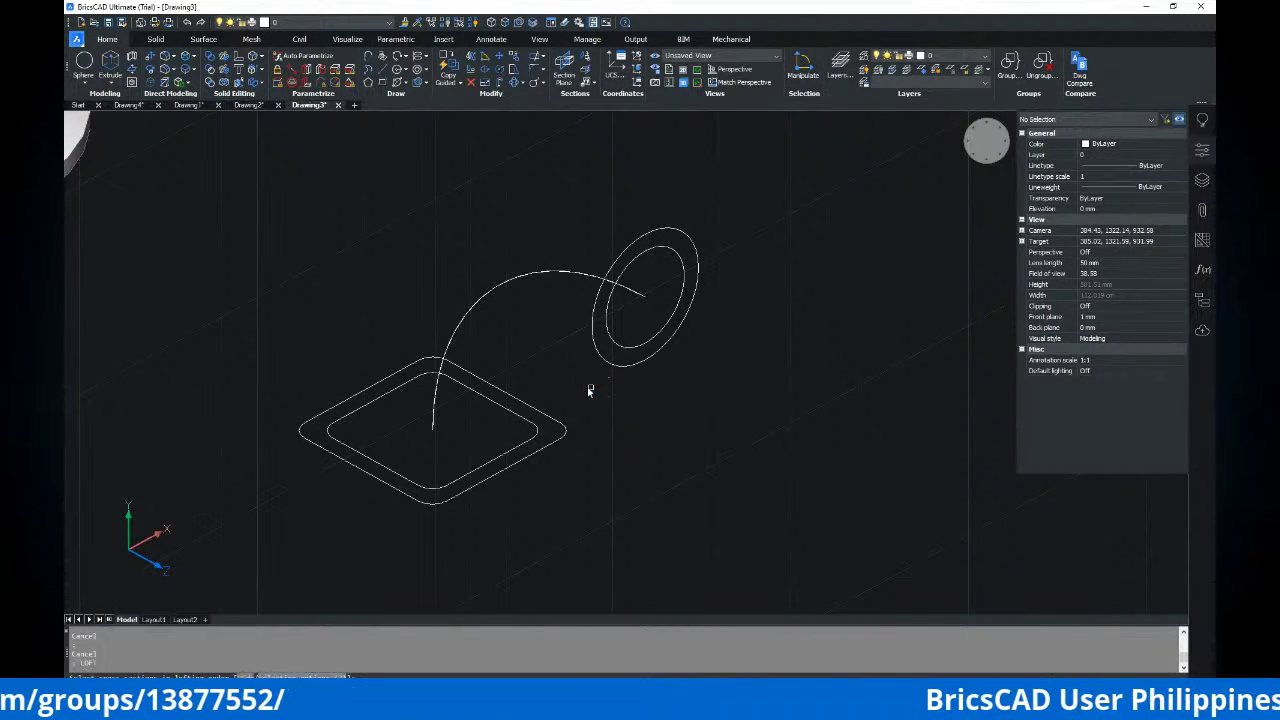
left_click(636, 245)
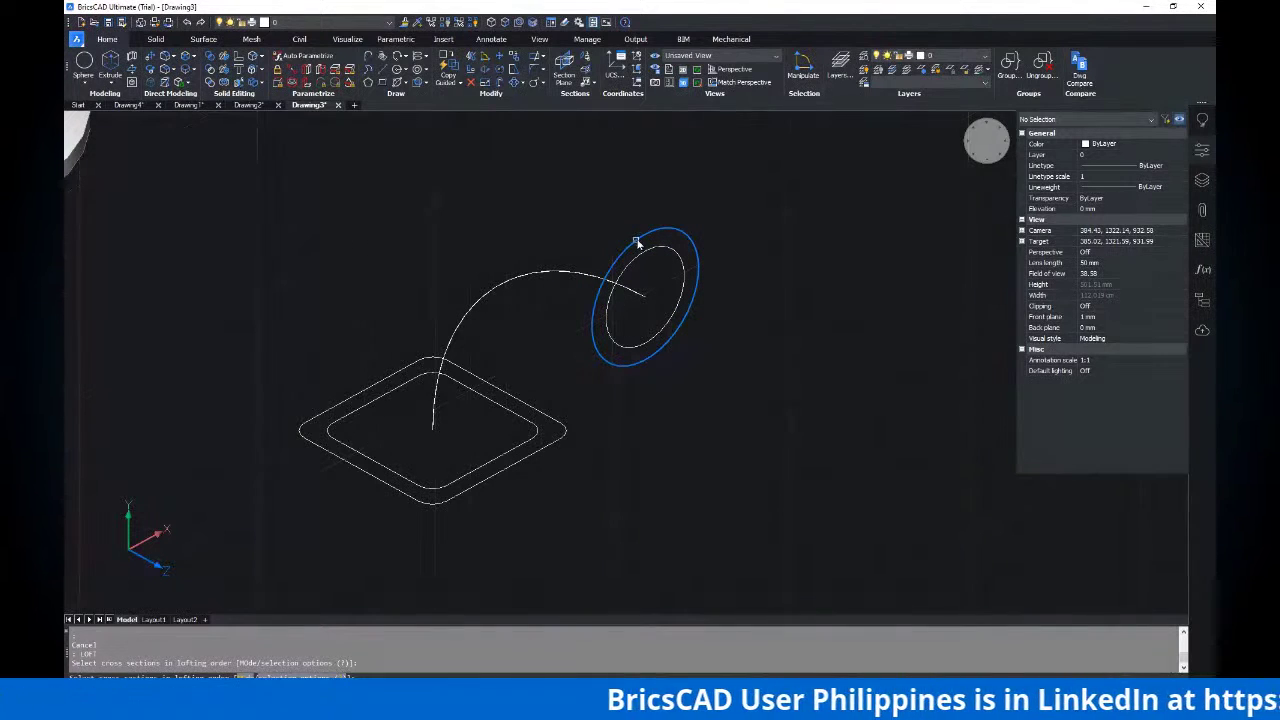
left_click(313, 424)
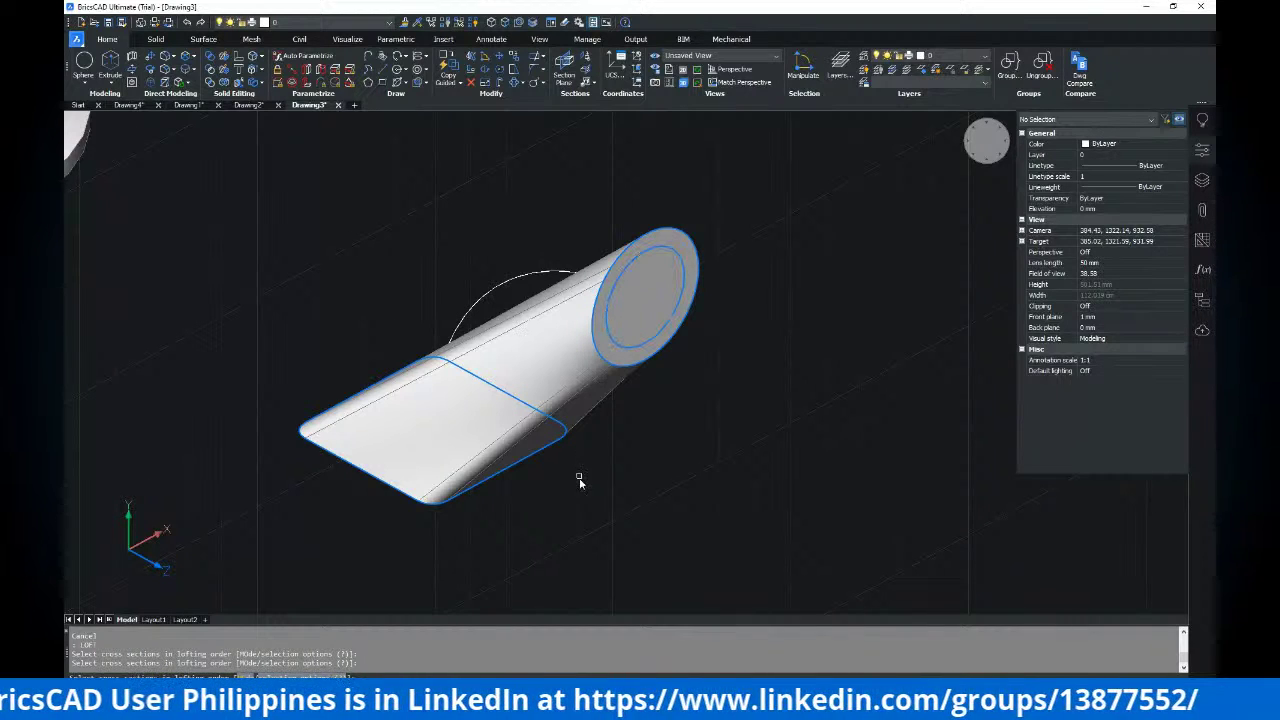
middle_click_drag(614, 514, 541, 395, "shift")
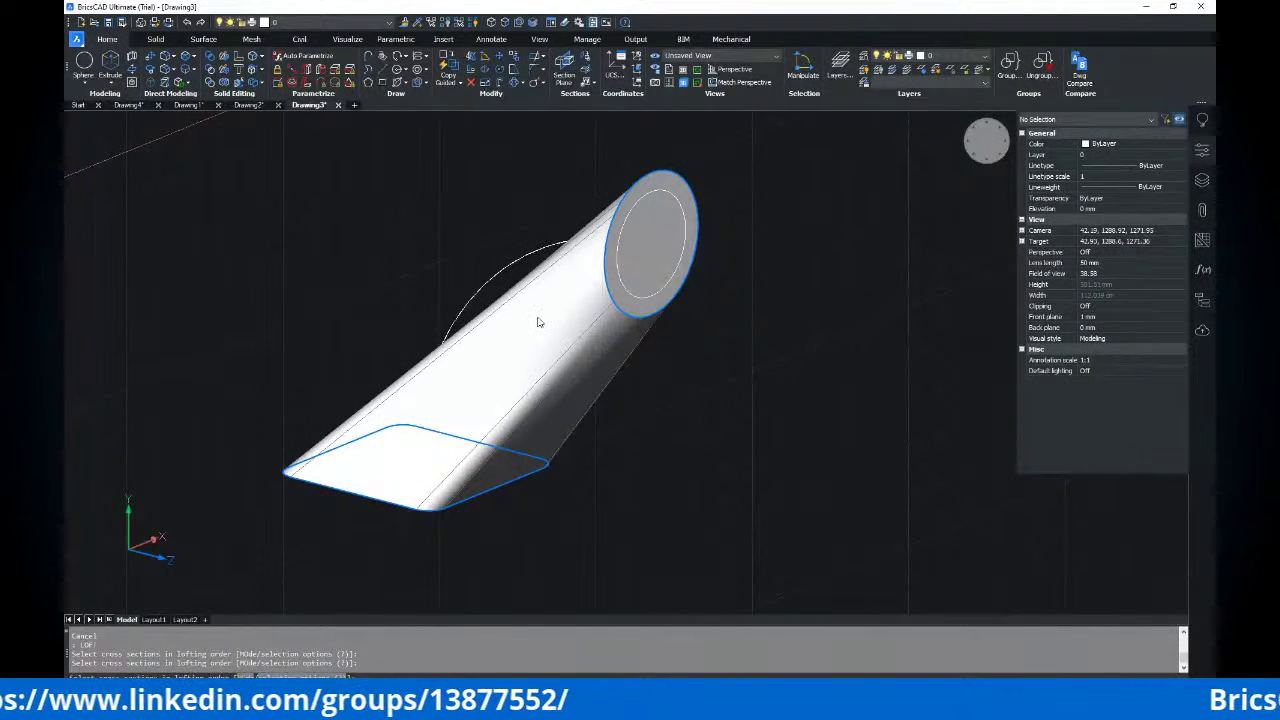
key("Return")
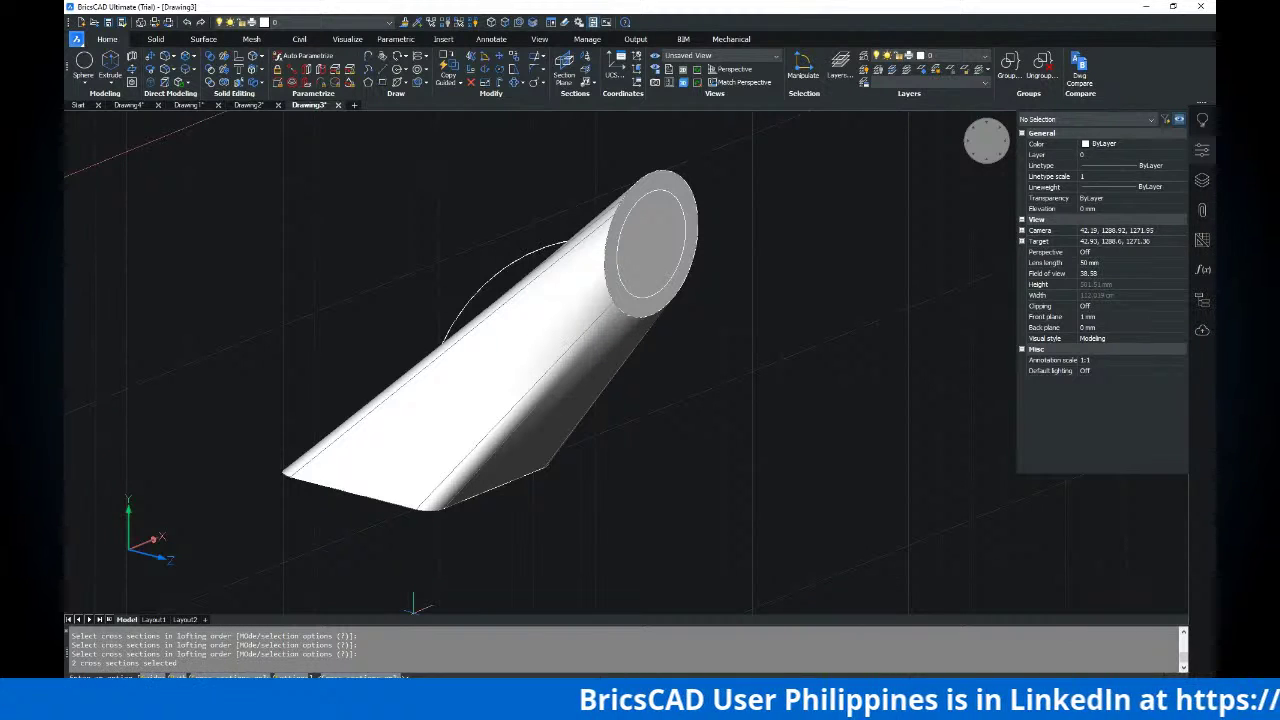
left_click(481, 289)
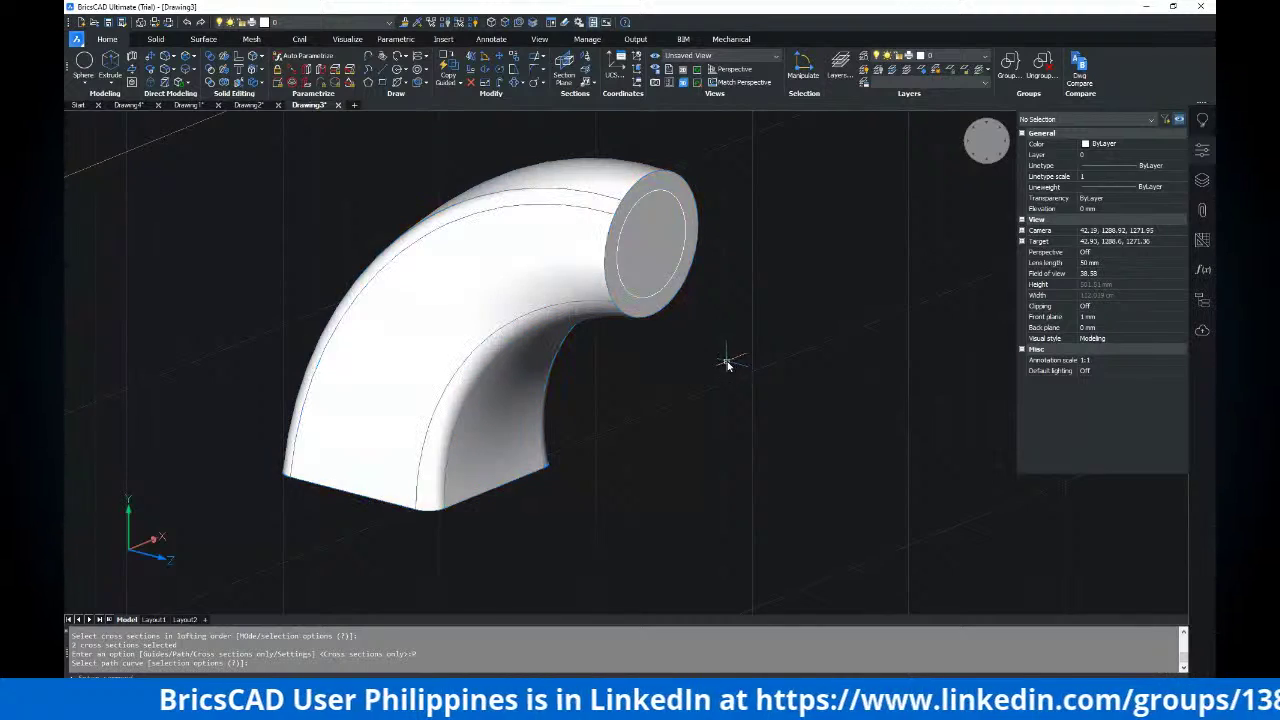
Change the visual style to 2dWireframe so the inner profiles and path inside the solid can be selected
left_click_drag(728, 361, 686, 384, "shift")
key("Escape")
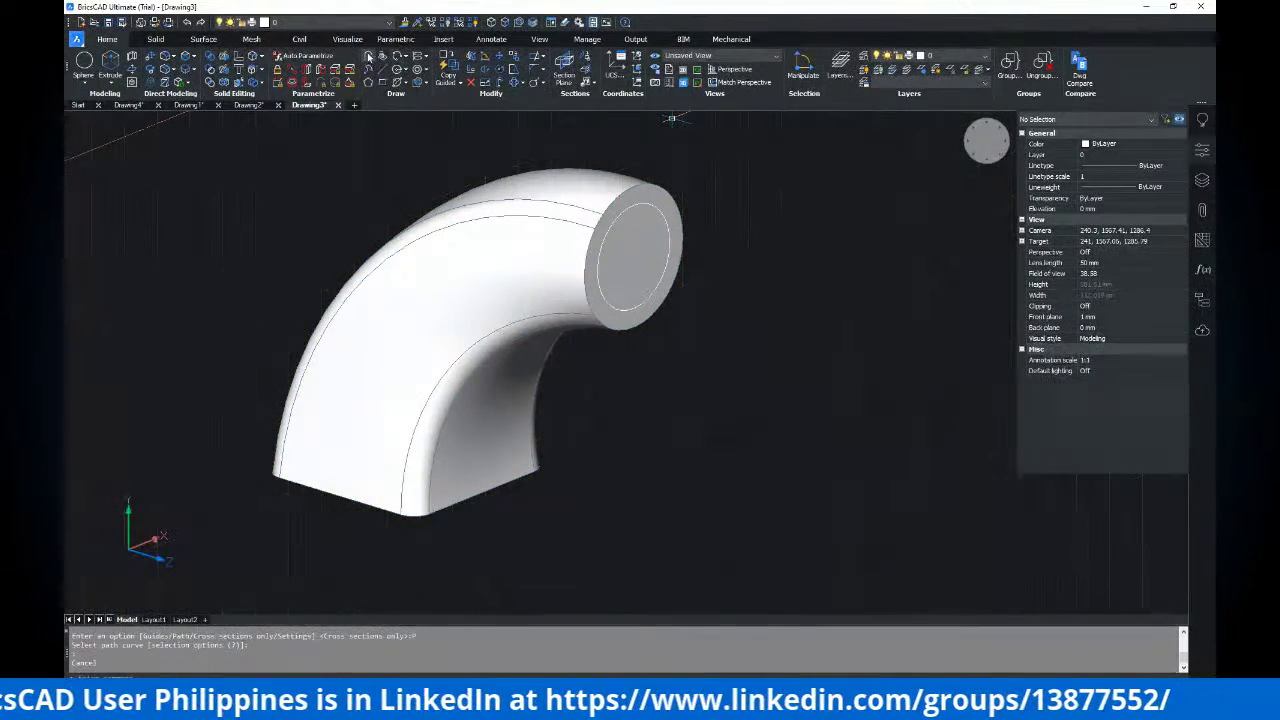
middle_click_drag(630, 296, 703, 337, "shift")
mouse_move(585, 197)
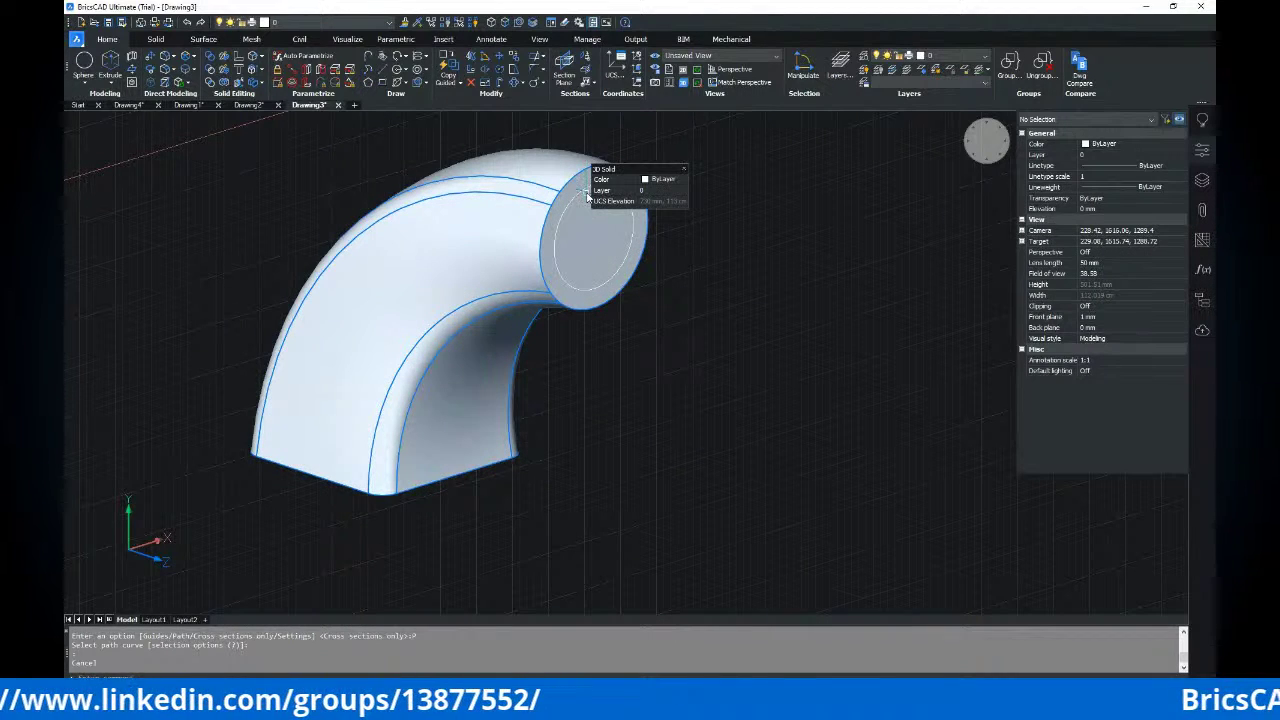
middle_click_drag(597, 339, 761, 300, "shift")
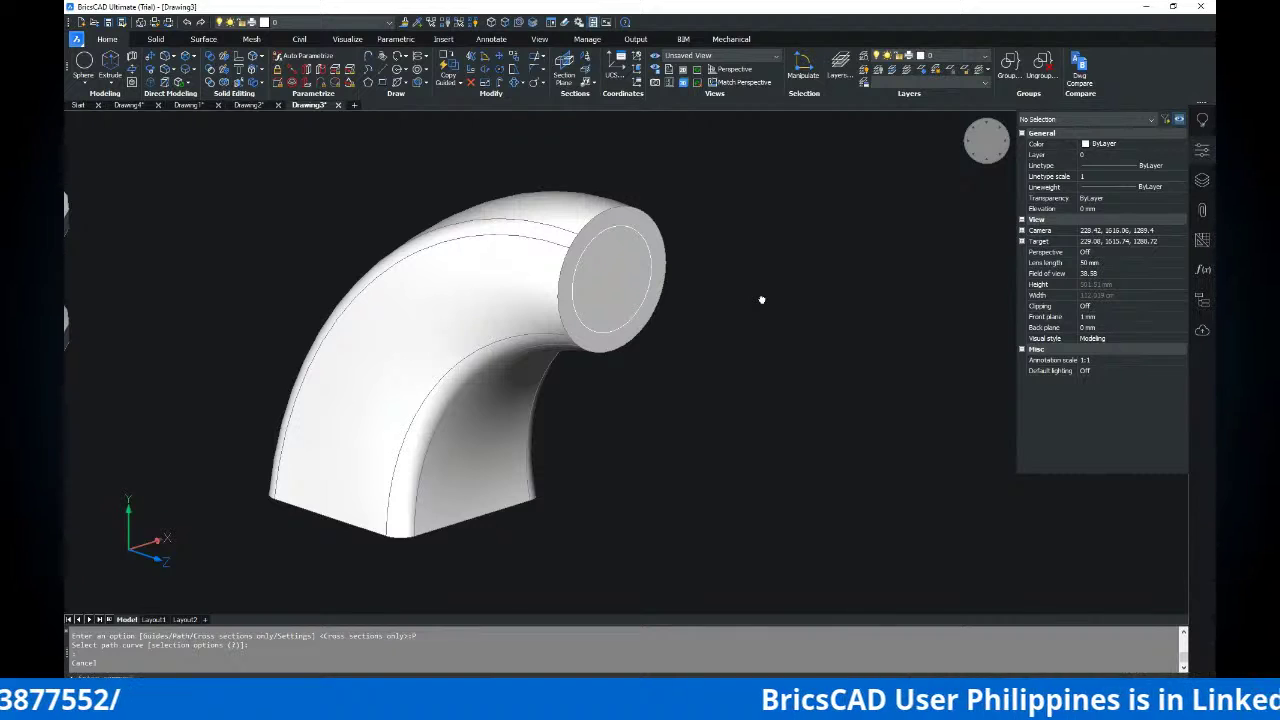
left_click(347, 40)
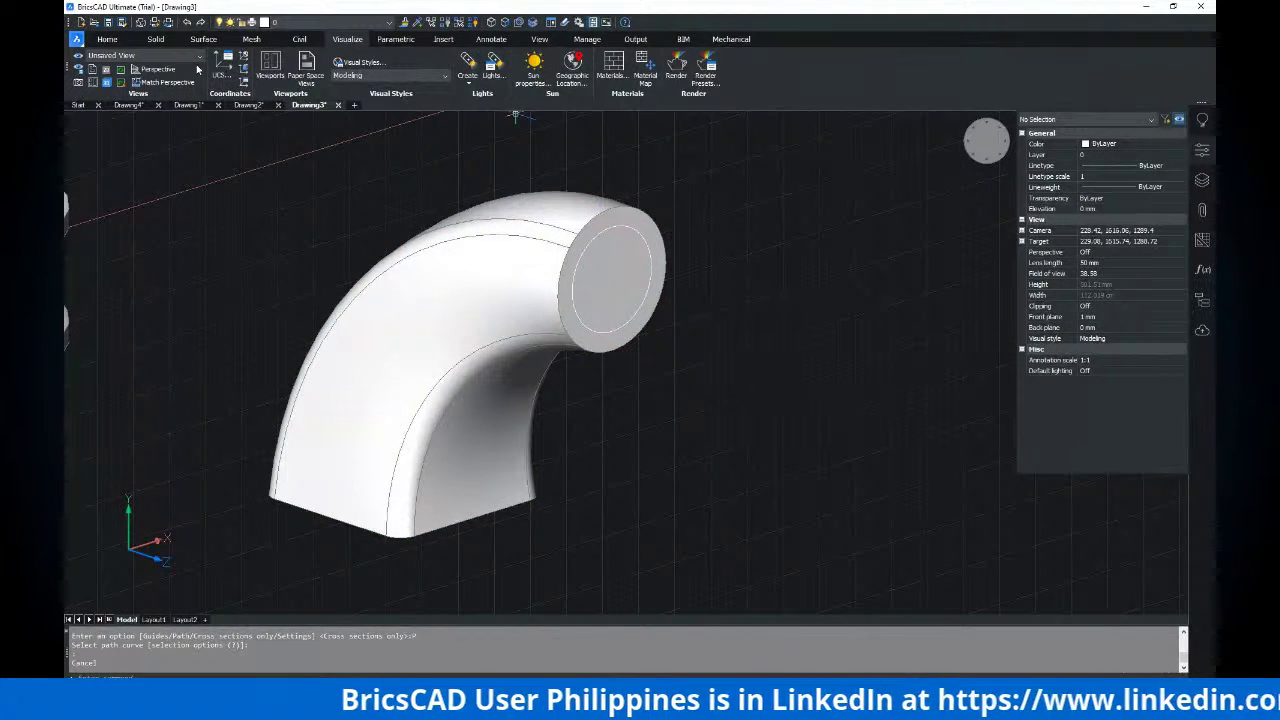
left_click(376, 77)
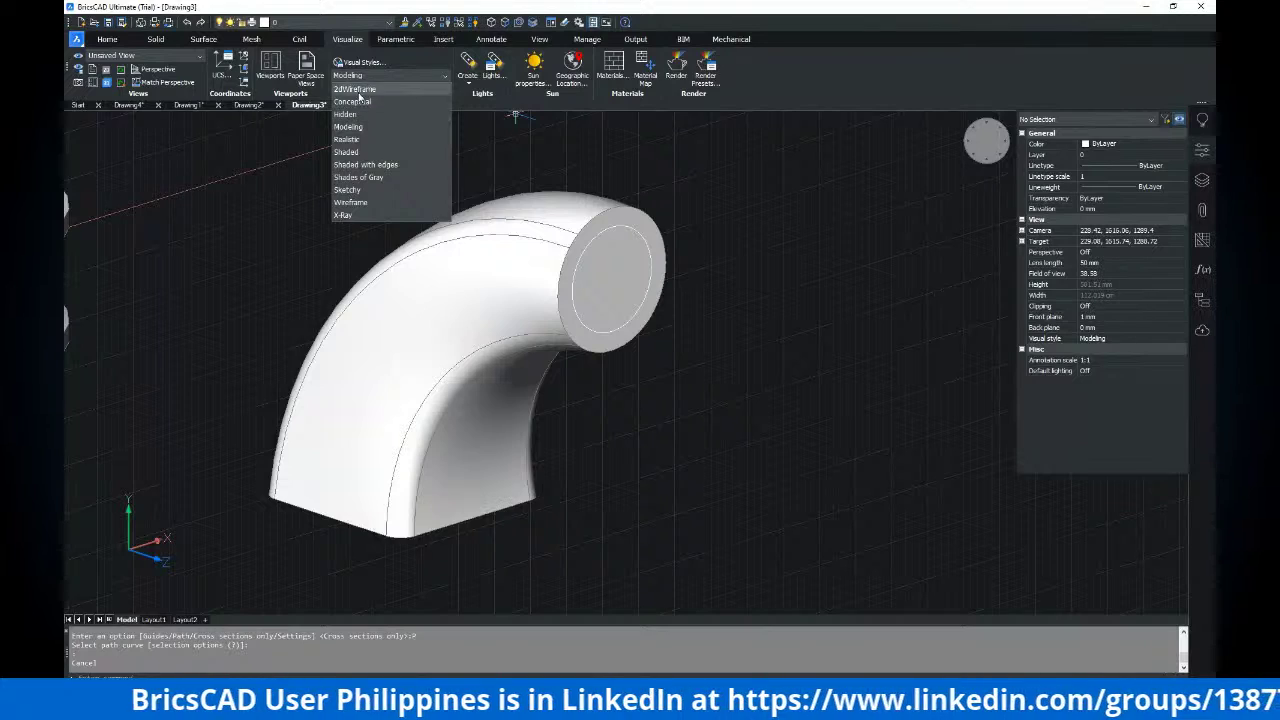
left_click(357, 89)
scroll(623, 323, "down", 2)
scroll(515, 353, "up", 2)
key("Escape")
Loft a second solid between the inner rounded square and the inner circle, using the arc as the path
type("loft")
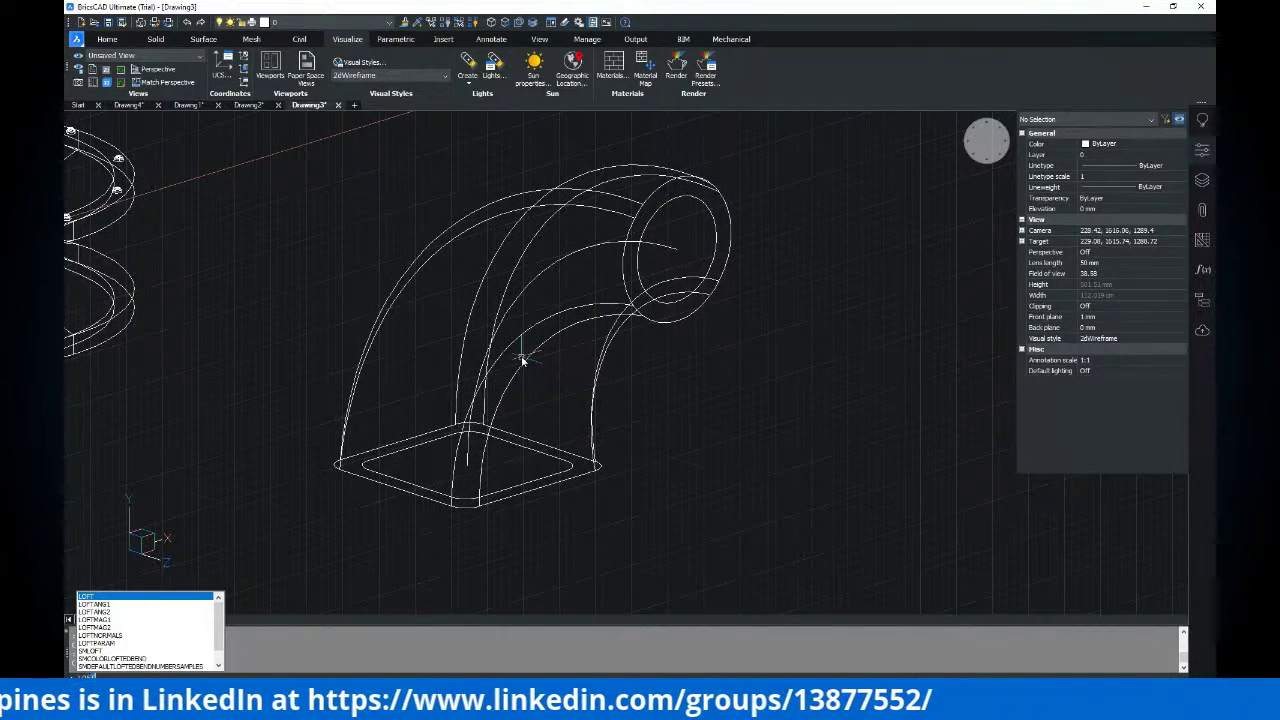
key("Return")
left_click(530, 451)
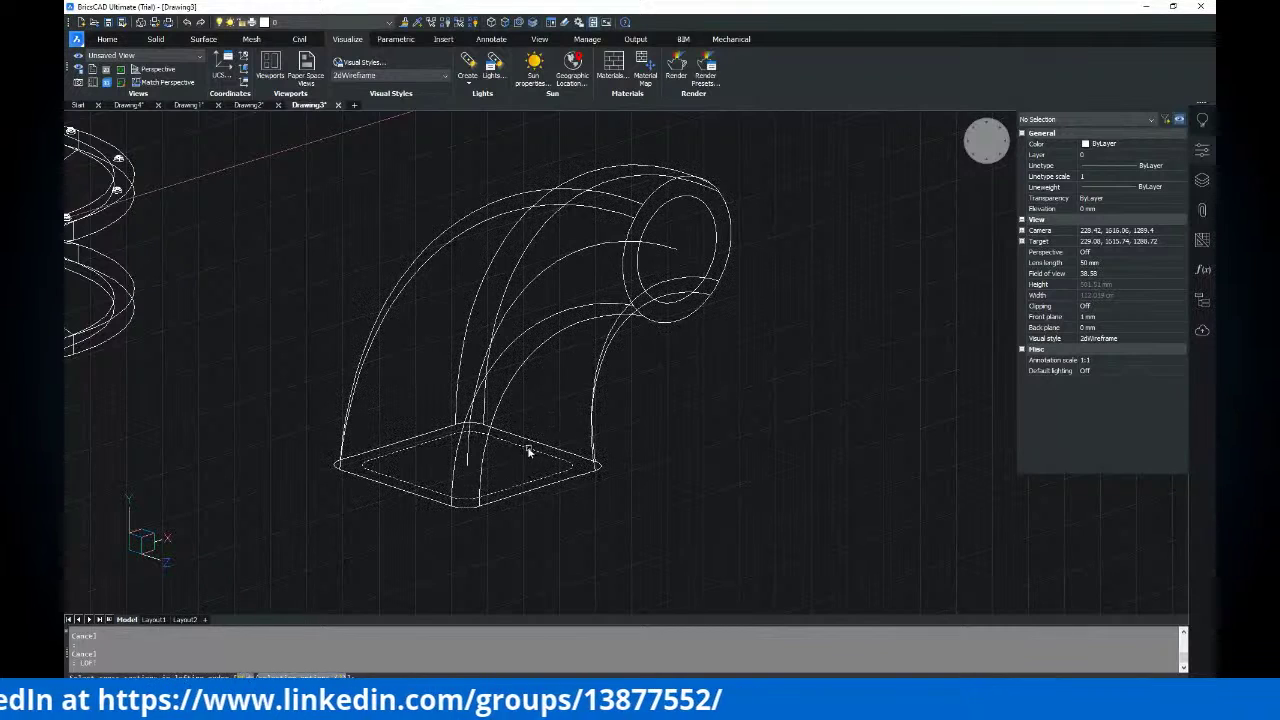
left_click(657, 213)
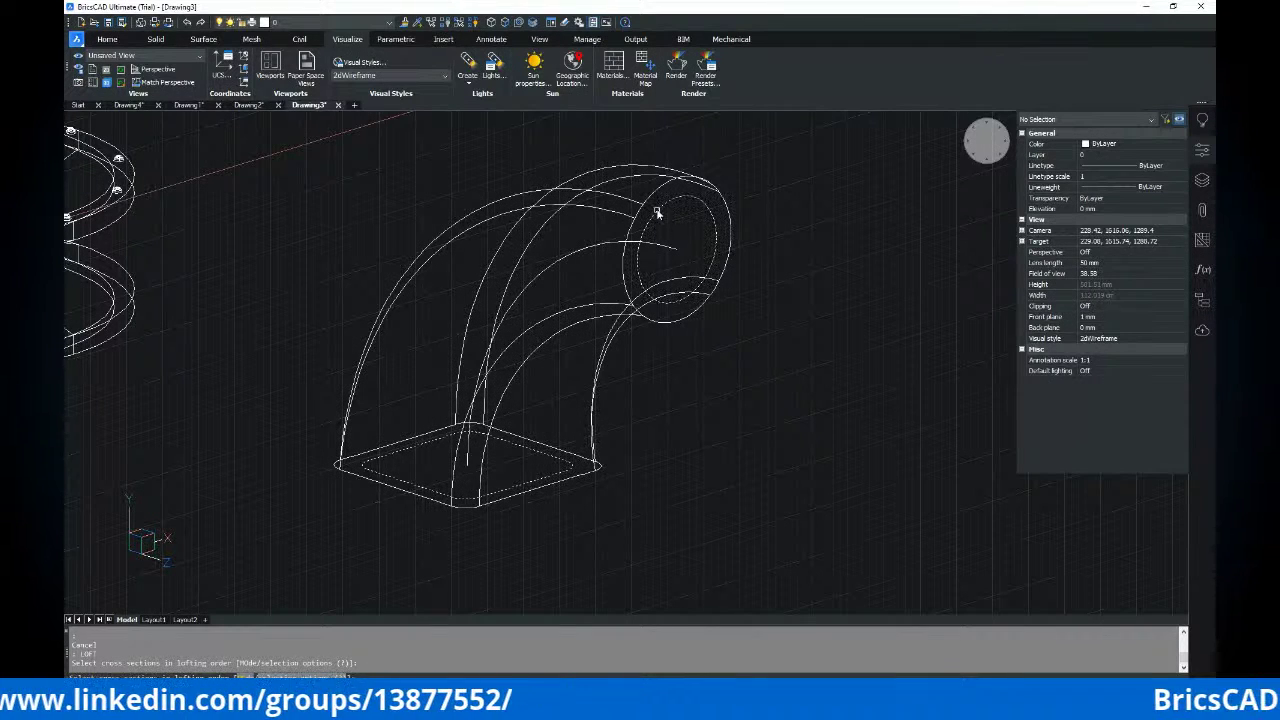
key("Return")
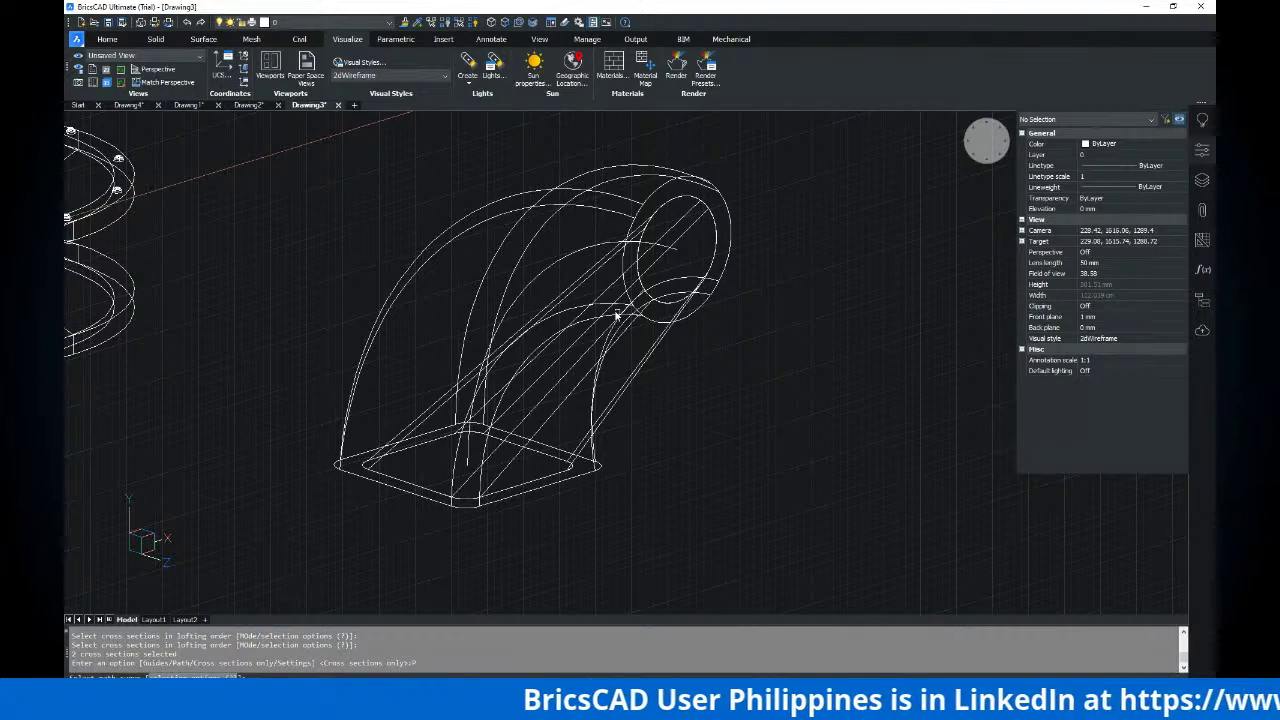
middle_click_drag(617, 316, 514, 437, "shift")
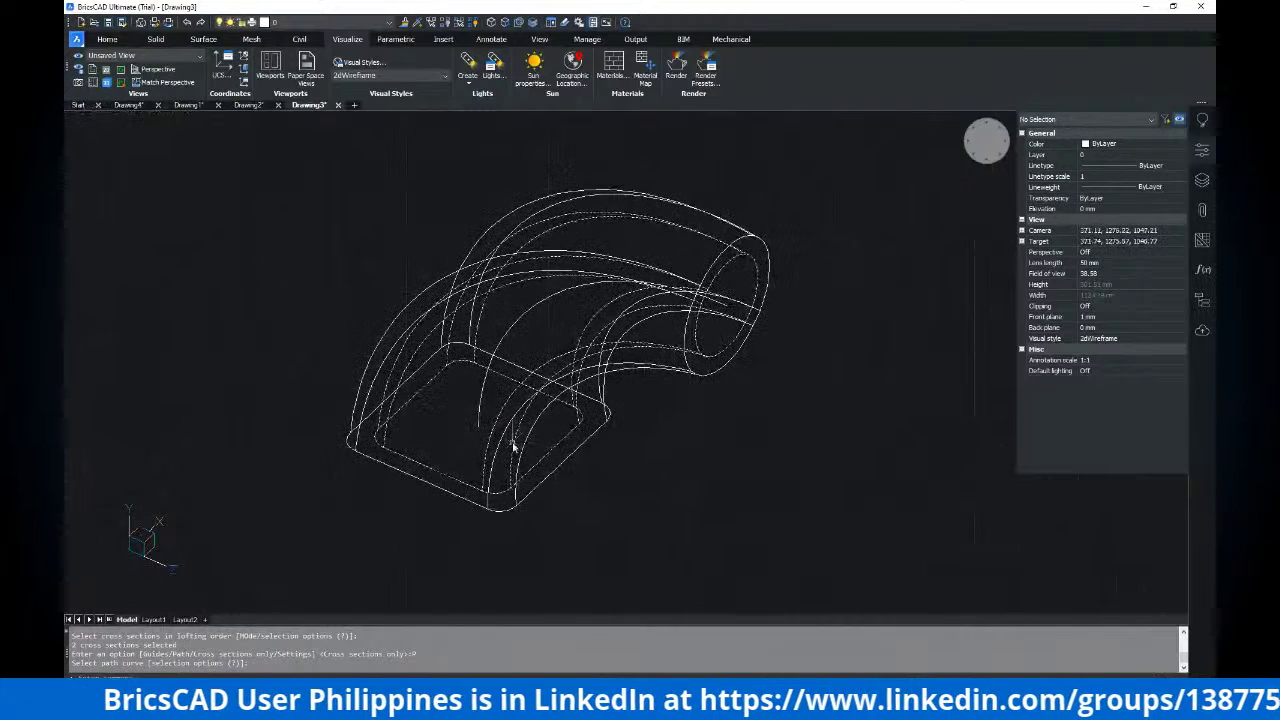
Set the visual style back to Modeling and inspect the elbow's round end
left_click(390, 76)
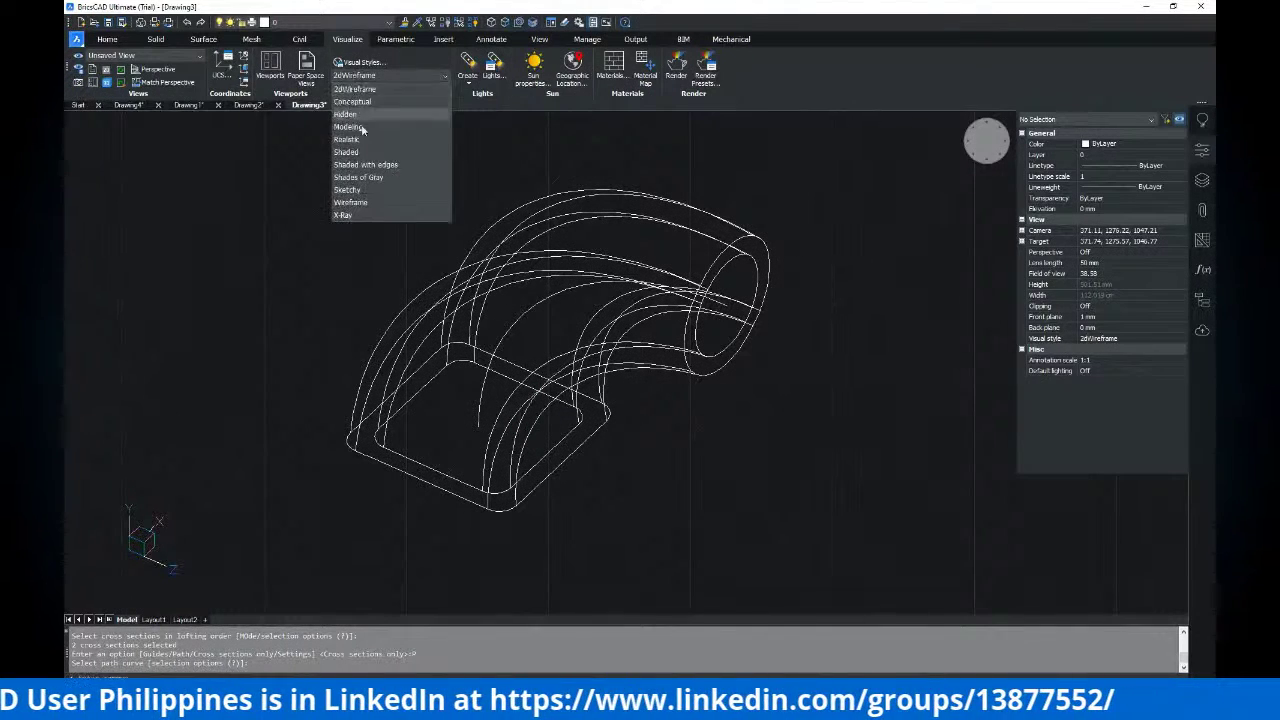
left_click(352, 127)
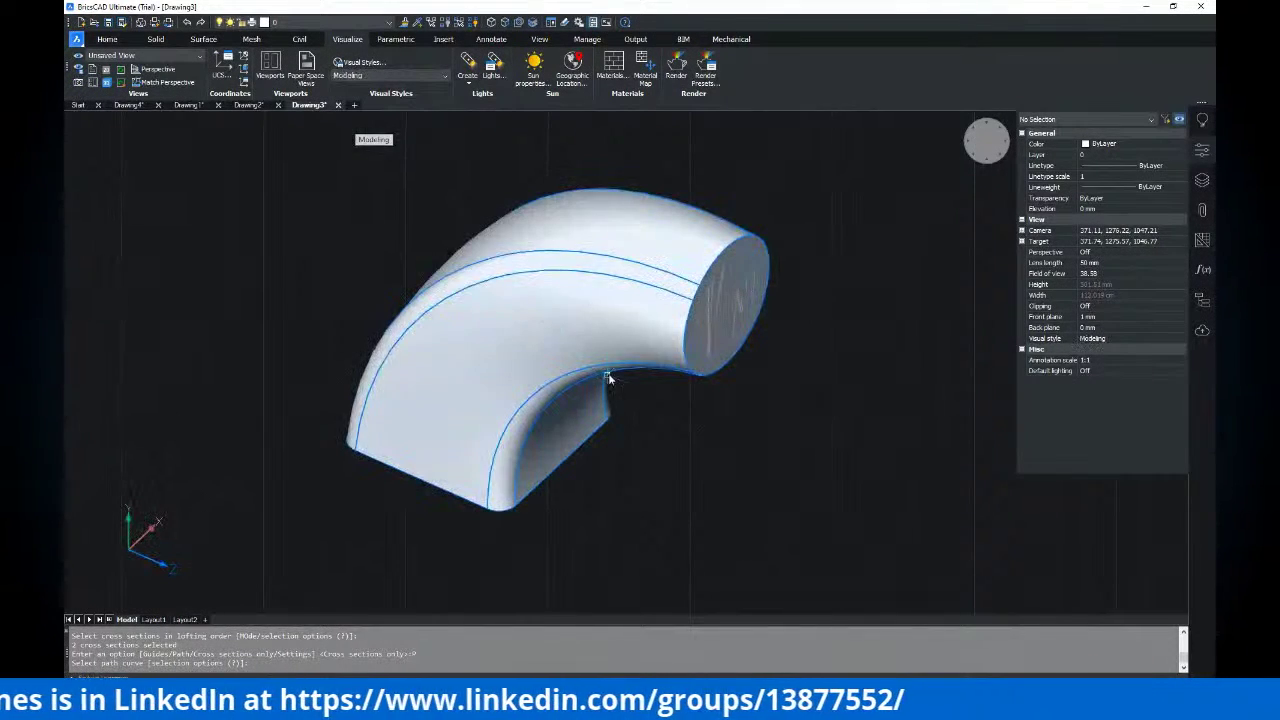
mouse_move(790, 405)
middle_mouse_down("shift")
mouse_move(714, 360)
mouse_move(680, 360)
mouse_move(711, 411)
middle_mouse_up("shift")
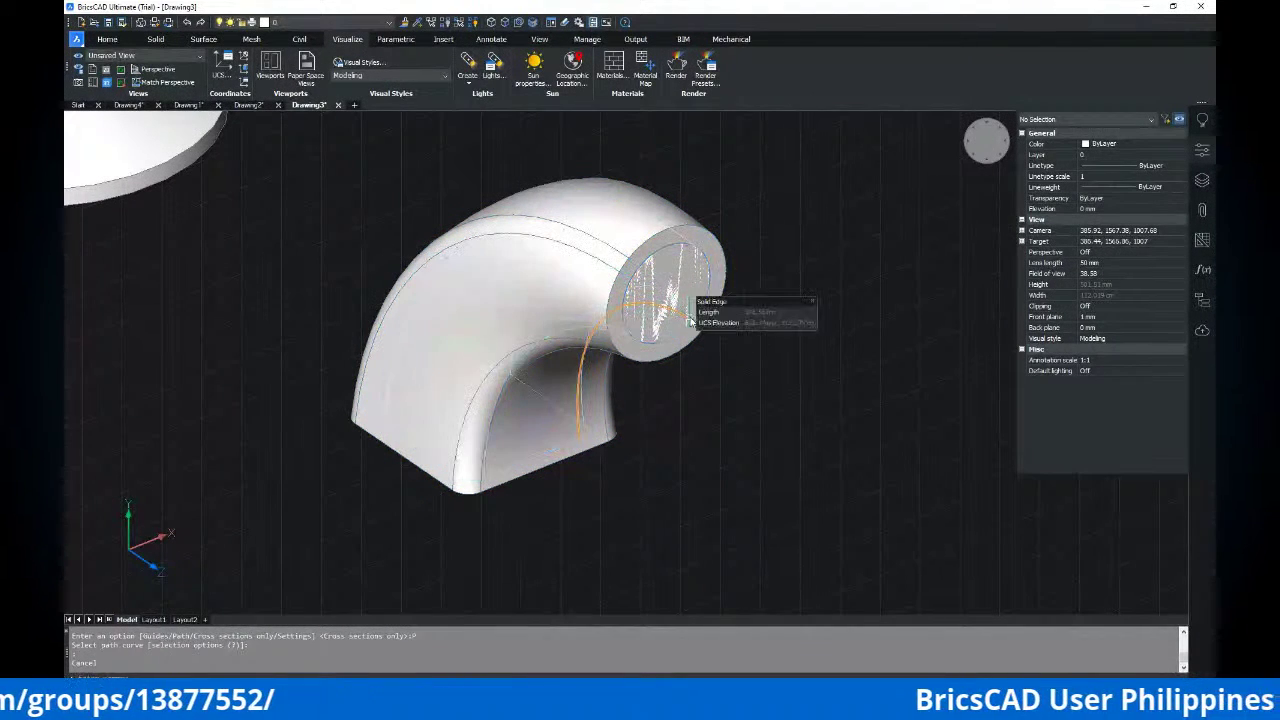
Undo both lofts, back to the bare circles, rounded squares and path arc
key("ctrl+z")
key("ctrl+z")
key("ctrl+z")
key("ctrl+z")
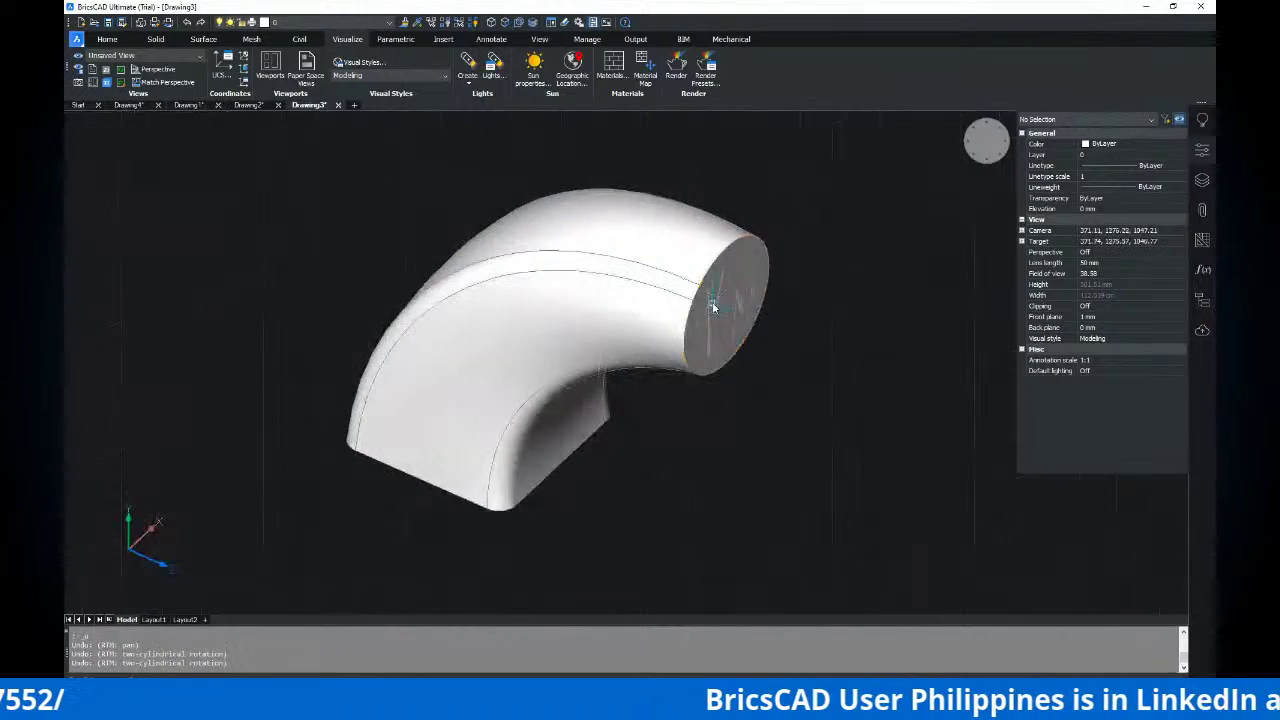
key("ctrl+z")
key("ctrl+z")
key("ctrl+z")
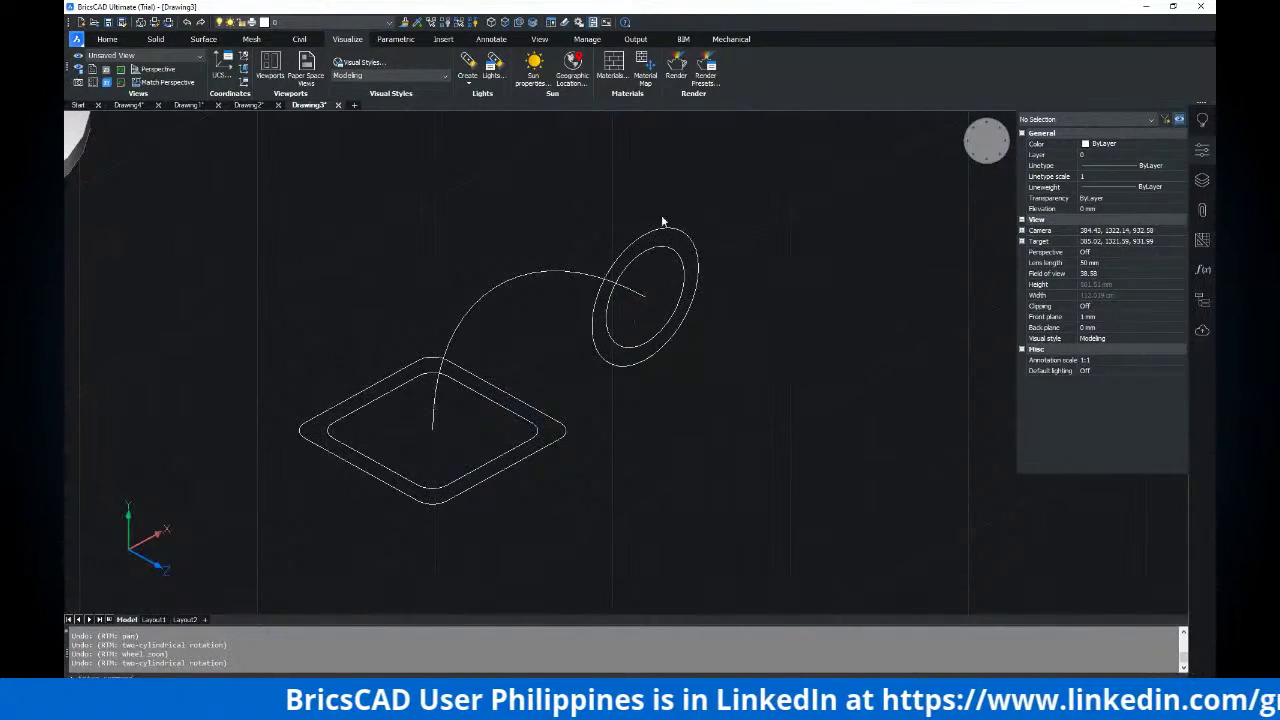
Loft a solid between the inner rounded square and the inner circle, using the arc as the path
key("ctrl+z")
key("ctrl+z")
key("ctrl+z")
key("ctrl+z")
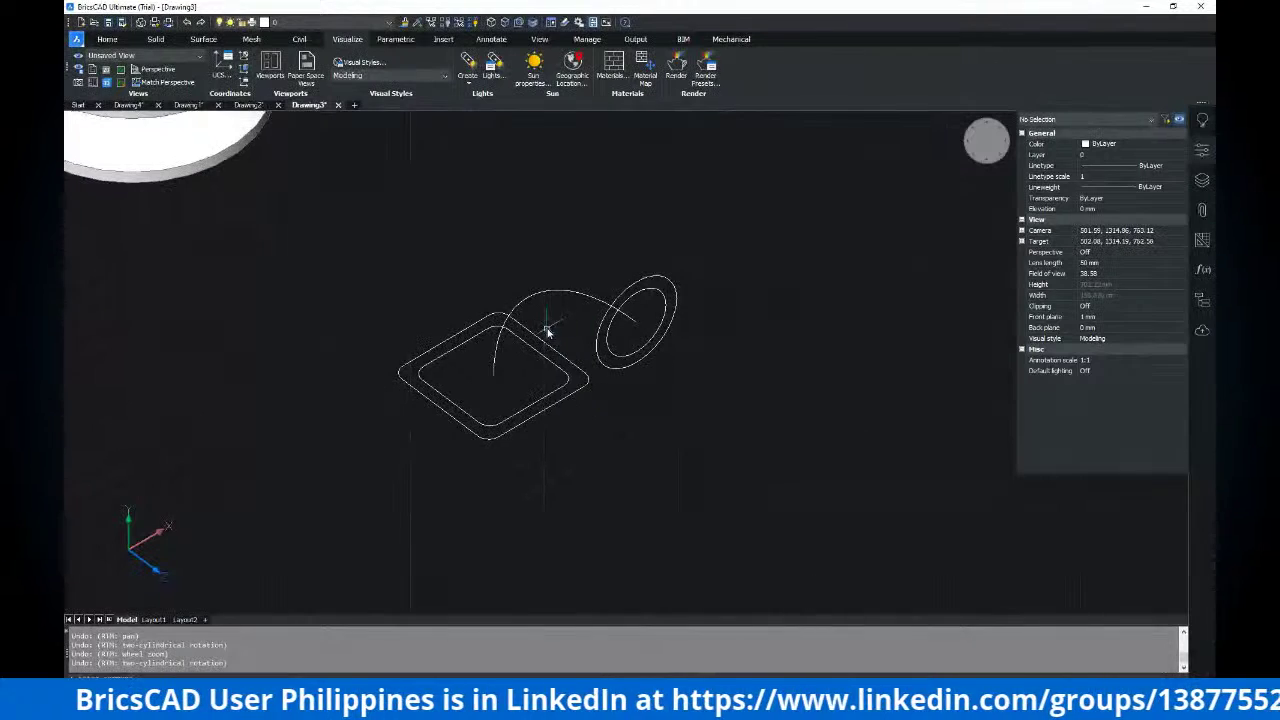
type("lo")
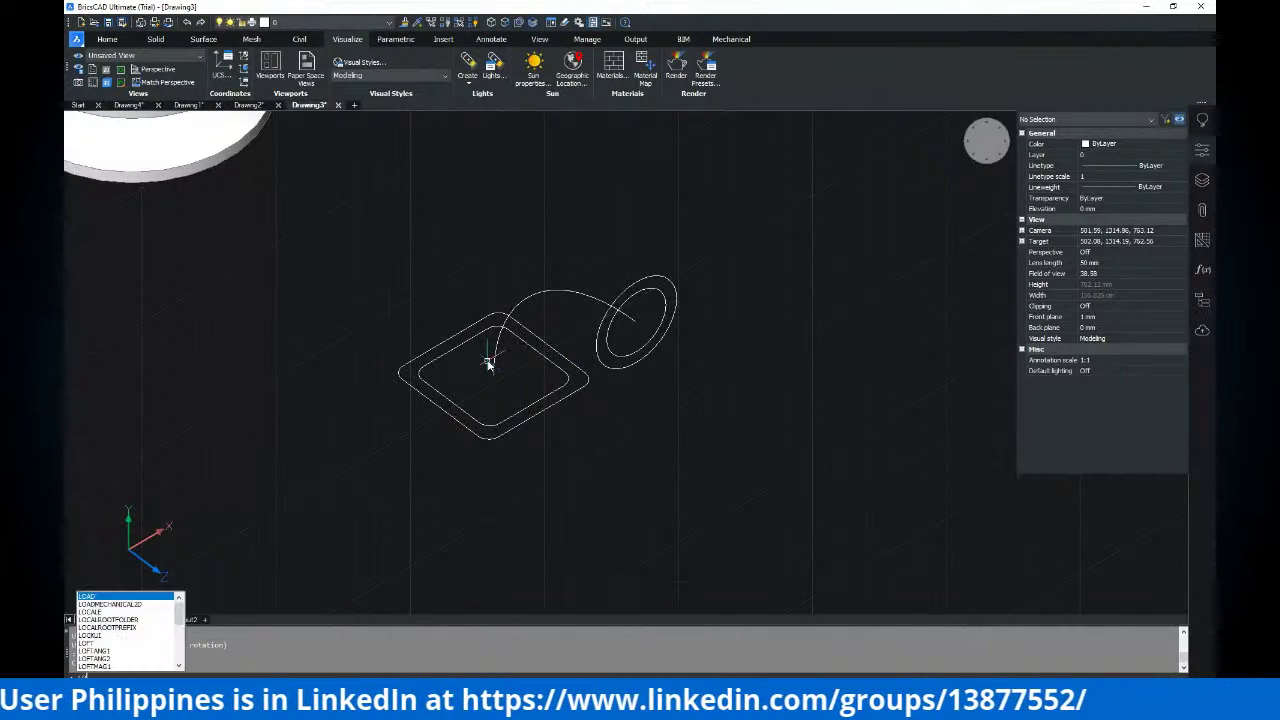
type("ft")
key("Return")
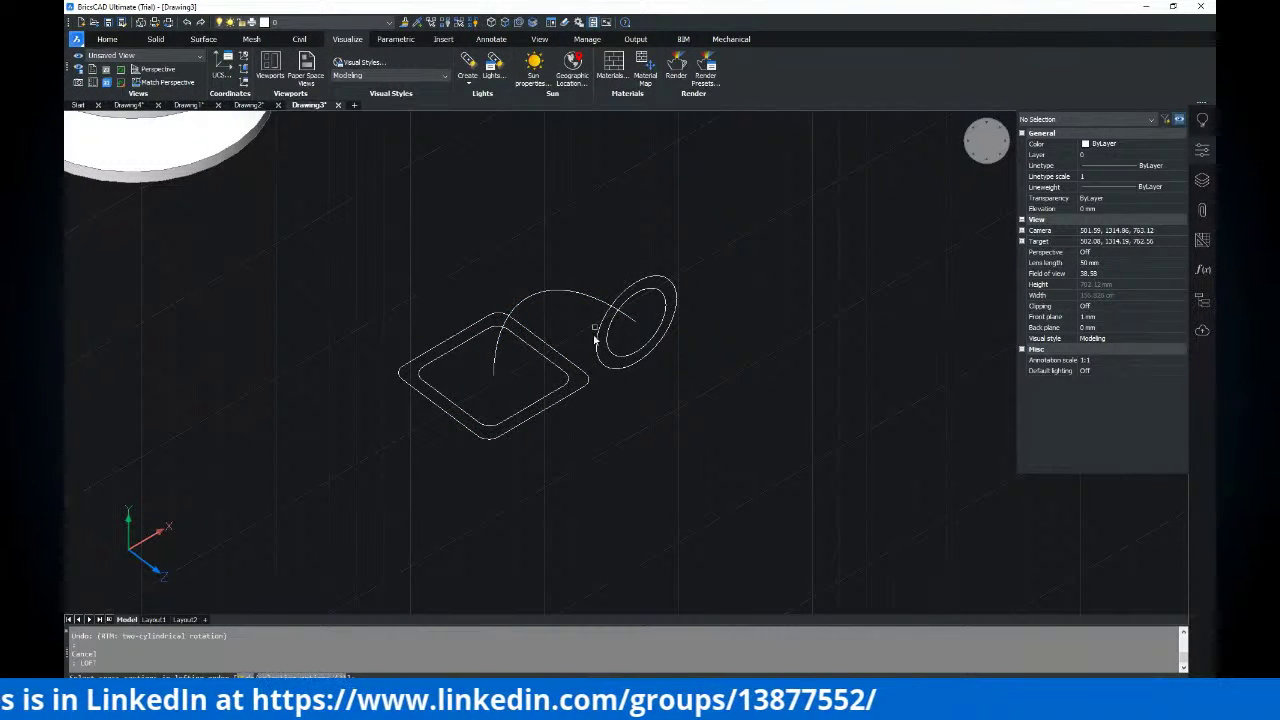
left_click(643, 298)
key("Return")
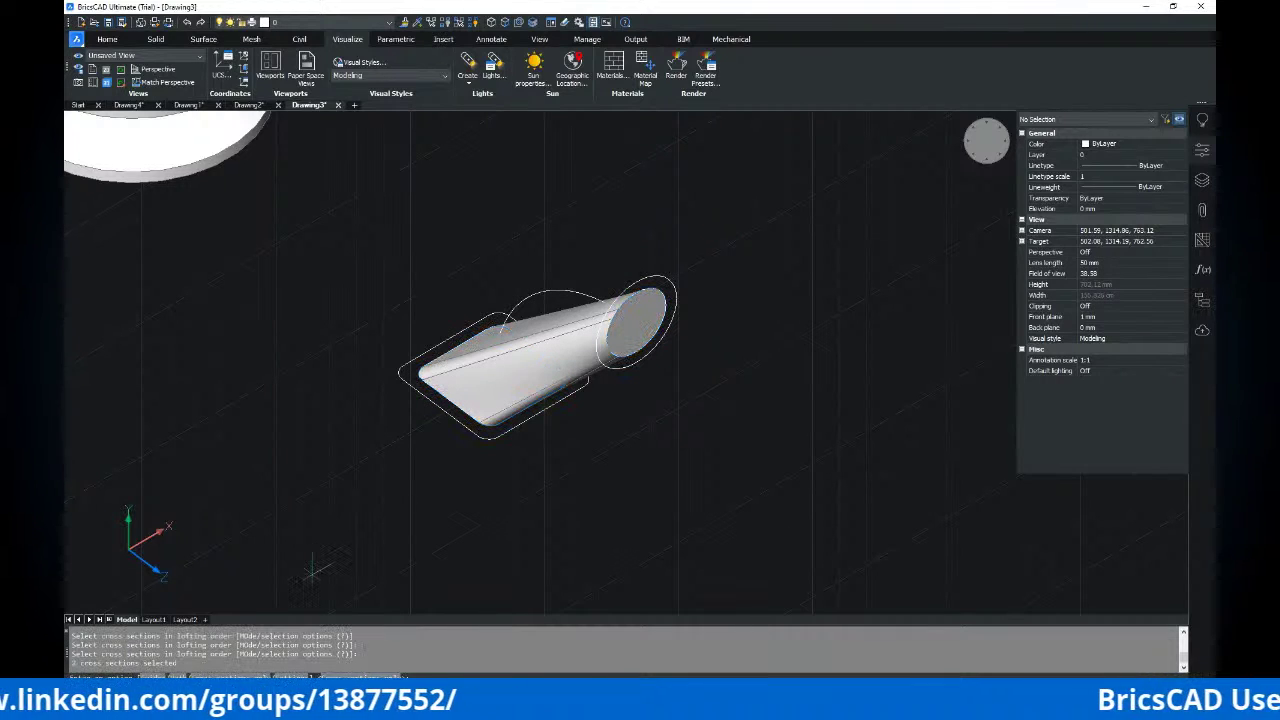
left_click(543, 293)
scroll(520, 320, "up", 2)
key("Return")
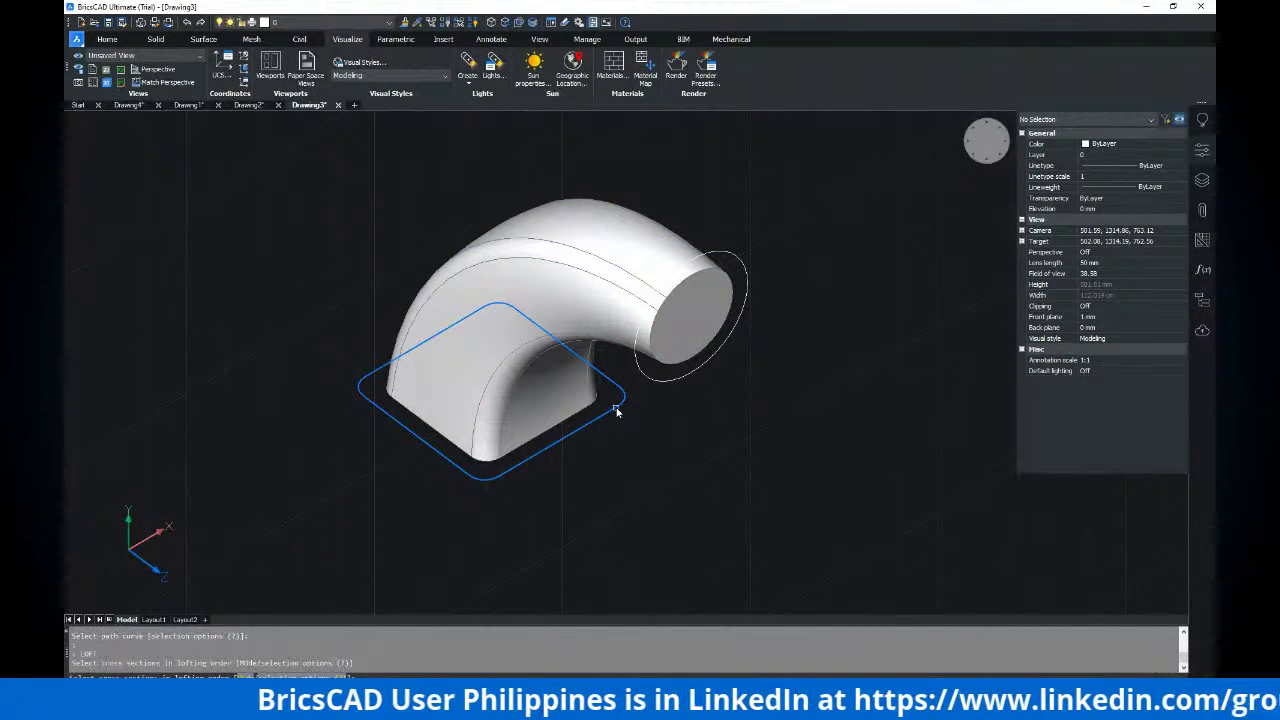
left_click(687, 367)
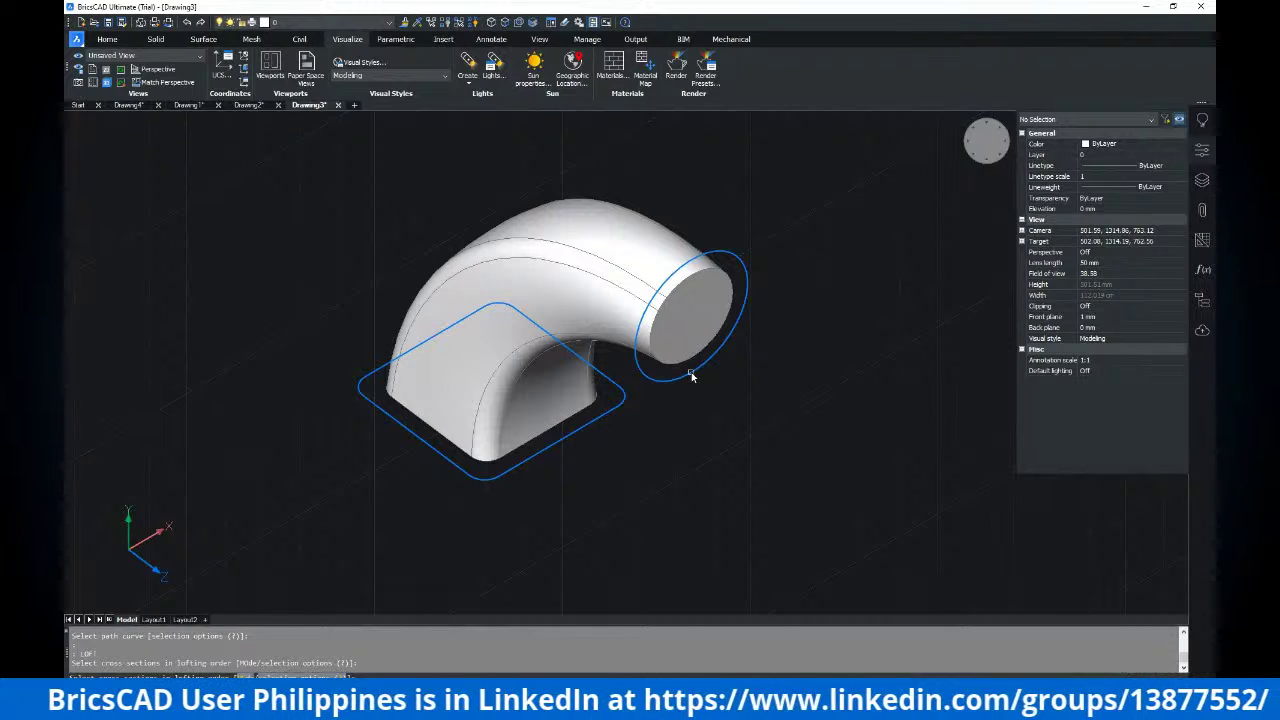
key("Escape")
key("Escape")
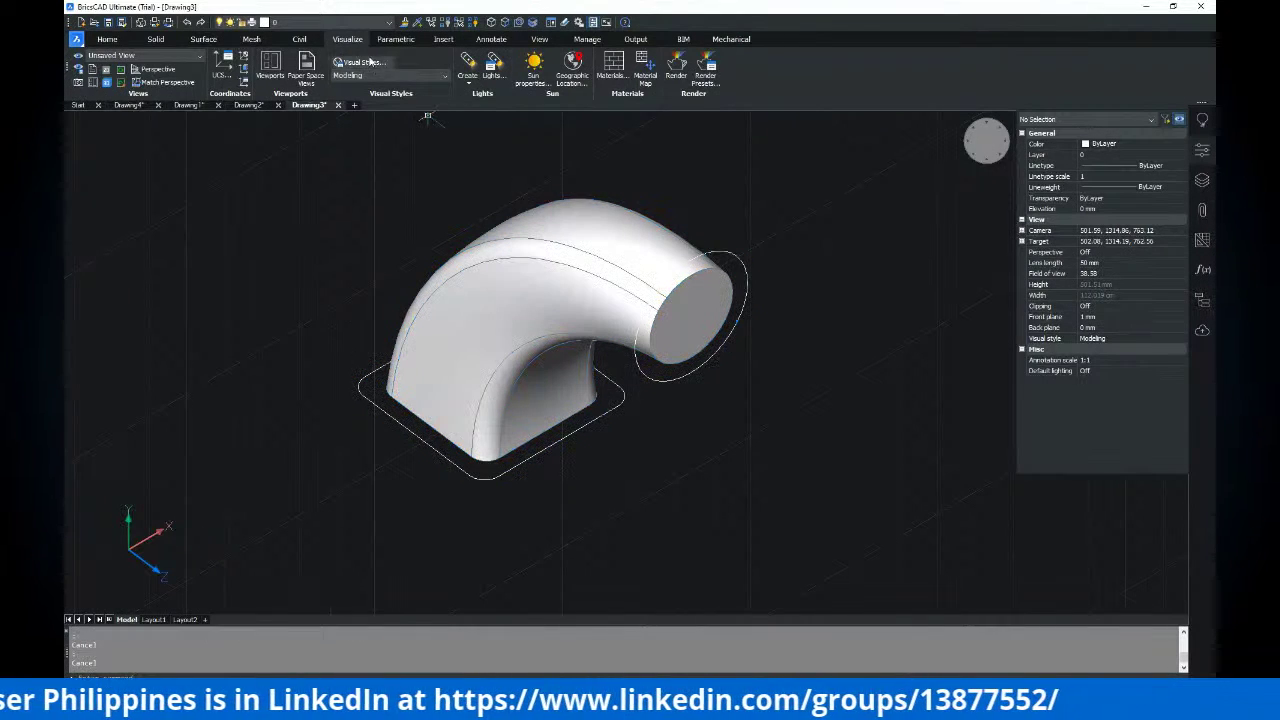
Change the visual style to 2dWireframe and loft a second solid from the outer rounded square to the outer circle along the arc
left_click(367, 77)
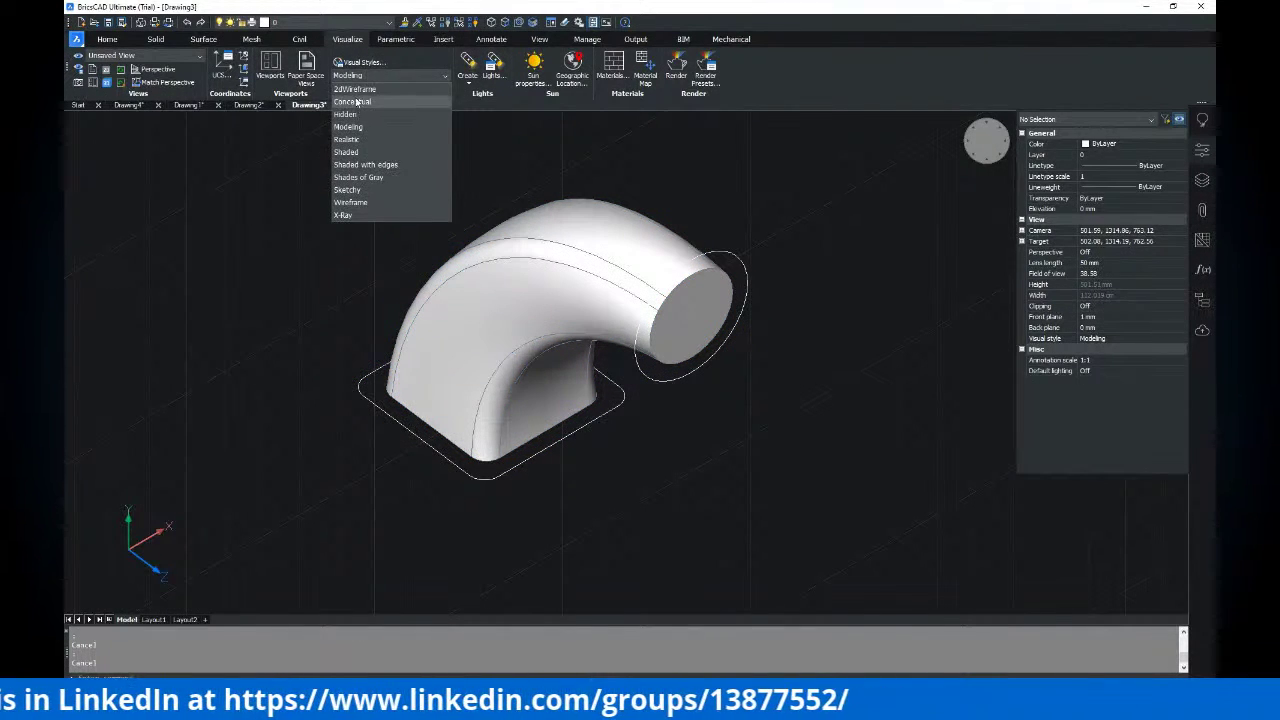
left_click(380, 94)
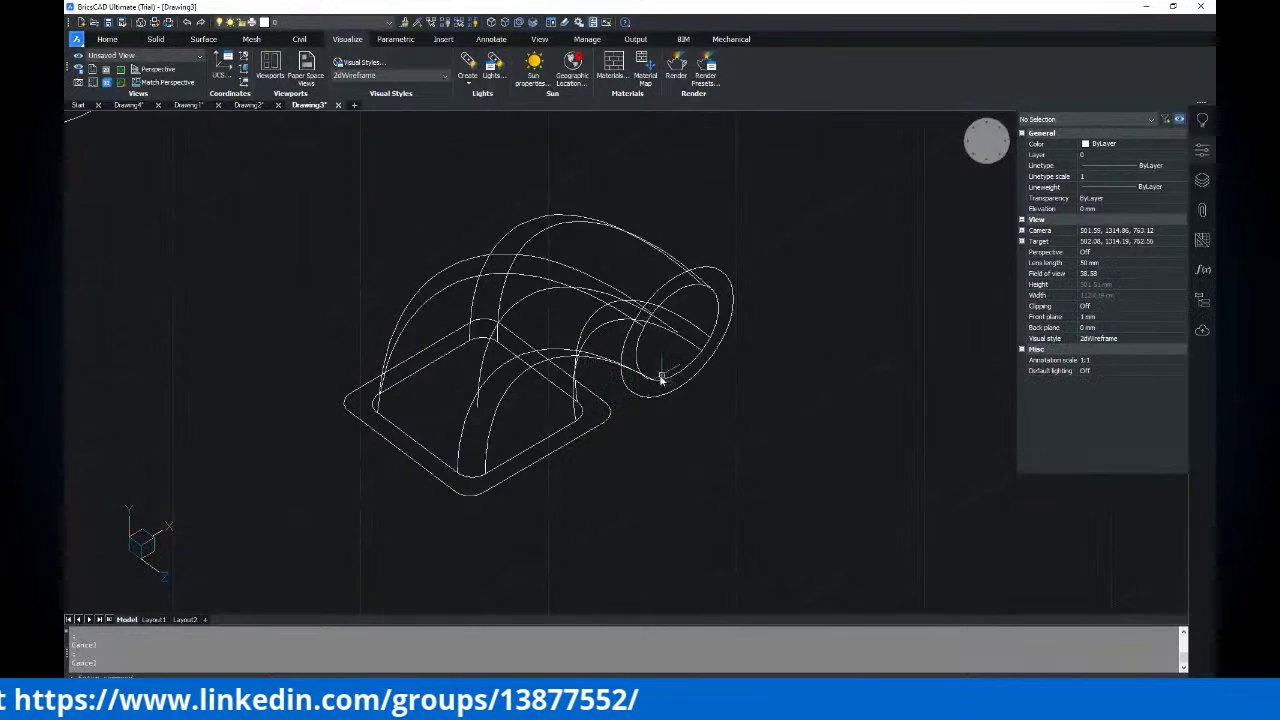
mouse_move(652, 380)
type("loft")
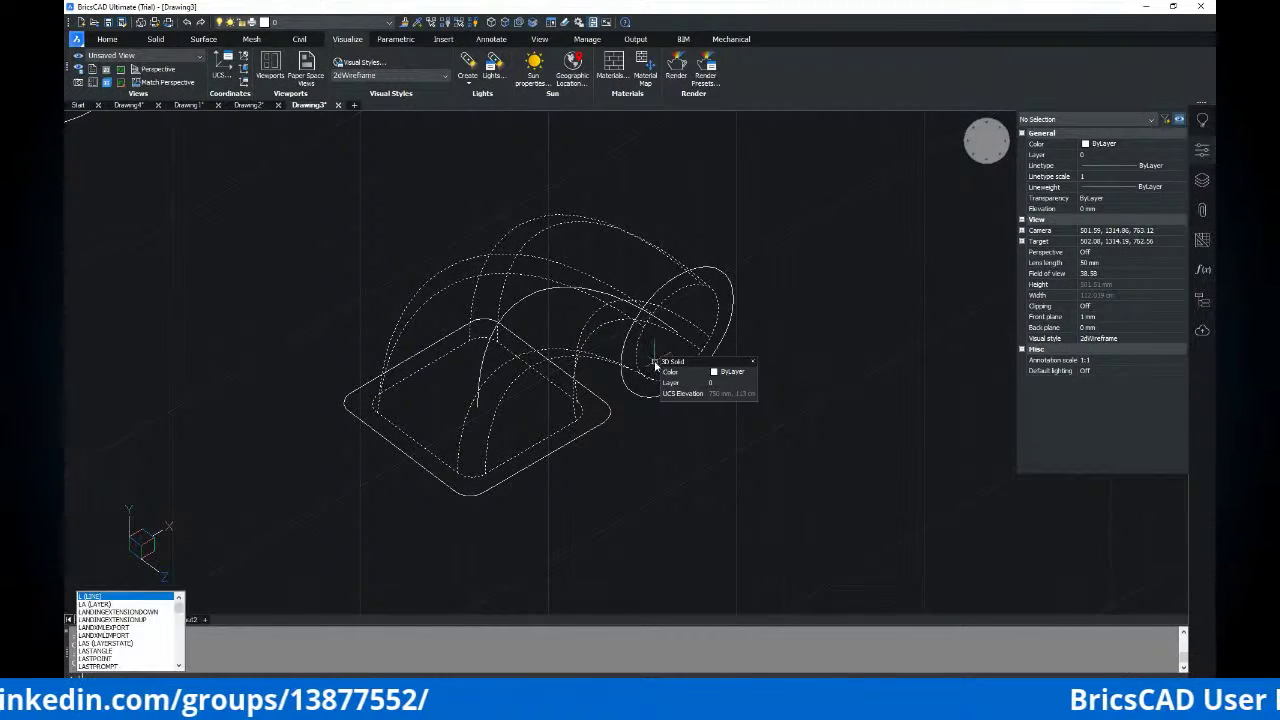
key("Return")
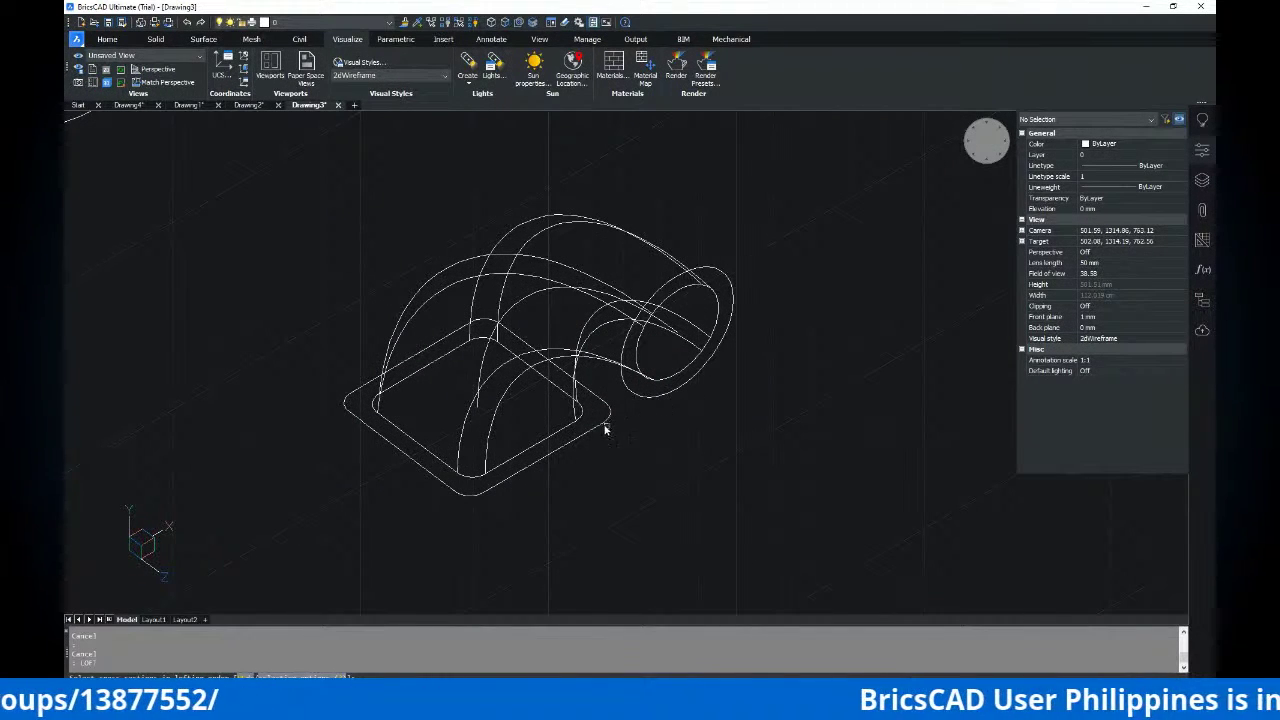
left_click(716, 273)
key("Return")
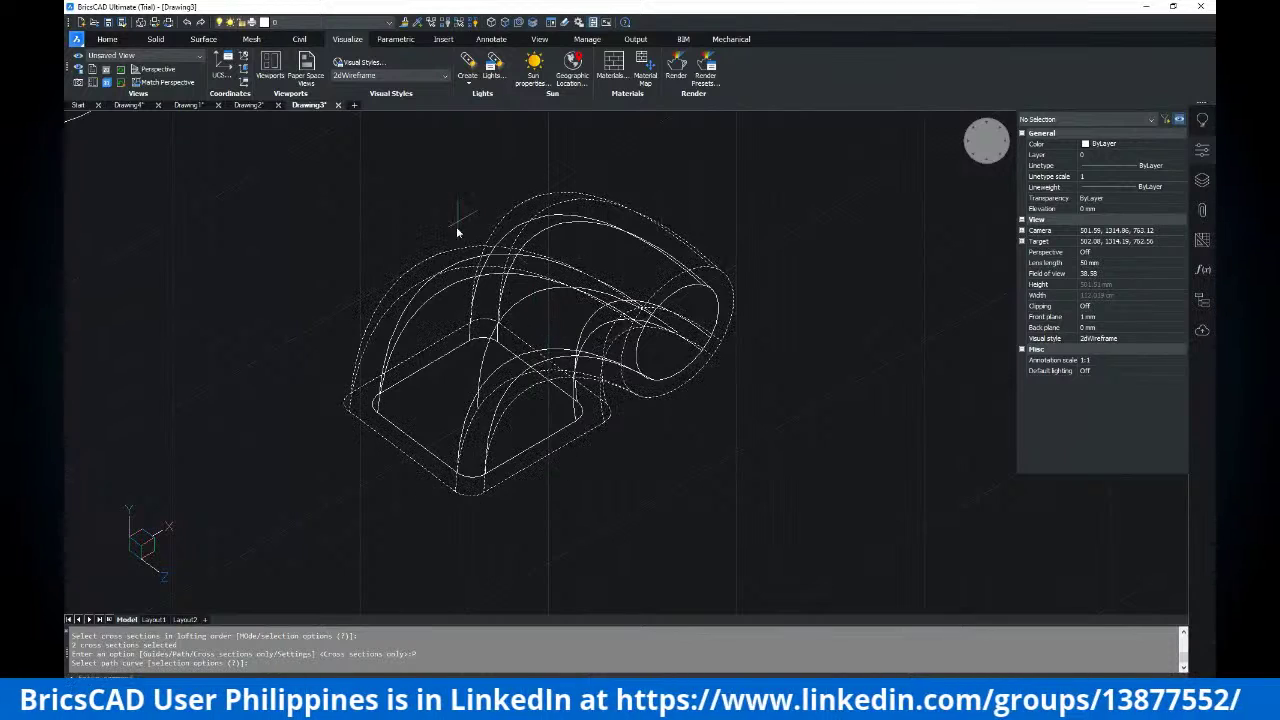
left_click(598, 322)
Set the visual style back to Modeling
middle_click_drag(627, 318, 562, 340, "shift")
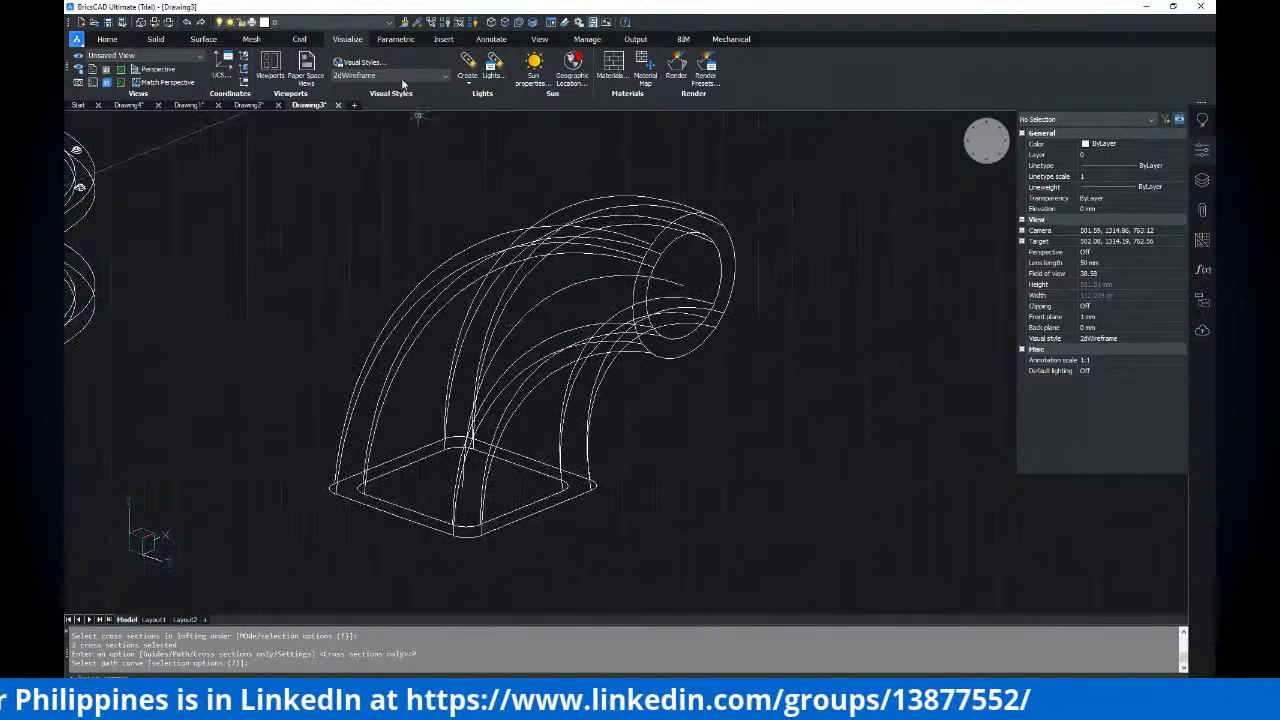
left_click(394, 76)
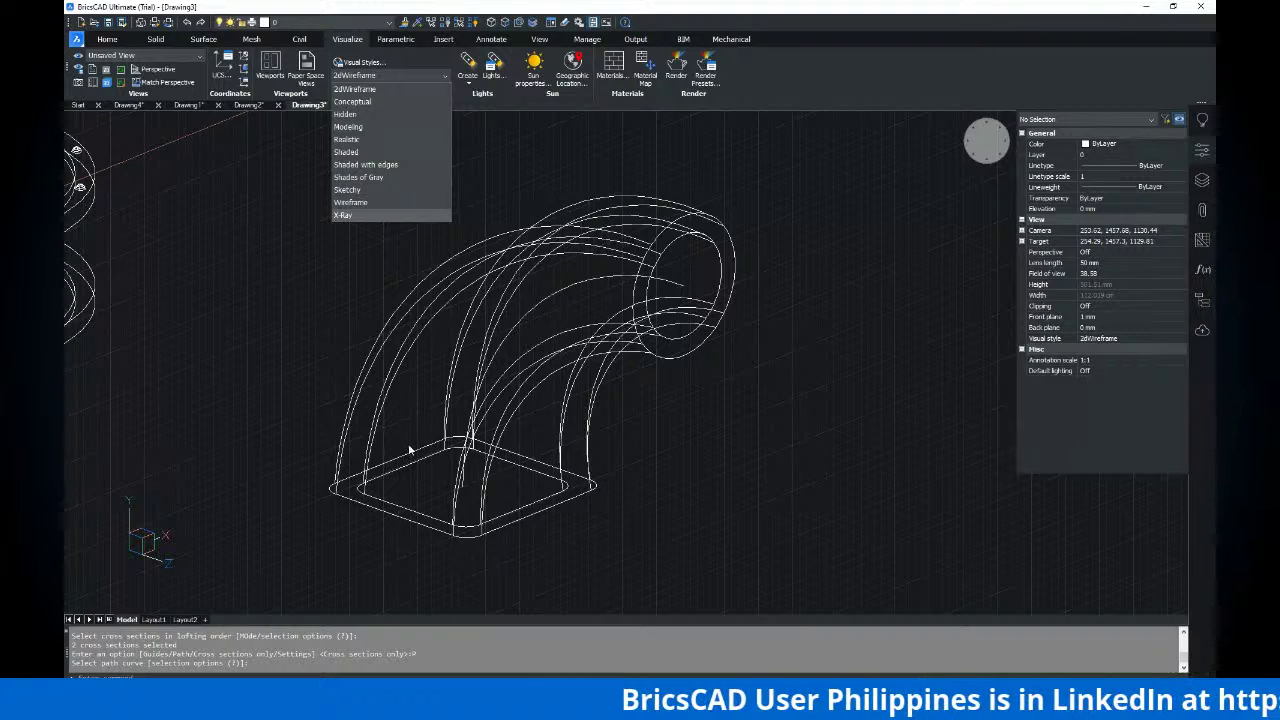
left_click(359, 128)
Subtract the inner lofted solid from the outer one to hollow out the elbow
middle_click_drag(800, 310, 763, 406, "shift")
scroll(735, 225, "down", 2)
mouse_move(735, 225)
middle_mouse_down()
mouse_move(709, 218)
mouse_move(694, 323)
mouse_move(651, 371)
middle_mouse_up()
scroll(634, 355, "up", 3)
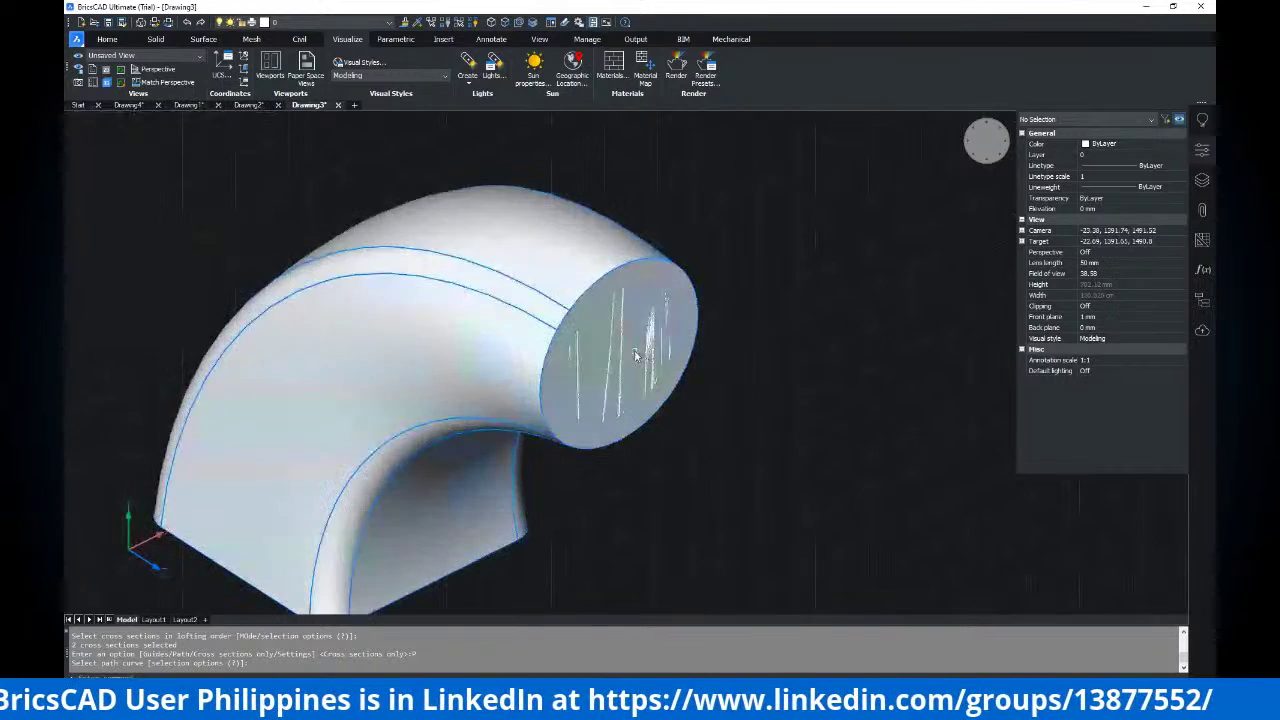
type("su")
key("Return")
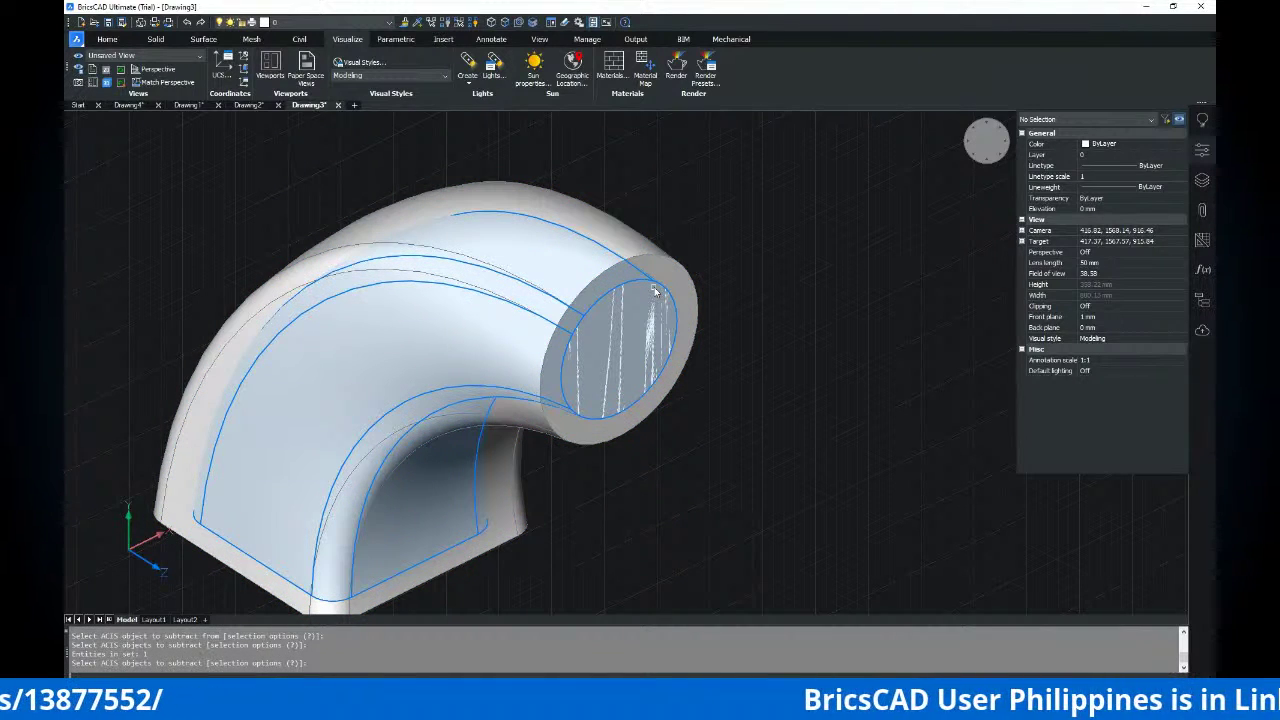
left_click(655, 290)
key("Return")
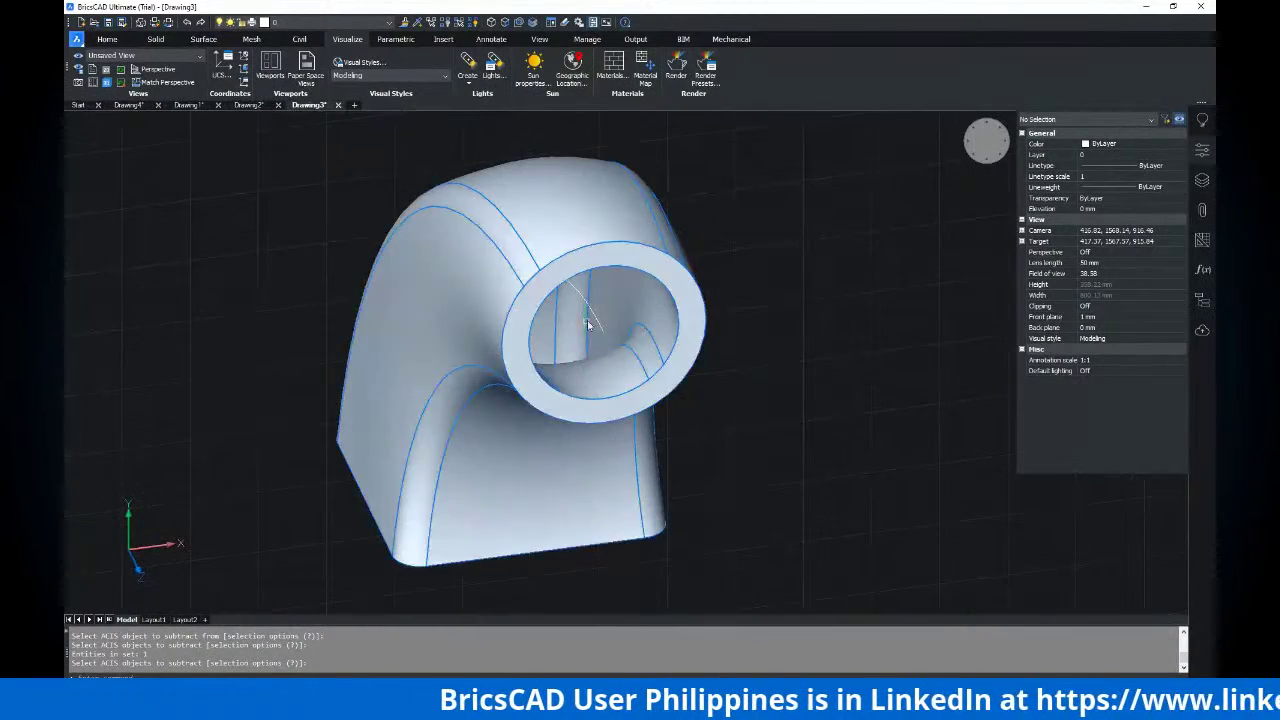
Delete the path arc left inside the hollow elbow
left_click(594, 320)
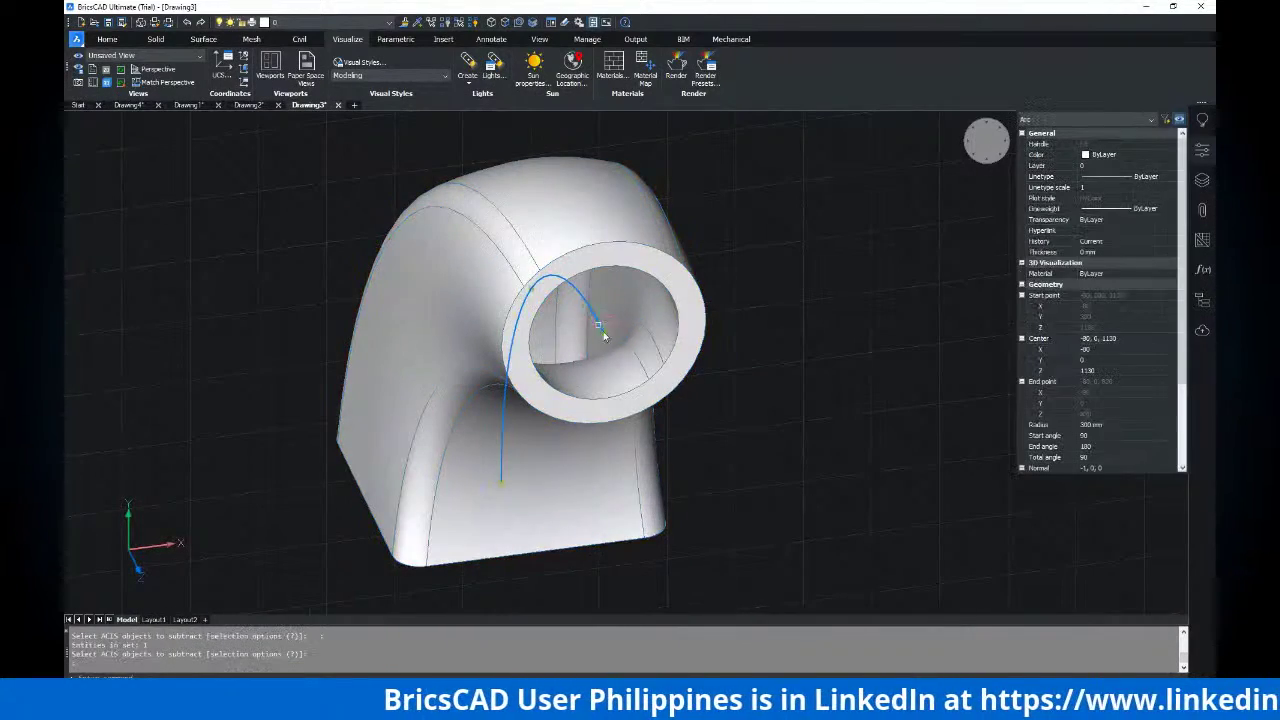
key("Escape")
left_click(600, 326)
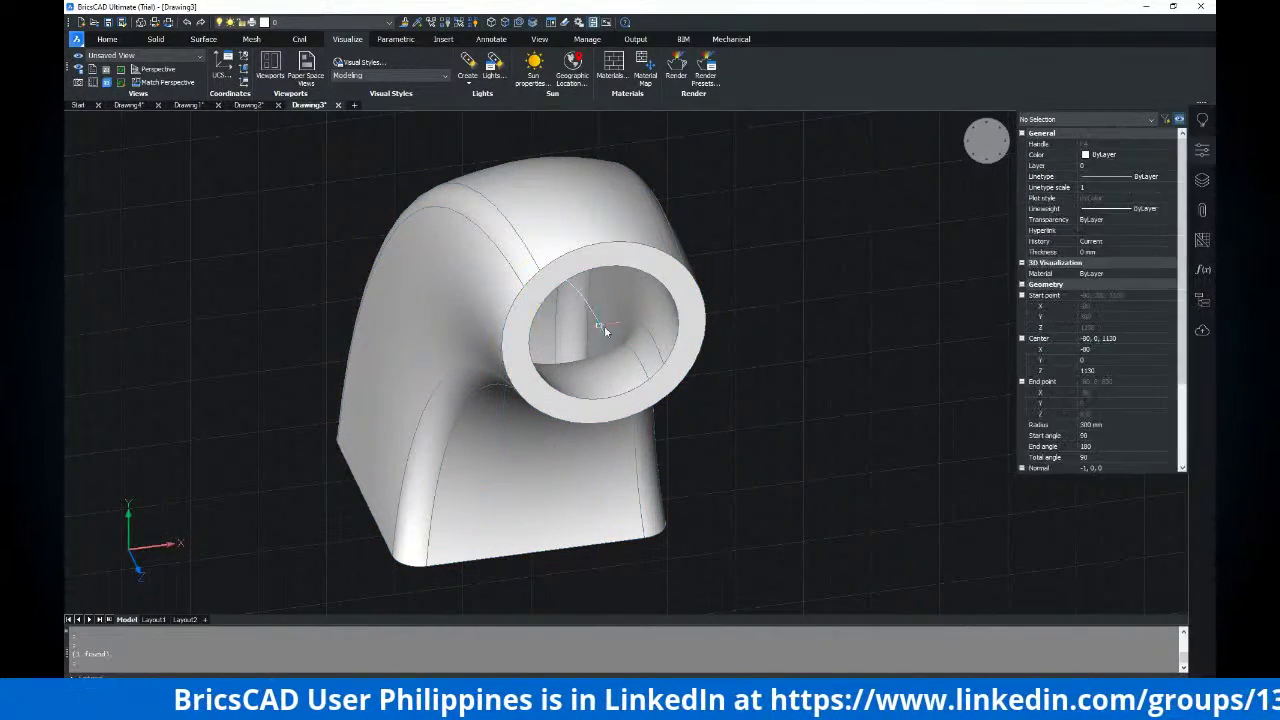
key("Delete")
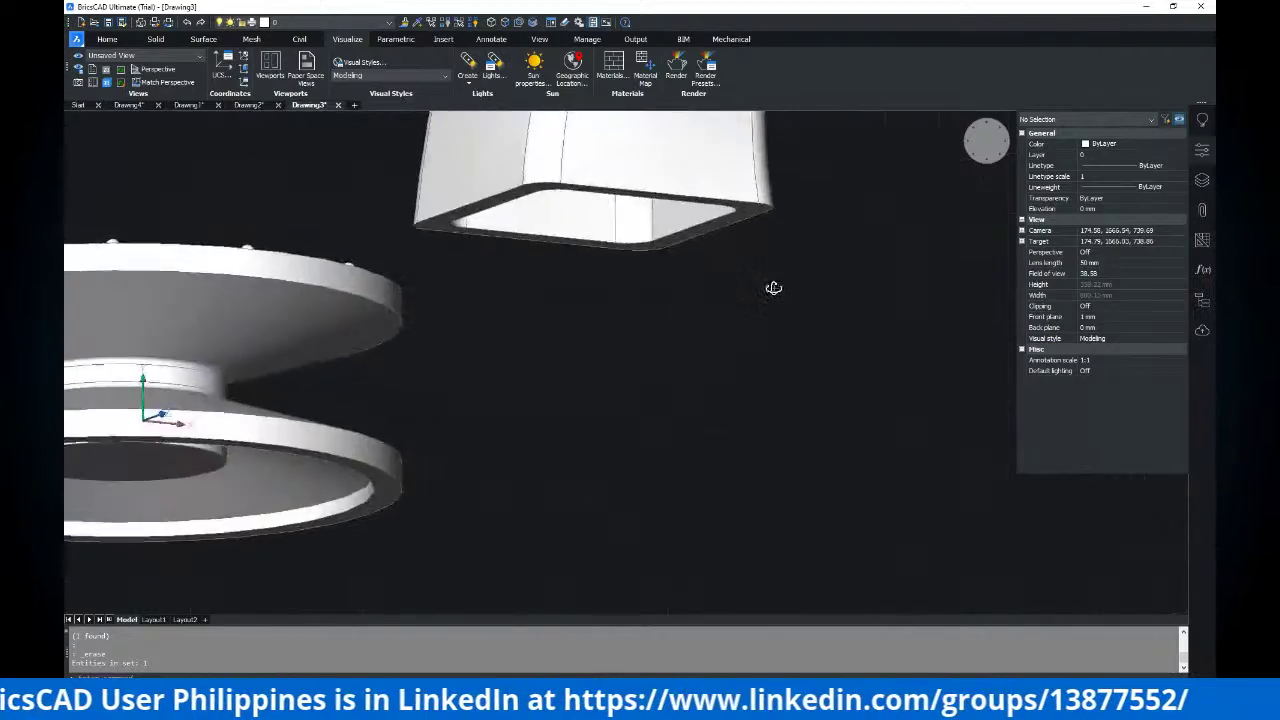
Inspect the hollow elbow from several angles, including its square opening and its round end
middle_click_drag(774, 288, 520, 337, "shift")
scroll(772, 347, "down", 3)
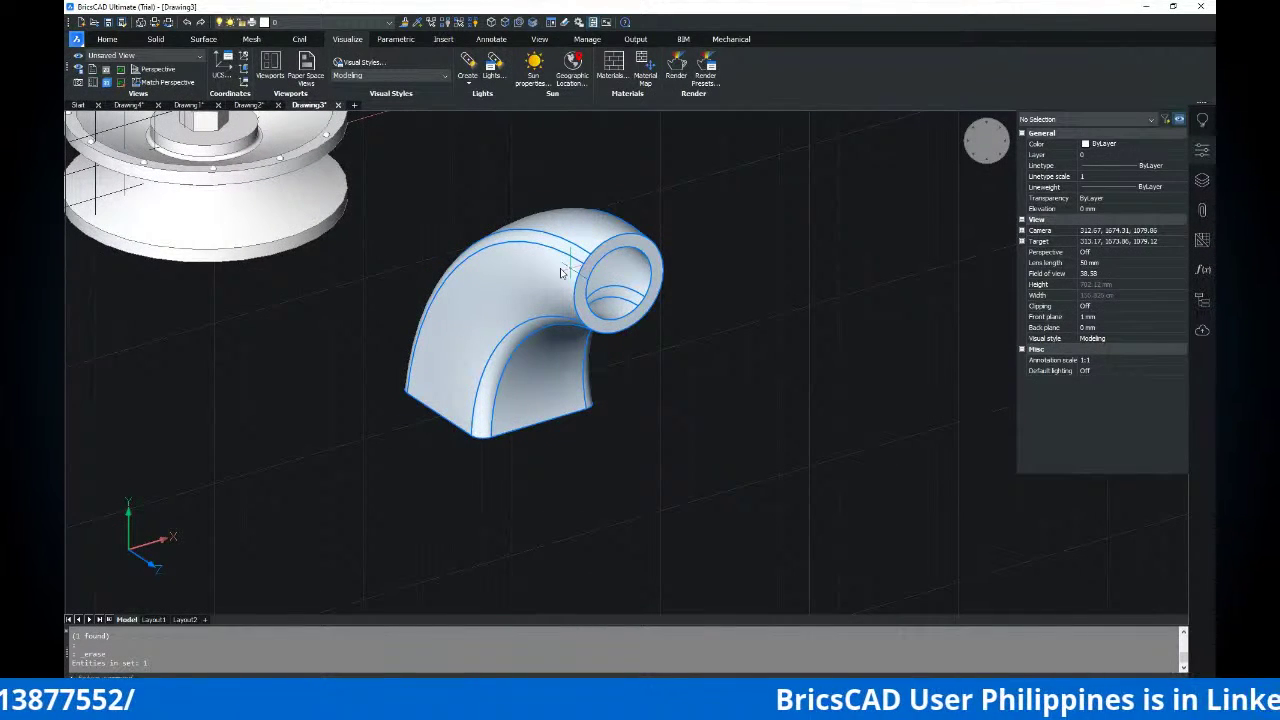
middle_click_drag(562, 272, 626, 346, "shift")
middle_click_drag(555, 298, 575, 303)
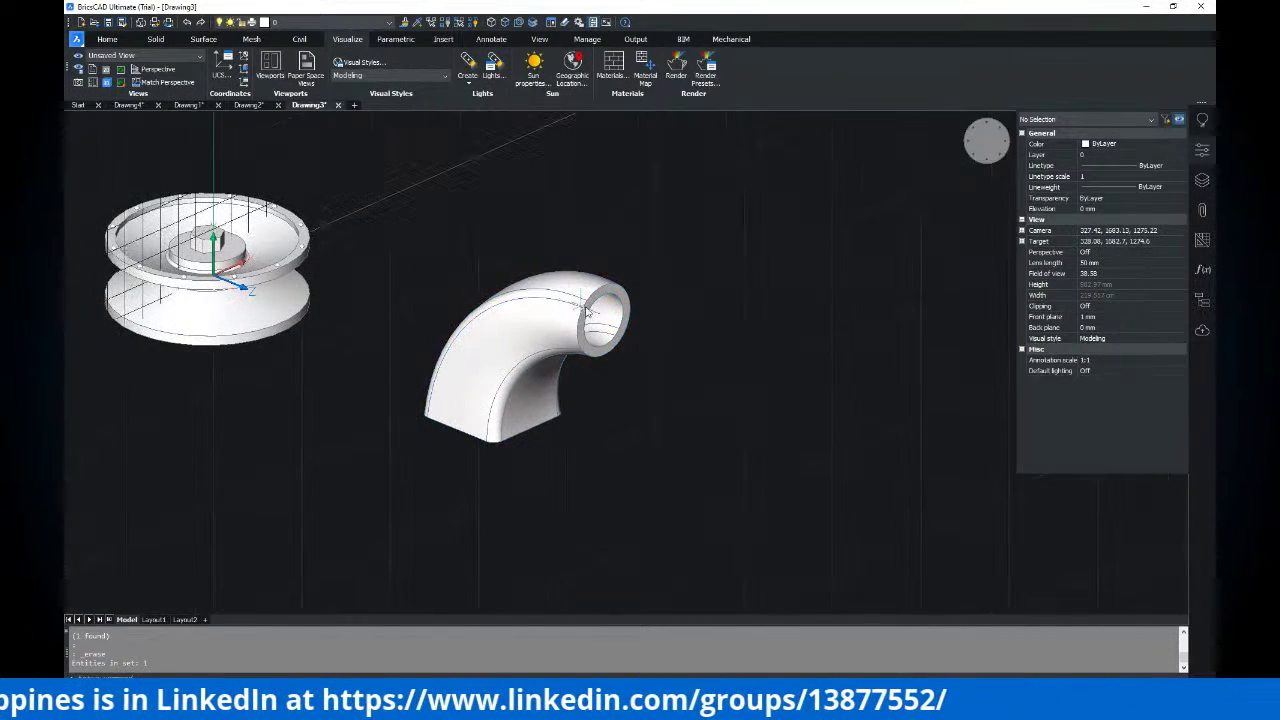
mouse_move(646, 349)
middle_mouse_down("shift")
mouse_move(491, 326)
mouse_move(615, 325)
mouse_move(591, 386)
mouse_move(749, 383)
mouse_move(577, 380)
mouse_move(530, 360)
mouse_move(631, 331)
middle_mouse_up("shift")
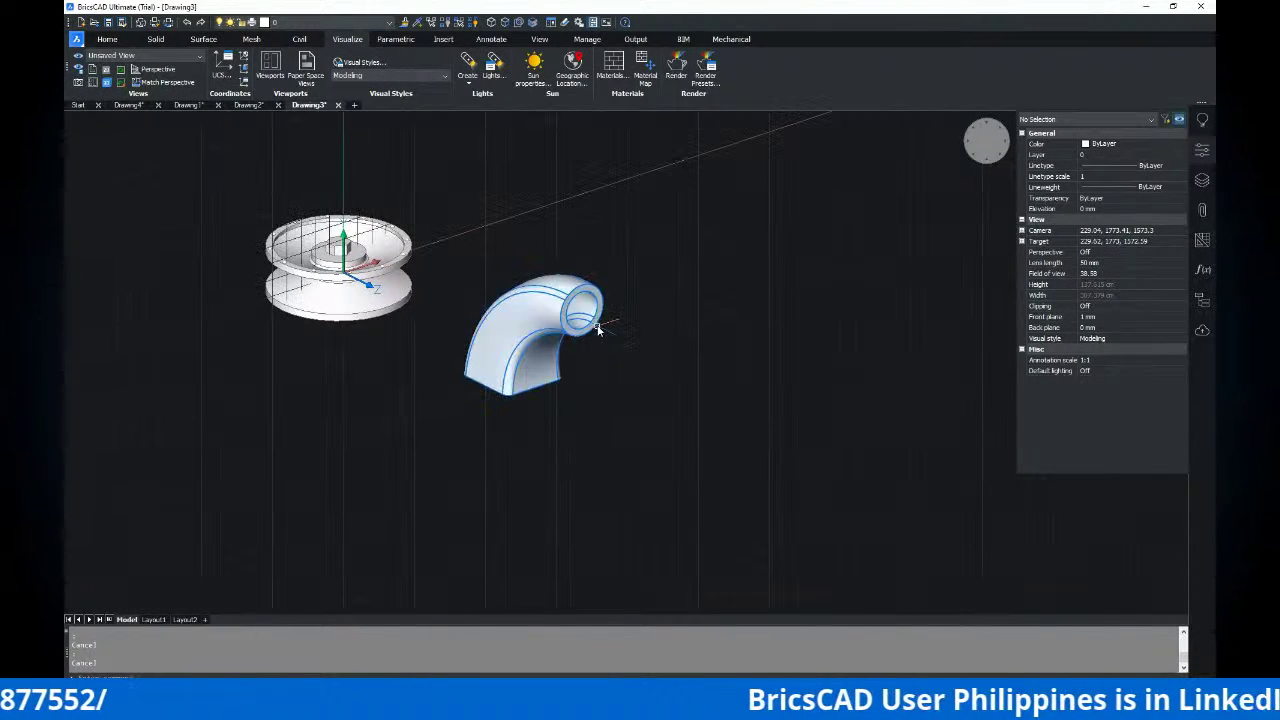
scroll(519, 347, "up", 5)
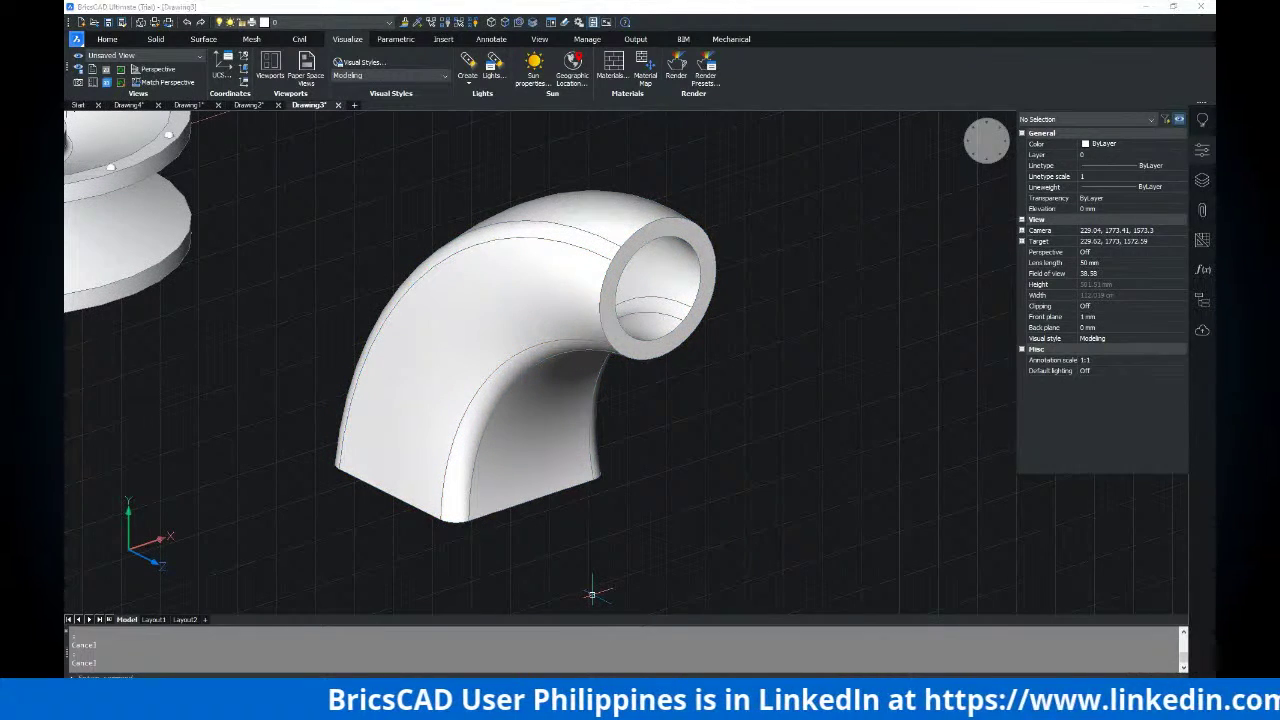
key("alt+Tab")
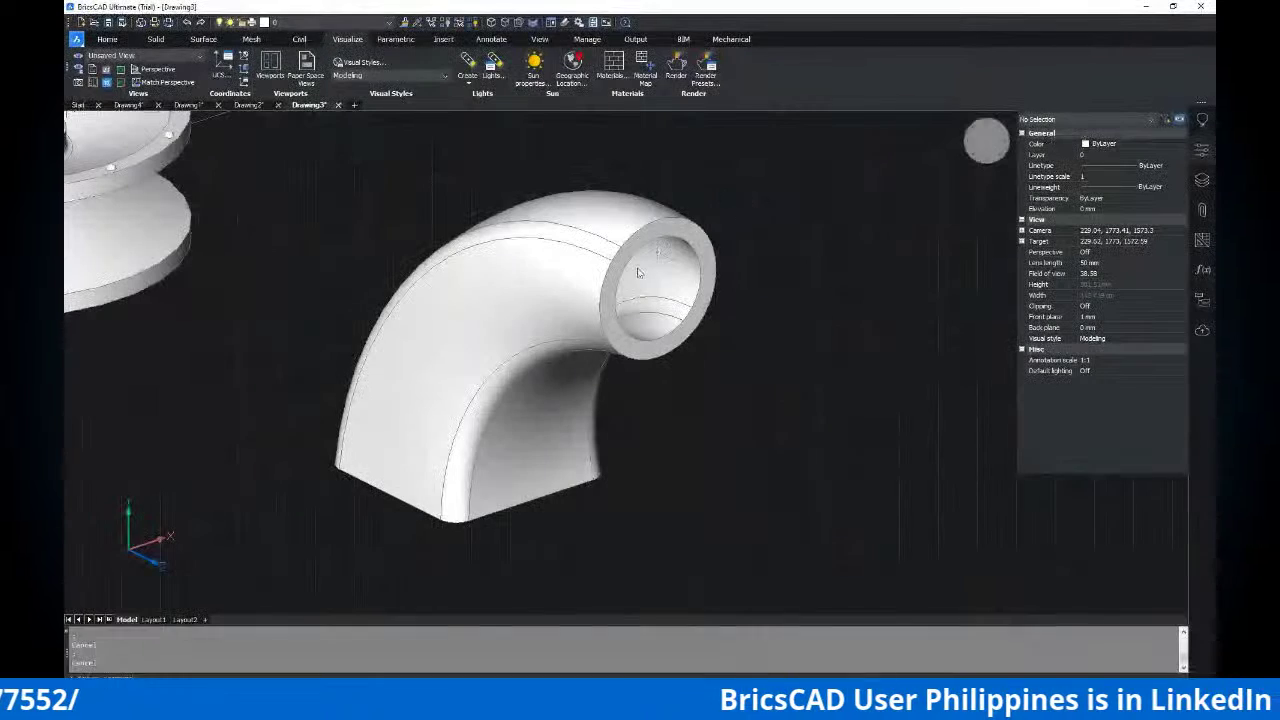
scroll(533, 258, "down", 3)
middle_click_drag(533, 258, 574, 341, "shift")
middle_click_drag(583, 266, 642, 324, "shift")
scroll(583, 237, "up", 2)
middle_click_drag(642, 324, 653, 302, "shift")
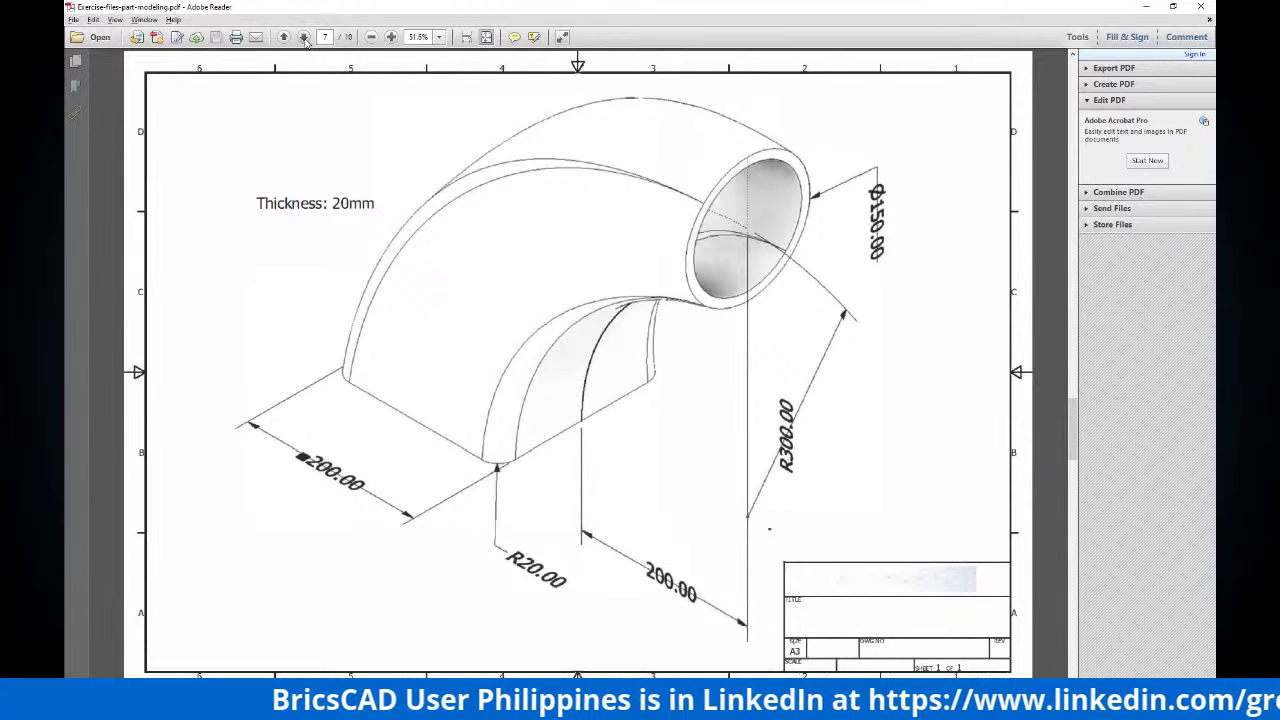
Go to page 8 of Exercise-files-part-modeling.pdf in Adobe Reader
left_click(305, 40)
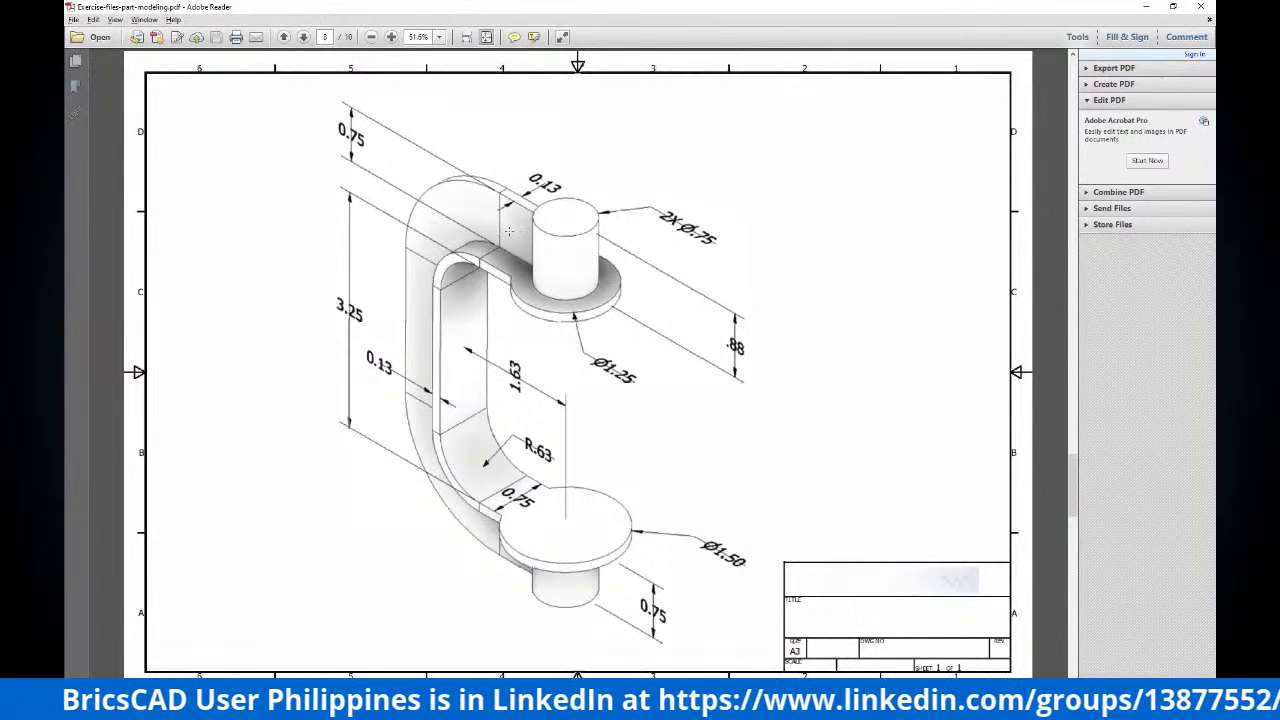
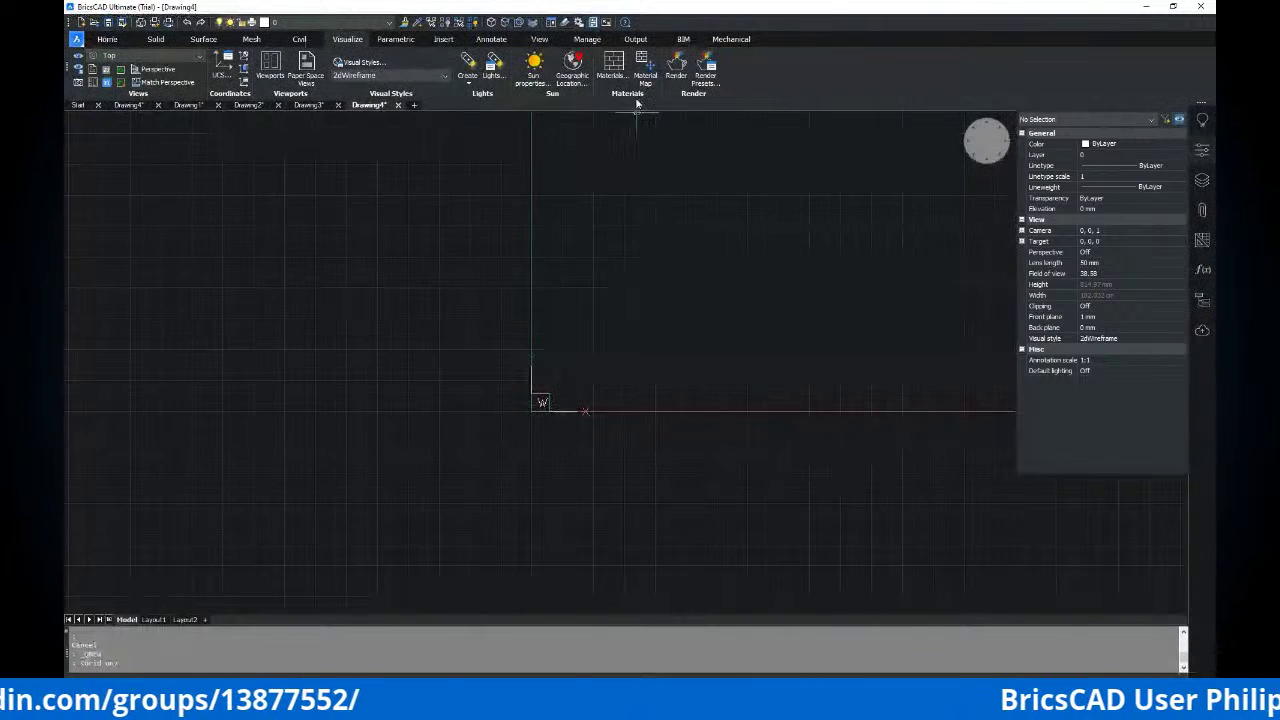
In BricsCAD, set the empty Drawing4 to the Front view for the page 8 bracket
left_click(107, 39)
left_click(718, 55)
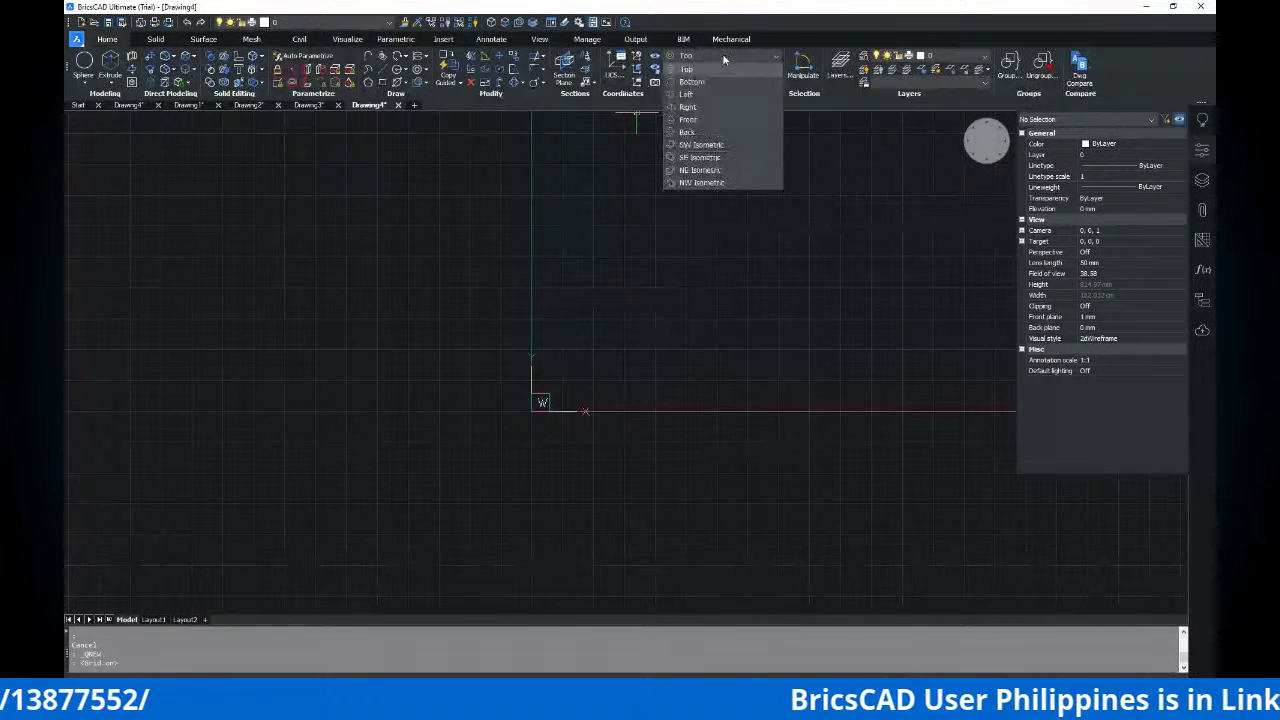
left_click(717, 133)
scroll(573, 280, "down", 1)
middle_click_drag(725, 328, 882, 355)
middle_click_drag(643, 314, 696, 320)
key("Escape")
key("Escape")
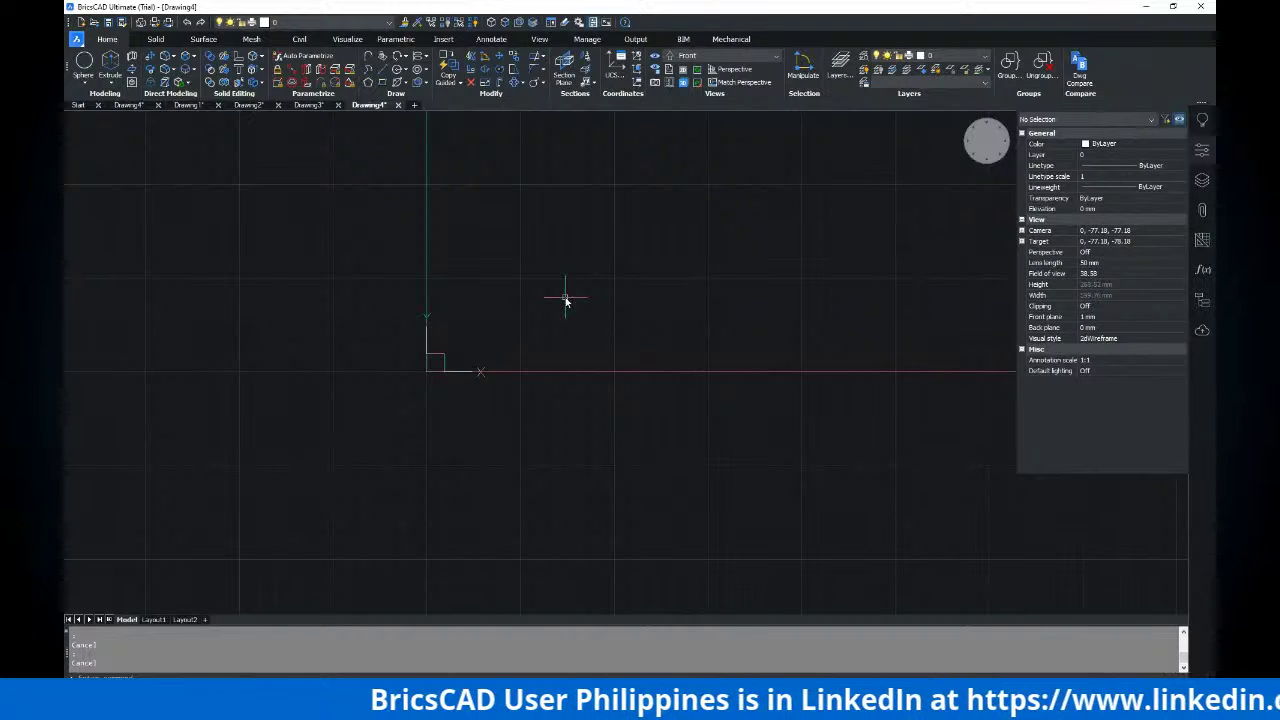
Start a polyline at 0,0 with Ortho on and draw its first segment 1.63 mm in the negative X direction, per page 8
type("pl")
key("Return")
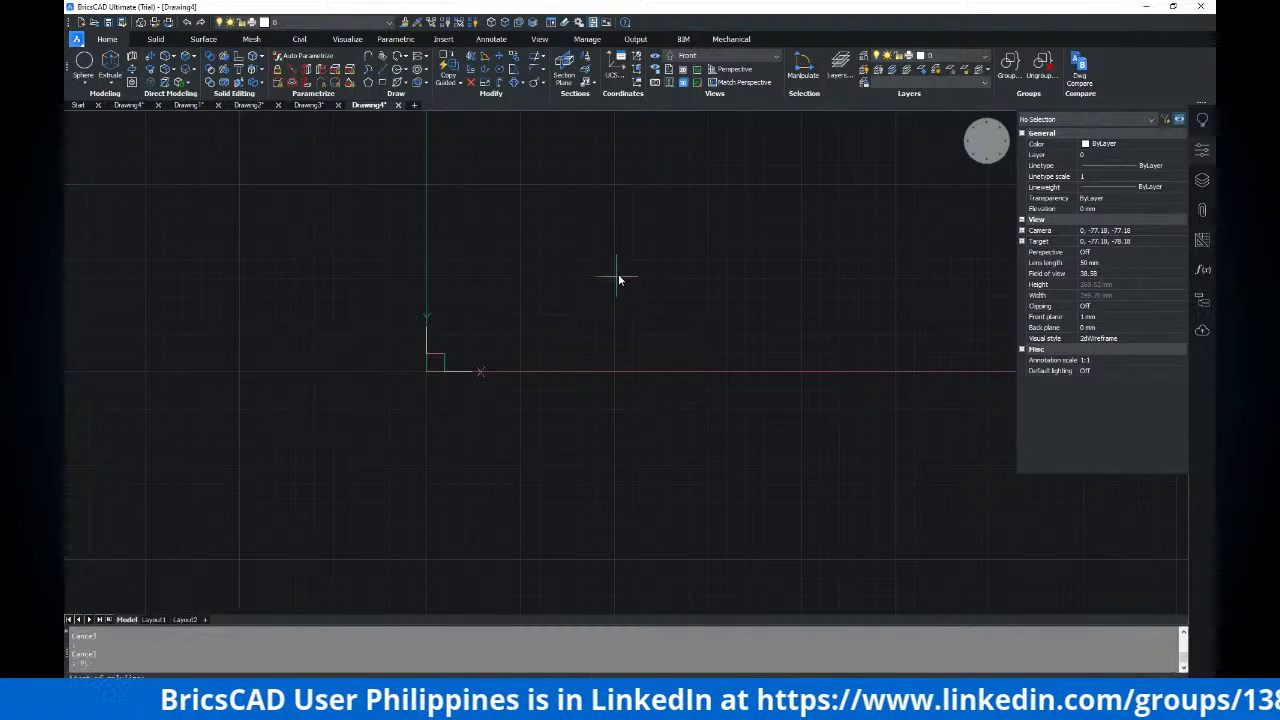
key("alt+Tab")
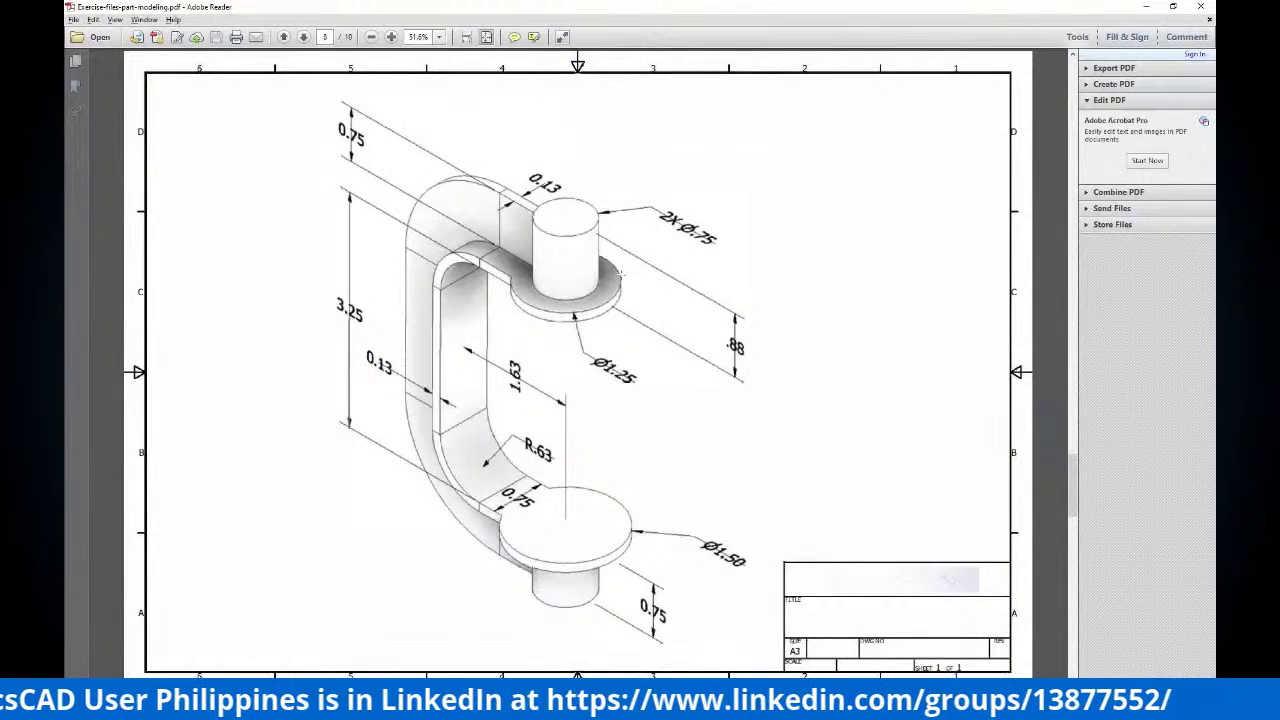
key("alt+Tab")
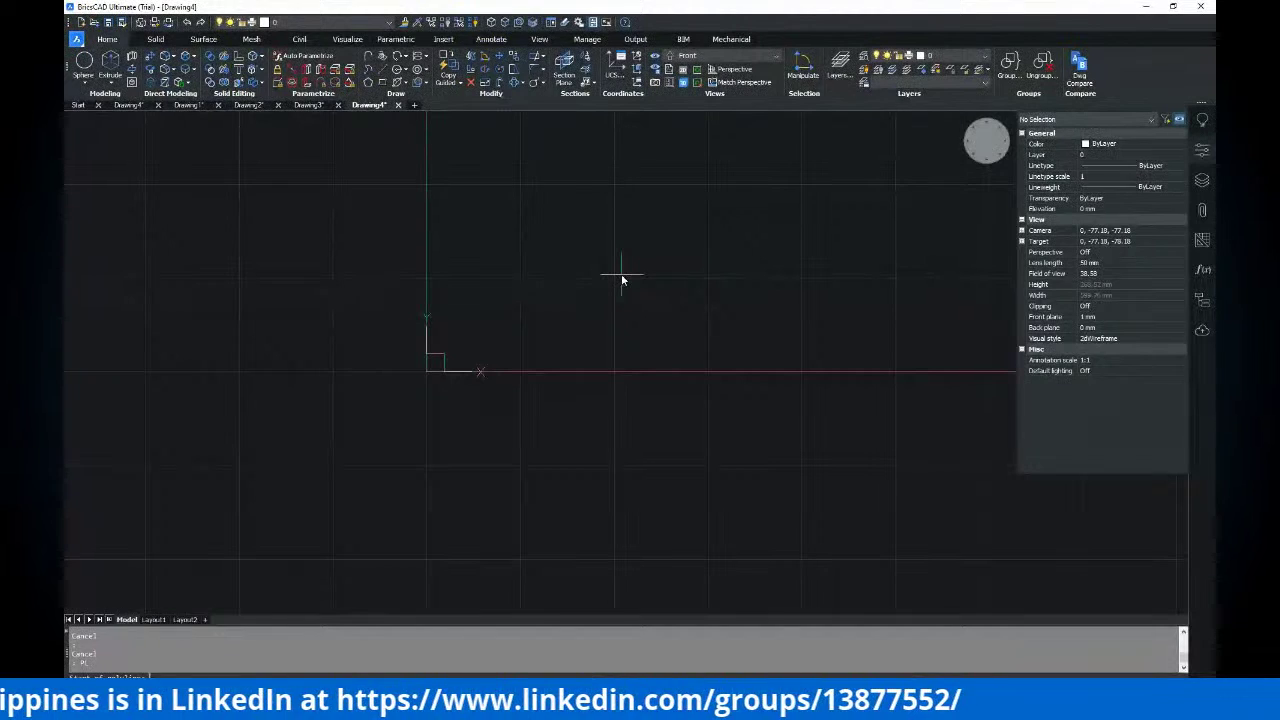
key("Return")
middle_click_drag(291, 325, 362, 275)
key("F8")
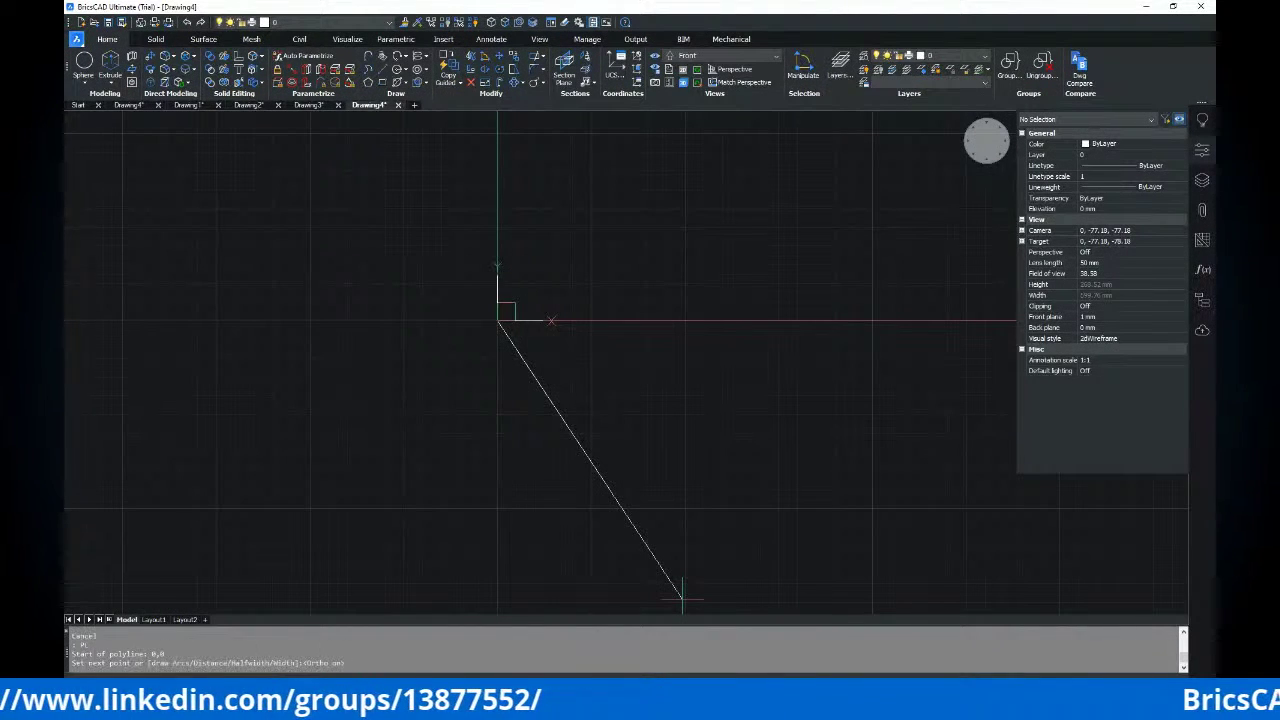
middle_click_drag(443, 289, 514, 314)
scroll(511, 331, "up", 1)
key("alt+Tab")
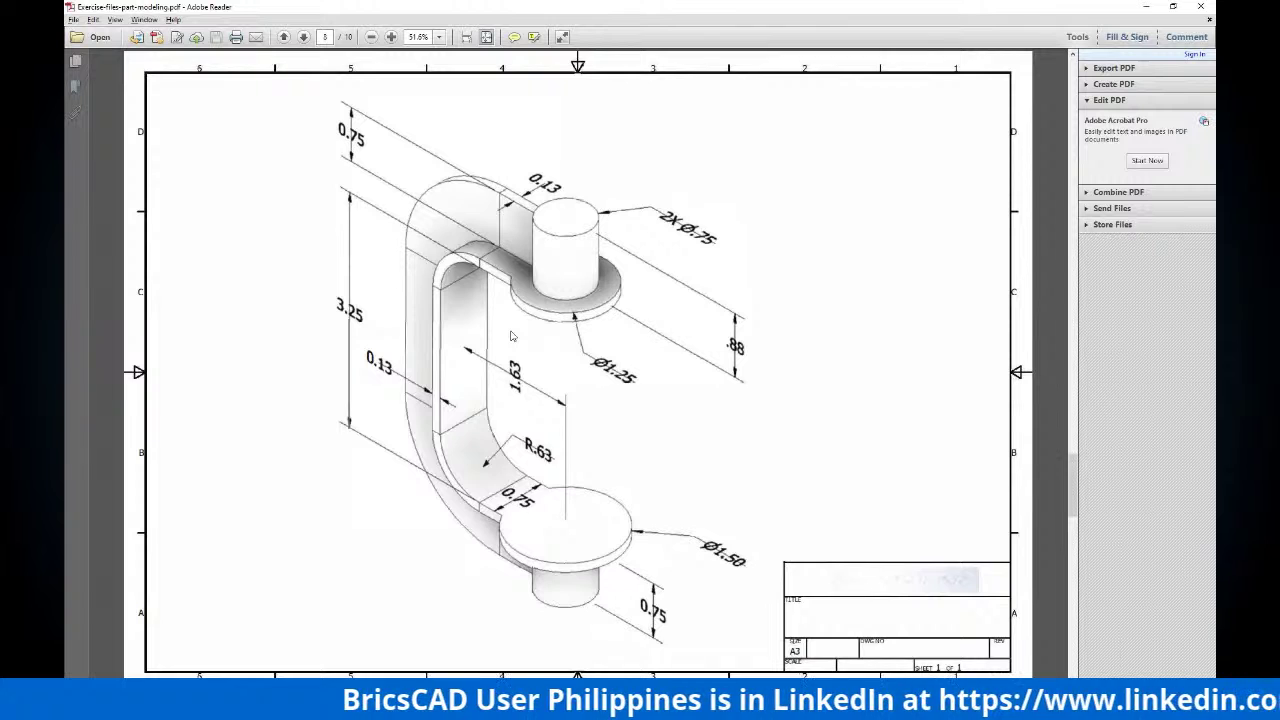
key("alt+Tab")
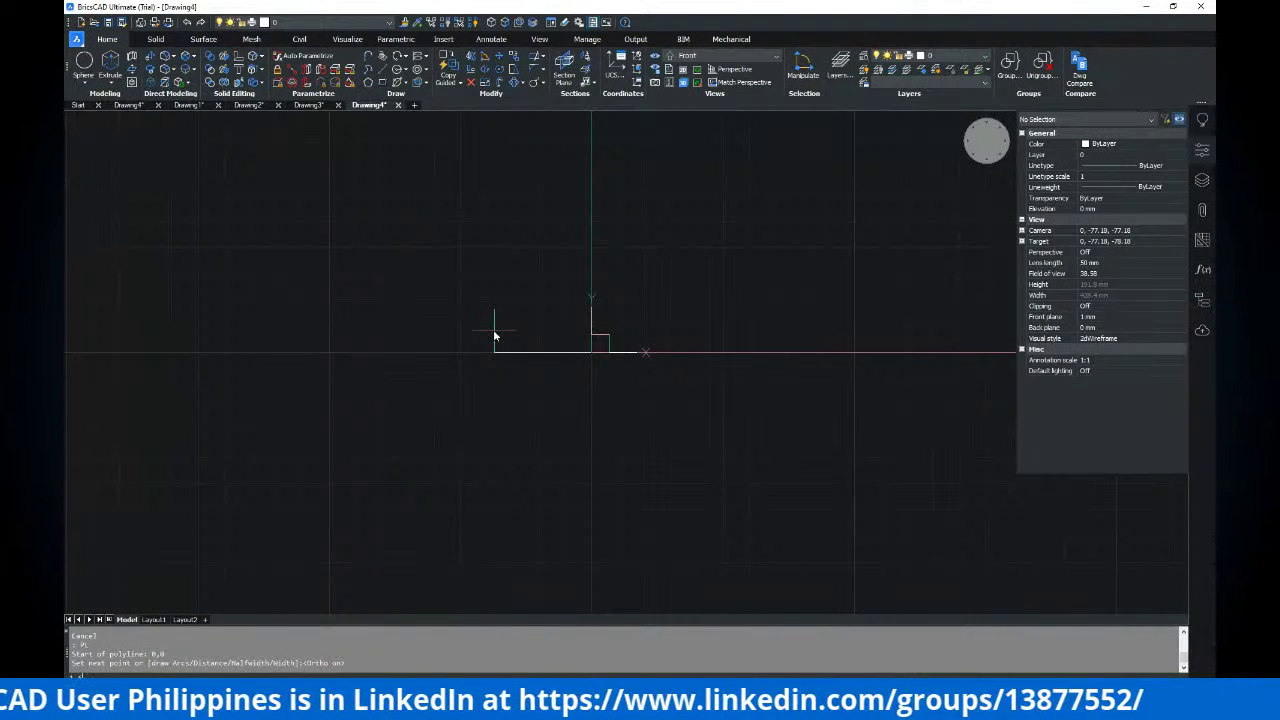
type("5.63")
key("Return")
middle_click_drag(557, 251, 539, 260)
Try to place the next polyline point using temporary tracking distances of 3.25 and 1.63 mm
key("alt+Tab")
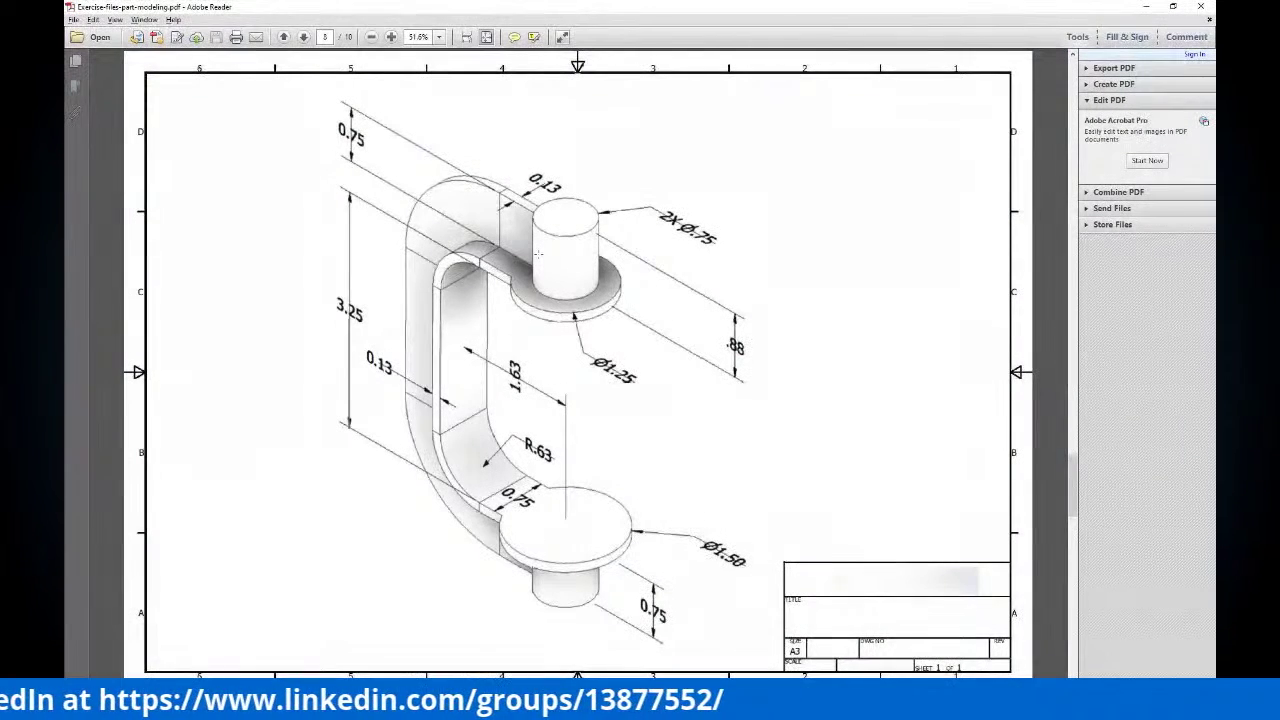
key("alt+Tab")
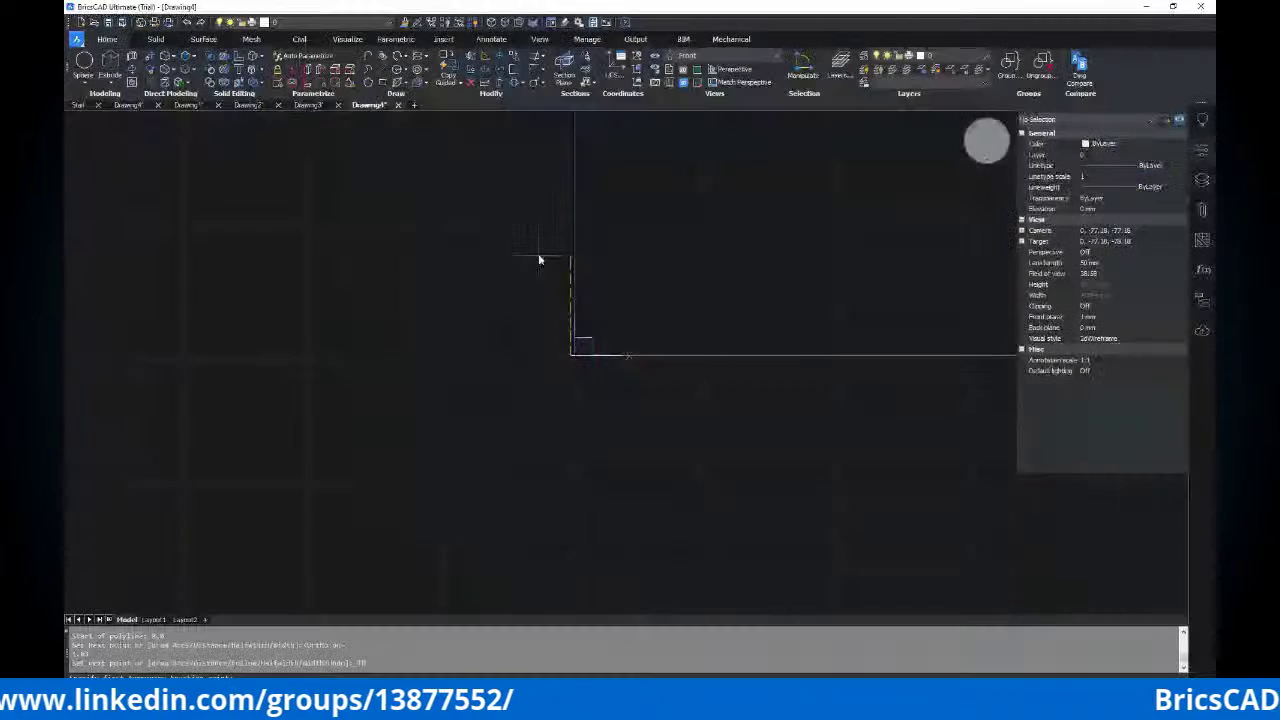
type("2.35")
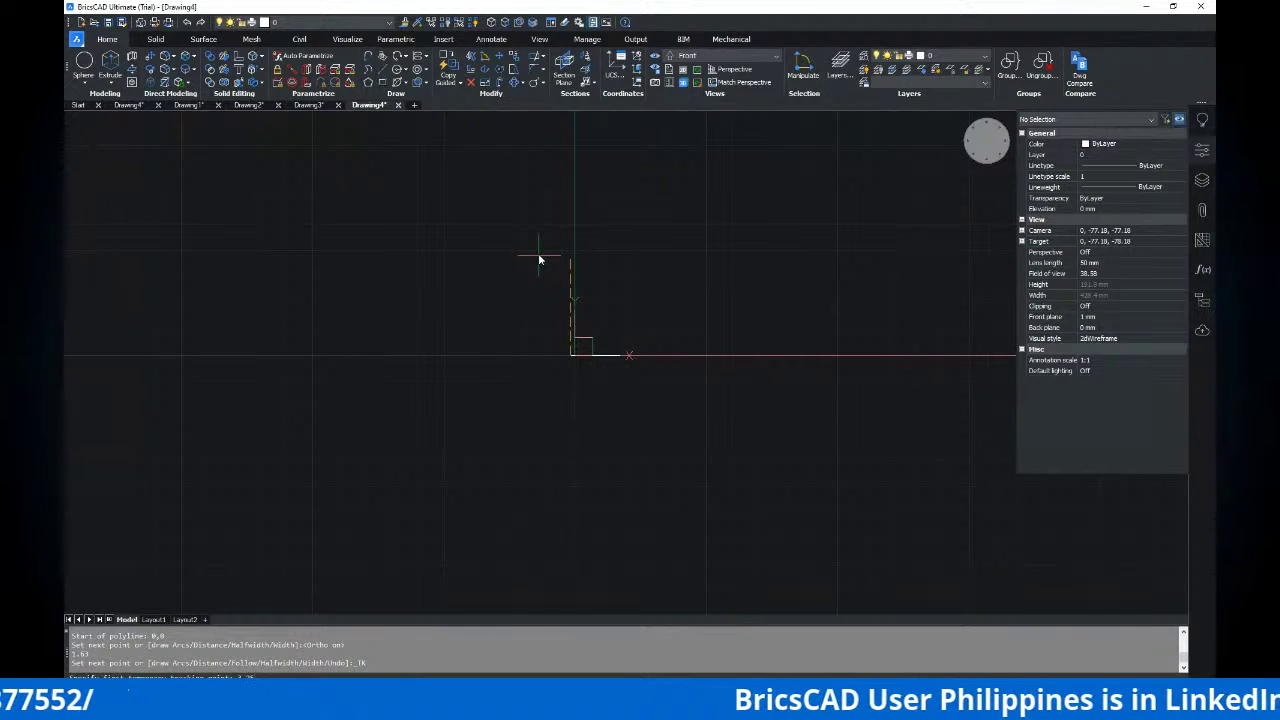
key("Return")
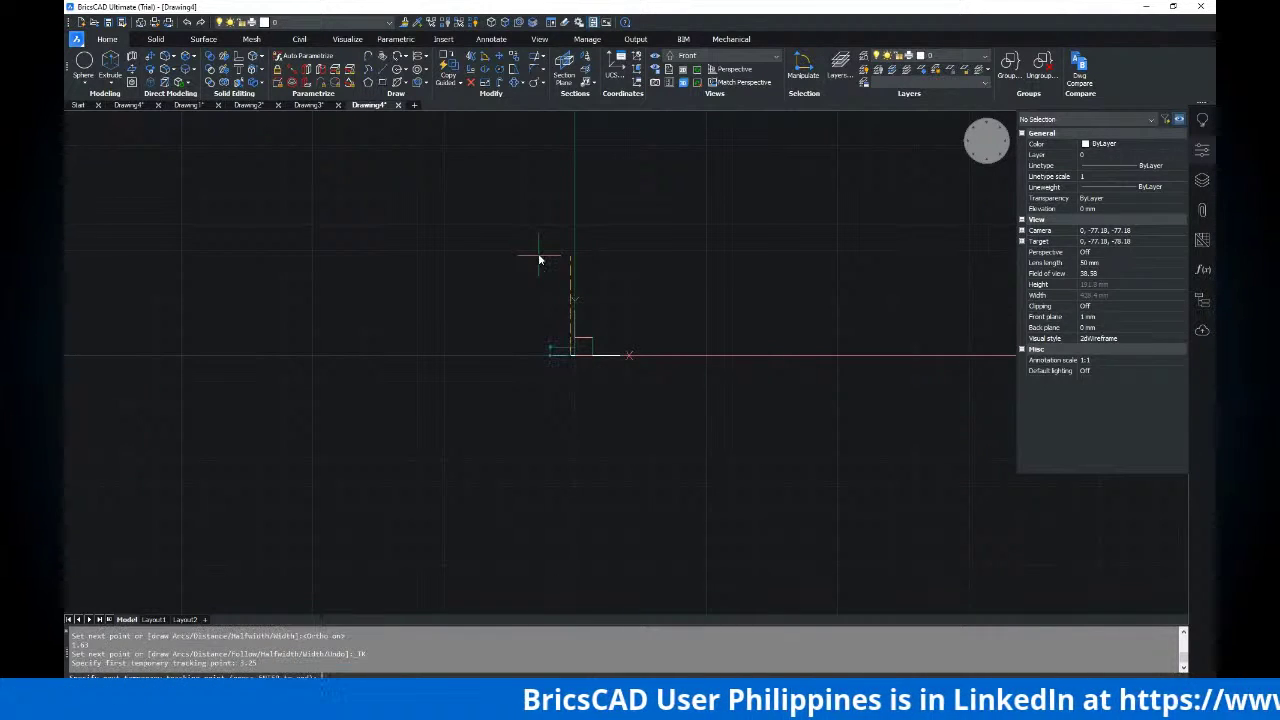
scroll(560, 366, "up", 5)
middle_click_drag(583, 280, 603, 246)
key("alt+Tab")
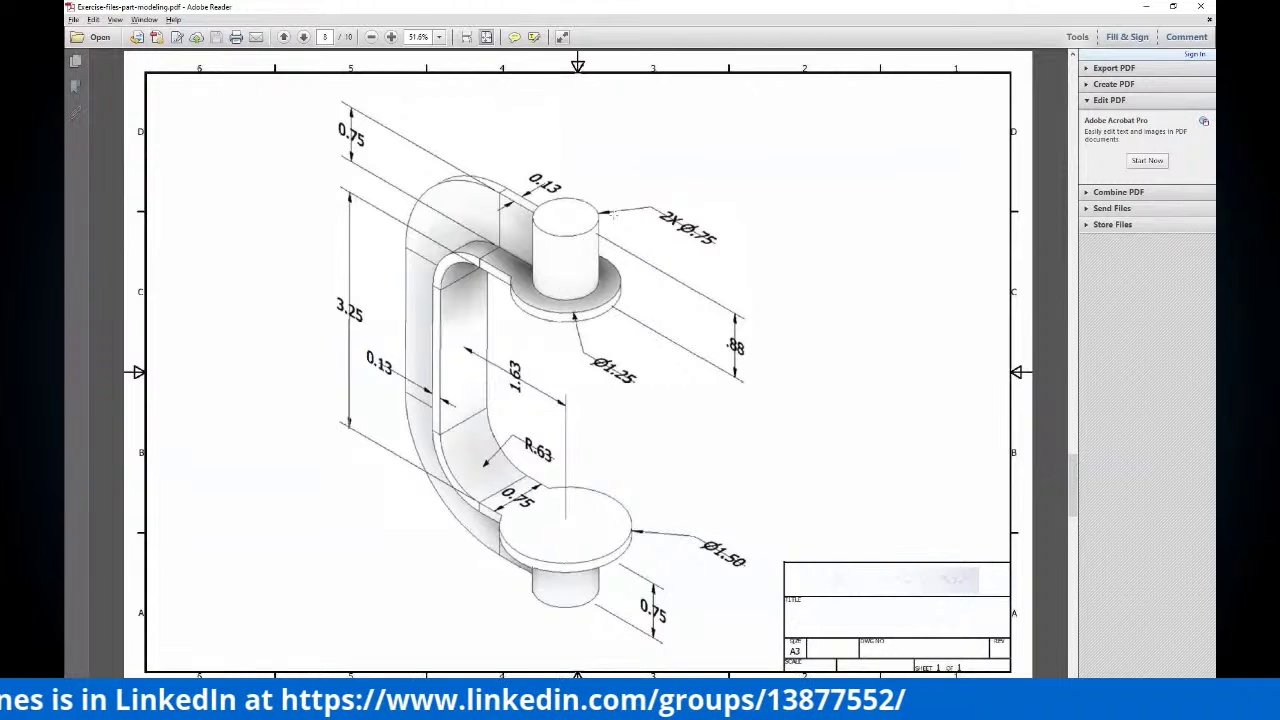
key("alt+Tab")
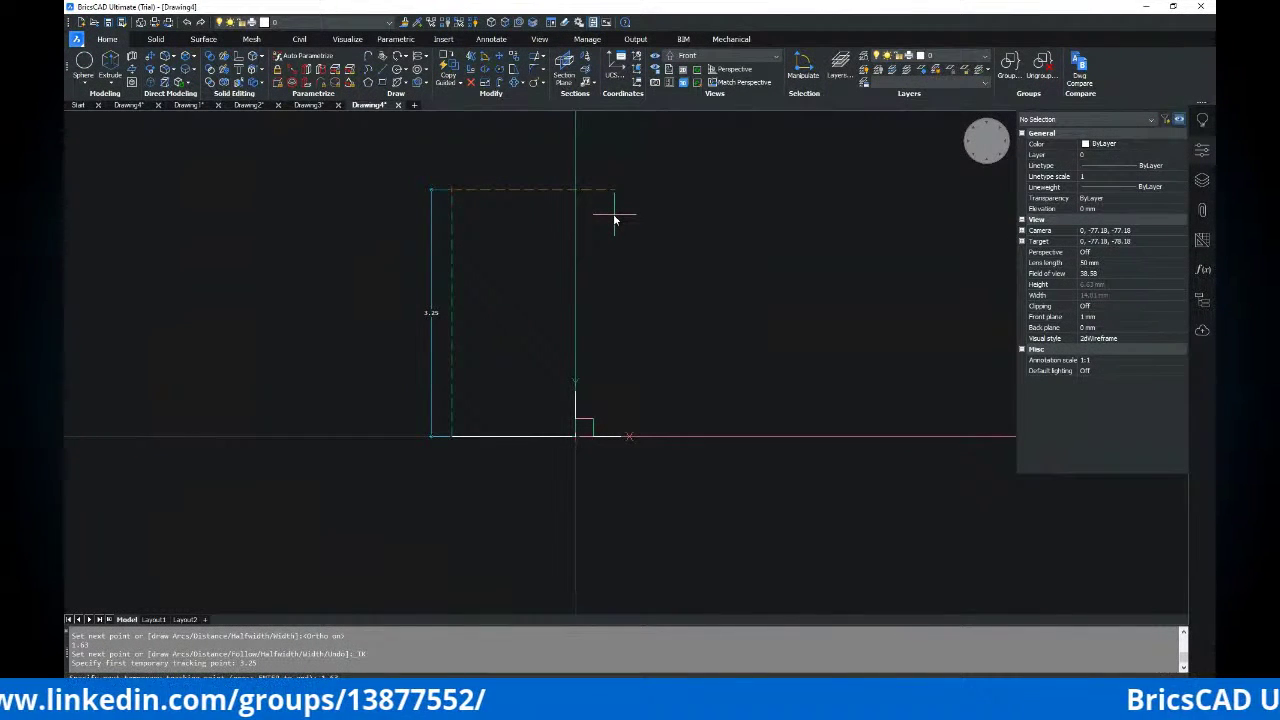
key("Return")
middle_click_drag(603, 177, 572, 212)
key("Return")
key("ctrl+z")
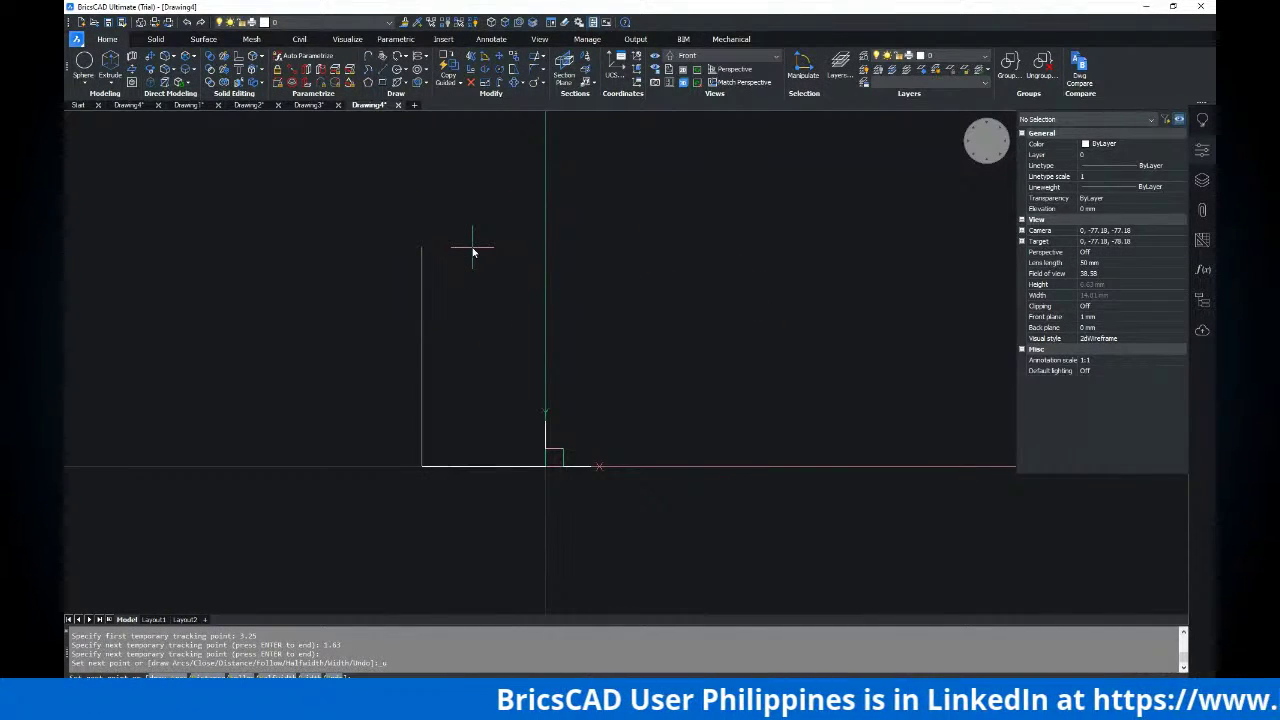
Continue the polyline 3.25 mm upward and 1.63 mm in the positive X direction, and end the C-shaped profile
type("3.25")
key("Return")
key("ctrl+z")
mouse_move(476, 451)
middle_mouse_down()
mouse_move(495, 182)
mouse_move(499, 388)
middle_mouse_up()
scroll(494, 294, "down", 8)
scroll(526, 206, "down", 3)
scroll(587, 308, "up", 6)
scroll(505, 325, "up", 6)
middle_click_drag(443, 343, 571, 309)
middle_click_drag(451, 309, 536, 290)
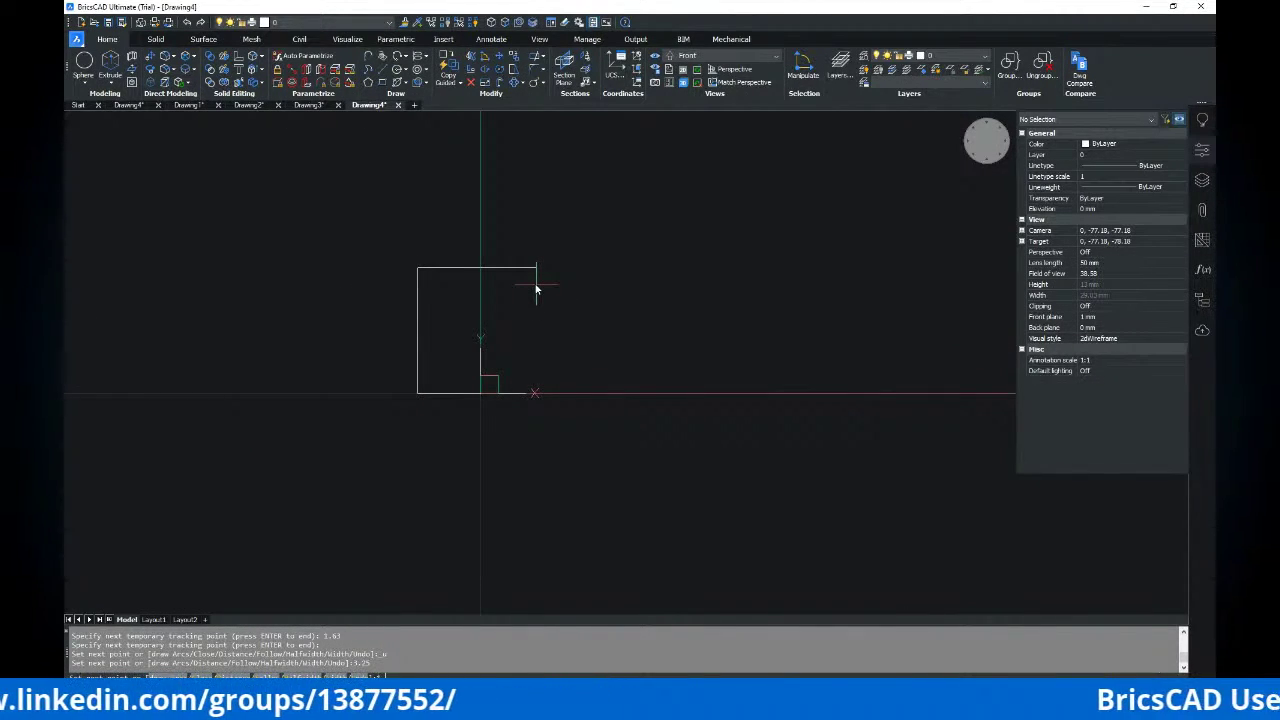
type("1.63")
key("Return")
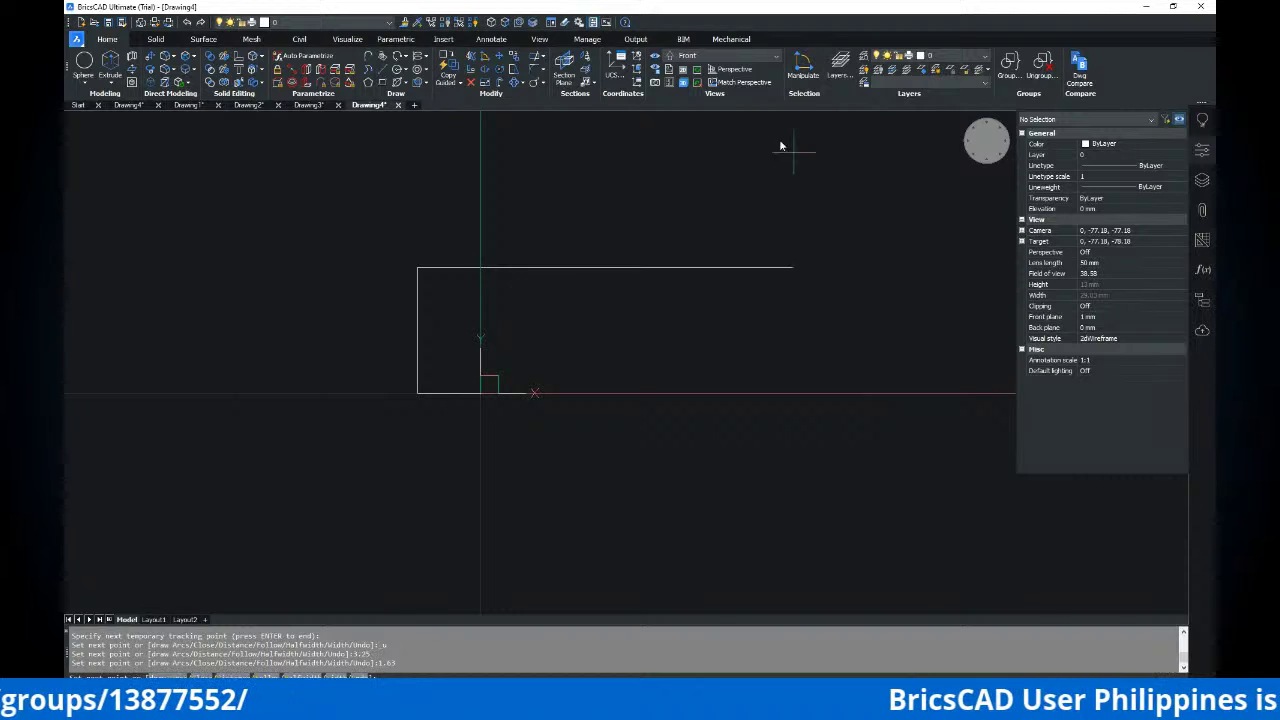
key("Escape")
key("Escape")
Move the C-shaped polyline along the positive X direction, clear of the origin
type("m")
key("Return")
left_click(342, 214)
left_click(556, 472)
key("Return")
left_click(546, 363)
left_click(812, 371)
key("Escape")
key("Escape")
middle_click_drag(826, 317, 737, 286)
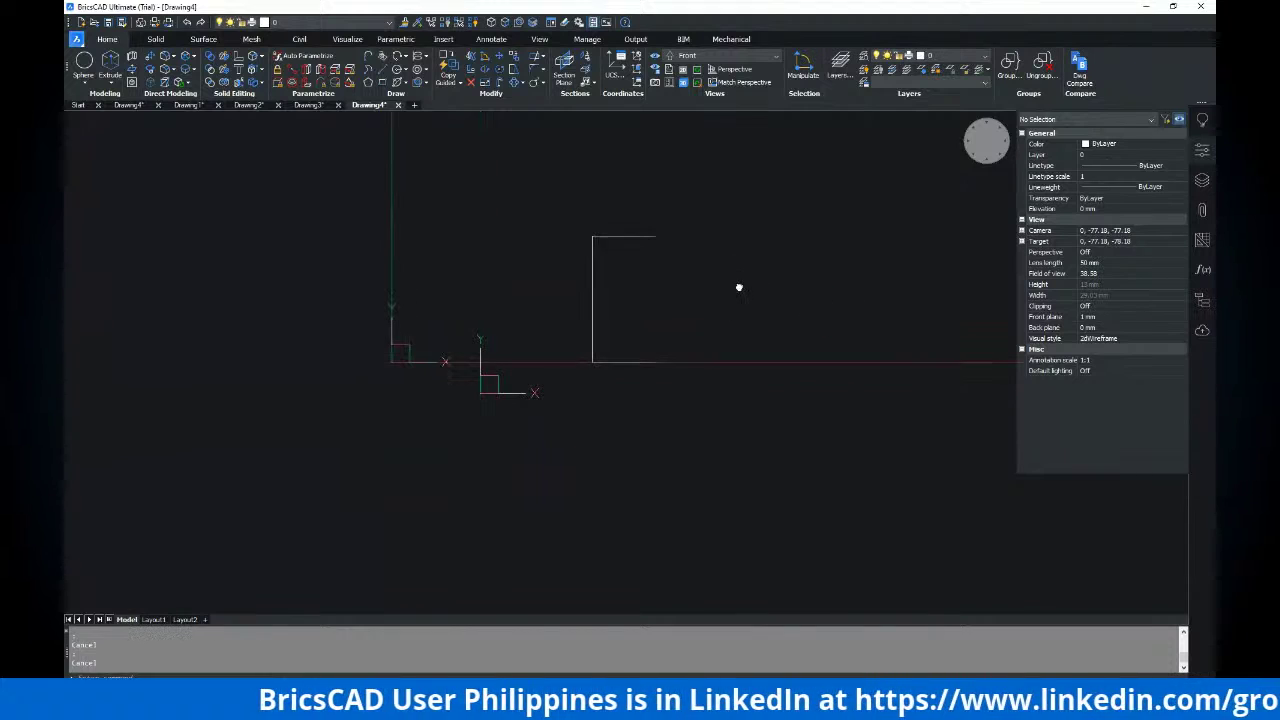
middle_click_drag(418, 363, 463, 391)
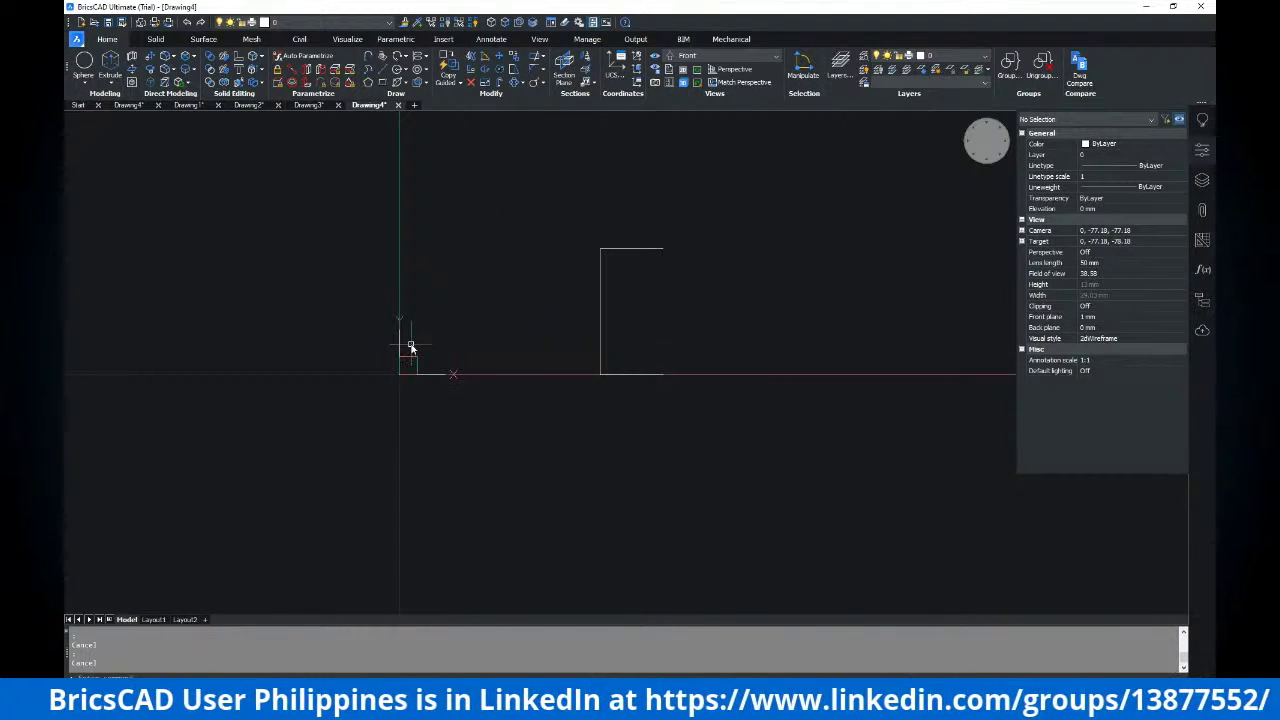
middle_click_drag(474, 340, 473, 363)
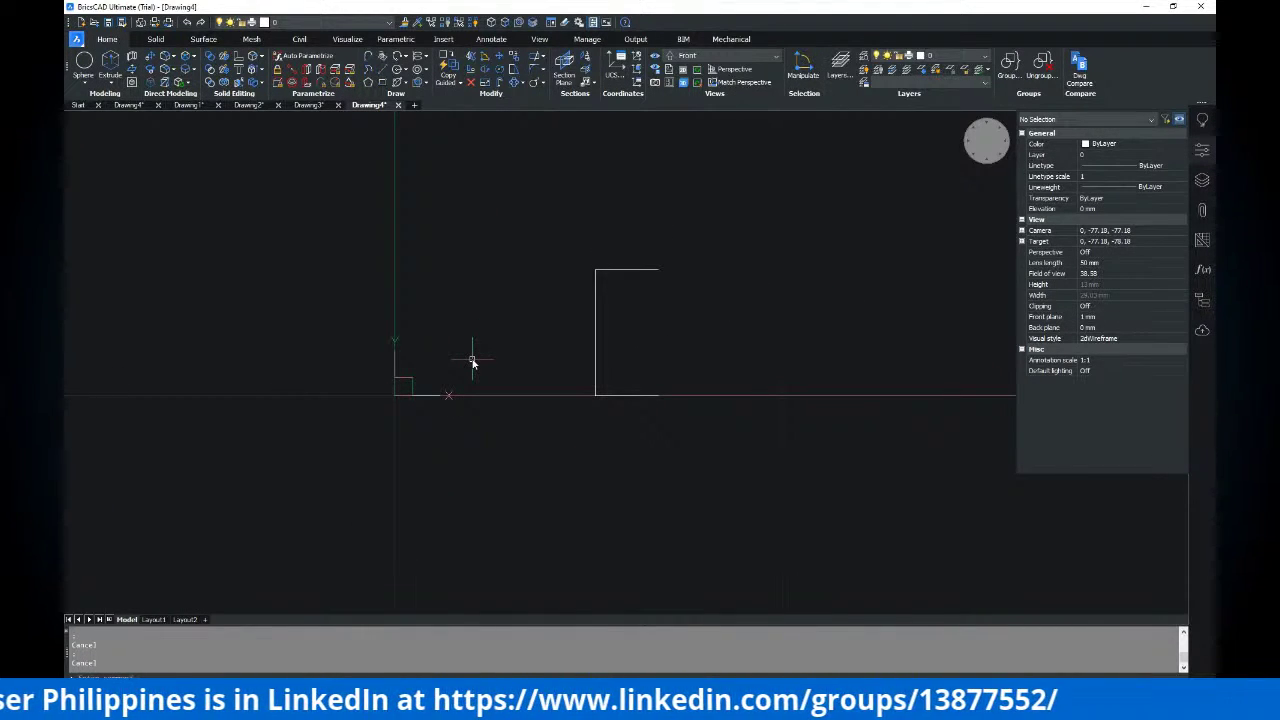
Check the bend radius on page 8 and fillet the lower corner of the C-shaped polyline with a 0.63 mm radius
key("alt+Tab")
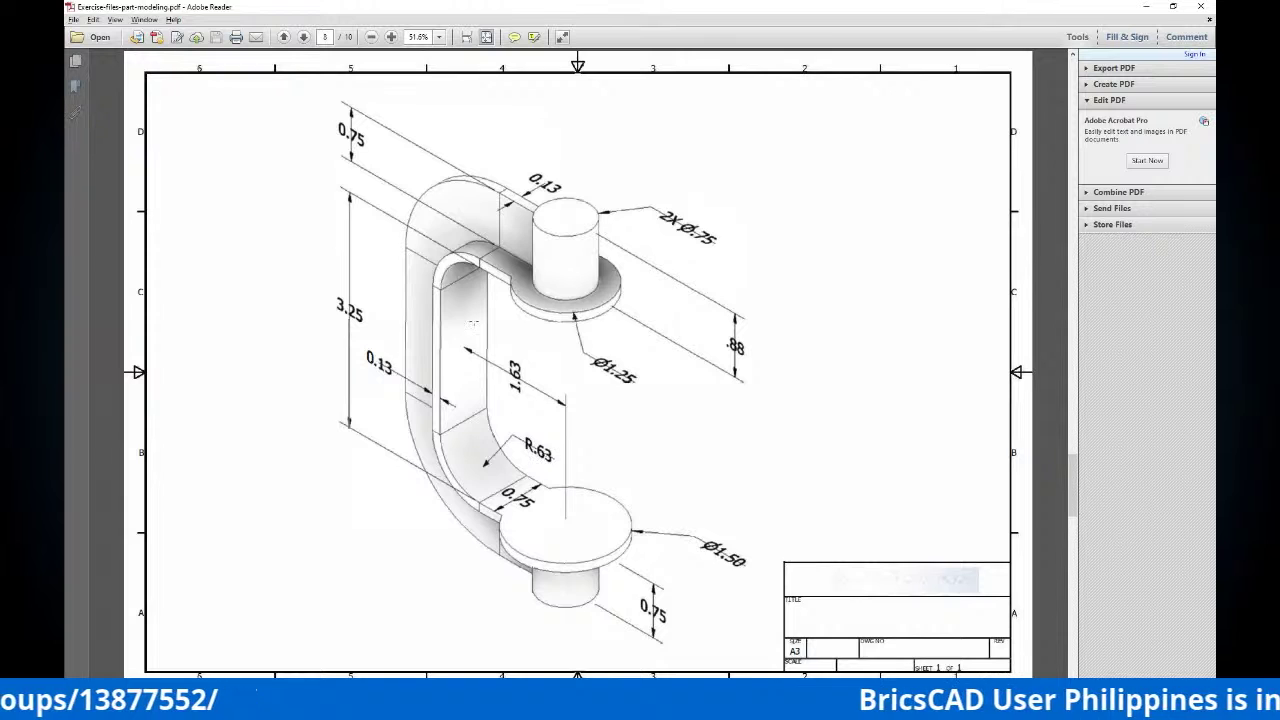
key("alt+Tab")
scroll(588, 280, "up", 3)
mouse_move(588, 280)
middle_mouse_down()
mouse_move(577, 277)
mouse_move(584, 184)
middle_mouse_up()
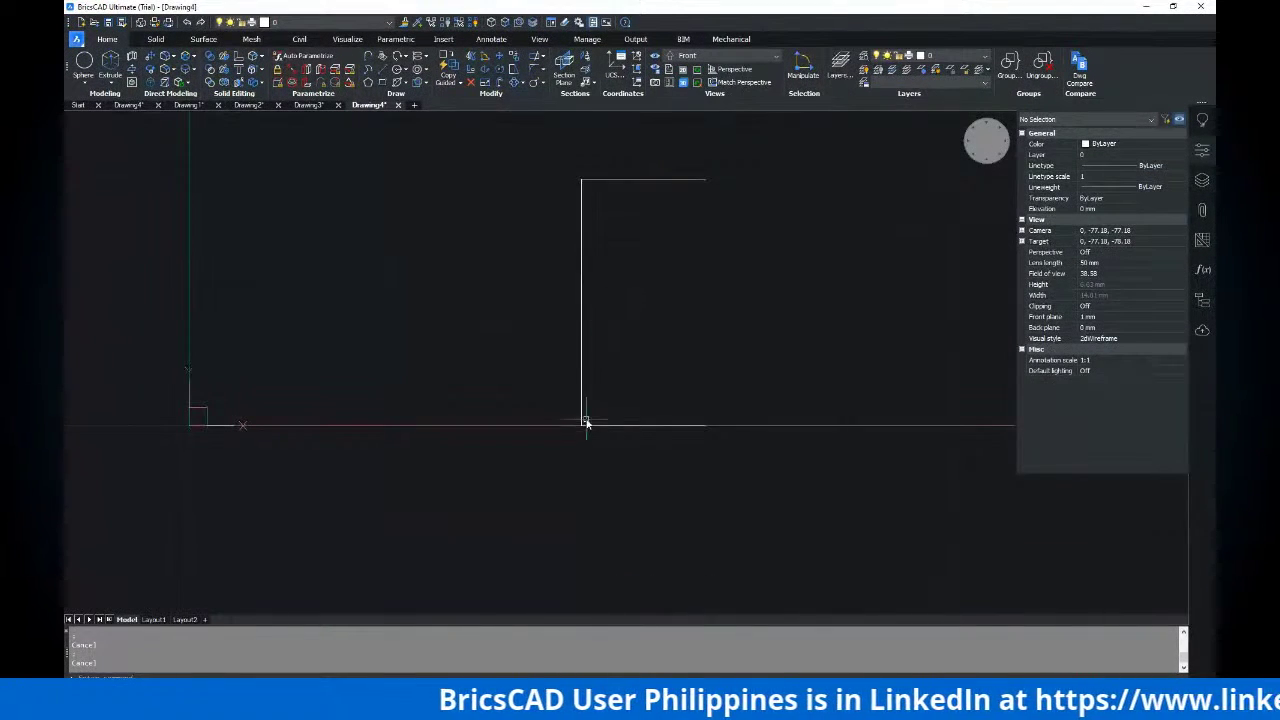
key("alt+Tab")
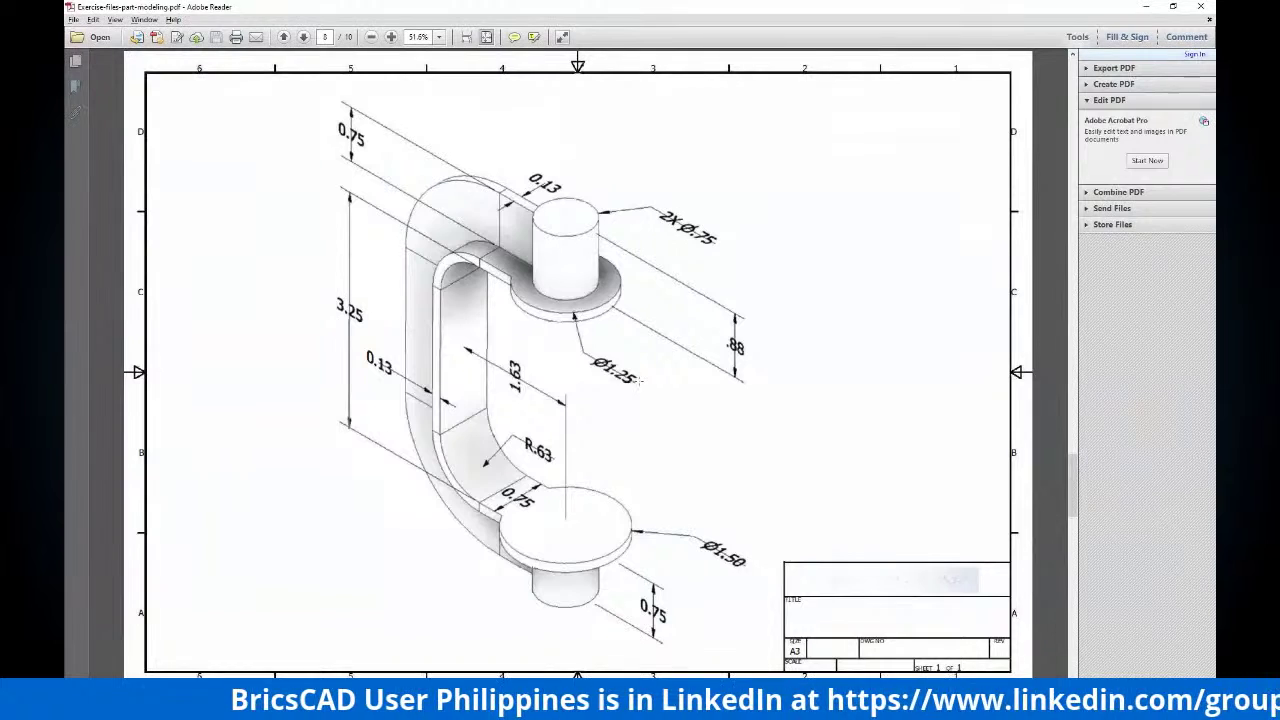
key("alt+Tab")
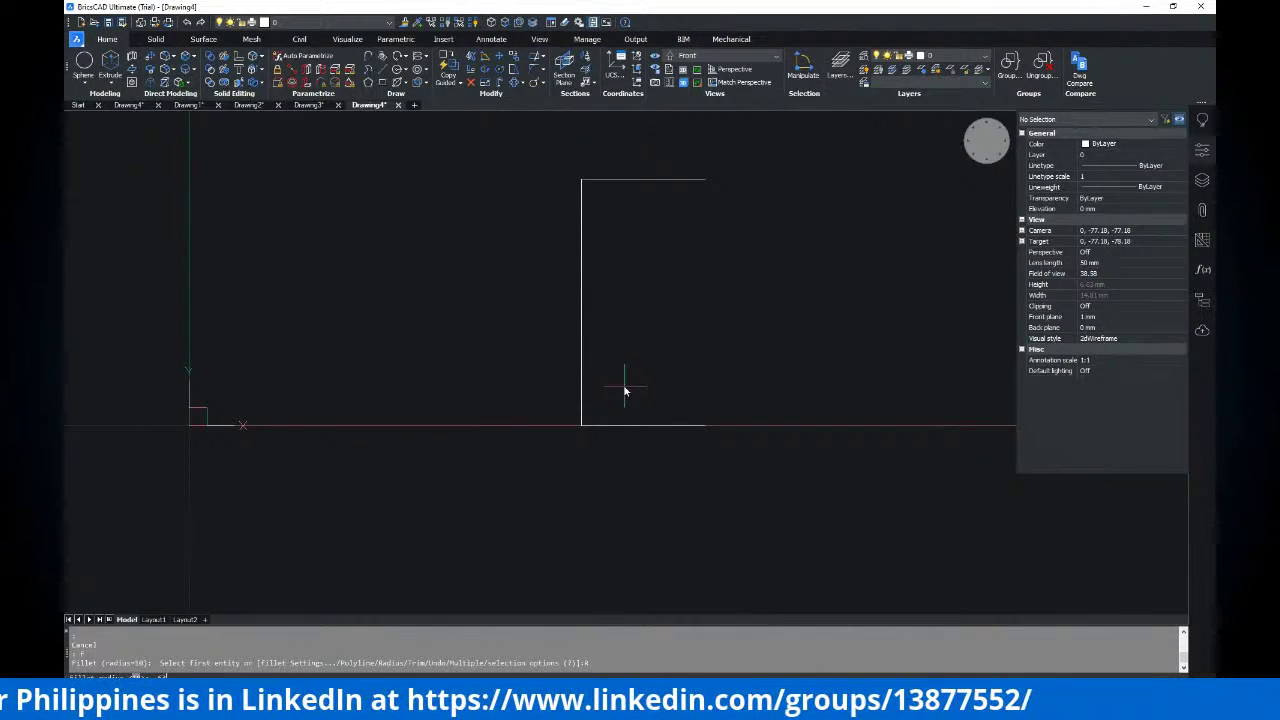
type(".63")
key("Return")
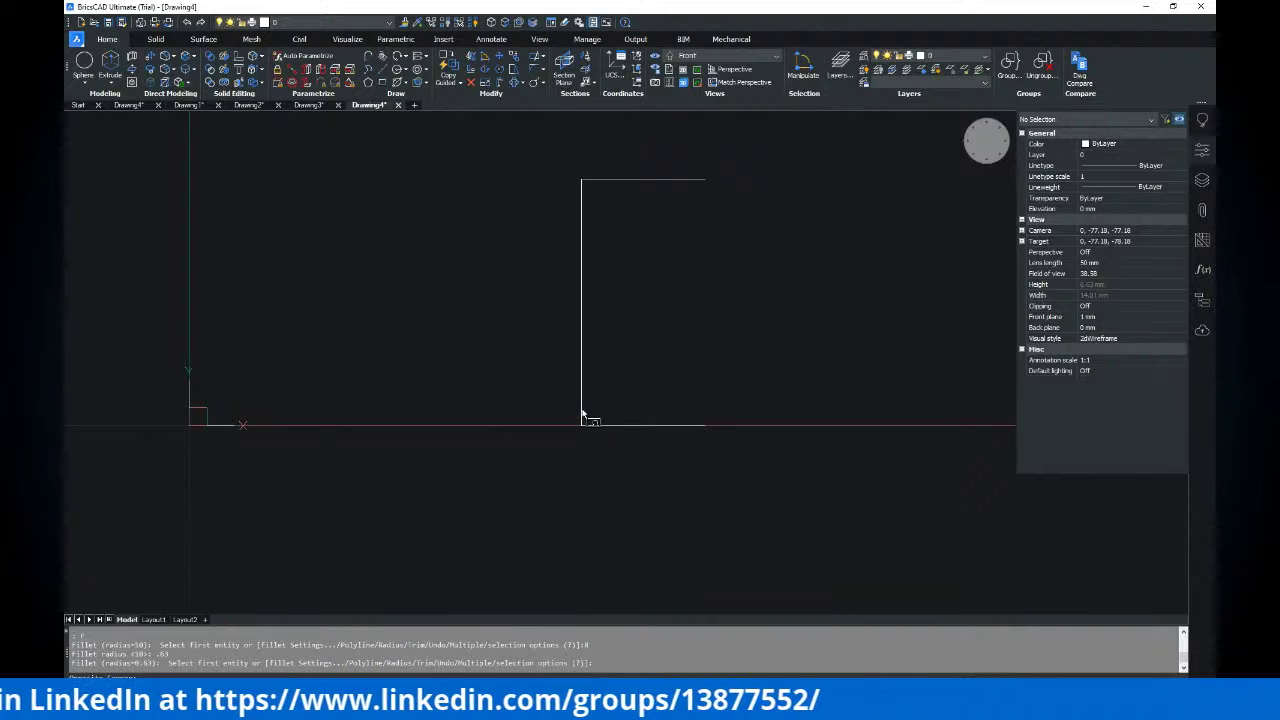
key("Escape")
key("Escape")
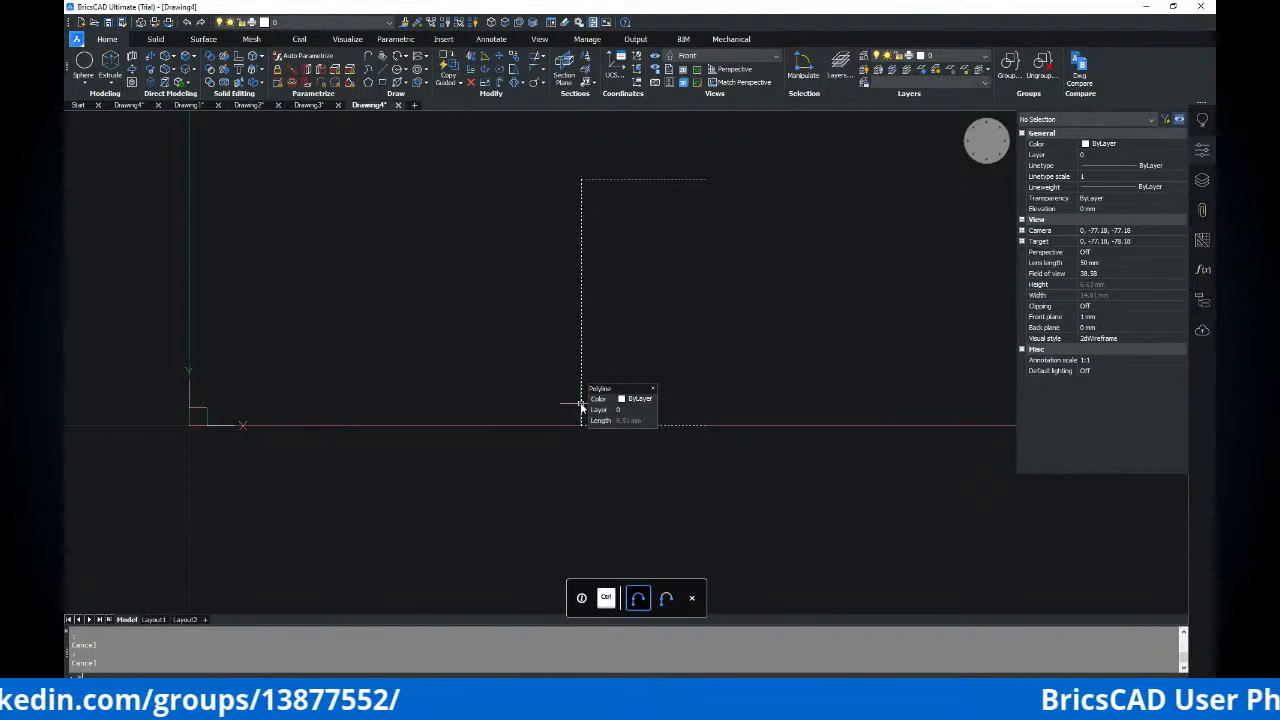
key("Return")
left_click(581, 394)
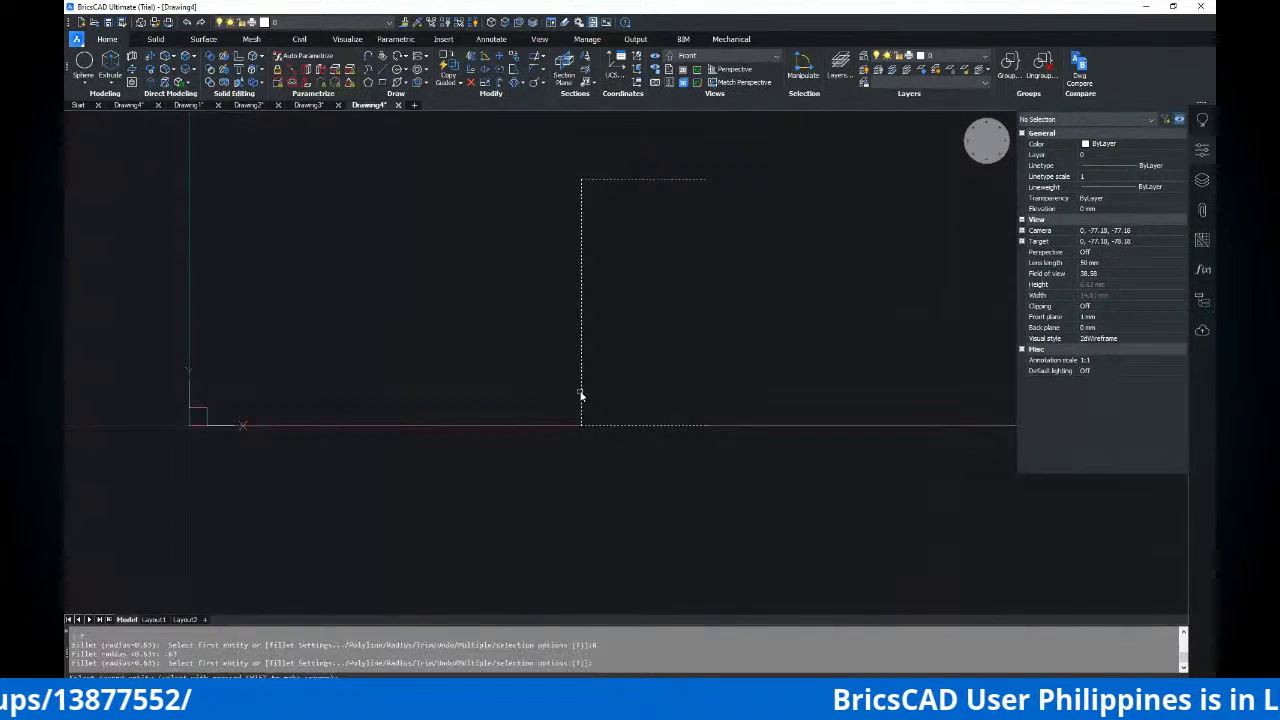
left_click(603, 425)
Fillet the upper corner of the C-shaped polyline with the same 0.63 mm radius
key("Return")
left_click(589, 212)
left_click(581, 205)
left_click(612, 180)
key("Return")
key("Escape")
scroll(668, 263, "down", 3)
middle_click_drag(670, 269, 613, 276)
Examine the page 8 drawing in Adobe Reader for the bracket's strip thickness, width and centreline dimensions
key("alt+Tab")
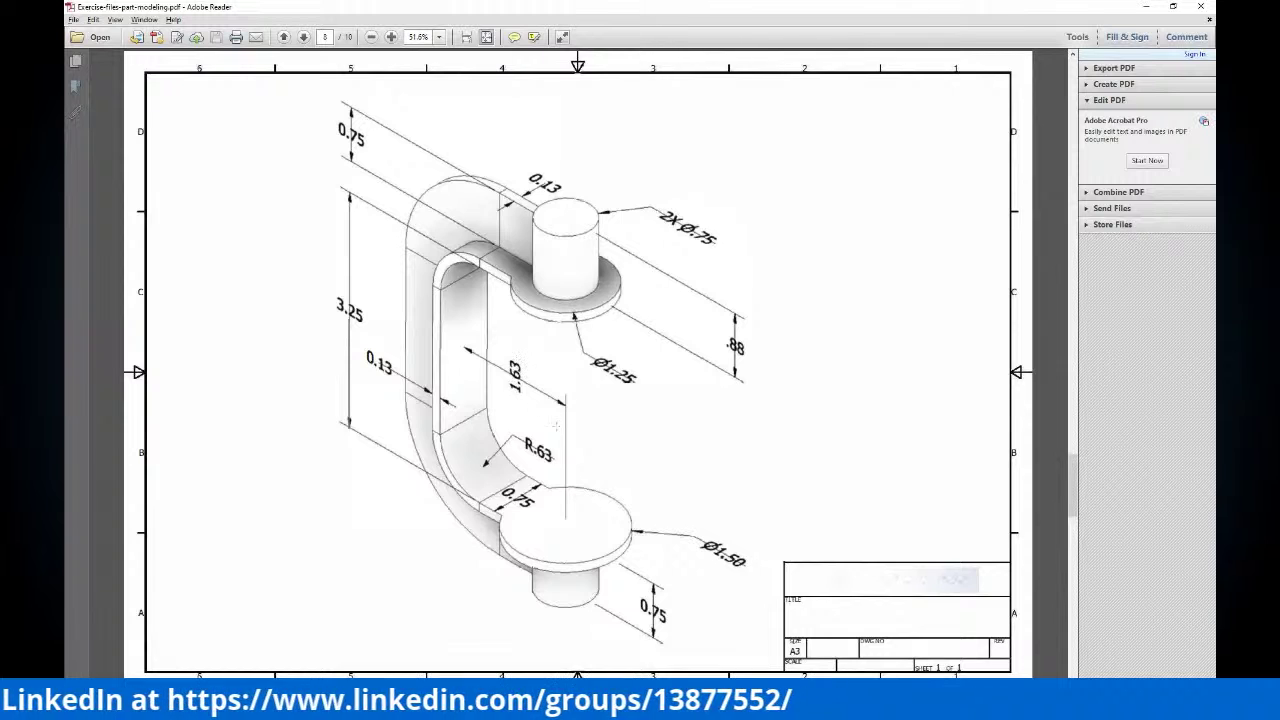
key("ctrl")
key("ctrl")
key("ctrl")
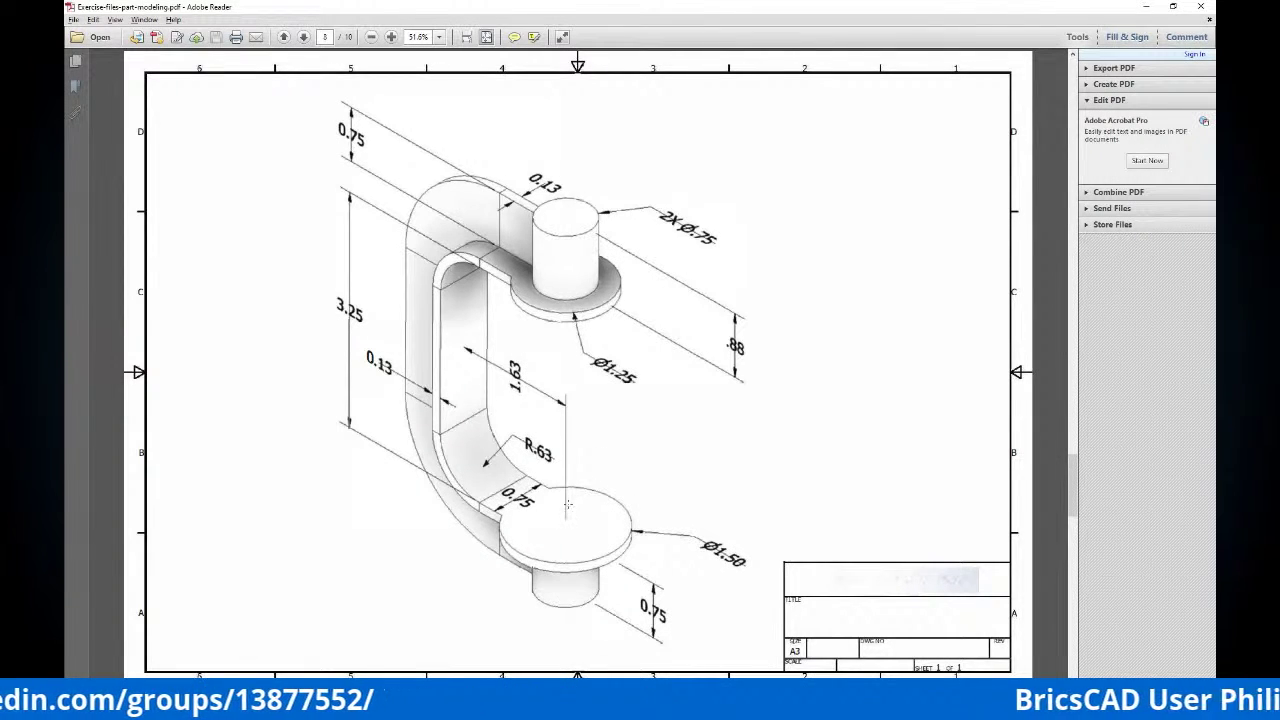
key("ctrl")
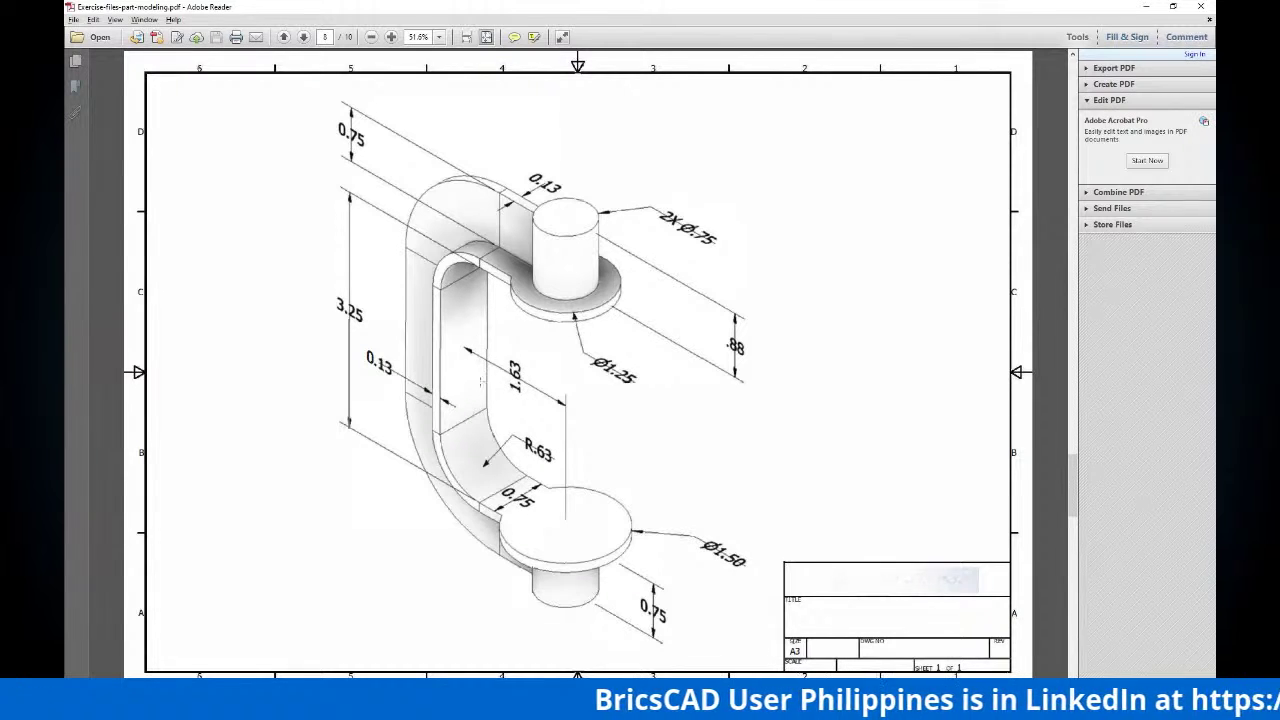
key("ctrl")
key("ctrl")
key("ctrl")
key("ctrl")
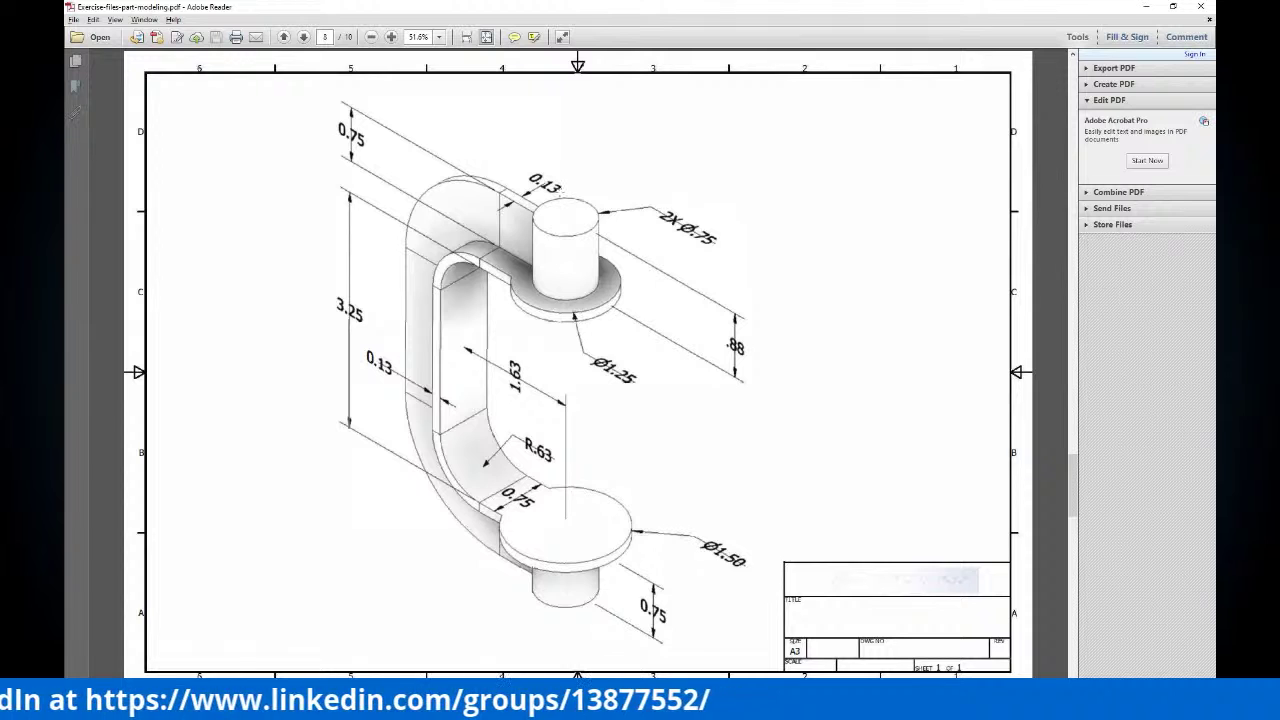
Switch to Calculator, divide the 0.13 strip thickness by 2, and return to BricsCAD
left_click(636, 706)
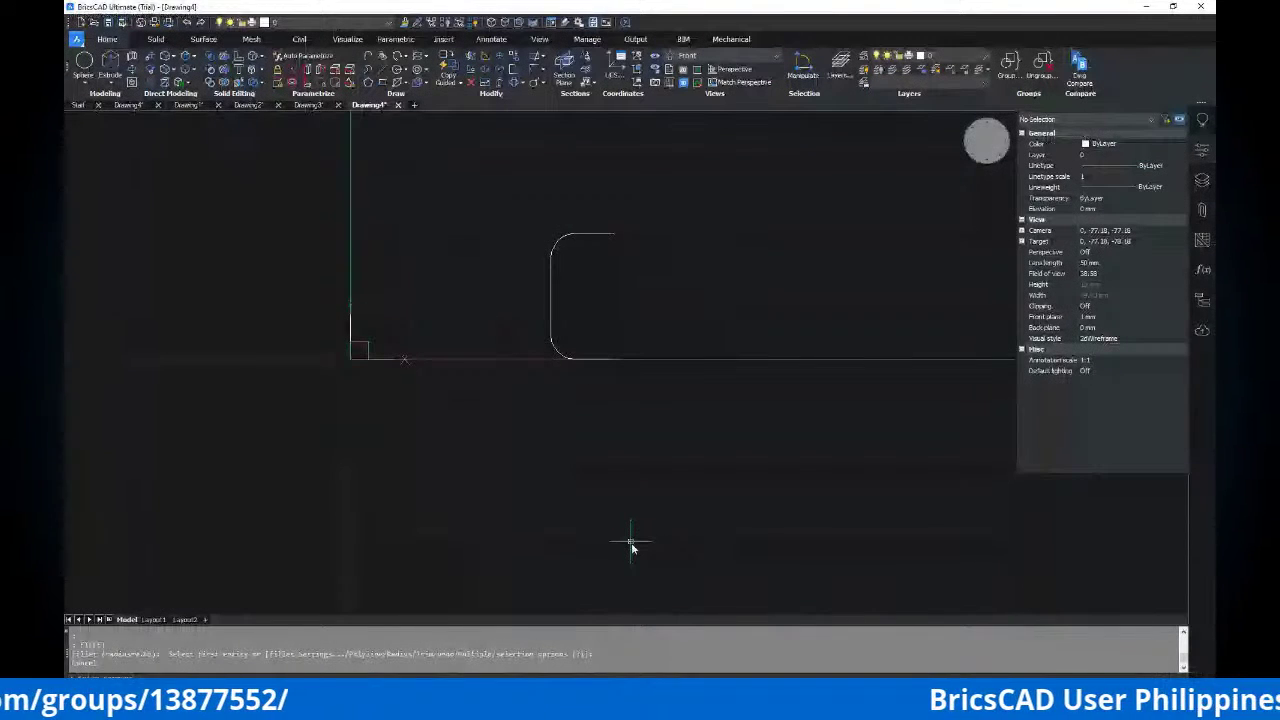
left_click(706, 707)
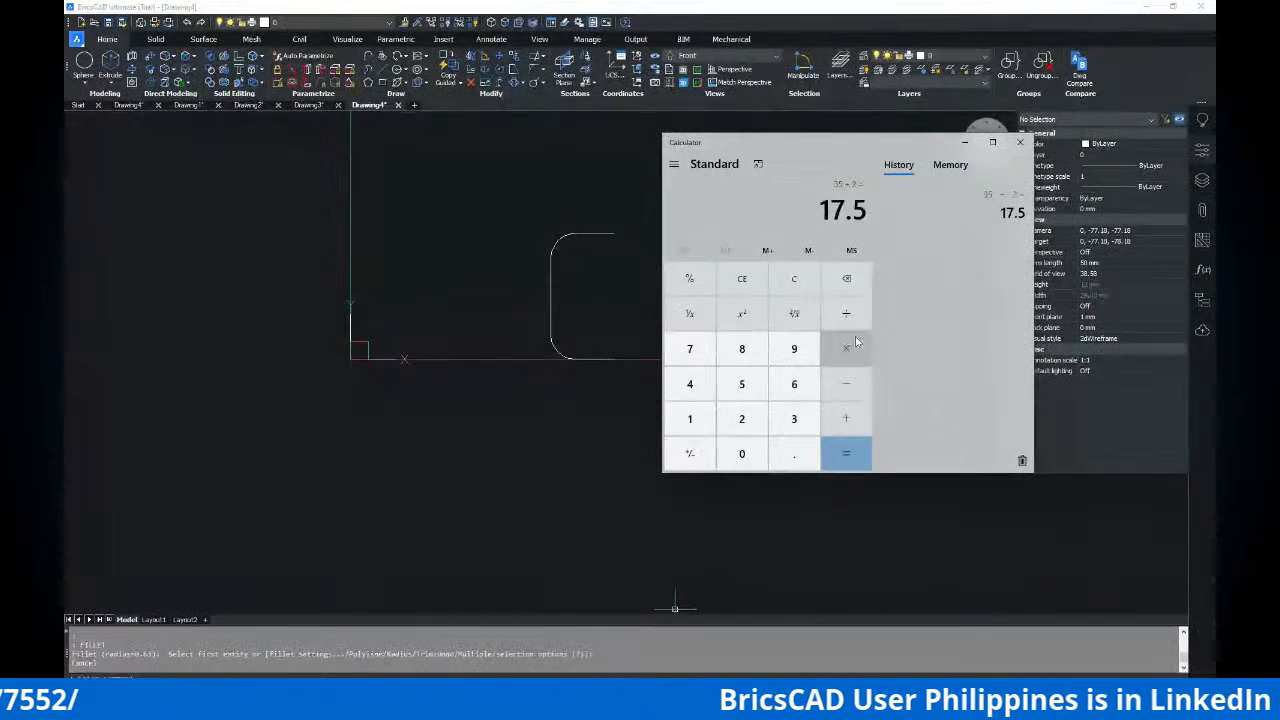
type("0.13")
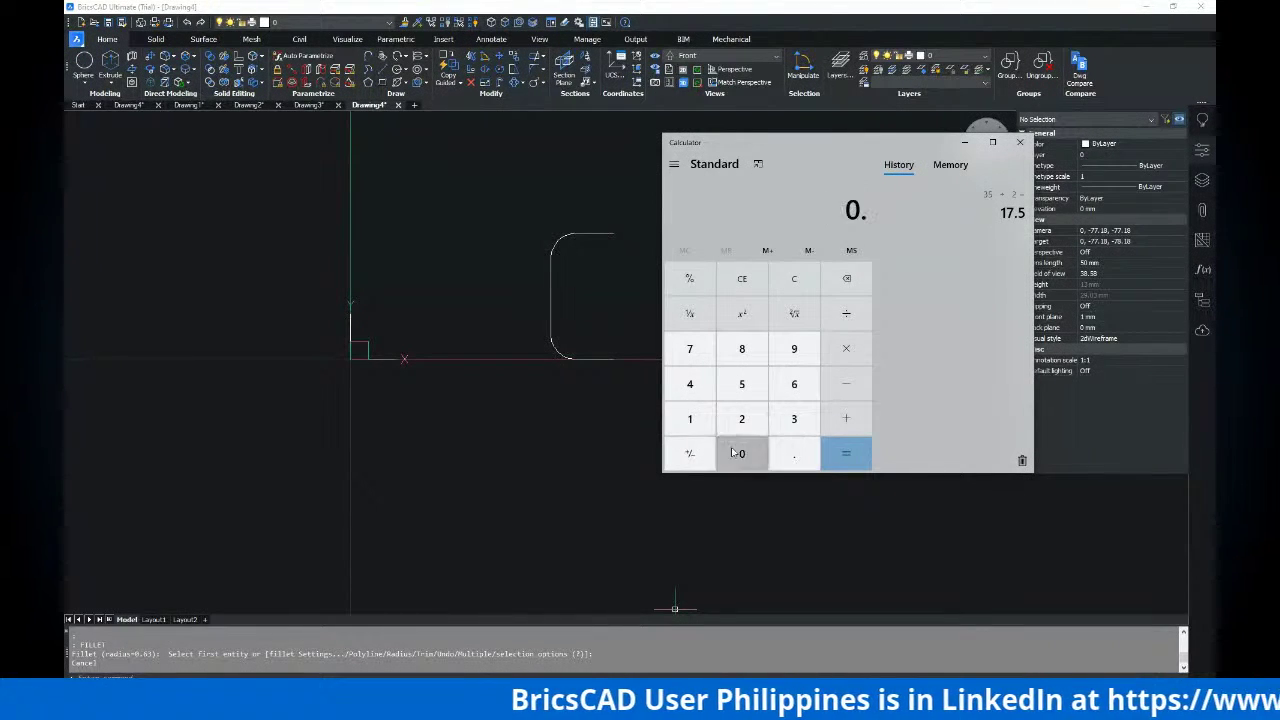
left_click(846, 313)
left_click(742, 418)
left_click(846, 453)
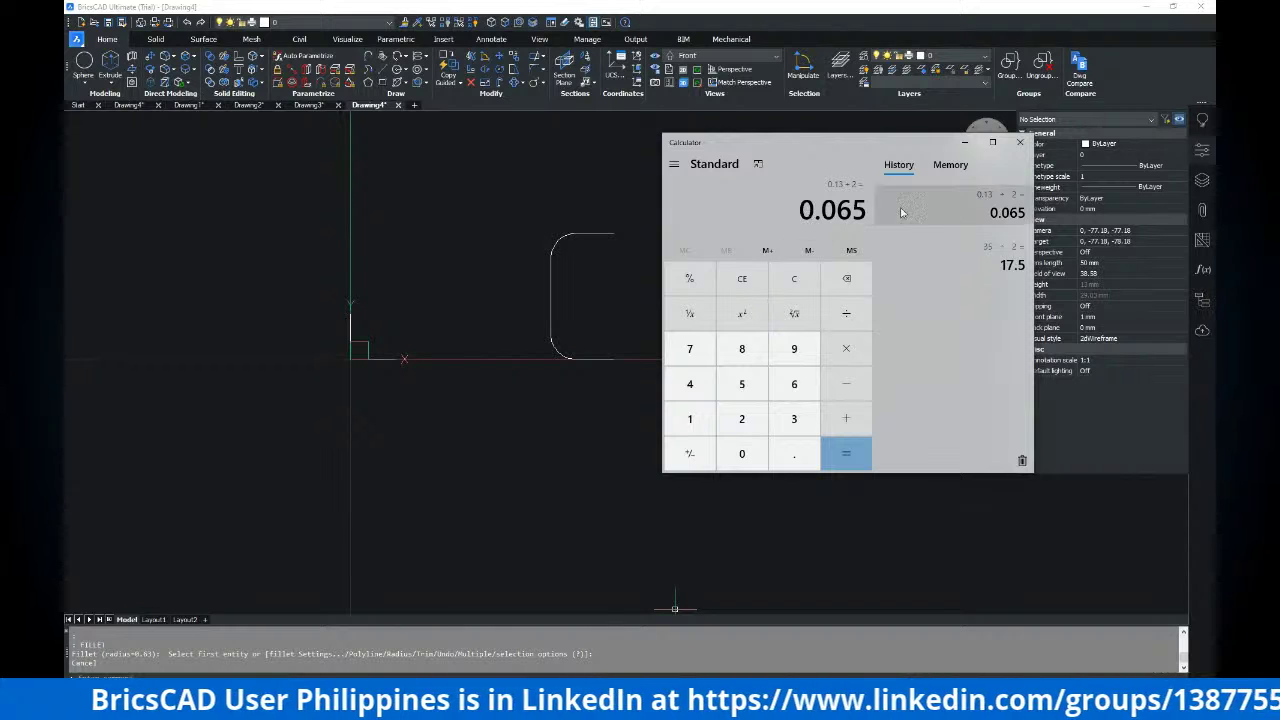
left_click(964, 142)
Set the Right view and orbit to an angled view of the C-shaped path's upper end
scroll(670, 249, "down", 2)
middle_click_drag(660, 264, 615, 279)
key("ctrl")
key("ctrl")
key("ctrl")
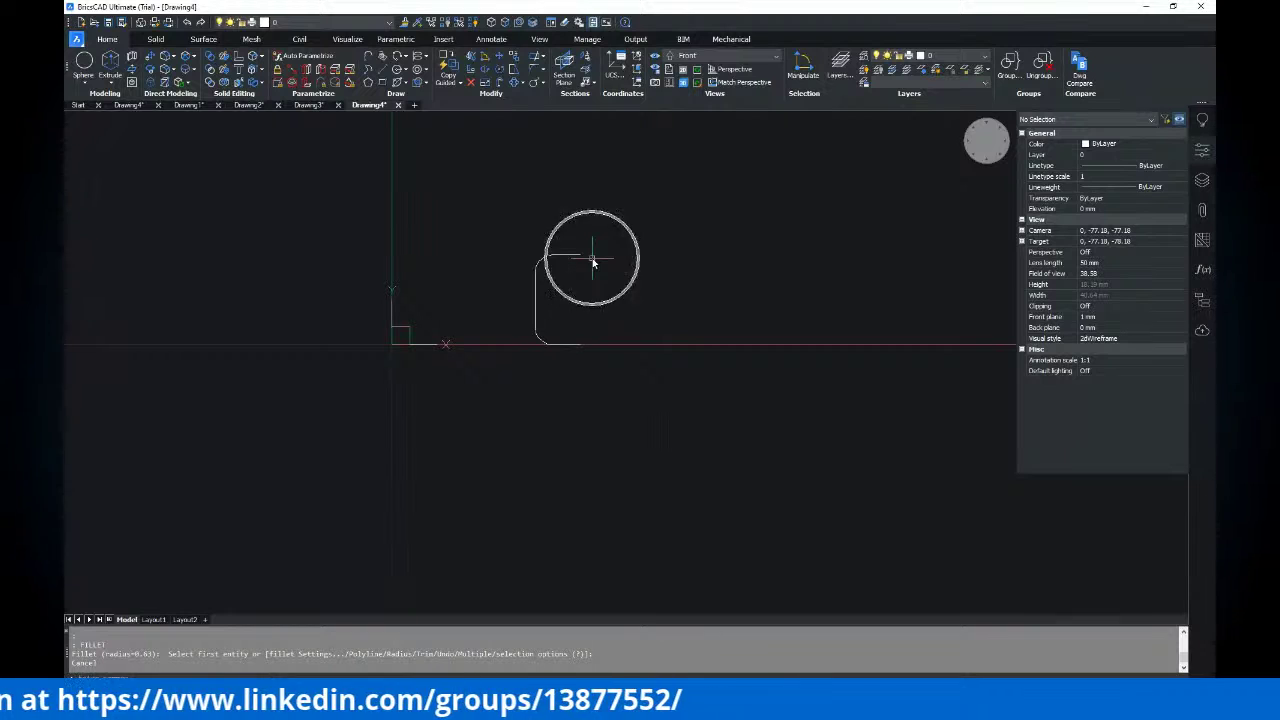
left_click(710, 56)
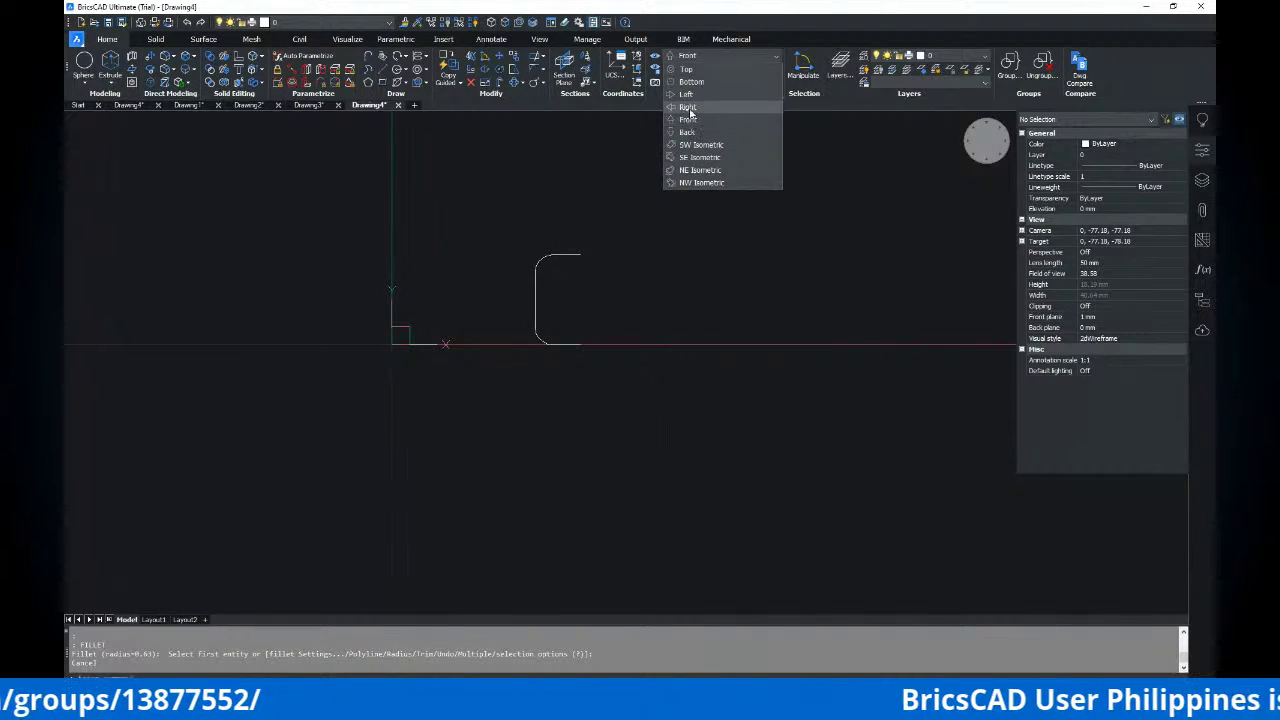
left_click(690, 107)
mouse_move(621, 318)
middle_mouse_down("shift")
mouse_move(517, 260)
mouse_move(500, 277)
mouse_move(529, 269)
mouse_move(633, 311)
middle_mouse_up("shift")
middle_click_drag(641, 289, 594, 289, "shift")
Check the page 8 drawing in Adobe Reader and add 0.13 and 0.75 in Calculator
key("alt+Tab")
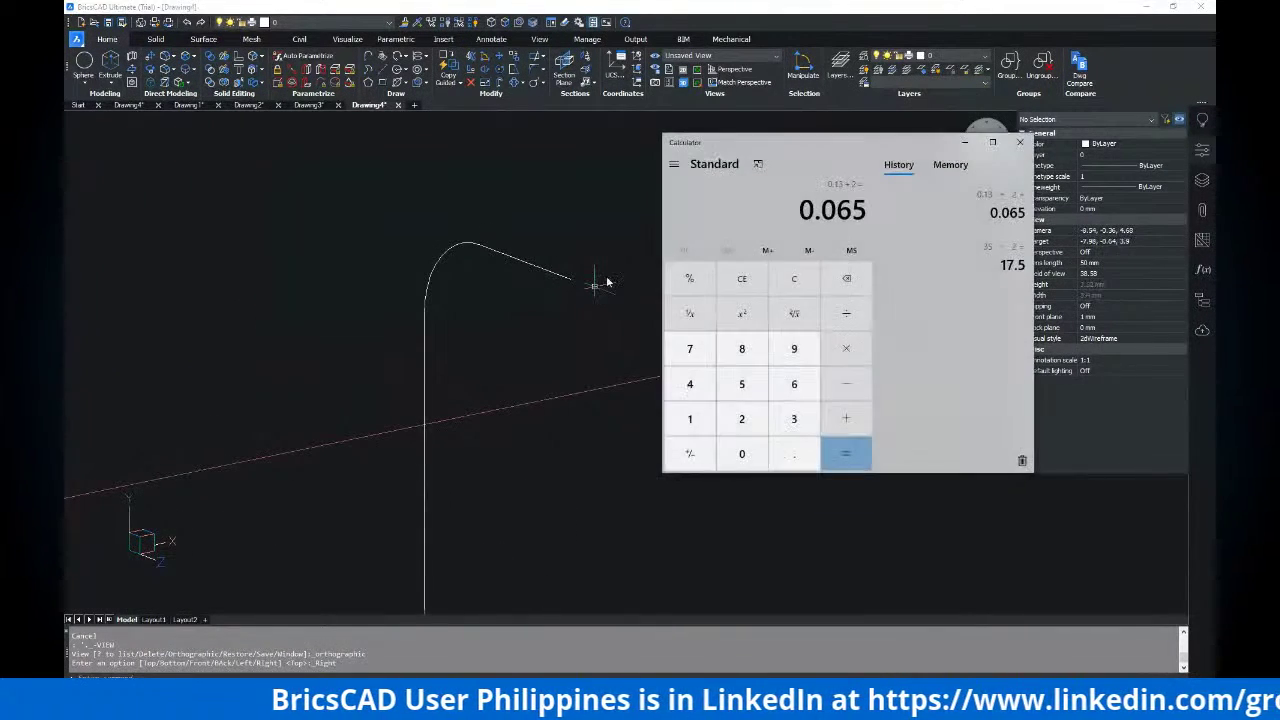
key("alt+Tab")
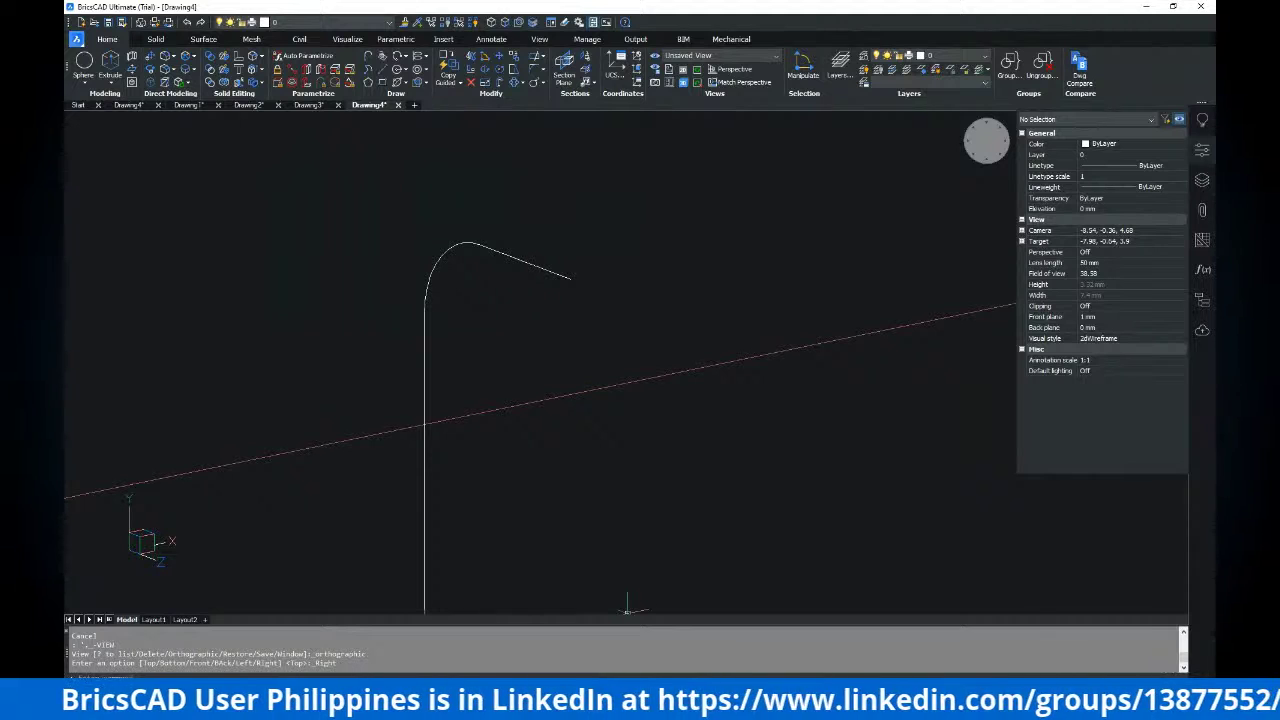
key("alt+Tab")
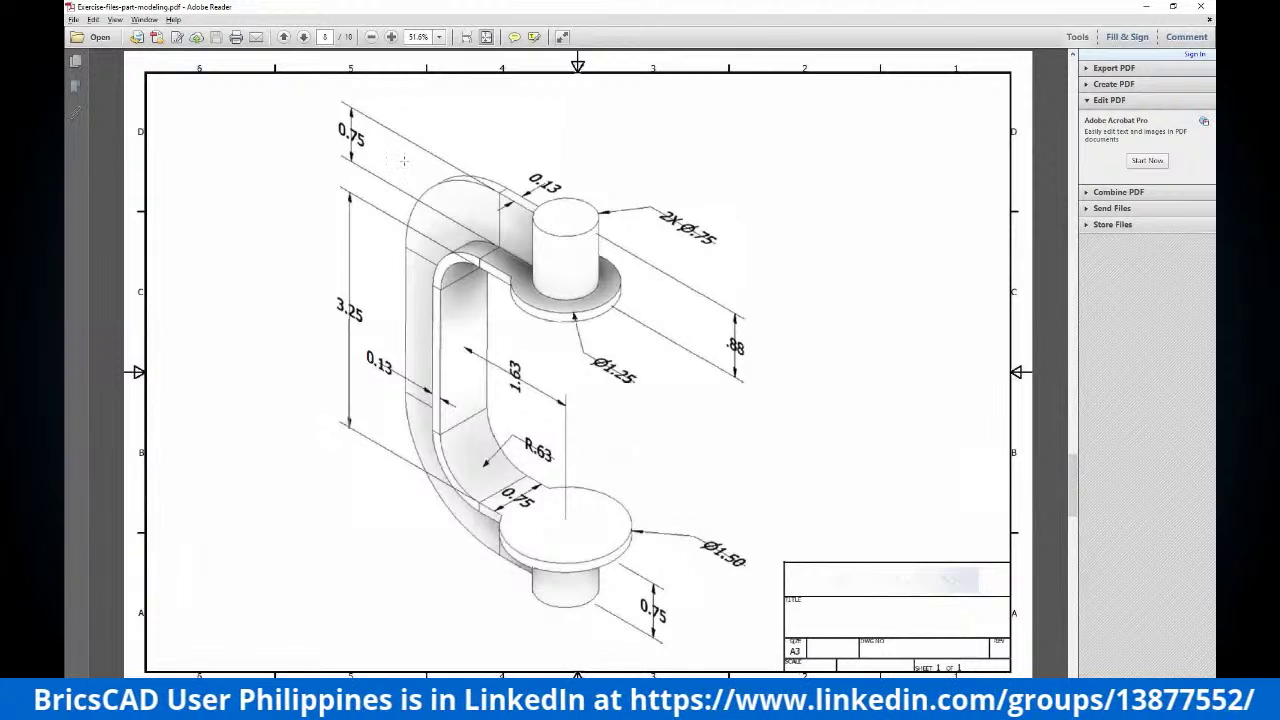
key("alt+Tab")
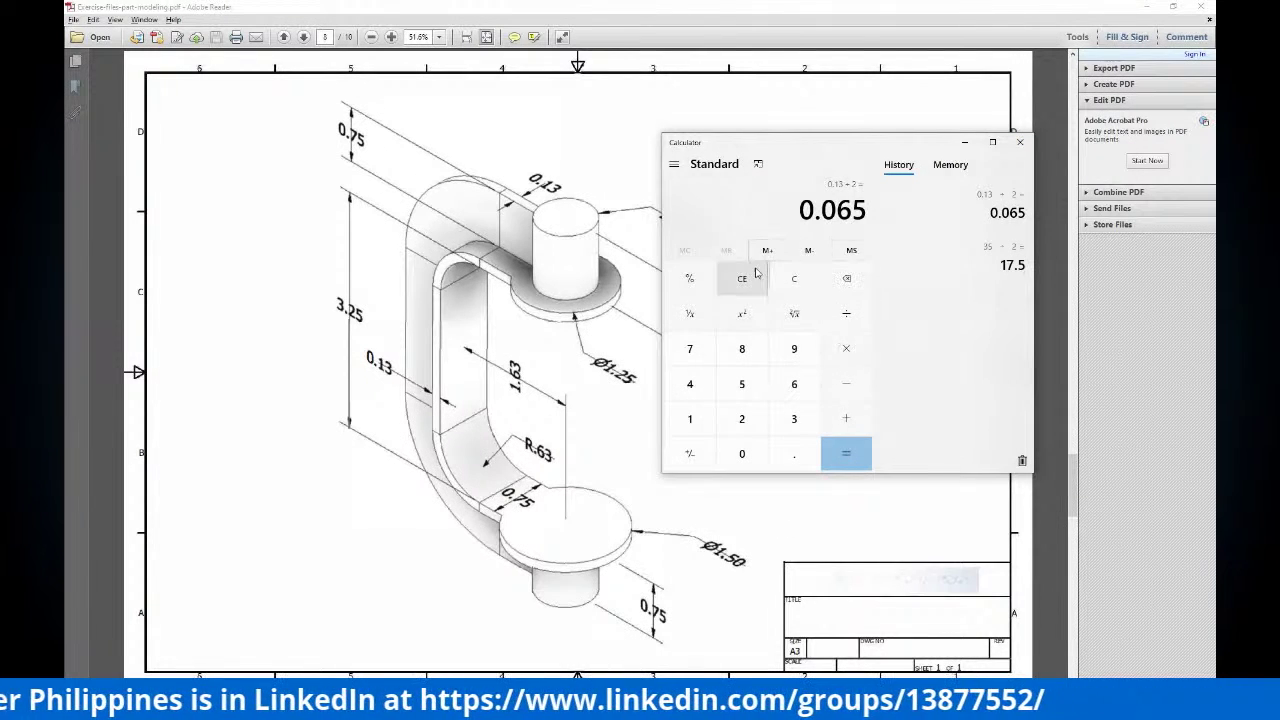
left_click(795, 280)
left_click(794, 456)
left_click(690, 419)
left_click(794, 419)
left_click(846, 419)
left_click(794, 454)
left_click(690, 349)
left_click(742, 384)
left_click(846, 454)
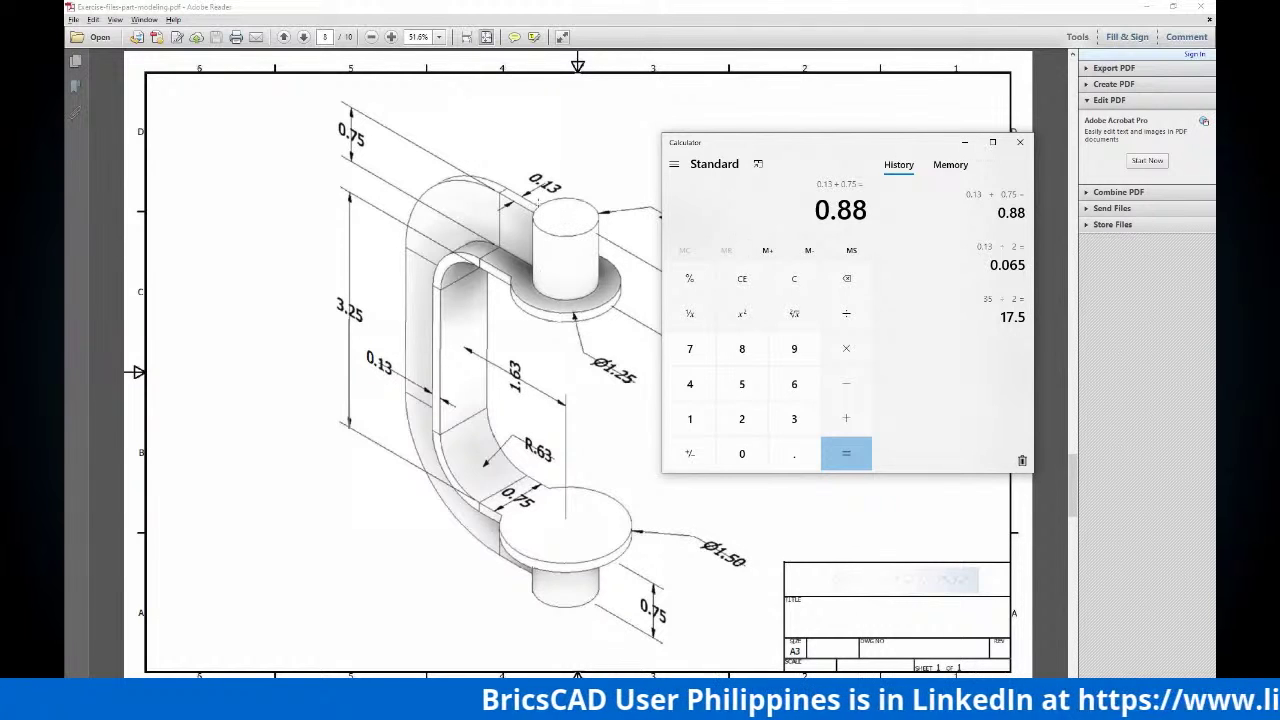
Return to BricsCAD and draw lines from the path's upper endpoint, 0.88 mm vertically upward and 0.065 mm horizontally
left_click(964, 141)
key("alt+Tab")
key("alt")
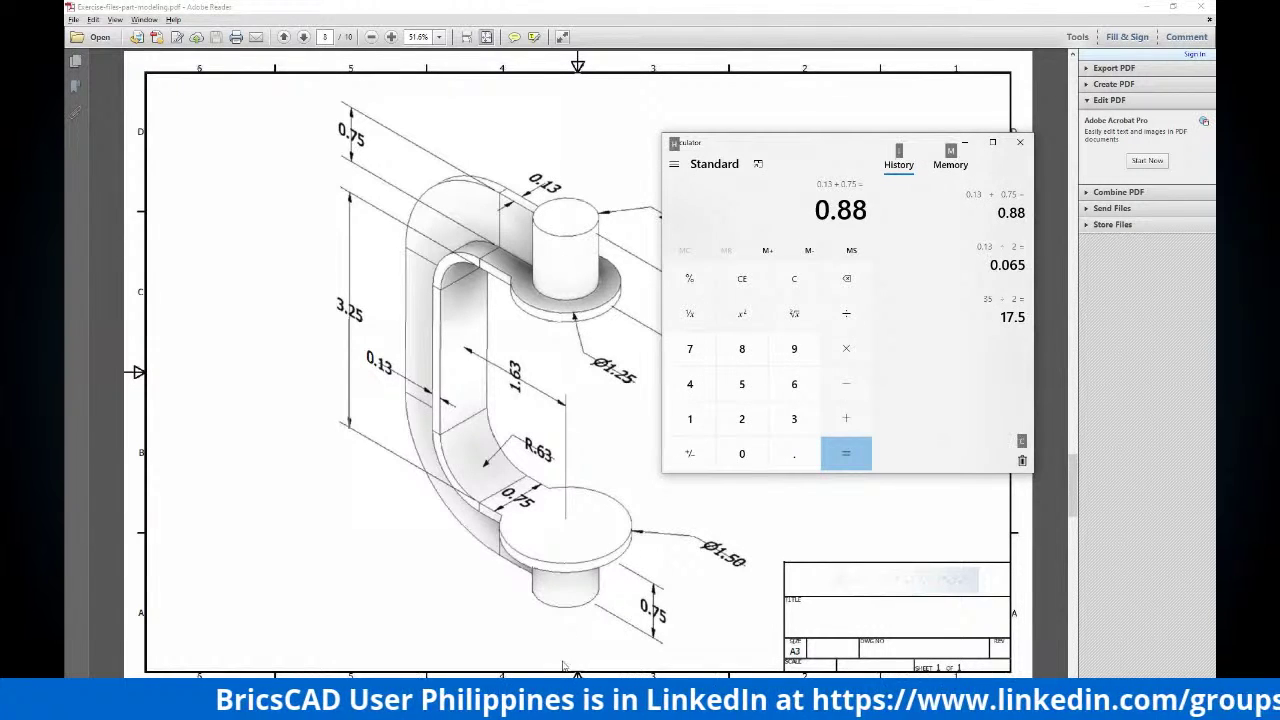
key("alt+Tab")
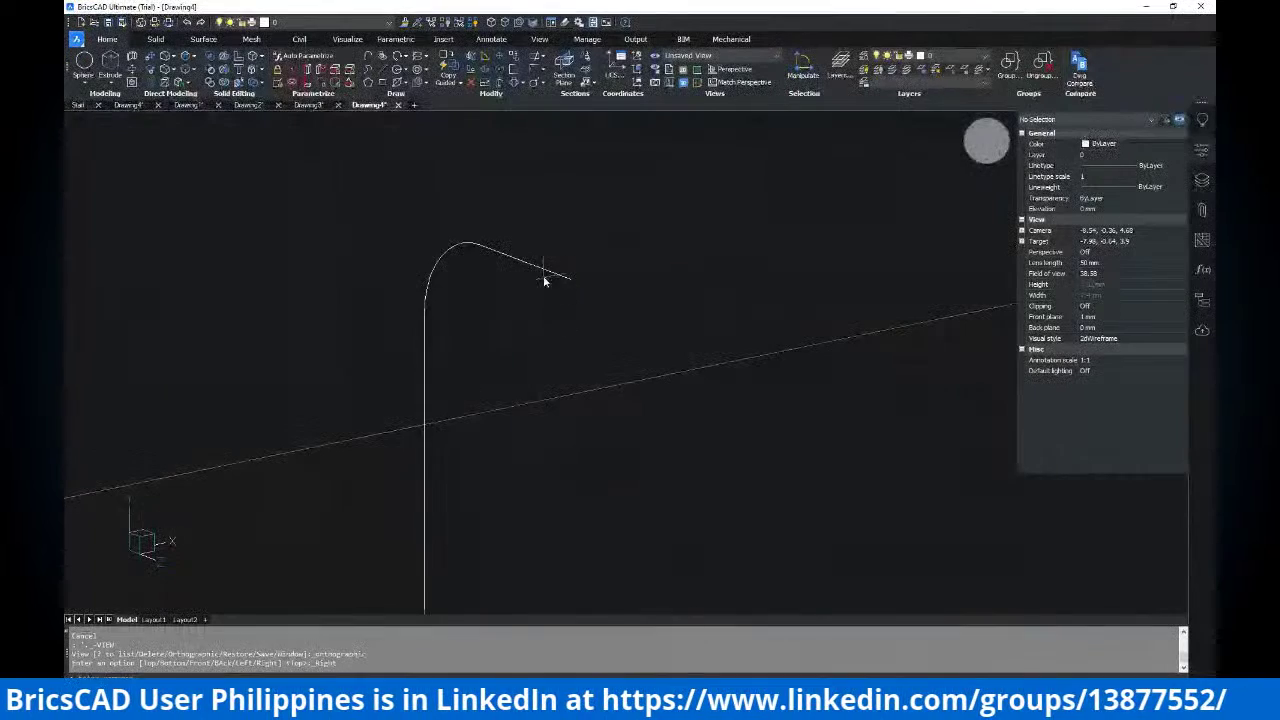
type("l")
key("Return")
left_click(572, 289)
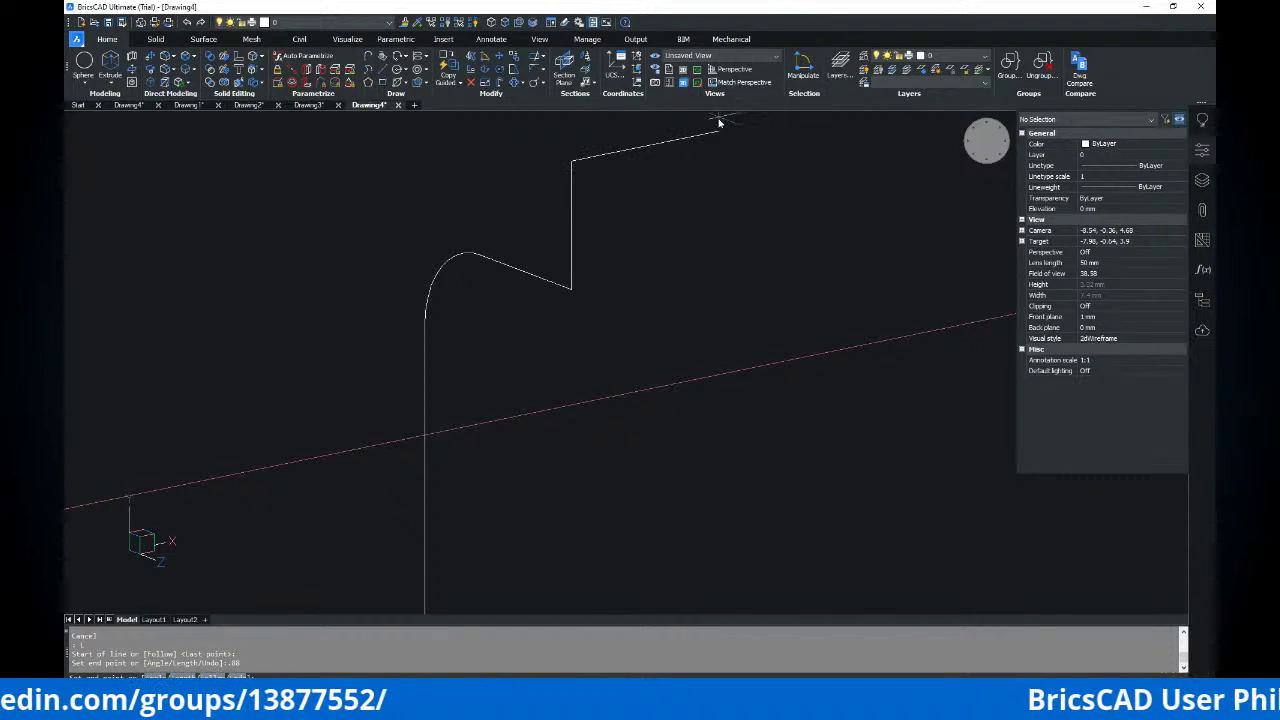
key("alt+Tab")
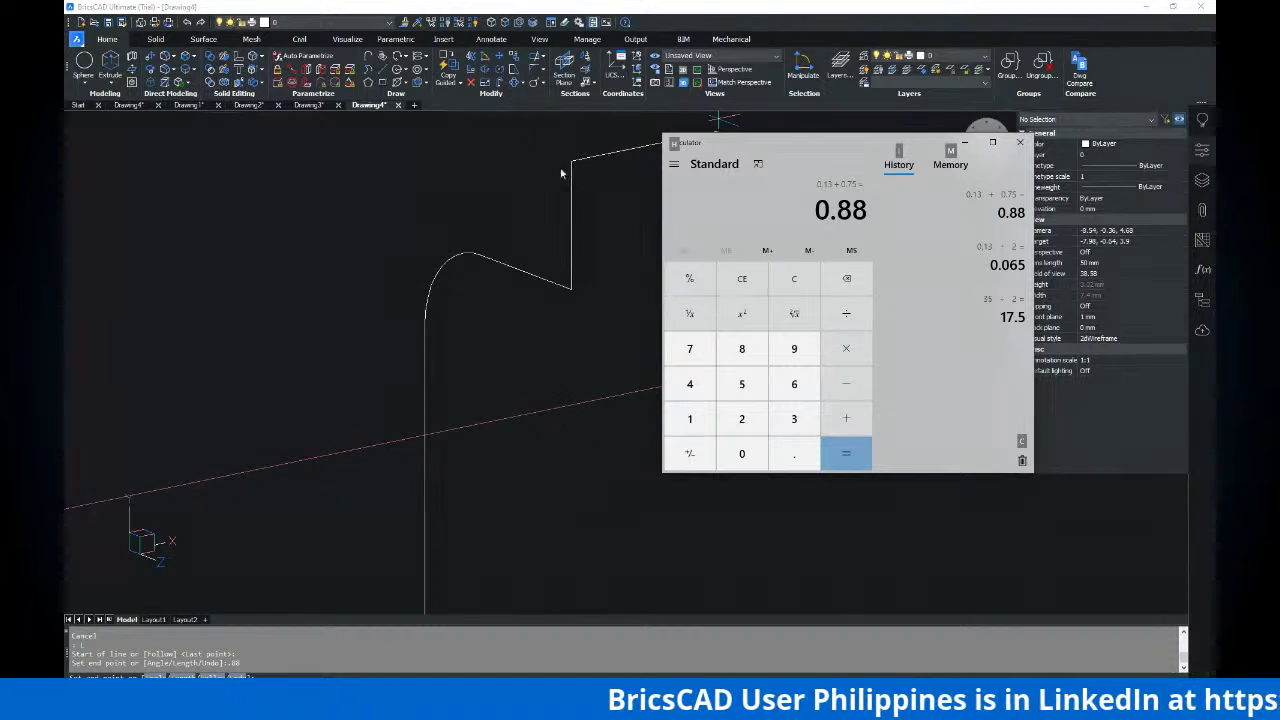
key("alt+Tab")
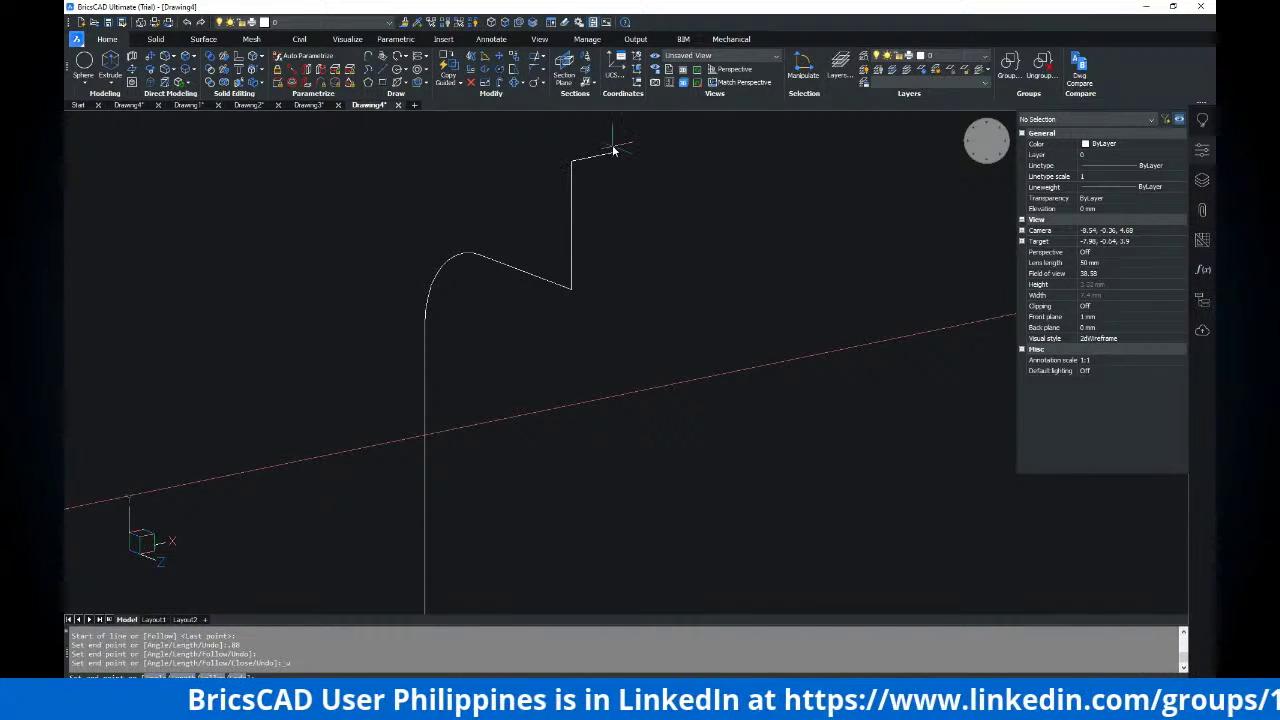
key("ctrl")
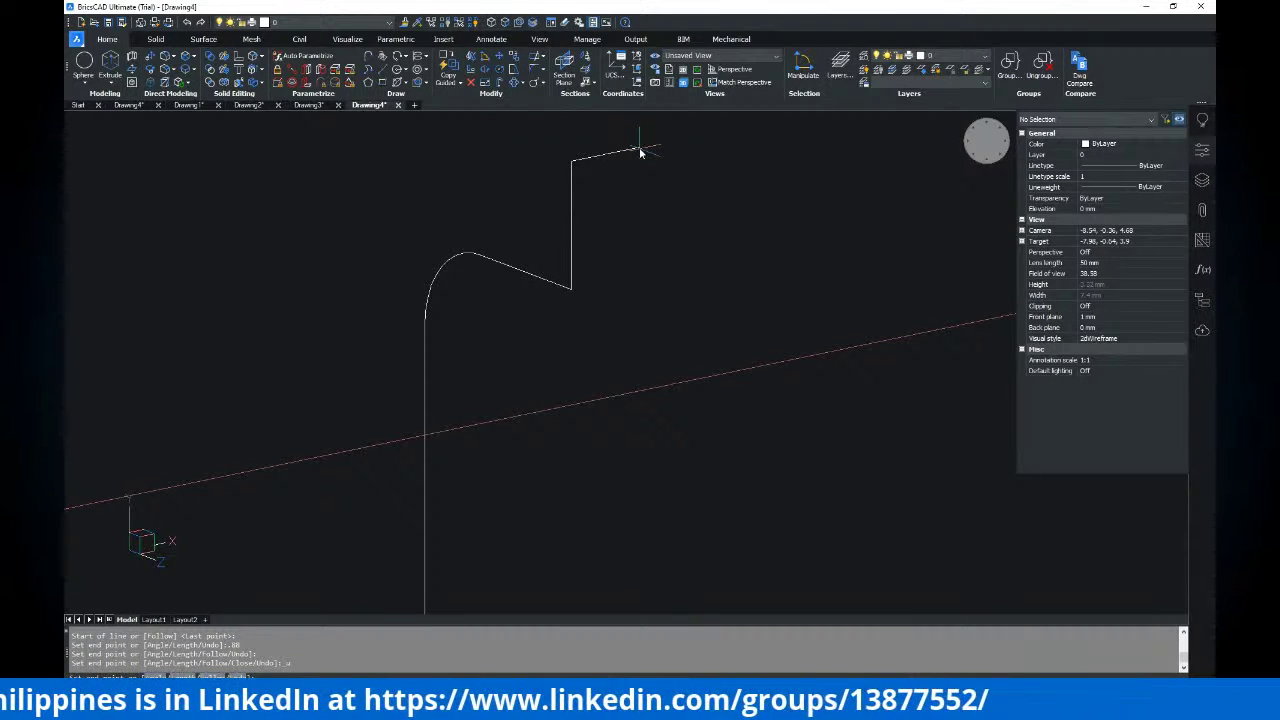
key("Return")
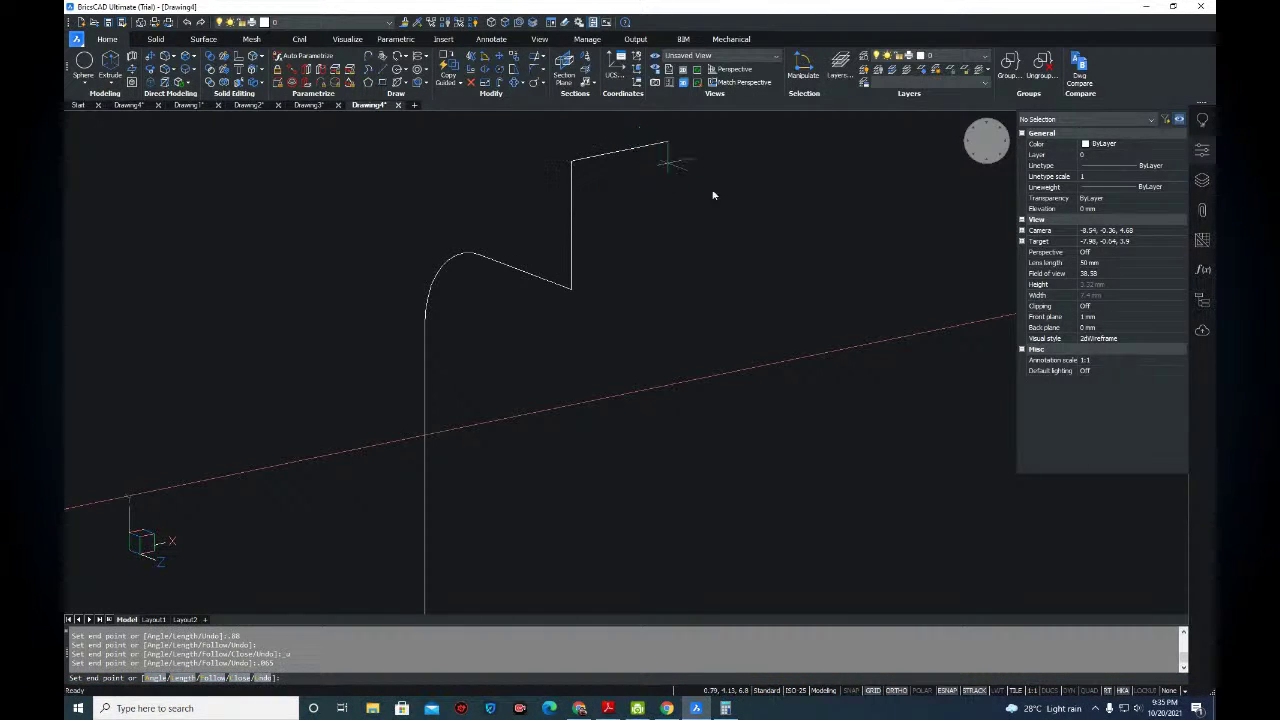
Check the page 8 height dimension and continue the line chain 0.75 mm downward
key("alt+Tab")
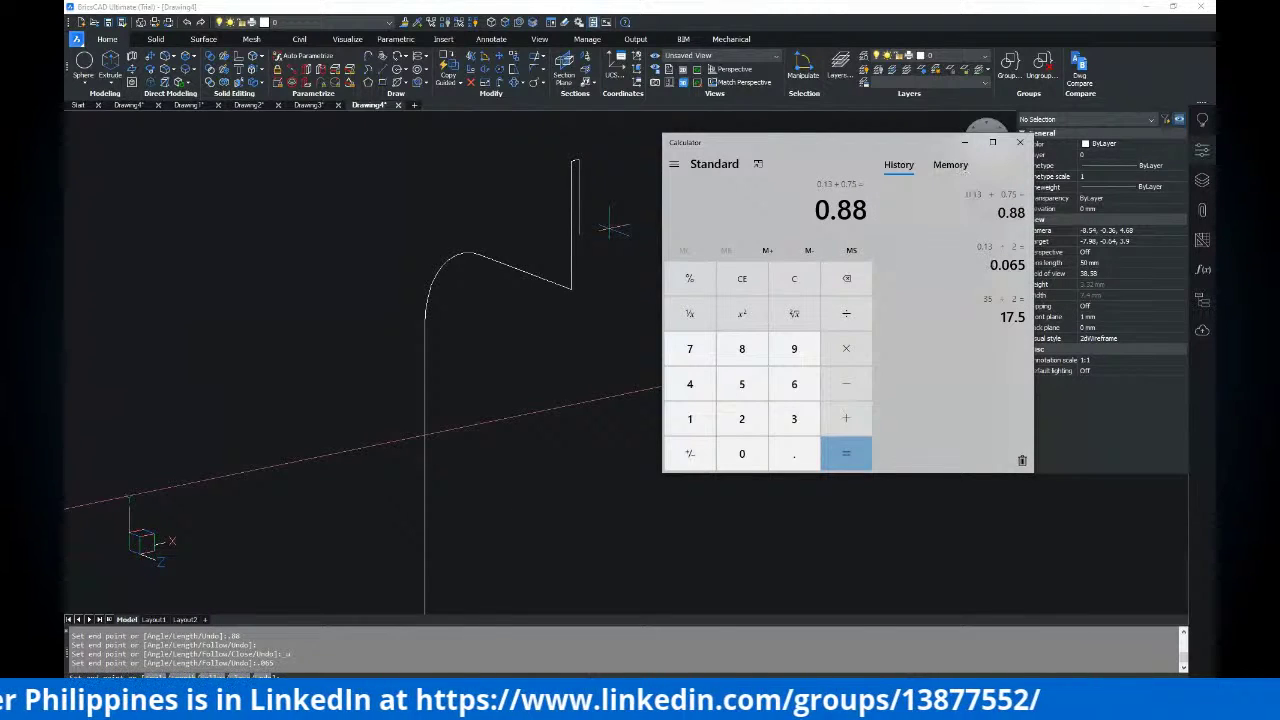
key("alt+Tab")
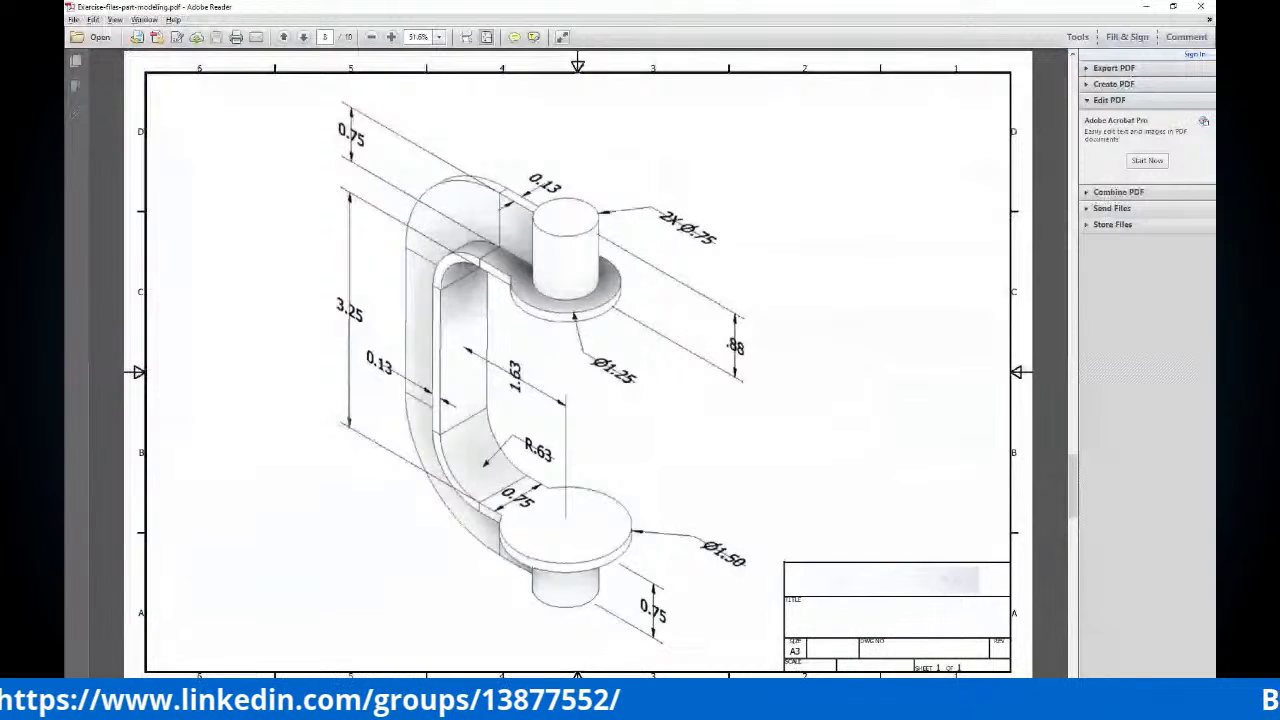
key("alt+Tab")
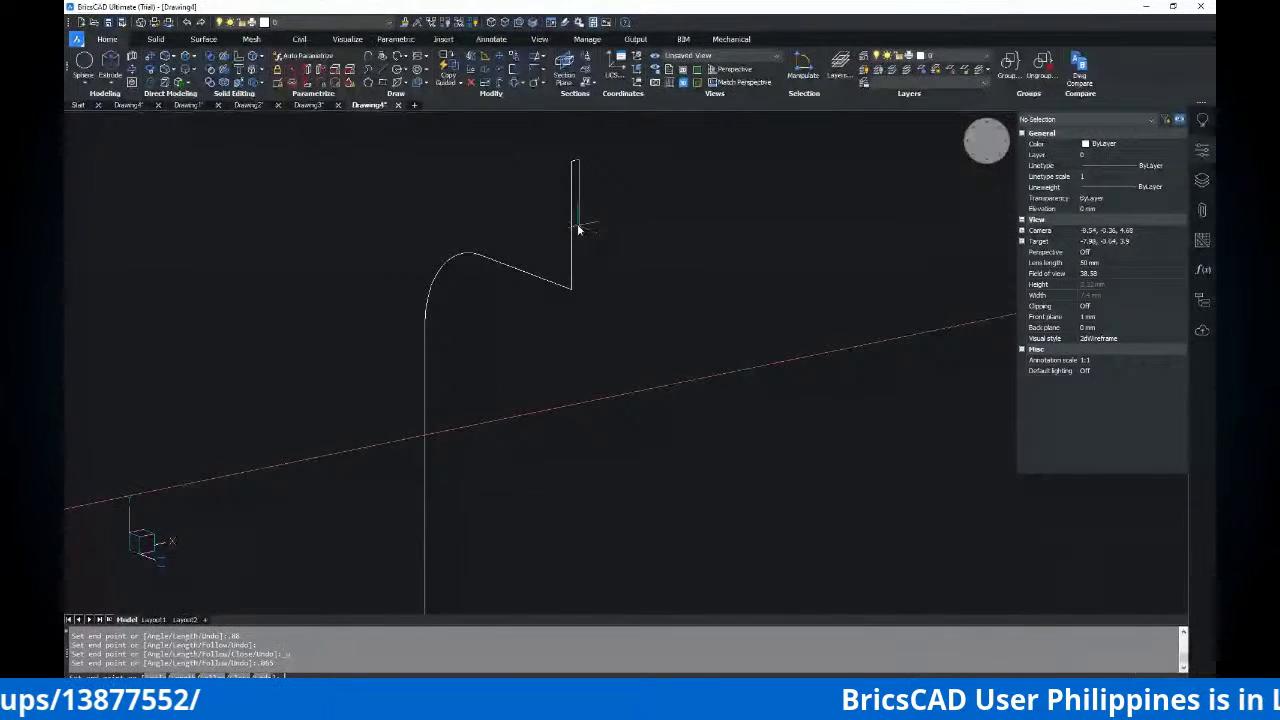
type(".75")
key("Return")
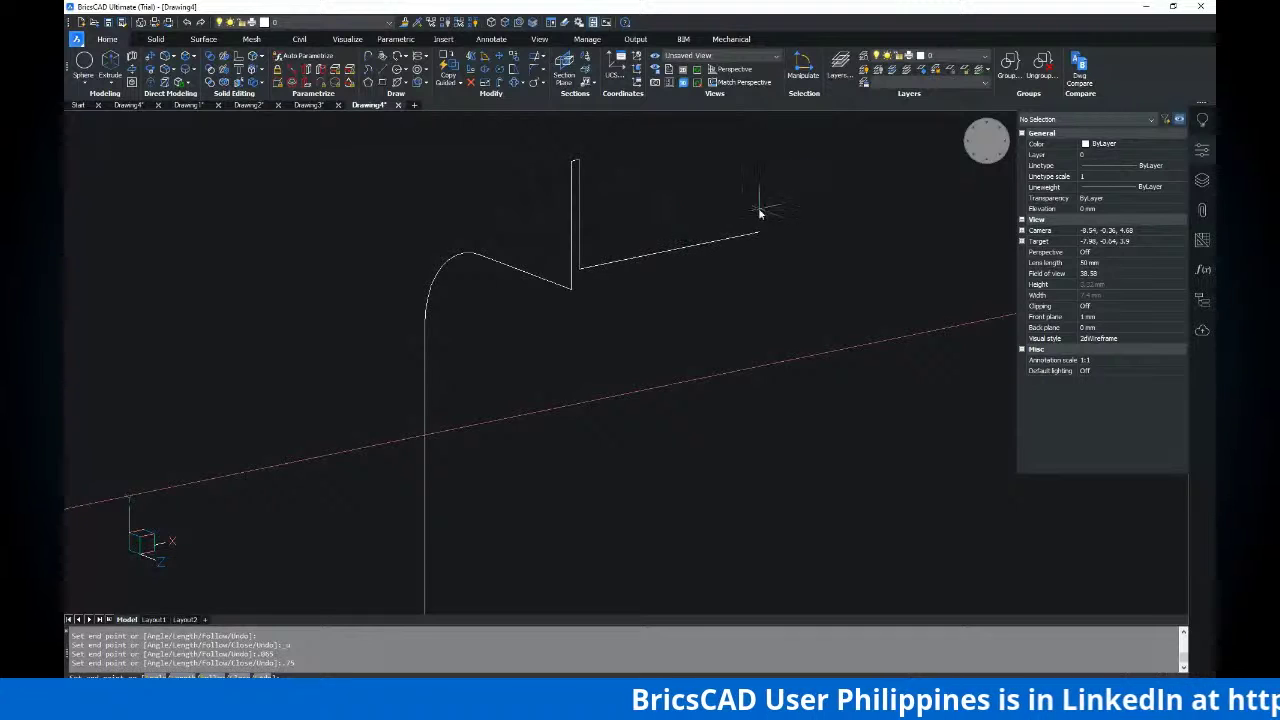
Check the page 8 drawing in Adobe Reader and subtract 0.13 from 0.75 in Calculator
key("alt+Tab")
left_click(965, 145)
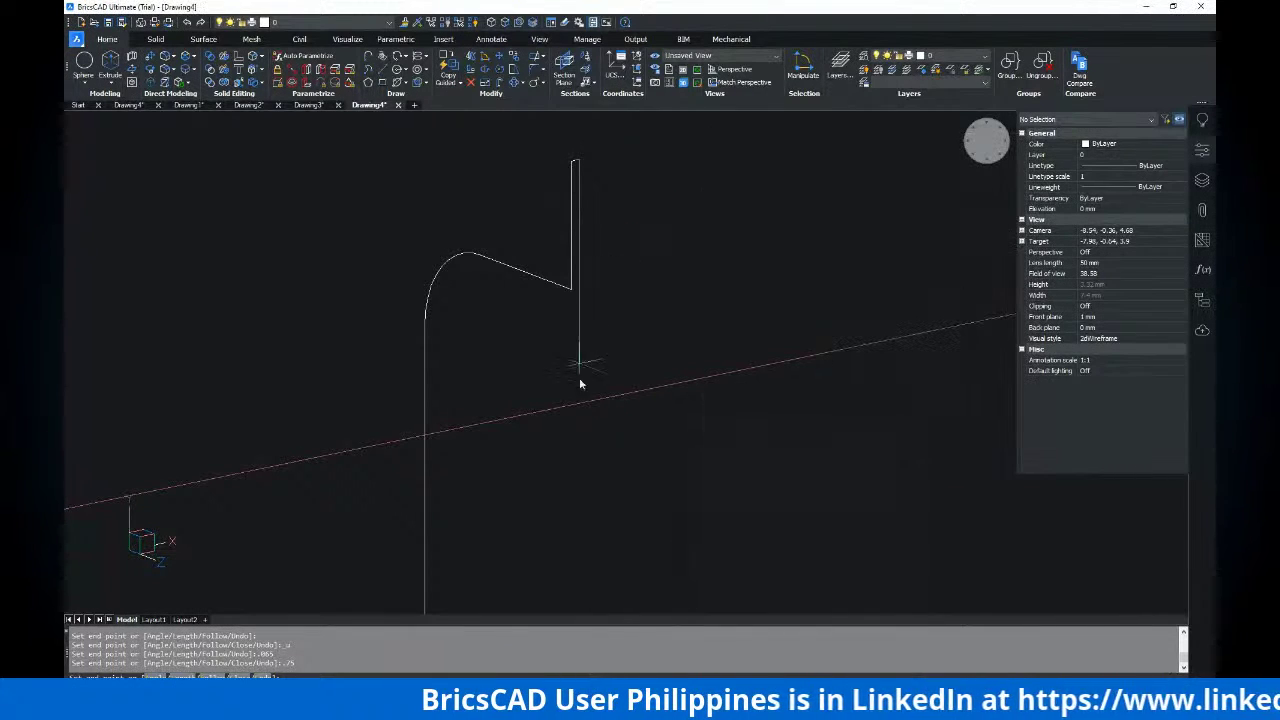
key("alt+Tab")
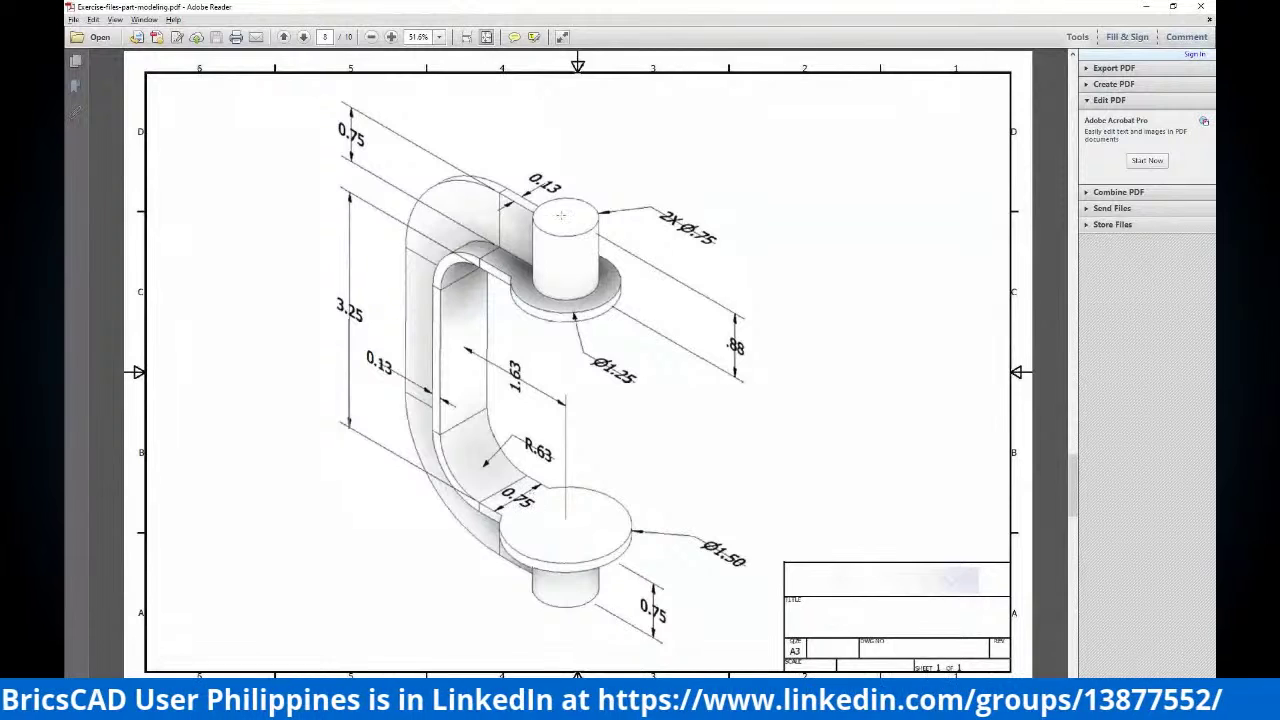
key("alt+Tab")
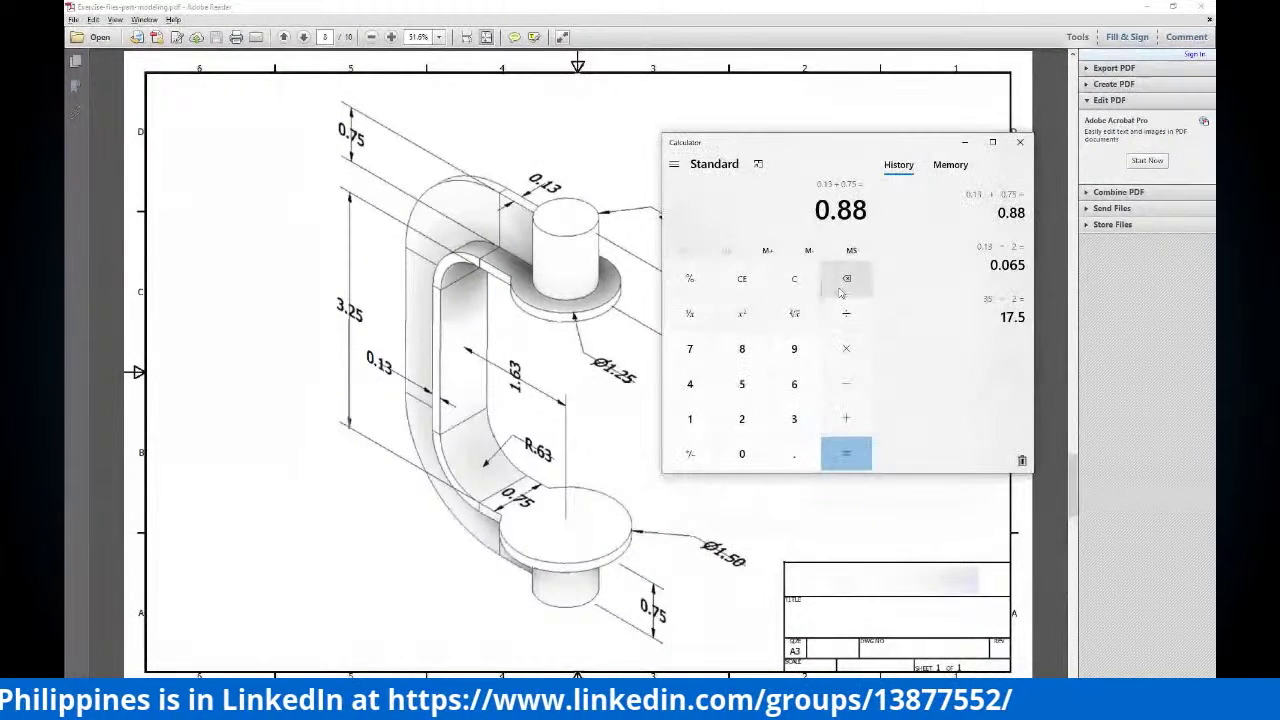
left_click(794, 280)
left_click(794, 454)
left_click(689, 348)
left_click(742, 384)
left_click(846, 384)
left_click(794, 454)
left_click(690, 419)
left_click(794, 419)
left_click(846, 454)
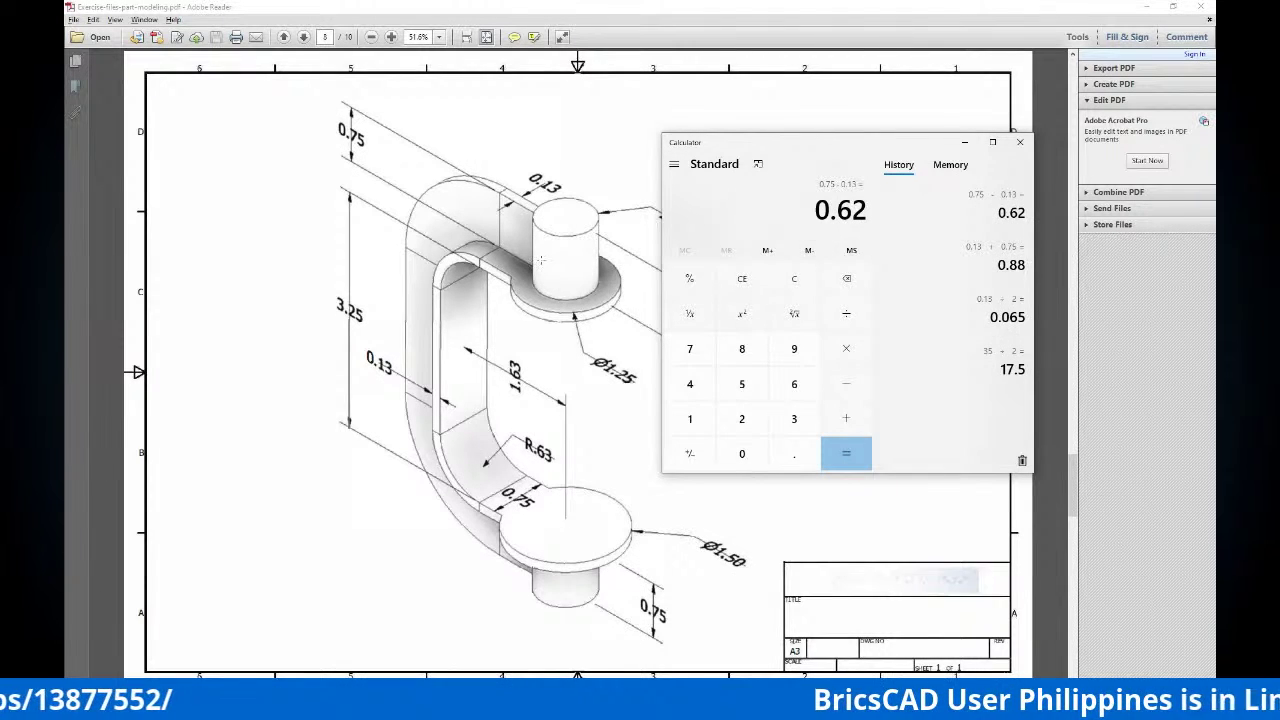
Divide the resulting difference by 2 in Calculator
left_click(846, 314)
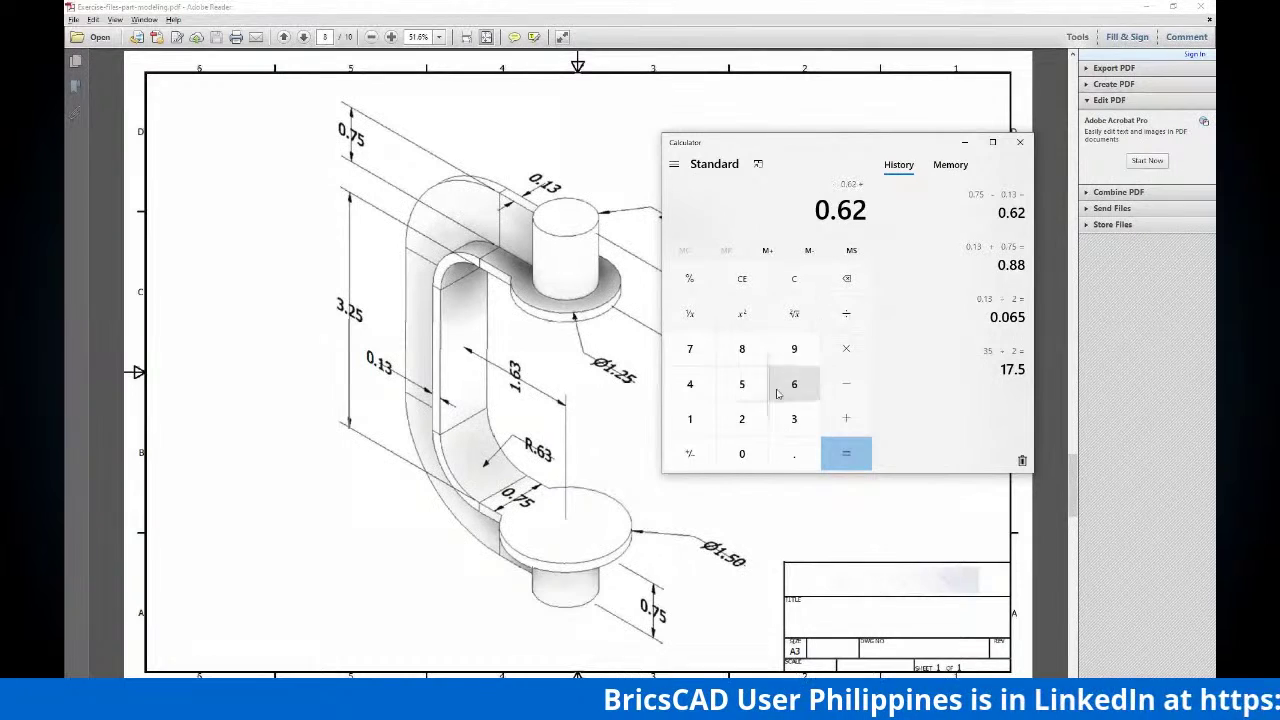
left_click(745, 421)
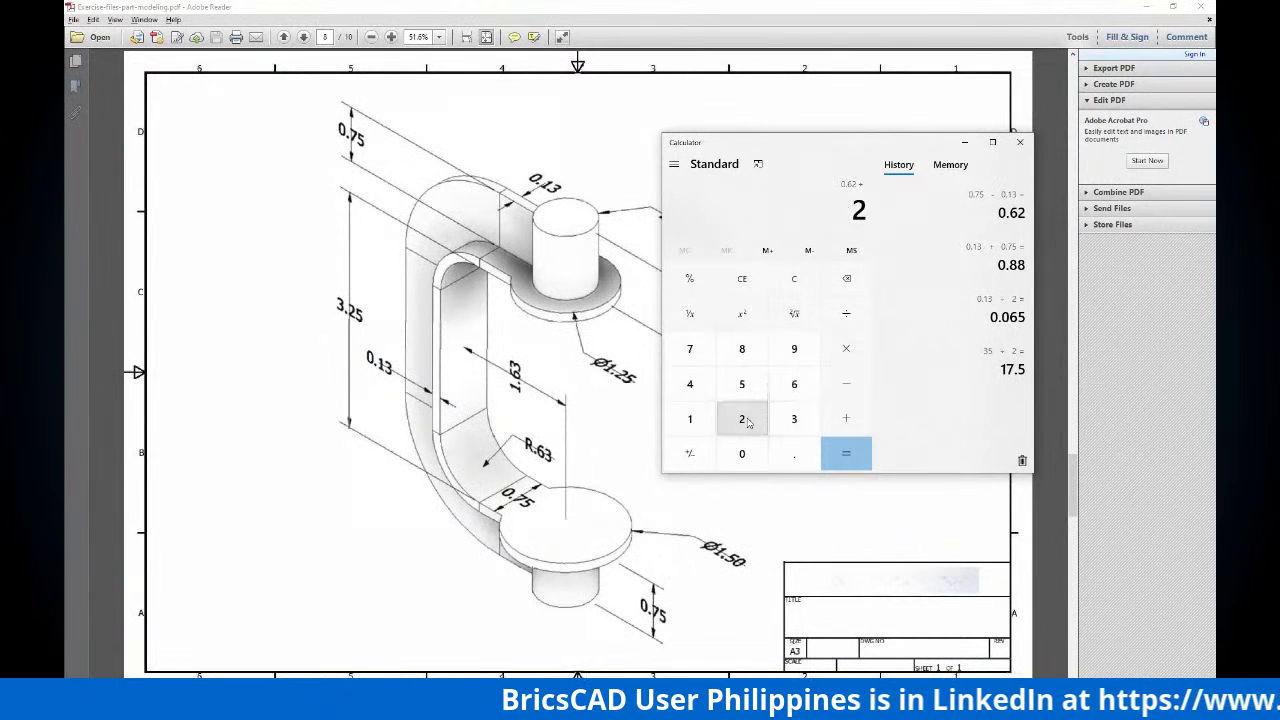
left_click(846, 452)
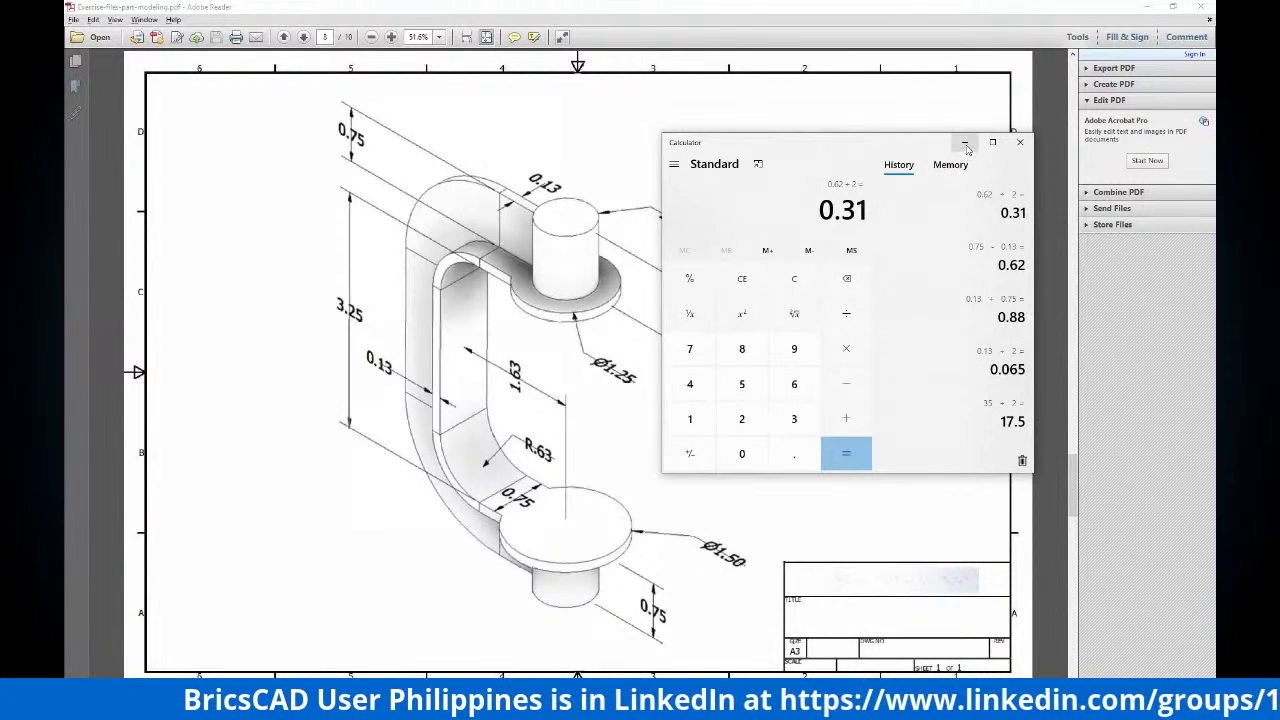
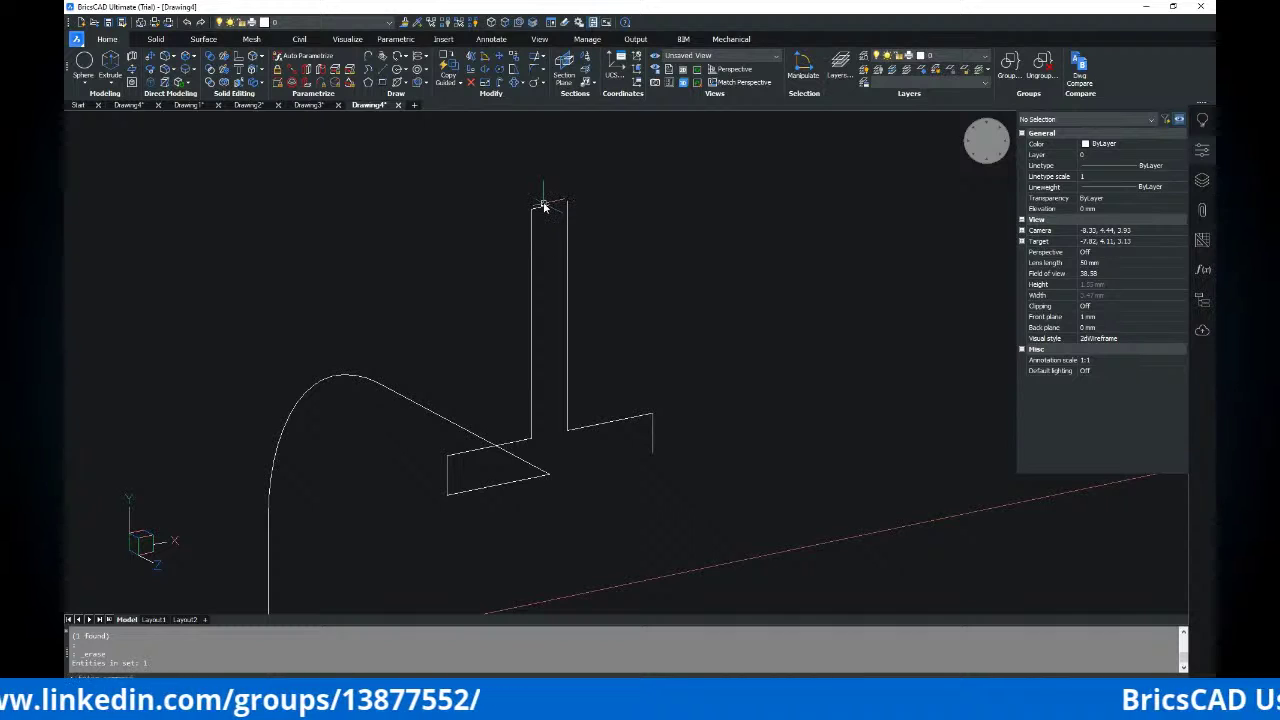
Fillet the T-shaped profile's open top corner and open lower flange corner with radius 0
type("f")
key("Return")
type("r")
key("Return")
type("0")
key("Return")
left_click(545, 208)
left_click(566, 224)
key("Return")
left_click(652, 446)
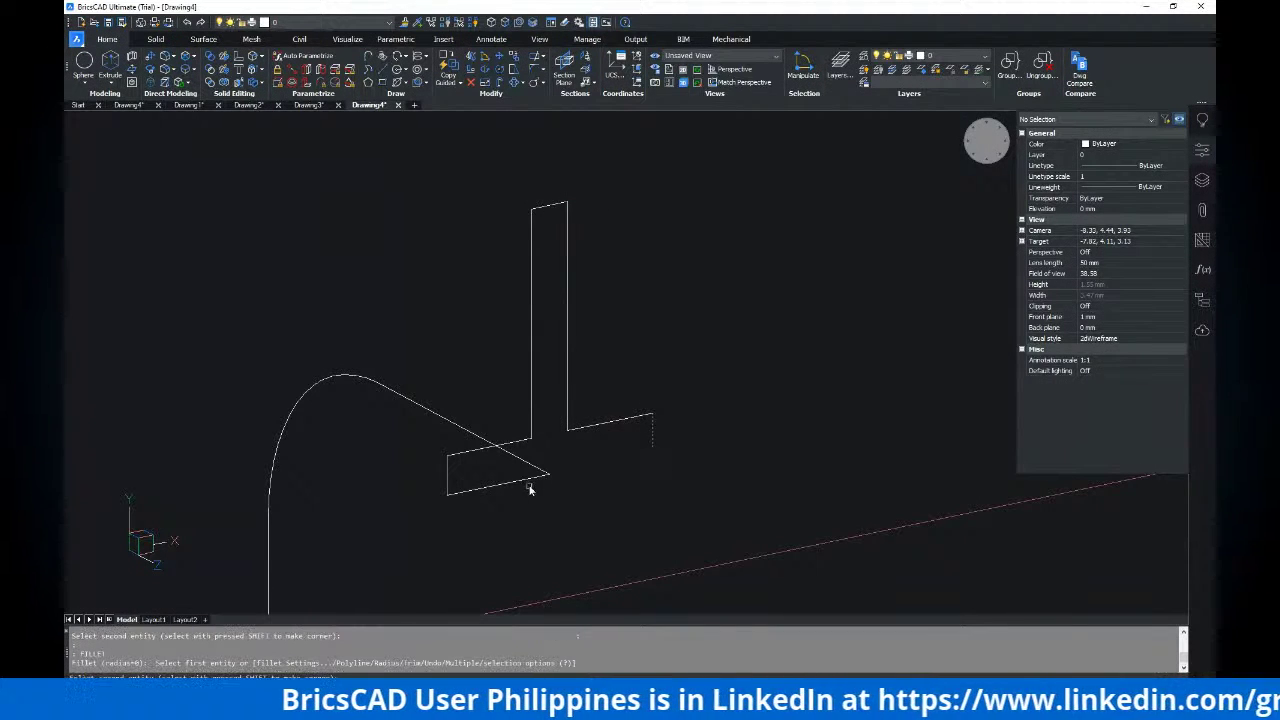
key("Escape")
key("Escape")
Stretch the end of the profile's base line in to the path's endpoint and back out to the flange's lower corner
scroll(625, 462, "up", 3)
middle_click_drag(657, 447, 664, 430)
scroll(663, 429, "up", 3)
scroll(655, 446, "down", 3)
left_click(620, 426)
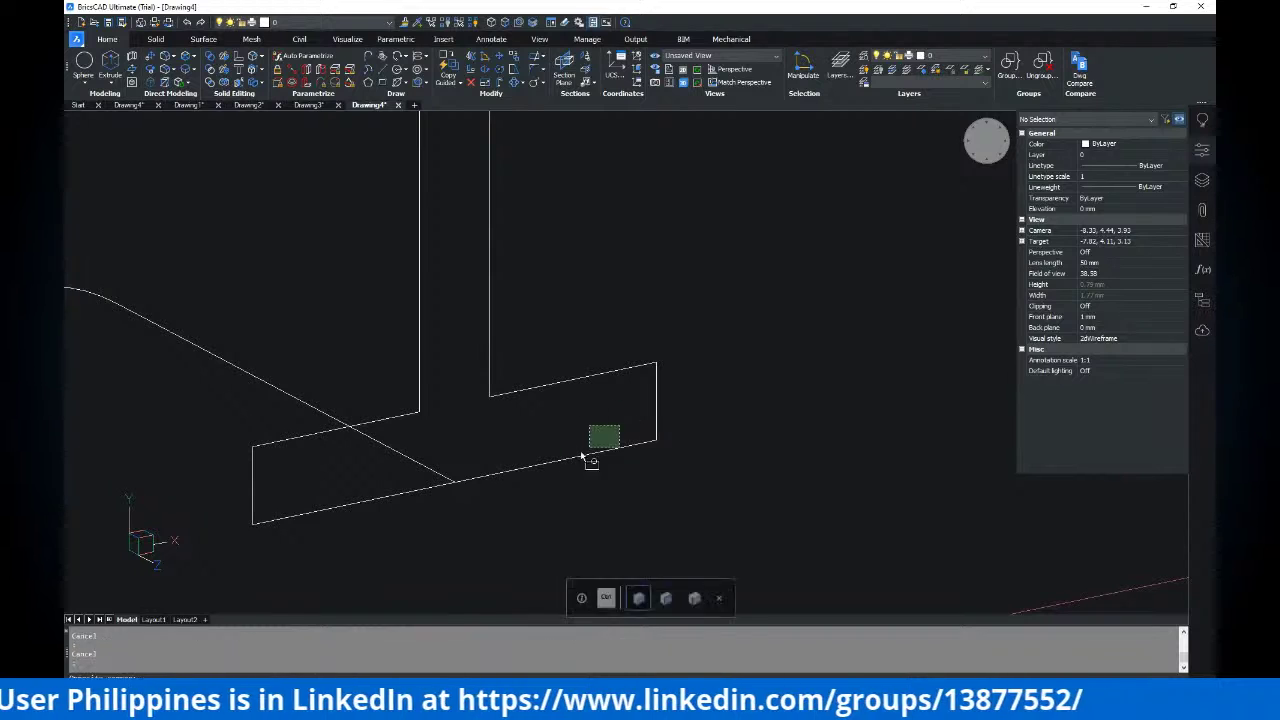
left_click(616, 447)
left_click(656, 441)
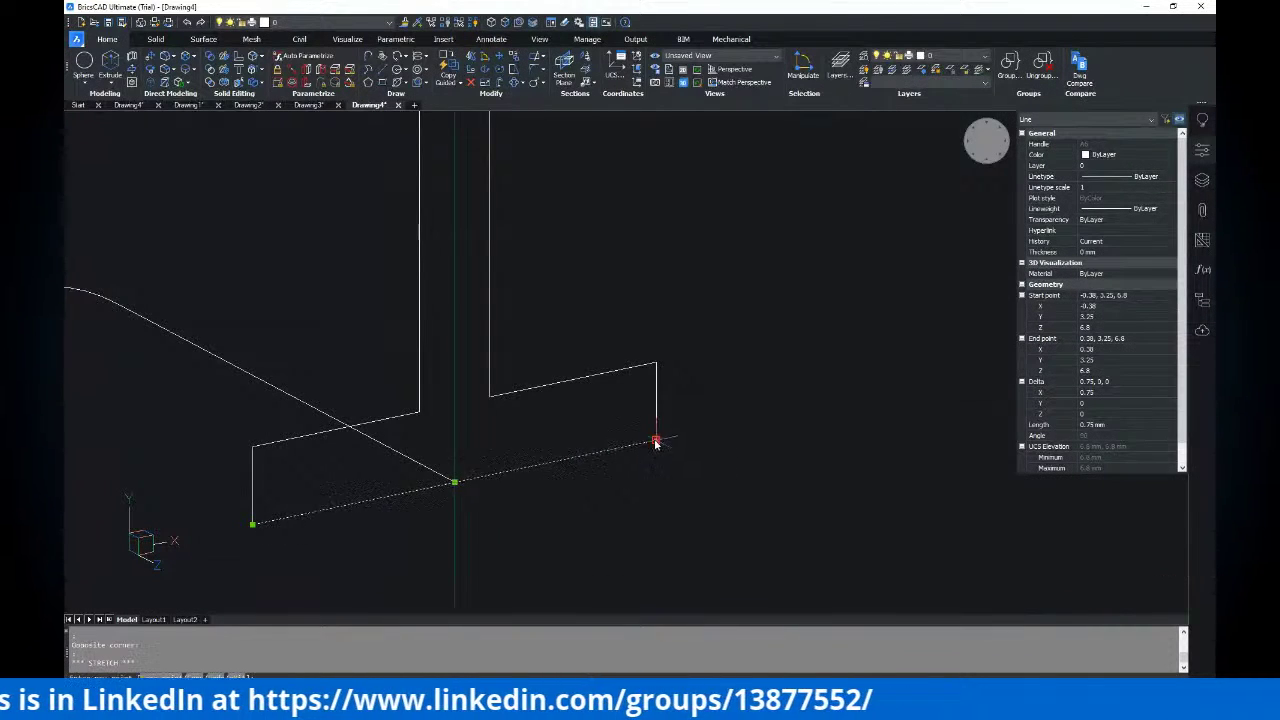
left_click(420, 492)
key("Escape")
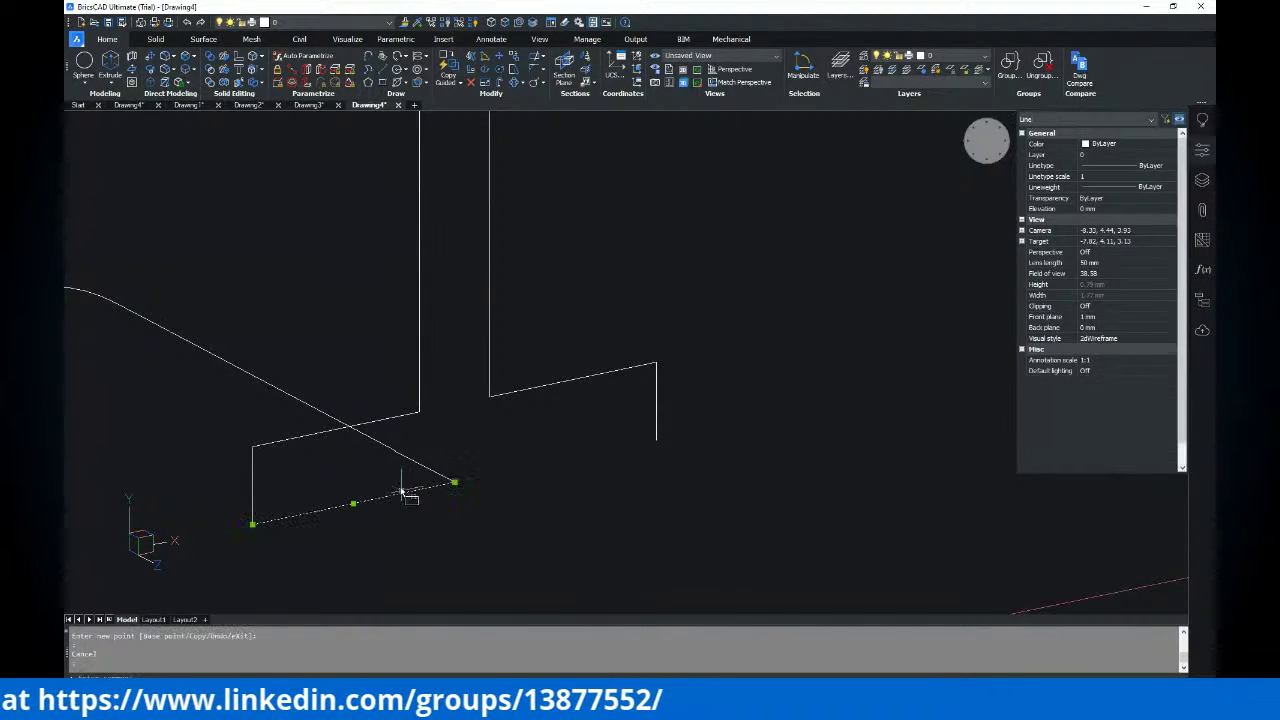
left_click(402, 492)
left_click(455, 485)
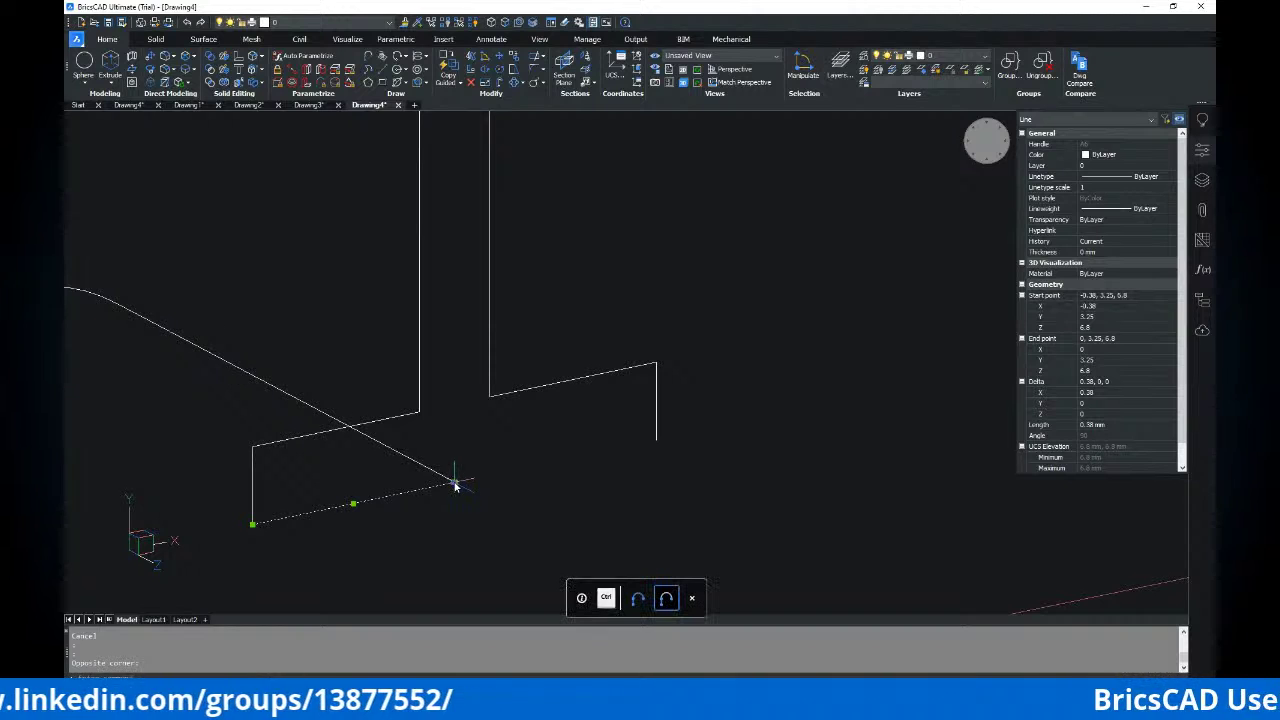
left_click(657, 437)
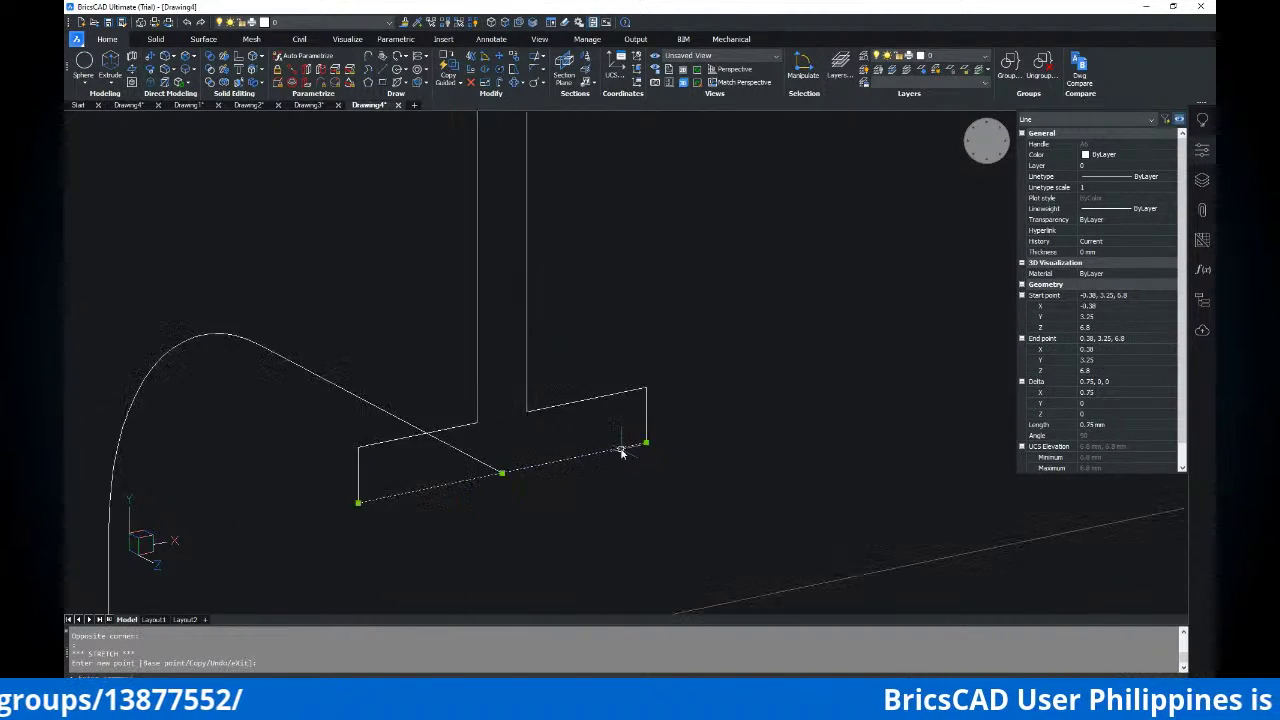
key("Escape")
Join all eight lines of the T-shaped profile into one polyline
scroll(628, 410, "down", 4)
middle_click_drag(628, 410, 628, 290)
left_click(534, 190)
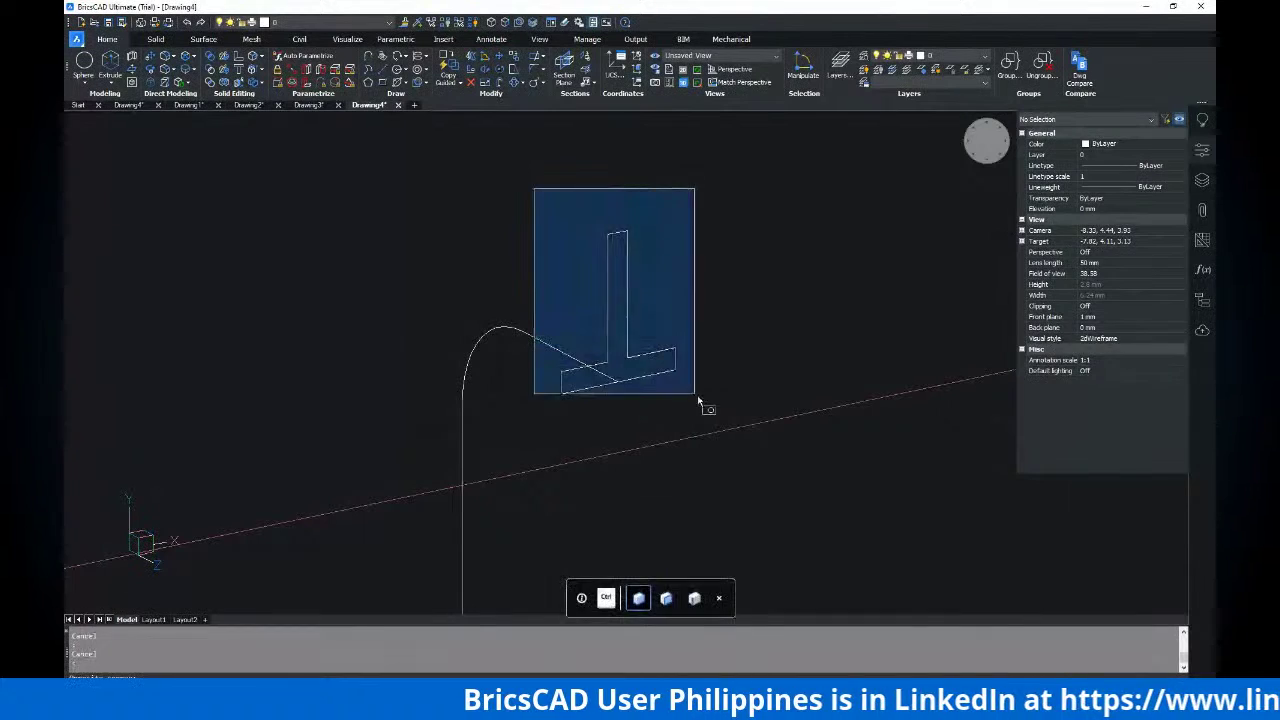
left_click(745, 425)
middle_click_drag(749, 397, 723, 386)
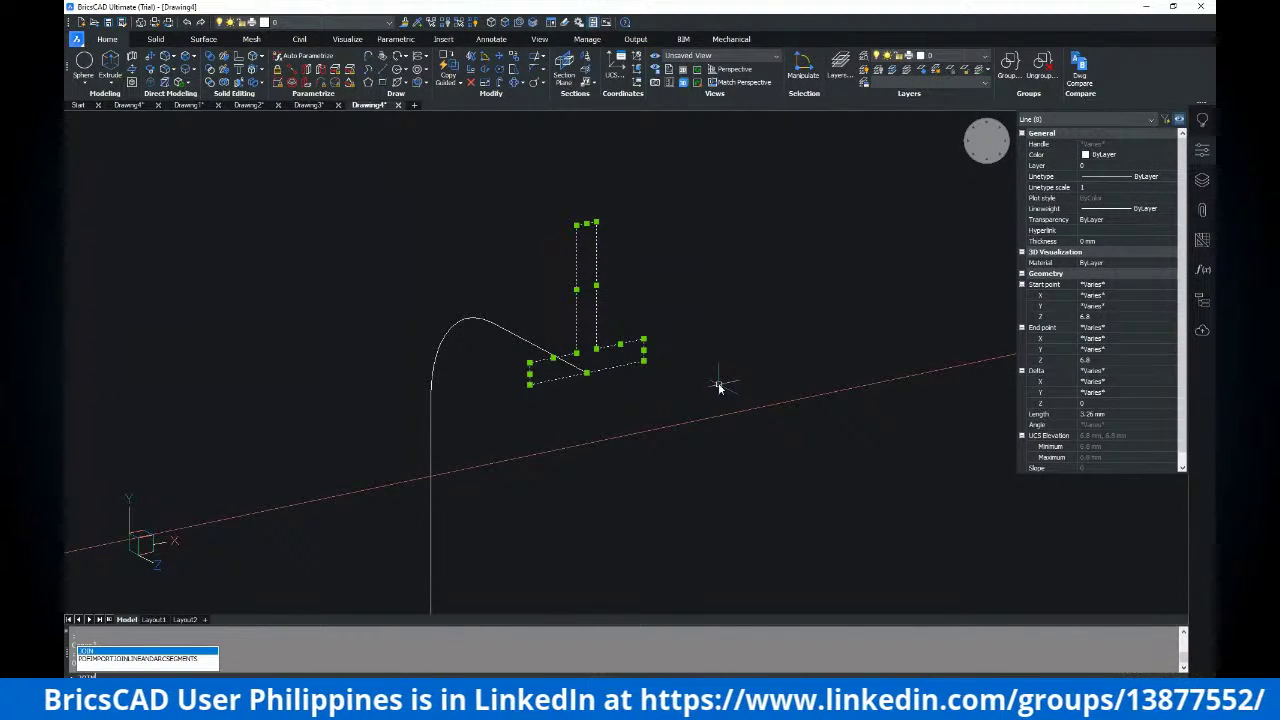
key("Return")
left_click(620, 344)
key("Escape")
key("Escape")
middle_click_drag(620, 347, 634, 269, "shift")
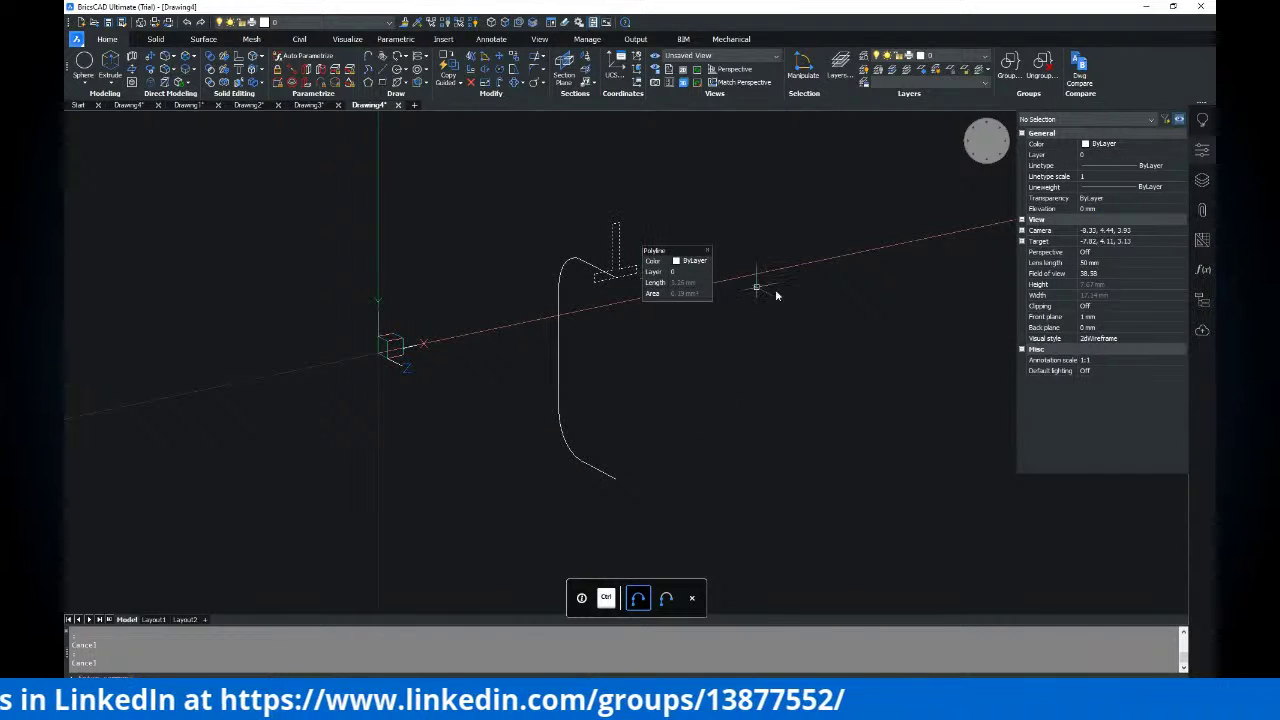
middle_click_drag(731, 300, 651, 297)
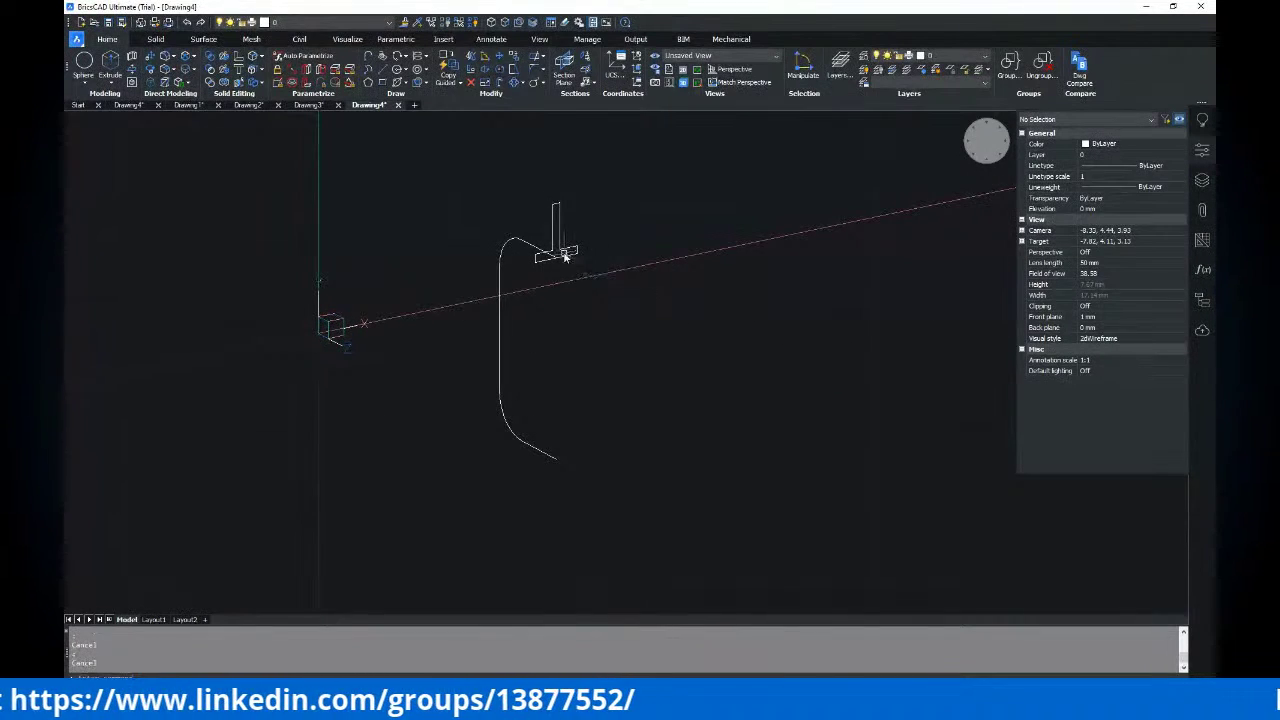
scroll(605, 277, "up", 2)
middle_click_drag(655, 337, 560, 269, "shift")
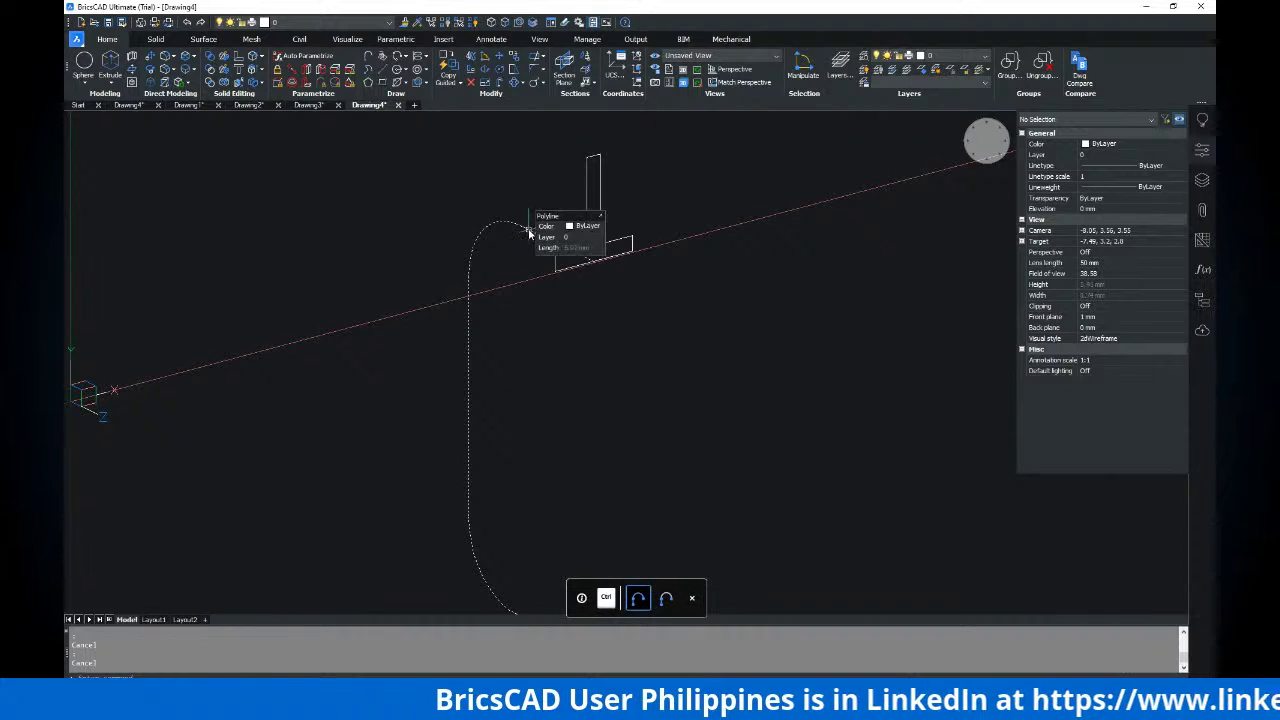
left_click(599, 206)
key("Escape")
middle_click_drag(671, 263, 697, 317, "shift")
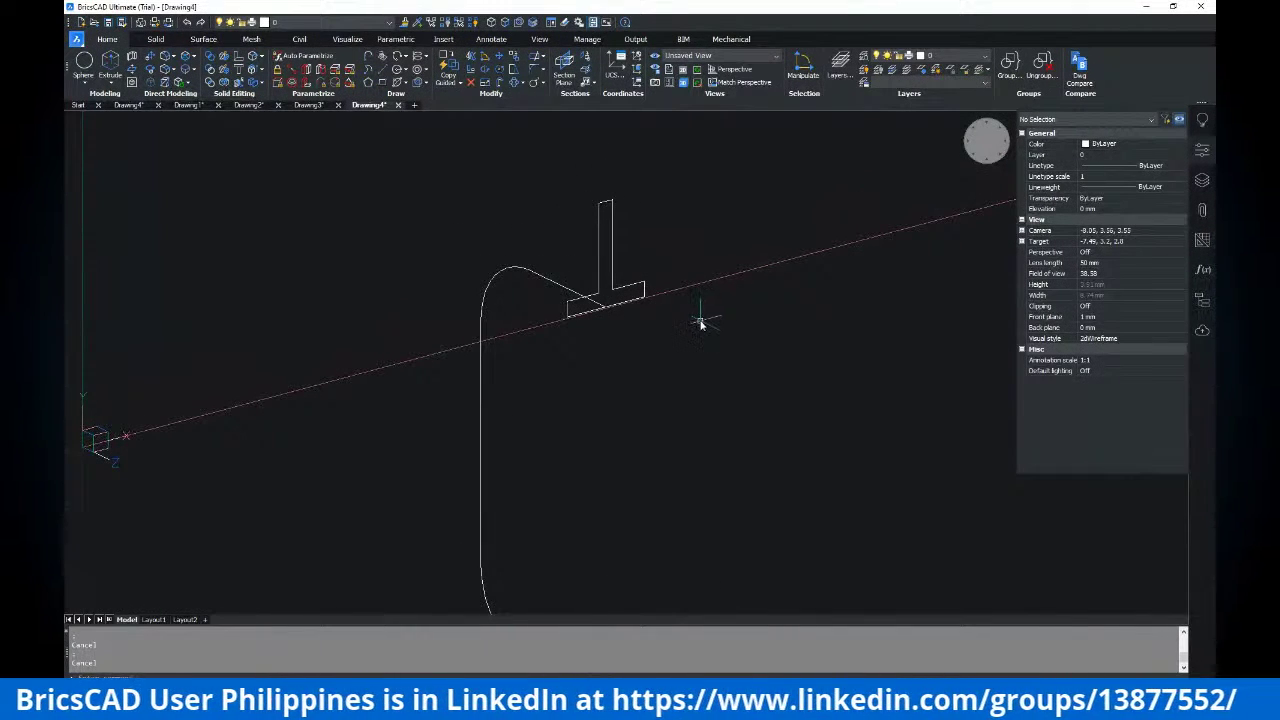
type("u")
key("Escape")
Extrude the T-shaped profile along the filleted C-shaped polyline path
type("ext")
key("Return")
left_click(612, 237)
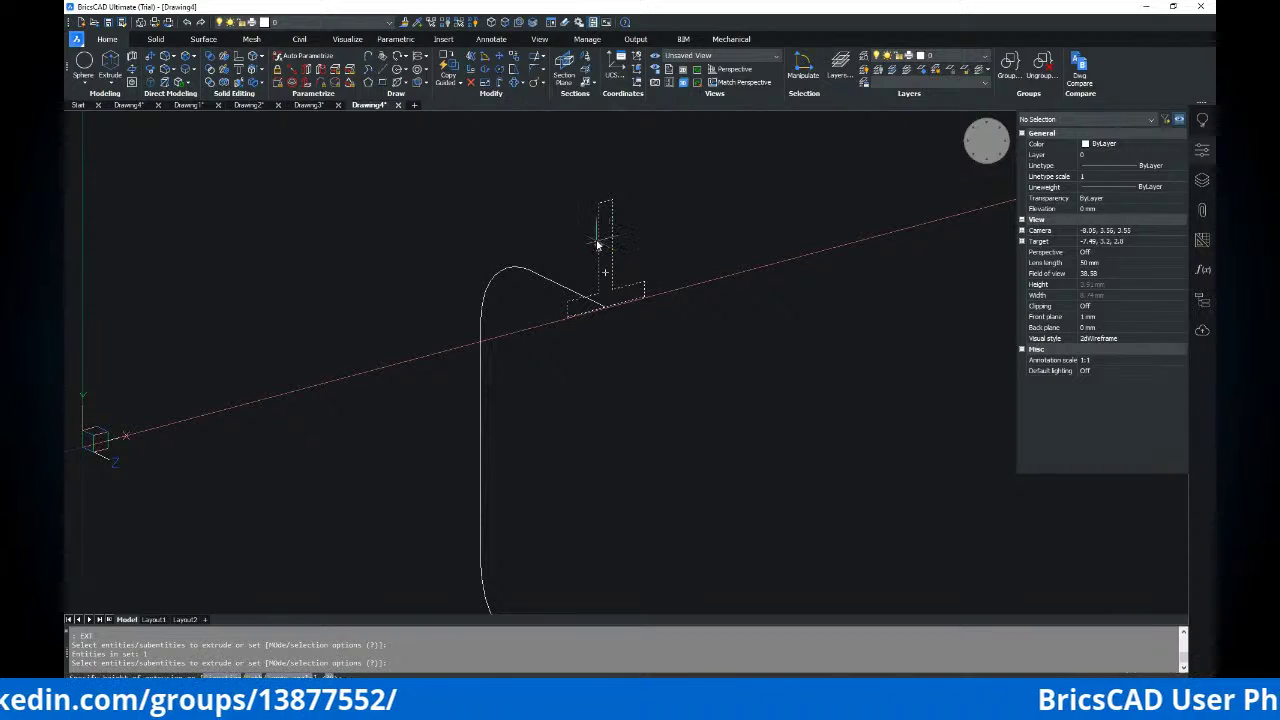
key("Return")
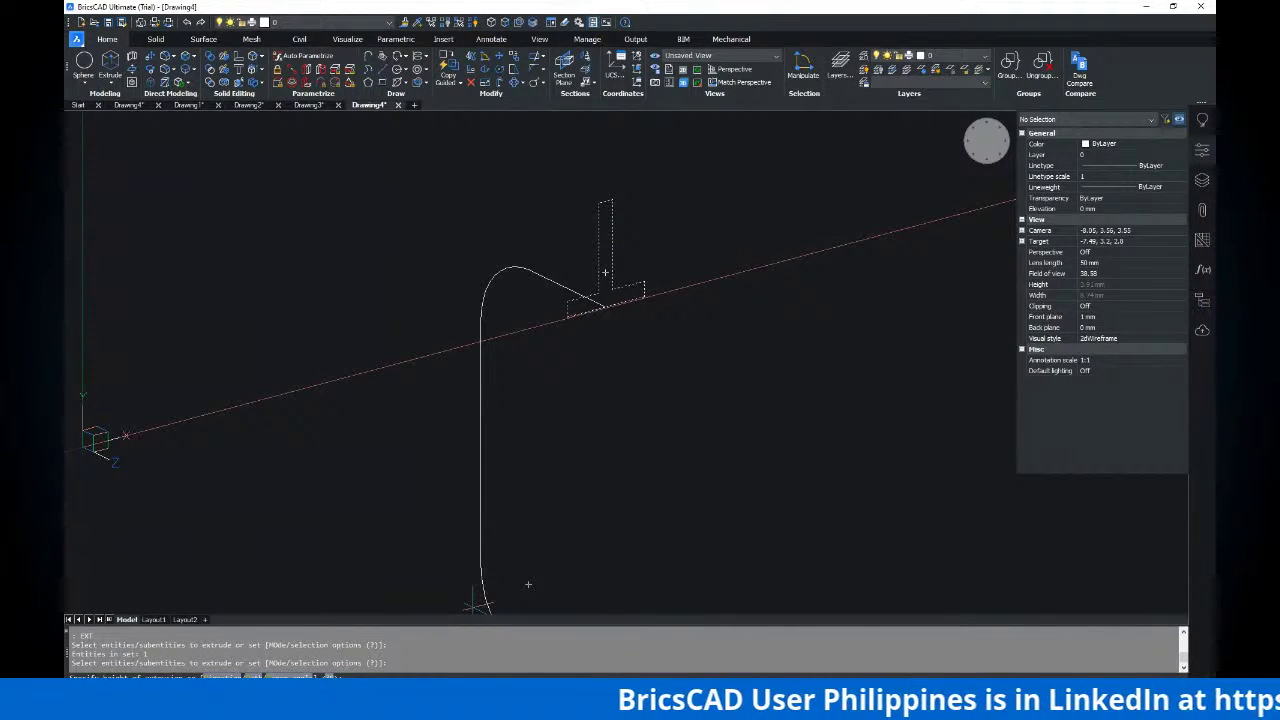
type("P")
key("Return")
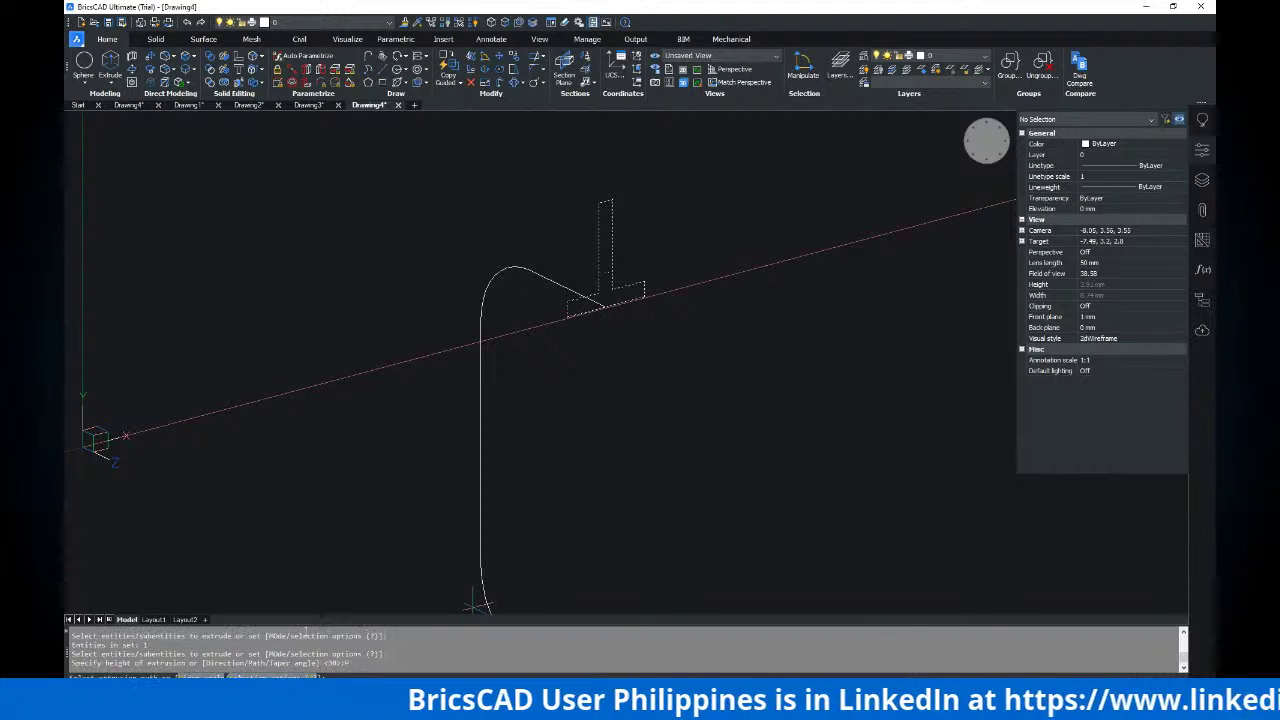
left_click(560, 292)
middle_click_drag(557, 286, 594, 318, "shift")
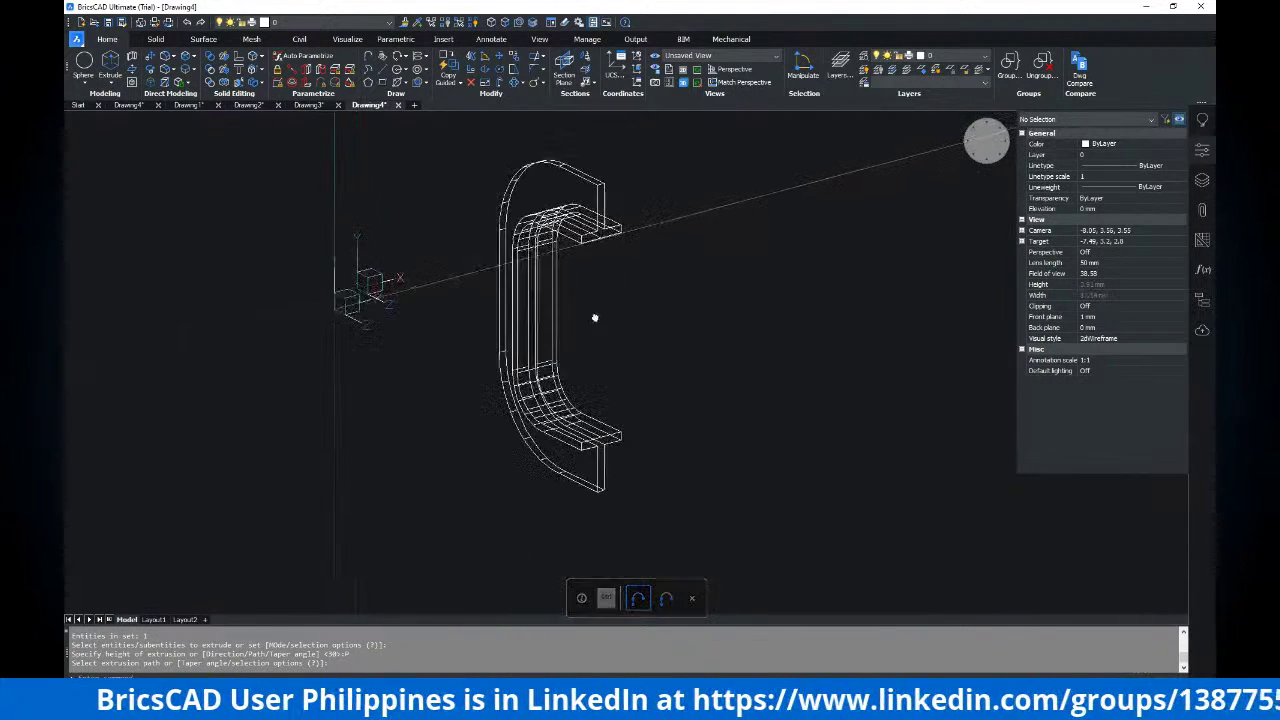
Set the visual style to Modeling and inspect the extruded C-shaped bracket
left_click(700, 57)
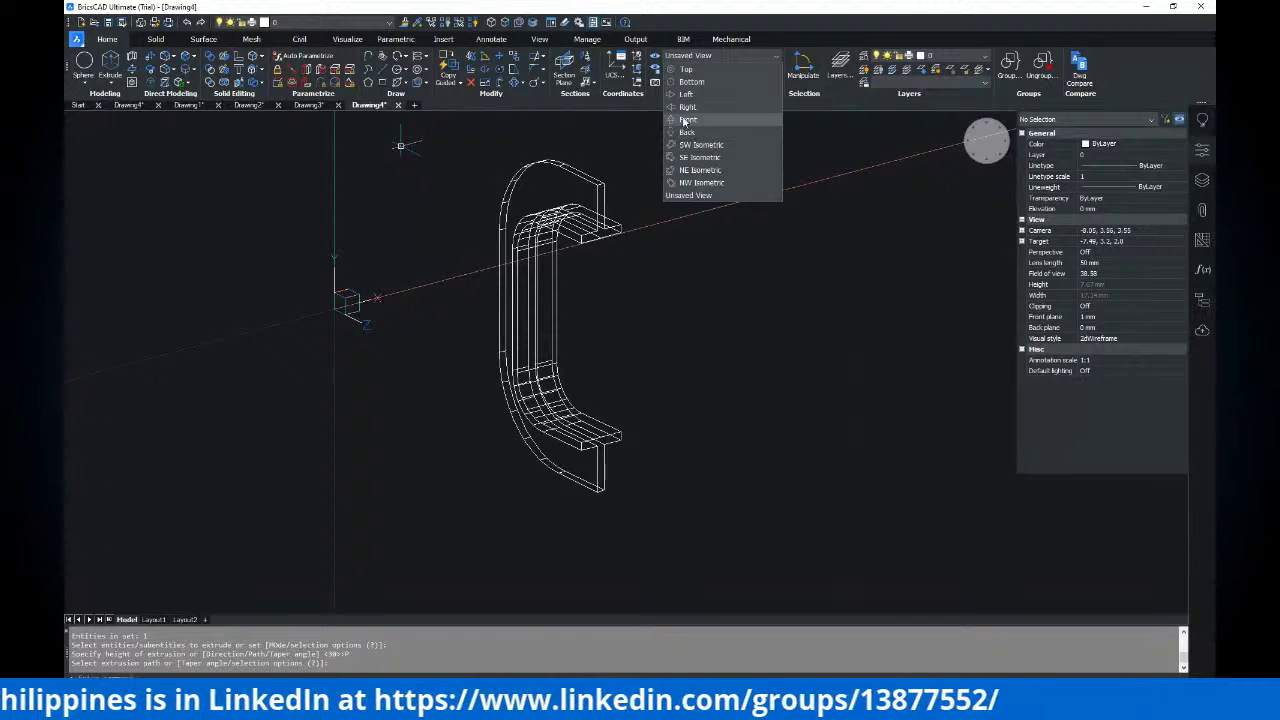
left_click(397, 45)
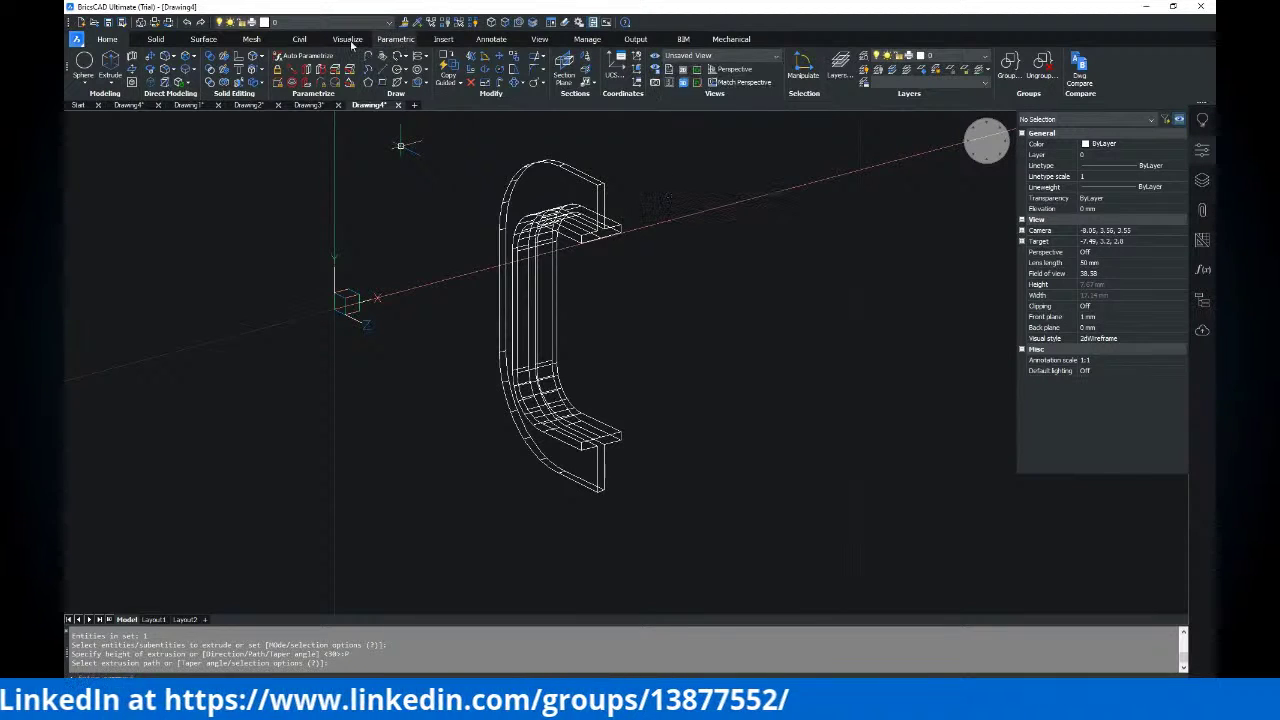
left_click(348, 39)
left_click(405, 78)
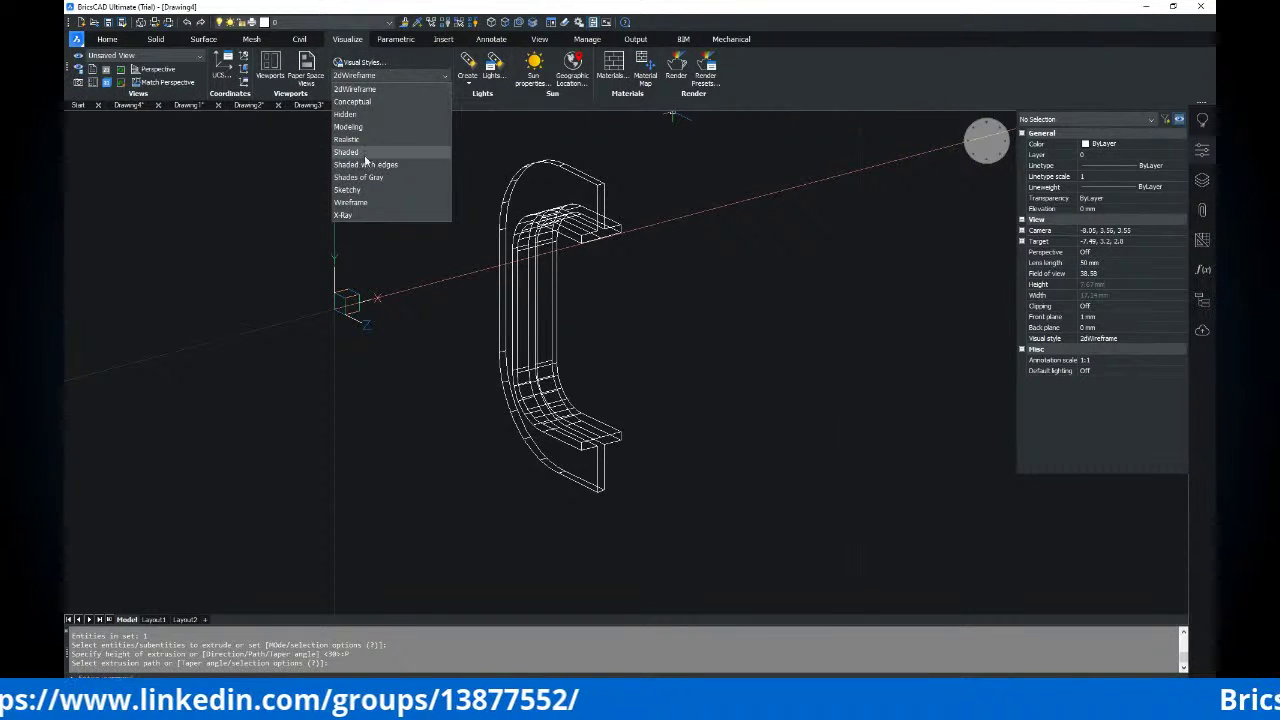
left_click(365, 128)
middle_click_drag(683, 391, 517, 506, "shift")
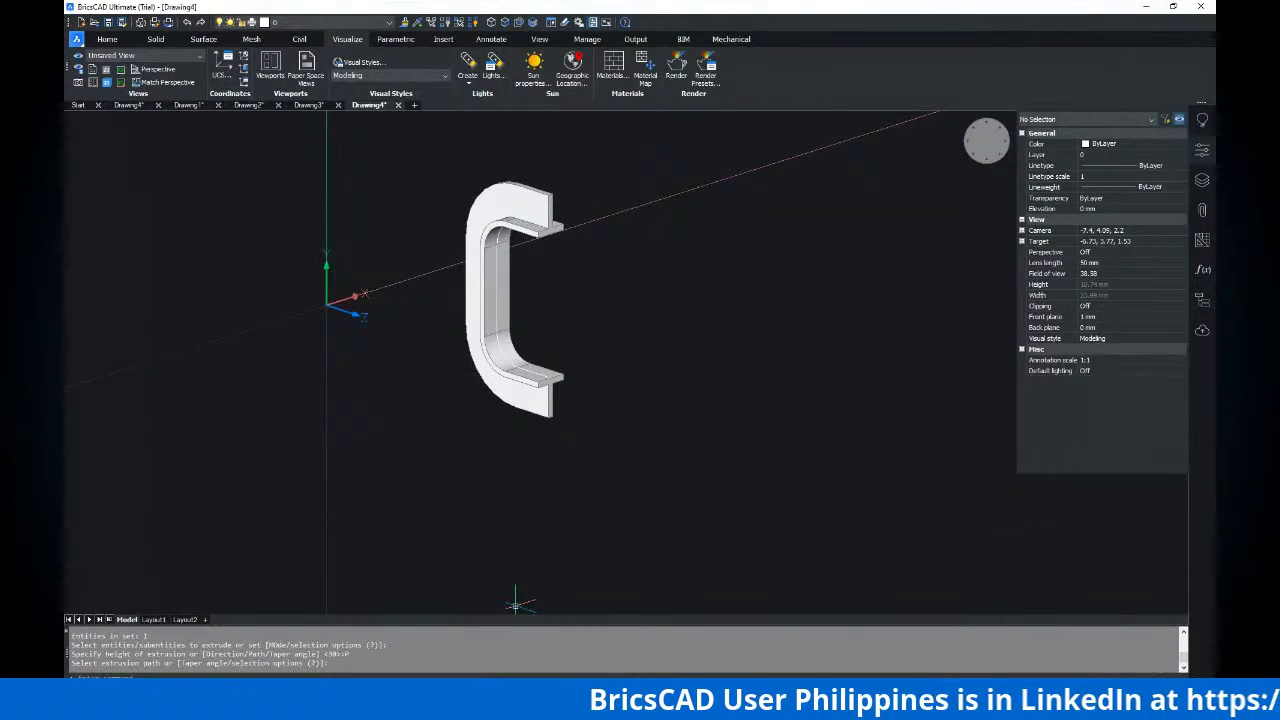
Switch to the exercise PDF in Adobe Reader and check the pin and disc diameters and heights on page 8
key("alt+Tab")
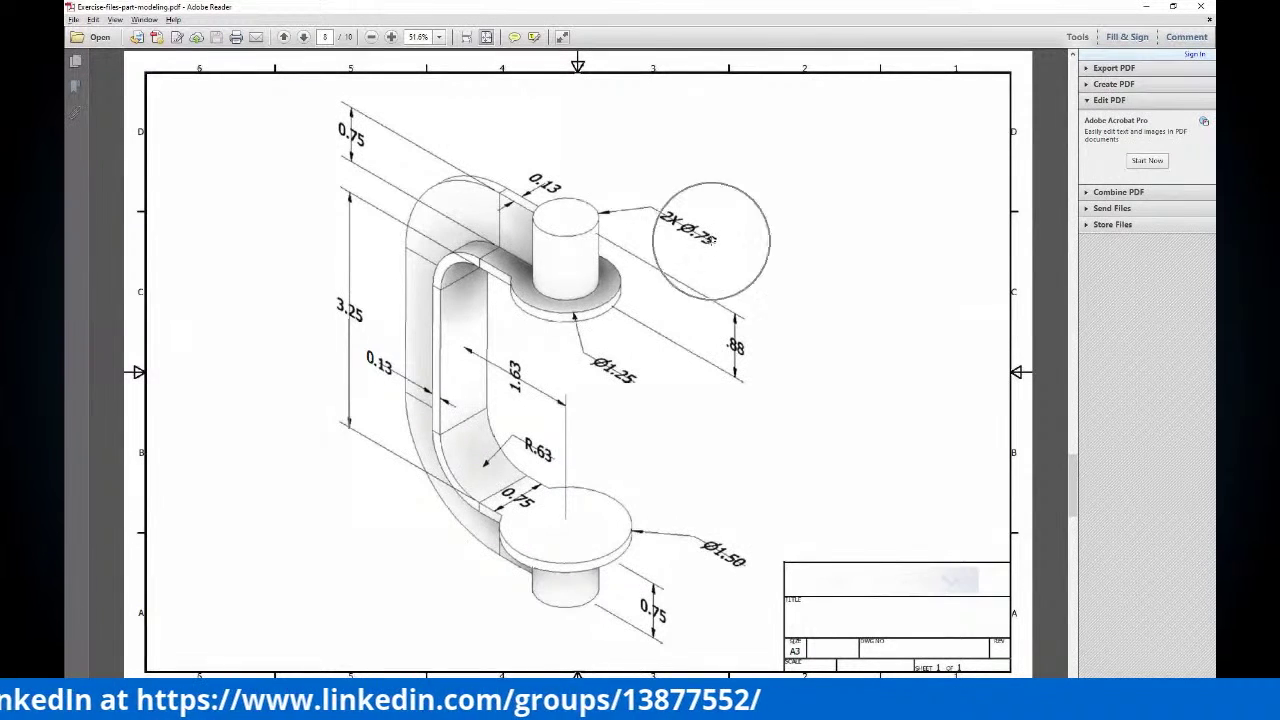
left_click(710, 238)
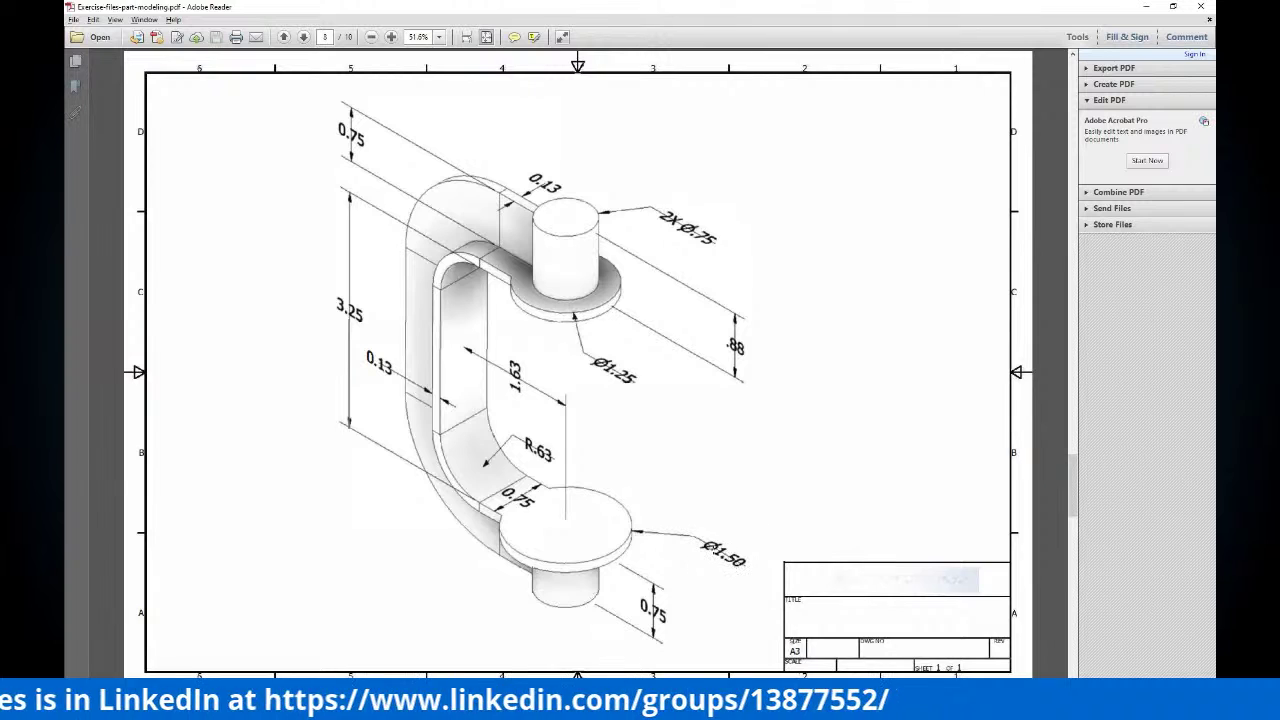
left_click(741, 563)
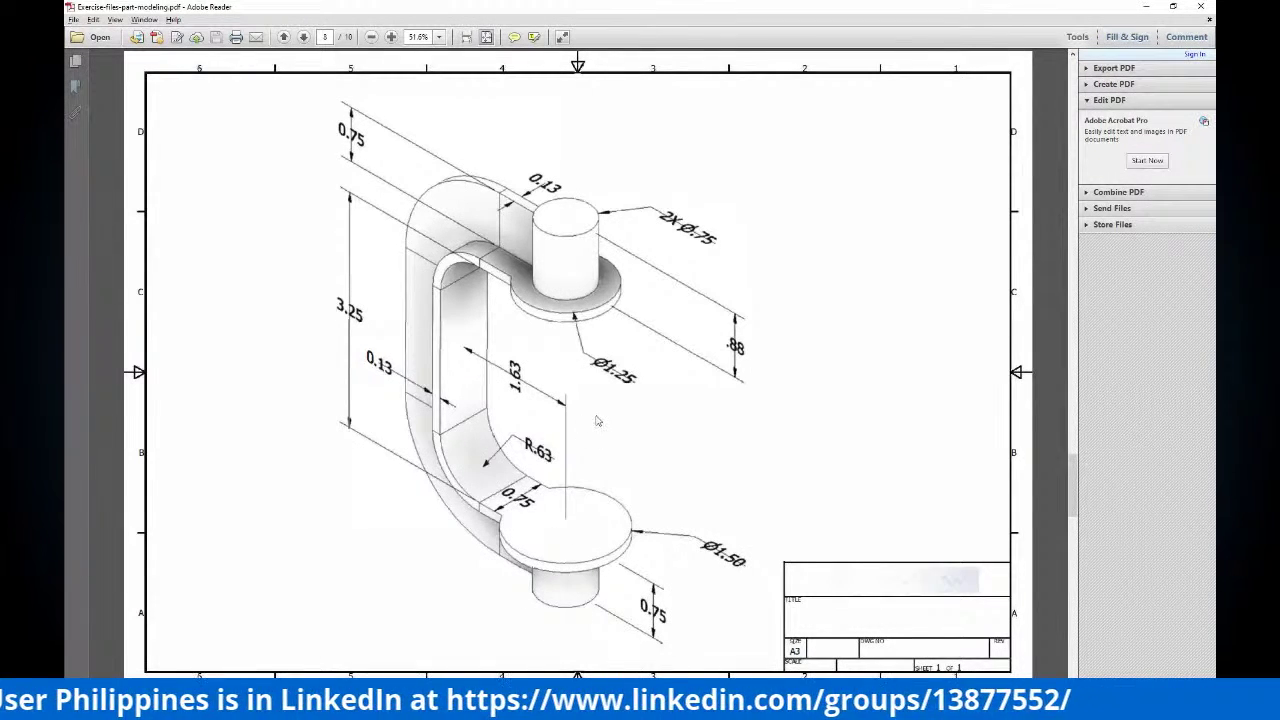
Return to Drawing4 in BricsCAD and set the Top view followed by the SE Isometric view
key("alt")
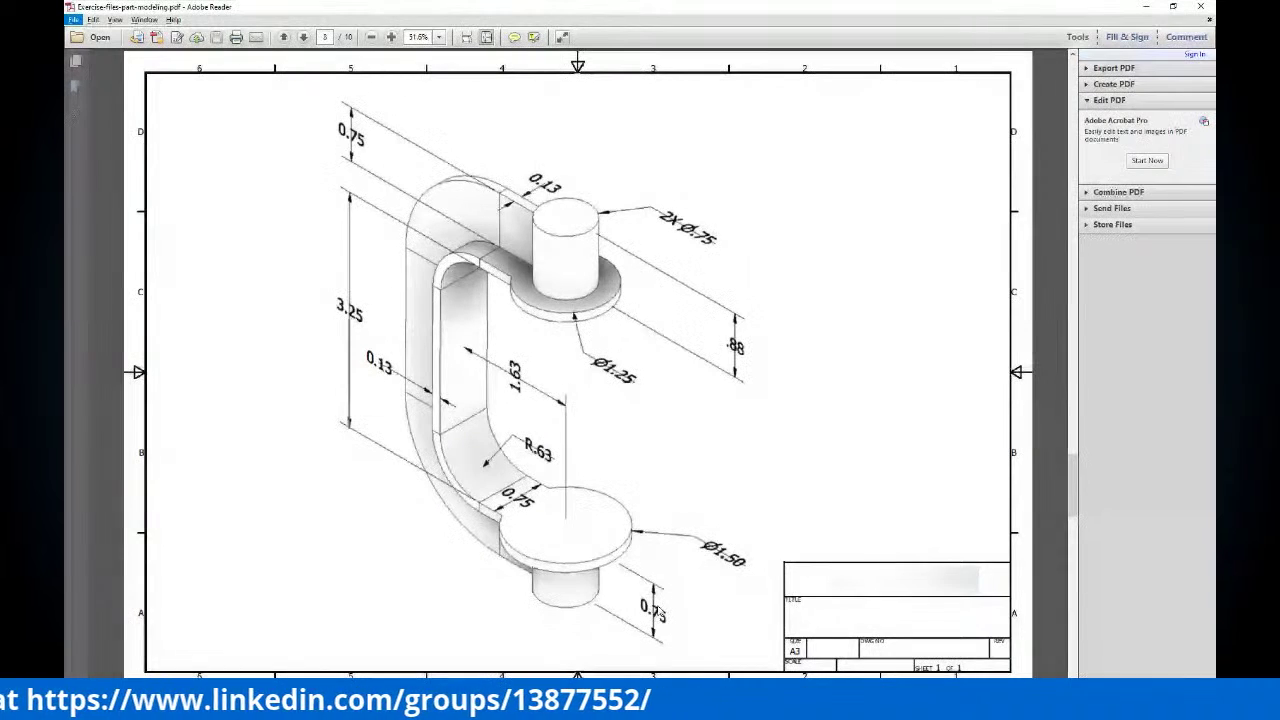
key("alt+Tab")
key("Escape")
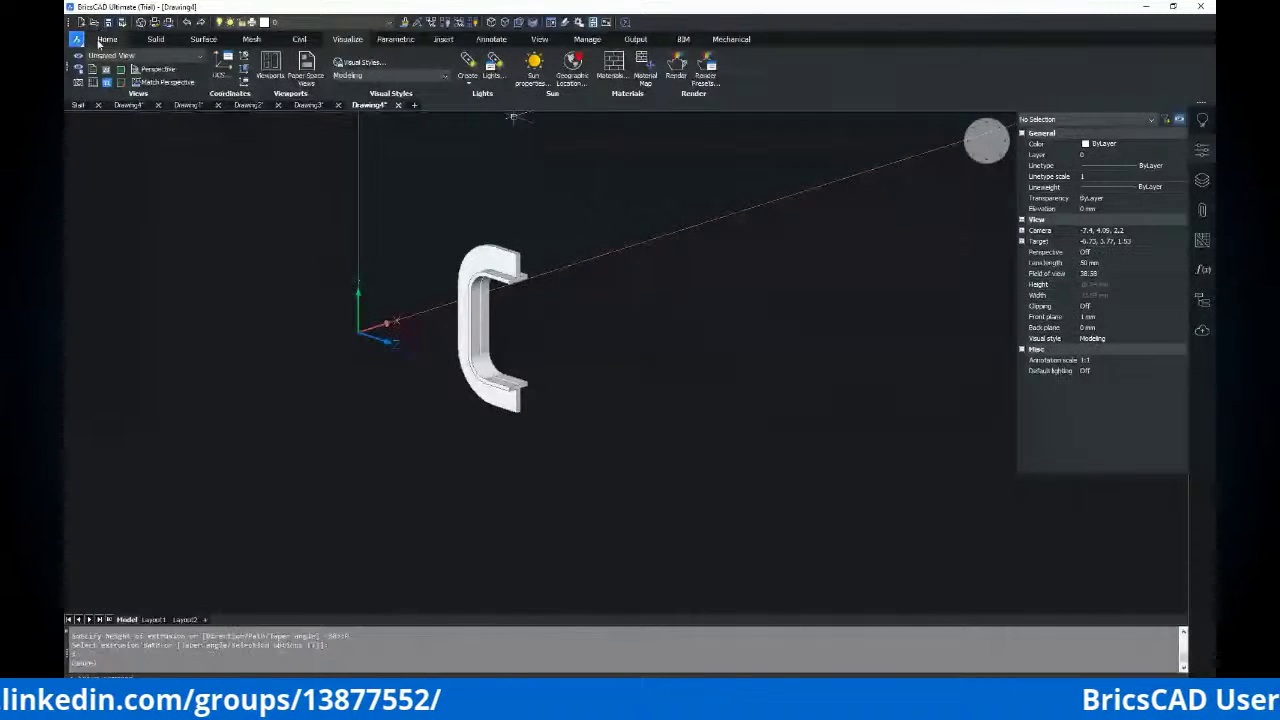
left_click(107, 39)
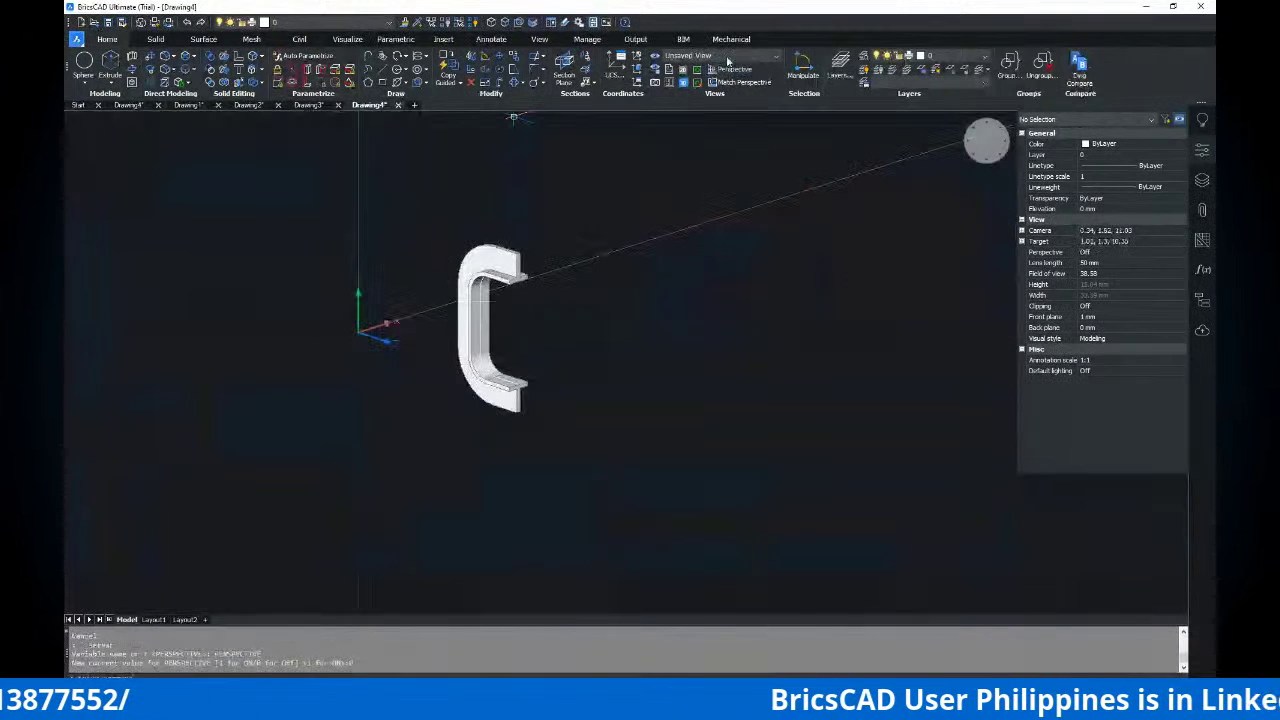
left_click(700, 56)
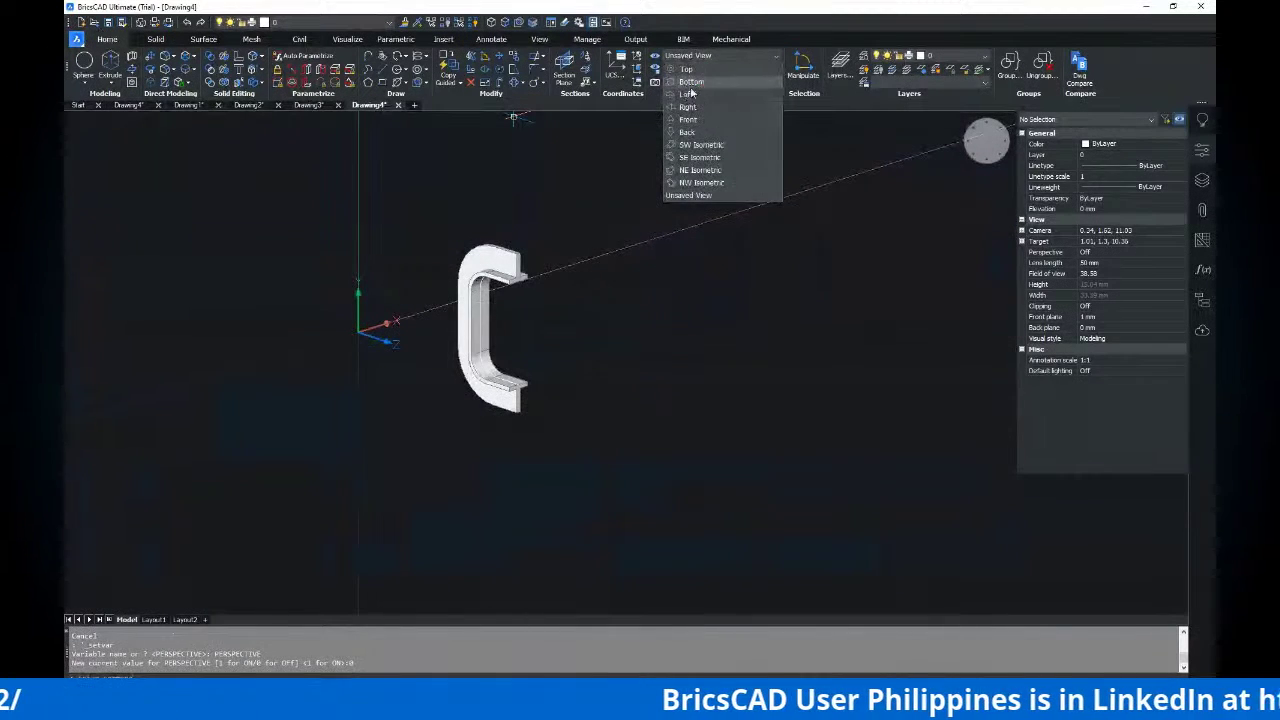
left_click(688, 68)
left_click(712, 59)
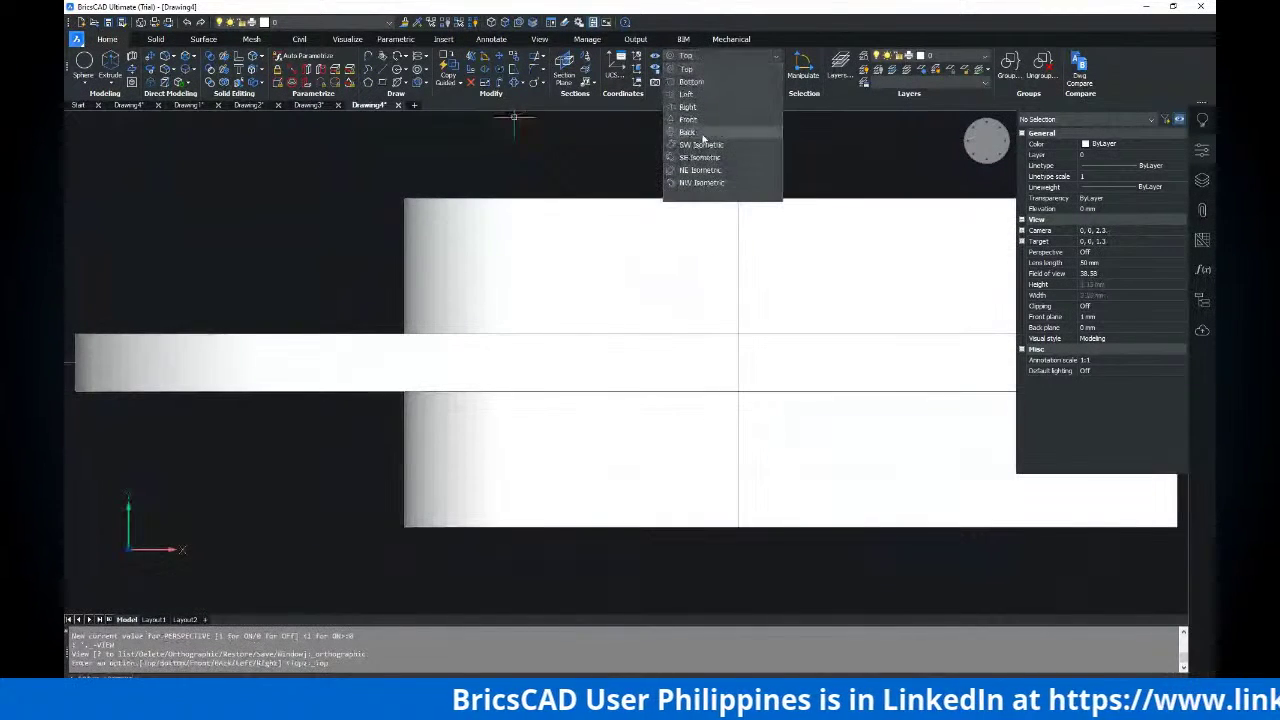
left_click(698, 158)
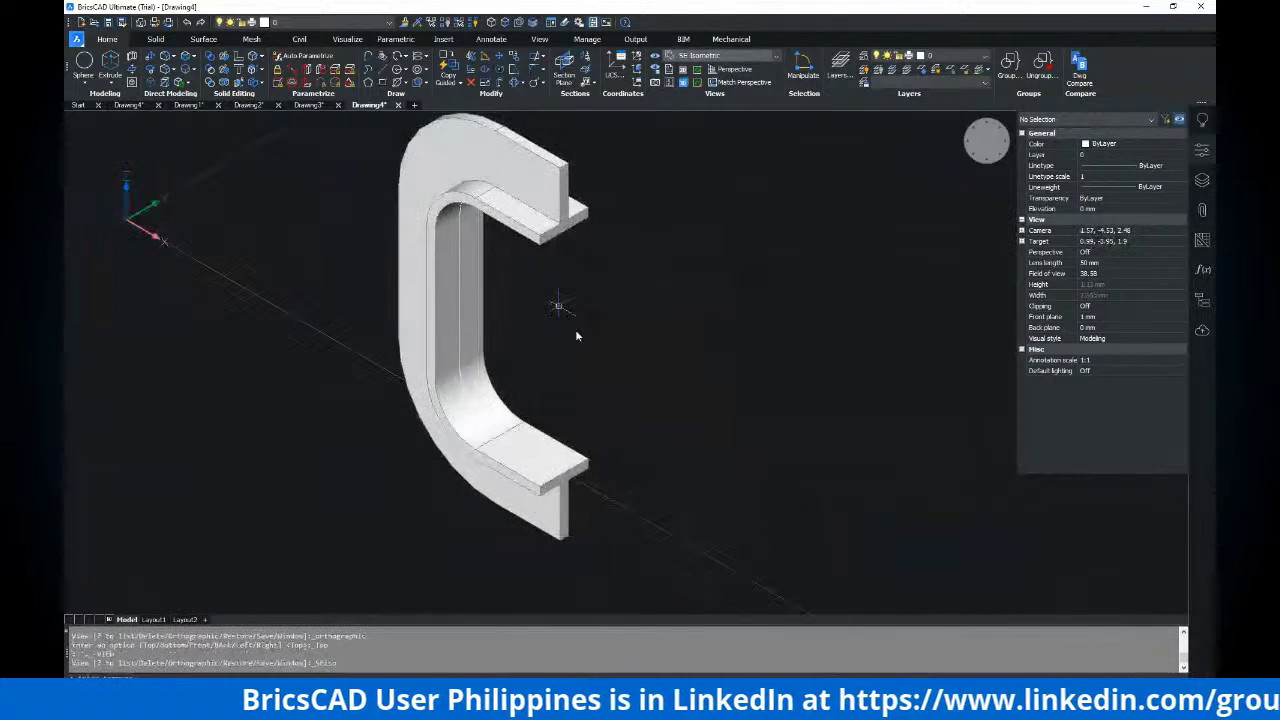
key("Escape")
key("Escape")
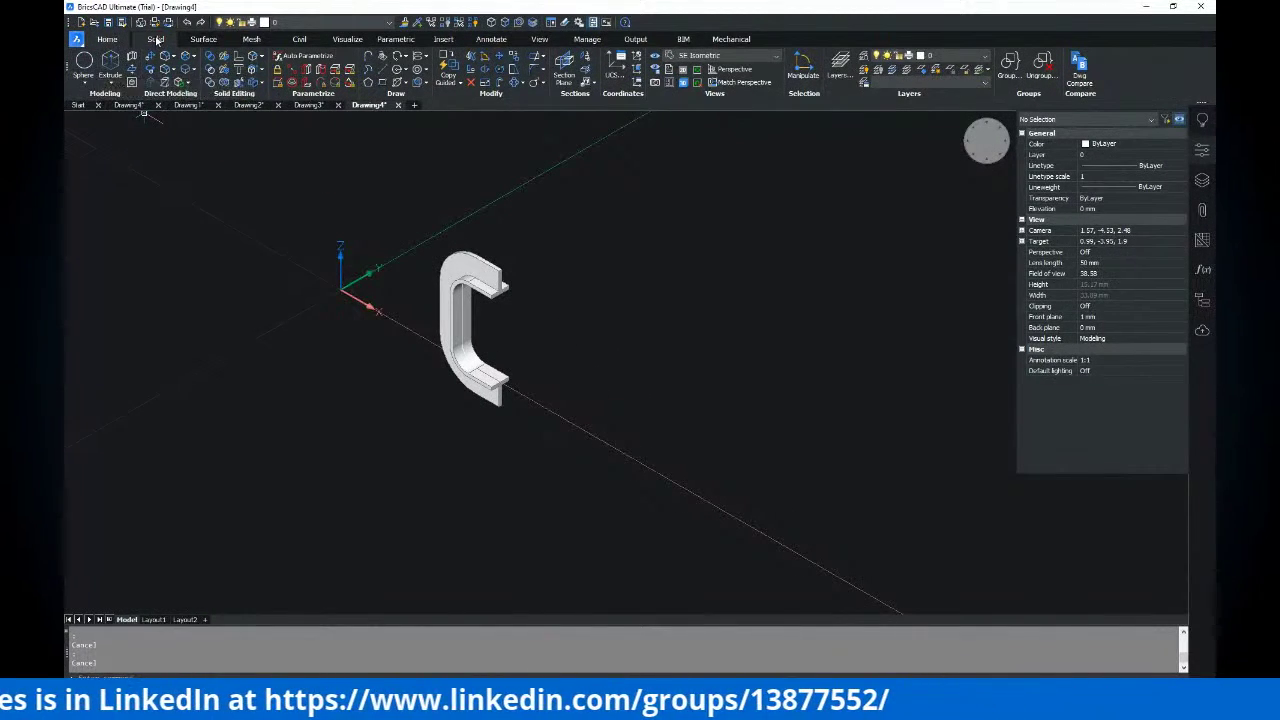
Create a cylinder of diameter 0.75 and height 0.75 in the empty space beside the C-shaped bracket
left_click(84, 83)
left_click(112, 123)
left_click(683, 420)
key("alt+Tab")
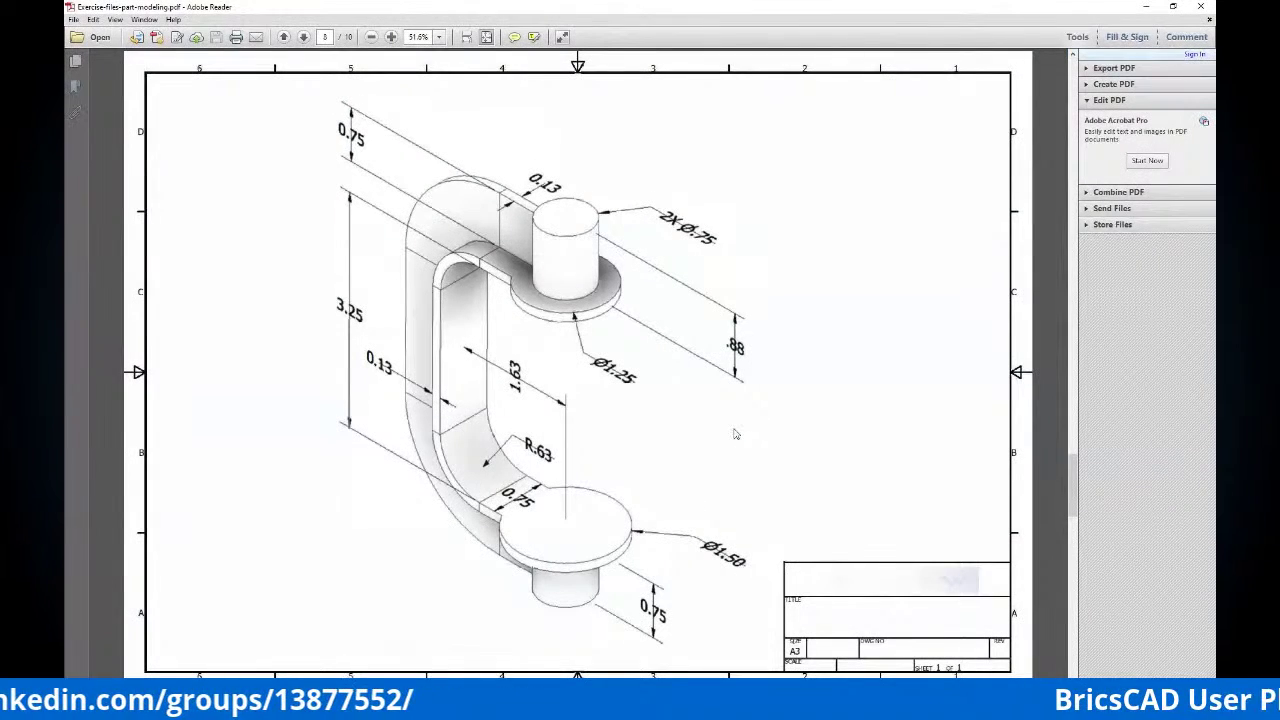
key("alt+Tab")
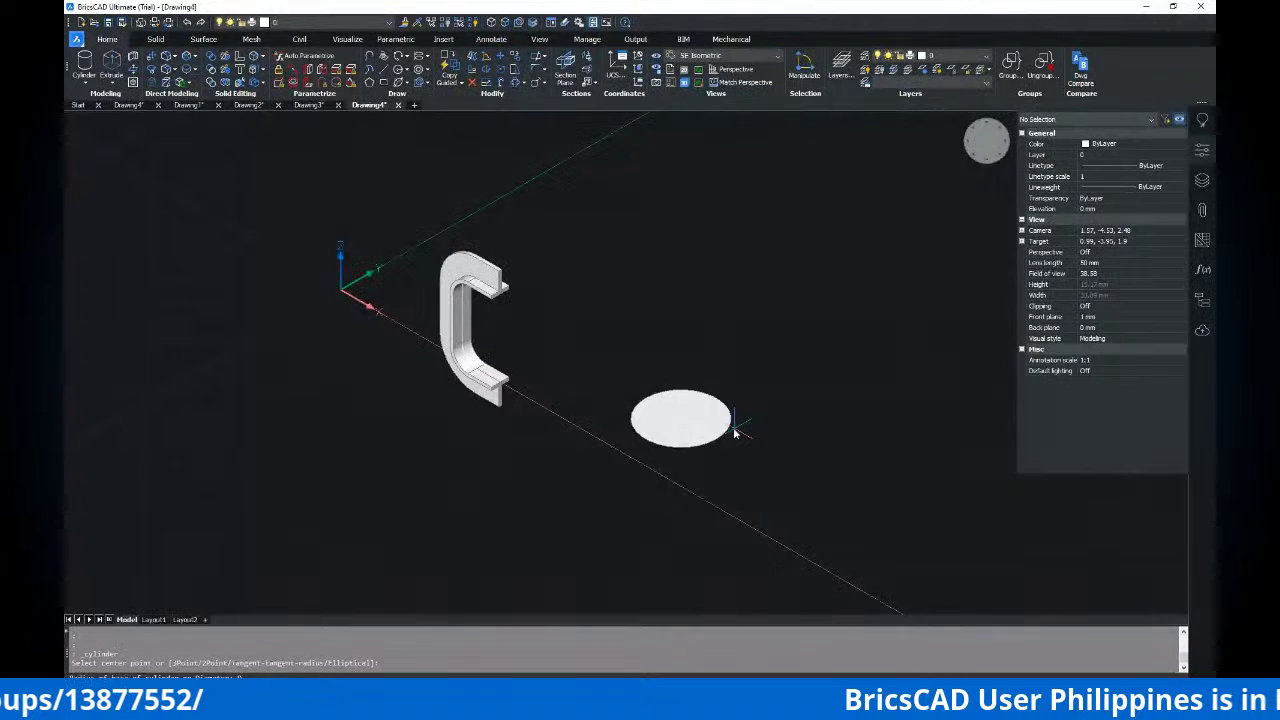
type("d")
key("Return")
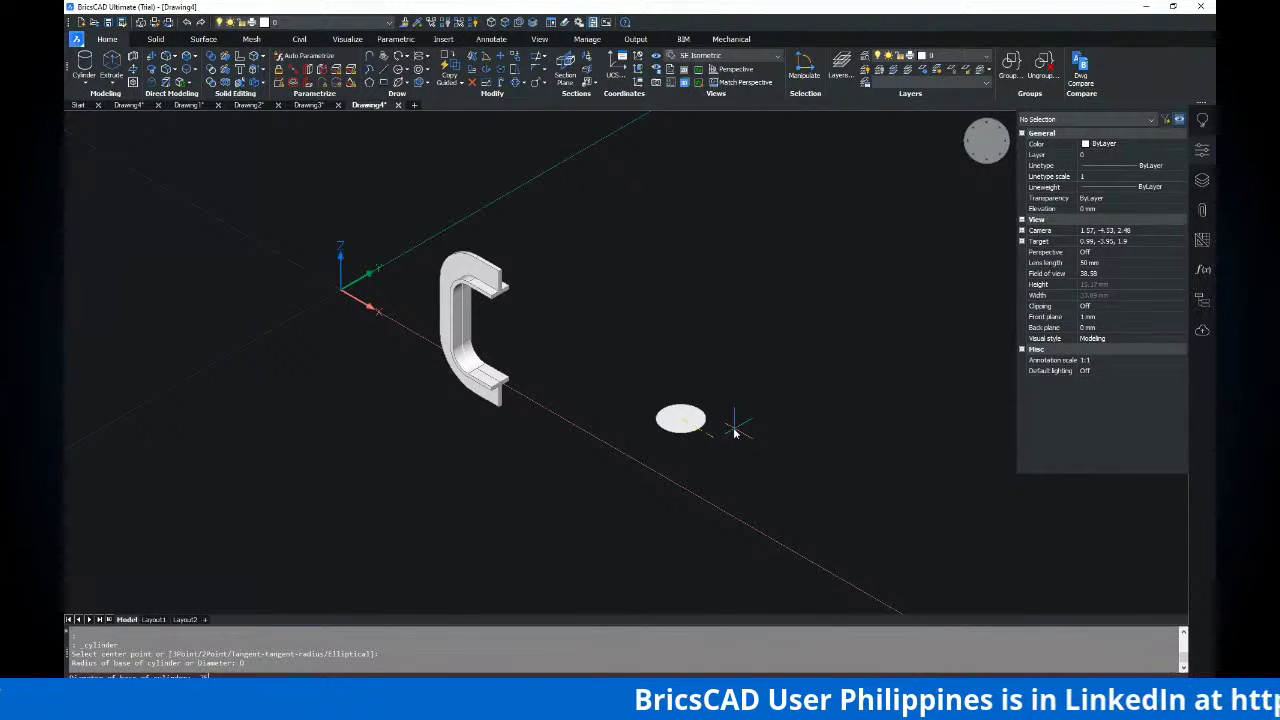
type(".75")
key("Return")
key("alt+Tab")
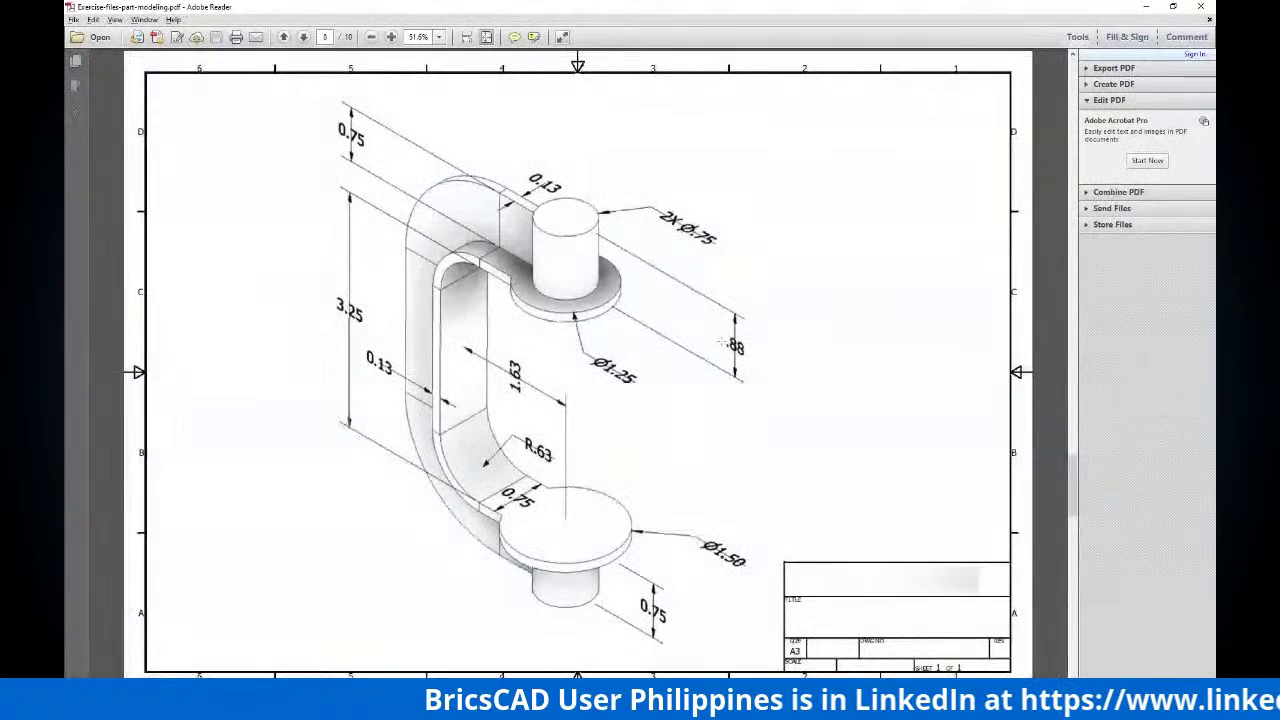
key("alt+Tab")
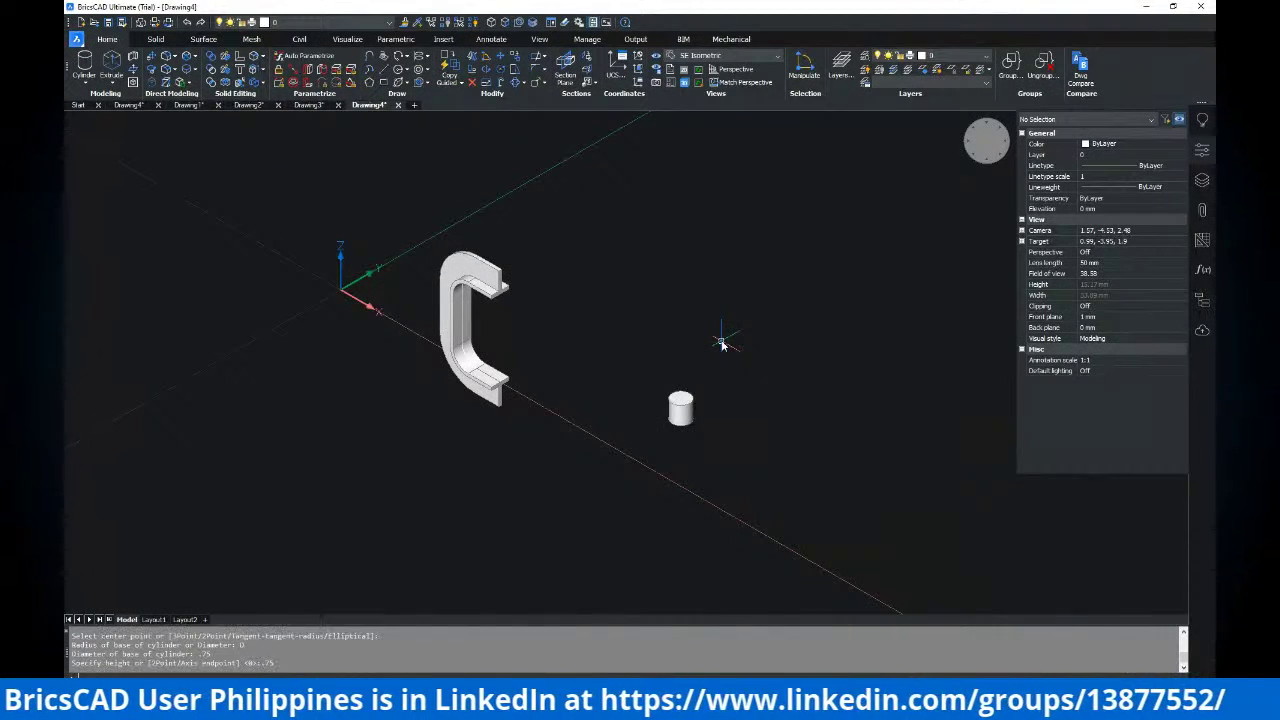
Add a disc of diameter 1.5 and height 0.13 centred on top of the 0.75-high cylinder
scroll(716, 405, "up", 5)
key("alt+Tab")
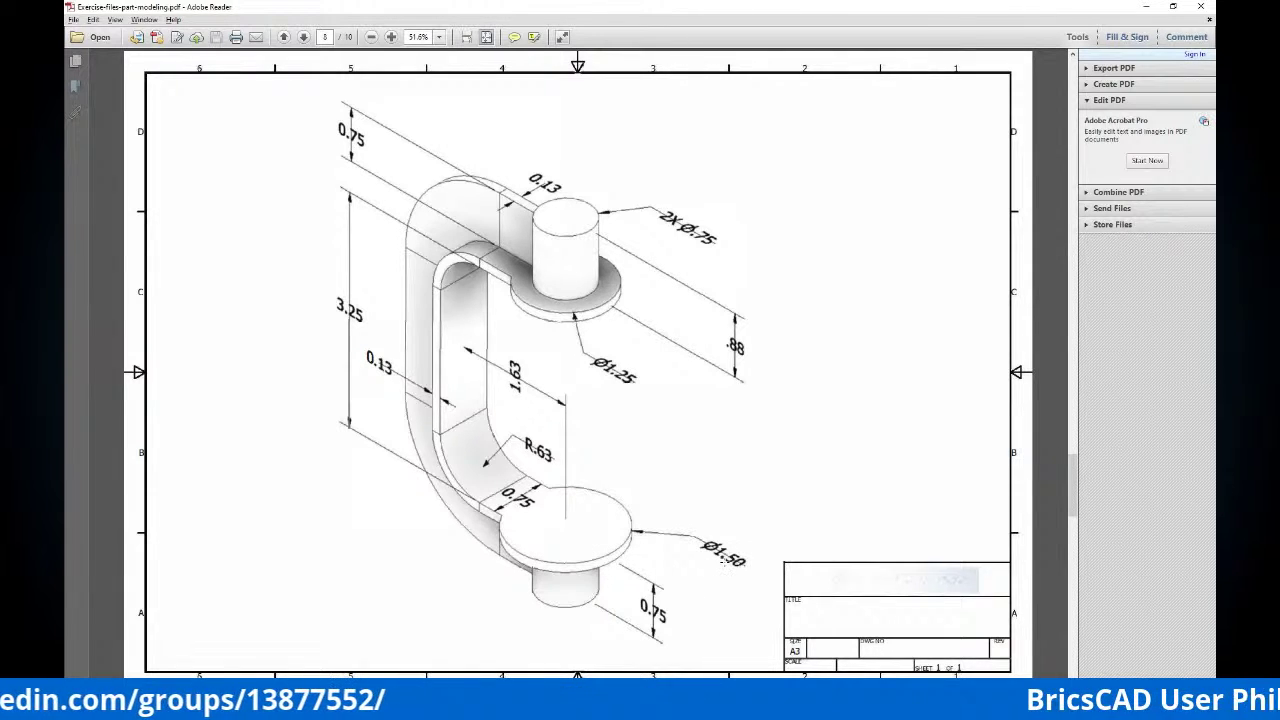
key("alt+Tab")
key("Escape")
left_click(87, 67)
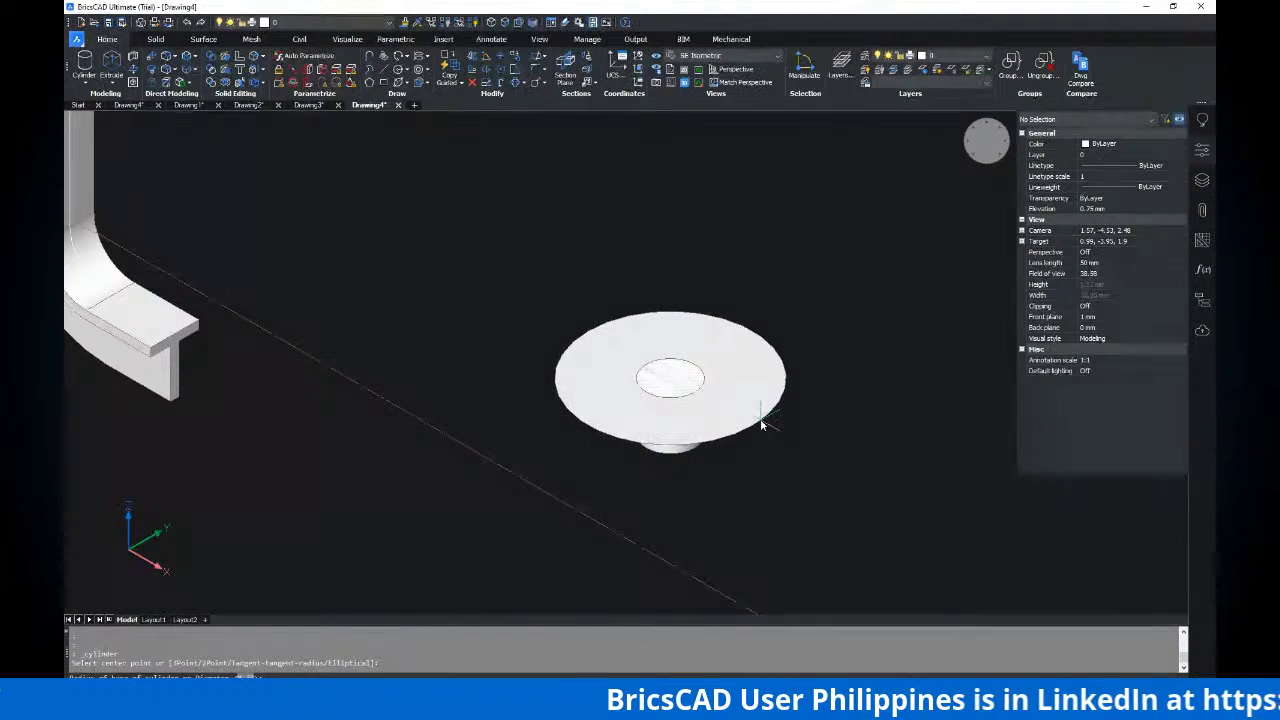
key("alt+Tab")
key("alt+Tab")
type("D")
key("Return")
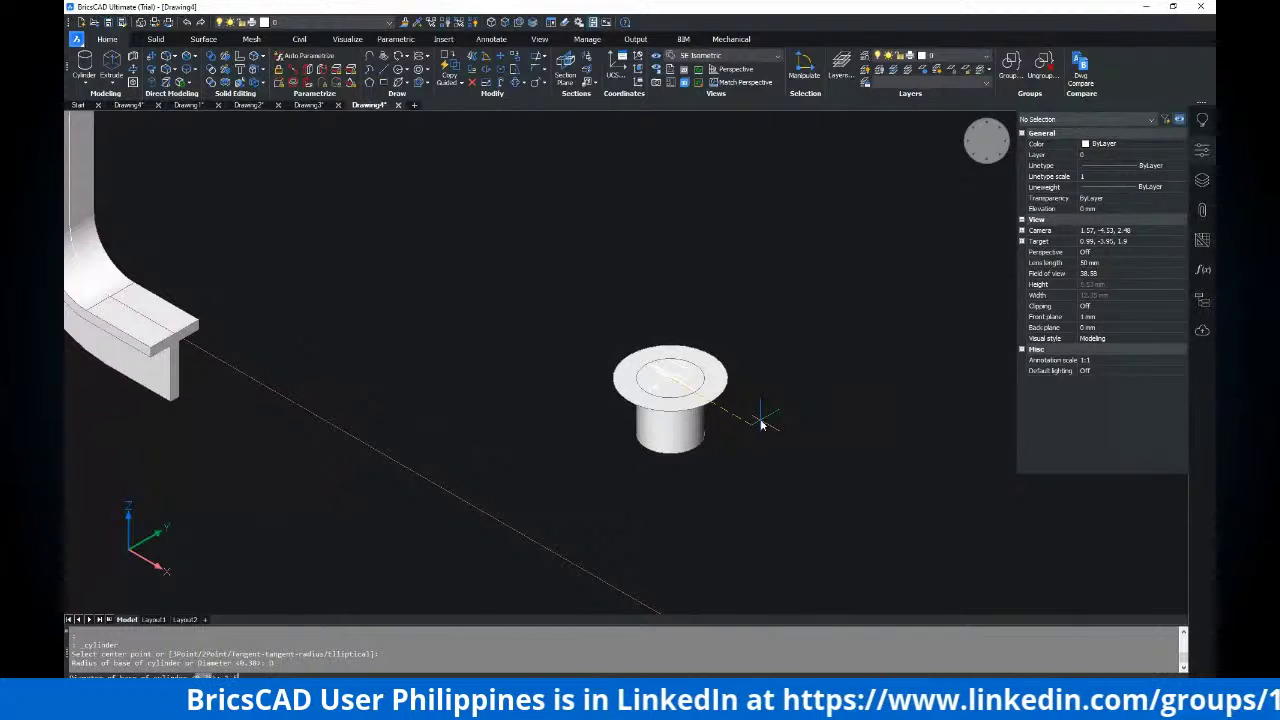
type("1.5")
key("Return")
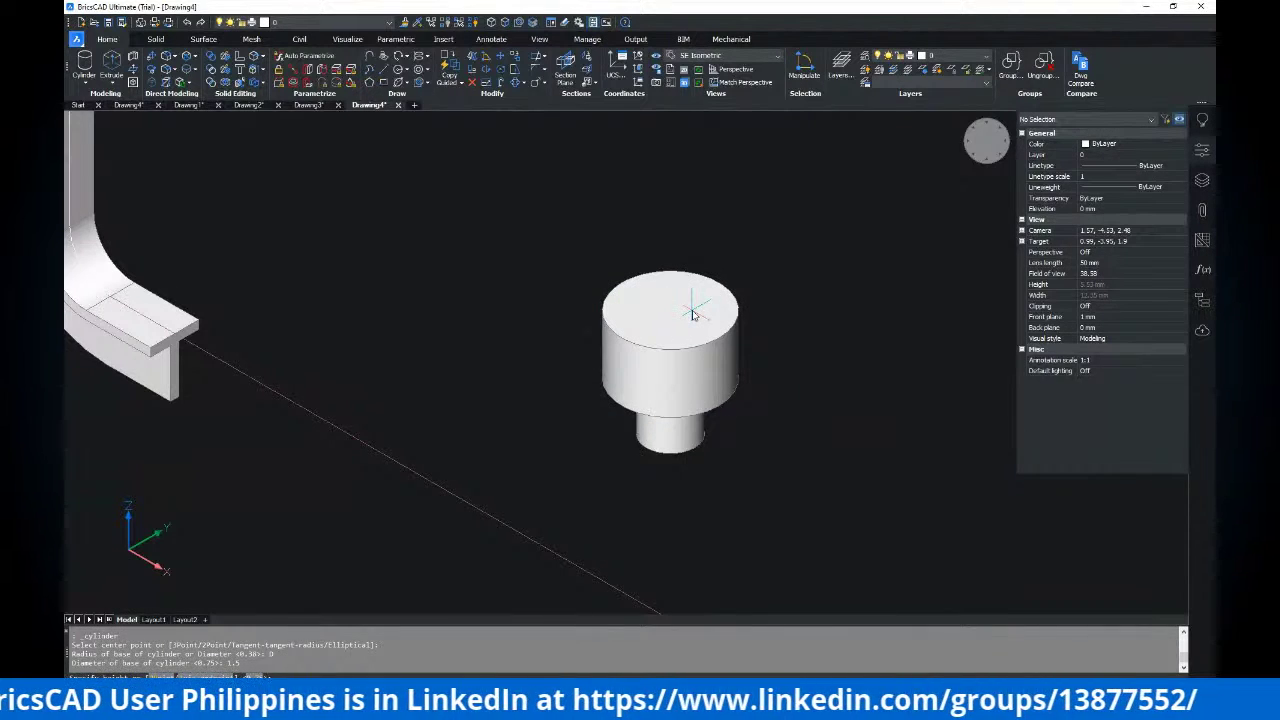
type(".25")
key("Return")
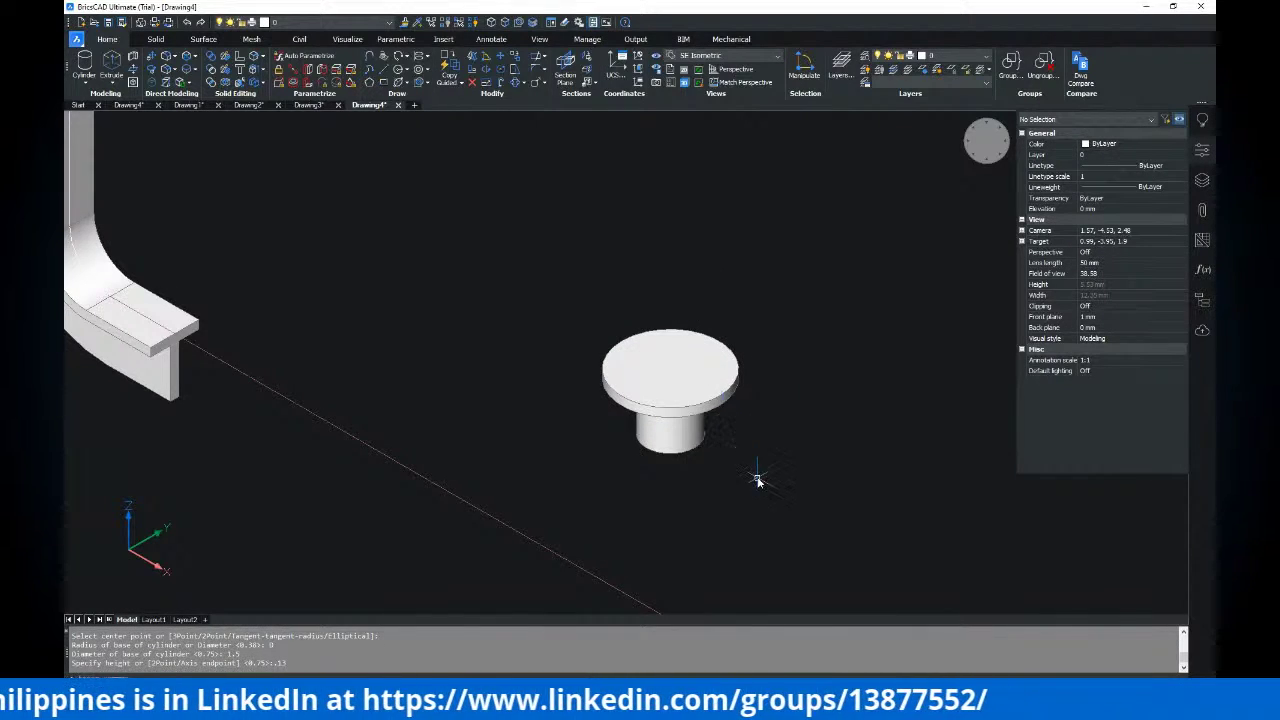
Create a separate cylinder of diameter 0.75 and height 0.88 in the empty space above the flanged pin
scroll(757, 479, "down", 2)
middle_click_drag(748, 449, 731, 476)
scroll(663, 442, "down", 1)
middle_click_drag(495, 325, 547, 287)
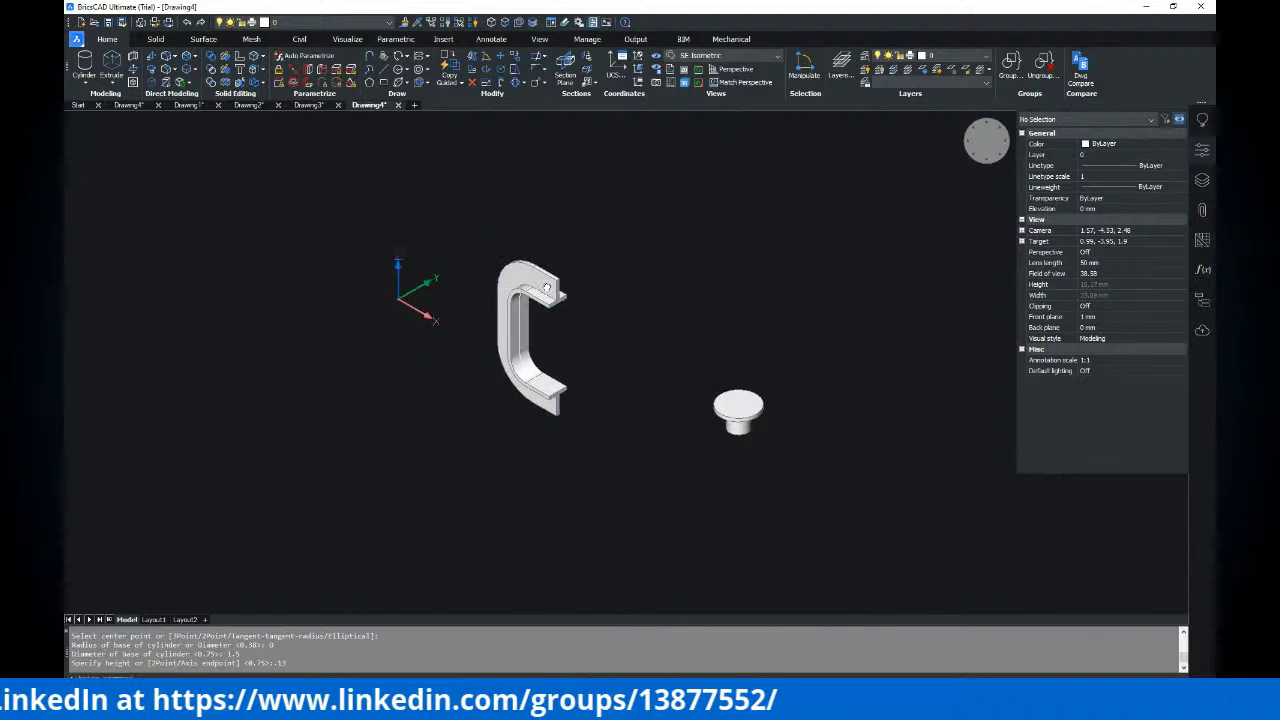
scroll(547, 287, "up", 2)
middle_click_drag(646, 354, 576, 333)
middle_click_drag(676, 389, 604, 376)
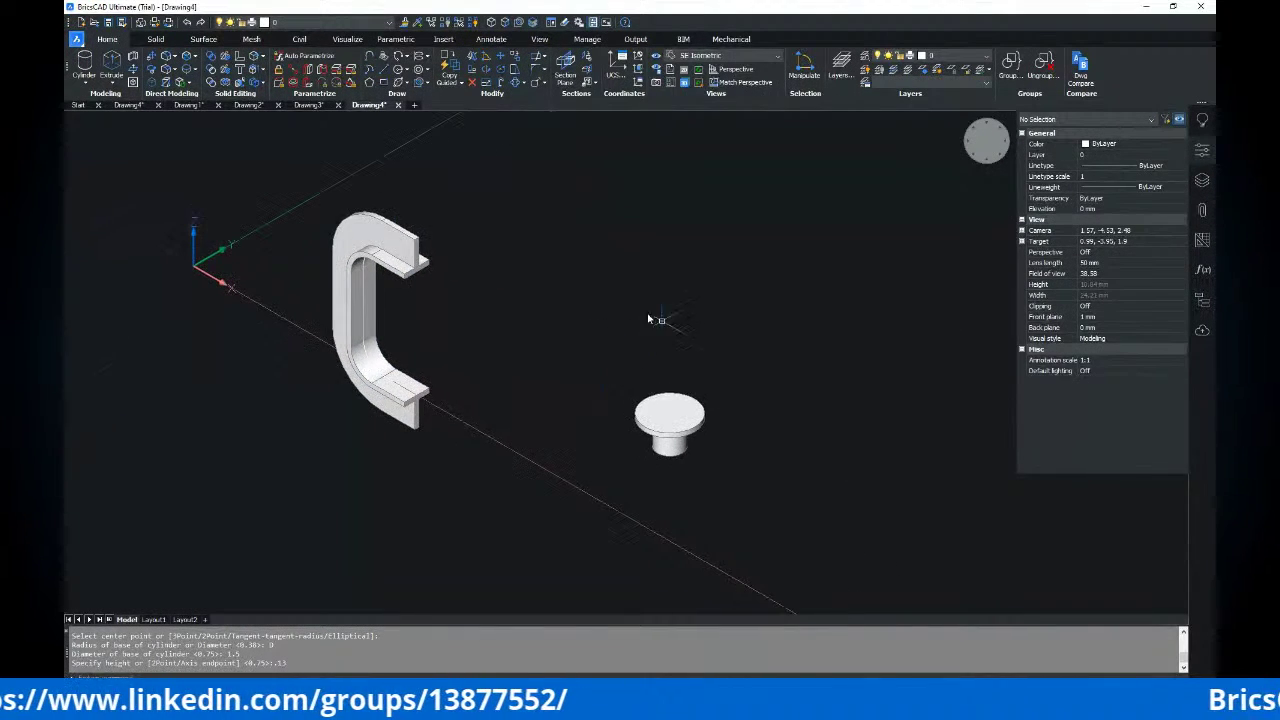
left_click(84, 66)
left_click(684, 250)
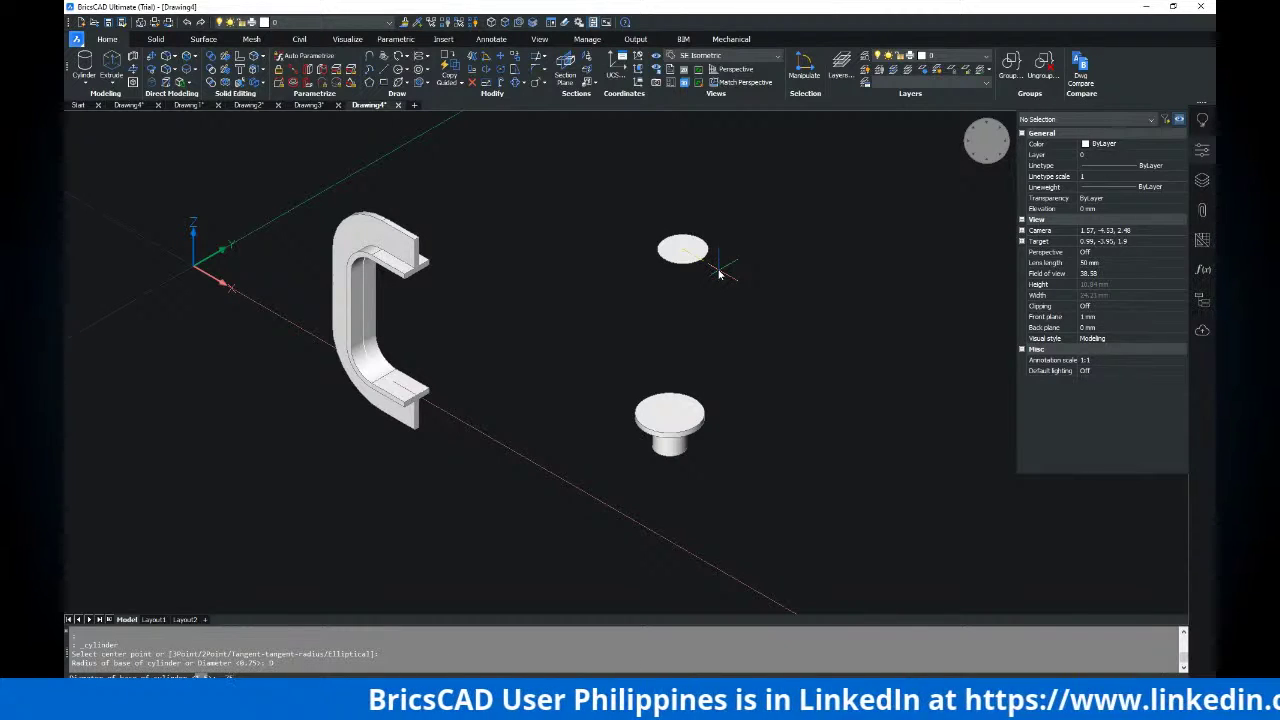
type(".75")
key("Return")
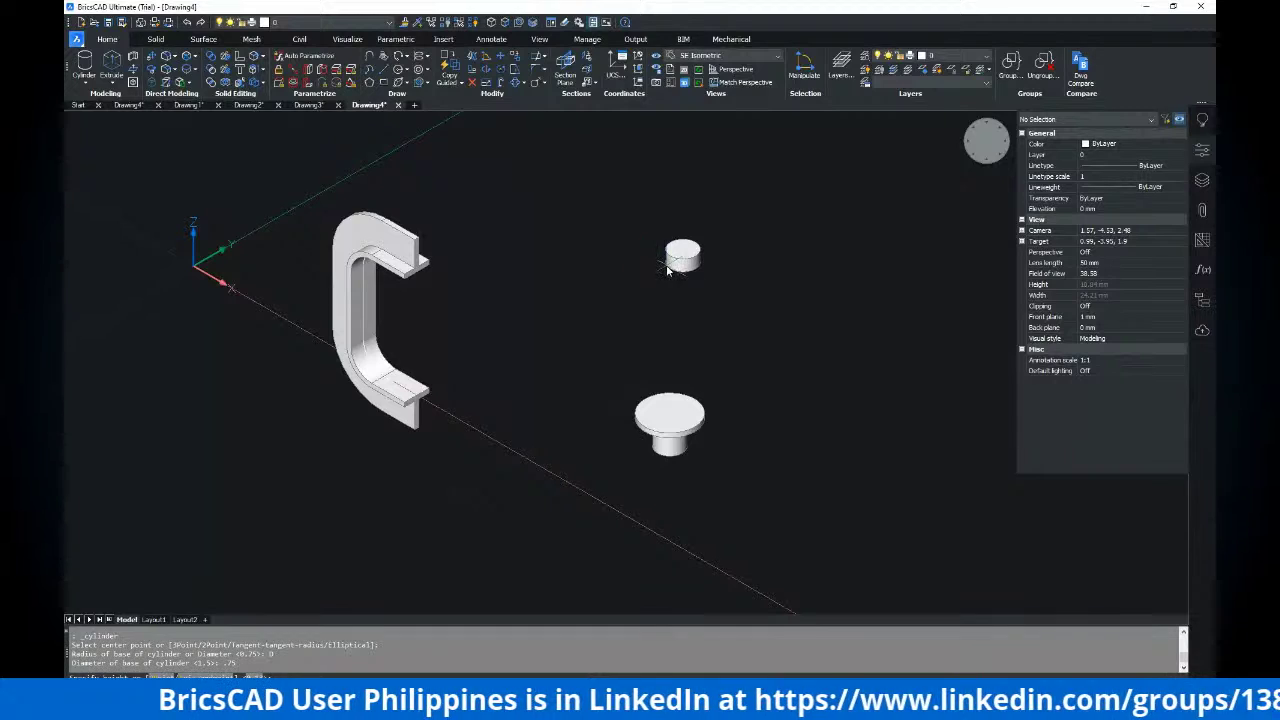
key("alt+Tab")
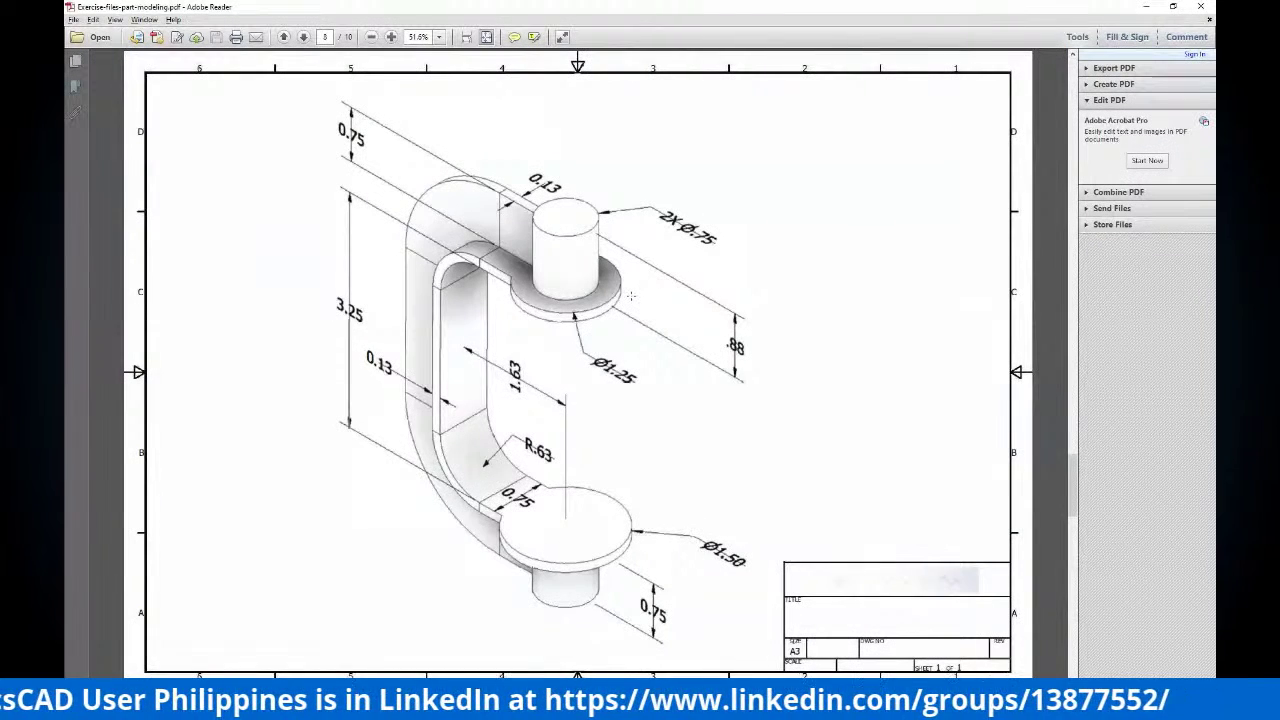
key("alt+Tab")
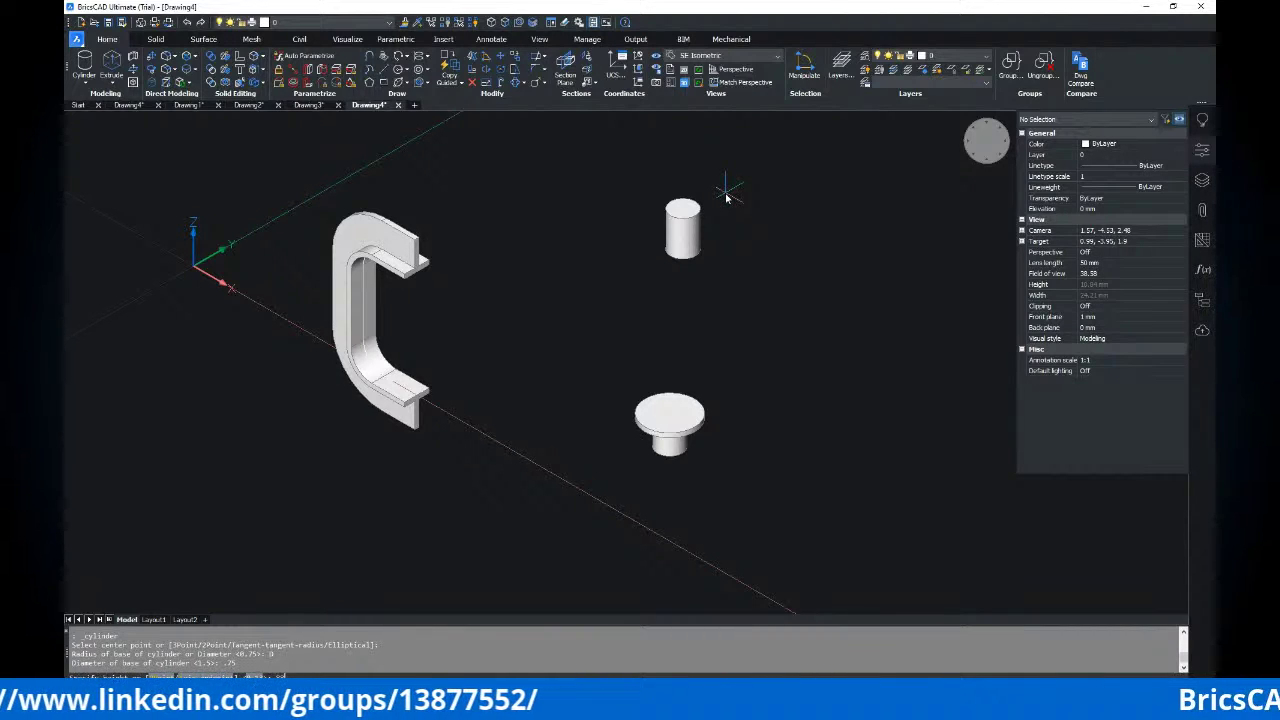
Add a disc of diameter 1.25 and height -0.13 centred on the base of the 0.88-high cylinder
key("alt+Tab")
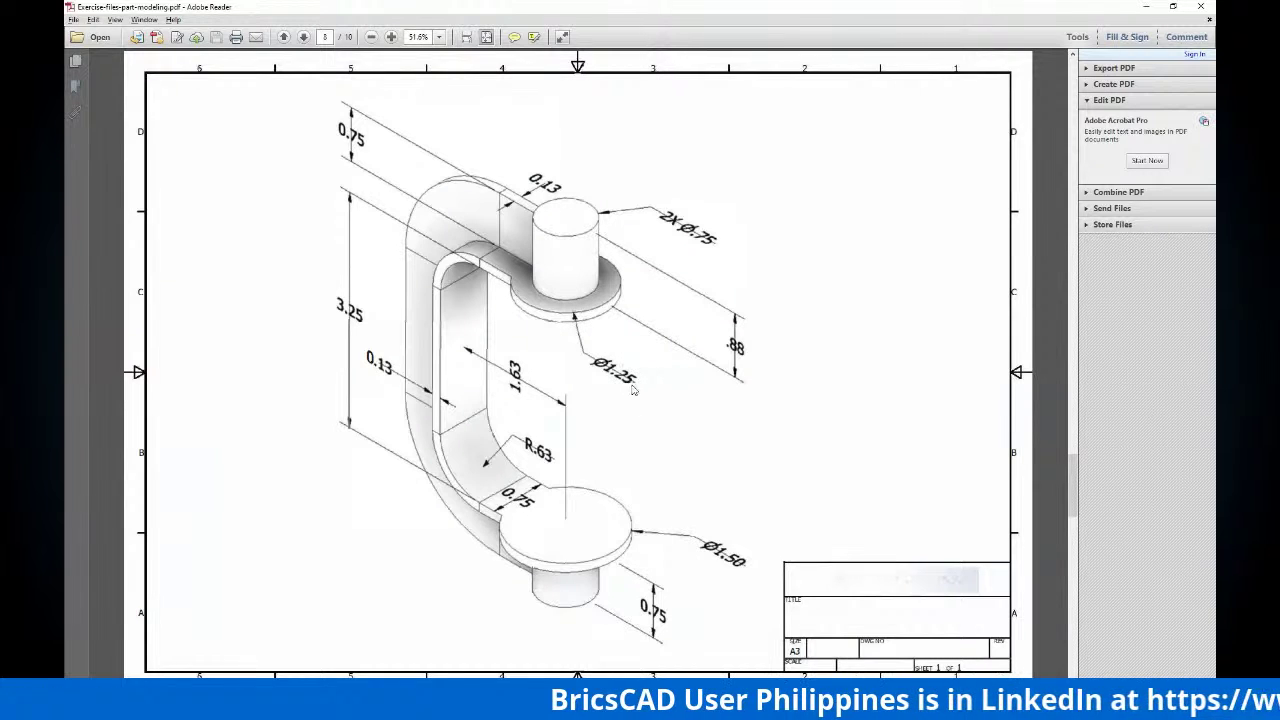
key("alt+Tab")
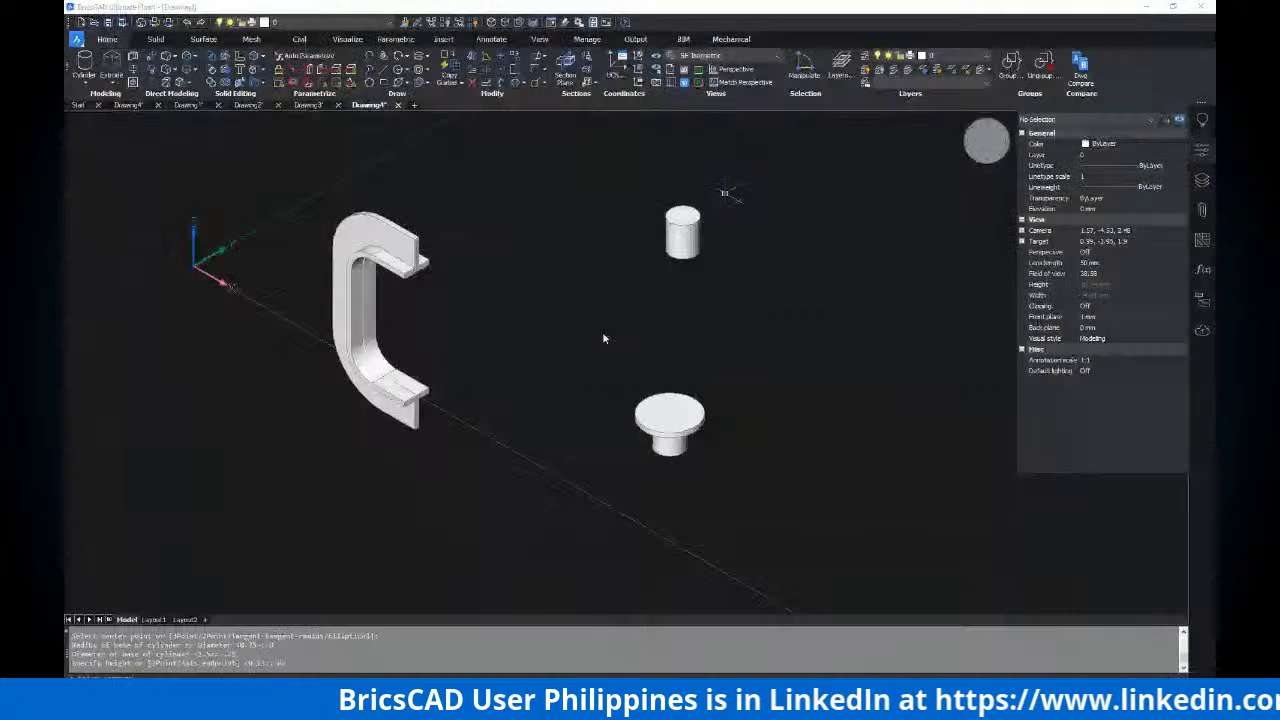
scroll(698, 324, "up", 3)
left_click(84, 62)
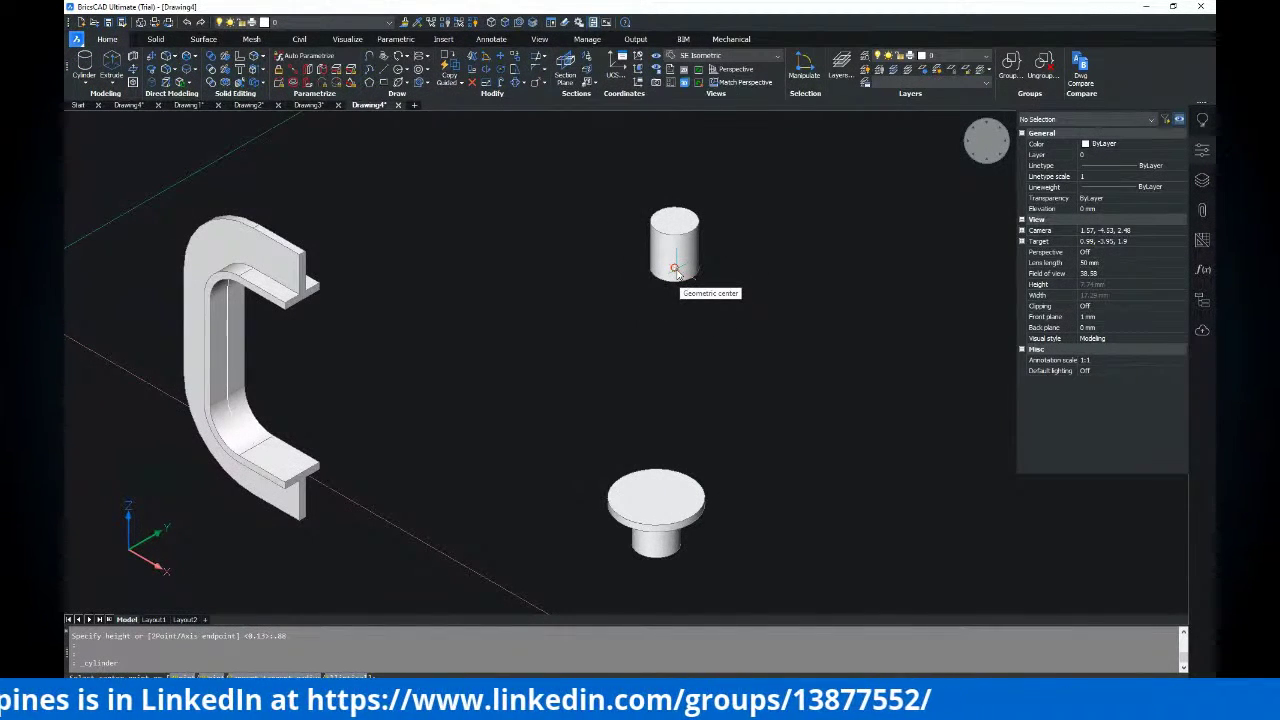
left_click(675, 270)
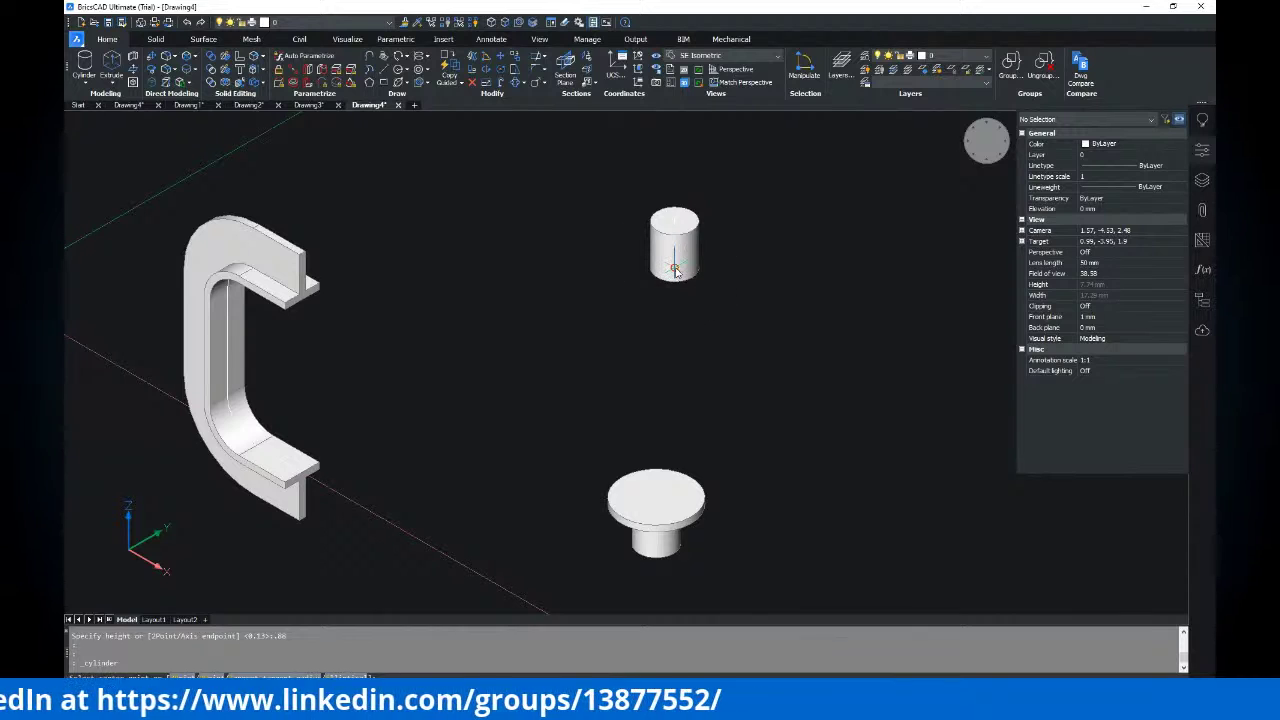
left_click(675, 270)
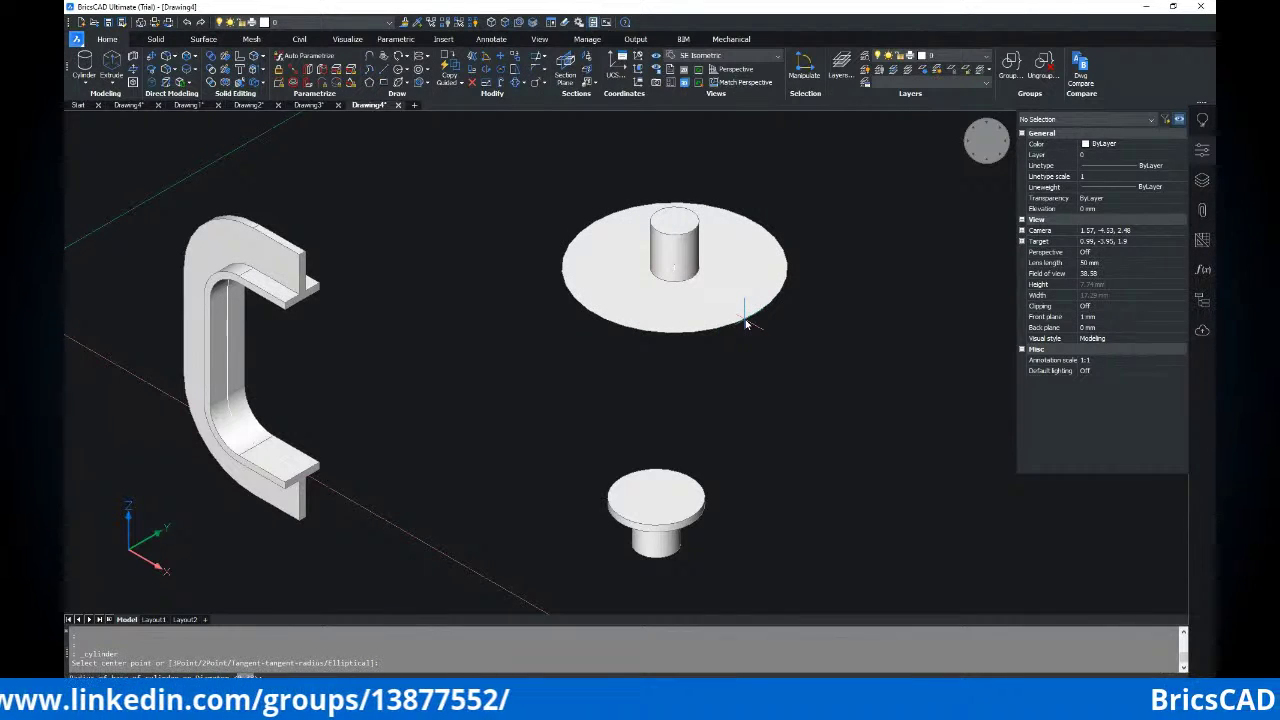
type("d")
key("Return")
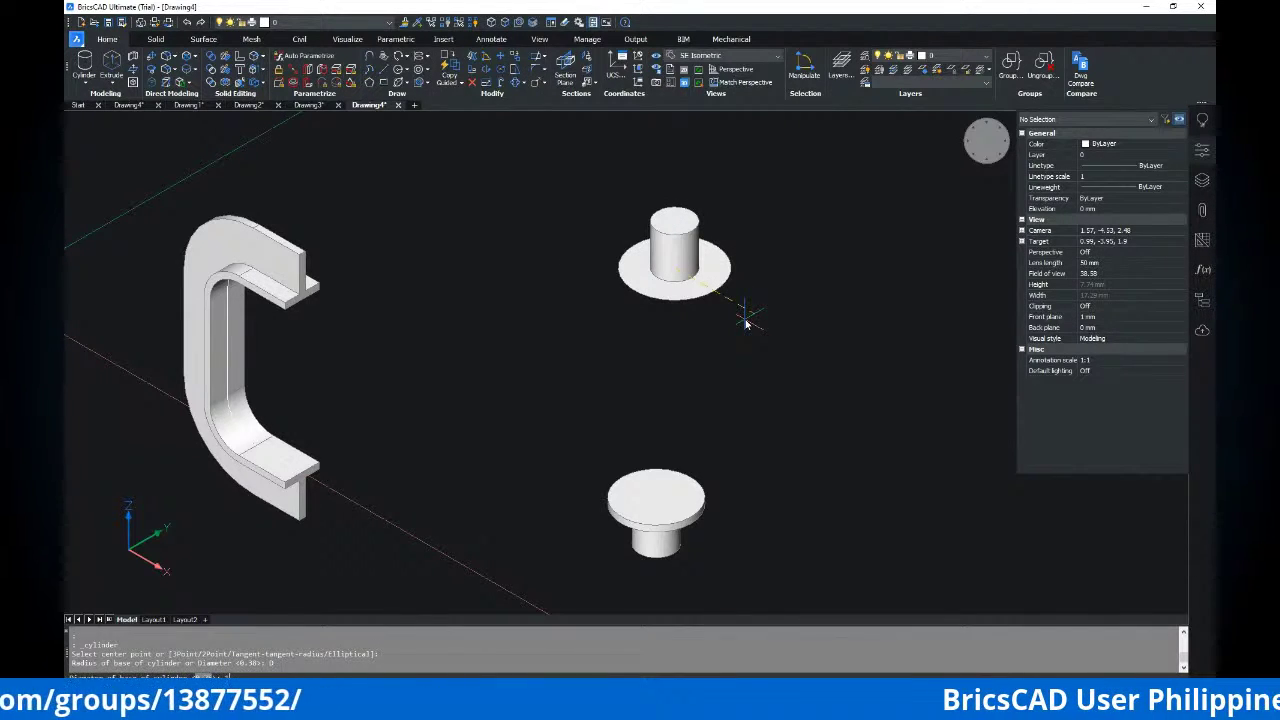
key("Return")
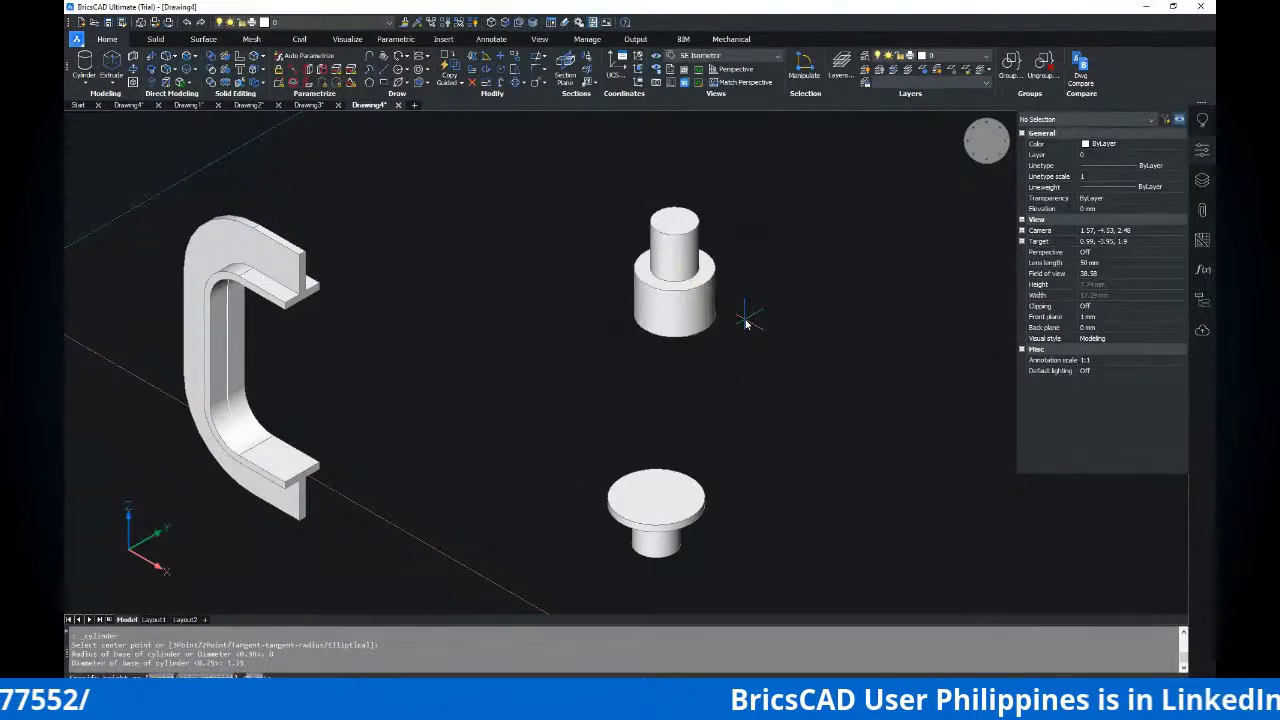
key("alt+Tab")
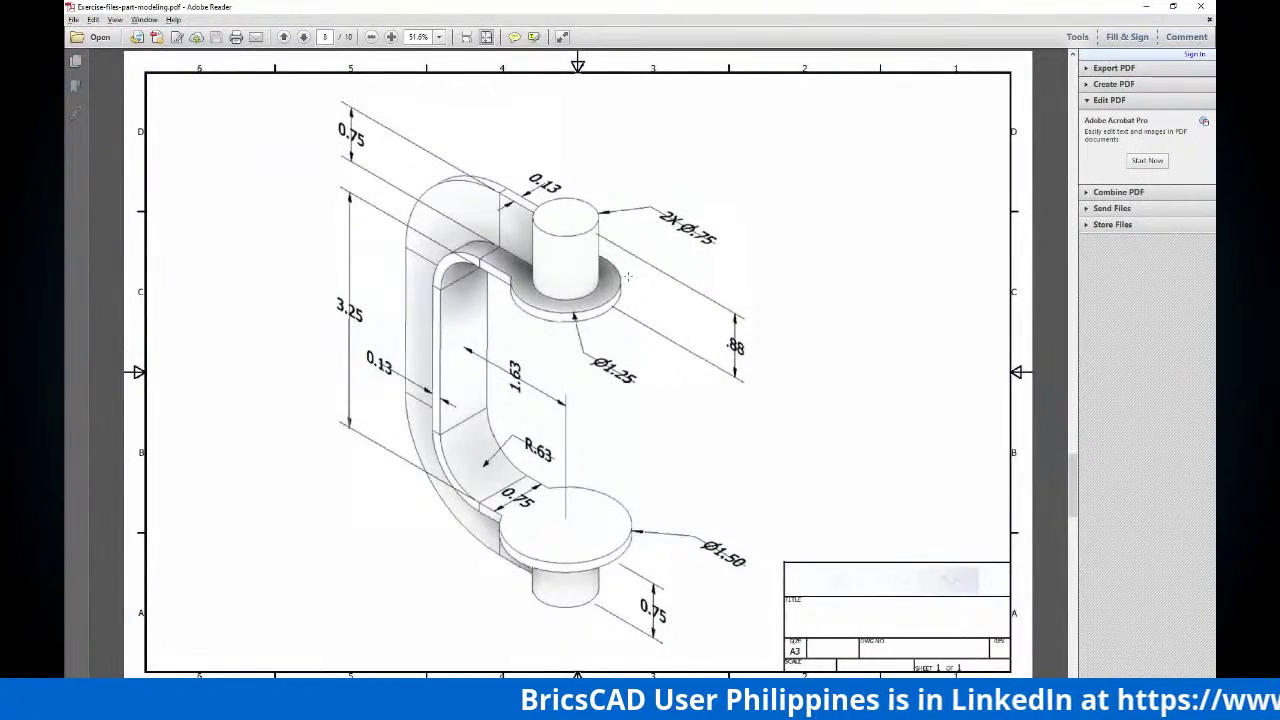
key("alt+Tab")
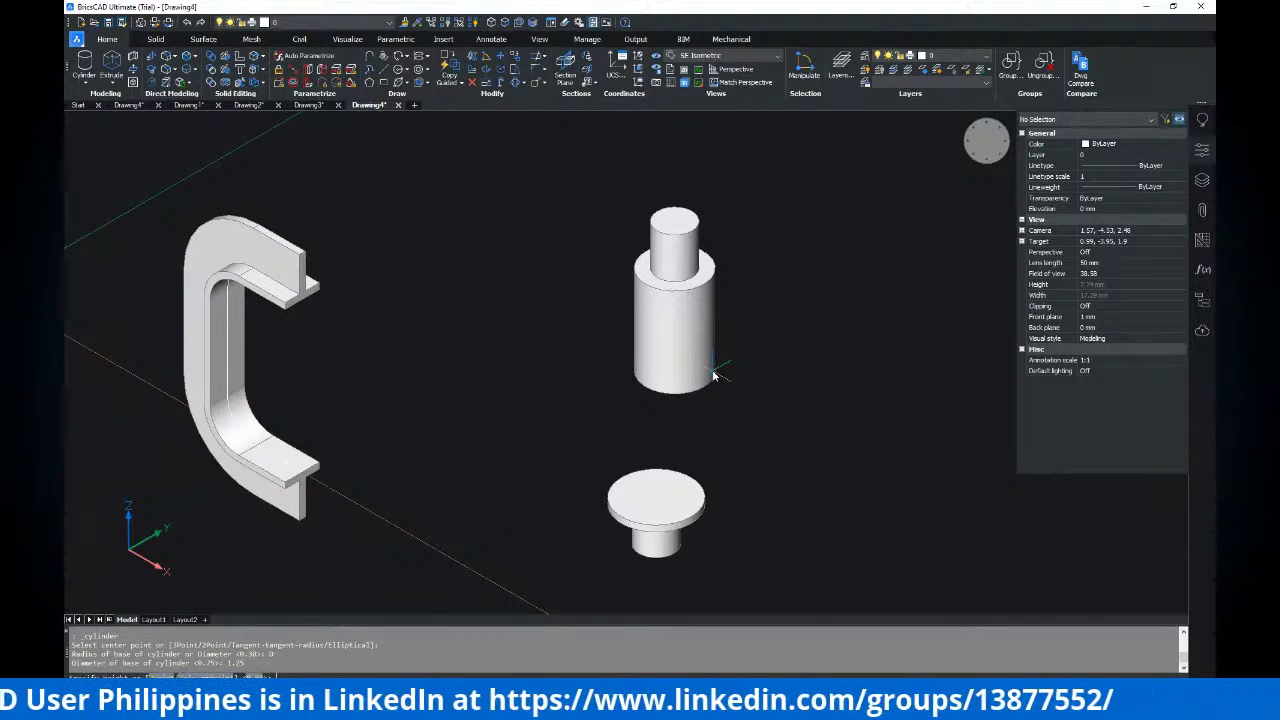
type("-.13")
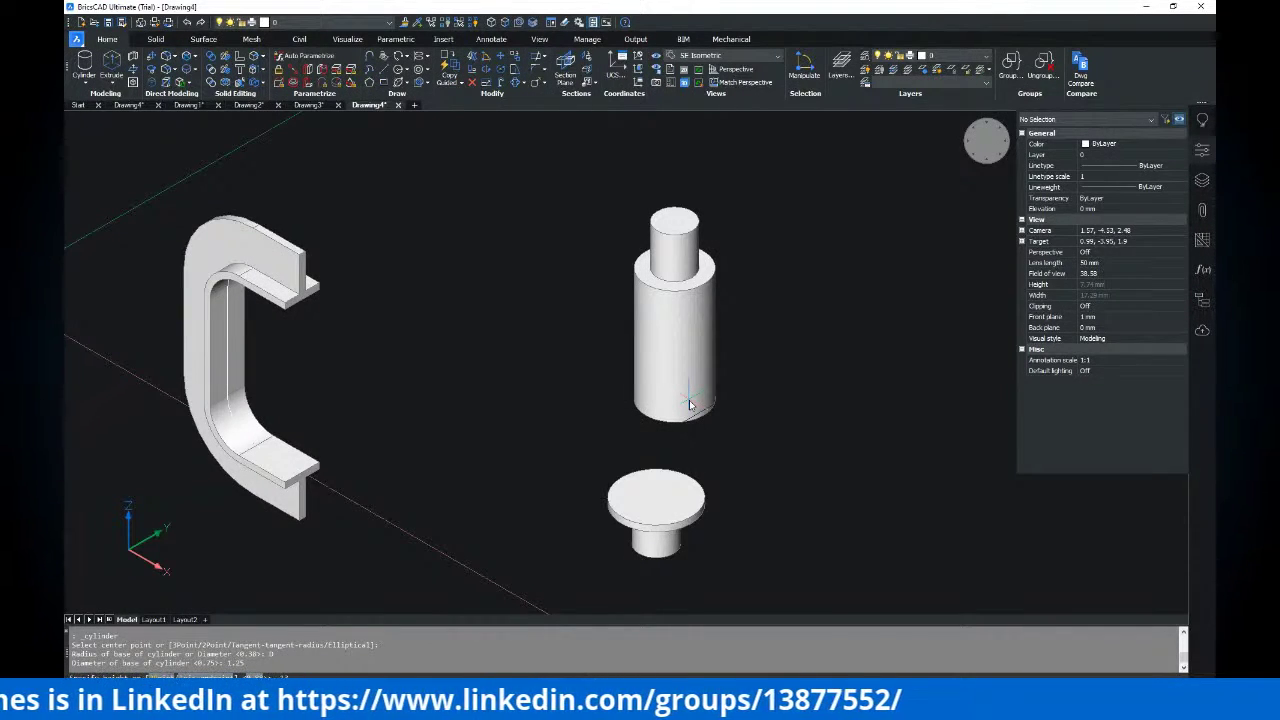
key("Return")
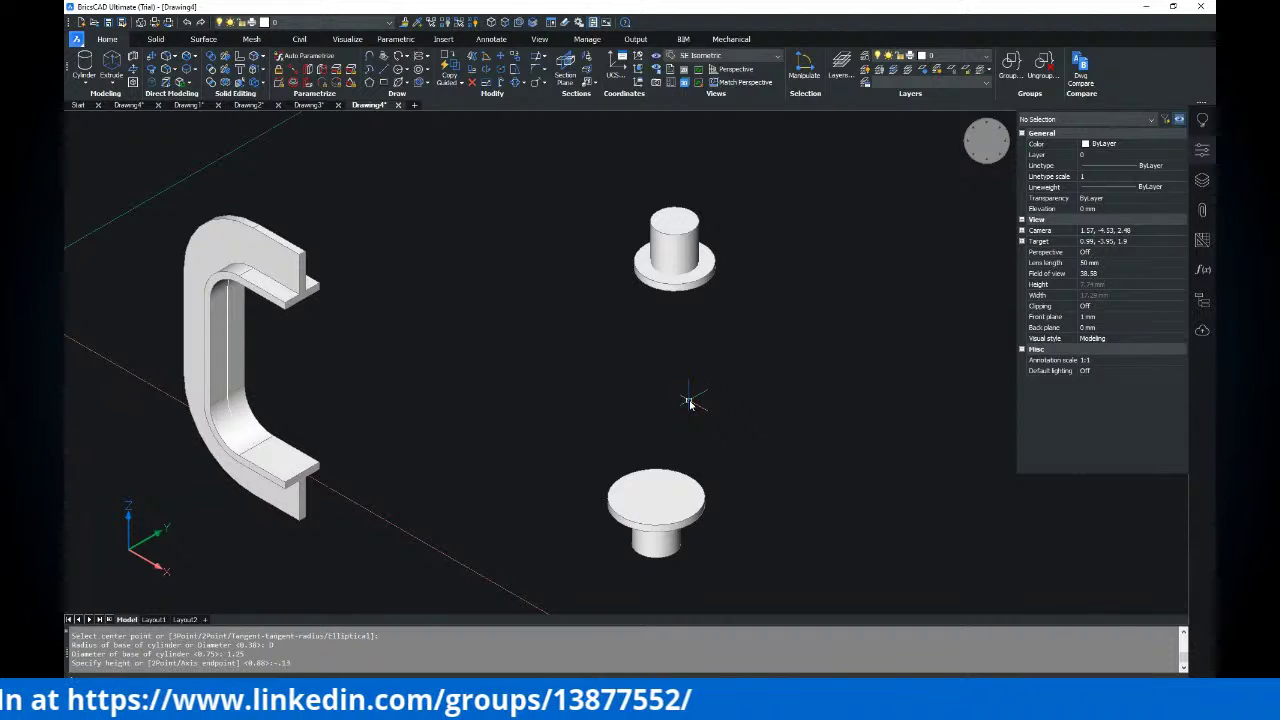
Move the 1.25-diameter disc straight down by 0.13
middle_click_drag(697, 420, 697, 391, "shift")
scroll(689, 300, "up", 2)
middle_click_drag(689, 300, 694, 351, "shift")
key("Escape")
key("Escape")
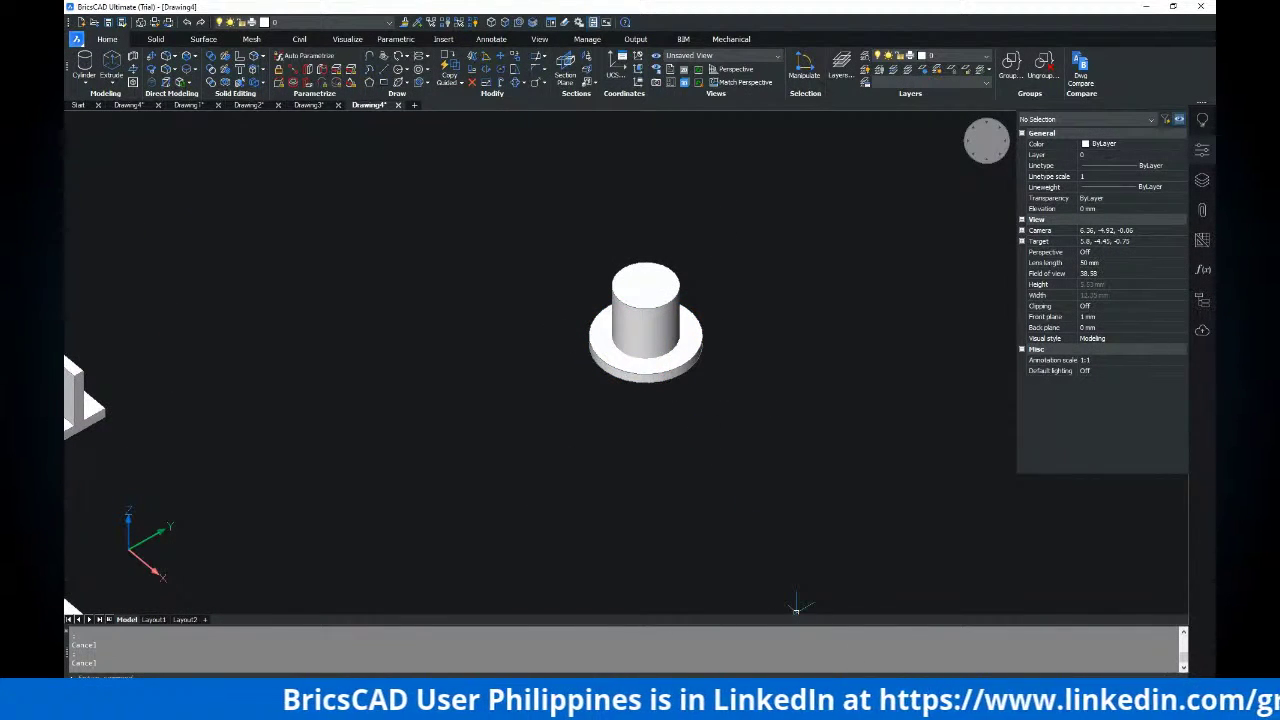
middle_click_drag(729, 466, 728, 412, "shift")
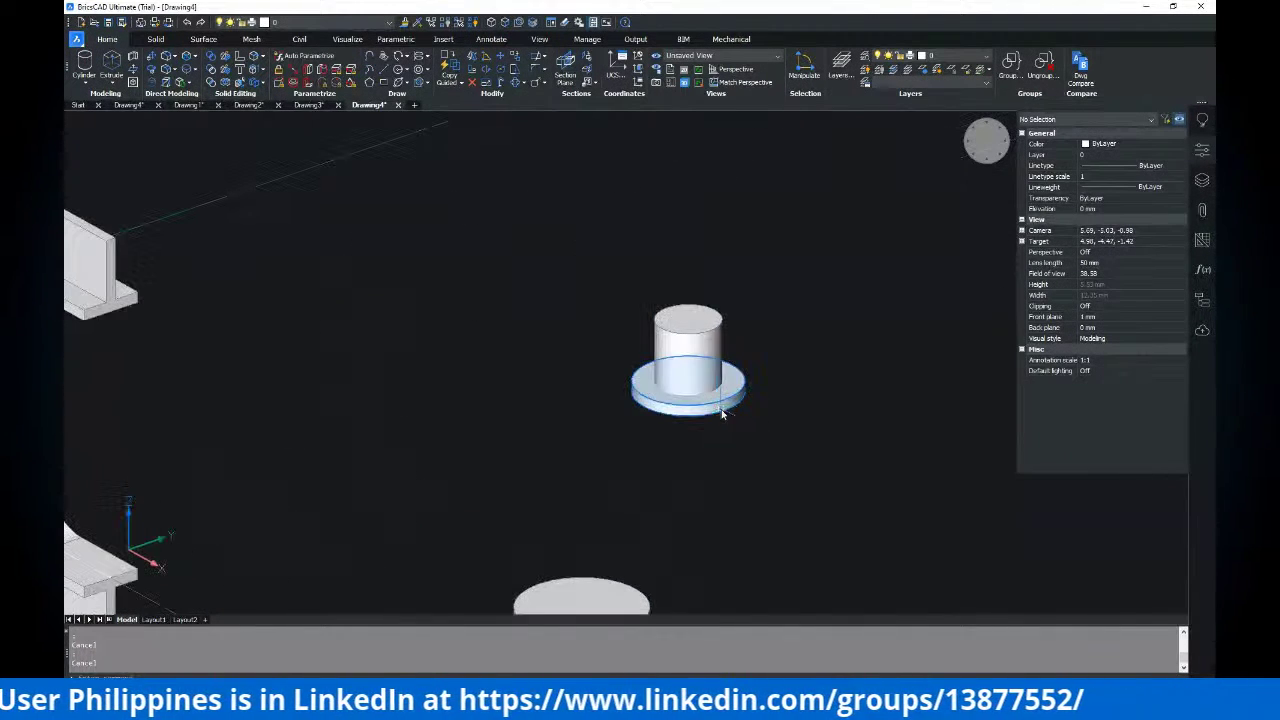
type("m")
key("Return")
left_click(758, 373)
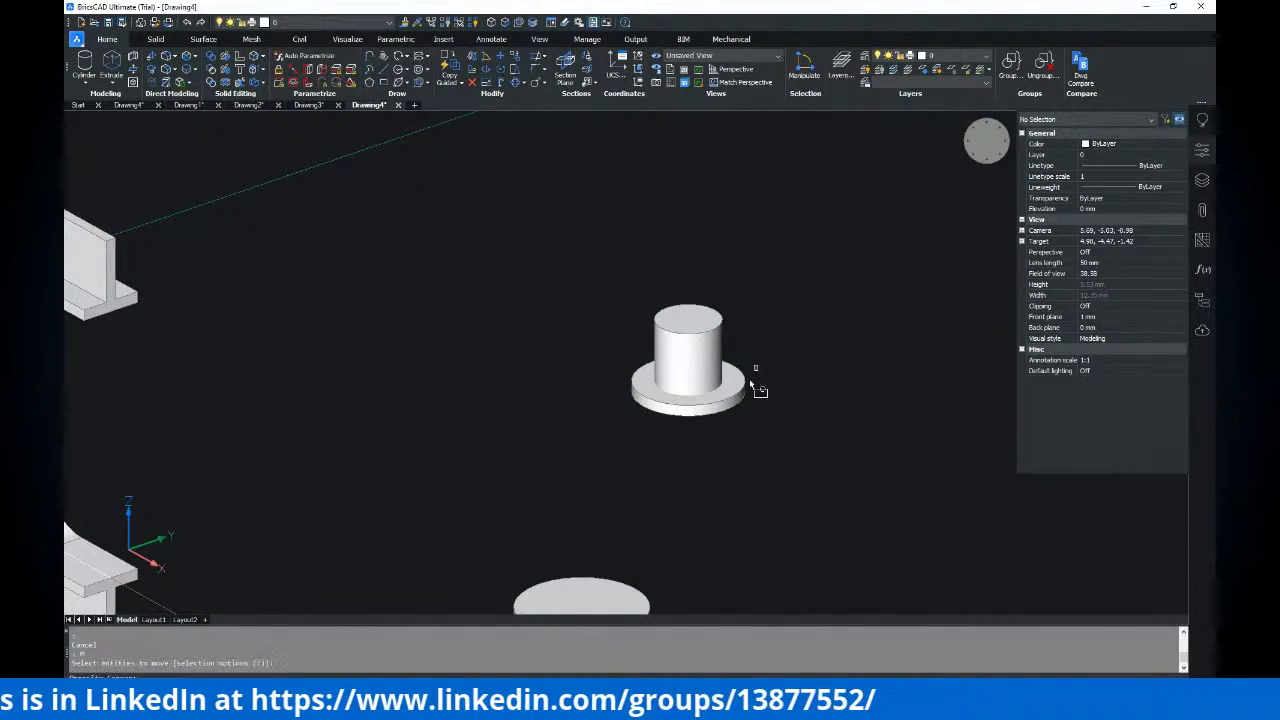
left_click(742, 398)
key("Return")
left_click(780, 366)
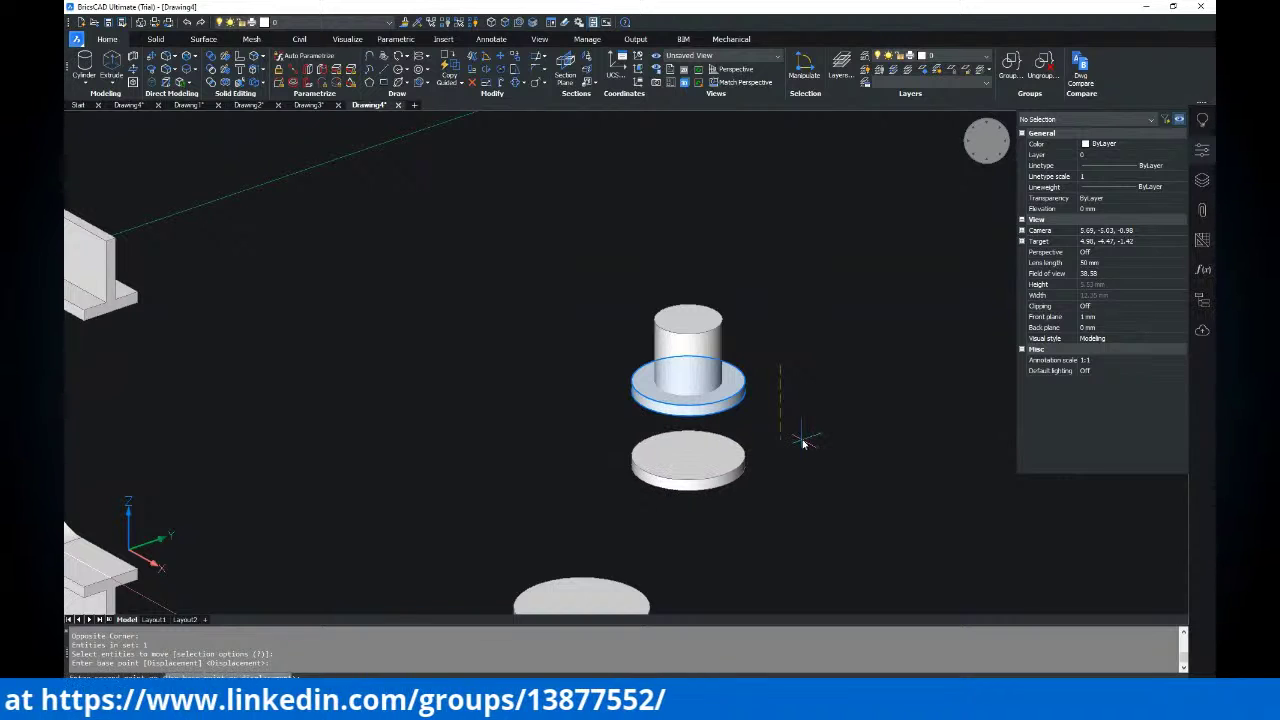
key("Escape")
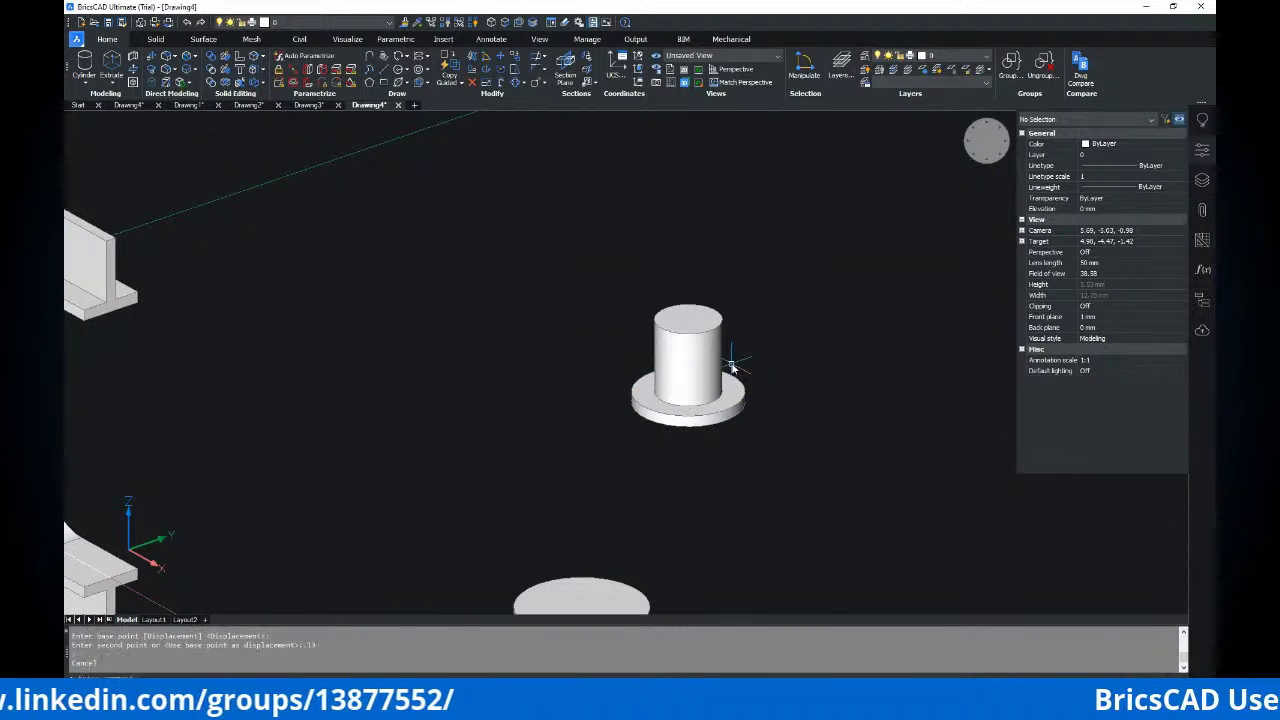
Check the reference drawing, then union the upper pin and its disc into one solid
scroll(733, 366, "down", 5)
middle_click_drag(731, 373, 749, 416, "shift")
key("alt+Tab")
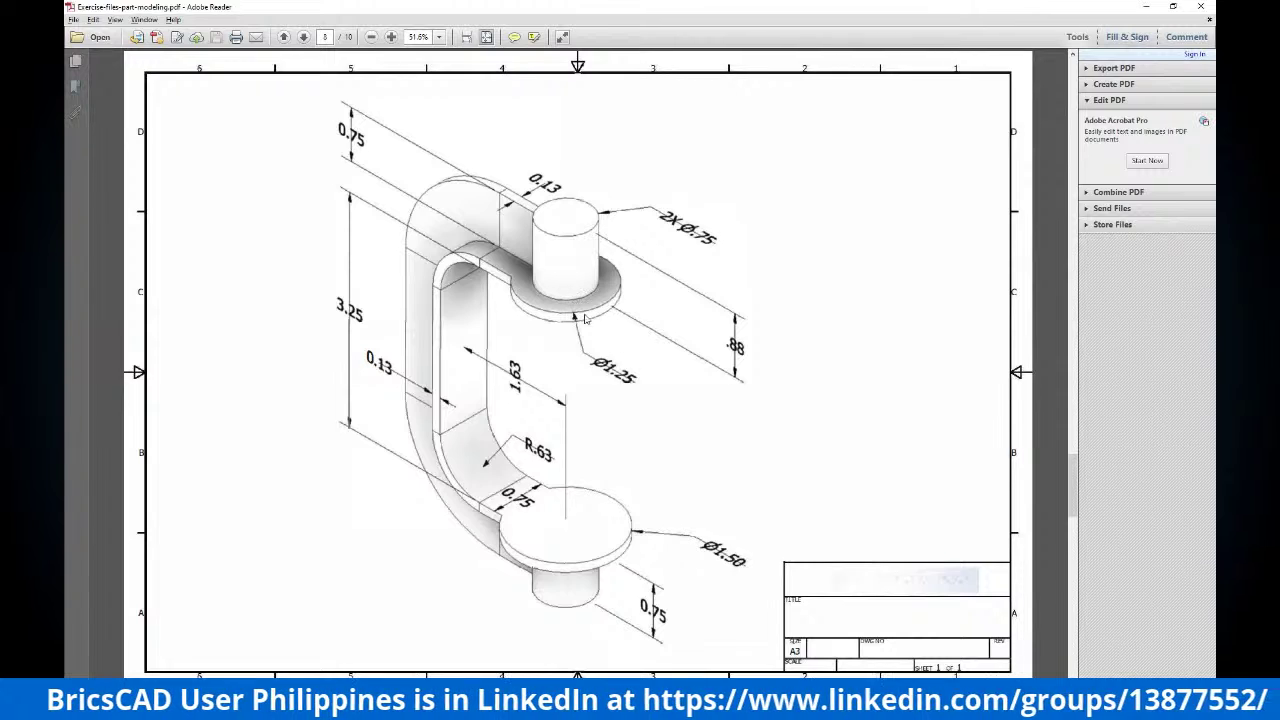
key("alt+Tab")
scroll(824, 366, "up", 2)
middle_click_drag(822, 368, 828, 348)
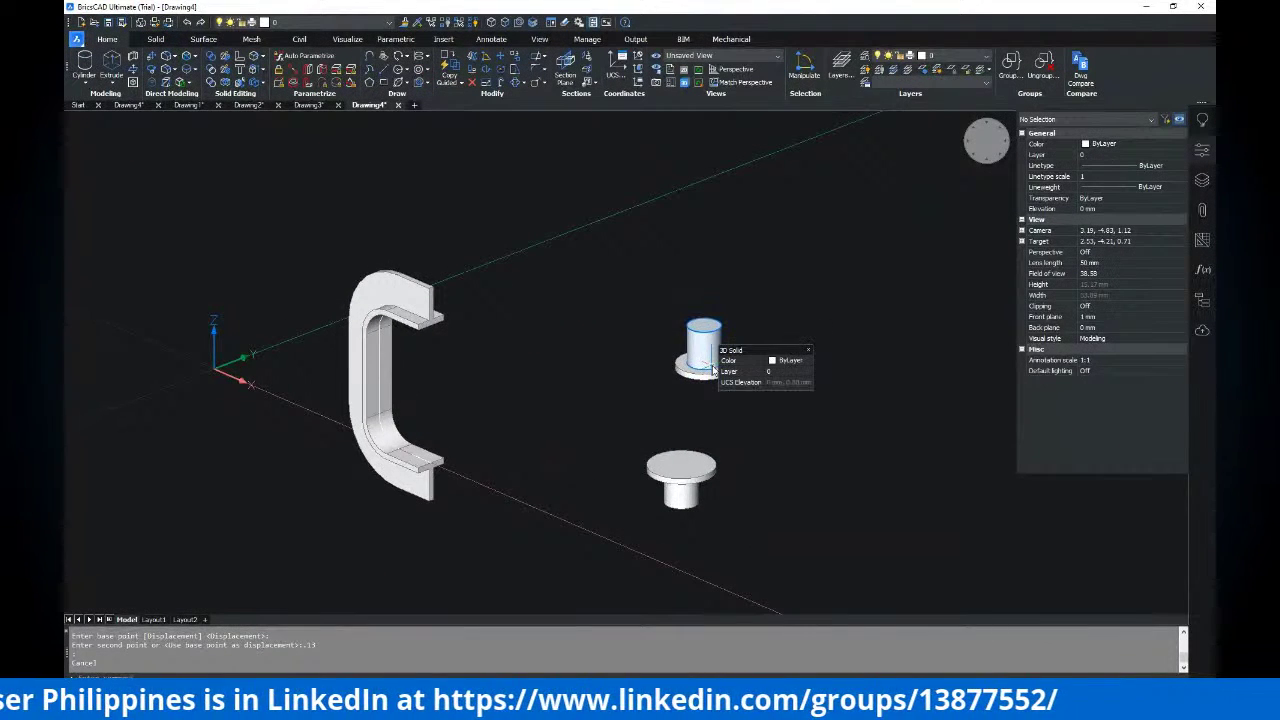
type("union")
key("Return")
left_click(781, 293)
left_click(638, 419)
key("Return")
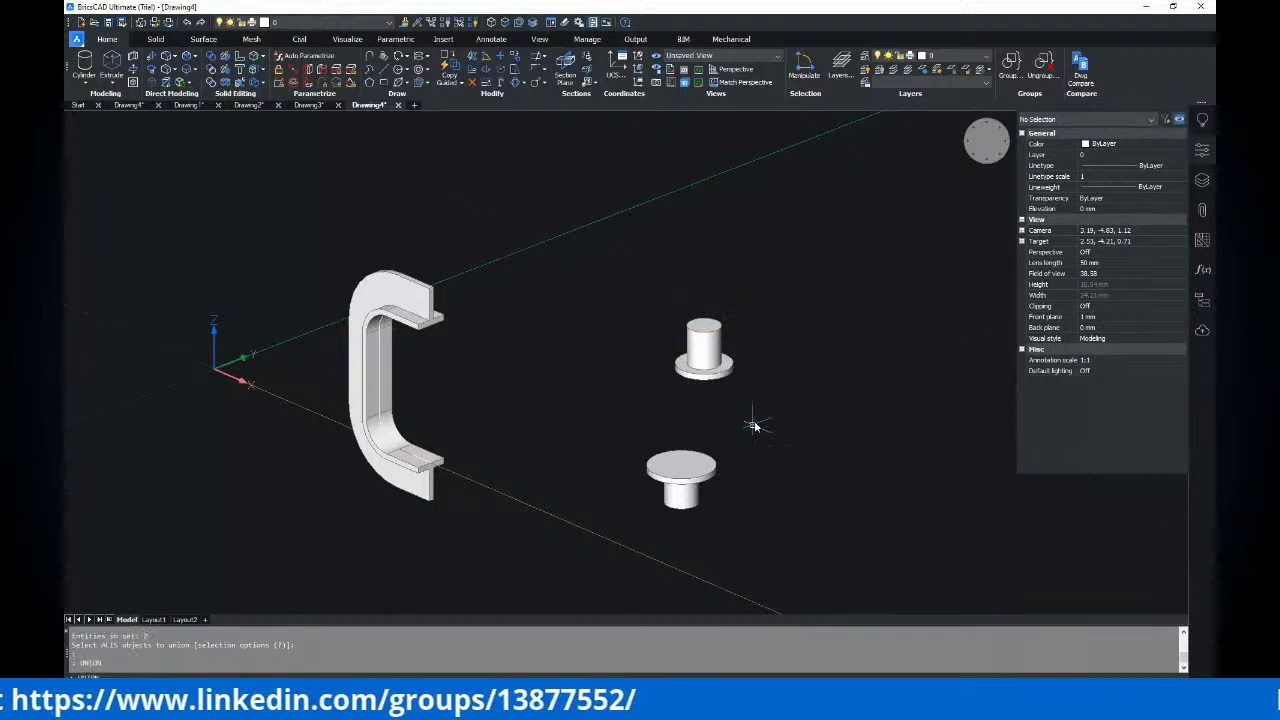
Check the reference drawing, then move the lower flanged pin from its disc's top centre to the end midpoint of the bracket's lower flange
middle_click_drag(686, 513, 724, 483)
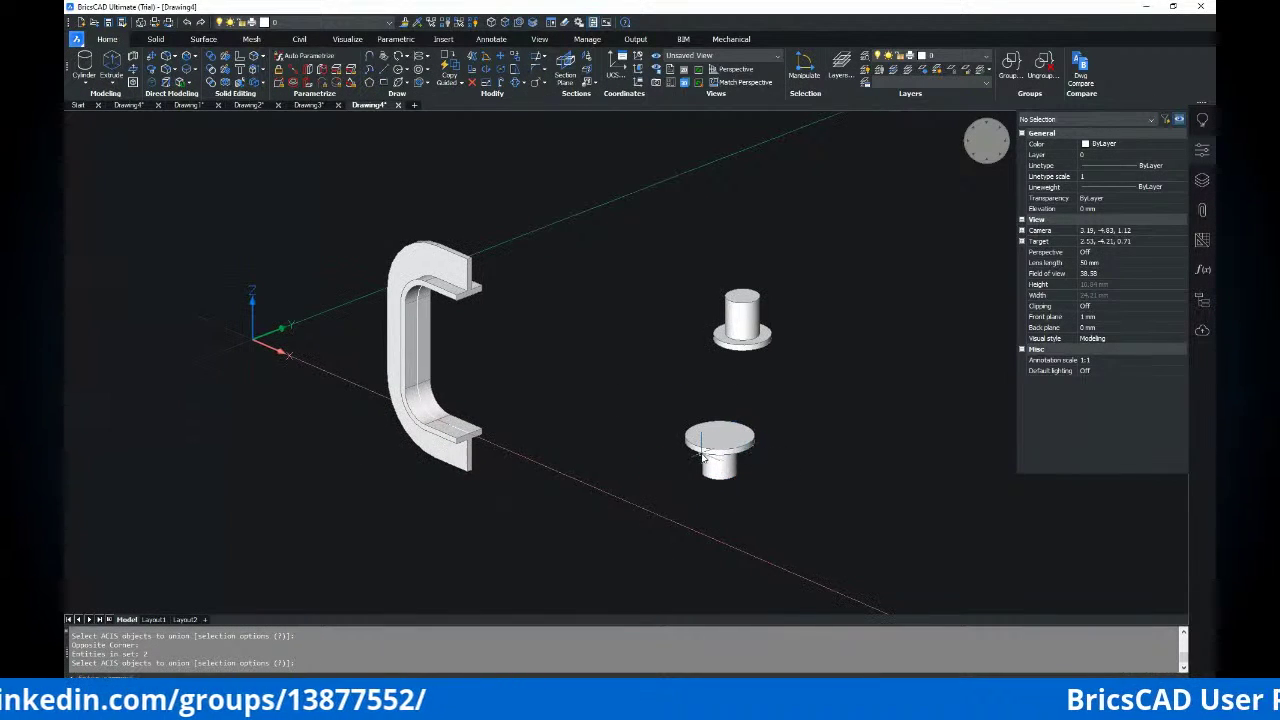
key("alt+Tab")
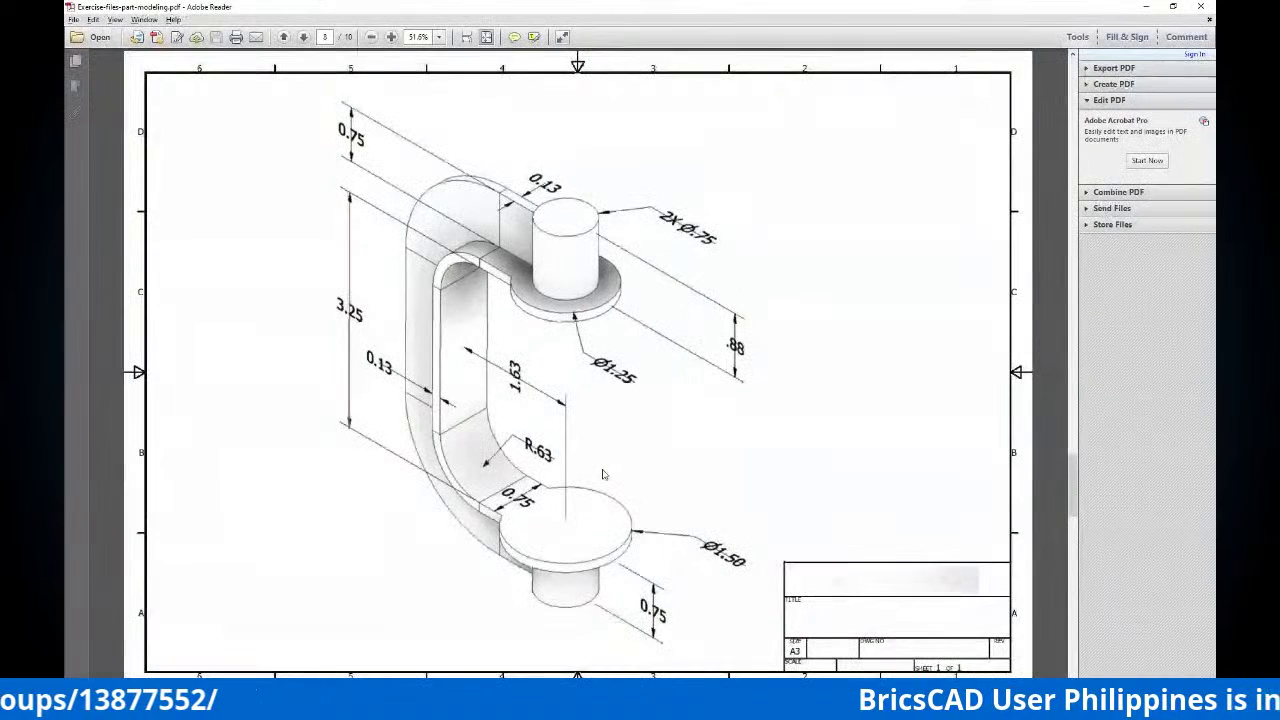
key("alt+Tab")
key("alt+Tab")
key("alt+Tab")
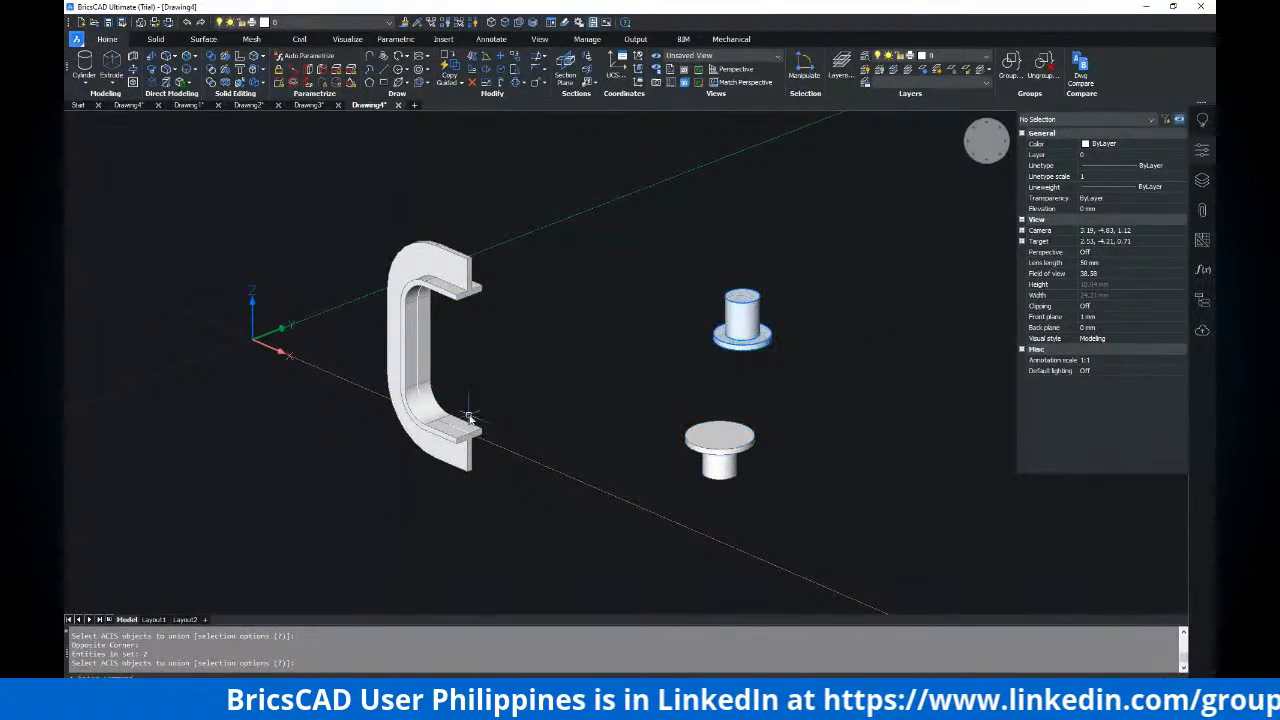
key("Escape")
type("m")
key("Return")
left_click(791, 402)
left_click(611, 530)
scroll(707, 447, "up", 2)
key("Return")
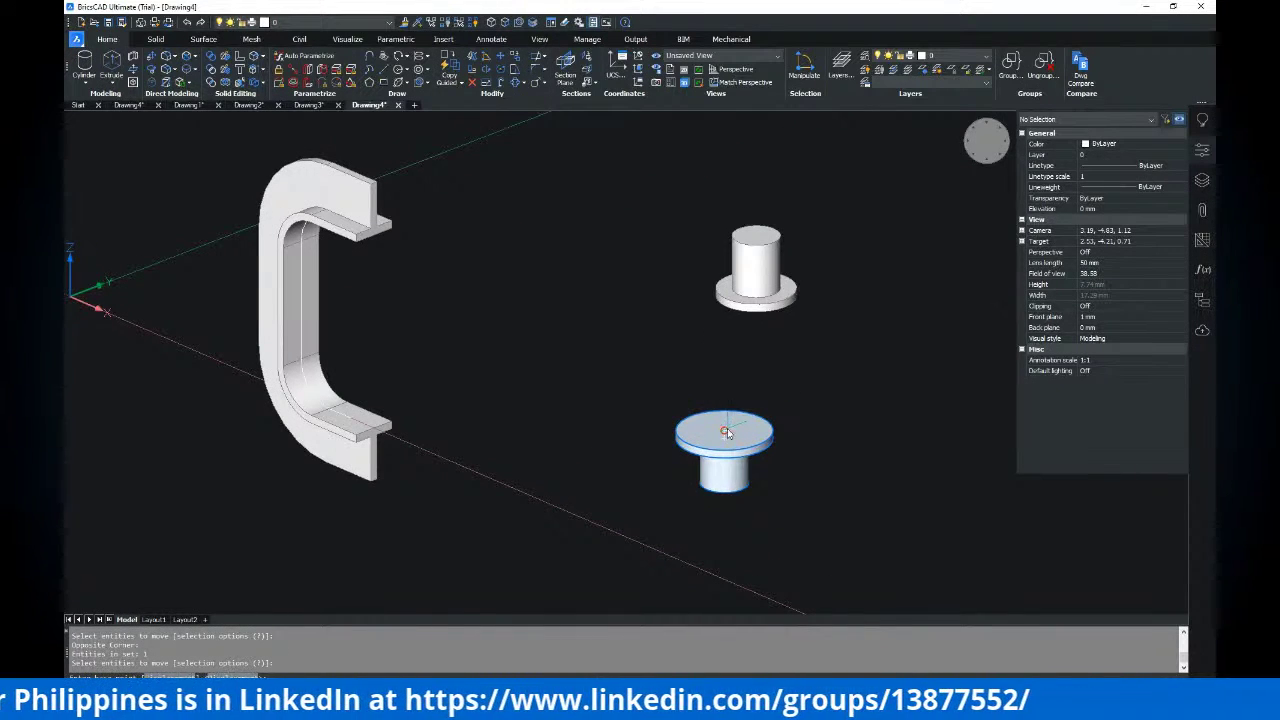
left_click(724, 432)
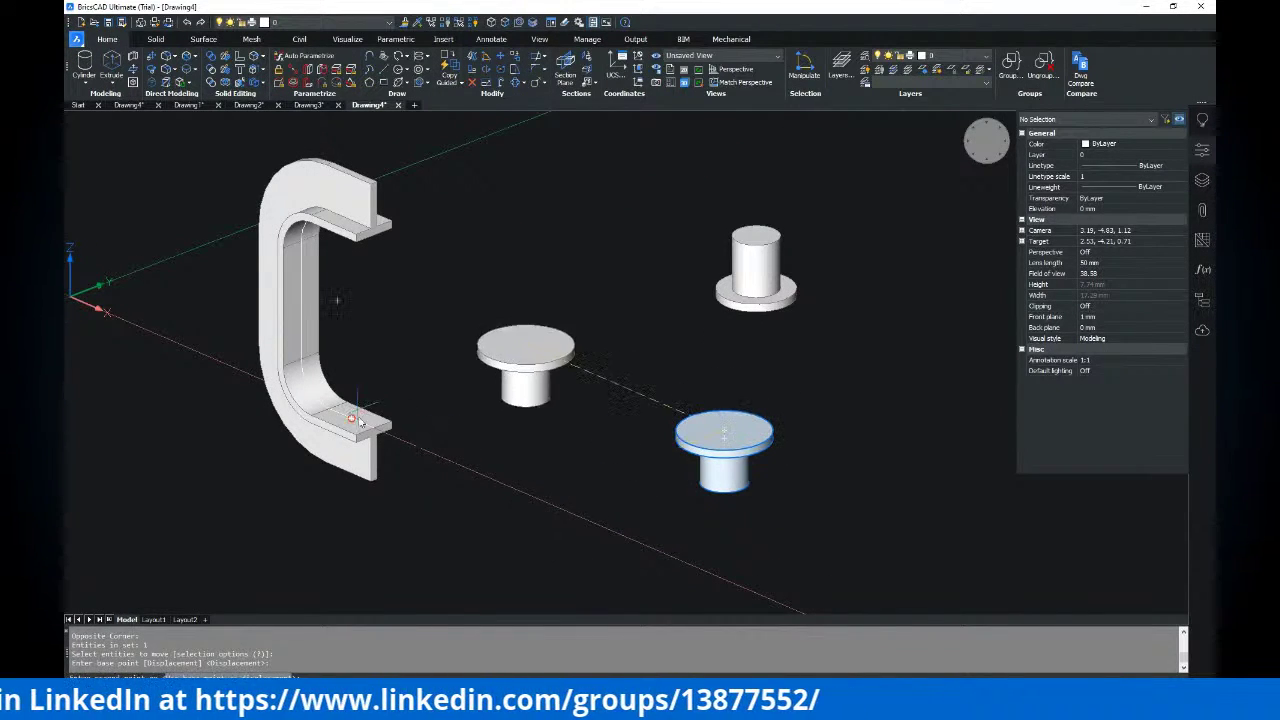
scroll(372, 424, "up", 4)
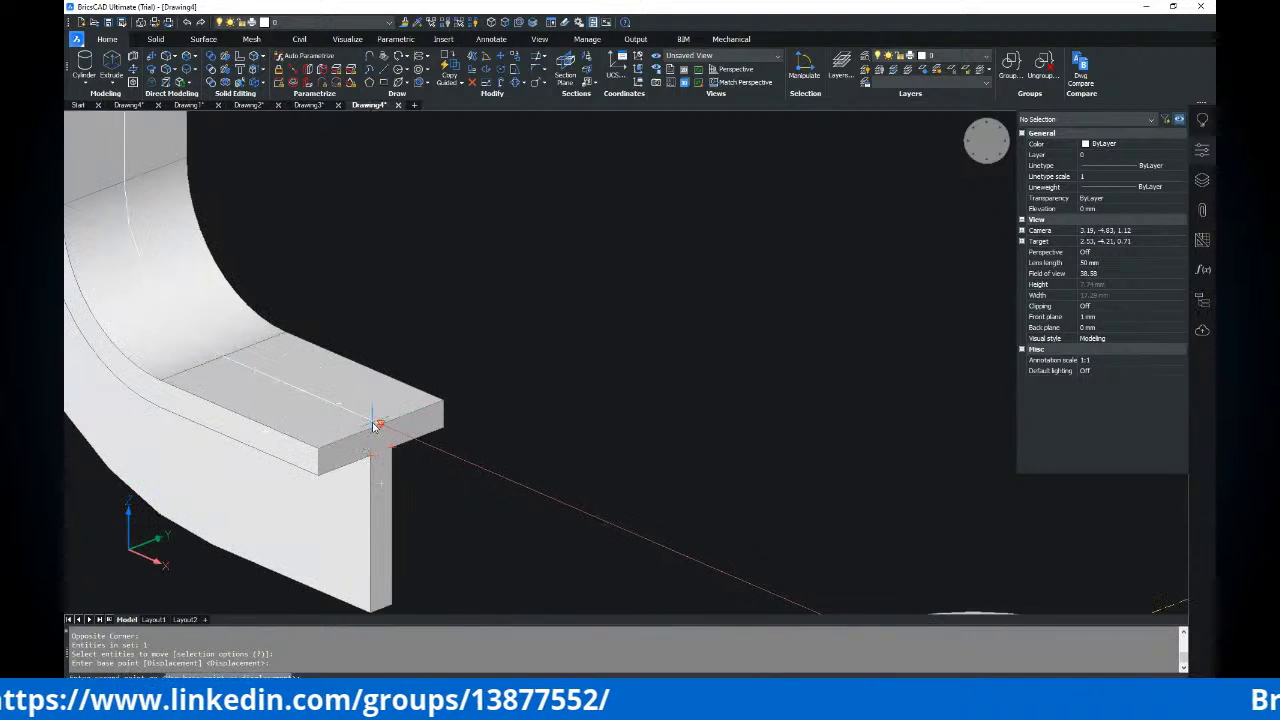
scroll(374, 426, "up", 2)
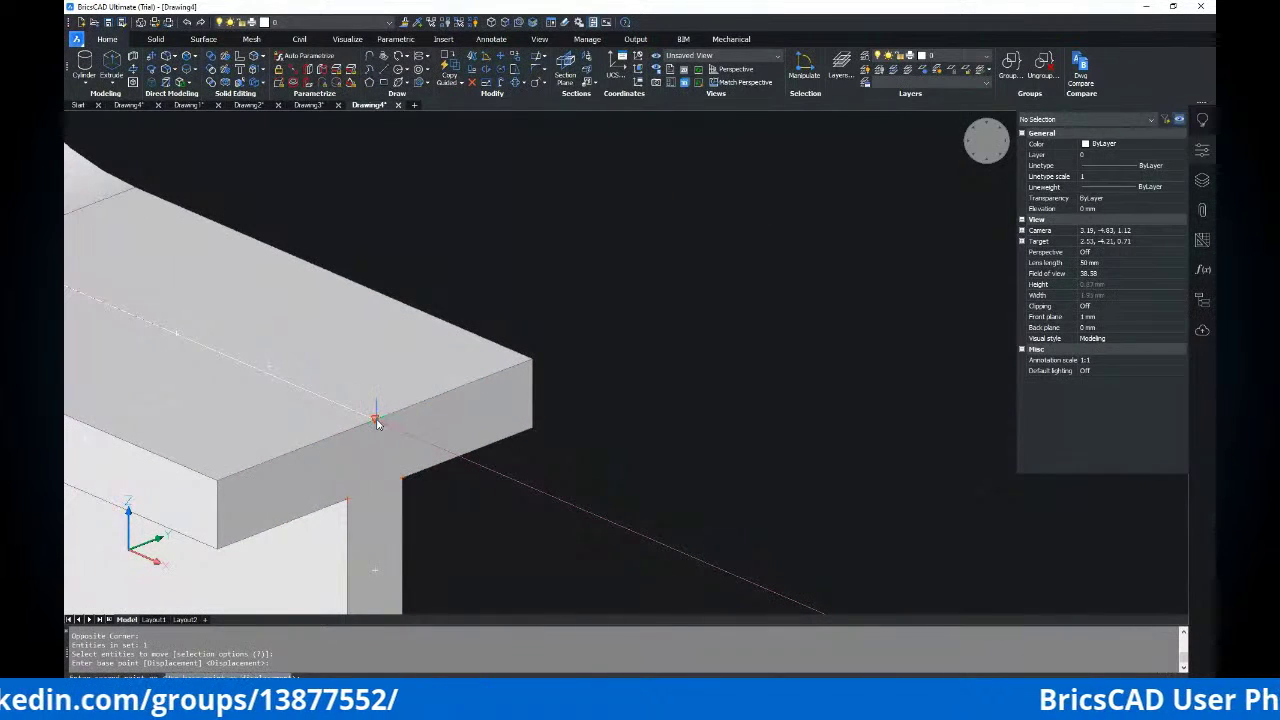
scroll(376, 423, "down", 1)
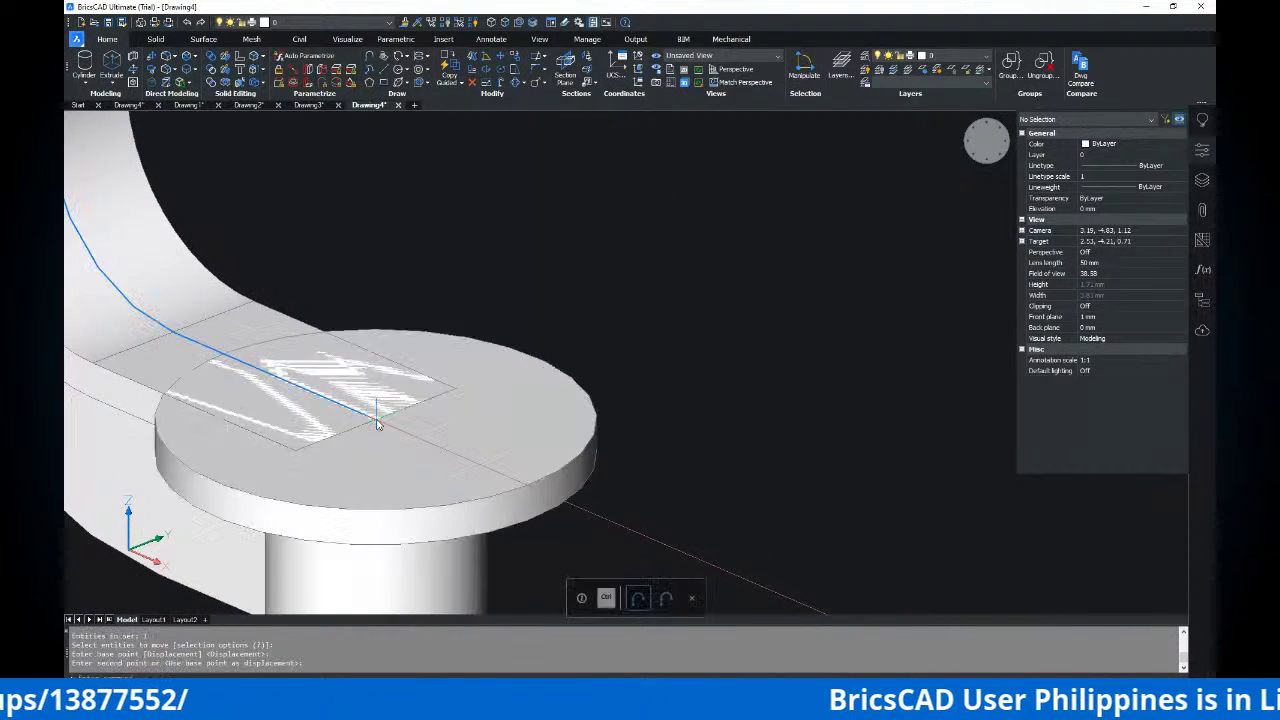
scroll(376, 423, "down", 5)
Check the reference drawing, then move the upper flanged pin from its disc's underside centre to the end midpoint of the upper flange's underside
key("alt+Tab")
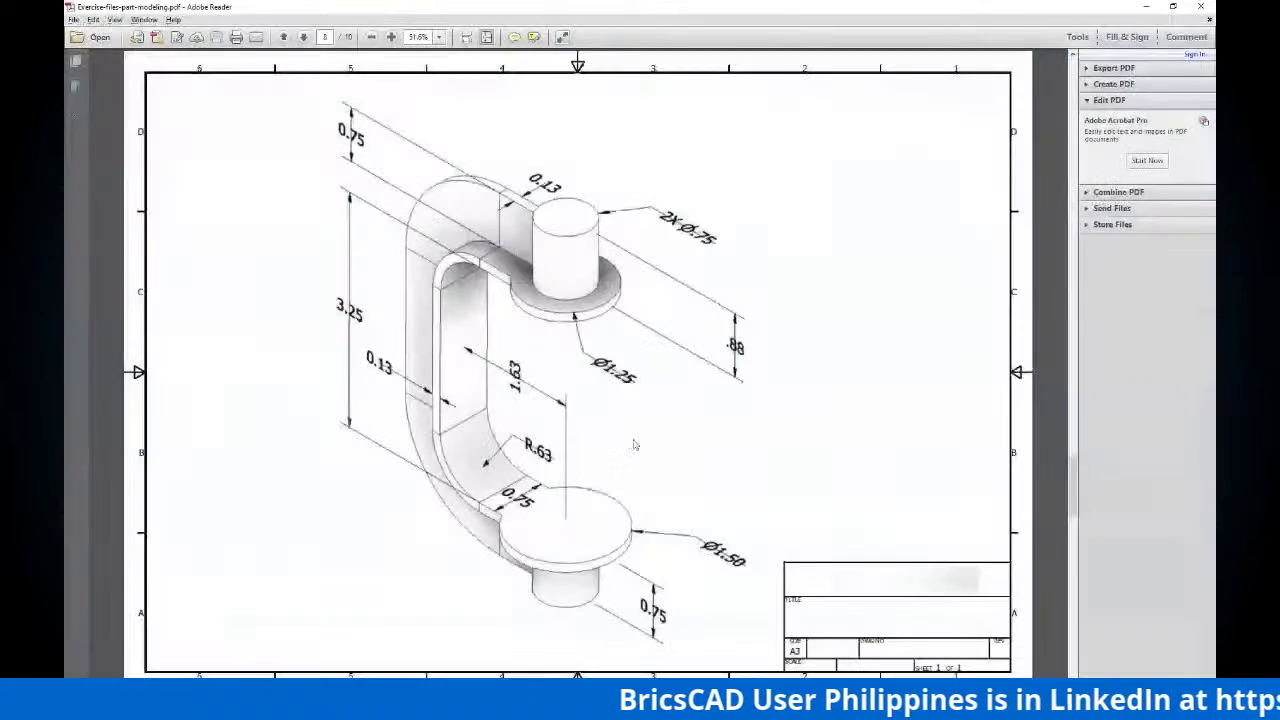
key("alt+Tab")
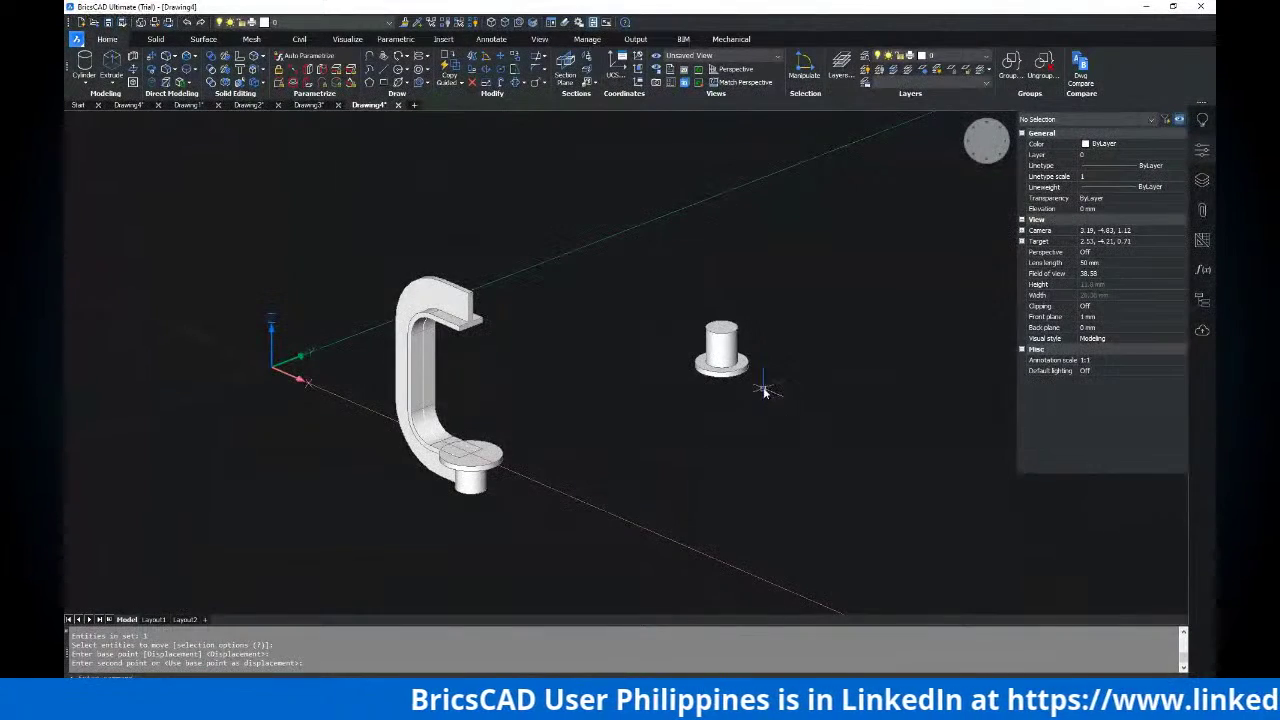
key("Return")
left_click(781, 300)
left_click(684, 400)
scroll(712, 351, "up", 2)
key("Return")
middle_click_drag(727, 388, 717, 535, "shift")
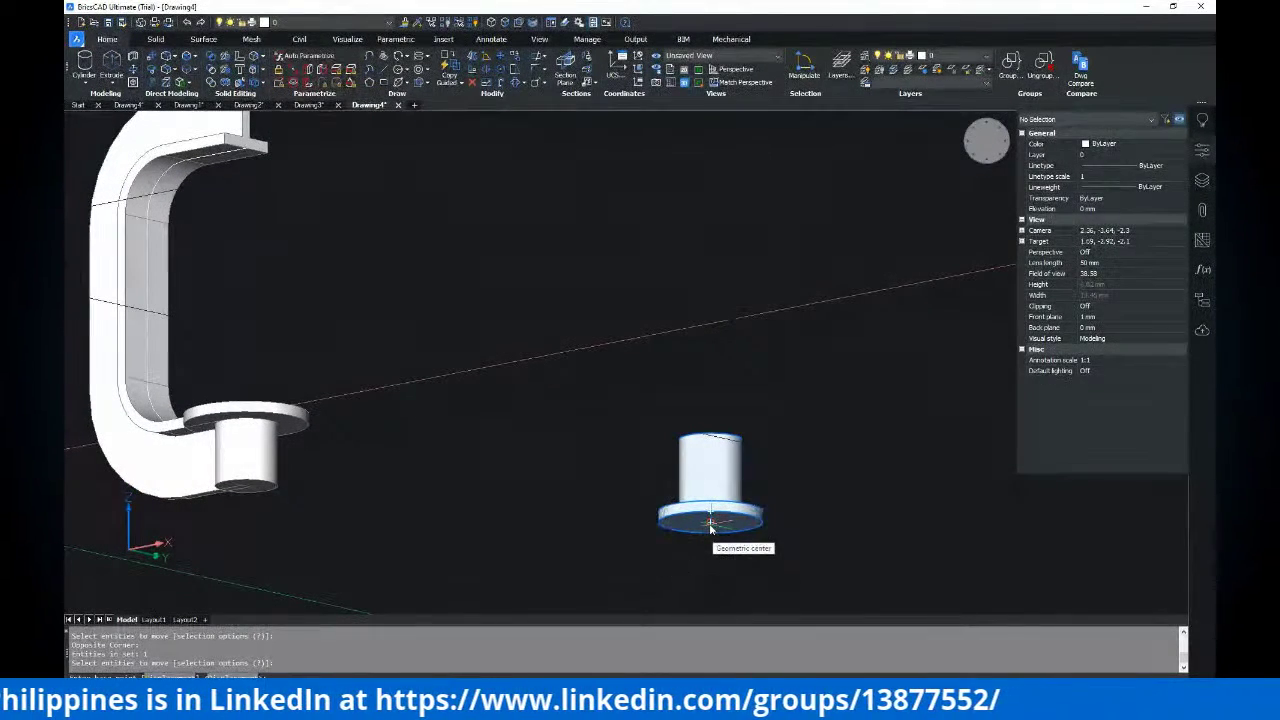
left_click(710, 522)
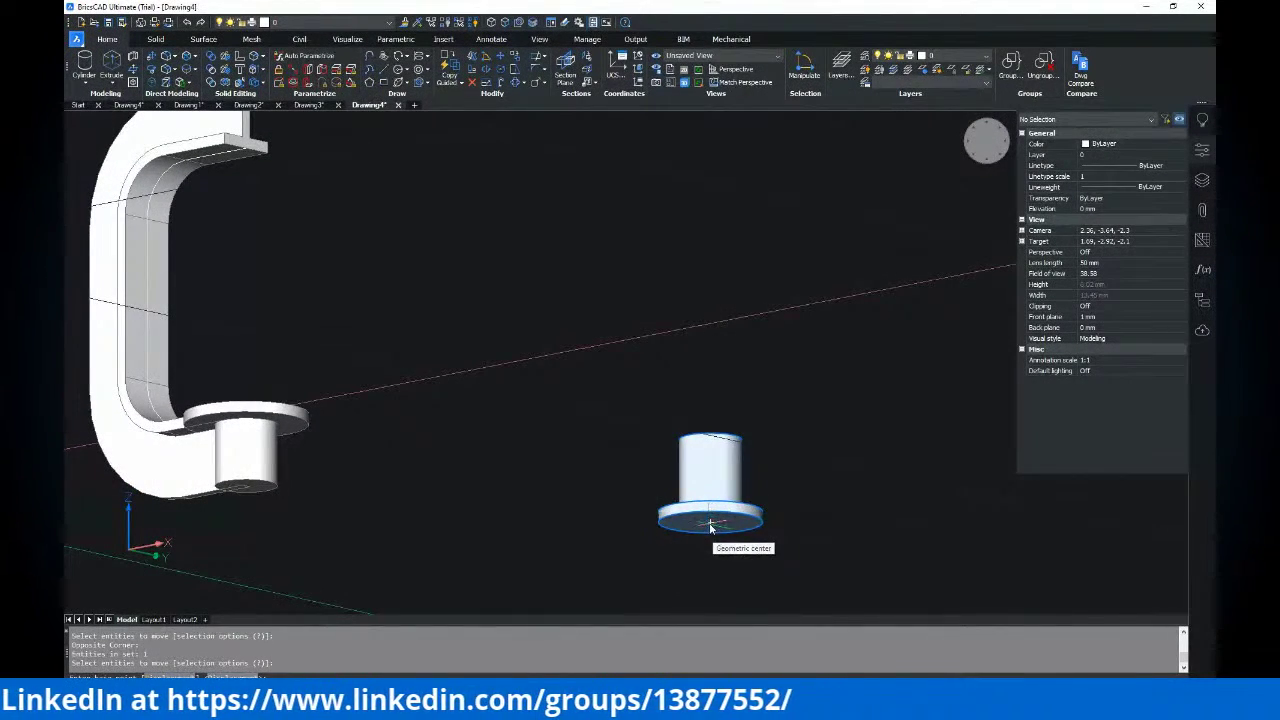
middle_click_drag(559, 352, 789, 446)
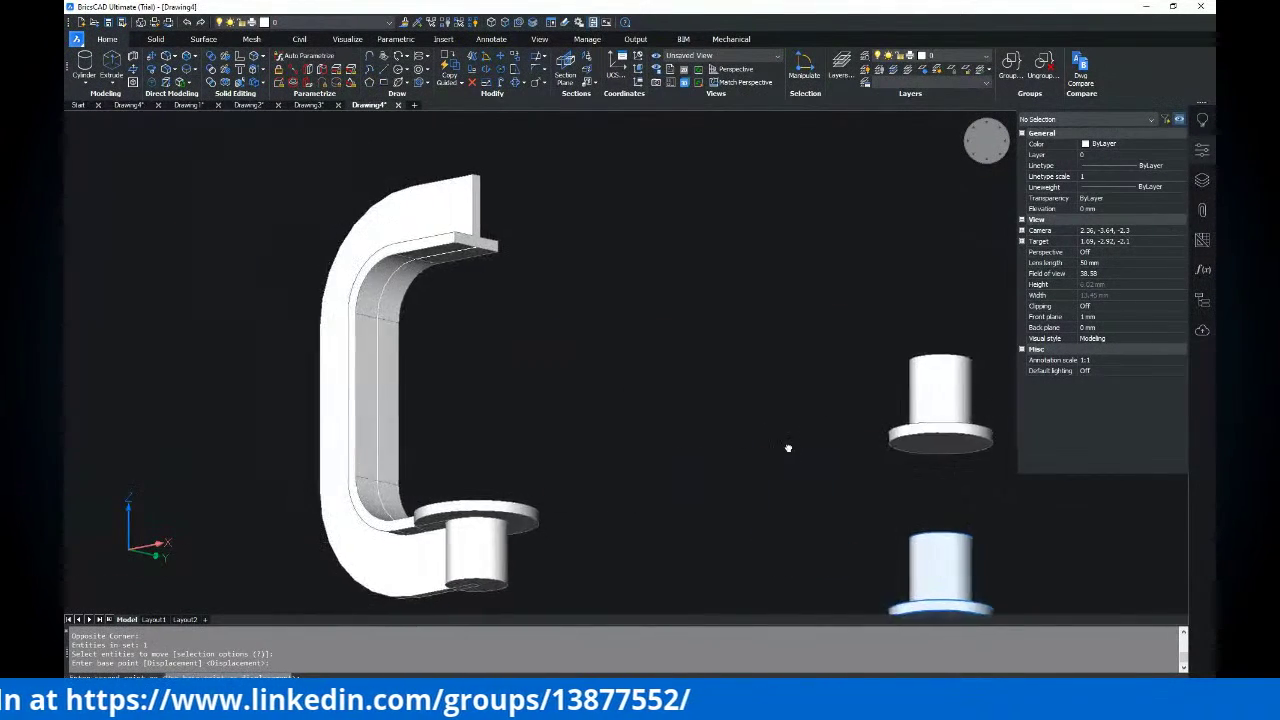
left_click(479, 254)
scroll(630, 320, "down", 4)
middle_click_drag(660, 331, 606, 382, "shift")
scroll(590, 345, "up", 3)
Check the reference drawing, then union the C-shaped bracket with both flanged pins into one solid
key("alt+Tab")
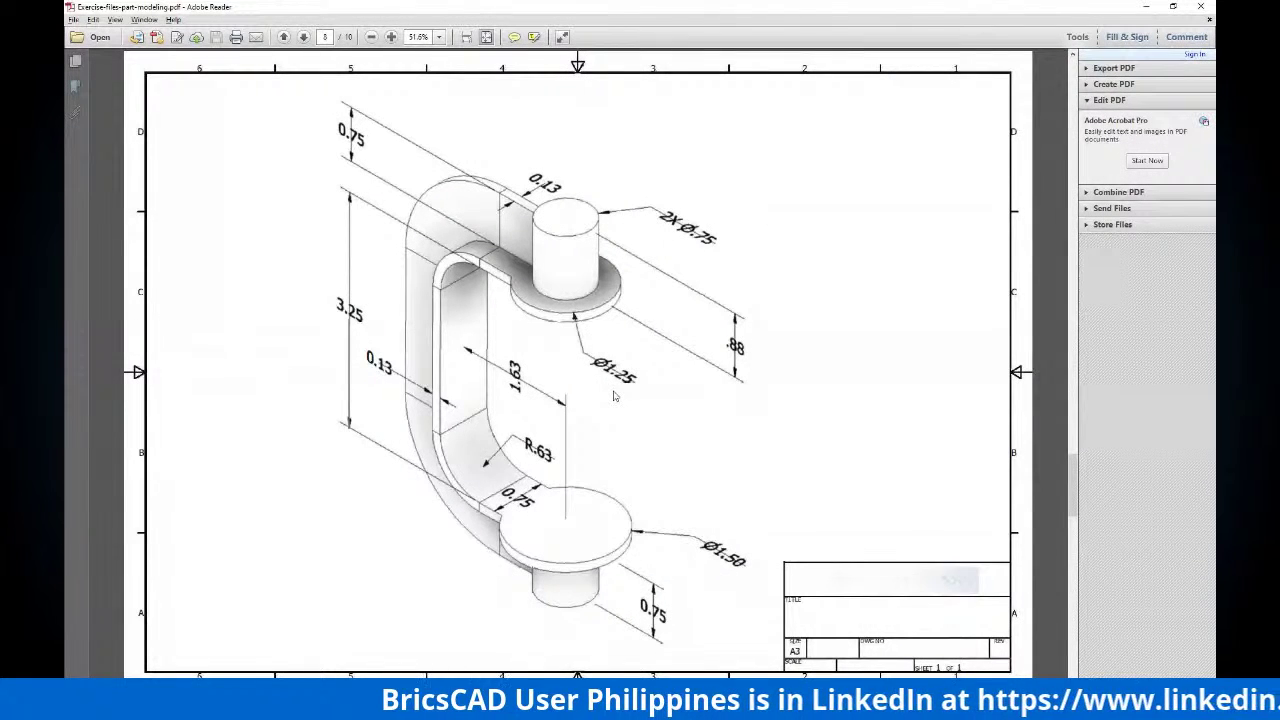
key("alt+Tab")
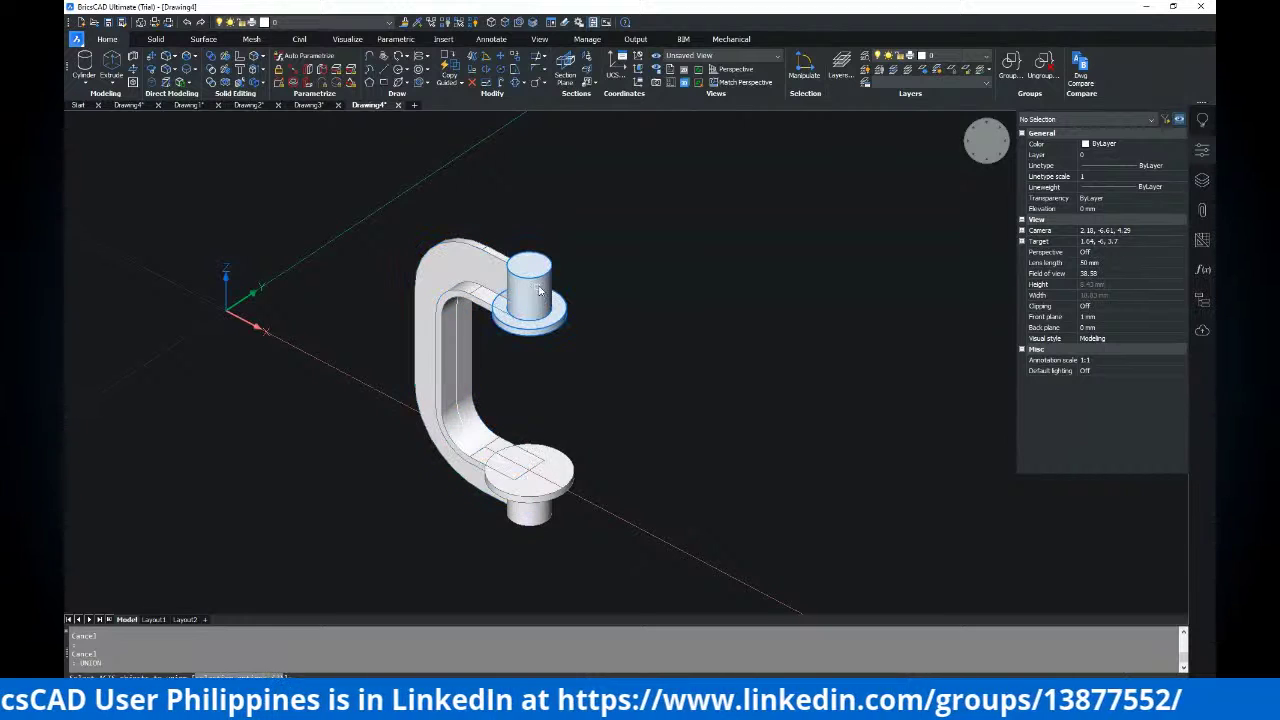
left_click(570, 488)
key("Return")
Delete the leftover path polyline running along the bracket's inner face
middle_click_drag(600, 451, 625, 356, "shift")
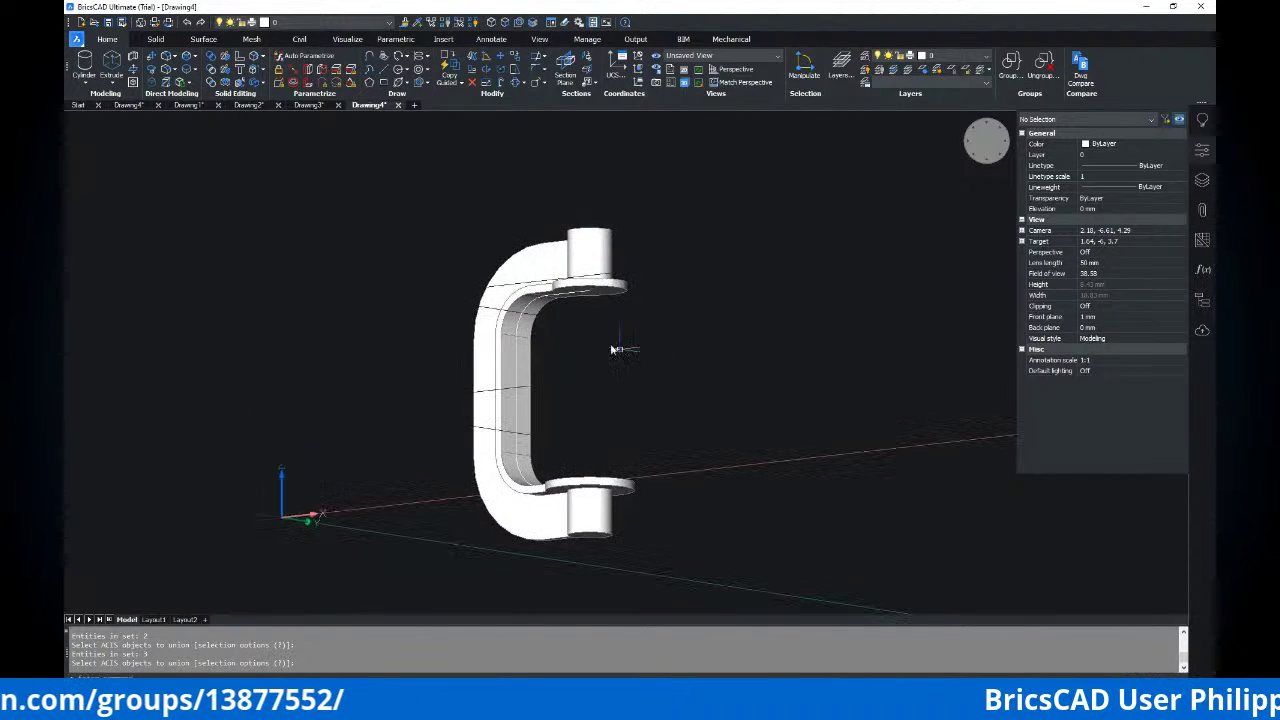
left_click_drag(457, 187, 609, 510)
key("Escape")
key("Escape")
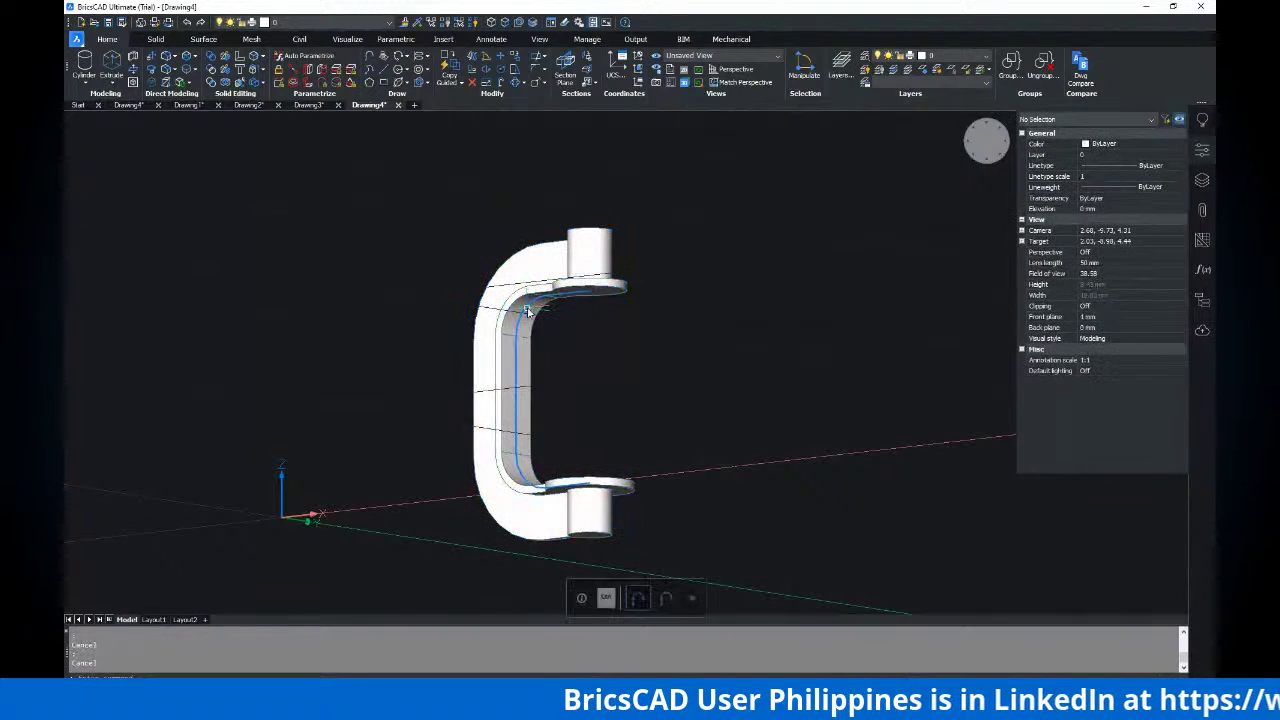
key("Delete")
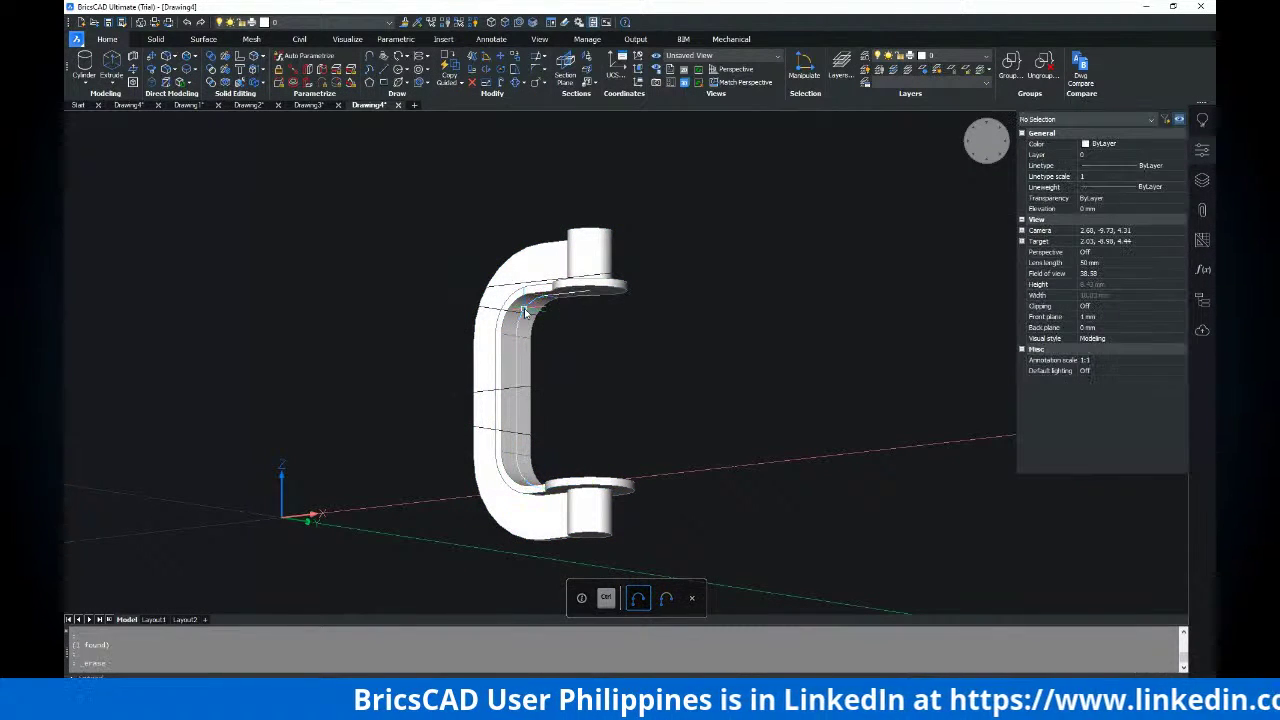
mouse_move(743, 351)
middle_mouse_down("shift")
mouse_move(729, 508)
mouse_move(753, 445)
mouse_move(794, 437)
mouse_move(731, 457)
mouse_move(567, 421)
mouse_move(543, 394)
mouse_move(623, 386)
middle_mouse_up("shift")
Compare the bracket with its drawing, then go to page 9 and examine the wheel's hub, spoke and rim dimensions
key("alt+Tab")
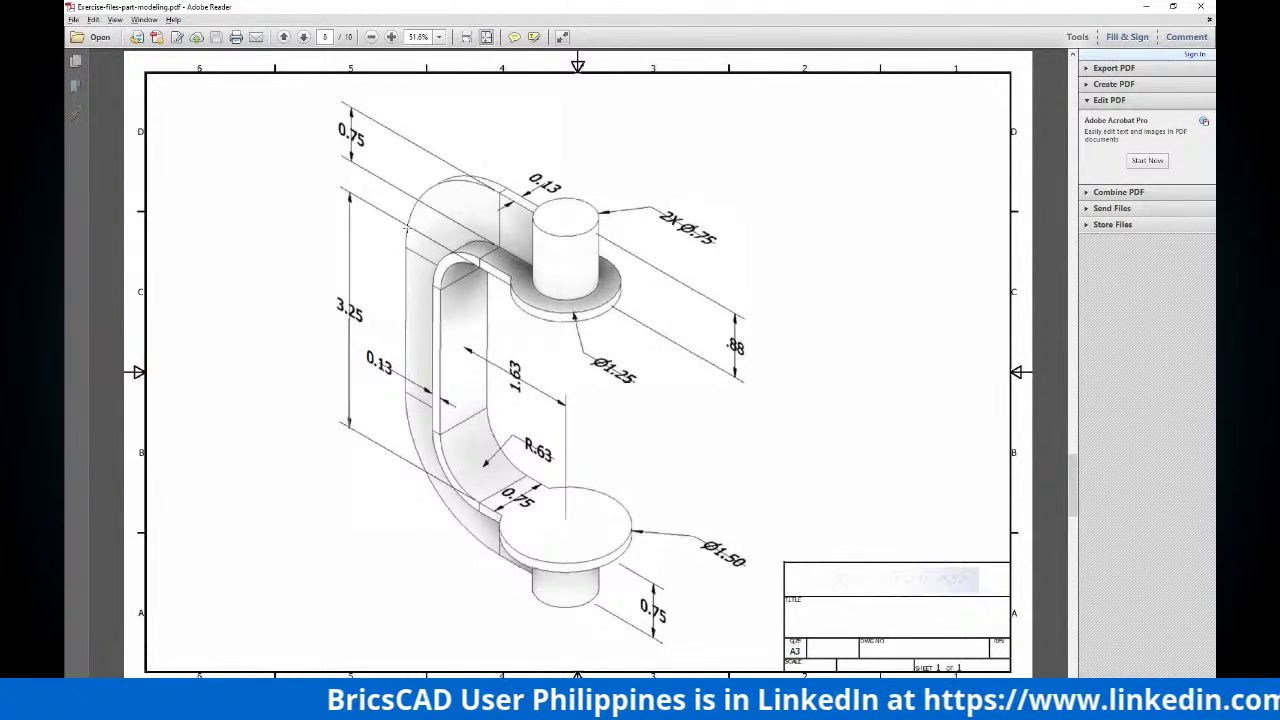
key("alt+Tab")
scroll(575, 408, "down", 5)
key("alt+Tab")
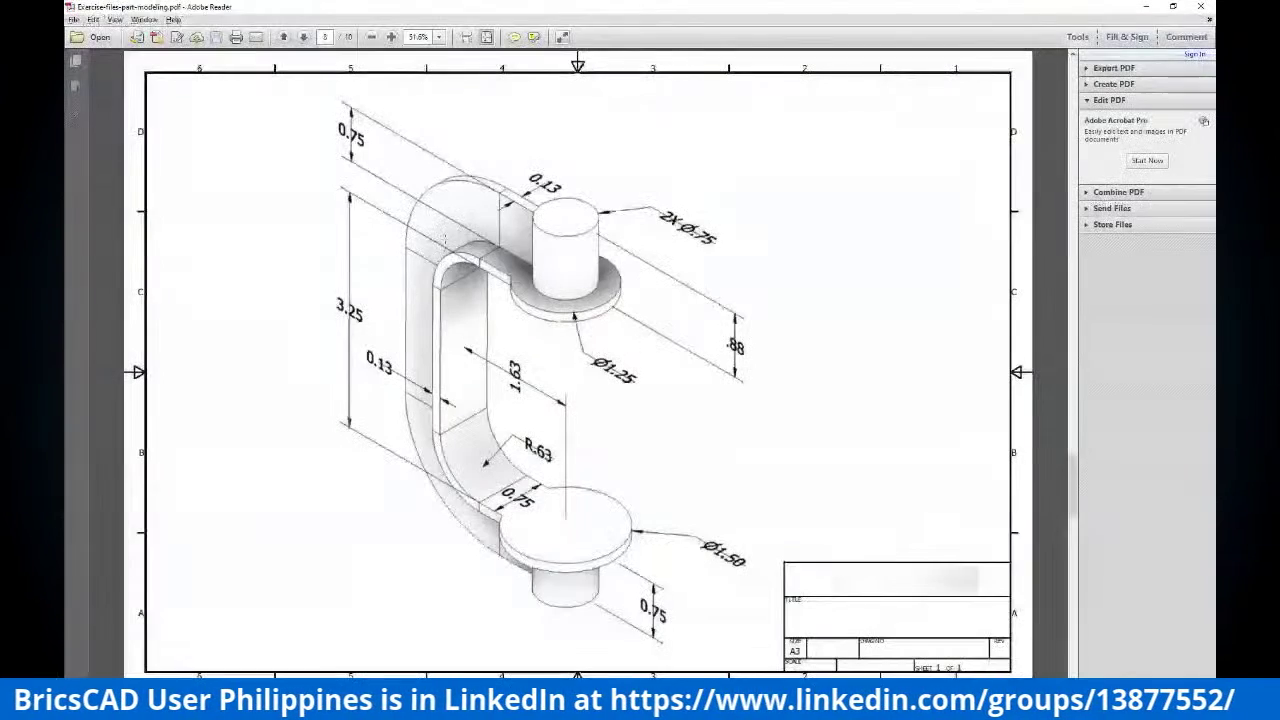
left_click(304, 37)
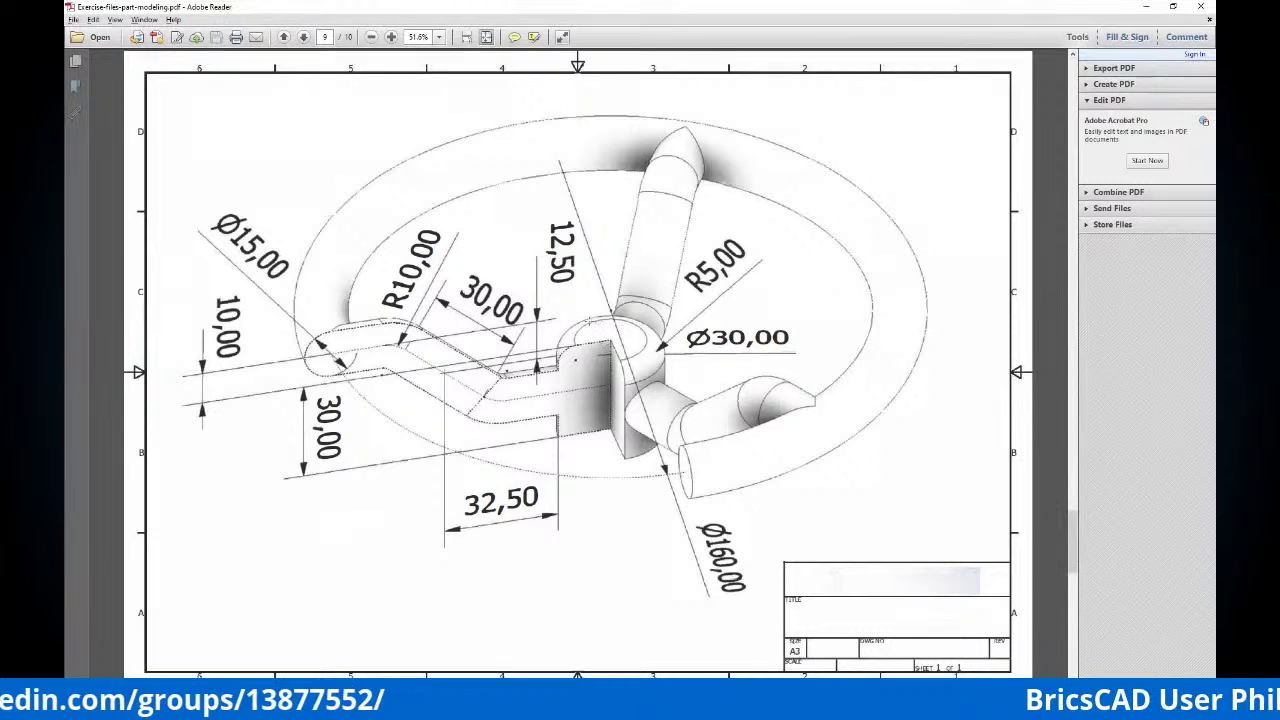
left_click(606, 328)
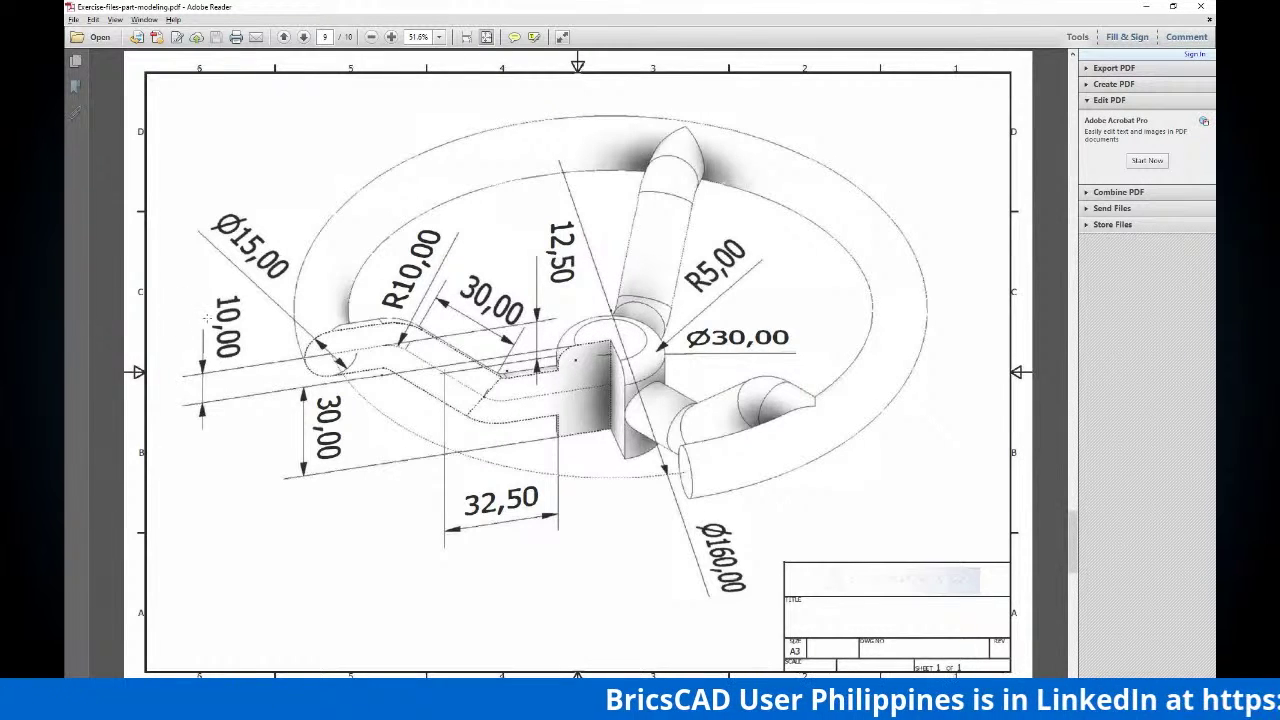
left_click(330, 354)
left_click(331, 355)
left_click(331, 355)
left_click(331, 355)
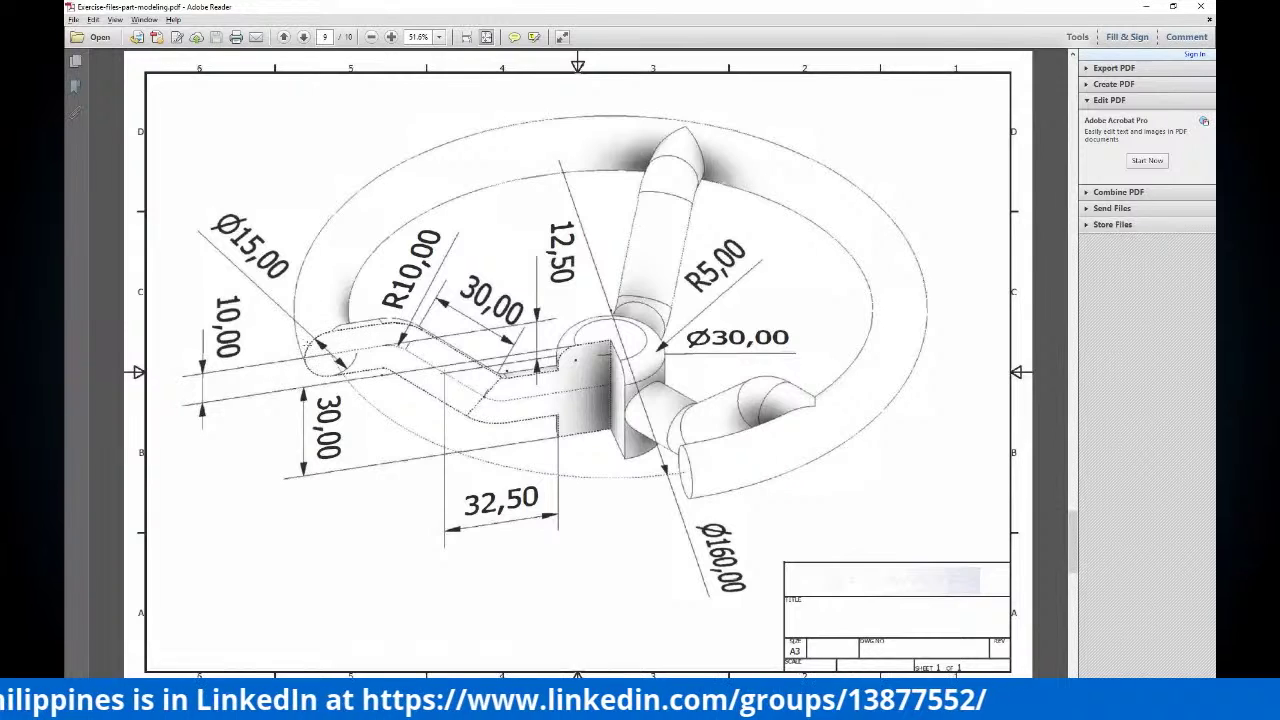
left_click(322, 348)
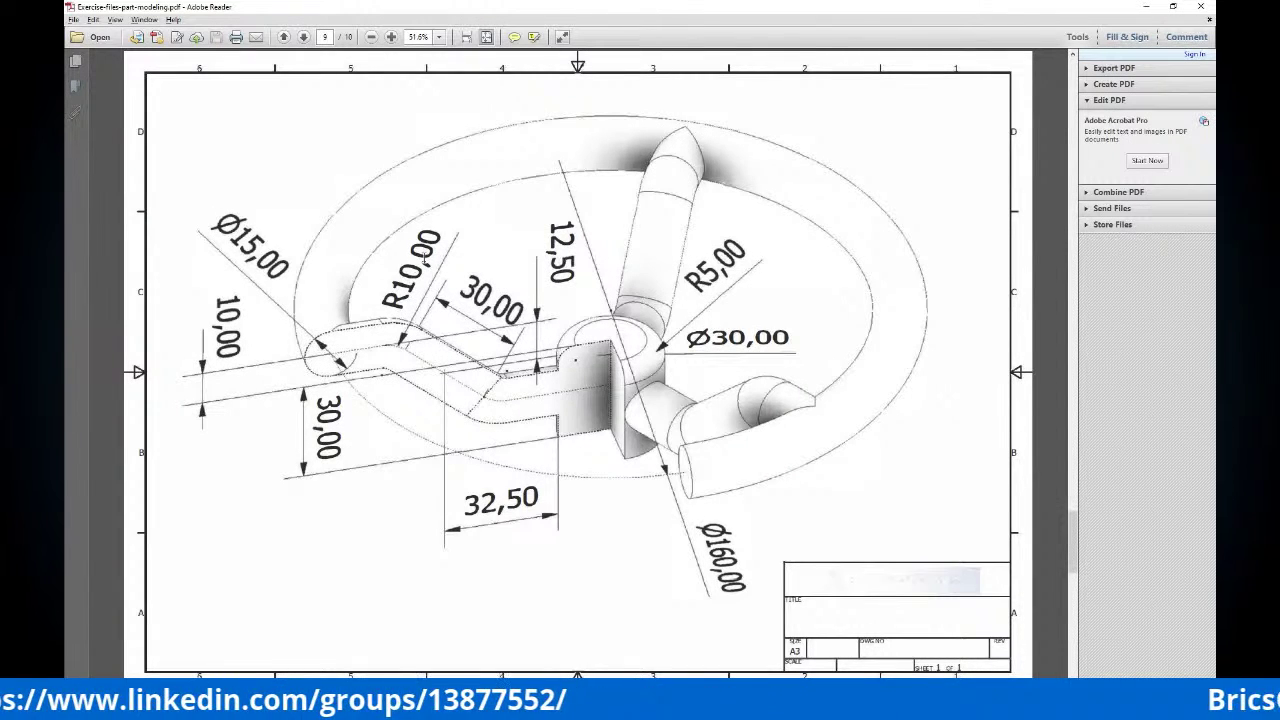
left_click(405, 342)
left_click(401, 347)
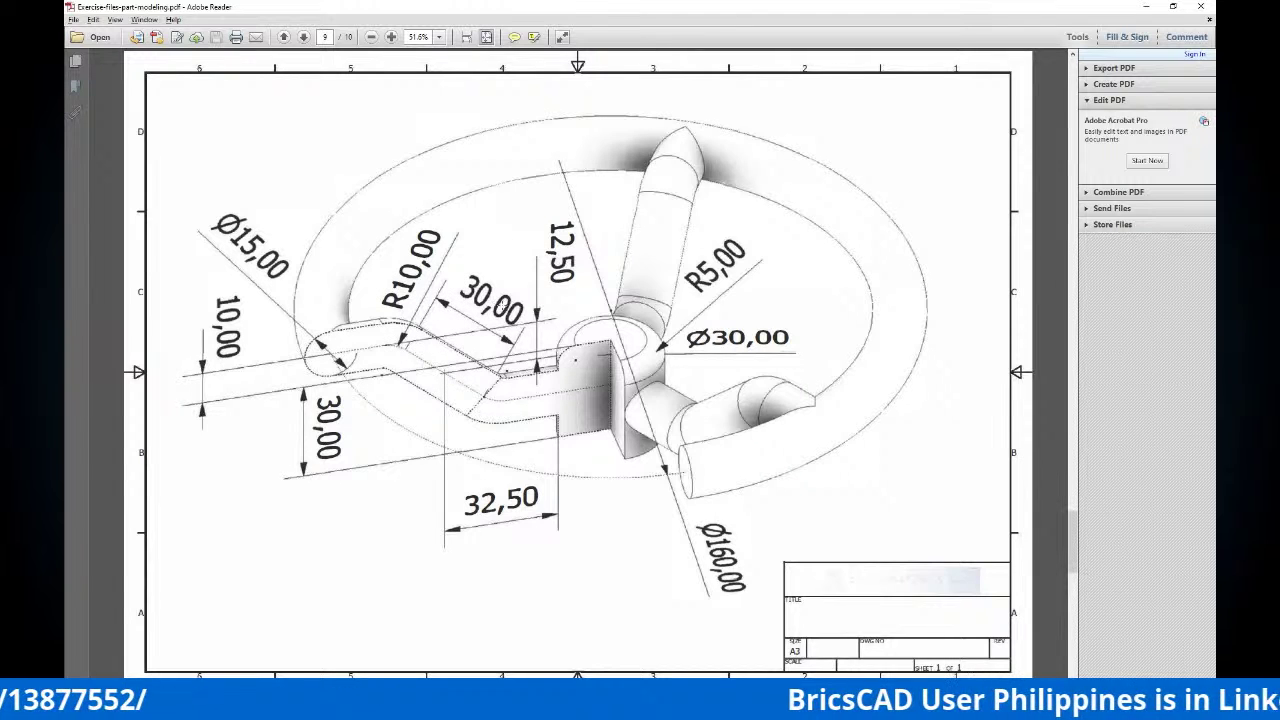
left_click(439, 345)
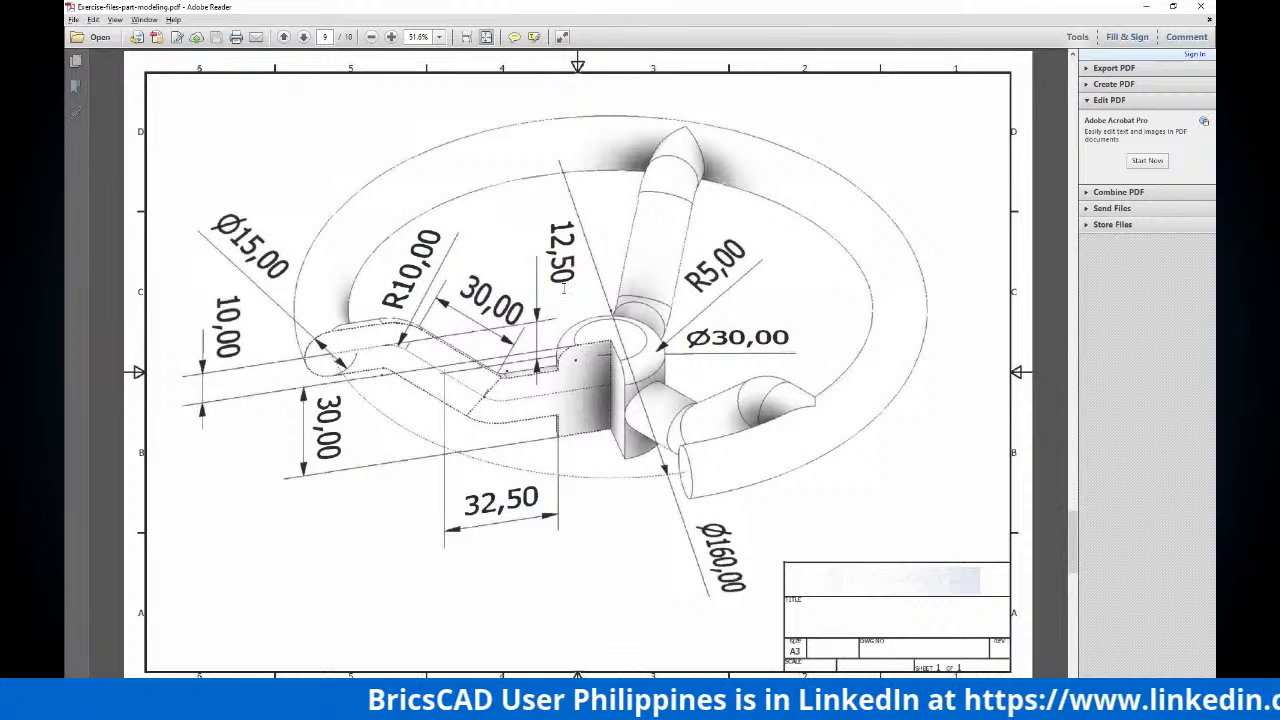
left_click(576, 318)
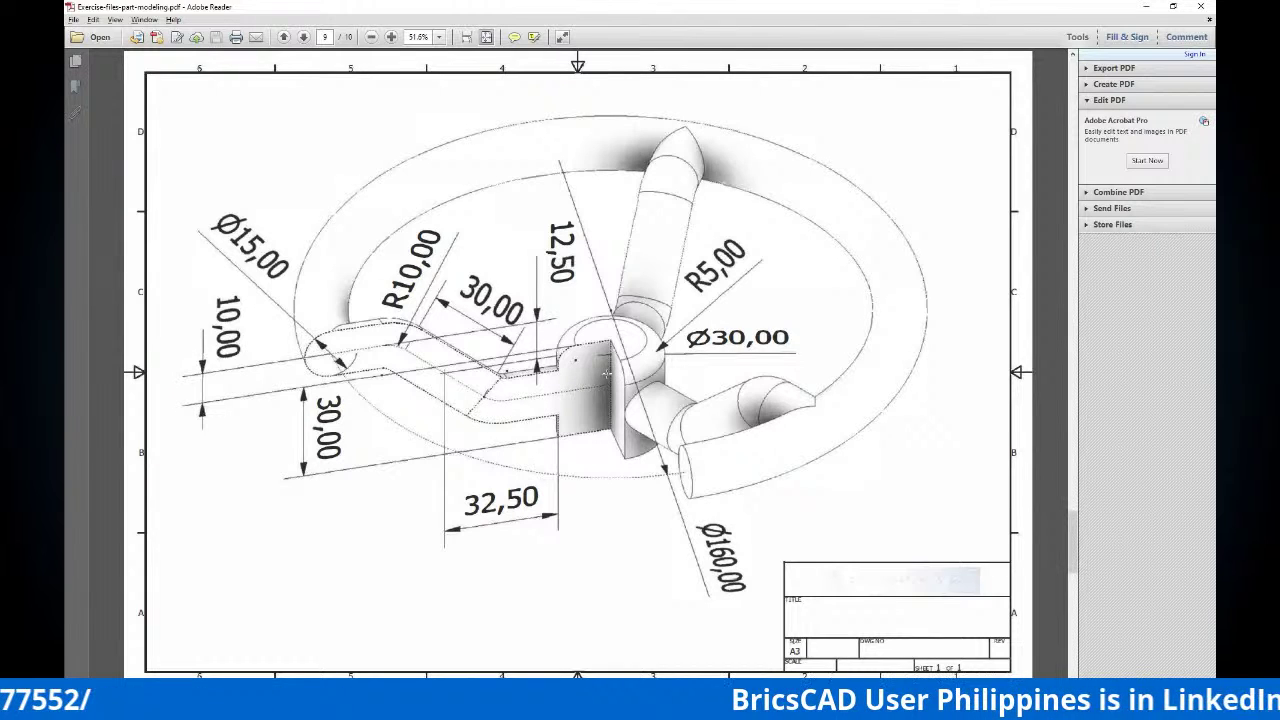
left_click(664, 365)
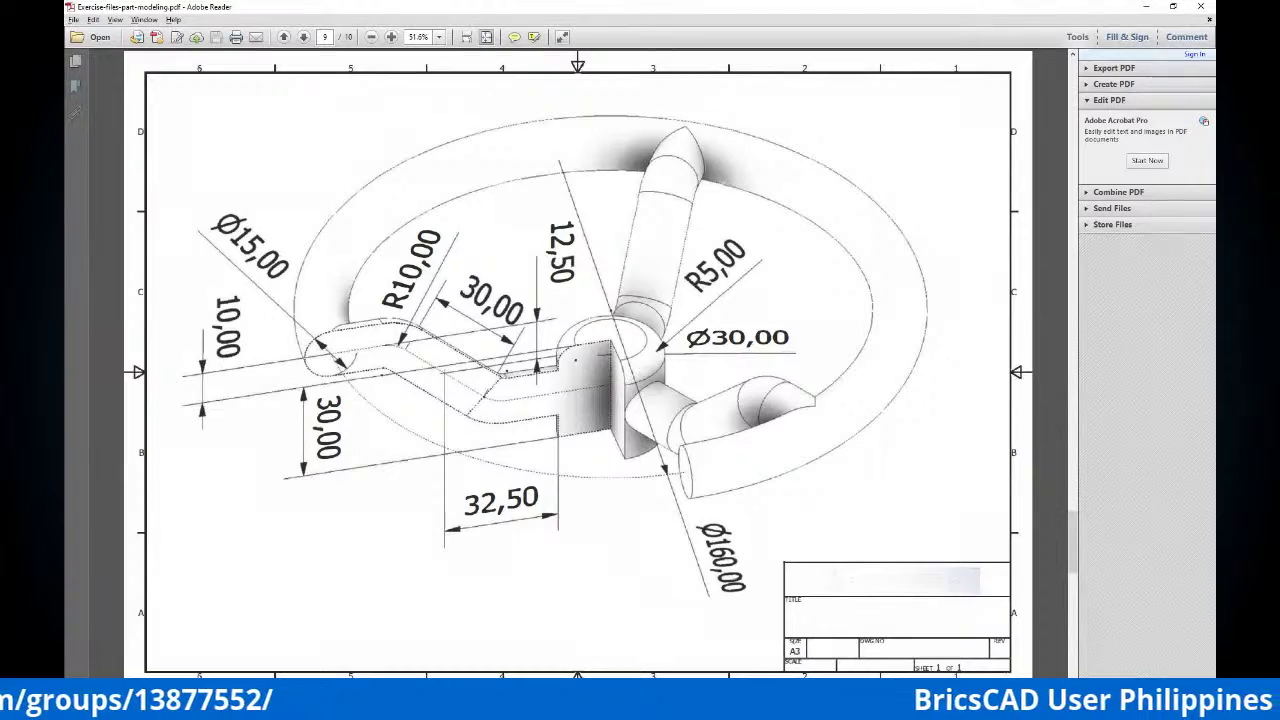
Switch back to BricsCAD and start a new drawing from the Default-mm template
key("alt+Tab")
key("alt+Tab")
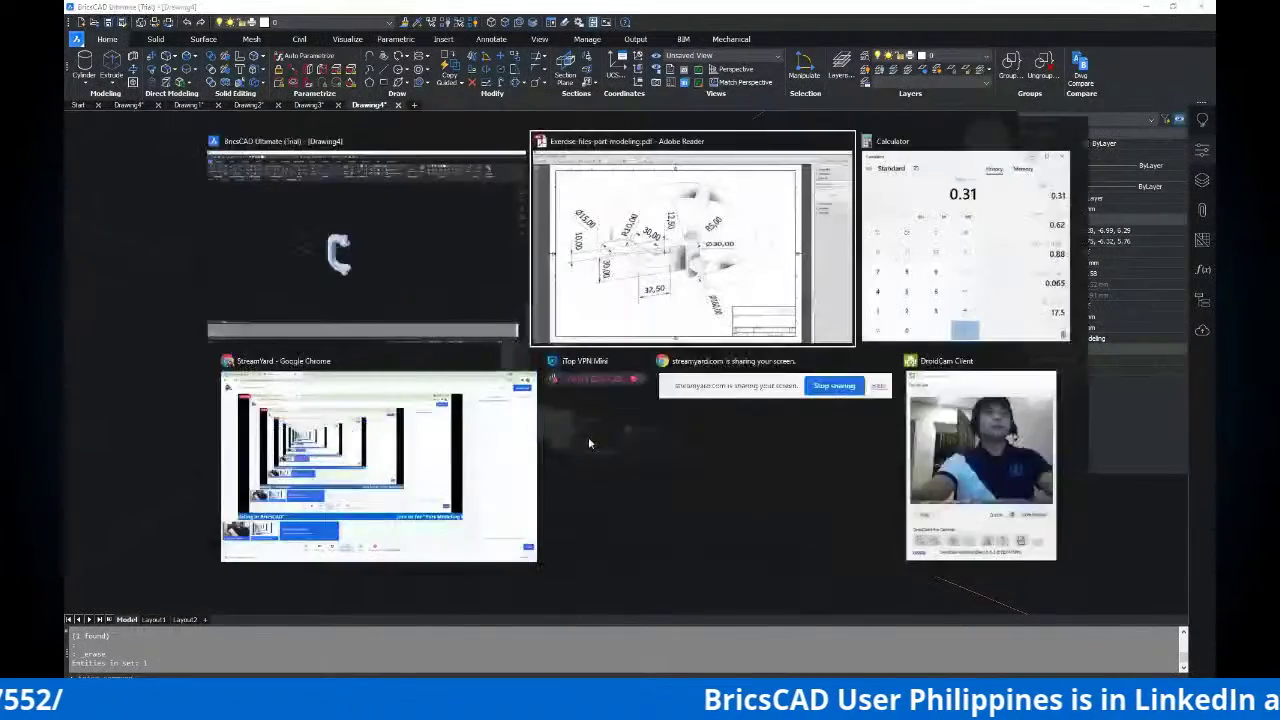
key("alt+Tab")
left_click(80, 105)
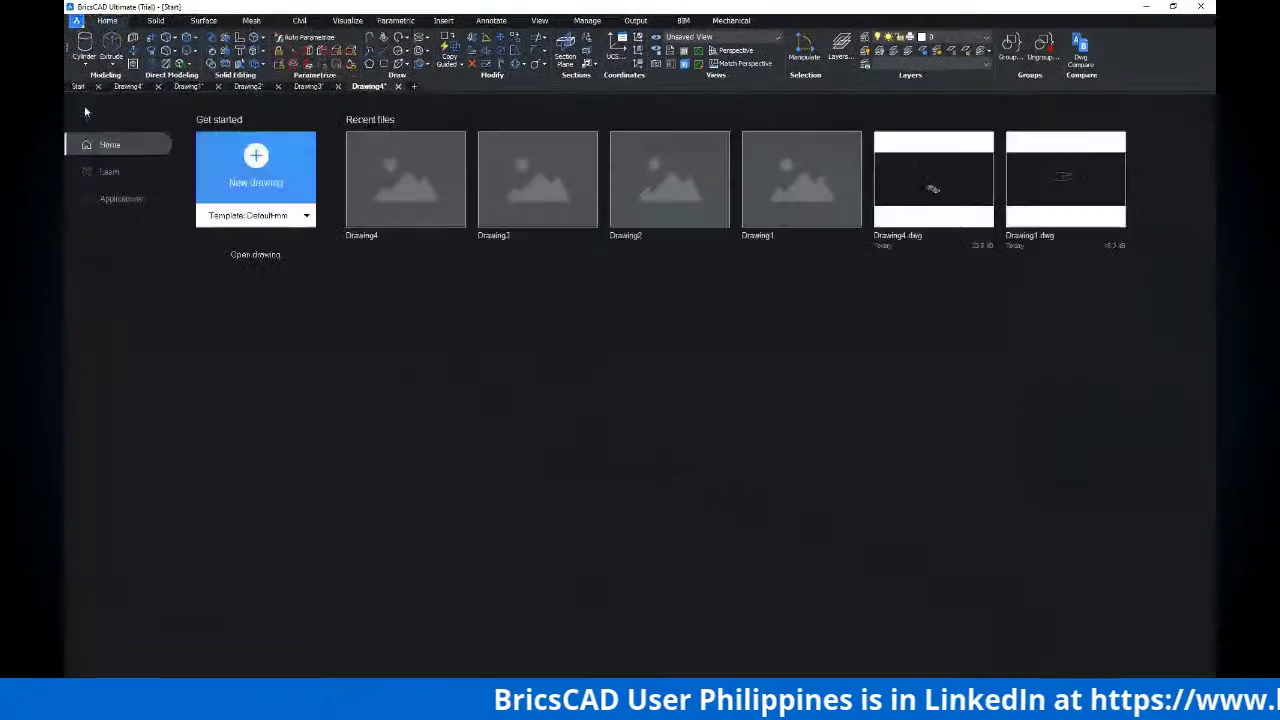
left_click(239, 165)
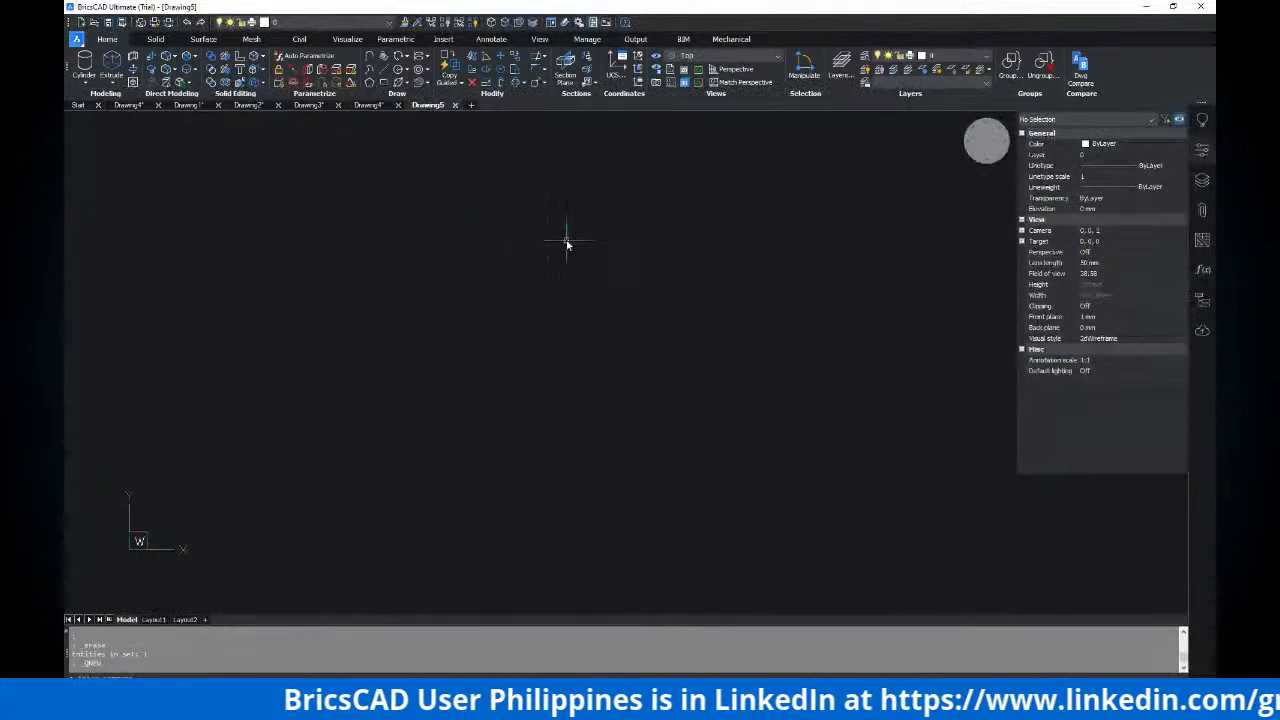
Set the new drawing to the Front view, with the origin and empty space beside it in view
left_click(727, 60)
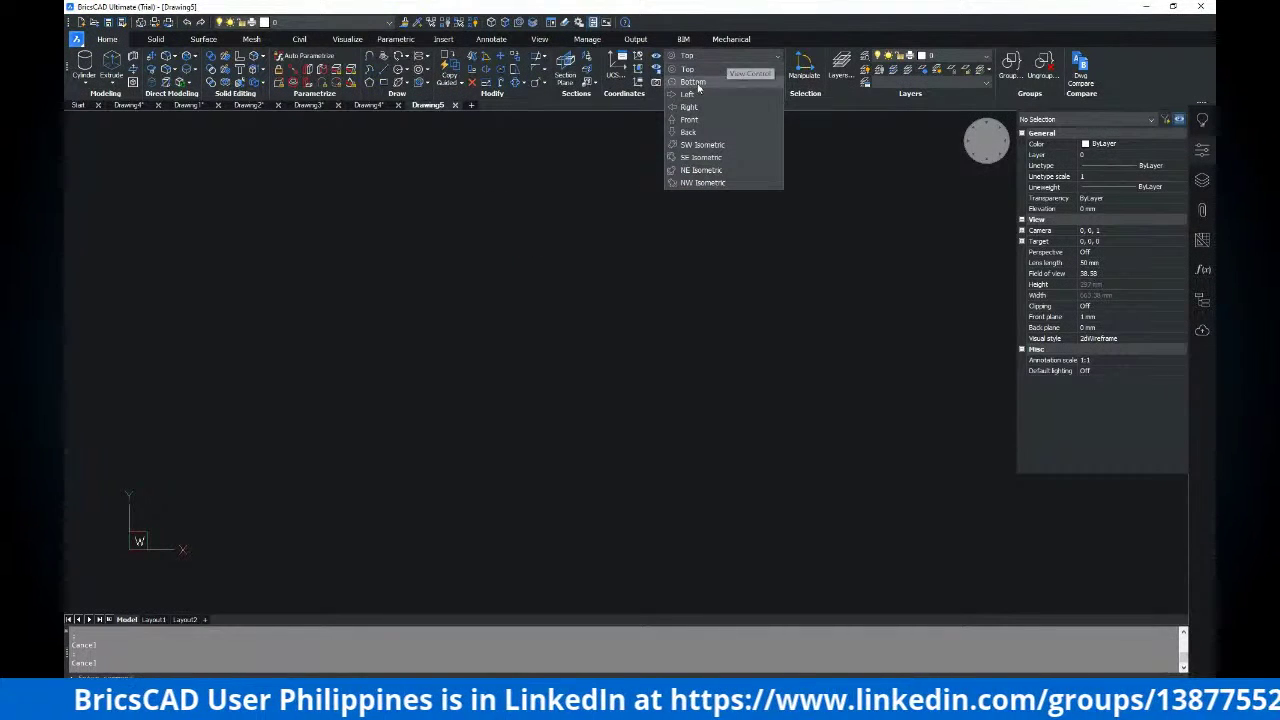
left_click(695, 104)
scroll(620, 352, "down", 2)
middle_click_drag(573, 353, 900, 355)
middle_click_drag(814, 339, 543, 385)
middle_click_drag(660, 343, 631, 366)
key("Escape")
key("Escape")
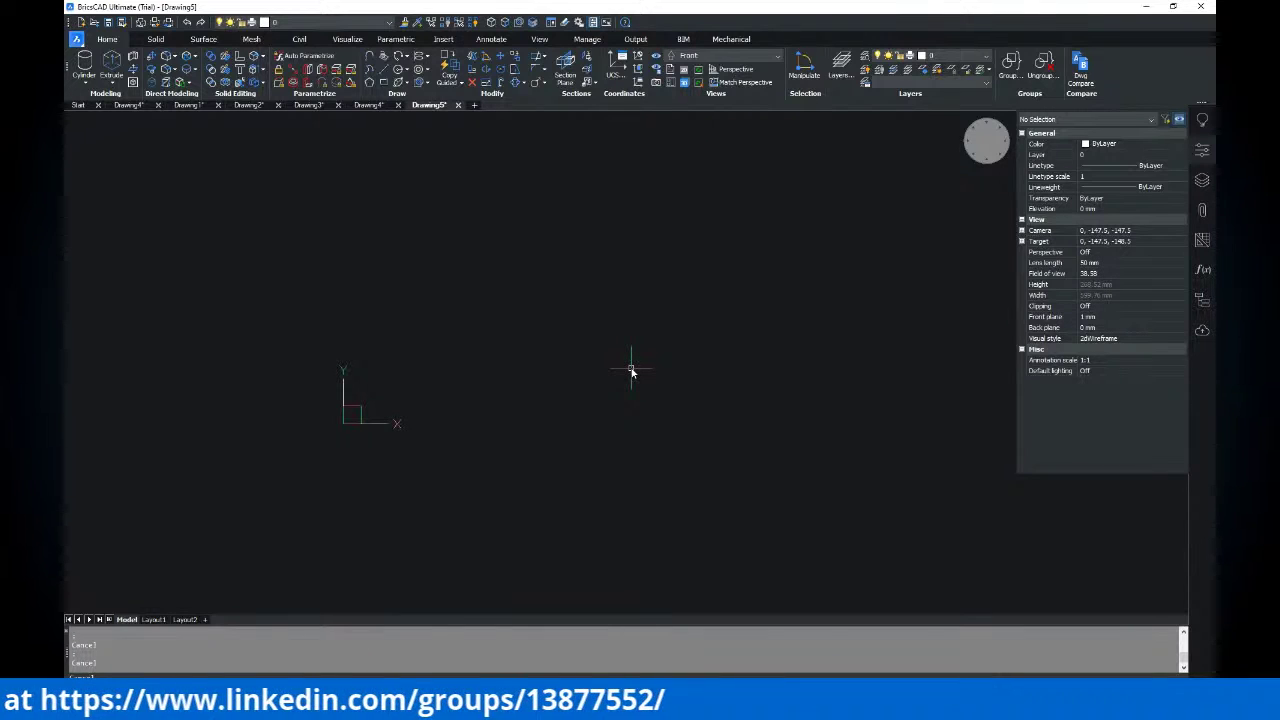
Draw a rectangle 15 wide and 30 high in the empty space beside the origin
type("rec")
key("Return")
left_click(601, 384)
left_click(678, 307)
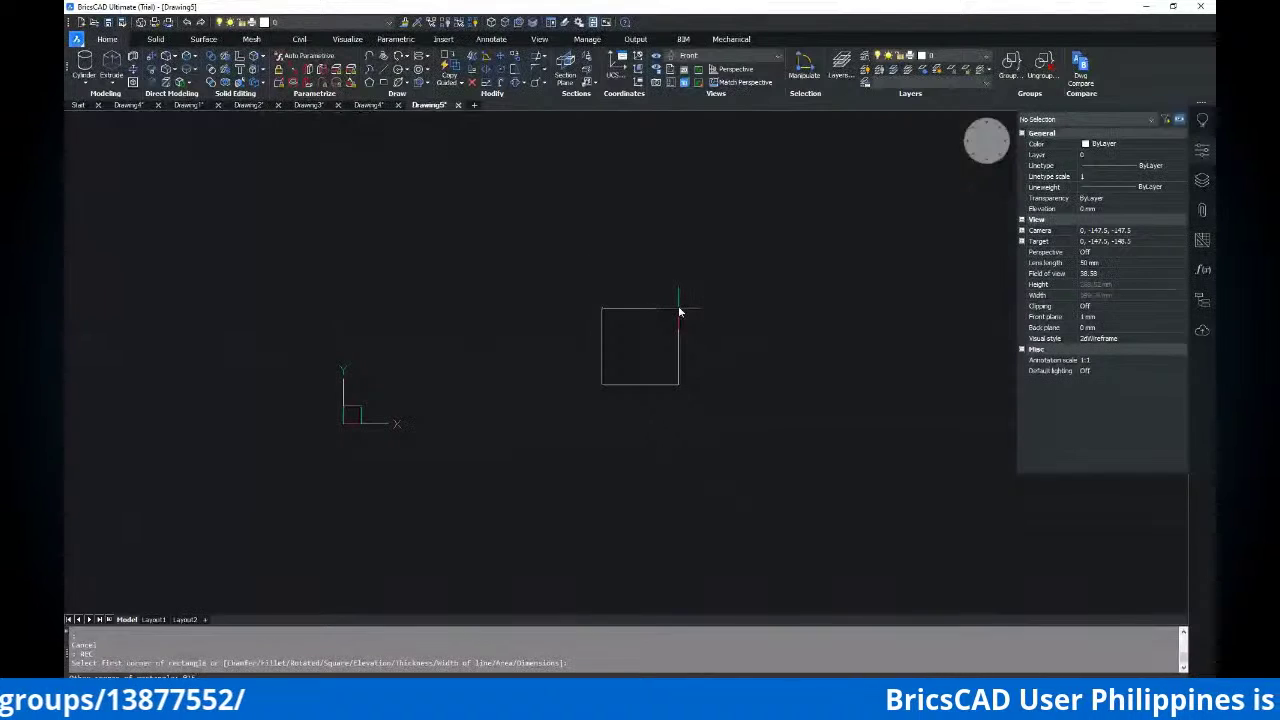
type("@15,30")
key("Return")
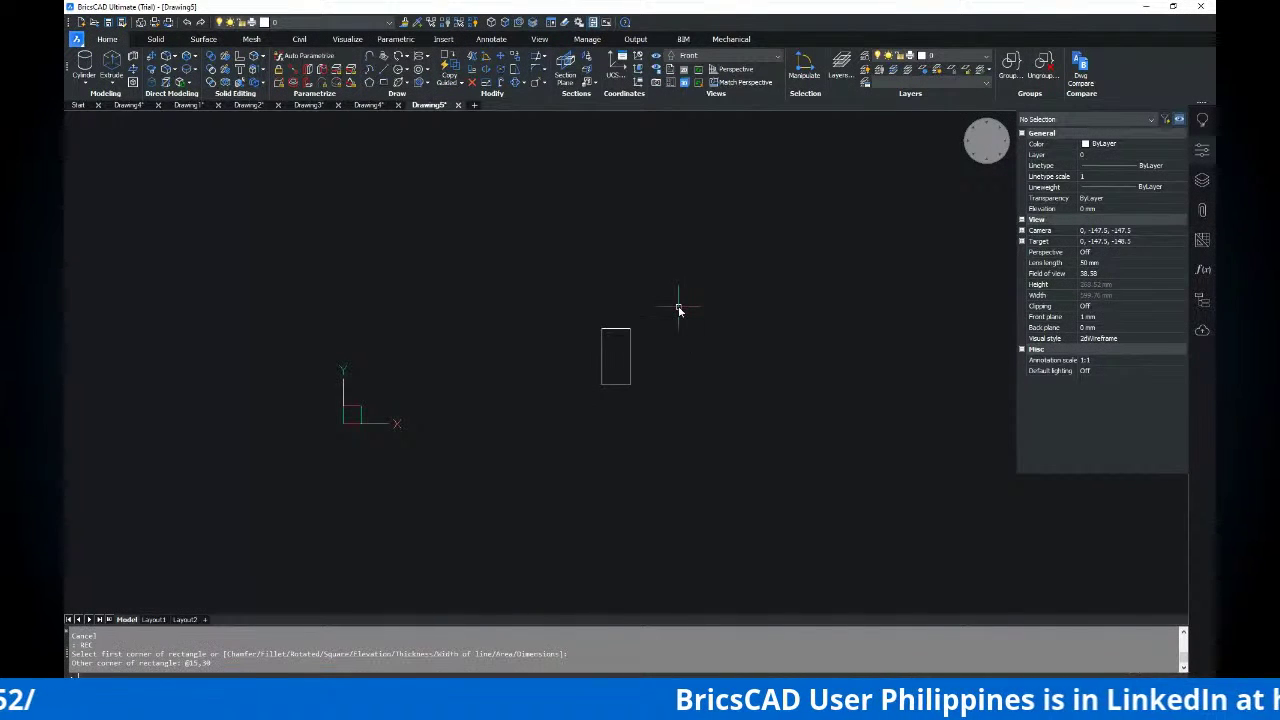
Try a 5 mm fillet on the upper-right corner of the 15 by 30 rectangle
scroll(620, 374, "up", 4)
key("alt+Tab")
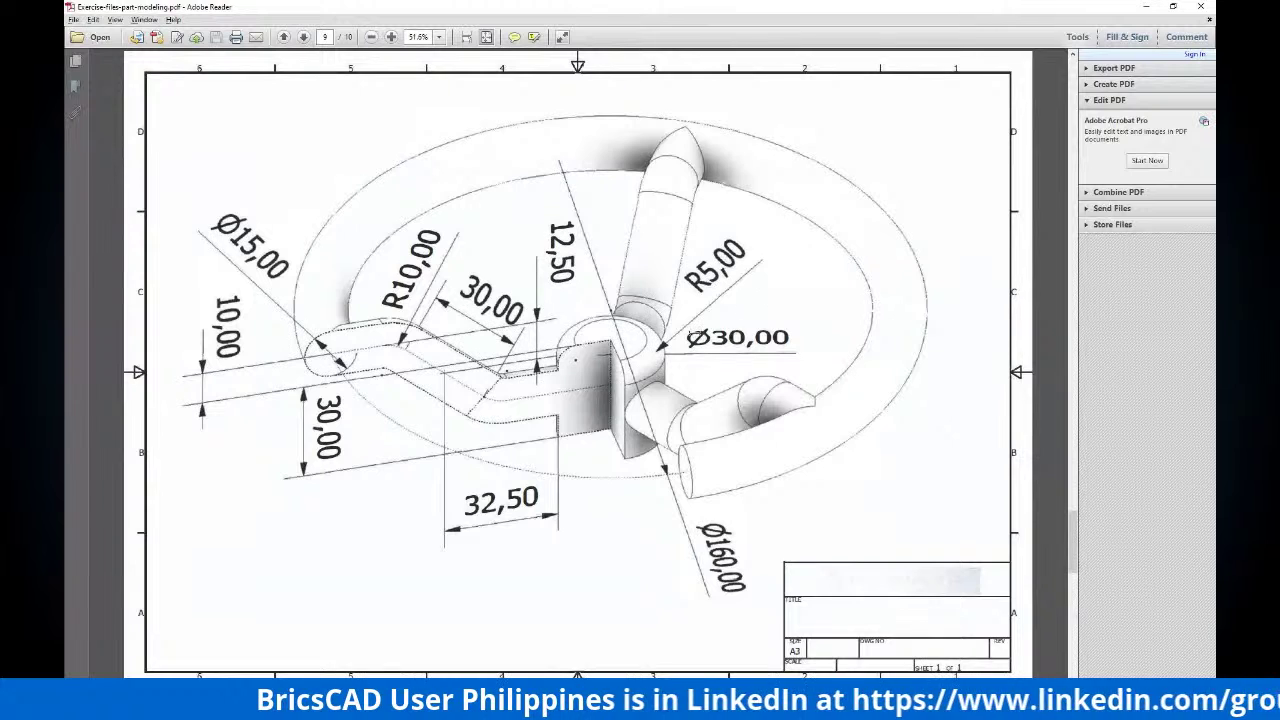
key("alt+Tab")
type("f")
key("Return")
type("r")
key("Return")
type("5")
key("Return")
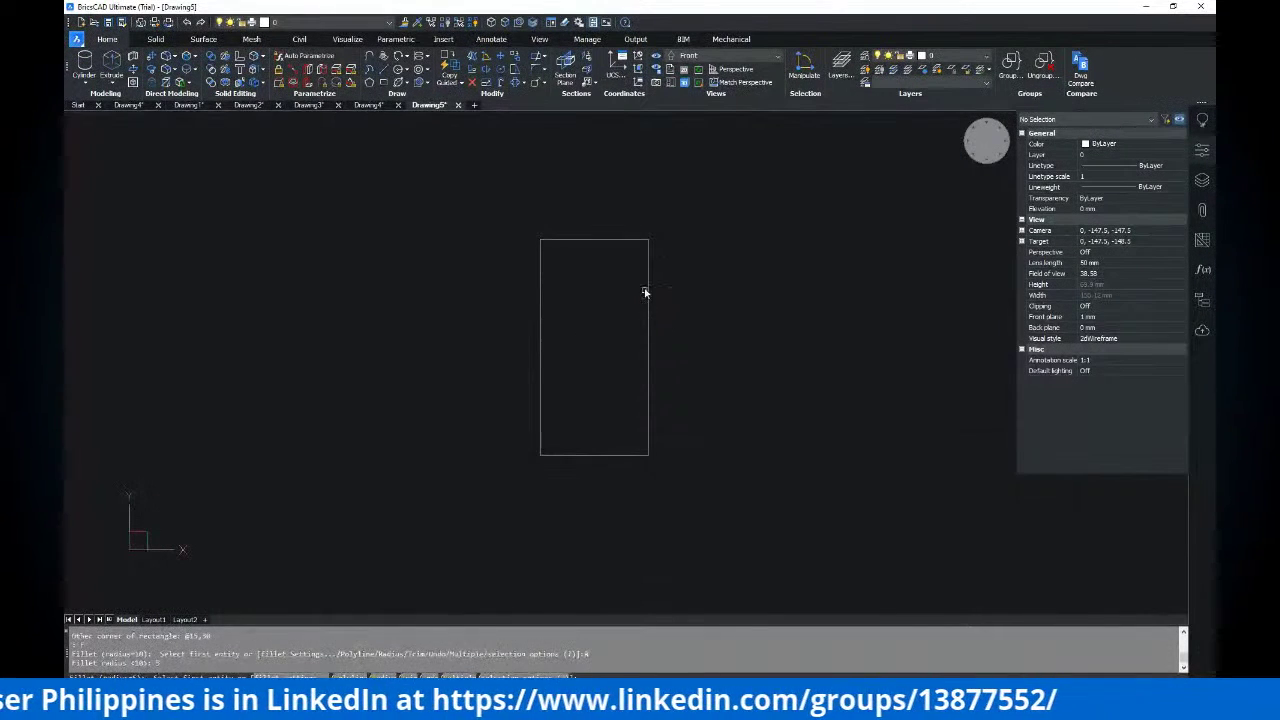
left_click(645, 258)
left_click(648, 265)
key("Escape")
key("Escape")
middle_click_drag(704, 338, 652, 330)
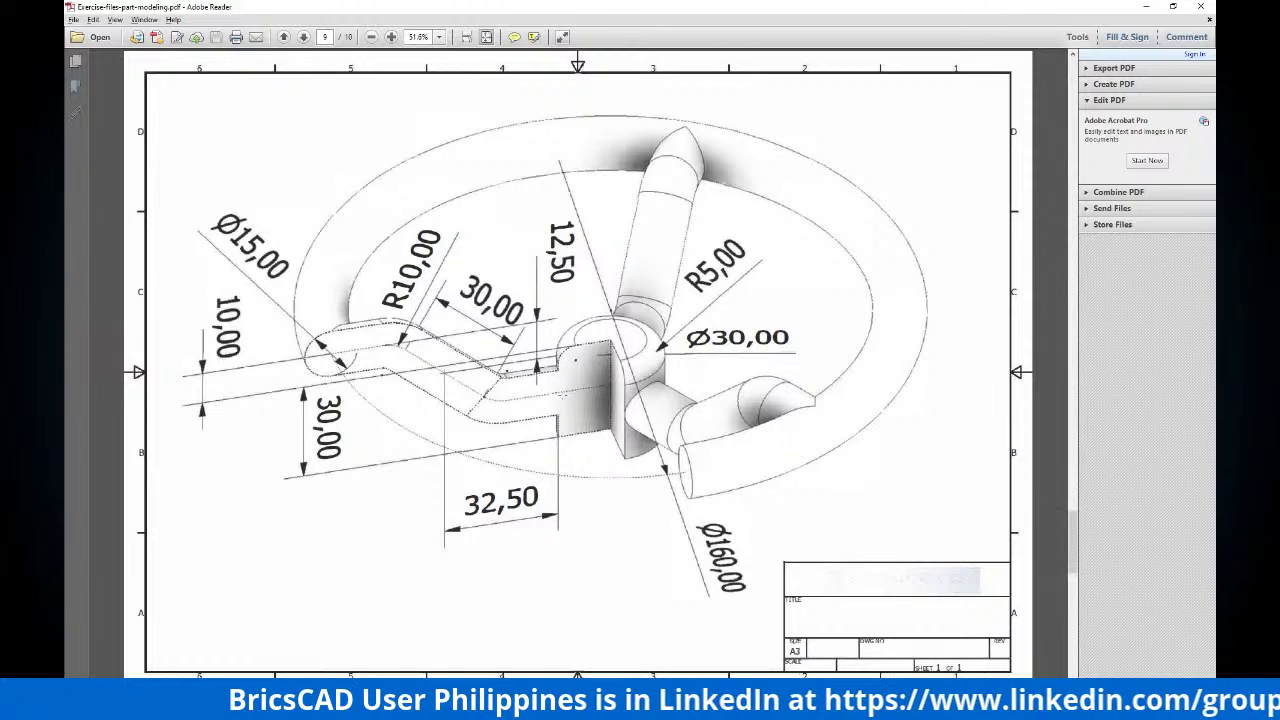
Check the hub in the PDF drawing and undo the rectangle's corner fillet
key("alt+Tab")
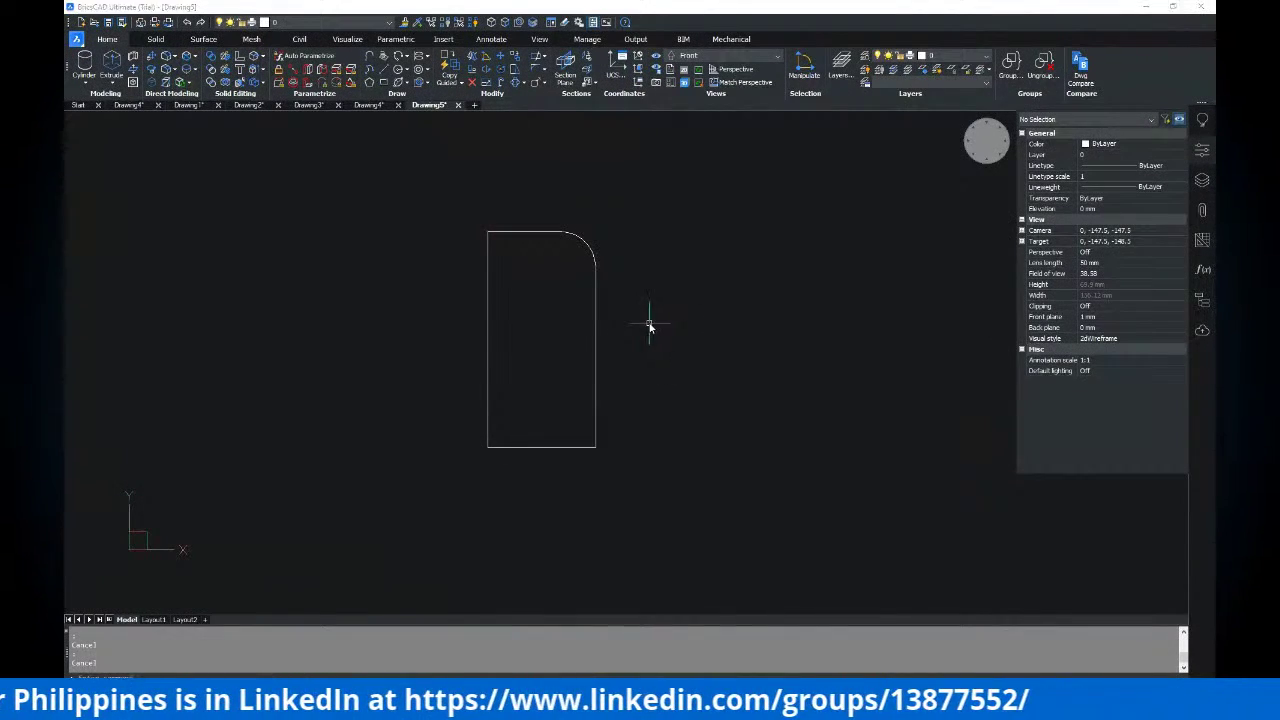
key("alt+Tab")
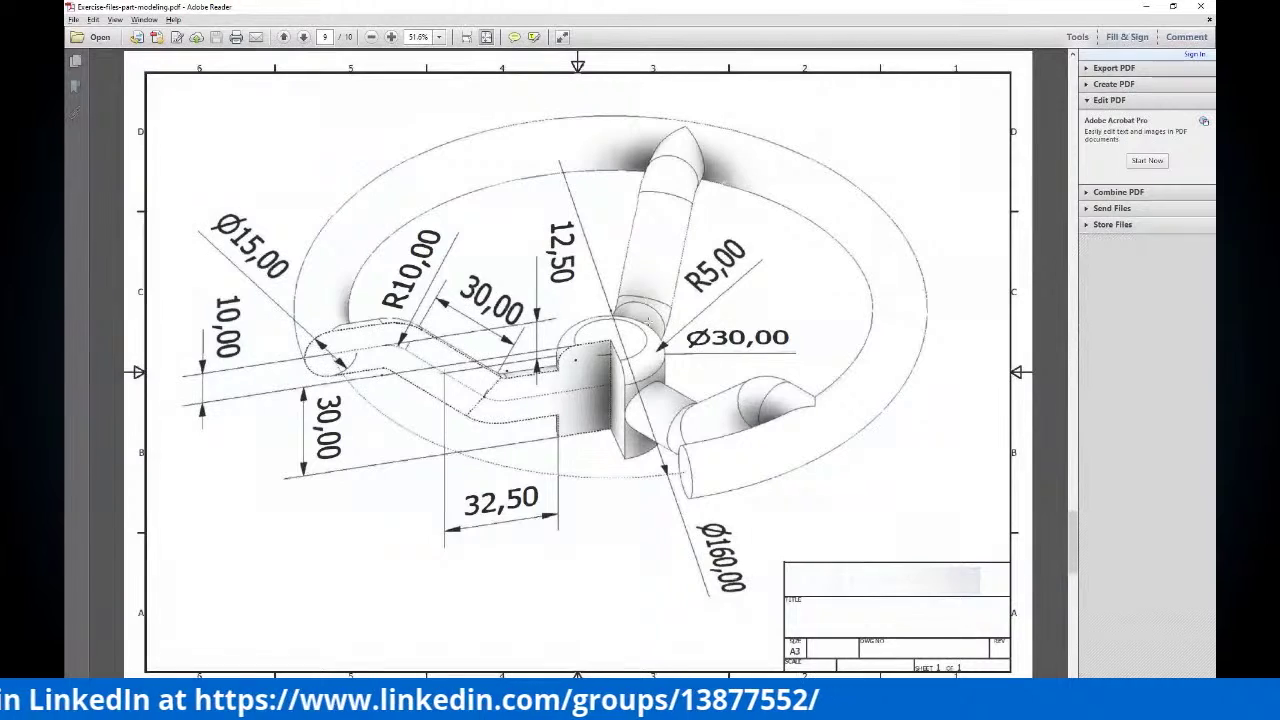
key("alt+Tab")
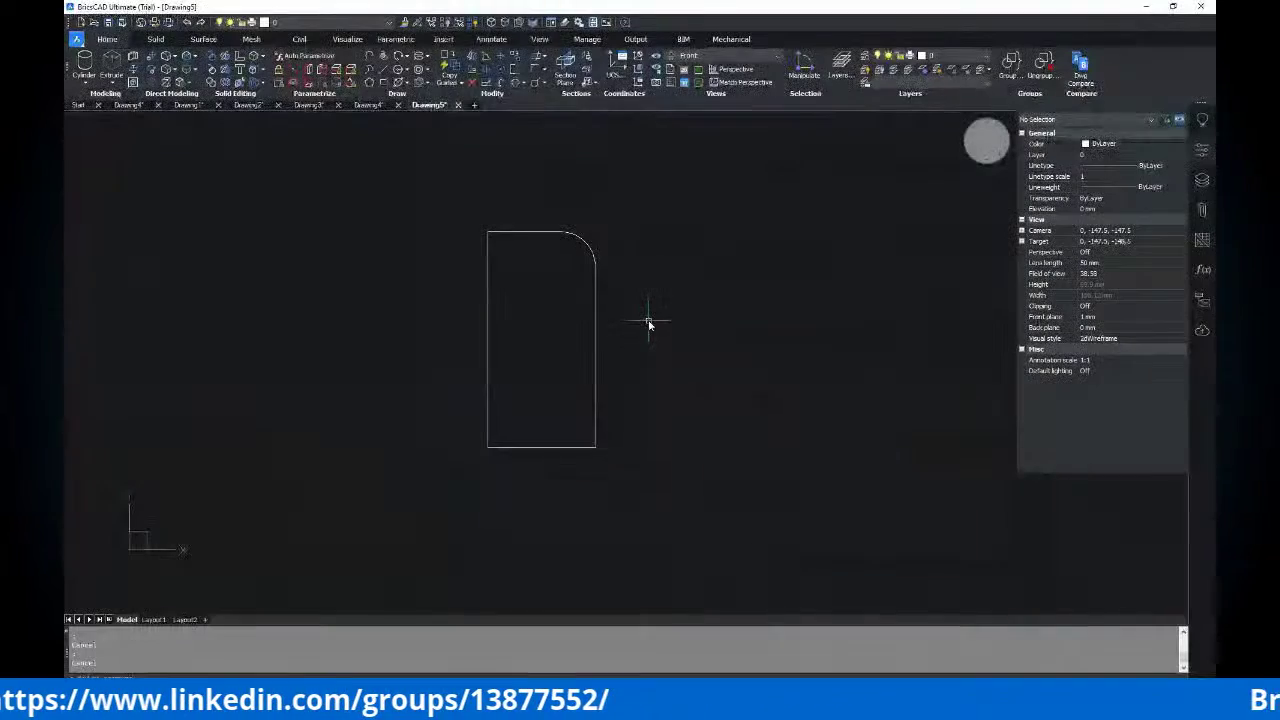
key("ctrl+z")
key("ctrl+z")
middle_click_drag(653, 288, 566, 277)
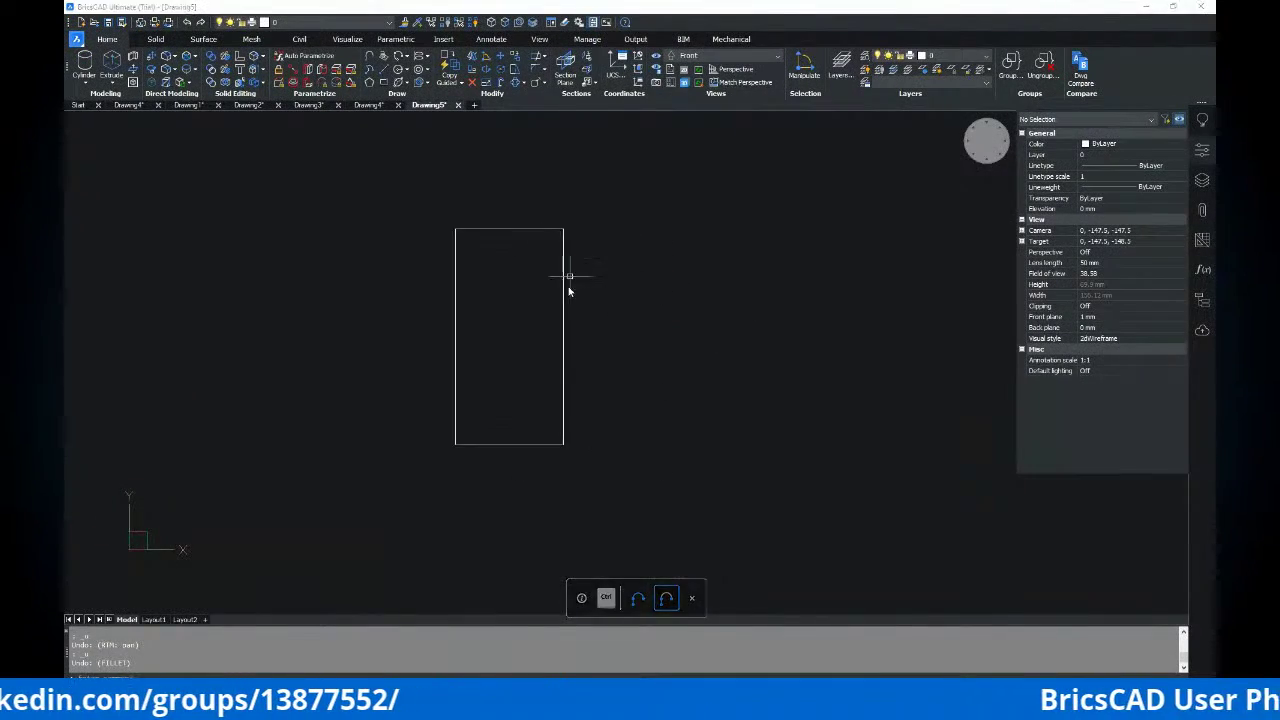
Check the spoke dimensions in the PDF, then draw a horizontal line 32.5 mm outward from the midpoint of the rectangle's right side
key("alt+Tab")
key("alt+Tab")
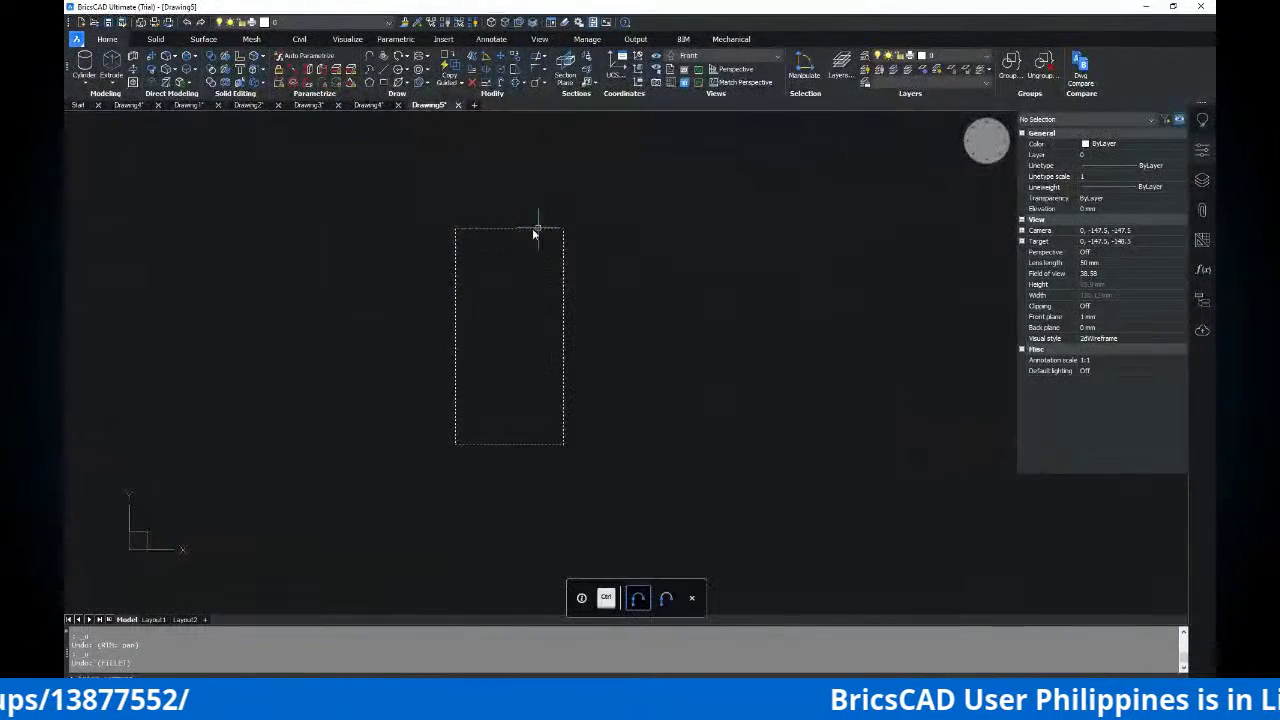
key("alt+Tab")
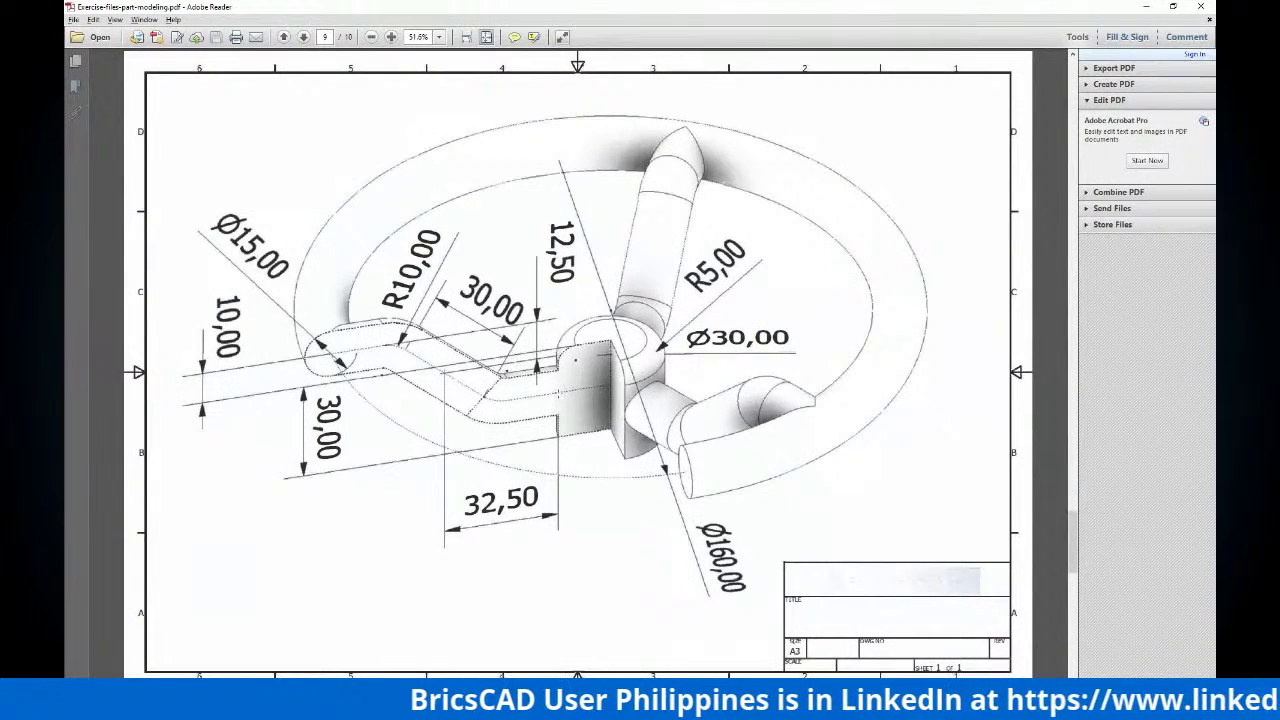
key("ctrl")
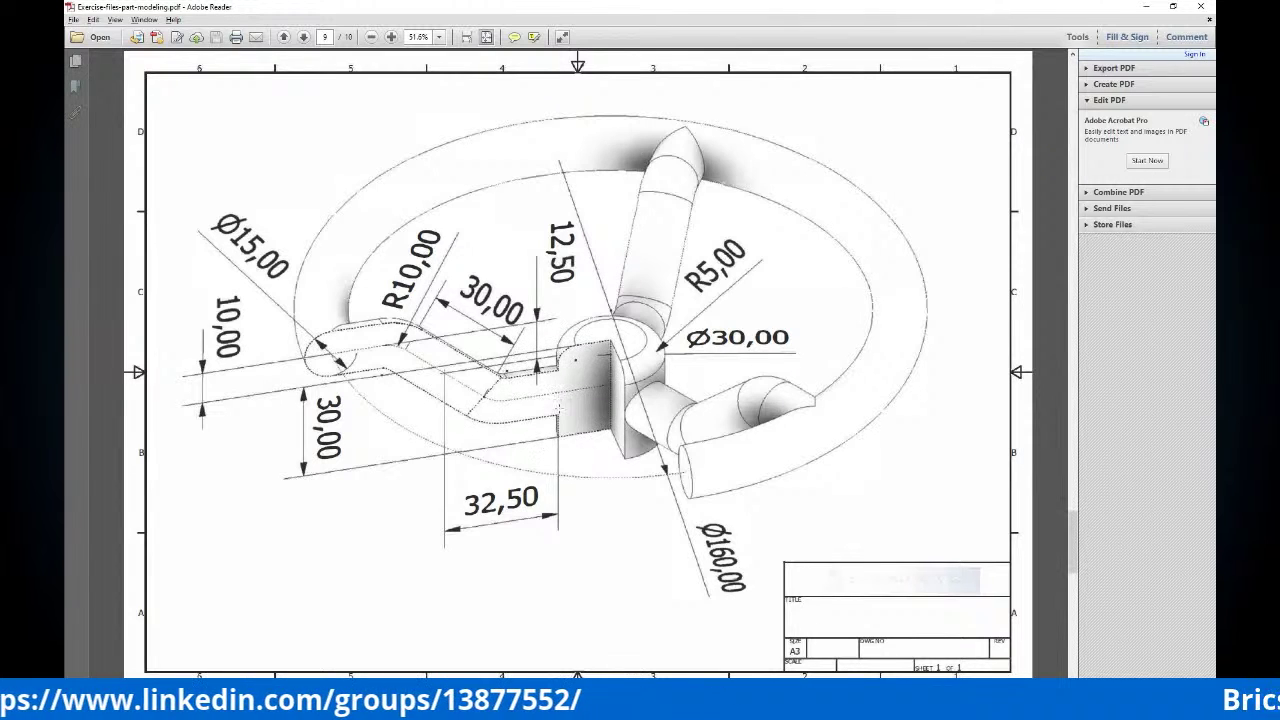
left_click(570, 398)
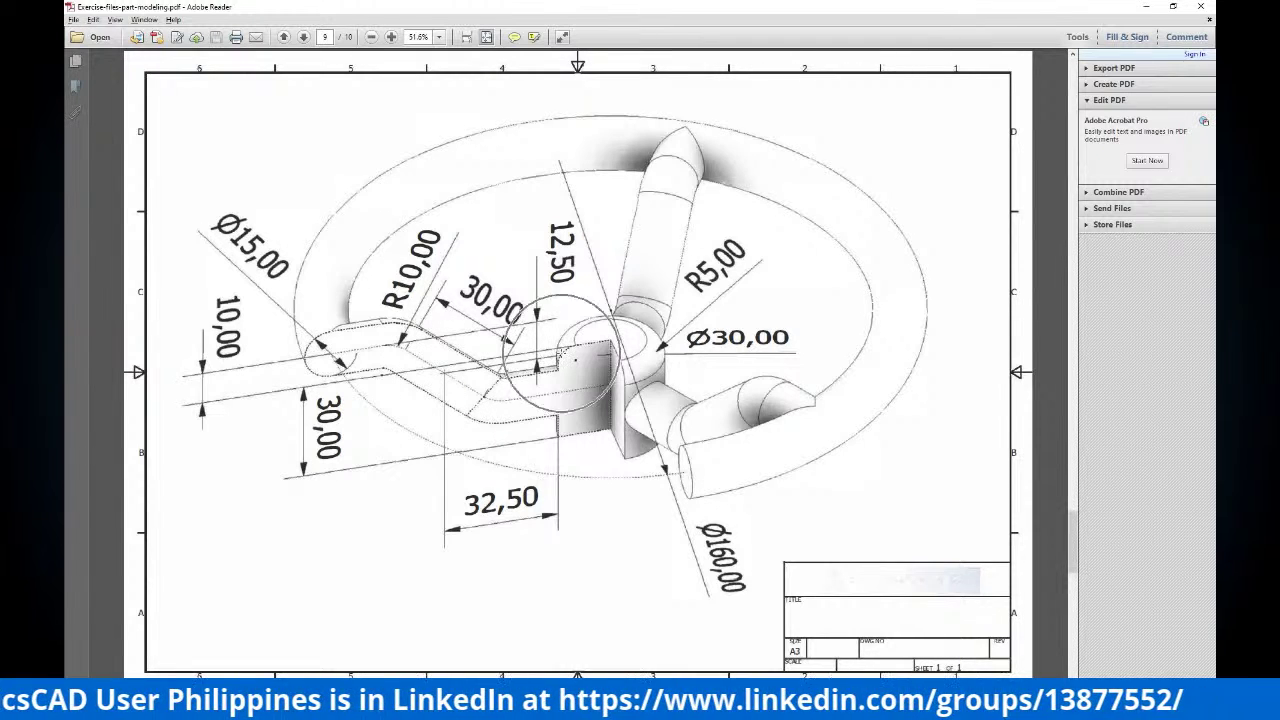
key("alt+Tab")
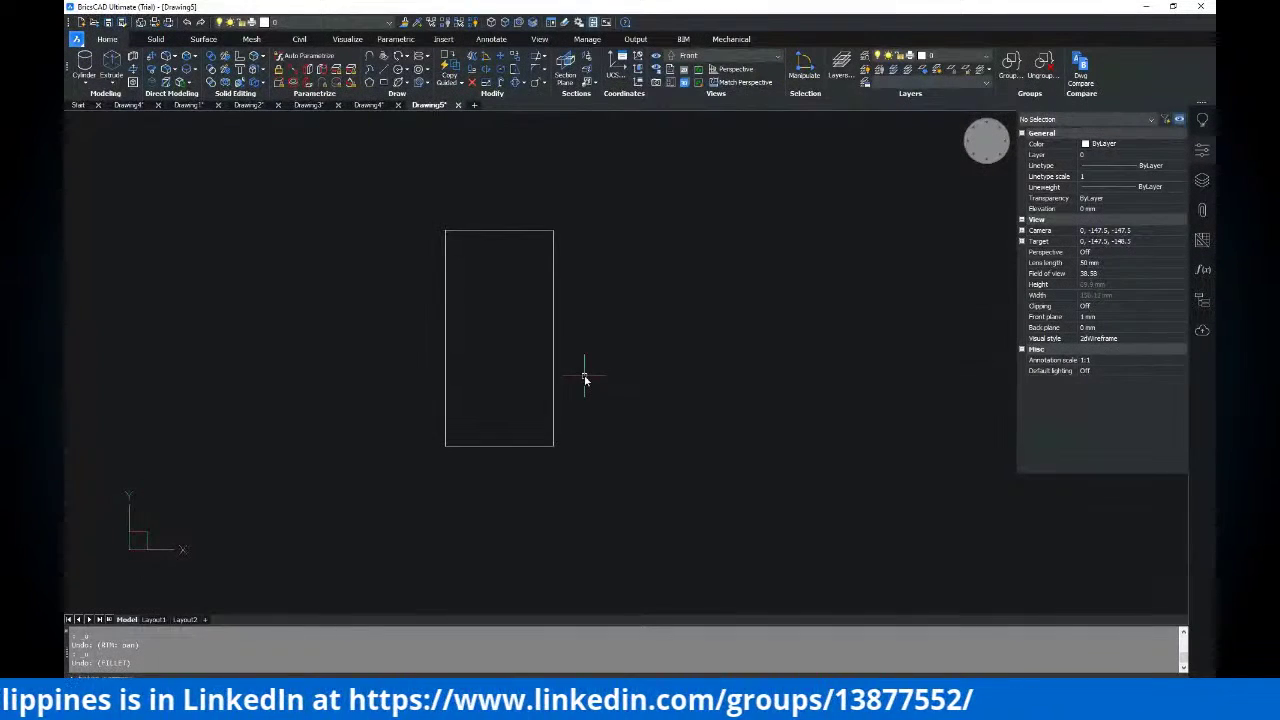
type("l")
key("Return")
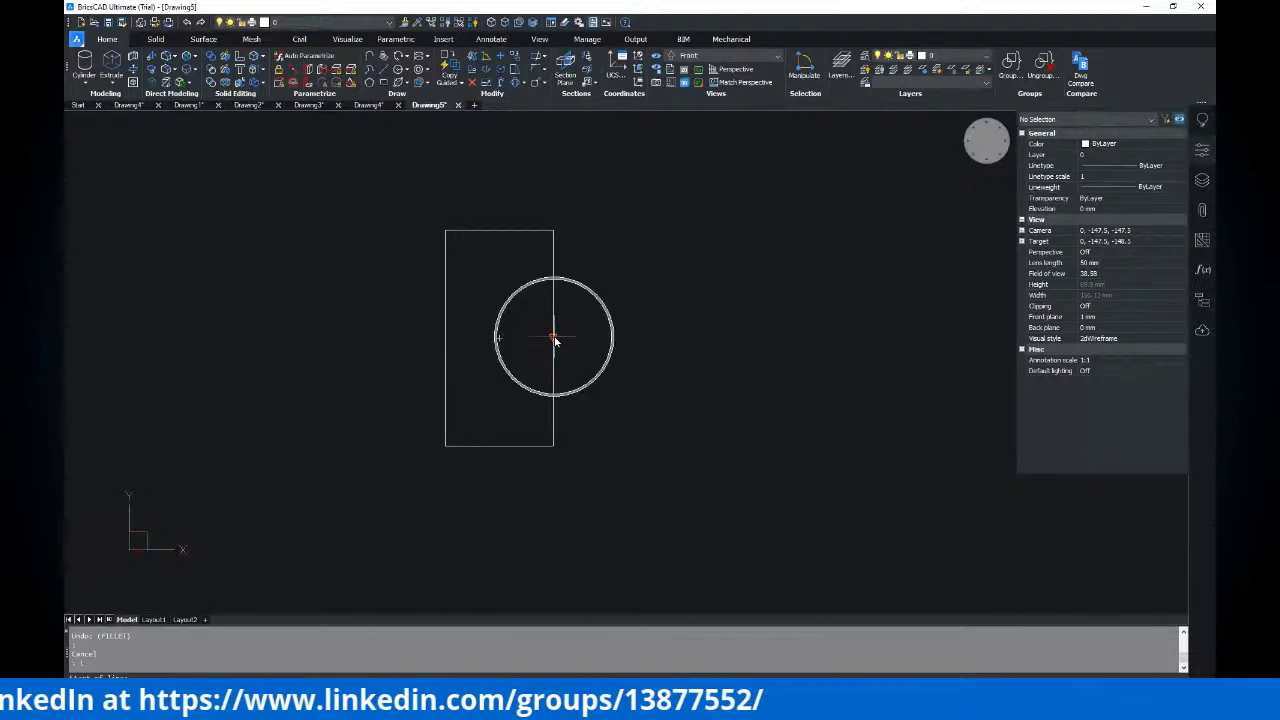
left_click(554, 339)
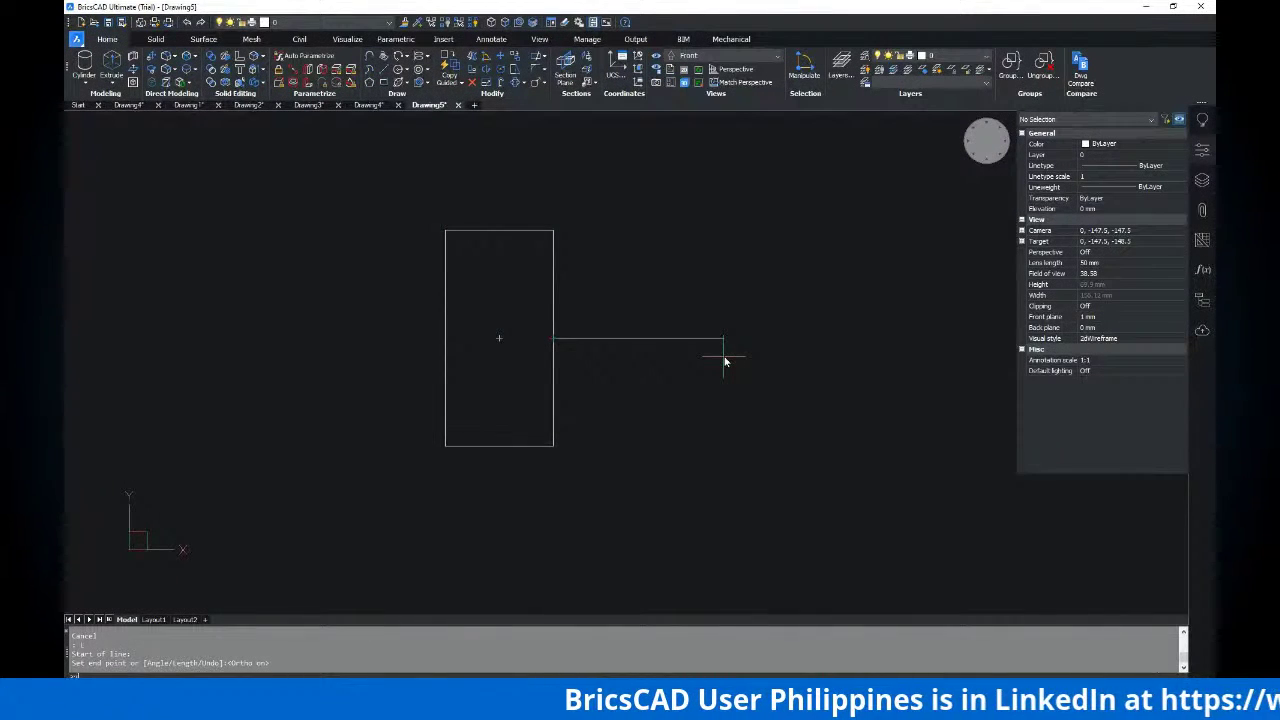
left_click(786, 337)
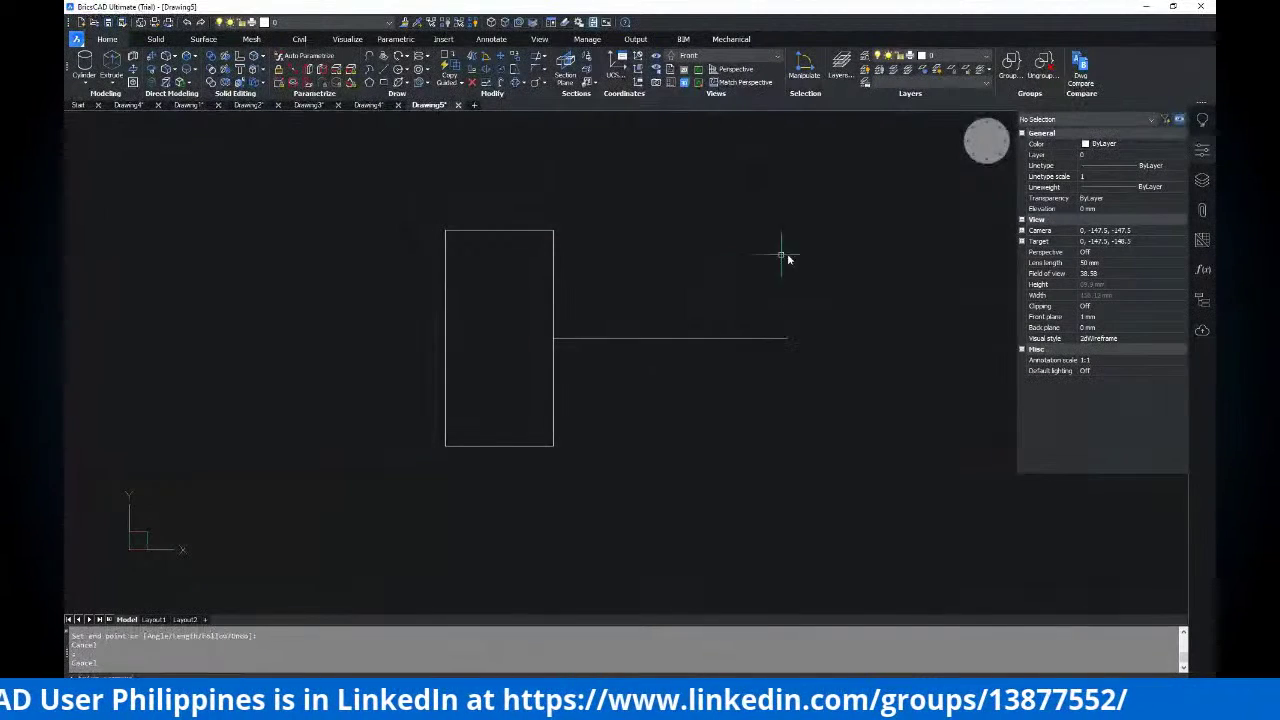
Fillet the rectangle's upper-right corner with a 5 mm radius
type("f")
key("Return")
type("r")
key("Return")
type("5")
key("Return")
left_click(488, 243)
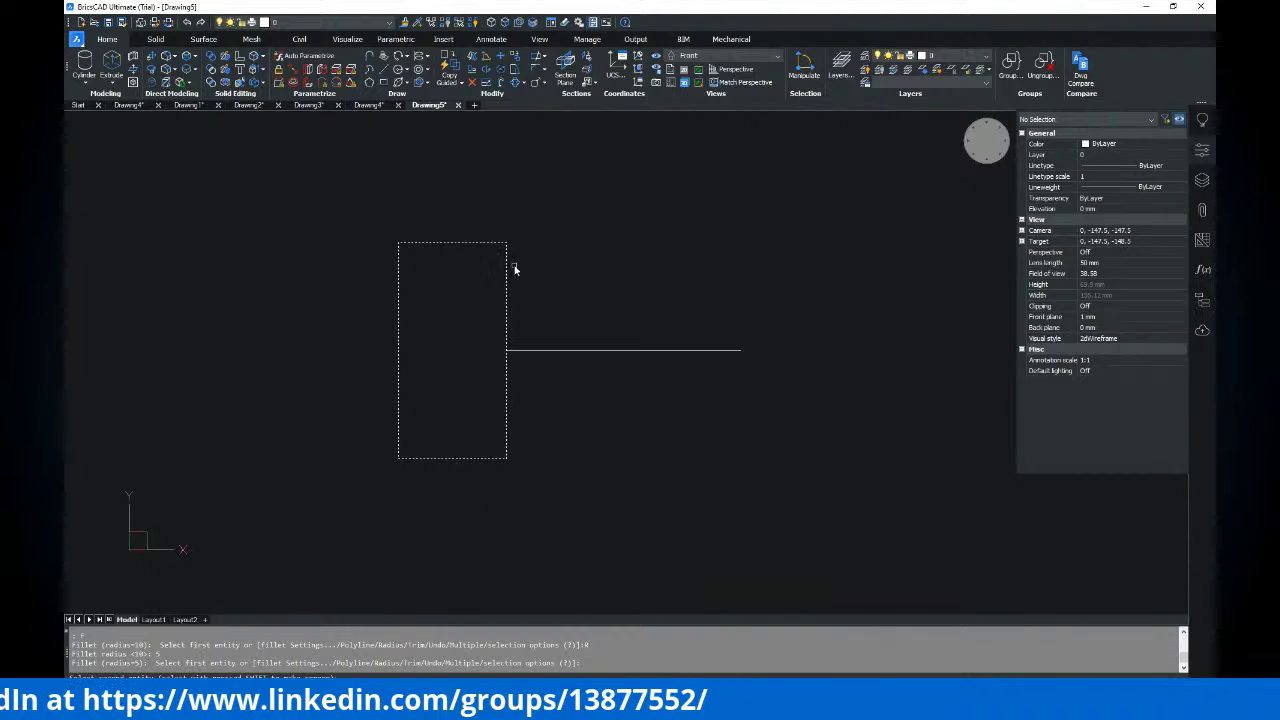
left_click(507, 272)
middle_click_drag(586, 291, 643, 269)
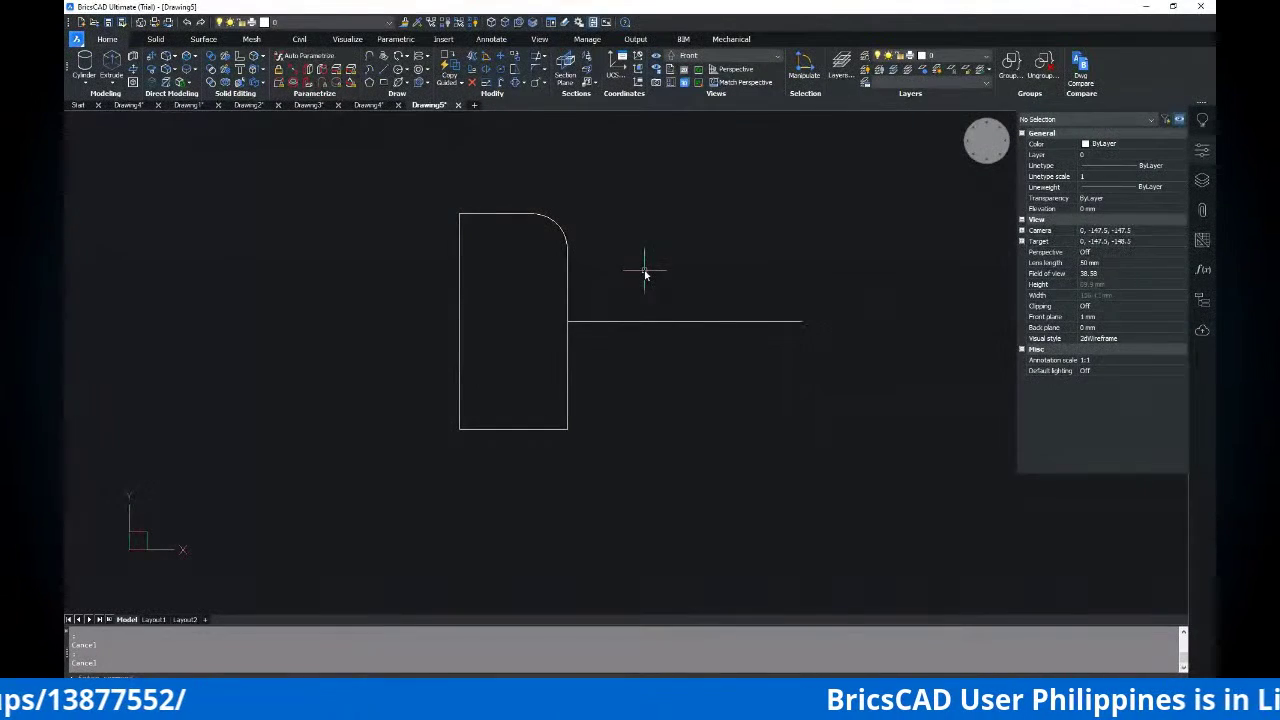
Draw a 32.5 mm horizontal line from the fillet's lower end, then a vertical line down to the end of the midpoint line
type("l")
key("Return")
left_click(567, 249)
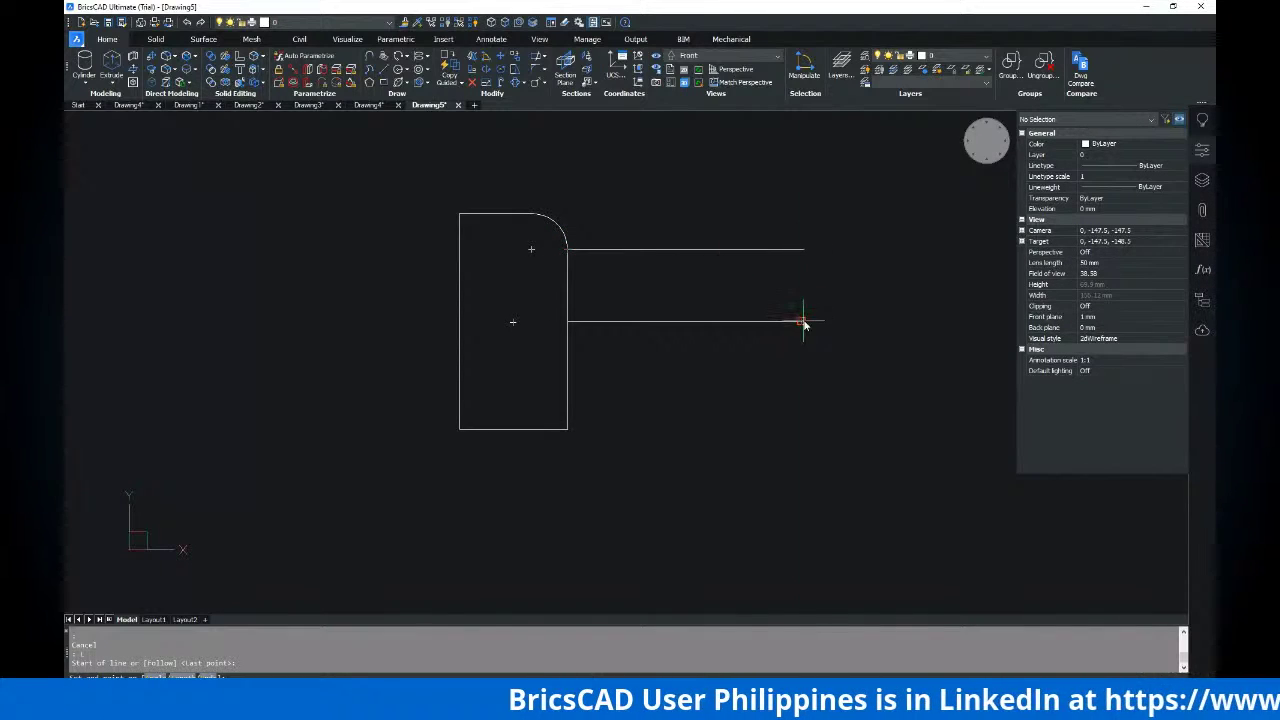
left_click(801, 250)
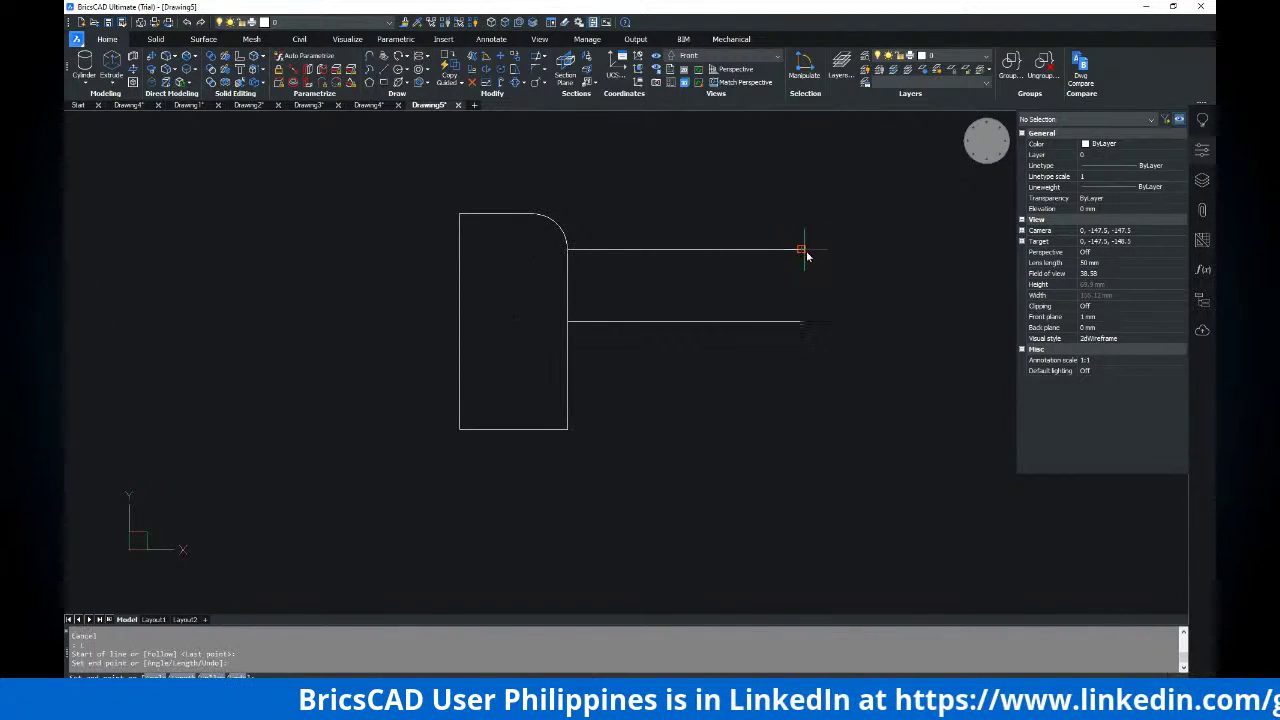
left_click(801, 322)
key("Escape")
middle_click_drag(860, 266, 811, 291)
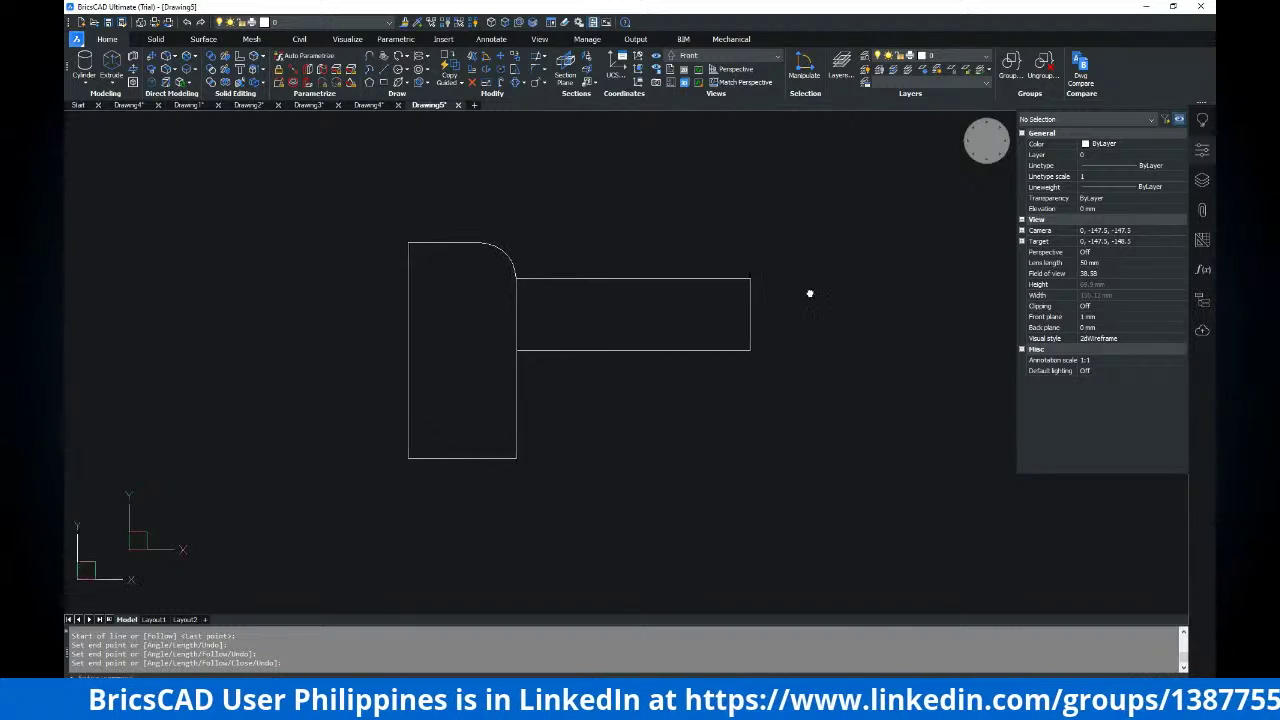
Draw a diagonal line from the outer end of the upper horizontal line to the midpoint of the lower one, checking against the PDF
middle_click_drag(646, 291, 658, 293)
key("alt+Tab")
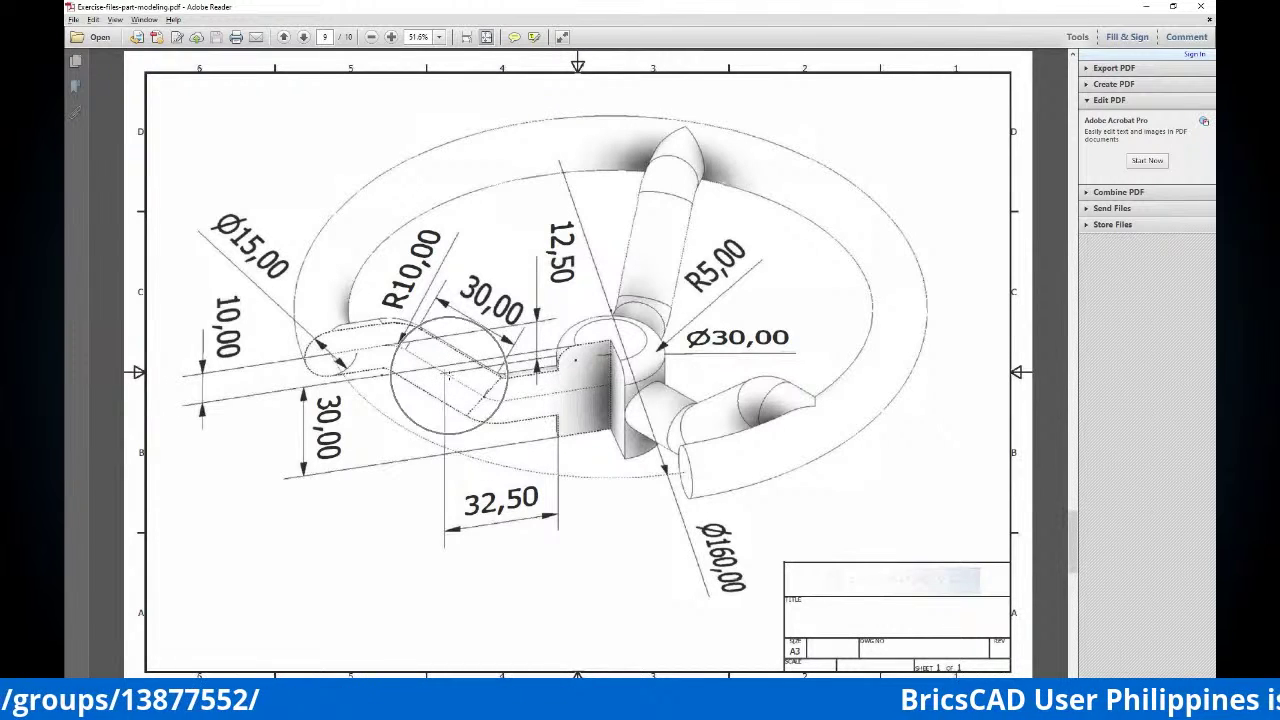
key("alt+Tab")
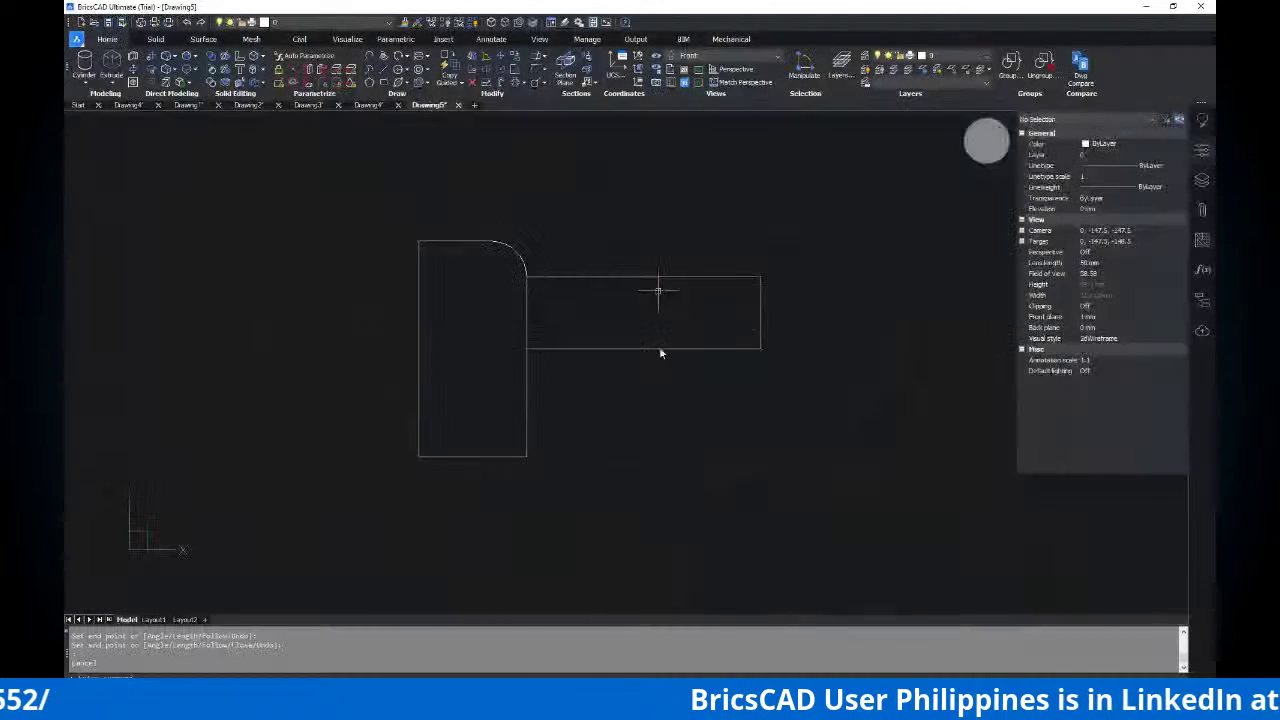
type("L")
key("Return")
left_click(760, 277)
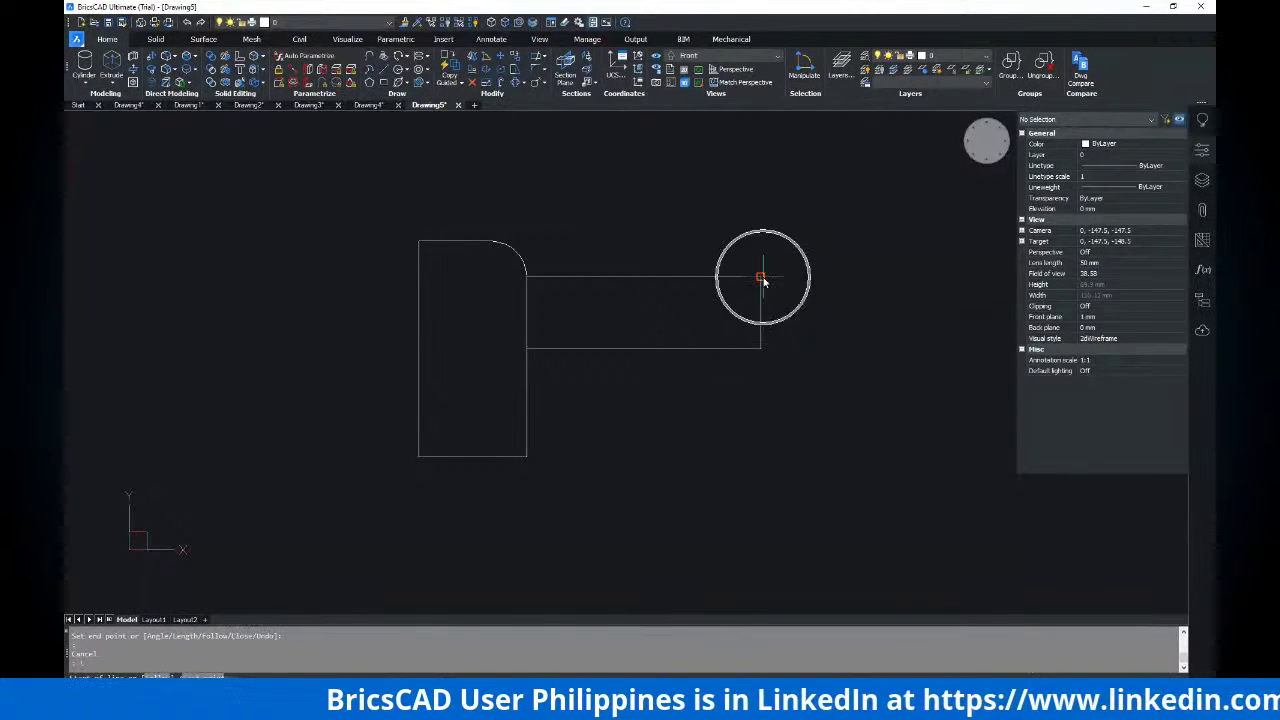
left_click(645, 348)
key("alt+space")
key("Escape")
key("Escape")
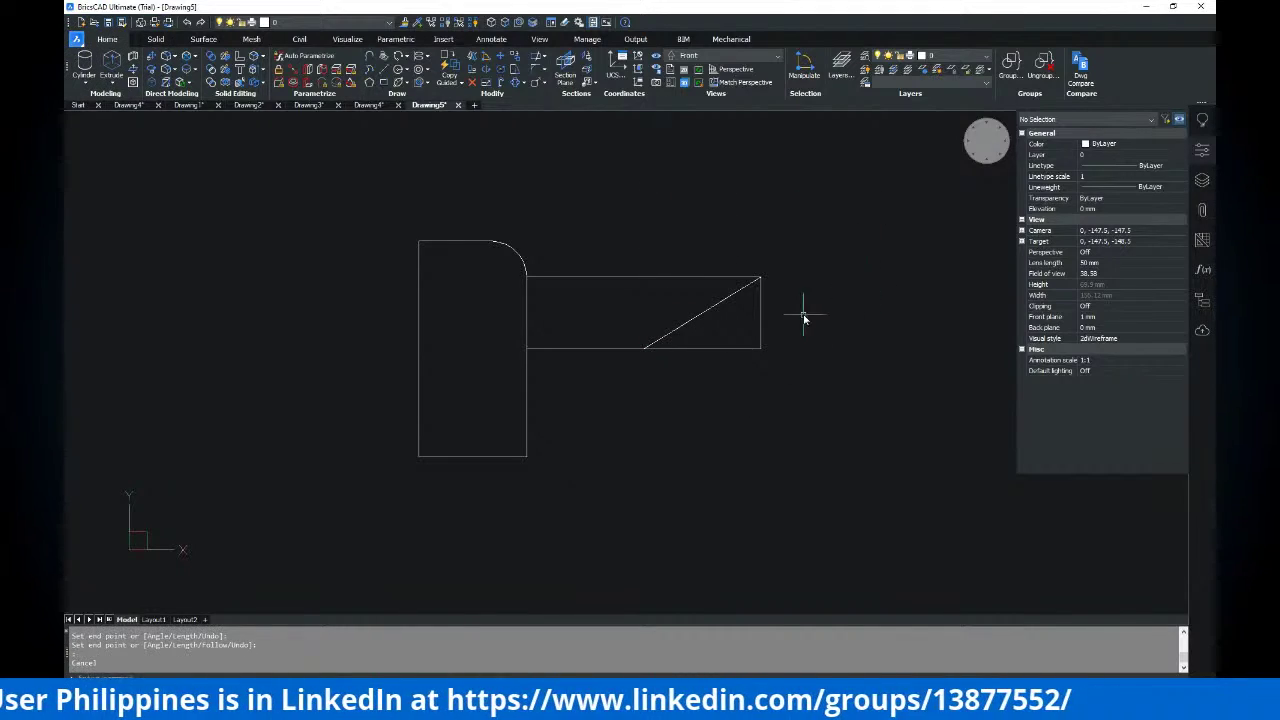
key("alt+Tab")
key("alt+Tab")
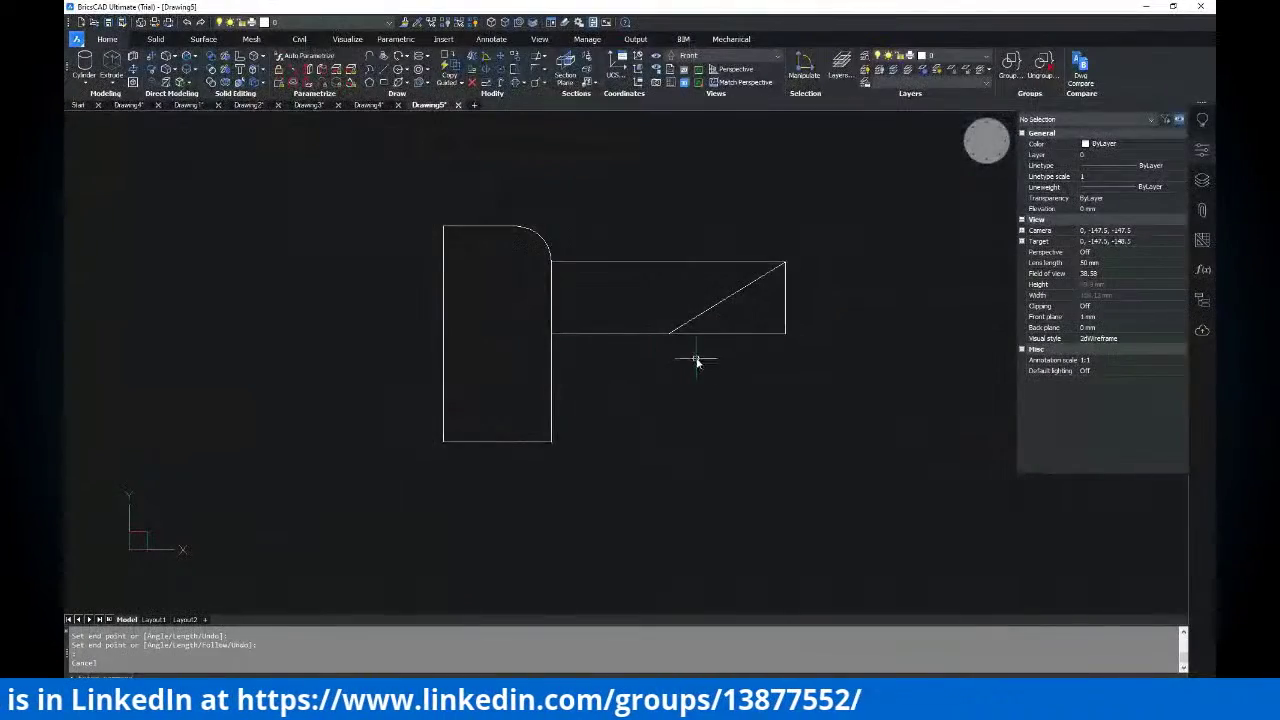
Check the bend radius in the PDF and fillet the diagonal with the lower horizontal line at a 10 mm radius
key("alt+Tab")
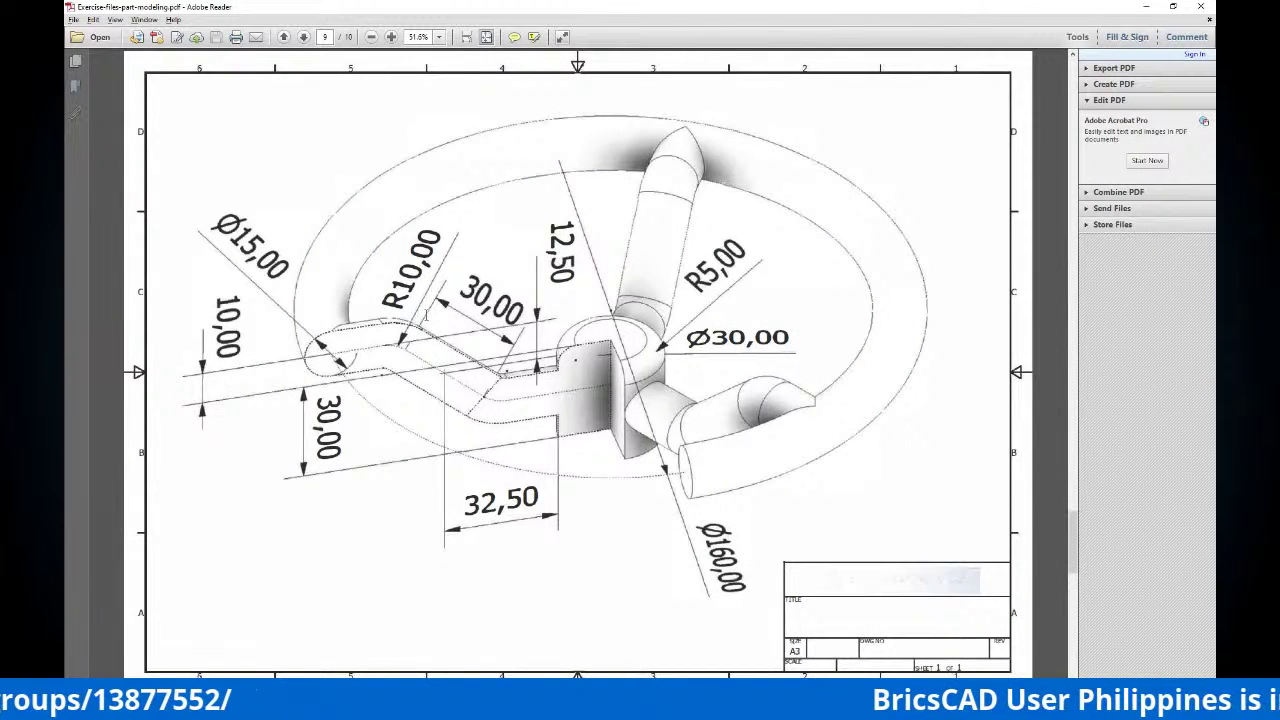
key("alt+Tab")
left_click(672, 341)
key("Escape")
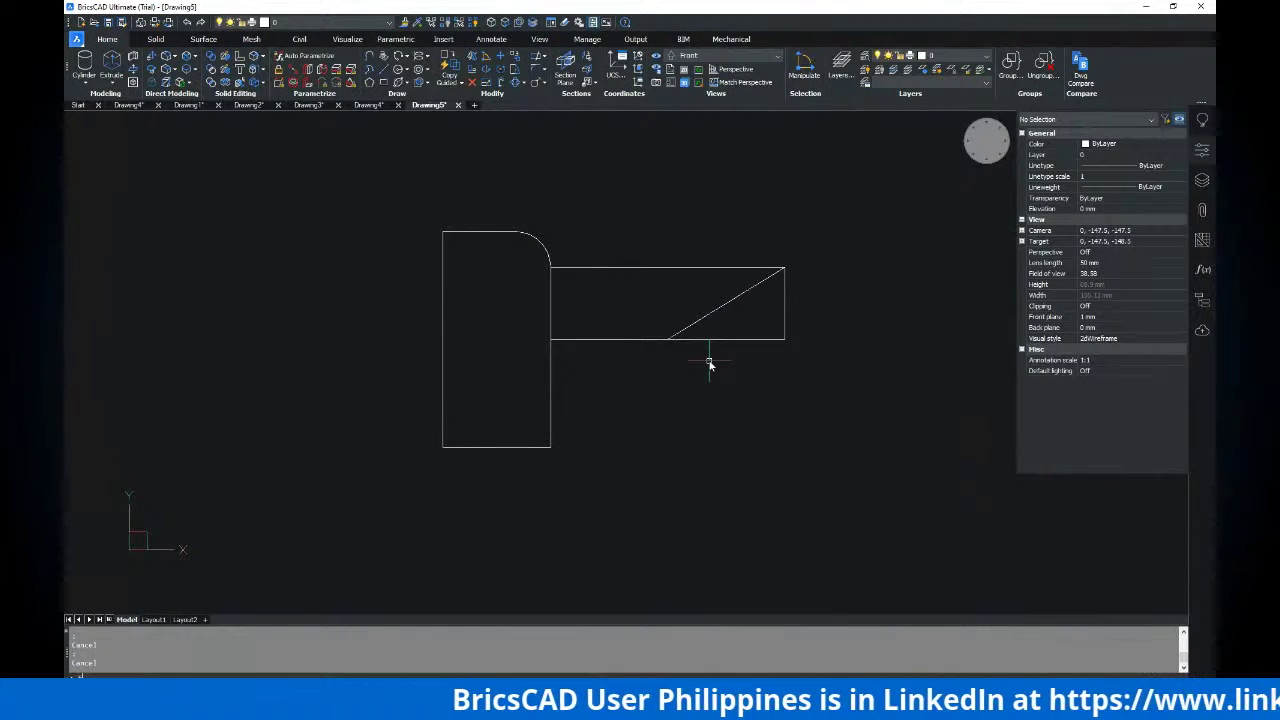
type("f")
key("Return")
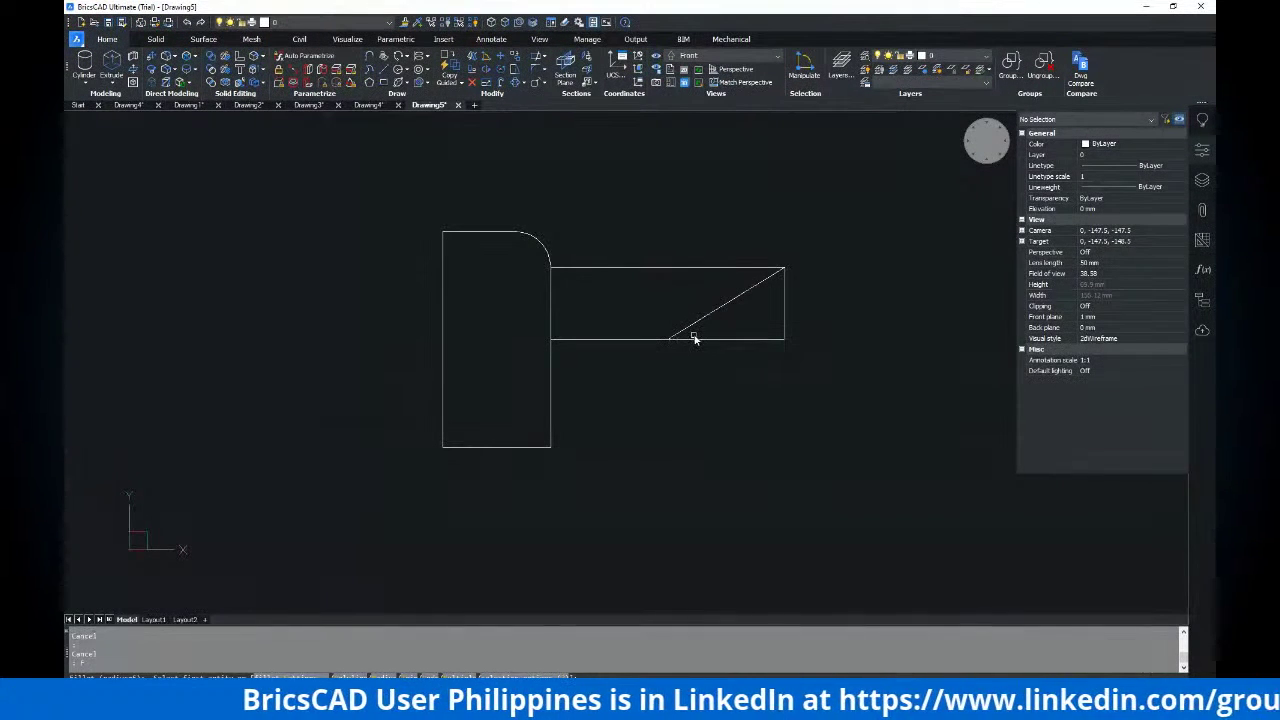
type("r")
key("Return")
type("10")
key("Return")
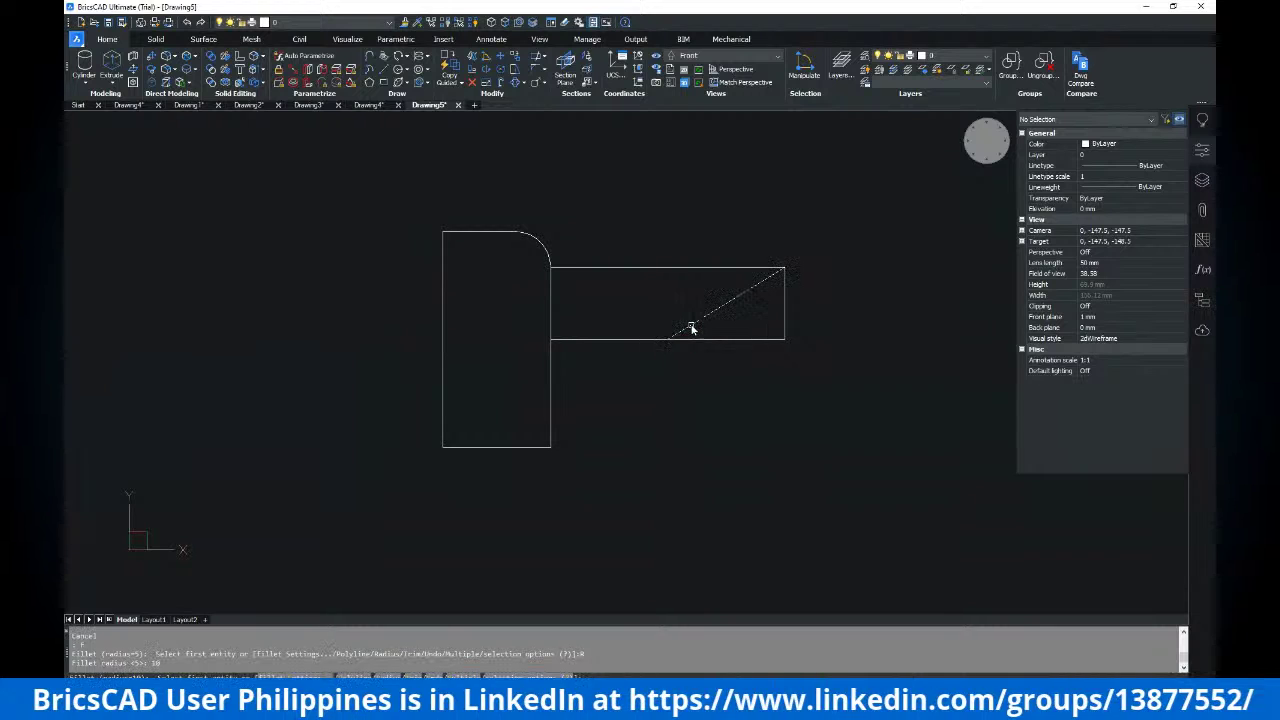
left_click(692, 328)
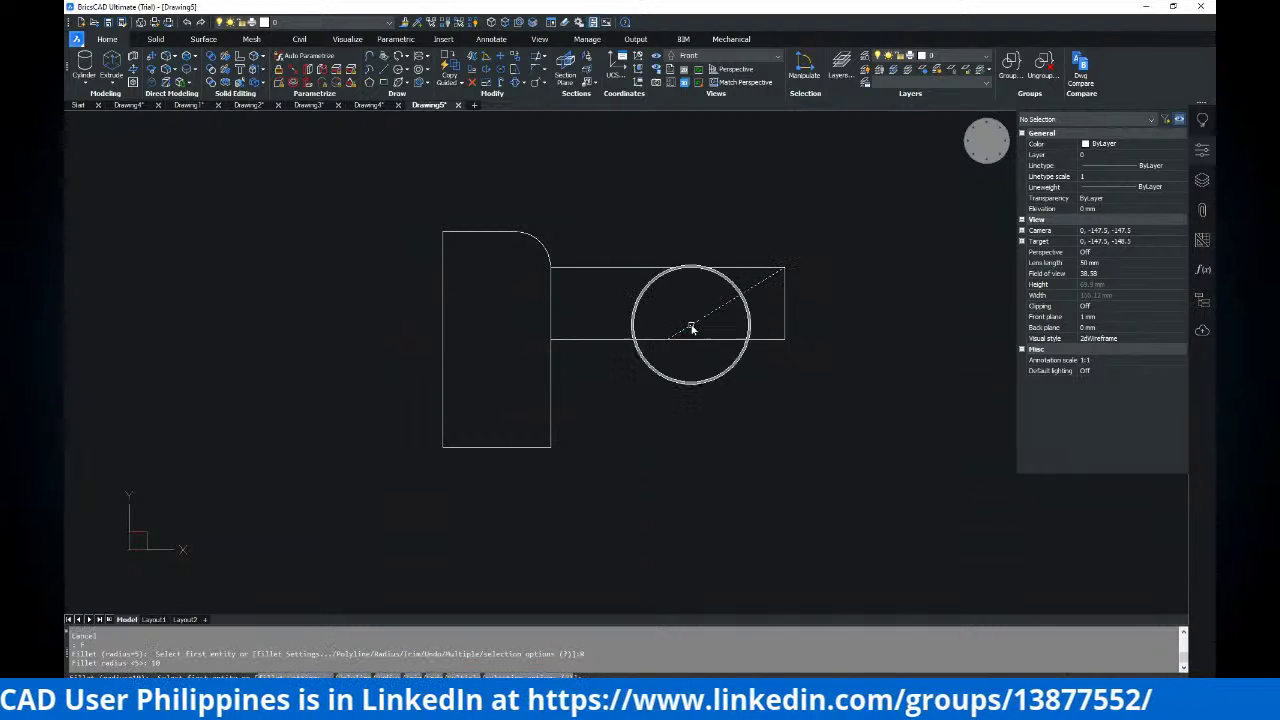
left_click(640, 340)
key("Escape")
key("Escape")
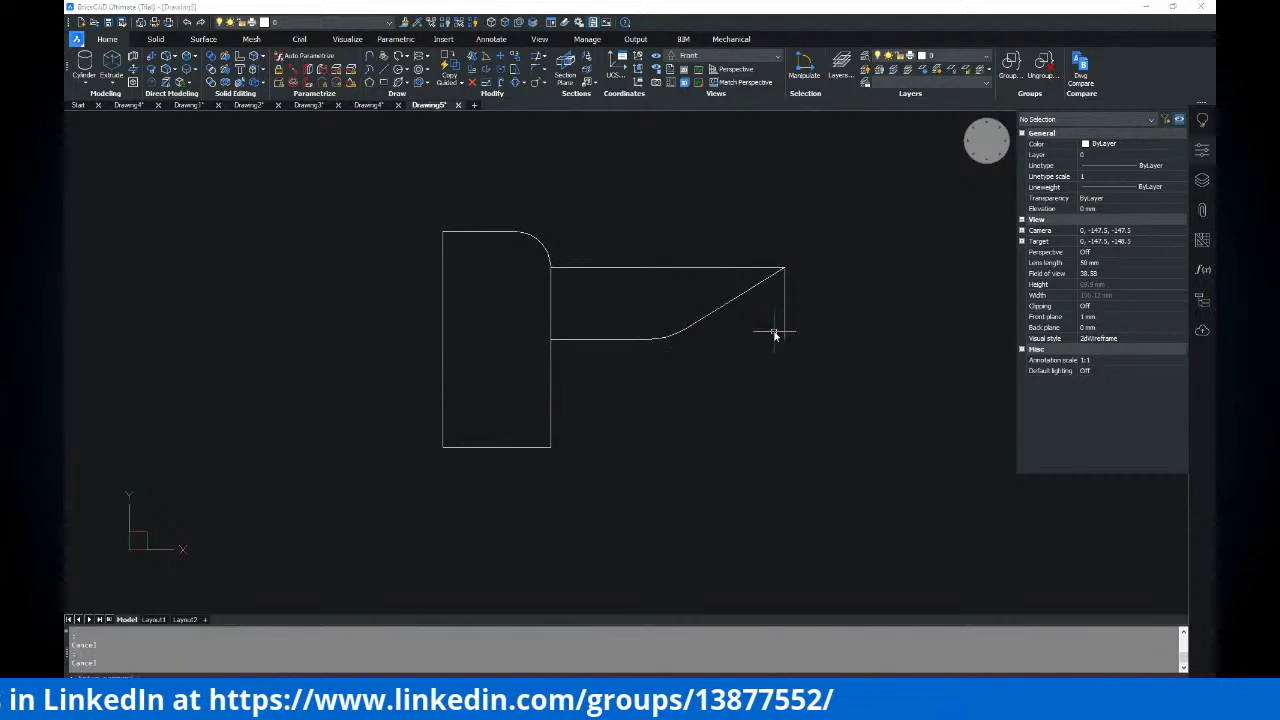
Delete the upper horizontal line and the vertical end line, leaving only the bent spoke path beside the hub profile
key("alt+Tab")
key("alt+Tab")
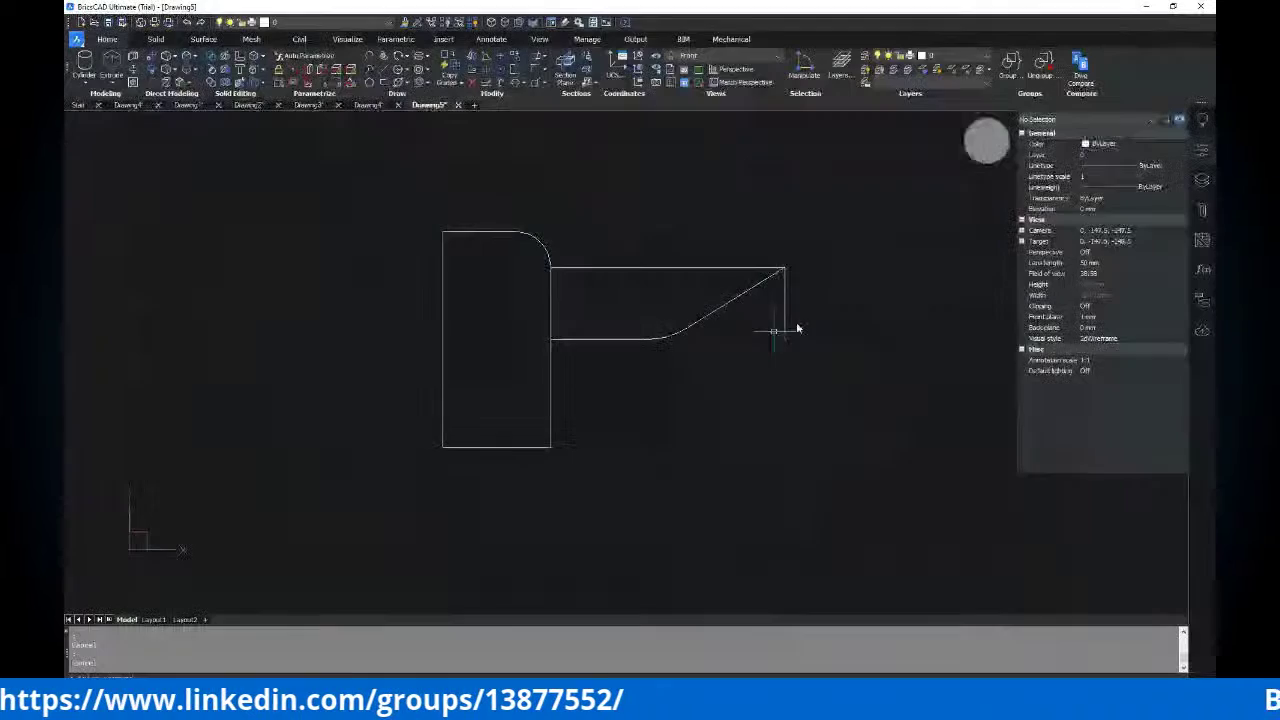
middle_click_drag(795, 306, 780, 317)
left_click_drag(699, 266, 653, 296)
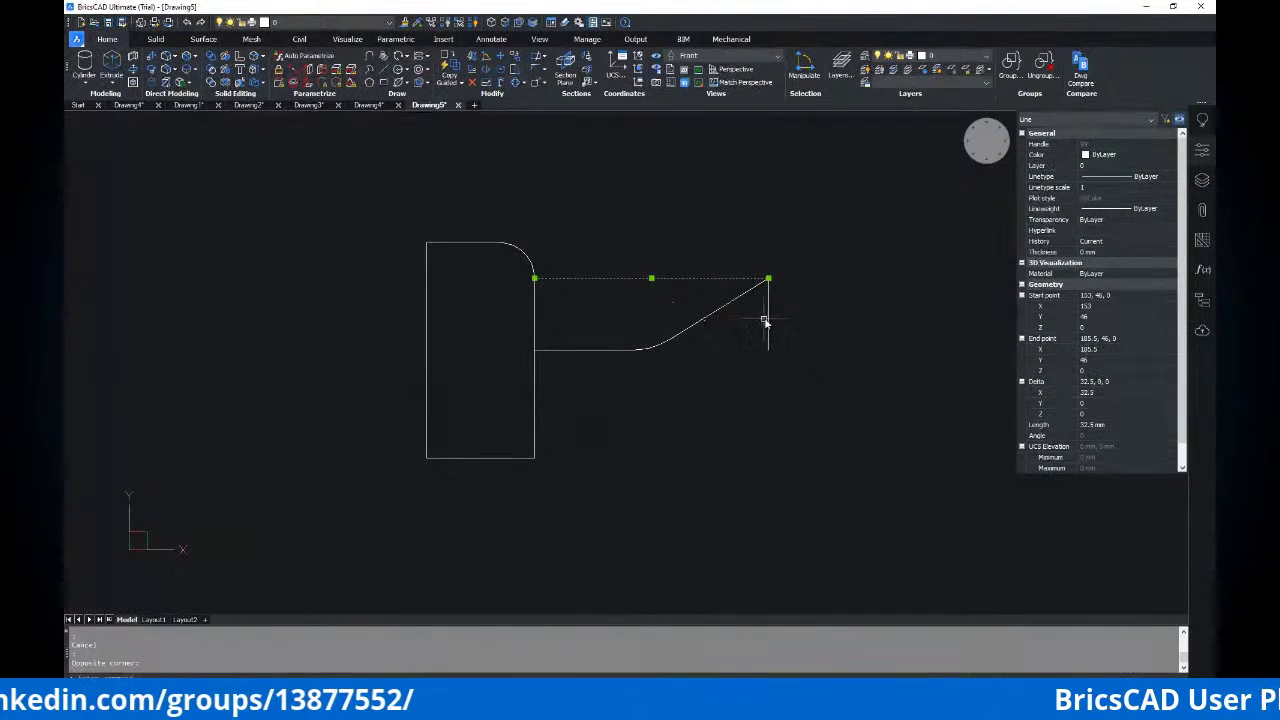
left_click_drag(800, 318, 749, 363)
key("Delete")
scroll(694, 329, "down", 3)
middle_click_drag(694, 329, 629, 342)
left_click_drag(543, 337, 514, 386)
left_click_drag(611, 286, 486, 404)
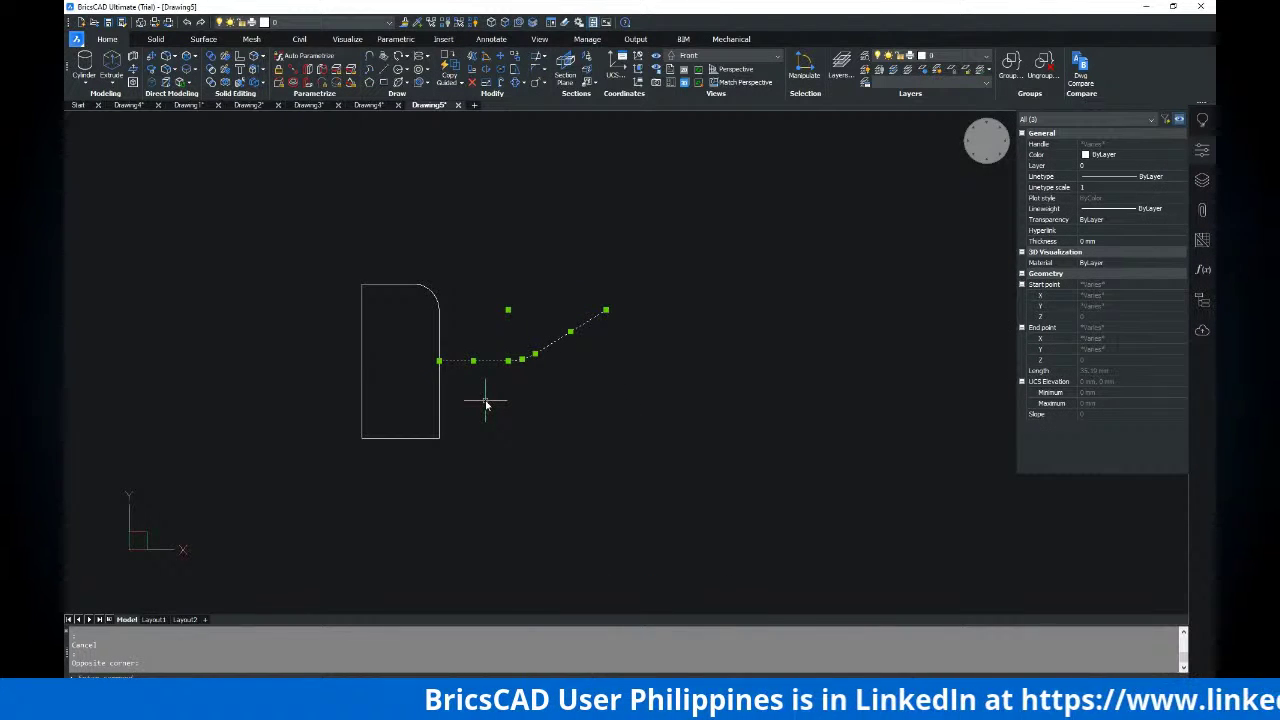
key("Escape")
key("Escape")
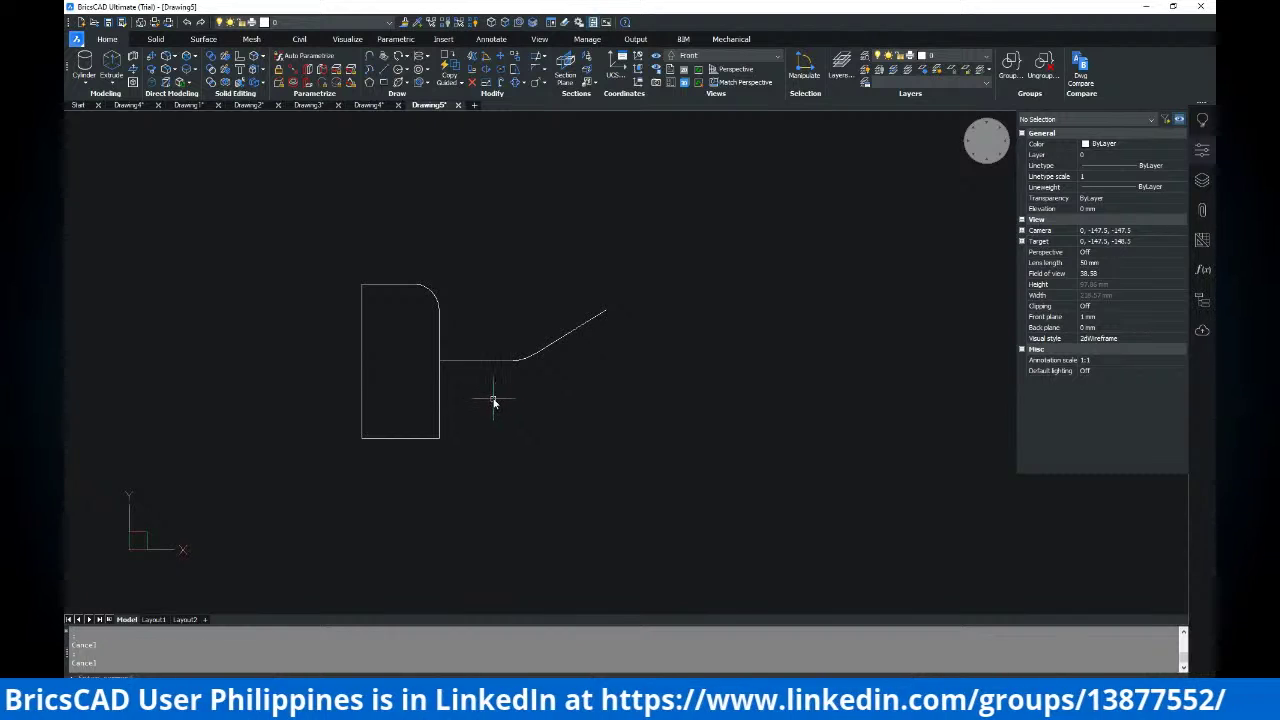
Join the horizontal line, bend arc and diagonal line of the spoke path into one polyline
type("JOIN")
key("Return")
left_click_drag(664, 275, 508, 403)
left_click(505, 406)
key("Return")
left_click(564, 353)
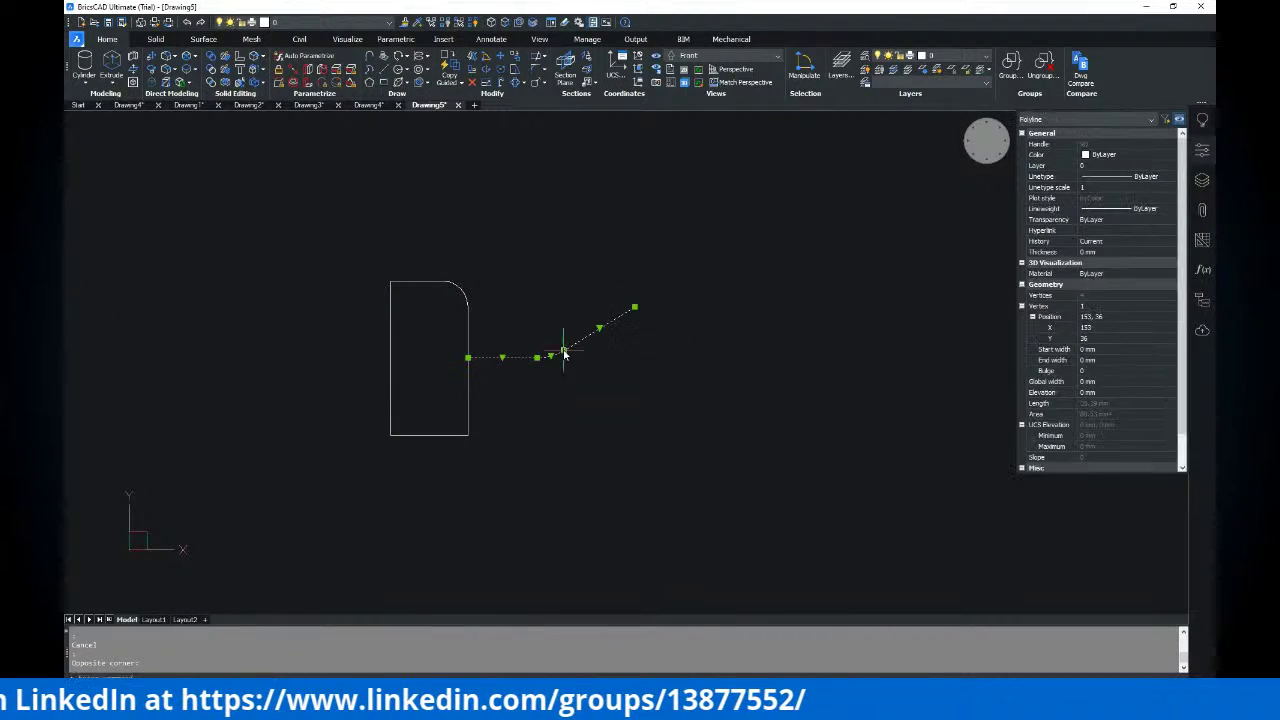
key("Escape")
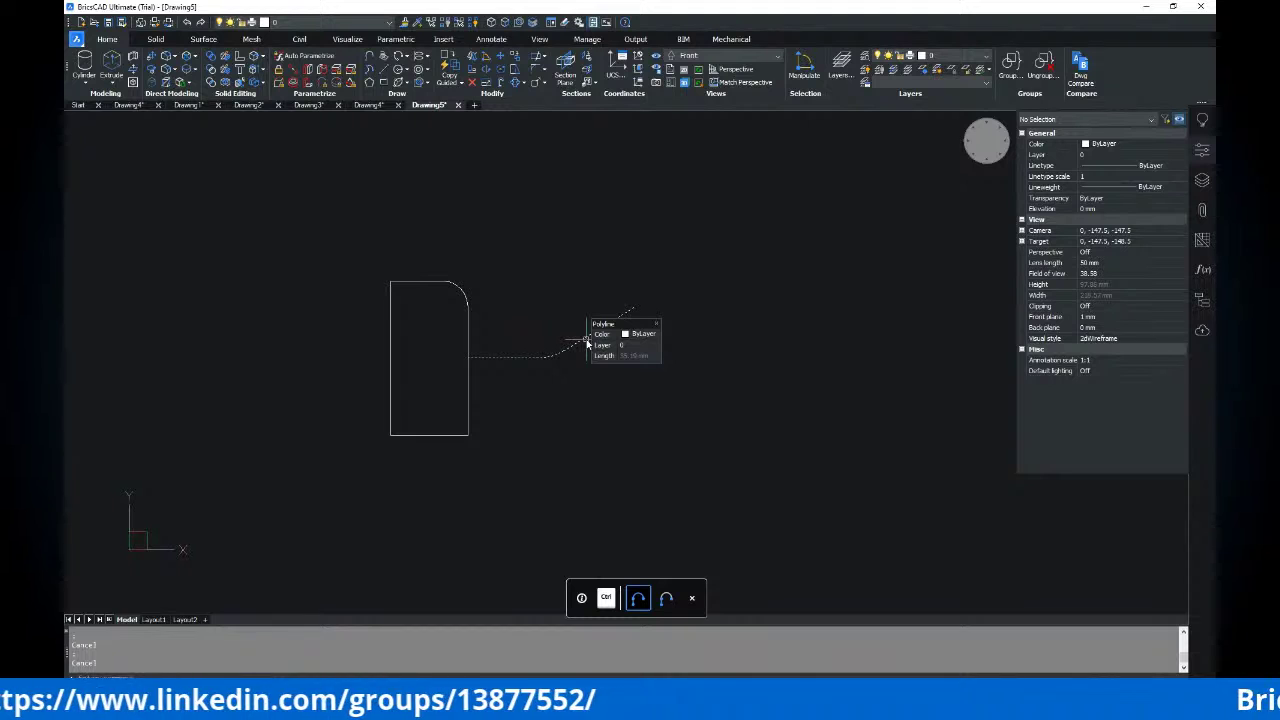
Rotate a copy of the spoke polyline half a turn about its outer end, keeping the original
type("ro")
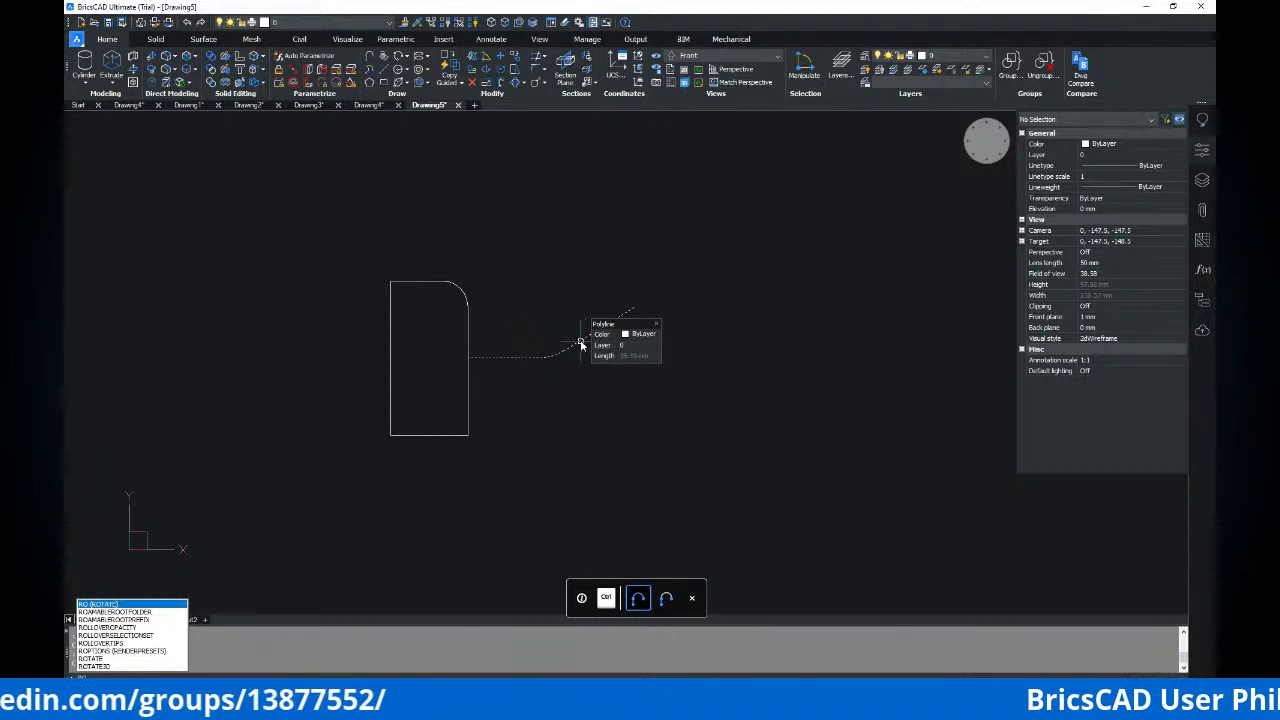
key("Return")
left_click(614, 323)
key("Return")
left_click(632, 309)
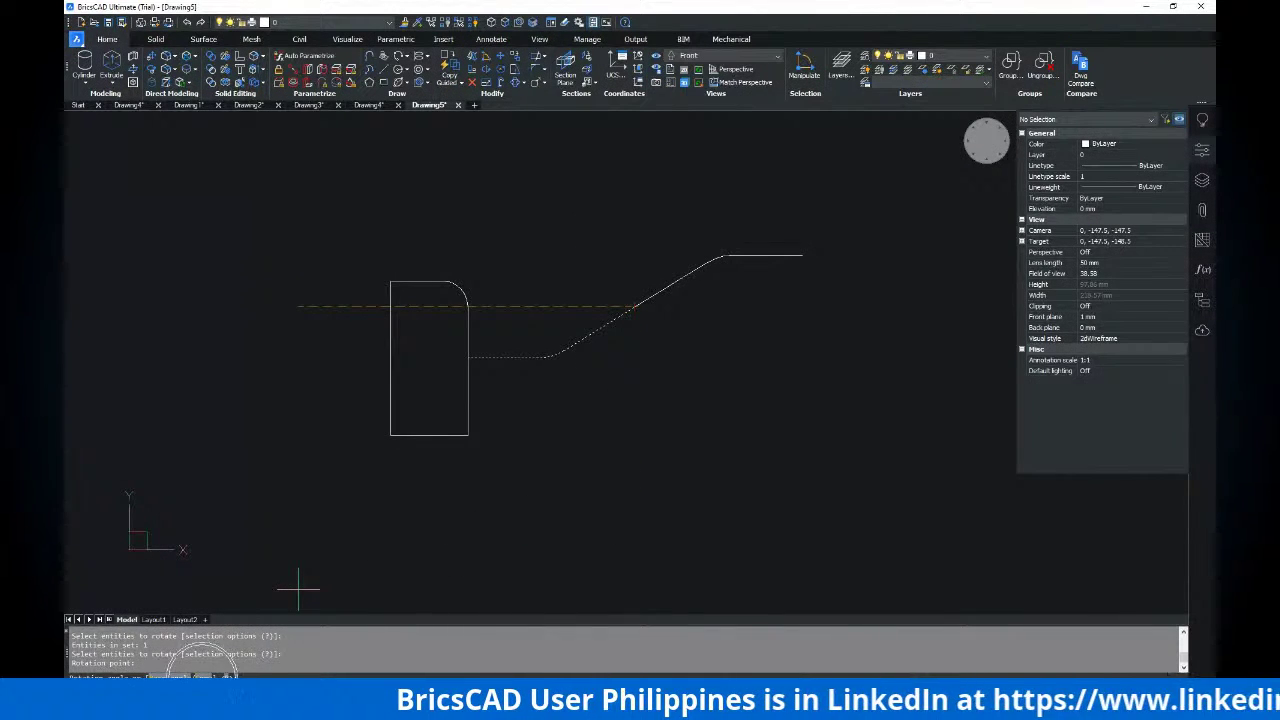
key("Escape")
left_click(672, 293)
scroll(657, 306, "up", 3)
key("Escape")
left_click_drag(614, 343, 589, 308)
key("Escape")
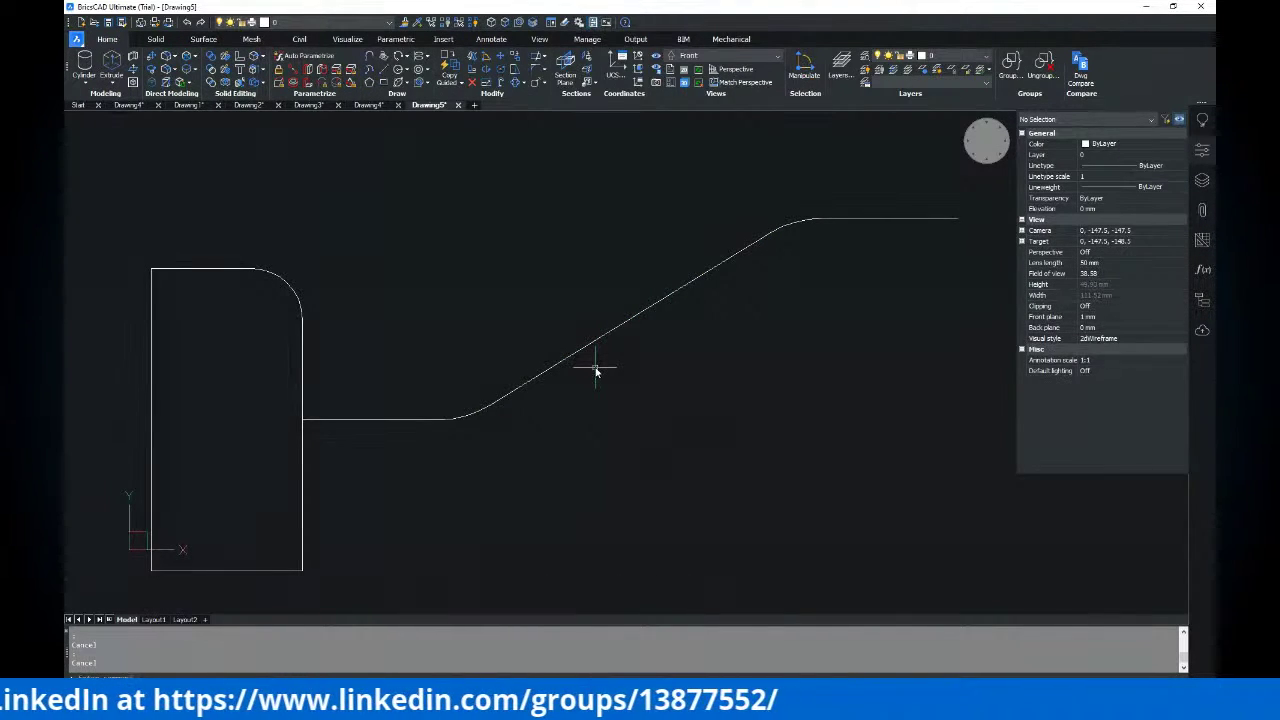
Join the original spoke polyline and its rotated copy into a single S-shaped path and check that it selects as one entity
left_click_drag(624, 360, 566, 289)
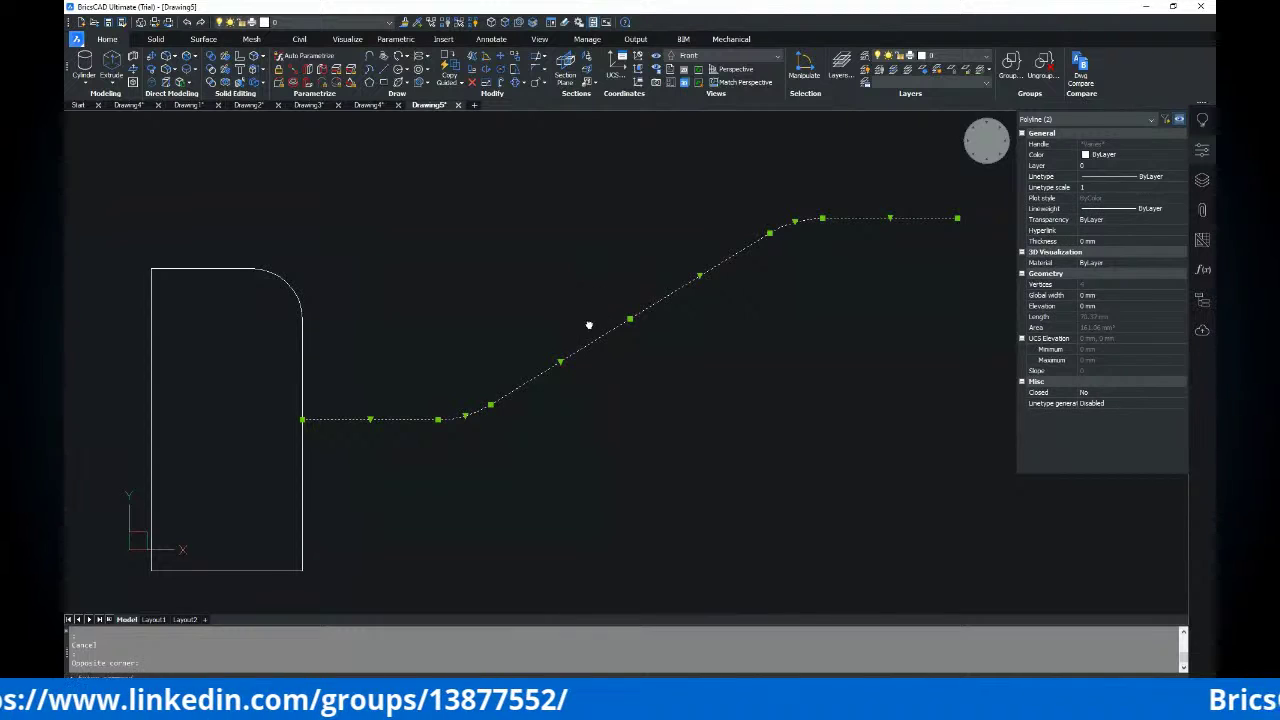
middle_click_drag(606, 317, 566, 331)
type("join")
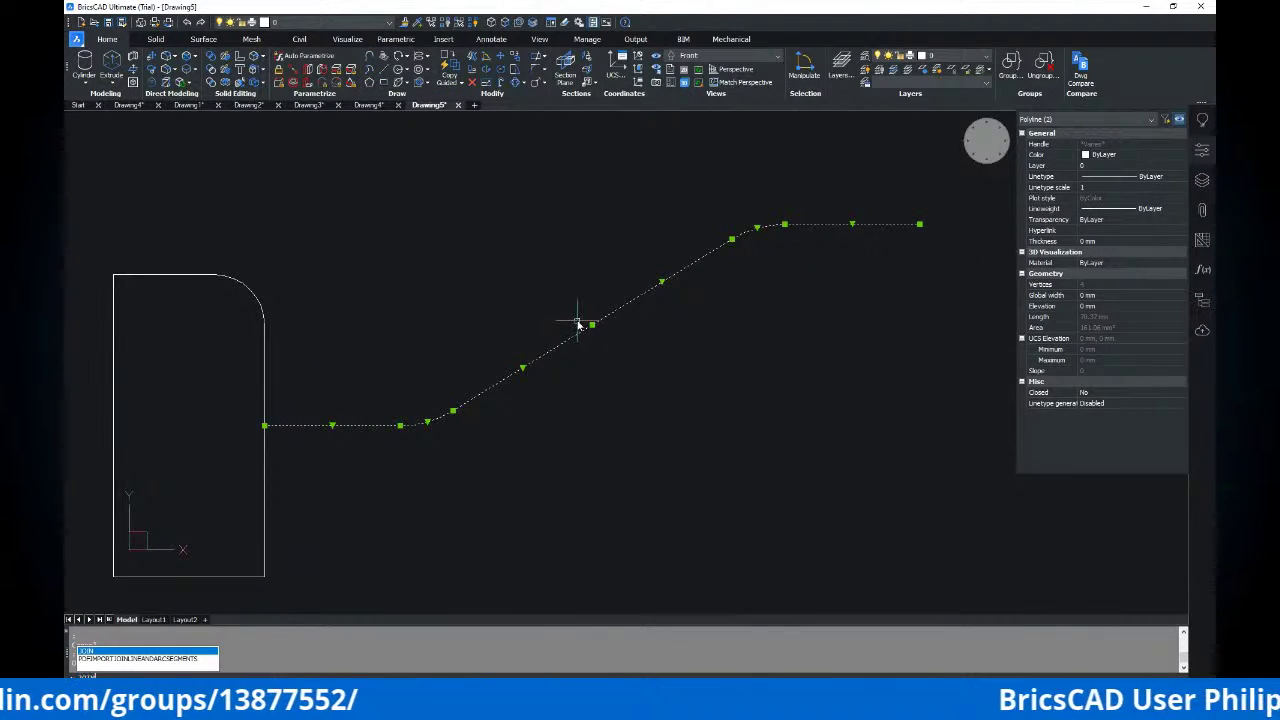
key("Return")
left_click_drag(601, 314, 586, 323)
key("Escape")
scroll(600, 325, "down", 2)
scroll(590, 325, "down", 3)
middle_click_drag(594, 326, 640, 322)
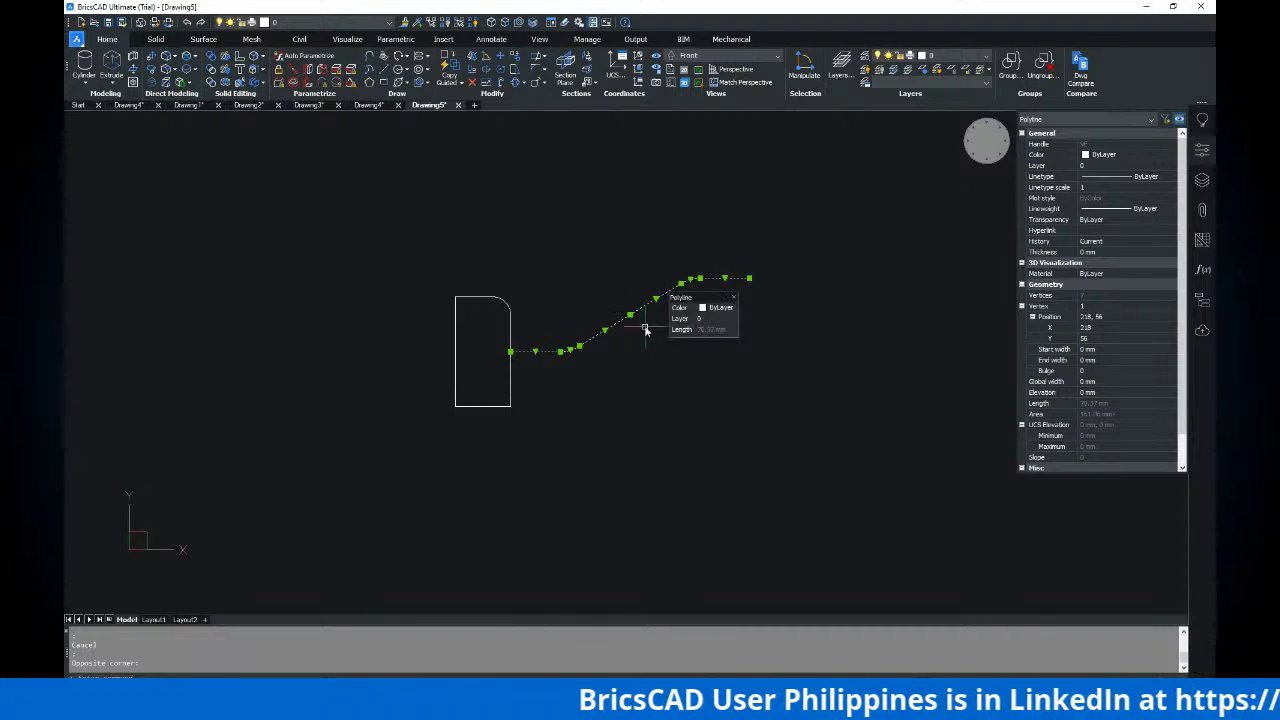
scroll(660, 318, "up", 3)
key("Escape")
left_click_drag(711, 337, 508, 257)
key("Escape")
left_click(670, 277)
key("Escape")
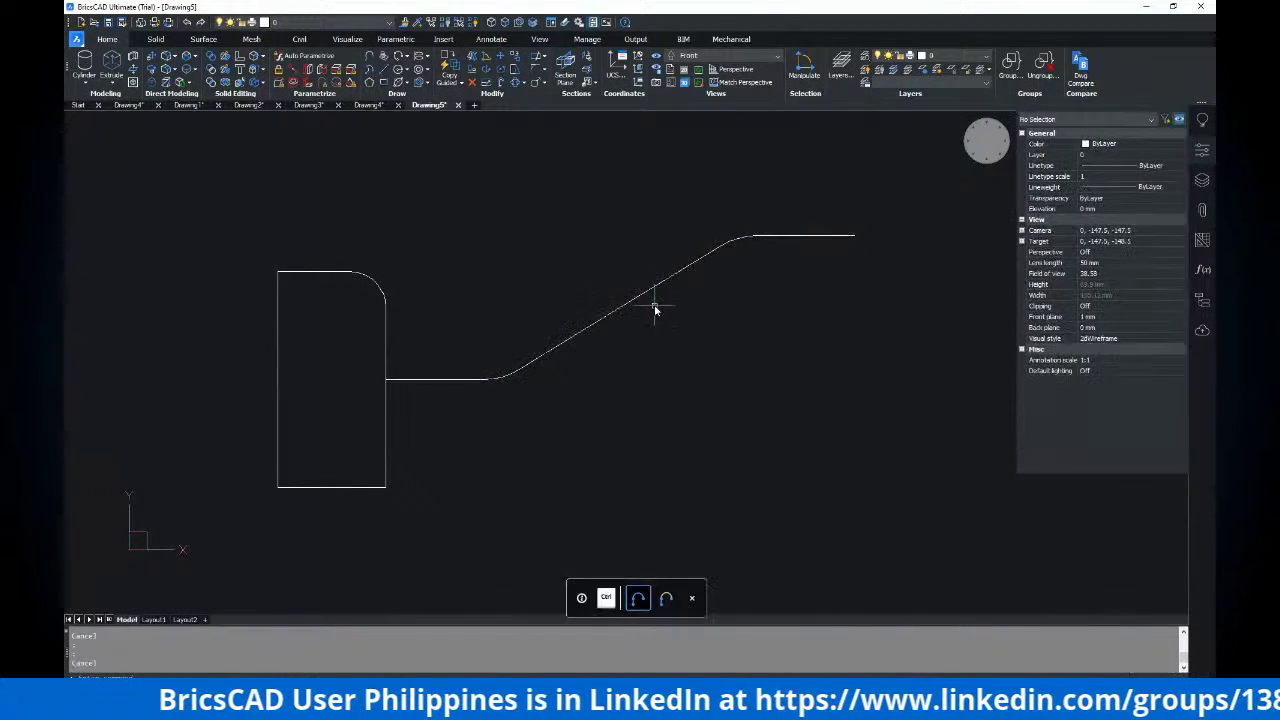
Compare the hub profile and completed spoke path with the wheel drawing on page 9 of the PDF
key("alt+Tab")
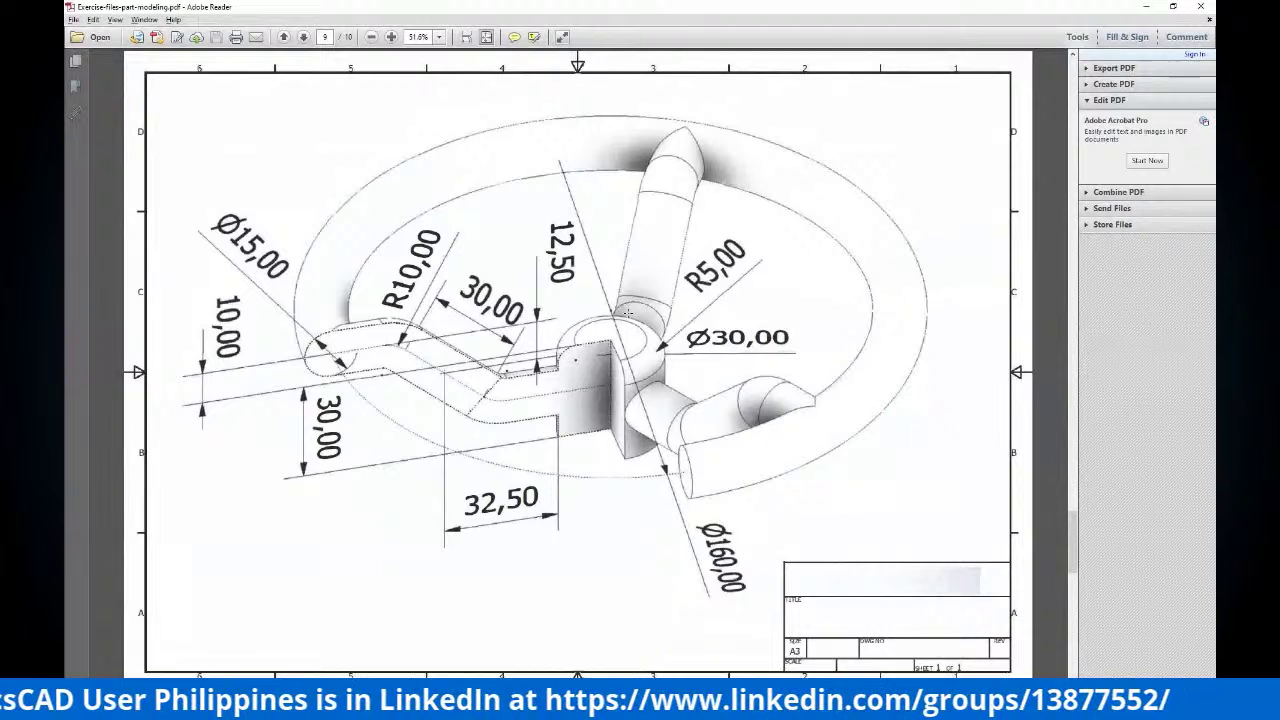
key("alt+Tab")
scroll(637, 300, "down", 2)
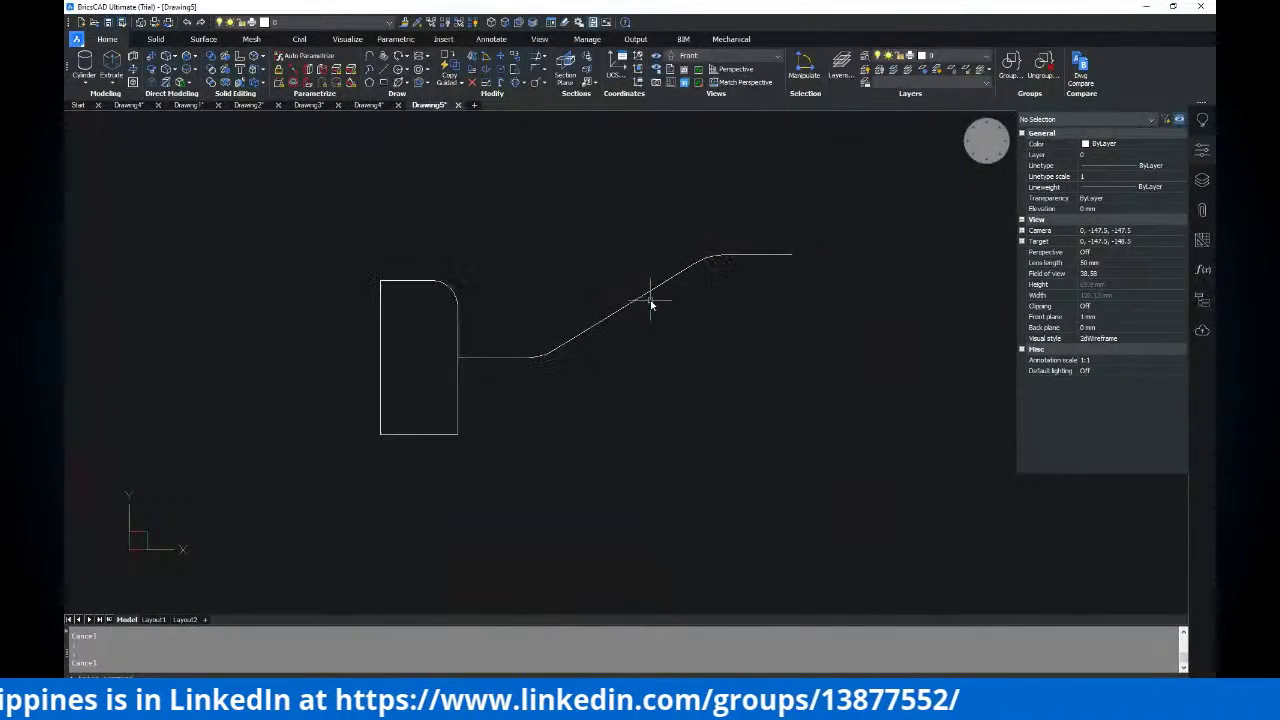
key("alt+Tab")
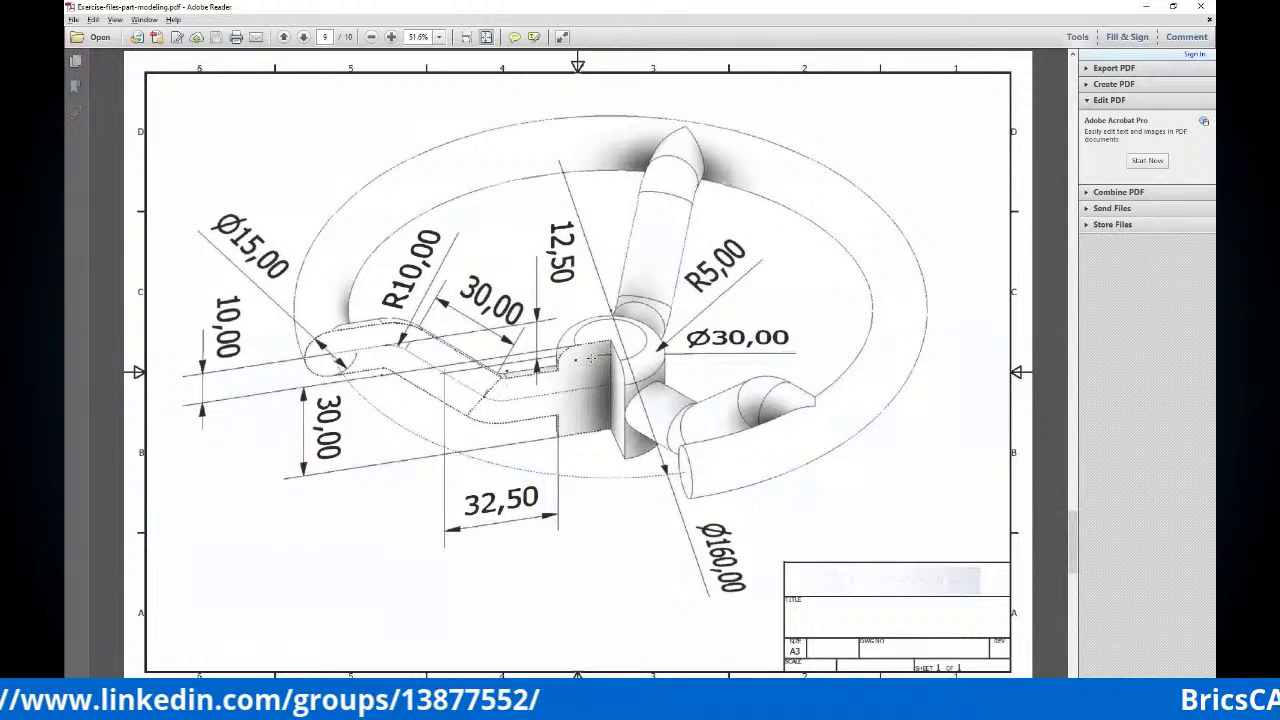
key("alt+Tab")
middle_click_drag(593, 325, 580, 320)
scroll(481, 298, "down", 2)
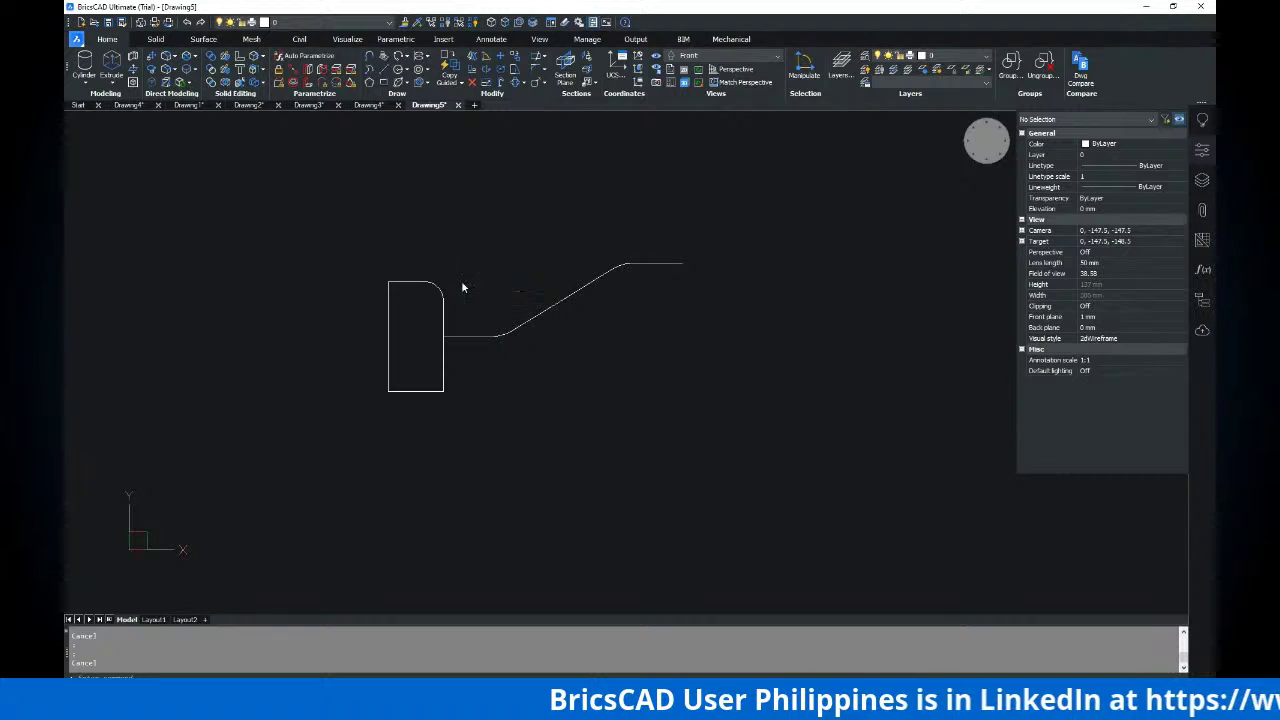
key("alt+Tab")
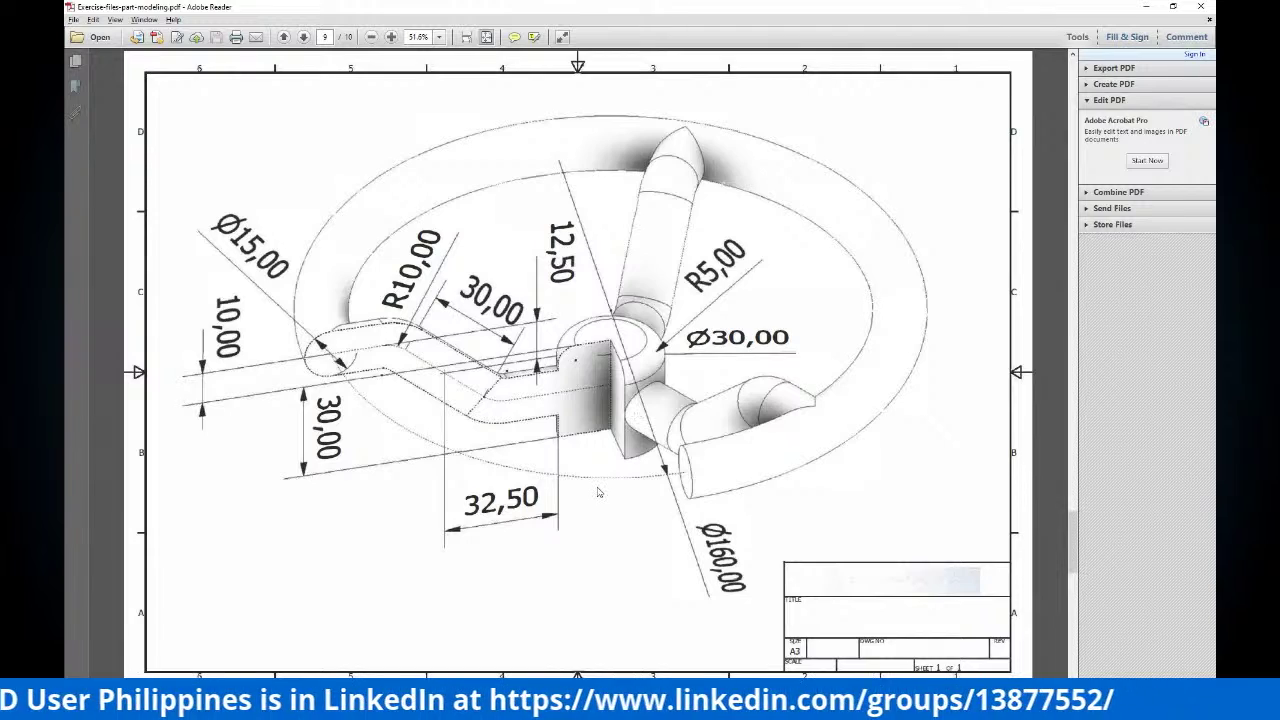
key("alt+Tab")
middle_click_drag(582, 305, 658, 313)
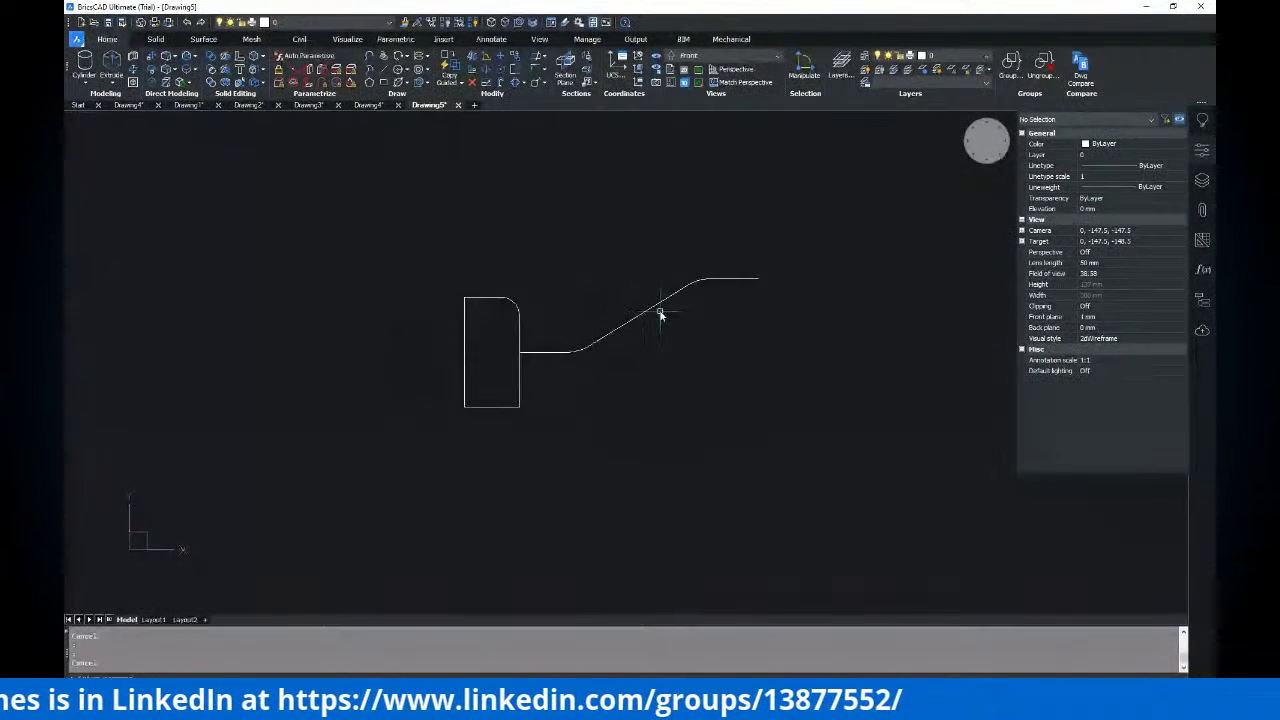
Switch to the Top view to reset the working plane, turn on the grid and orbit back to a 3D view
middle_click_drag(700, 234, 615, 296, "shift")
left_click(705, 60)
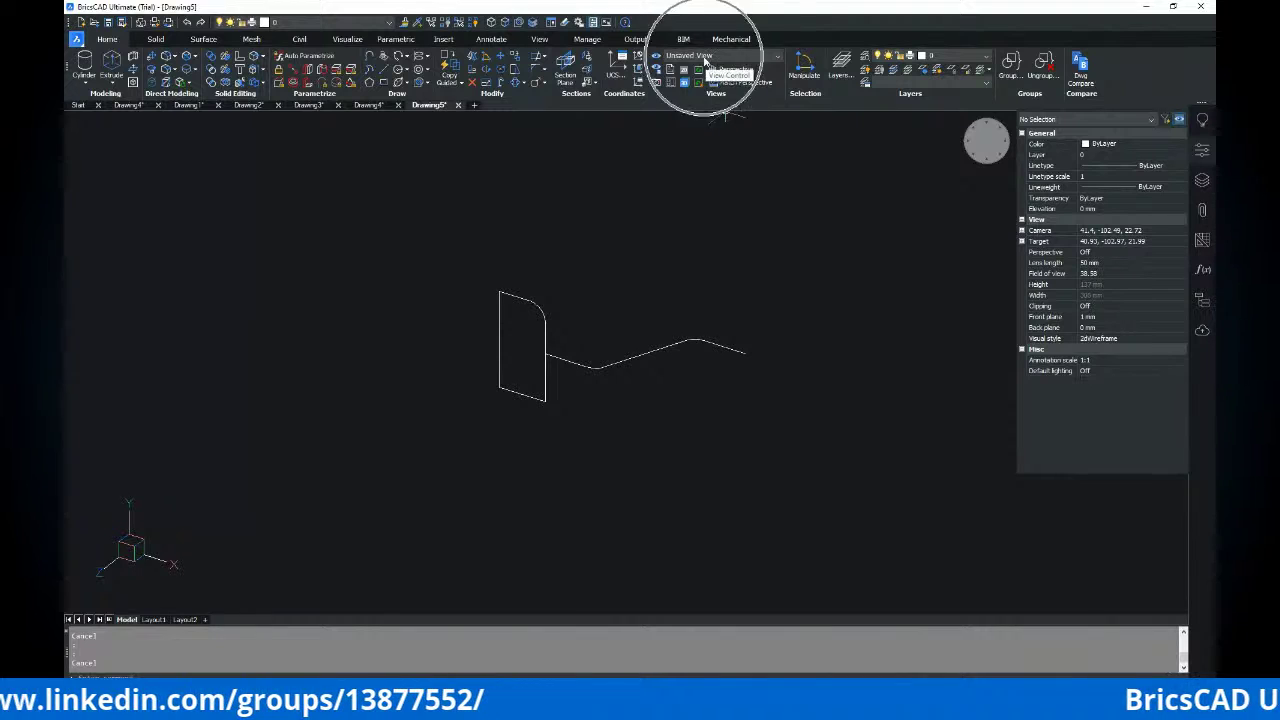
left_click(690, 70)
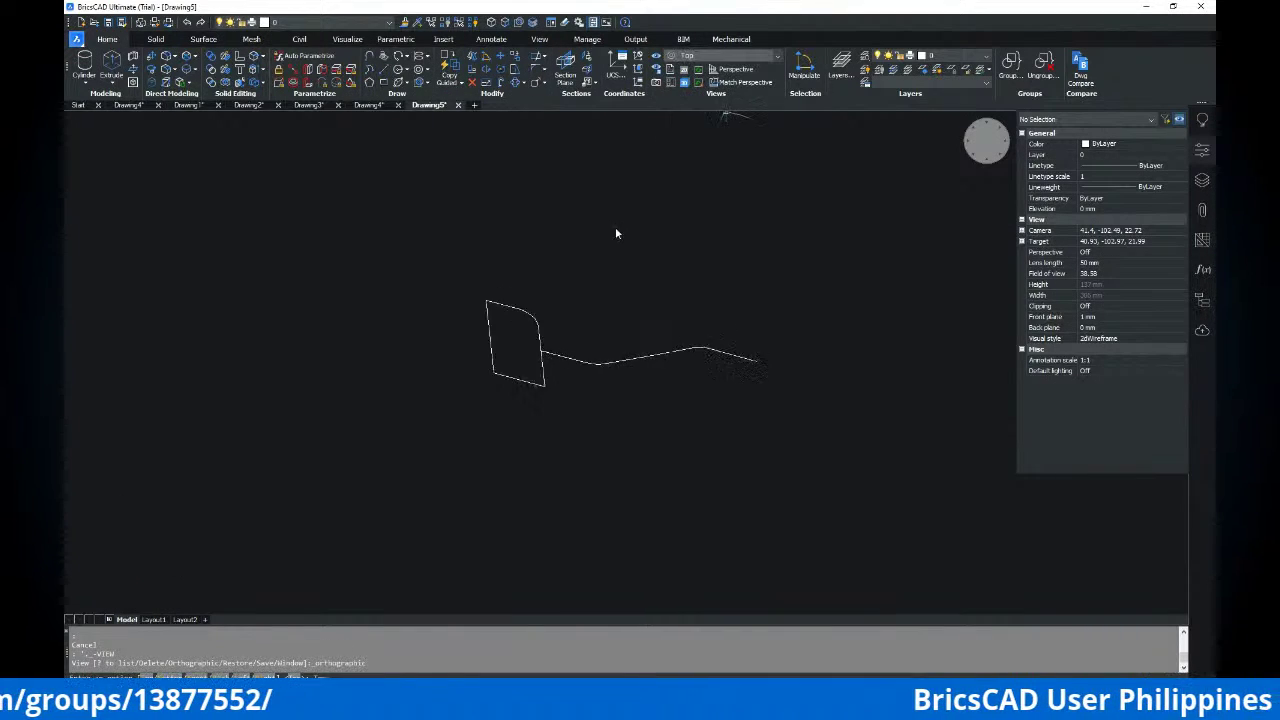
middle_click_drag(574, 284, 606, 277, "shift")
key("F7")
middle_click_drag(775, 595, 634, 314, "shift")
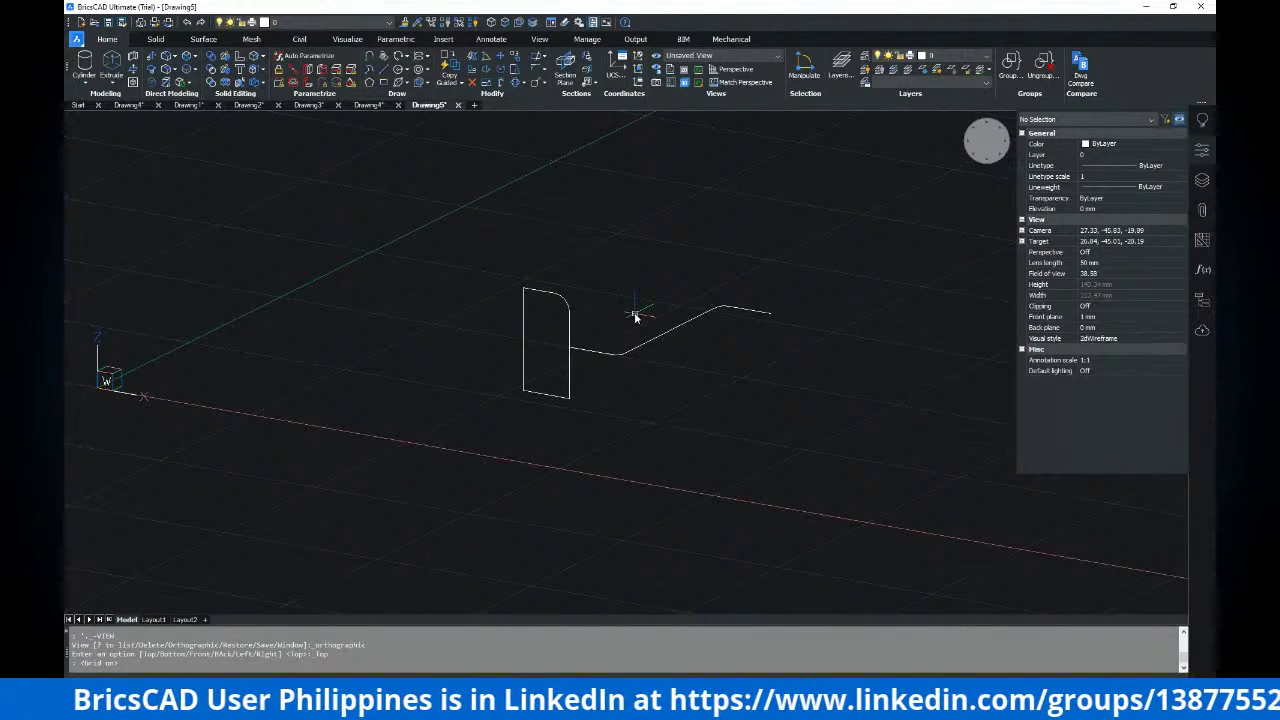
Draw a 160 mm diameter rim circle centred on the upper inner corner of the hub profile, checking the diameter in the PDF
type("c")
key("Return")
left_click(522, 289)
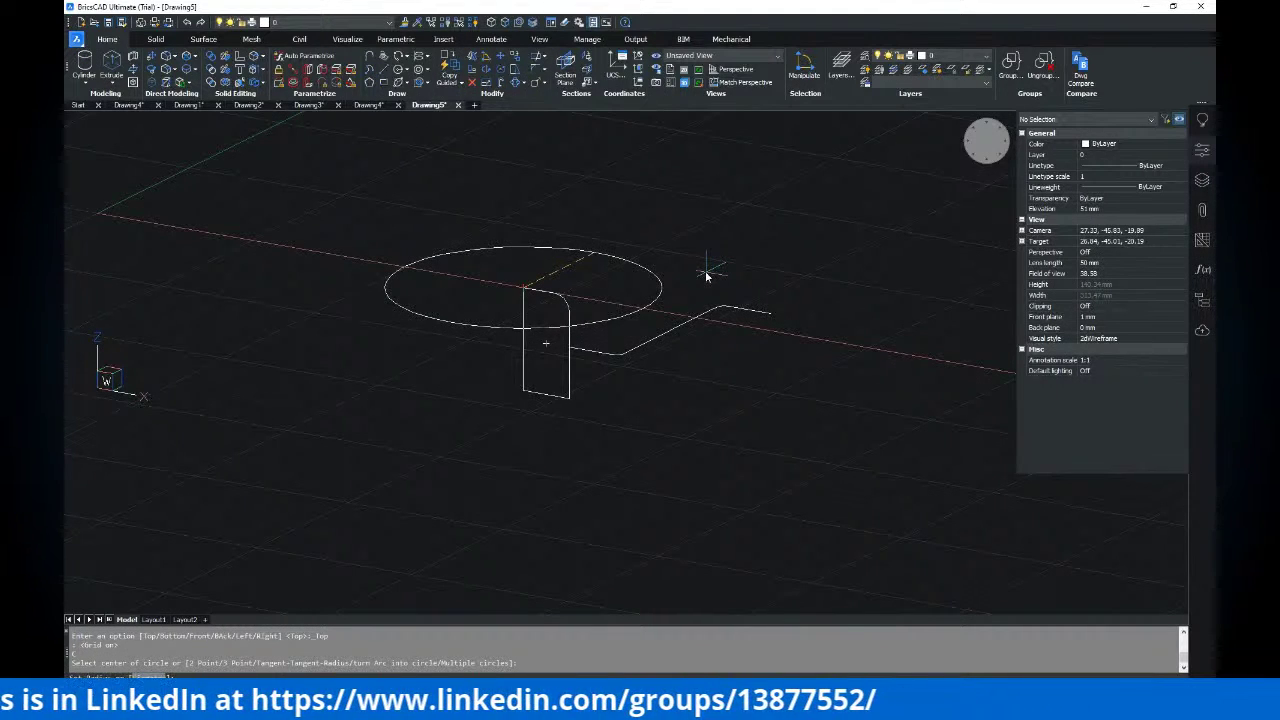
type("d")
key("Return")
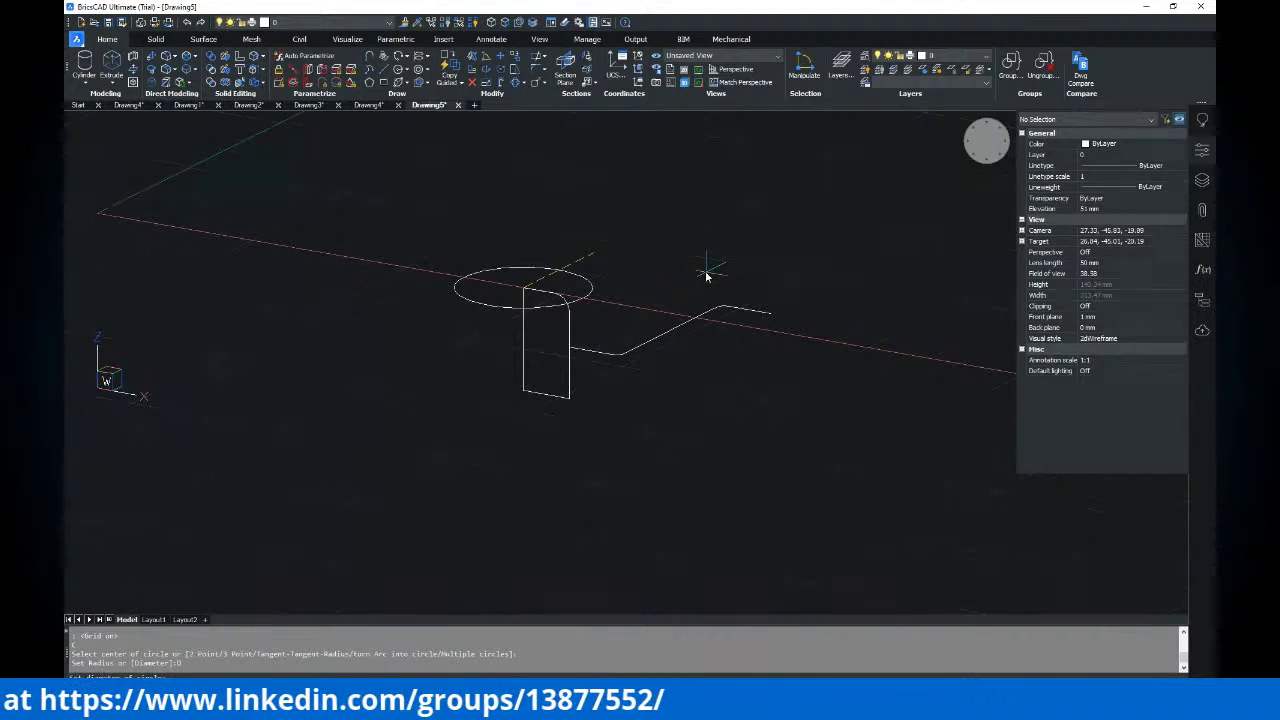
key("alt+Tab")
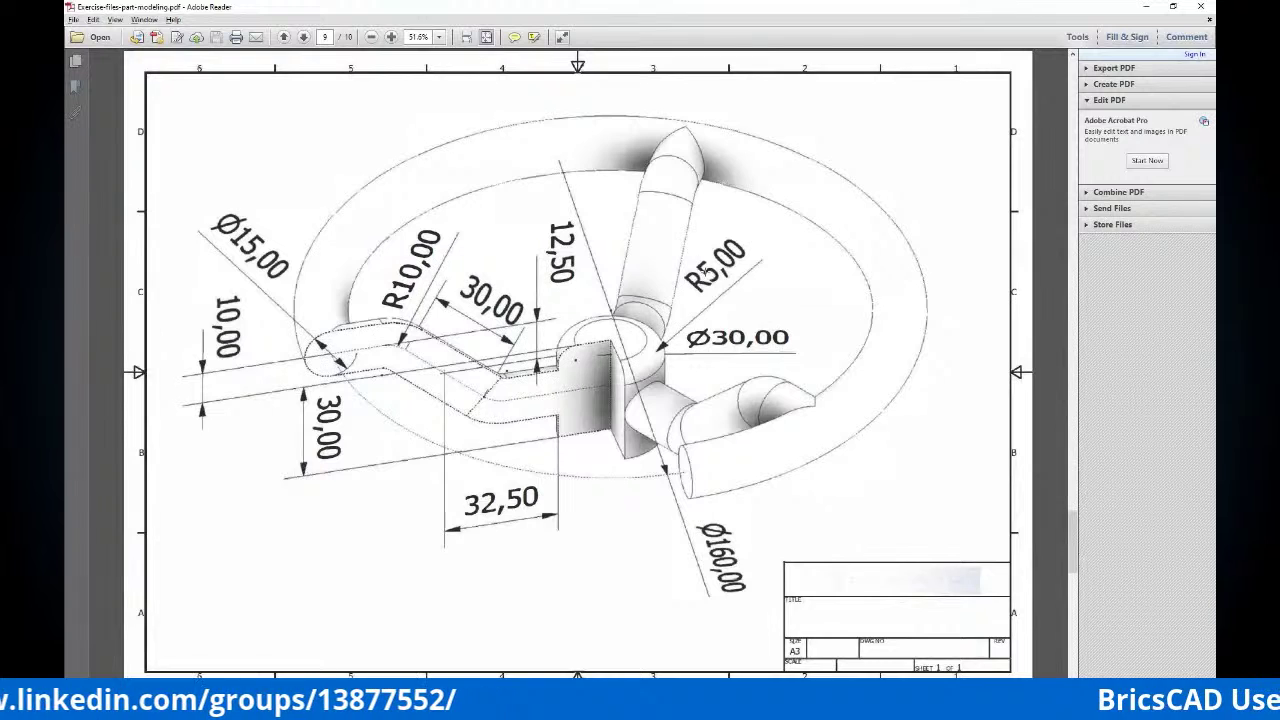
key("alt+Tab")
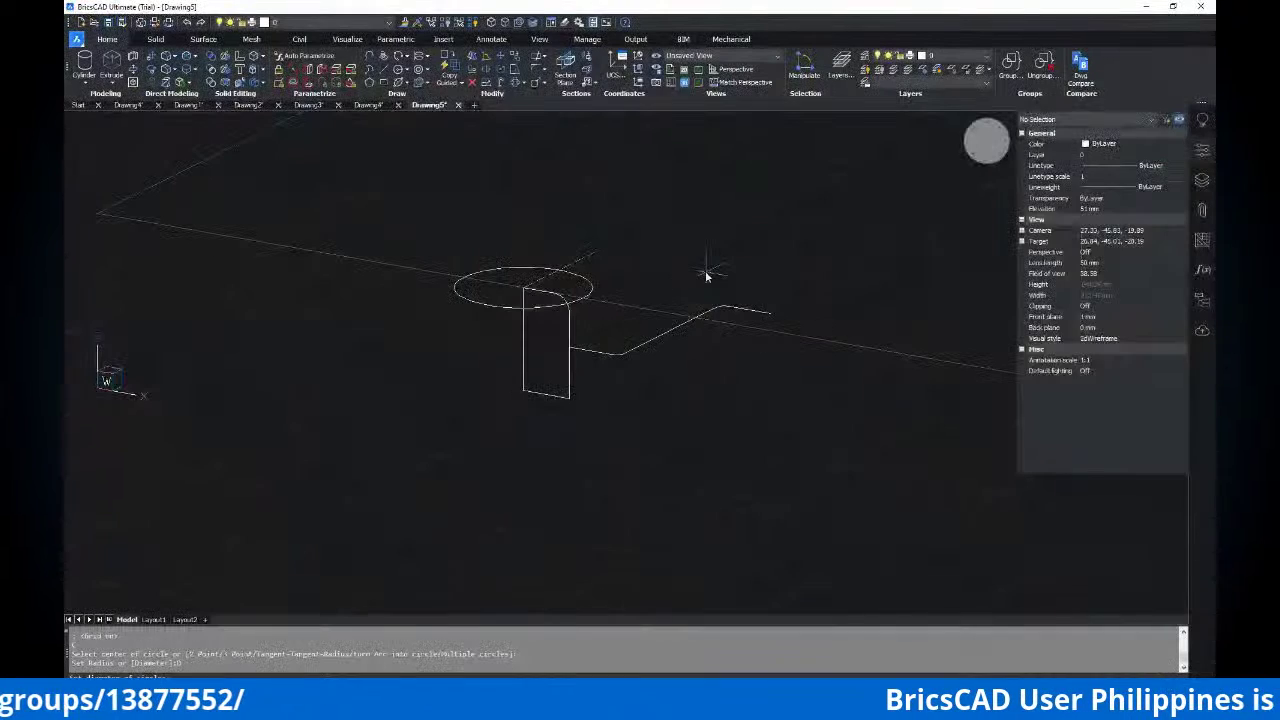
key("Return")
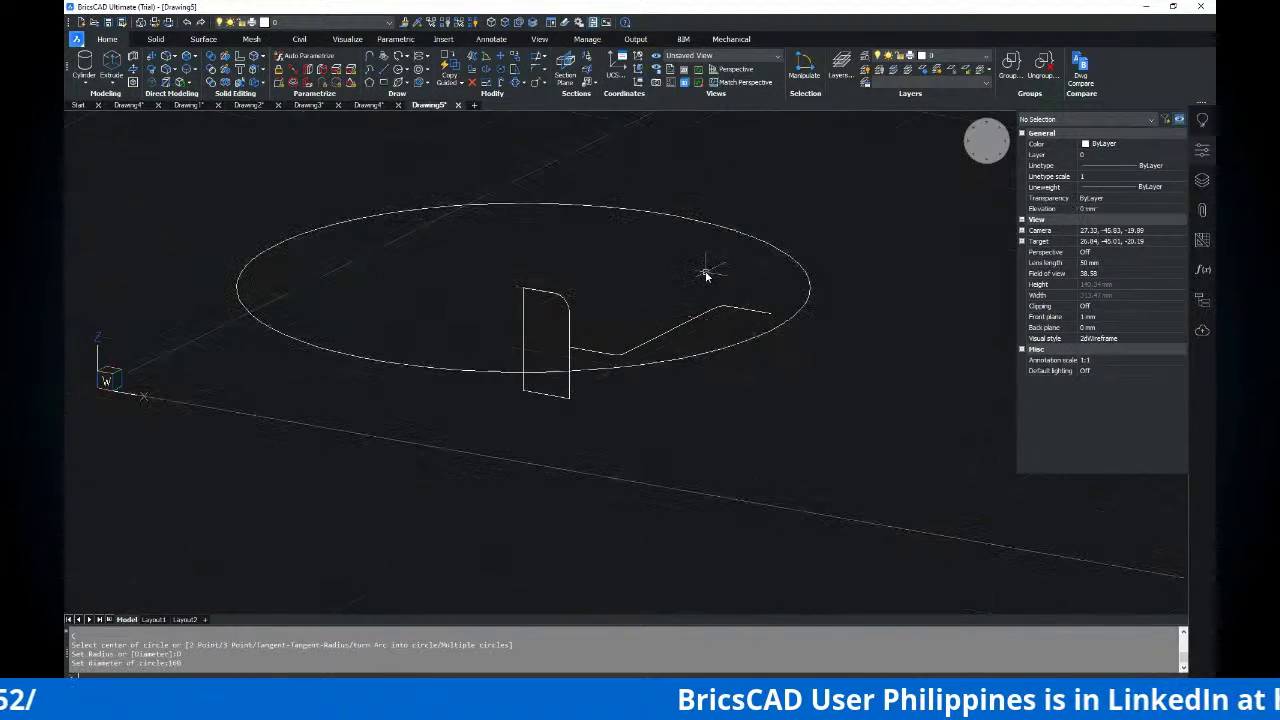
Check the rim's height offset in the PDF and move the rim circle 10 mm upward along Z
mouse_move(838, 317)
middle_mouse_down("shift")
mouse_move(949, 343)
mouse_move(971, 246)
mouse_move(966, 290)
mouse_move(977, 291)
mouse_move(746, 326)
mouse_move(757, 329)
mouse_move(683, 381)
middle_mouse_up("shift")
scroll(683, 381, "down", 3)
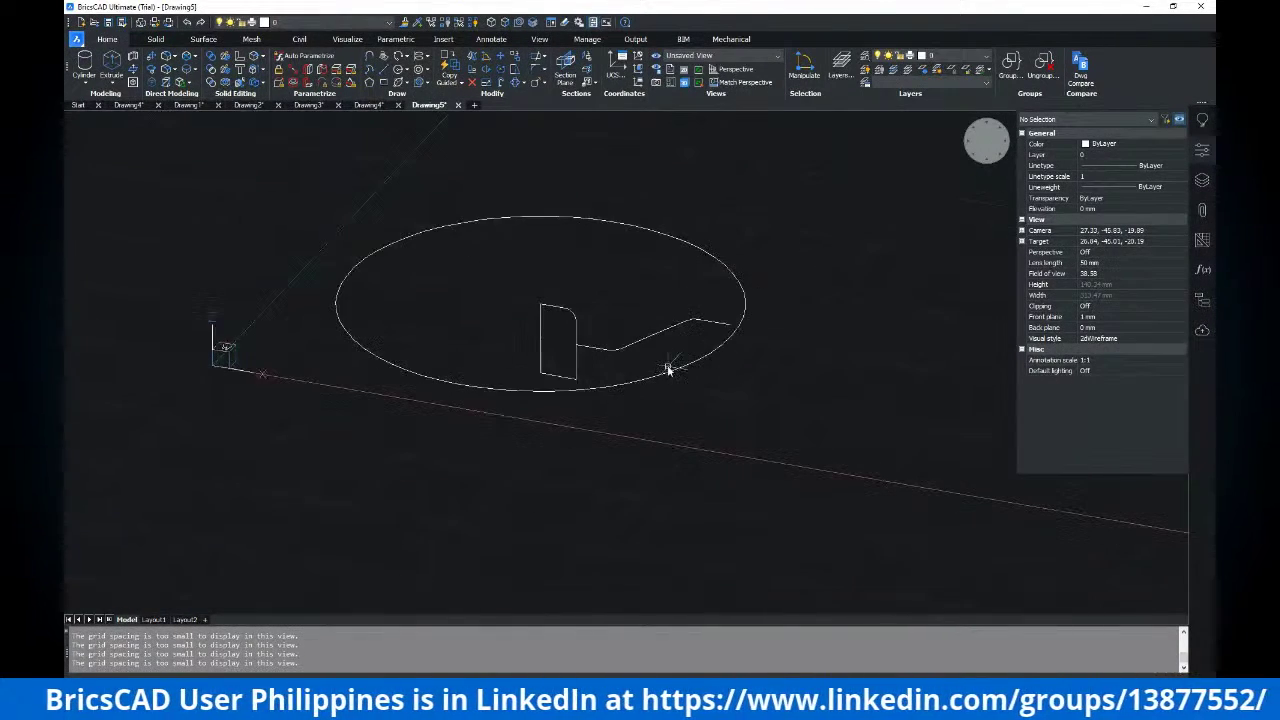
key("alt+Tab")
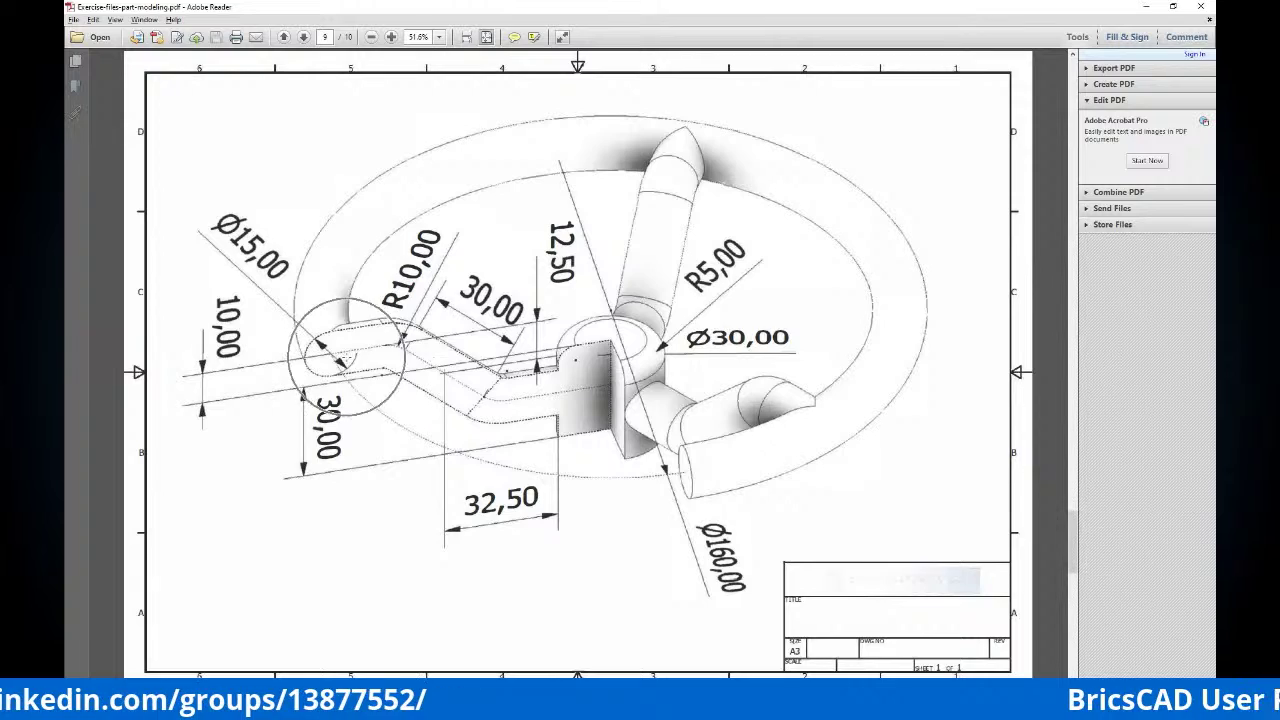
key("alt+Tab")
key("alt+Tab")
key("alt+Tab")
key("Escape")
type("m")
key("Return")
left_click(698, 363)
key("Return")
left_click(808, 365)
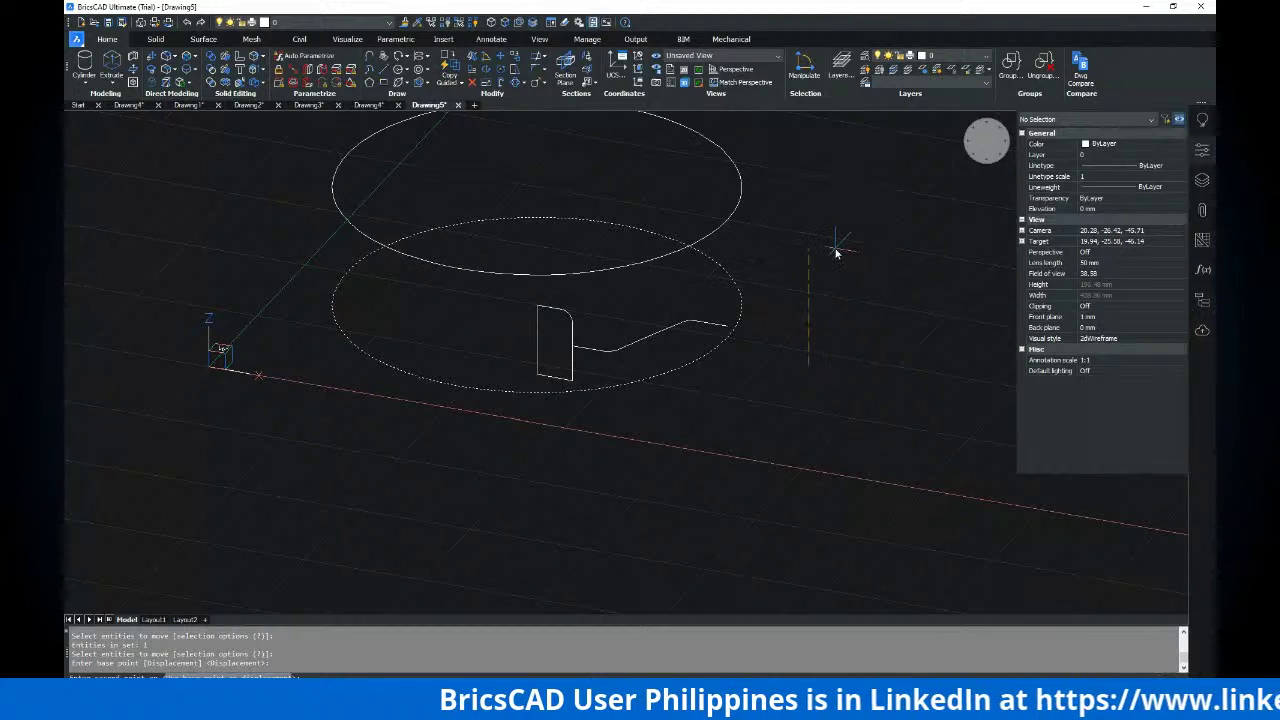
type("10")
key("Return")
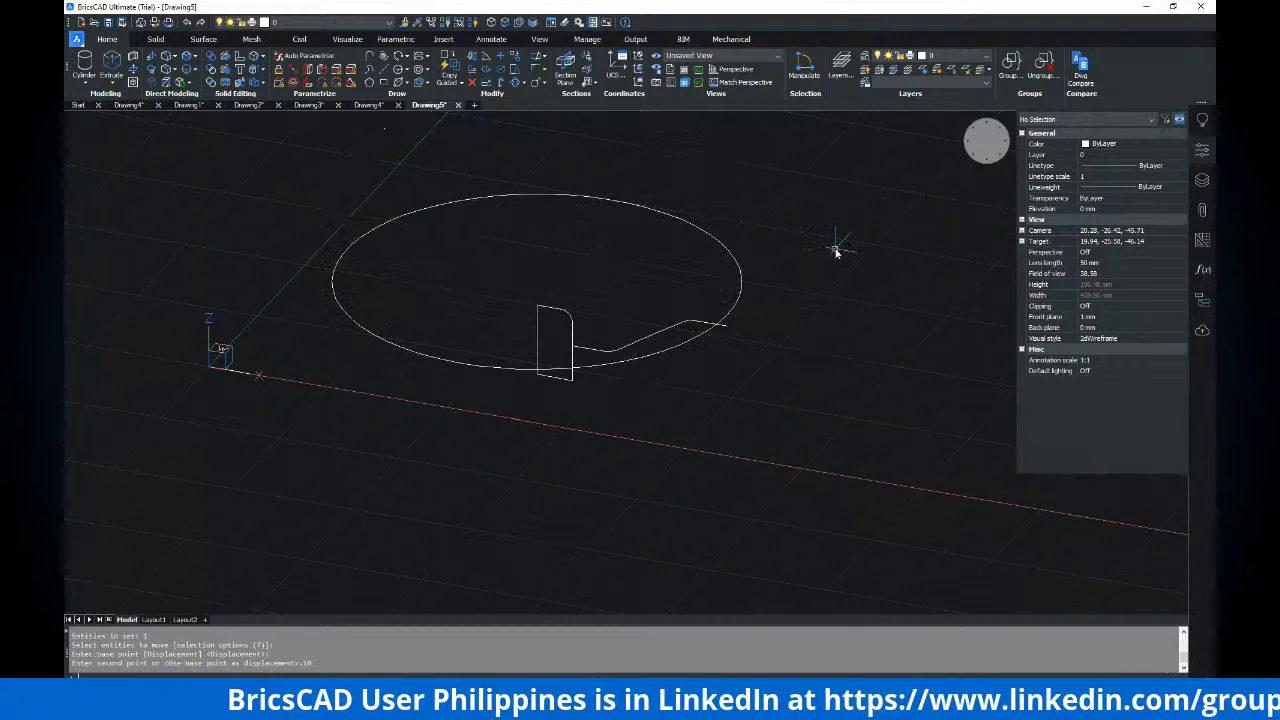
Examine the rim circle's position relative to the spoke path from several angles and compare it with the PDF drawing
middle_click_drag(777, 334, 834, 360, "shift")
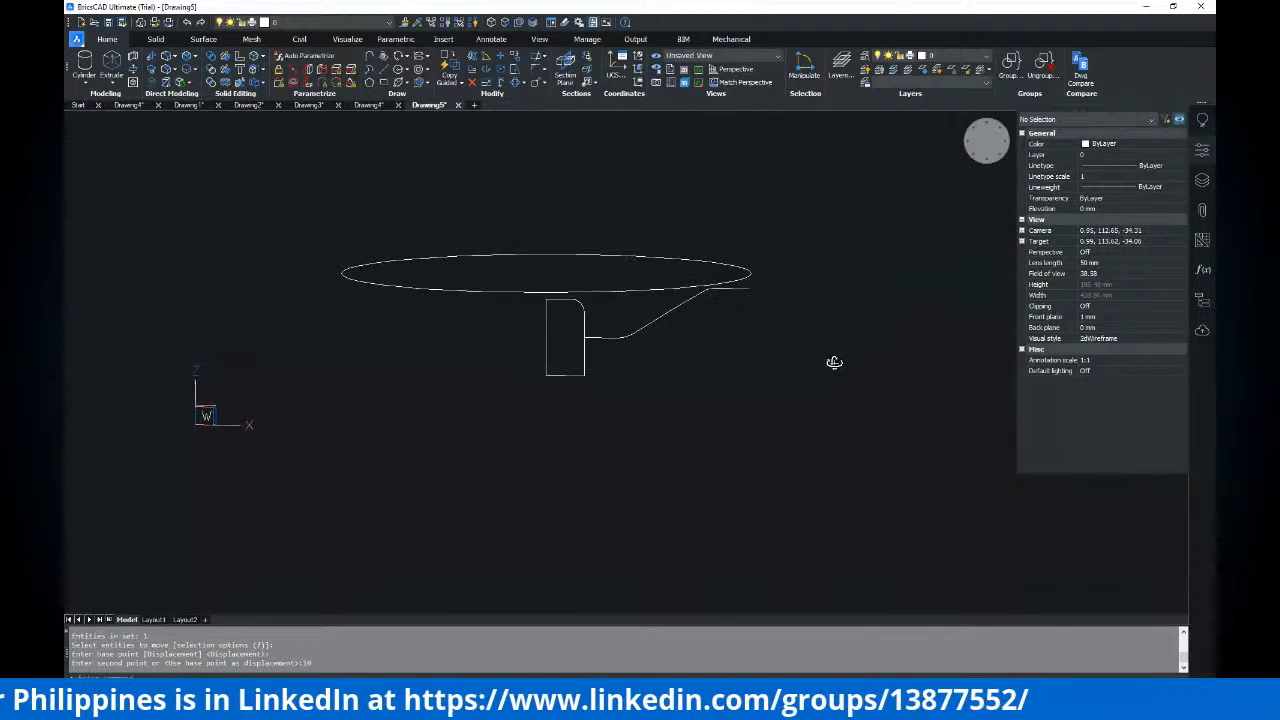
middle_click(812, 360)
middle_click(812, 360)
scroll(738, 371, "down", 4)
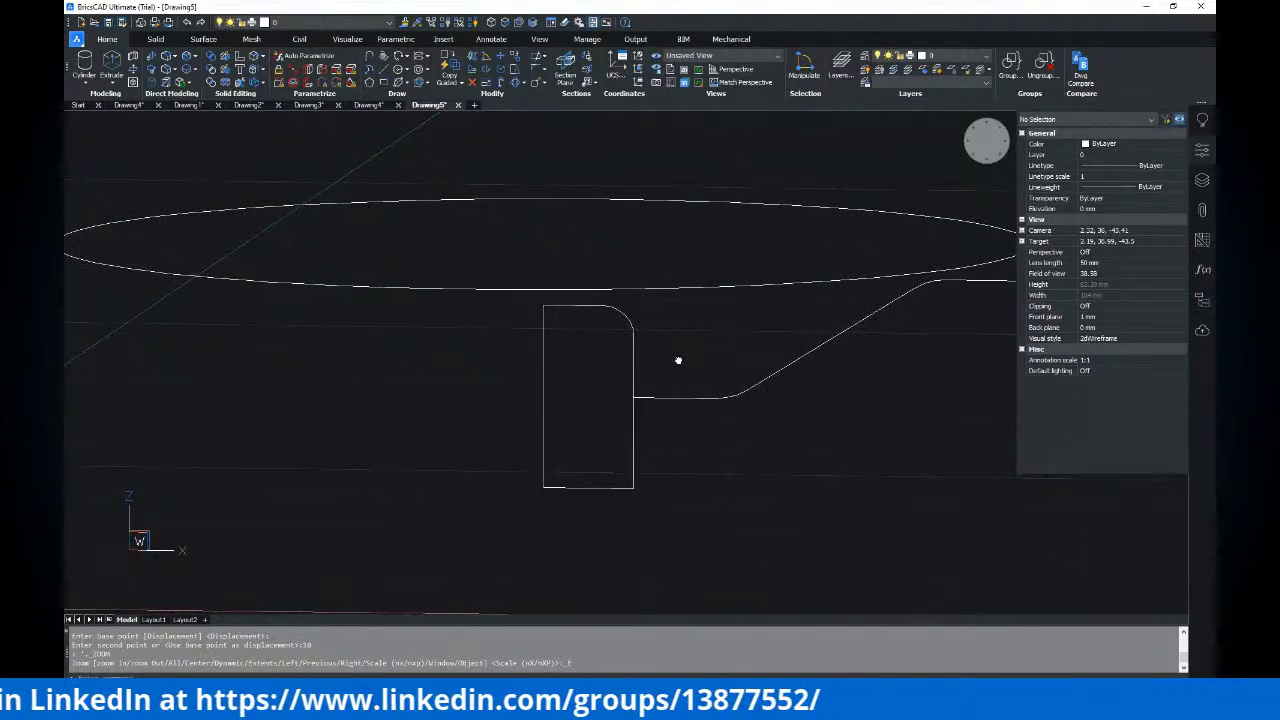
middle_click_drag(709, 345, 726, 337, "shift")
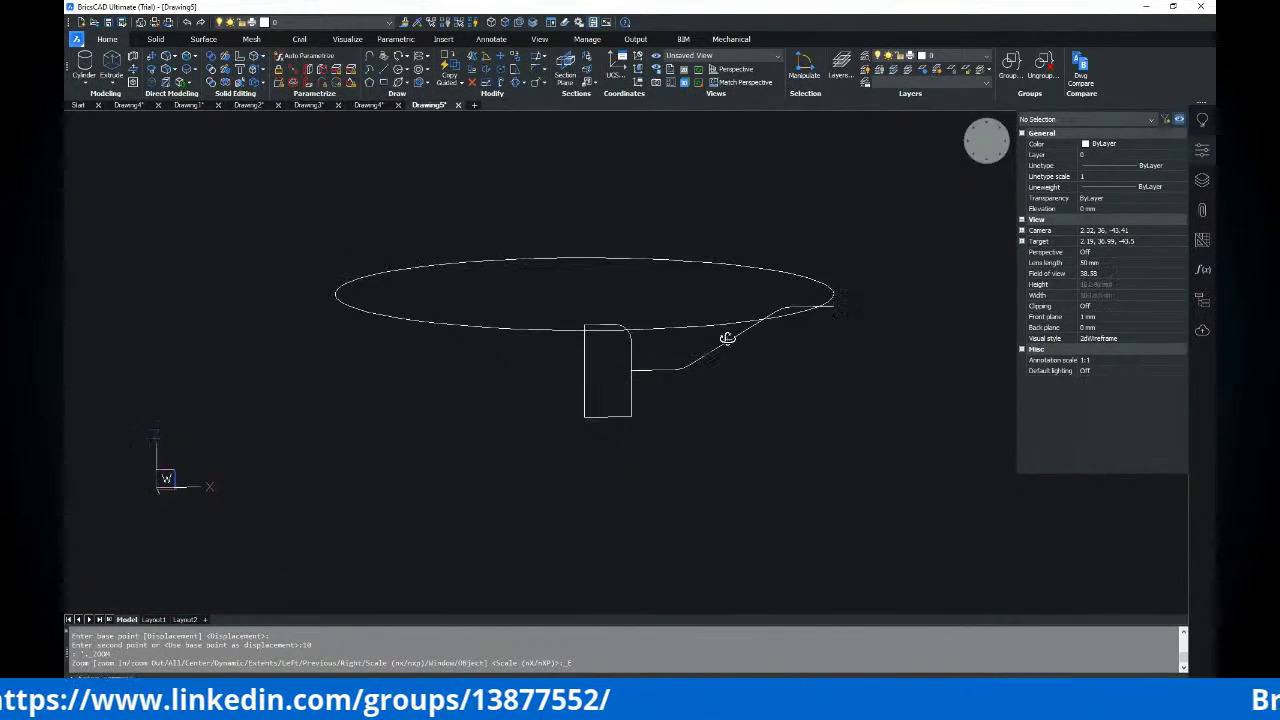
key("alt+Tab")
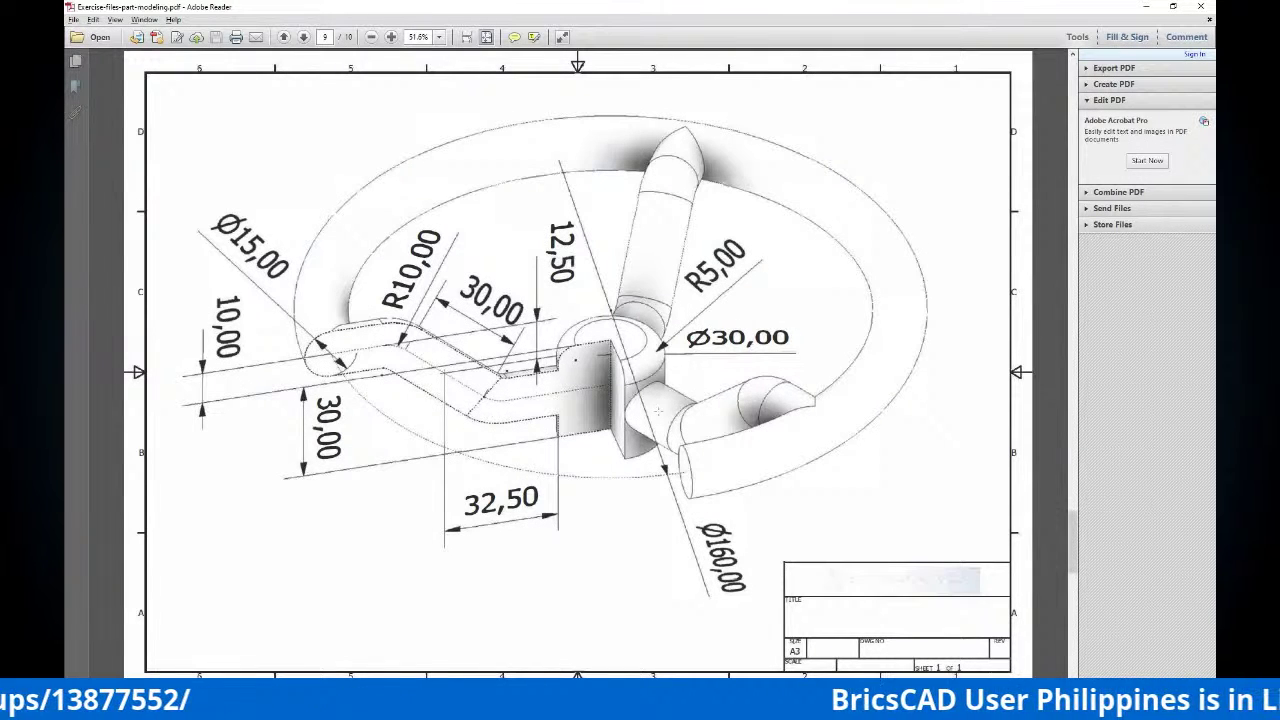
scroll(645, 410, "down", 1)
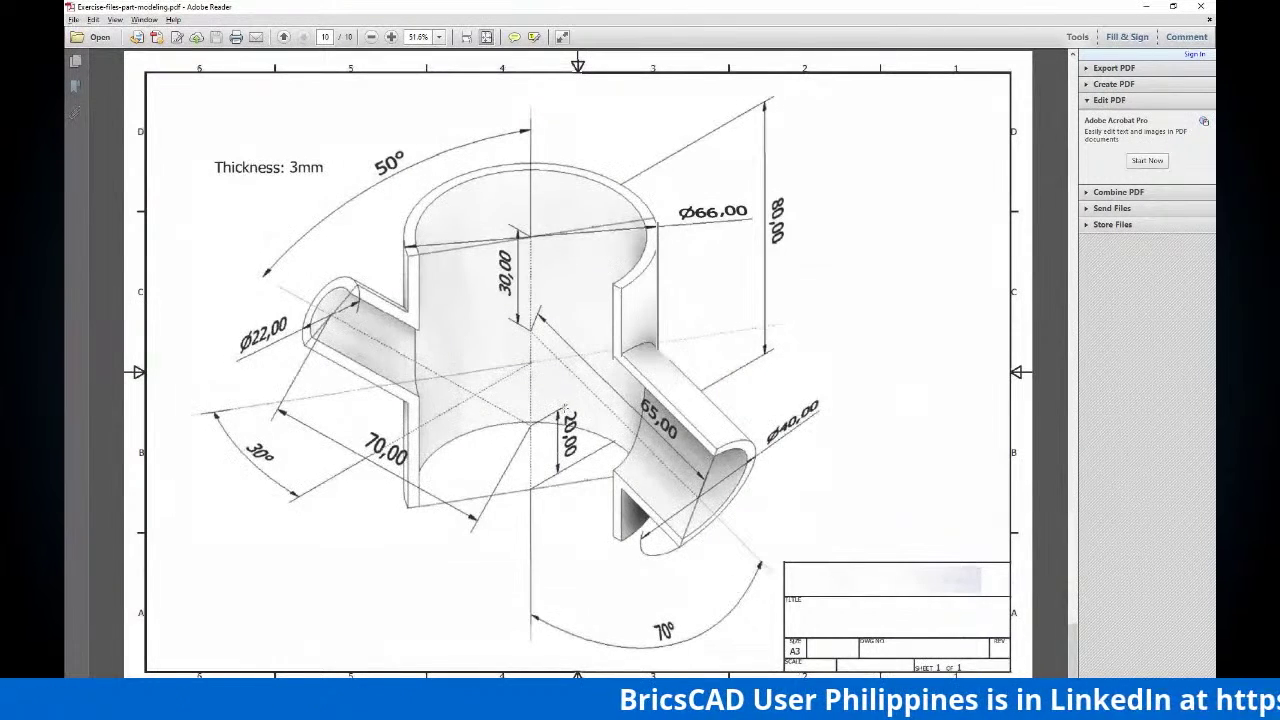
scroll(563, 410, "up", 1)
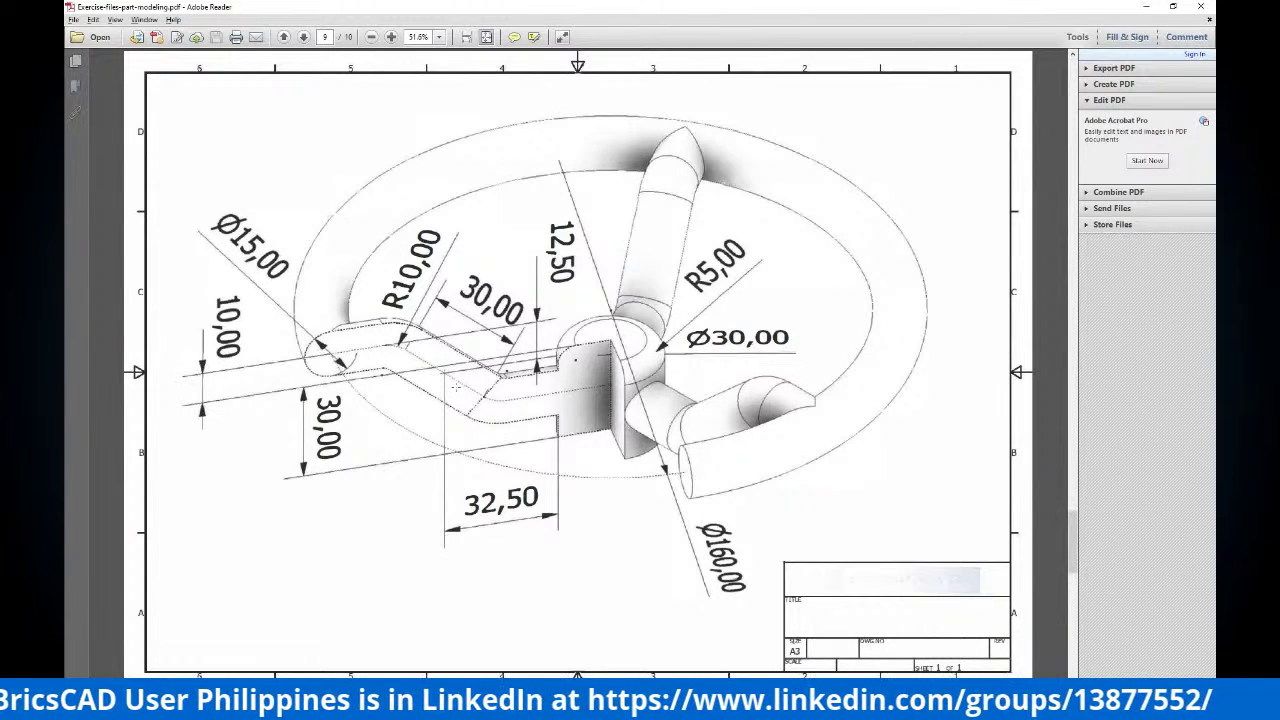
key("alt+Tab")
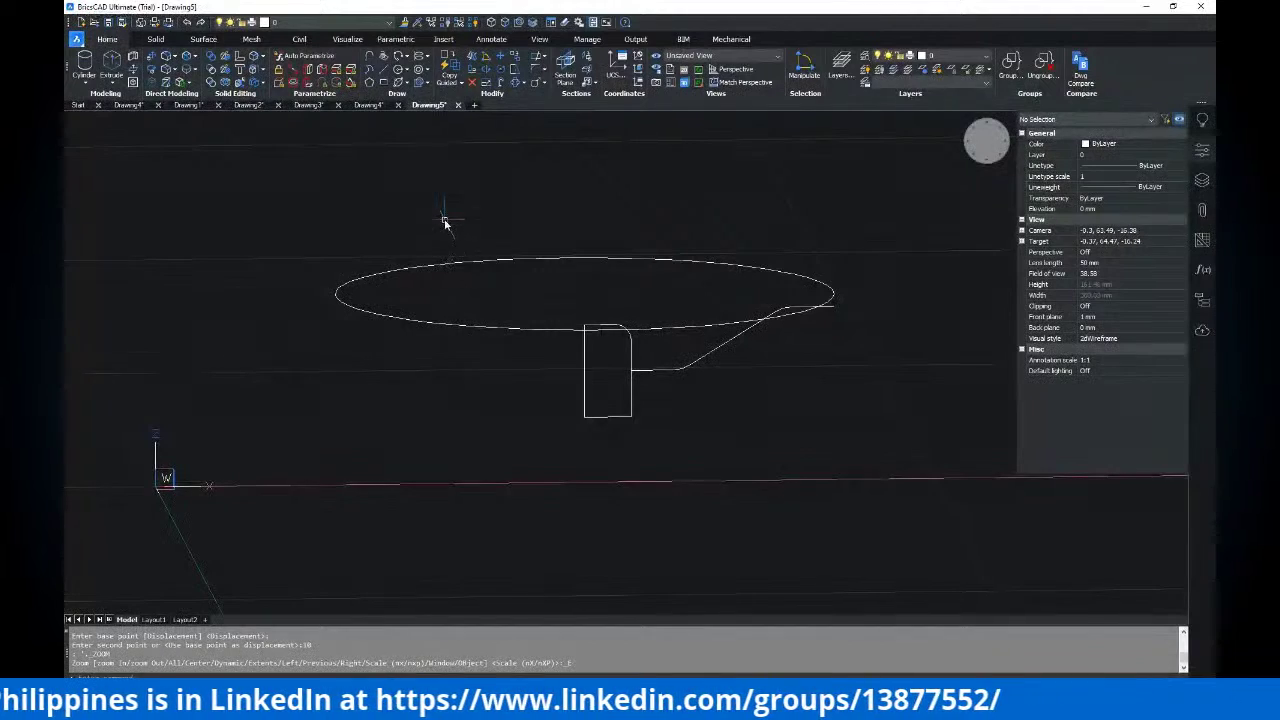
scroll(560, 255, "down", 2)
middle_click_drag(703, 331, 497, 265, "shift")
key("Escape")
key("Escape")
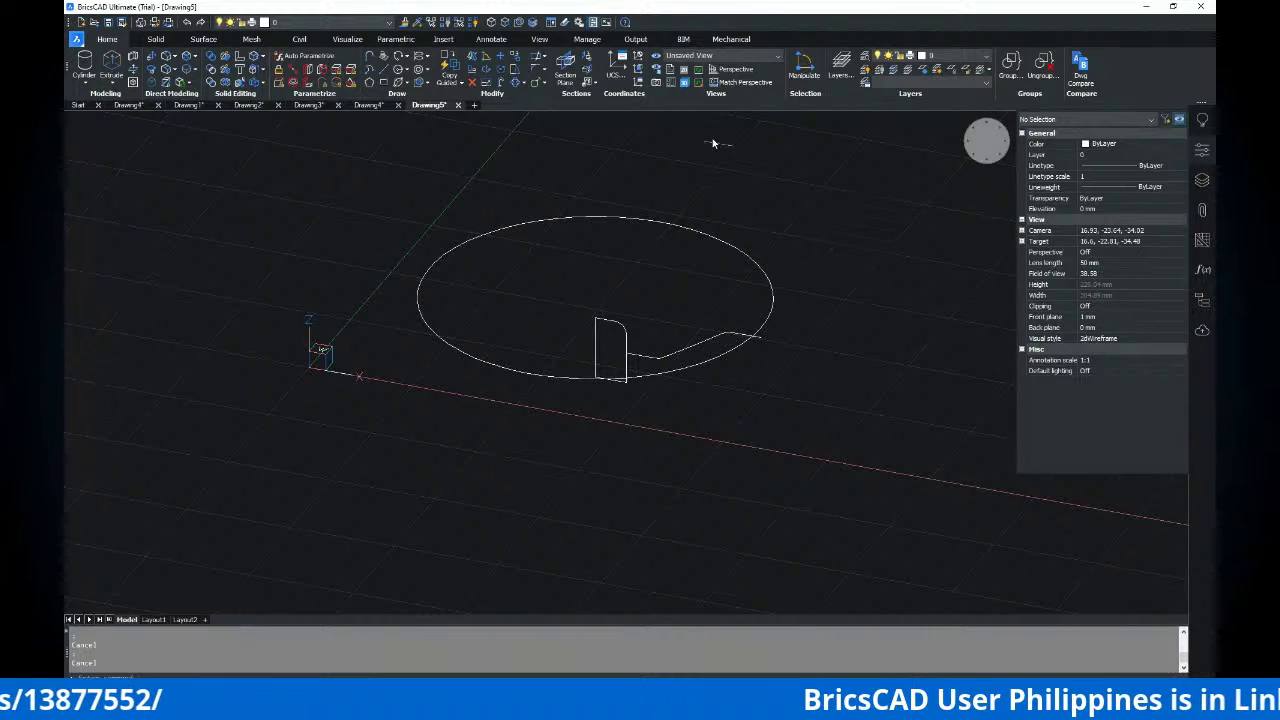
Switch to the Front view and compare the rim and spoke path heights with the PDF drawing
left_click(706, 58)
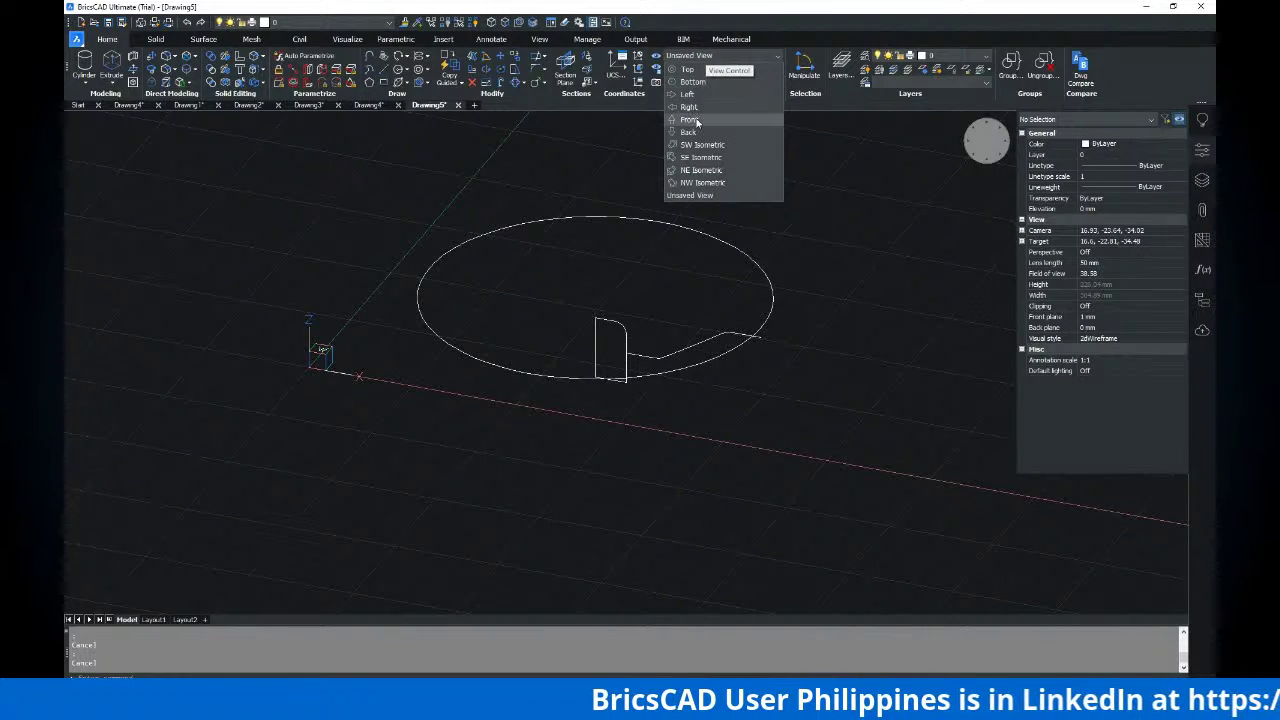
left_click(699, 120)
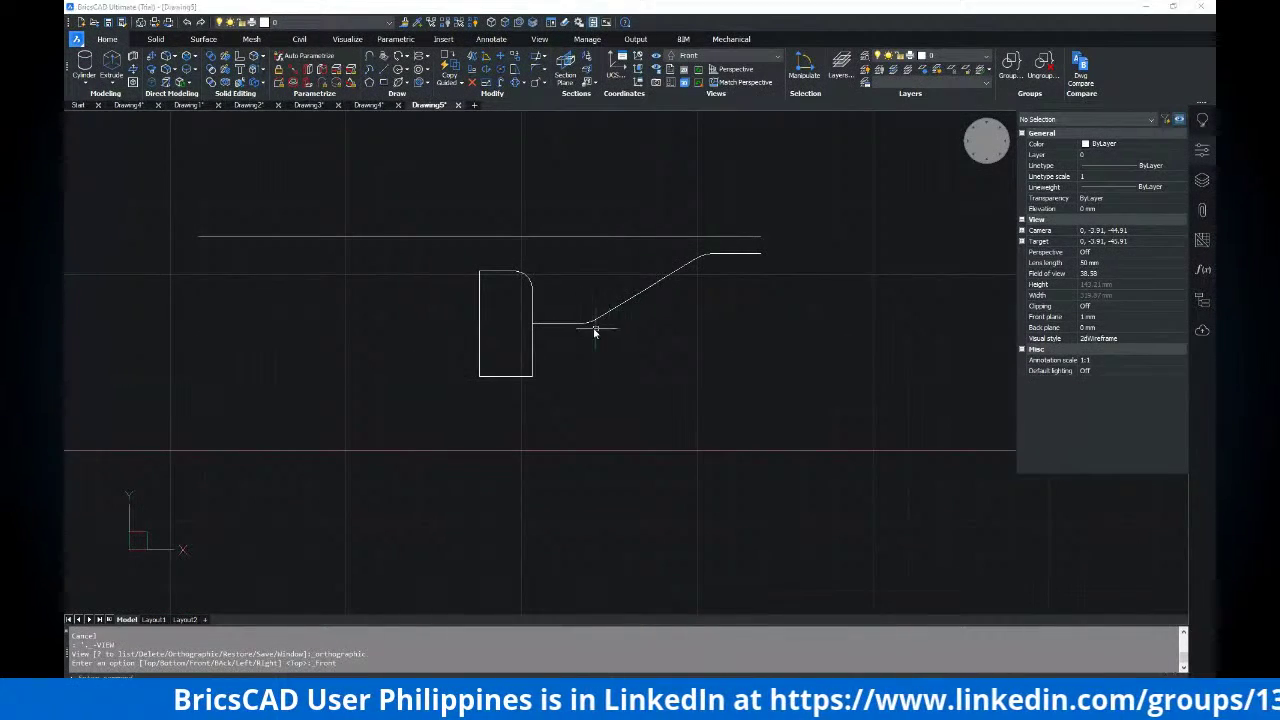
key("alt+Tab")
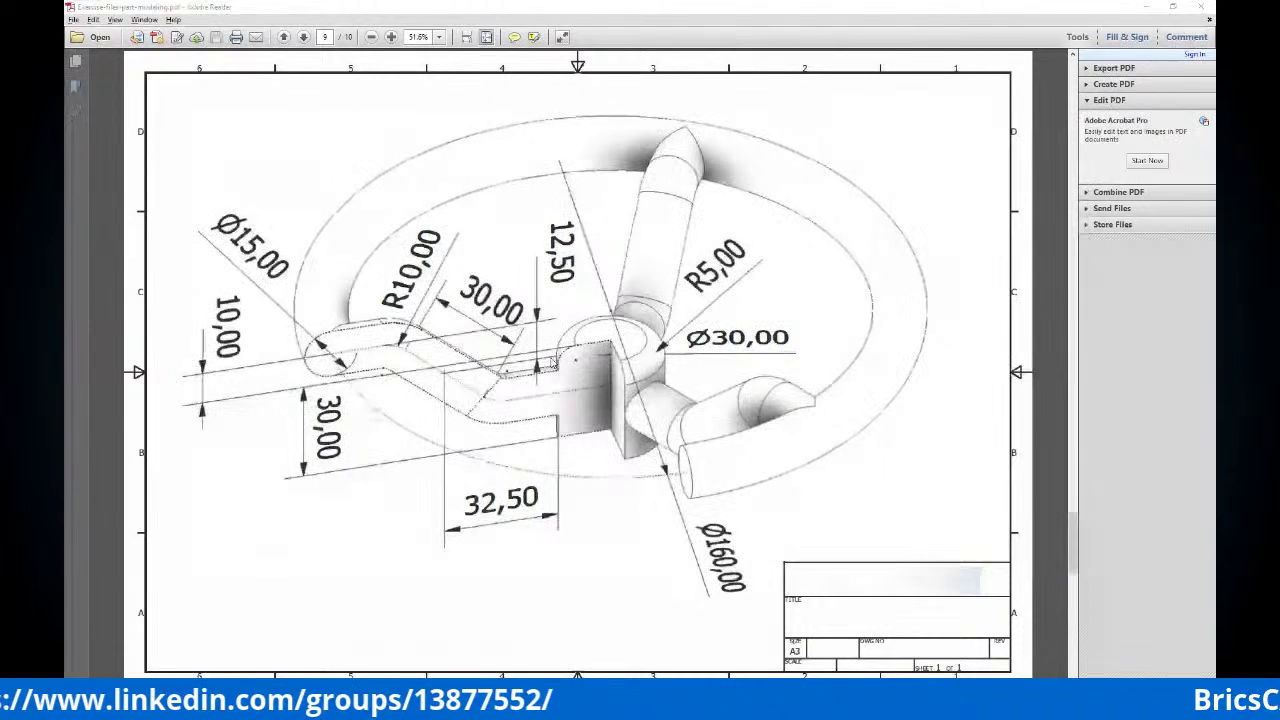
key("alt+Tab")
key("alt+Tab")
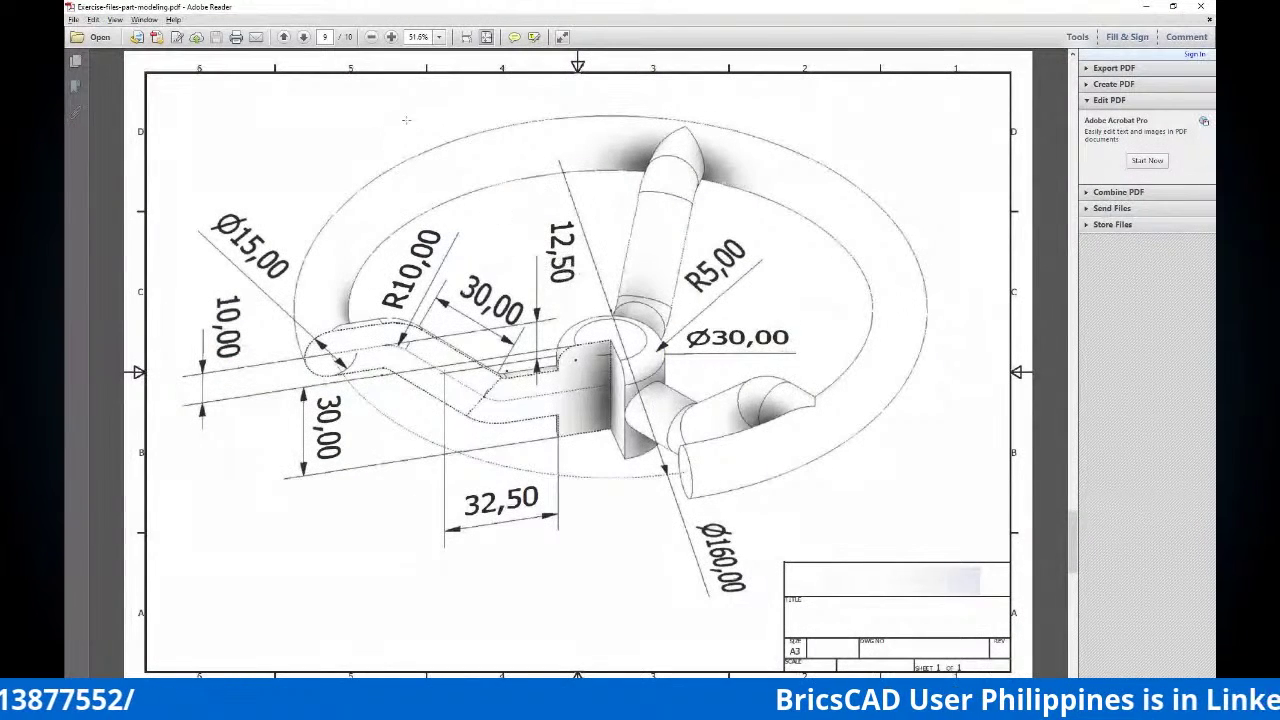
key("alt+Tab")
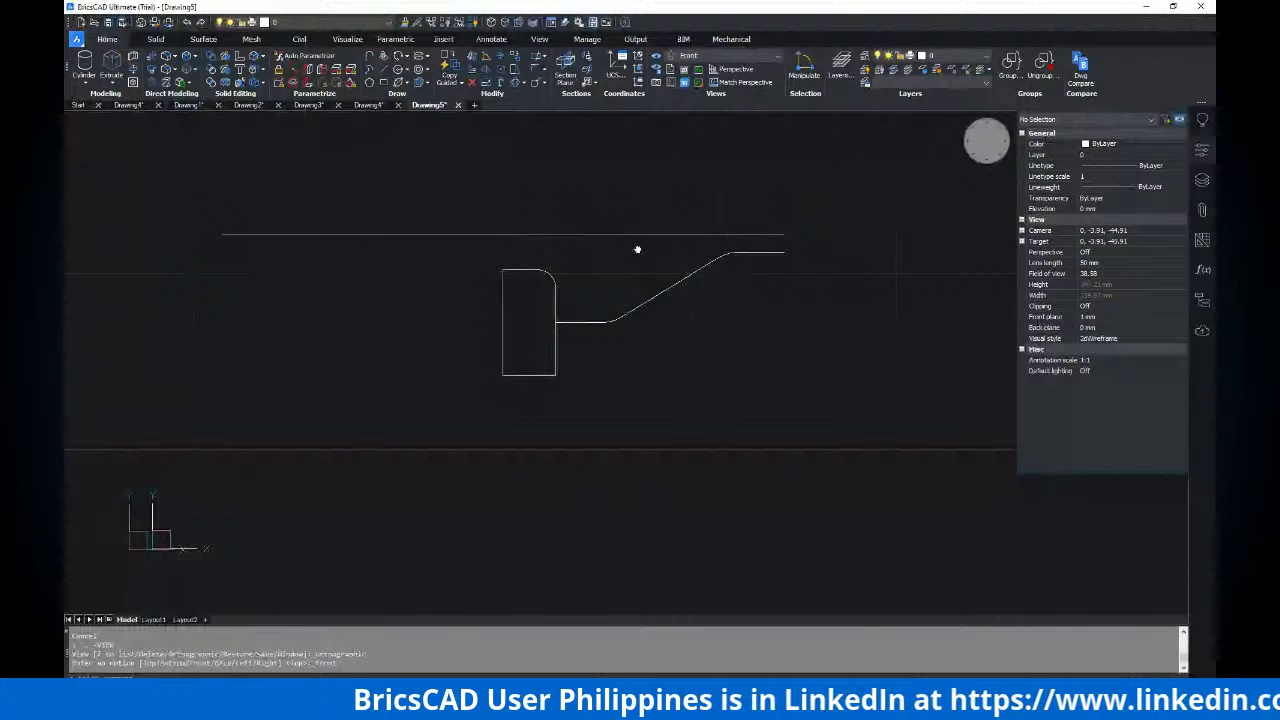
Measure the vertical gap between the rim circle's edge and the spoke path's outer end, and check it against the PDF
middle_click_drag(637, 249, 630, 248)
key("Escape")
key("Escape")
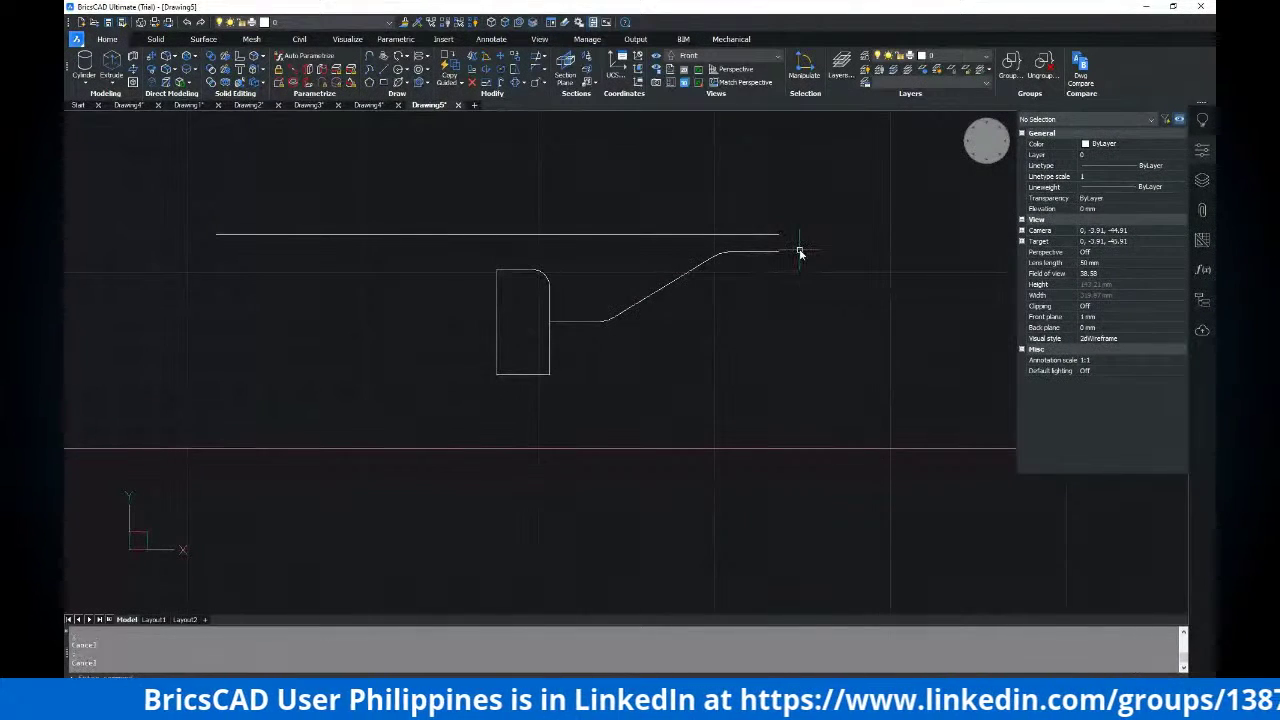
type("oi")
key("Return")
left_click(779, 238)
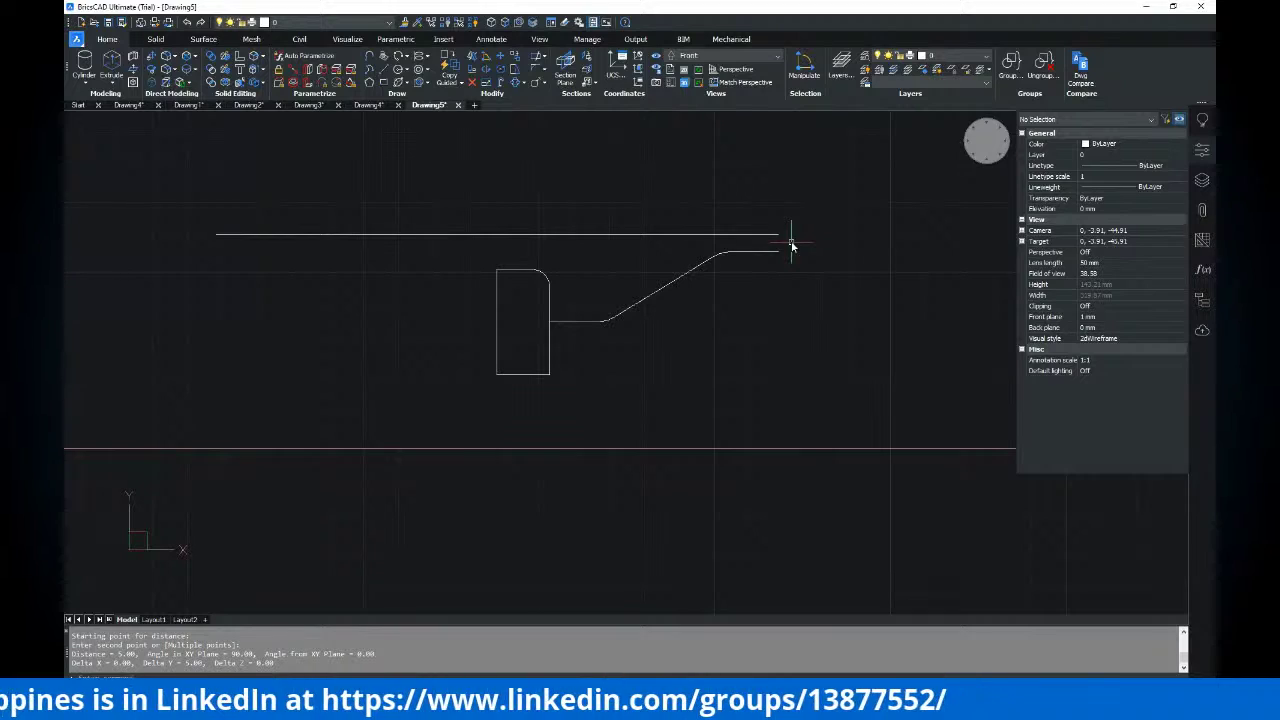
key("alt+Tab")
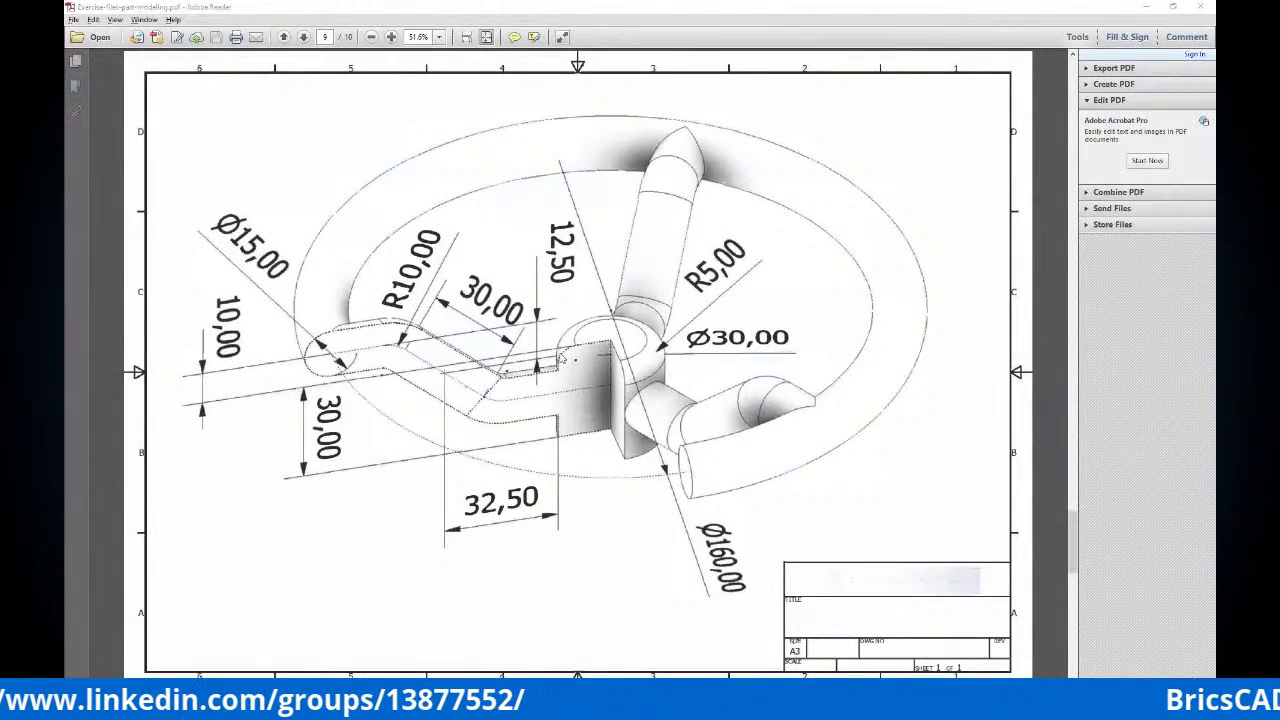
key("alt+Tab")
scroll(665, 335, "down", 2)
scroll(706, 320, "up", 2)
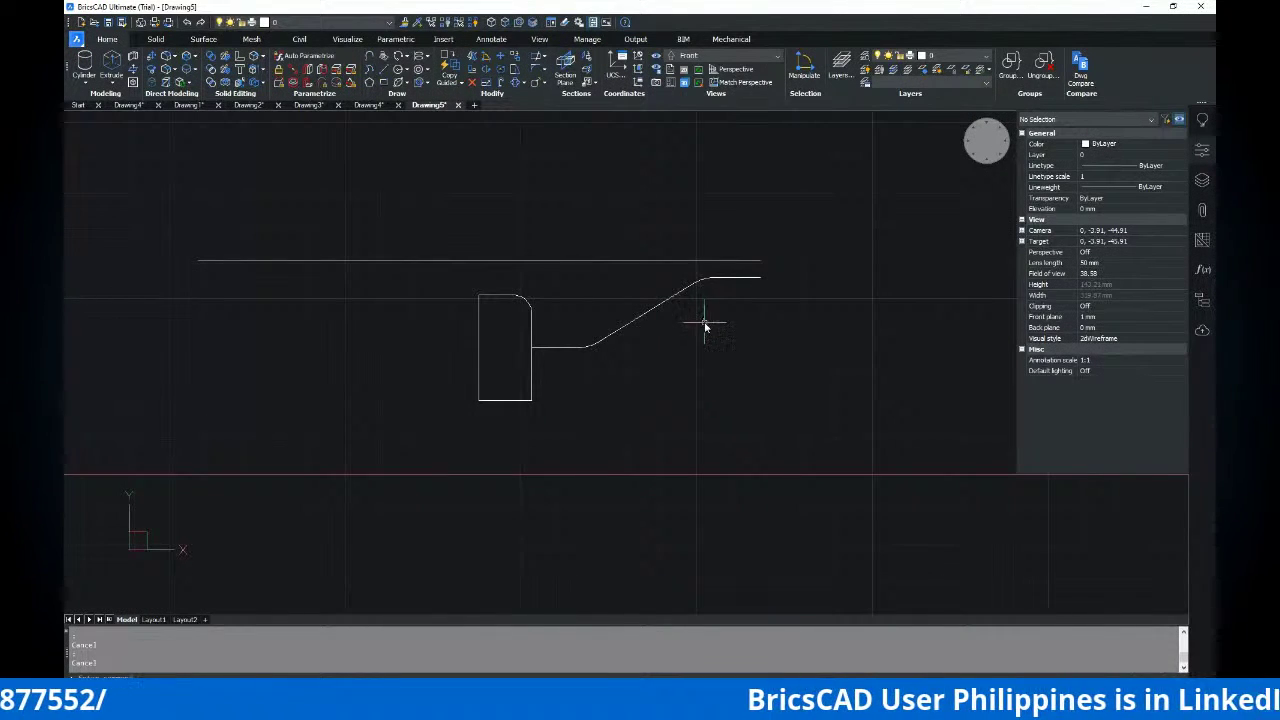
Orbit to a 3D view and examine the spoke's height offsets and bend dimensions in the PDF against the model
type("M")
key("Escape")
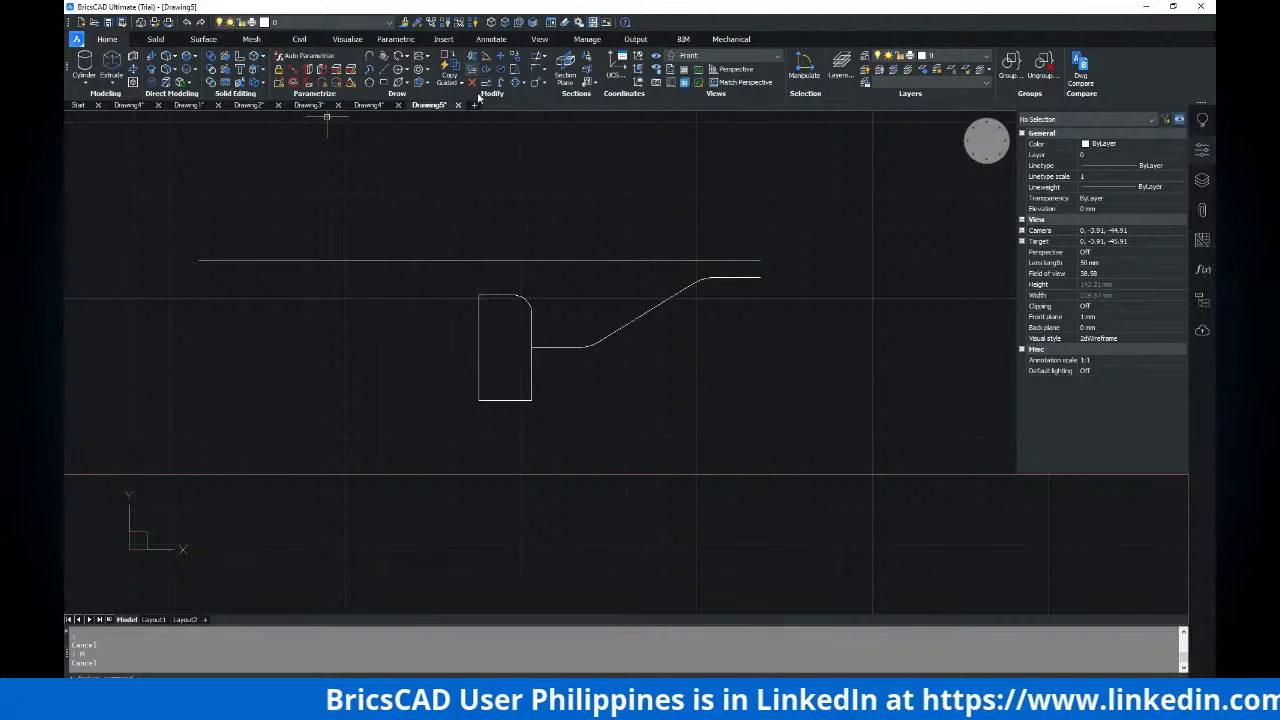
mouse_move(600, 229)
middle_mouse_down("shift")
mouse_move(371, 266)
mouse_move(476, 303)
mouse_move(449, 289)
middle_mouse_up("shift")
key("alt+Tab")
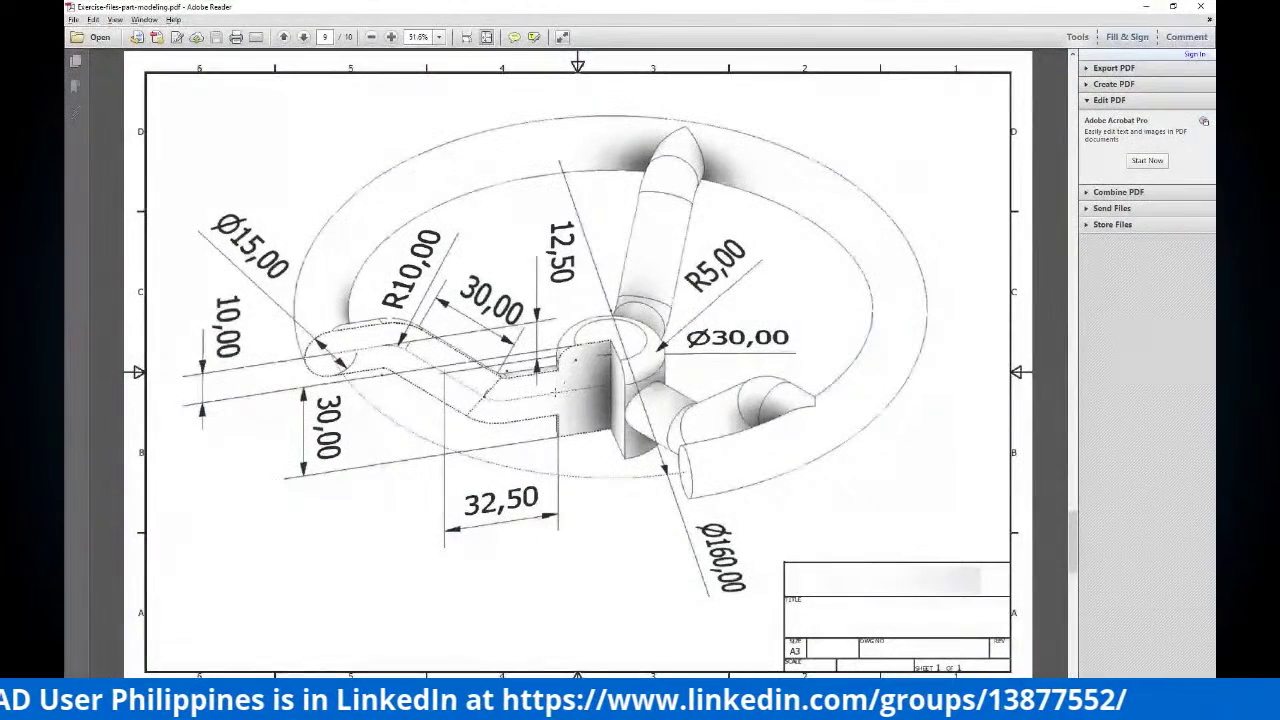
key("alt+Tab")
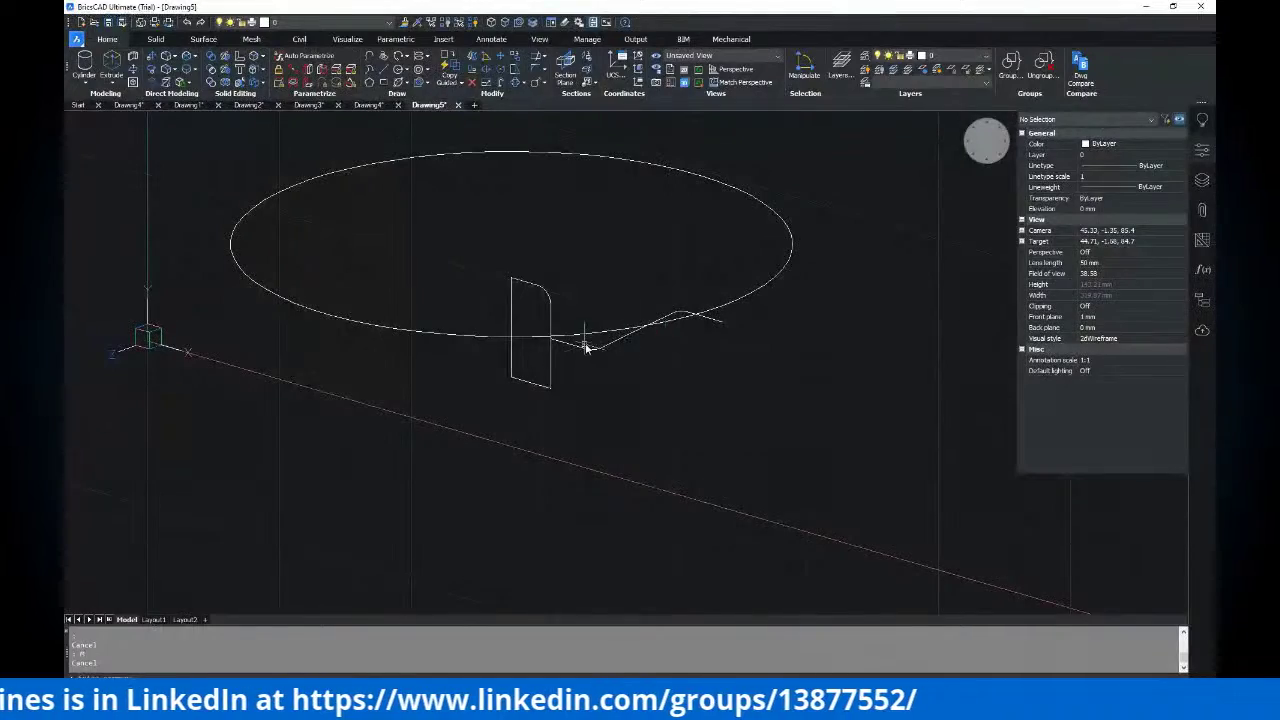
key("alt+Tab")
key("alt+Tab")
key("alt+Tab")
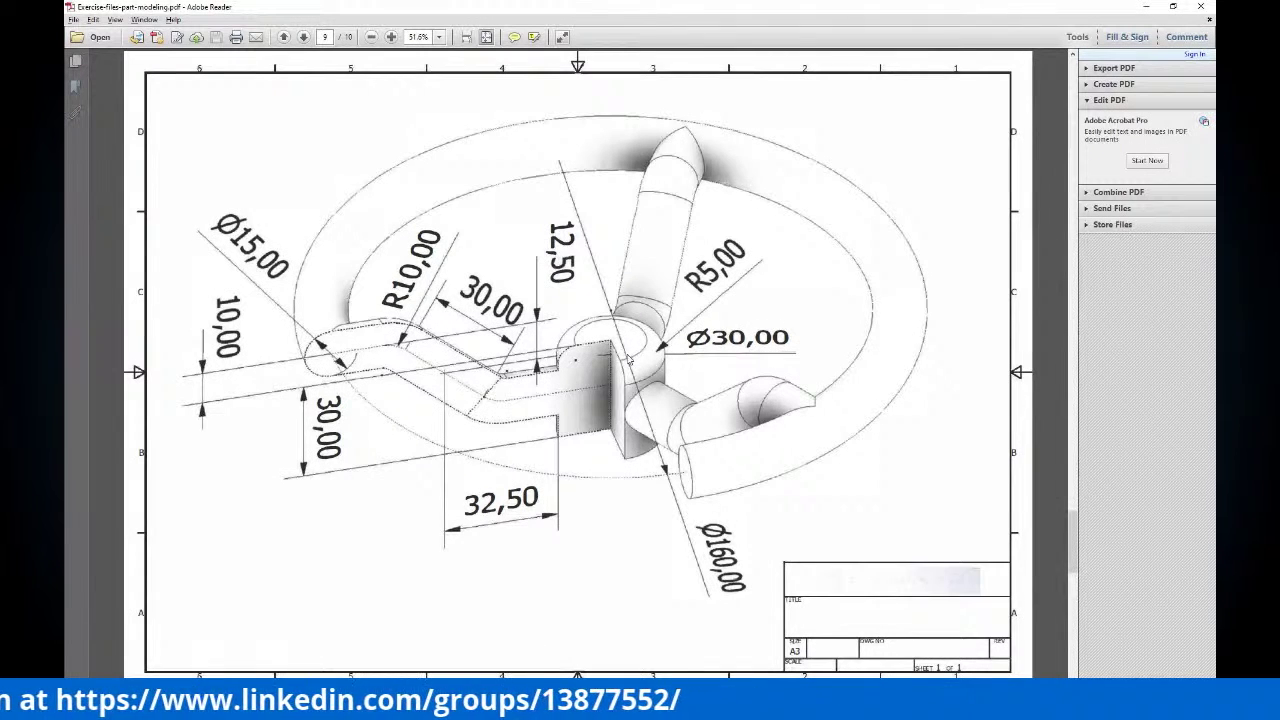
key("alt")
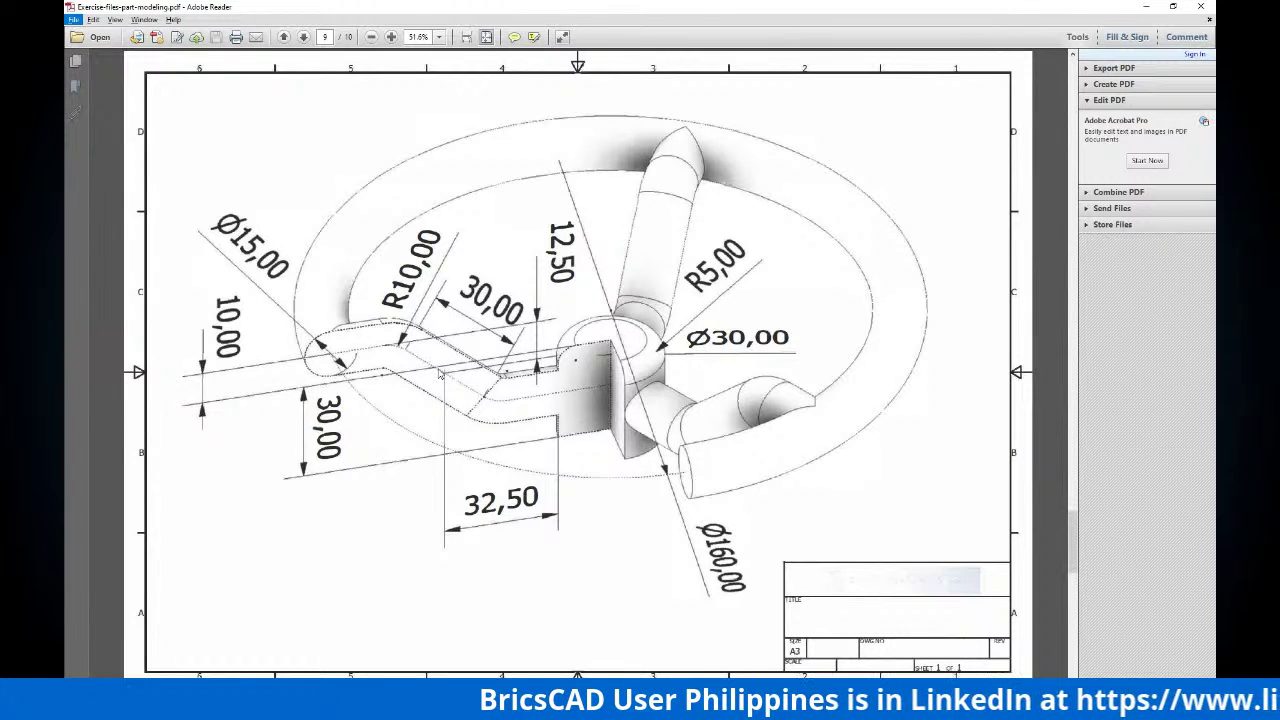
key("alt+Tab")
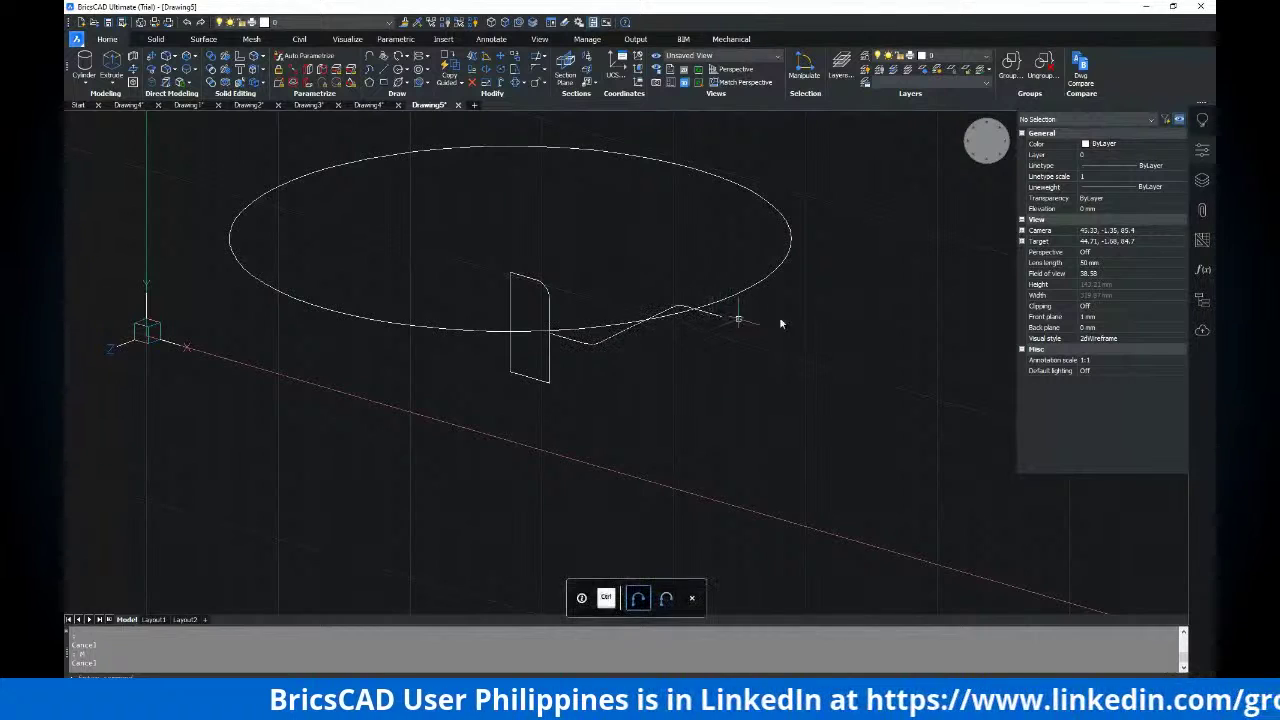
In the Front view, draw a 65 mm horizontal line from the spoke path's hub end to directly below the rim's edge
left_click(720, 55)
left_click(688, 112)
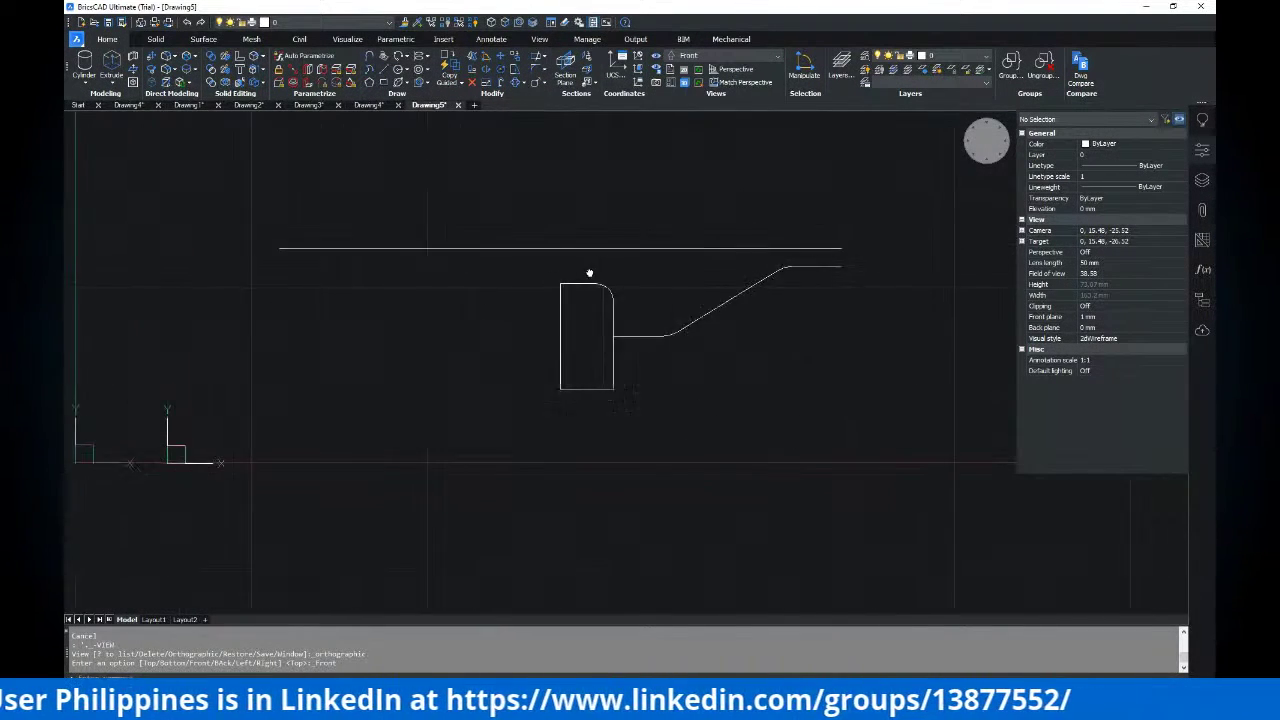
scroll(762, 270, "up", 3)
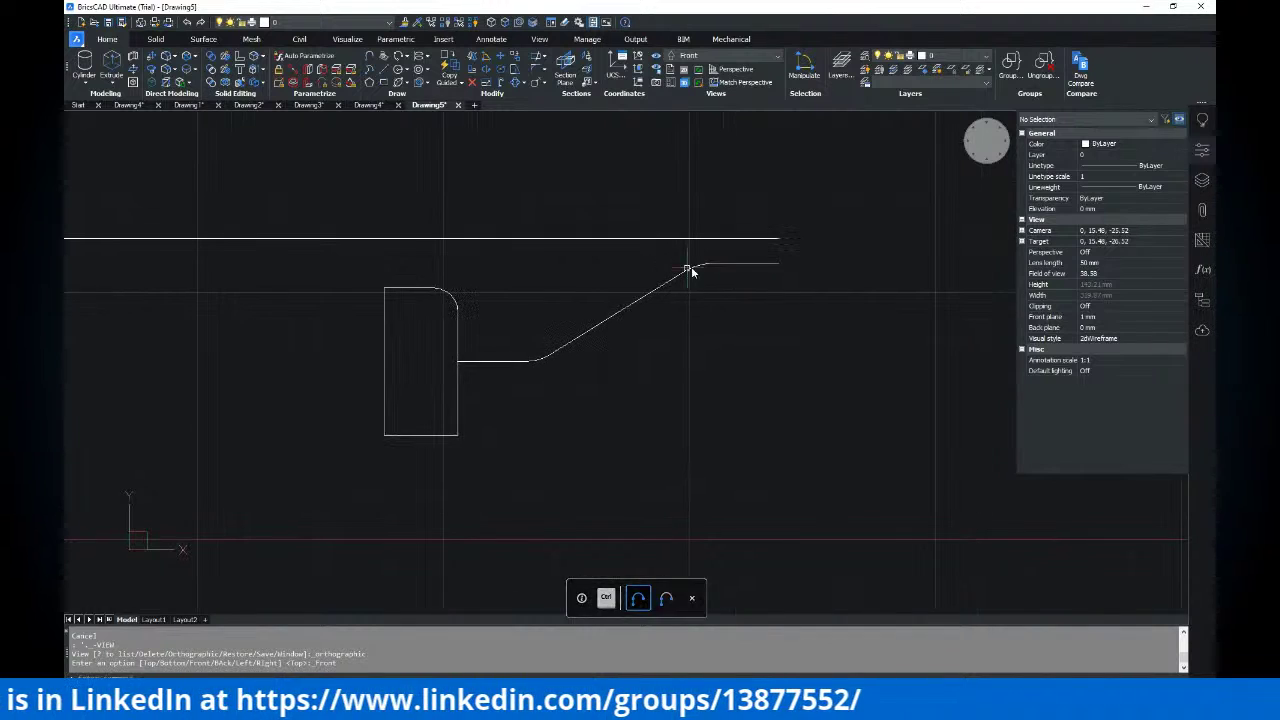
key("Escape")
left_click(777, 240)
key("Escape")
key("l")
key("Return")
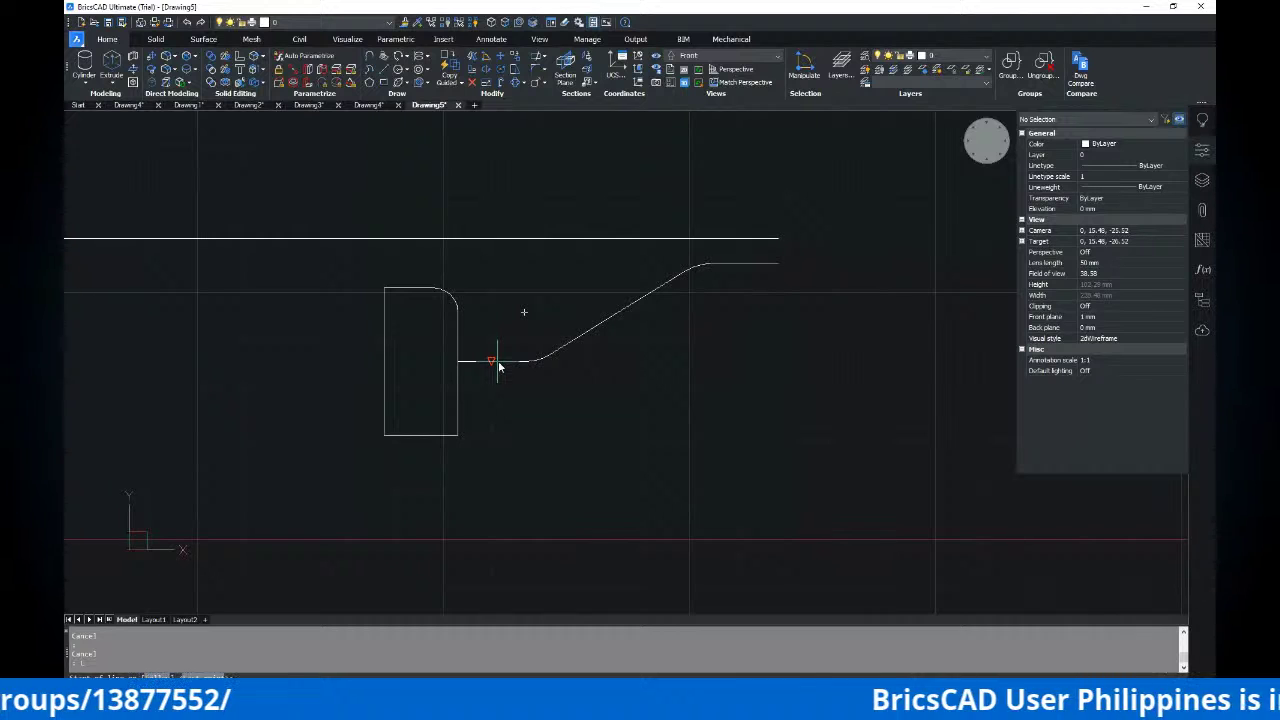
left_click(491, 360)
scroll(788, 274, "down", 2)
key("Escape")
key("Escape")
left_click_drag(772, 317, 726, 349)
left_click(750, 337)
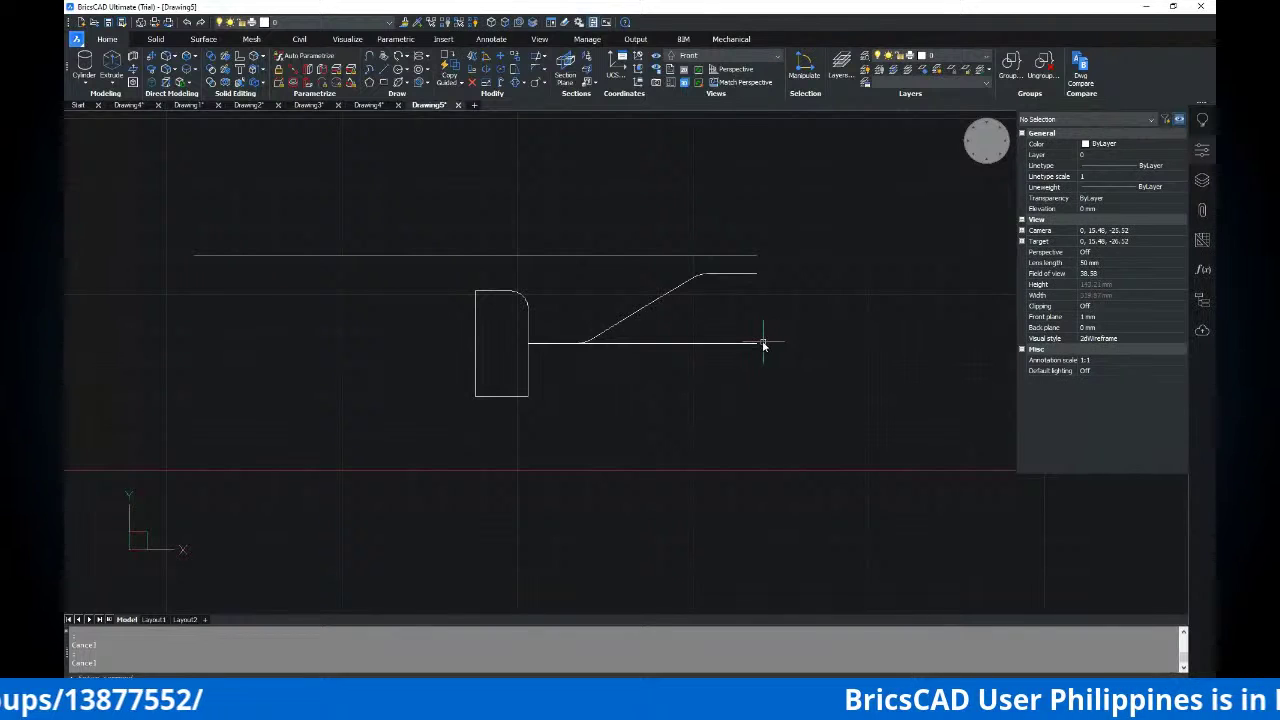
Draw a vertical line from the horizontal line's outer end up to the rim circle's edge
type("l")
key("Return")
left_click(756, 344)
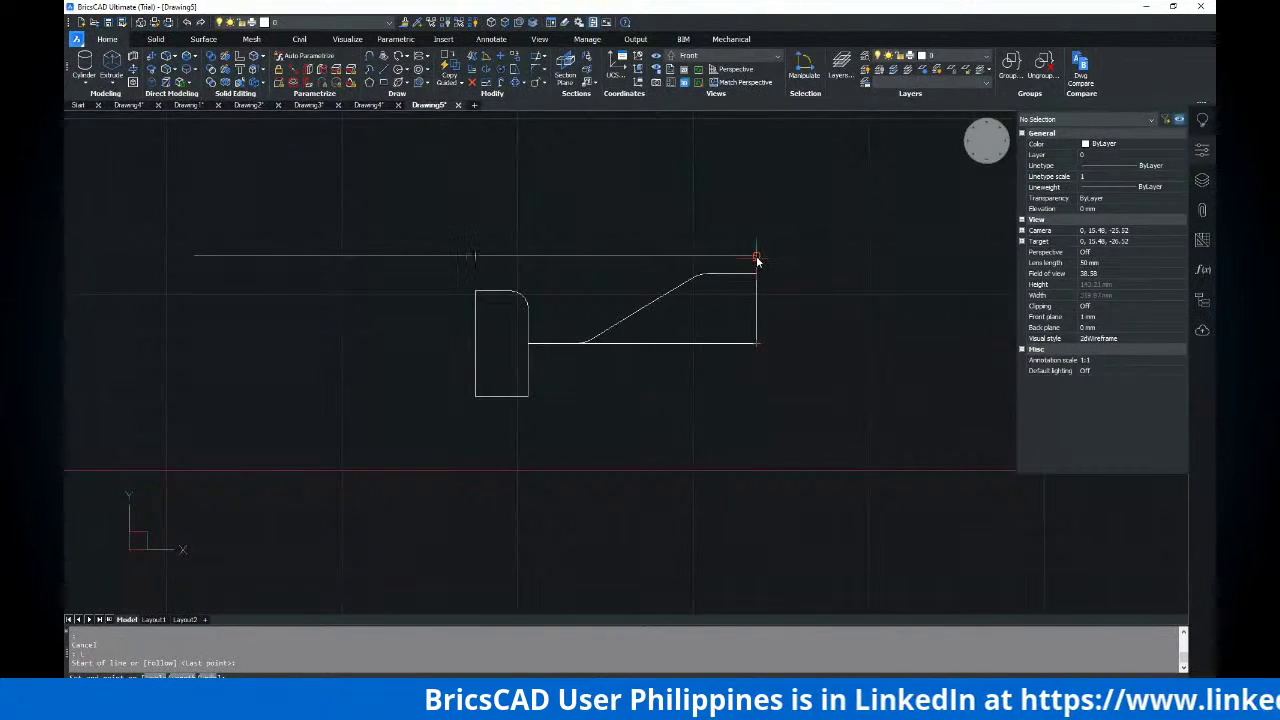
key("Escape")
Restore the Front view and delete the bent spoke path polyline
mouse_move(803, 297)
middle_mouse_down("shift")
mouse_move(651, 326)
mouse_move(717, 283)
mouse_move(761, 314)
mouse_move(737, 311)
mouse_move(737, 289)
mouse_move(729, 308)
middle_mouse_up("shift")
left_click(668, 310)
key("Escape")
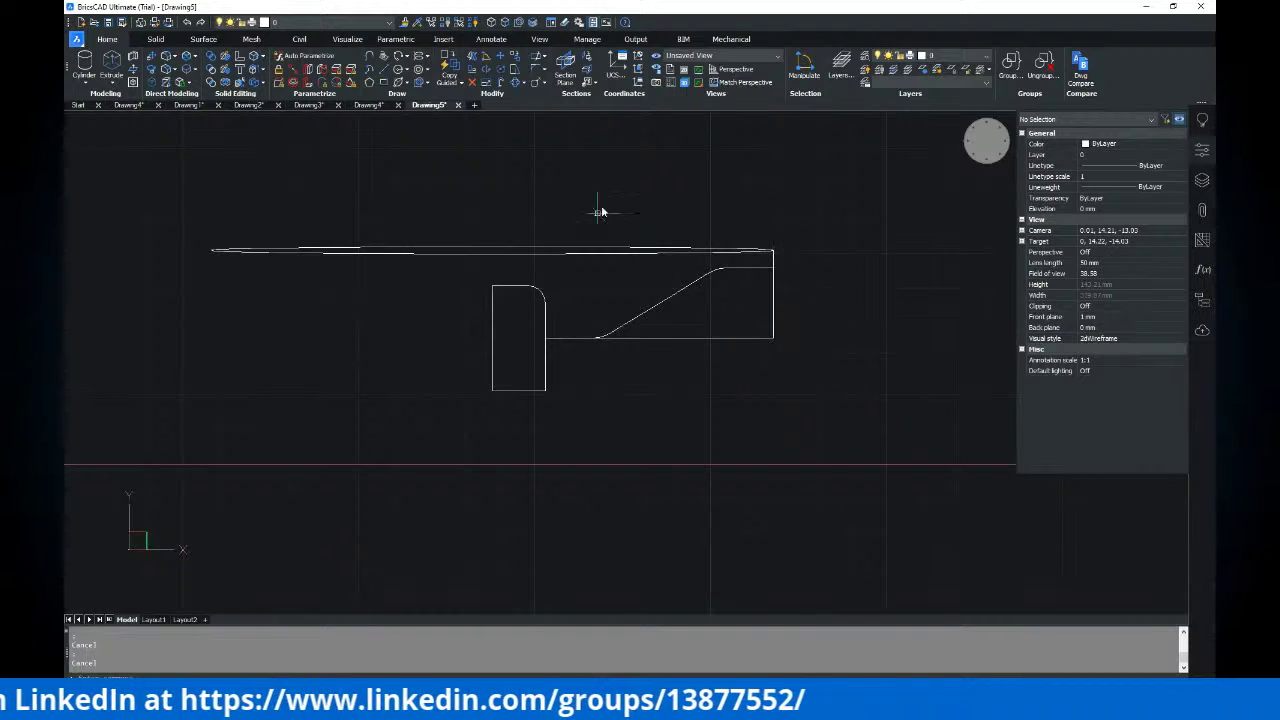
left_click(701, 82)
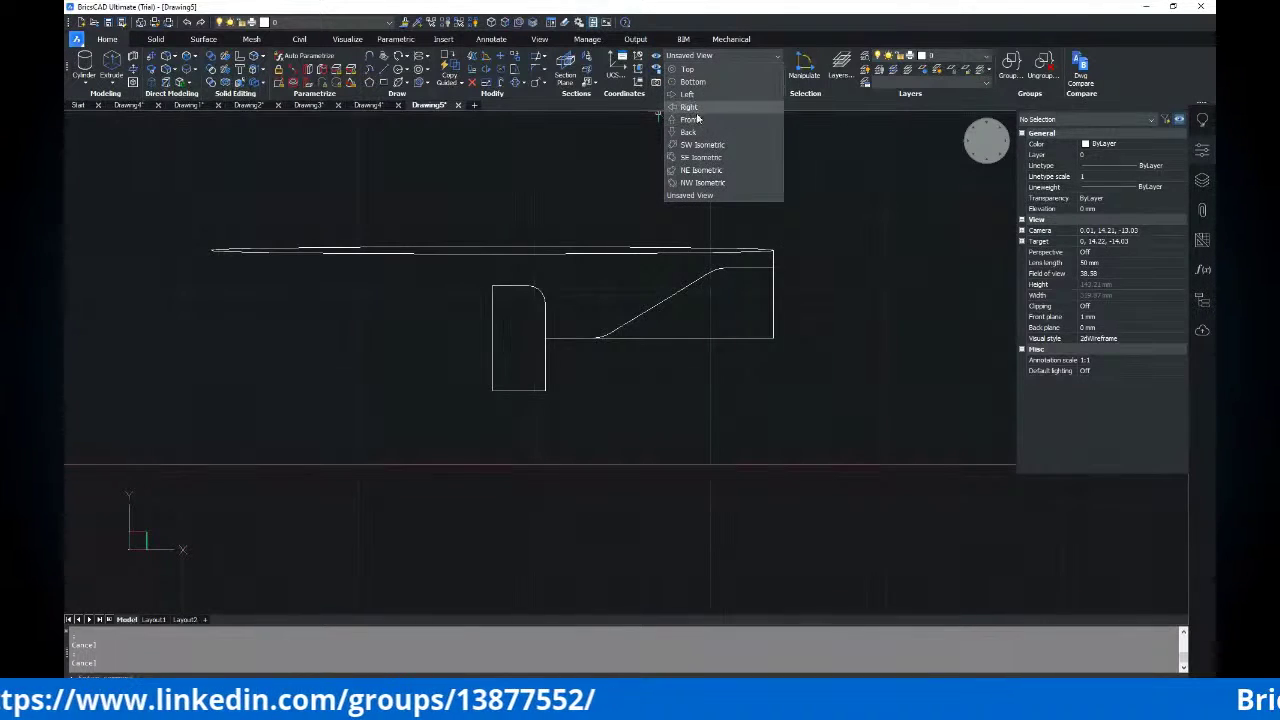
left_click(690, 110)
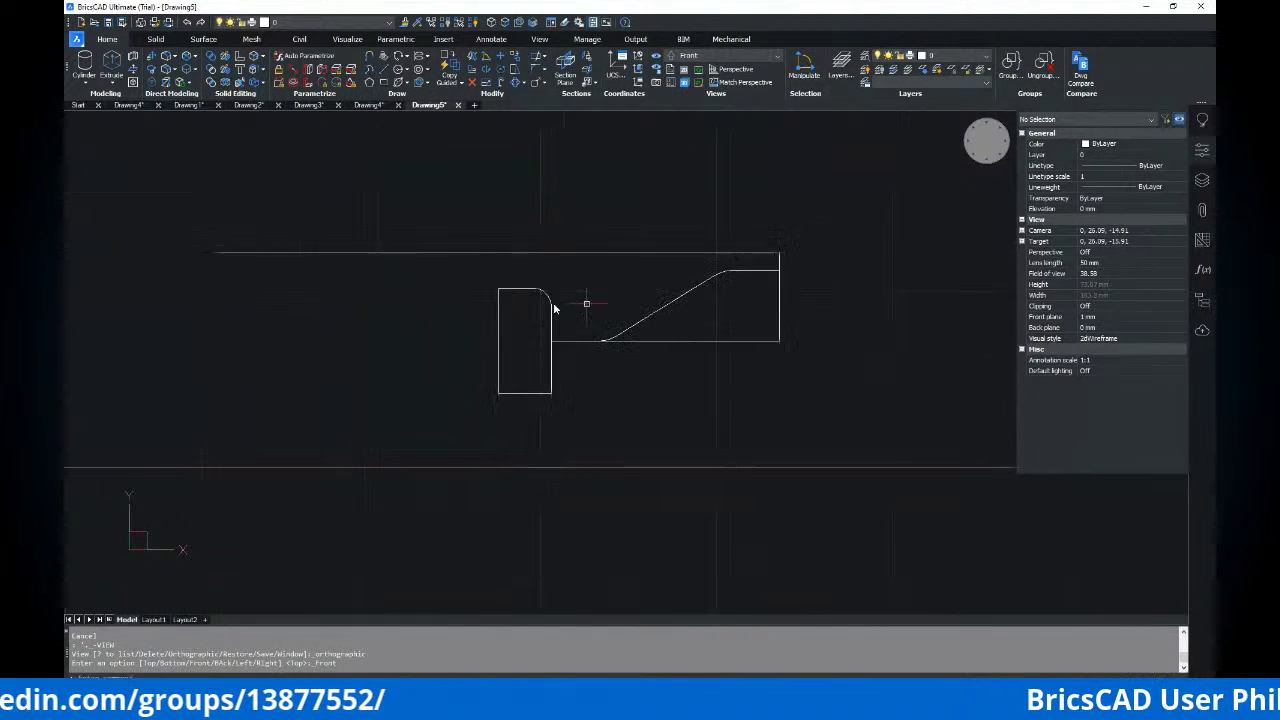
left_click(691, 316)
left_click(621, 278)
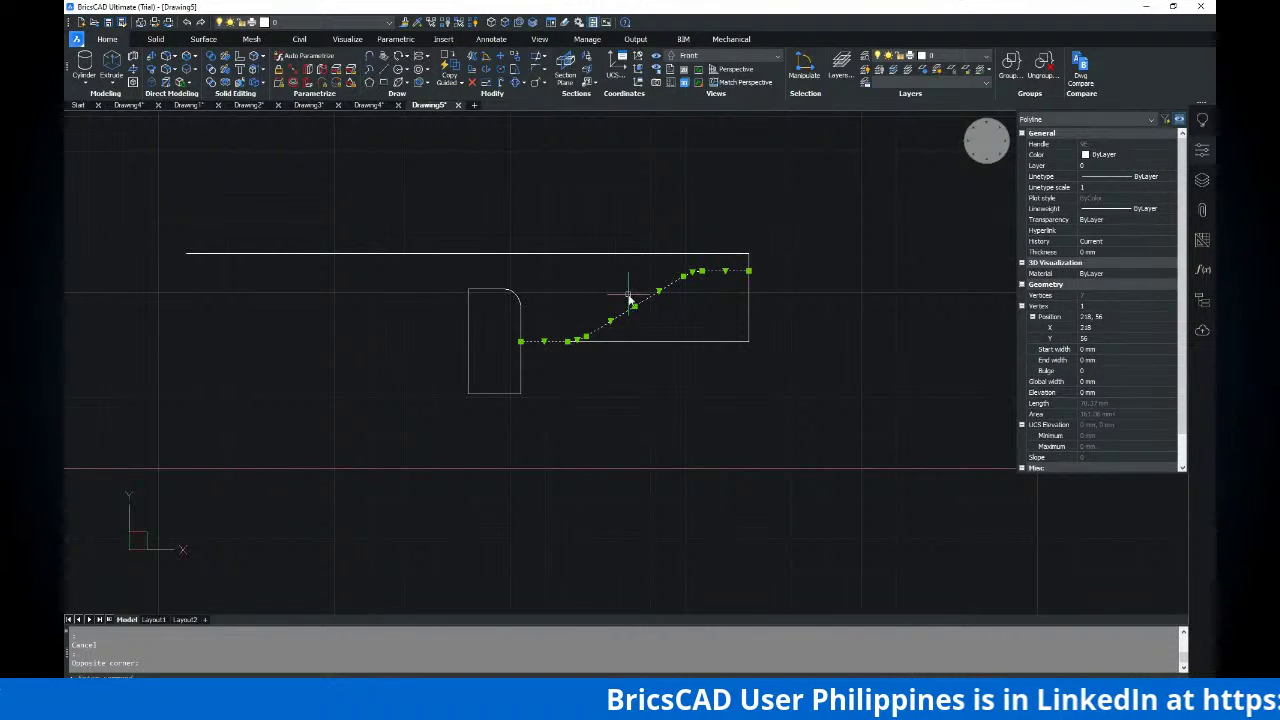
key("Delete")
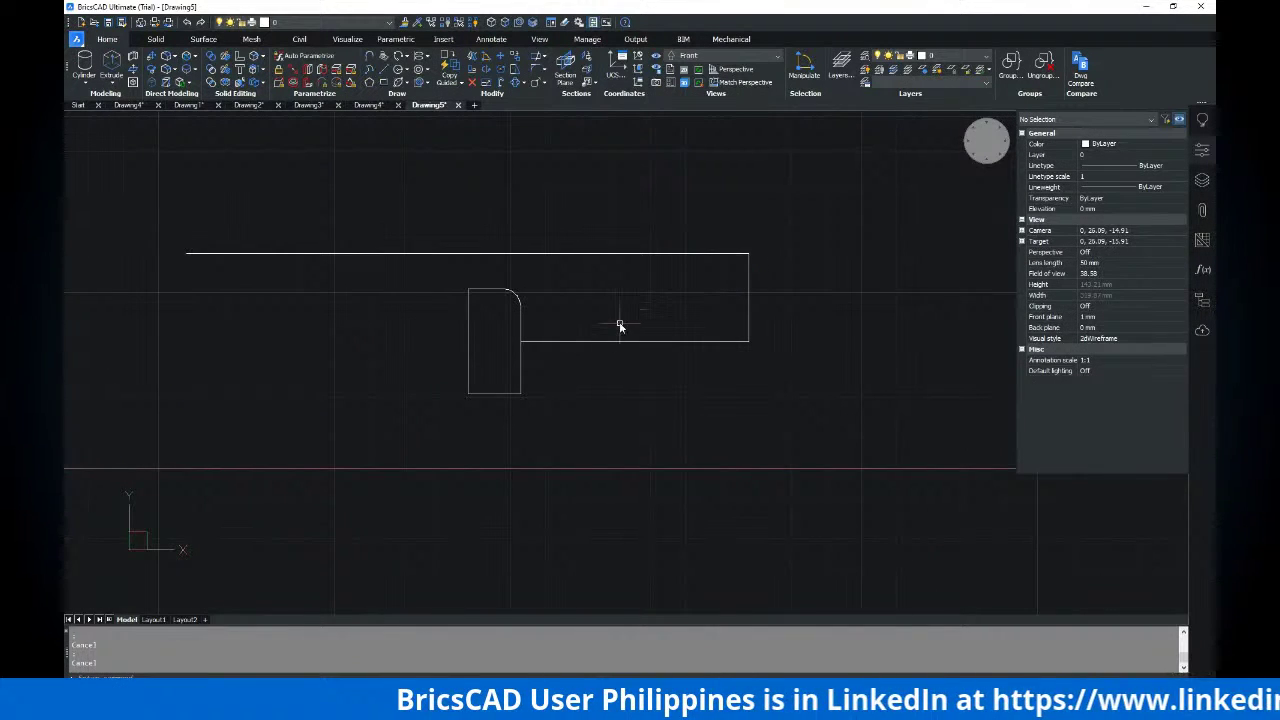
Check the horizontal construction line's length and review the spoke and hub height dimensions in the PDF
mouse_move(612, 345)
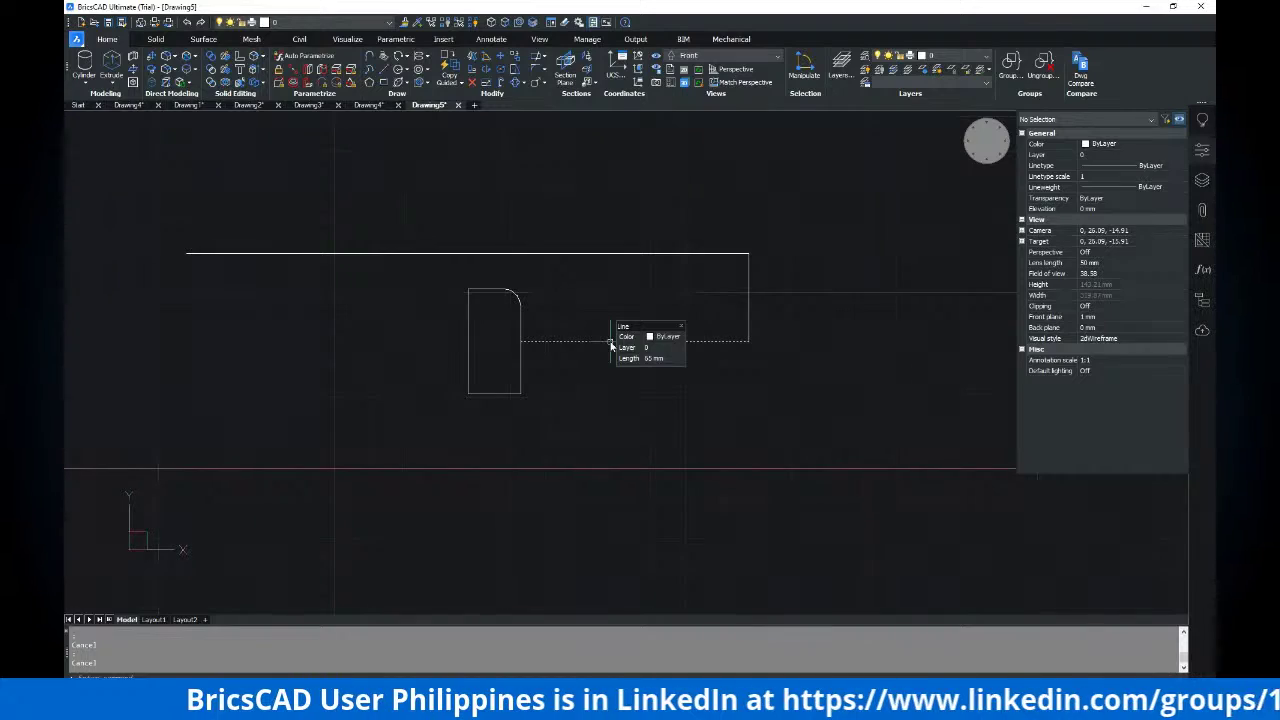
key("alt+Tab")
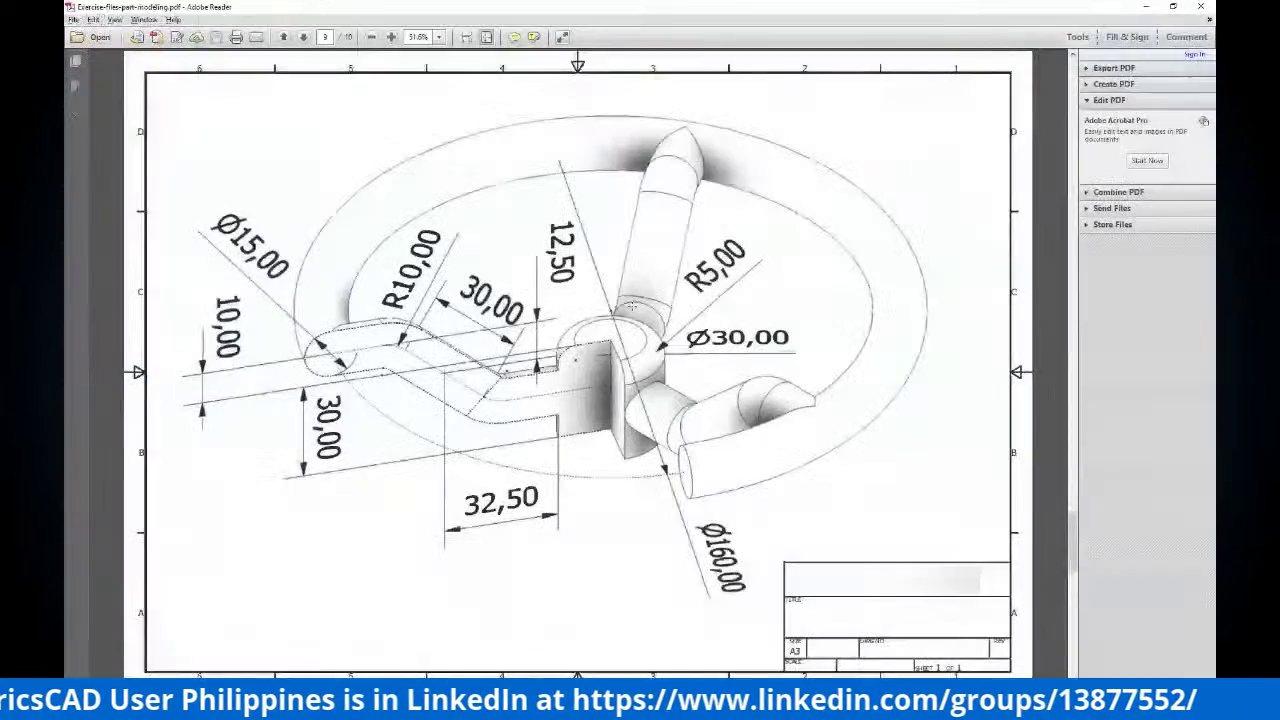
key("alt+Tab")
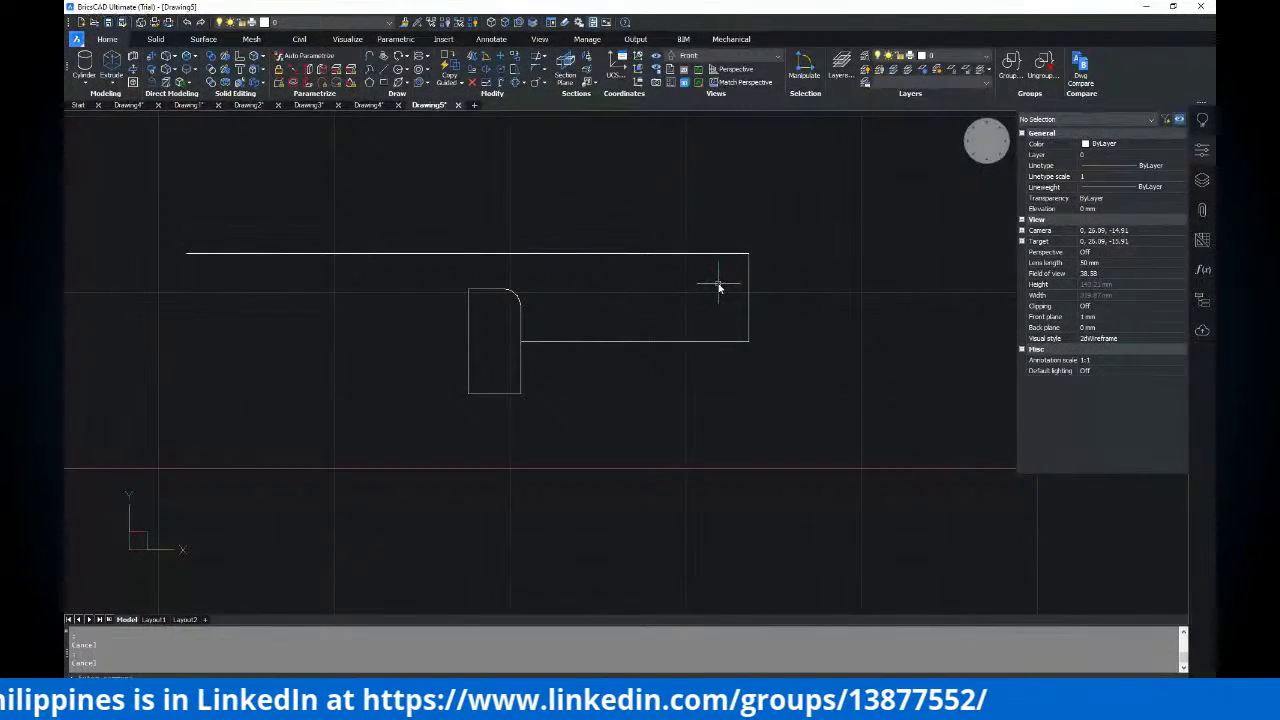
key("alt+Tab")
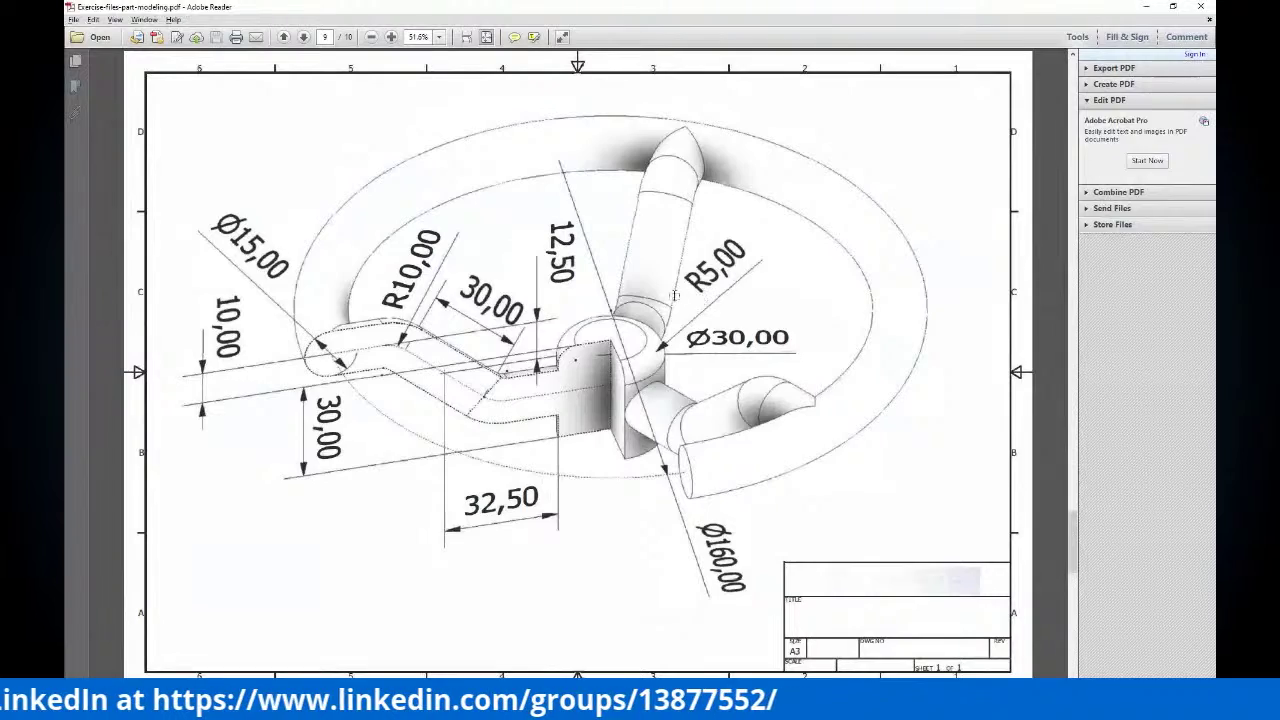
key("alt+Tab")
key("alt+Tab")
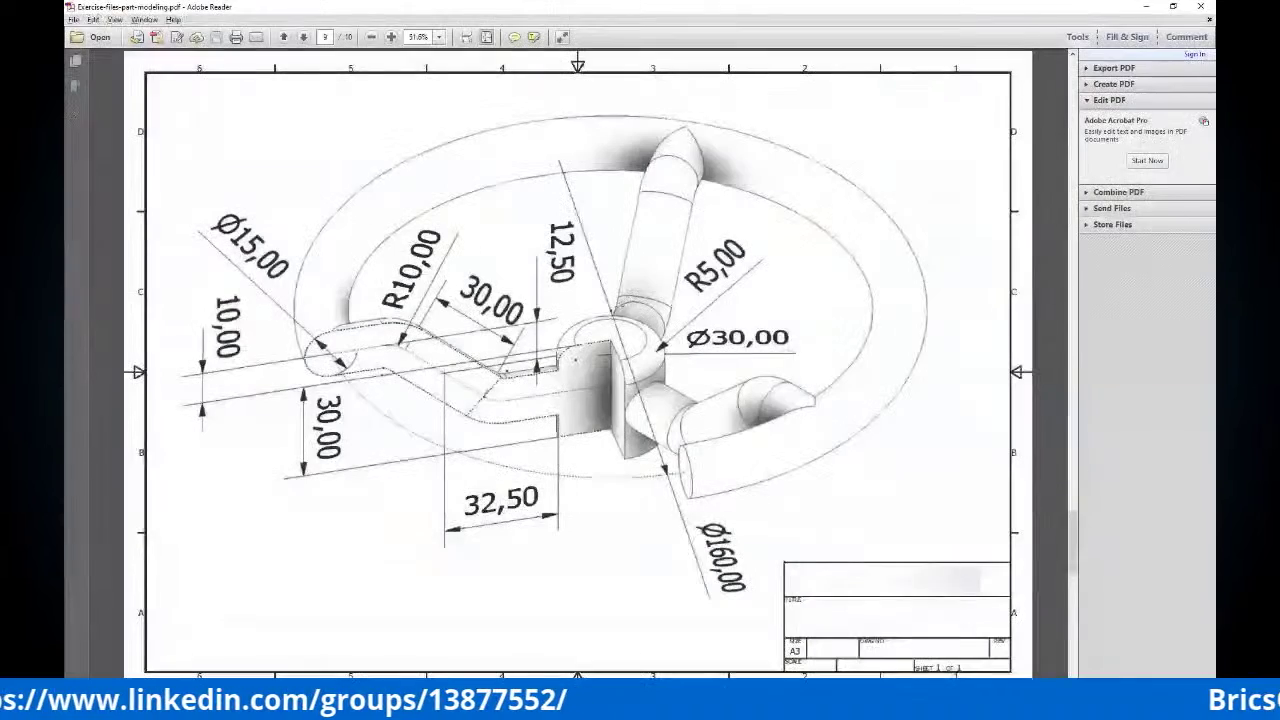
key("alt+Tab")
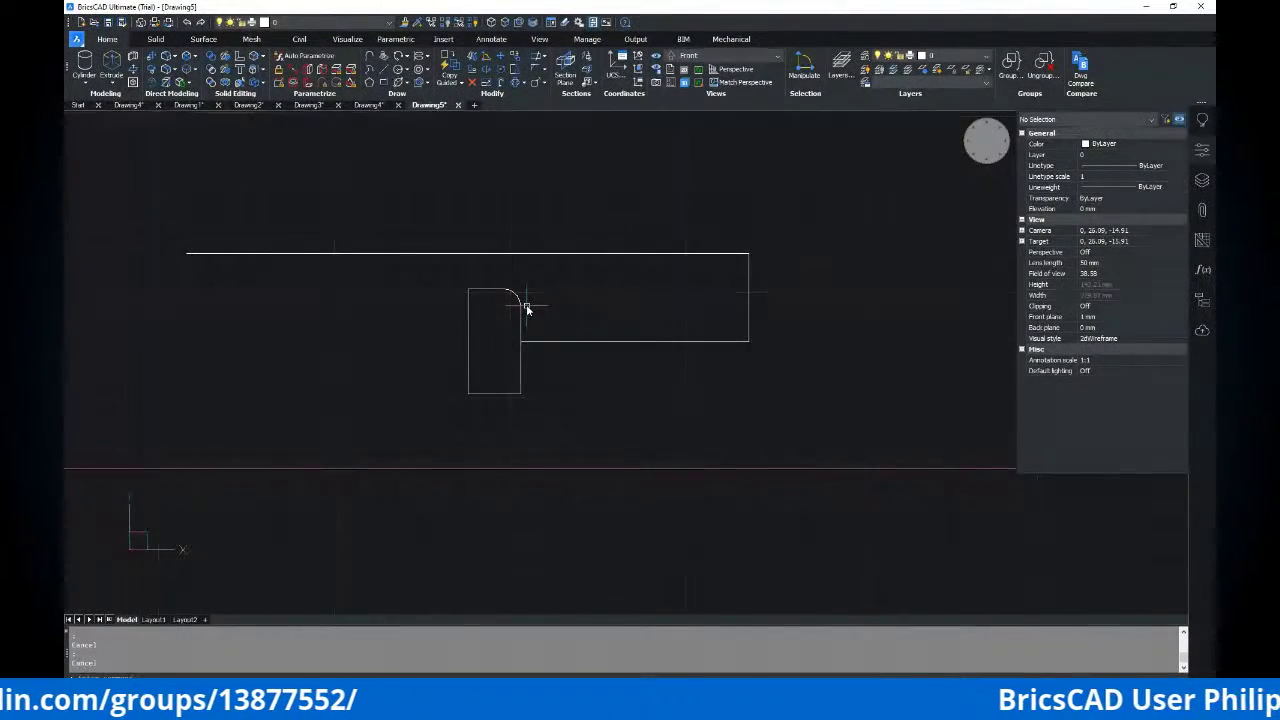
Draw a rectangle from the horizontal line's outer end to the hub profile's unrounded upper outer corner
type("rec")
key("Return")
left_click(749, 342)
scroll(524, 292, "up", 4)
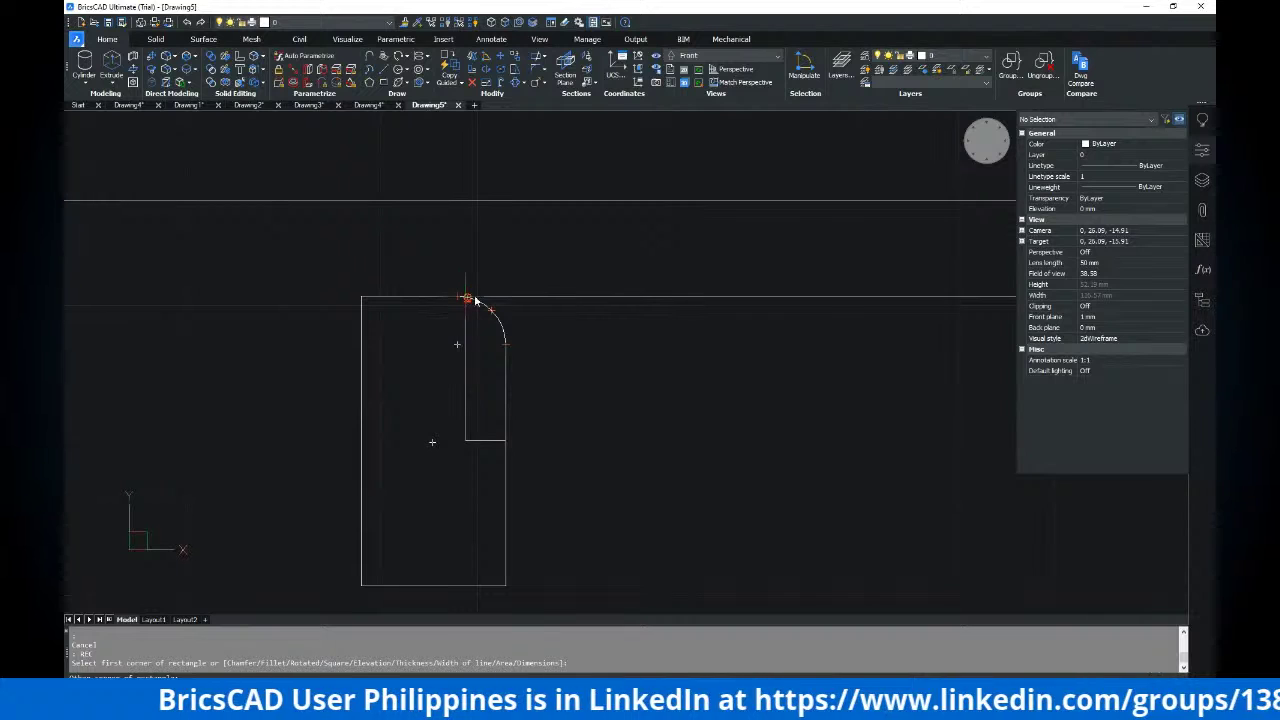
left_click(506, 297)
scroll(542, 310, "down", 2)
middle_click_drag(597, 331, 547, 332)
key("Escape")
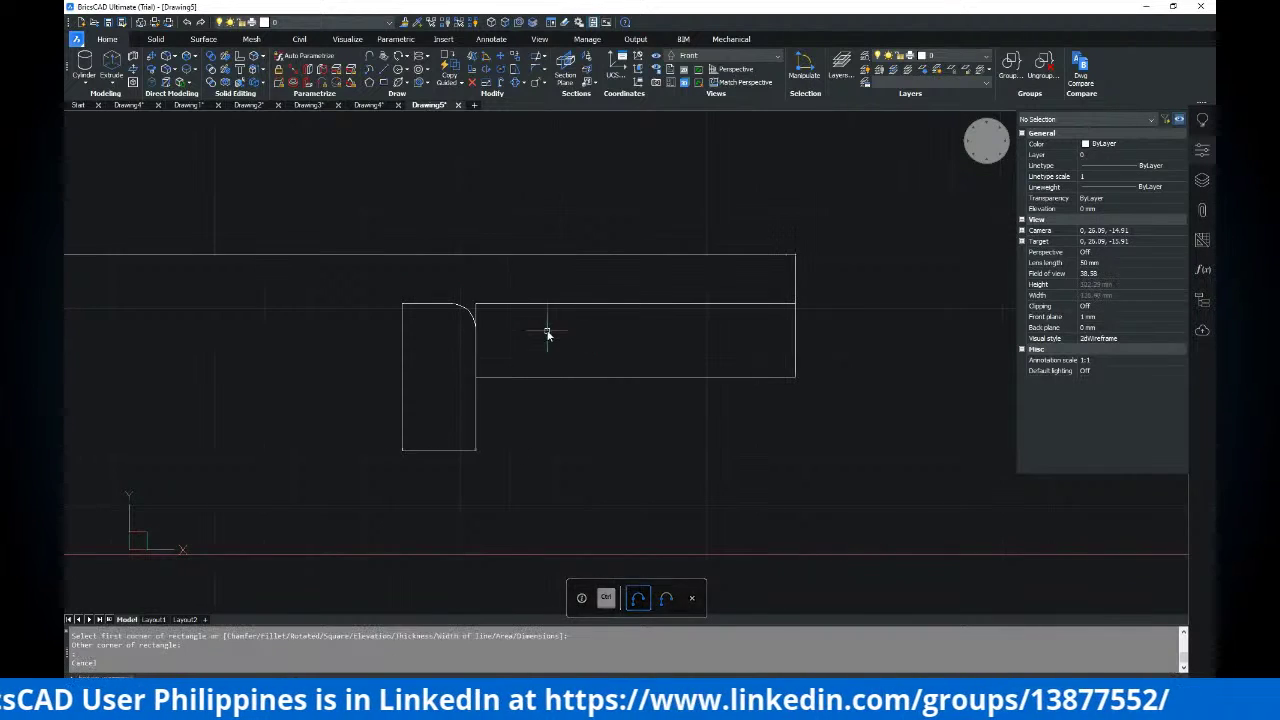
Orbit to inspect the construction rectangle against the rim circle and return to the Front view
scroll(730, 345, "down", 3)
middle_click_drag(730, 345, 681, 367, "shift")
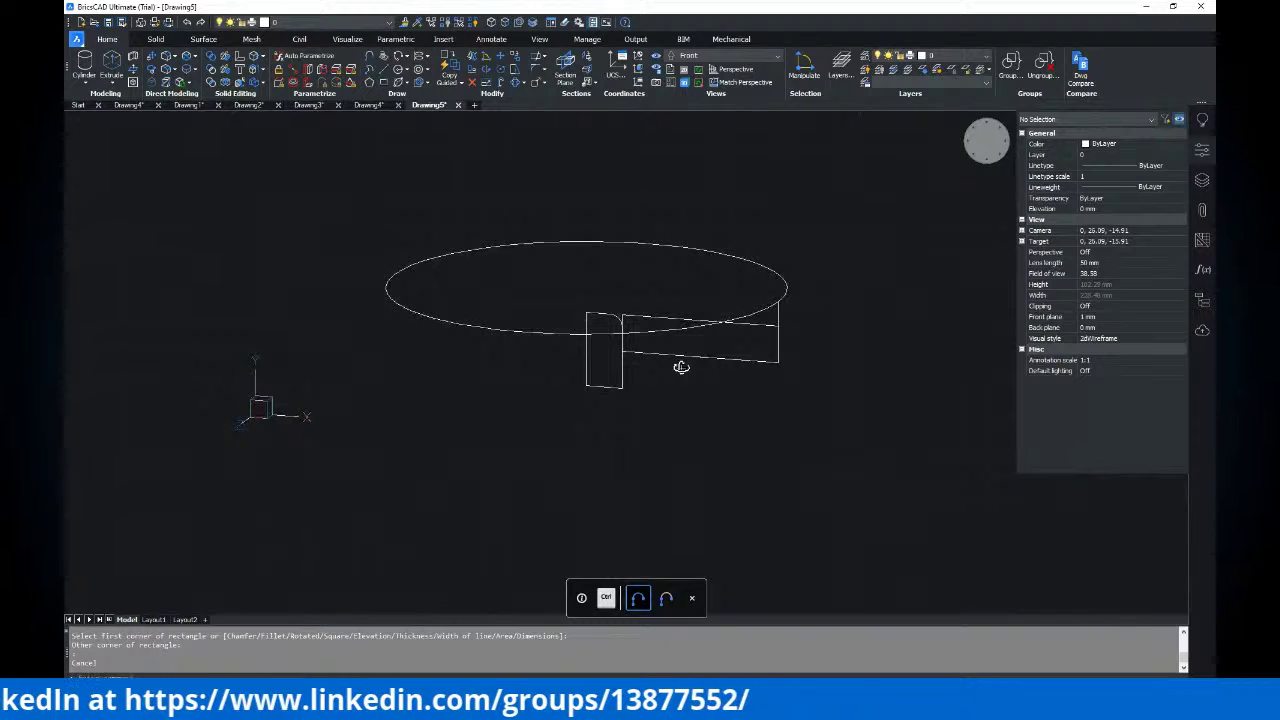
left_click(731, 56)
left_click(692, 112)
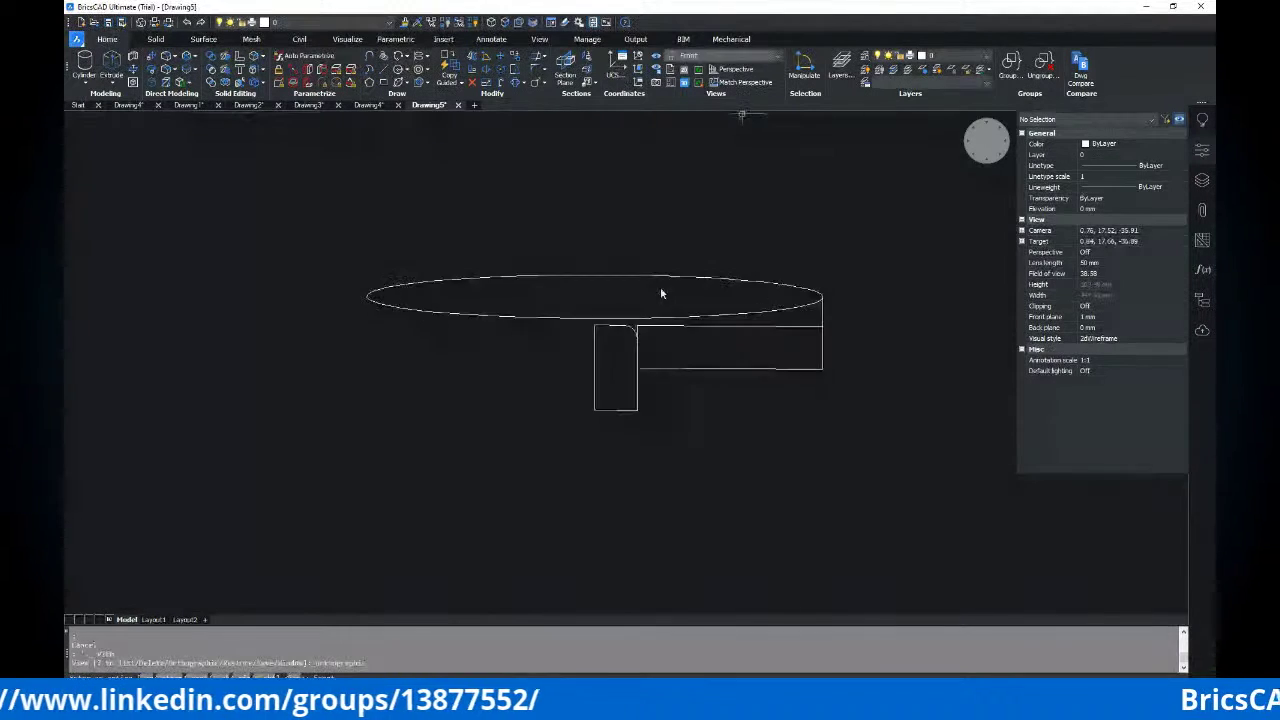
middle_click_drag(737, 311, 528, 287)
key("Escape")
mouse_move(701, 303)
middle_mouse_down()
mouse_move(626, 302)
mouse_move(660, 301)
middle_mouse_up()
key("Escape")
key("Escape")
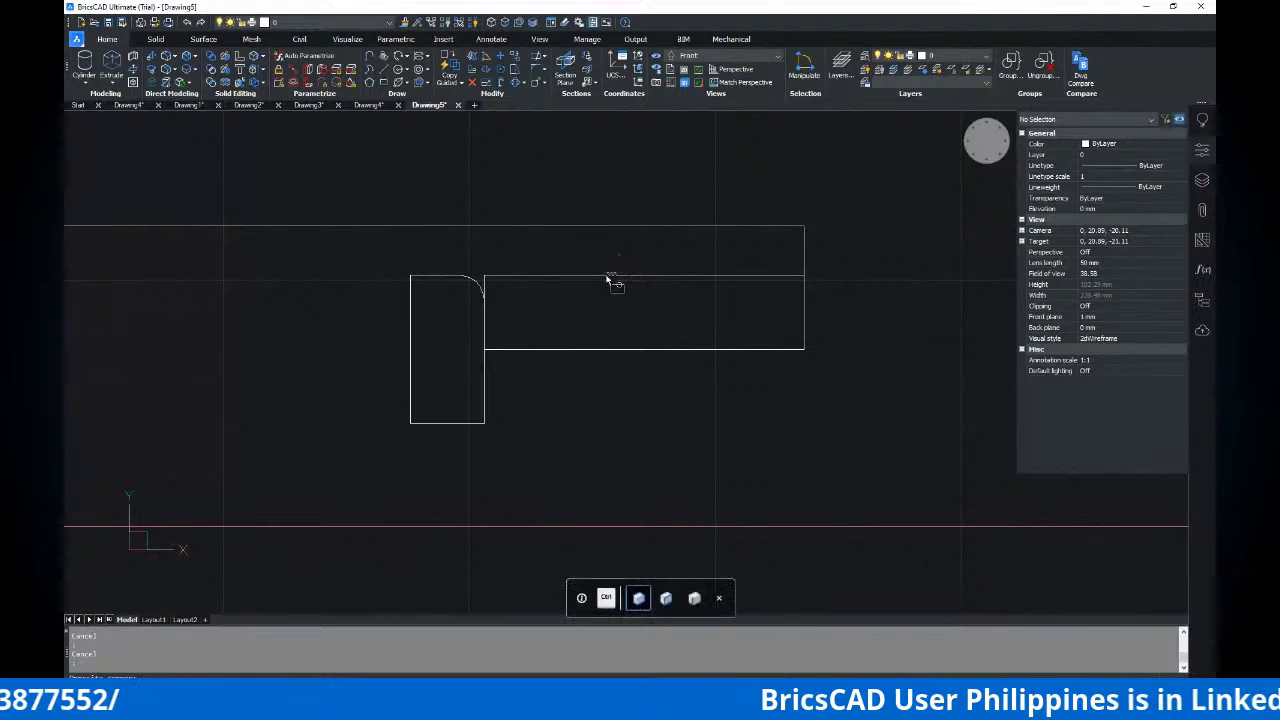
left_click(607, 277)
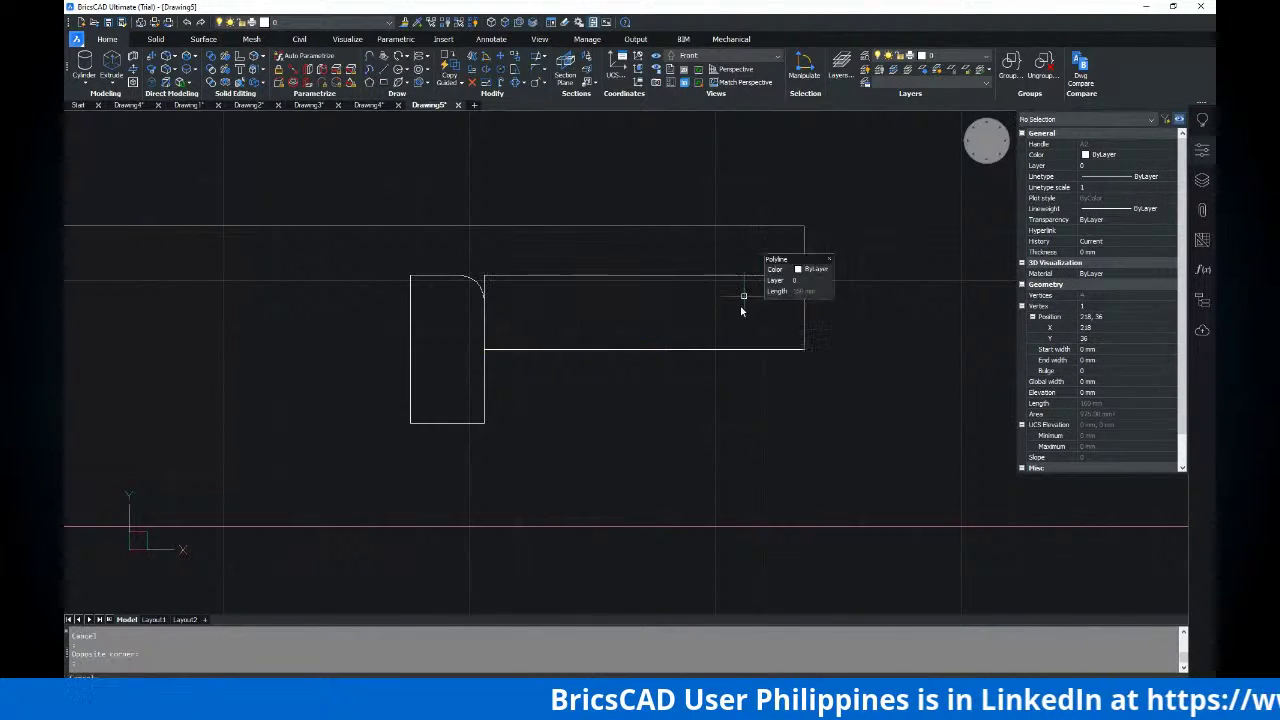
key("Escape")
type("l")
key("Return")
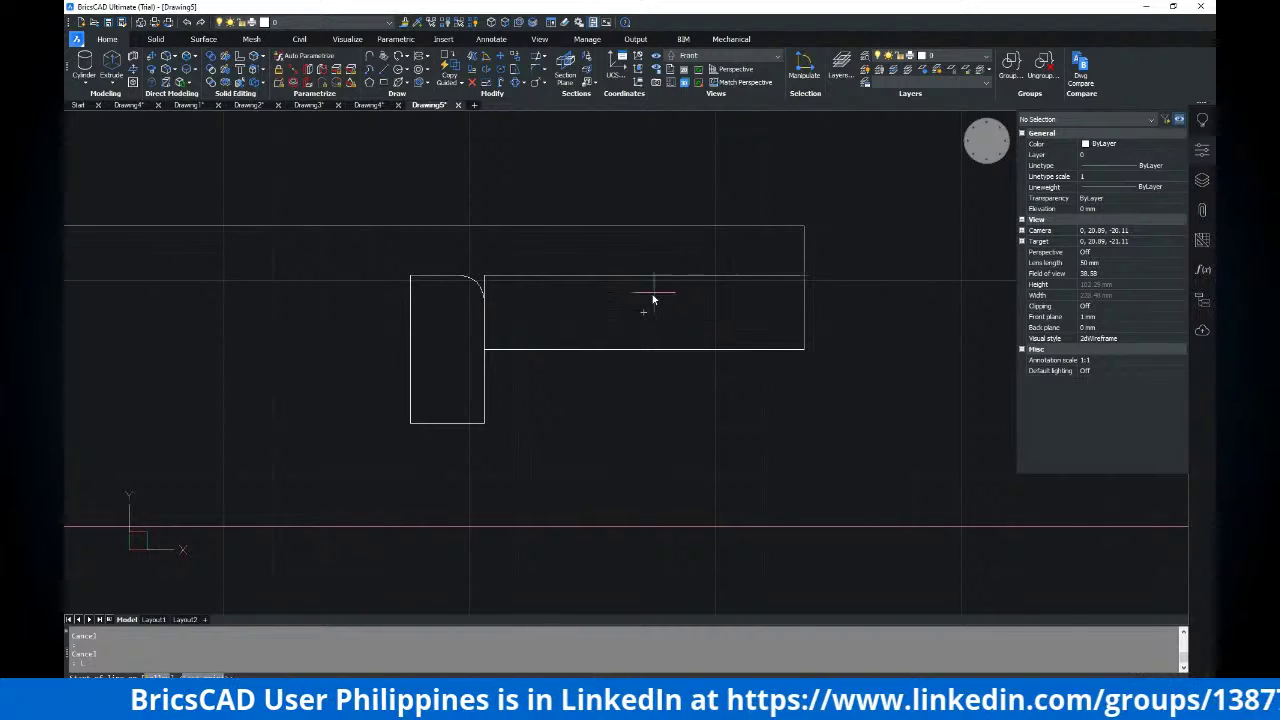
key("Escape")
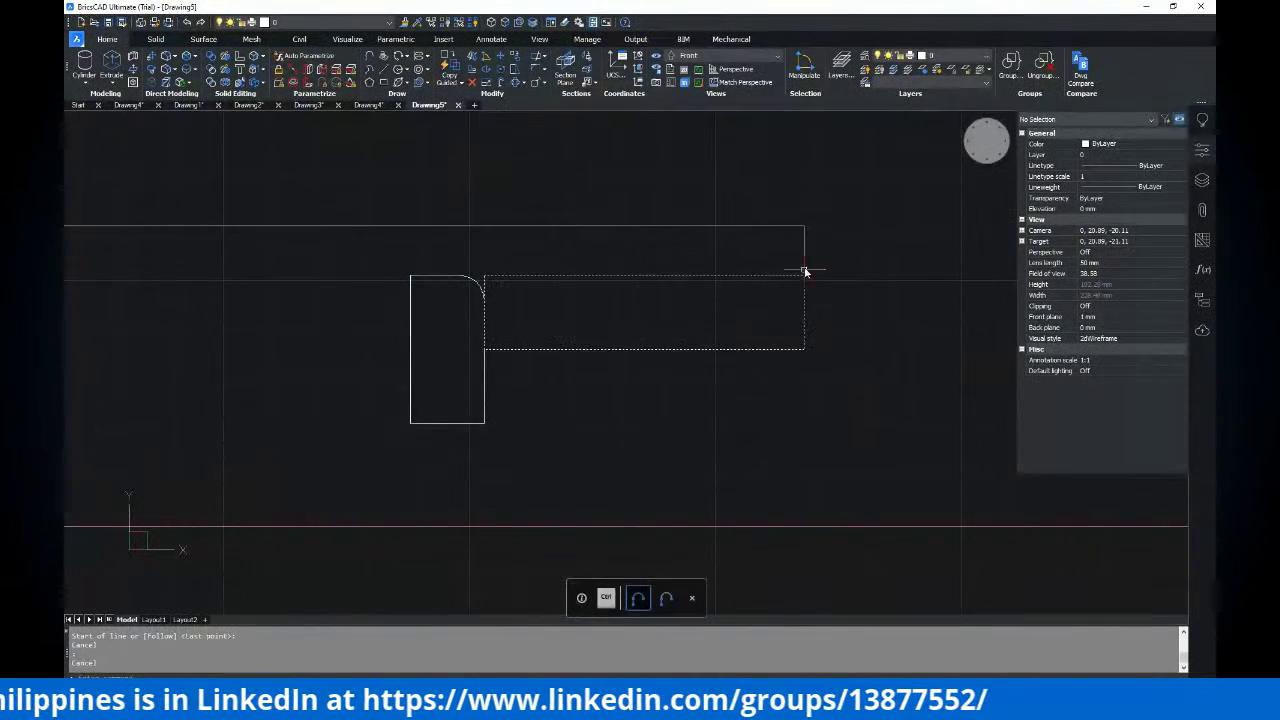
Delete the vertical line at the rim, the construction rectangle and the horizontal construction line beside the hub profile
left_click(805, 270)
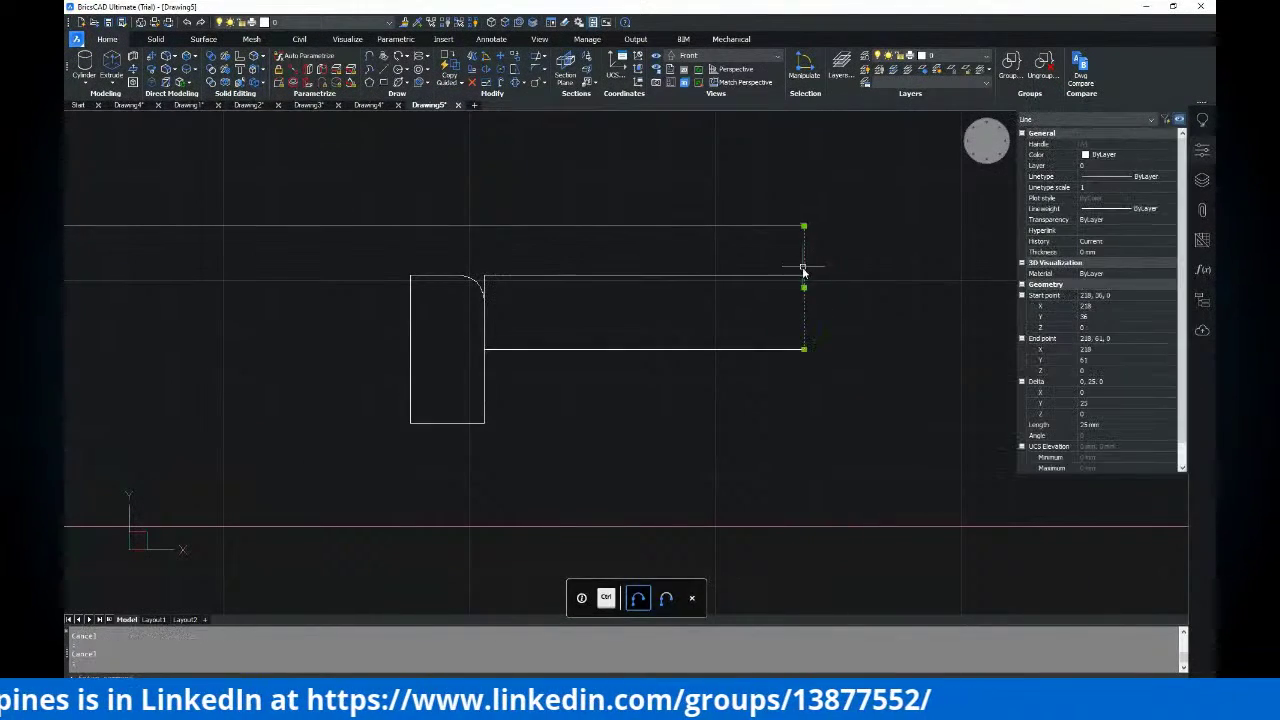
key("Delete")
left_click(496, 350)
key("Escape")
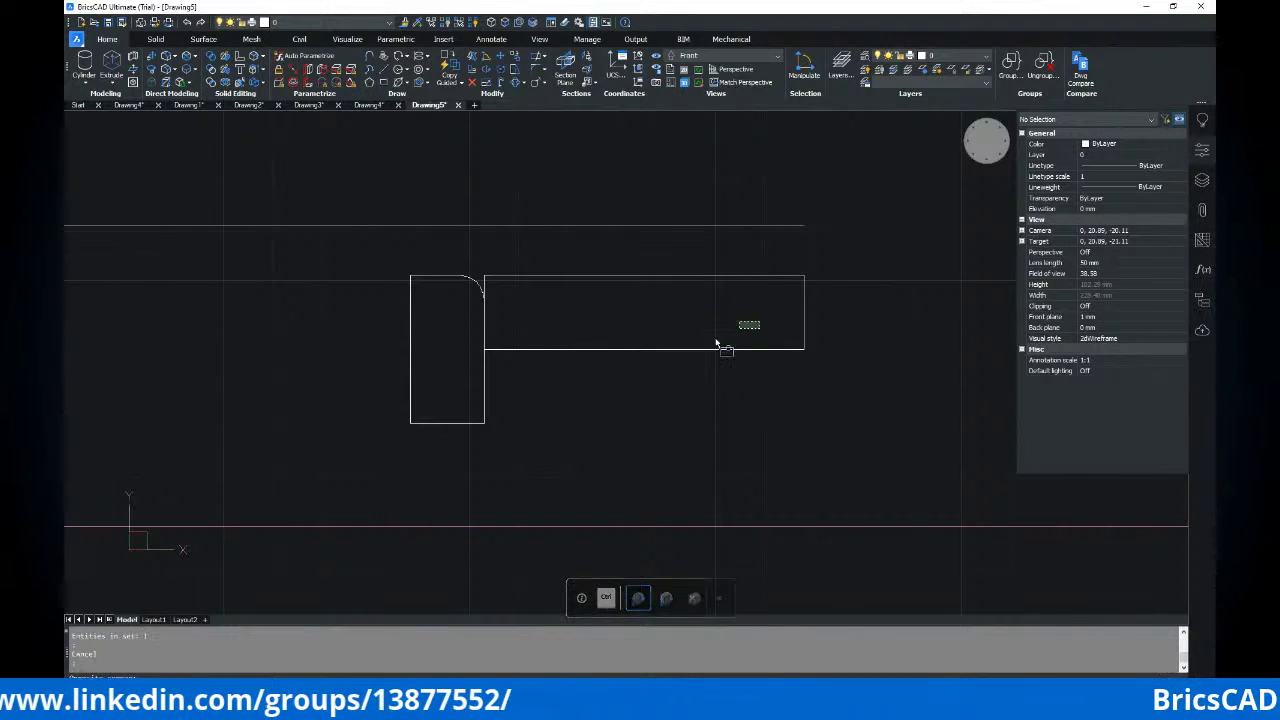
left_click_drag(763, 329, 683, 379)
key("Delete")
scroll(654, 329, "down", 3)
middle_click_drag(654, 329, 660, 317)
scroll(600, 268, "up", 2)
key("Escape")
key("Escape")
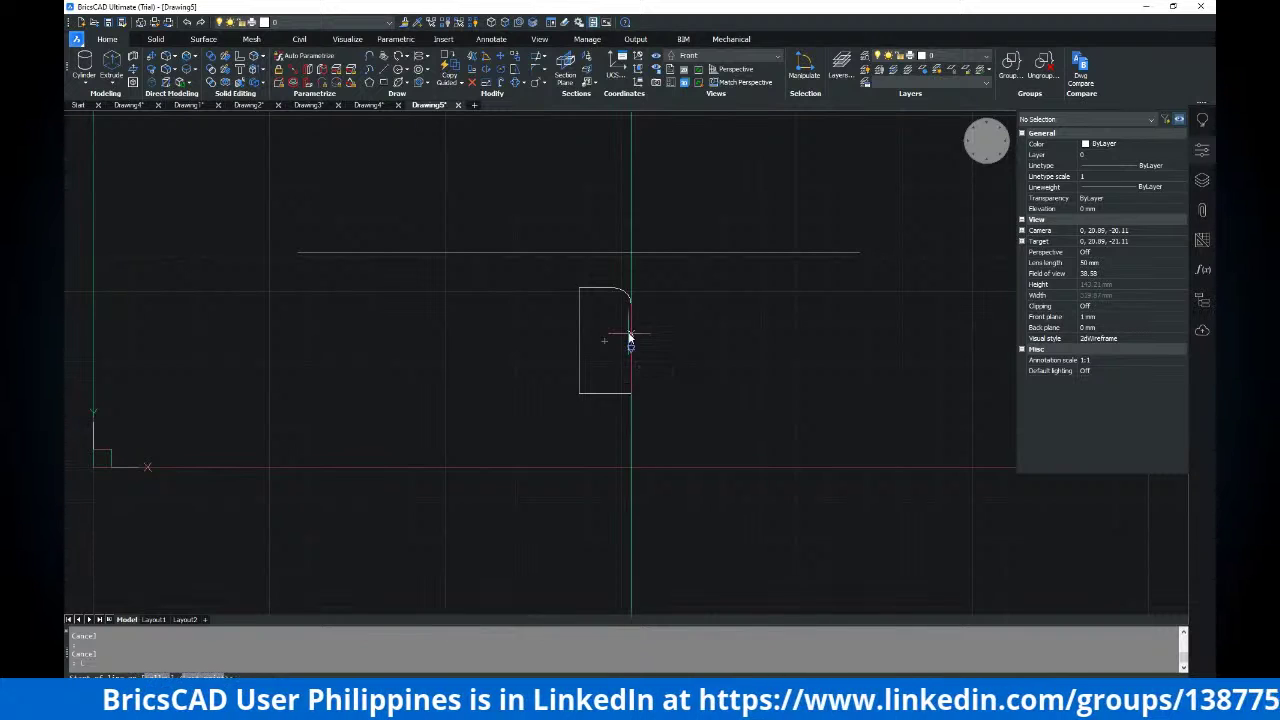
Square off the hub profile's rounded upper outer corner with a fillet of radius 0
mouse_move(625, 295)
type("f")
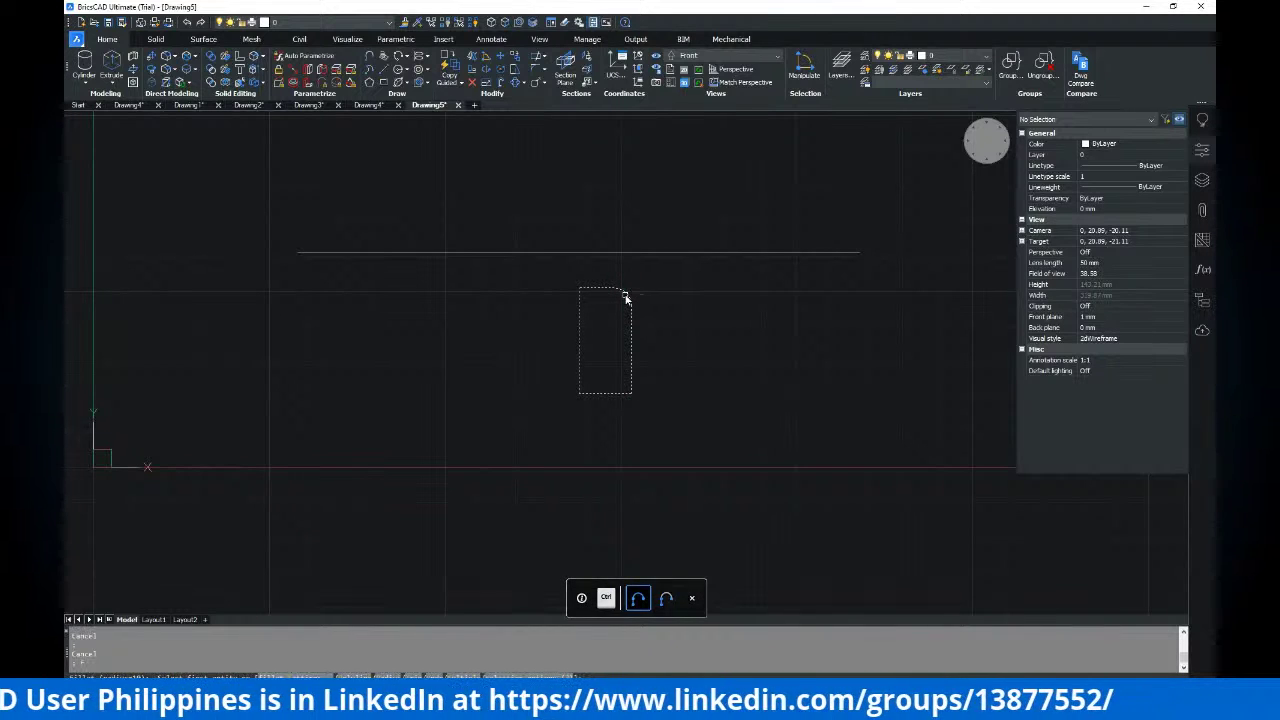
key("Return")
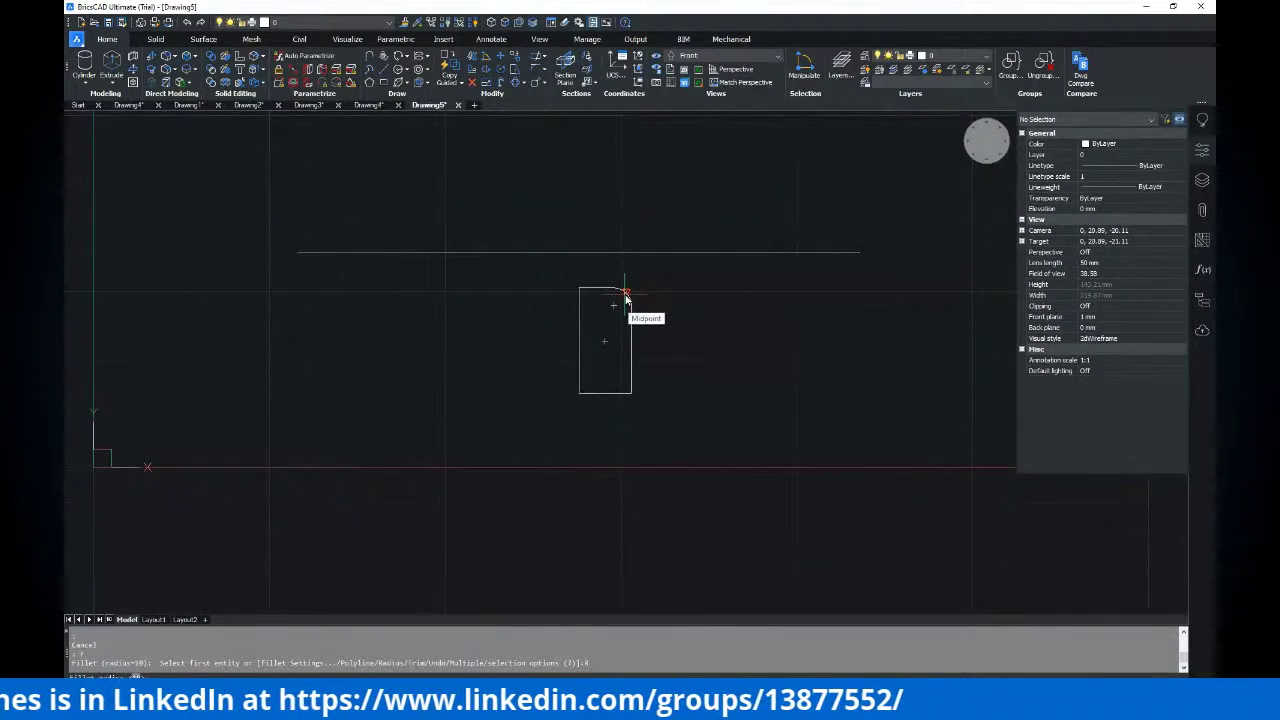
key("Escape")
key("Escape")
middle_click_drag(636, 307, 603, 309)
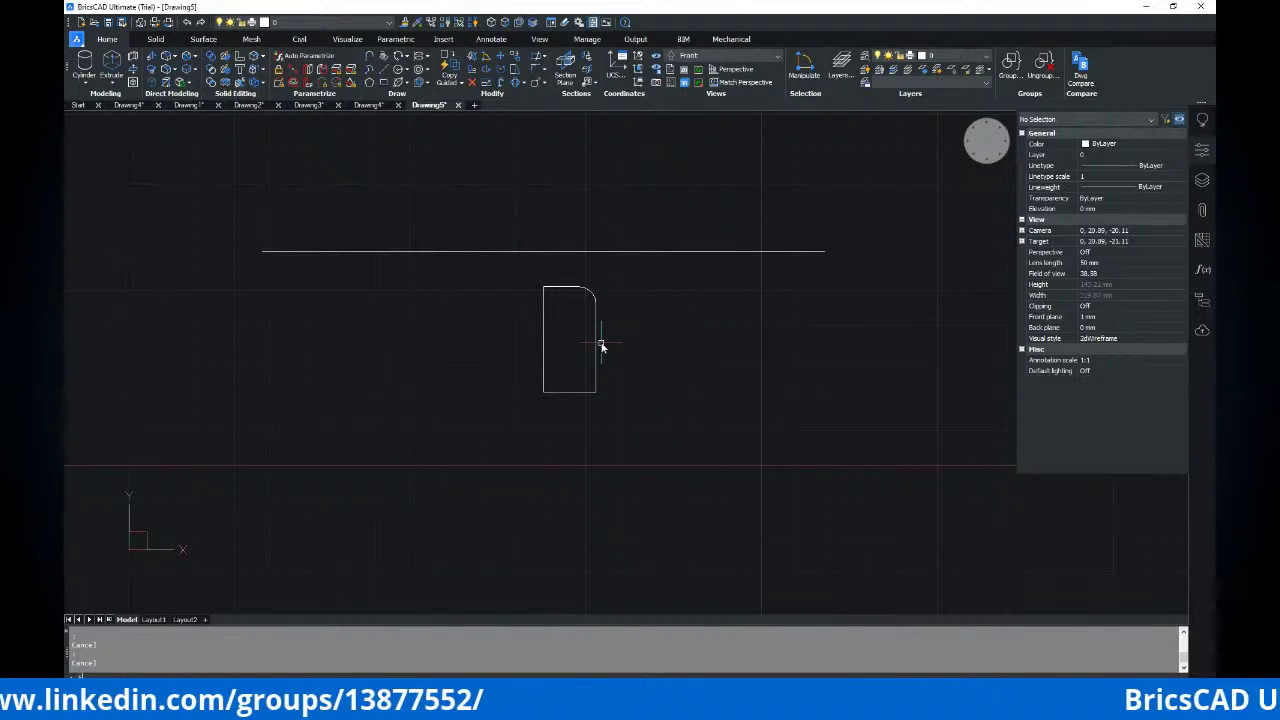
type("0")
key("Return")
left_click(594, 316)
left_click(571, 291)
key("Escape")
key("Escape")
middle_click_drag(614, 324, 586, 340)
scroll(610, 321, "up", 2)
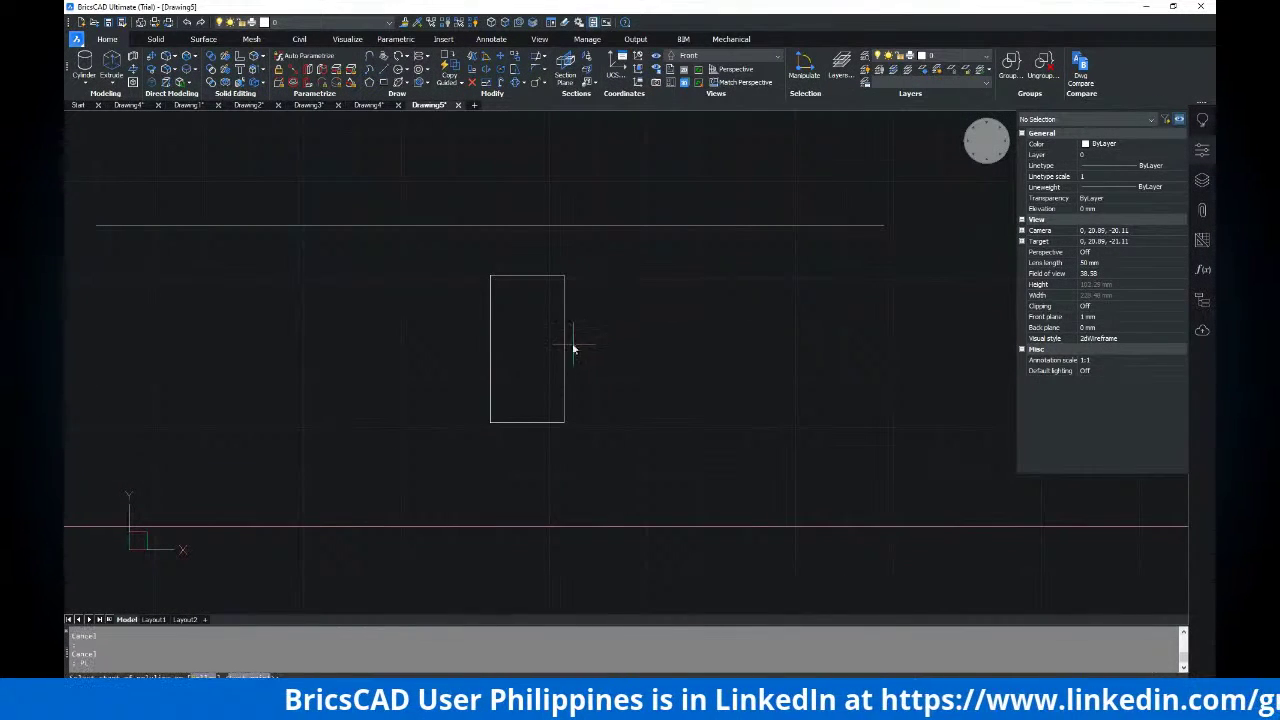
Draw a polyline 32.5 mm horizontally outward from the midpoint of the hub profile's outer side, then a short way straight up
left_click(586, 353)
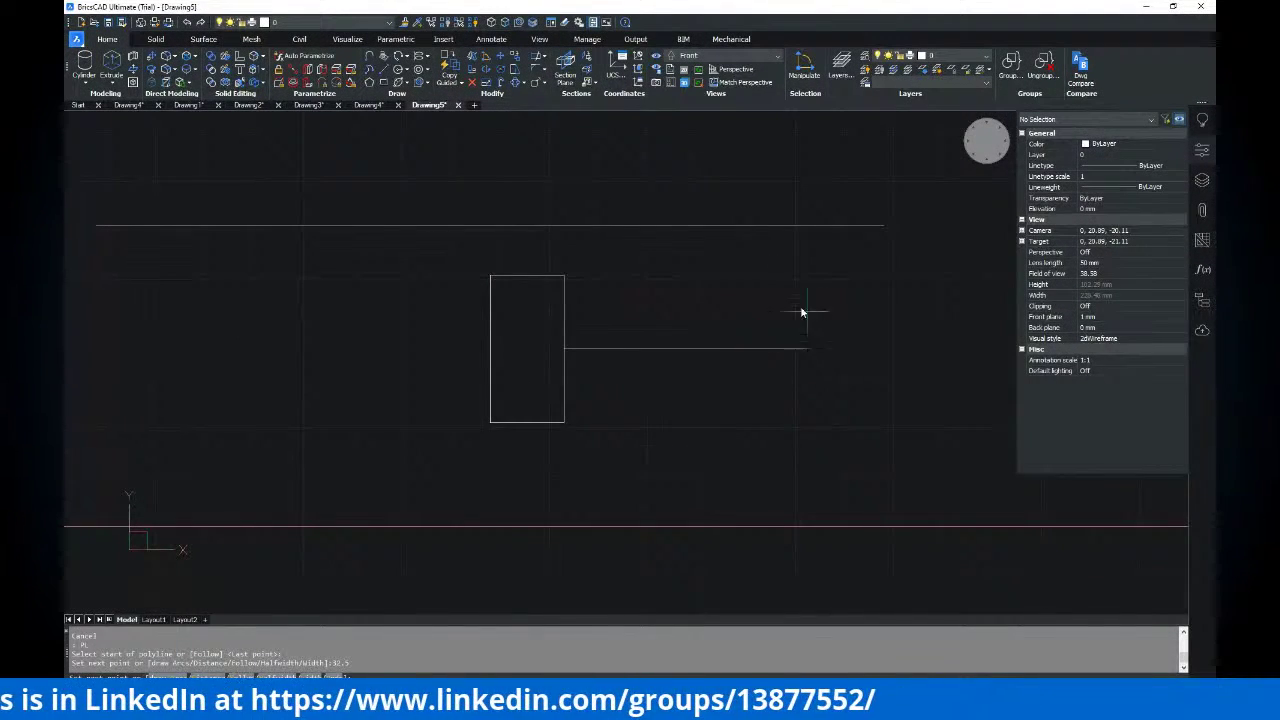
left_click(723, 348)
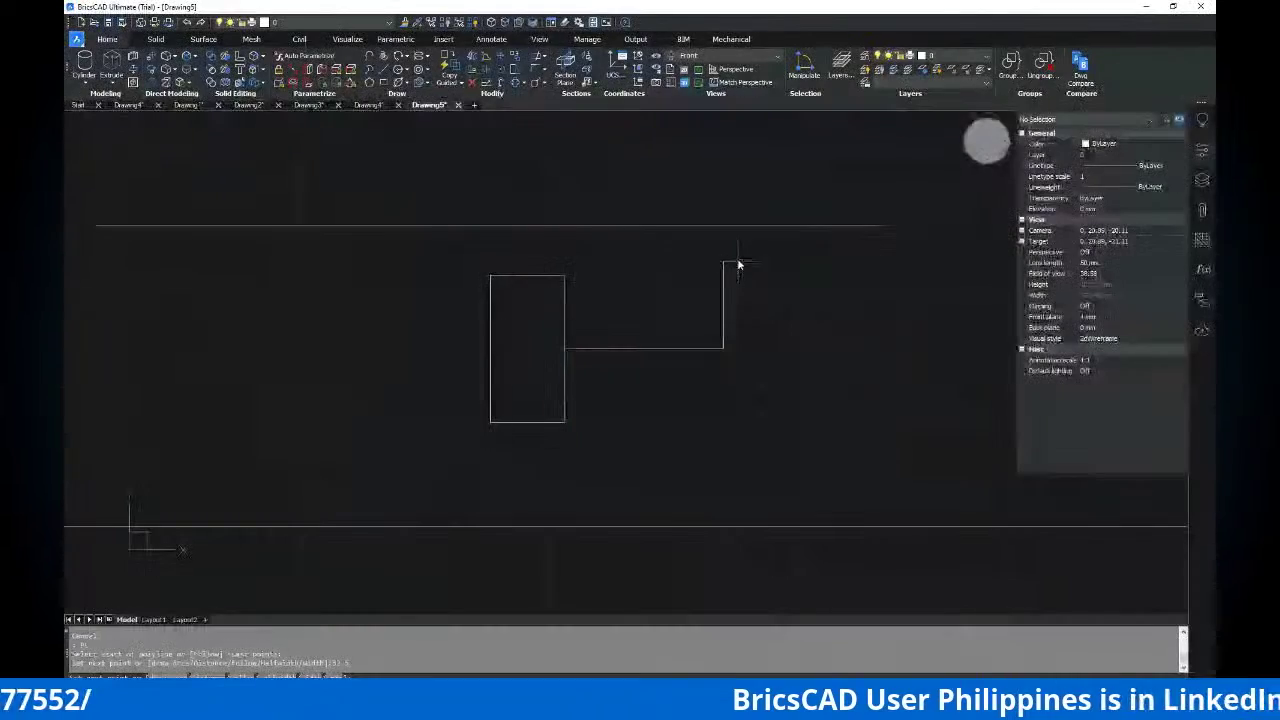
left_click(725, 294)
key("Return")
key("Return")
Draw a horizontal polyline outward from the hub profile's upper outer corner and join it to the short vertical segment with a sharp corner
left_click(566, 277)
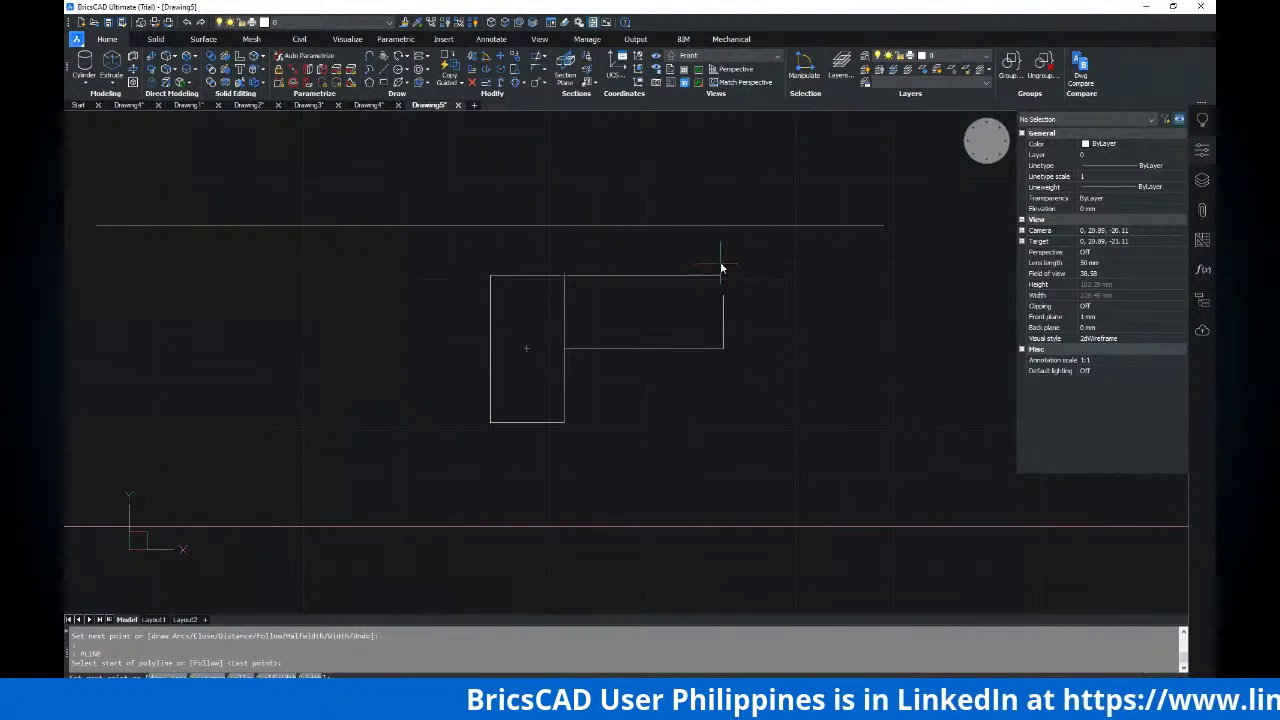
key("Escape")
key("Escape")
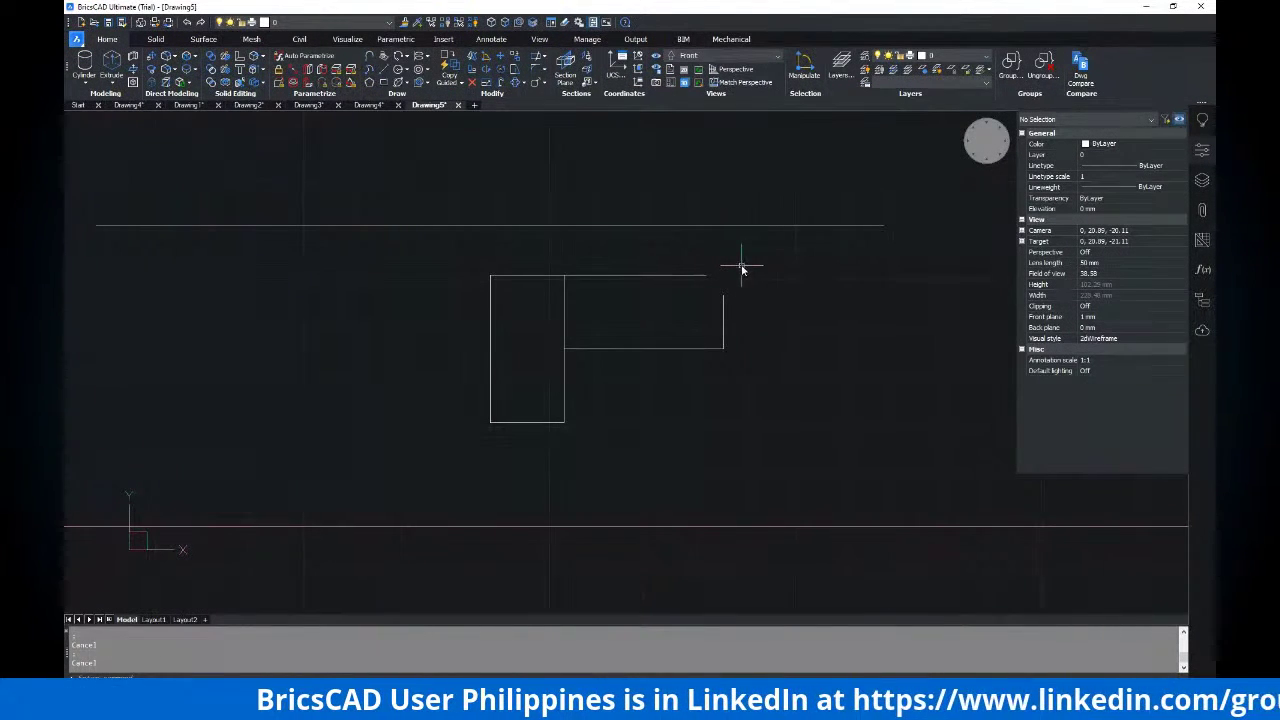
left_click(723, 302)
key("Escape")
key("Escape")
middle_click_drag(698, 309, 671, 309)
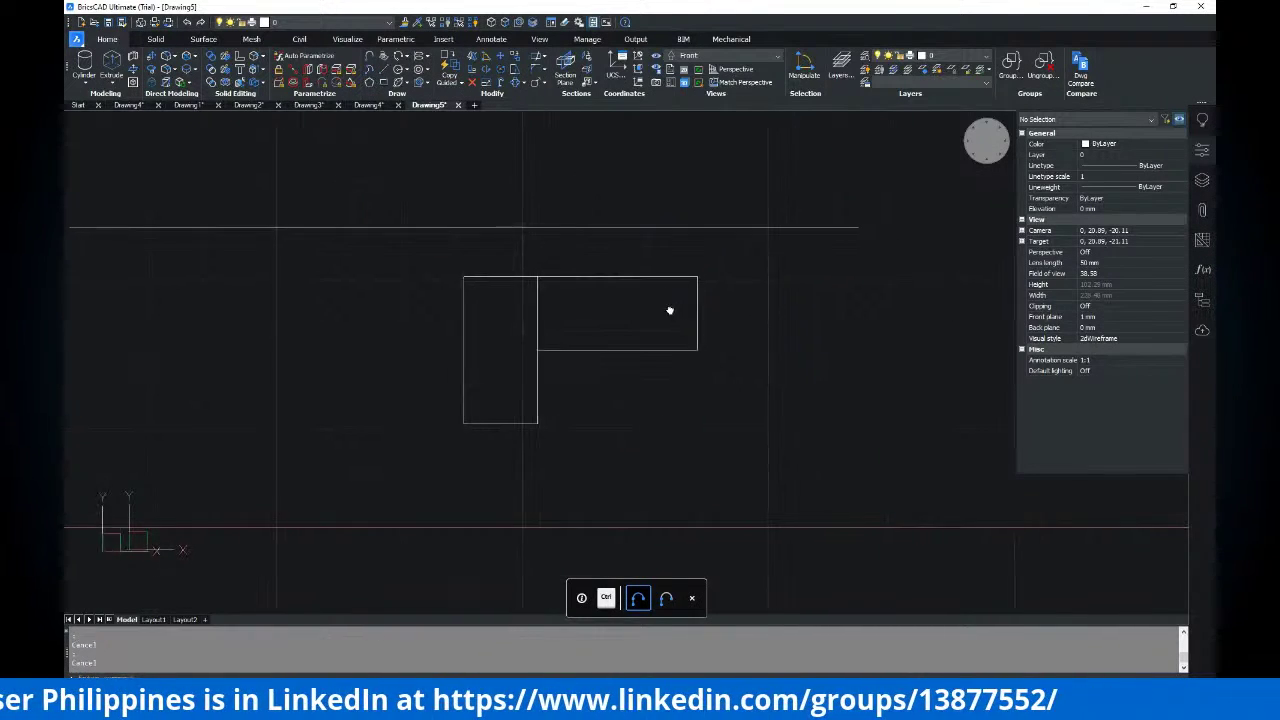
Check the spoke dimensions in the PDF and draw a line from the rectangle's upper outer corner to the midpoint of its lower edge
middle_click_drag(606, 283, 651, 280)
key("alt+Tab")
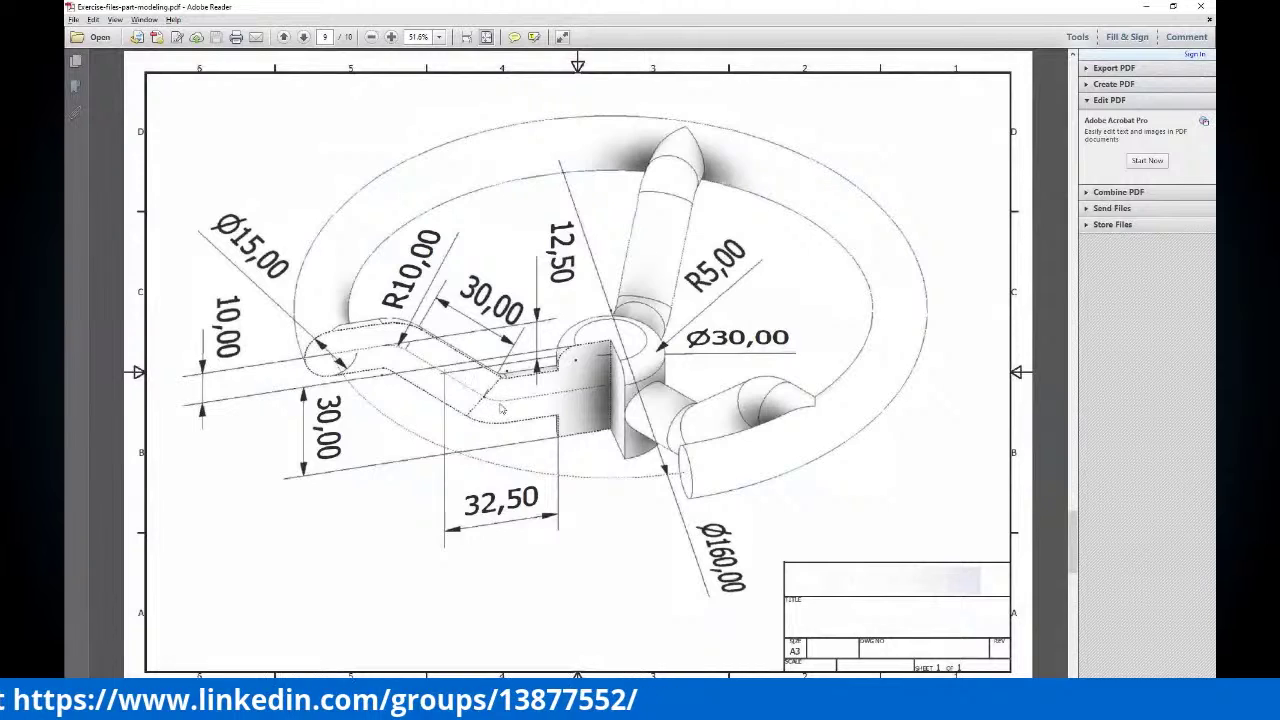
key("alt+Tab")
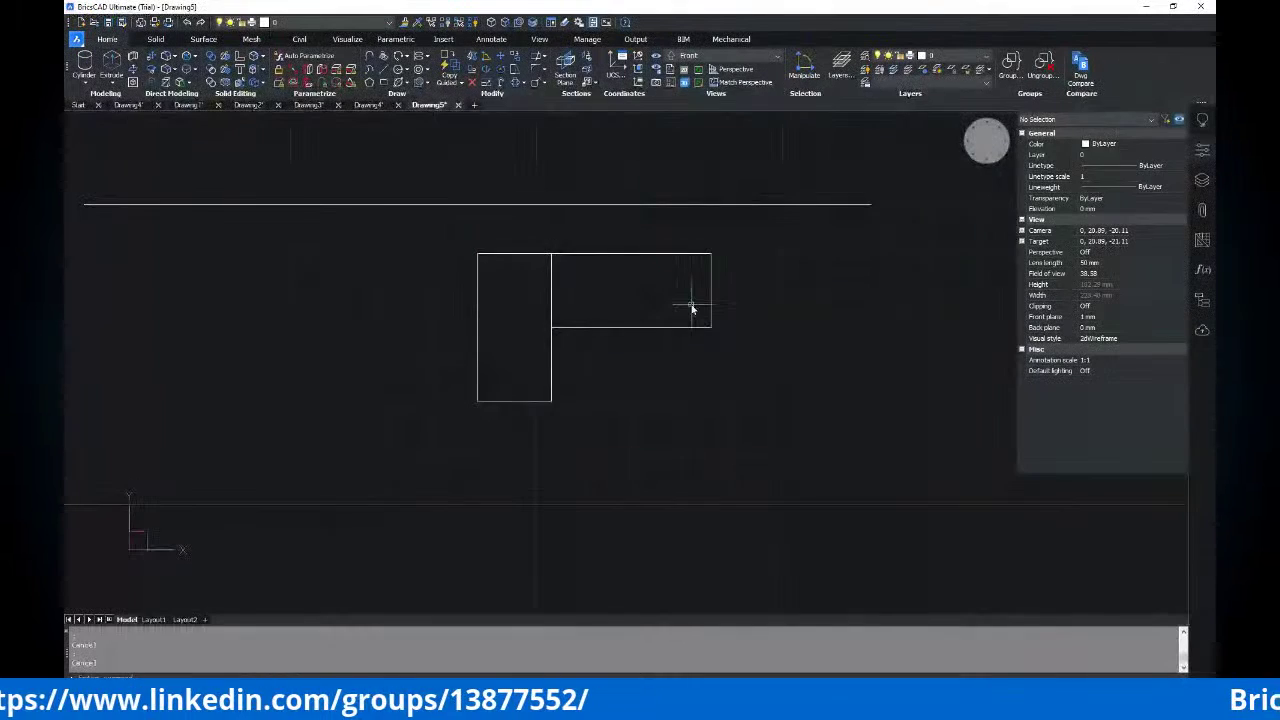
key("Return")
left_click(711, 255)
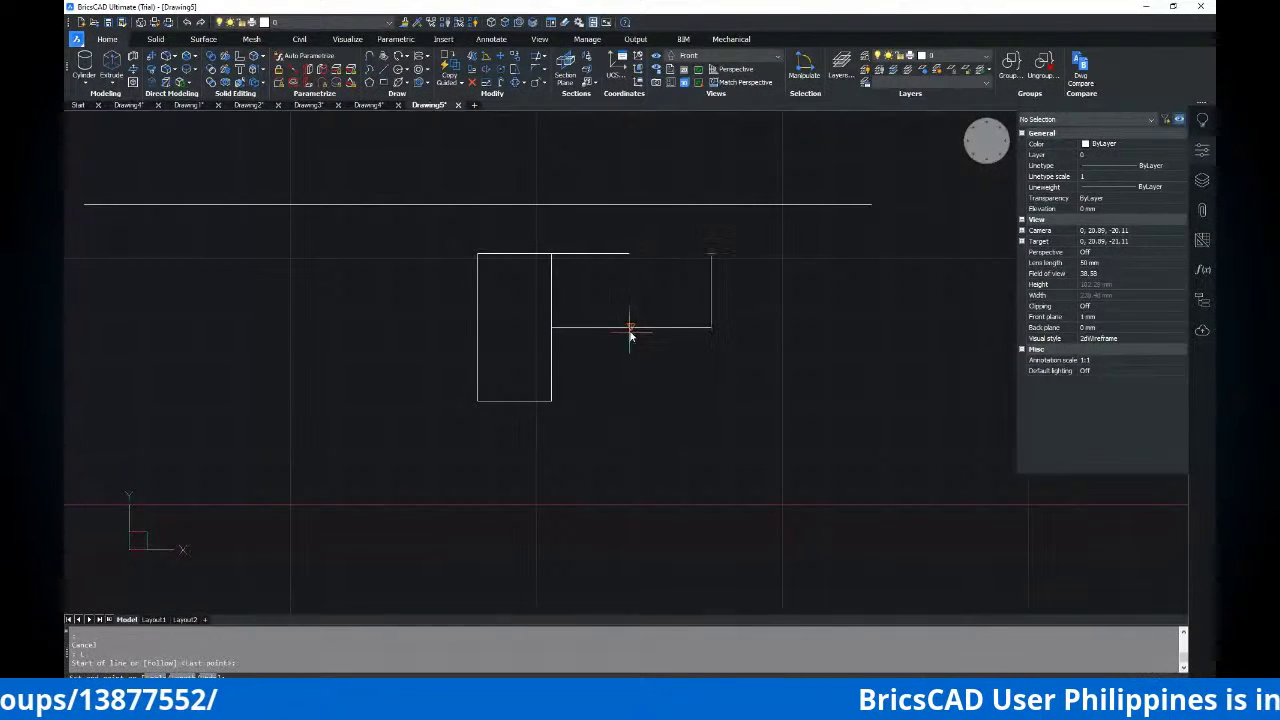
left_click(631, 327)
key("Return")
key("Return")
Trim away the geometry beyond the slanted line and delete the upper horizontal line, leaving only the bent spoke path
middle_click_drag(728, 315, 694, 300)
key("Escape")
key("Escape")
left_click(688, 310)
key("Delete")
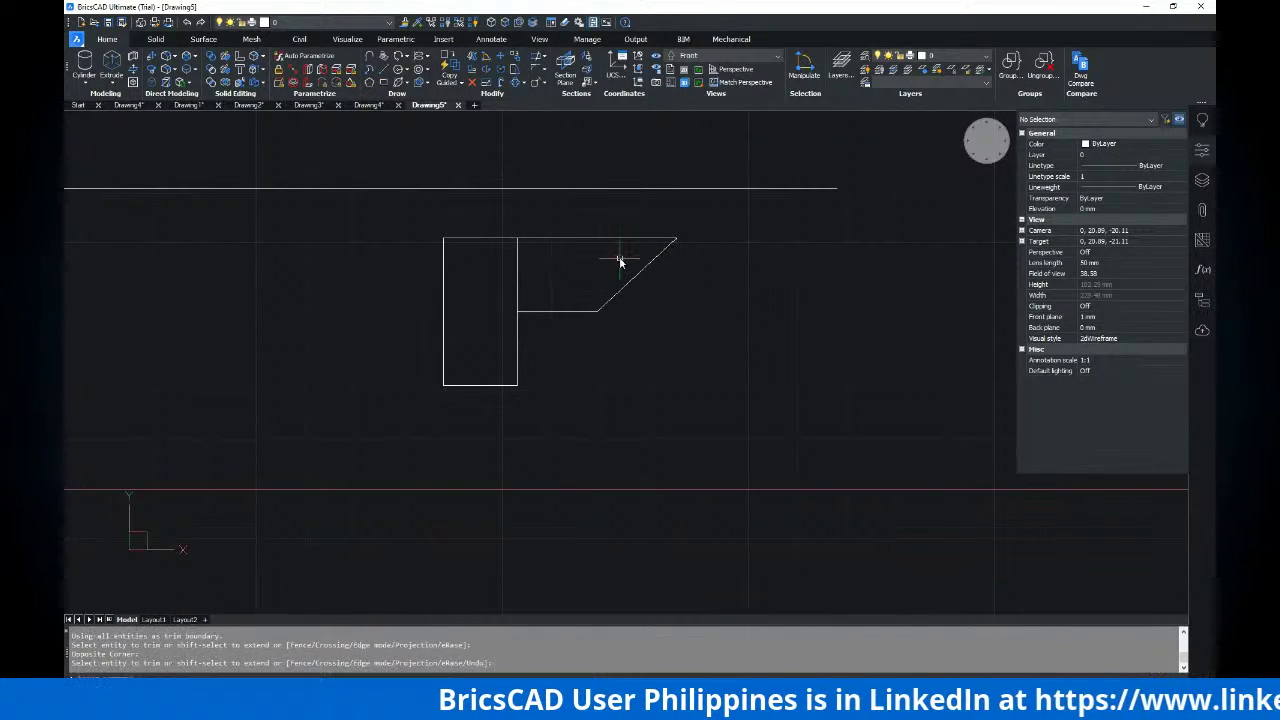
left_click(591, 236)
key("Delete")
middle_click_drag(632, 300, 632, 309)
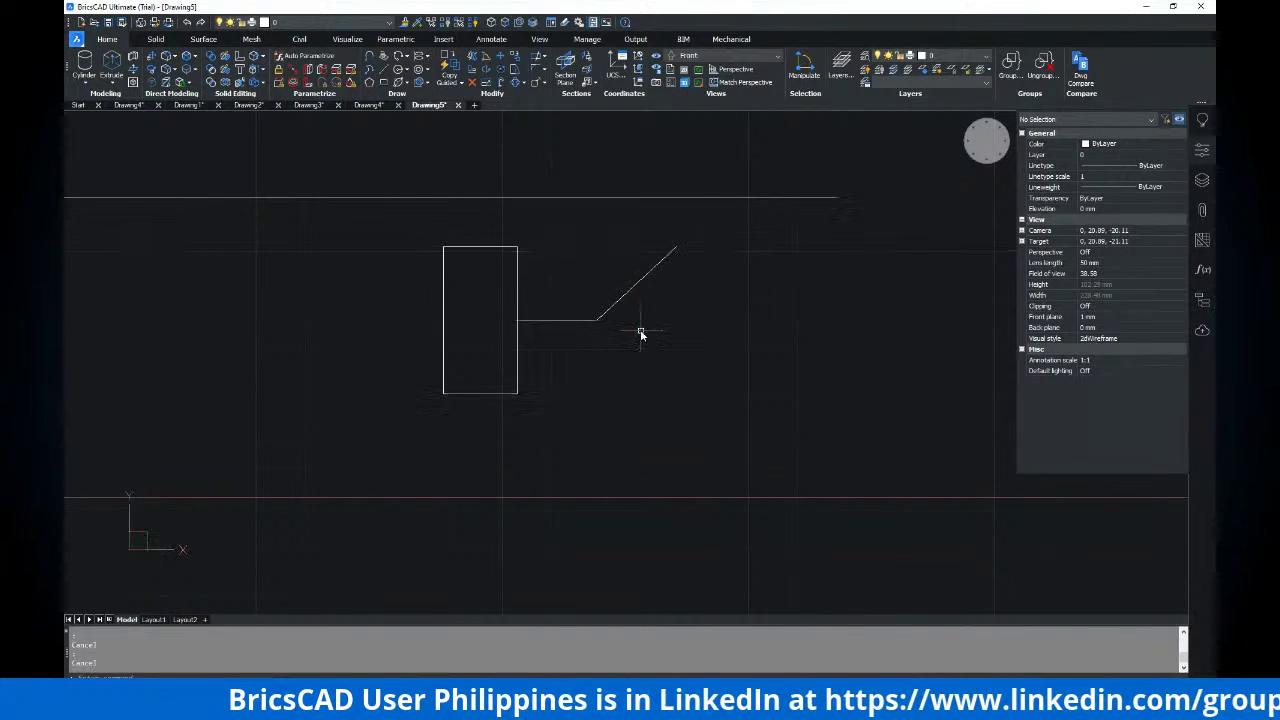
Fillet the bend between the spoke's horizontal and slanted segments with radius 10, checking the radius in the PDF
type("f")
key("Return")
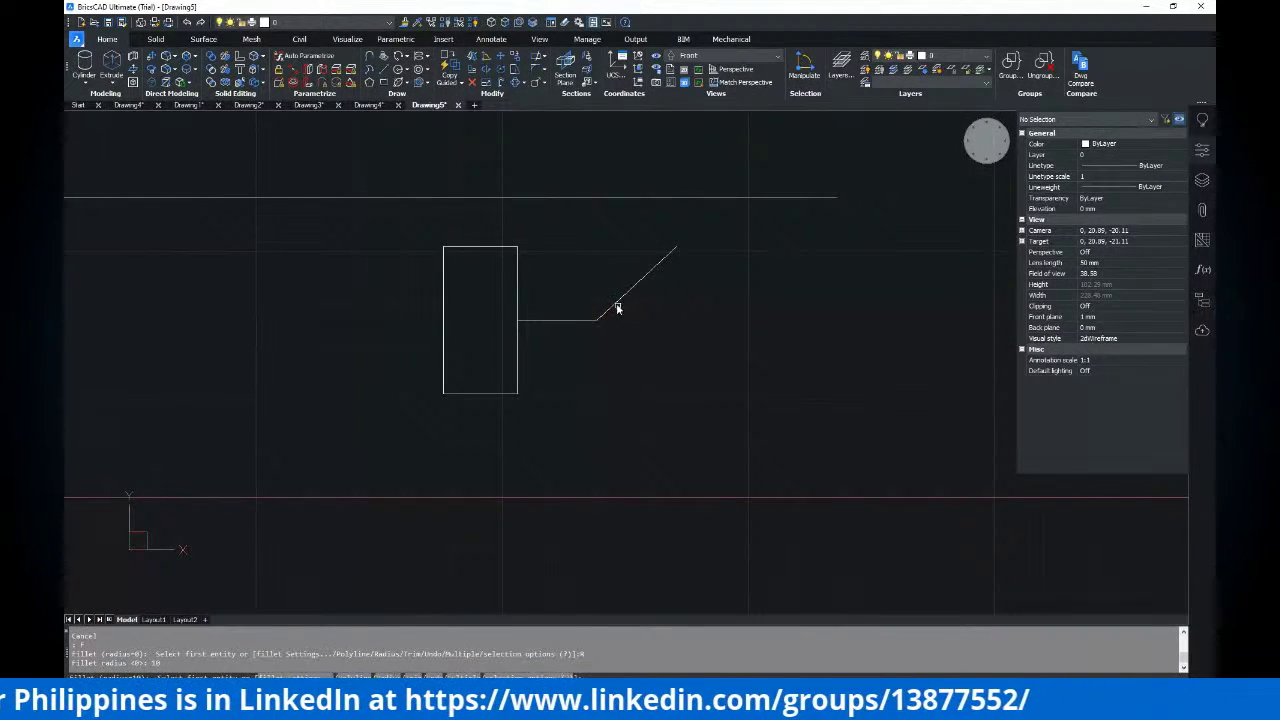
key("alt+Tab")
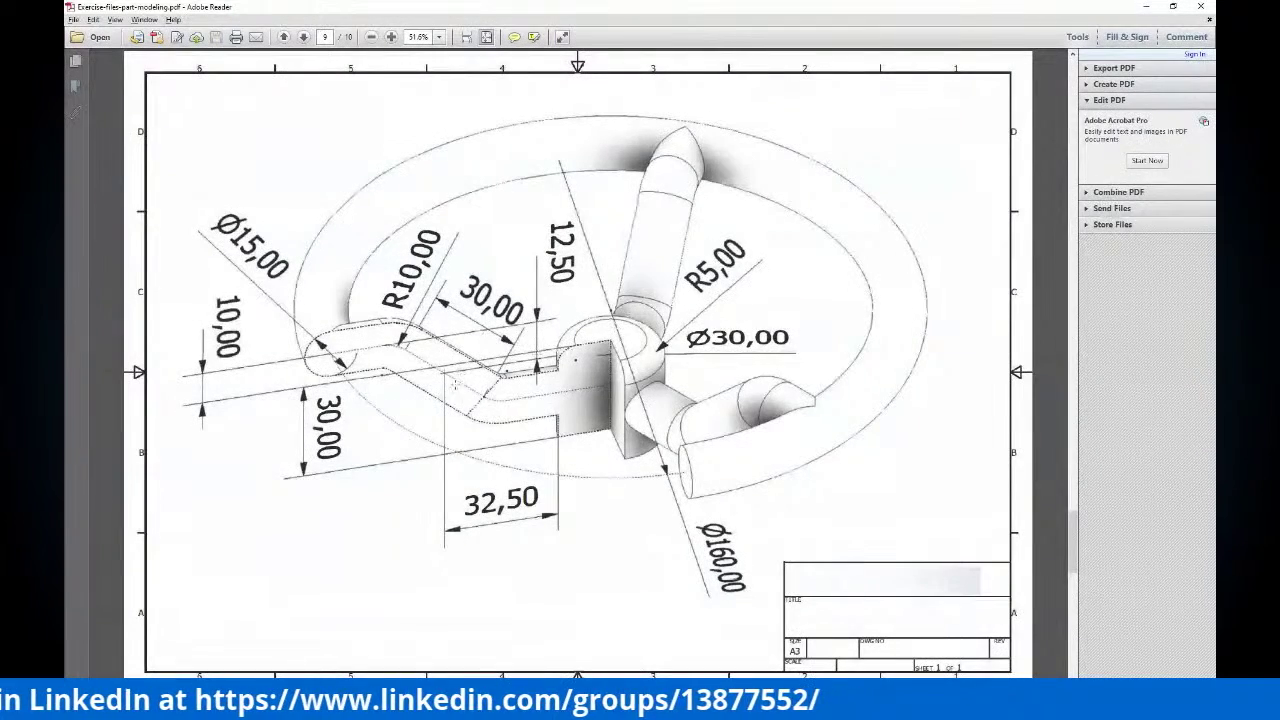
key("alt+Tab")
mouse_move(674, 314)
middle_mouse_down()
mouse_move(637, 328)
mouse_move(585, 313)
middle_mouse_up()
left_click(634, 371)
left_click(554, 284)
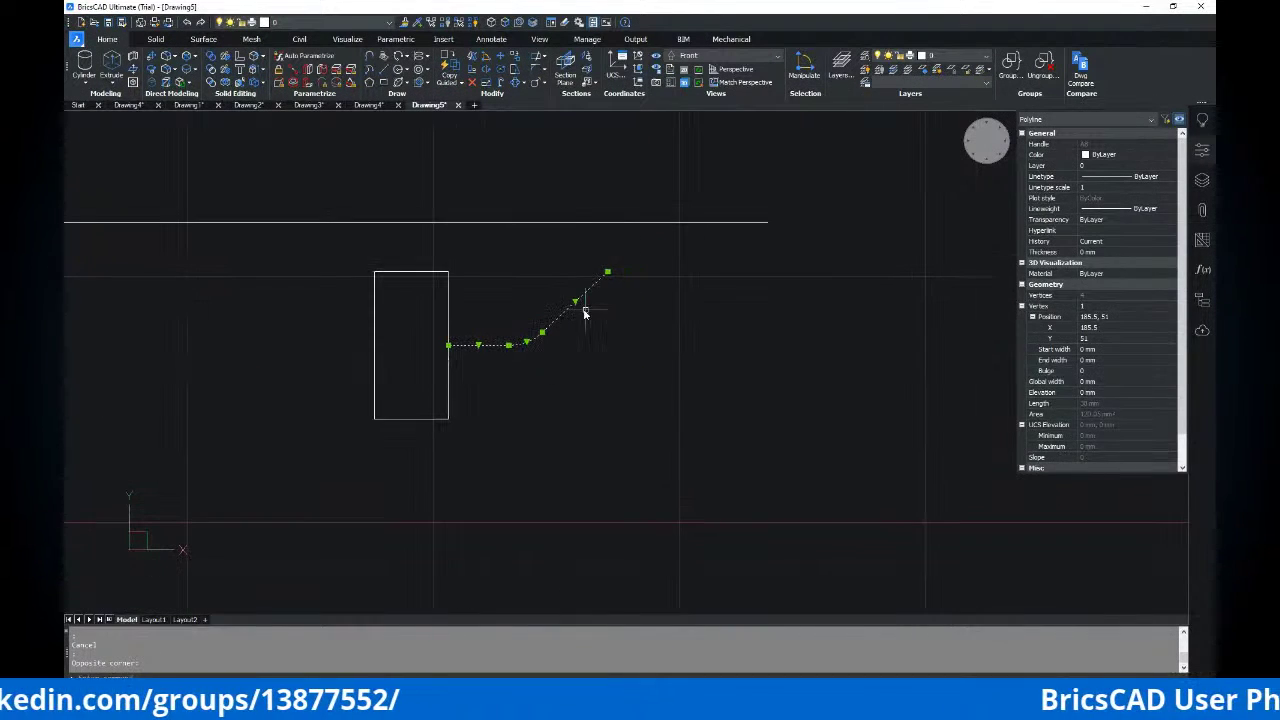
key("Escape")
left_click(655, 403)
left_click(494, 272)
scroll(592, 267, "down", 1)
middle_click_drag(626, 268, 660, 280)
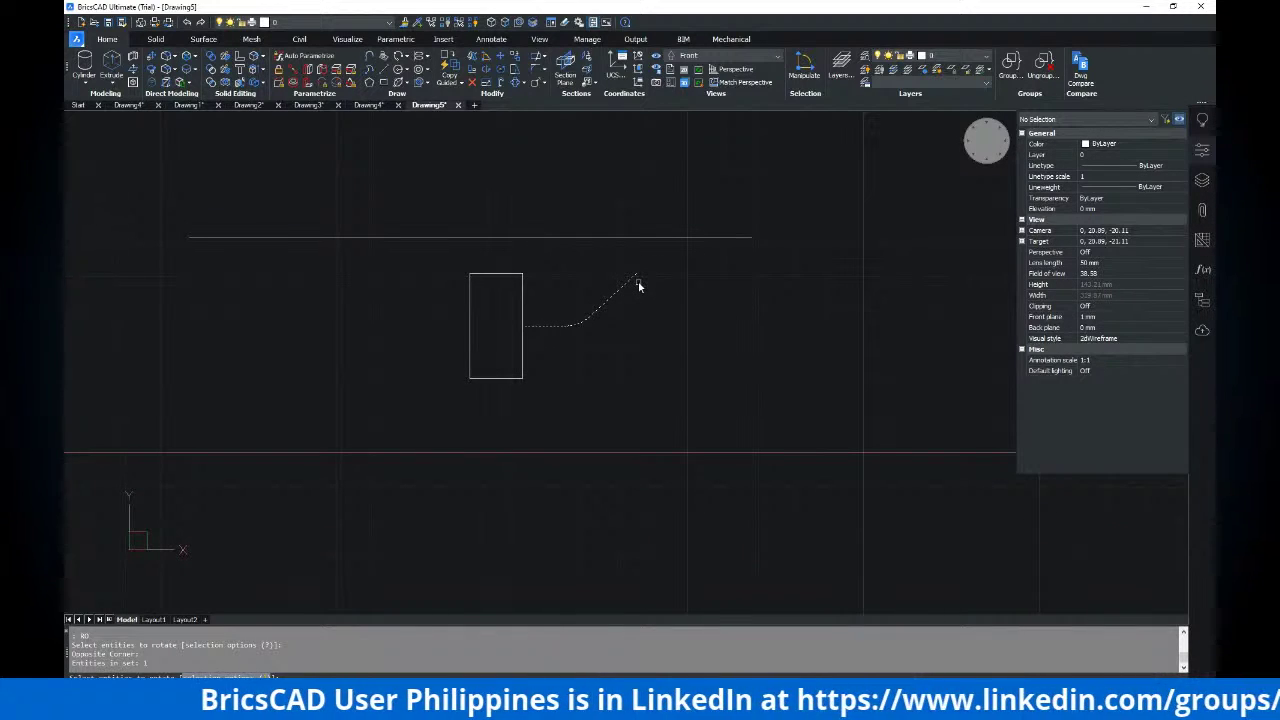
key("Return")
left_click(636, 273)
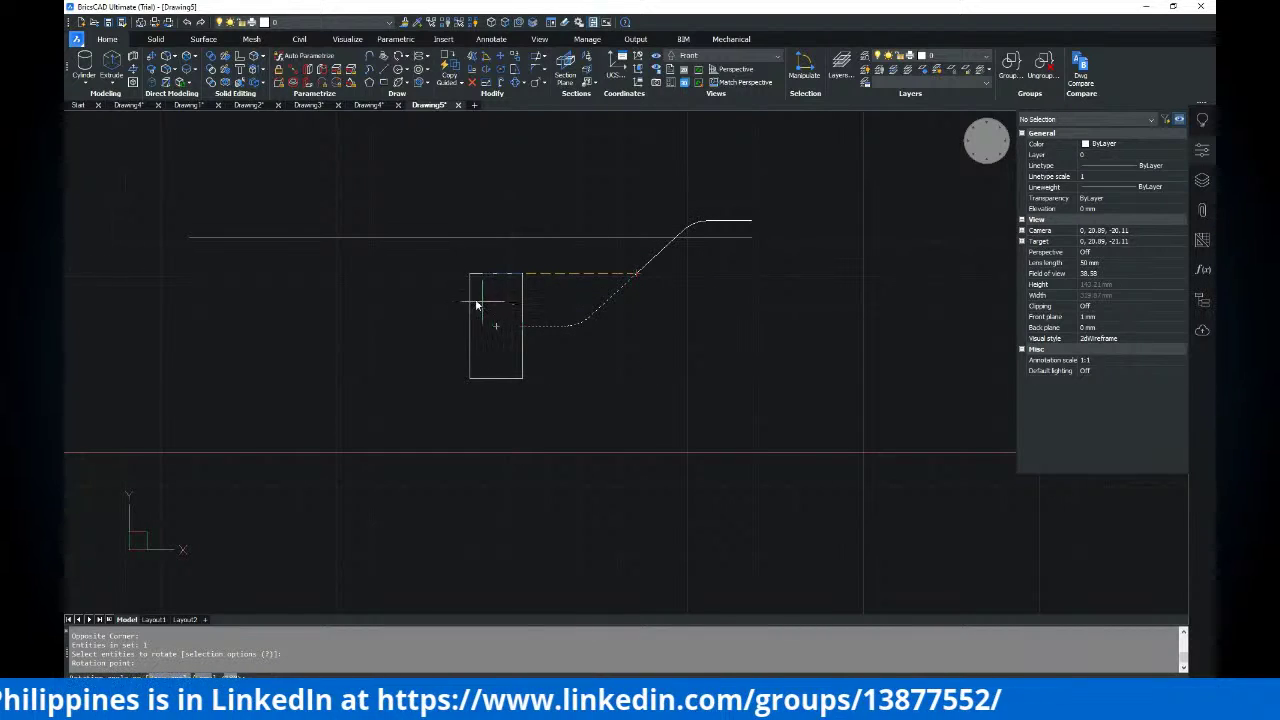
key("alt+Tab")
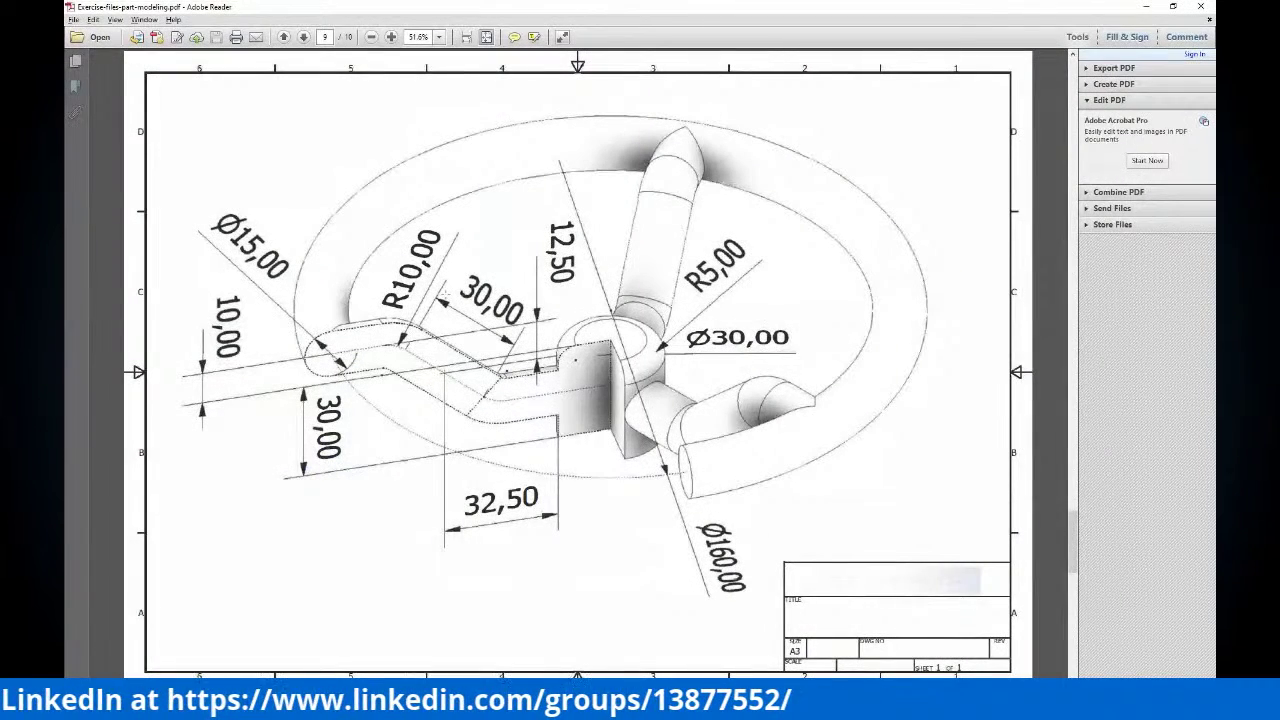
key("alt+Tab")
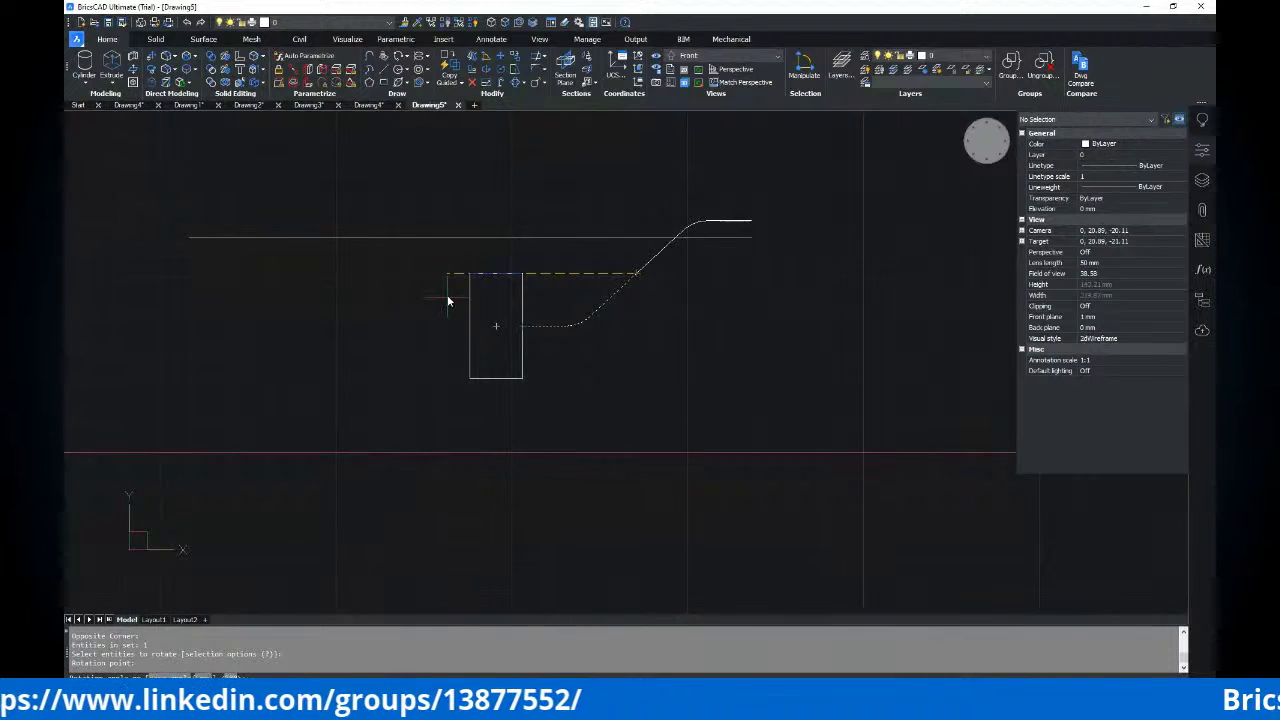
key("Escape")
key("Escape")
mouse_move(682, 308)
type("c")
key("Escape")
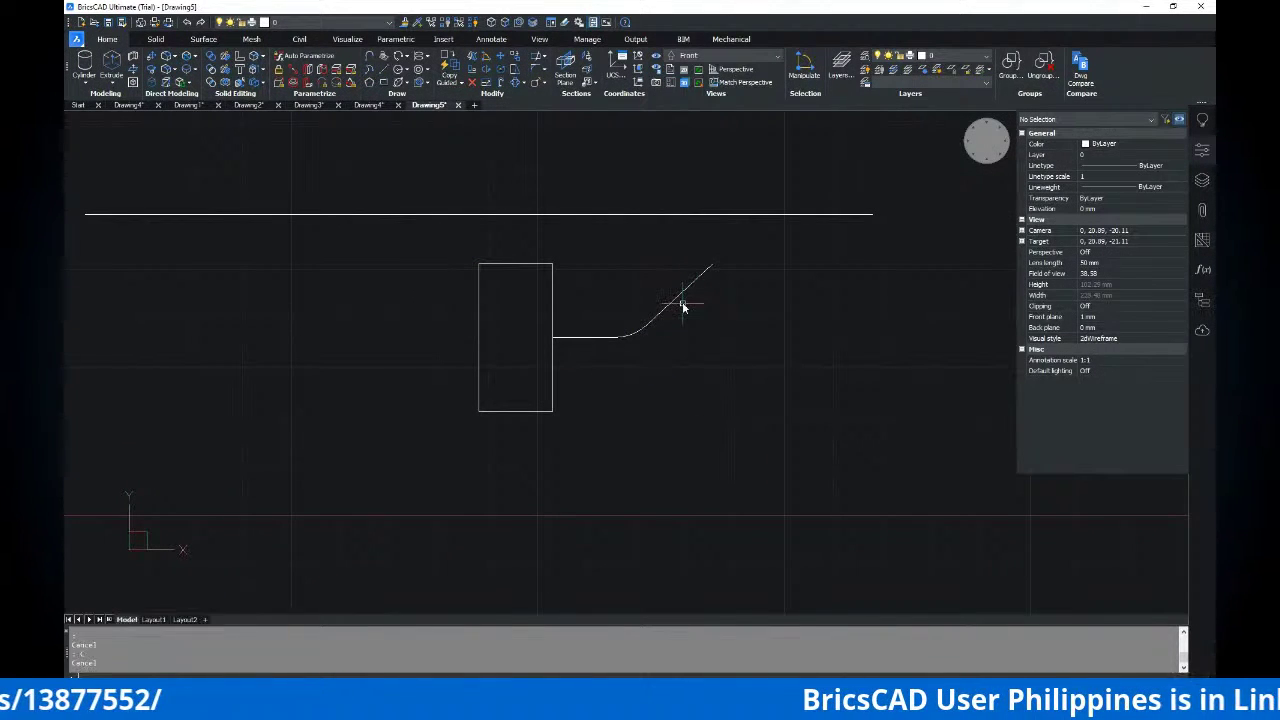
Explode the filleted spoke path and set the slanted line's length to 15 mm
left_click(682, 297)
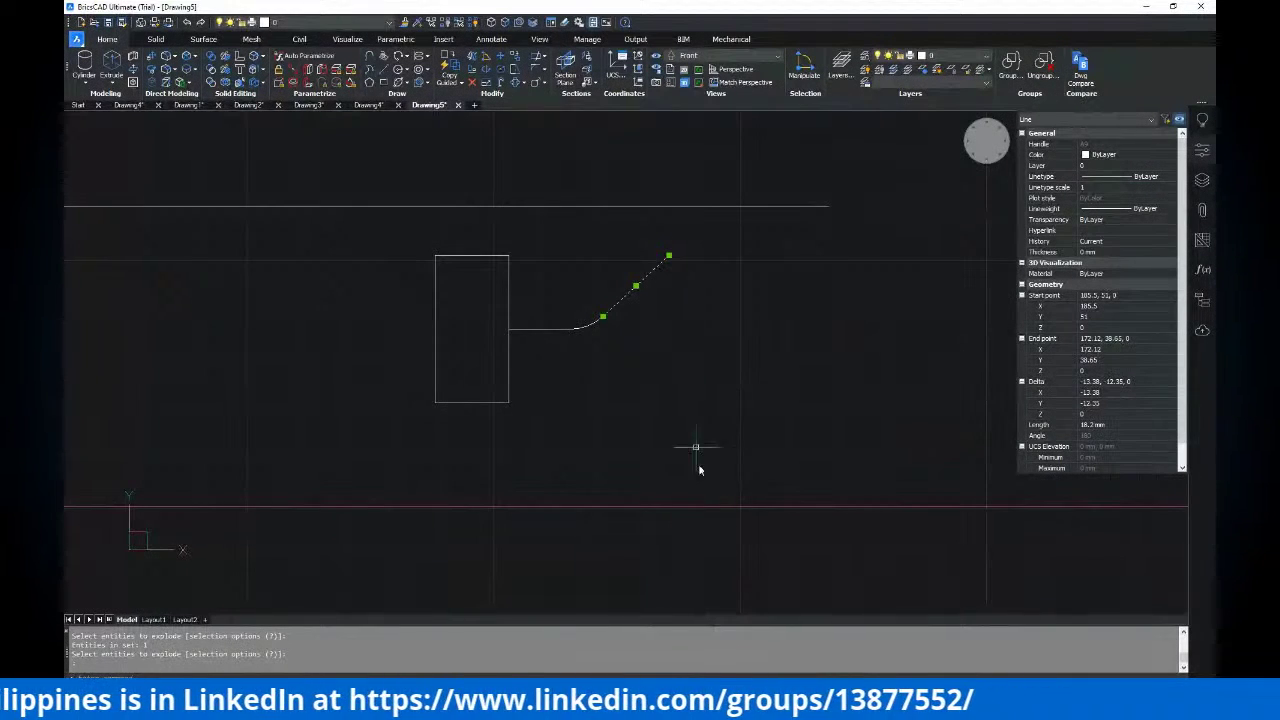
left_click(690, 706)
left_click(690, 706)
left_click(690, 706)
left_click(690, 706)
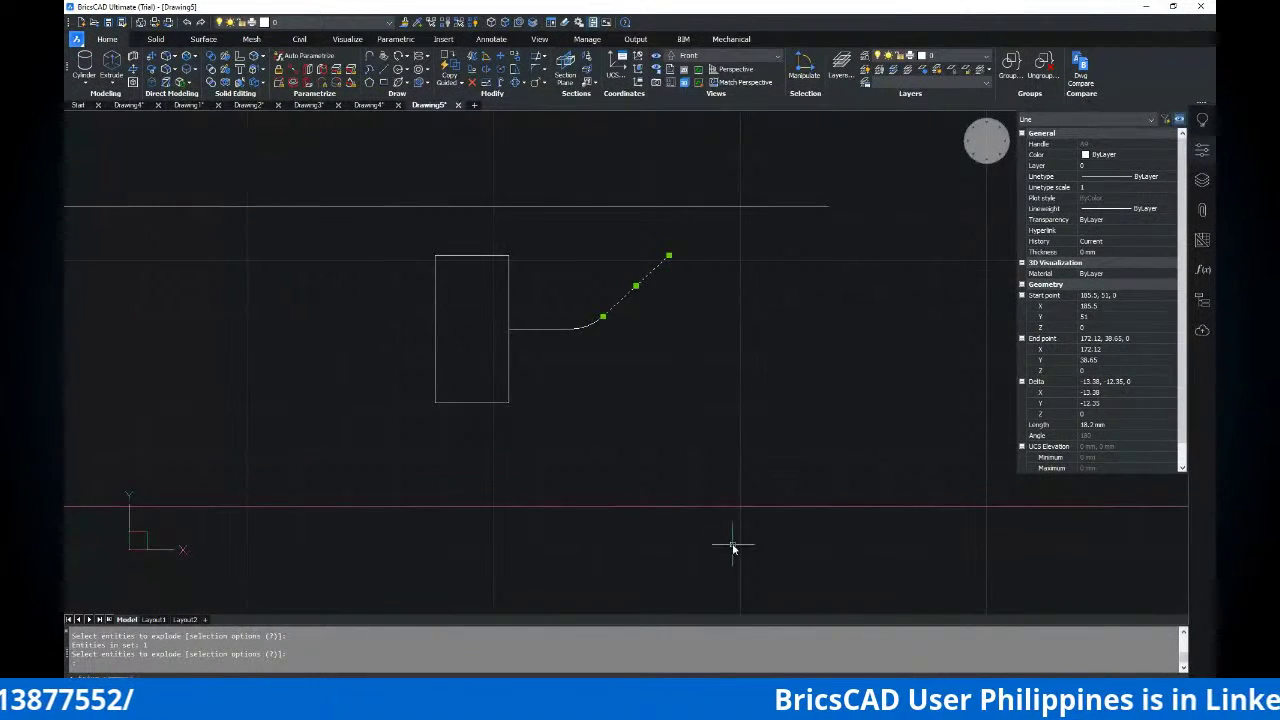
left_click(1114, 424)
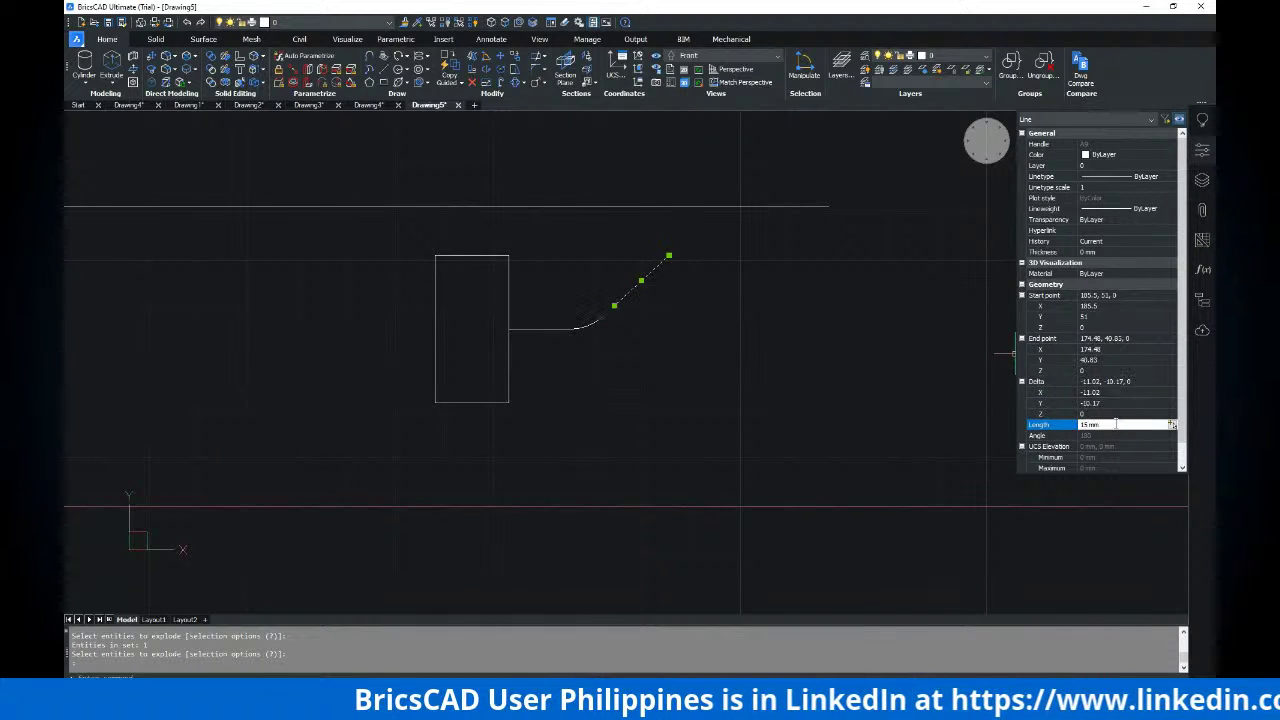
Move the shortened slanted line so that its lower end meets the end of the bend arc
key("Escape")
key("Escape")
type("m")
key("space")
left_click(698, 307)
left_click(626, 260)
key("space")
left_click(615, 305)
left_click(604, 323)
key("Escape")
middle_click_drag(666, 286, 712, 273)
key("Escape")
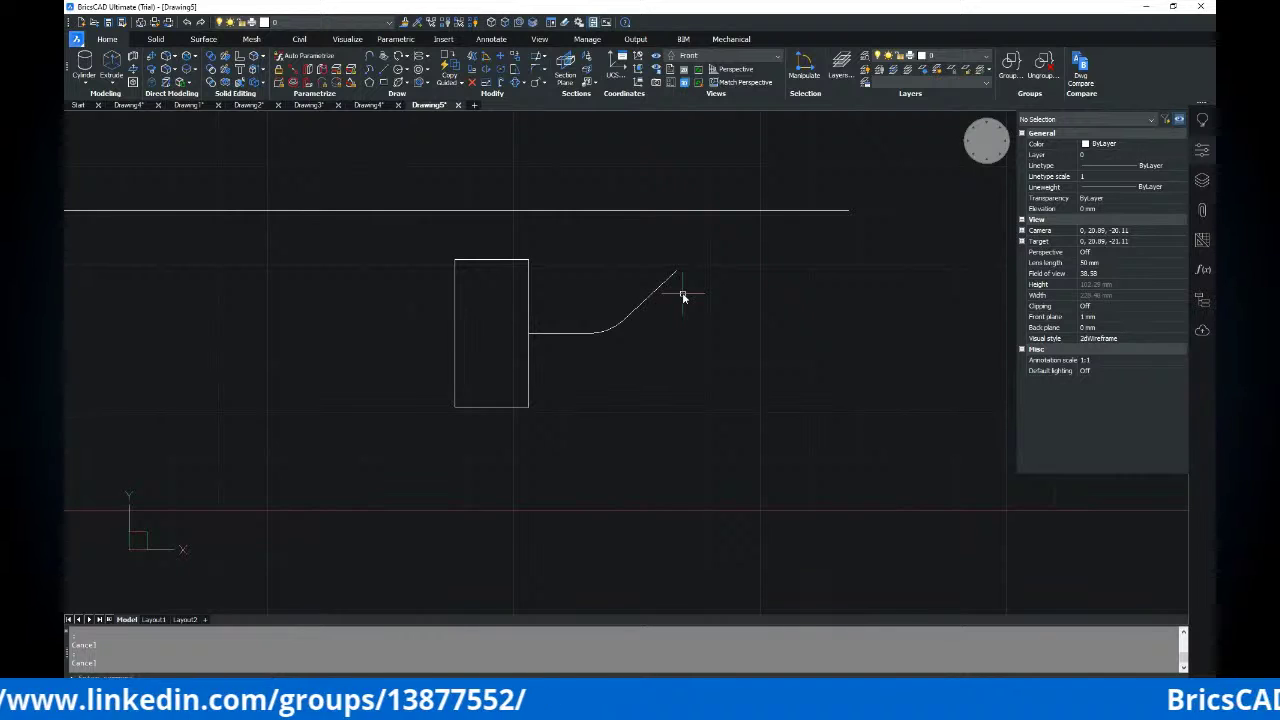
left_click(703, 267)
left_click(637, 313)
key("Return")
left_click(678, 272)
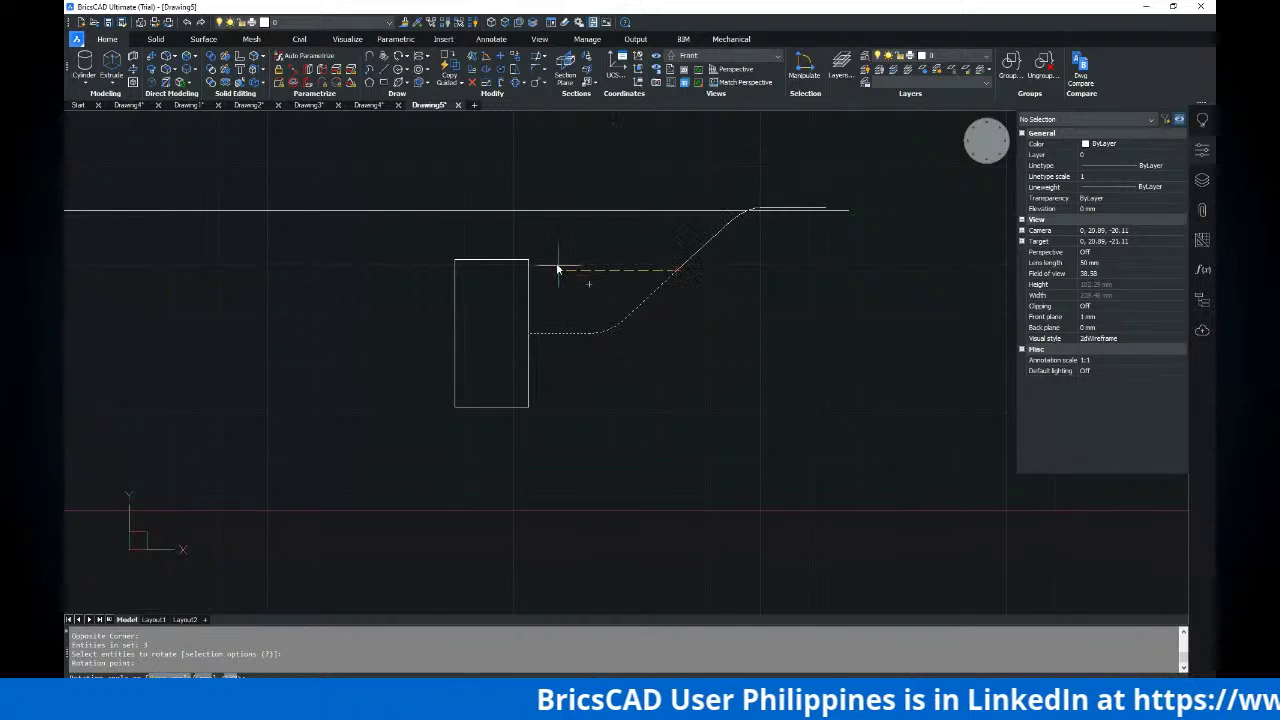
key("alt+Tab")
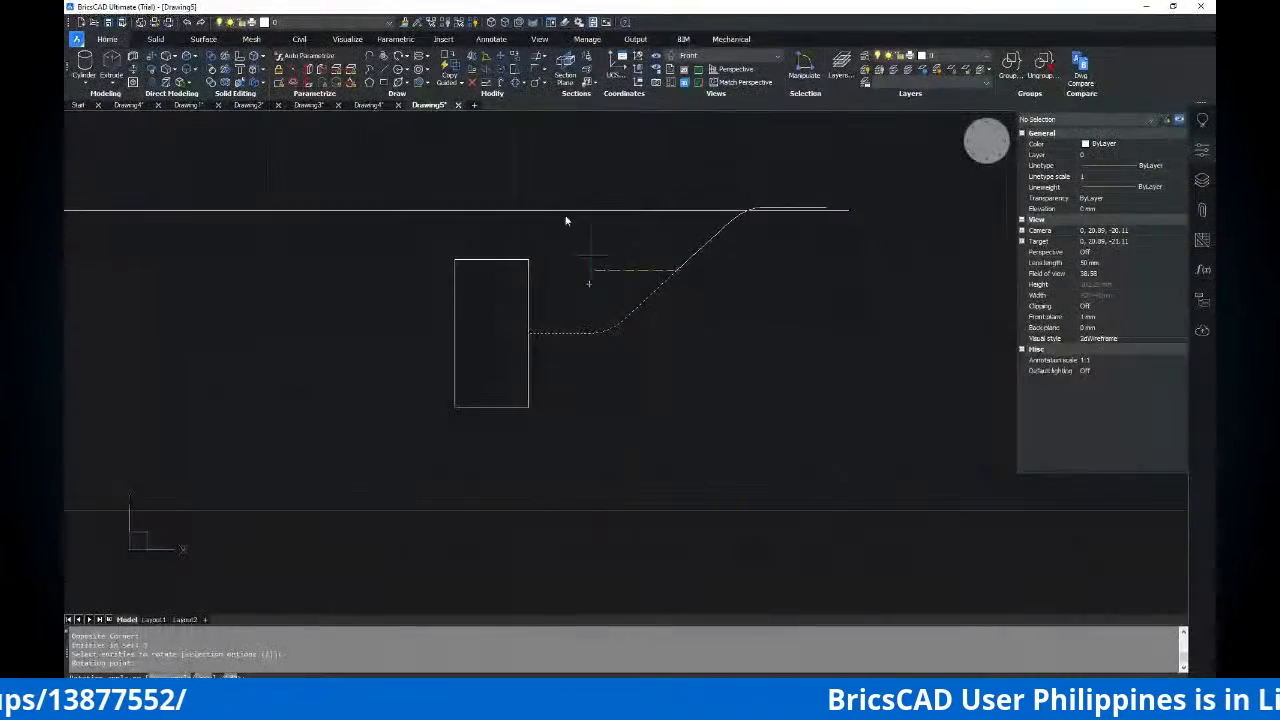
key("Escape")
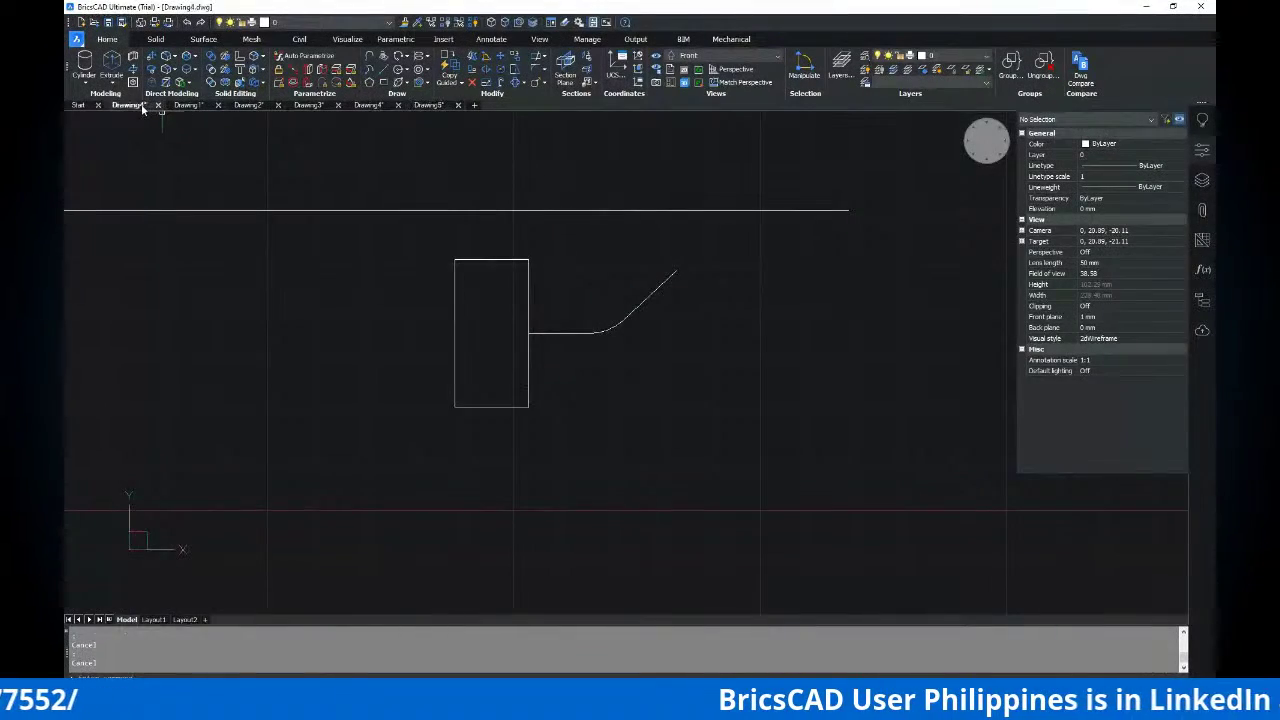
left_click(141, 105)
left_click(184, 106)
left_click(246, 107)
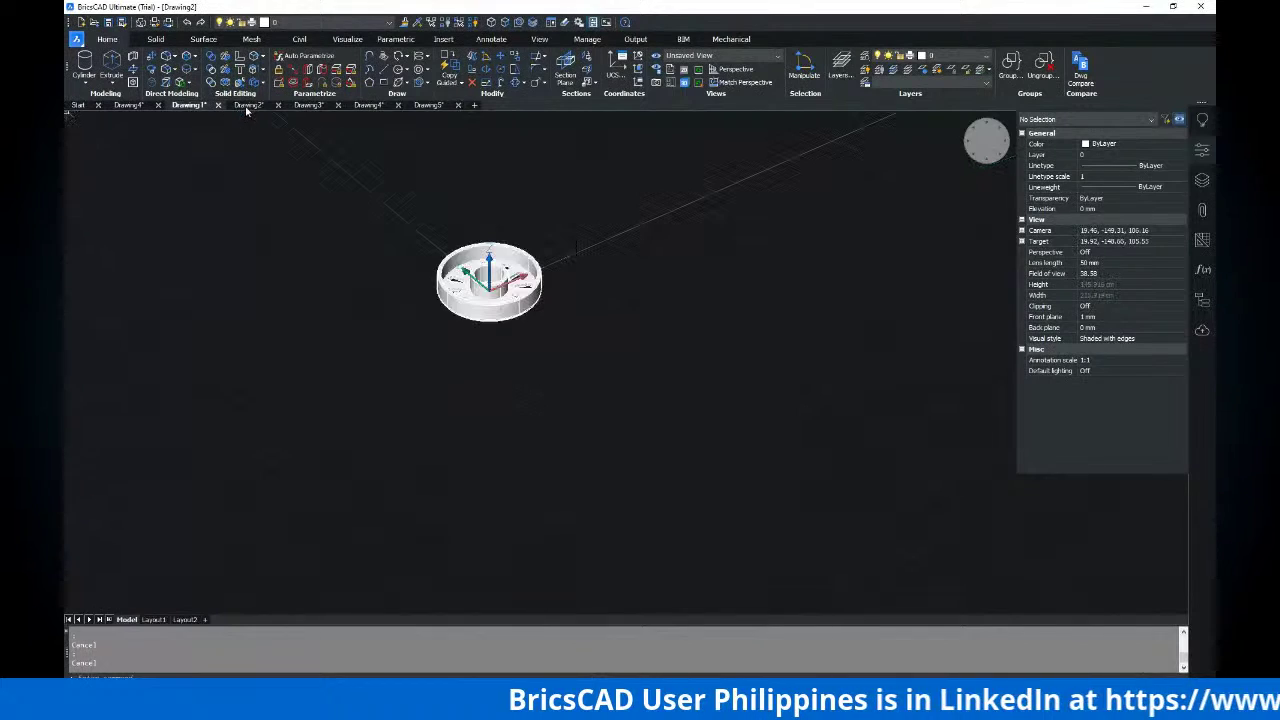
left_click(129, 106)
left_click(436, 106)
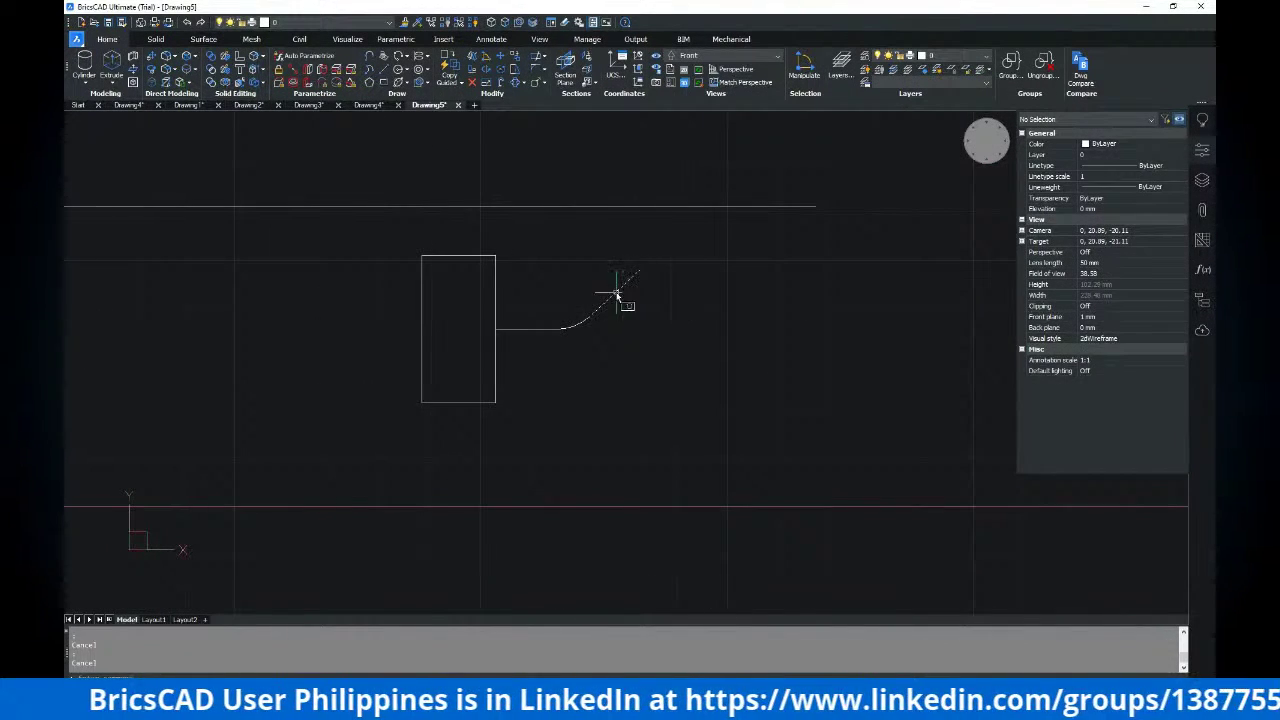
scroll(648, 307, "down", 2)
left_click(727, 245)
key("Escape")
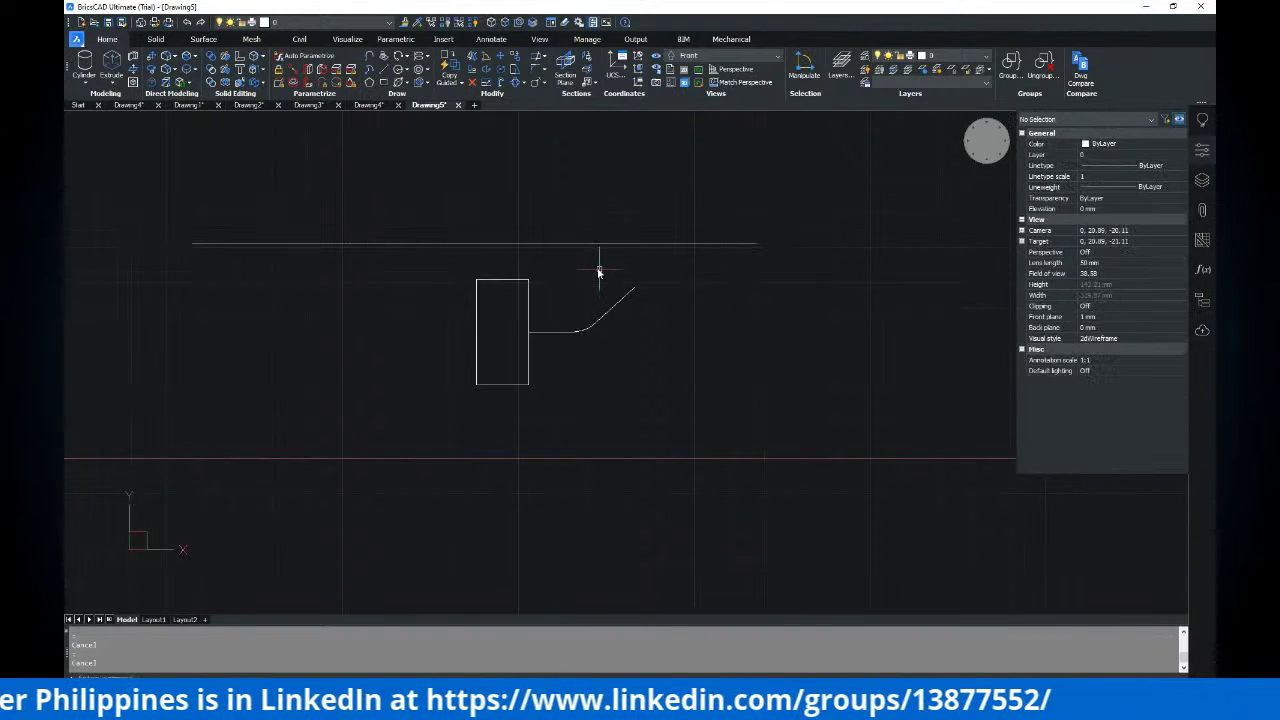
type("l")
key("Return")
left_click(530, 245)
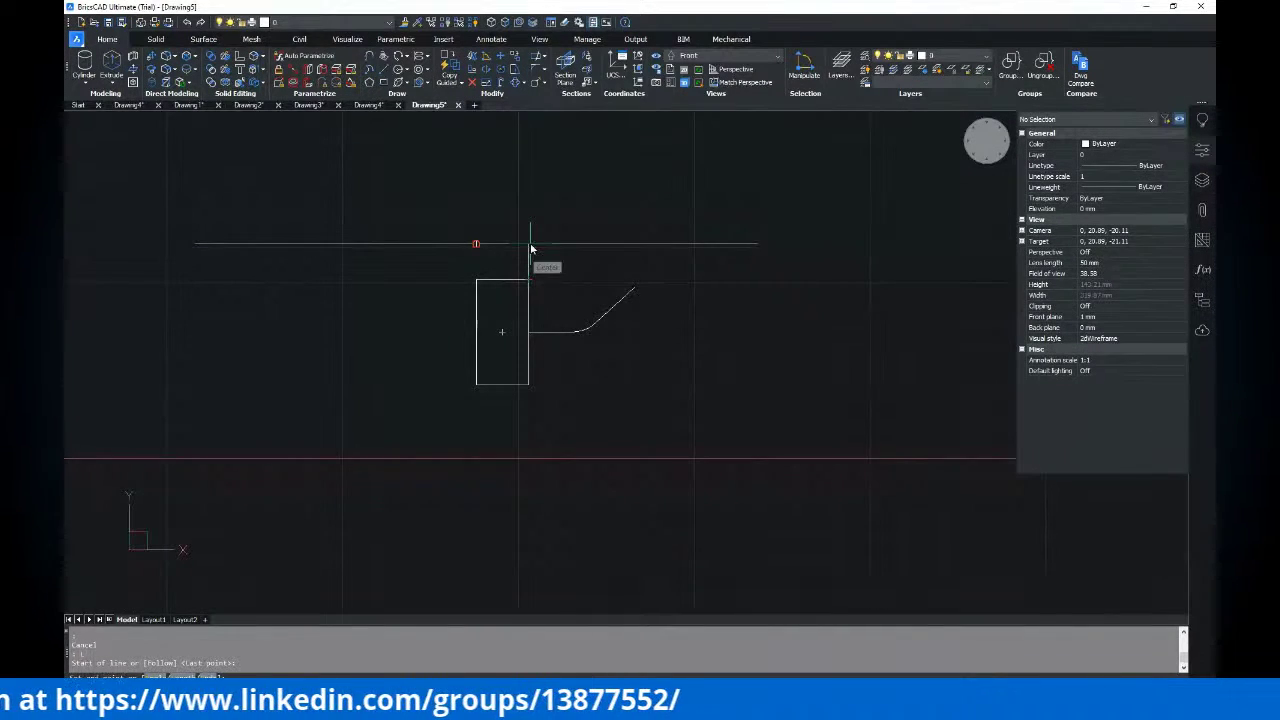
key("Escape")
scroll(651, 274, "up", 2)
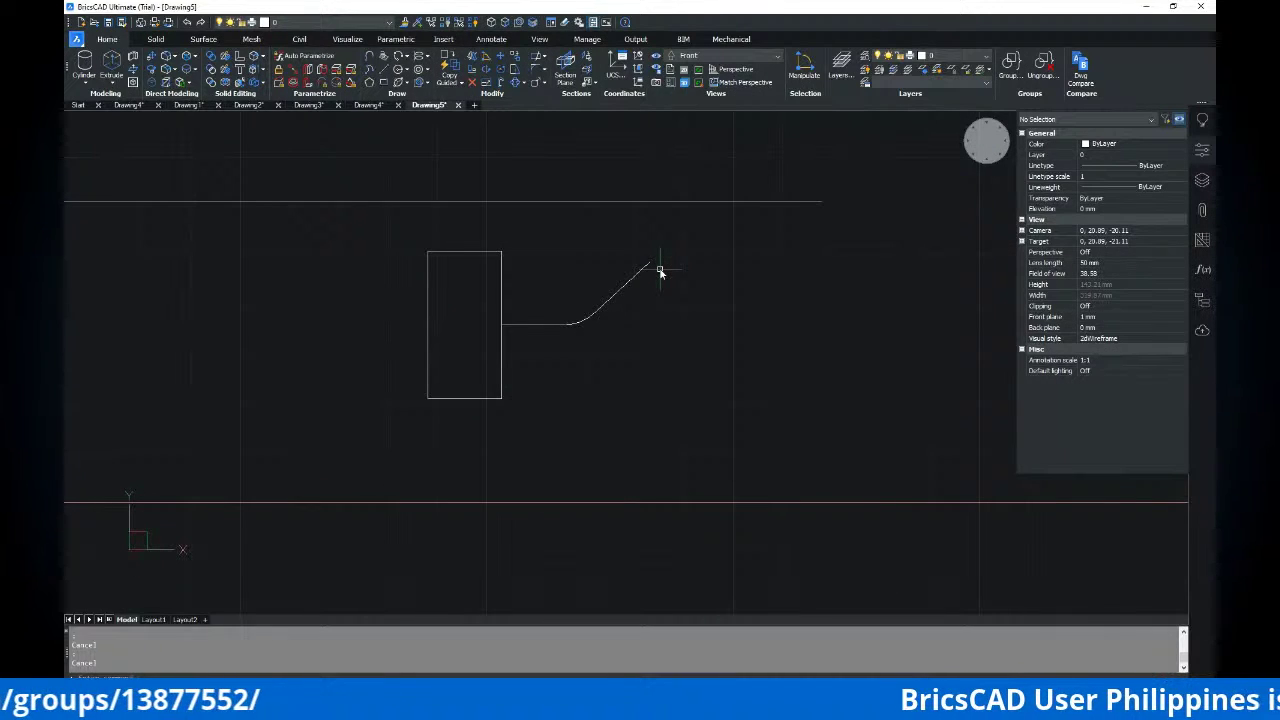
middle_click_drag(660, 270, 666, 275)
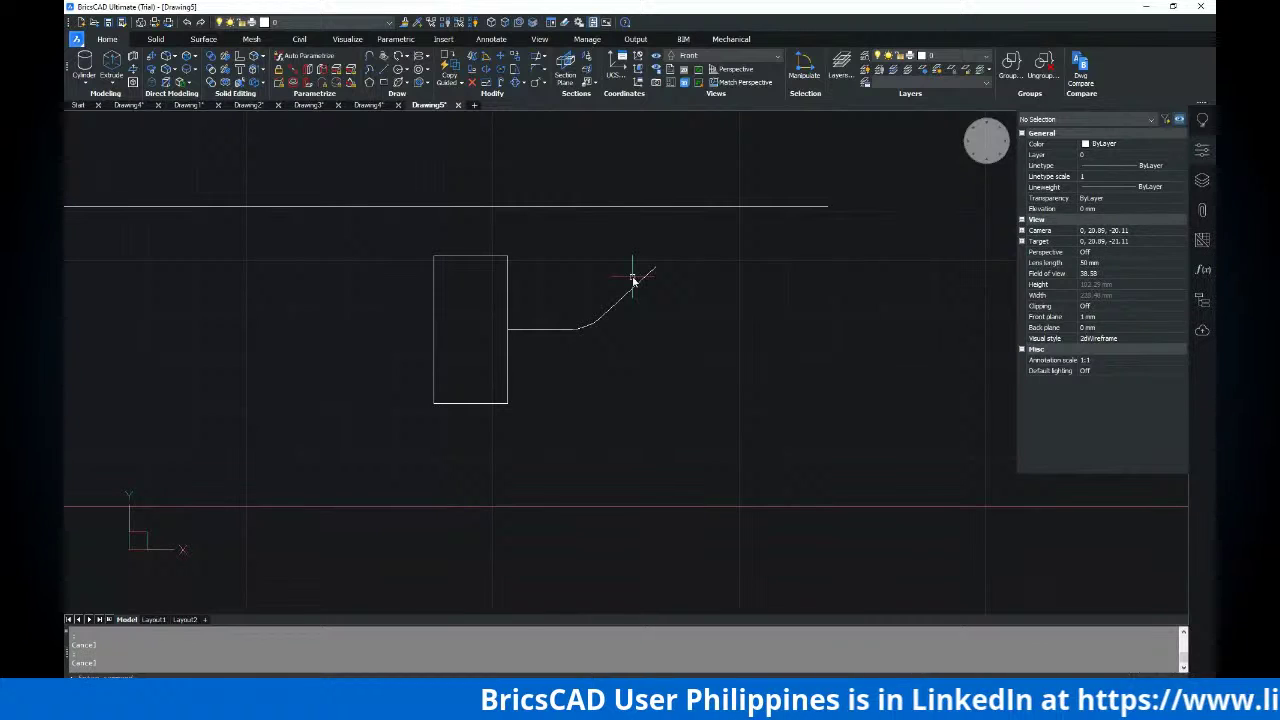
type("ro")
key("Return")
left_click(694, 261)
left_click(537, 371)
key("Return")
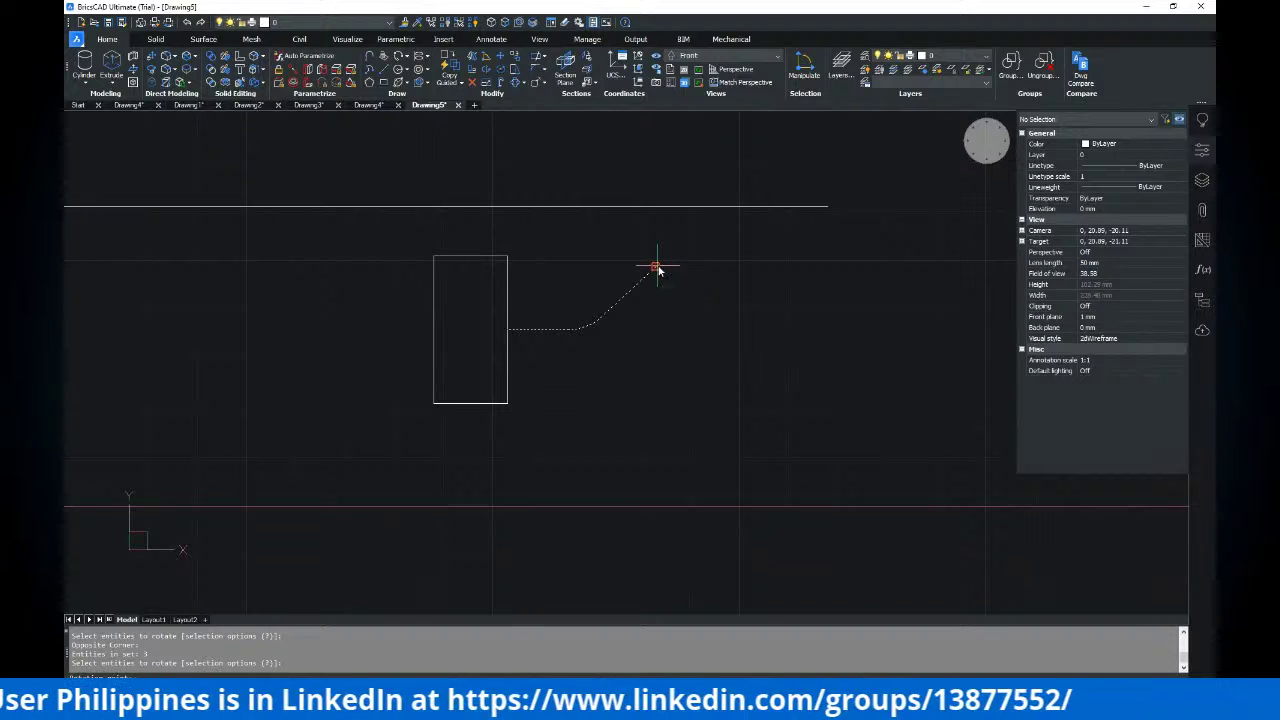
left_click(656, 268)
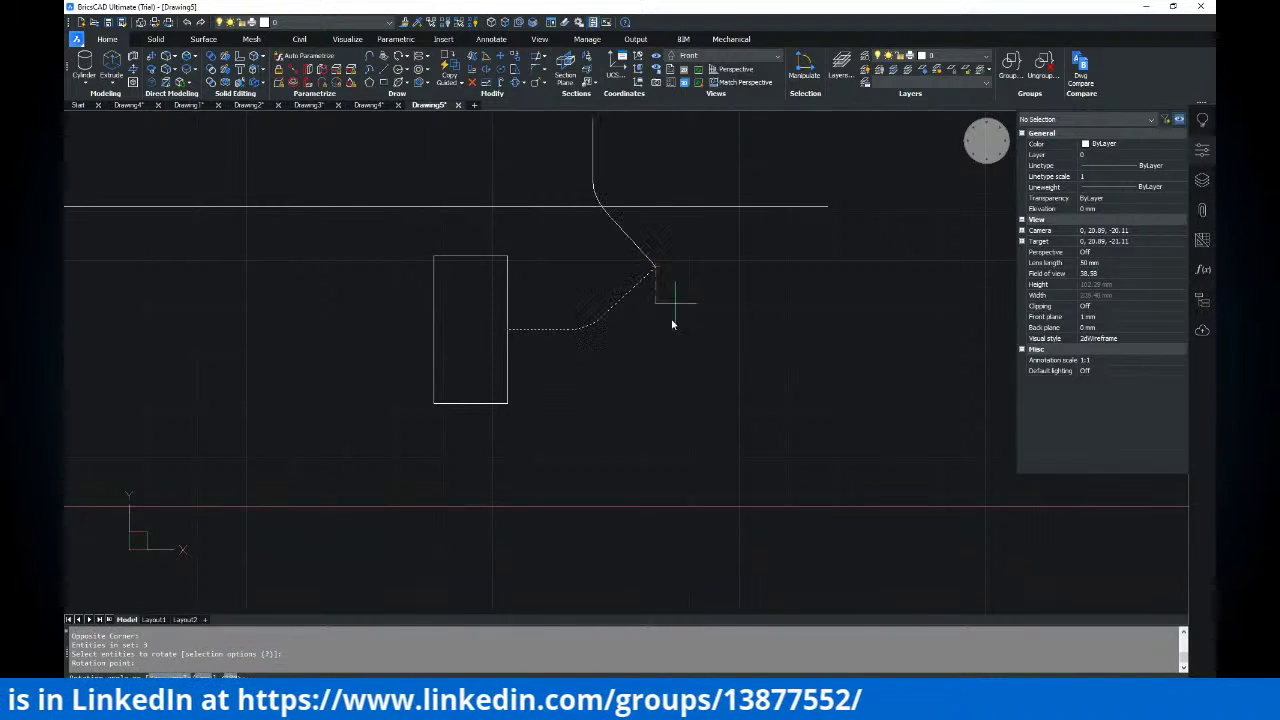
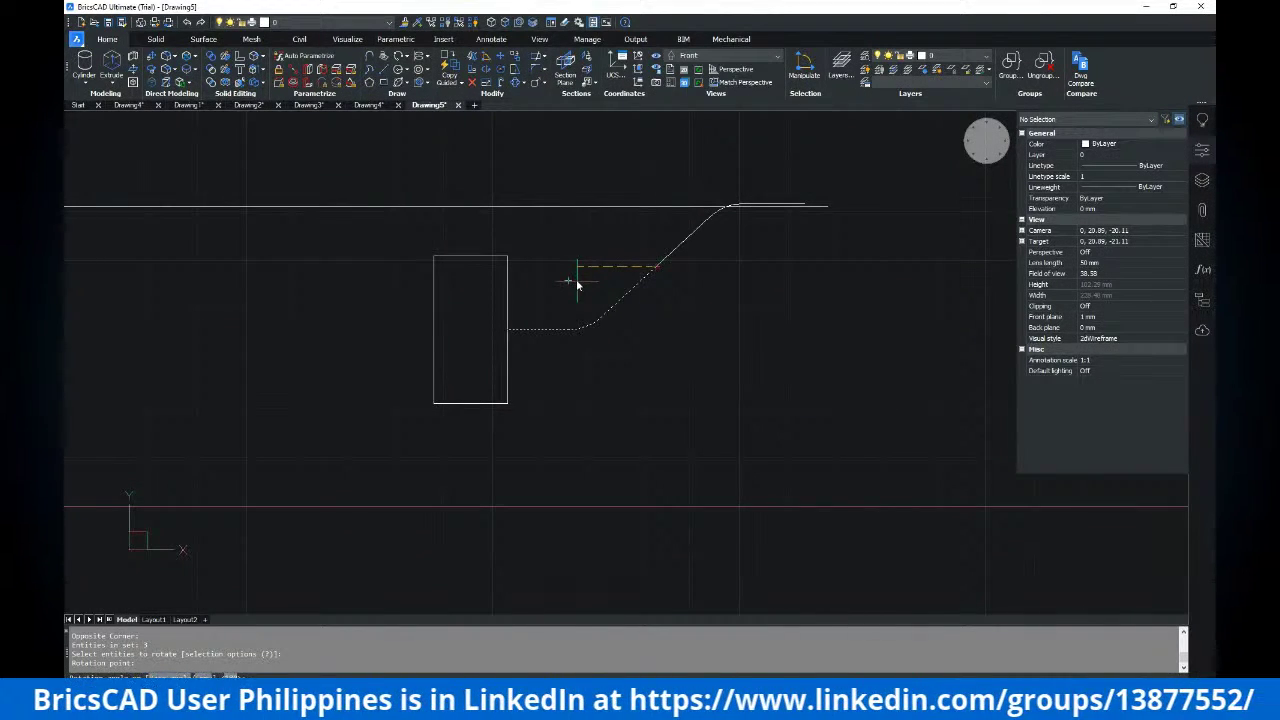
key("Escape")
key("Escape")
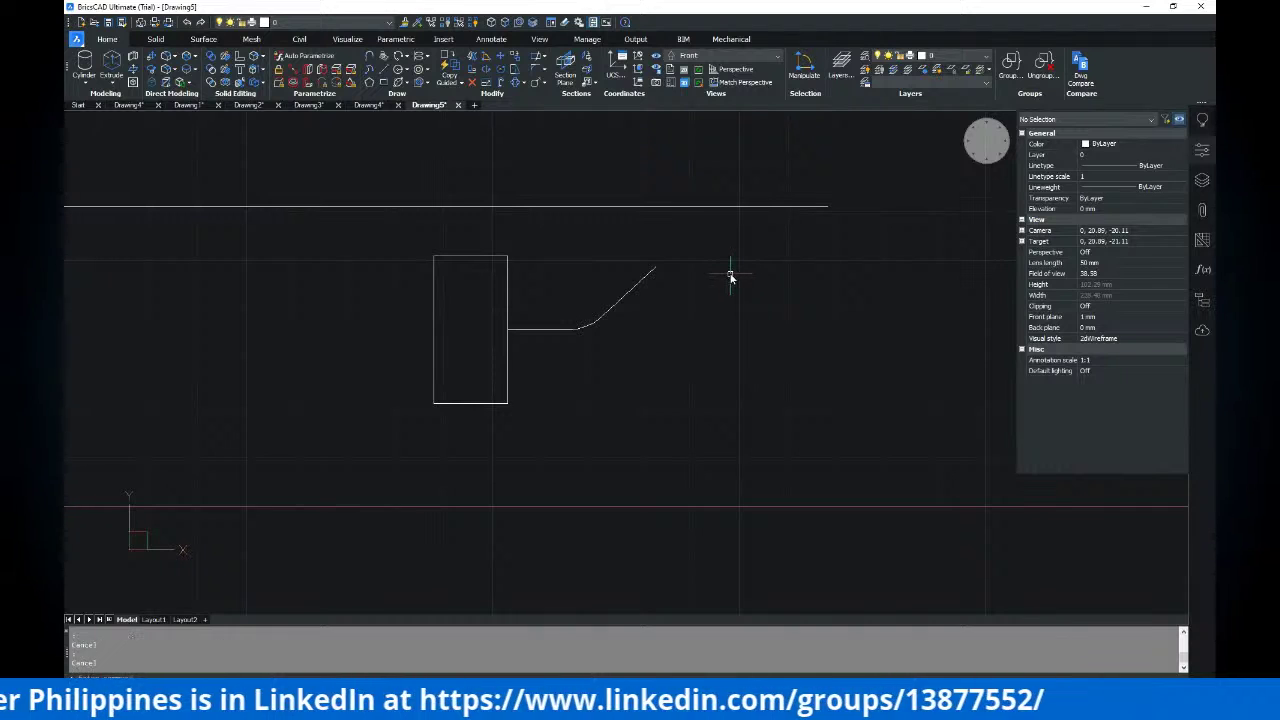
Rotate the spoke path 180 degrees about the upper end of its slanted line and undo the rotation
key("Return")
left_click(720, 257)
left_click(543, 371)
key("Return")
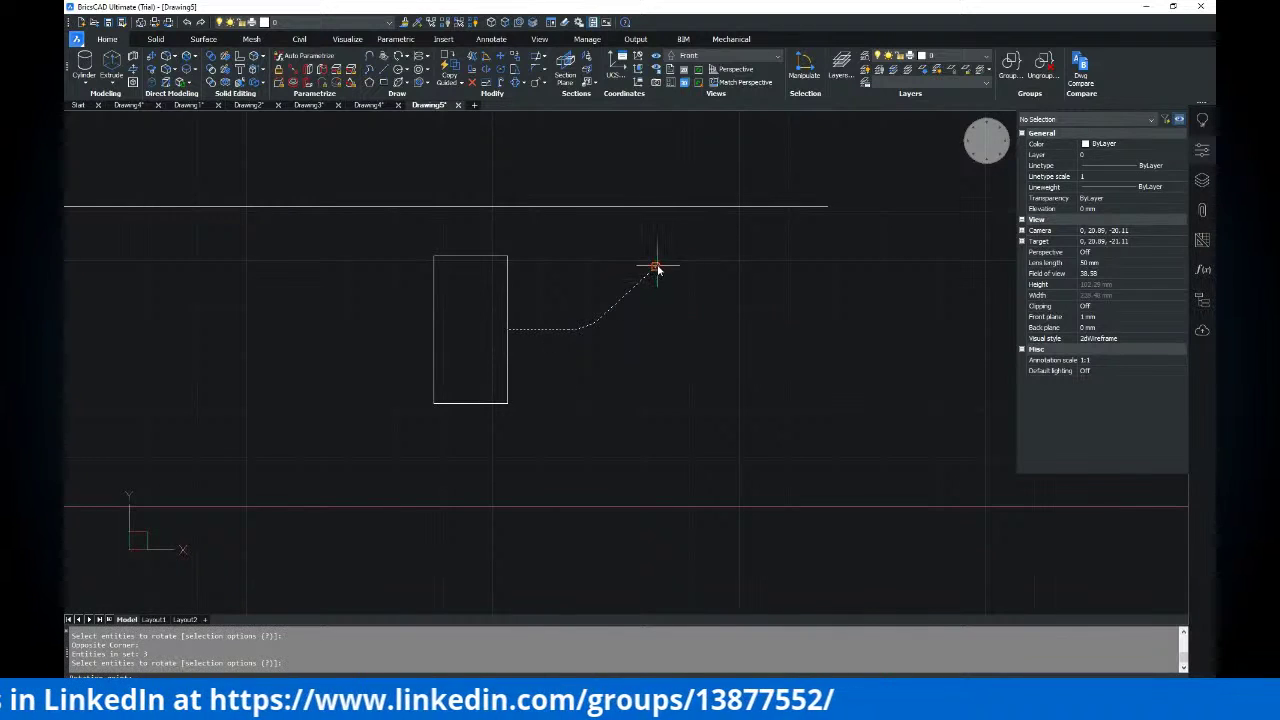
left_click(657, 269)
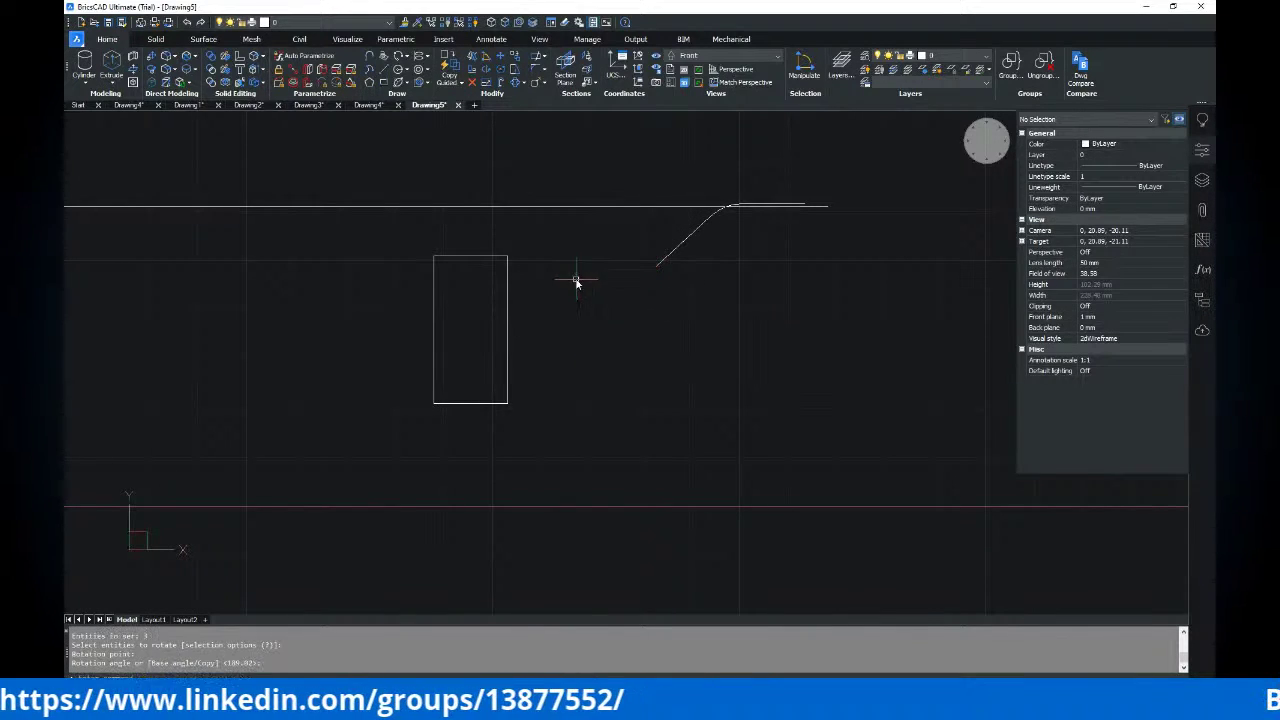
key("Return")
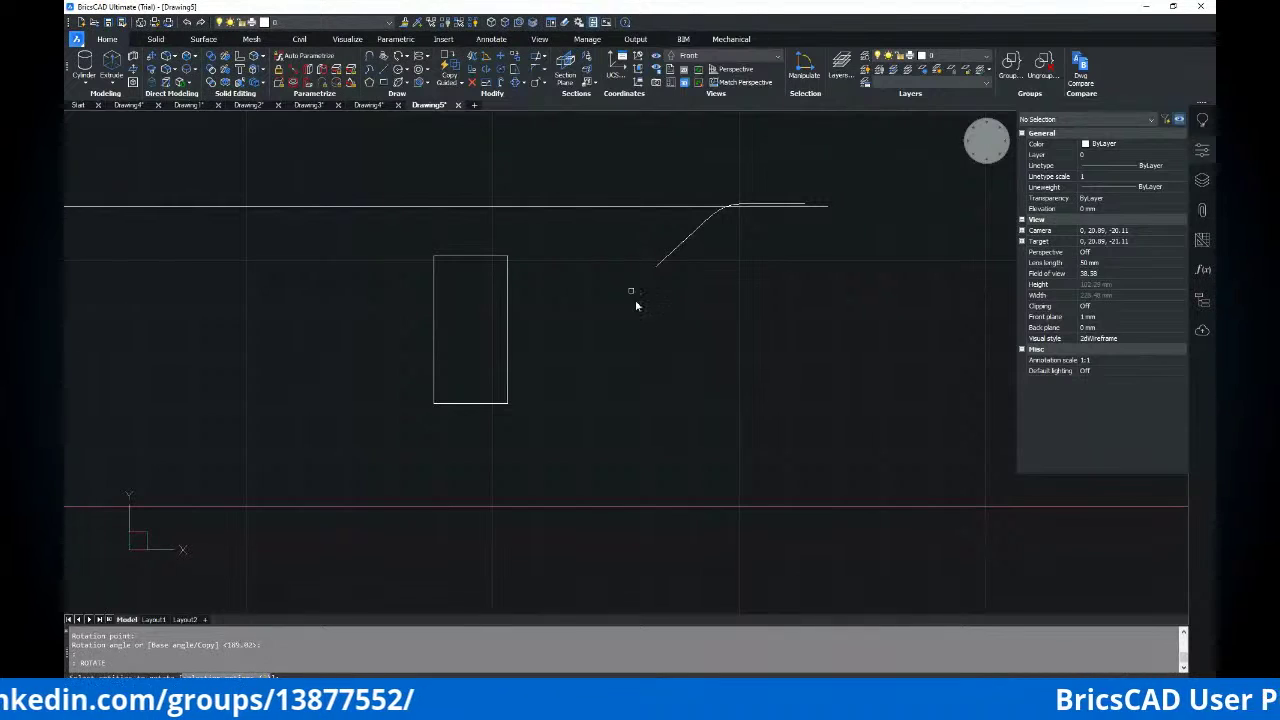
key("ctrl+z")
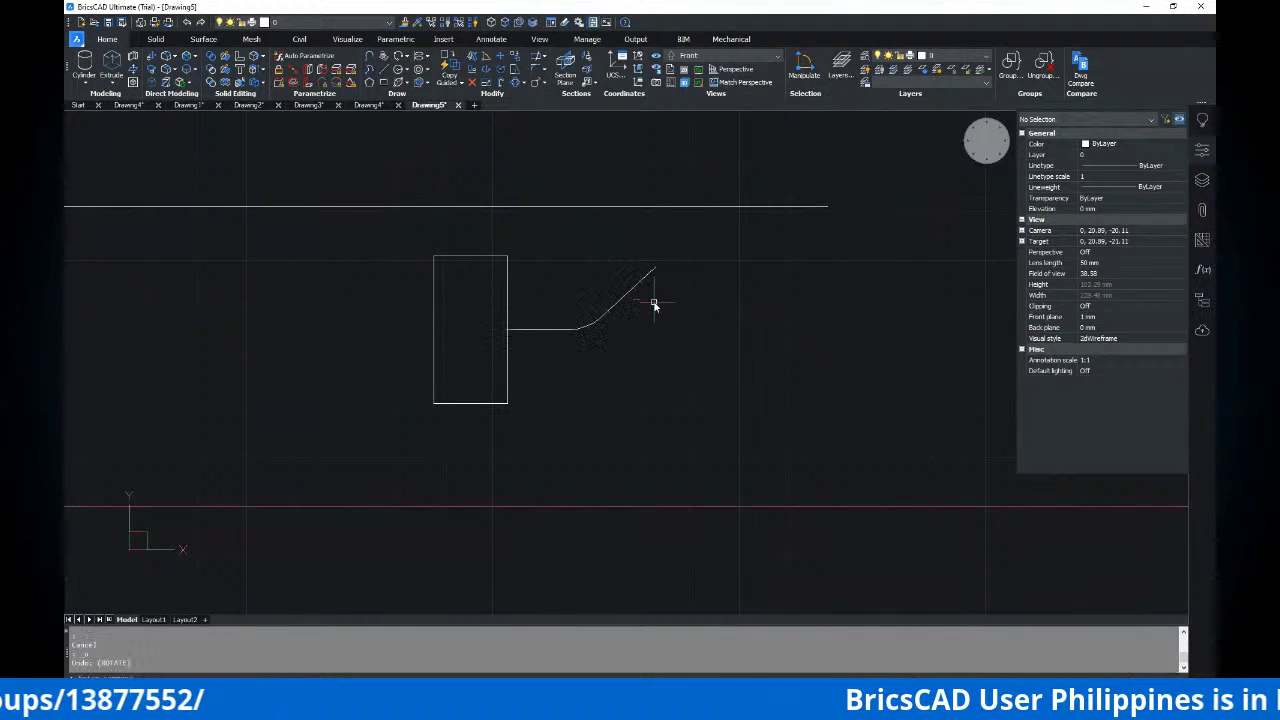
Create a copy of the bent spoke path rotated 180 degrees about the upper end of its slanted line
type("ro")
key("Return")
left_click(677, 257)
left_click(565, 353)
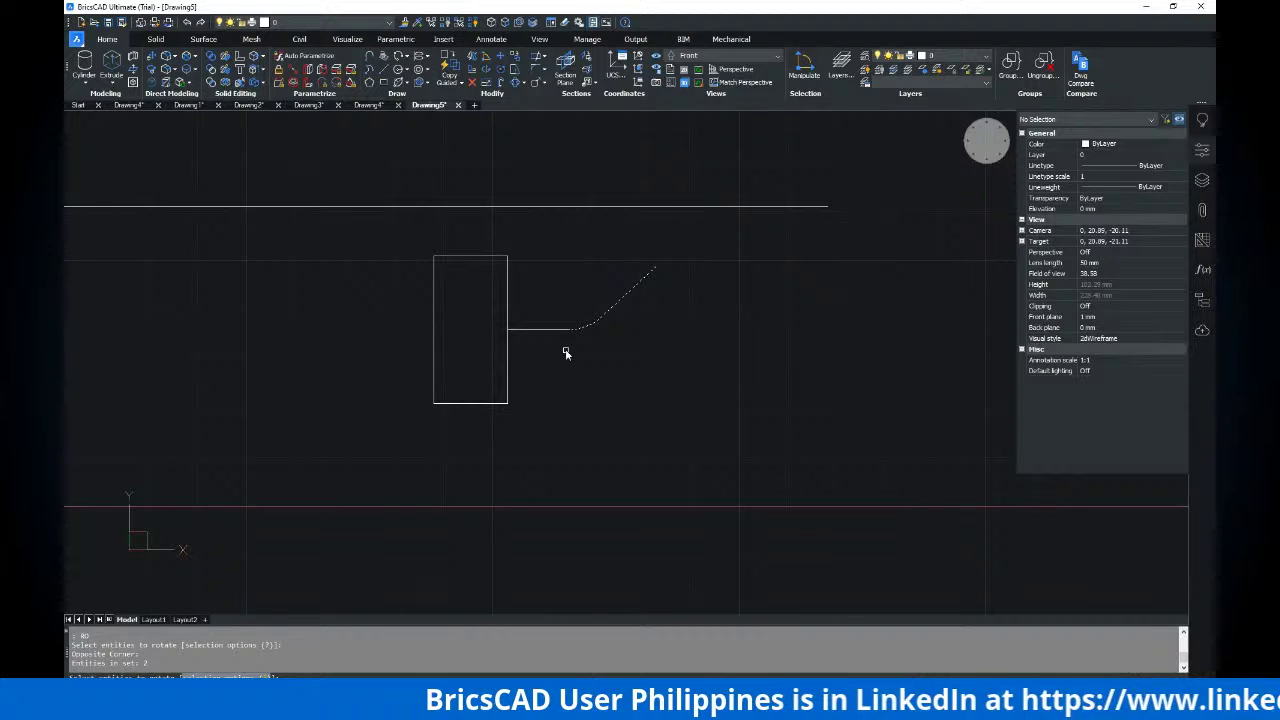
key("Return")
left_click(655, 267)
type("c")
key("Return")
left_click(594, 262)
key("Return")
Fillet the upper outer corner of the hub profile with radius 5, checking the radius in the PDF
scroll(762, 280, "down", 3)
key("Escape")
middle_click_drag(806, 271, 646, 306, "shift")
scroll(623, 315, "up", 5)
key("alt+Tab")
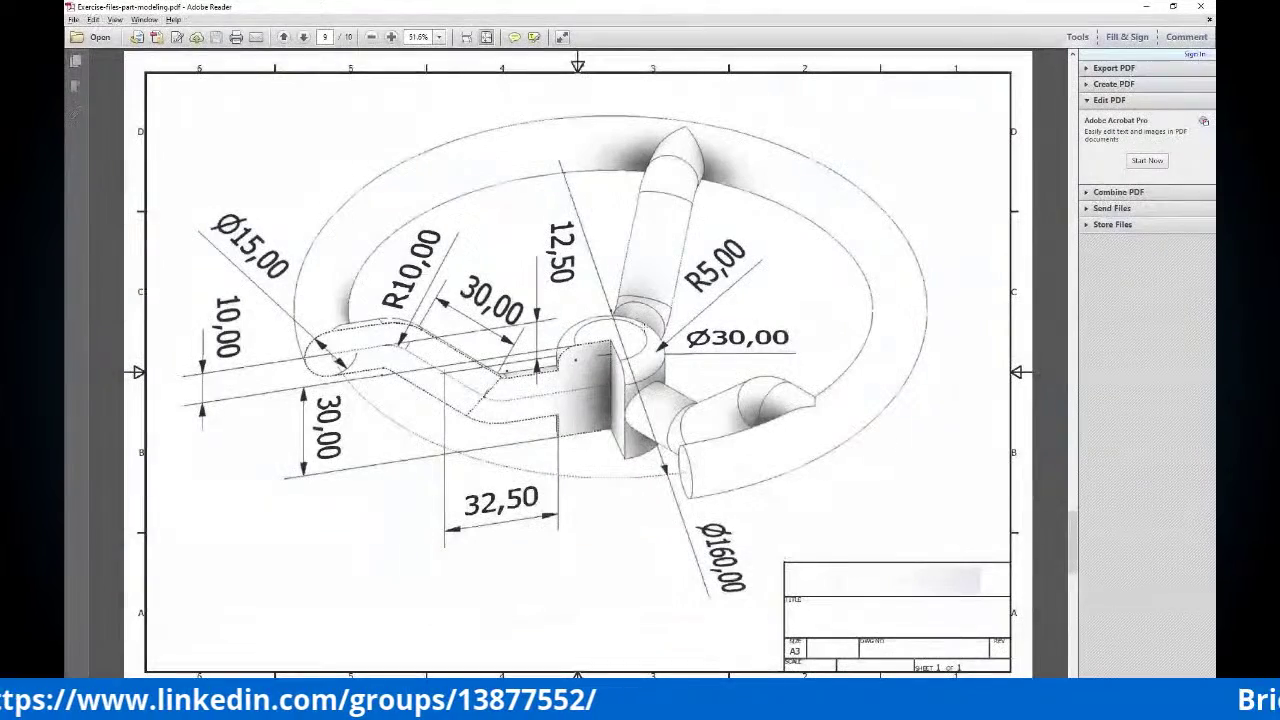
key("alt+Tab")
left_click(589, 320)
key("Escape")
type("f")
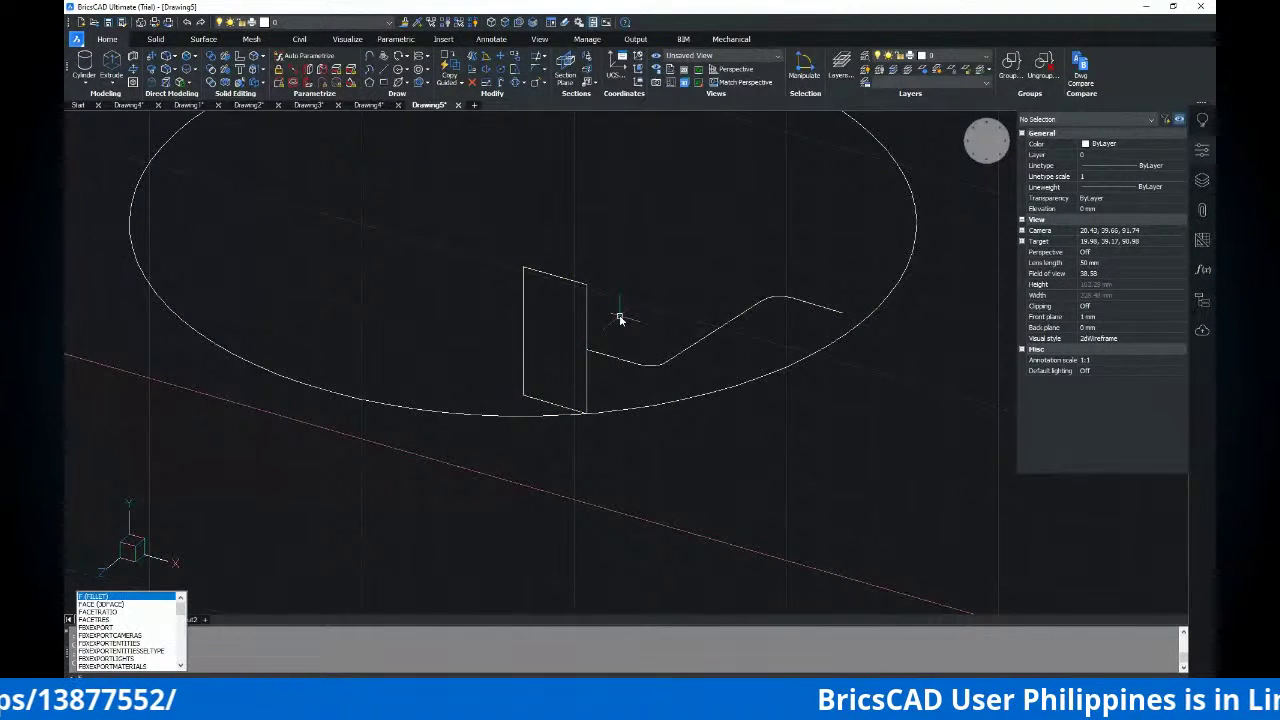
key("Return")
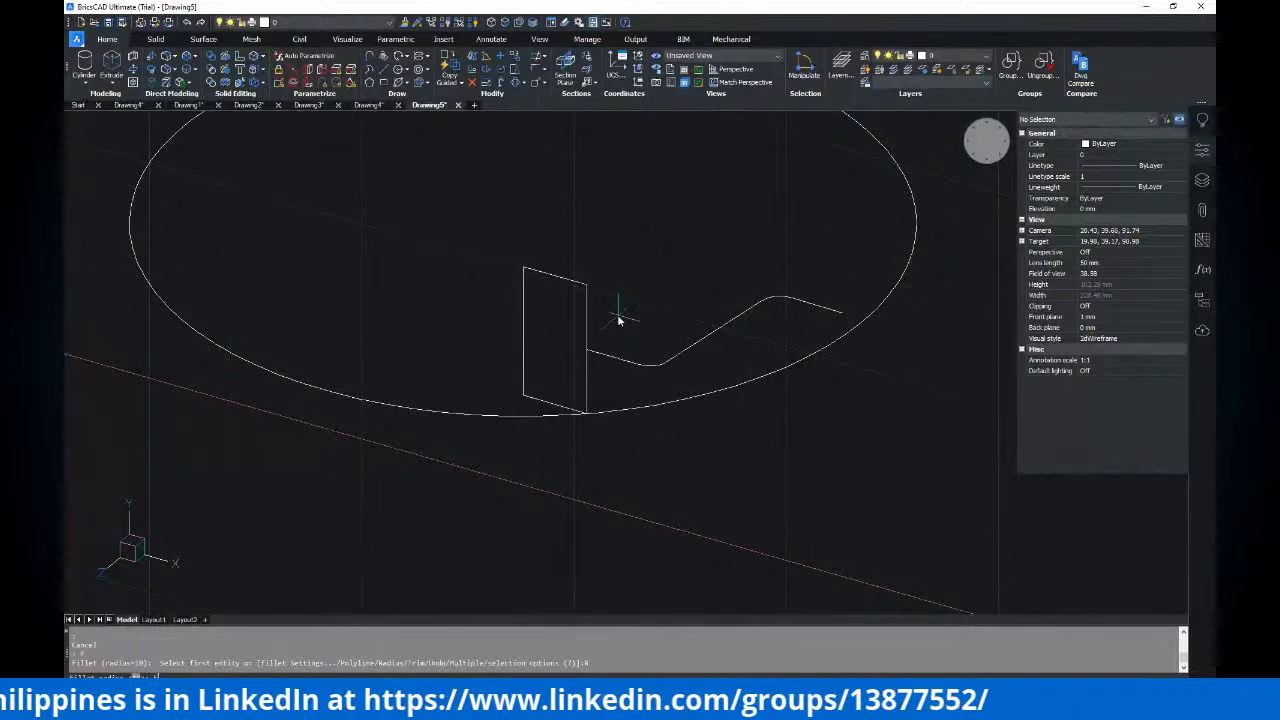
key("Return")
left_click(587, 300)
left_click(577, 285)
Check the PDF and examine in the front view how the spoke path's outer end lines up with the rim circle
scroll(634, 309, "down", 3)
key("alt+Tab")
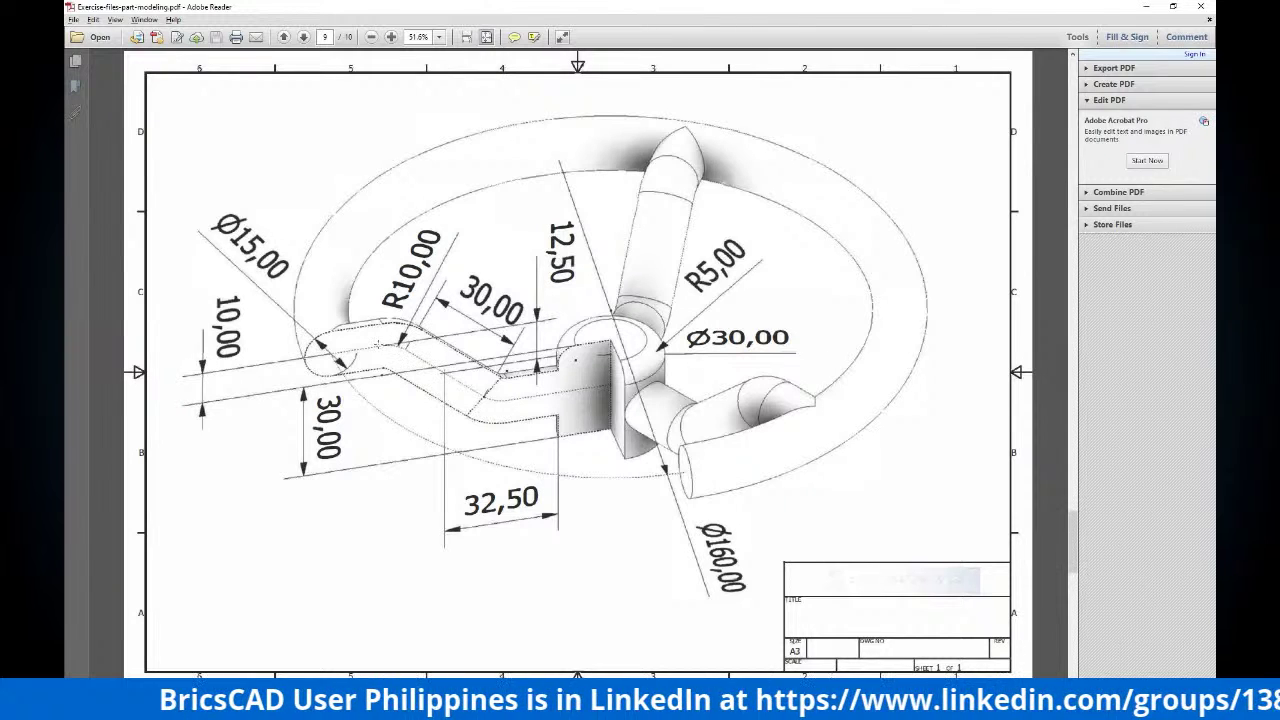
left_click(413, 368)
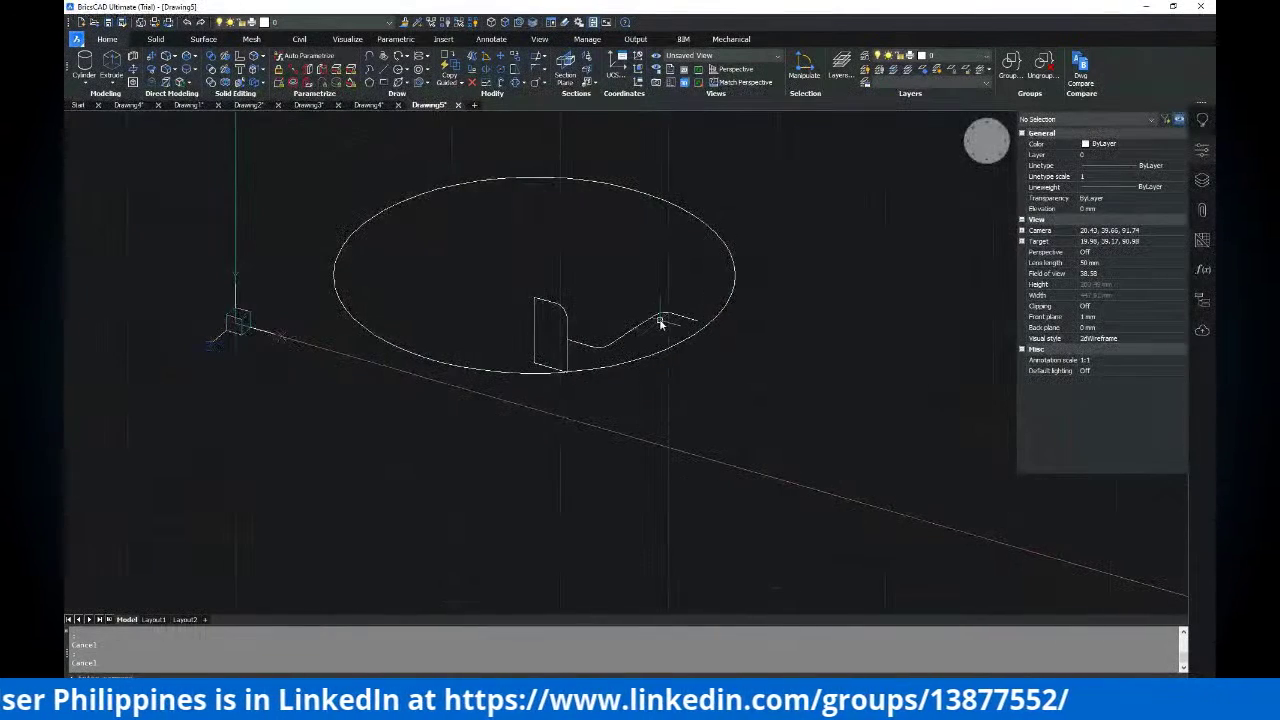
middle_click_drag(674, 326, 729, 331, "shift")
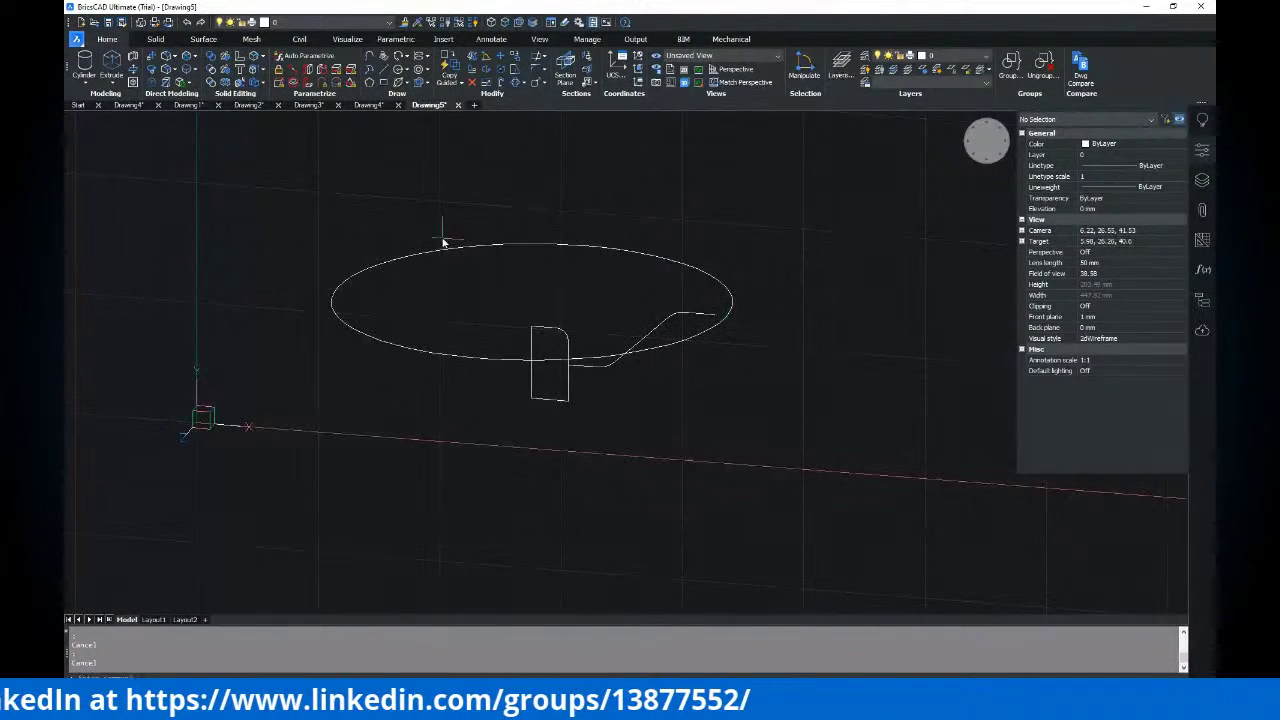
left_click(687, 57)
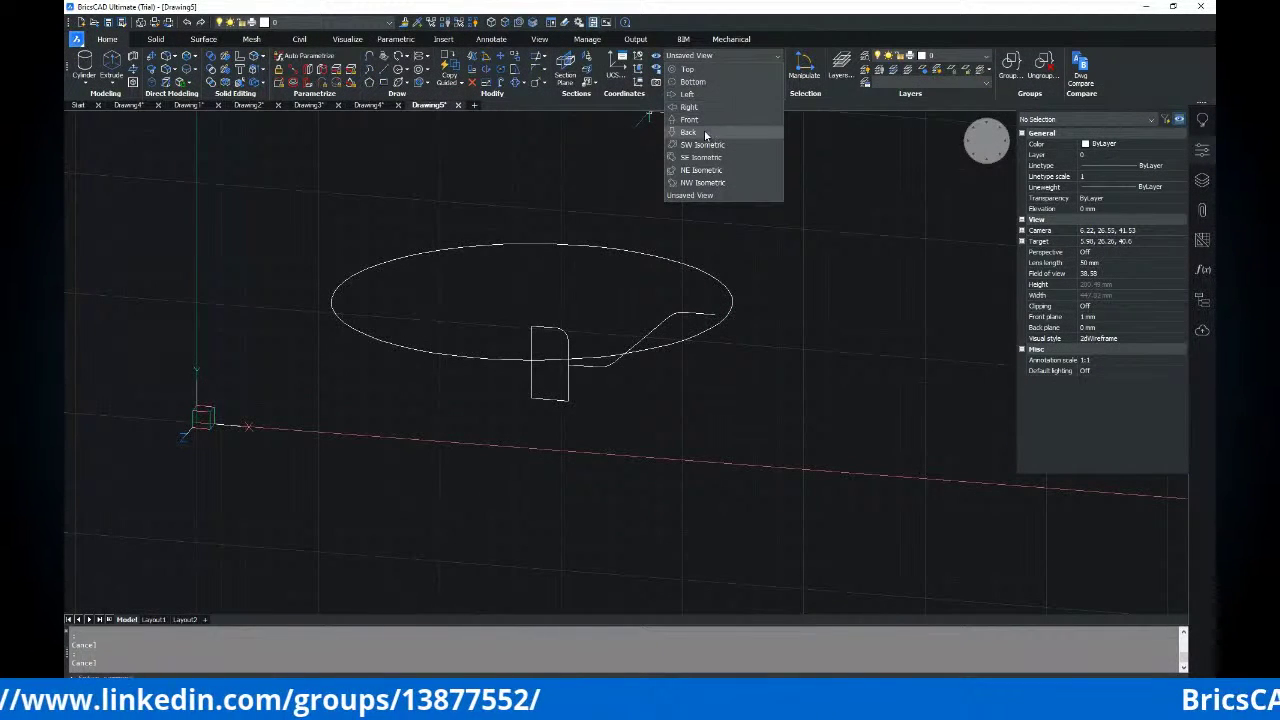
left_click(706, 128)
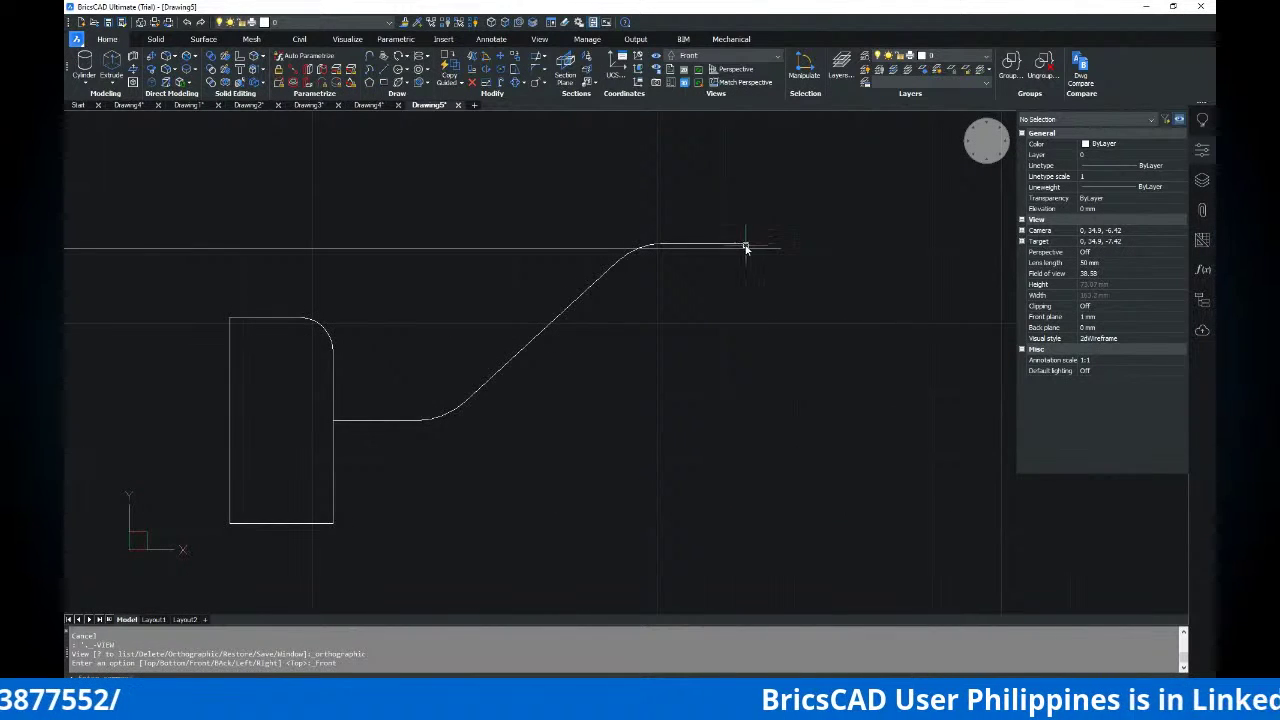
scroll(735, 245, "up", 3)
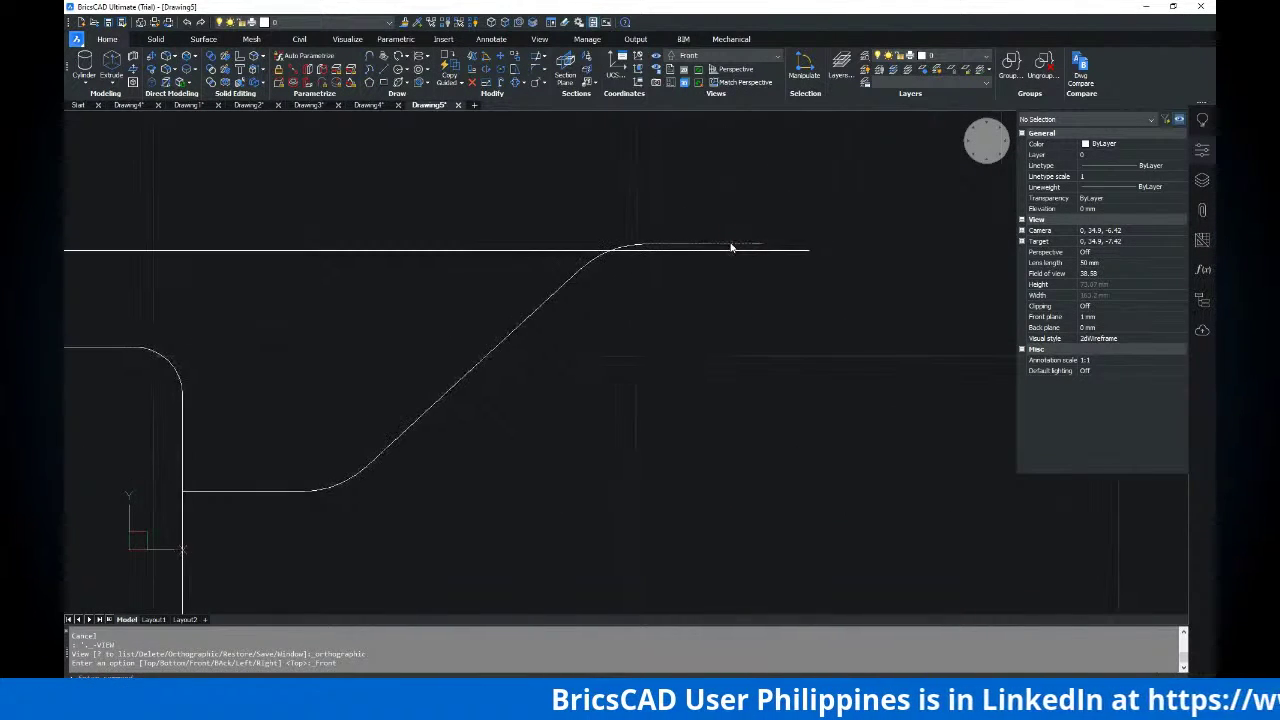
scroll(756, 248, "down", 3)
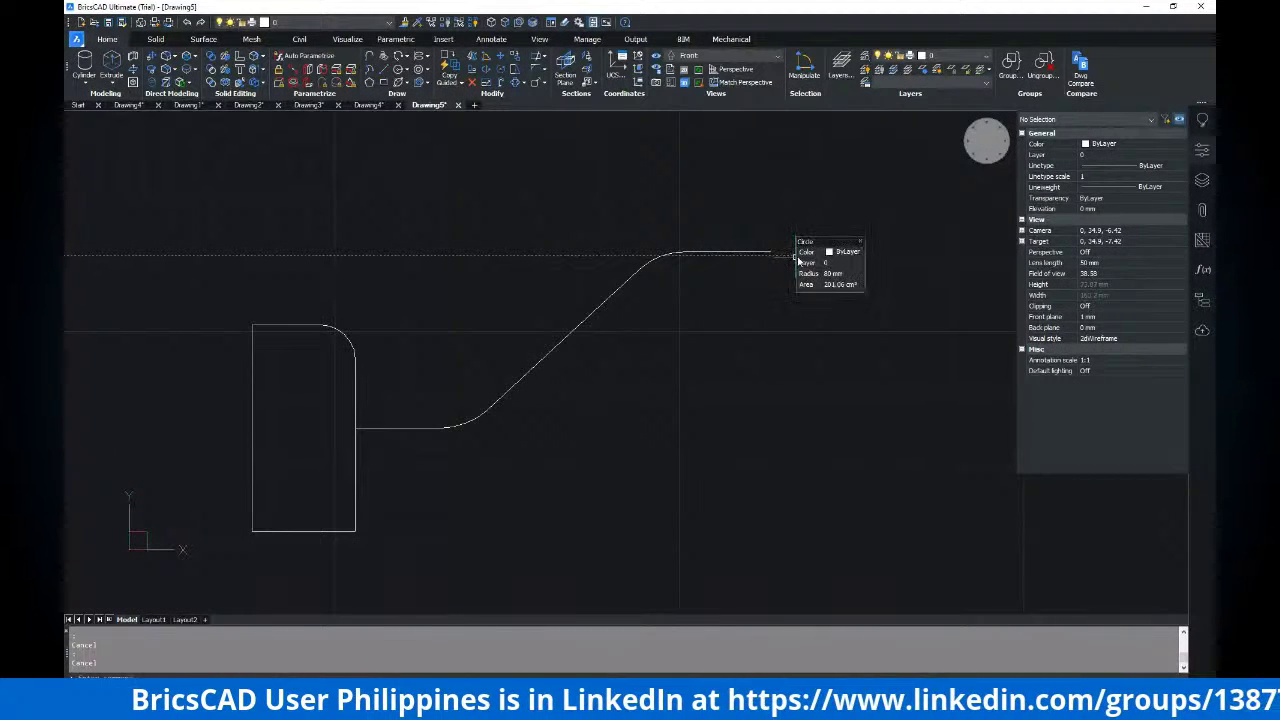
mouse_move(743, 309)
middle_mouse_down("shift")
mouse_move(684, 380)
mouse_move(700, 343)
middle_mouse_up("shift")
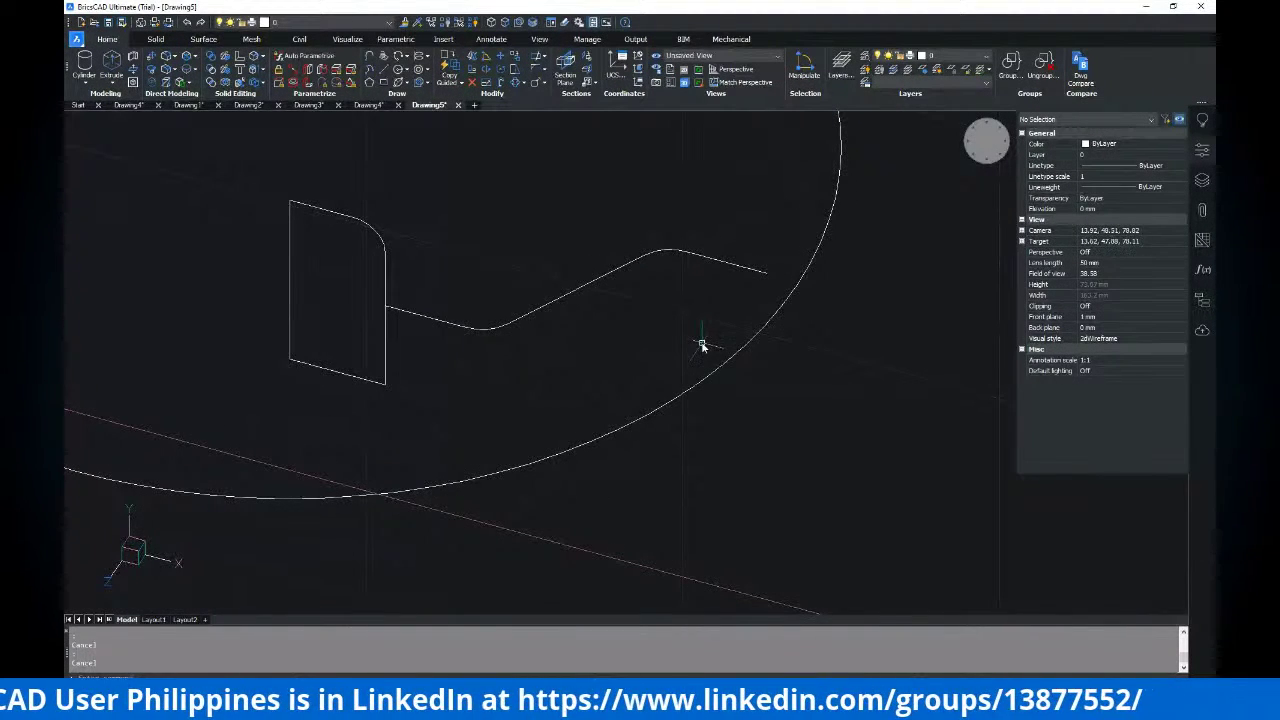
scroll(795, 295, "down", 4)
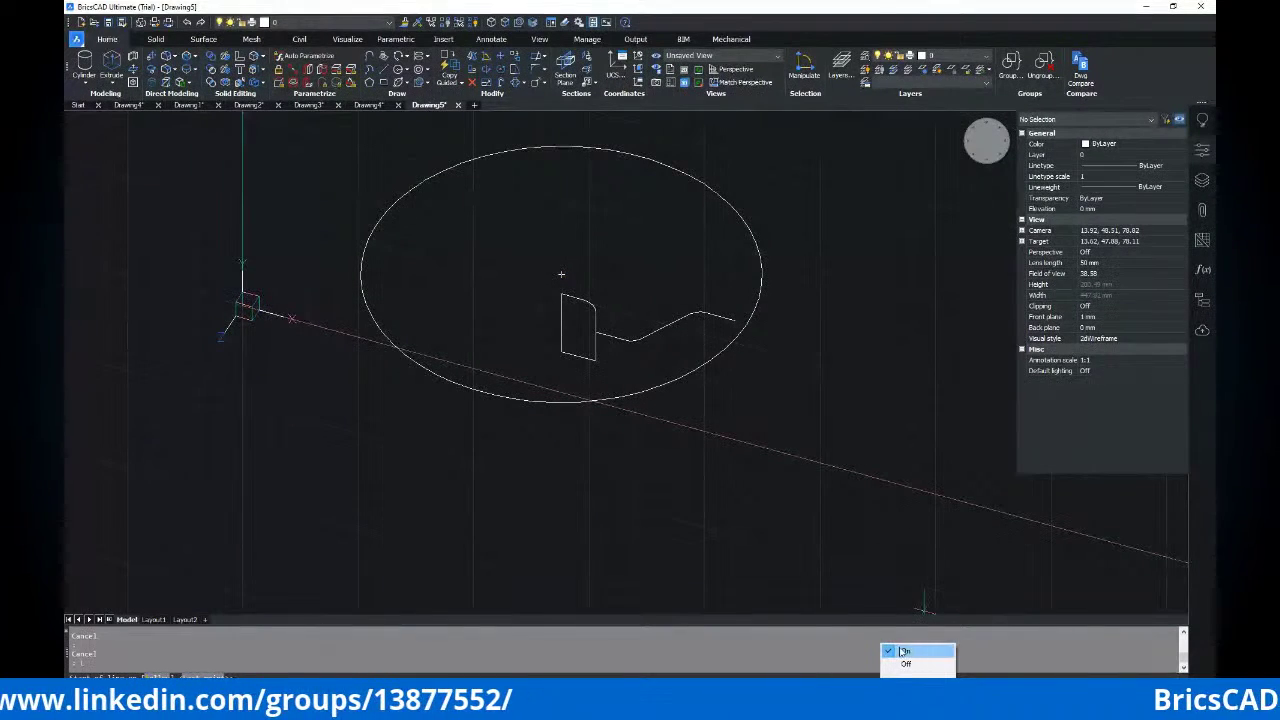
Turn on the Quadrant snap and, with the Top view set, draw a short line inward from the rim circle's quadrant alongside the spoke's outer segment
right_click(955, 688)
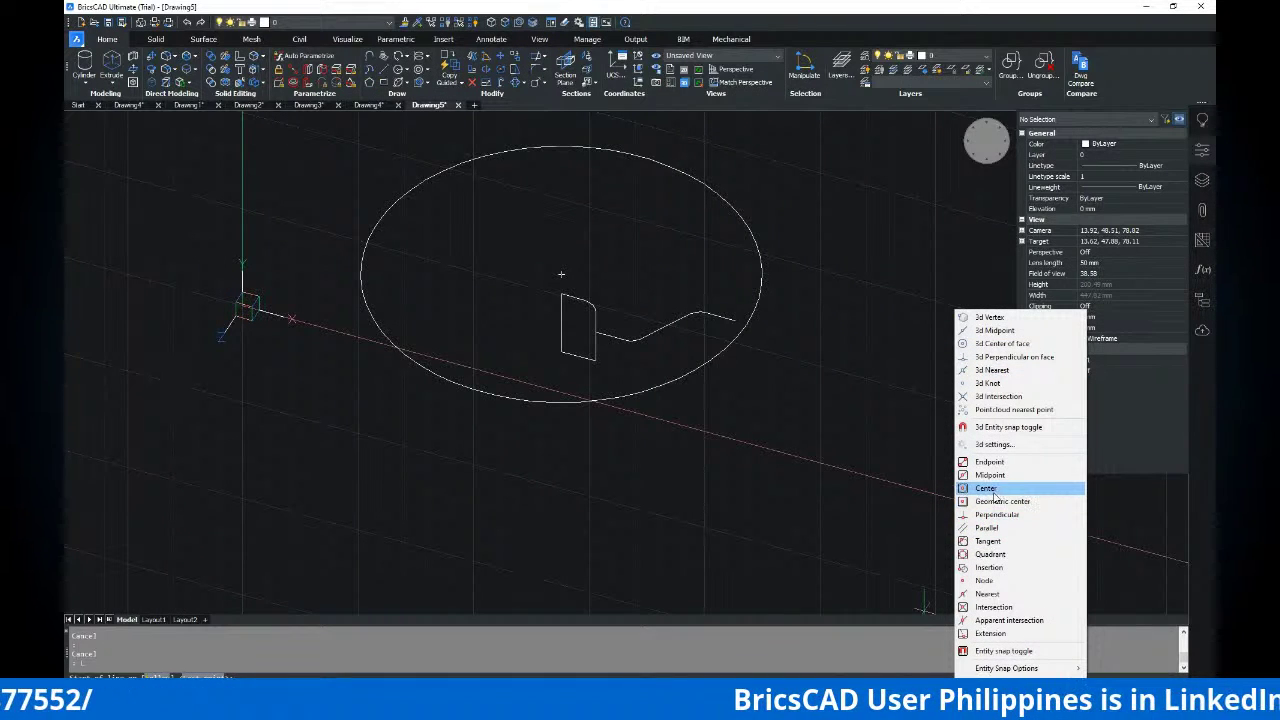
left_click(997, 556)
scroll(770, 323, "down", 2)
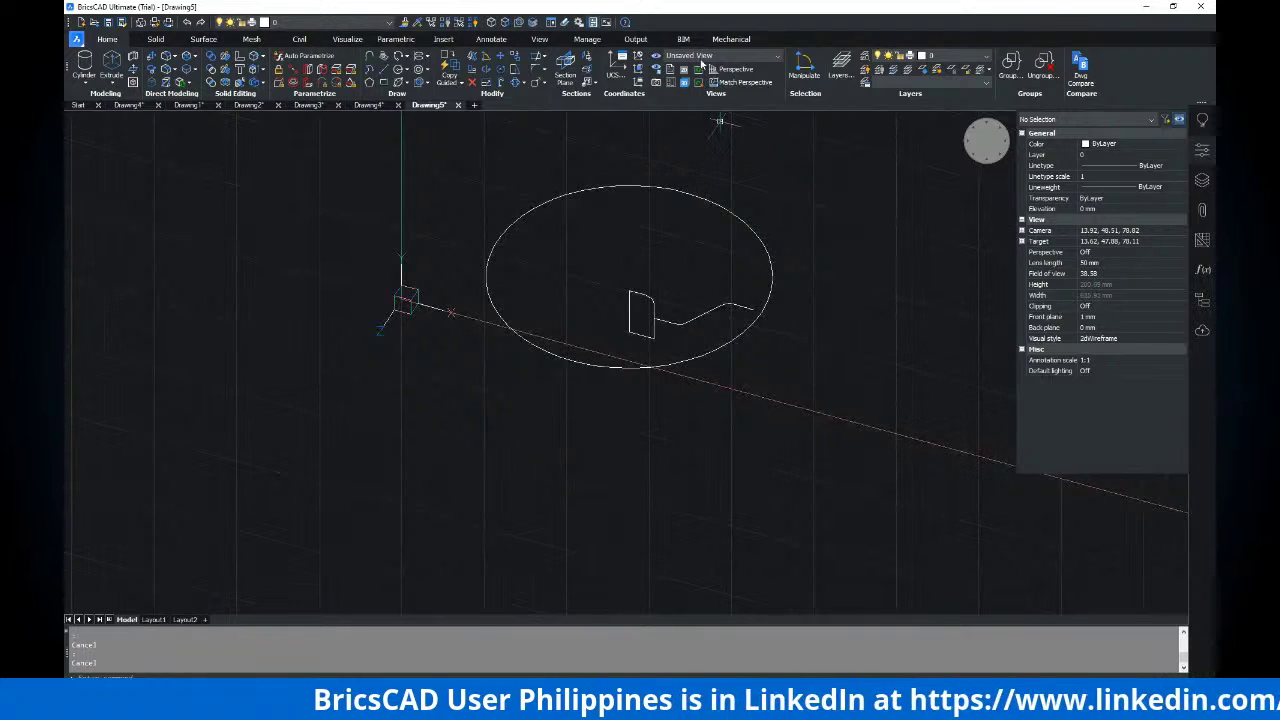
left_click(703, 65)
left_click(690, 75)
middle_click_drag(724, 405, 691, 374, "shift")
scroll(687, 352, "up", 2)
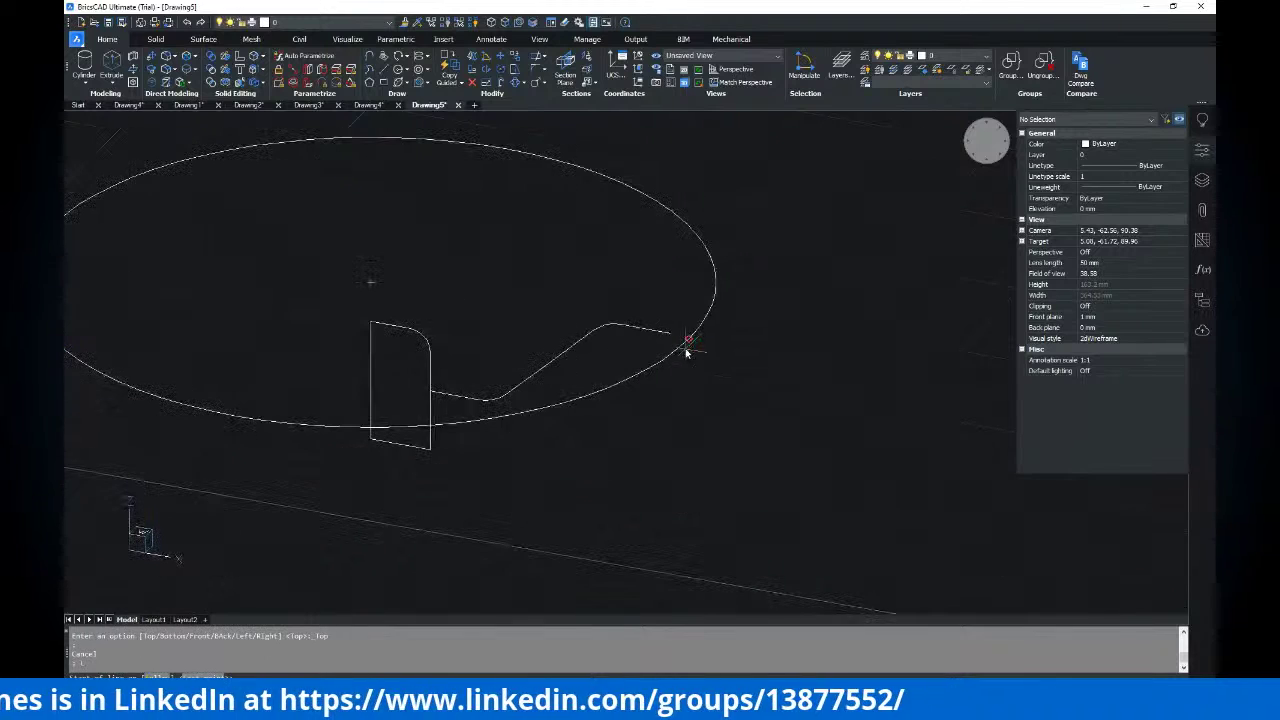
scroll(660, 336, "up", 4)
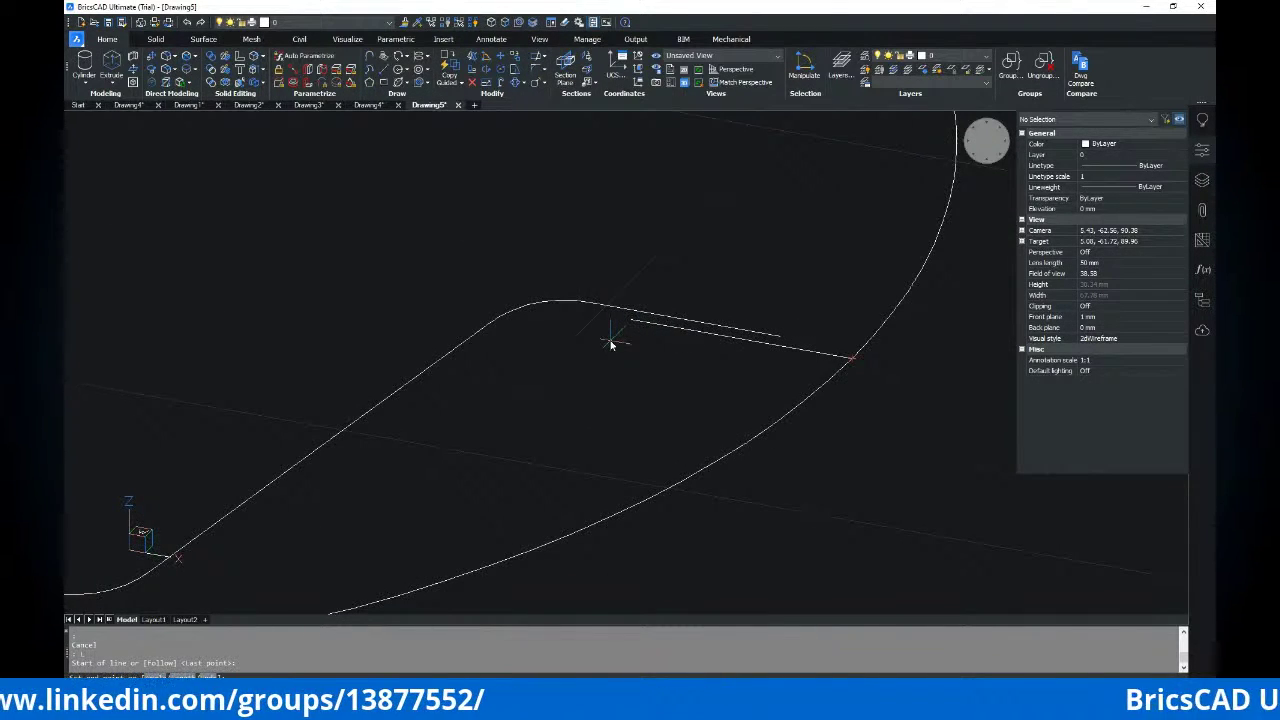
key("Escape")
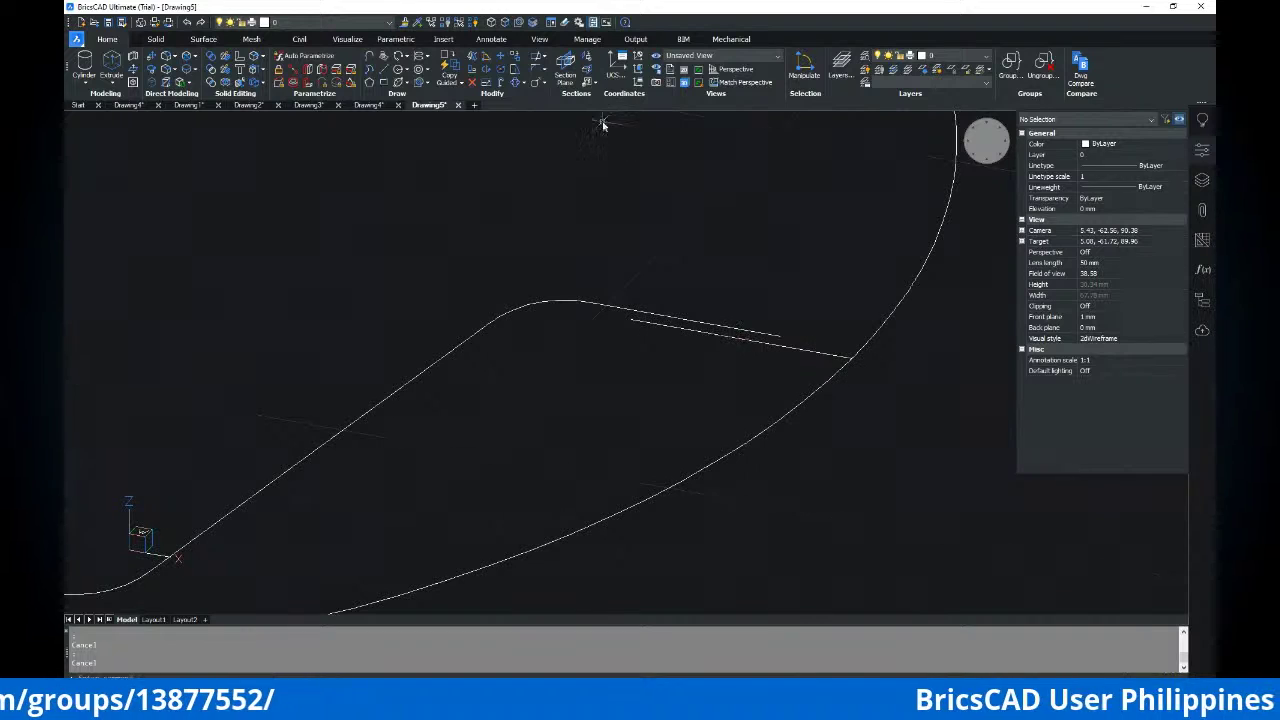
Set the Front view so the rim circle and the spoke path's outer segment appear edge-on
left_click(705, 56)
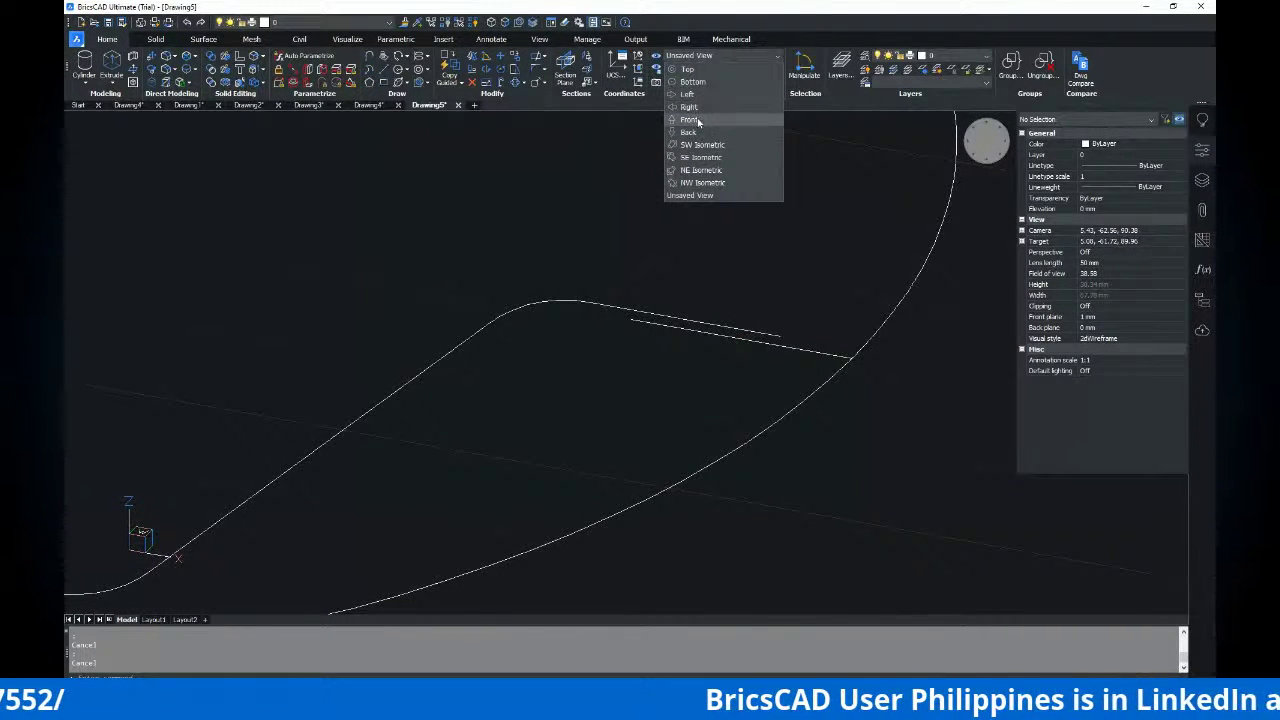
left_click(698, 121)
middle_click_drag(766, 259, 742, 263)
key("Escape")
key("Escape")
type("l")
key("Return")
key("Escape")
left_click(429, 252)
left_click(389, 278)
right_click(391, 232)
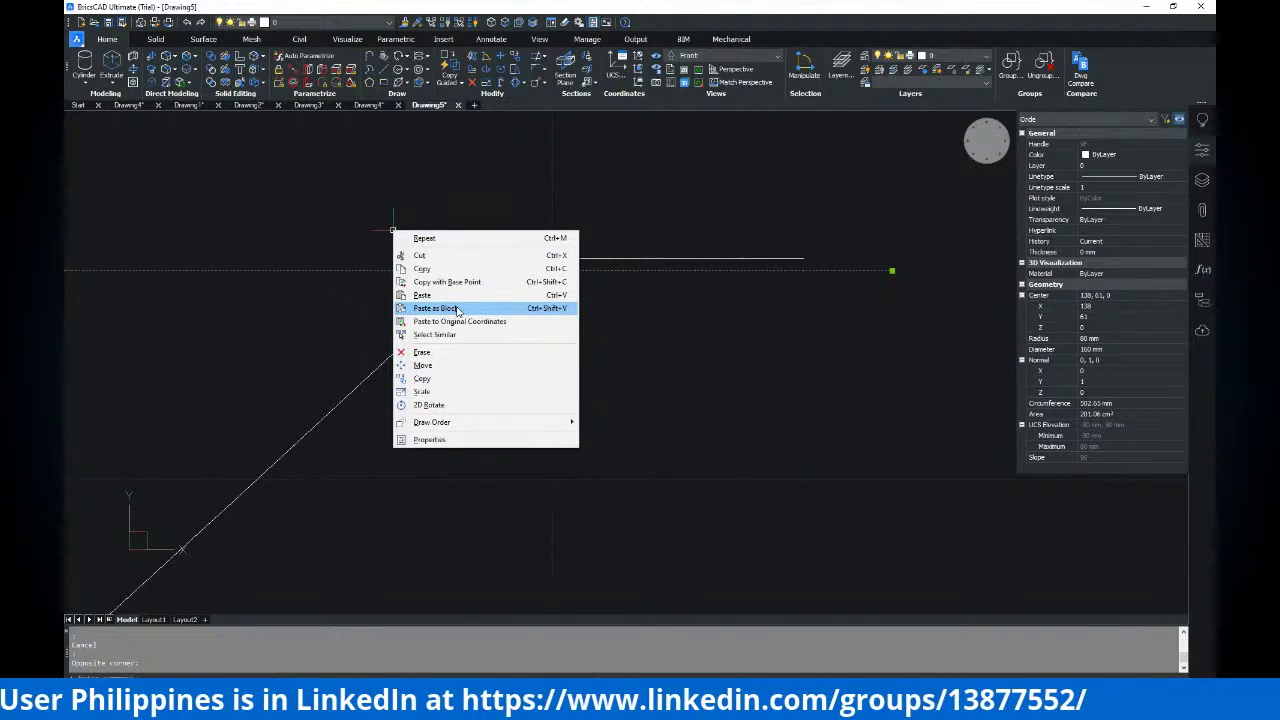
key("Escape")
key("Escape")
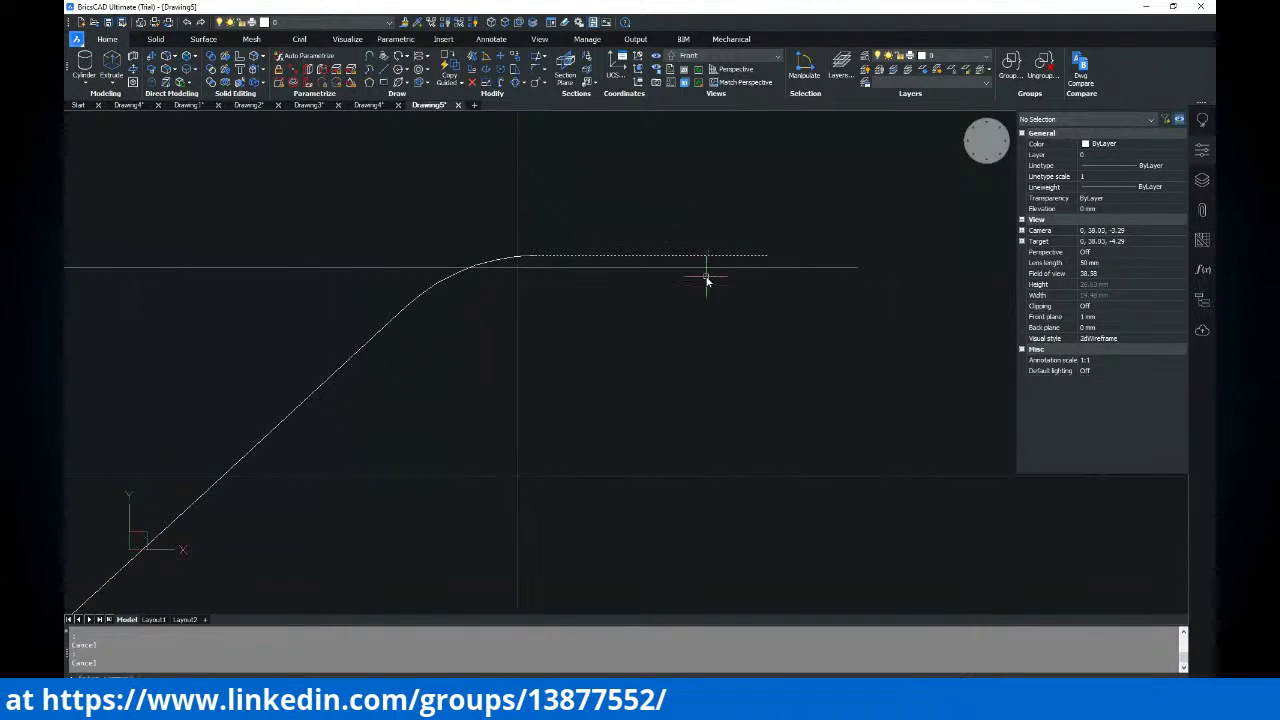
Measure the vertical distance between the rim circle and the spoke path's outer horizontal segment
left_click(705, 268)
key("Escape")
type("di")
key("Return")
left_click(719, 268)
left_click(720, 255)
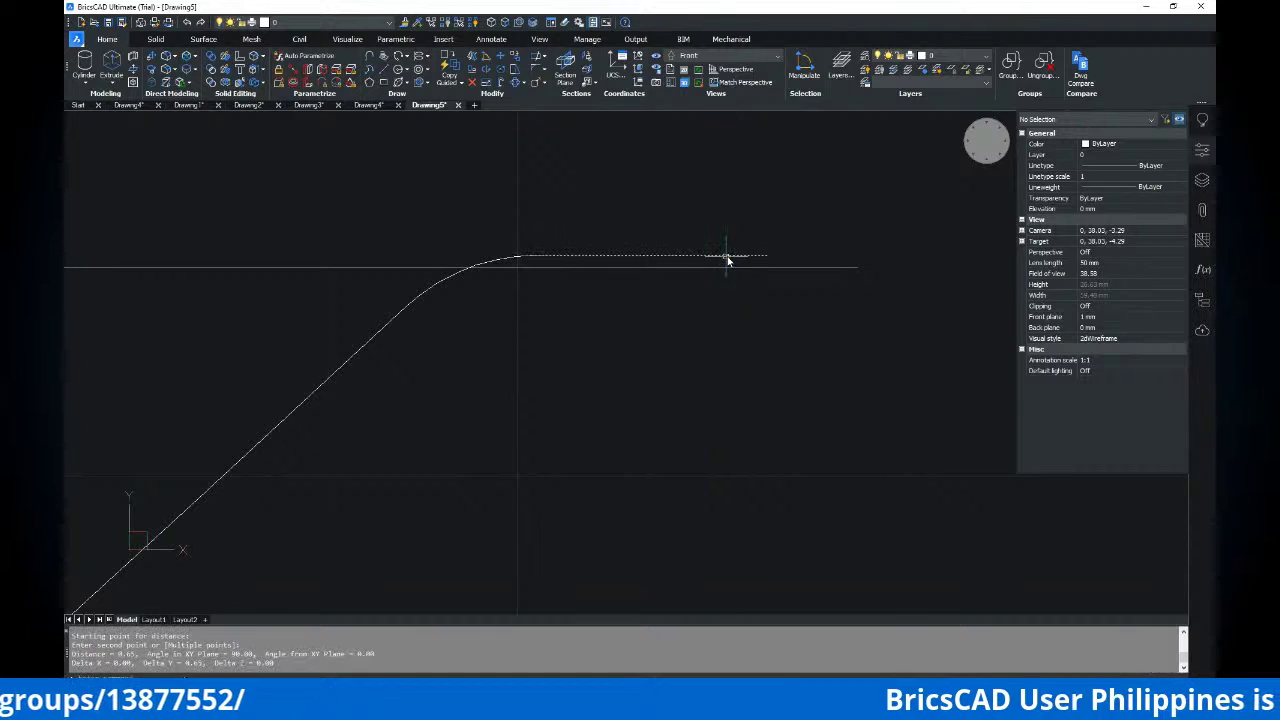
key("Escape")
key("Escape")
scroll(690, 250, "down", 4)
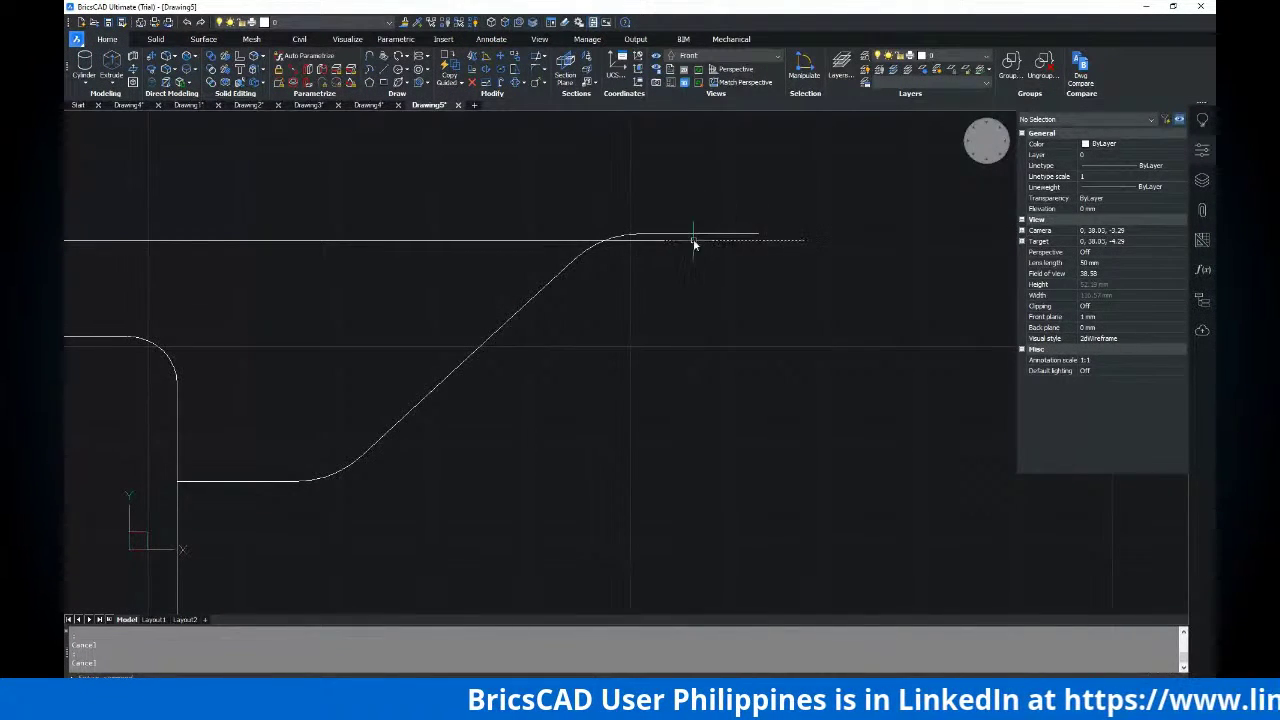
Move the spoke path's outer horizontal segment 0.65 mm down onto the rim circle's plane
scroll(697, 240, "up", 2)
type("m")
key("Return")
key("Return")
left_click(742, 287)
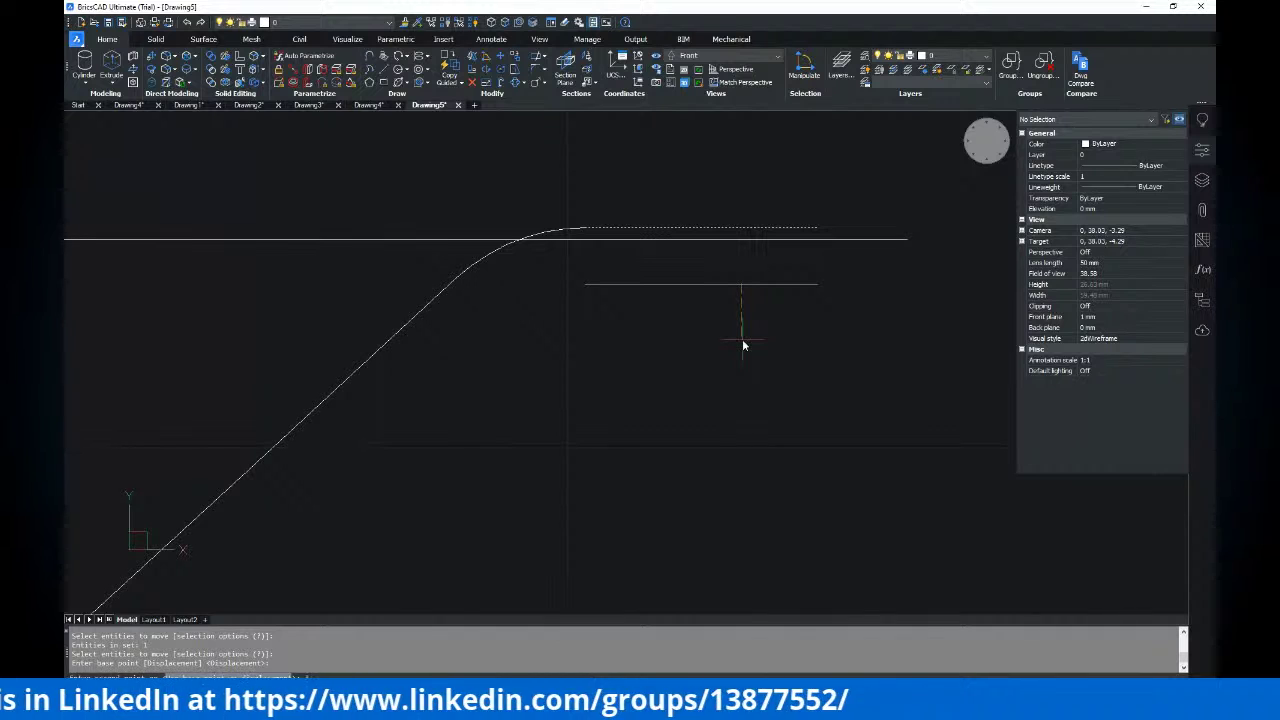
type("65")
key("Return")
middle_click_drag(743, 343, 680, 306, "shift")
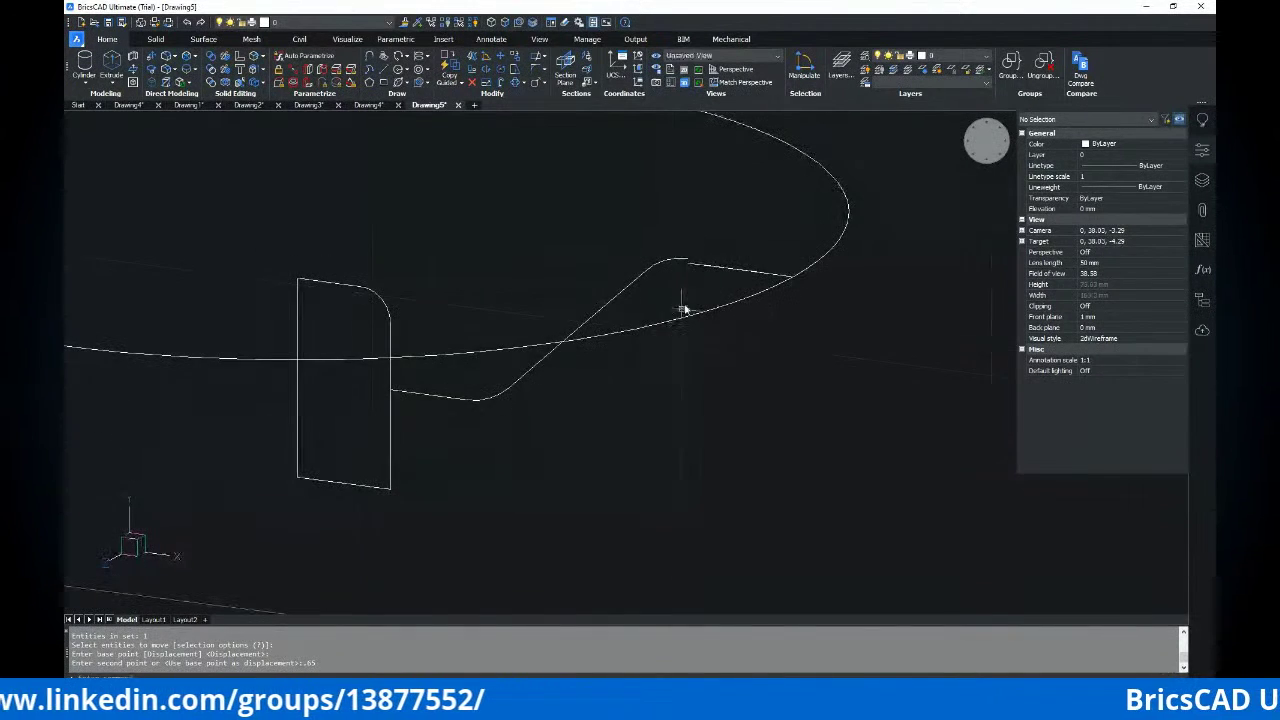
Delete the moved outer segment, keeping the short line that starts at the rim circle
left_click(720, 271)
scroll(724, 272, "up", 3)
key("Escape")
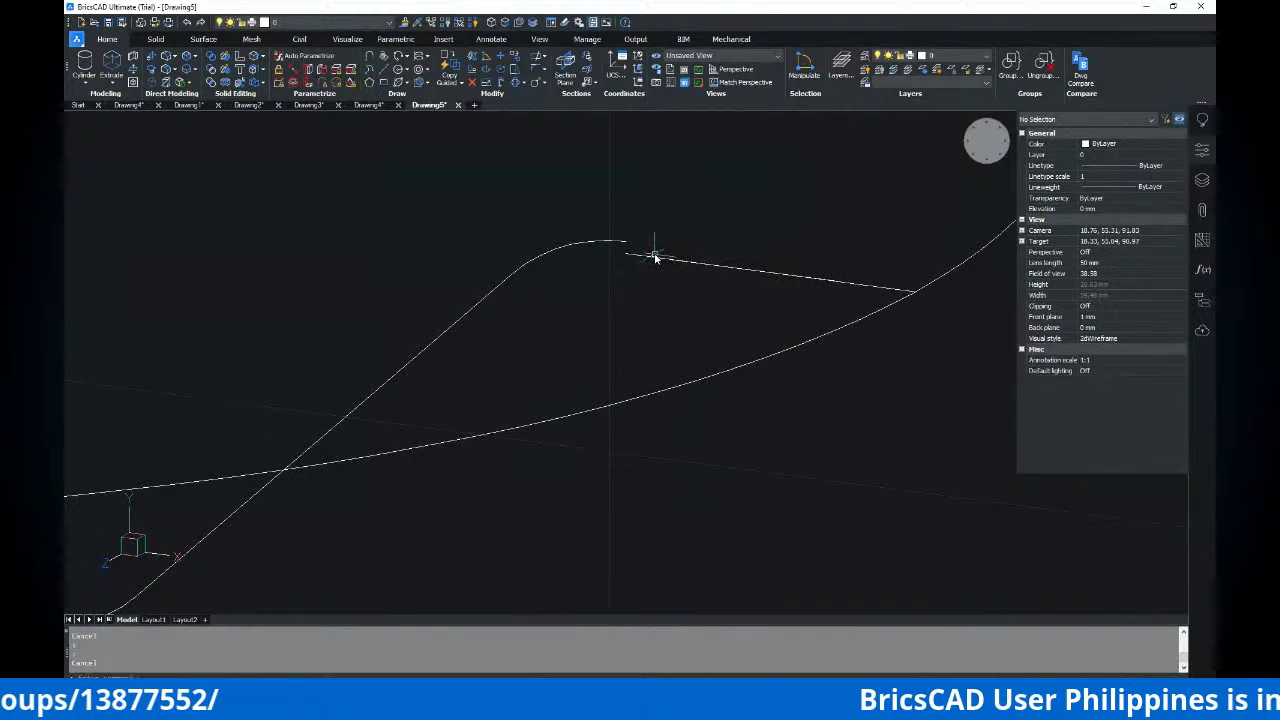
left_click(653, 255)
left_click(629, 267)
key("Delete")
Fillet the spoke's slanted line to the short rim line with radius 10, and delete the leftover upper arc
mouse_move(631, 266)
middle_mouse_down("shift")
mouse_move(671, 237)
mouse_move(659, 276)
mouse_move(686, 291)
mouse_move(629, 314)
mouse_move(614, 363)
mouse_move(631, 350)
mouse_move(631, 297)
mouse_move(614, 309)
middle_mouse_up("shift")
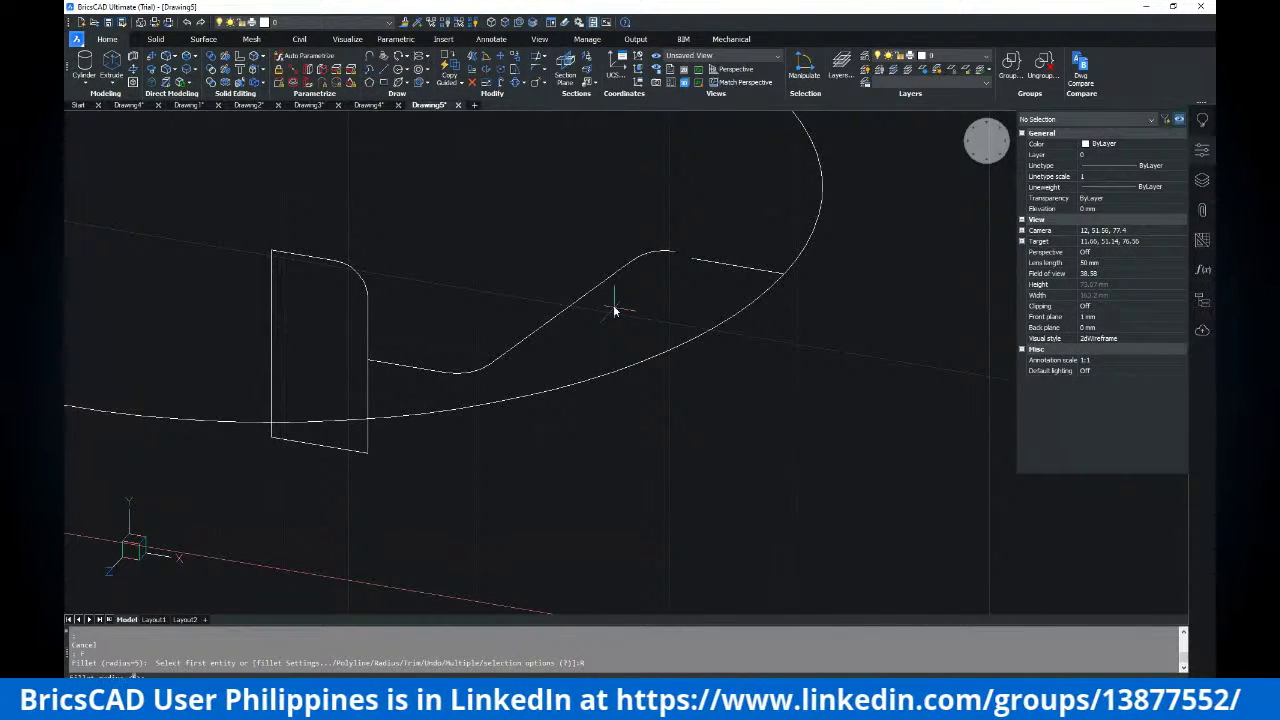
key("Return")
left_click(719, 262)
left_click(720, 262)
key("Escape")
key("Escape")
left_click(654, 250)
key("Delete")
Check the wheel drawing in the PDF and examine the hub profile, the spoke path and the rim circle together
scroll(662, 288, "down", 2)
key("alt+Tab")
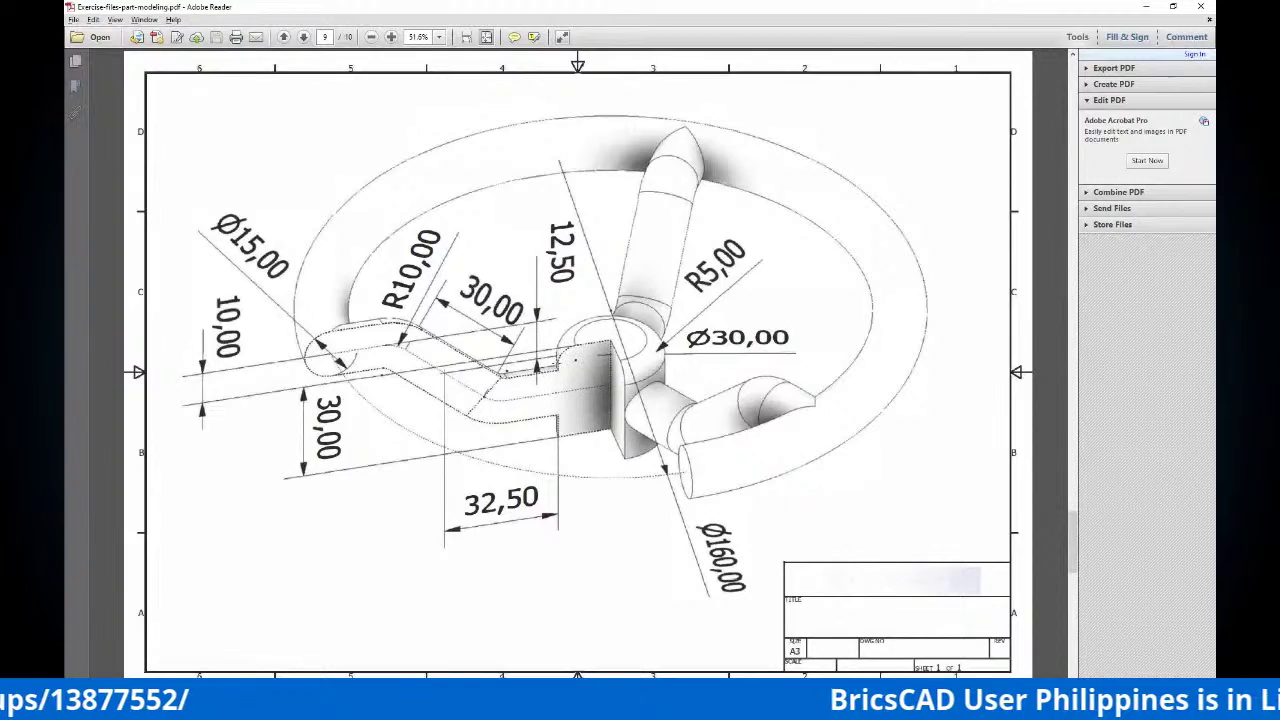
key("alt+Tab")
mouse_move(614, 341)
middle_mouse_down("shift")
mouse_move(680, 289)
mouse_move(760, 323)
mouse_move(583, 346)
mouse_move(618, 344)
mouse_move(506, 314)
mouse_move(551, 337)
mouse_move(657, 271)
mouse_move(531, 349)
mouse_move(586, 357)
mouse_move(537, 349)
middle_mouse_up("shift")
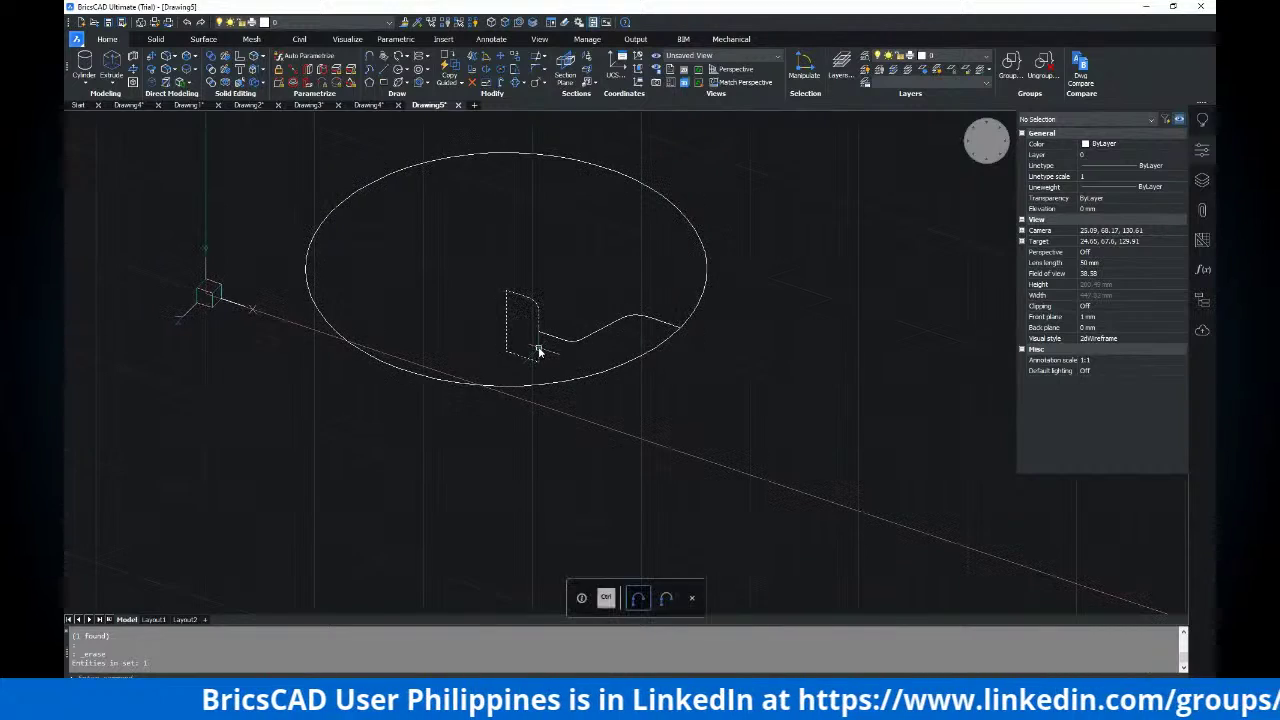
key("alt+Tab")
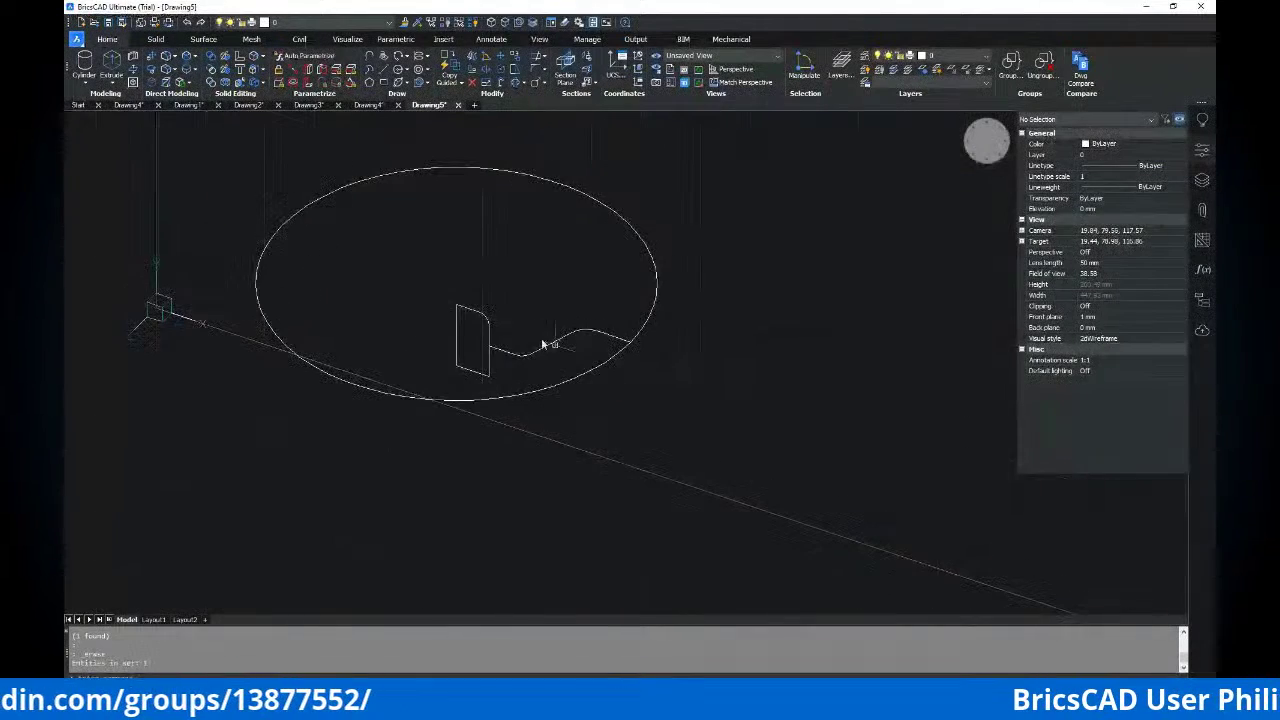
left_click(480, 323)
key("Escape")
middle_click_drag(522, 331, 621, 312)
scroll(621, 312, "up", 3)
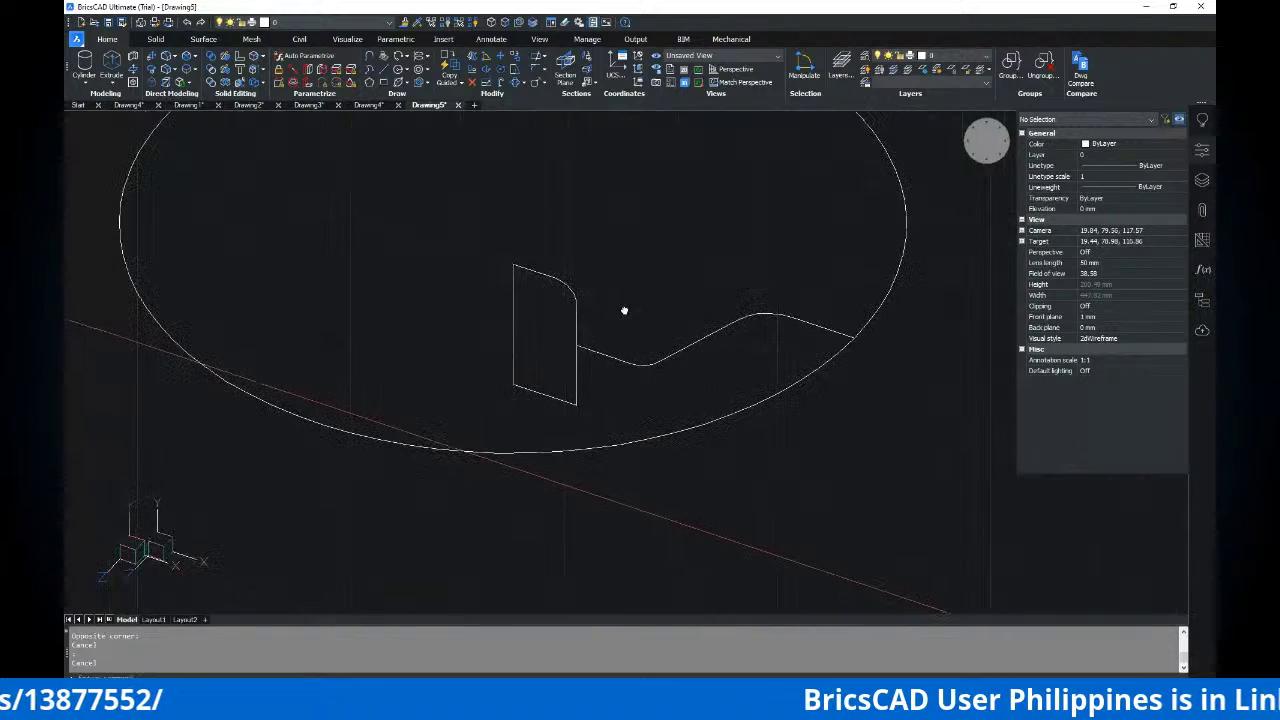
scroll(529, 300, "down", 1)
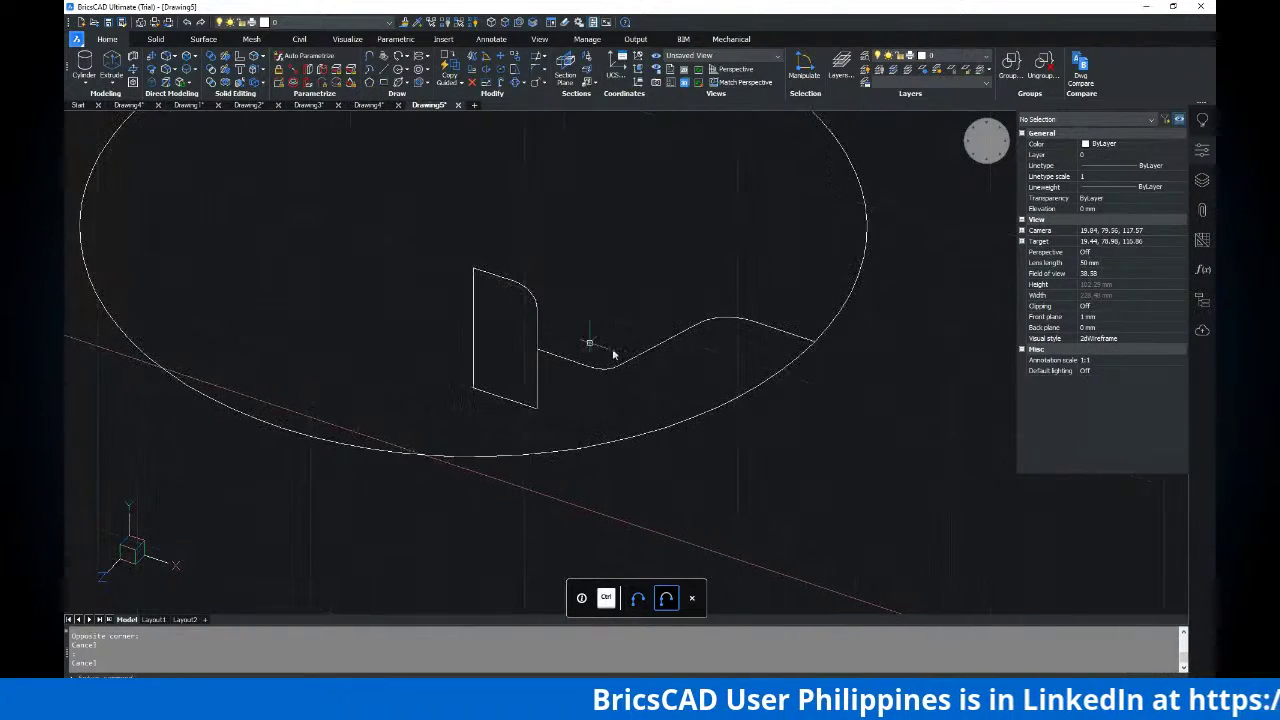
scroll(705, 360, "down", 3)
mouse_move(704, 369)
middle_mouse_down()
mouse_move(631, 337)
mouse_move(654, 360)
middle_mouse_up()
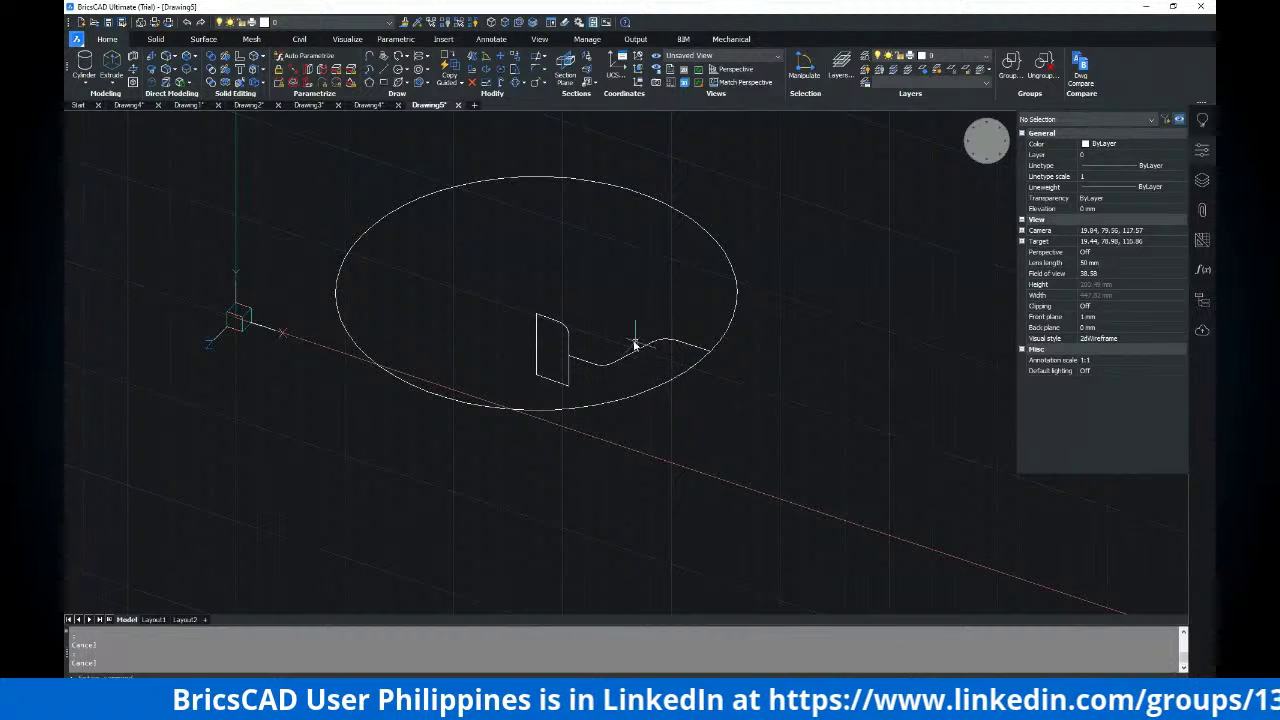
middle_click_drag(657, 337, 715, 300)
middle_click_drag(626, 316, 620, 334)
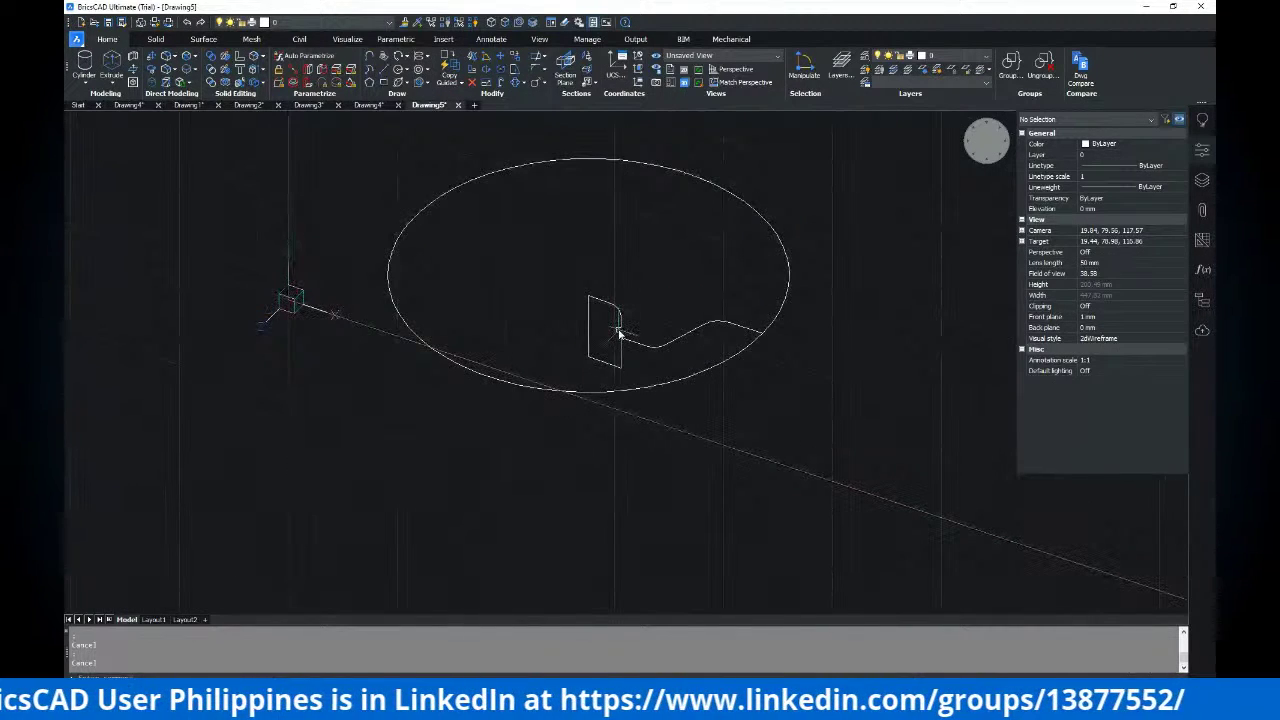
Revolve the closed hub profile 360 degrees about its inner vertical edge into a solid
type("rev")
key("Return")
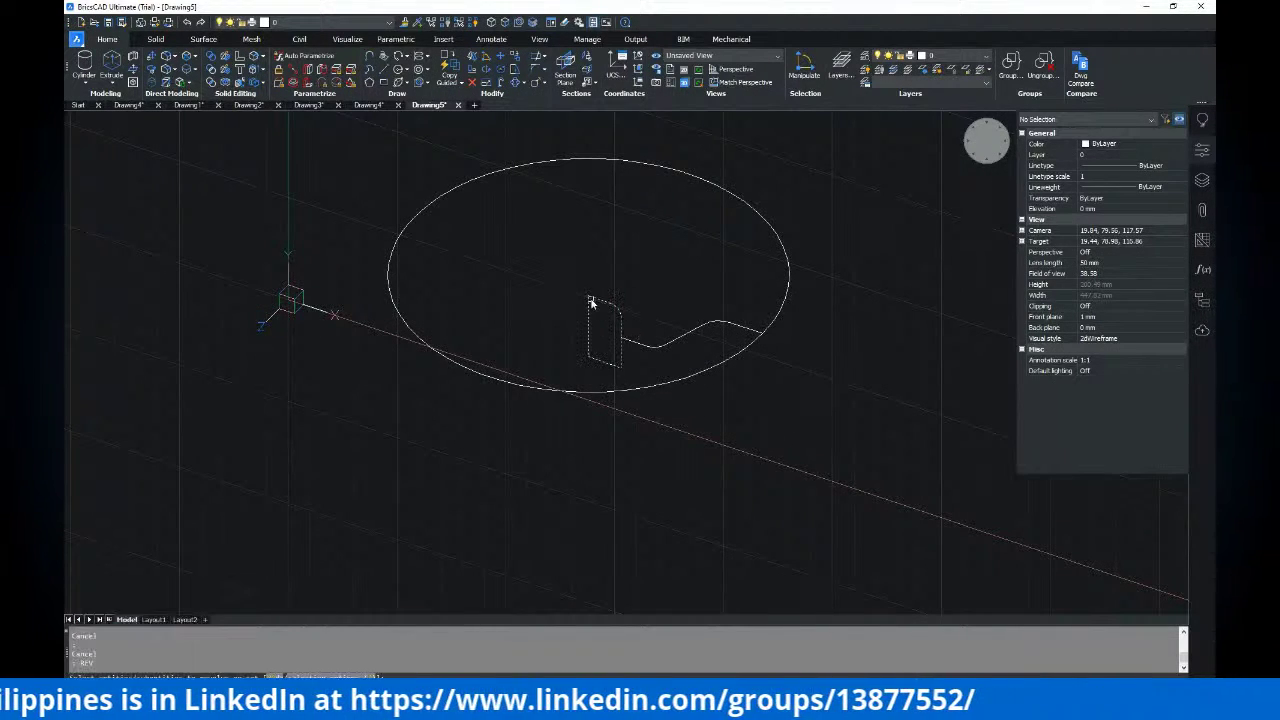
scroll(598, 302, "up", 4)
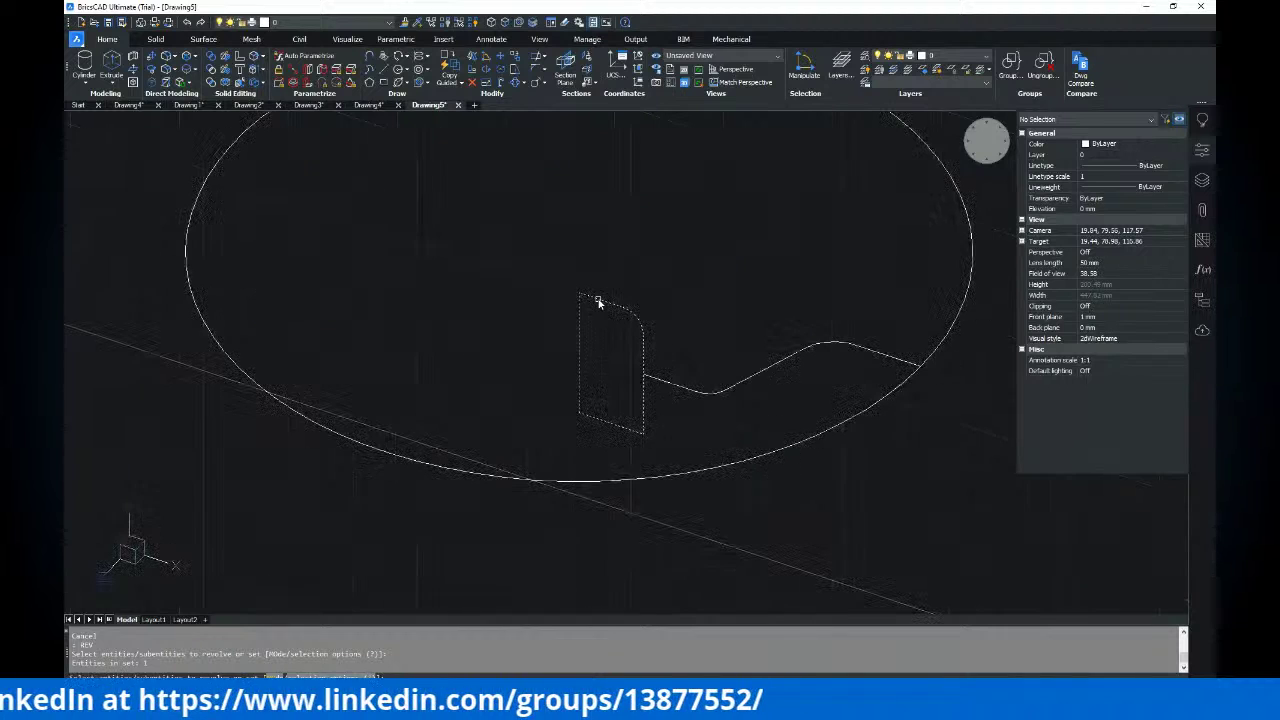
key("Return")
left_click(580, 410)
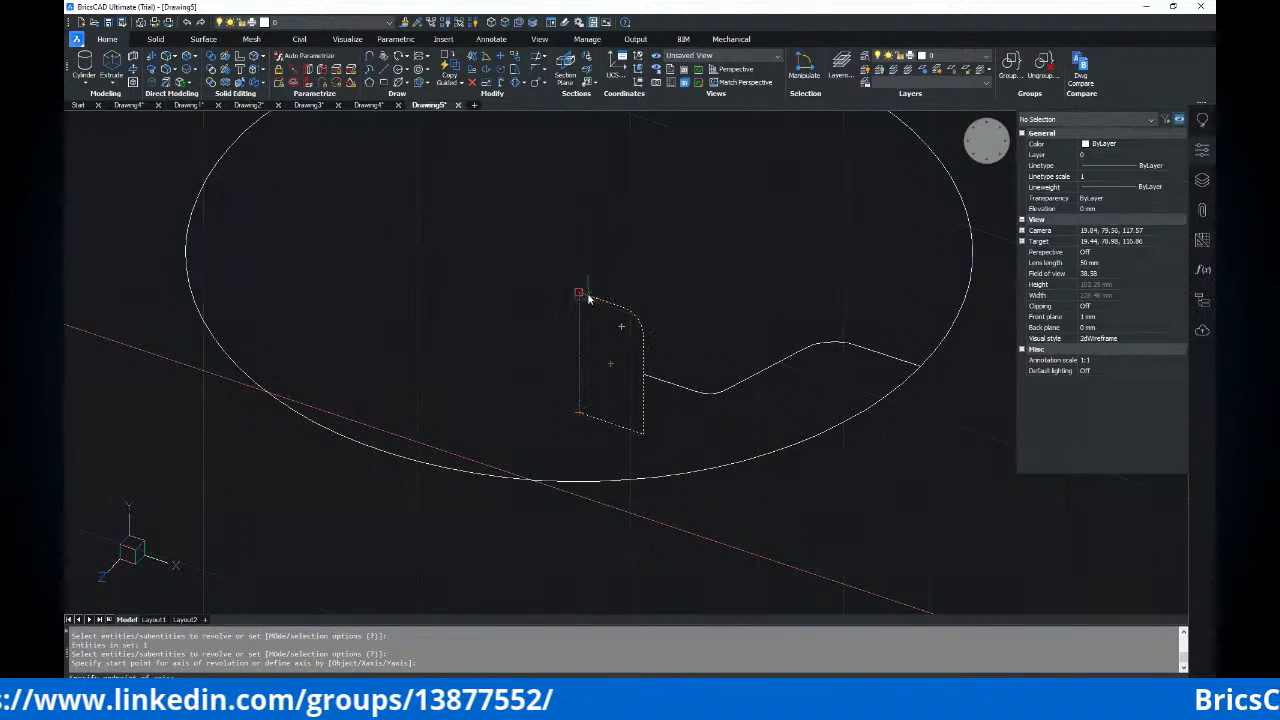
left_click(581, 293)
key("Return")
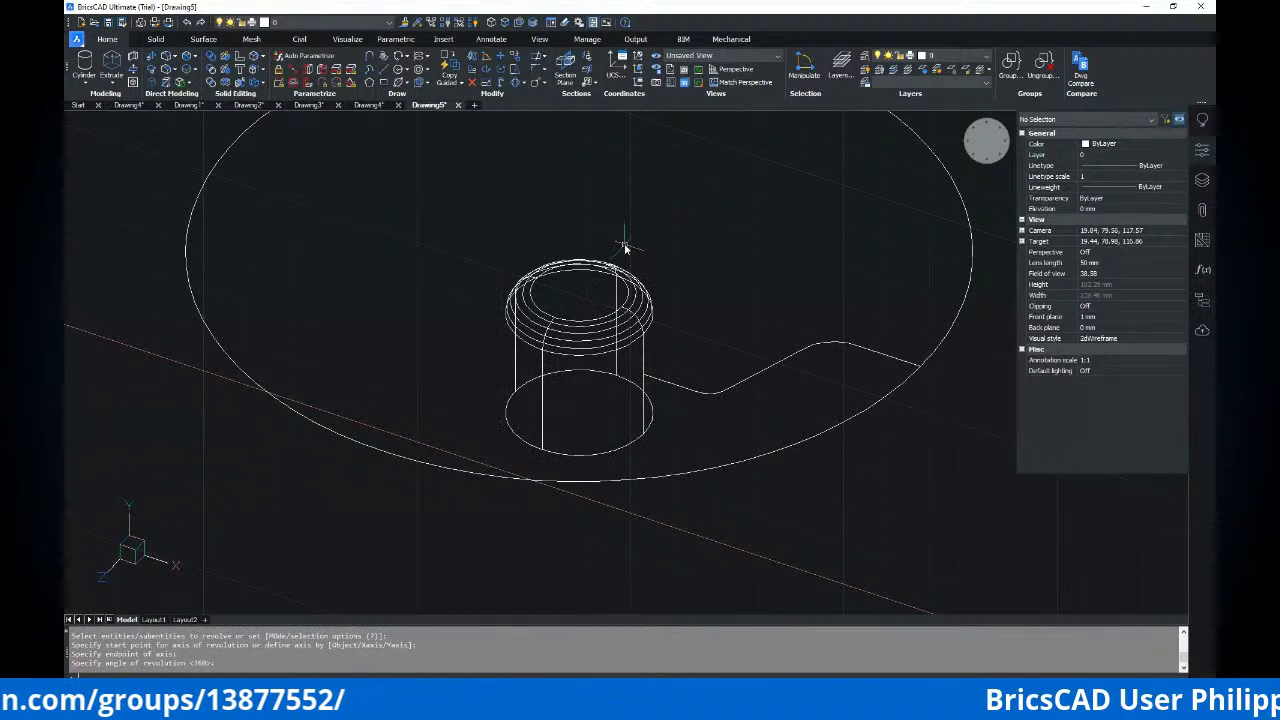
scroll(640, 274, "down", 3)
key("Escape")
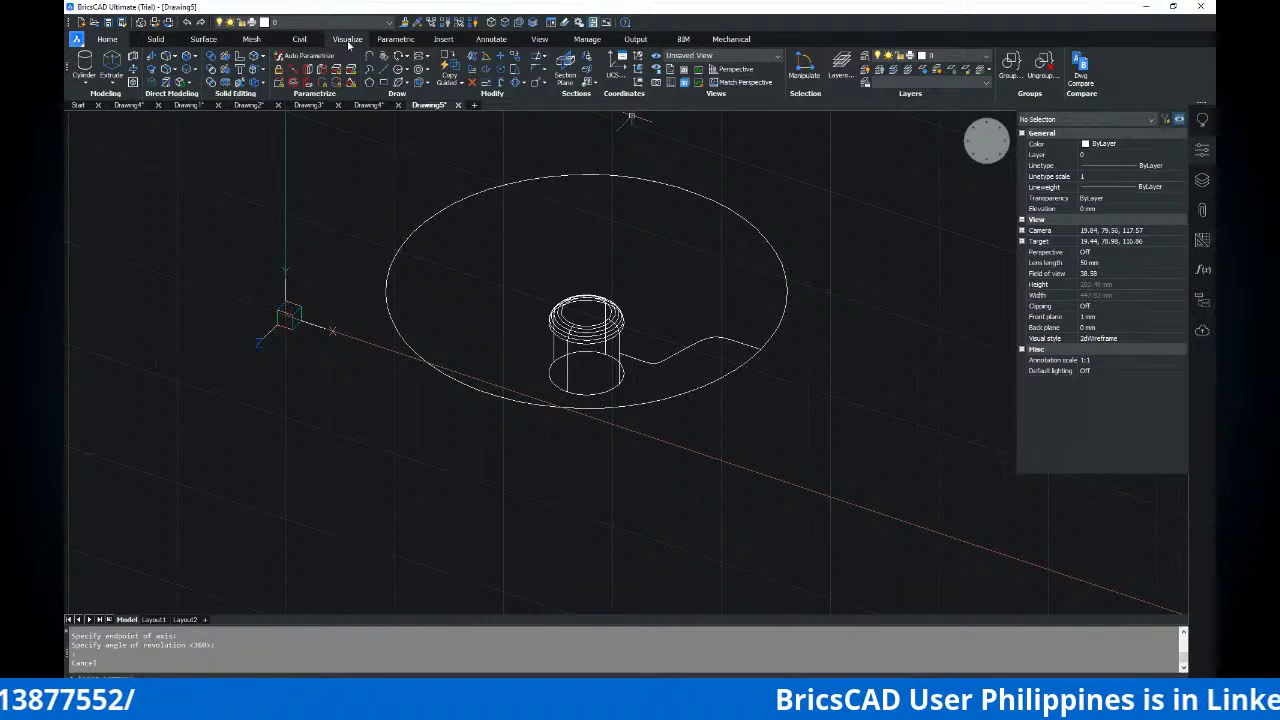
Set the visual style to Modeling and view the hub at an angle
left_click(342, 40)
left_click(372, 75)
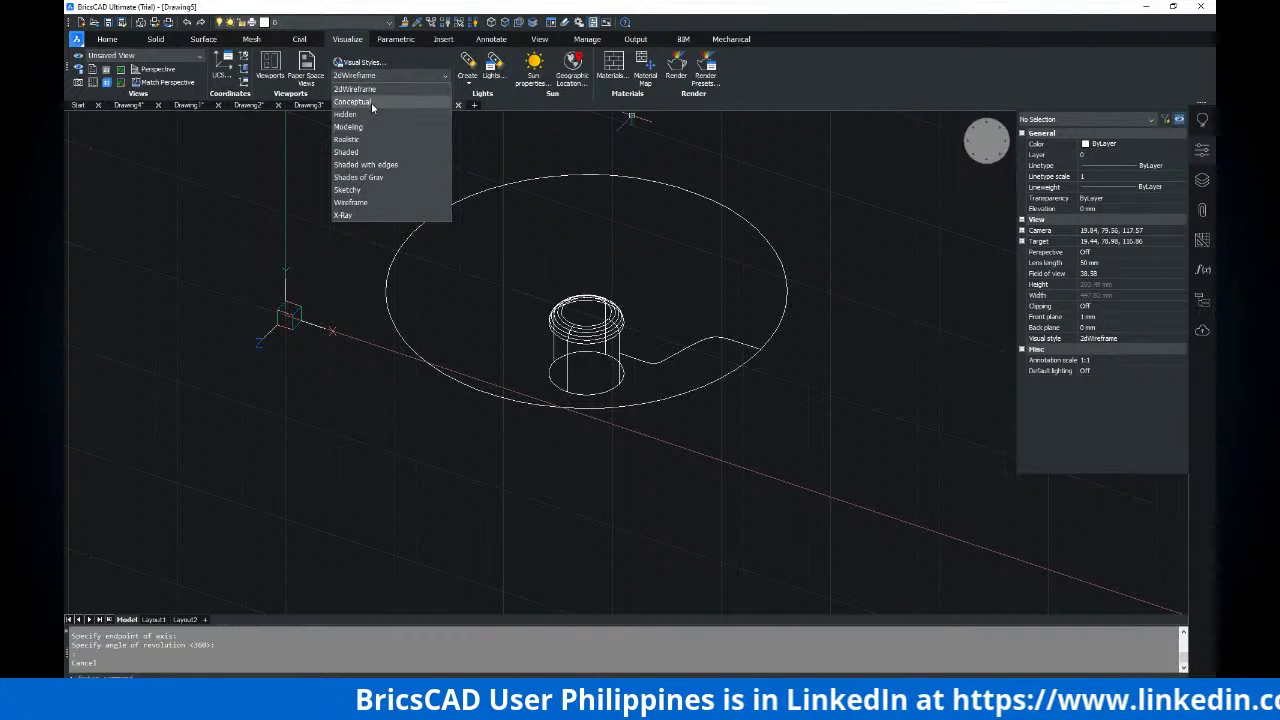
left_click(354, 130)
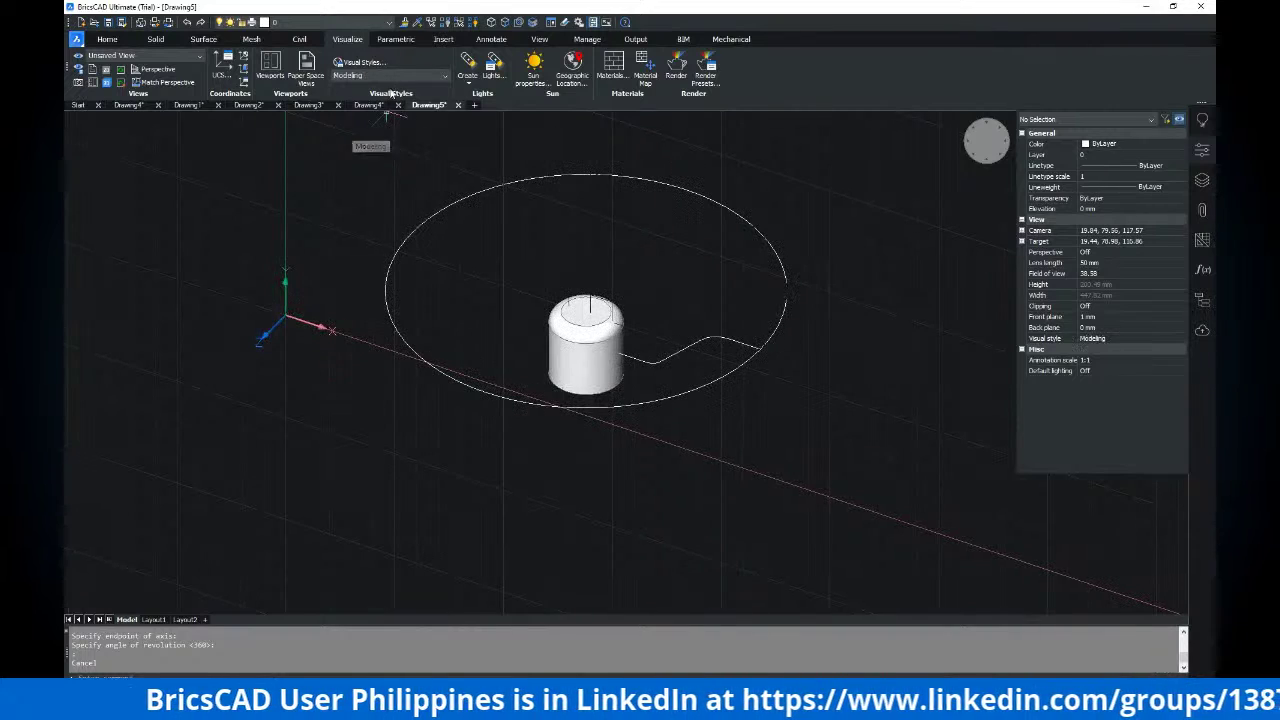
middle_click_drag(600, 350, 717, 397, "shift")
scroll(642, 364, "down", 2)
Check the tube diameter in the PDF and draw a circle of diameter 15 in empty space beside the wheel
key("alt+Tab")
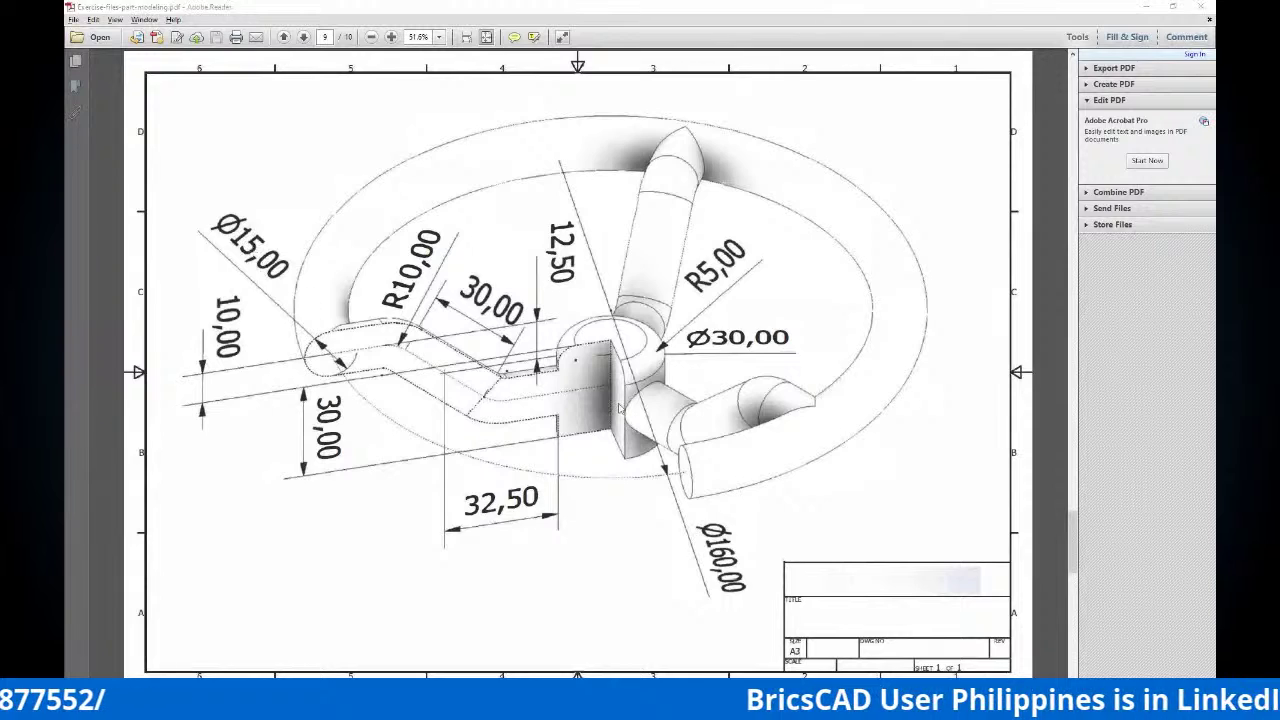
key("alt+Tab")
type("c")
key("Return")
left_click(790, 296)
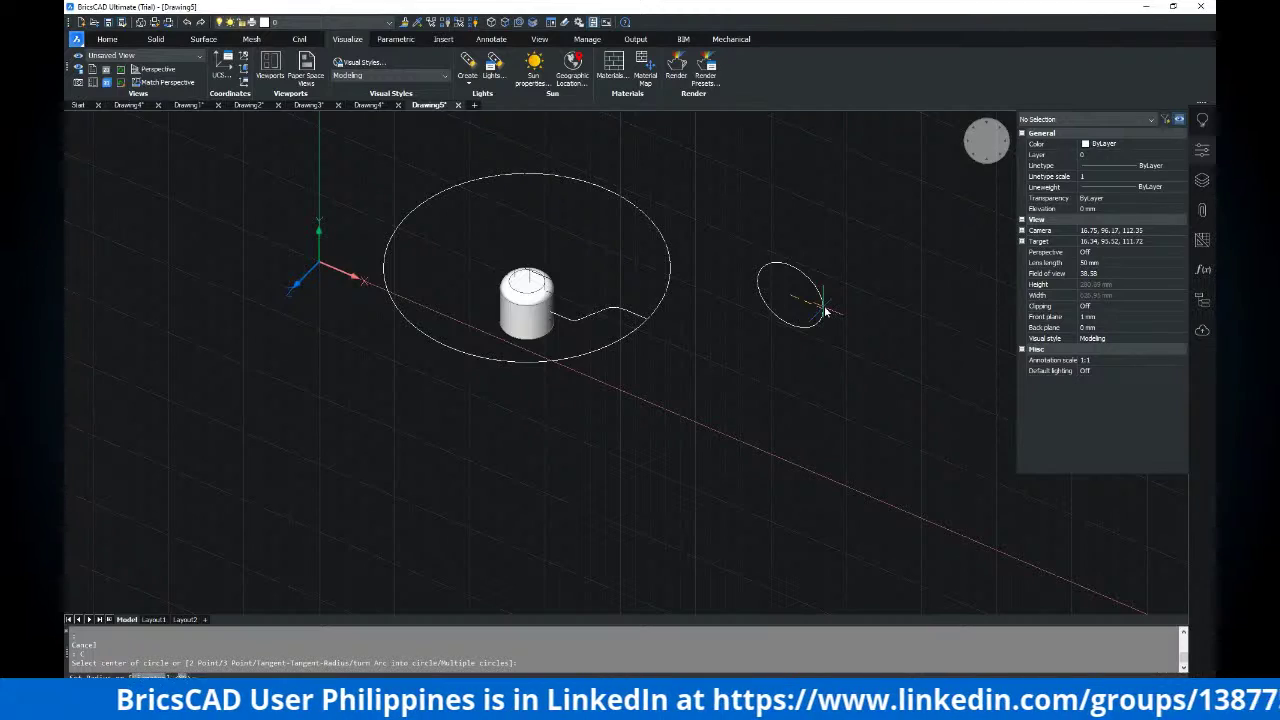
key("alt+Tab")
key("alt+Tab")
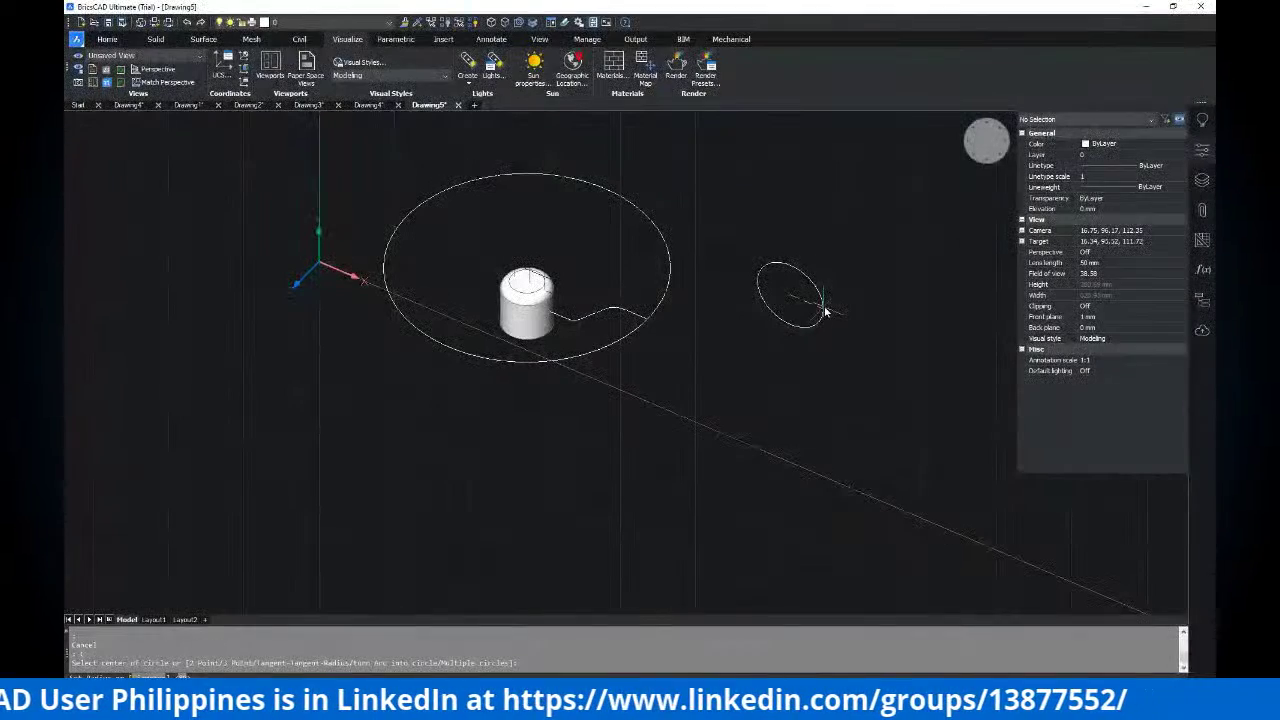
type("d")
key("Return")
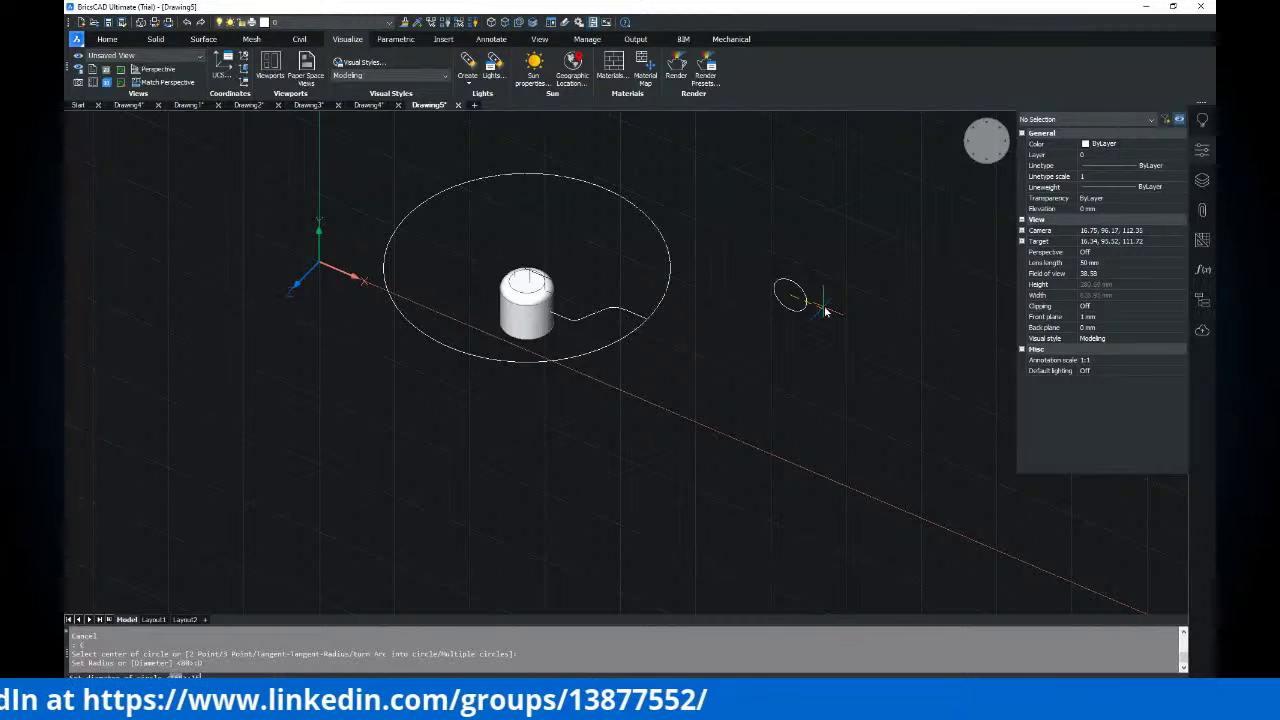
type("16")
key("Return")
Copy the small profile circle once, placing the copy next to the original
type("co")
key("Return")
left_click(771, 337)
key("Return")
left_click(771, 377)
left_click(829, 391)
key("Return")
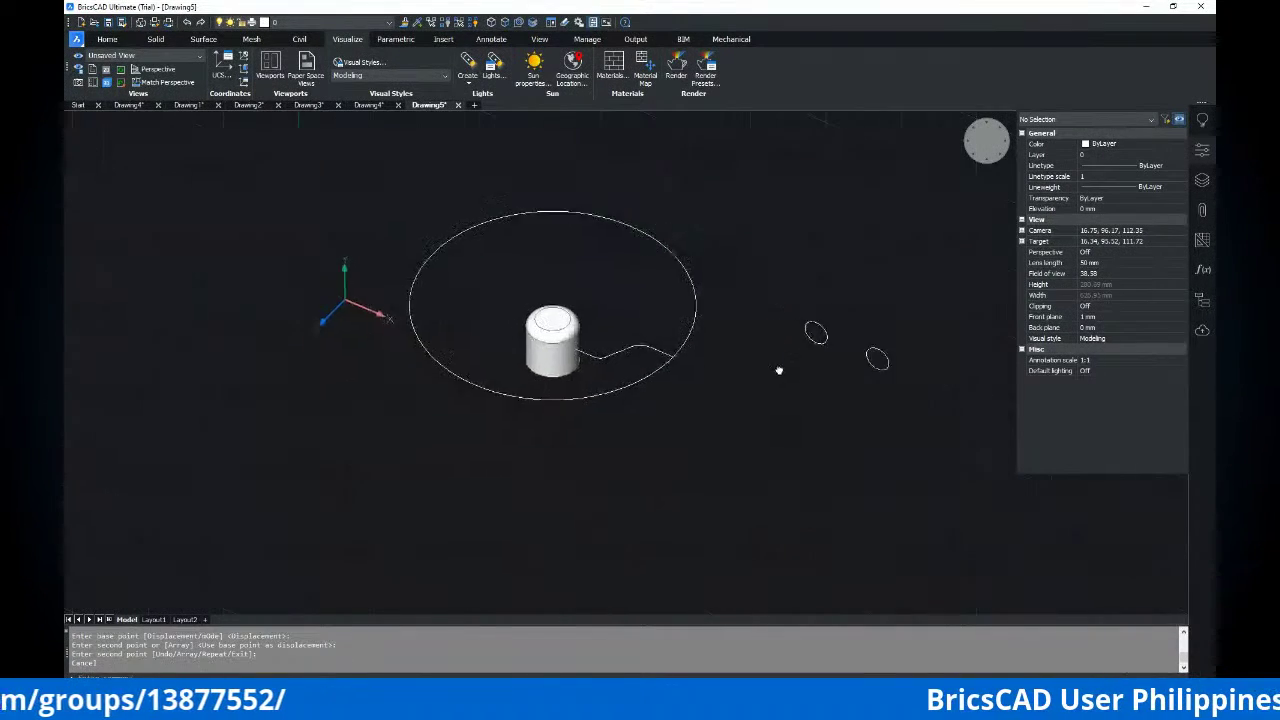
Sweep the small profile circle nearer the wheel along the rim circle, checking the PDF first
key("alt+Tab")
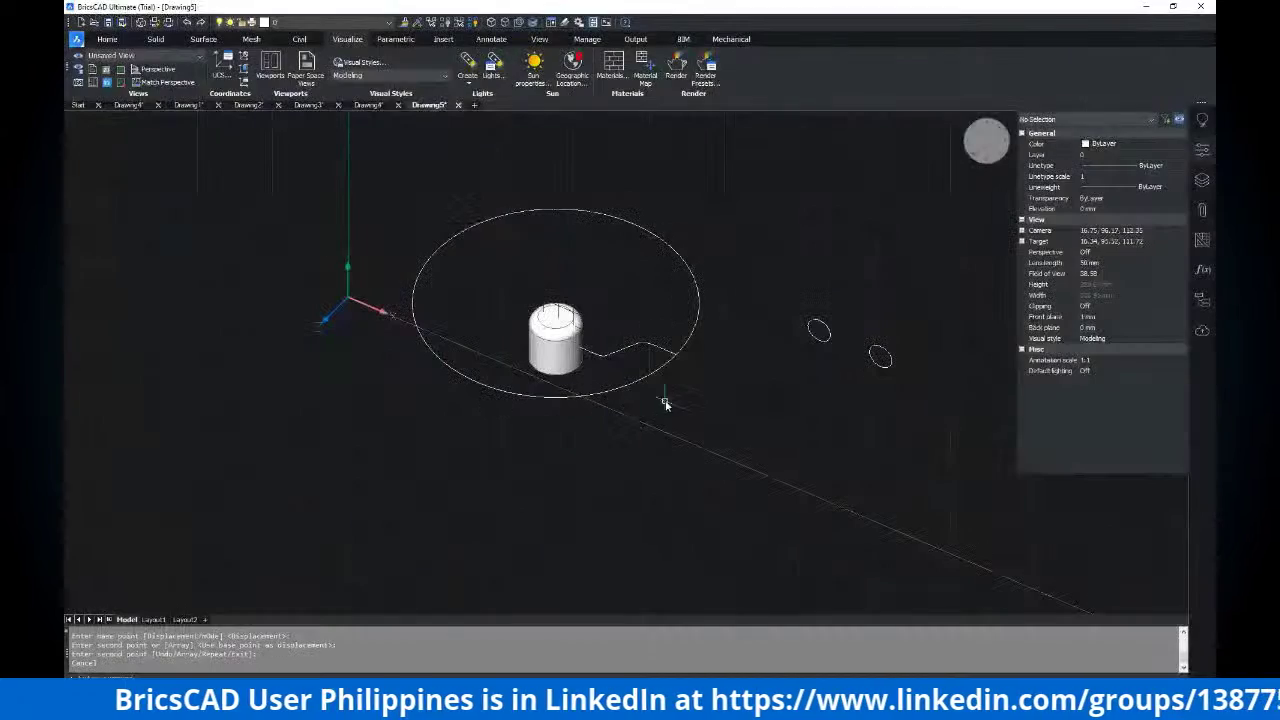
scroll(663, 400, "down", 3)
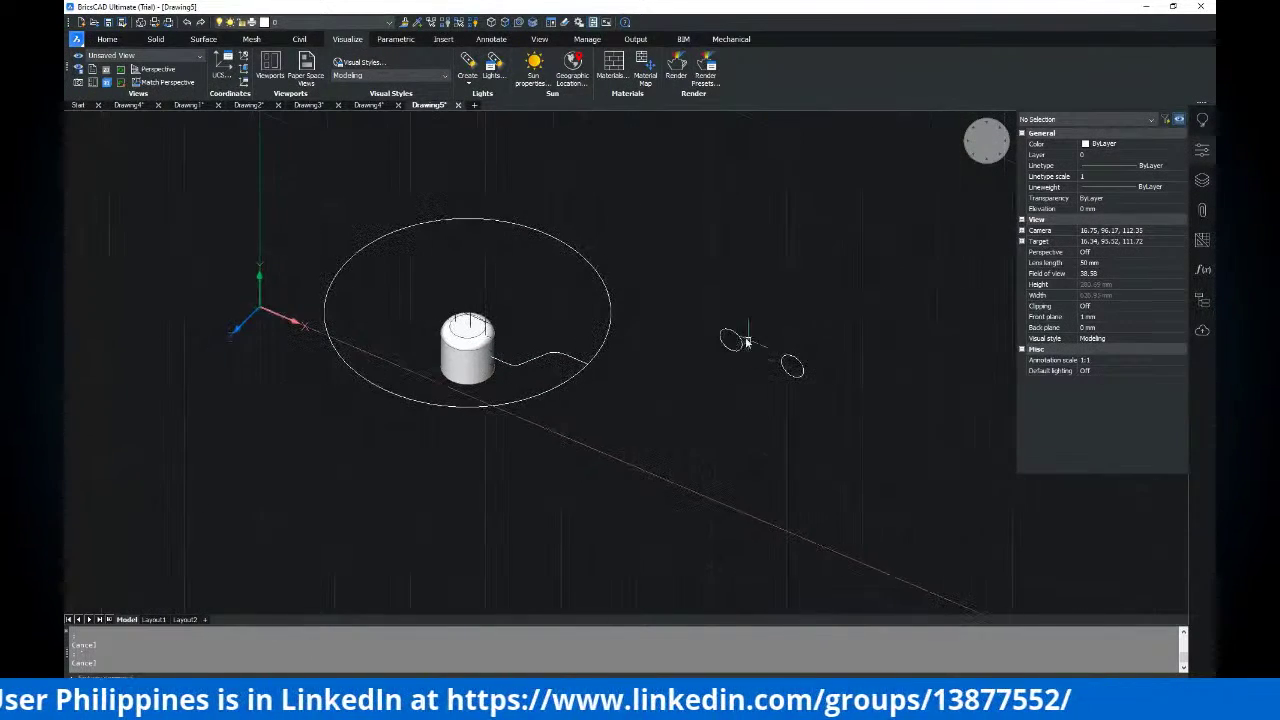
scroll(730, 345, "up", 2)
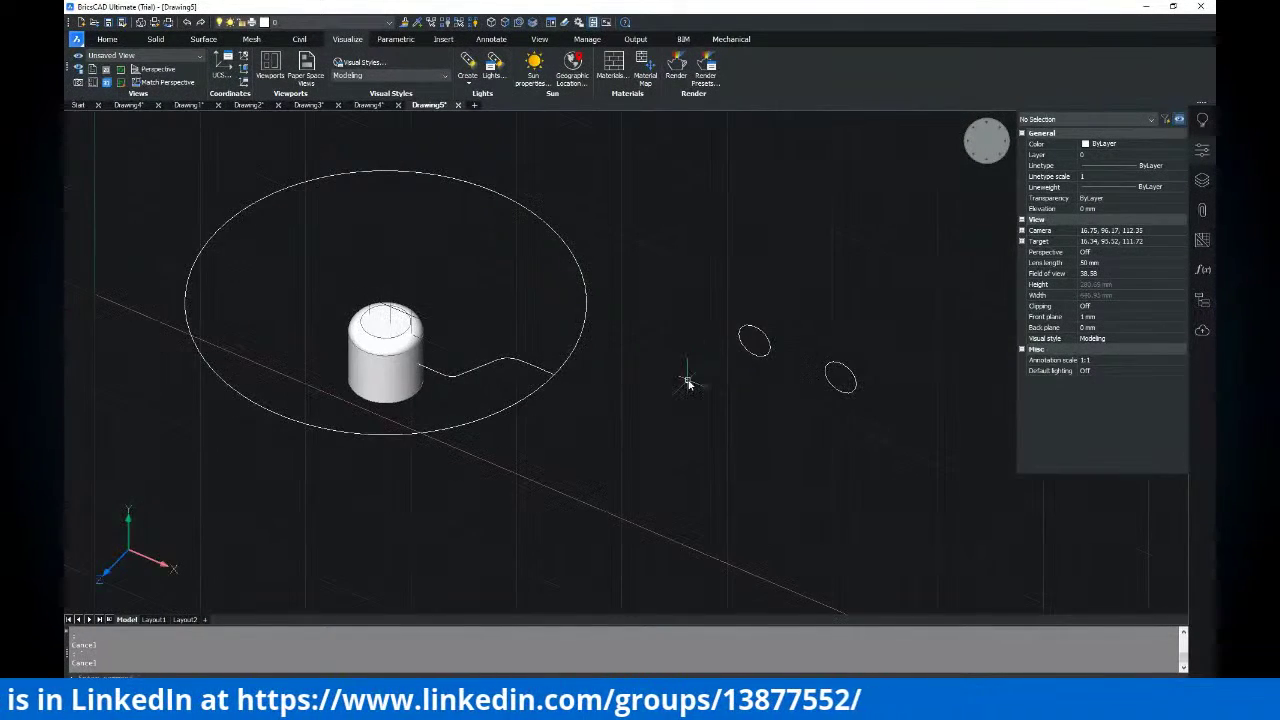
middle_click_drag(686, 374, 717, 374)
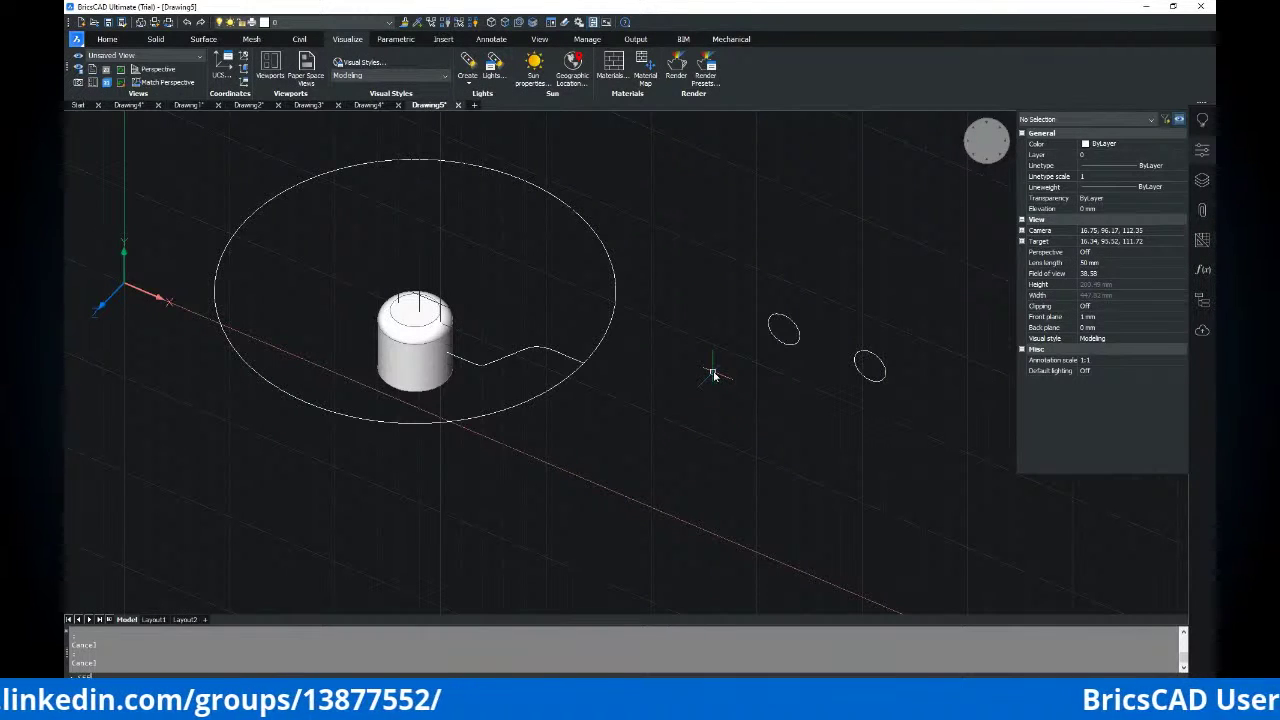
key("Return")
left_click(777, 331)
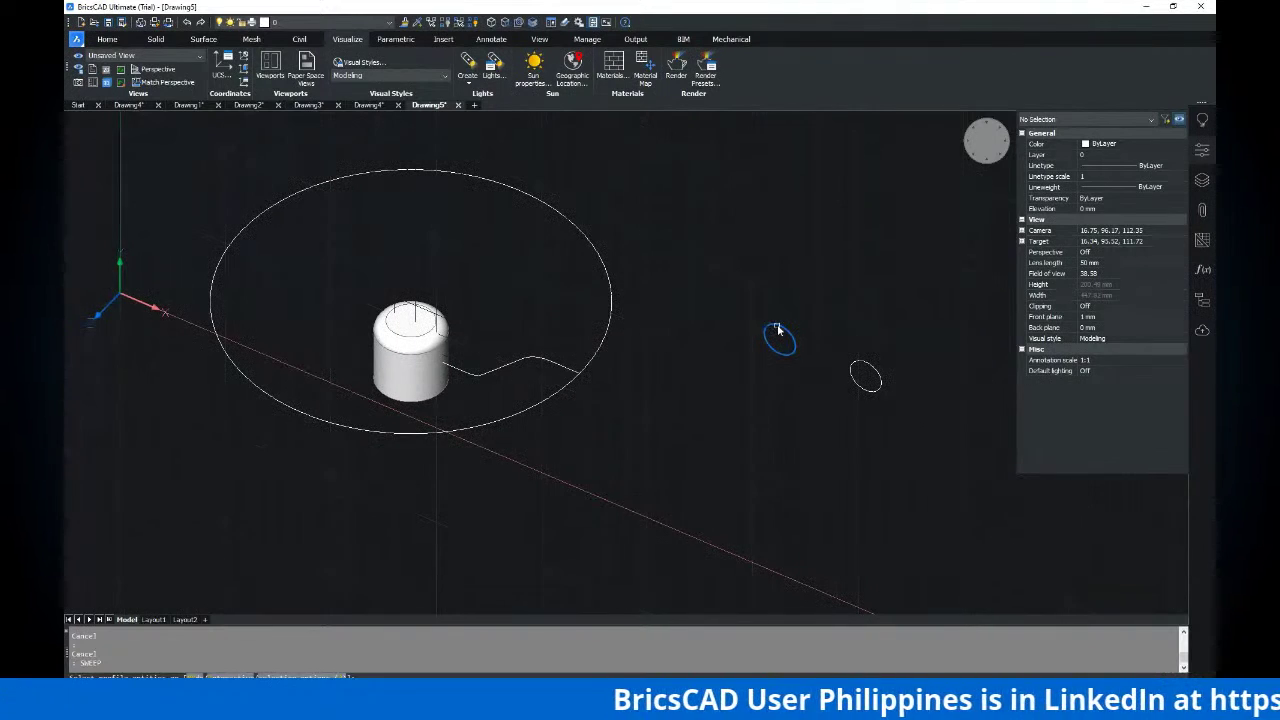
left_click(606, 327)
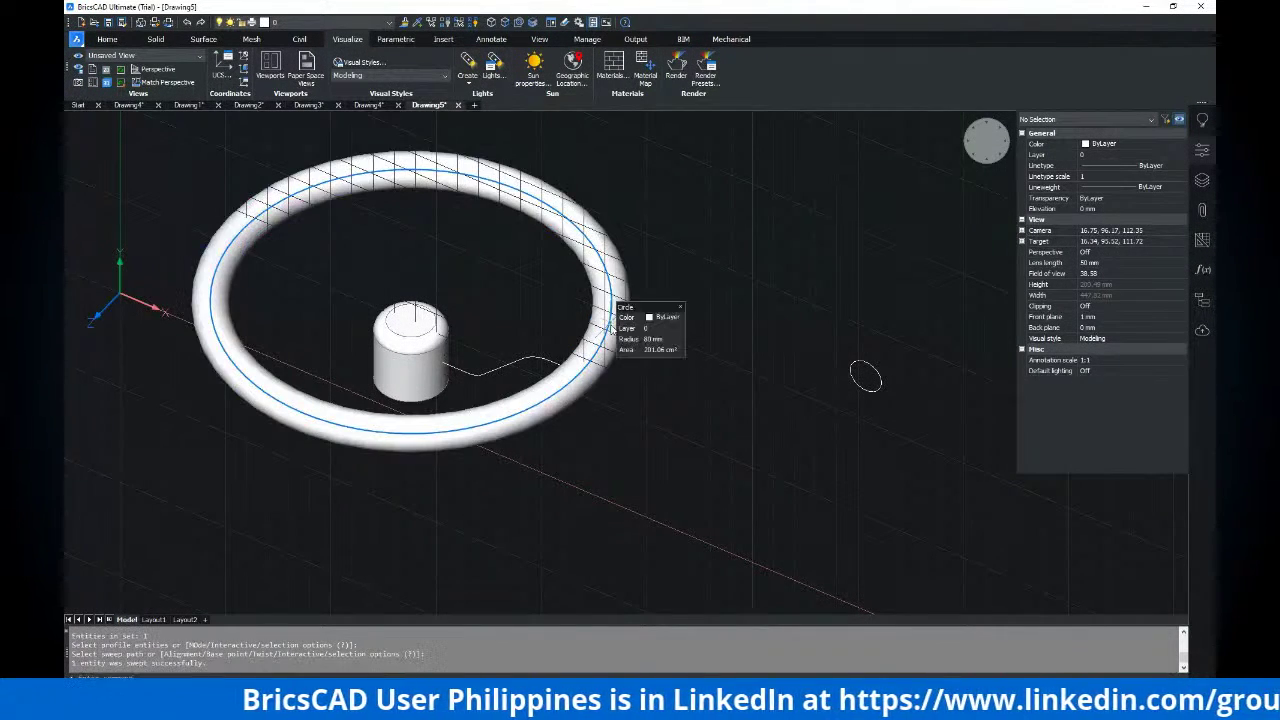
left_click(614, 318)
key("Return")
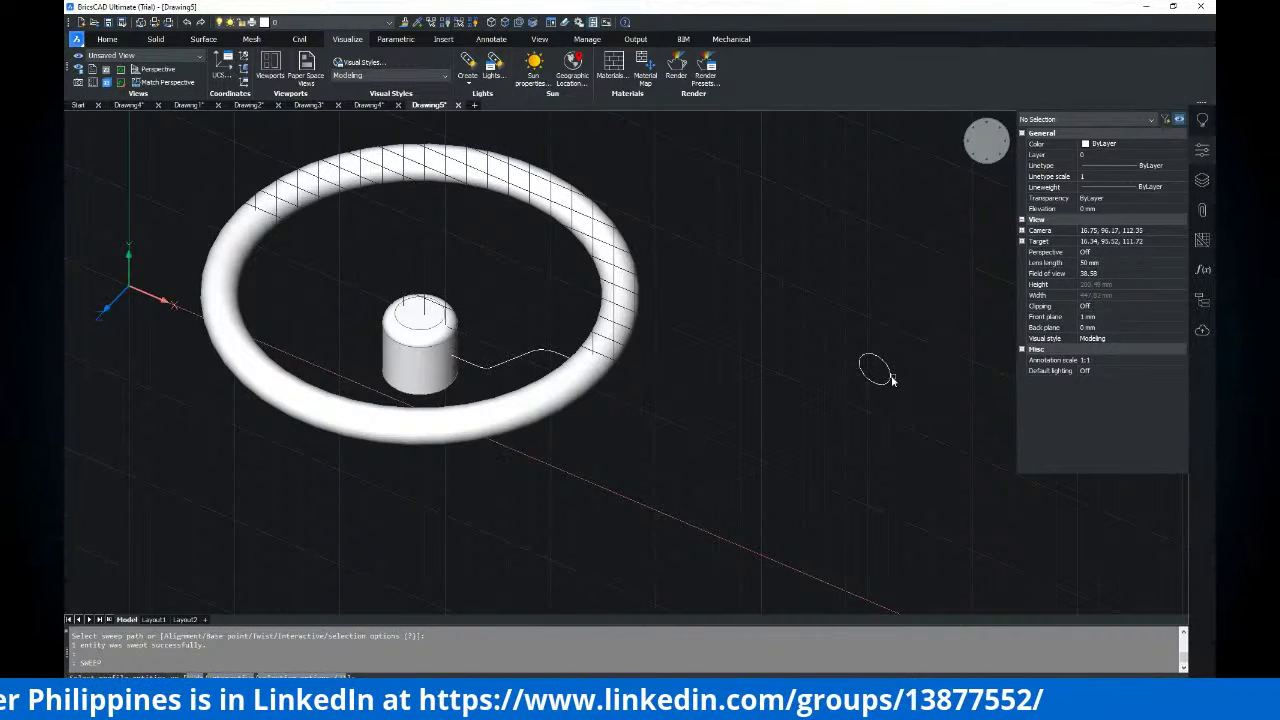
left_click(889, 378)
middle_click_drag(889, 378, 594, 383, "shift")
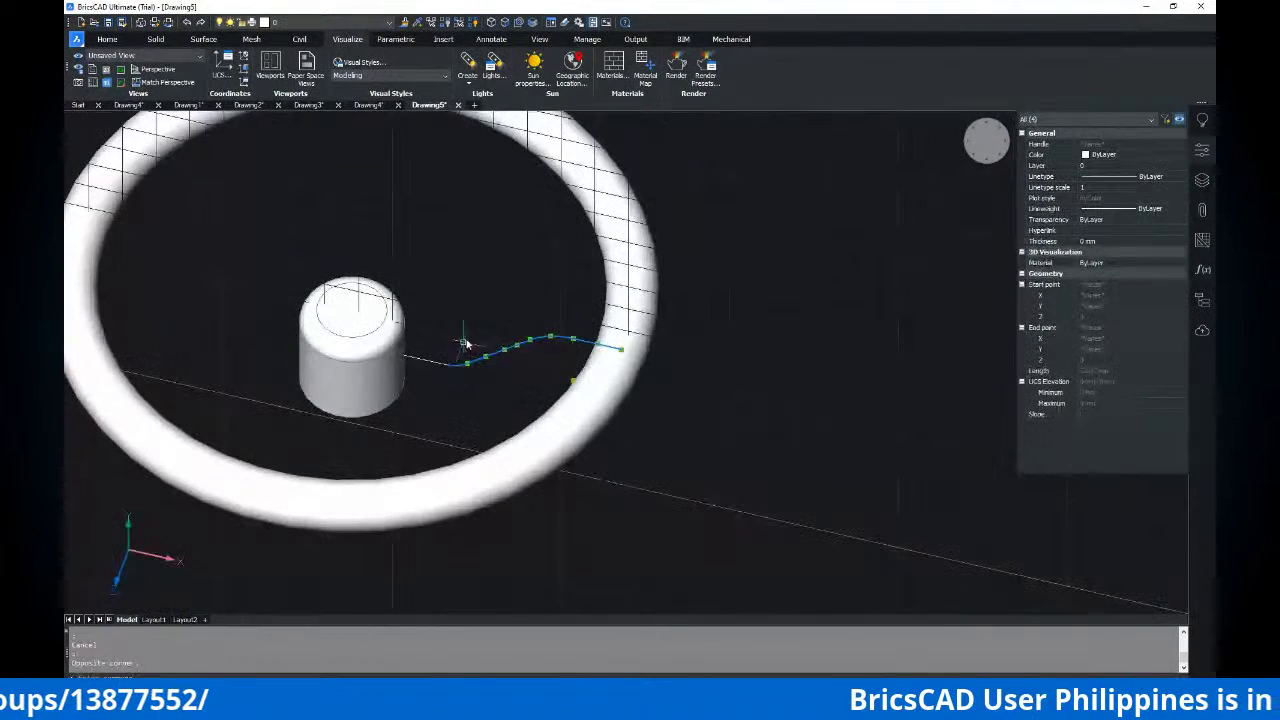
Join all the line and arc segments of the spoke path into a single polyline
left_click(474, 332)
left_click(432, 381)
middle_click_drag(514, 376, 595, 360)
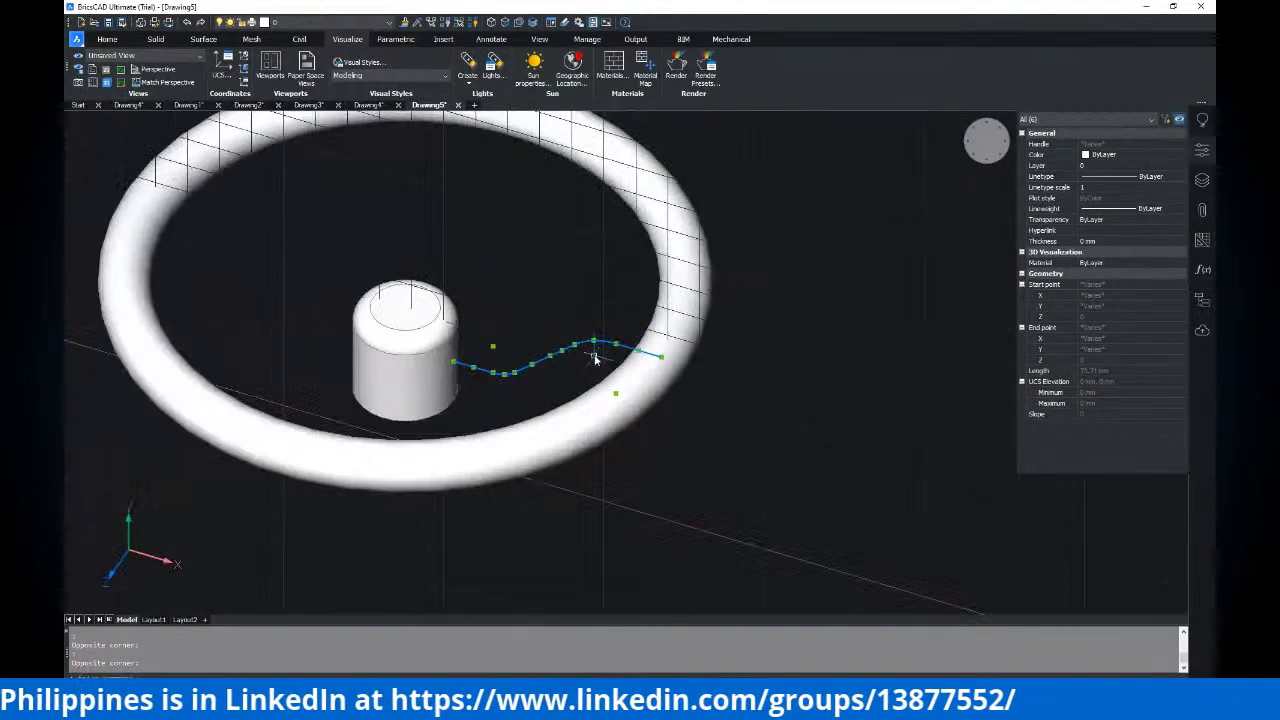
type("j")
key("Return")
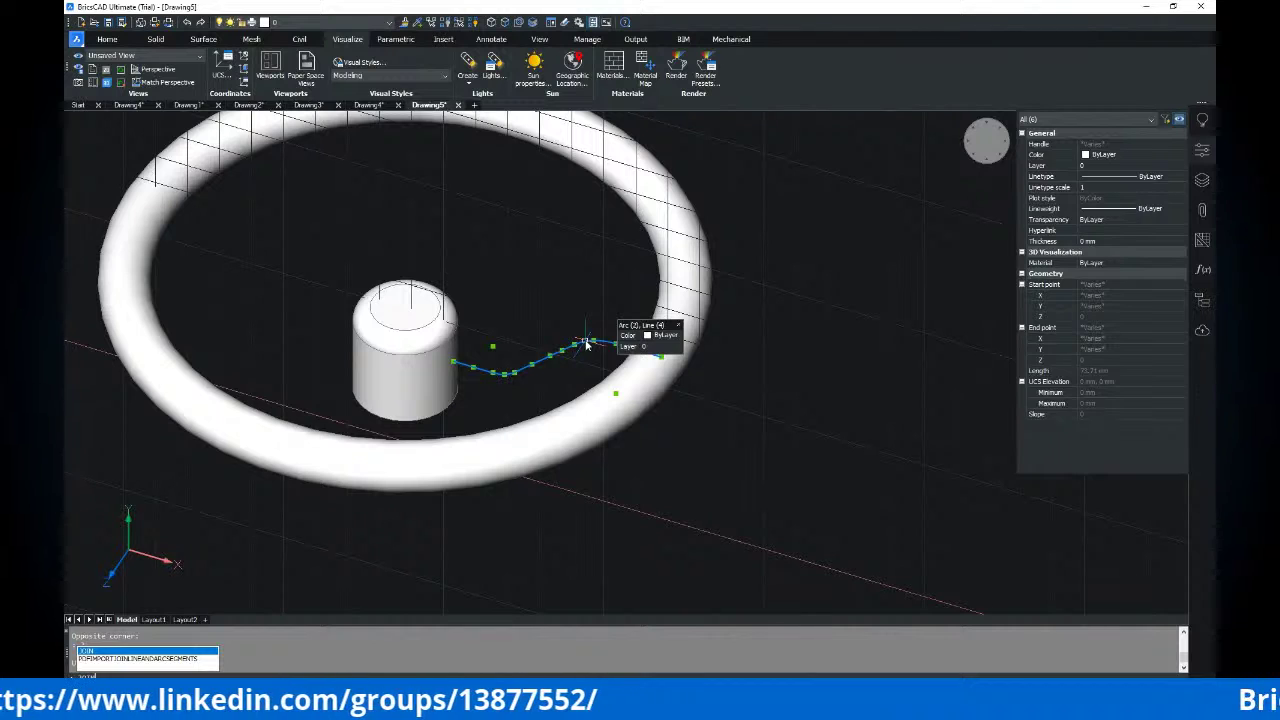
key("Return")
scroll(557, 331, "down", 2)
middle_click_drag(564, 333, 503, 349)
key("Escape")
key("Escape")
Sweep the remaining small profile circle along the joined spoke path between the hub and the rim
middle_click_drag(735, 360, 694, 359)
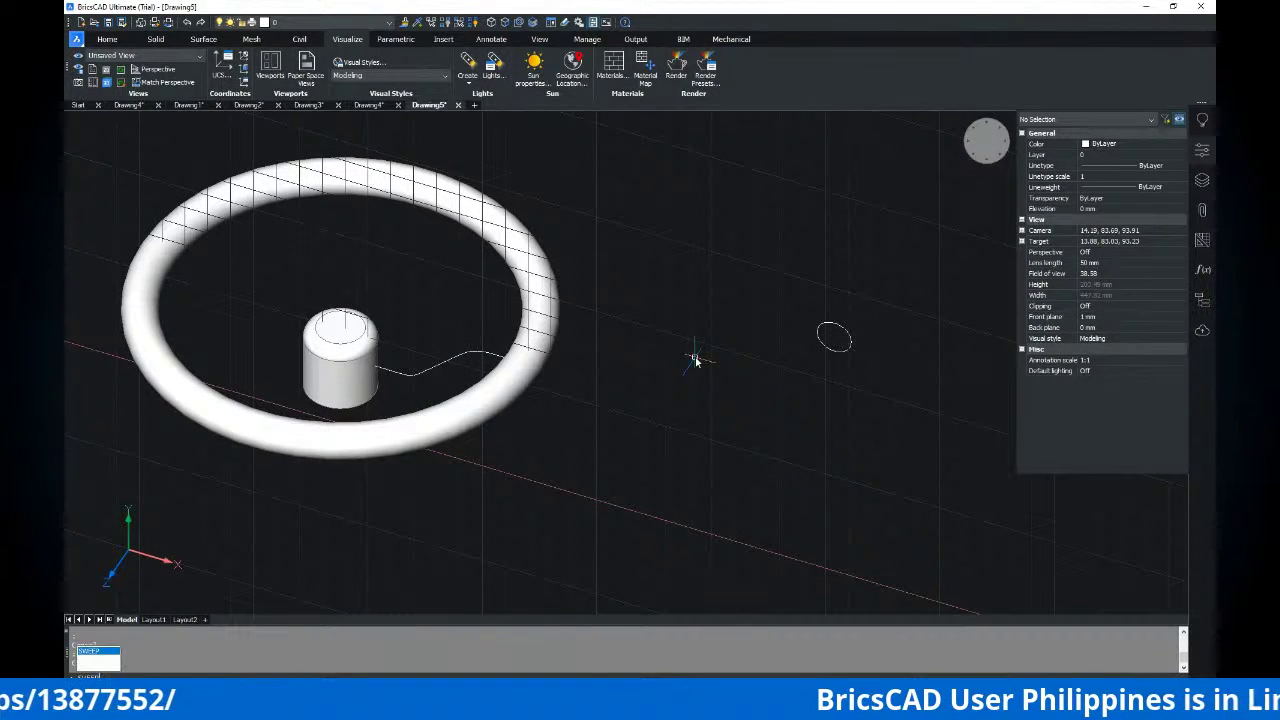
key("Return")
key("Return")
left_click(486, 352)
scroll(597, 387, "down", 2)
middle_click_drag(598, 387, 657, 359, "shift")
scroll(540, 325, "up", 2)
middle_click_drag(566, 338, 569, 387, "shift")
key("Escape")
key("Escape")
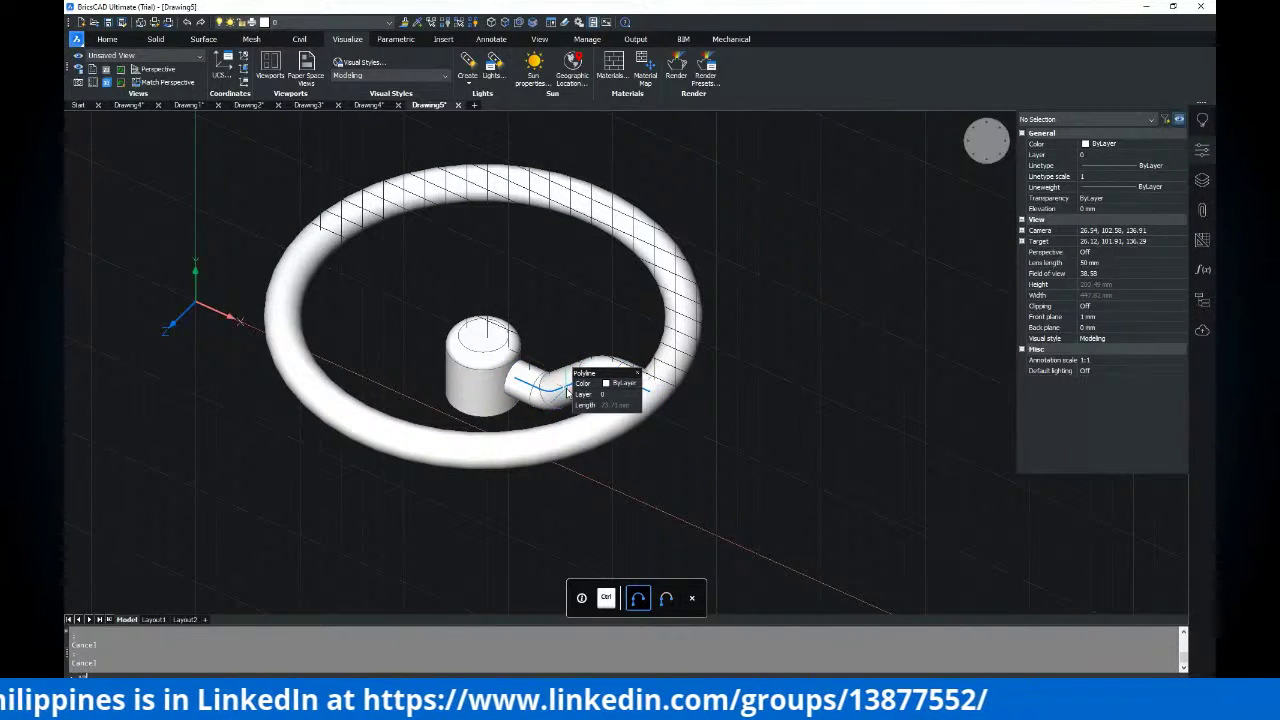
Try a polar array of the swept spoke about the centre of the hub's top face in the current UCS
type("ar")
key("Return")
left_click(560, 388)
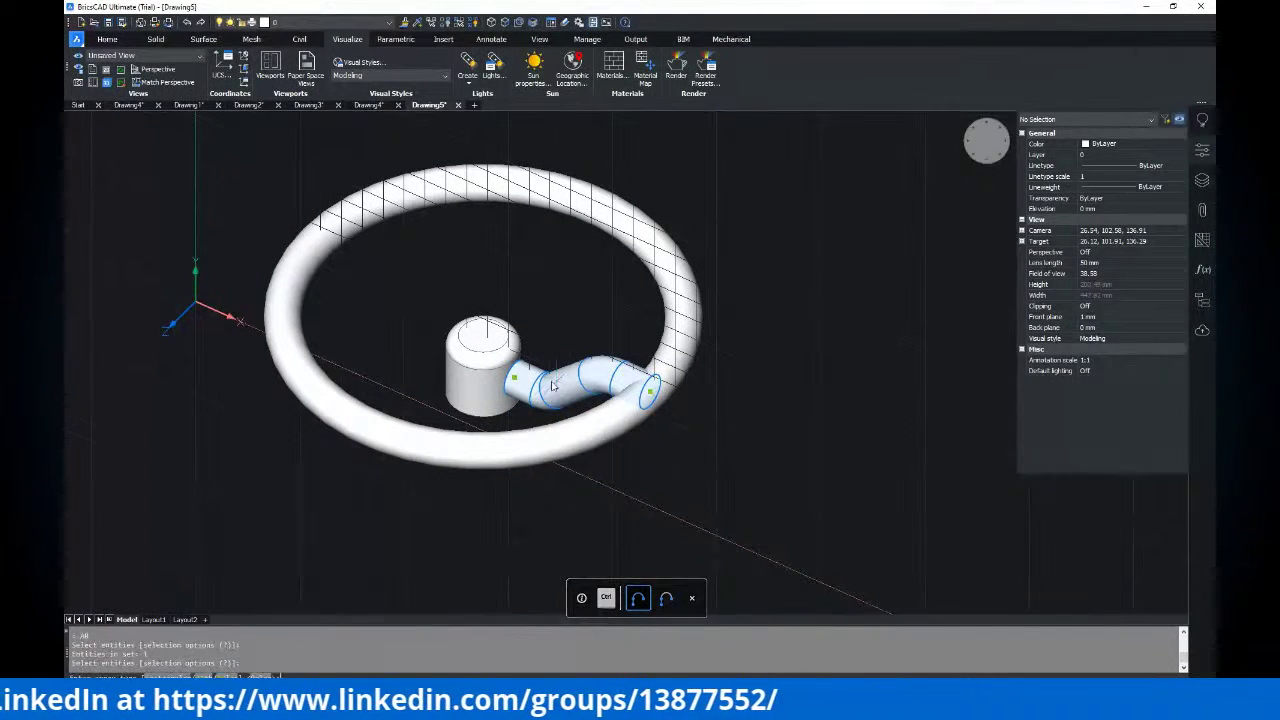
key("Return")
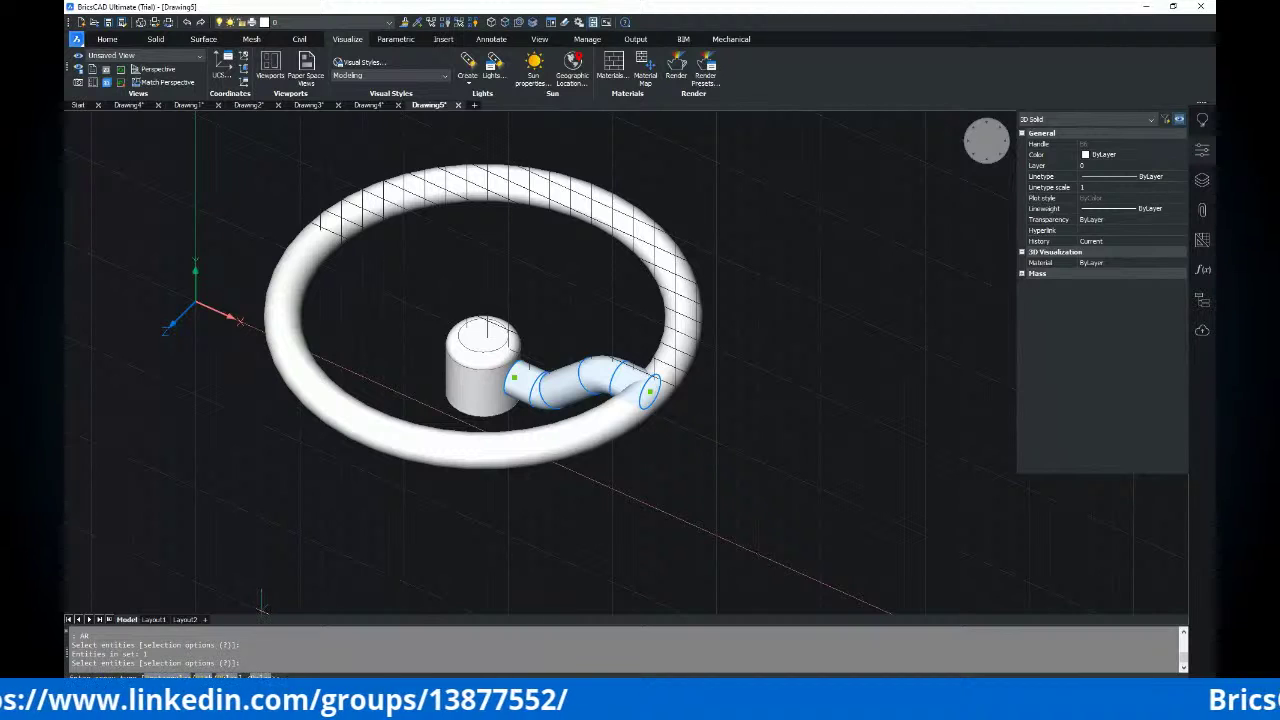
type("po")
key("Return")
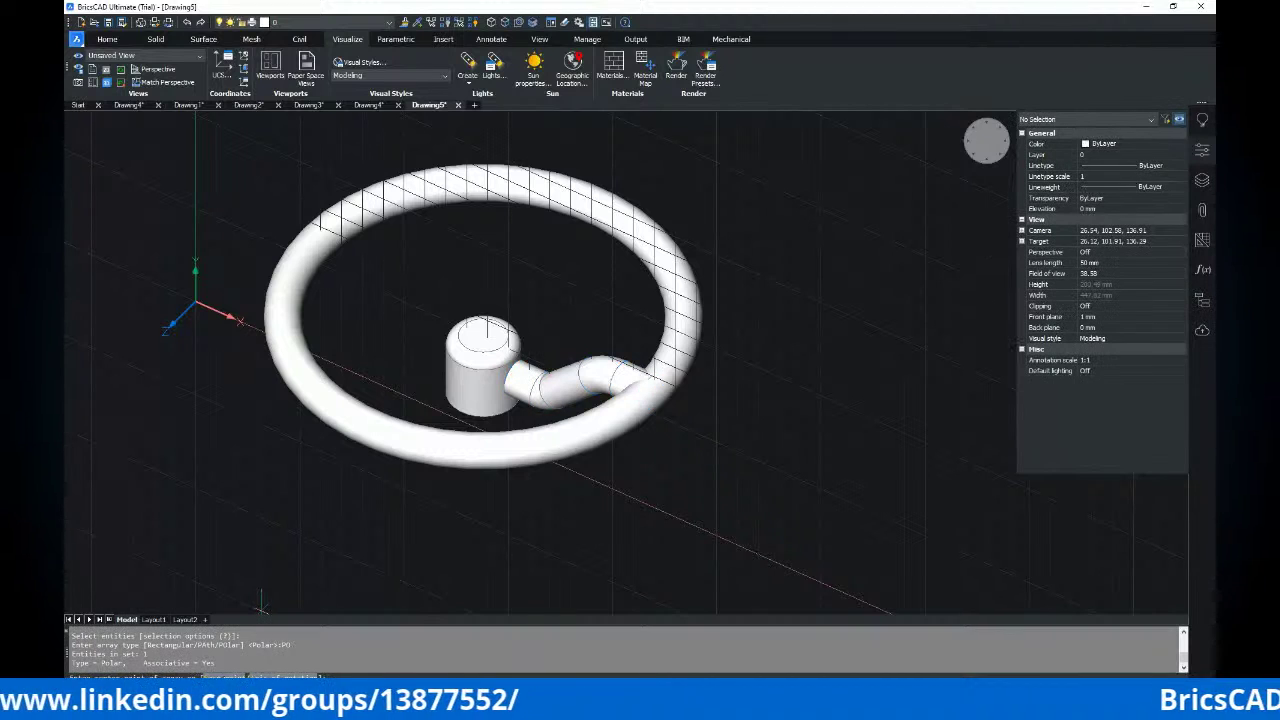
left_click(486, 334)
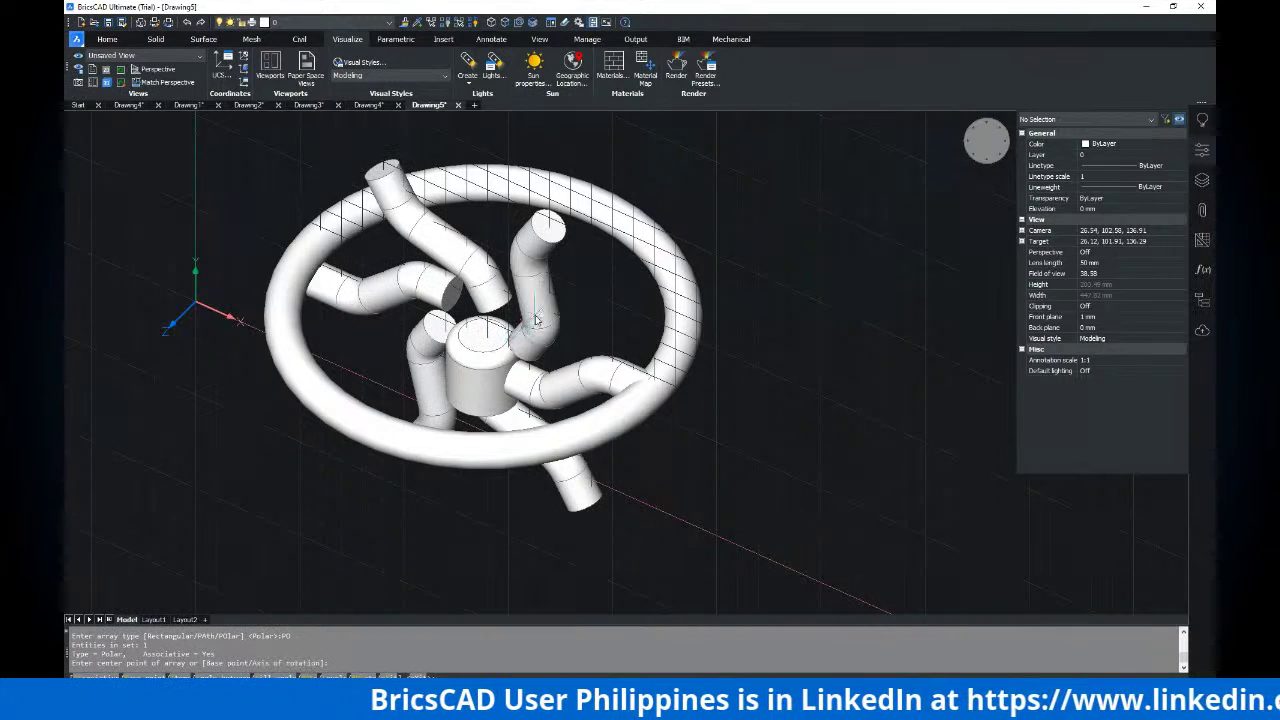
type("u")
key("Return")
key("Escape")
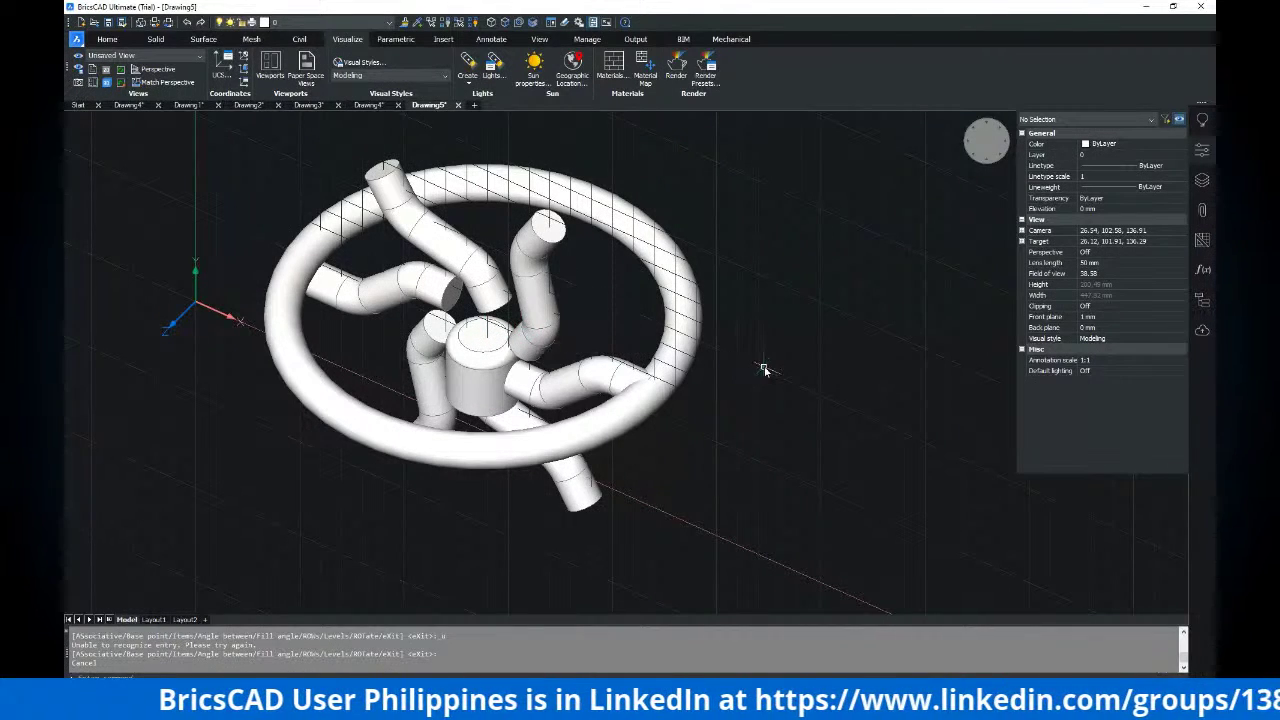
key("Escape")
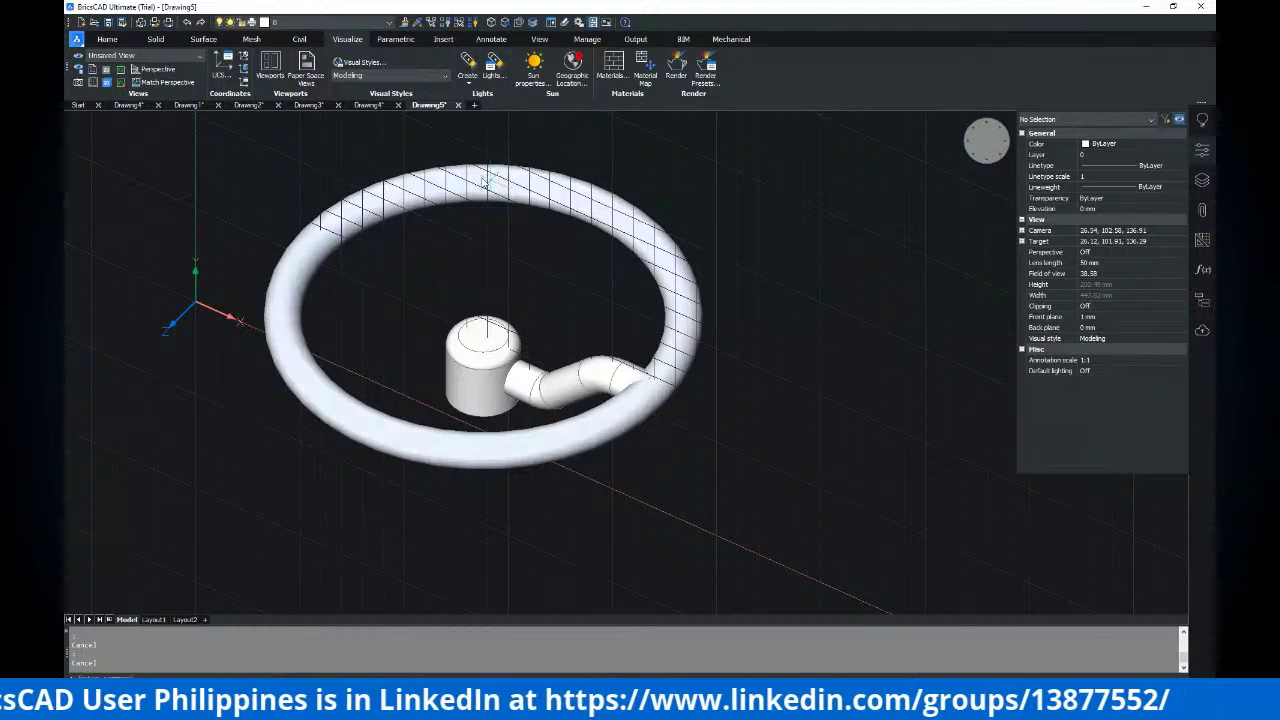
Apply the Top view to reorient the UCS to the wheel, and view the model at an angle
left_click(107, 39)
left_click(727, 56)
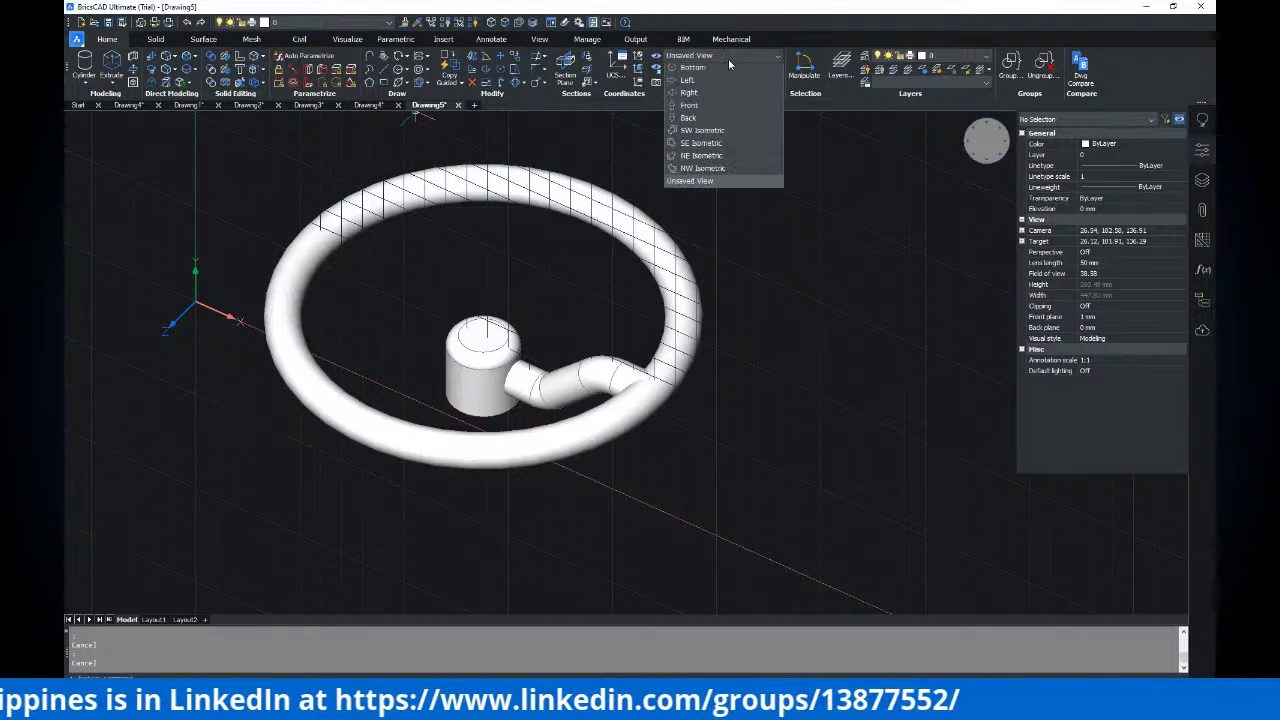
left_click(735, 69)
scroll(591, 309, "down", 4)
middle_click_drag(596, 325, 596, 264, "shift")
scroll(643, 317, "up", 2)
middle_click_drag(643, 317, 400, 245)
middle_click_drag(522, 302, 527, 326, "shift")
scroll(527, 316, "up", 2)
Create a polar array of the swept spoke about the centre of the hub's top face
type("AR")
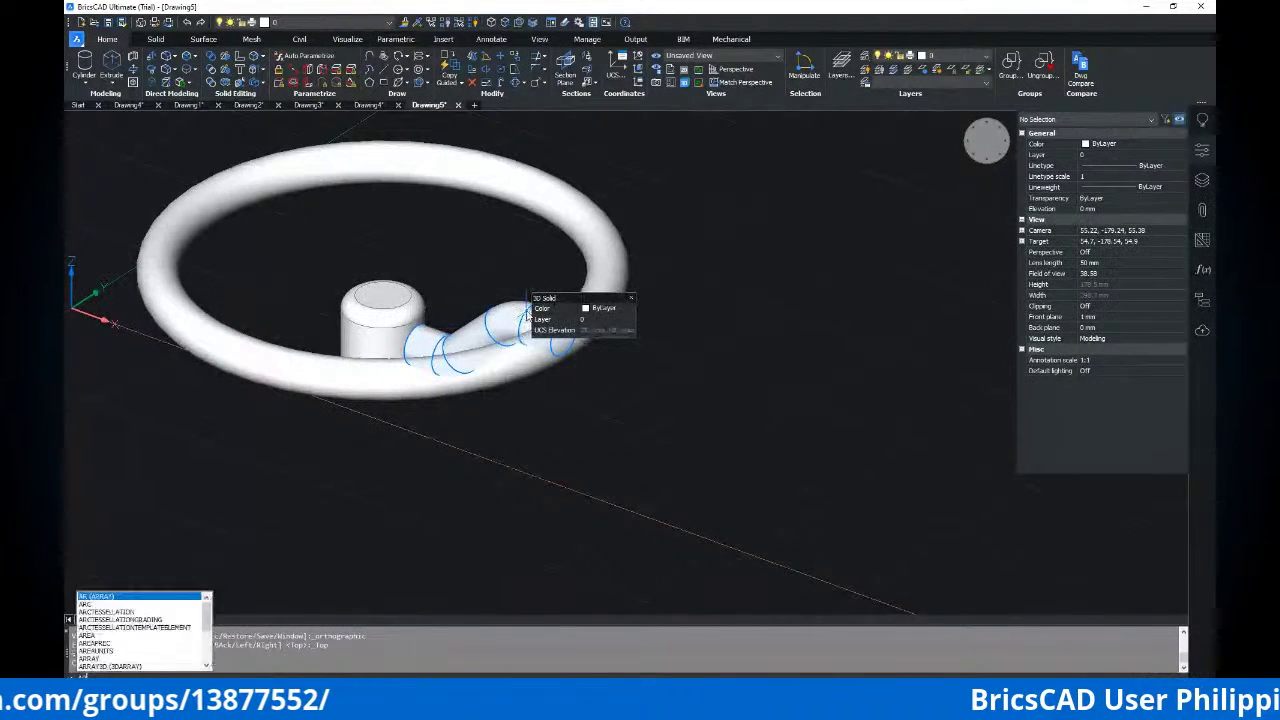
key("Return")
left_click(500, 319)
middle_click_drag(494, 289, 563, 306)
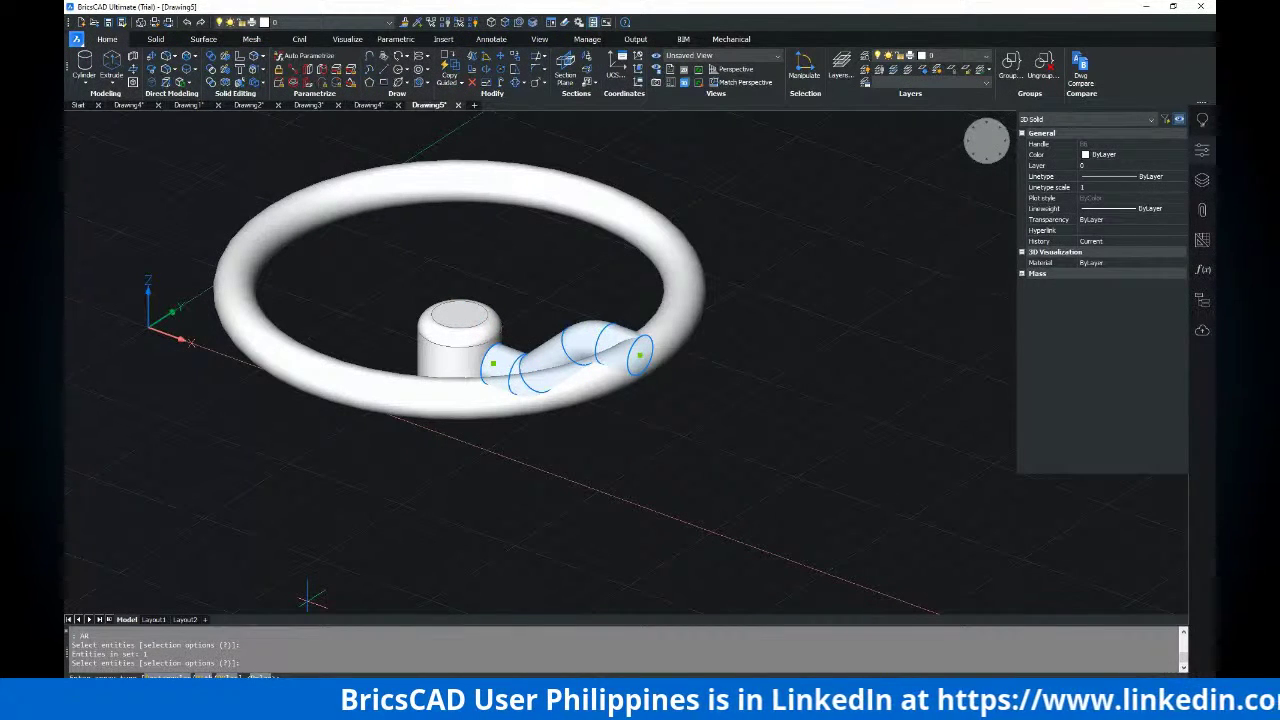
type("PO")
key("Return")
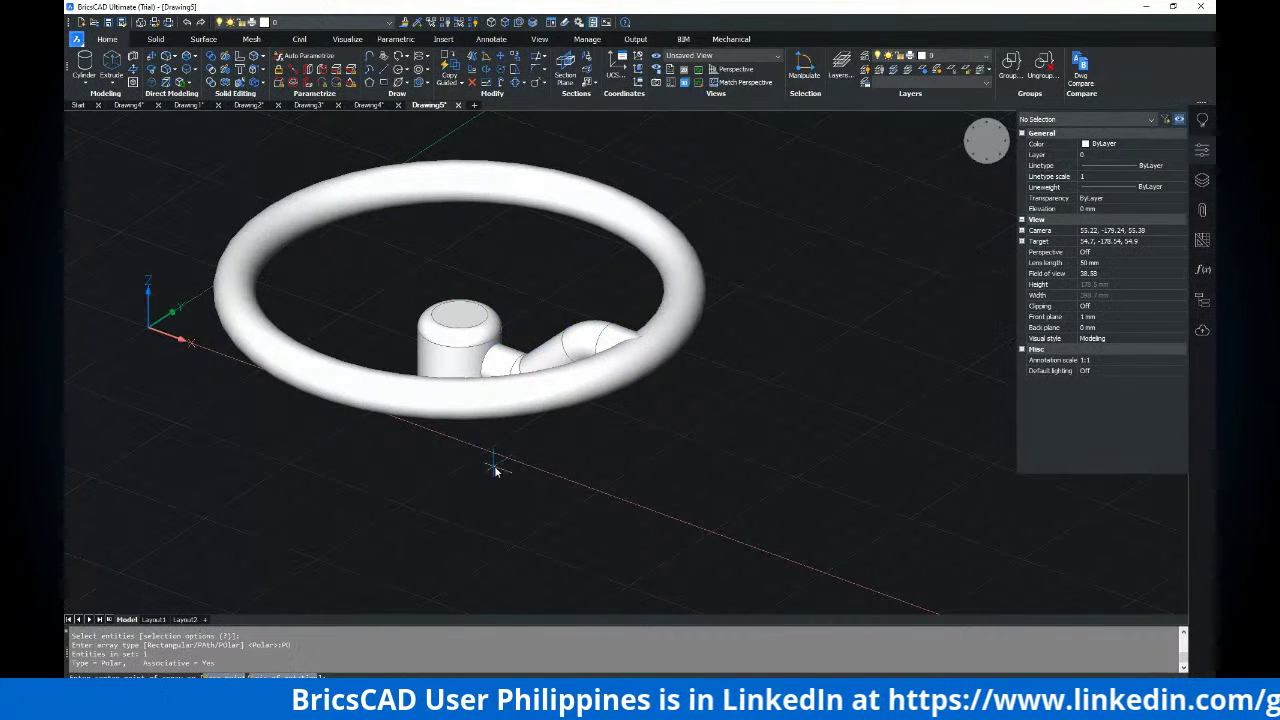
left_click(460, 316)
middle_click_drag(524, 314, 554, 338)
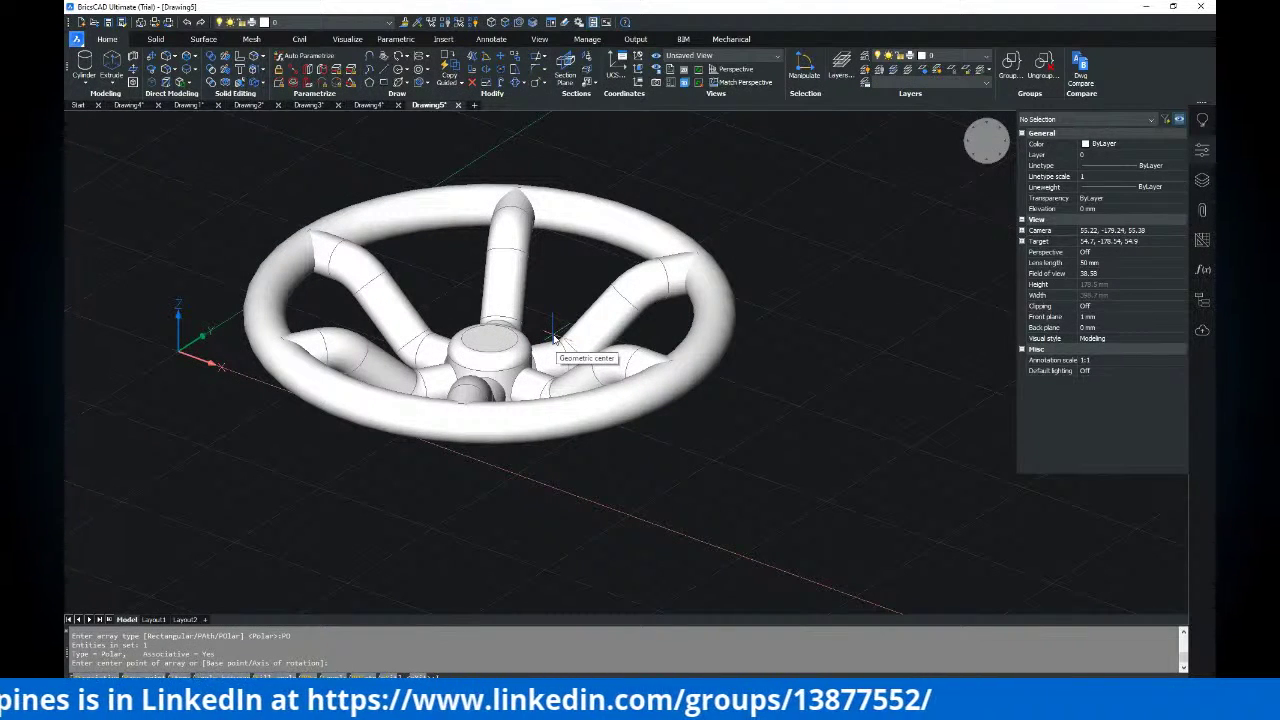
Check the spoke count in the PDF exercise and set the polar array to 3 items
left_click(554, 338)
key("alt+Tab")
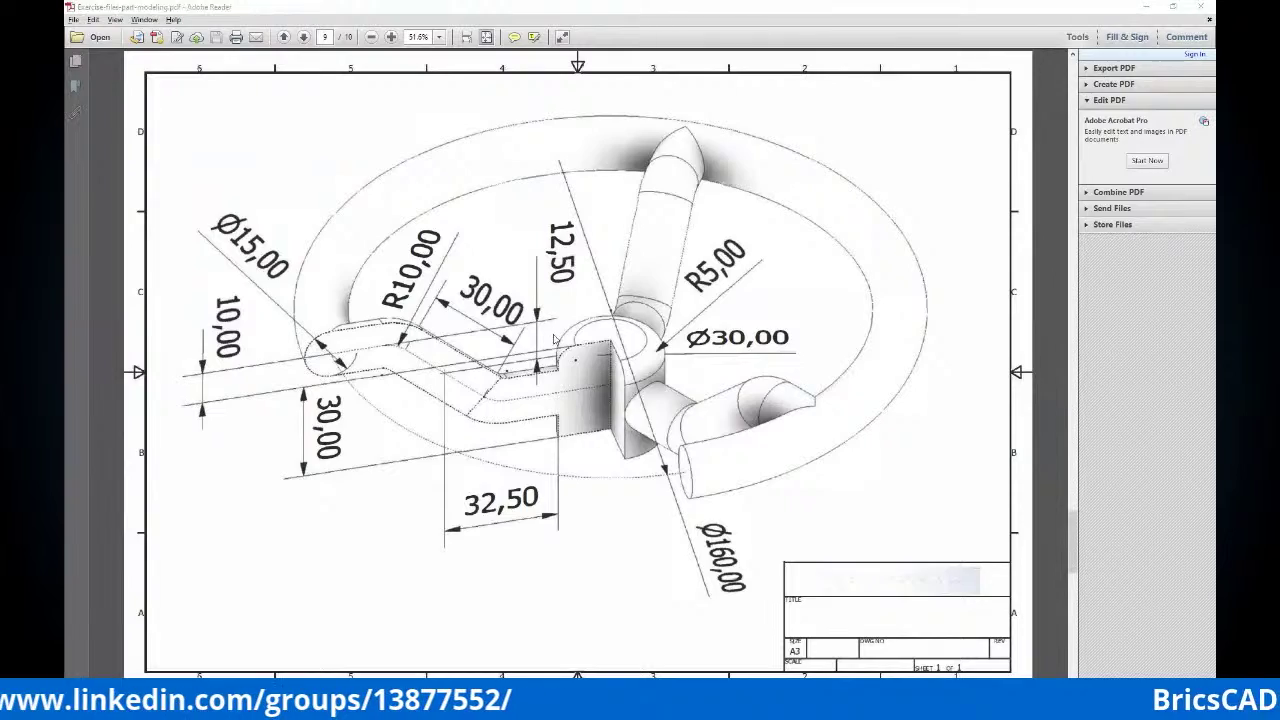
key("alt+Tab")
type("3")
key("Return")
mouse_move(507, 348)
middle_mouse_down("shift")
mouse_move(545, 344)
mouse_move(570, 390)
middle_mouse_up("shift")
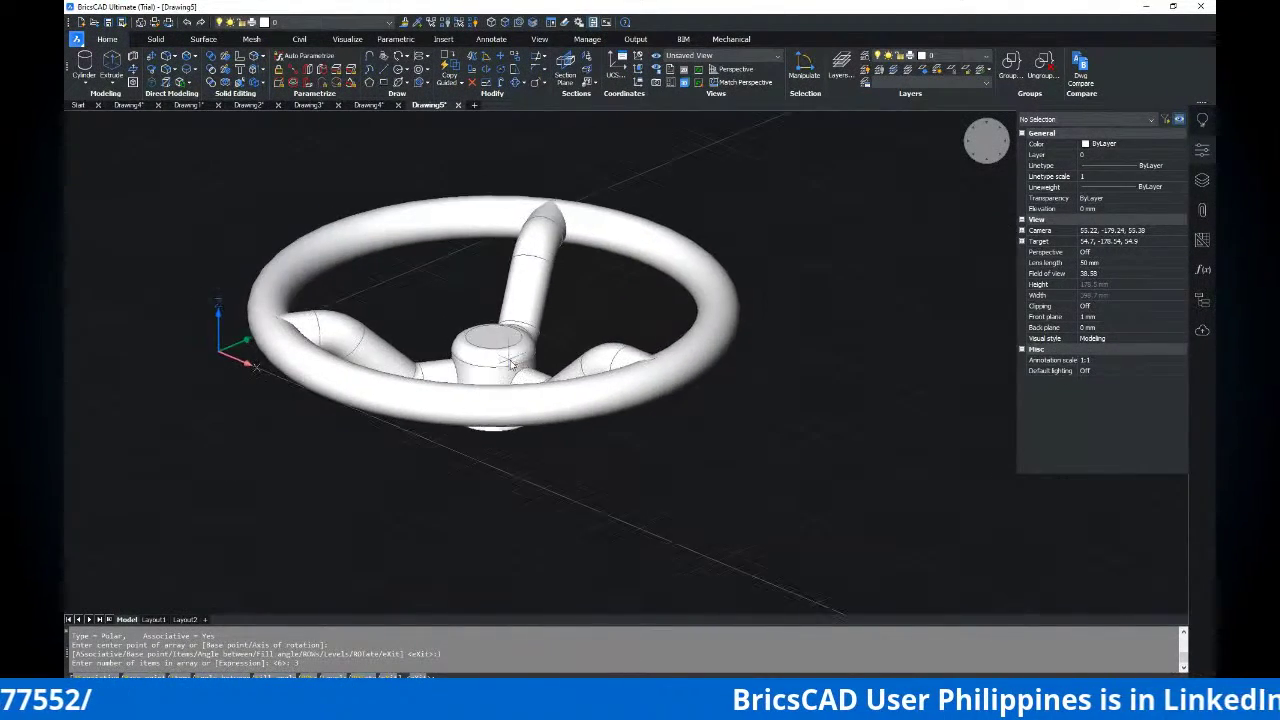
Switch to the PDF exercise and examine the spoke profile, its bends and its dimensions on page 9
key("alt+Tab")
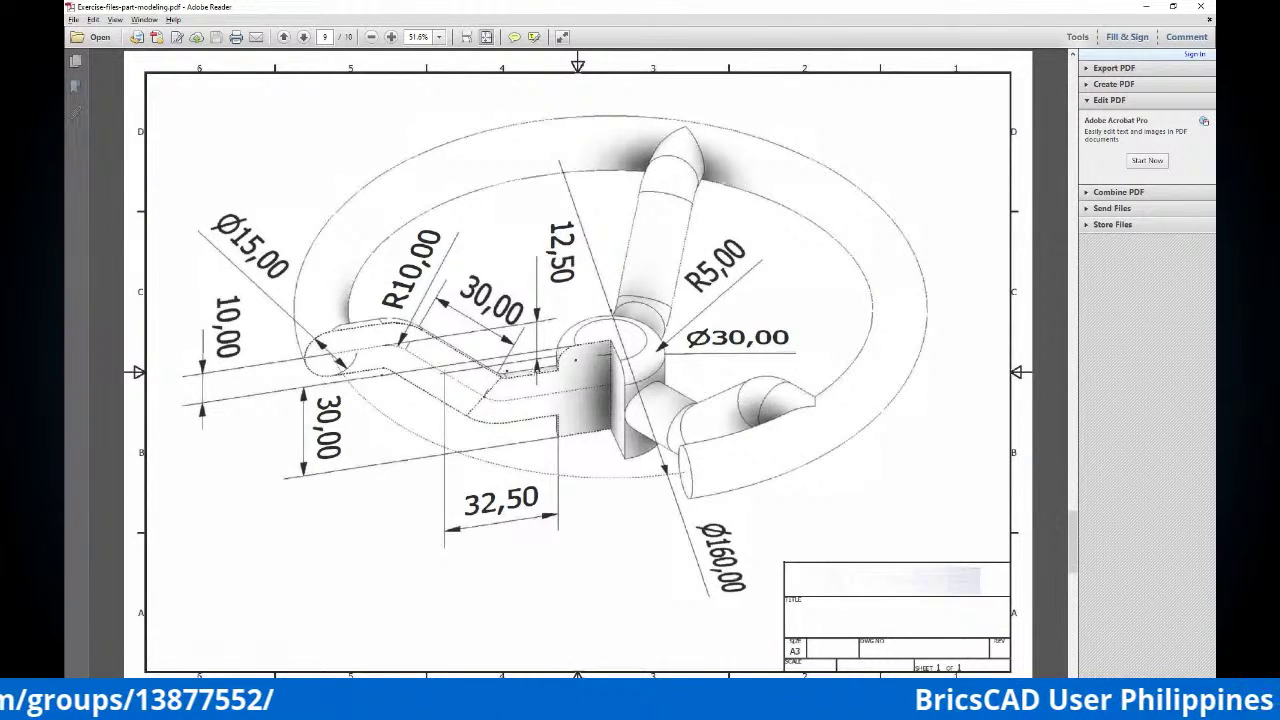
mouse_move(566, 360)
middle_mouse_down("shift")
mouse_move(634, 377)
mouse_move(634, 282)
mouse_move(661, 421)
mouse_move(800, 334)
mouse_move(449, 374)
mouse_move(434, 286)
mouse_move(710, 394)
mouse_move(829, 320)
mouse_move(720, 330)
mouse_move(623, 391)
mouse_move(670, 400)
mouse_move(690, 380)
mouse_move(640, 400)
middle_mouse_up("shift")
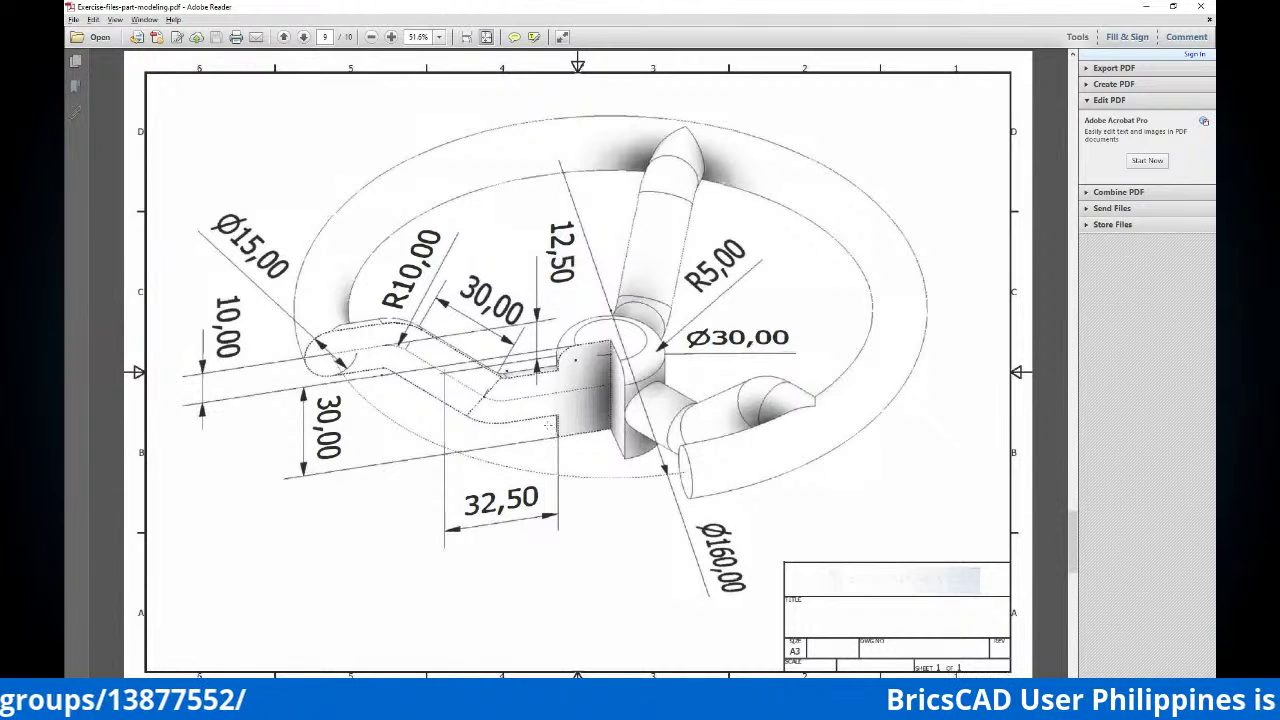
left_click(516, 378)
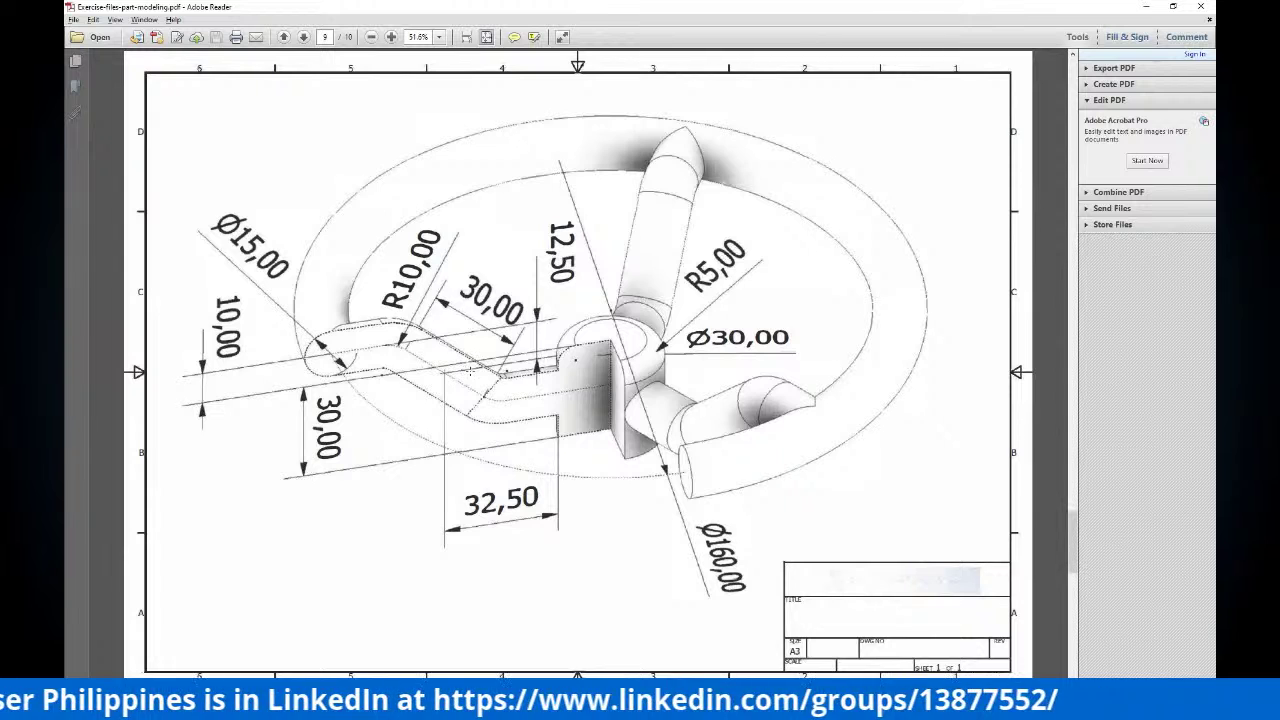
left_click(451, 378)
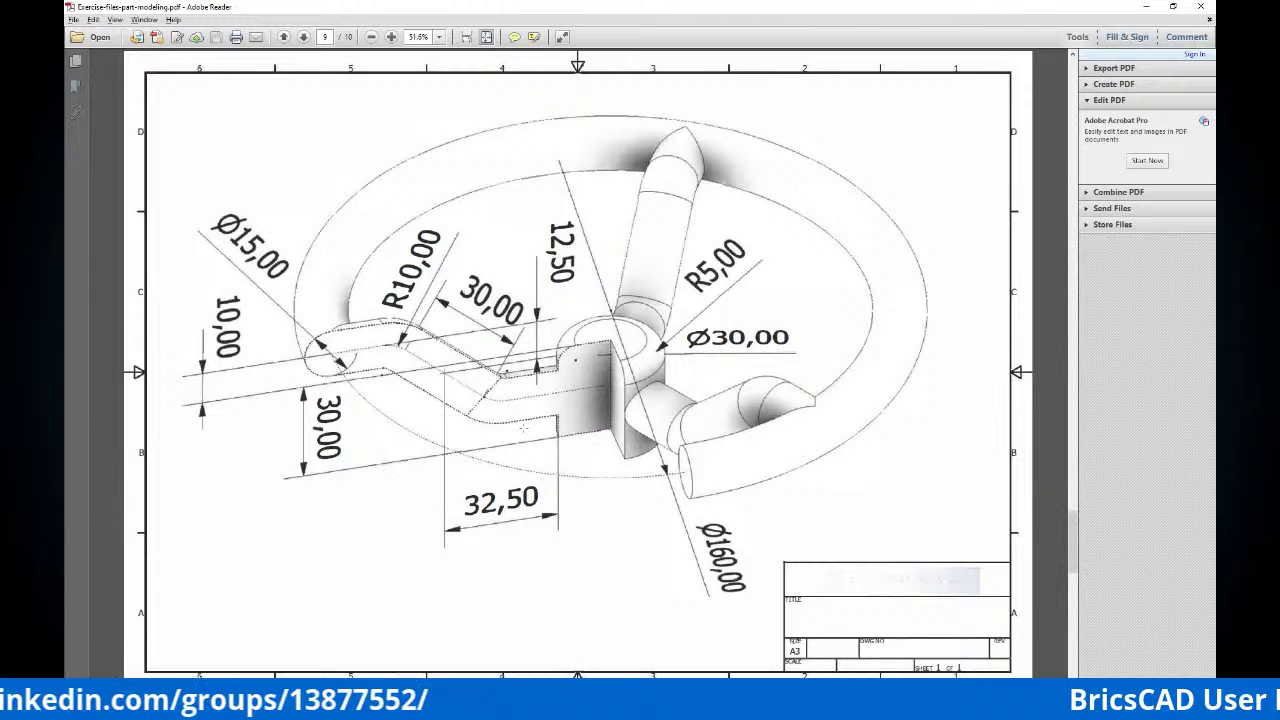
left_click(440, 331)
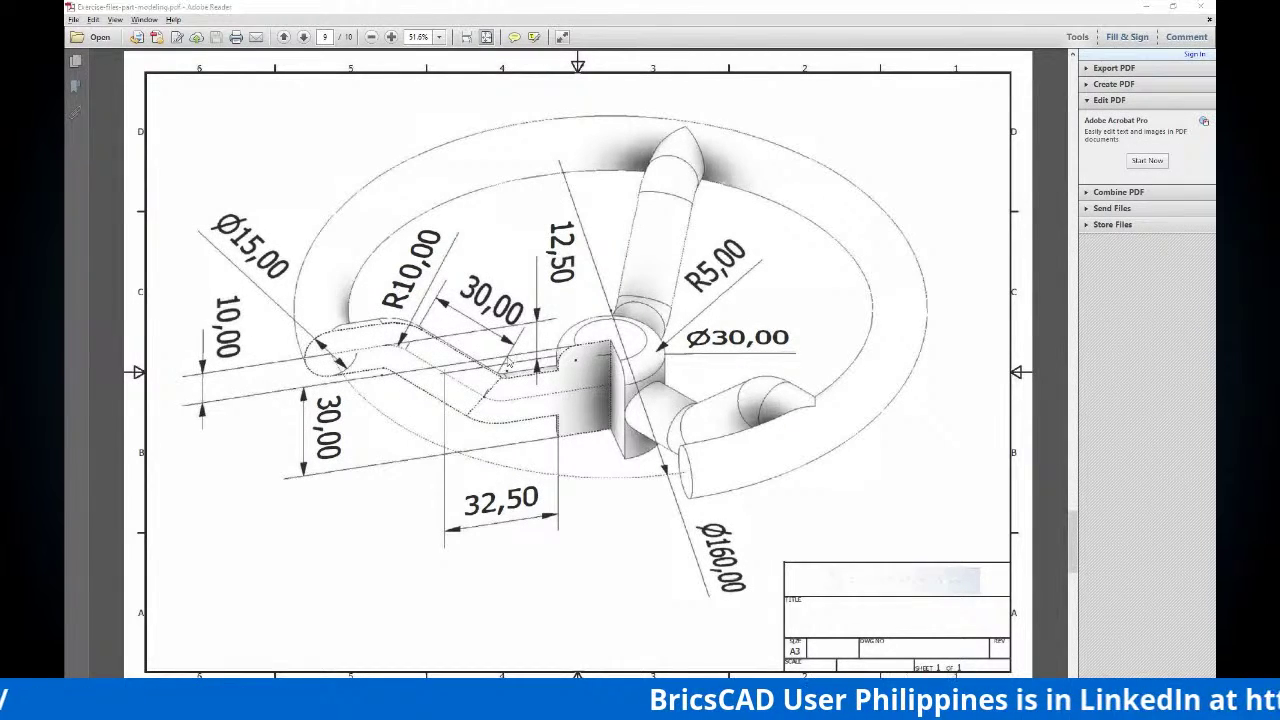
Switch back to BricsCAD, finish the polar array and view the three-spoke wheel up close
key("alt+Tab")
mouse_move(619, 375)
middle_mouse_down("shift")
mouse_move(651, 294)
mouse_move(632, 393)
mouse_move(666, 334)
mouse_move(686, 458)
mouse_move(635, 393)
middle_mouse_up("shift")
scroll(635, 393, "up", 6)
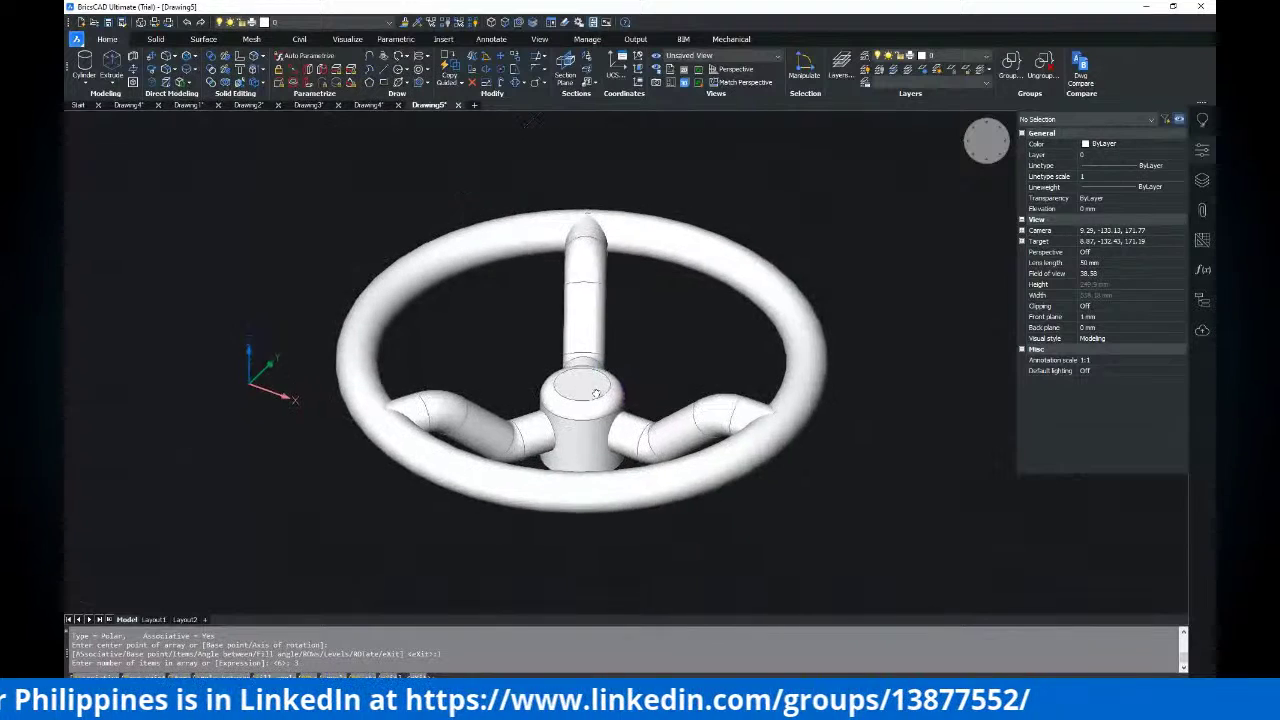
key("Escape")
key("Escape")
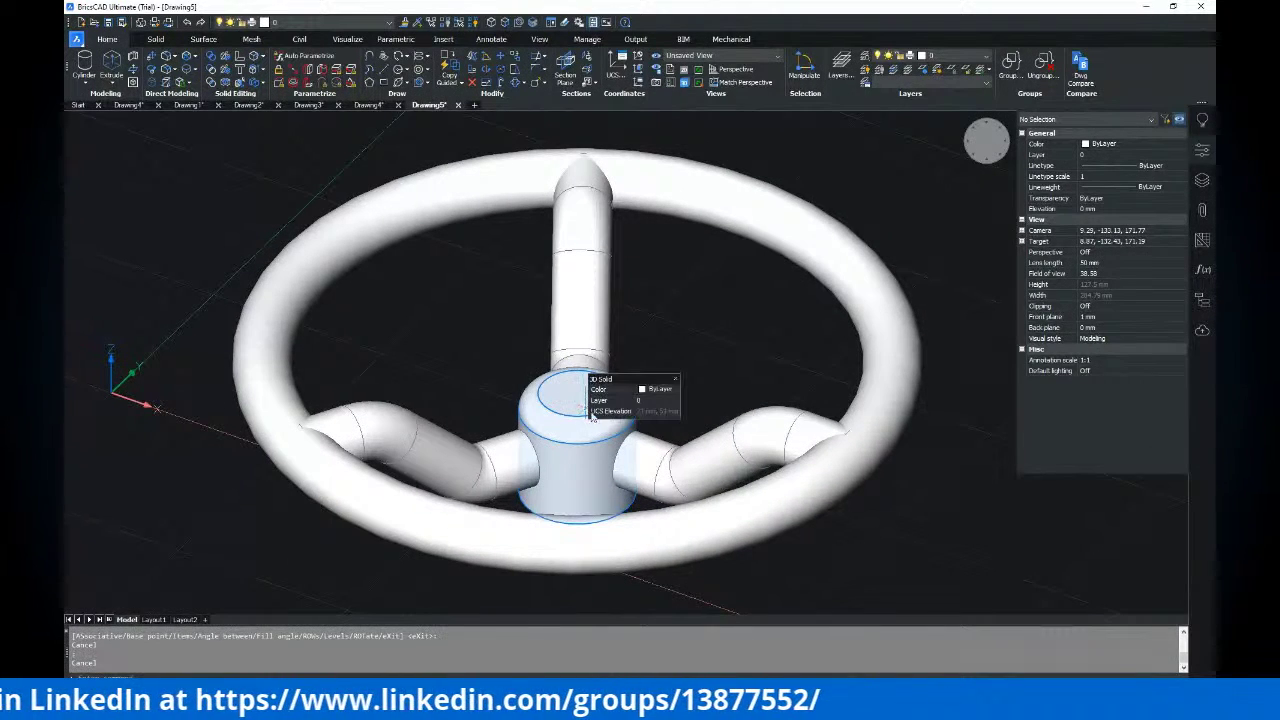
key("Escape")
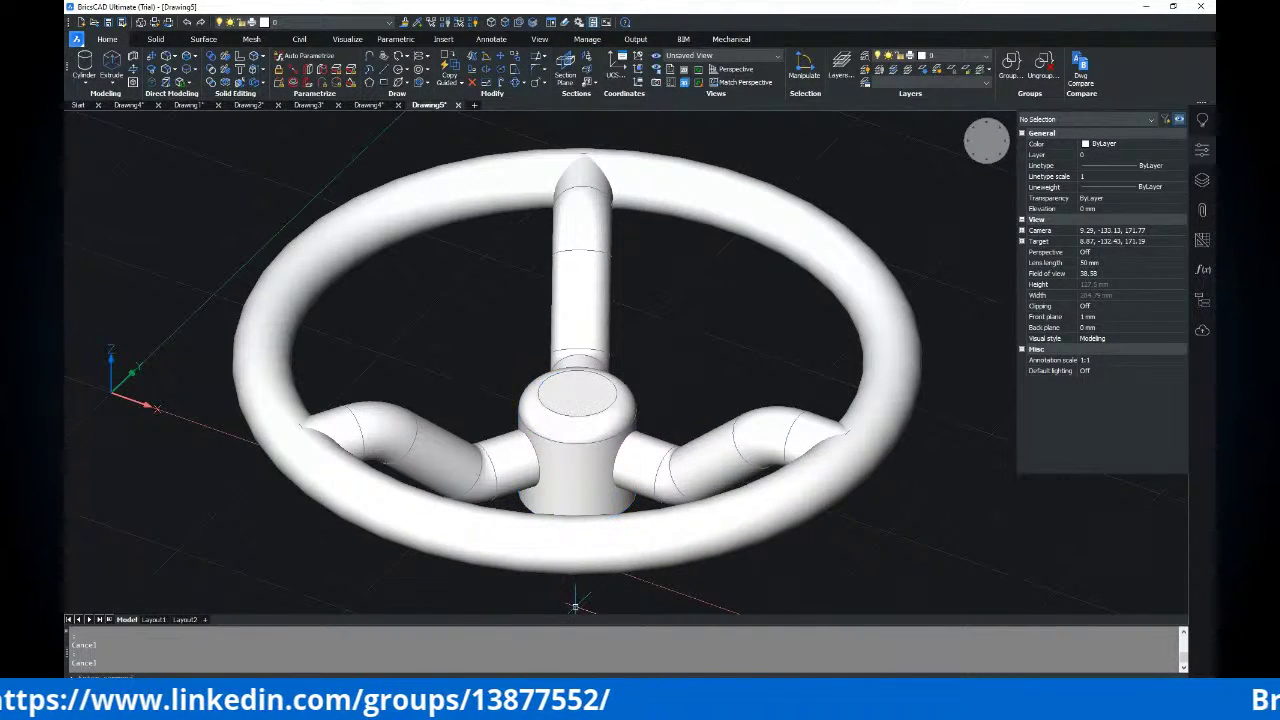
Switch to the PDF and review the exercise drawings back to page 1, ending on the wheel's page 9
key("alt+Tab")
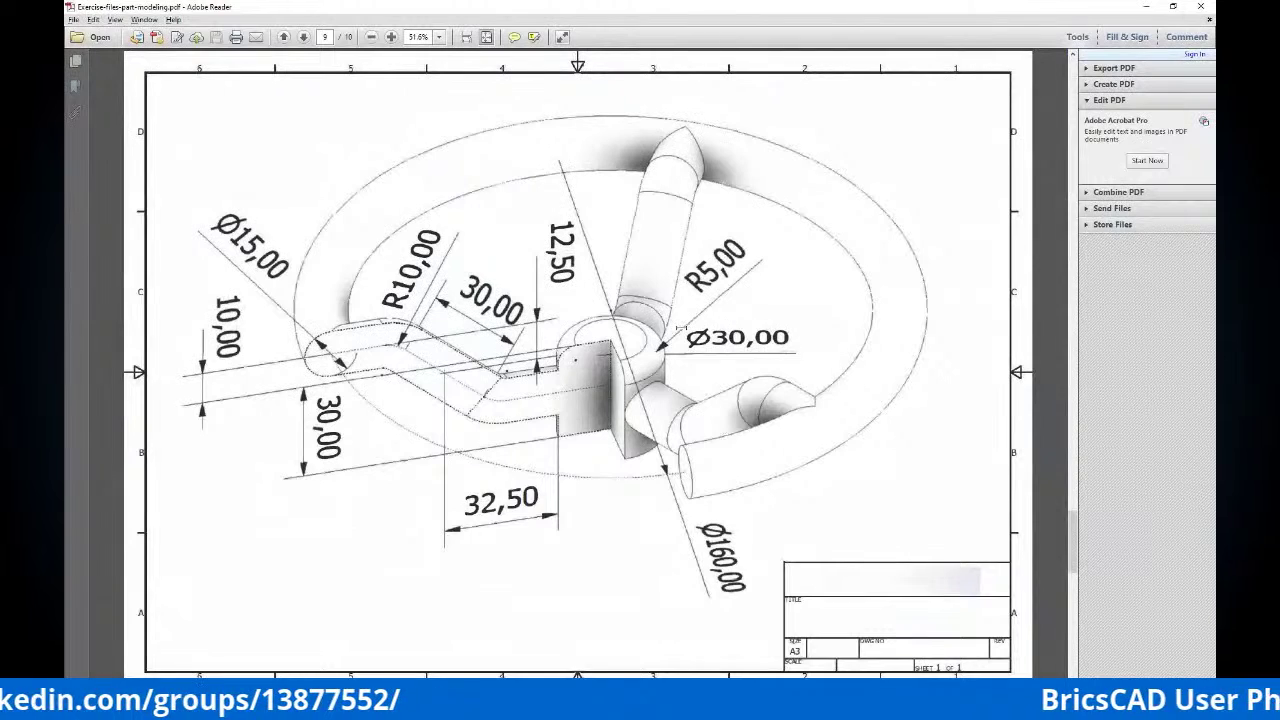
scroll(679, 329, "up", 2)
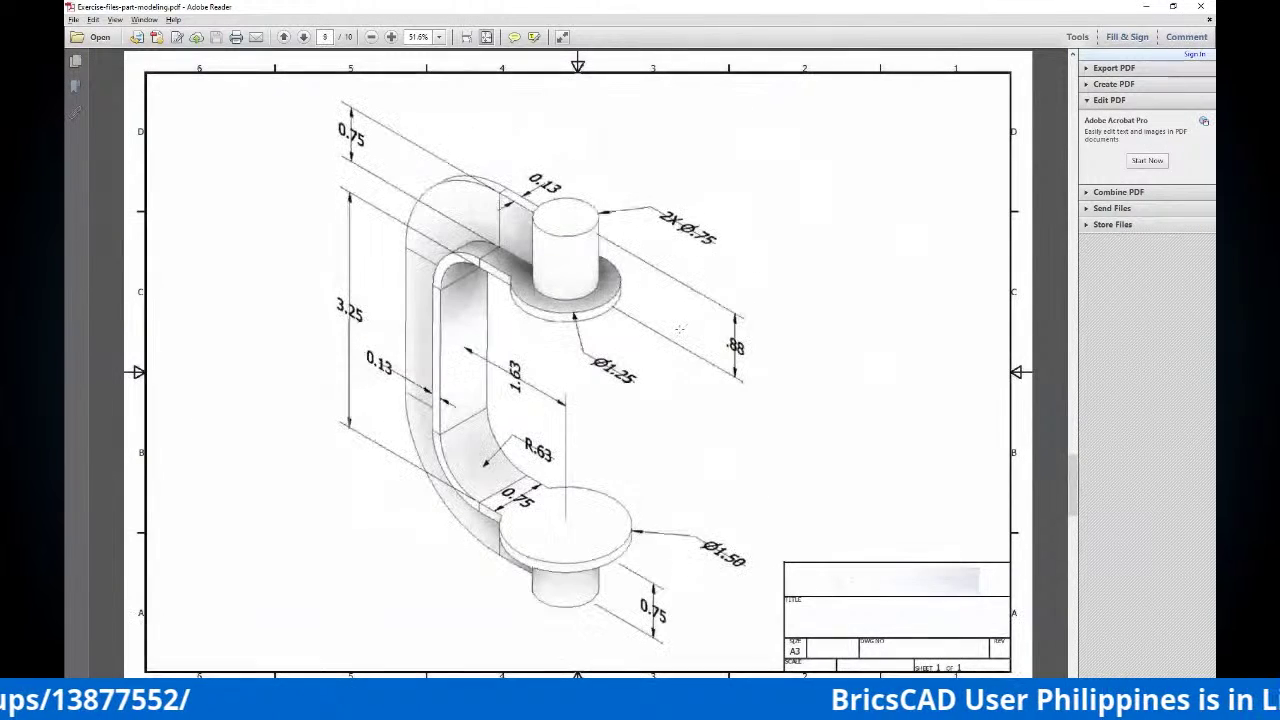
scroll(679, 329, "up", 5)
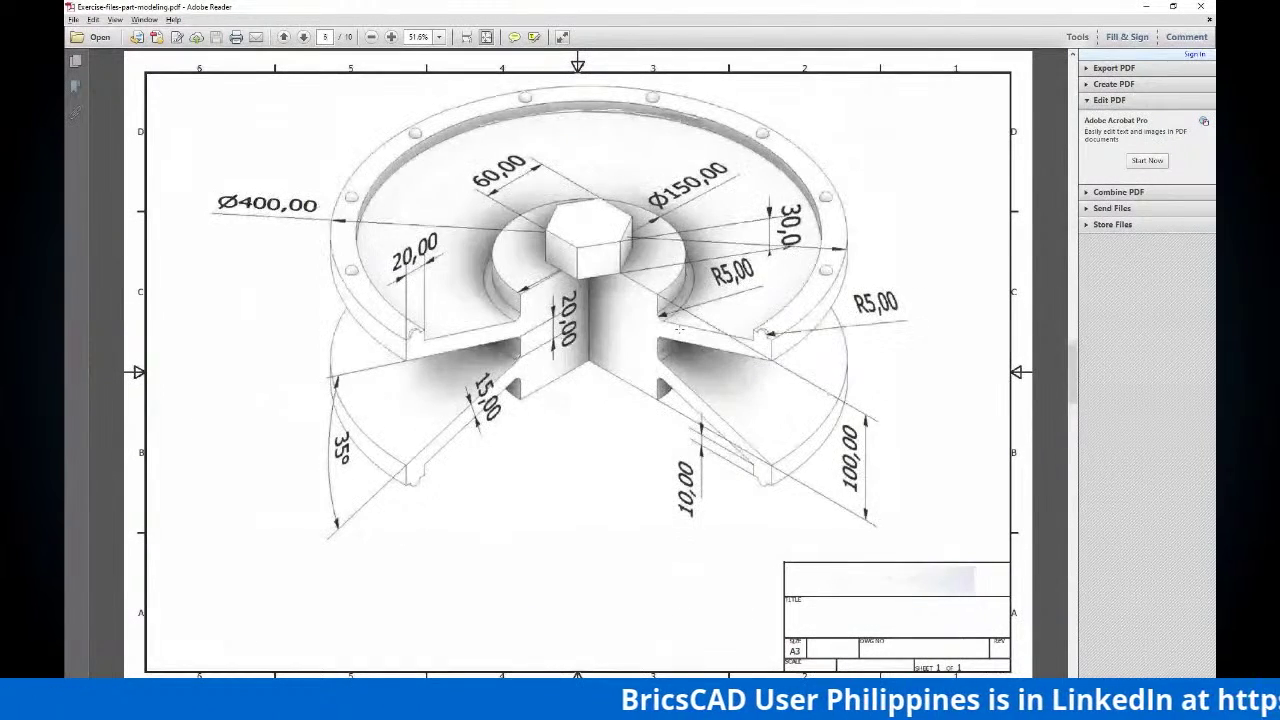
scroll(679, 329, "up", 1)
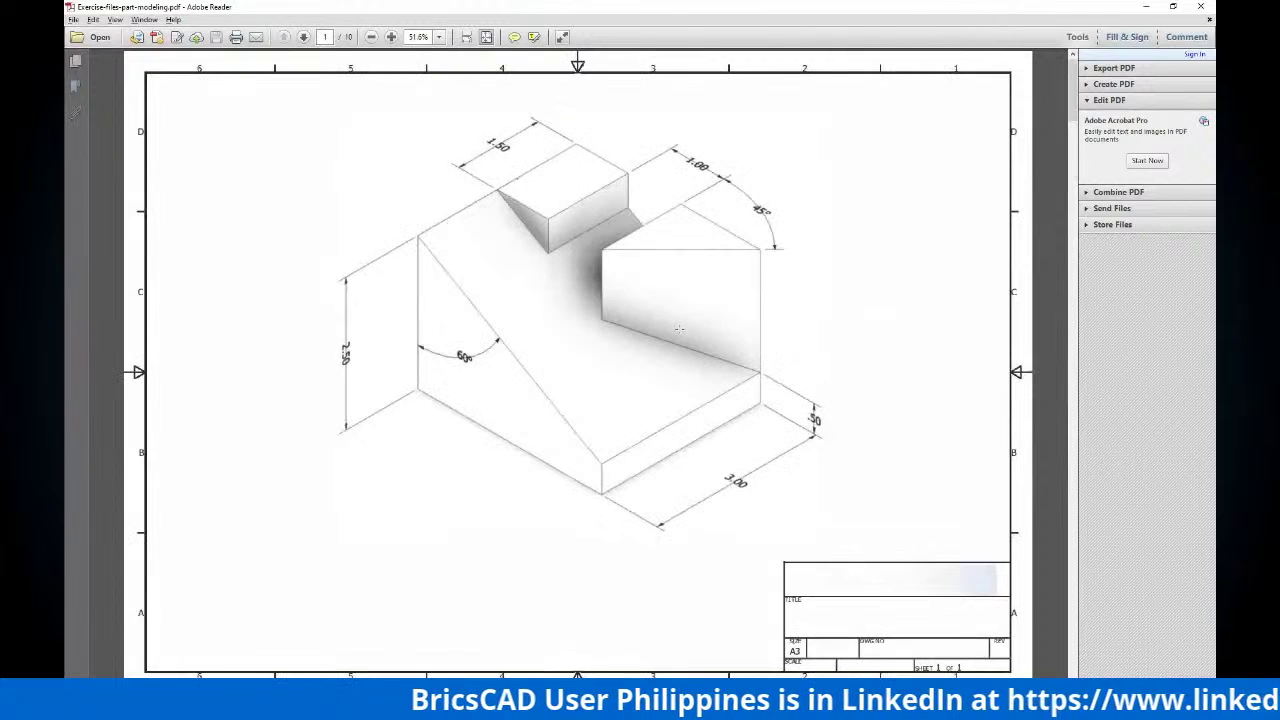
scroll(679, 329, "down", 1)
scroll(679, 329, "down", 1)
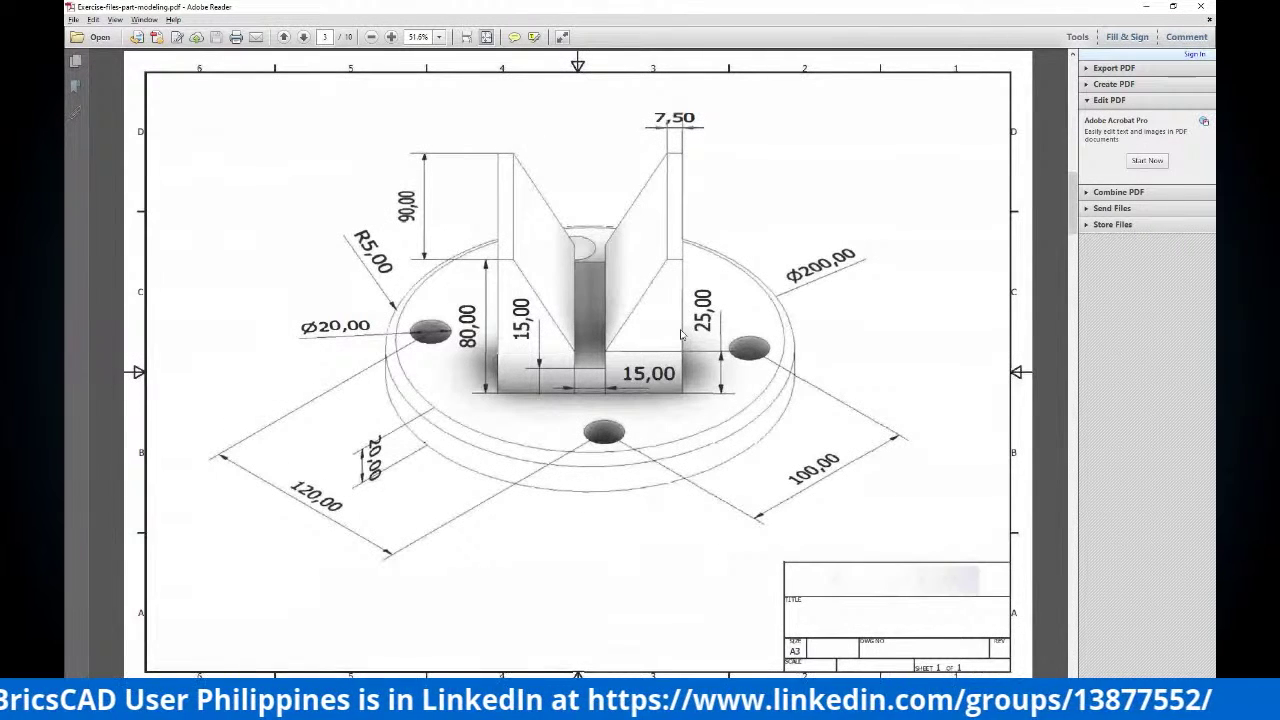
scroll(680, 335, "down", 1)
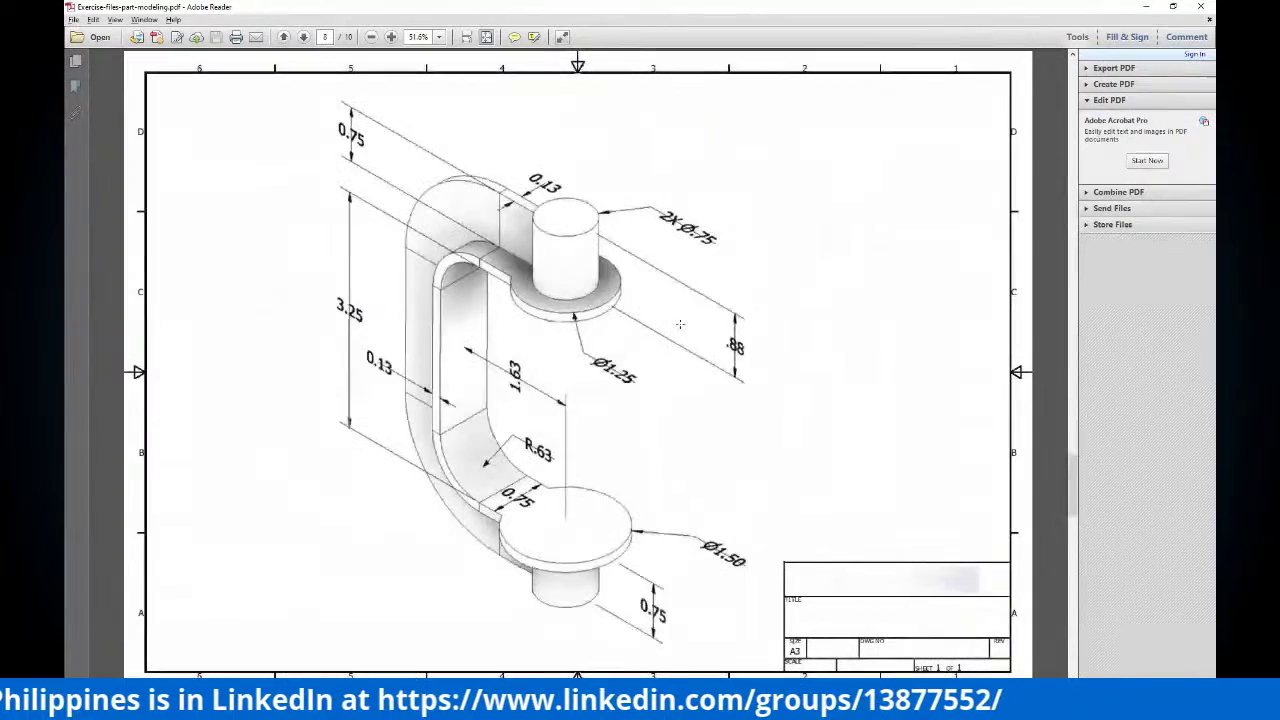
scroll(676, 317, "down", 1)
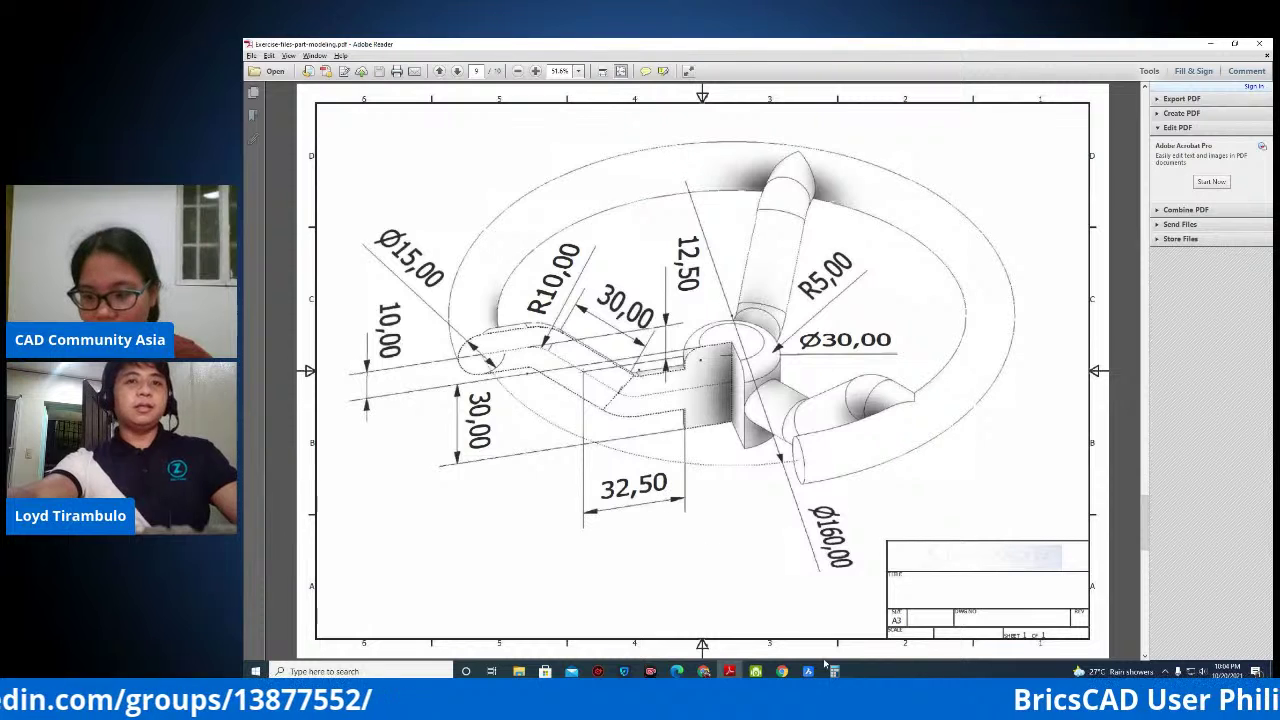
mouse_move(807, 671)
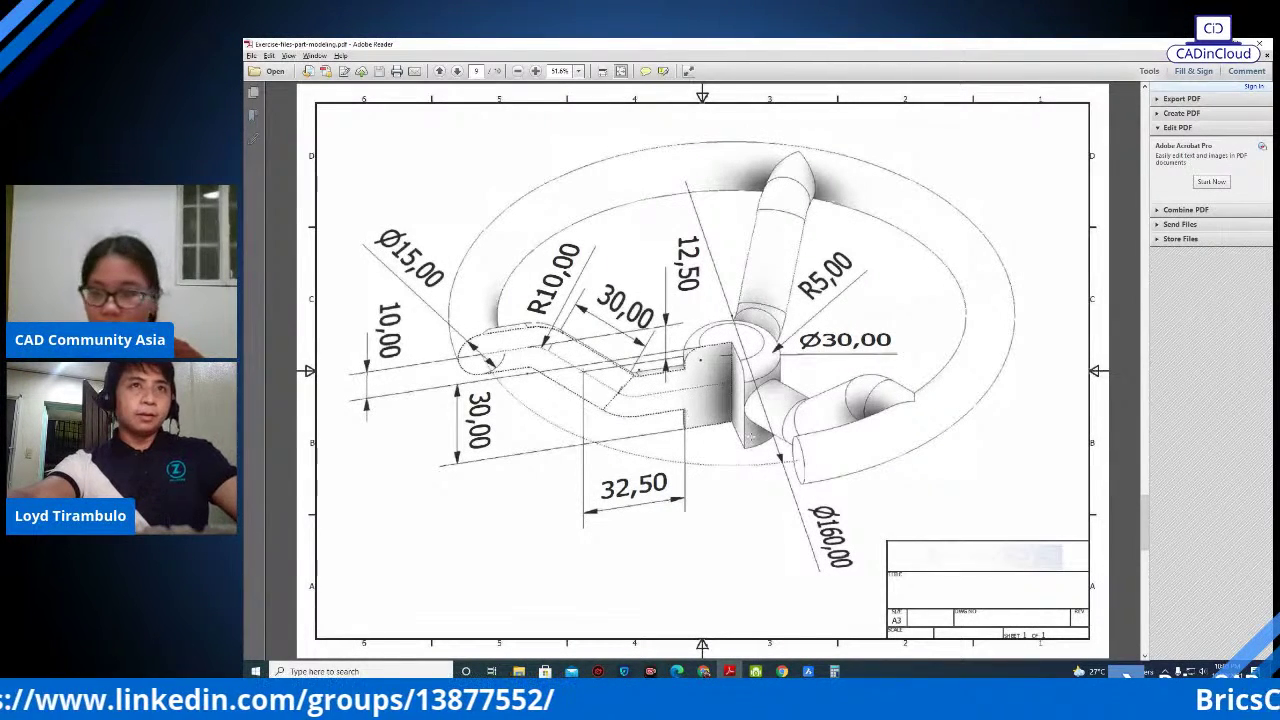
Switch back to BricsCAD and inspect the finished three-spoke wheel from a wider, slightly rotated view
key("alt+Tab")
key("alt+Tab")
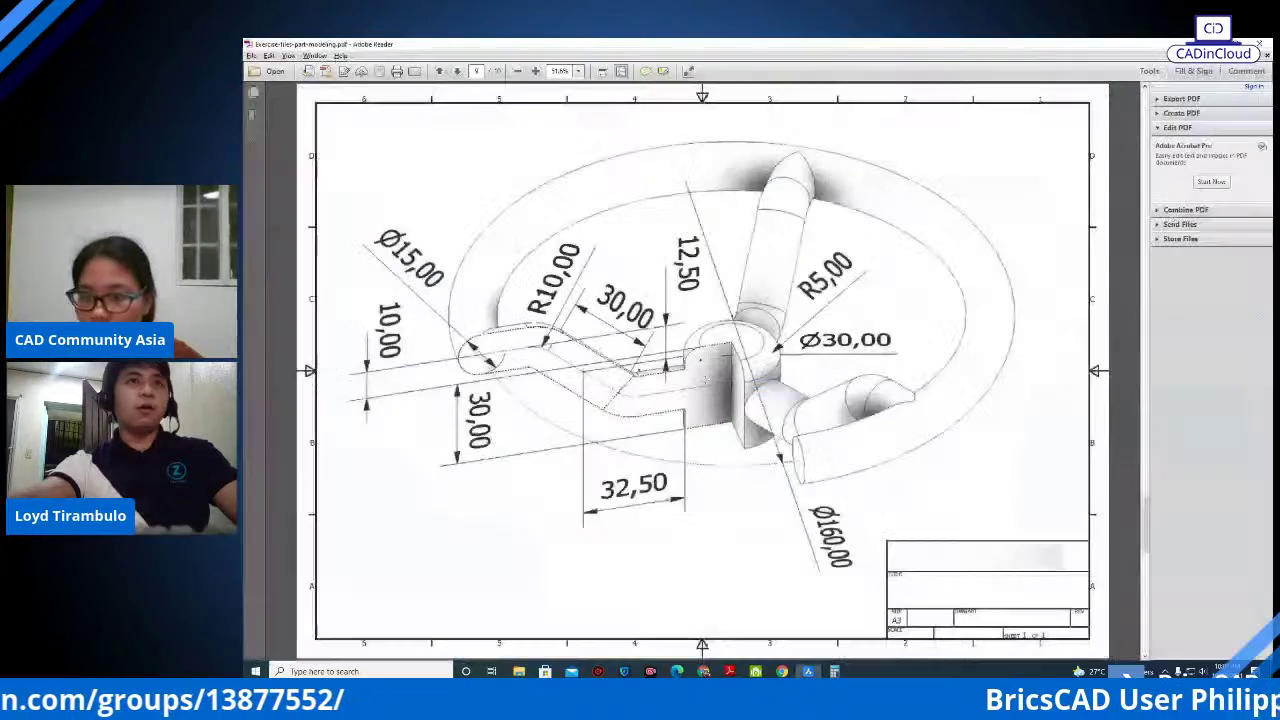
key("alt+Tab")
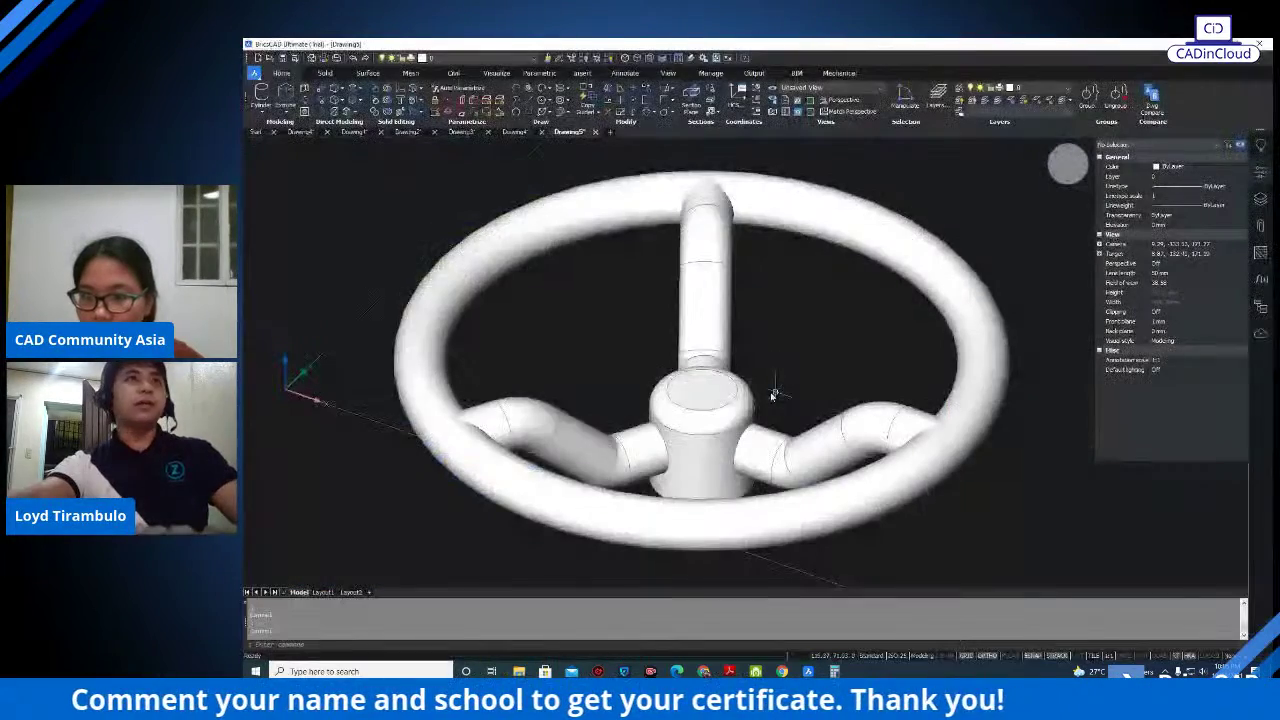
scroll(771, 386, "down", 3)
scroll(739, 377, "up", 3)
scroll(739, 377, "down", 3)
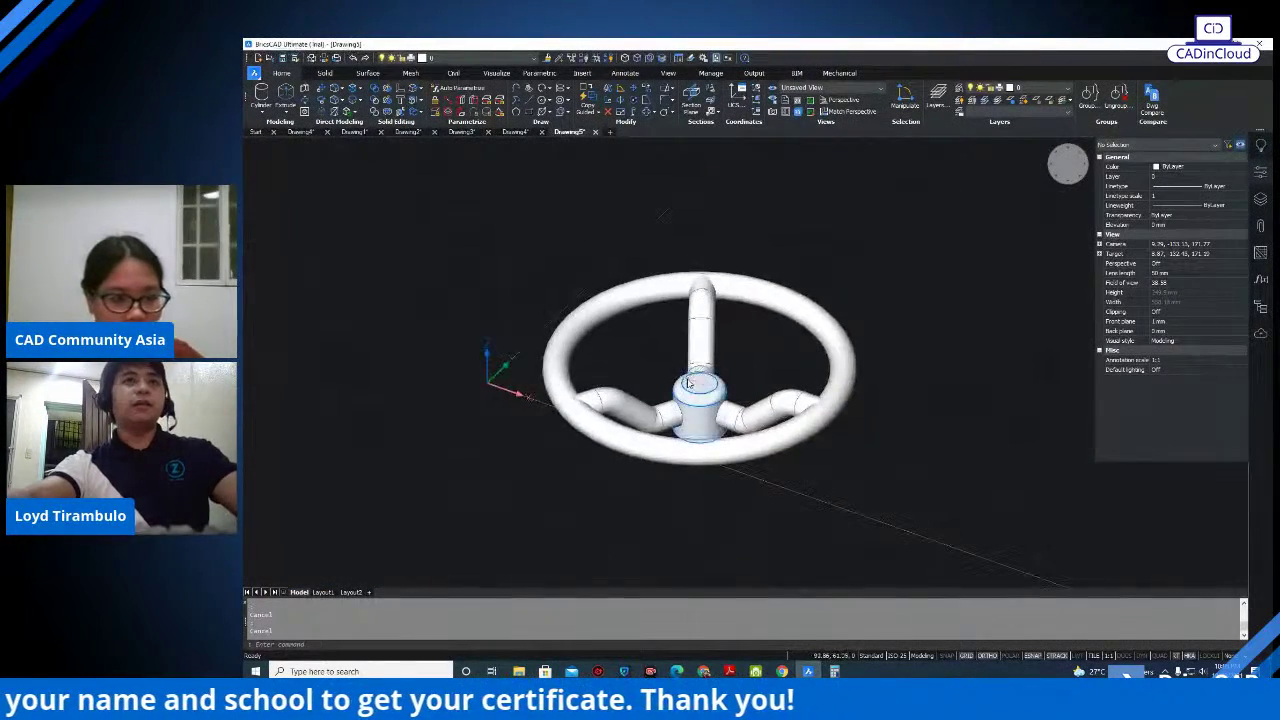
middle_click_drag(693, 386, 684, 409, "shift")
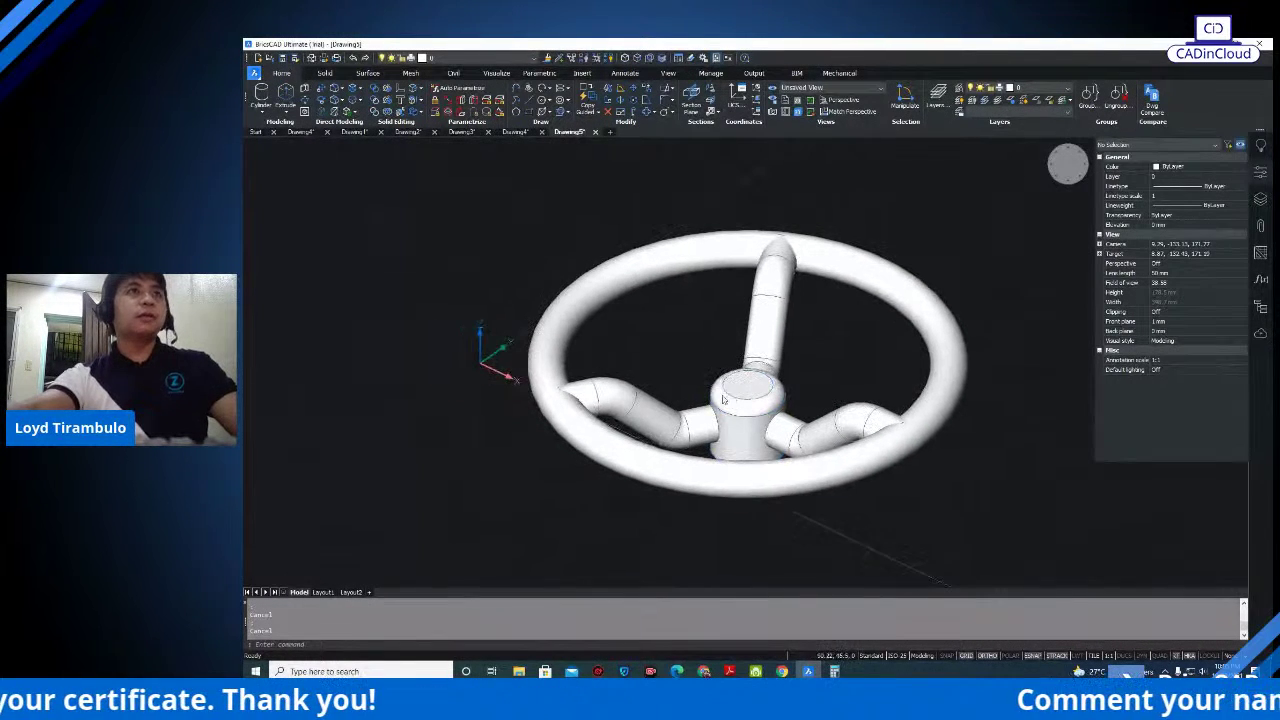
Review the C-shaped bracket in Drawing4 and the flanged pulley in Drawing3 up close
left_click(515, 133)
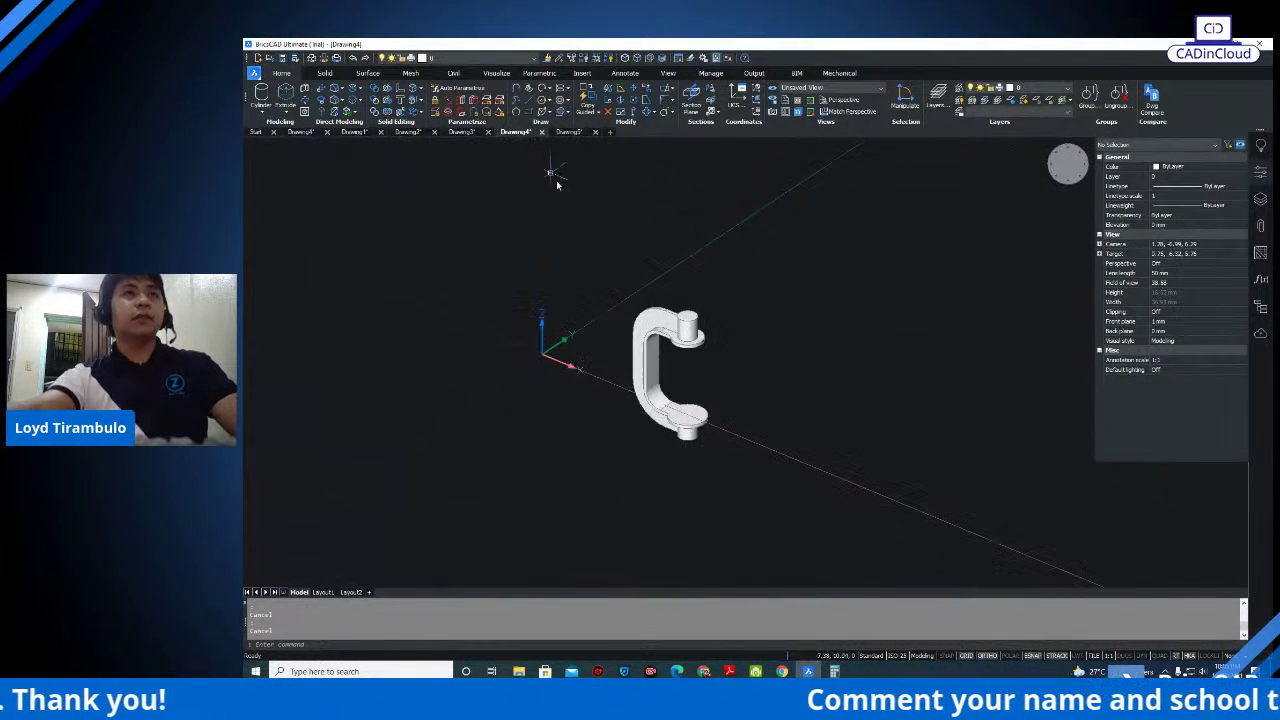
scroll(712, 300, "up", 3)
scroll(700, 328, "up", 2)
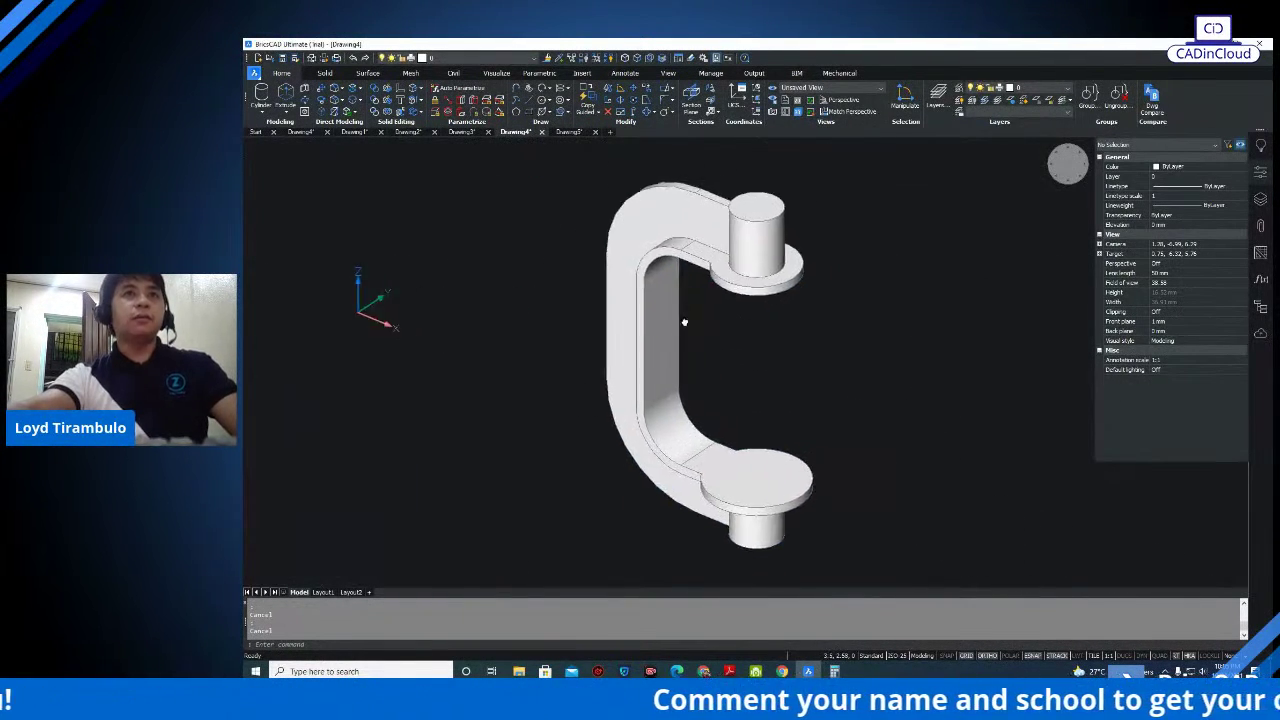
left_click(464, 135)
middle_click_drag(698, 317, 786, 346)
middle_click_drag(344, 239, 813, 333)
scroll(722, 294, "up", 3)
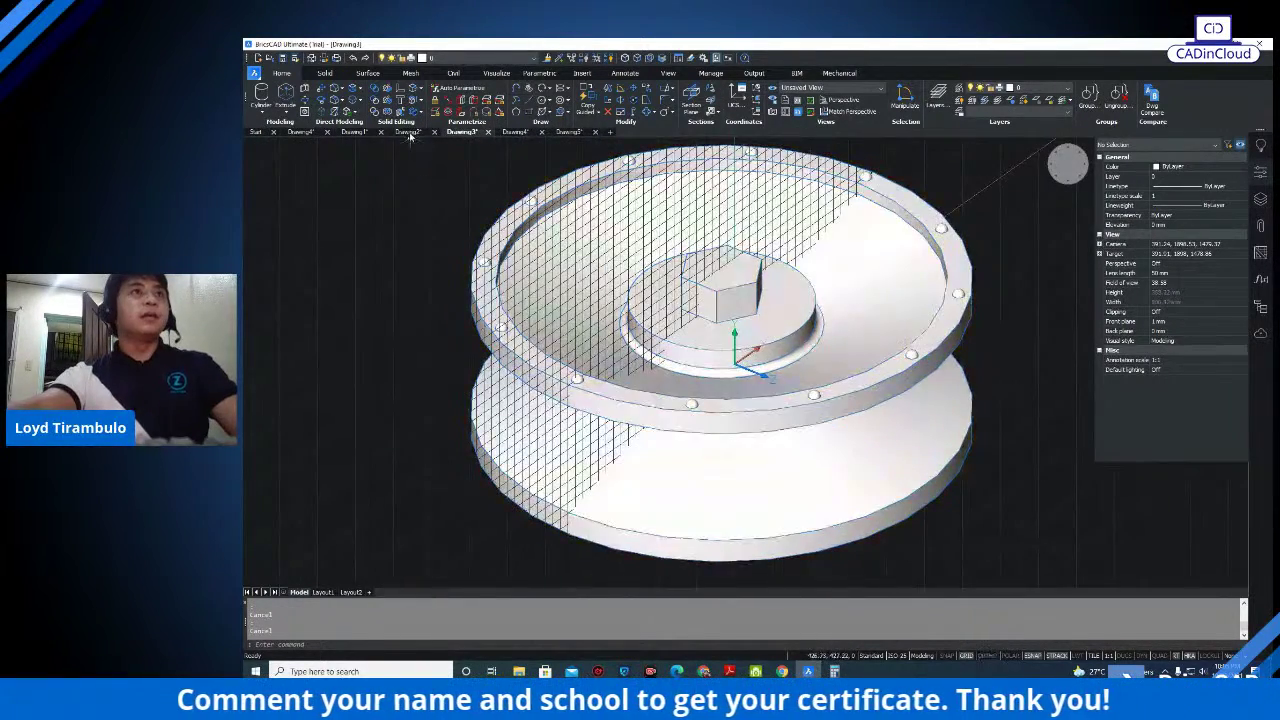
Review the slotted wheel in Drawing2 and the wedge-shaped block in Drawing1 up close
left_click(409, 134)
scroll(756, 313, "up", 6)
middle_click_drag(644, 293, 842, 370)
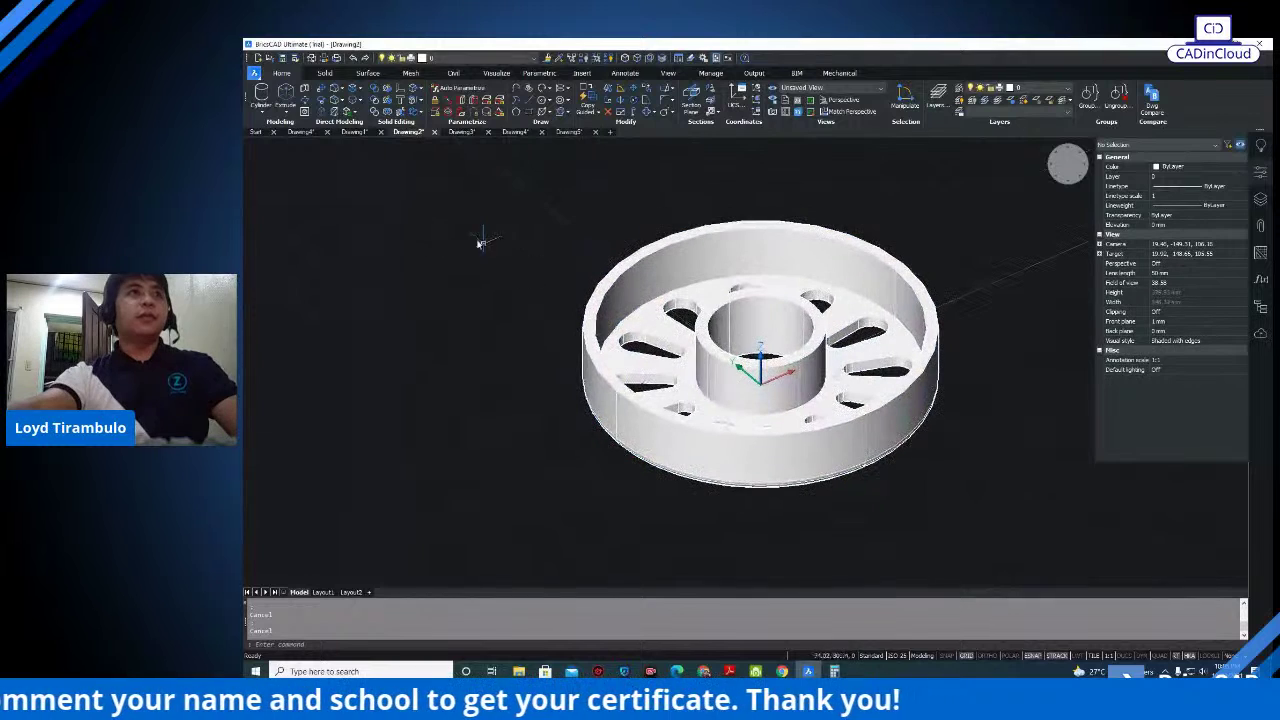
left_click(352, 134)
scroll(690, 300, "up", 4)
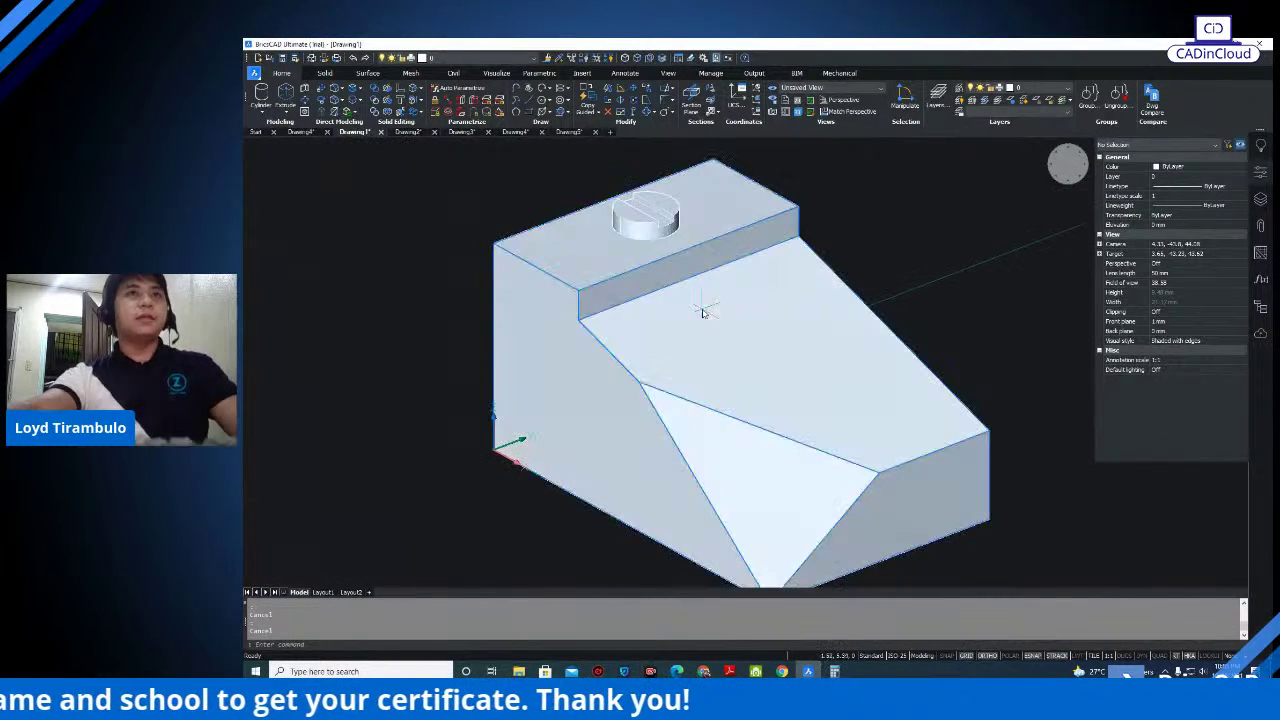
Open the first drawing, Drawing4.dwg, and examine the round base with the two upright plates up close
left_click(298, 133)
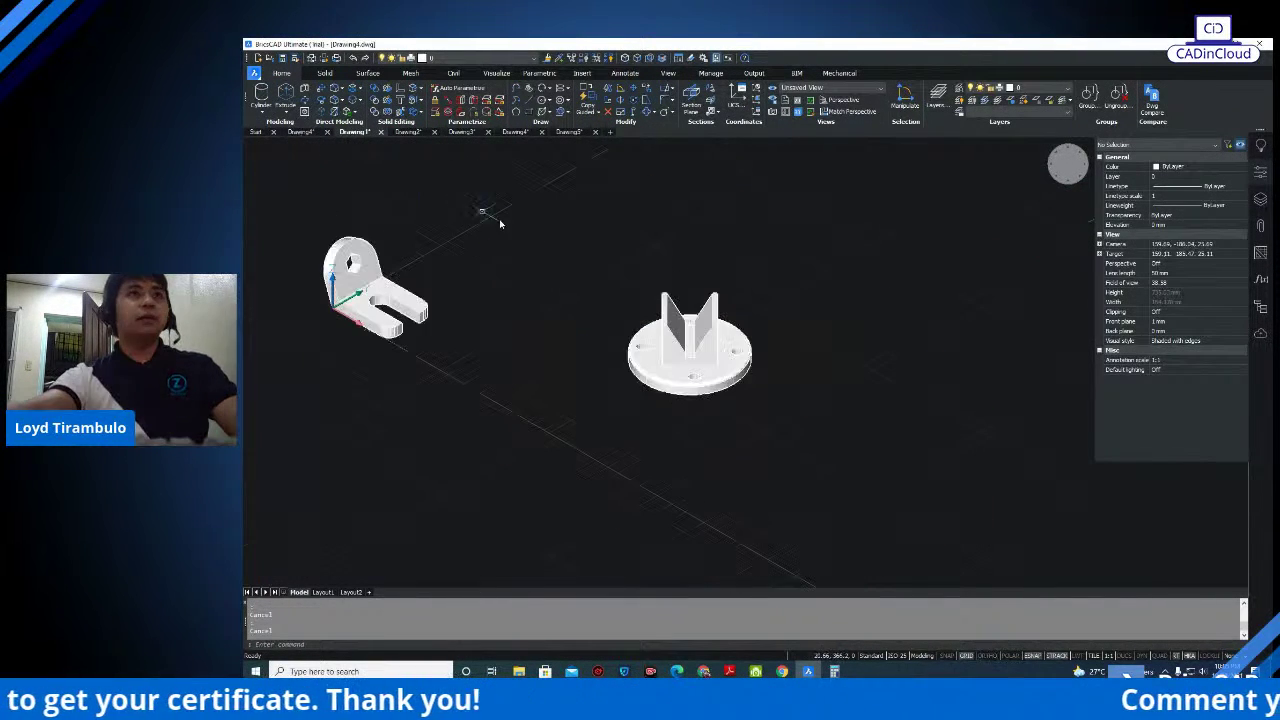
scroll(630, 300, "up", 4)
middle_click_drag(600, 323, 580, 350)
scroll(762, 382, "up", 2)
middle_click_drag(762, 382, 838, 365)
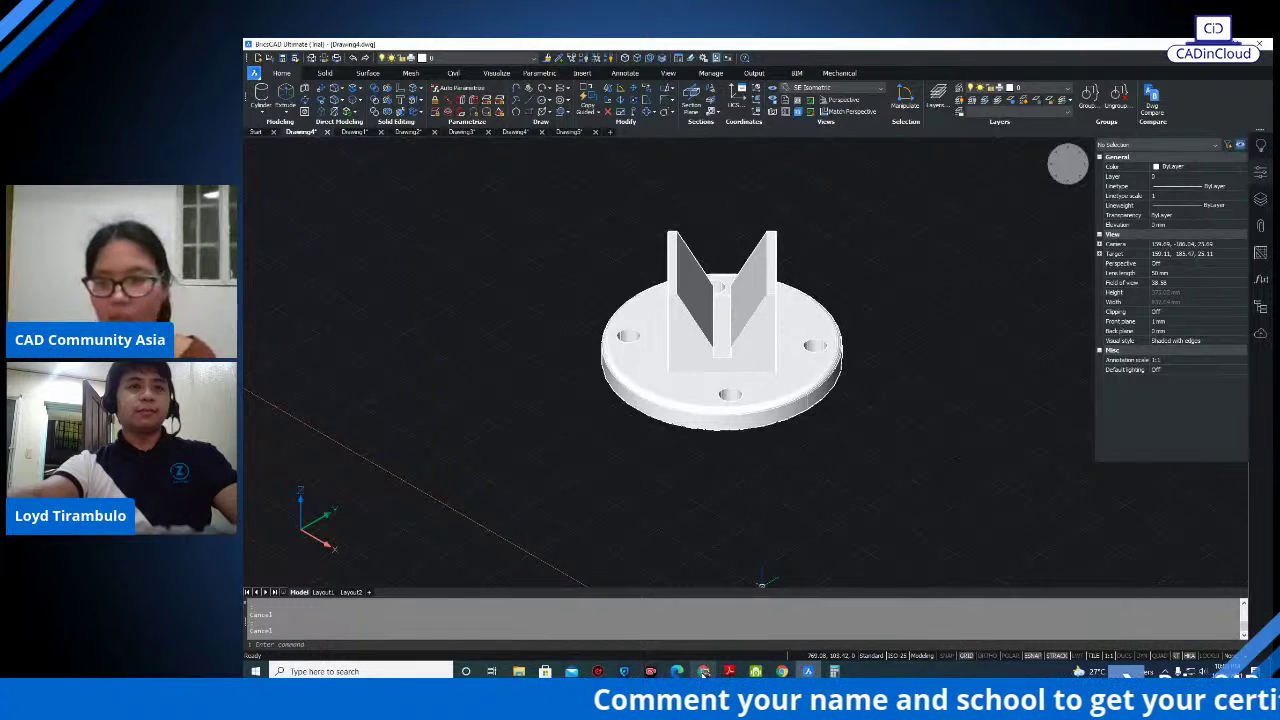
left_click(782, 671)
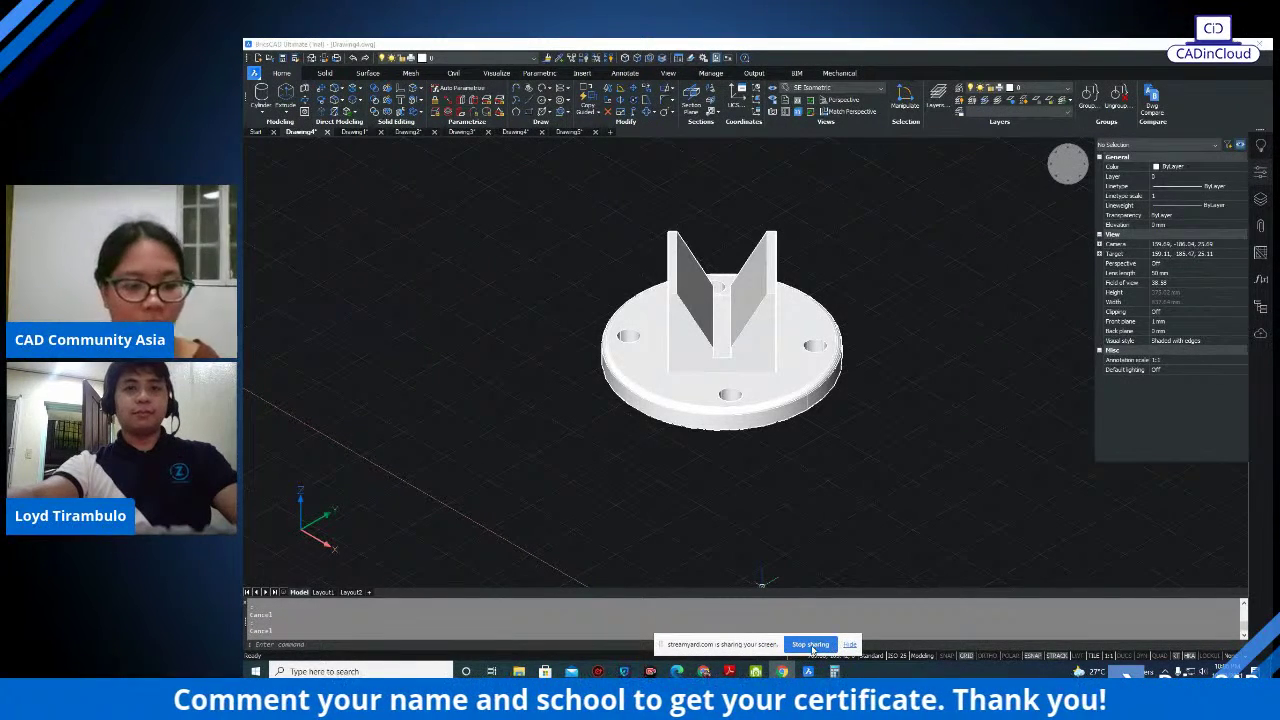
left_click(810, 644)
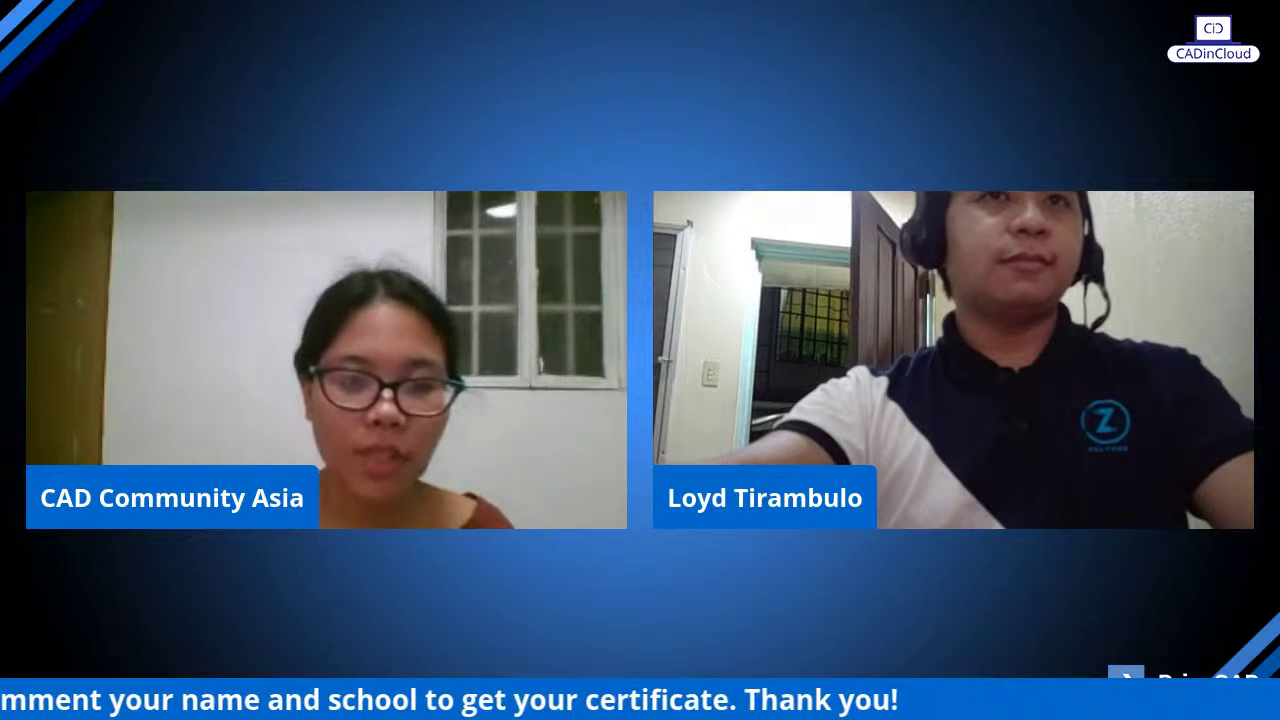